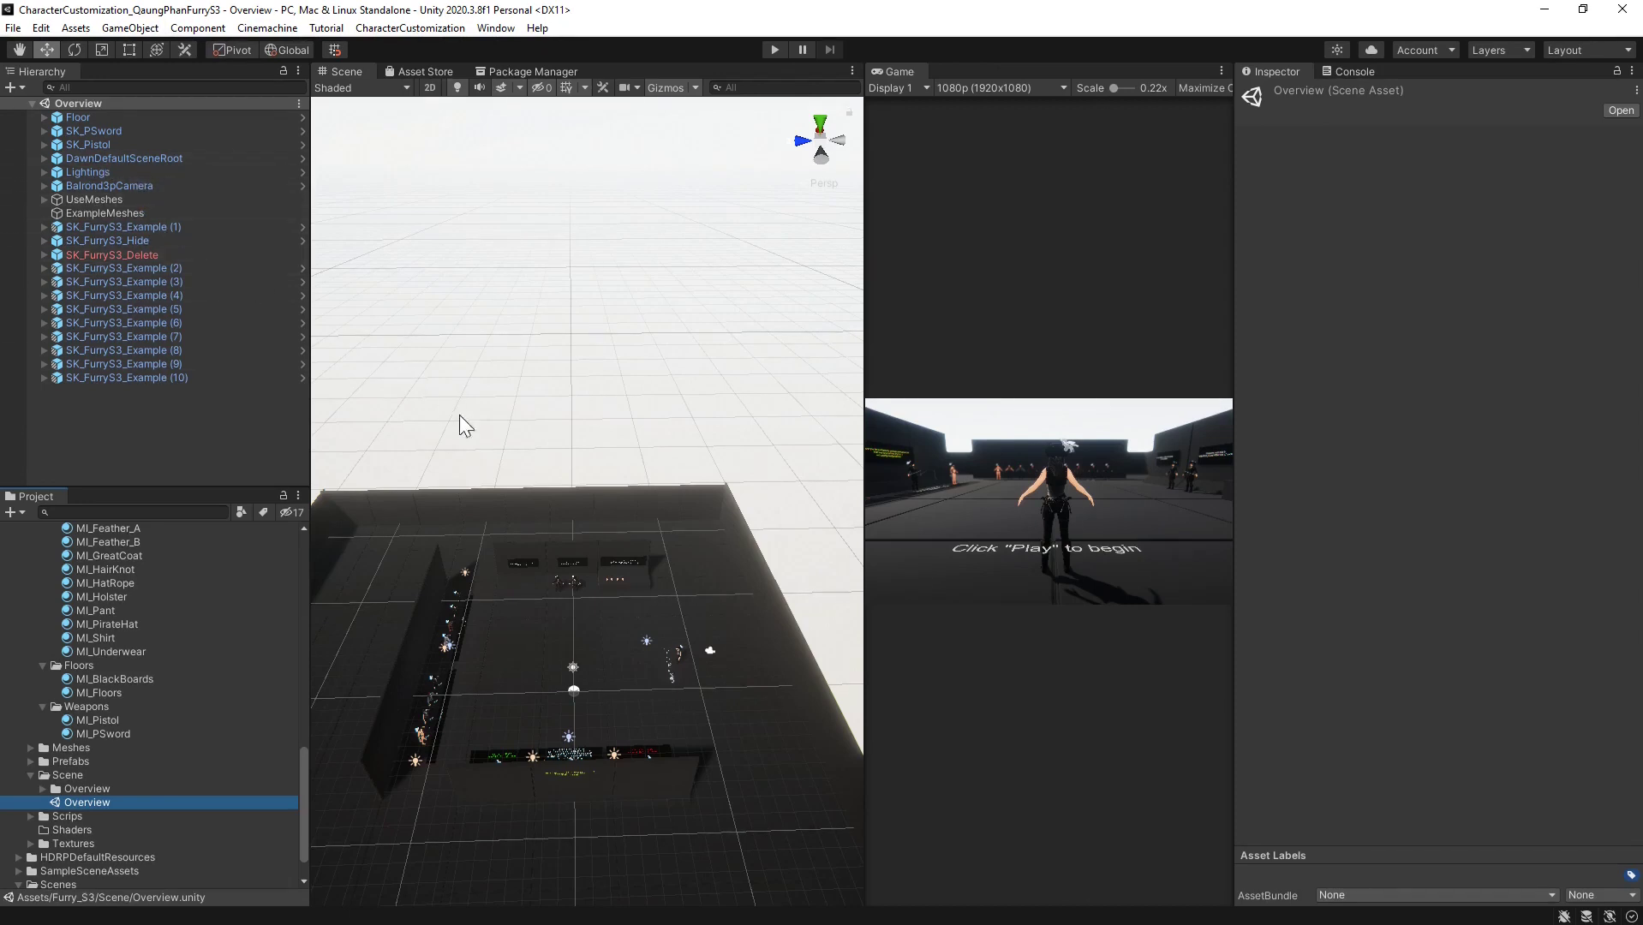
Select the Furry_S3 folder in the project assets and dismiss the asset store browser windows
scroll(124, 705, "up", 10)
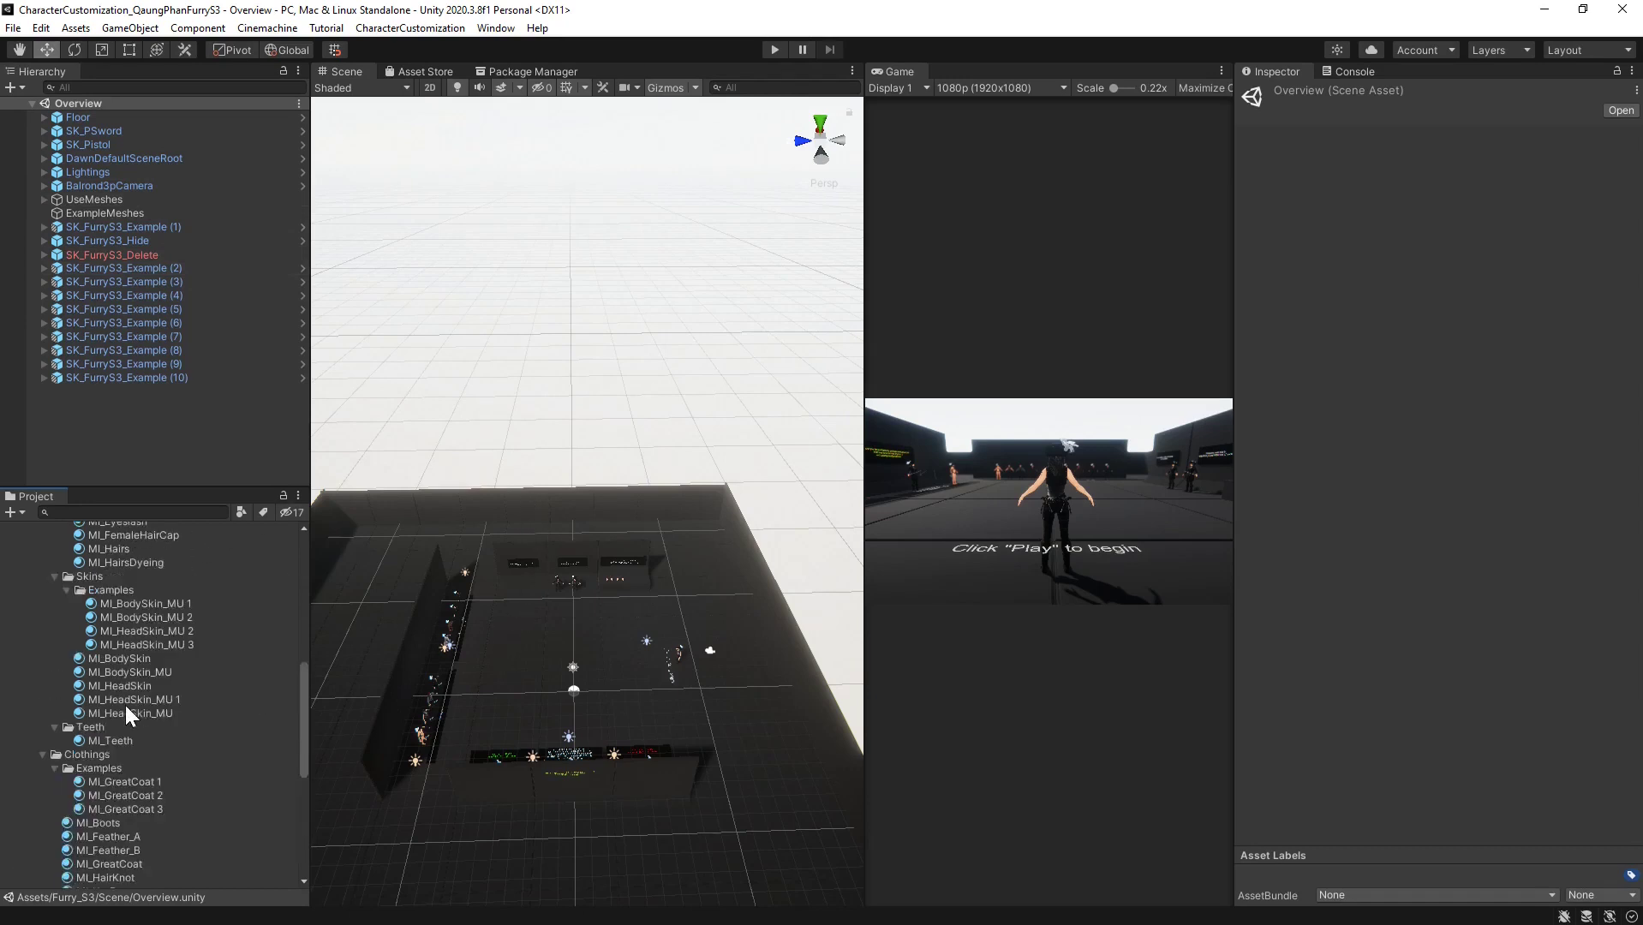
left_click(60, 574)
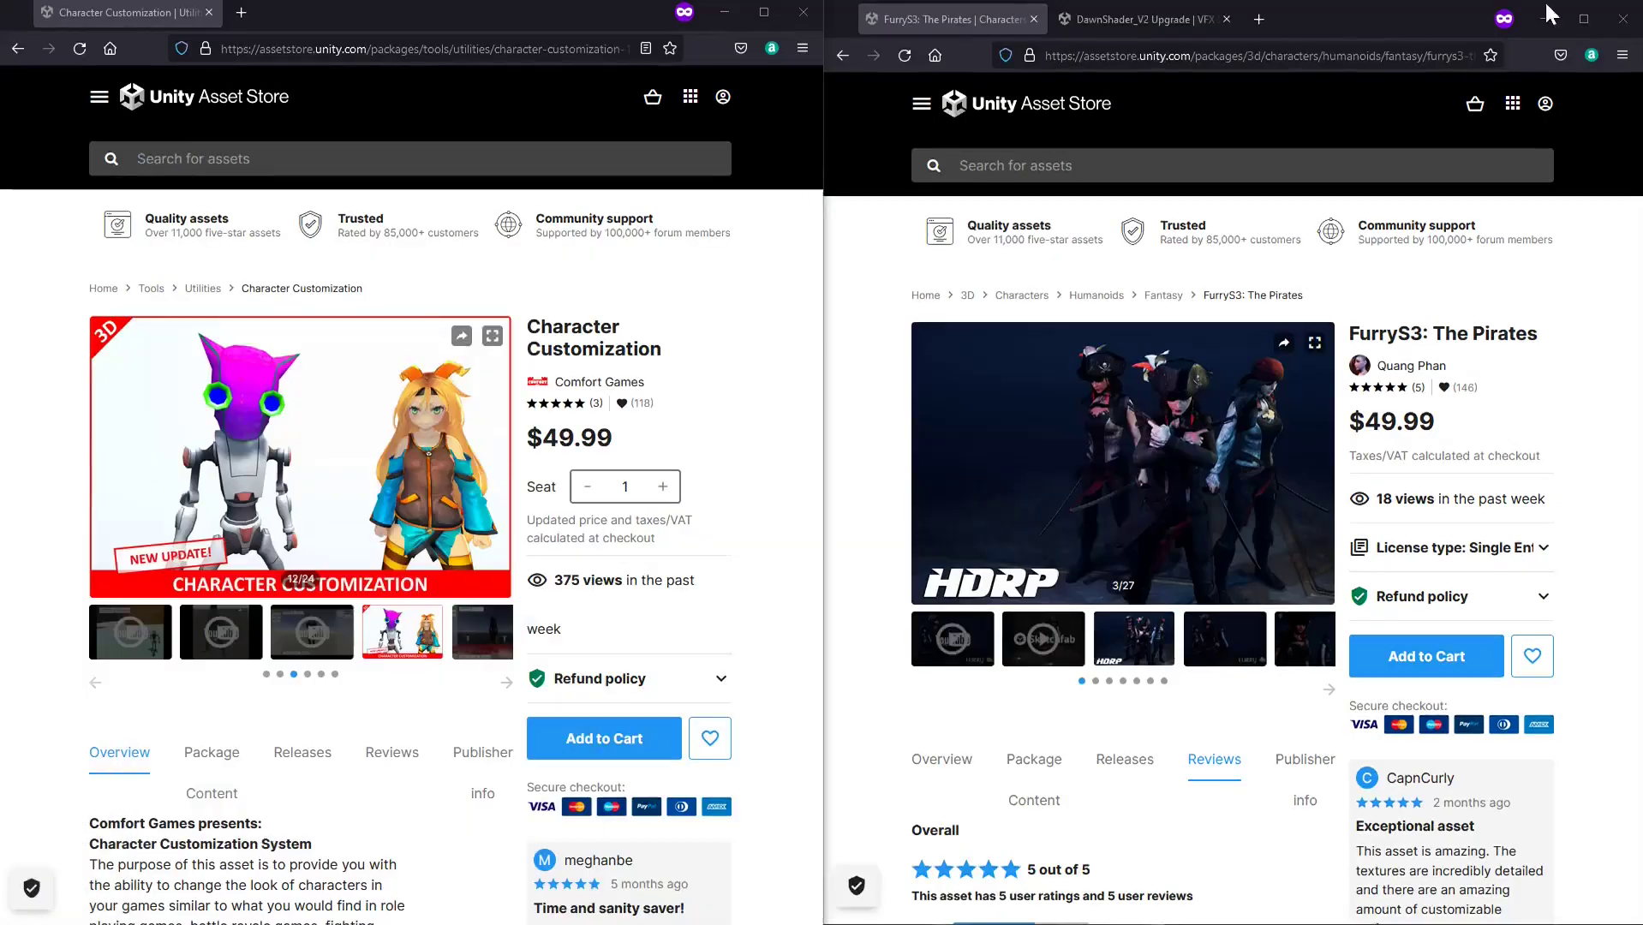
left_click(1544, 9)
left_click(1193, 18)
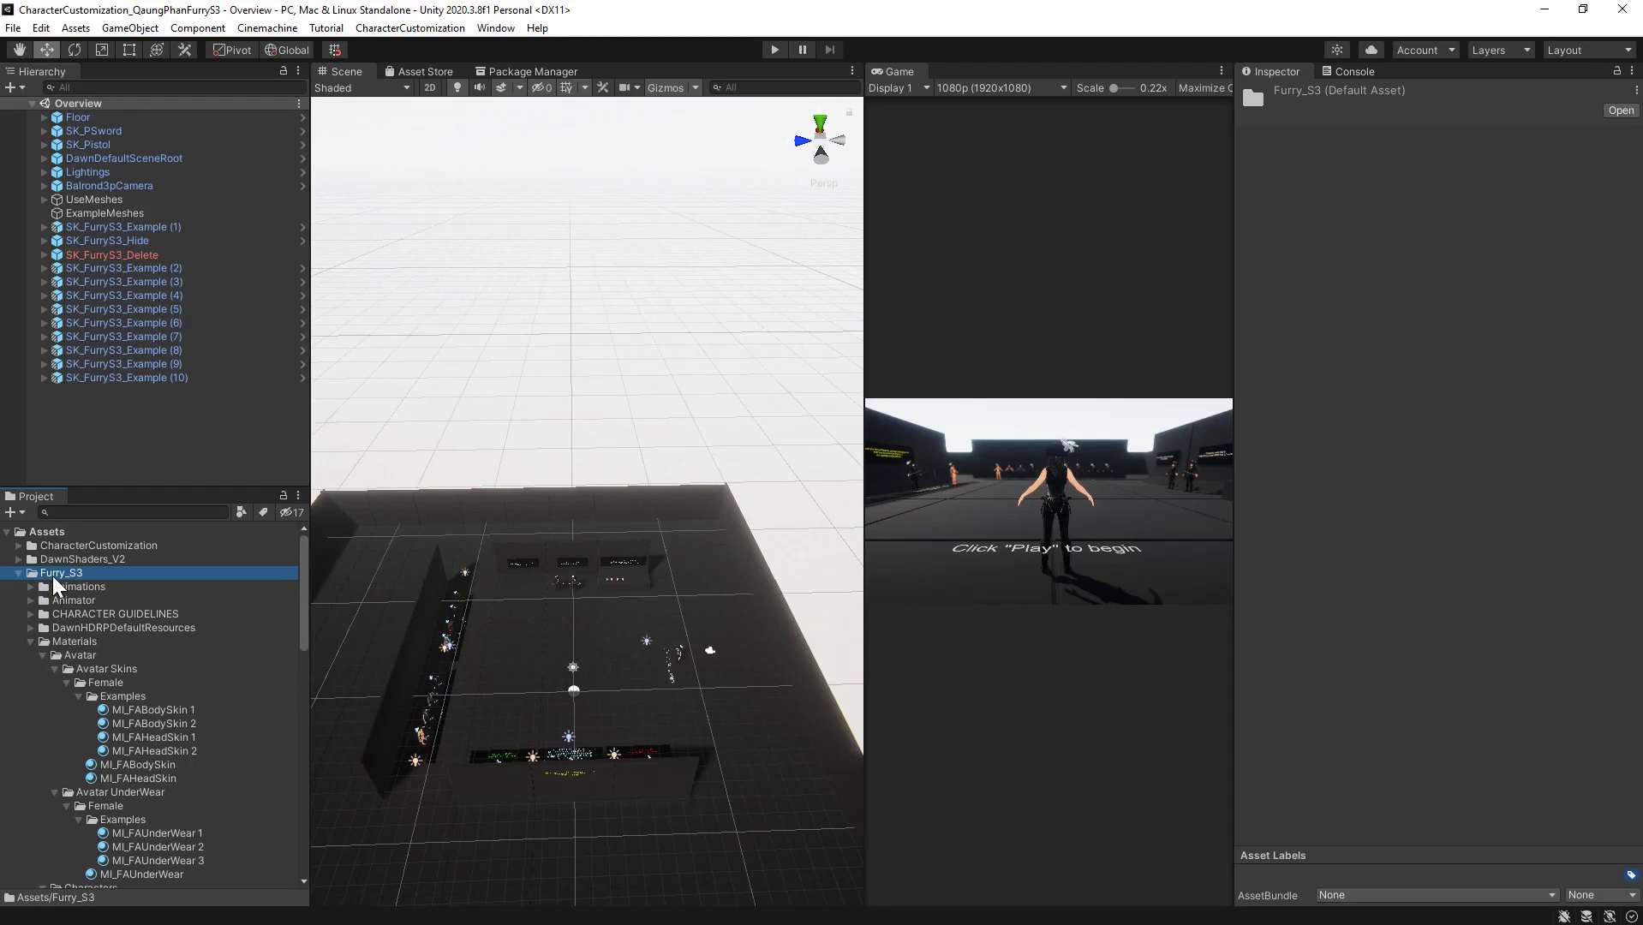
Inspect the shaders in the DawnShaders_V2 folder and the shader assigned to the MI_FABodySkin 1 material
left_click(78, 561)
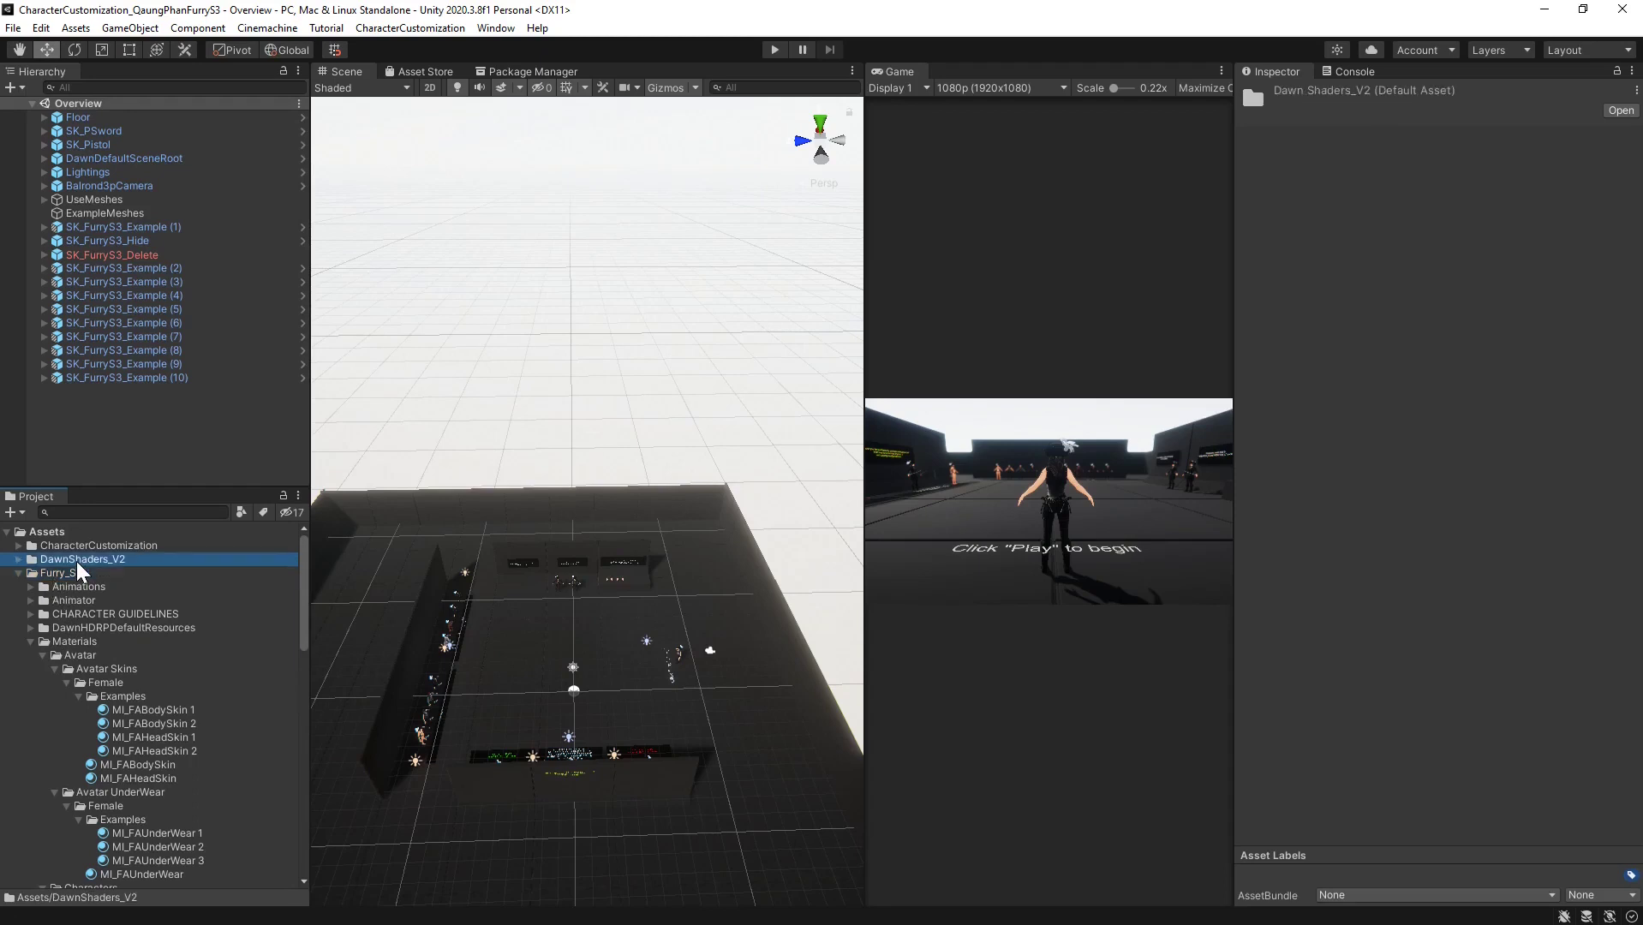
left_click(19, 560)
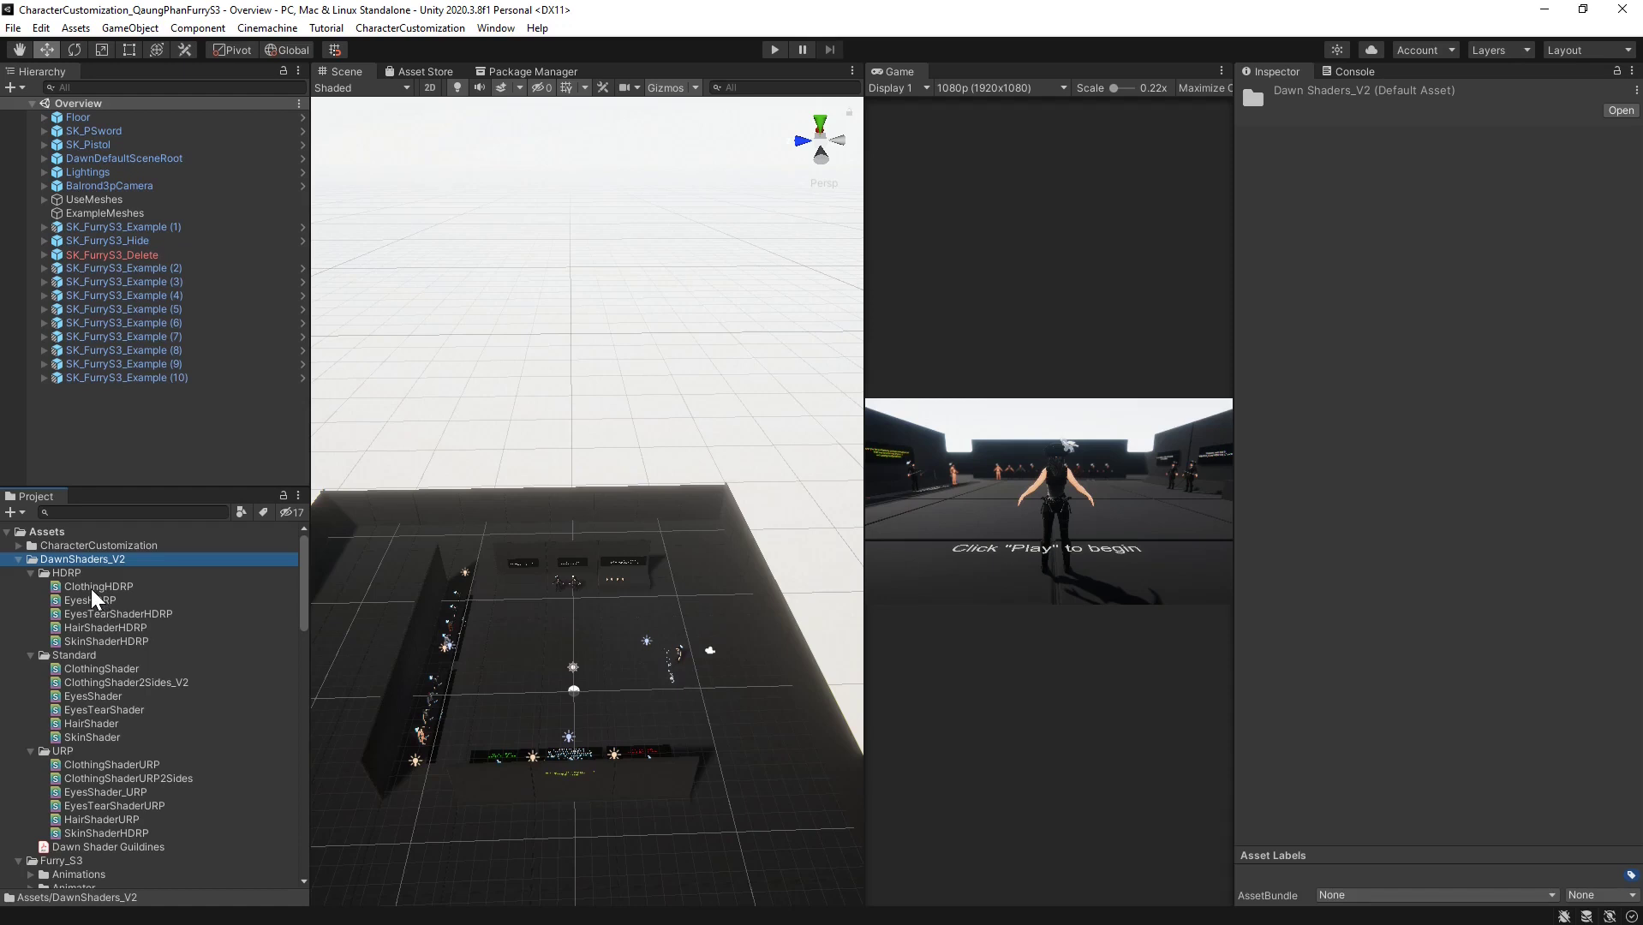
left_click(19, 559)
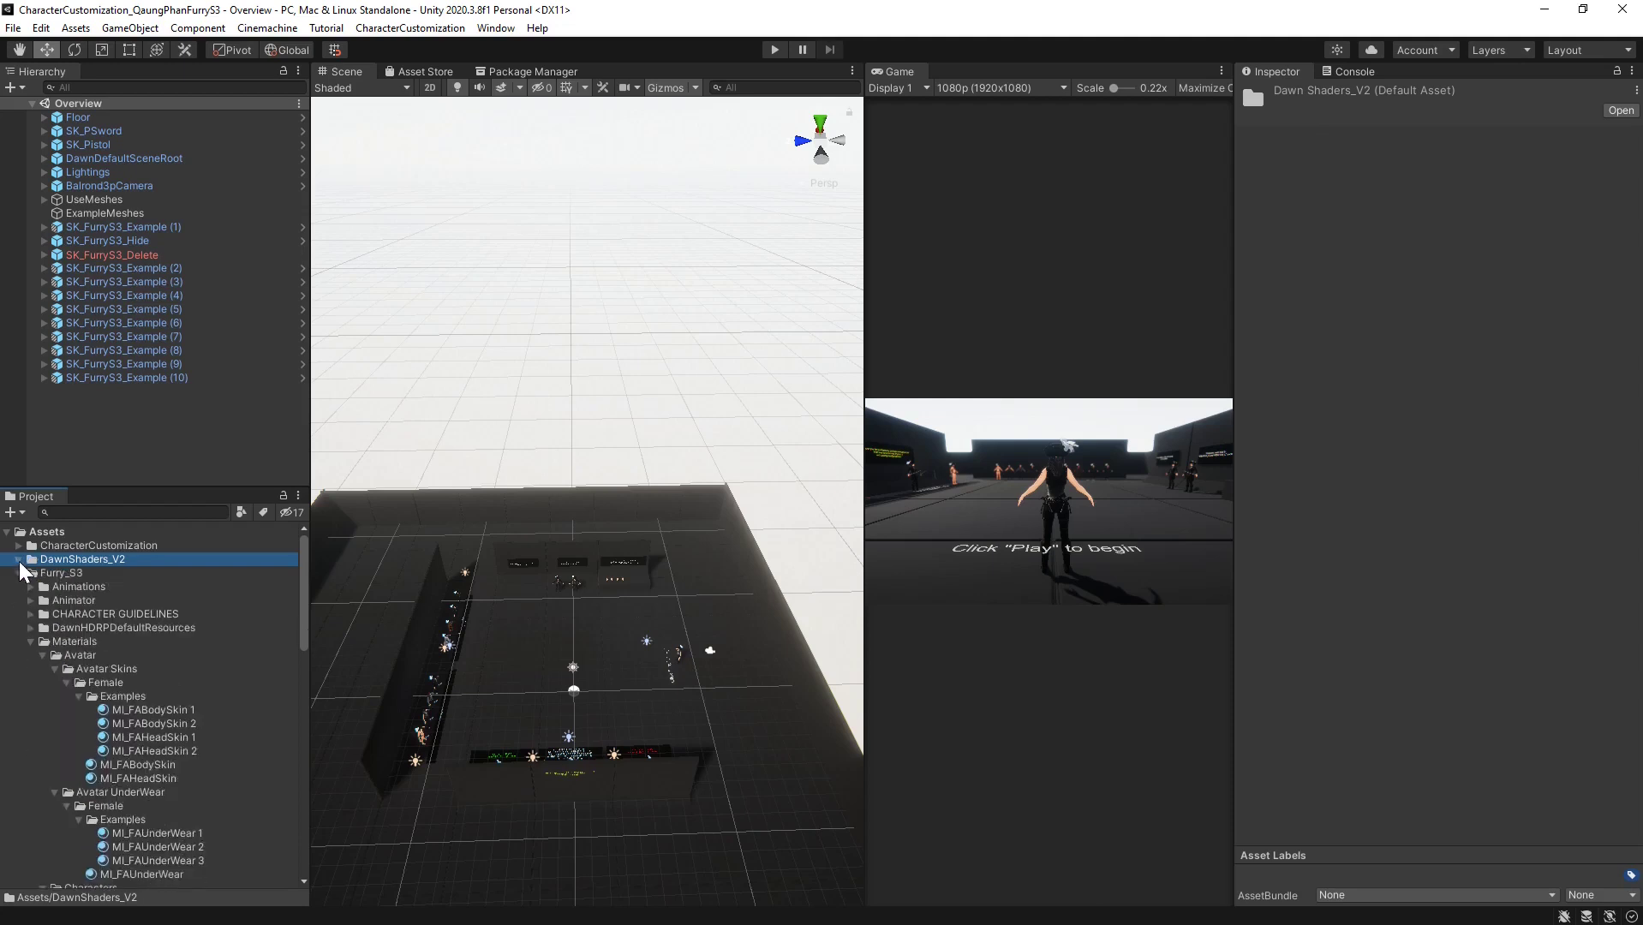
left_click(140, 713)
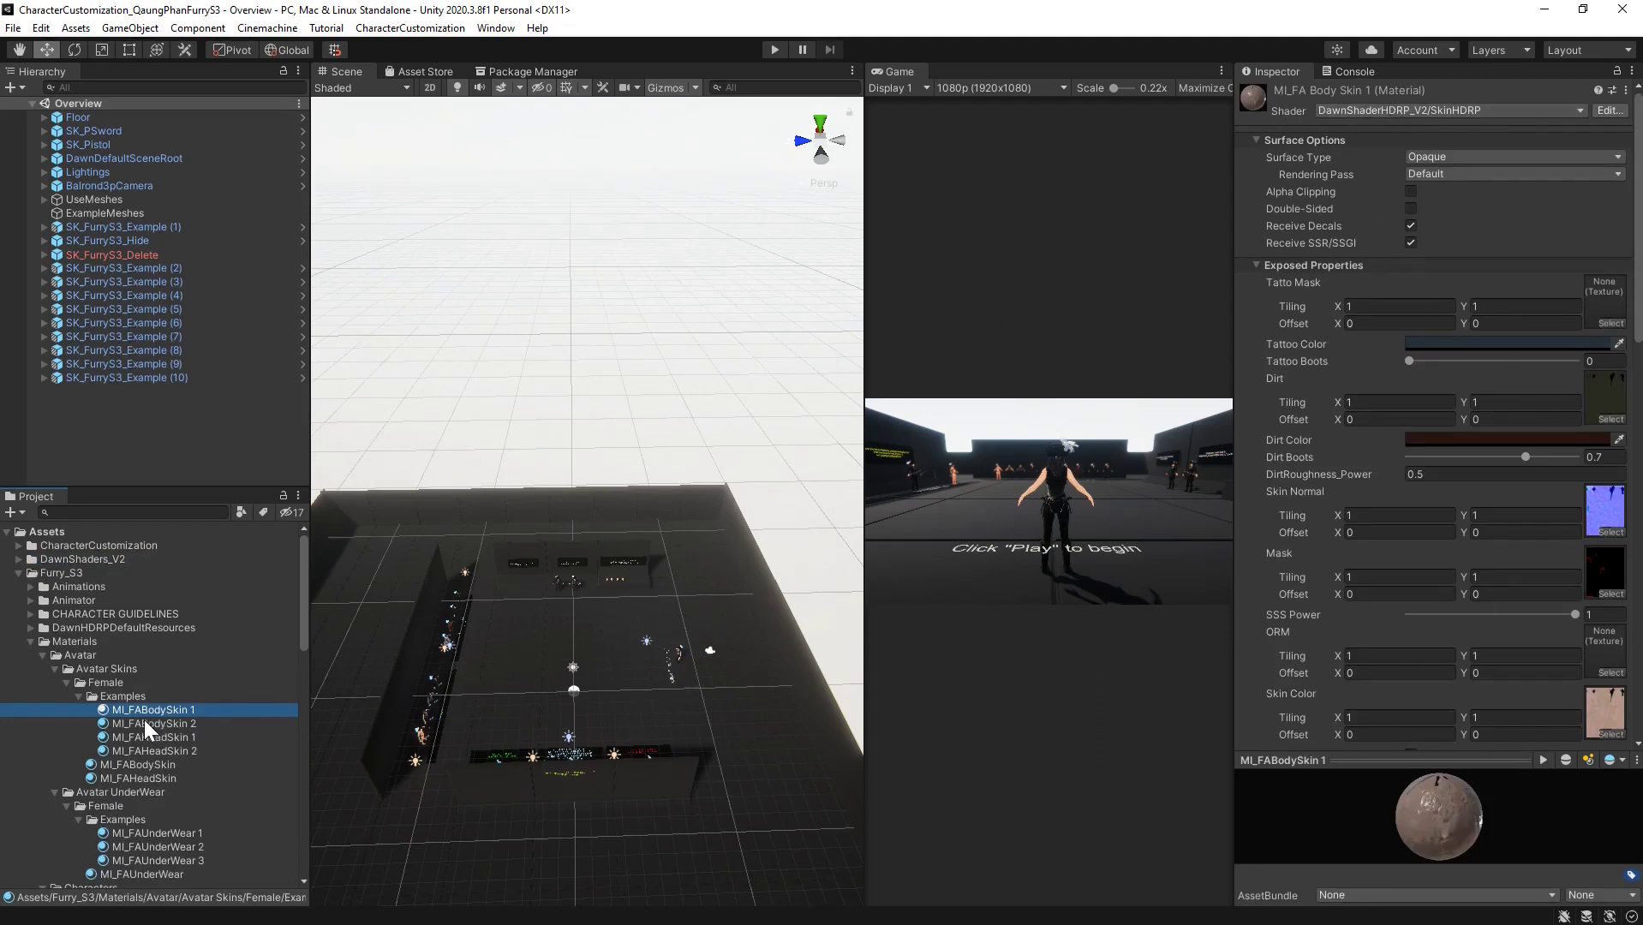
scroll(133, 775, "down", 1)
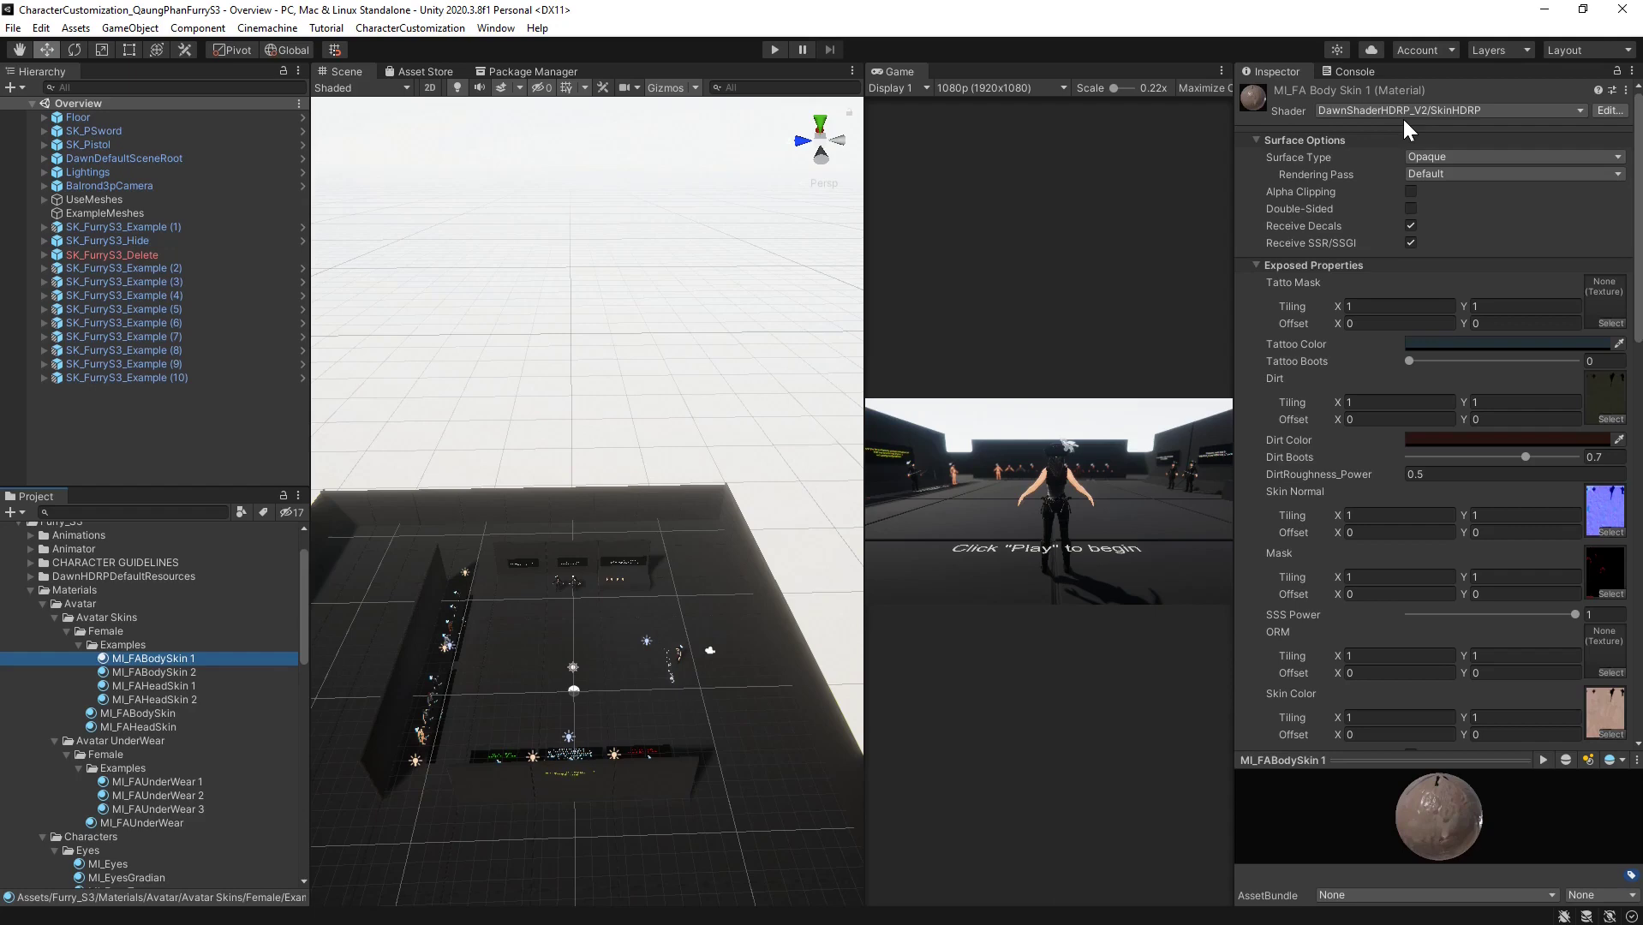
Examine the character wearing the pirate hat up close in the scene view
scroll(567, 661, "down", 5)
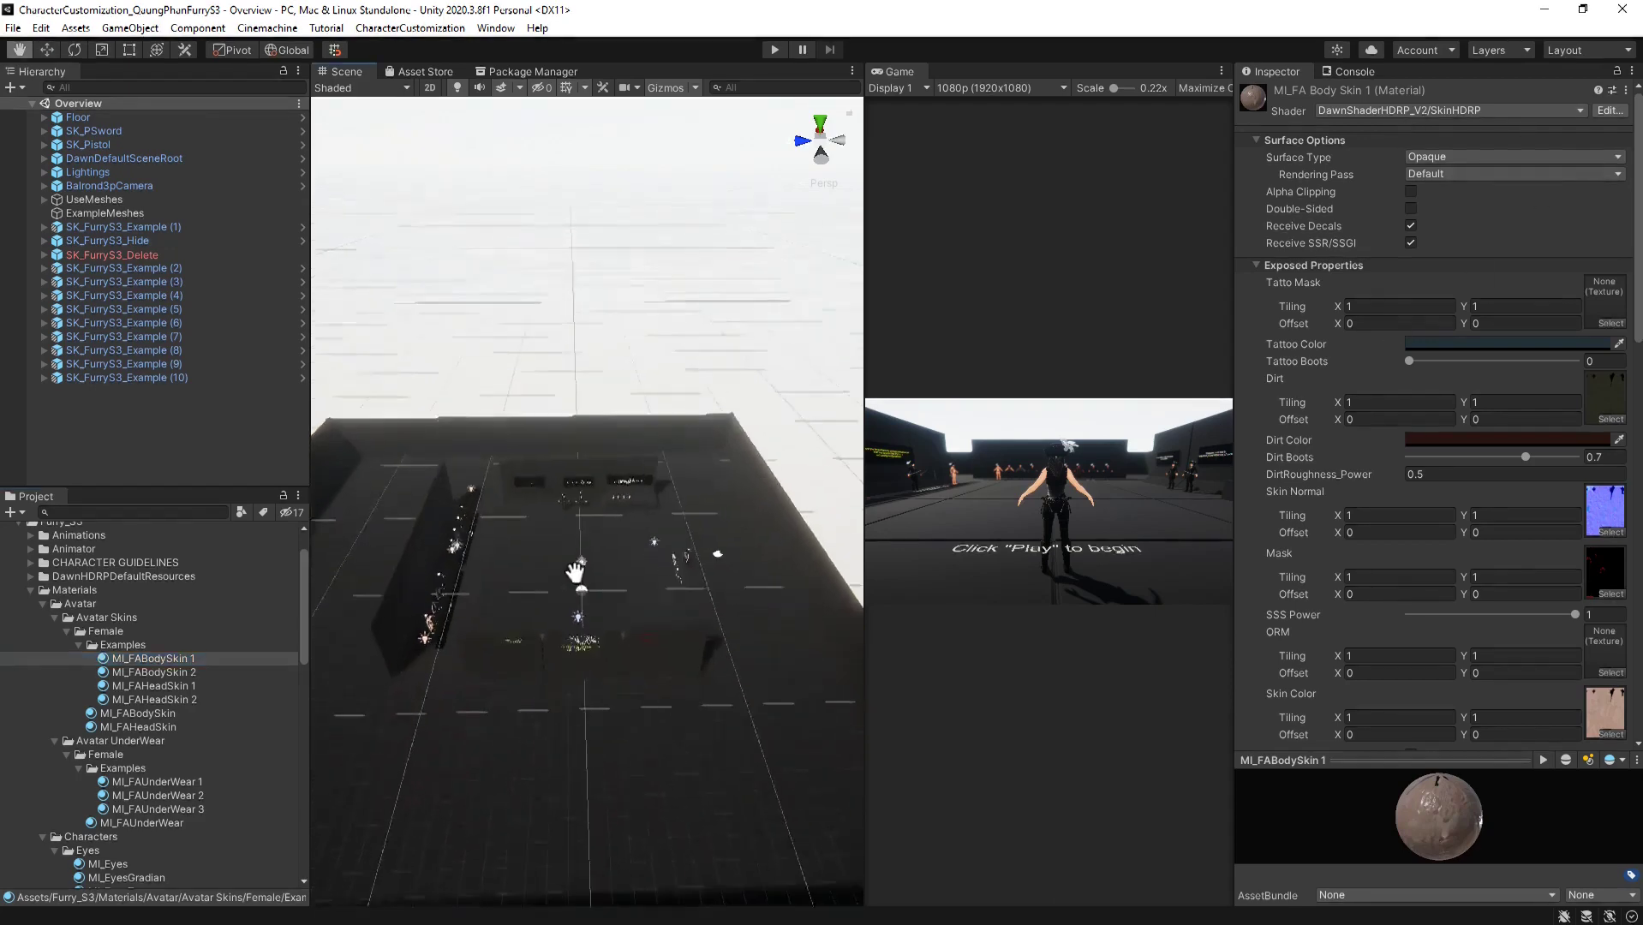
scroll(586, 578, "up", 1)
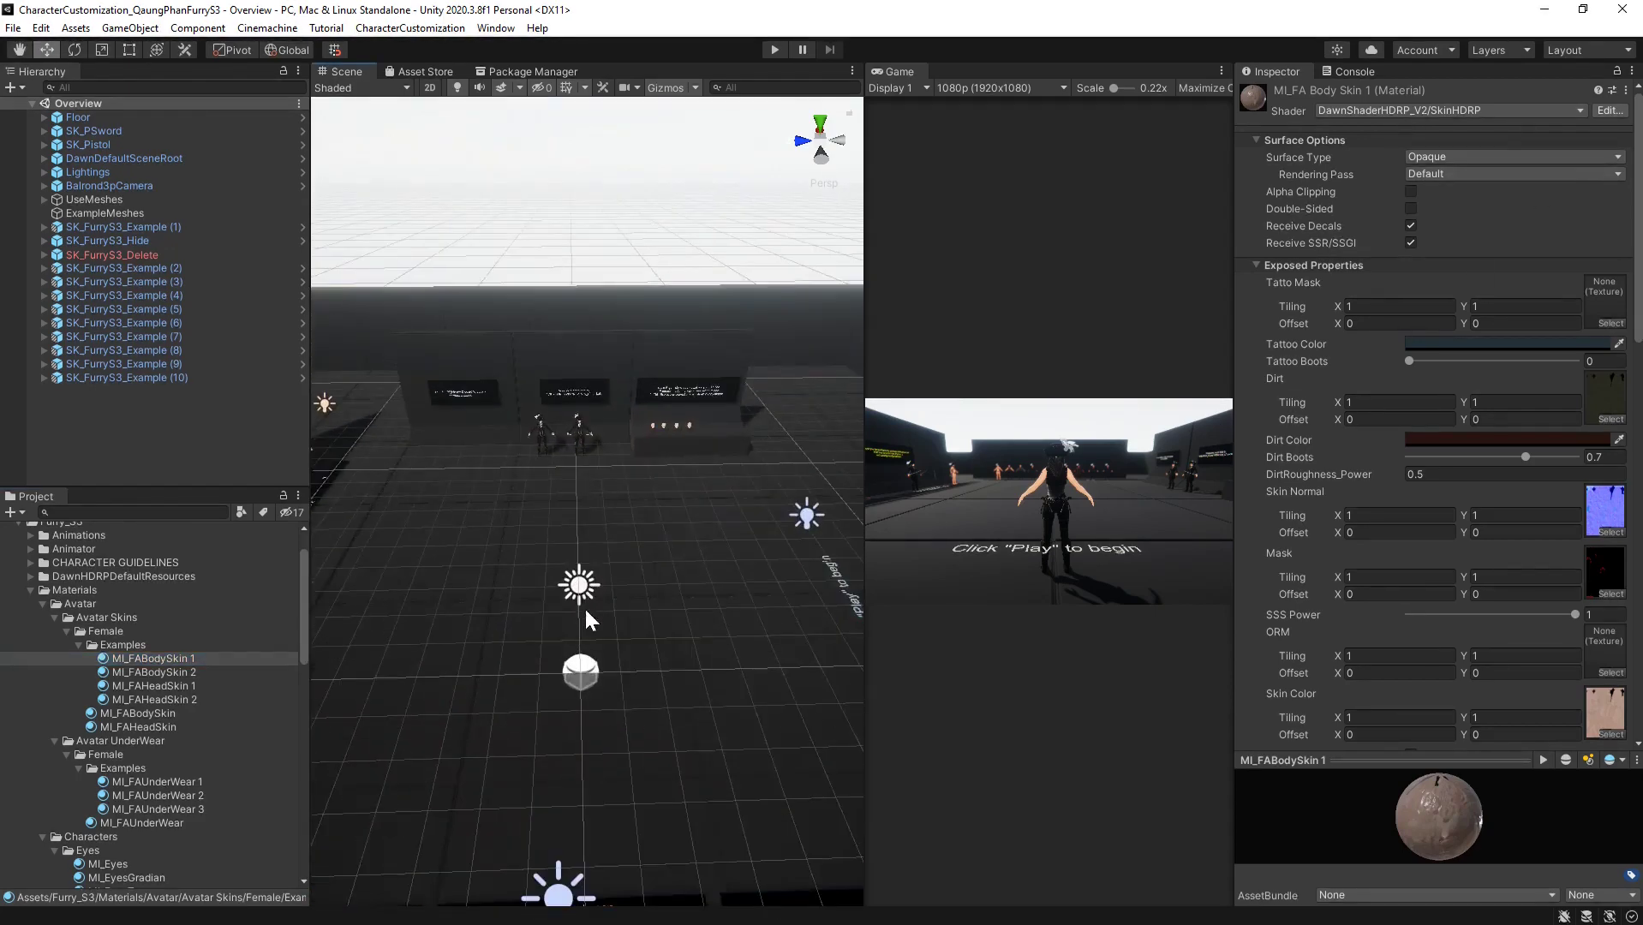
right_click_drag(587, 608, 664, 605)
scroll(688, 584, "up", 4)
key("w")
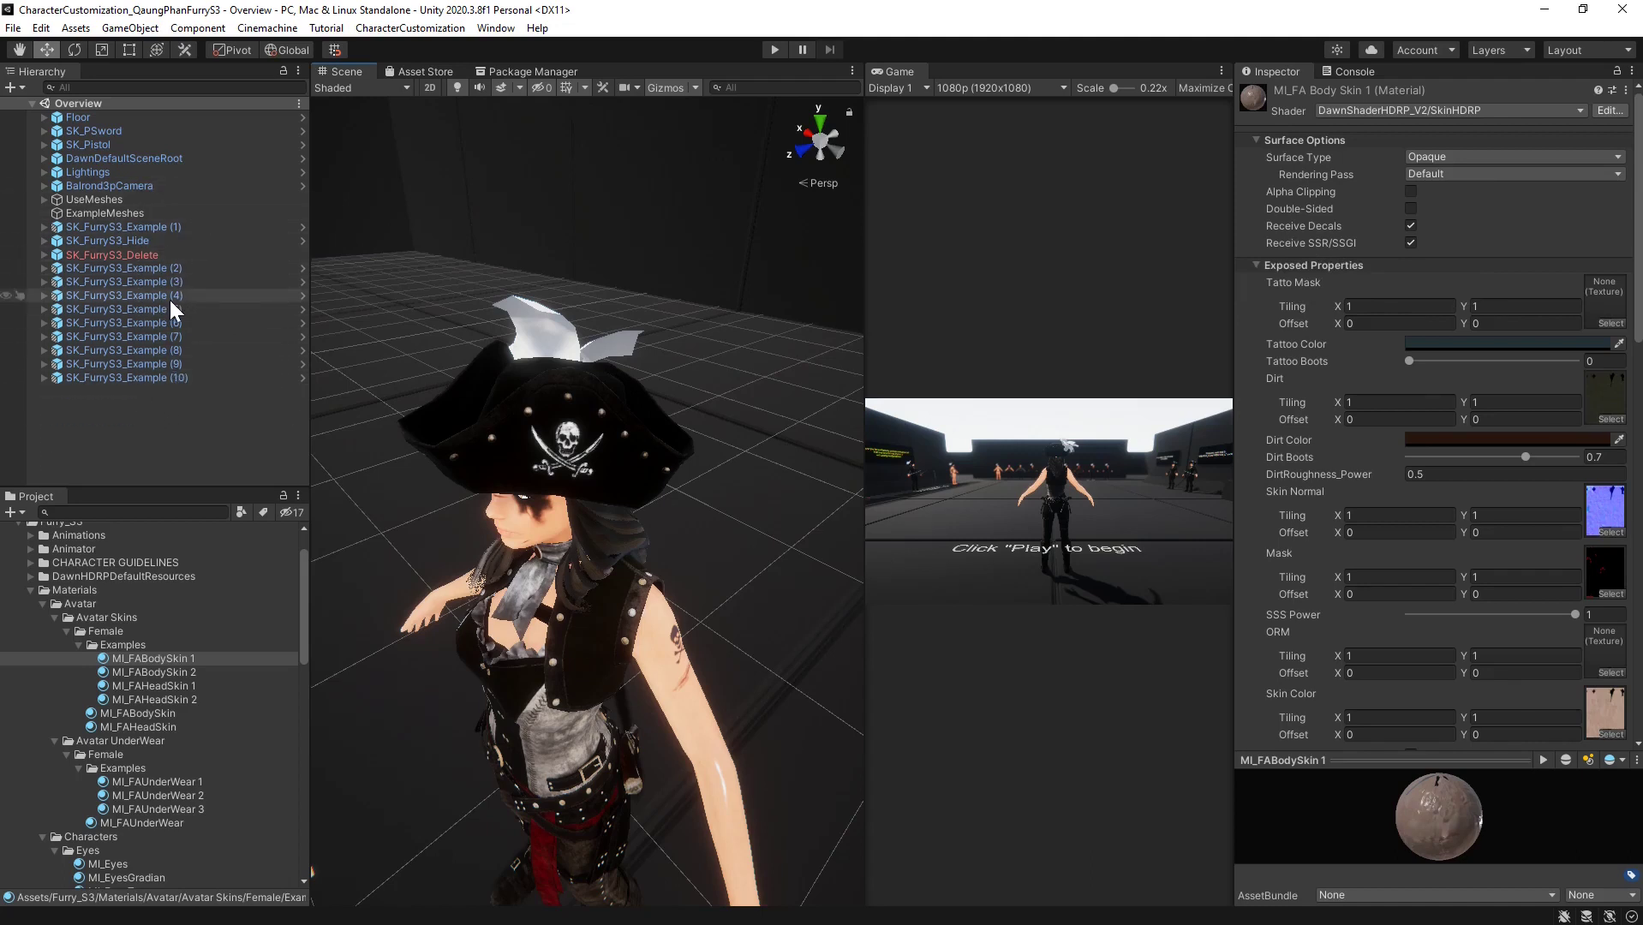
Open the build settings and bring up the Player category of the project settings
left_click(13, 28)
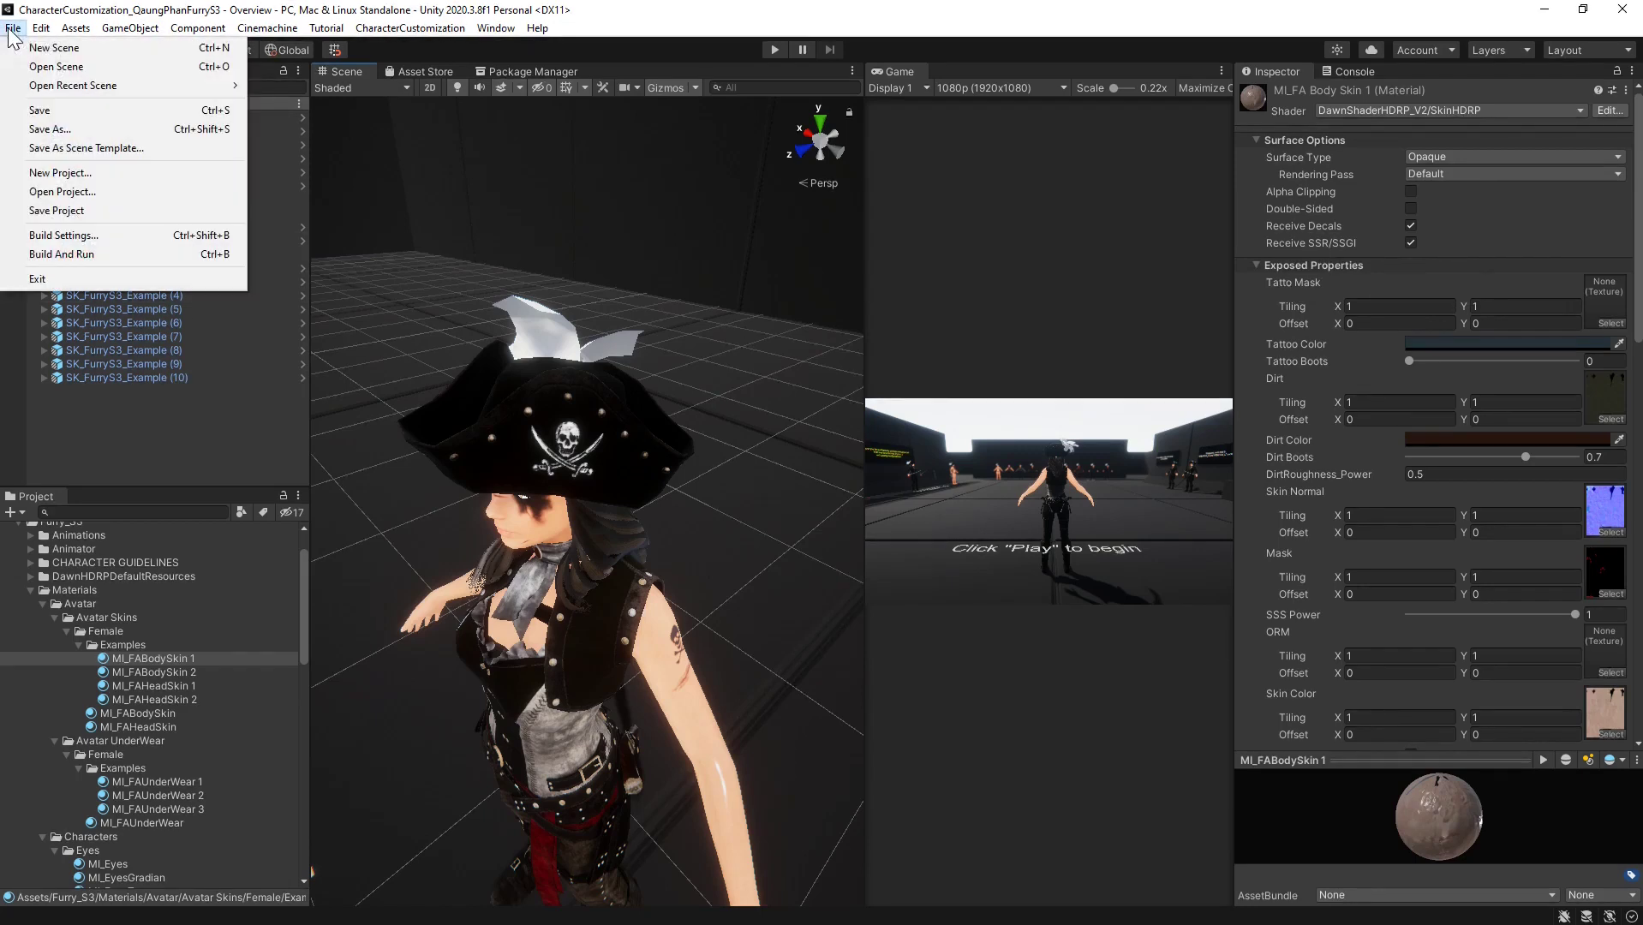
left_click(39, 237)
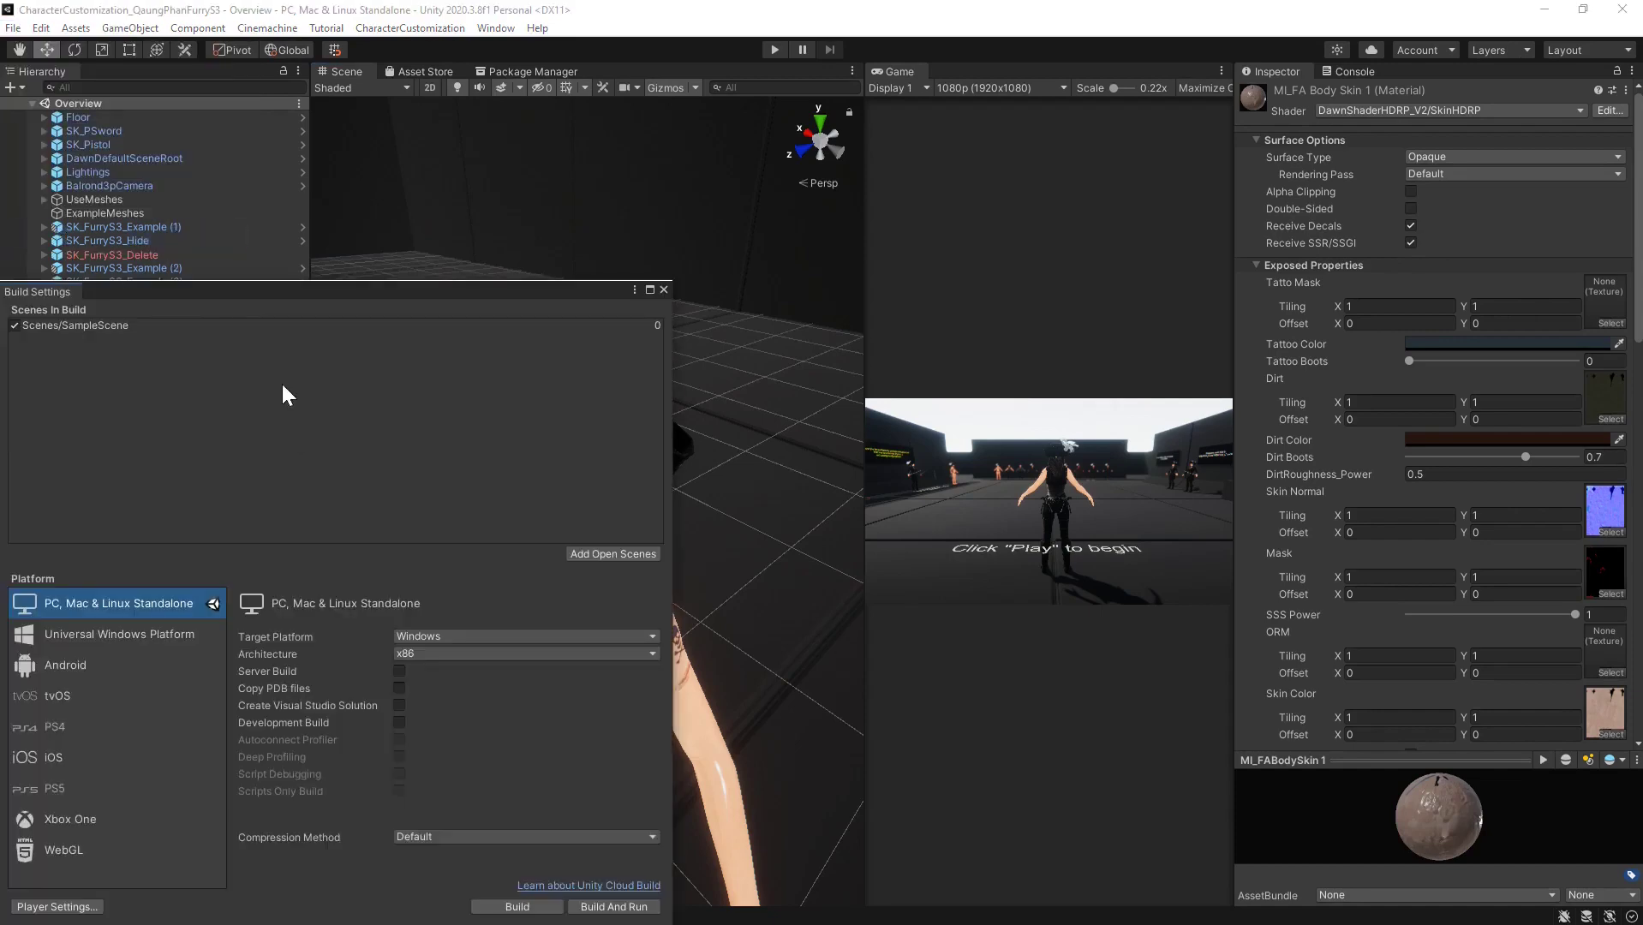
left_click_drag(296, 291, 551, 176)
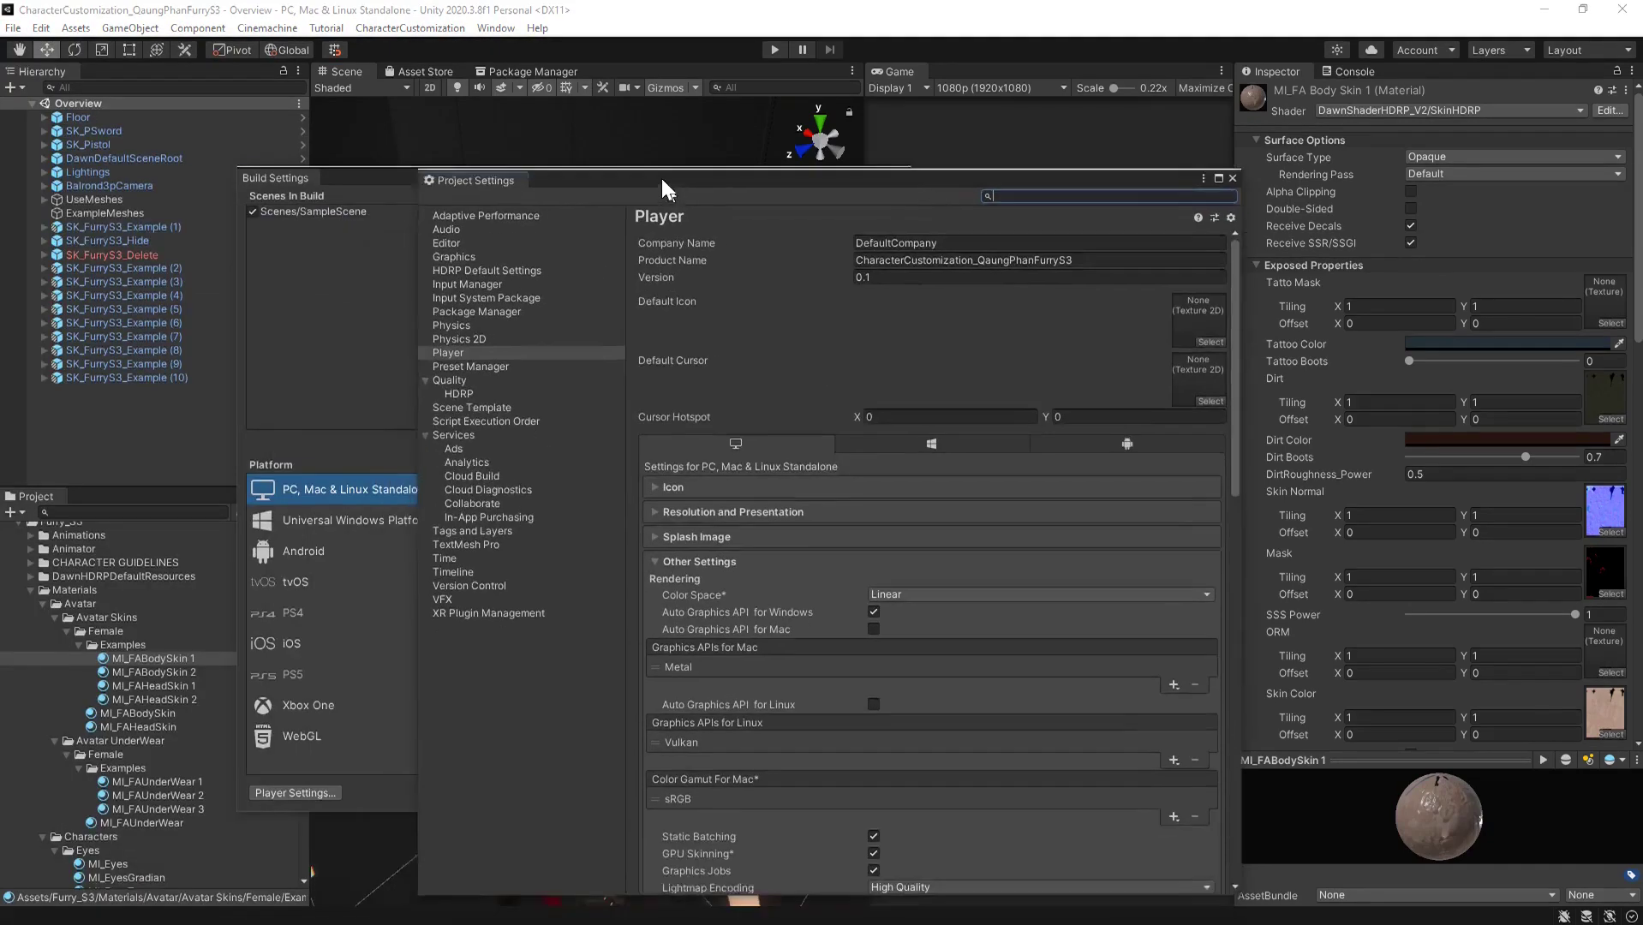
left_click_drag(662, 178, 636, 124)
left_click(415, 283)
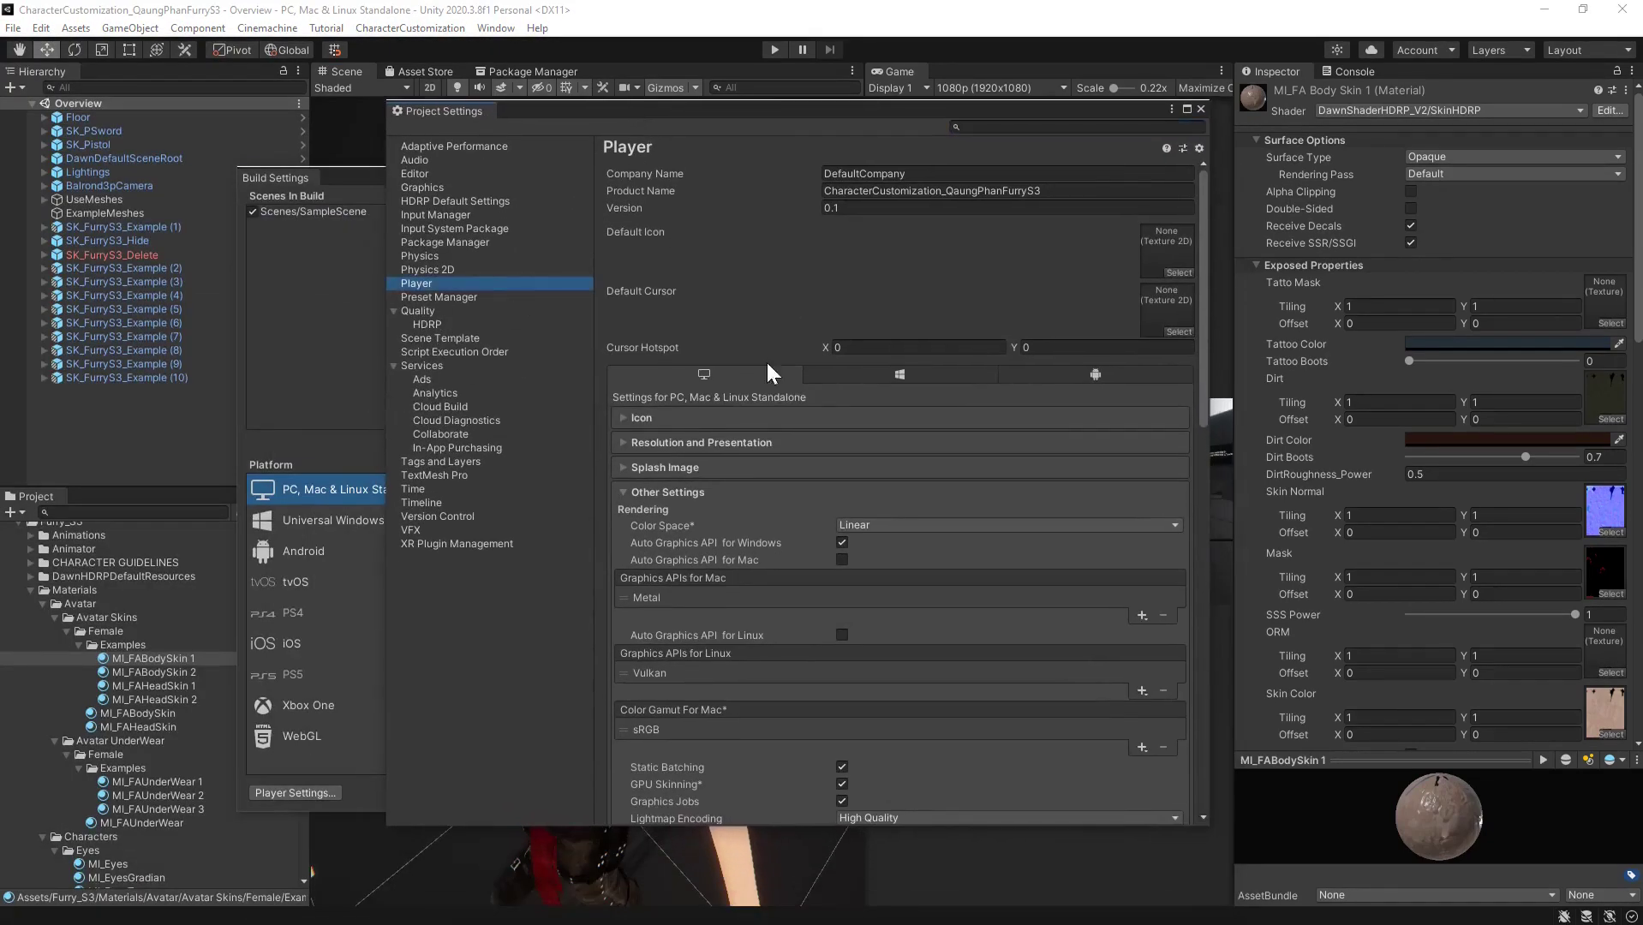
Review the Active Input Handling options in the Player configuration, and close the project and build settings
scroll(845, 451, "down", 5)
scroll(845, 452, "up", 3)
scroll(844, 452, "down", 10)
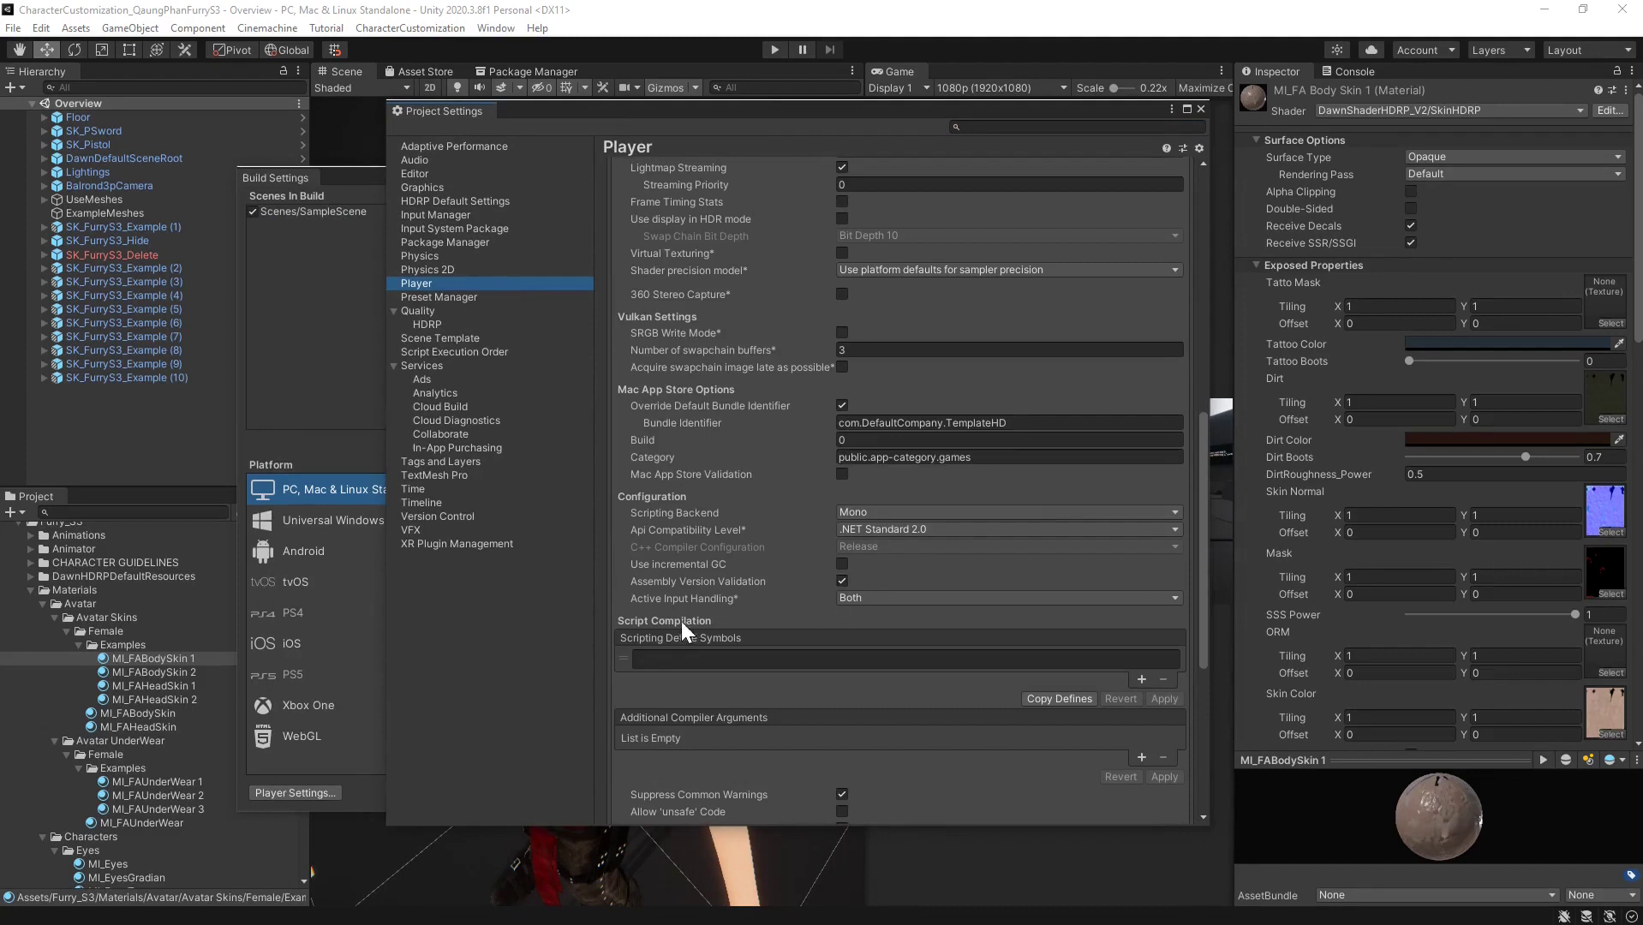
left_click(695, 599)
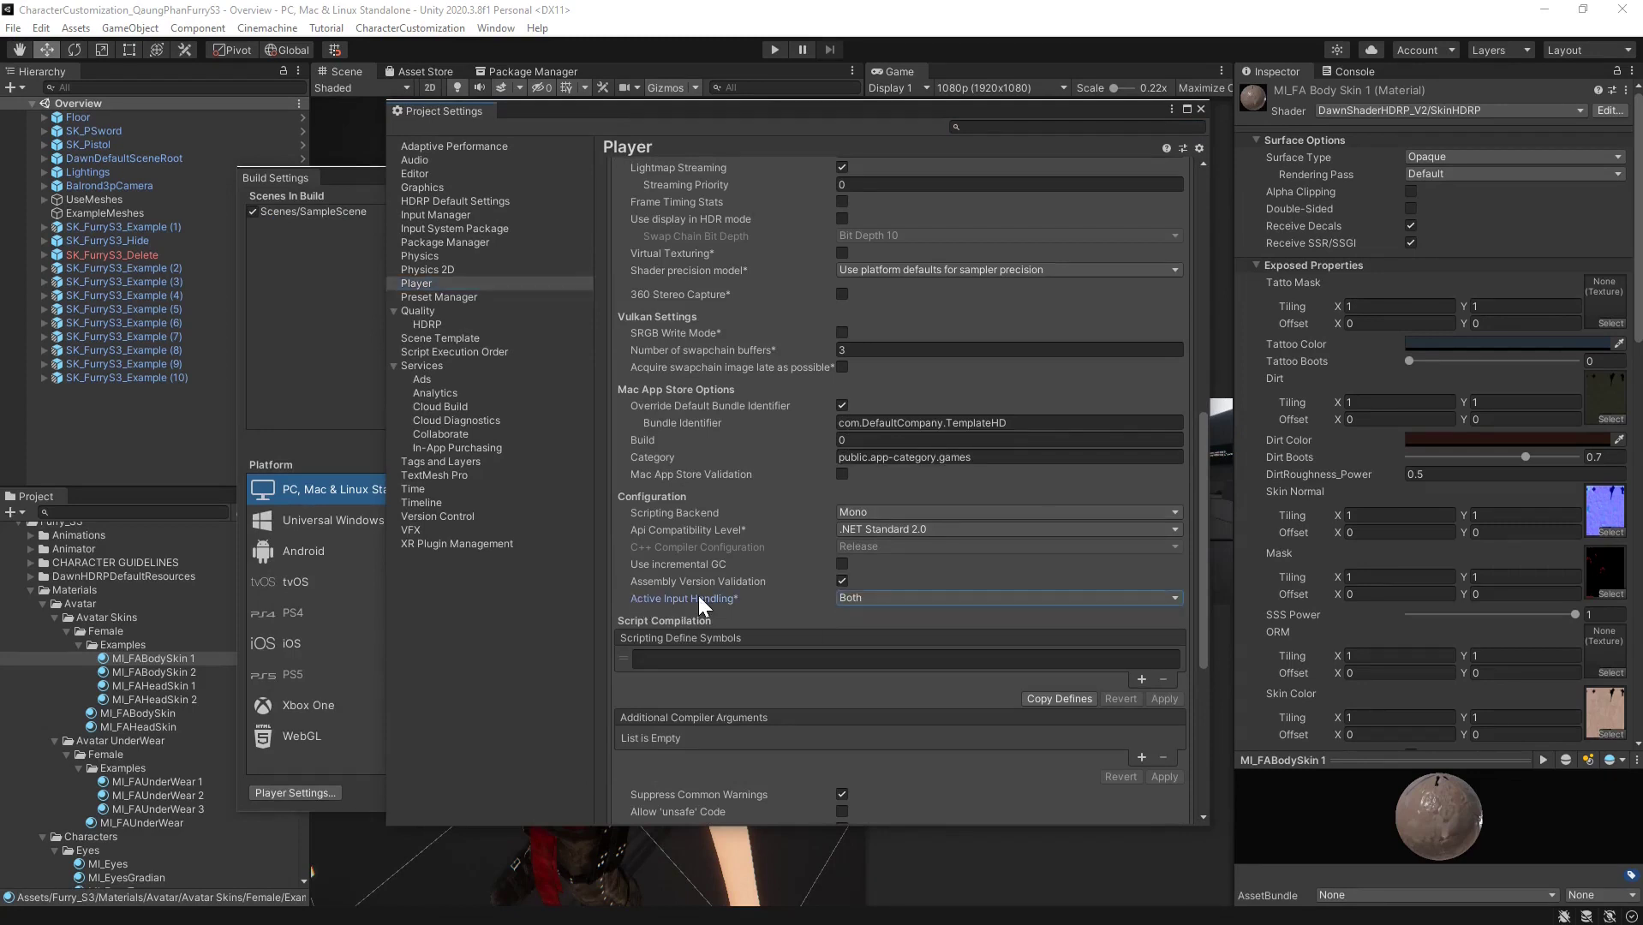
left_click(847, 597)
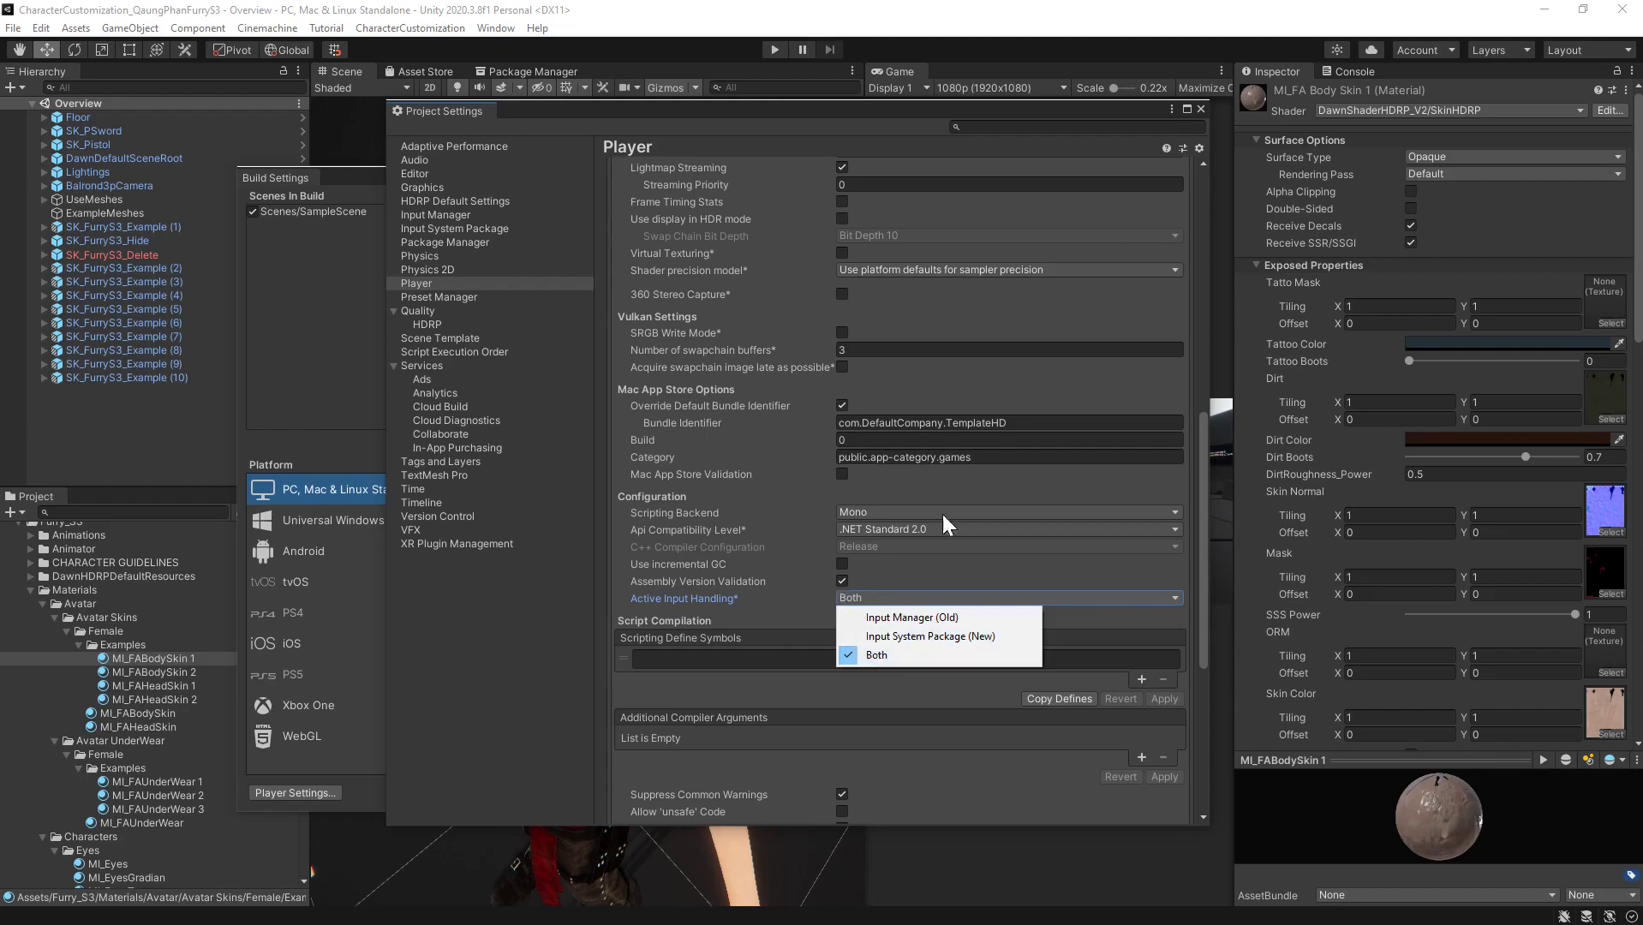
left_click(1202, 109)
left_click(1202, 109)
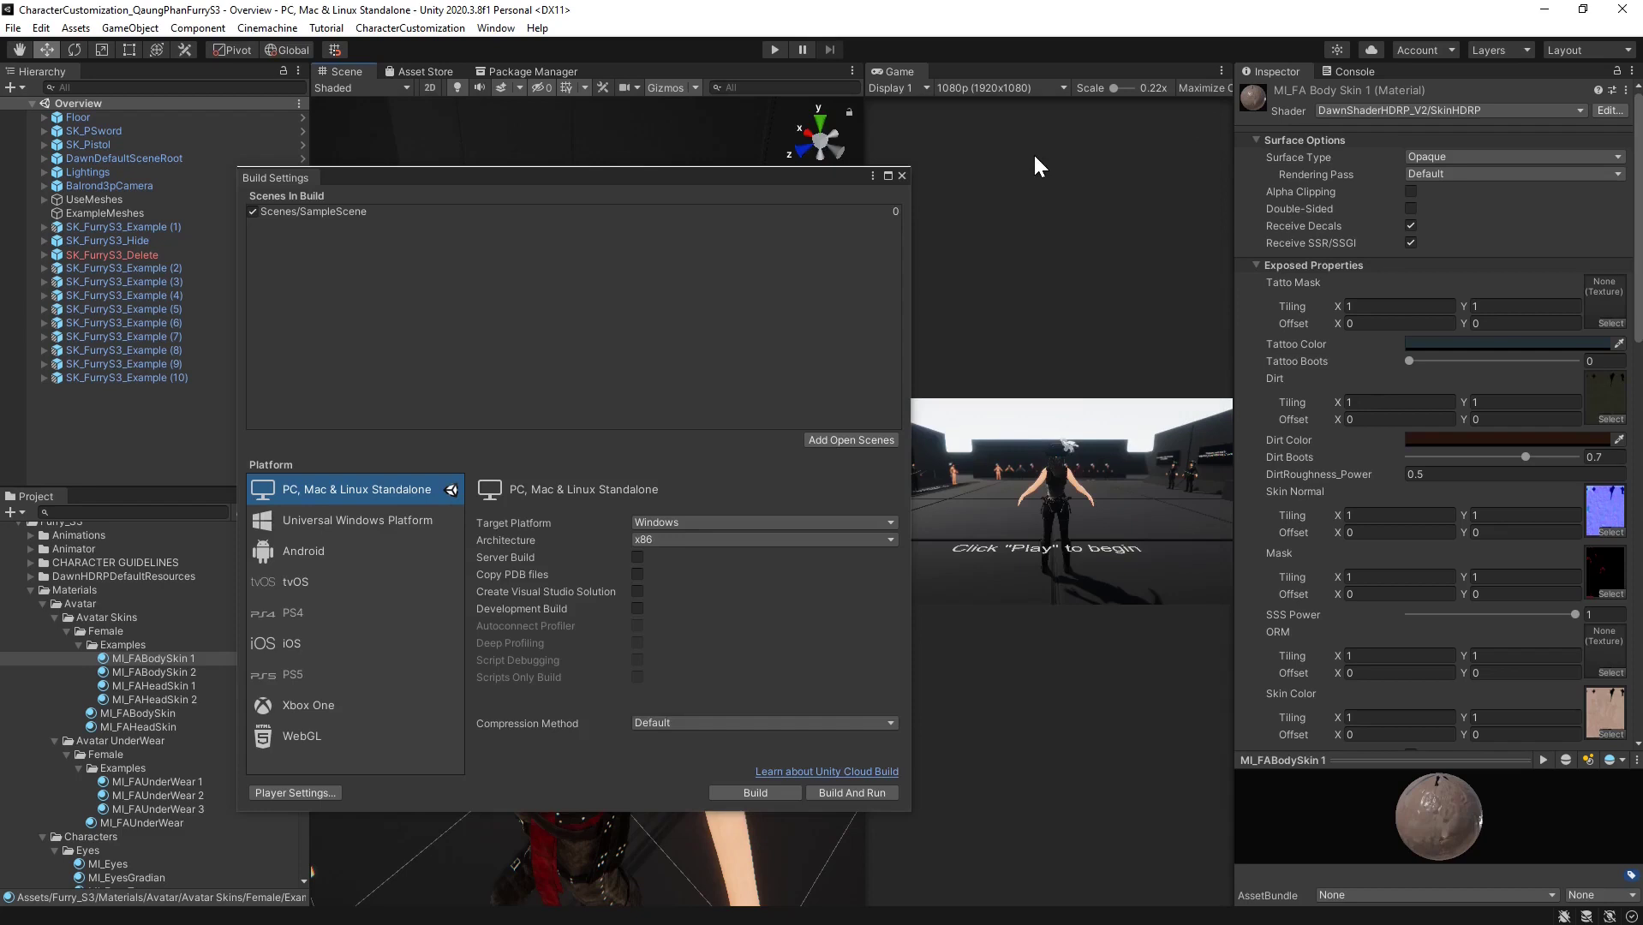
left_click(901, 175)
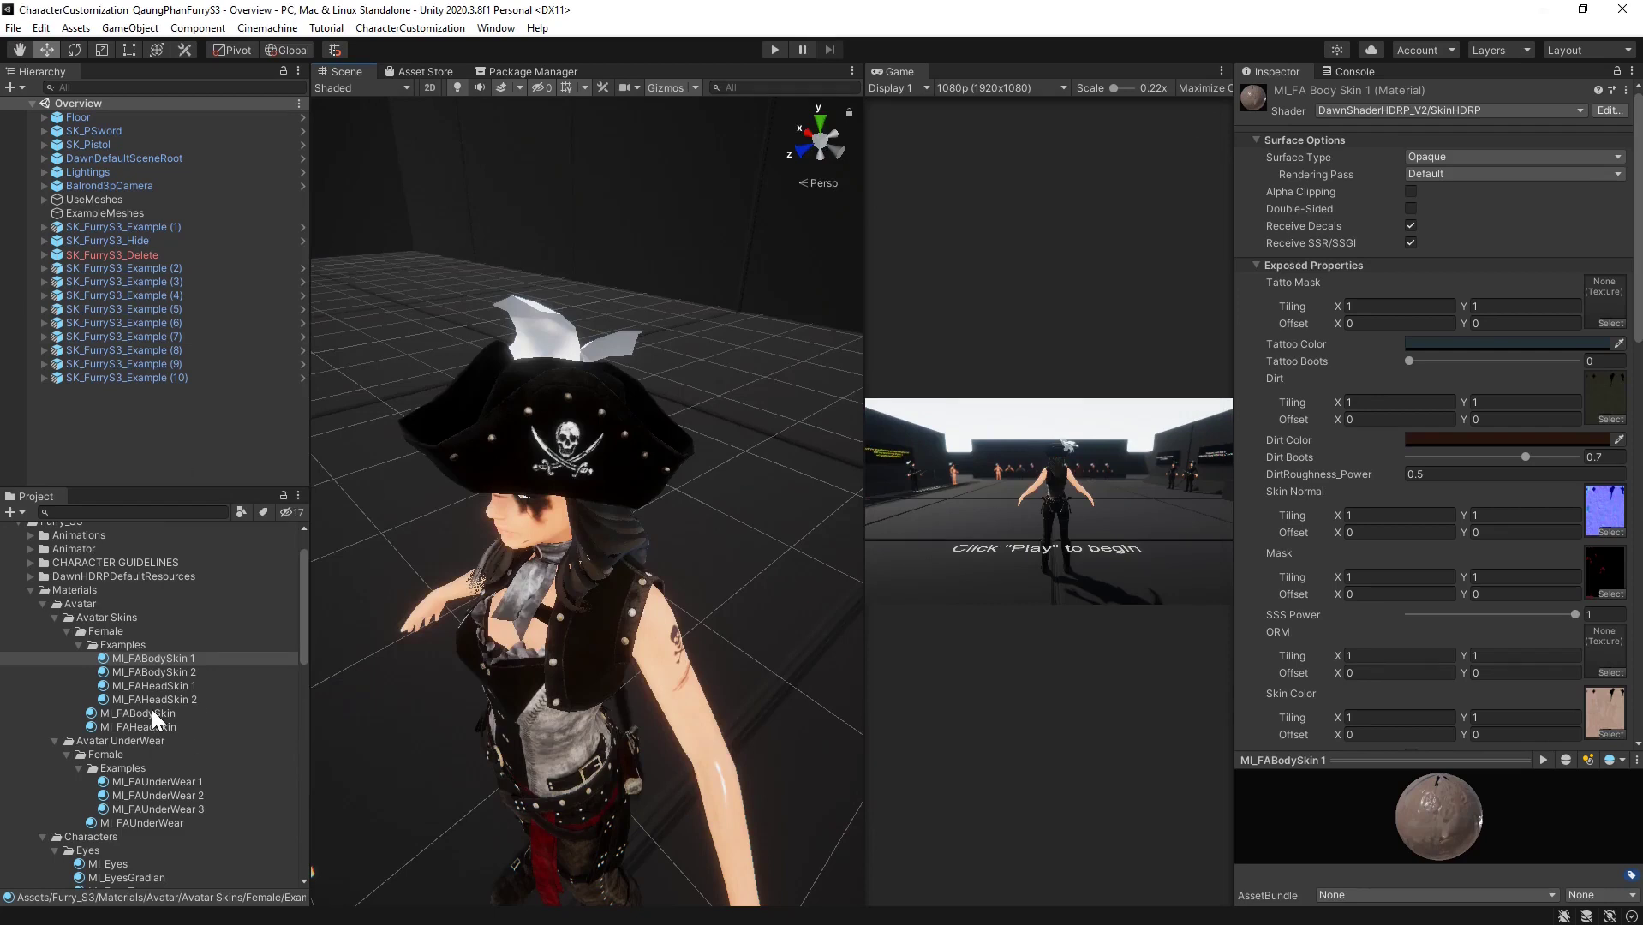
Locate and select the Overview scene asset in the Furry_S3 Scene folder
scroll(153, 712, "down", 10)
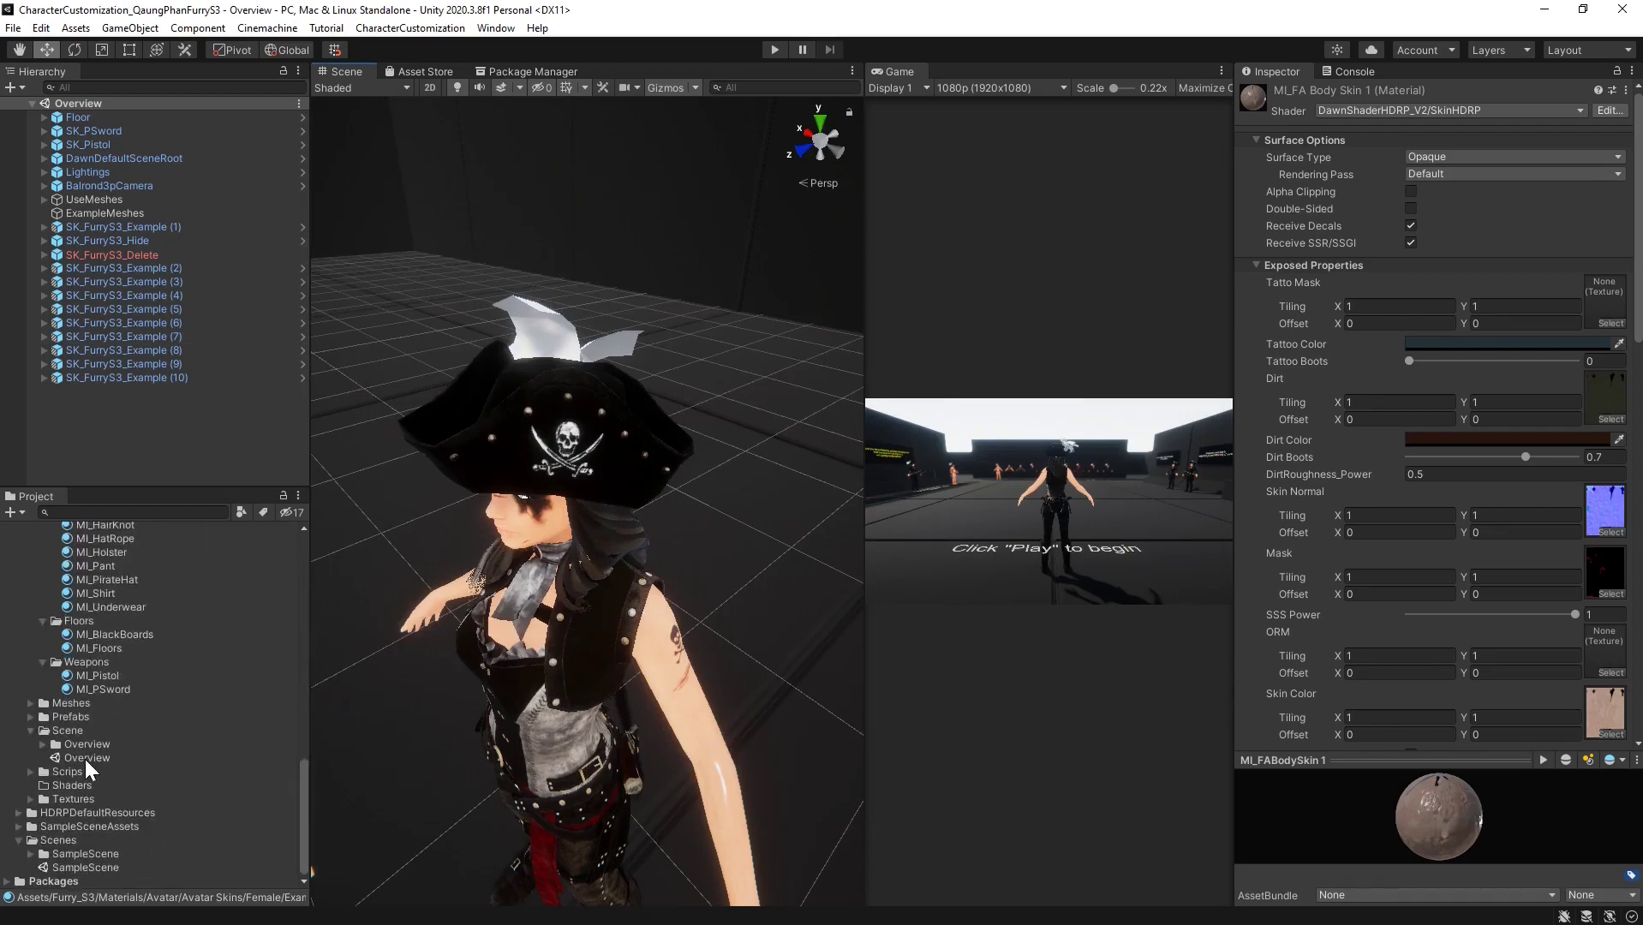
left_click(85, 757)
scroll(83, 754, "up", 5)
scroll(60, 720, "up", 5)
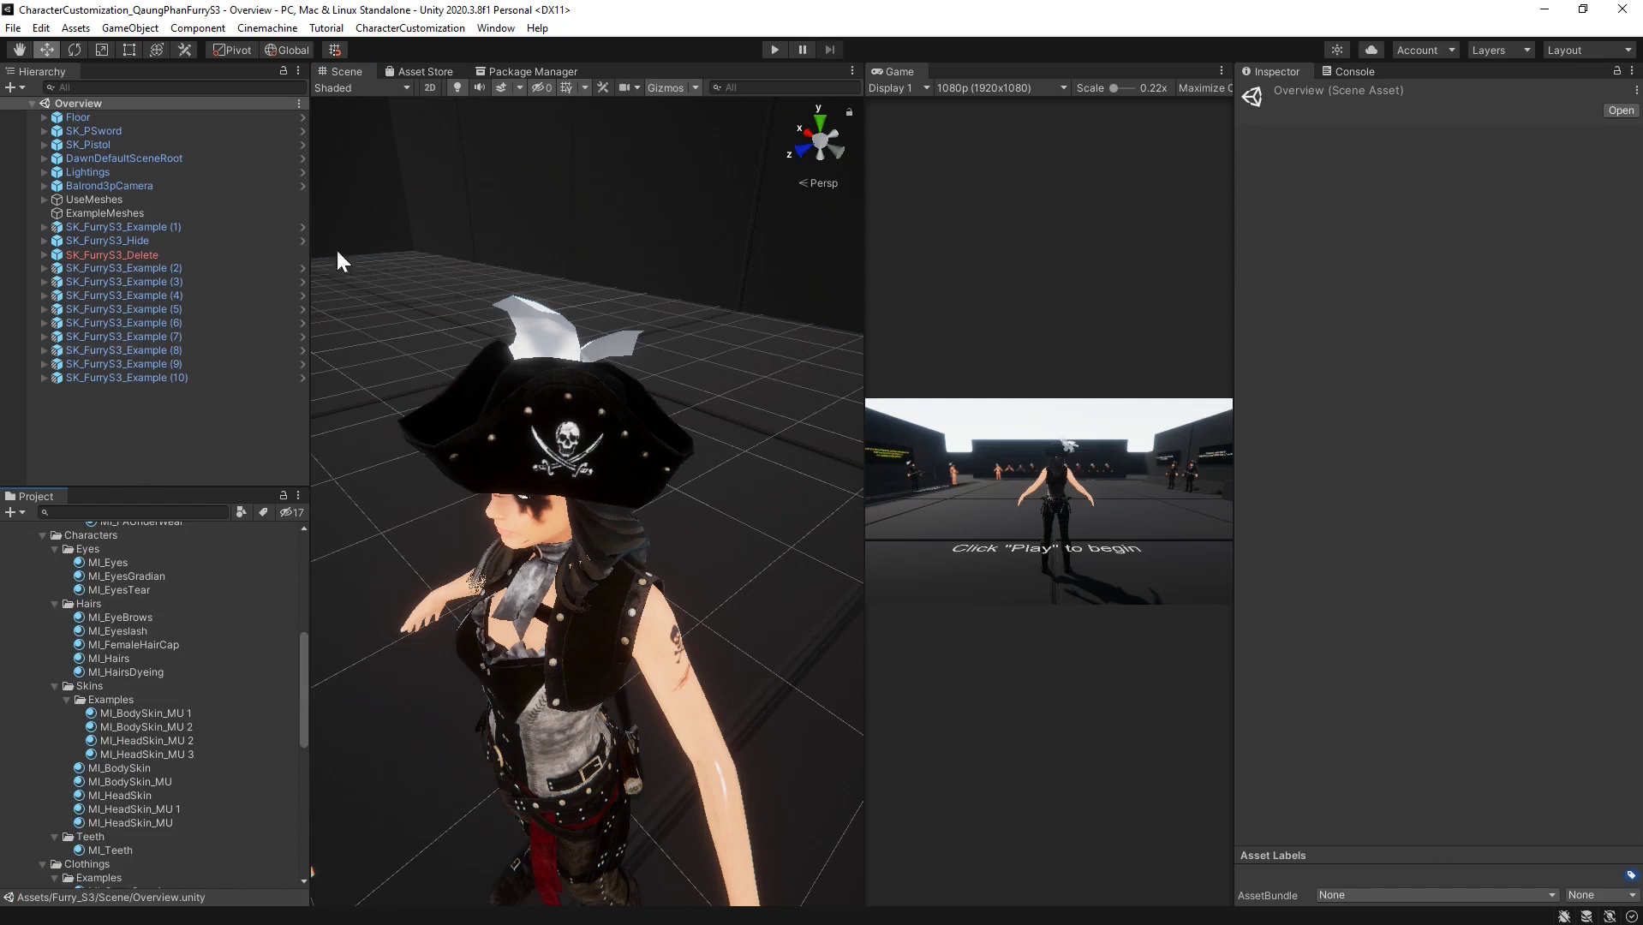
Play-test the Overview scene by moving the character around and jumping, and stop play mode
left_click(775, 50)
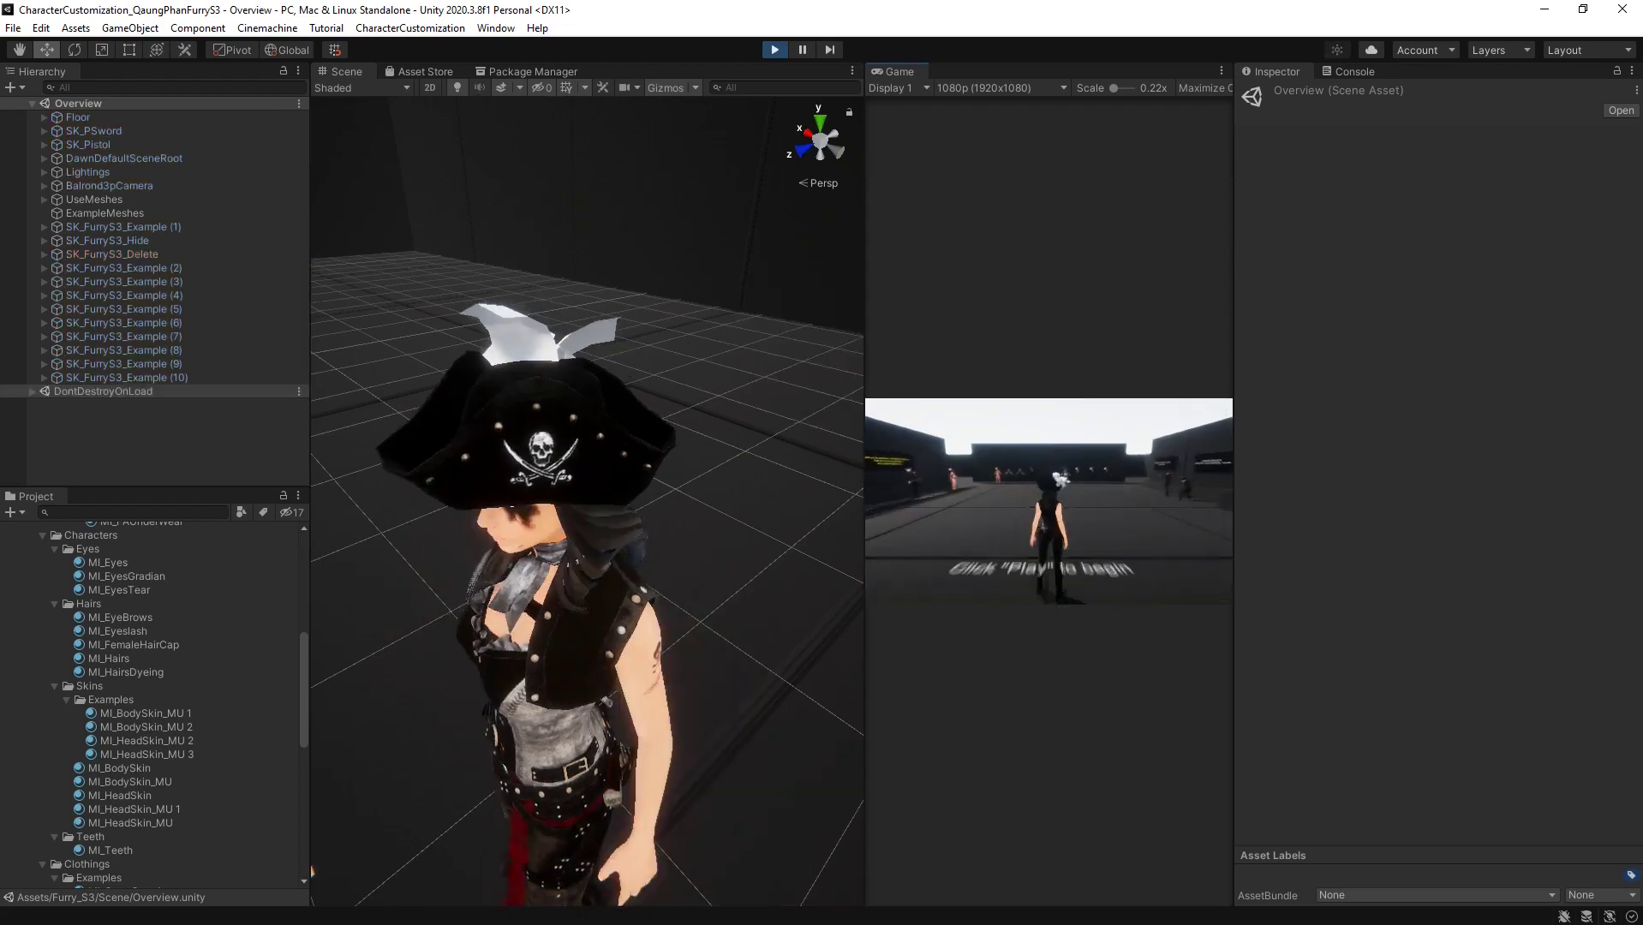
key("w")
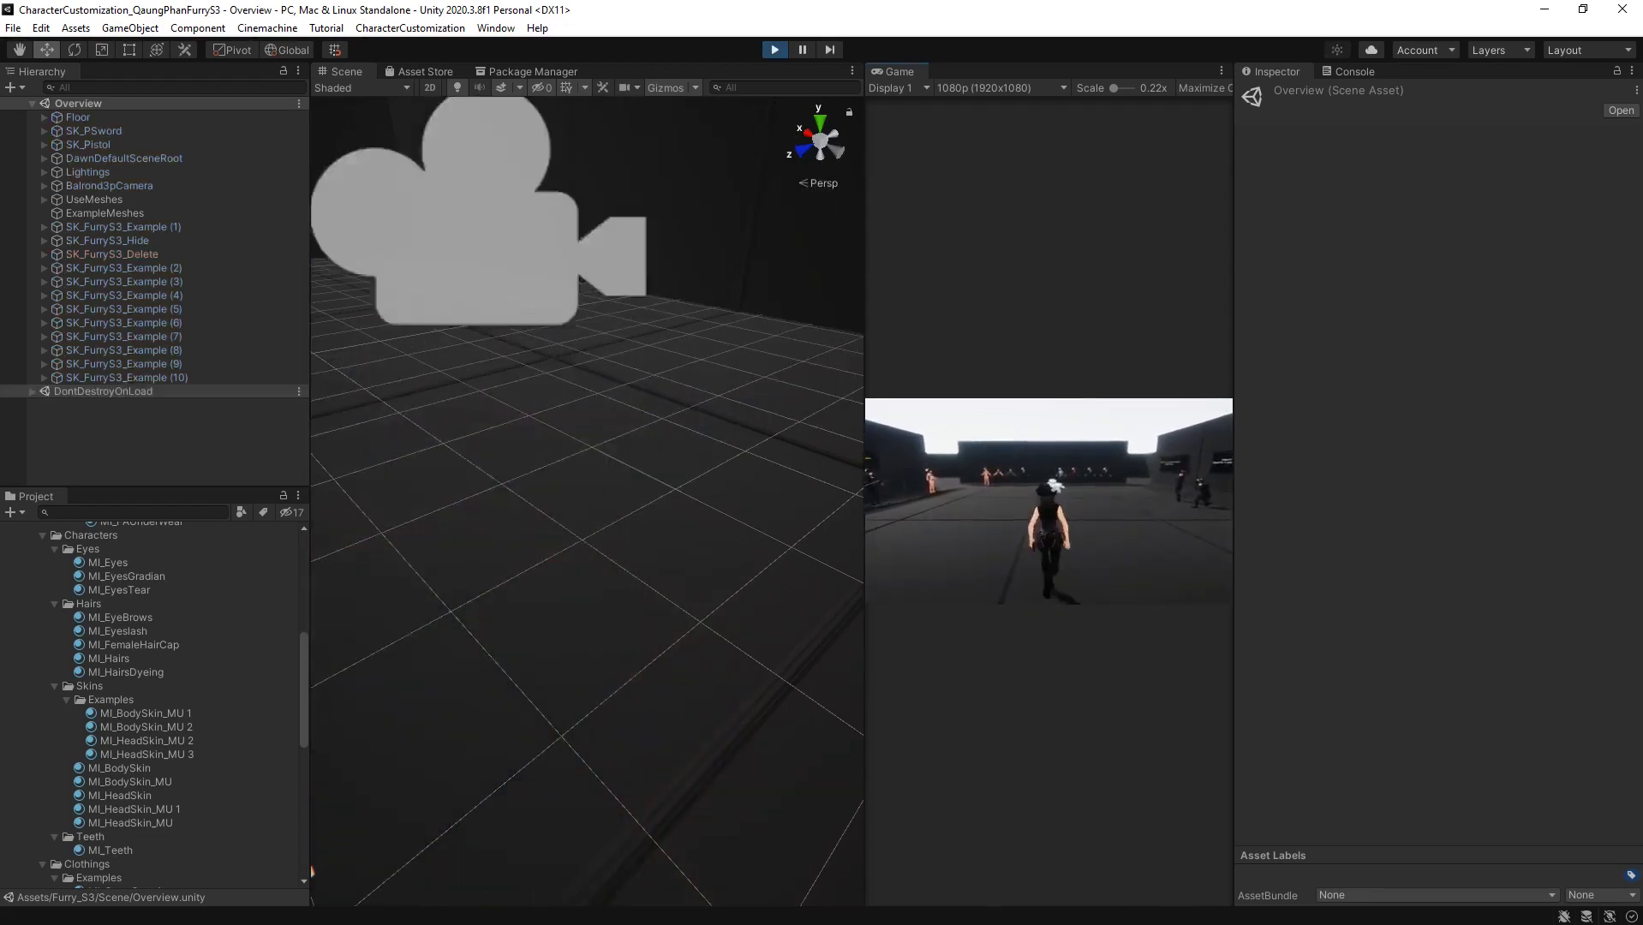
key("d")
key("space")
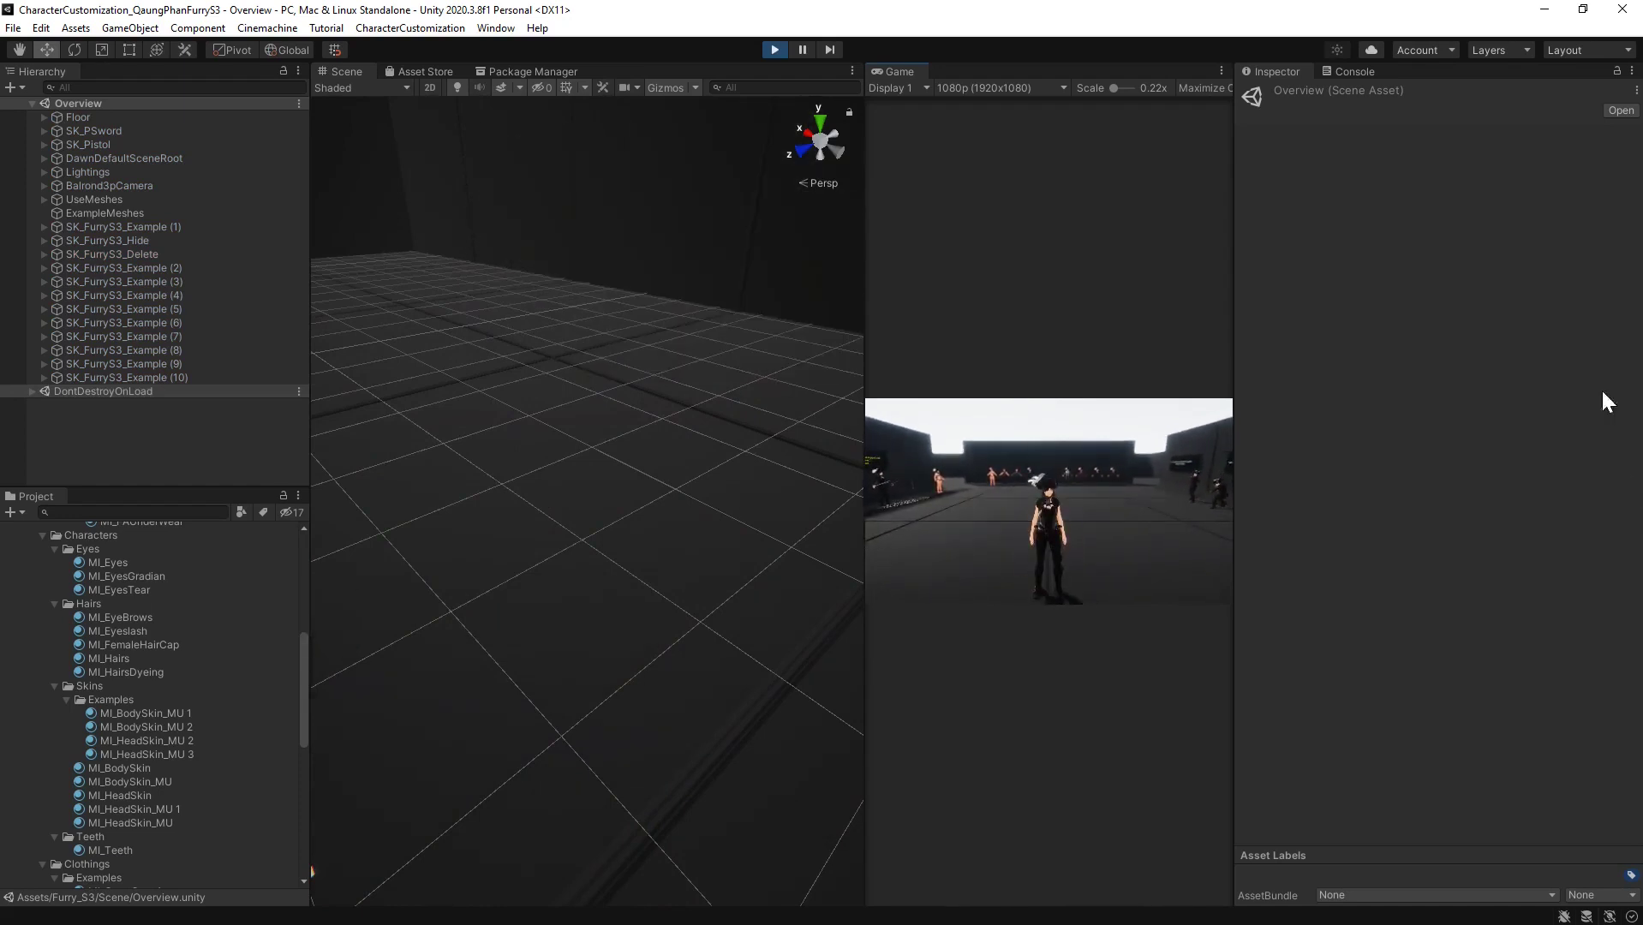
left_click(774, 50)
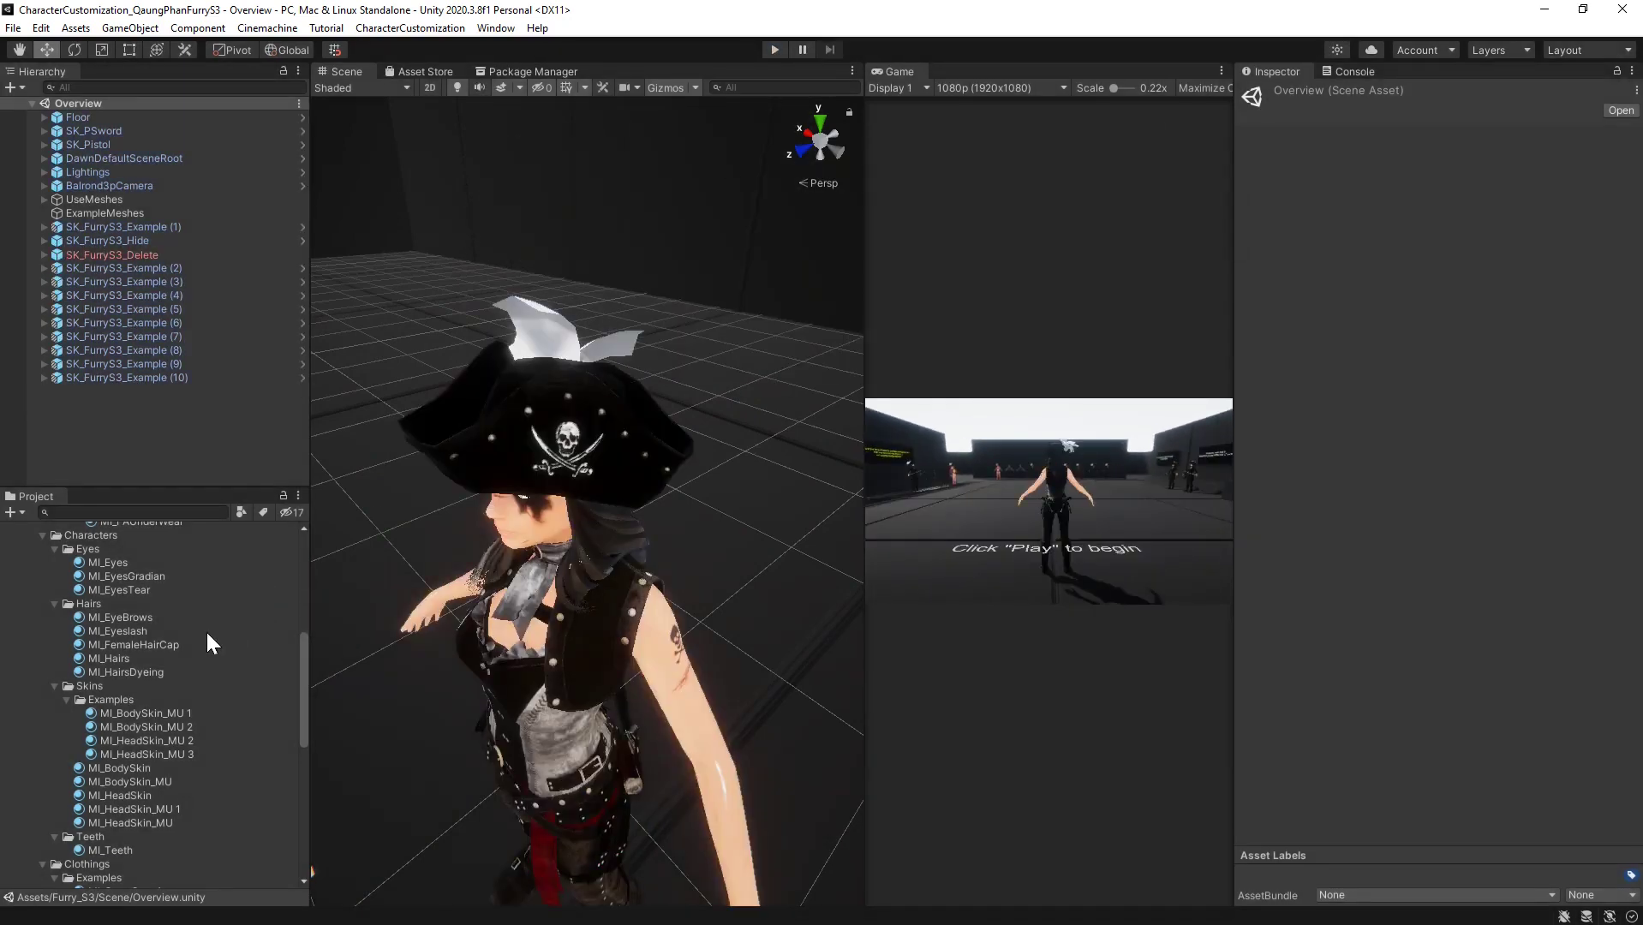
Collapse the Furry_S3 folder and expand the CharacterCustomization folder in the project assets
scroll(205, 620, "up", 10)
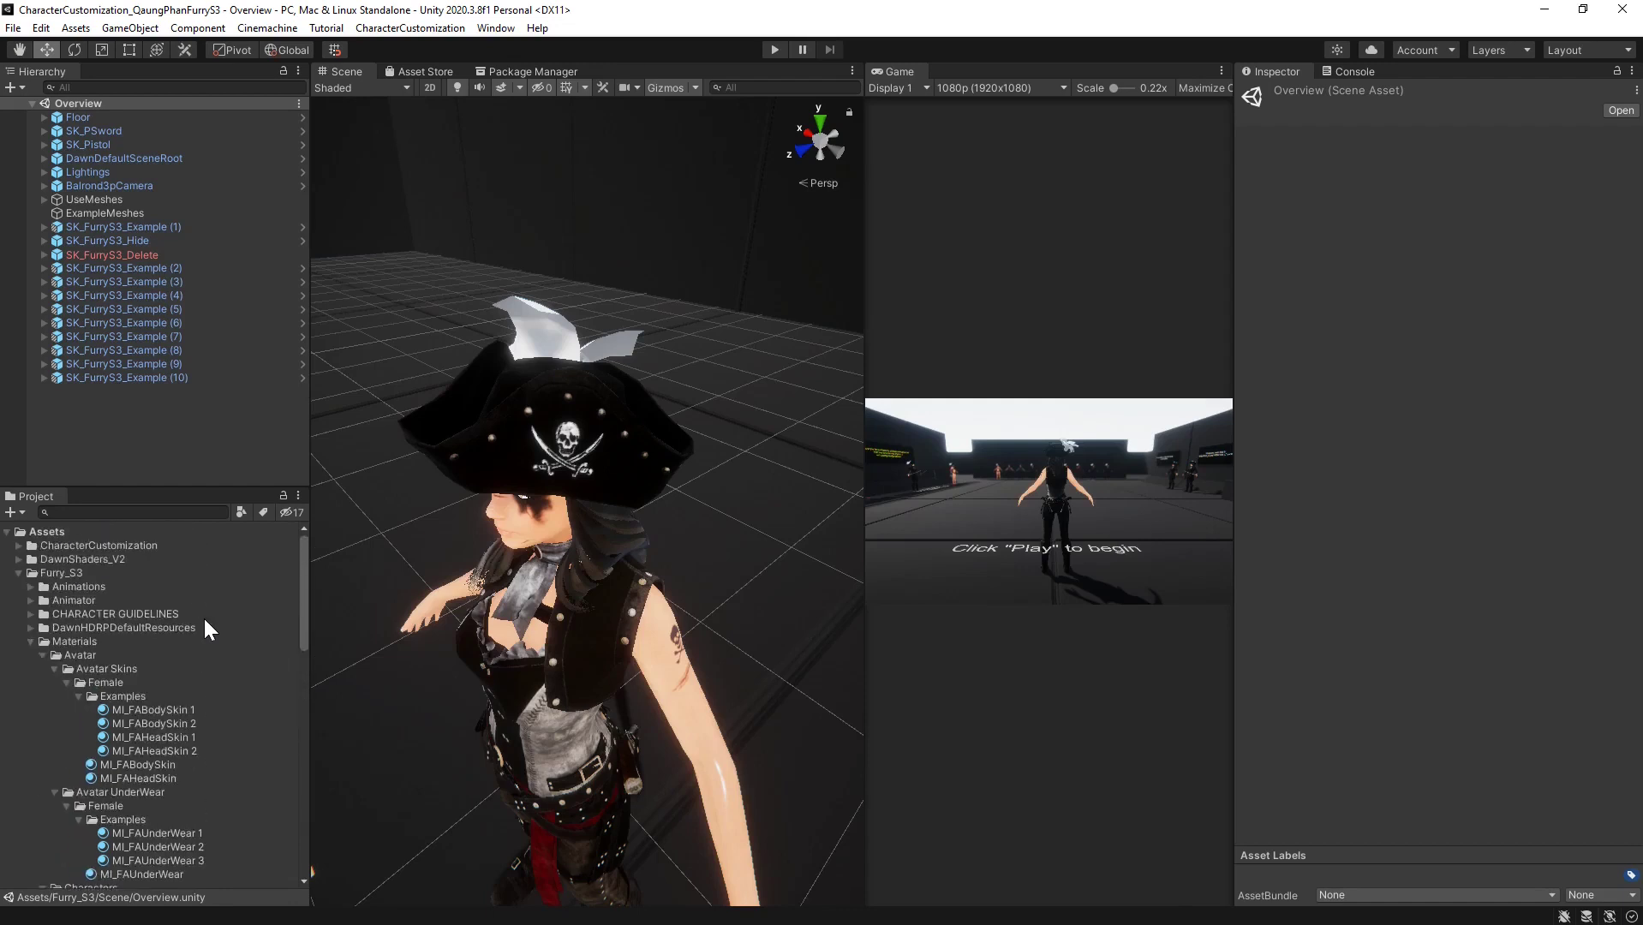
left_click(18, 572)
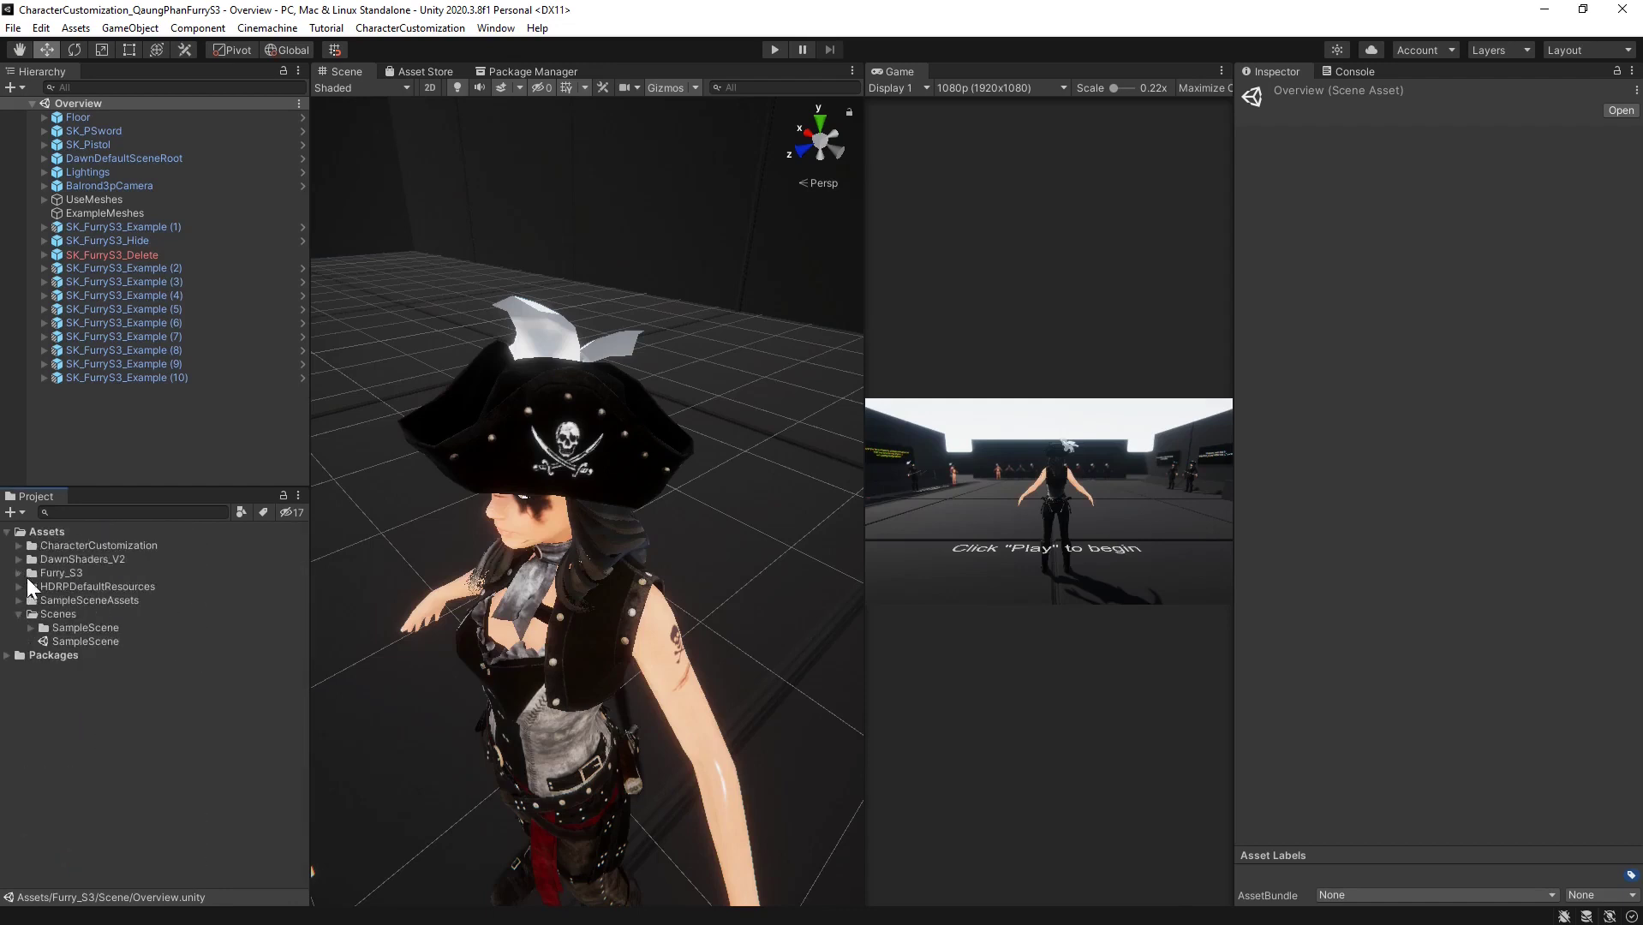
left_click(58, 574)
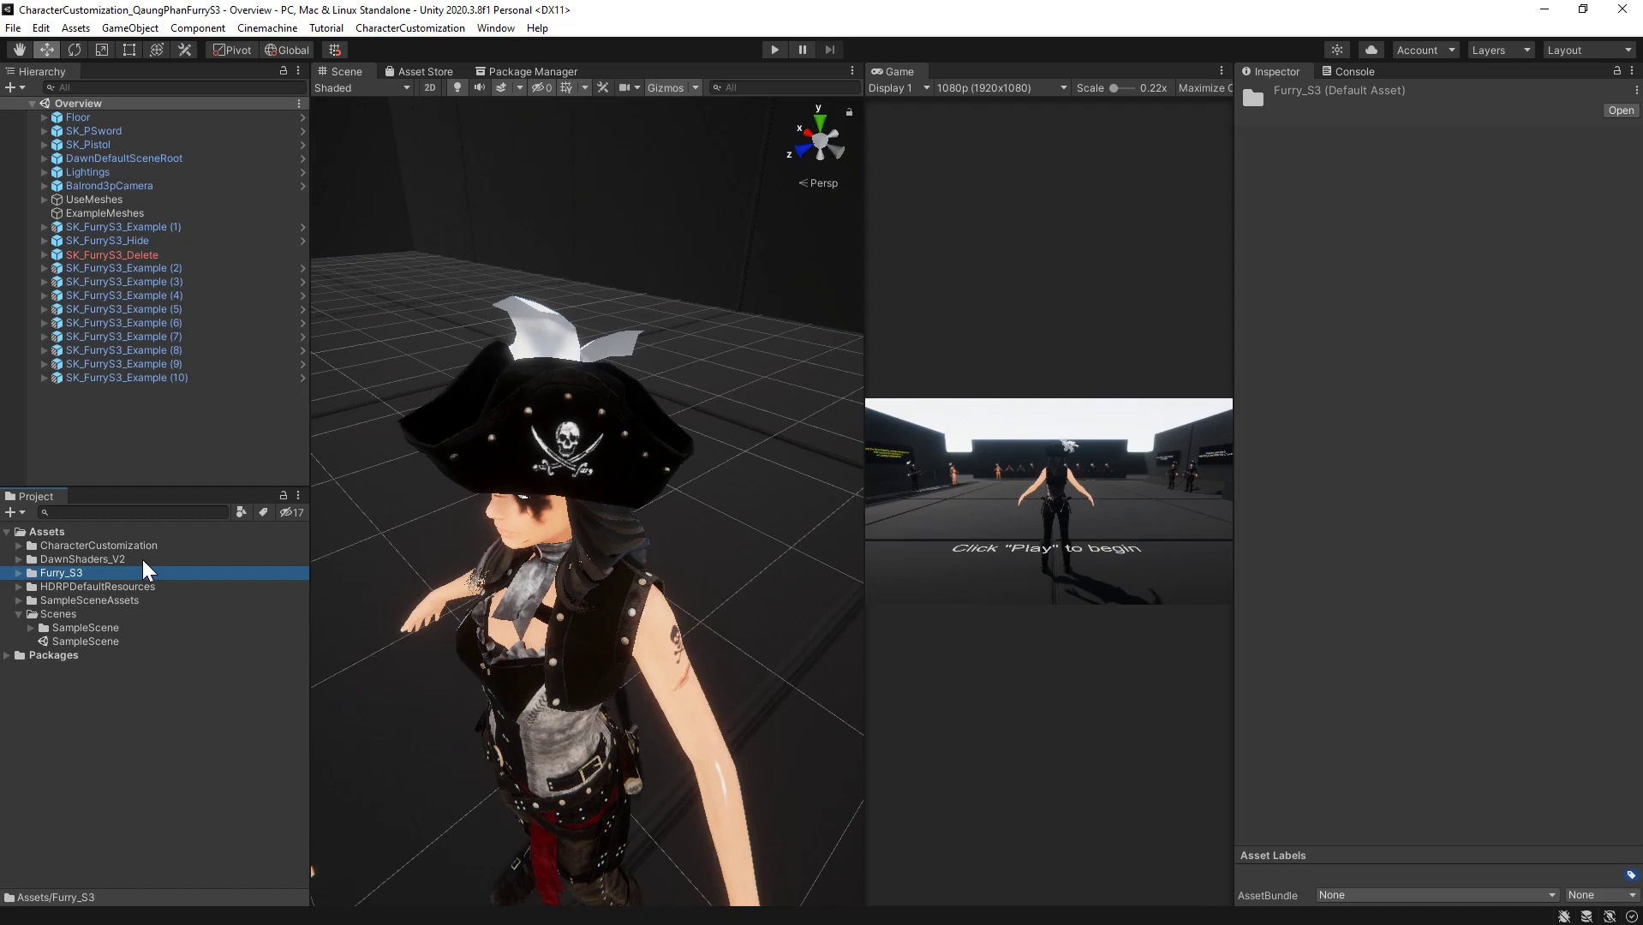
left_click(129, 545)
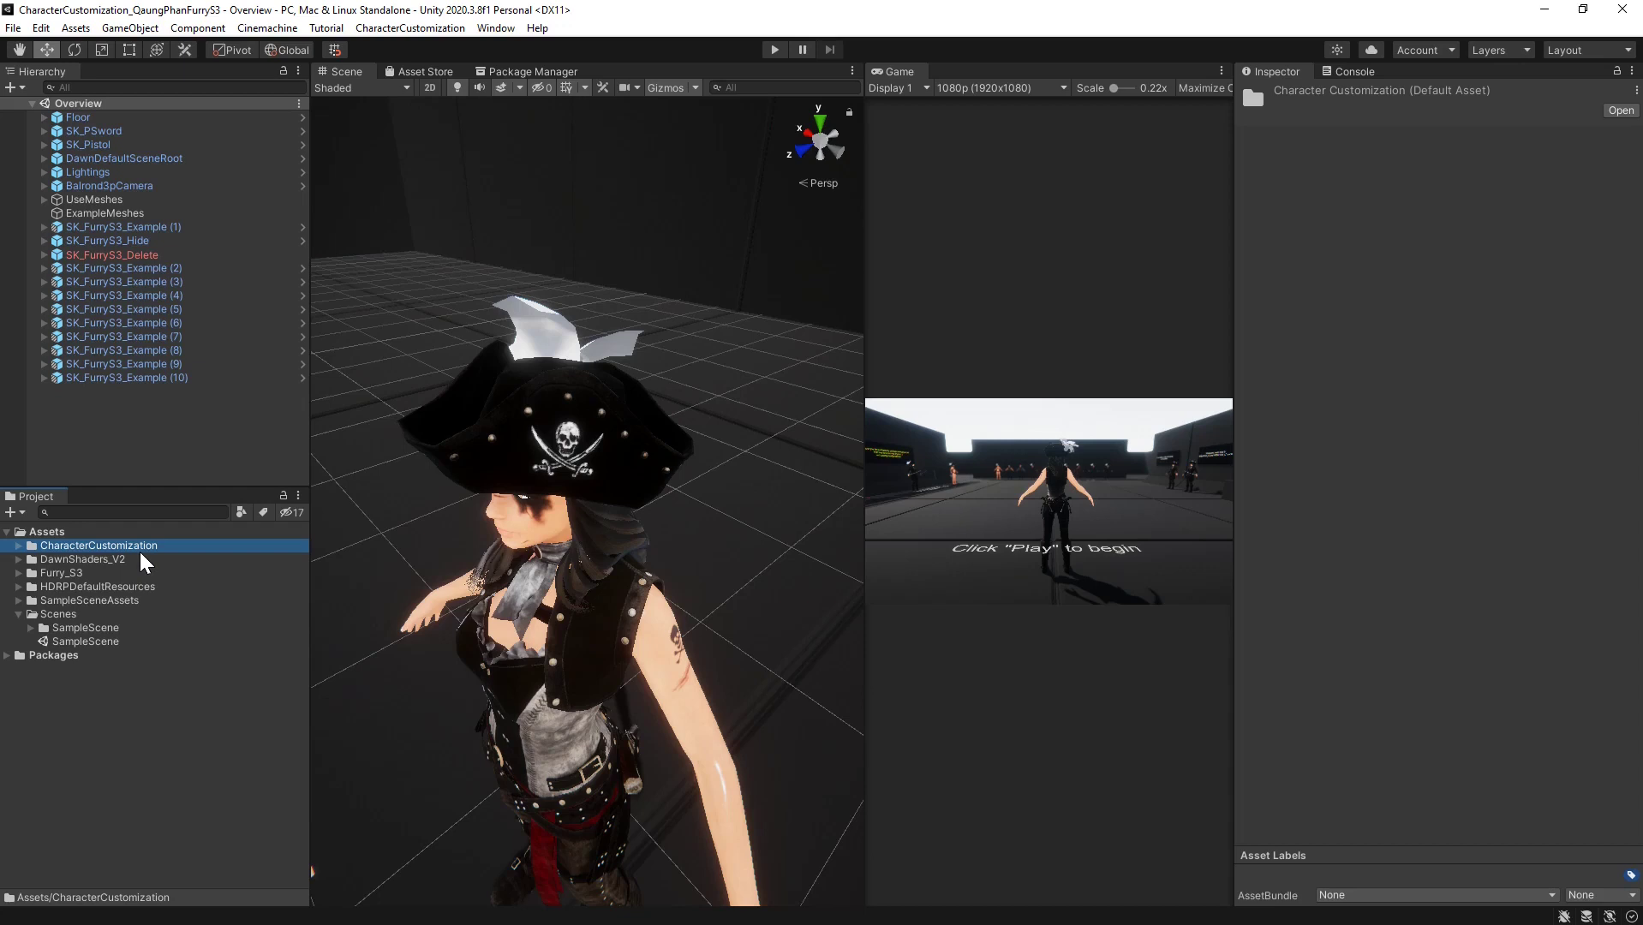
left_click(20, 548)
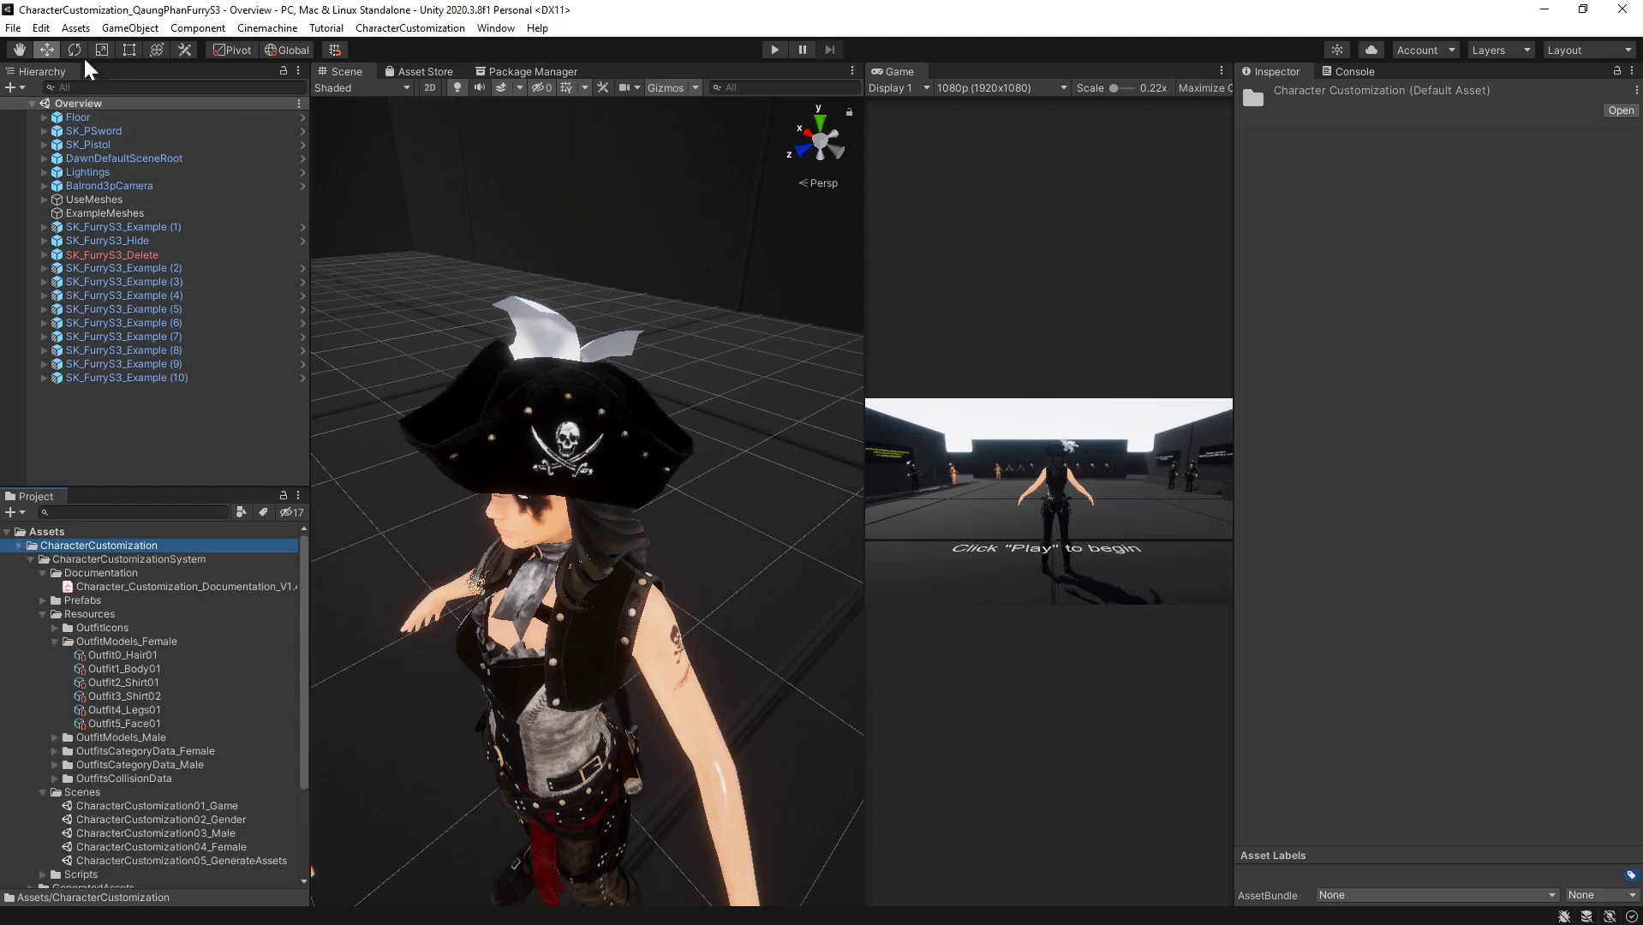
Add the scenes CharacterCustomization01_Game, 02_Gender, 03_Male and 04_Female to the Scenes In Build list
left_click(13, 27)
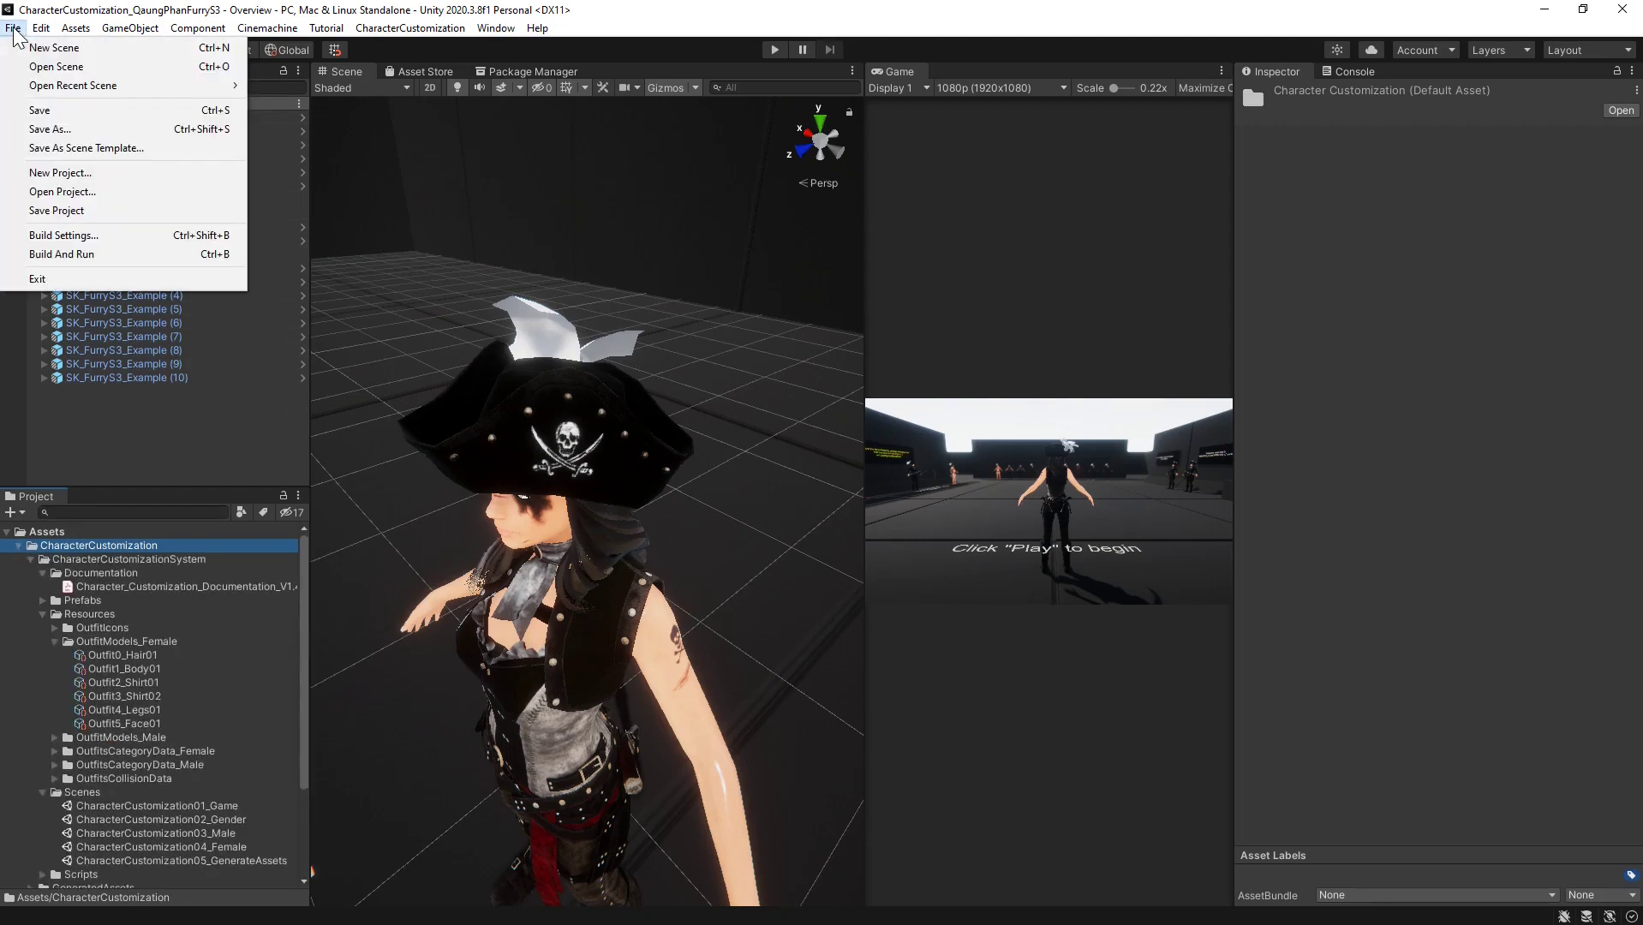
left_click(64, 235)
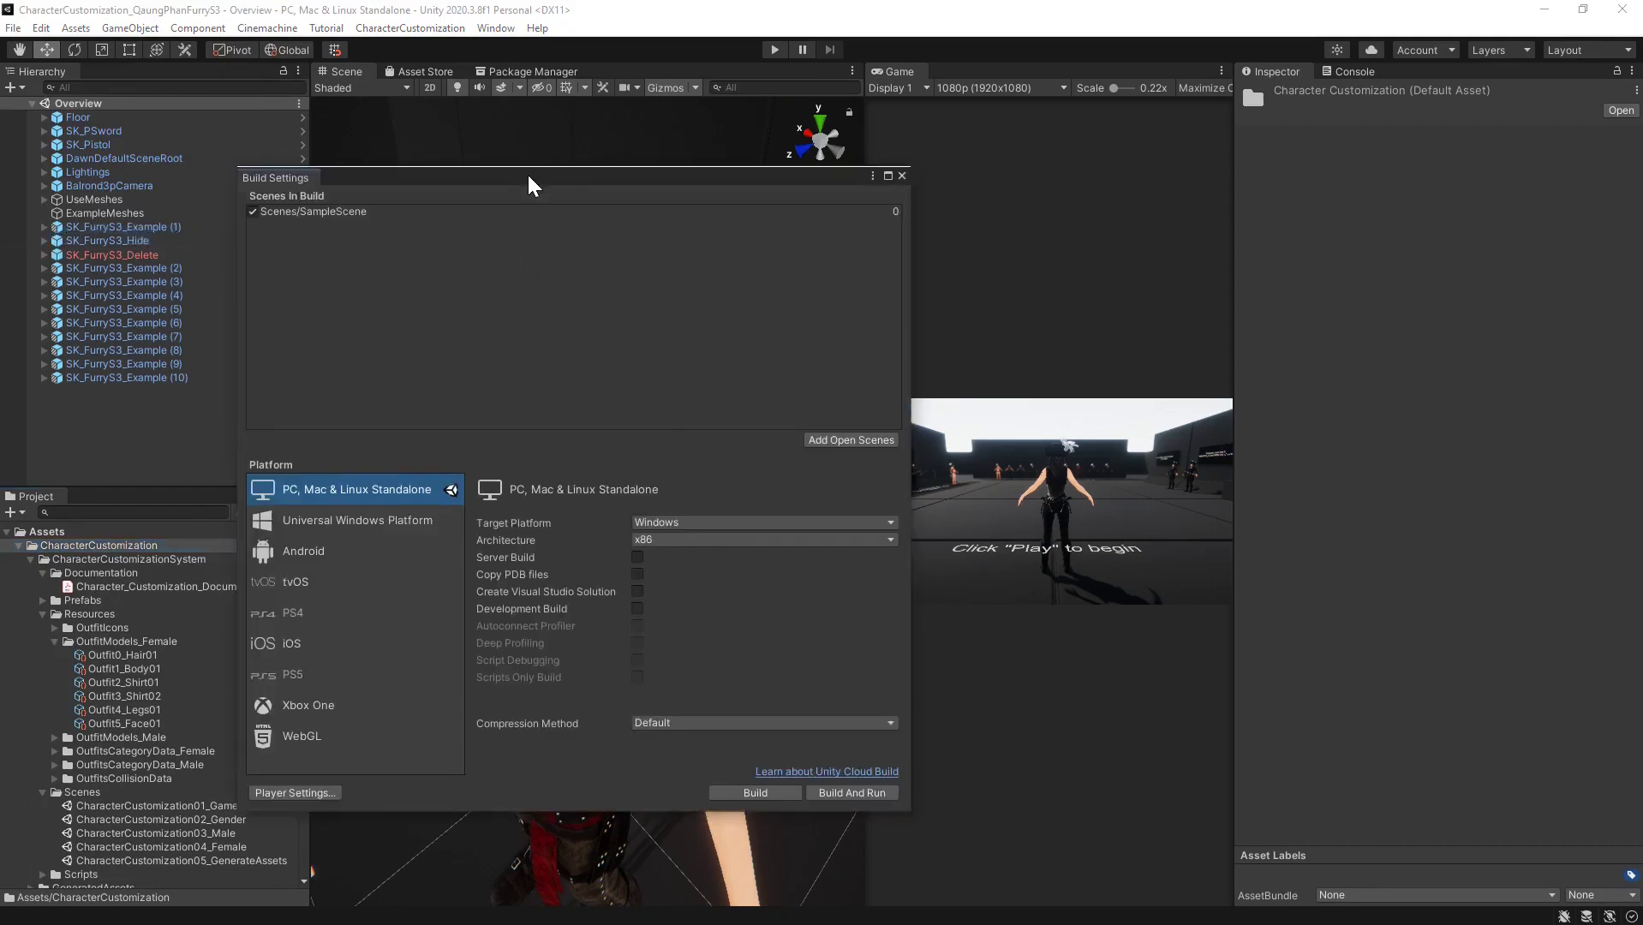
left_click_drag(527, 180, 656, 170)
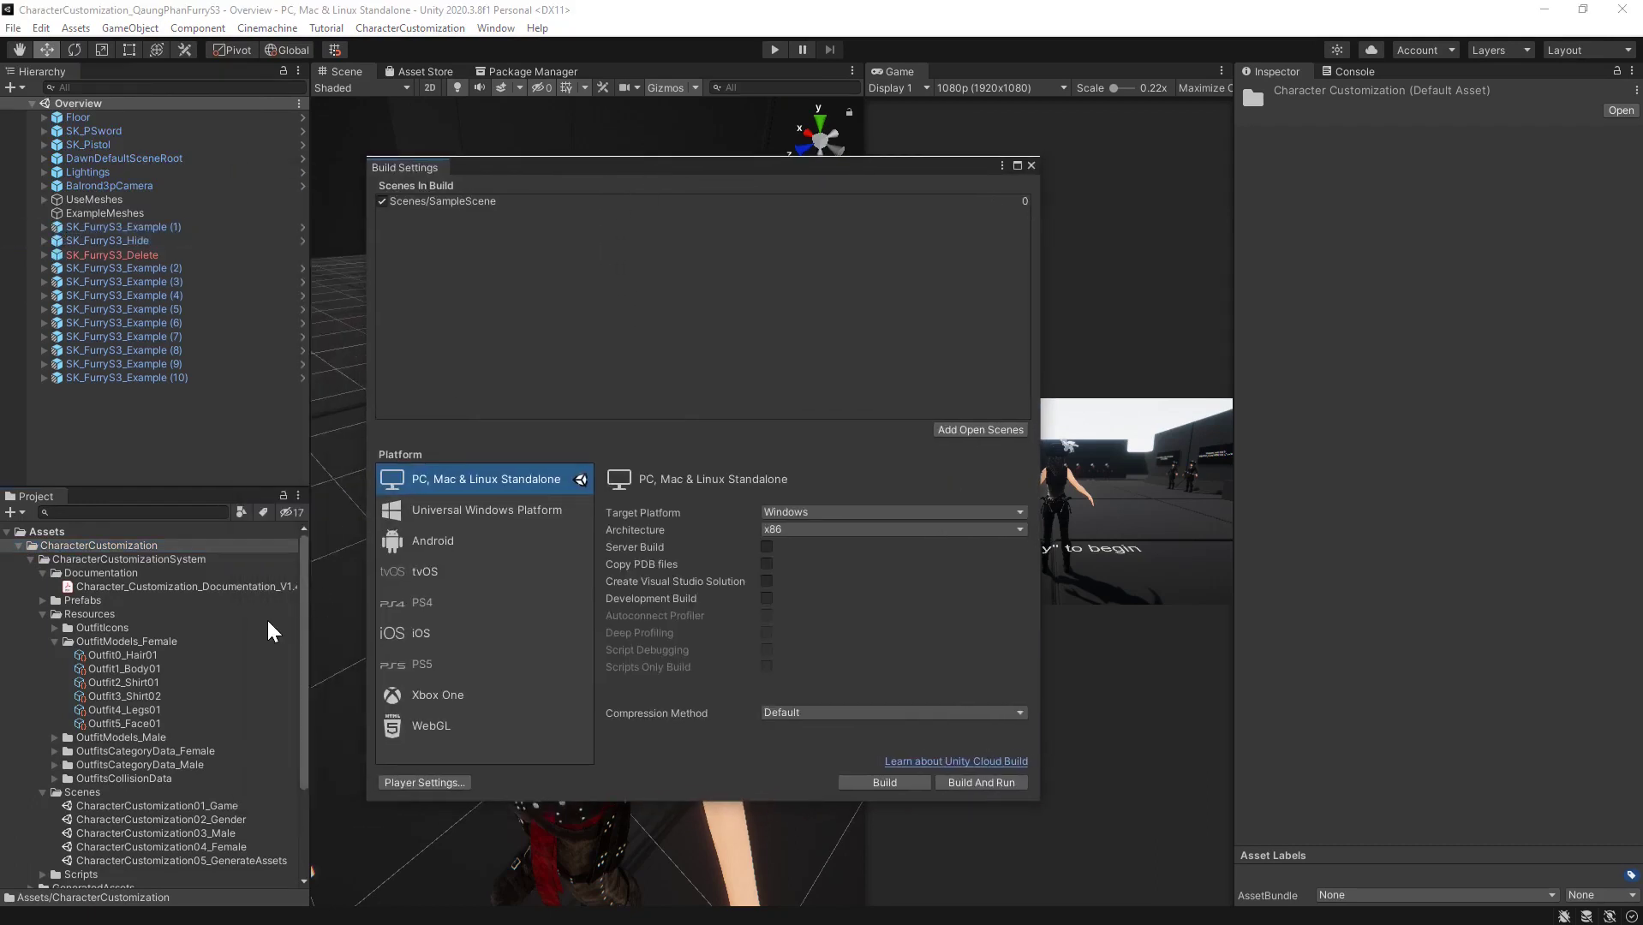
left_click(197, 805)
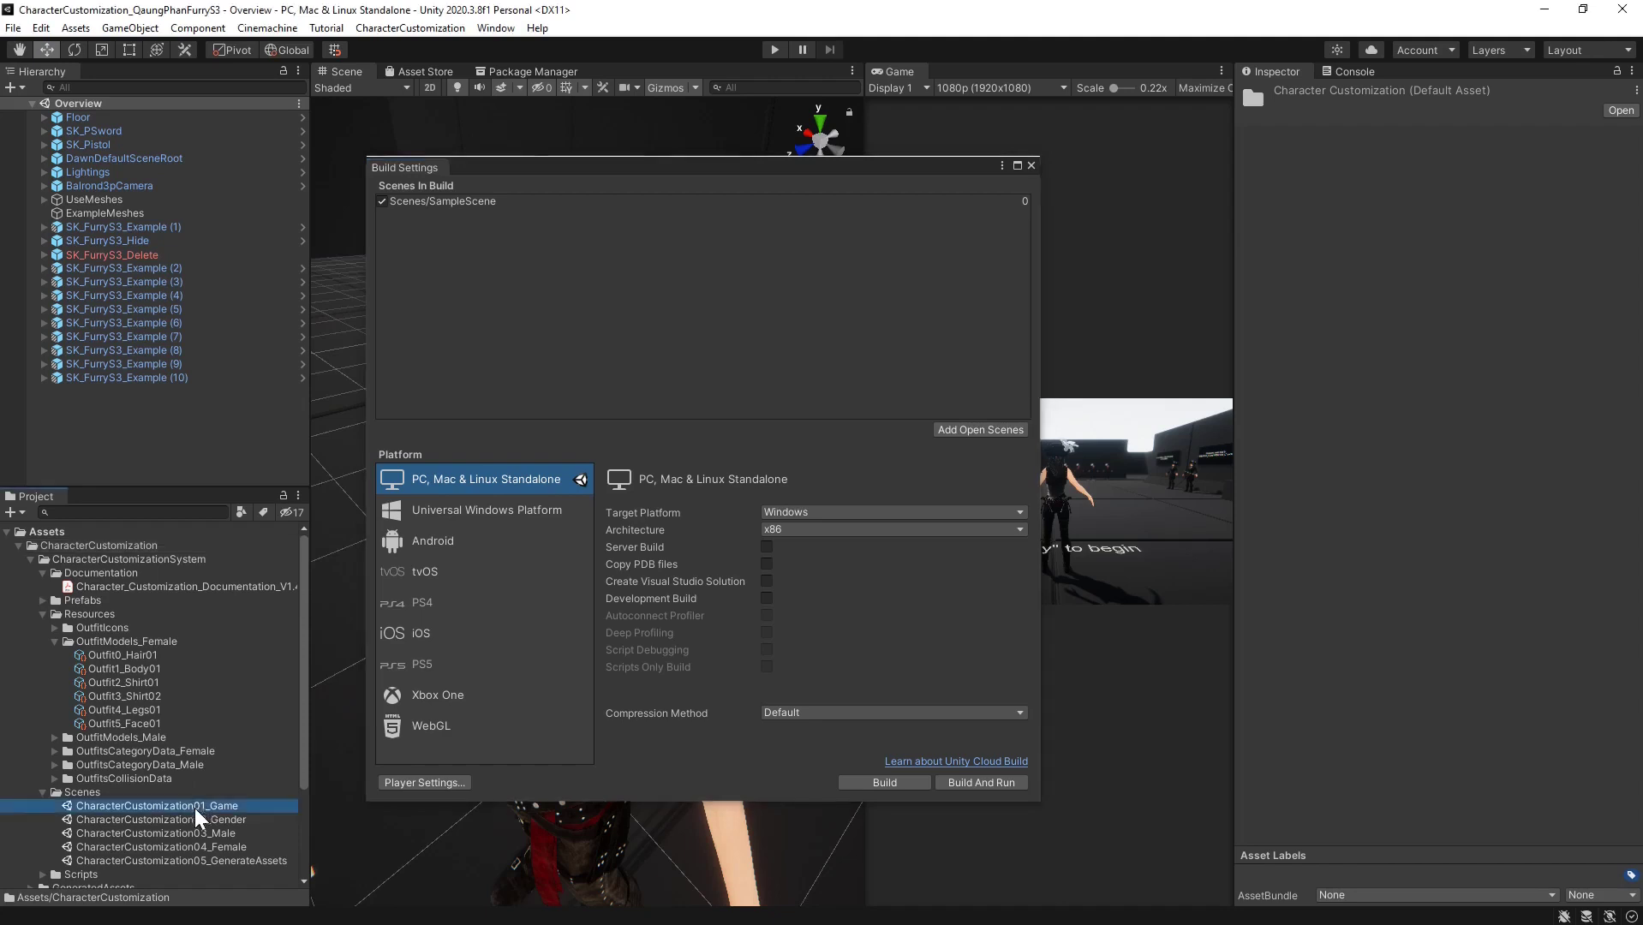
left_click(204, 848, "shift")
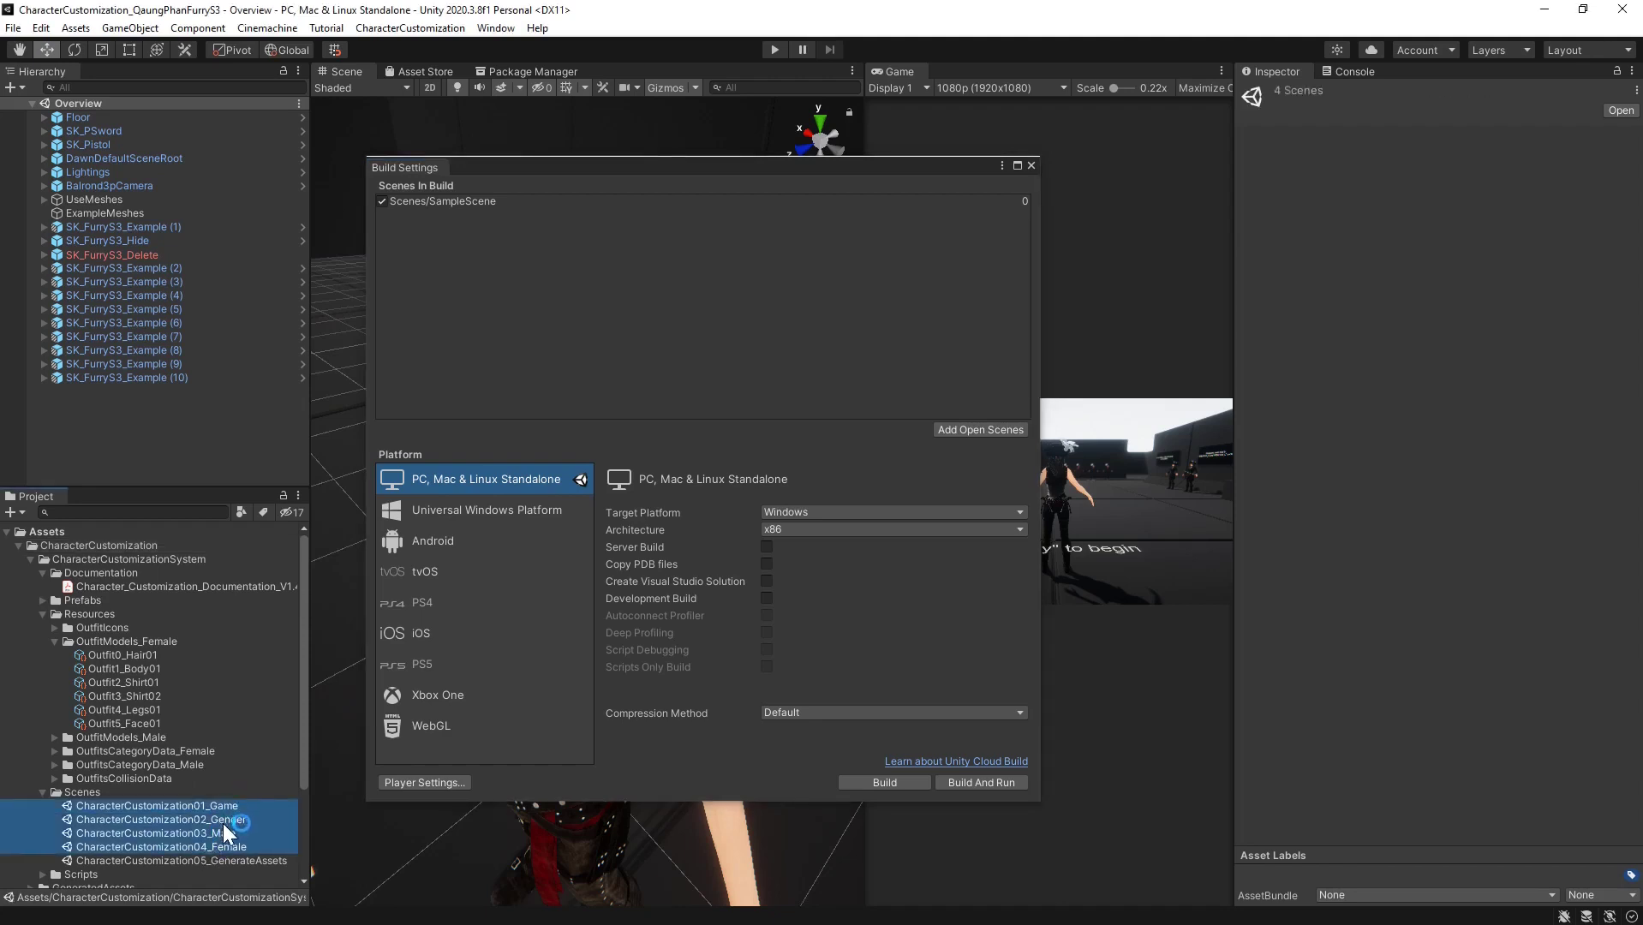
left_click_drag(216, 808, 554, 293)
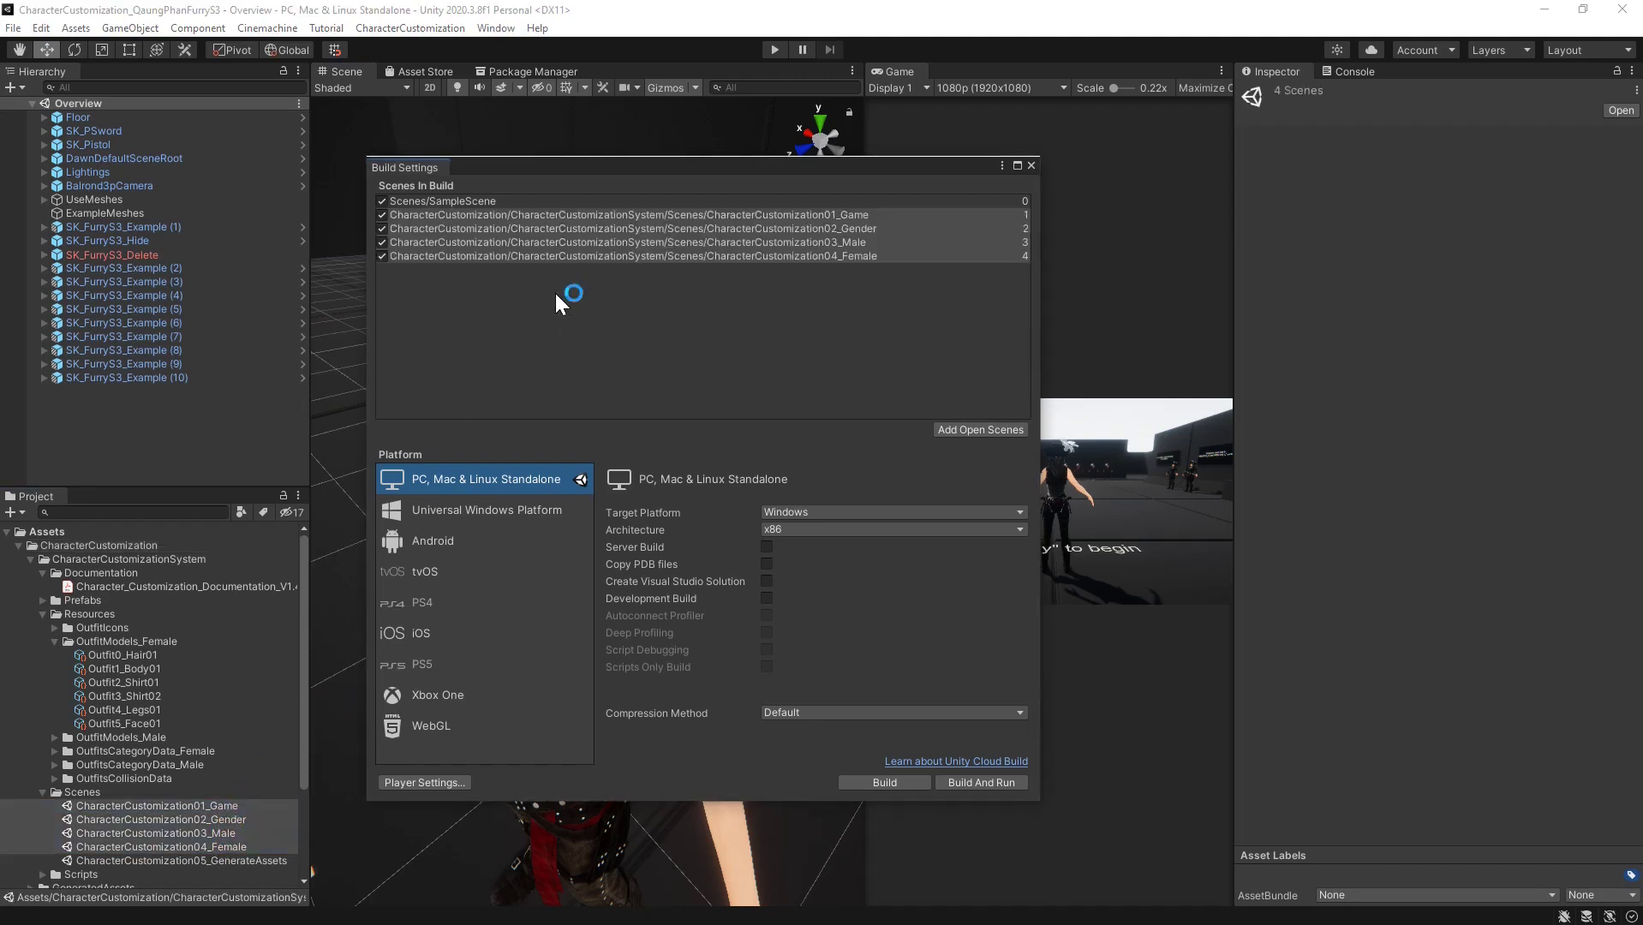
Remove Scenes/SampleScene from the Scenes In Build list and close the build settings
left_click(464, 200)
right_click(465, 200)
left_click(489, 211)
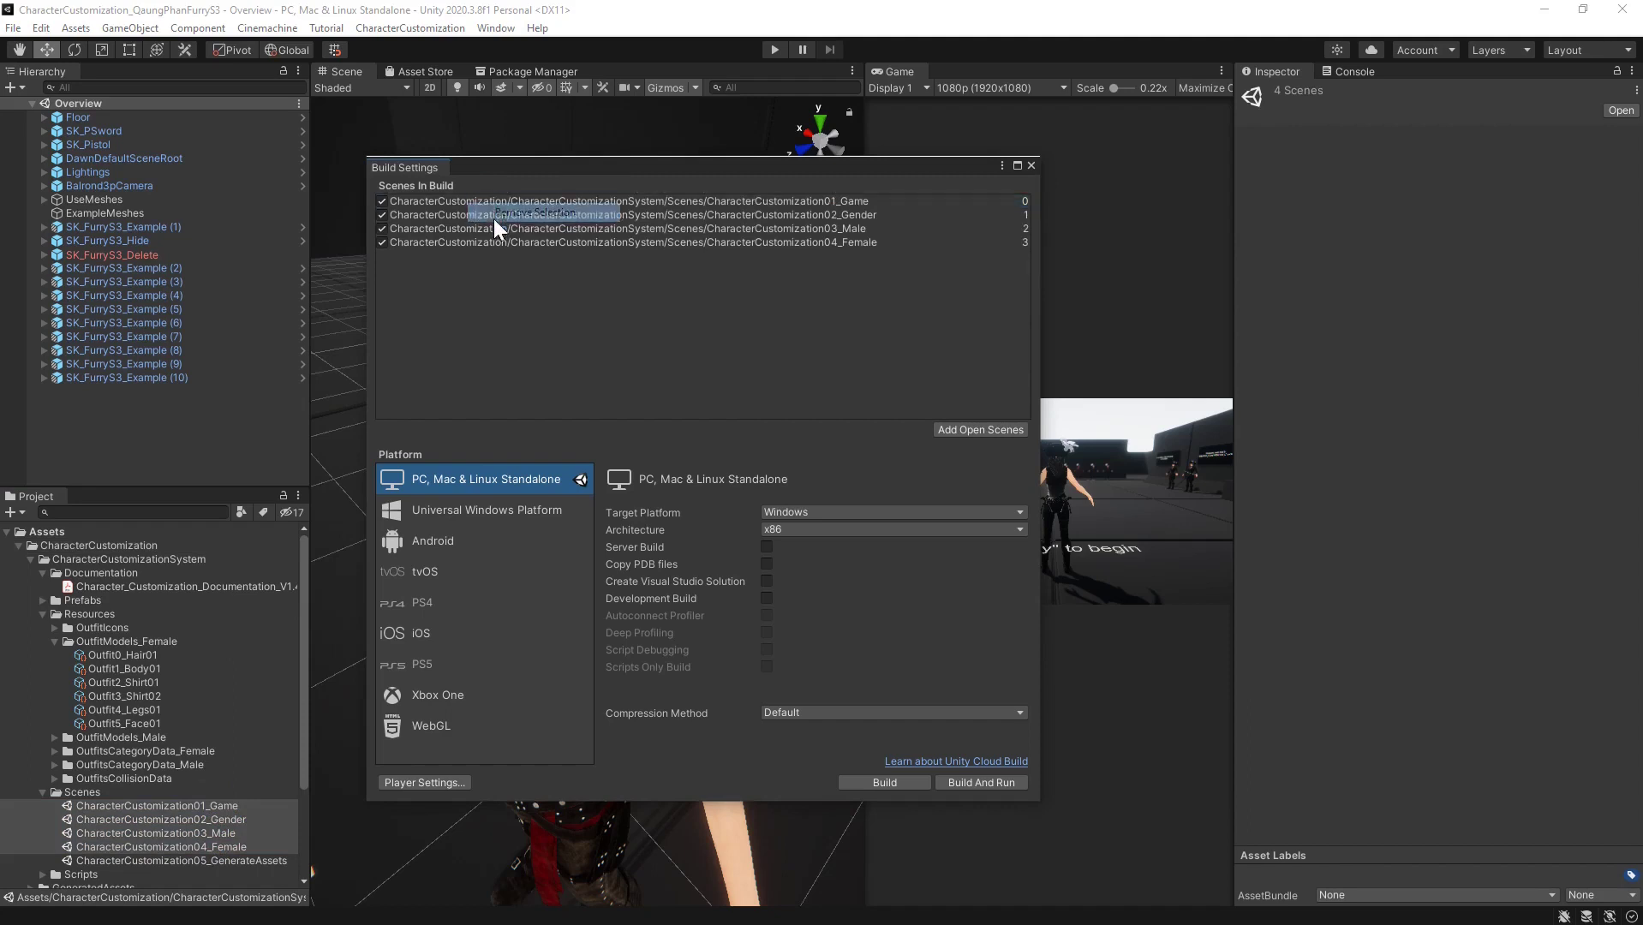
left_click(1030, 165)
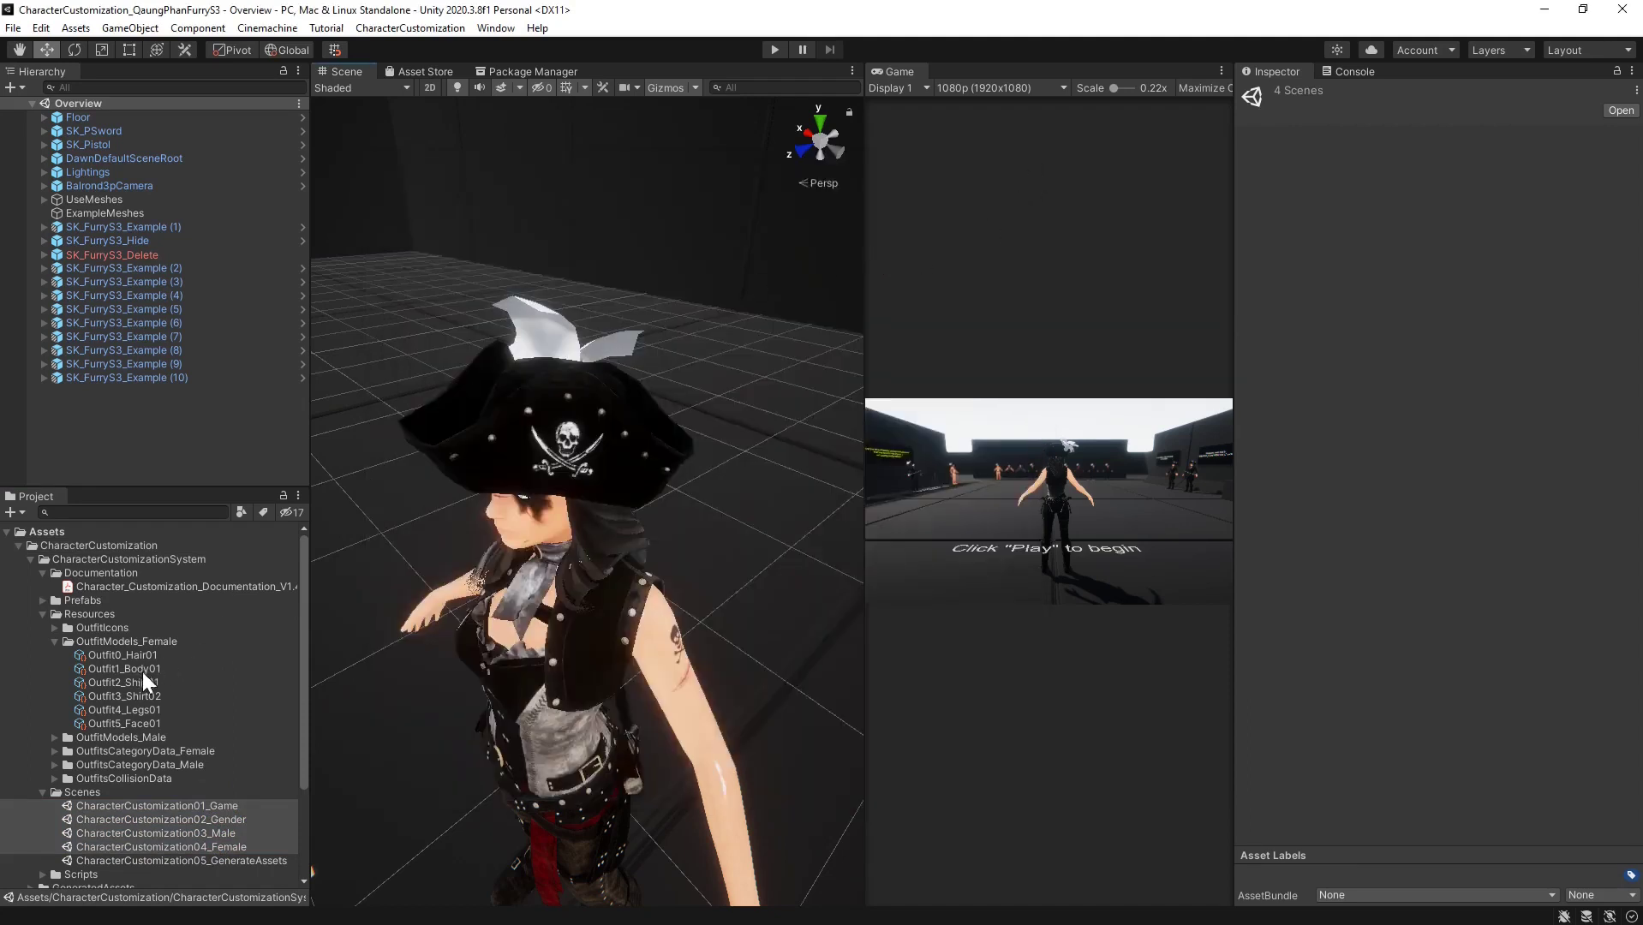
Open the CharacterCustomization01_Game scene and enlarge the Game view by narrowing the Inspector and Scene view
double_click(209, 805)
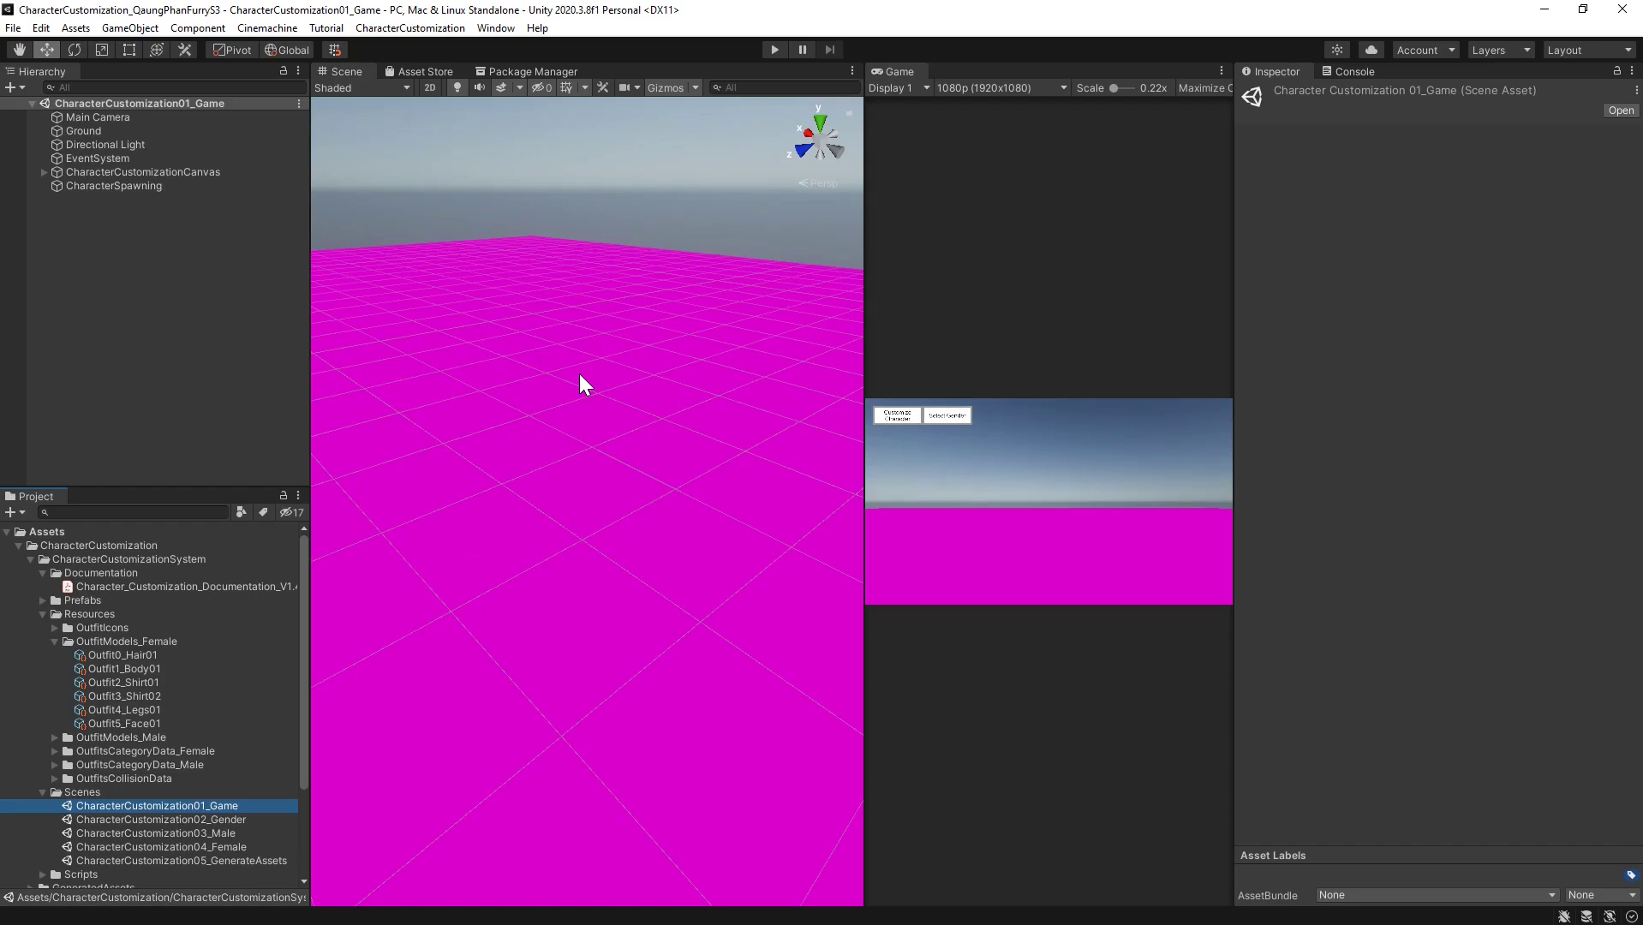
right_click_drag(651, 425, 509, 490)
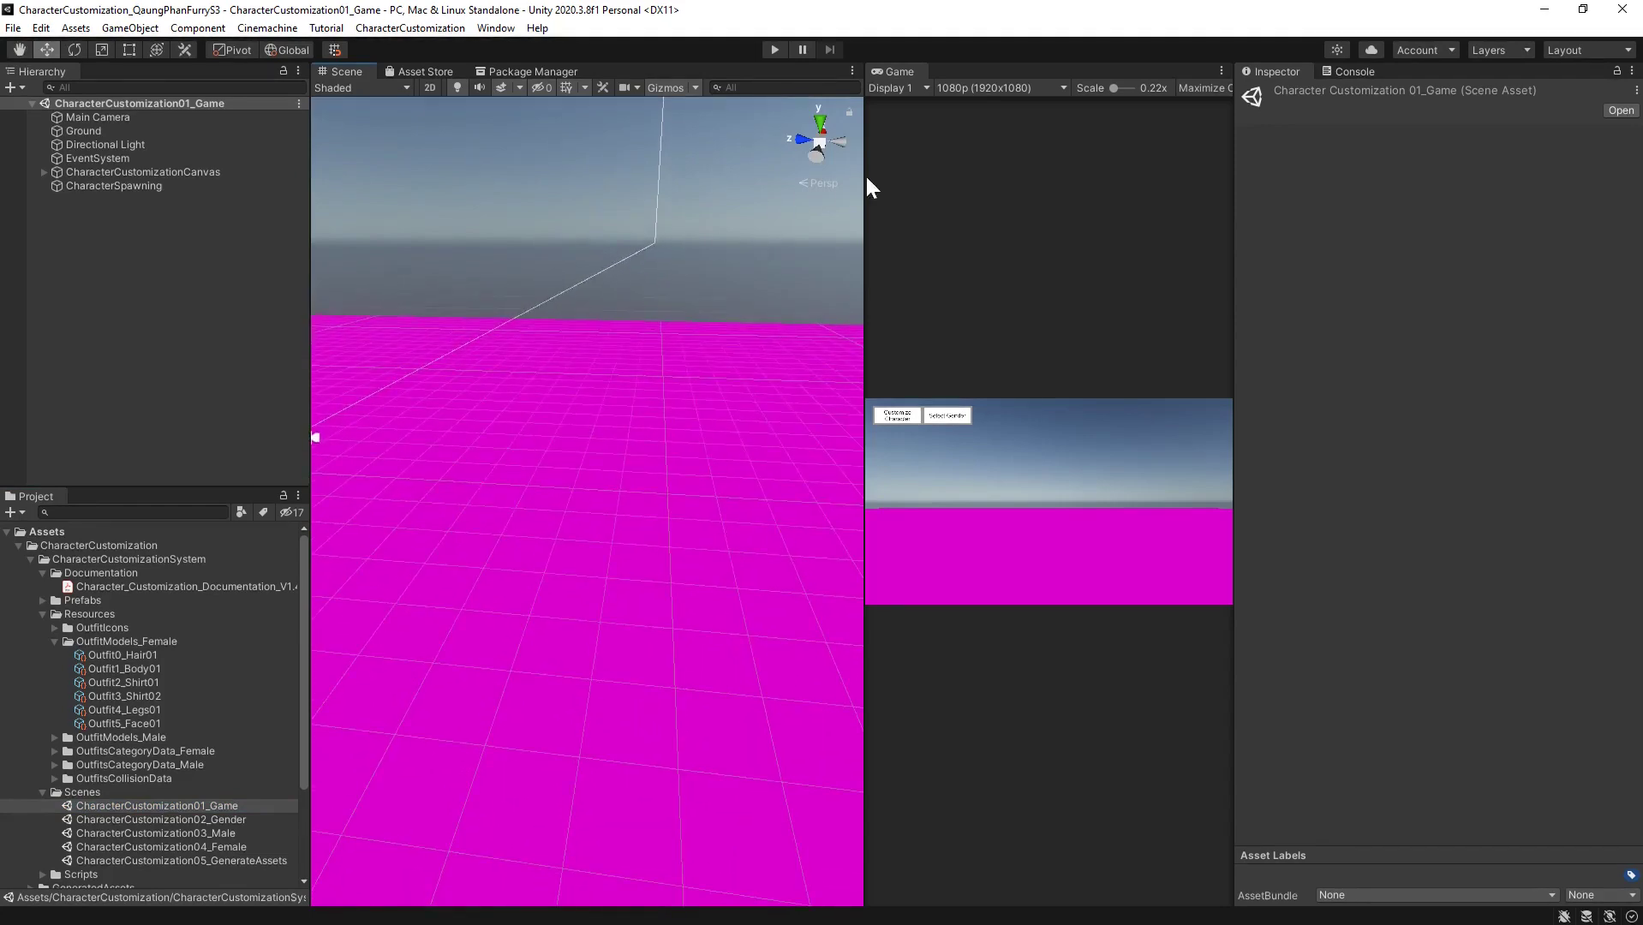
left_click_drag(1235, 215, 1340, 214)
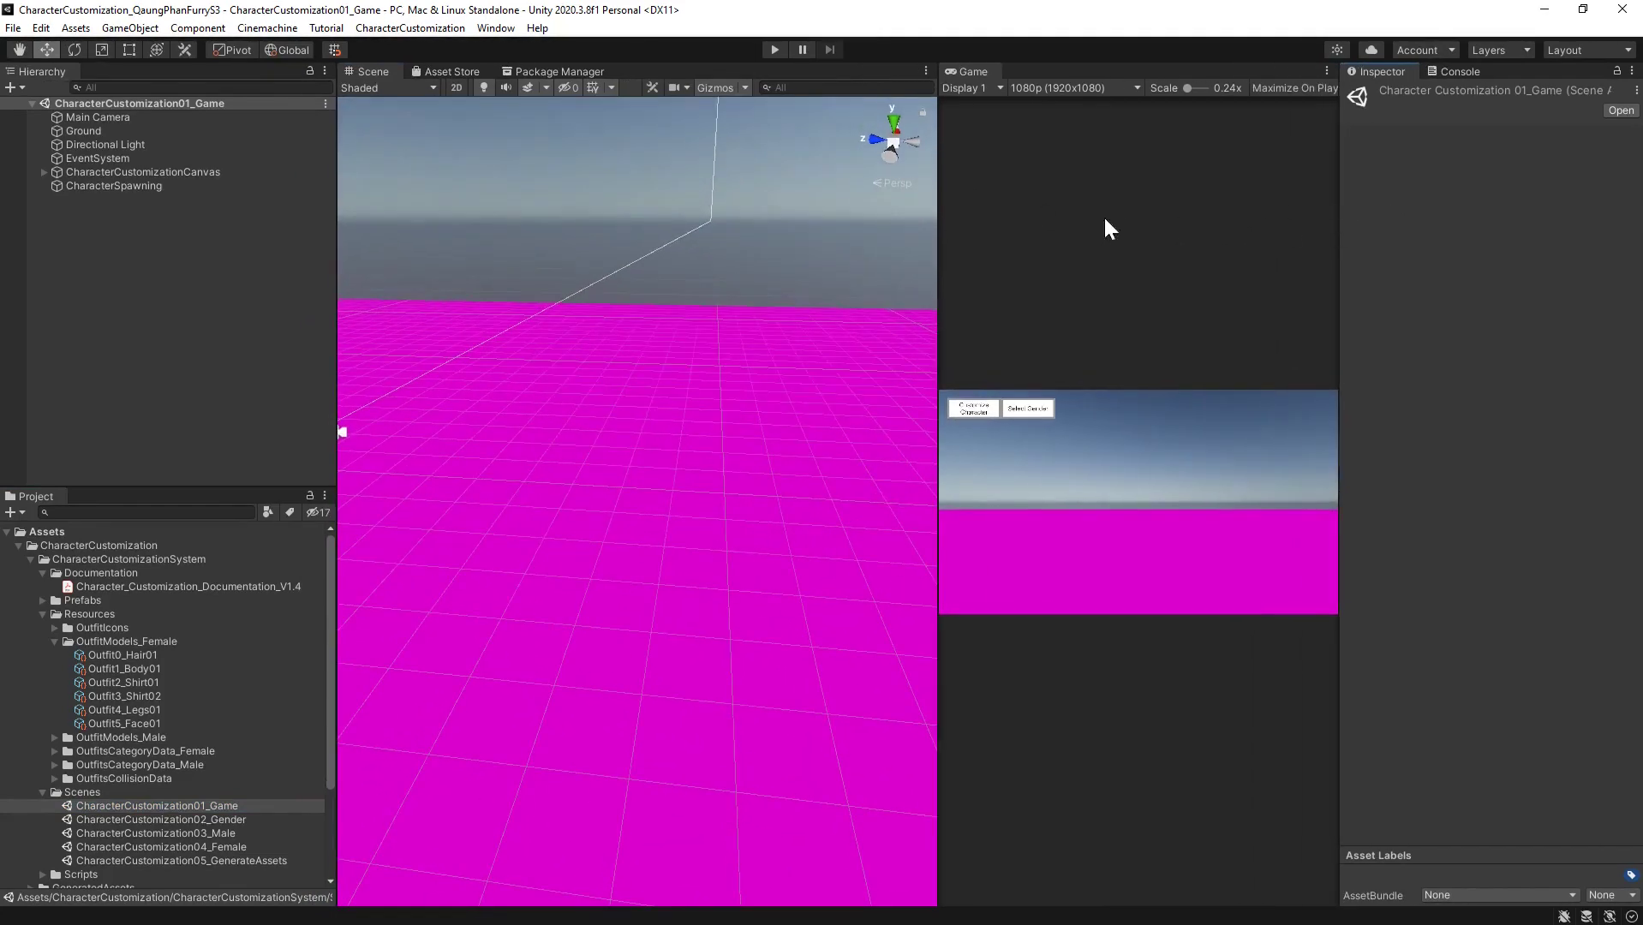
left_click_drag(940, 192, 725, 202)
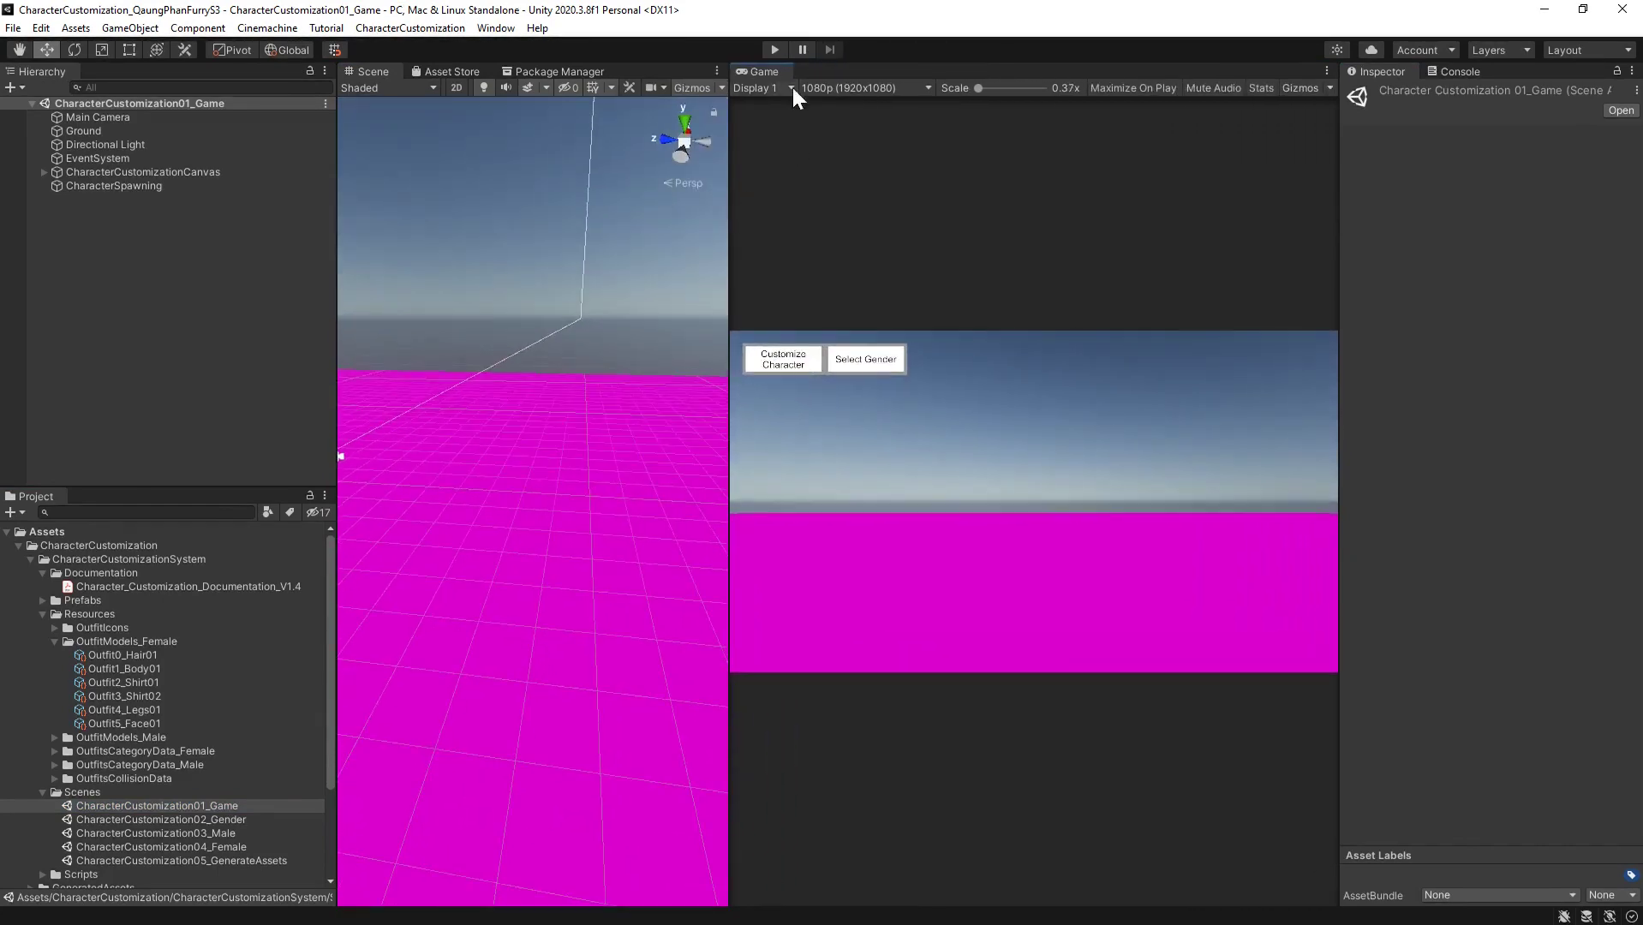
Play the scene, delete the saved data in the character customization screen, and stop play mode
left_click(775, 50)
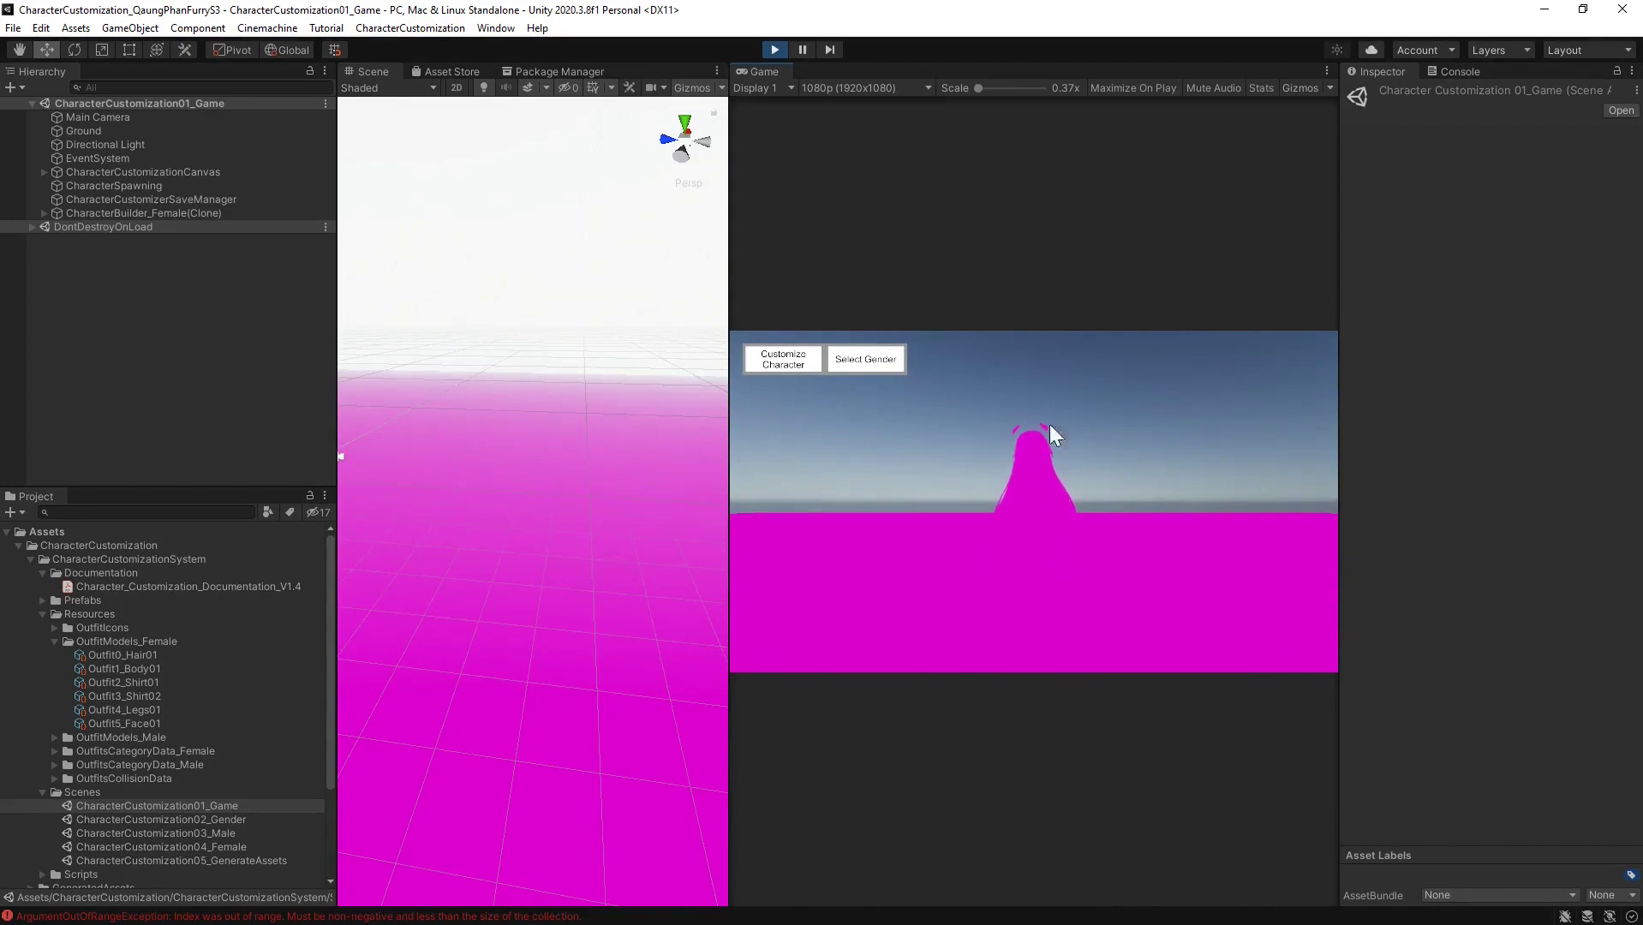
left_click(795, 365)
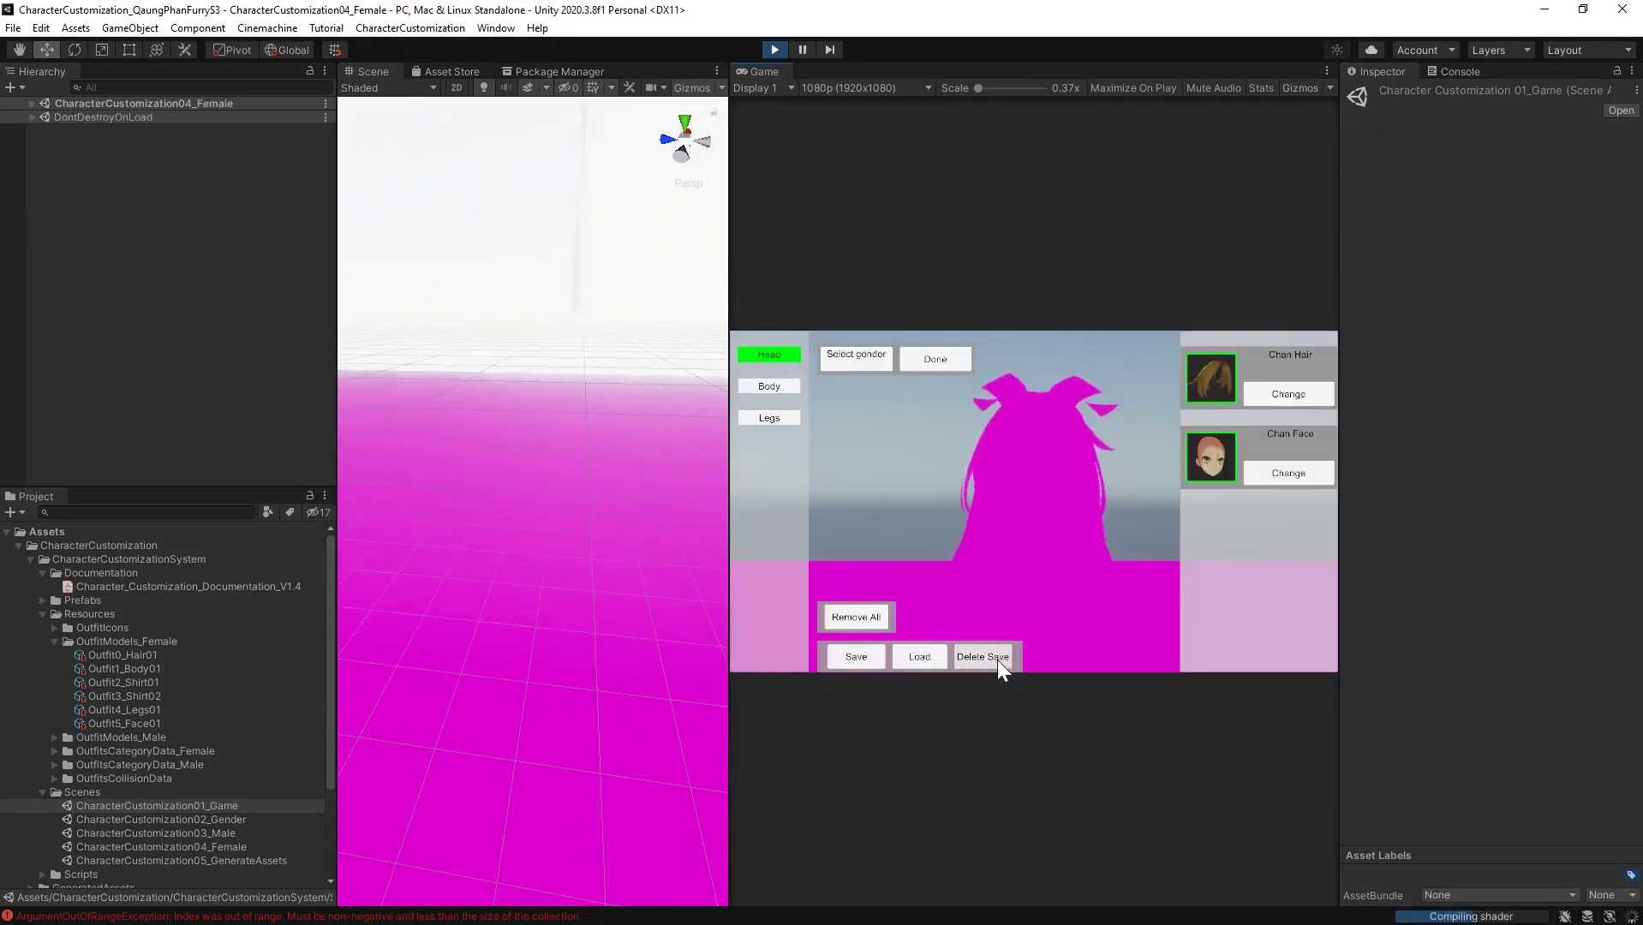
left_click(769, 51)
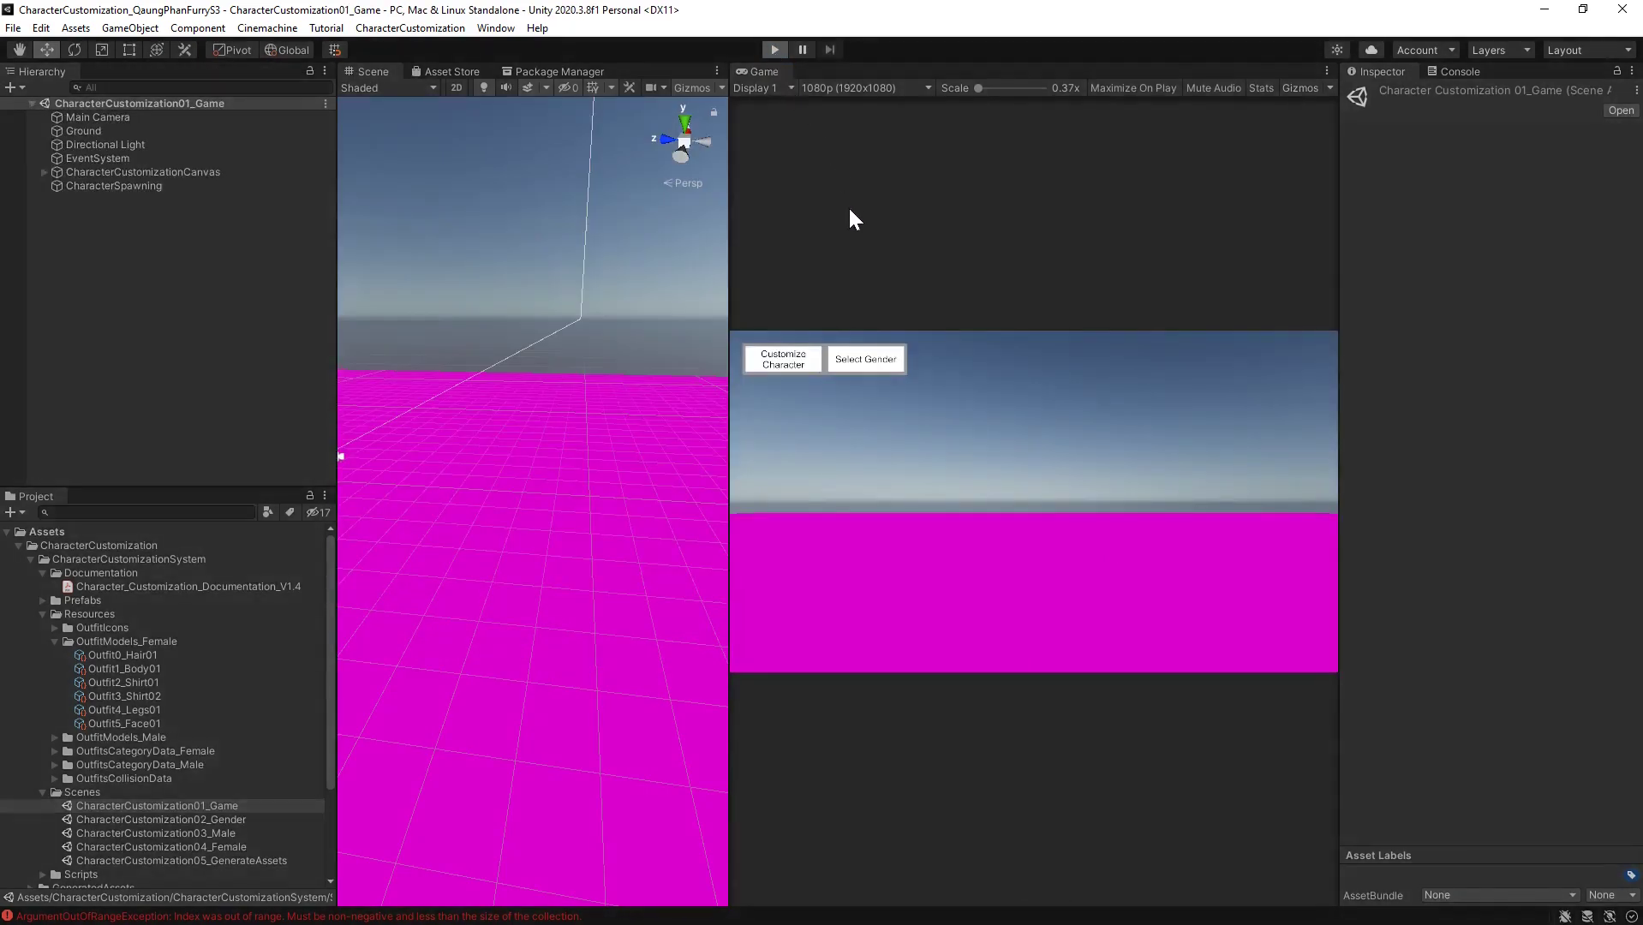
Restart play mode, choose the Female gender in character customization, and equip Chan Hair and Chan Face
key("ctrl+p")
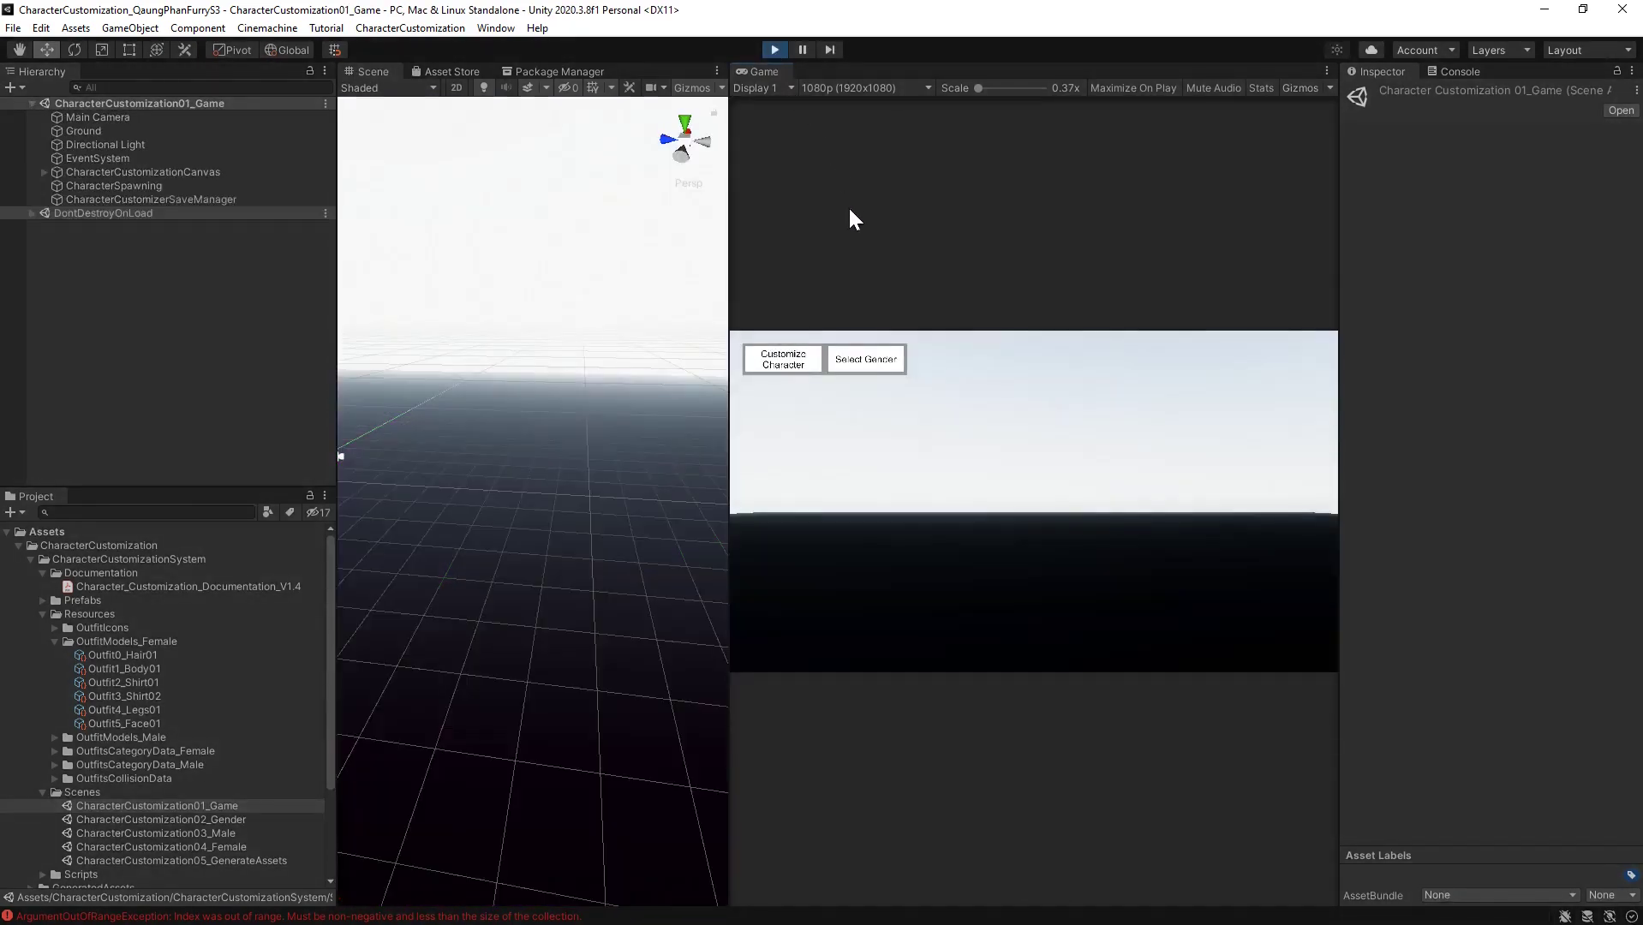
left_click(773, 358)
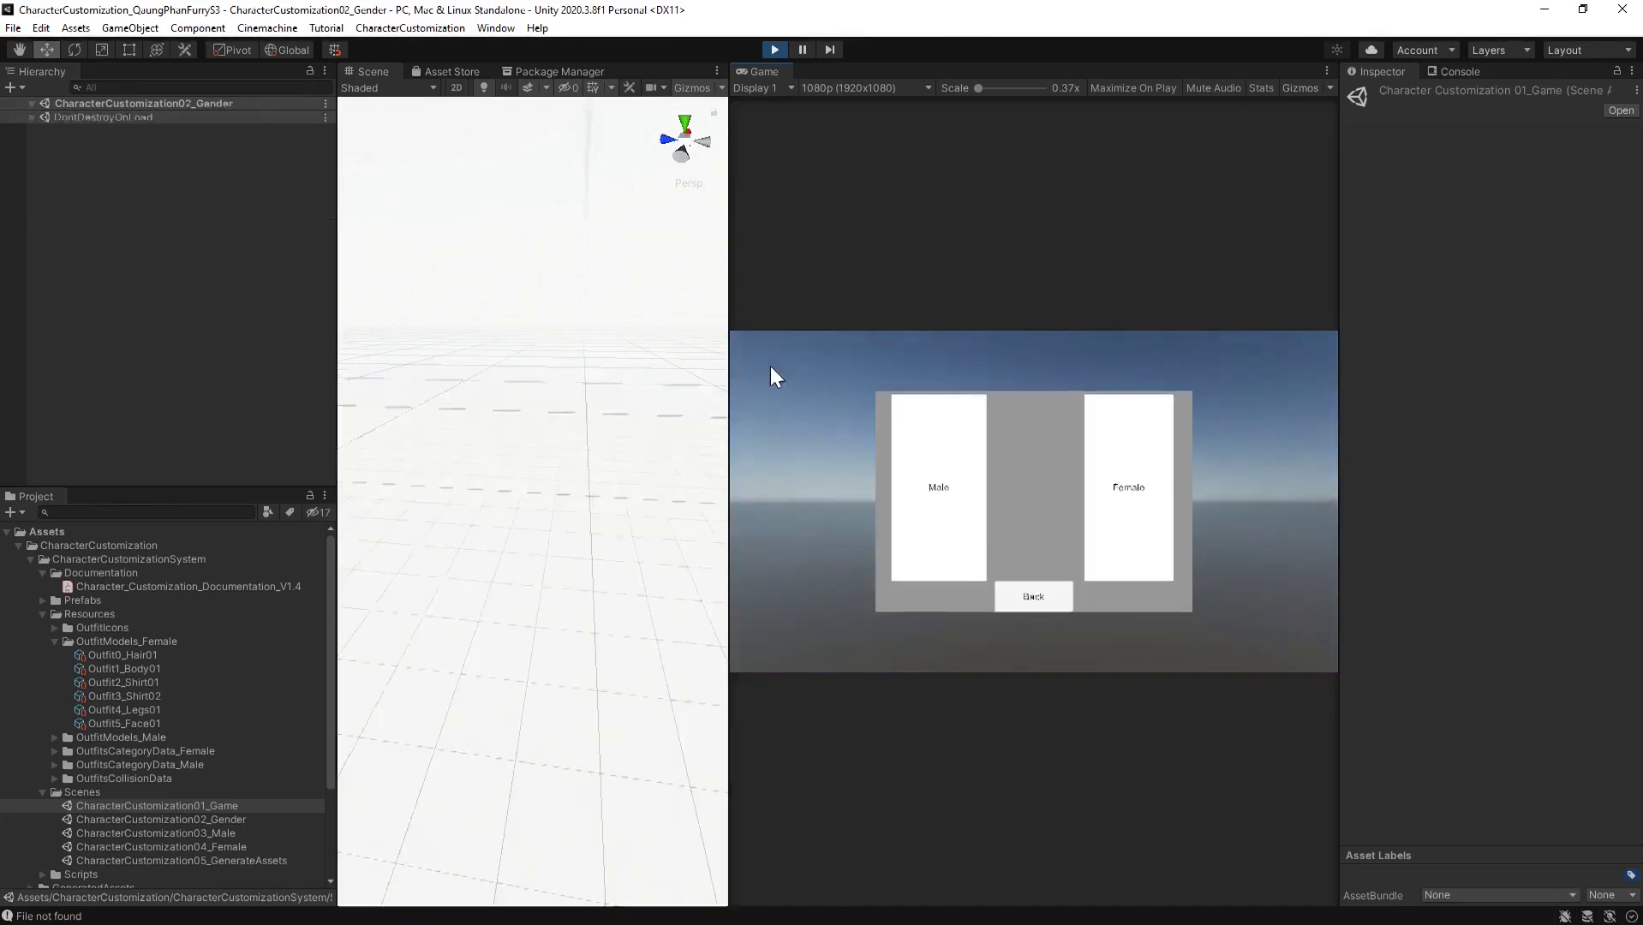
left_click(1129, 449)
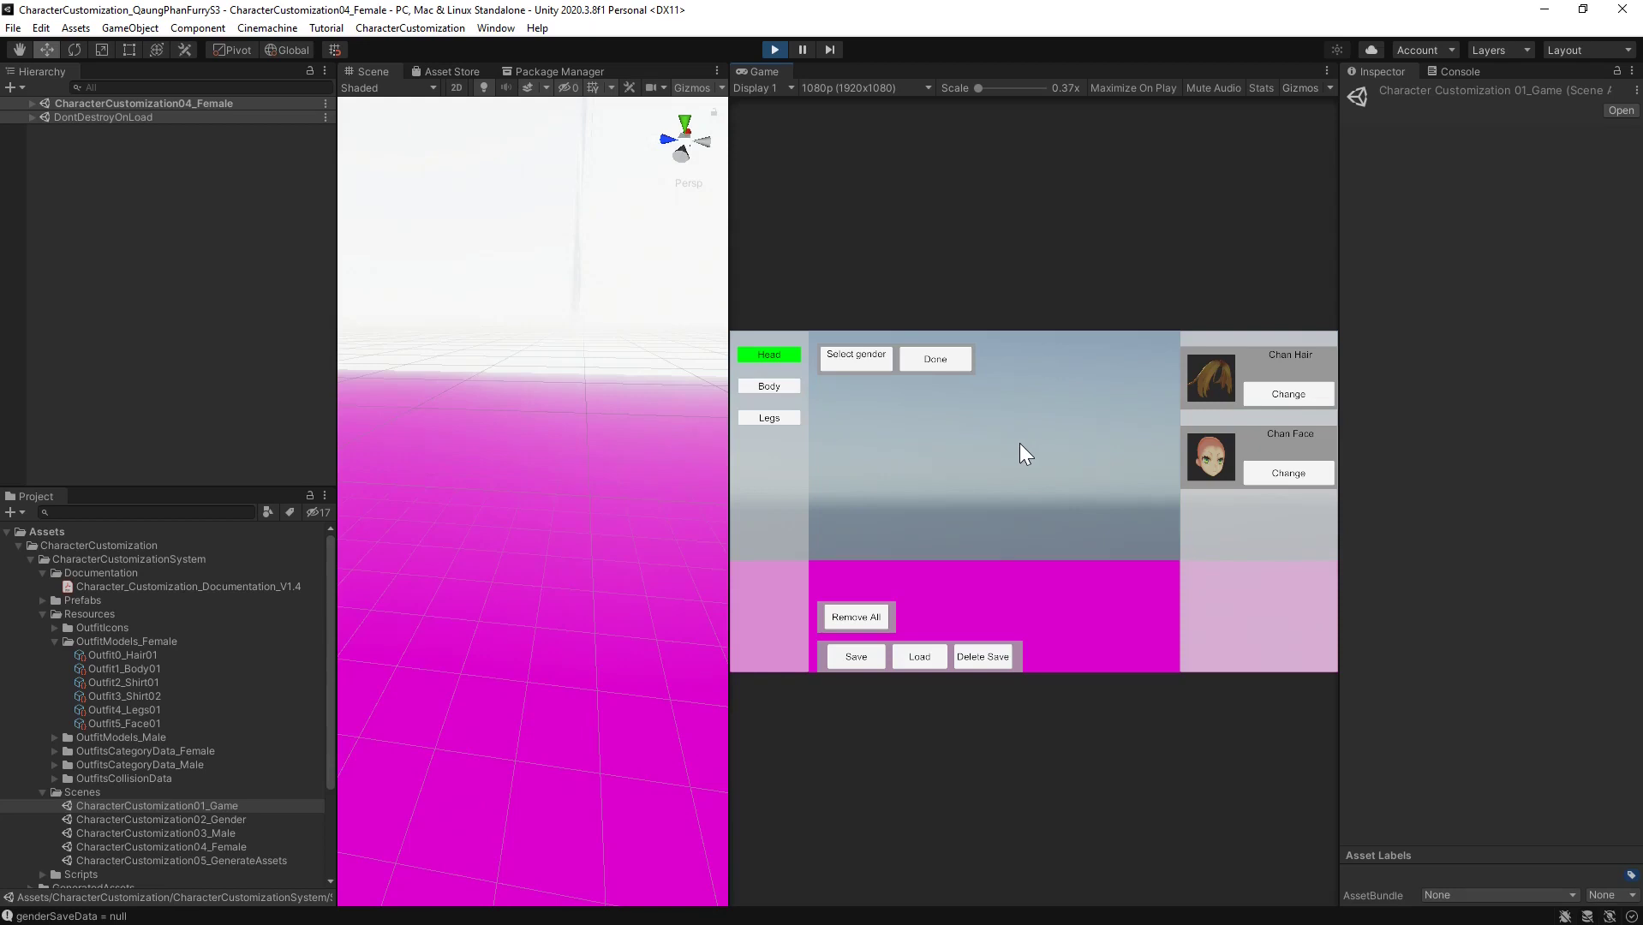
left_click(1269, 470)
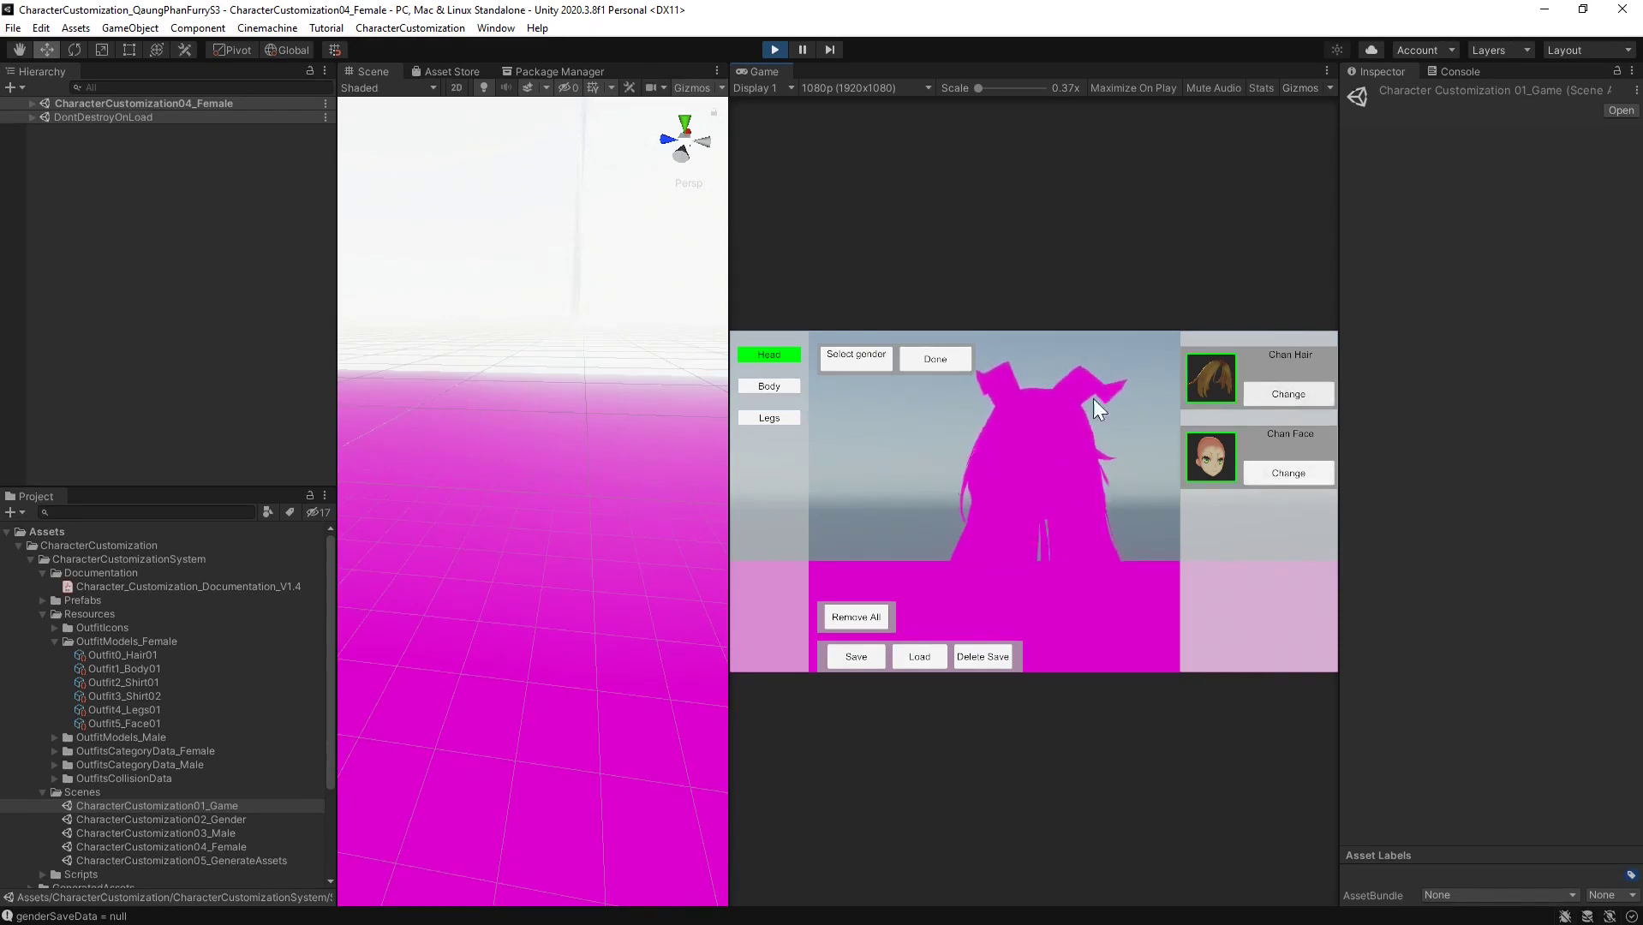
Equip Shirt 1 and Chan Body in the Body category, and Chan Legs in the Legs category
left_click(768, 388)
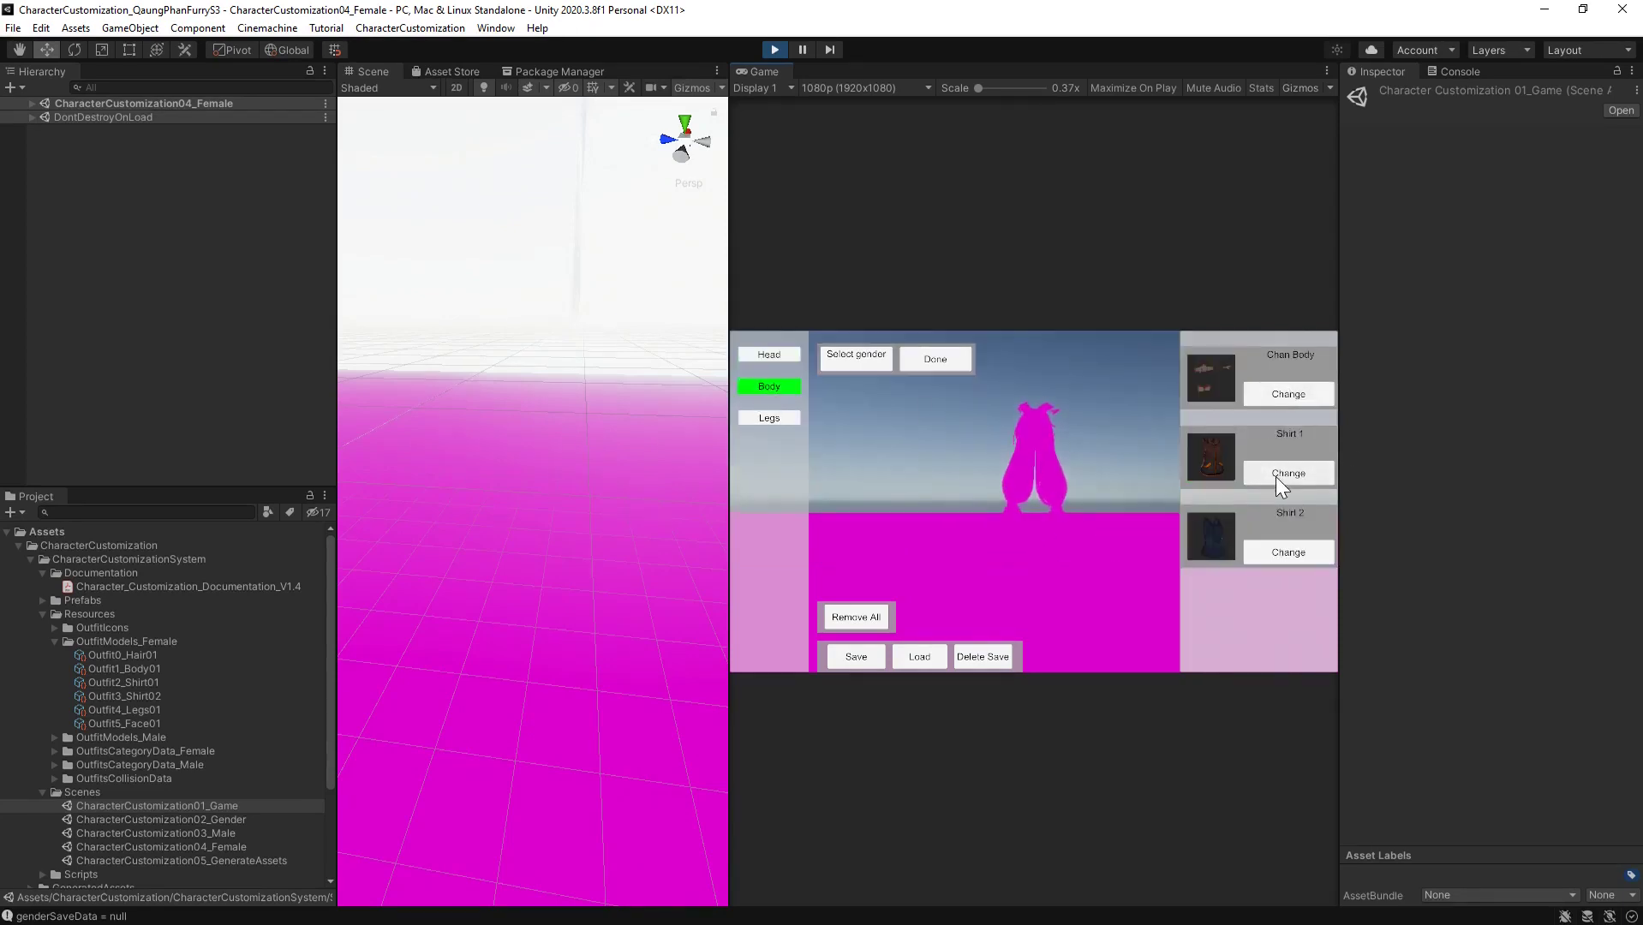
left_click(1275, 476)
left_click(1272, 398)
left_click(769, 418)
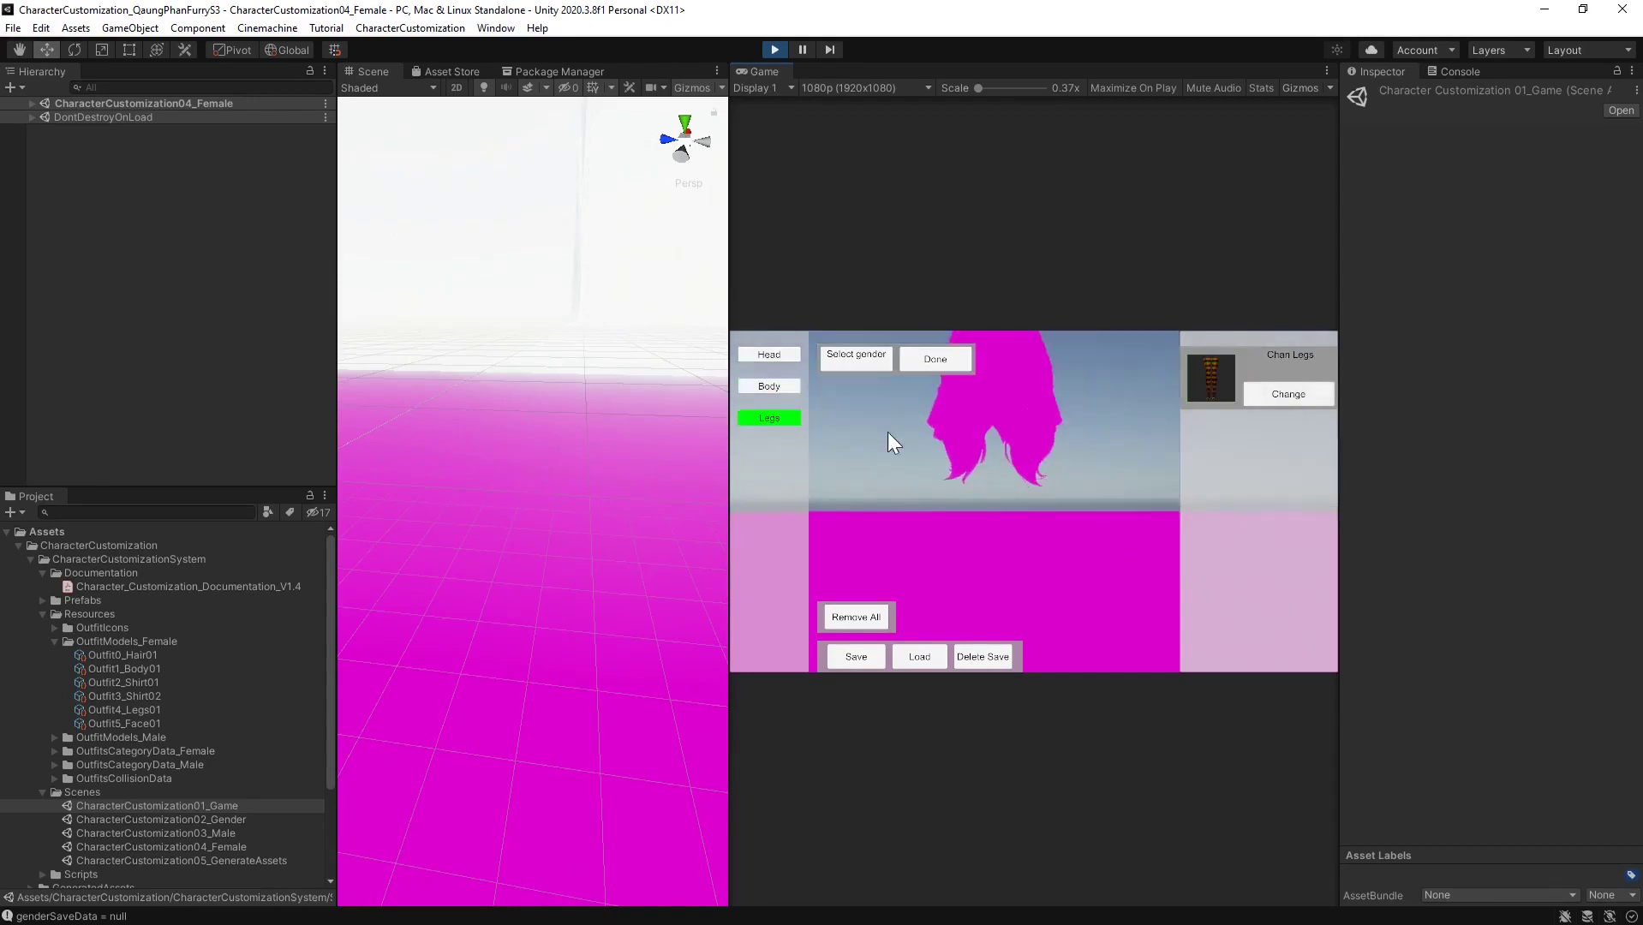
left_click(1294, 395)
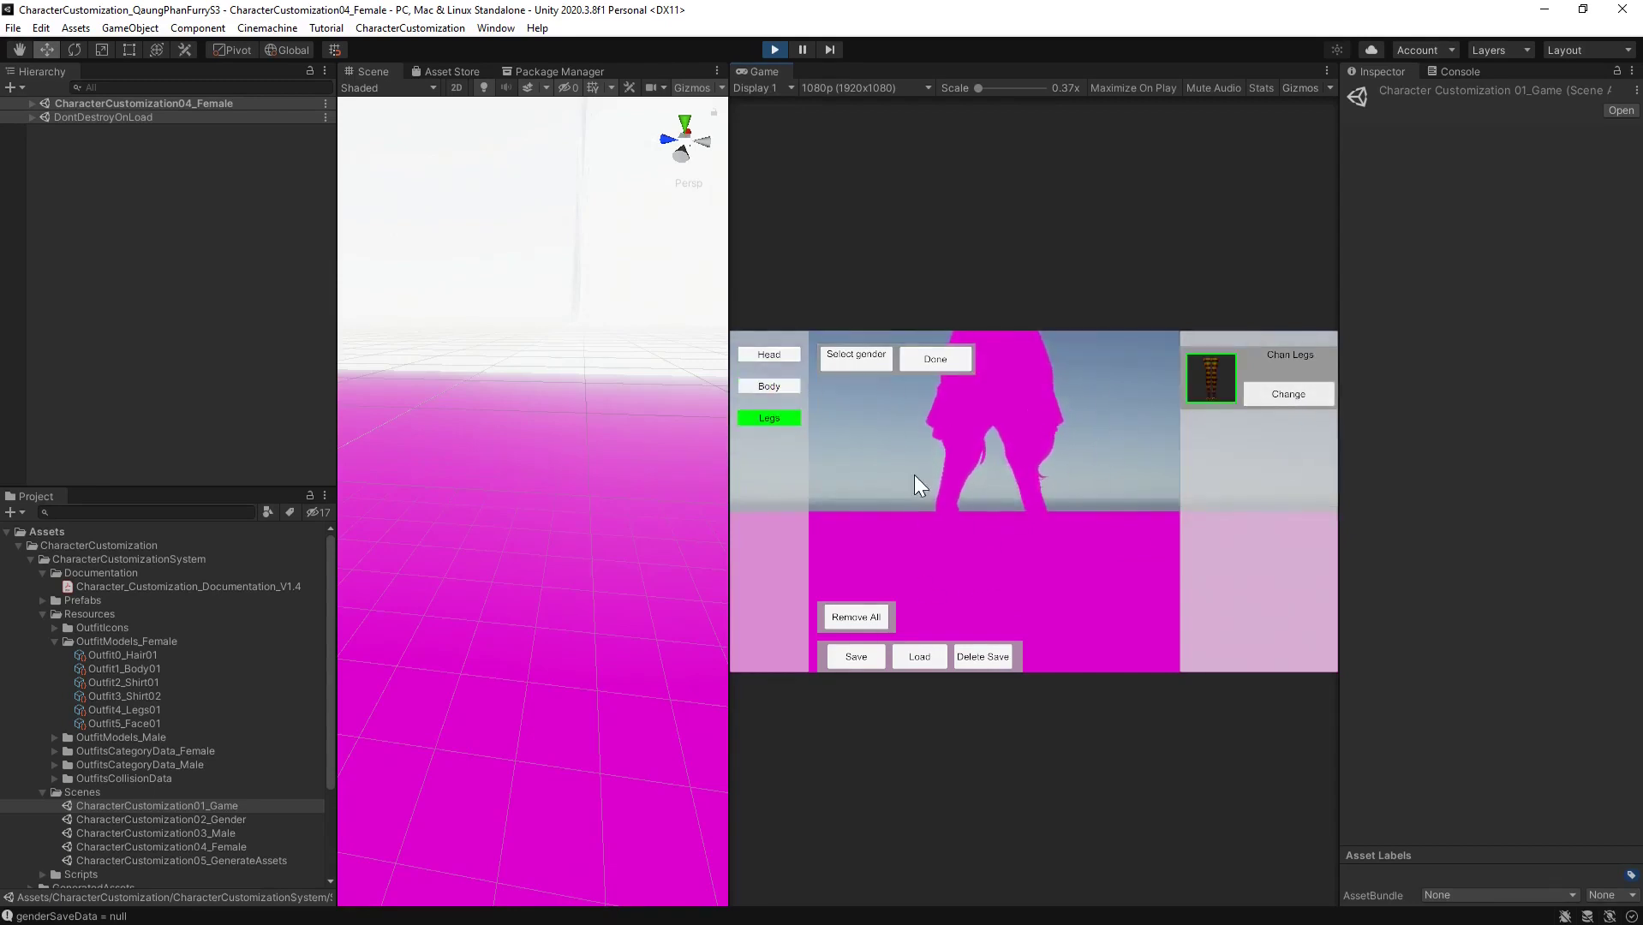
Save the customized character, return to the game scene, and replay it to check that the saved outfit loads
left_click(852, 659)
left_click(937, 360)
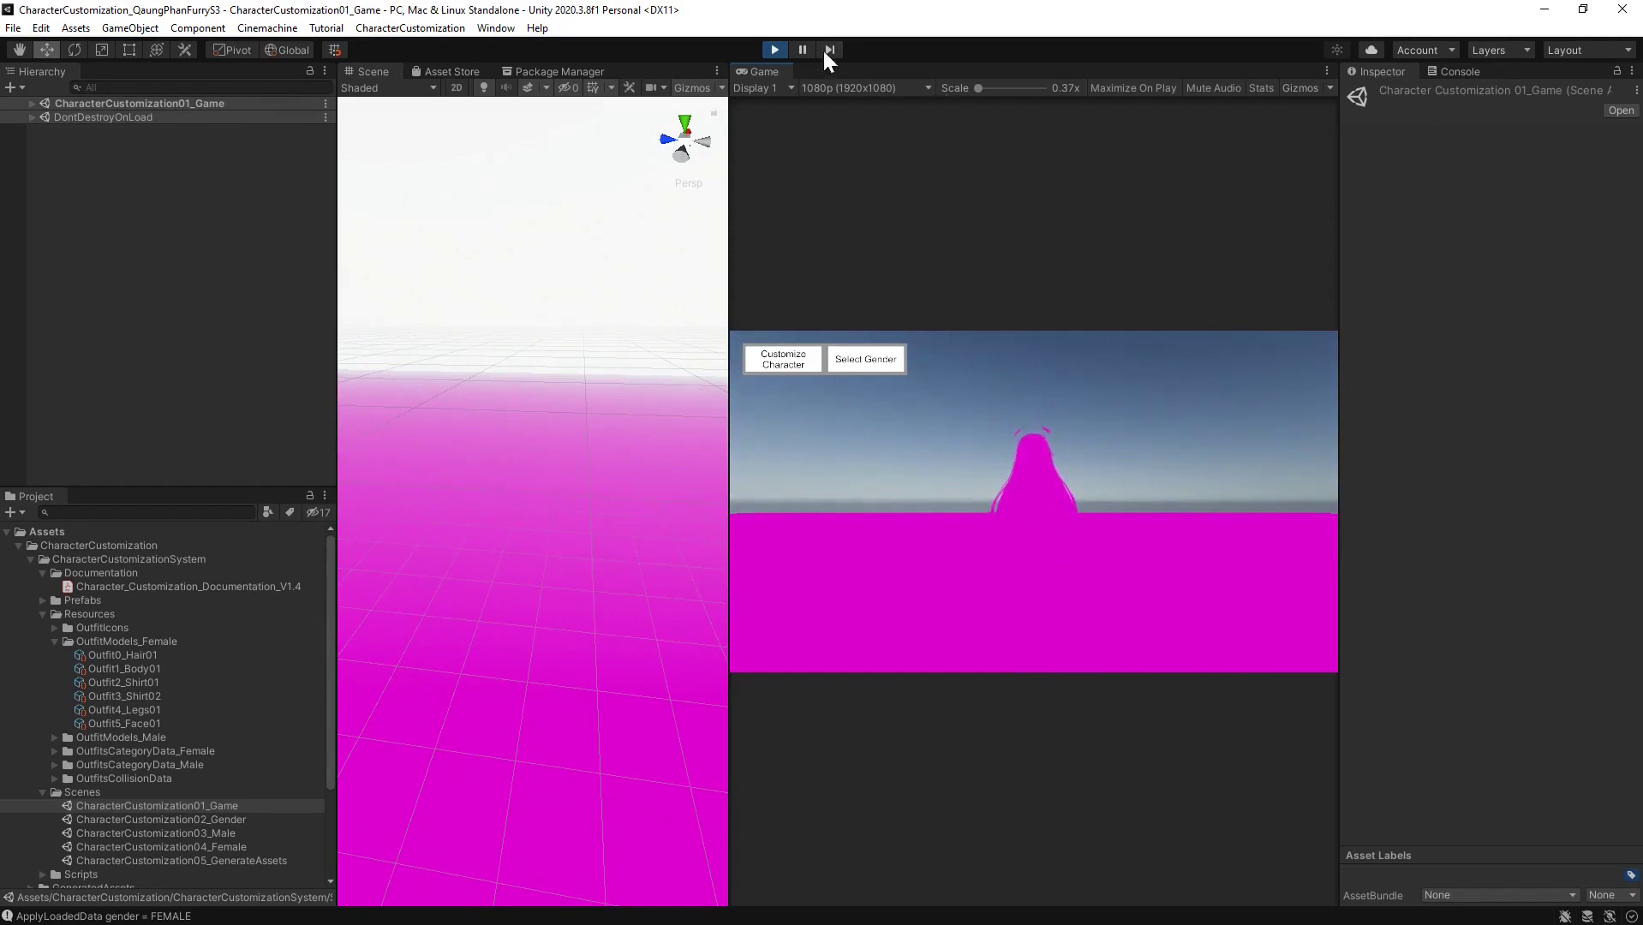
left_click(775, 49)
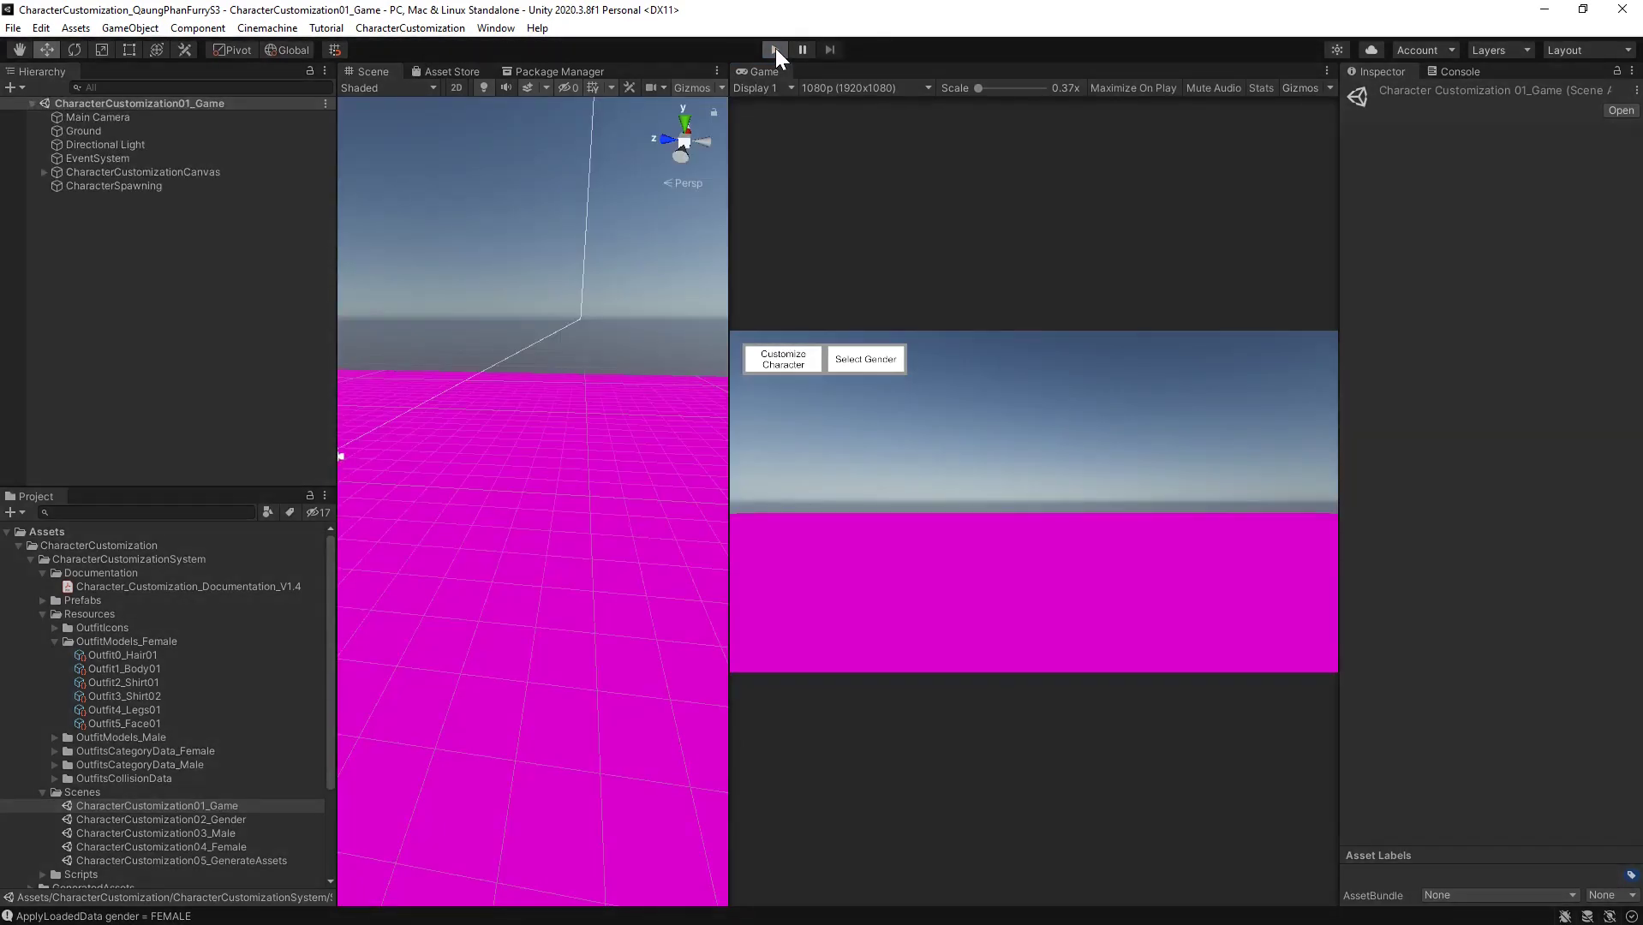
left_click(775, 48)
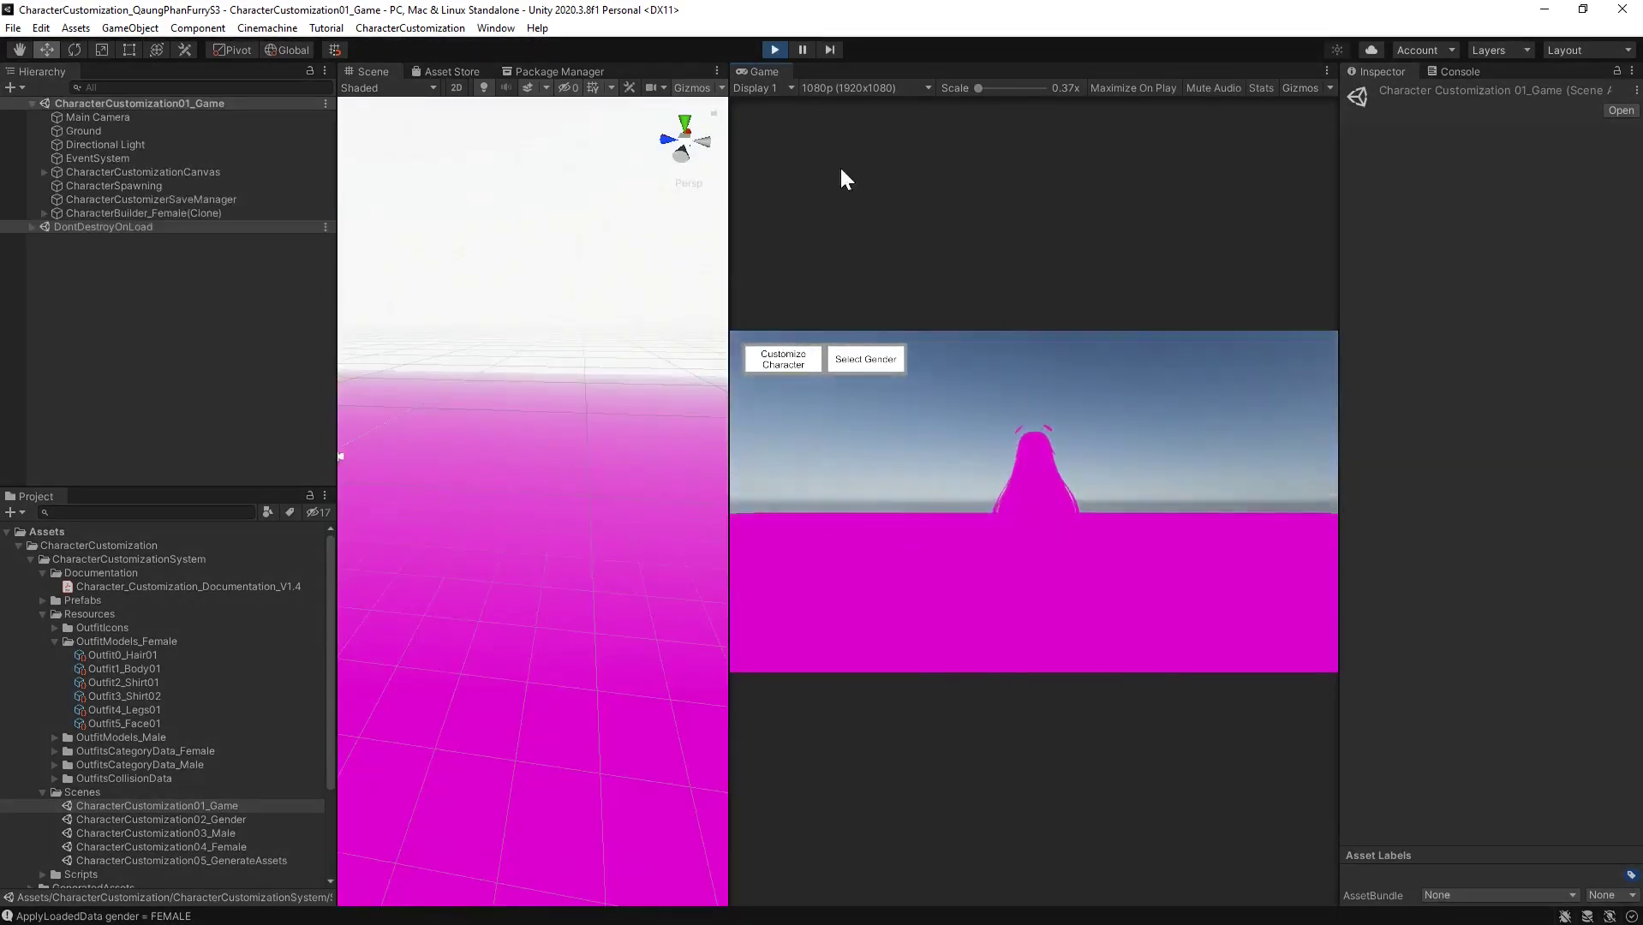
left_click(775, 48)
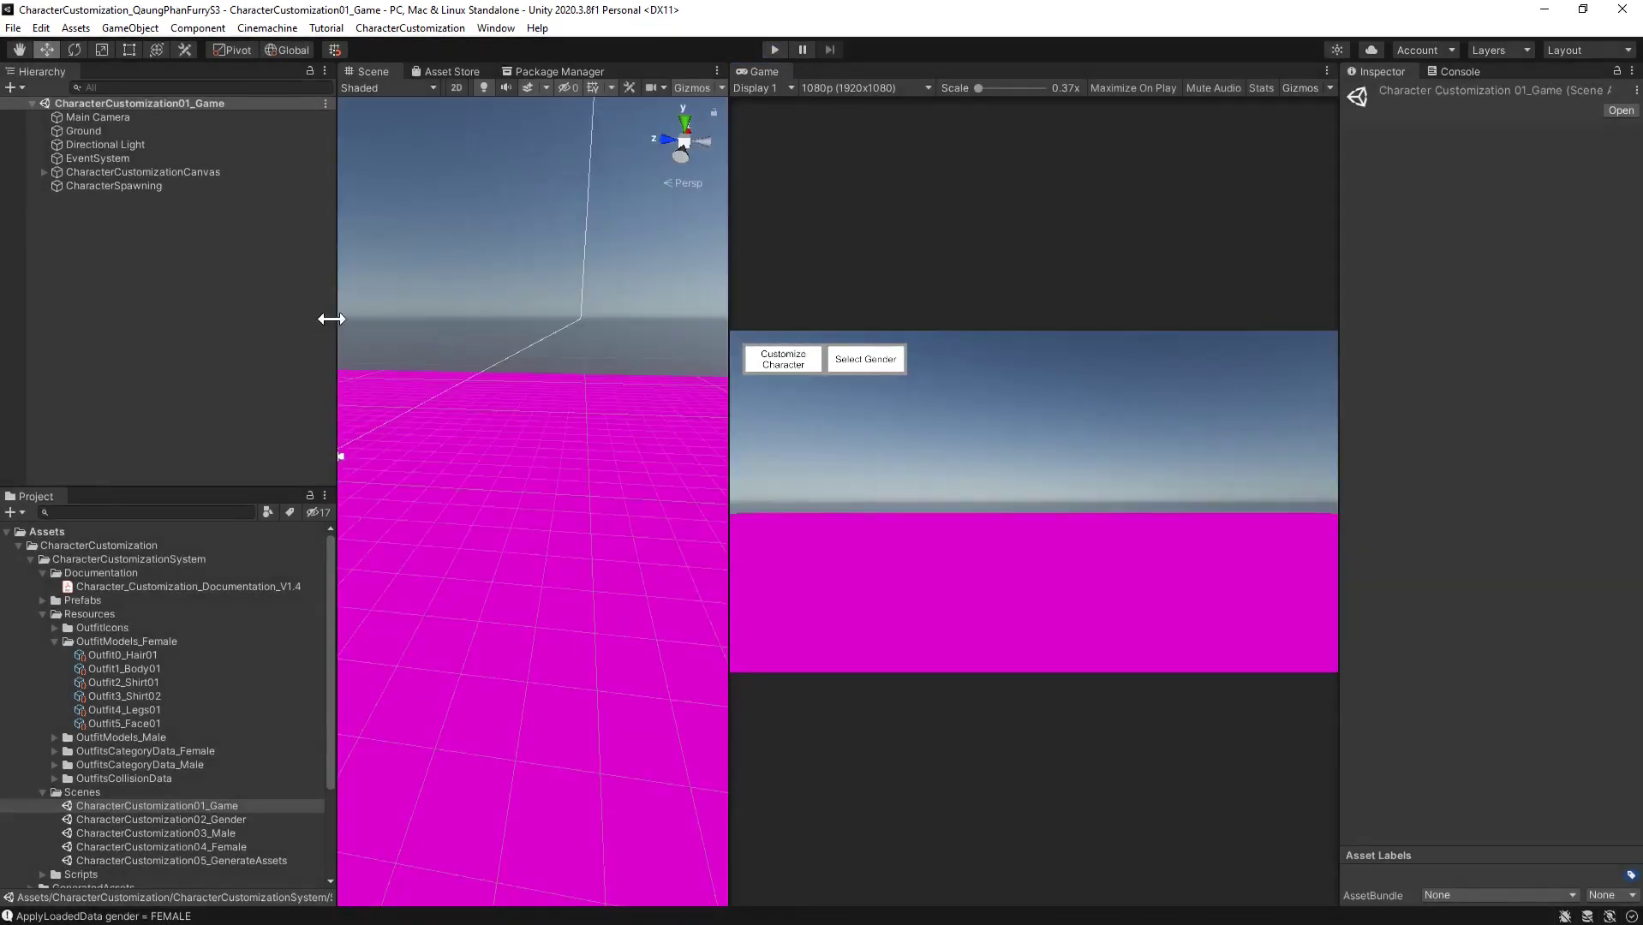
Widen the Hierarchy and Project area, inspect the Ground object's material, and clear the selection
left_click_drag(334, 317, 363, 311)
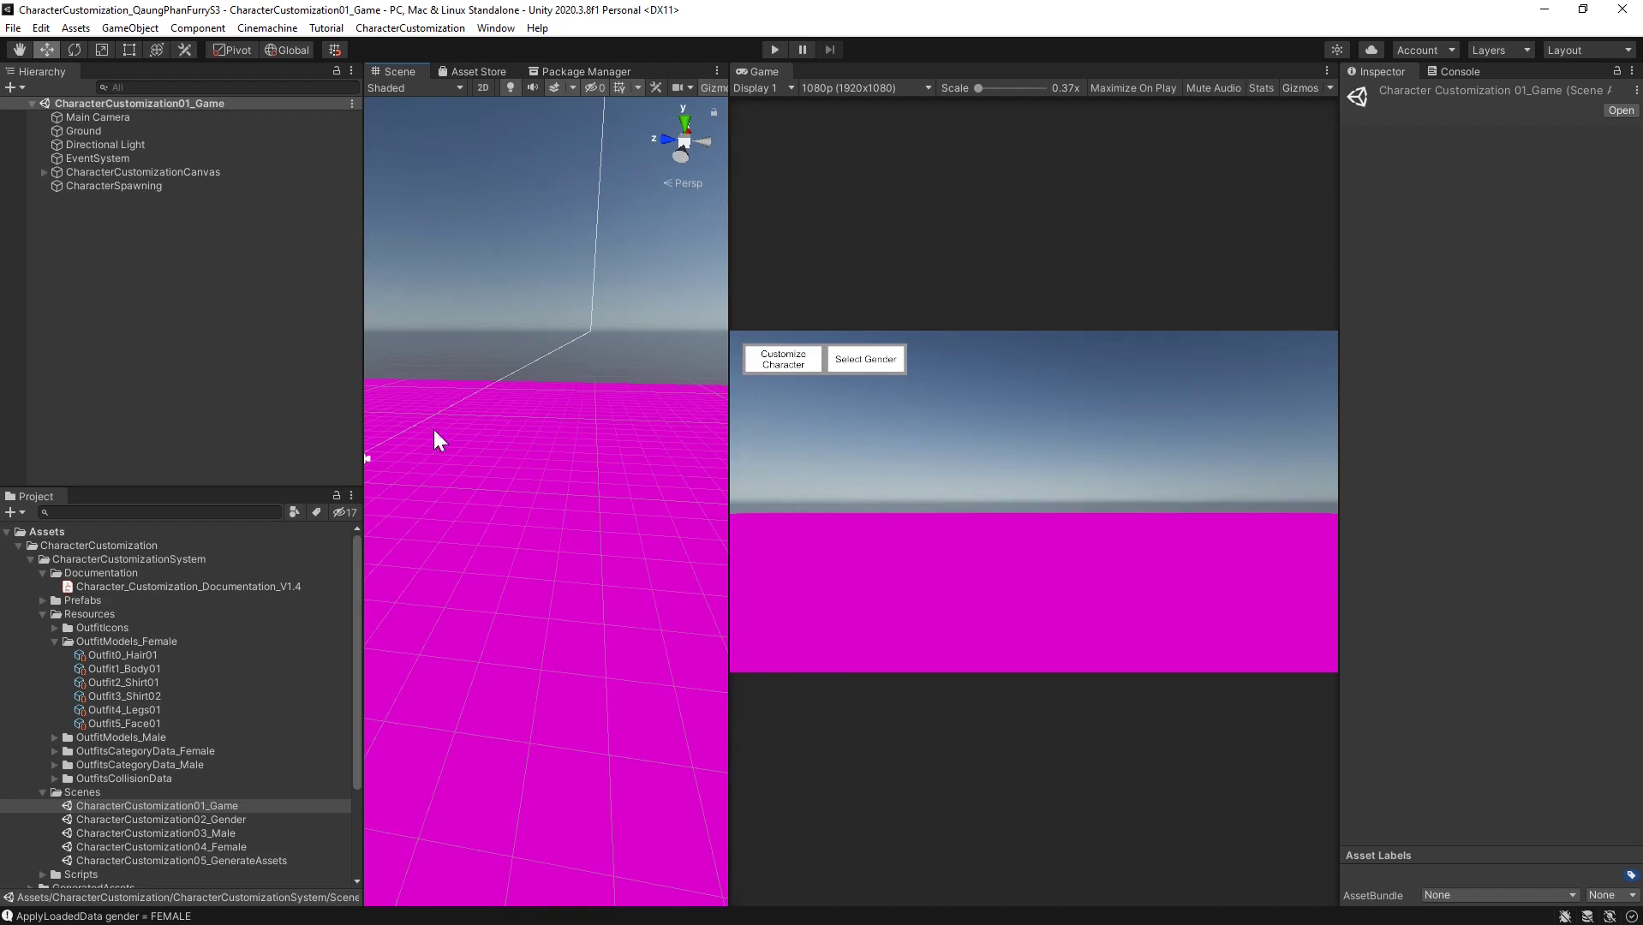
left_click(522, 496)
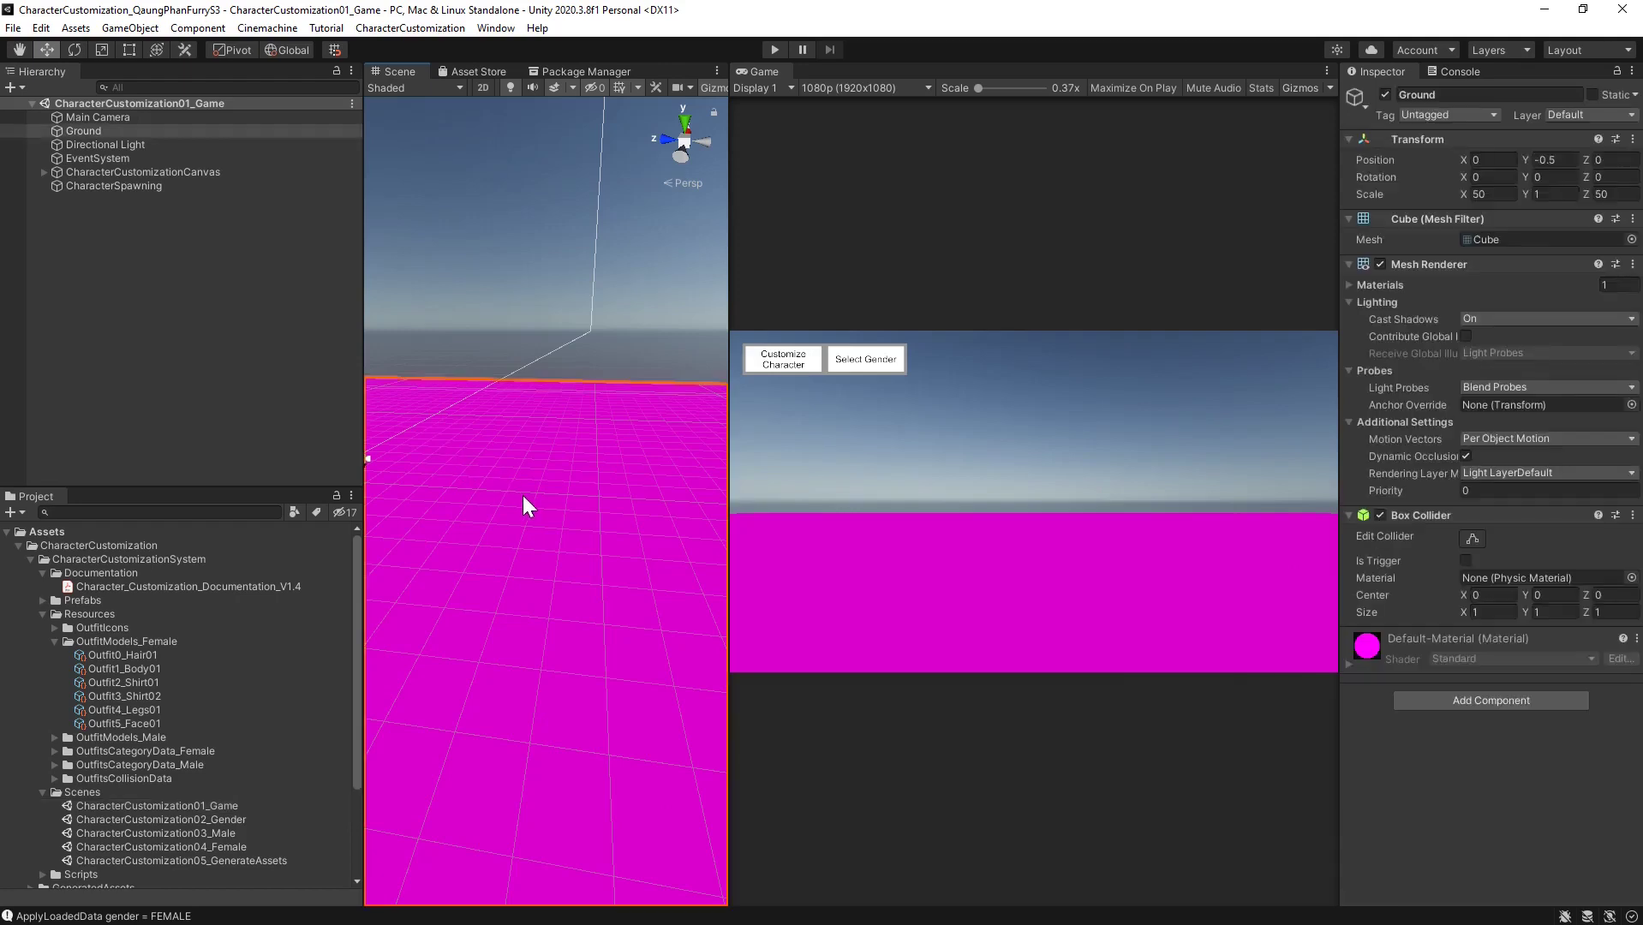
left_click(296, 363)
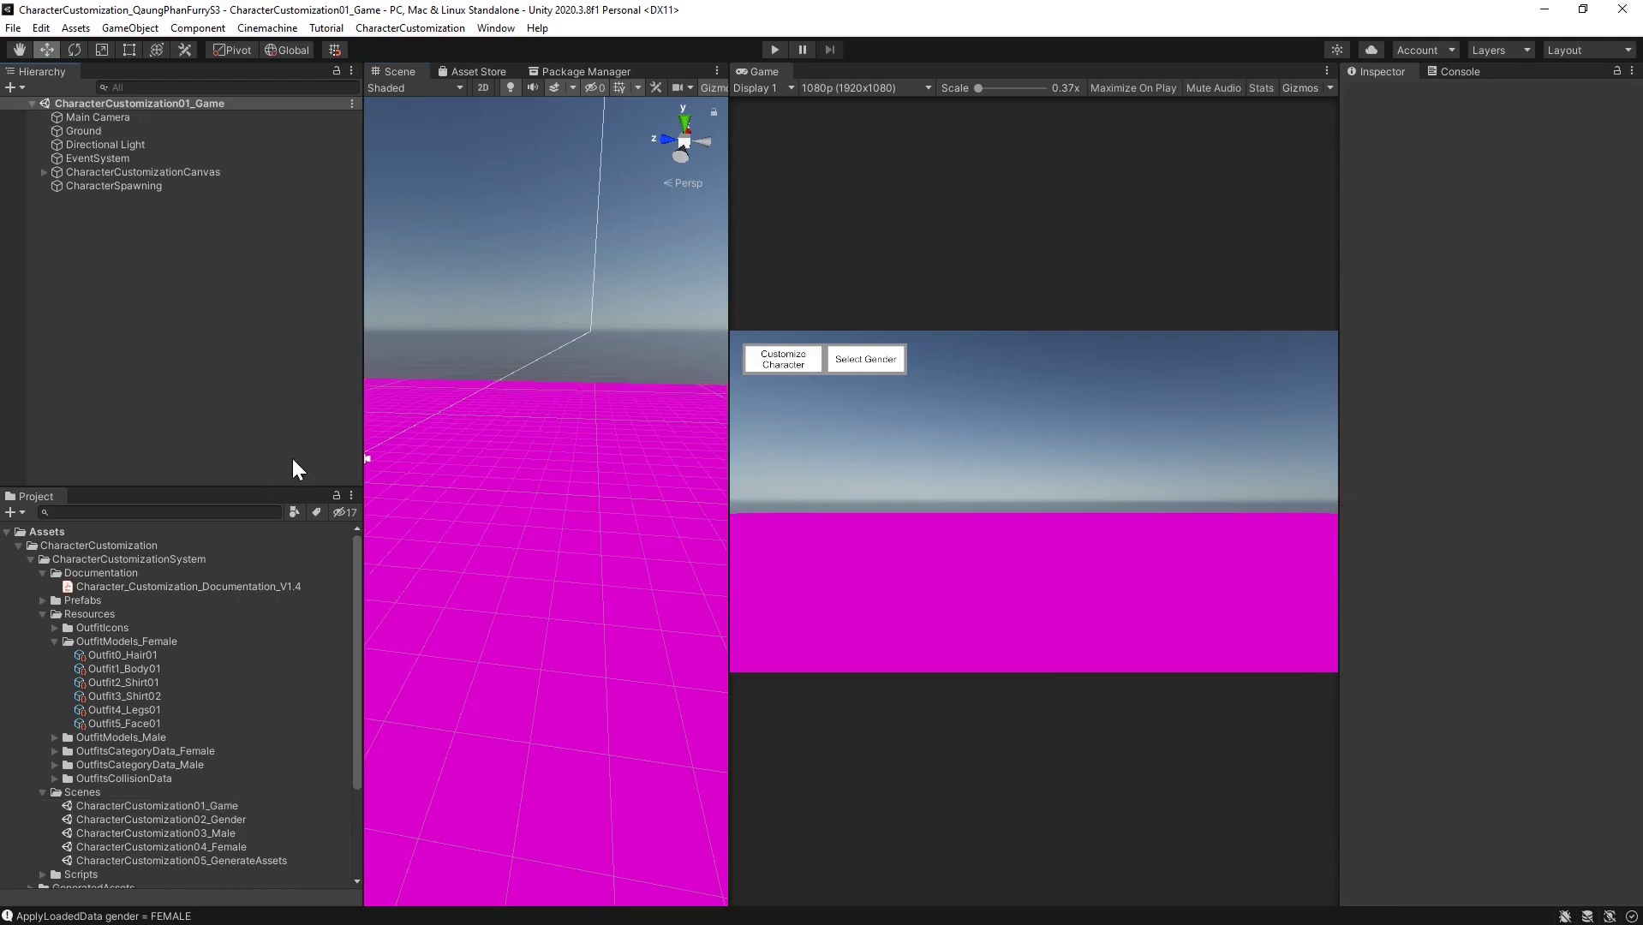
Open the SampleScene scene from the project's top-level Scenes folder
scroll(249, 599, "down", 5)
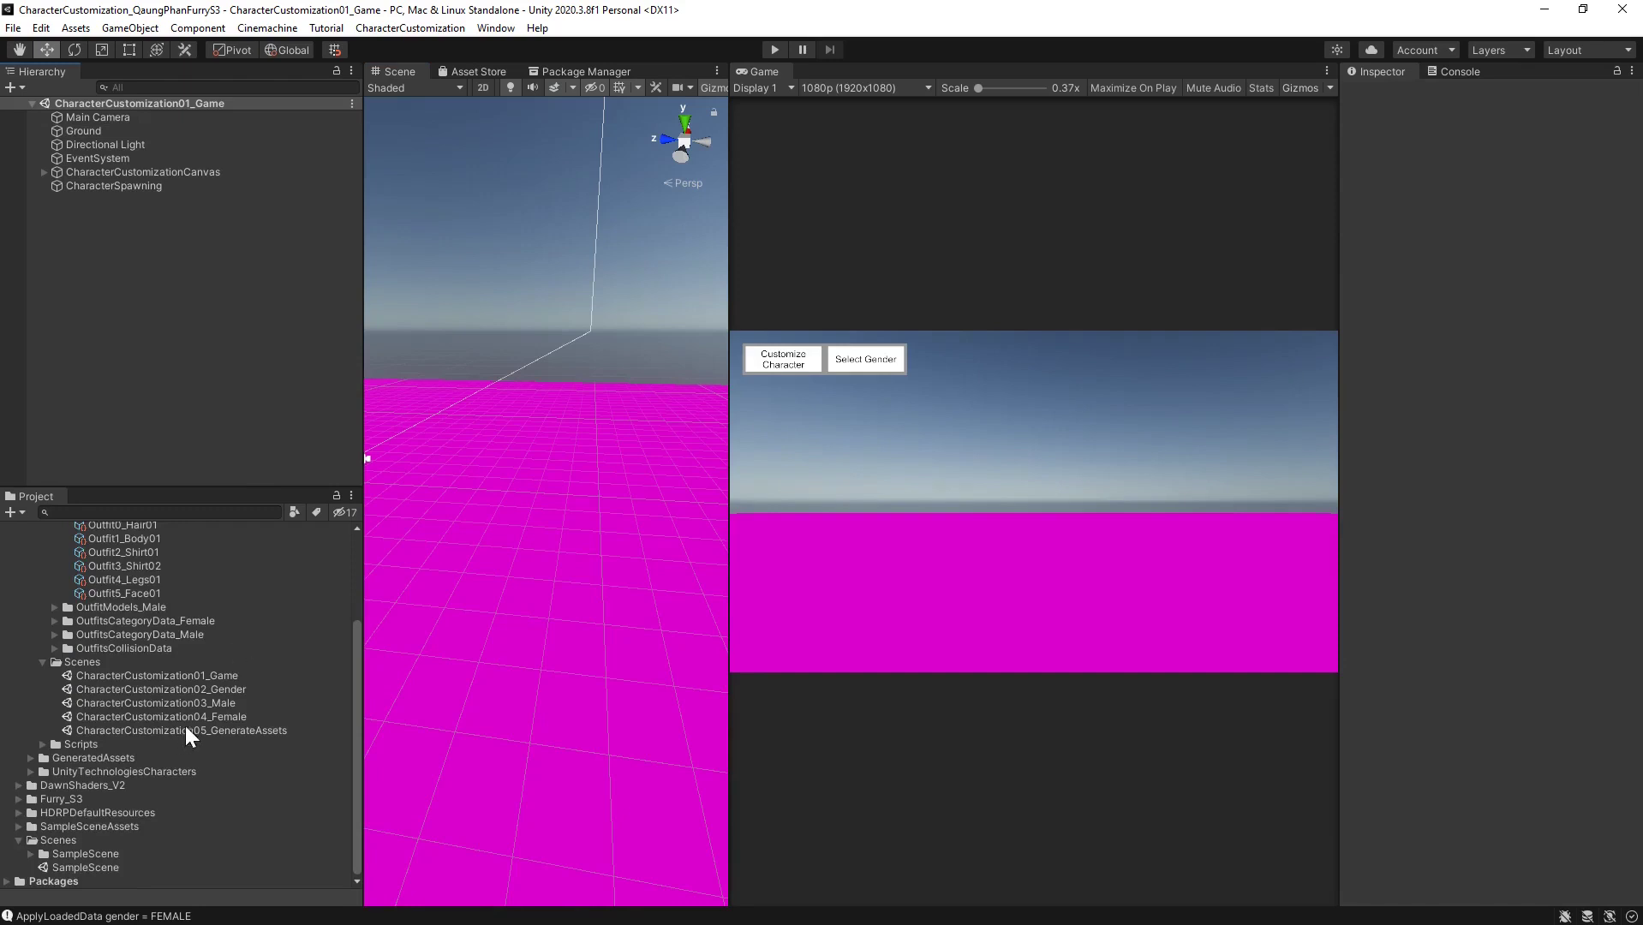
double_click(101, 865)
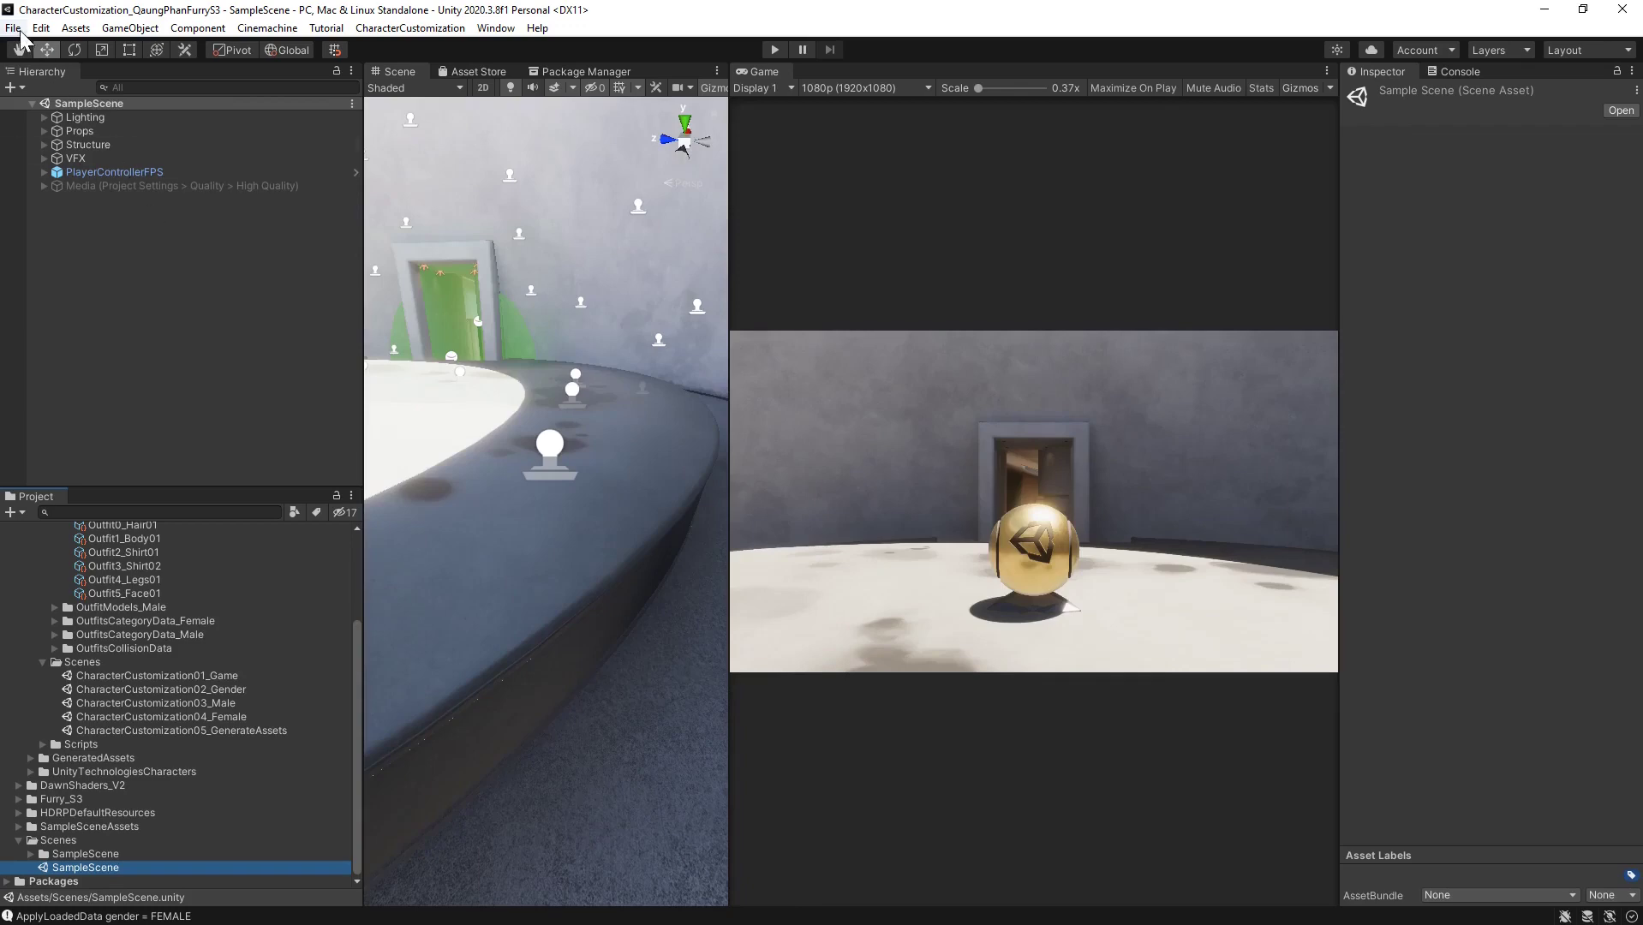
Rename the CharacterCustomization01_Game scene asset as CharacterCustomization01_Game_OLD
scroll(196, 631, "up", 5)
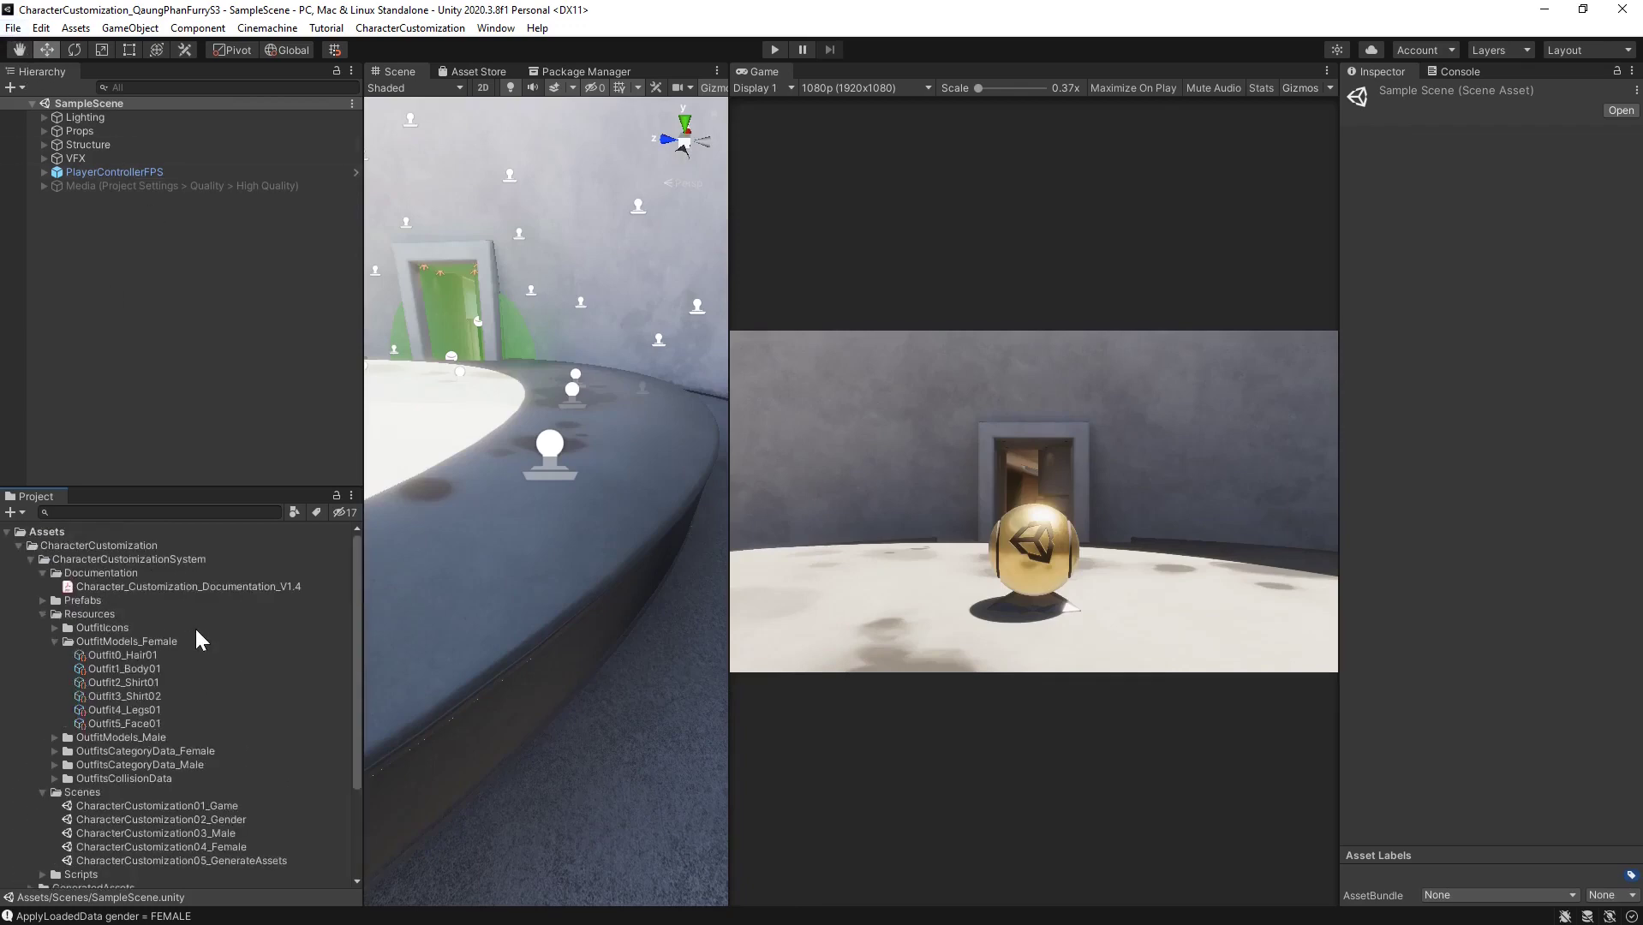
left_click(233, 808)
left_click(242, 809)
left_click(242, 808)
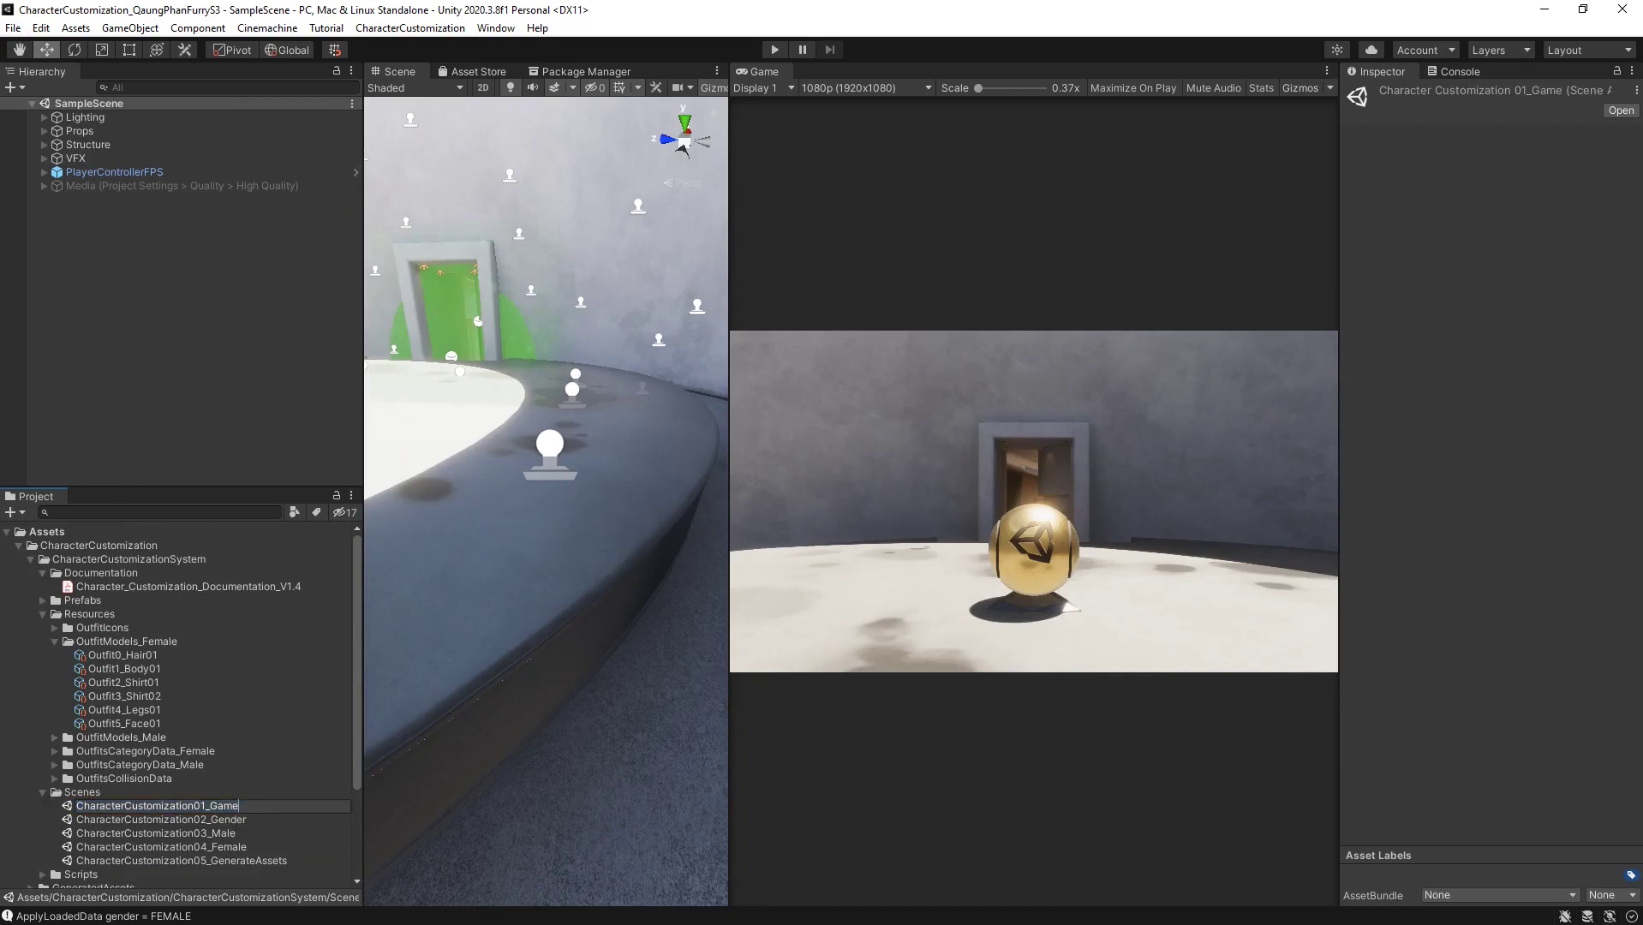
type("_OLD")
key("Return")
Rename the CharacterCustomization04_Female scene asset as CharacterCustomization04_Female_OLD
left_click(246, 821)
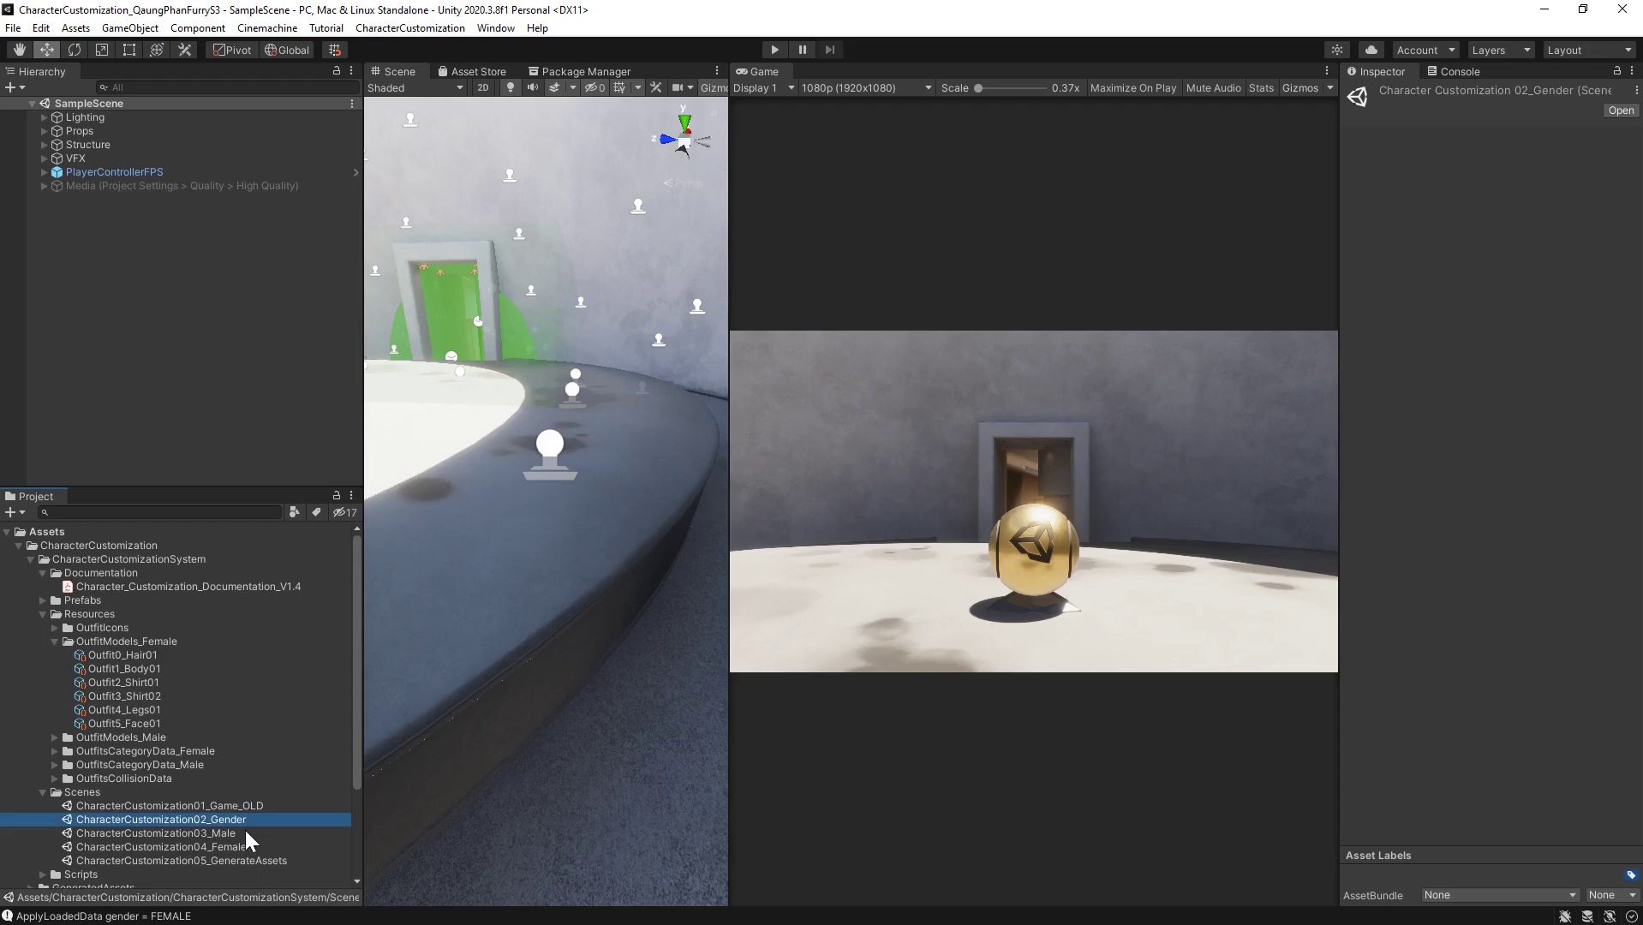
left_click(246, 844)
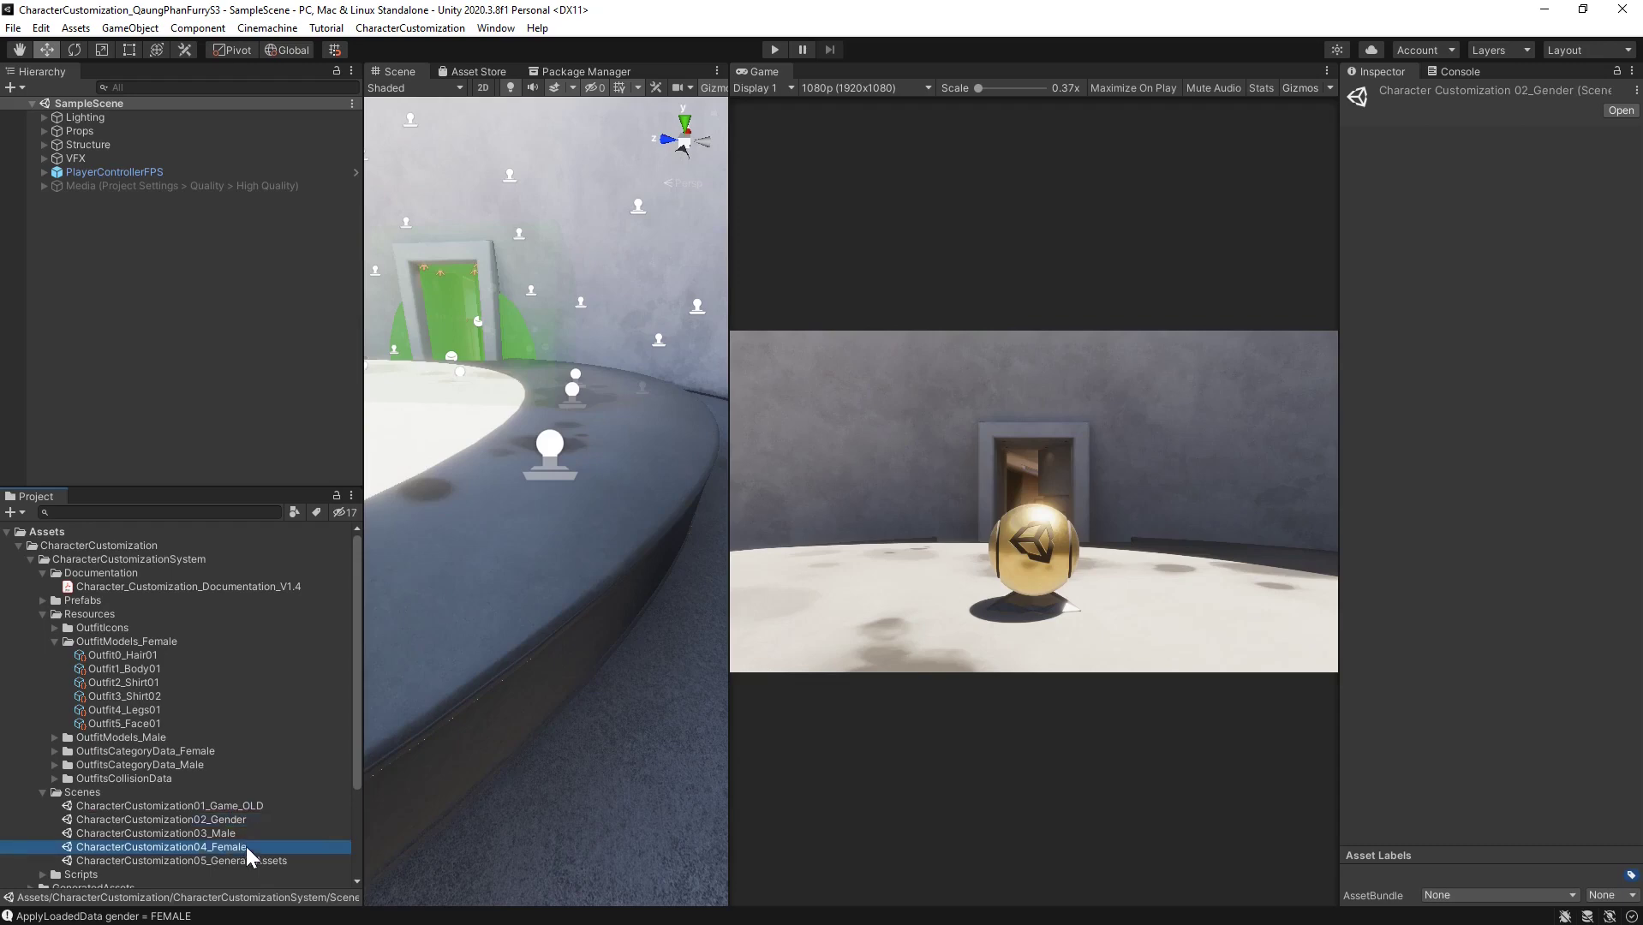
left_click(252, 845)
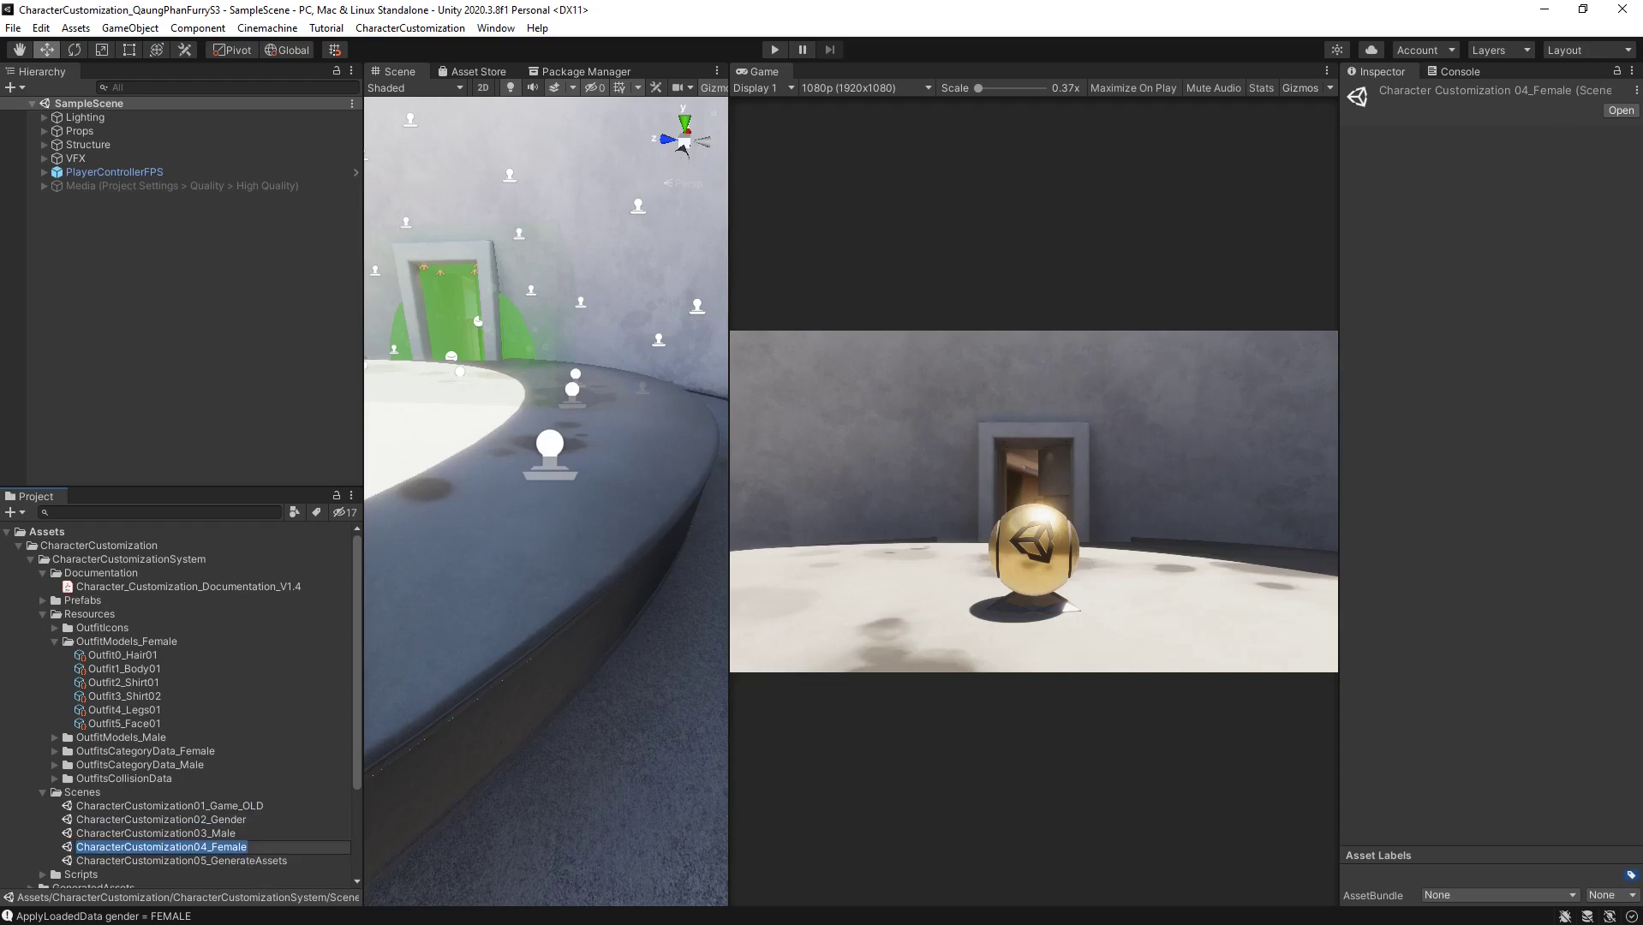
left_click(251, 846)
type("_OLD")
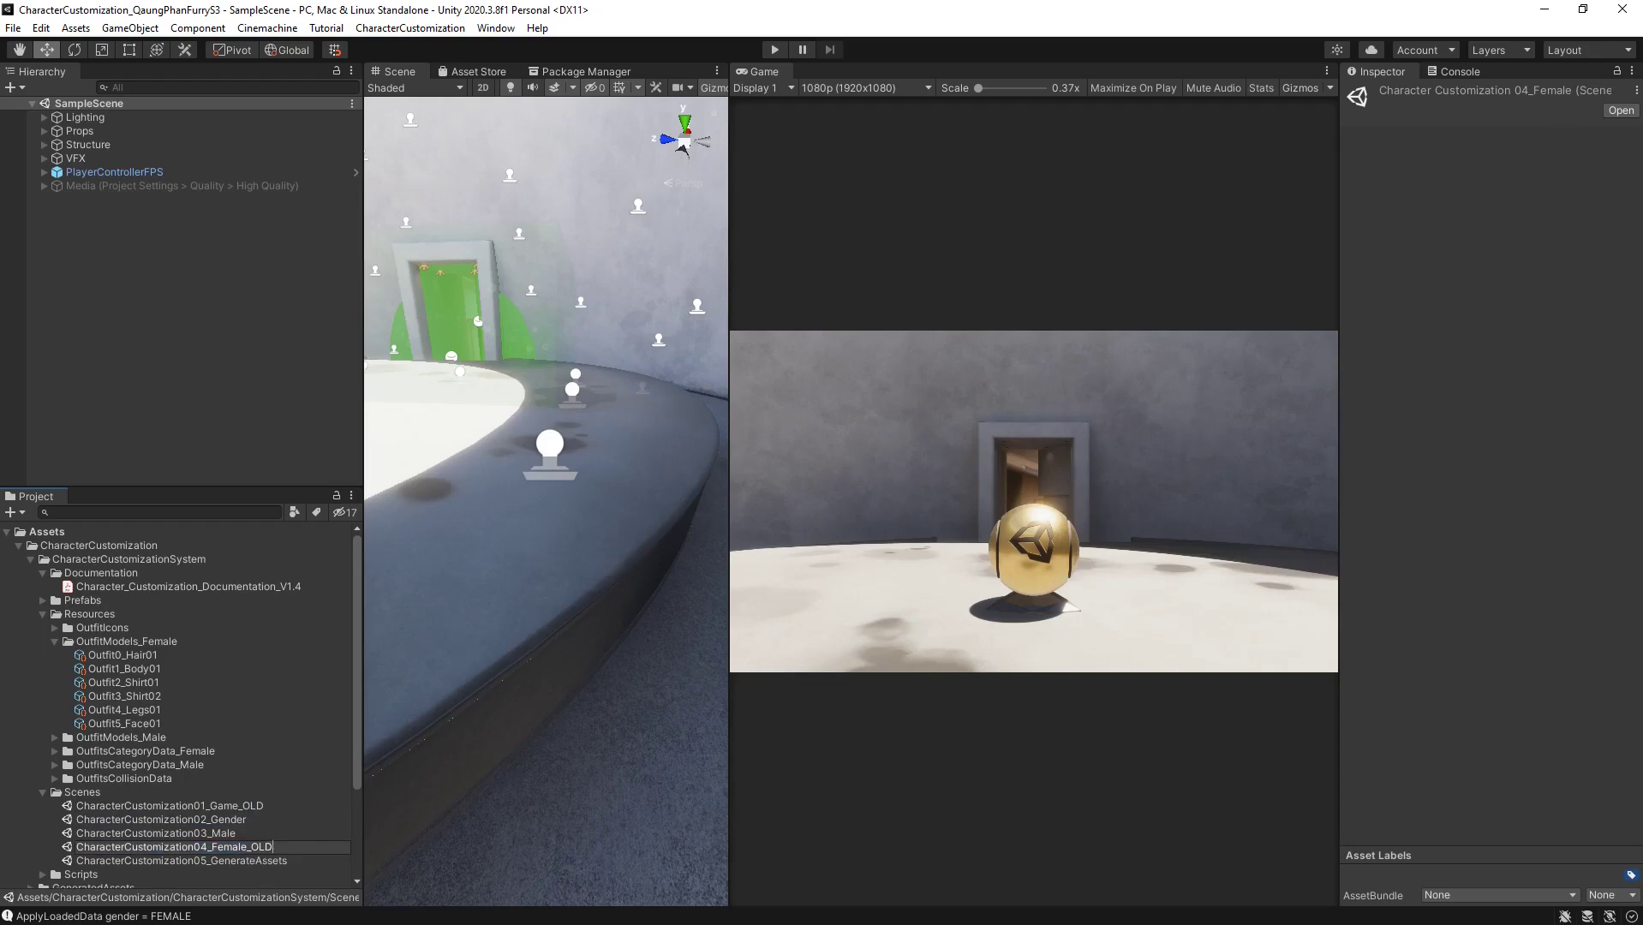
key("Return")
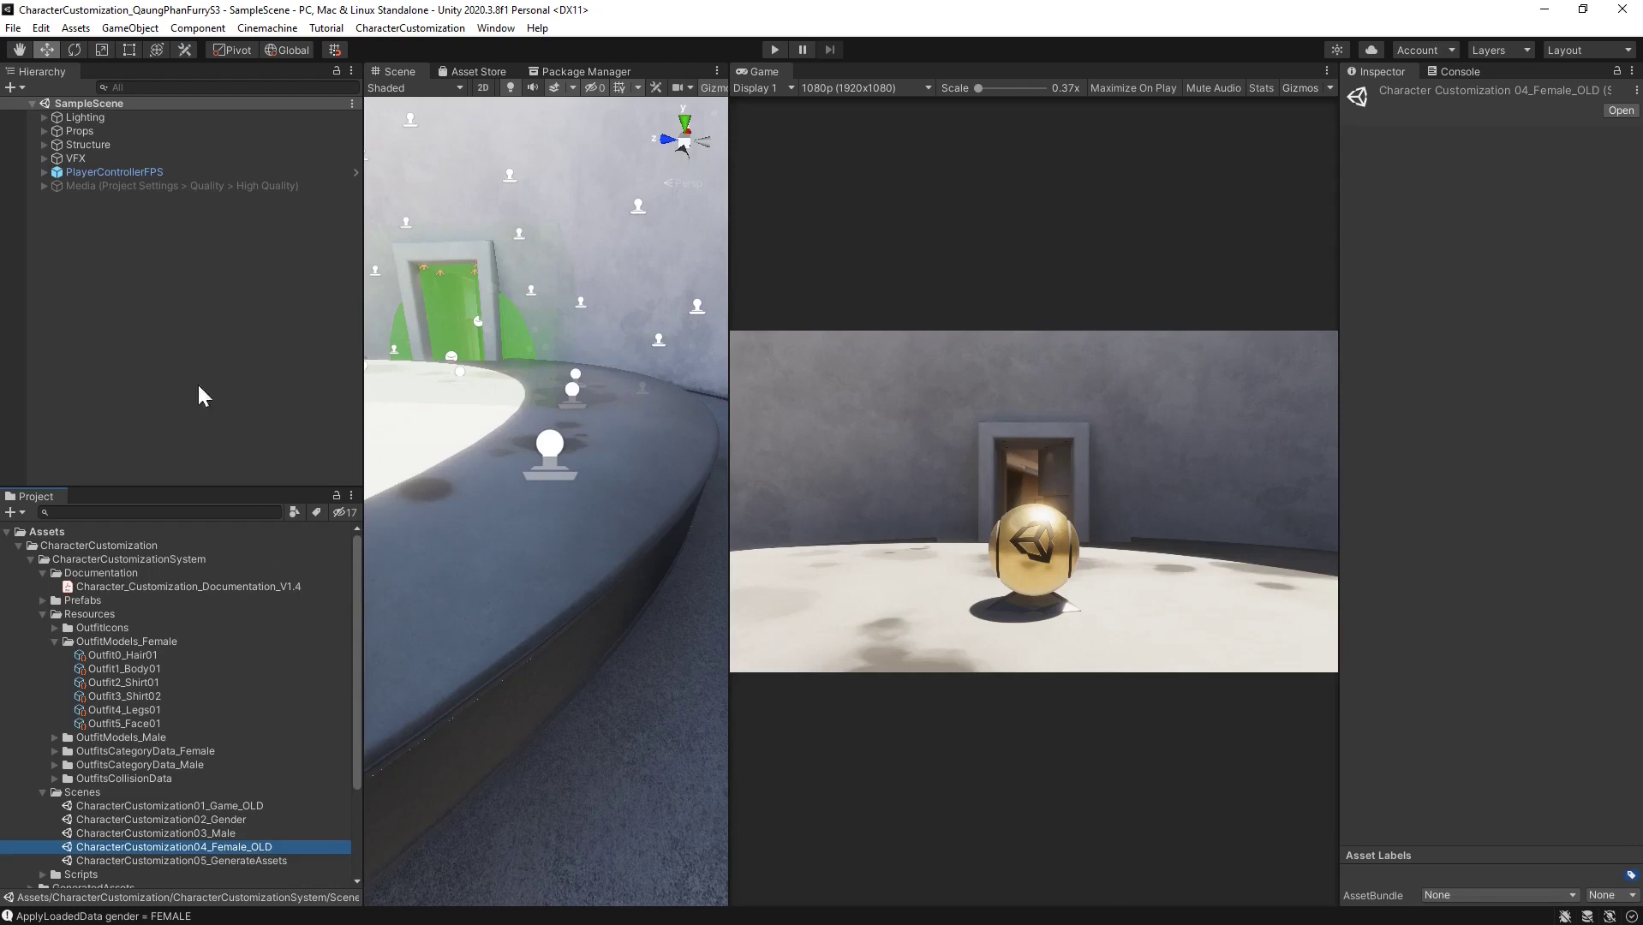
Save a copy of the open SampleScene as CharacterCustomization01_Game.unity in the CharacterCustomization/CharacterCustomizationSystem/Scenes folder
left_click(13, 29)
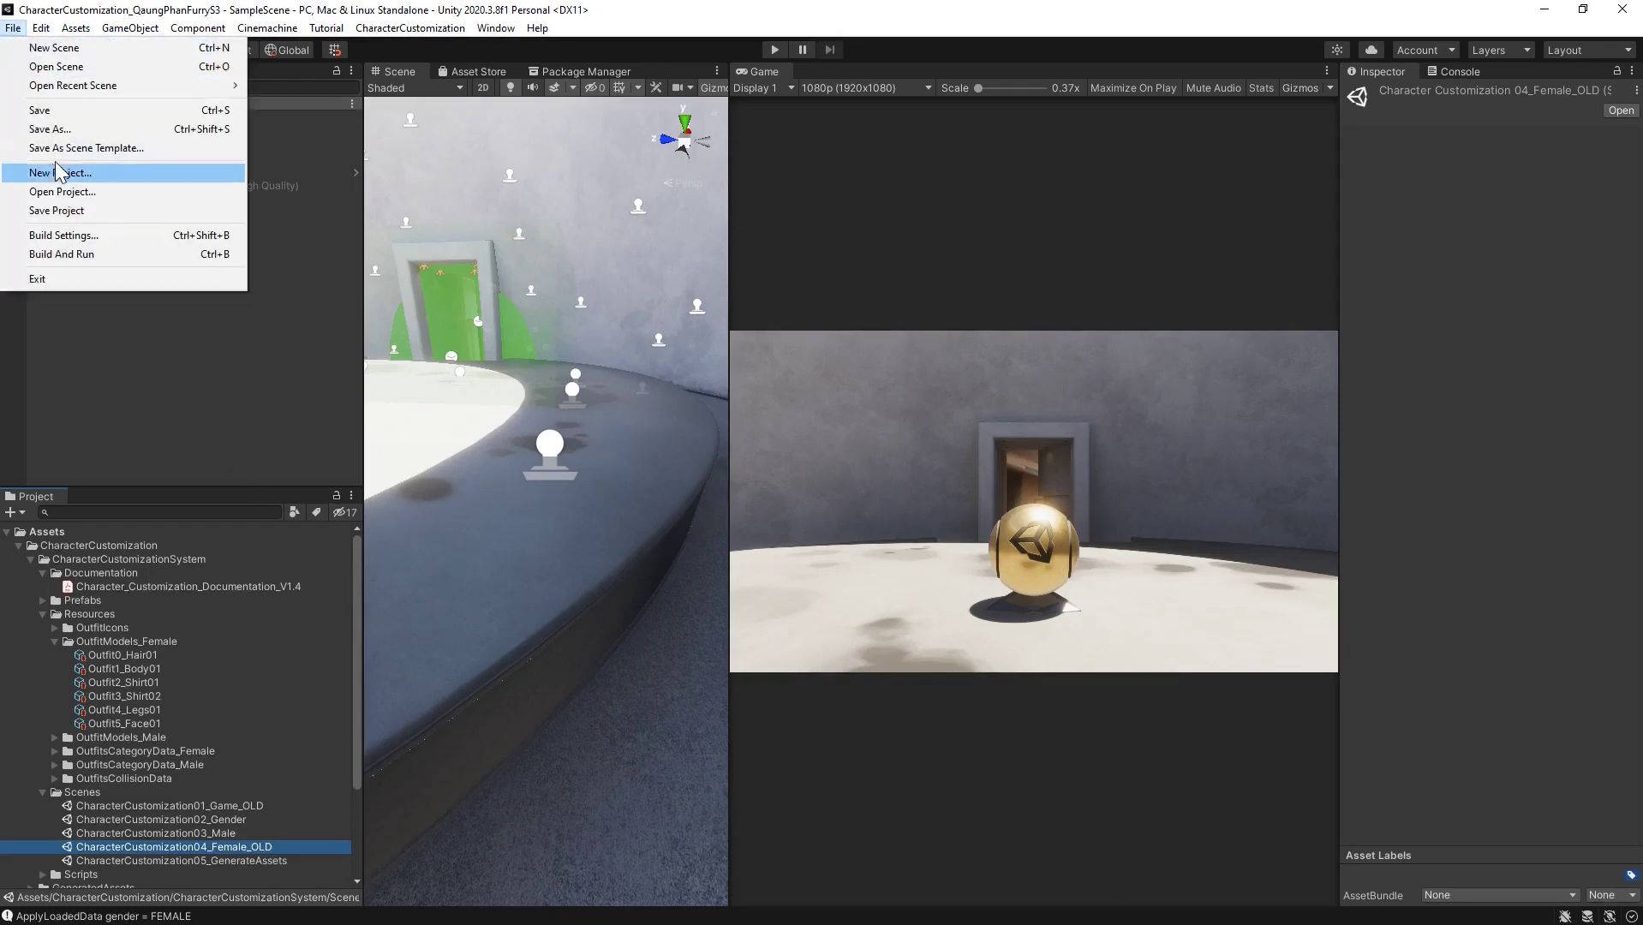
left_click(34, 121)
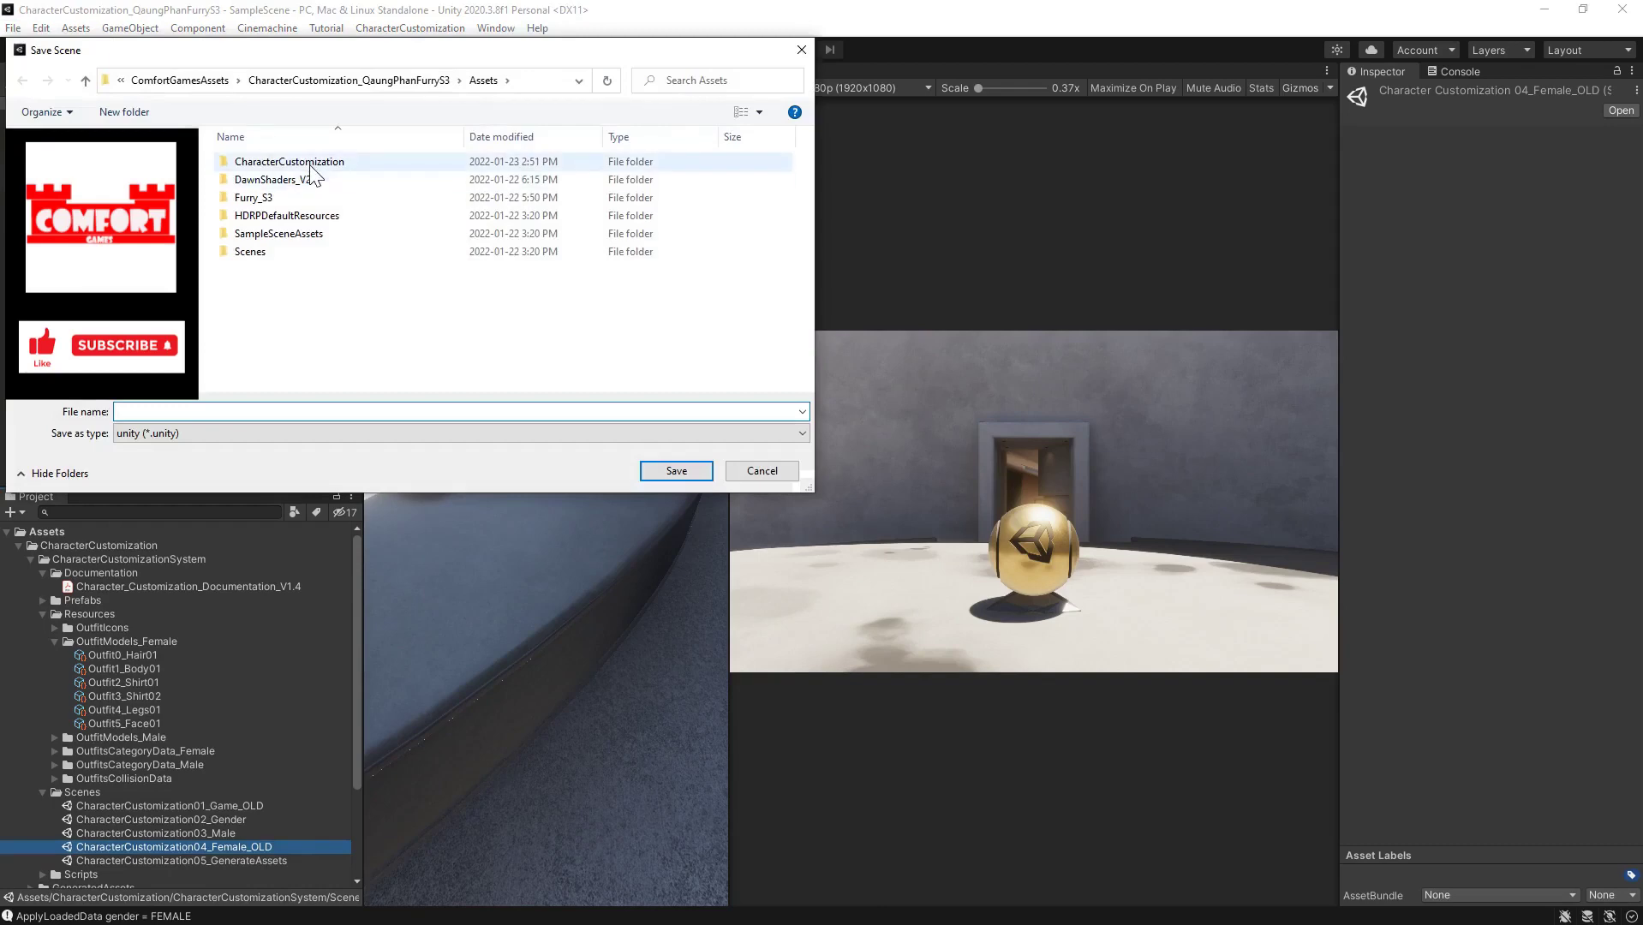
double_click(312, 162)
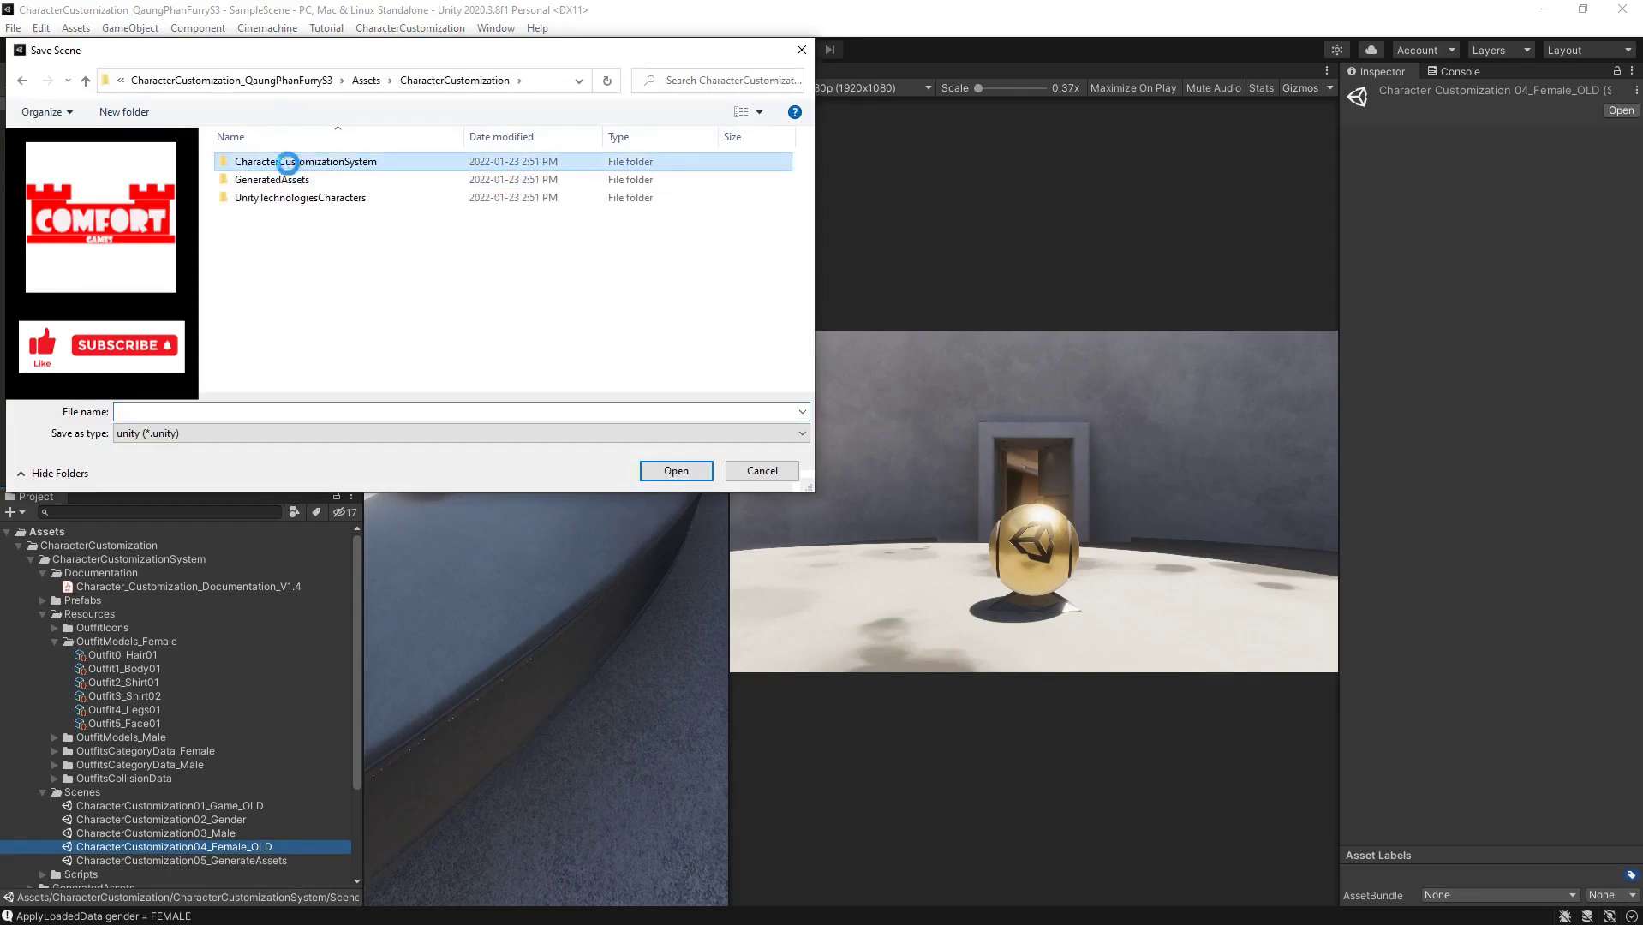
double_click(287, 162)
double_click(257, 217)
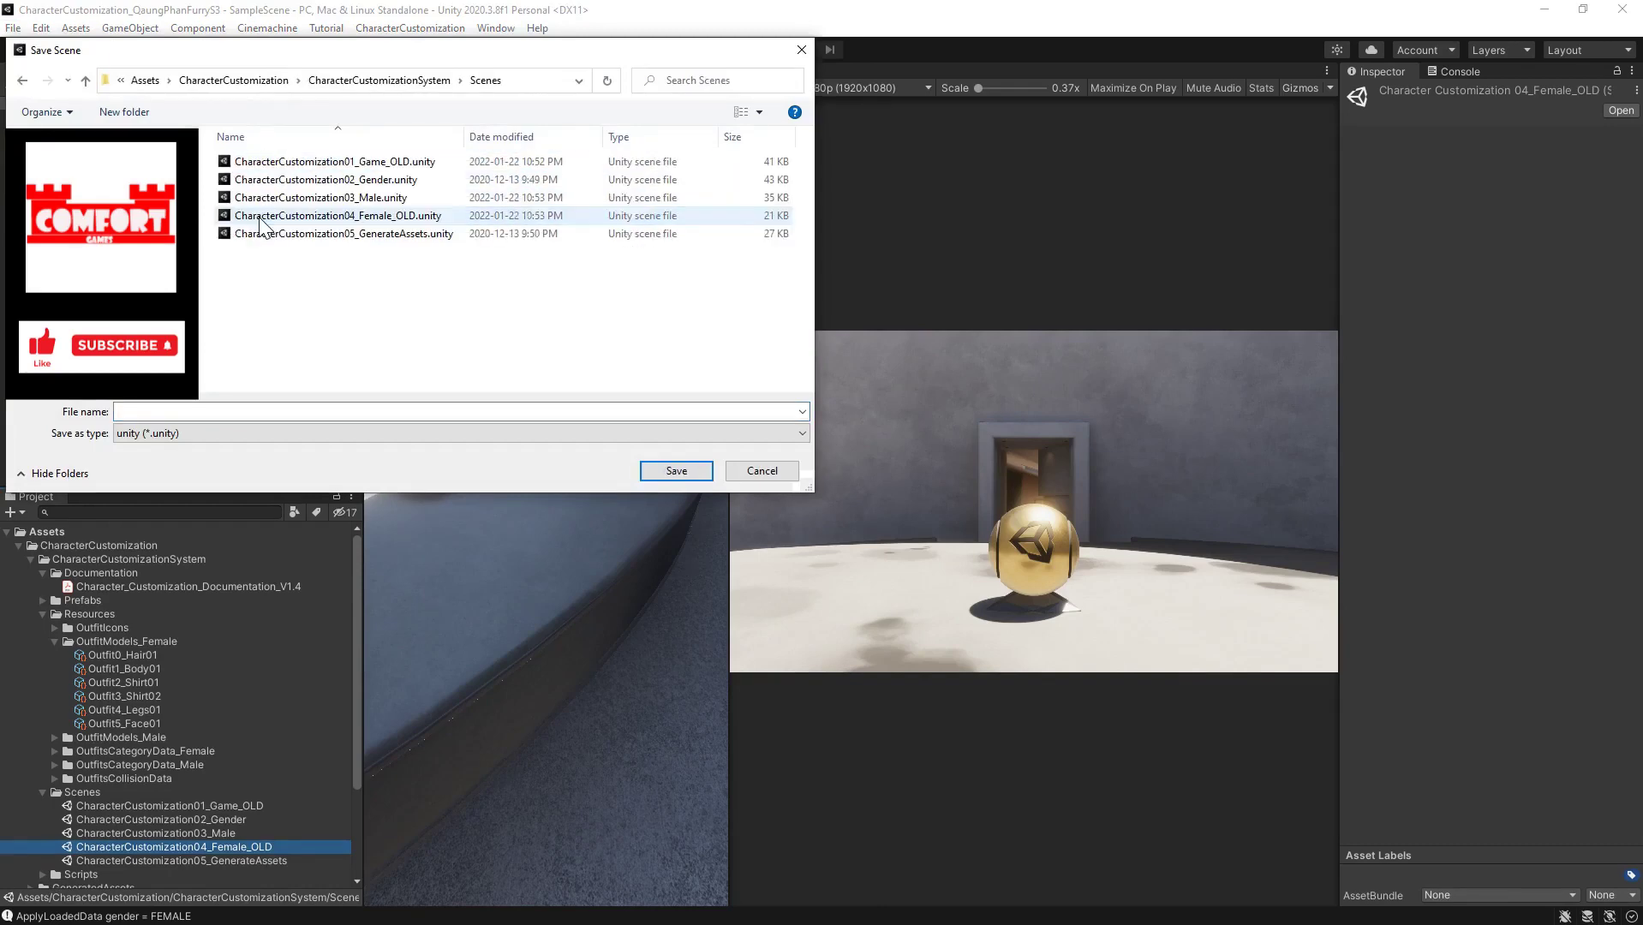
left_click(347, 163)
left_click(282, 411)
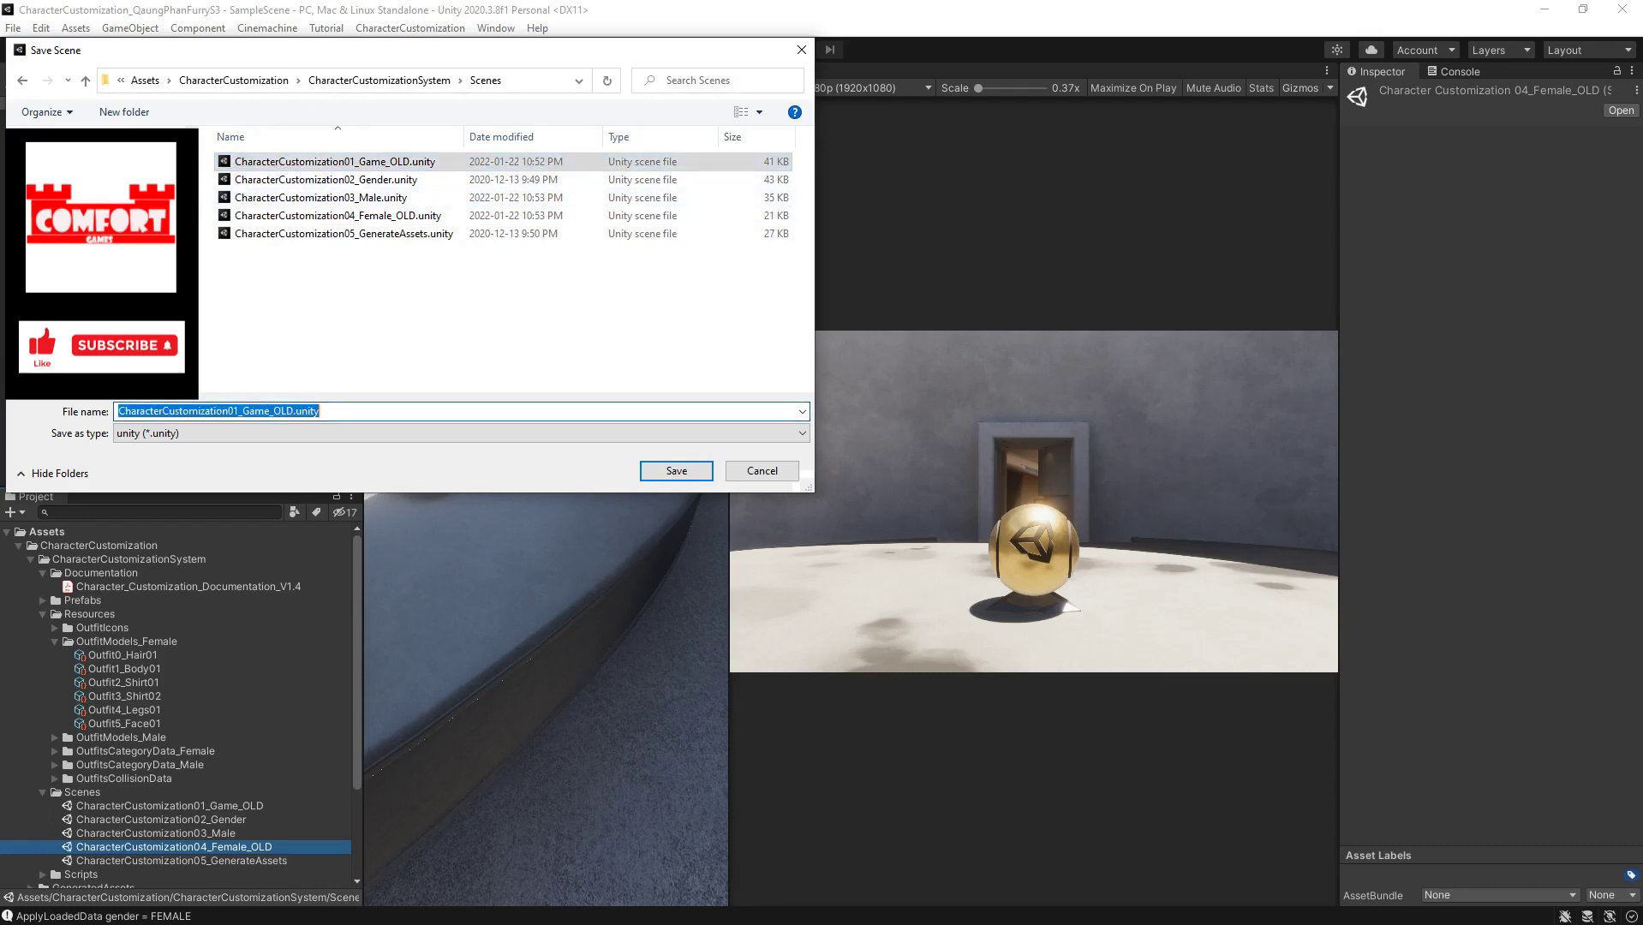
left_click_drag(273, 411, 294, 411)
key("BackSpace")
key("BackSpace")
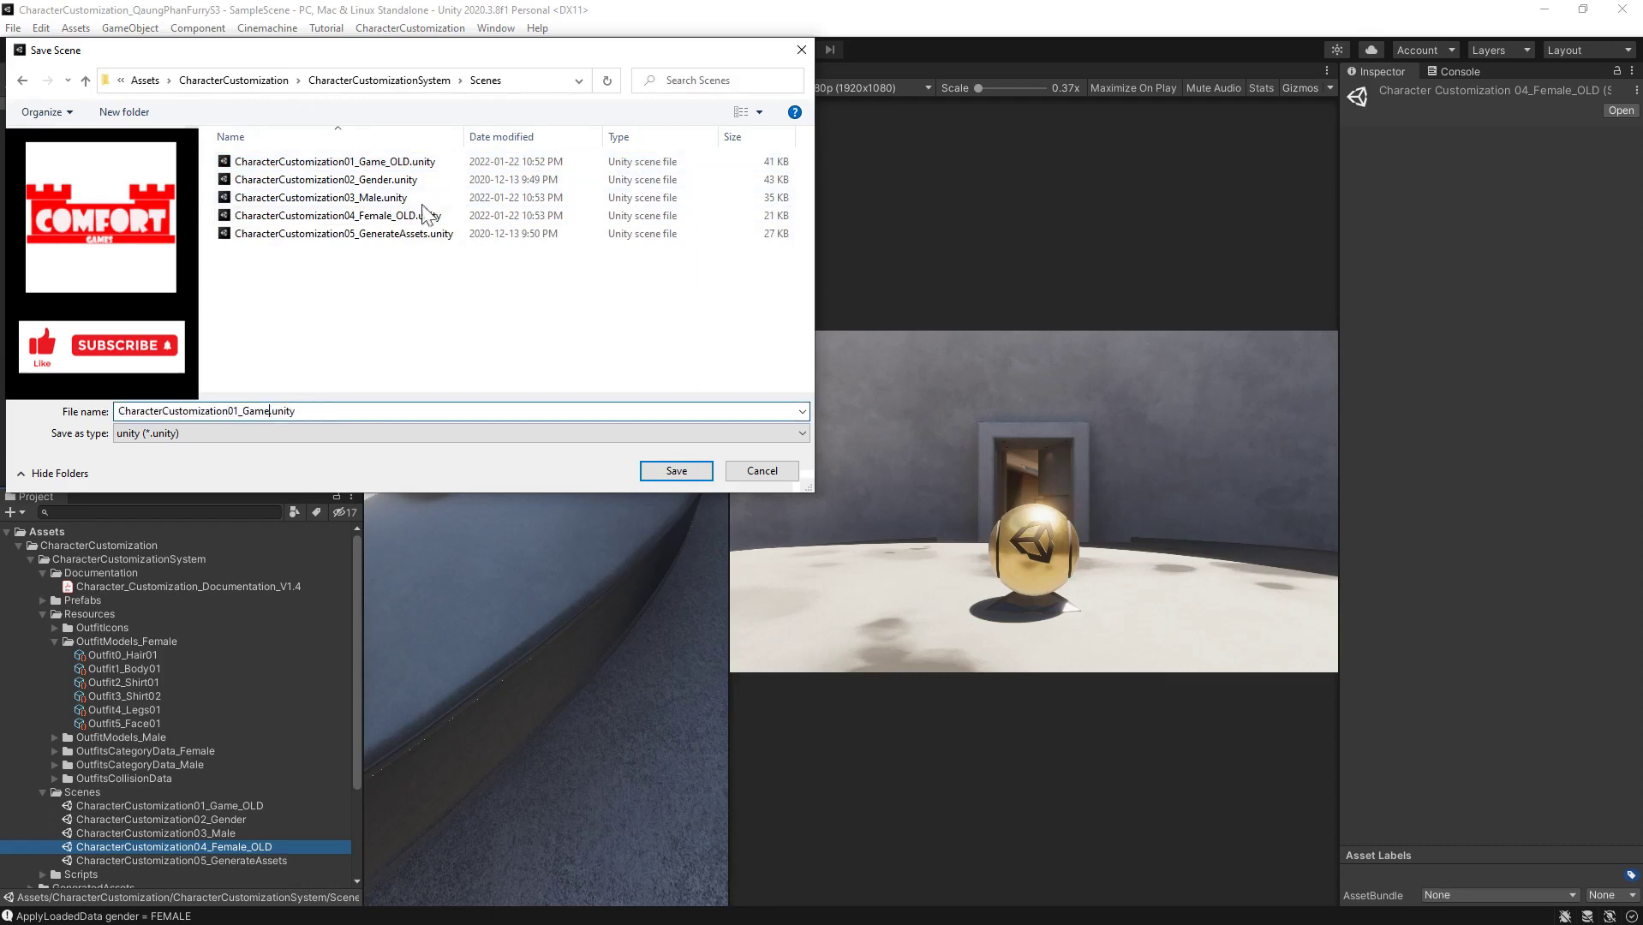
left_click_drag(400, 60, 841, 271)
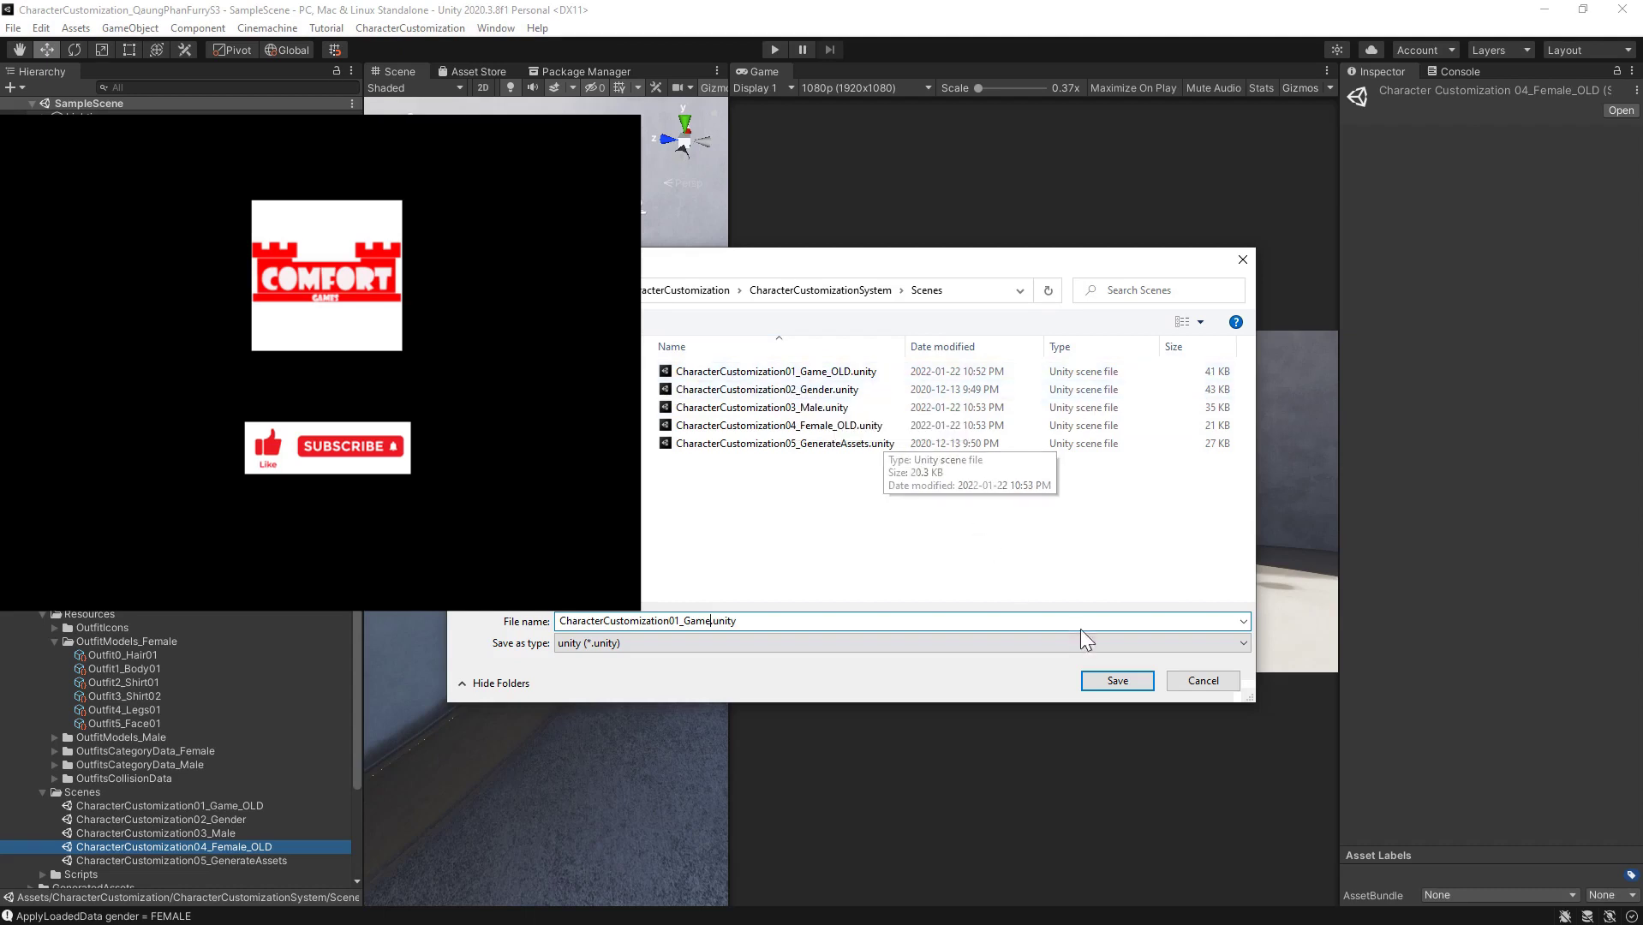
left_click(1113, 681)
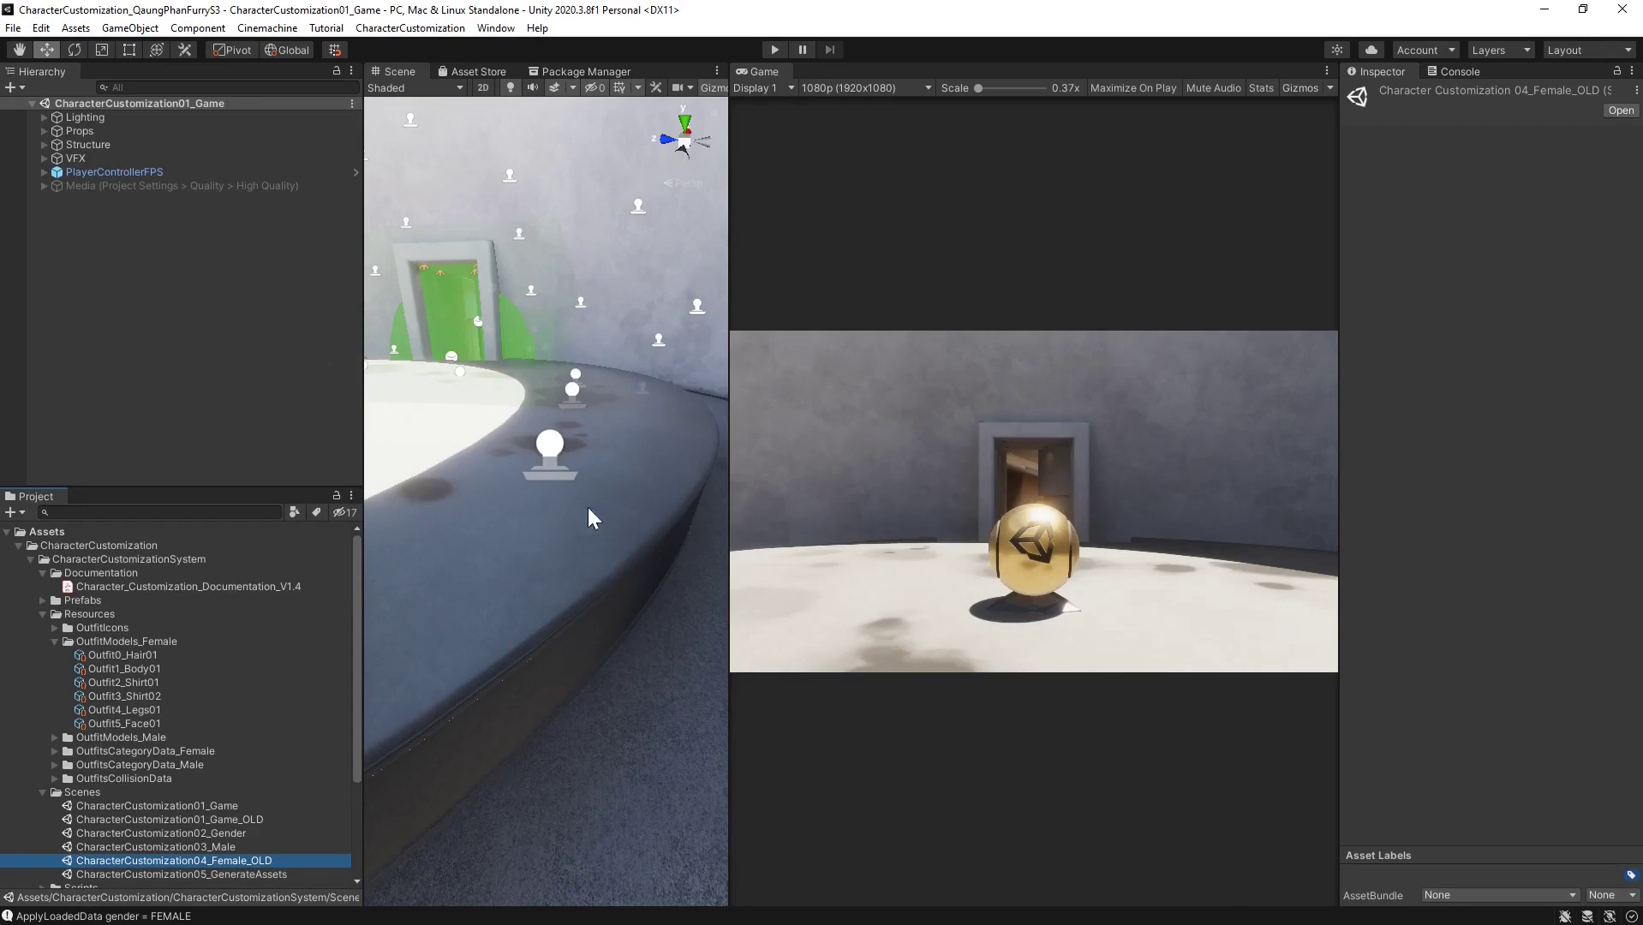
Copy EventSystem, CharacterCustomizationCanvas and CharacterSpawning from the CharacterCustomization01_Game_OLD scene, and check its Main Camera's position
right_click_drag(587, 507, 427, 417)
middle_click_drag(523, 473, 614, 472)
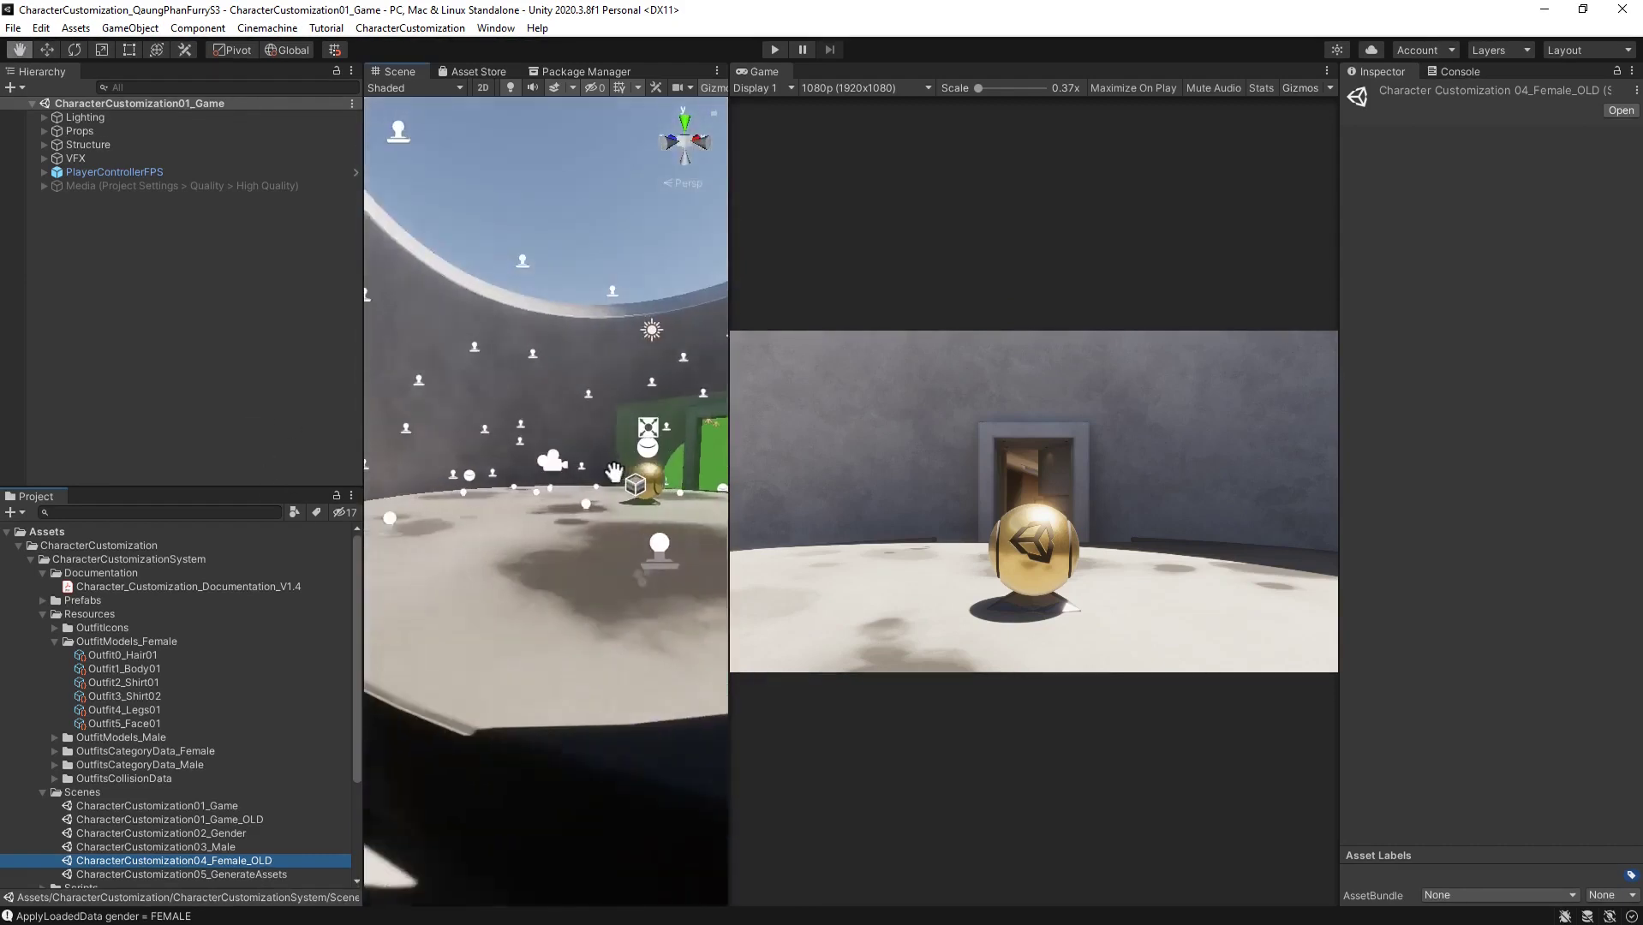
double_click(214, 820)
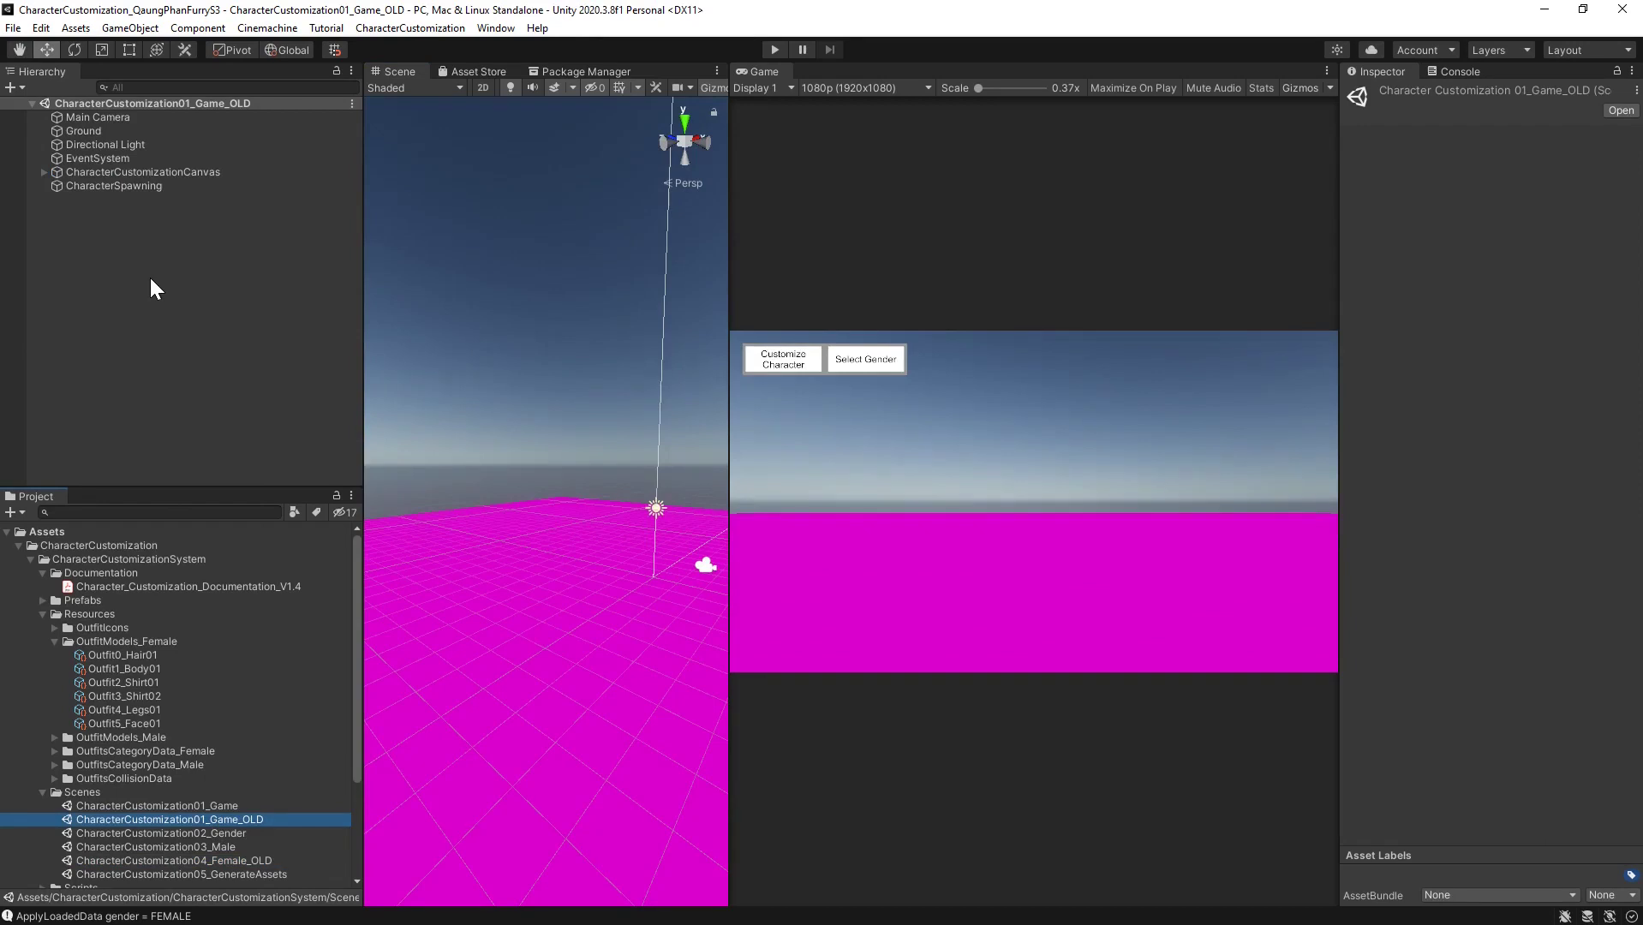
left_click(106, 158)
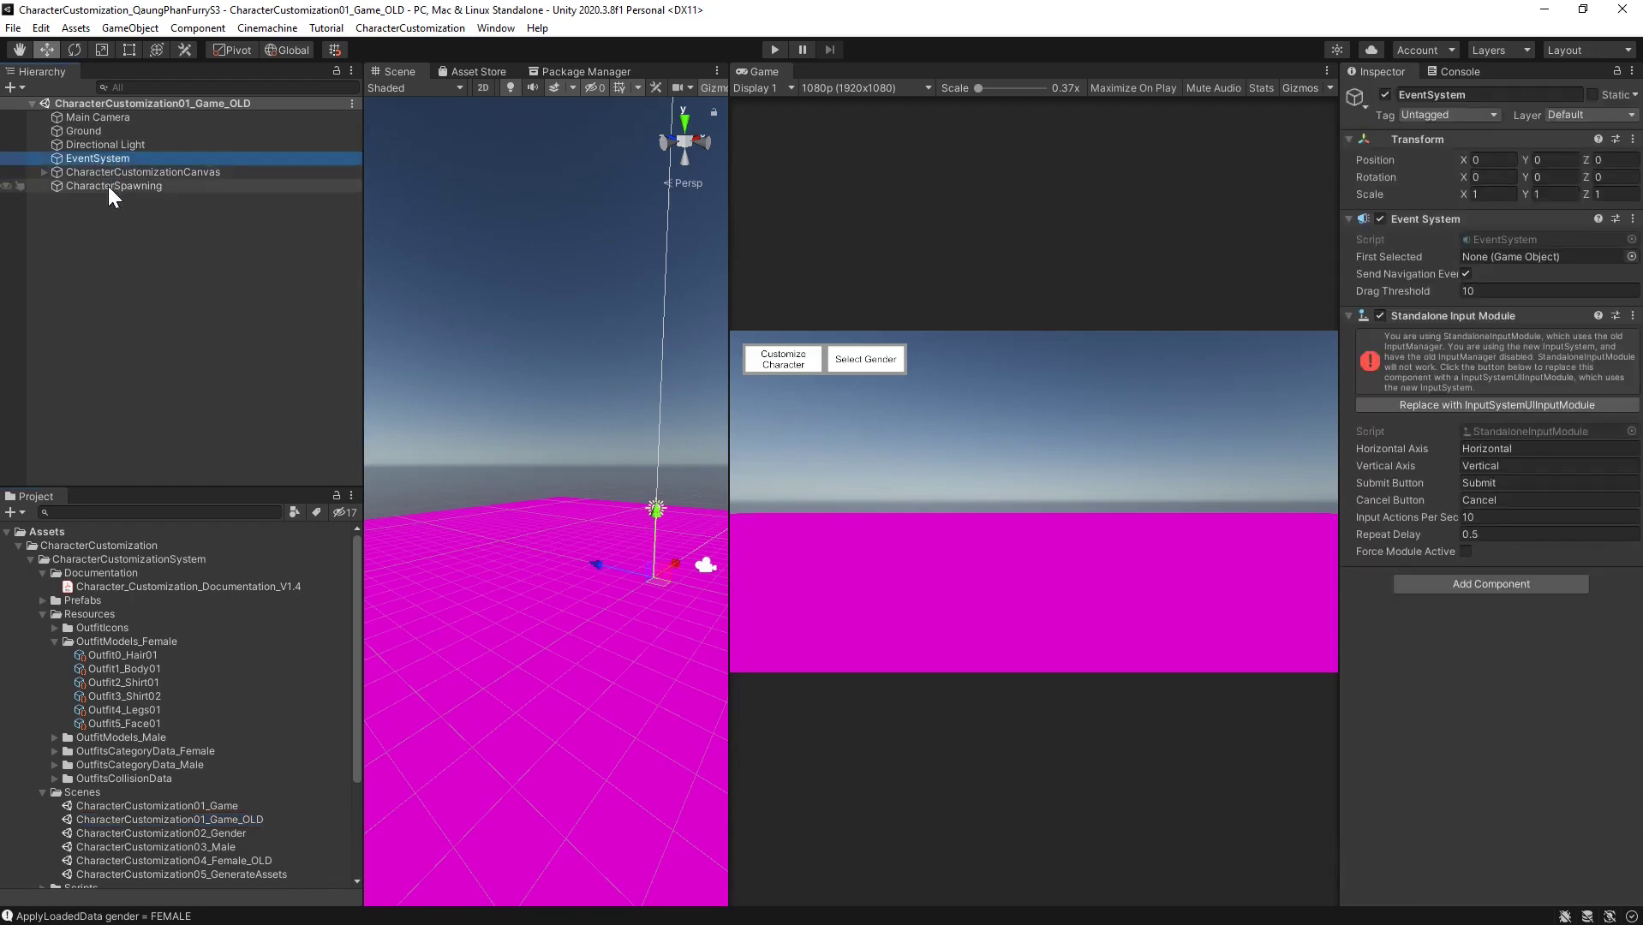
left_click(113, 172, "ctrl")
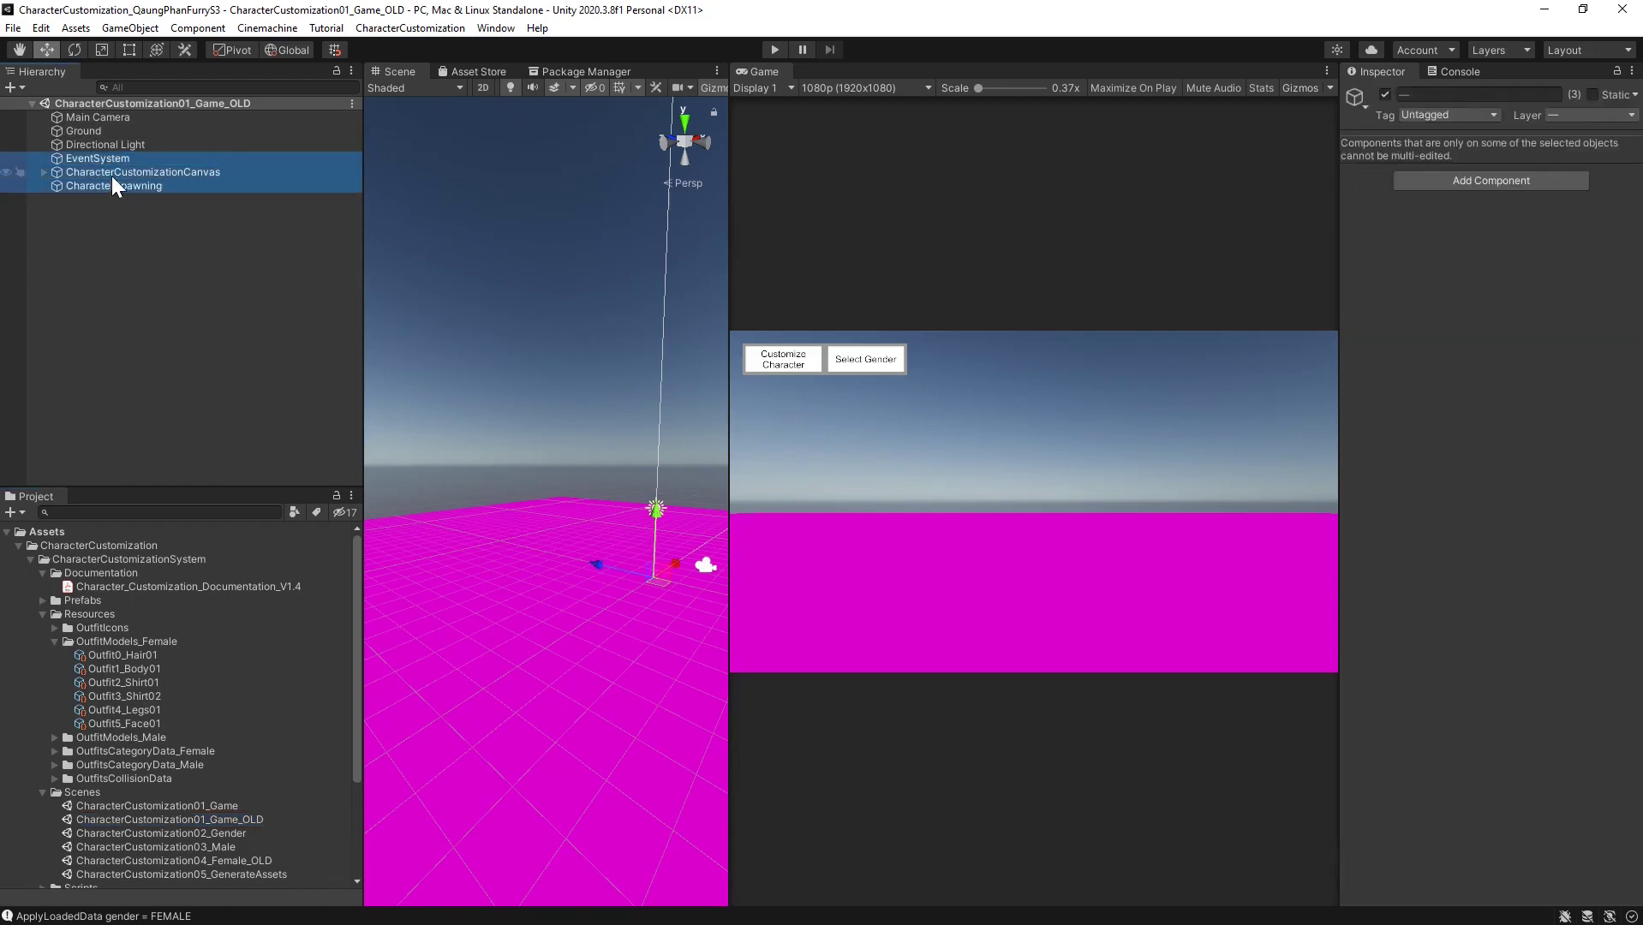
left_click(106, 118)
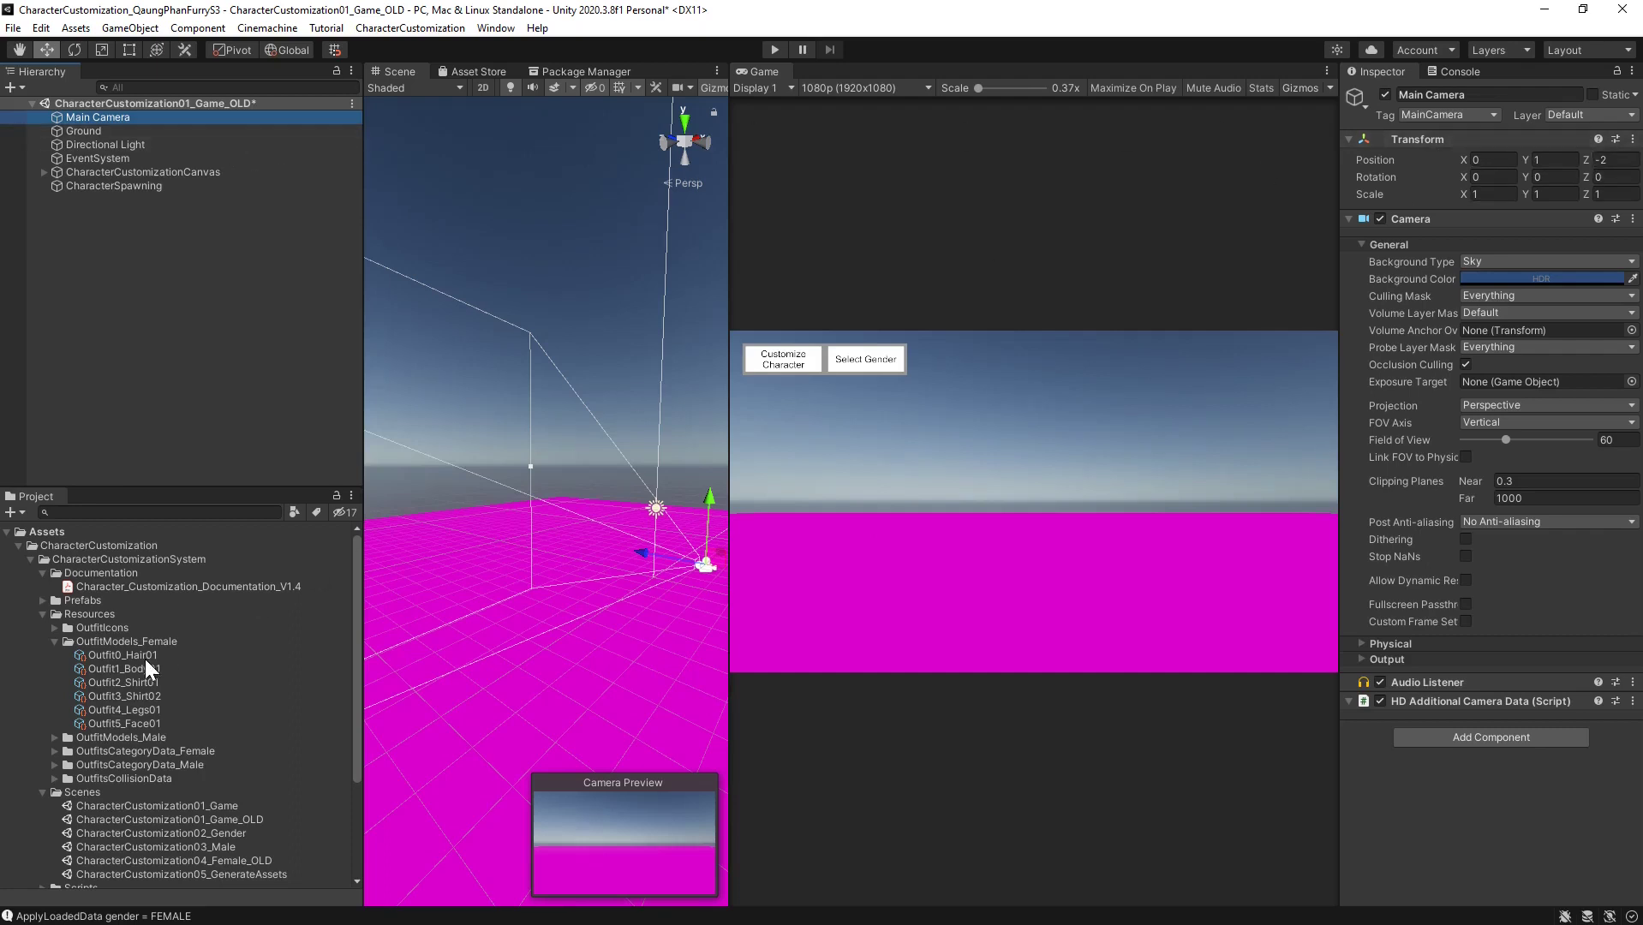
Open the CharacterCustomization01_Game scene without saving the old one, paste the copied objects into it, and inspect CharacterSpawning
double_click(224, 807)
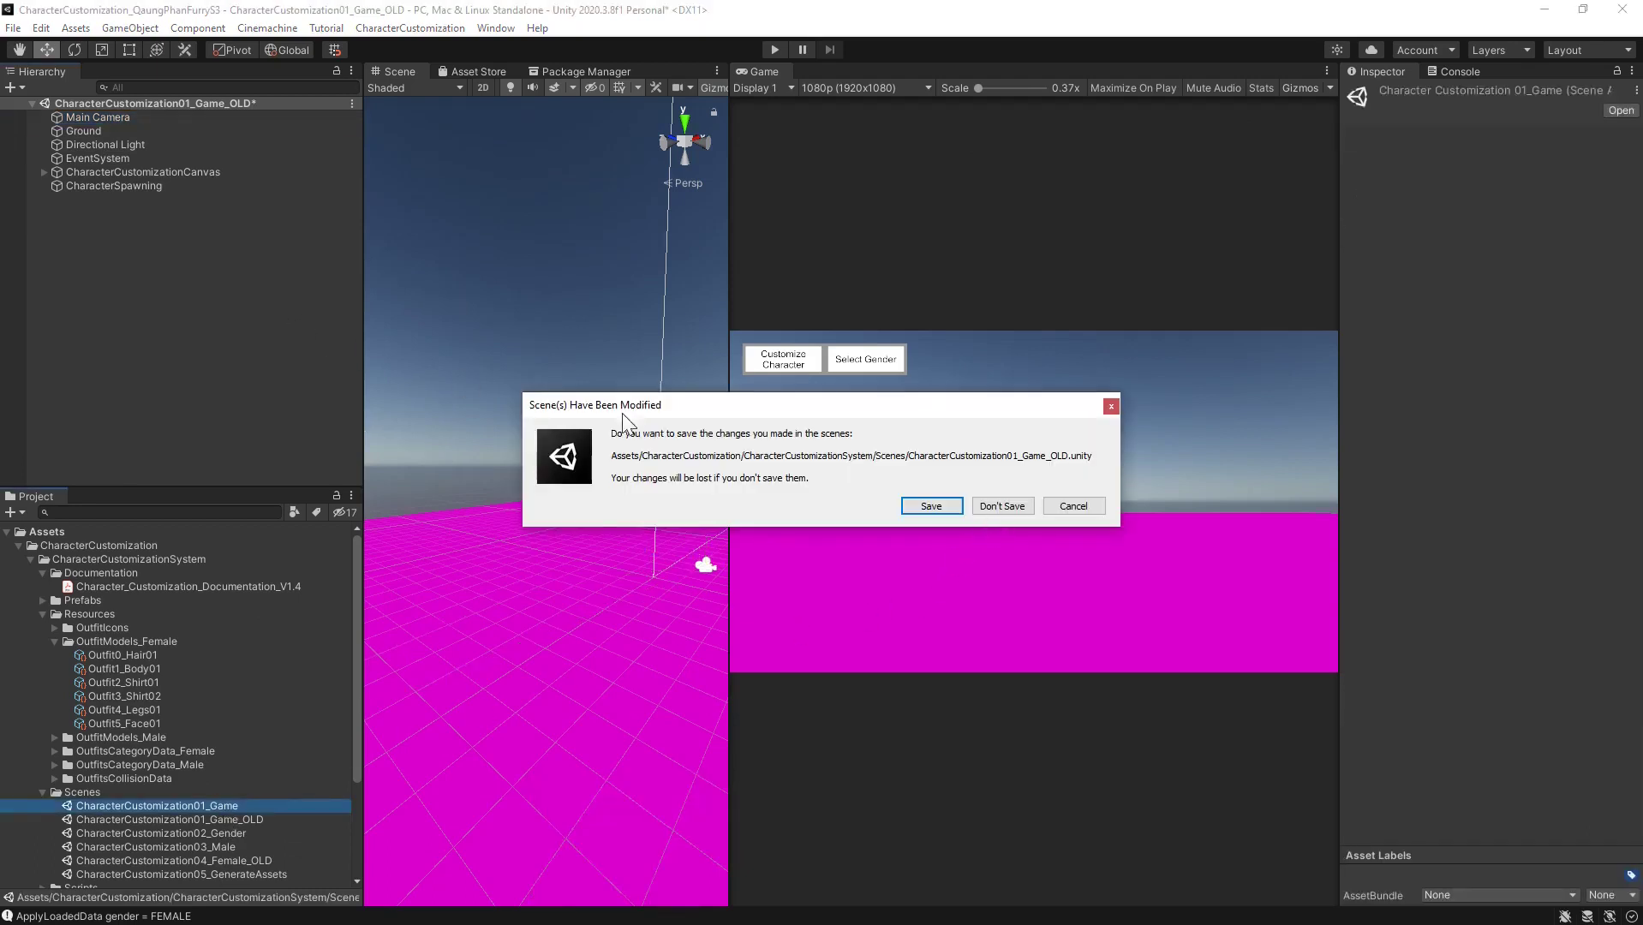
left_click(997, 507)
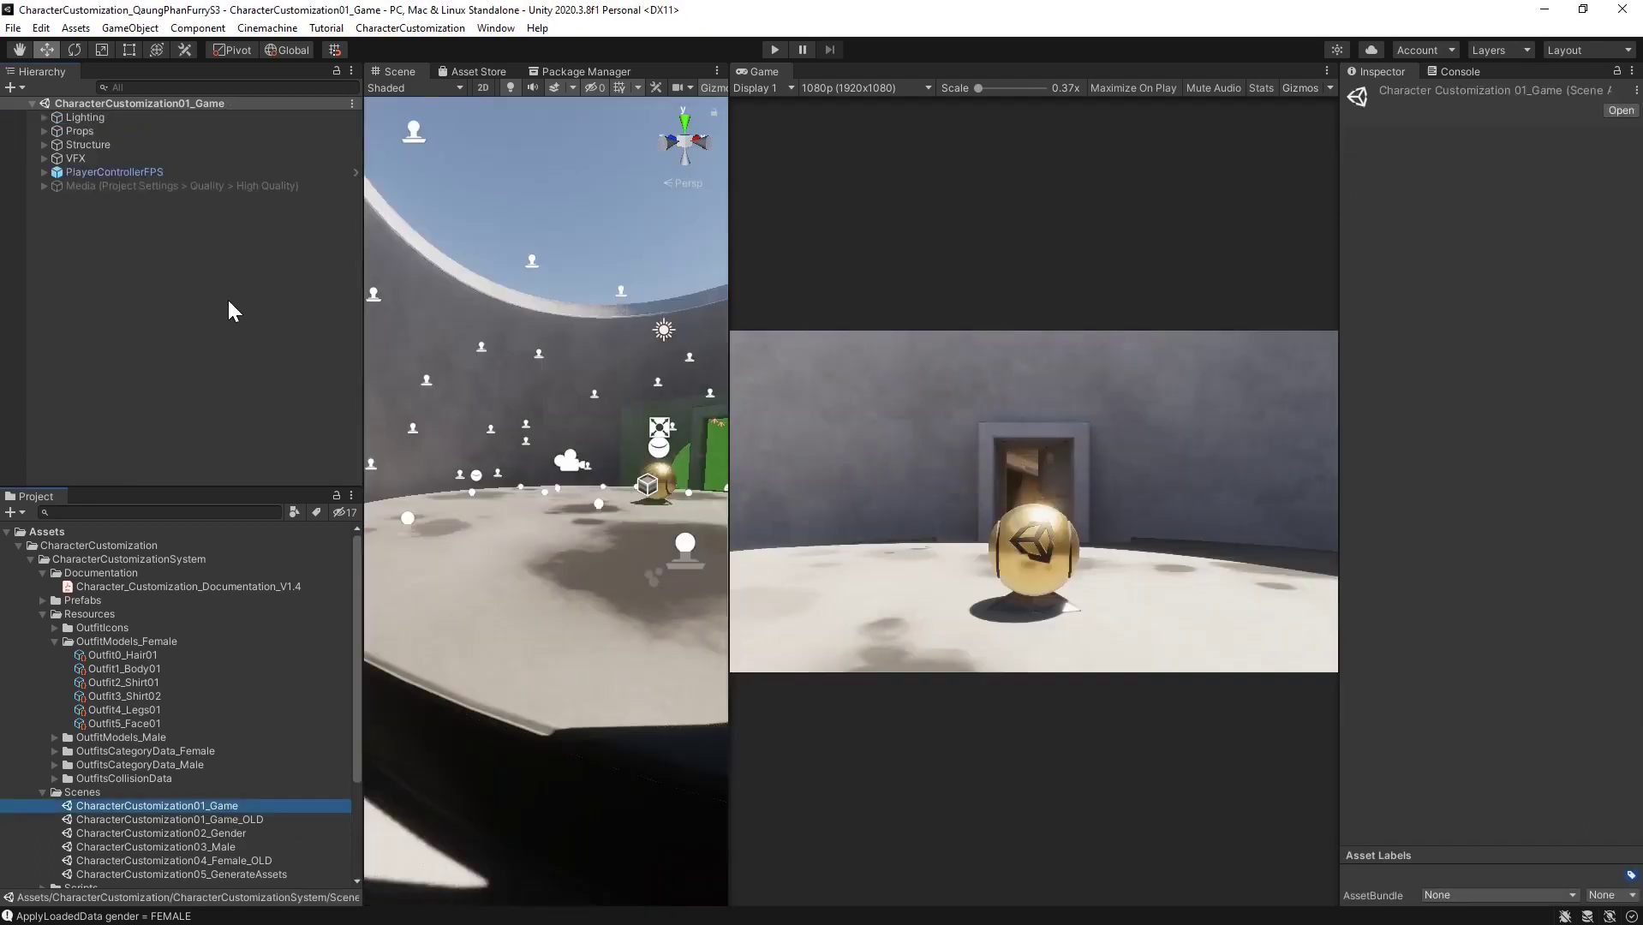
right_click(151, 259)
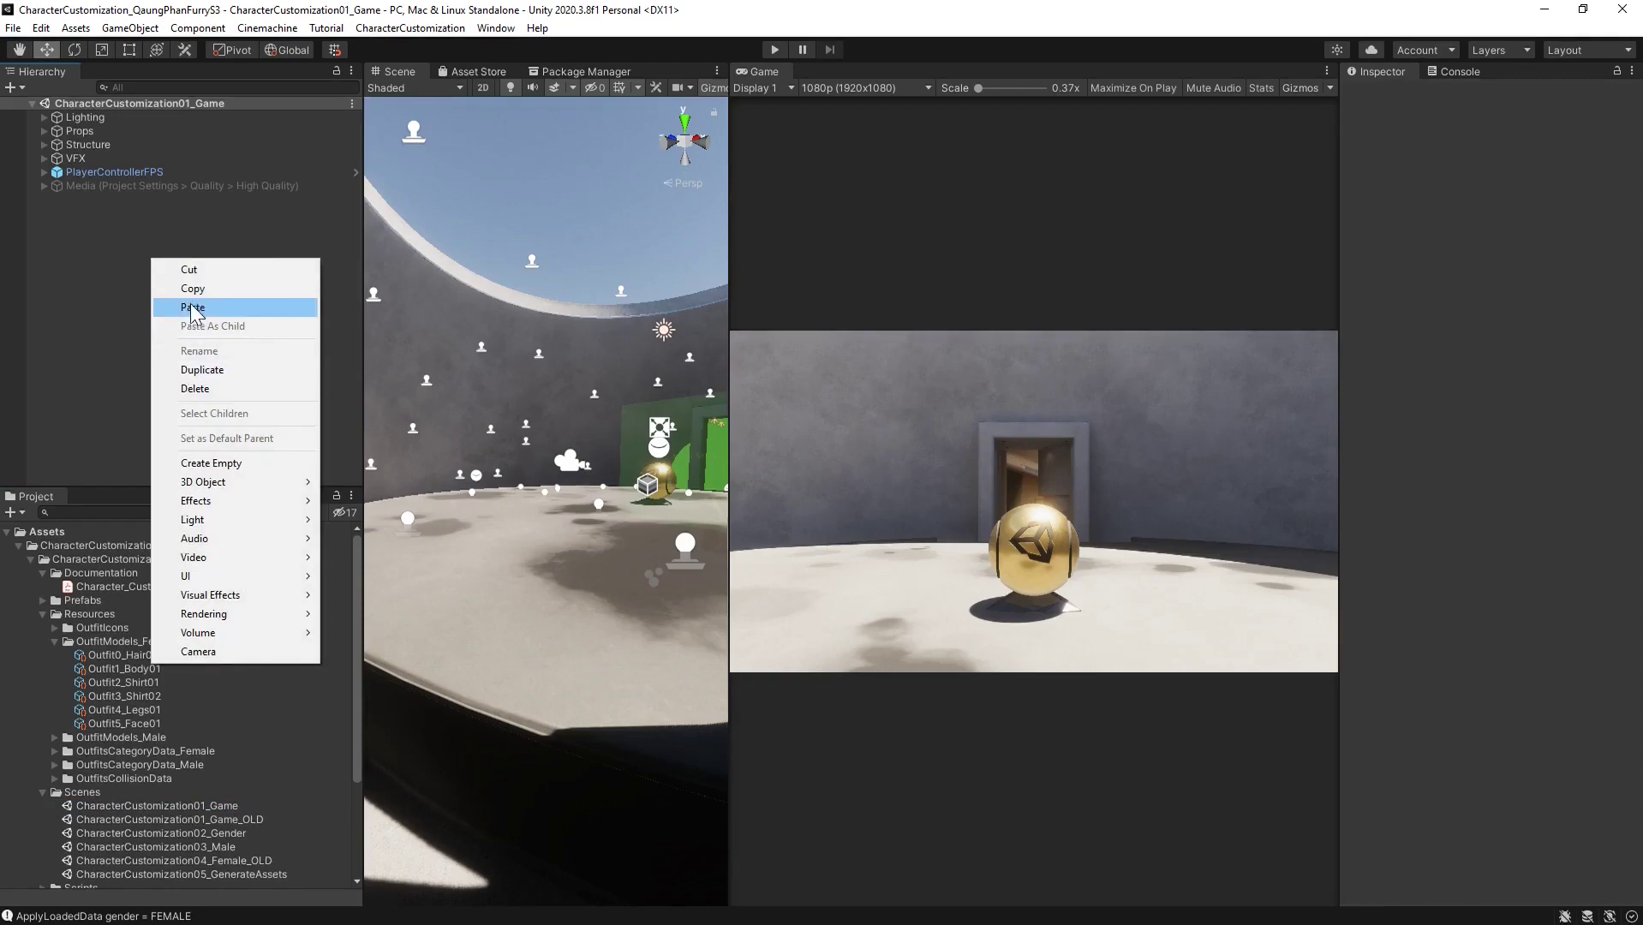
left_click(188, 307)
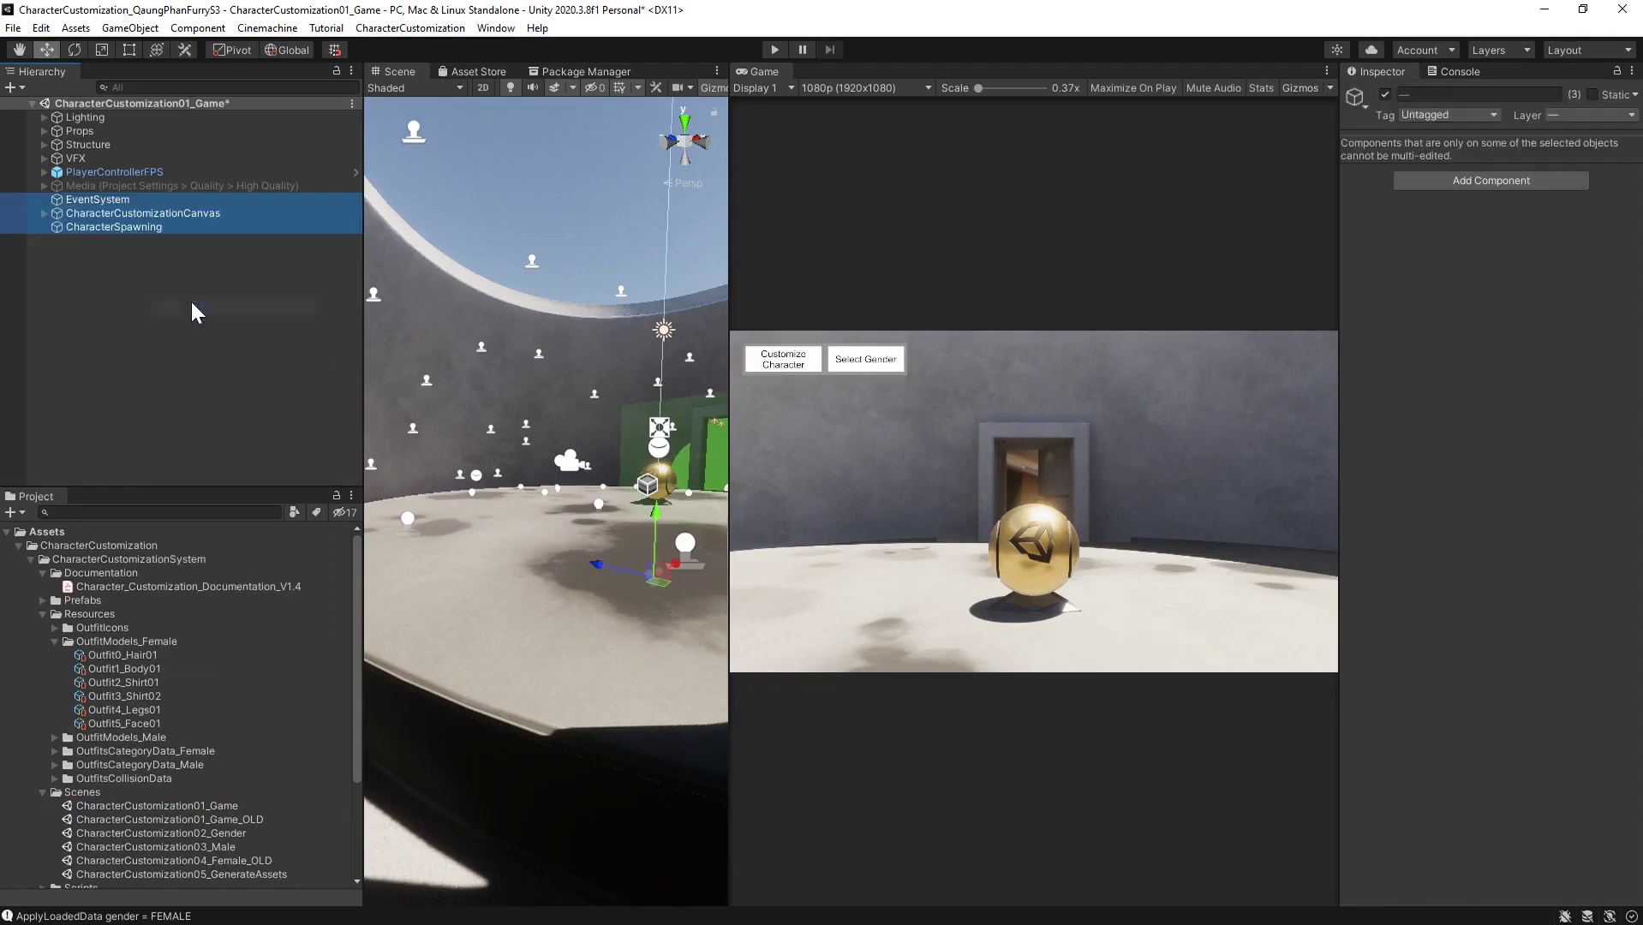
left_click(97, 228)
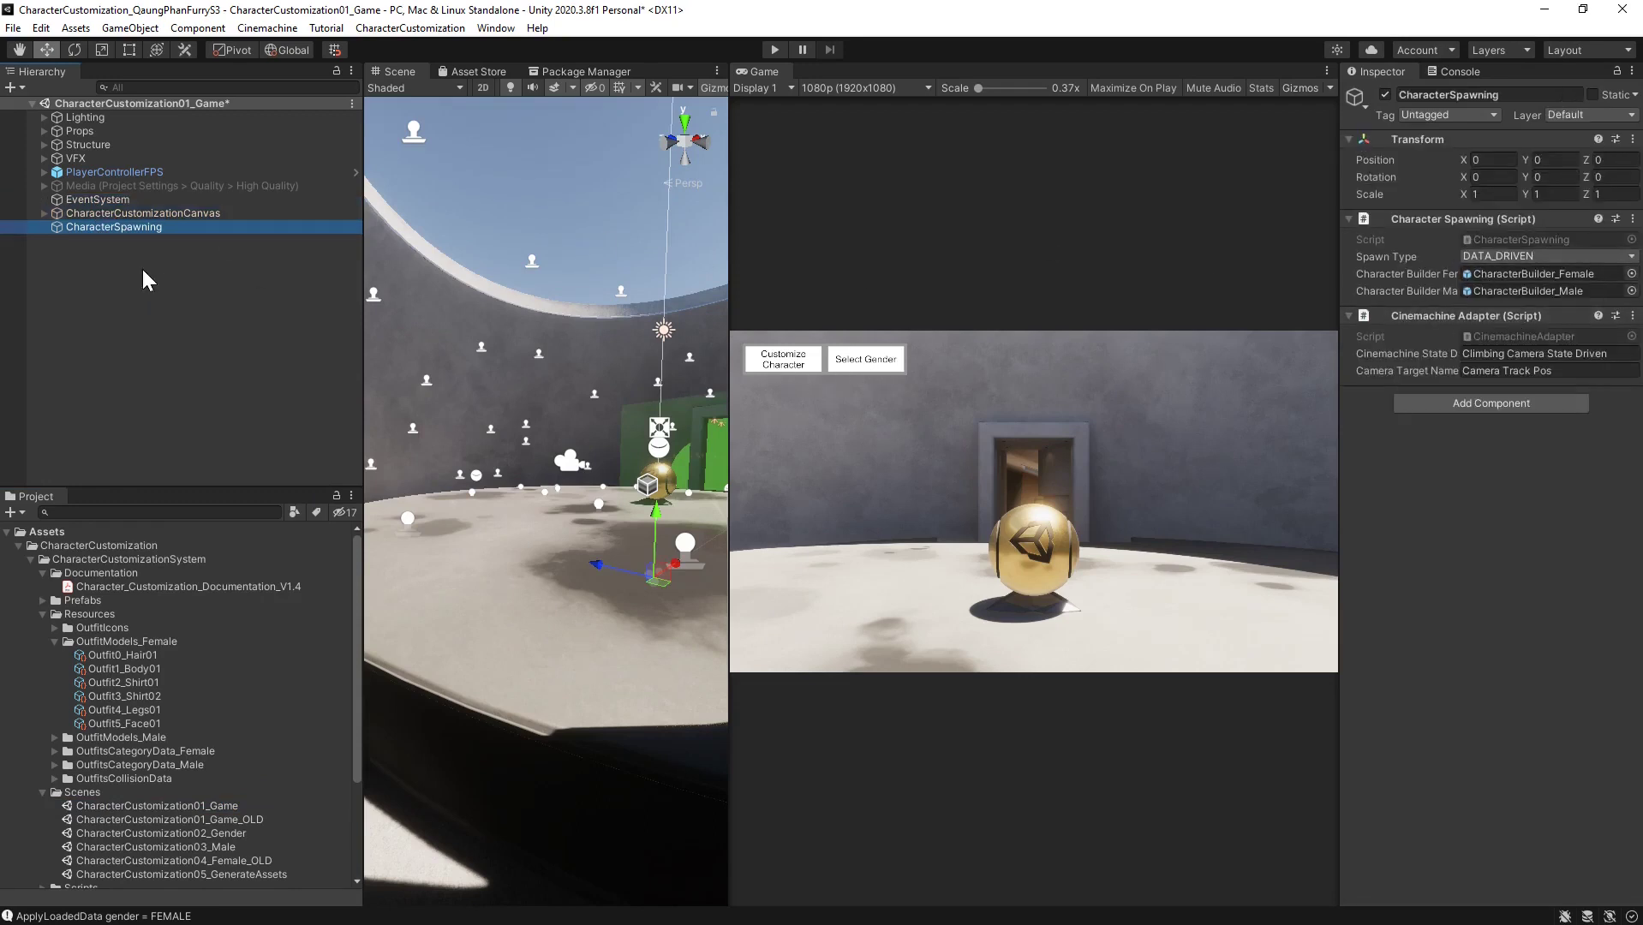
left_click(156, 291)
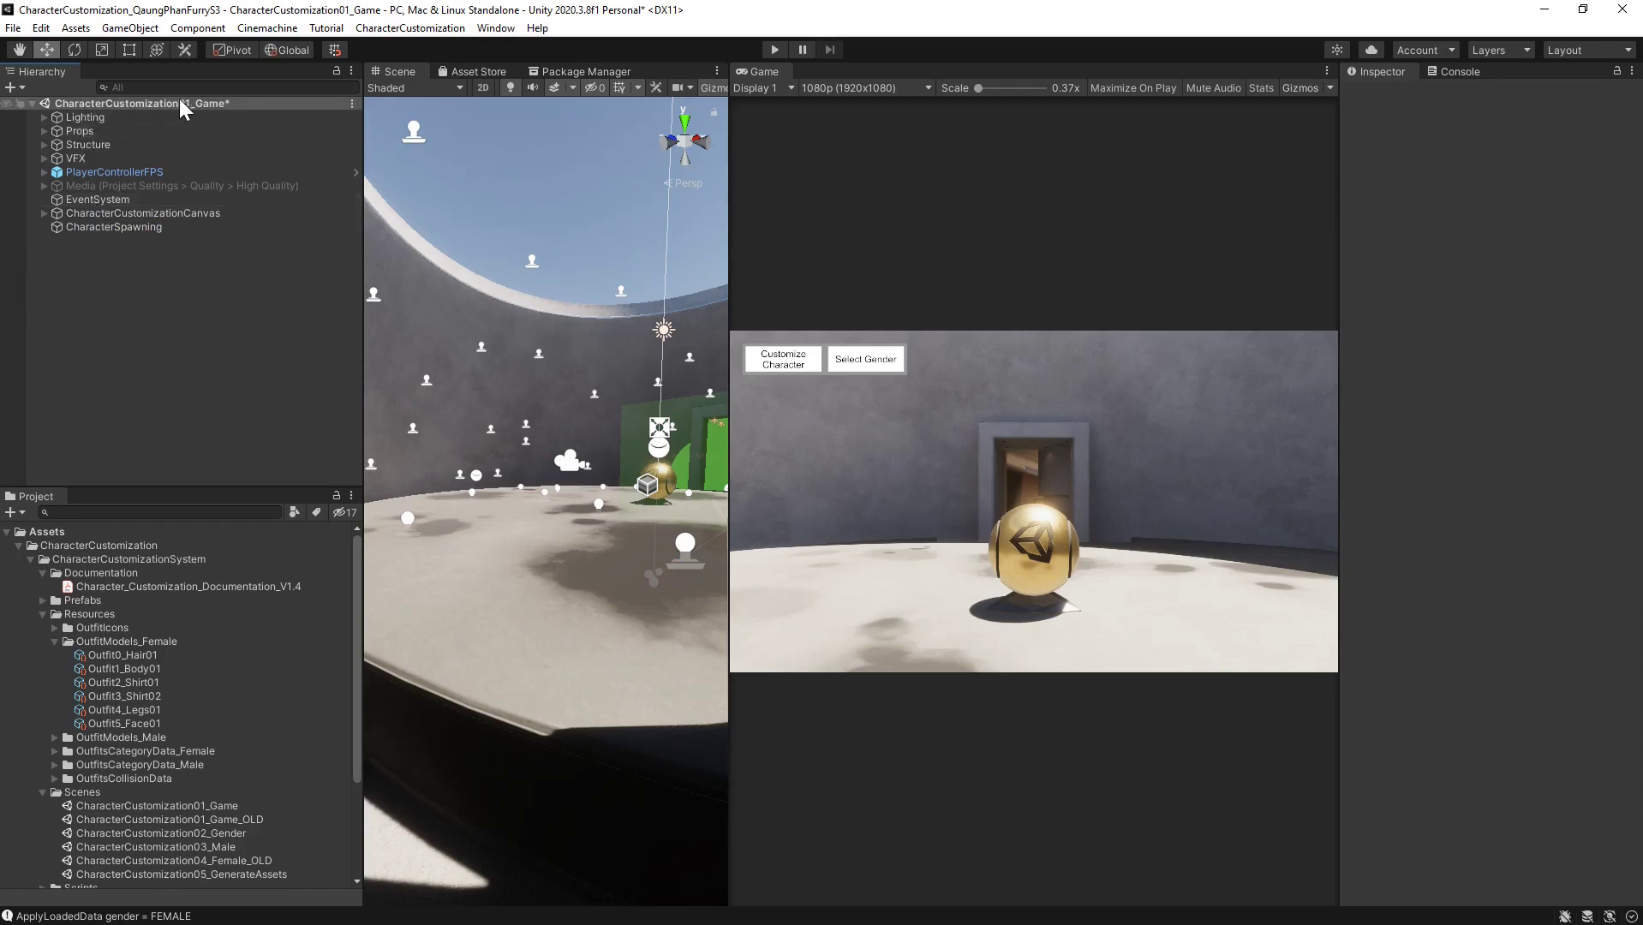
Find the Main Camera under PlayerControllerFPS, set its position to Y 1 and Z -2, and save the scene
key("ctrl+f")
type("camera")
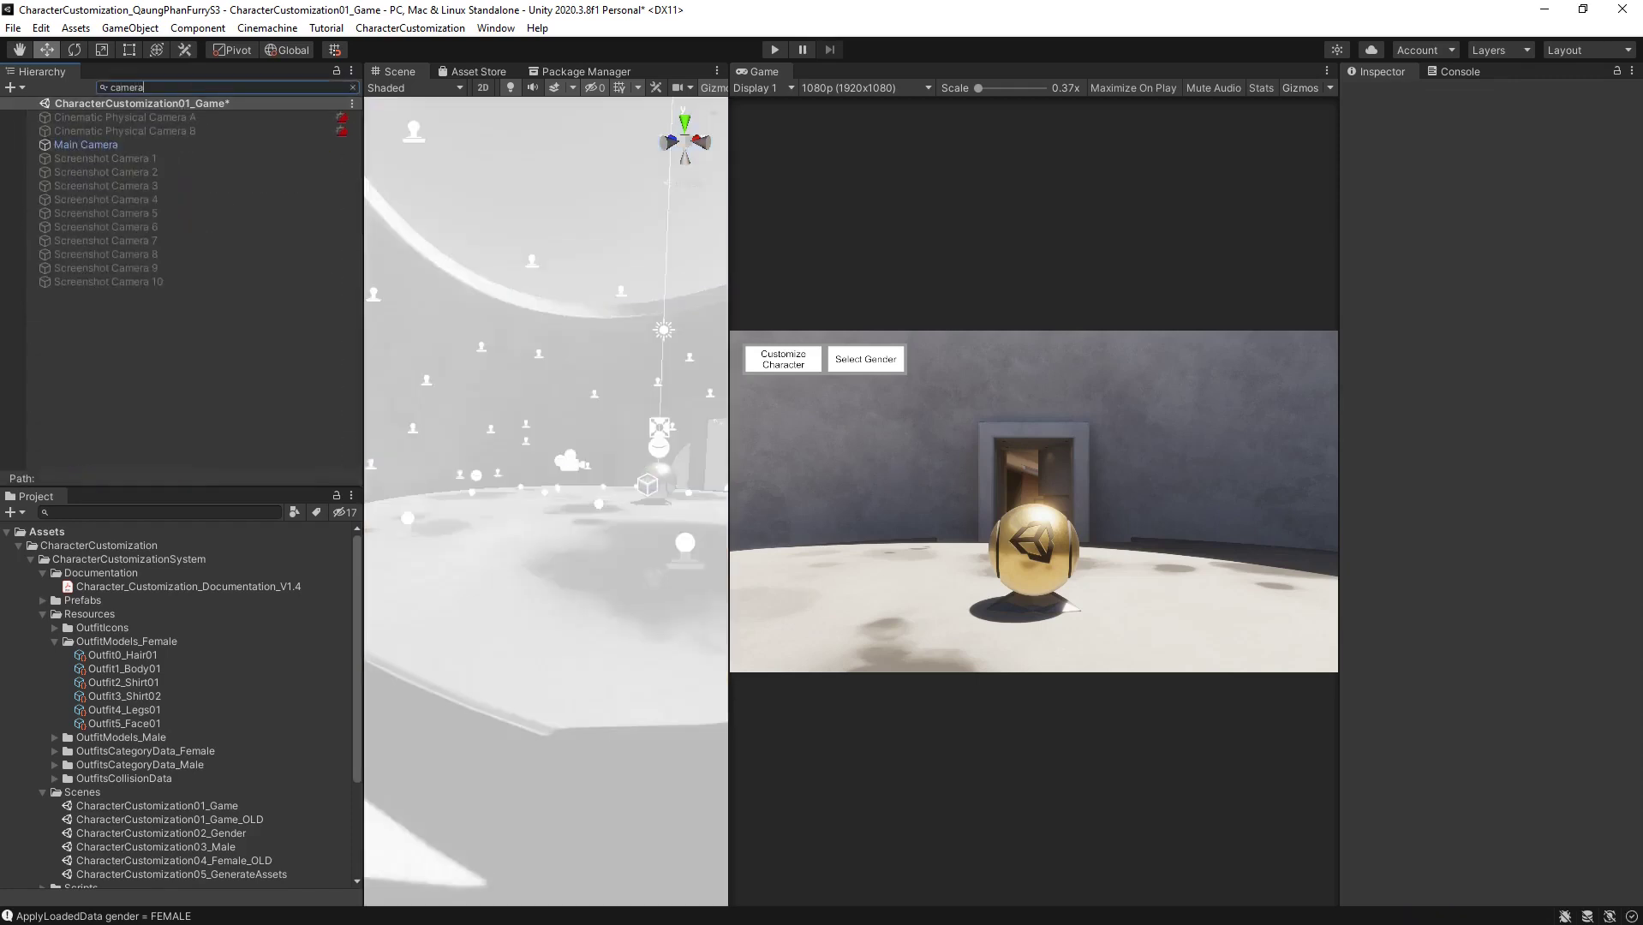
left_click(86, 144)
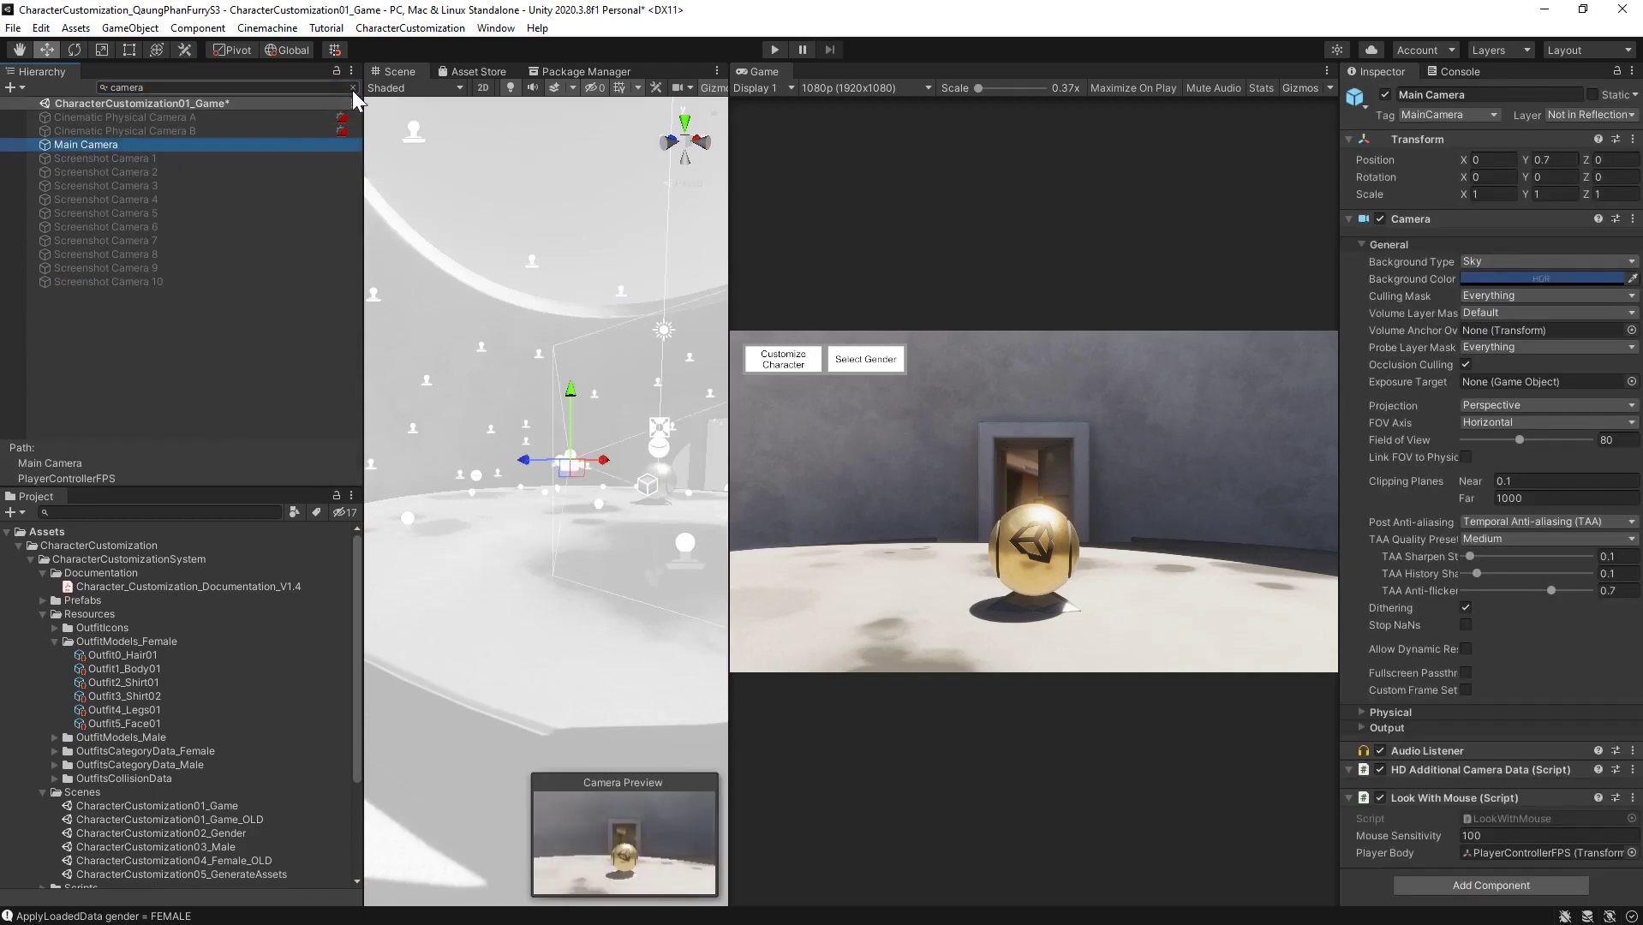
left_click(352, 87)
left_click(1549, 160)
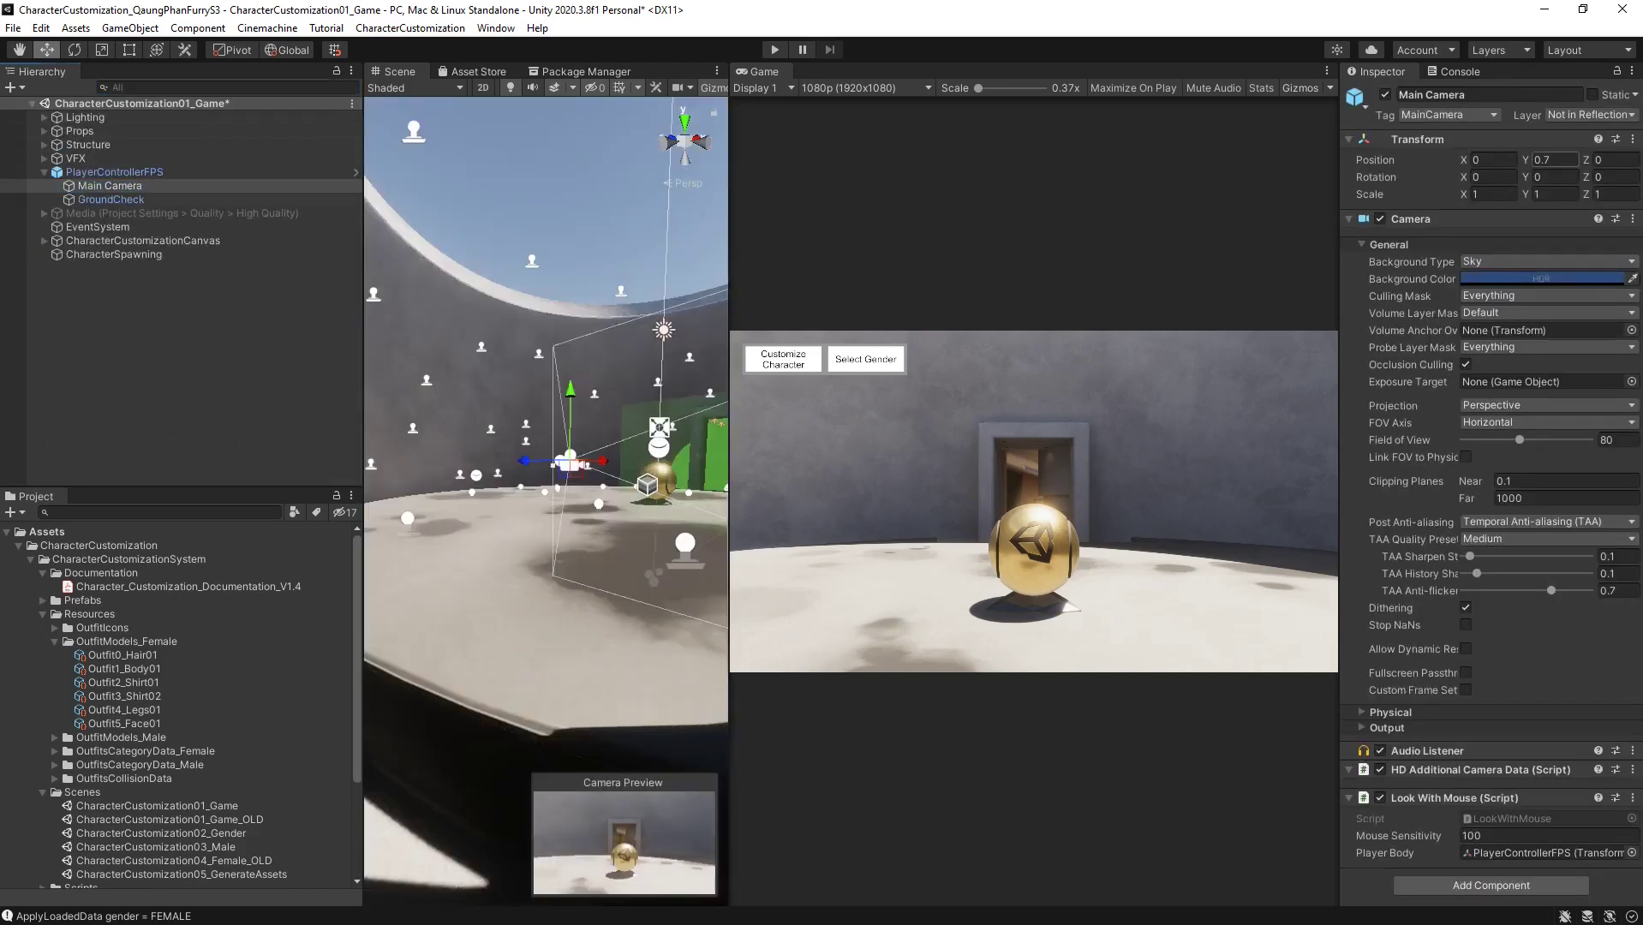
type("1")
key("Tab")
type("-2")
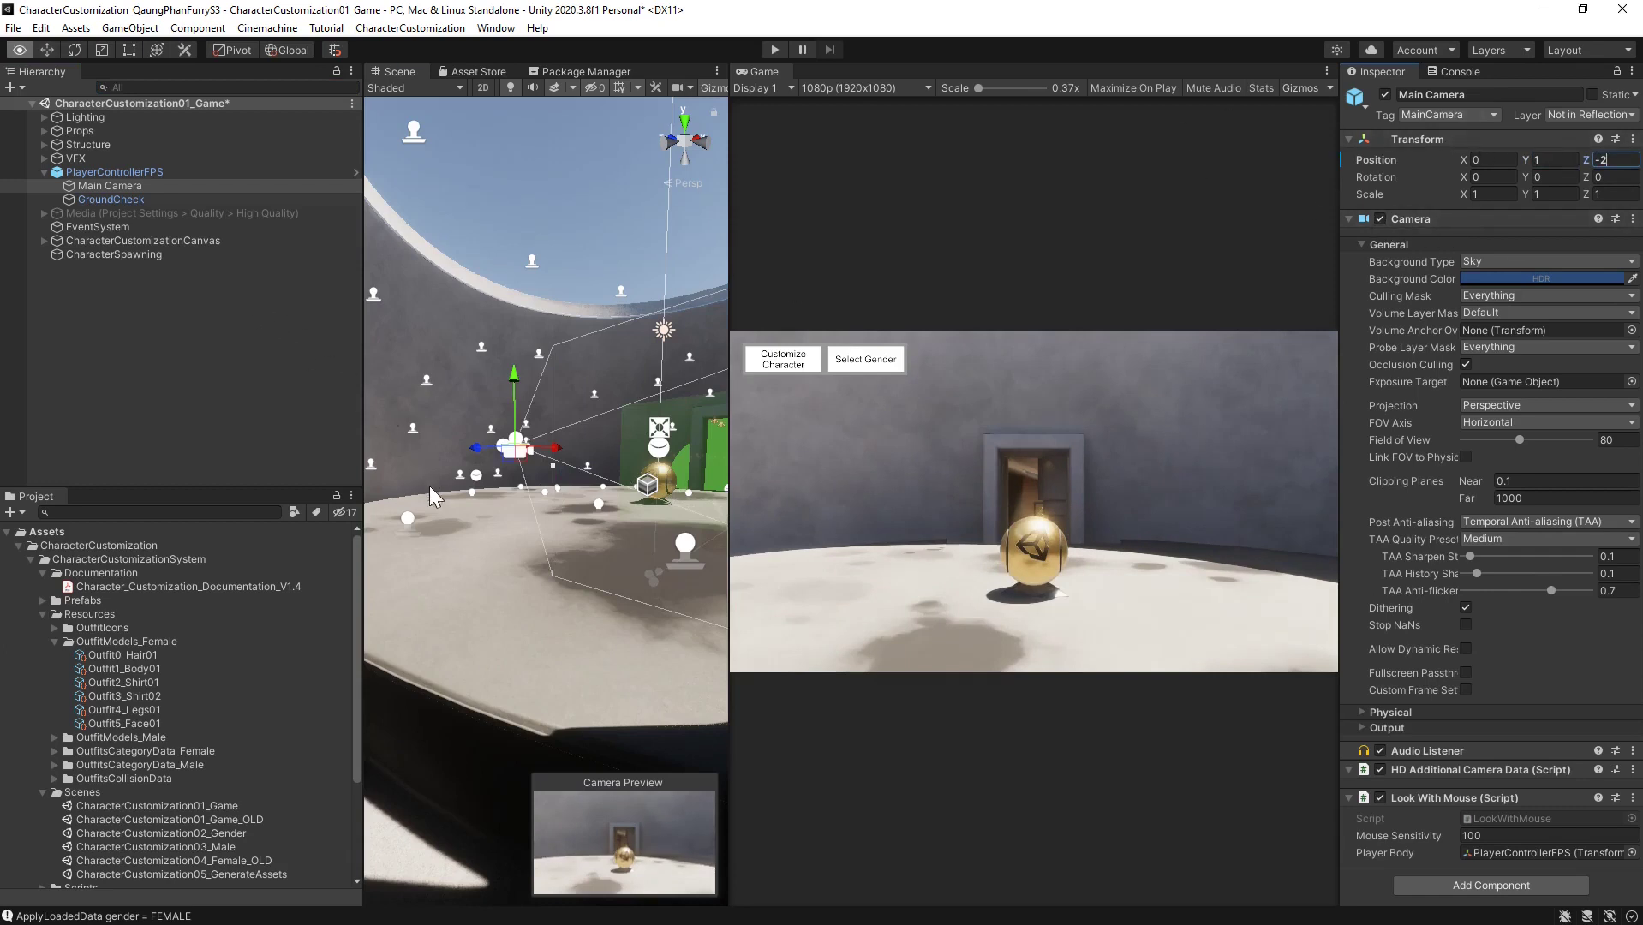
left_click_drag(429, 485, 541, 489, "alt")
scroll(541, 490, "down", 3)
left_click(173, 356)
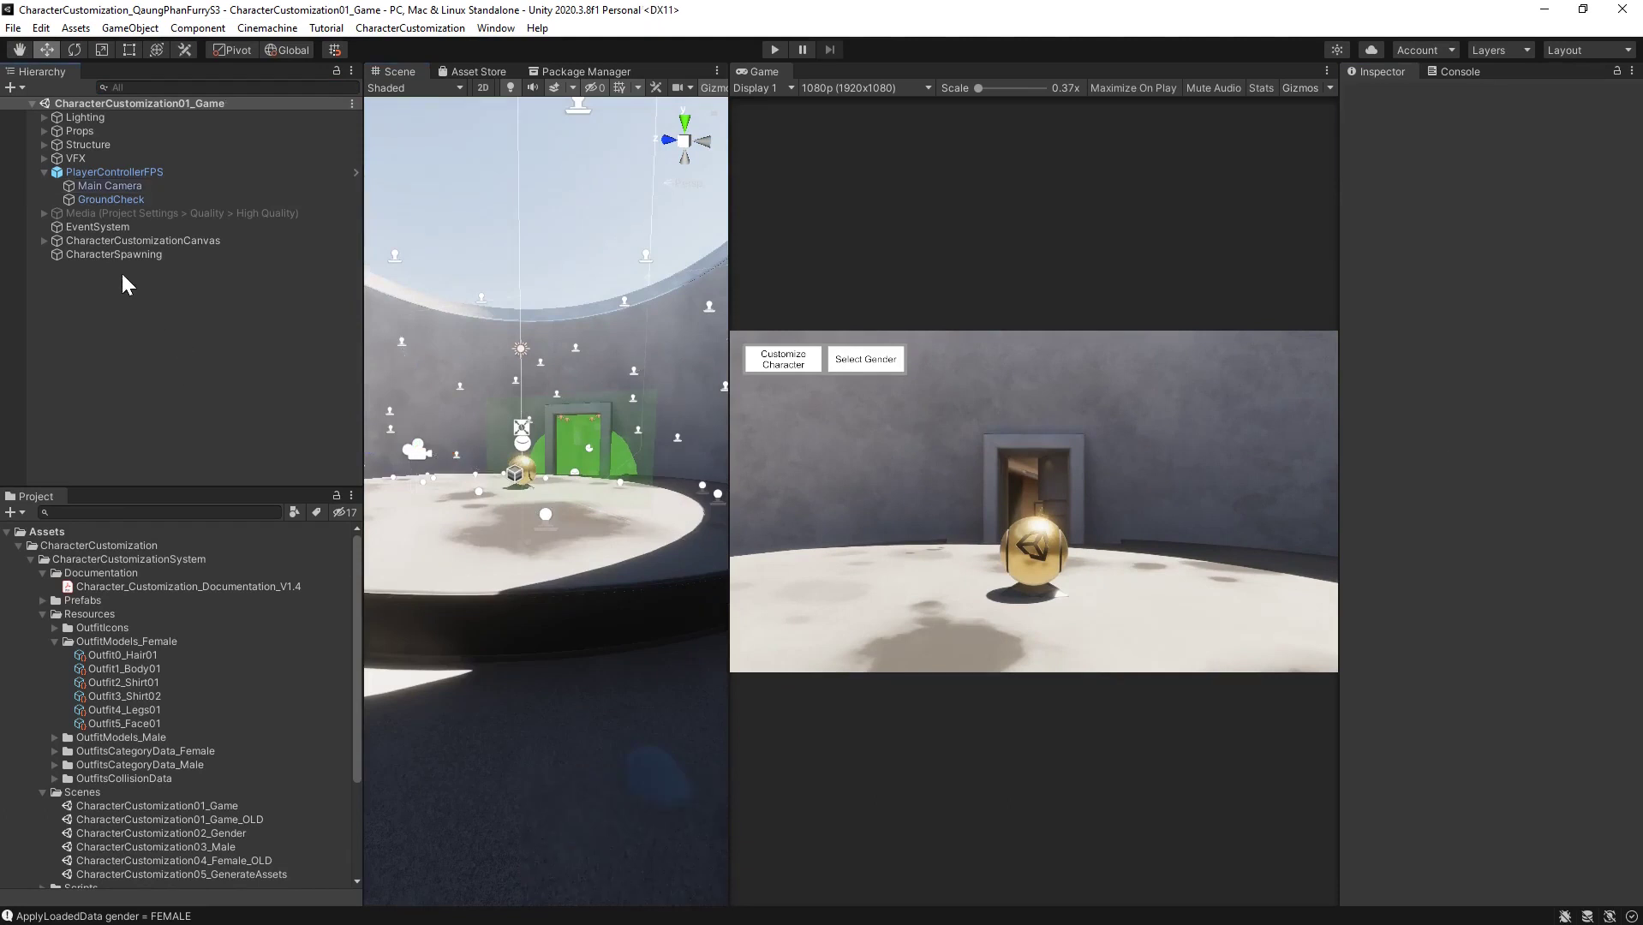
Replace the EventSystem's Standalone Input Module with InputSystemUIInputModule and save the scene
left_click(94, 227)
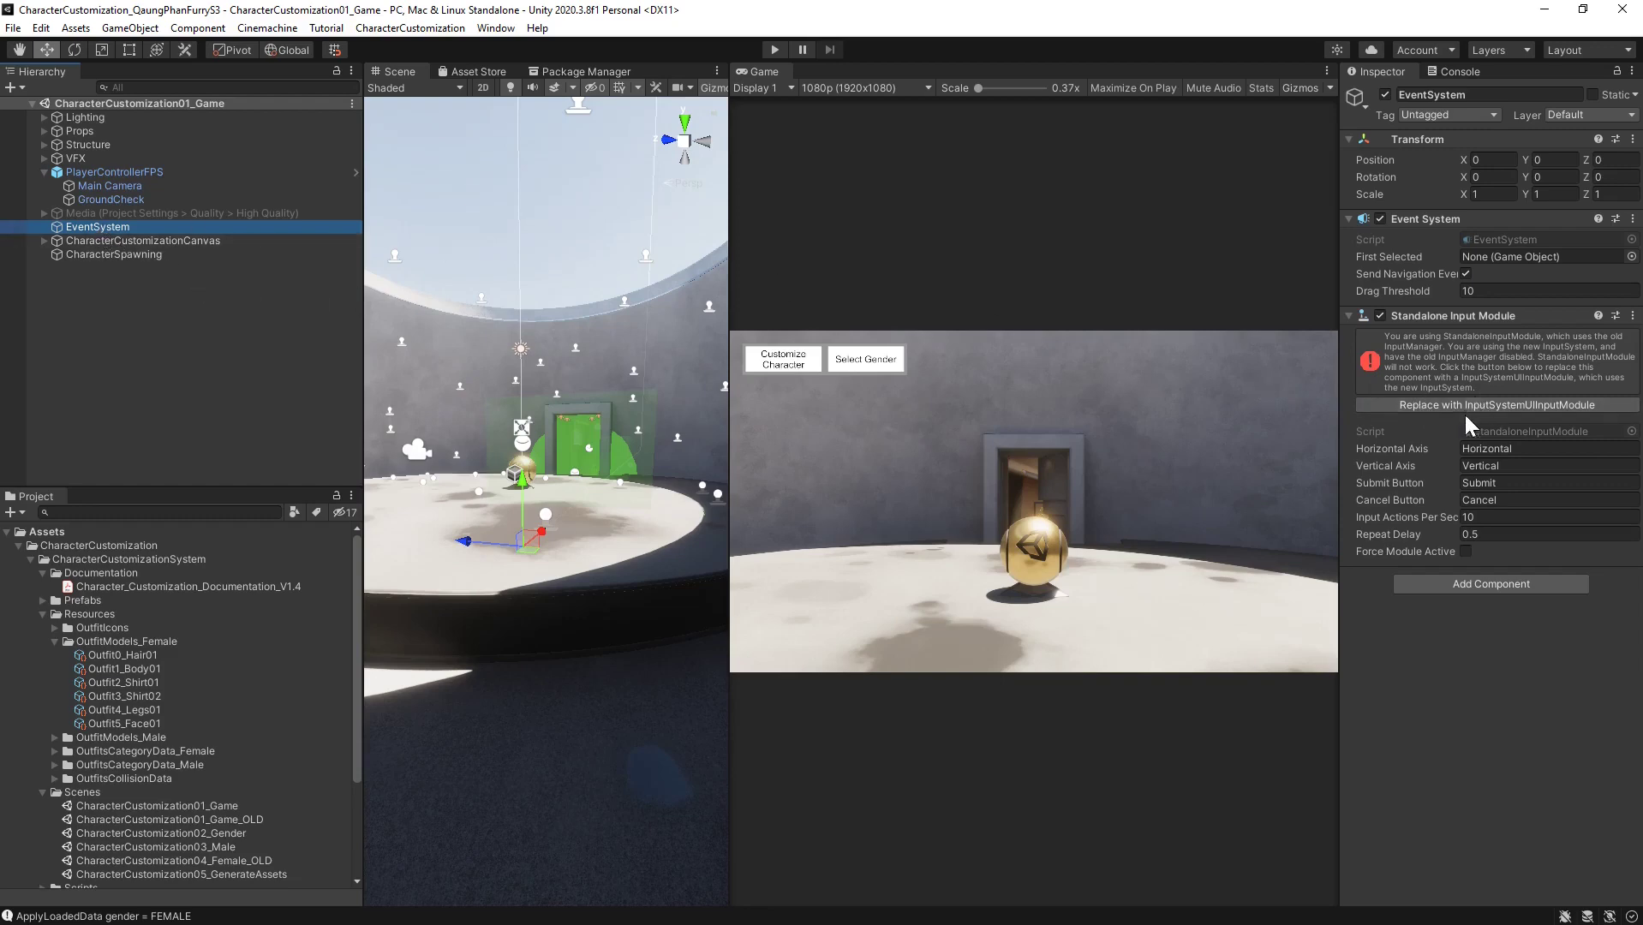
left_click(1533, 404)
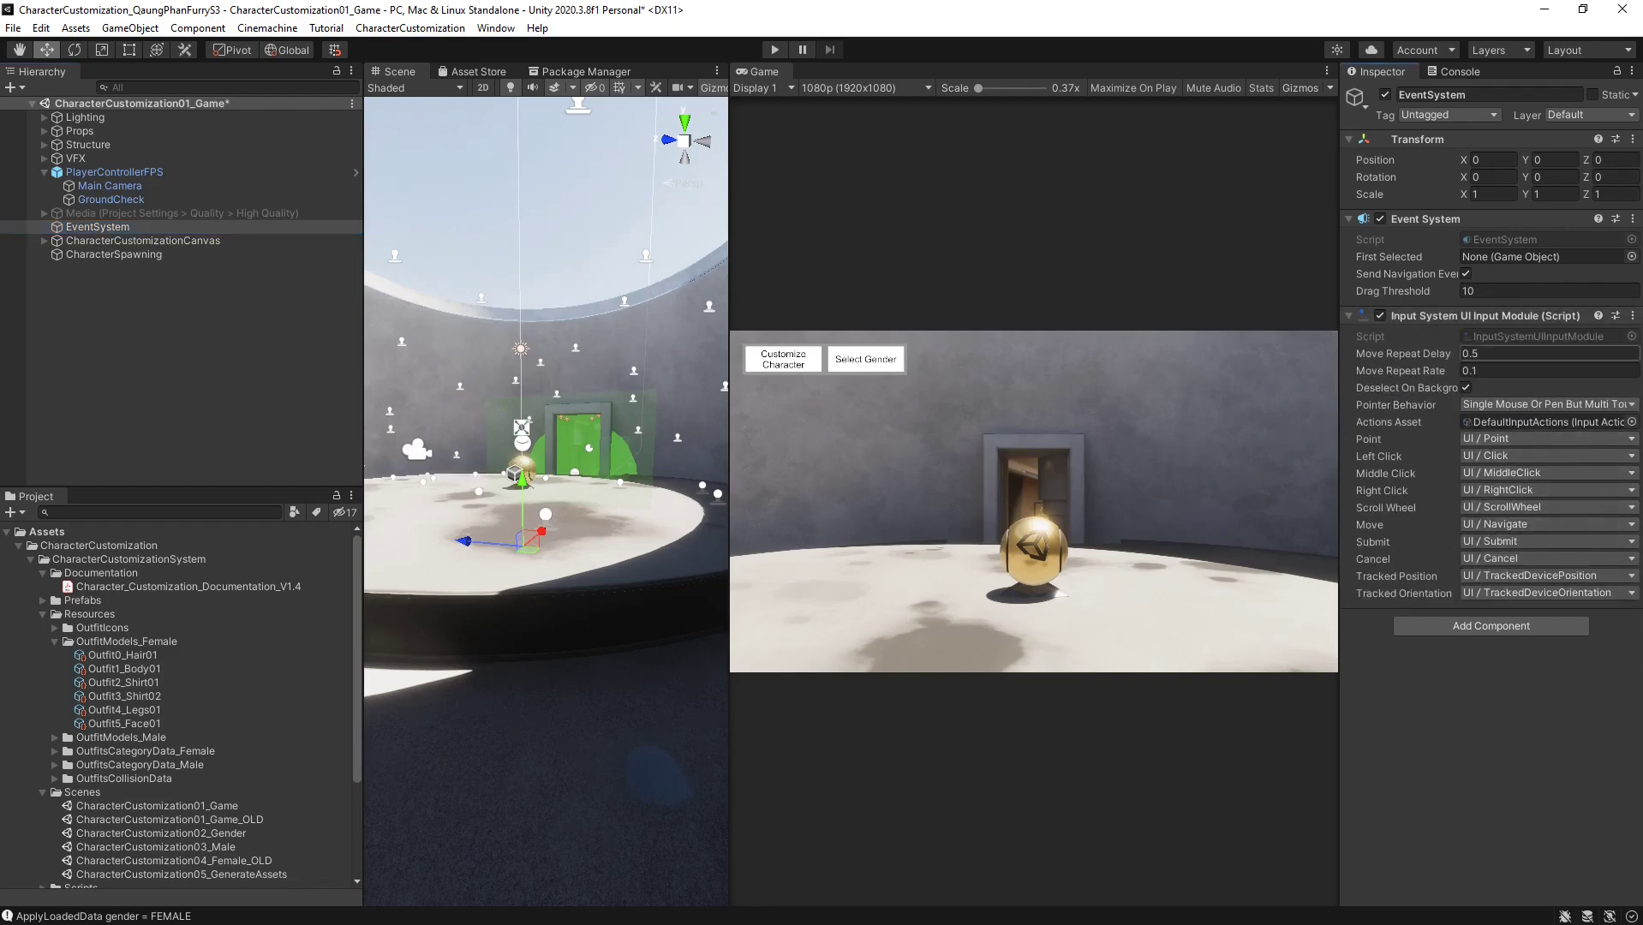
left_click(257, 372)
key("ctrl+s")
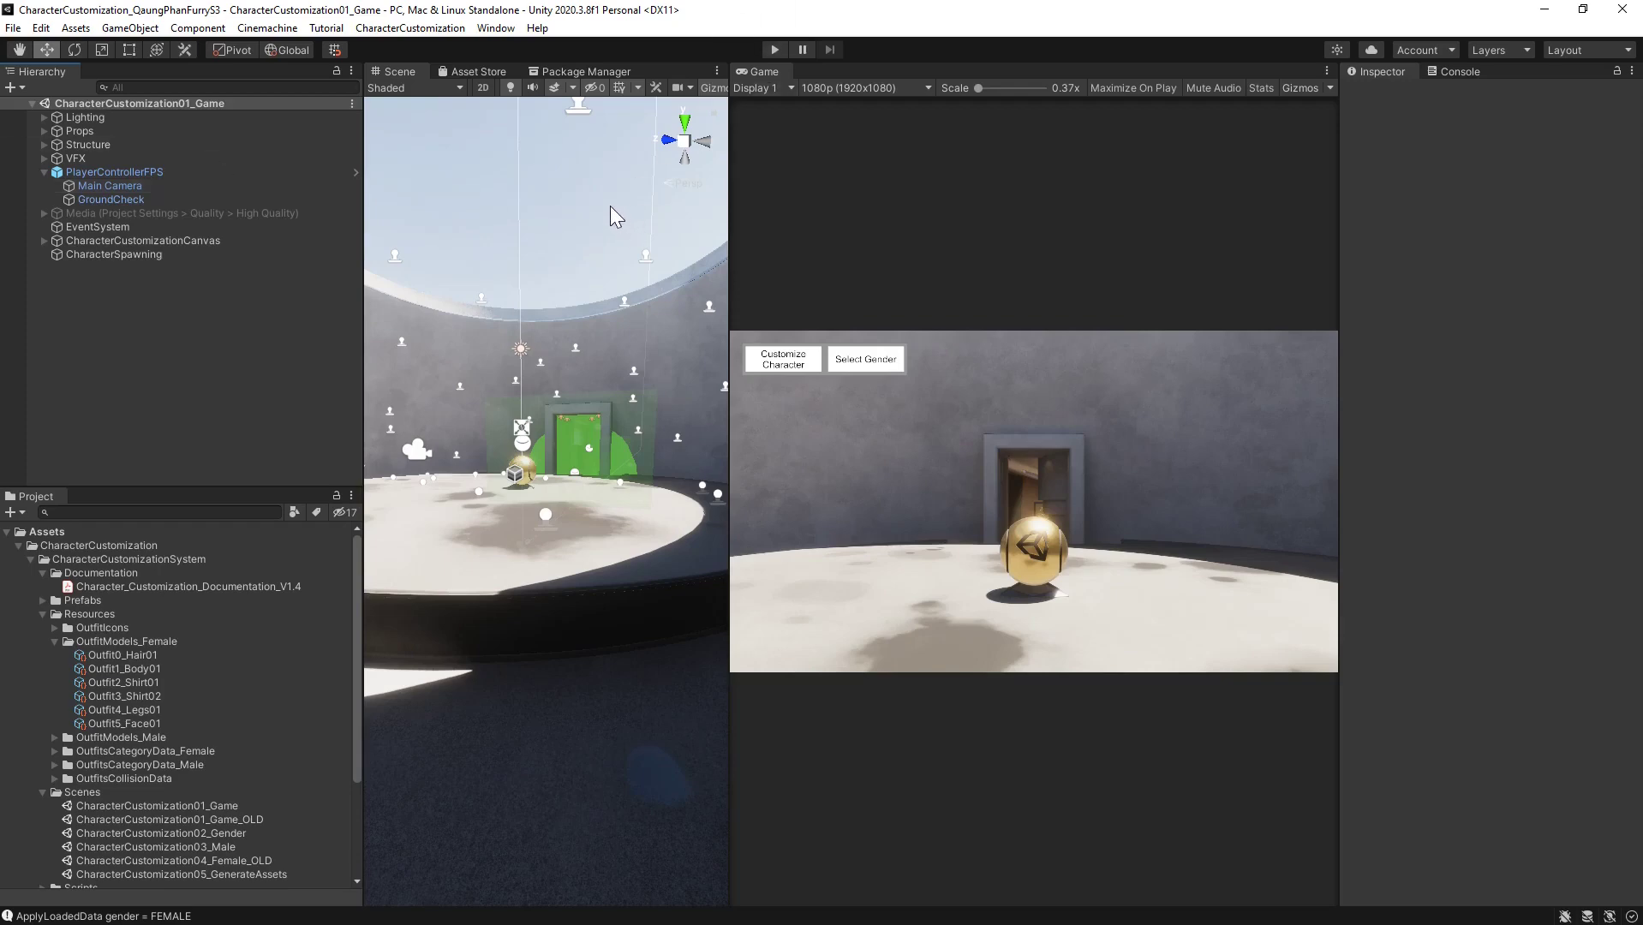
Widen the Hierarchy and Project area, make the Project area taller, and collapse the CharacterCustomization folder
left_click_drag(359, 349, 426, 348)
left_click_drag(352, 485, 355, 374)
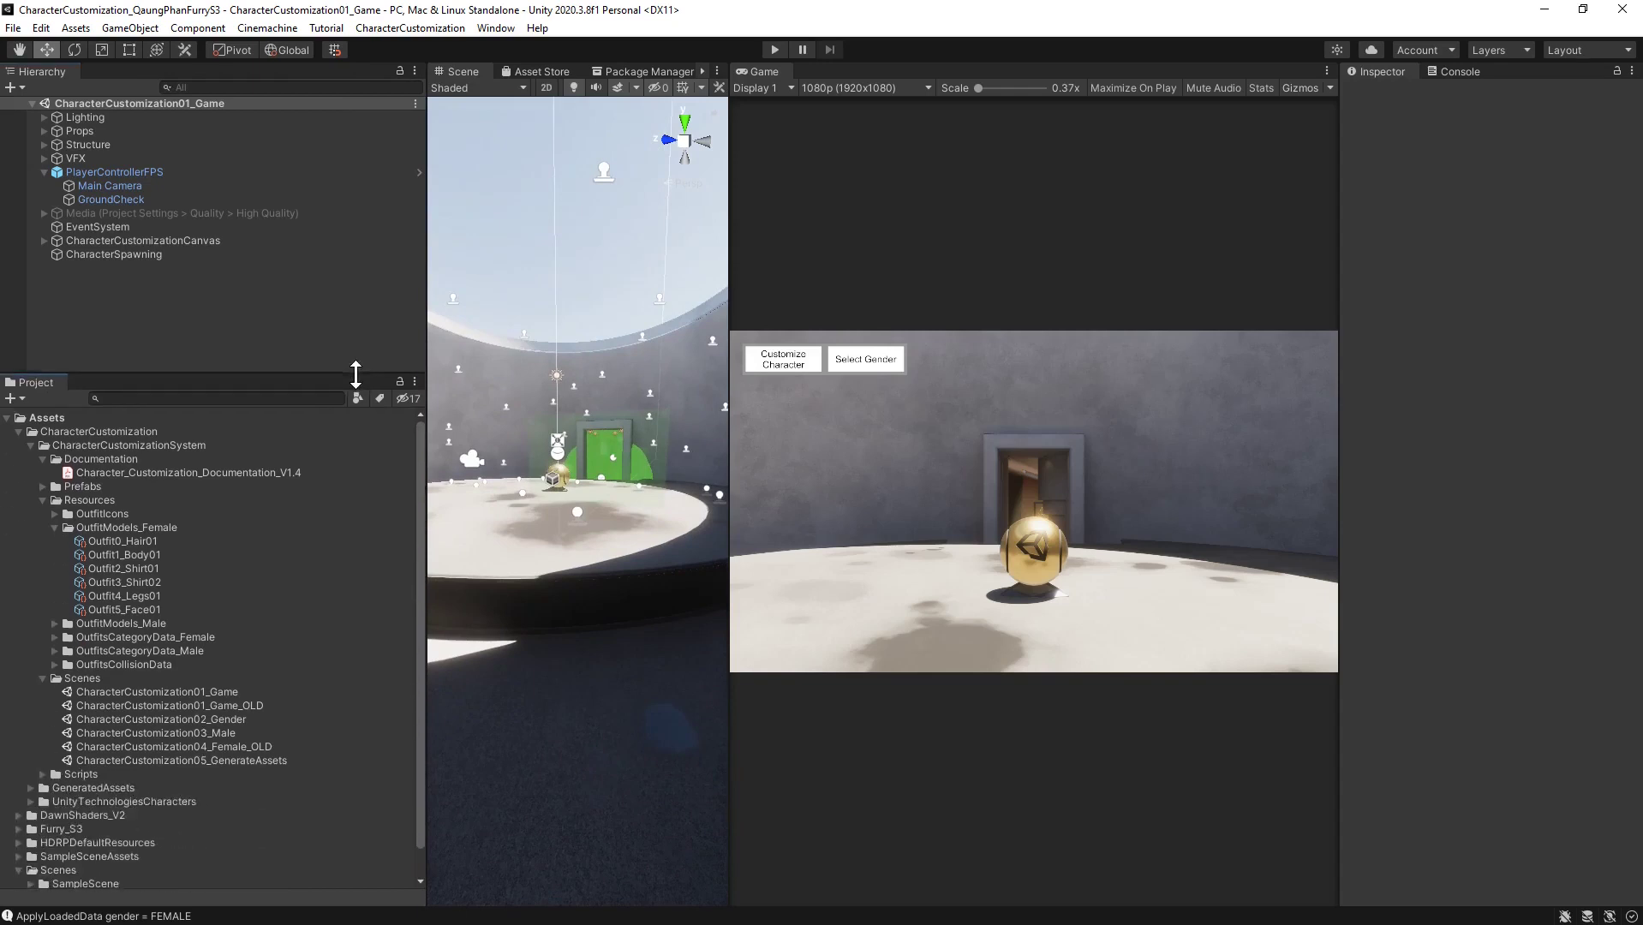
scroll(269, 583, "down", 1)
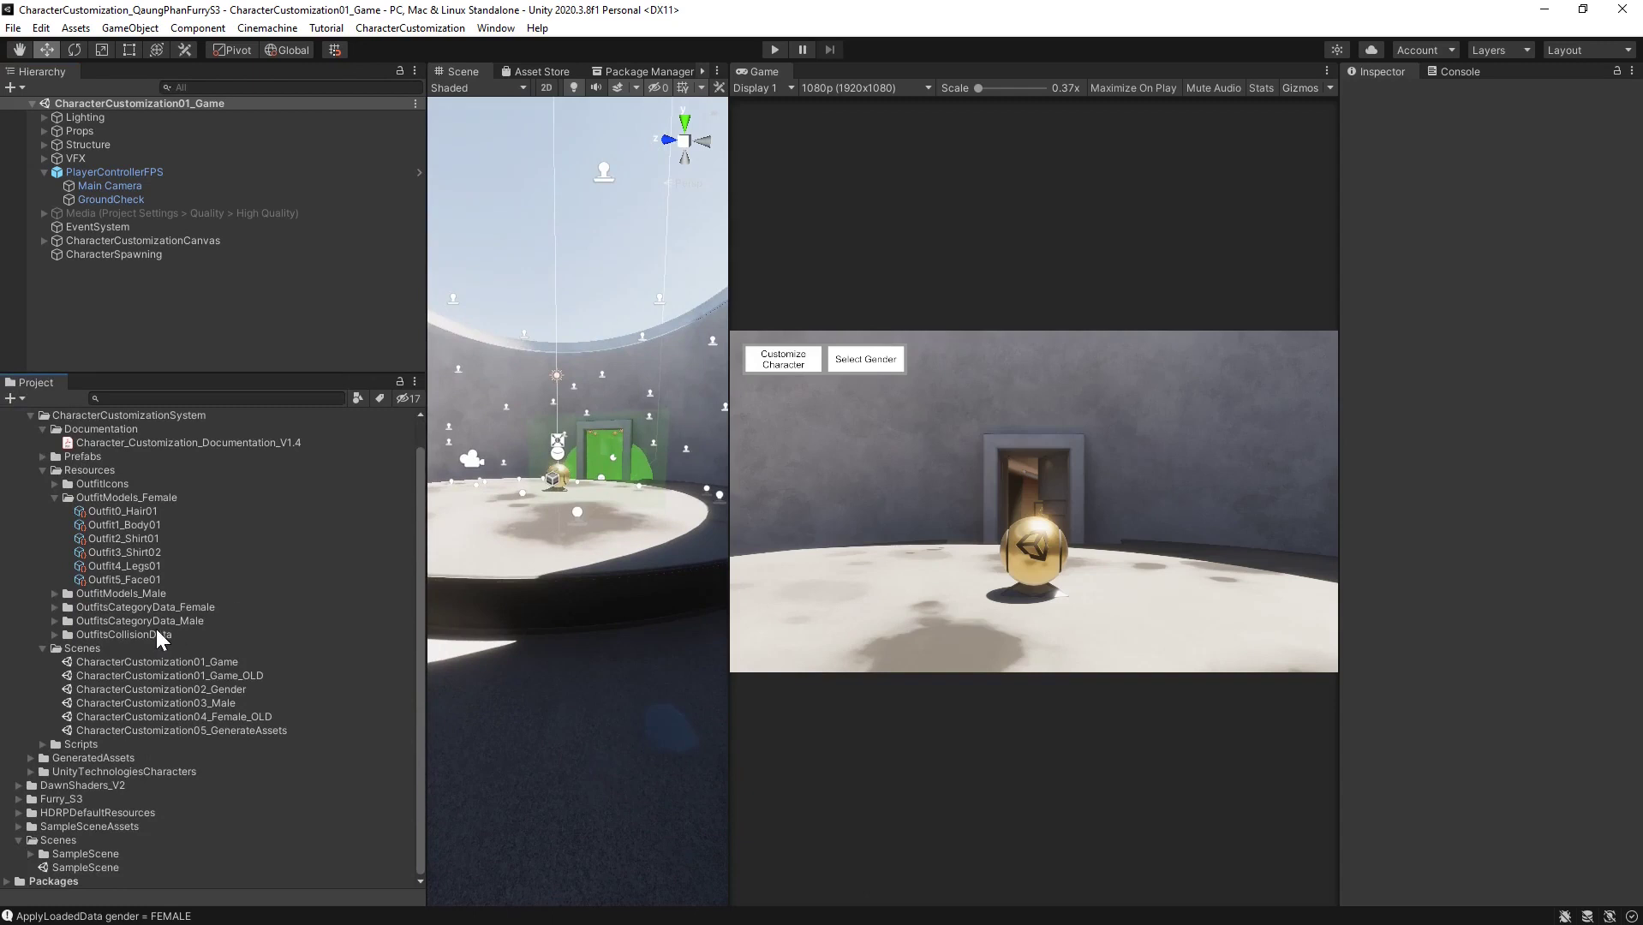
scroll(120, 617, "up", 1)
left_click(19, 432)
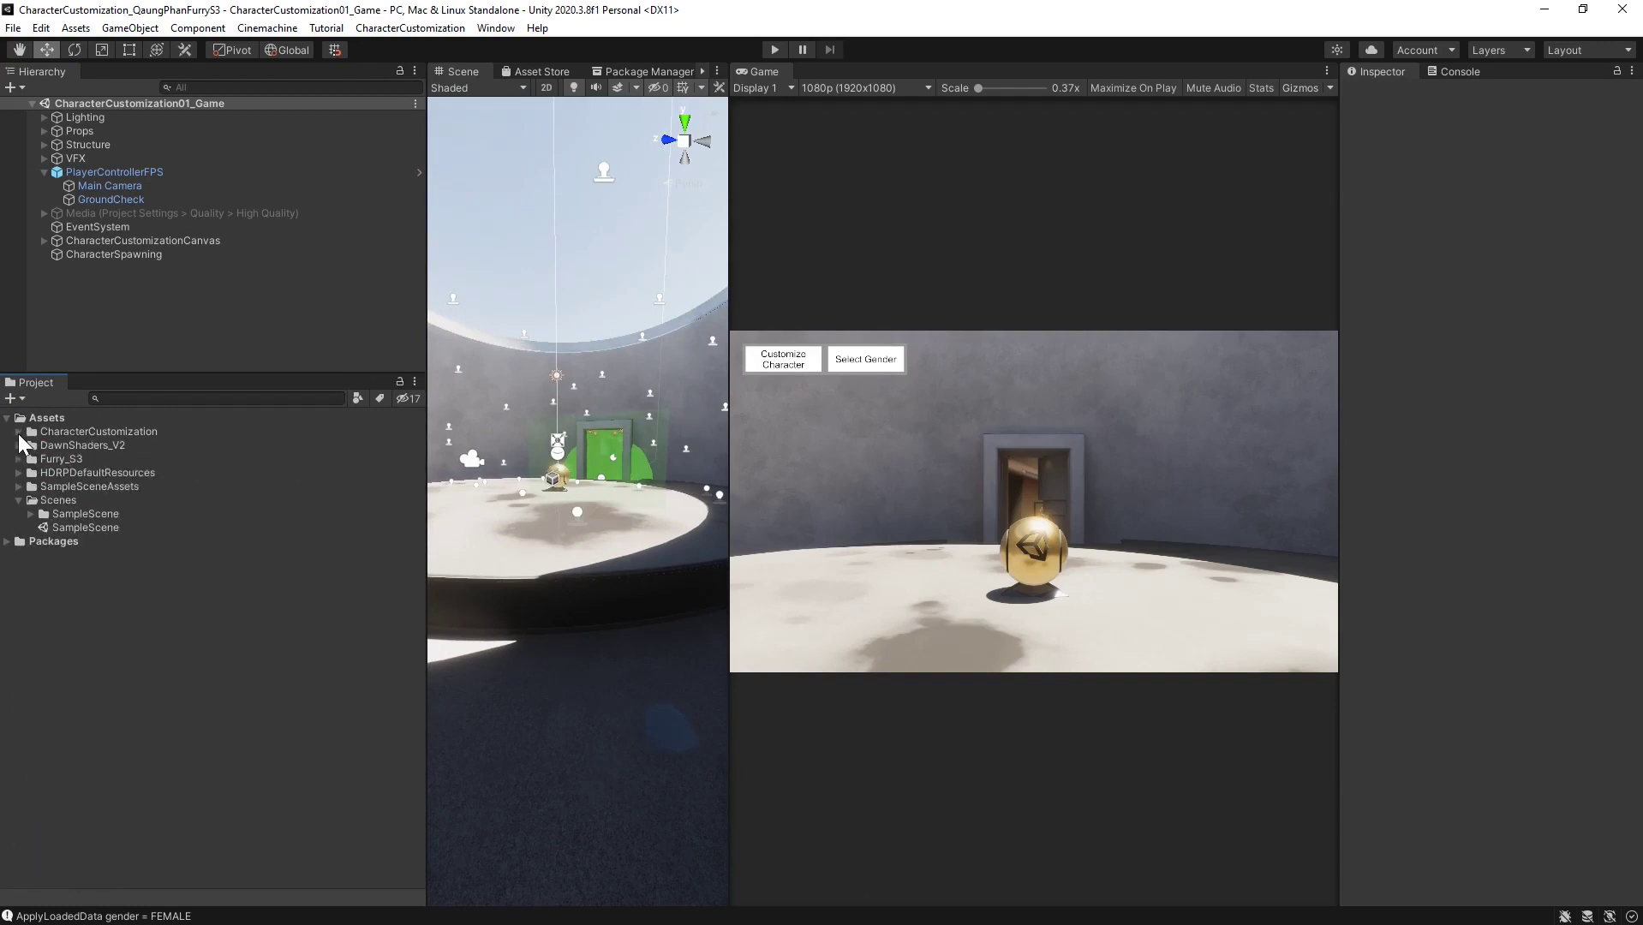
Locate the SK_FurryS3_SourceMeshes prefab in the Furry_S3 character prefabs and select it, collapsing the Materials folder on the way
left_click(19, 459)
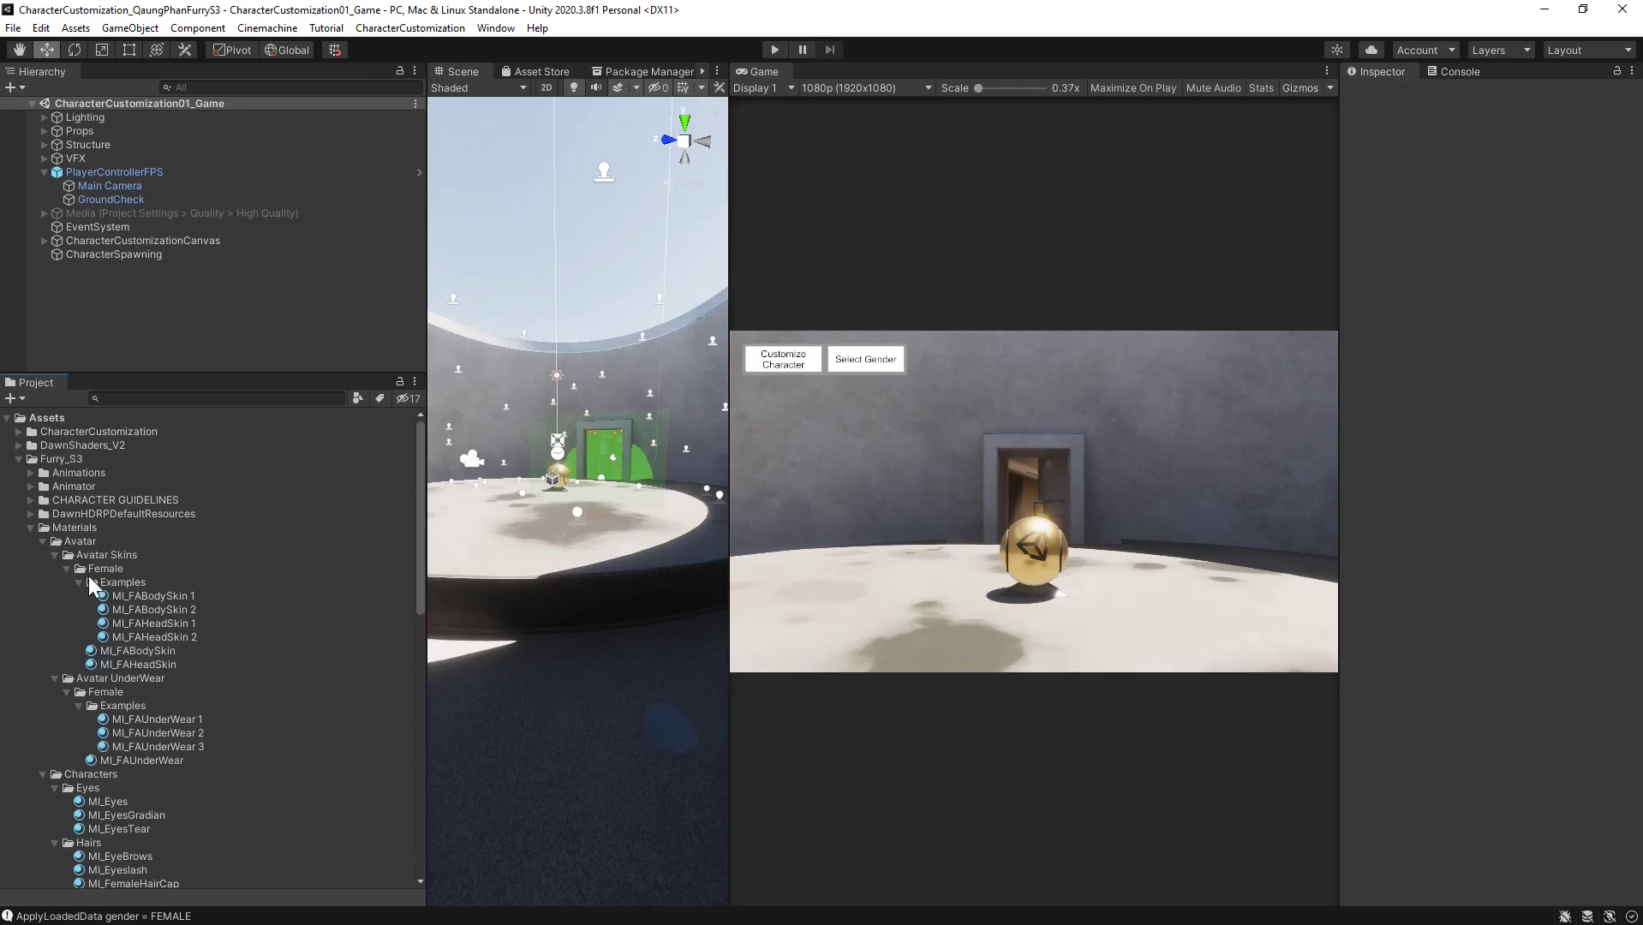
scroll(75, 564, "down", 2)
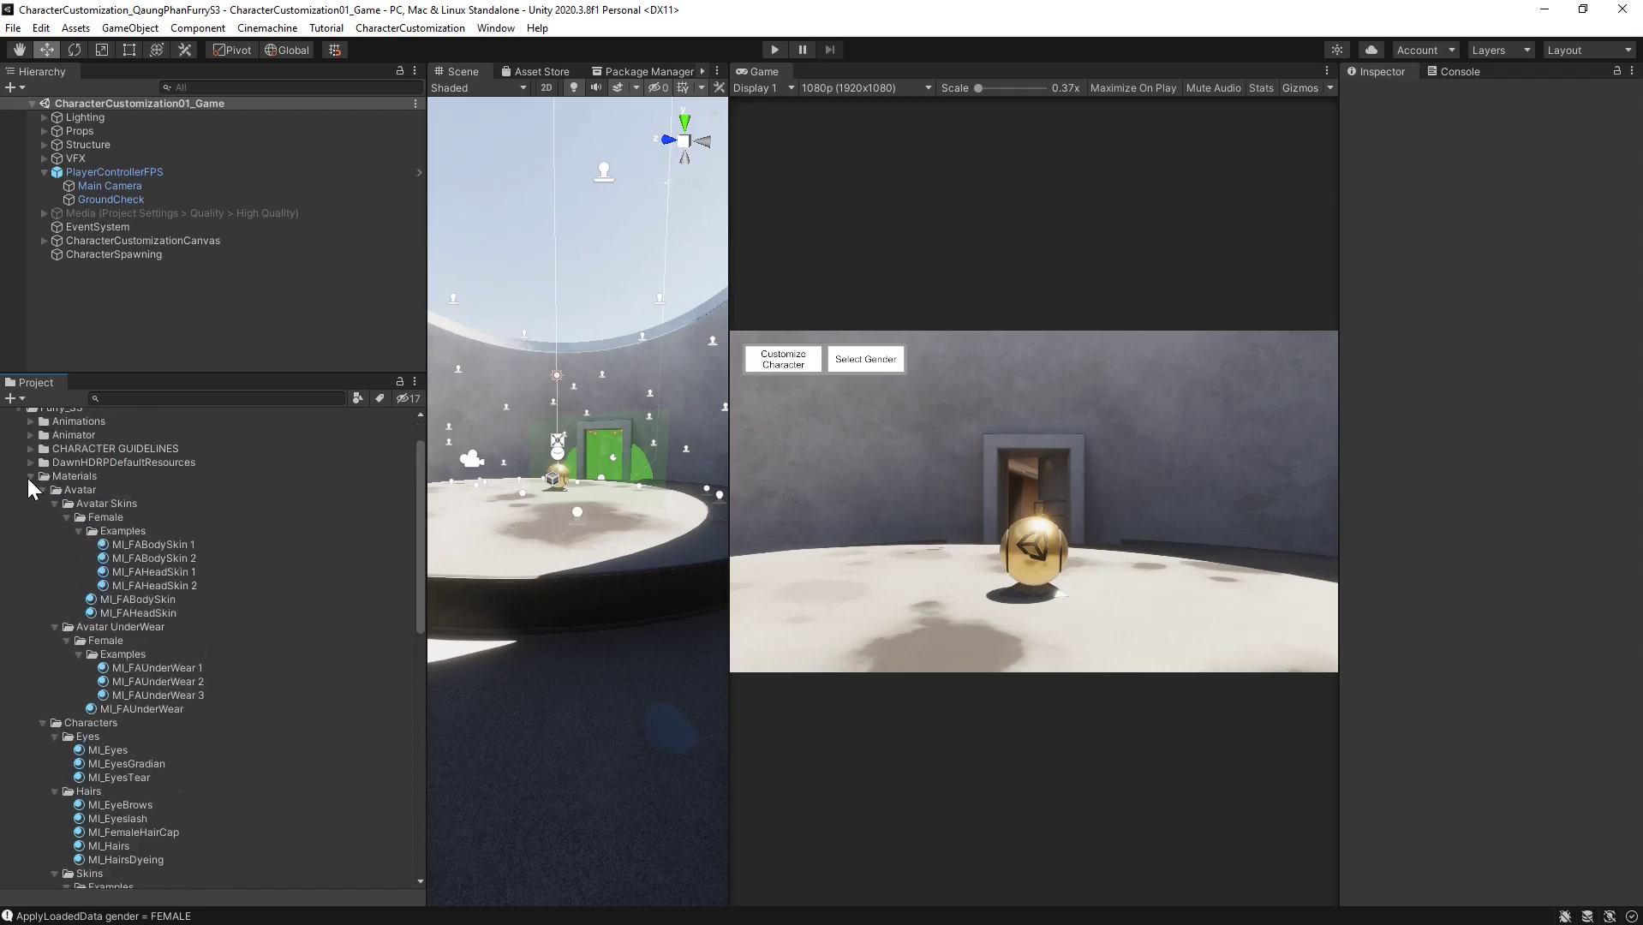
left_click(30, 477)
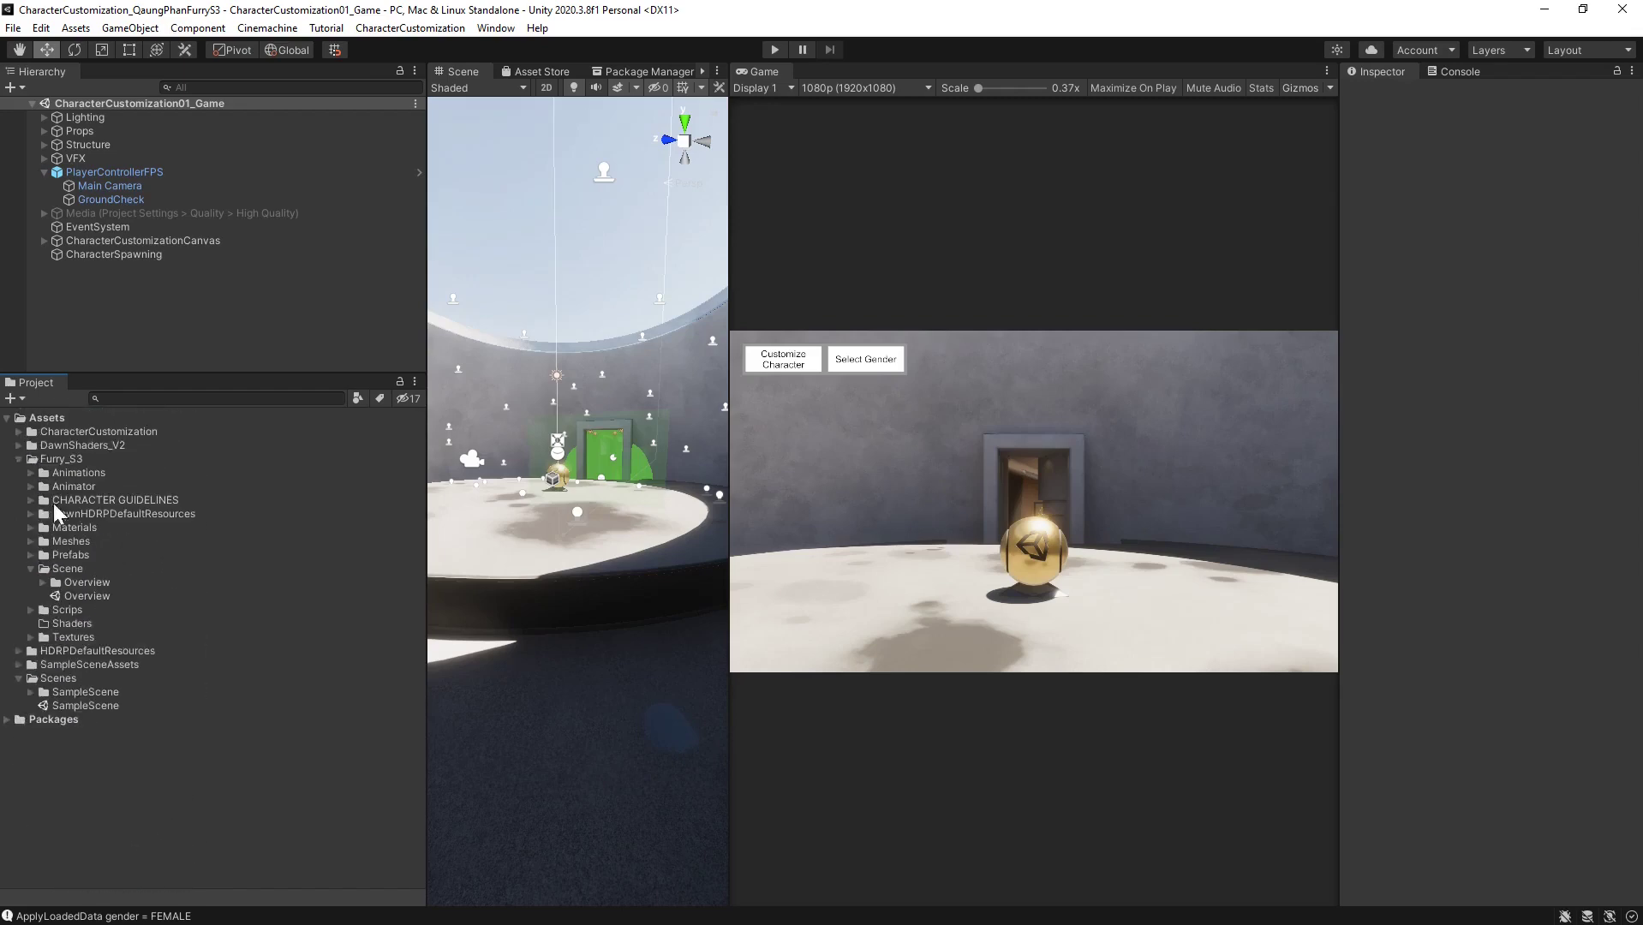
left_click(33, 555)
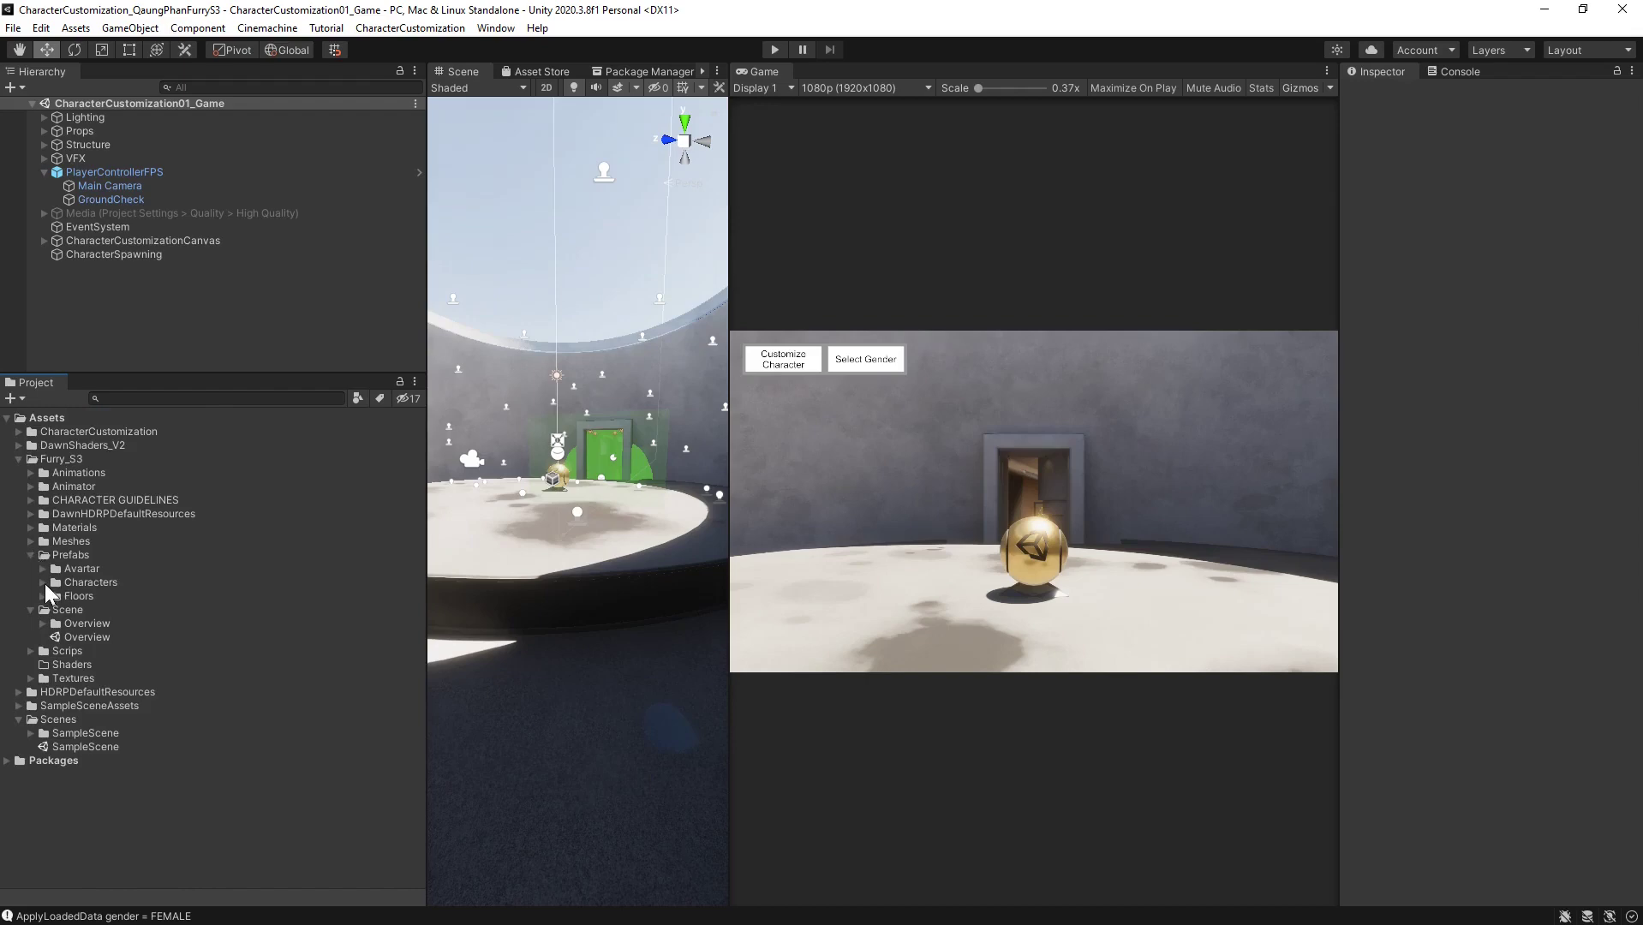
left_click(43, 583)
left_click(163, 622)
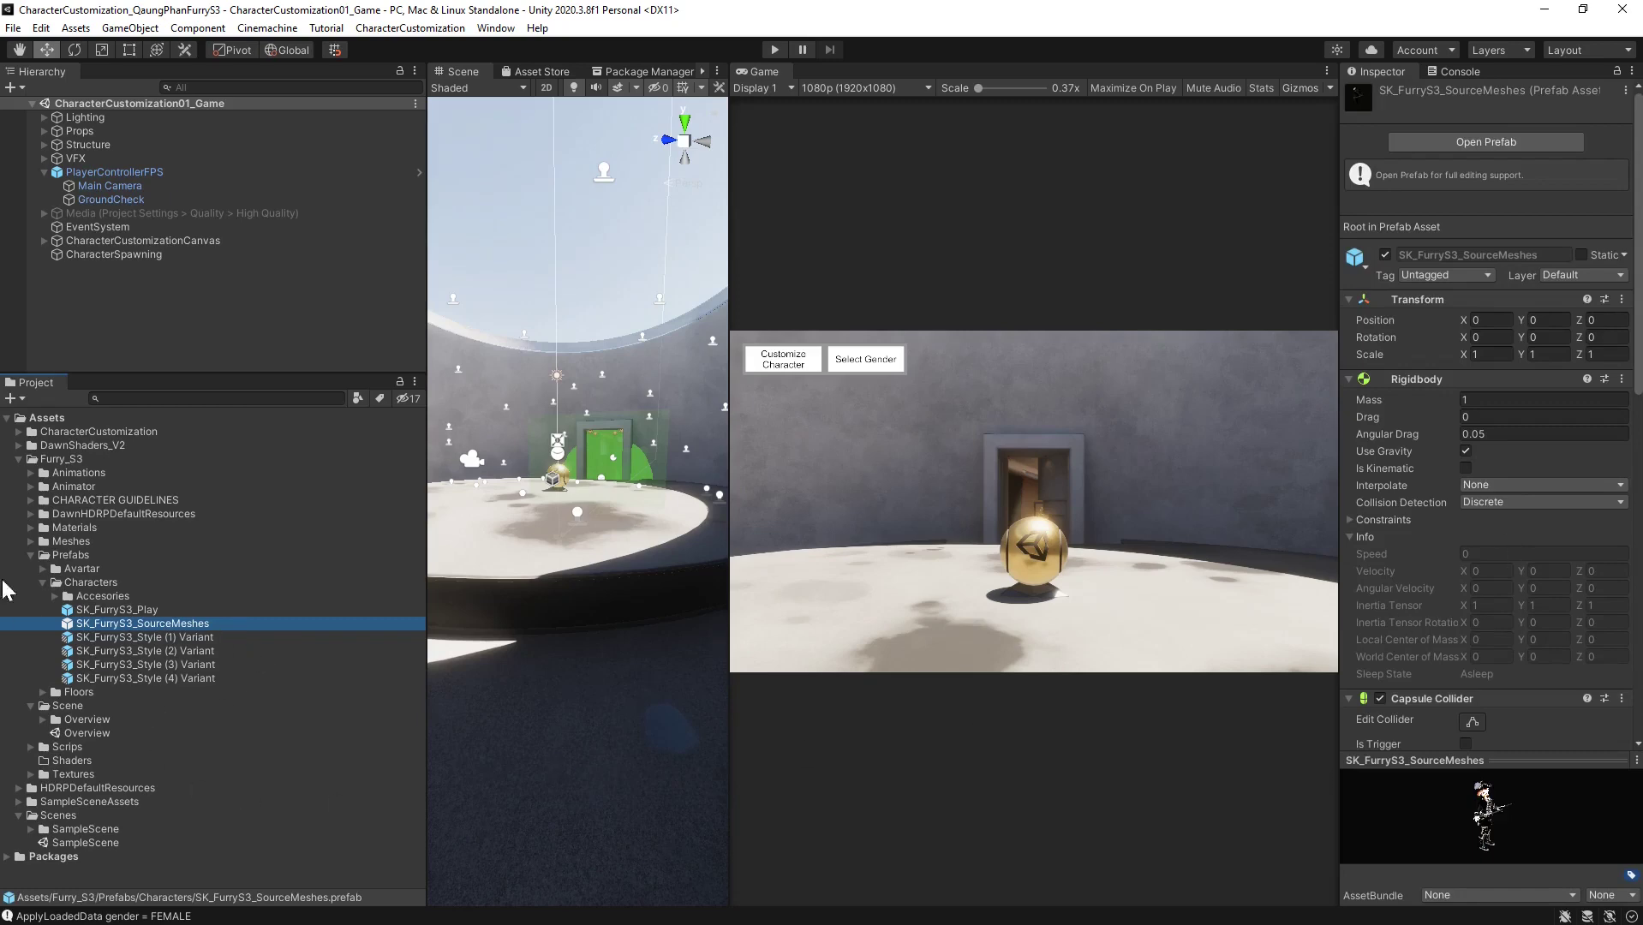
Examine the components of the SK_FurryS3_SourceMeshes prefab and its character model in an enlarged, rotated preview
left_click_drag(1417, 818, 1533, 800)
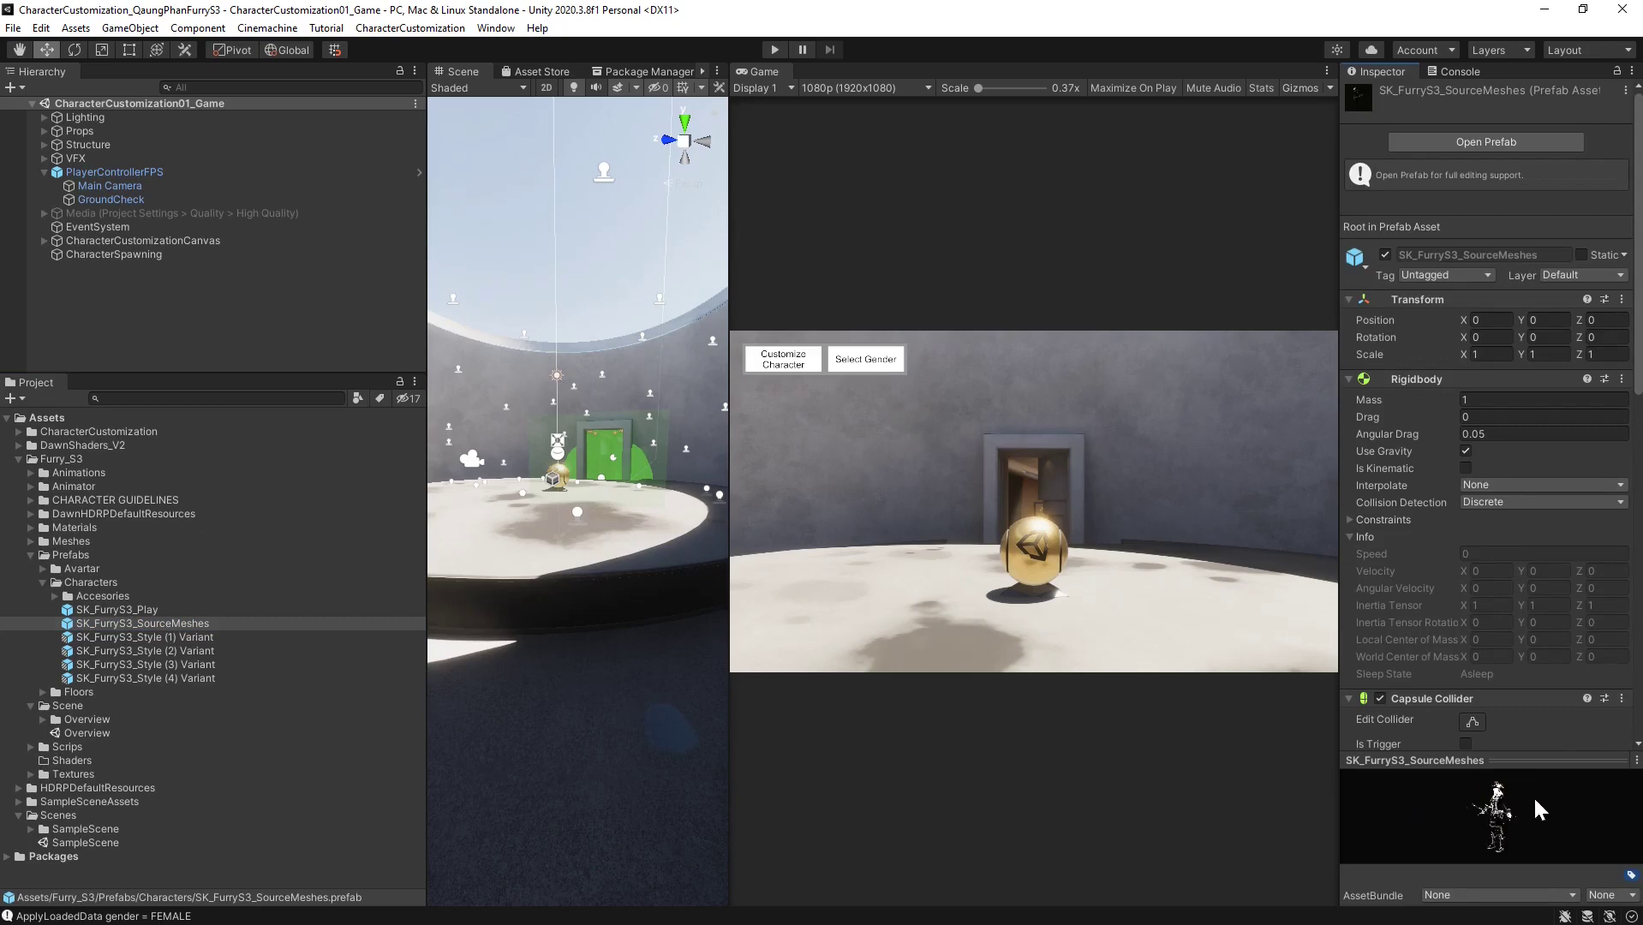
left_click(1542, 759)
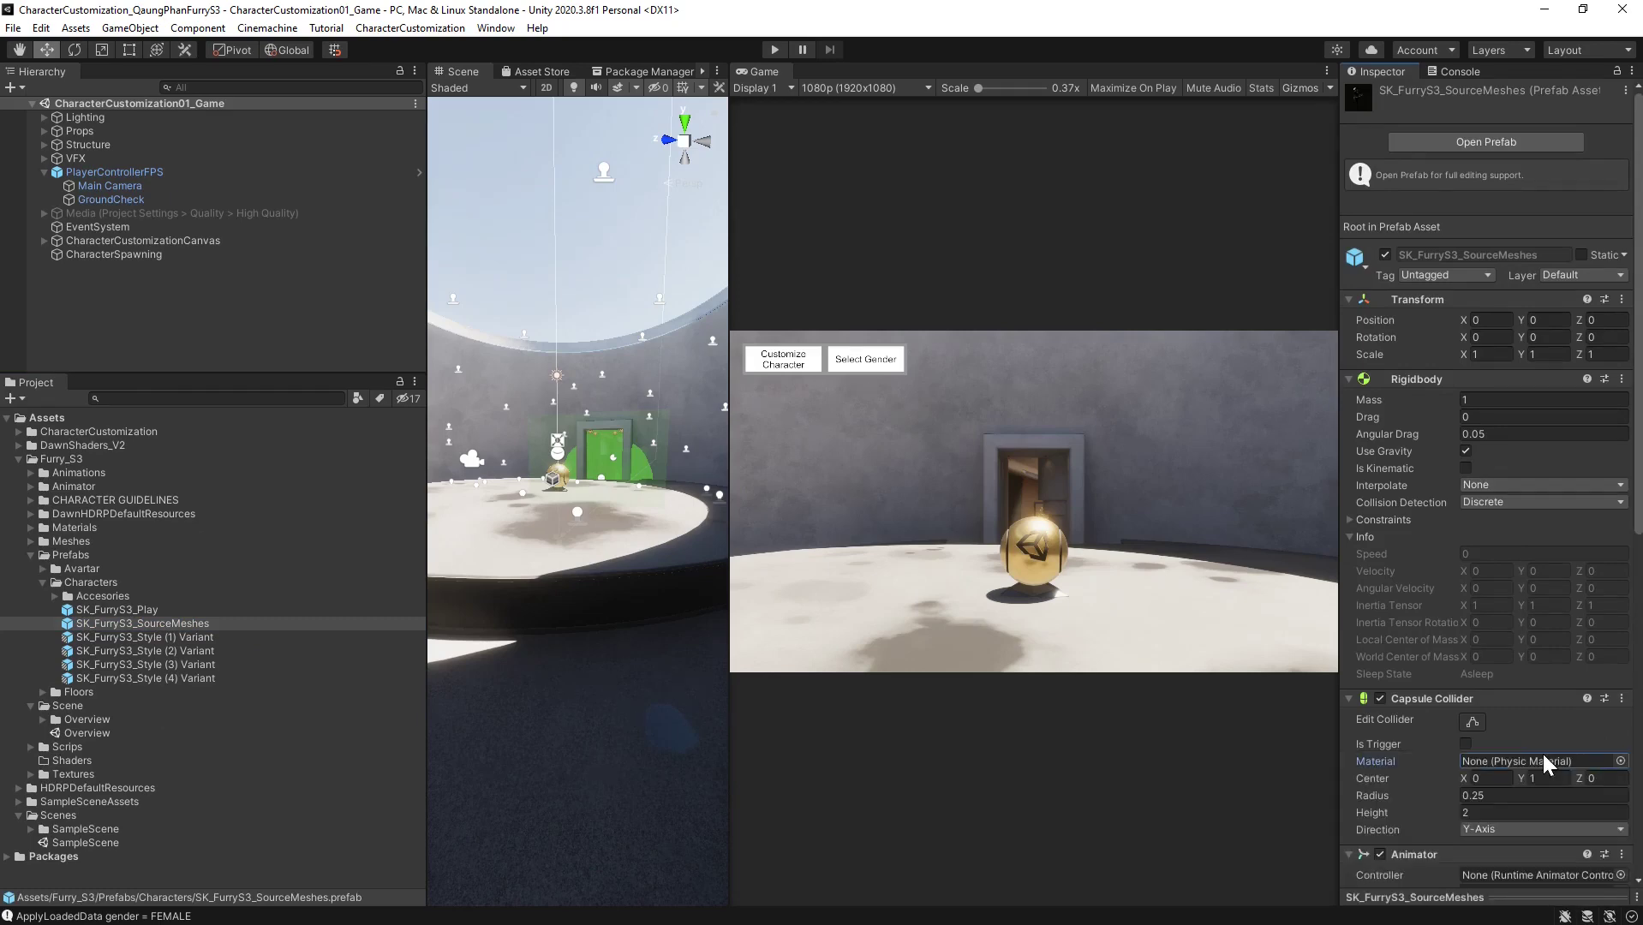
scroll(1543, 754, "down", 10)
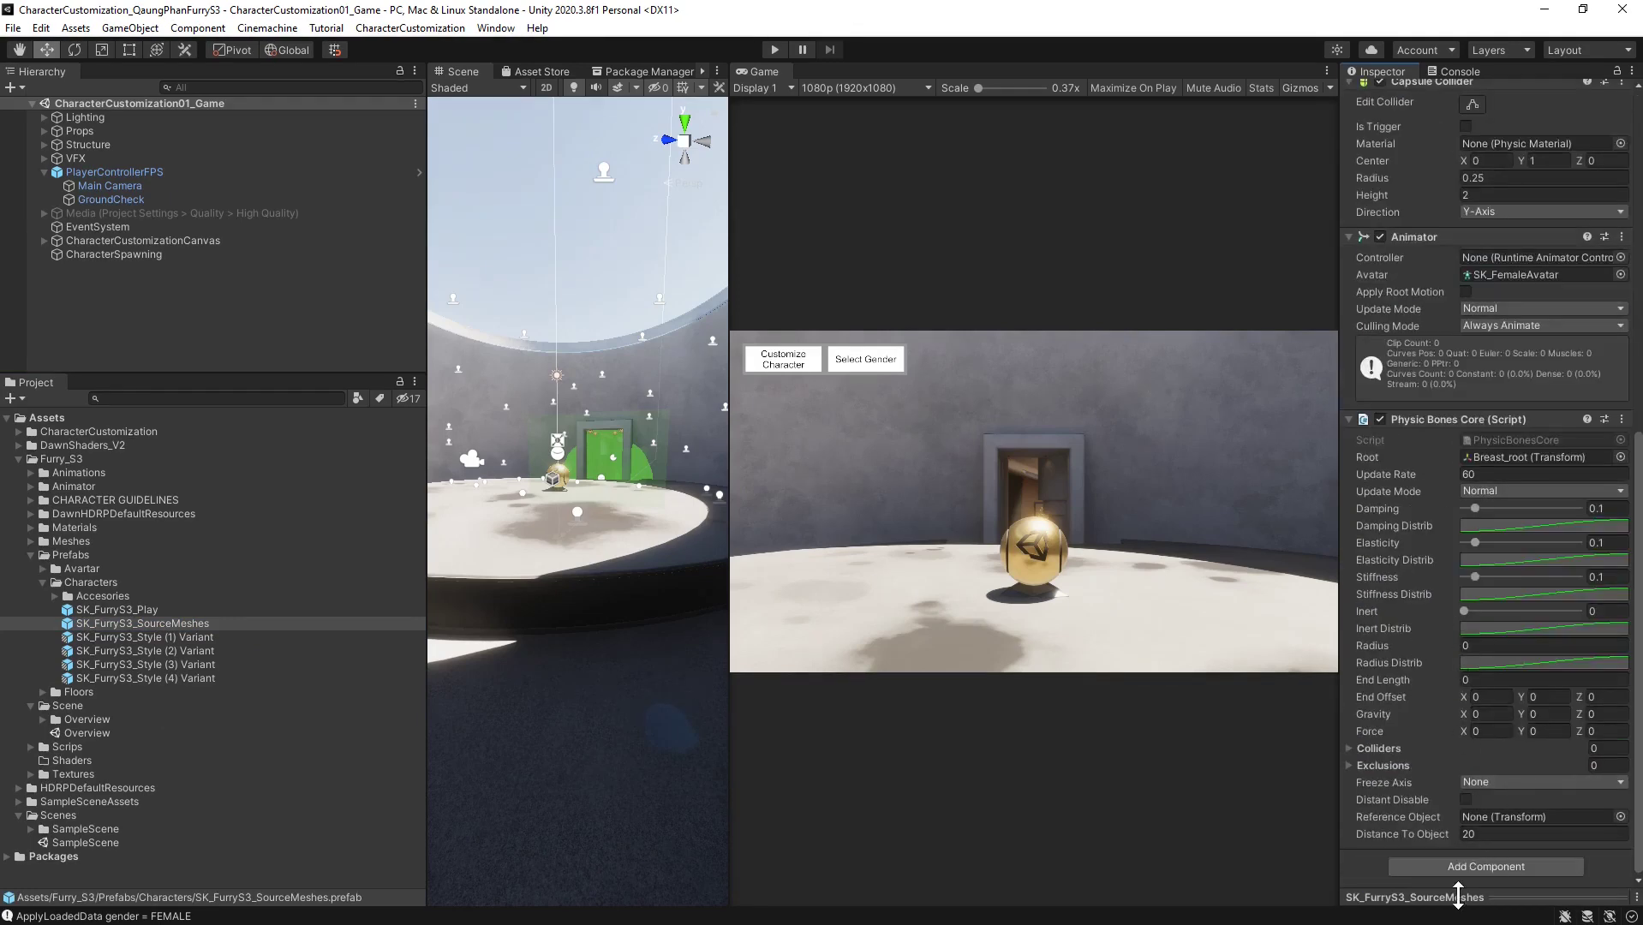
left_click_drag(1479, 895, 1477, 368)
mouse_move(1534, 667)
left_mouse_down()
mouse_move(1599, 569)
mouse_move(1449, 666)
mouse_move(1534, 668)
left_mouse_up()
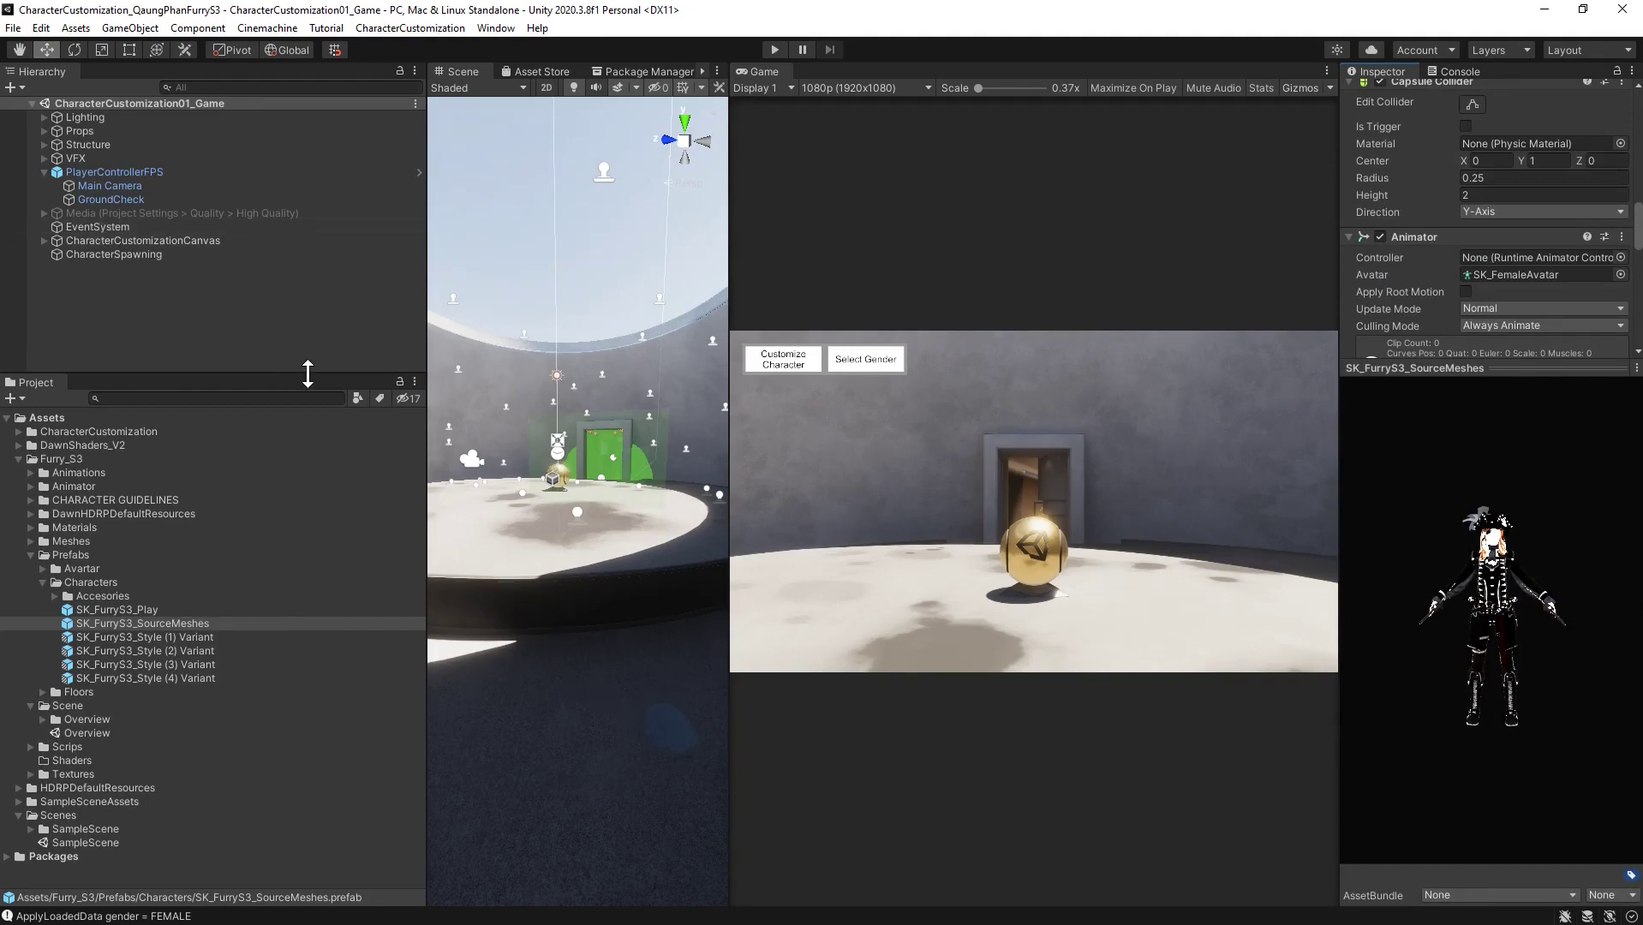
Open SampleScene, add the SK_FurryS3_SourceMeshes prefab to its Hierarchy, and frame the character in the Scene view
left_click_drag(301, 375, 317, 450)
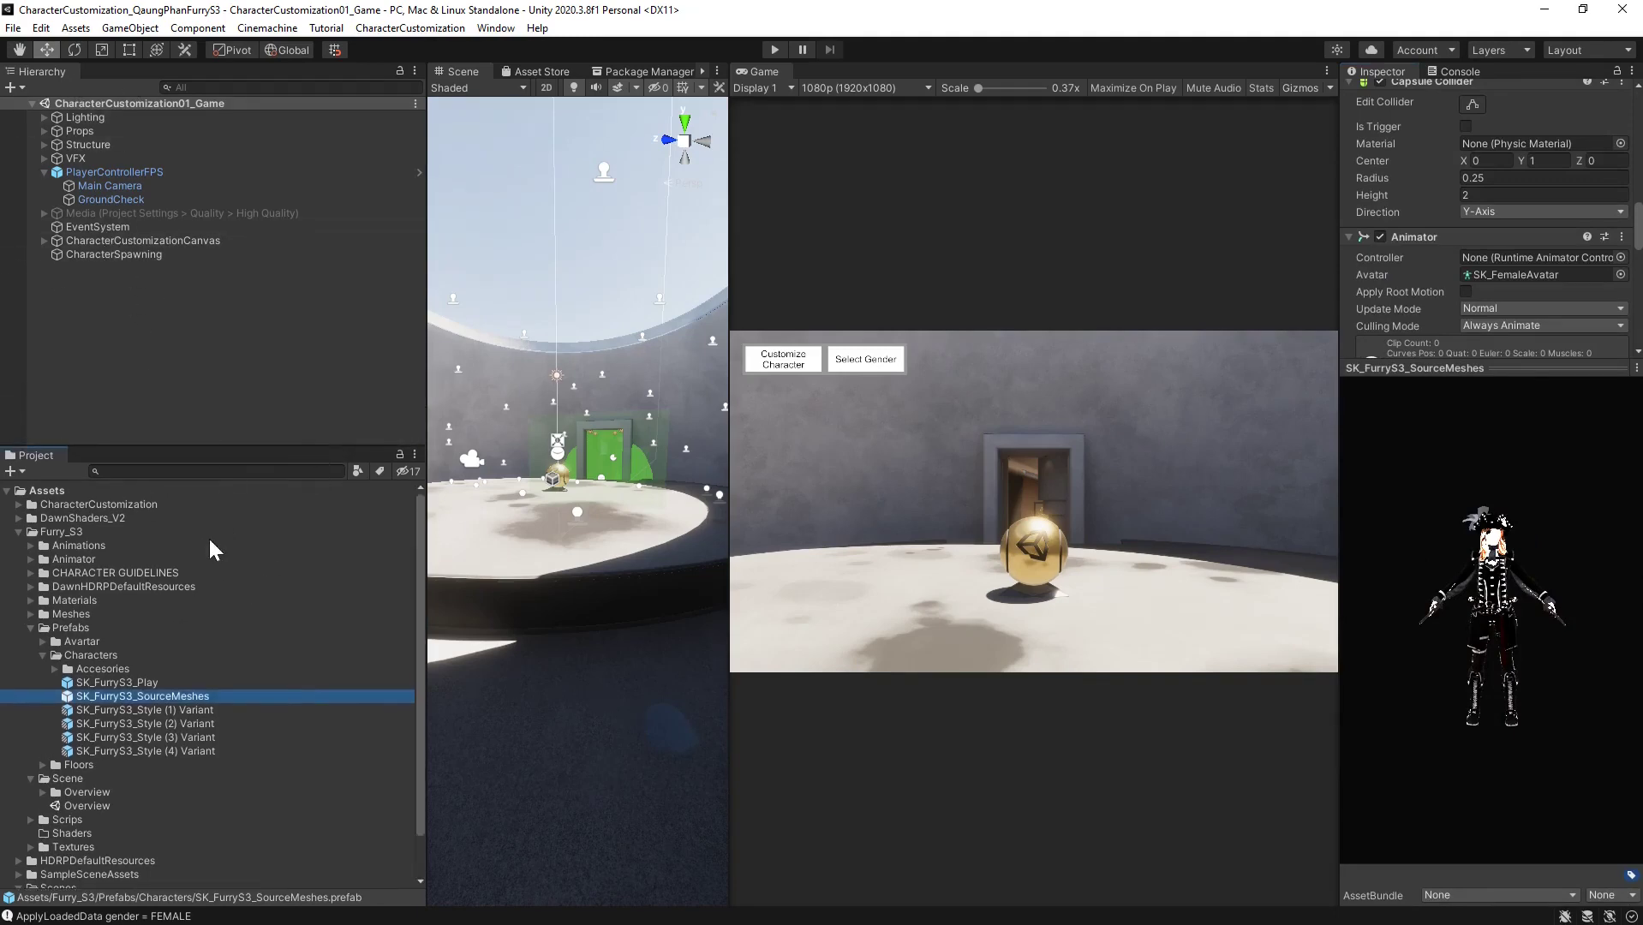
scroll(166, 865, "down", 2)
double_click(85, 868)
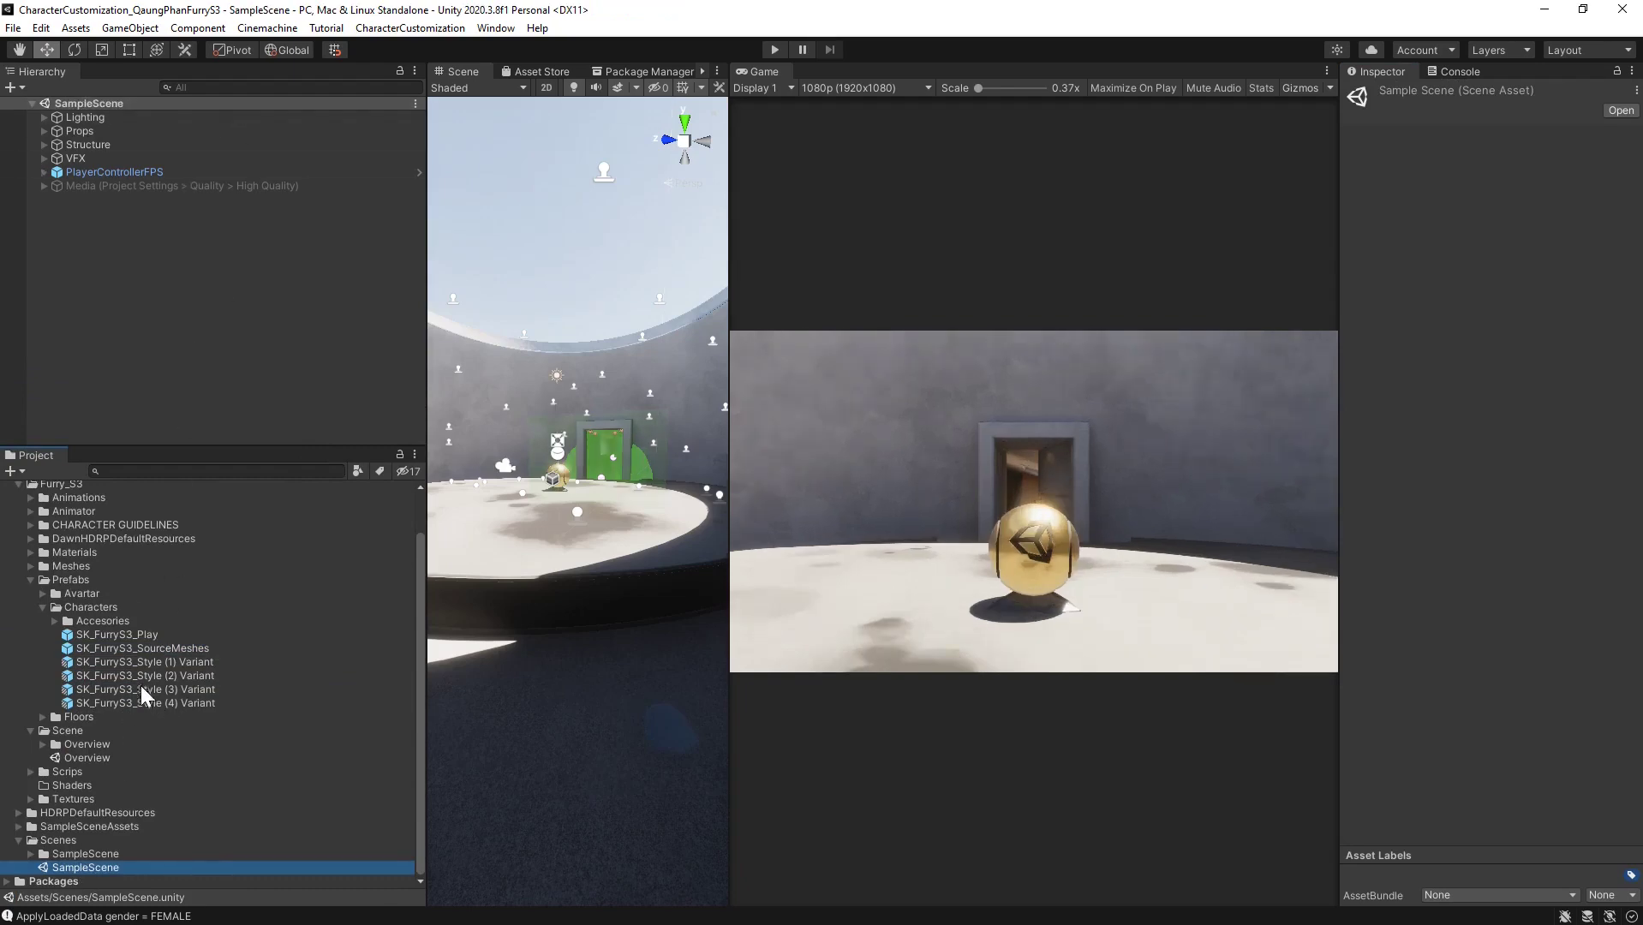
left_click_drag(165, 649, 117, 303)
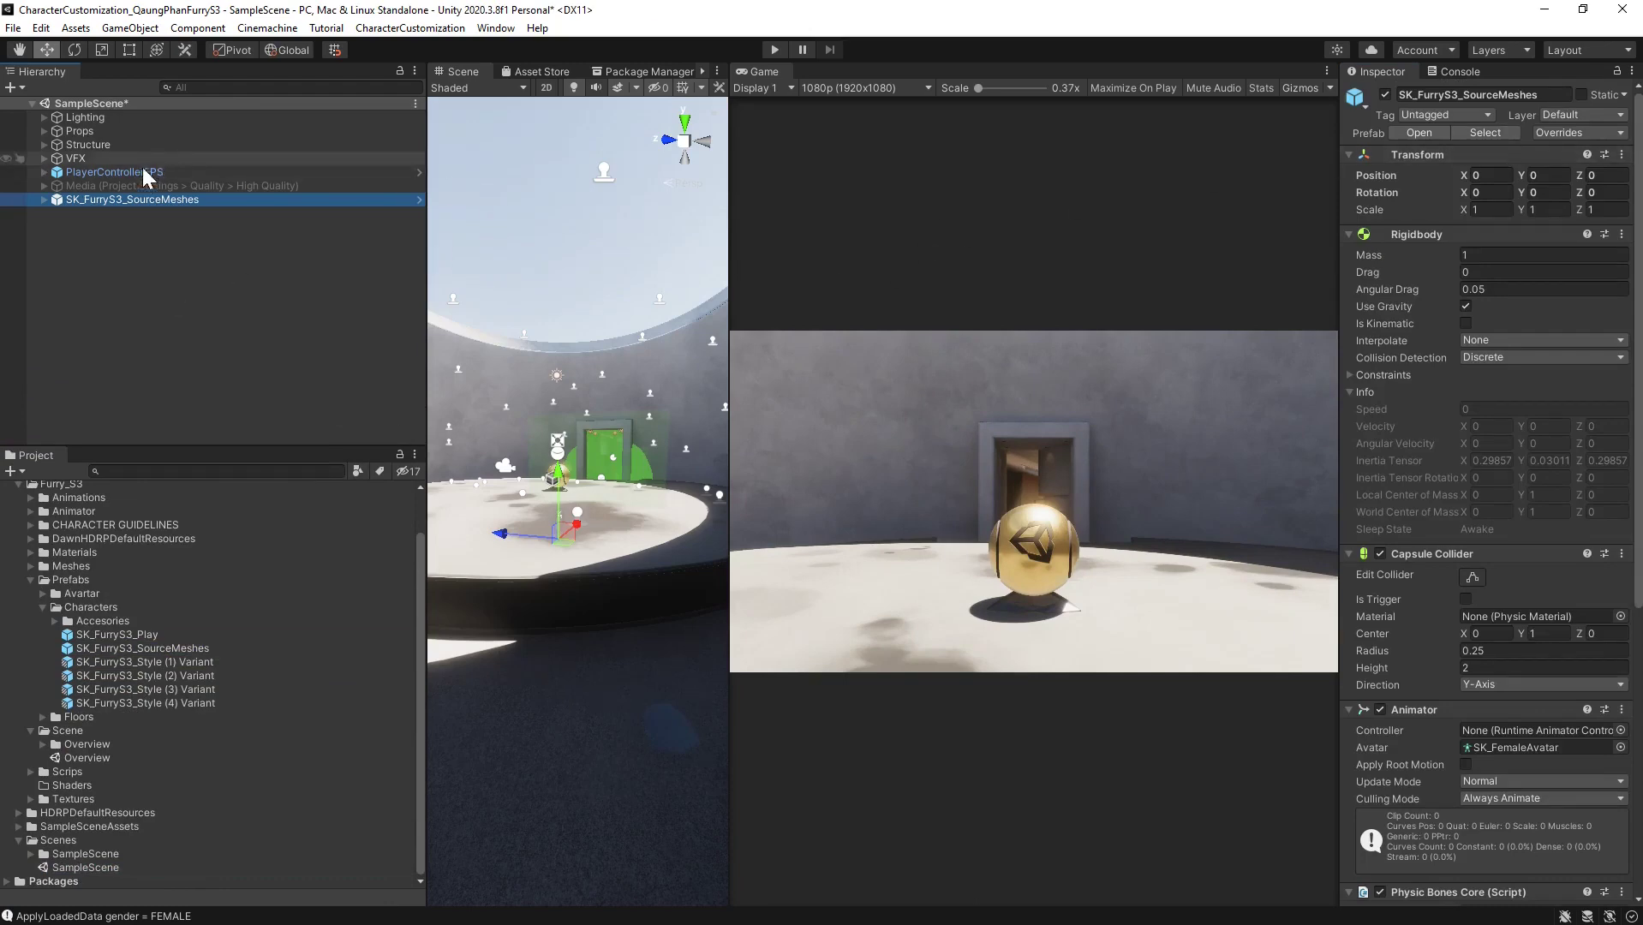
double_click(132, 198)
right_click_drag(549, 588, 616, 584)
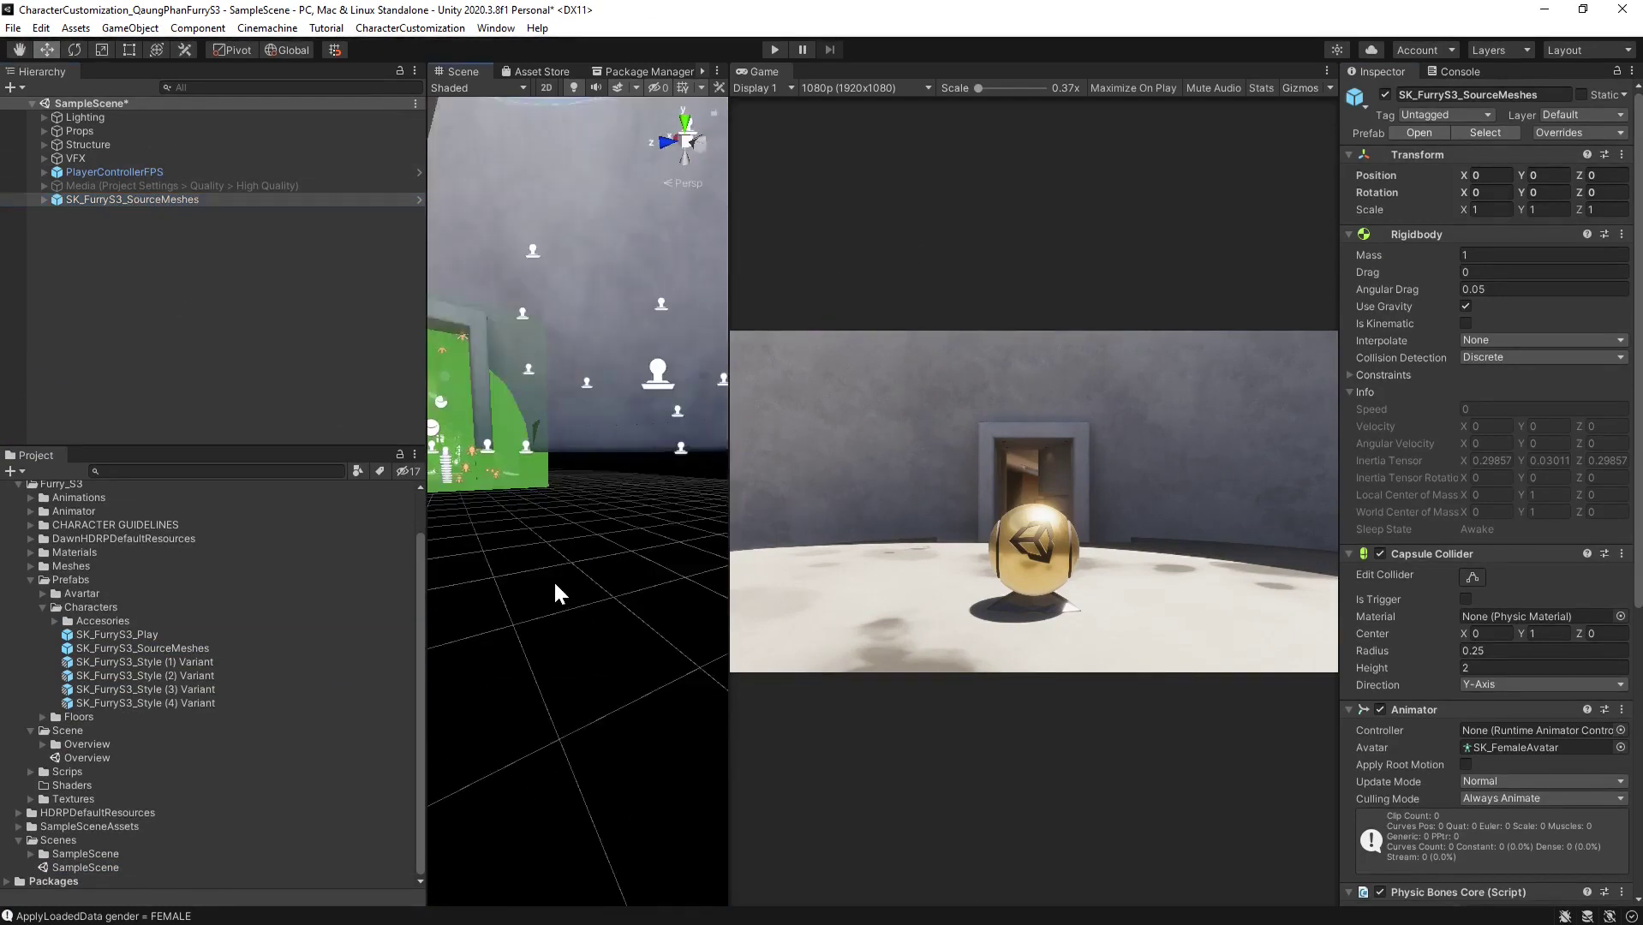
middle_click_drag(553, 580, 772, 561)
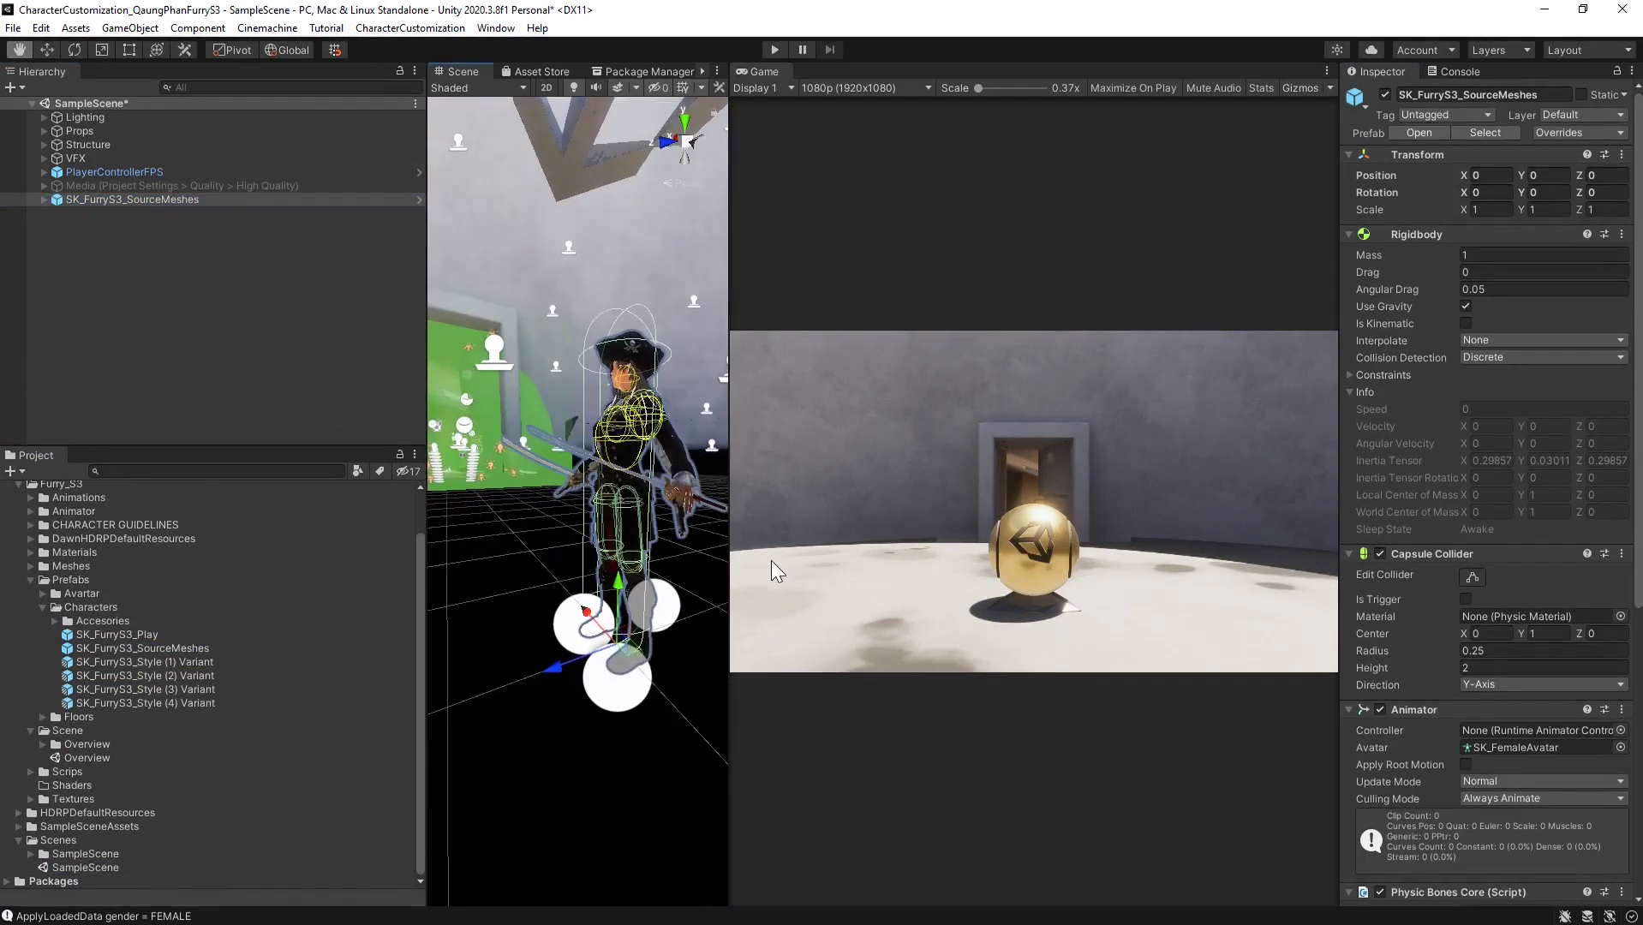
Completely unpack the SK_FurryS3_SourceMeshes prefab instance and expand it to show its child objects
right_click(101, 196)
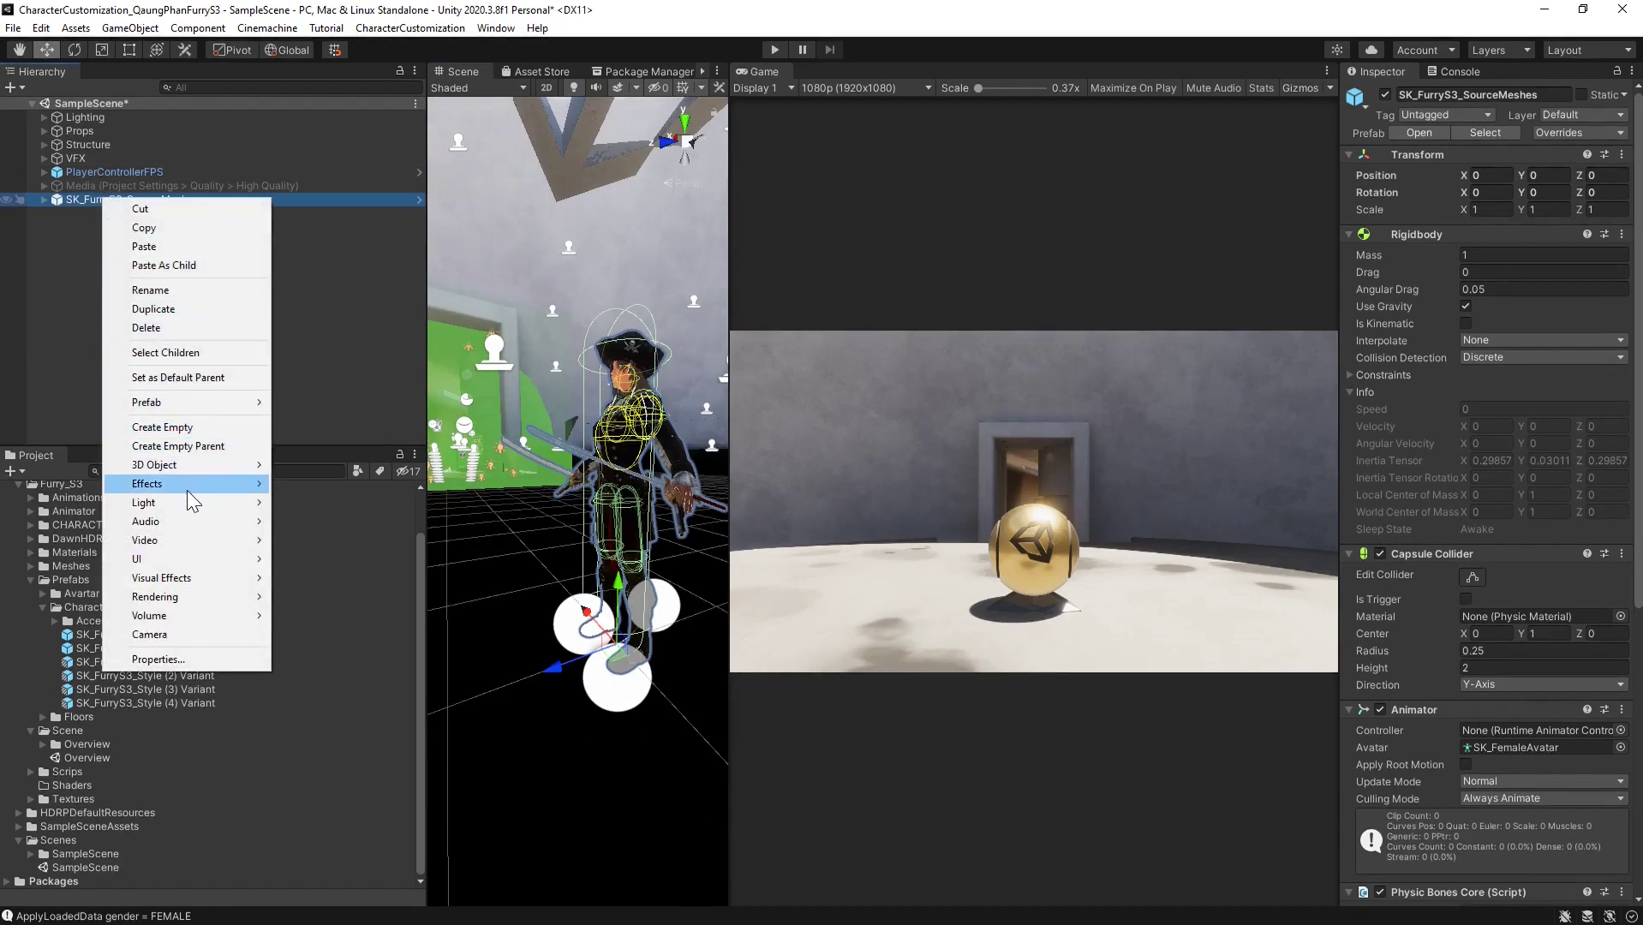
mouse_move(224, 413)
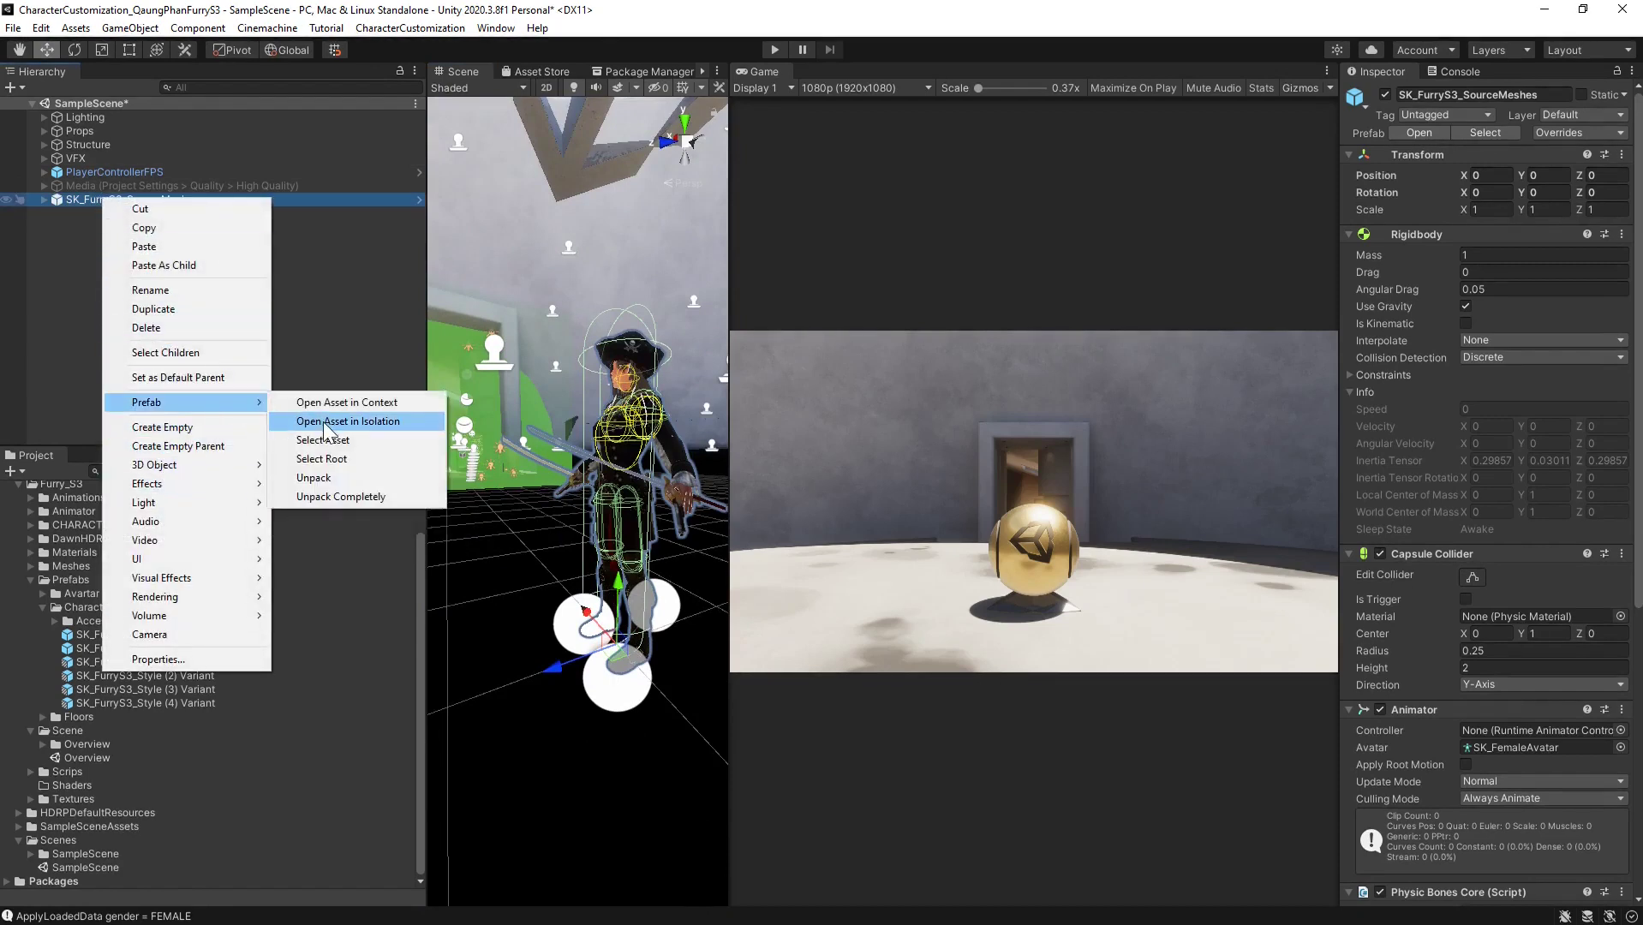
left_click(334, 495)
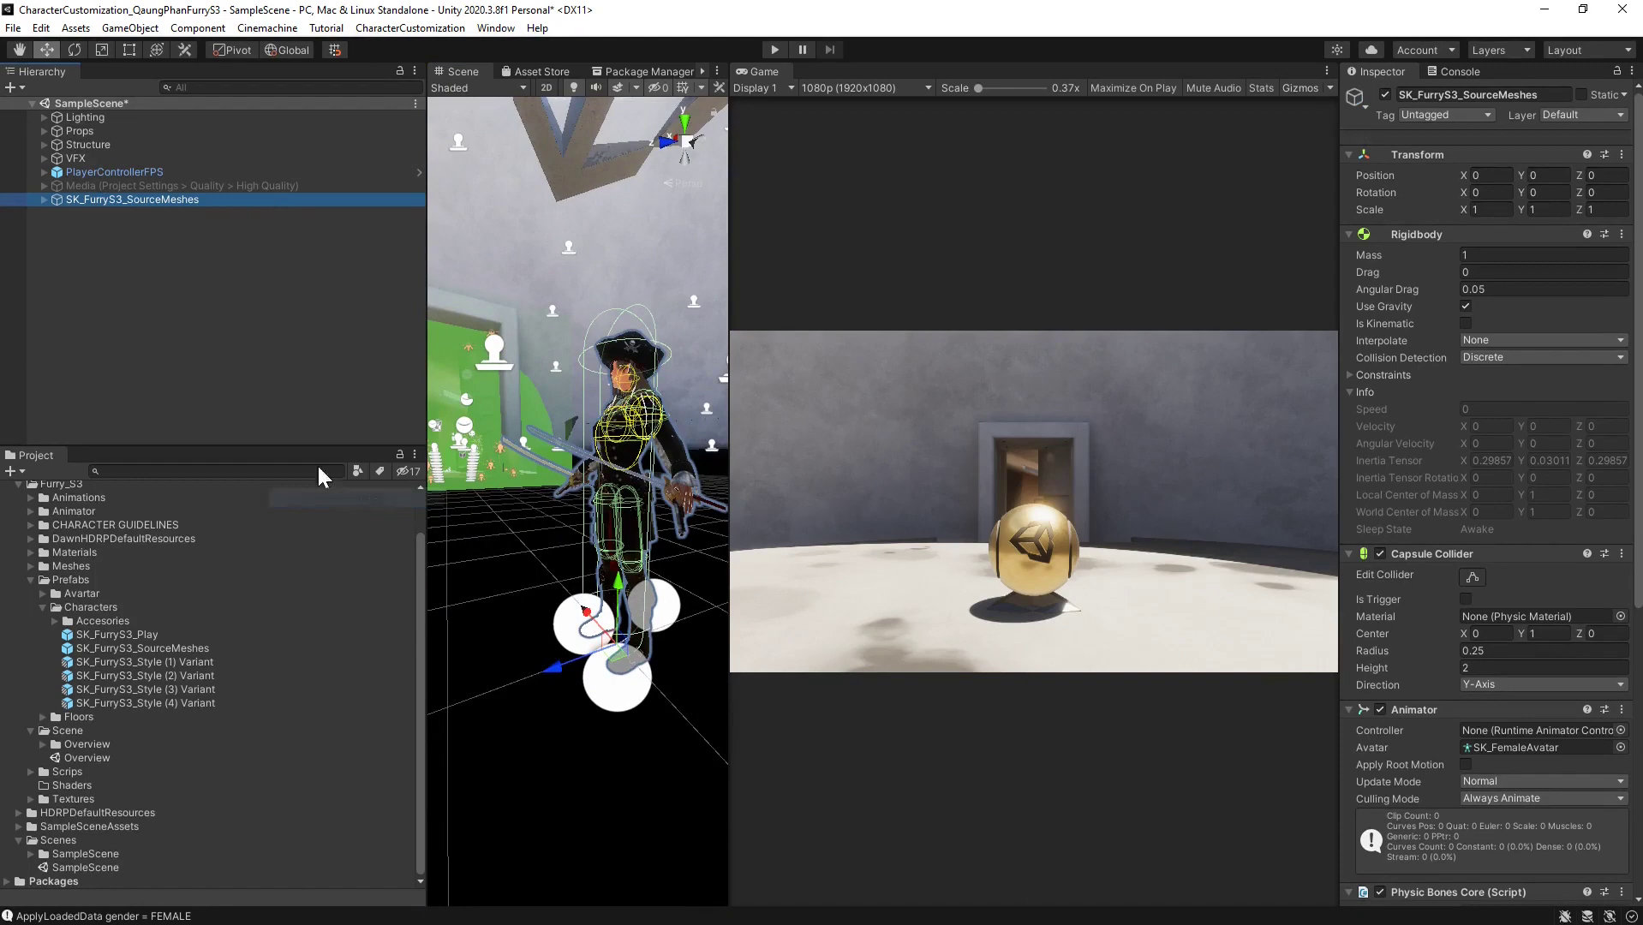
left_click(44, 200)
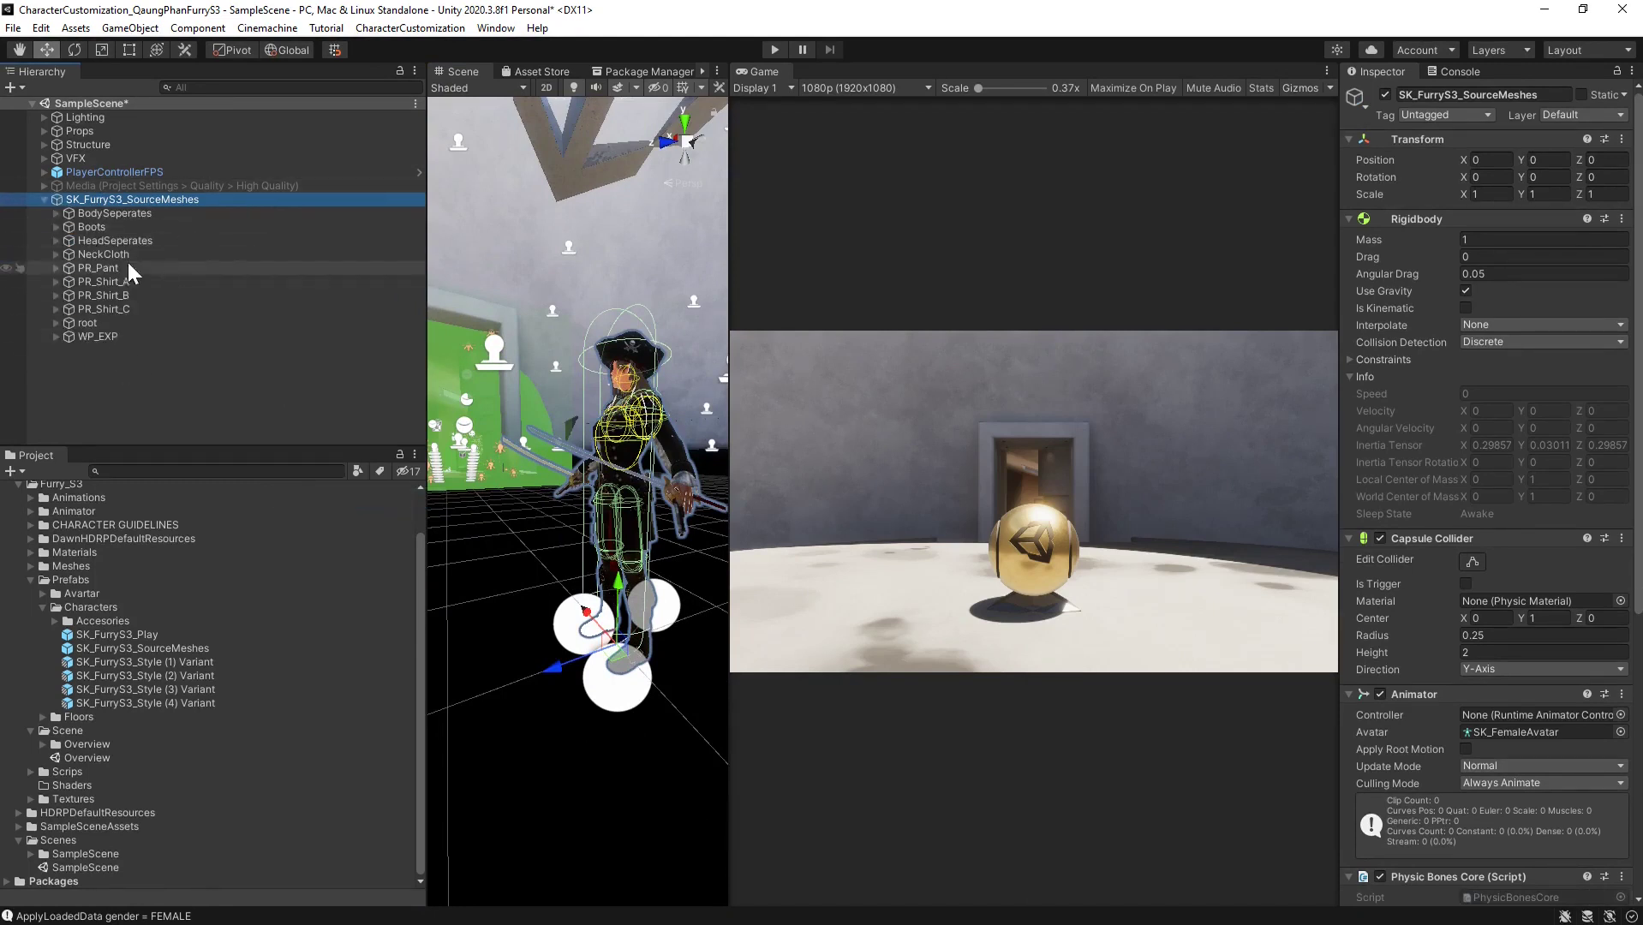
In the CharacterCustomization PrefabGenerator, assign SK_FurryS3_SourceMeshes as Full Character and root as Character Root, and turn off Is Male
left_click(387, 29)
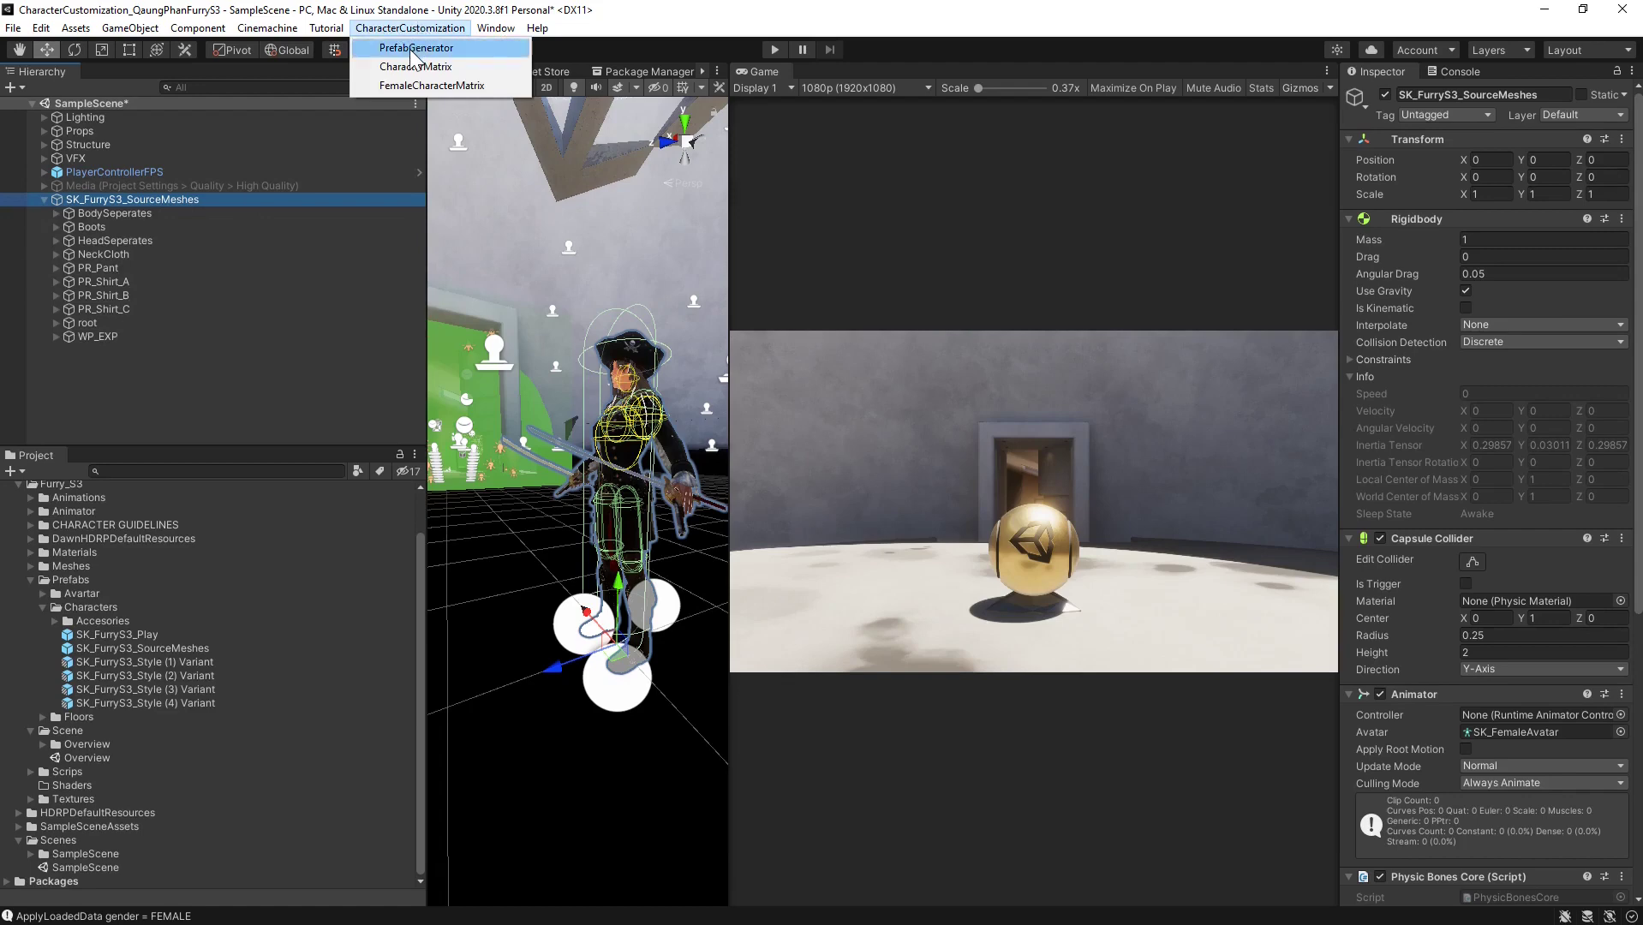
left_click(413, 48)
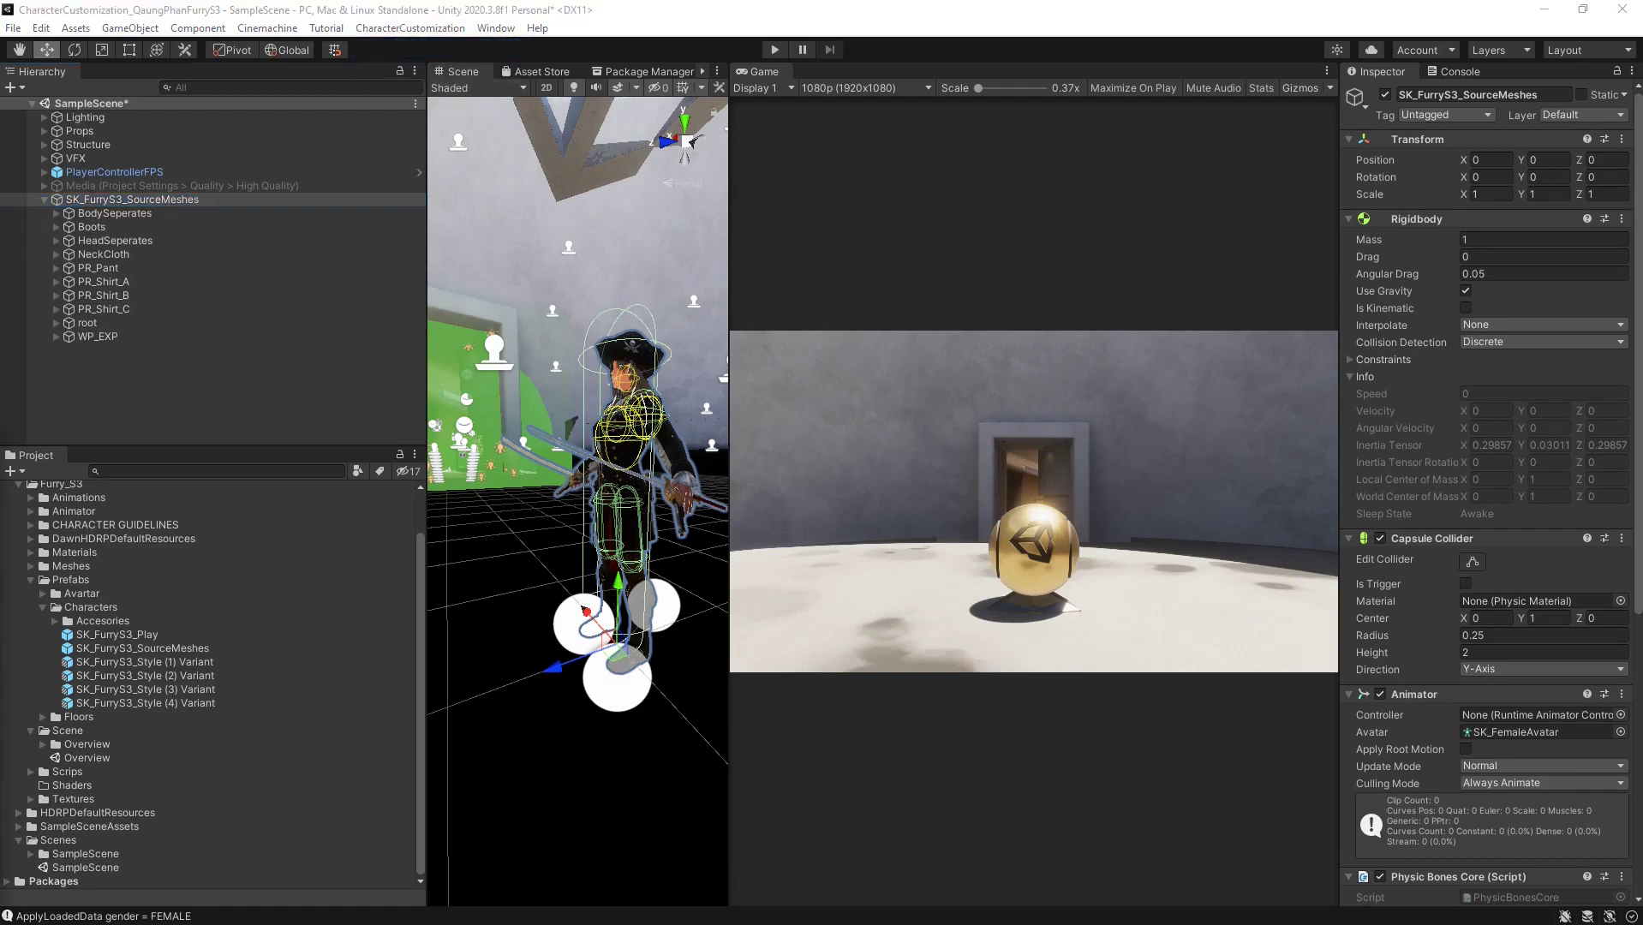
left_click_drag(982, 507, 814, 257)
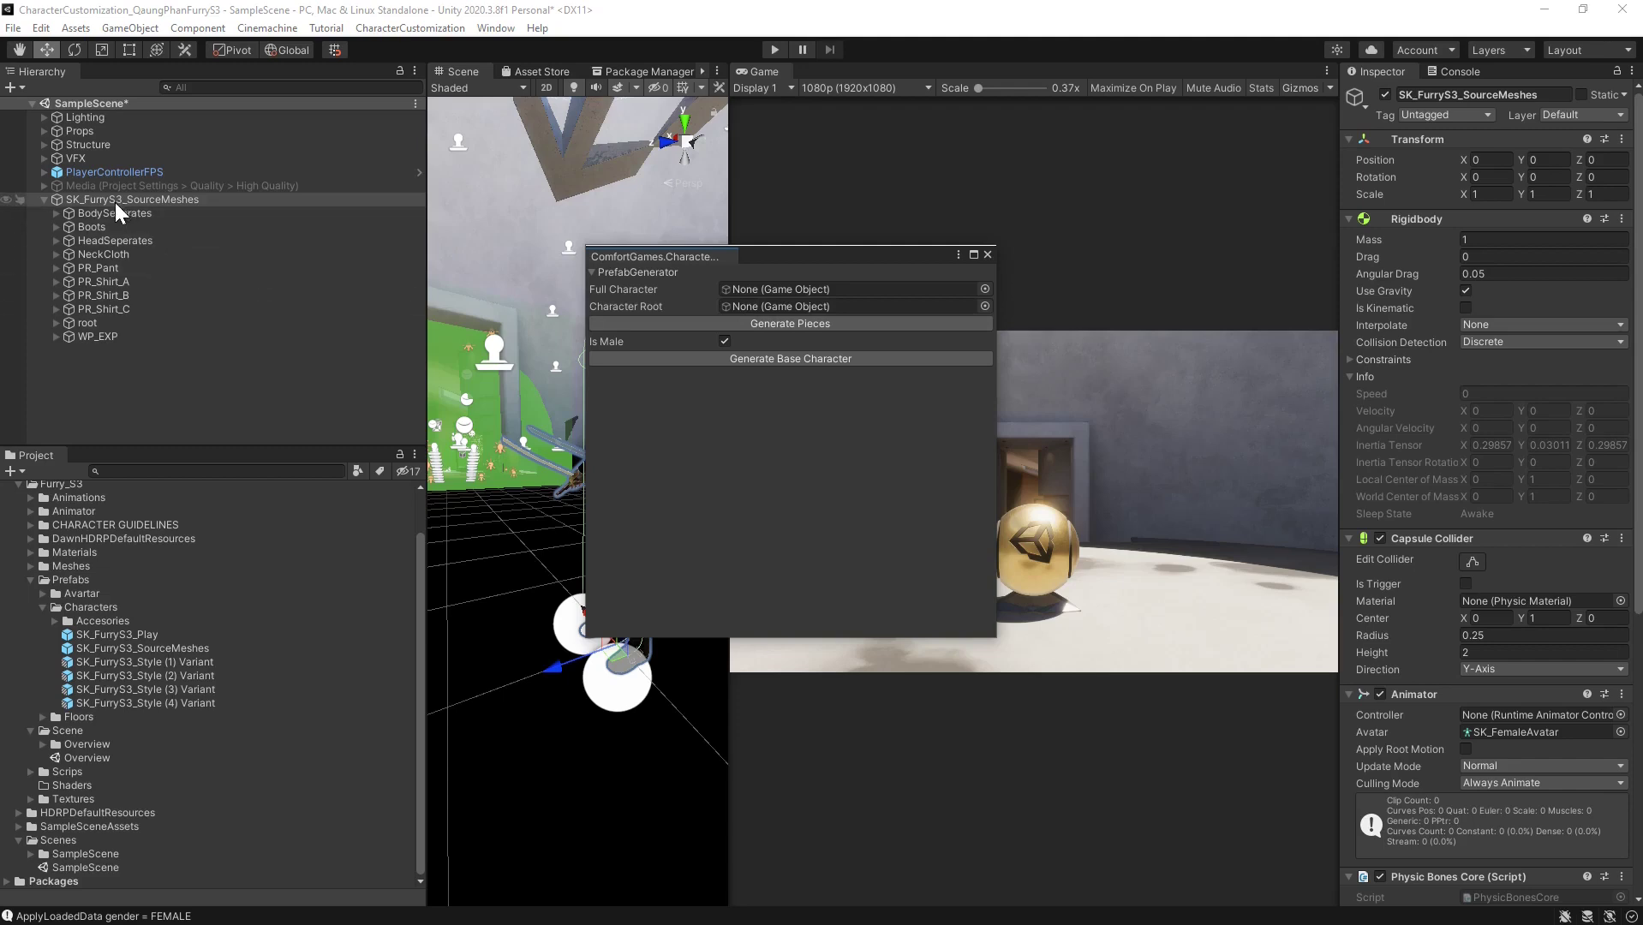
left_click_drag(103, 203, 746, 286)
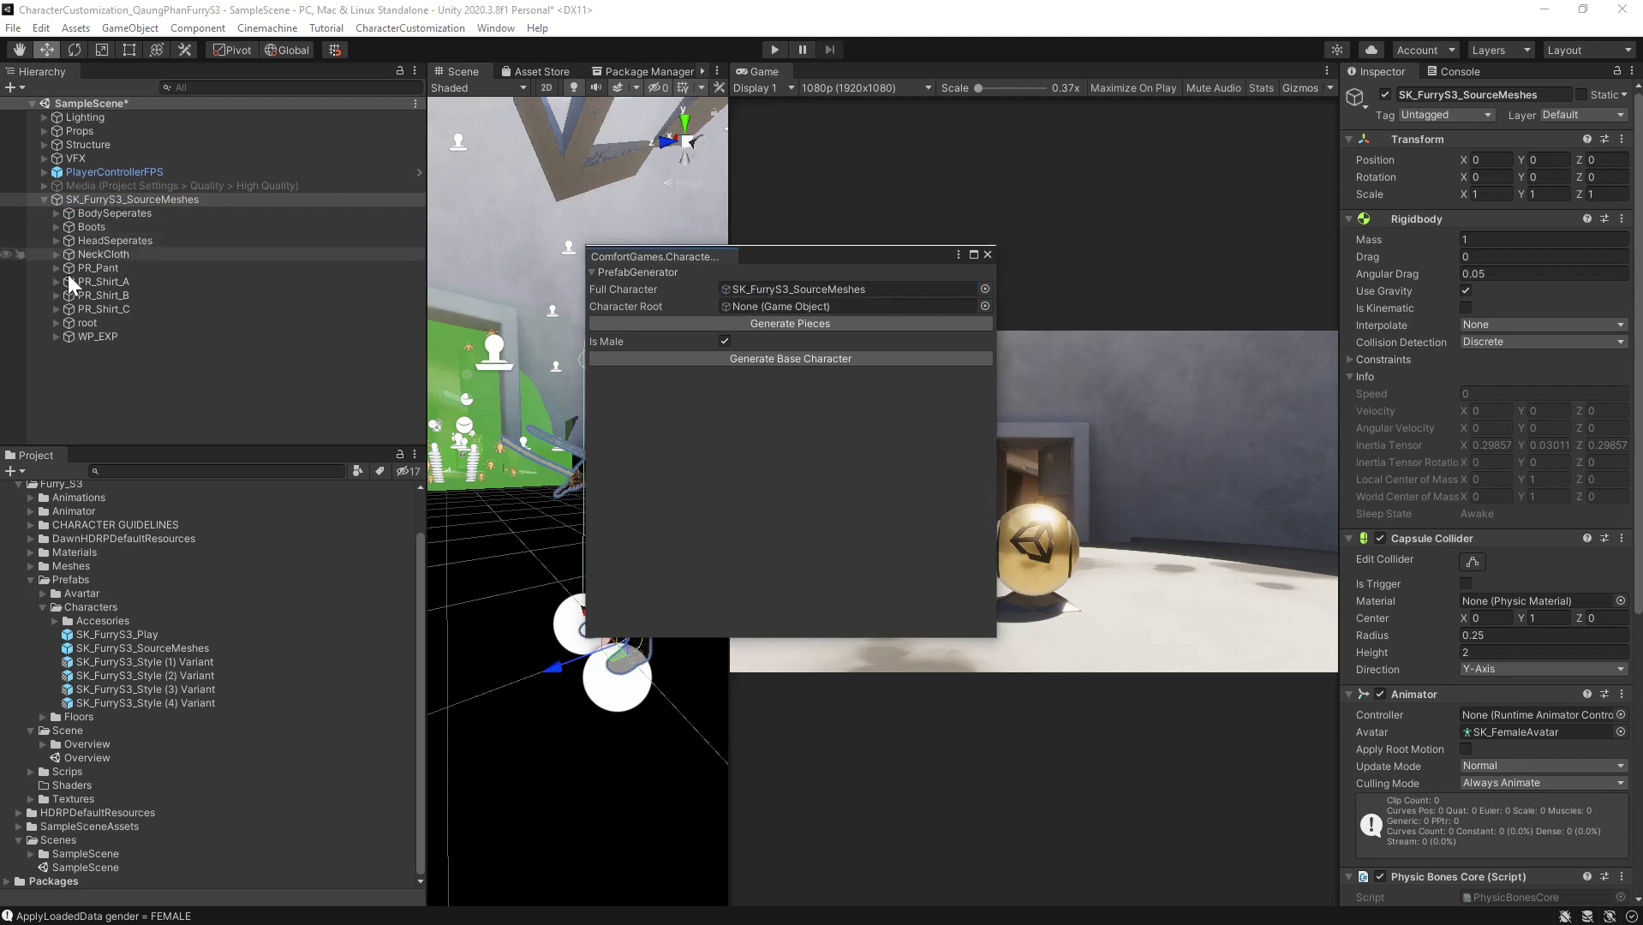
left_click_drag(88, 325, 749, 313)
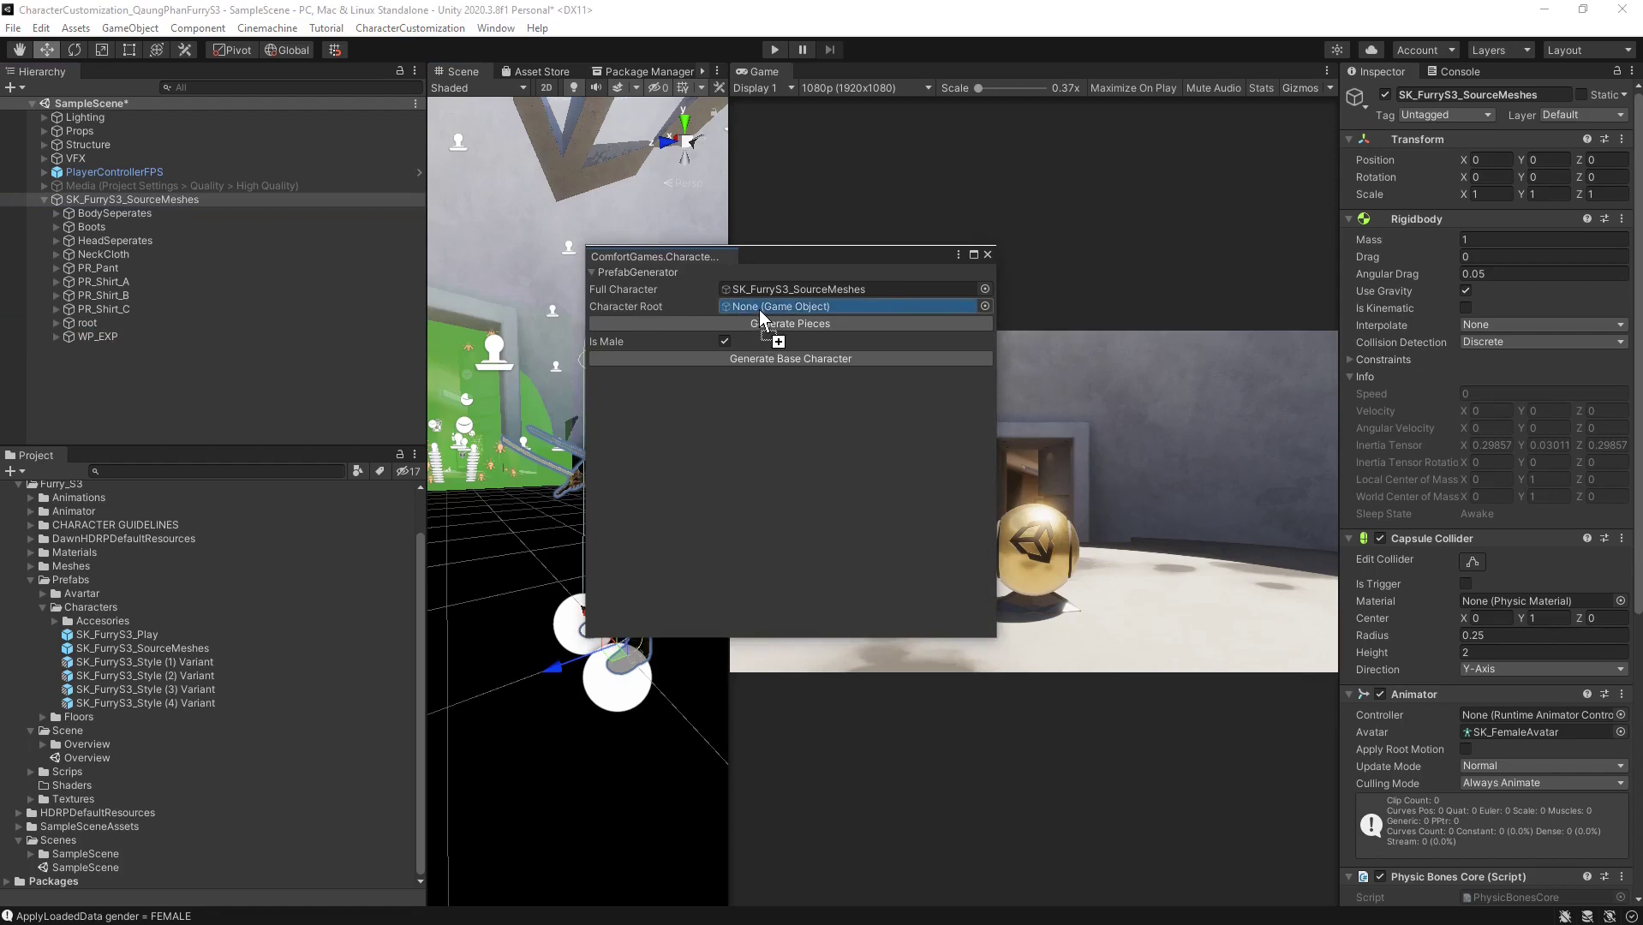
left_click_drag(758, 309, 759, 309)
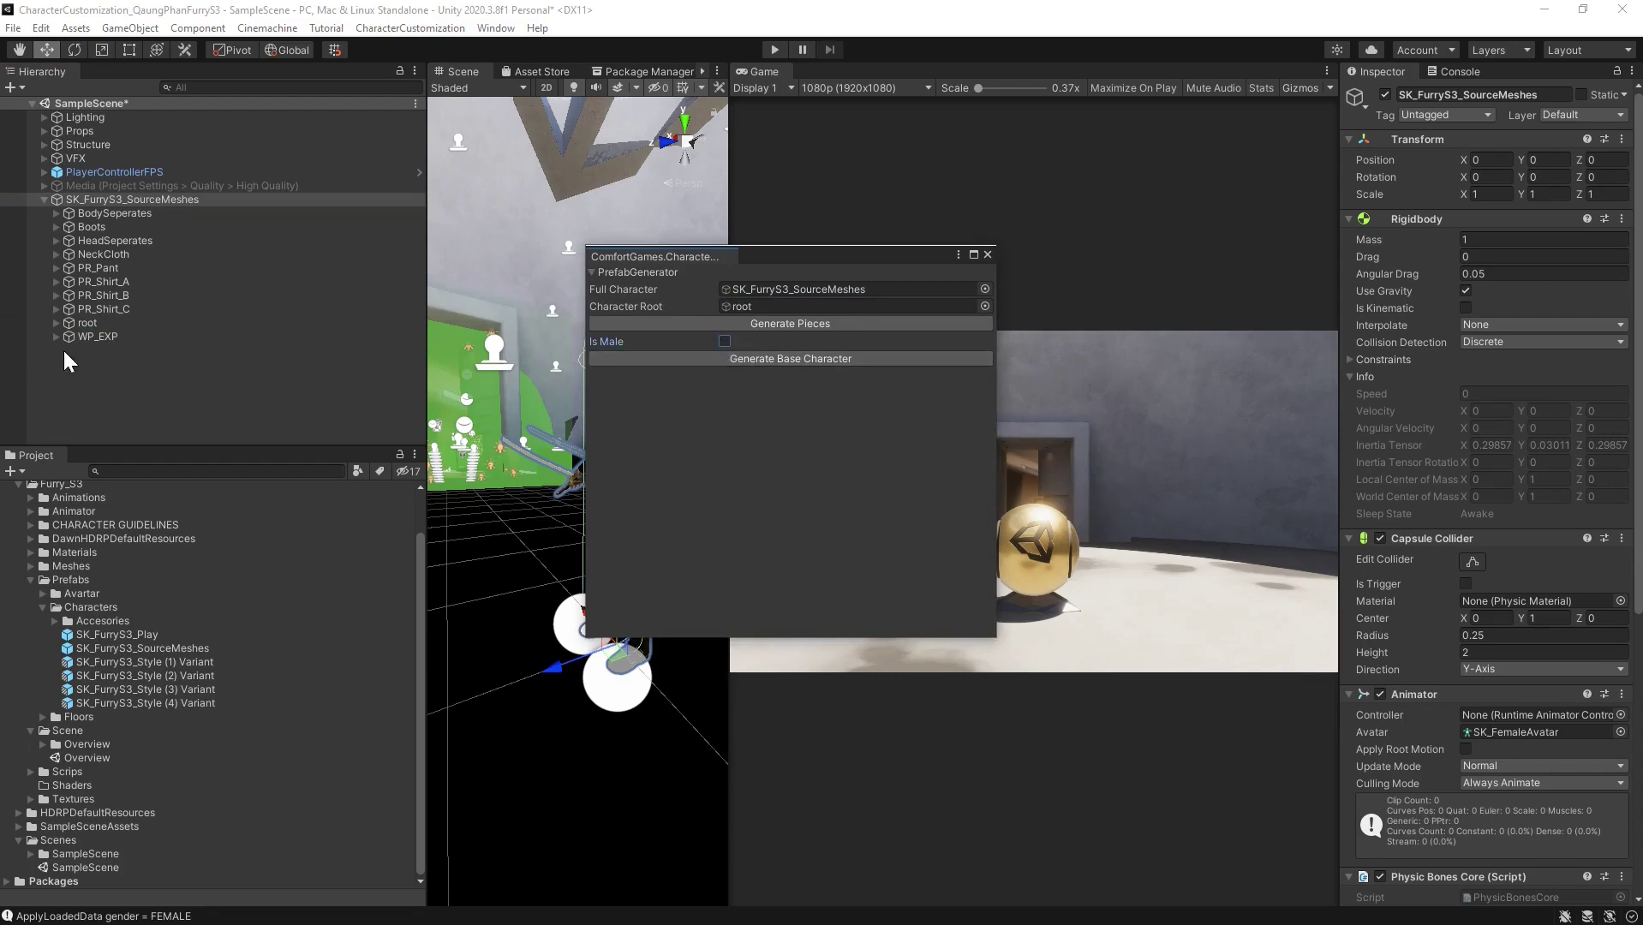
Examine the bone hierarchy under root, including ik_foot_root, ik_hand_root and pelvis, and the components on SK_FurryS3_SourceMeshes
left_click(57, 323)
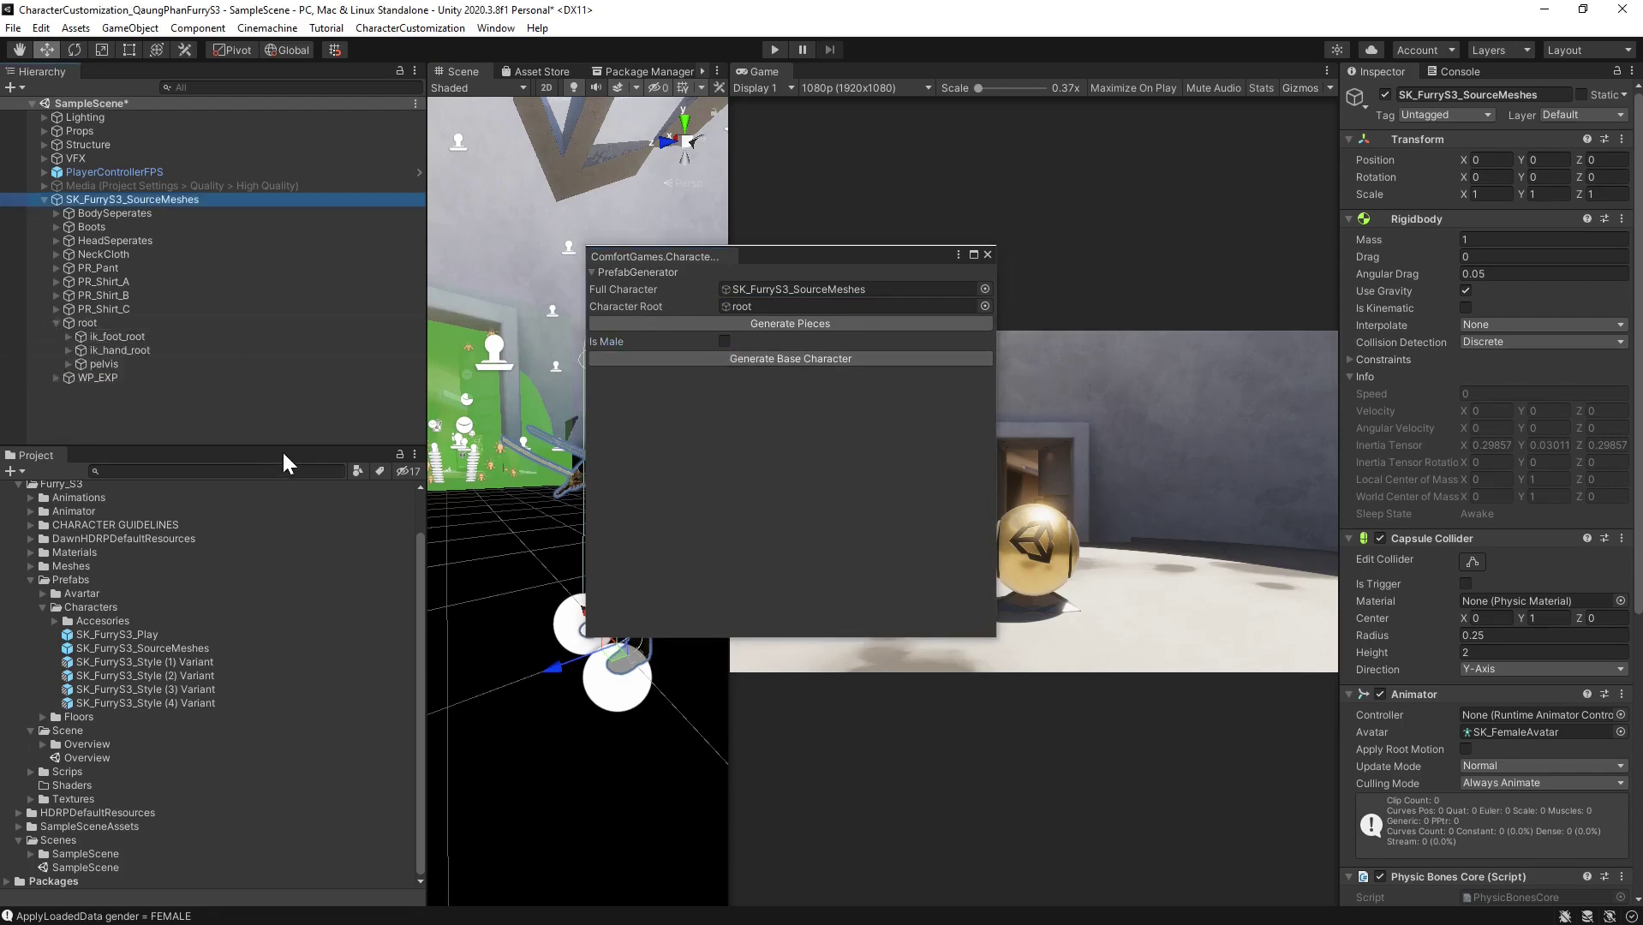
left_click_drag(282, 449, 286, 539)
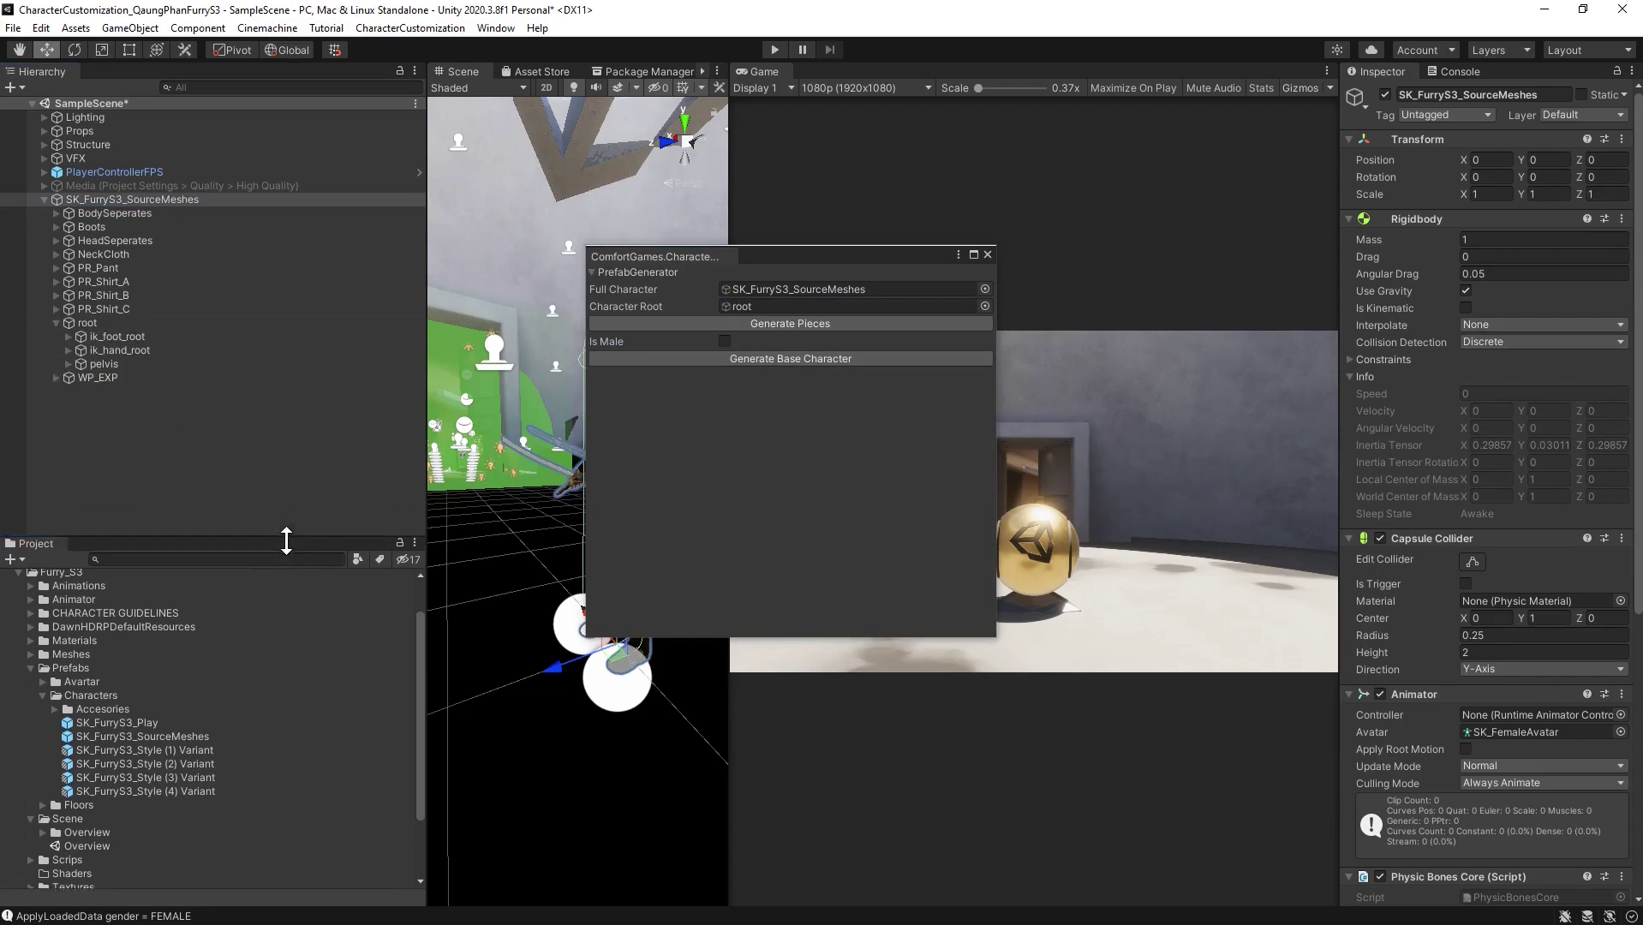
left_click(69, 338)
left_click(68, 377)
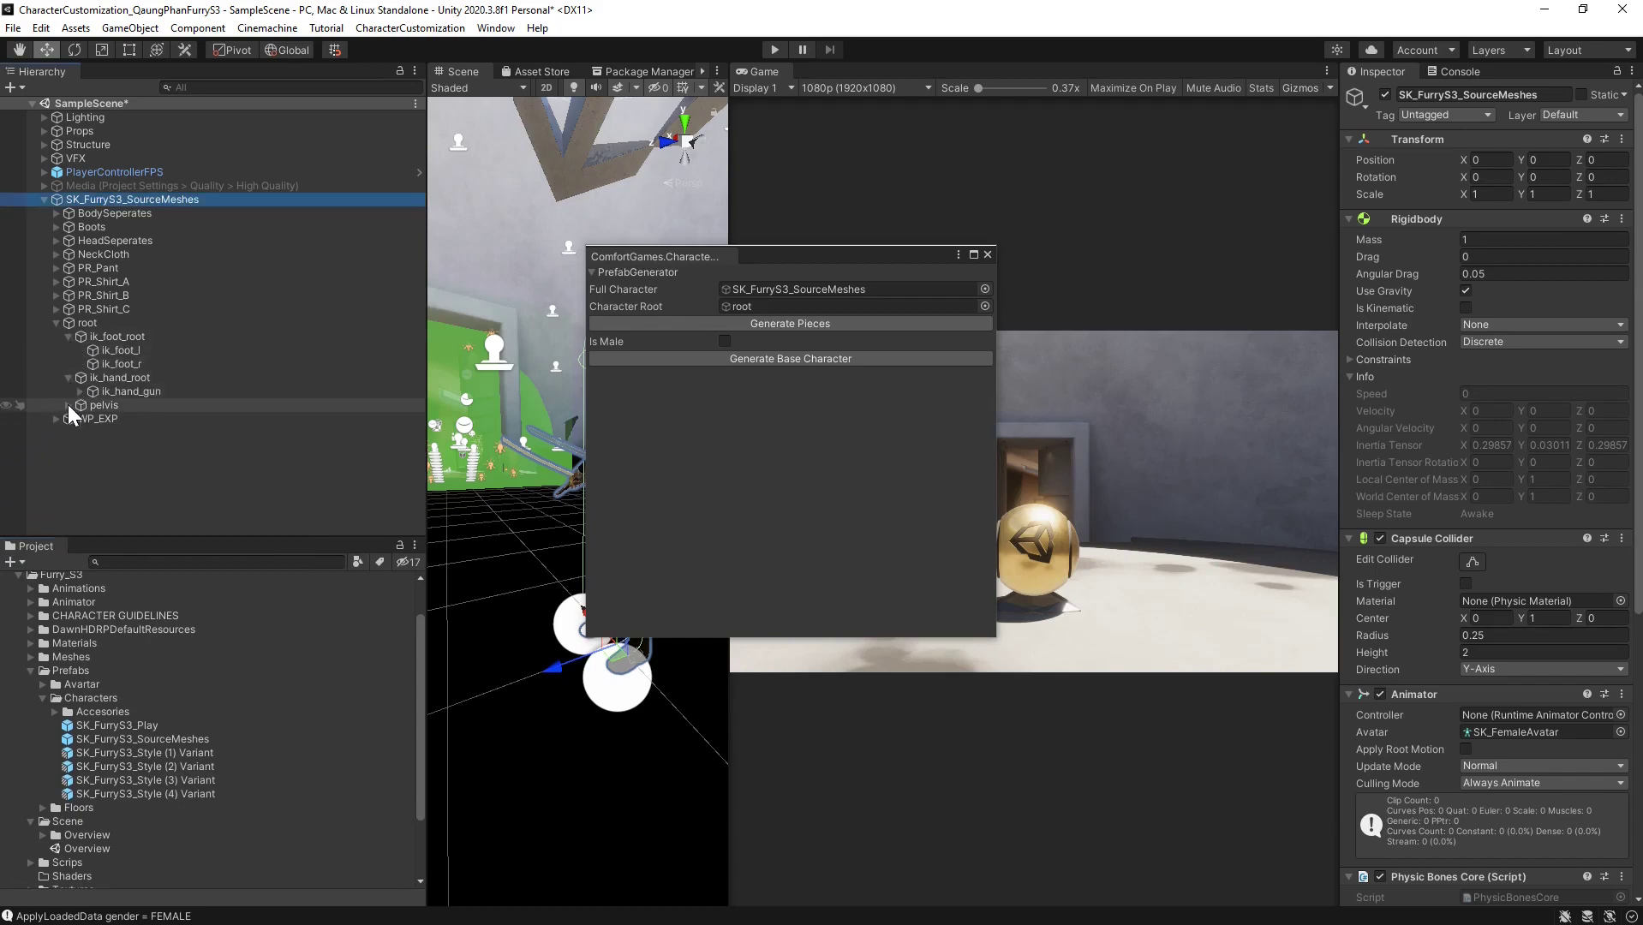
left_click(68, 405)
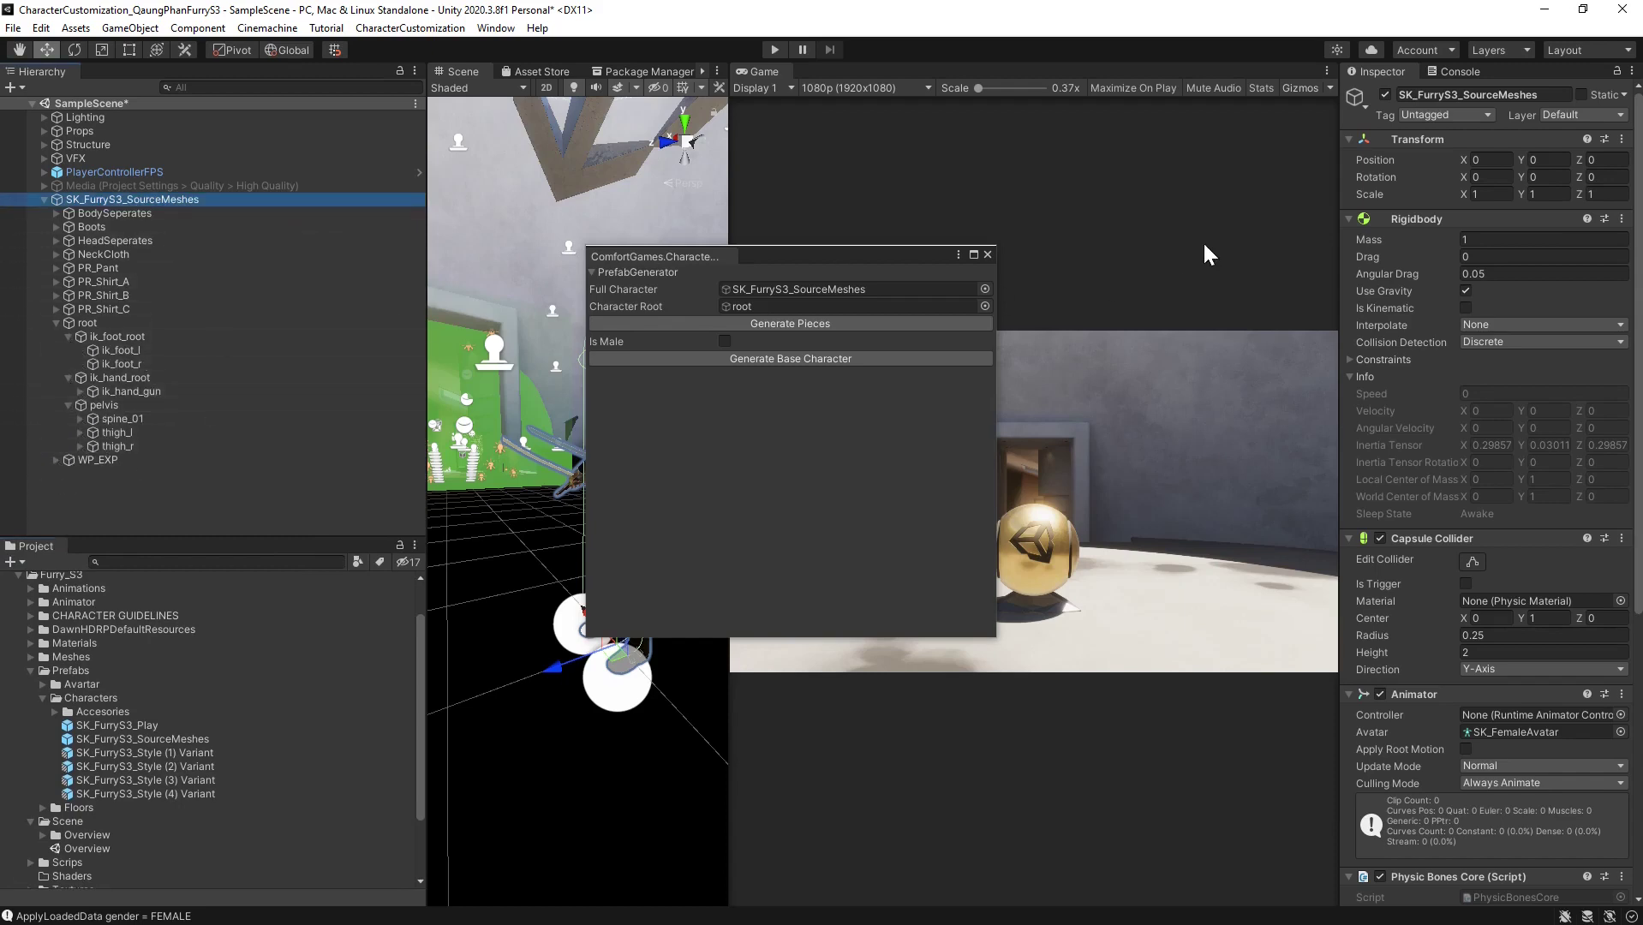
scroll(1504, 334, "down", 5)
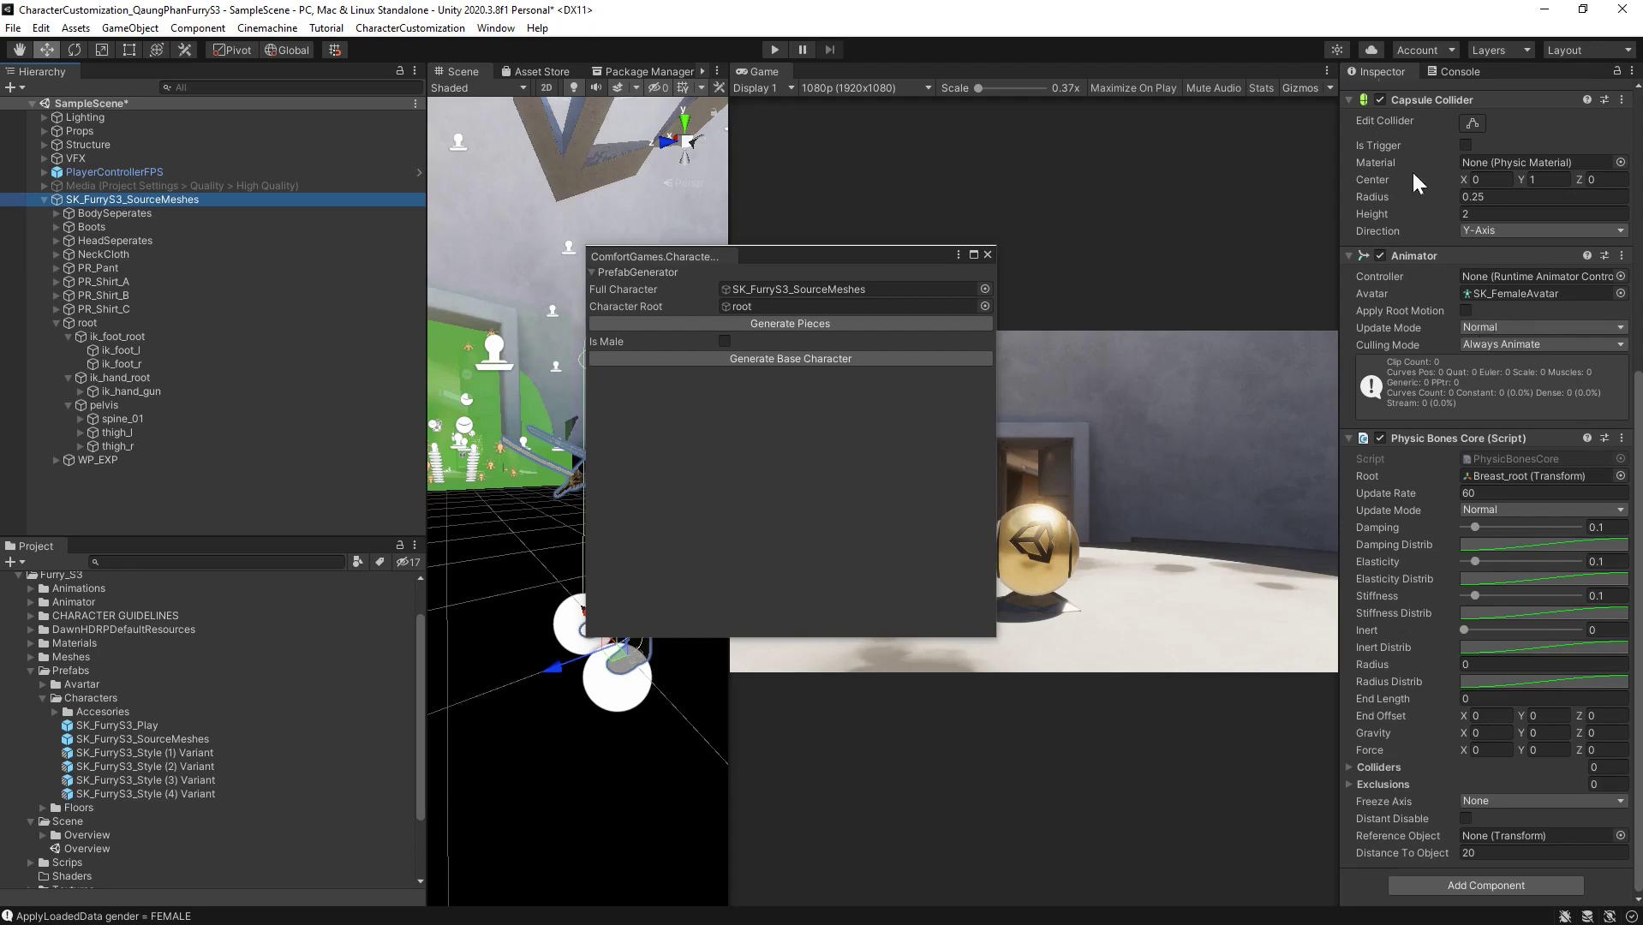
scroll(1482, 382, "up", 5)
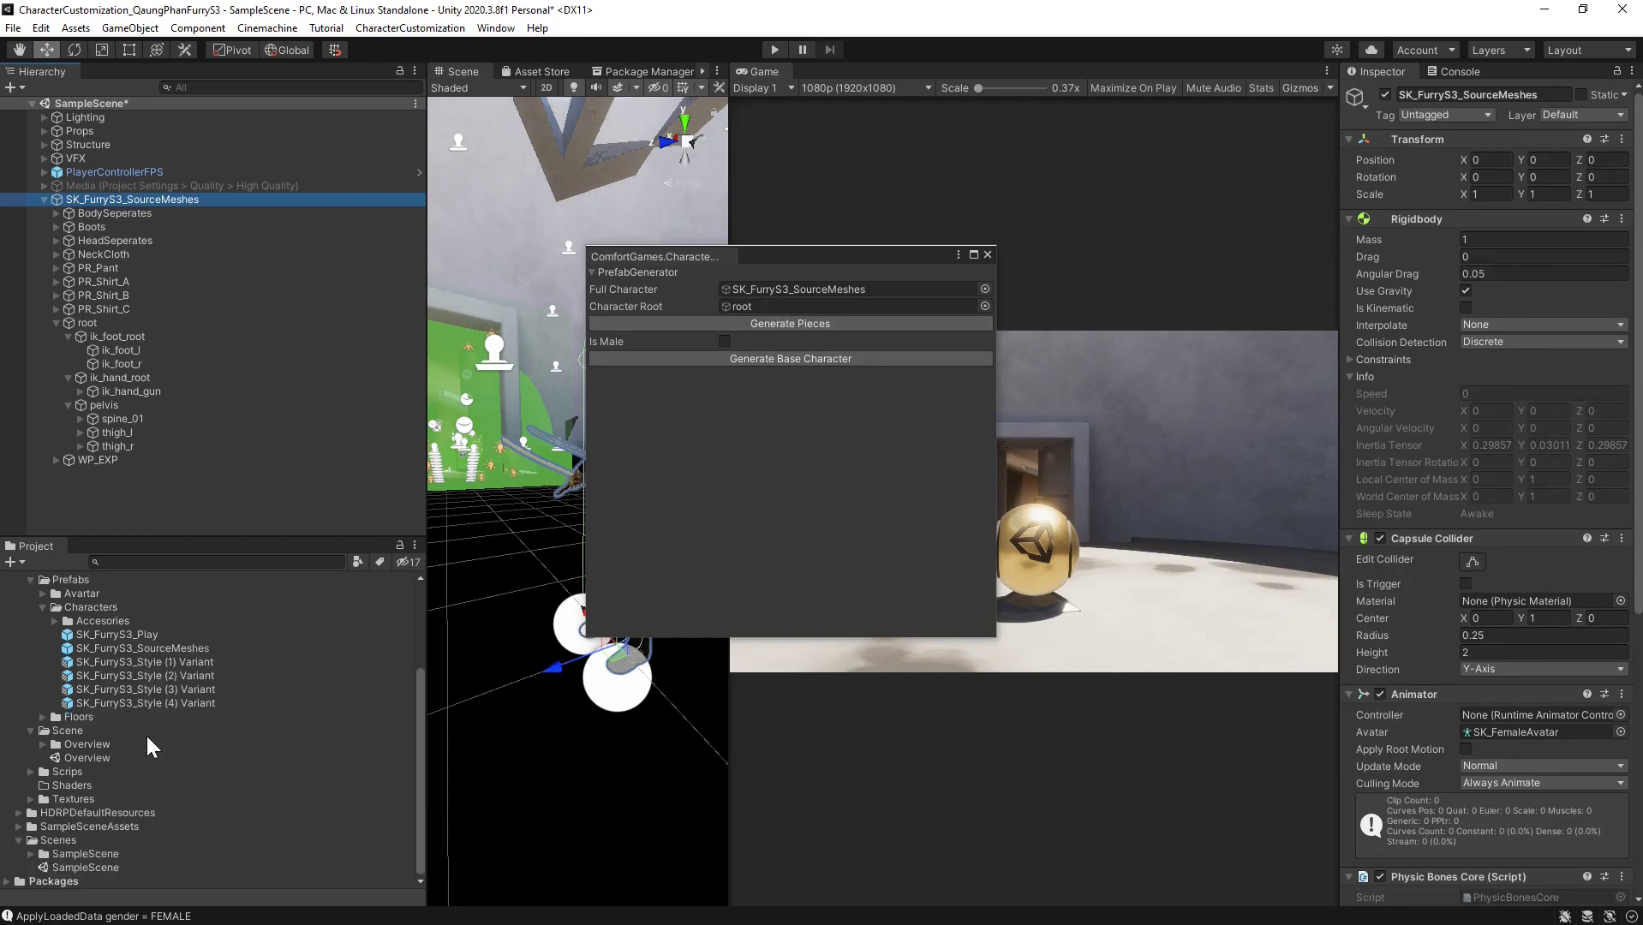
Find the GeneratedAssets folder inside CharacterCustomization and expand it to check its contents
scroll(146, 735, "up", 1)
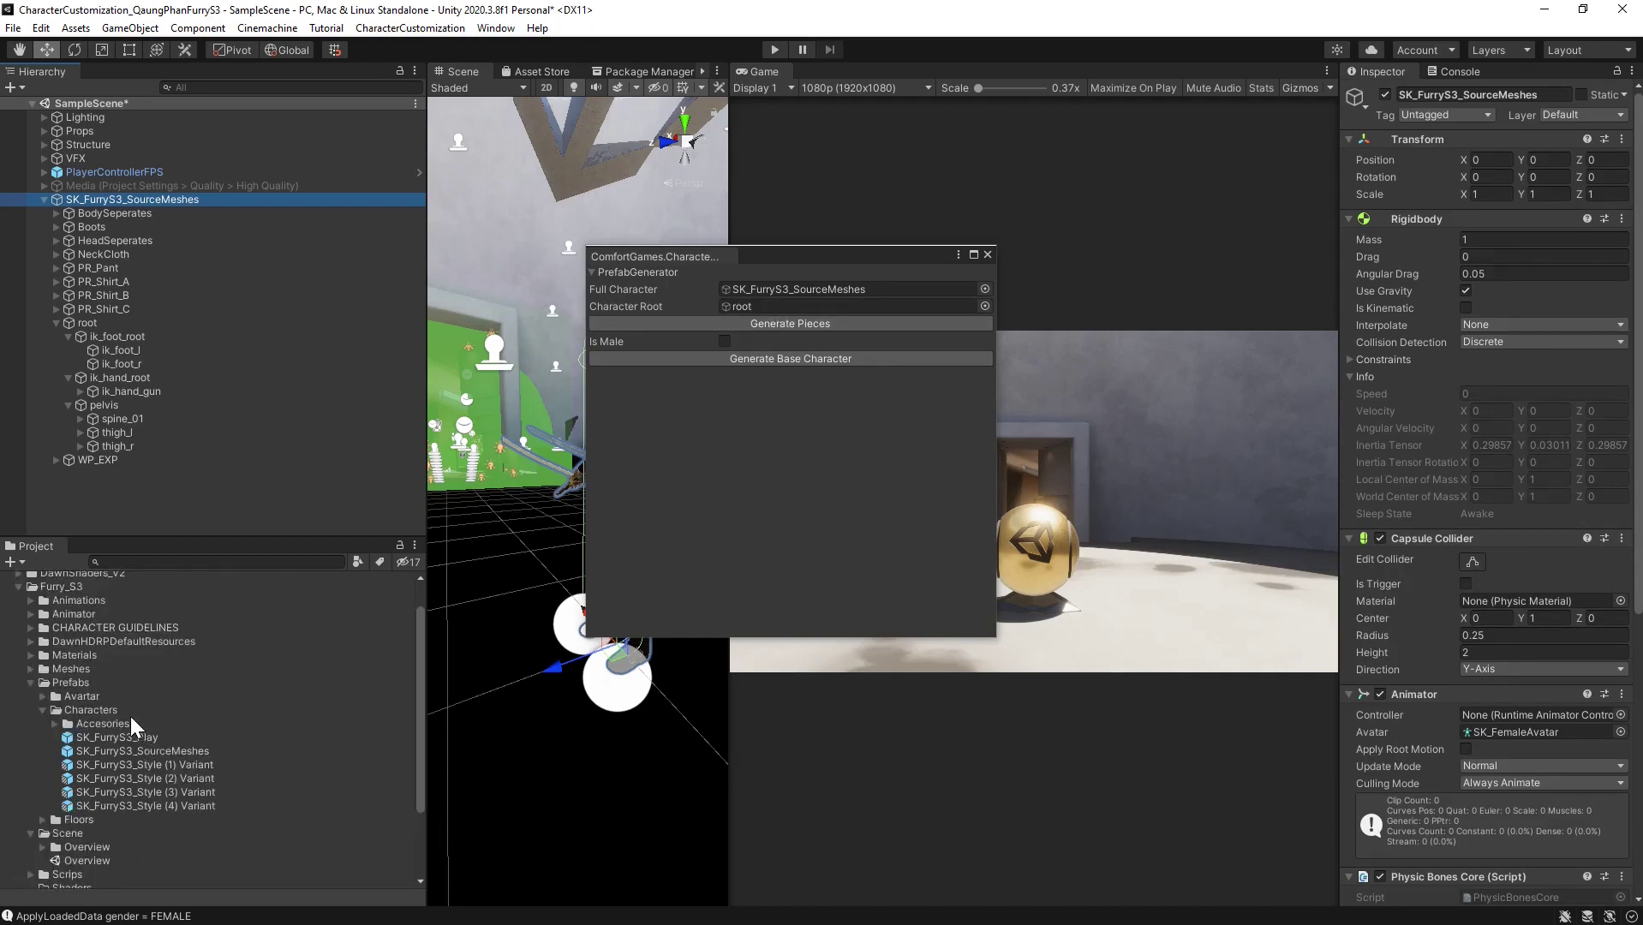
scroll(103, 689, "up", 2)
left_click(19, 595)
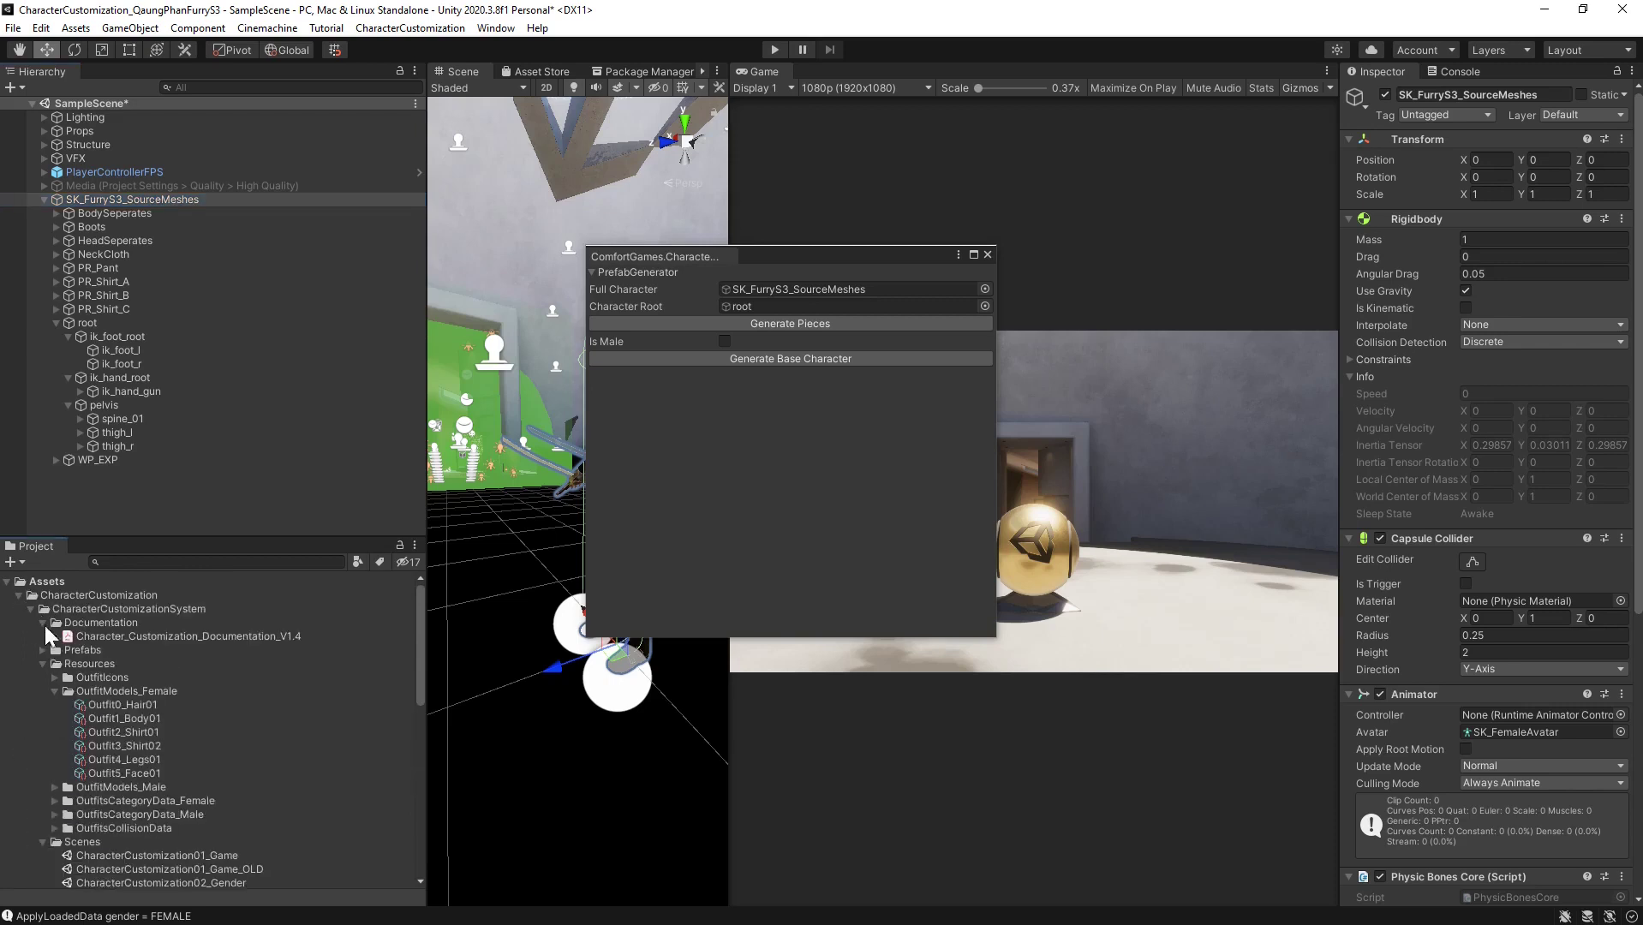
scroll(96, 715, "down", 3)
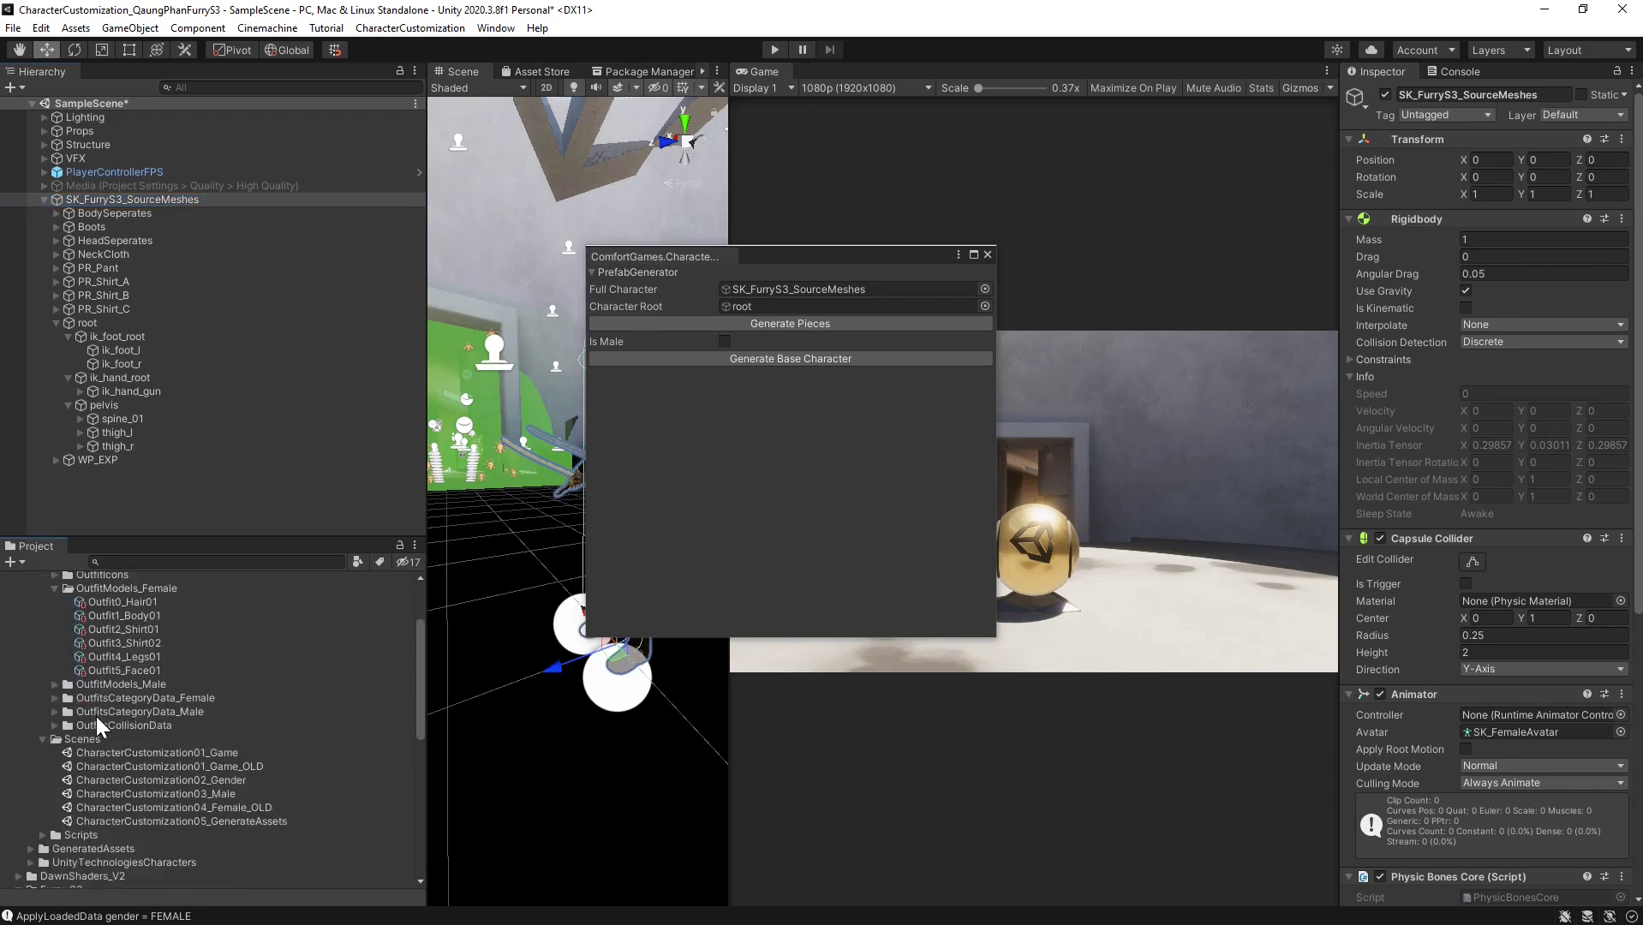
scroll(96, 716, "down", 3)
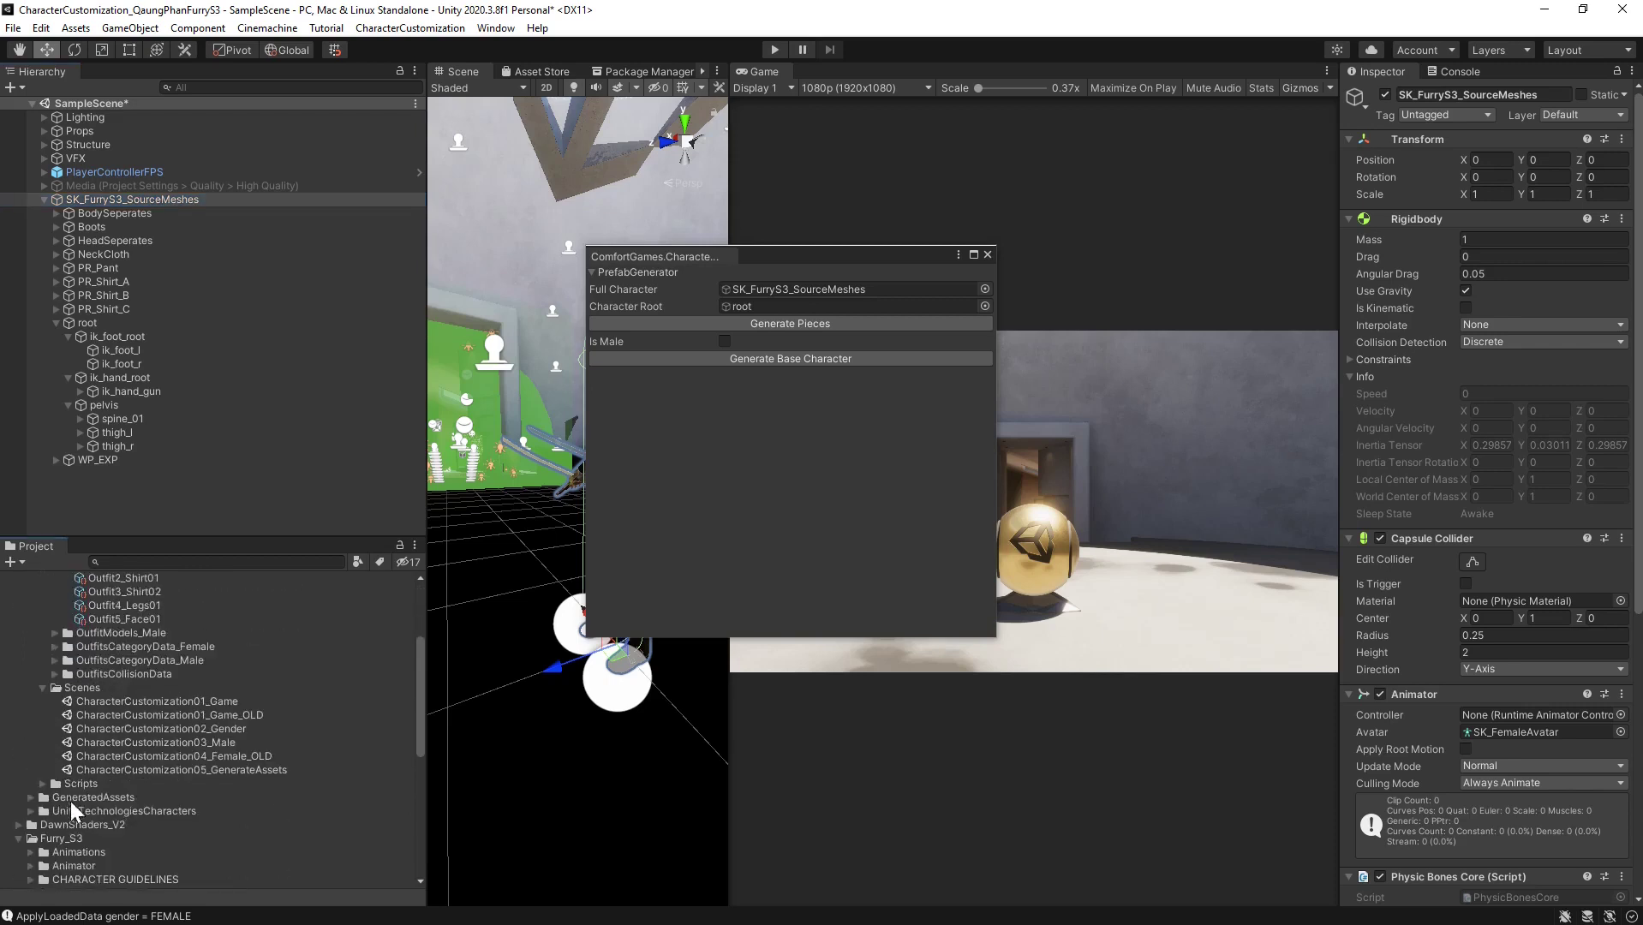
left_click(28, 798)
left_click(30, 797)
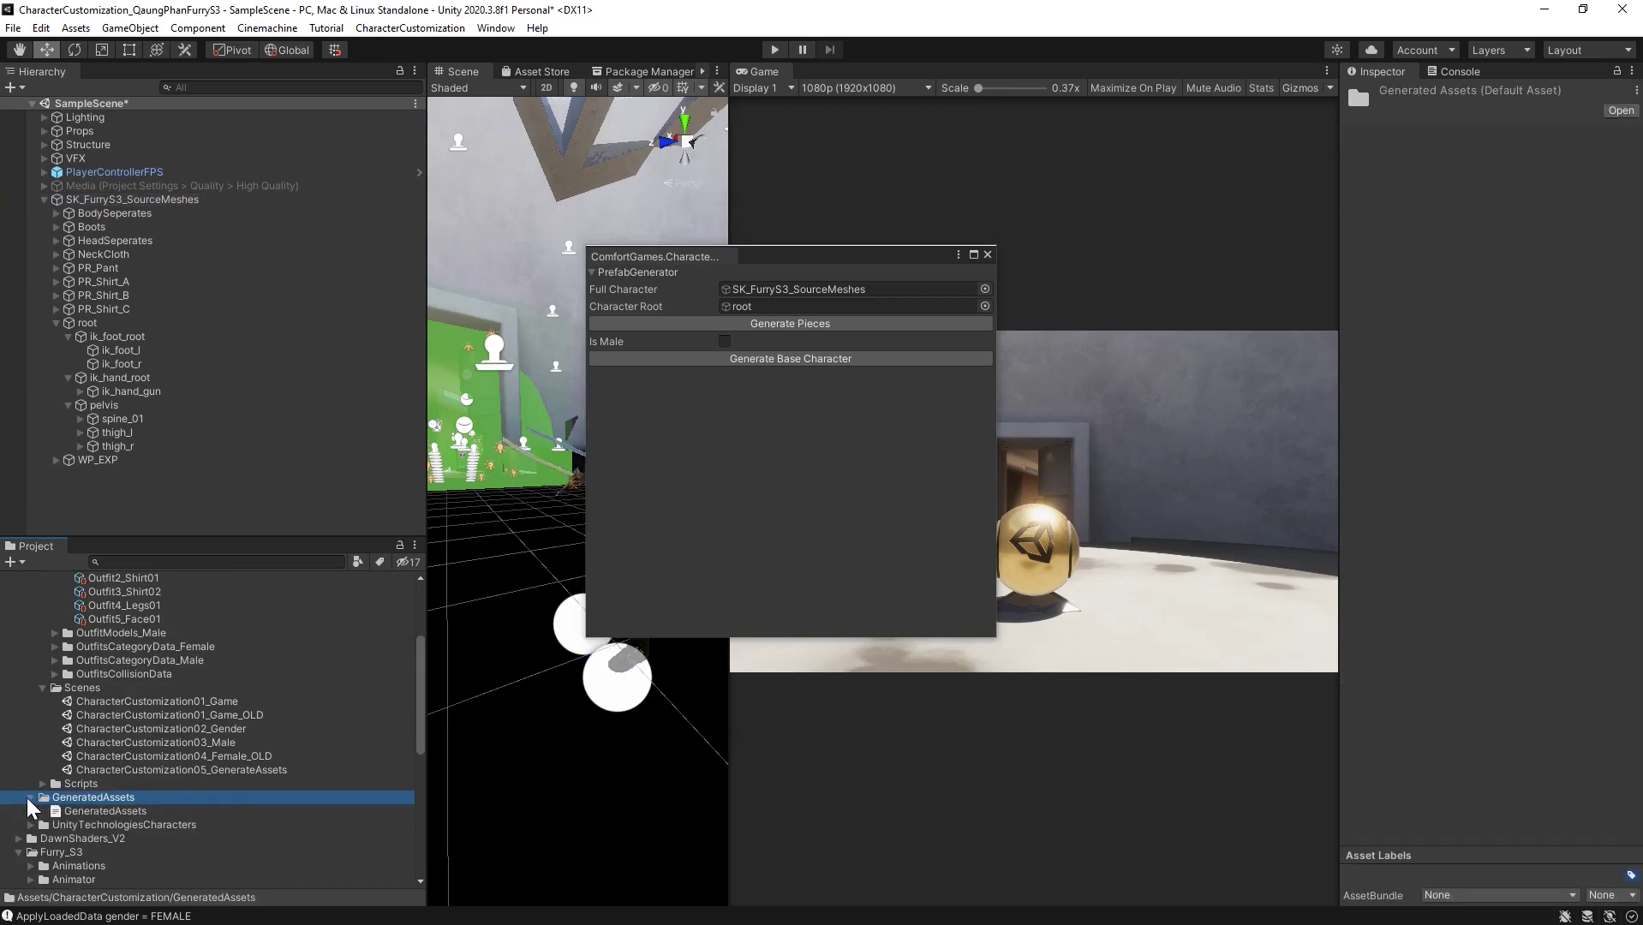
Generate the base character from SK_FurryS3_SourceMeshes and select the resulting CharacterBuilder_Female prefab in the GeneratedAssets folder
left_click(89, 811)
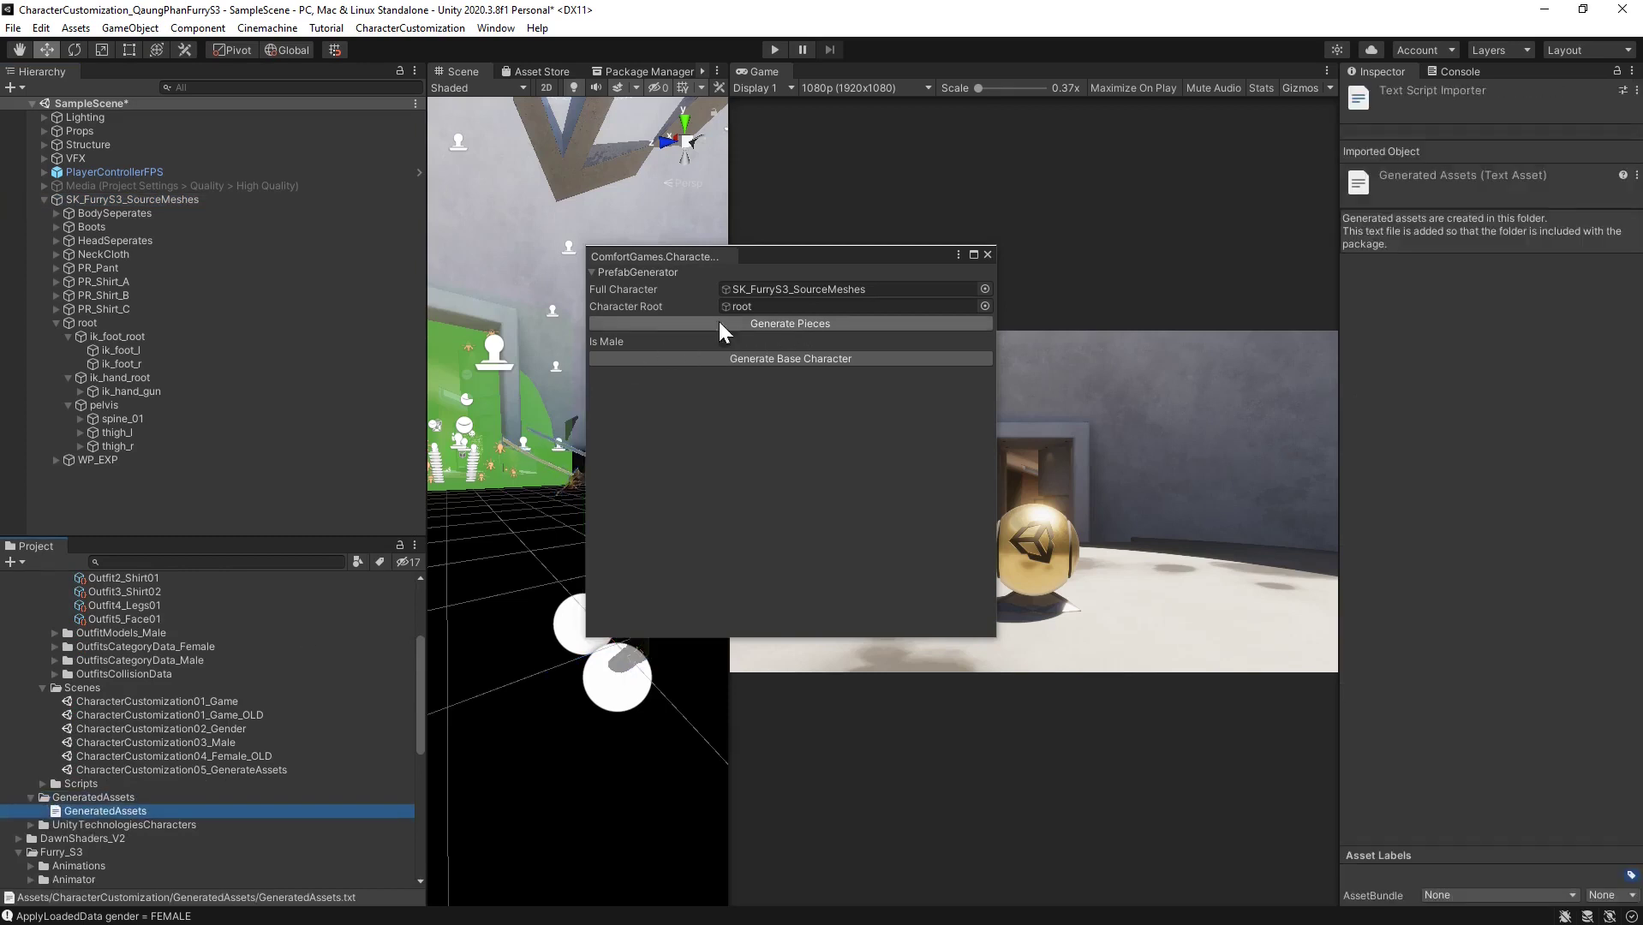
left_click(783, 359)
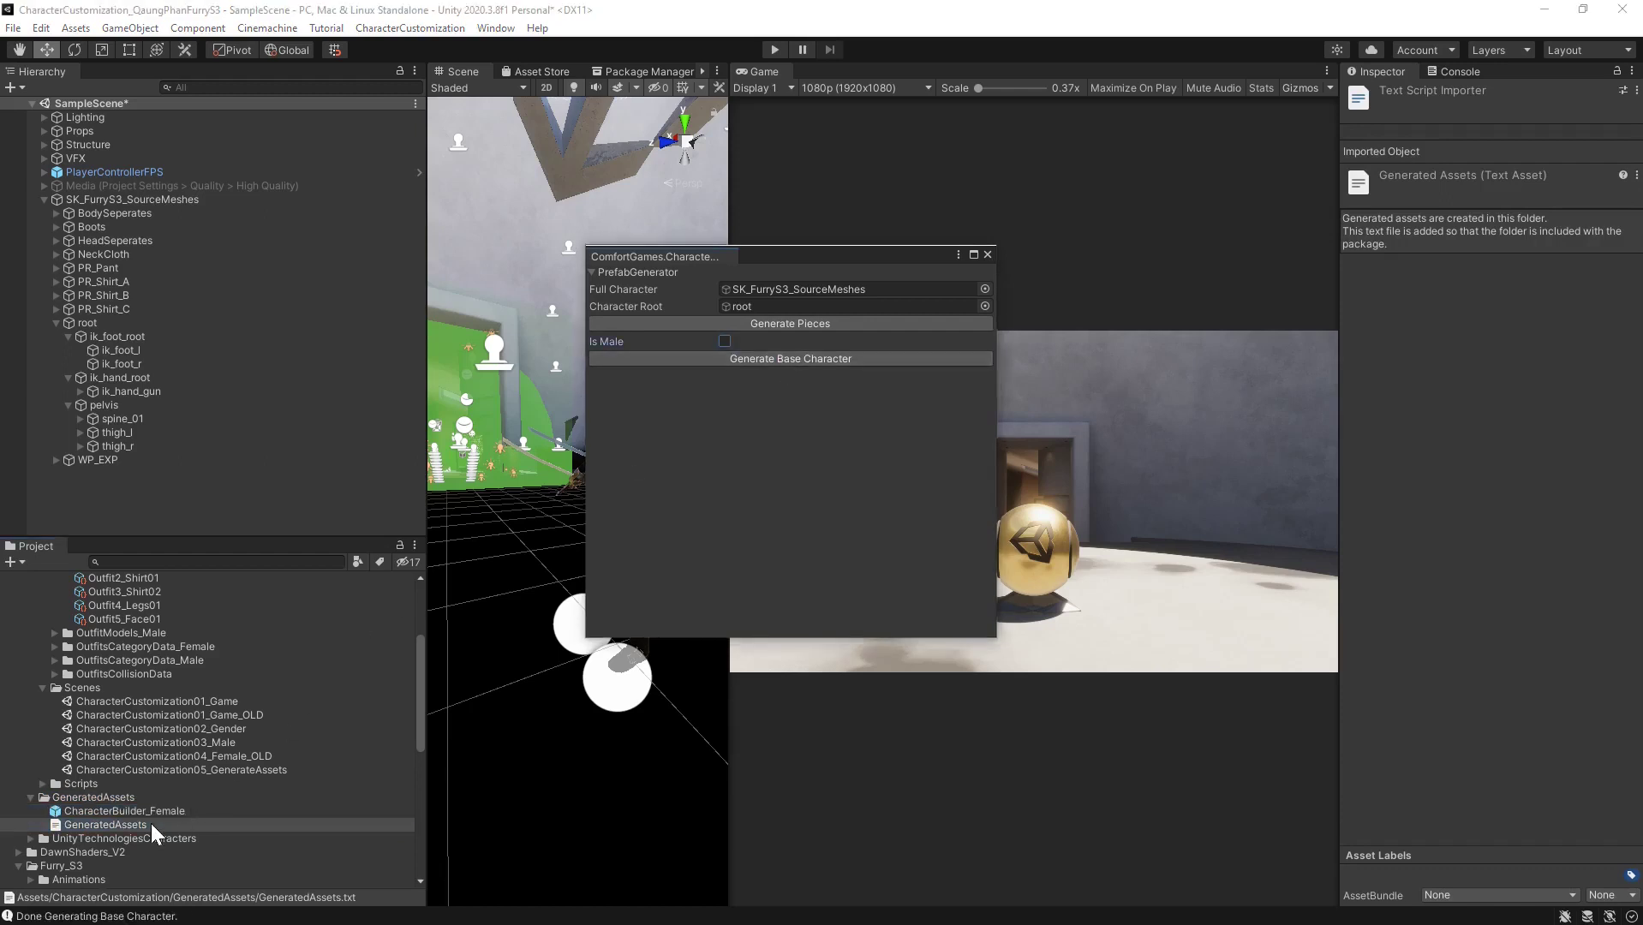
left_click(153, 809)
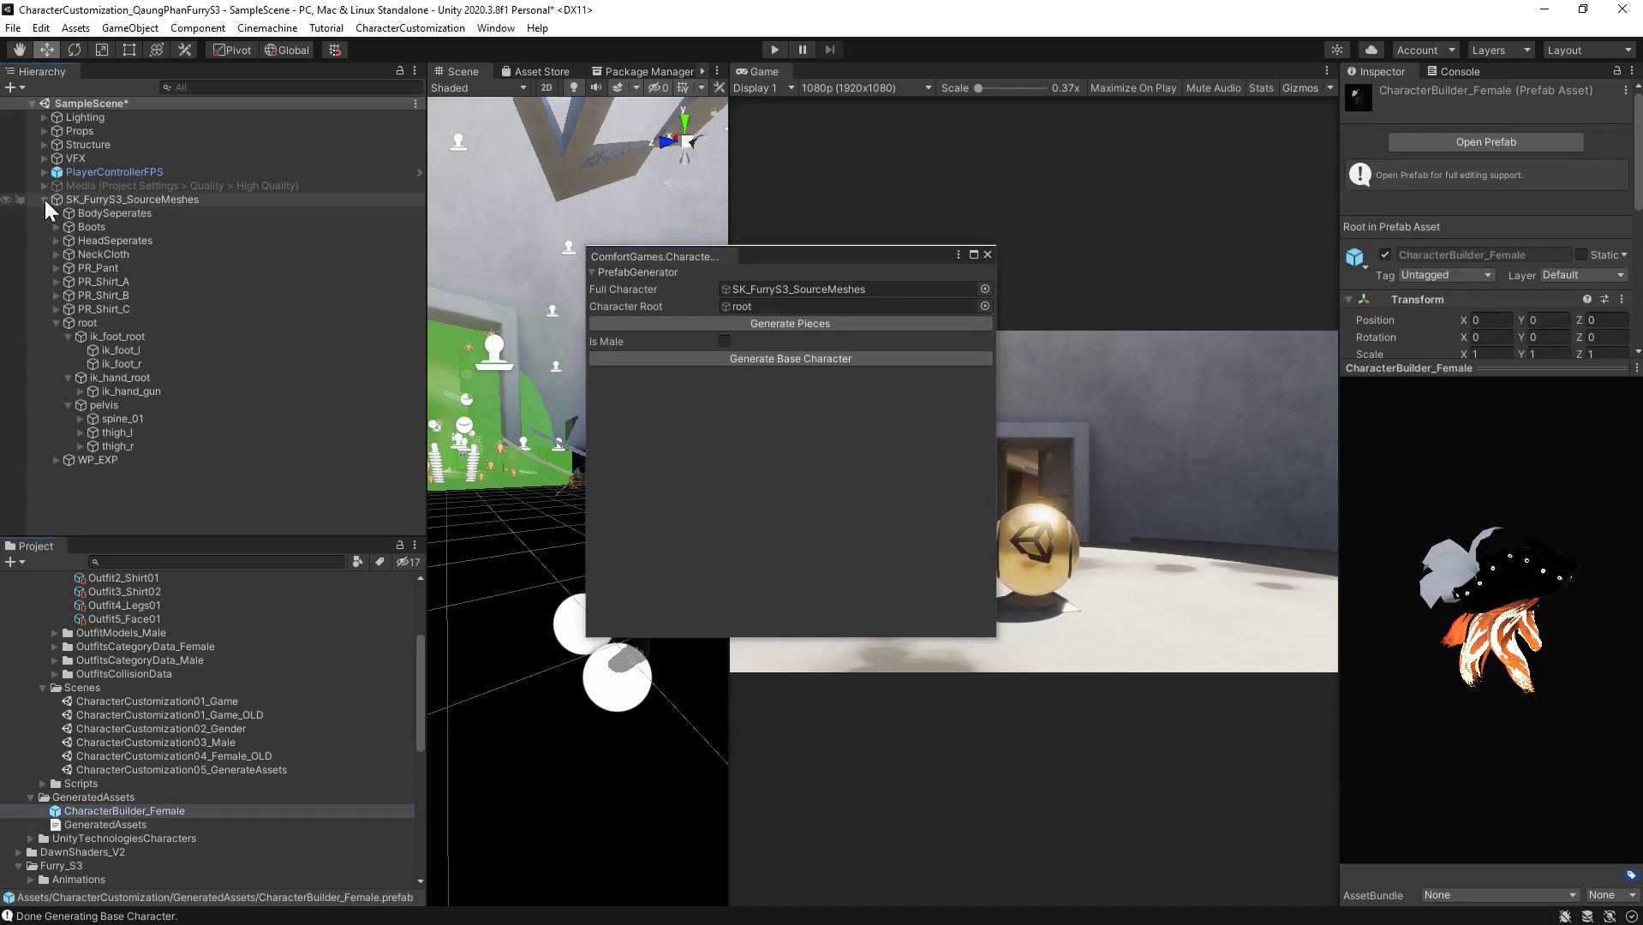
Collapse SK_FurryS3_SourceMeshes, place the CharacterBuilder_Female prefab in SampleScene, and move the PrefabGenerator window off the scene view
left_click(44, 199)
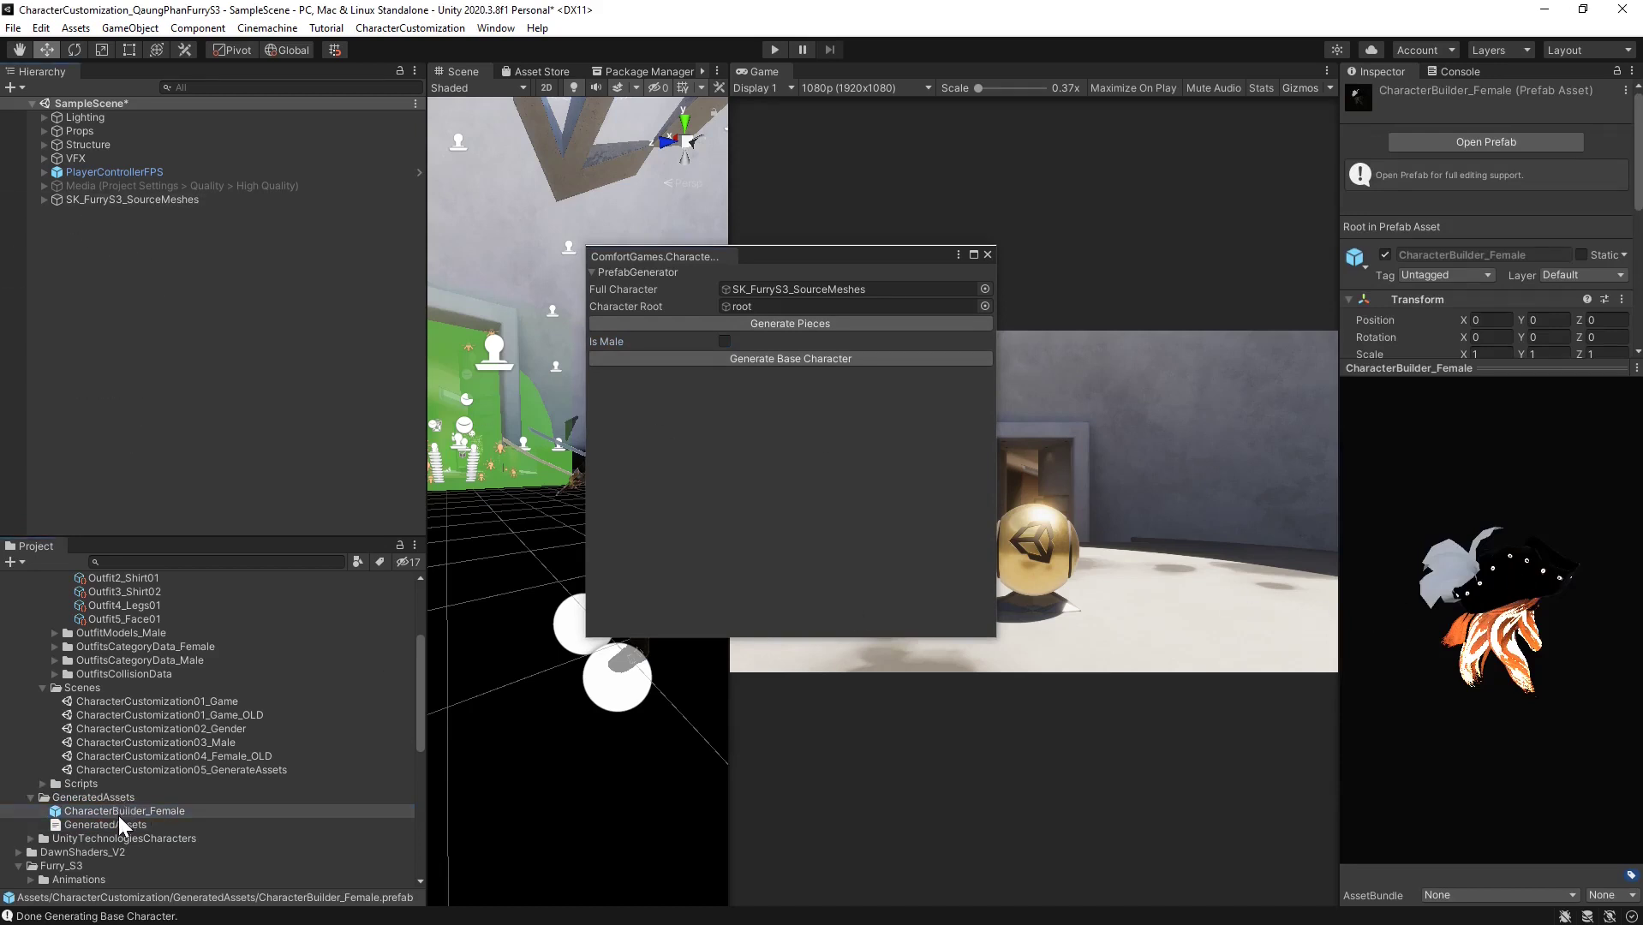
left_click_drag(118, 812, 126, 322)
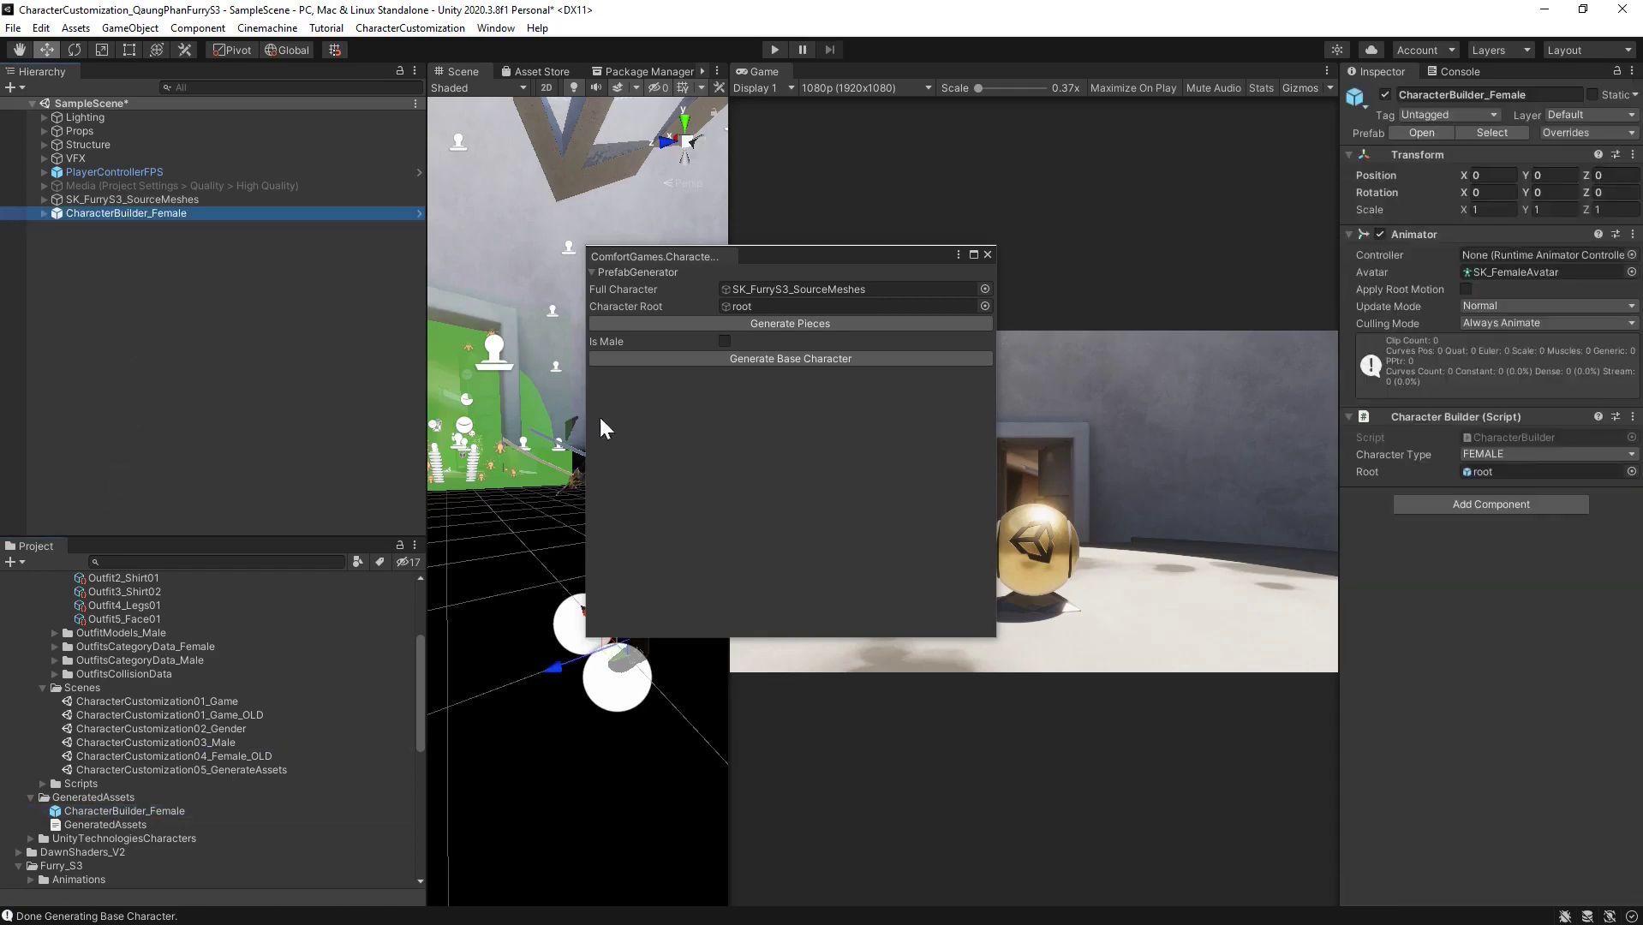
left_click_drag(741, 252, 1041, 230)
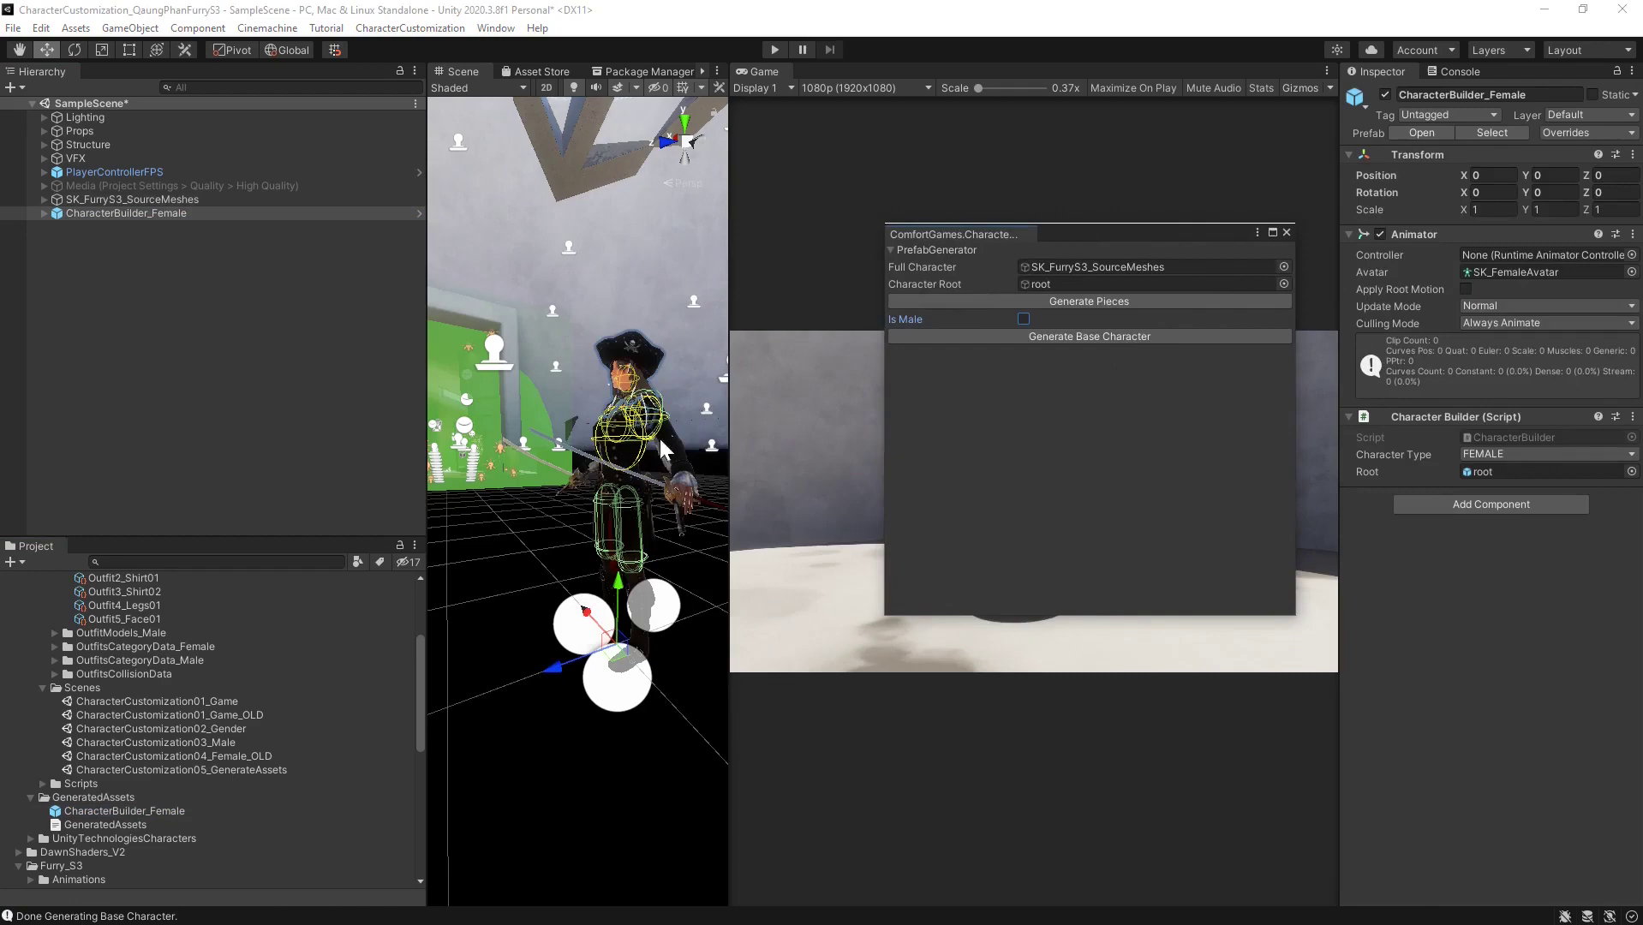
Deactivate SK_FurryS3_SourceMeshes and inspect the hat and hair on CharacterBuilder_Female up close in an enlarged scene view
left_click(118, 201)
left_click(1384, 94)
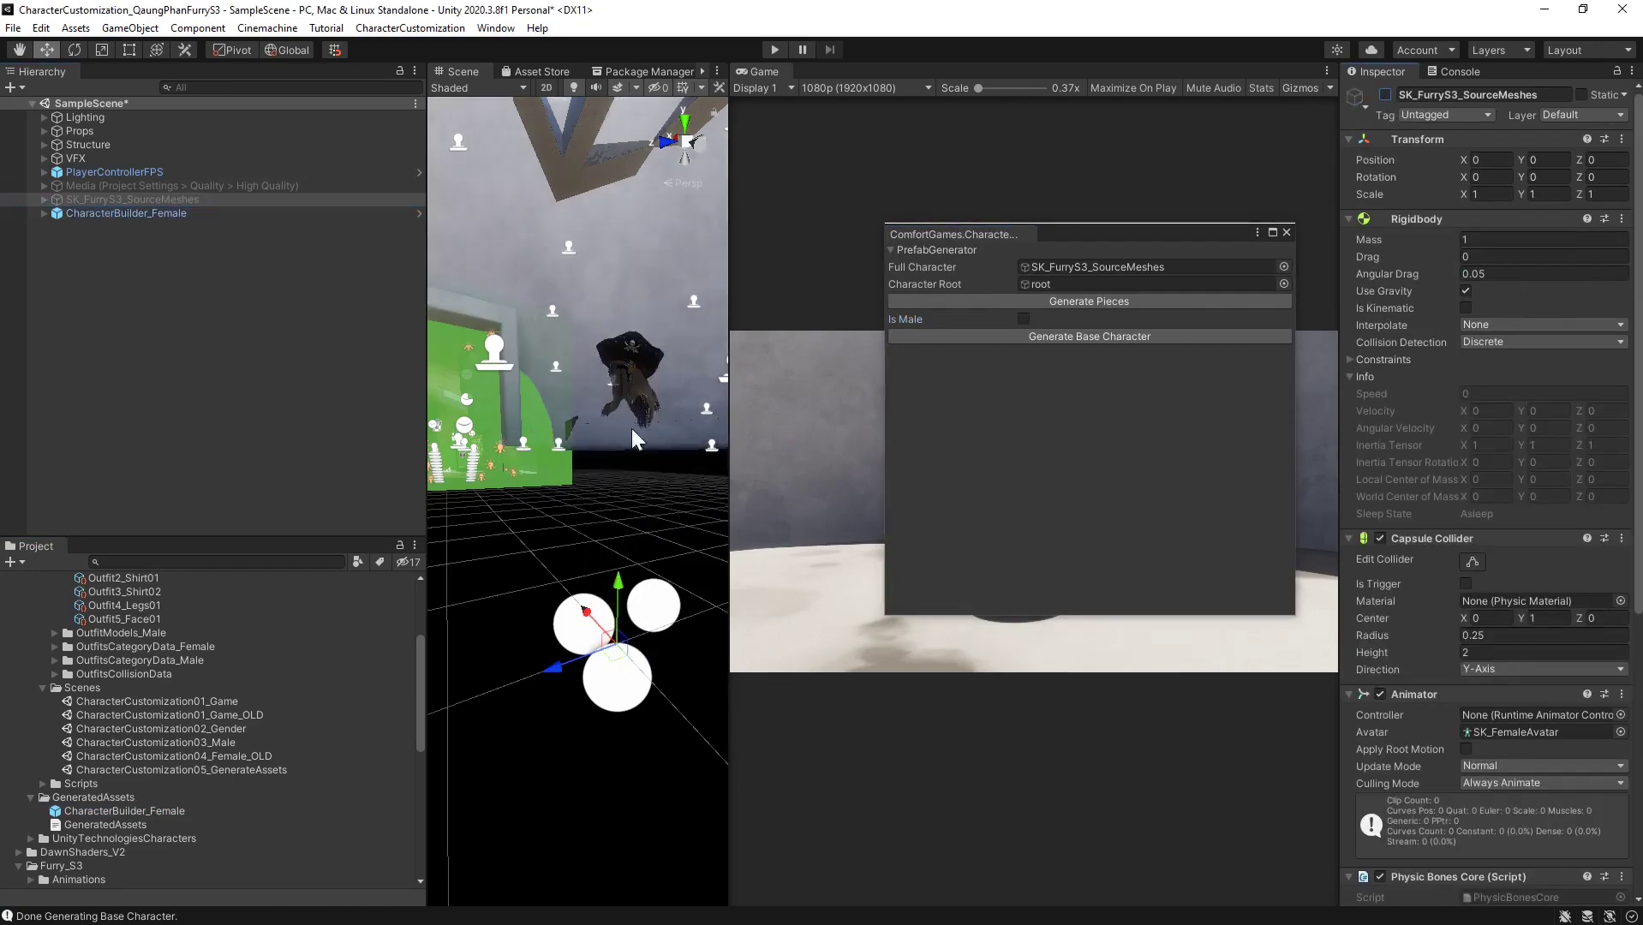
left_click_drag(631, 428, 724, 510, "alt")
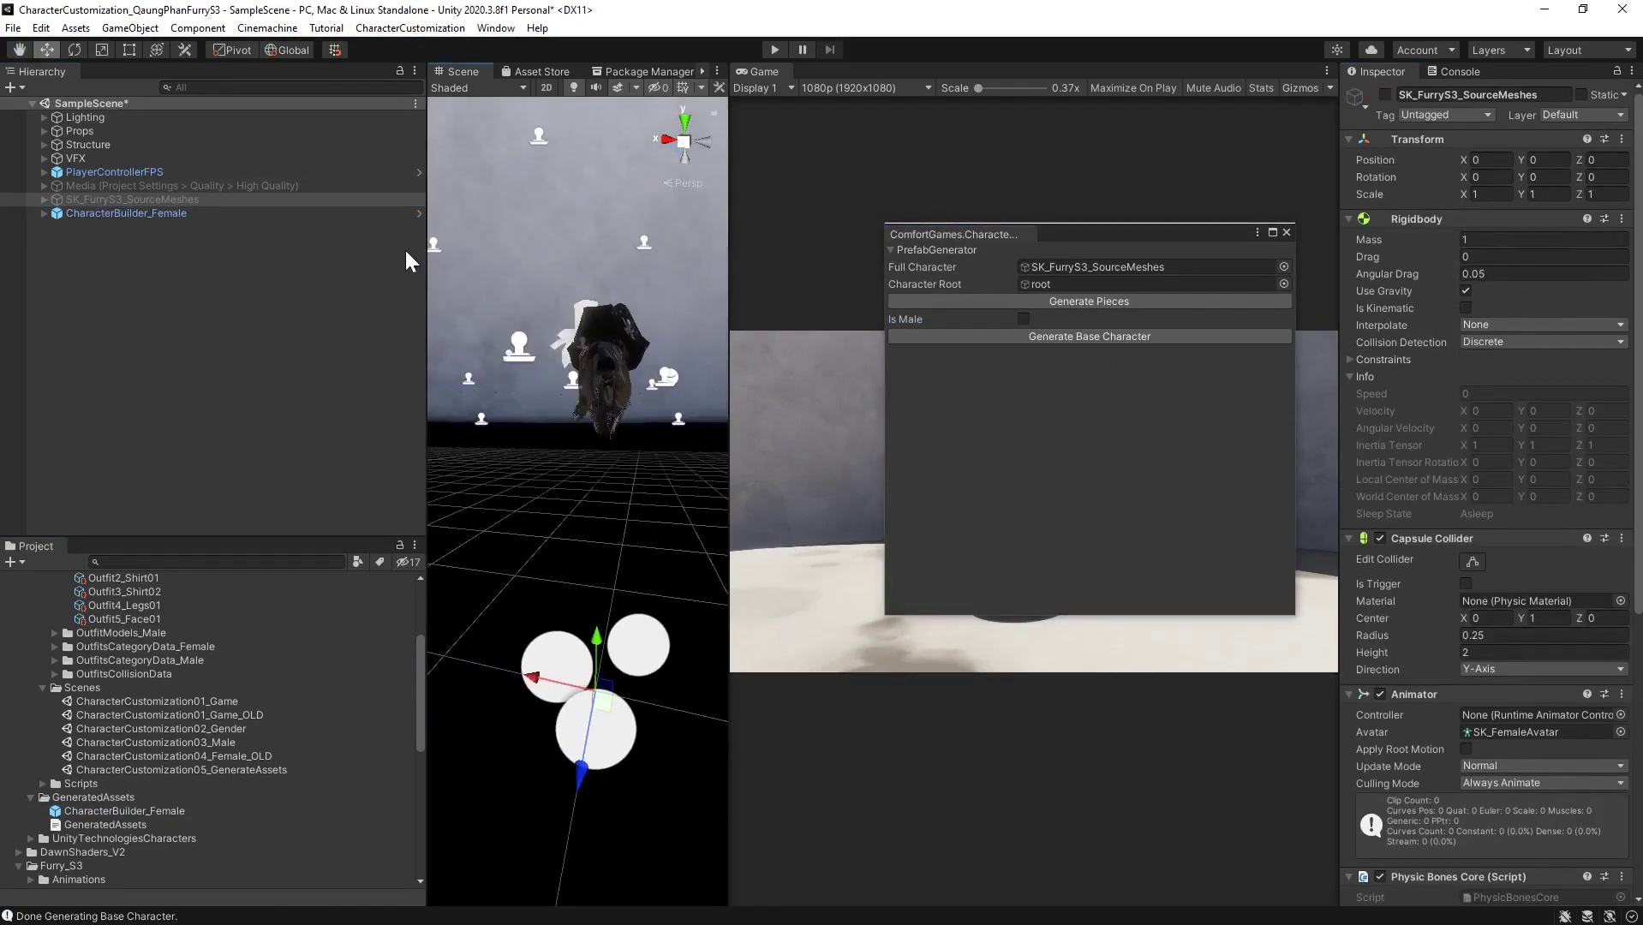
left_click_drag(426, 260, 333, 266)
scroll(582, 315, "up", 4)
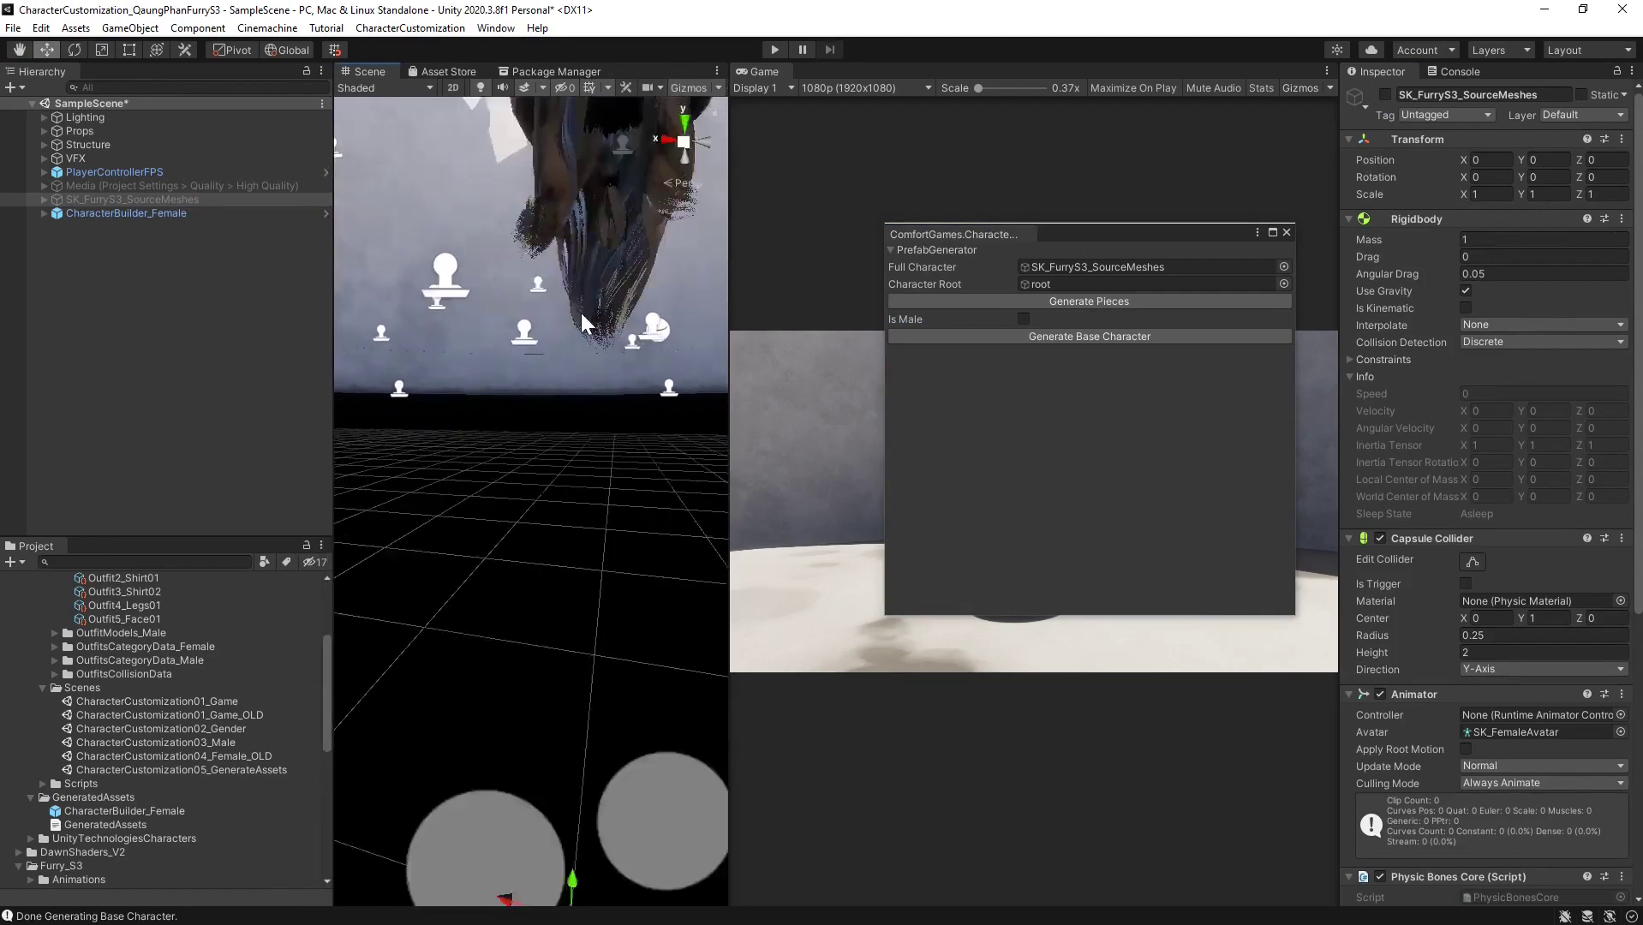
scroll(598, 316, "down", 4)
middle_click_drag(598, 315, 599, 382)
scroll(600, 386, "up", 4)
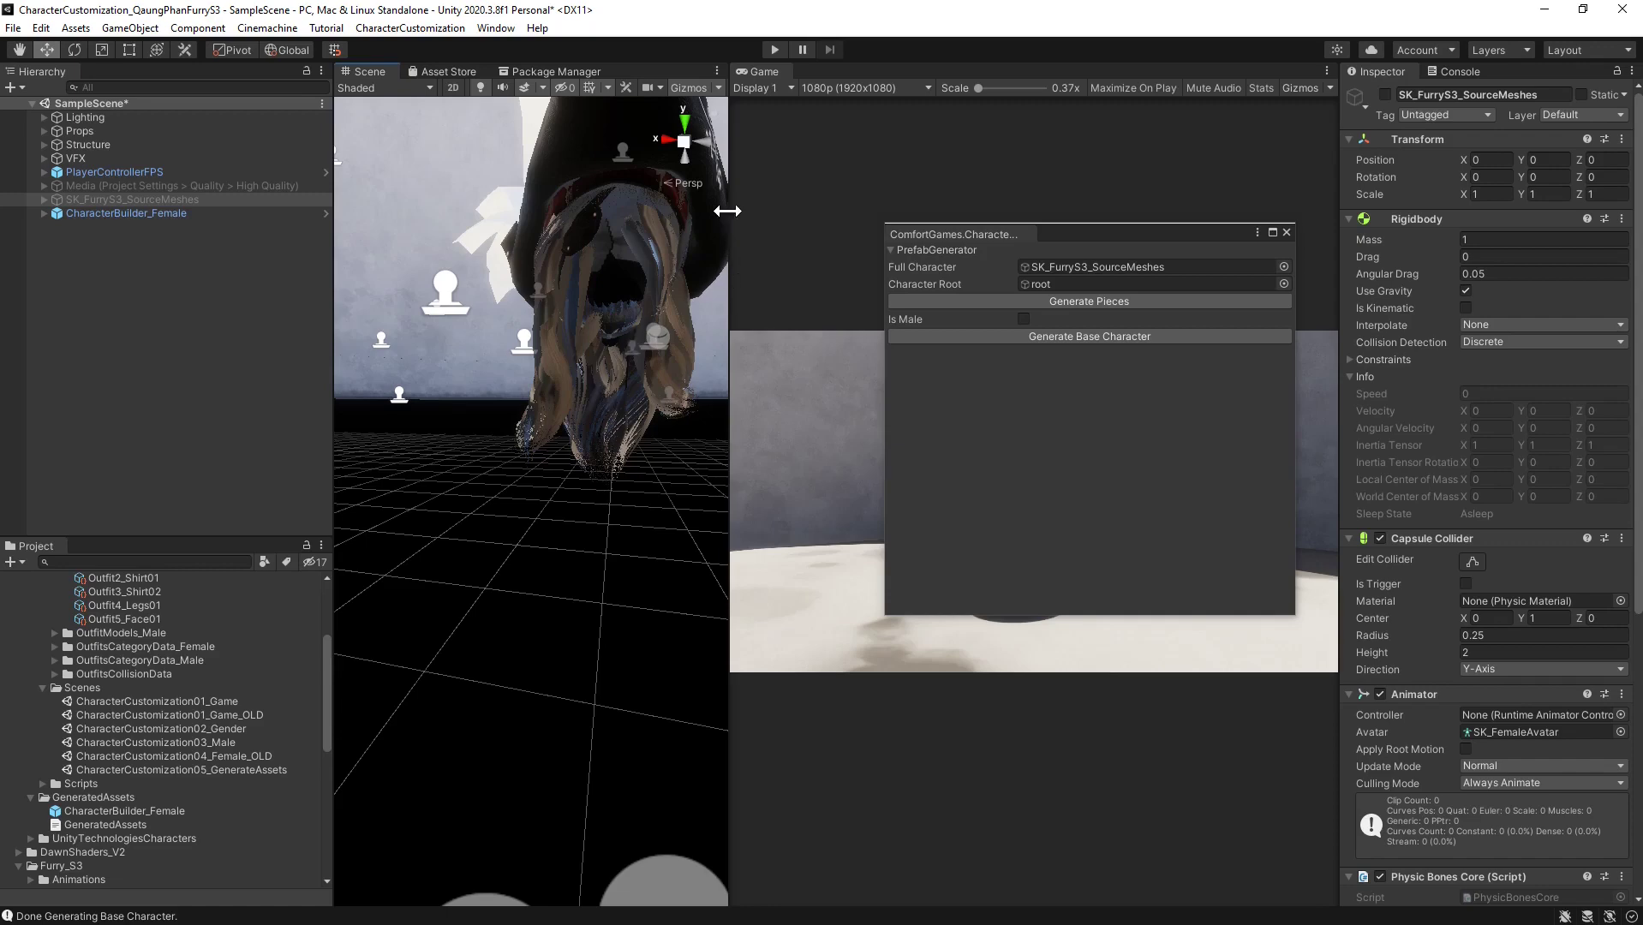
left_click_drag(728, 212, 841, 217)
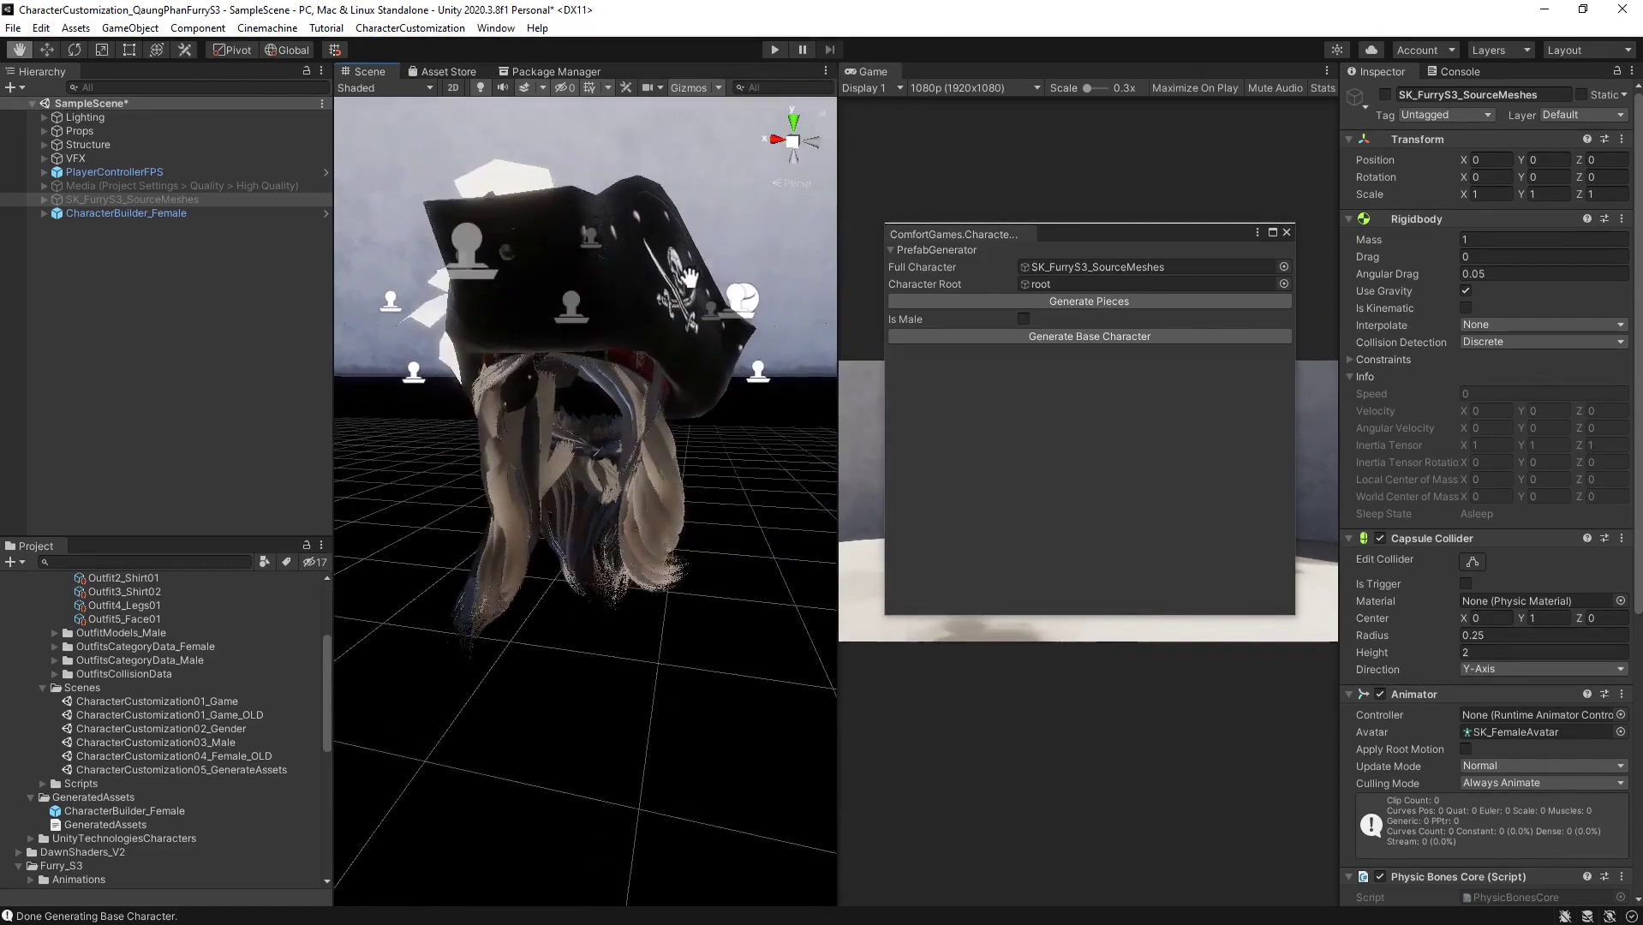
scroll(683, 280, "down", 3)
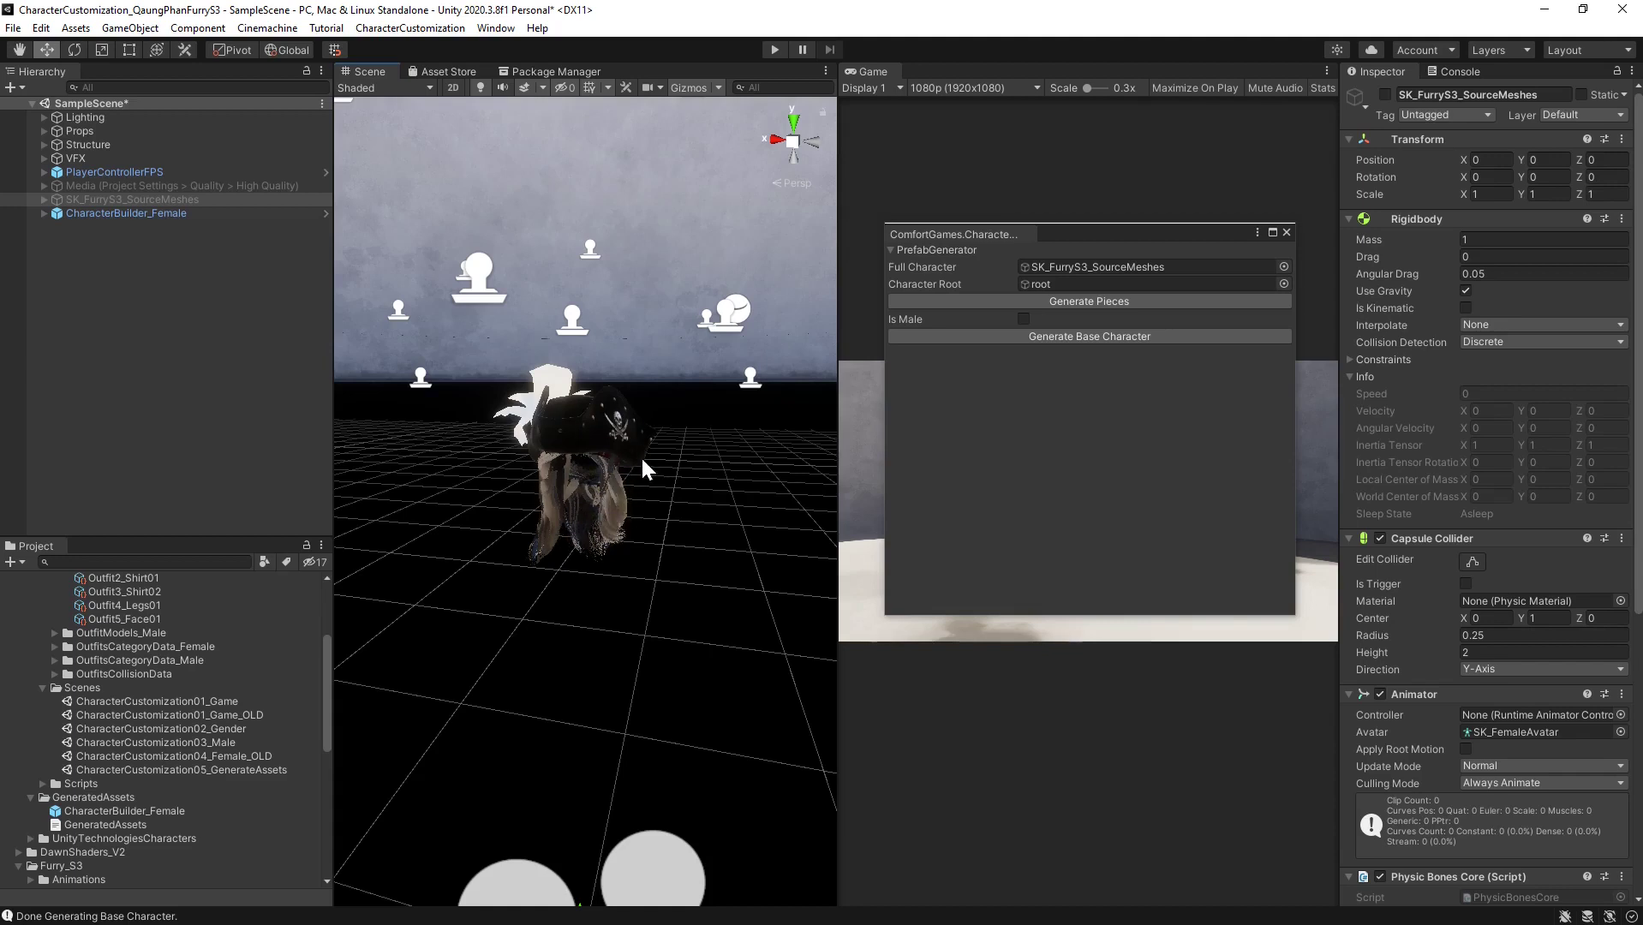
Examine CharacterBuilder_Female's child hierarchy, its Animator controller and avatar, and the Character Builder script's Character Type options and Root
left_click(43, 213)
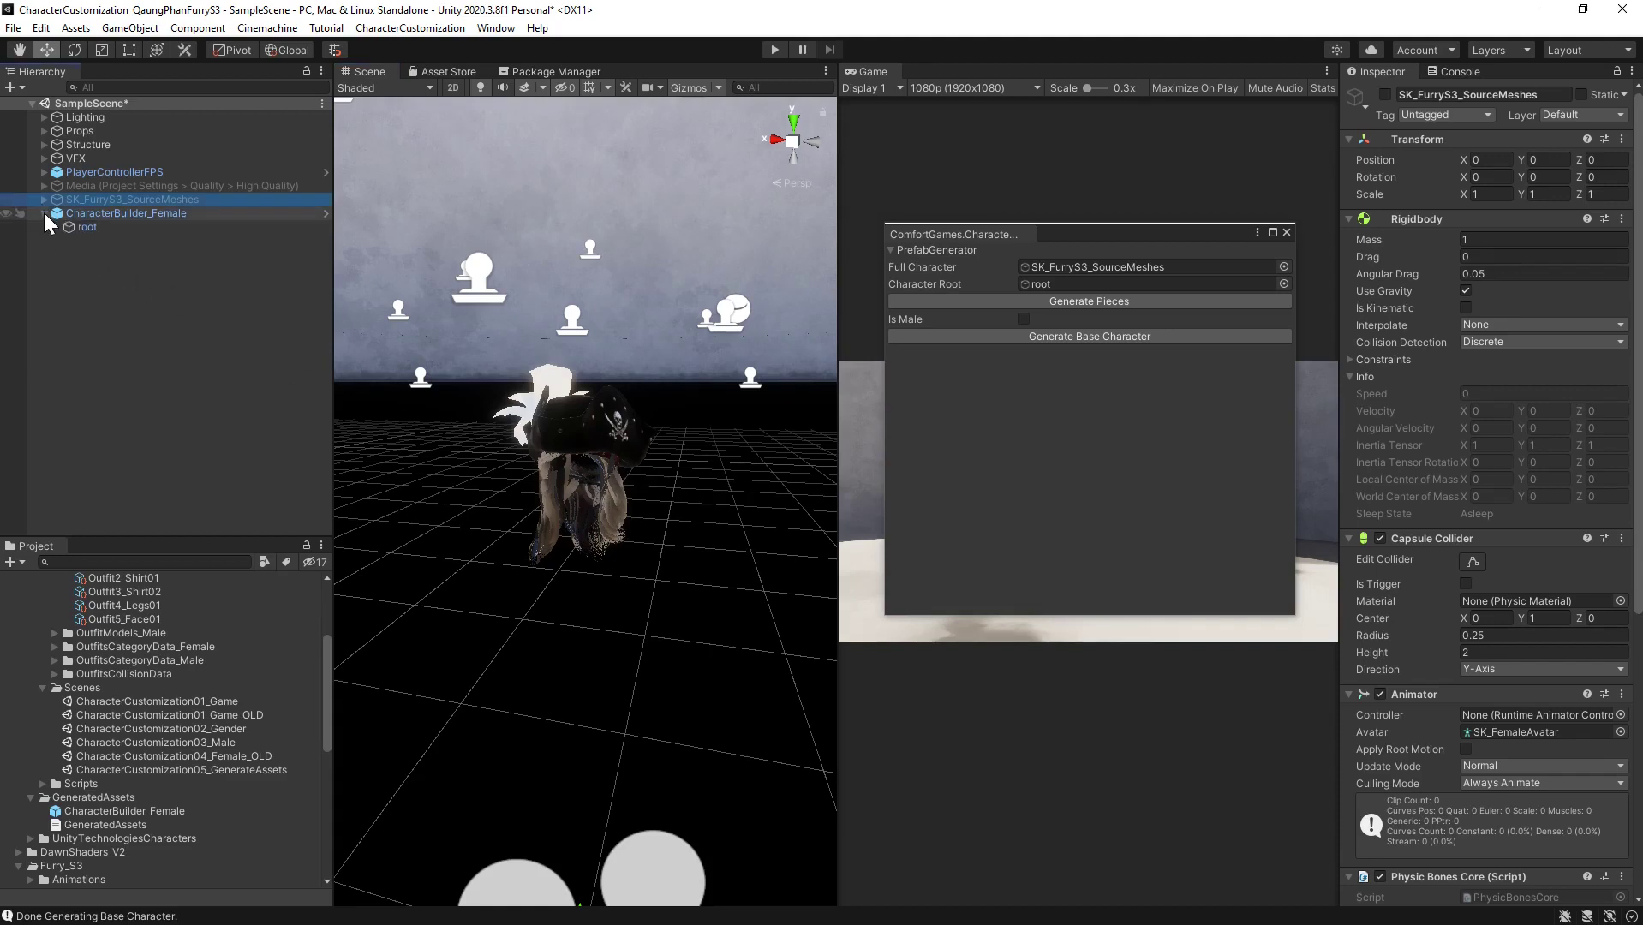
left_click(80, 217)
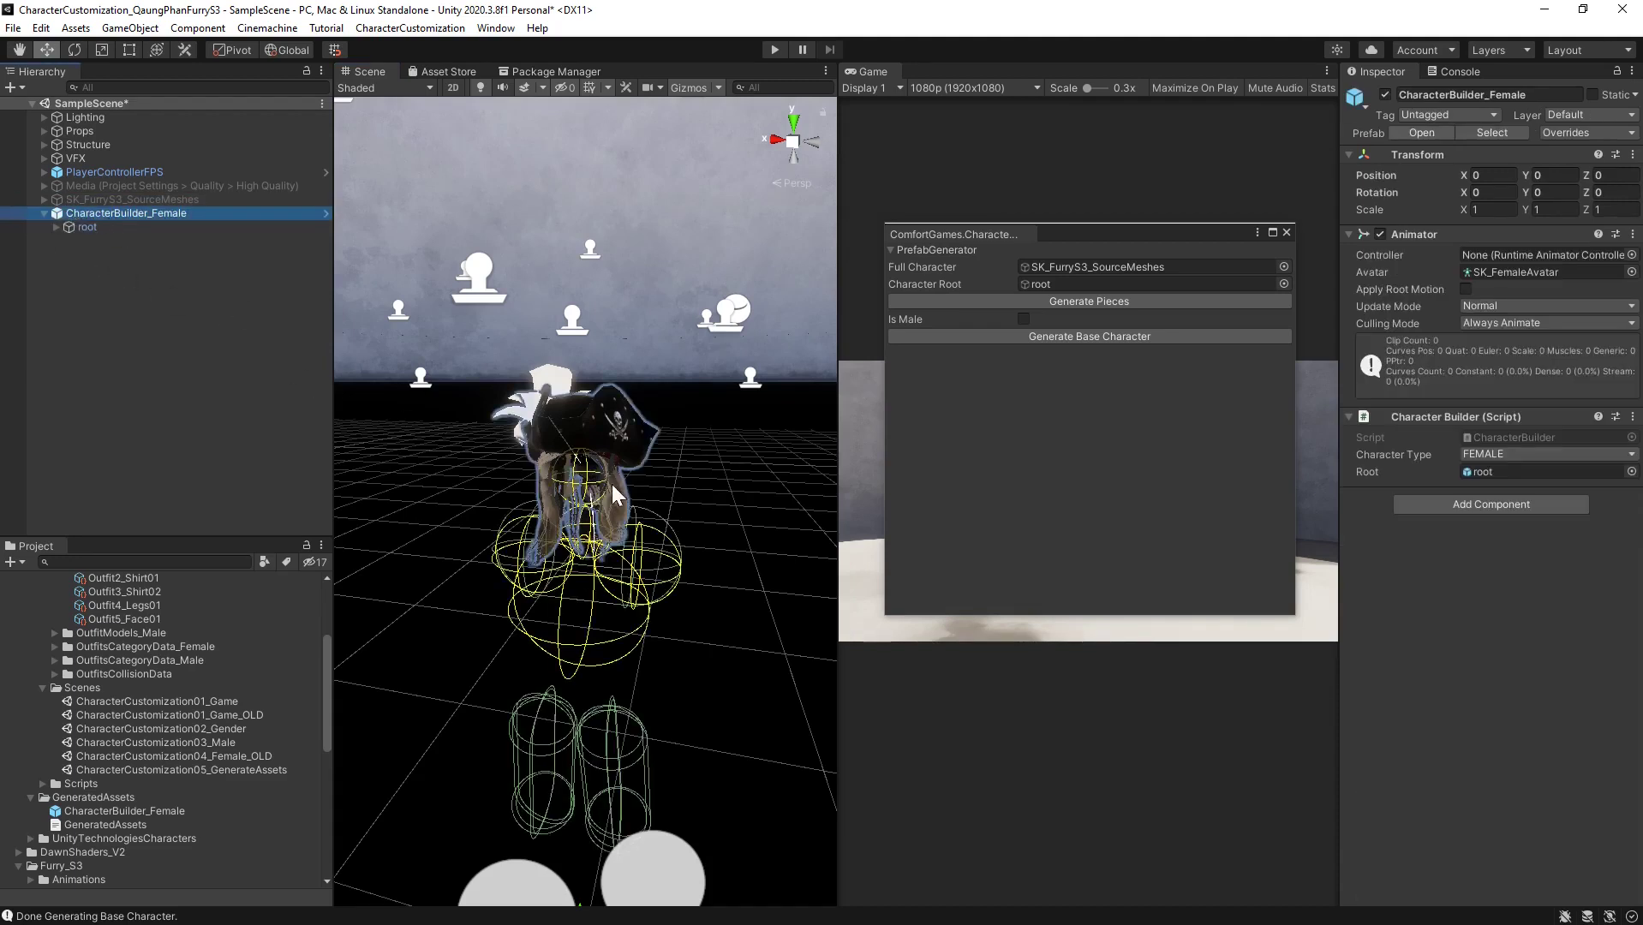
right_click(93, 214)
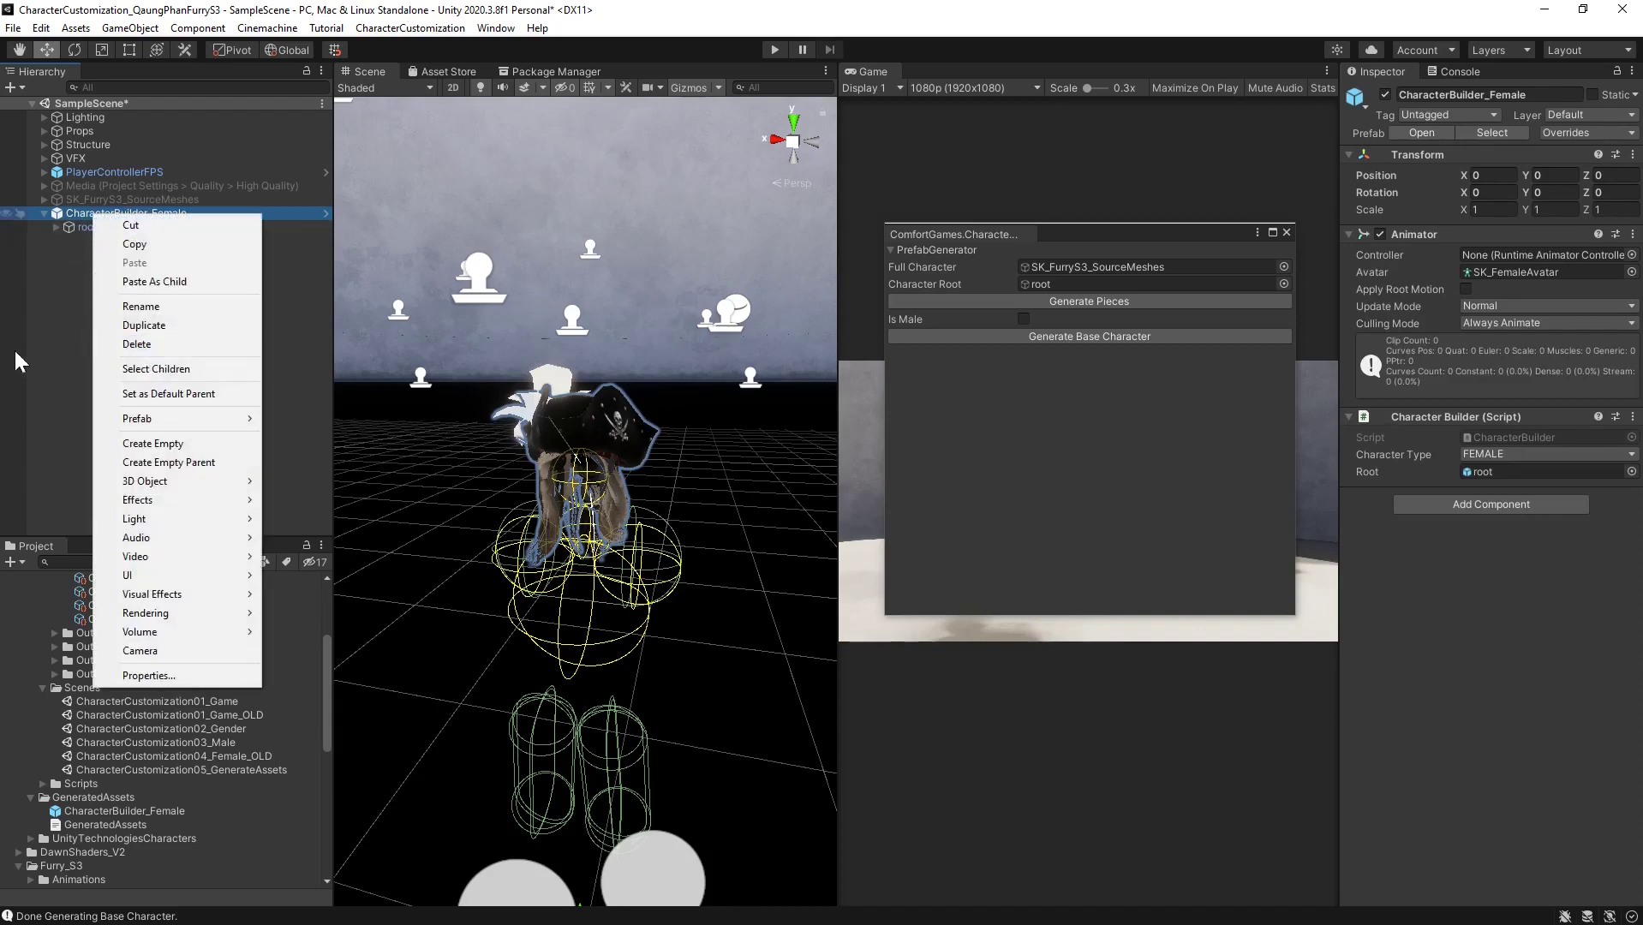
left_click(79, 339)
left_click(96, 217)
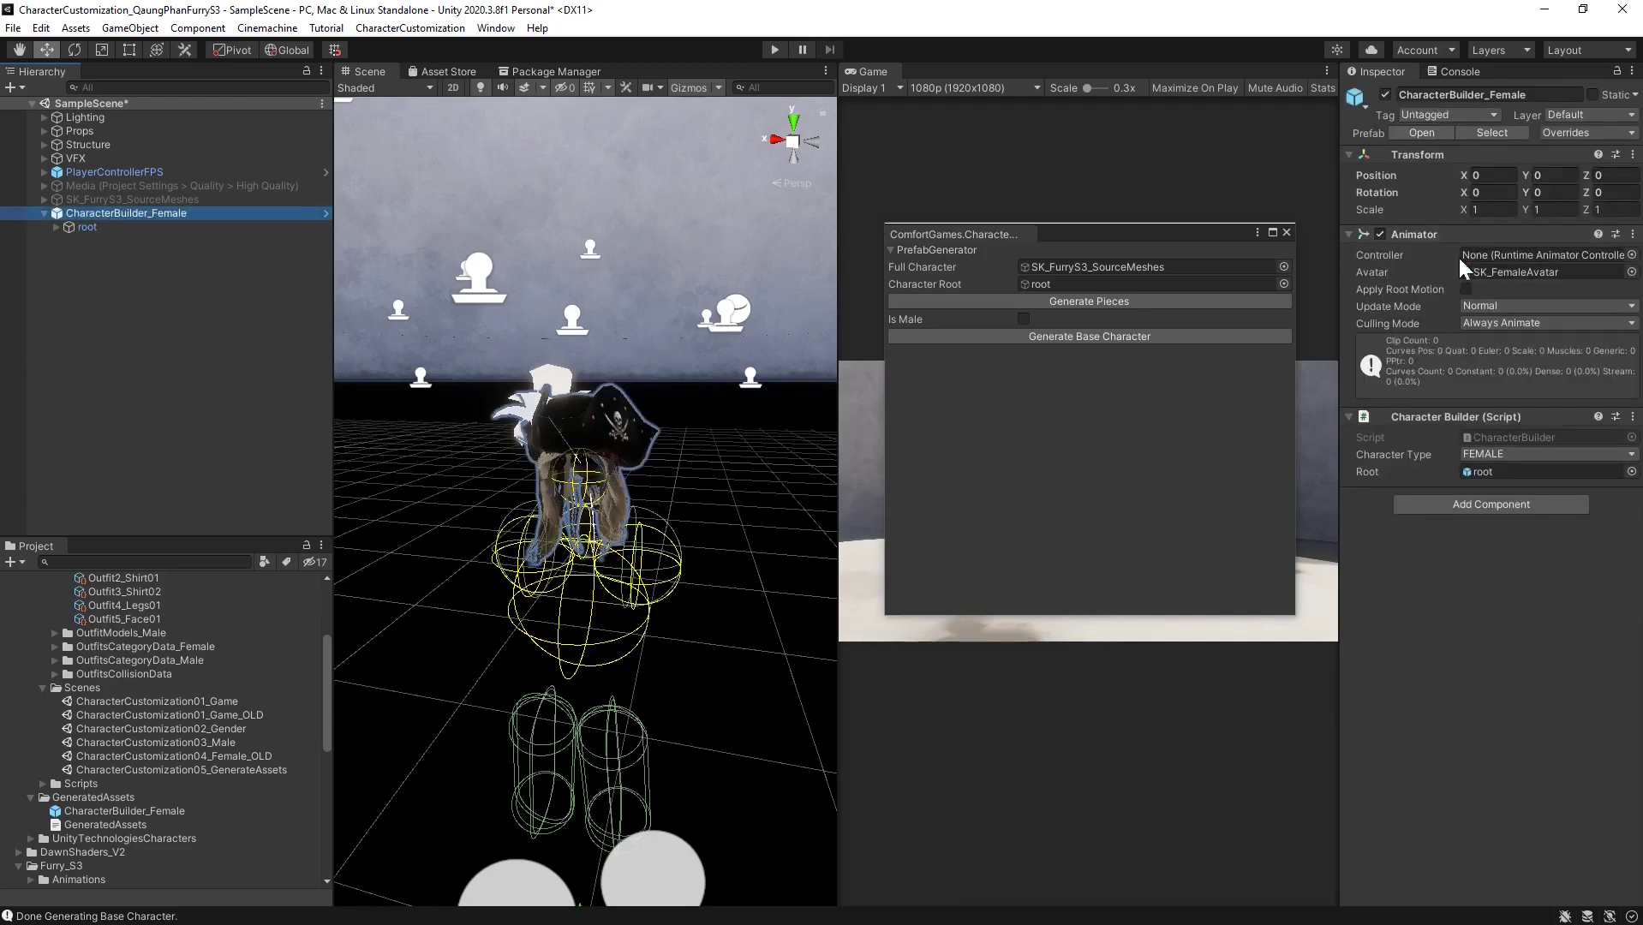
left_click(1488, 256)
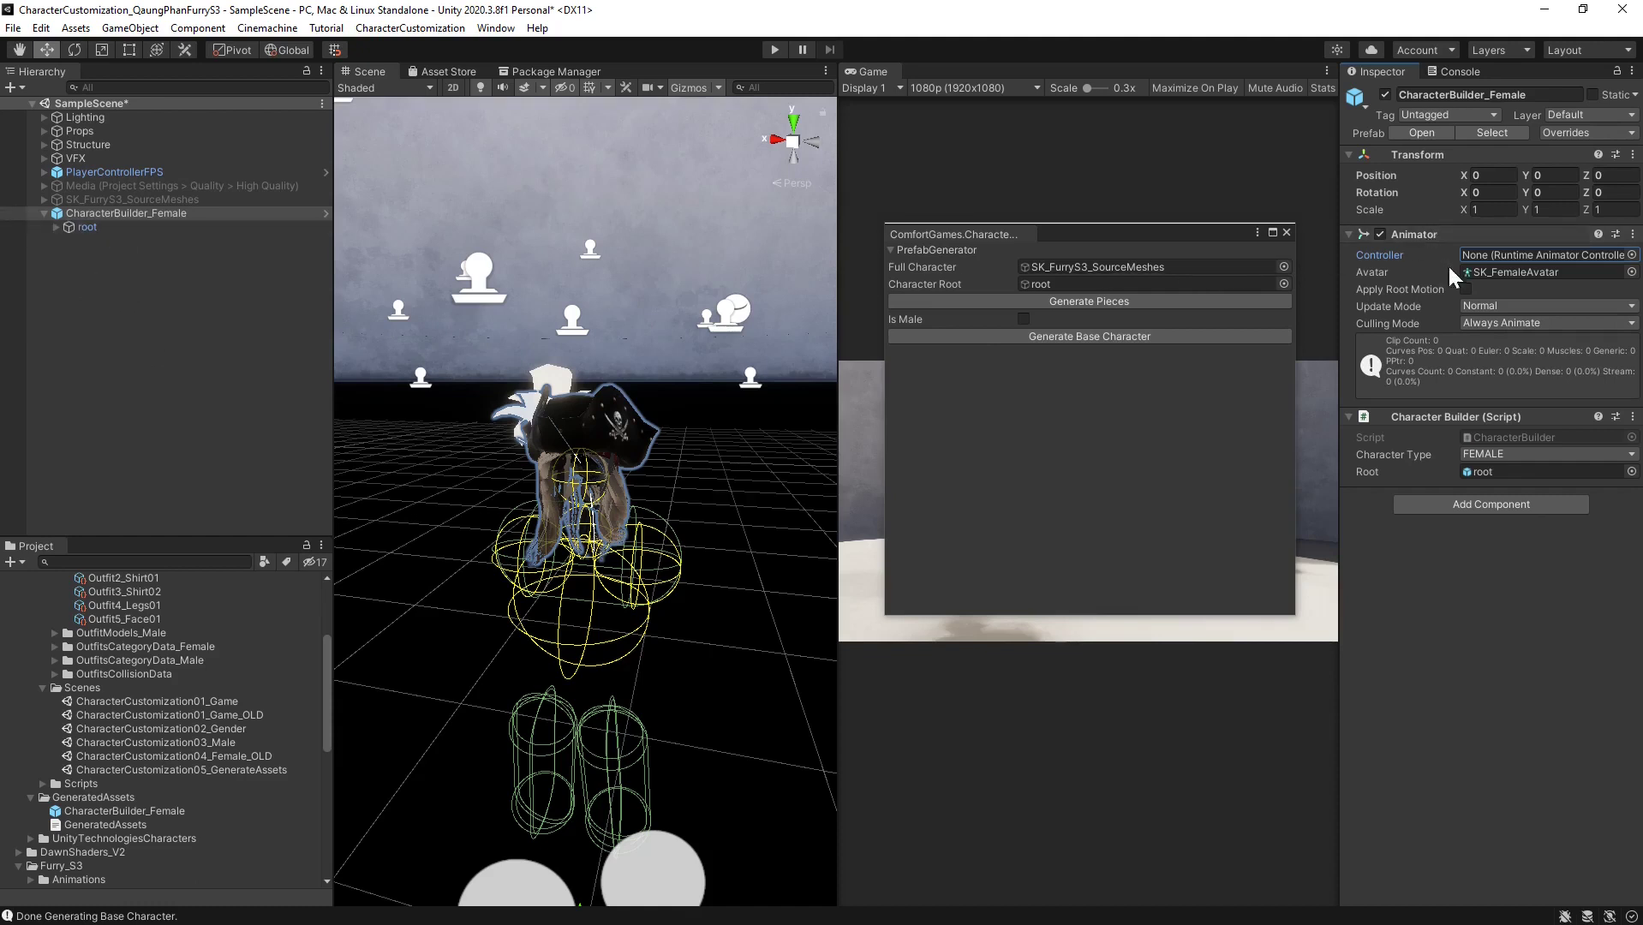
left_click(1484, 454)
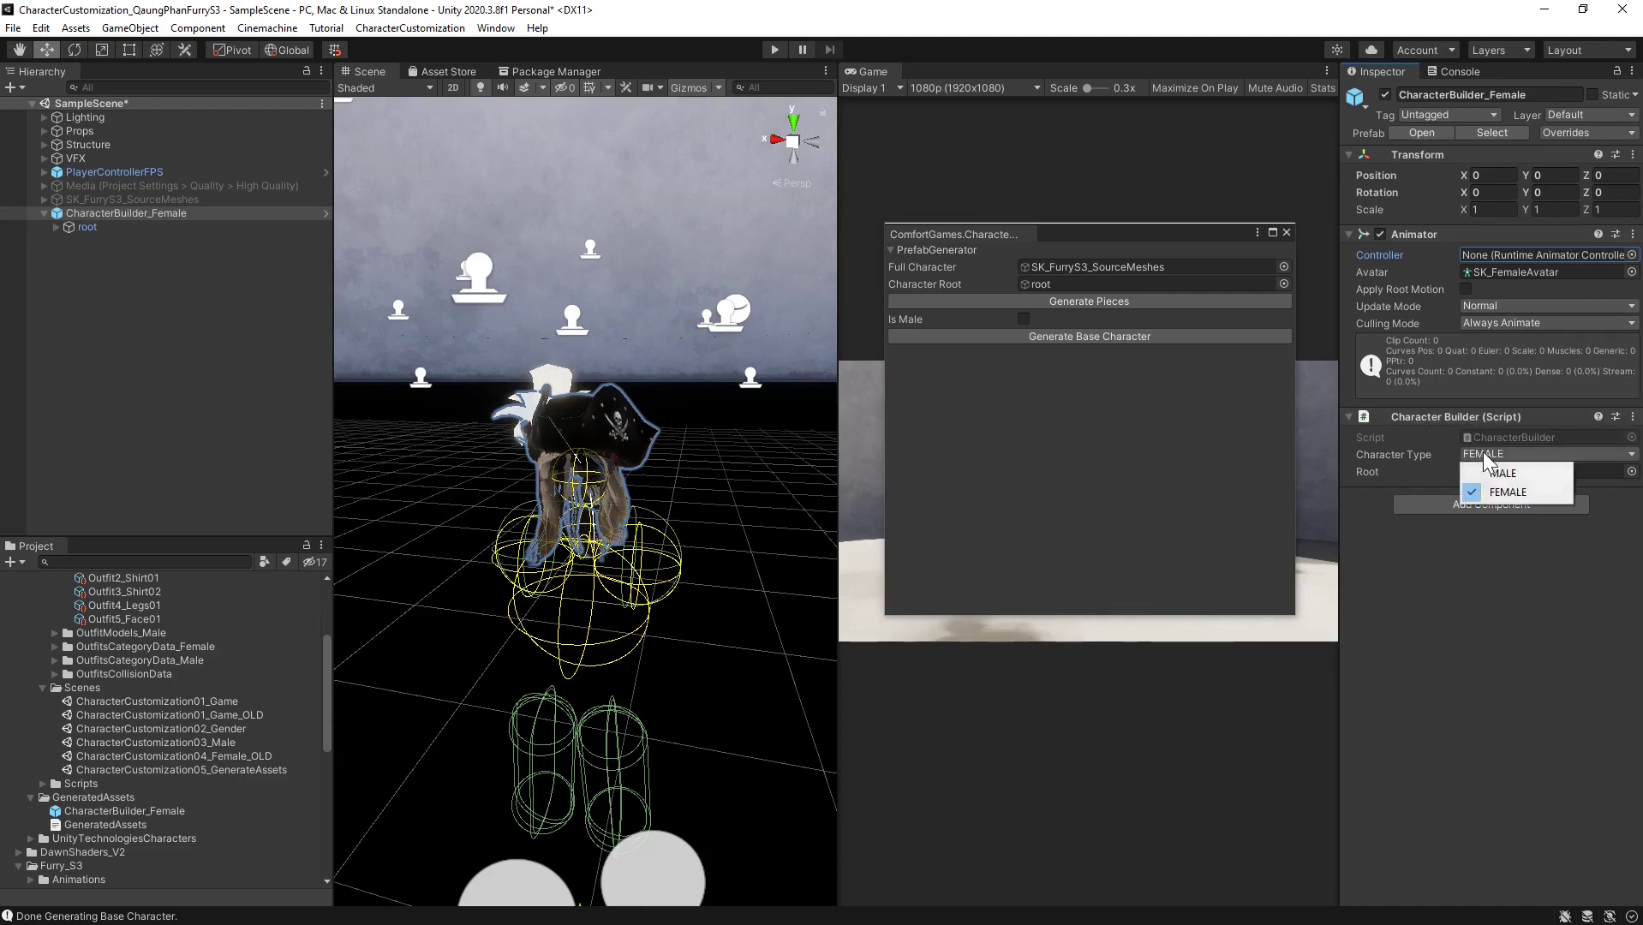
left_click(1173, 411)
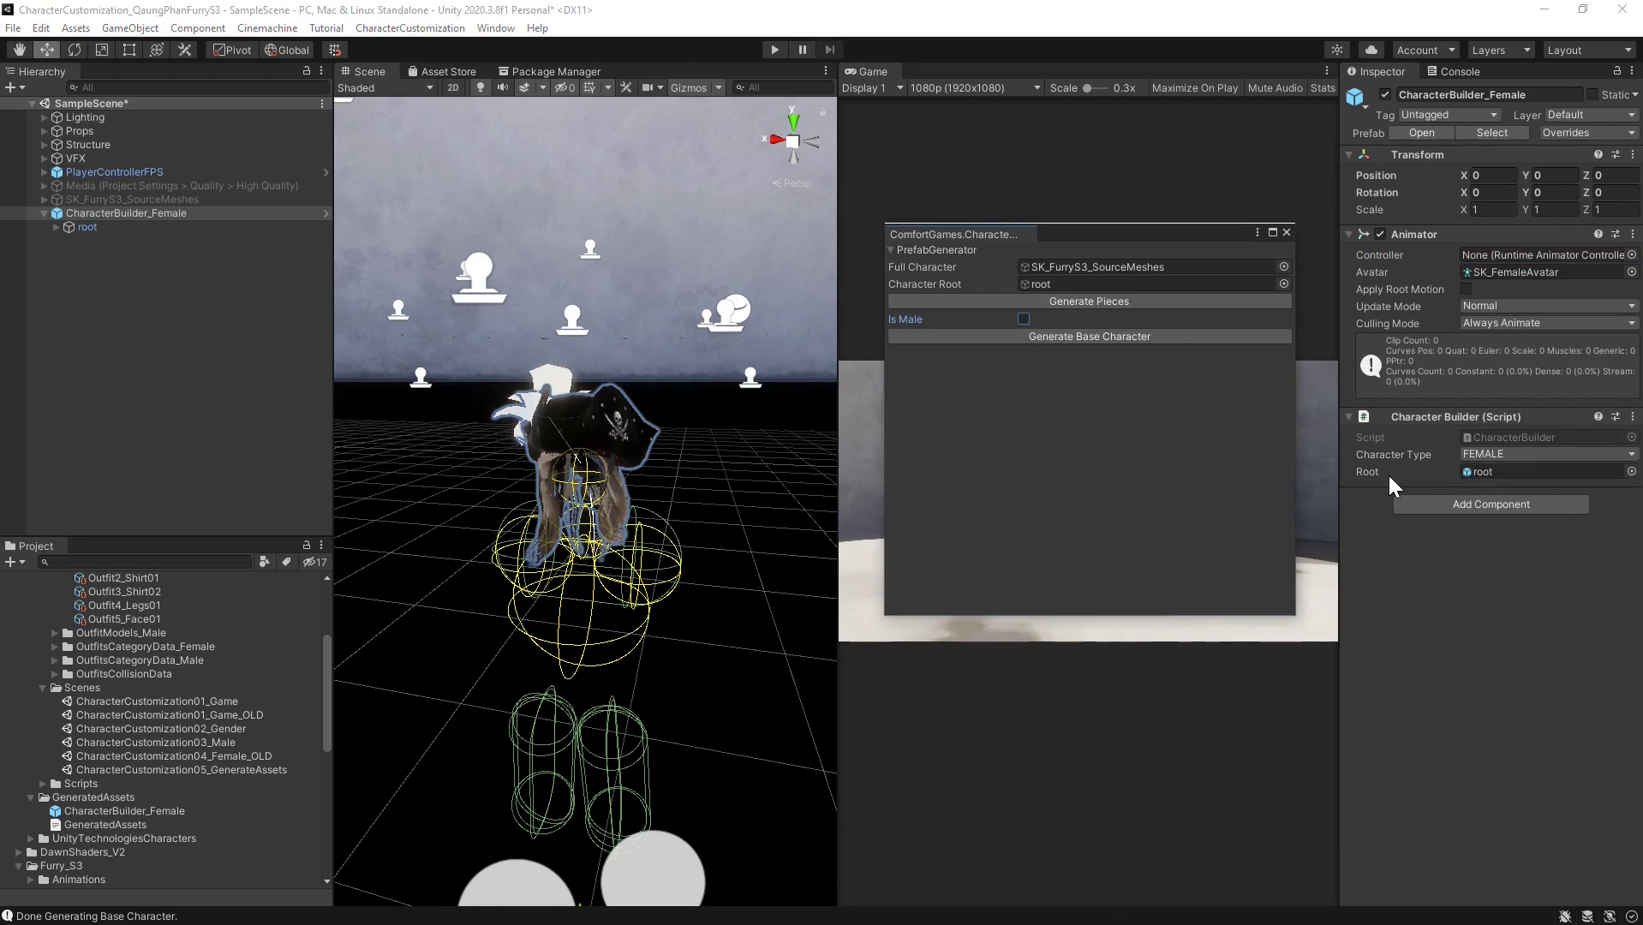
left_click(1469, 472)
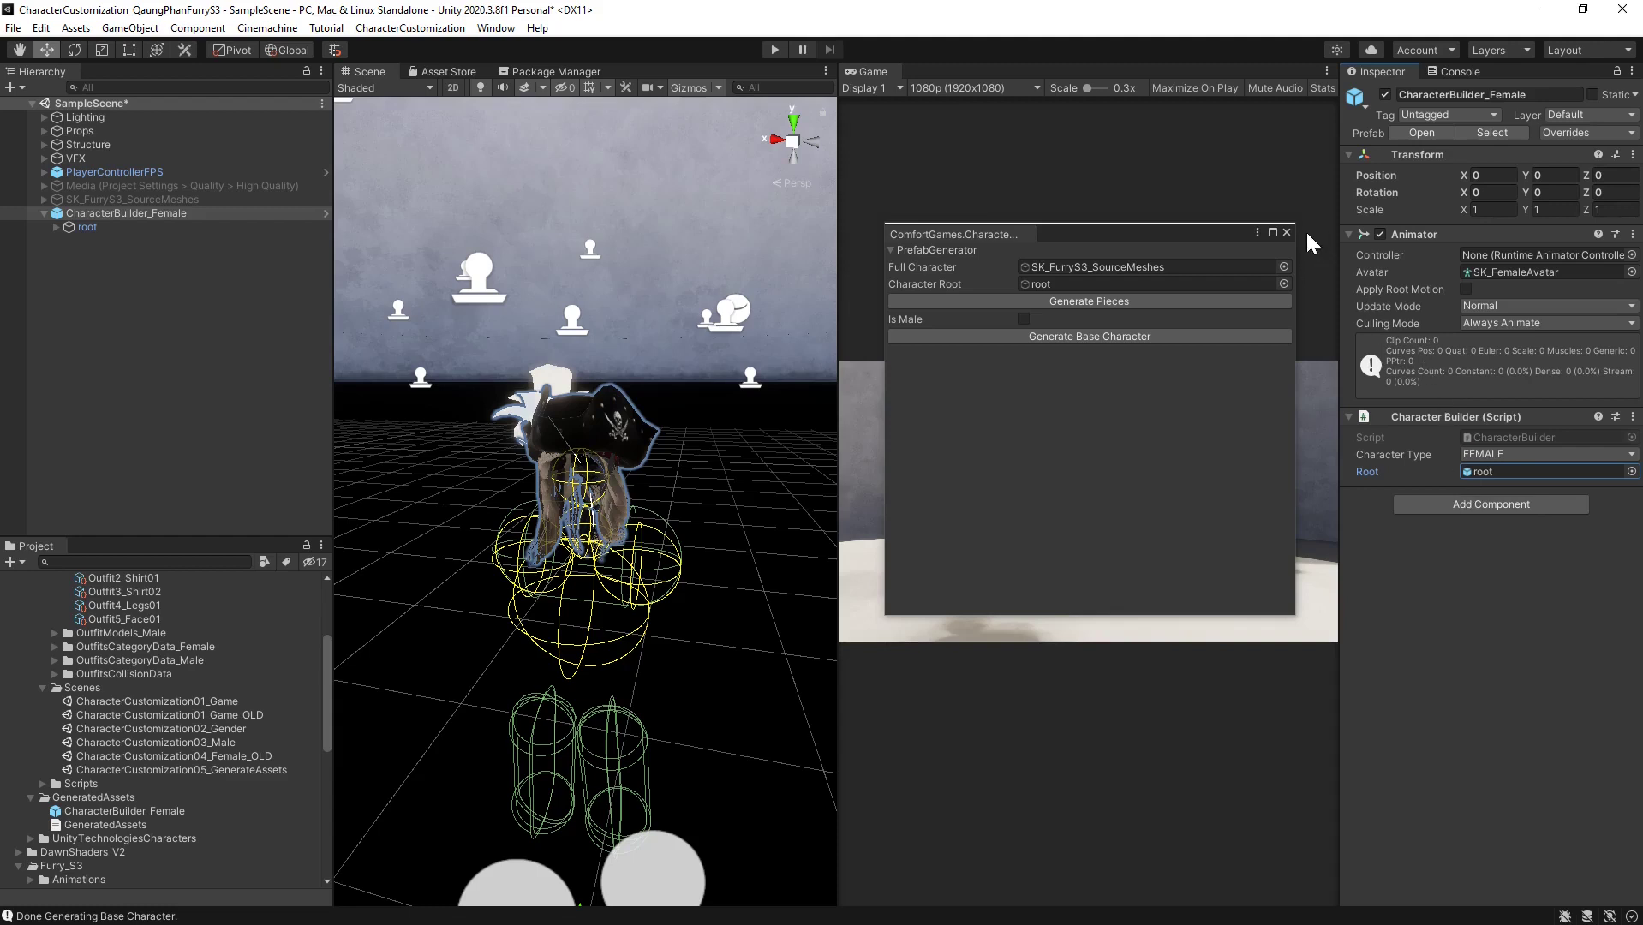
Dock the PrefabGenerator window beside the Game view and delete the CharacterBuilder_Female instance from the scene
left_click_drag(994, 232, 992, 89)
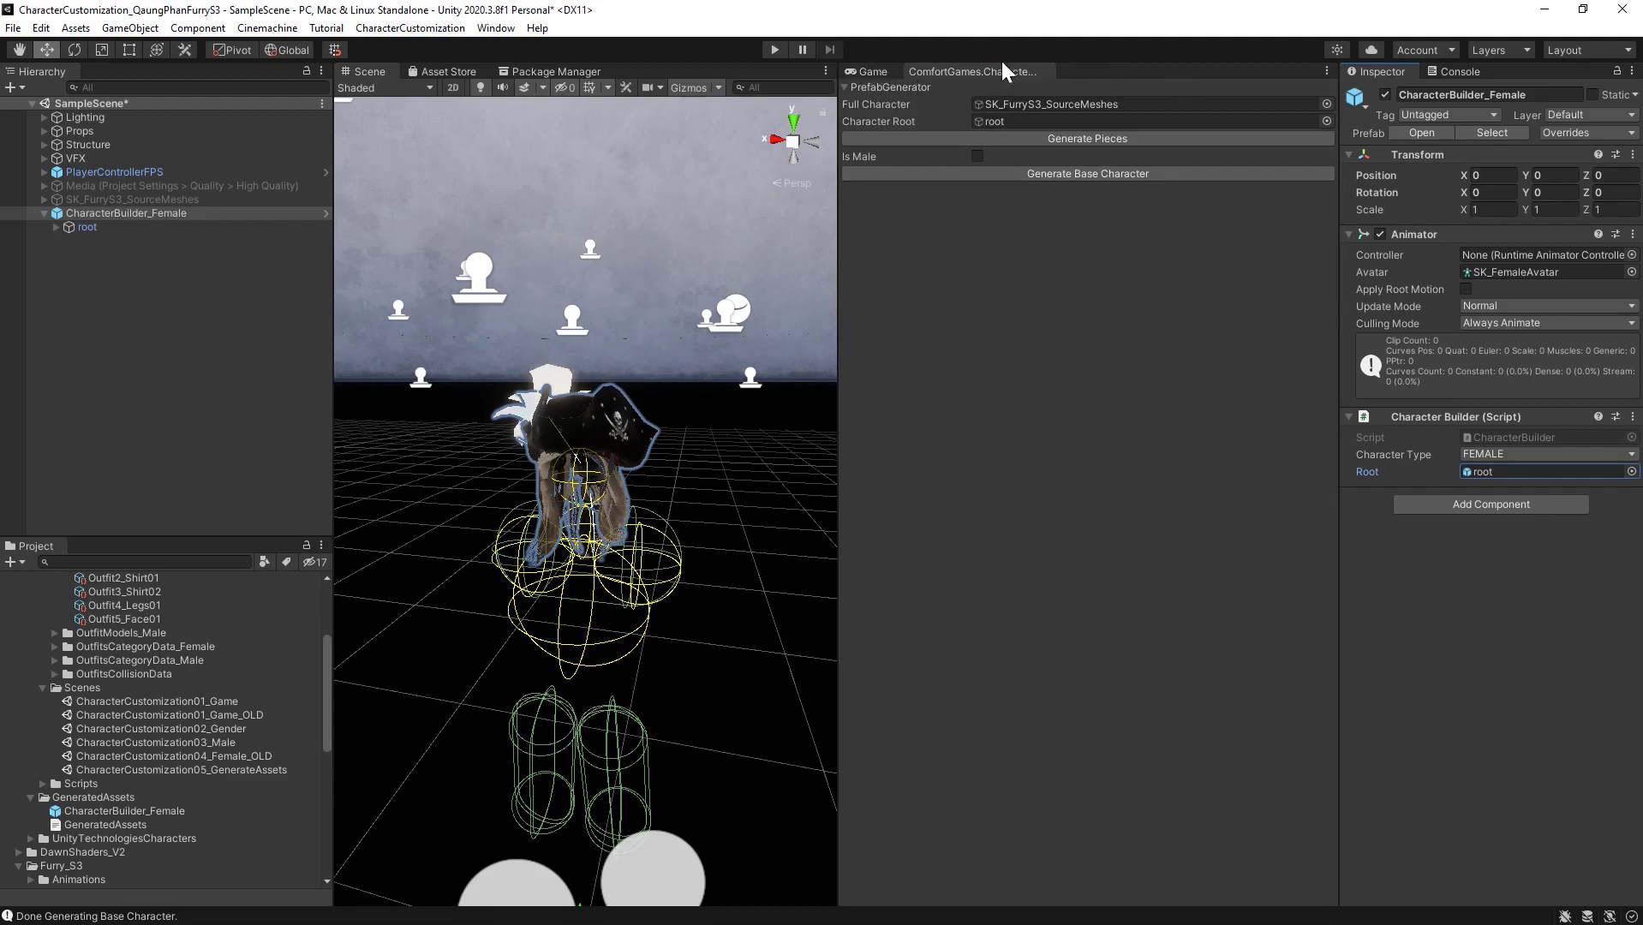
left_click(861, 73)
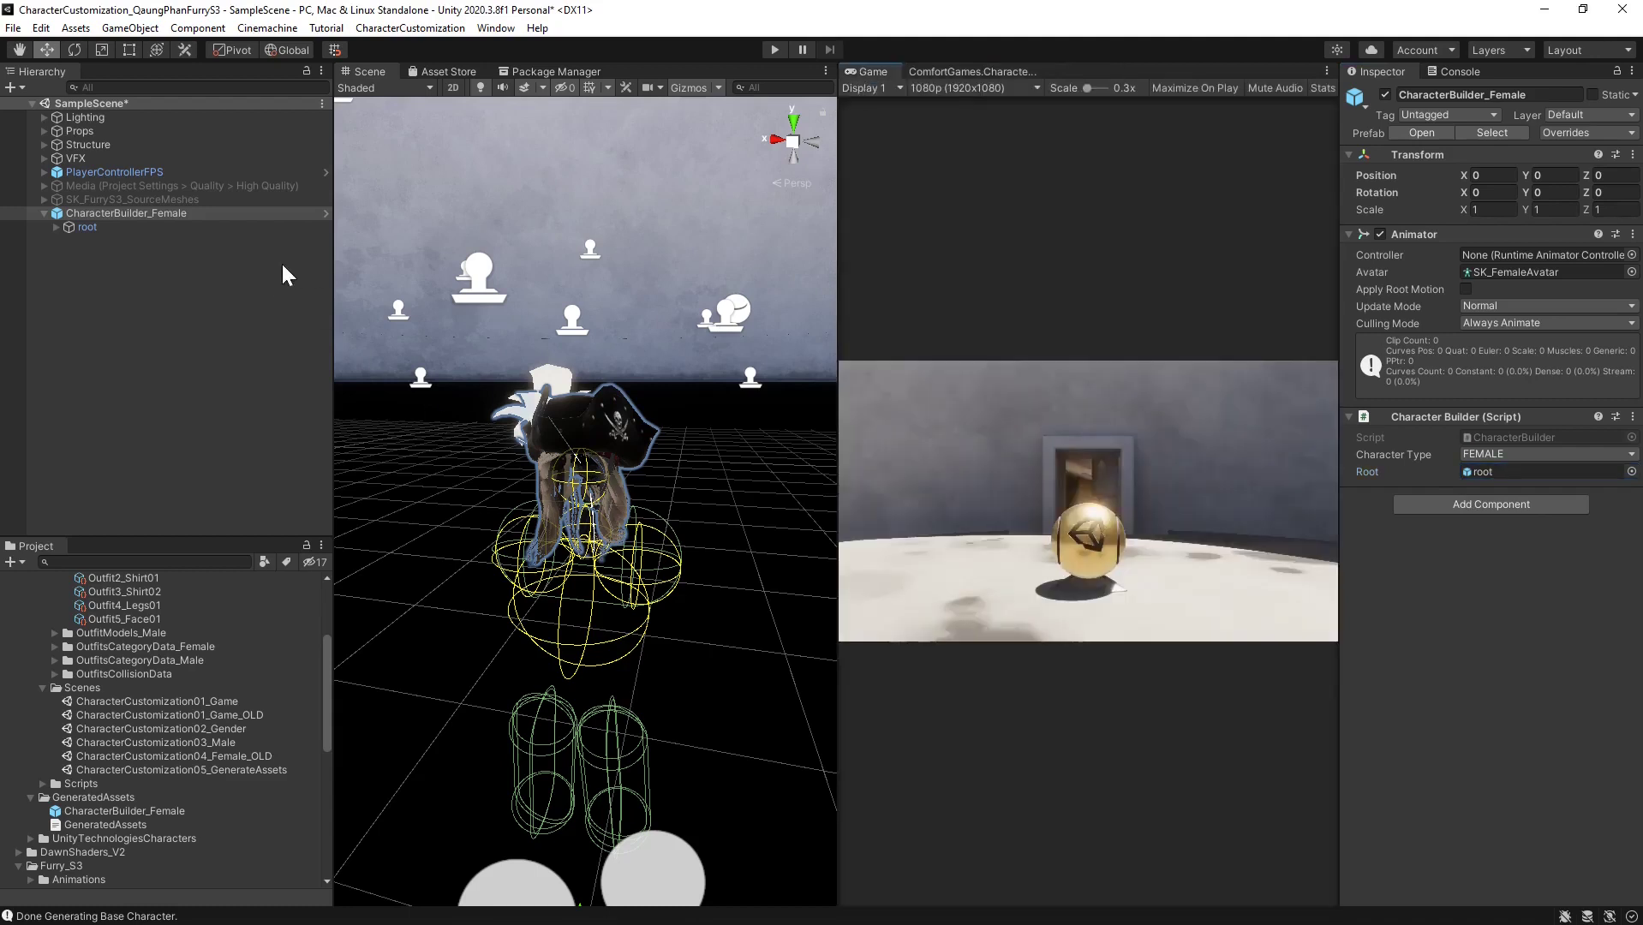
right_click(137, 208)
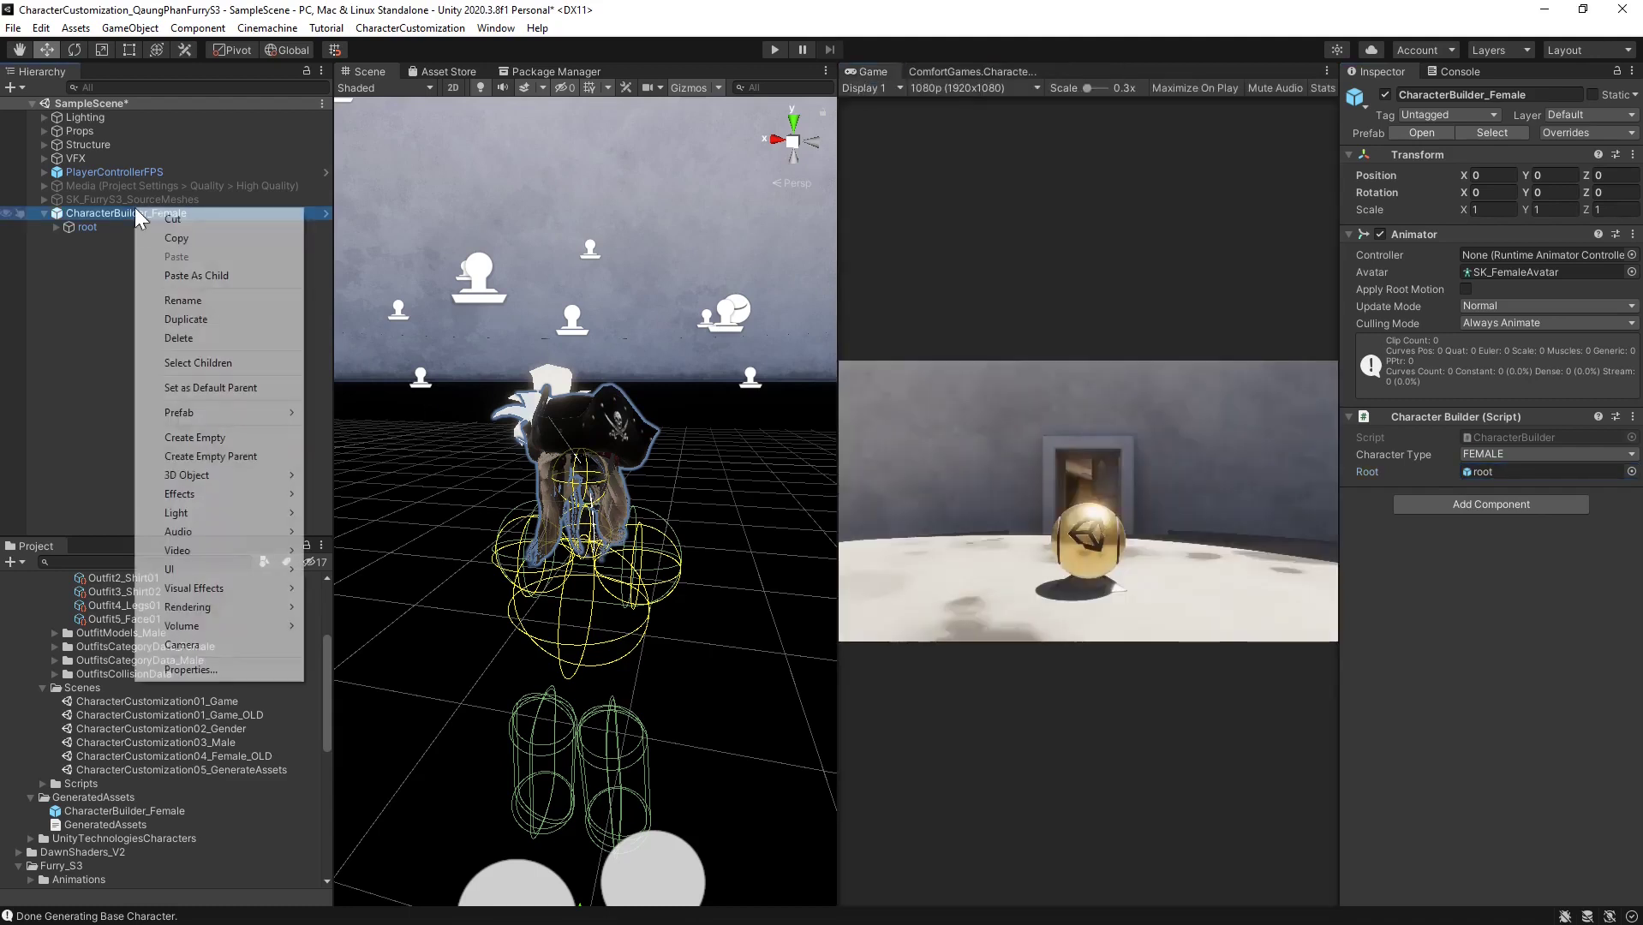
left_click(178, 338)
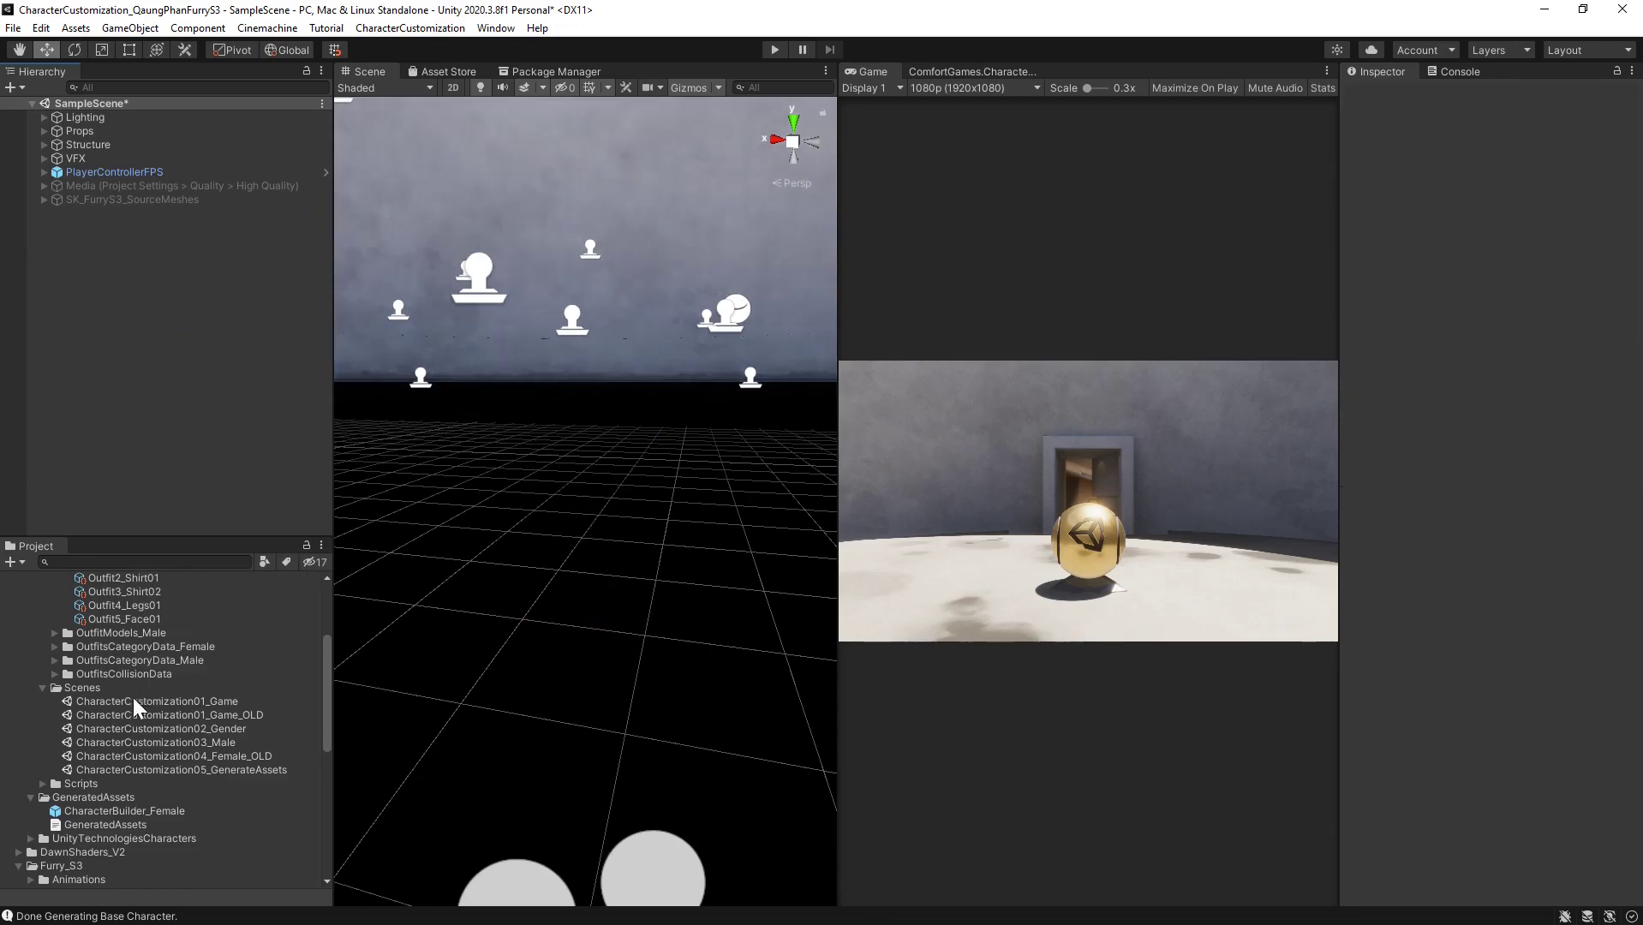
Open the CharacterBuilder_Female prefab for editing and locate the SK_PirateHat objects under the head bone, enlarging the hierarchy area
double_click(114, 813)
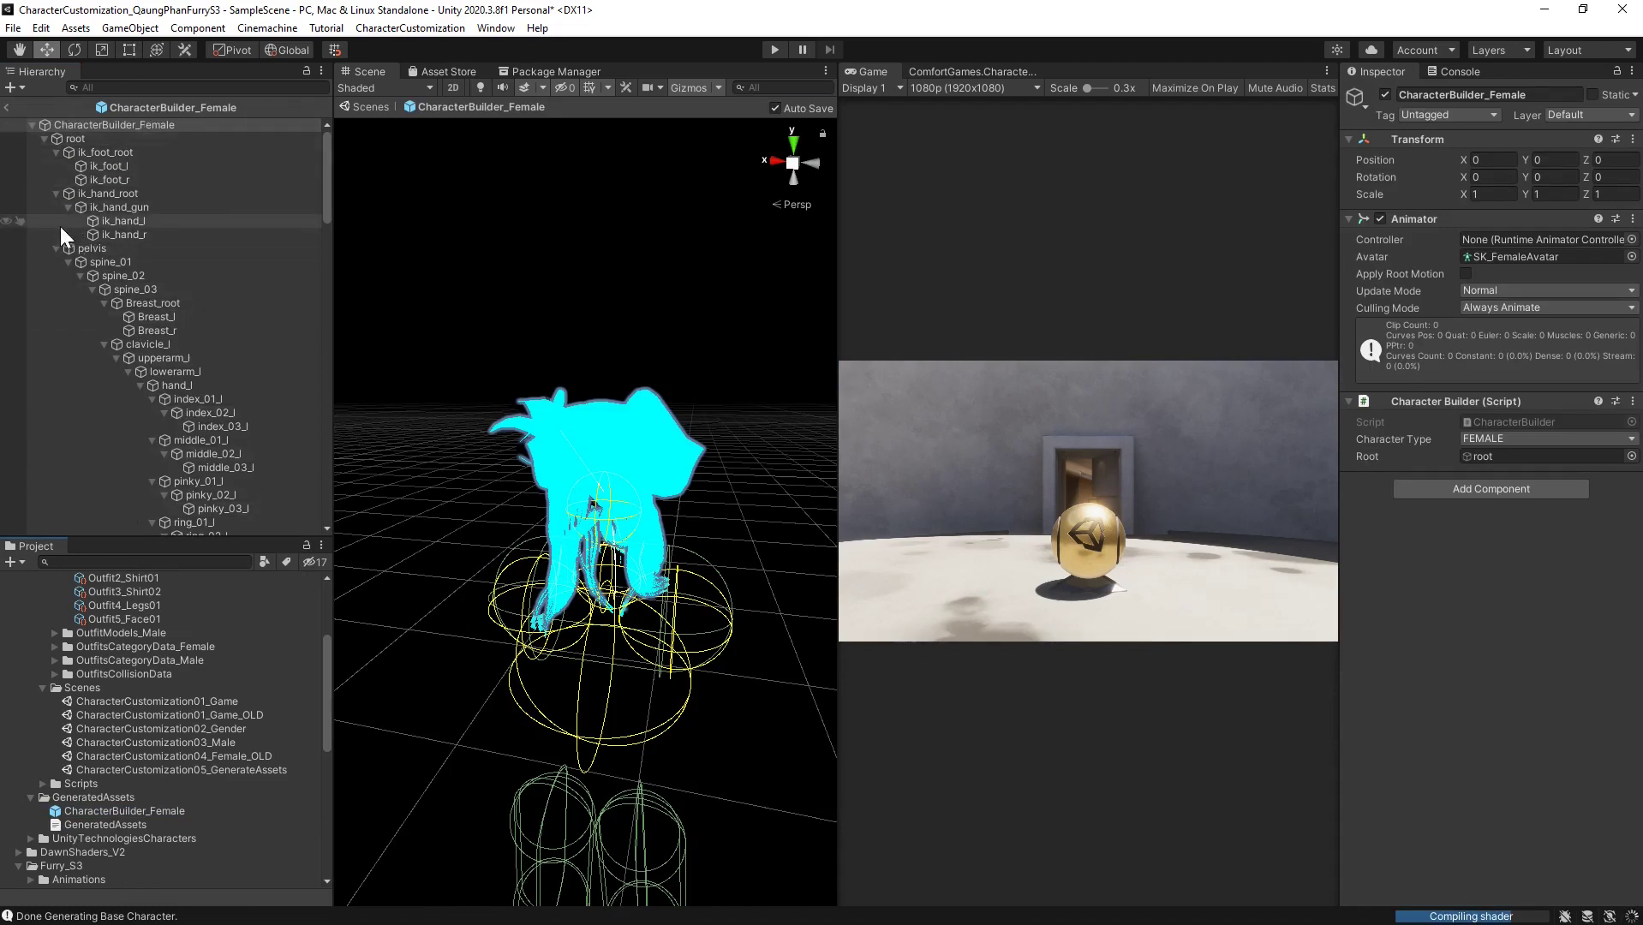
left_click(645, 466)
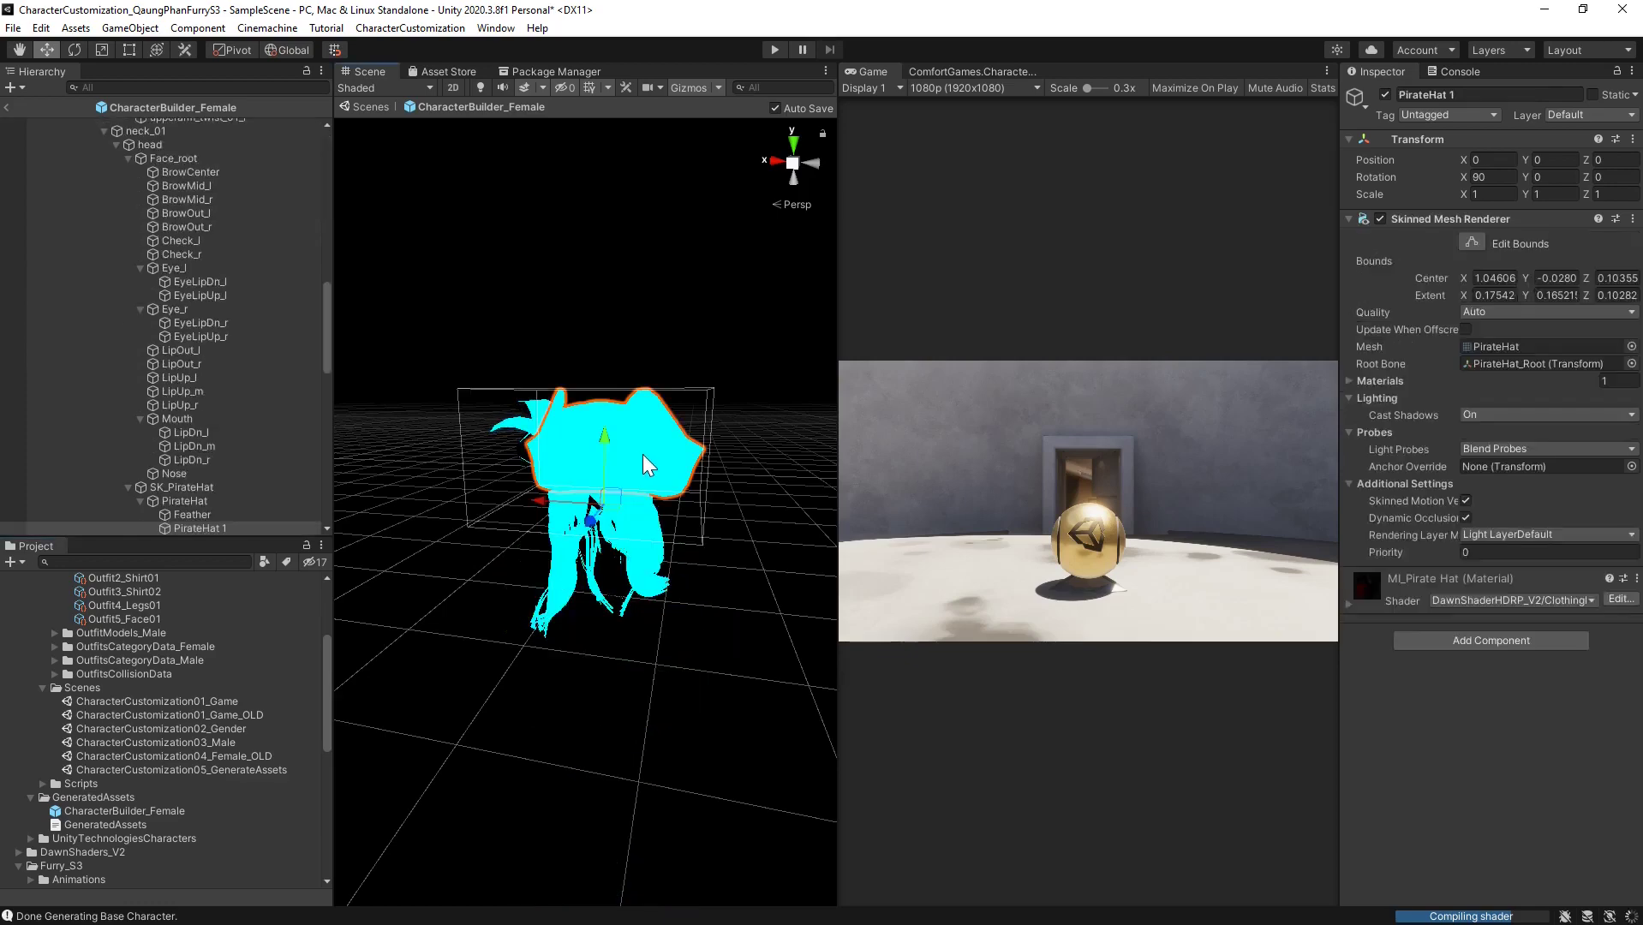
scroll(227, 404, "down", 3)
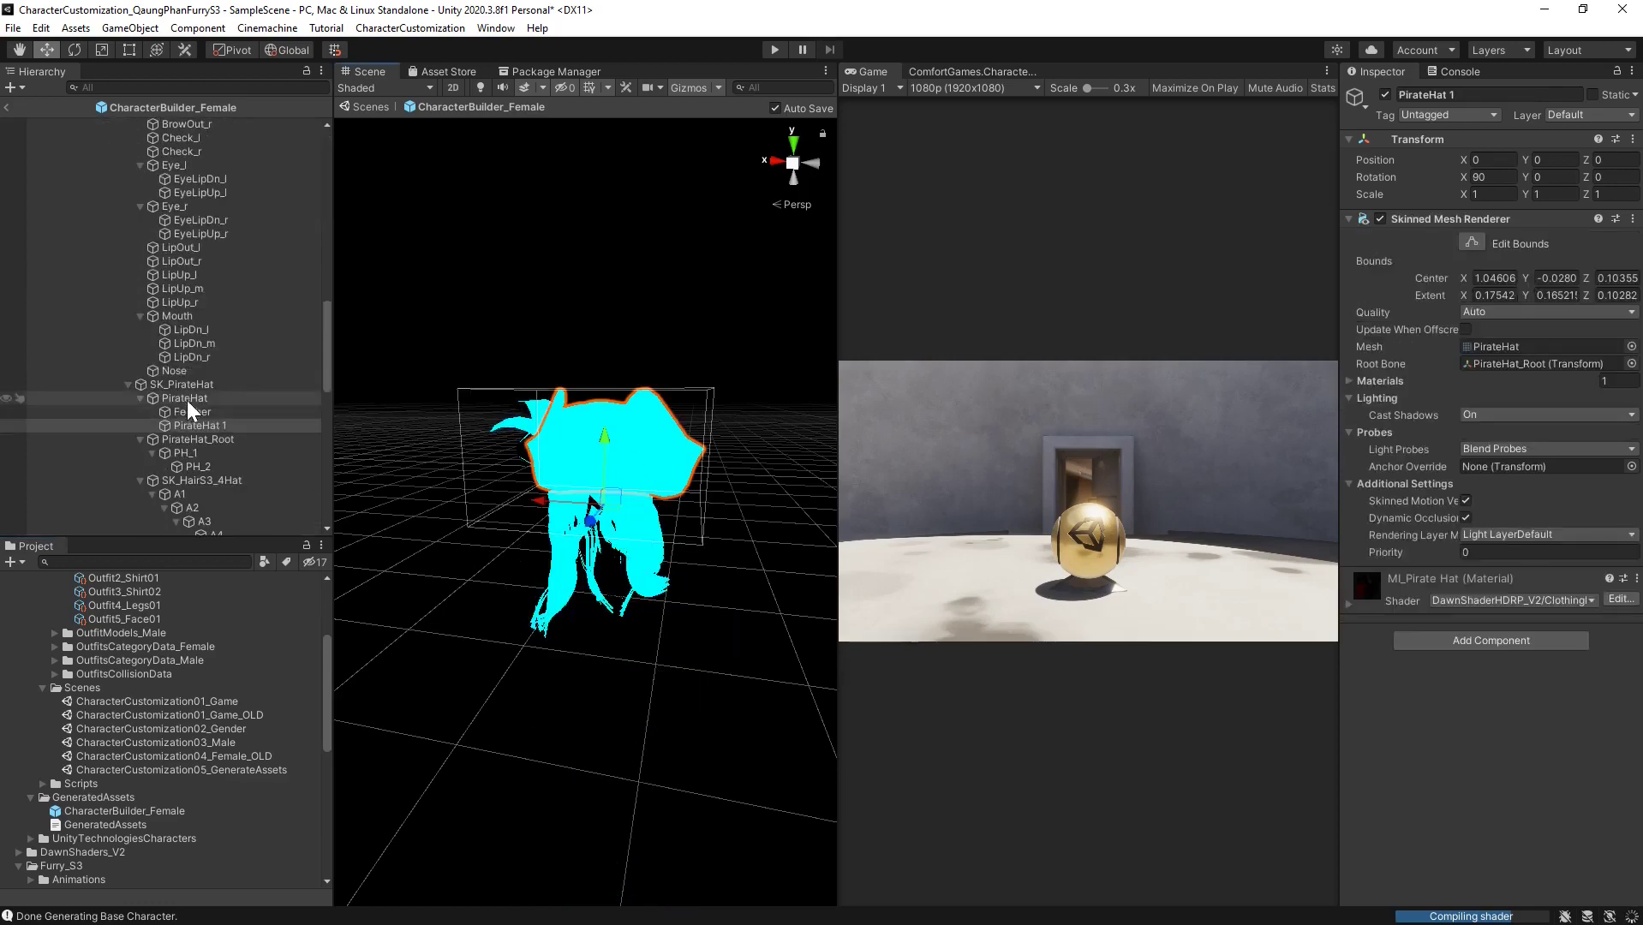
left_click(183, 398)
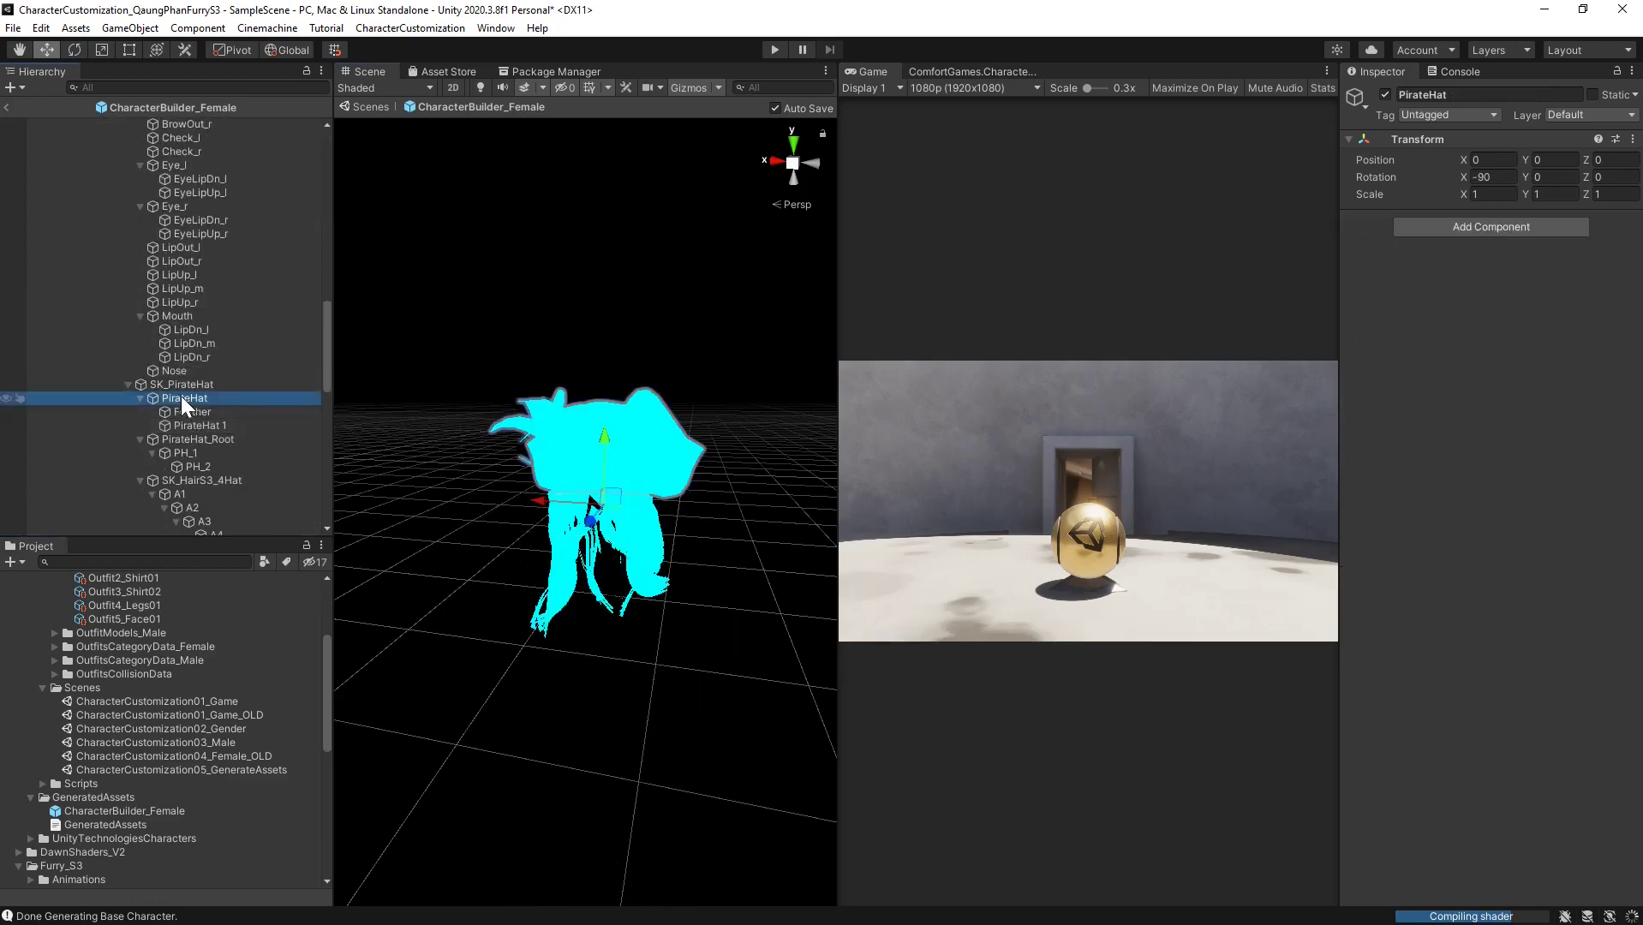
left_click(175, 385)
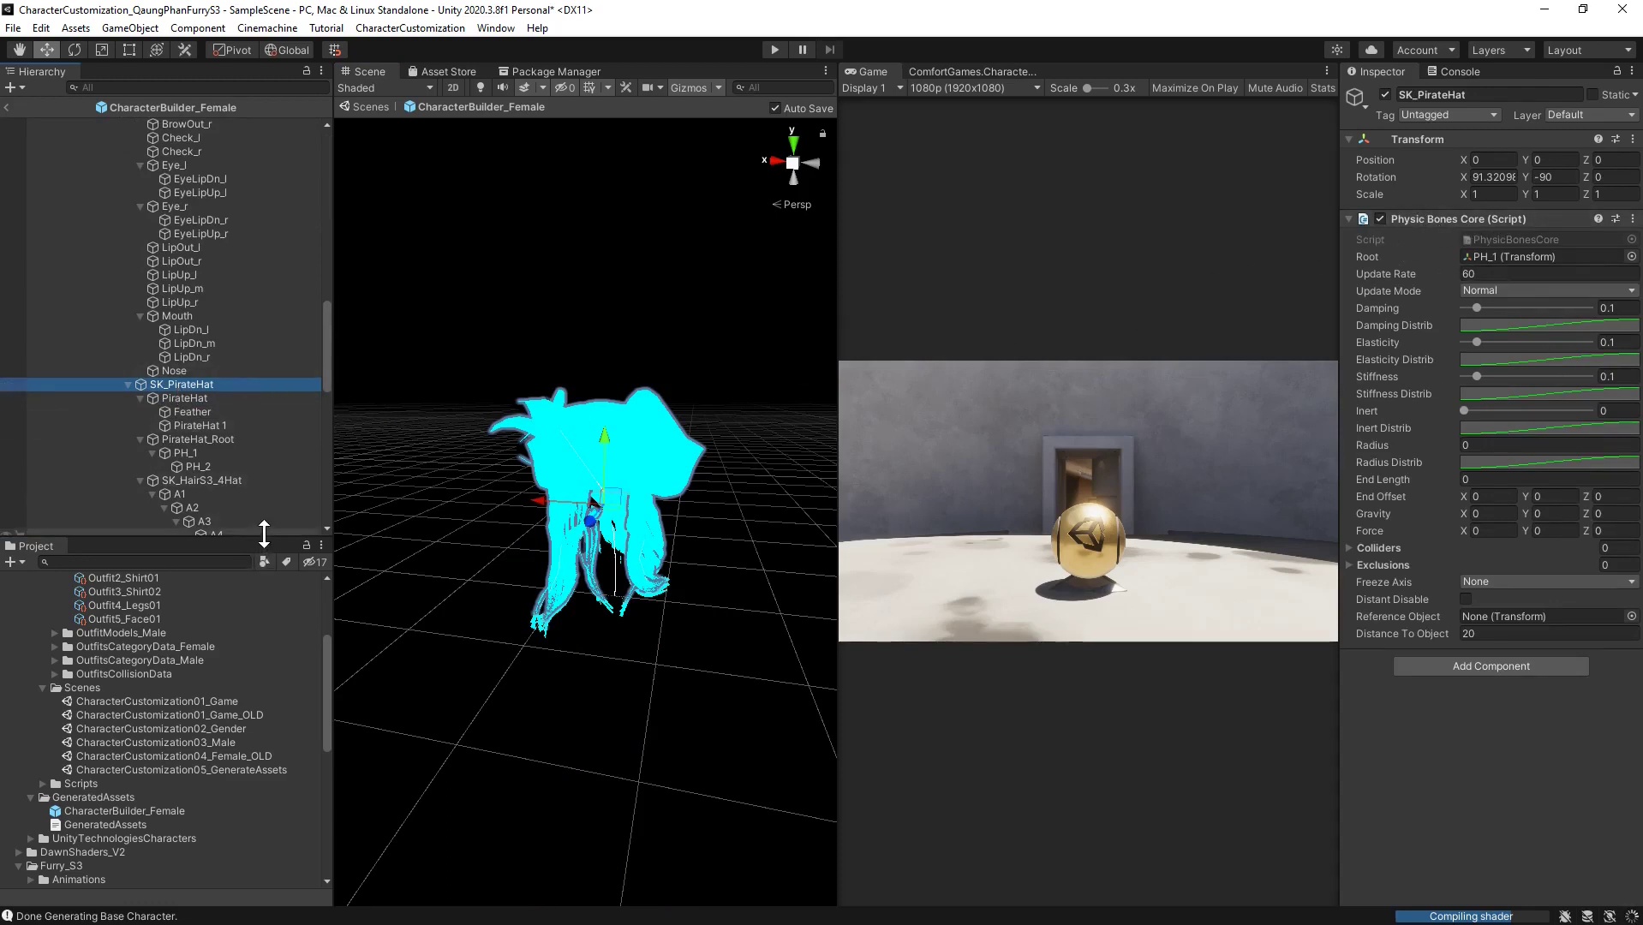
left_click_drag(257, 542, 260, 588)
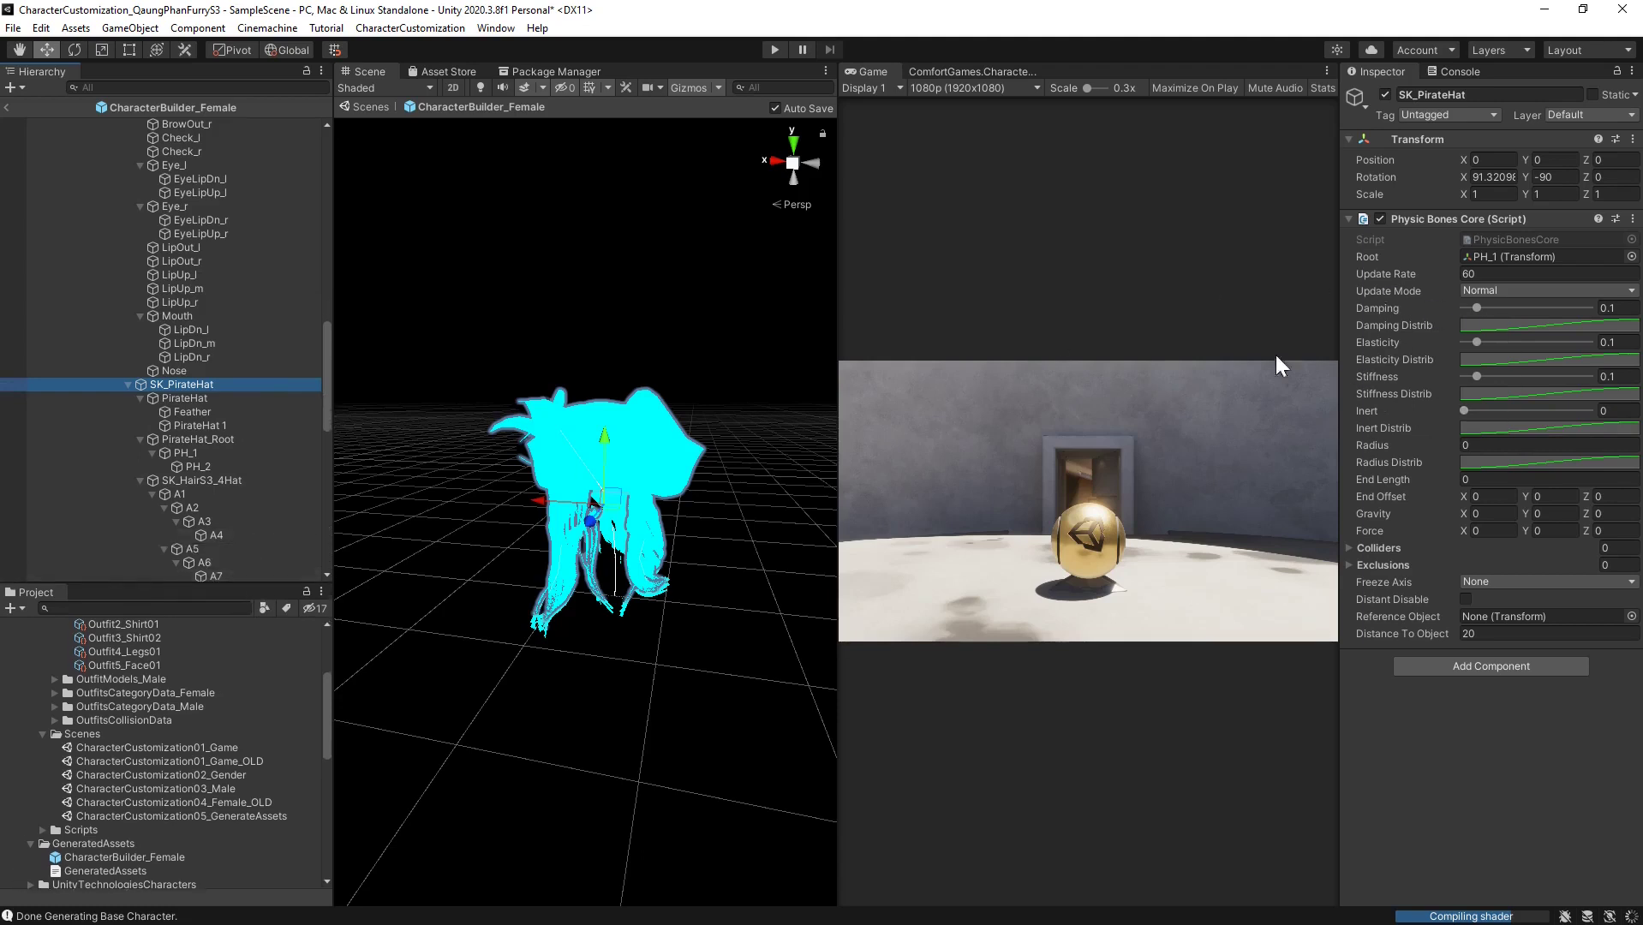
Disable the Skinned Mesh Renderer components on Feather and PirateHat 1 under PirateHat
left_click(196, 396)
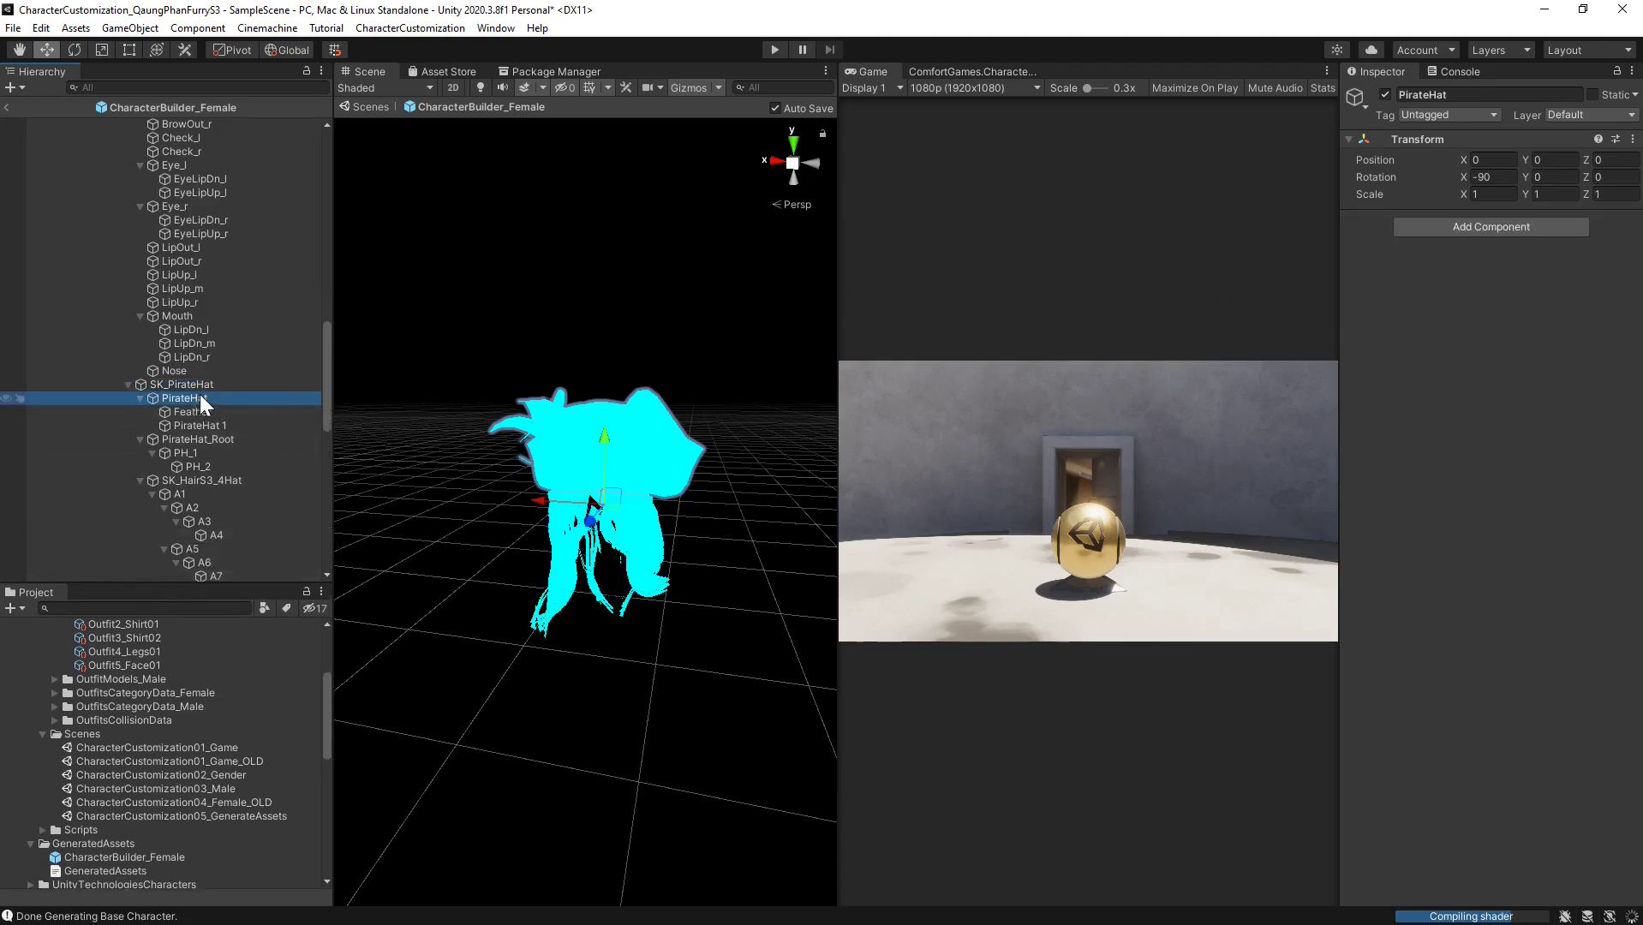
left_click(192, 411)
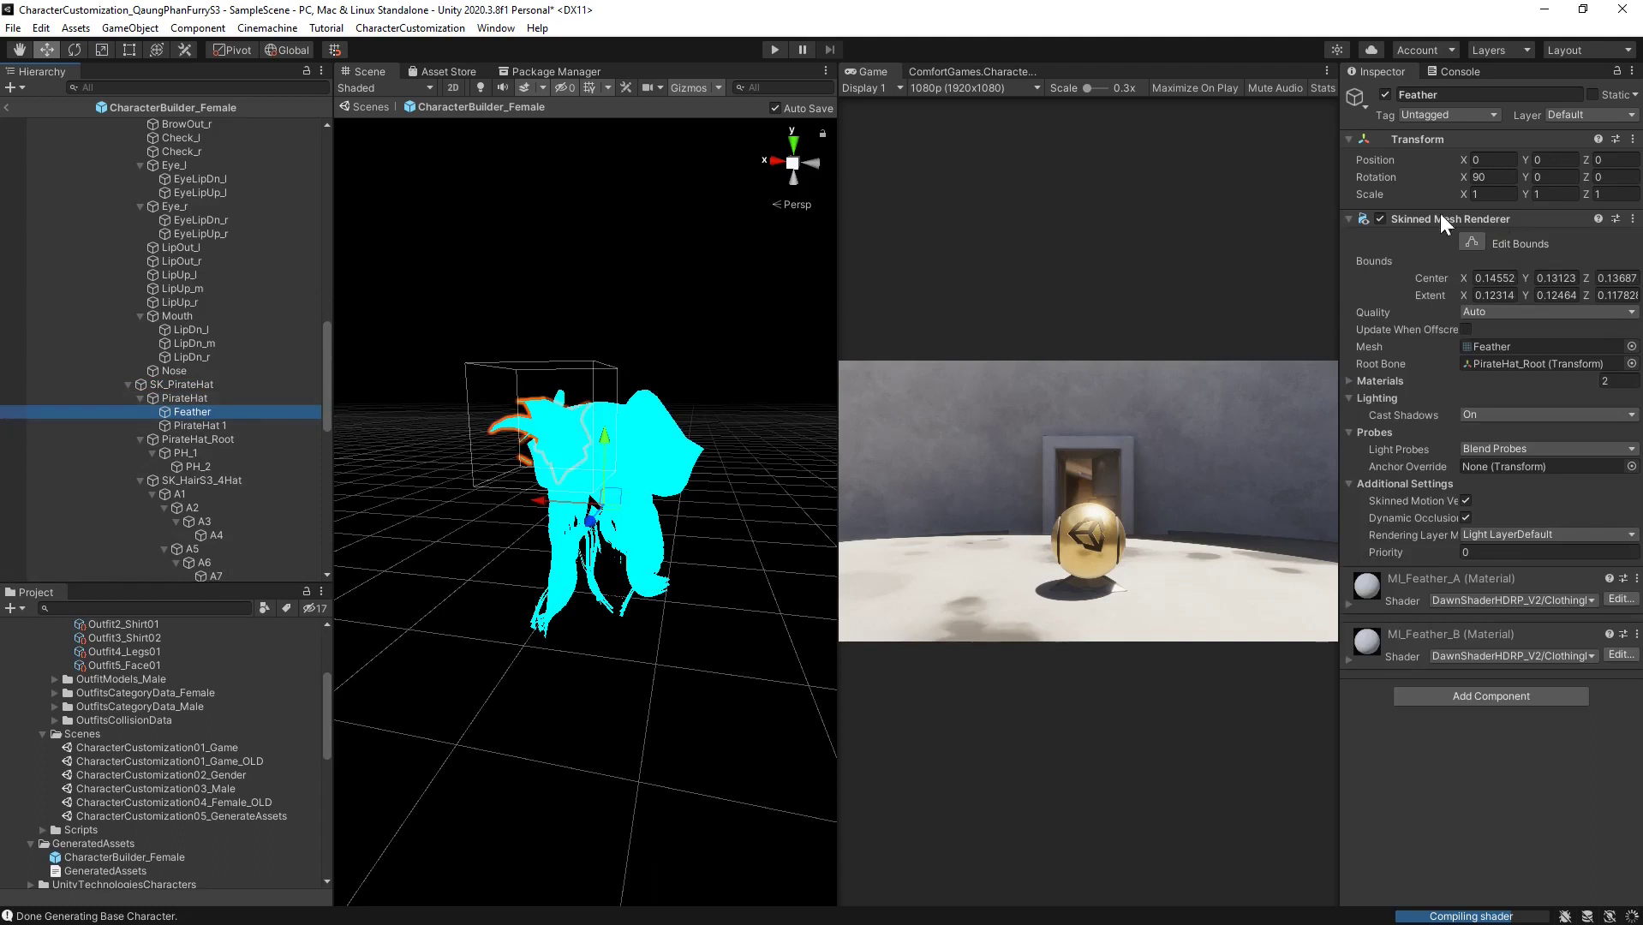
left_click(1380, 220)
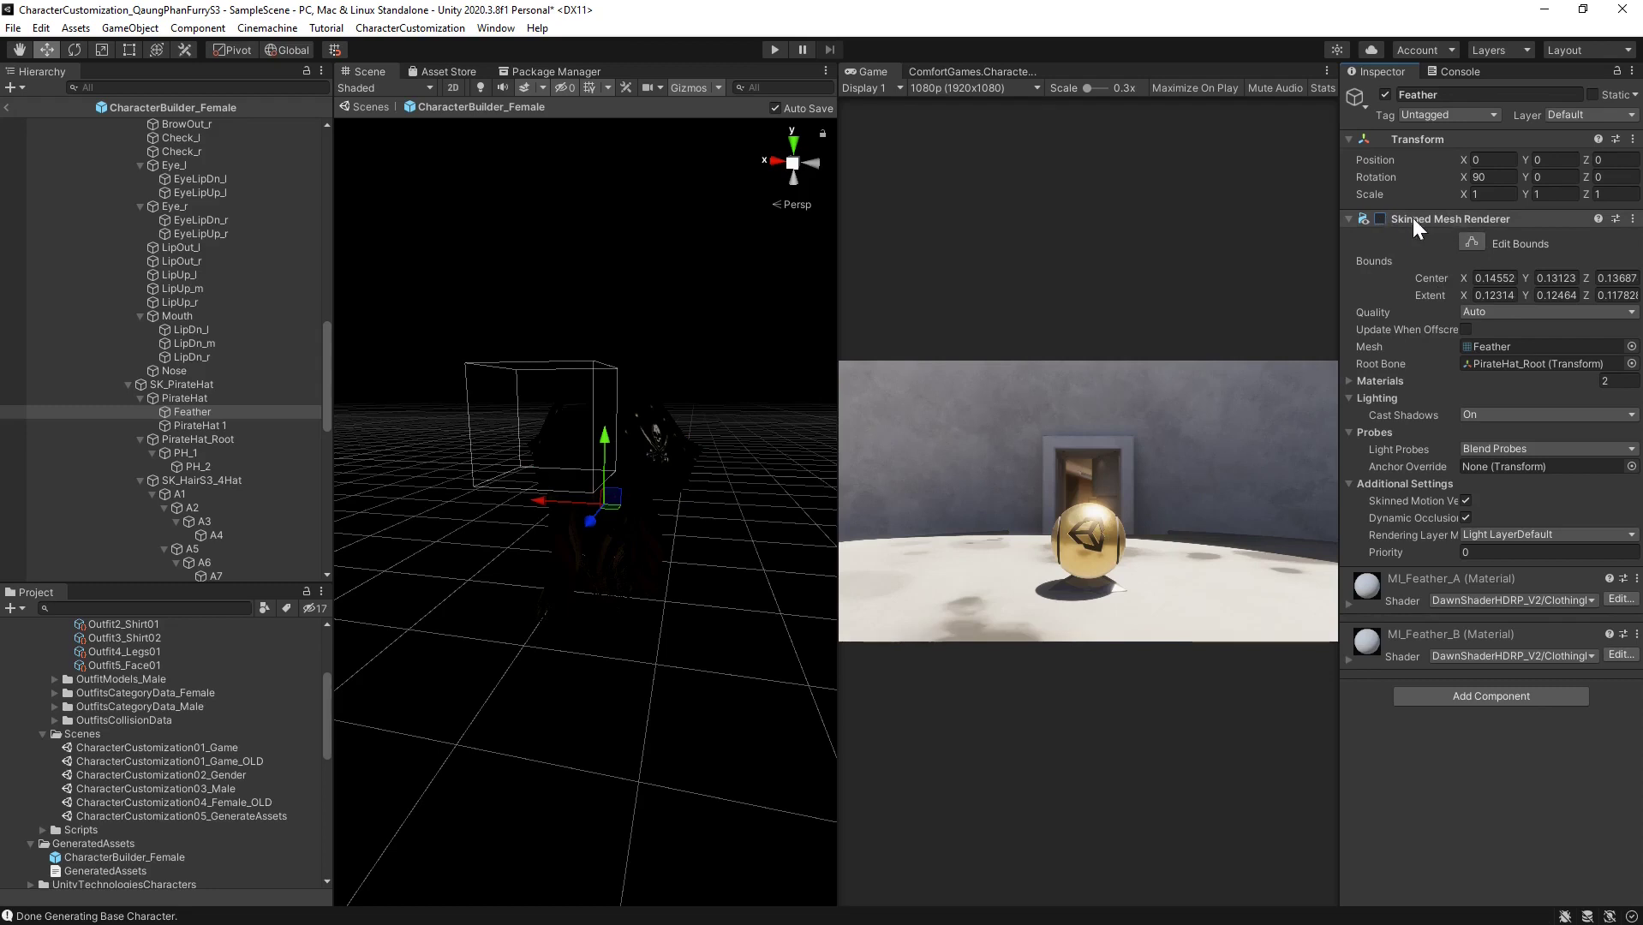
left_click(212, 426)
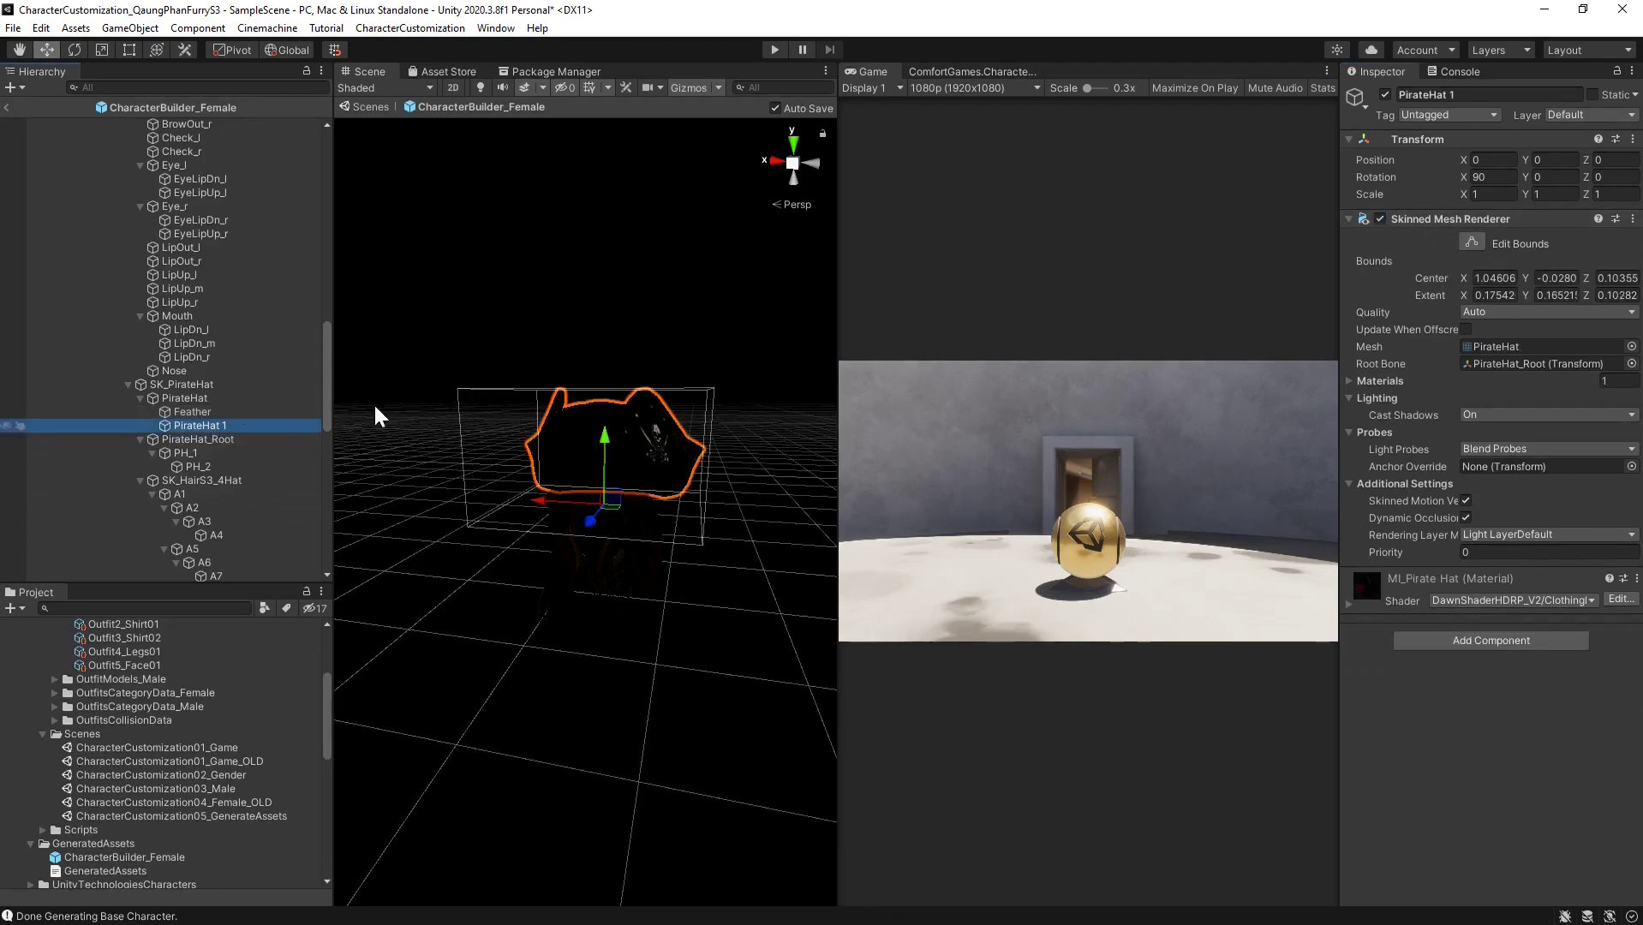
left_click(1379, 220)
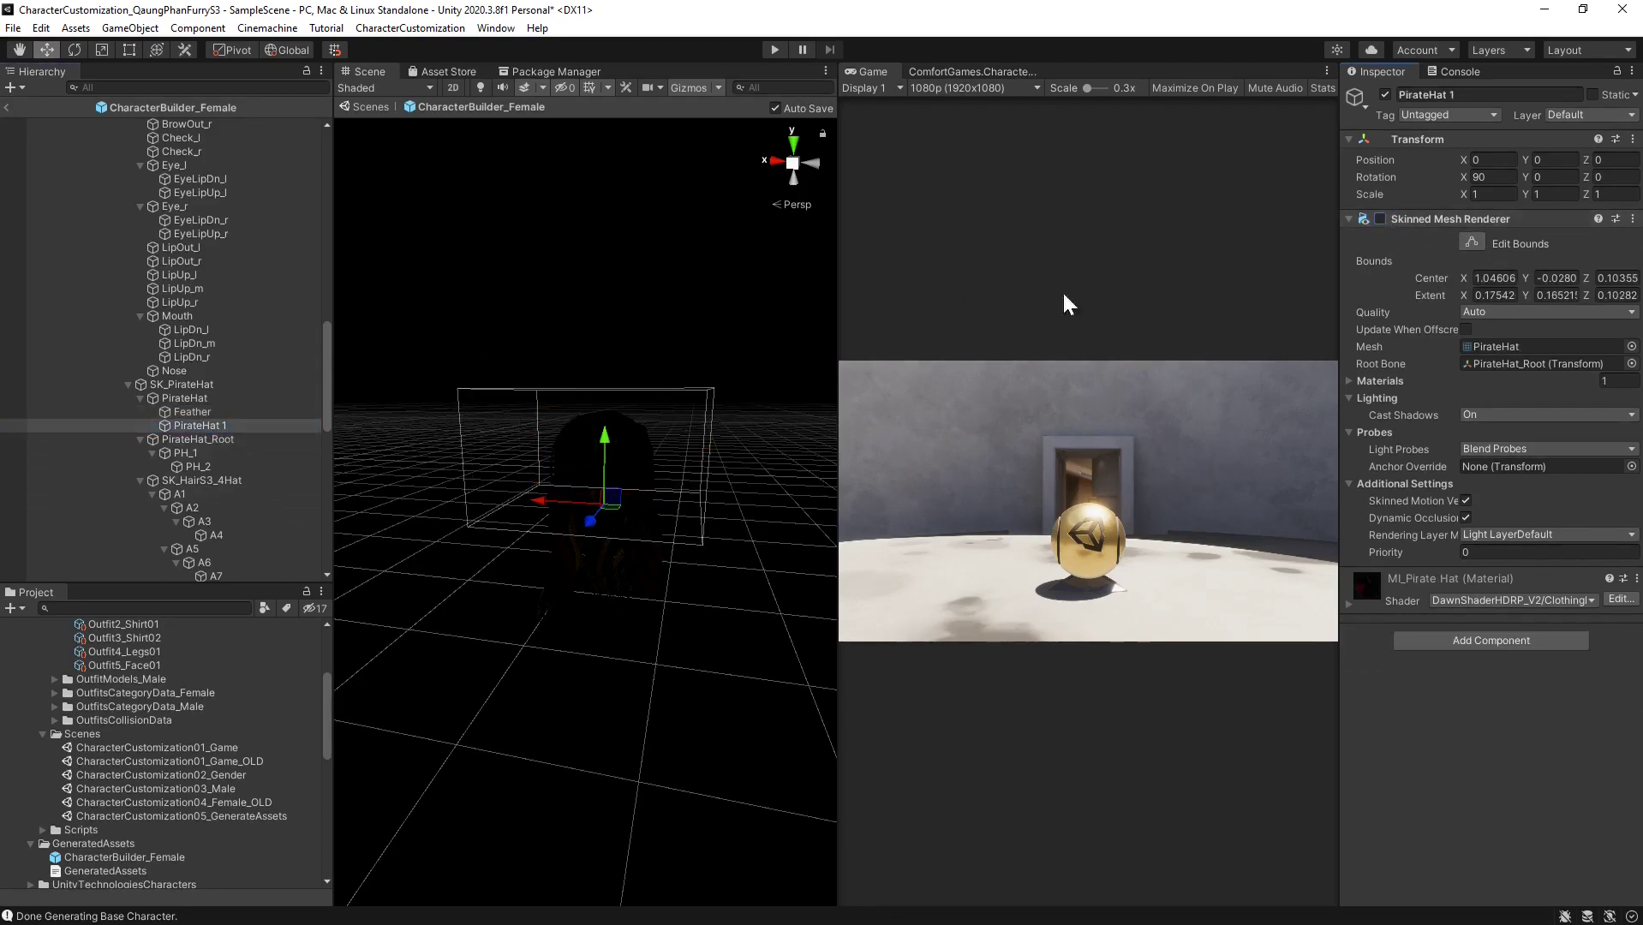
Examine the PirateHat_Root bones for renderers, along with the Physic Bones Core components on SK_HairS3_4Hat
left_click(203, 441)
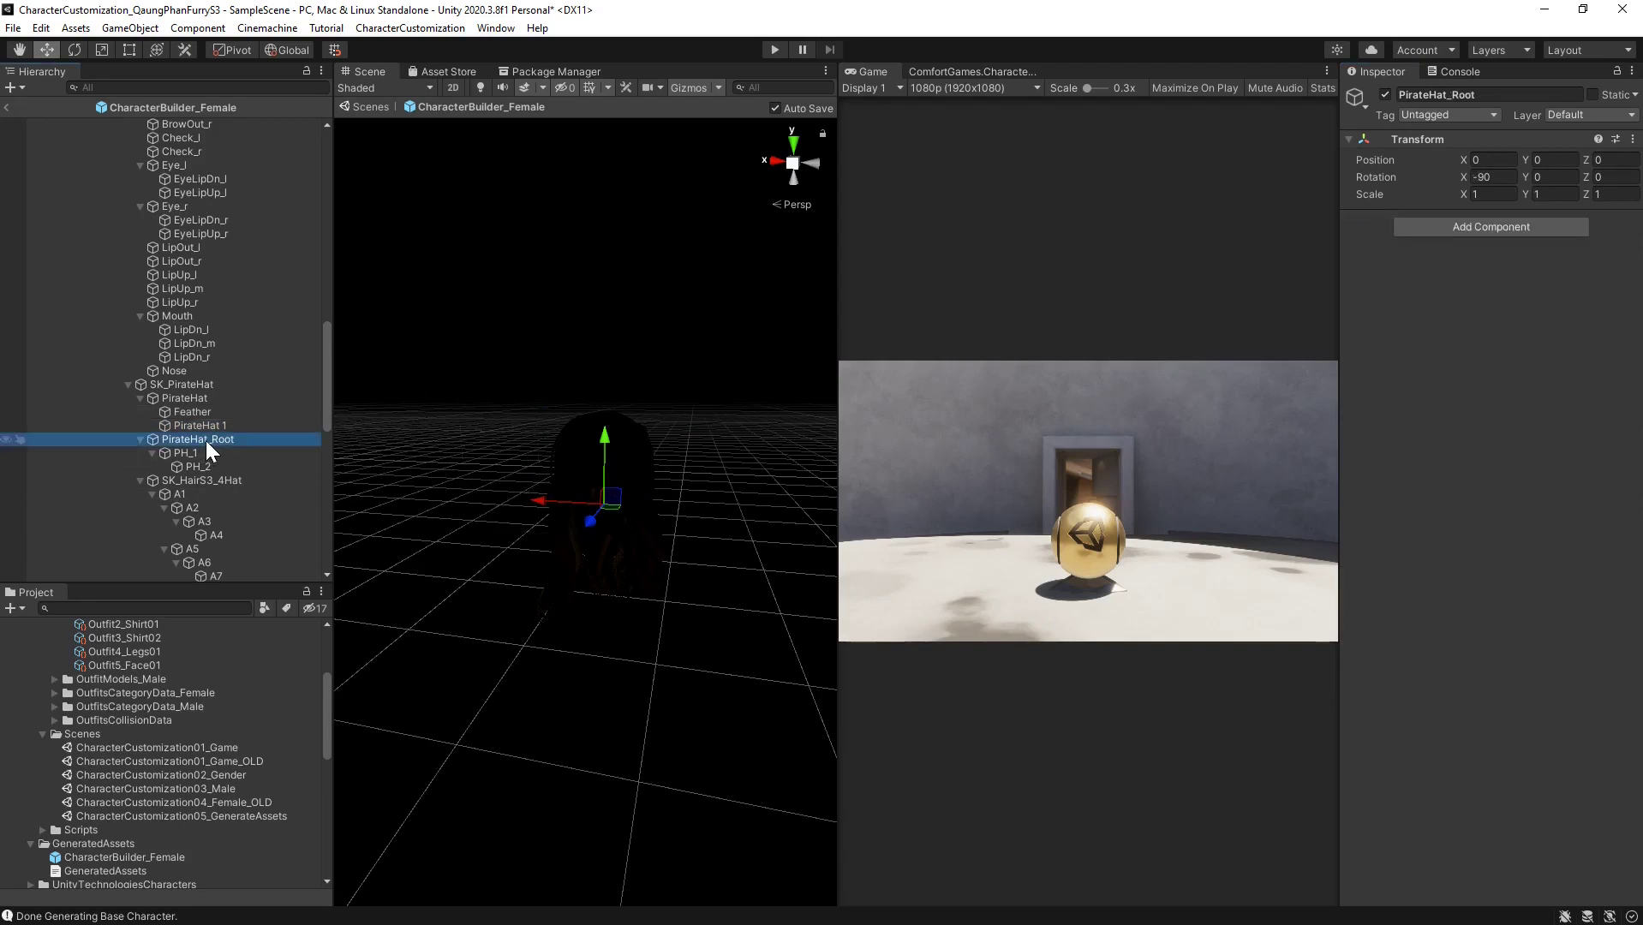
left_click(183, 454)
left_click(193, 466)
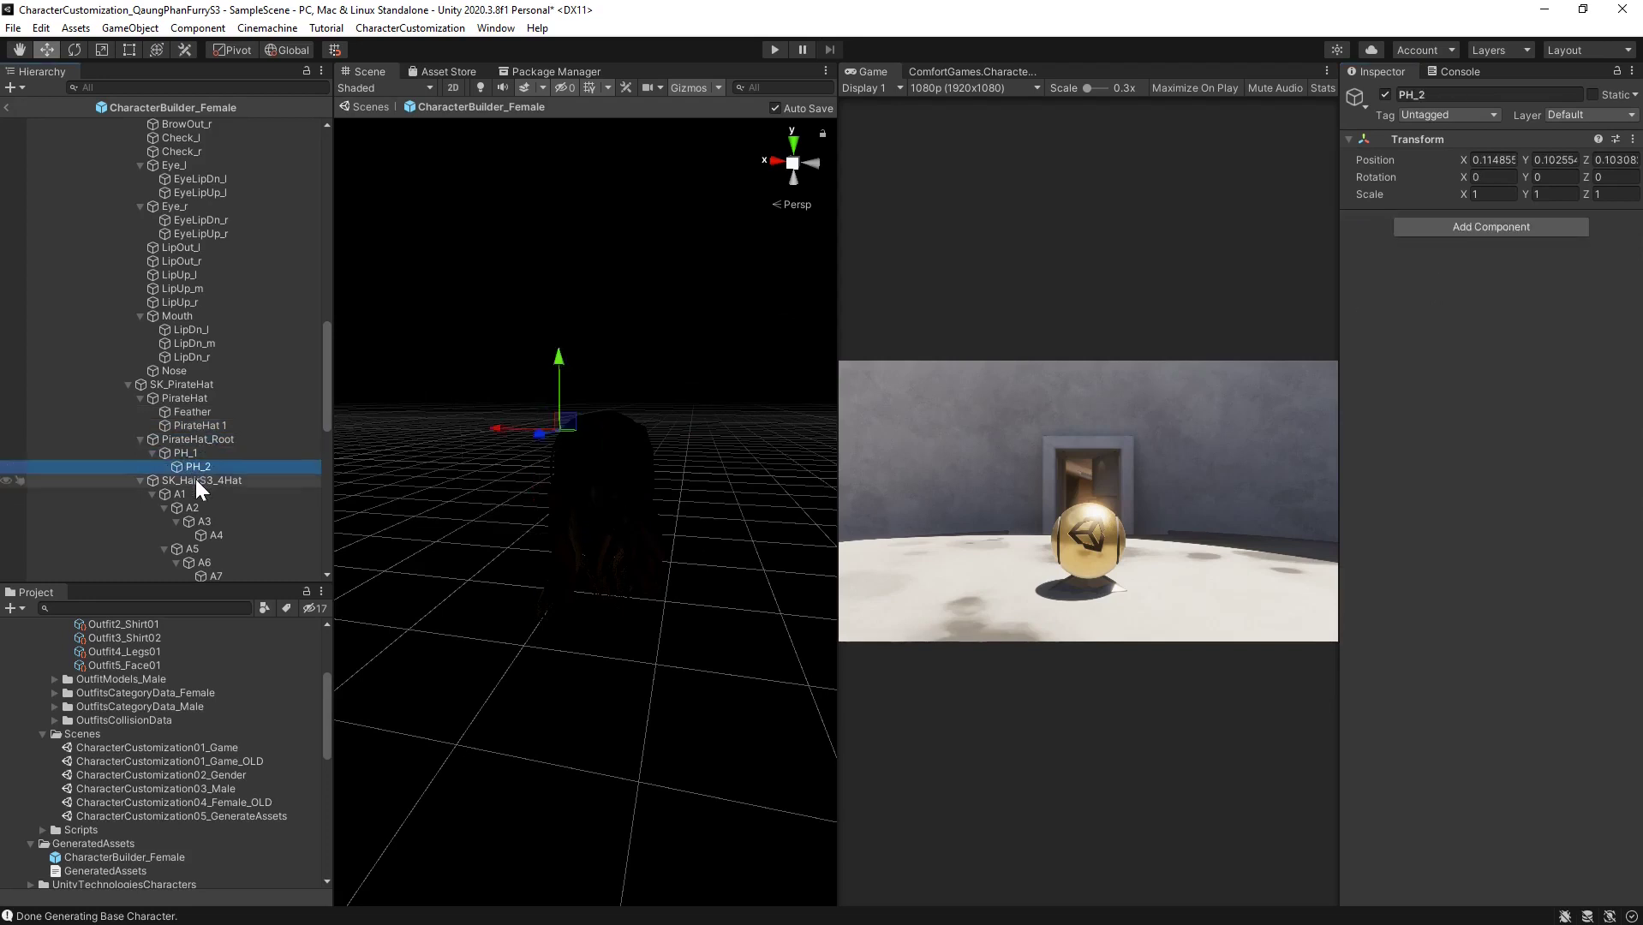
left_click(195, 479)
scroll(249, 438, "down", 4)
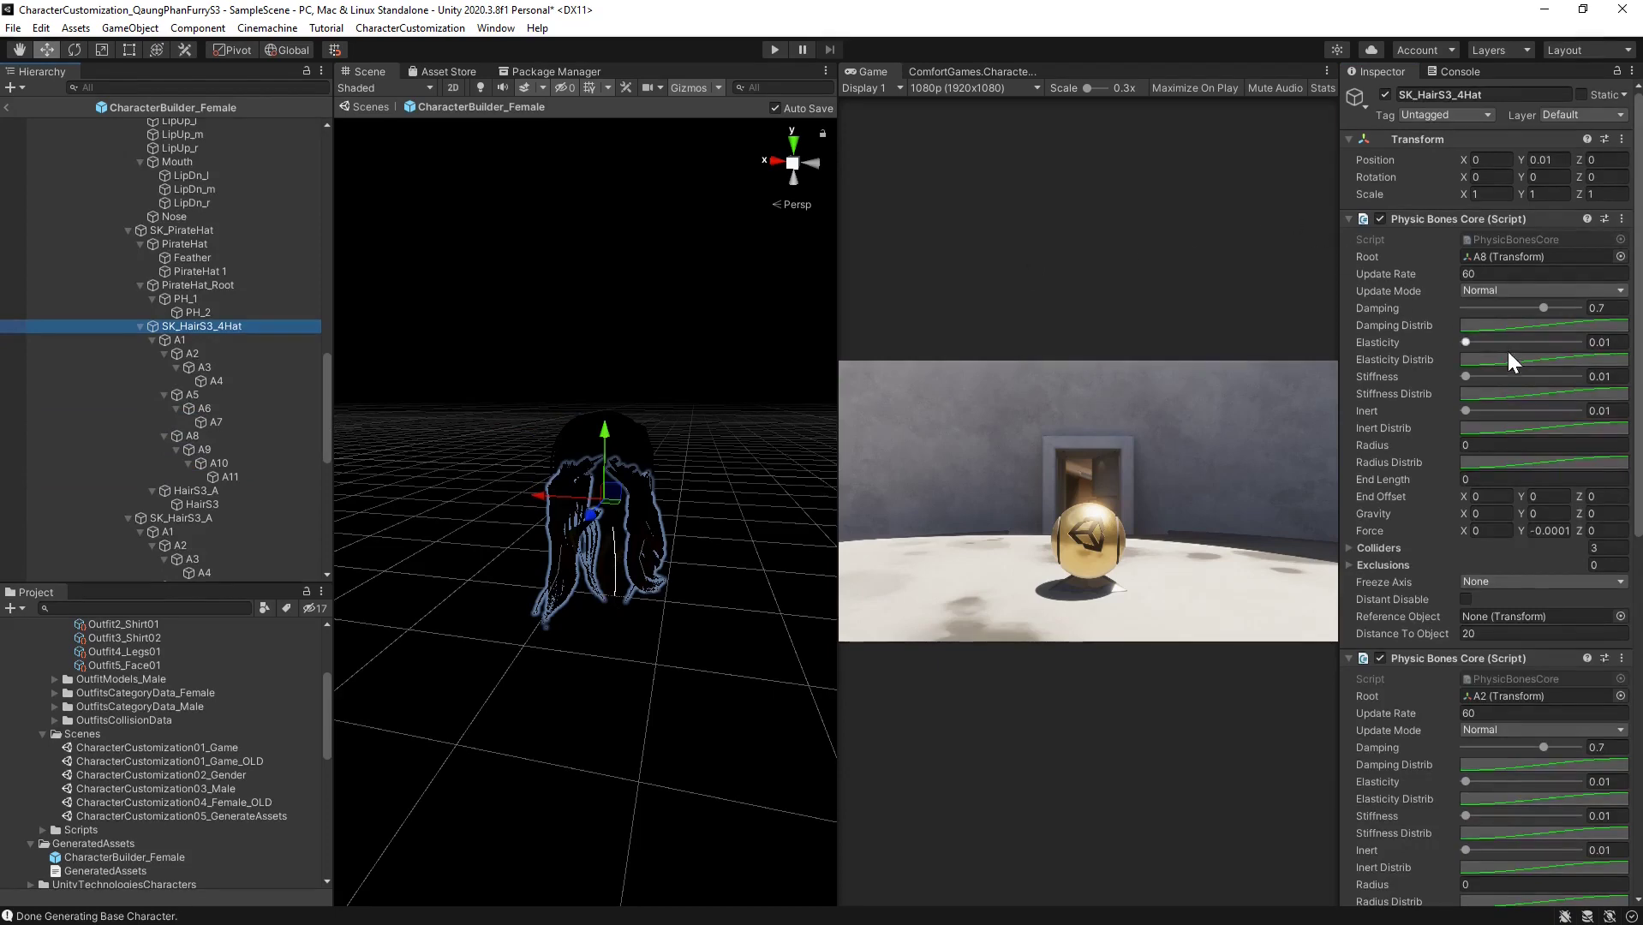
scroll(1508, 352, "down", 6)
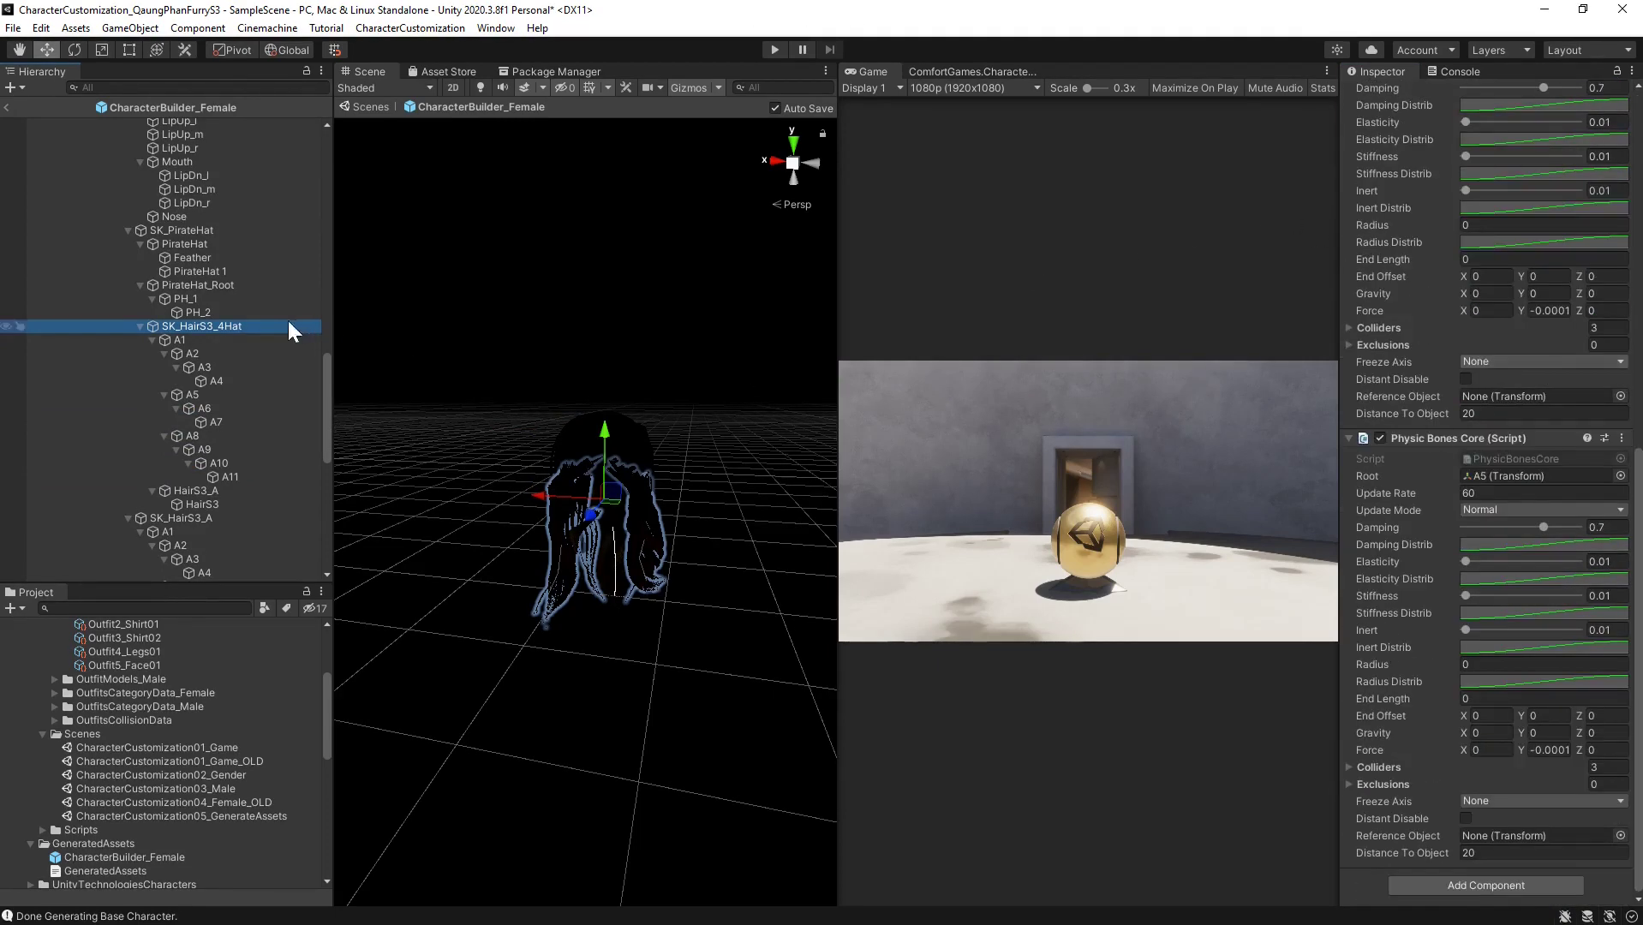
Check the bones A1 through A11 under SK_HairS3_4Hat for mesh renderers
left_click(178, 340)
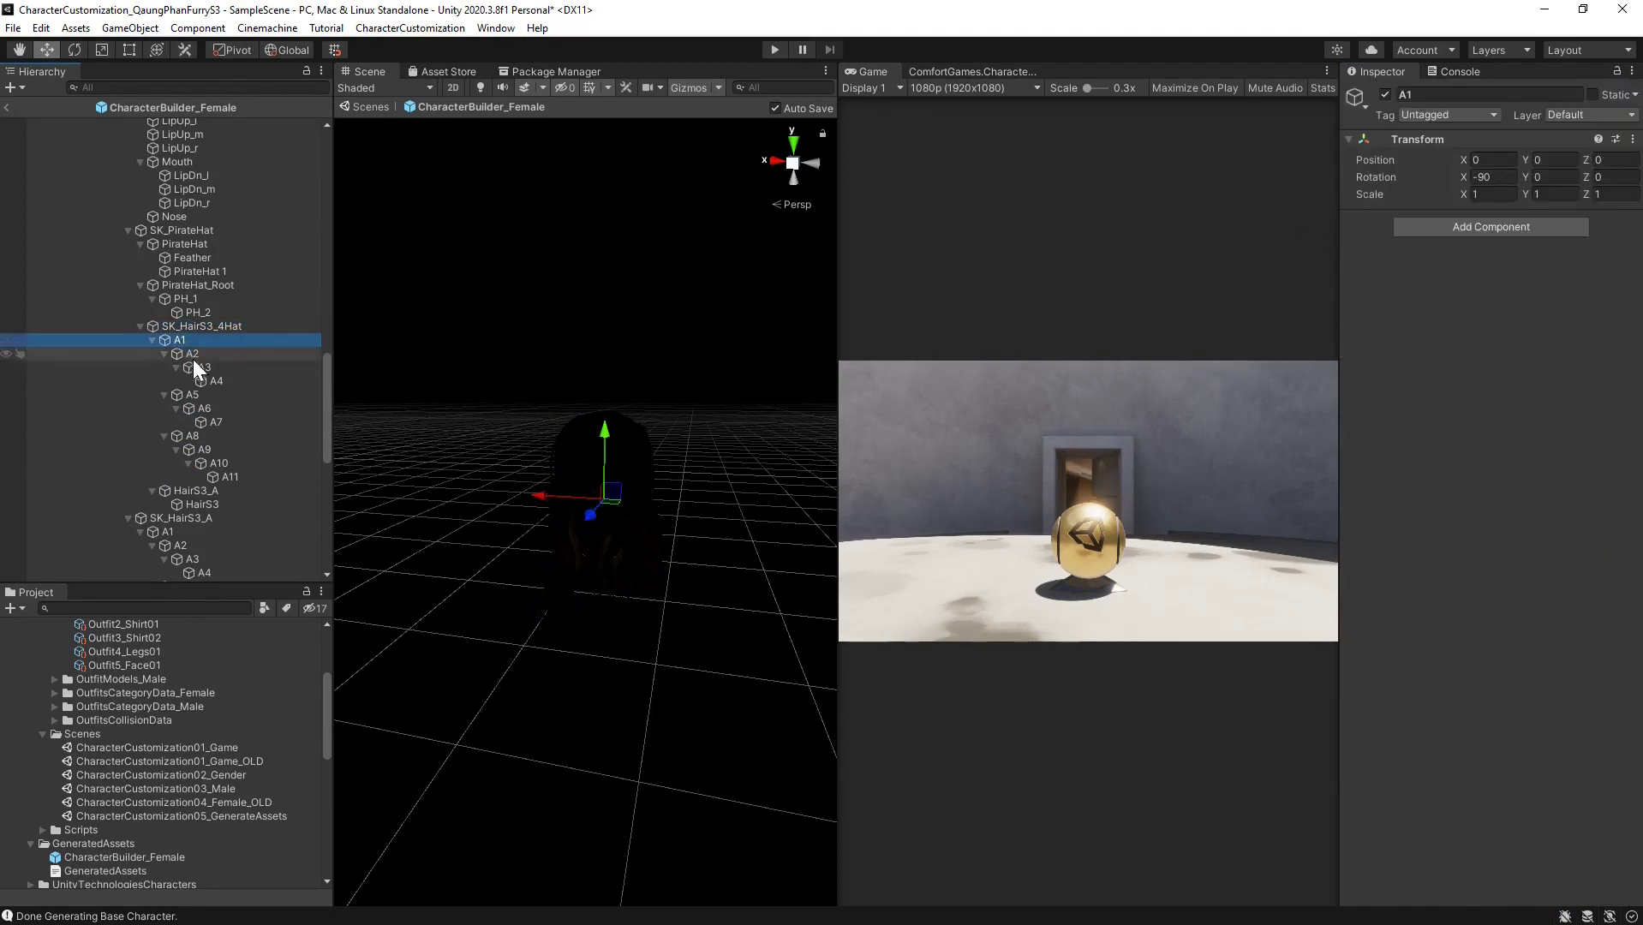
left_click(194, 357)
left_click(193, 369)
left_click(211, 382)
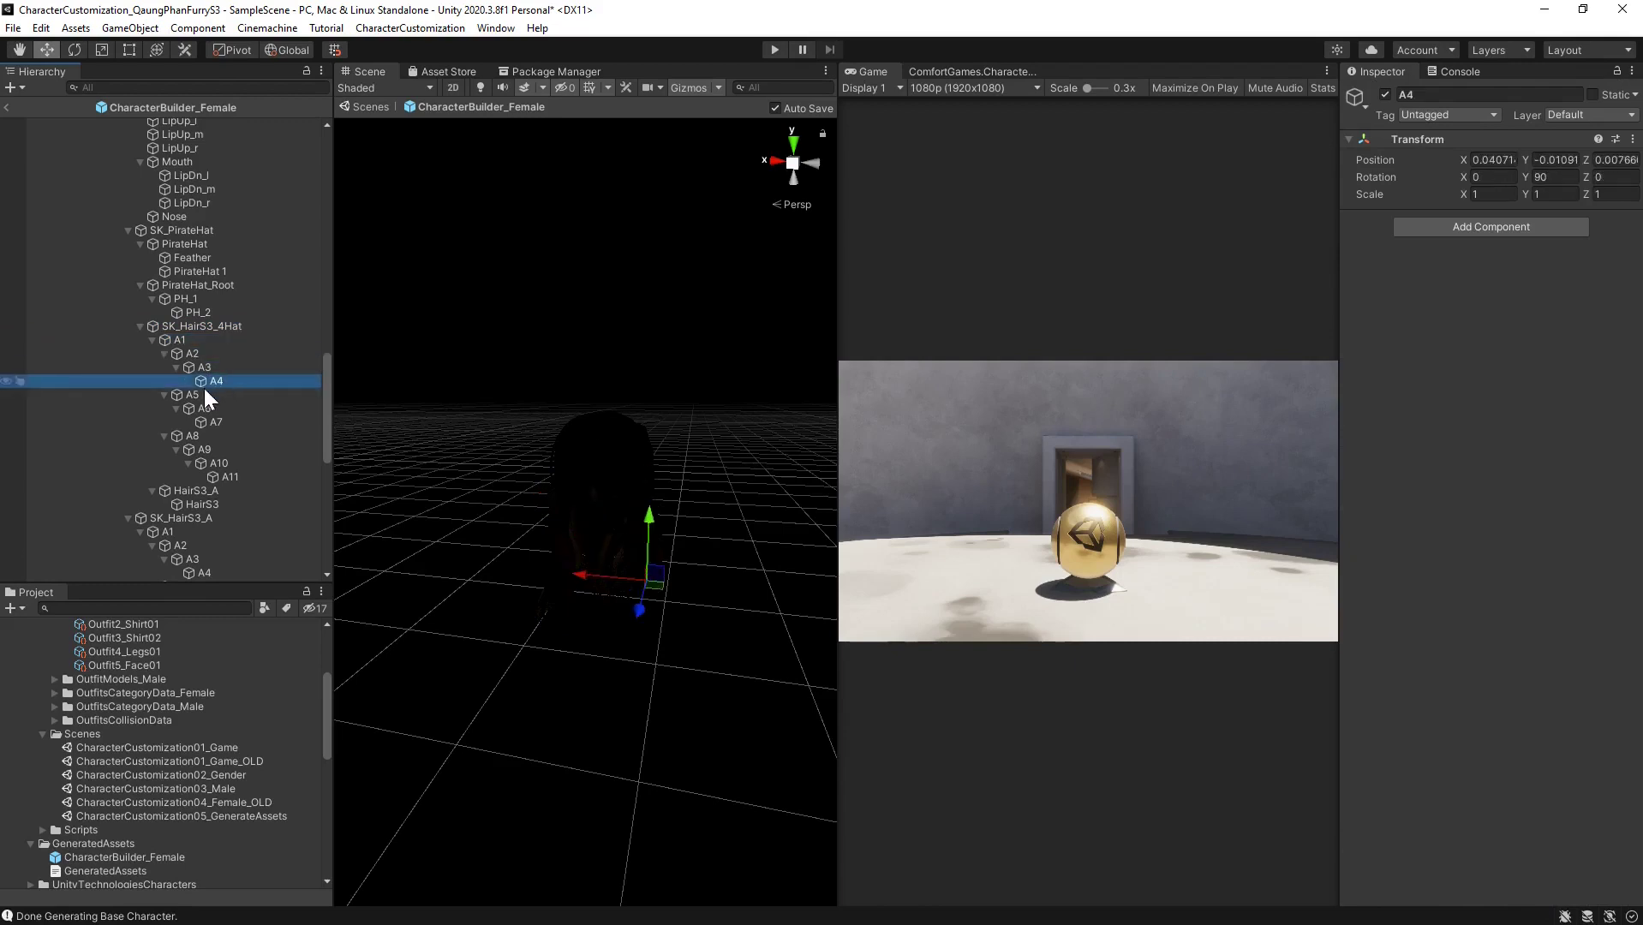
left_click(192, 396)
left_click(204, 410)
left_click(192, 435)
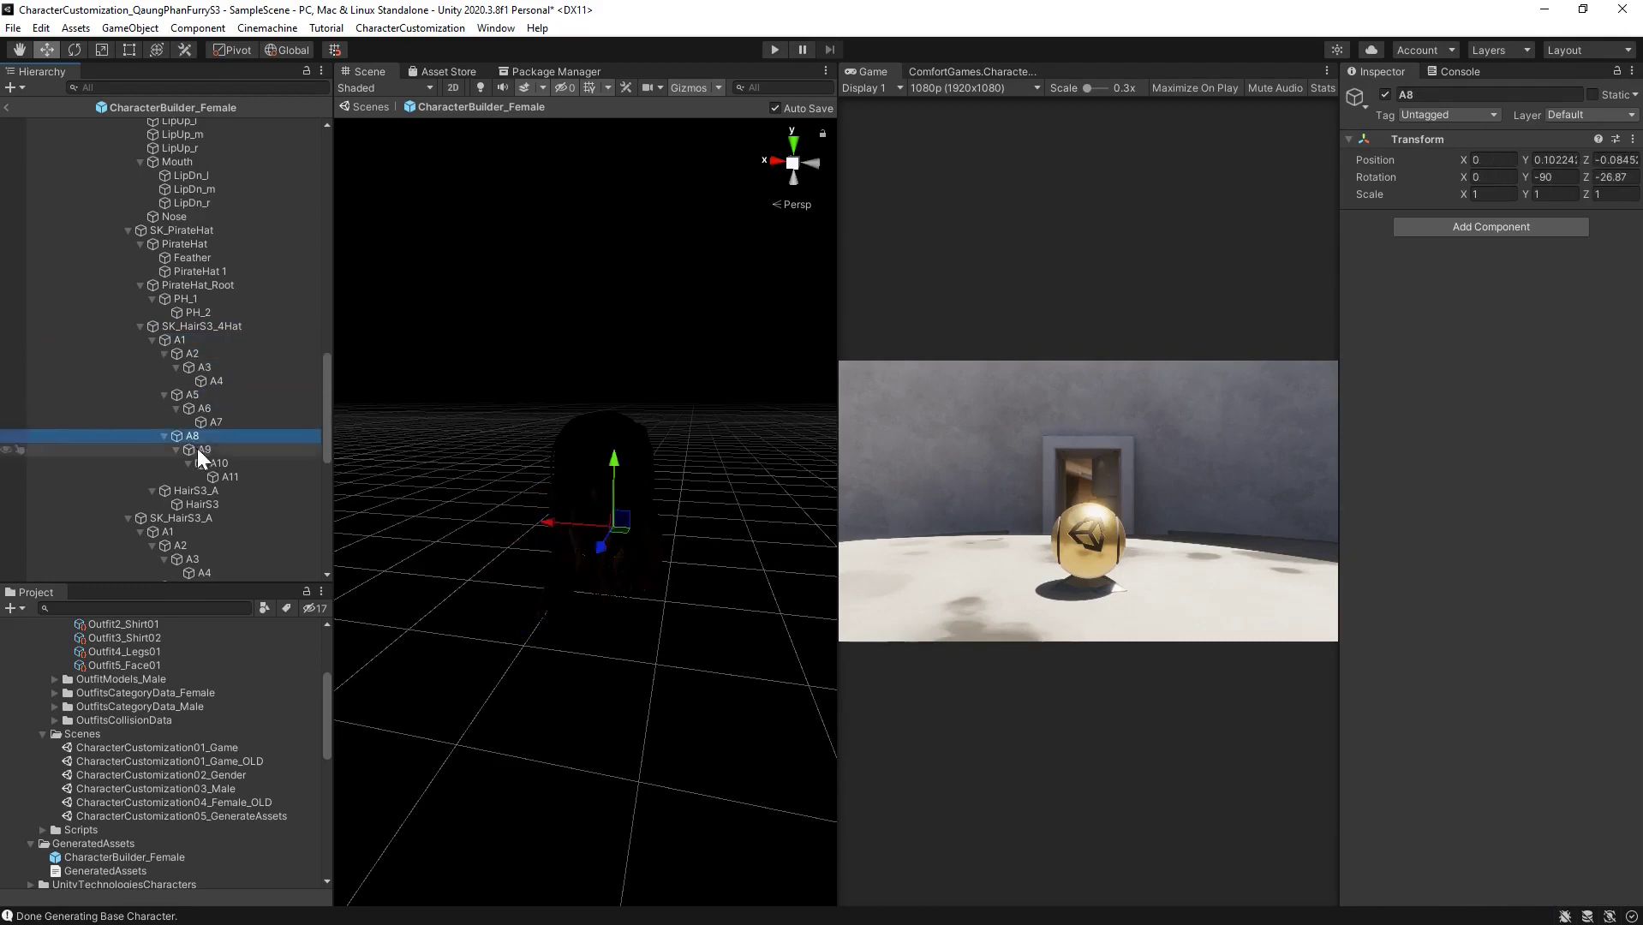
left_click(204, 449)
left_click(216, 463)
left_click(228, 477)
scroll(198, 434, "down", 3)
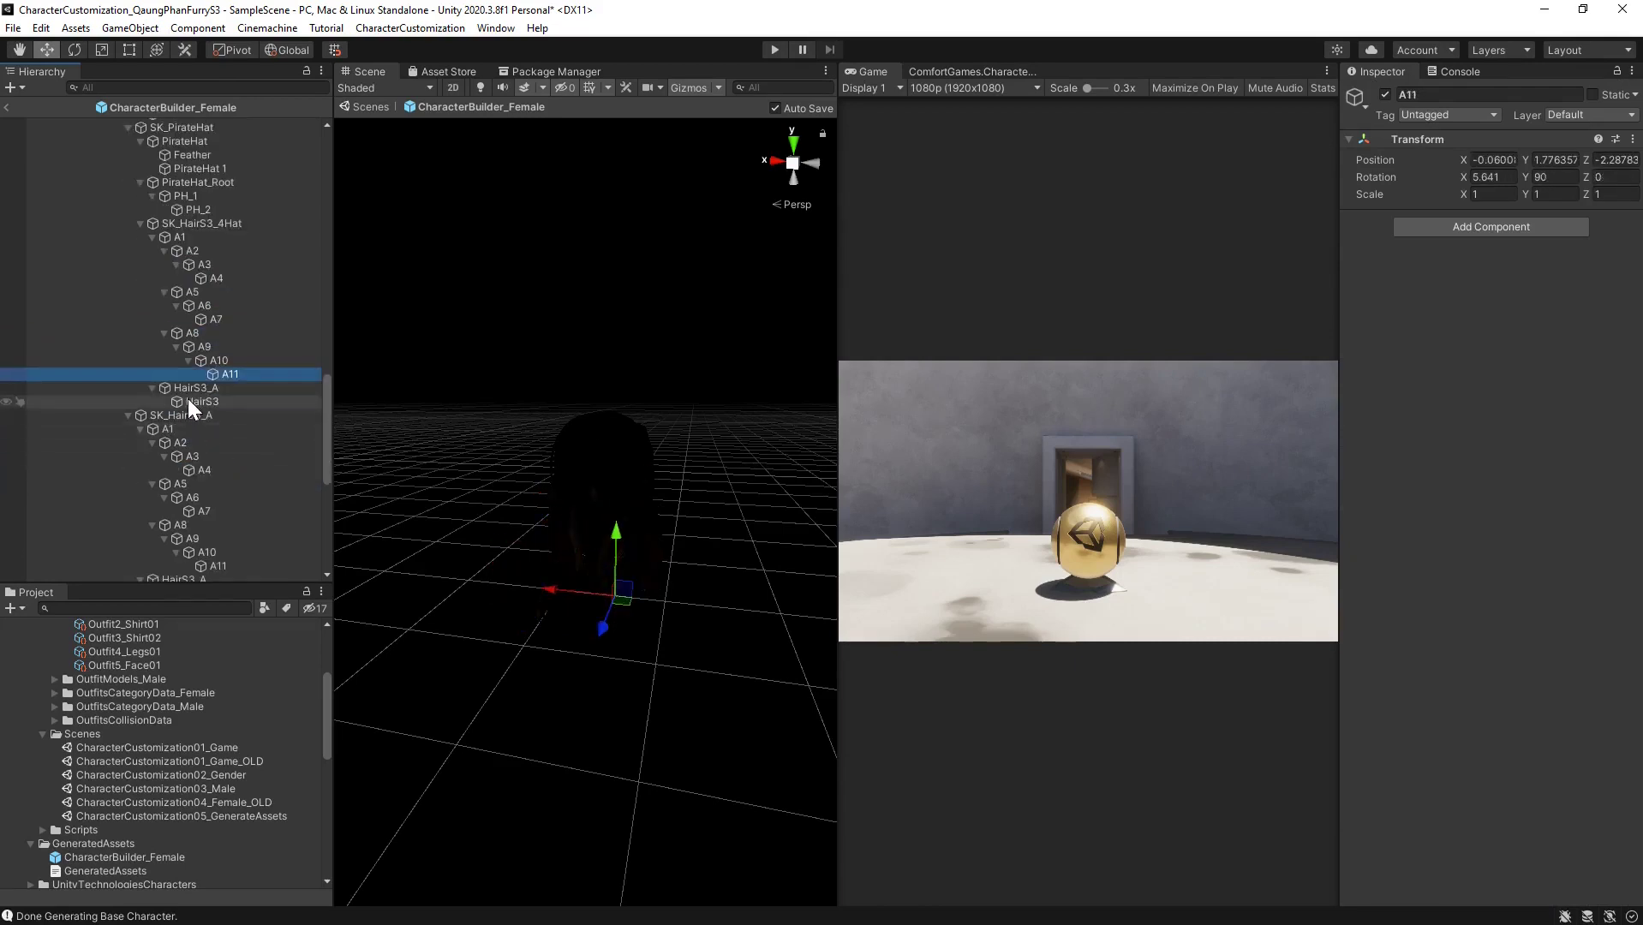
Disable the Skinned Mesh Renderer on HairS3 under SK_HairS3_4Hat
left_click(191, 390)
left_click(194, 401)
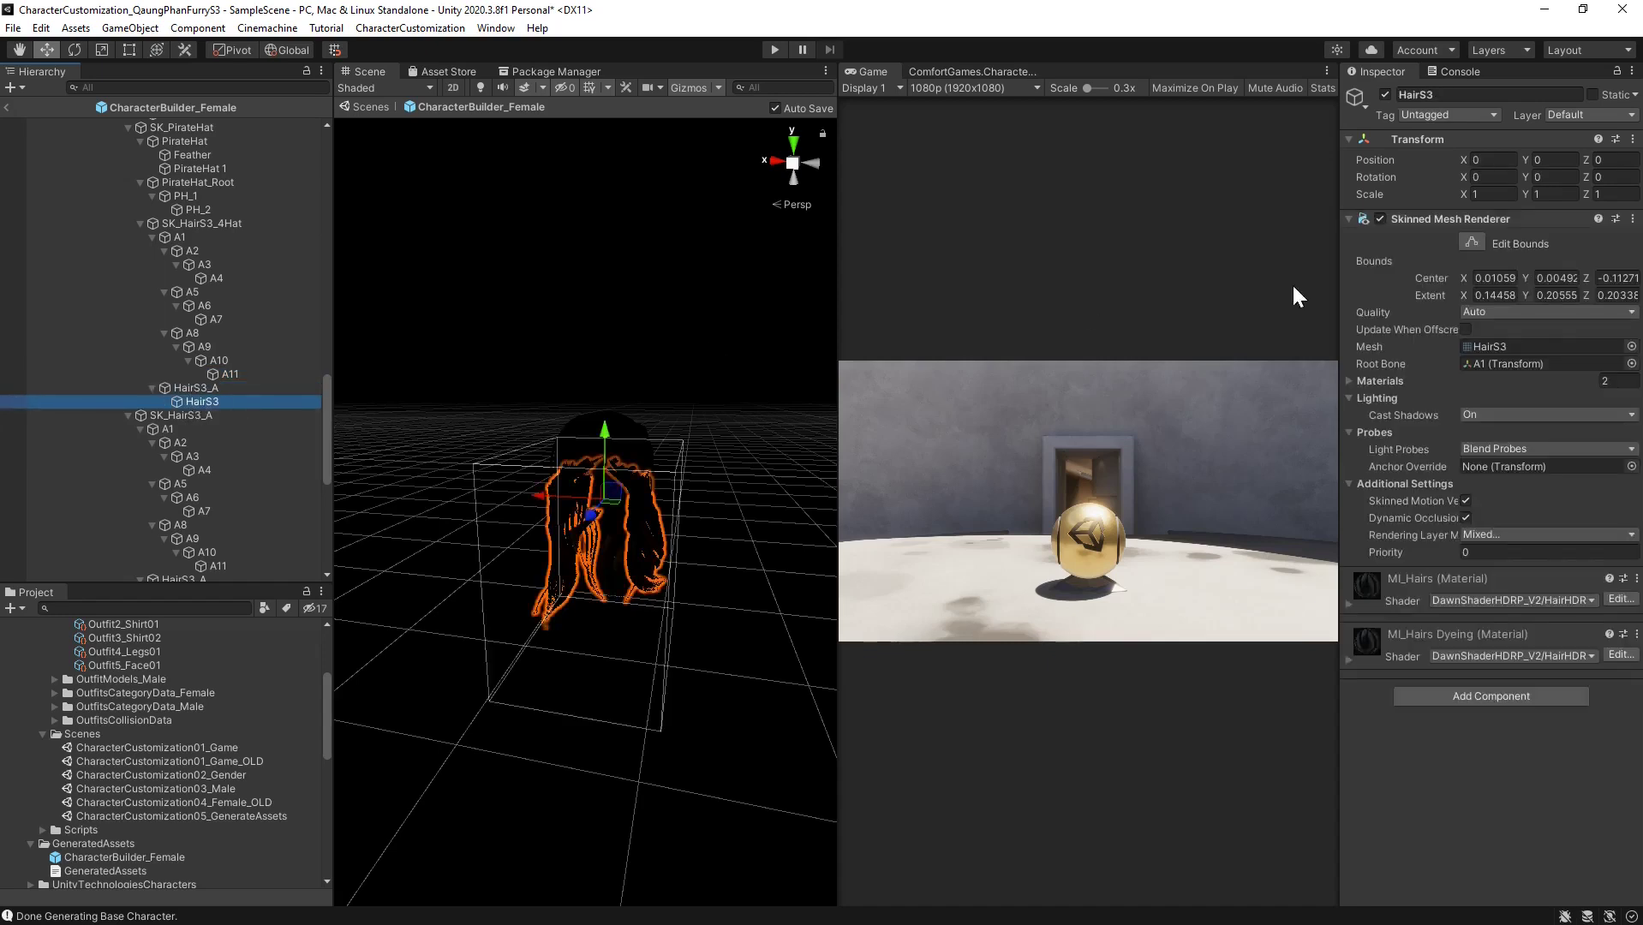
left_click(1379, 218)
Examine SK_HairS3_A's Physic Bones Core components and check its bones A1 through A11 for mesh renderers
left_click(186, 416)
scroll(220, 428, "down", 3)
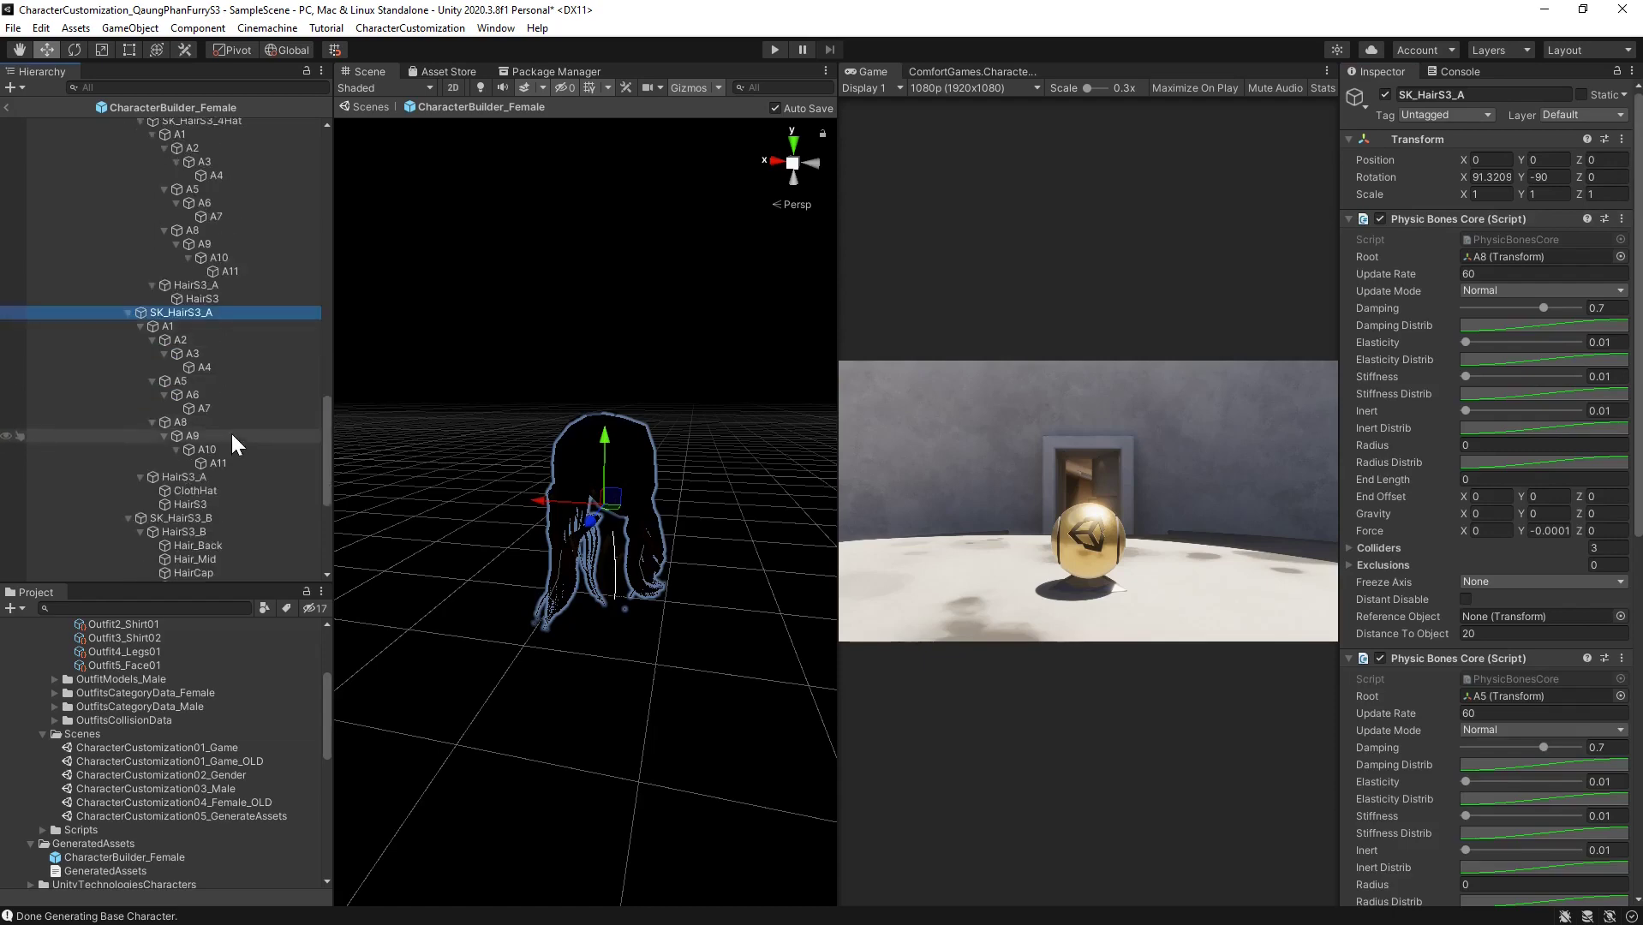
scroll(1456, 403, "down", 10)
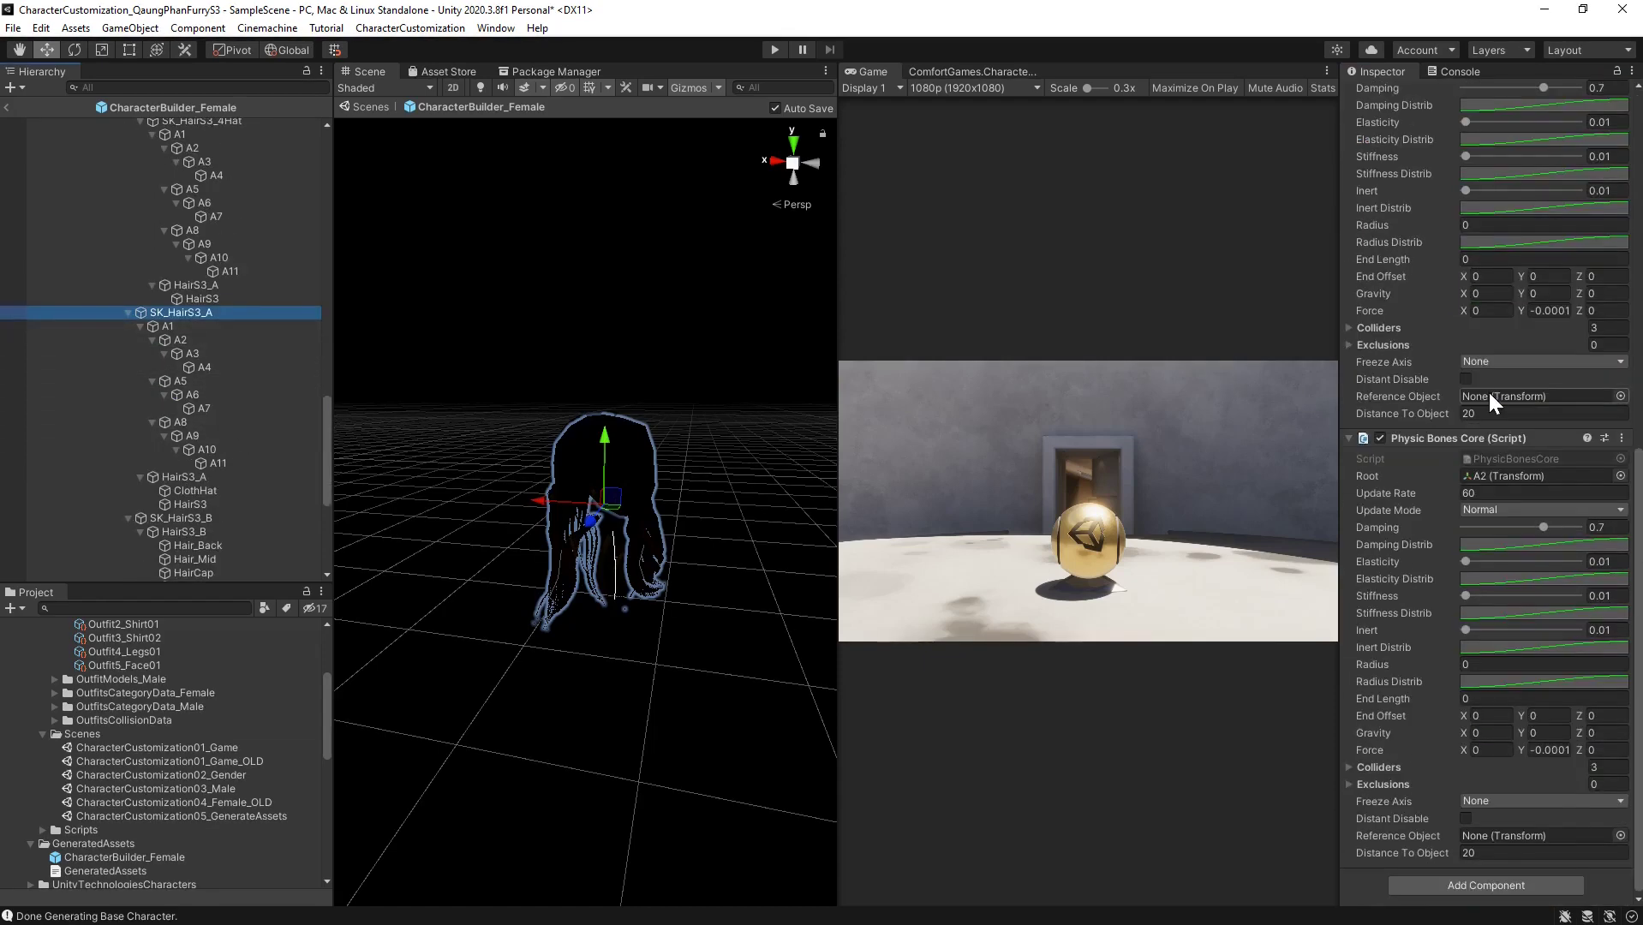
left_click(153, 329)
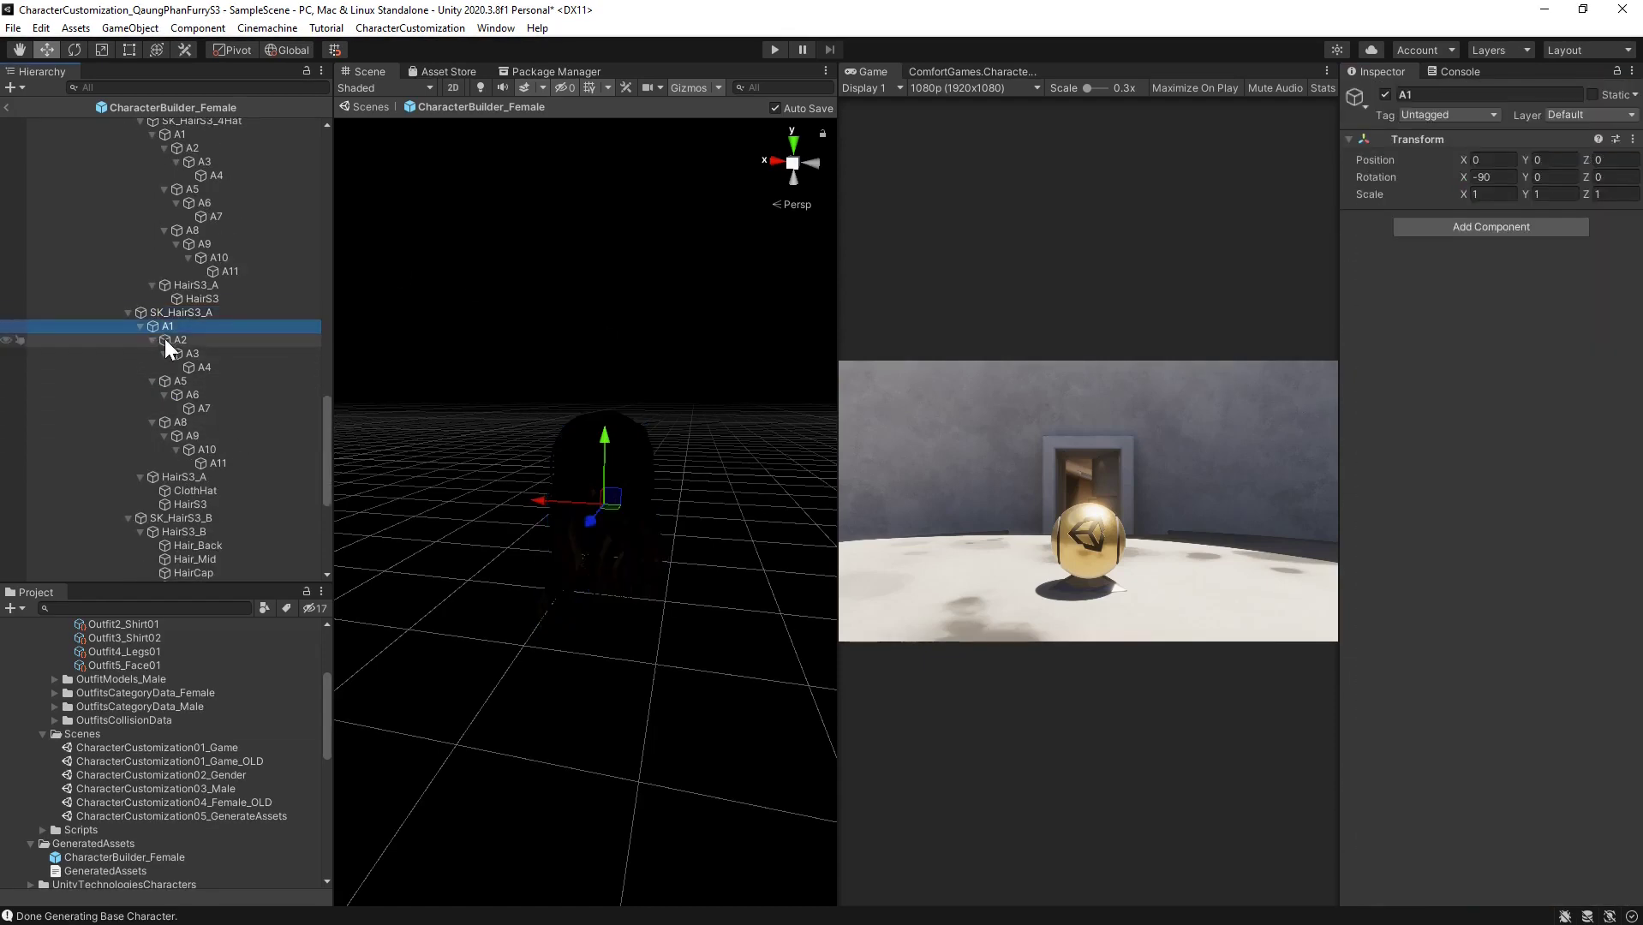
left_click(167, 340)
left_click(179, 353)
left_click(191, 367)
left_click(168, 385)
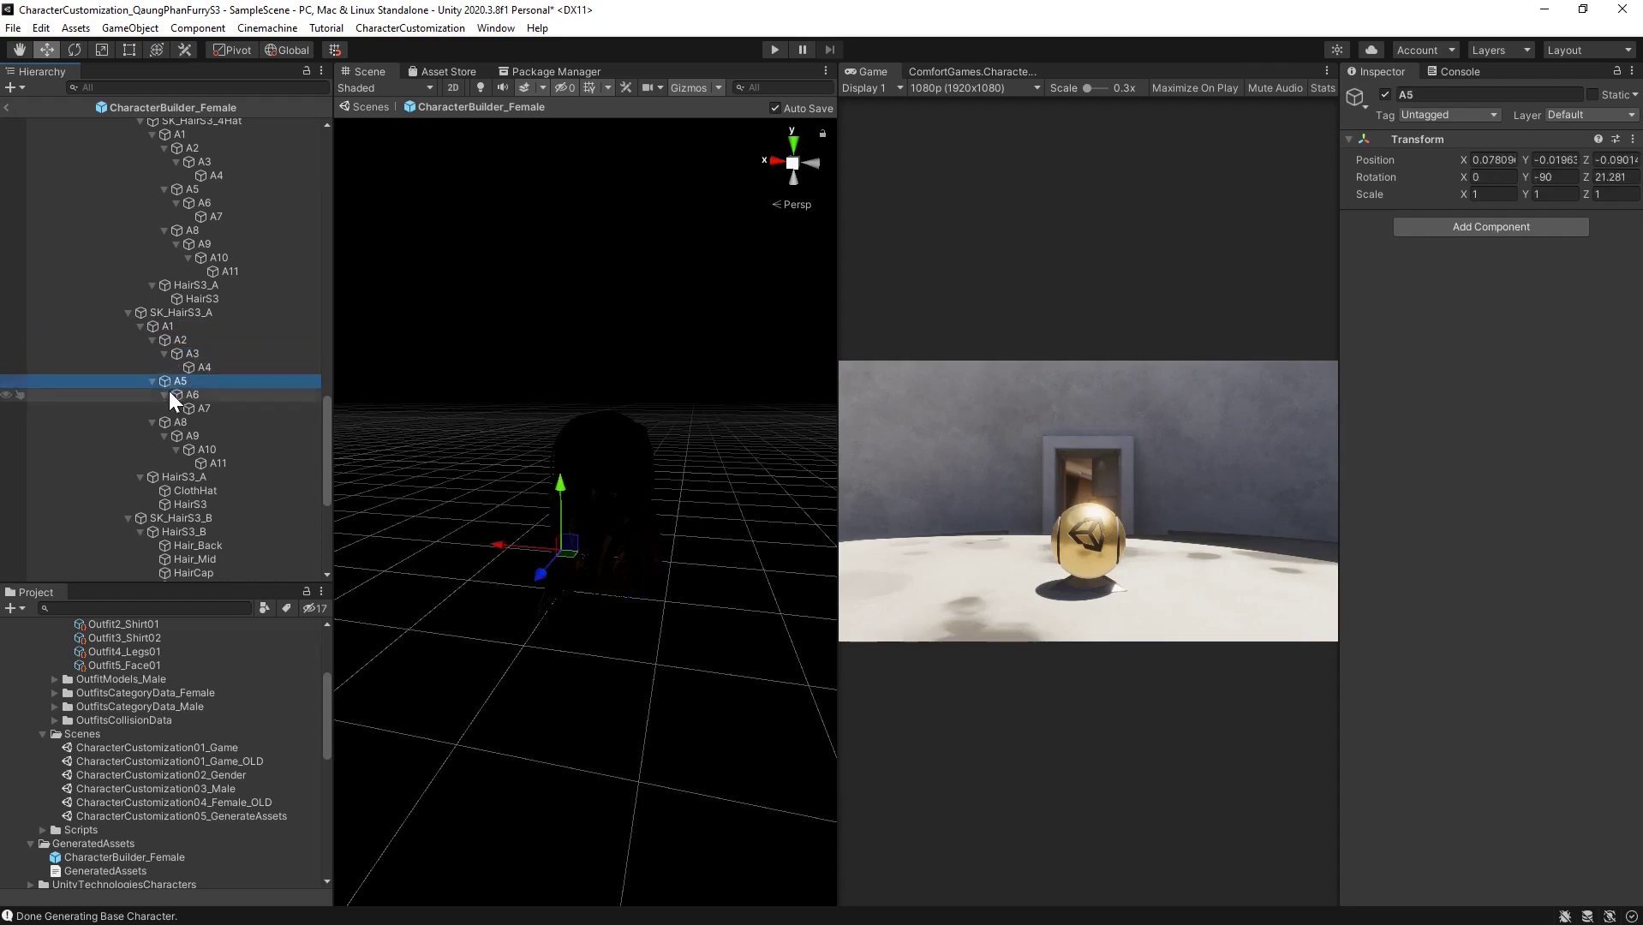
left_click(177, 395)
left_click(193, 409)
left_click(181, 422)
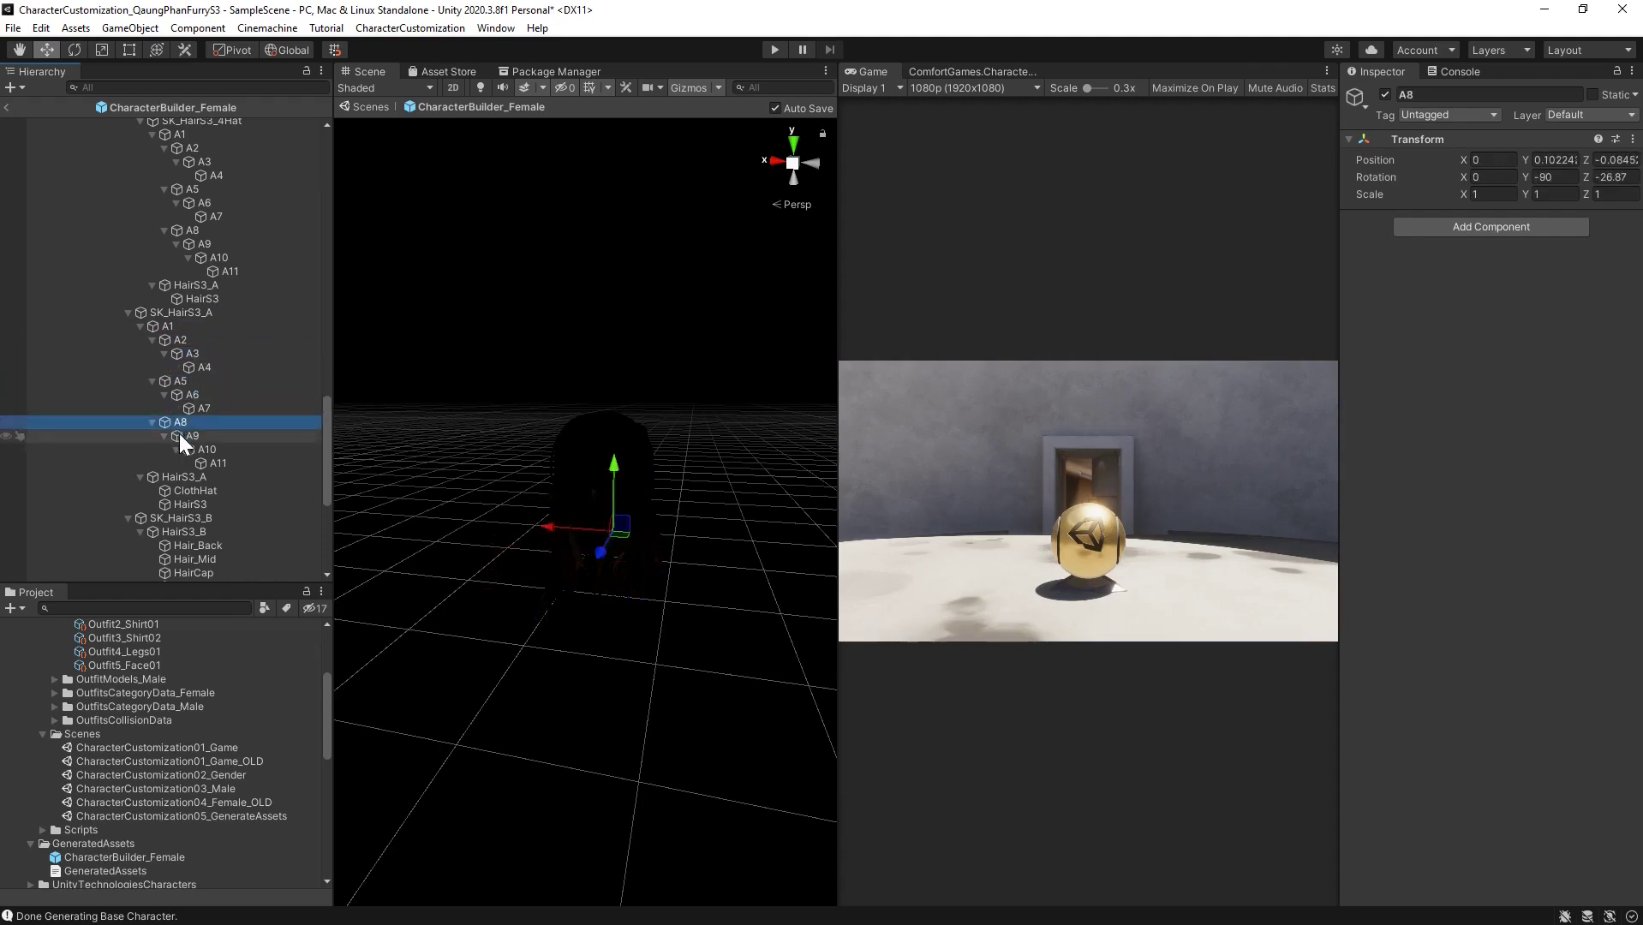
left_click(183, 433)
left_click(191, 447)
left_click(214, 462)
scroll(214, 432, "down", 4)
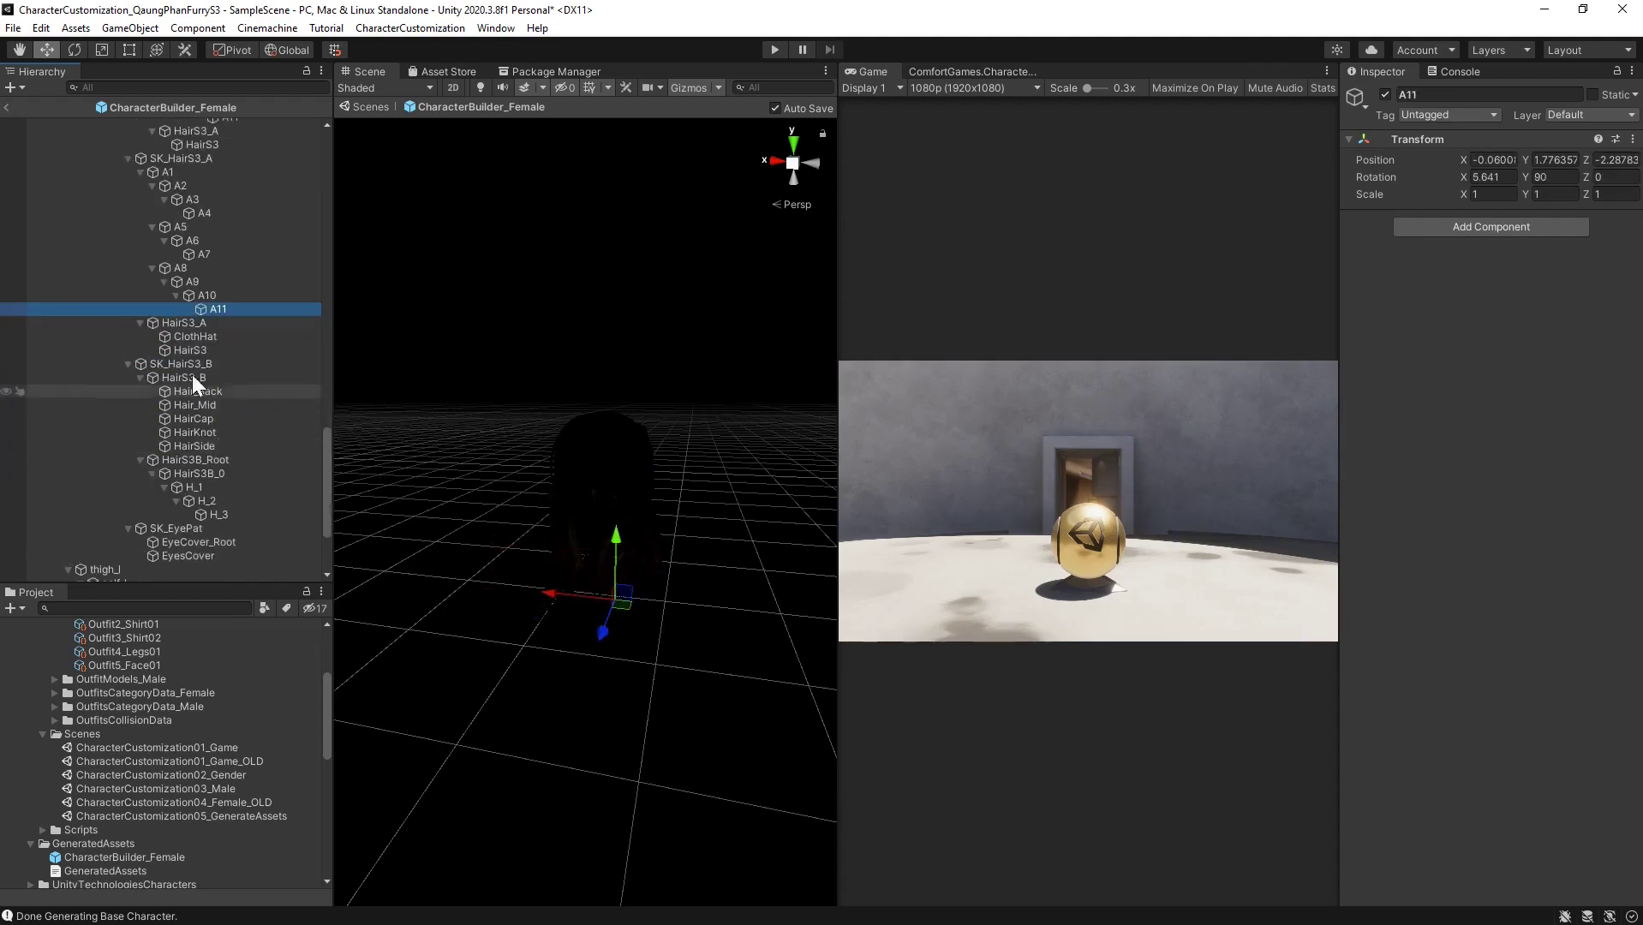
Disable the Skinned Mesh Renderer components on ClothHat and HairS3 under SK_HairS3_A
left_click(173, 324)
left_click(183, 337)
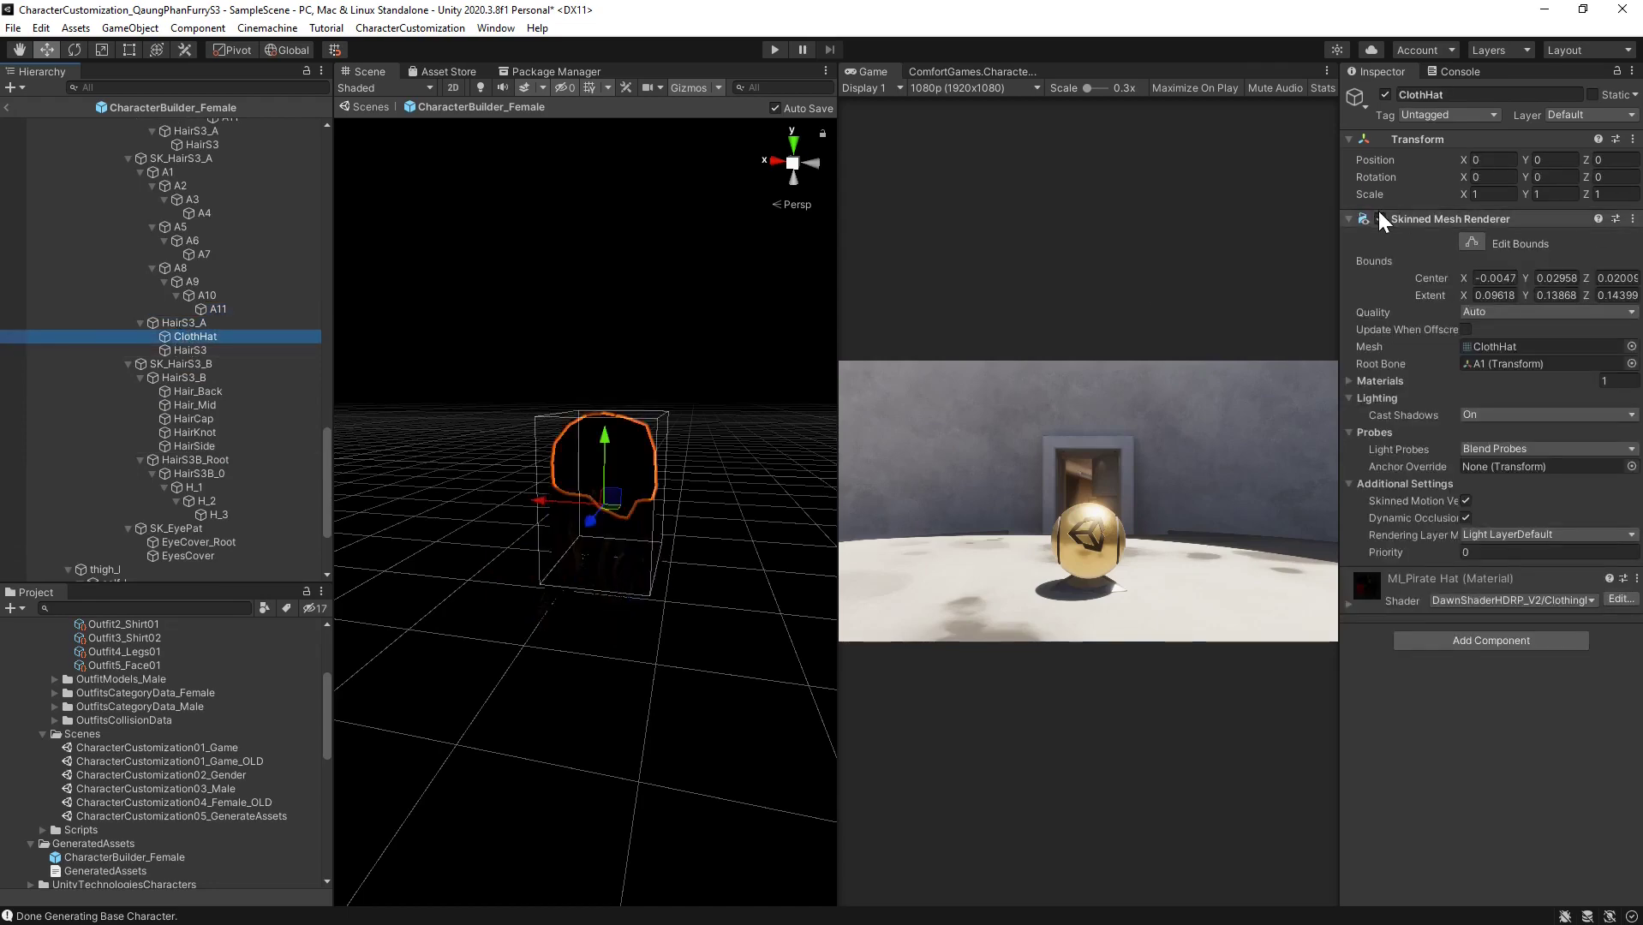
key("f")
key("f")
key("f")
key("f")
left_click(201, 351)
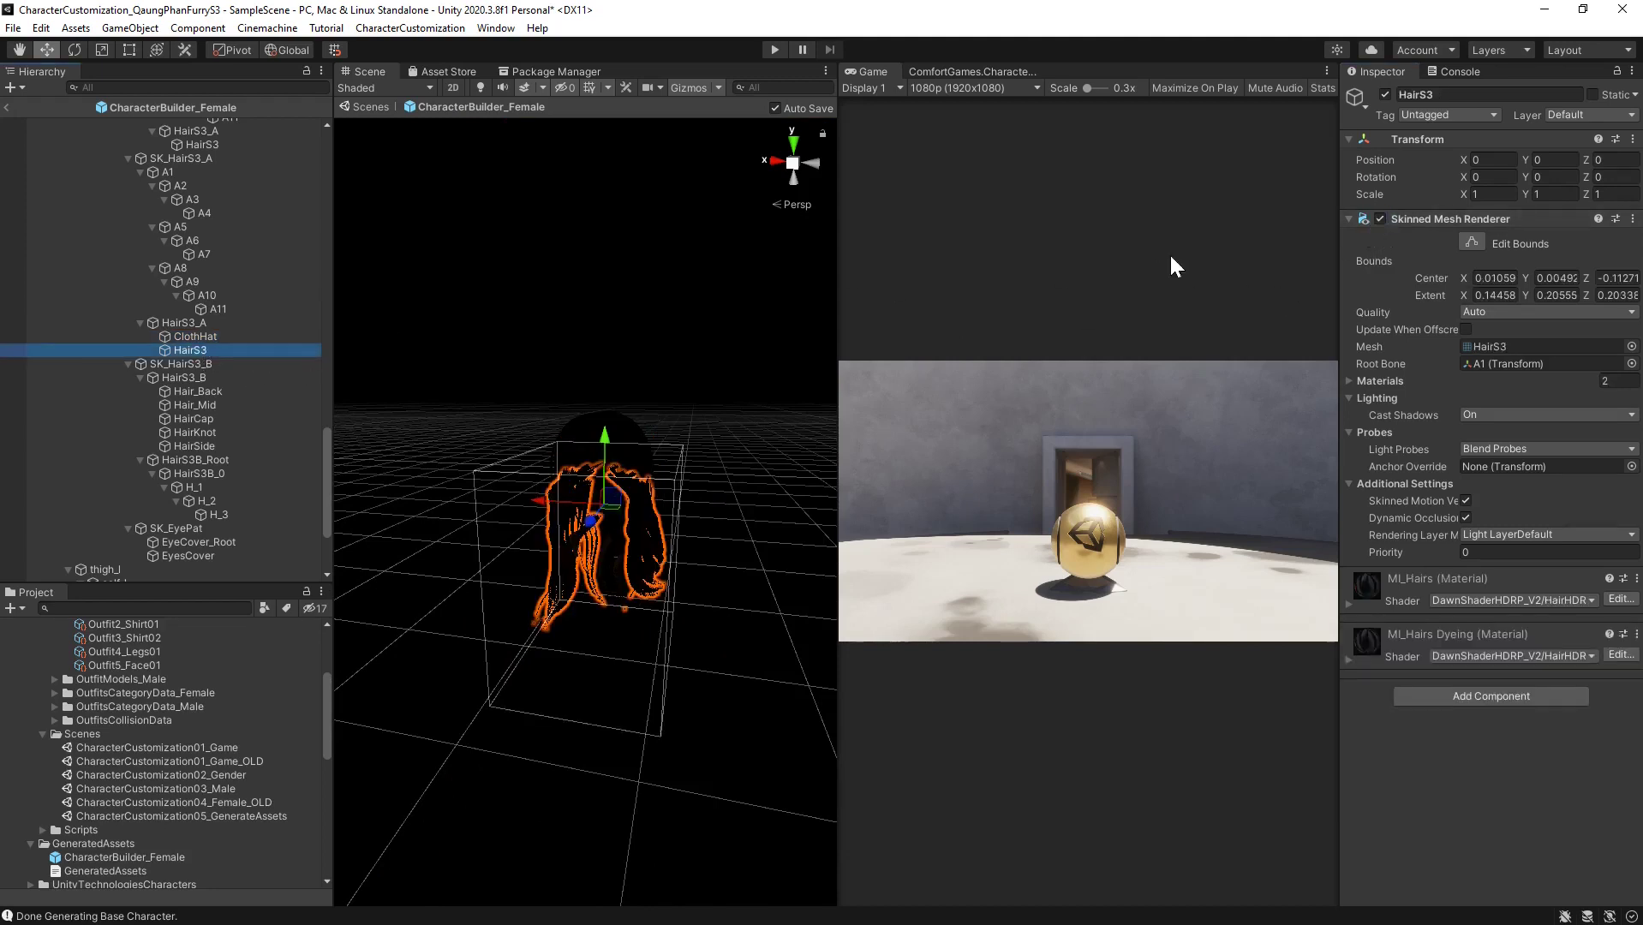
left_click(1380, 219)
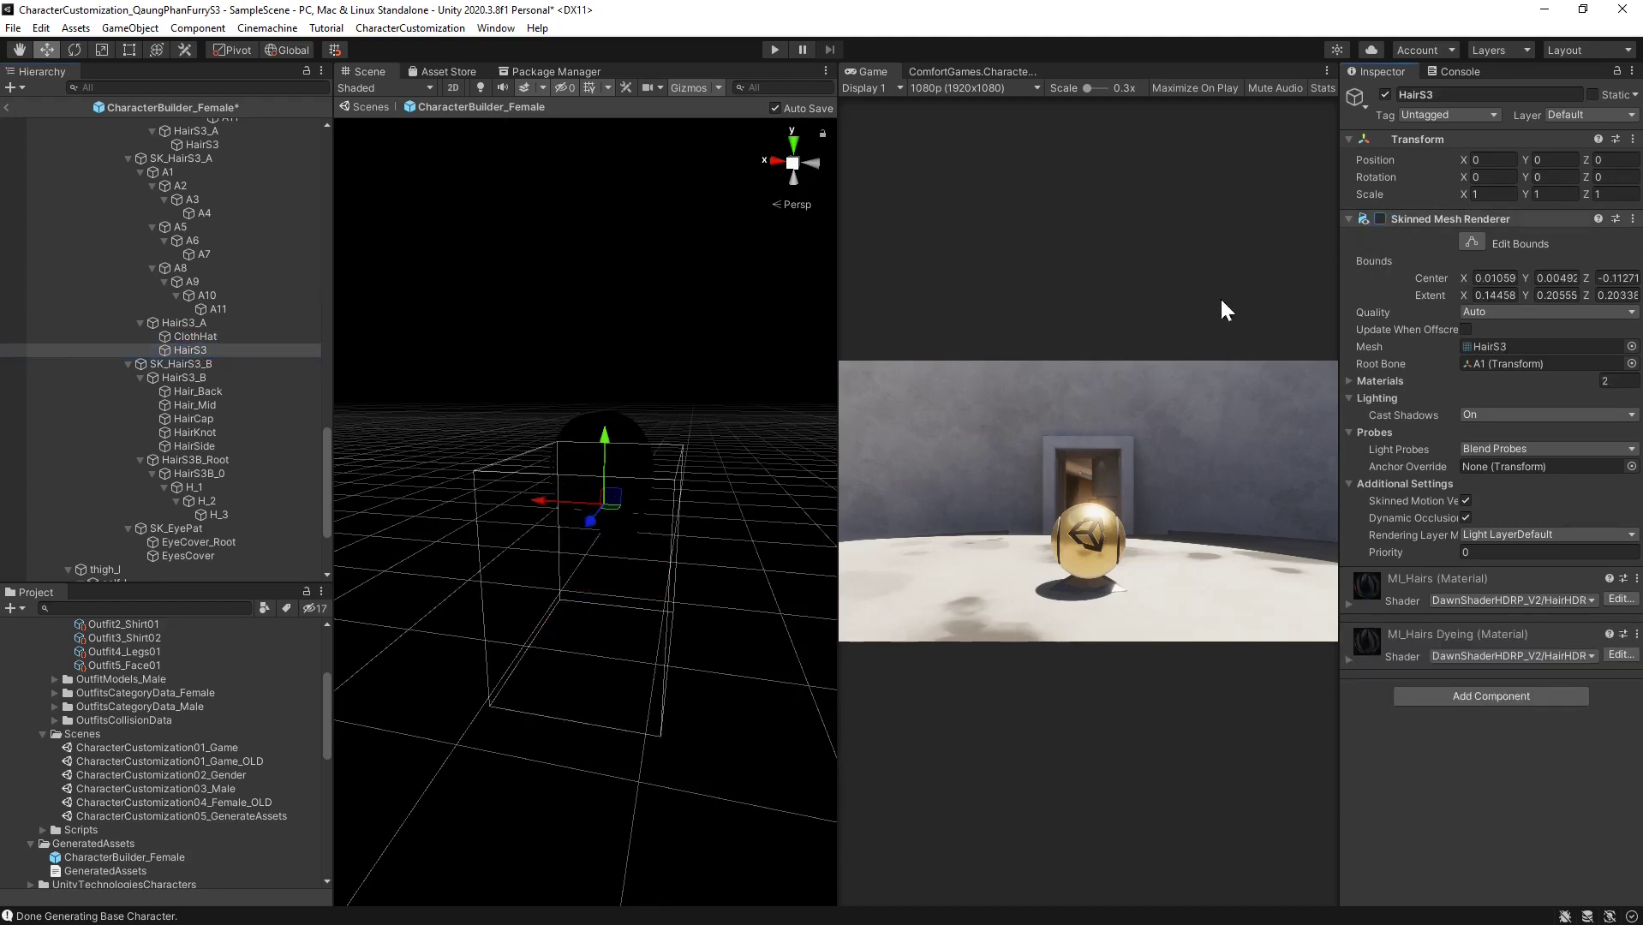
Disable the Skinned Mesh Renderers on Hair_Back, Hair_Mid, HairCap, HairKnot and HairSide under HairS3_B
left_click(178, 363)
left_click(181, 378)
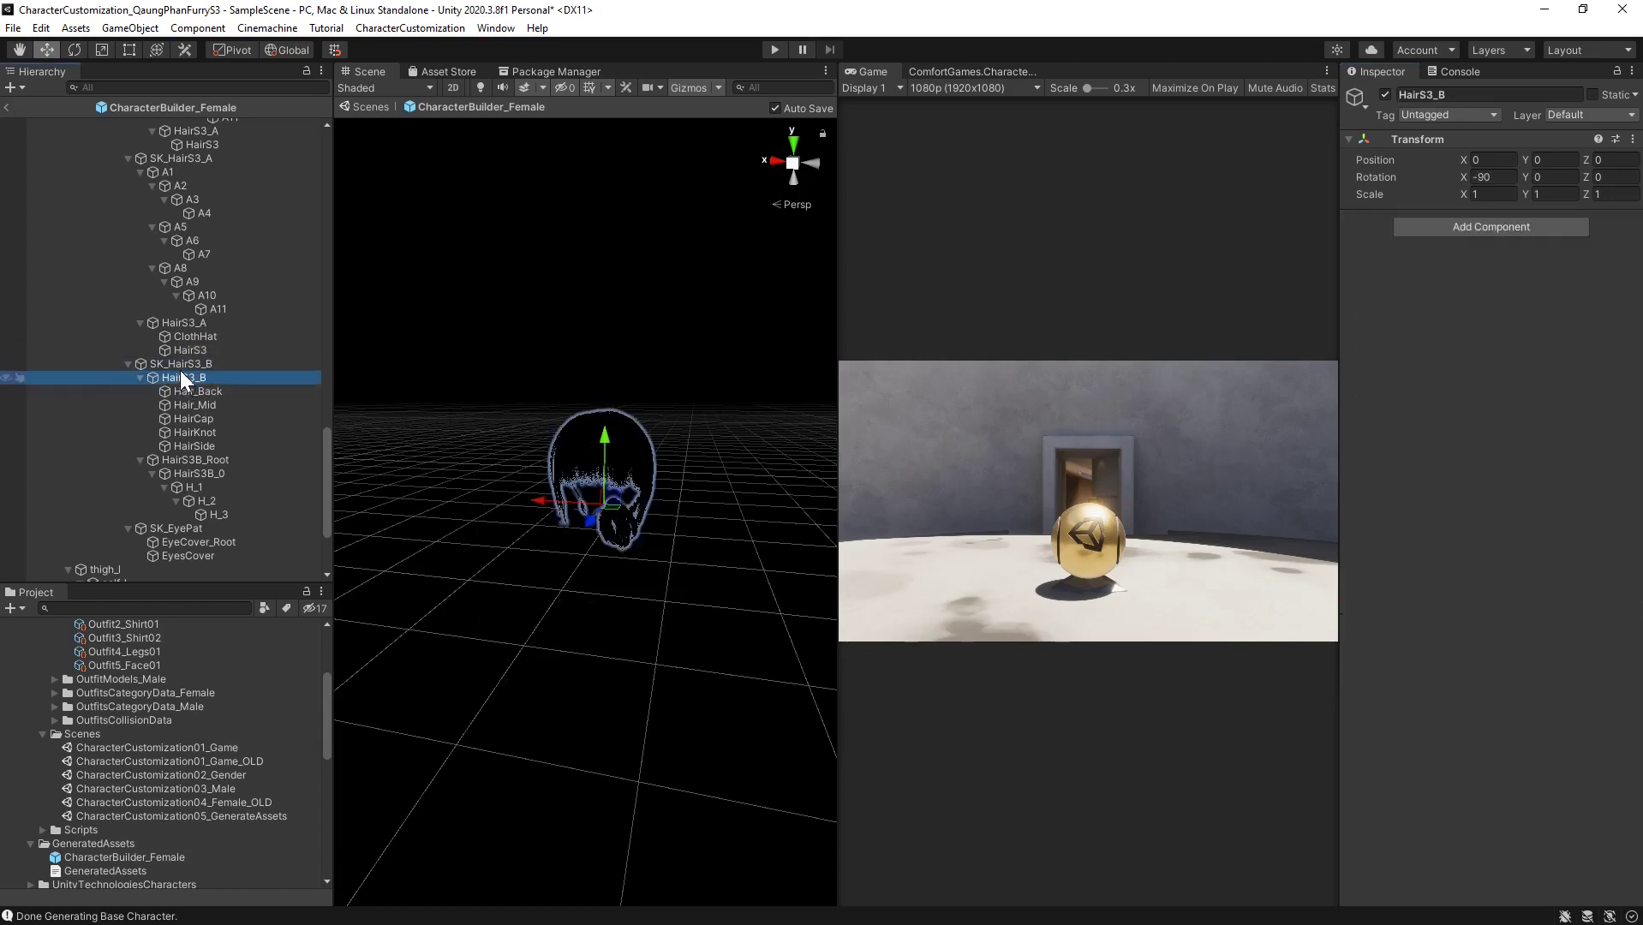
left_click(180, 366)
left_click(169, 376)
left_click(189, 394)
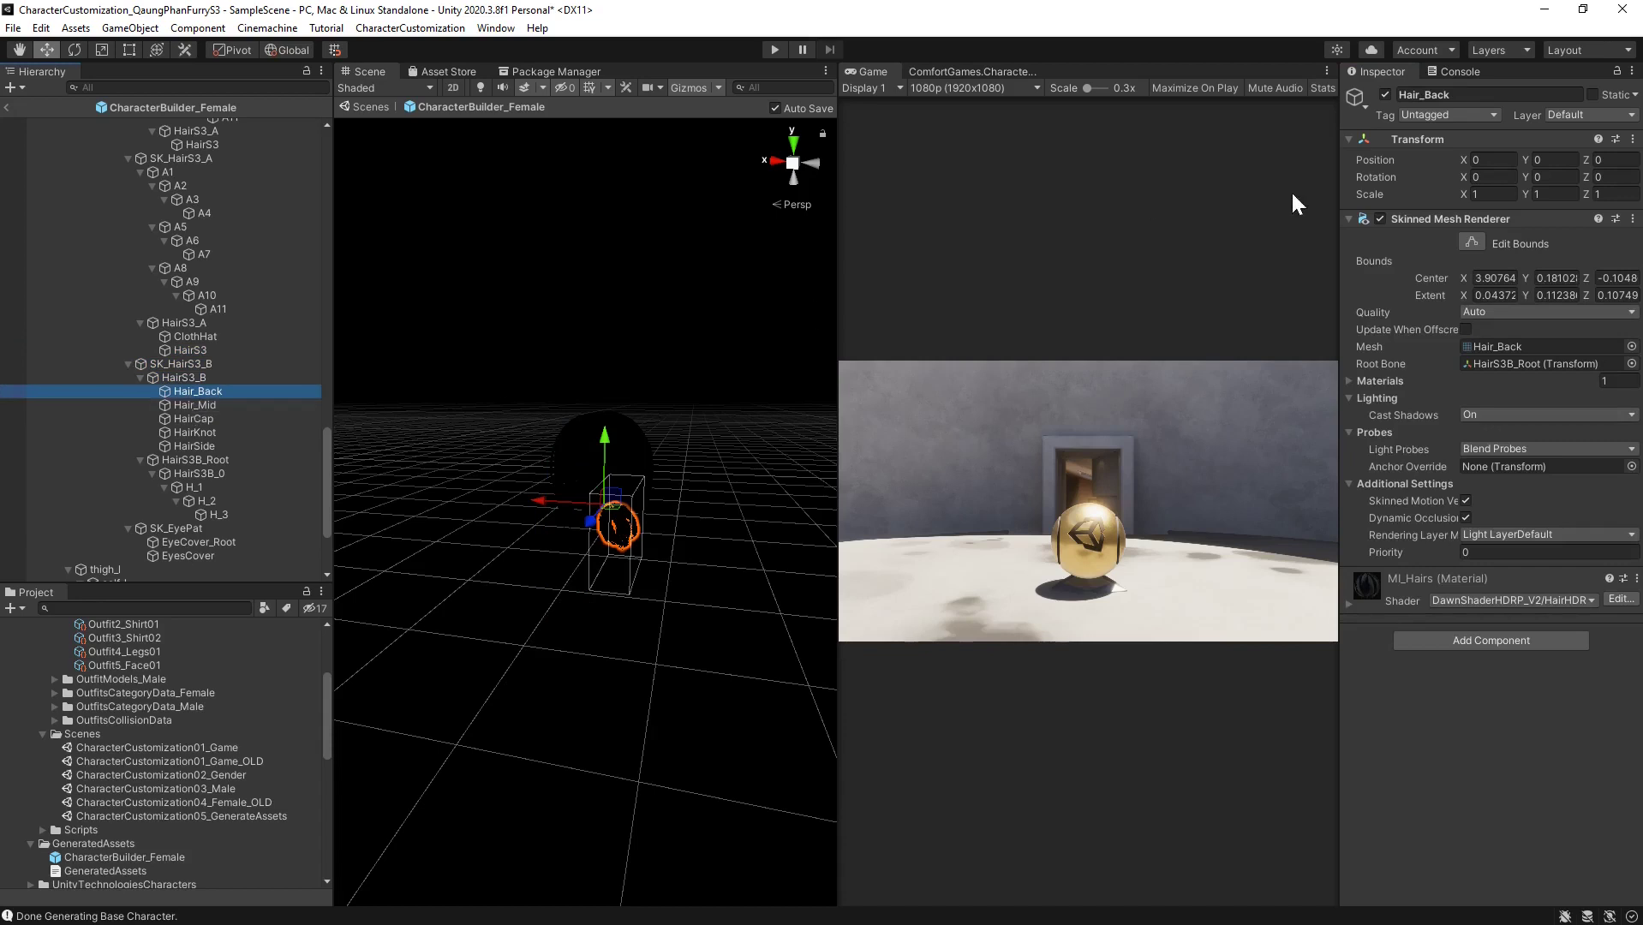
left_click(190, 403)
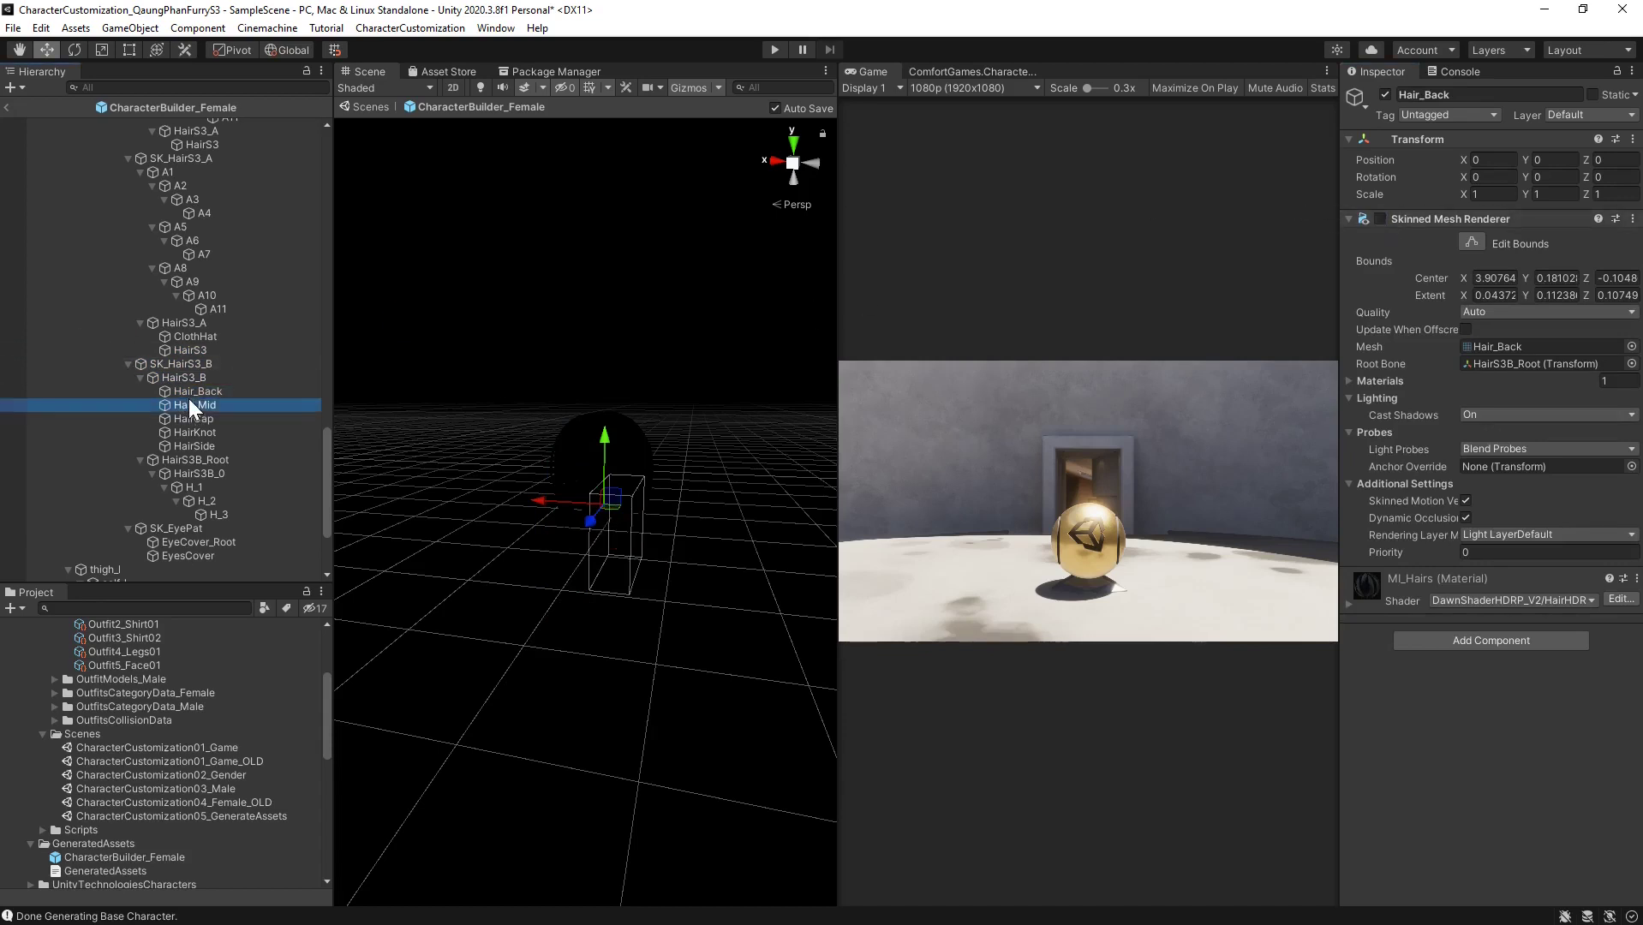
left_click(189, 417)
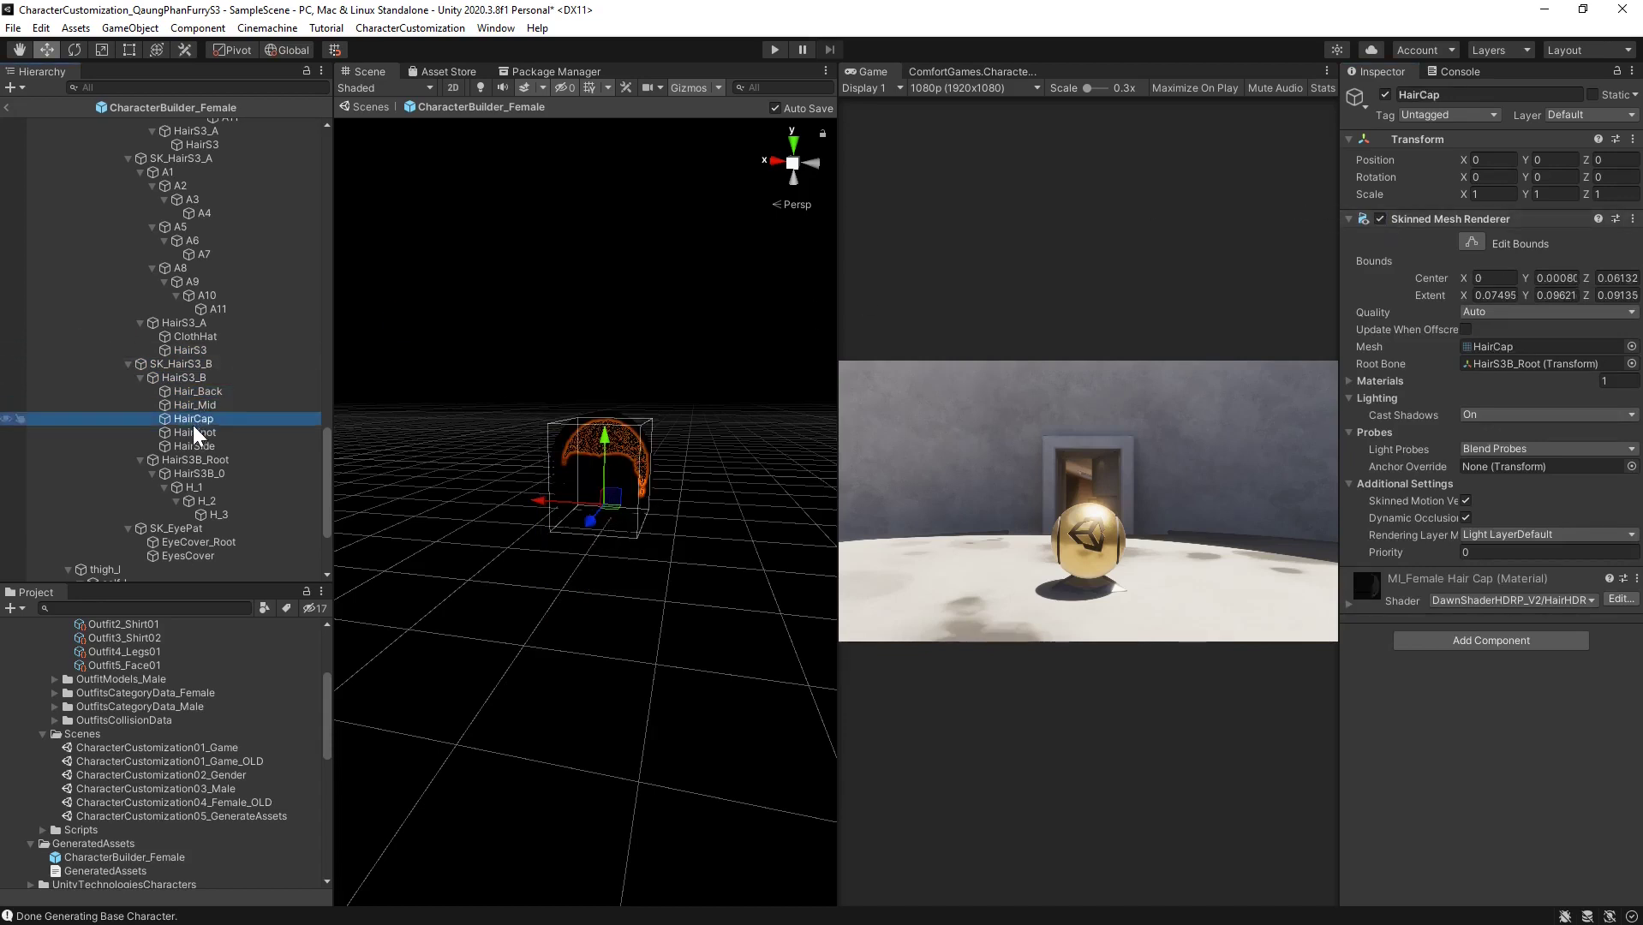
left_click(195, 433)
left_click(191, 443)
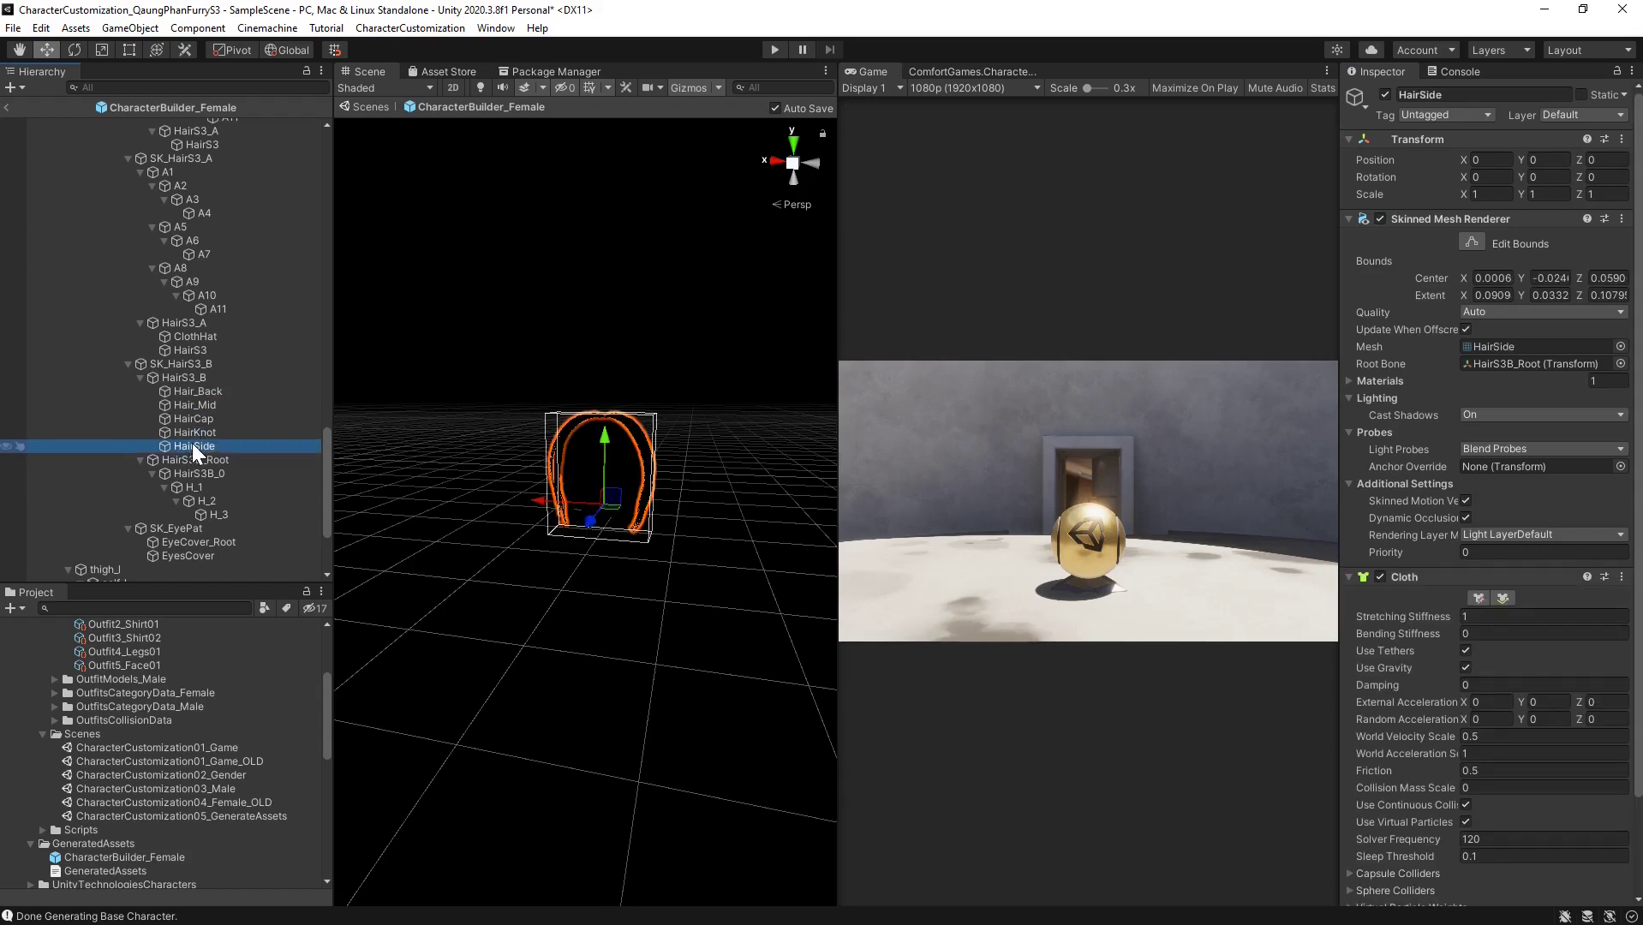
left_click(184, 390, "shift")
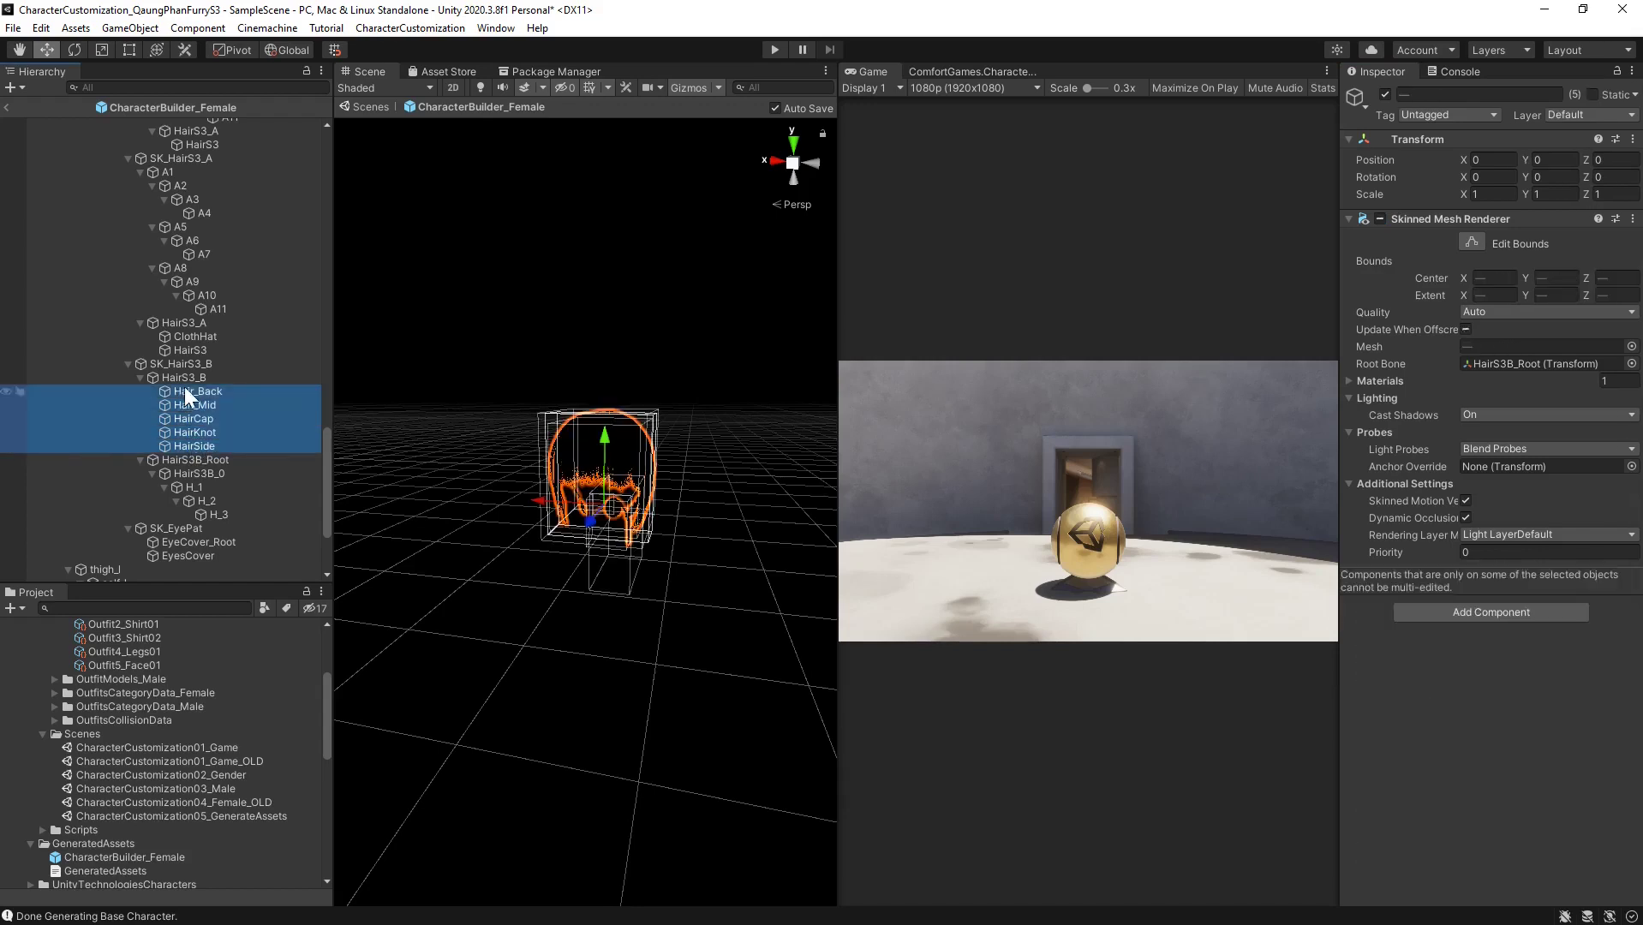
left_click(1380, 218)
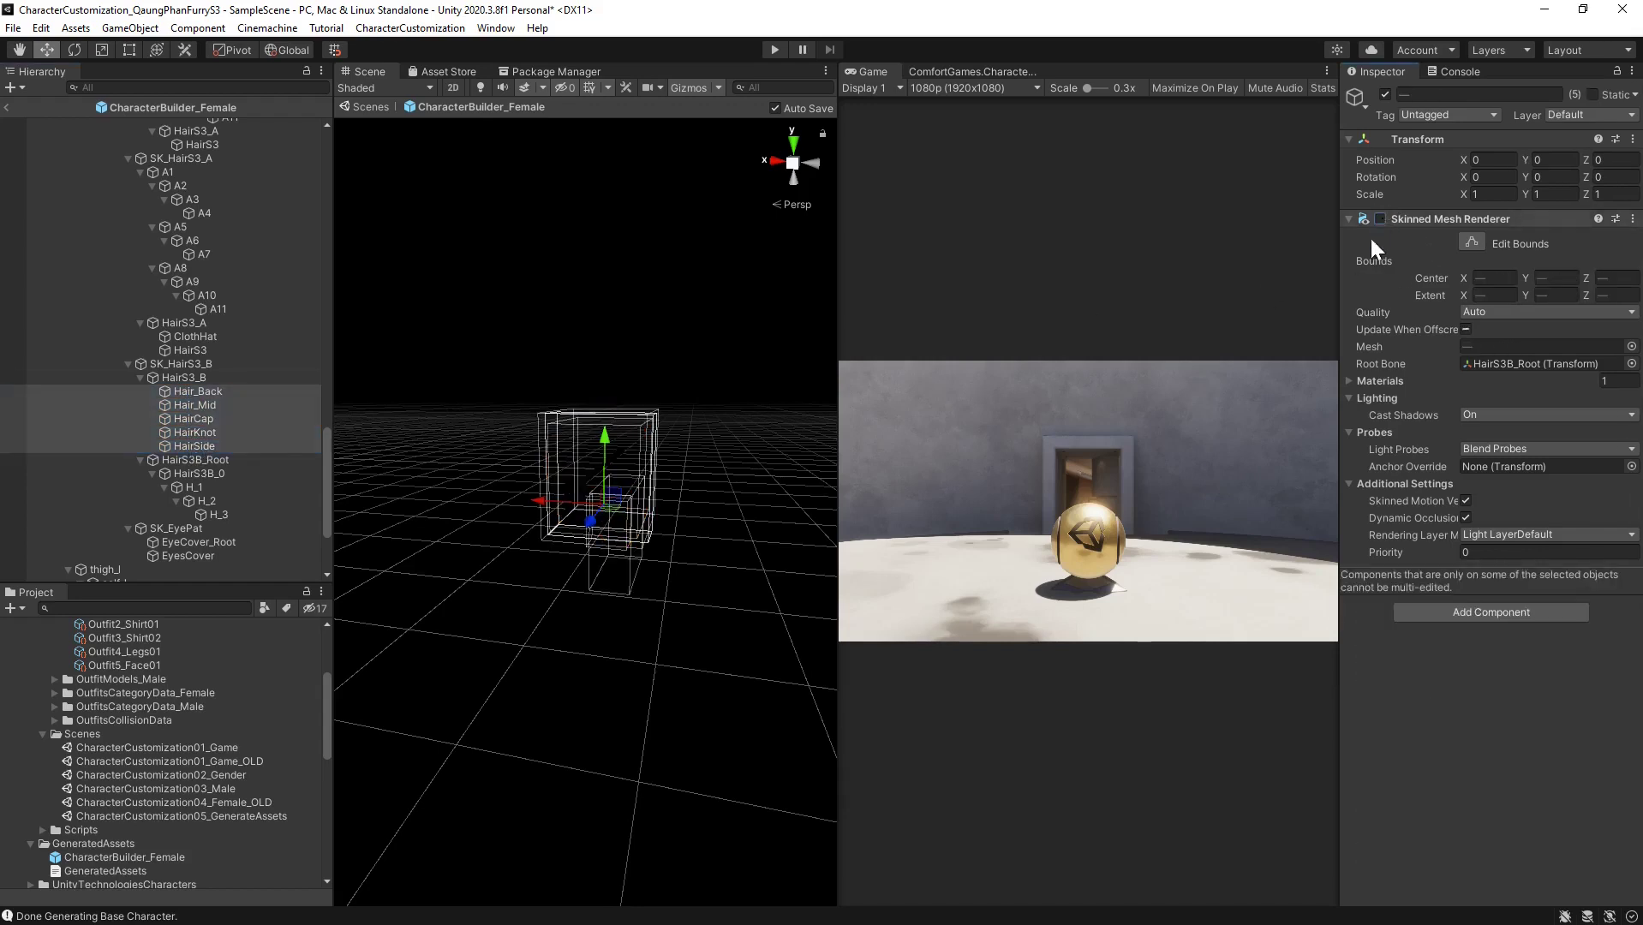
Check the HairS3B_Root bones for renderers and disable the Skinned Mesh Renderer on EyesCover under SK_EyePat
left_click(187, 459)
scroll(196, 466, "down", 2)
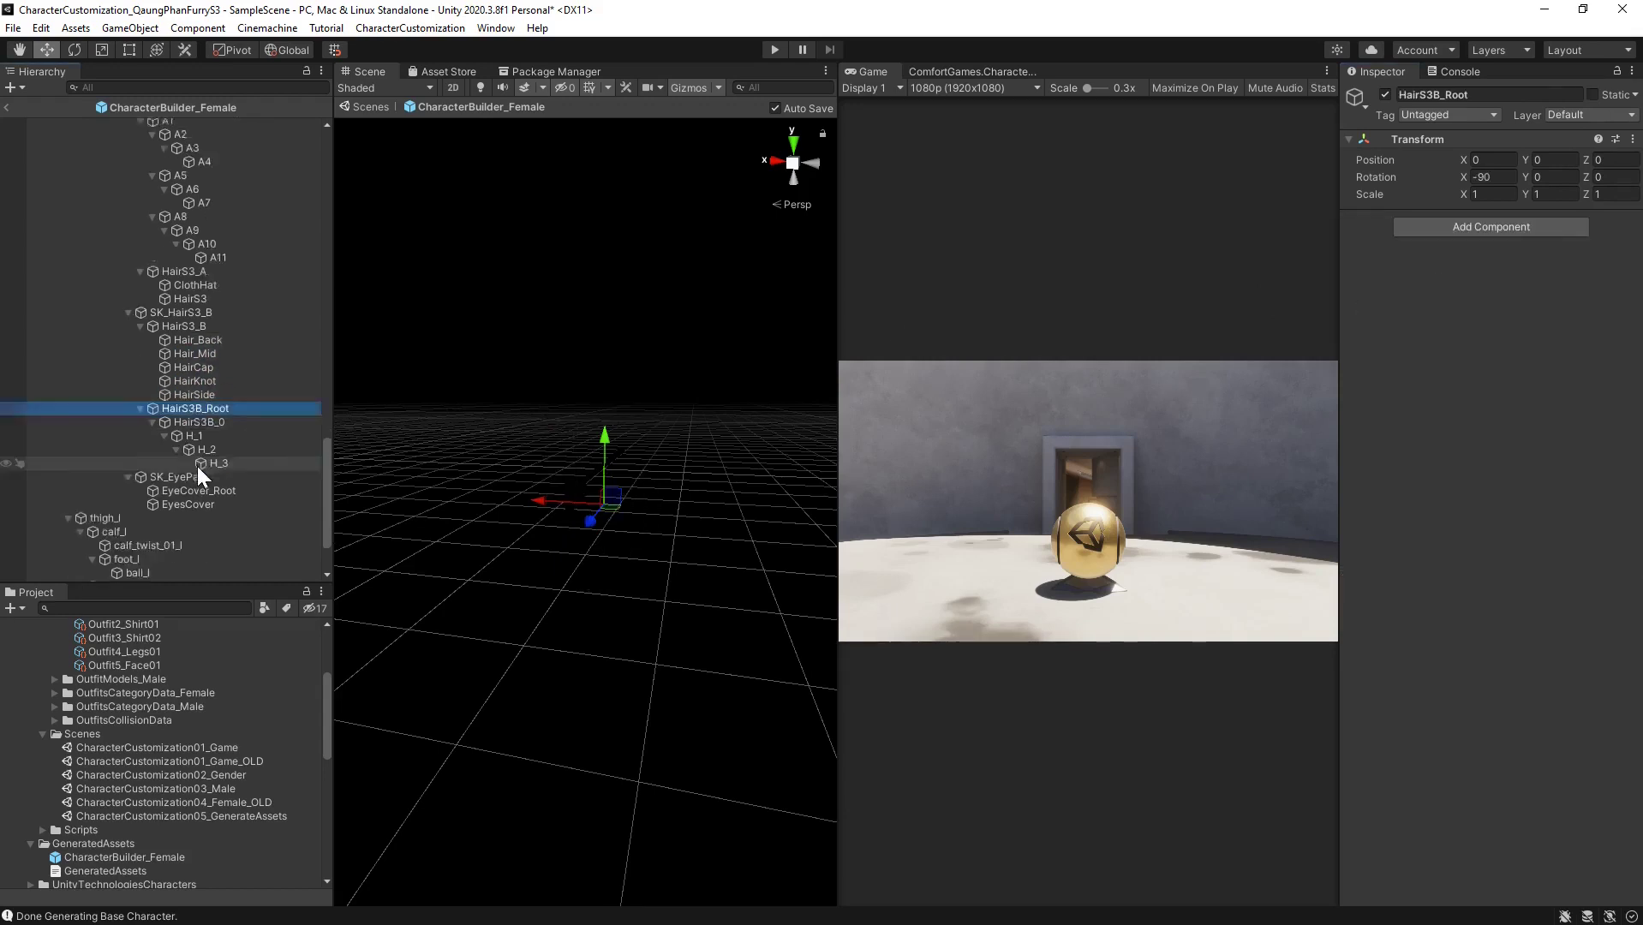
left_click(191, 374)
left_click(188, 386)
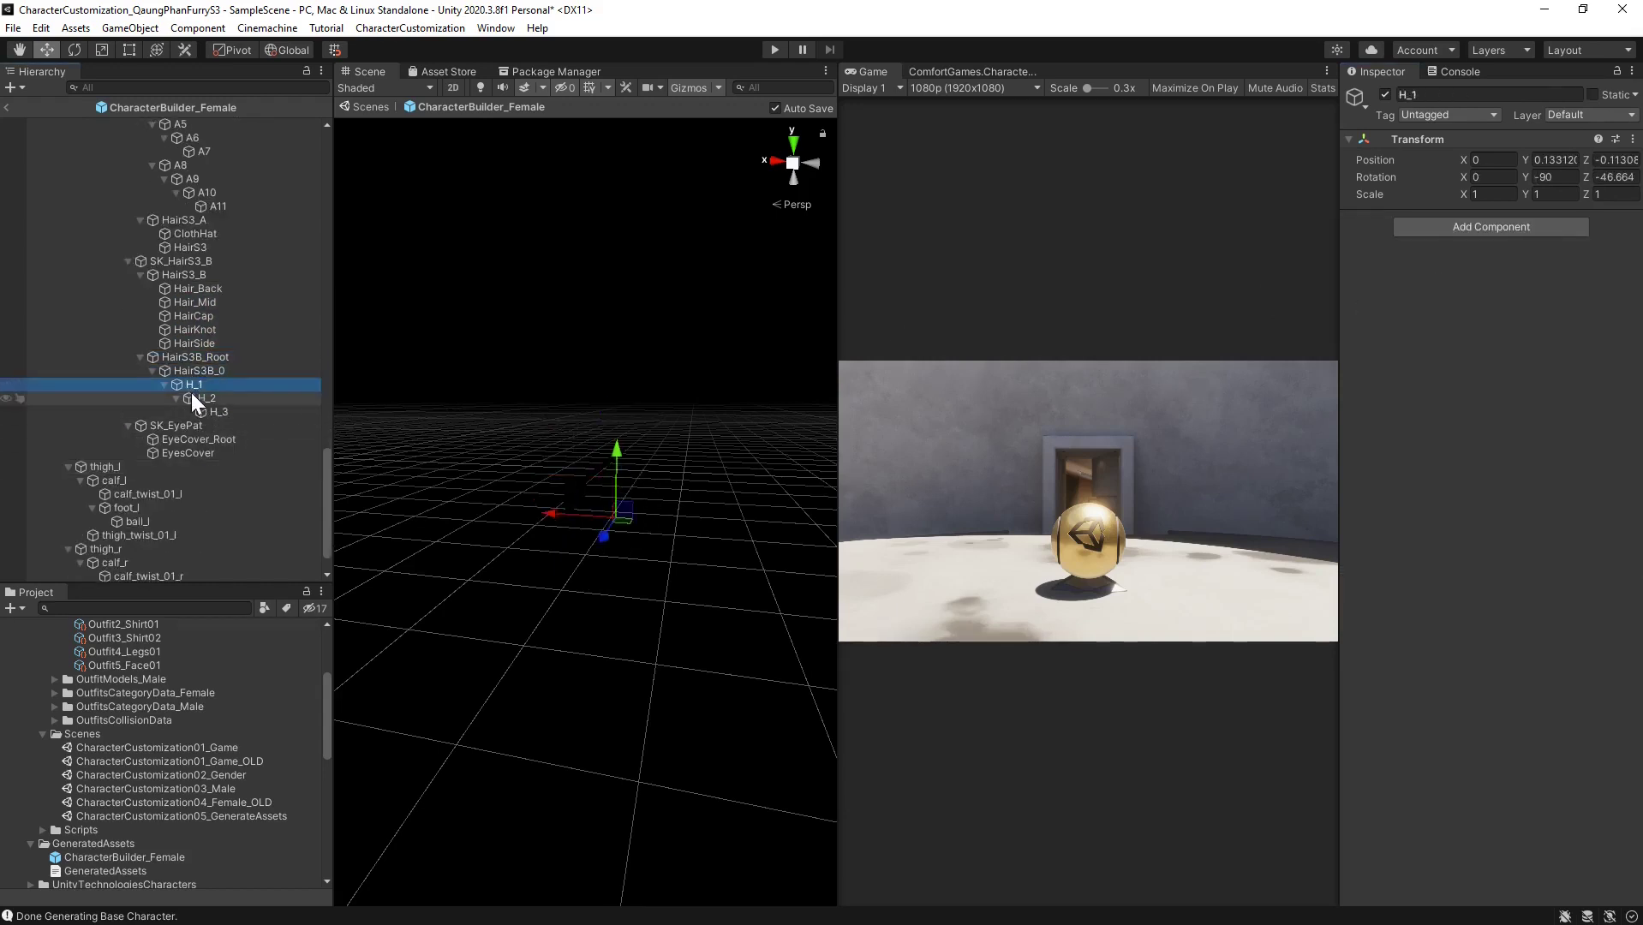
left_click(191, 395)
left_click(199, 407)
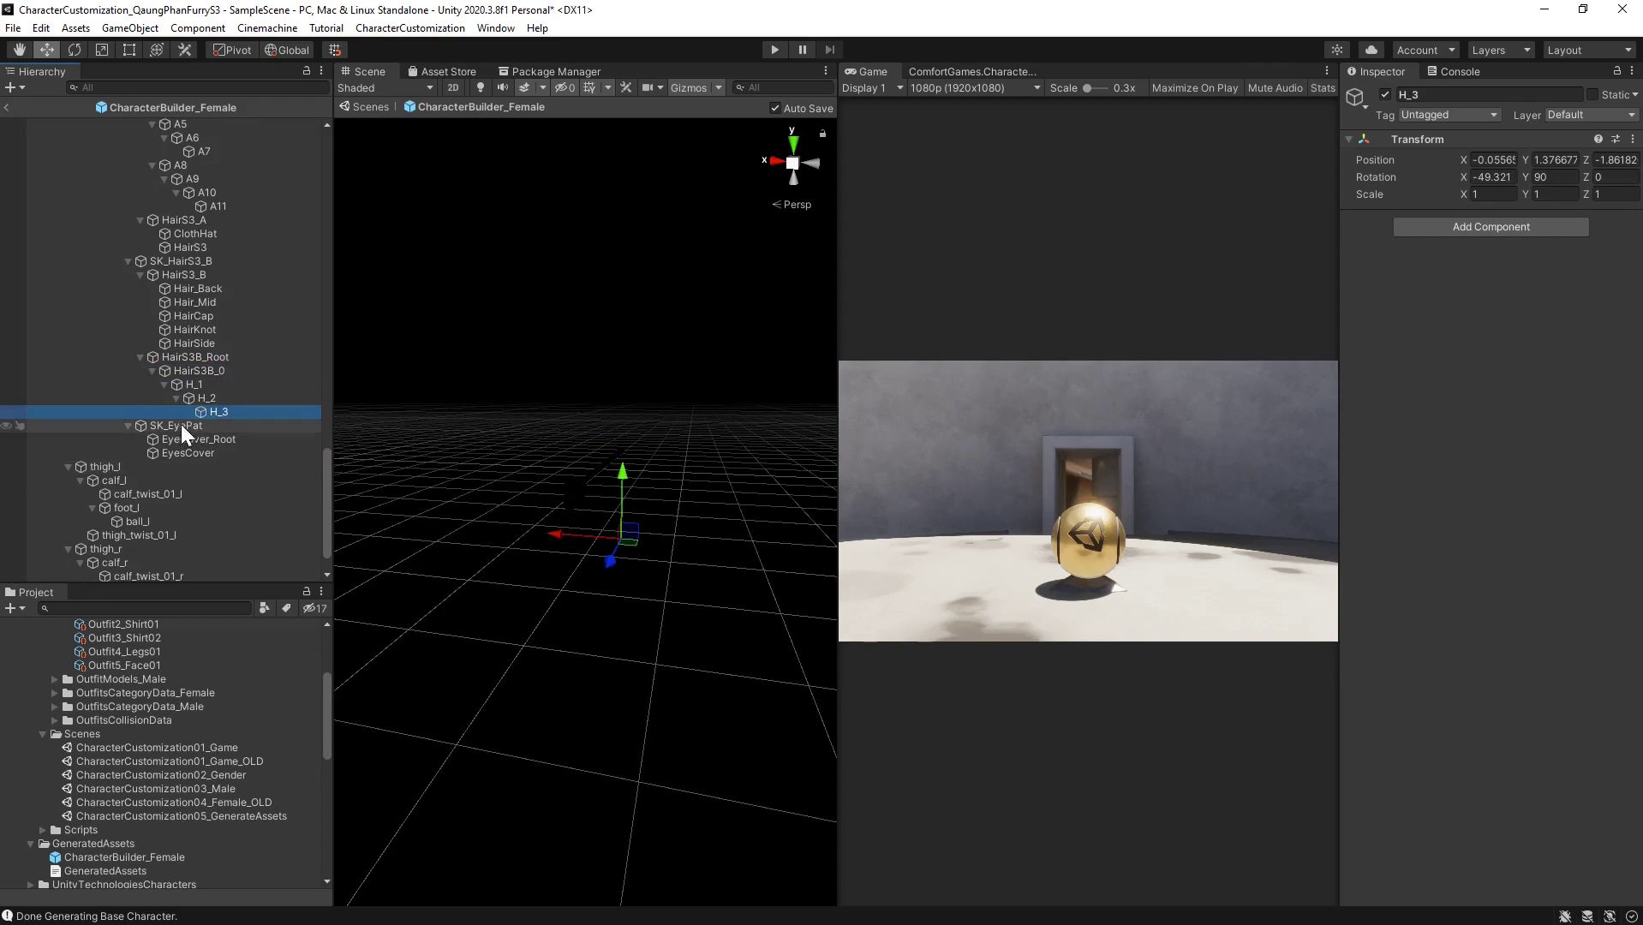
left_click(181, 424)
left_click(180, 438)
left_click(185, 450)
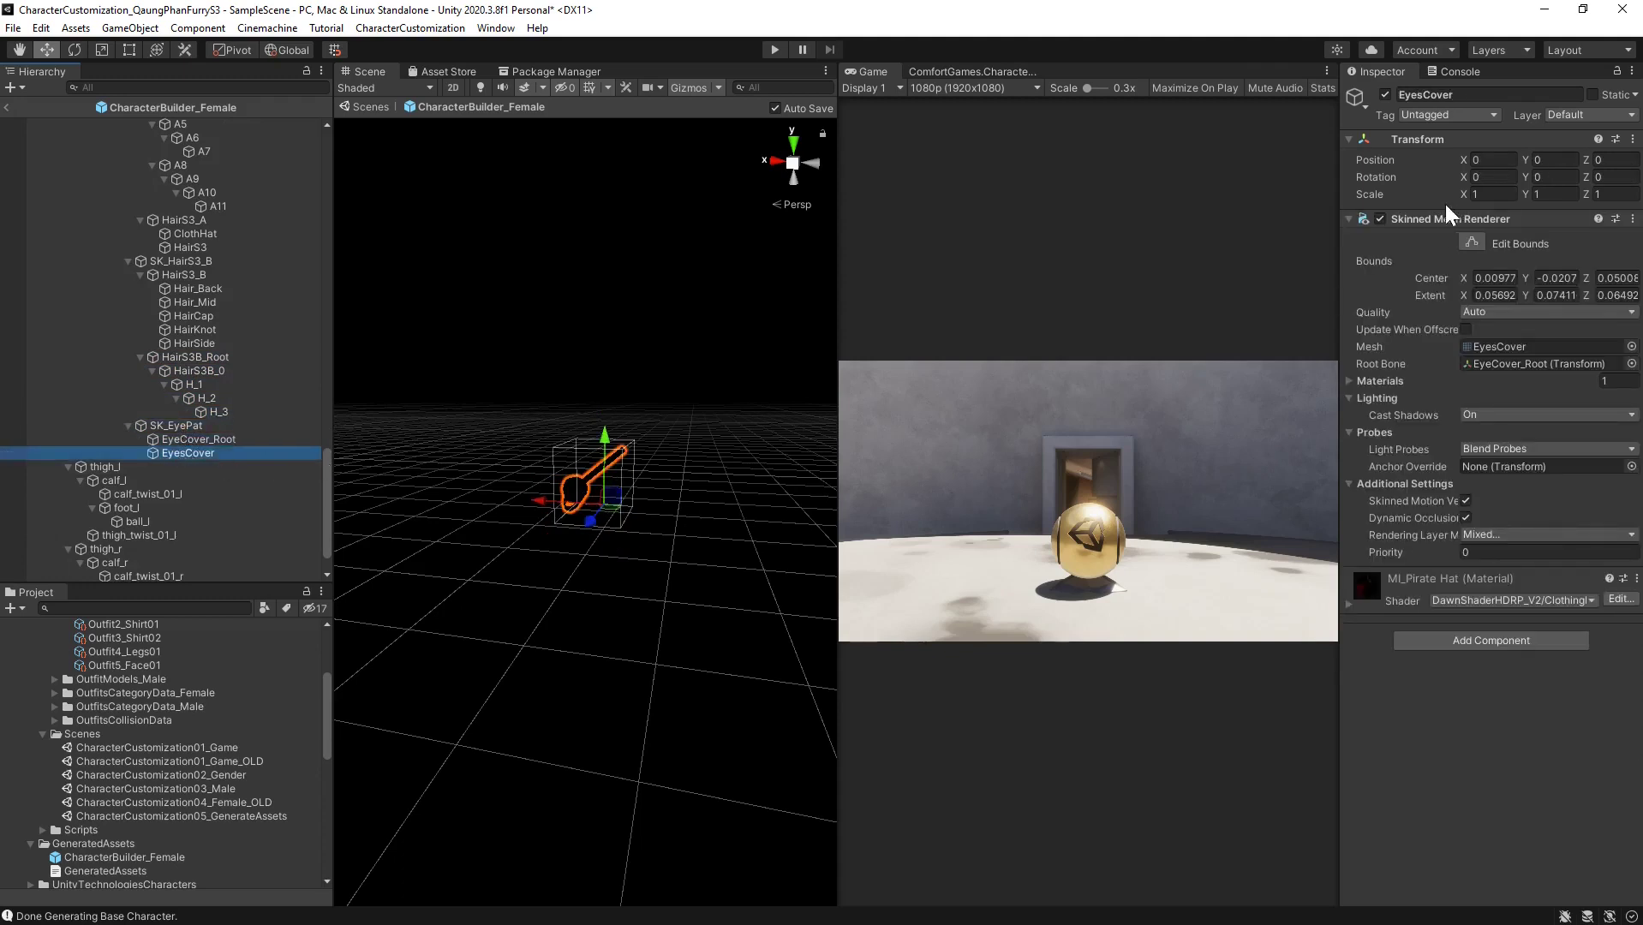
left_click(1381, 219)
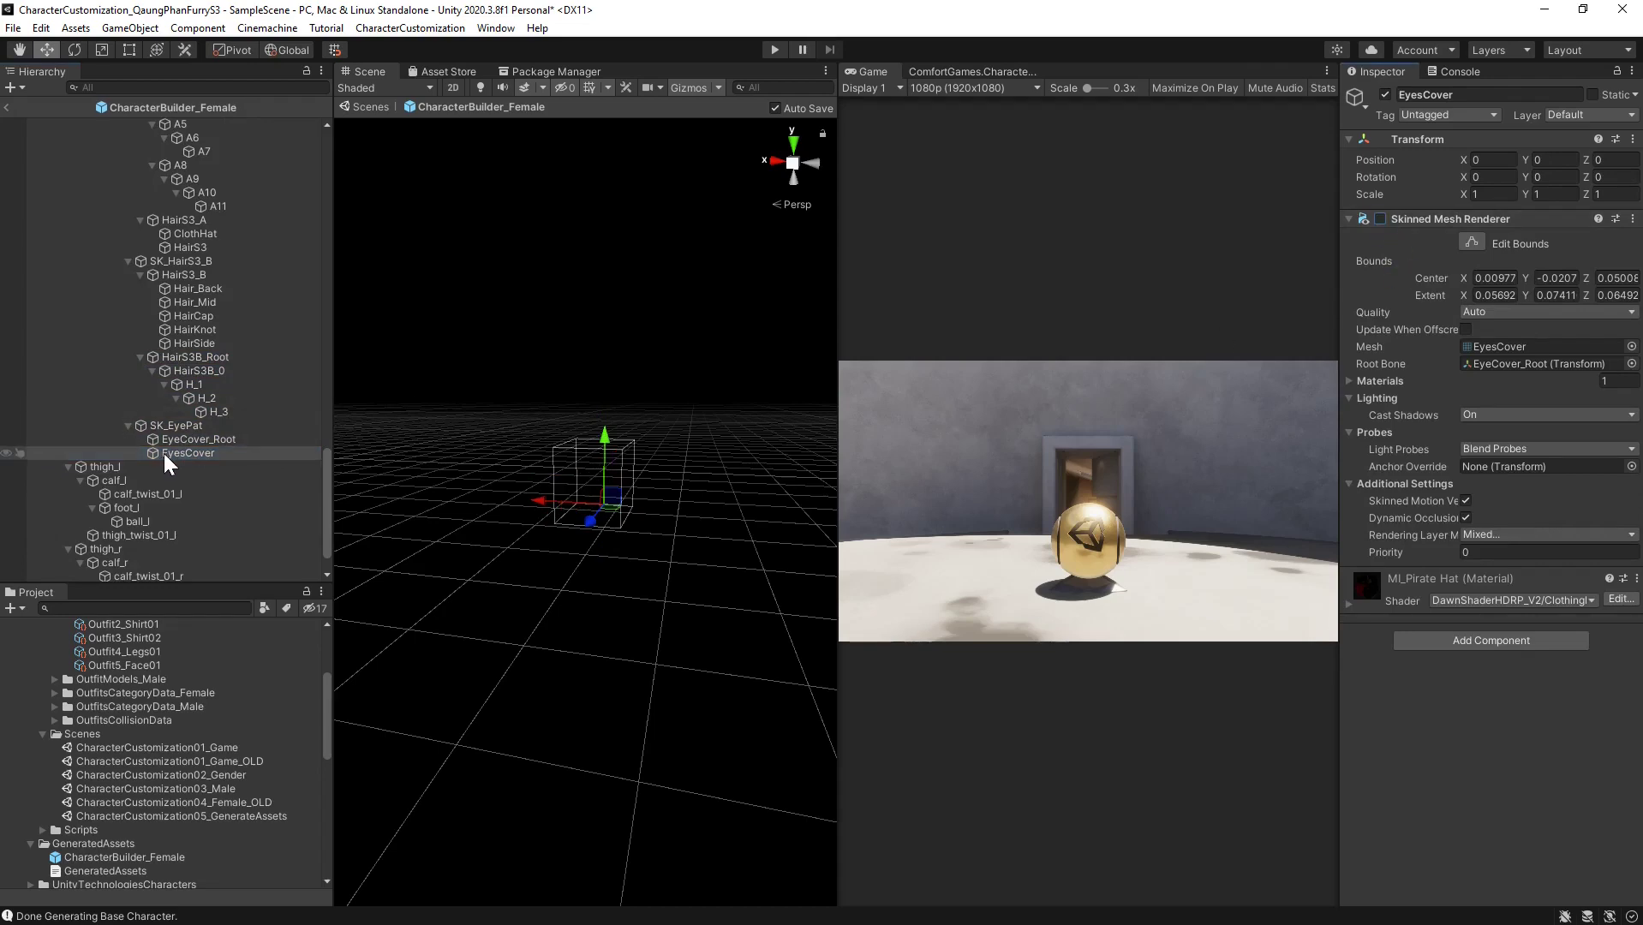
Assign ExampleAnimatorController_Female as the Animator controller on the CharacterBuilder_Female prefab root
scroll(438, 406, "up", 3)
scroll(236, 314, "up", 15)
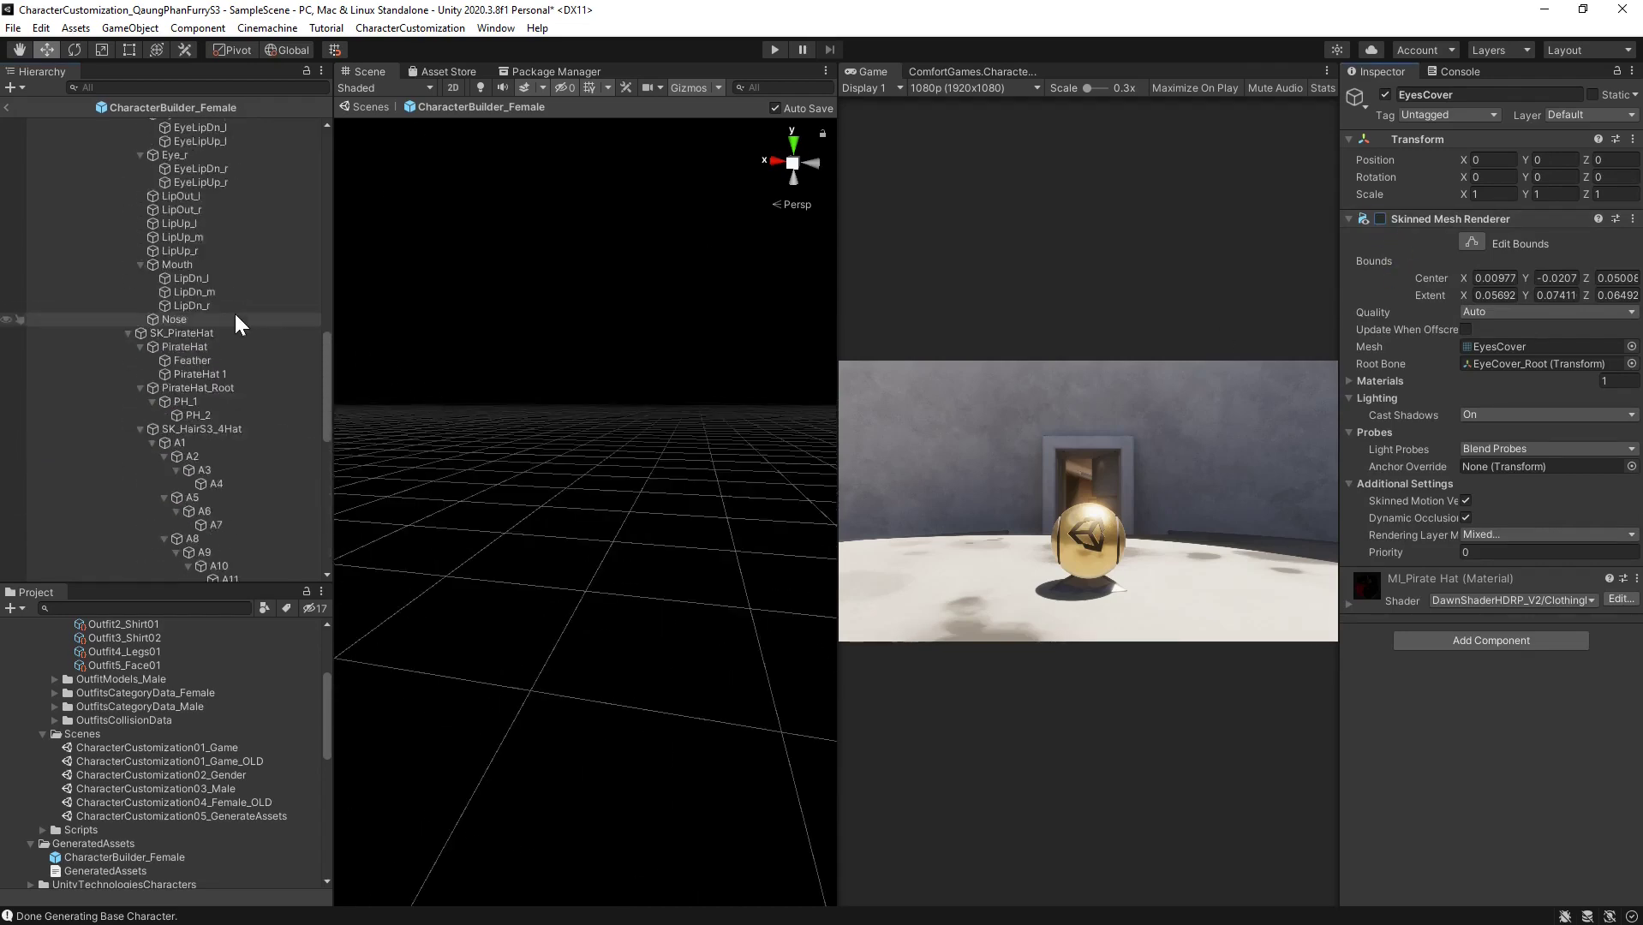
scroll(234, 314, "up", 10)
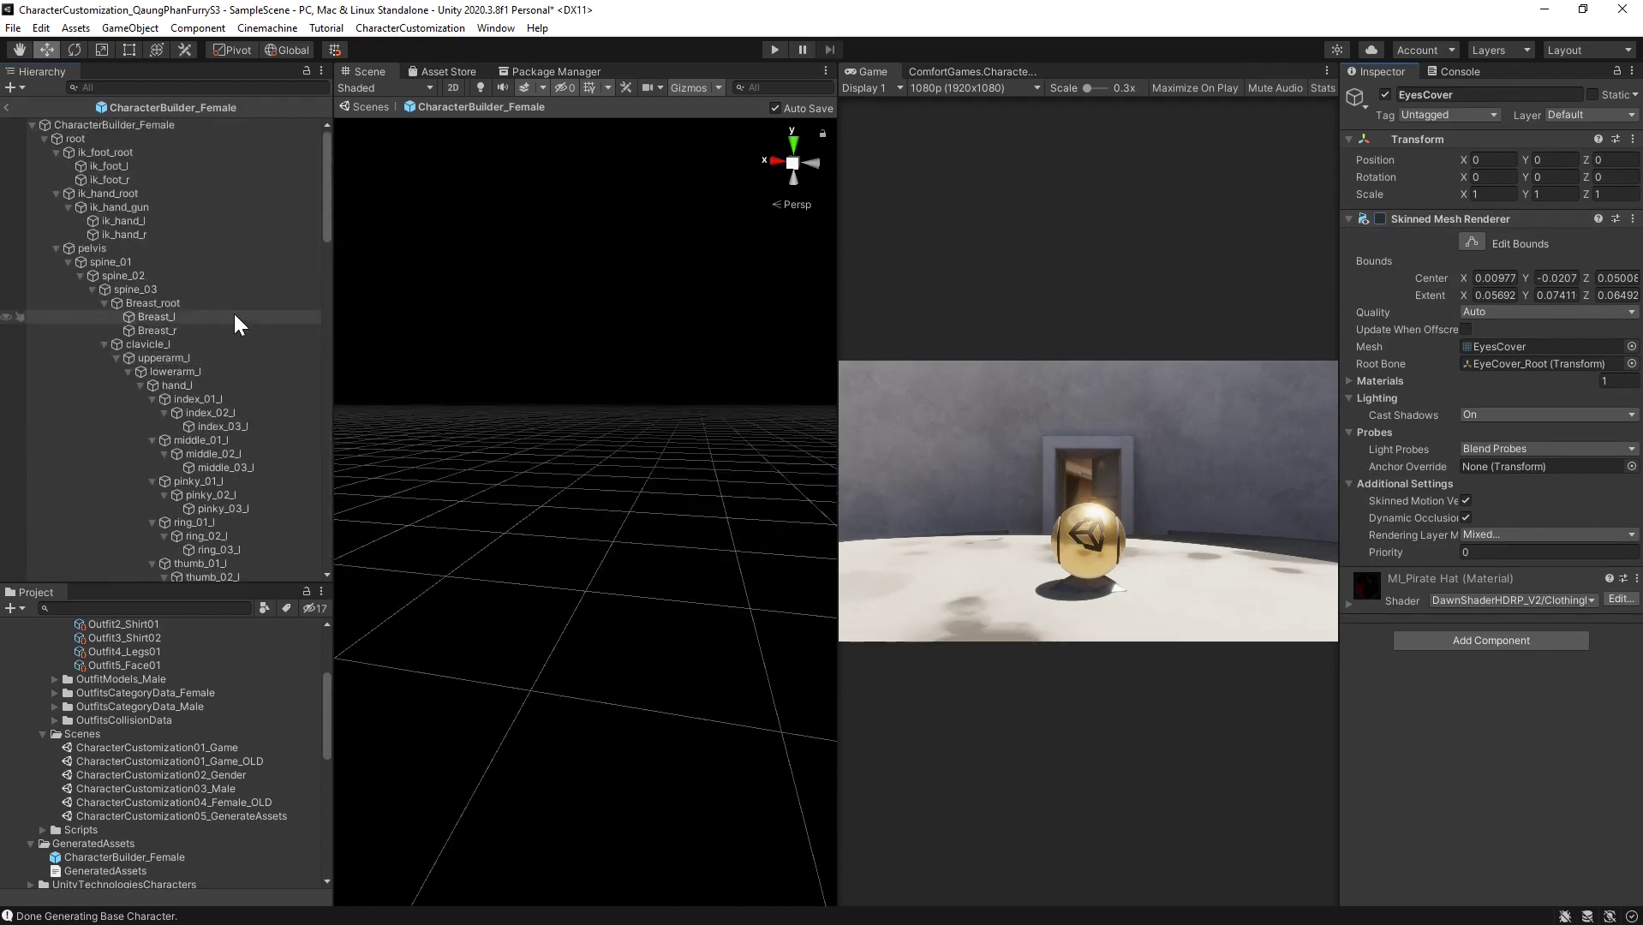
left_click(103, 126)
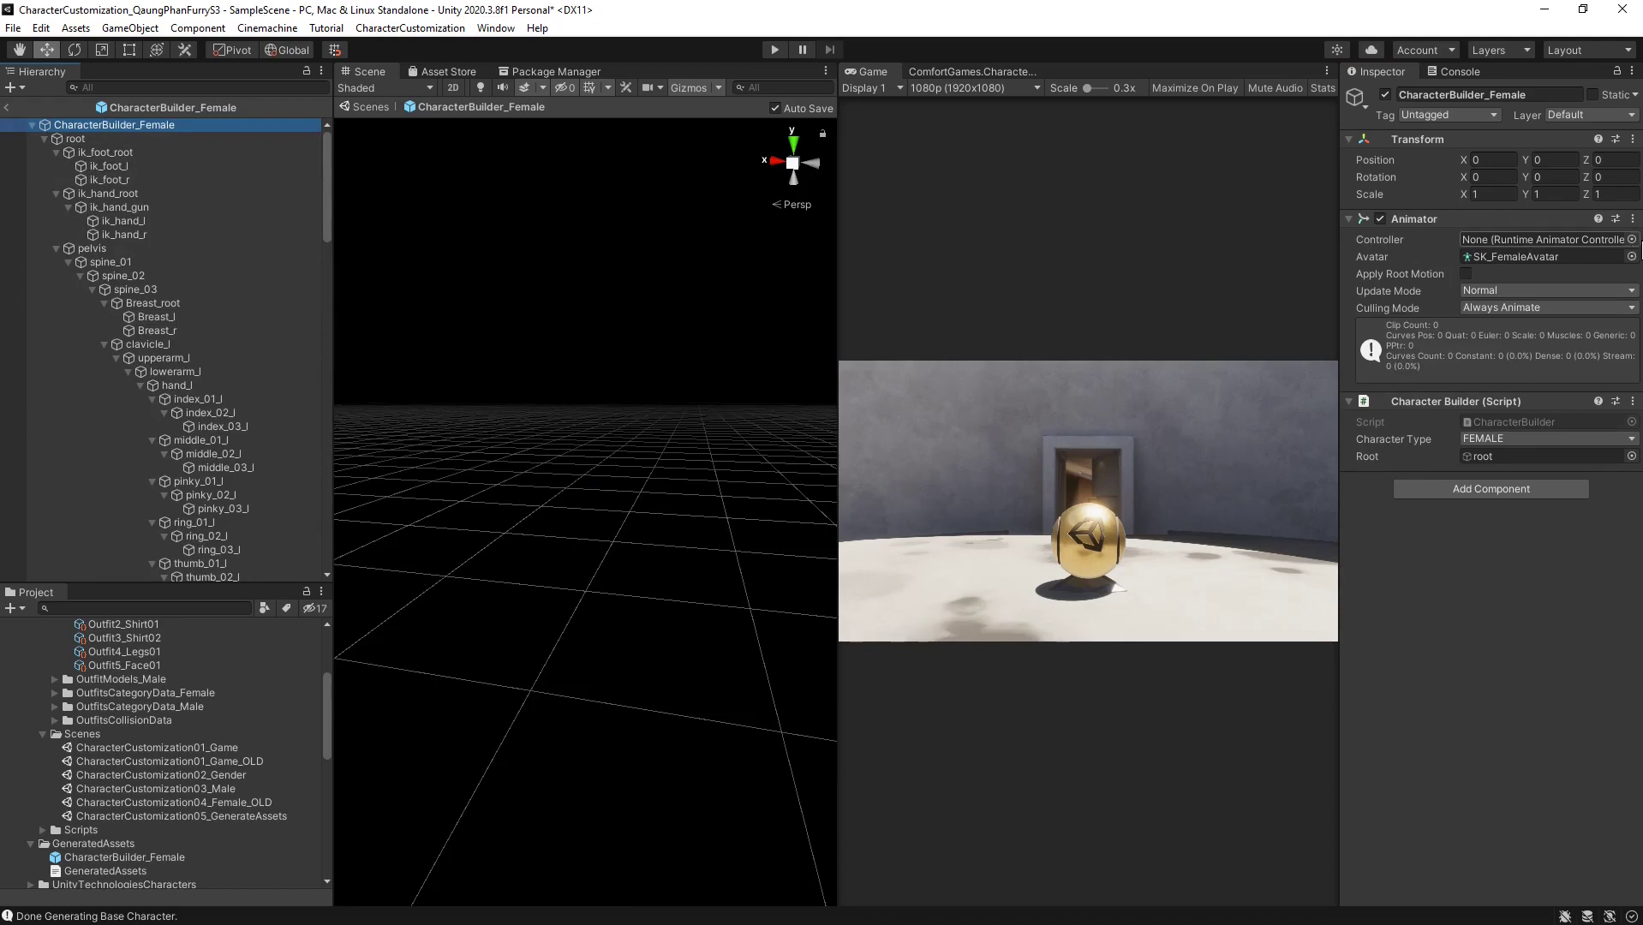
left_click(1632, 240)
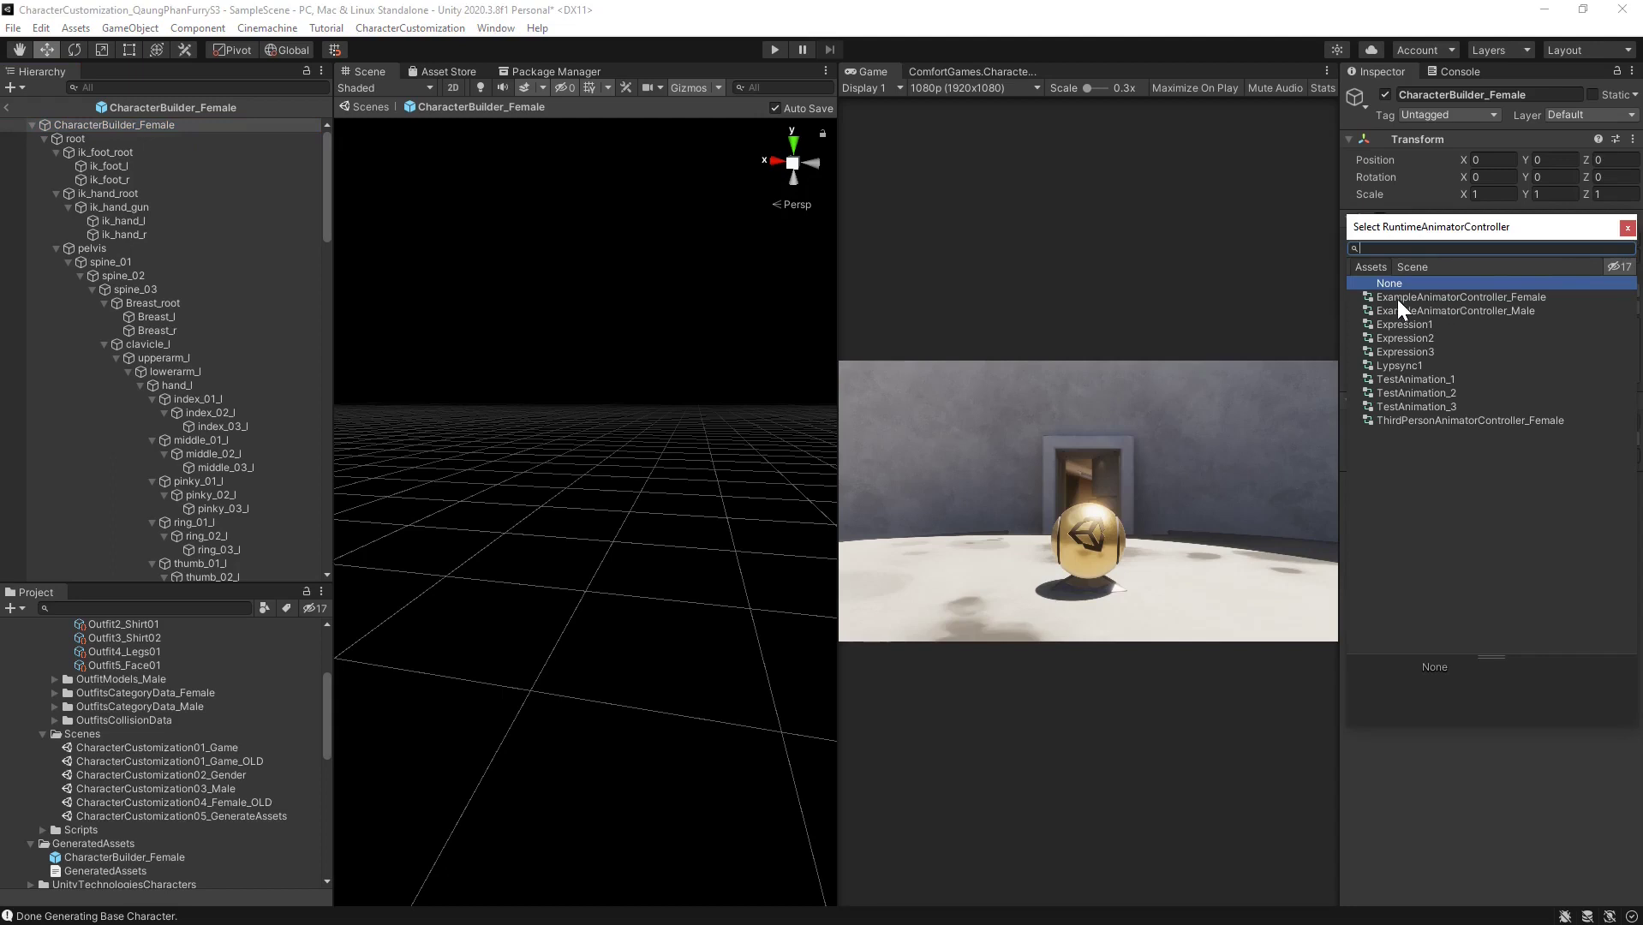
left_click(1446, 297)
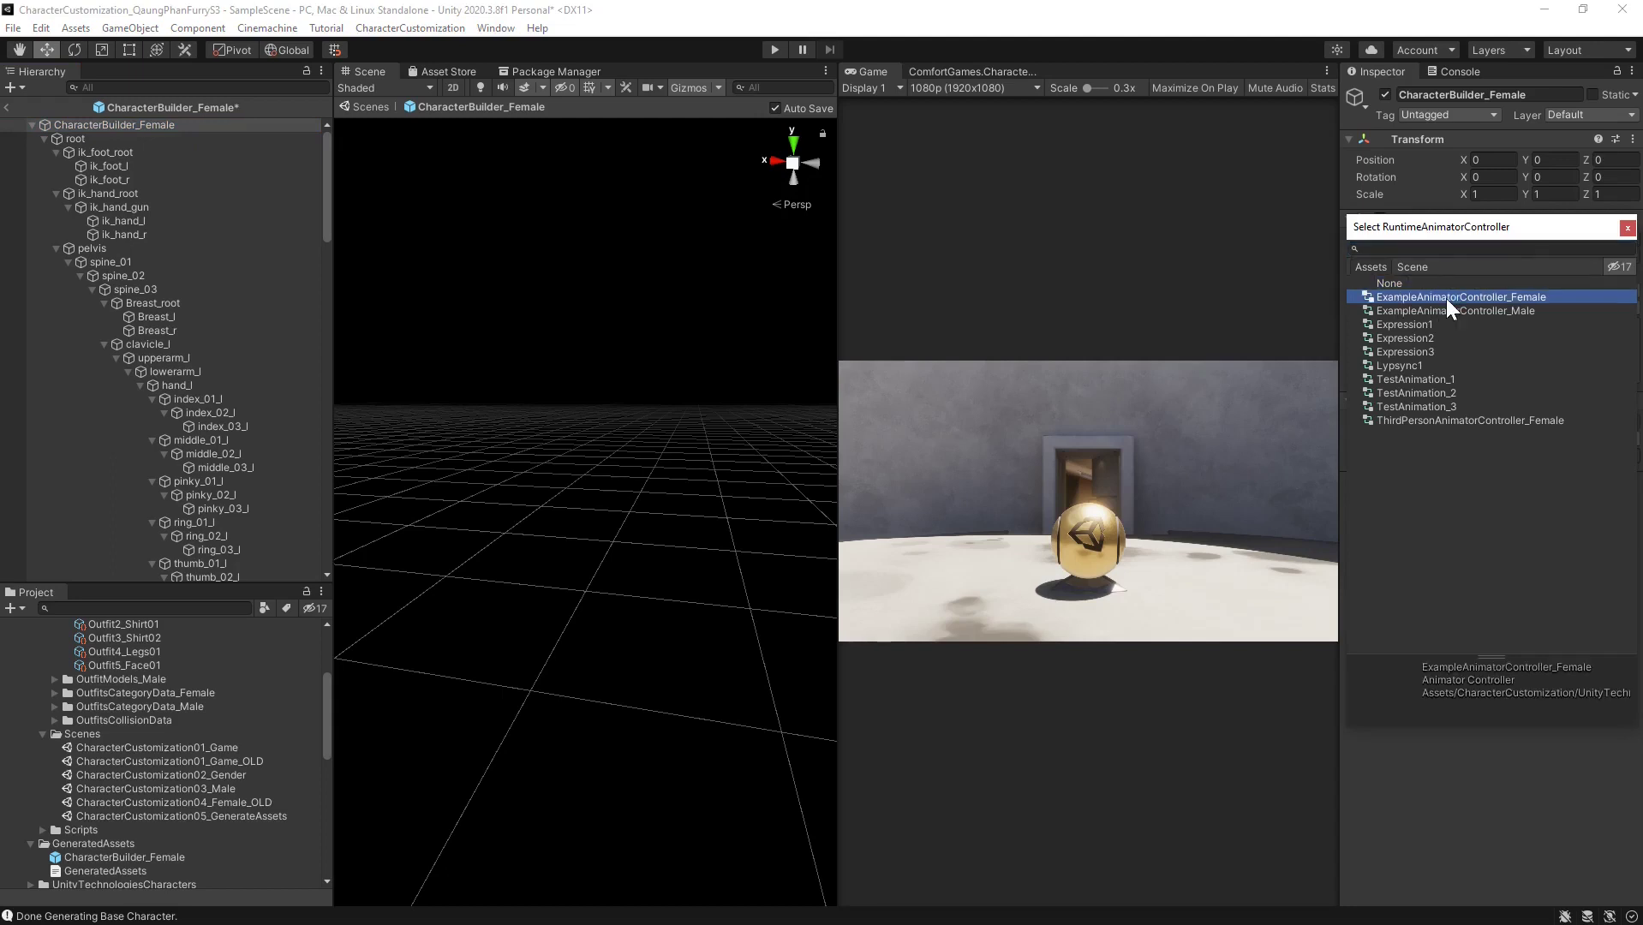
Exit prefab editing of CharacterBuilder_Female and activate the SK_FurryS3_SourceMeshes object in SampleScene
left_click(1626, 227)
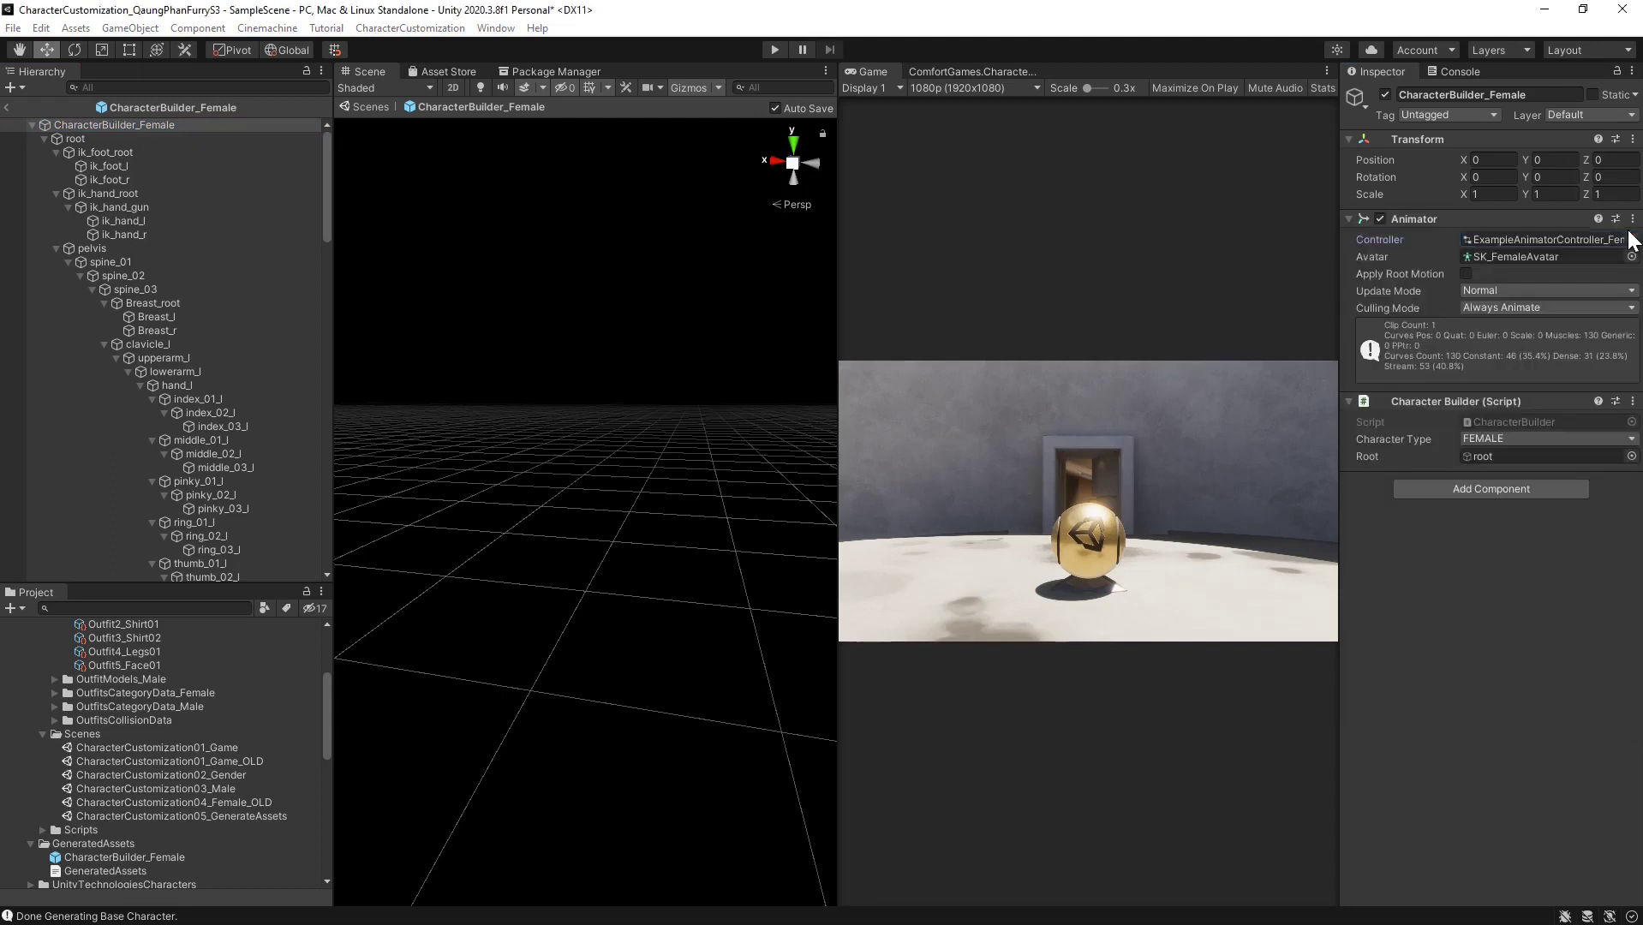
left_click(9, 108)
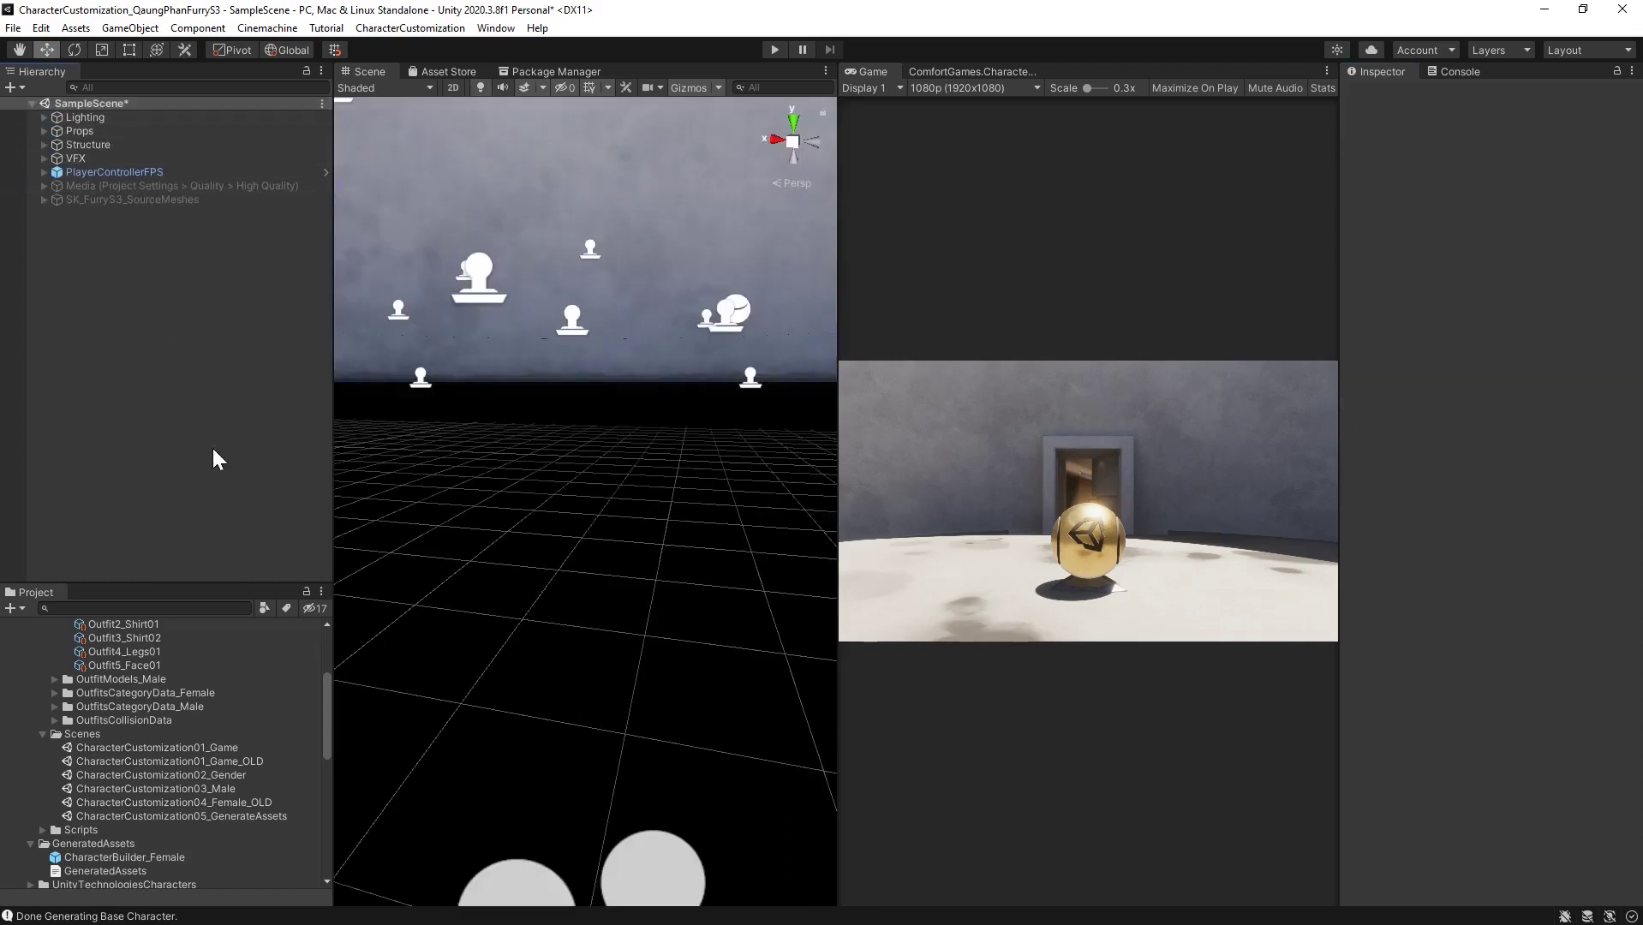
scroll(213, 688, "up", 4)
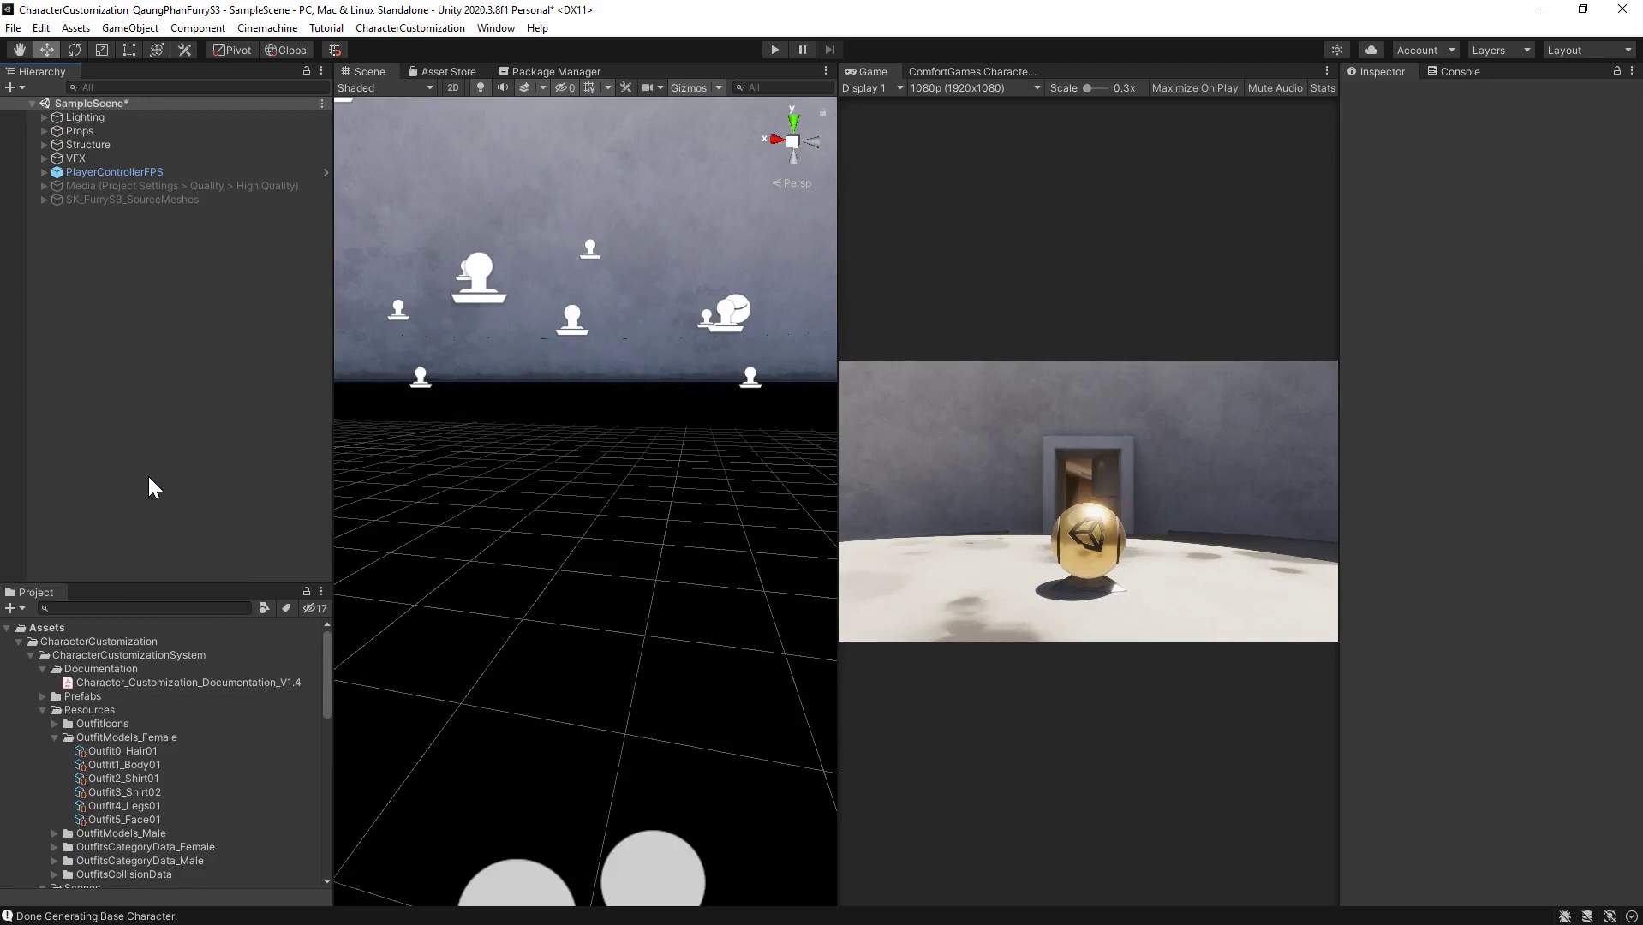
left_click(102, 199)
left_click(1385, 95)
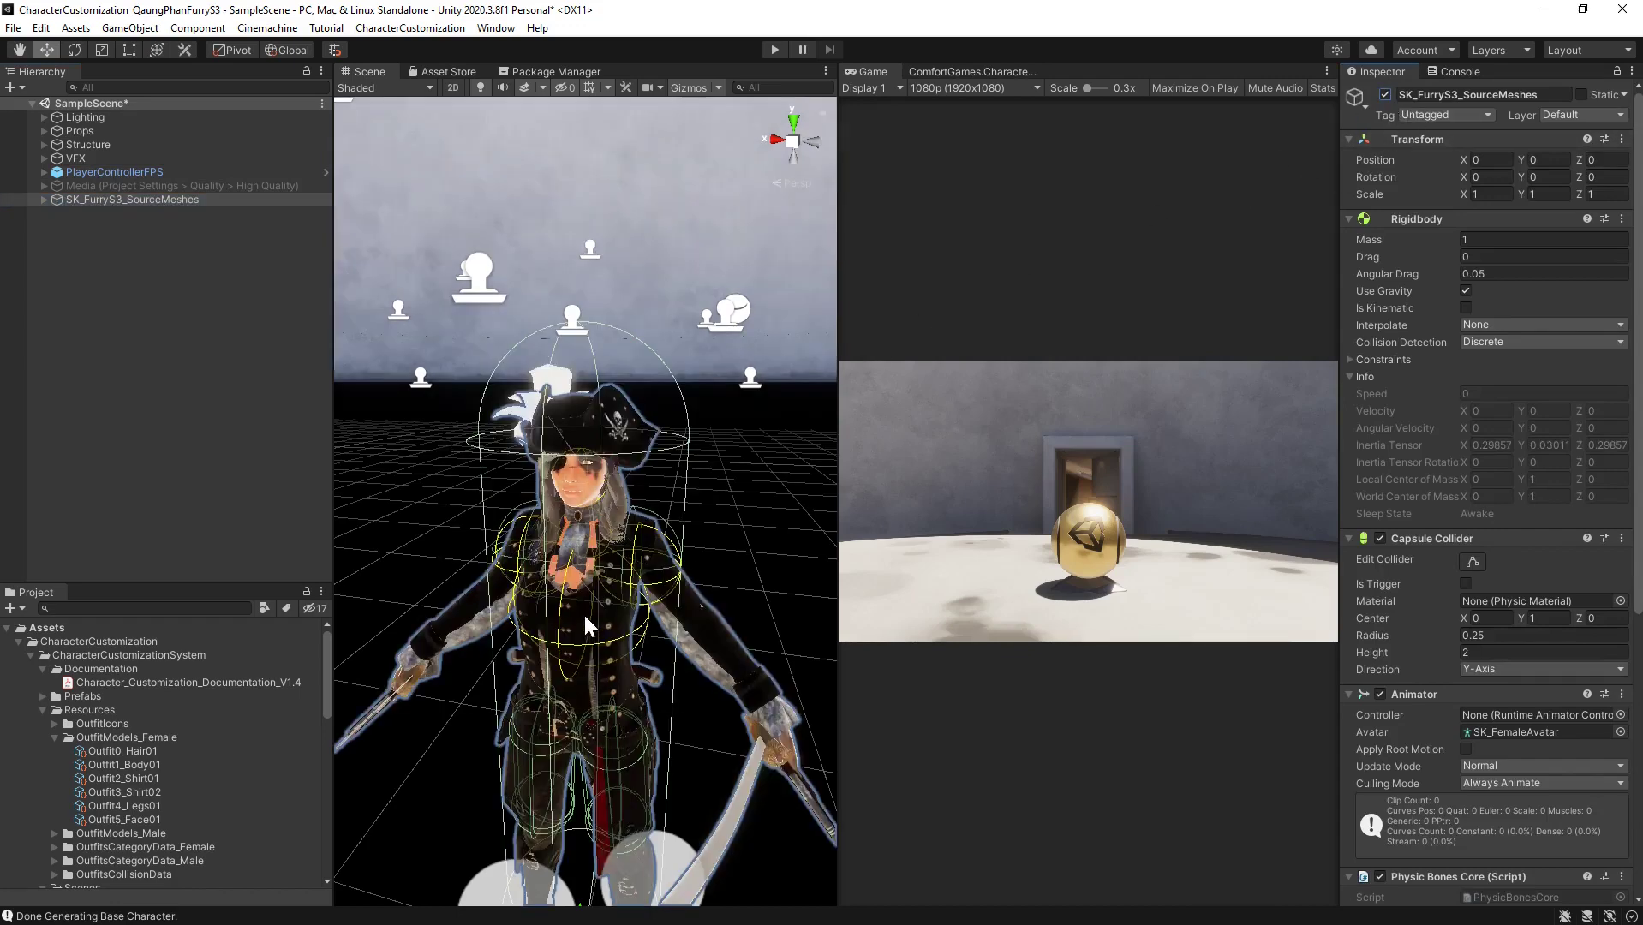
Rename the original CharacterBuilder_Female prefab in CharacterCustomizationSystem's Prefabs folder as CharacterBuilder_Female_Unity
scroll(160, 764, "down", 5)
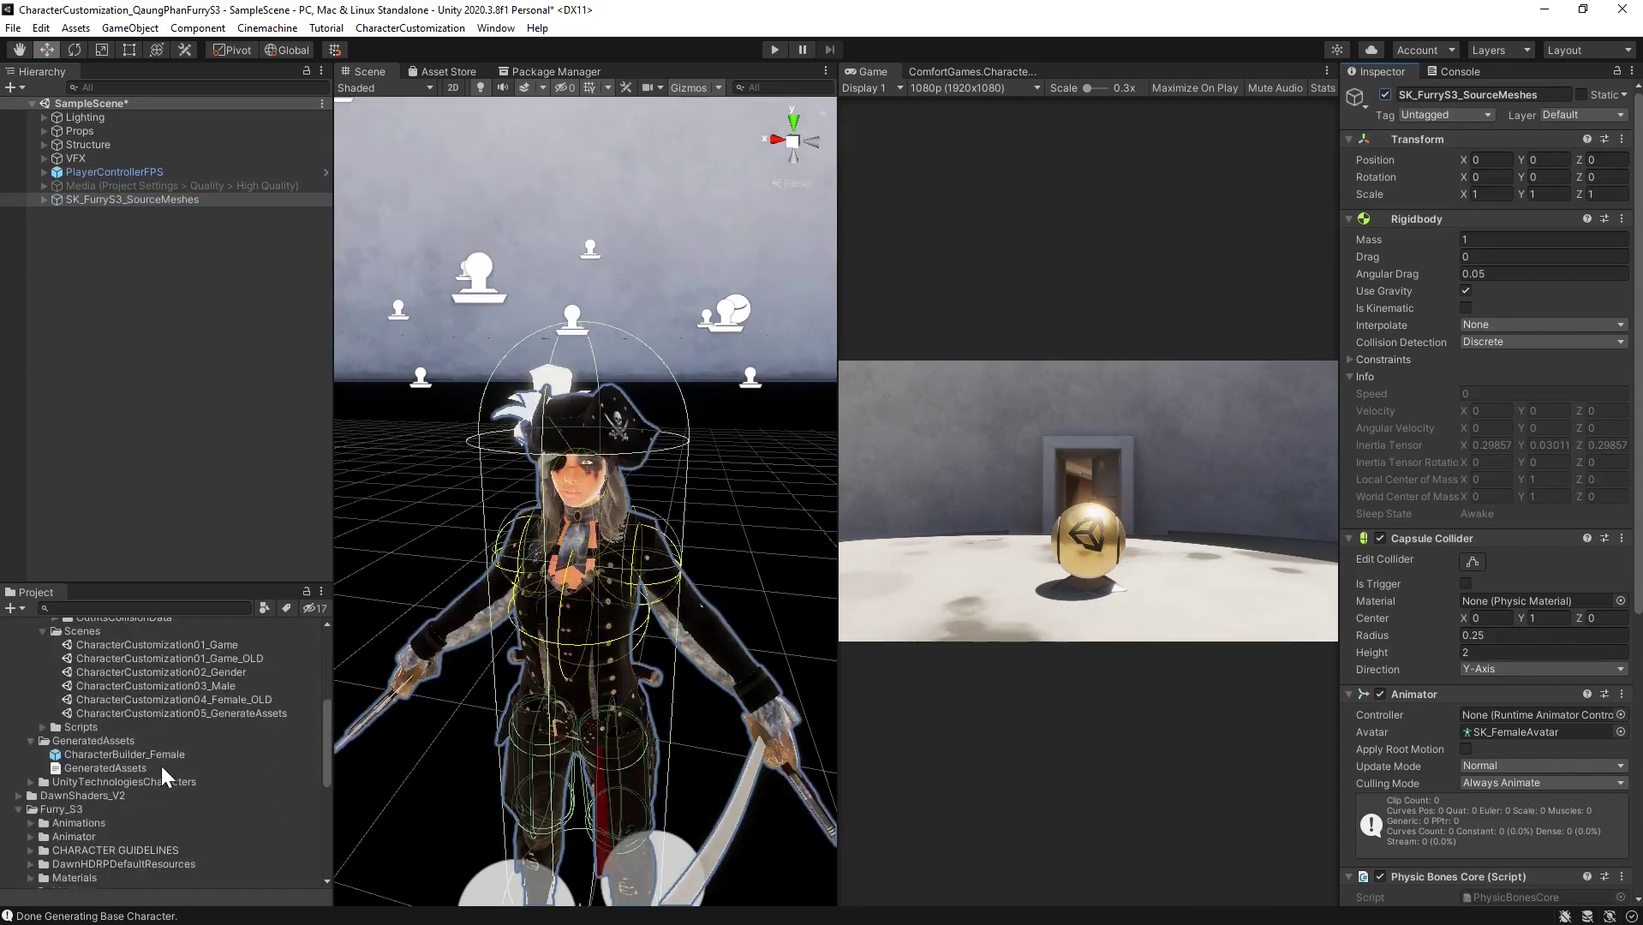
left_click_drag(194, 582, 194, 456)
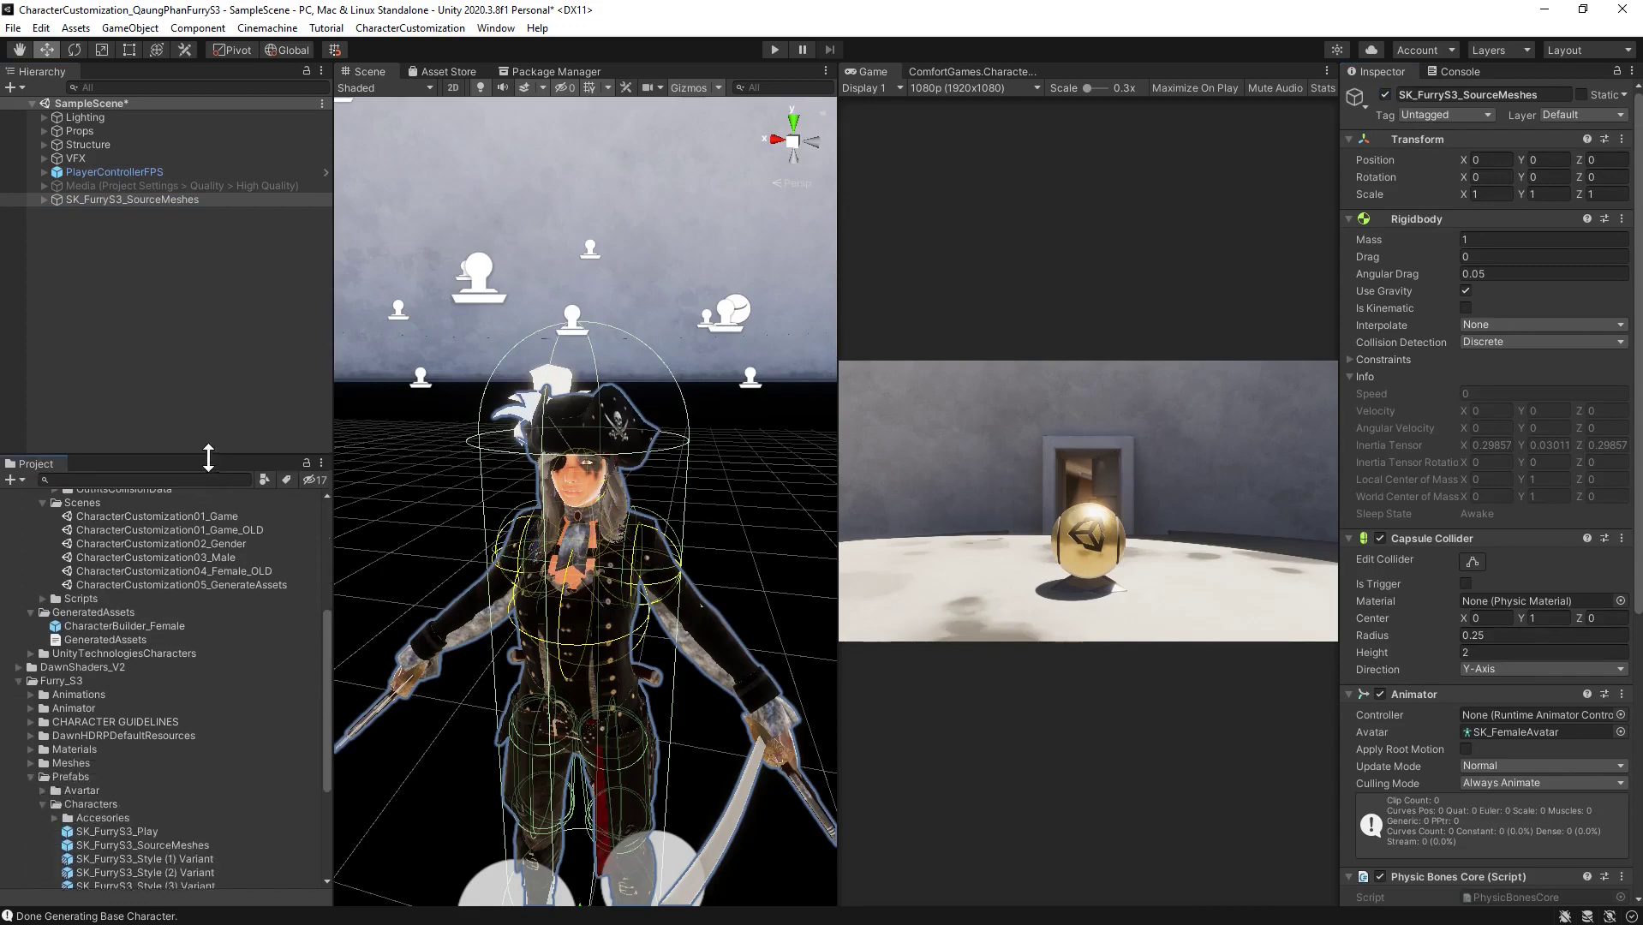
scroll(175, 628, "up", 3)
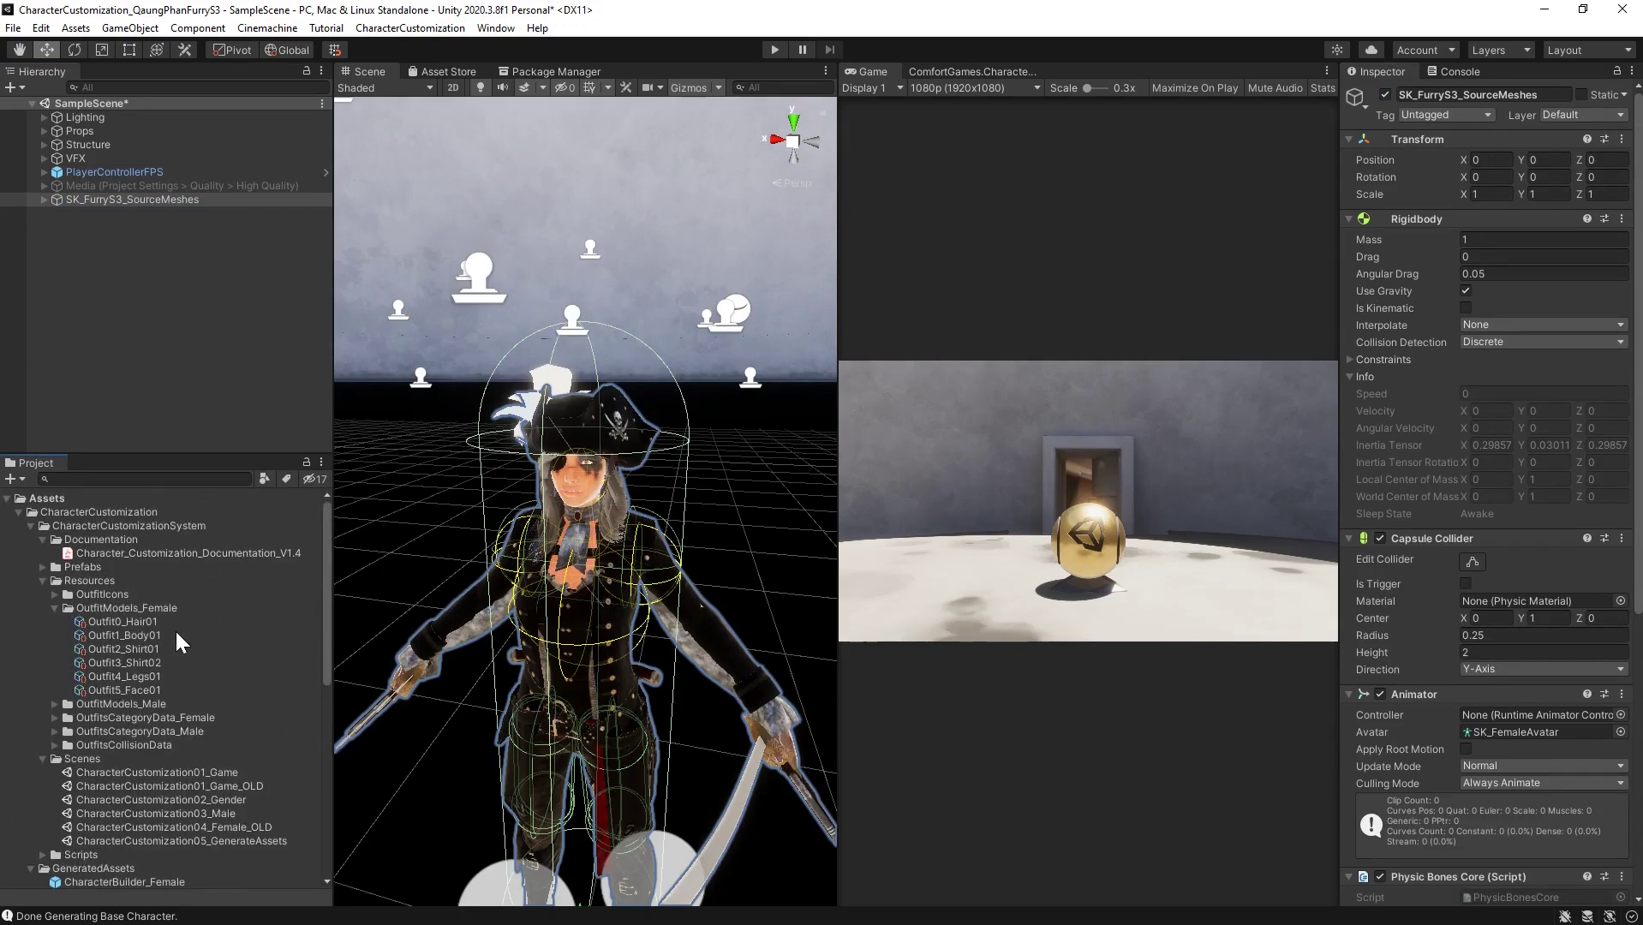
scroll(155, 672, "up", 5)
left_click(42, 580)
left_click(41, 569)
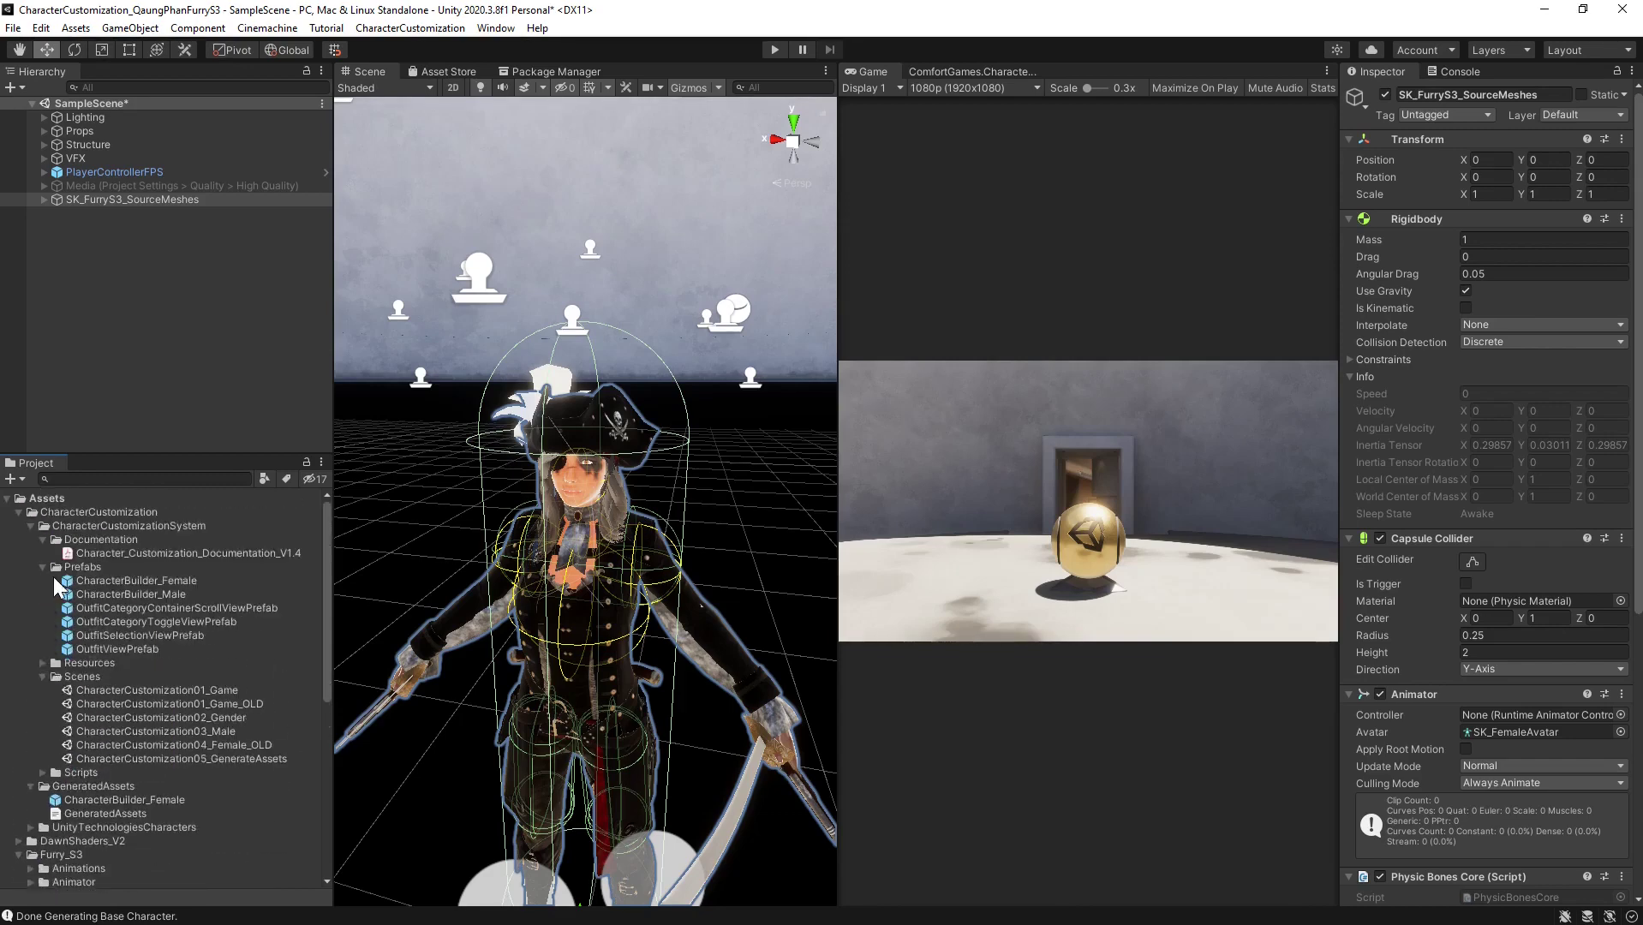
left_click(156, 582)
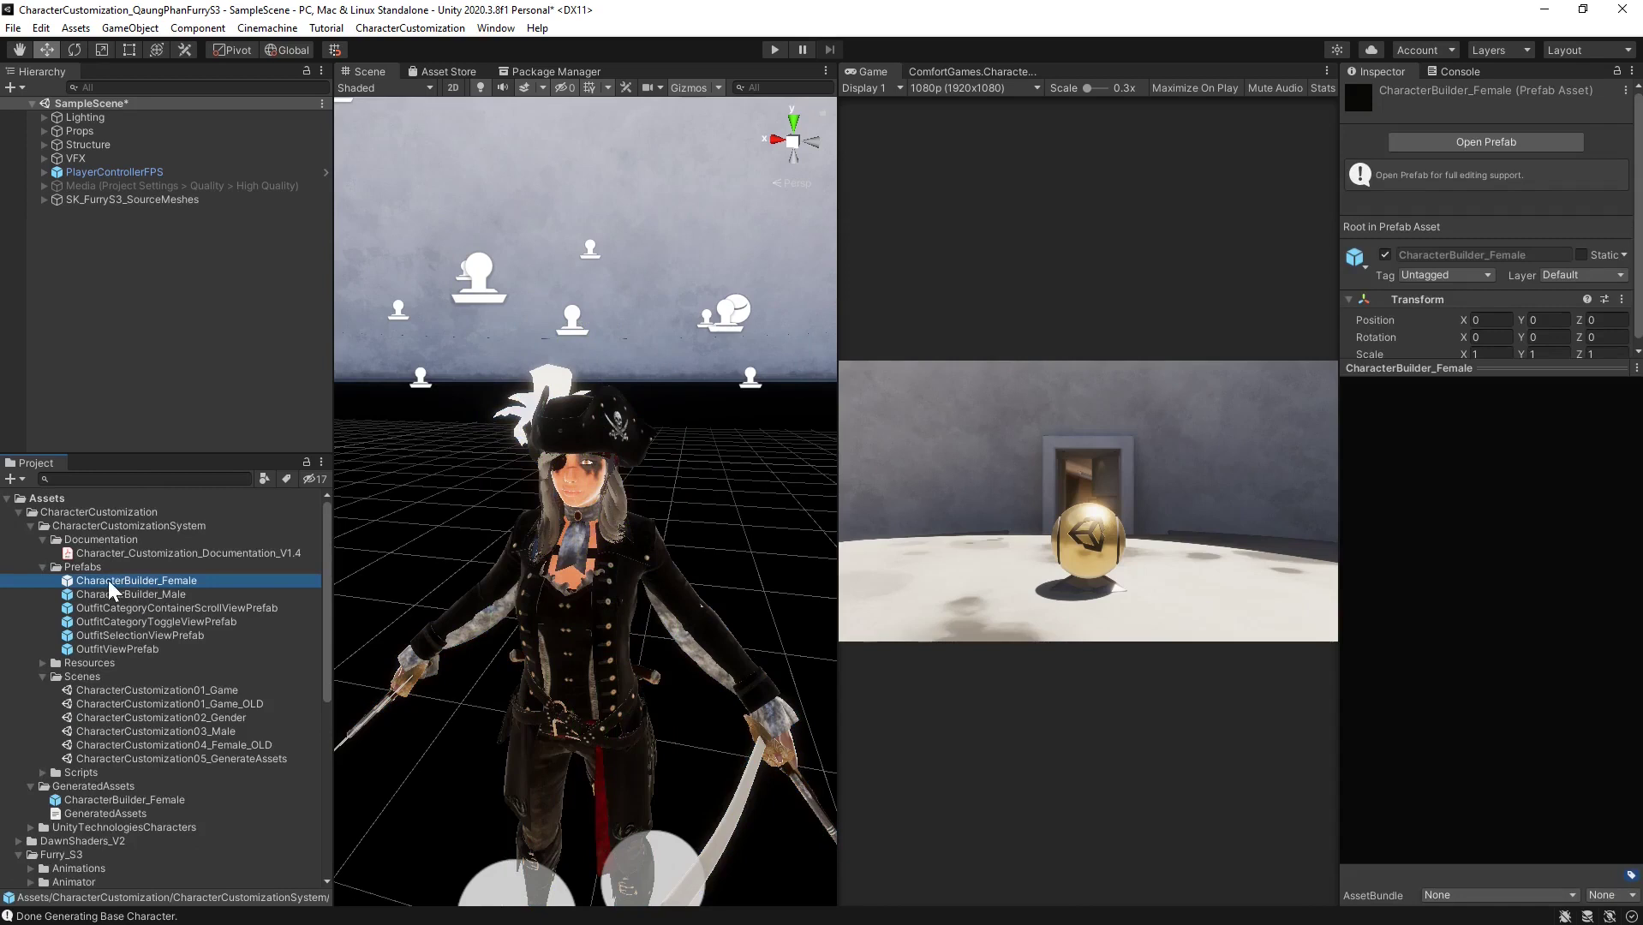
left_click(187, 582)
left_click(198, 580)
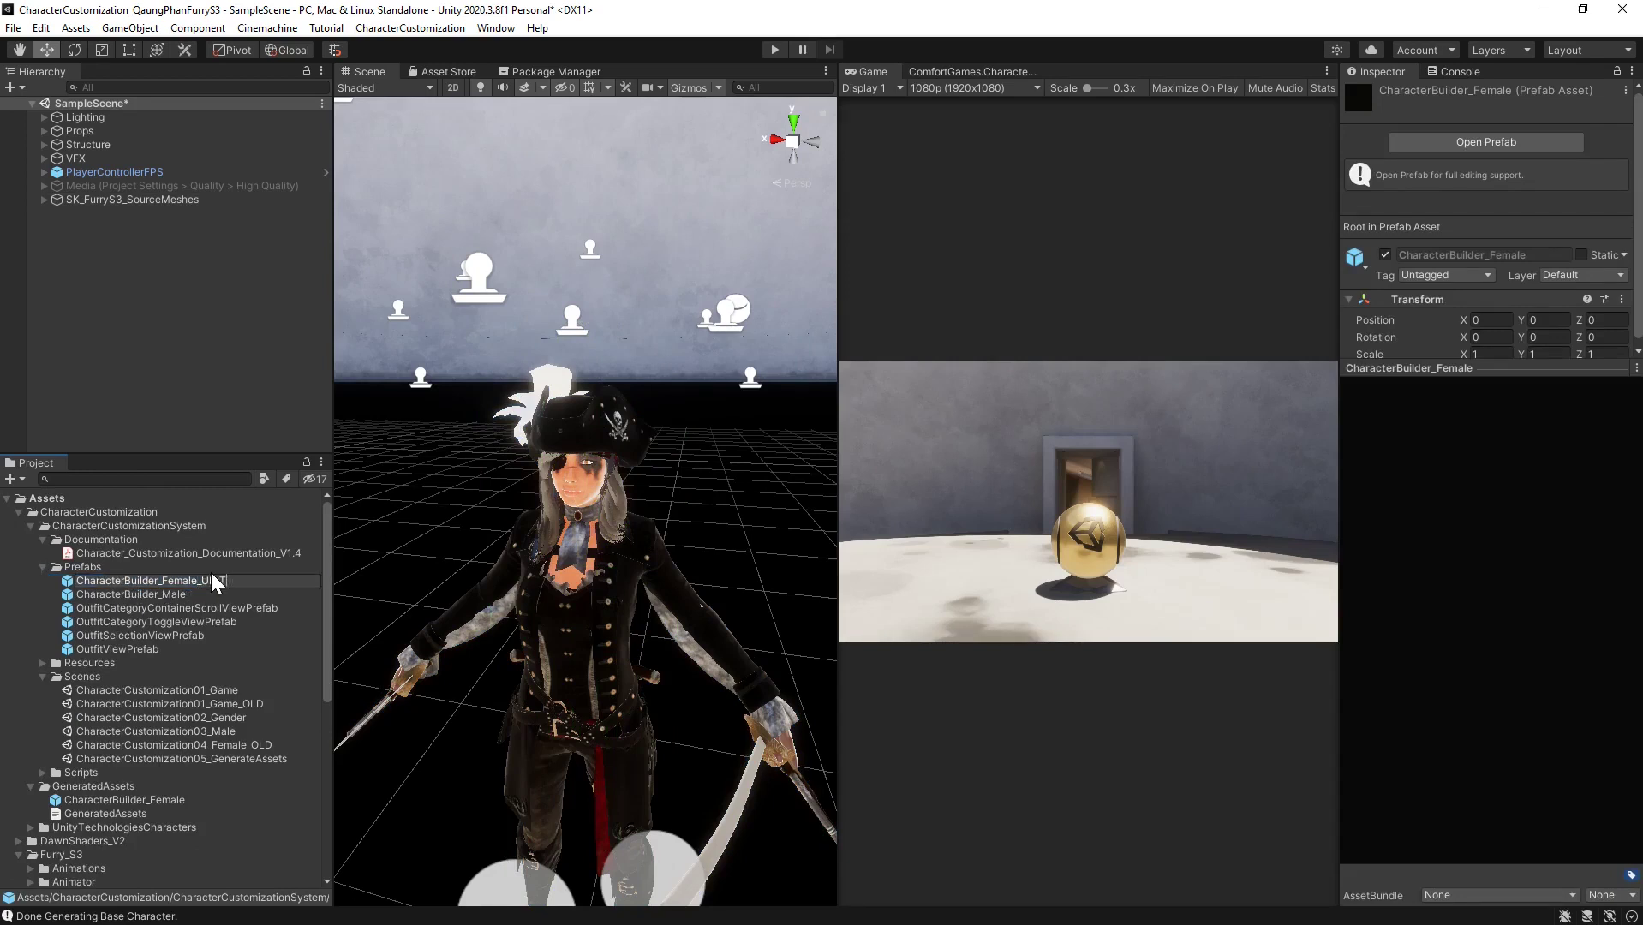
type("_Unity")
key("Return")
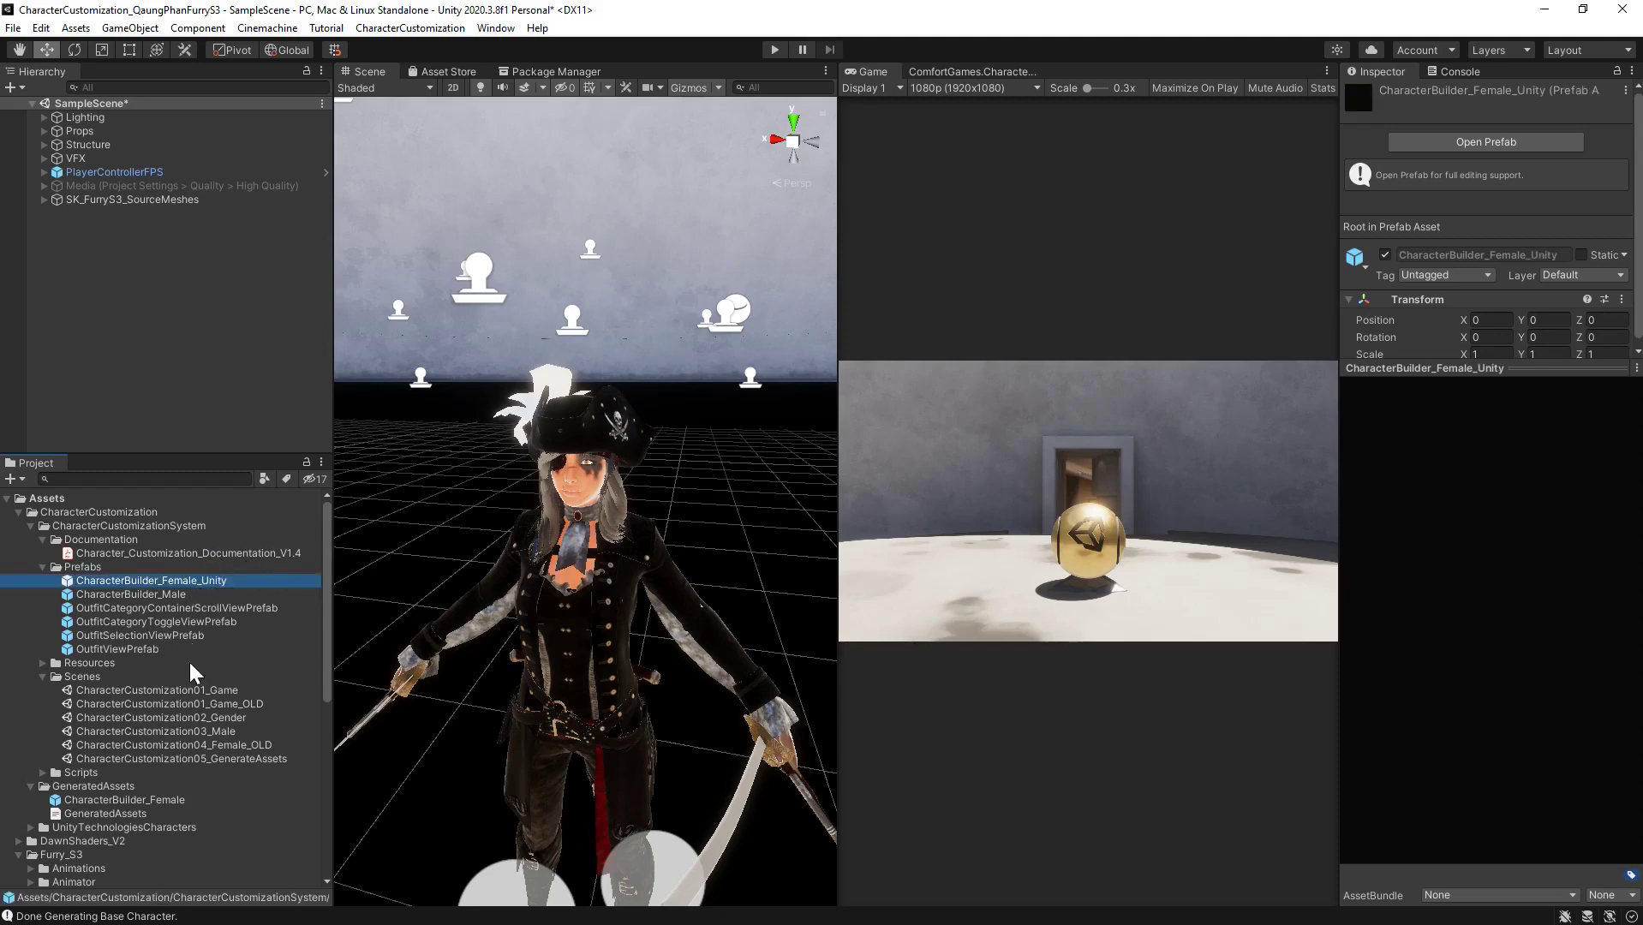
Move the generated CharacterBuilder_Female prefab from GeneratedAssets into the CharacterCustomizationSystem Prefabs folder
scroll(179, 690, "down", 3)
left_click(145, 696)
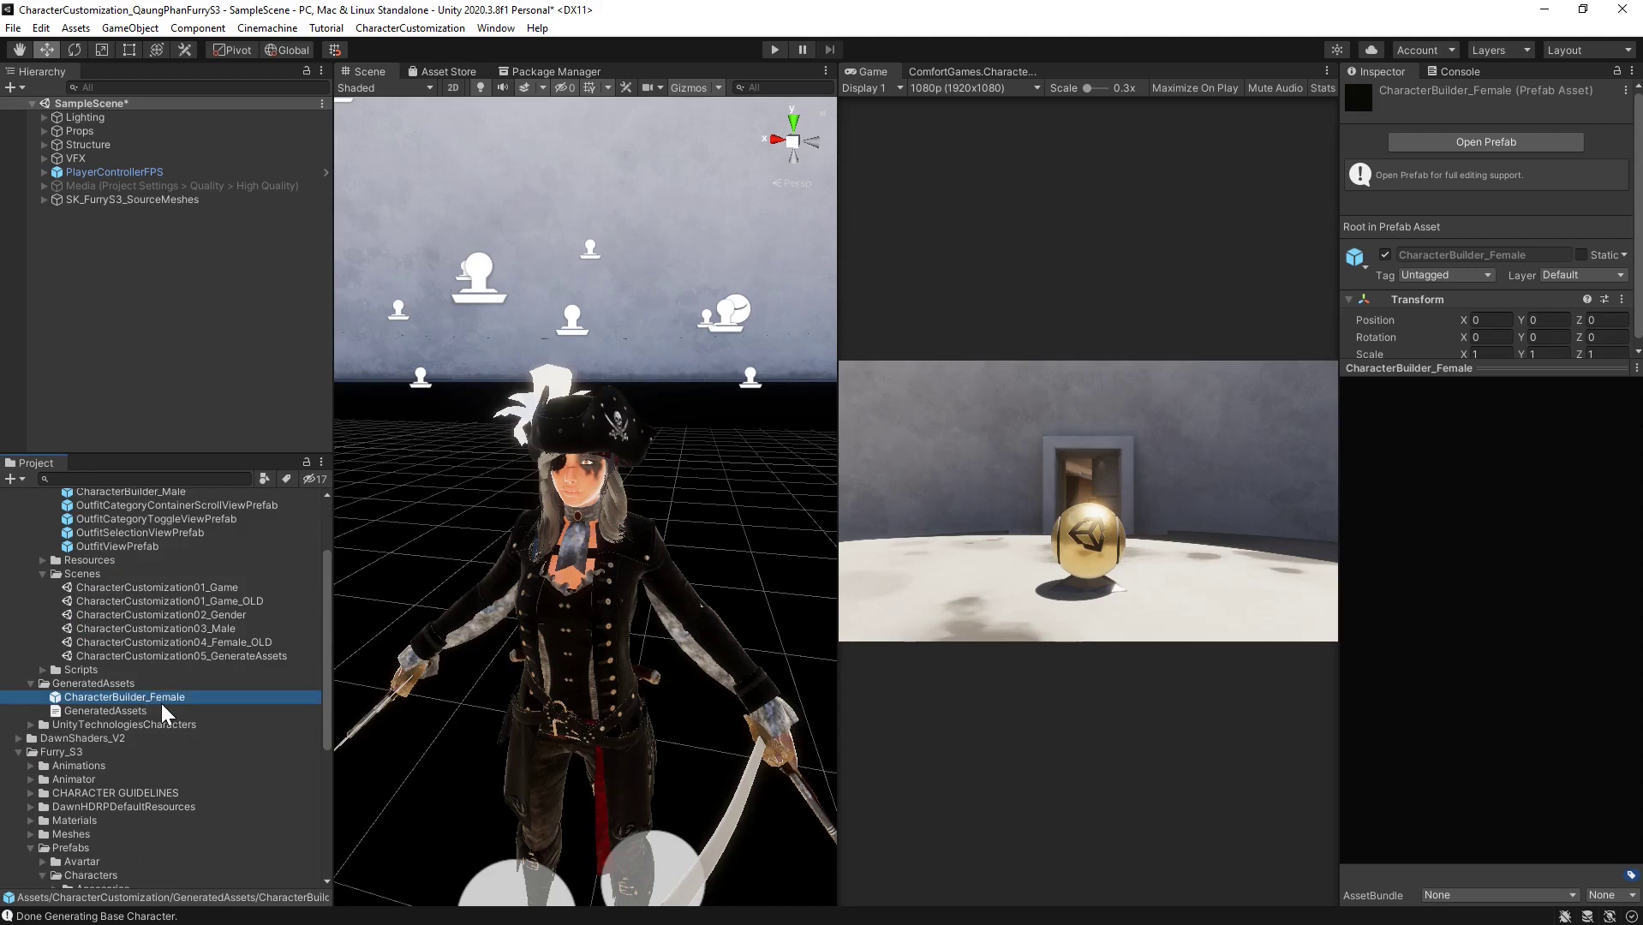
scroll(161, 703, "up", 3)
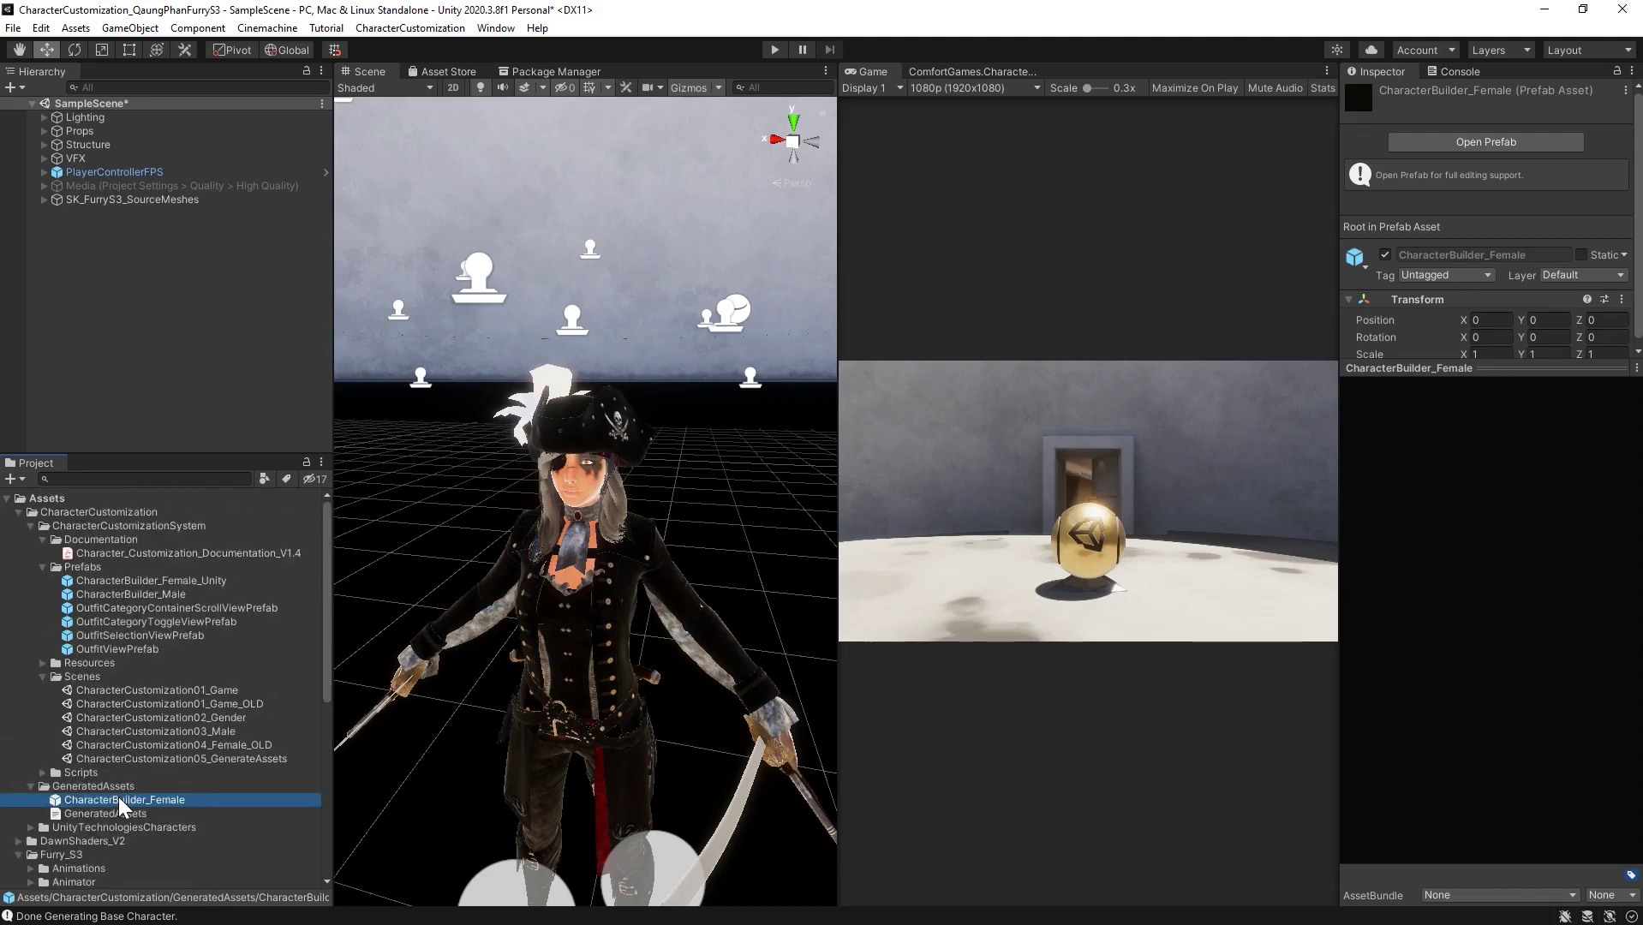
left_click_drag(83, 564, 82, 566)
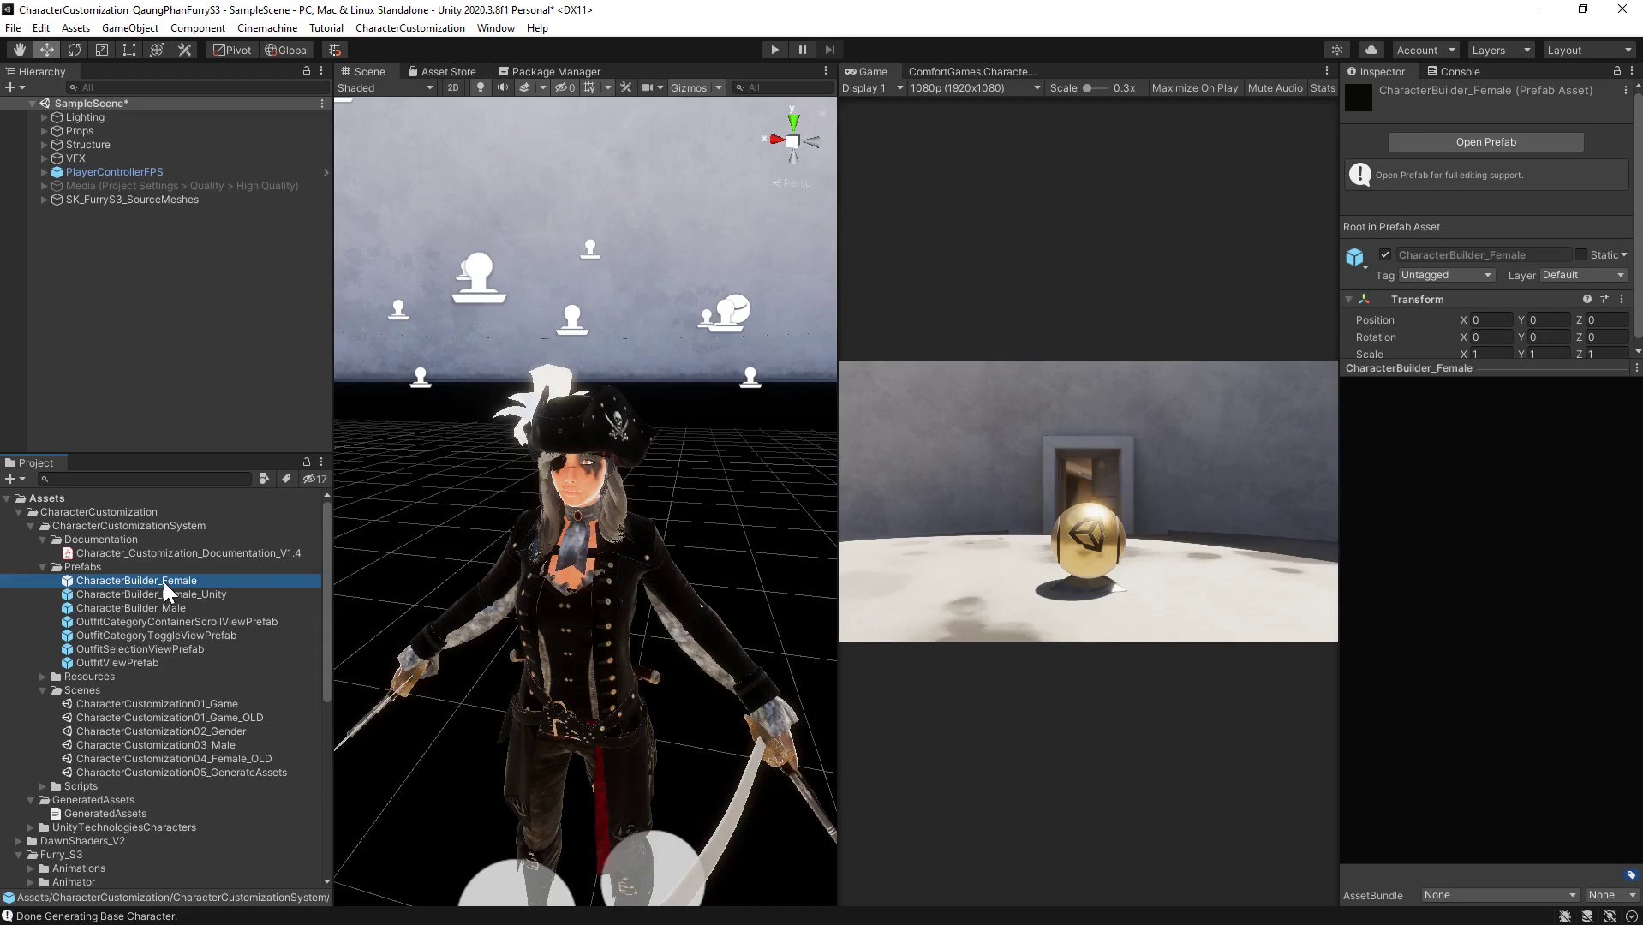
Undock the PrefabGenerator window from beside the Game view, reposition it, and close it
left_click(132, 199)
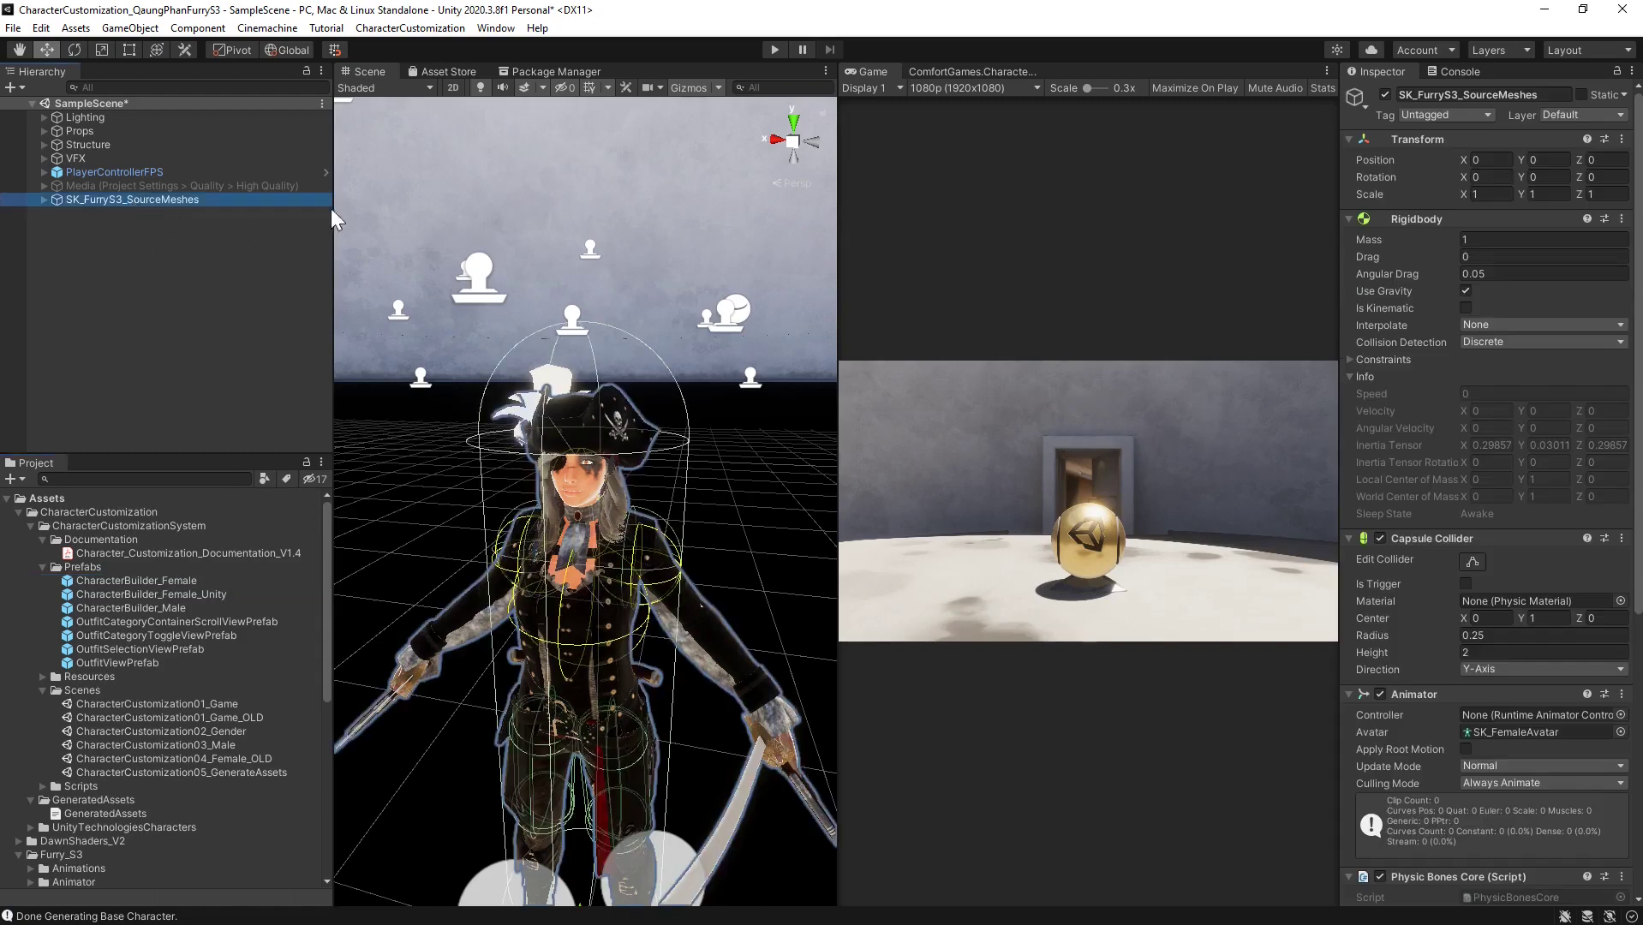
left_click(969, 71)
left_click_drag(970, 75, 1030, 756)
left_click_drag(948, 633, 579, 639)
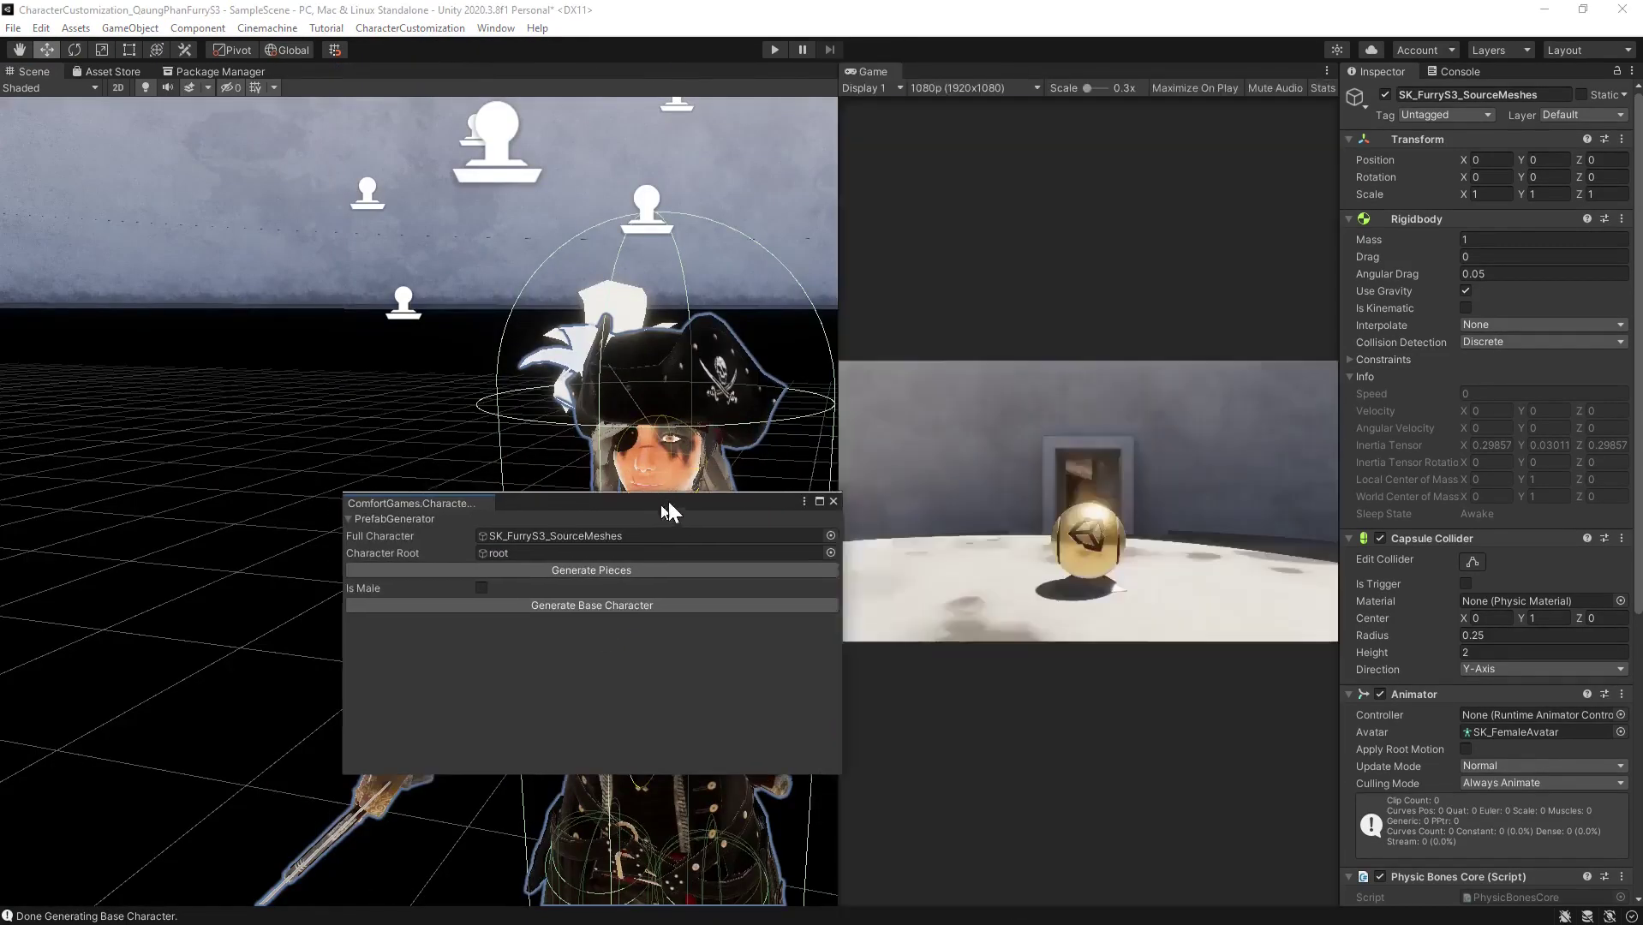
left_click_drag(659, 507, 970, 373)
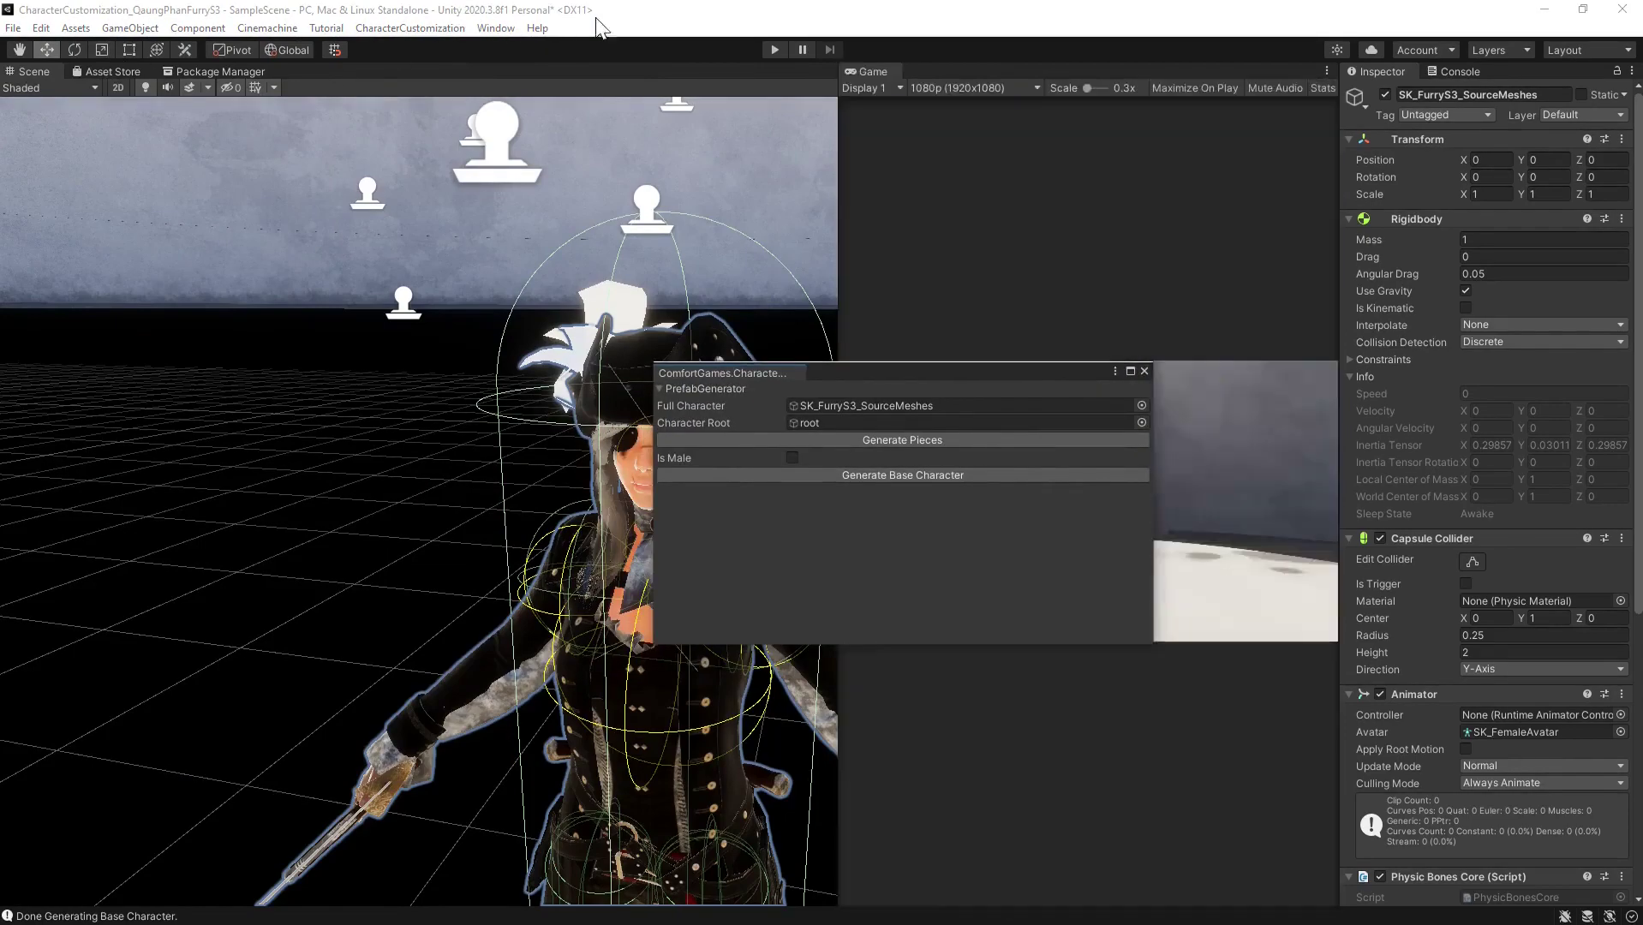
left_click_drag(748, 375, 888, 326)
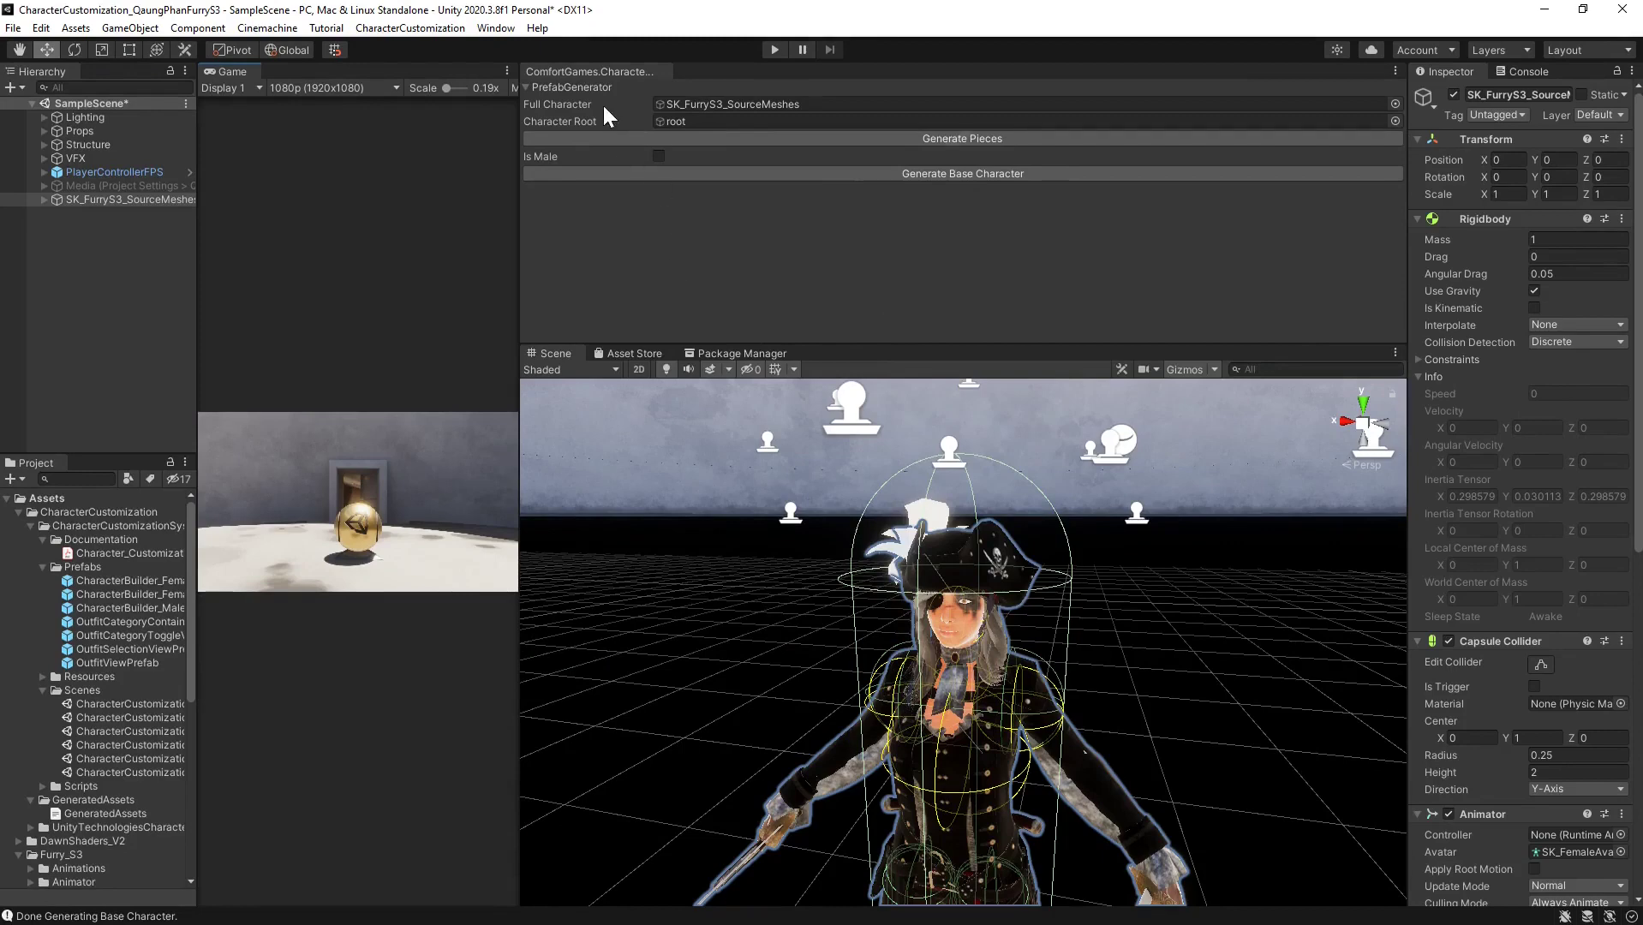
right_click(598, 69)
left_click(640, 99)
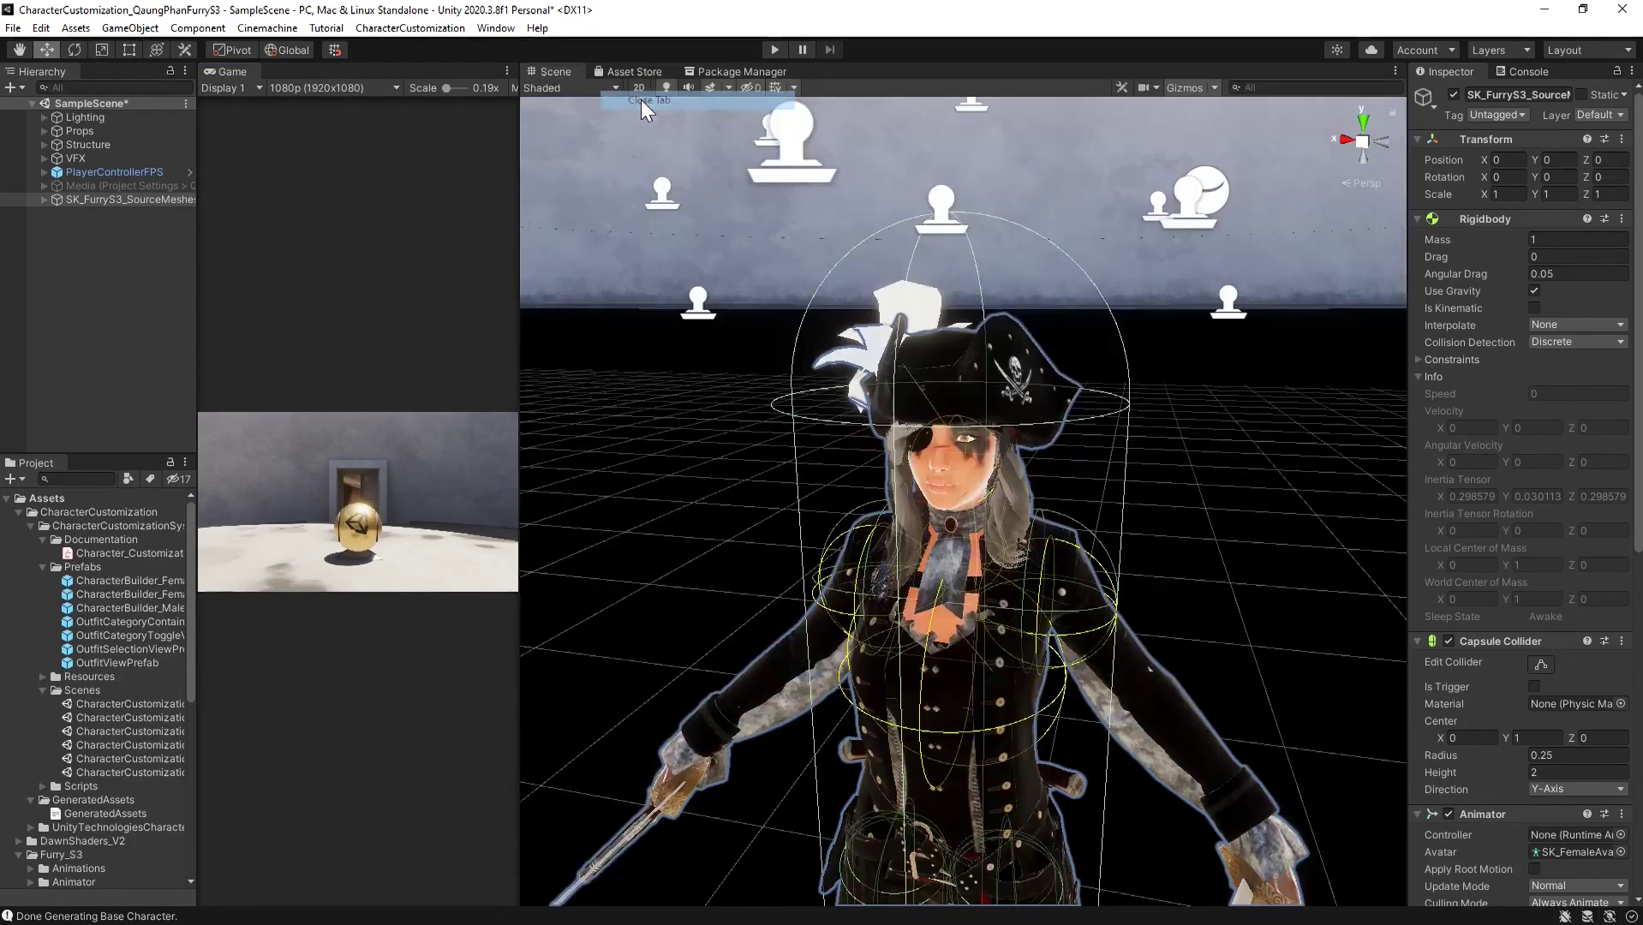
Open a new floating PrefabGenerator window and widen the Hierarchy, Project and Game views
left_click(368, 29)
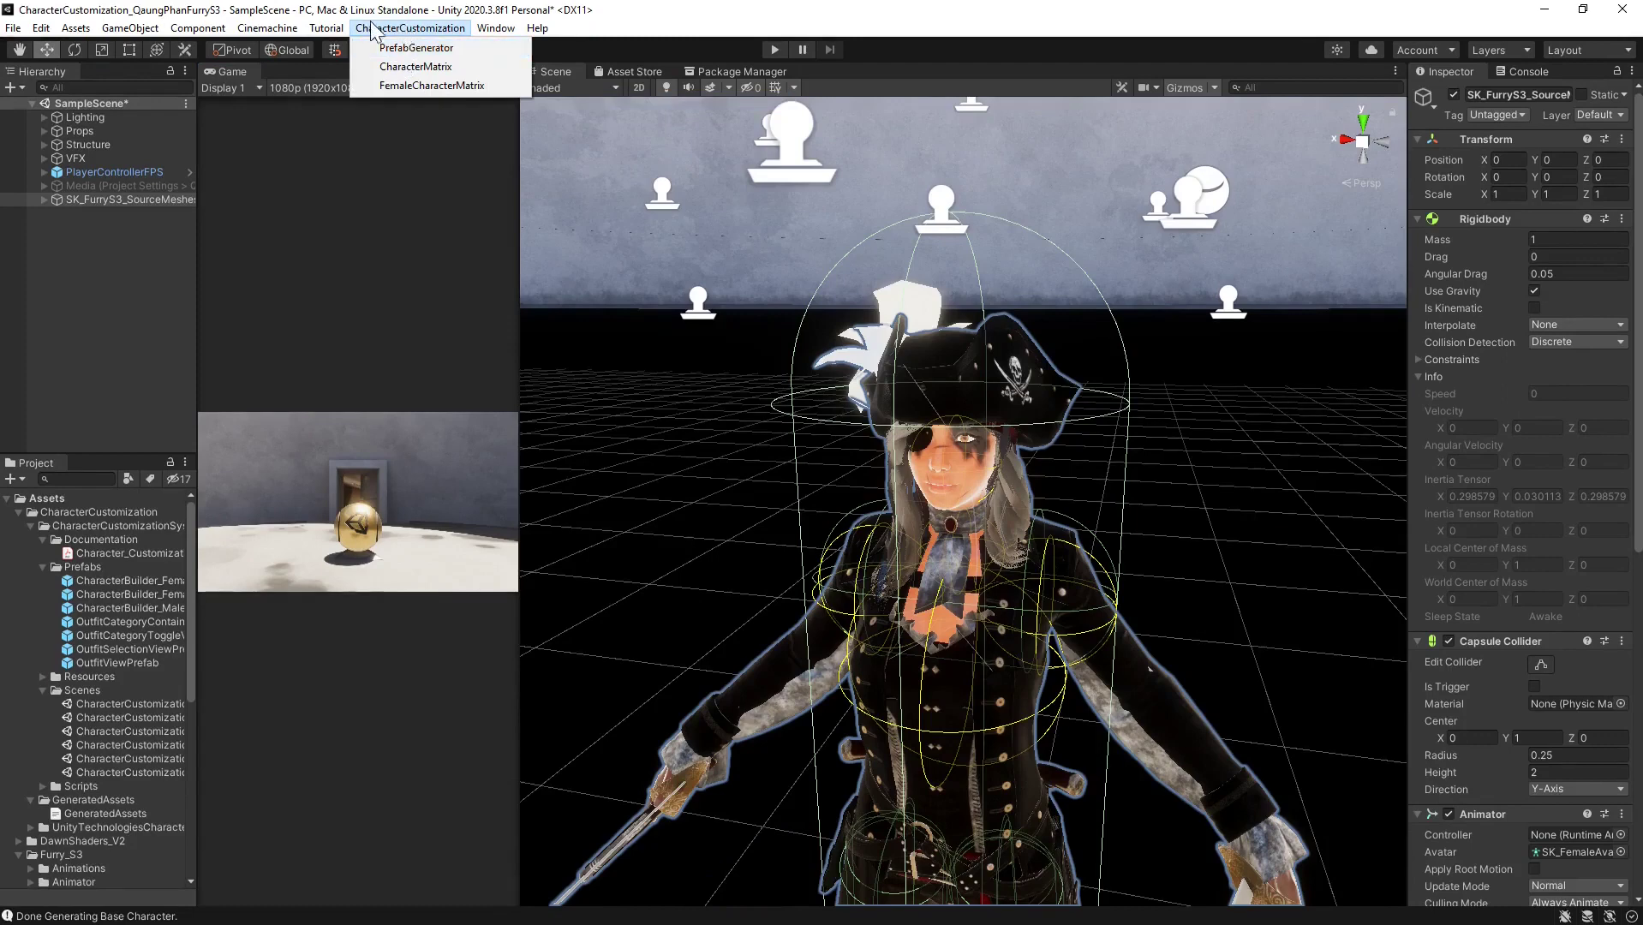
left_click(415, 47)
left_click_drag(902, 381, 985, 246)
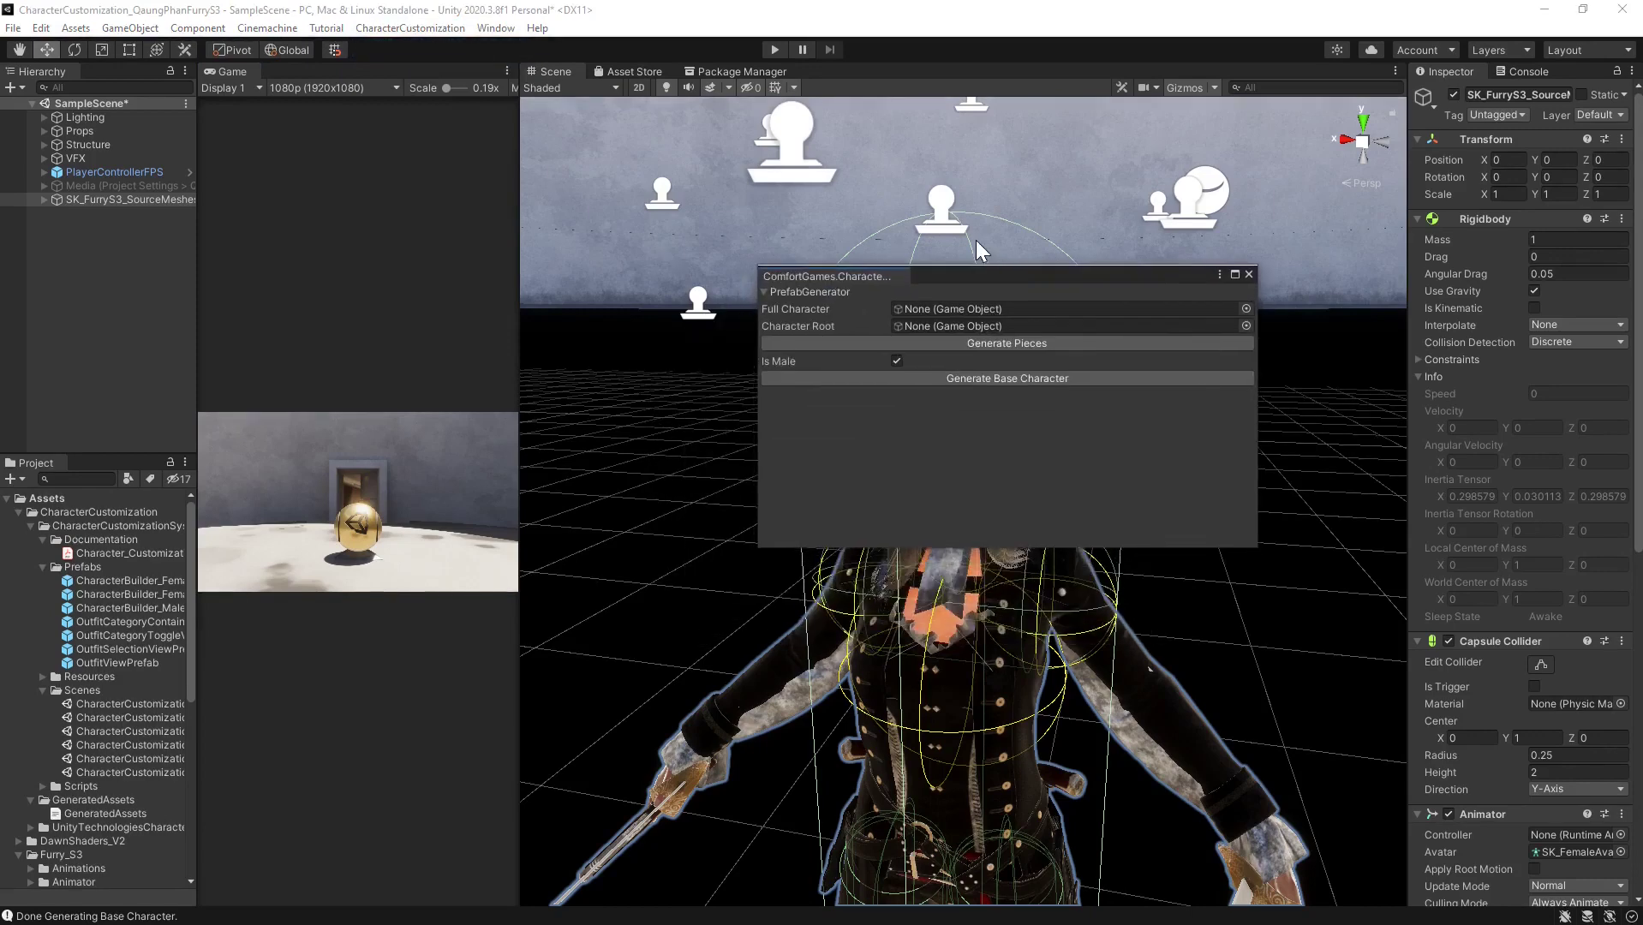
left_click_drag(198, 242, 348, 253)
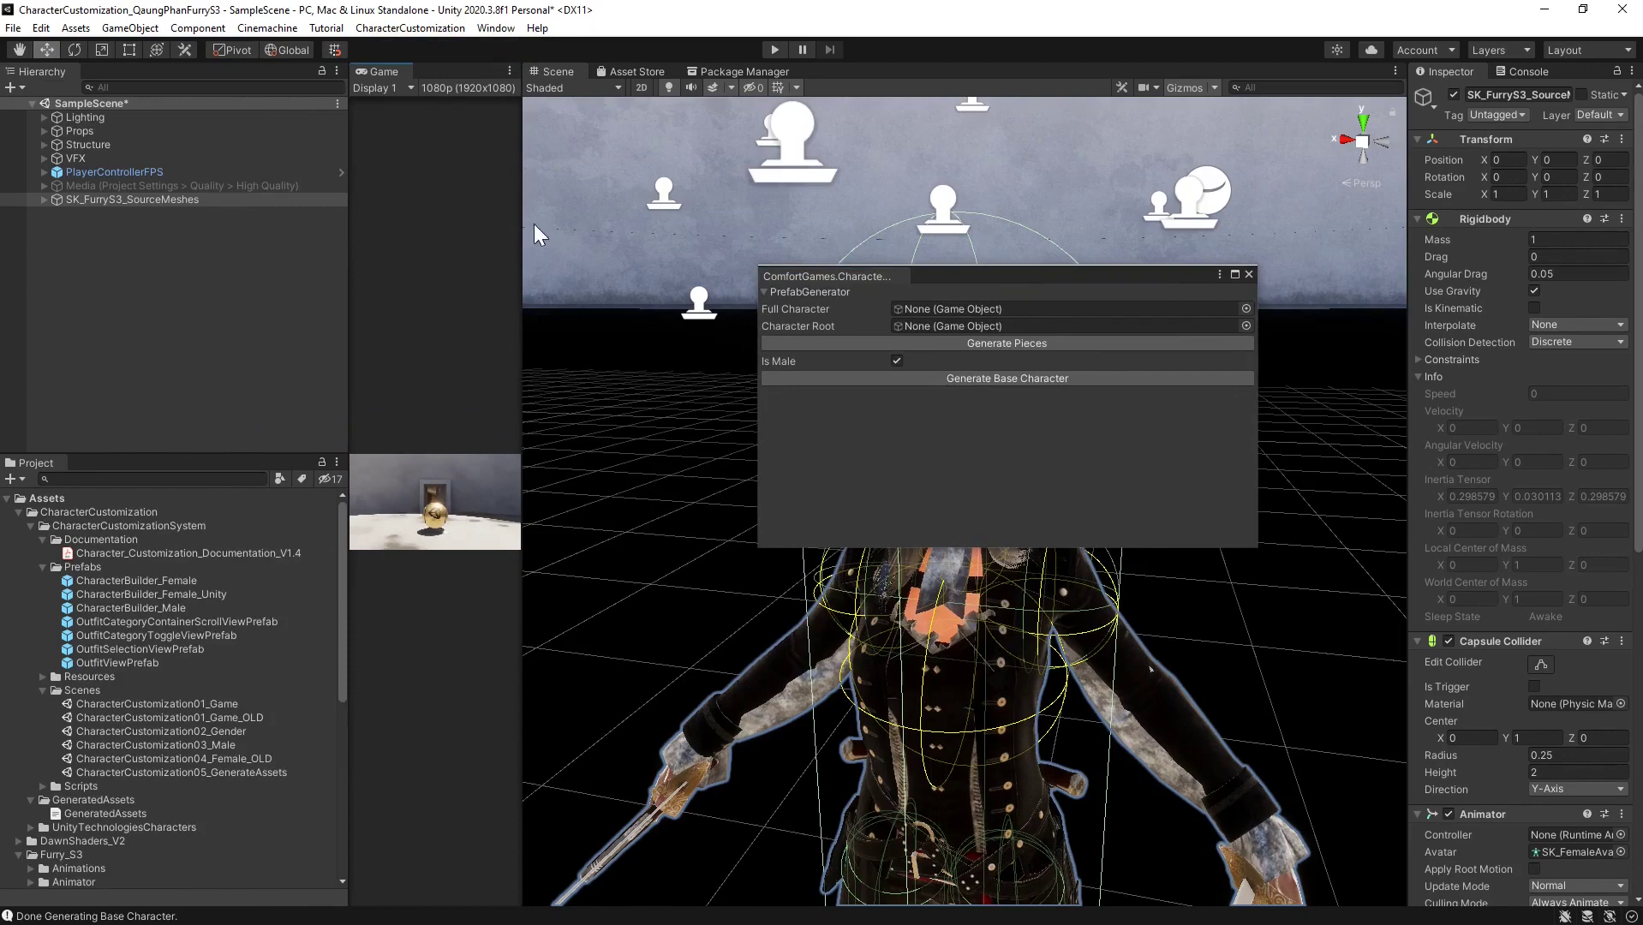
left_click_drag(522, 224, 666, 231)
In PrefabGenerator, assign SK_FurryS3_SourceMeshes as Full Character and its root as Character Root, and disable Is Male
left_click(175, 208)
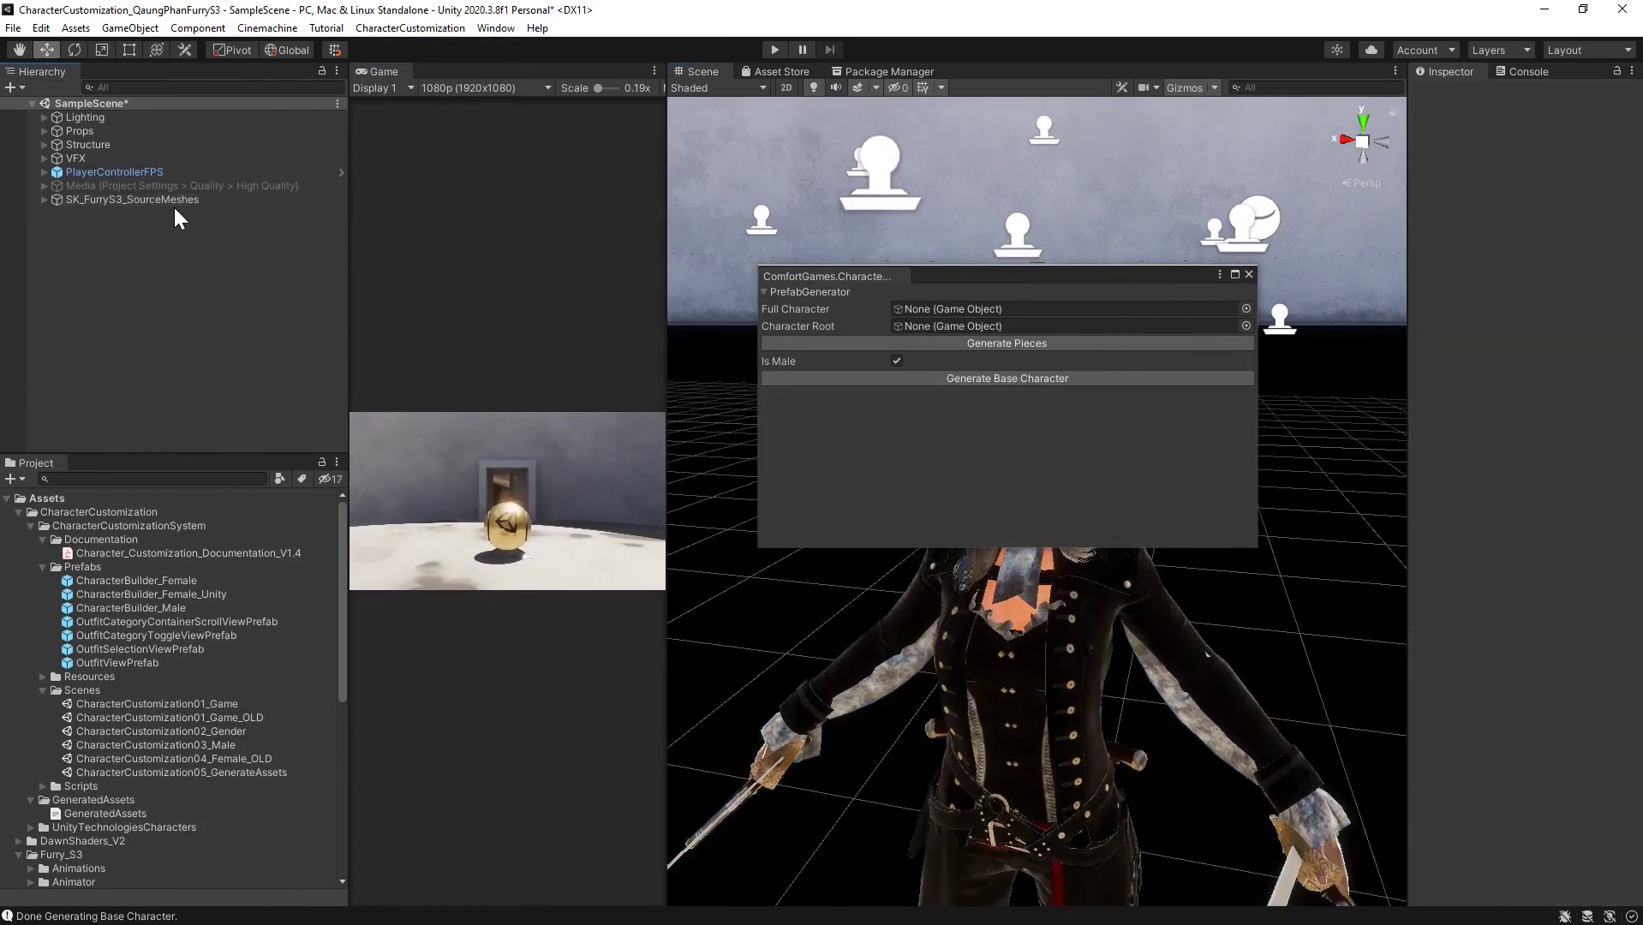
middle_click_drag(1033, 718, 958, 645)
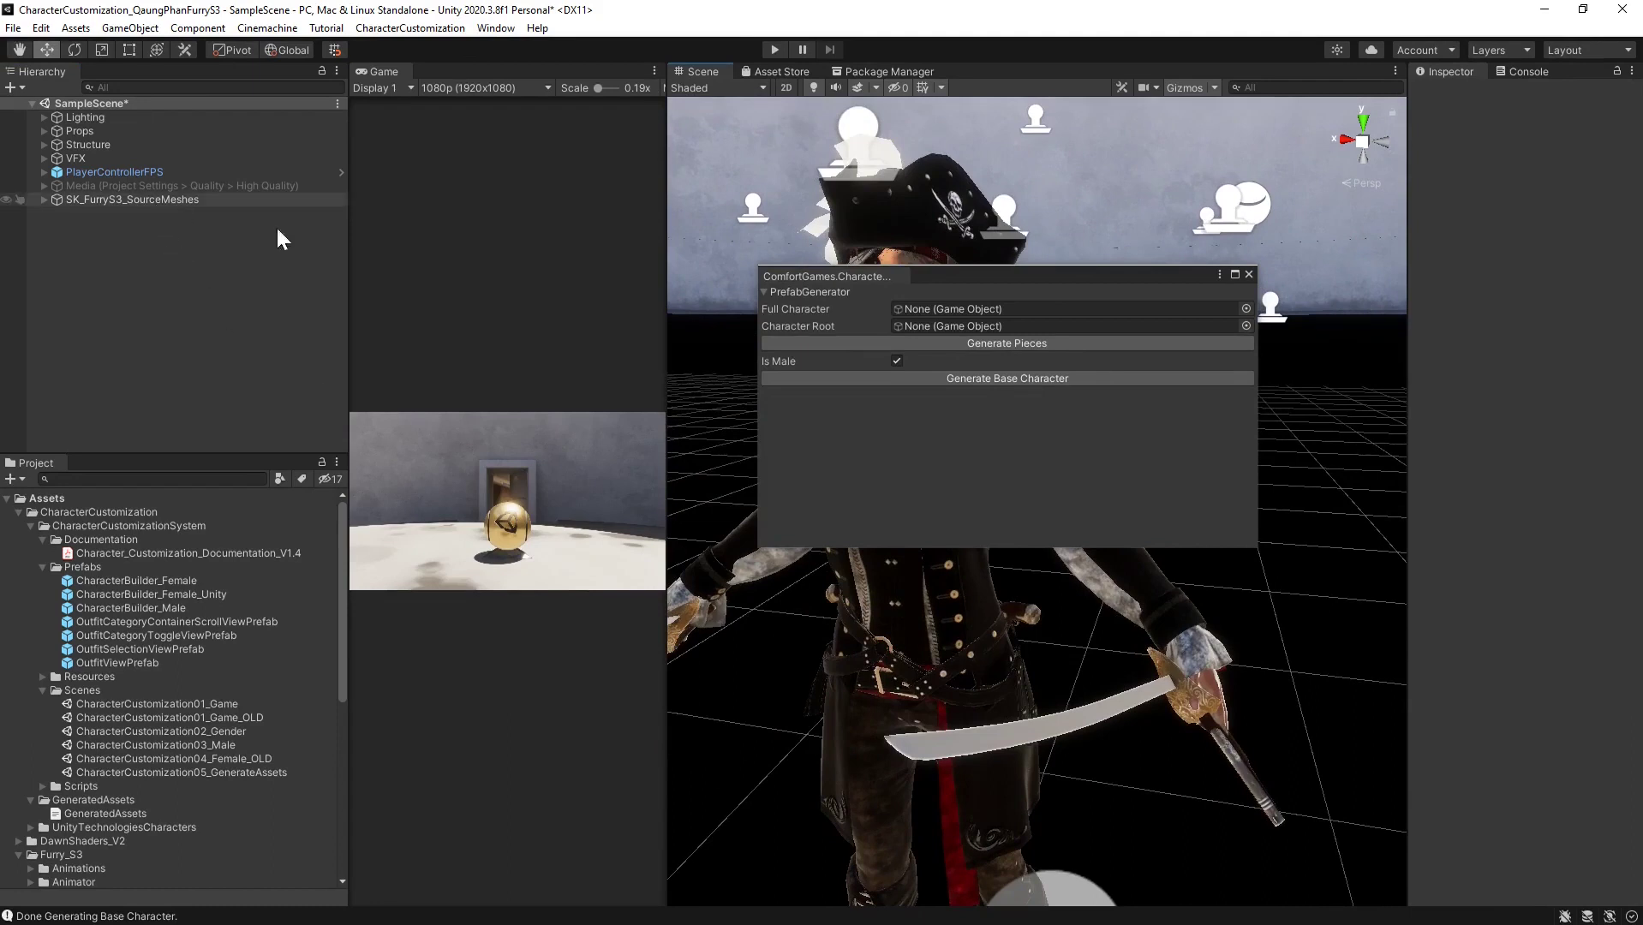
left_click_drag(130, 208, 968, 313)
left_click(43, 199)
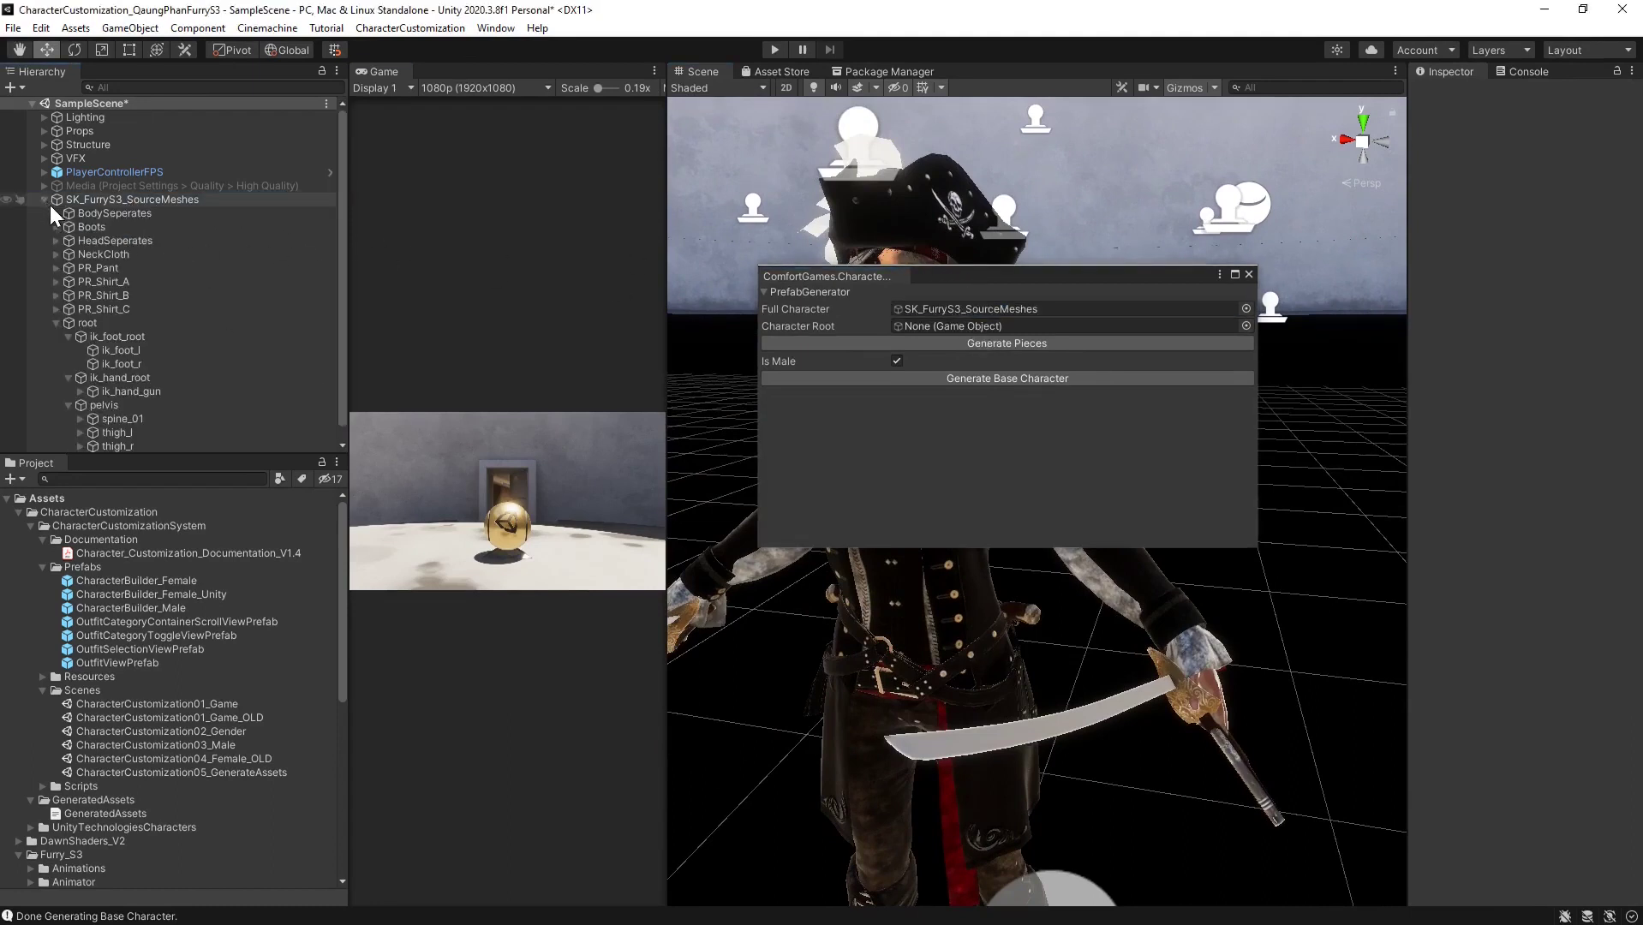
left_click_drag(86, 324, 894, 363)
left_click(896, 360)
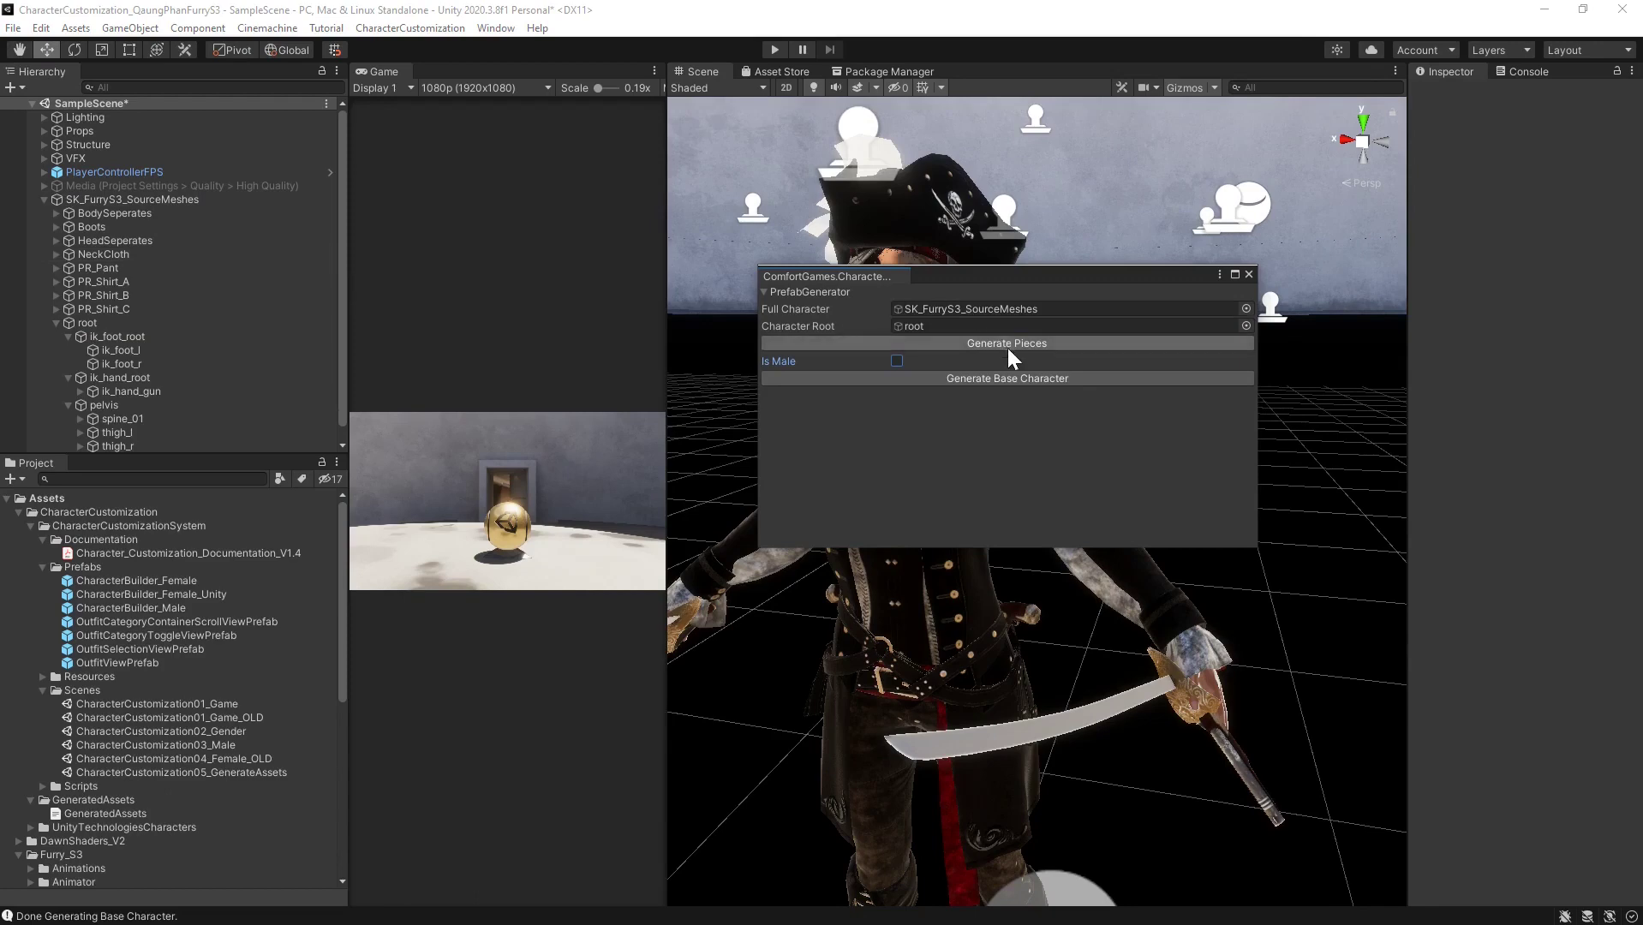
Remove the Rigidbody, Capsule Collider, Animator and Physic Bones Core components from SK_FurryS3_SourceMeshes, and expand its child objects
left_click(156, 199)
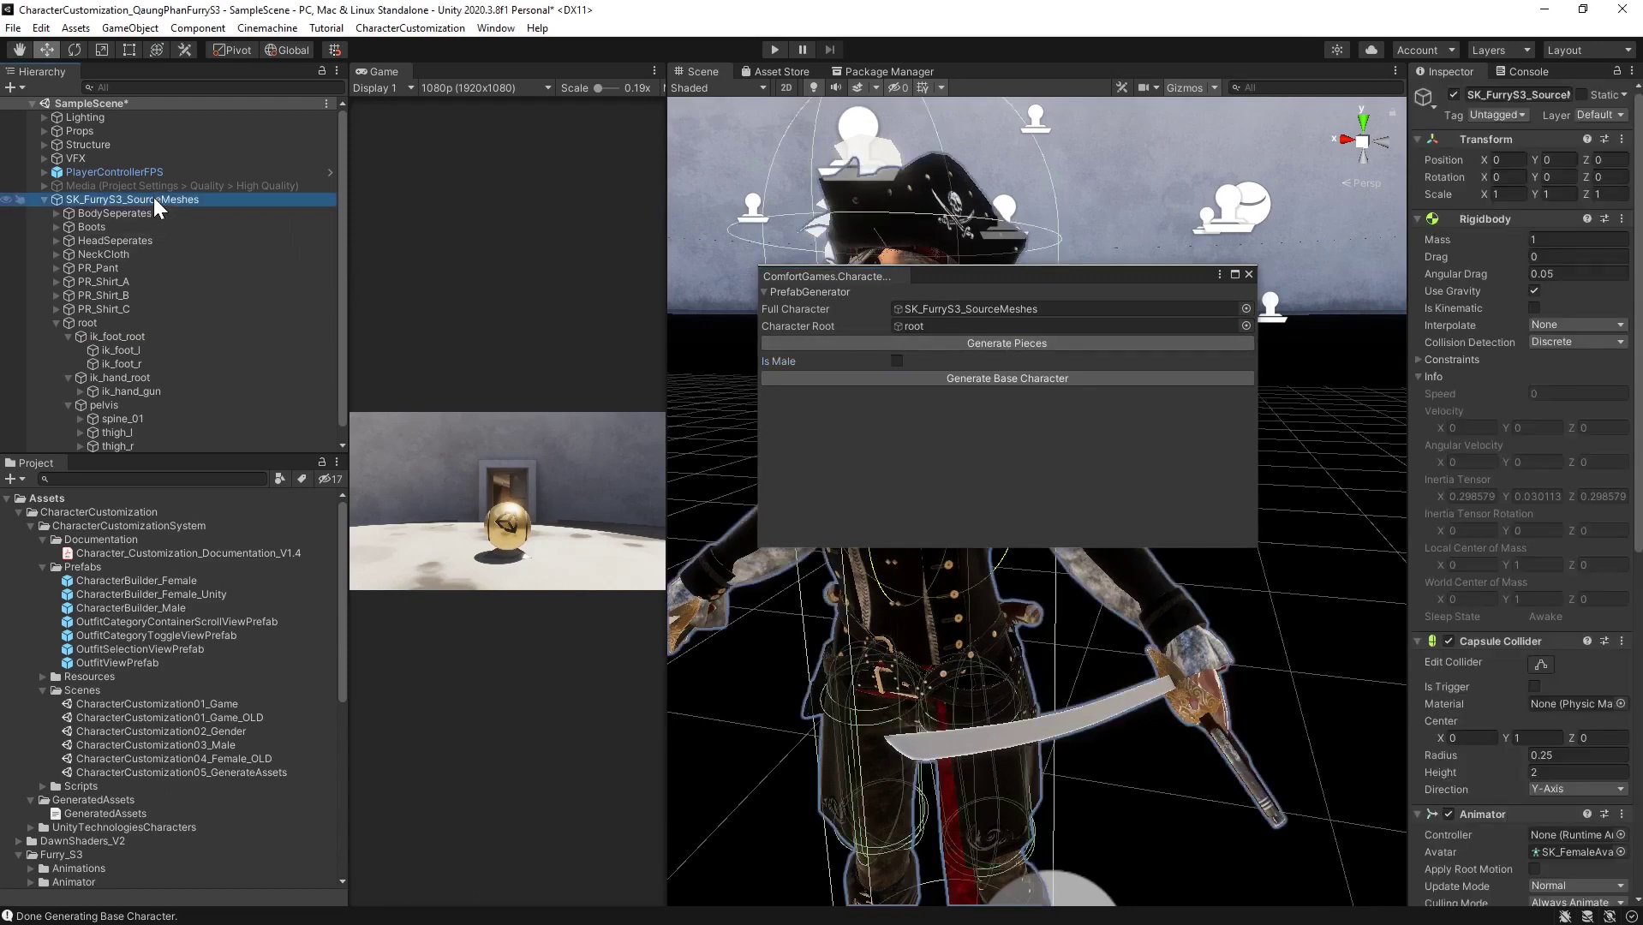
left_click(44, 199)
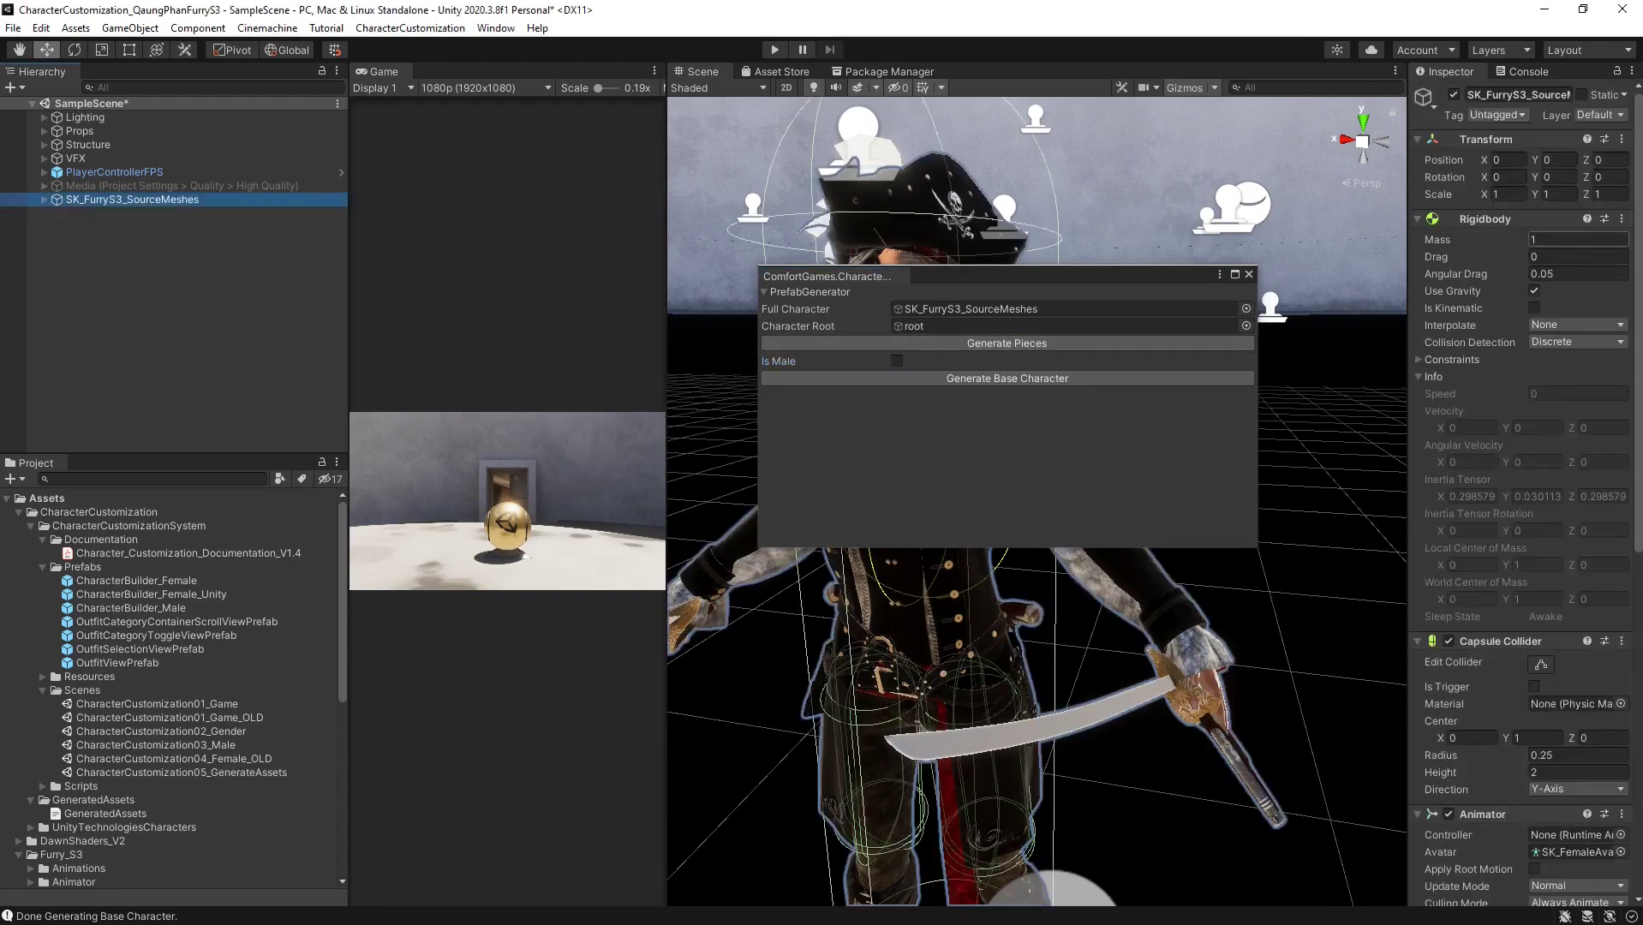
left_click_drag(1405, 158, 1269, 160)
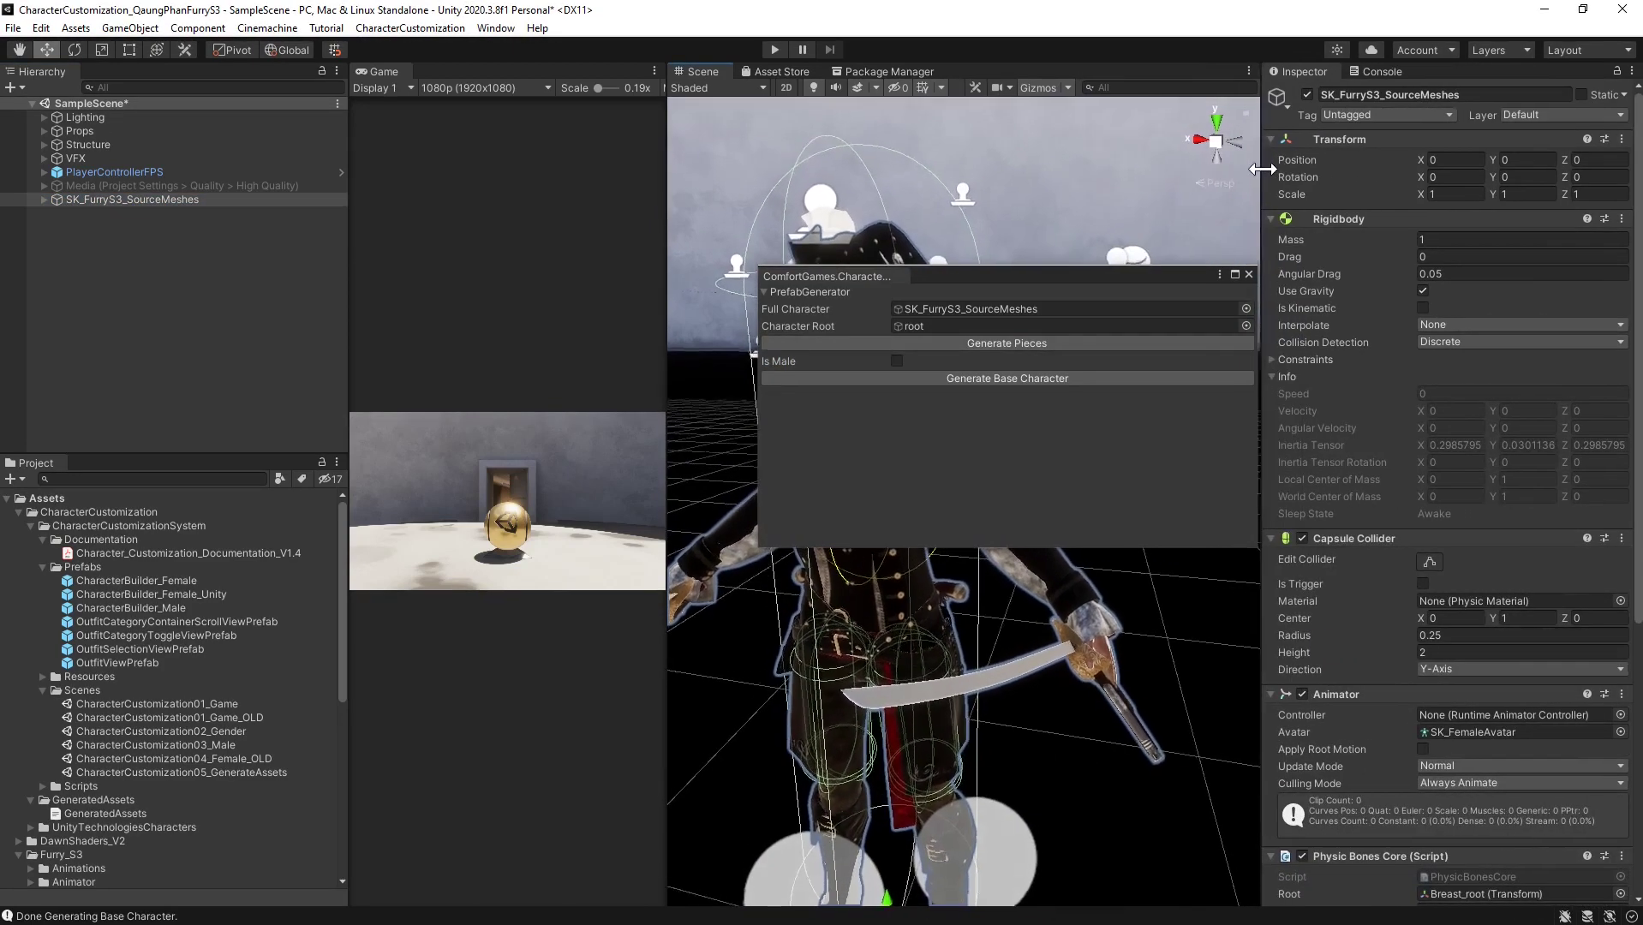
left_click_drag(1006, 280, 811, 258)
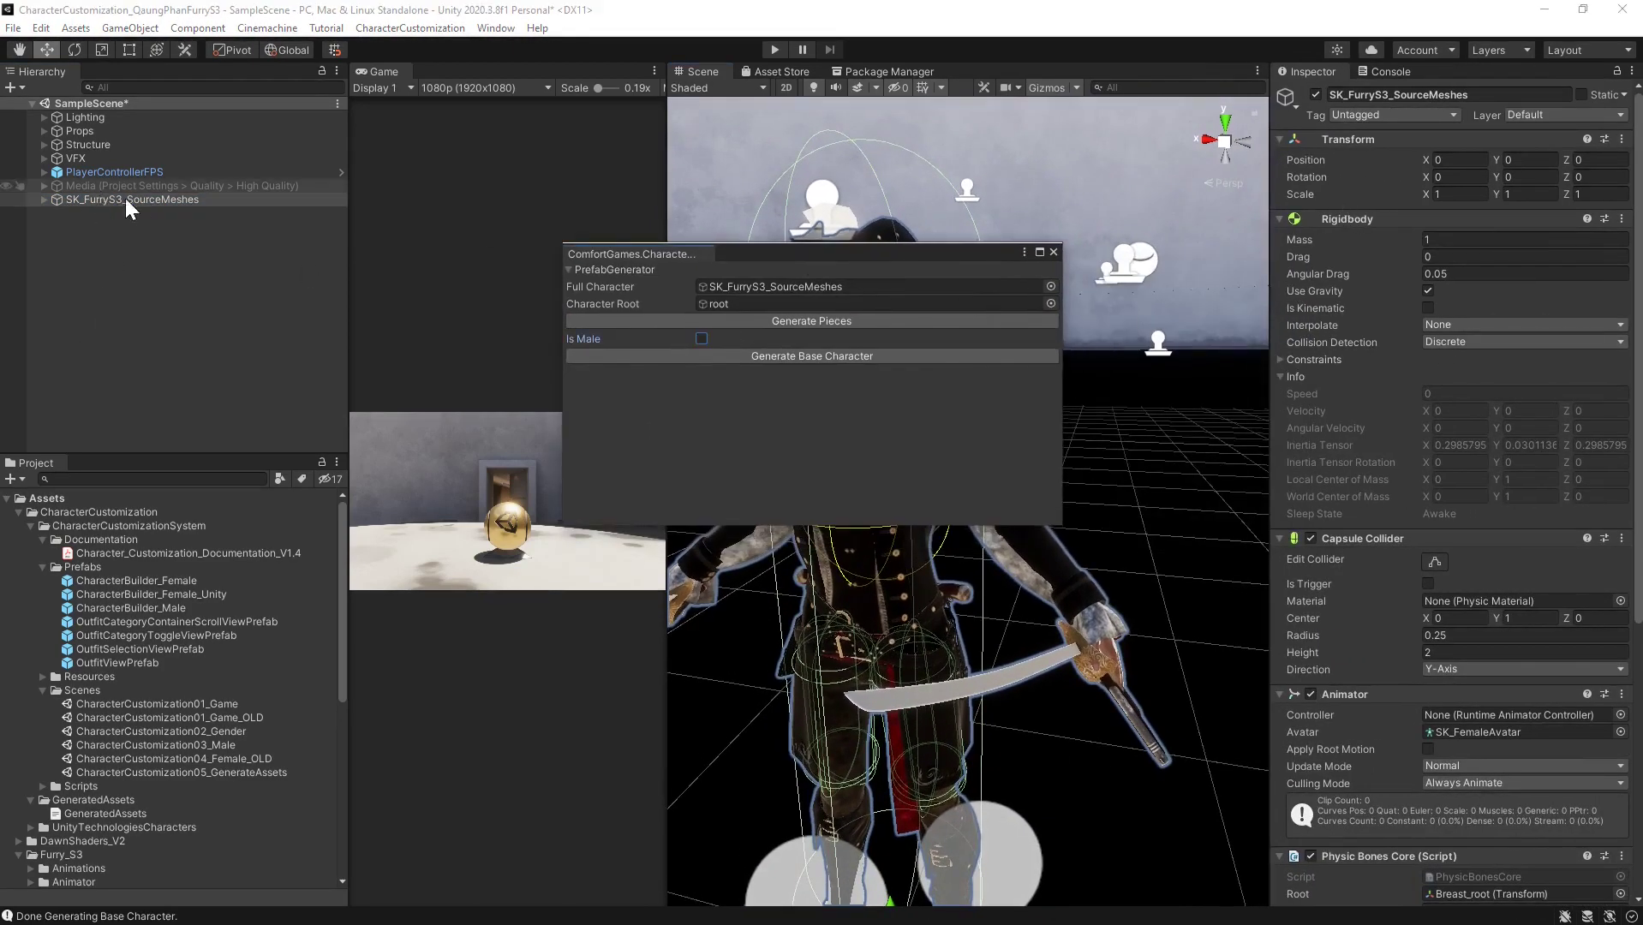
right_click(1354, 219)
left_click(1383, 252)
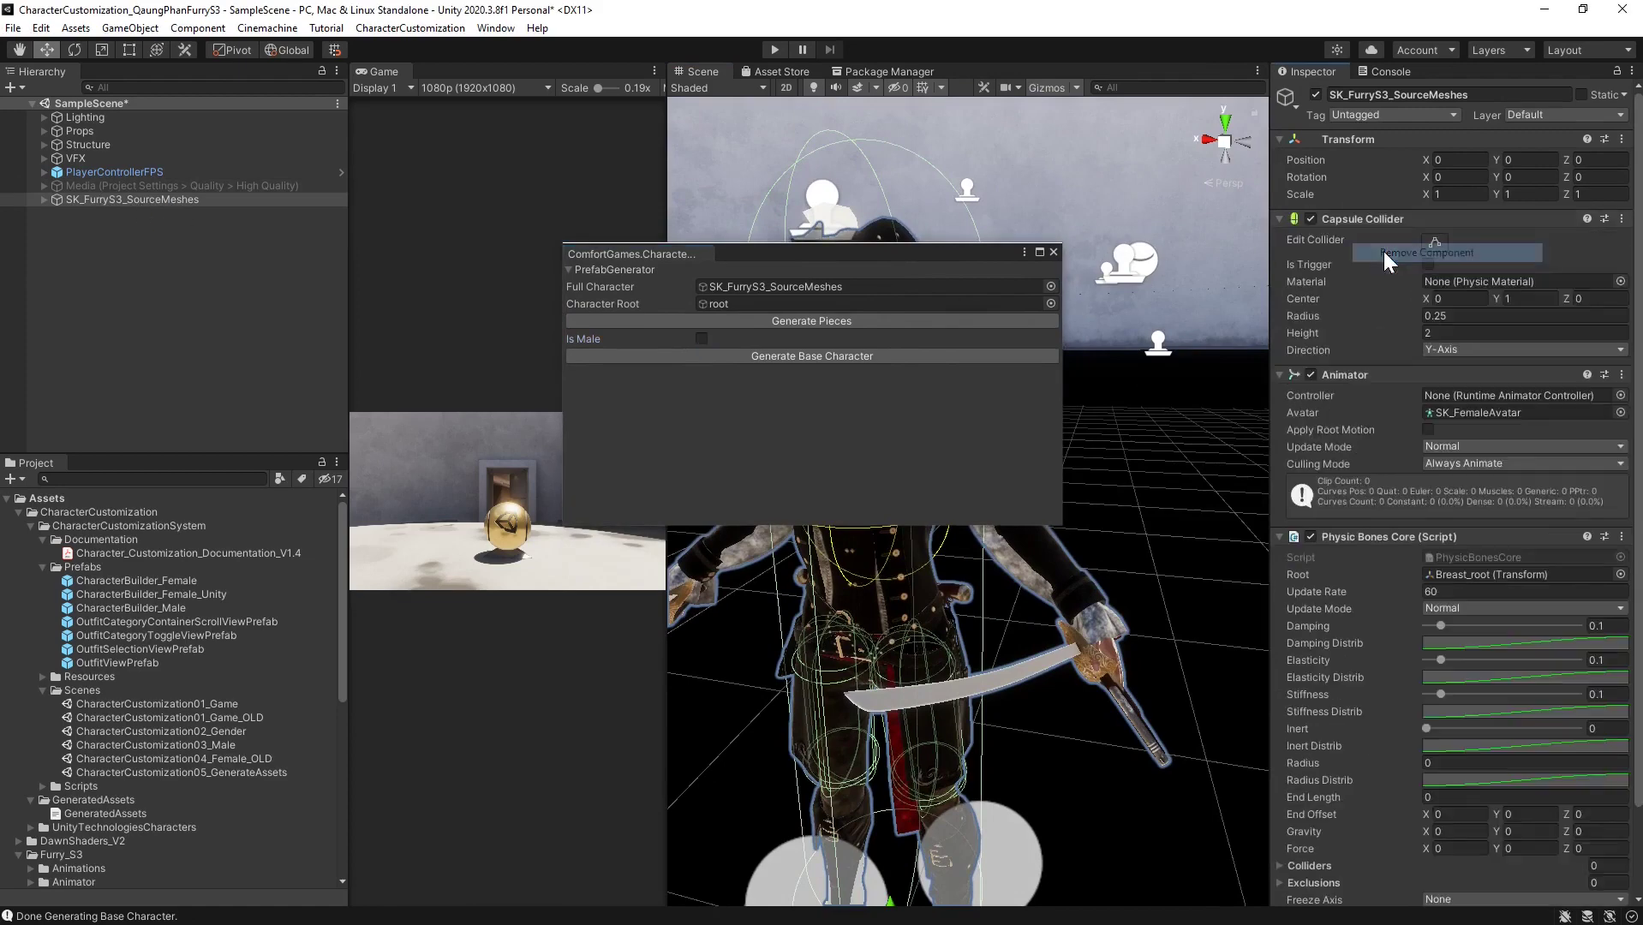
right_click(1353, 220)
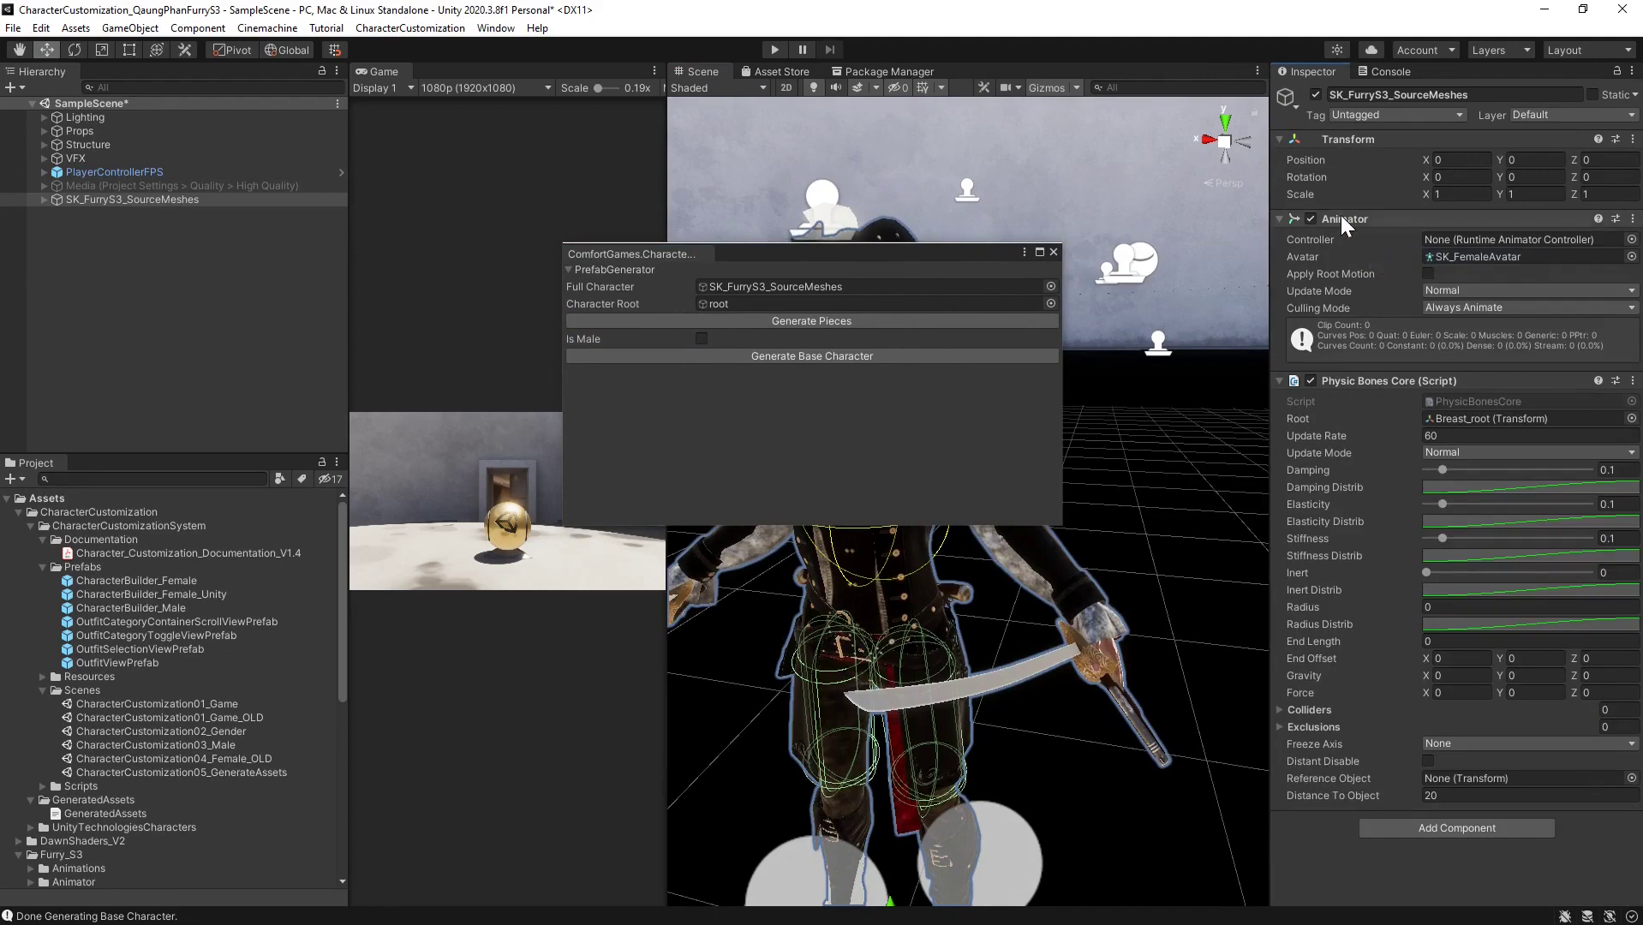
right_click(1340, 217)
left_click(1368, 249)
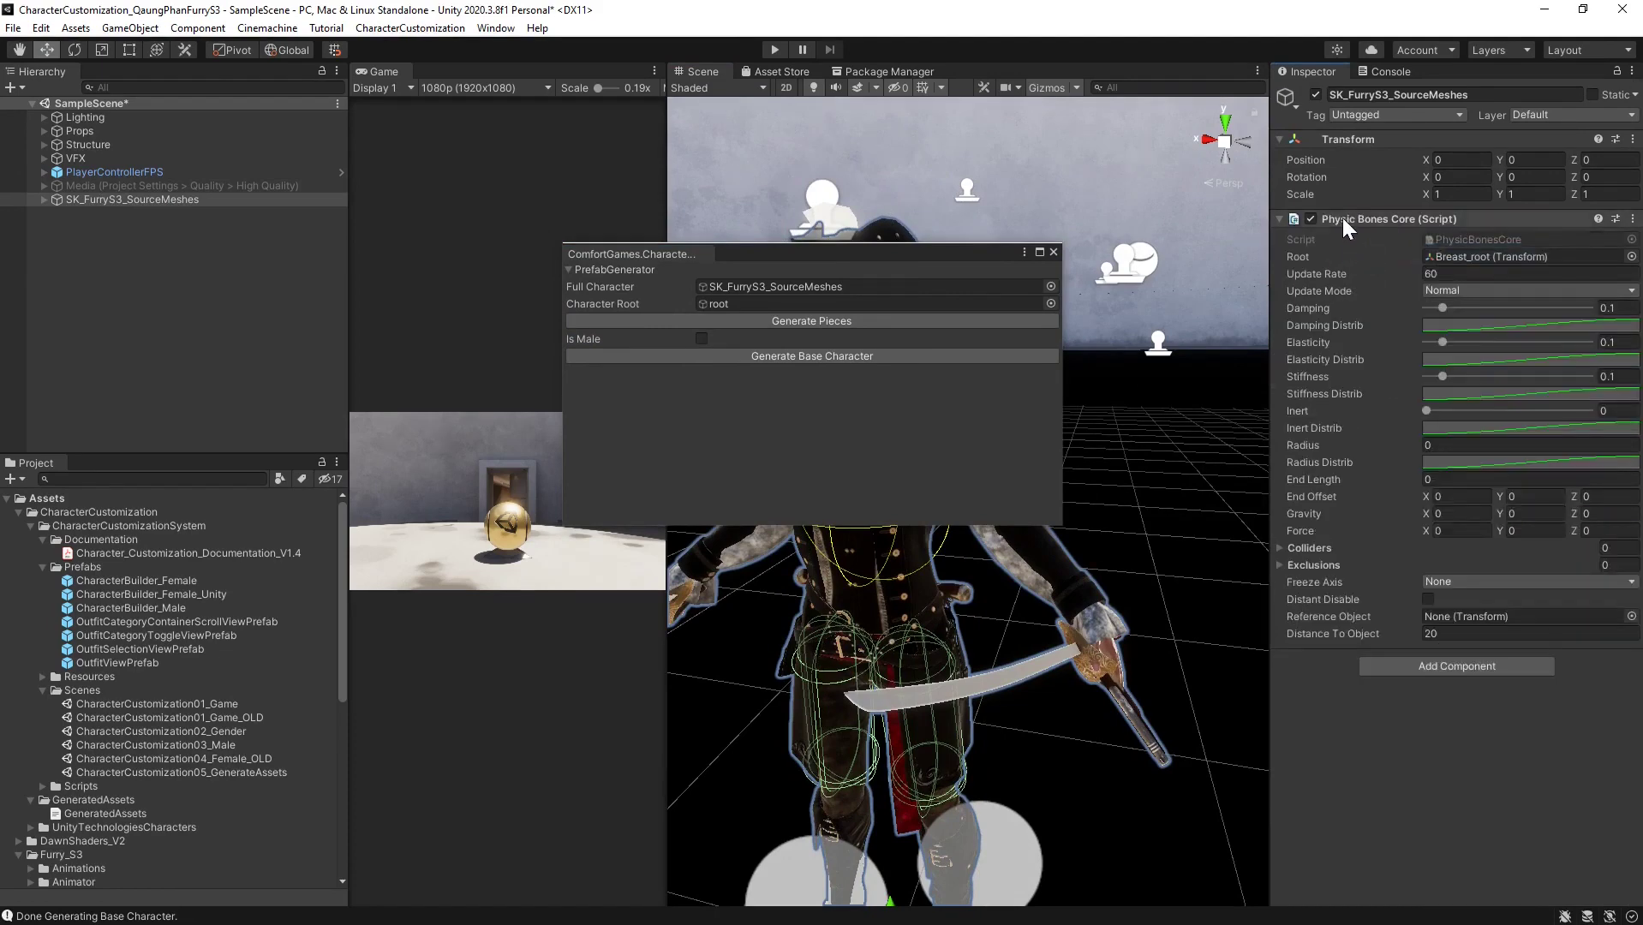
right_click(1342, 218)
left_click(1373, 251)
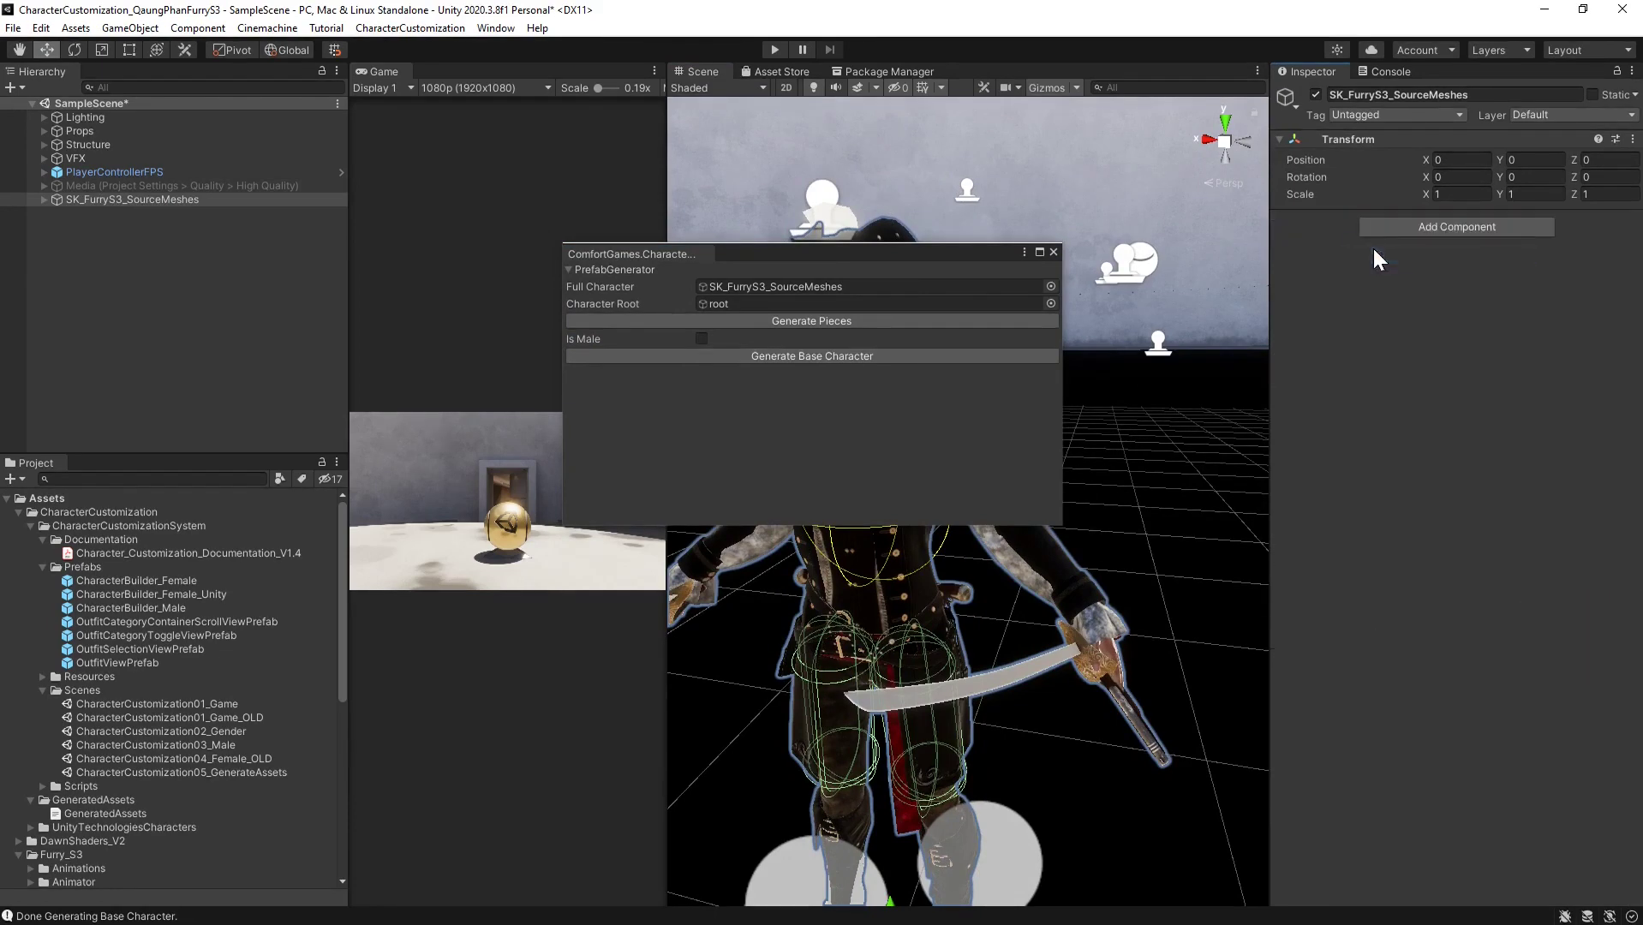
left_click(44, 199)
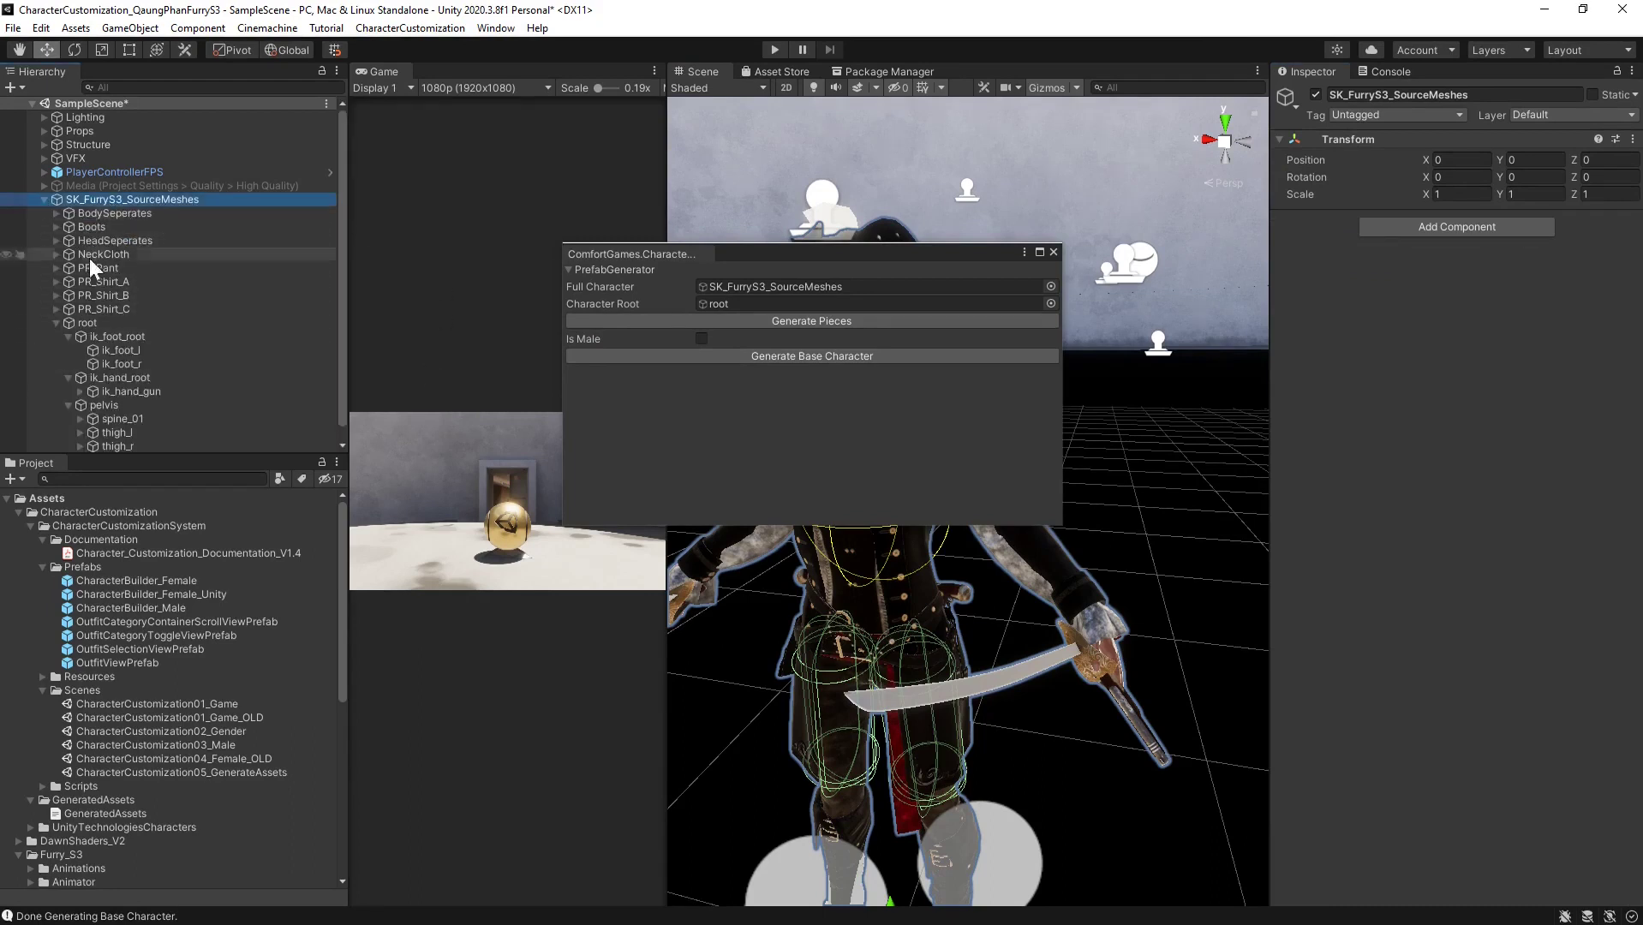
Collapse the root bones and examine which meshes each child group of SK_FurryS3_SourceMeshes covers, including the weapons inside WP_EXP
left_click(56, 323)
left_click(98, 310)
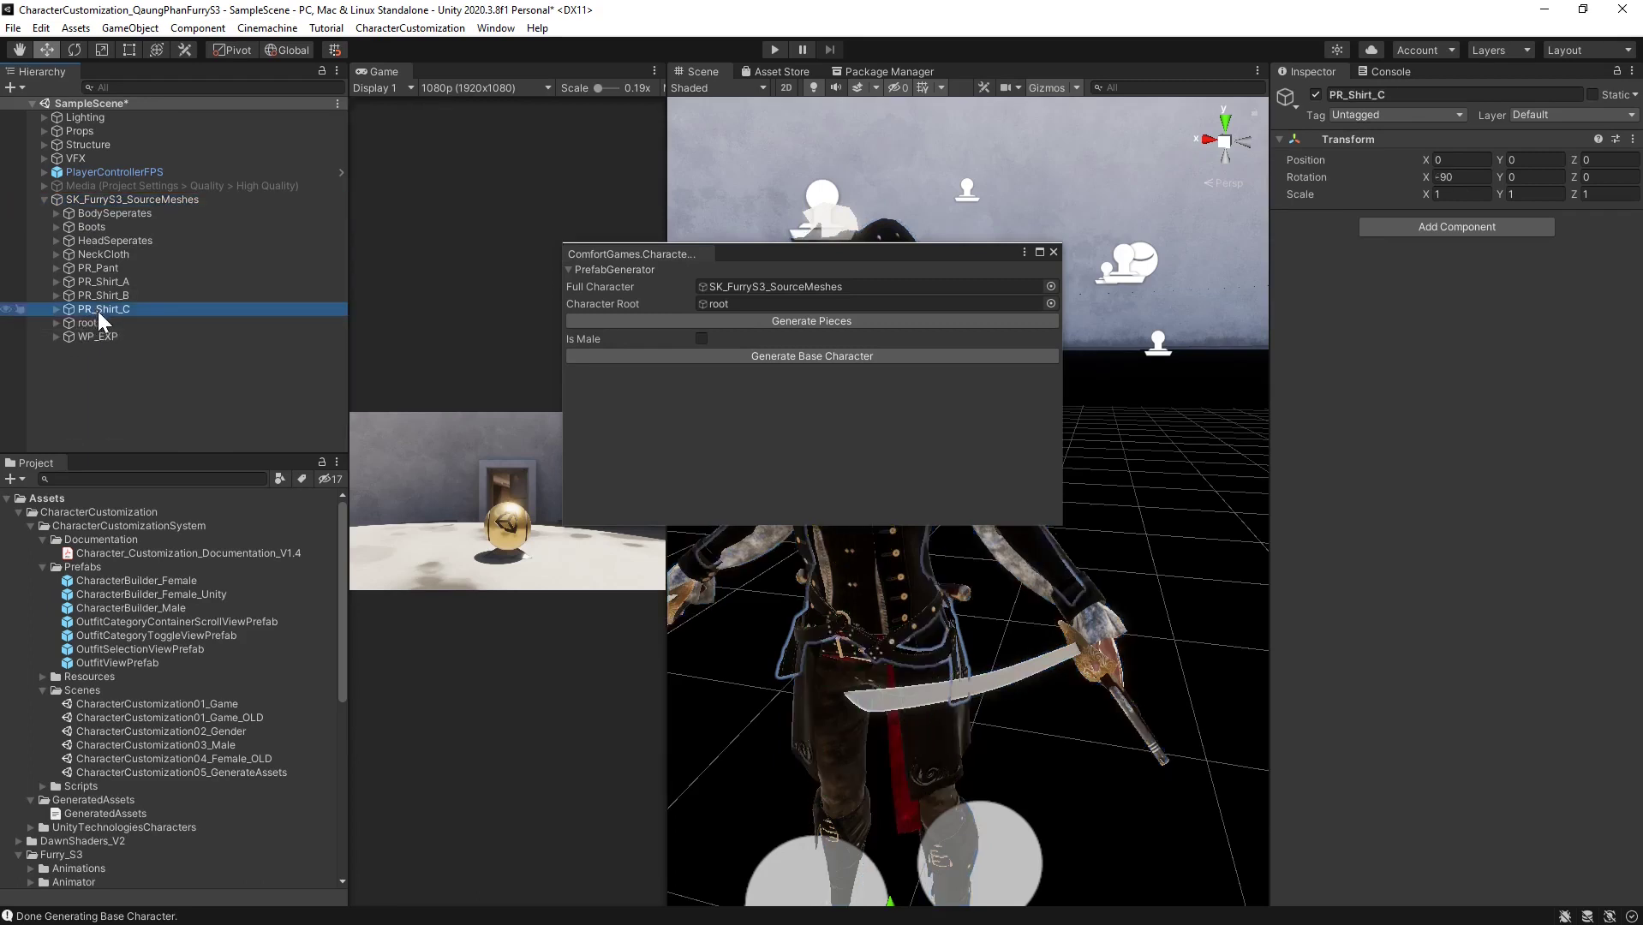
left_click(105, 211)
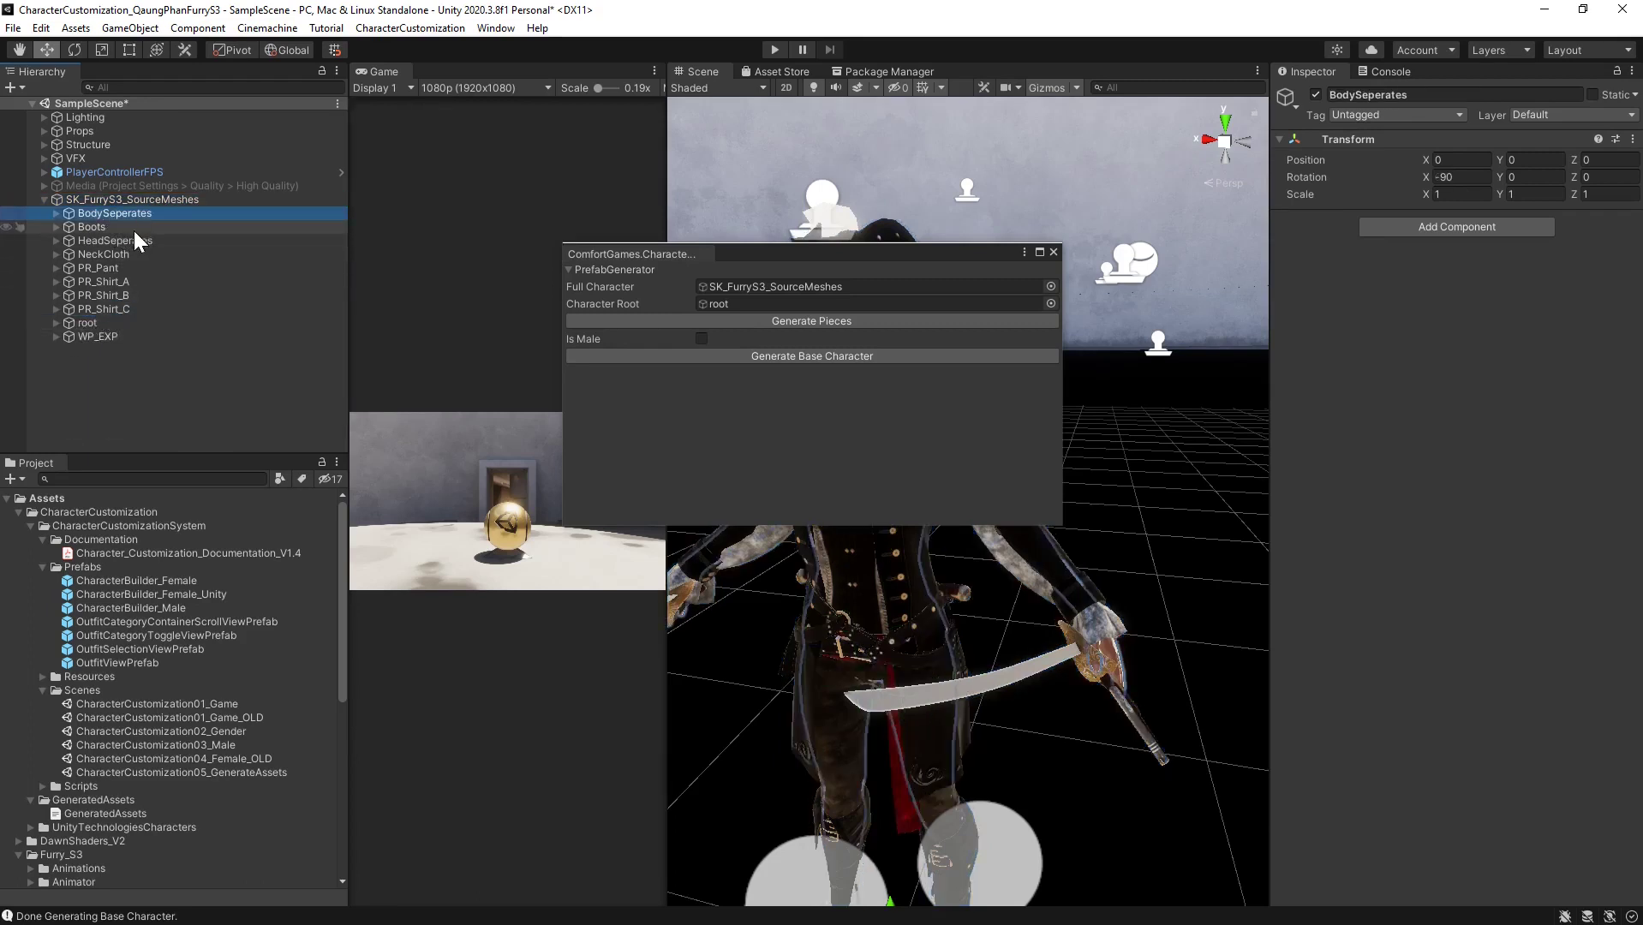
left_click(133, 230)
left_click(134, 236)
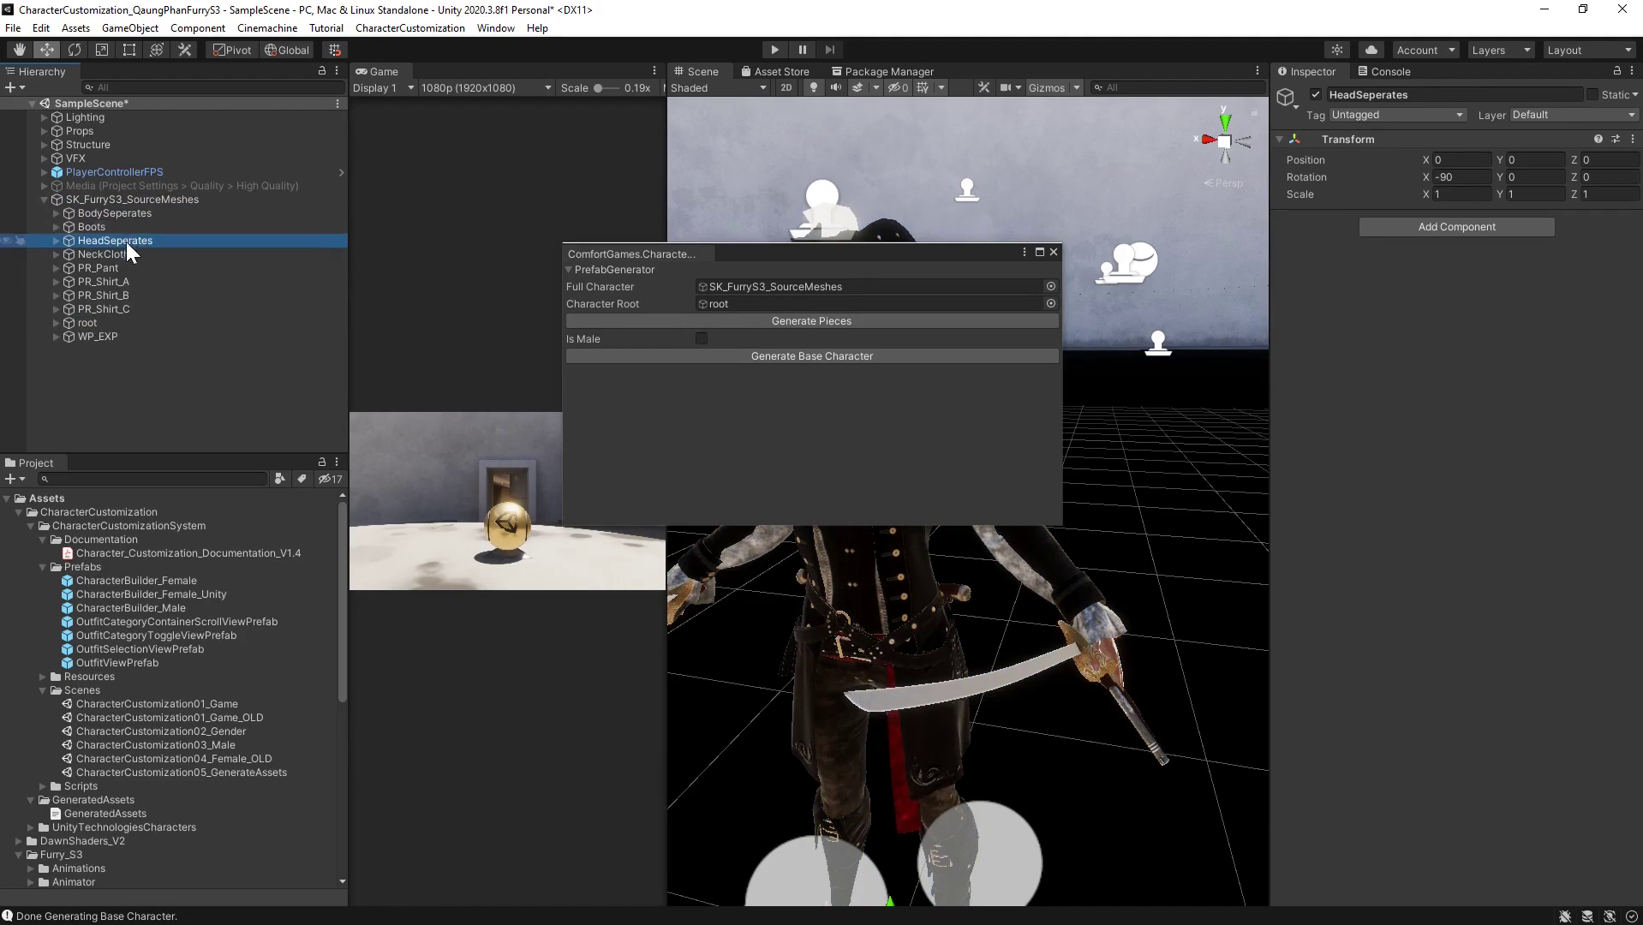
left_click(116, 256)
left_click(112, 268)
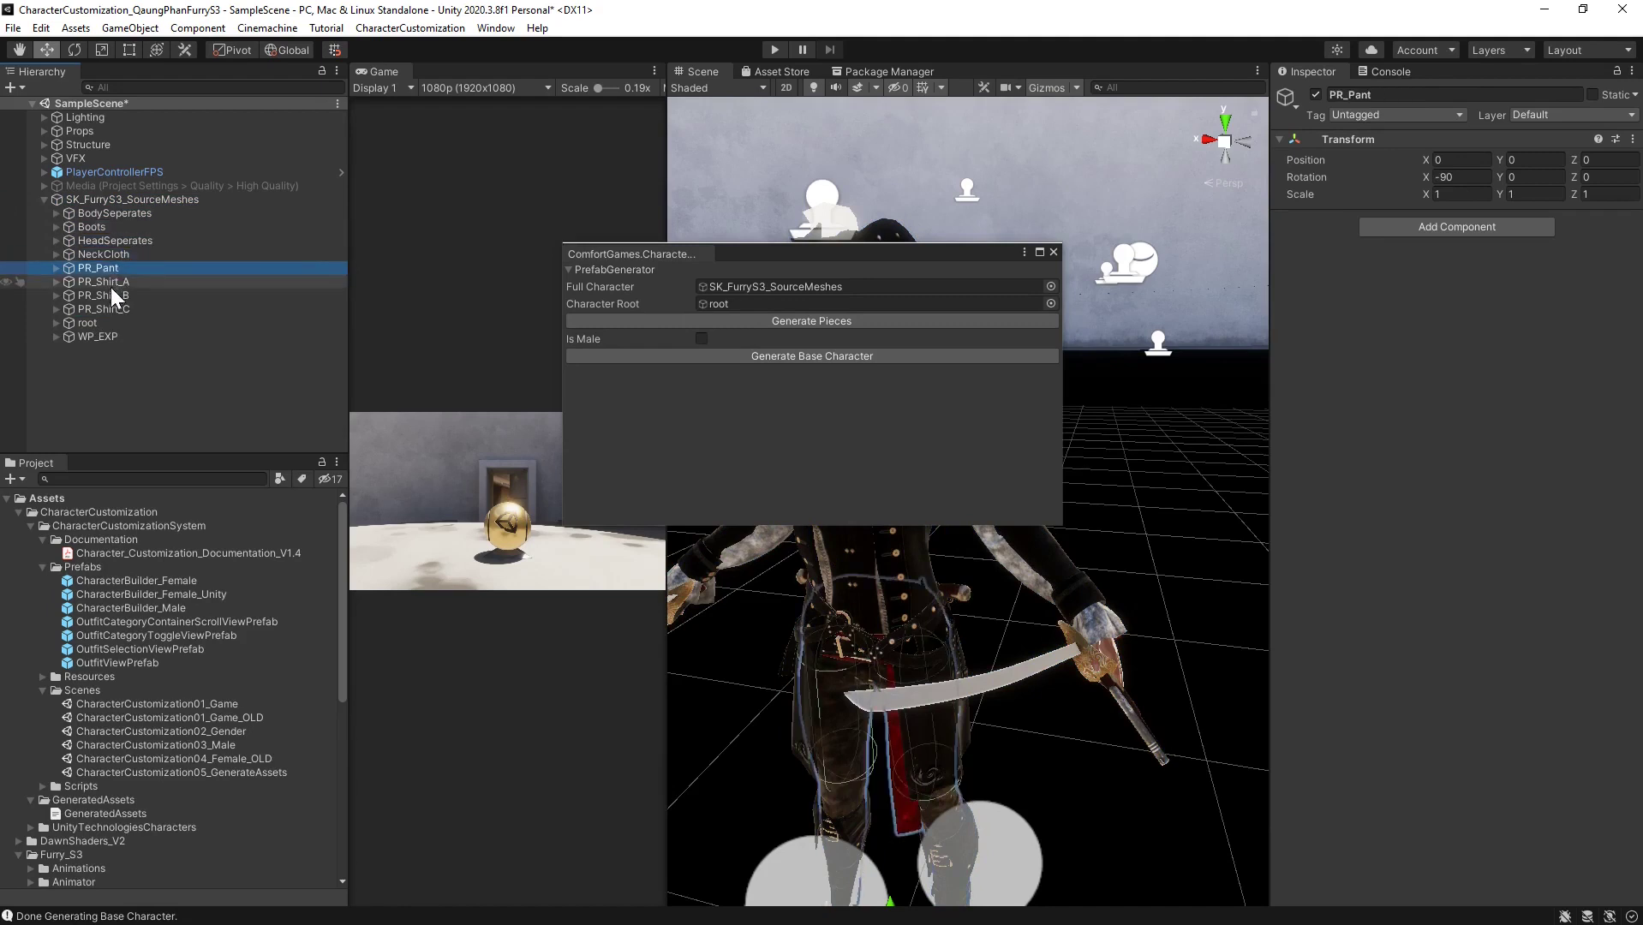
left_click(111, 288)
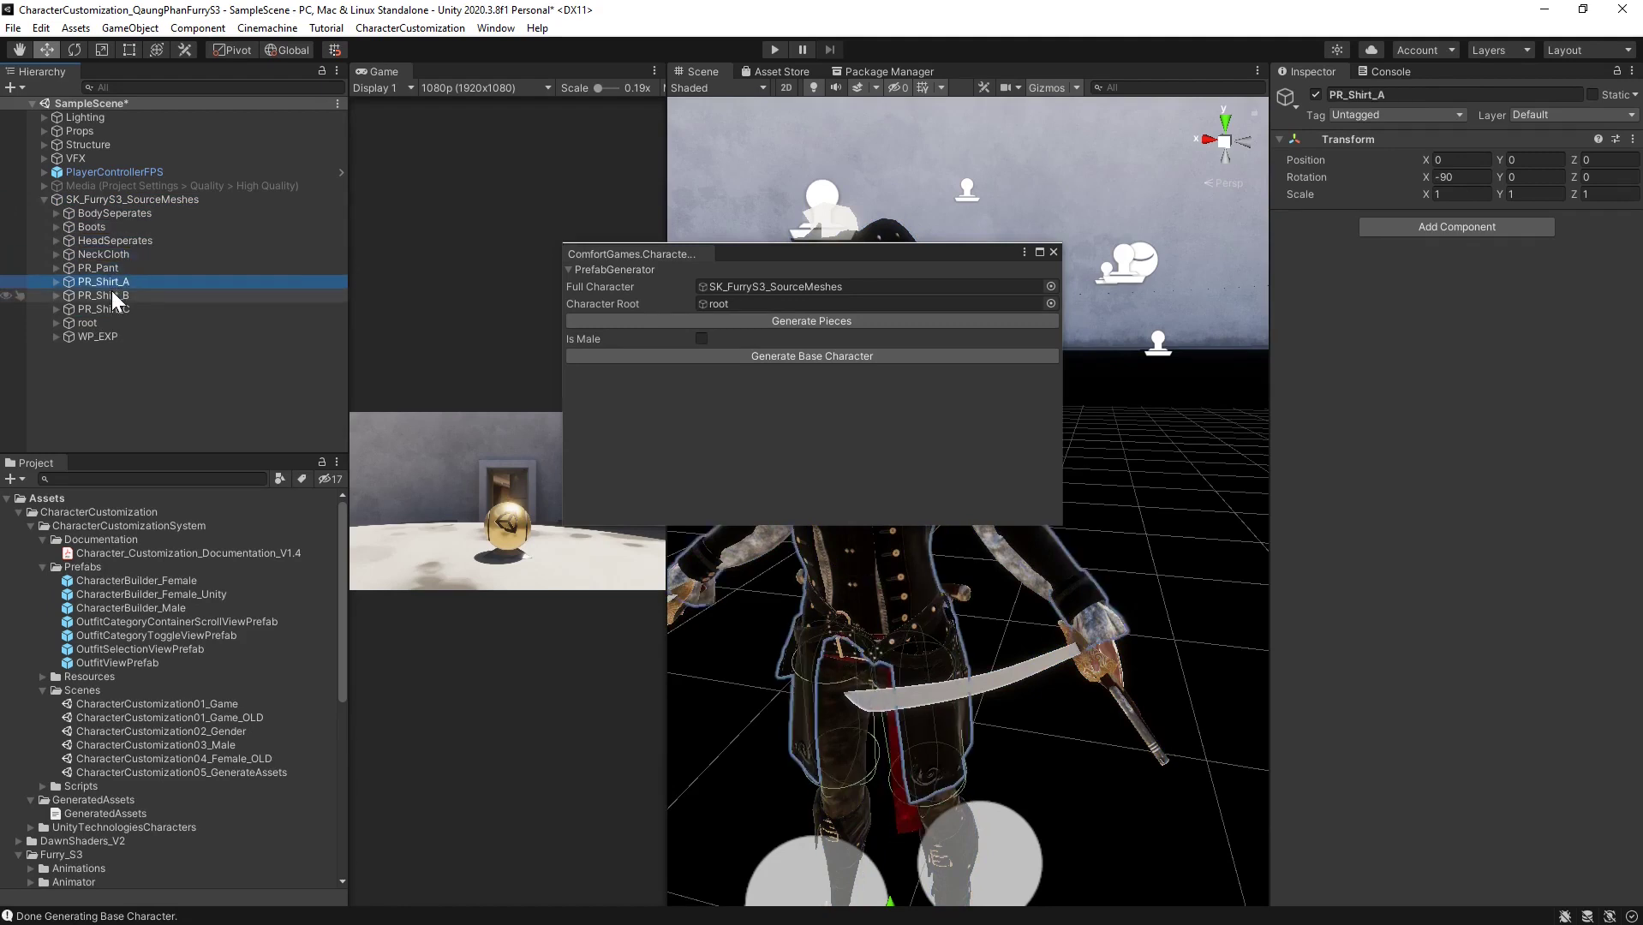
left_click(111, 295)
left_click(121, 308)
left_click(114, 322)
left_click(107, 335)
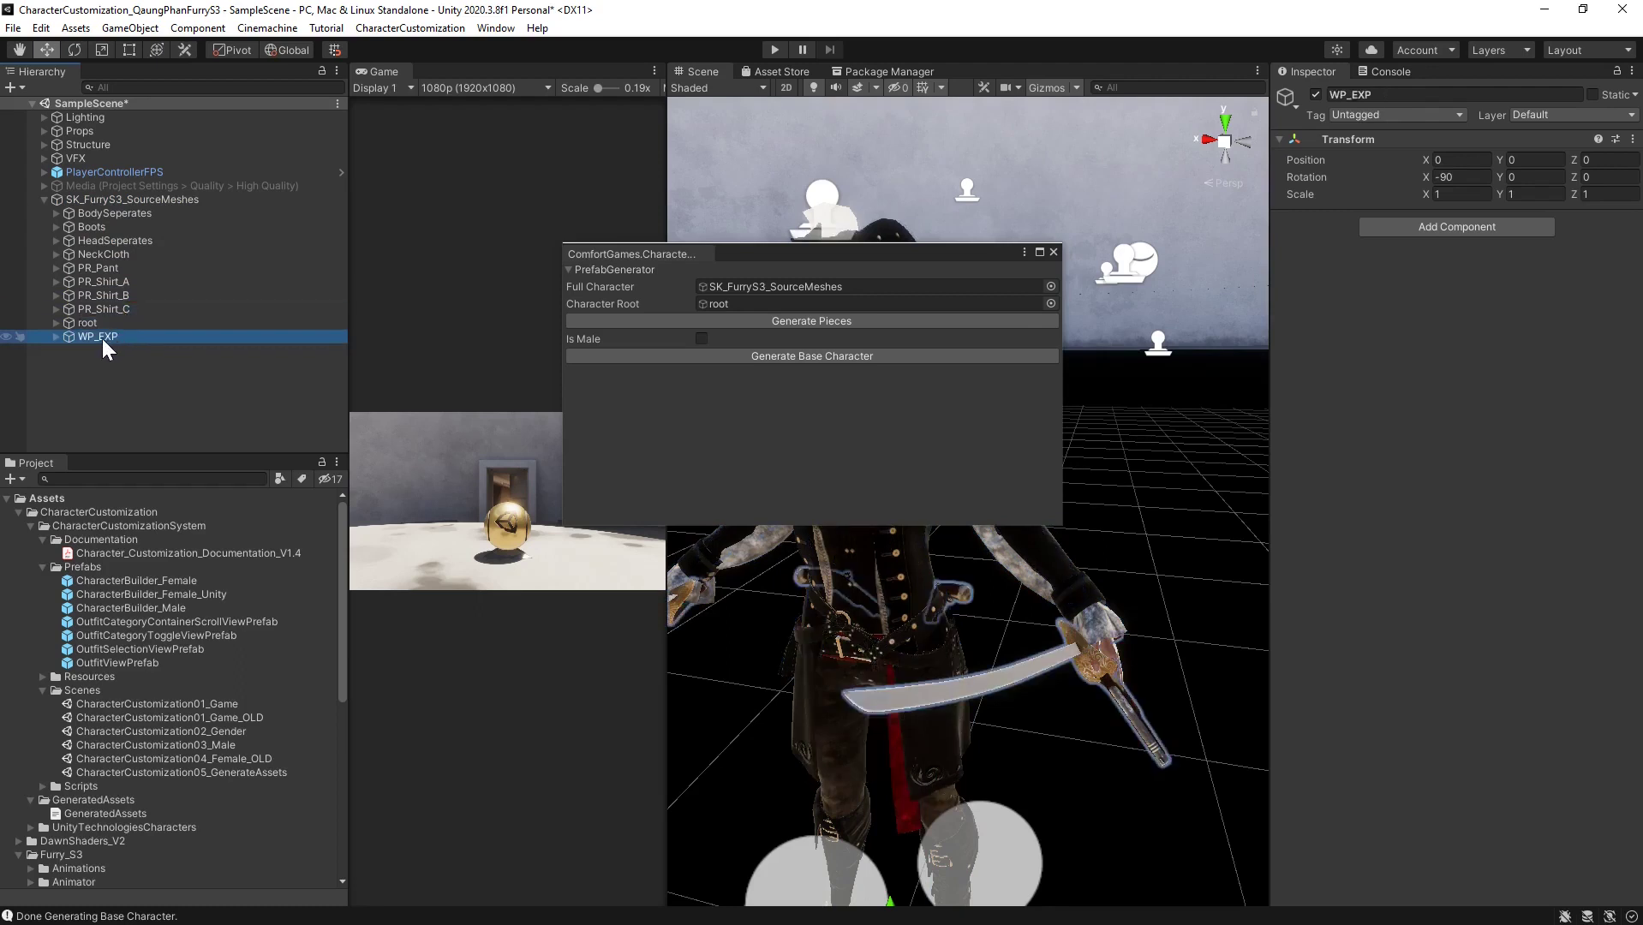
left_click(54, 336)
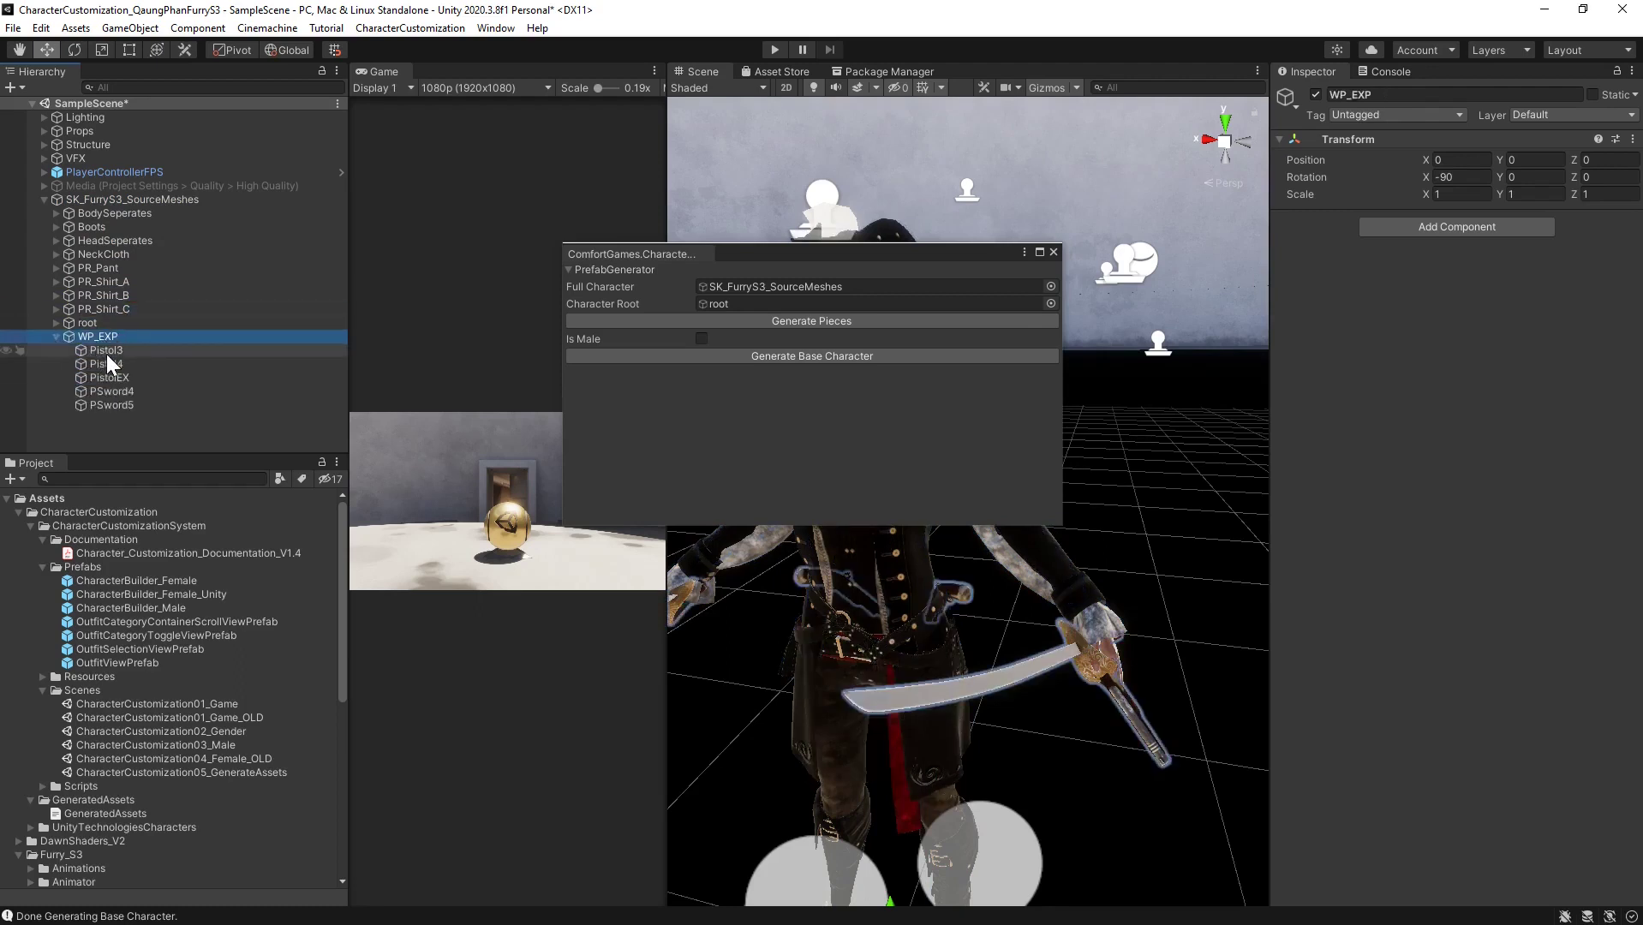
left_click(54, 337)
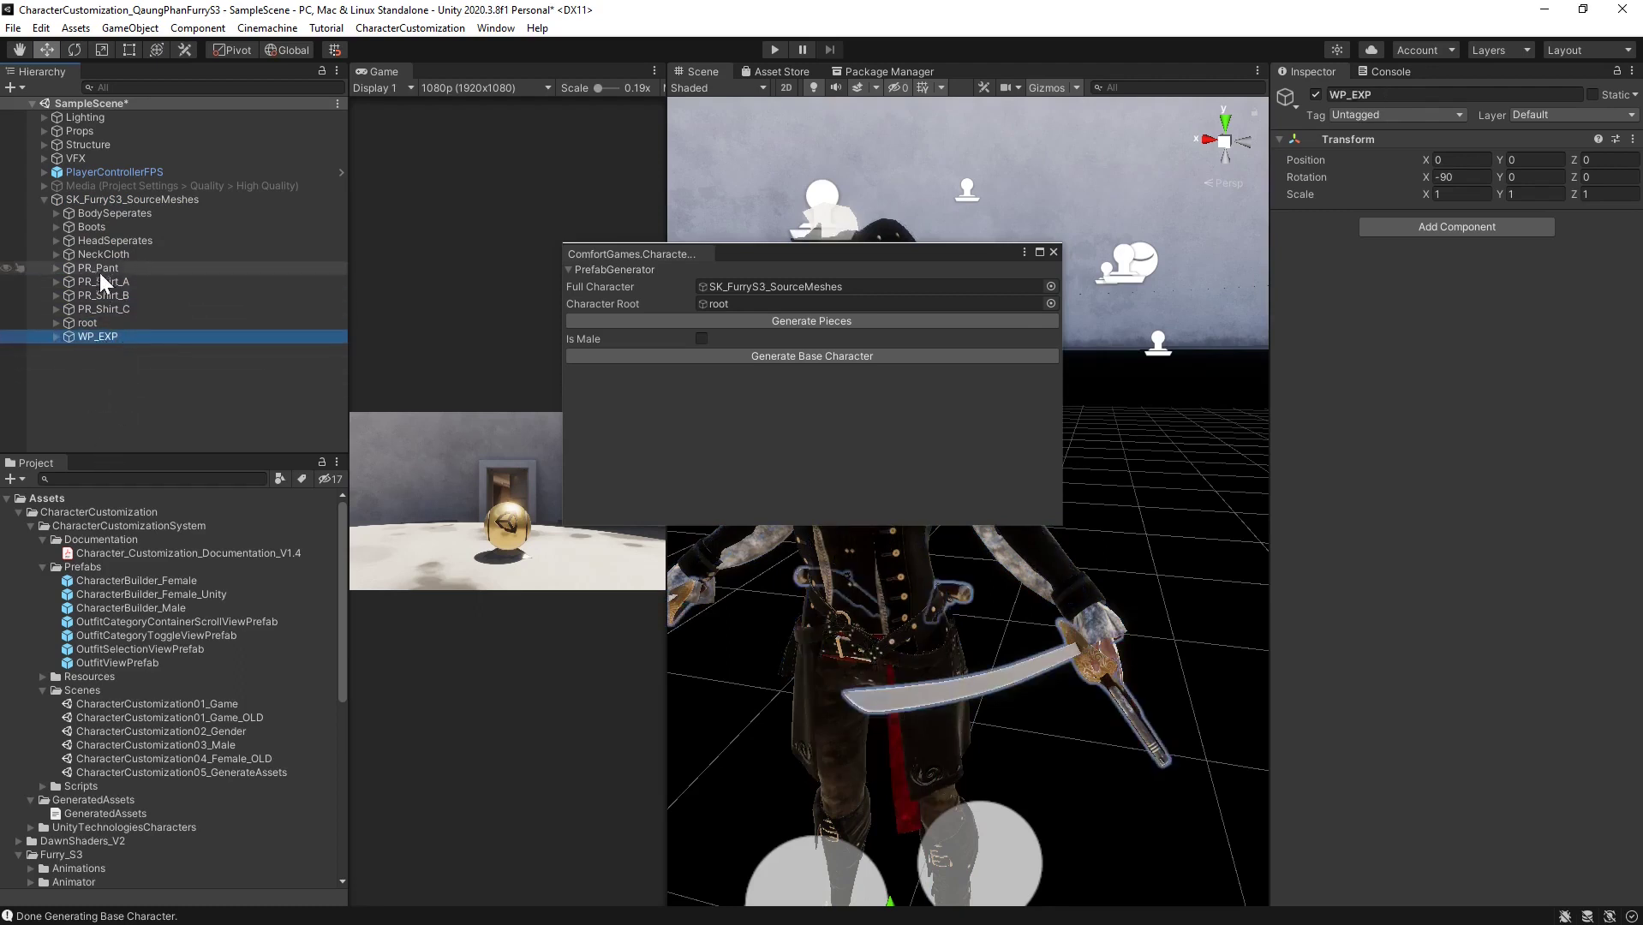
left_click(85, 323)
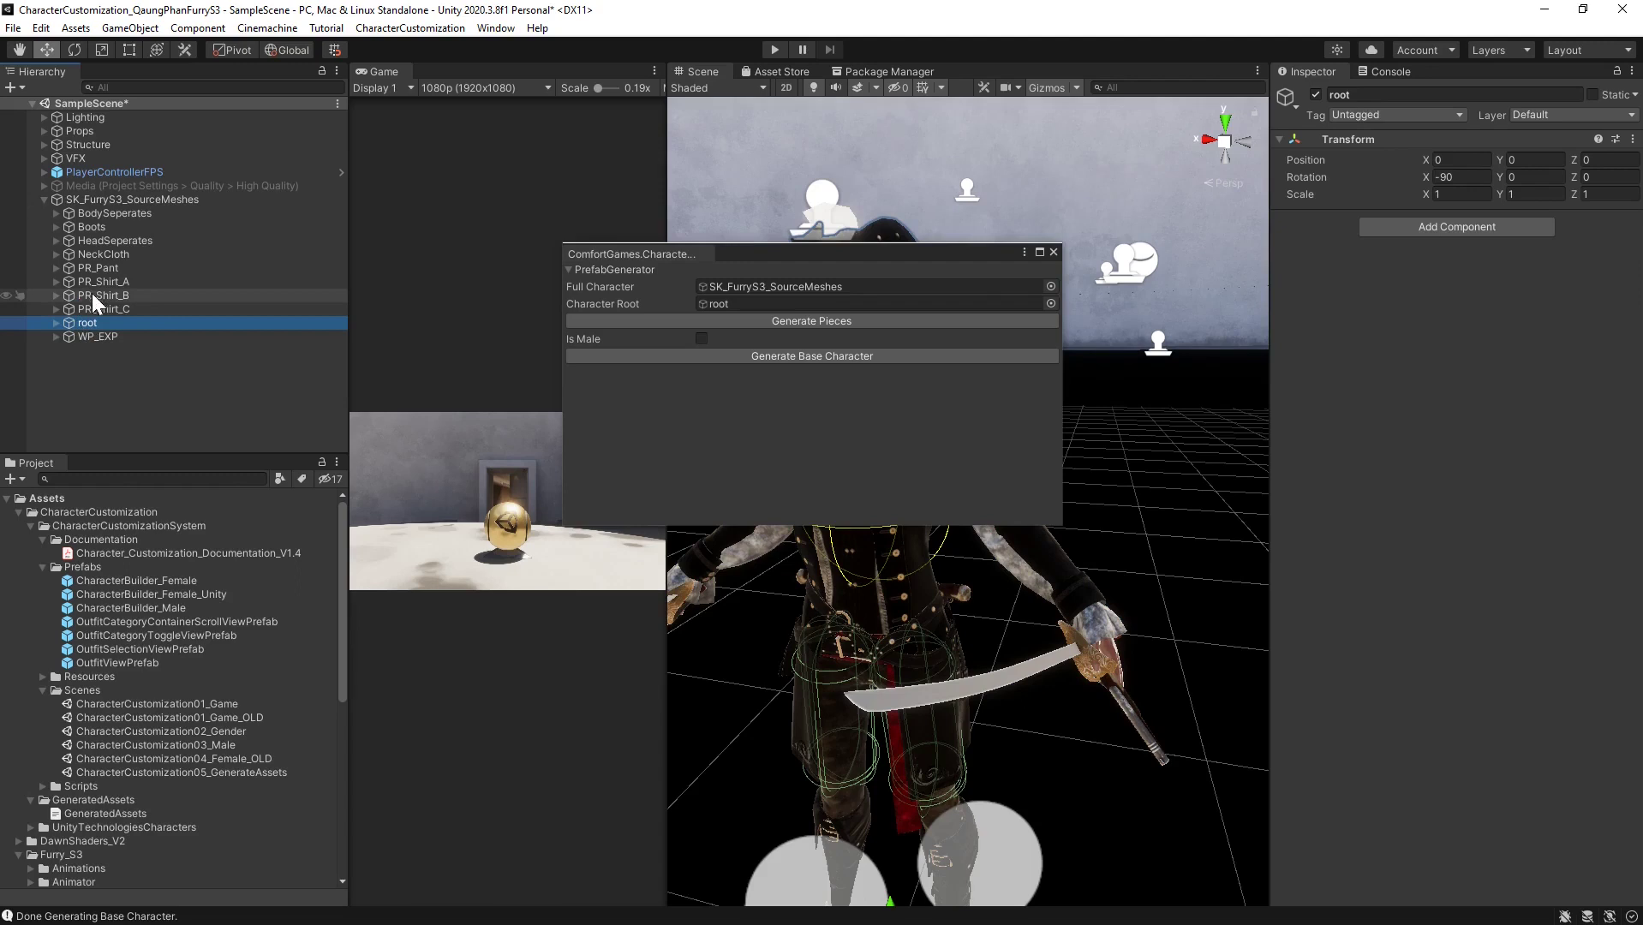
left_click(91, 212)
left_click(90, 240)
left_click(94, 254)
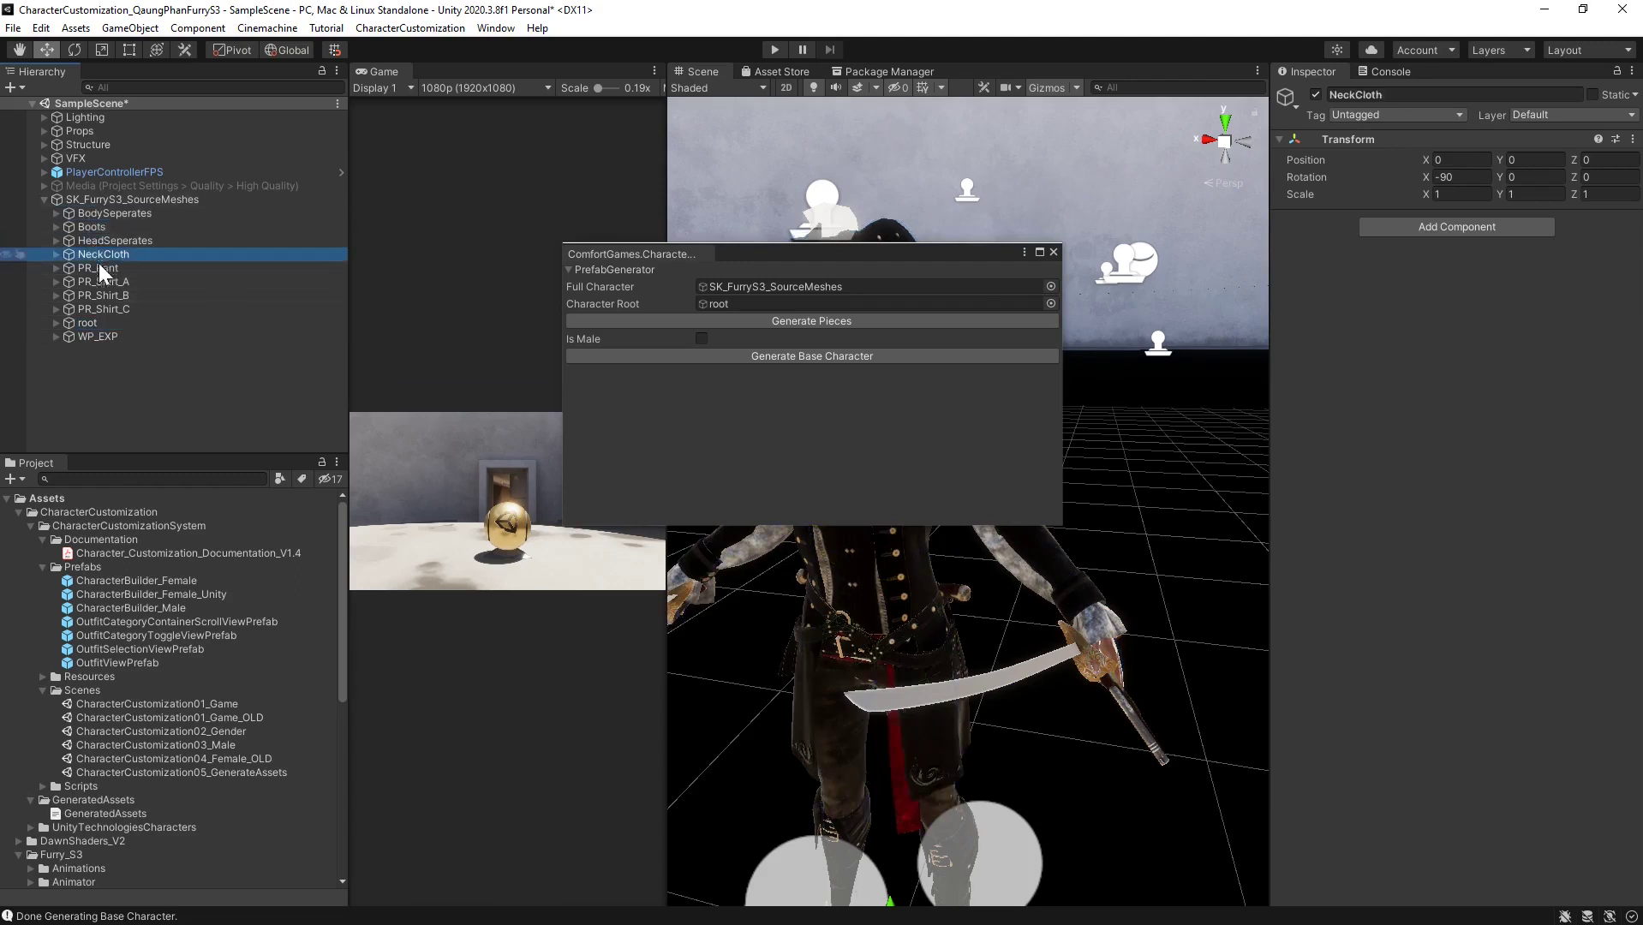
left_click(129, 281)
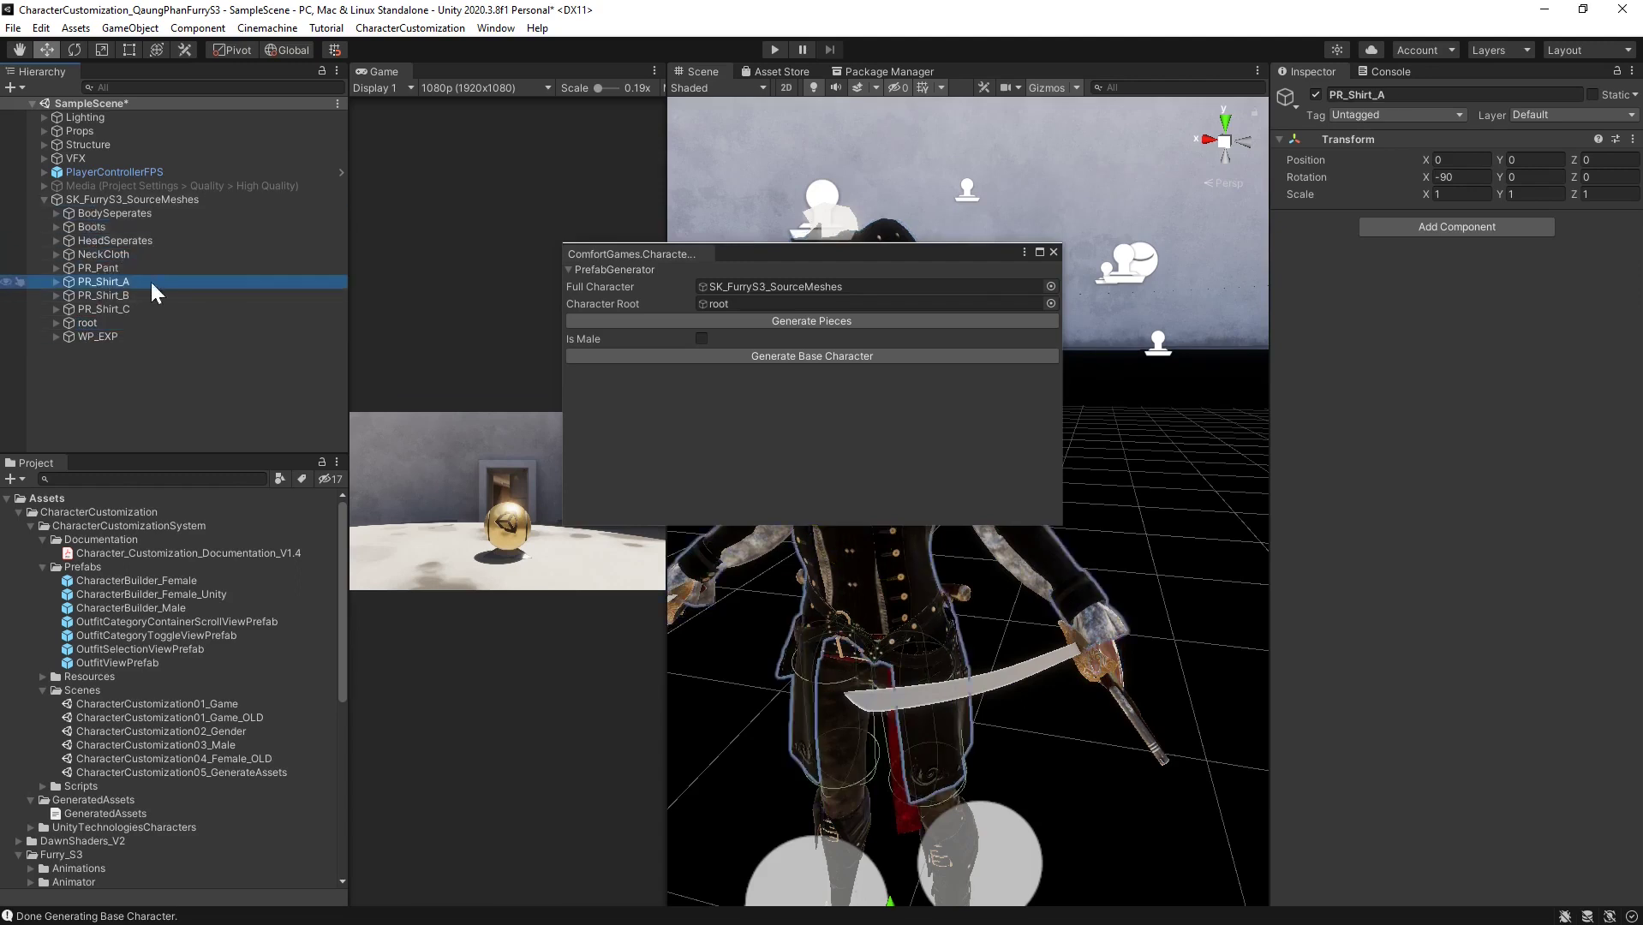
Generate the piece prefabs from SK_FurryS3_SourceMeshes and enlarge the Project view to review the GeneratedAssets folder
left_click(802, 319)
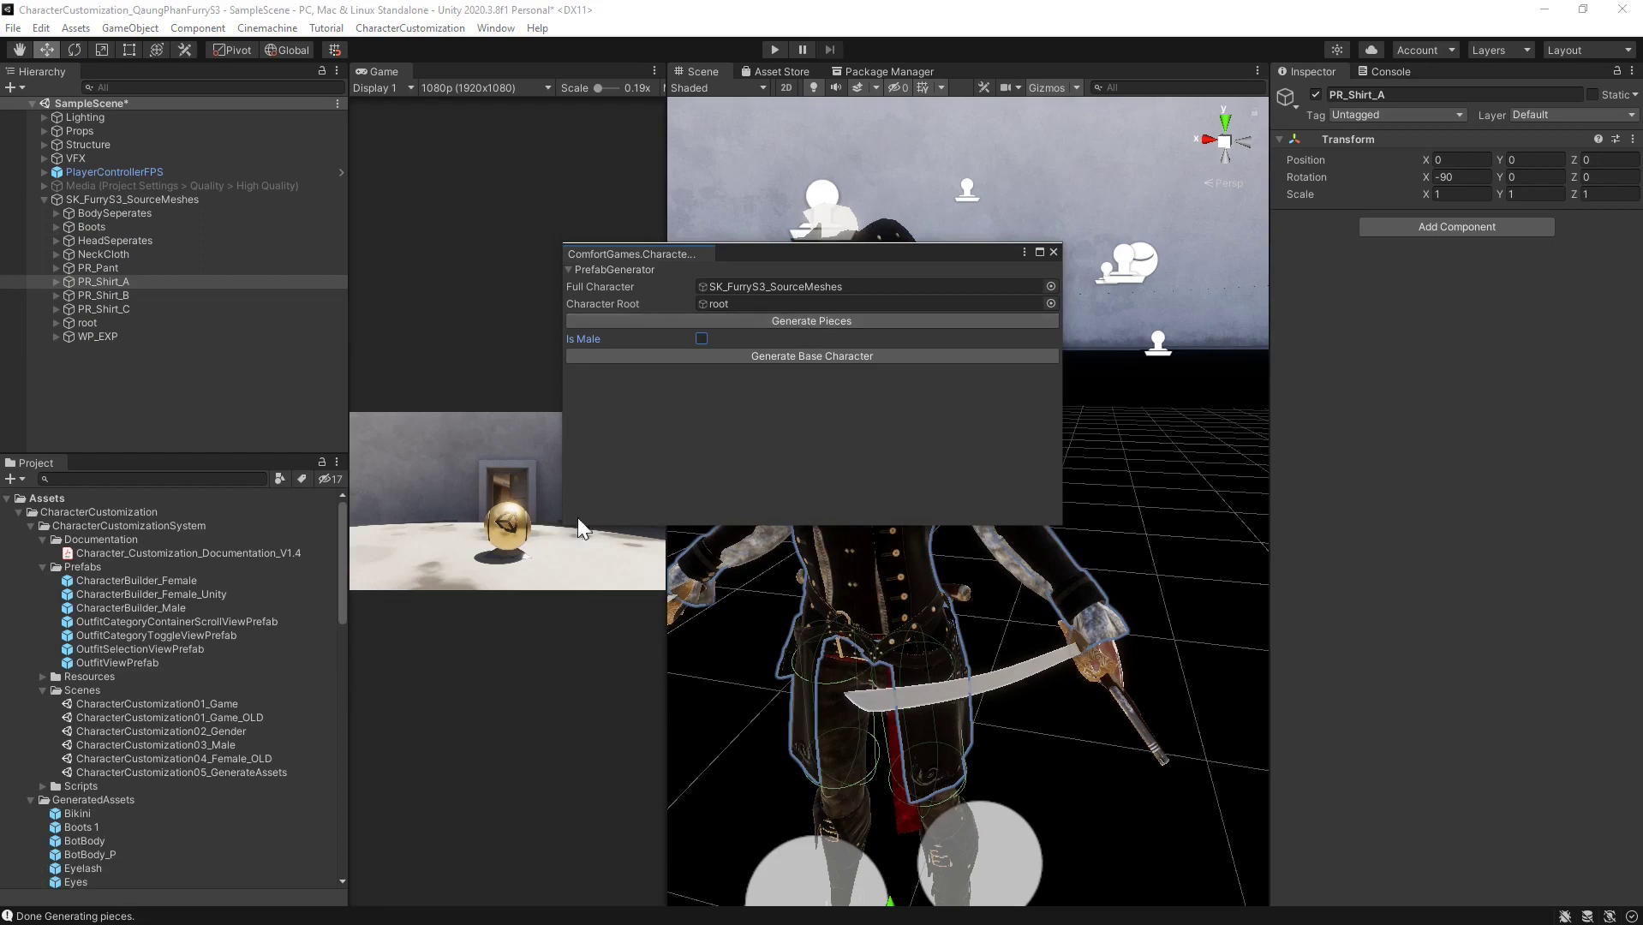
scroll(118, 742, "down", 6)
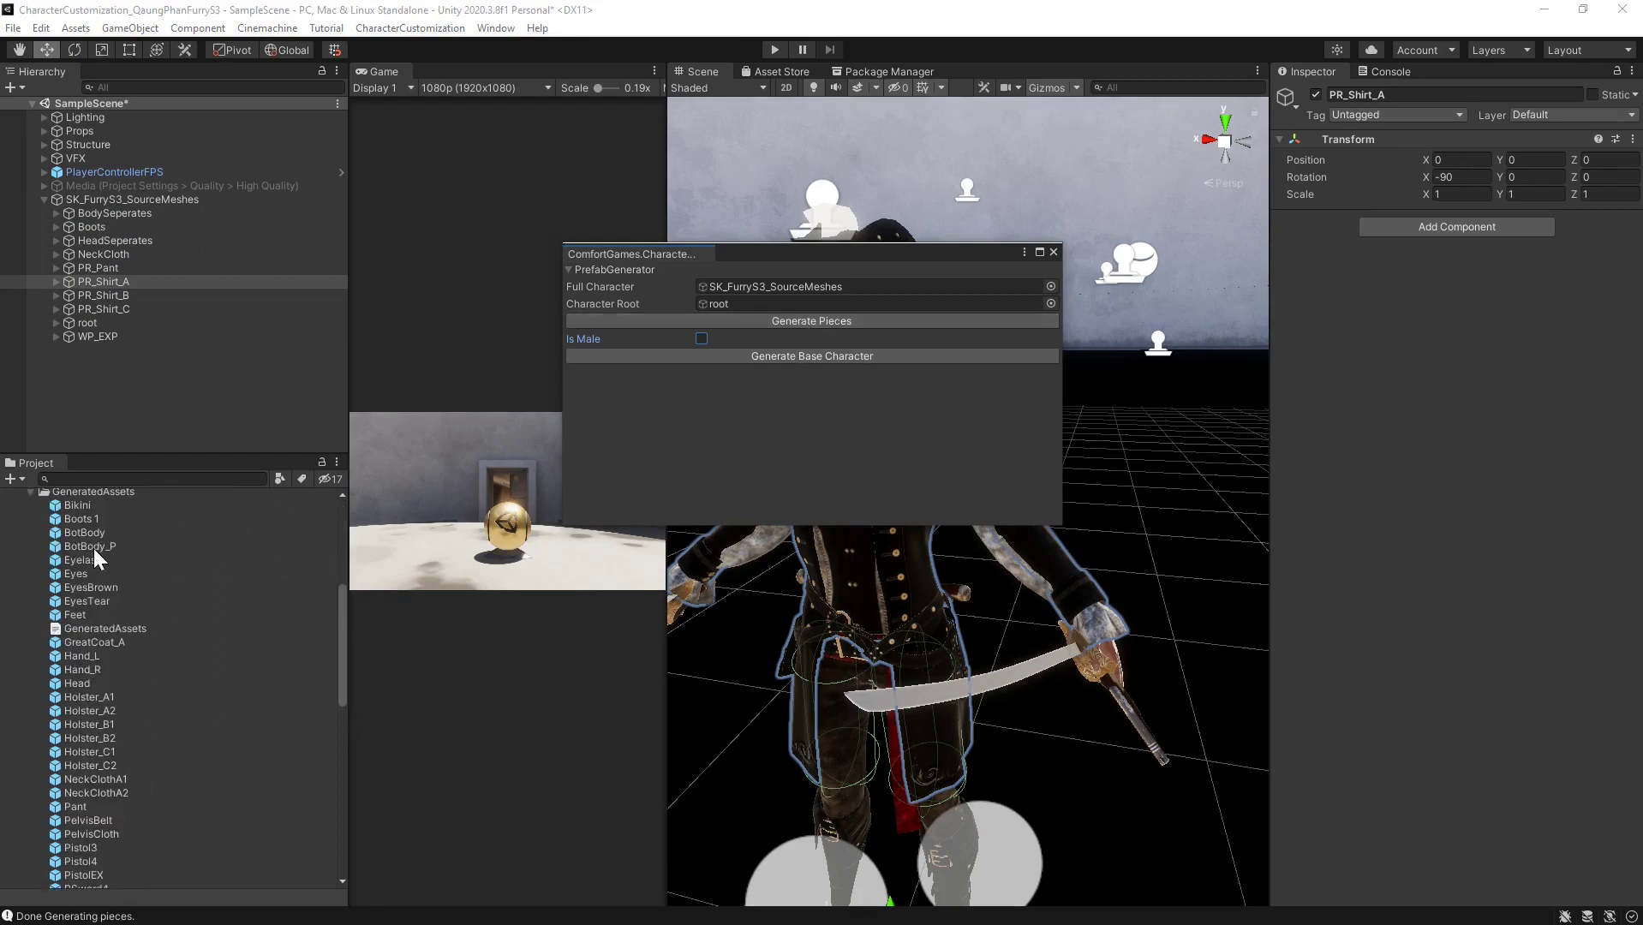
scroll(92, 552, "up", 2)
left_click(87, 546)
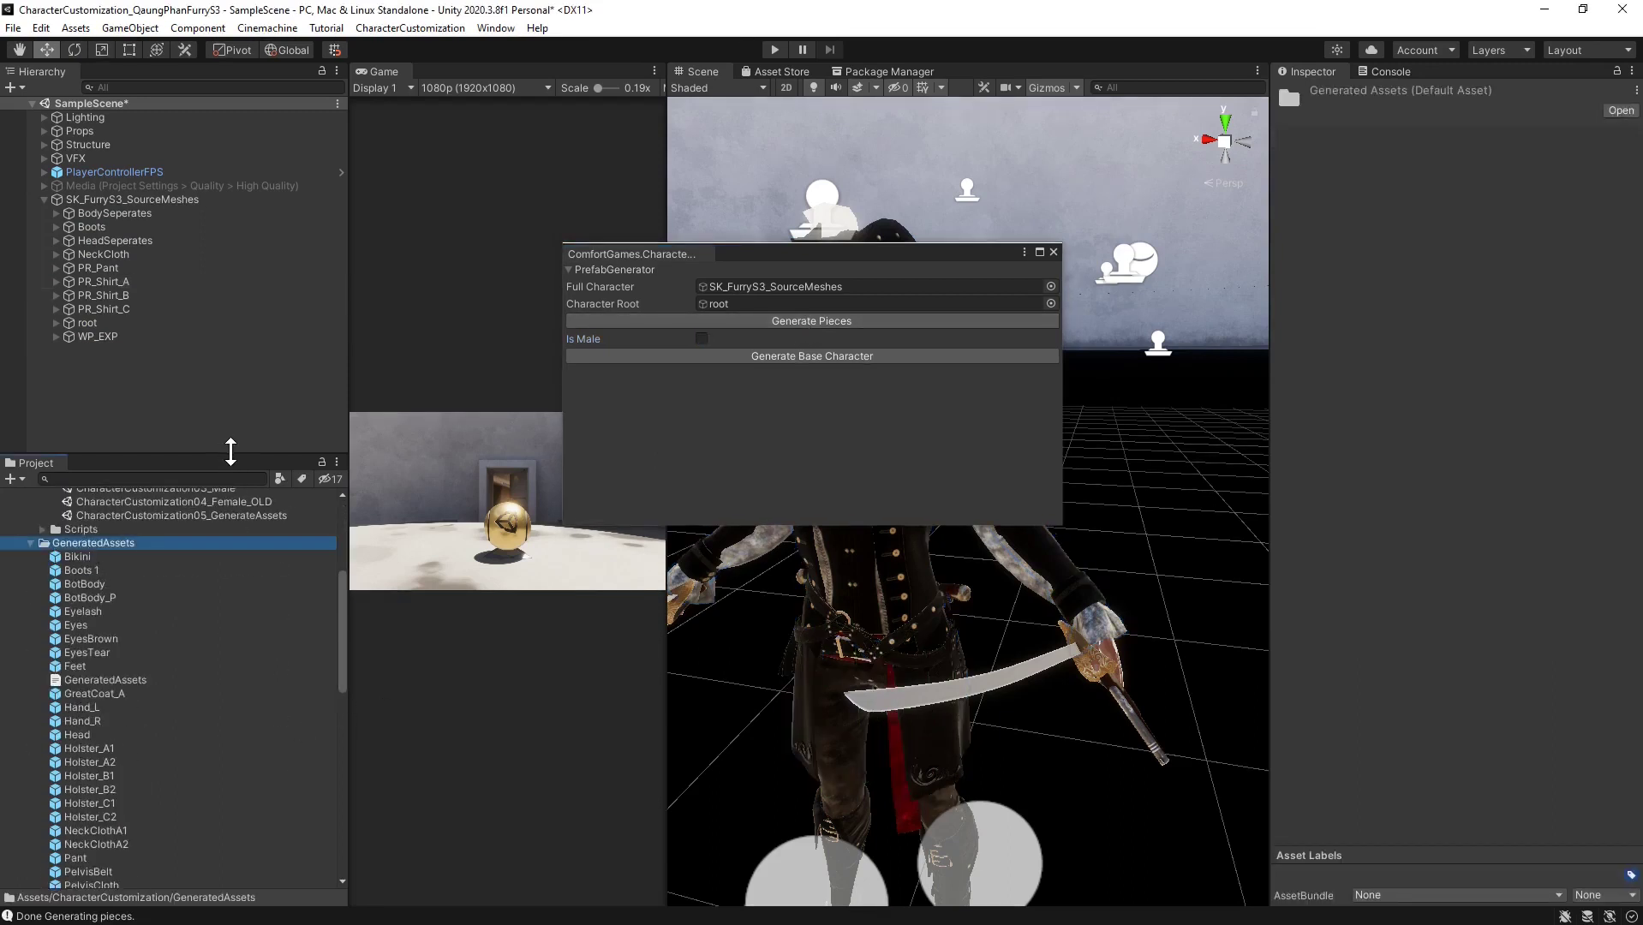
left_click_drag(230, 451, 227, 383)
scroll(102, 602, "down", 2)
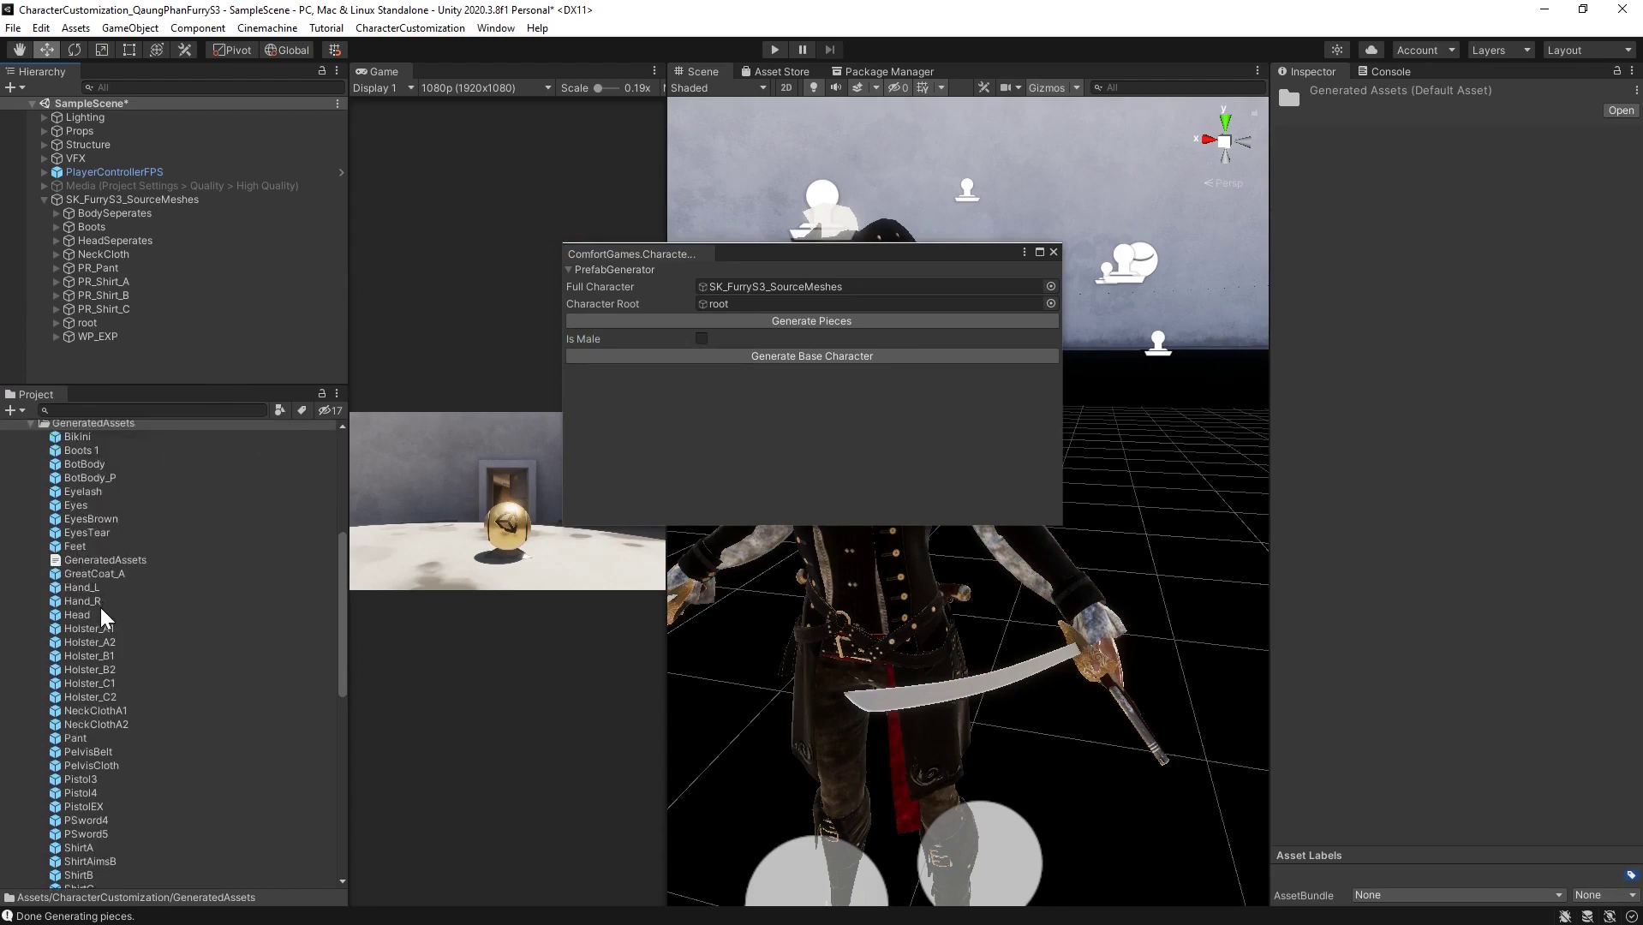
scroll(100, 607, "down", 2)
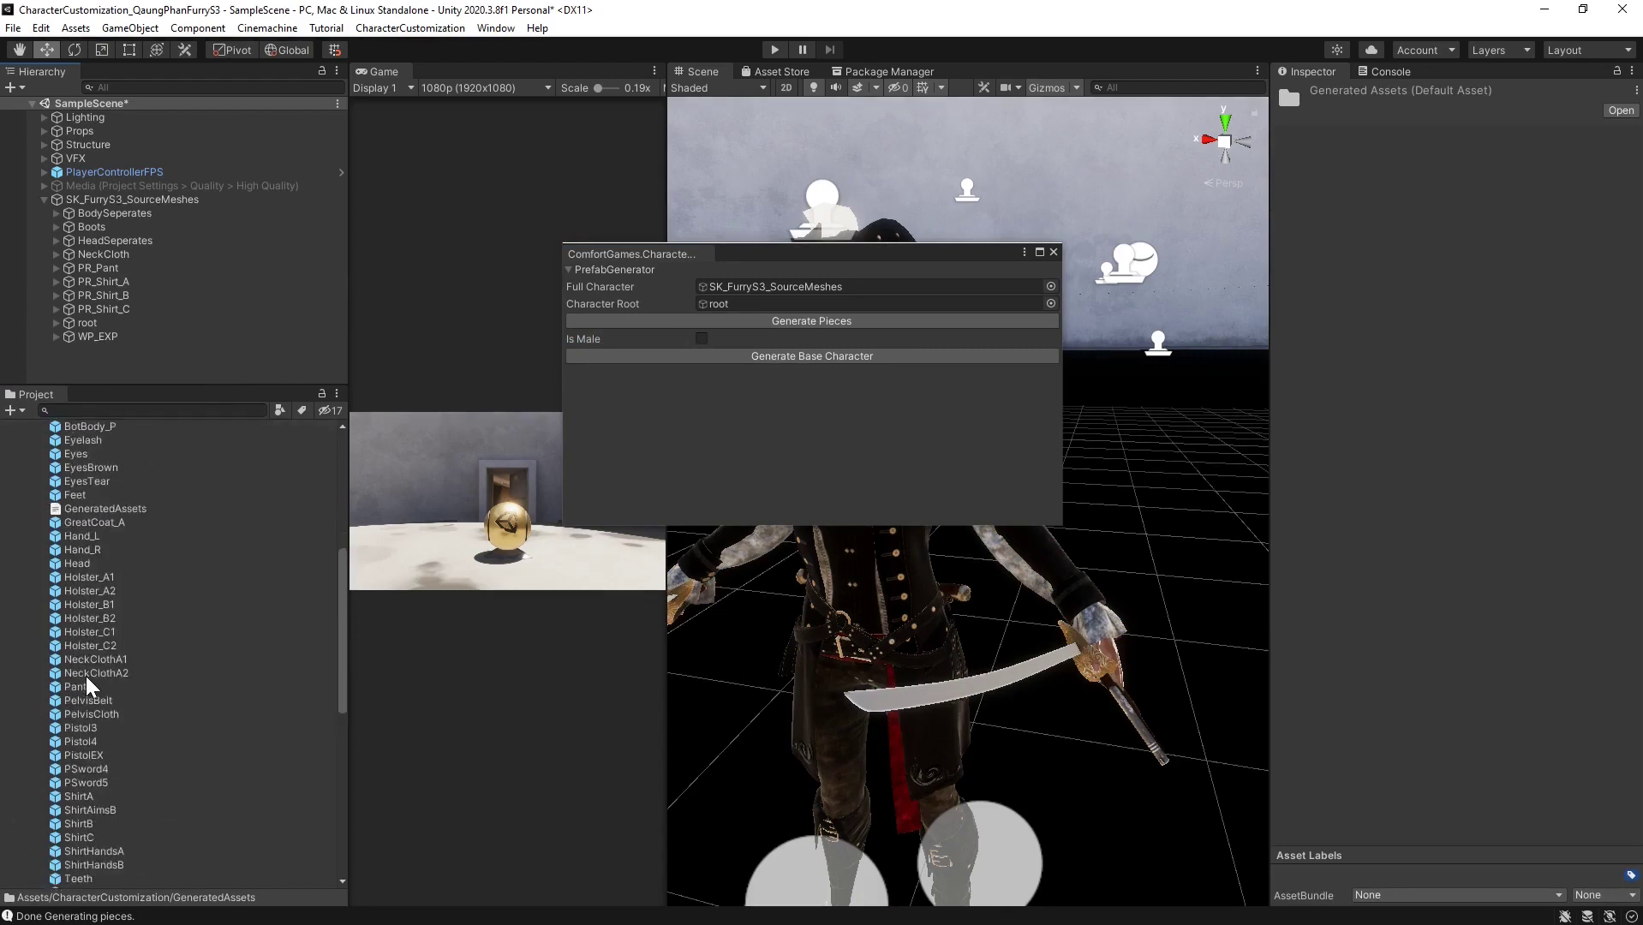
scroll(86, 676, "up", 5)
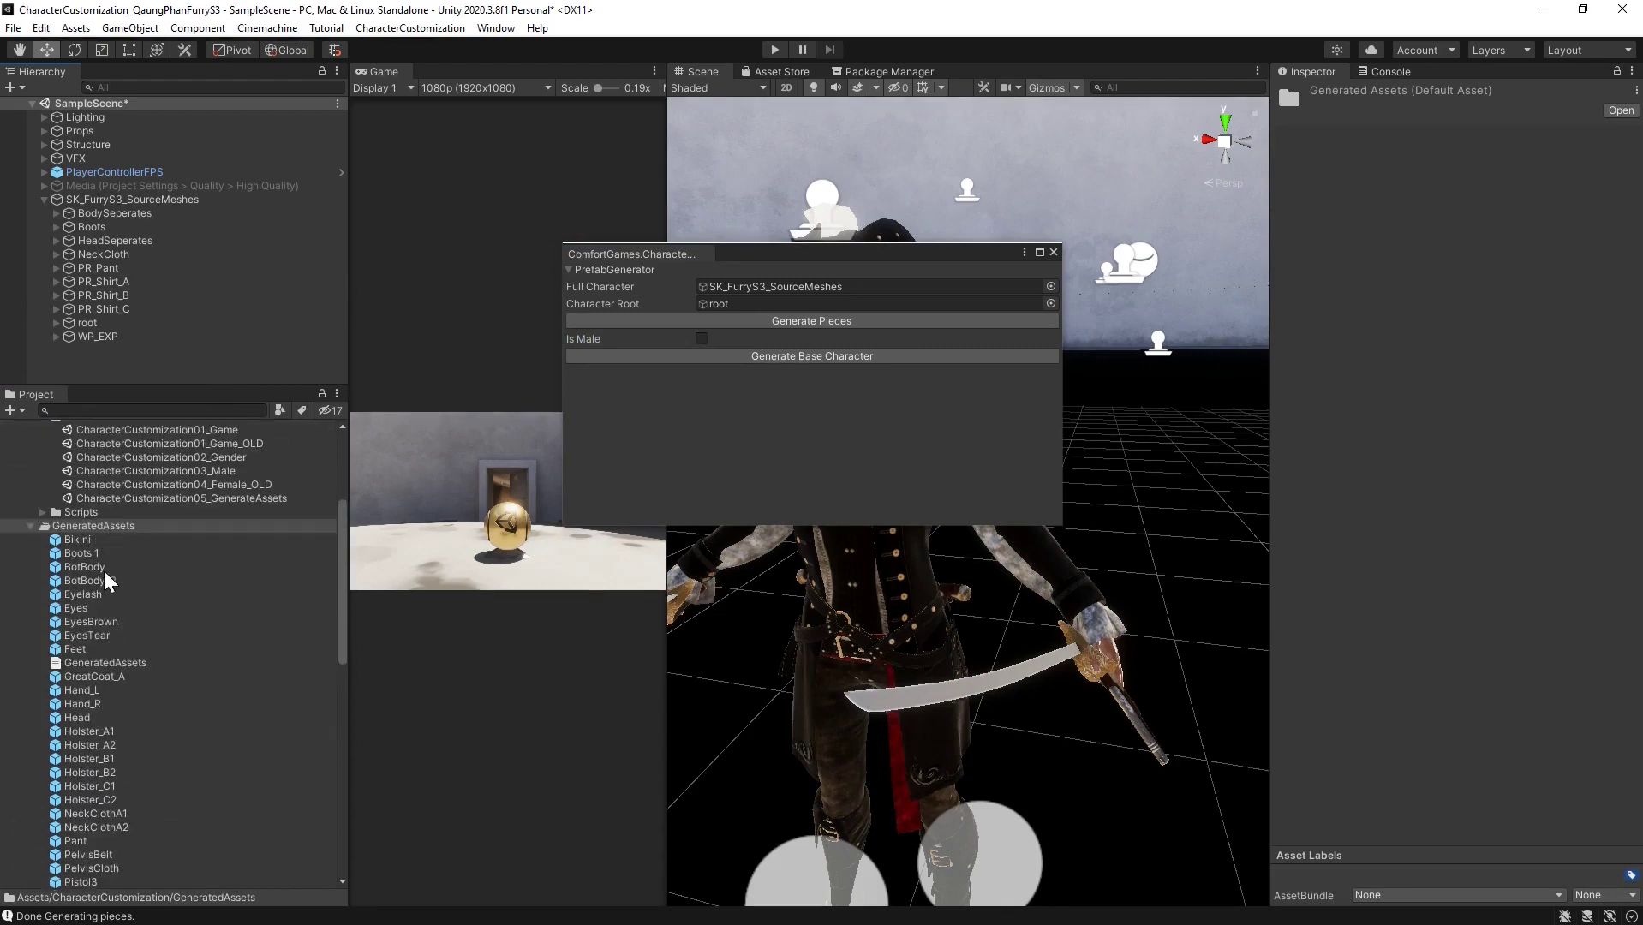
scroll(111, 574, "up", 7)
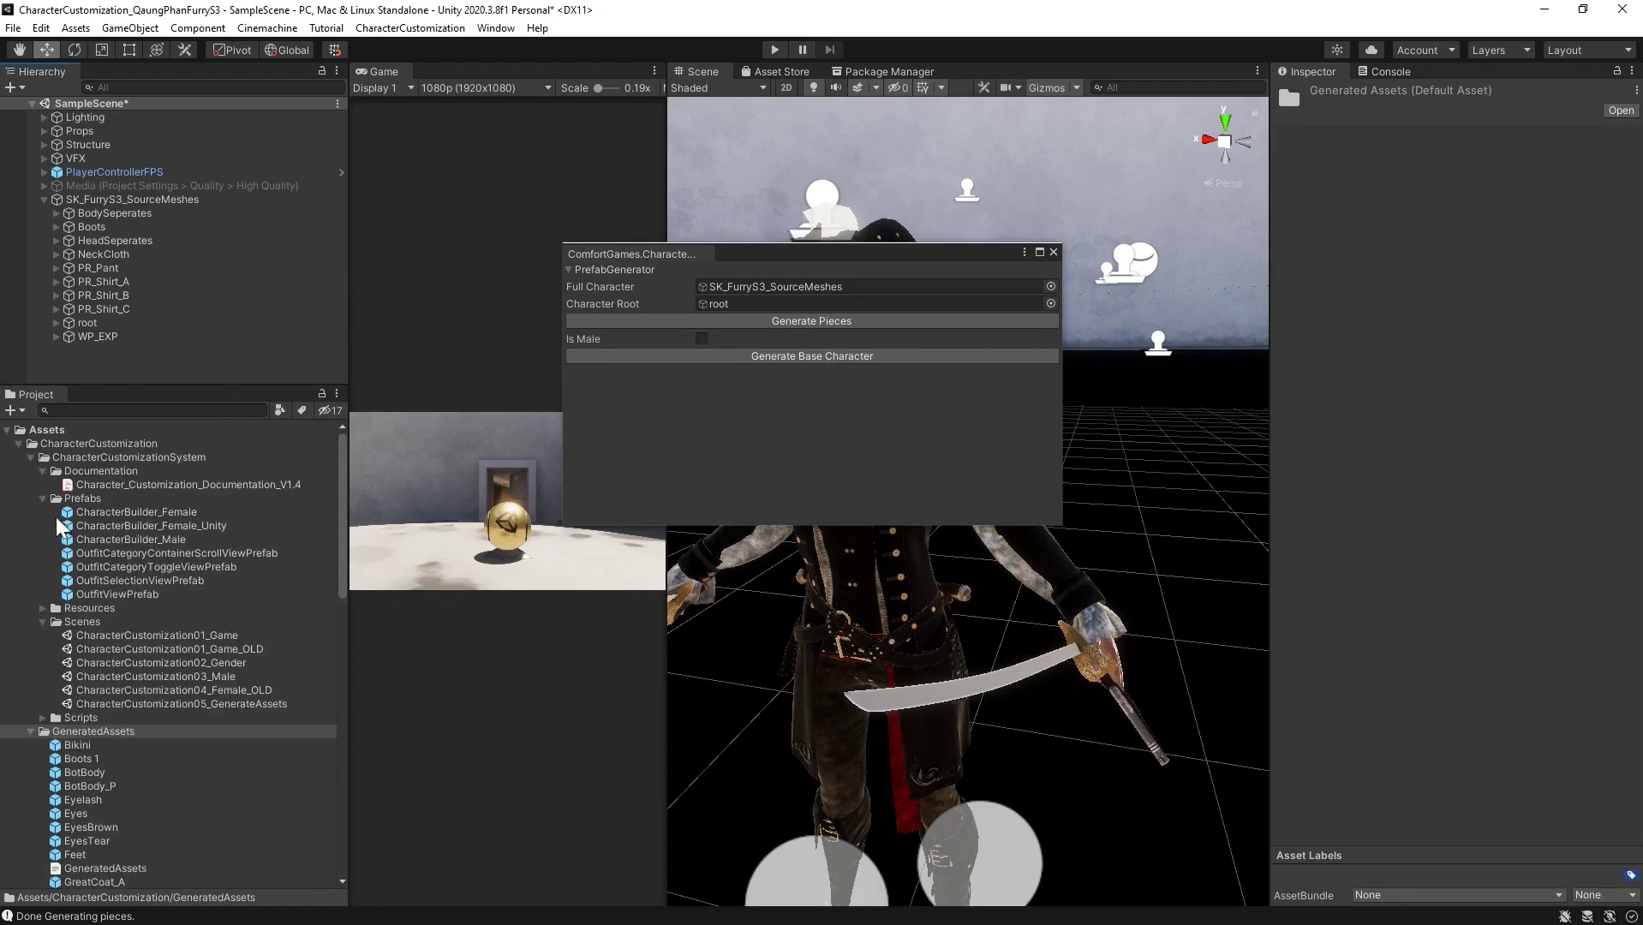
Collapse the Prefabs and CharacterCustomizationSystem folders, and create a folder named Pirate_Pieces directly under Assets
left_click(43, 498)
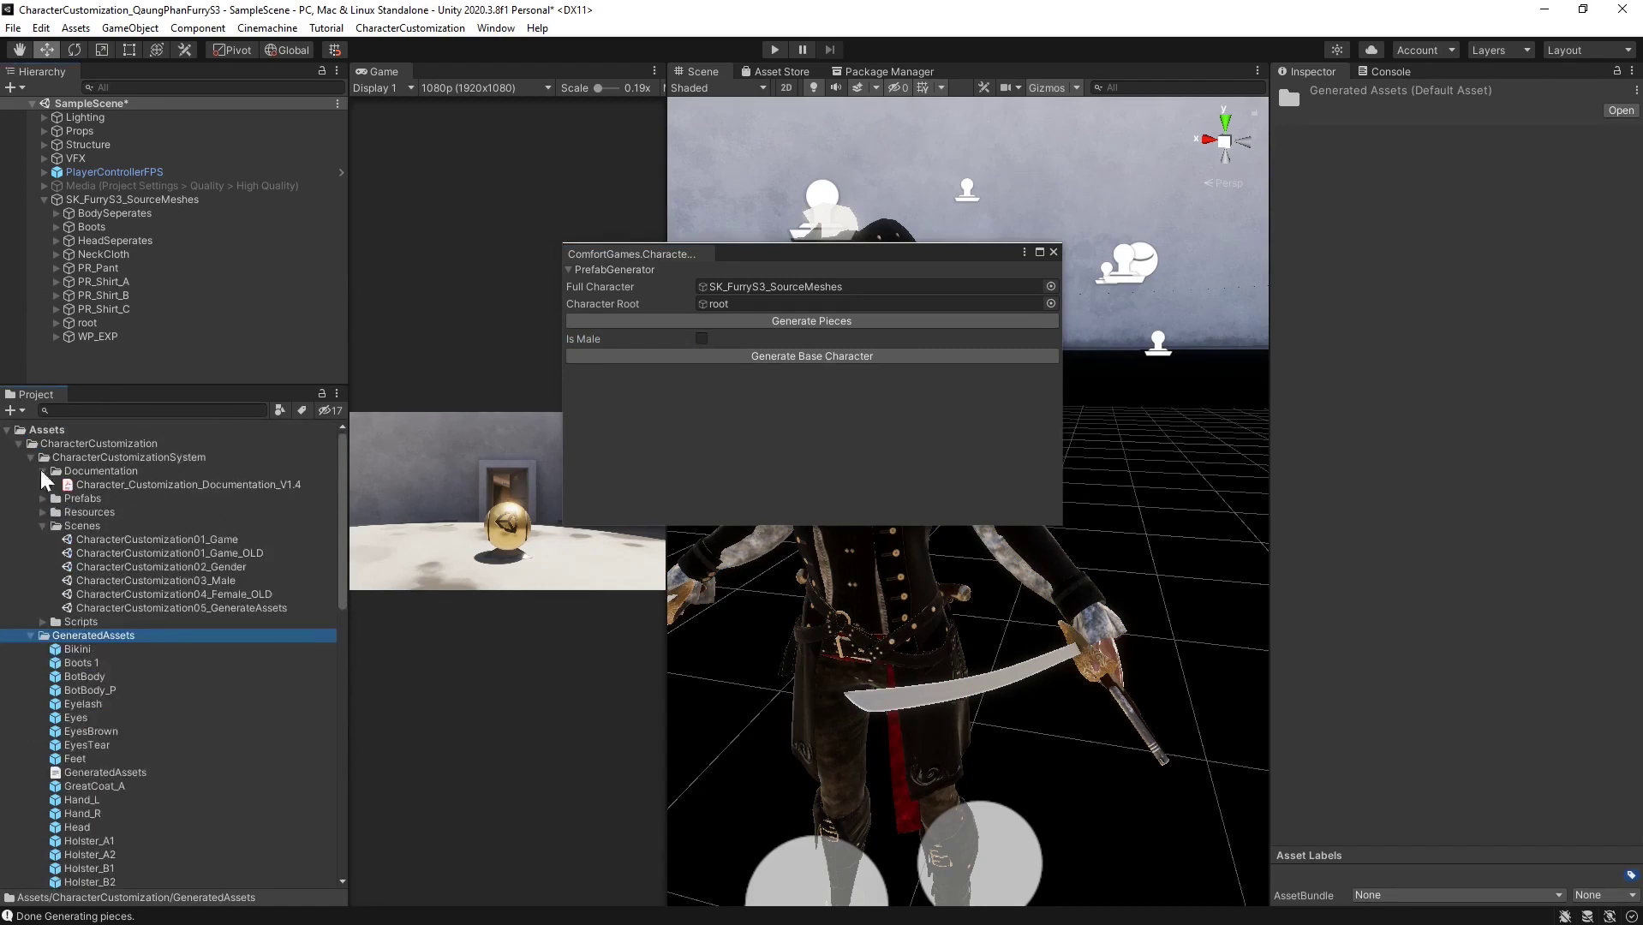
left_click(31, 457)
right_click(64, 444)
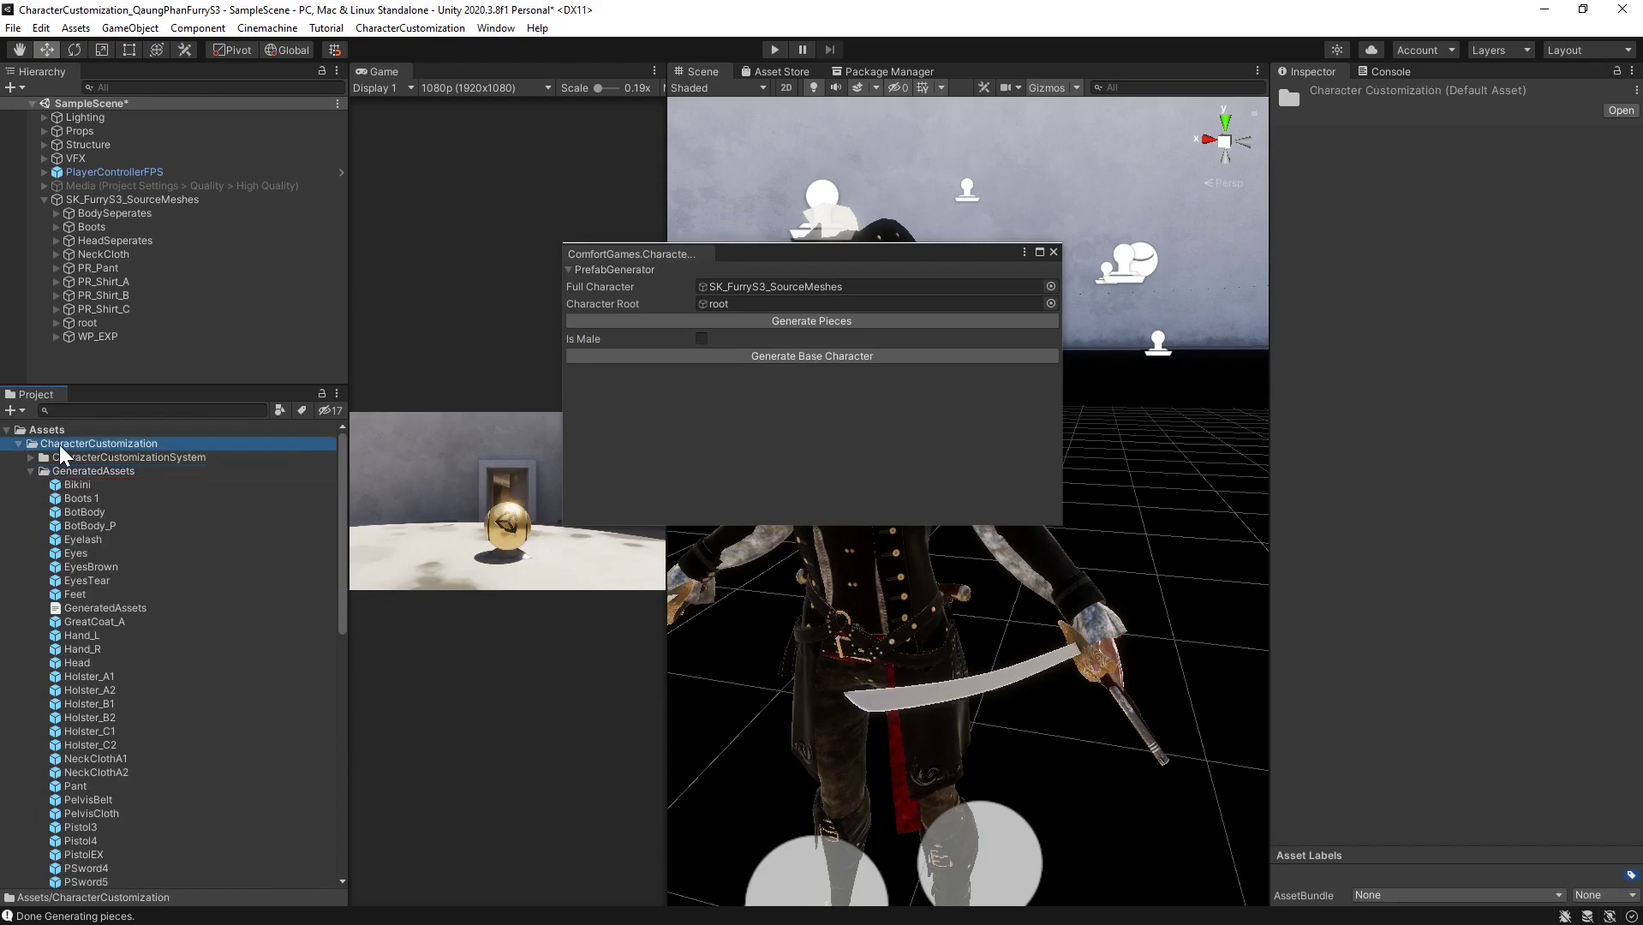
mouse_move(77, 455)
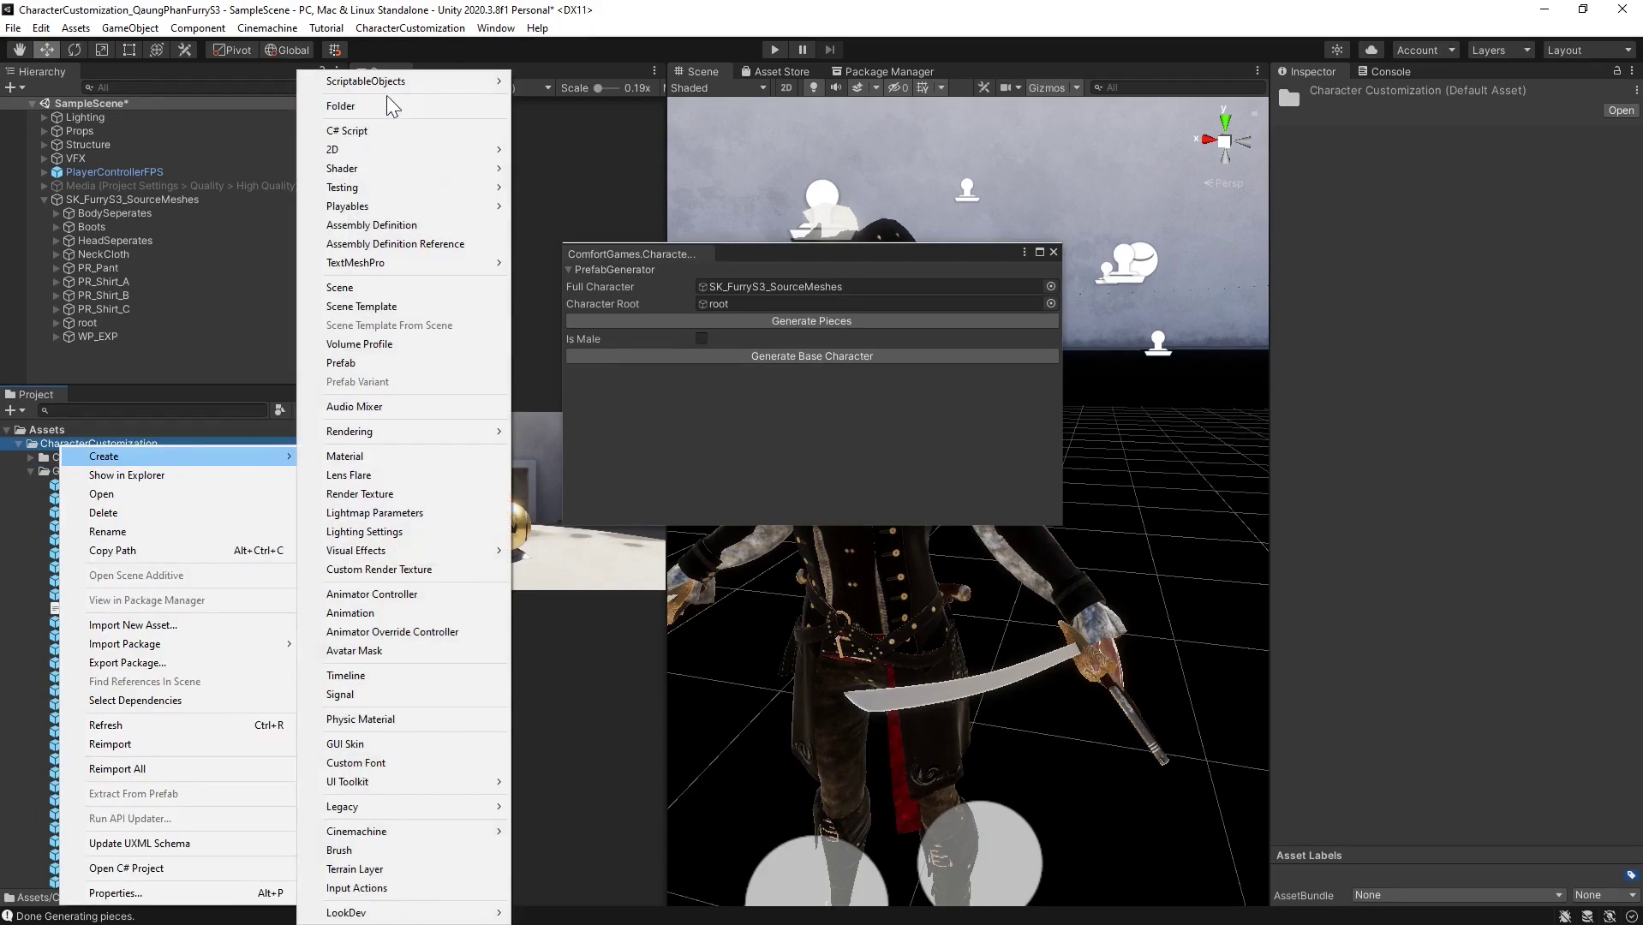
left_click(388, 104)
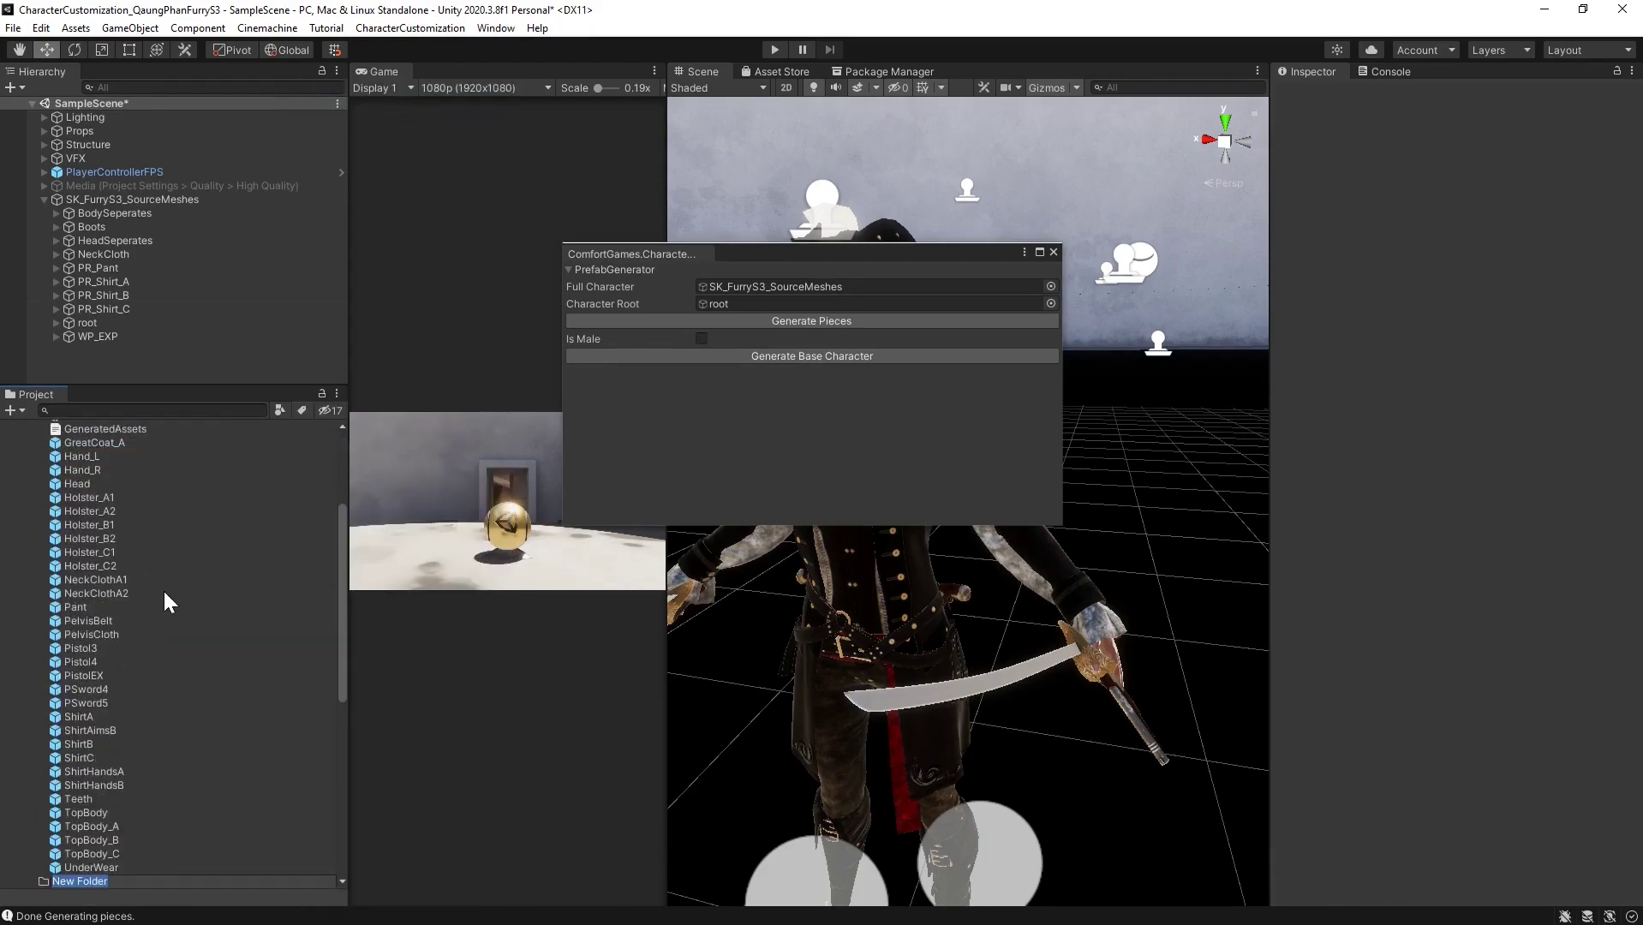
type("Pirate_Pieces")
key("Return")
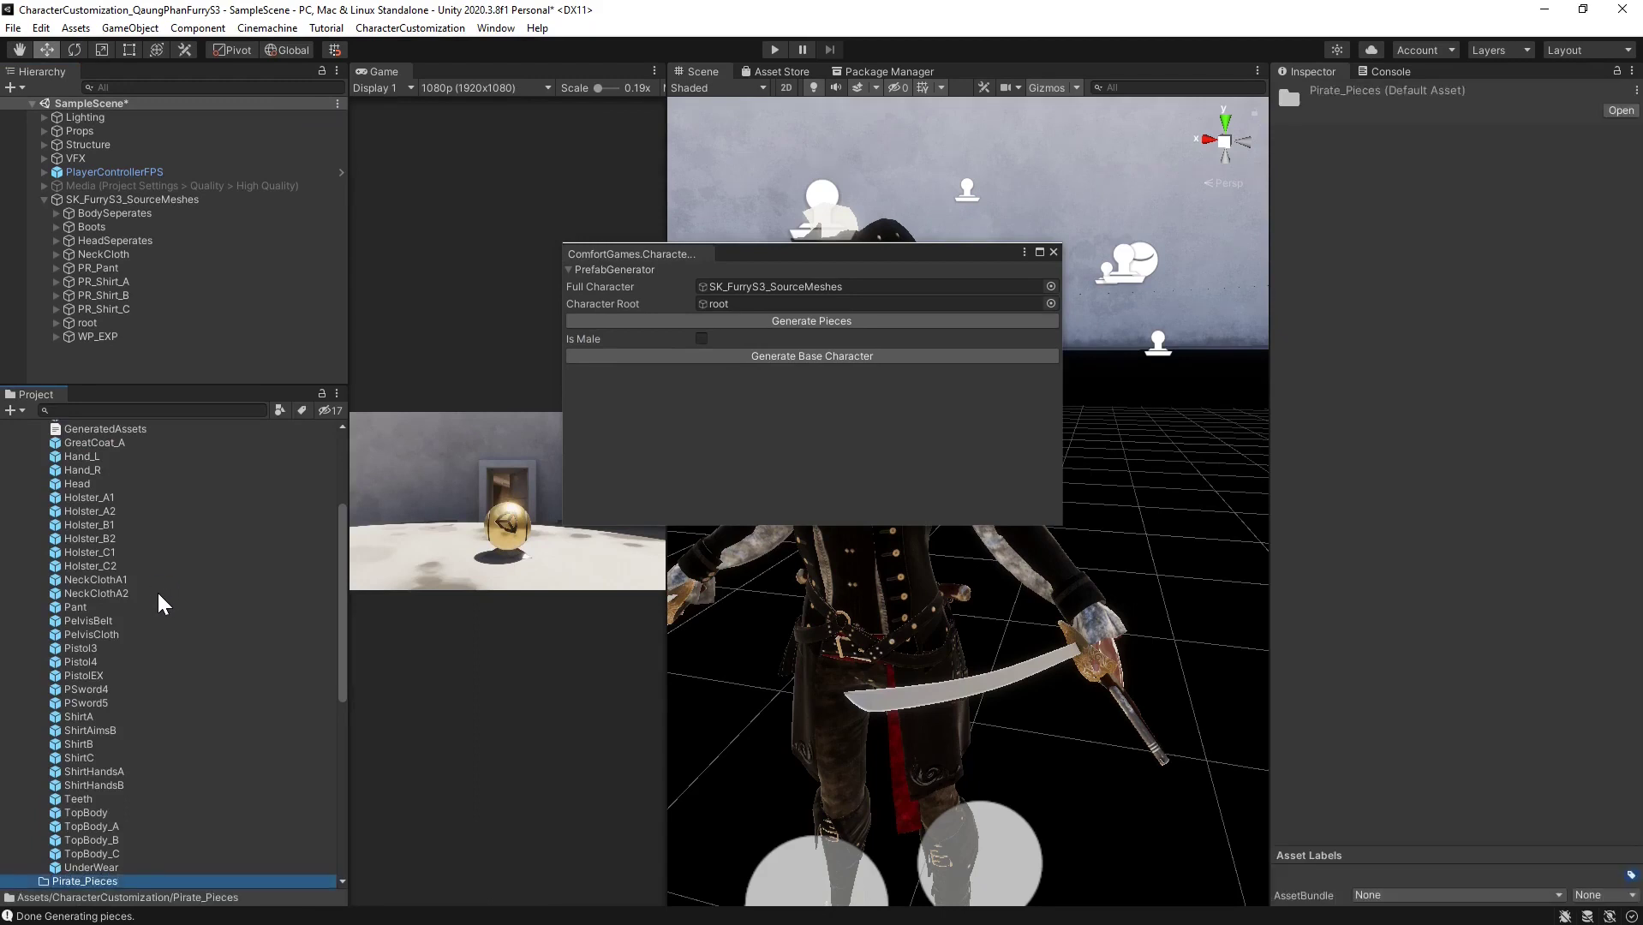
left_click_drag(97, 882, 74, 439)
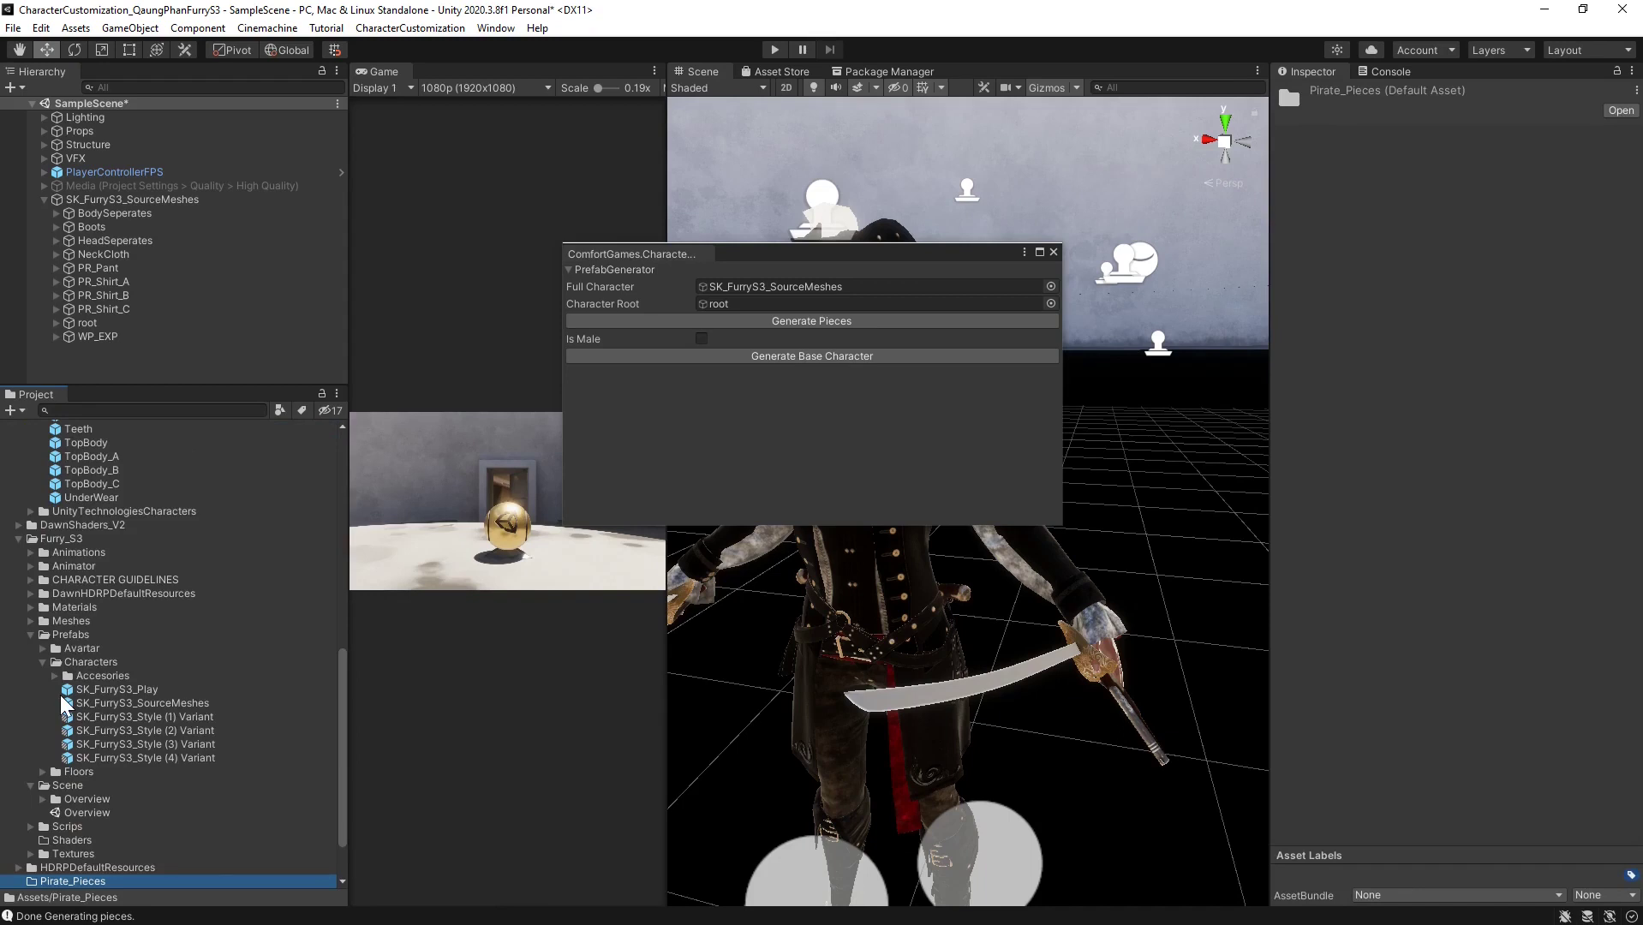
Move all generated prefabs from Bikini to UnderWear, excluding the GeneratedAssets text file, into the Pirate_Pieces folder
scroll(66, 704, "up", 15)
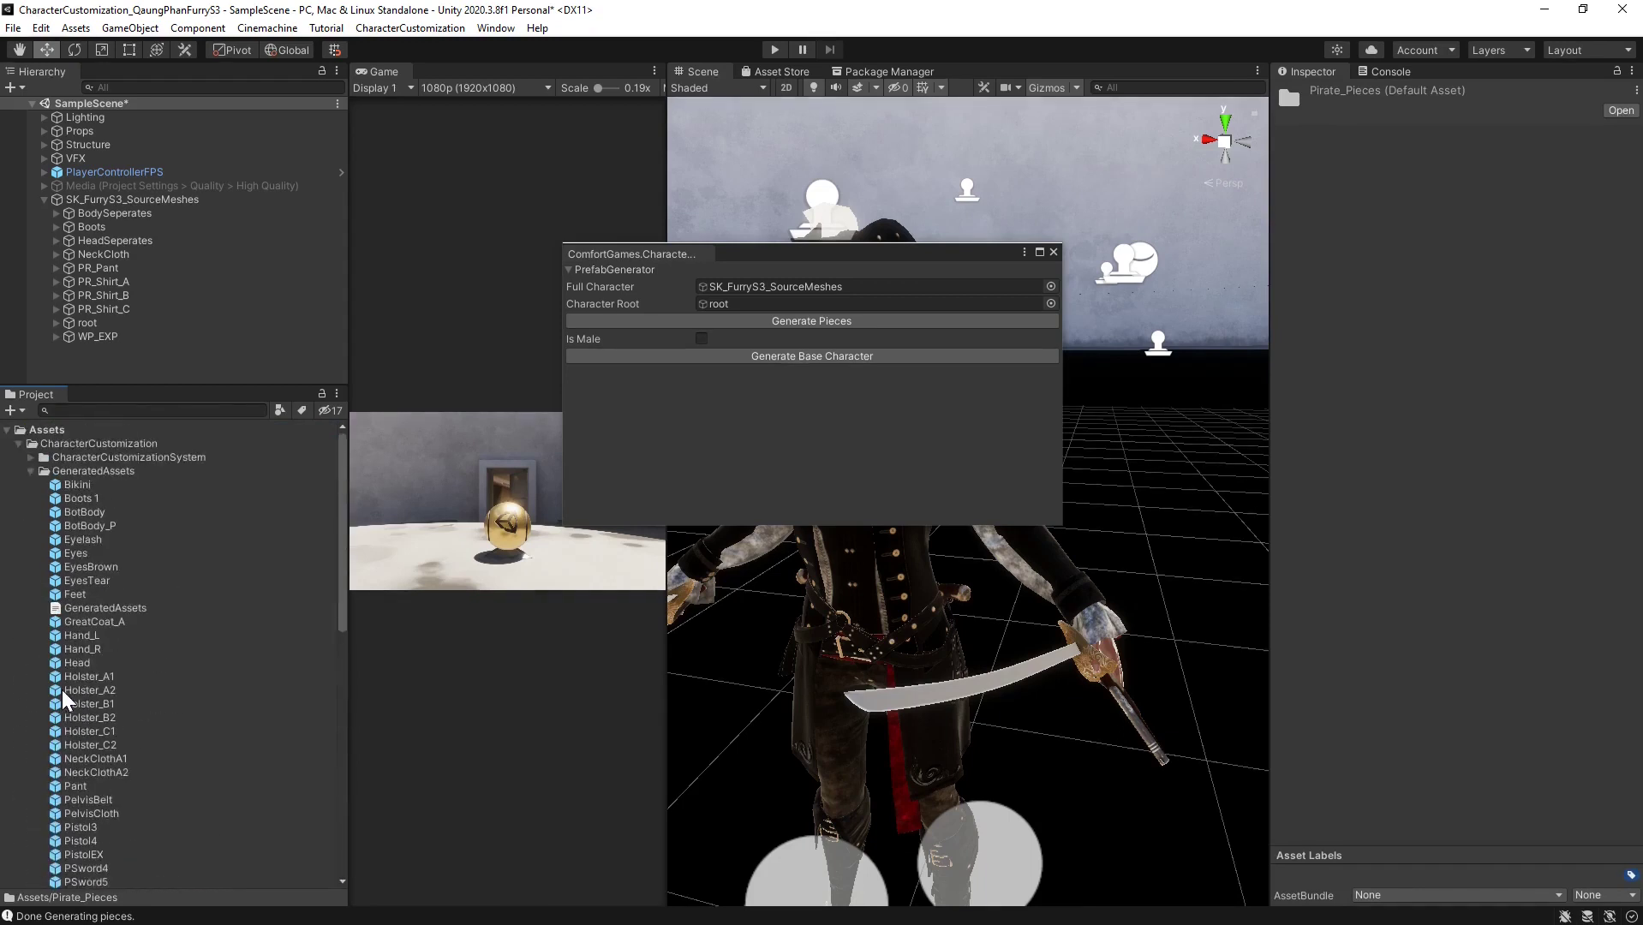
left_click(79, 485)
scroll(160, 764, "down", 3)
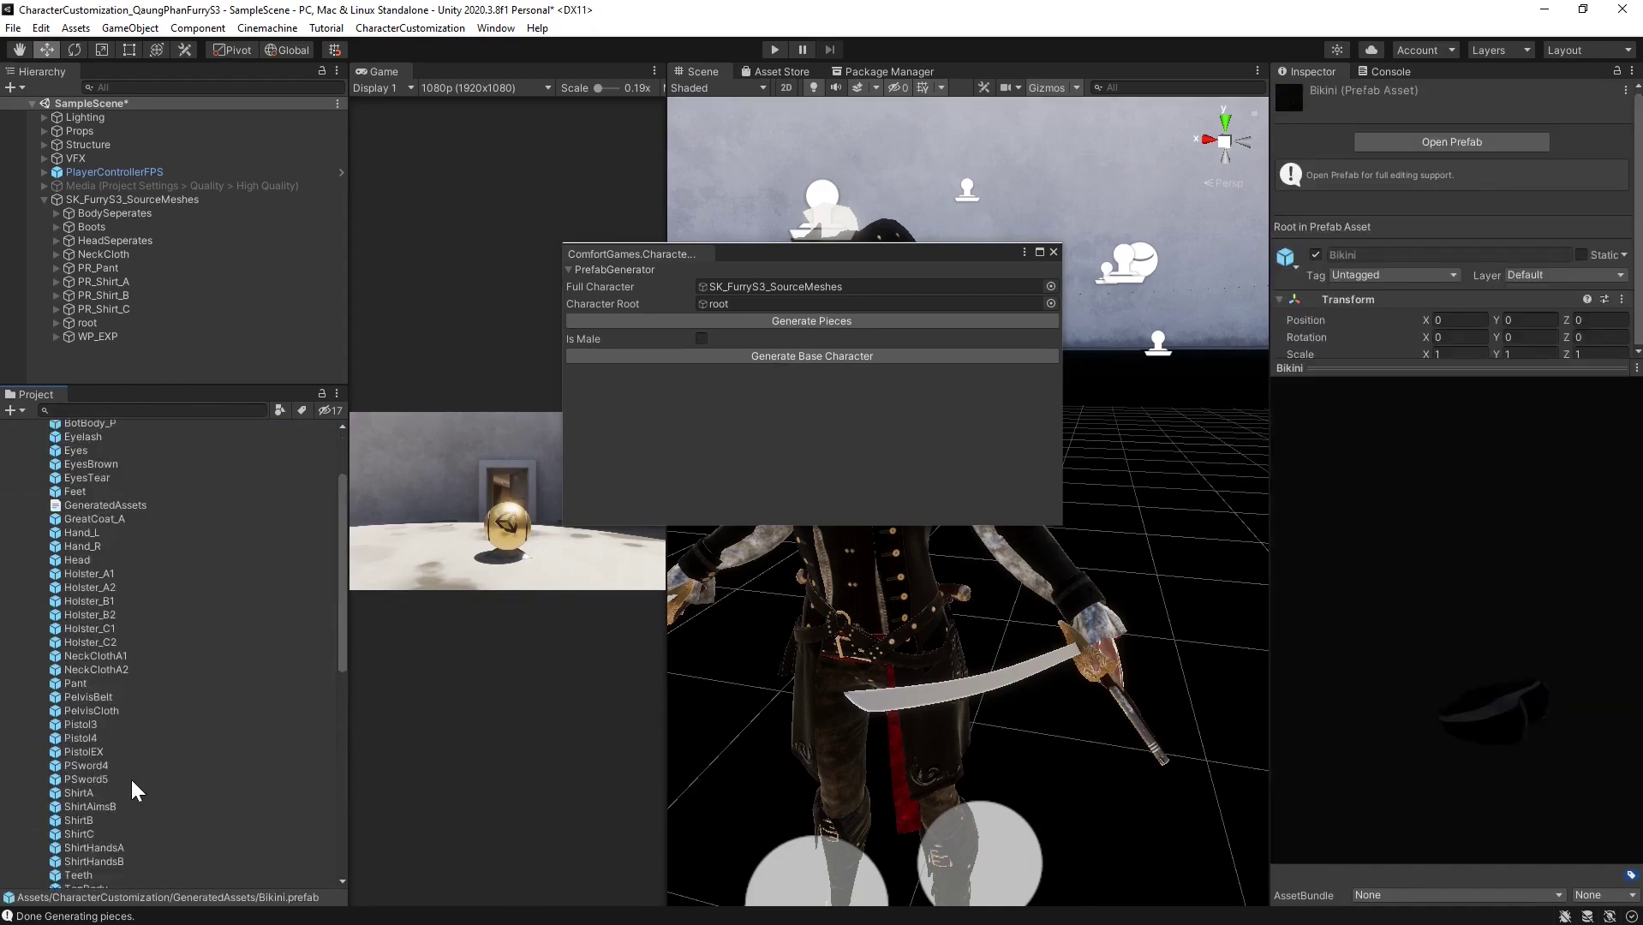
scroll(128, 781, "down", 2)
left_click(85, 840, "shift")
scroll(97, 673, "up", 5)
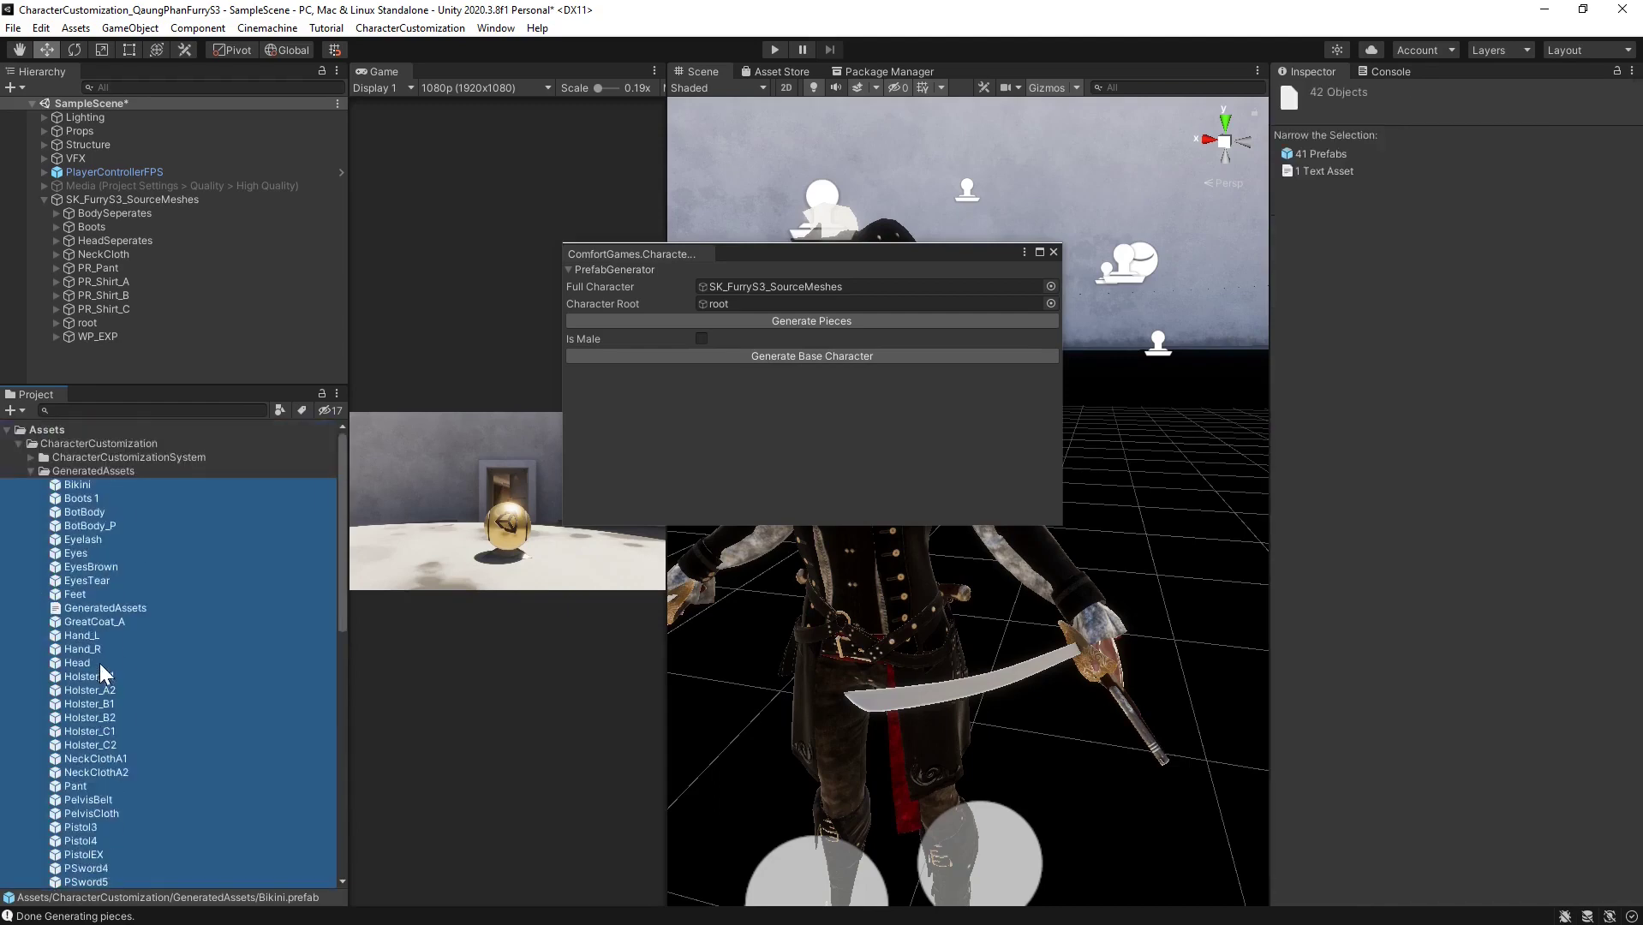
left_click(109, 608, "ctrl")
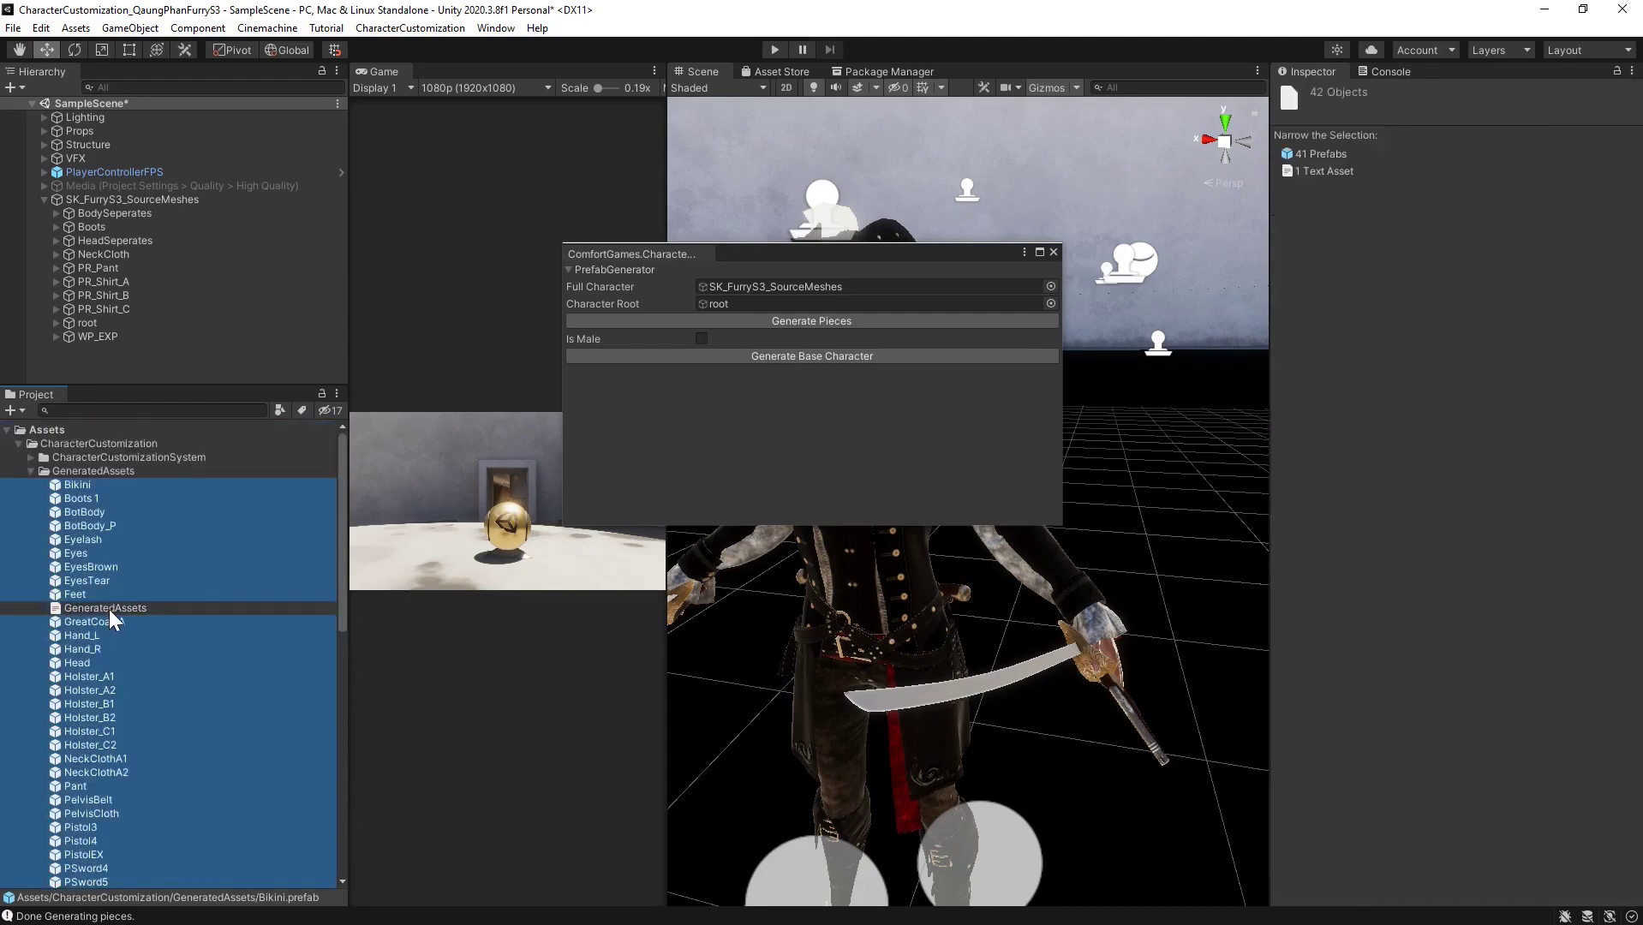
scroll(121, 675, "down", 10)
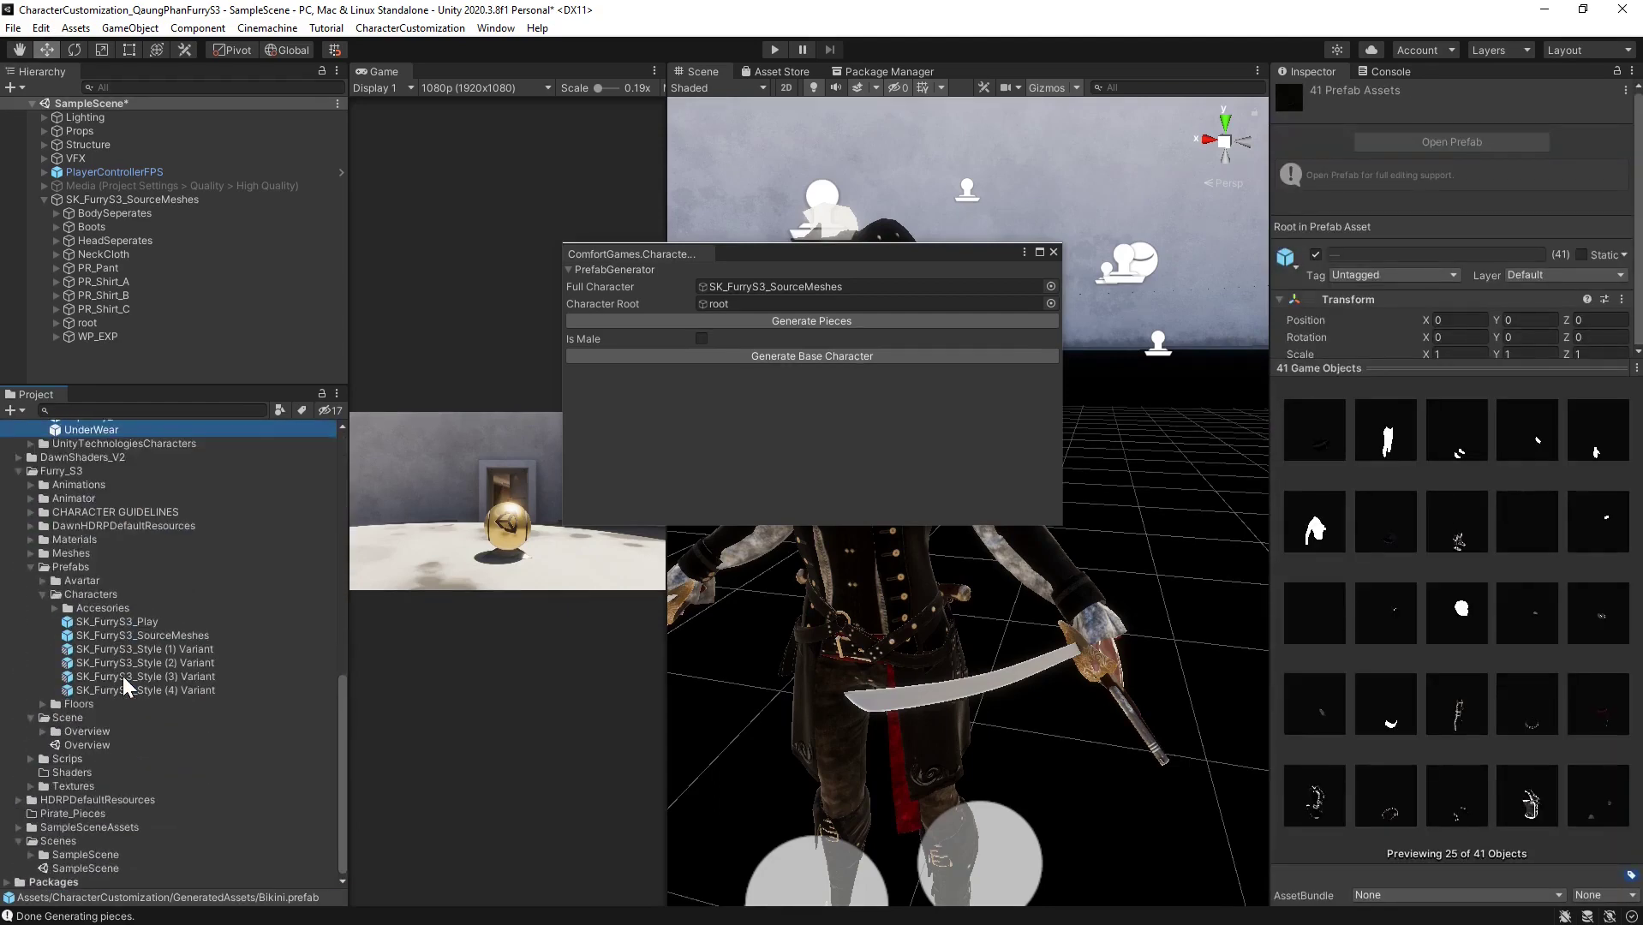
left_click_drag(80, 530, 86, 818)
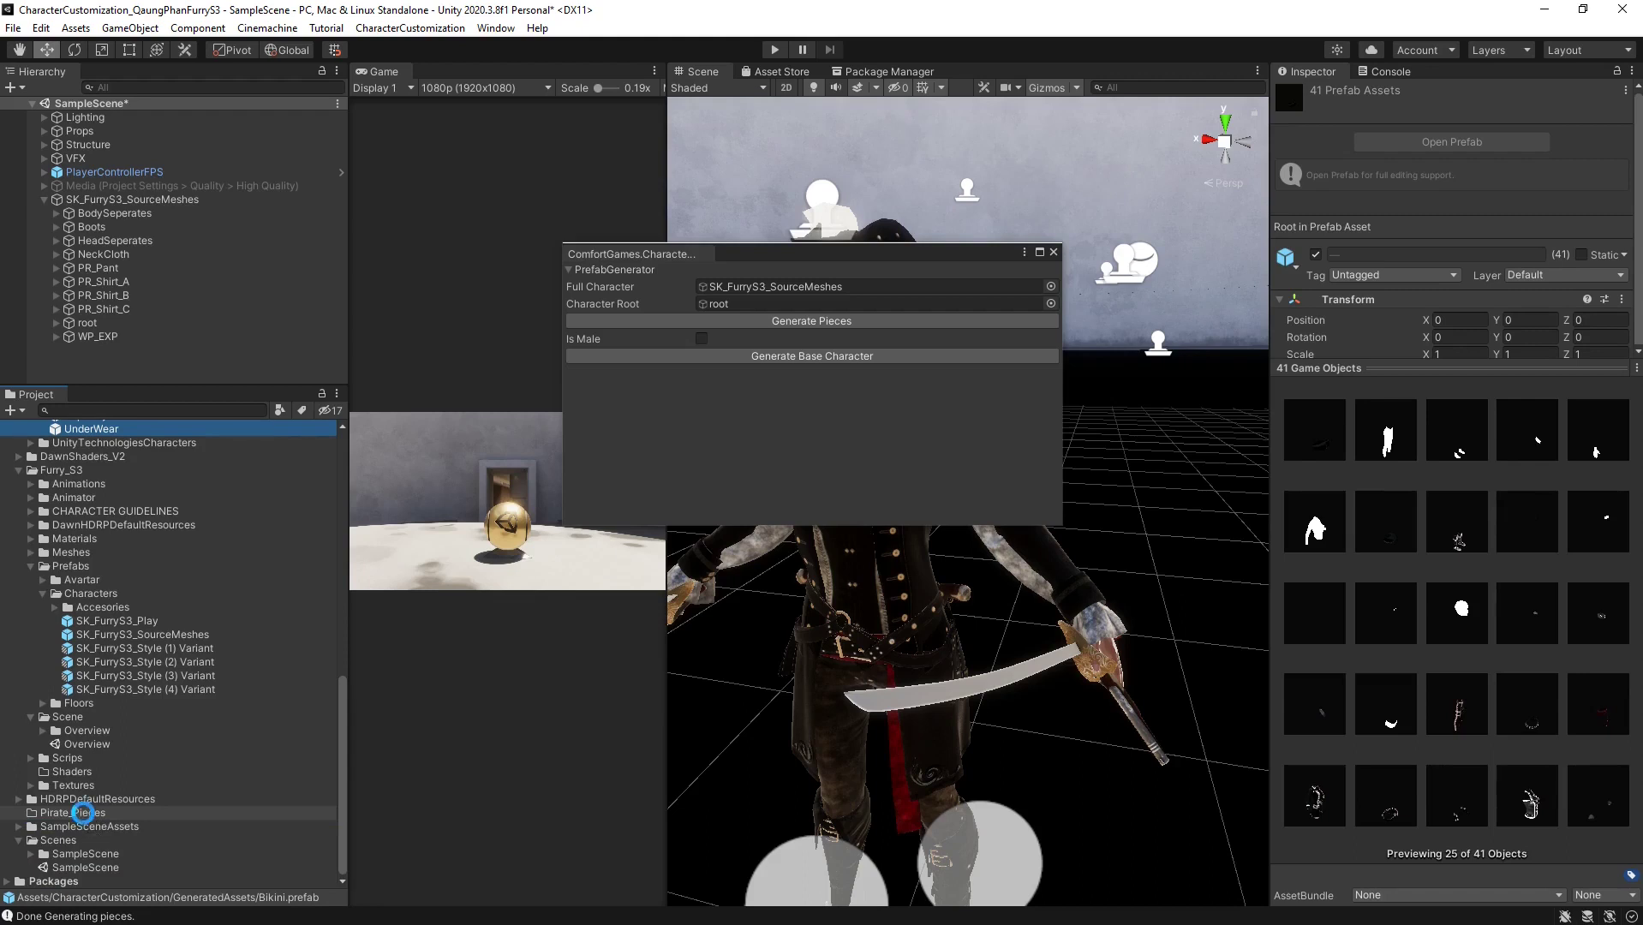
Preview the Bikini and Boots 1 prefabs in the Pirate_Pieces folder and open Boots 1 in Prefab Mode
scroll(86, 822, "down", 3)
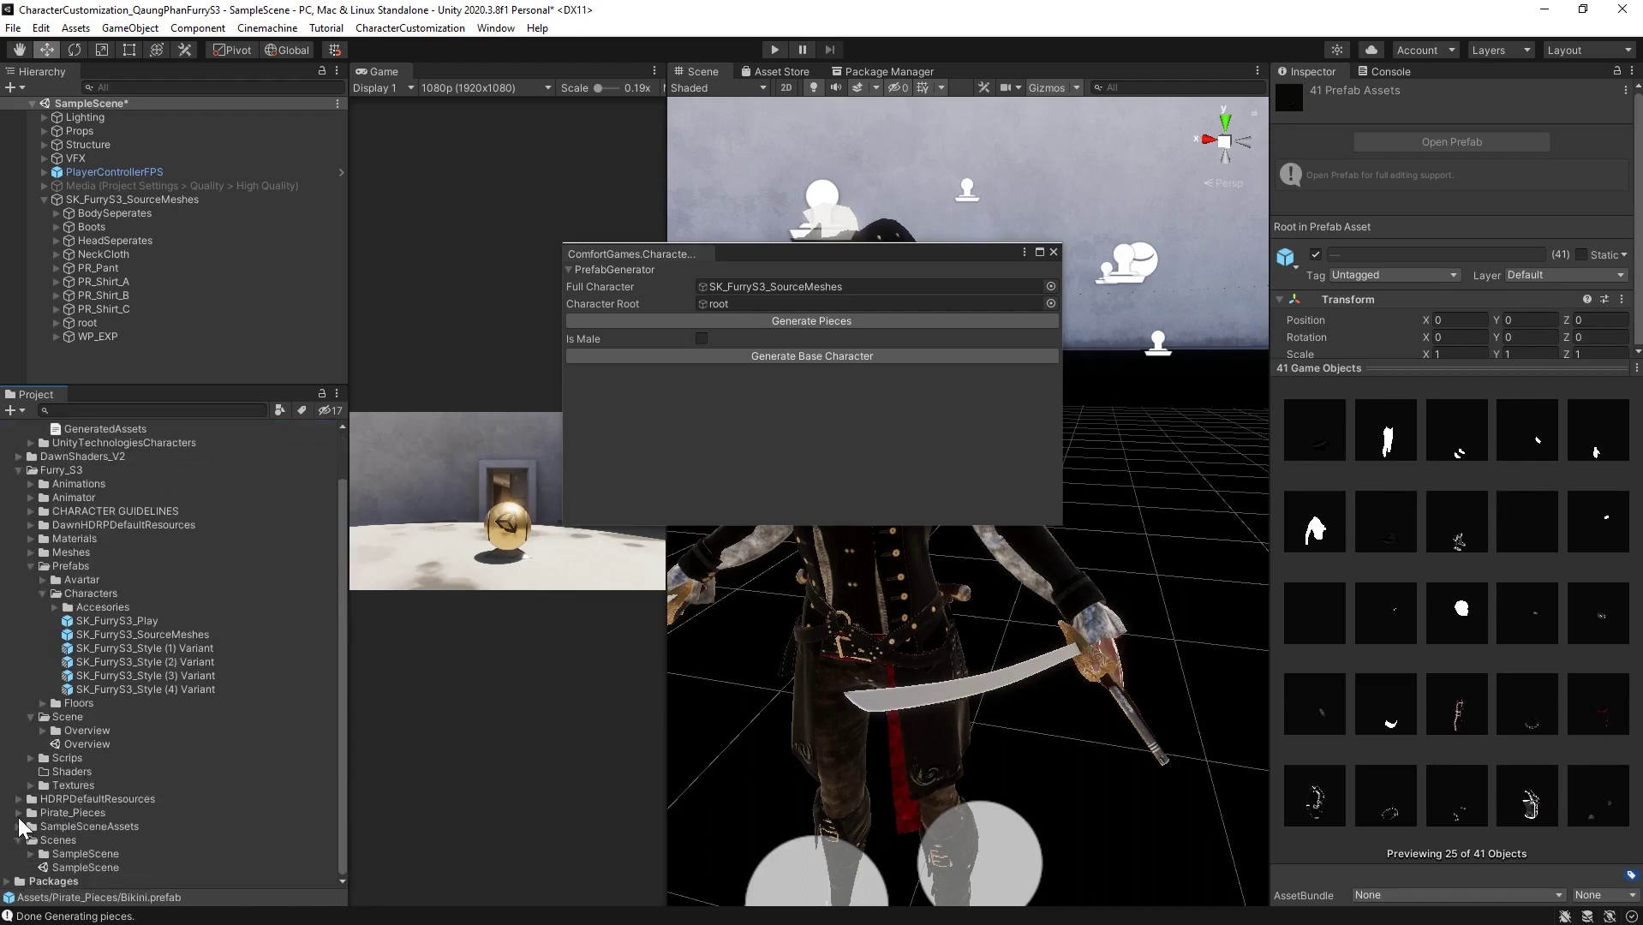
left_click(18, 812)
scroll(145, 737, "down", 5)
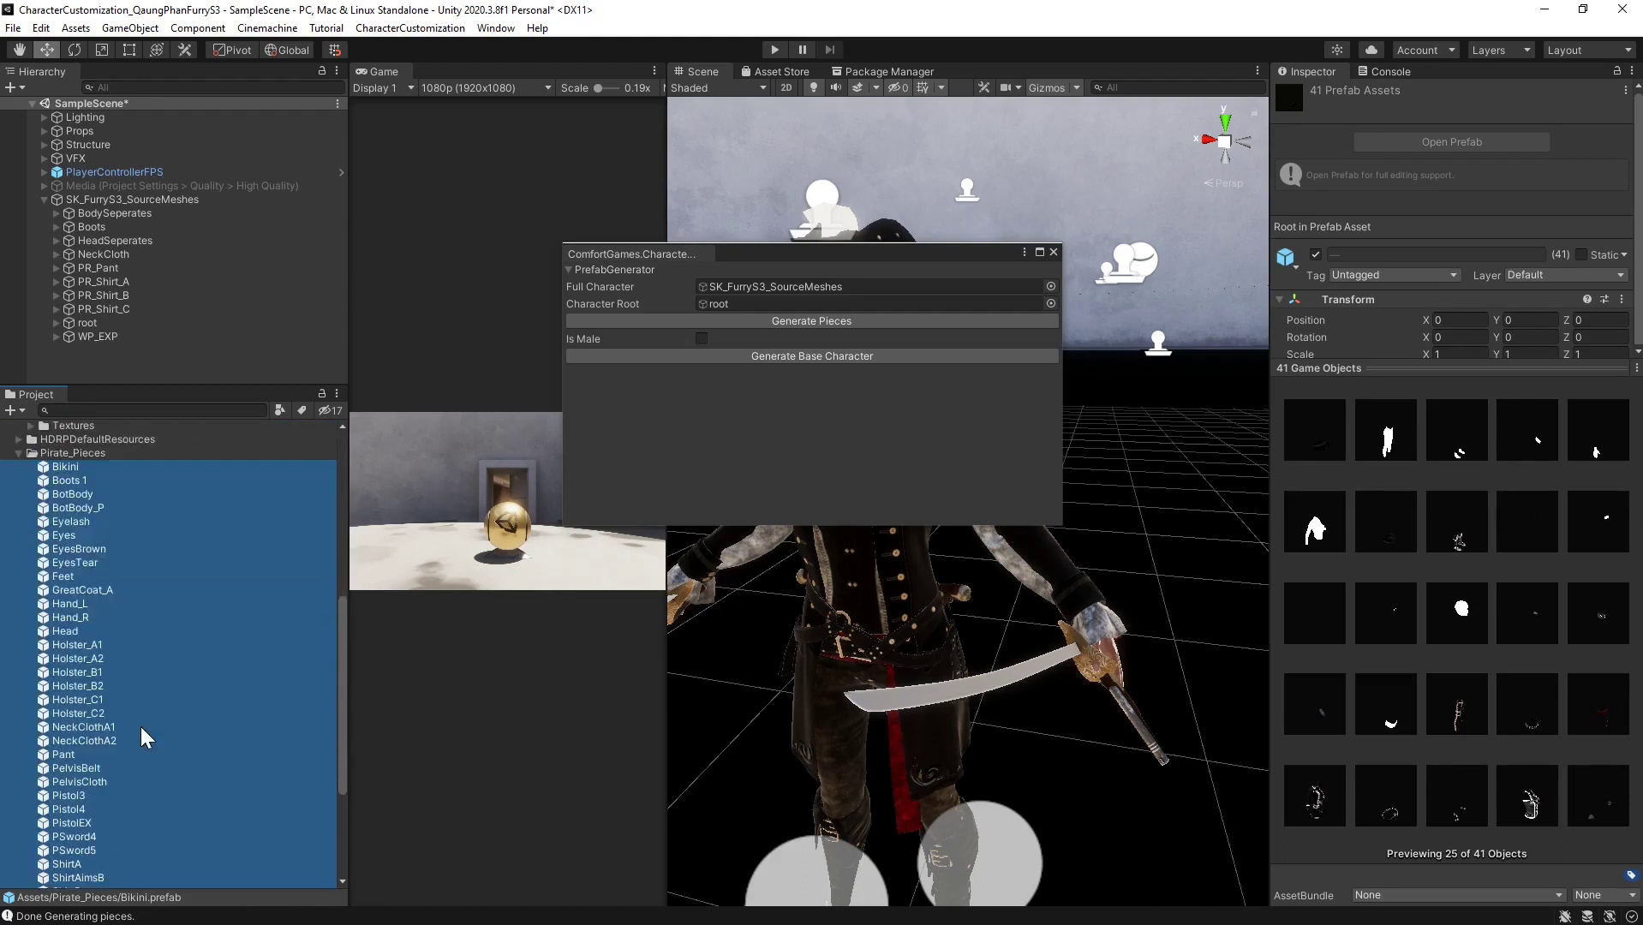
left_click(72, 474)
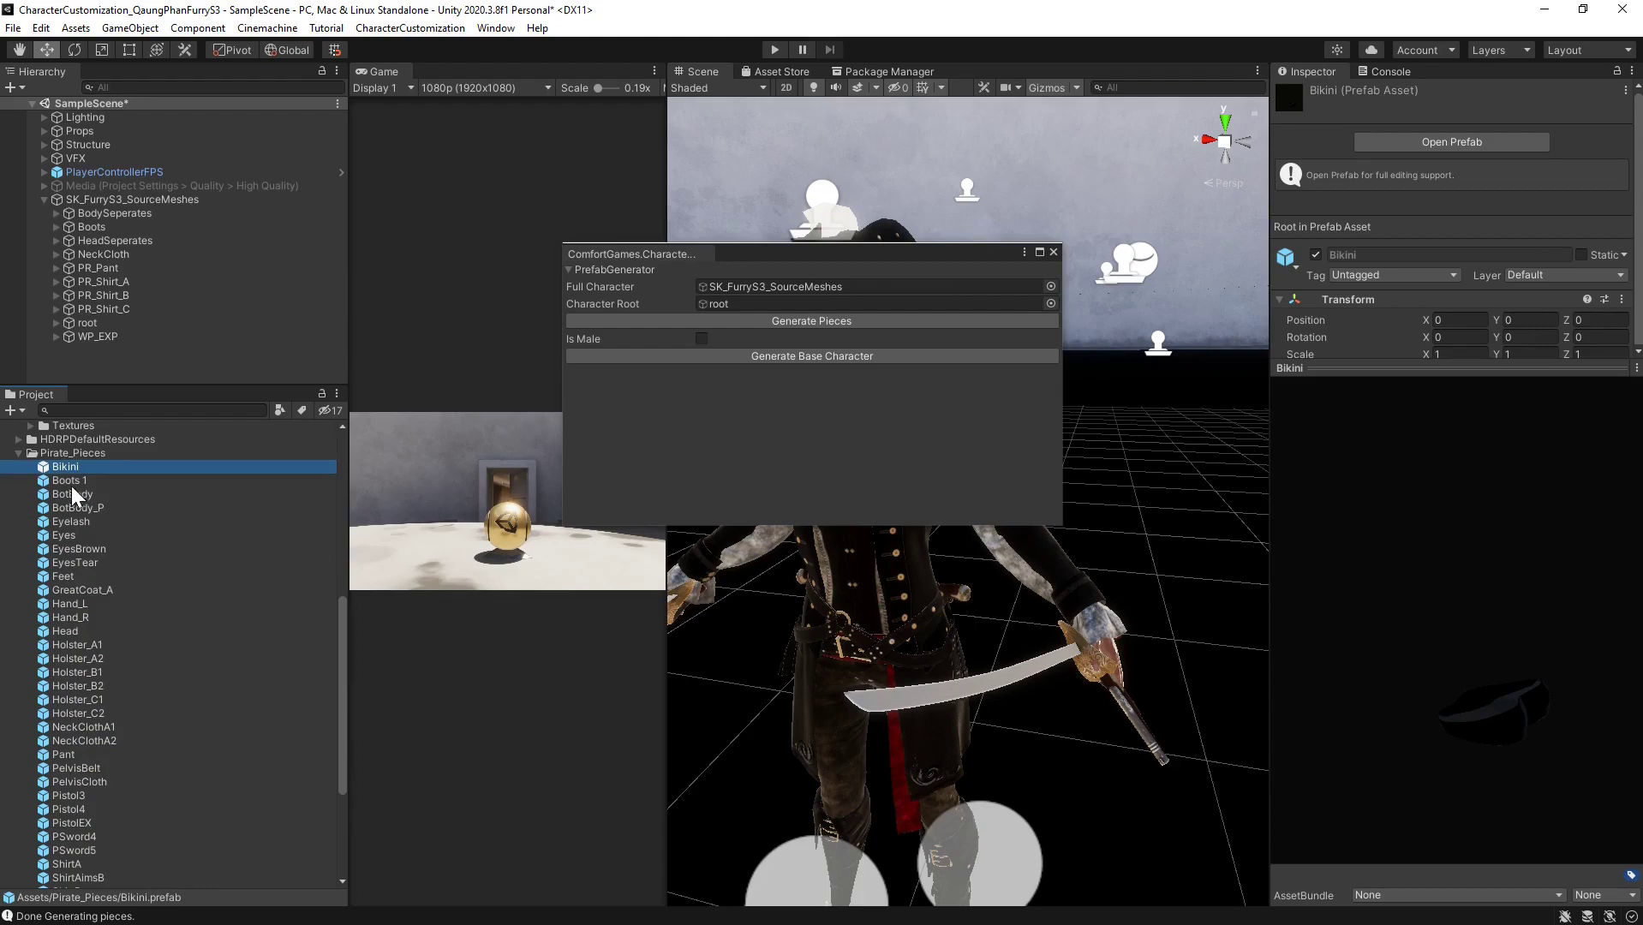
left_click(73, 482)
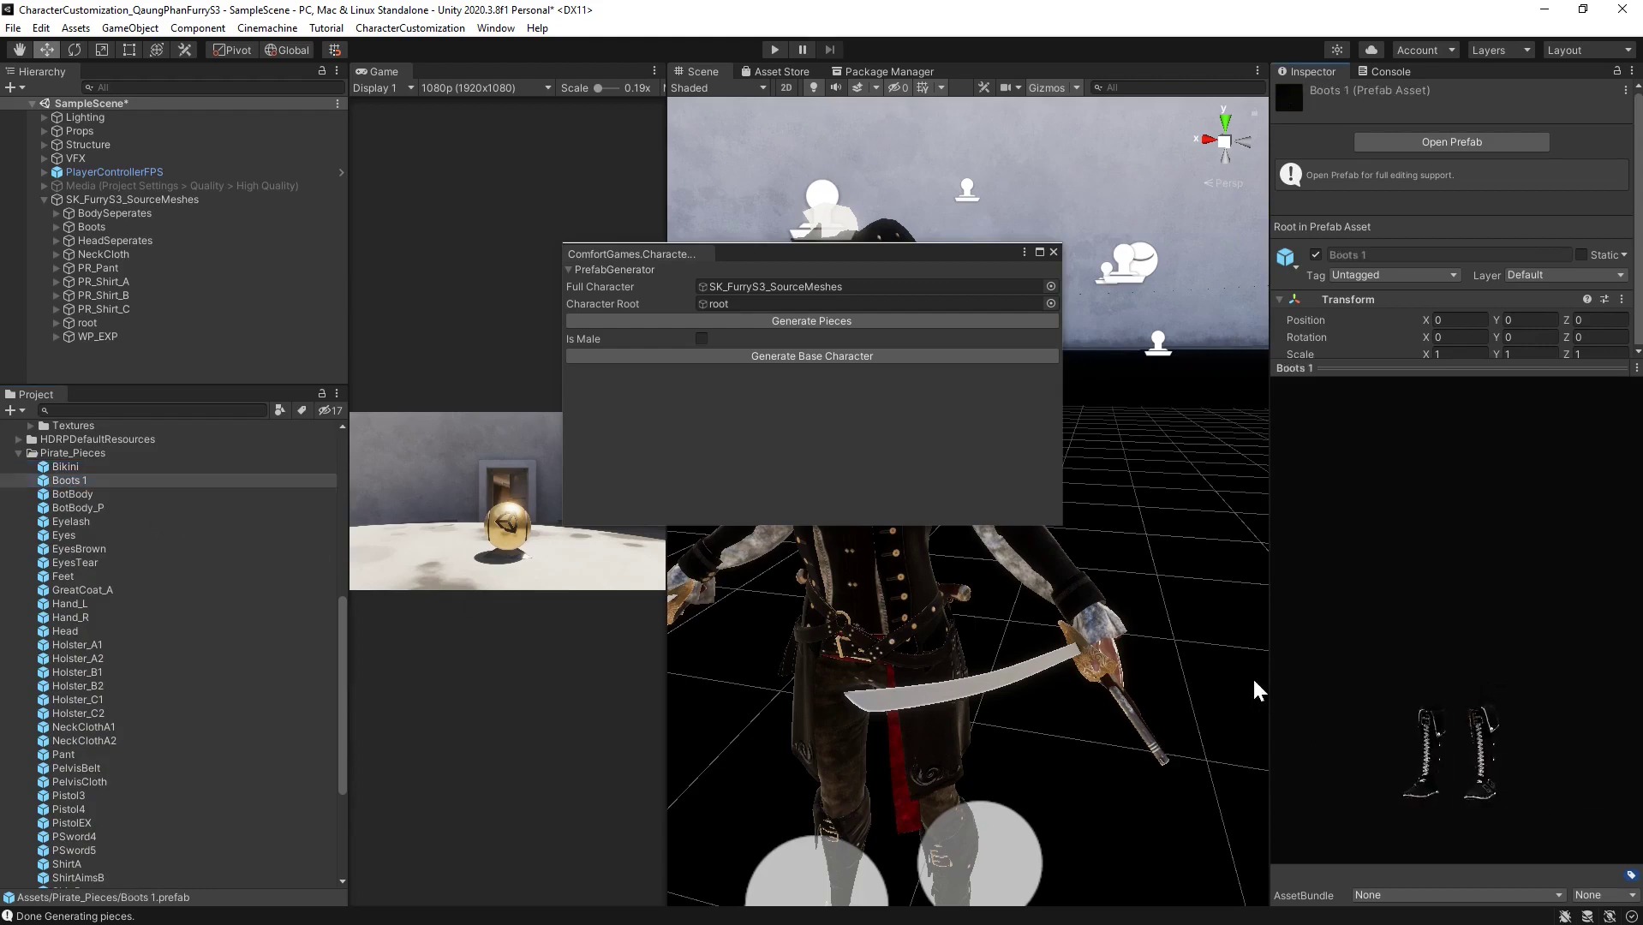
double_click(49, 482)
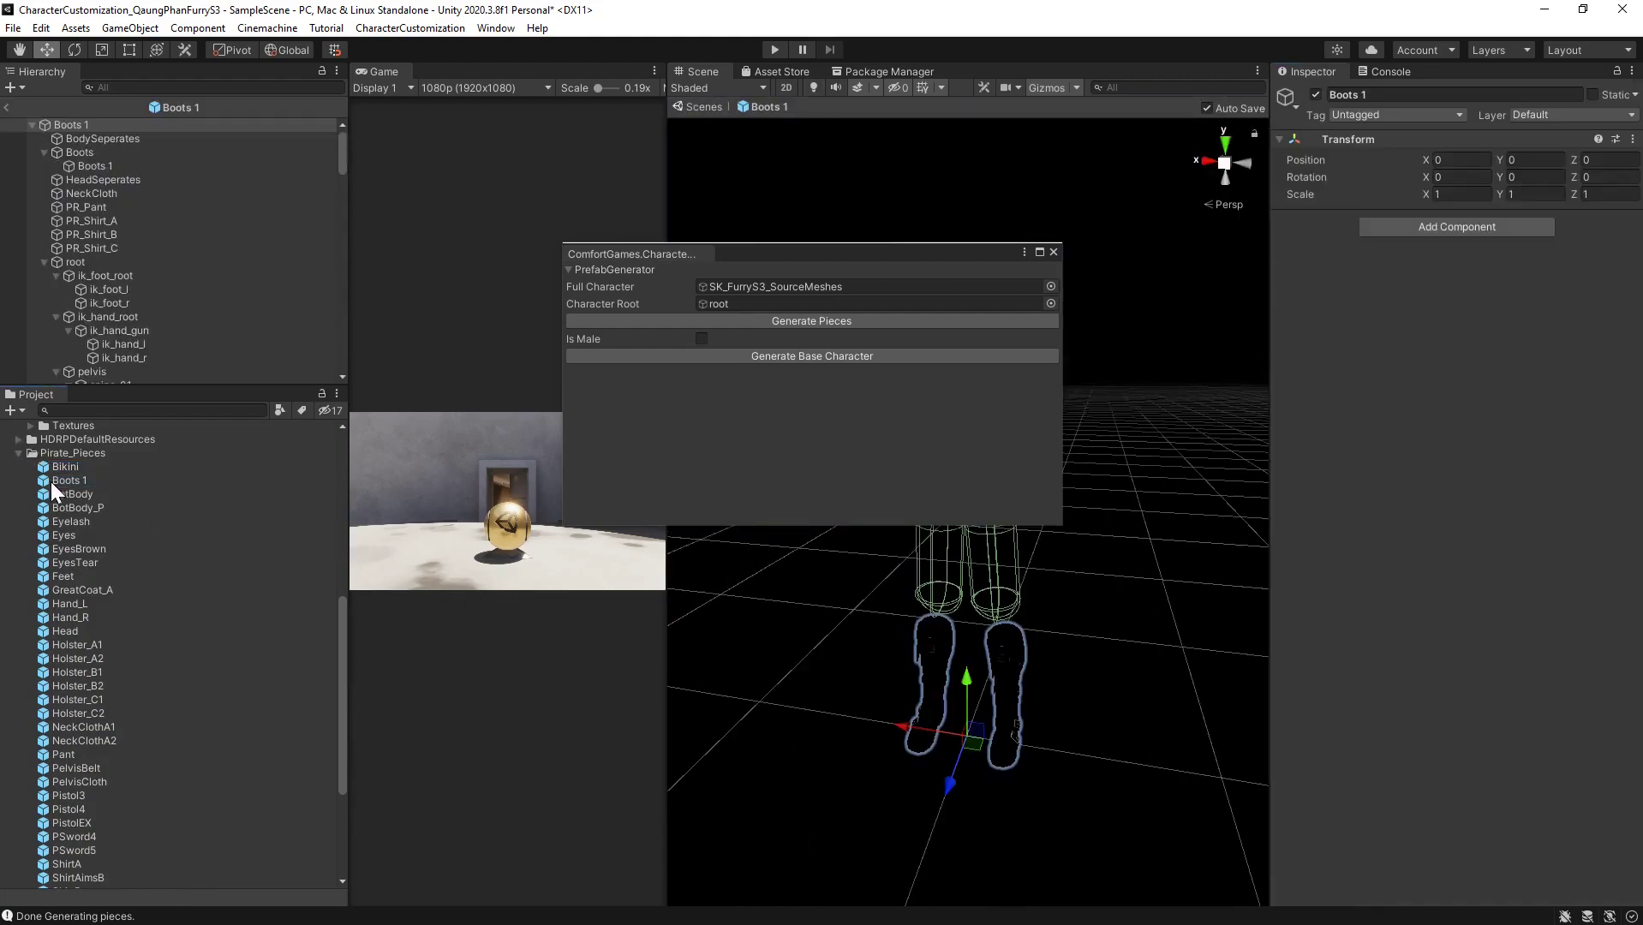
Enlarge the Hierarchy view and collapse the Boots and root branches of the Boots 1 prefab
left_click_drag(199, 387, 196, 553)
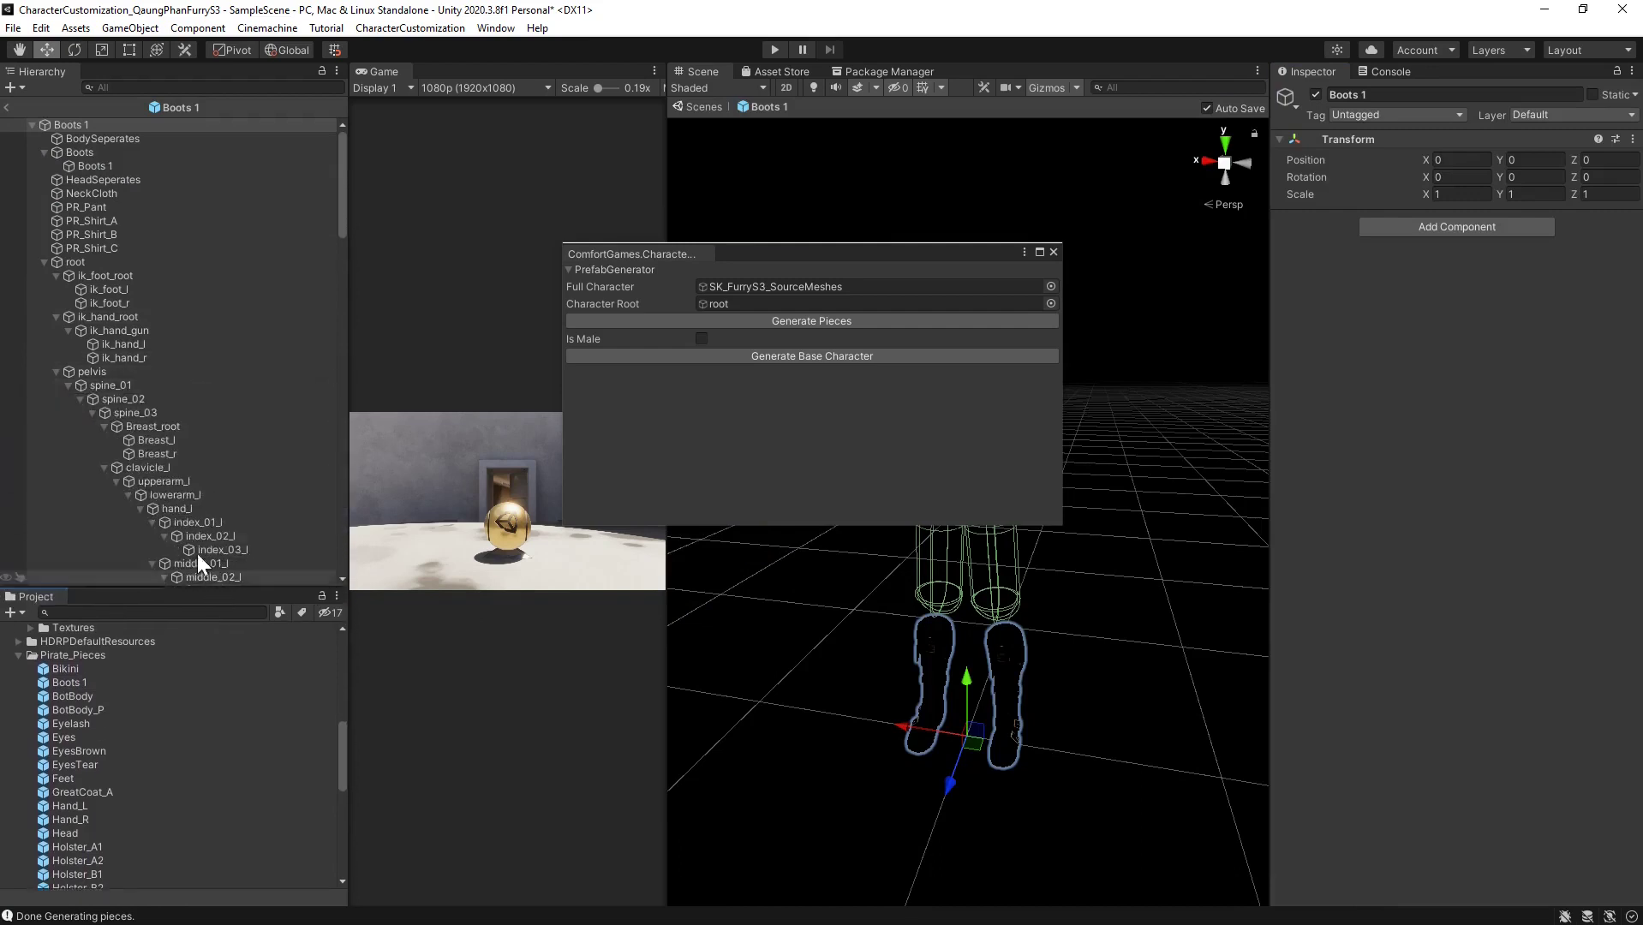
left_click(44, 152)
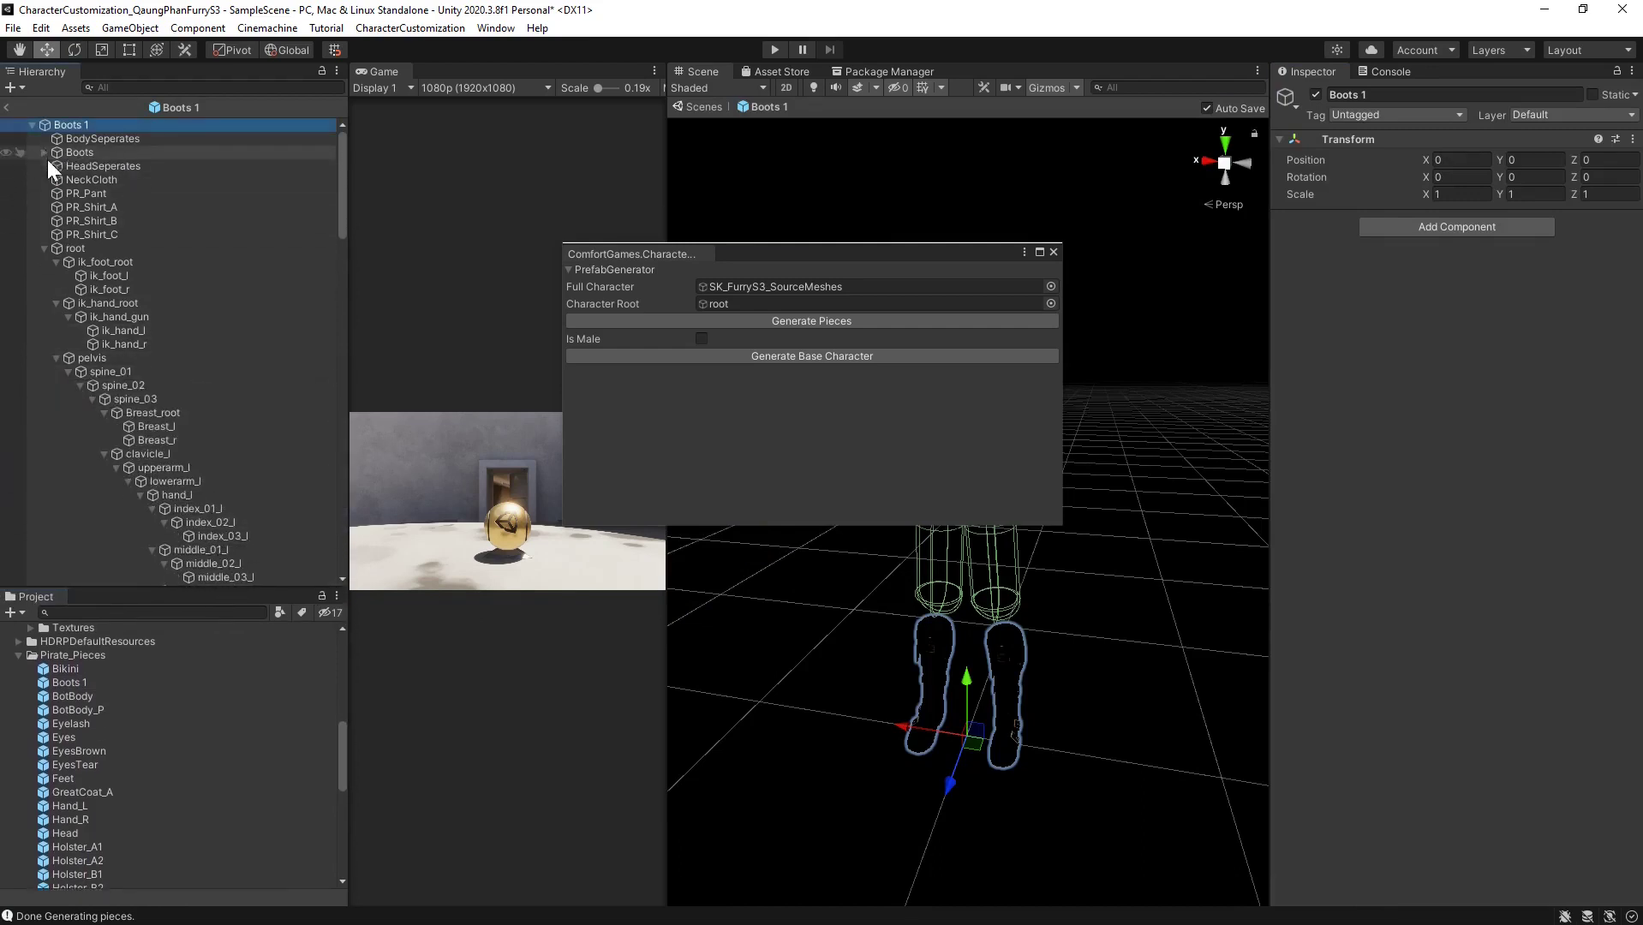
left_click(44, 249)
left_click(72, 248)
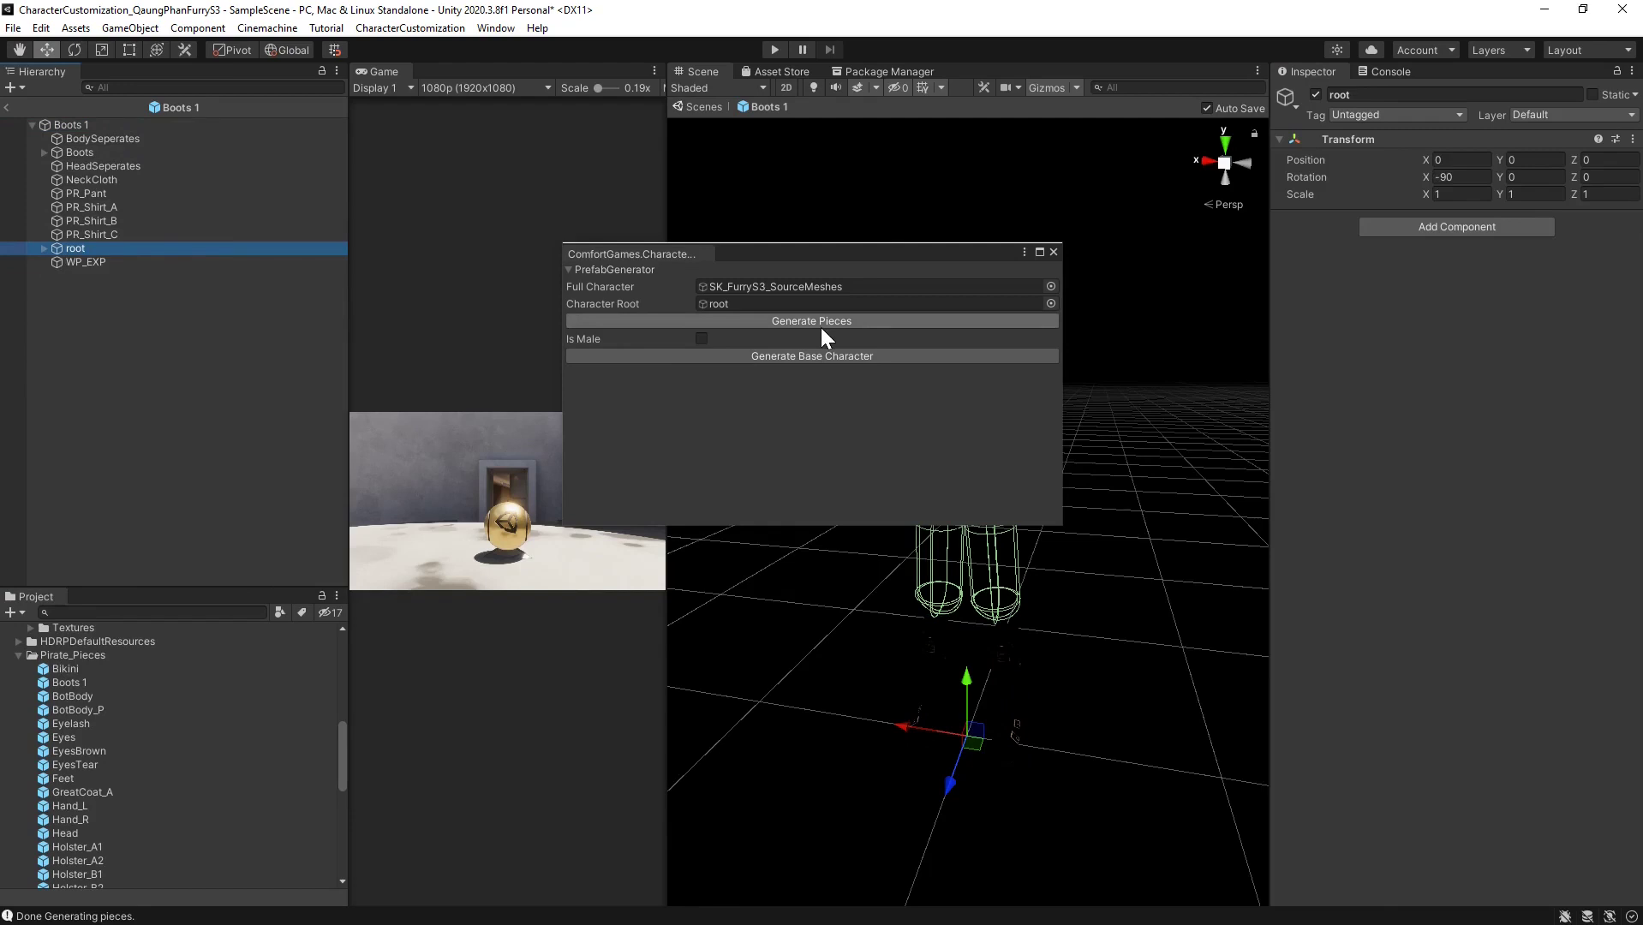
Inspect the prefab's separate group objects from HeadSeperates to PR_Shirt_C and WP_EXP for attached components
left_click(98, 142)
left_click(83, 168)
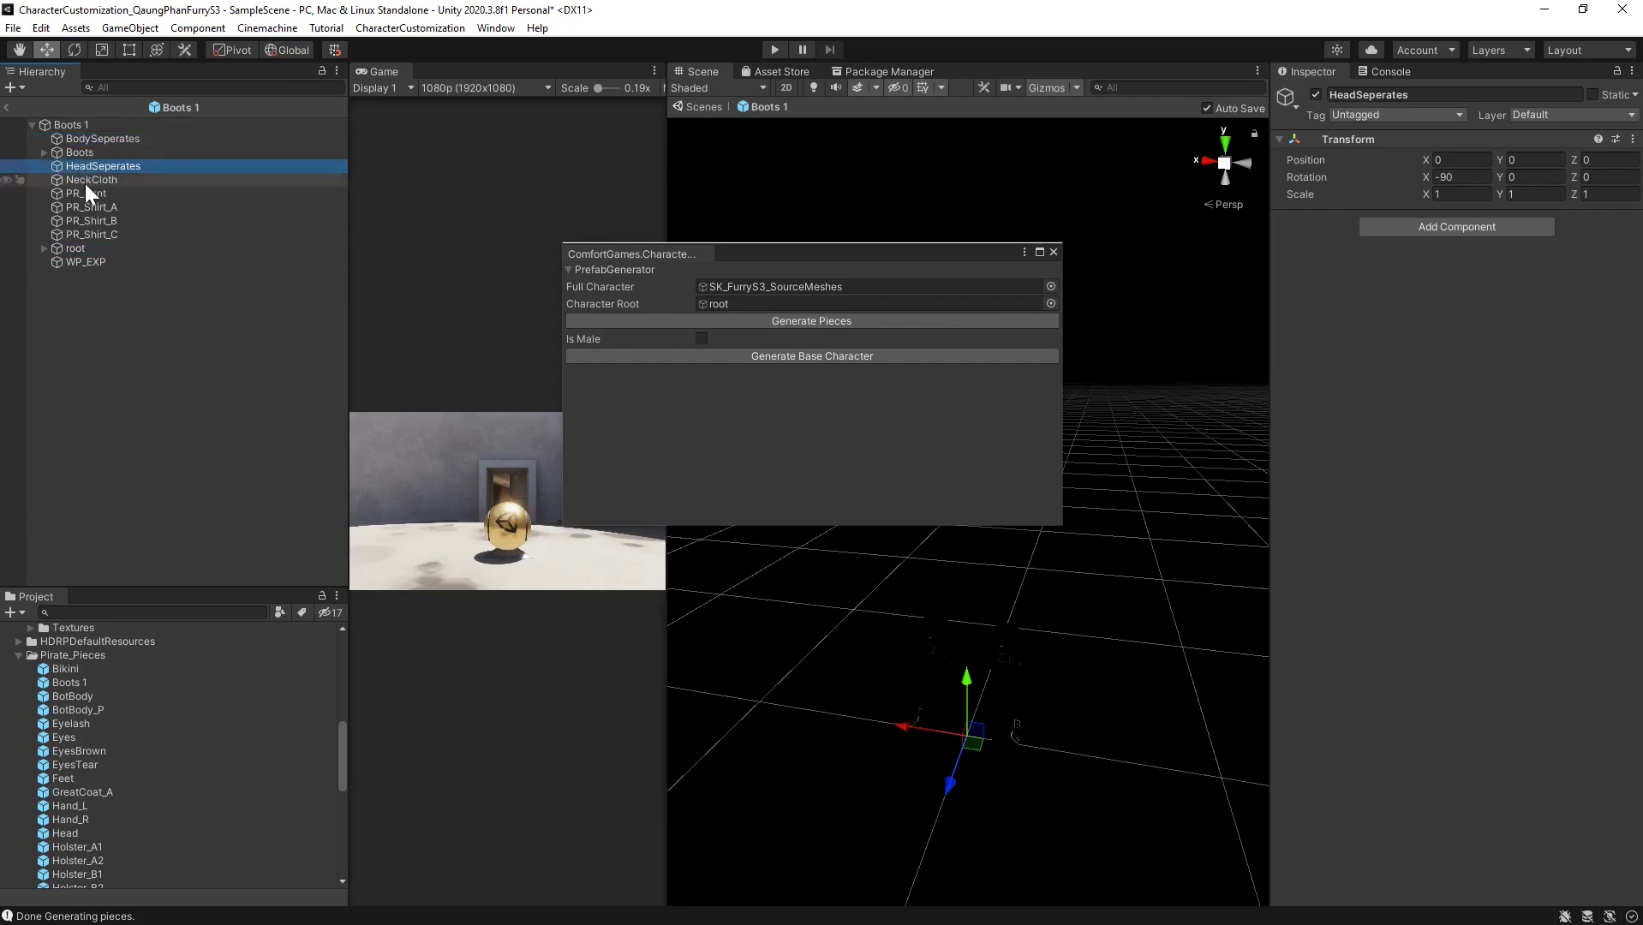
left_click(85, 182)
left_click(80, 194)
left_click(81, 207)
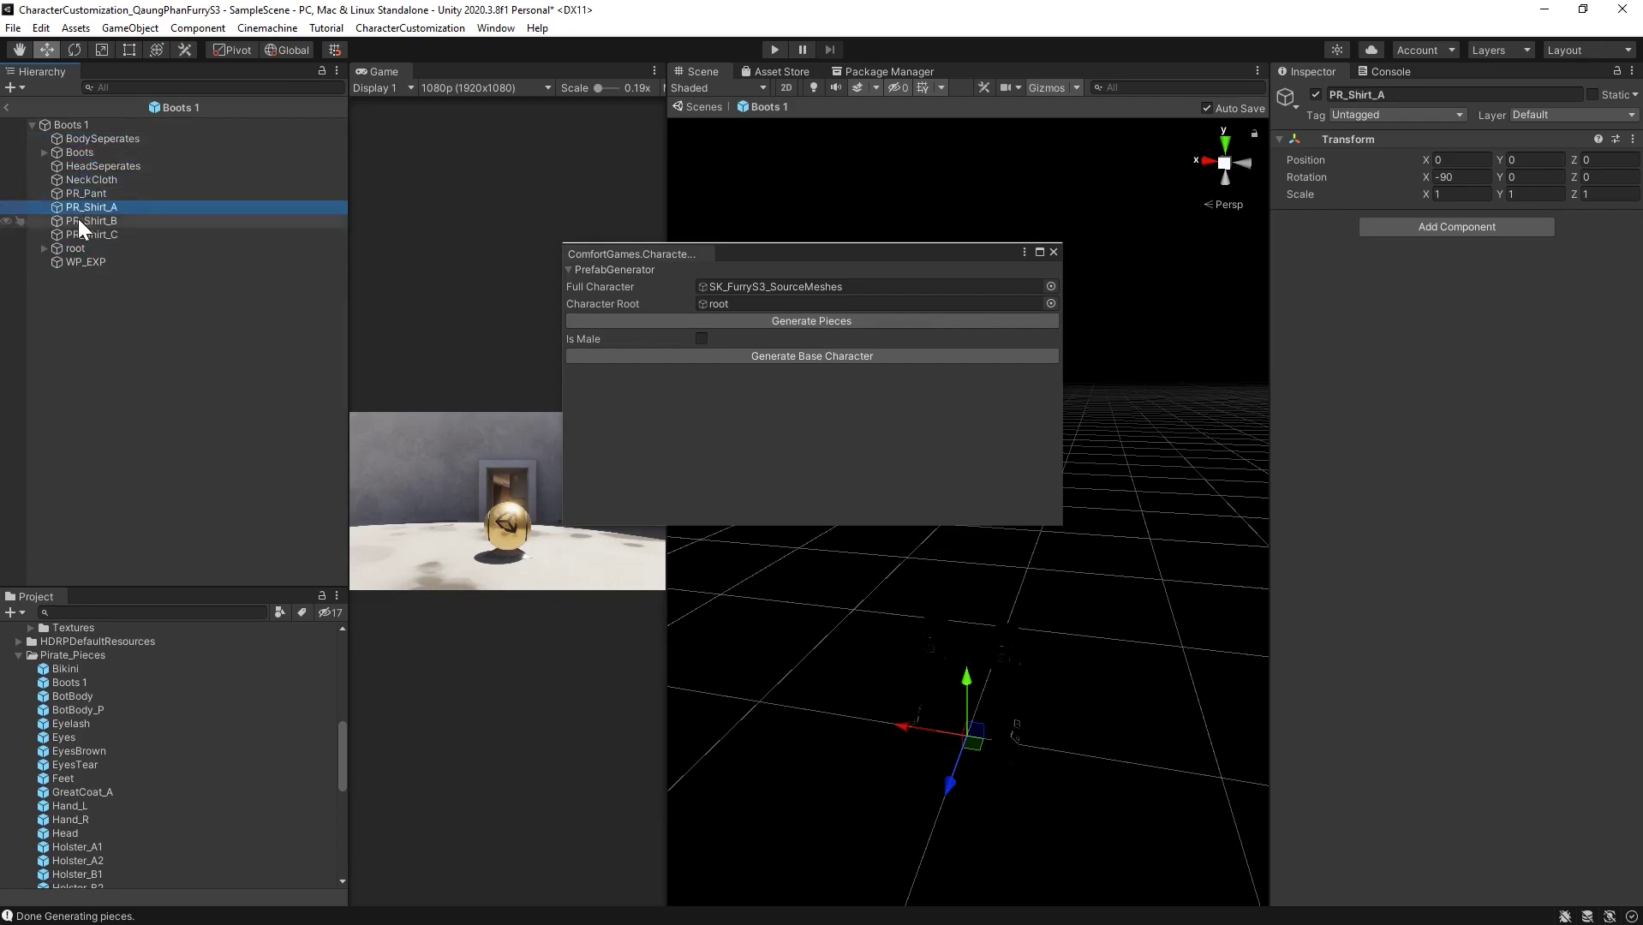
left_click(78, 221)
left_click(78, 235)
left_click(78, 261)
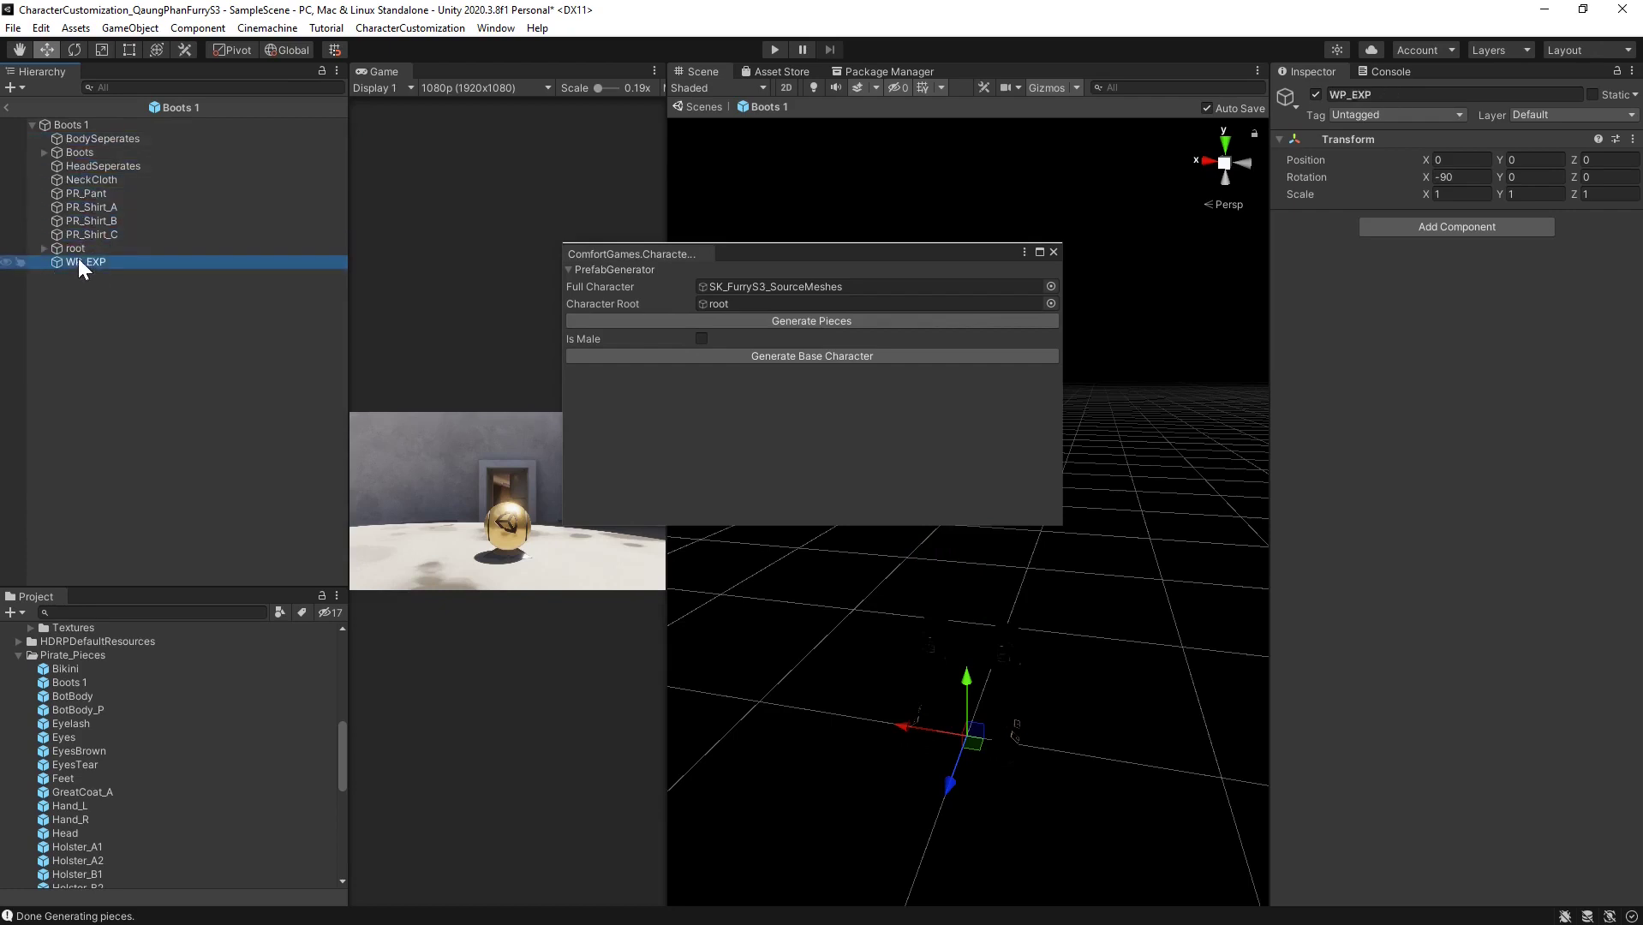
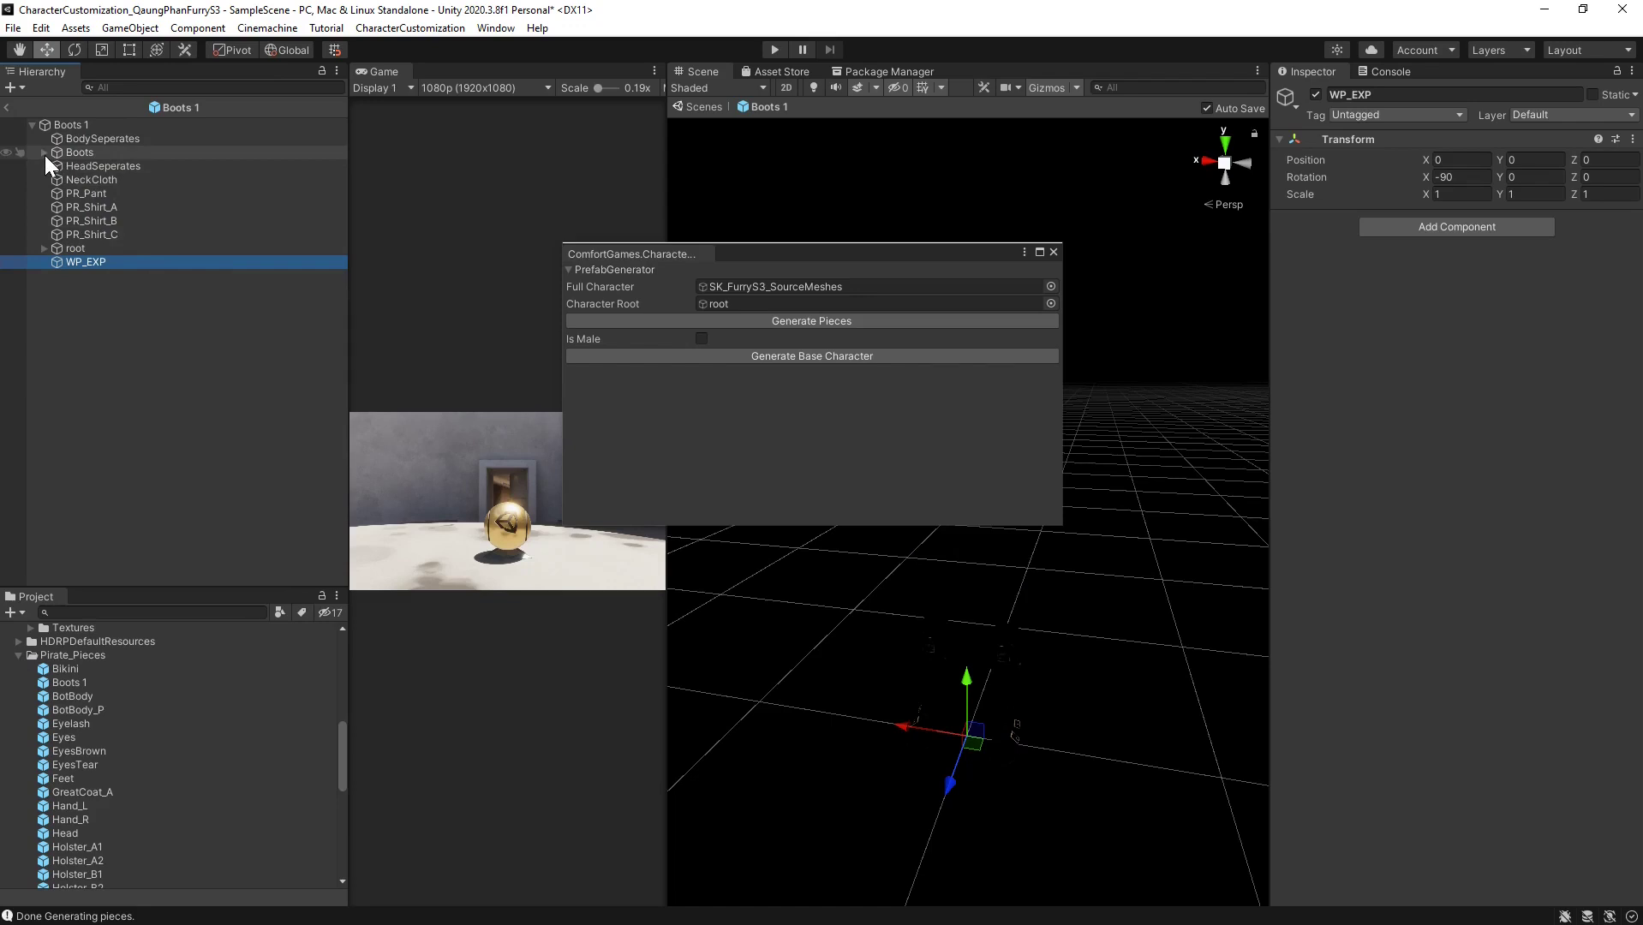
Expand the Boots group and examine its Boots 1 child's Skinned Mesh Renderer alongside the root object
left_click(44, 153)
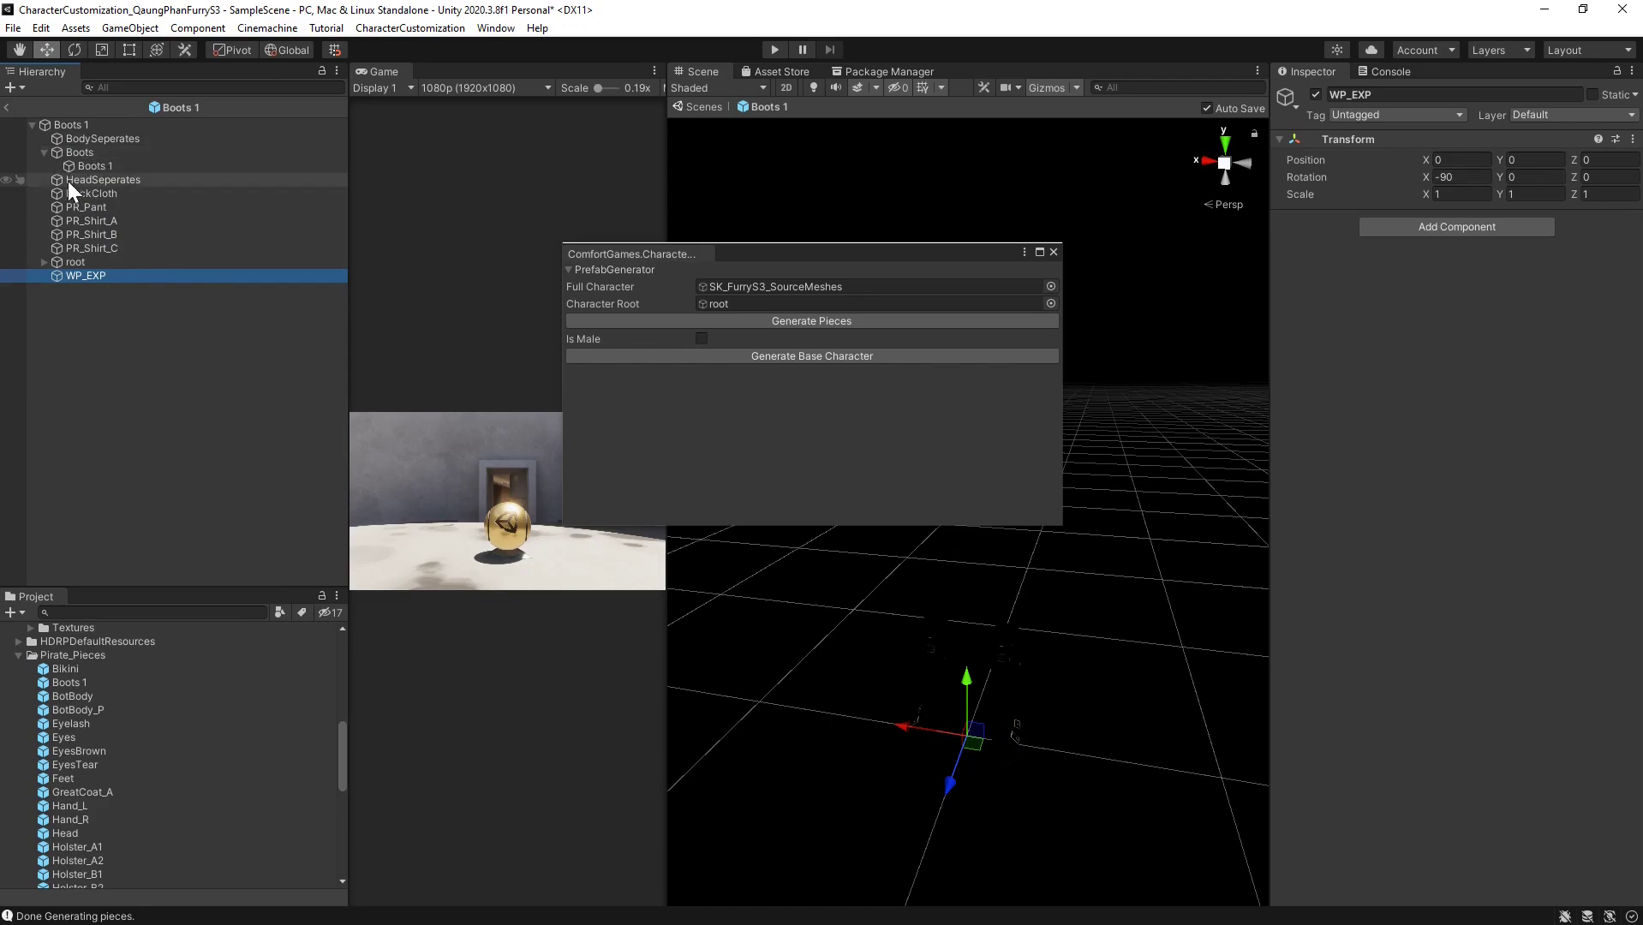
left_click(91, 166)
left_click(64, 155)
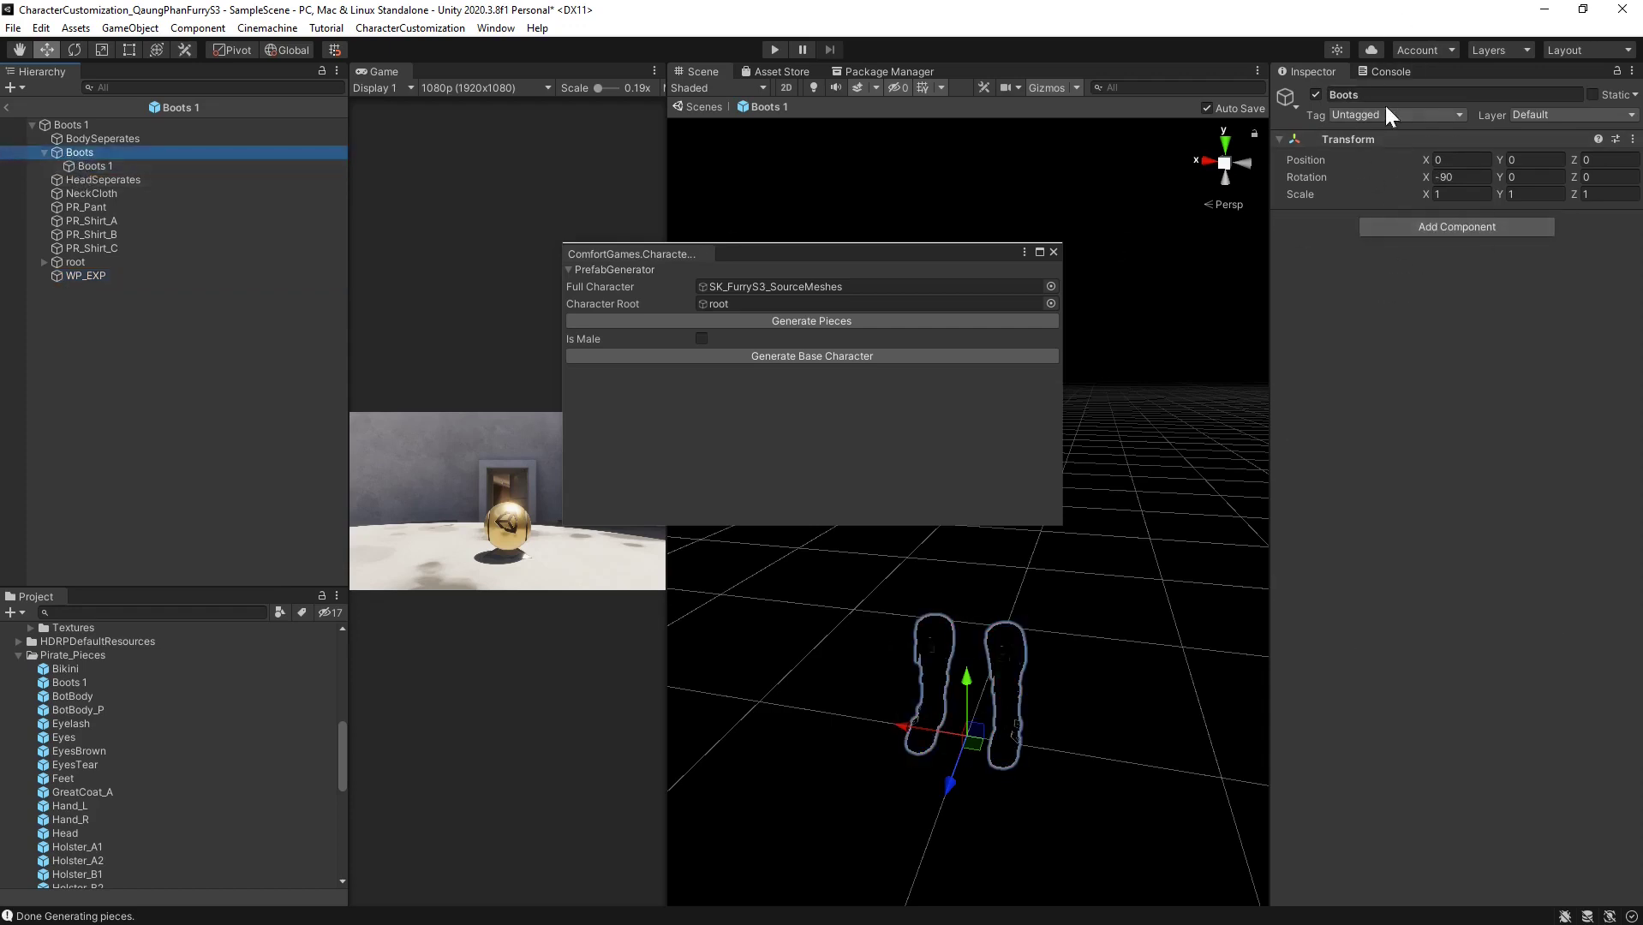
left_click(103, 165)
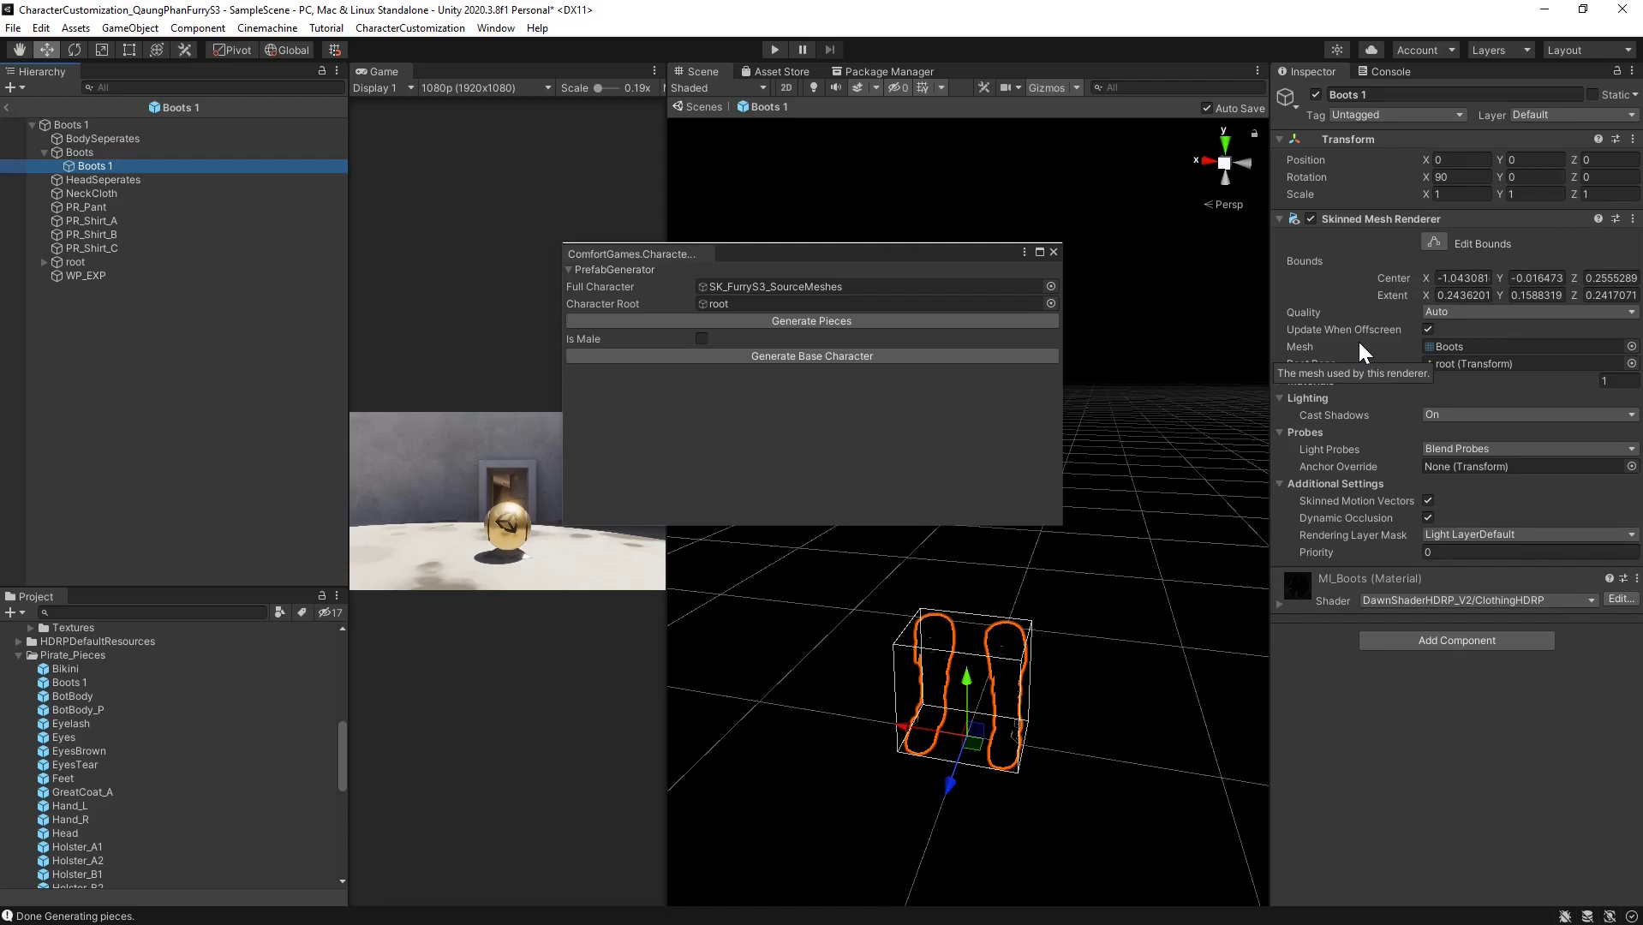
left_click(70, 262)
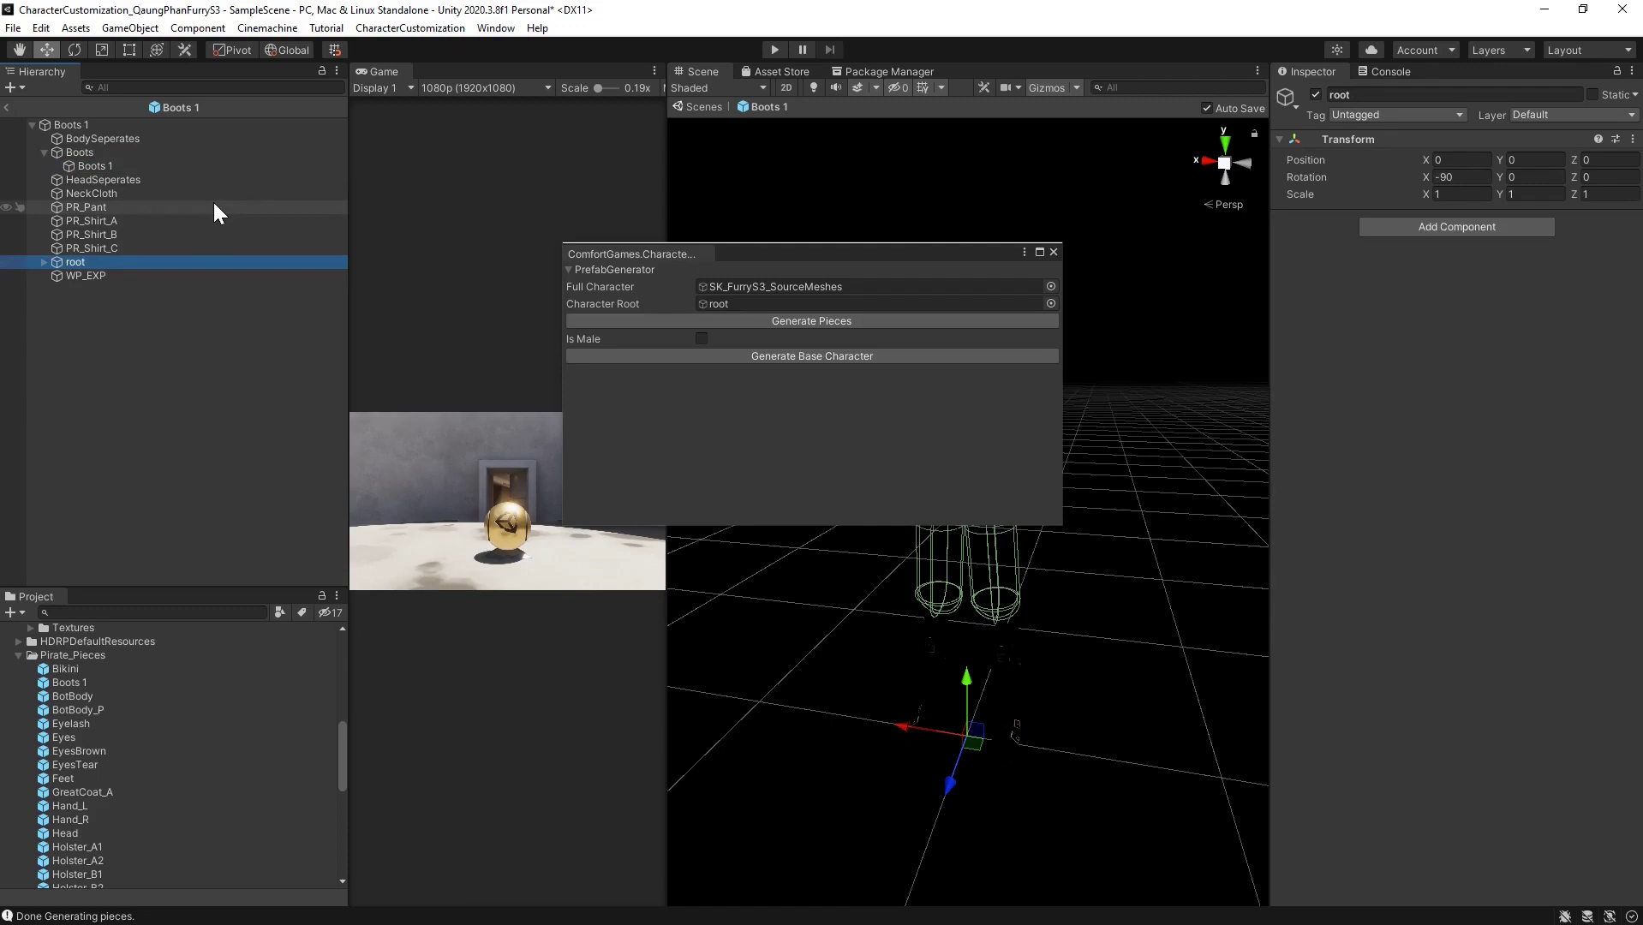
Delete BodySeperates, HeadSeperates, NeckCloth, PR_Pant, PR_Shirt_A, PR_Shirt_B, PR_Shirt_C and WP_EXP from the Boots 1 prefab
left_click(101, 140)
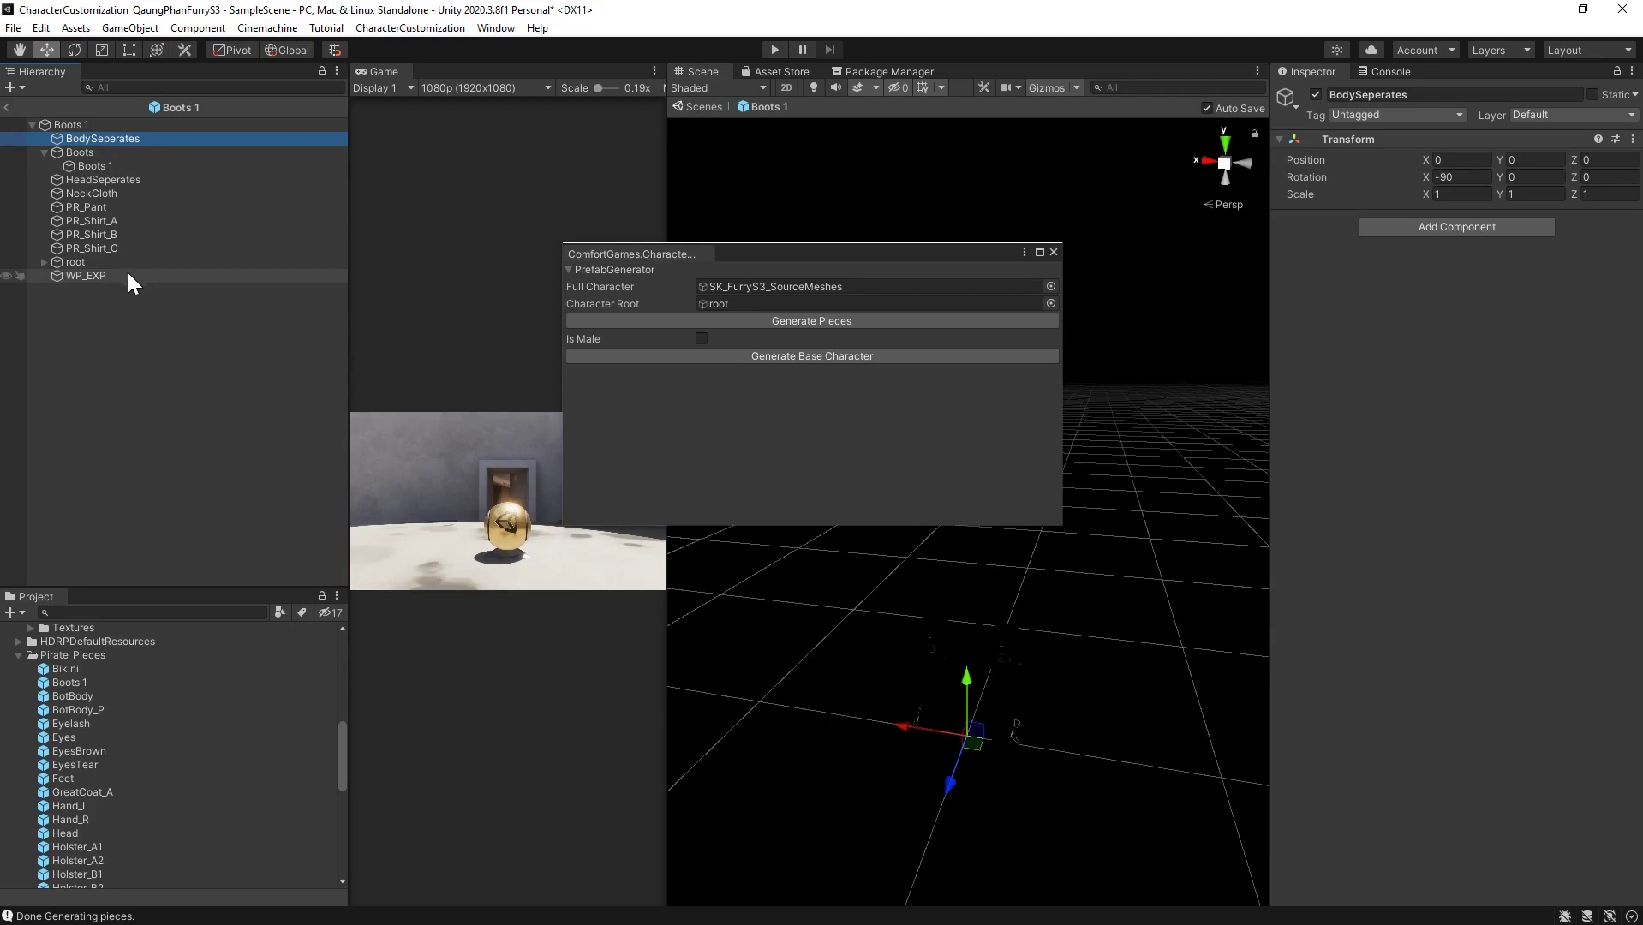
right_click(99, 137)
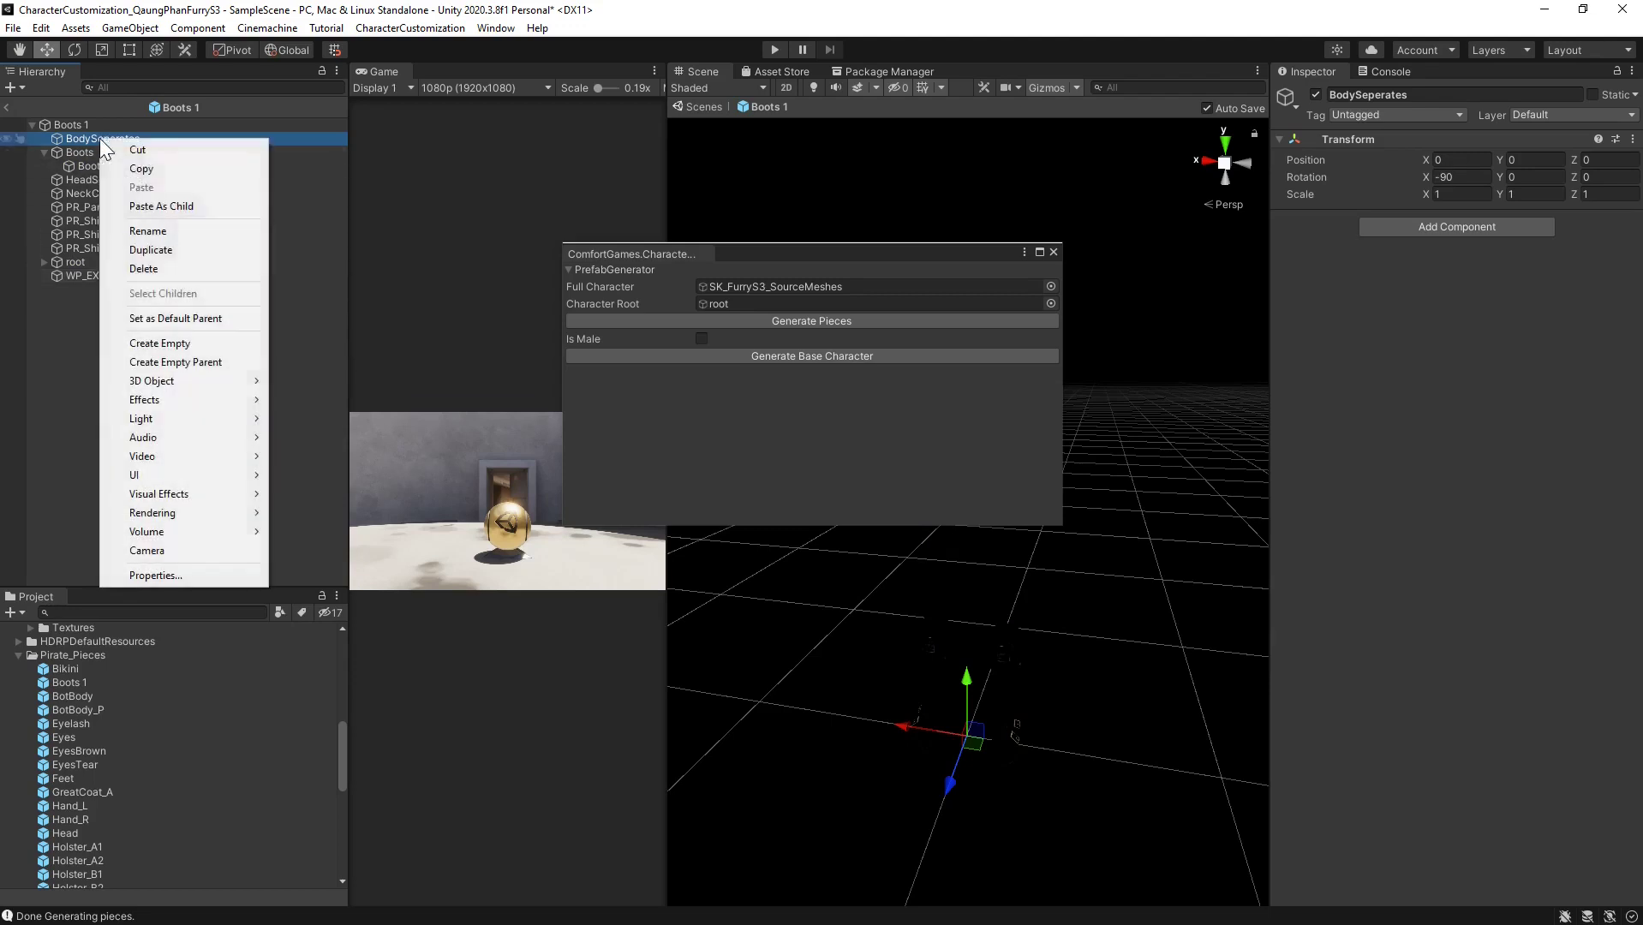
left_click(147, 268)
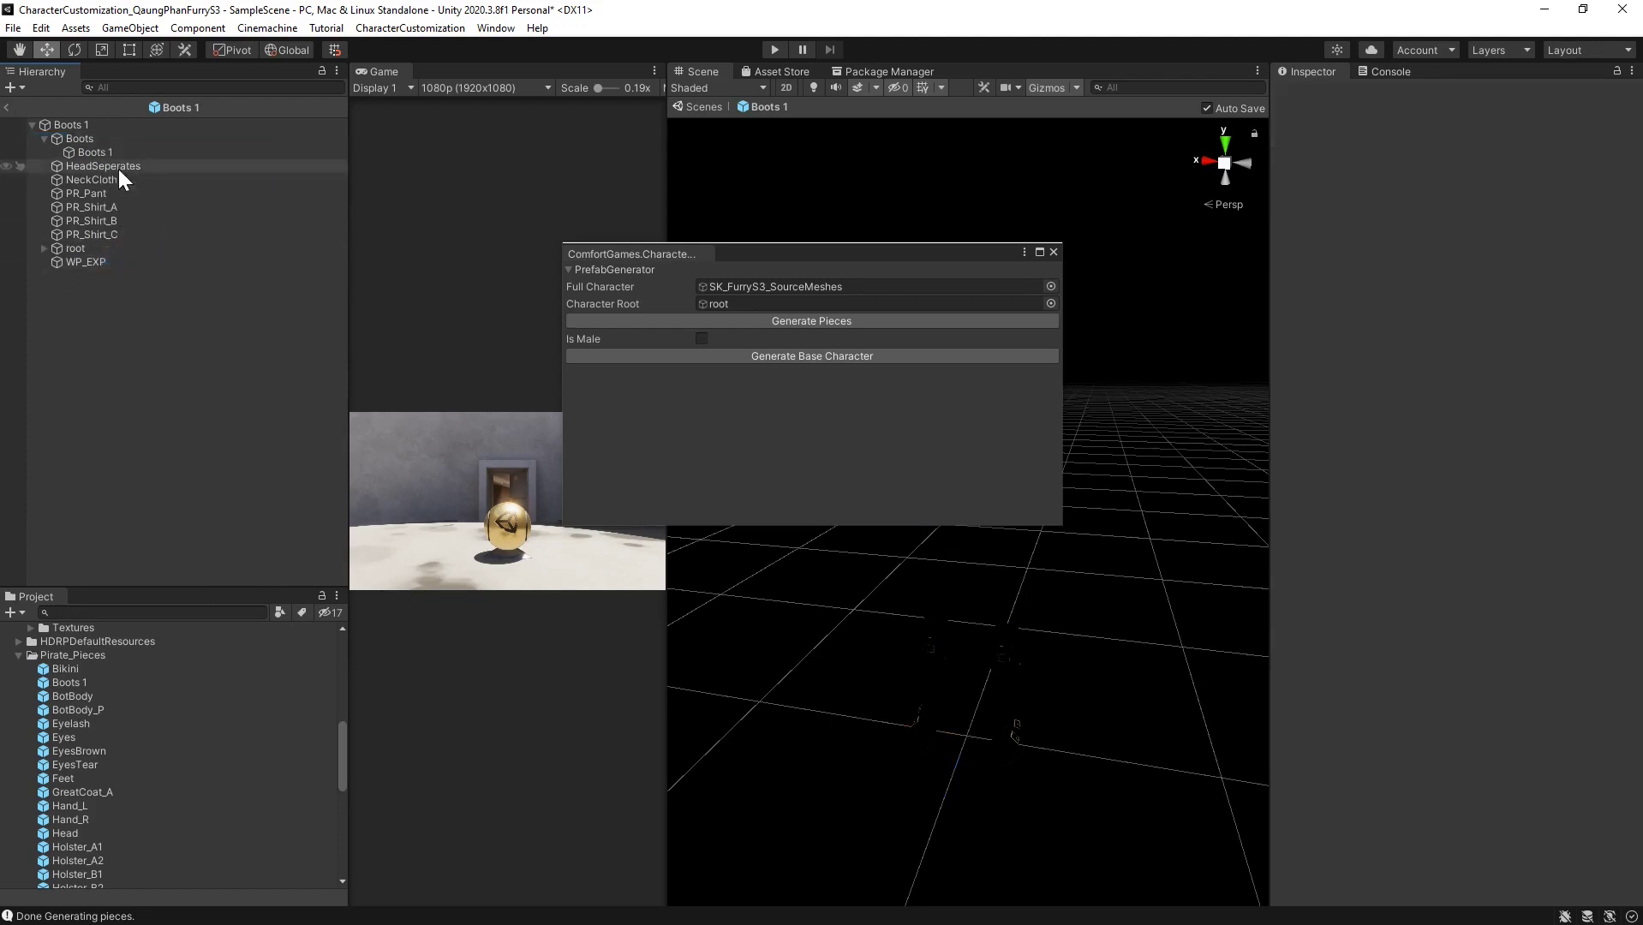
left_click(75, 168)
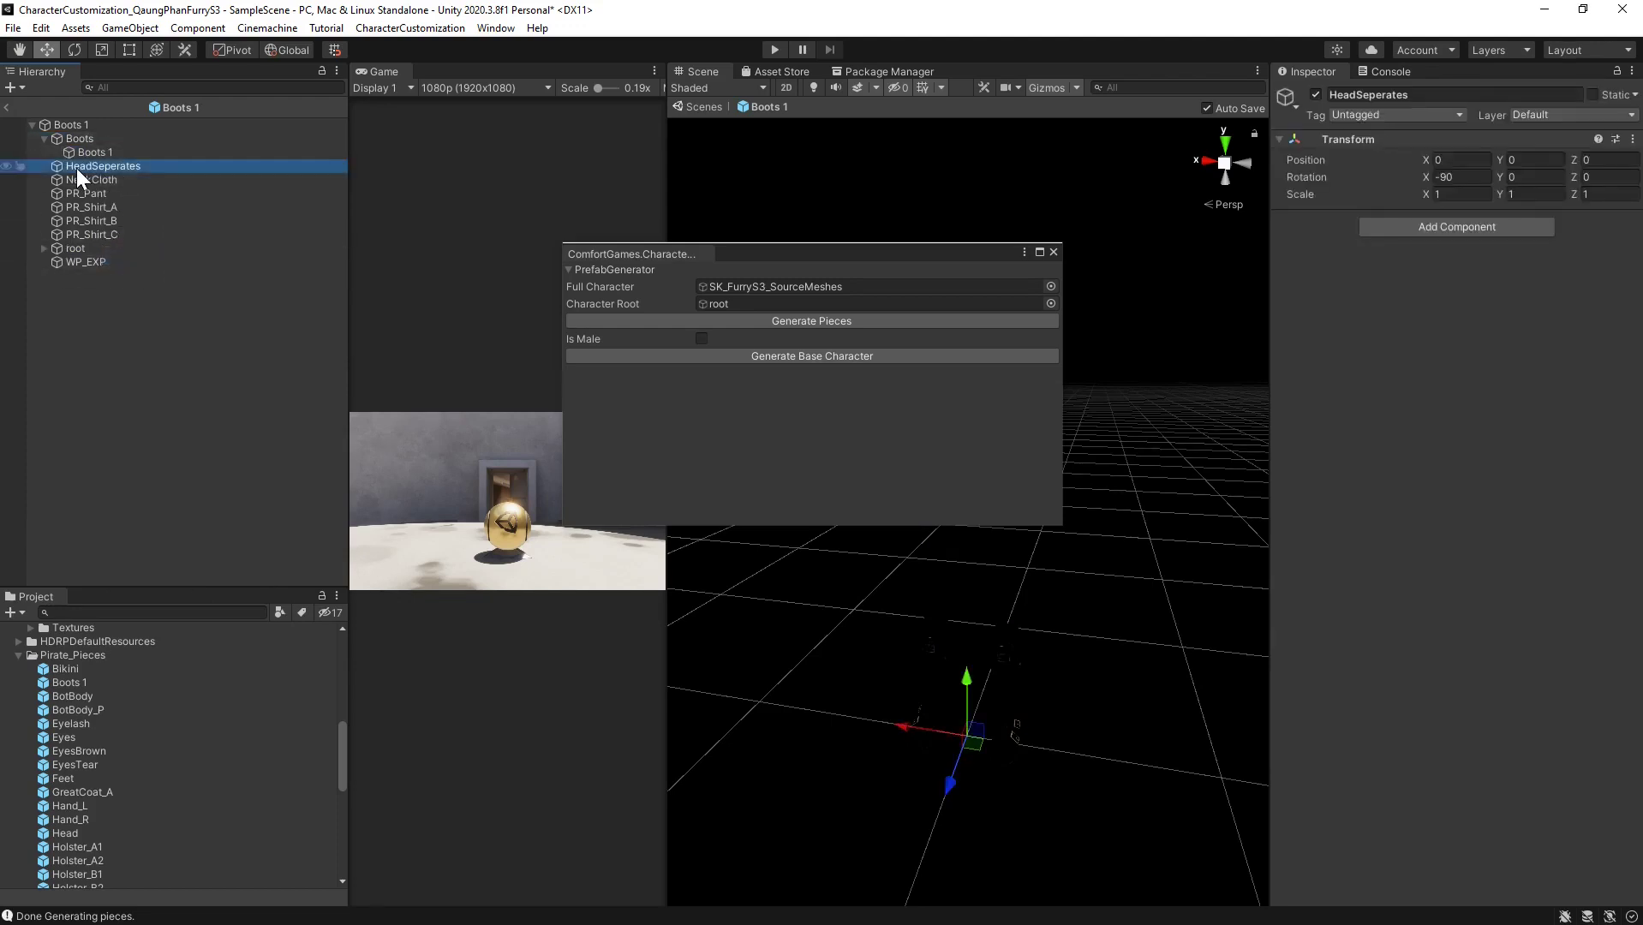
left_click(89, 231, "shift")
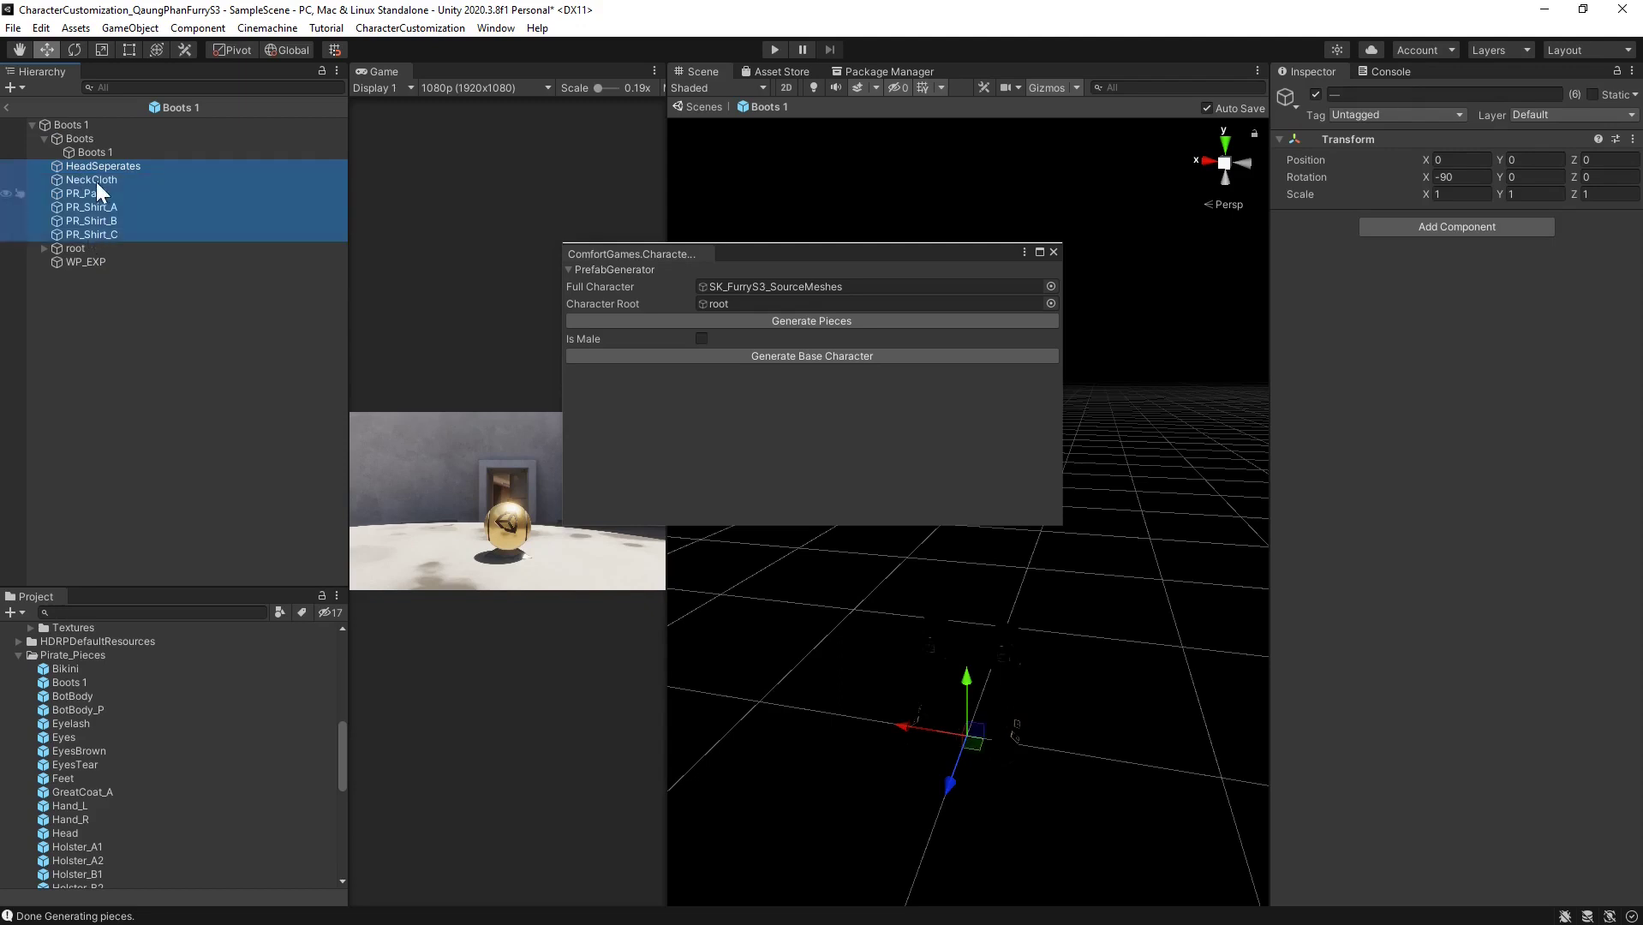
right_click(91, 232)
left_click(141, 362)
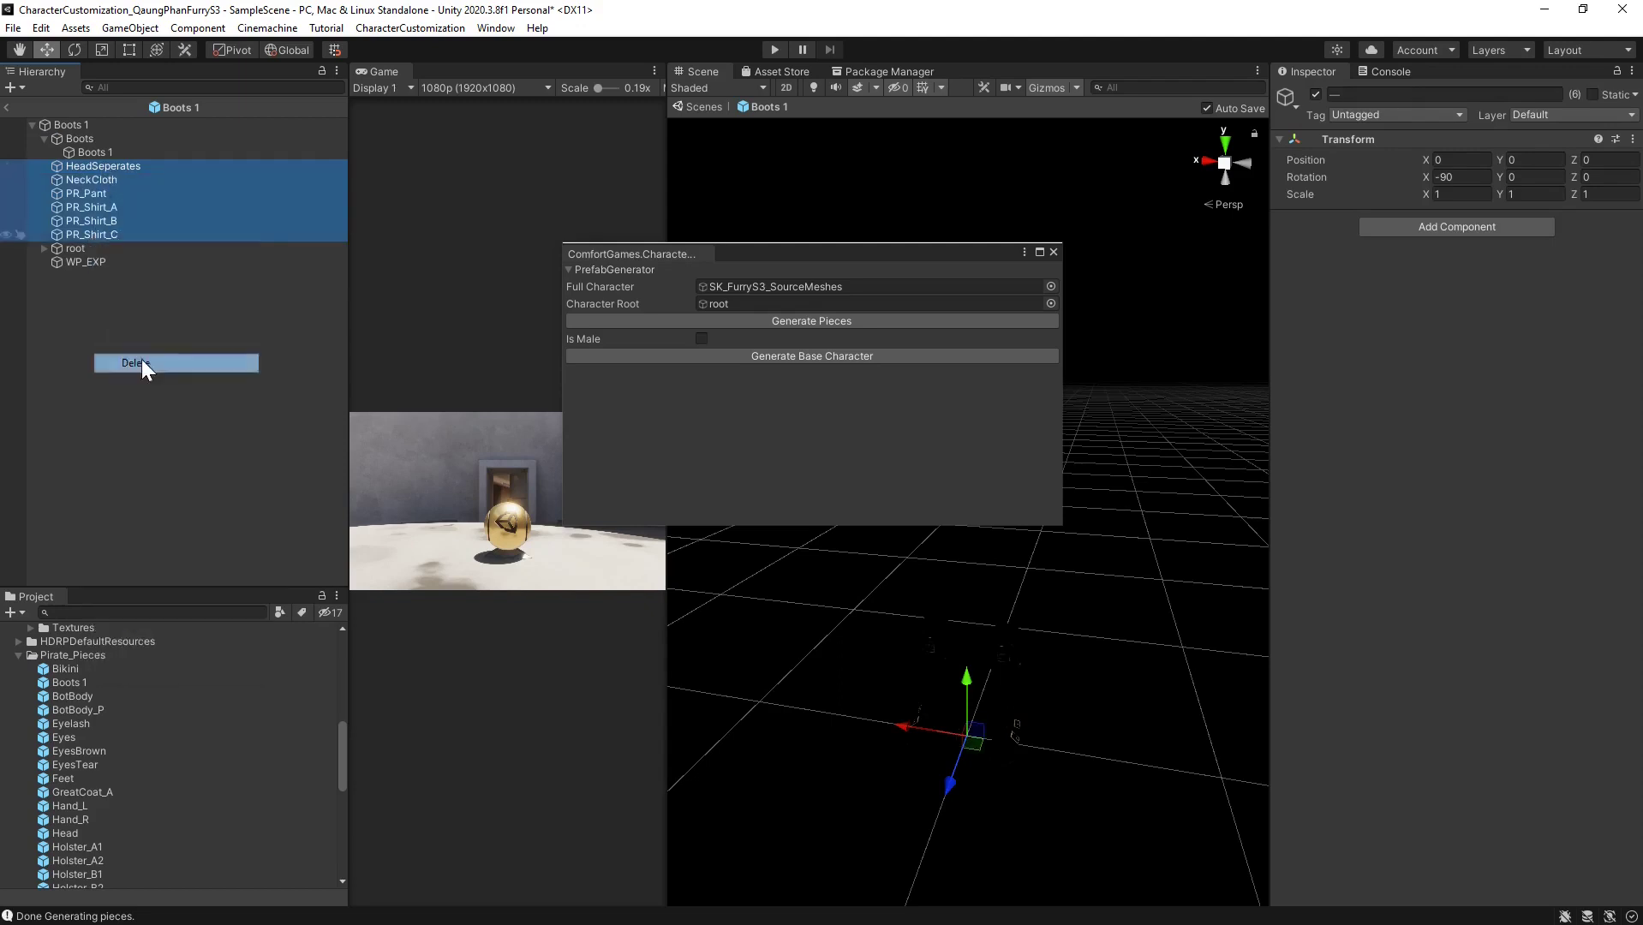
left_click(80, 181)
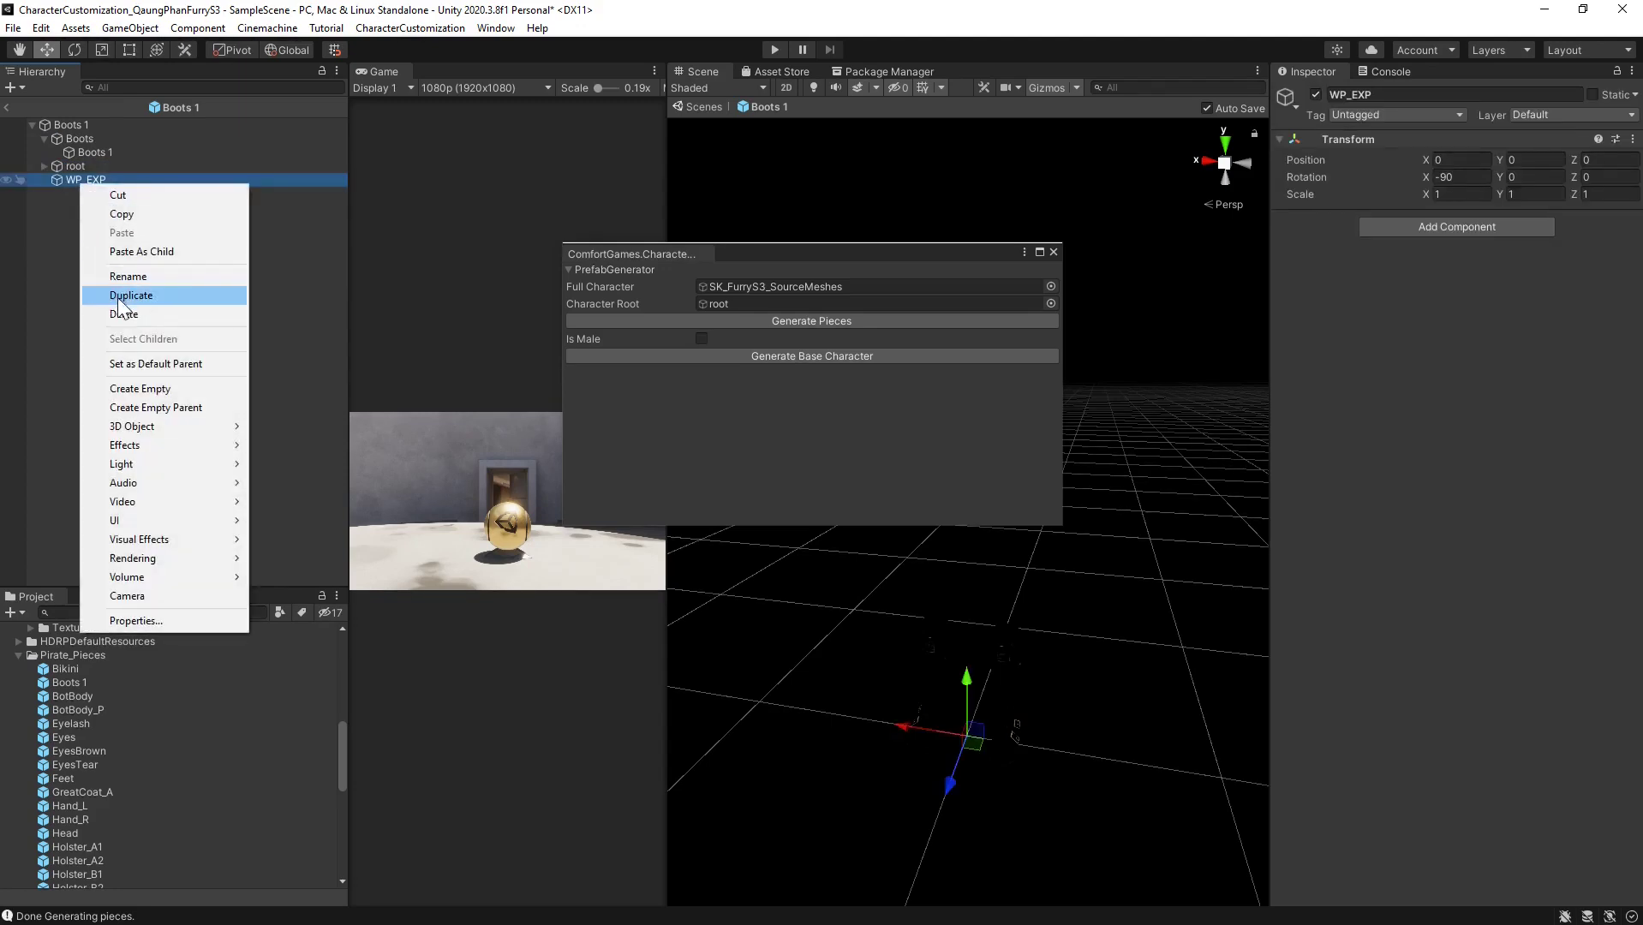
left_click(125, 313)
Move the Boots 1 mesh object directly under the prefab's top-level object and delete the emptied Boots group
left_click(73, 151)
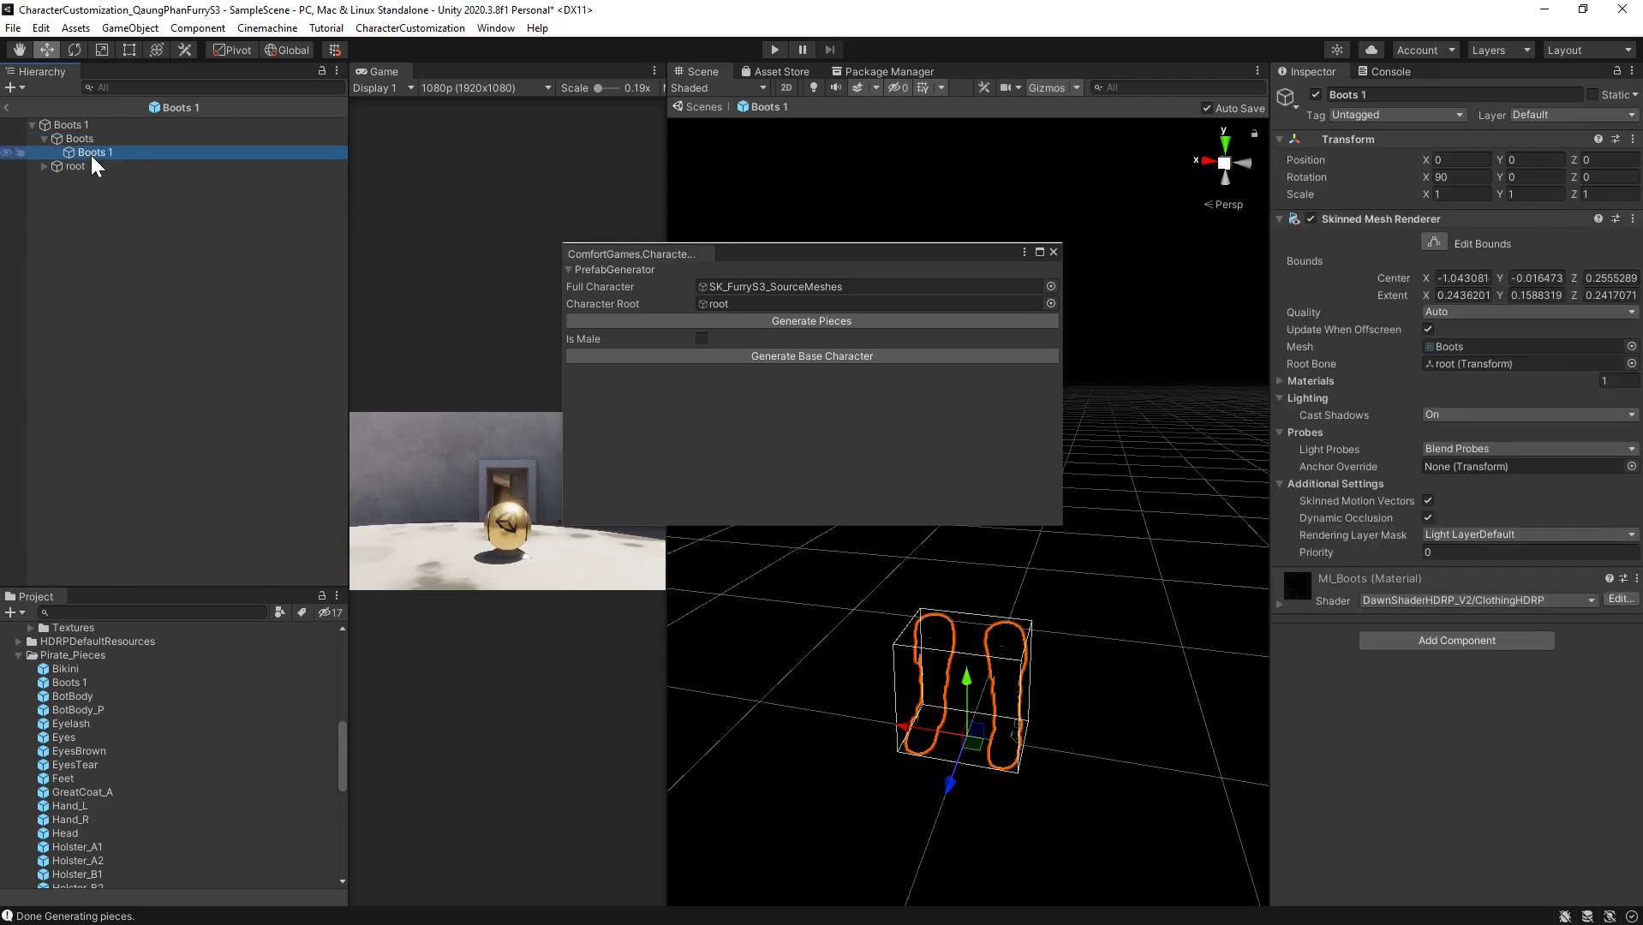
left_click_drag(94, 152, 75, 131)
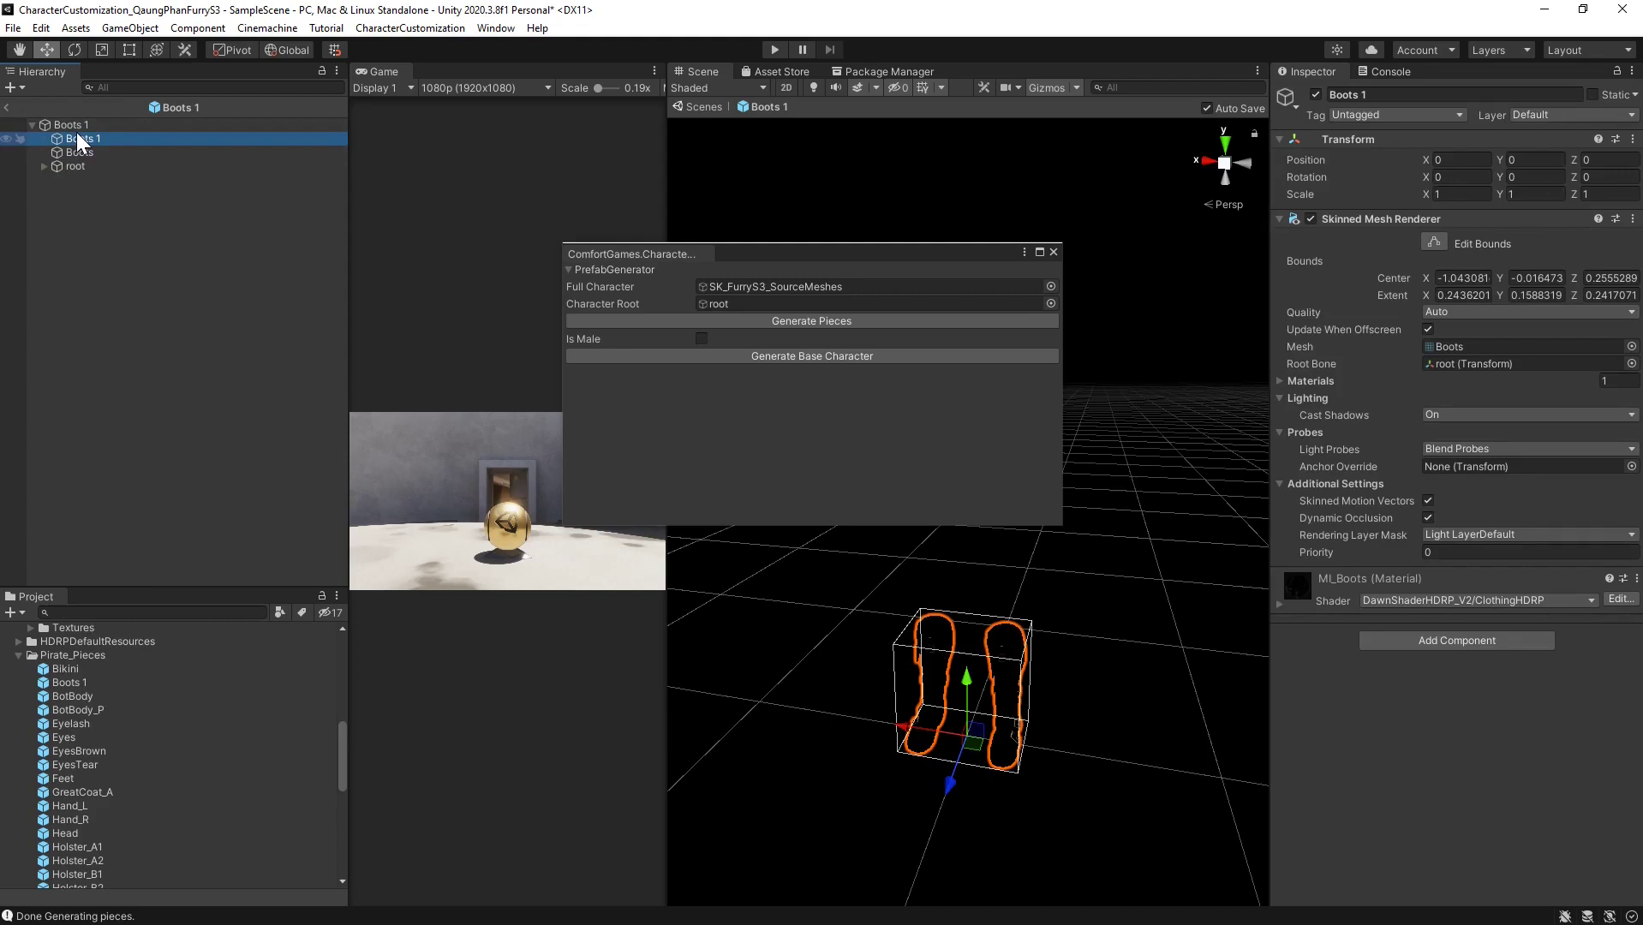
left_click(77, 164)
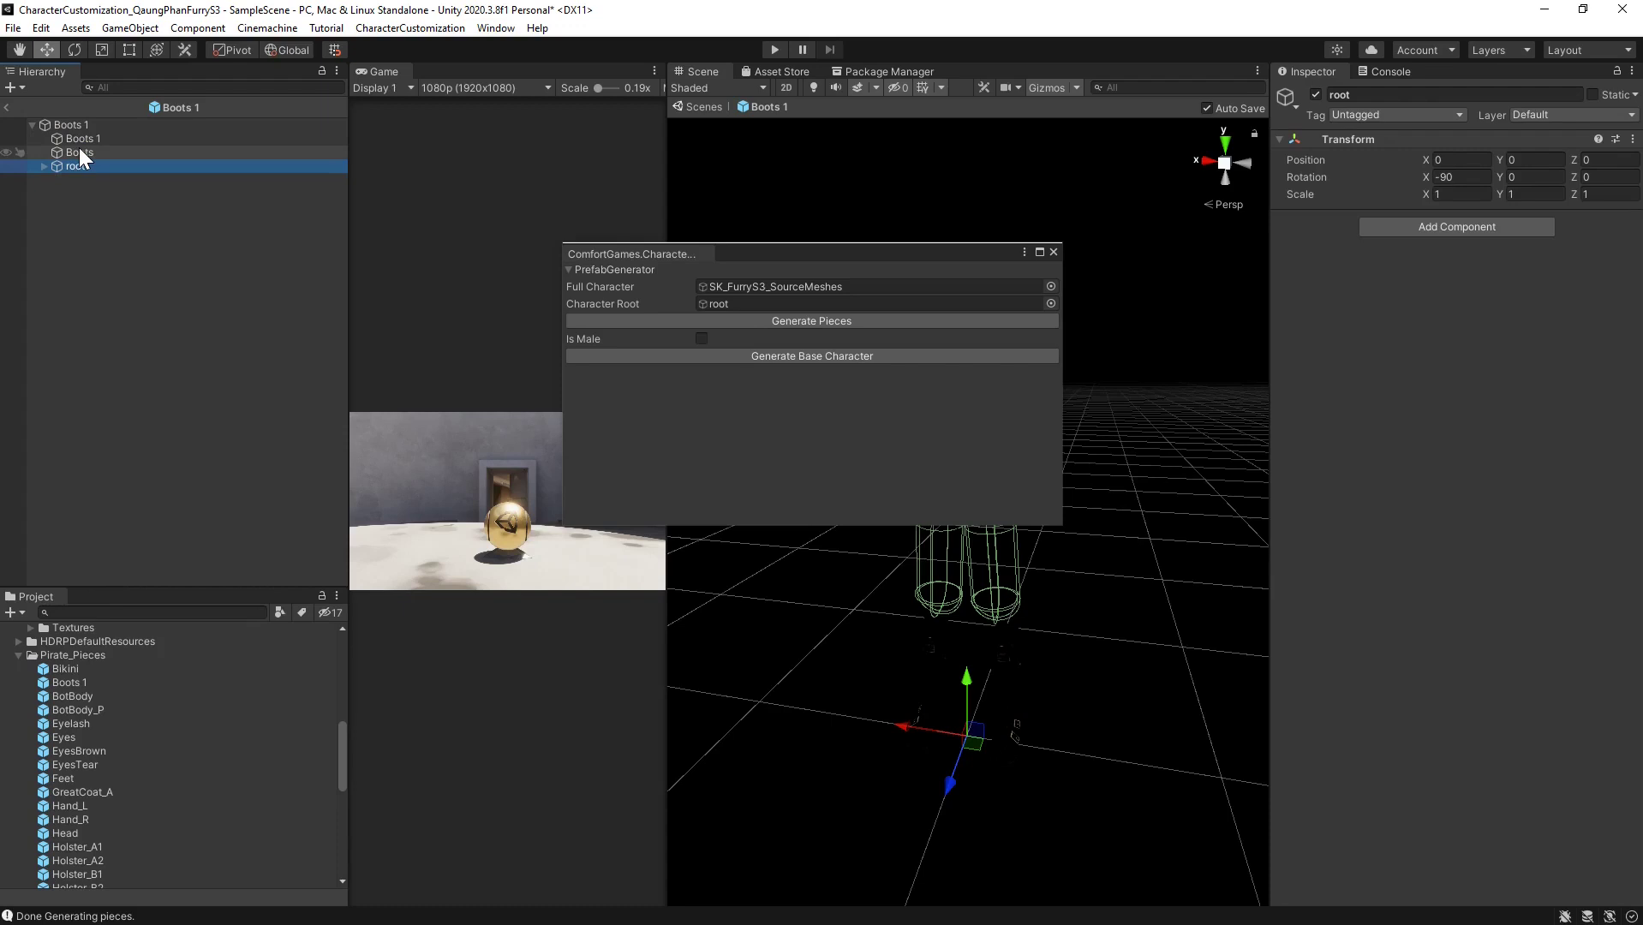
left_click(83, 141)
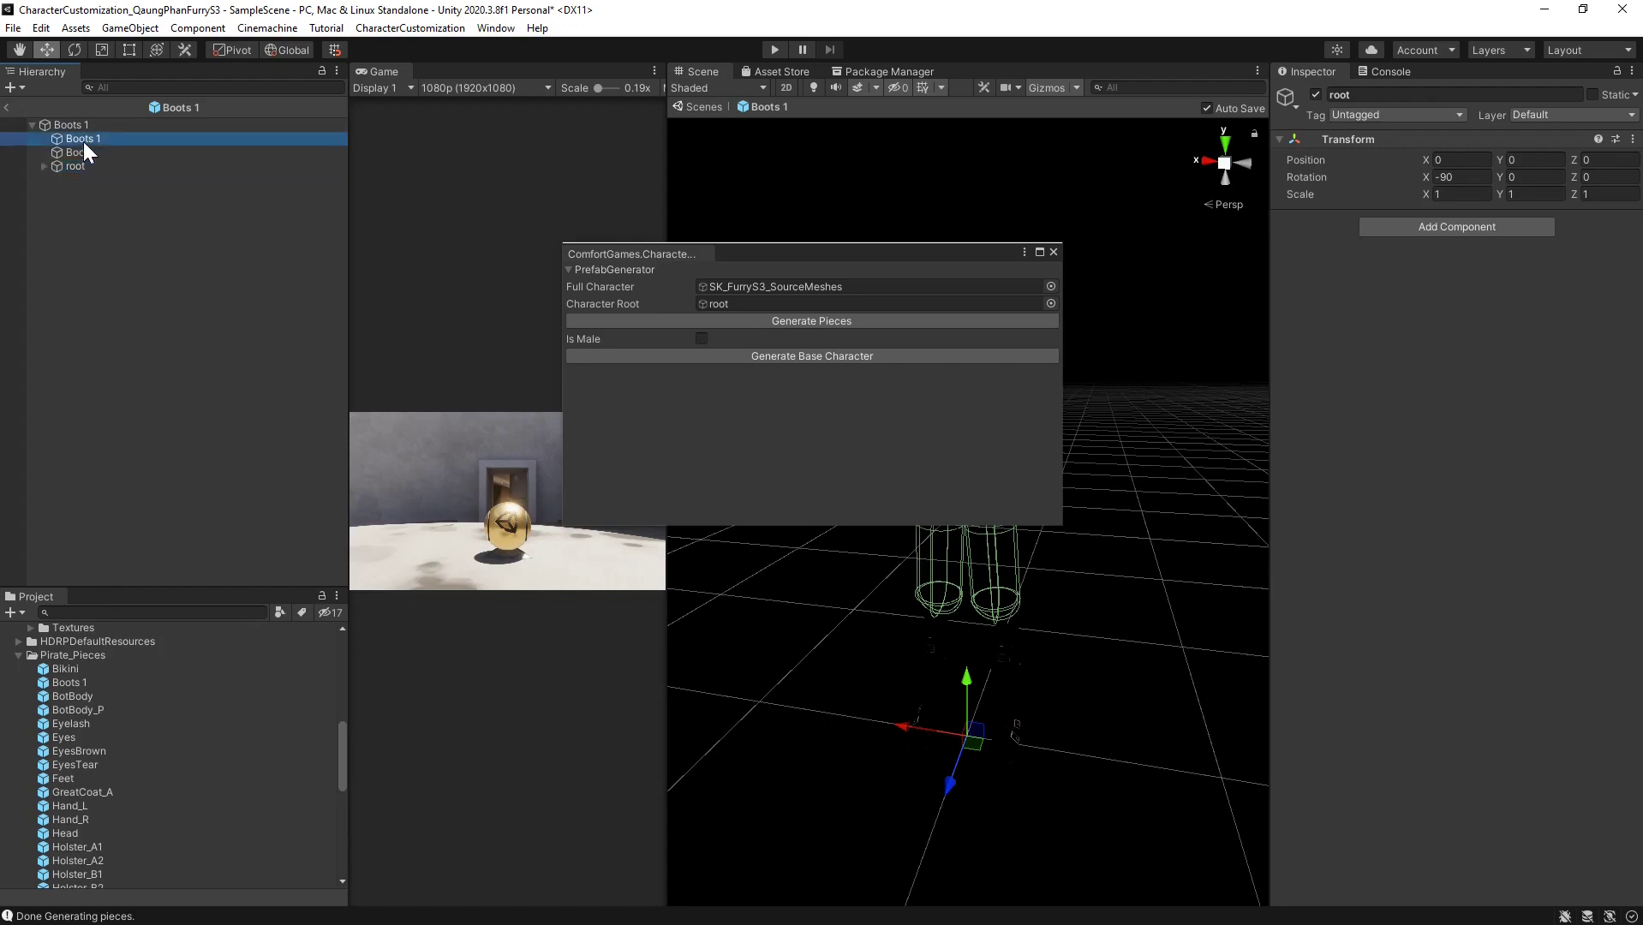
left_click(73, 126)
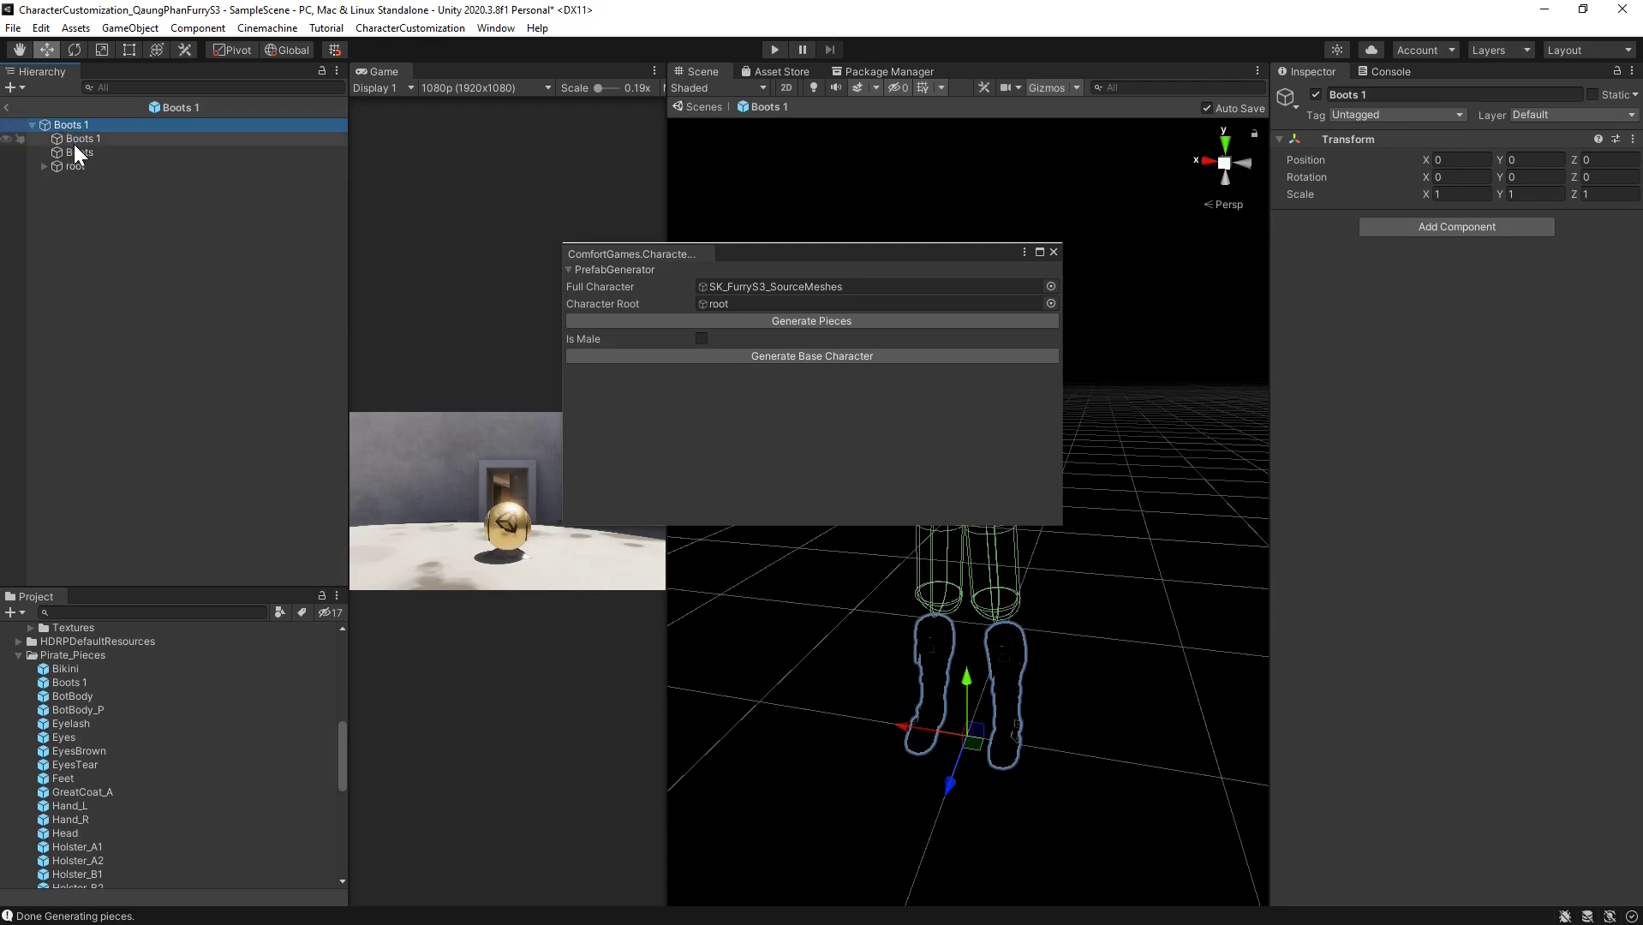
left_click(76, 151)
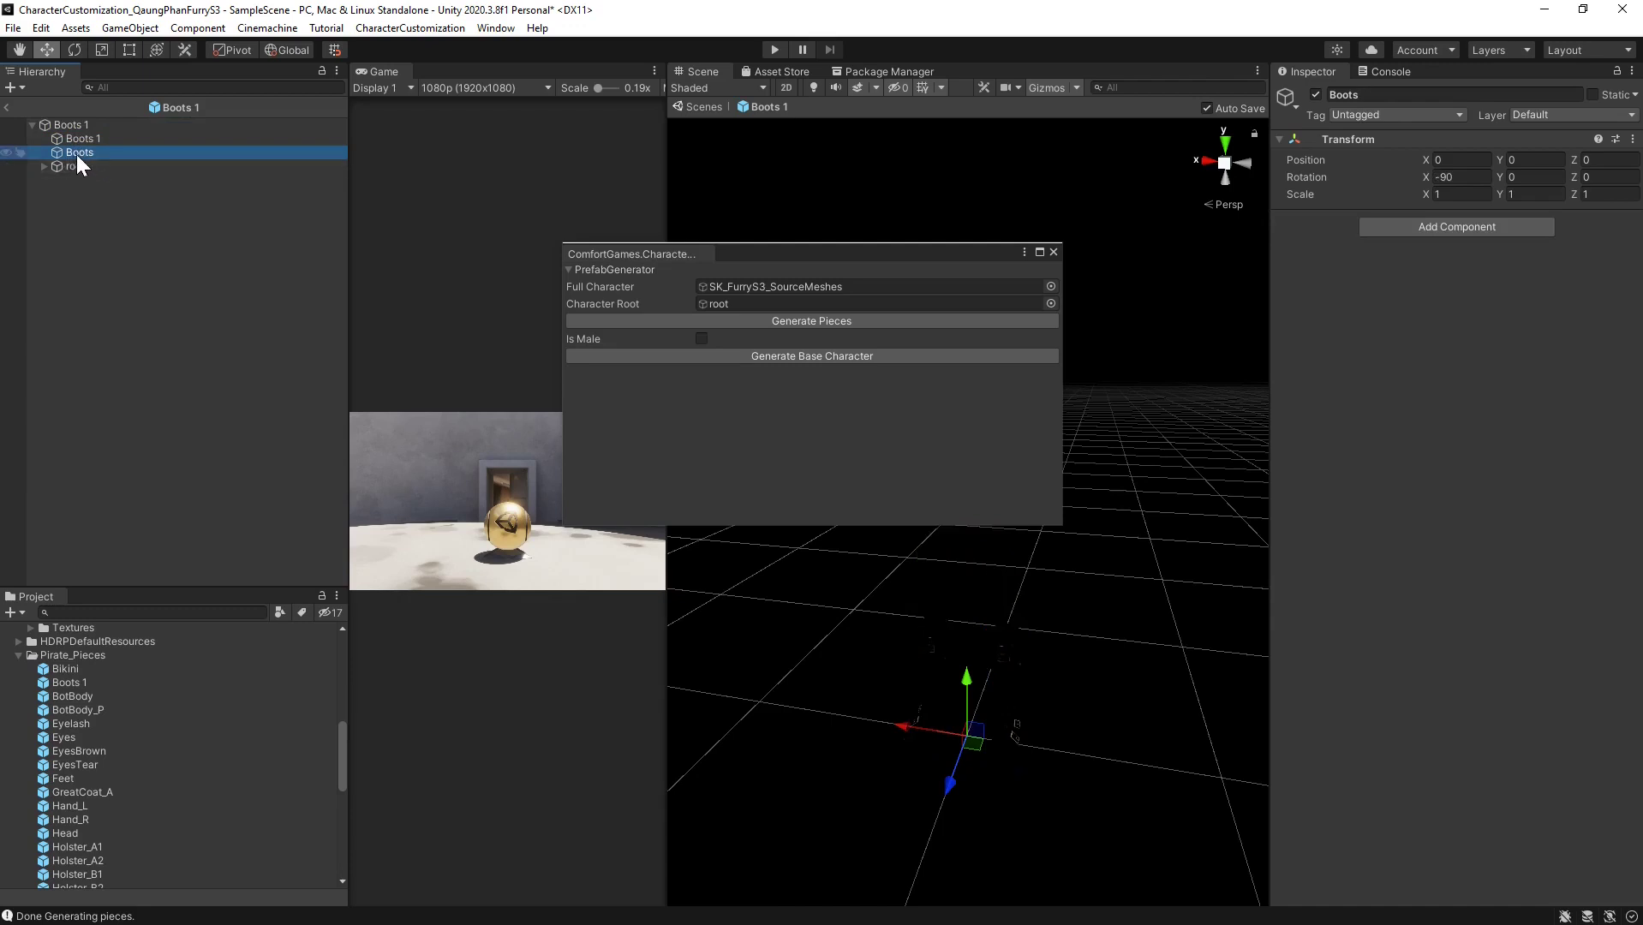
right_click(76, 152)
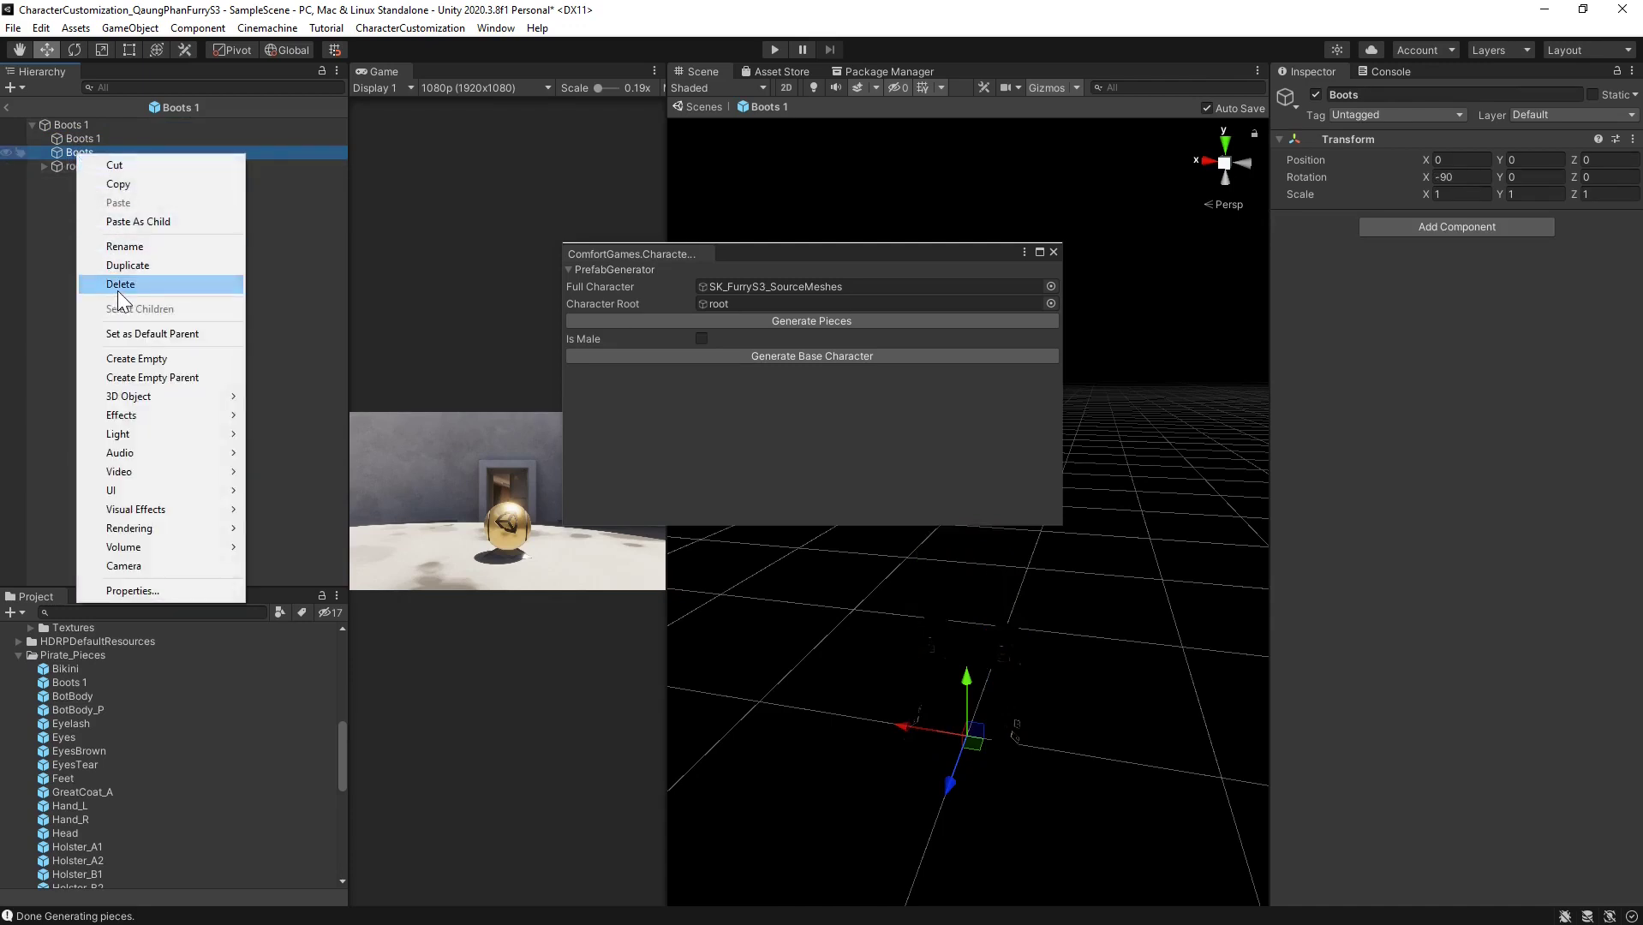
left_click(120, 284)
Check the remaining root and Boots 1 mesh objects, and exit Prefab Mode back to SampleScene
left_click(76, 151)
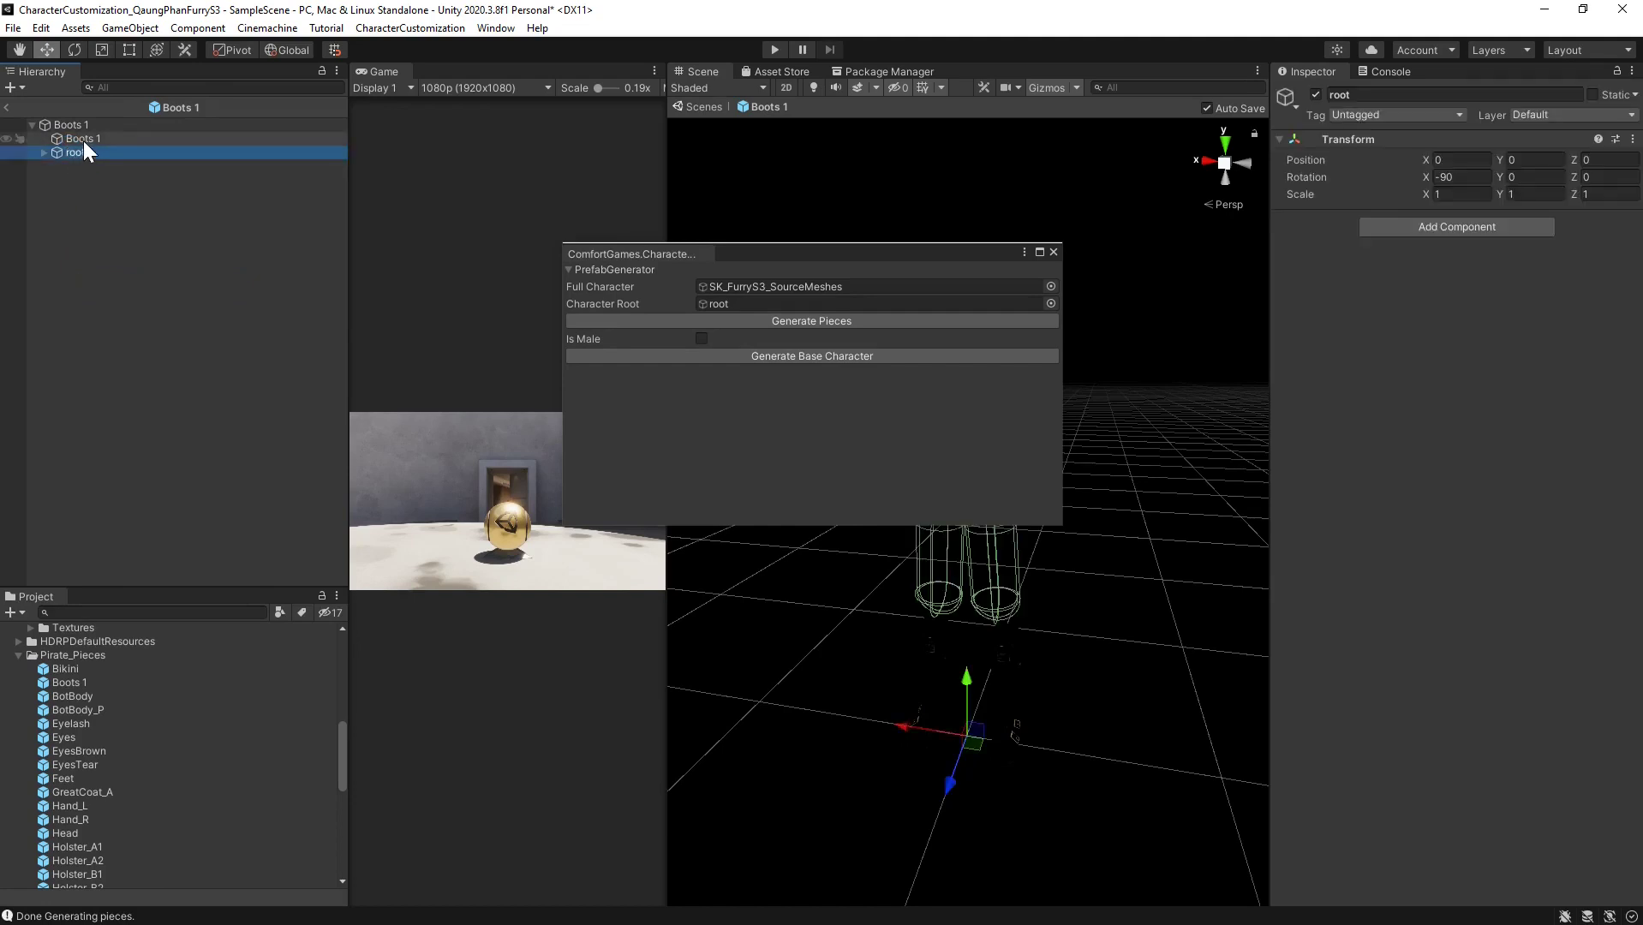
left_click(81, 139)
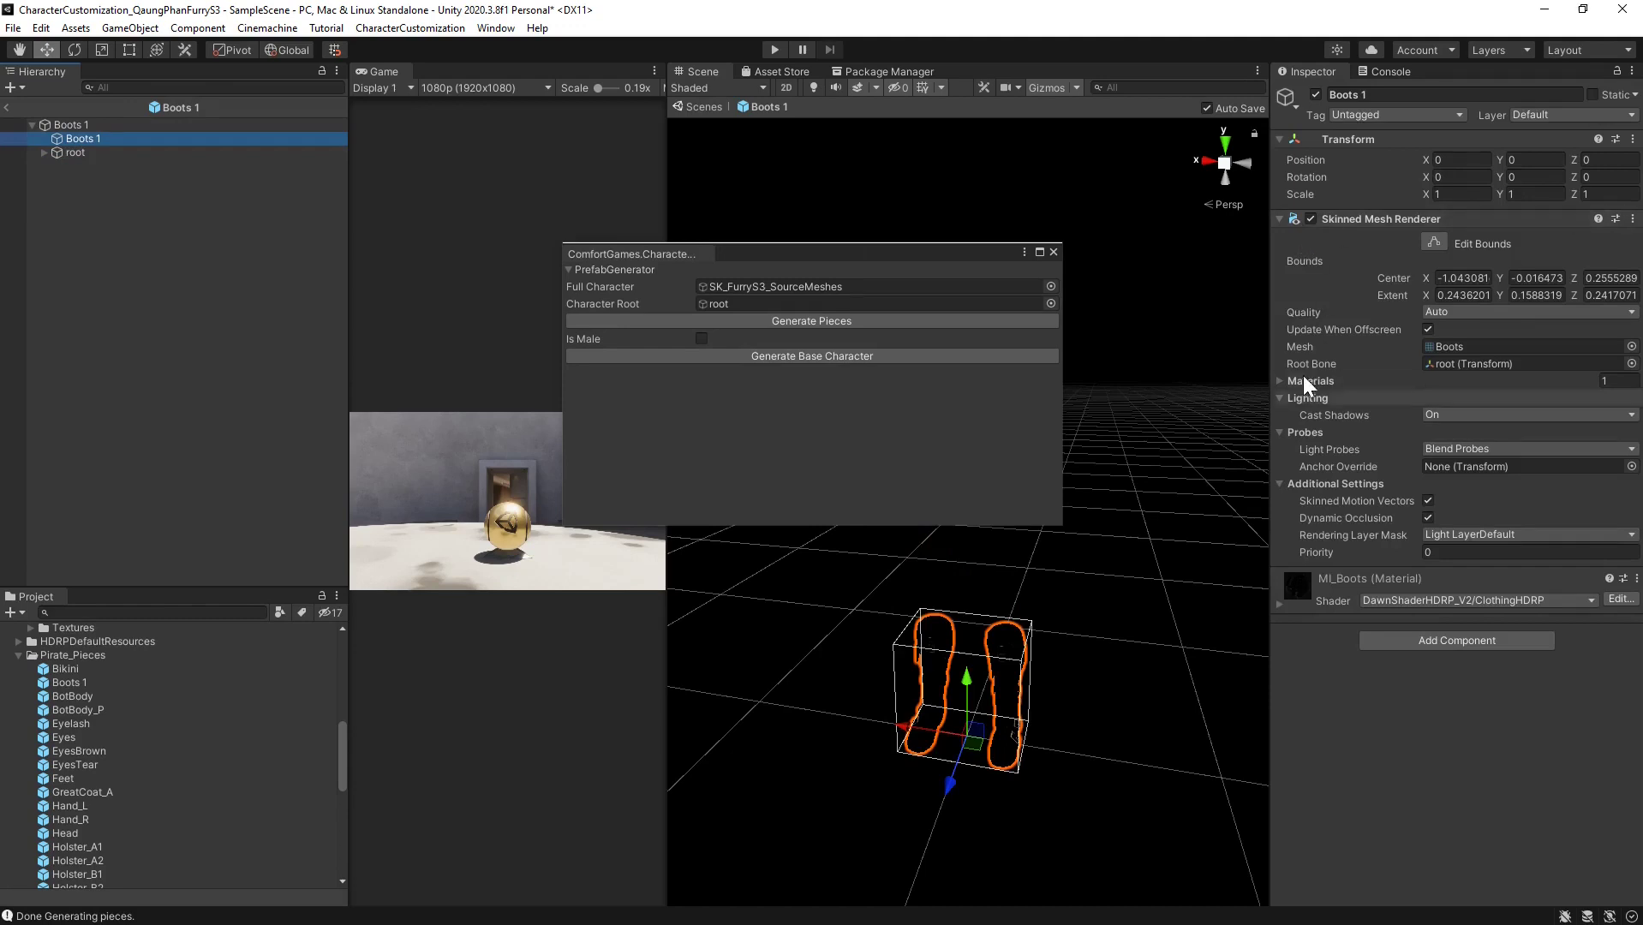
left_click(8, 106)
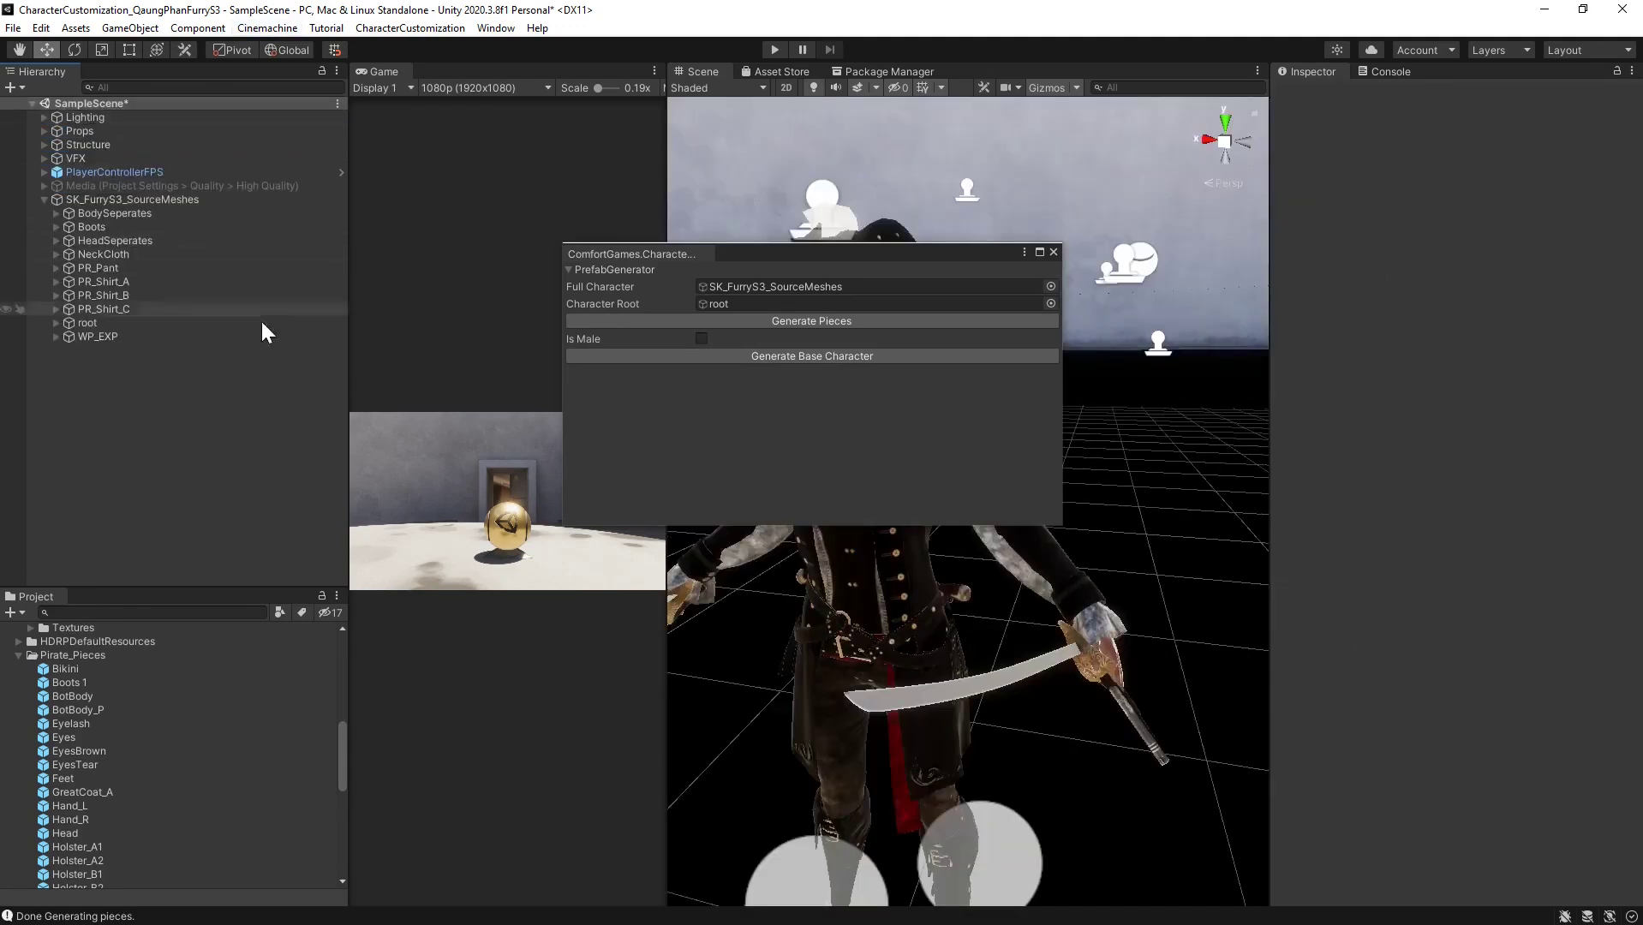
Review the Boots 1 prefab asset's properties and look through the asset folders in an enlarged Project view
left_click(57, 684)
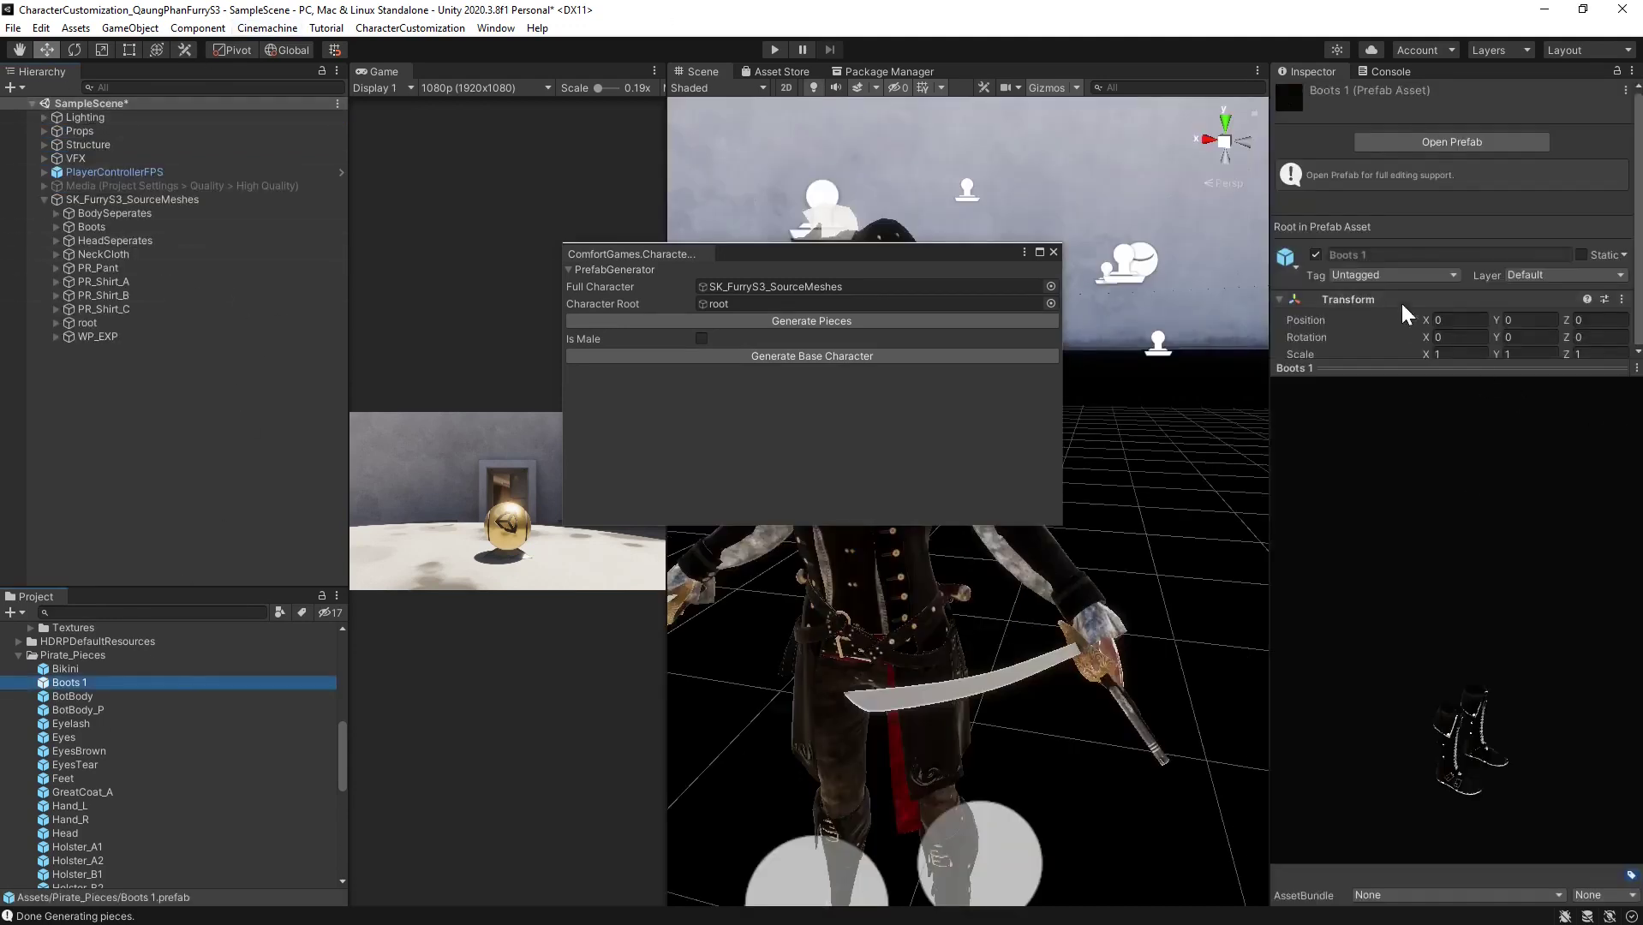
scroll(1403, 291, "down", 2)
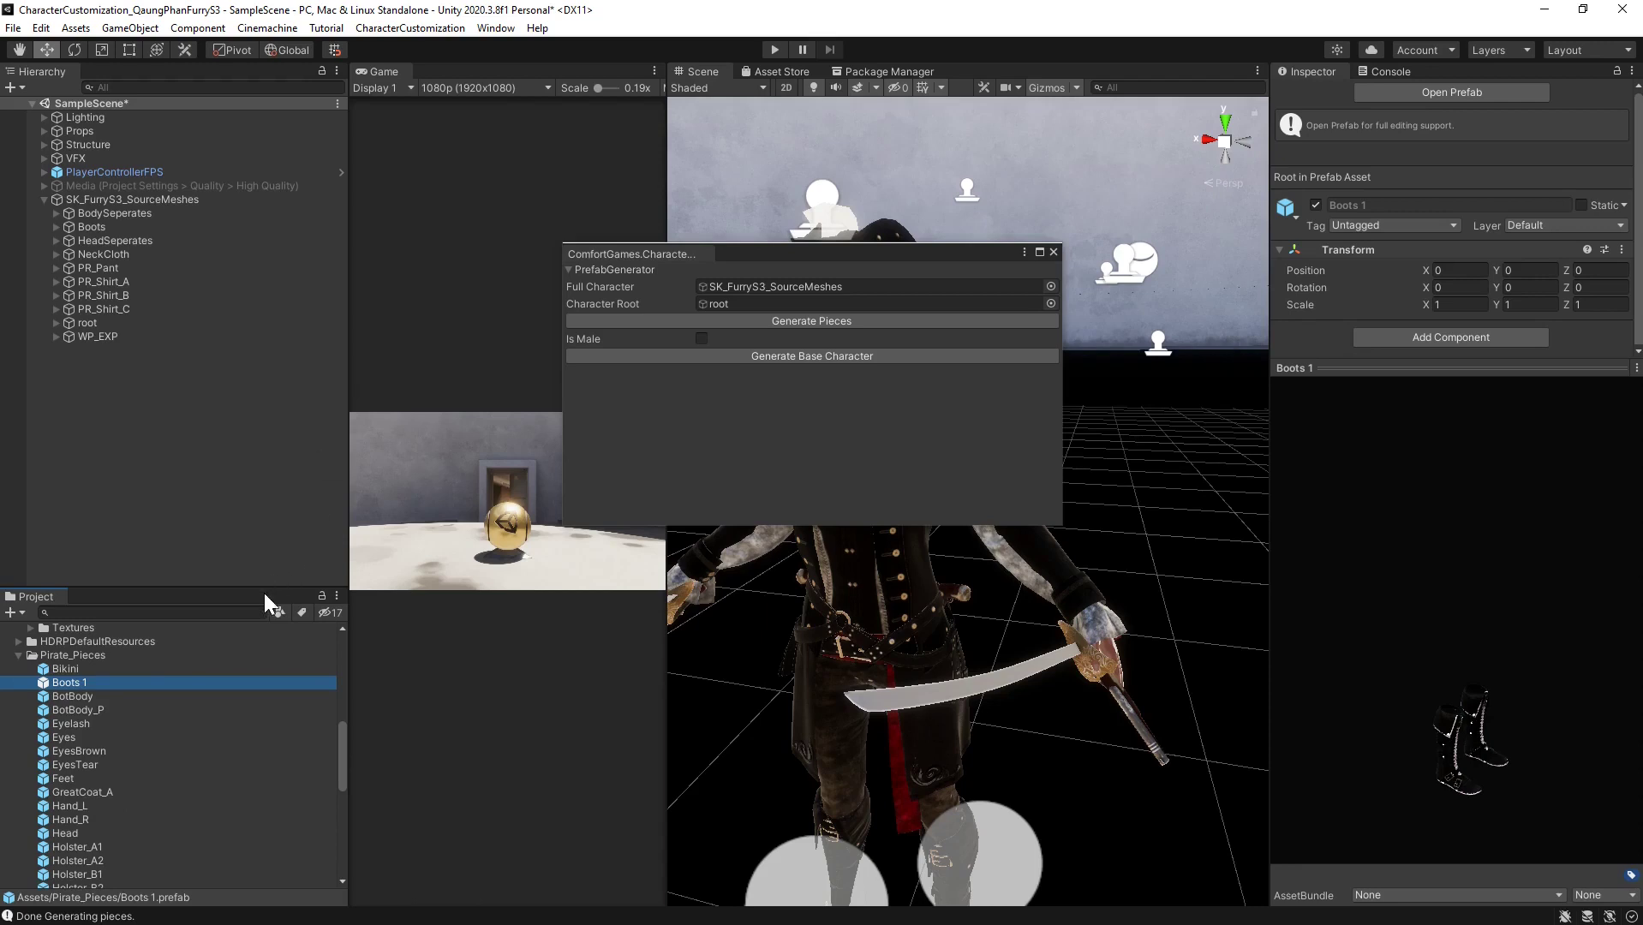
left_click_drag(260, 587, 262, 494)
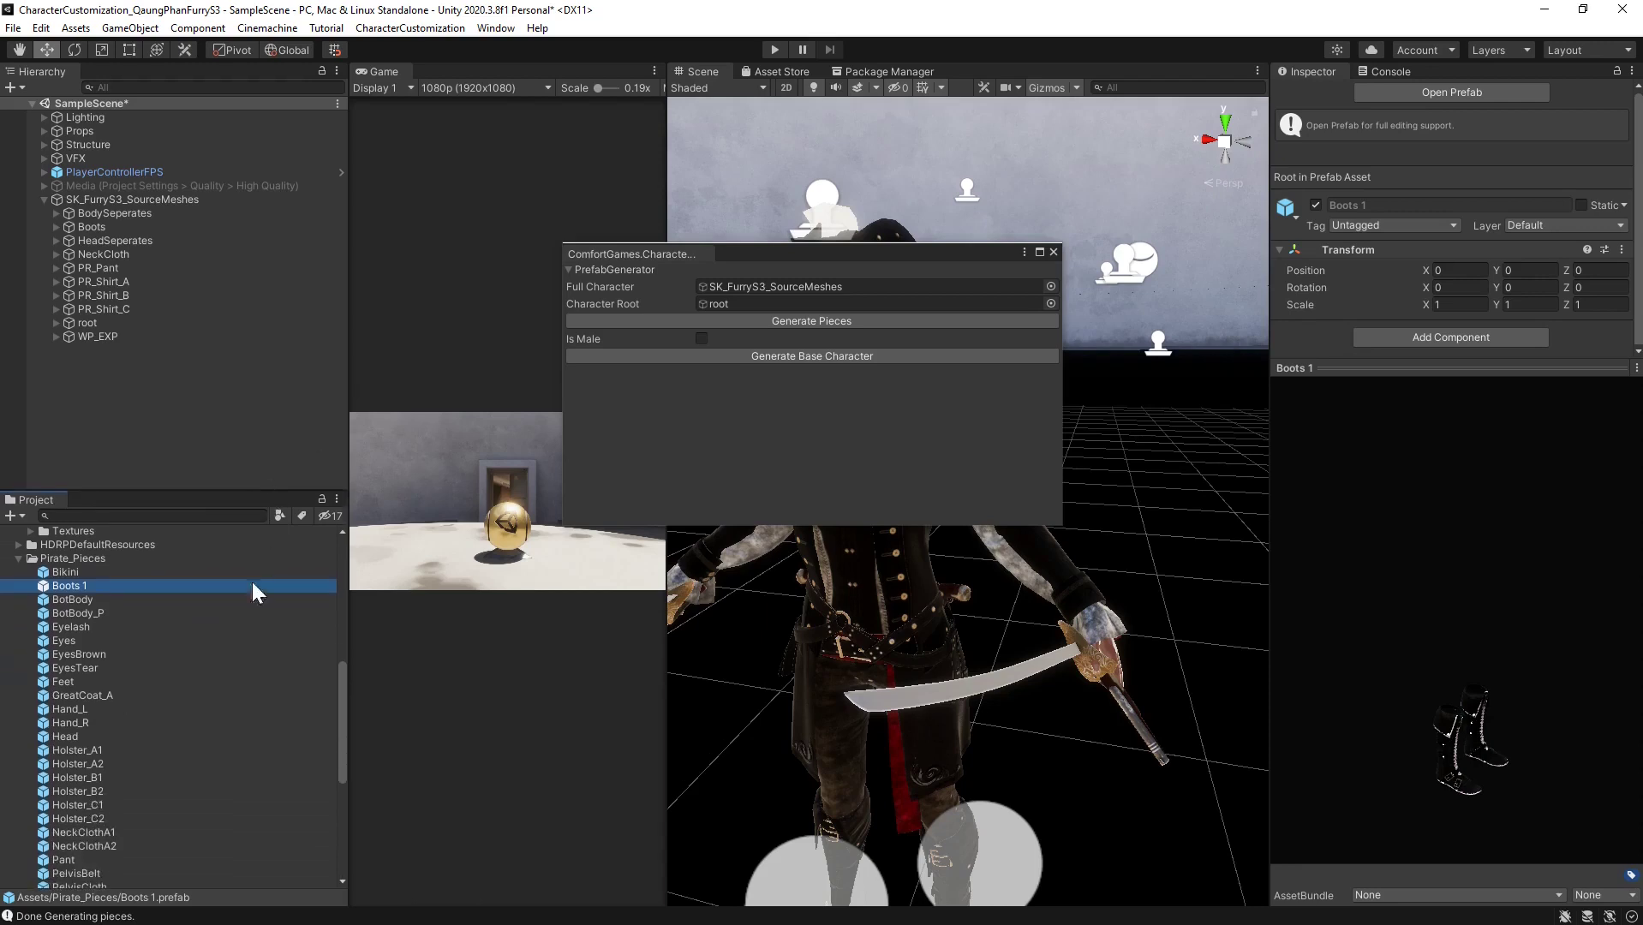
scroll(240, 641, "up", 10)
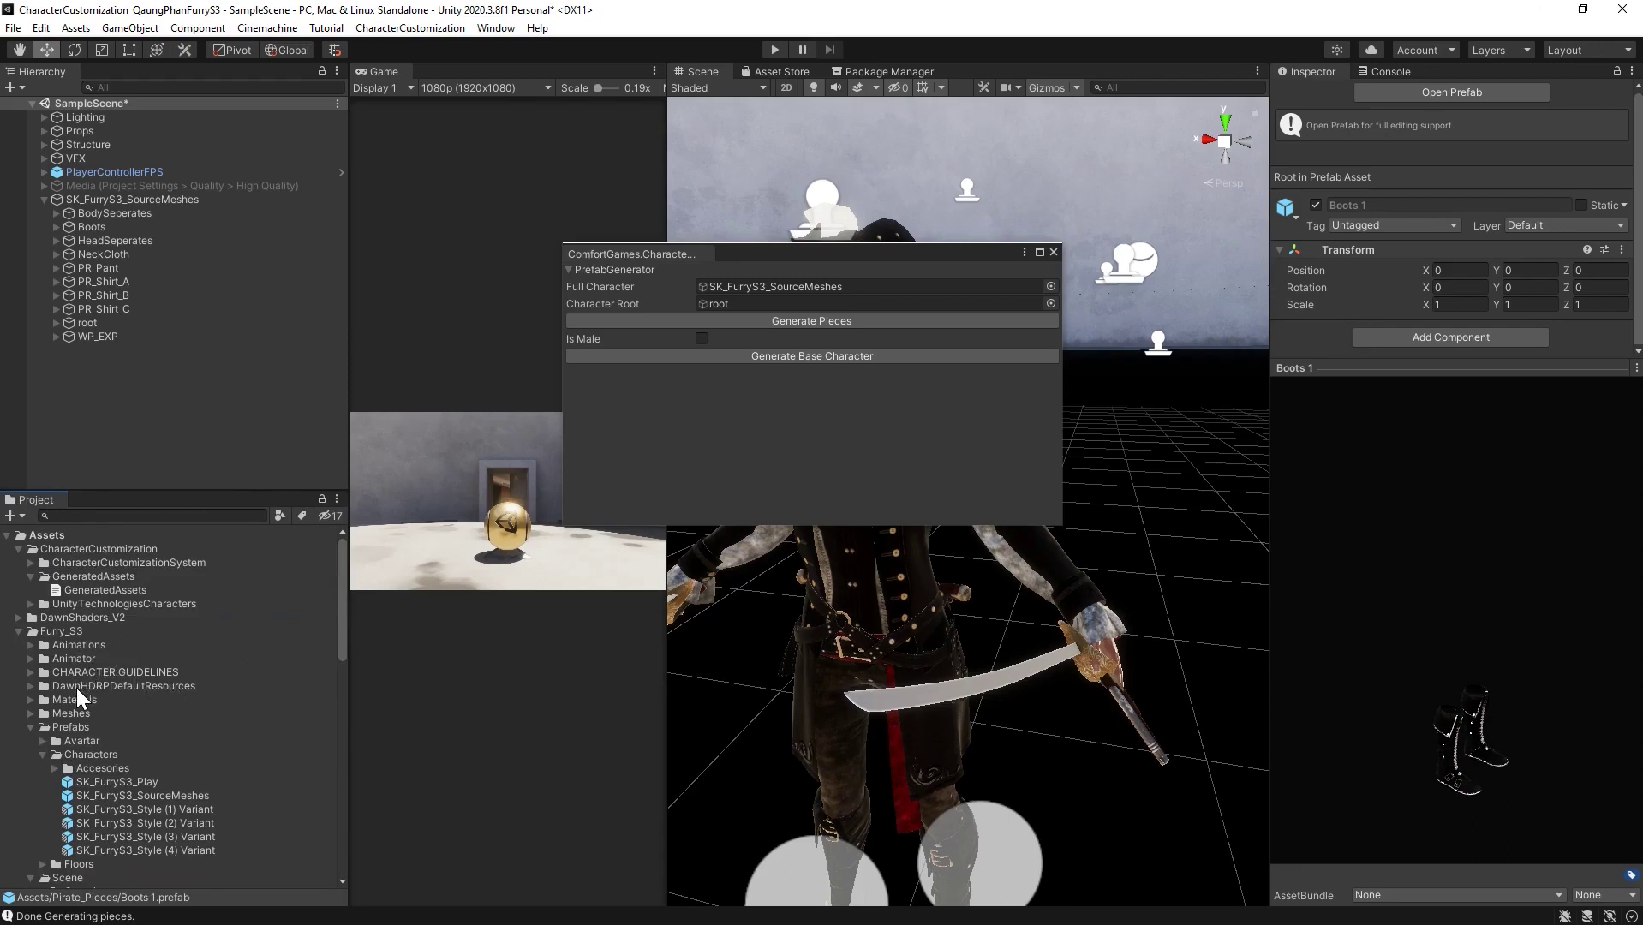
left_click_drag(180, 493, 199, 455)
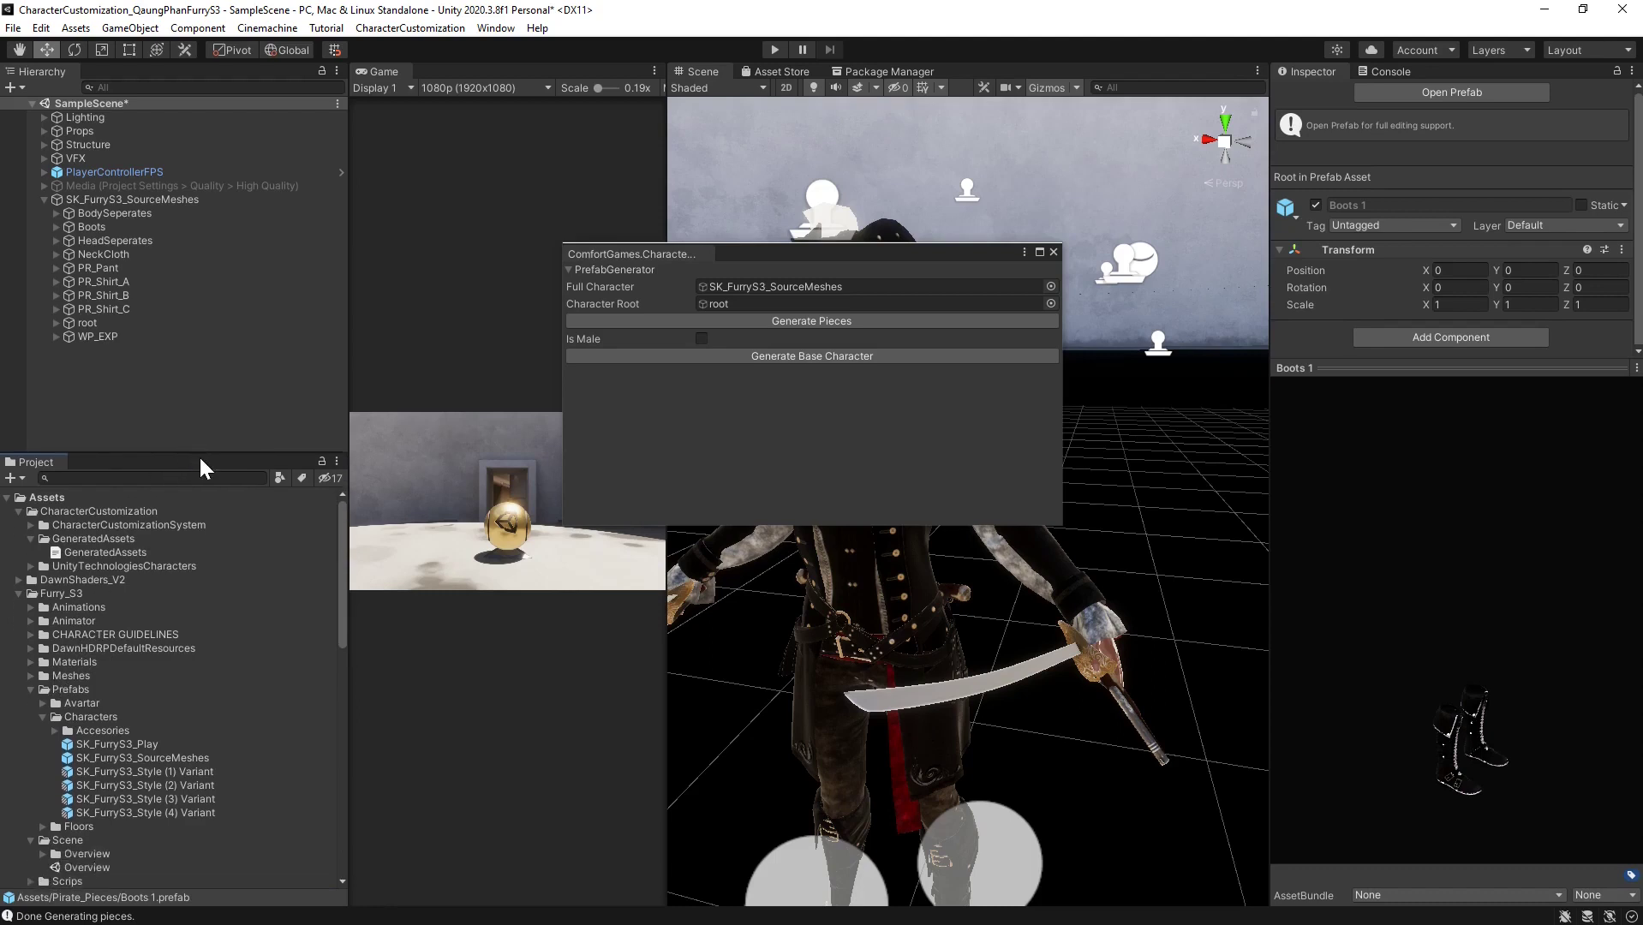
scroll(262, 635, "down", 9)
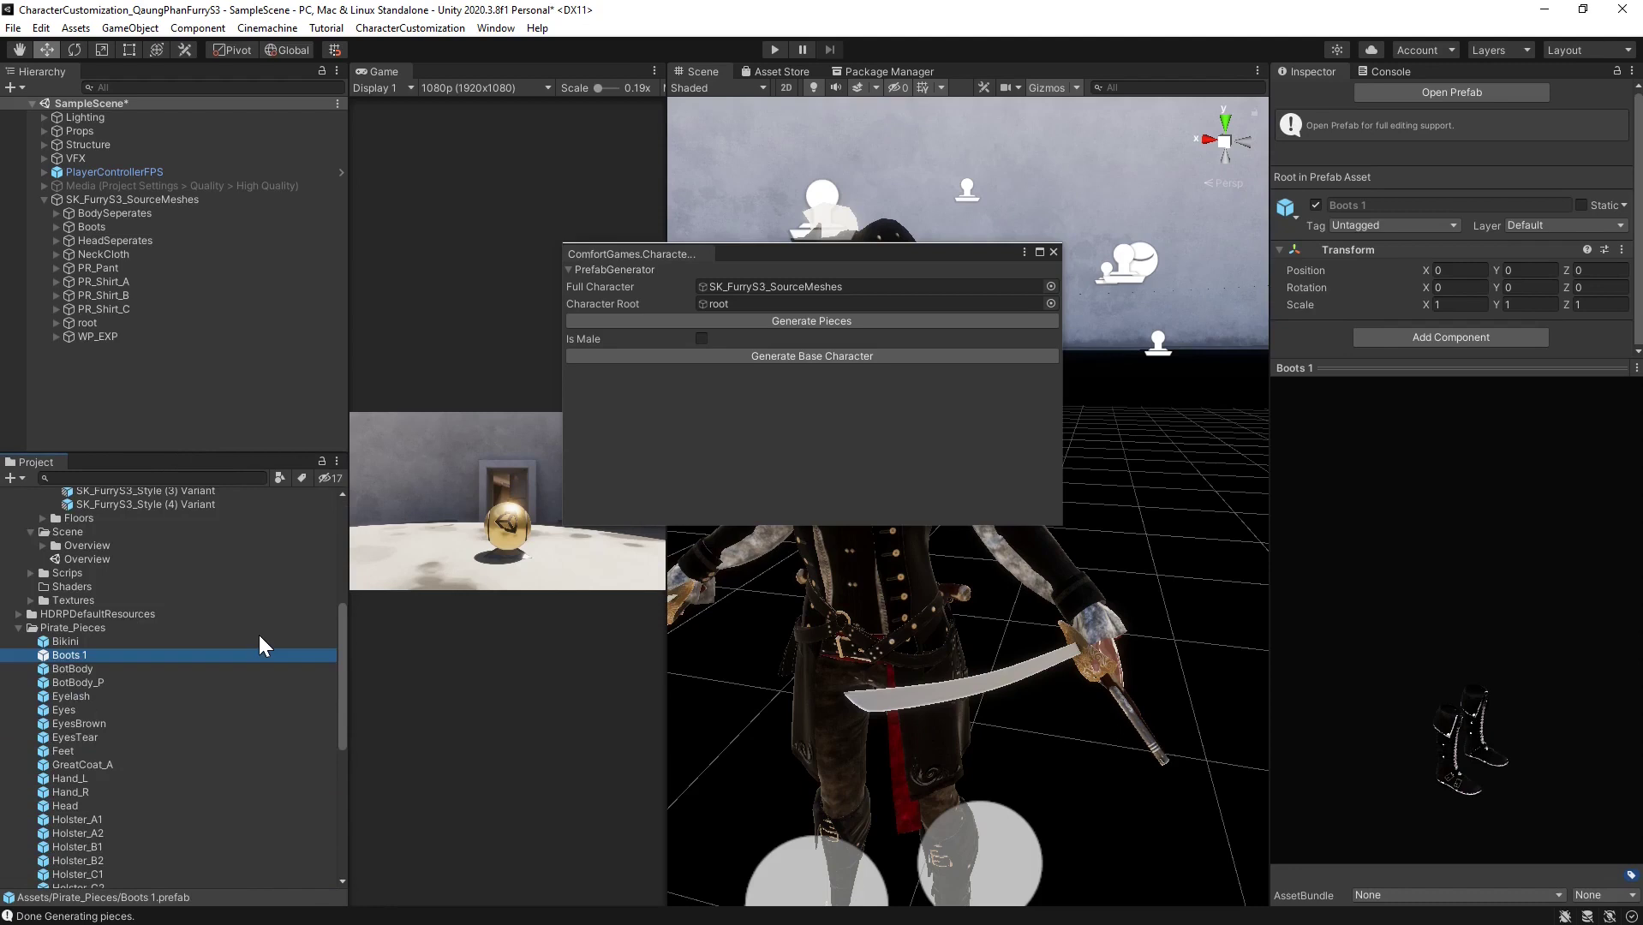
scroll(256, 637, "up", 4)
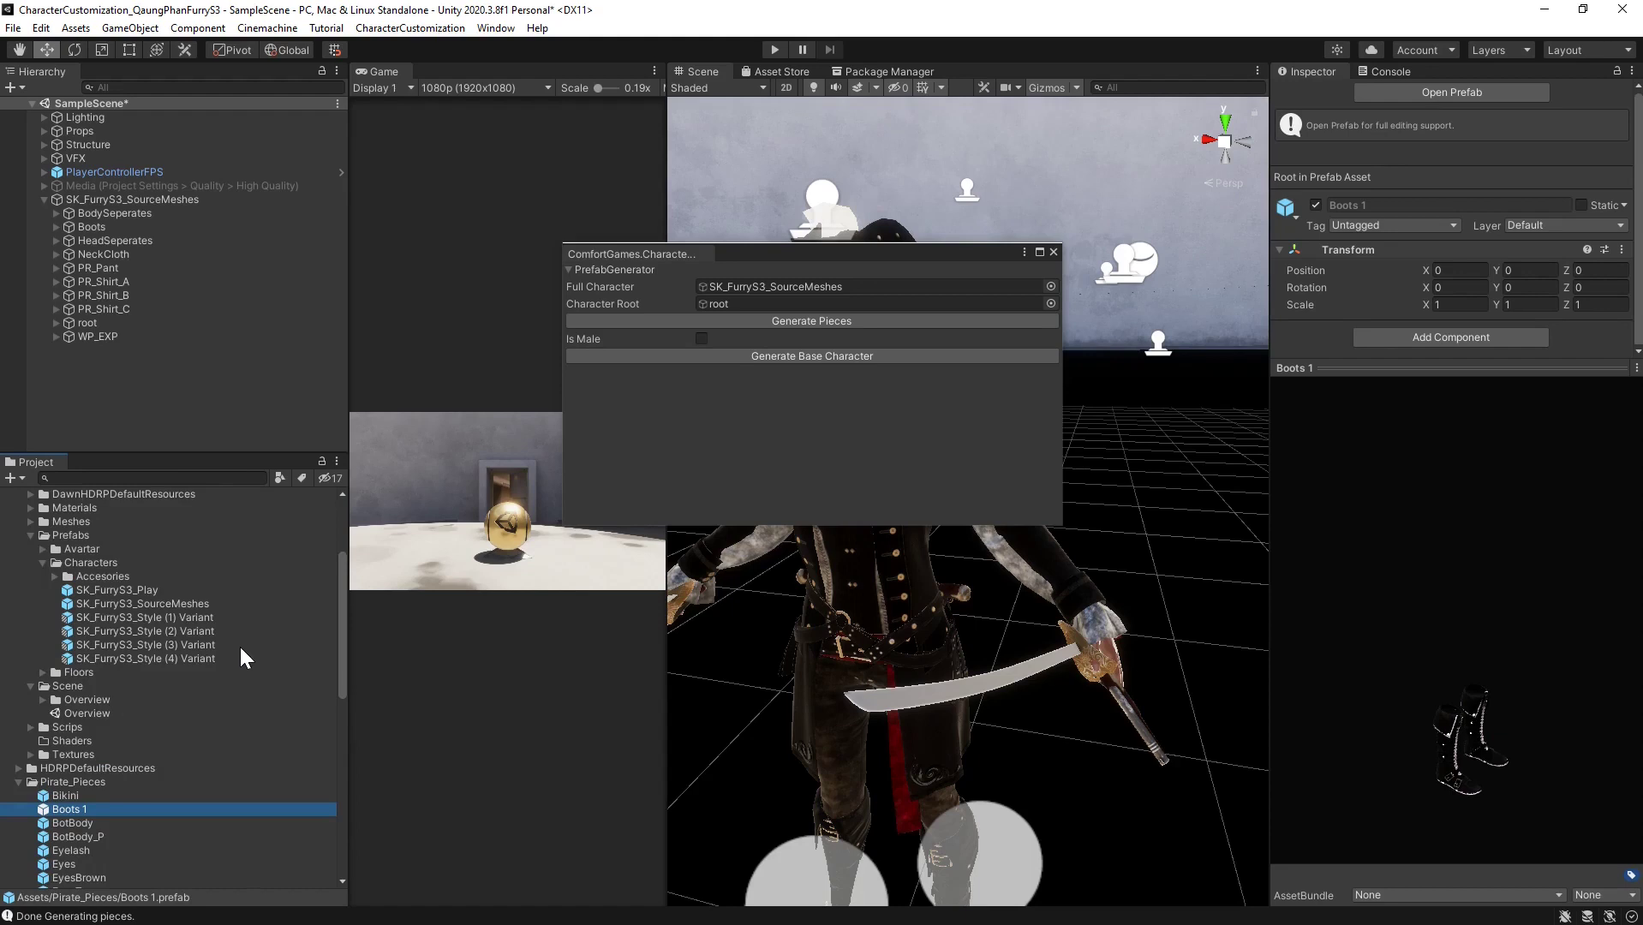
Close the prefab generator window and delete SK_FurryS3_SourceMeshes from SampleScene
scroll(132, 709, "up", 4)
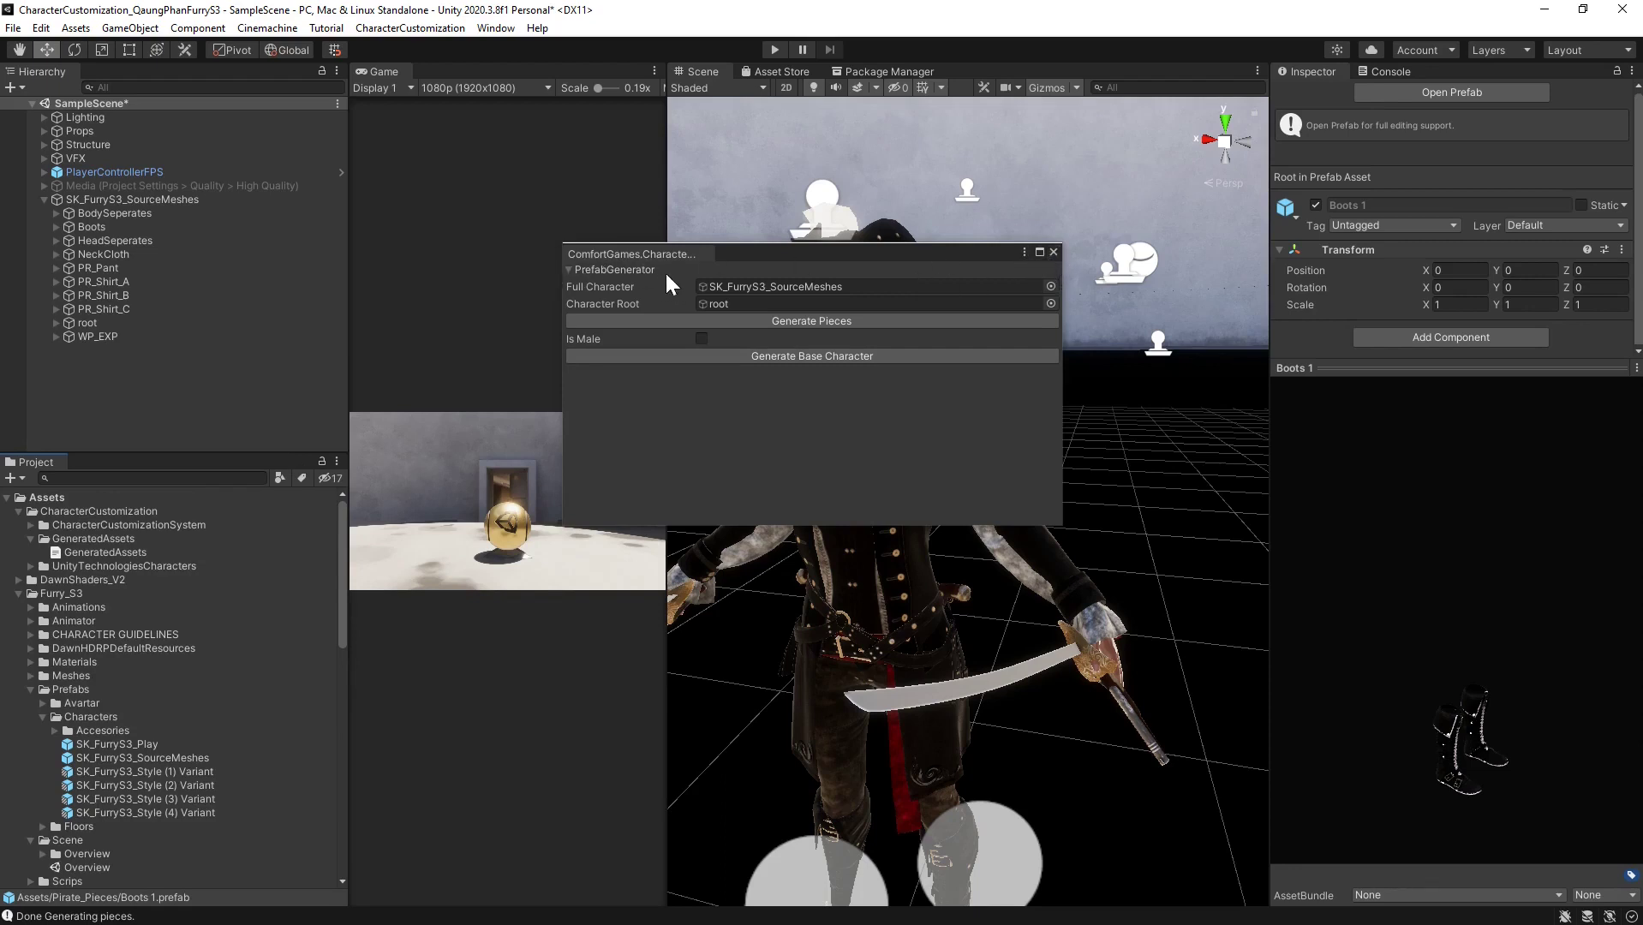
left_click(1053, 252)
left_click(119, 203)
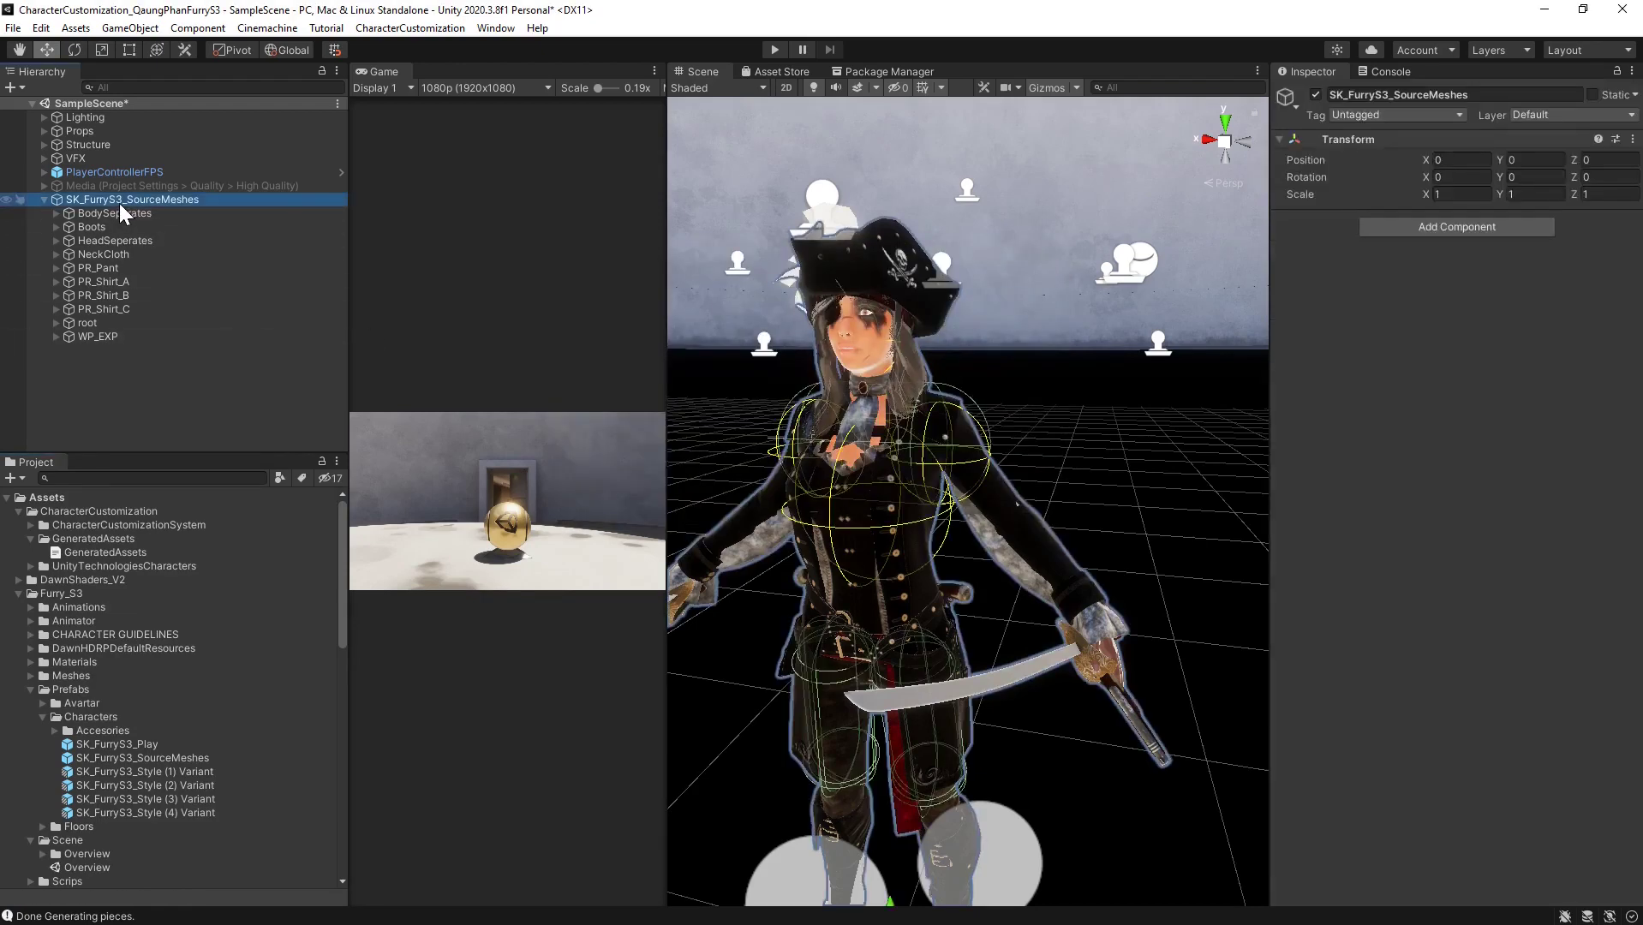
right_click(119, 202)
left_click(167, 338)
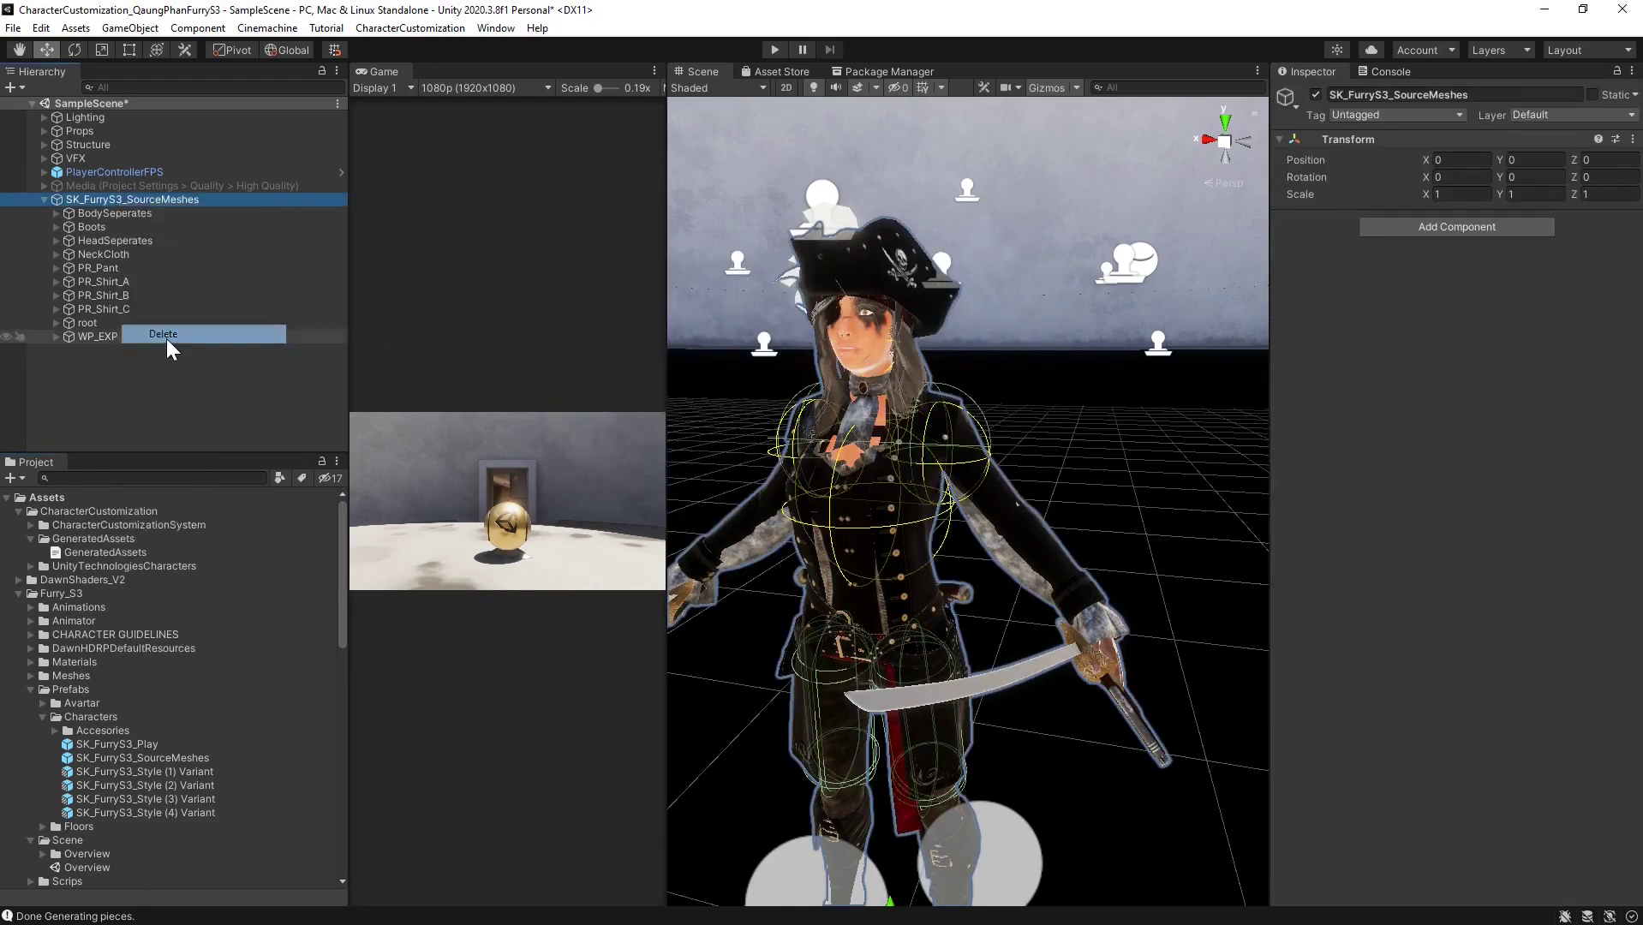
Open the CharacterCustomization01_Game scene from the CharacterCustomizationSystem Scenes folder
scroll(222, 693, "down", 9)
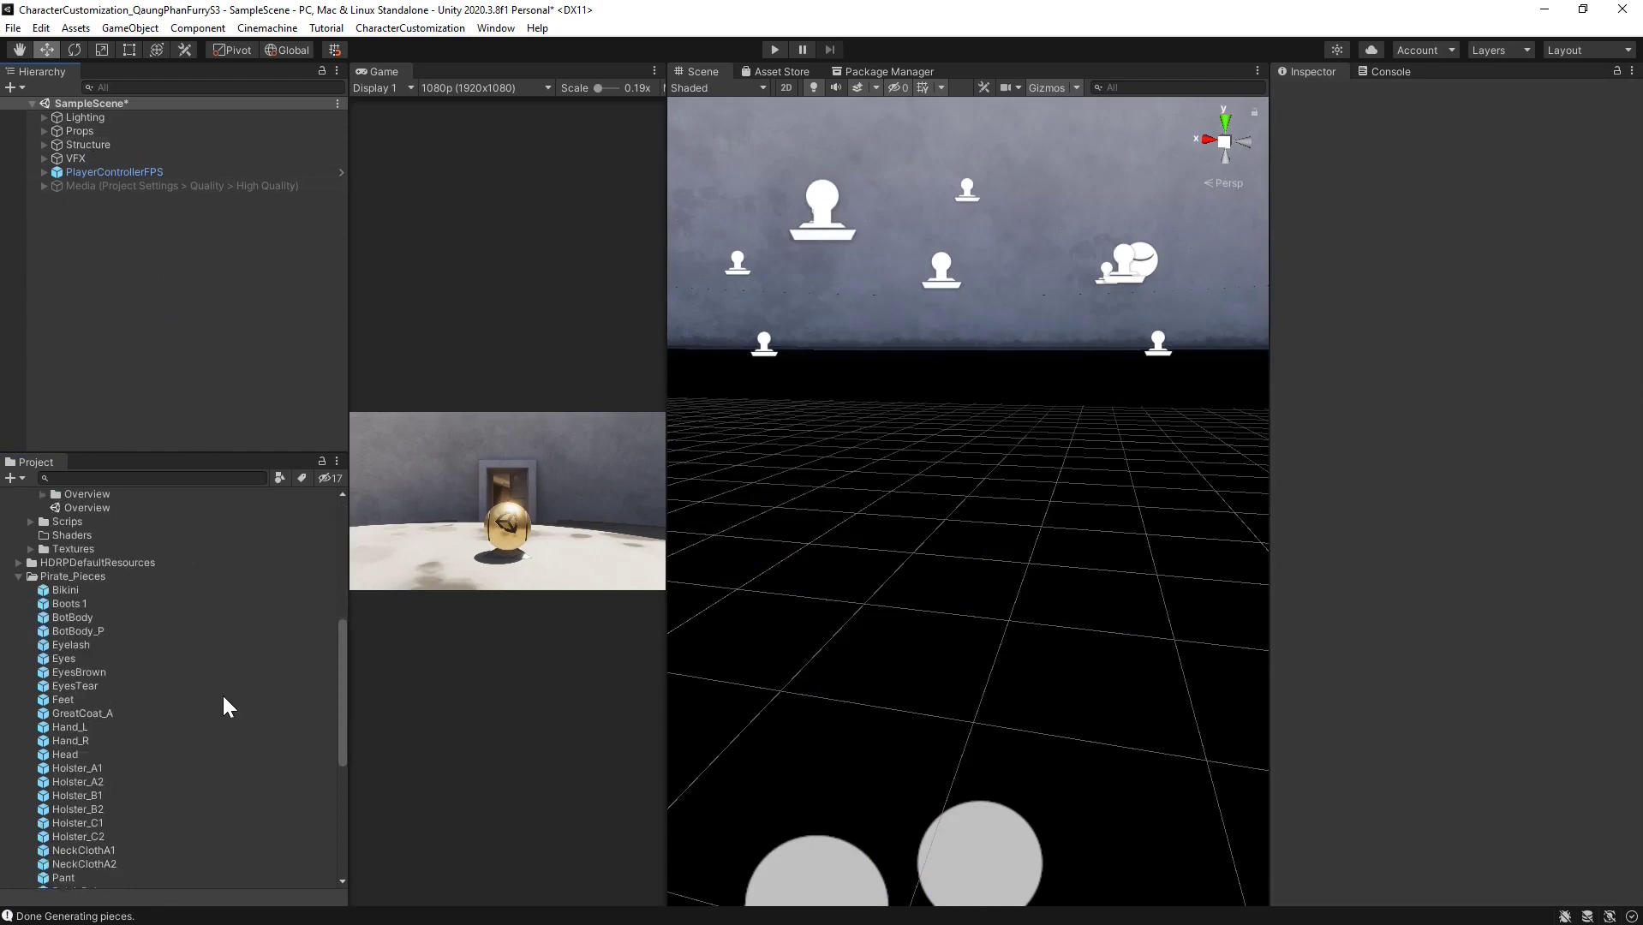
scroll(222, 698, "down", 8)
scroll(148, 664, "up", 15)
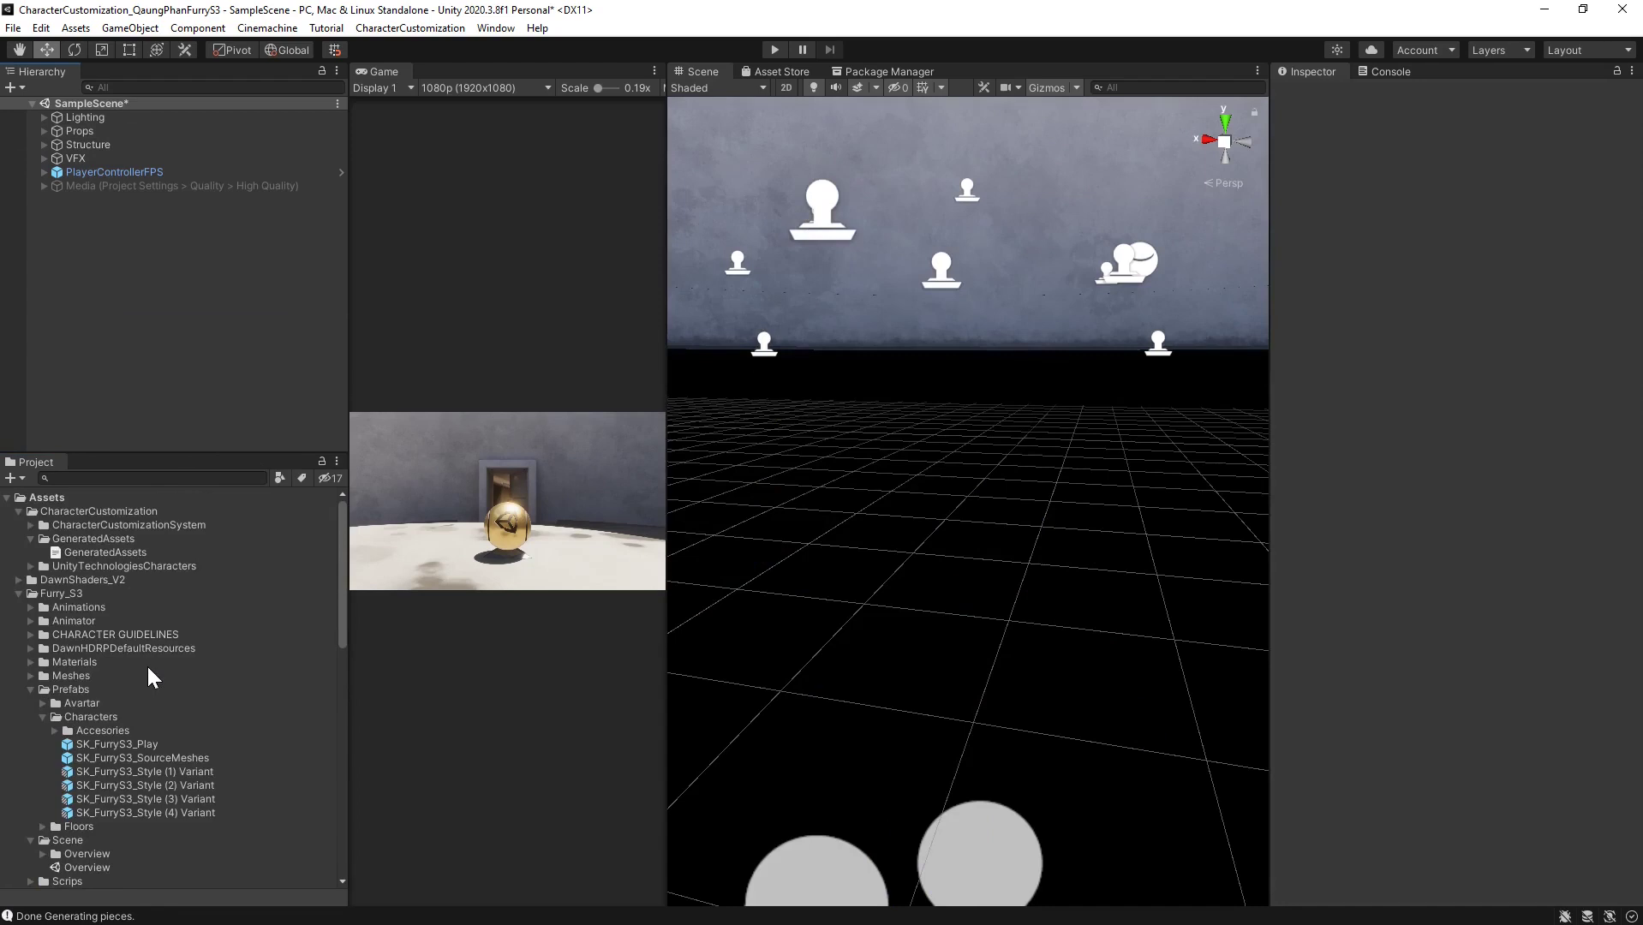
left_click(31, 525)
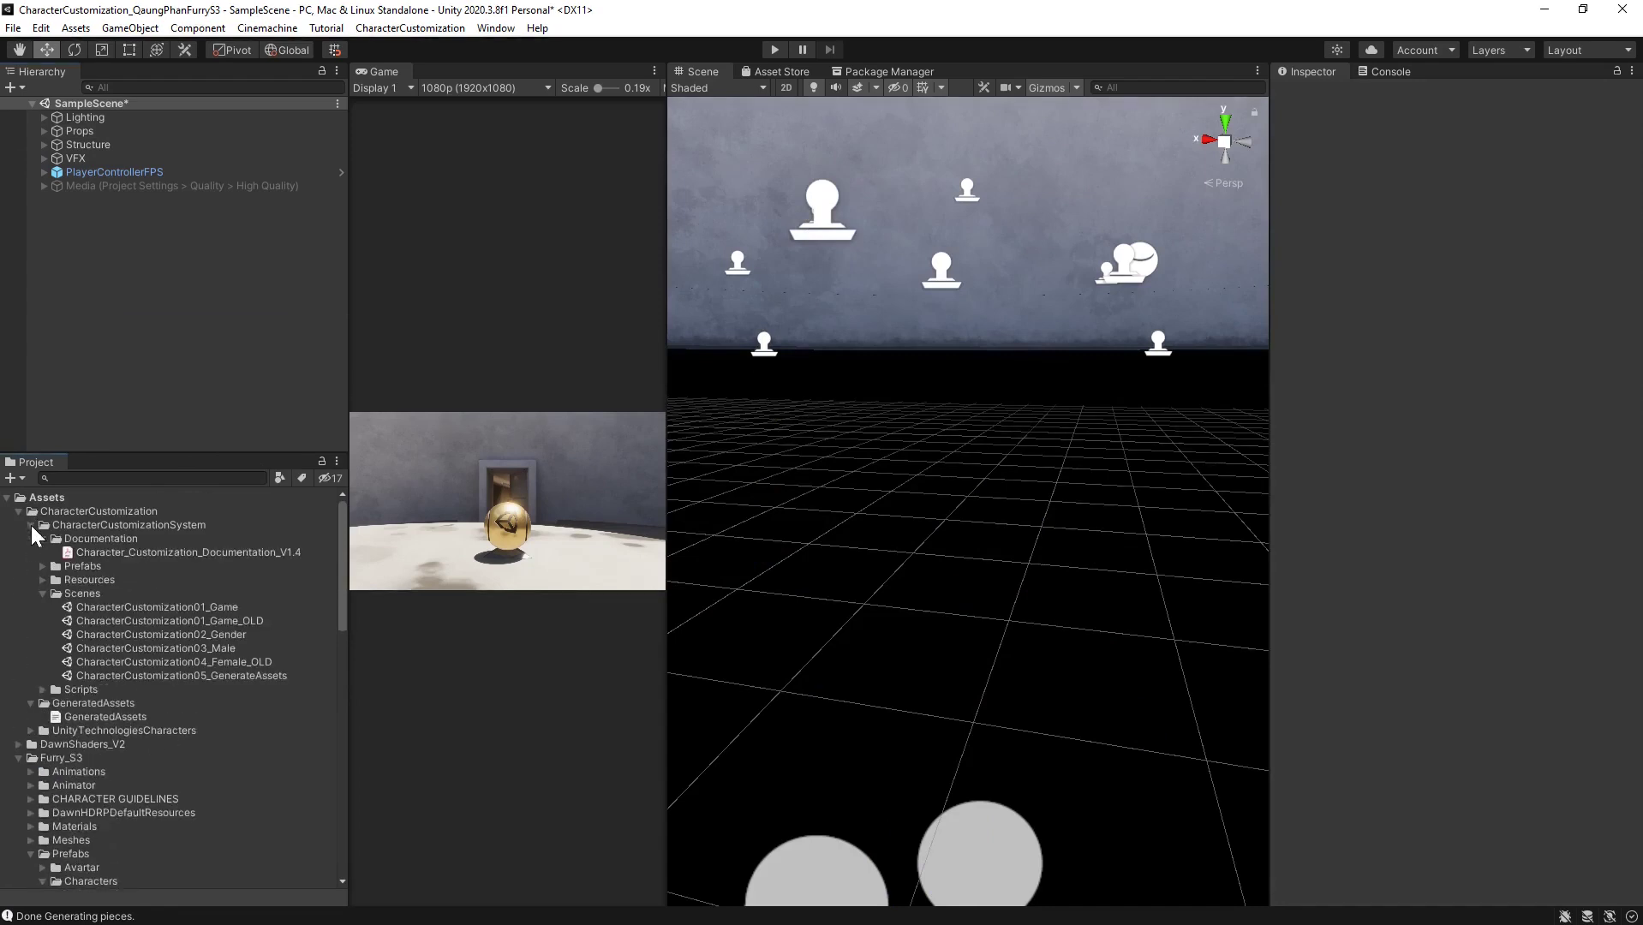
double_click(216, 607)
left_click(865, 506)
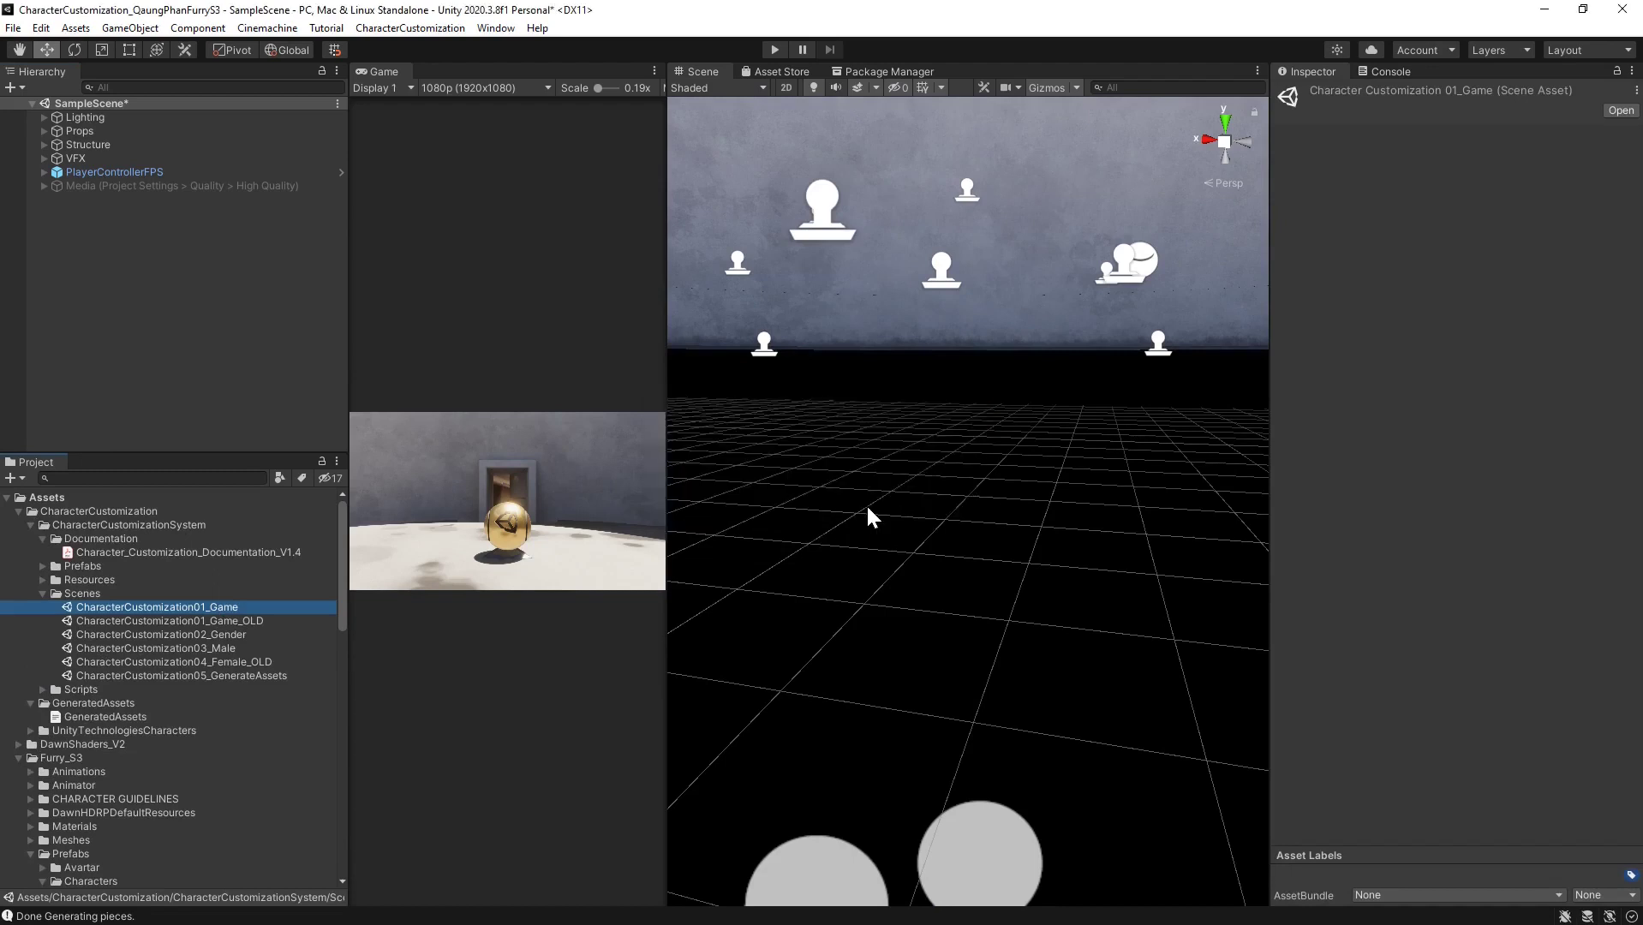
Assign the CharacterBuilder_Female prefab as CharacterSpawning's Character Builder Female and save the scene
left_click(158, 228)
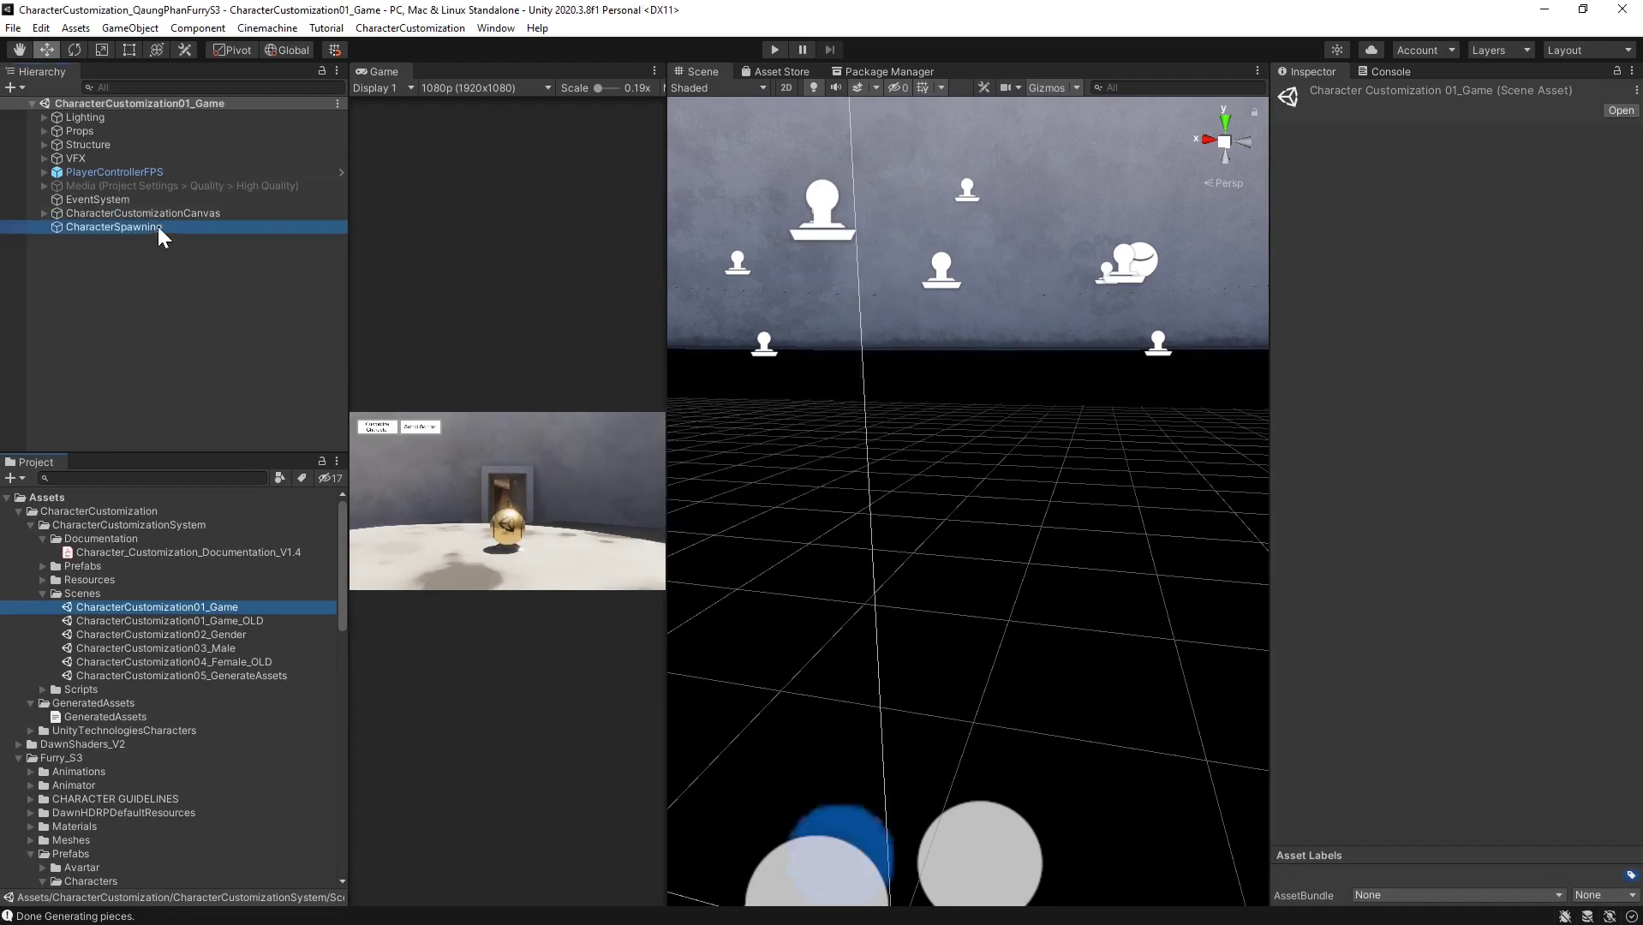
left_click(1534, 276)
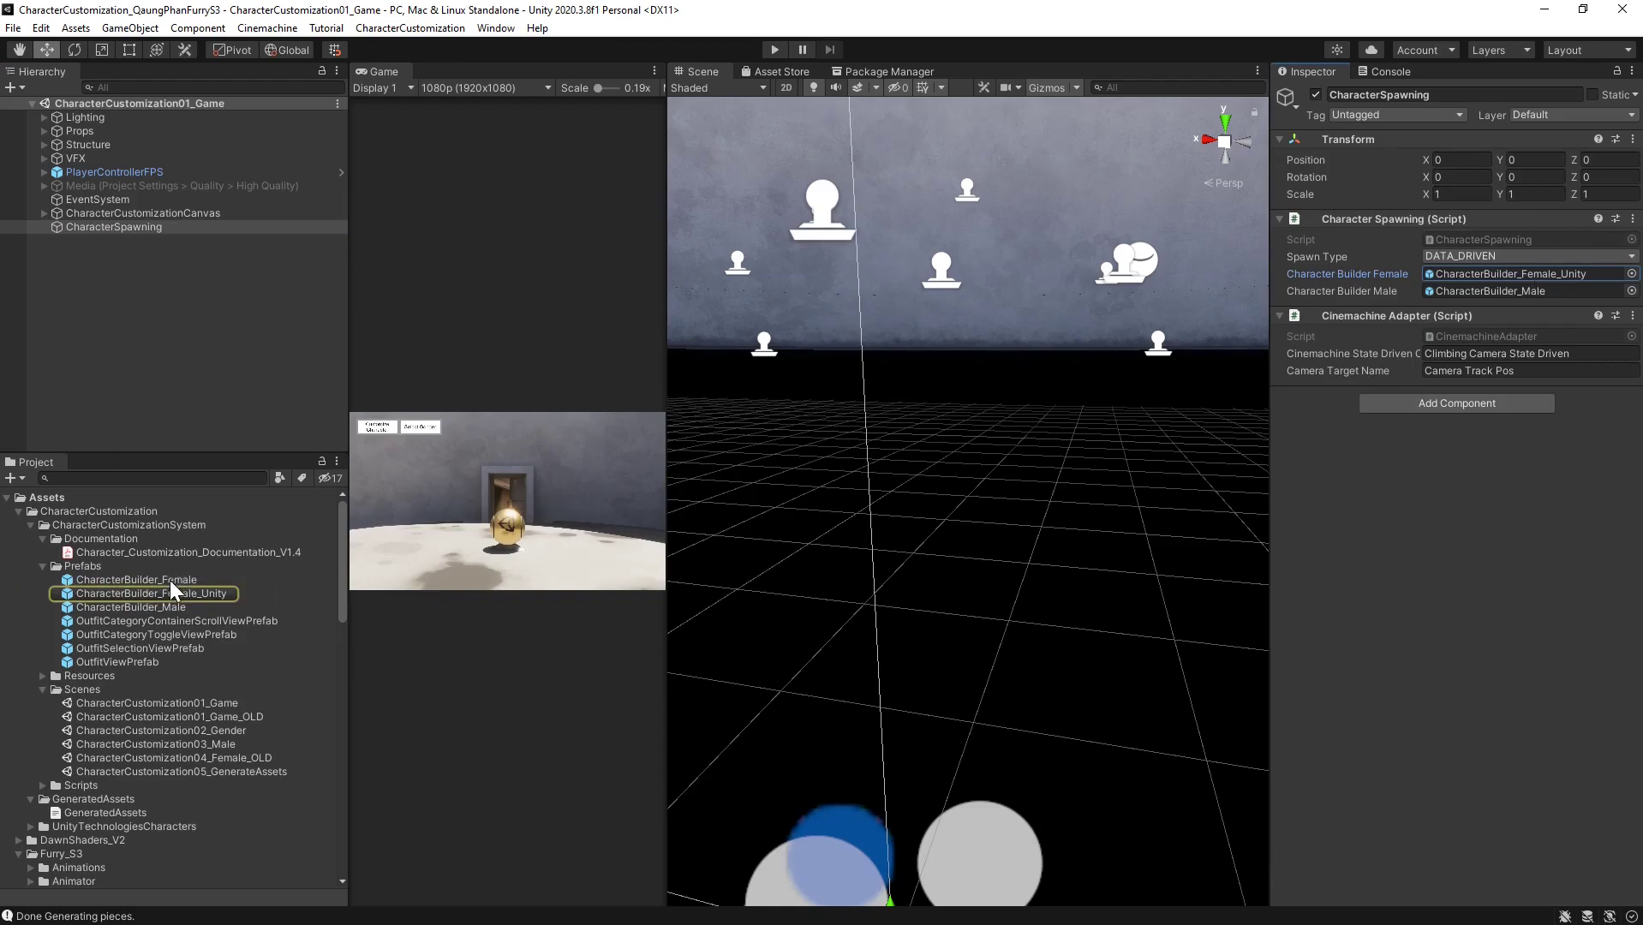
left_click_drag(171, 581, 1465, 274)
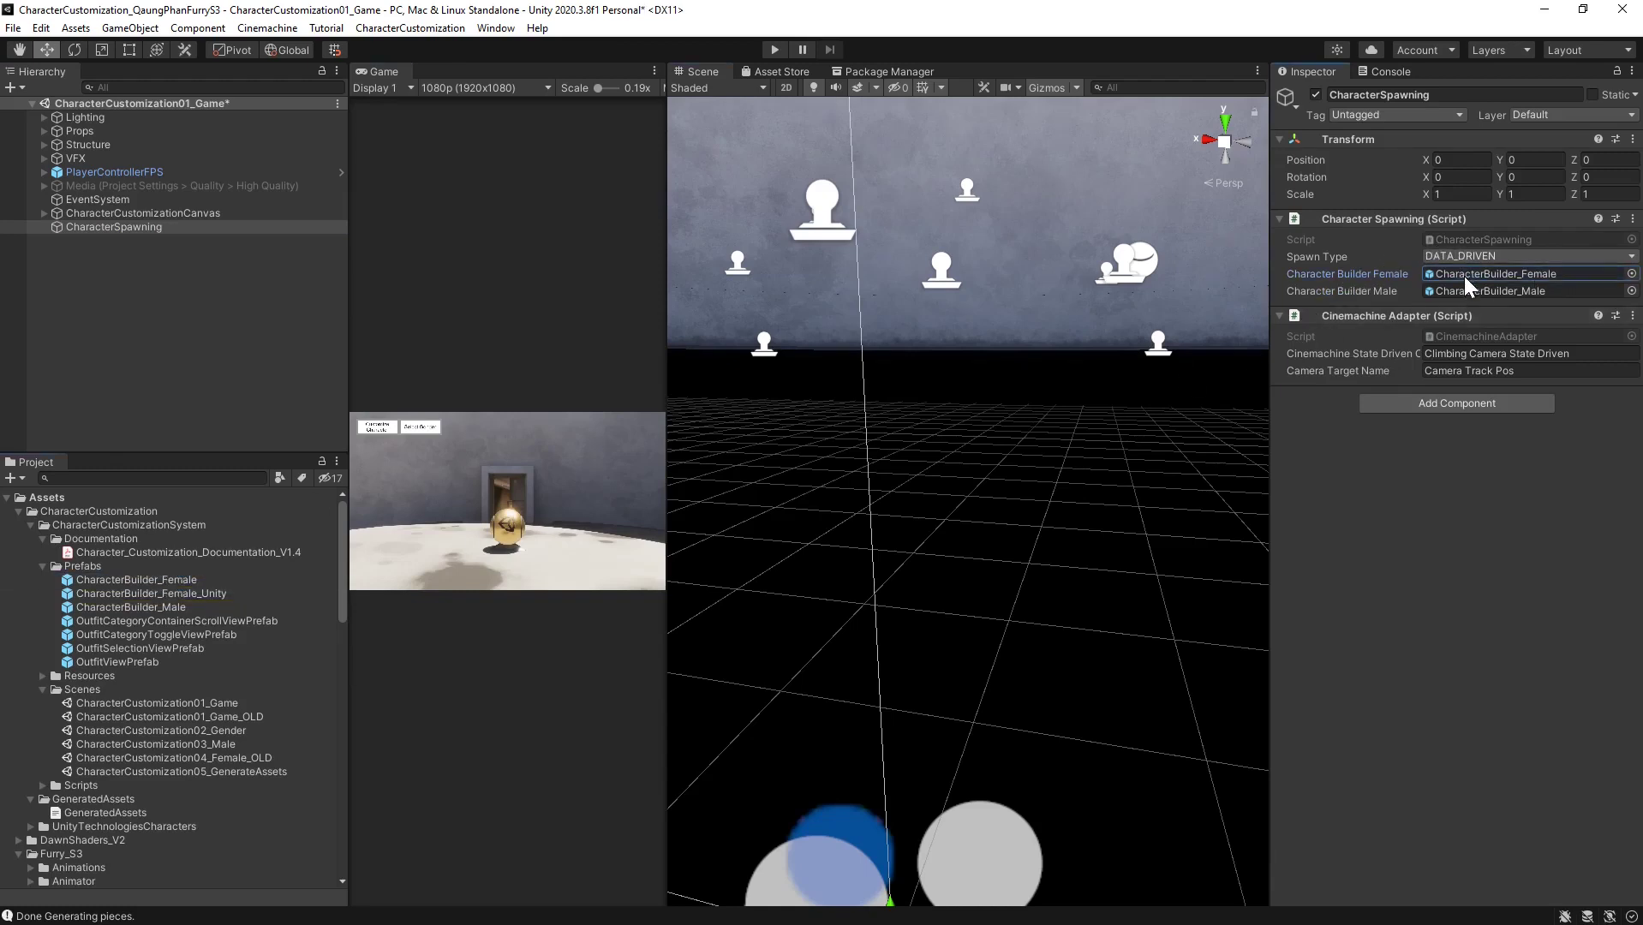
left_click(1536, 275)
key("ctrl+s")
left_click(227, 732)
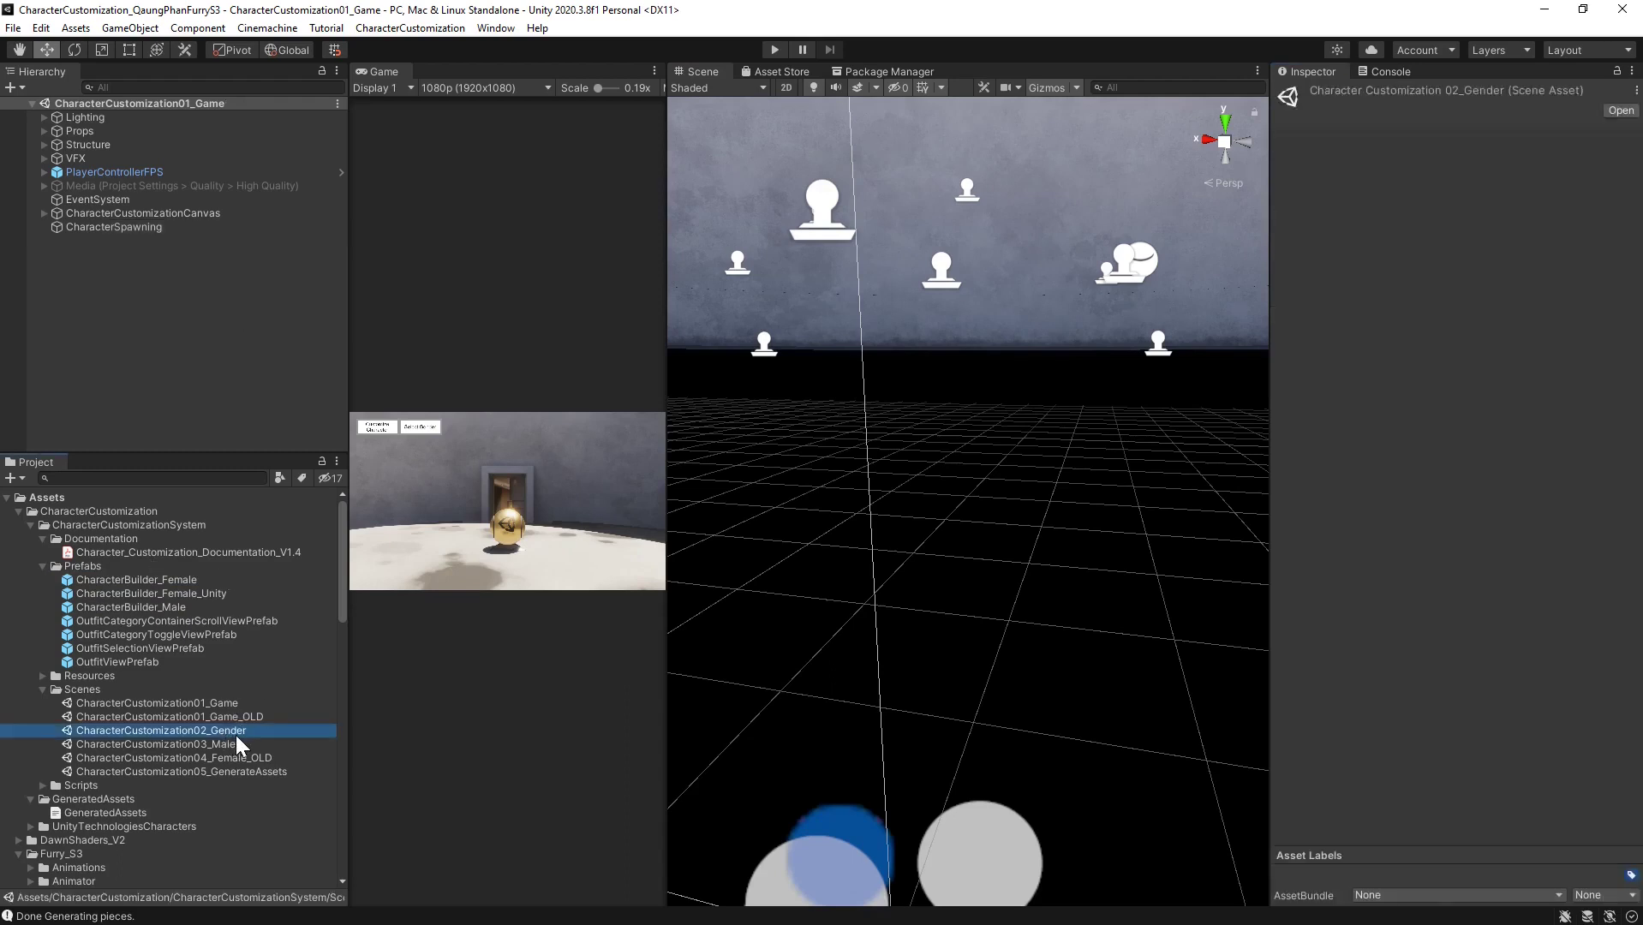
key("F2")
key("End")
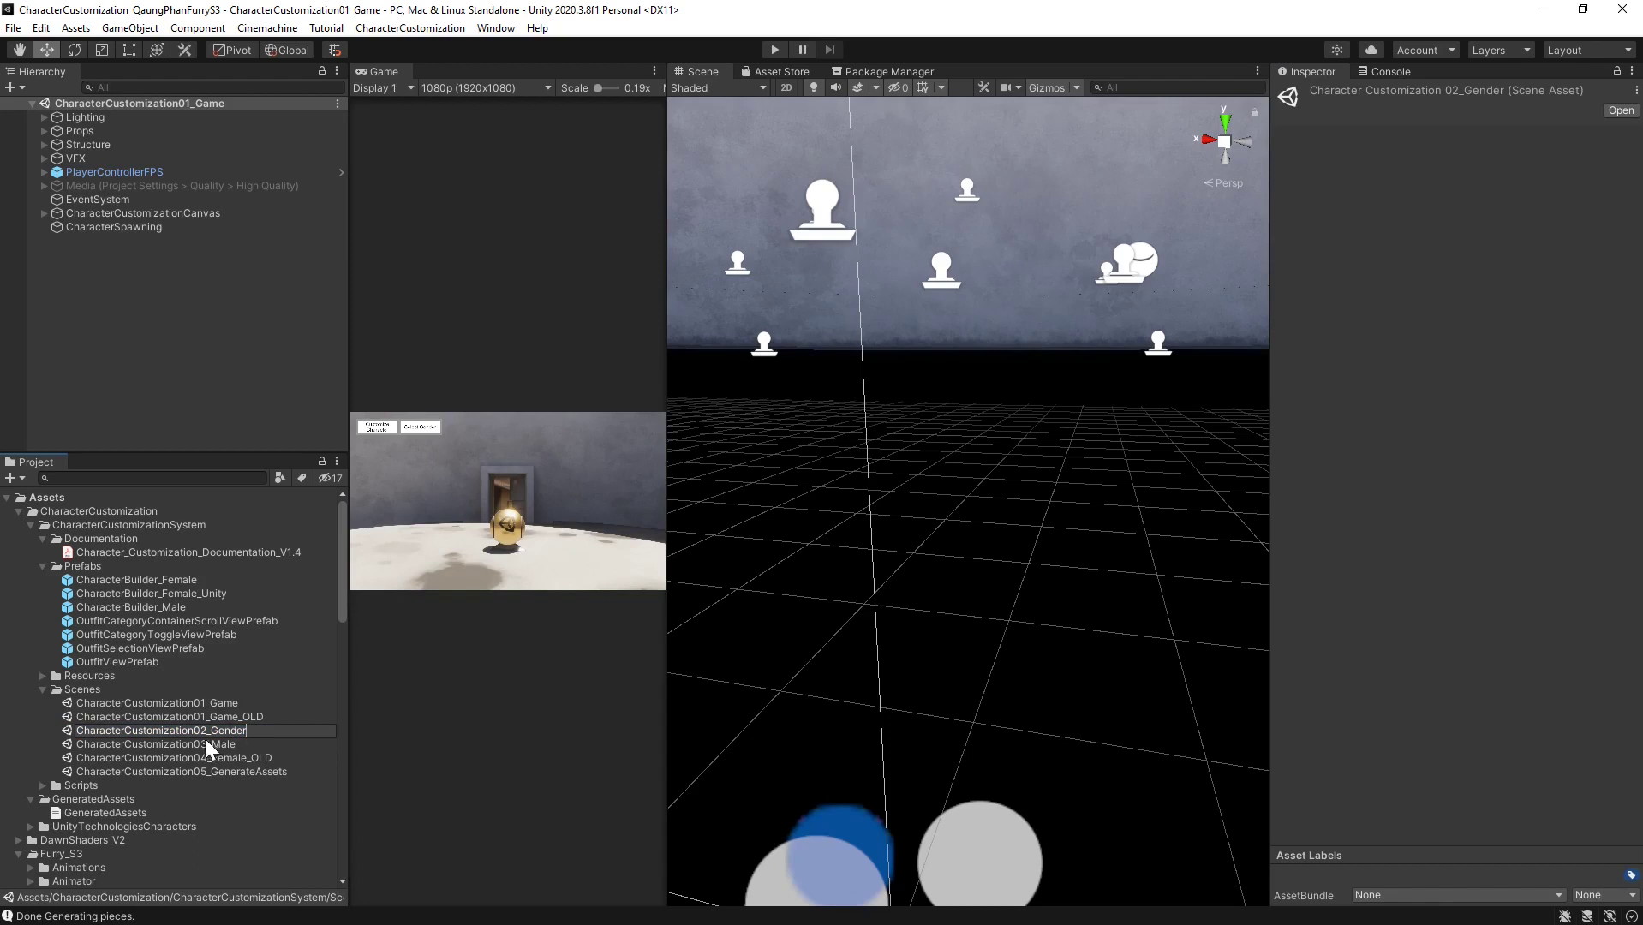
key("Return")
Open the CharacterCustomization02_Gender scene and rename its asset to CharacterCustomization02_Gender_OLD
double_click(179, 734)
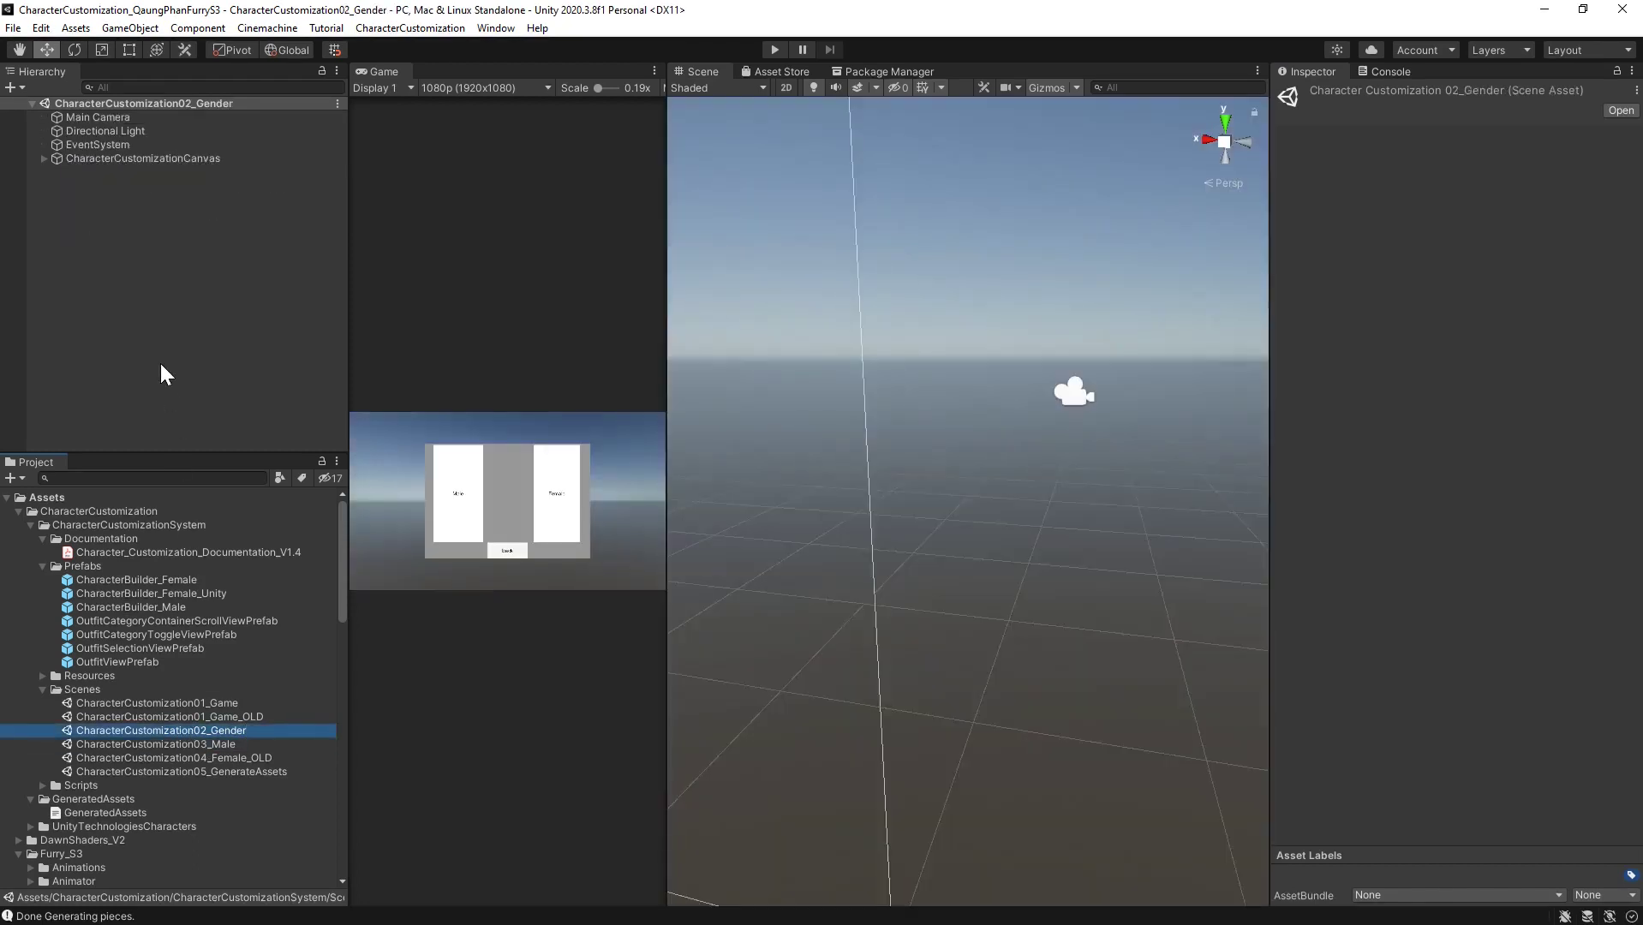
key("F2")
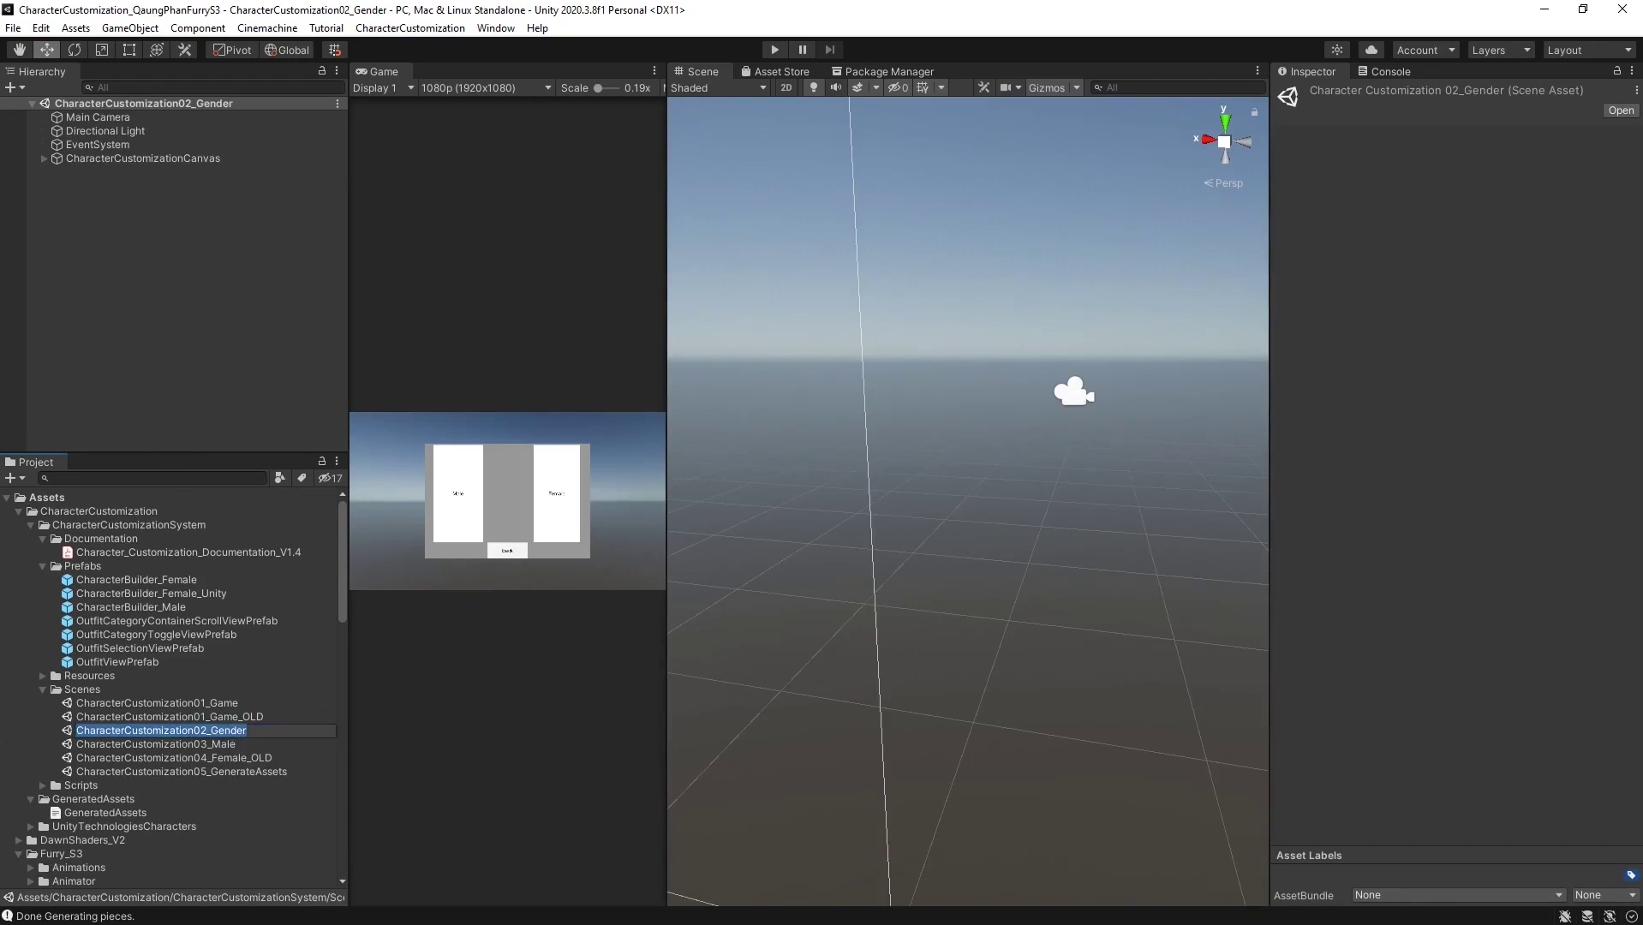
key("End")
type("_OLDF")
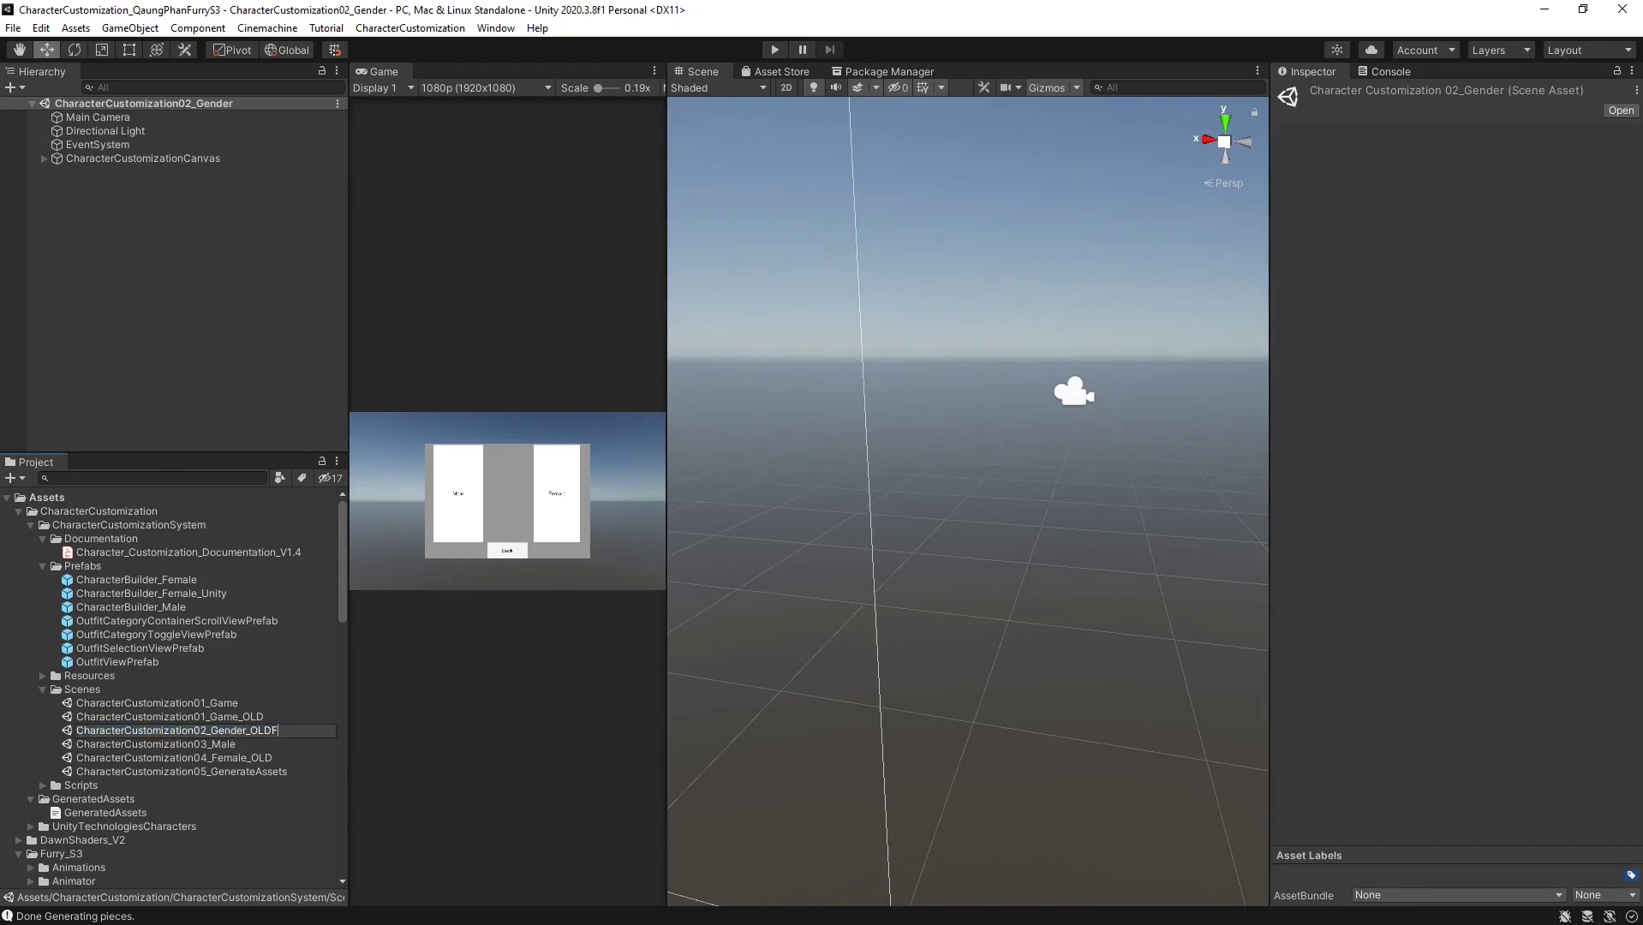
key("BackSpace")
key("Return")
left_click(1011, 510)
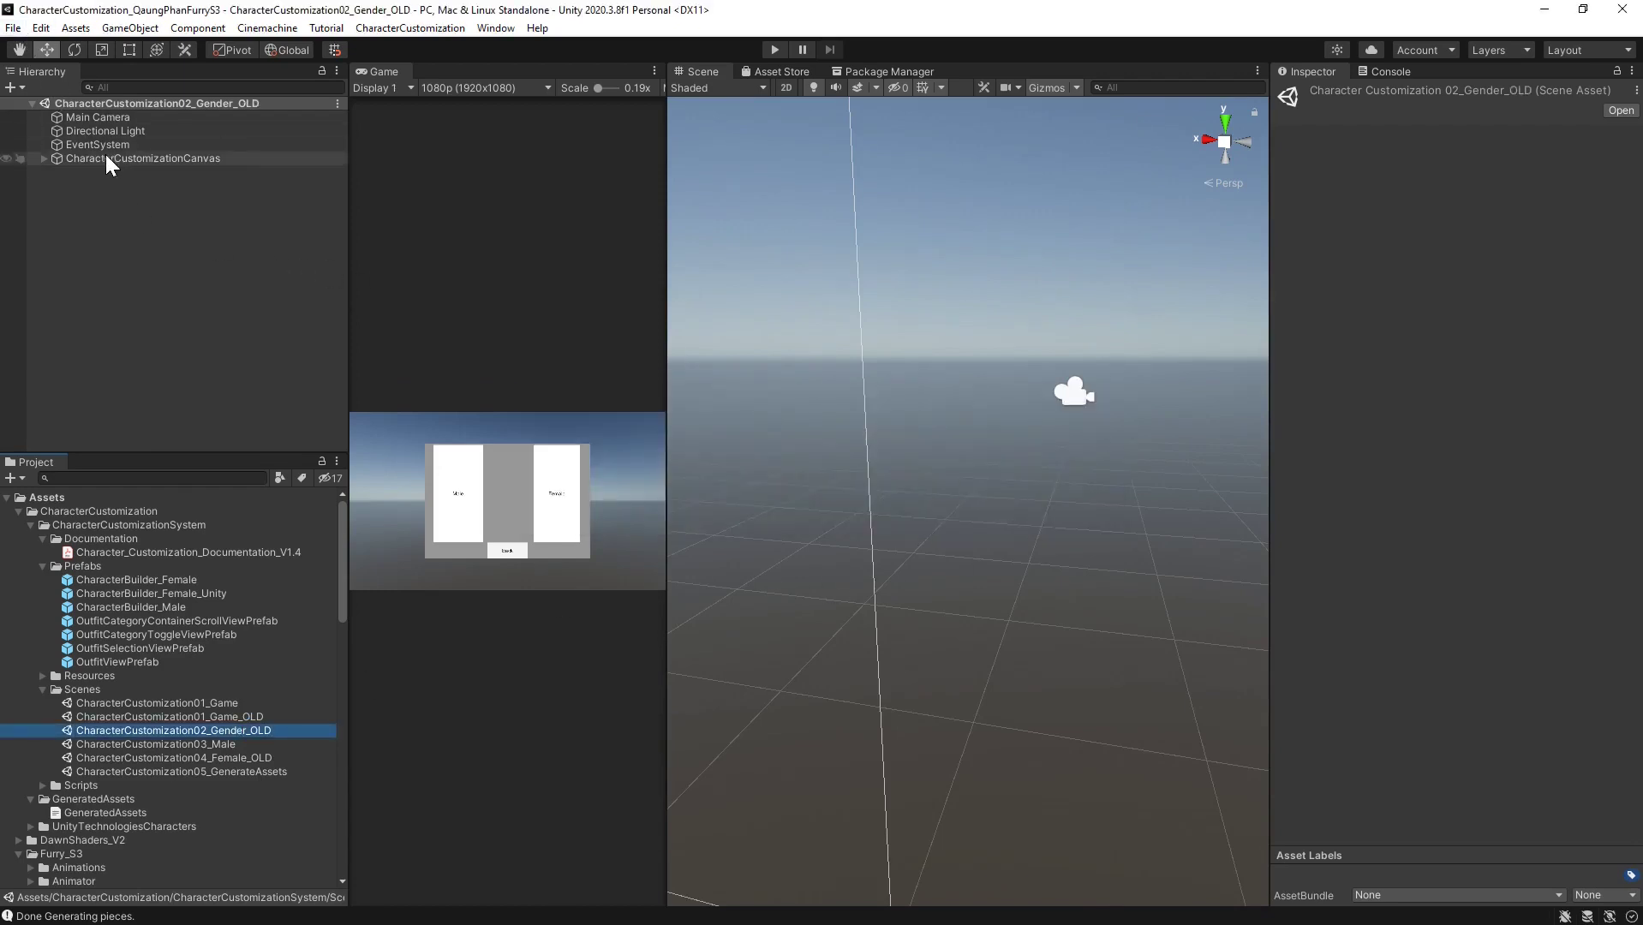
Replace the EventSystem's Standalone Input Module with InputSystemUIInputModule
left_click(79, 144)
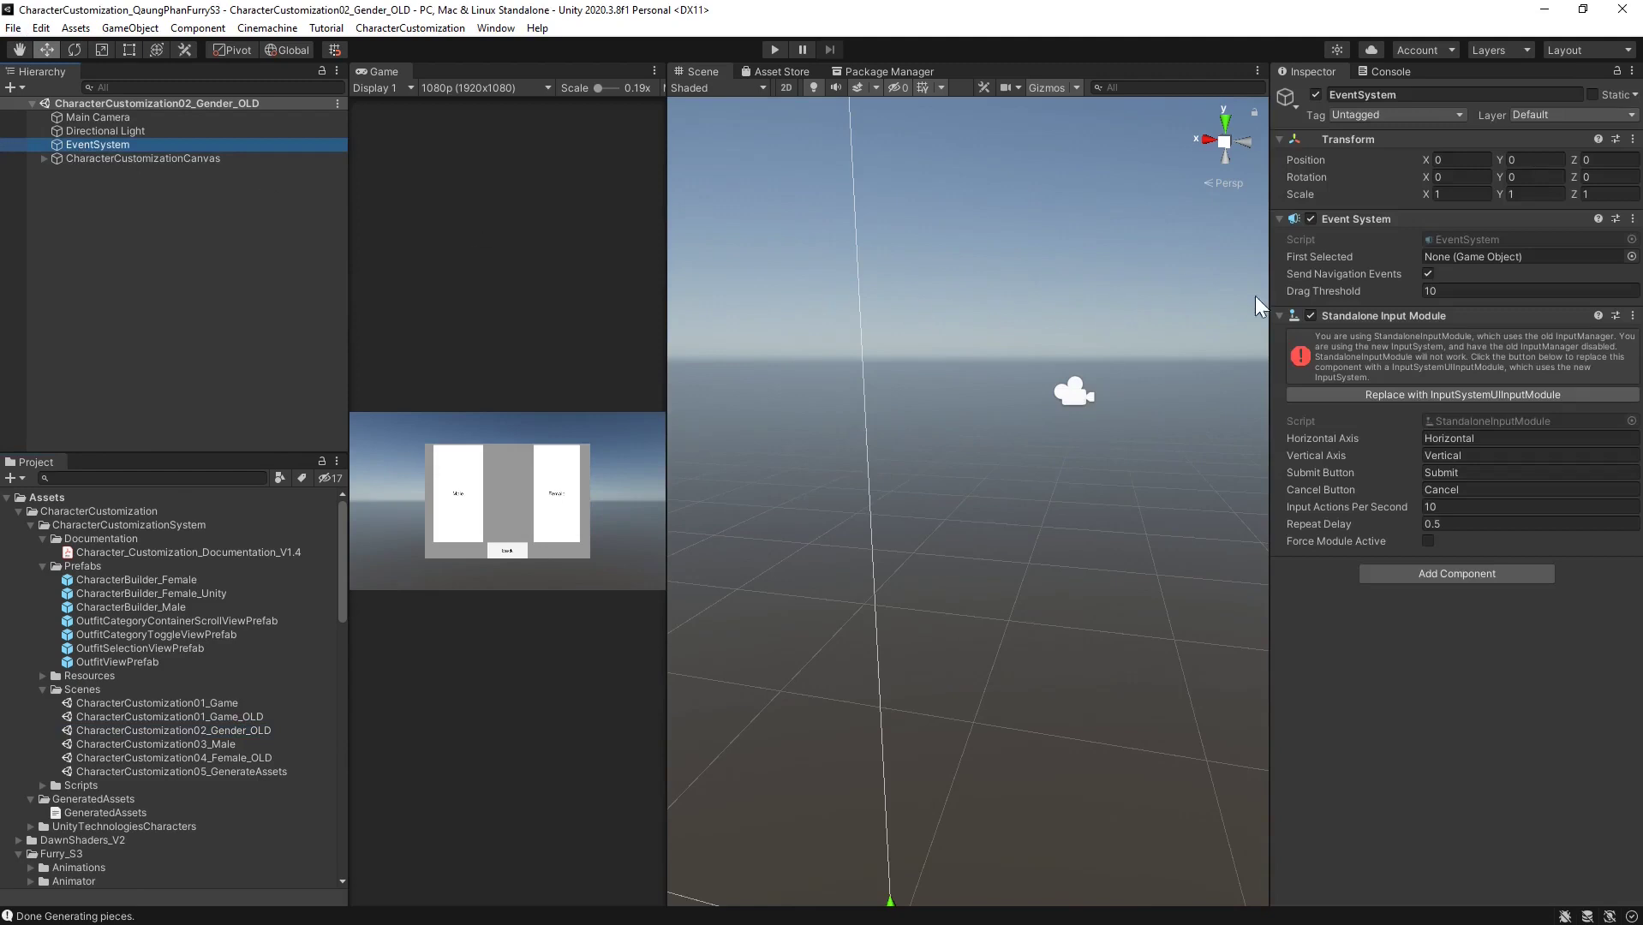
left_click(1409, 397)
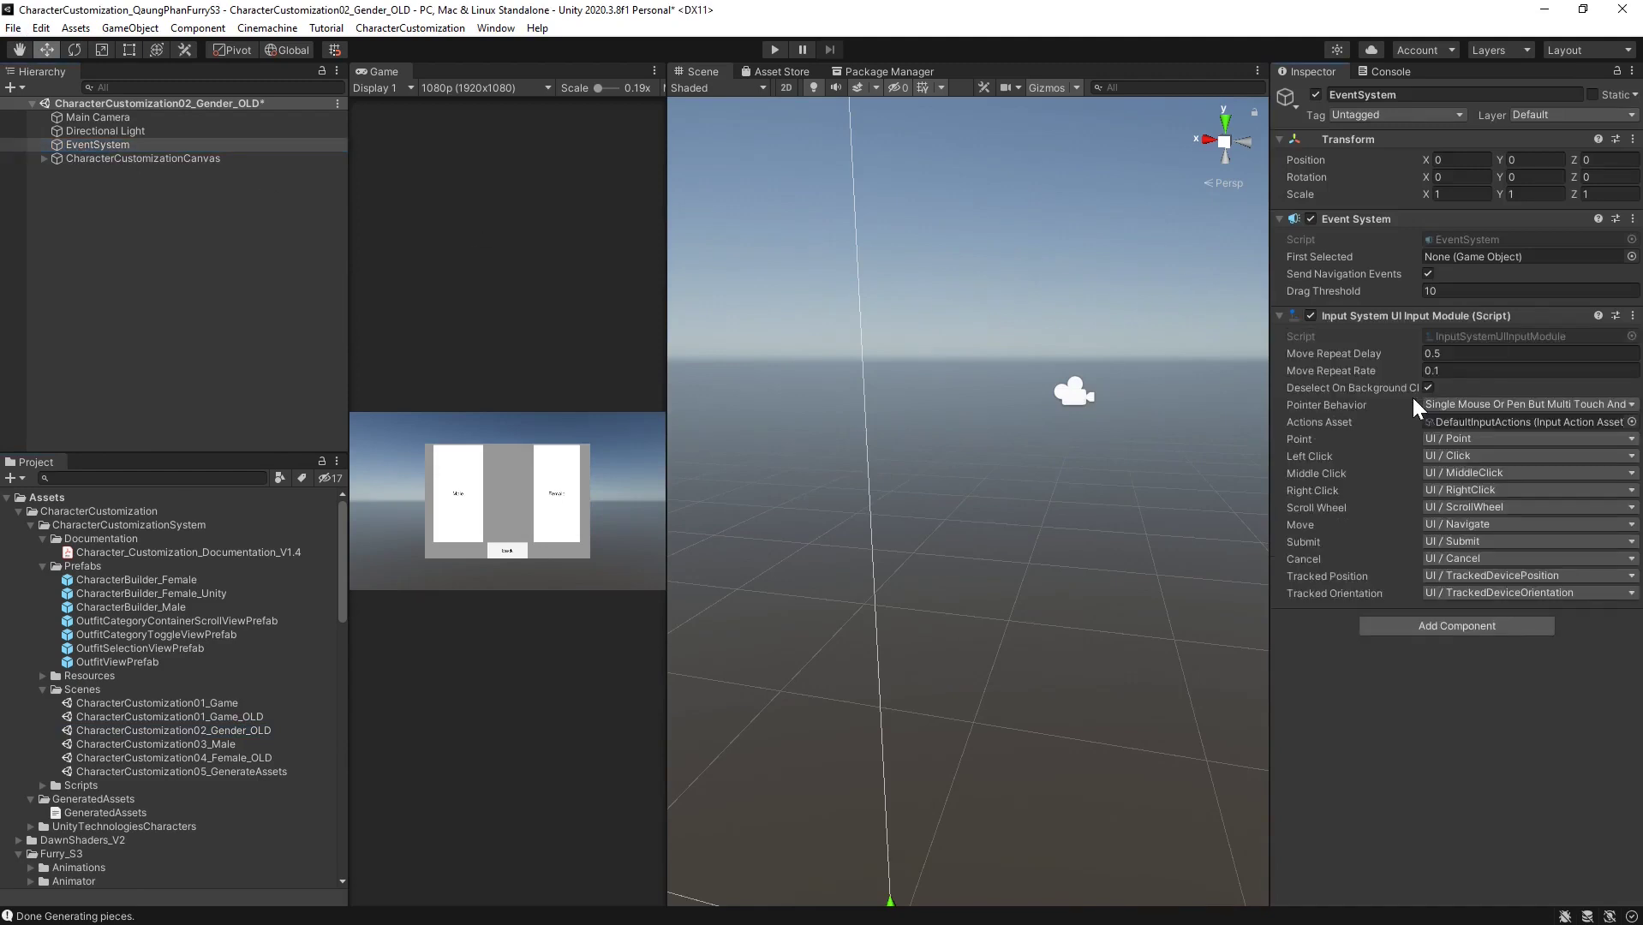
Save the open scene as CharacterCustomization02_Gender.unity in the CharacterCustomizationSystem Scenes folder
left_click(13, 27)
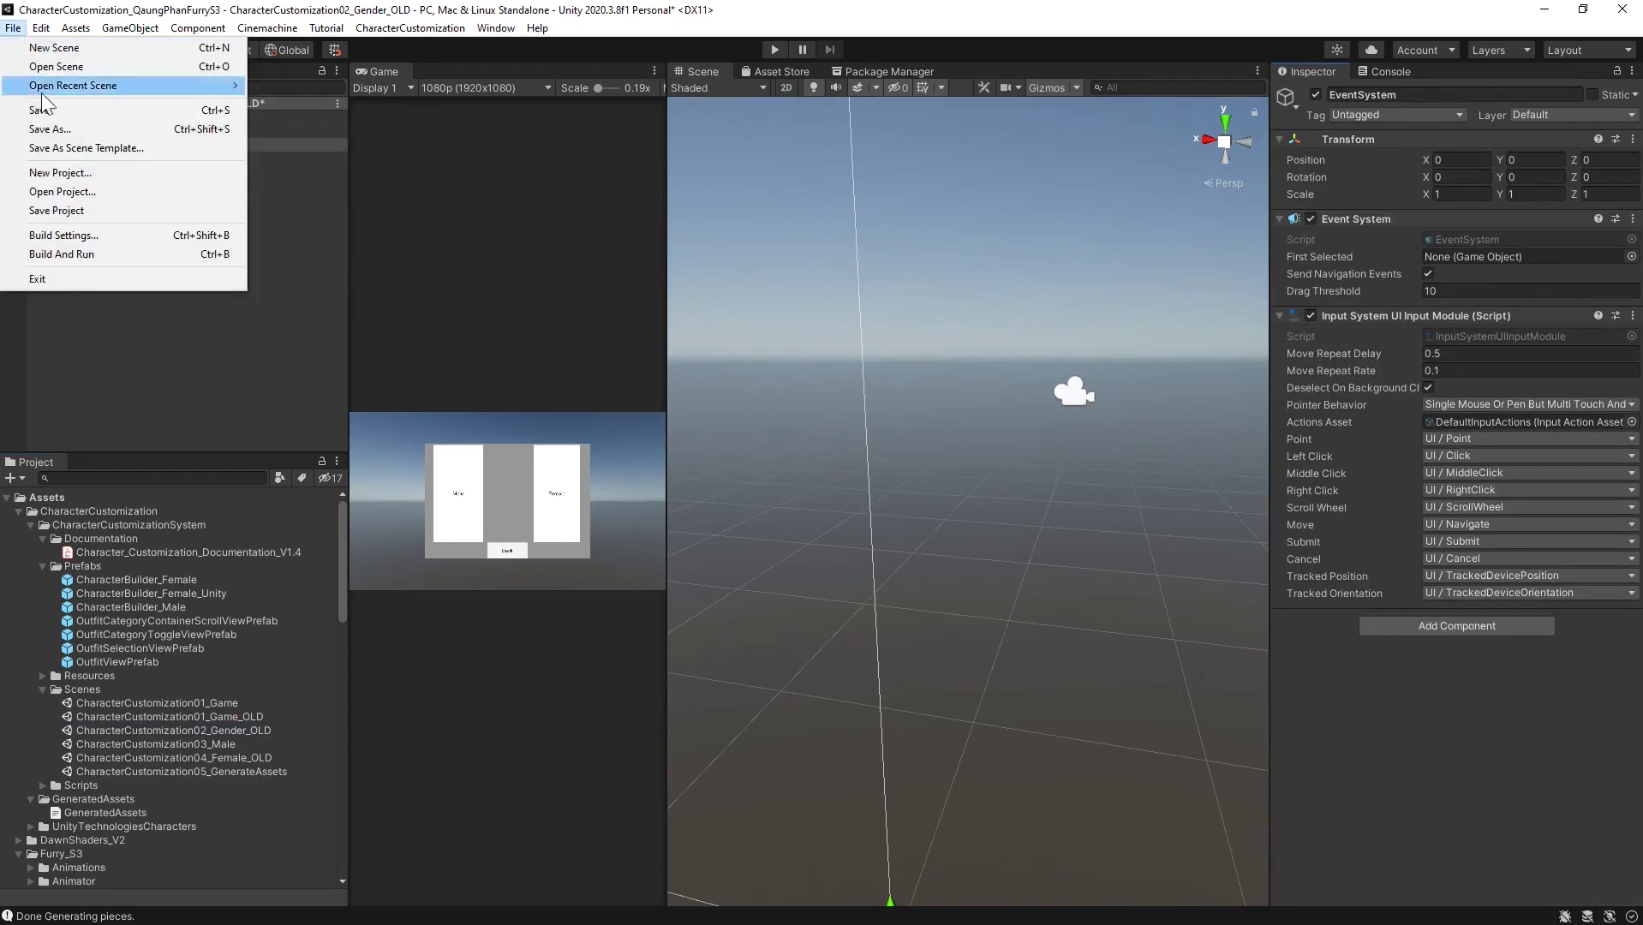
left_click(52, 130)
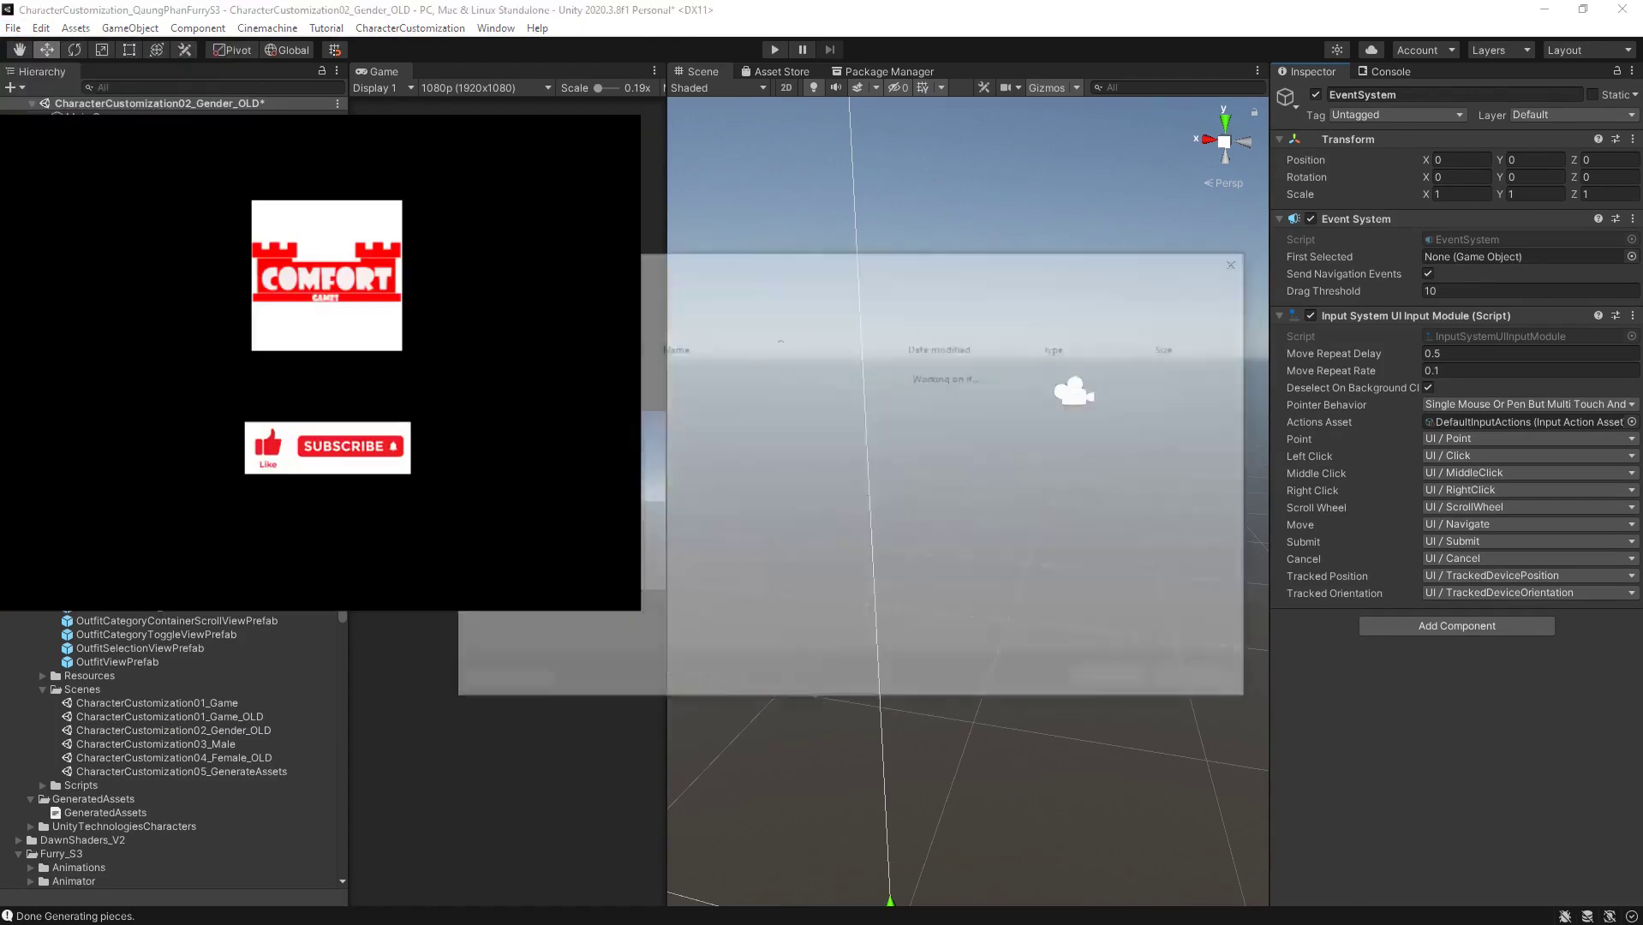
double_click(772, 374)
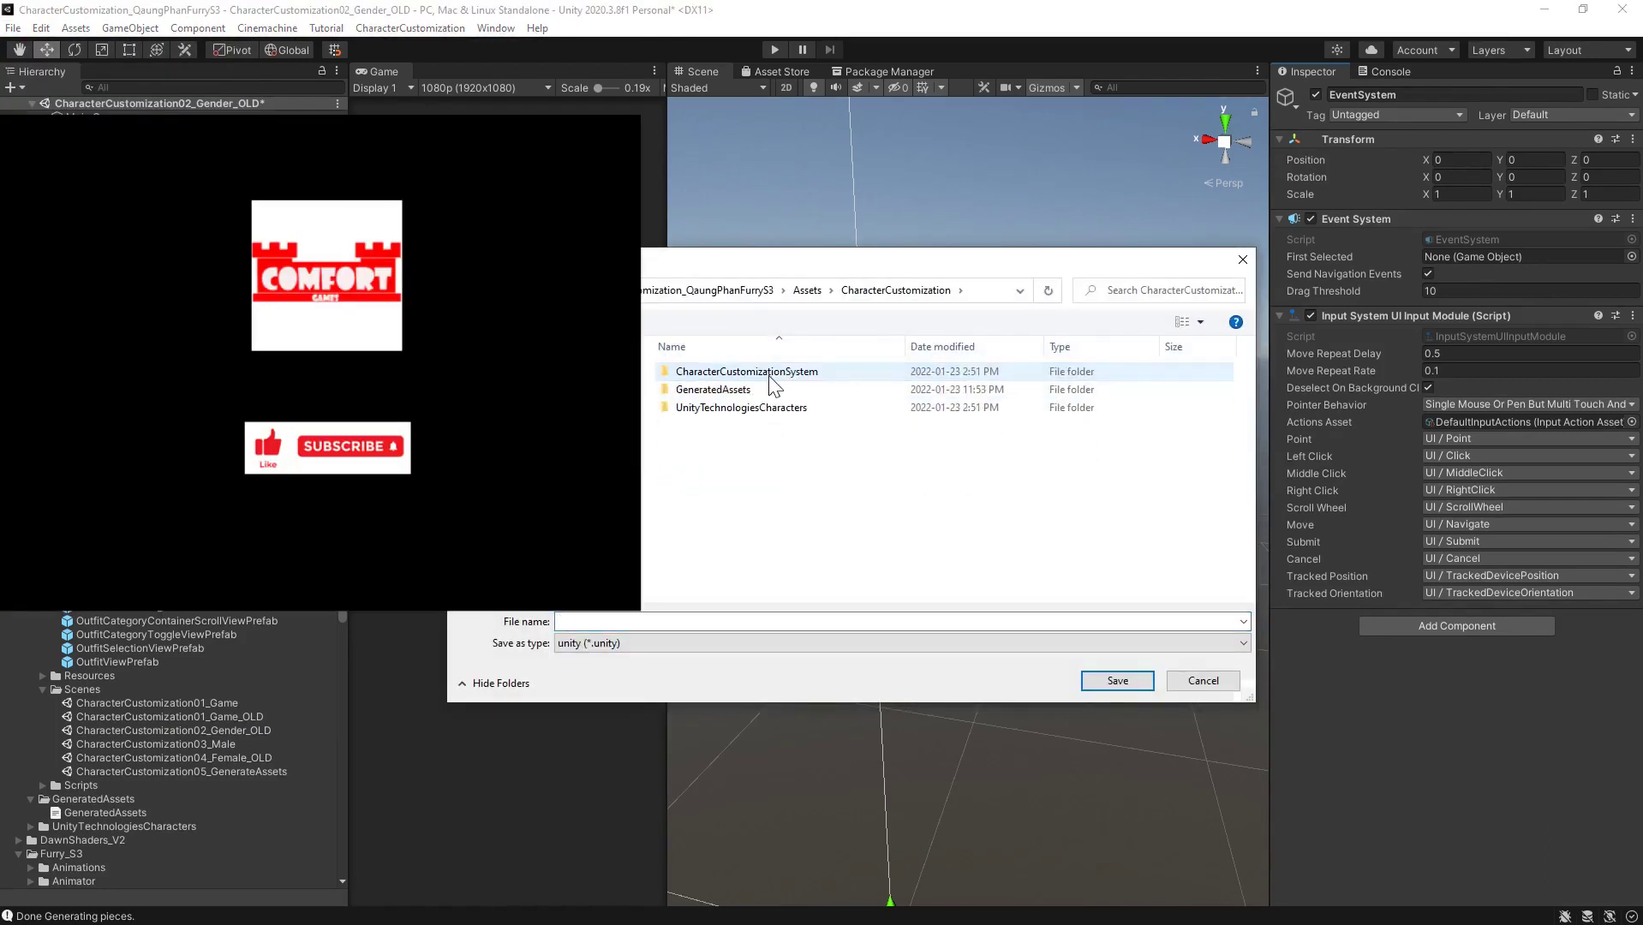
double_click(769, 377)
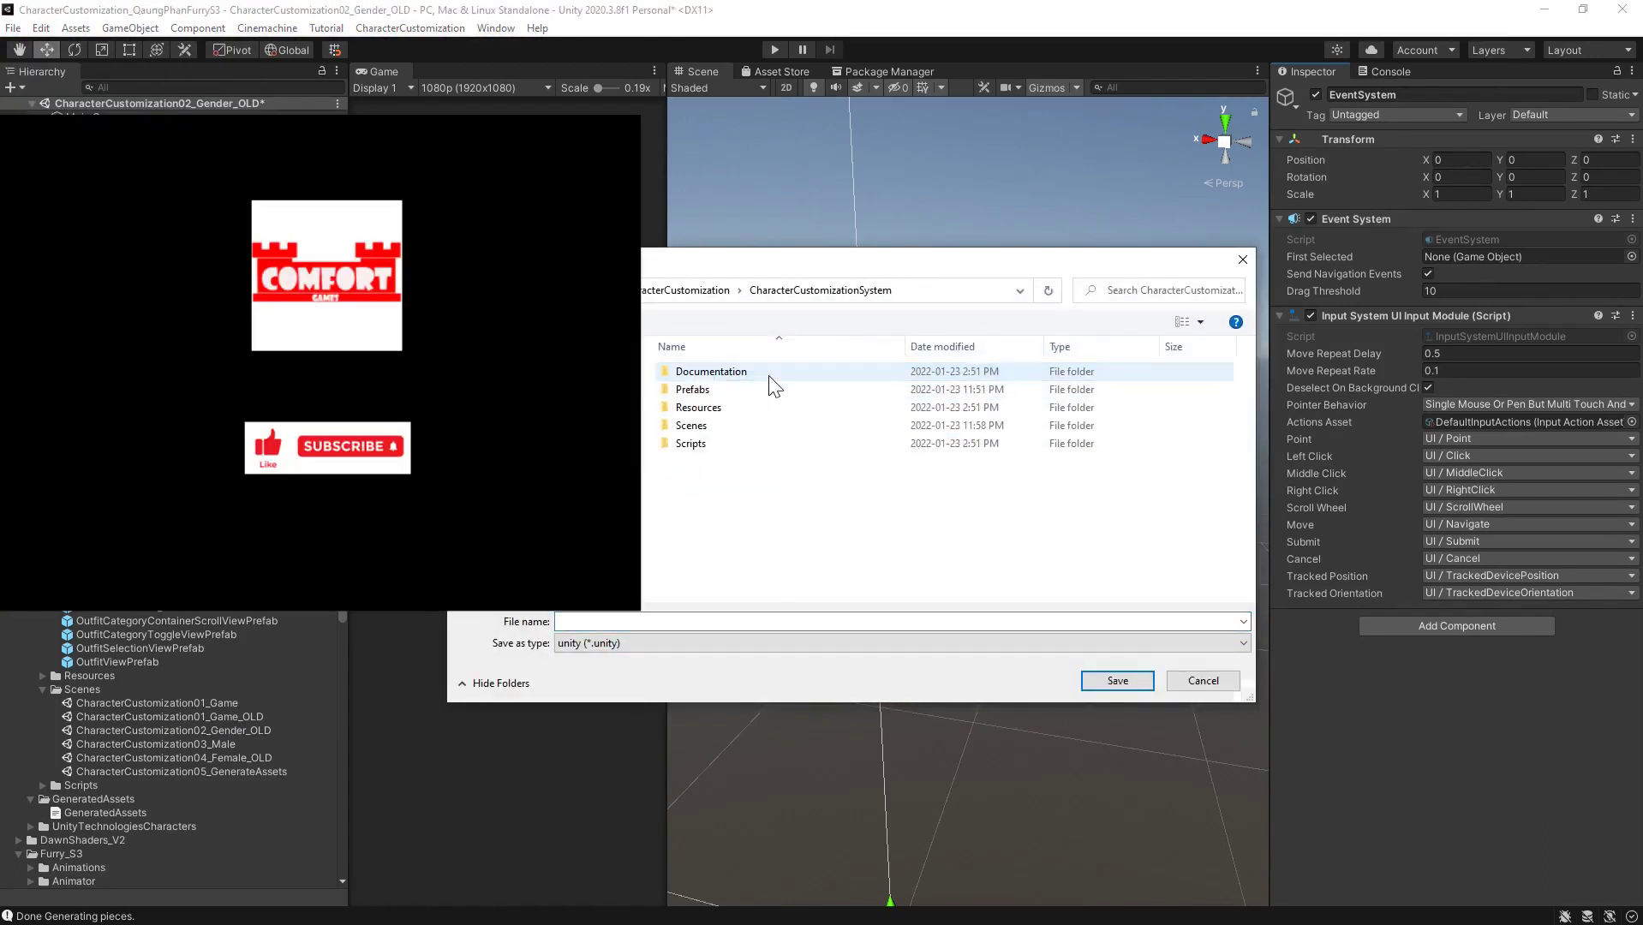
left_click(690, 430)
double_click(690, 433)
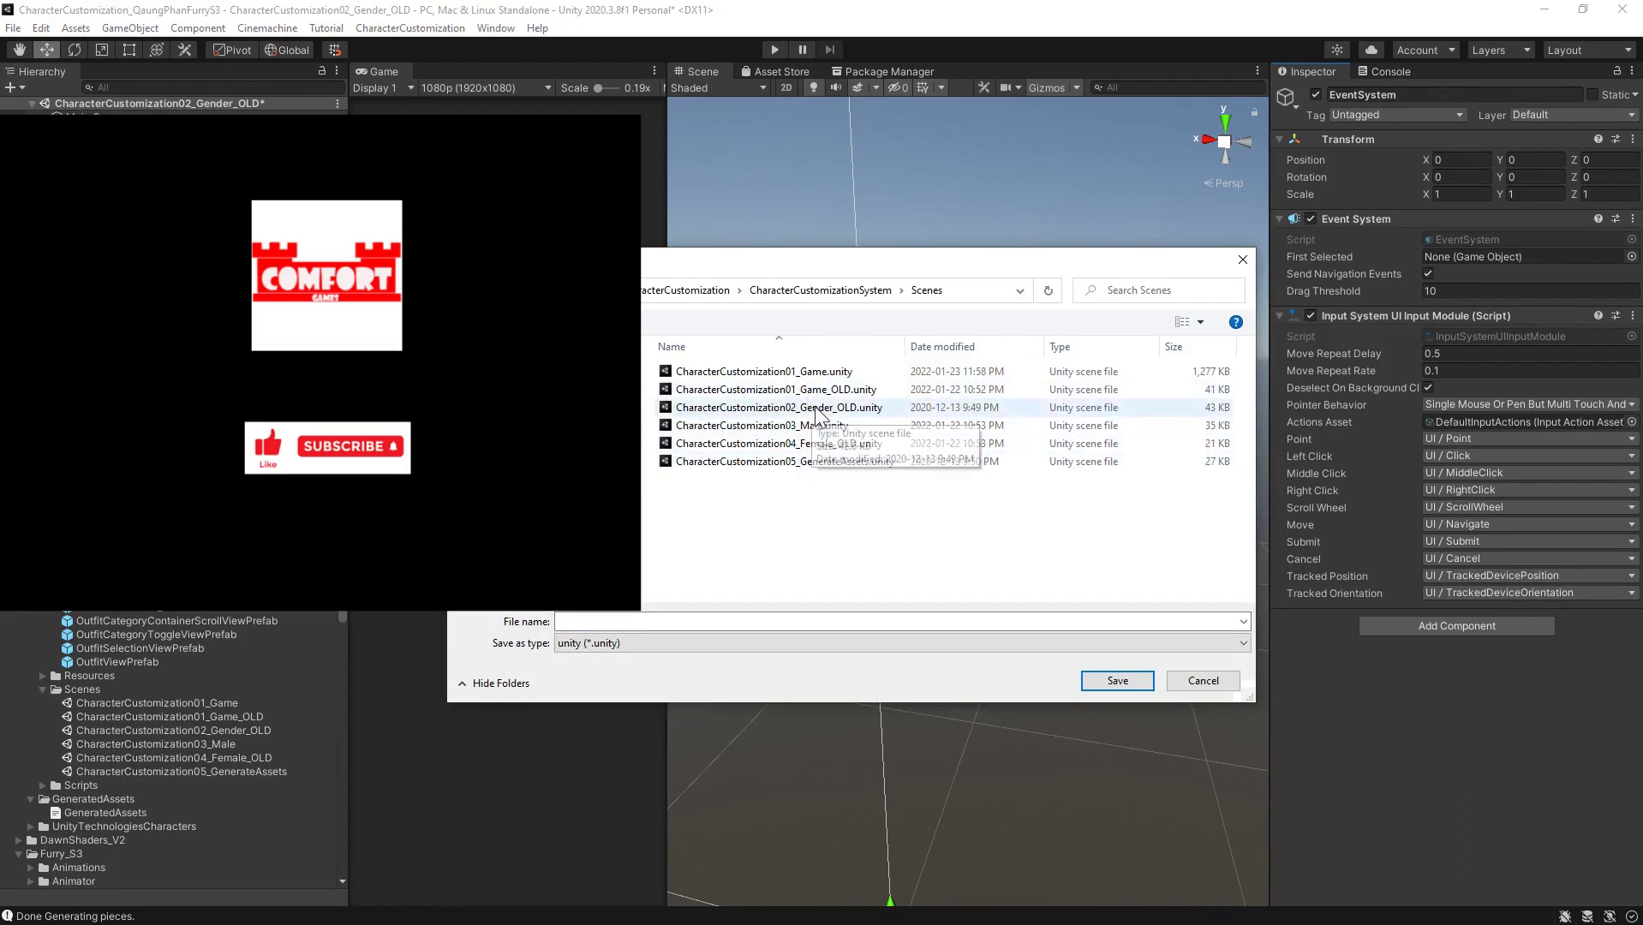
left_click(821, 409)
left_click(709, 621)
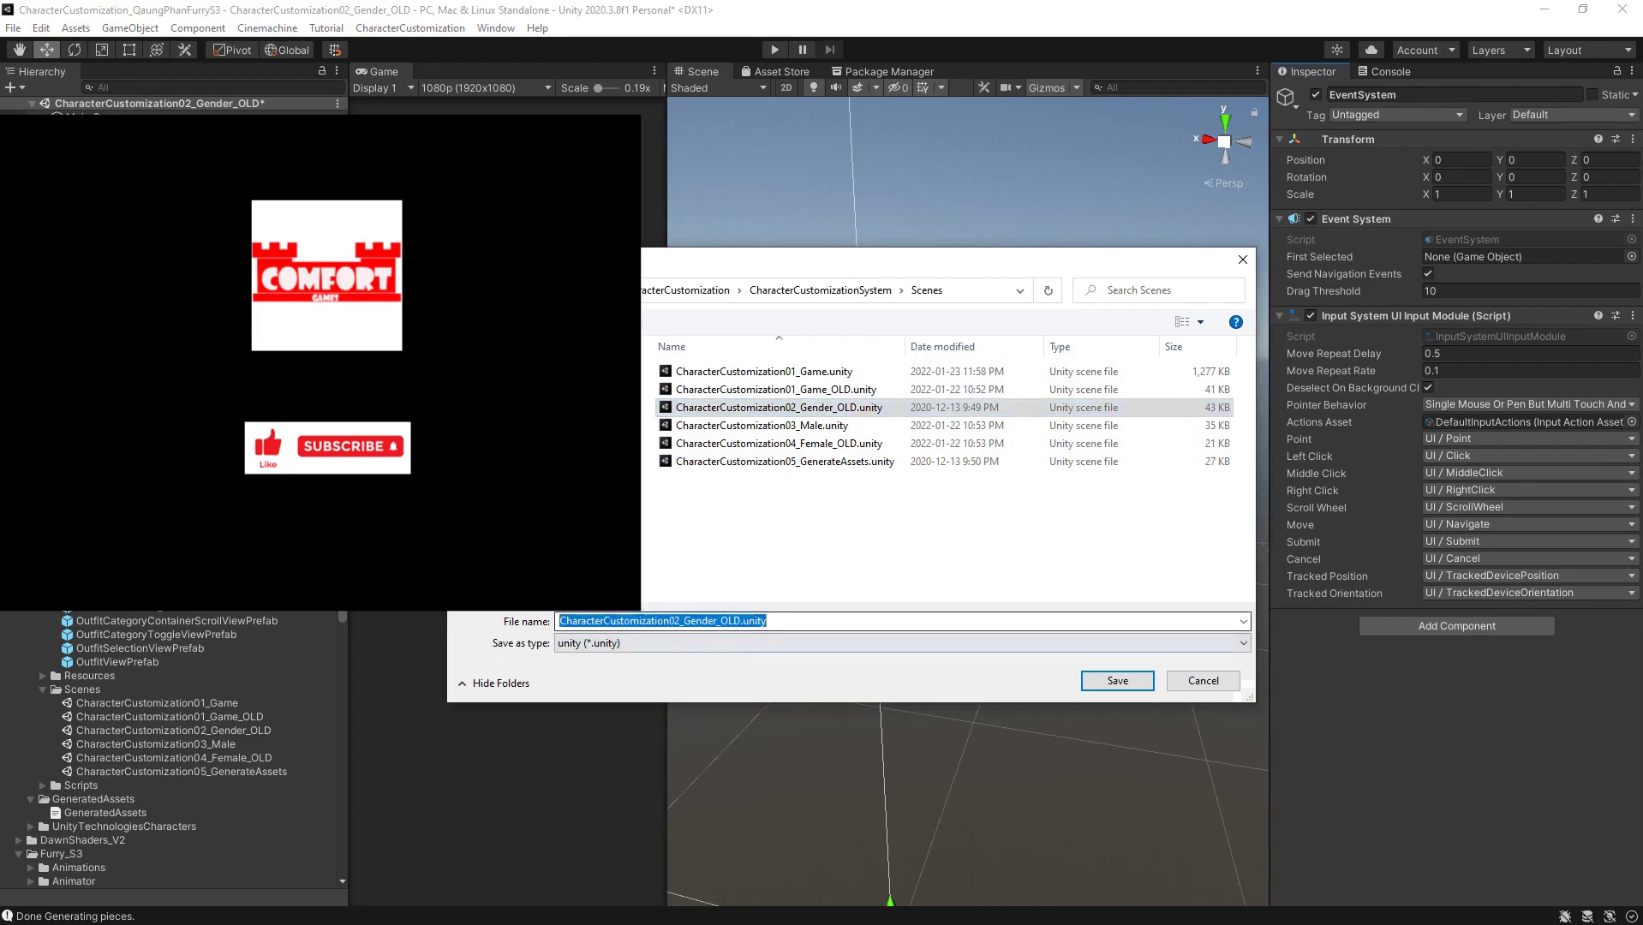
left_click_drag(720, 621, 741, 621)
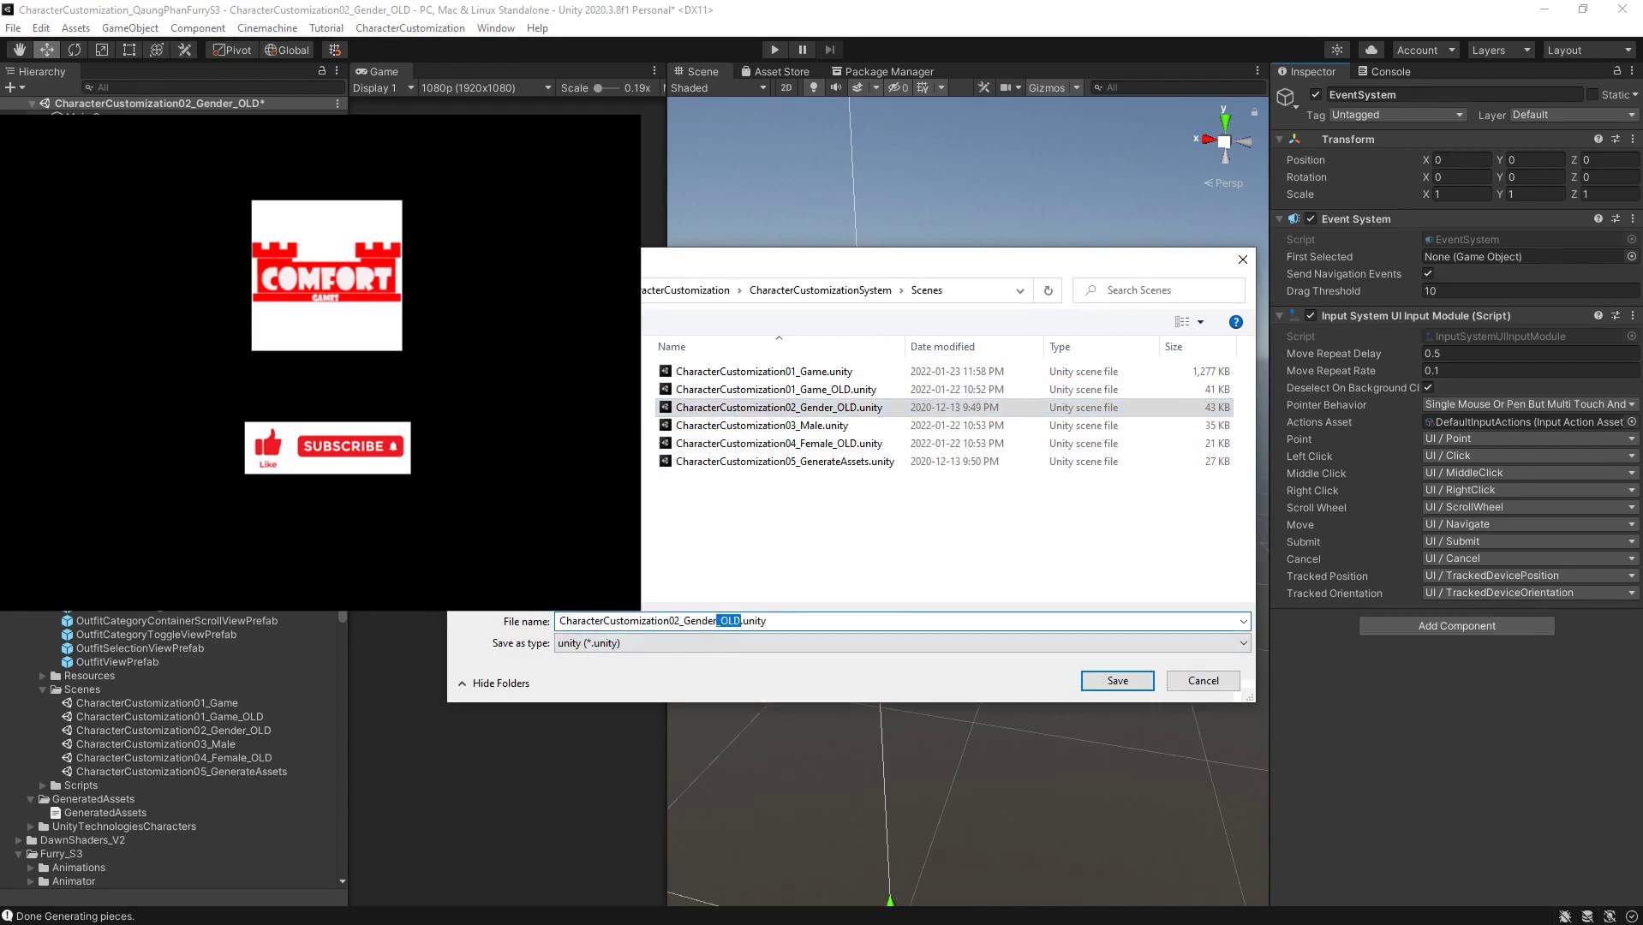
key("BackSpace")
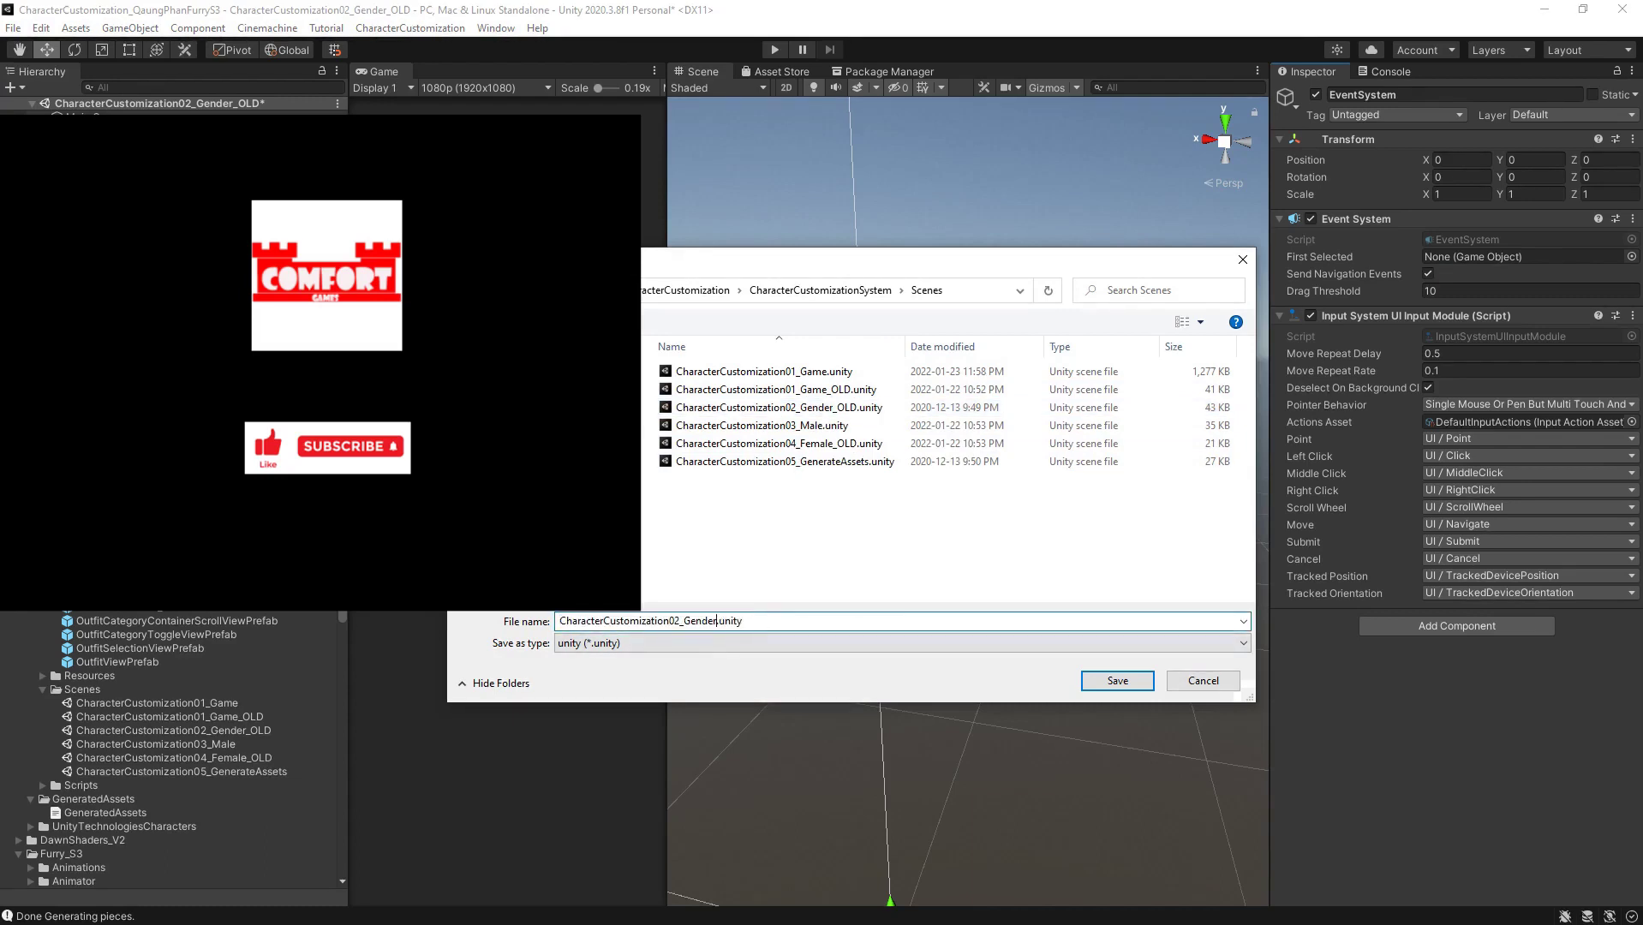
left_click(1113, 680)
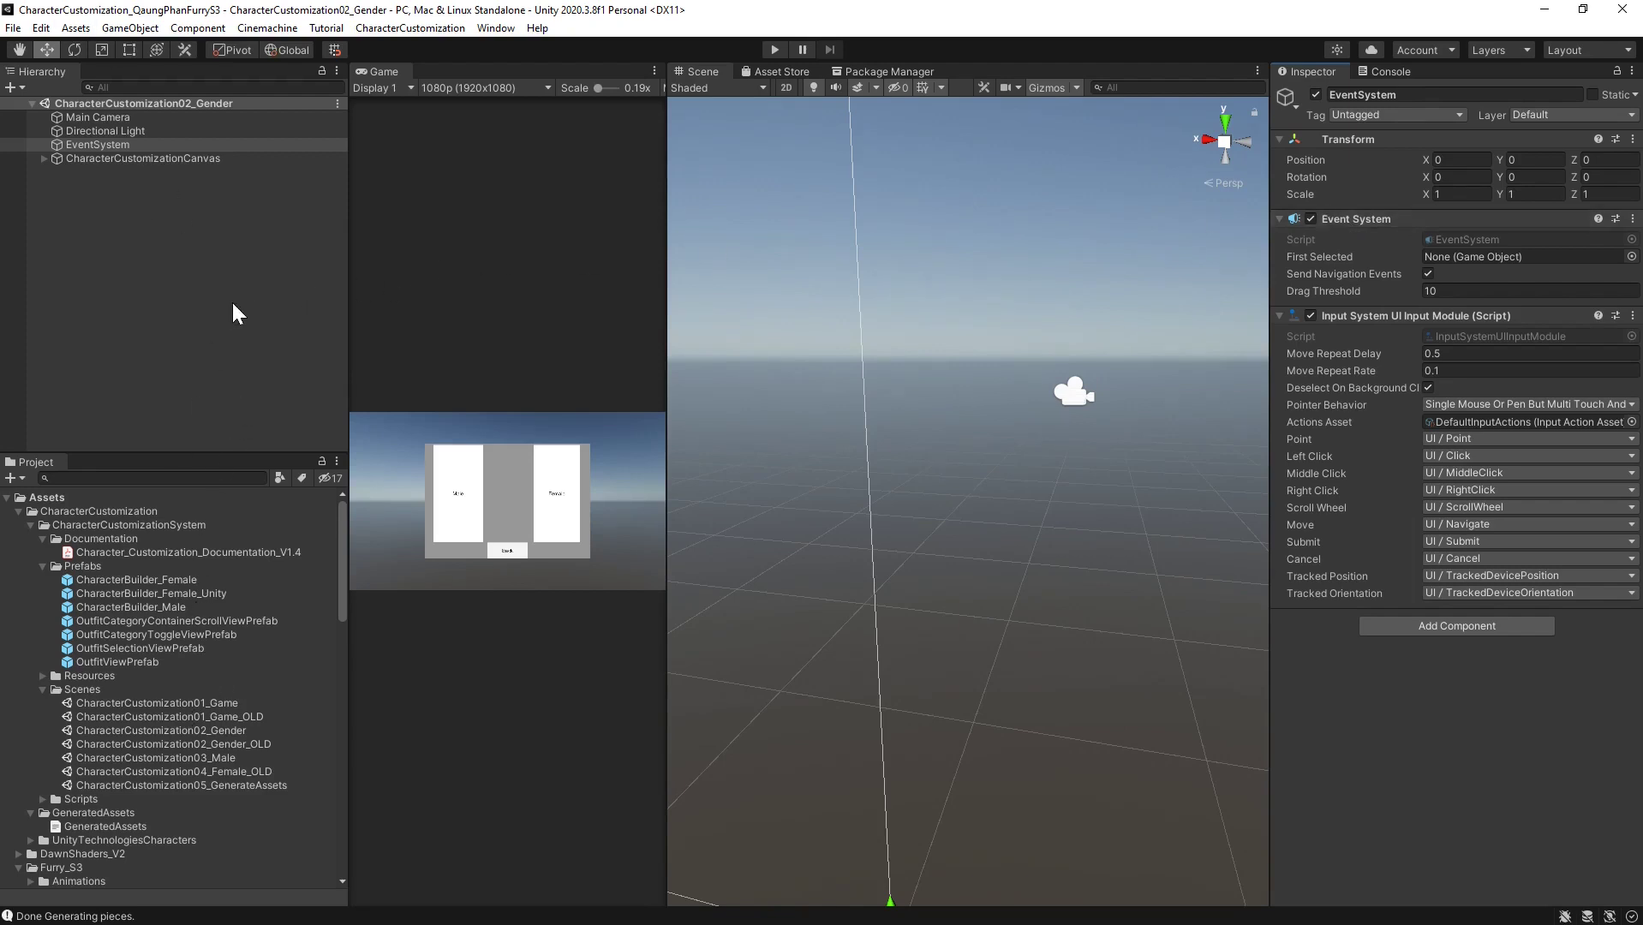
Open the CharacterCustomization04_Female_OLD scene and copy its EventSystem, CharacterCustomizationCanvas and CharacterSpawning objects
double_click(232, 771)
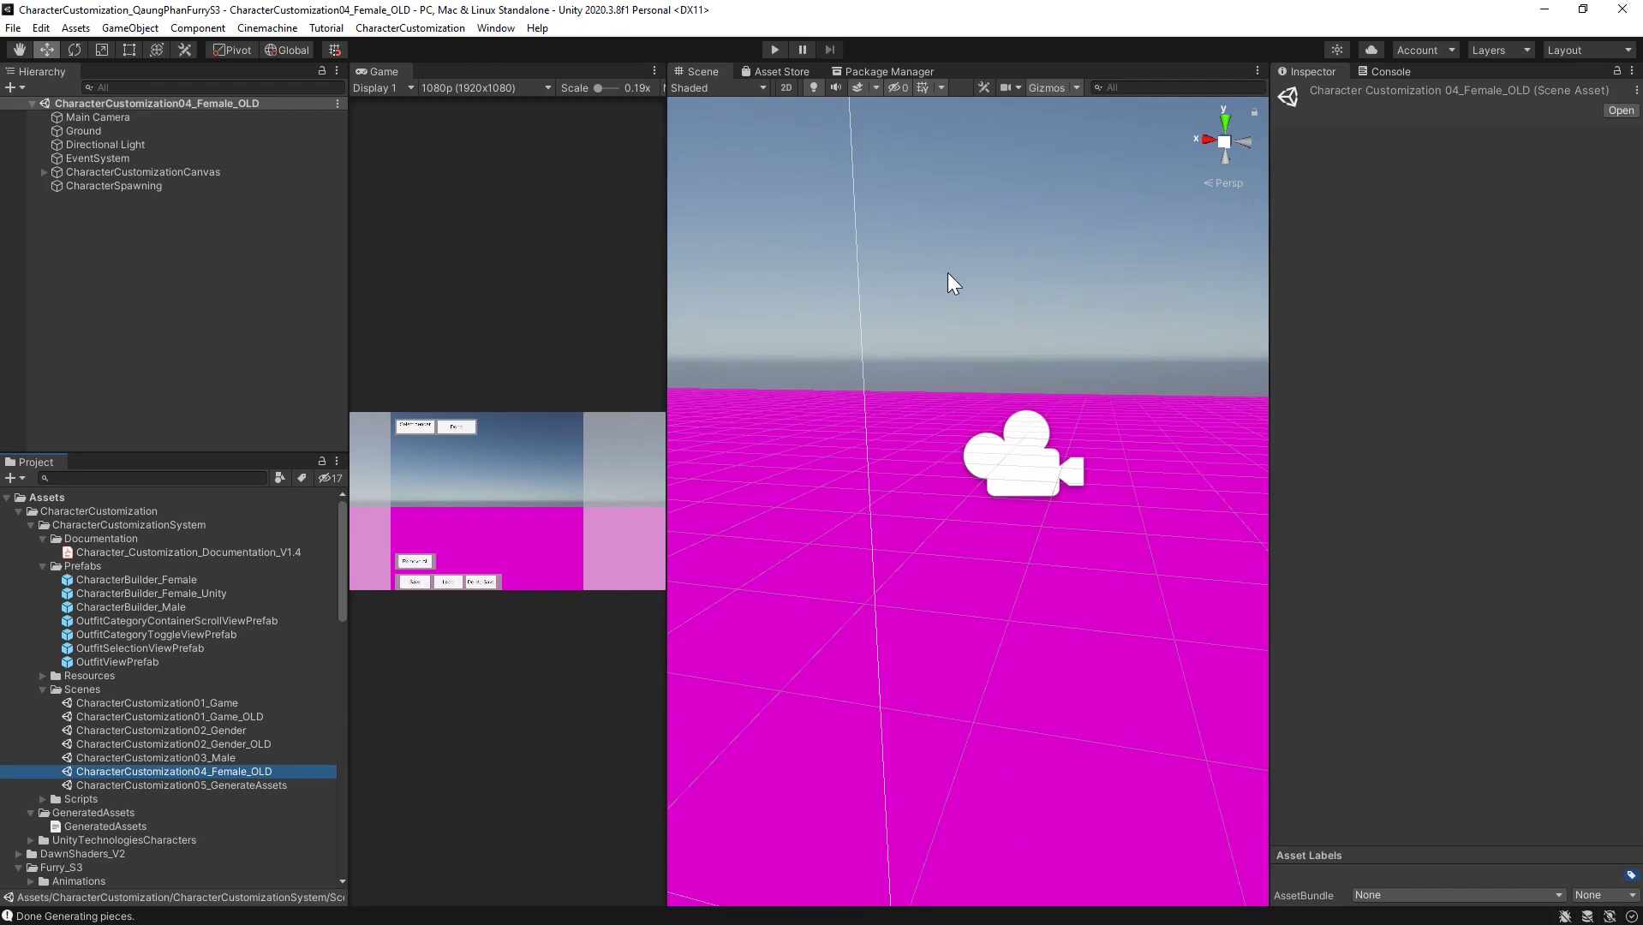
left_click(113, 157)
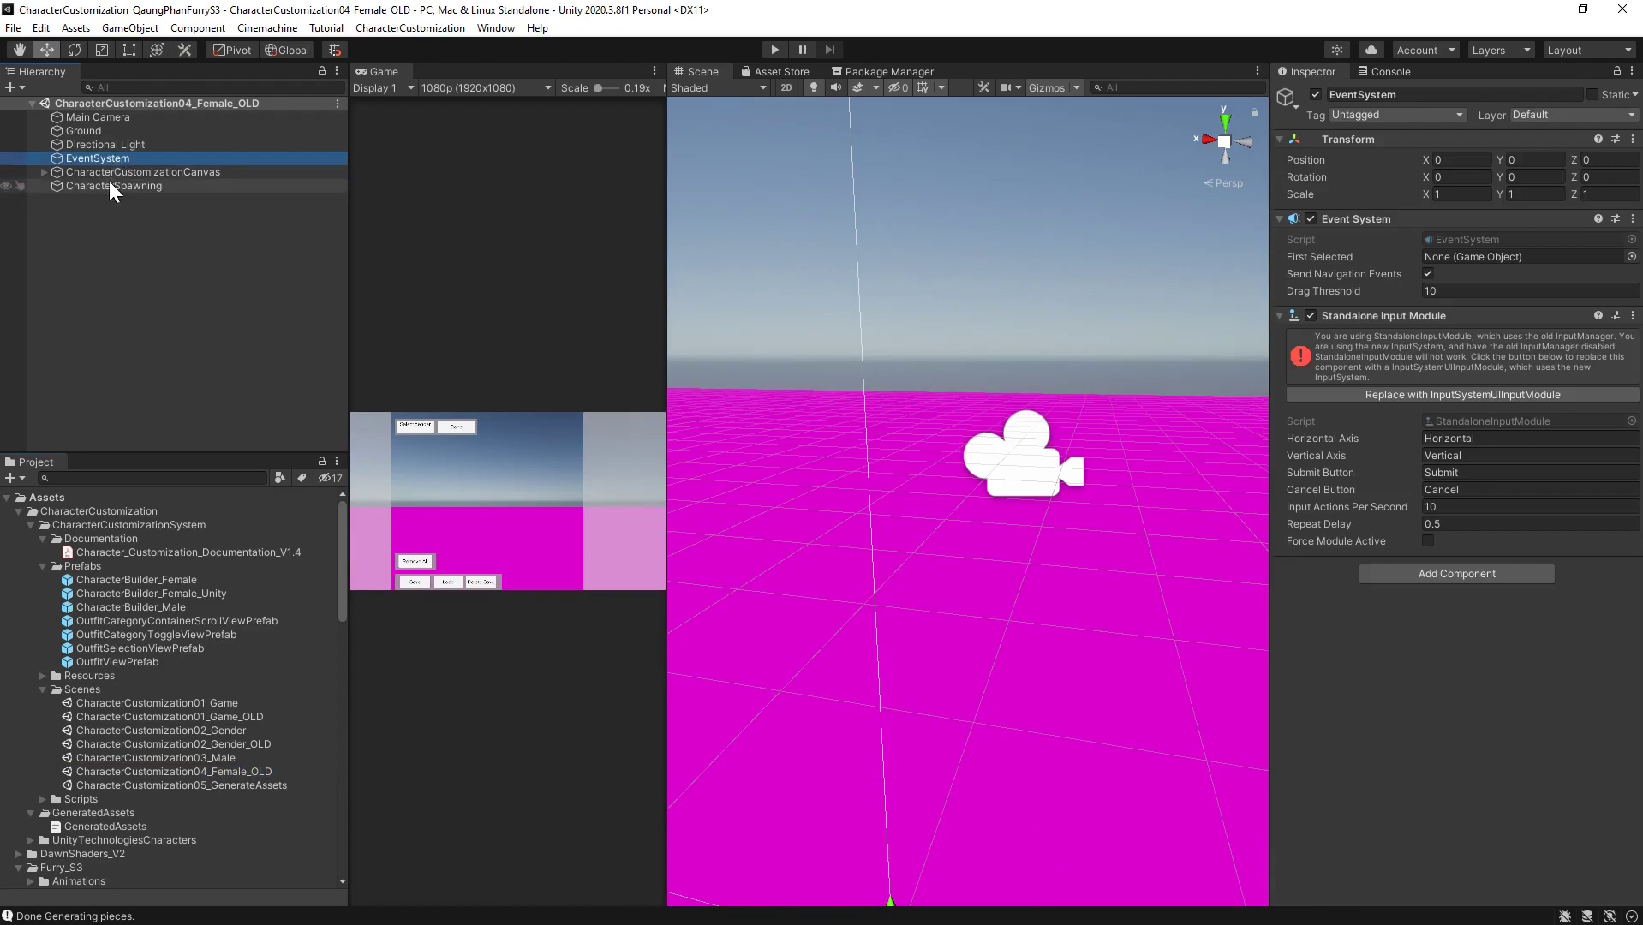
left_click(129, 186, "shift")
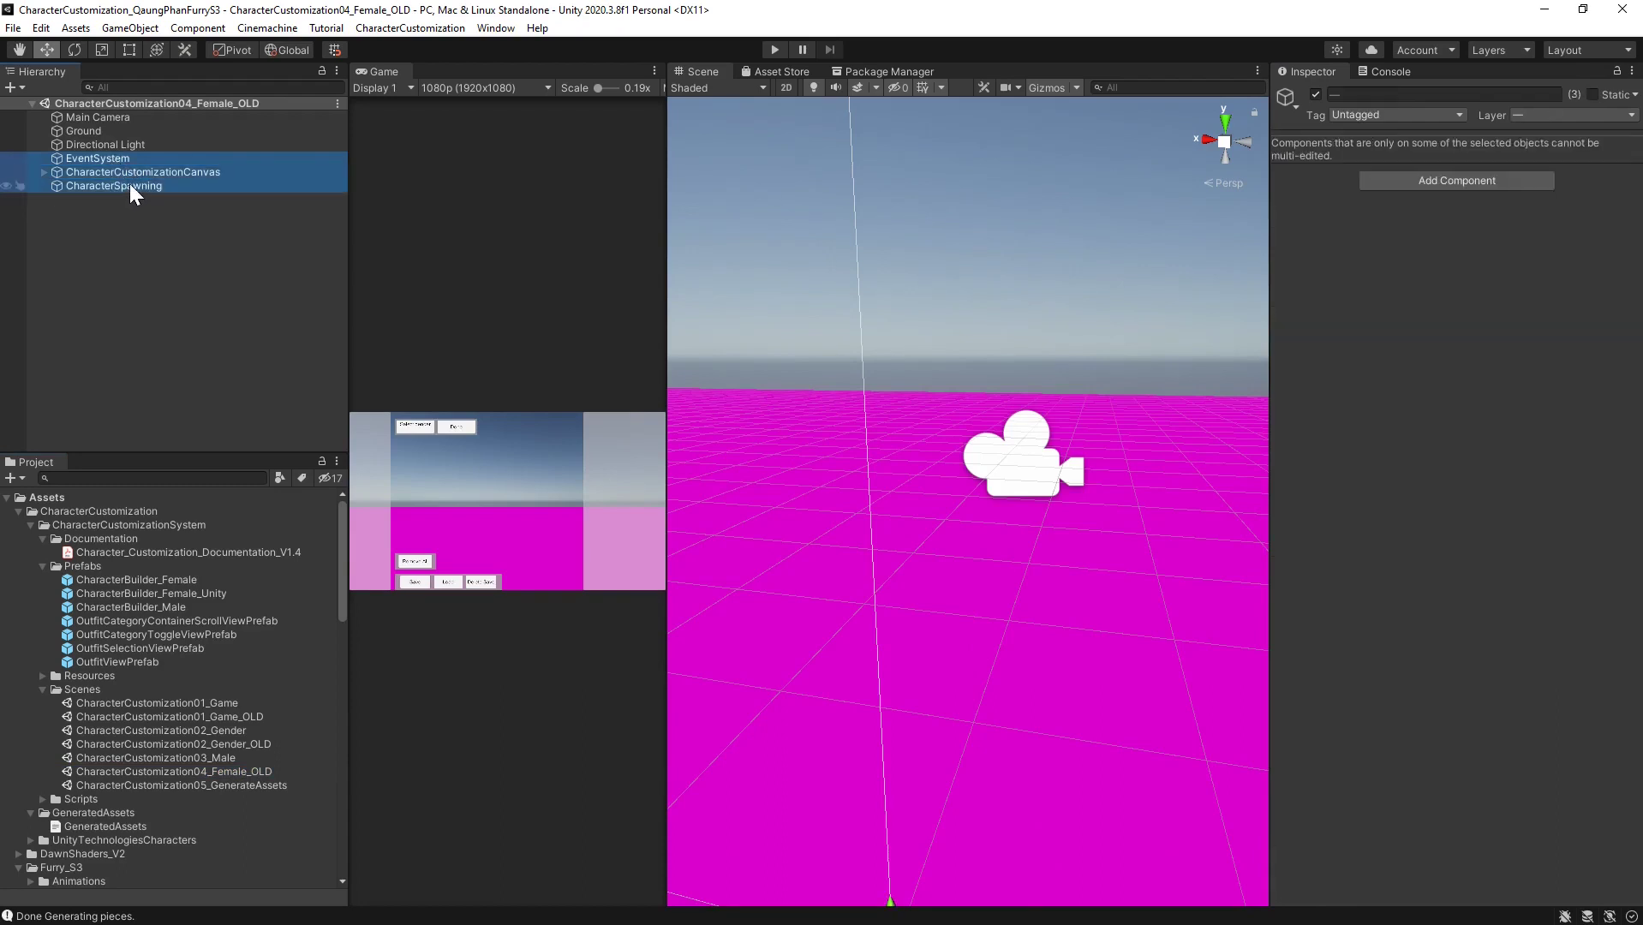
right_click(129, 183)
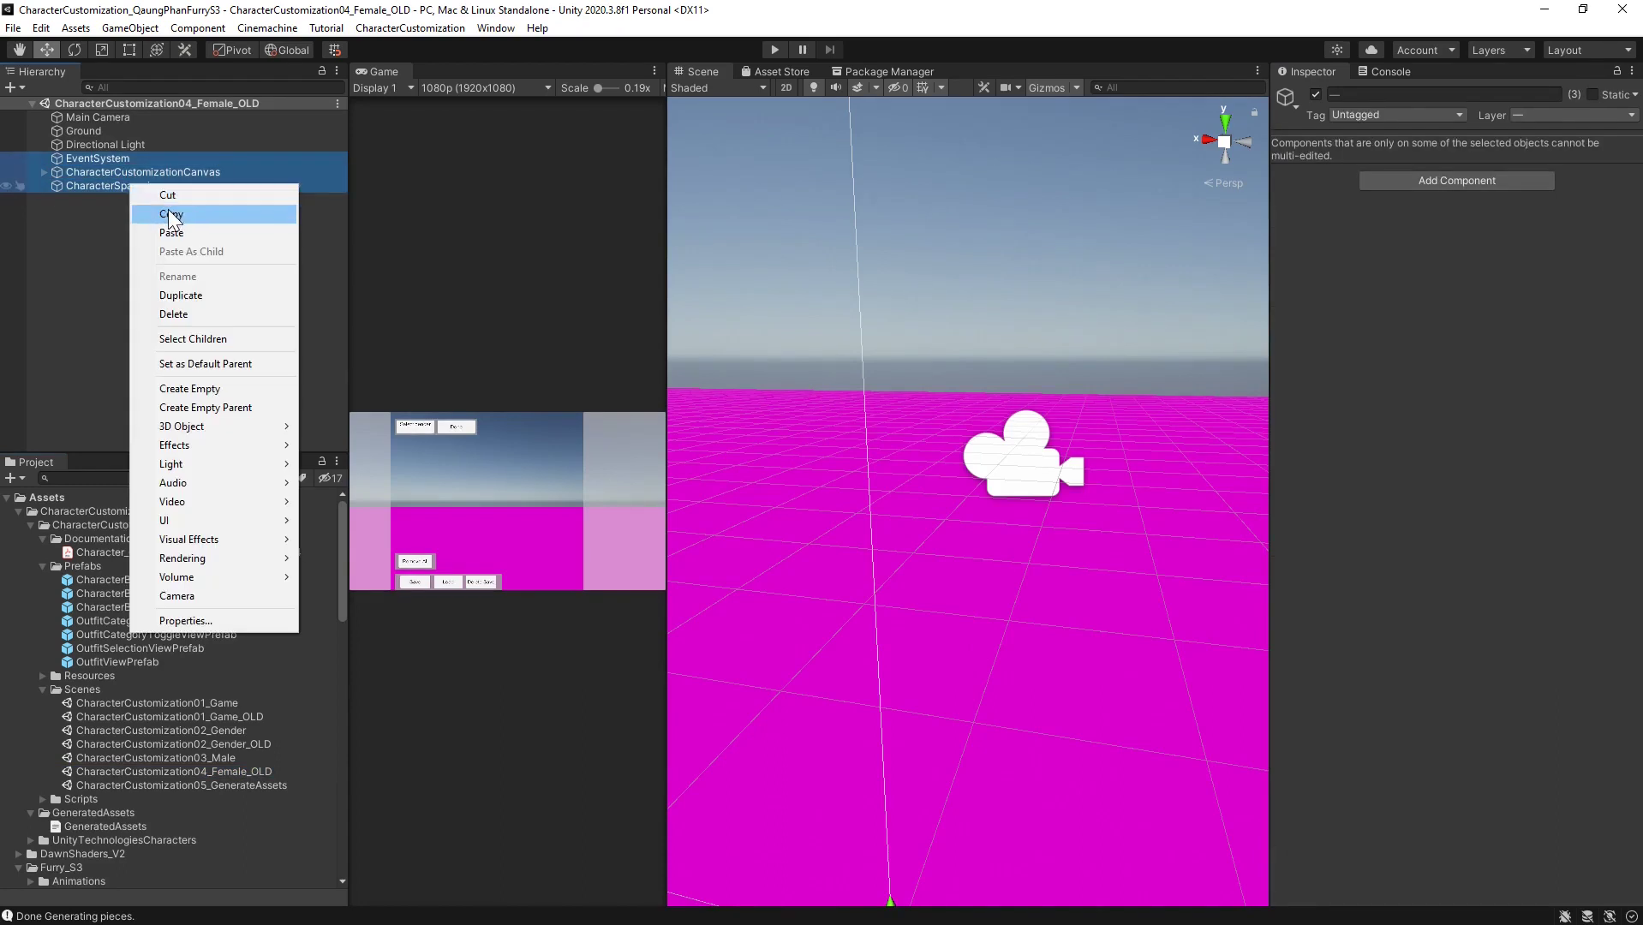
left_click(158, 212)
left_click(199, 341)
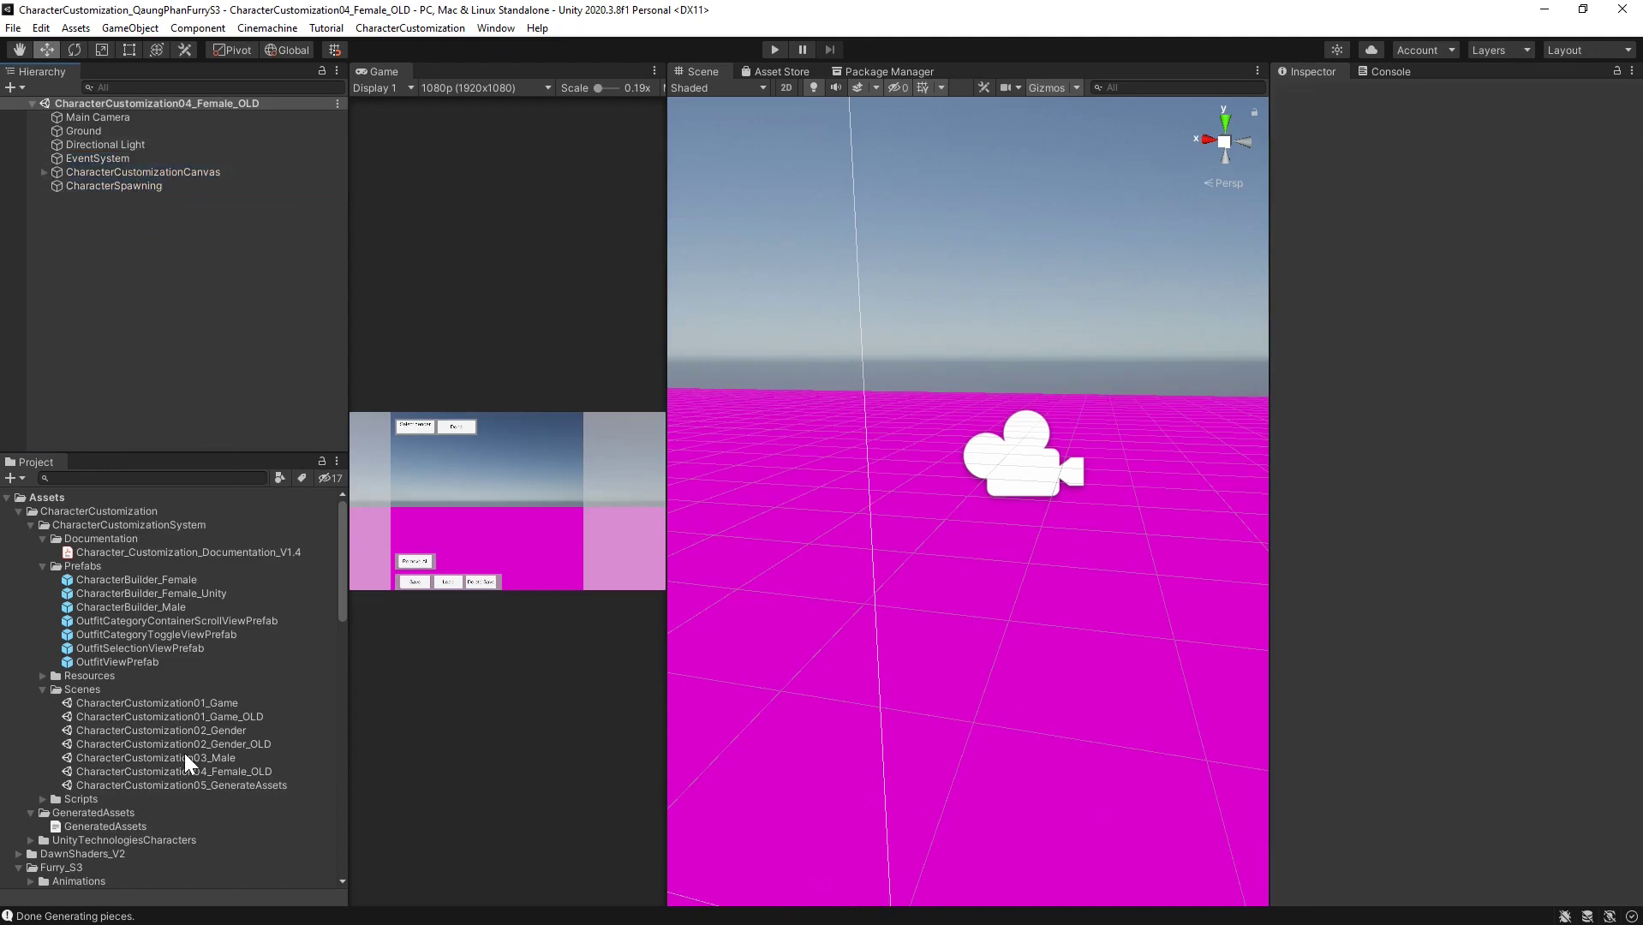
Open SampleScene and paste the copied EventSystem, CharacterCustomizationCanvas and CharacterSpawning objects into it
scroll(183, 754, "down", 20)
double_click(95, 867)
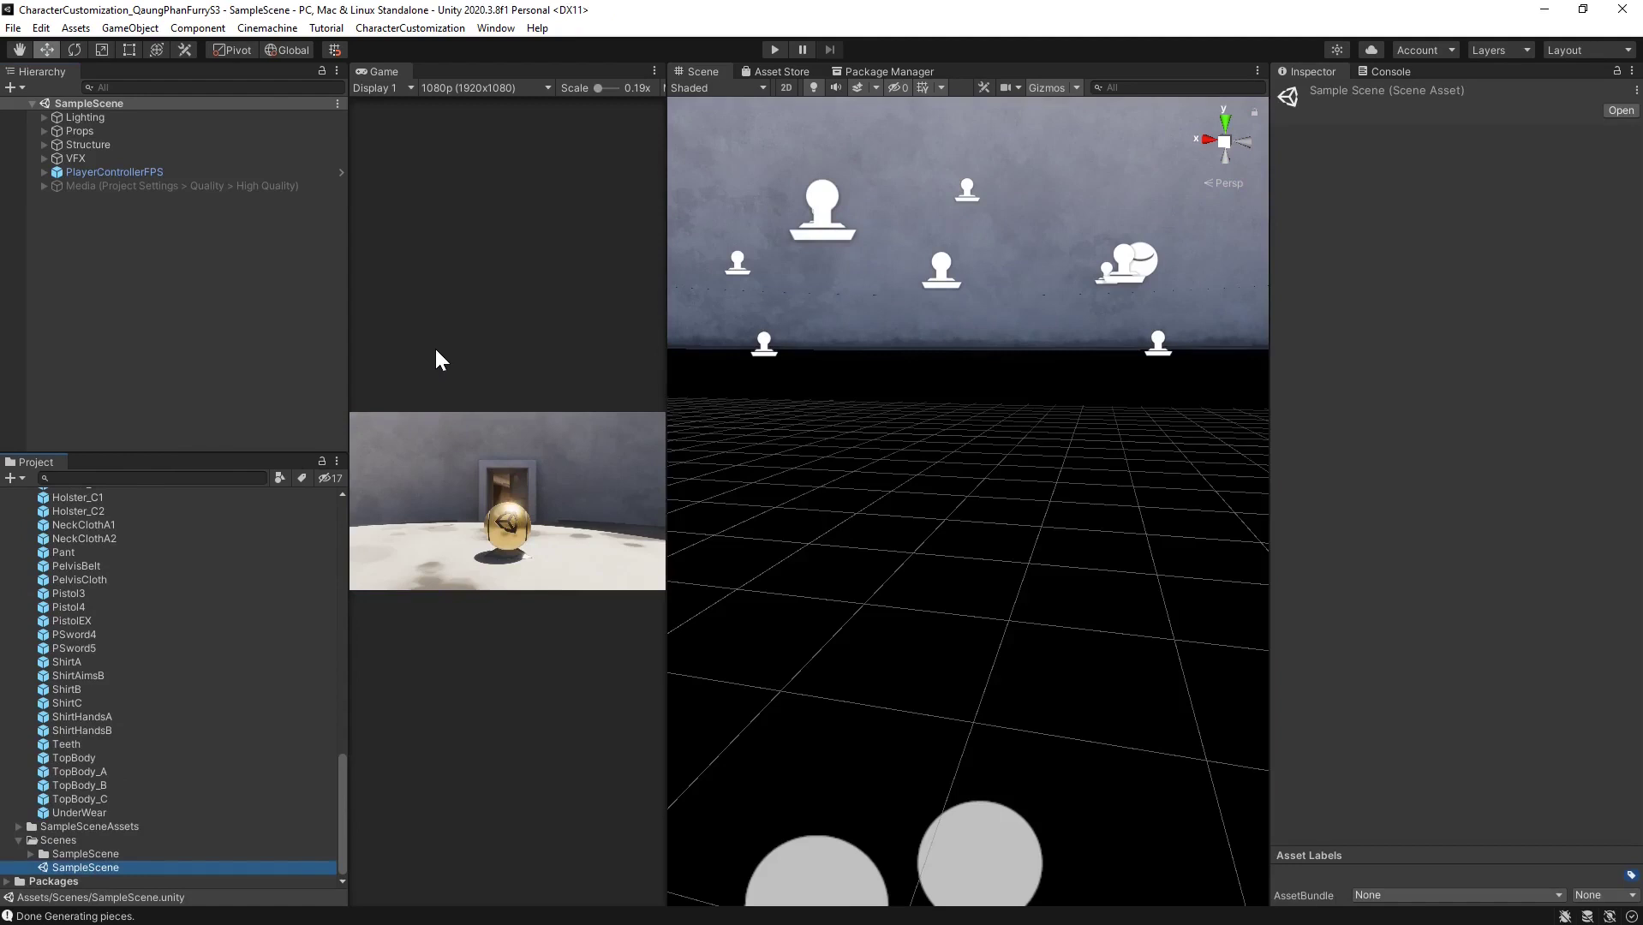
right_click(171, 252)
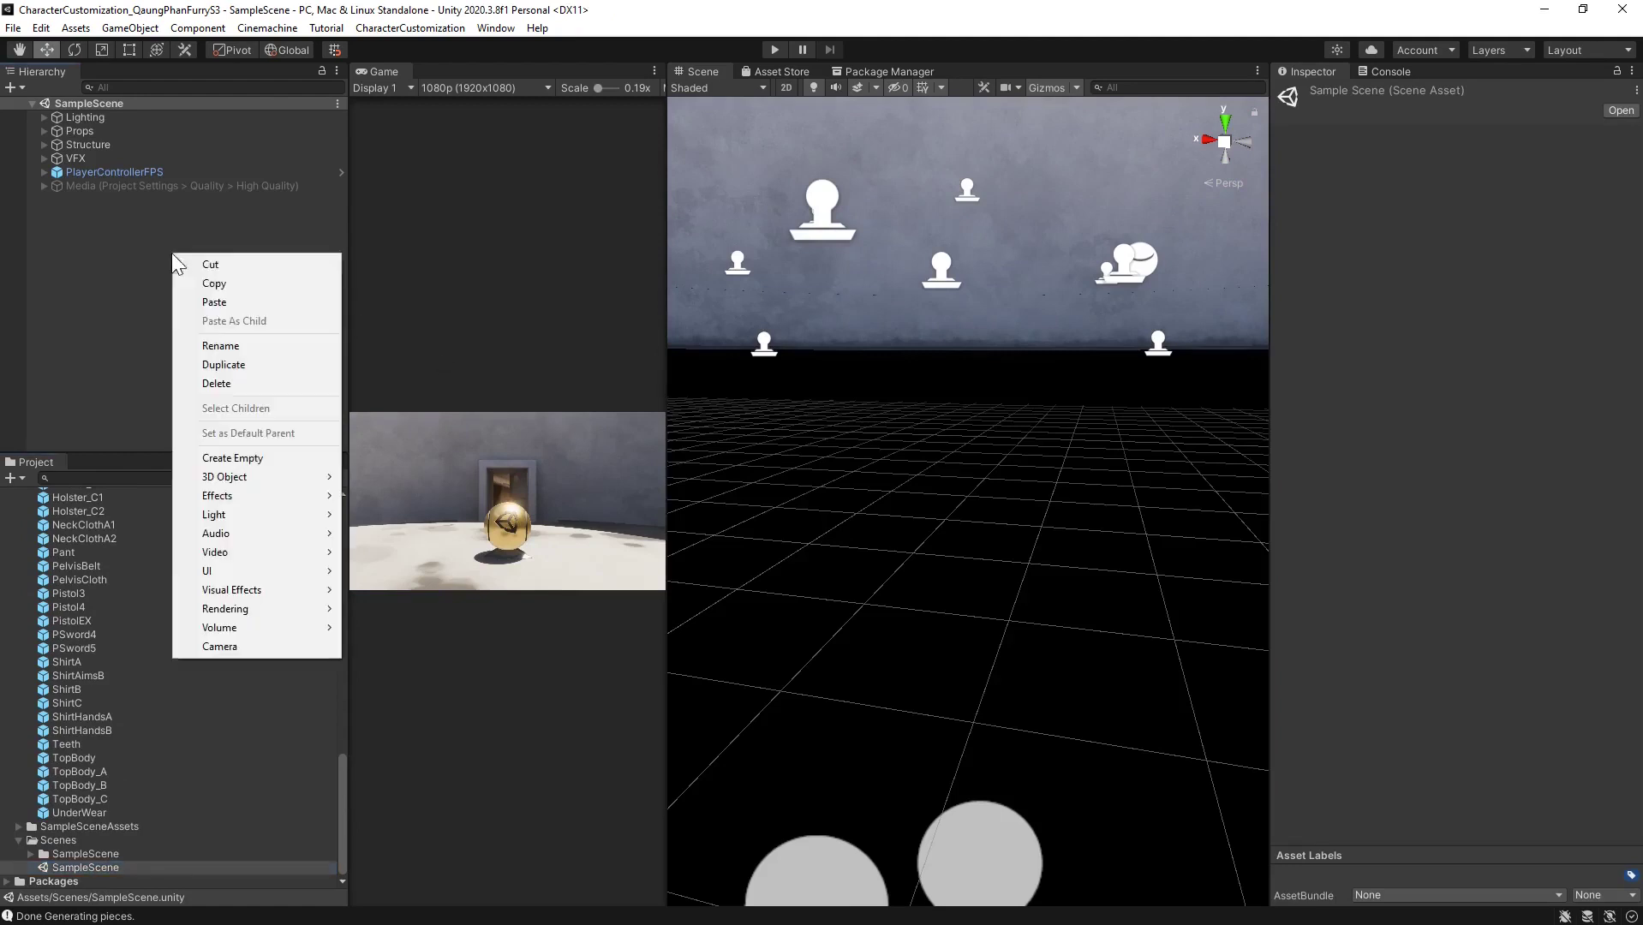
left_click(218, 304)
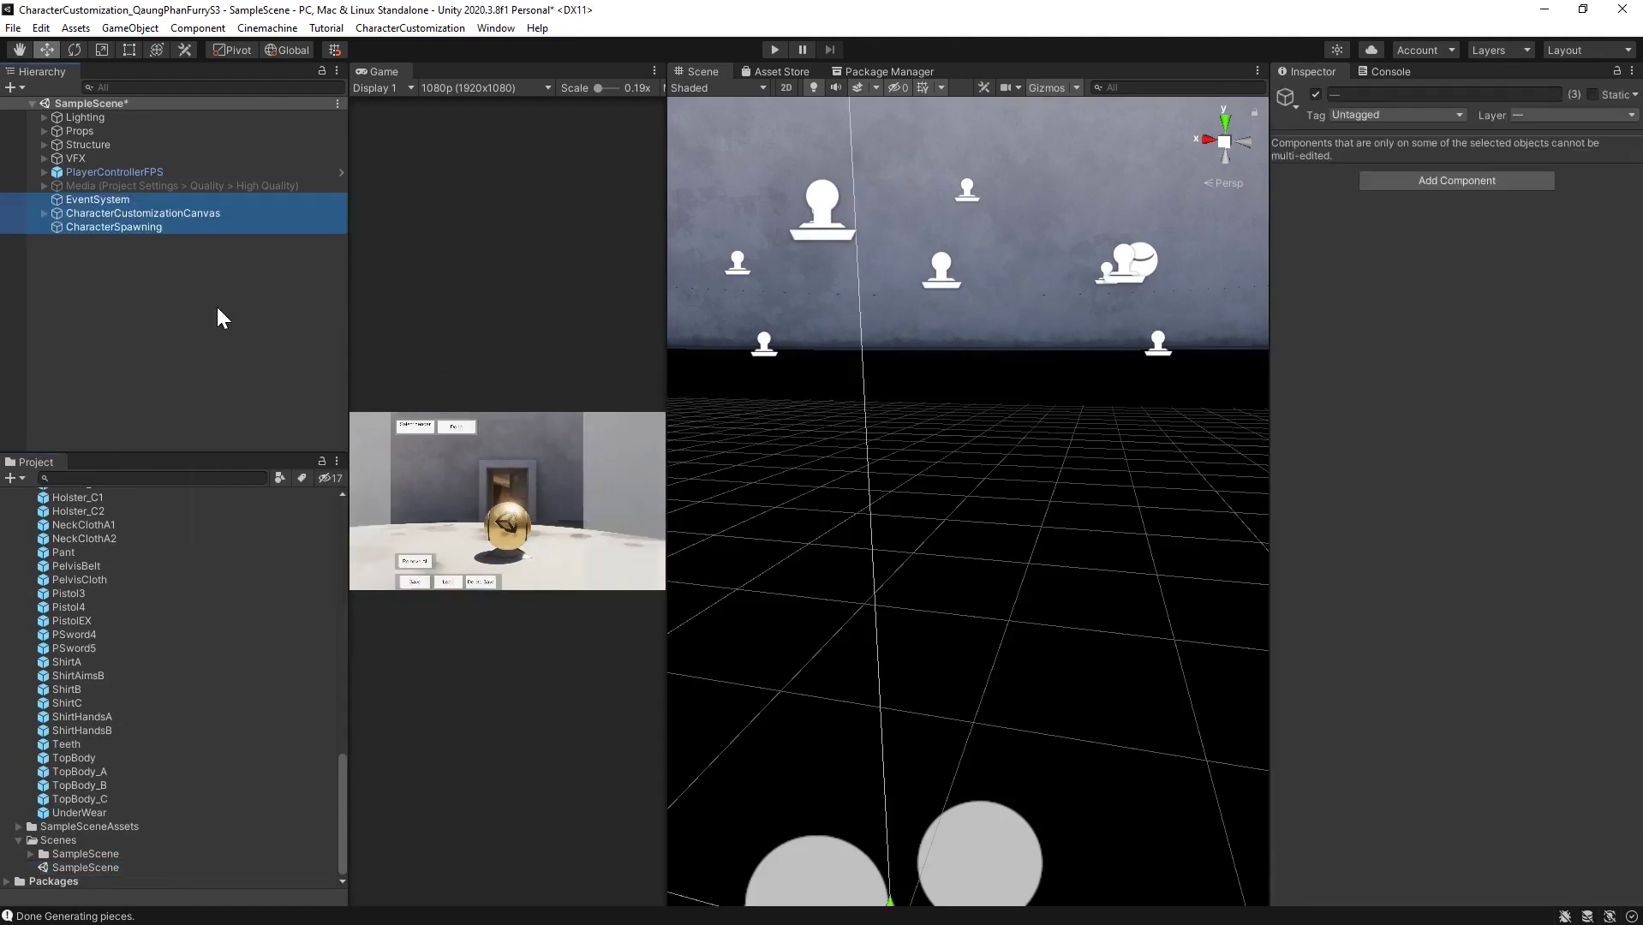
Assign the CharacterBuilder_Female prefab as the Character Builder Female of the CharacterSpawning object
left_click(114, 244)
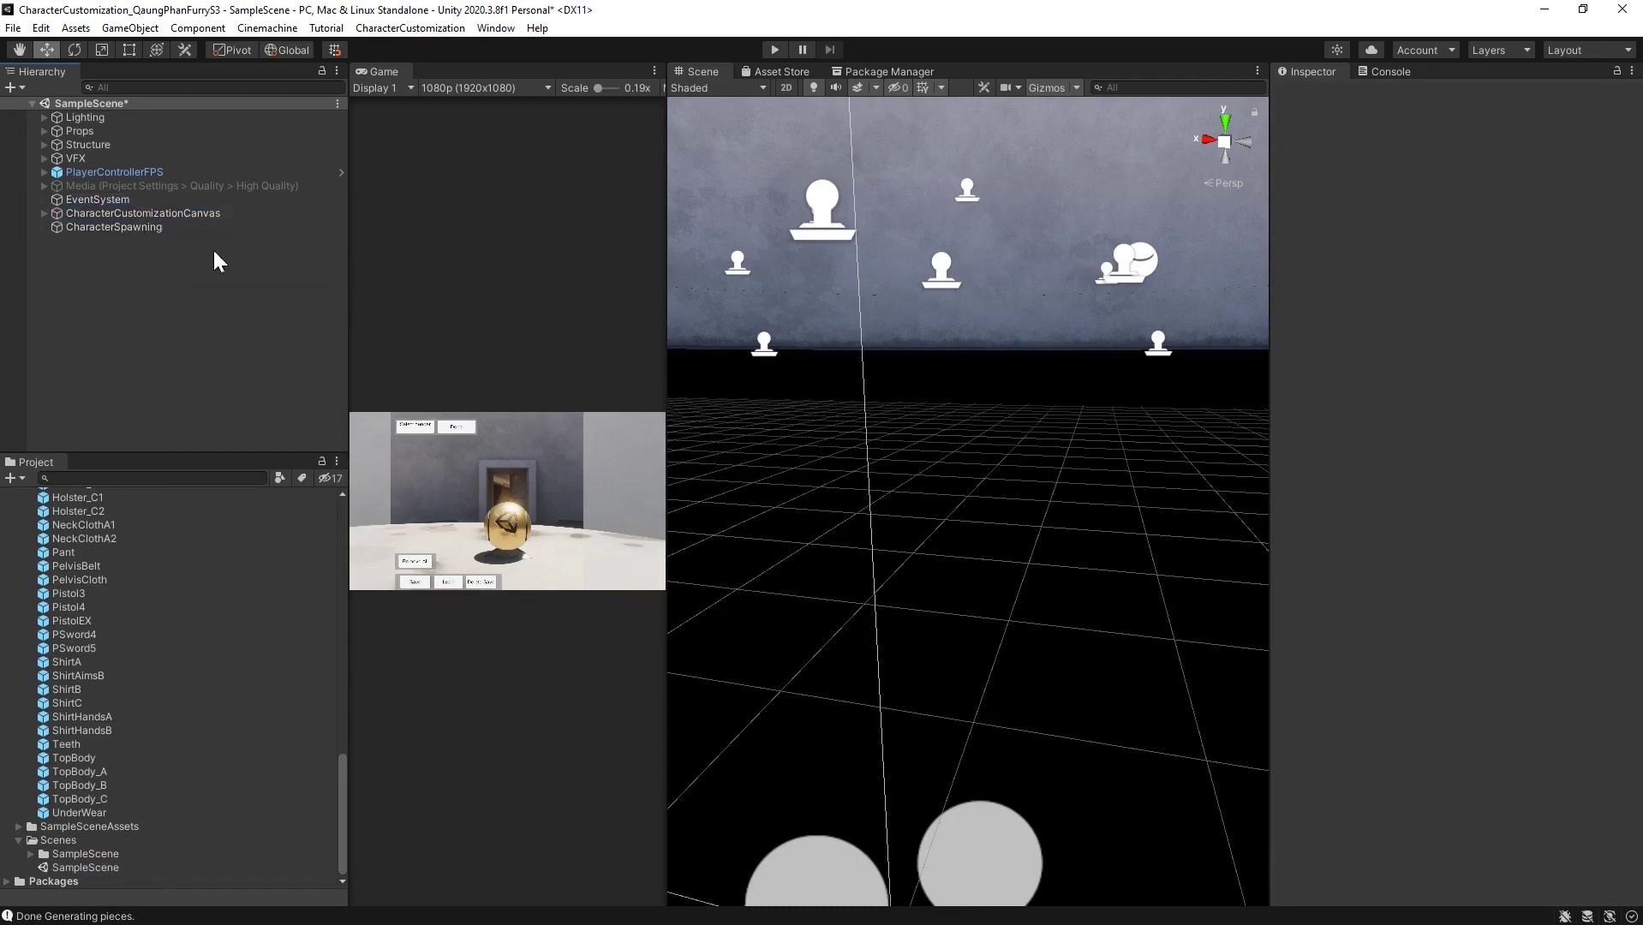
left_click(127, 226)
left_click(1515, 273)
scroll(292, 596, "up", 2)
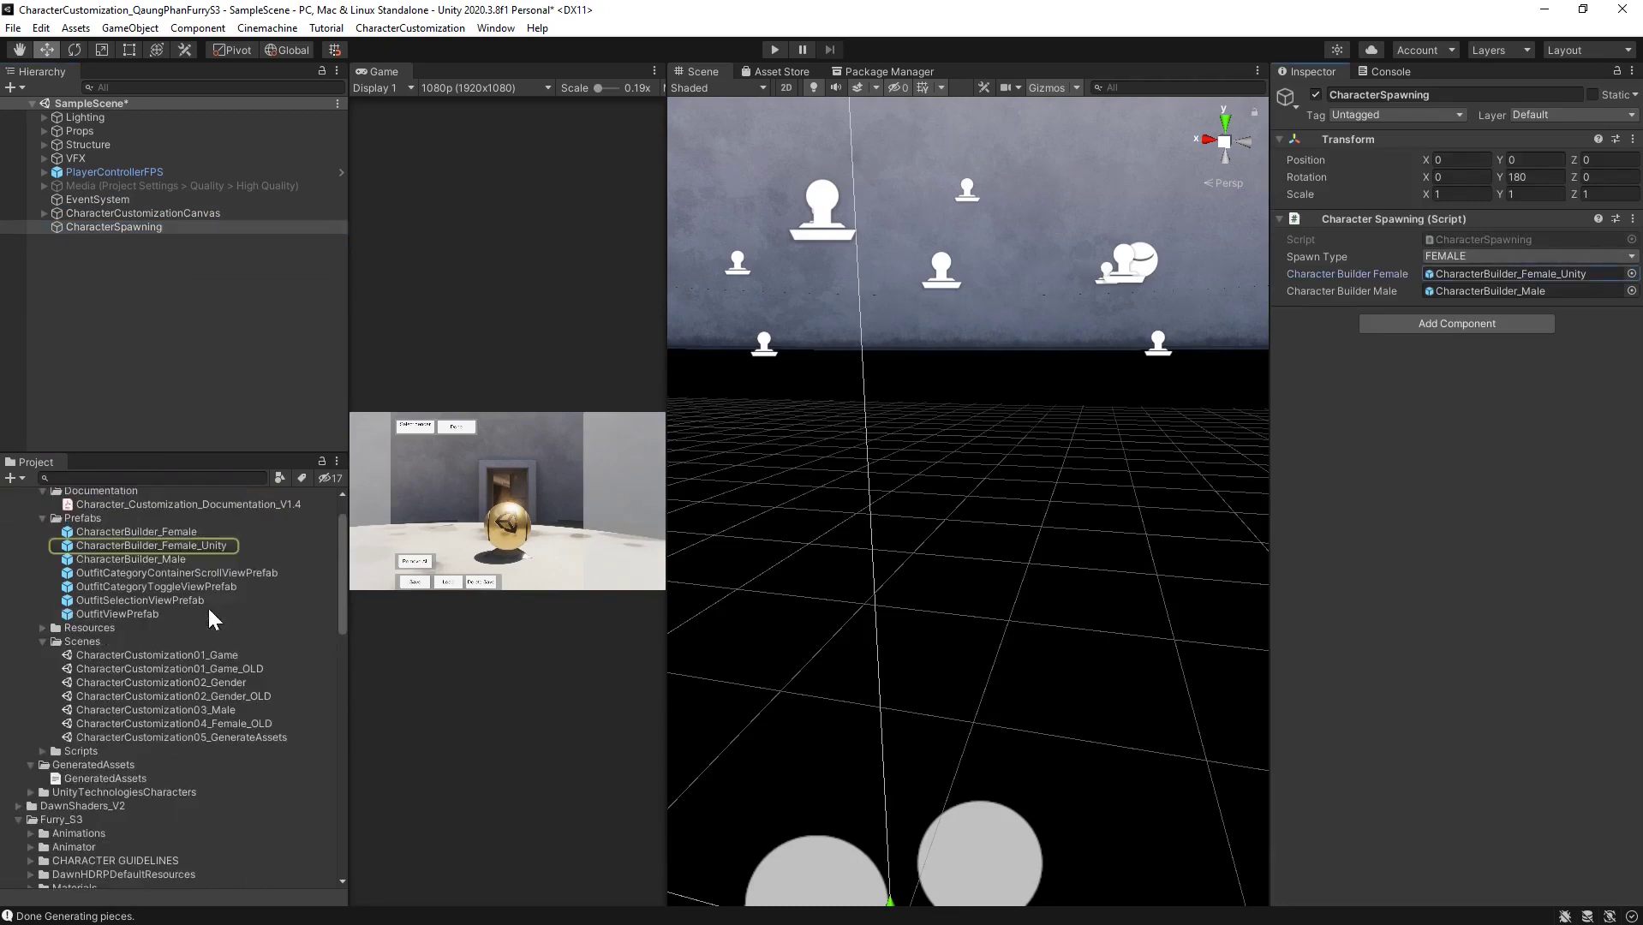
left_click_drag(167, 531, 1460, 273)
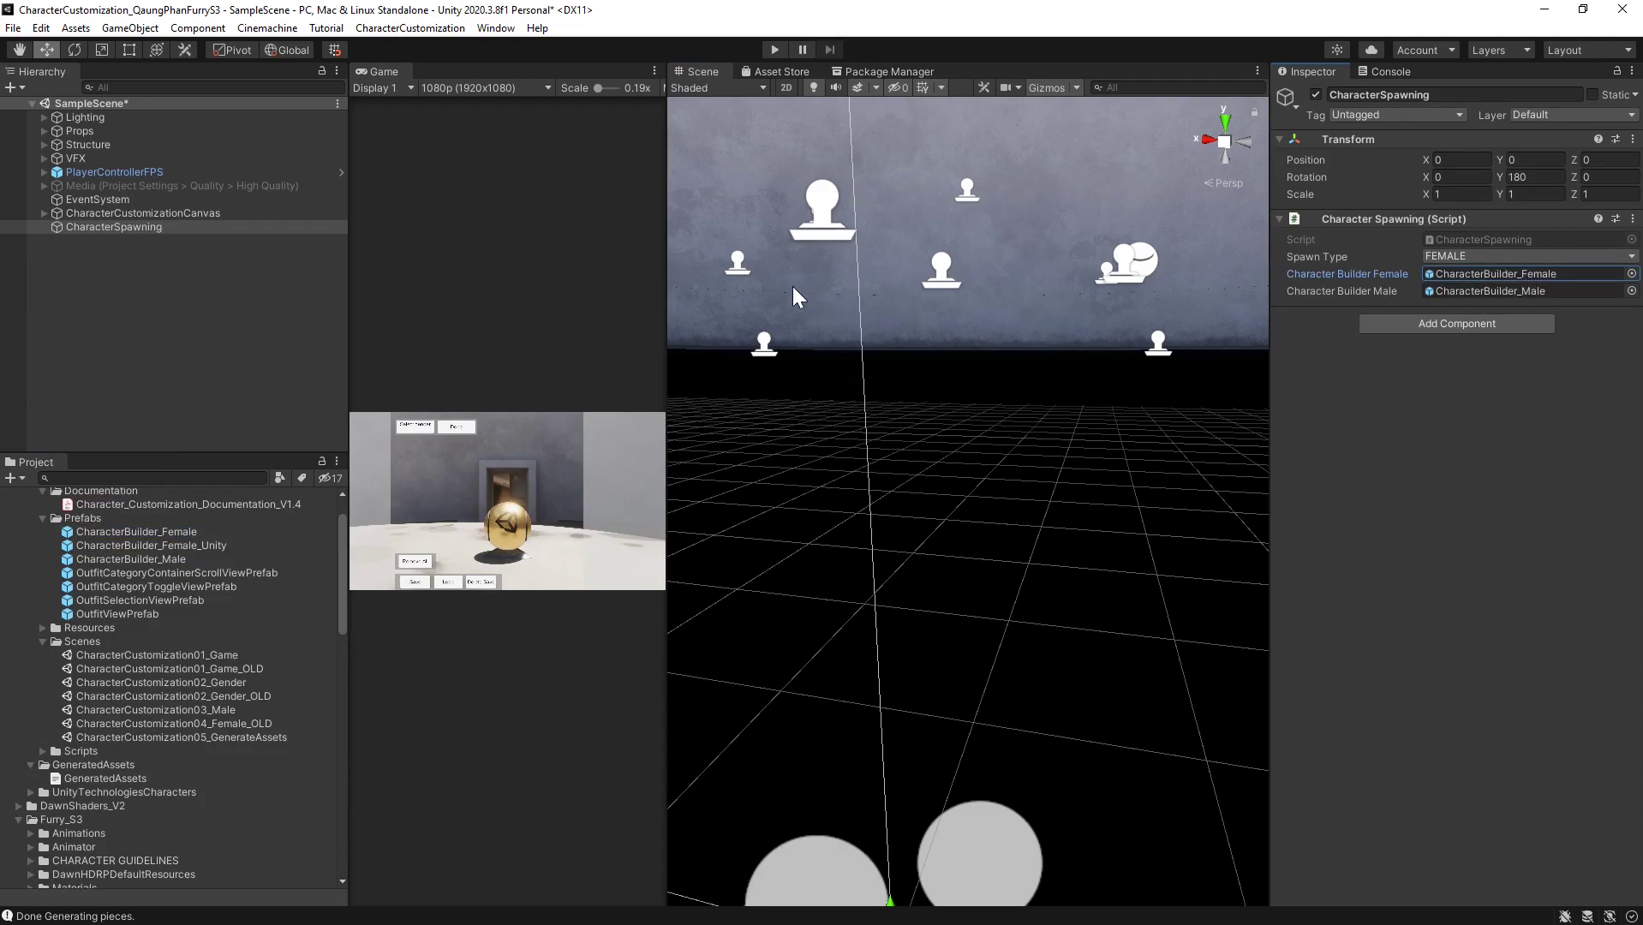
Start saving the open scene under a new name in the CharacterCustomizationSystem Scenes folder
left_click(11, 30)
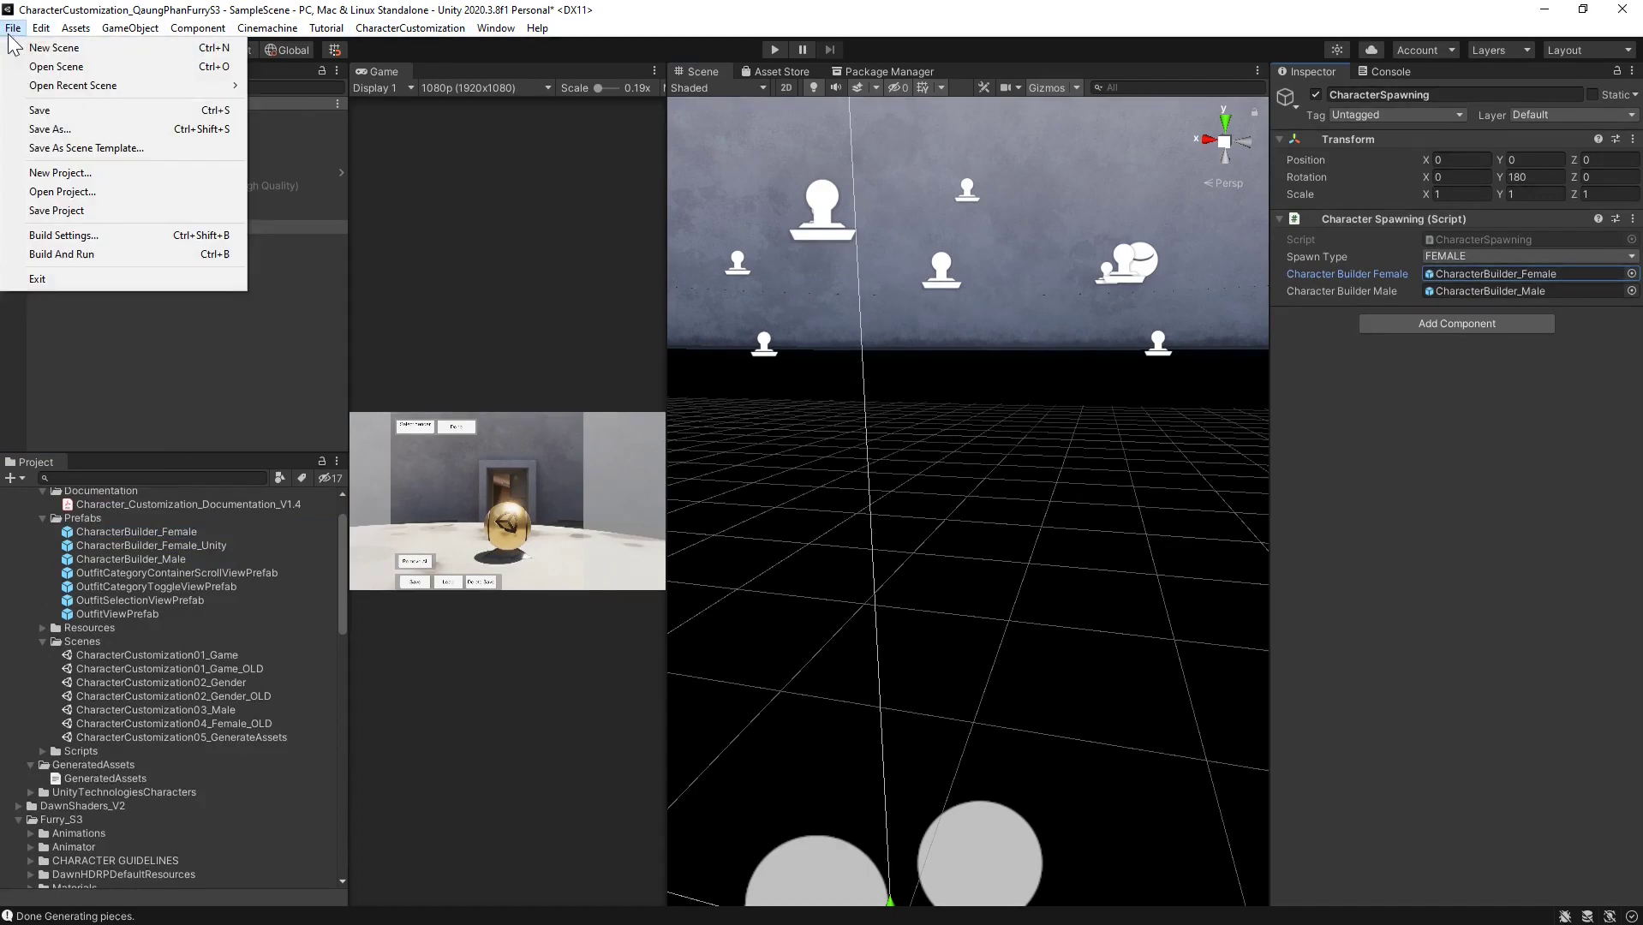
left_click(50, 128)
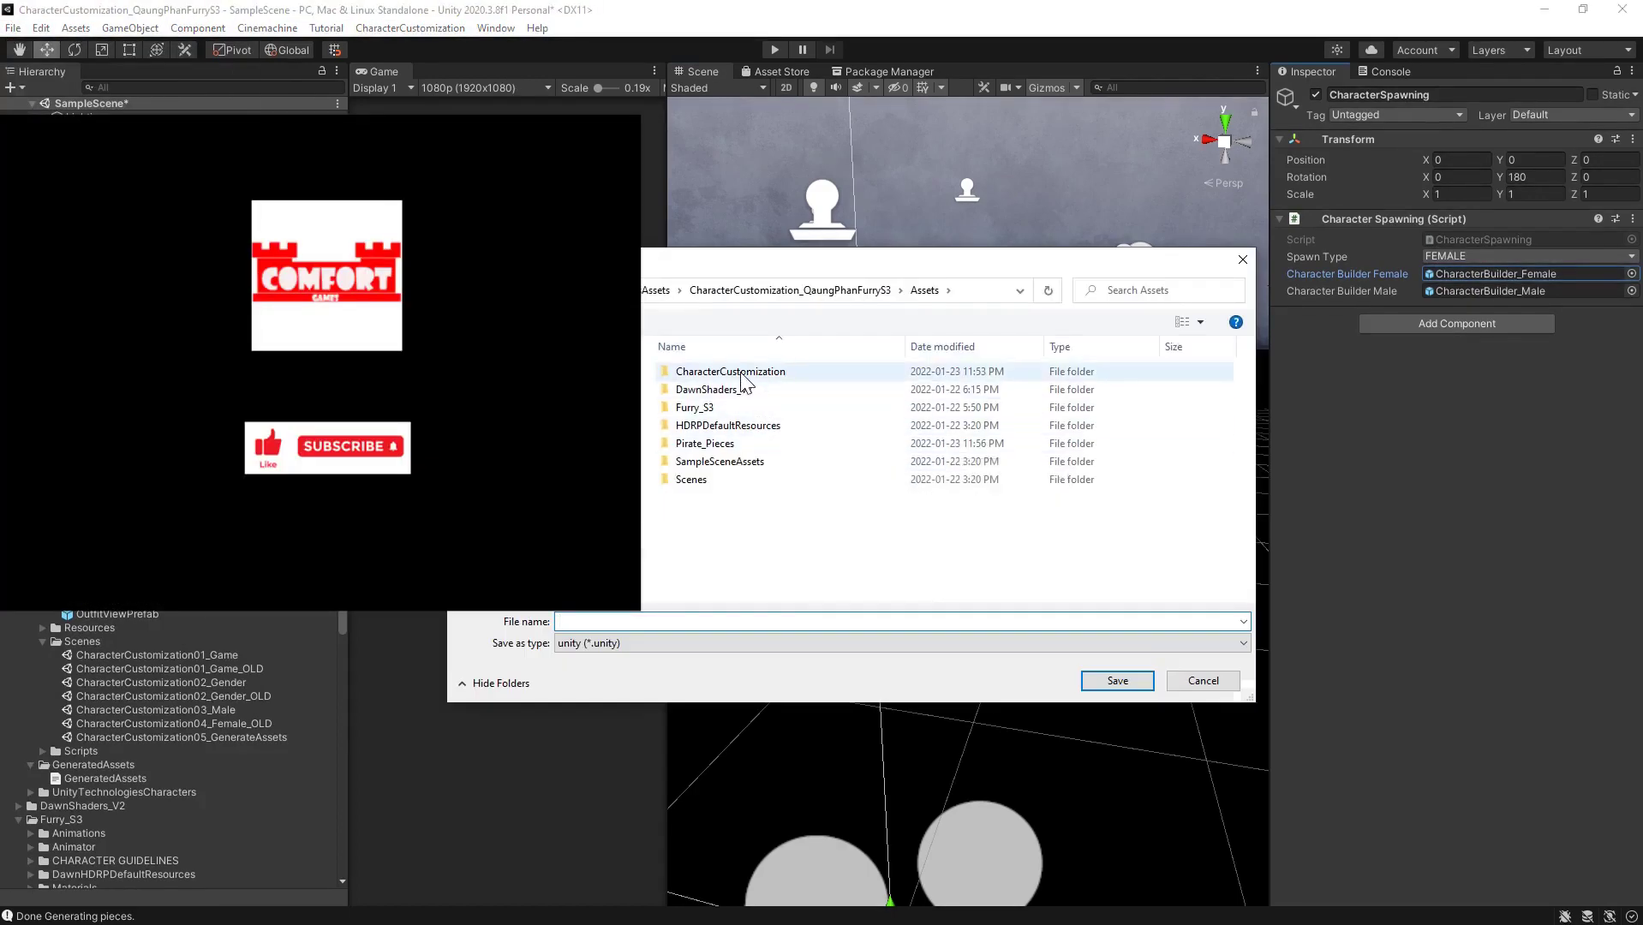
double_click(742, 373)
double_click(747, 374)
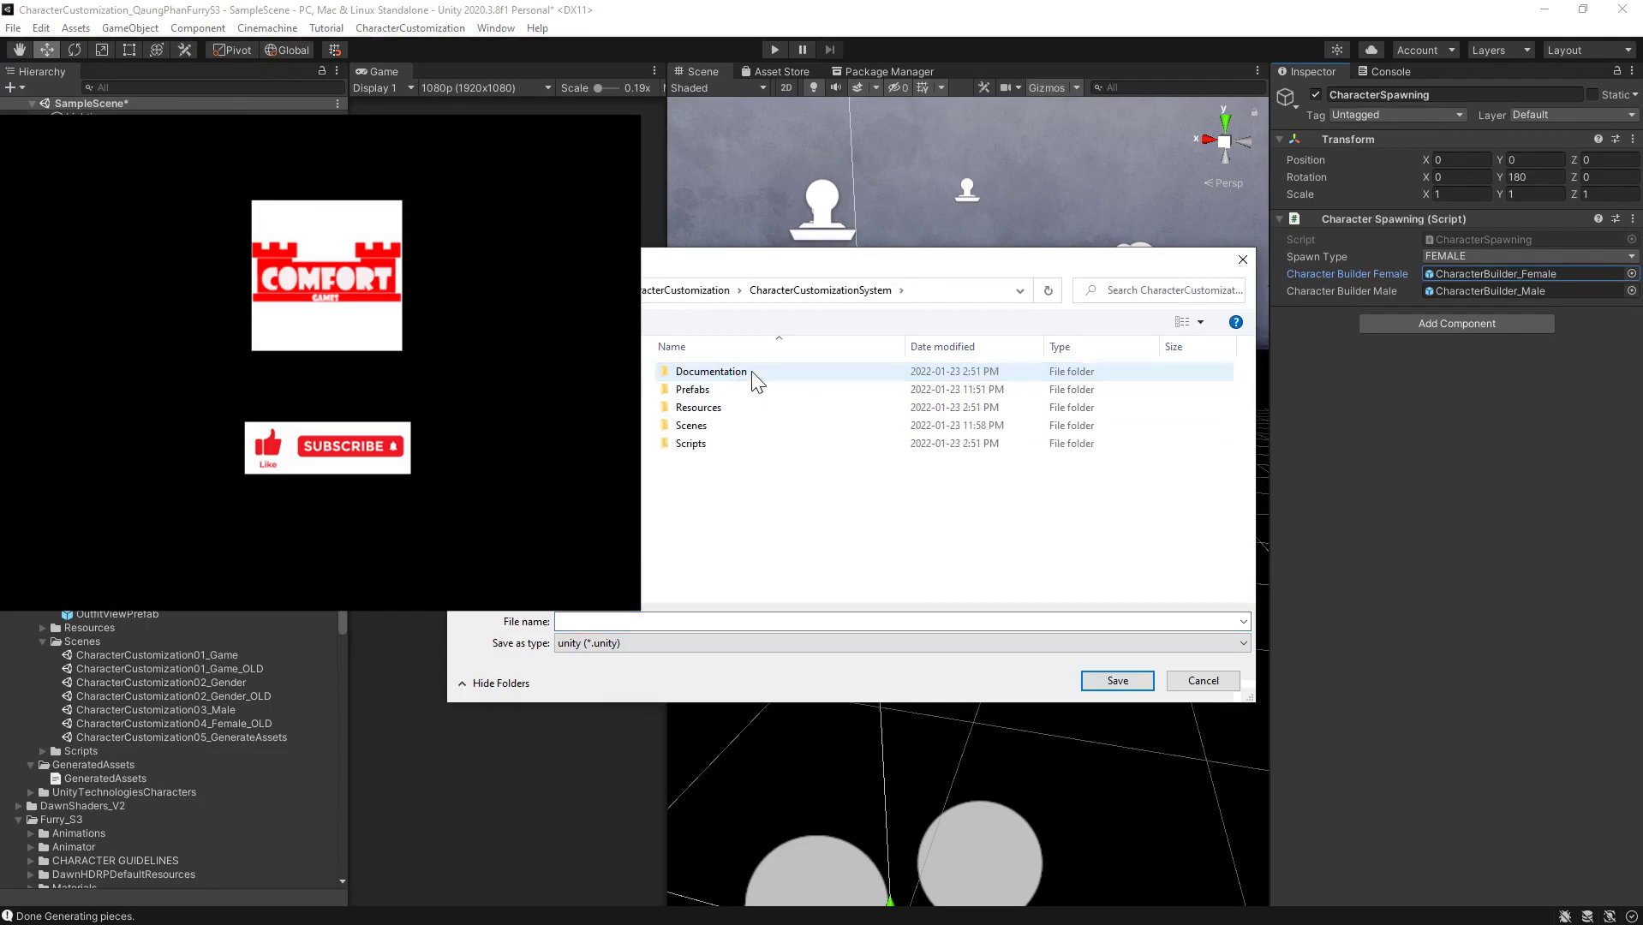
double_click(714, 427)
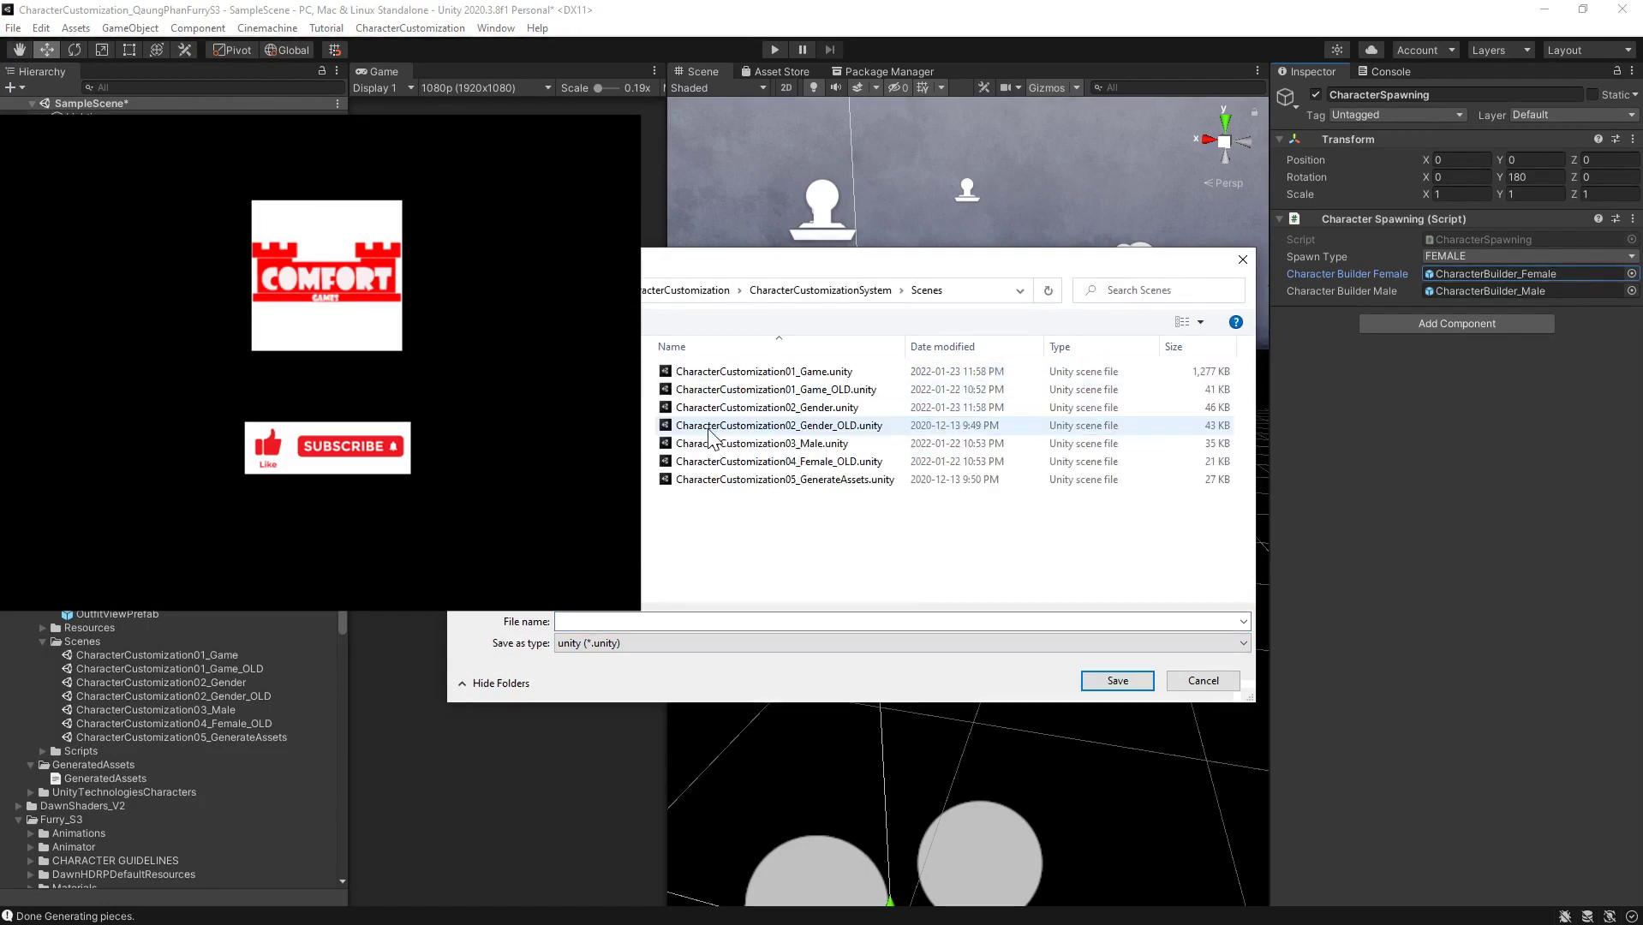
Save the current scene in the Scenes folder as CharacterCustomization04_Female.unity
left_click(811, 468)
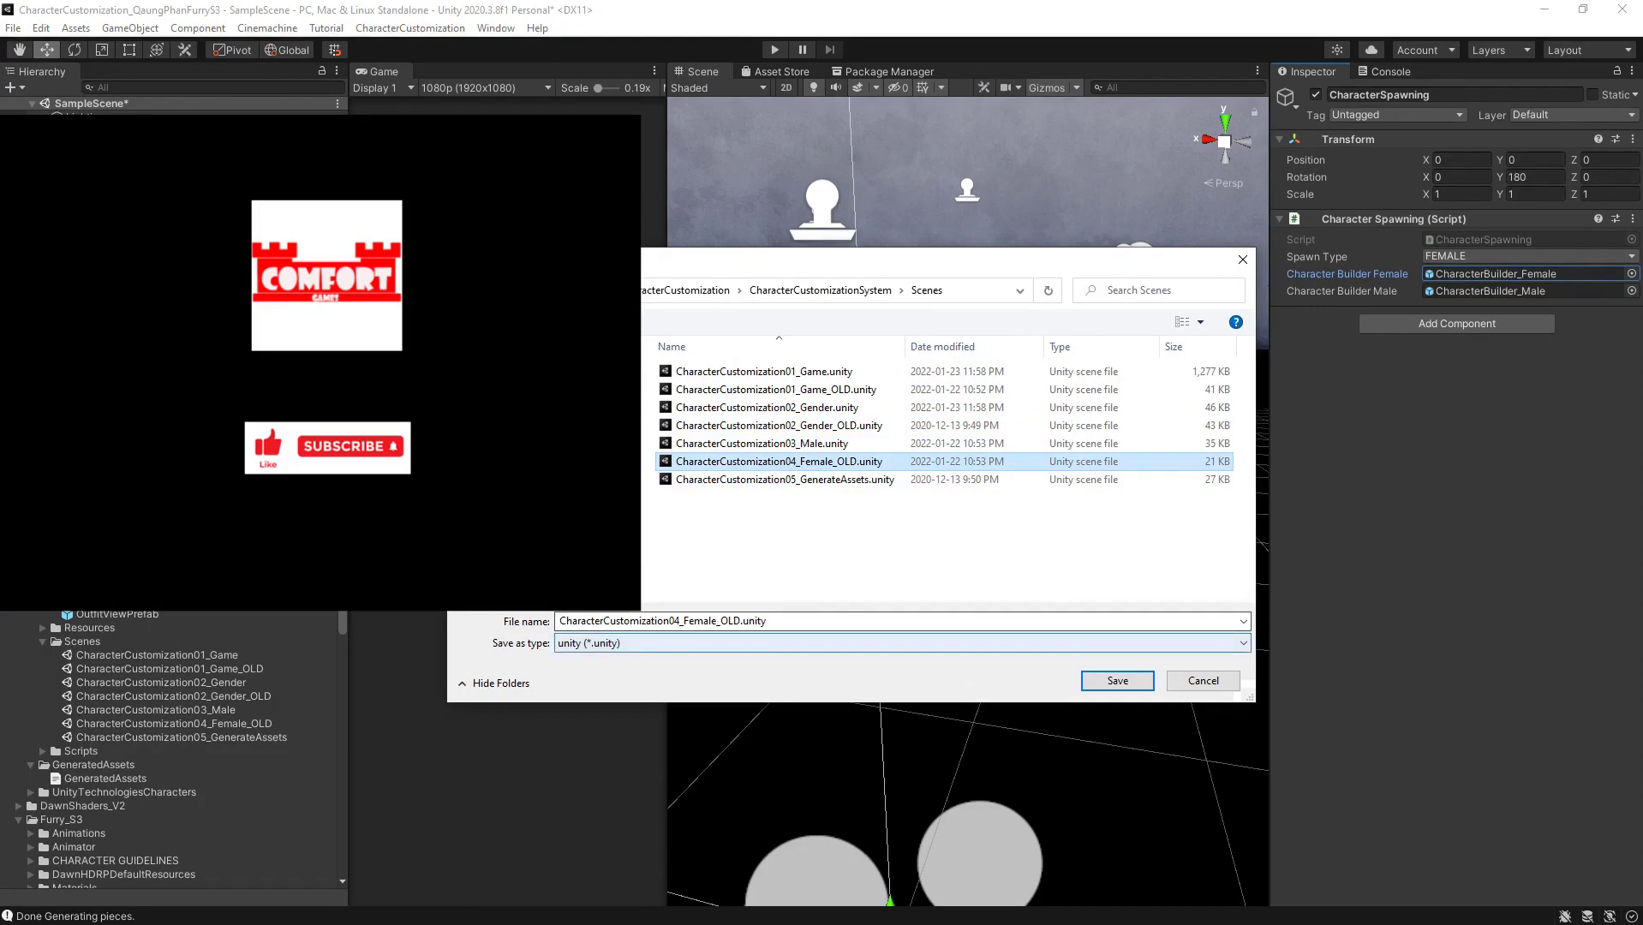
left_click(754, 622)
left_click_drag(741, 621, 718, 622)
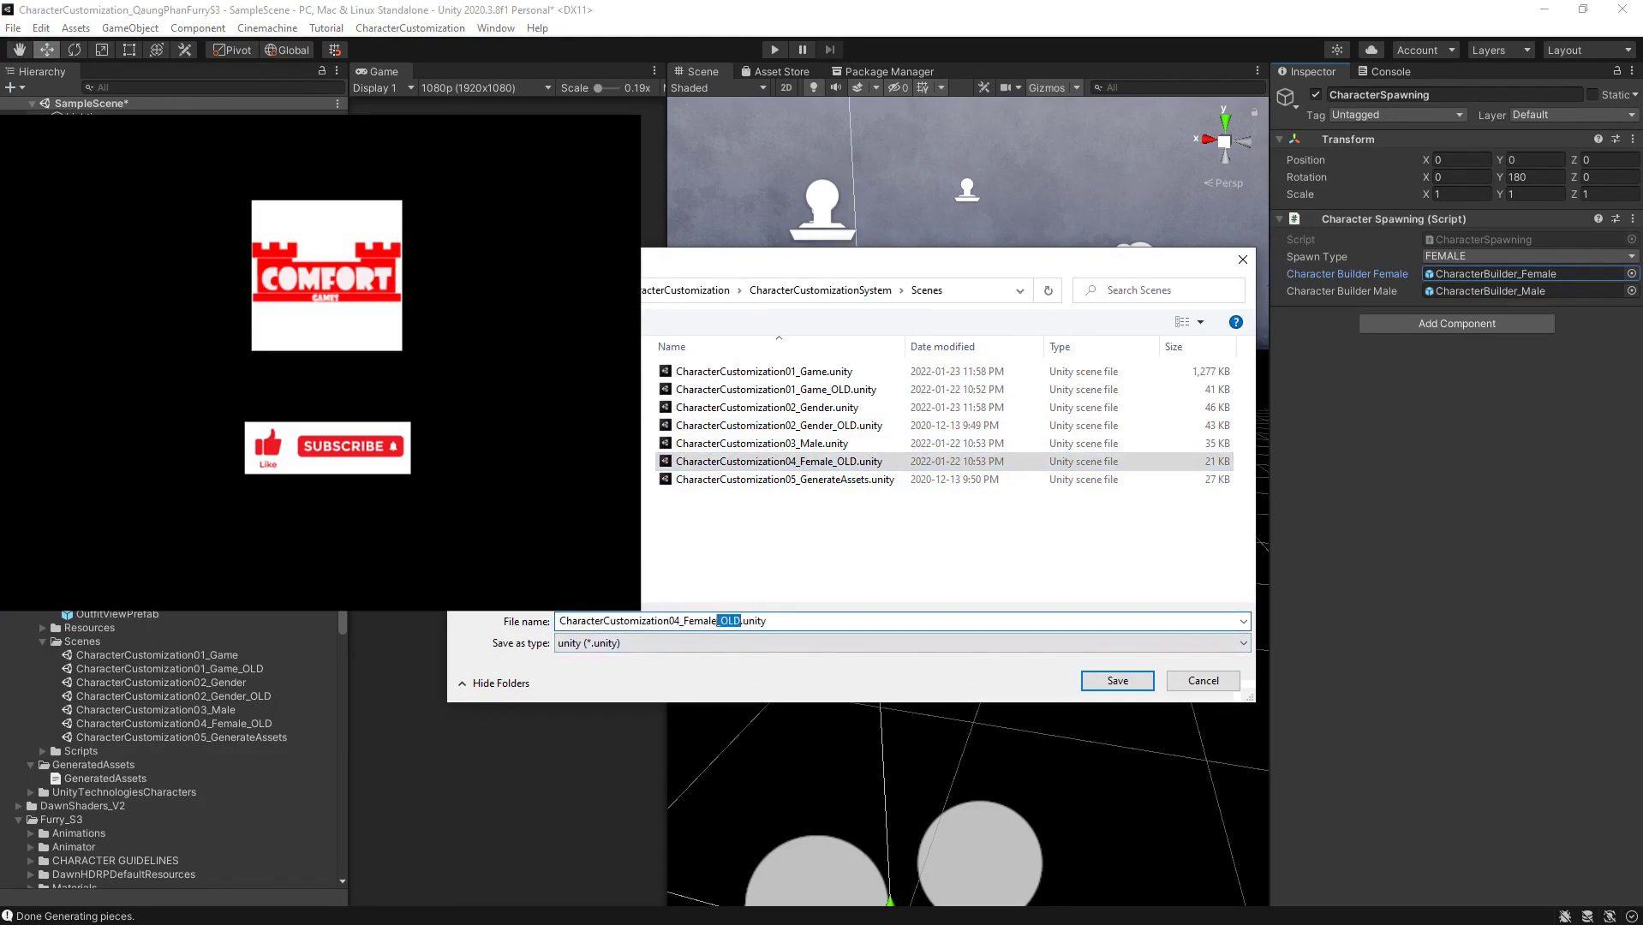
key("BackSpace")
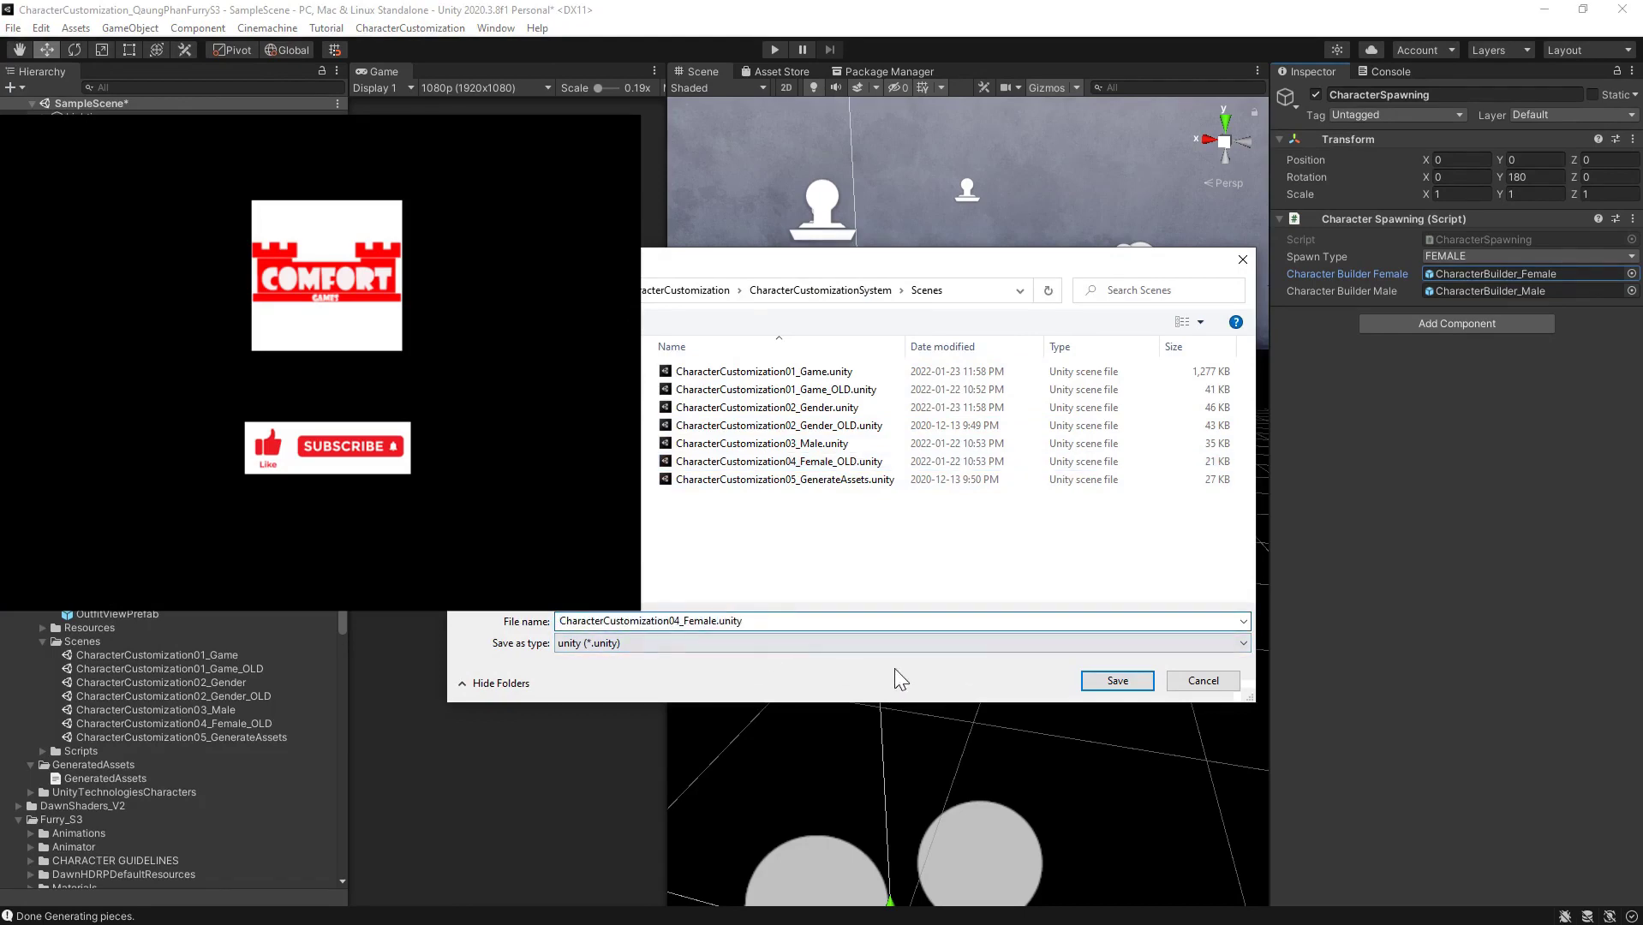
left_click(1141, 682)
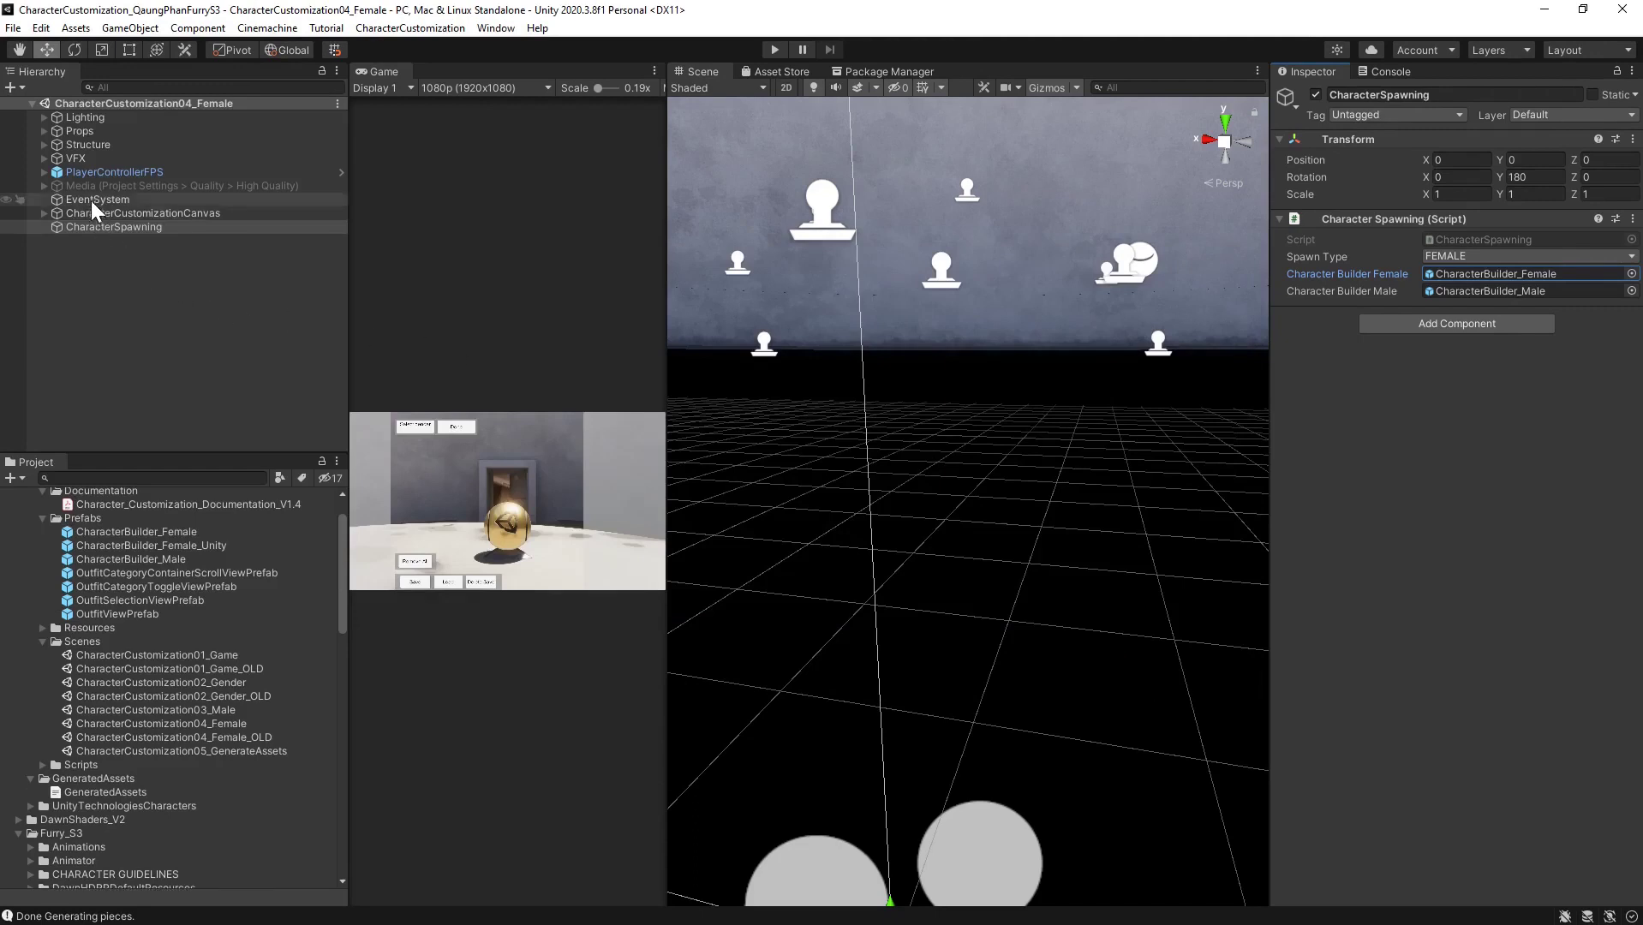
Replace the EventSystem's Standalone Input Module with InputSystemUIInputModule and save the scene
left_click(98, 199)
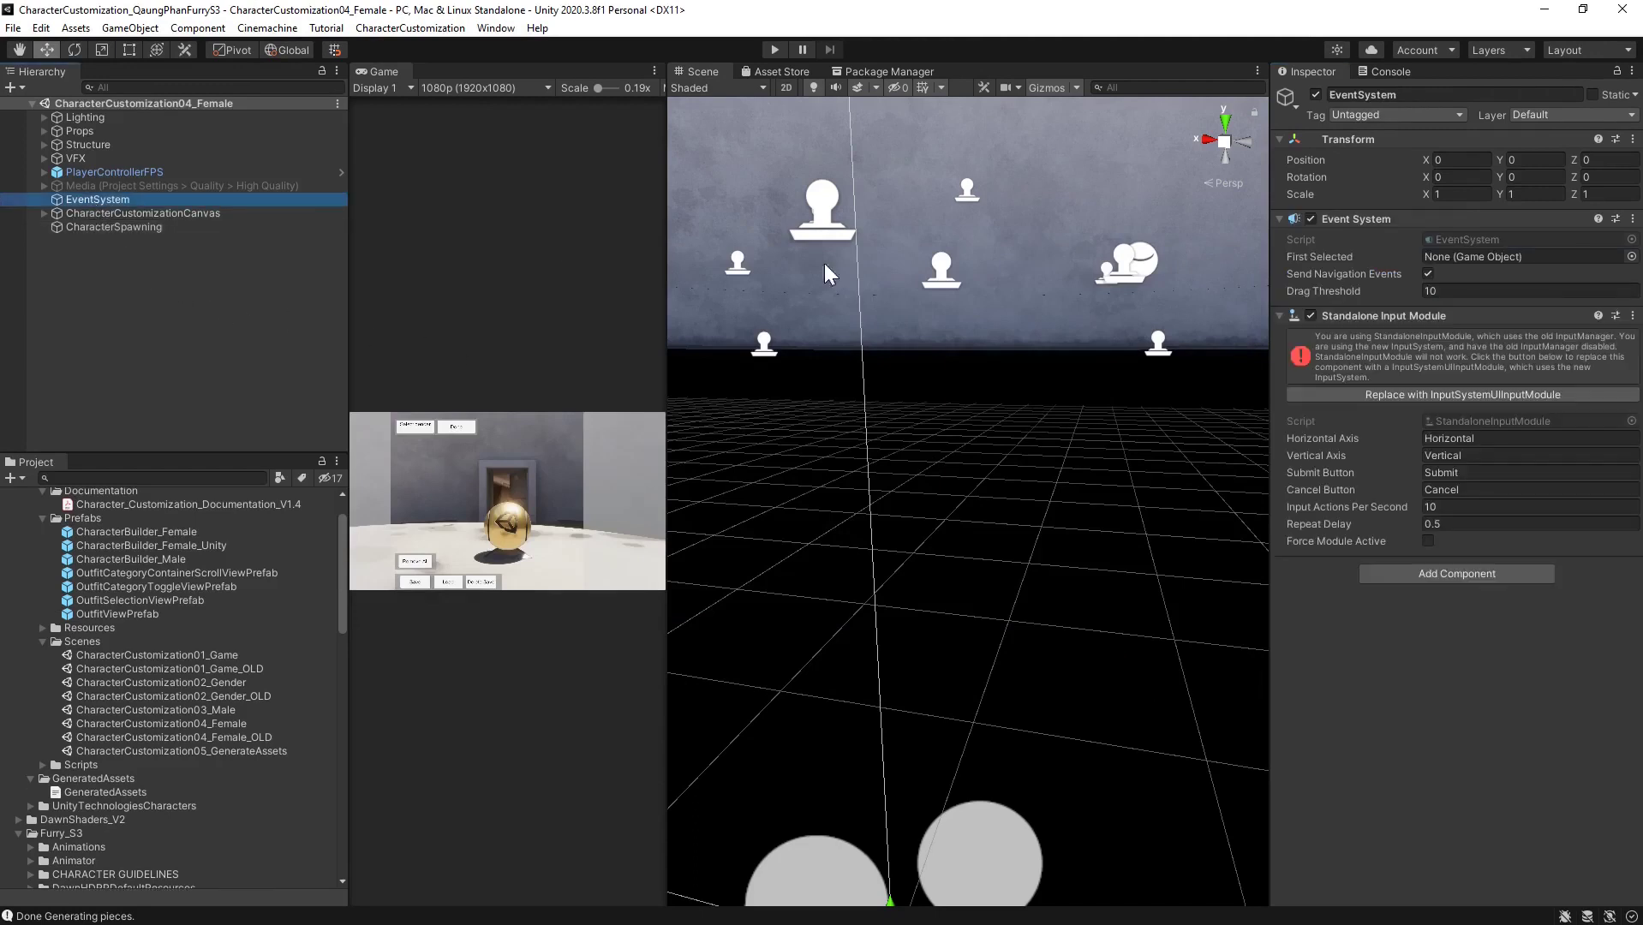
left_click(1422, 394)
left_click(270, 336)
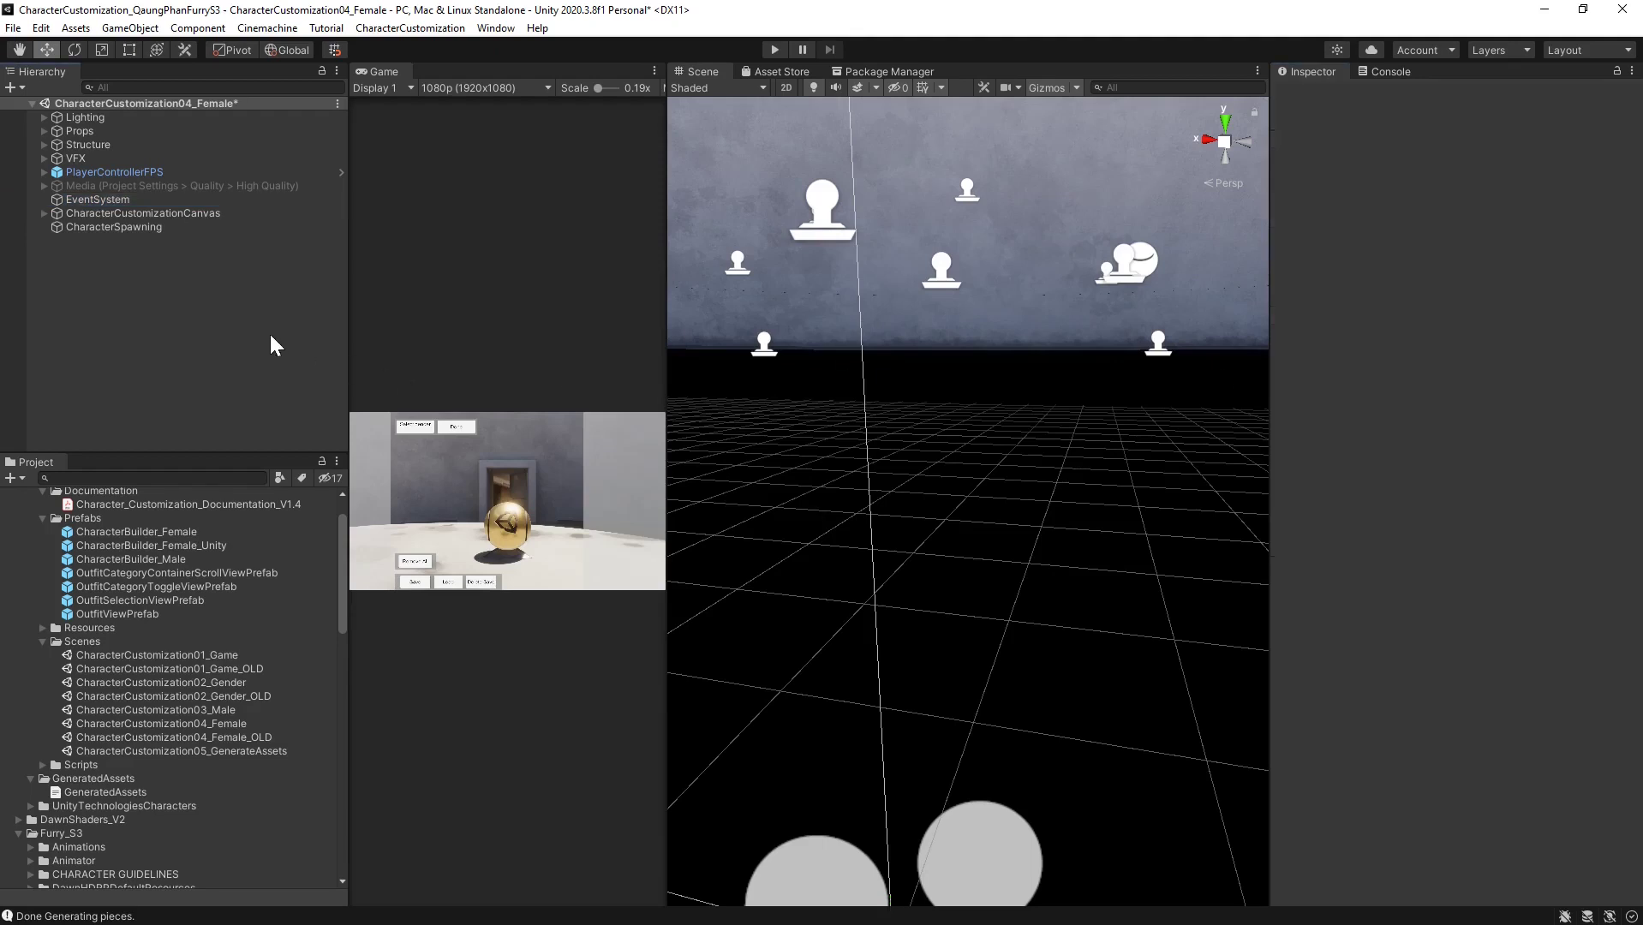
key("ctrl+s")
Open the CharacterCustomization02_Gender_OLD scene and examine its Main Camera, EventSystem and the objects under CharacterCustomizationCanvas
double_click(235, 698)
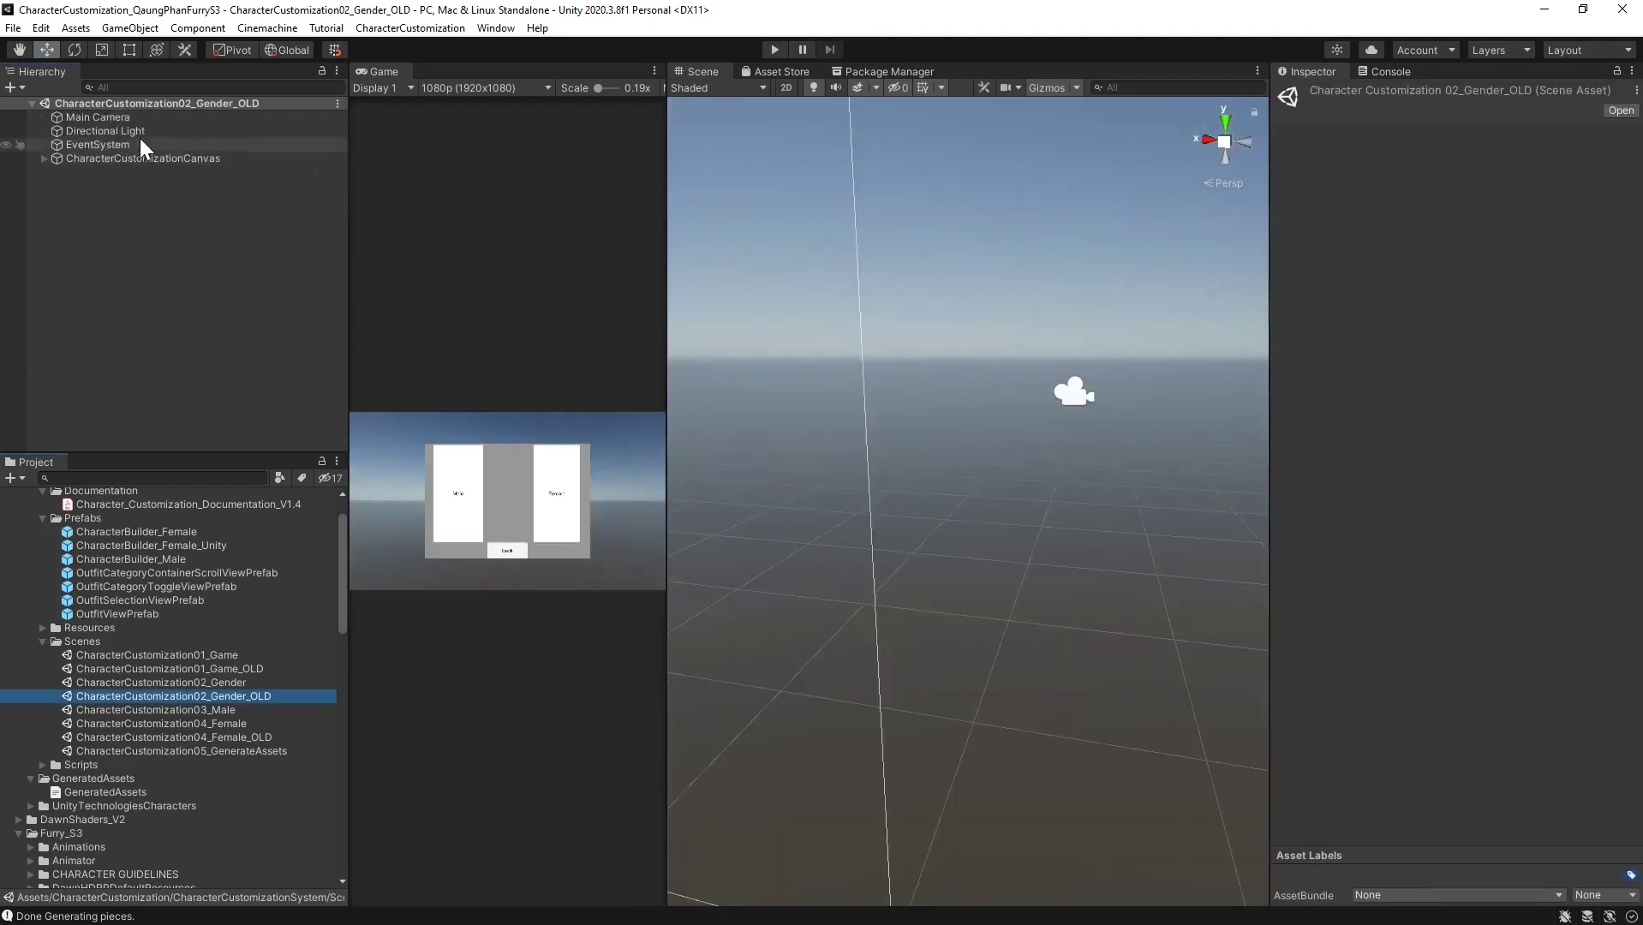
left_click(112, 121)
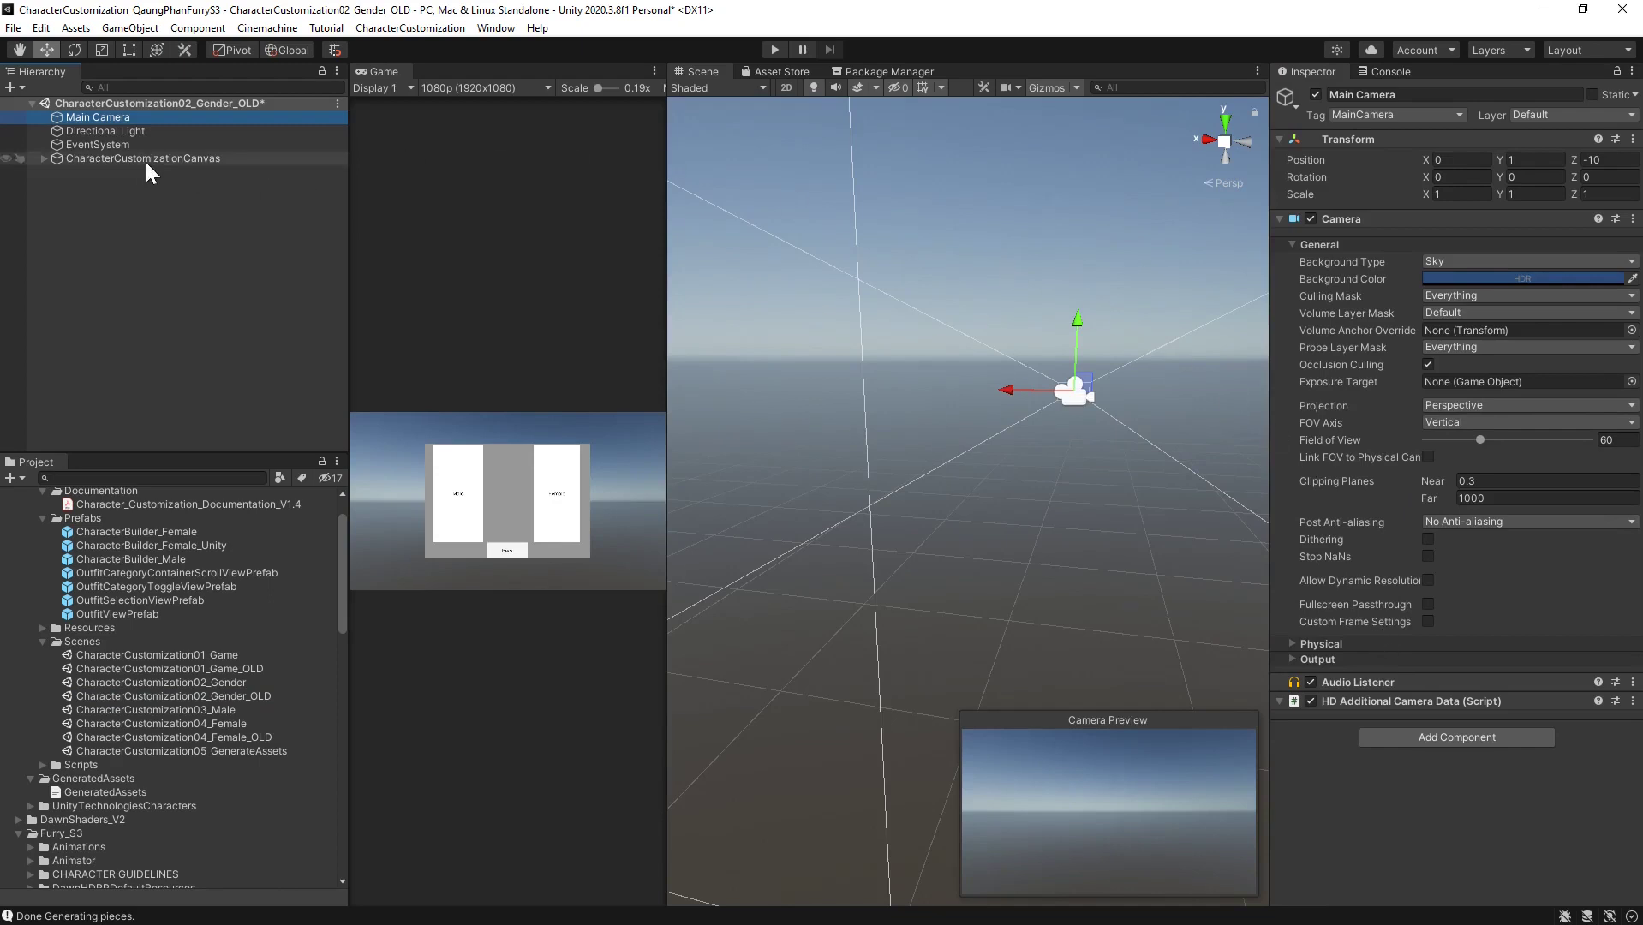
left_click(78, 158)
left_click(45, 159)
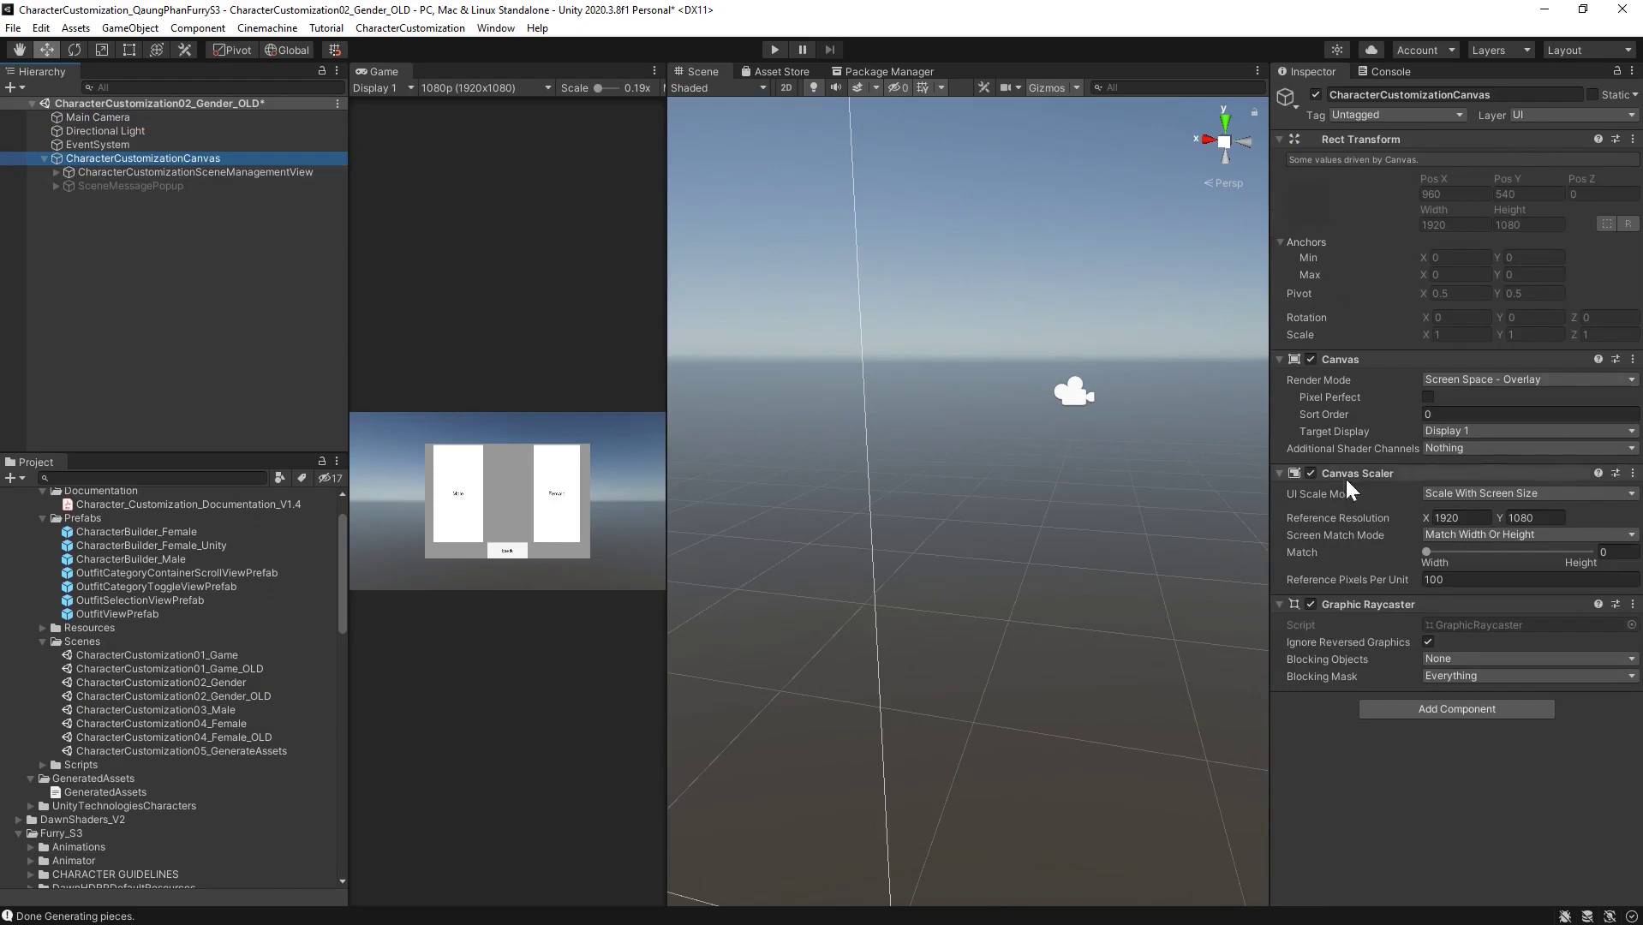
left_click(56, 172)
left_click(122, 173)
left_click(56, 227)
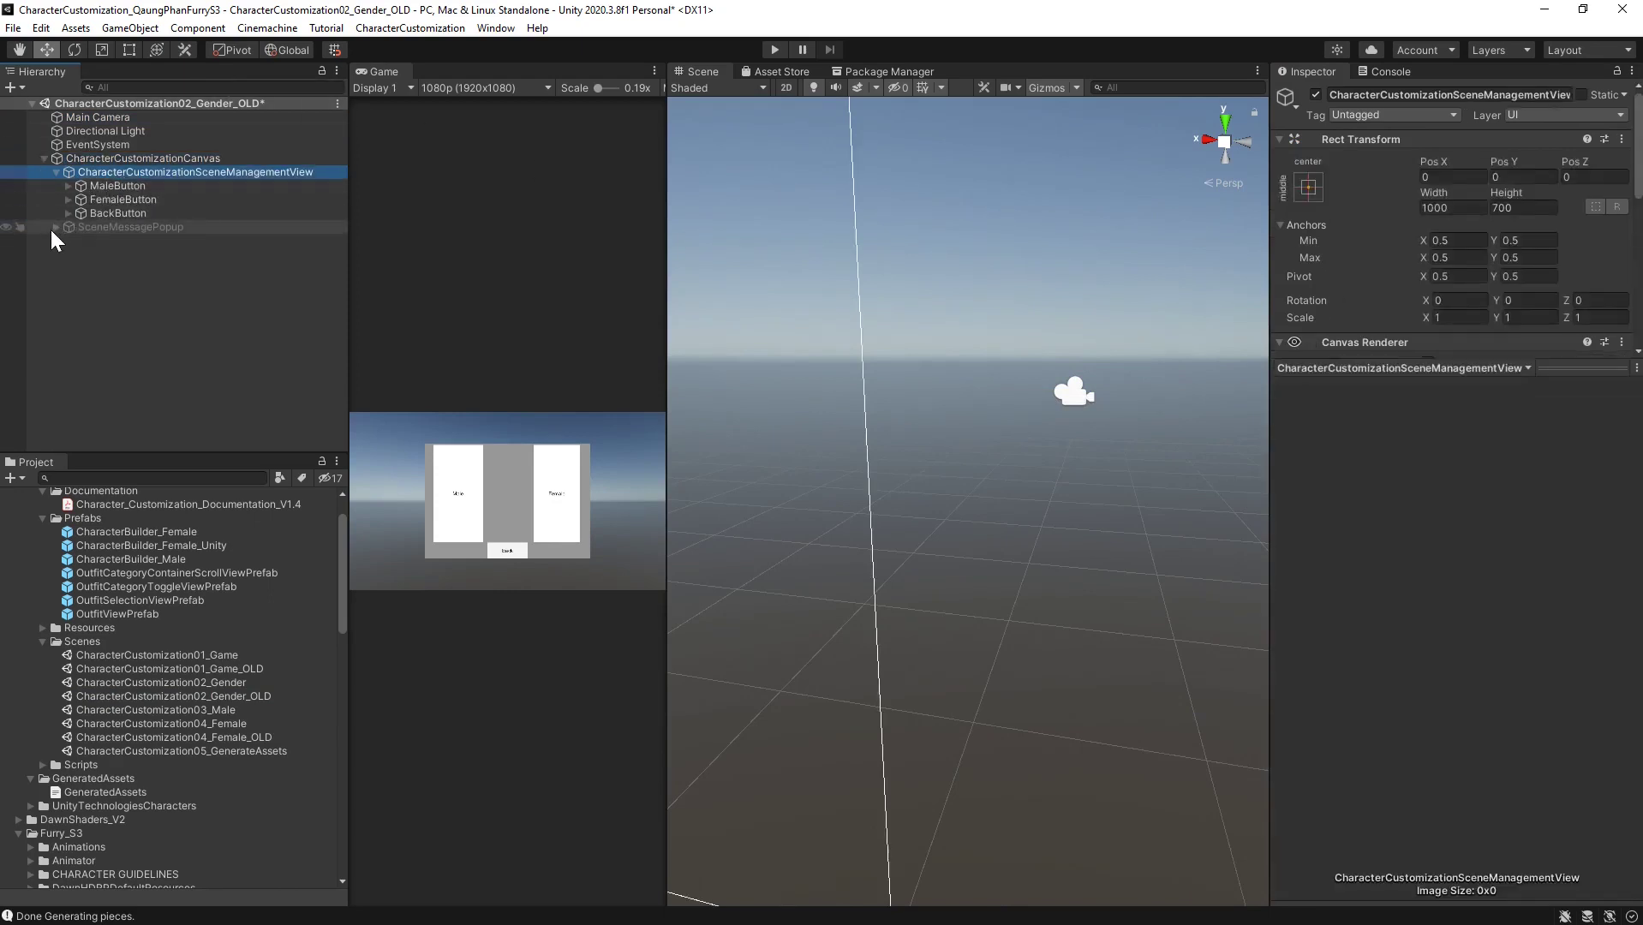
left_click(114, 160)
left_click(93, 144)
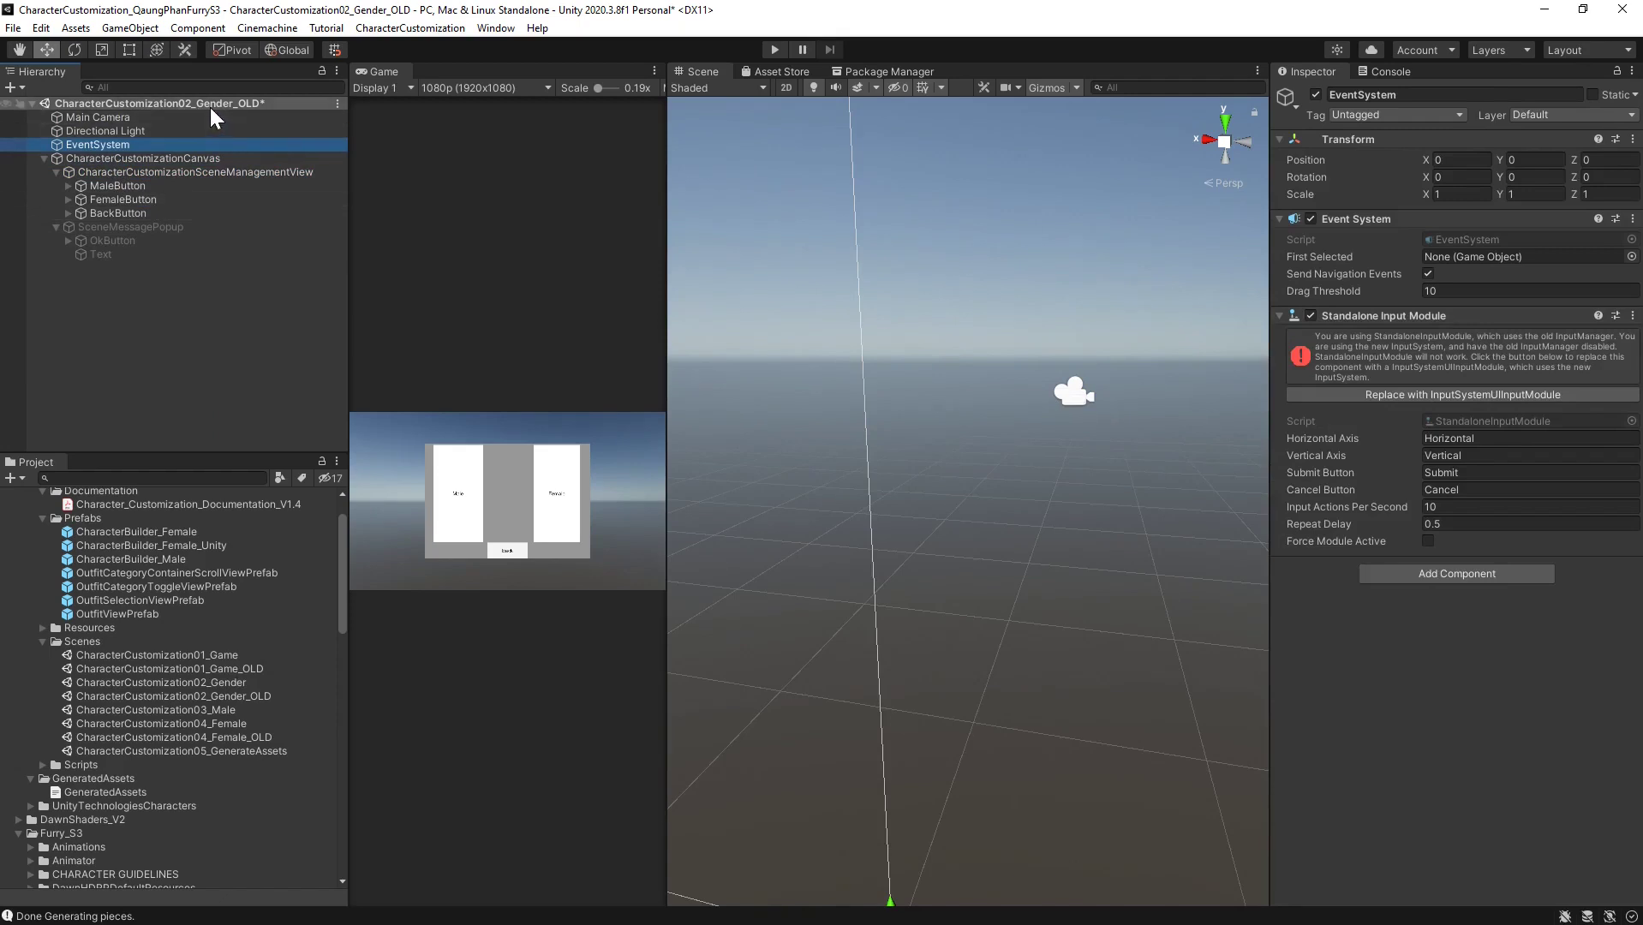
left_click(127, 116)
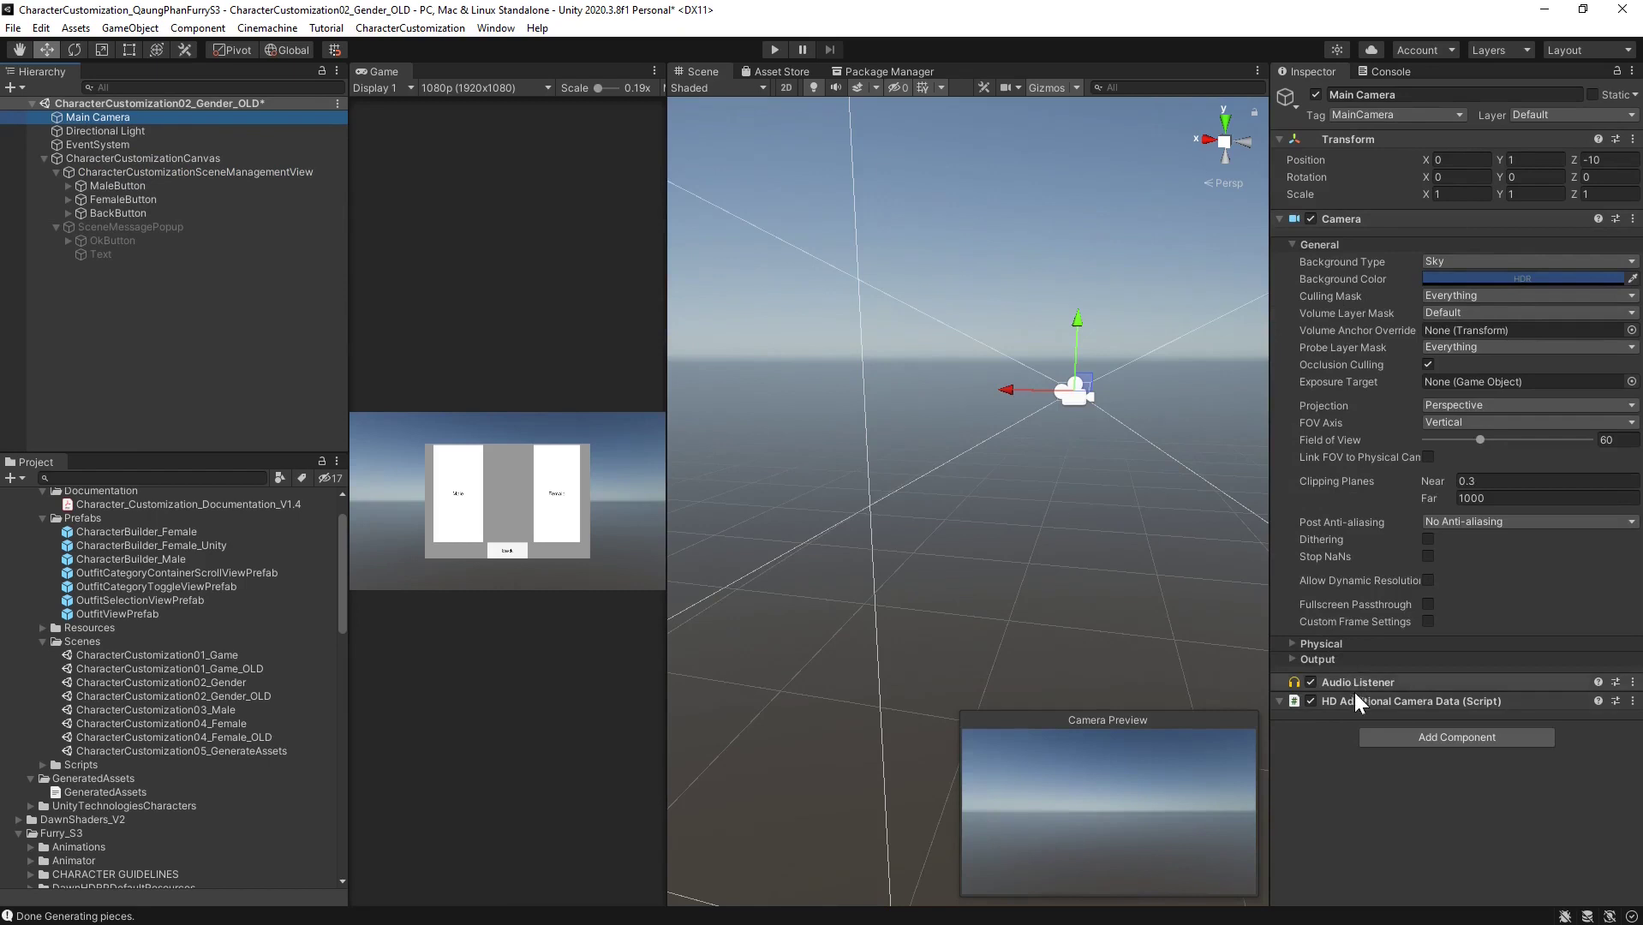
Reopen the CharacterCustomization04_Female scene without saving the gender scene's changes, and filter its hierarchy by "camera"
double_click(227, 723)
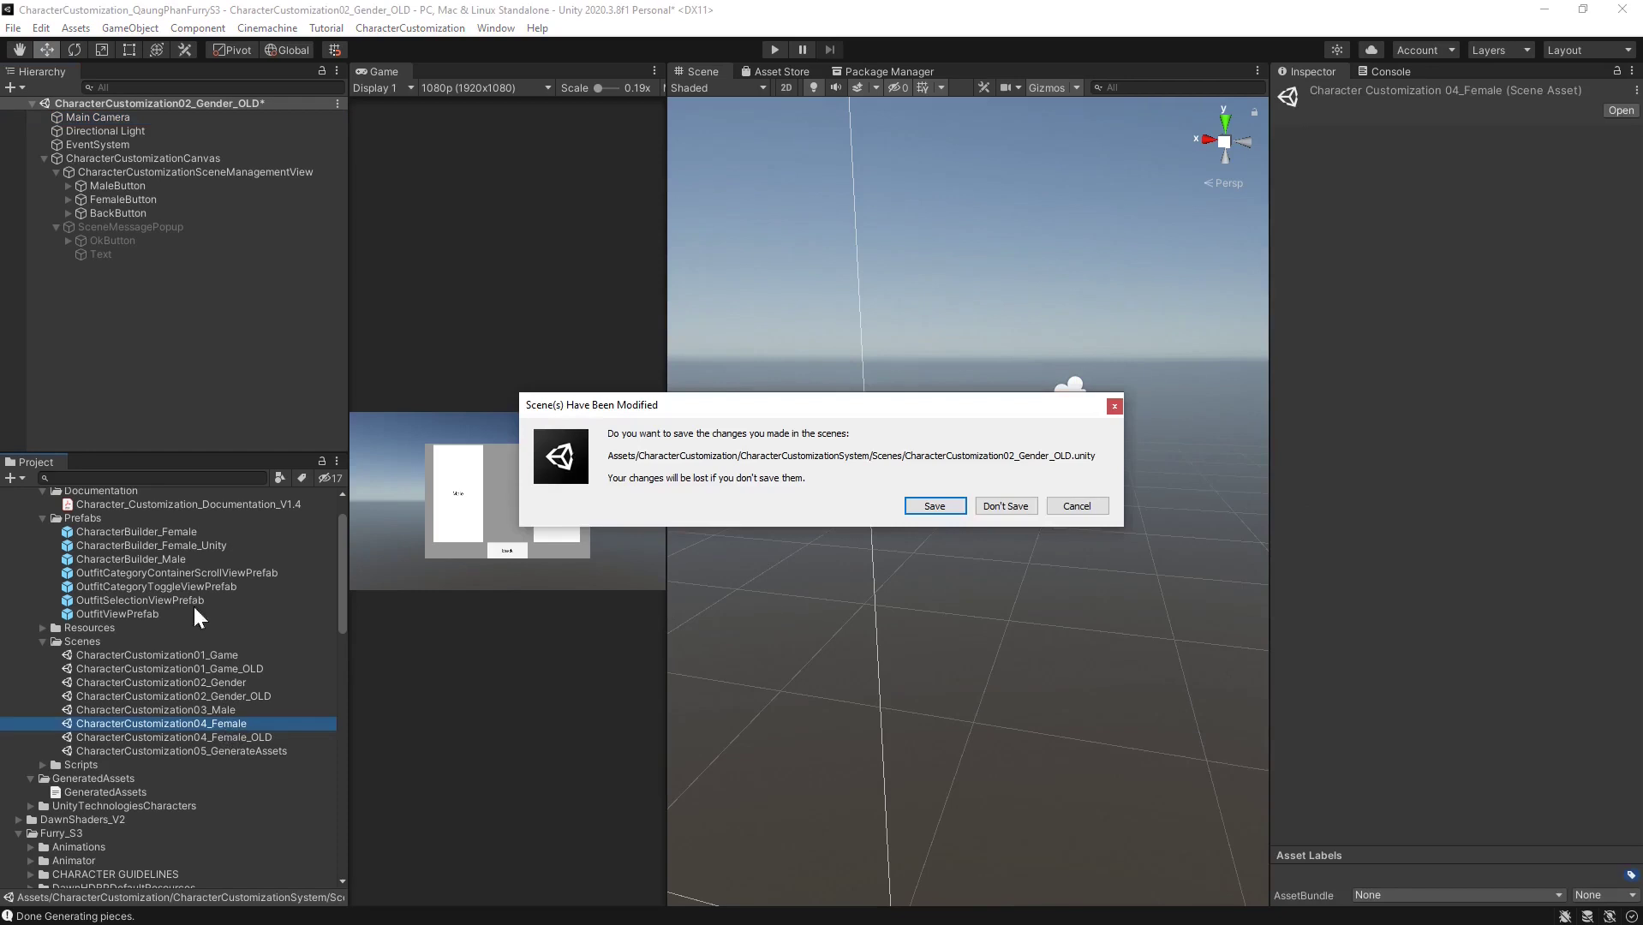
left_click(1005, 506)
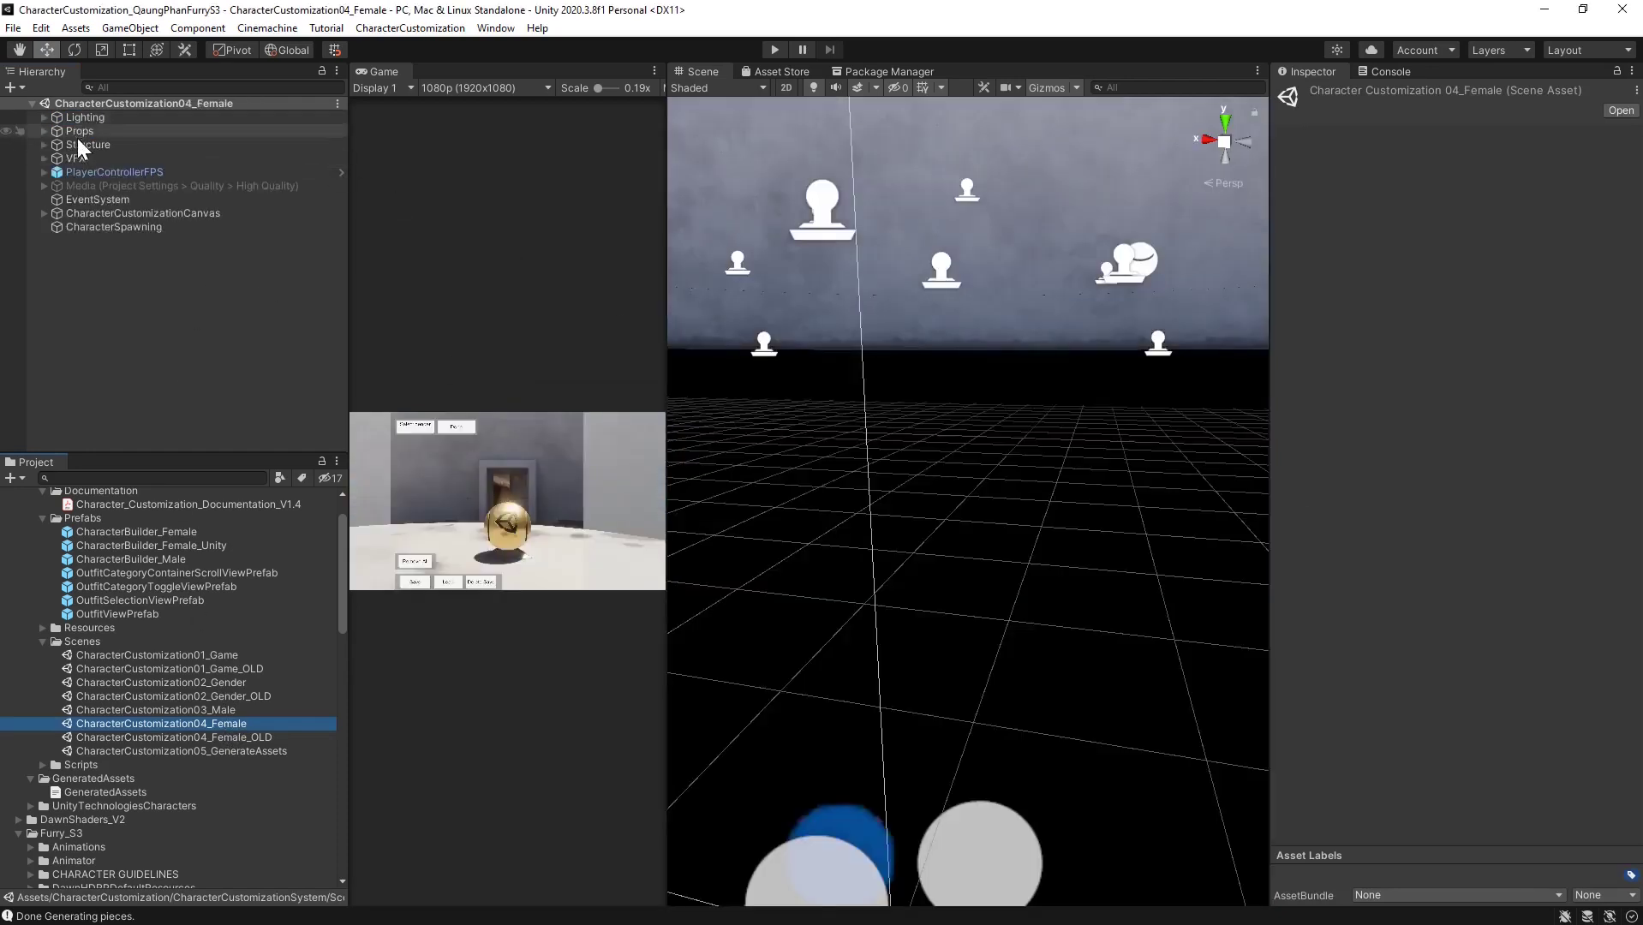
left_click(98, 86)
type("camera")
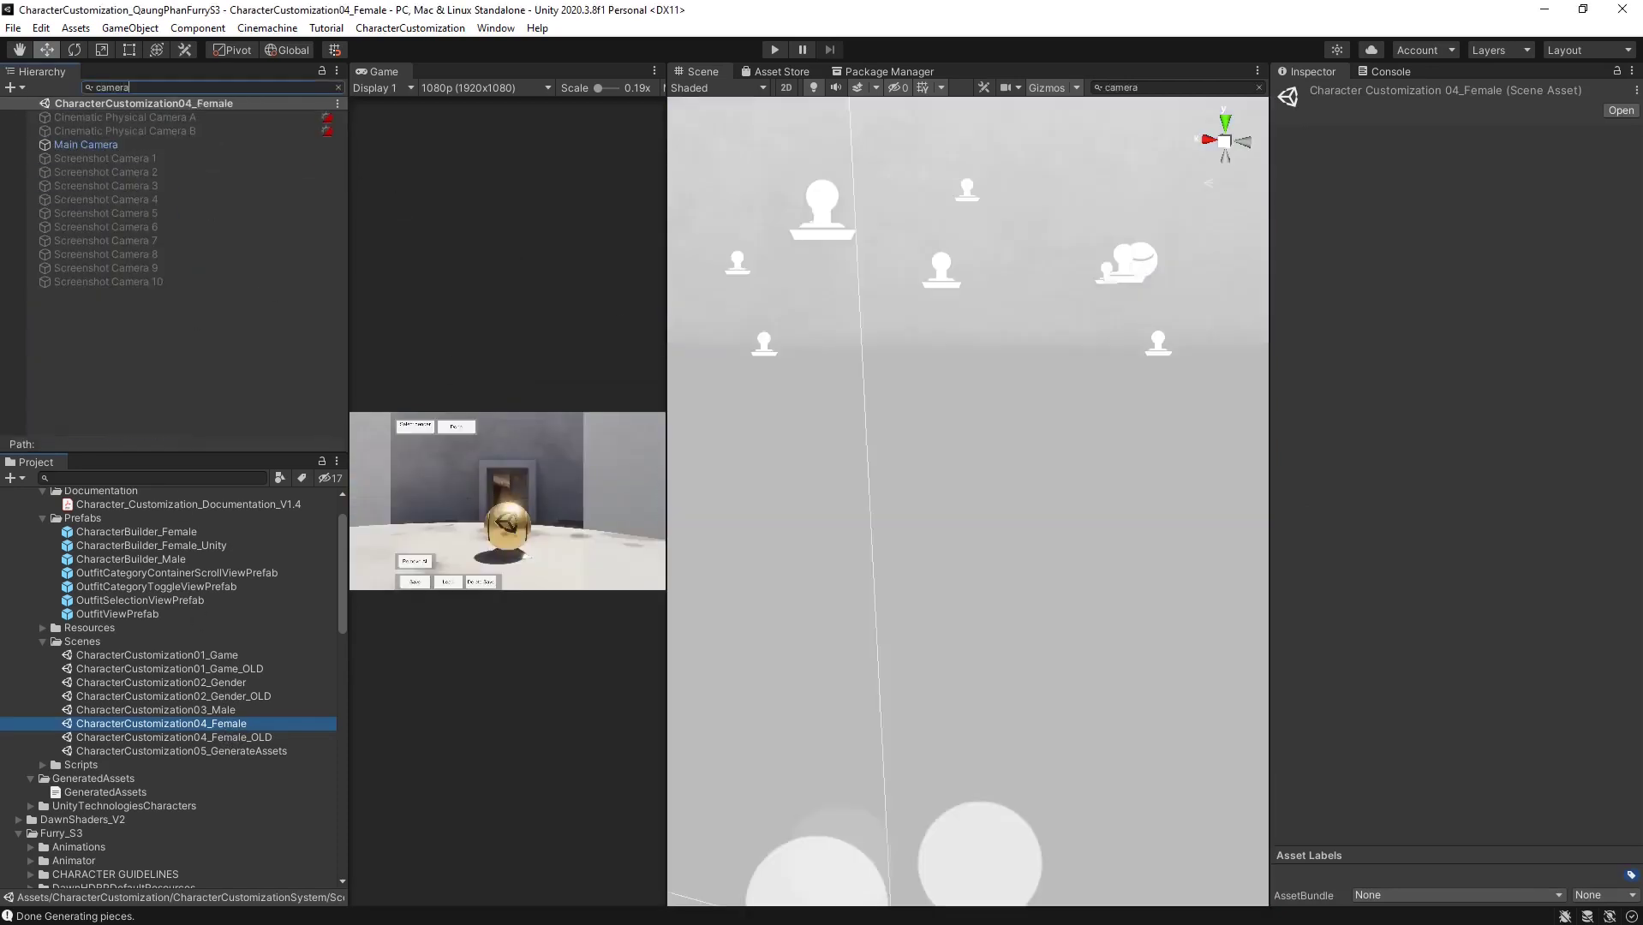
Set the Main Camera's Z position to -10, save the scene and clear the hierarchy filter
left_click(90, 145)
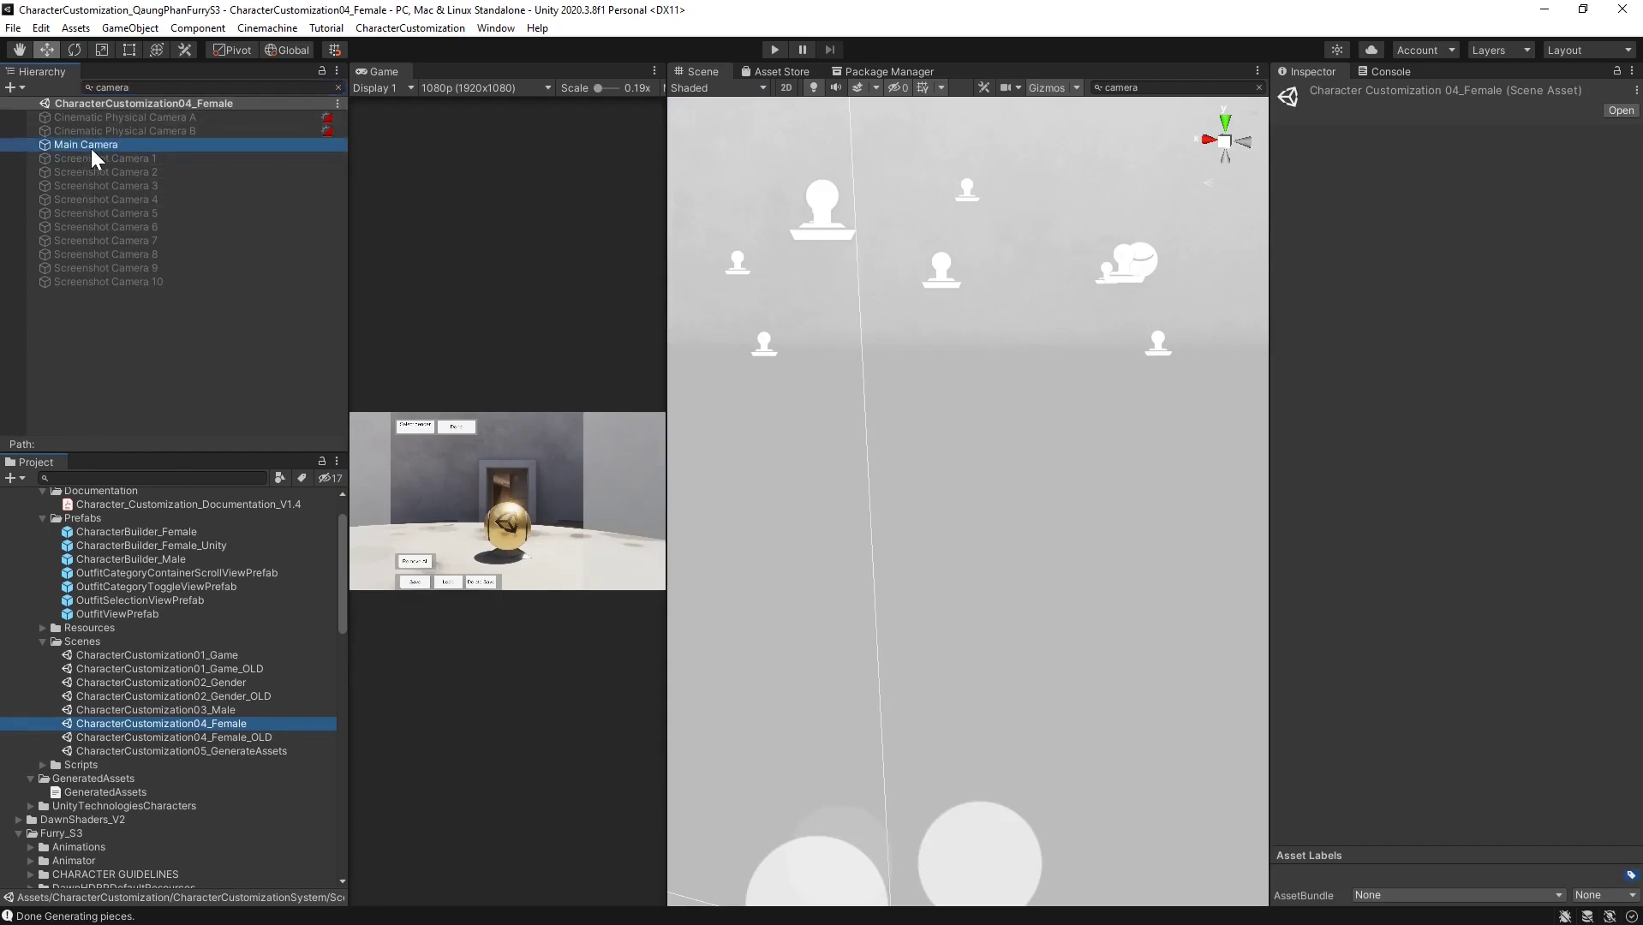
left_click(1531, 160)
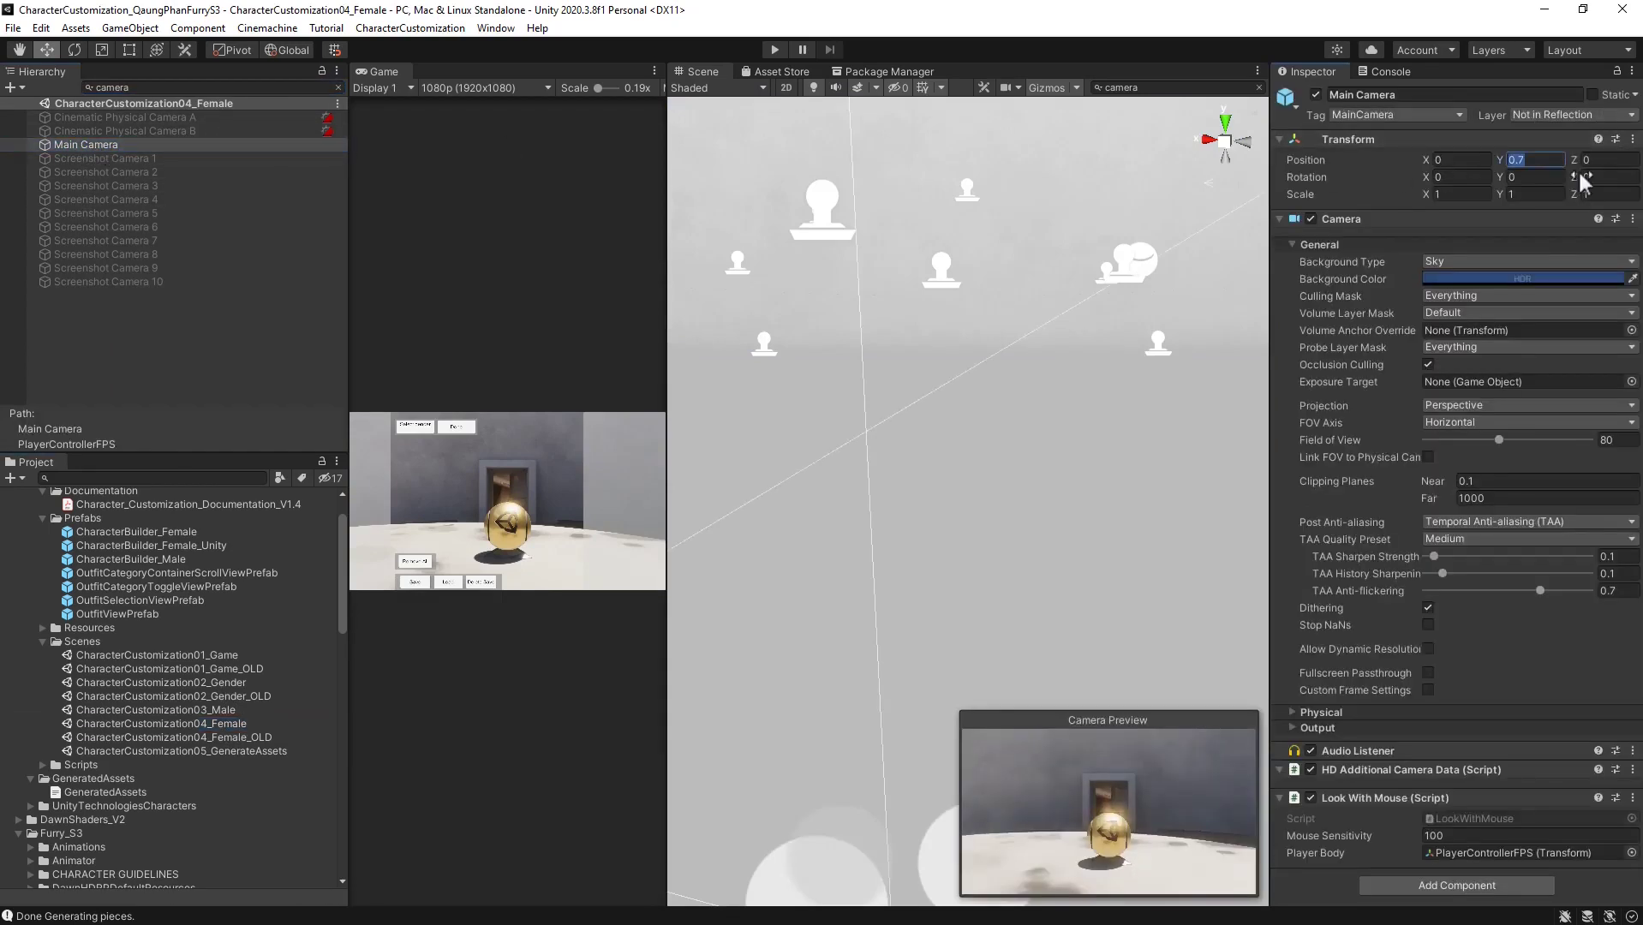
key("Tab")
type("-10")
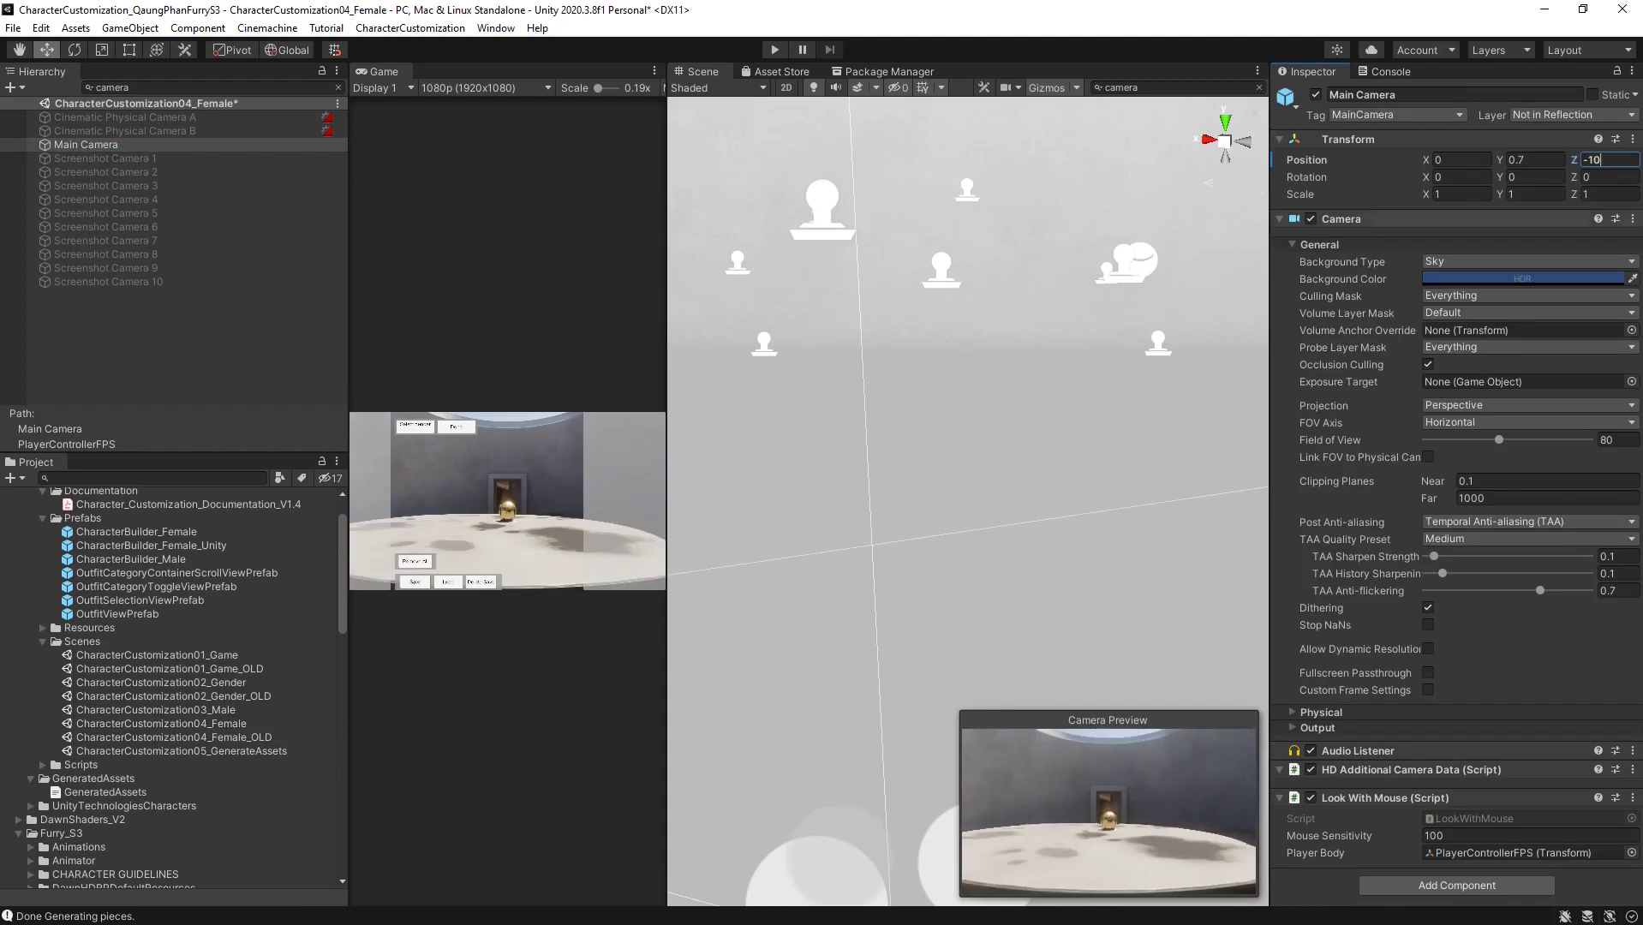
left_click(171, 370)
key("ctrl+s")
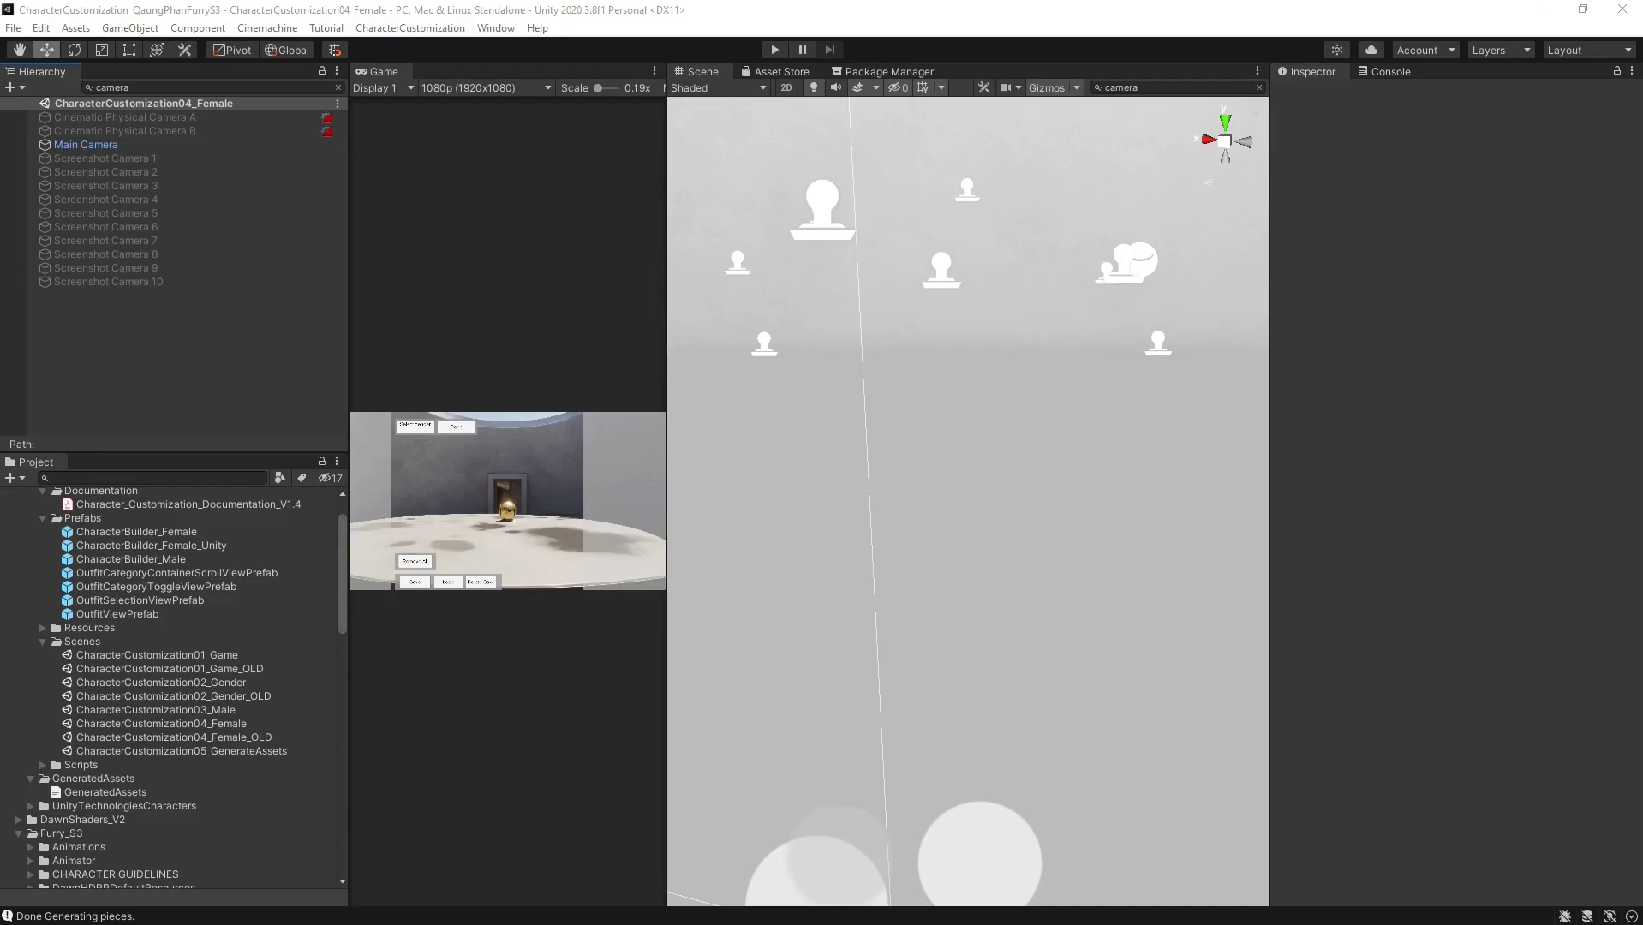
left_click(339, 87)
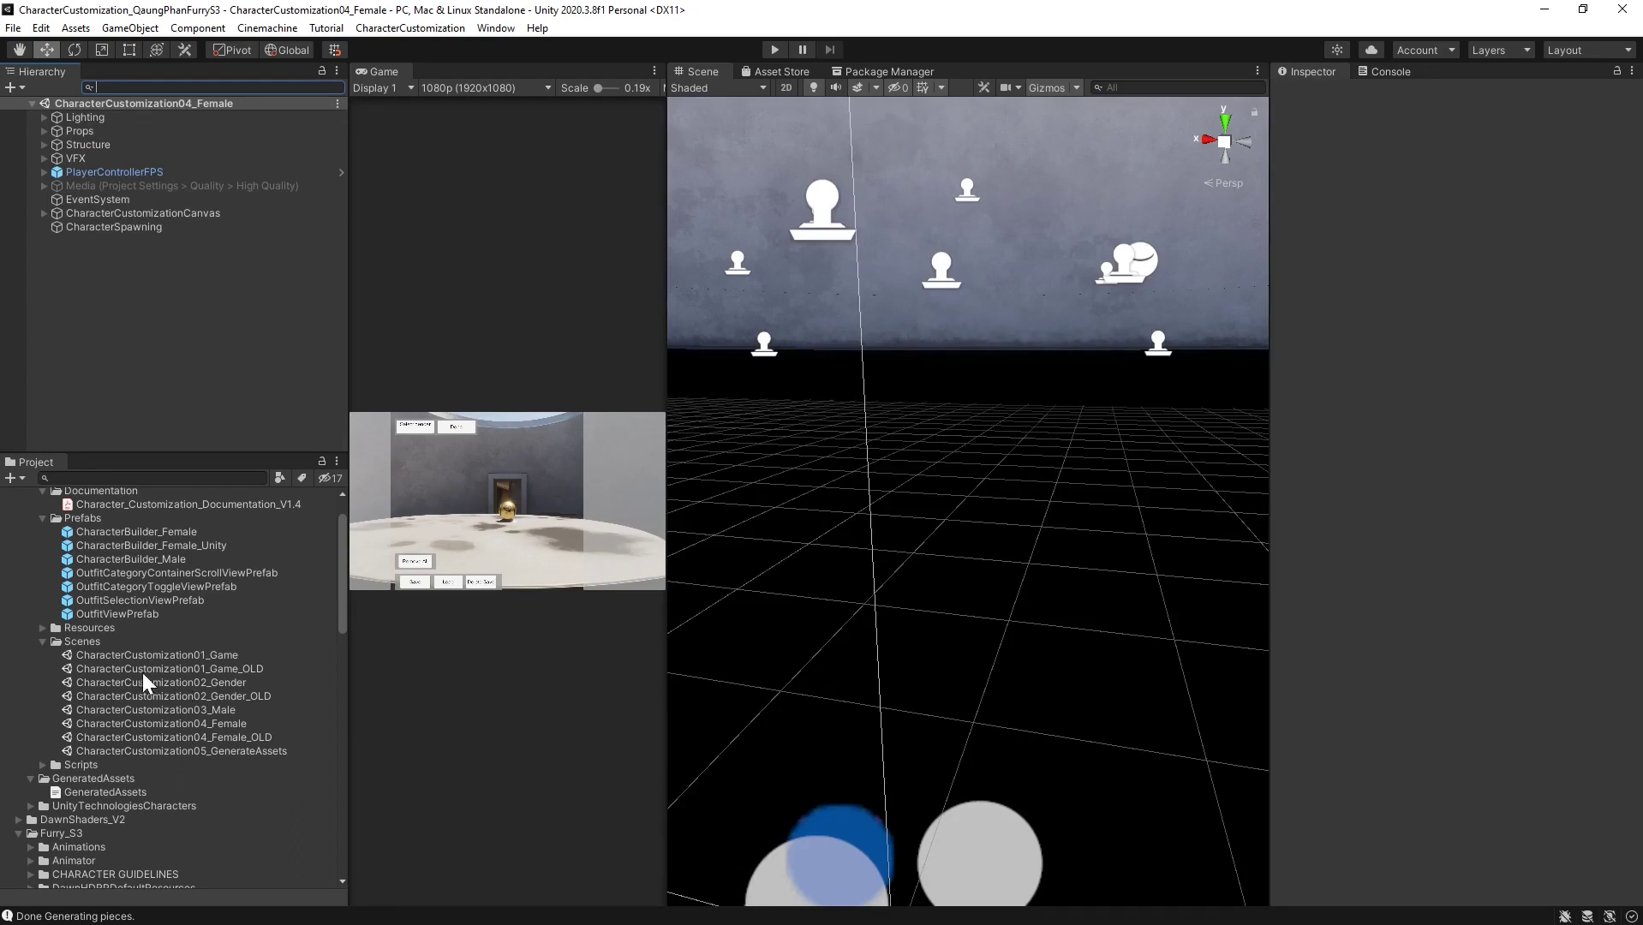
Examine the outfit assets in Resources/OutfitModels_Female, from Outfit0_Hair01 through Outfit5_Face01
left_click(41, 628)
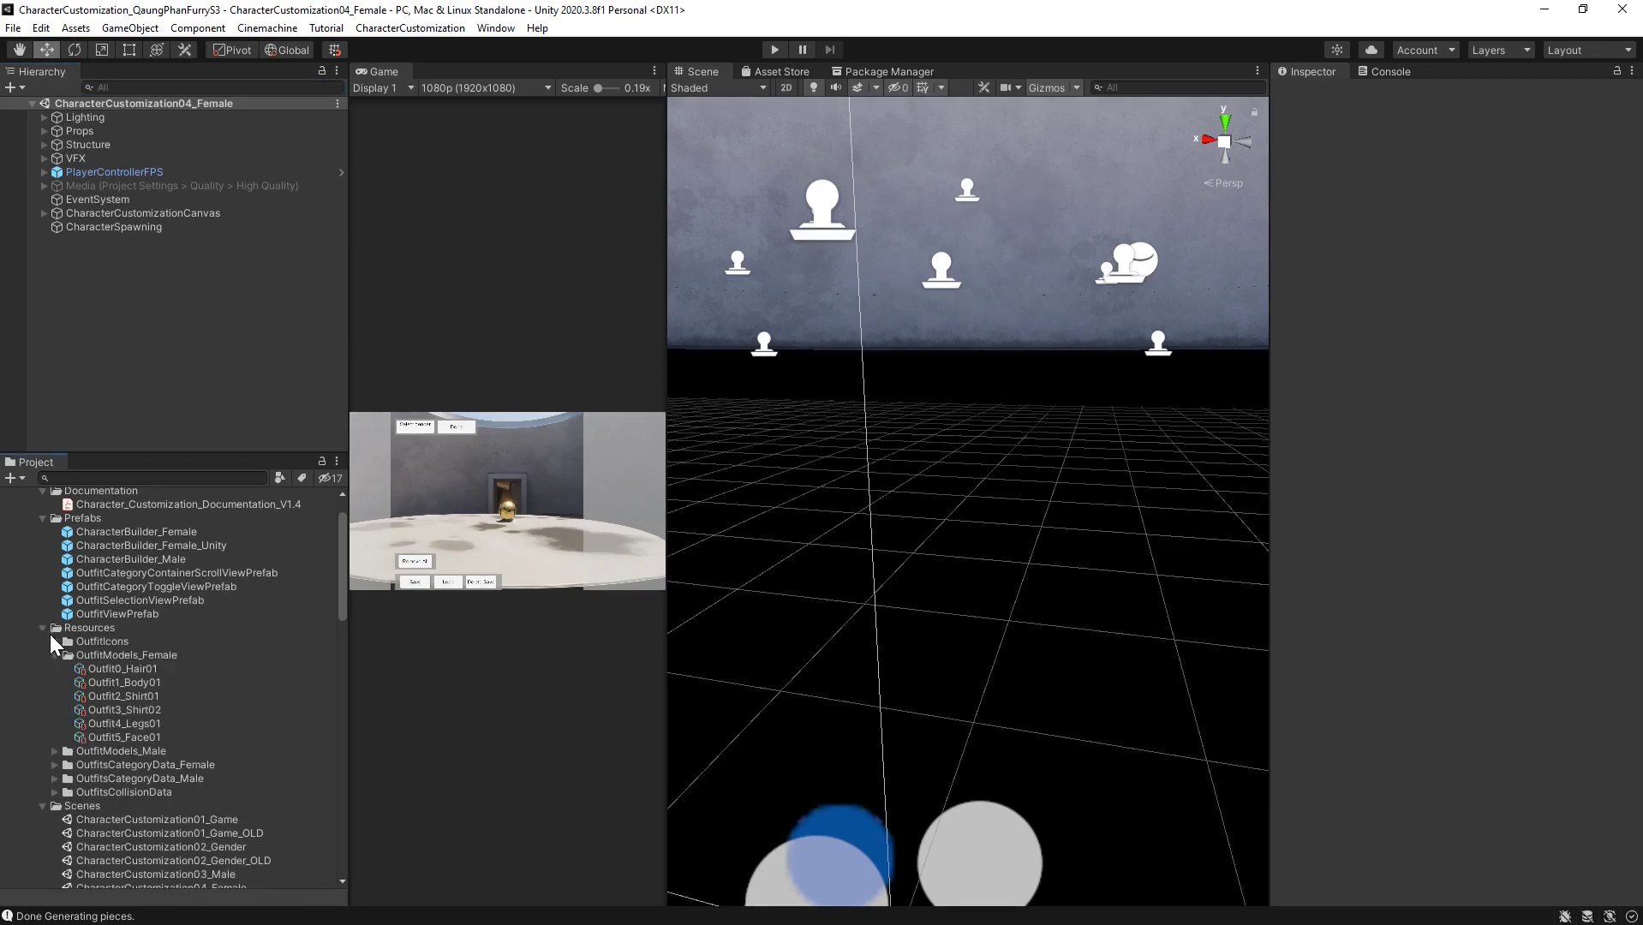
left_click(89, 656)
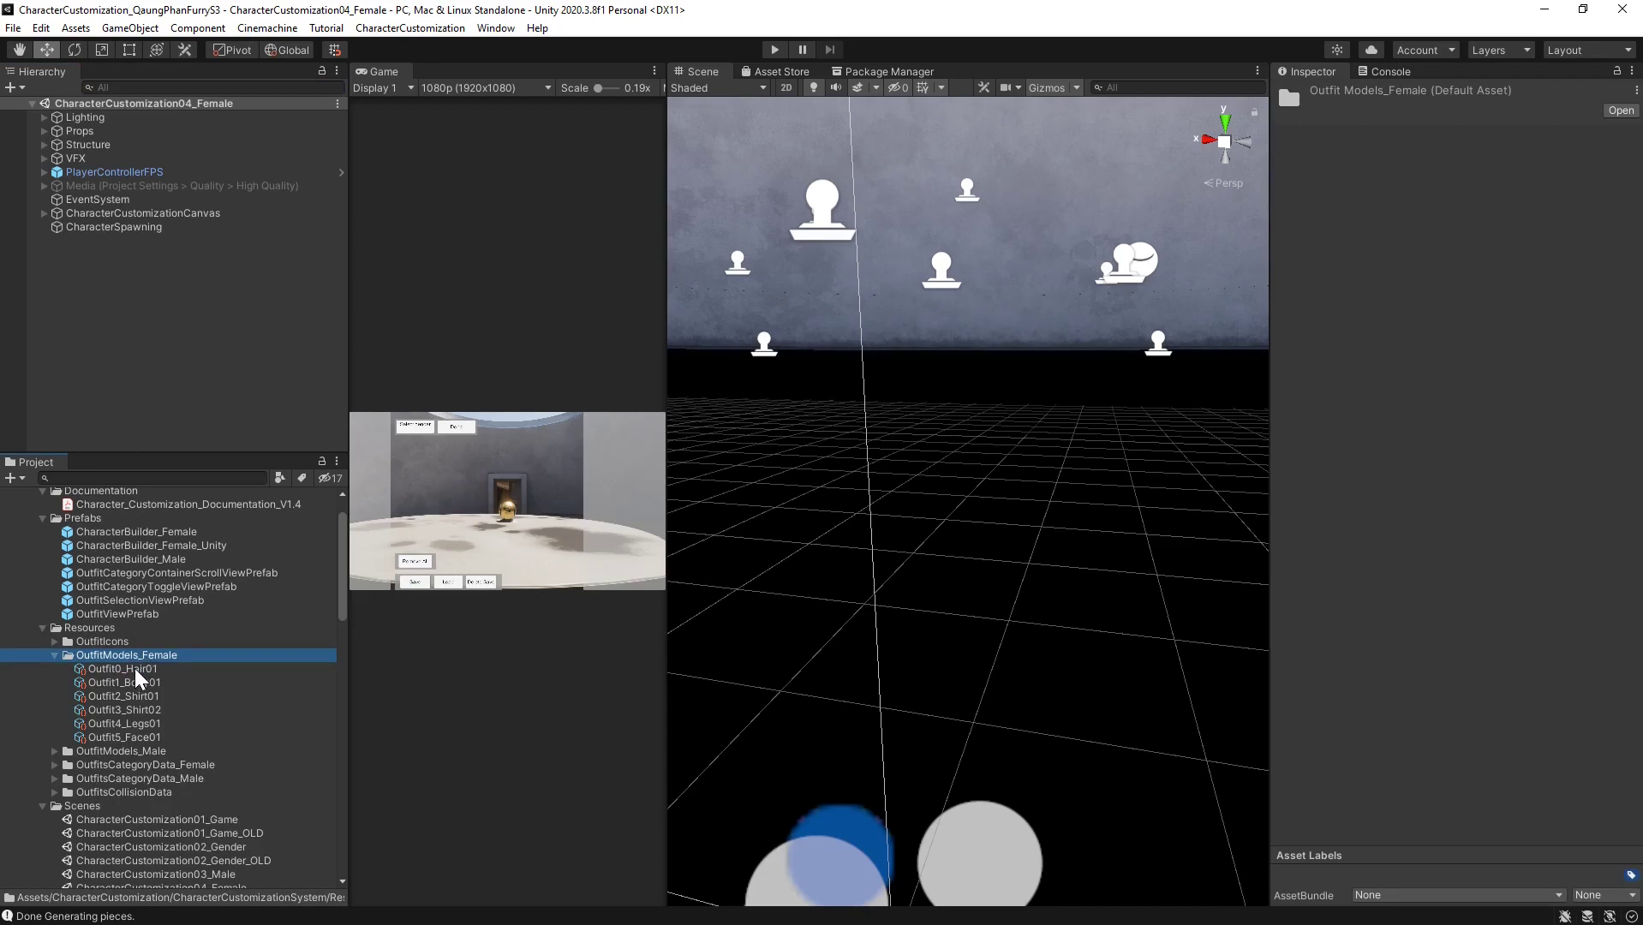
left_click(135, 669)
left_click(138, 681)
left_click(141, 692)
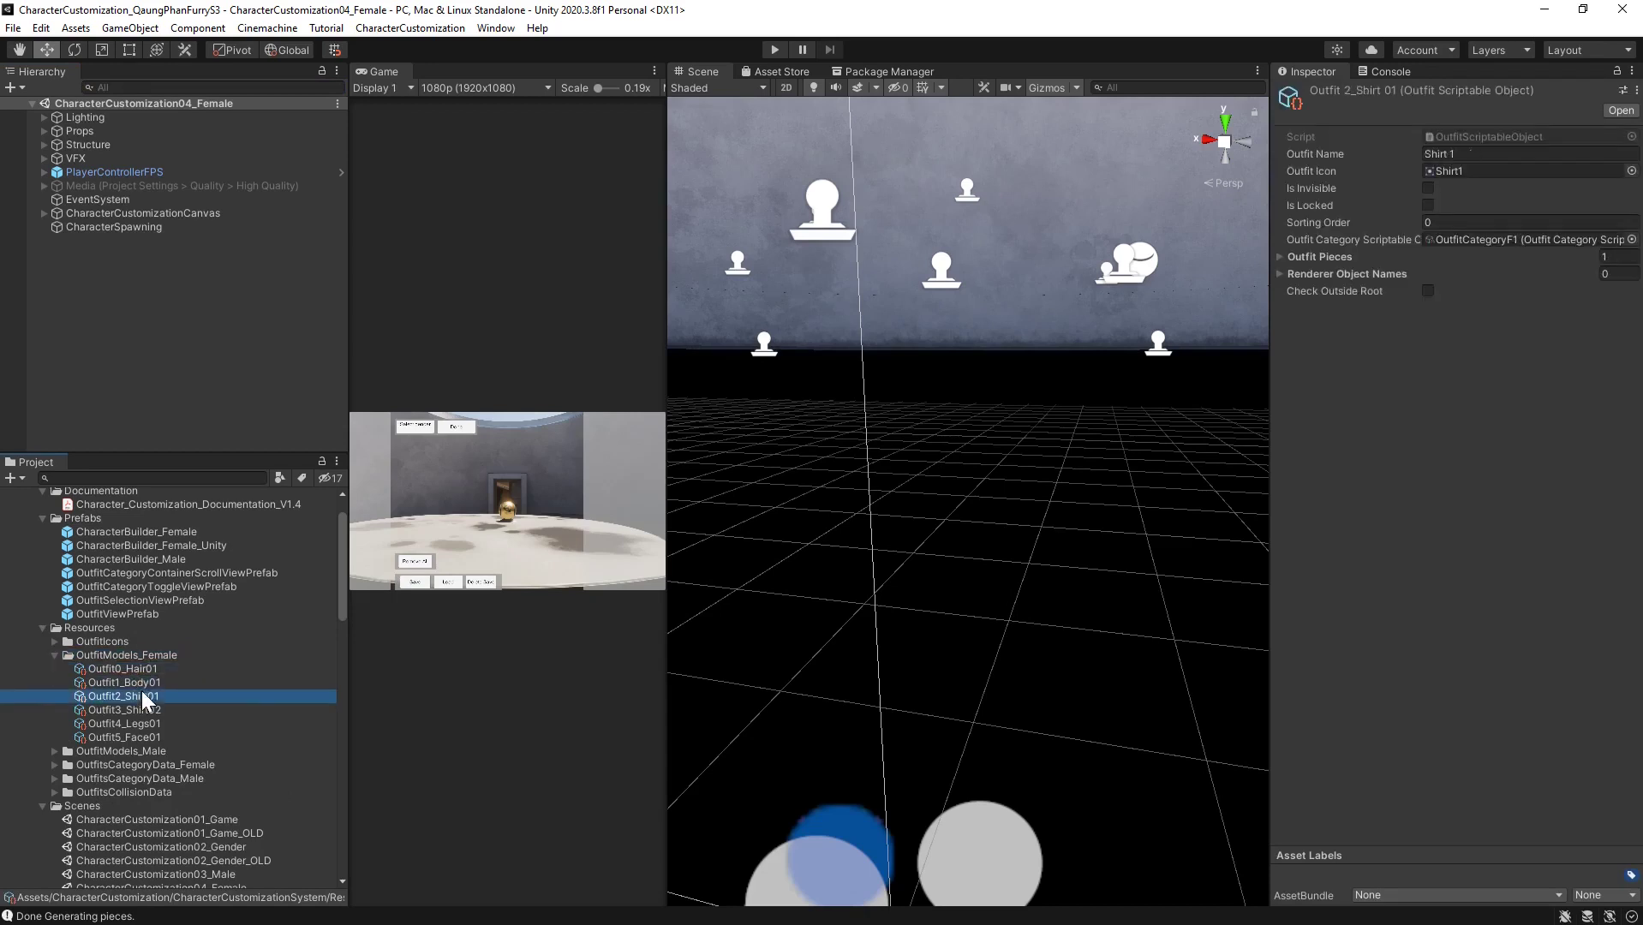
left_click(142, 708)
left_click(143, 721)
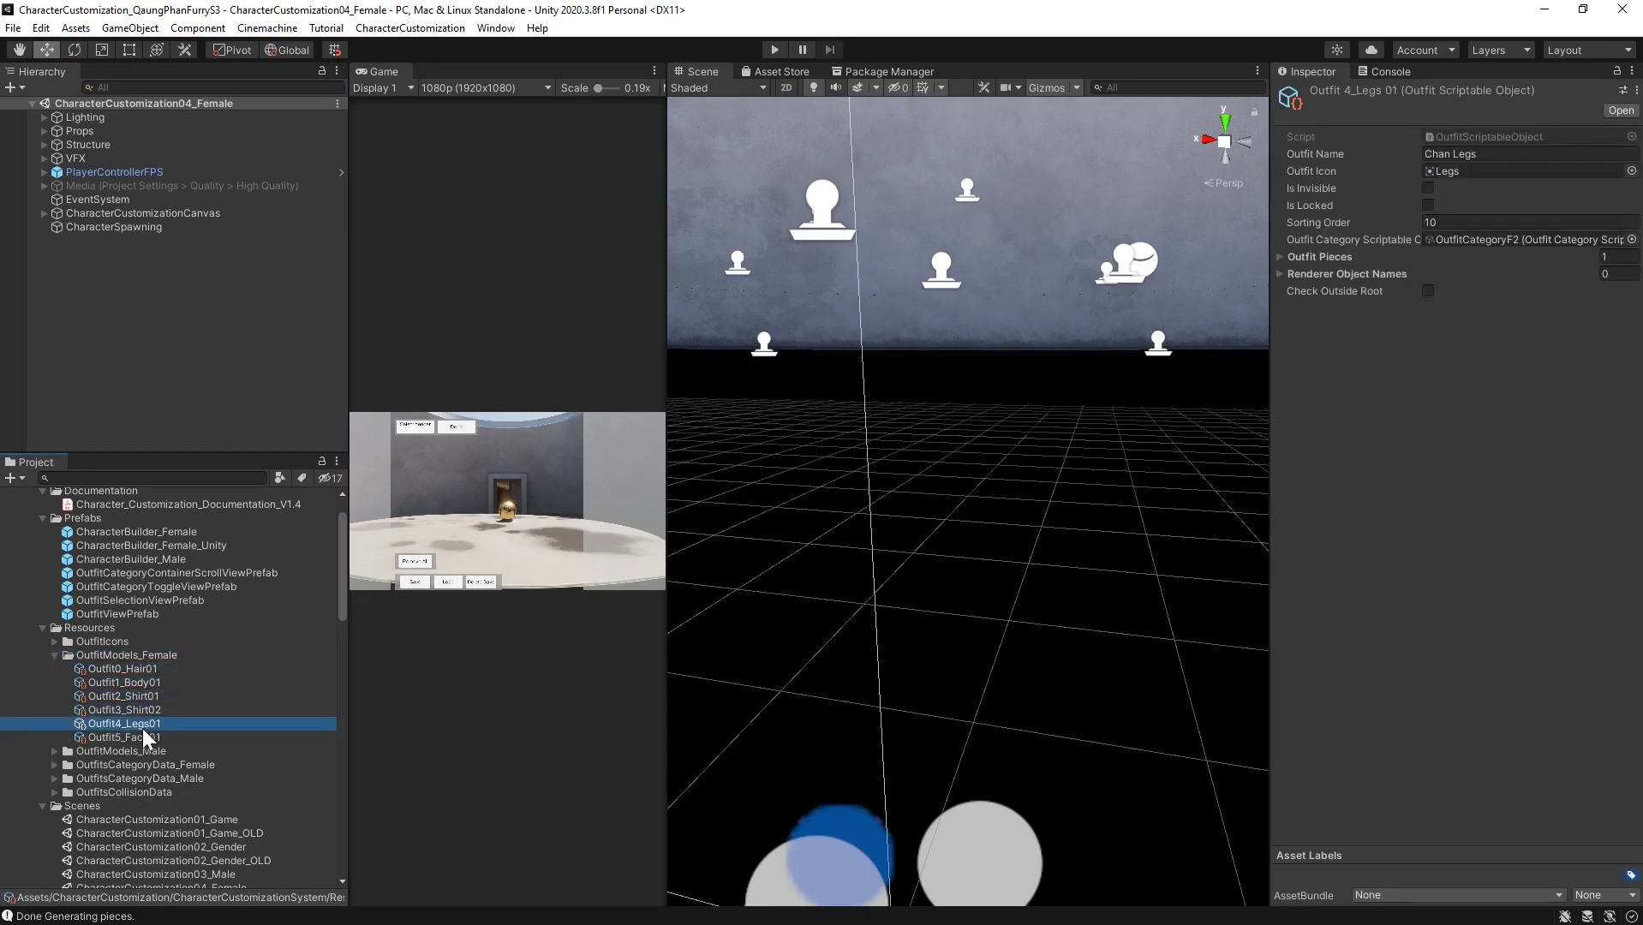
left_click(142, 734)
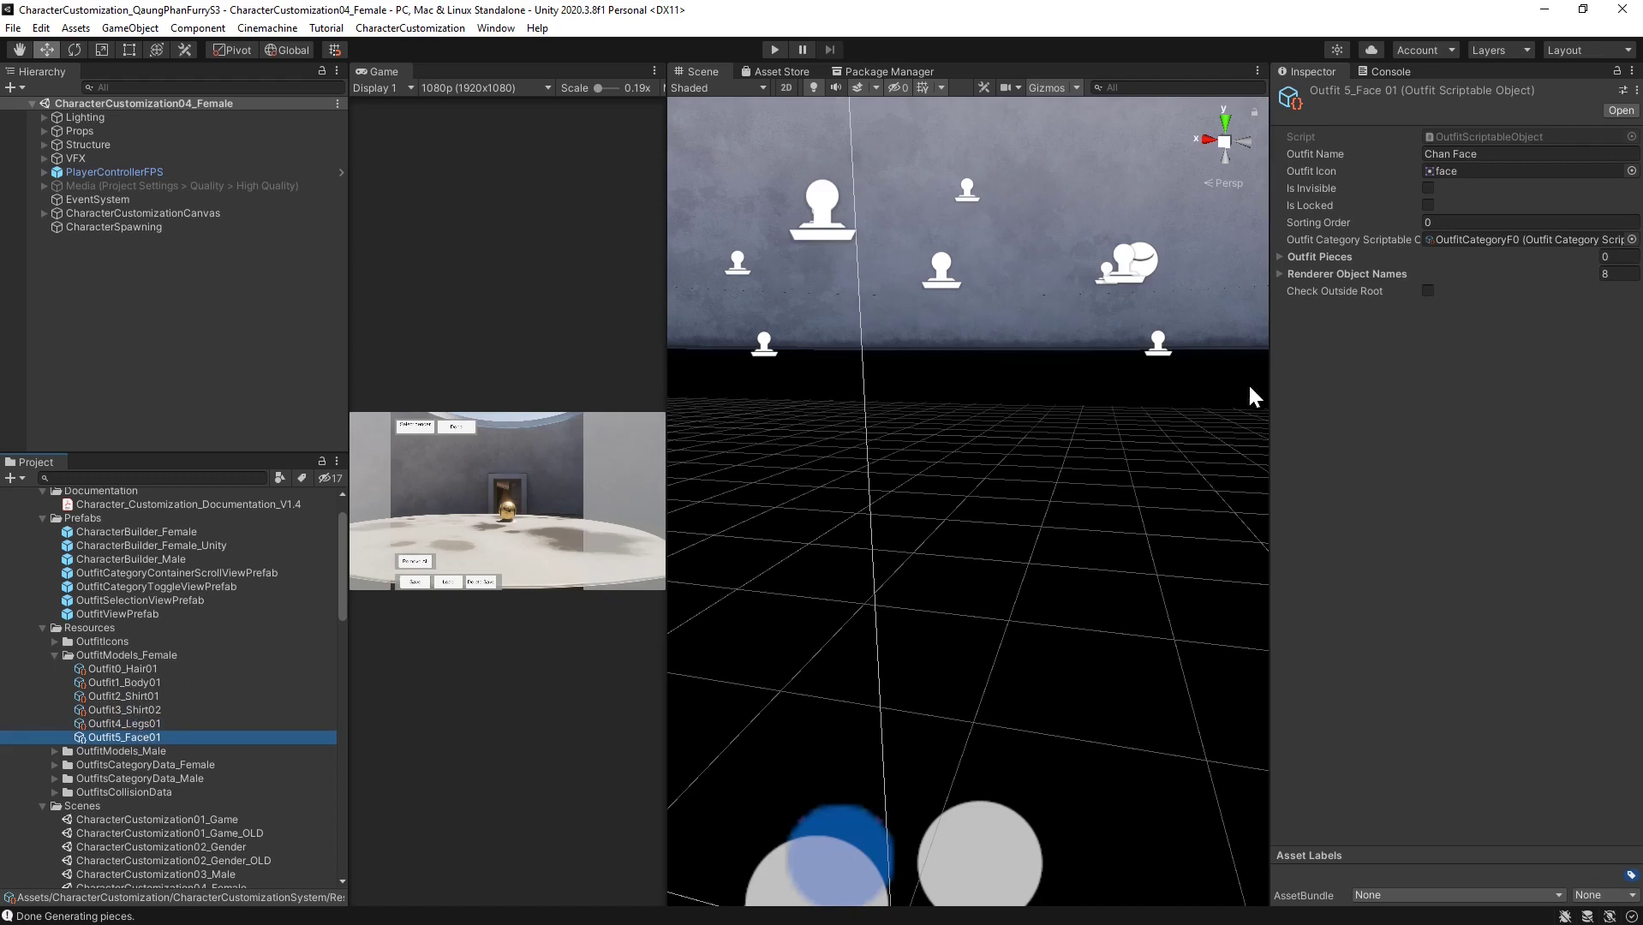
Compare the Outfit Pieces and Renderer Object Names lists of the Face01, Hair01 and Shirt01 outfit assets
left_click(1280, 255)
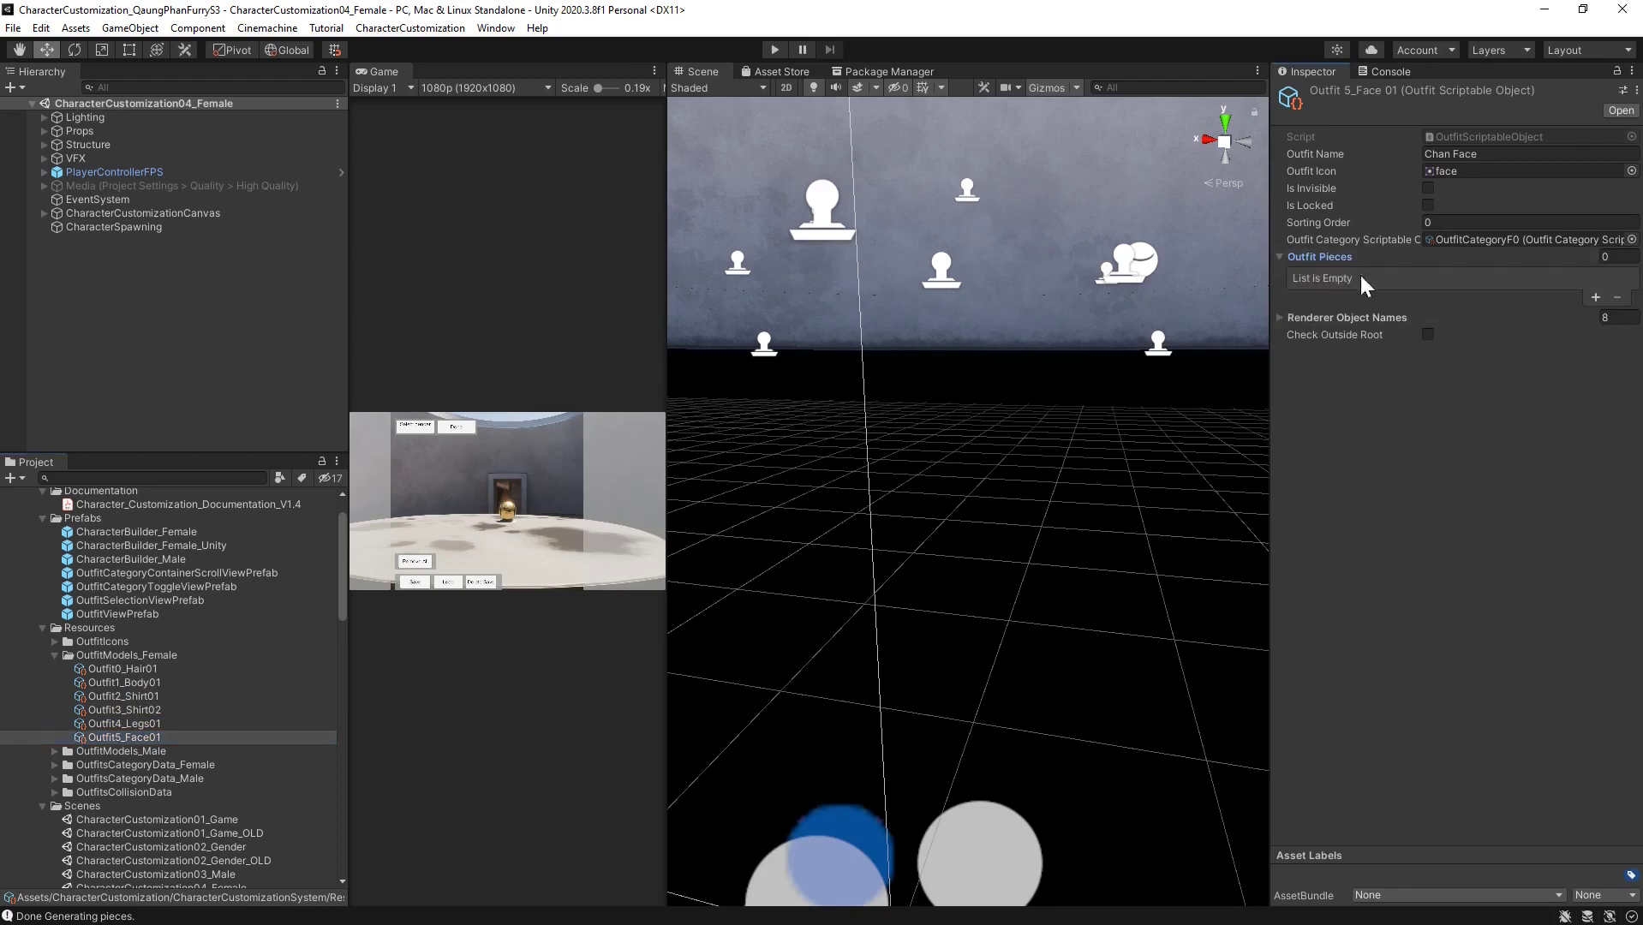
left_click(119, 669)
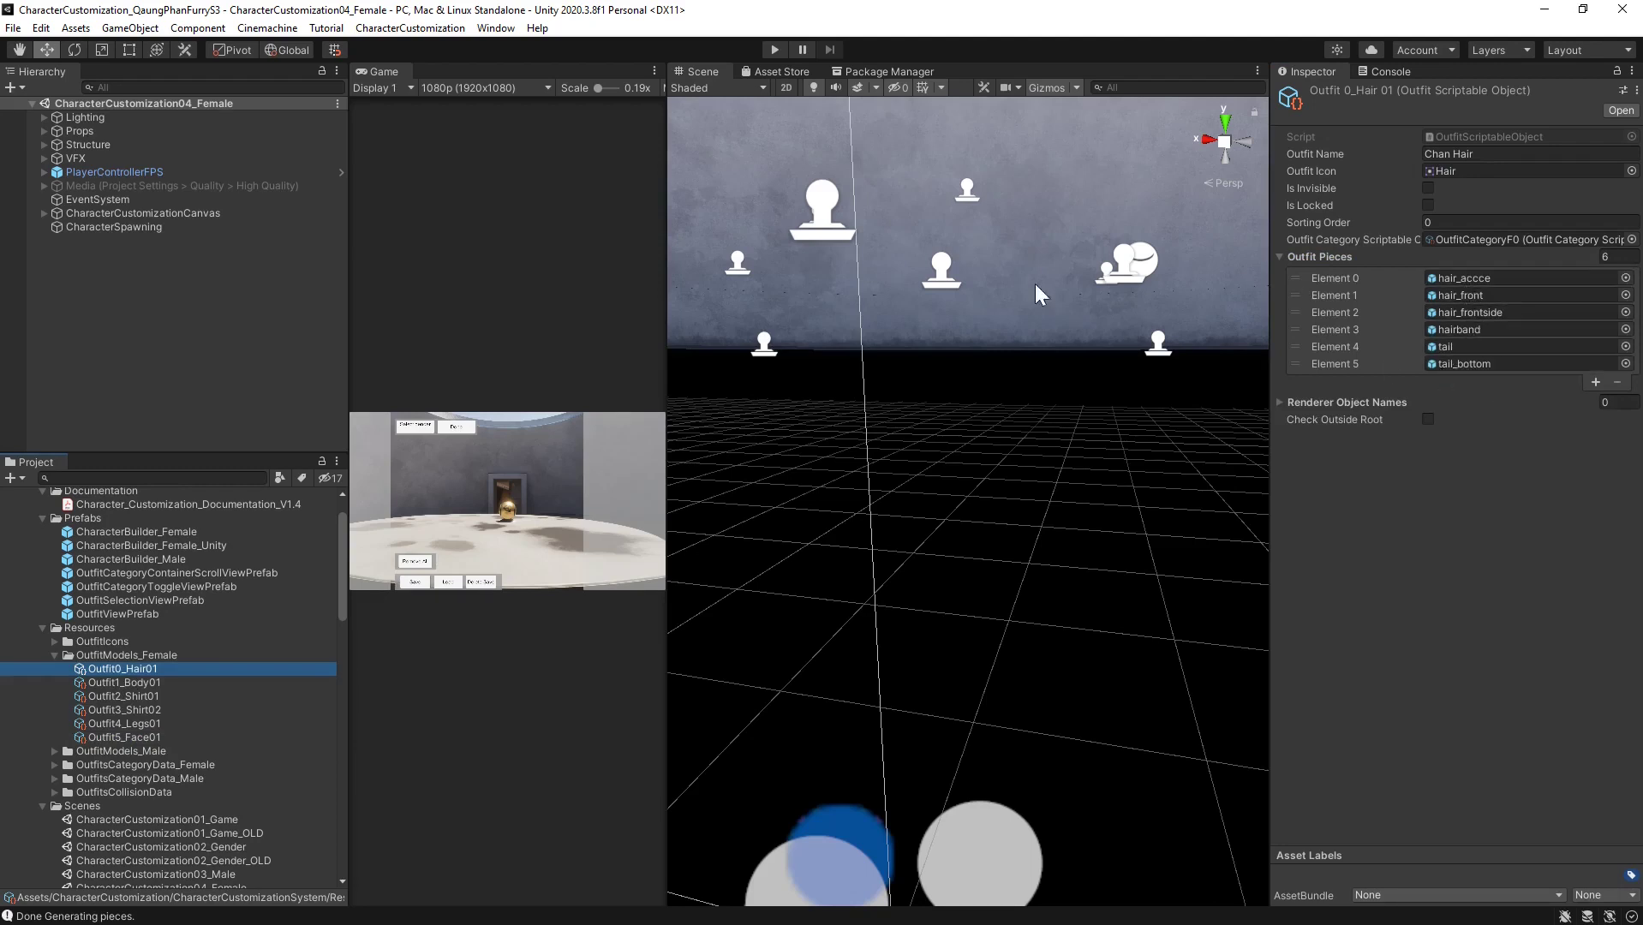
left_click(137, 696)
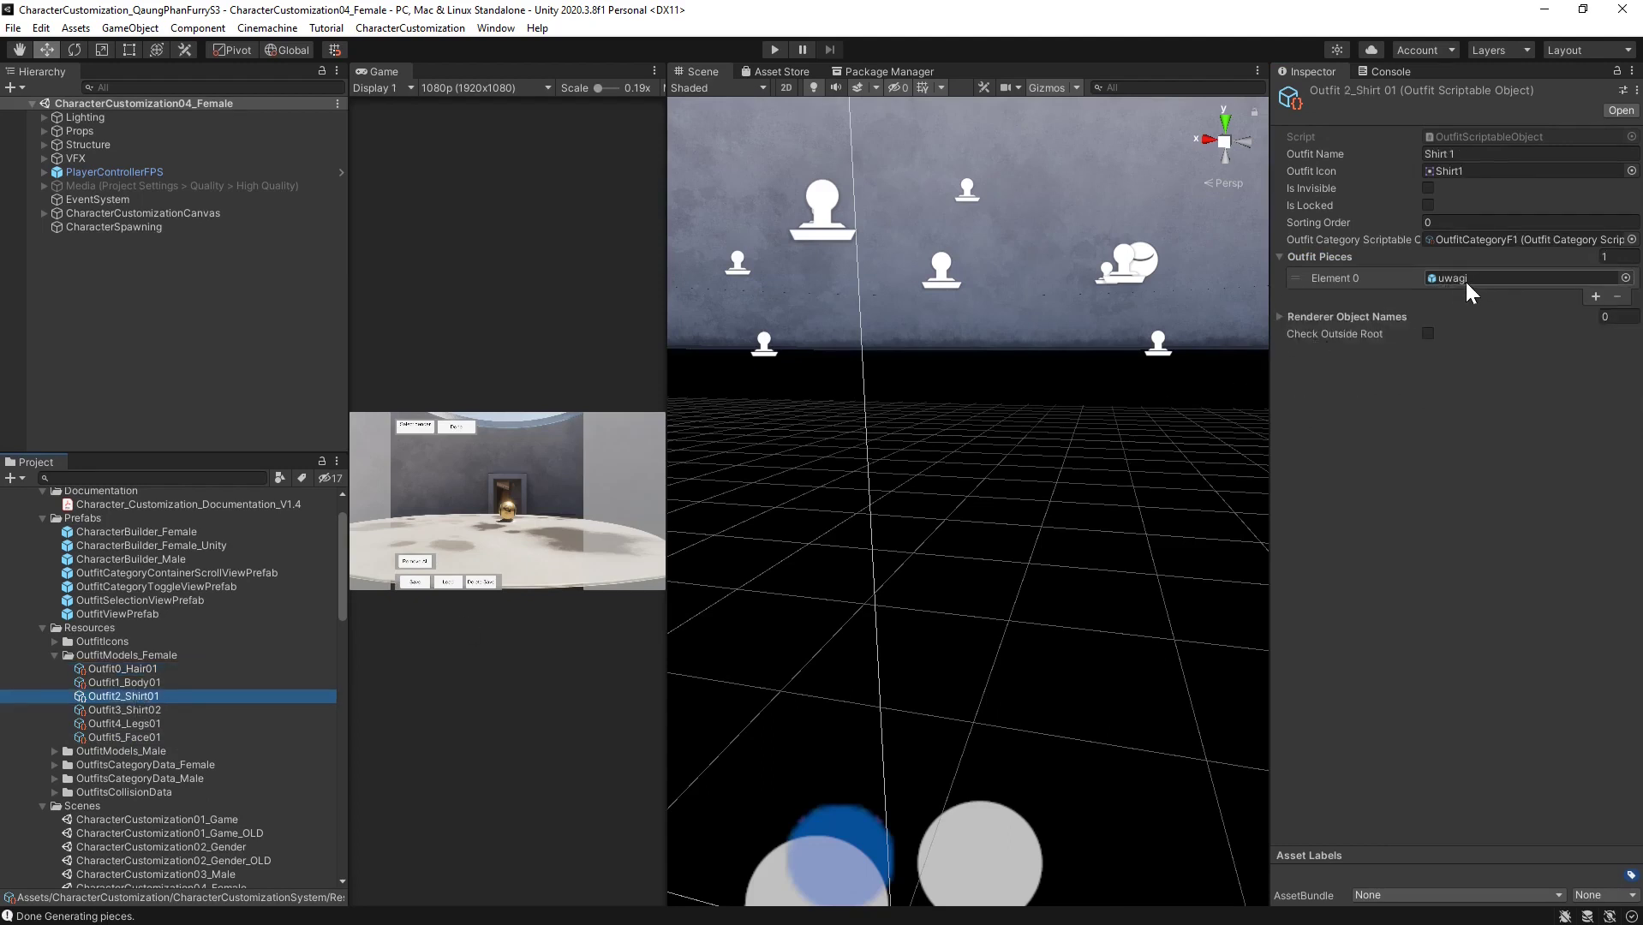
left_click(147, 738)
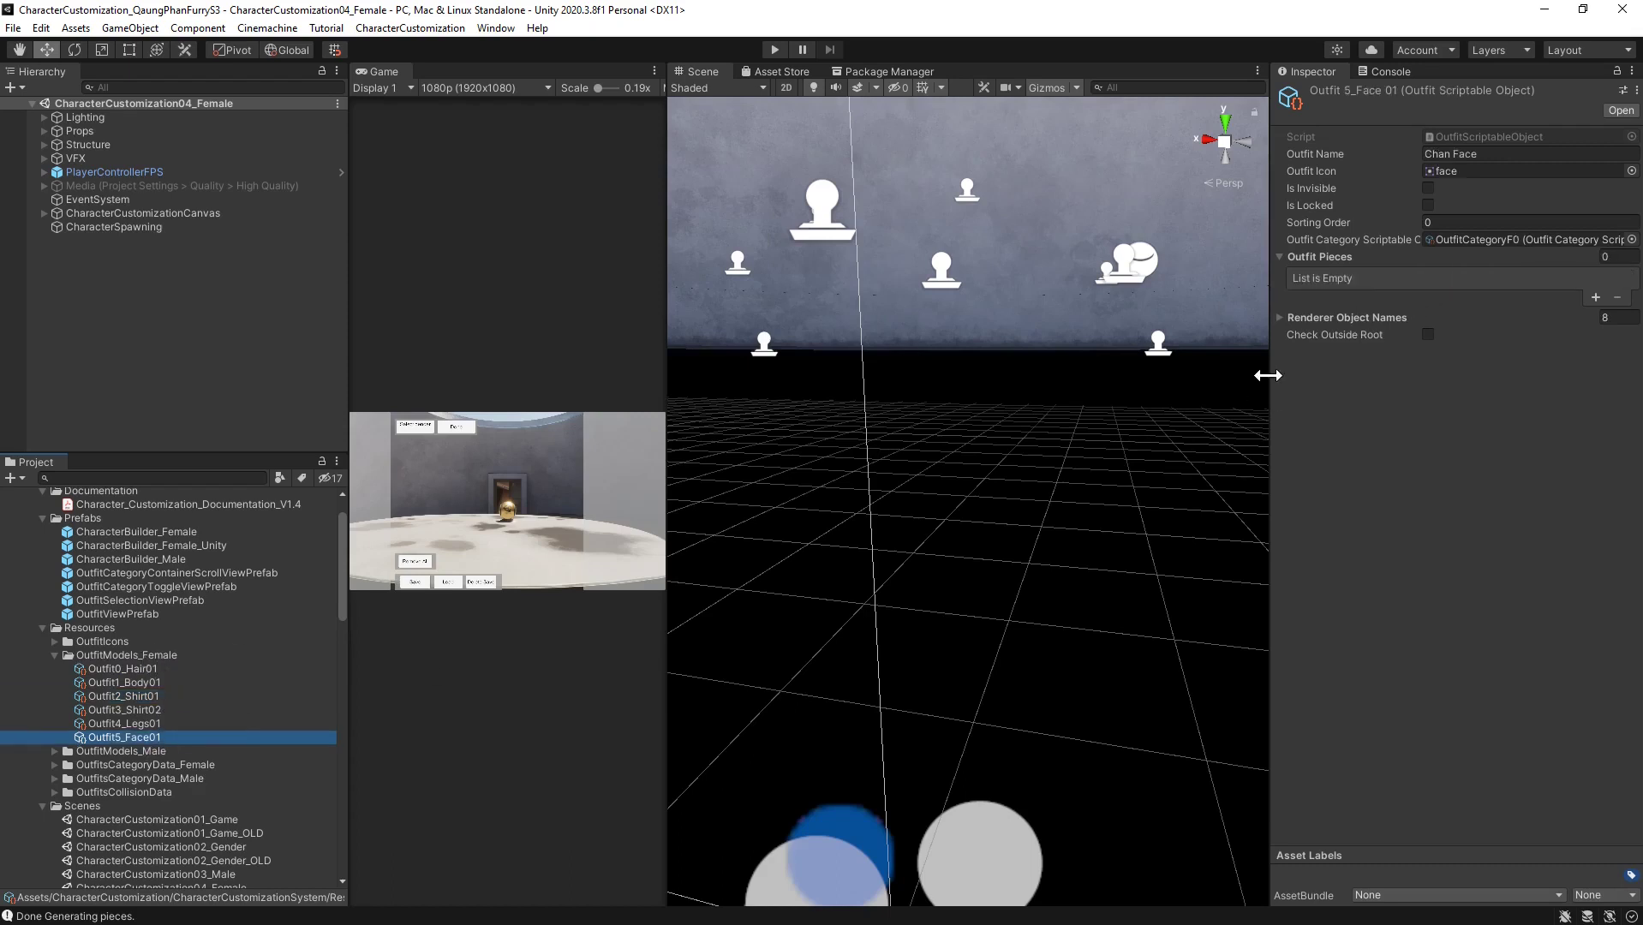
left_click(1277, 321)
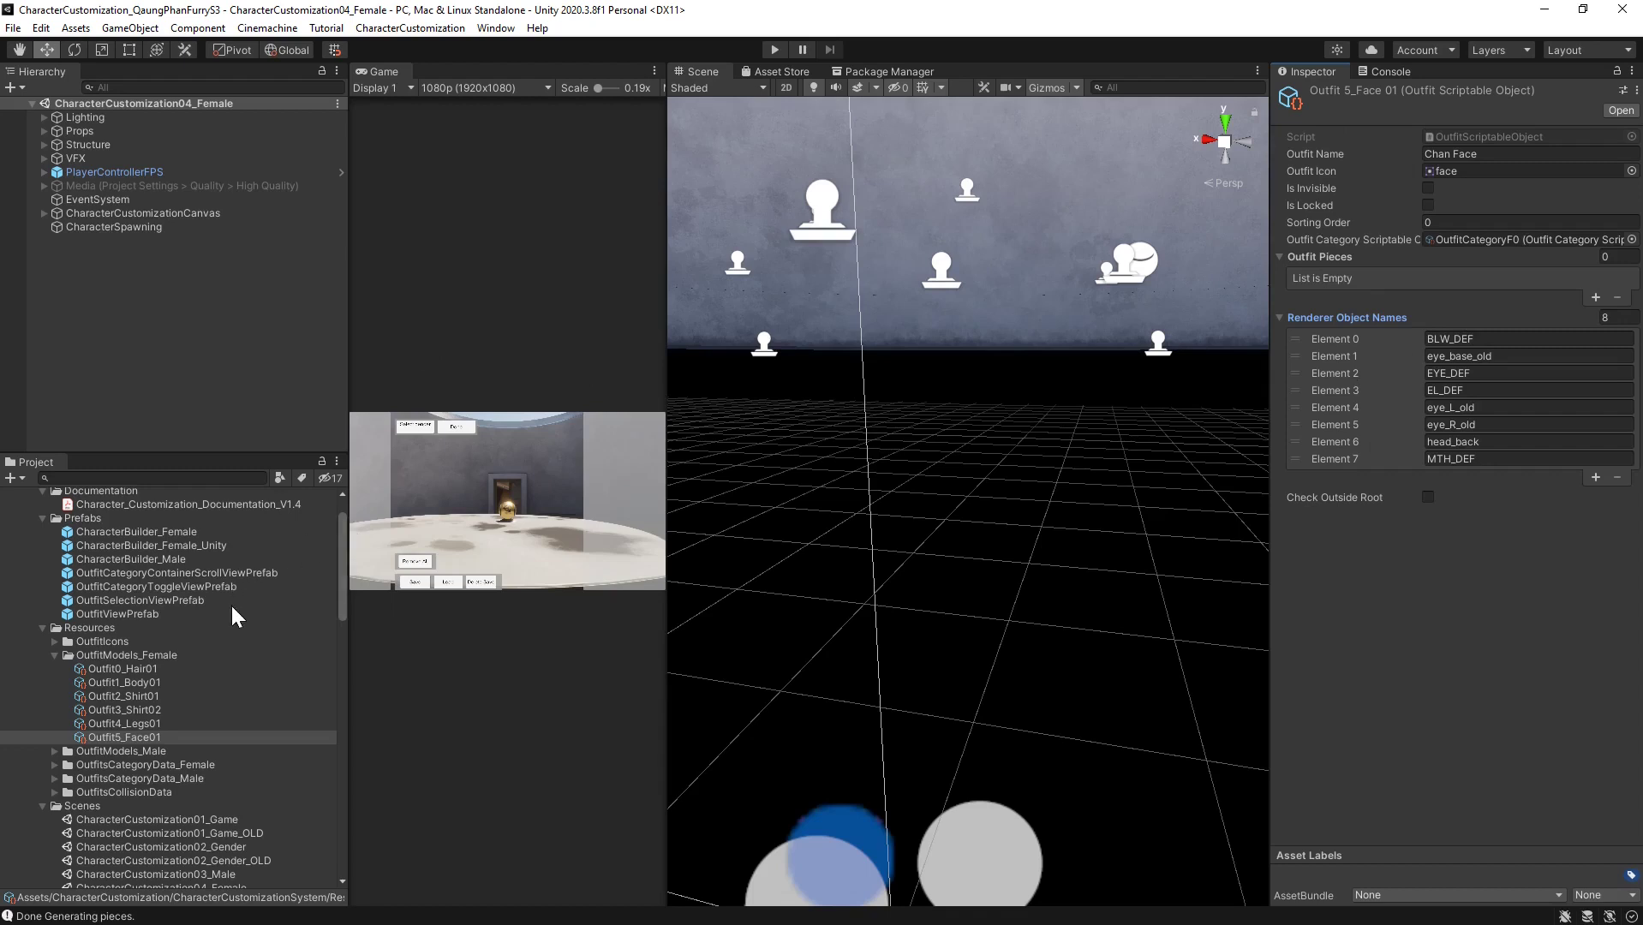
left_click(141, 669)
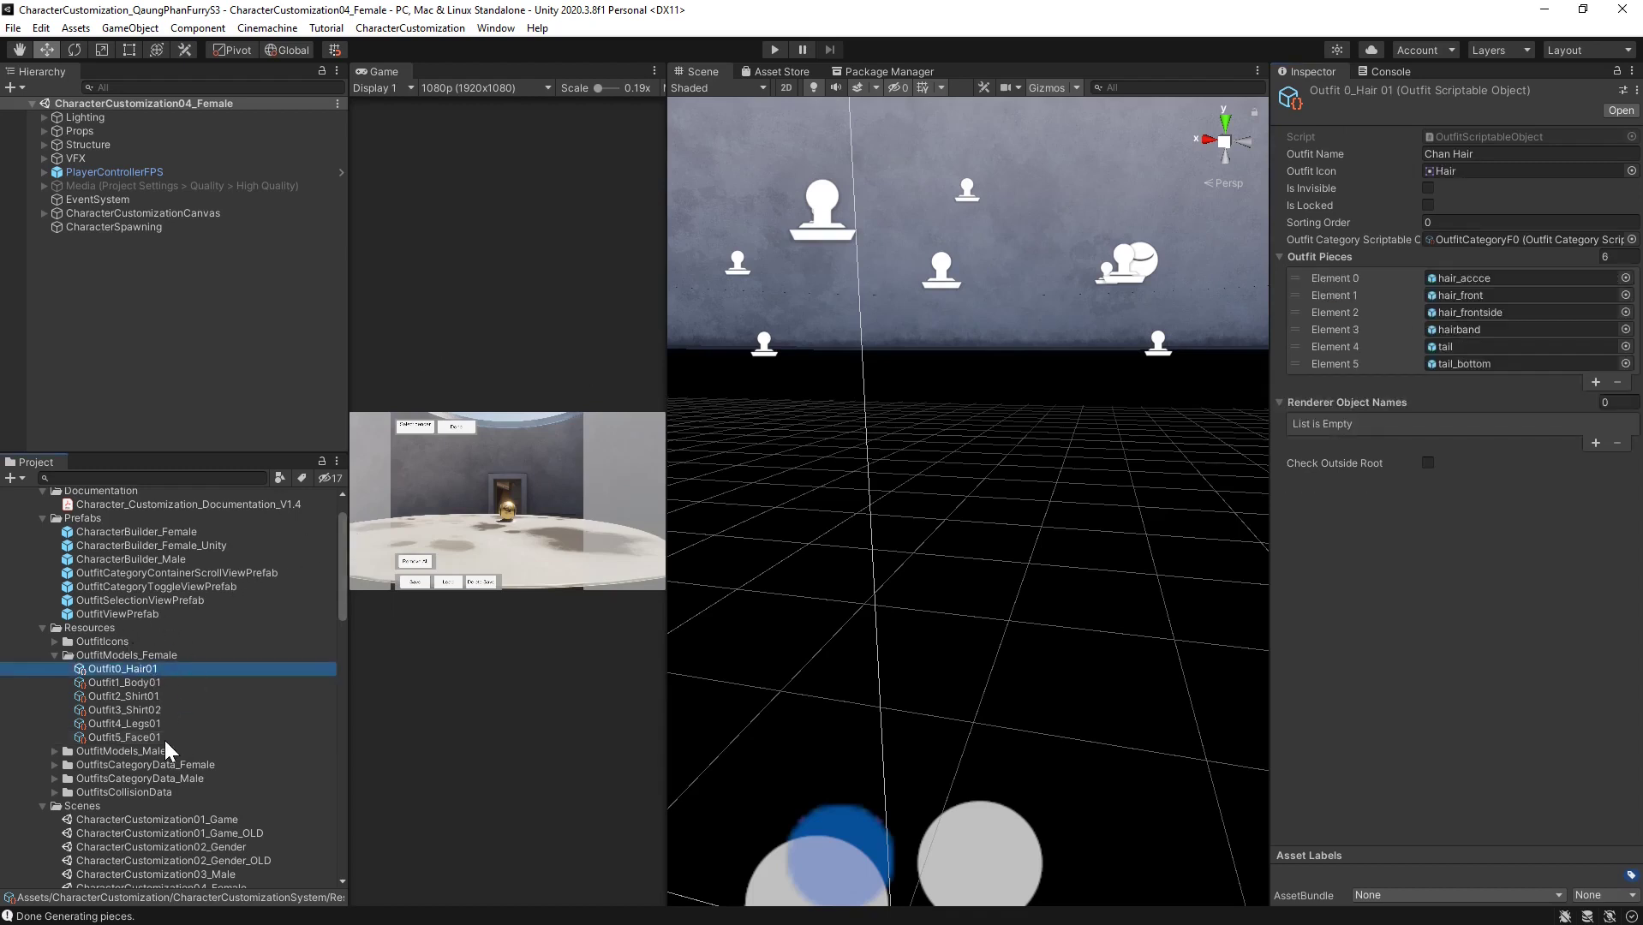
Preview the Pirate_Pieces prefabs one by one from Bikini through EyesTear, and widen the Scene view slightly
scroll(165, 741, "down", 15)
scroll(163, 741, "up", 7)
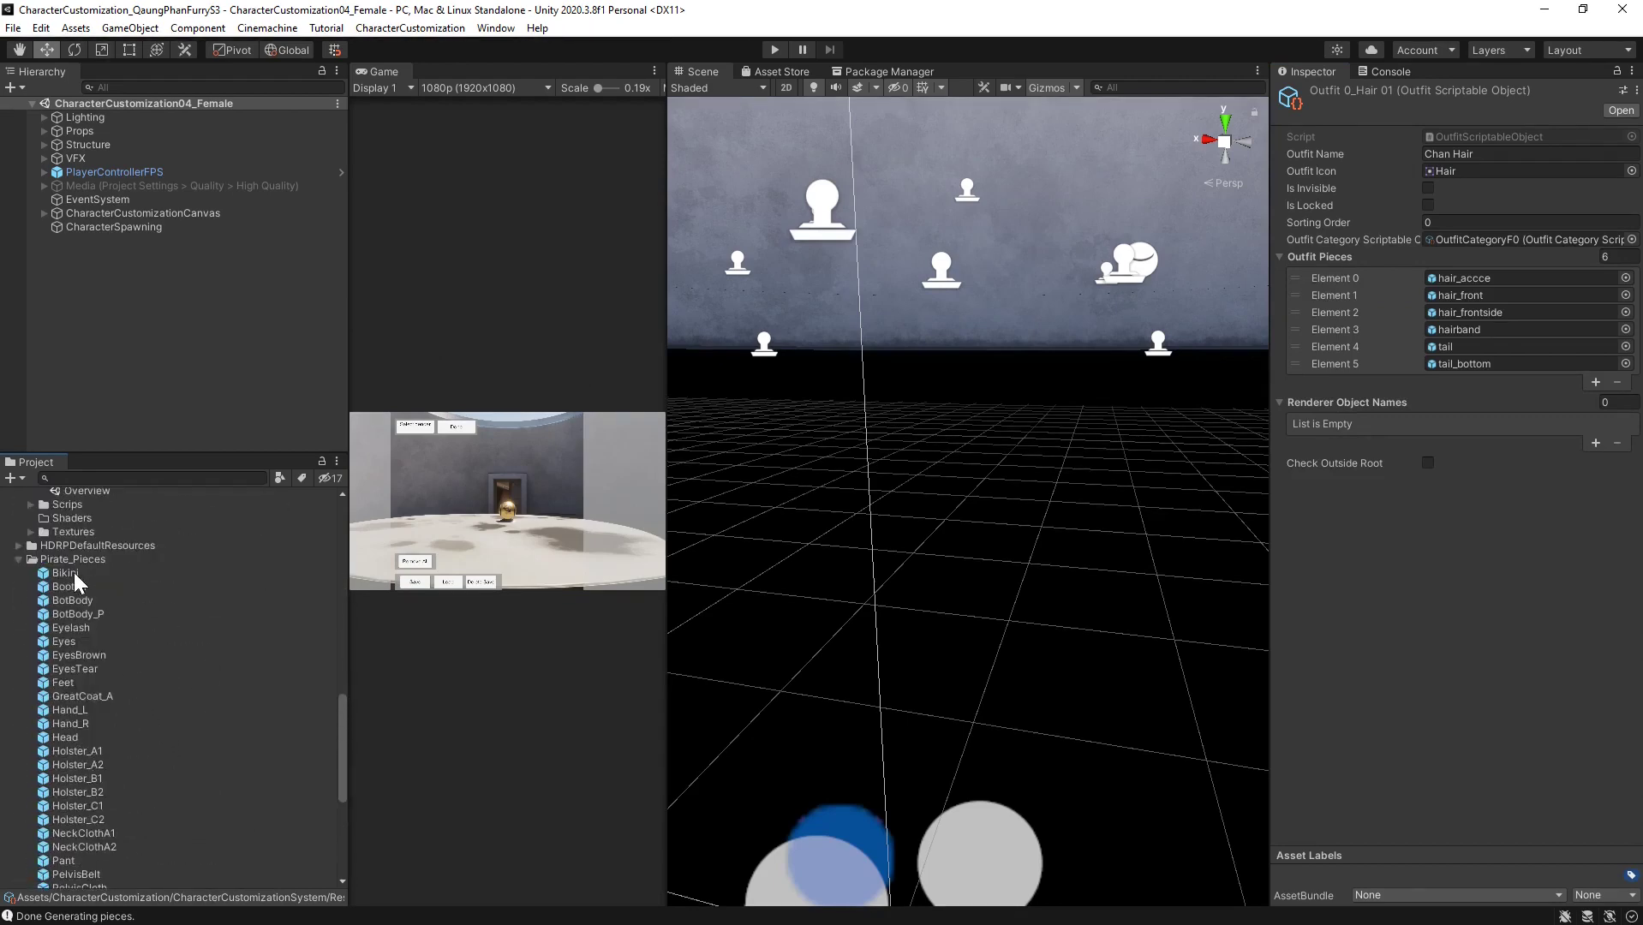
left_click(73, 572)
left_click(72, 585)
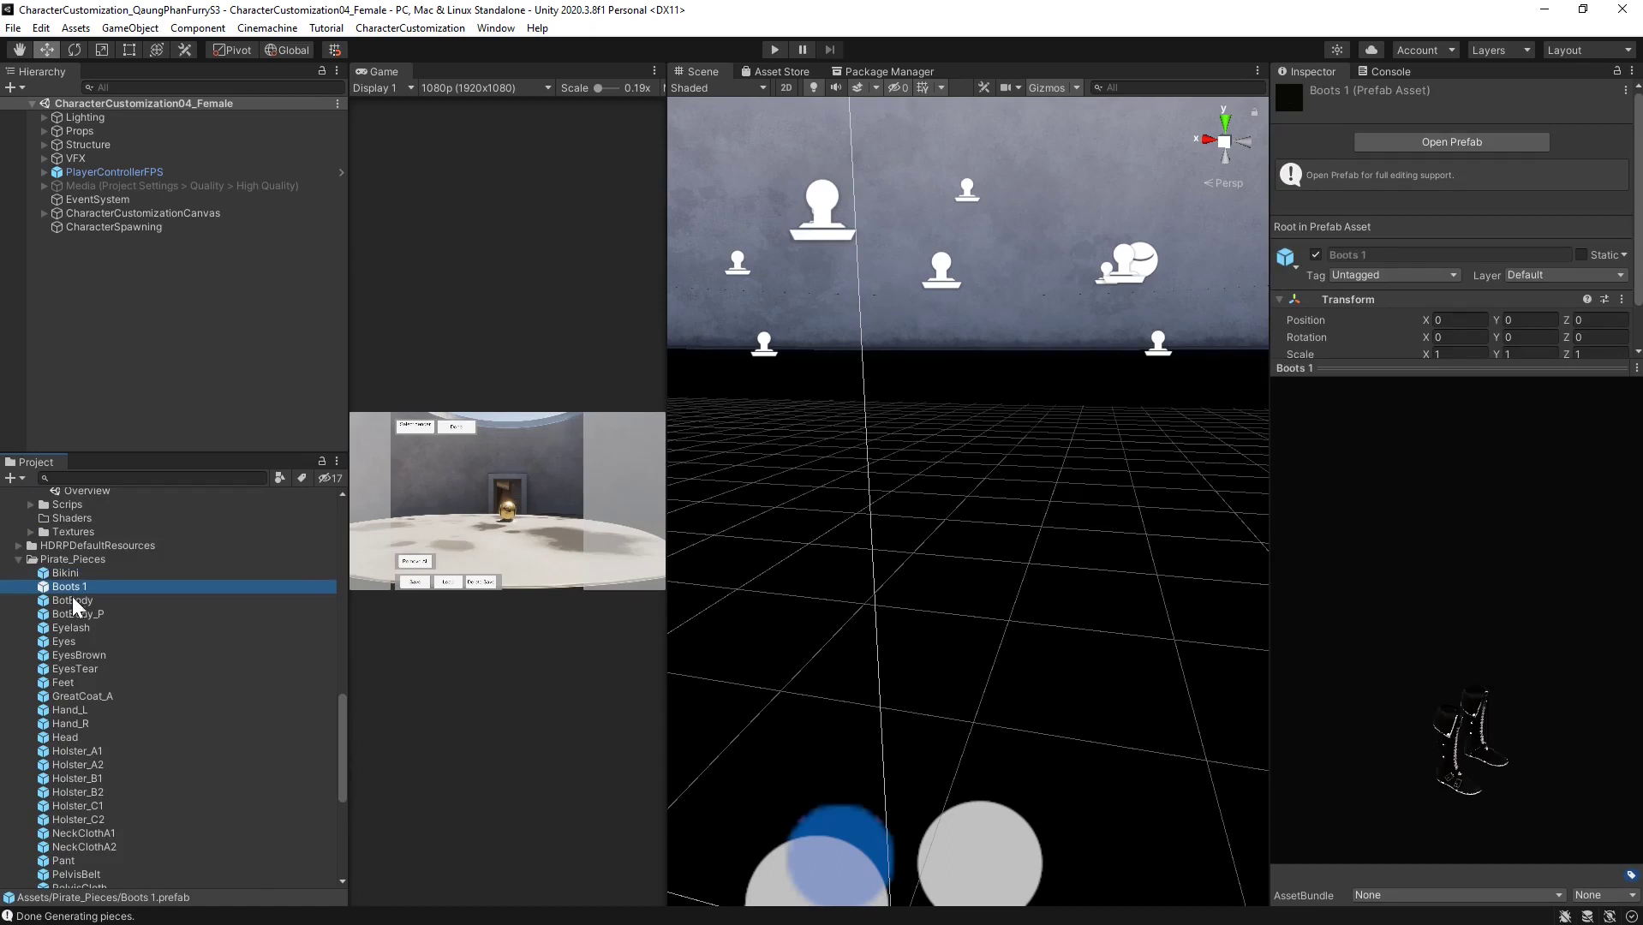
left_click(71, 600)
left_click(73, 614)
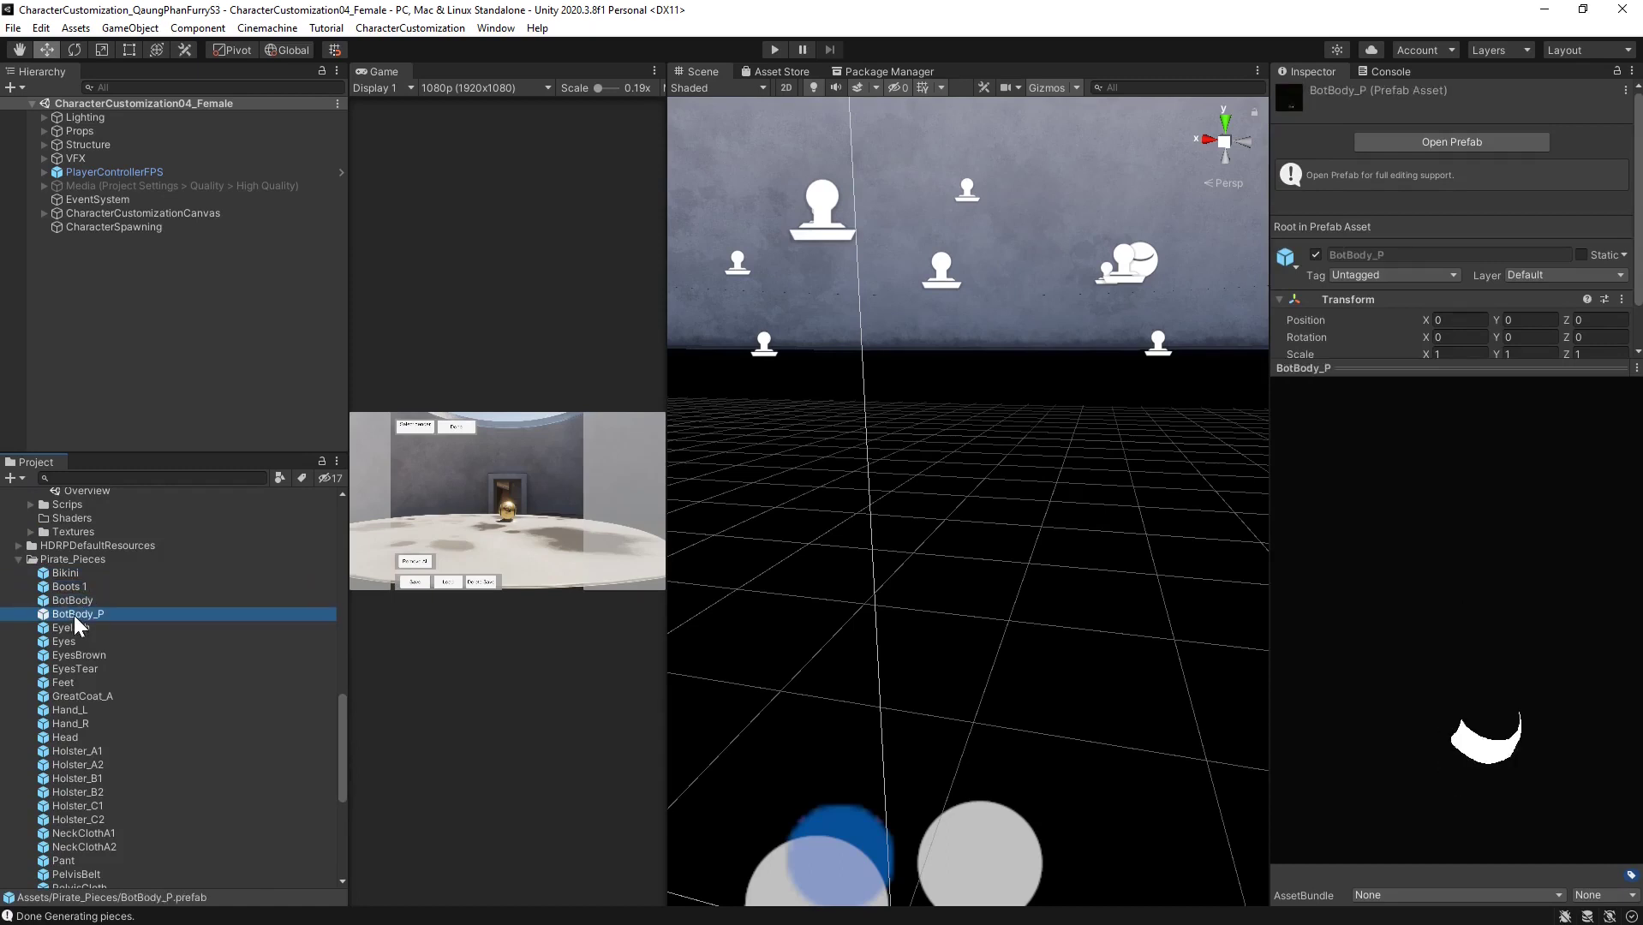
left_click(73, 627)
left_click(68, 640)
left_click(68, 656)
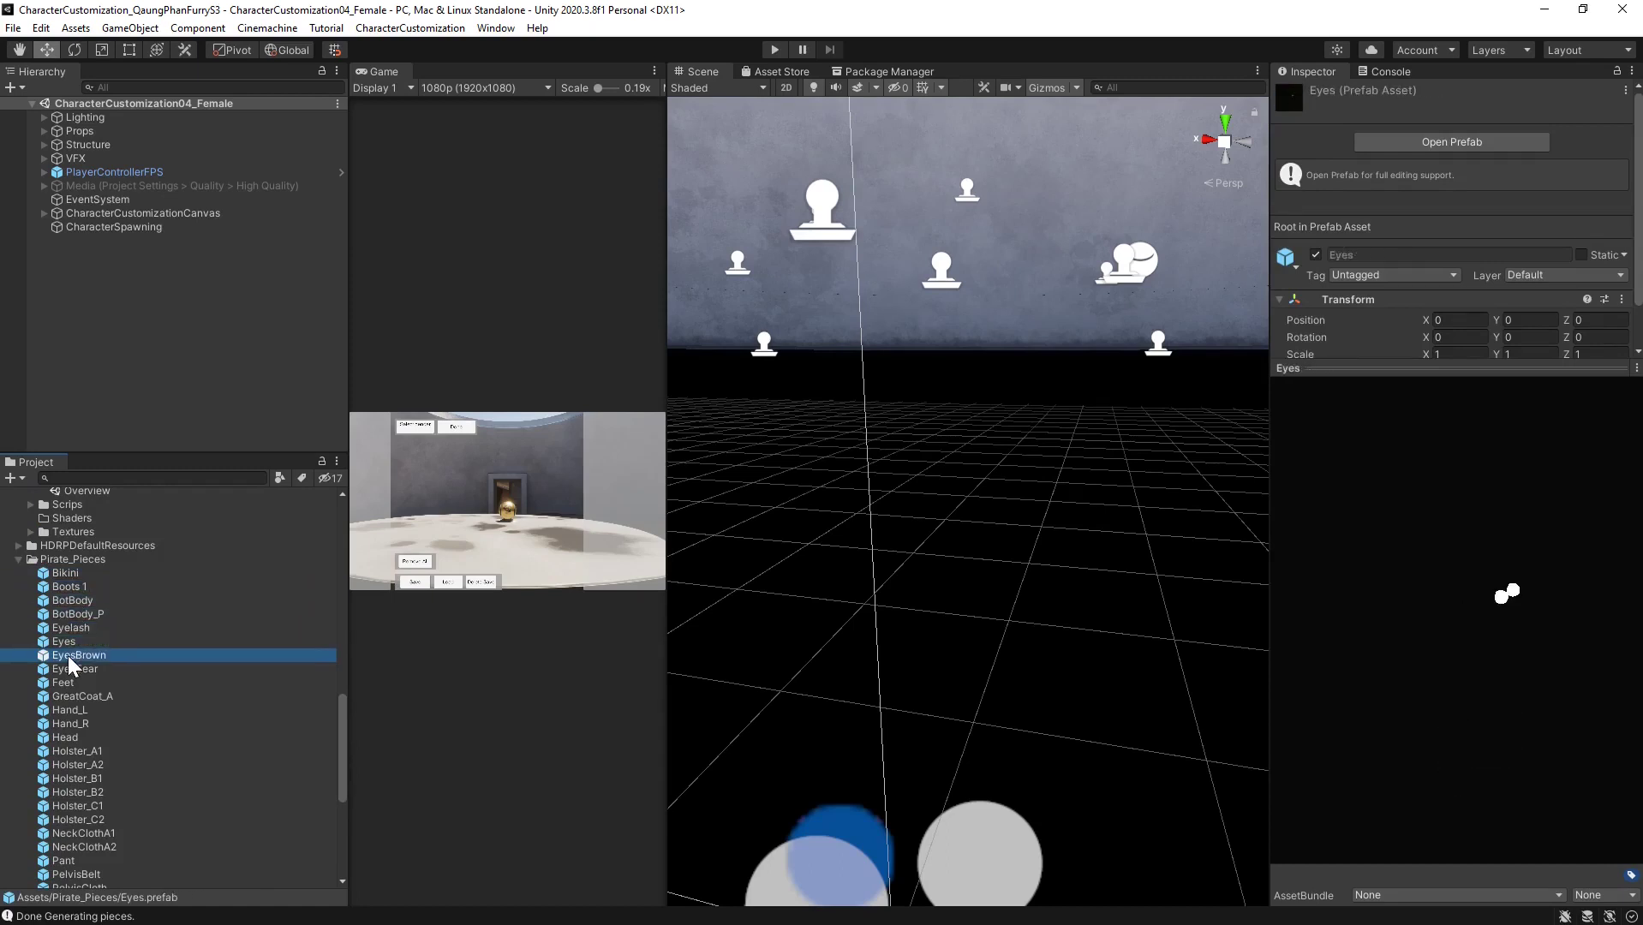
left_click(67, 672)
left_click_drag(1379, 652, 1307, 659)
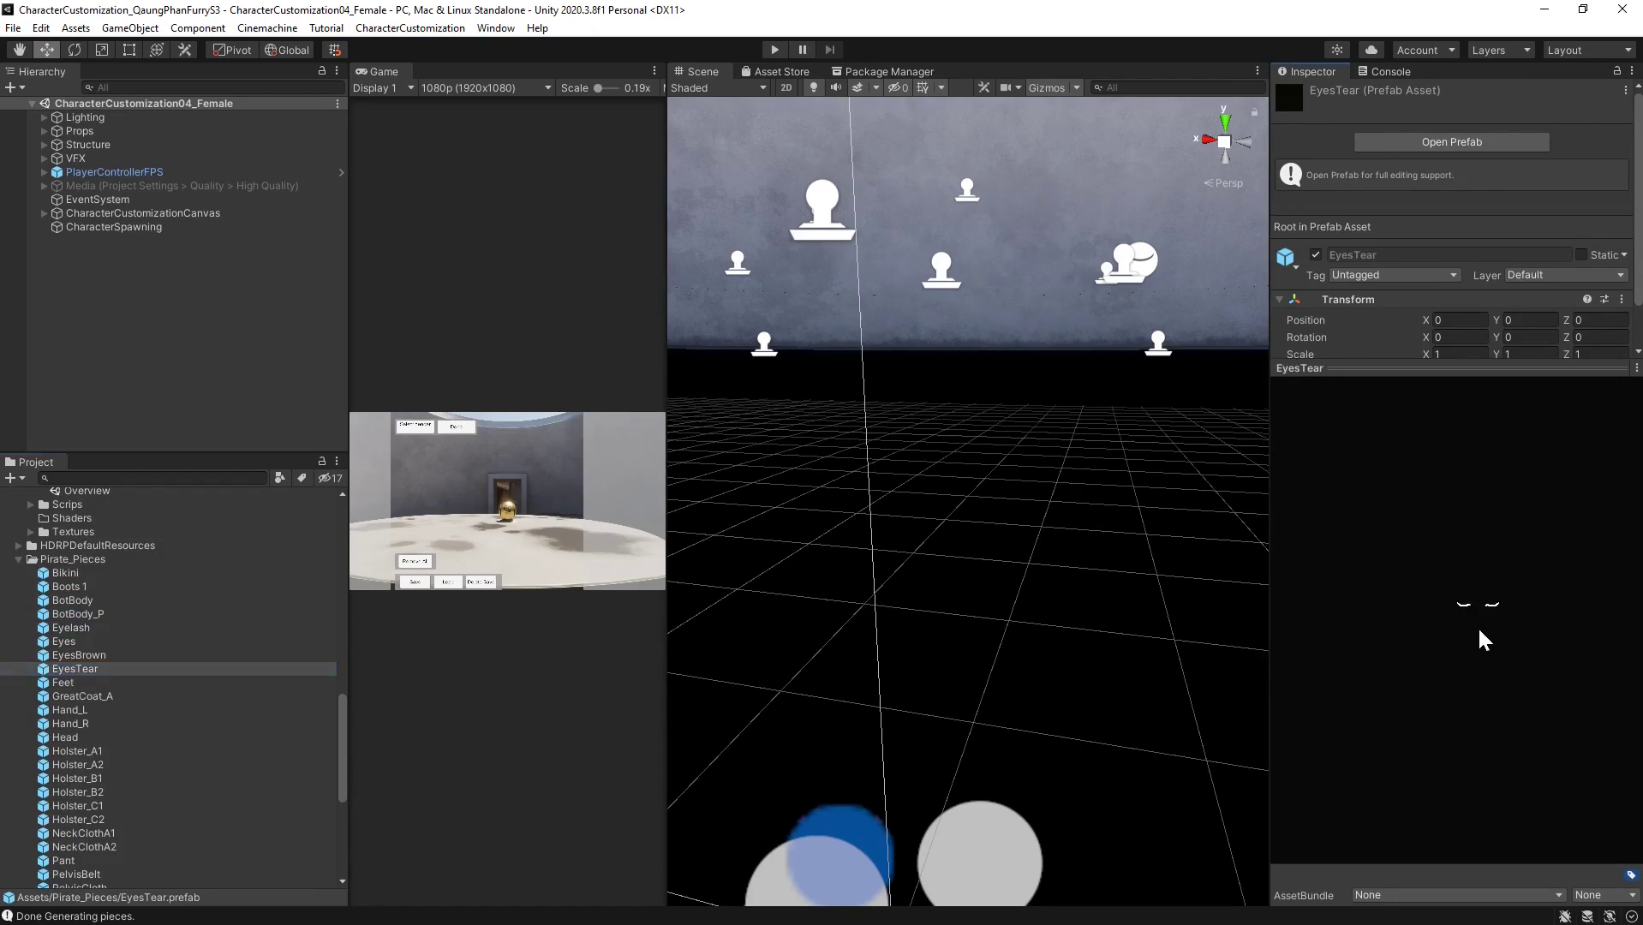
mouse_move(1269, 525)
left_mouse_down()
mouse_move(993, 522)
mouse_move(1285, 553)
left_mouse_up()
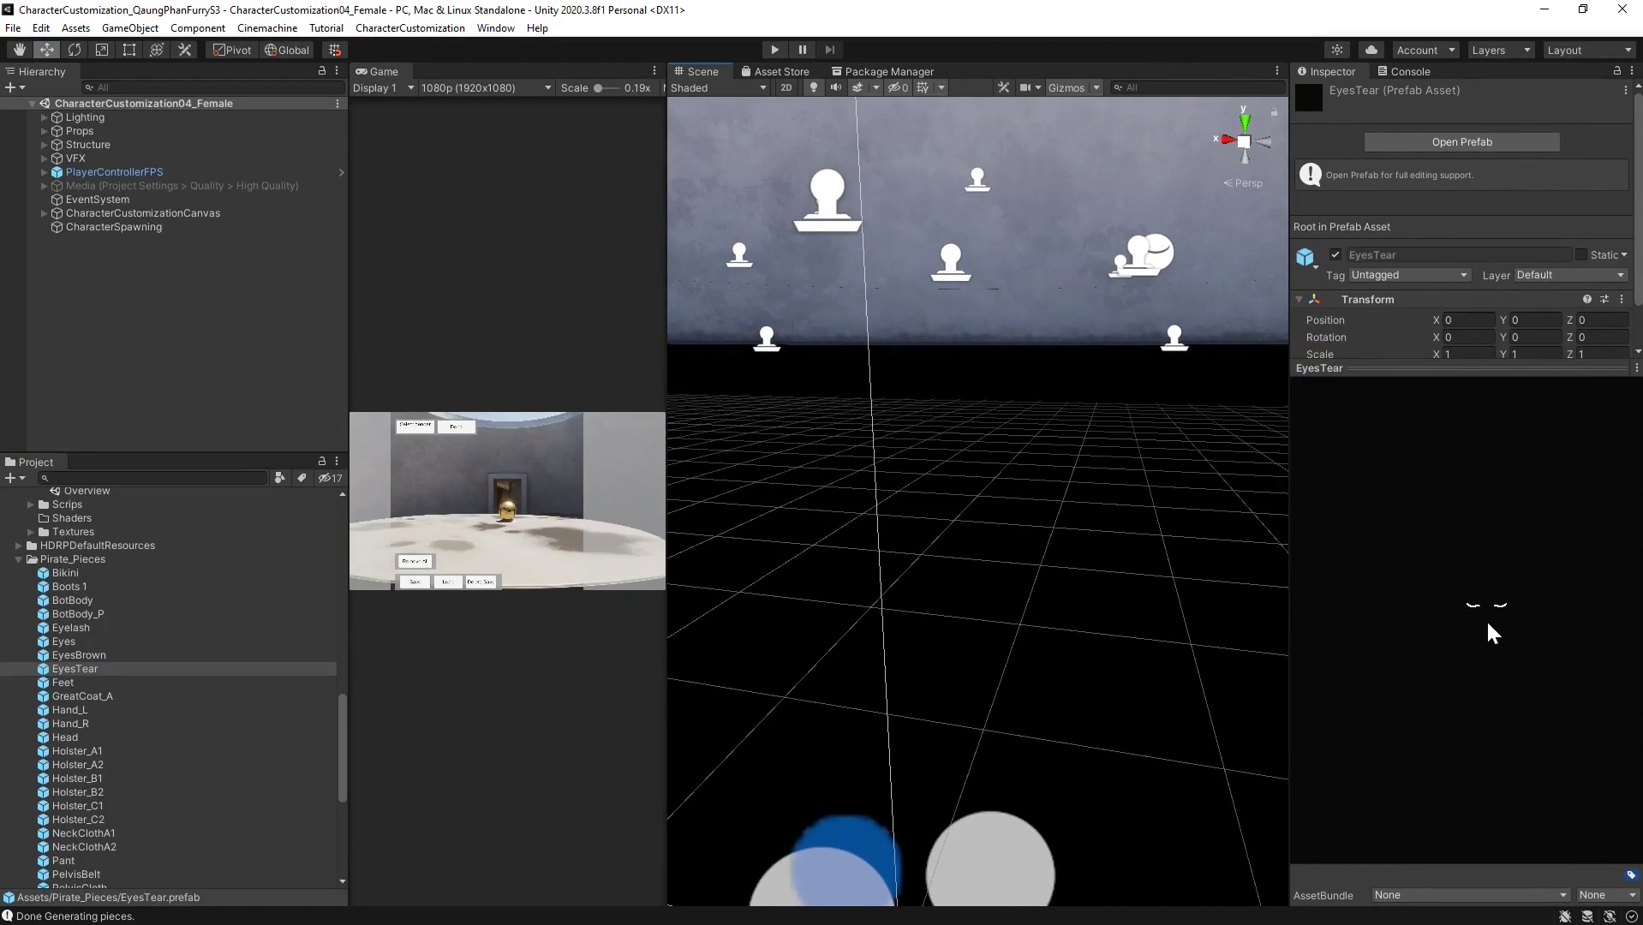
Preview the Feet and GreatCoat_A prefabs, rotating each model to a front view
left_click(94, 682)
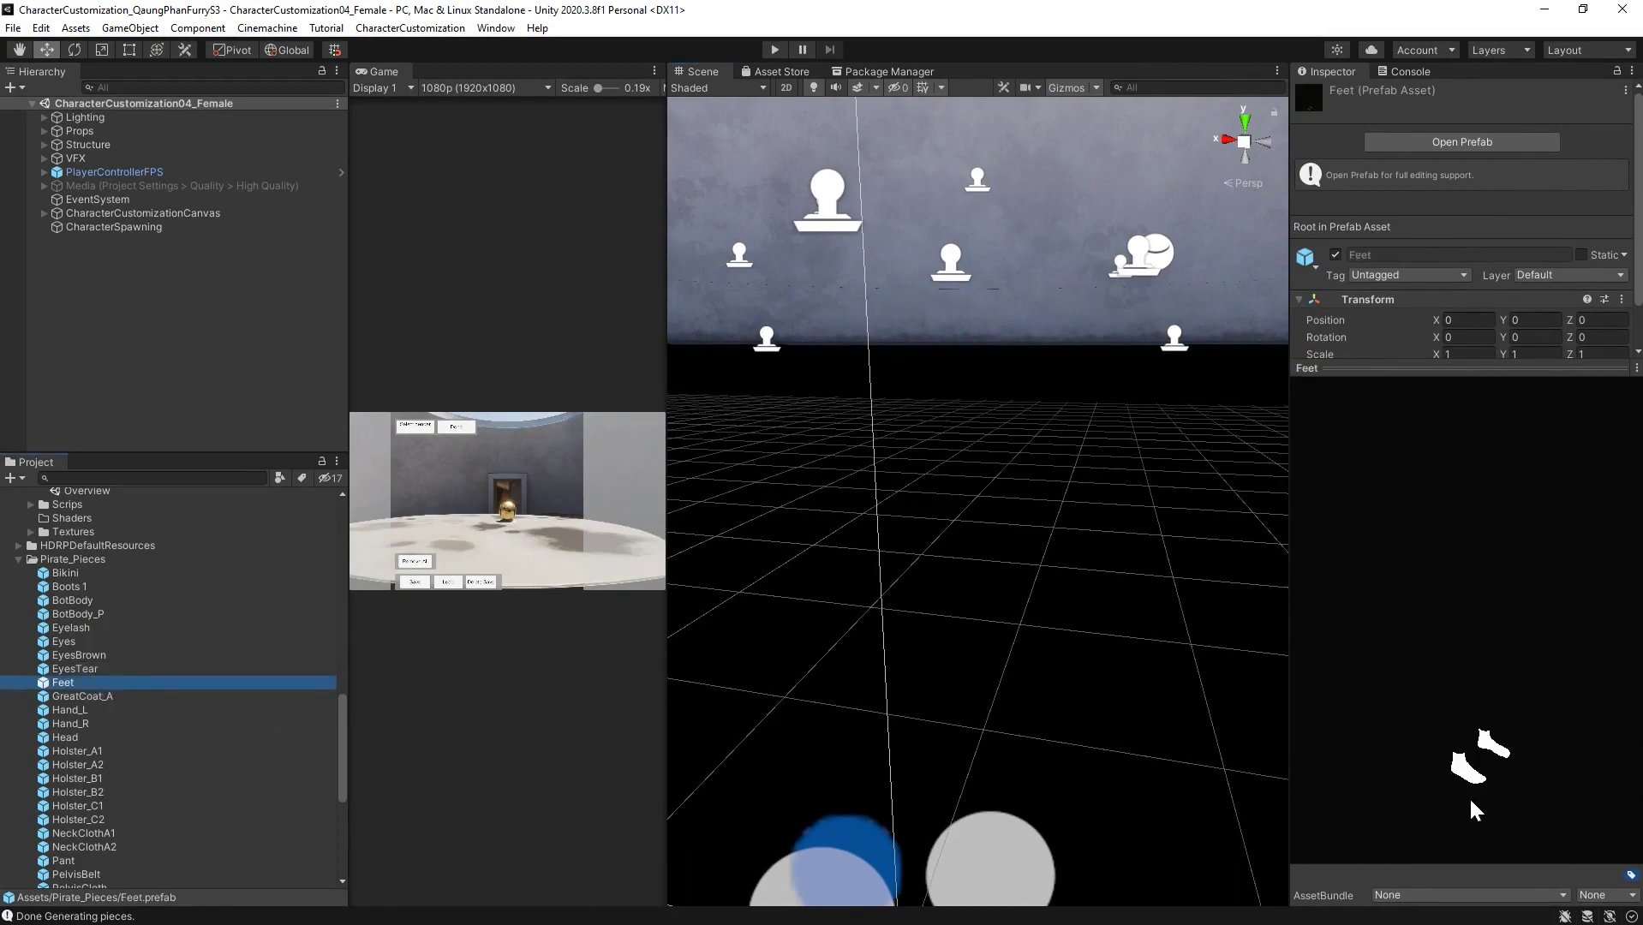
left_click_drag(1469, 797, 1406, 744)
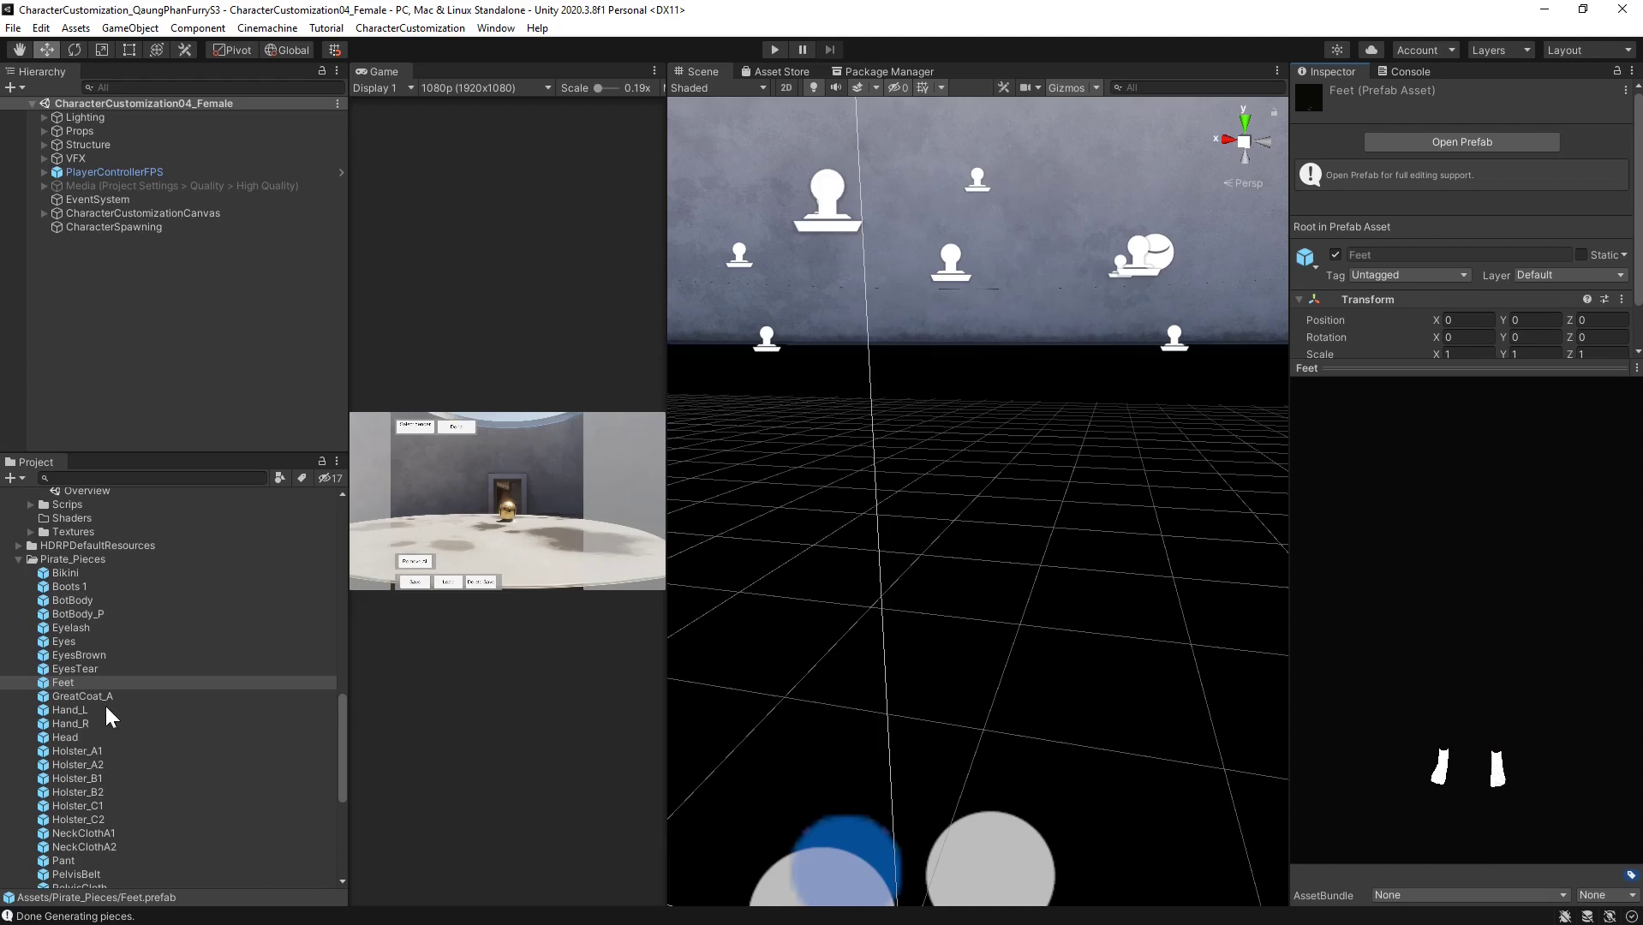
left_click(93, 698)
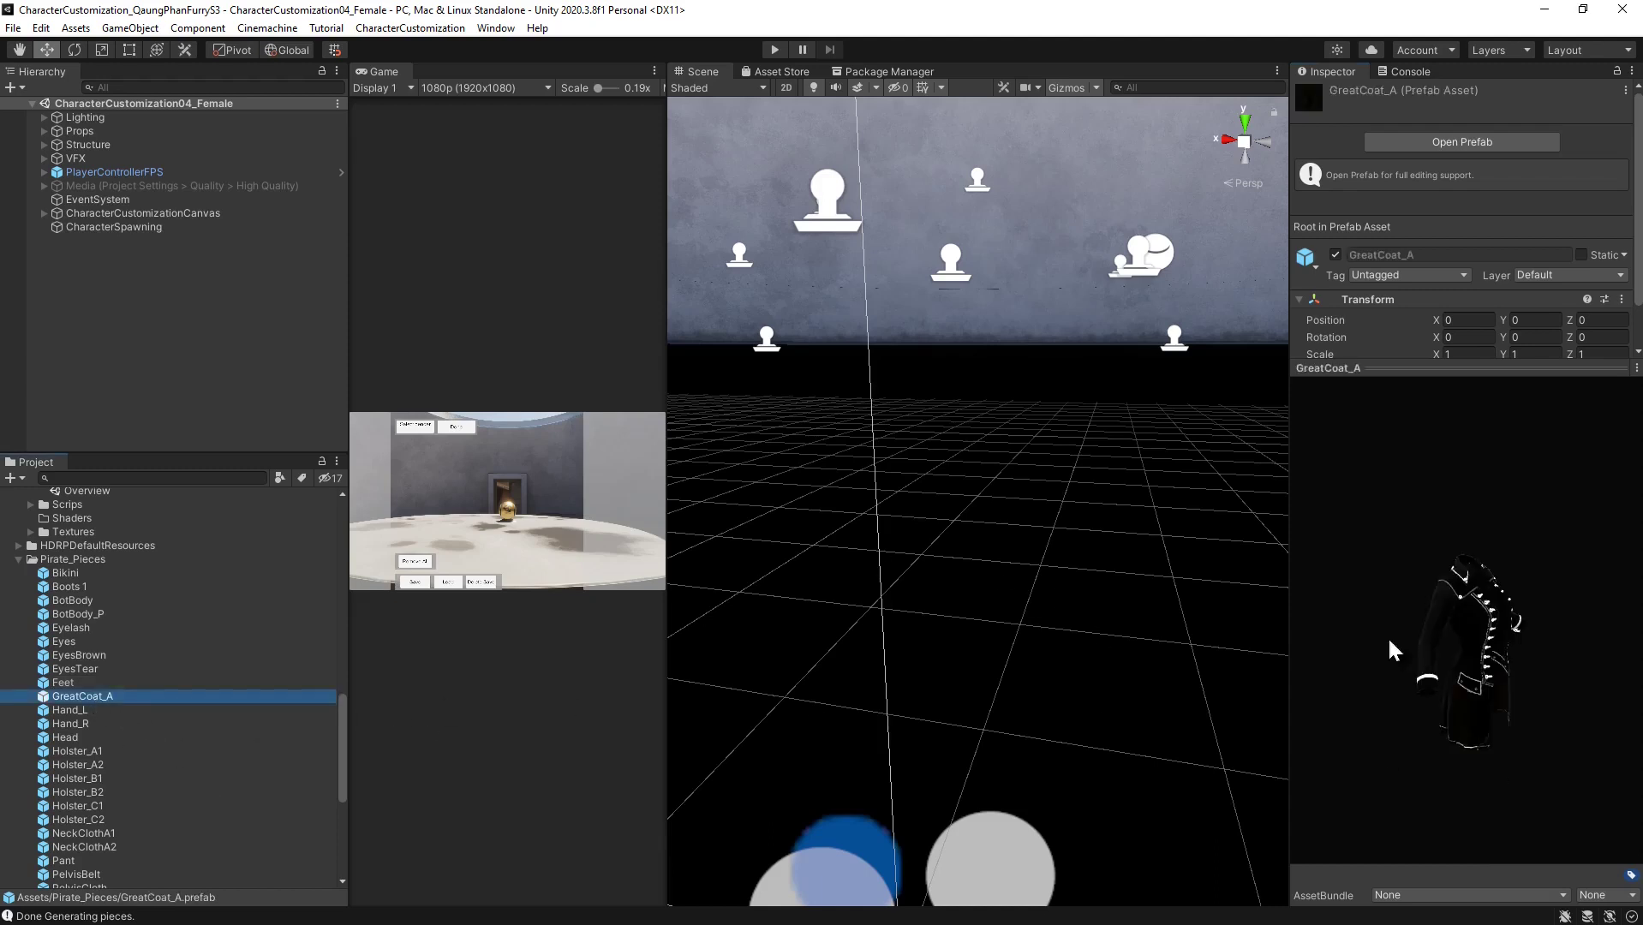
left_click_drag(1486, 654, 685, 659)
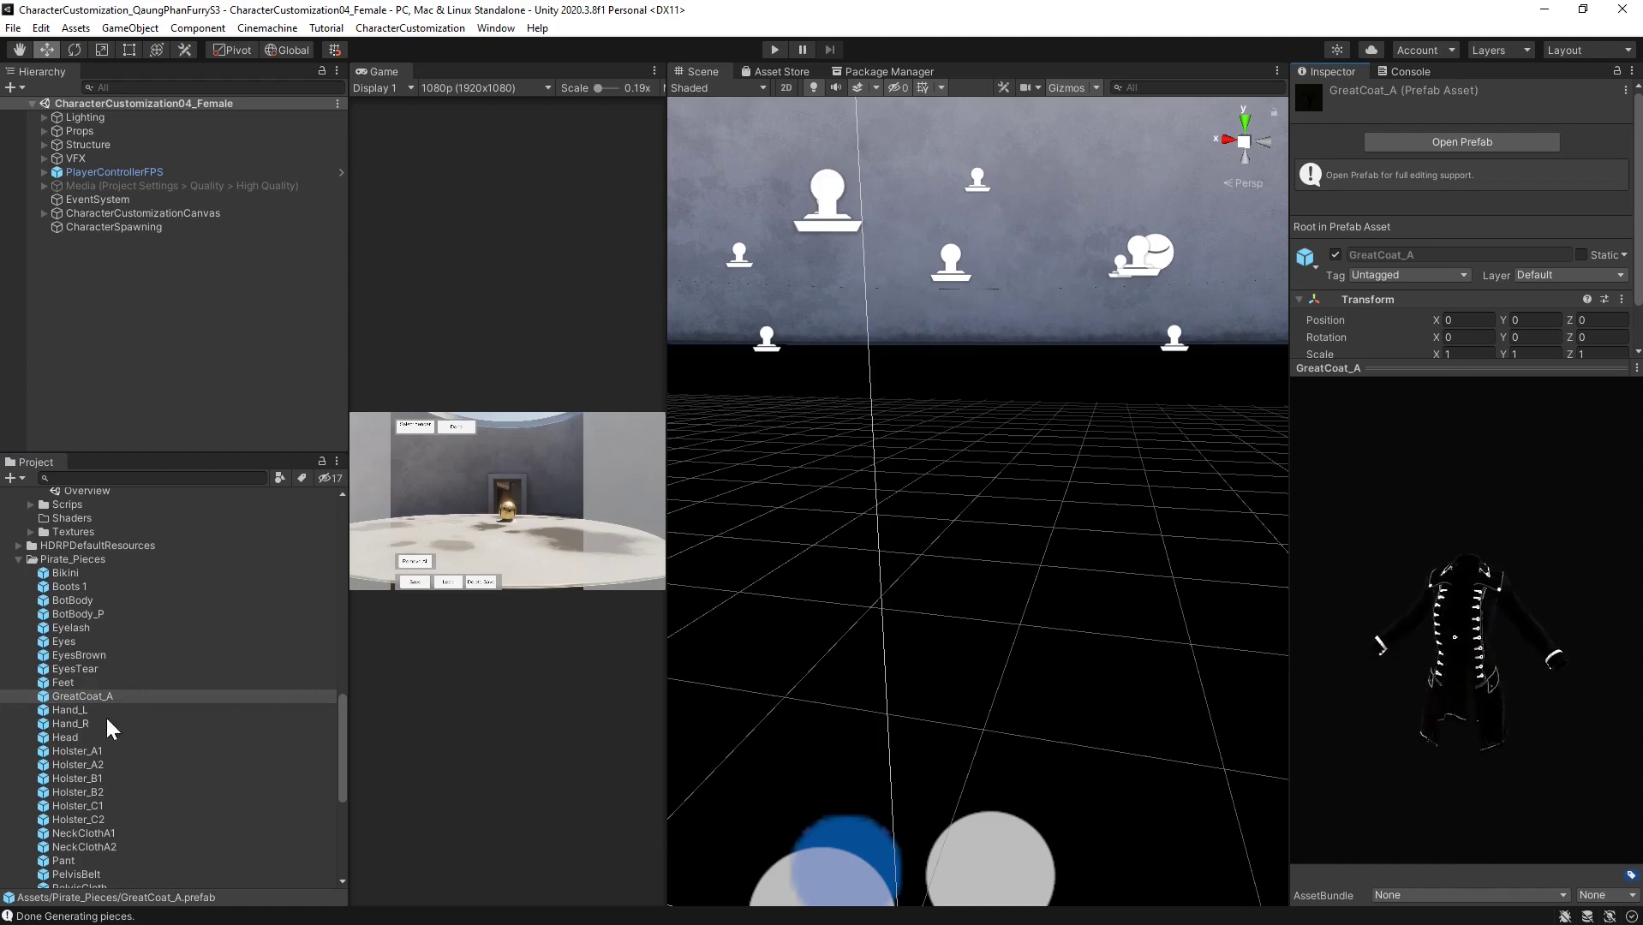
Preview the Hand_L, Hand_R and Head prefabs, and rotate the Head model to see it from another side
left_click(56, 712)
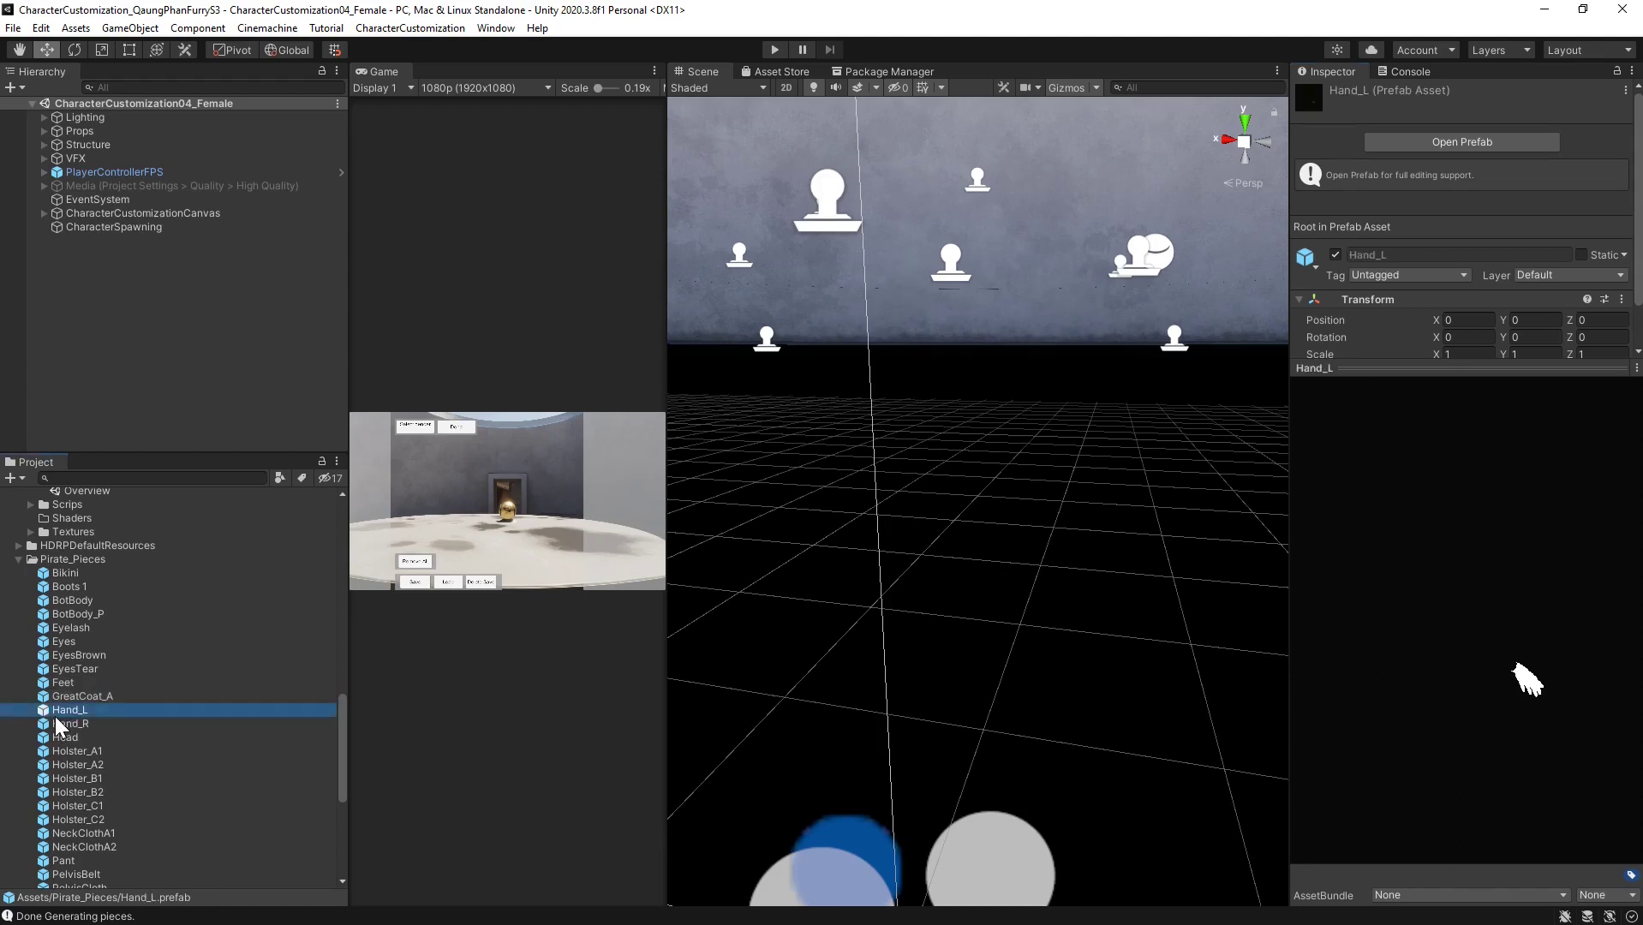
key("Down")
key("Down")
key("Down")
key("Down")
key("Down")
key("Up")
key("Up")
key("Up")
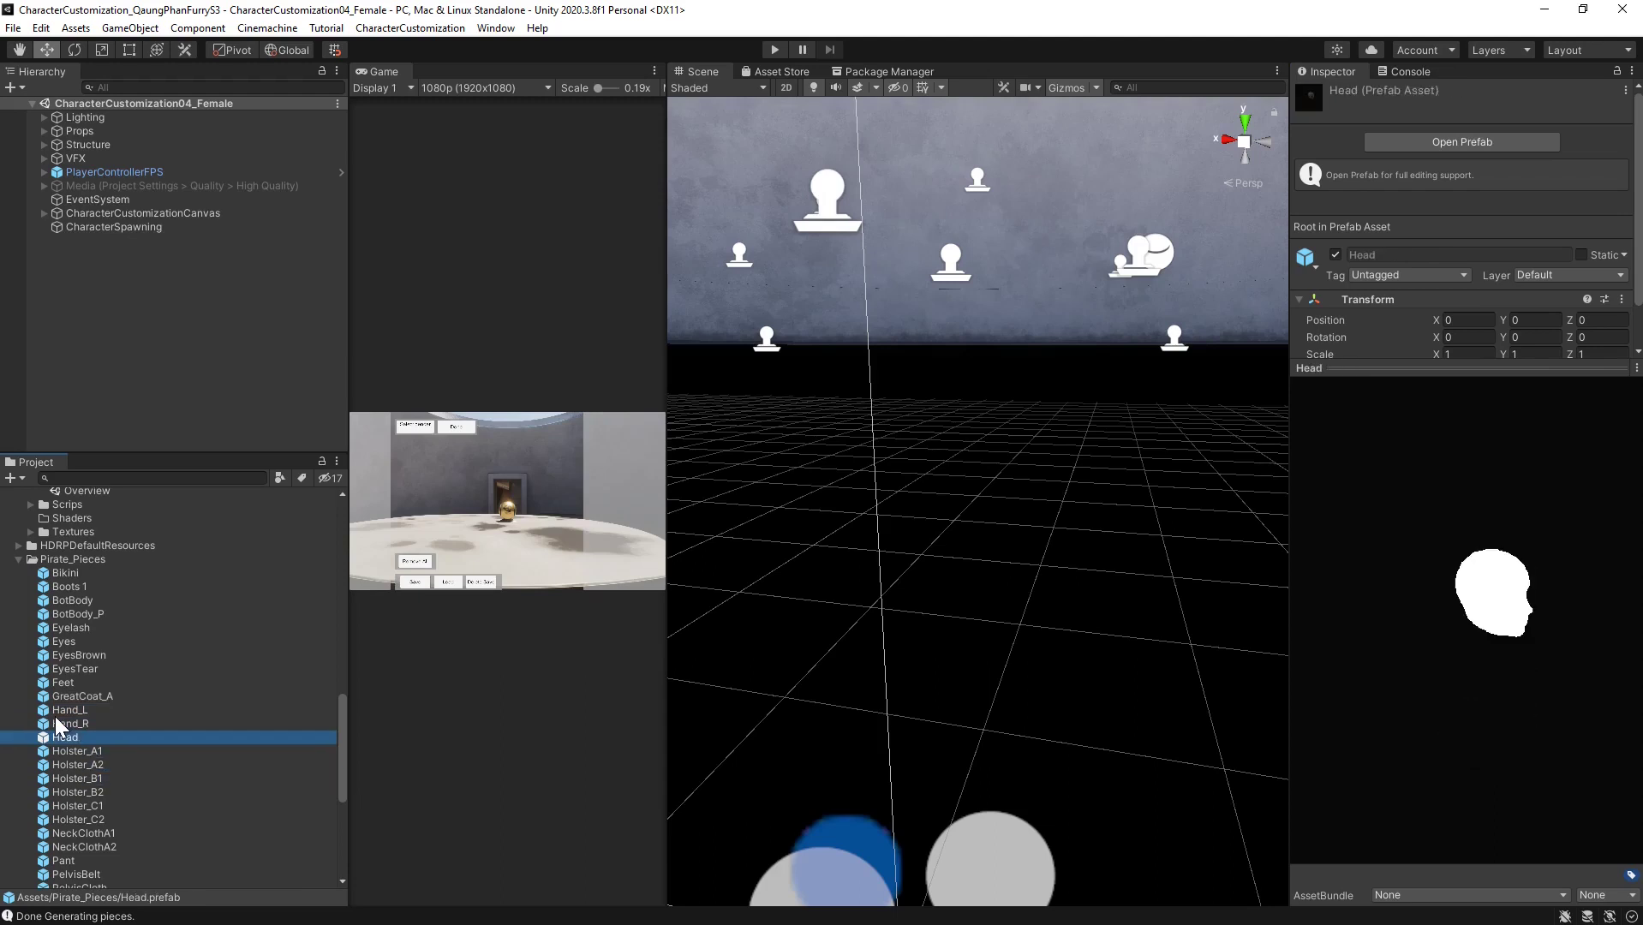
left_click_drag(1438, 600, 819, 702)
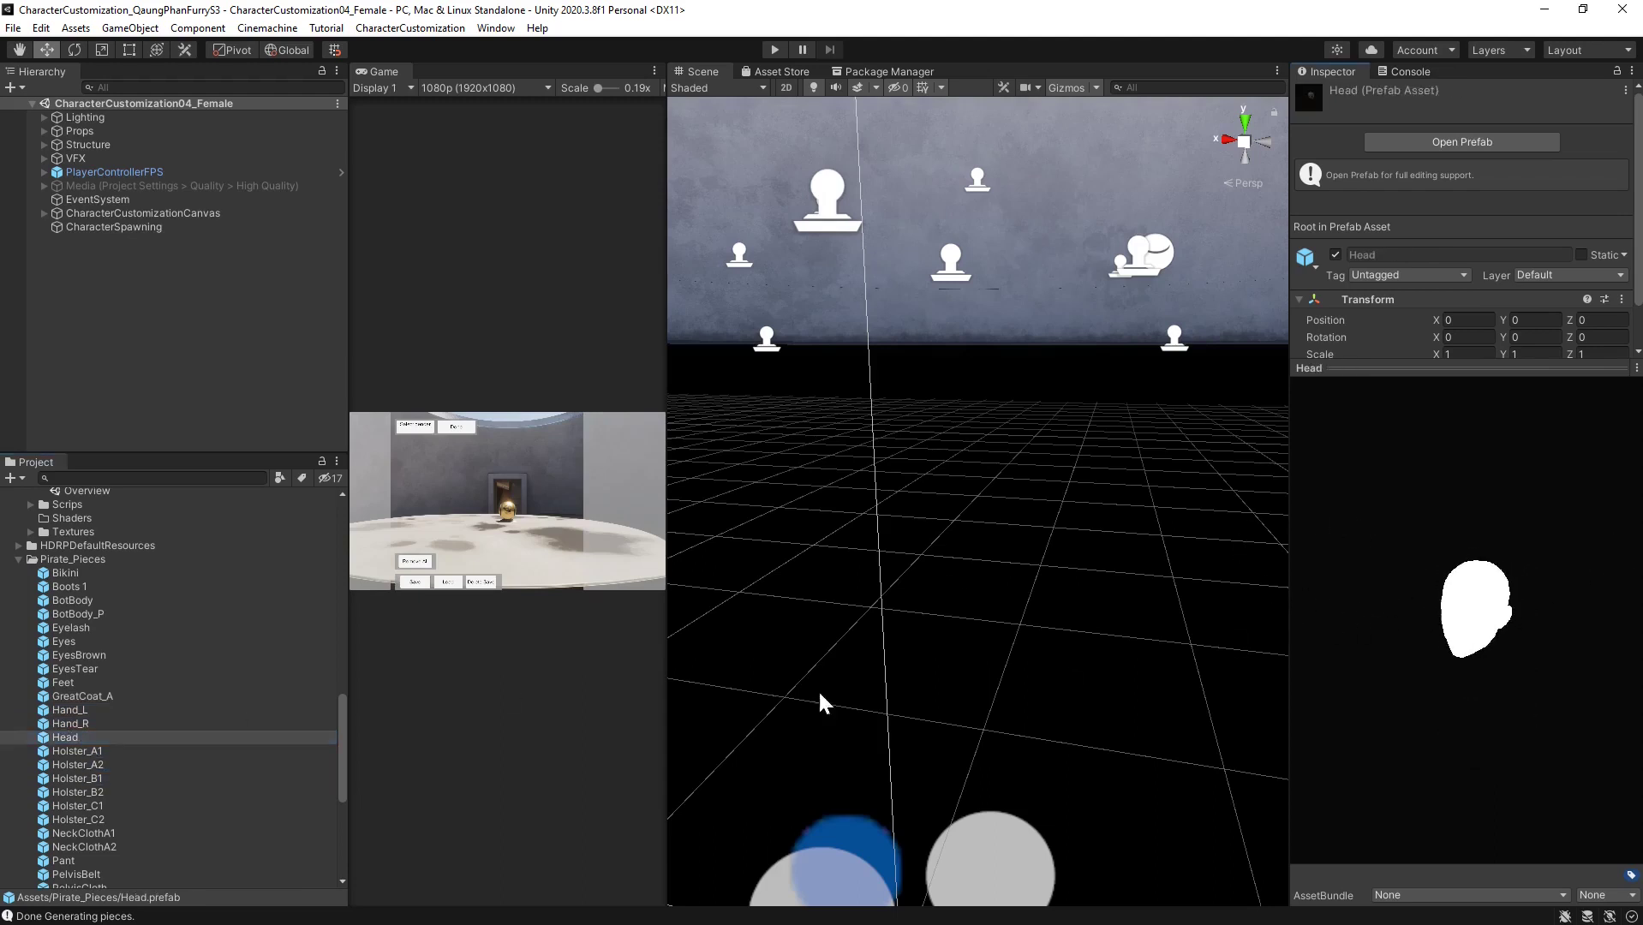
Preview the prefabs in sequence from Holster_A1 through the neck cloth, pelvis and pistol pieces to PistolEX
left_click(55, 750)
key("Down")
key("Down")
key("Down")
key("Down")
key("Down")
key("Down")
key("Down")
key("Down")
key("Down")
key("Down")
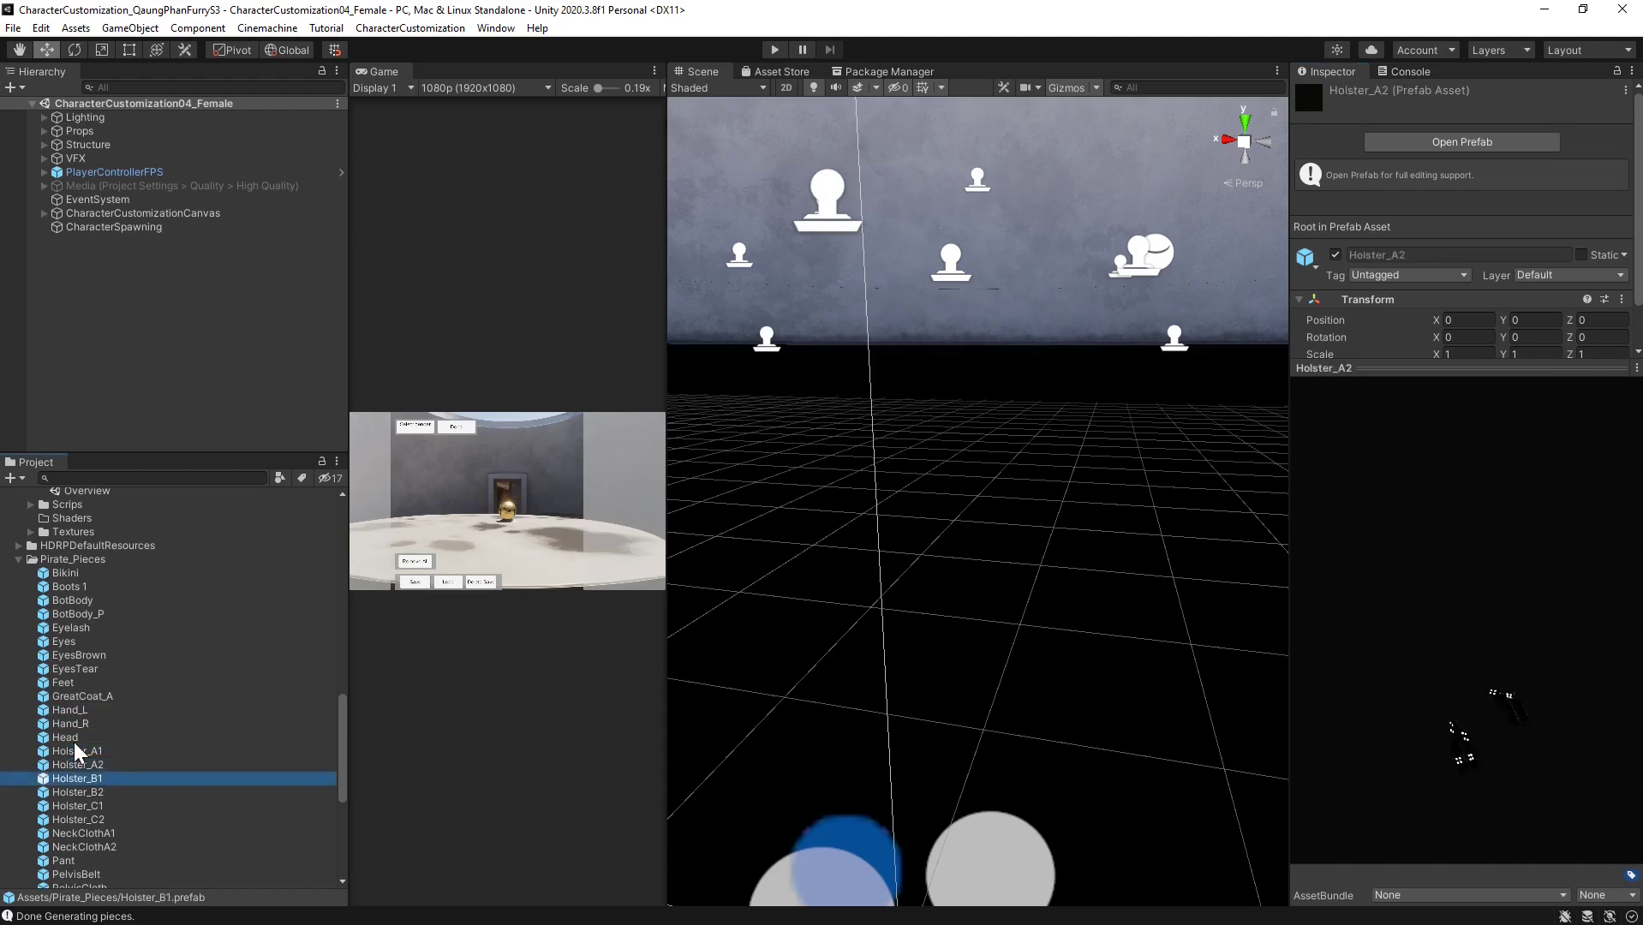
key("Down")
key("Down")
key("Down")
key("Down")
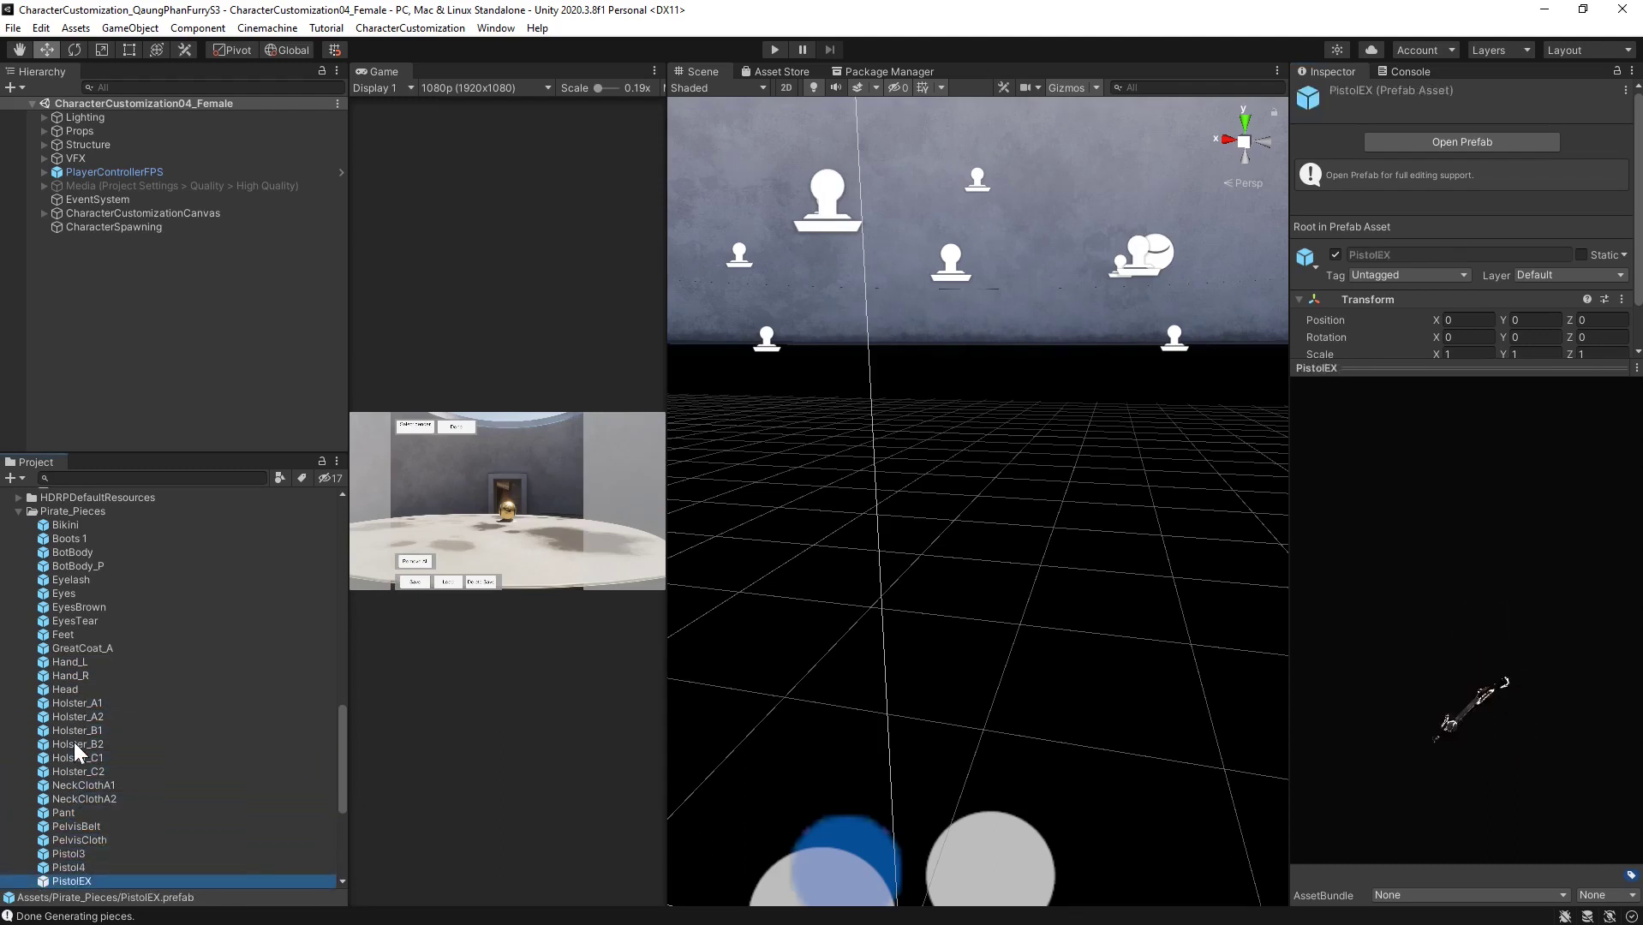
Go back to preview the Pant prefab and examine the ShirtA prefab, rotating its model toward the front
key("Up")
key("Up")
key("Up")
key("Up")
key("Up")
key("Up")
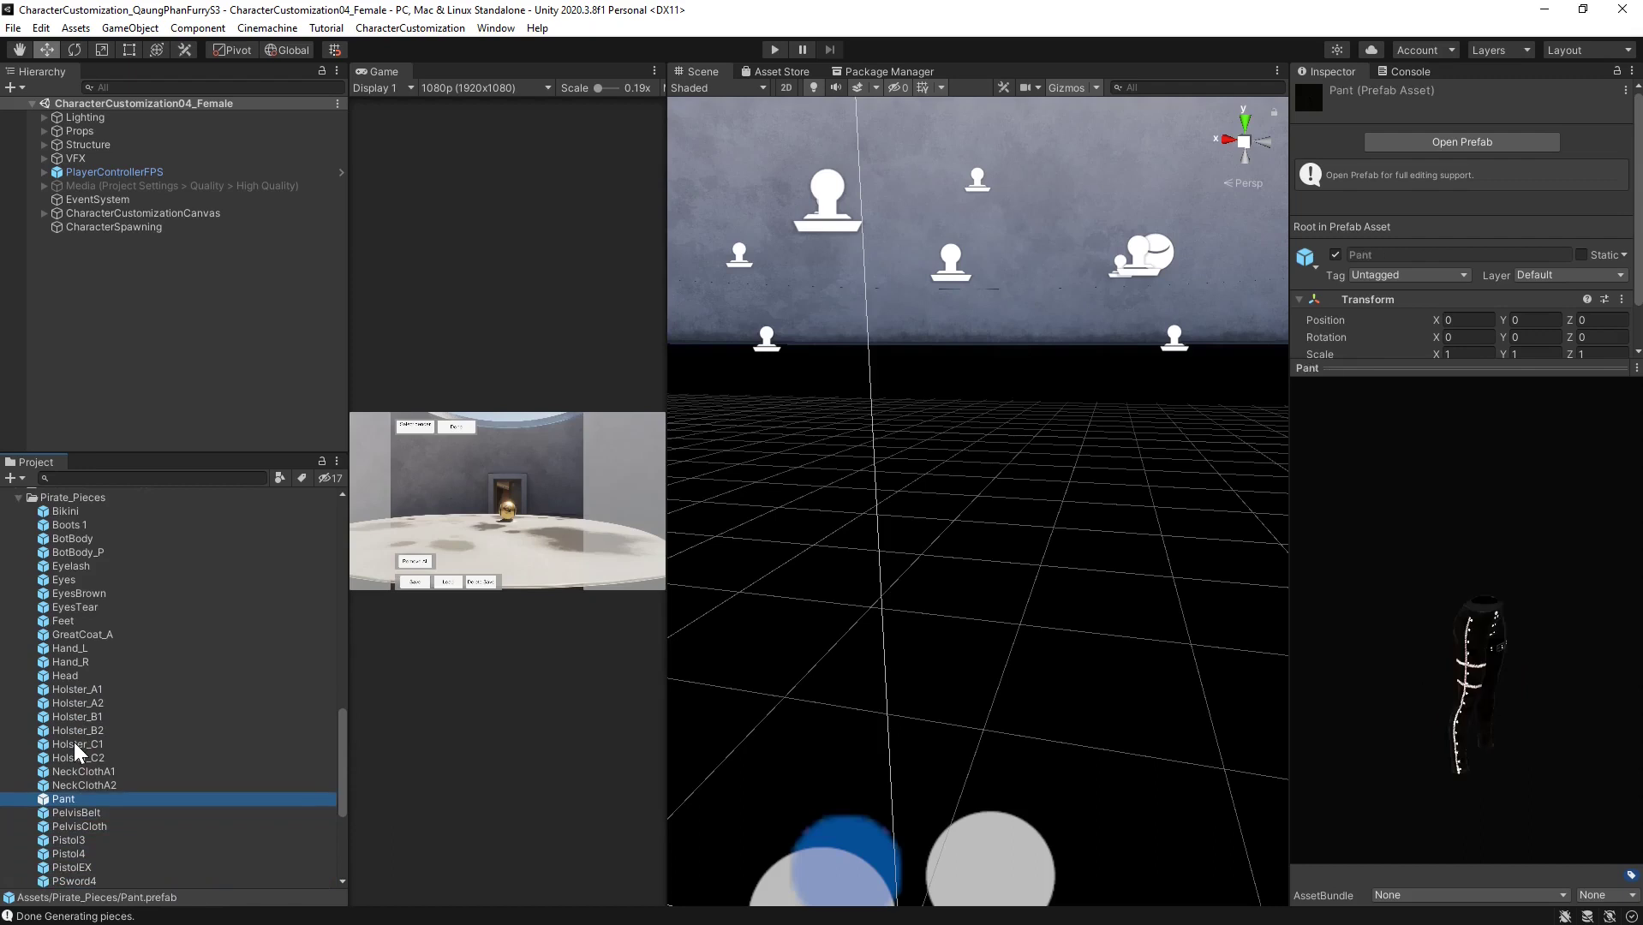
scroll(103, 817, "down", 4)
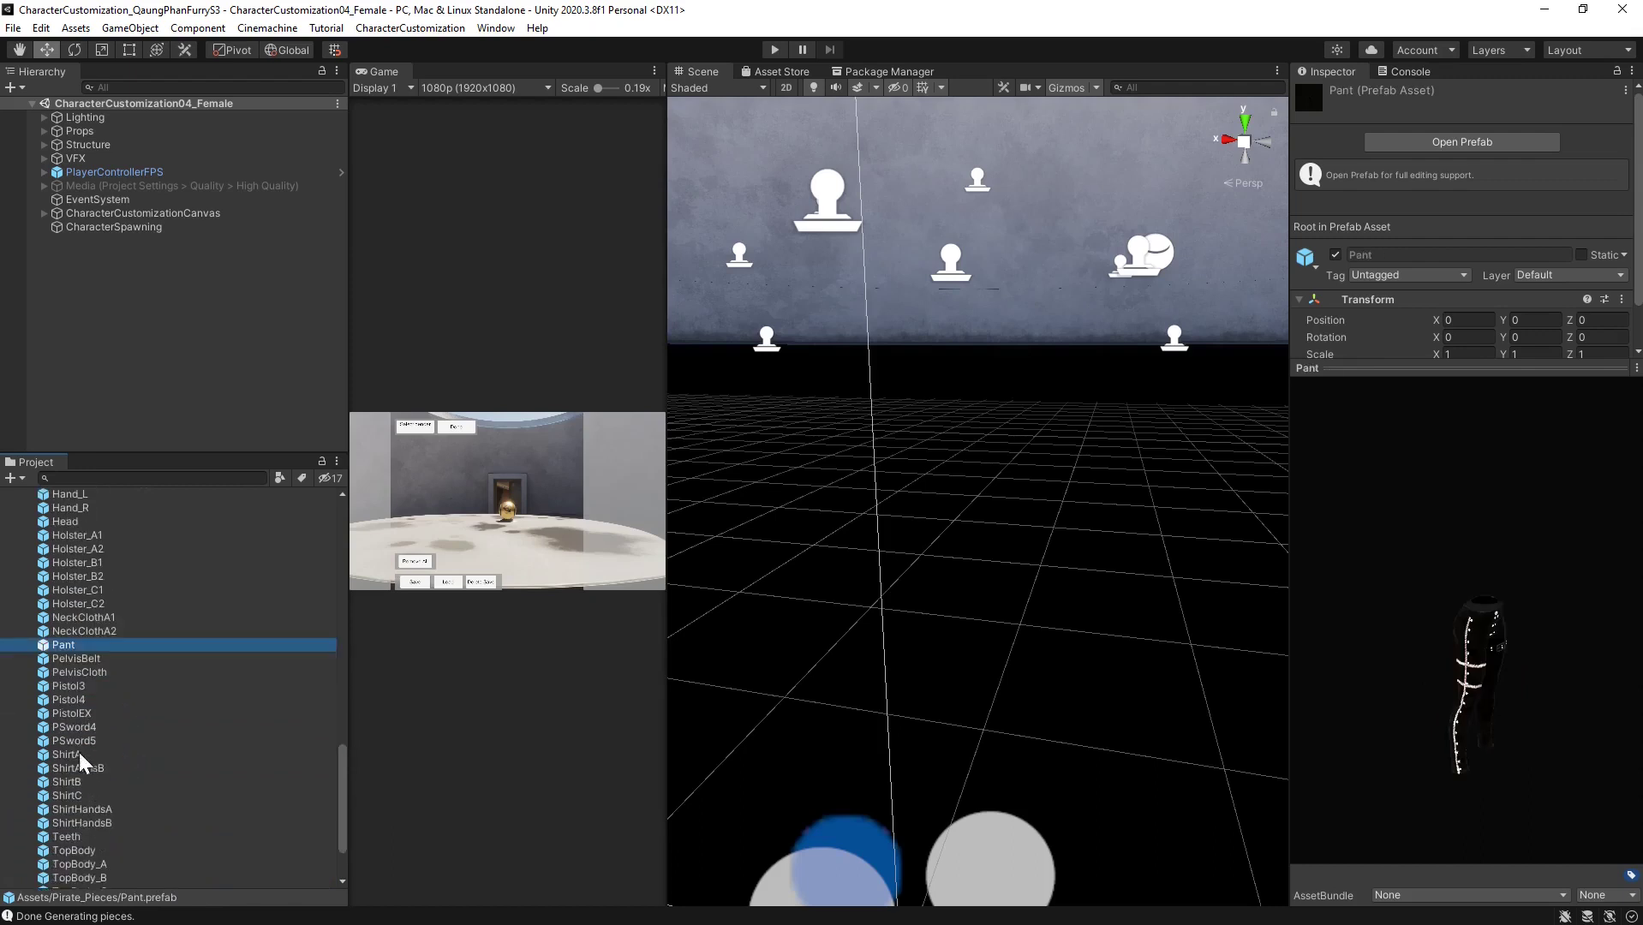
left_click(67, 754)
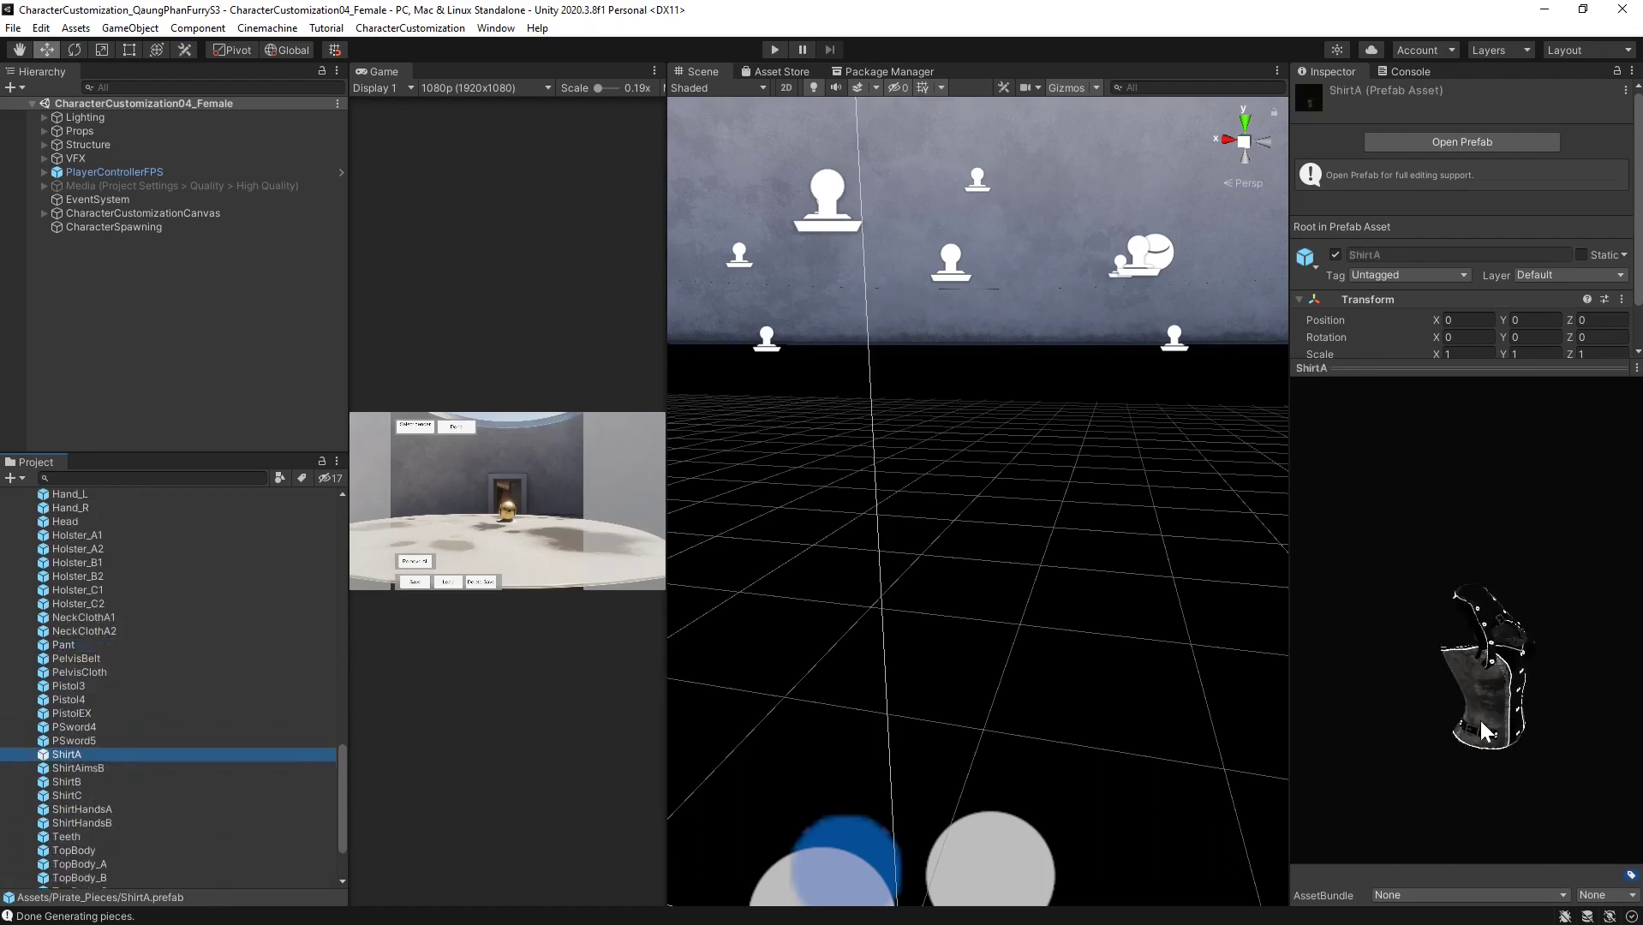
left_click_drag(1480, 720, 1249, 684)
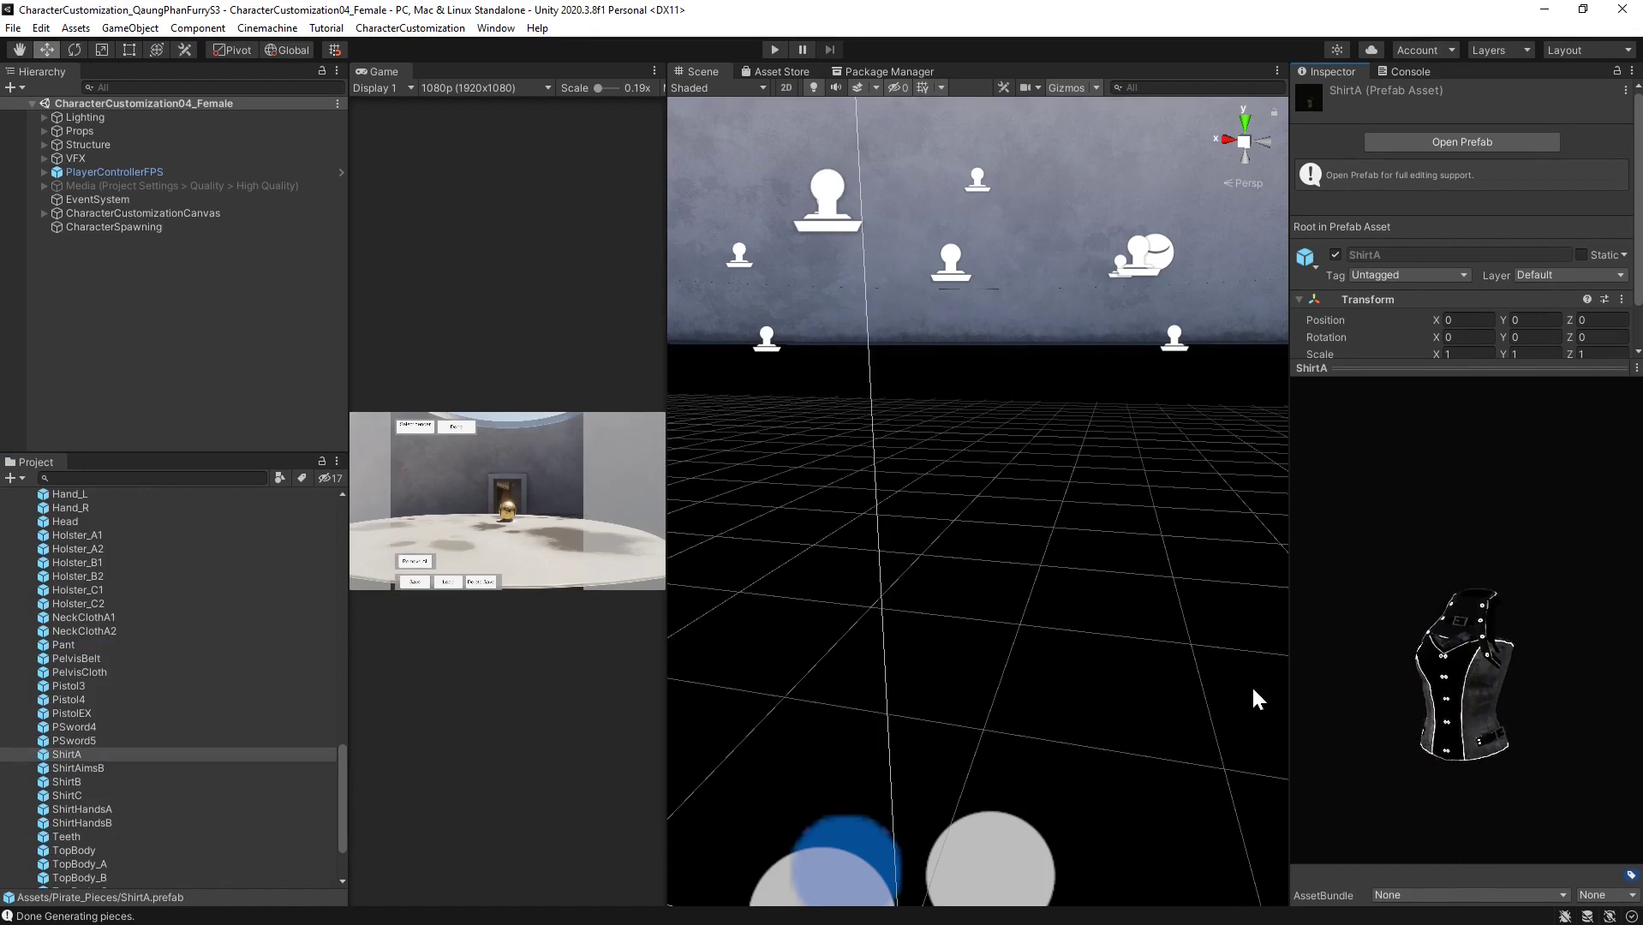
Preview the remaining Pirate_Pieces prefabs in sequence from ShirtAimsB through the TopBody variants to UnderWear
left_click(72, 773)
key("Down")
key("Down")
key("Down")
key("Down")
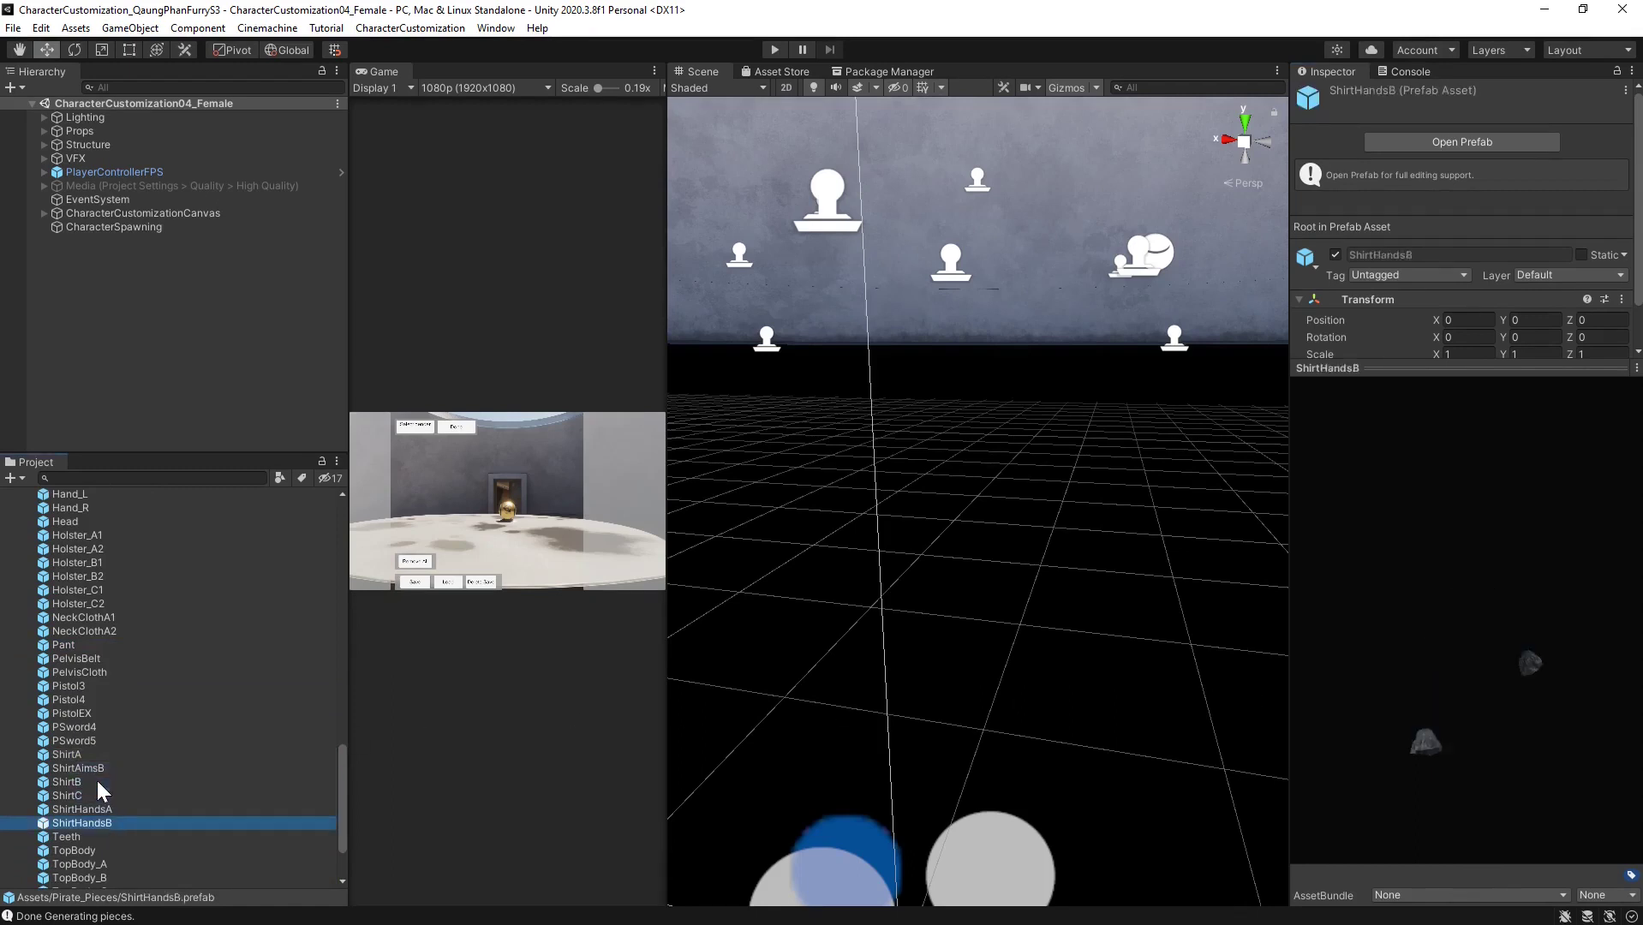
key("Down")
key("Down")
key("Down")
key("Down")
key("Down")
key("Down")
key("Down")
key("Down")
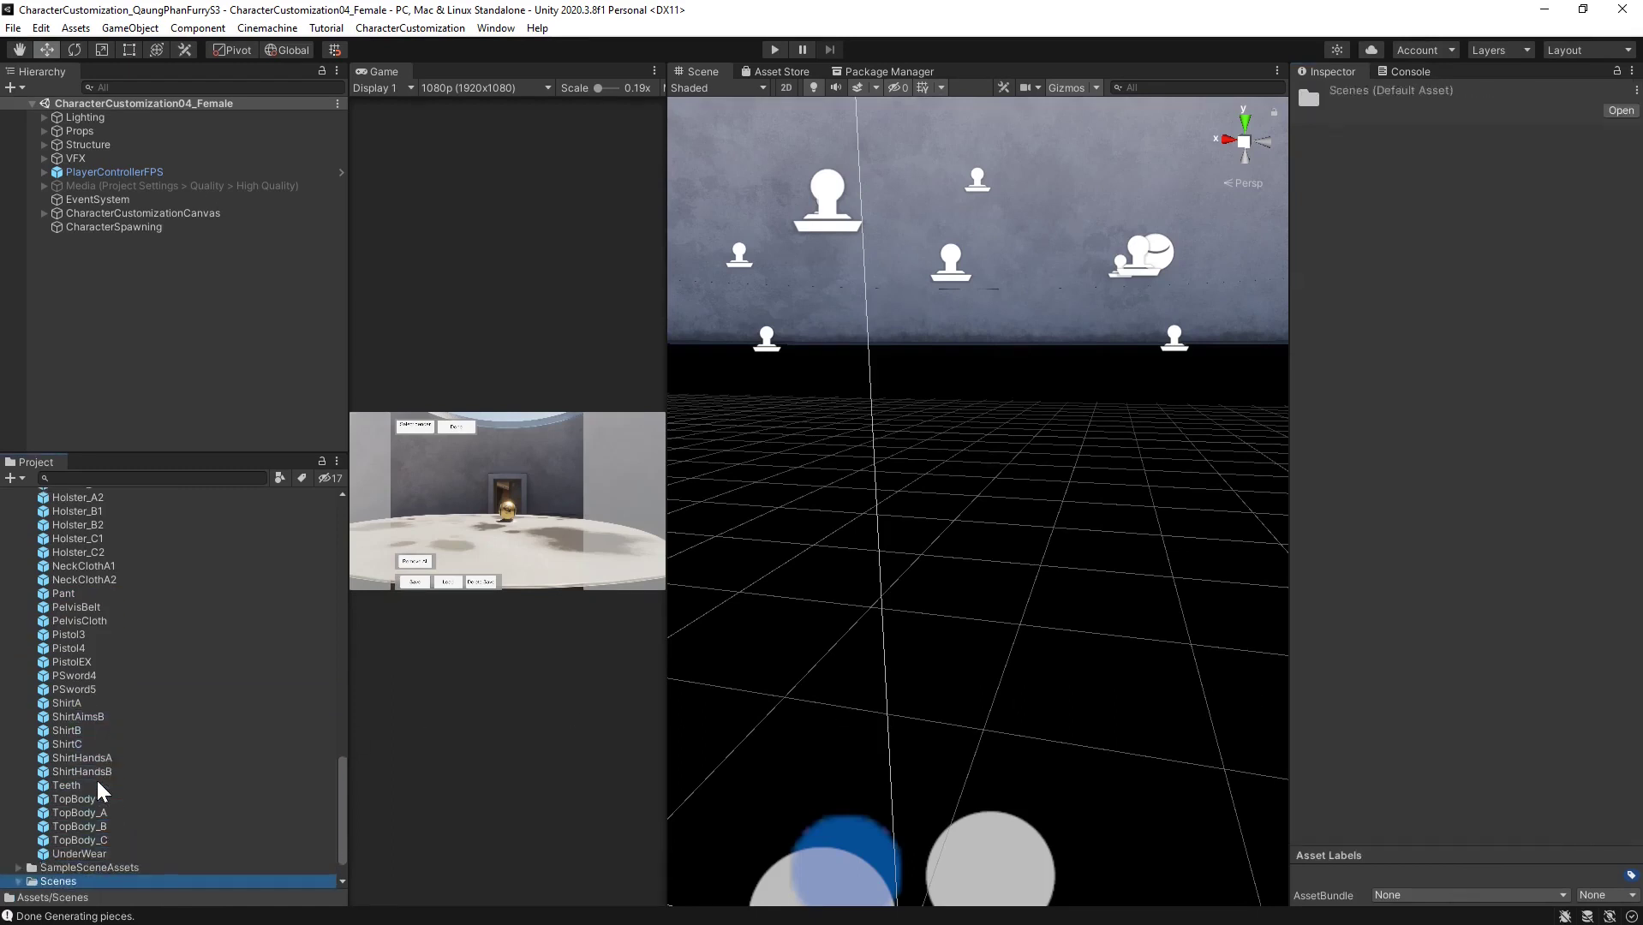
key("Down")
Preview the ShirtHandsA, Teeth and TopBody prefabs, rotating the TopBody model to a front view
left_click(73, 744)
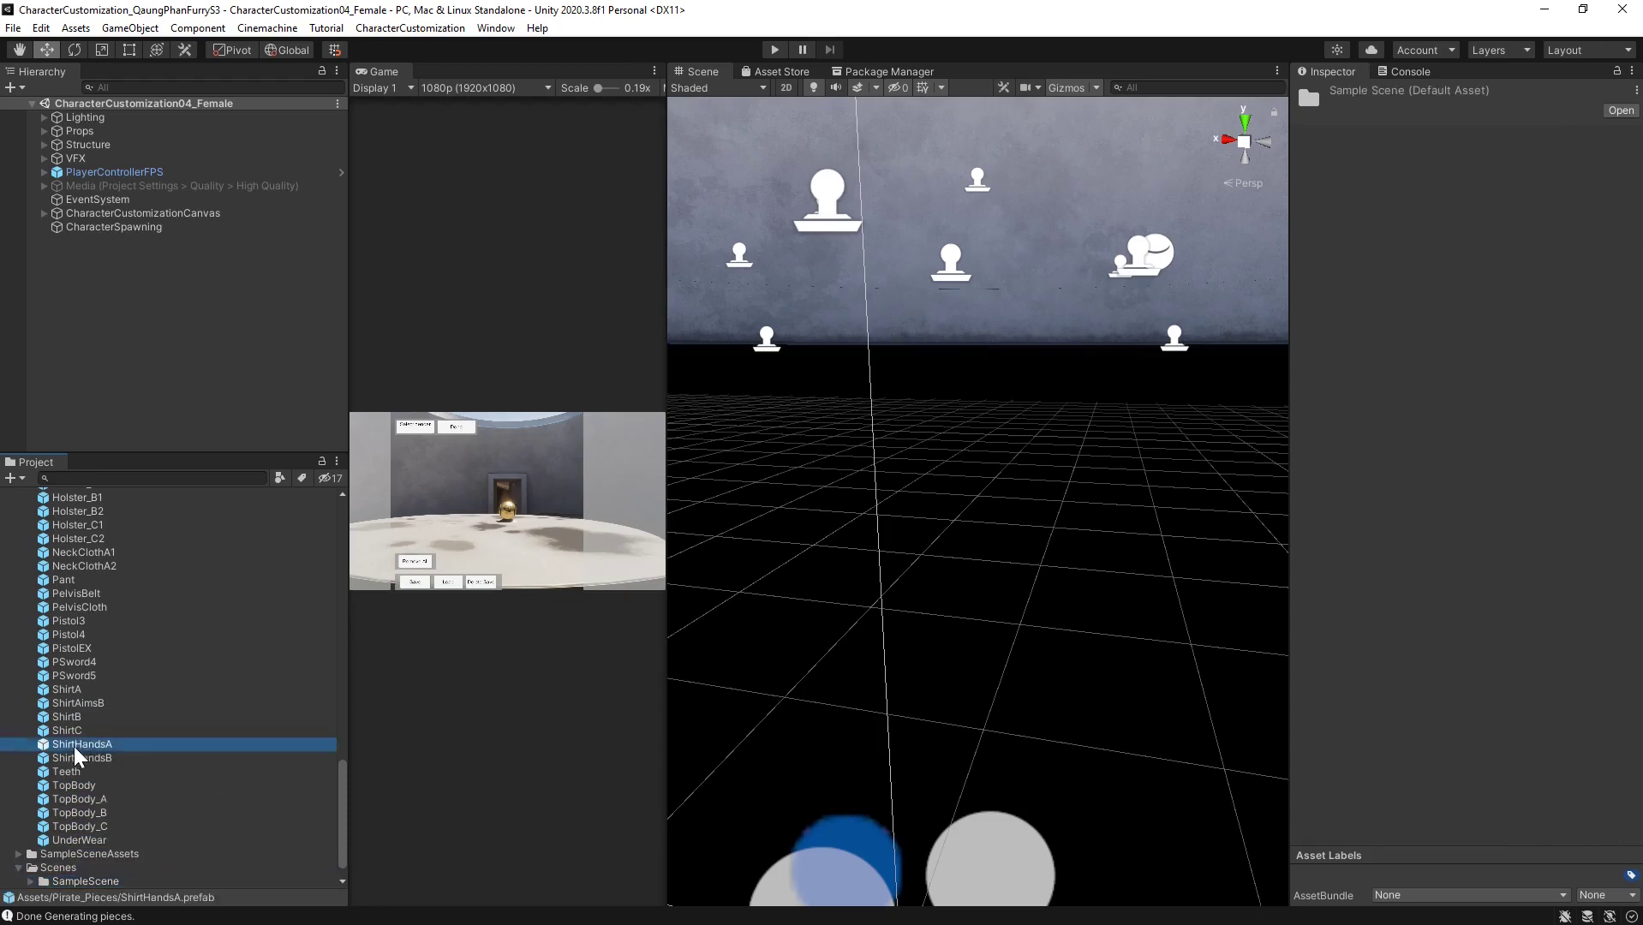
left_click(72, 768)
left_click(74, 785)
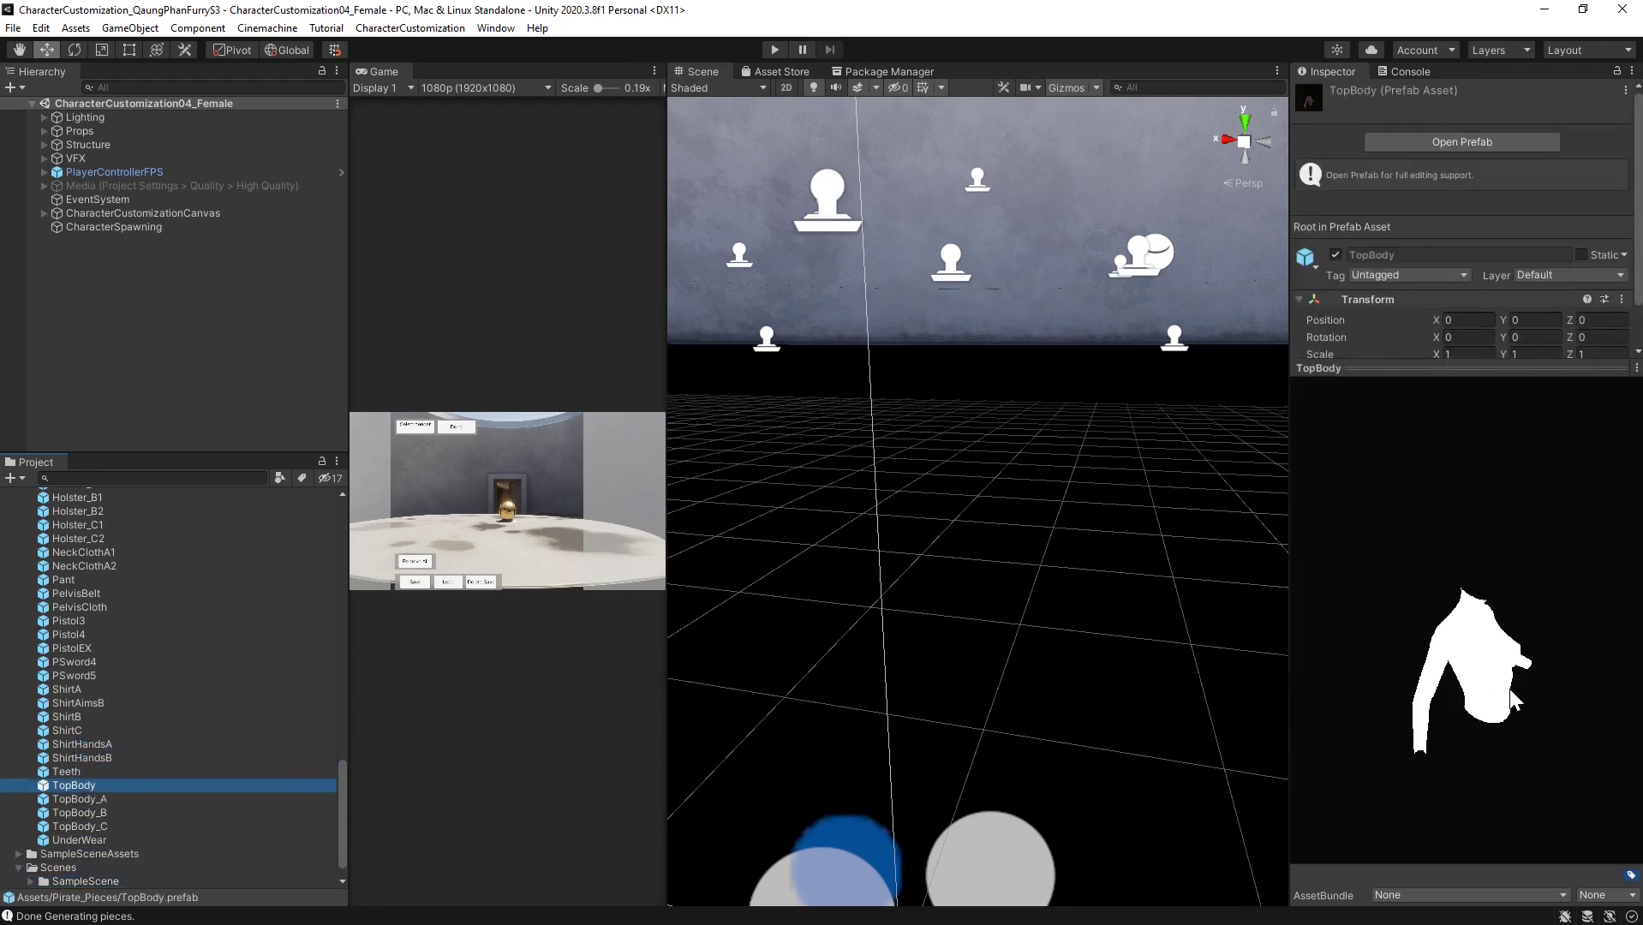
left_click_drag(1512, 689, 1383, 673)
scroll(1568, 176, "down", 2)
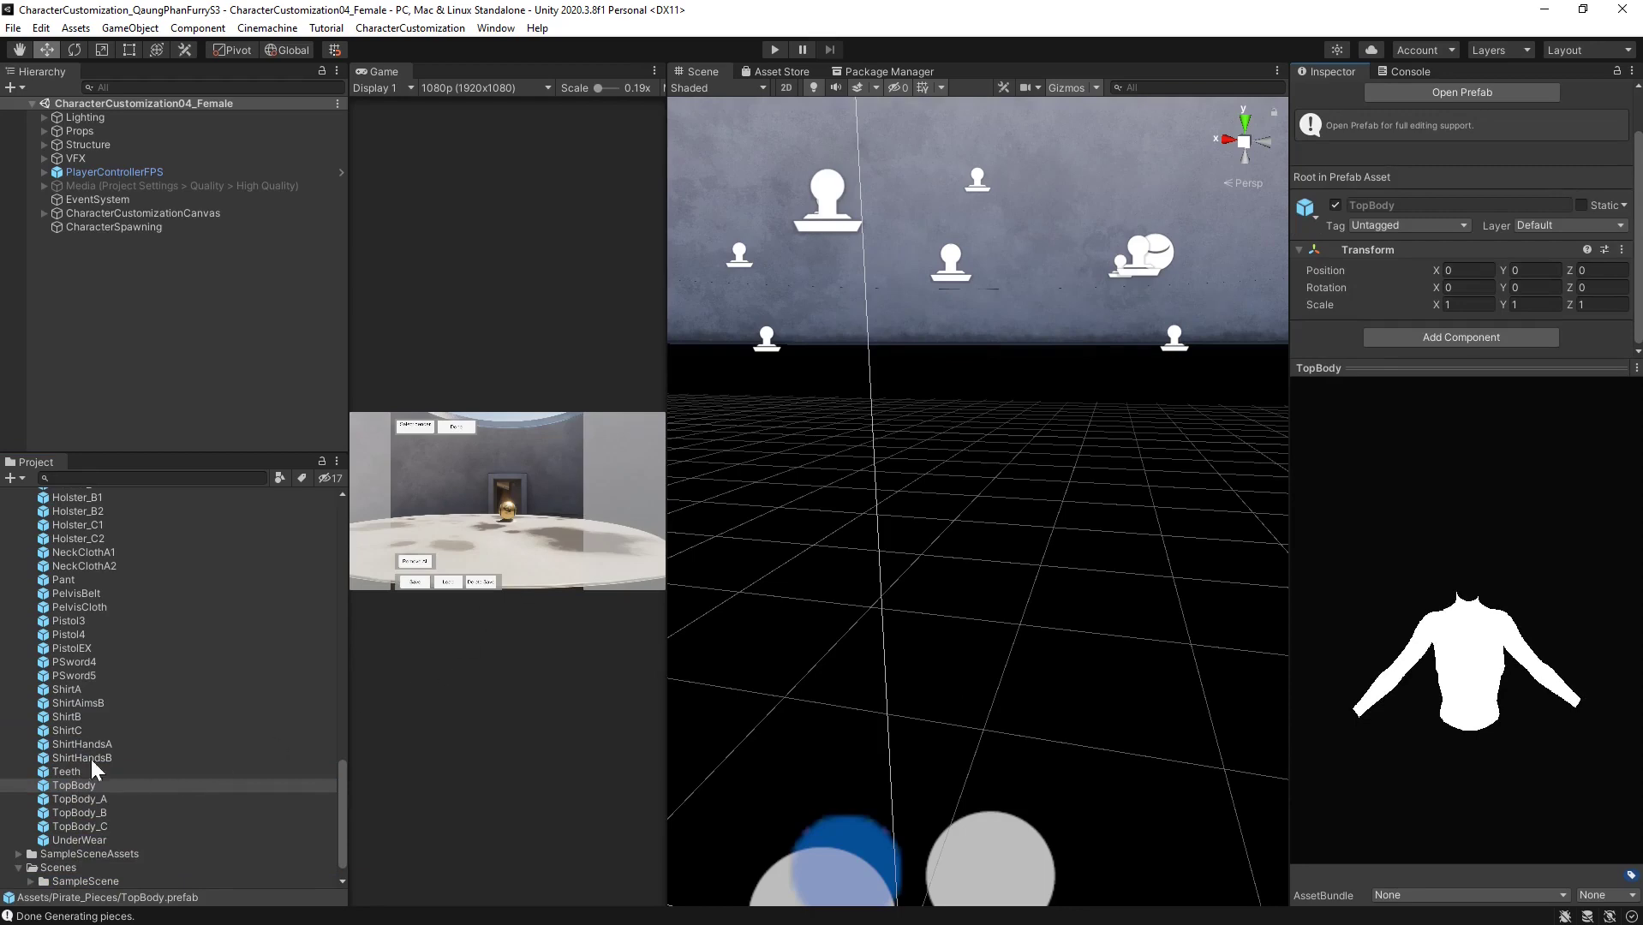
Open the TopBody prefab, select its mesh and examine the exposed properties of the MI_Body Skin_MU material
double_click(62, 785)
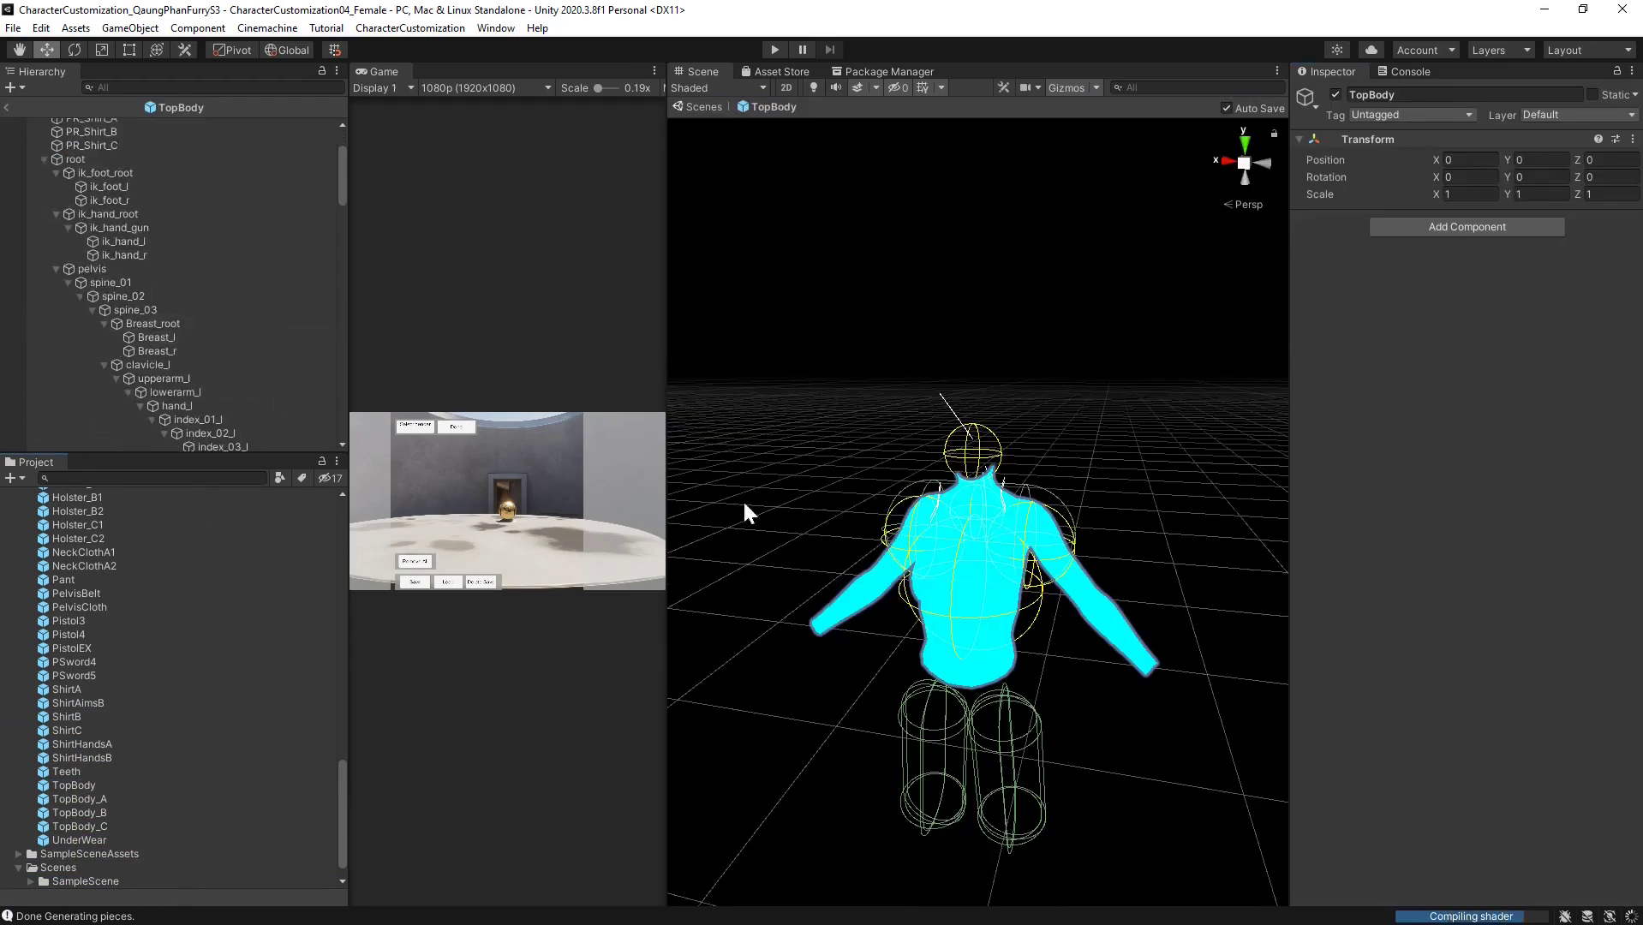
left_click(876, 589)
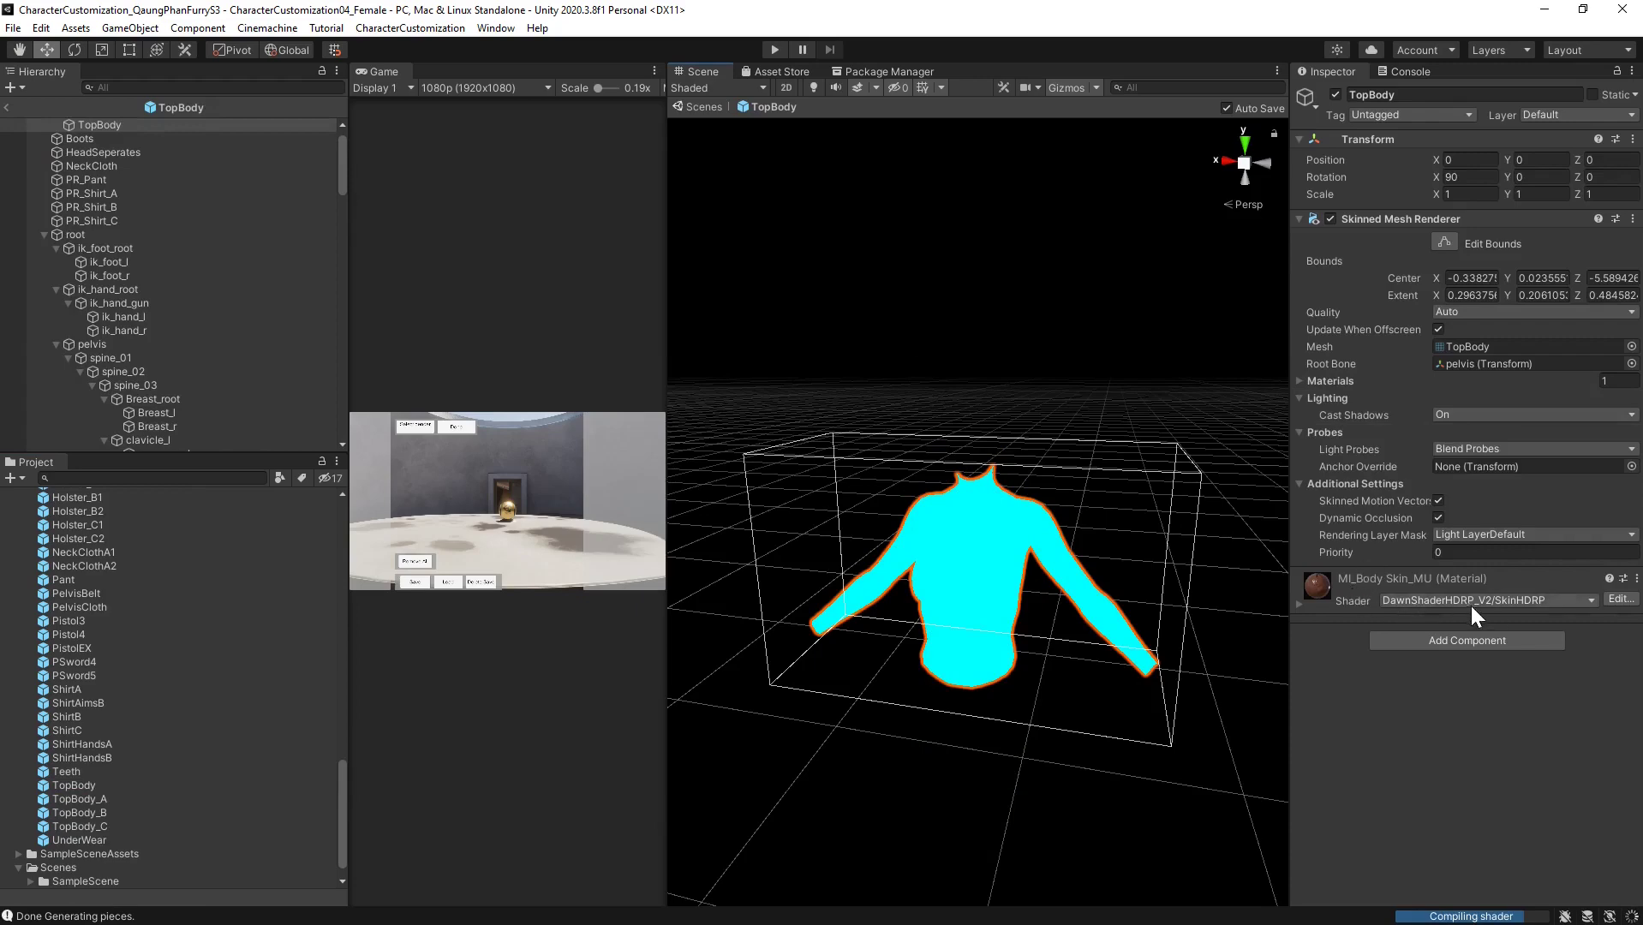
left_click(1300, 603)
scroll(1441, 612, "down", 10)
scroll(1442, 614, "down", 12)
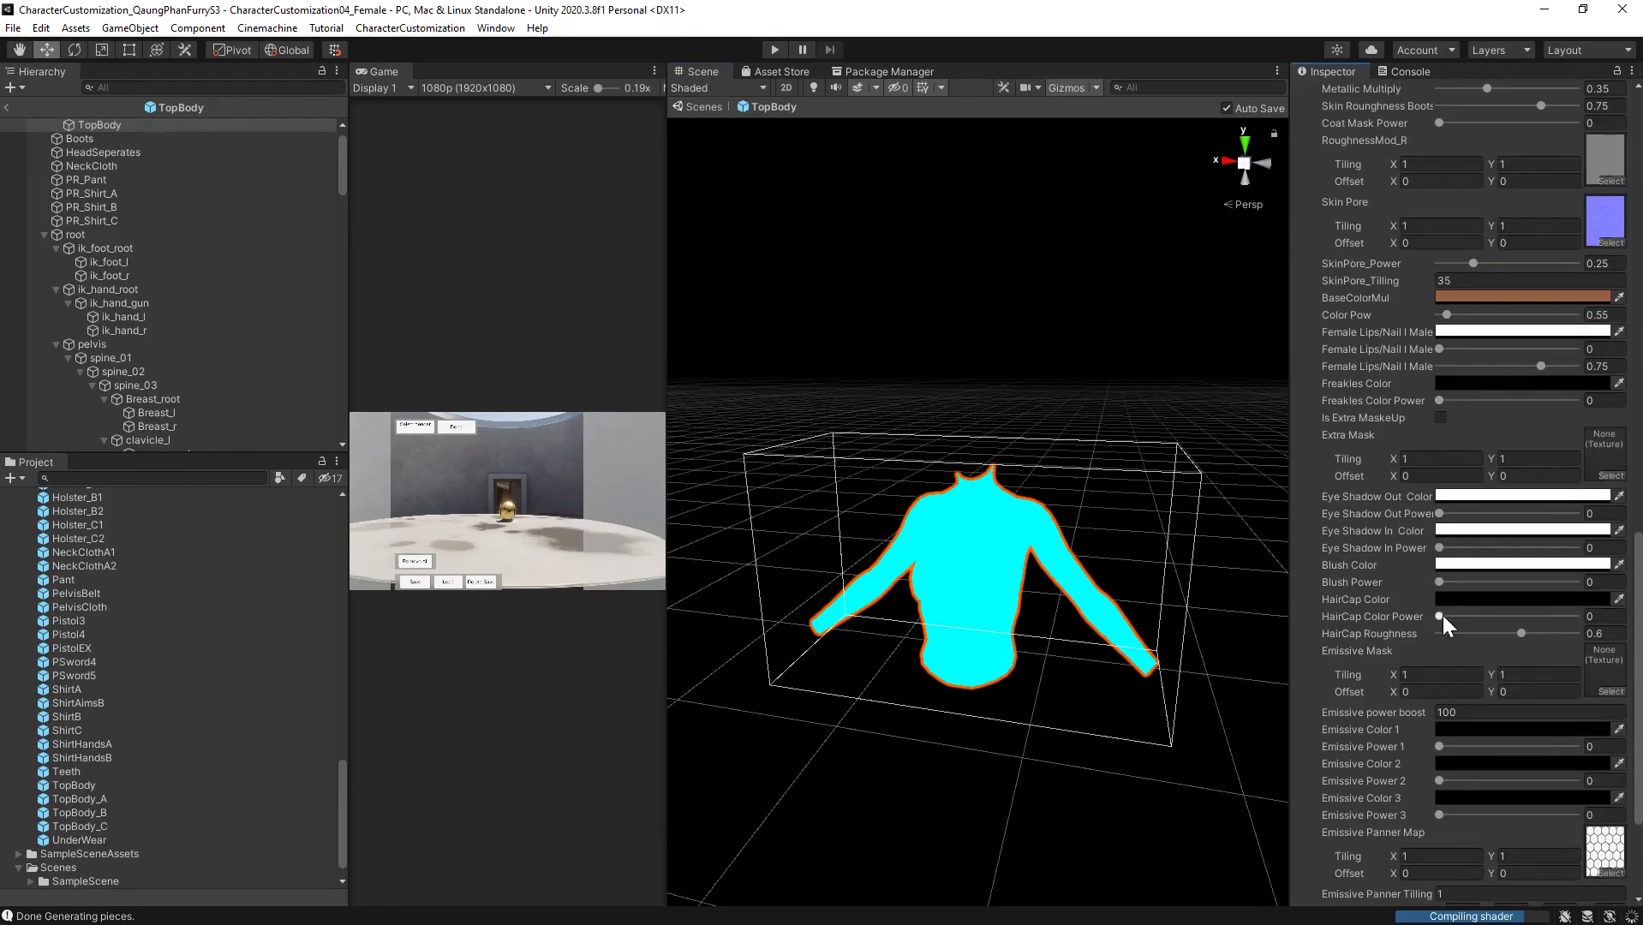
Inspect the TopBody mesh from an angle, recheck its skin material's surface options and textures, and return to the scene
right_click_drag(1049, 572, 971, 598)
scroll(1066, 591, "up", 8)
scroll(1071, 599, "down", 10)
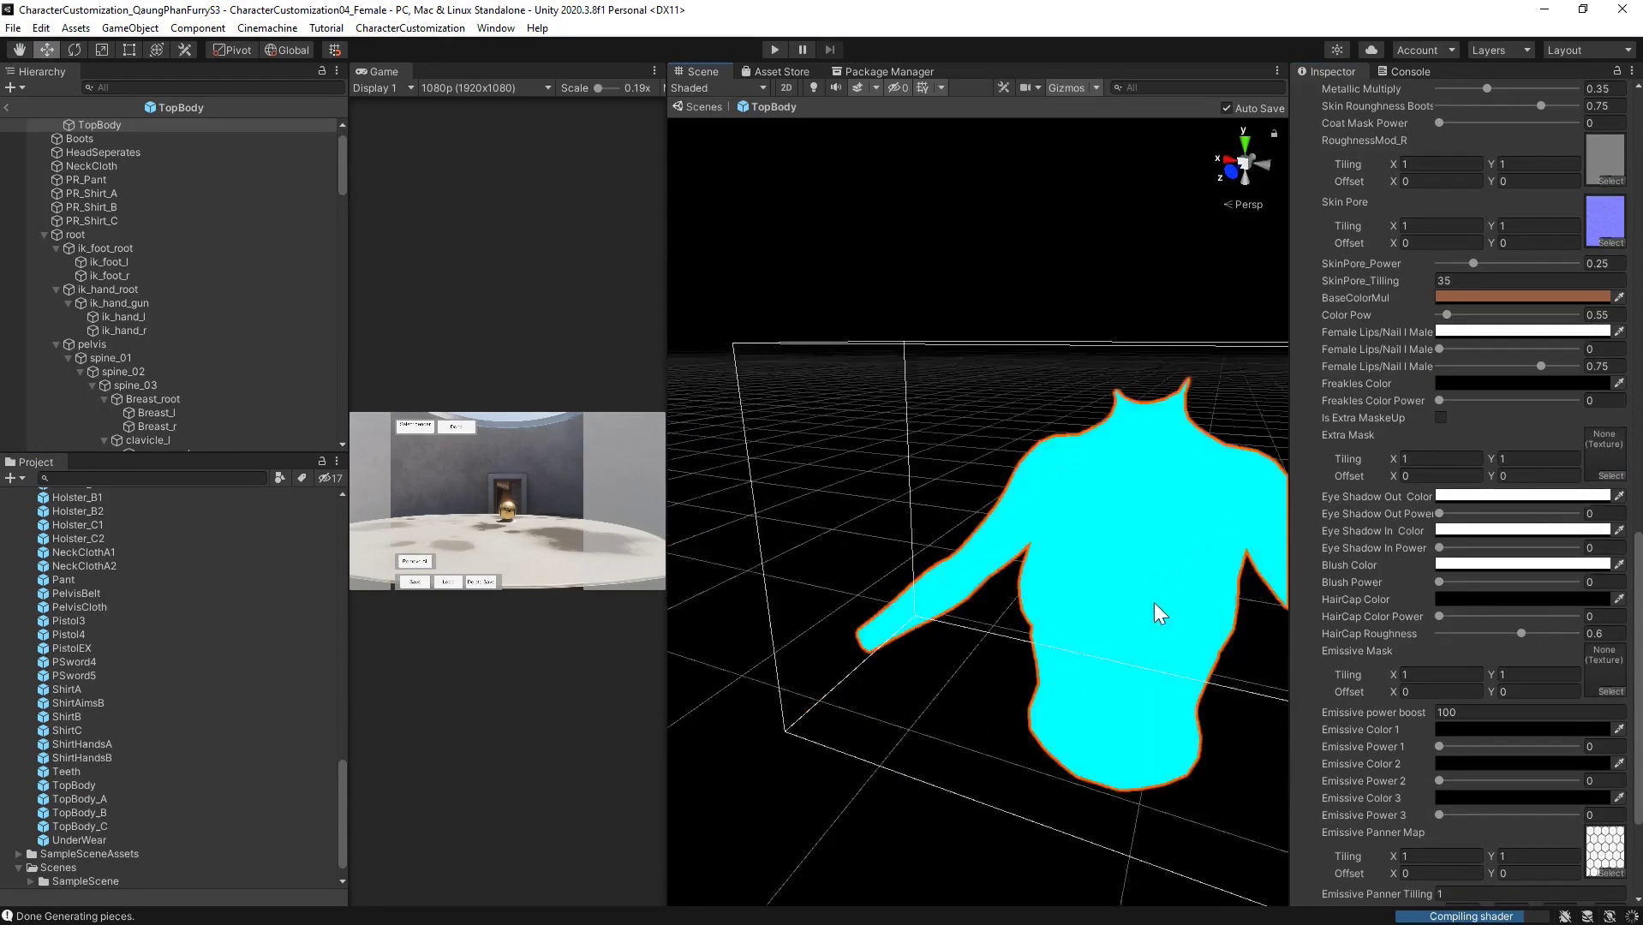
middle_click_drag(1148, 580, 1016, 536)
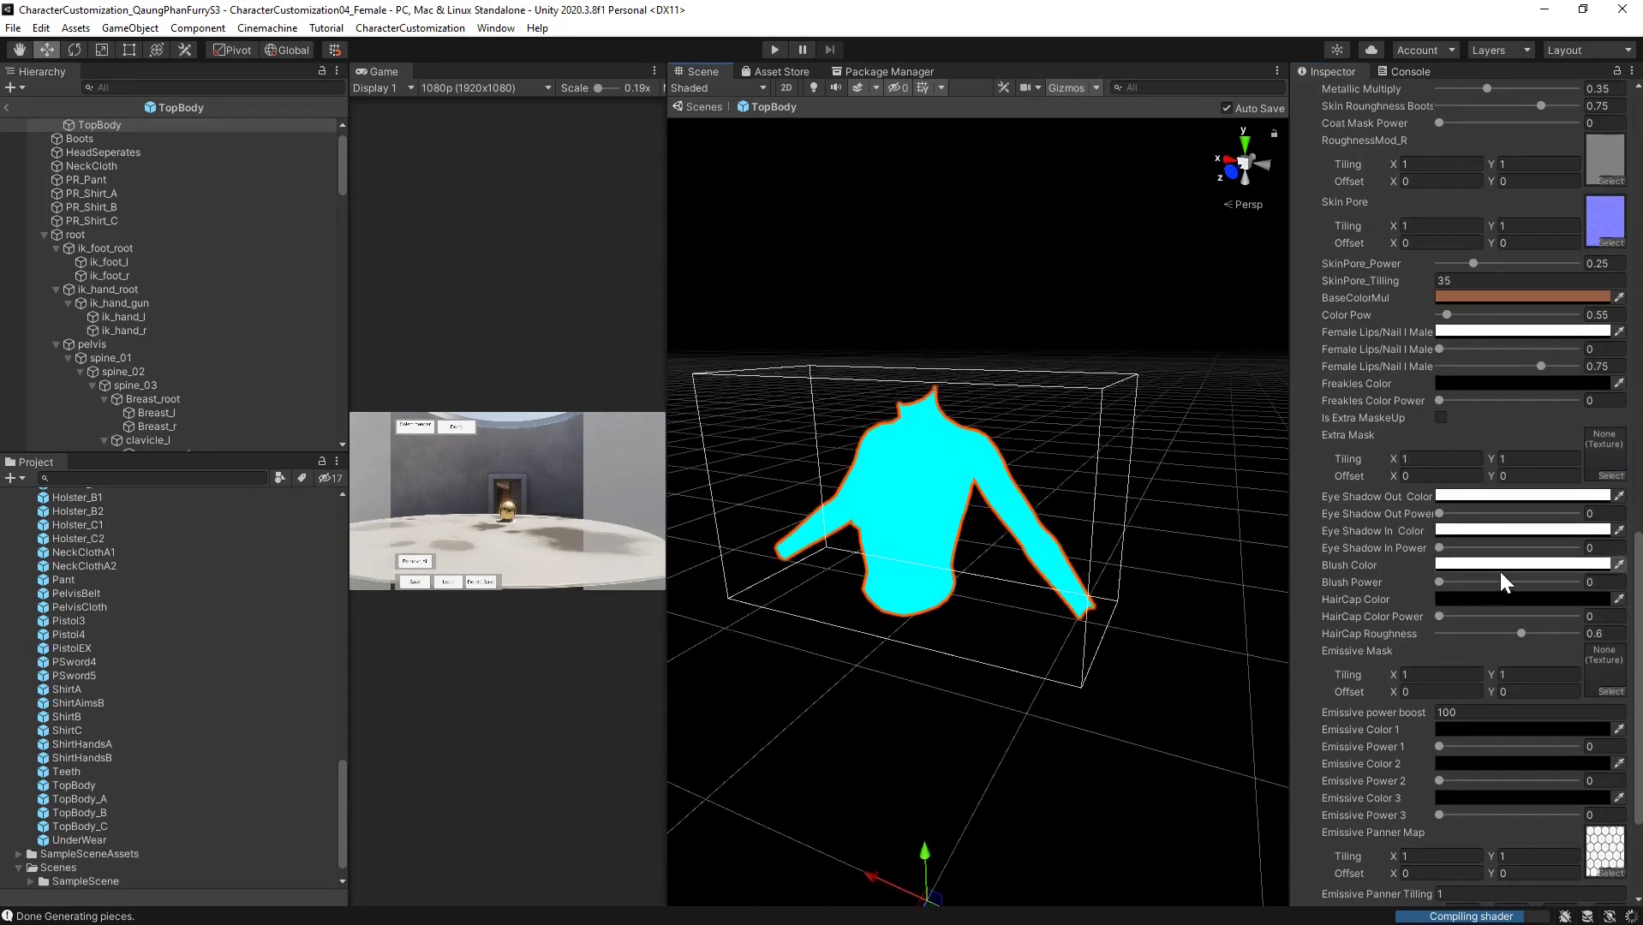
scroll(1498, 570, "down", 5)
scroll(1474, 581, "up", 15)
scroll(1472, 580, "up", 13)
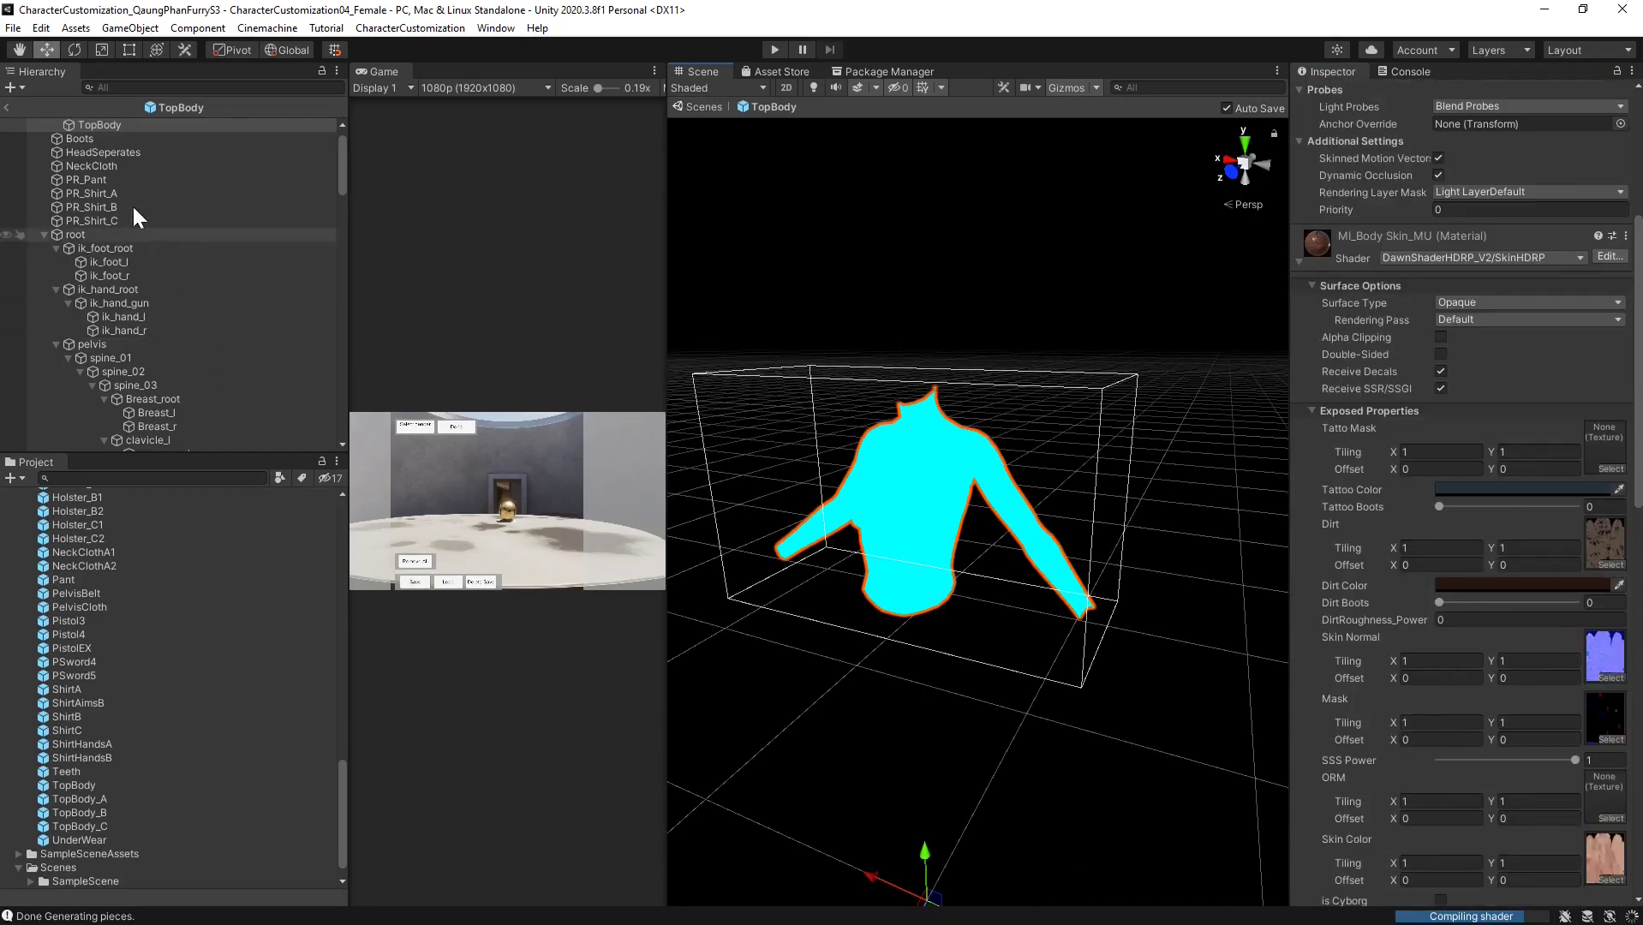
left_click(8, 108)
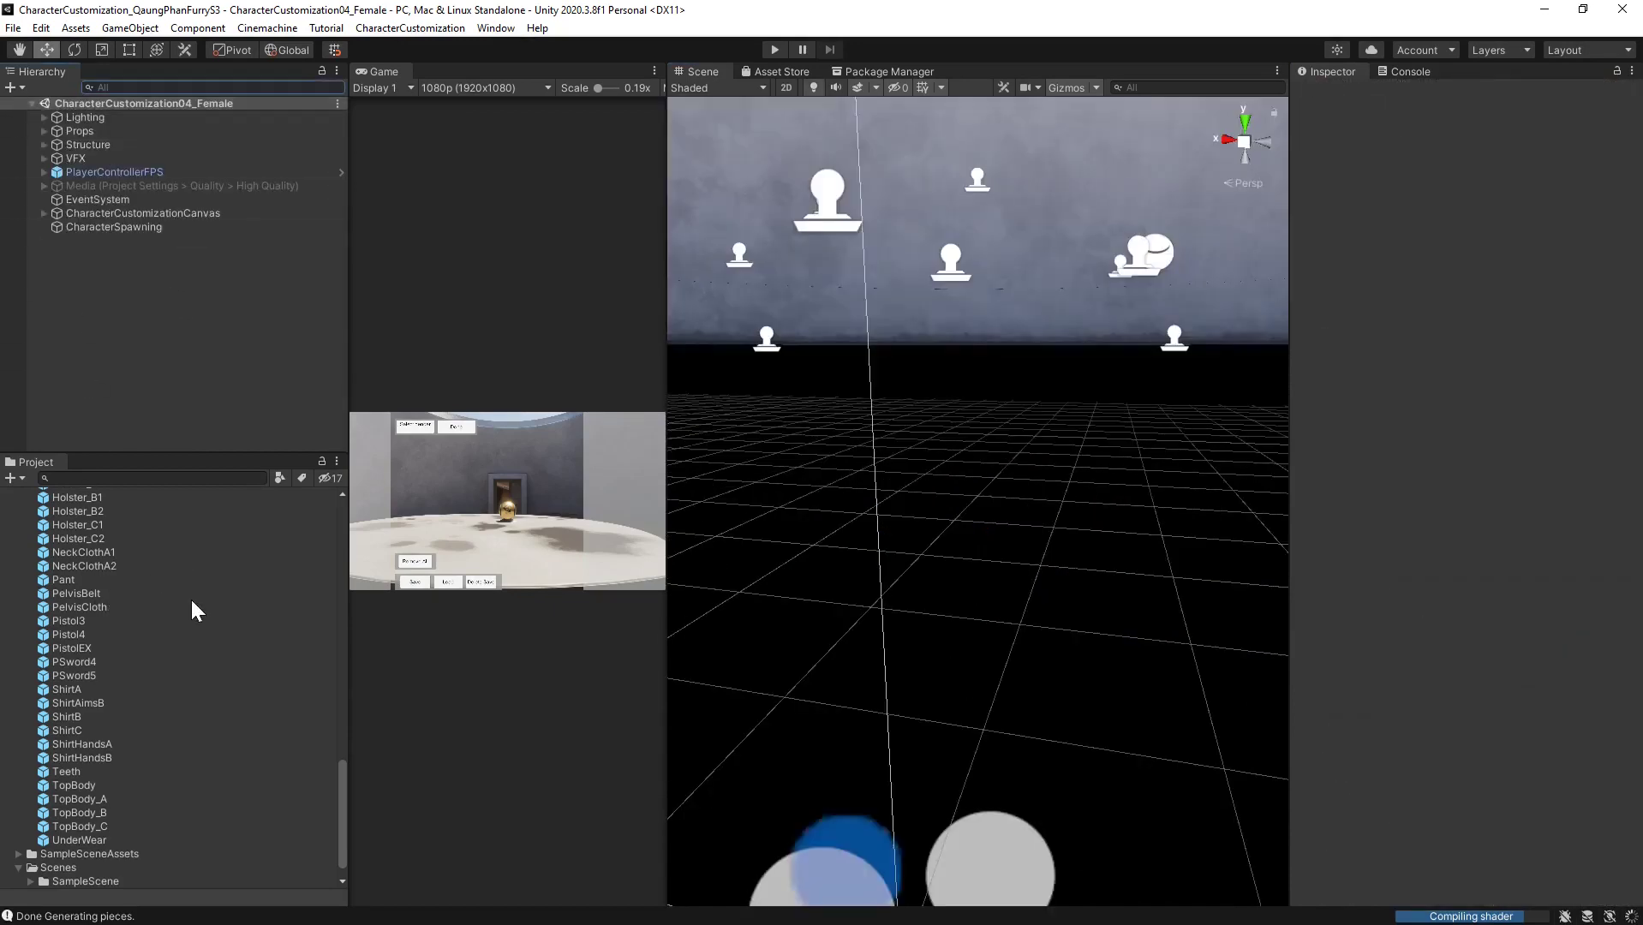
Look through the project's CharacterCustomization, Furry_S3 and Pirate_Pieces folders
scroll(190, 596, "up", 20)
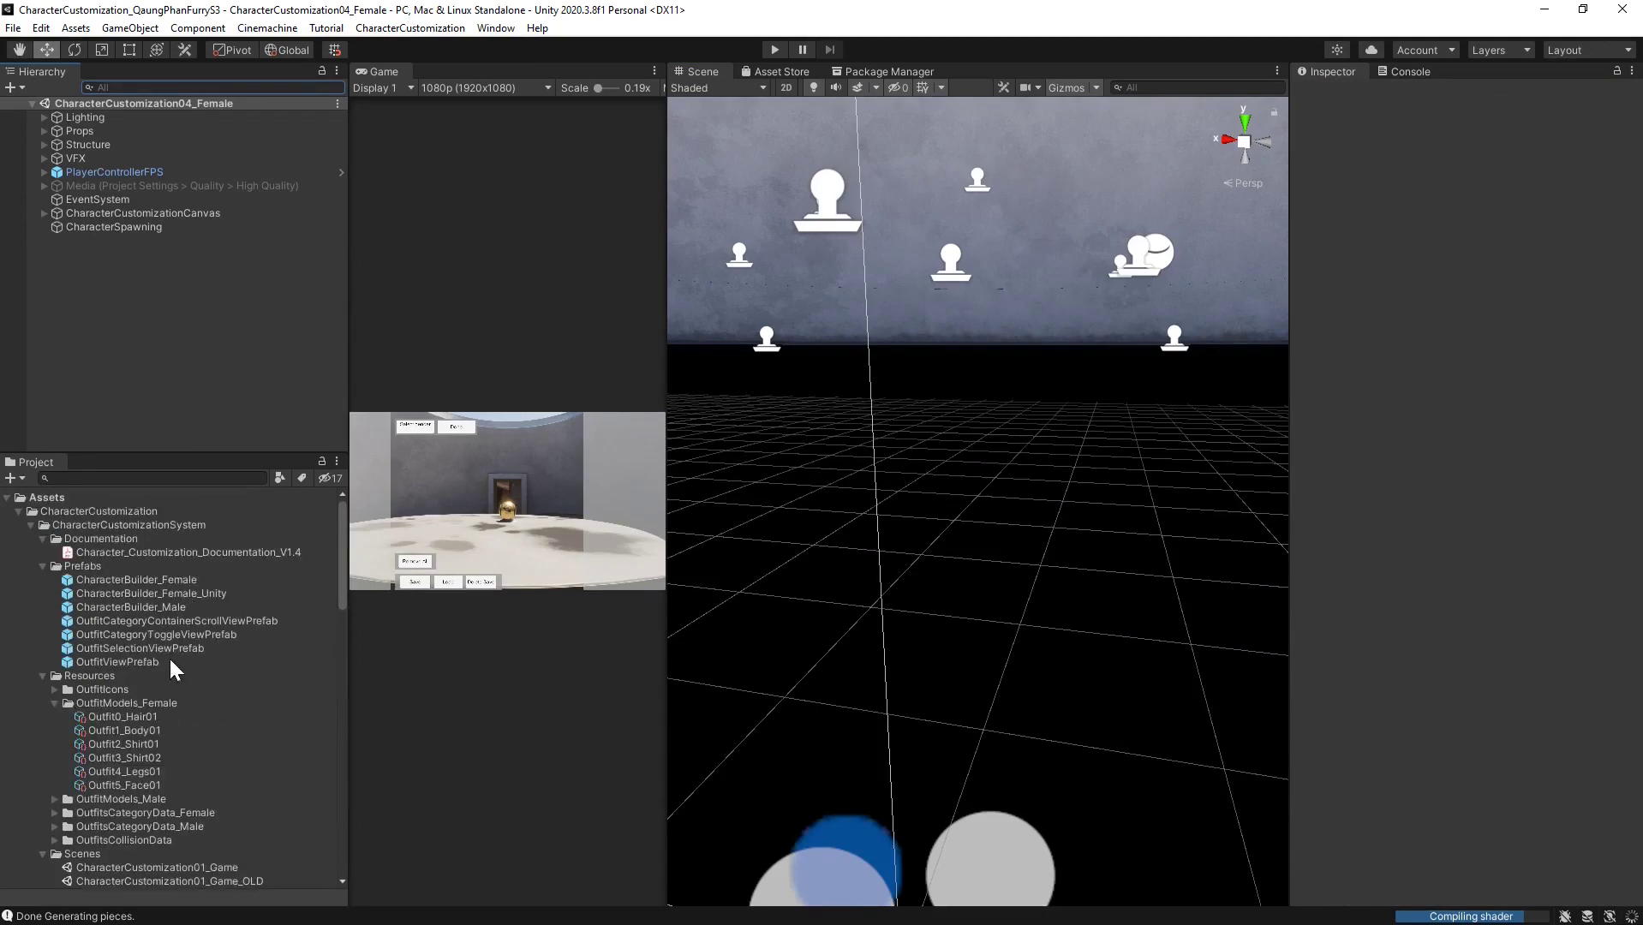
scroll(165, 659, "down", 15)
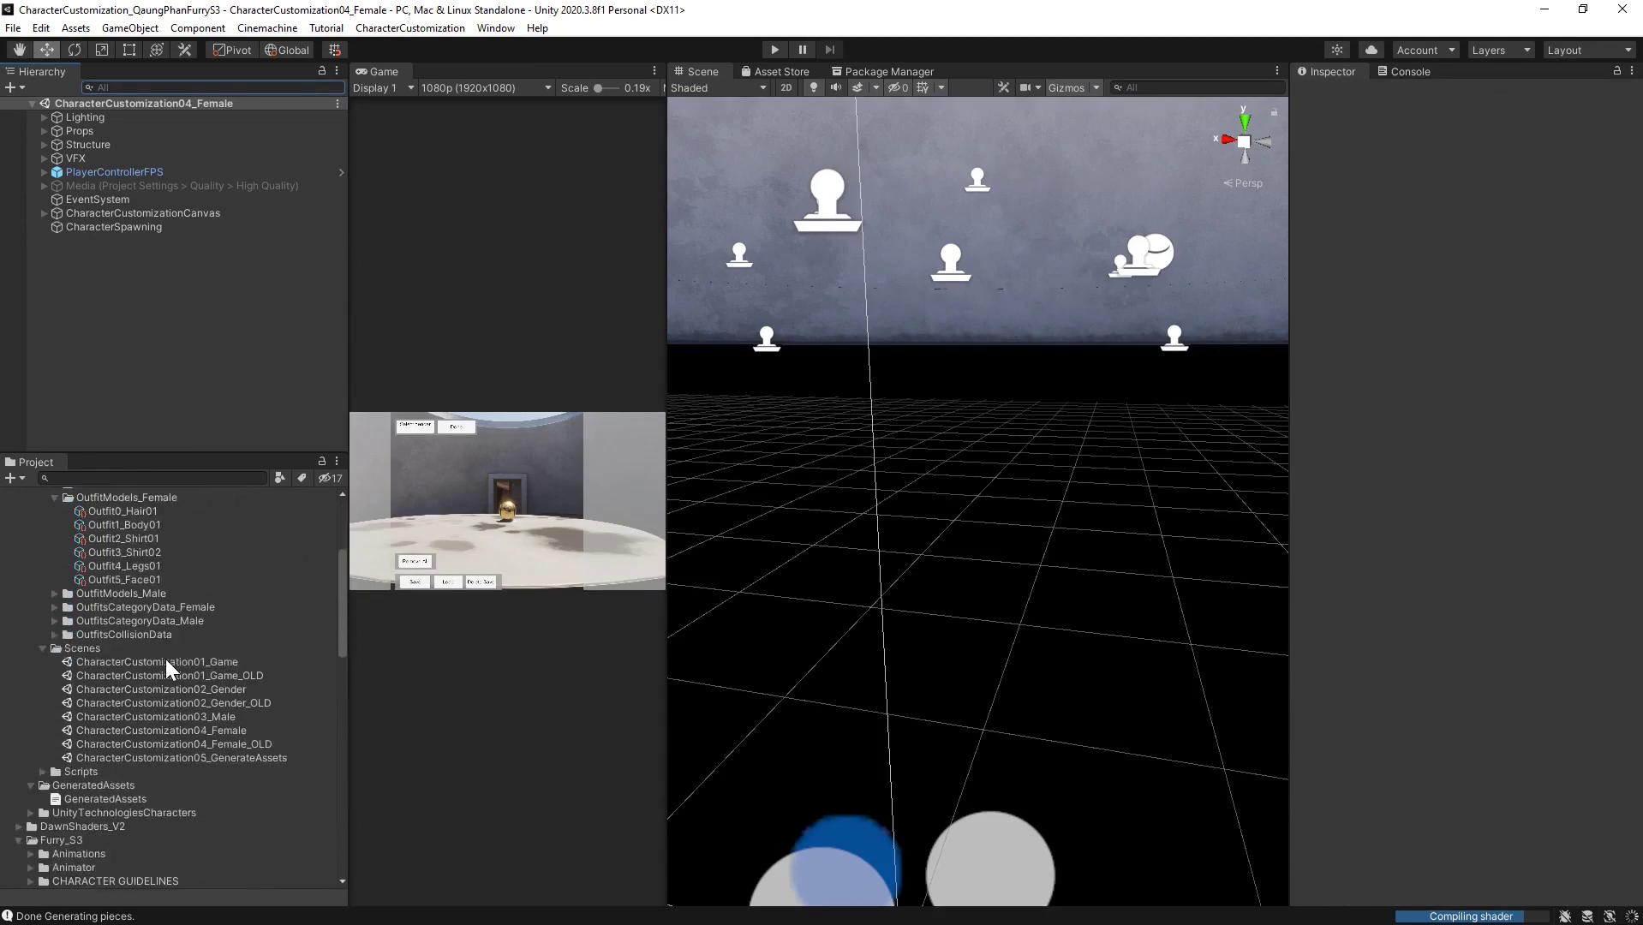
scroll(165, 668, "down", 2)
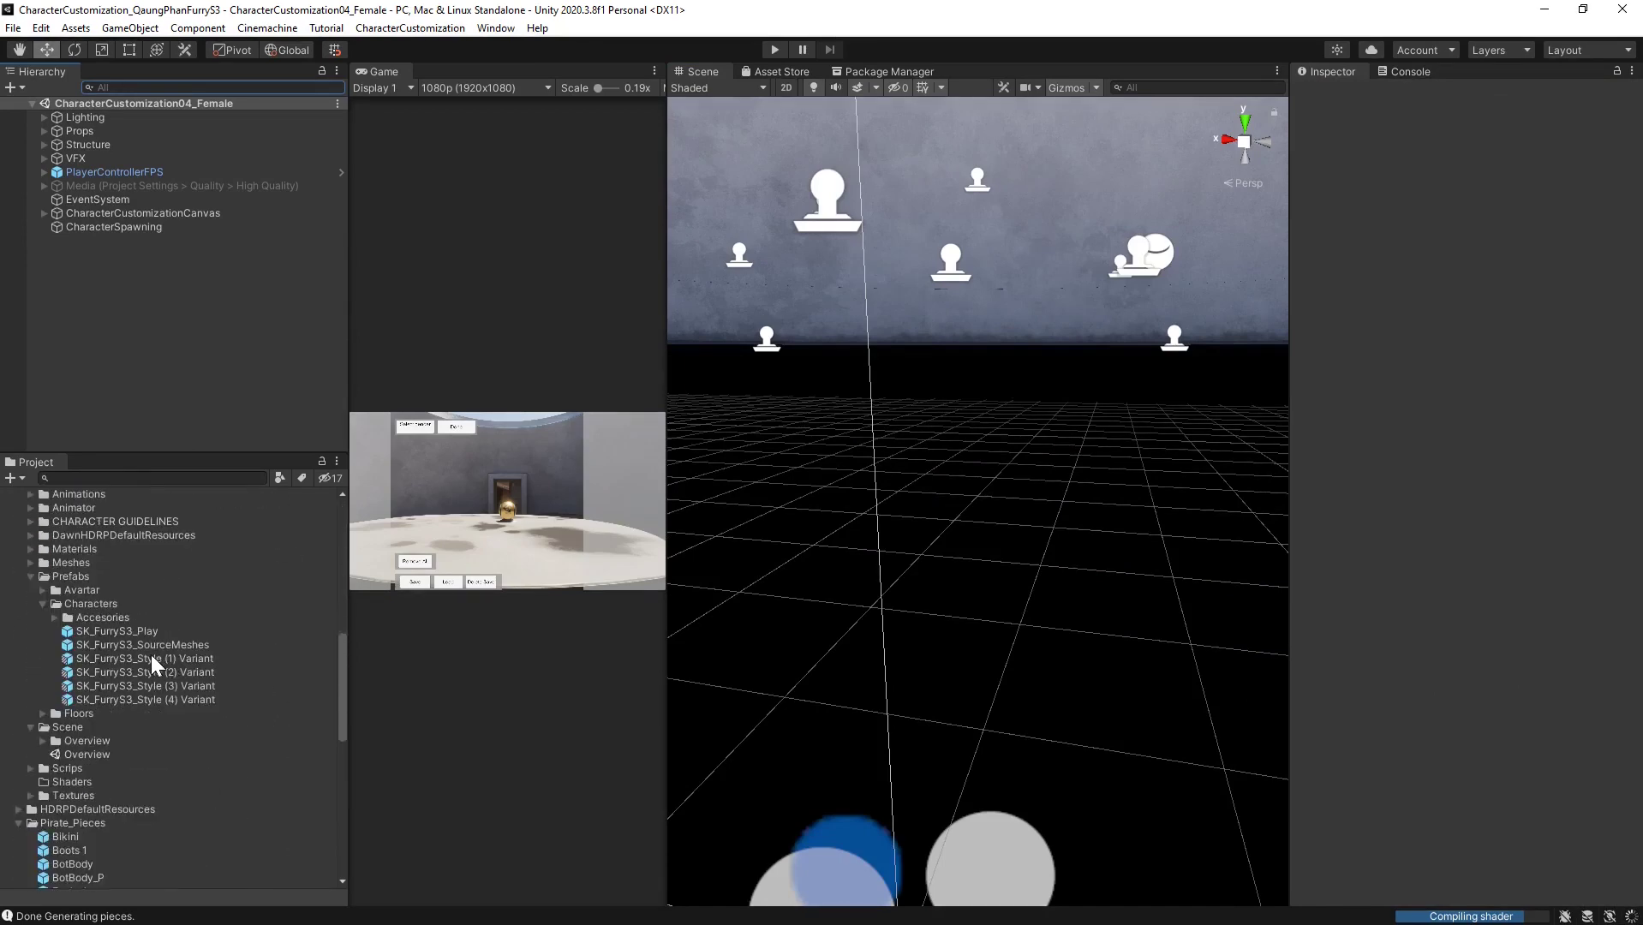
scroll(147, 653, "down", 9)
scroll(137, 656, "up", 20)
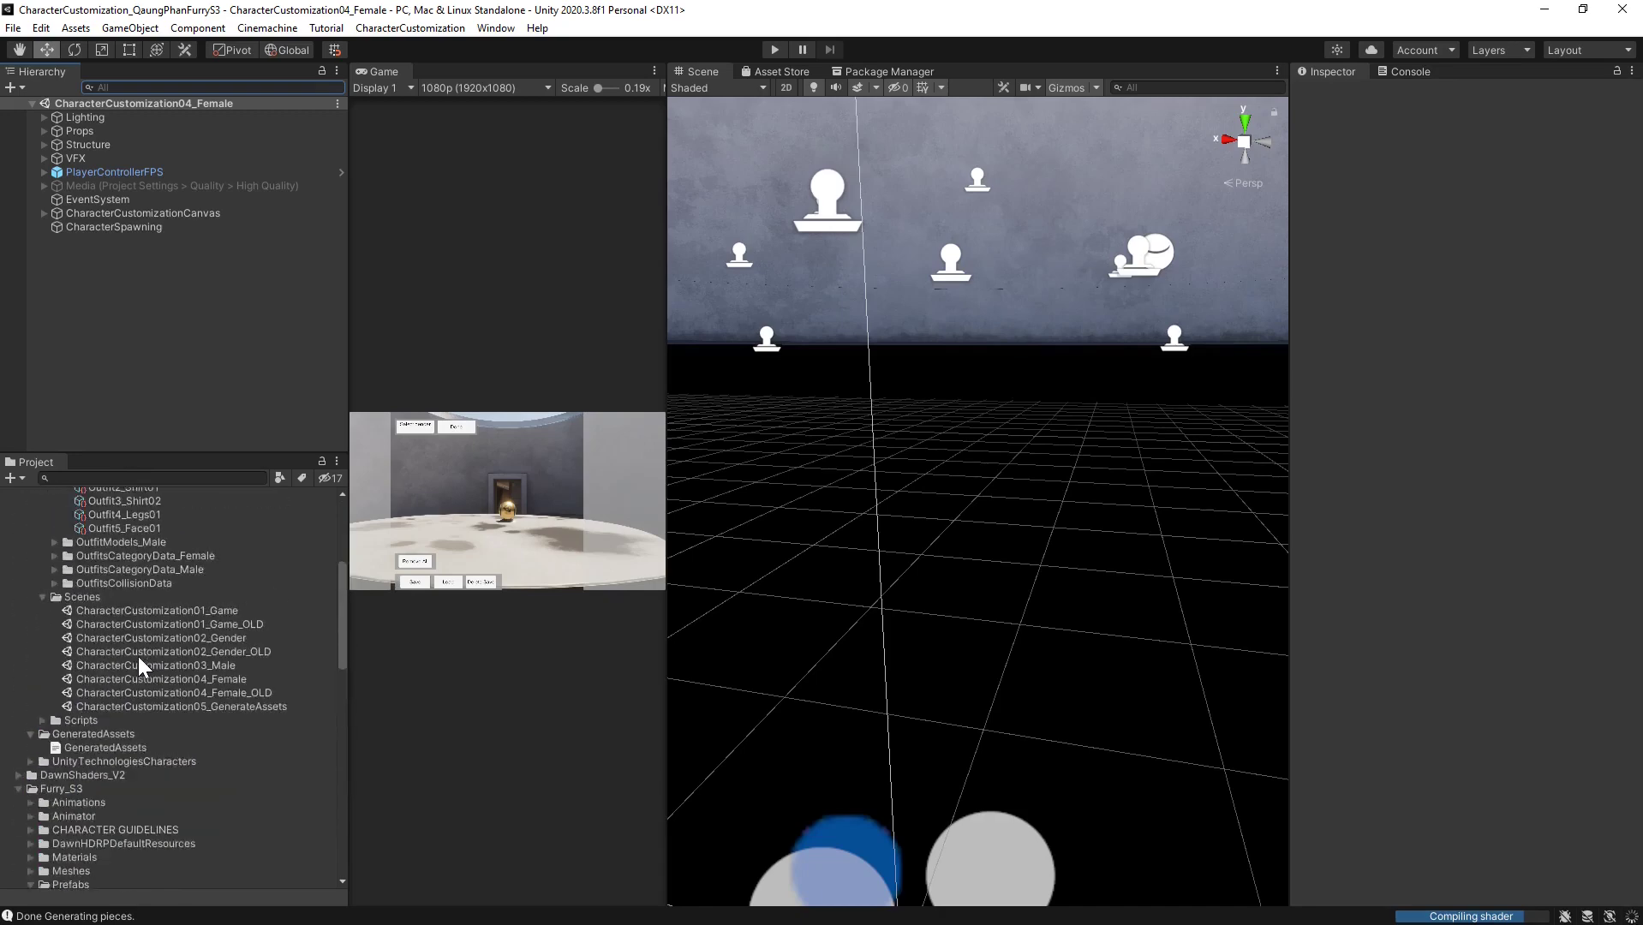
Check the ShirtA prefab, assign it as the outfit piece of Outfit2_Shirt01 and change the outfit name to Shirt A
scroll(137, 656, "up", 6)
scroll(129, 664, "down", 20)
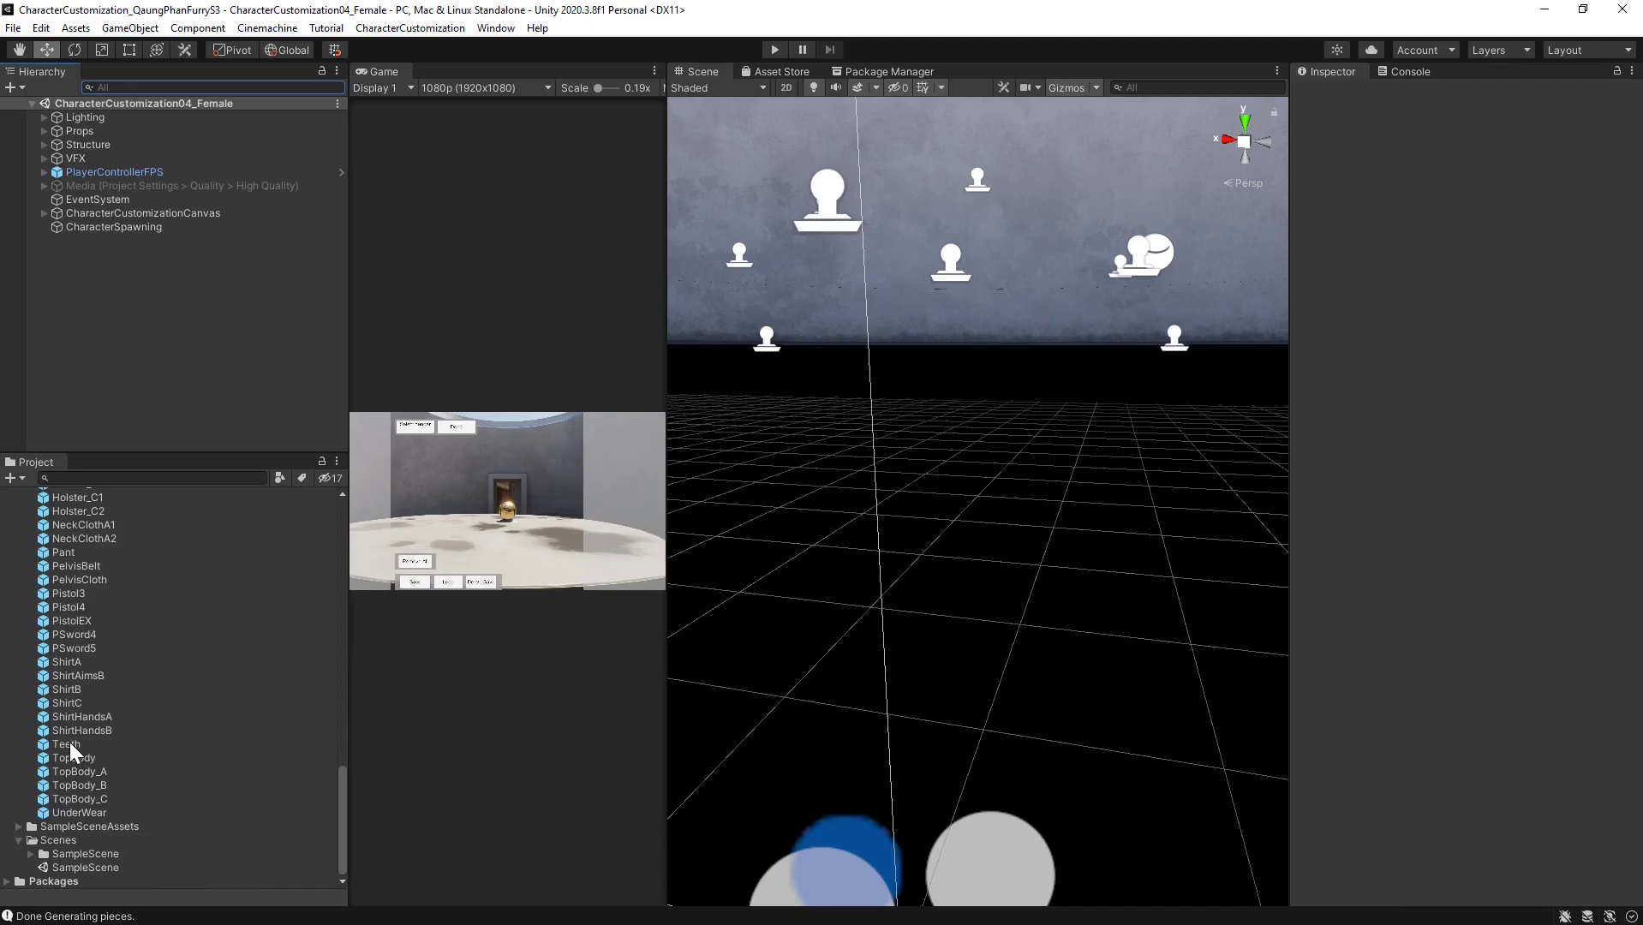
left_click(66, 662)
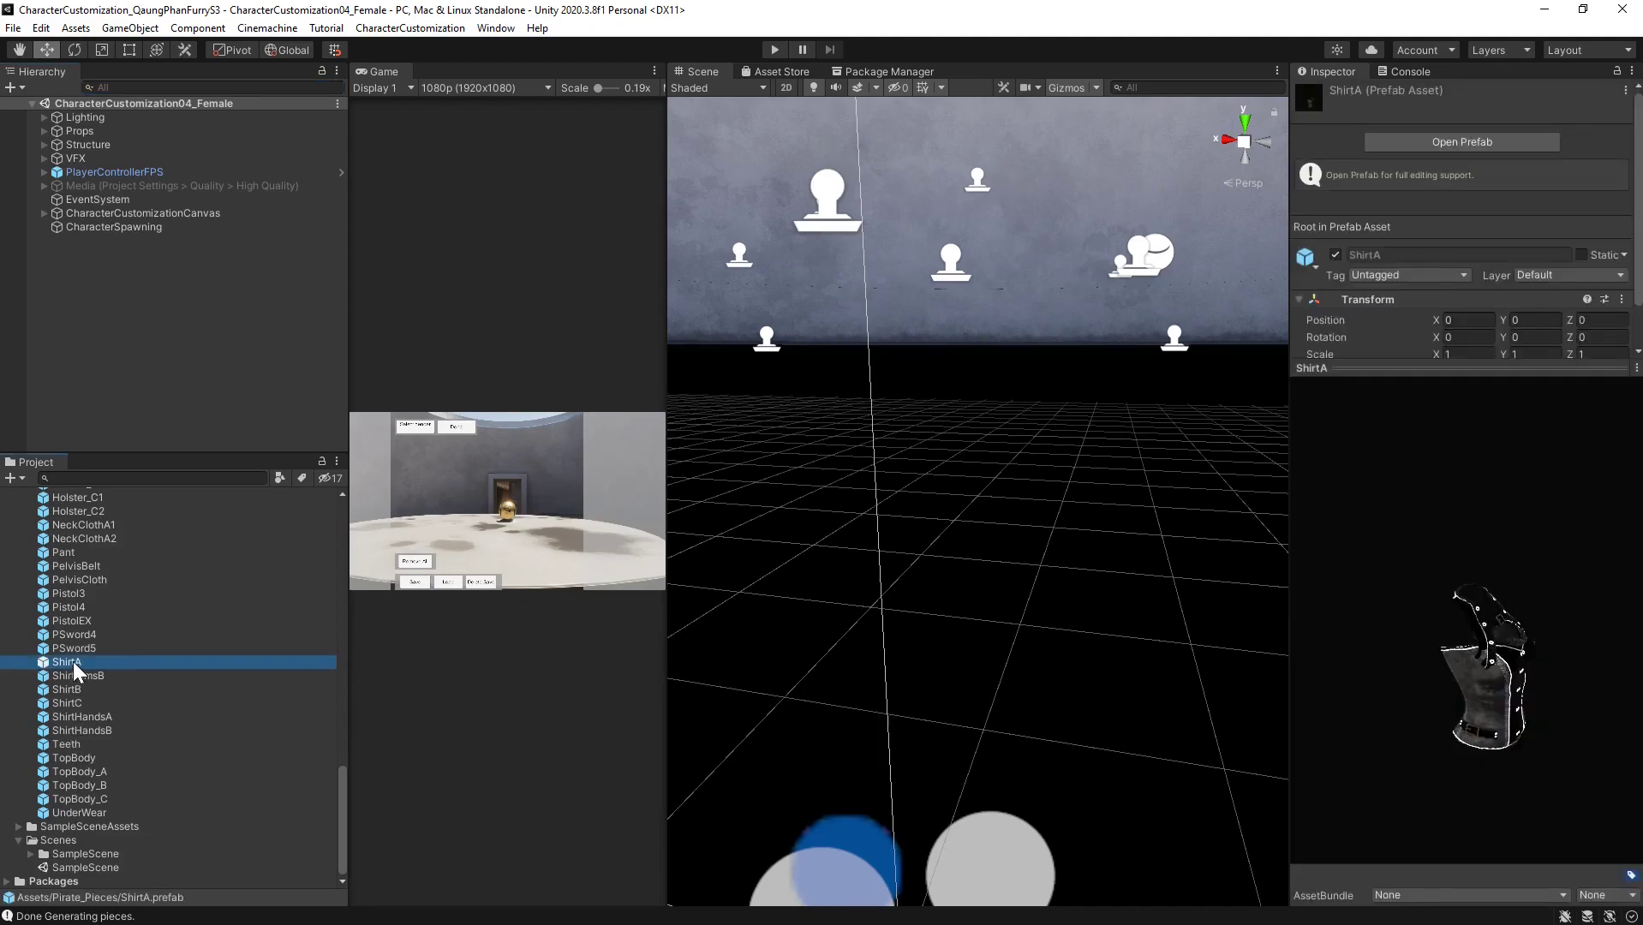
scroll(112, 621, "up", 20)
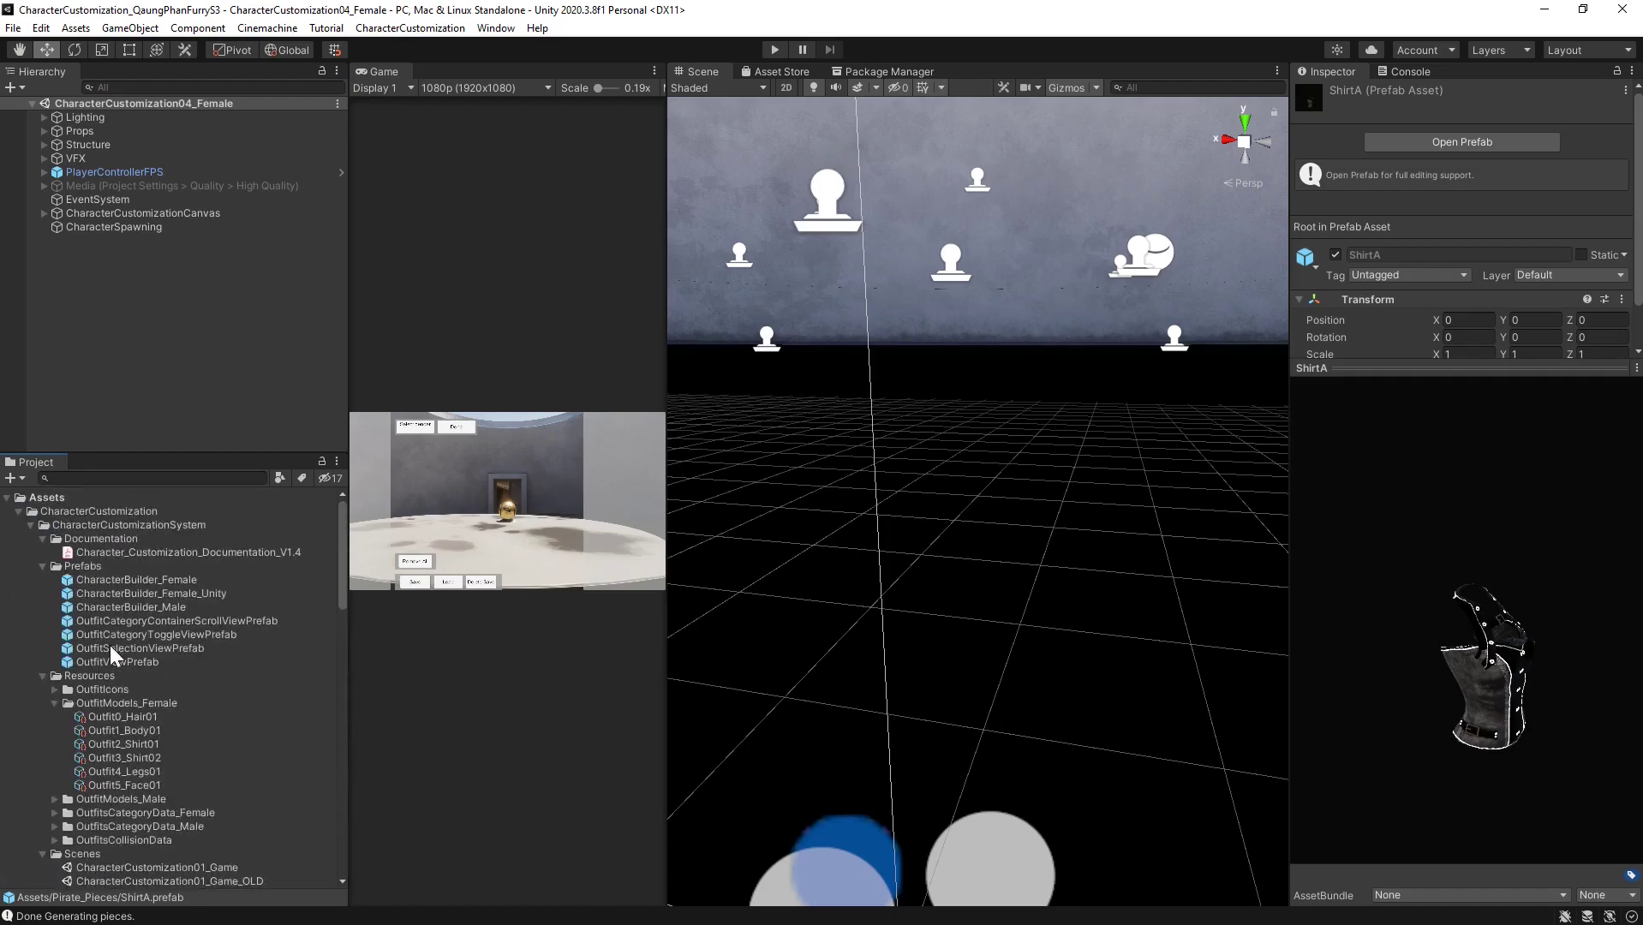
left_click(126, 742)
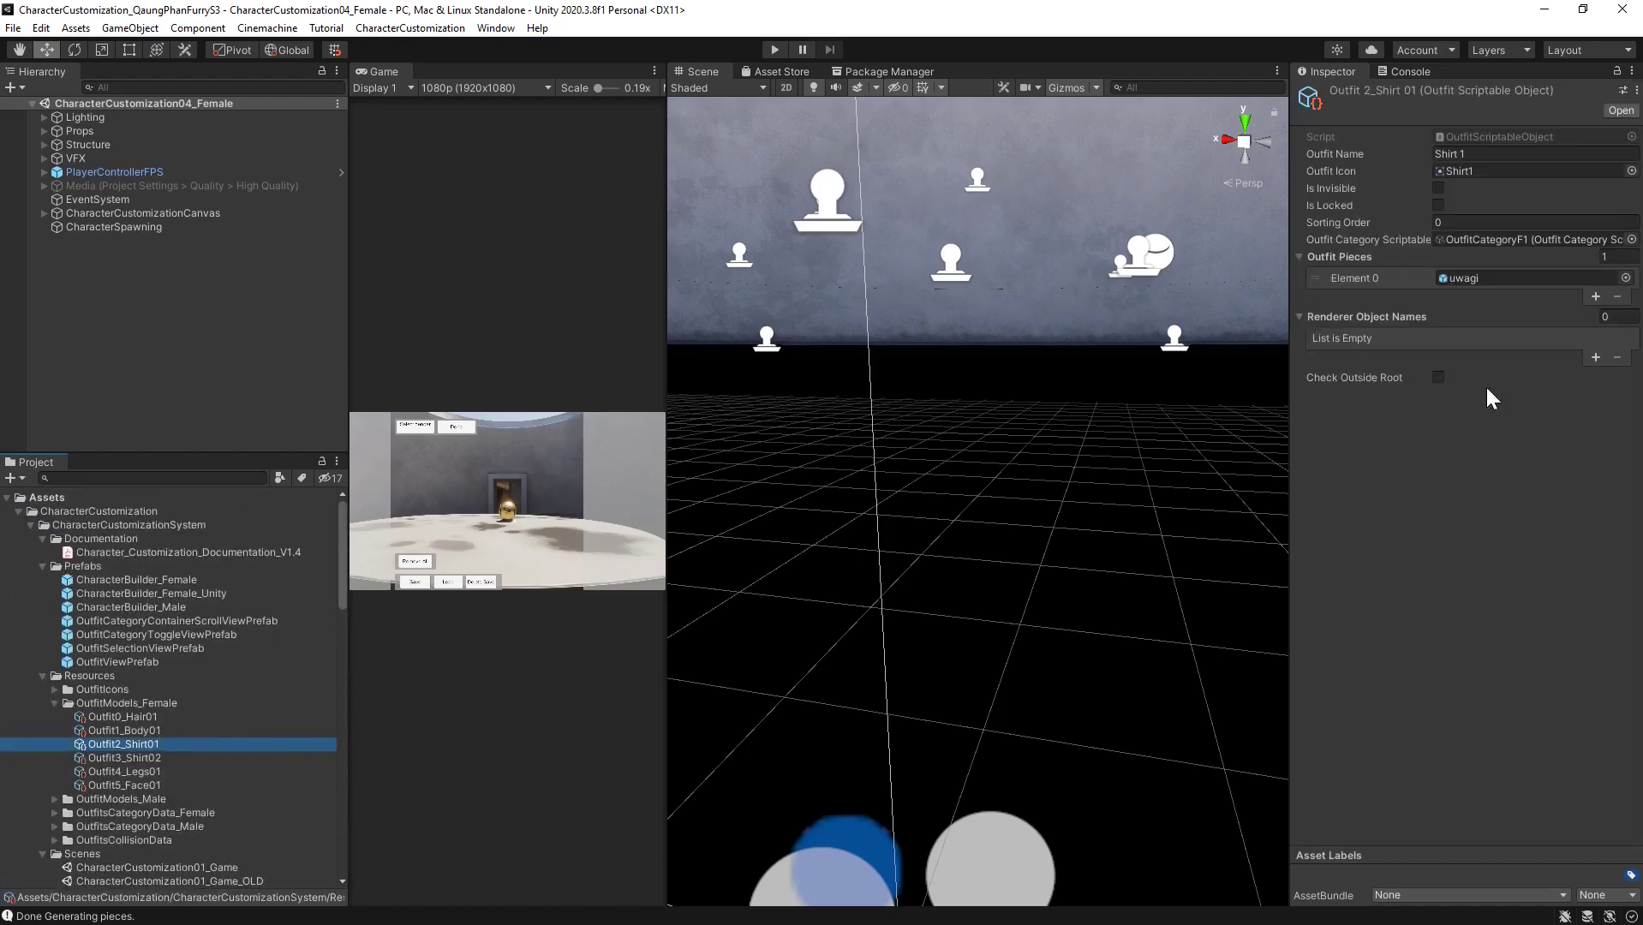
scroll(152, 798, "down", 20)
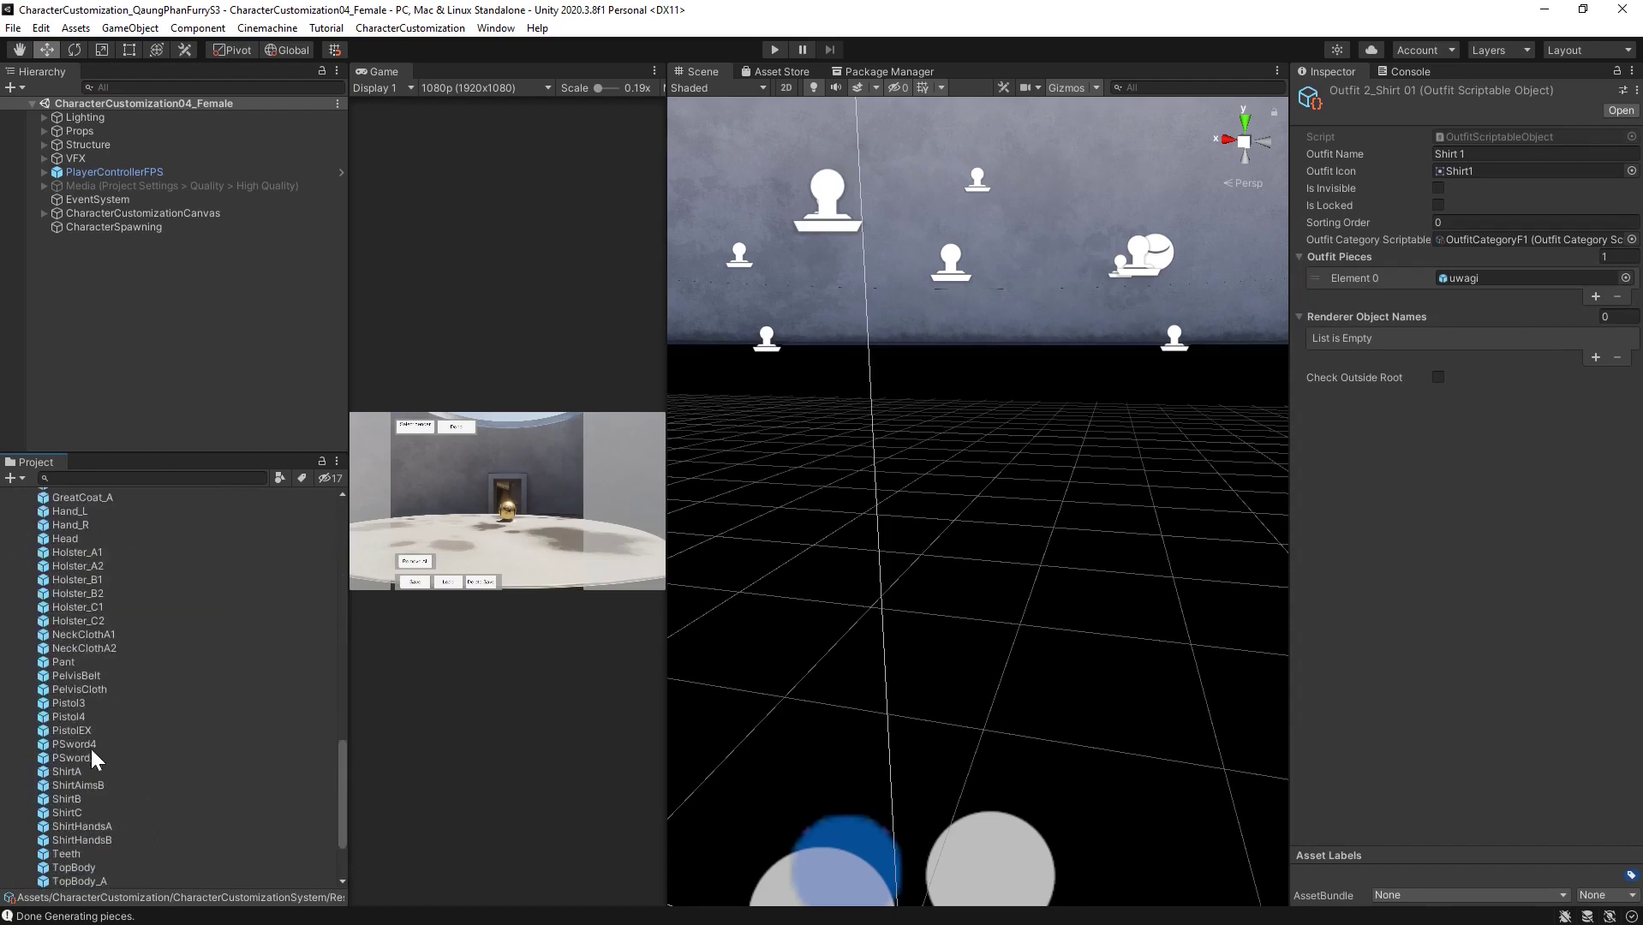
left_click_drag(62, 770, 1490, 277)
left_click(1472, 154)
type("A")
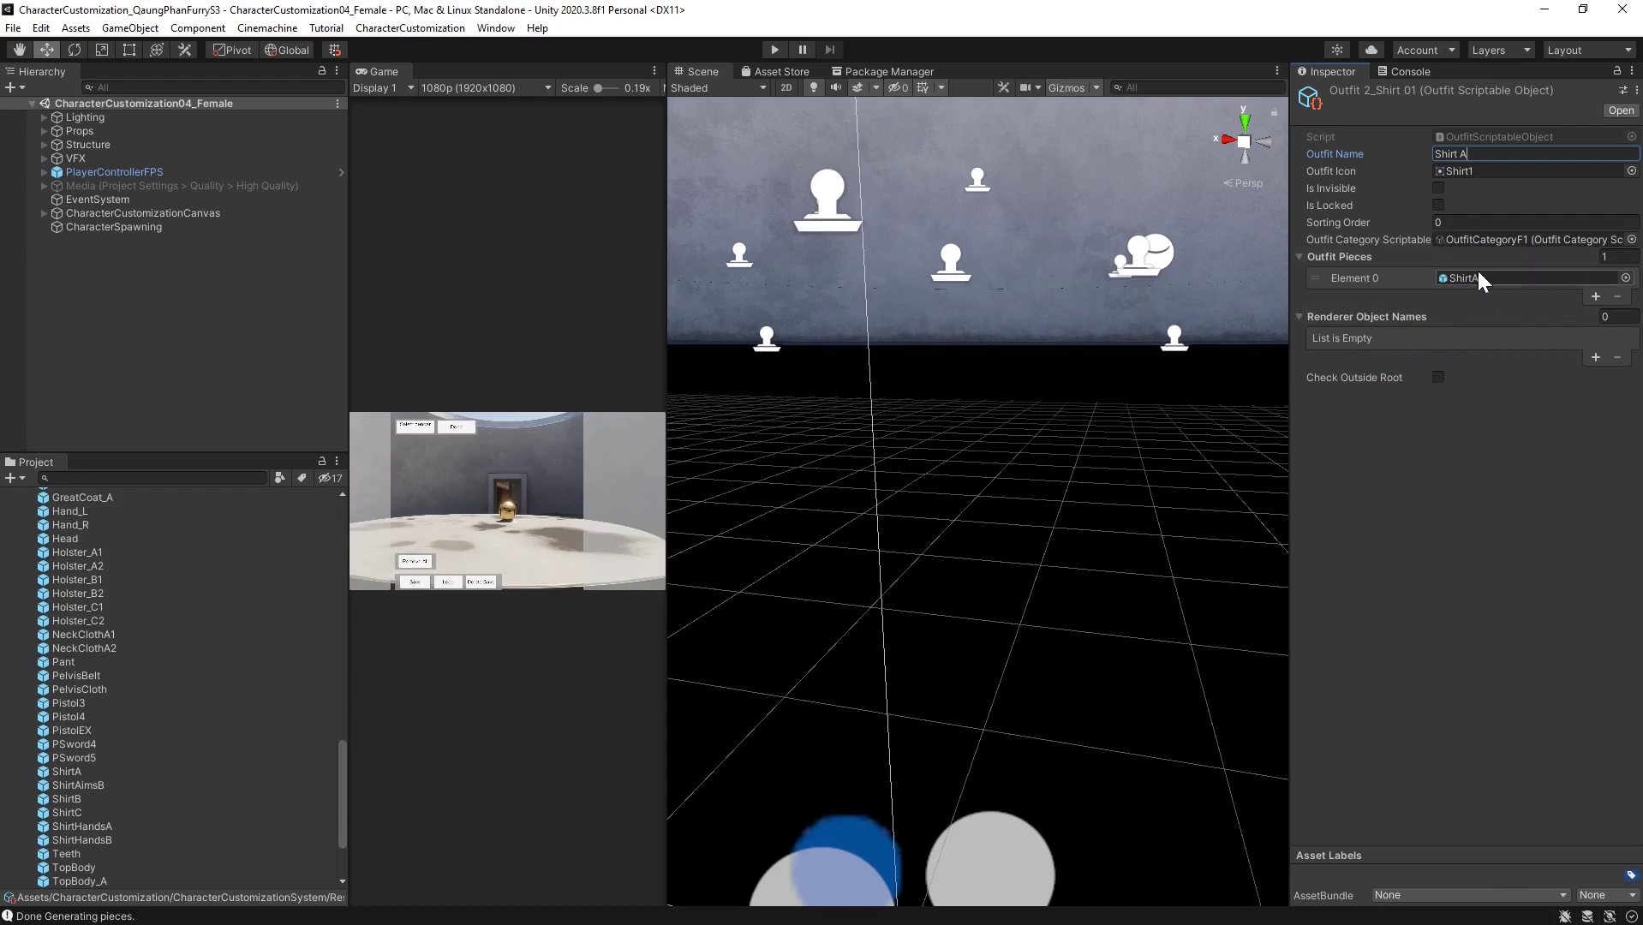
Set the Outfit Pieces list of Outfit2_Shirt01 to 3 elements and check the prefab references of the added elements
left_click(1610, 256)
type("3")
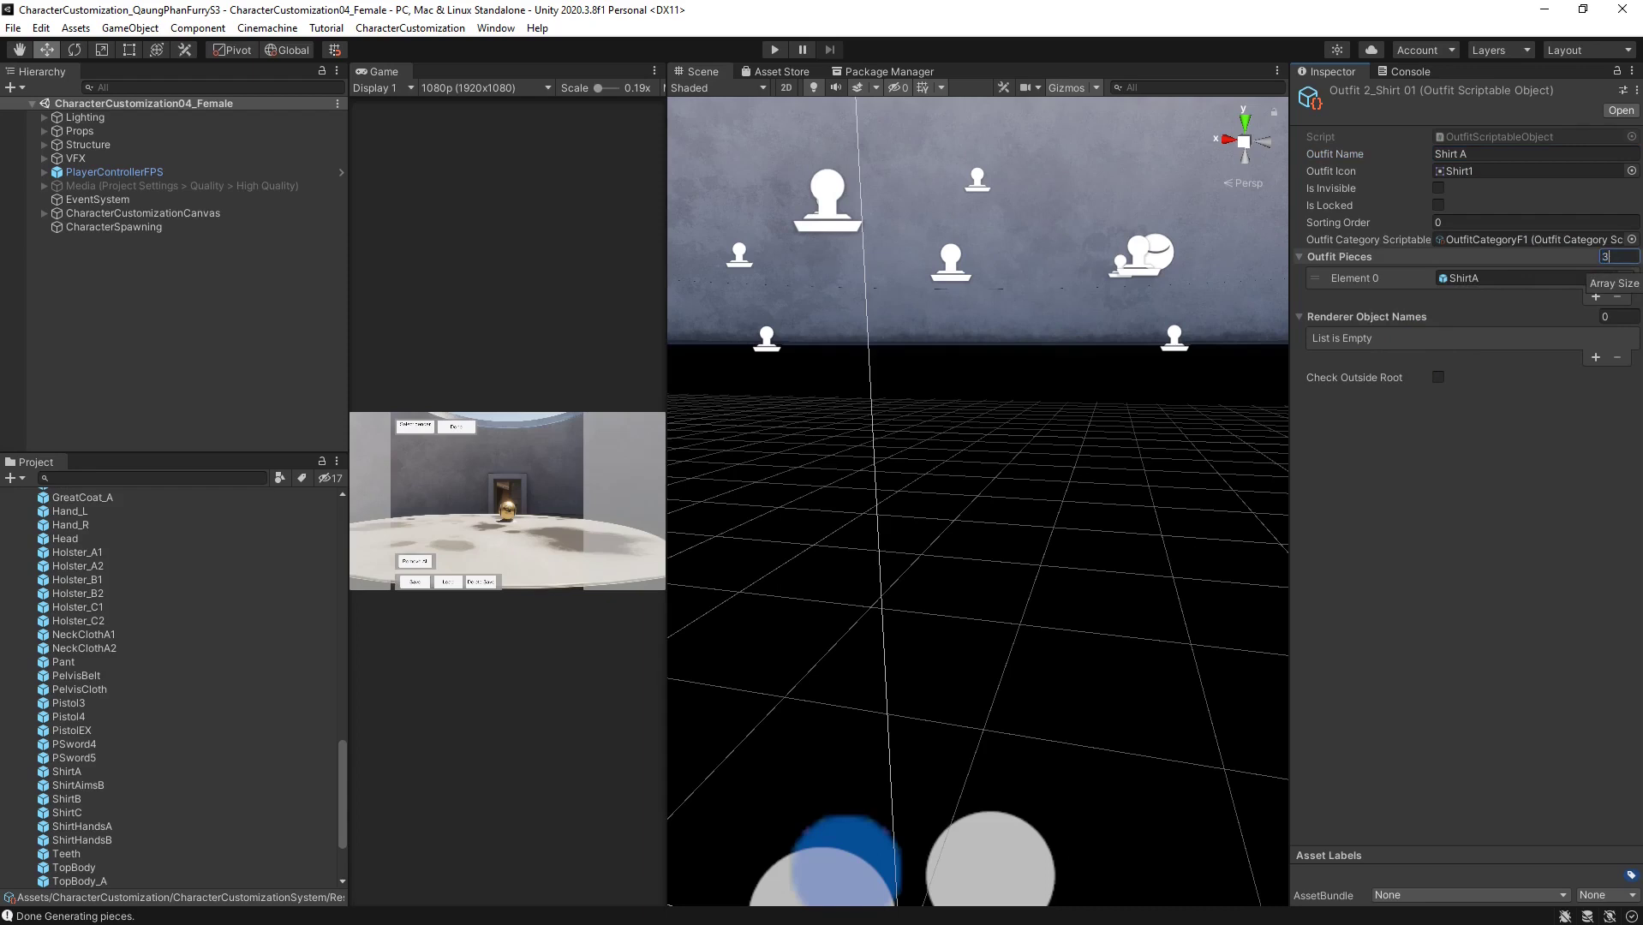
key("Return")
left_click(1474, 298)
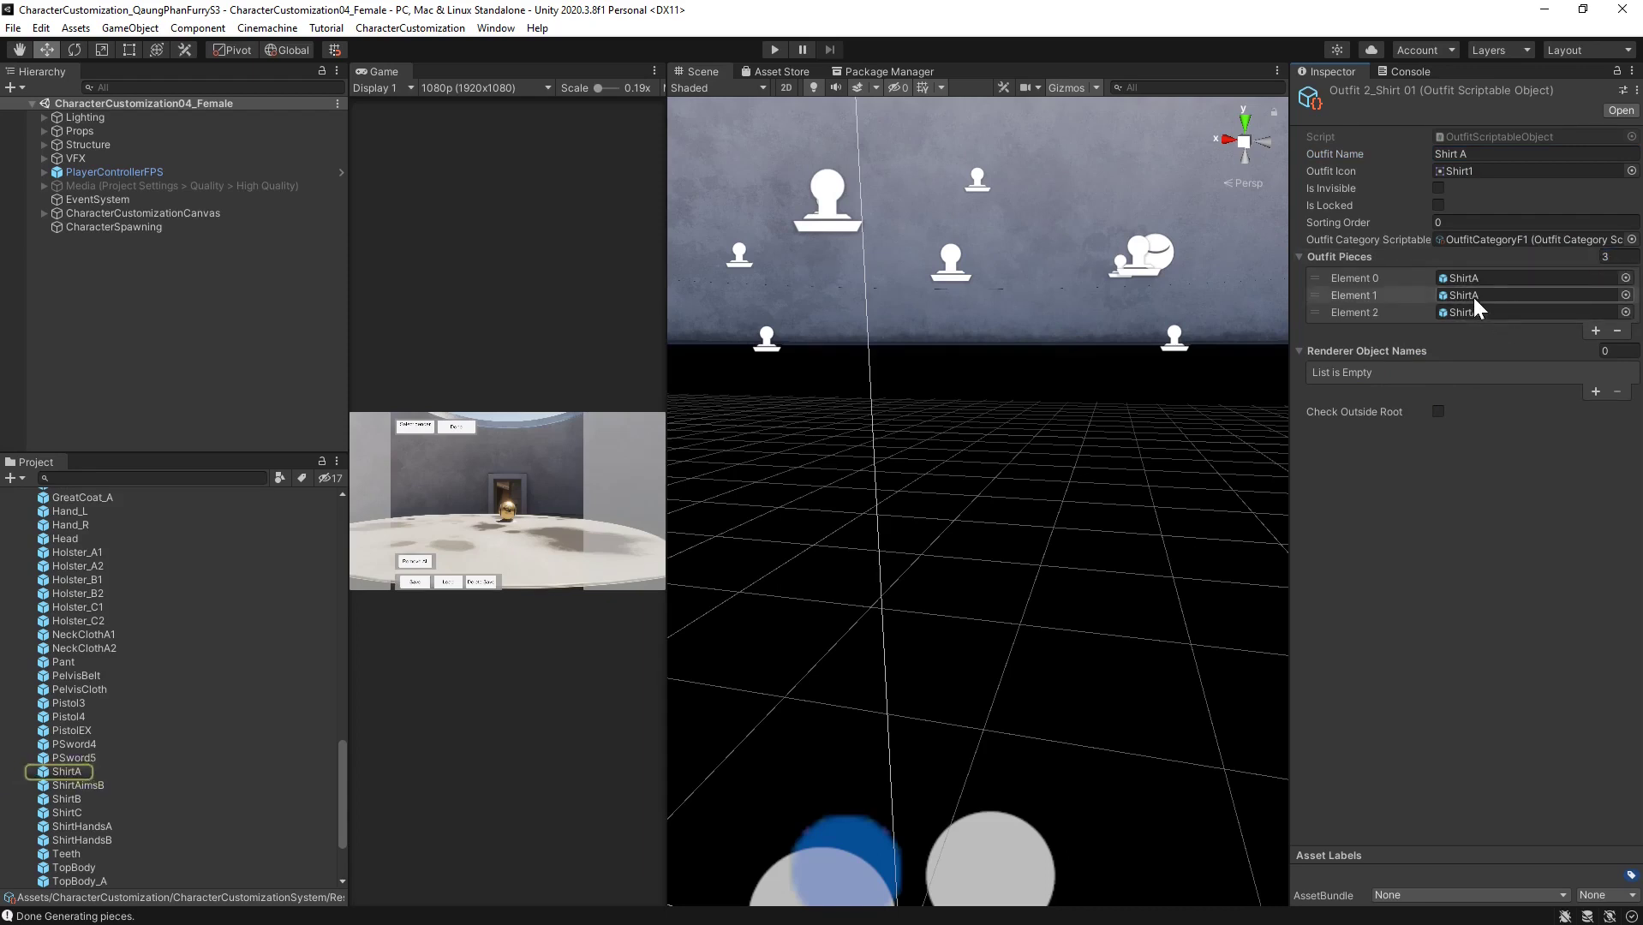
left_click(1464, 311)
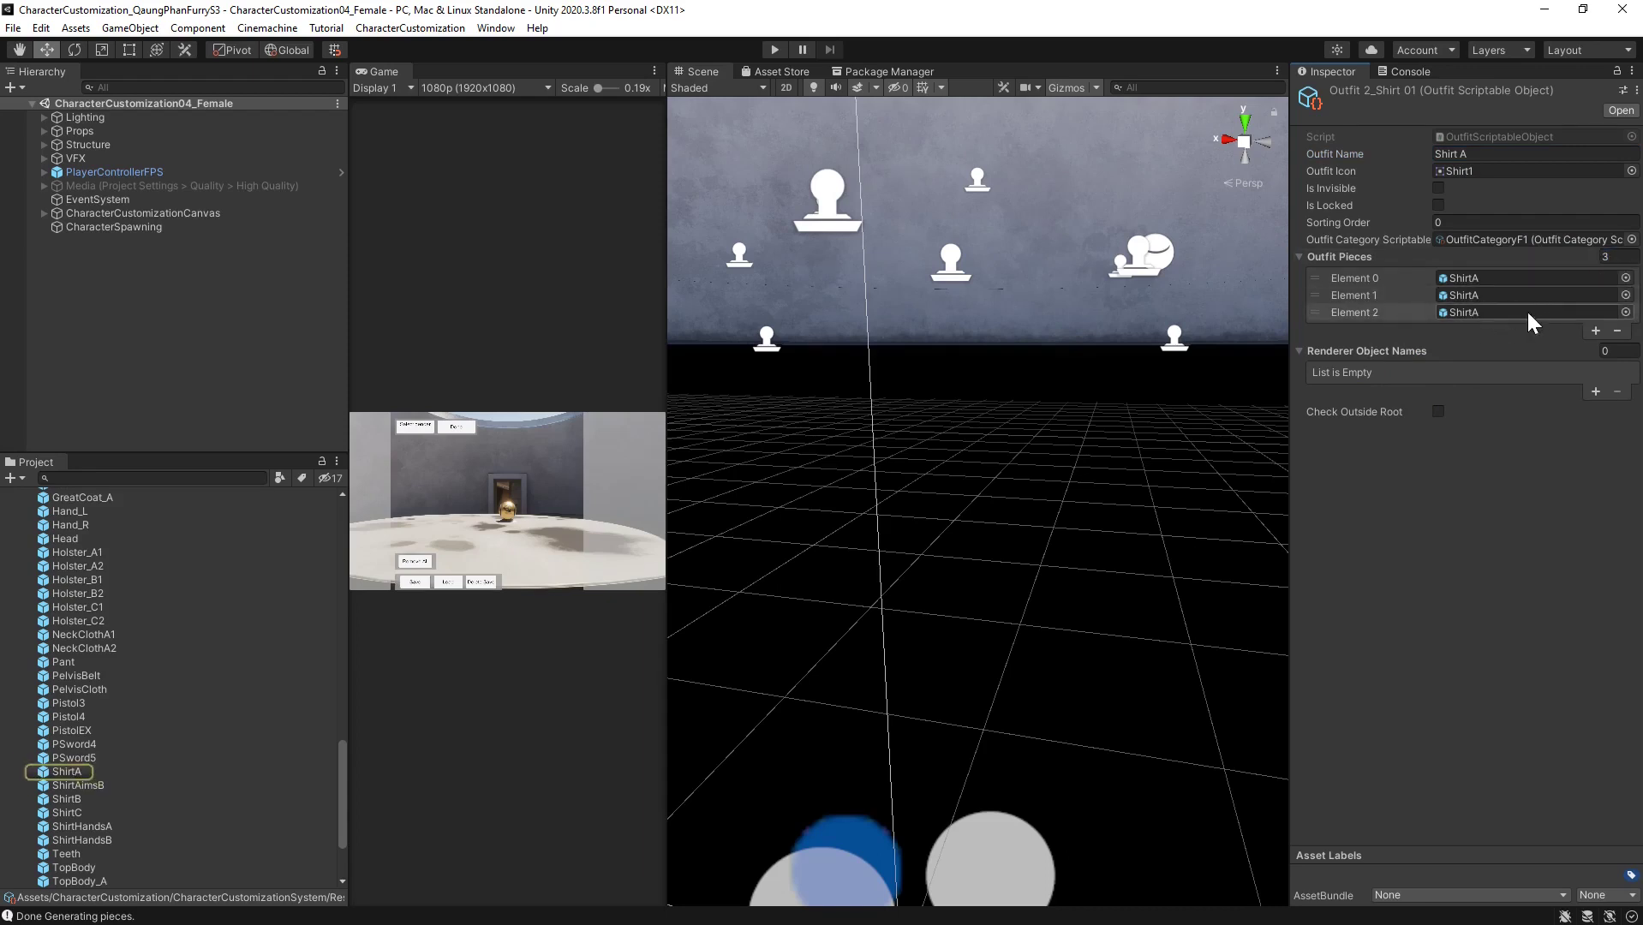
left_click(1625, 313)
left_click(1625, 303)
Empty the Outfit Pieces list, resize it to 2, reassign ShirtA to Element 0 and reduce the list to 1 element
left_click(1615, 256)
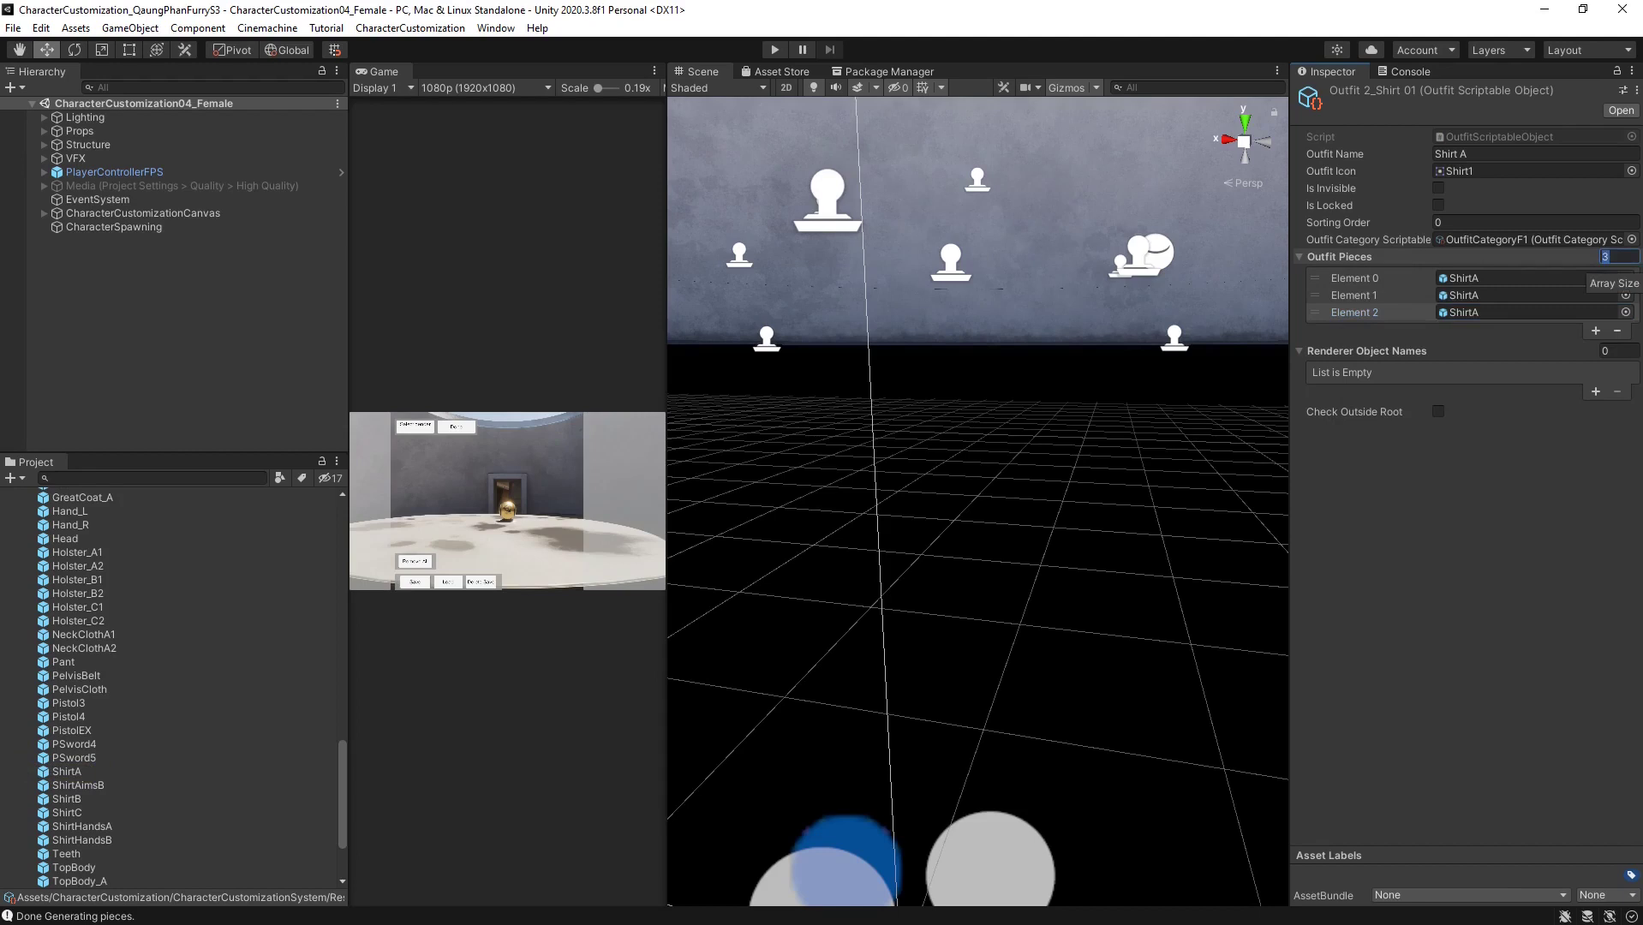
type("0")
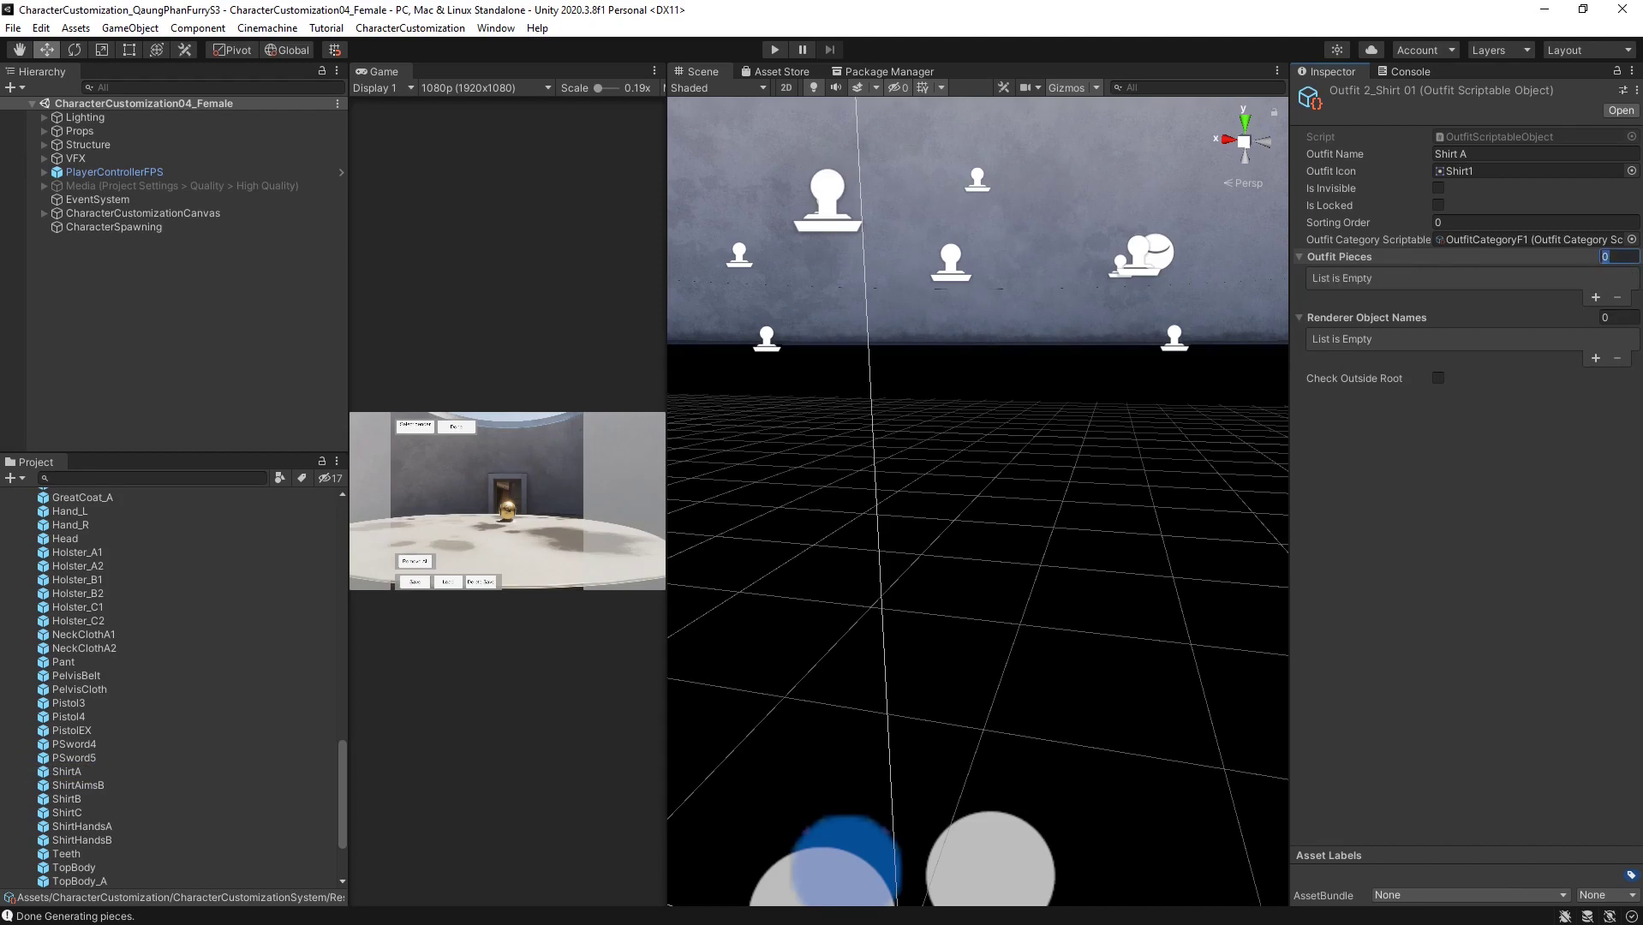
type("1")
type("2")
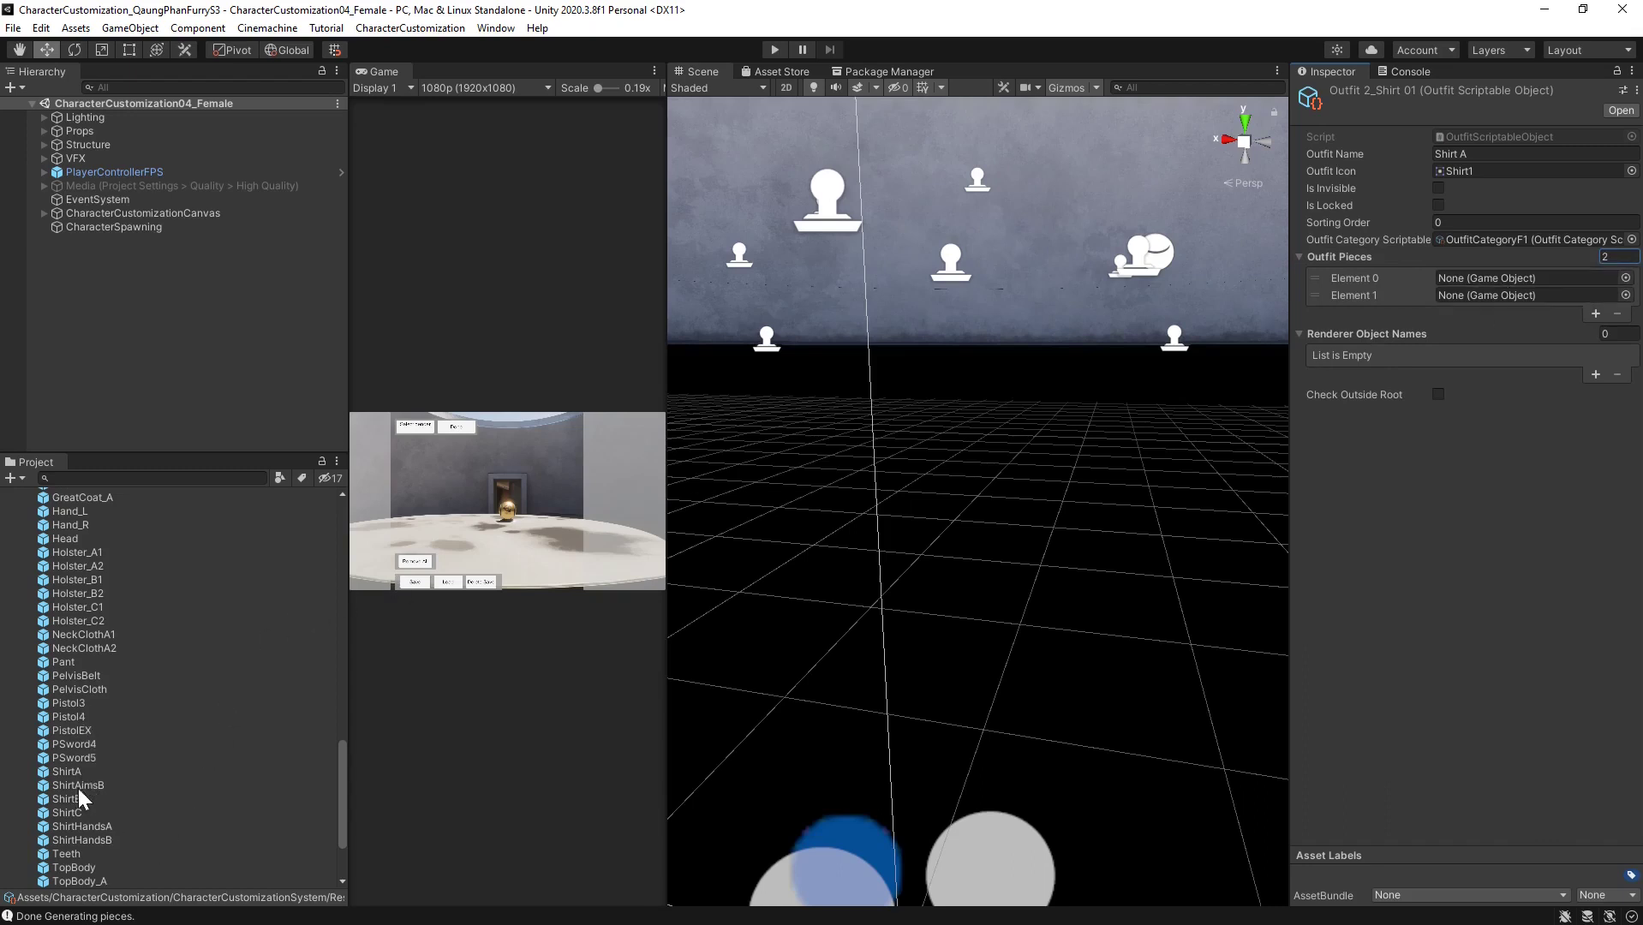
left_click_drag(68, 773, 1474, 283)
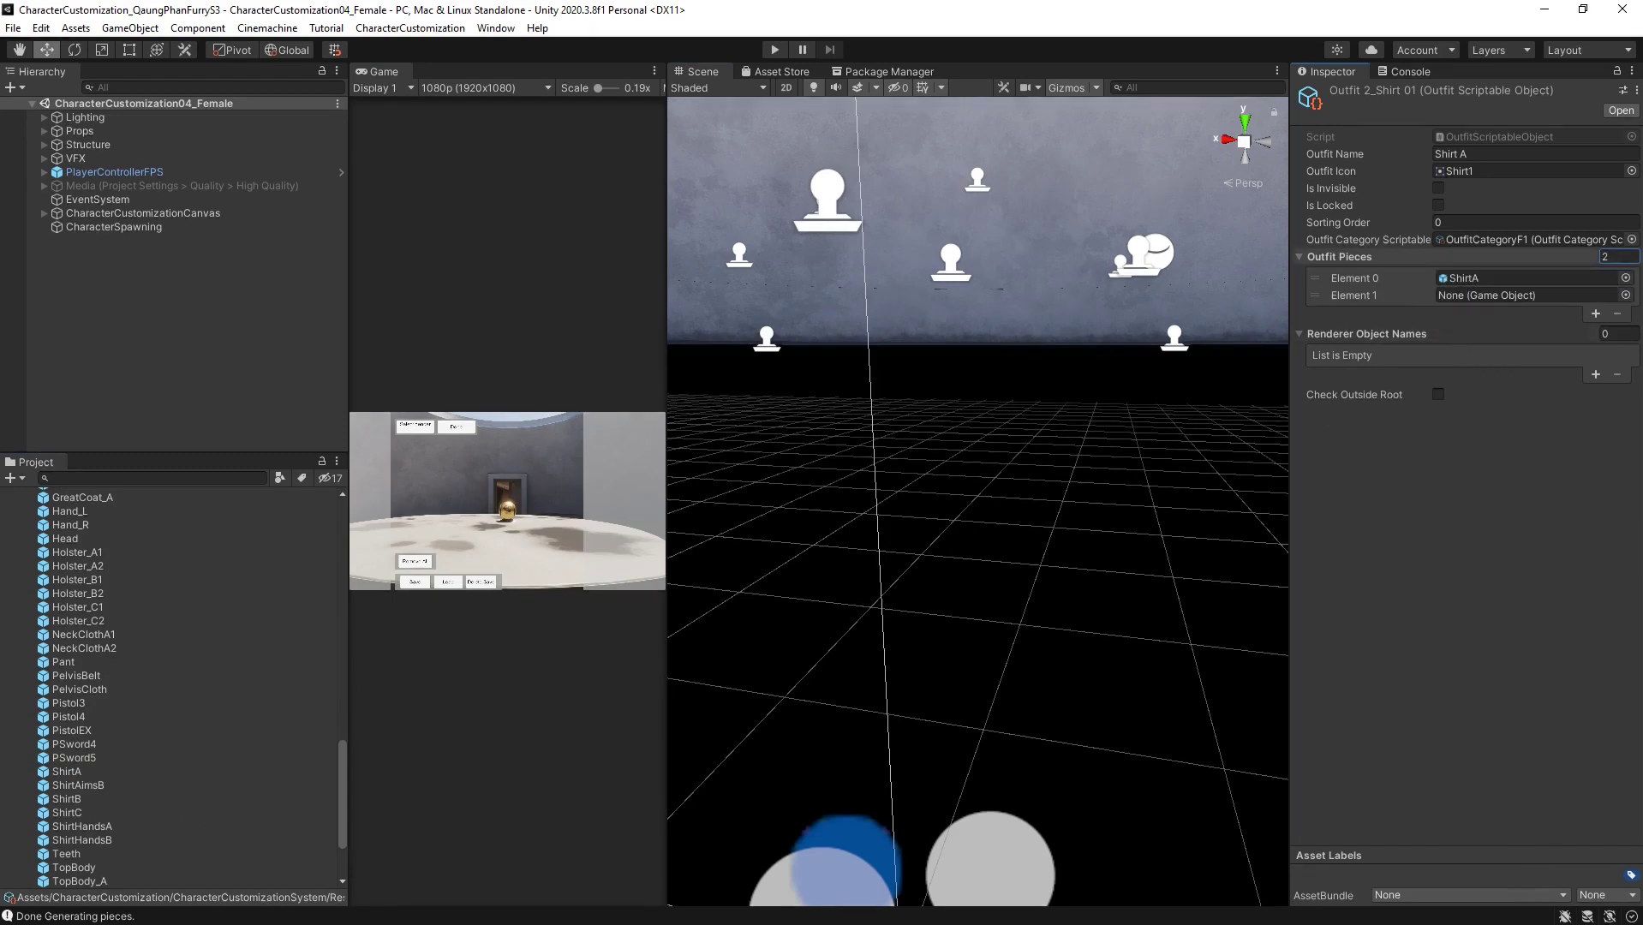
left_click(1605, 257)
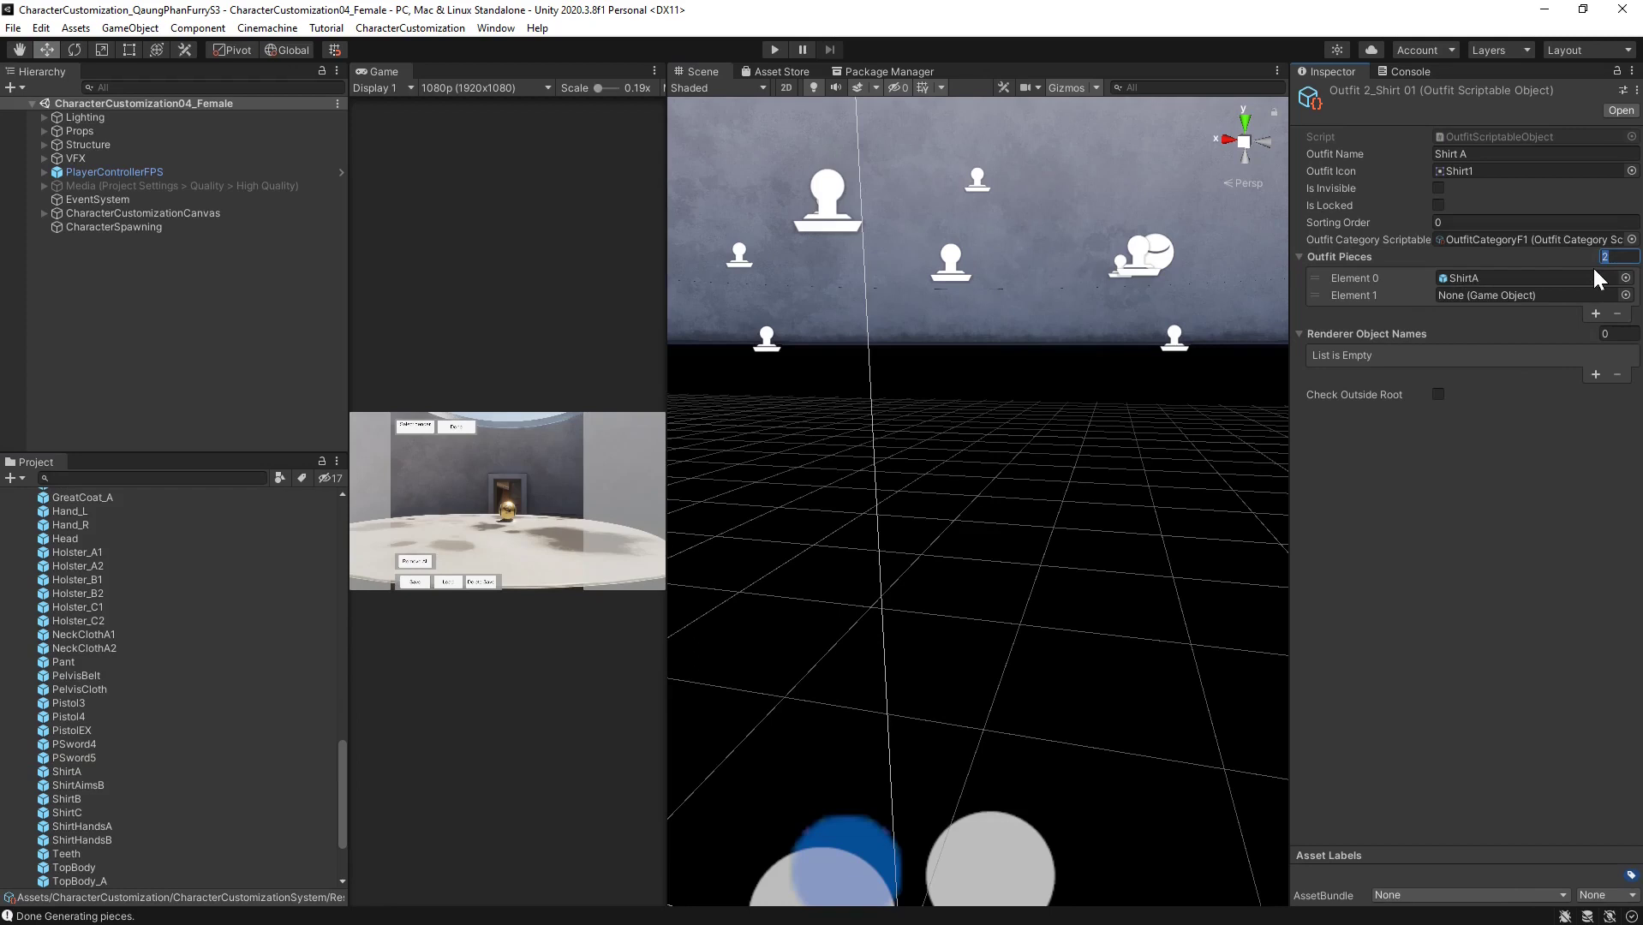
type("1")
key("Return")
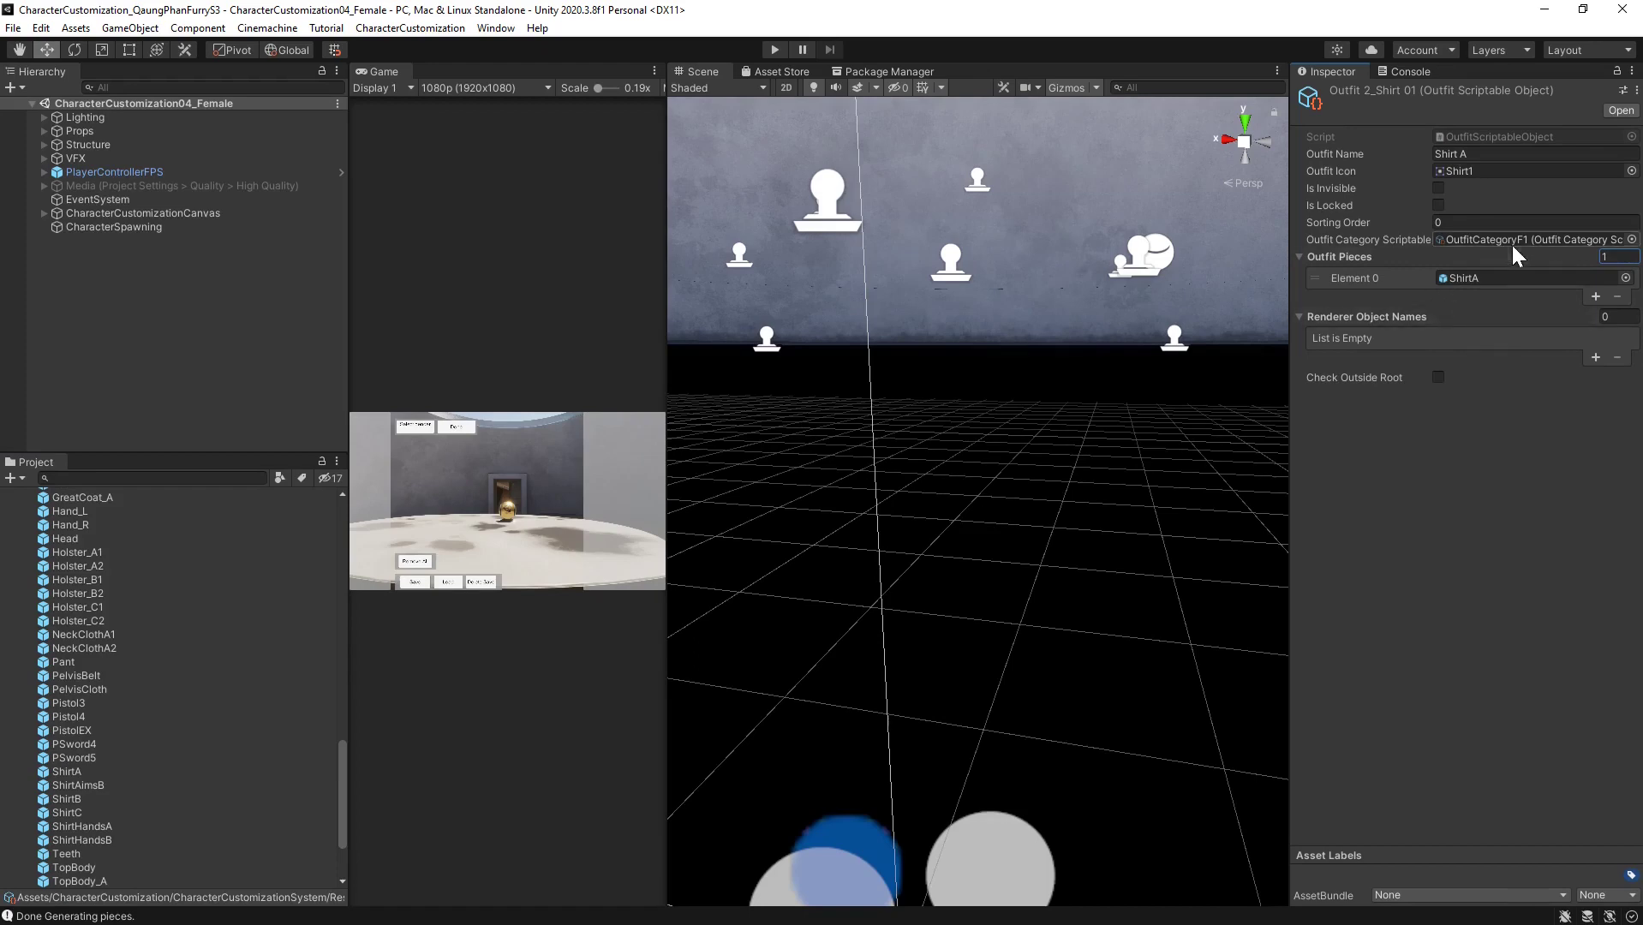
Assign the ShirtB prefab as the outfit piece of Outfit3_Shirt02
scroll(115, 562, "up", 15)
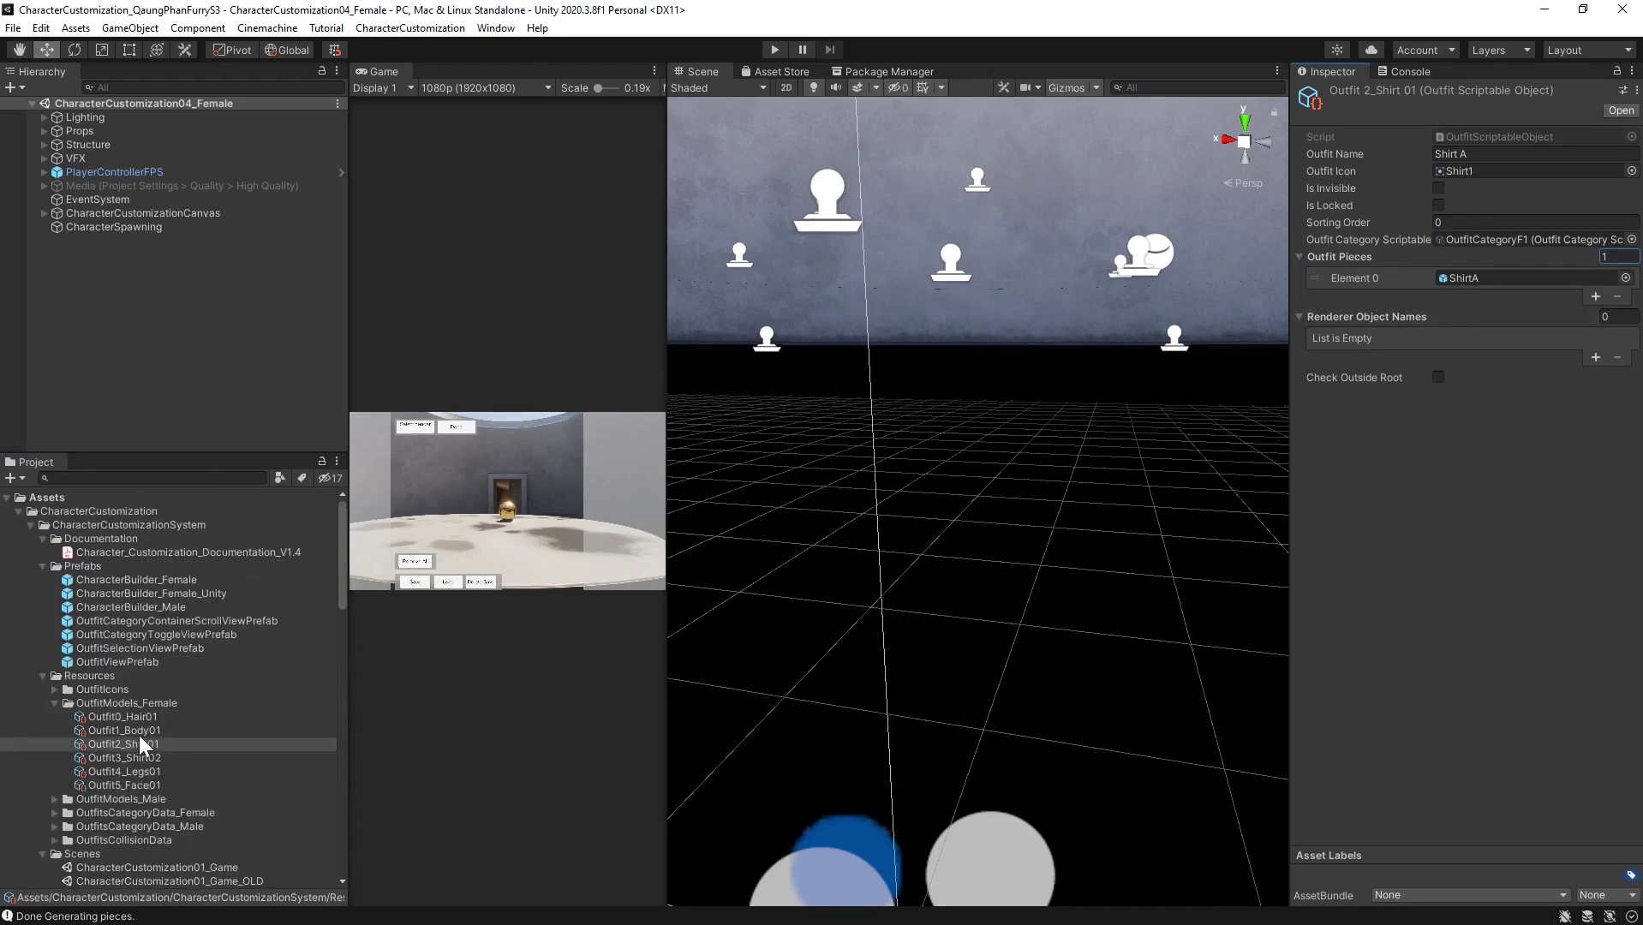
left_click(137, 755)
scroll(214, 693, "down", 15)
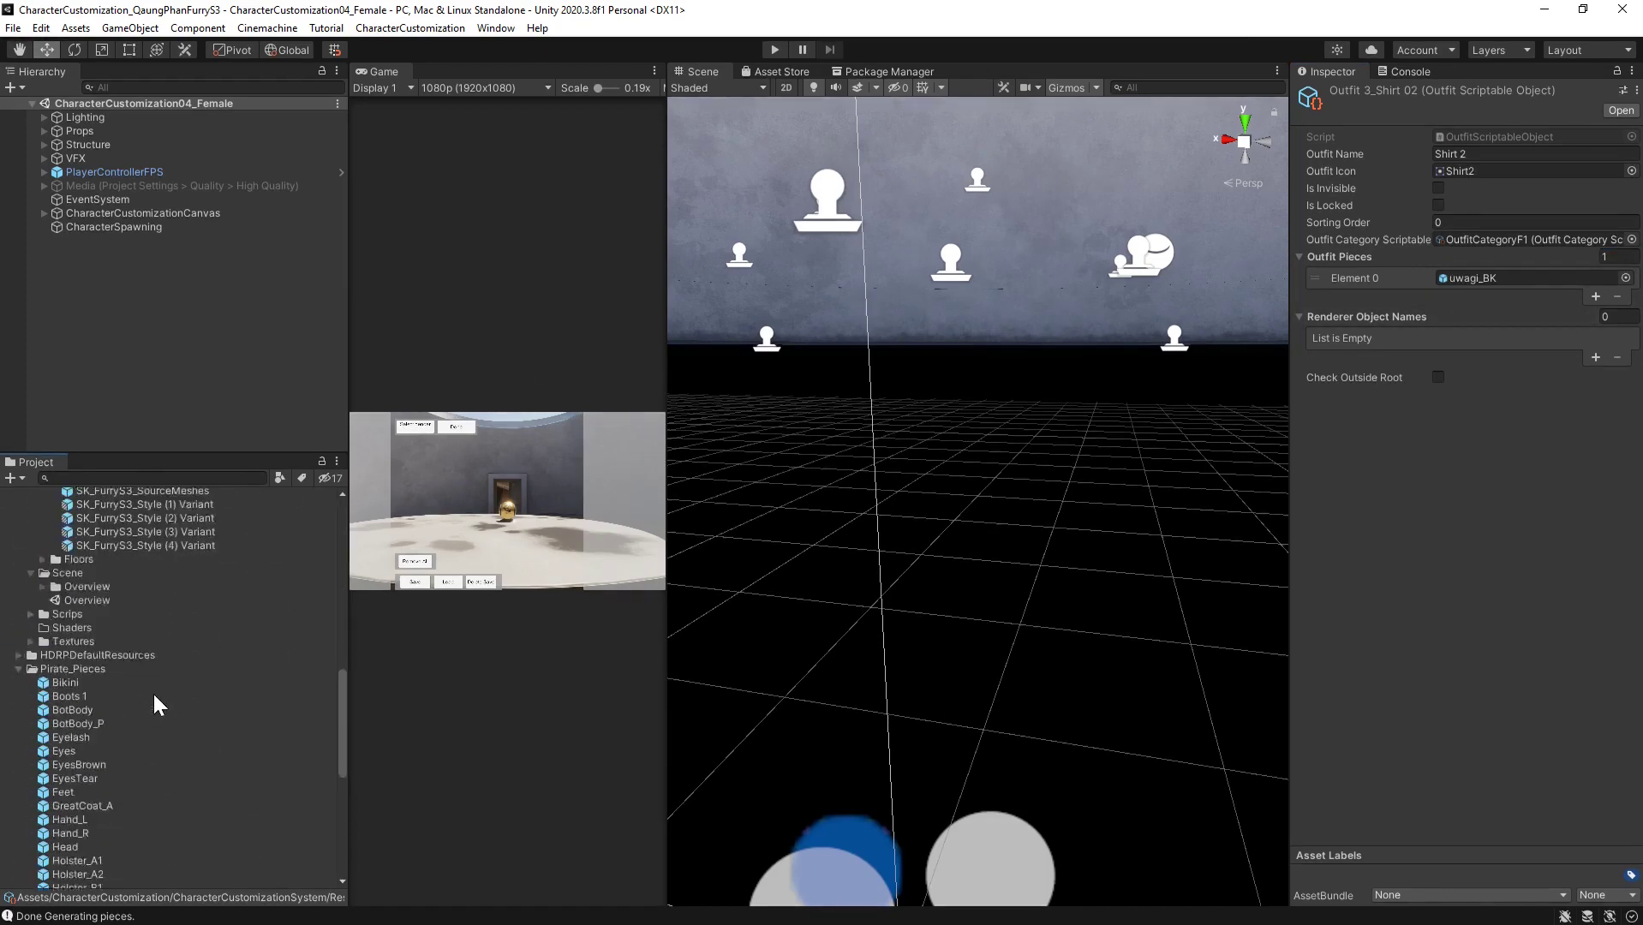
scroll(152, 694, "down", 10)
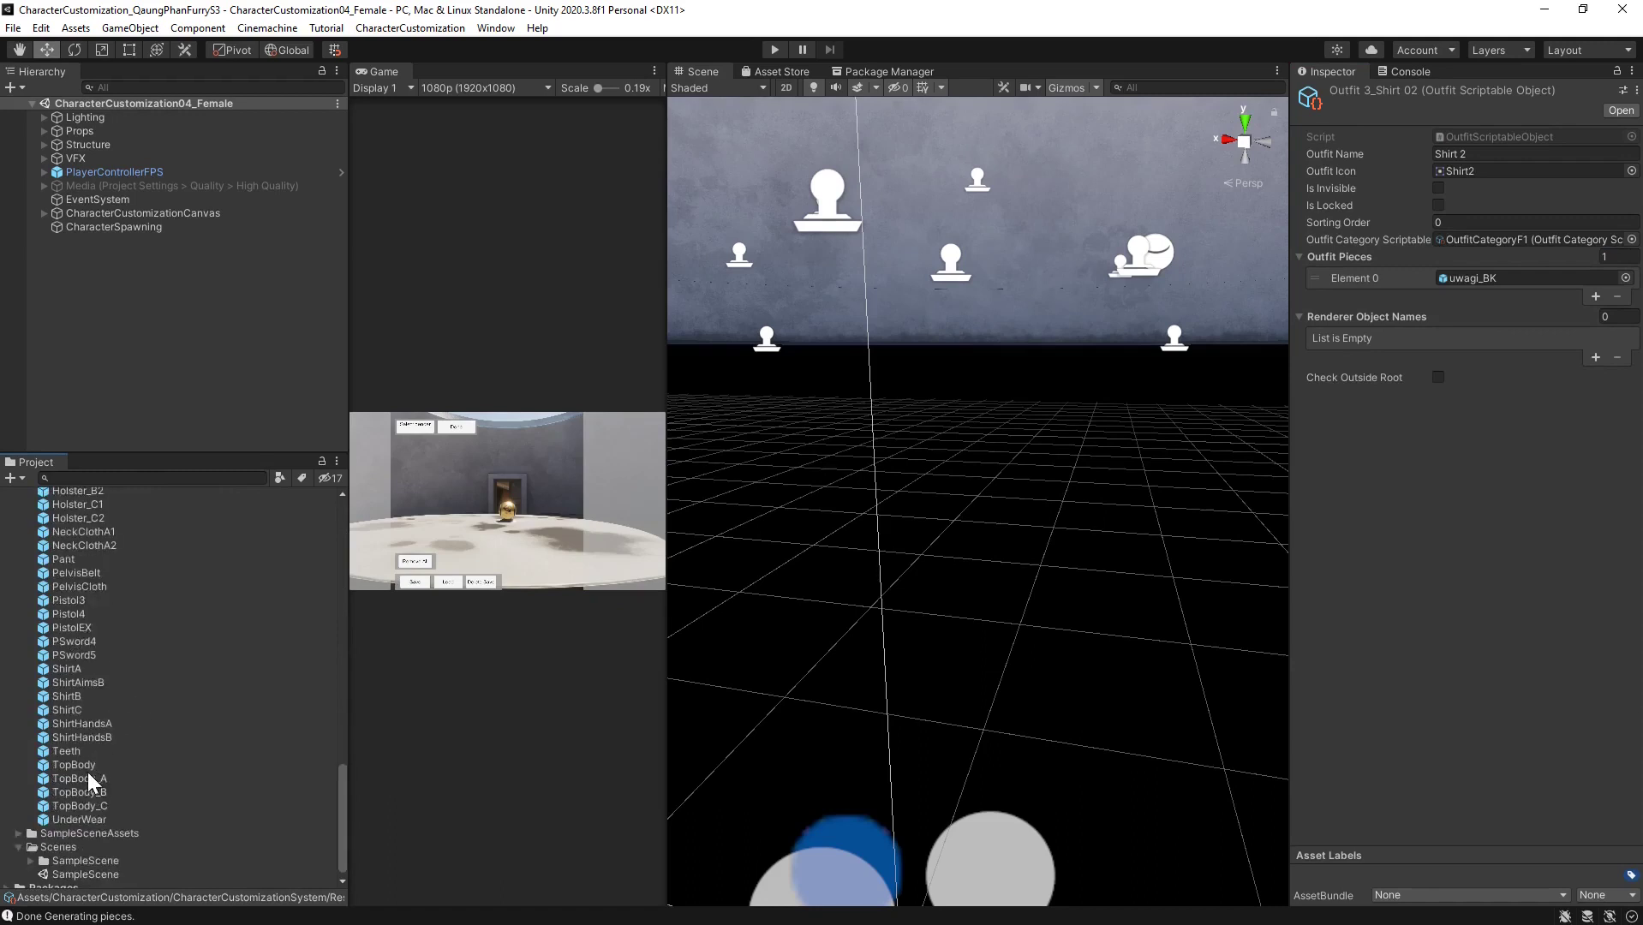
left_click_drag(72, 696, 1533, 277)
Compare the previews of the ShirtB, ShirtA and ShirtC prefabs, rotating the ShirtB model
left_click(69, 696)
left_click_drag(1542, 684, 1413, 704)
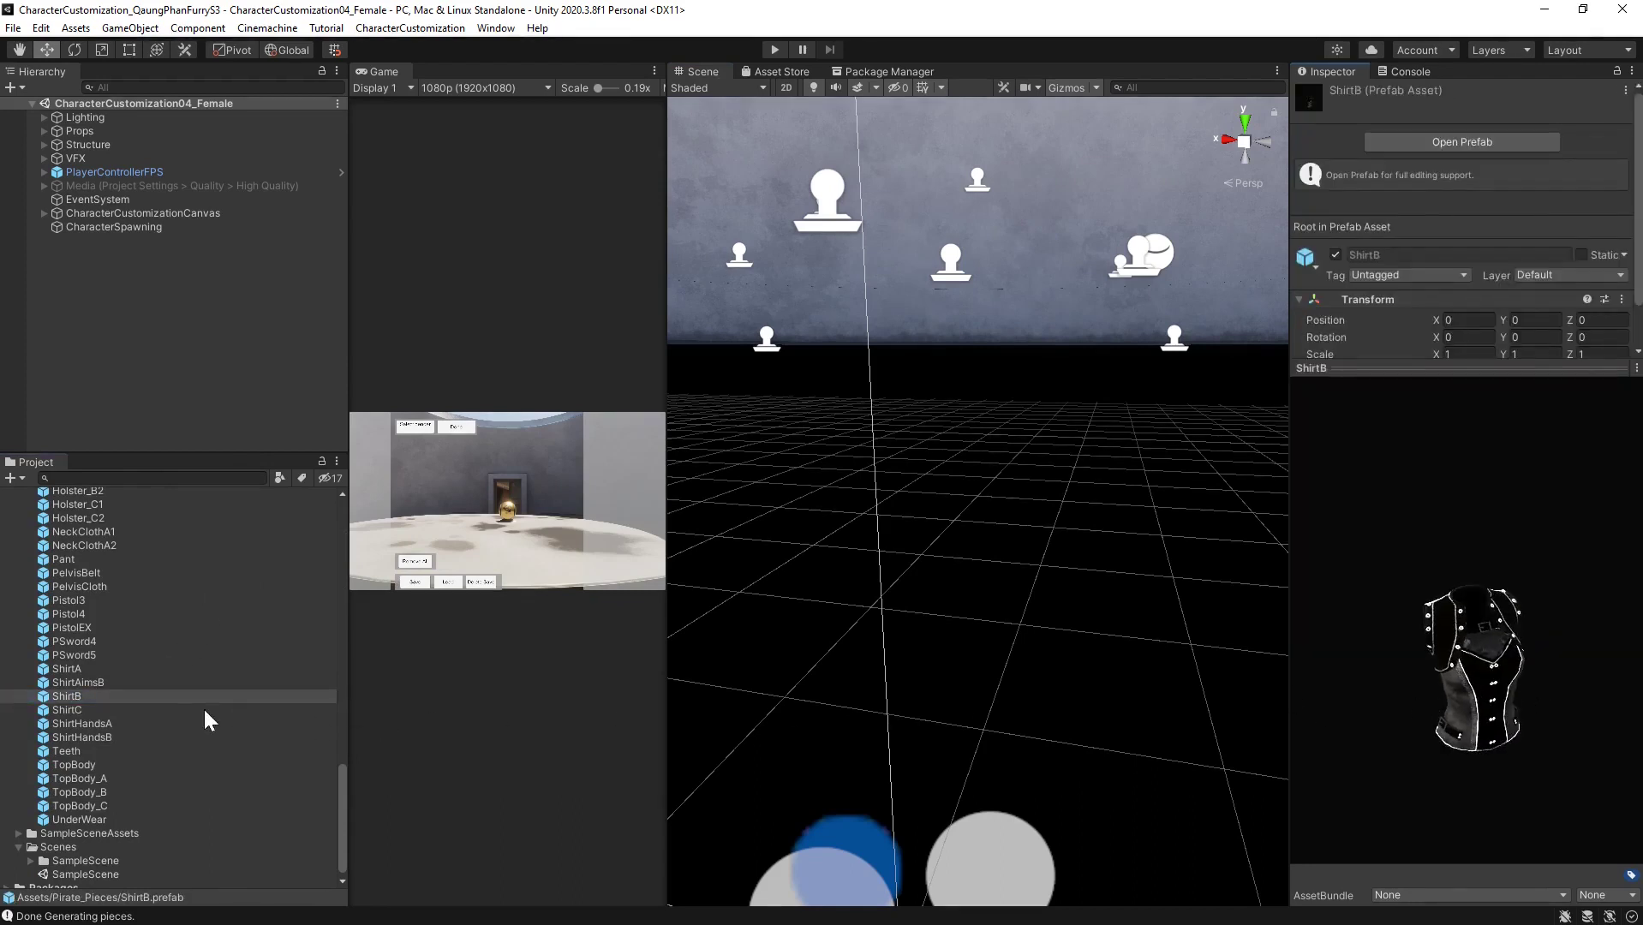
left_click(53, 670)
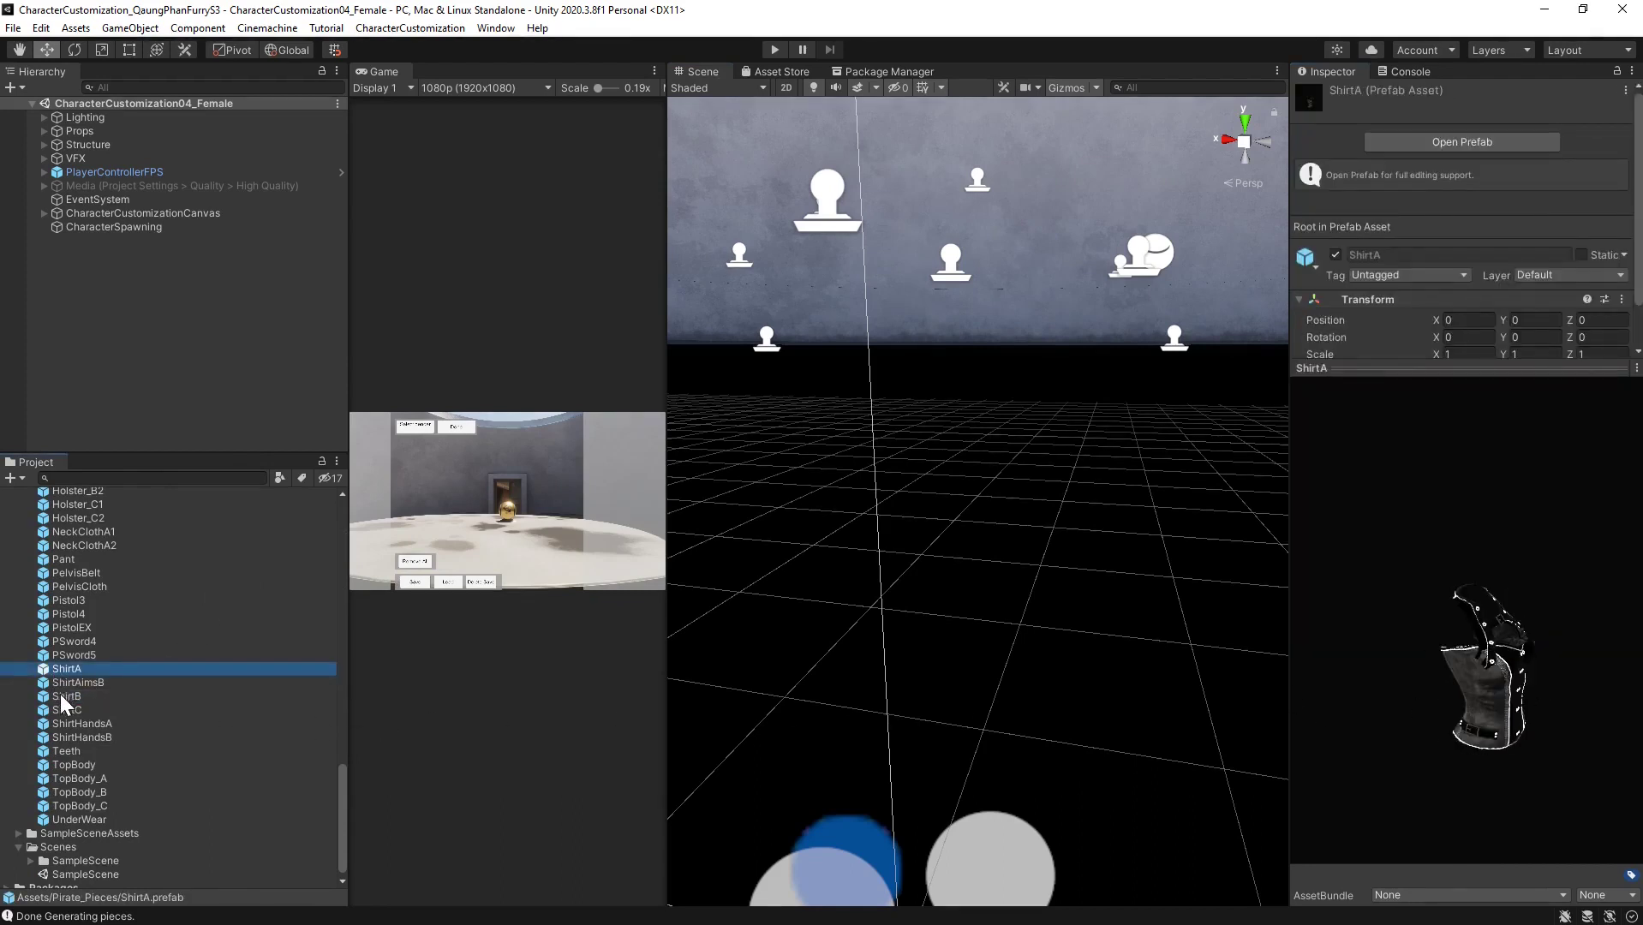
left_click(60, 694)
left_click(63, 710)
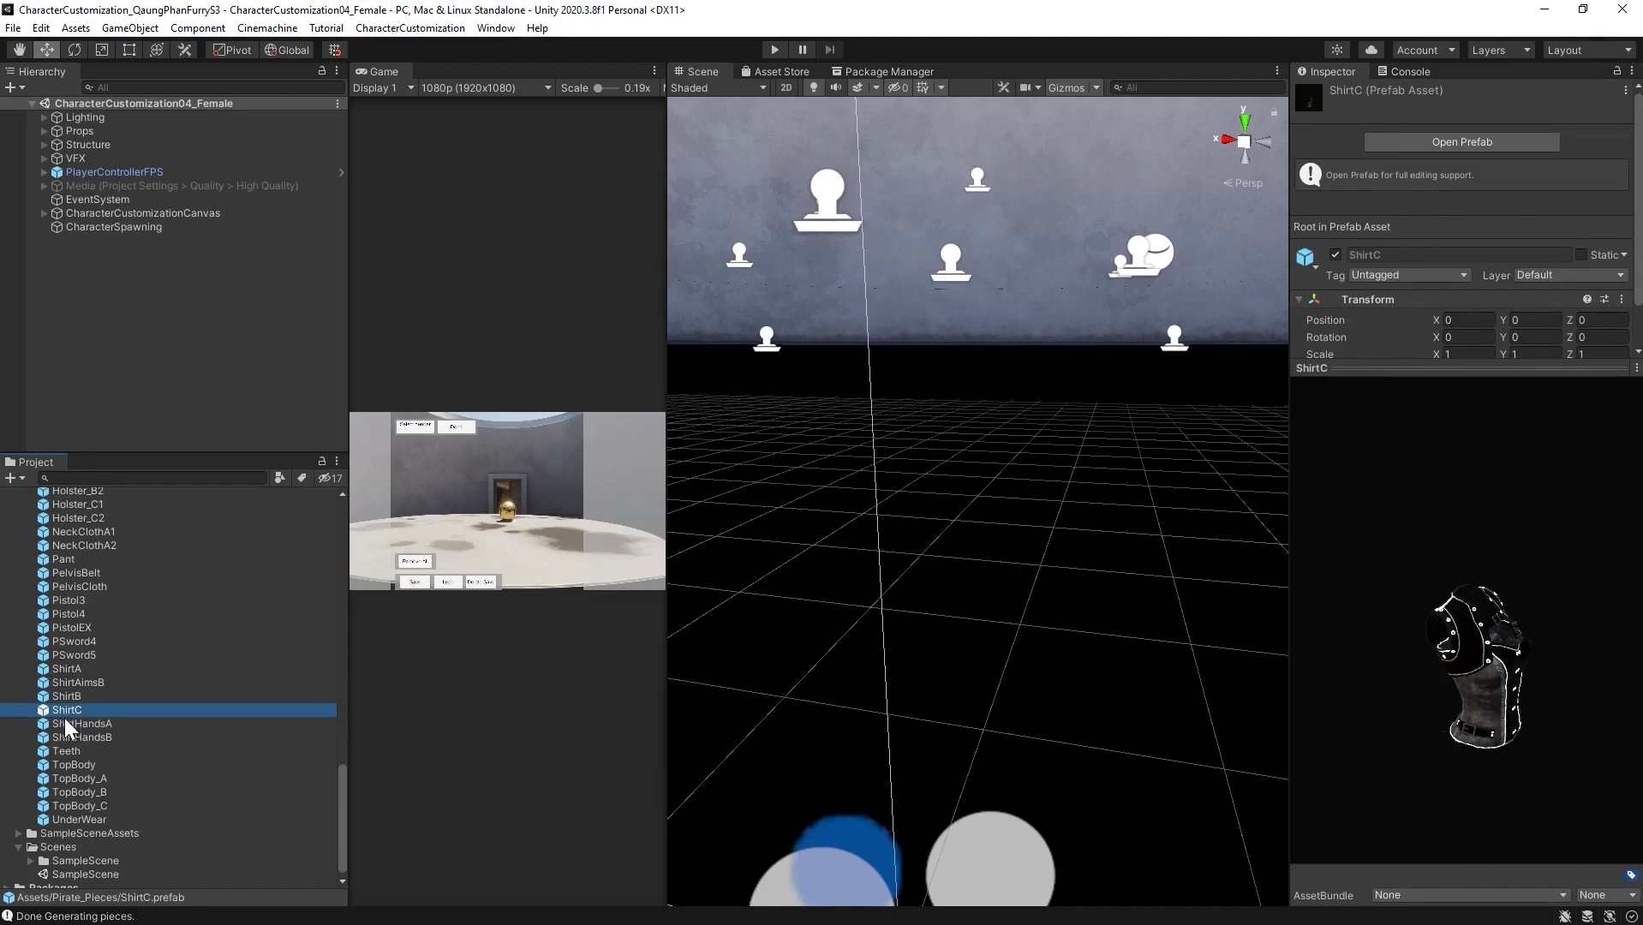
Open the Outfit4_Legs01 asset in the OutfitModels_Female folder and review its outfit settings
scroll(116, 608, "up", 15)
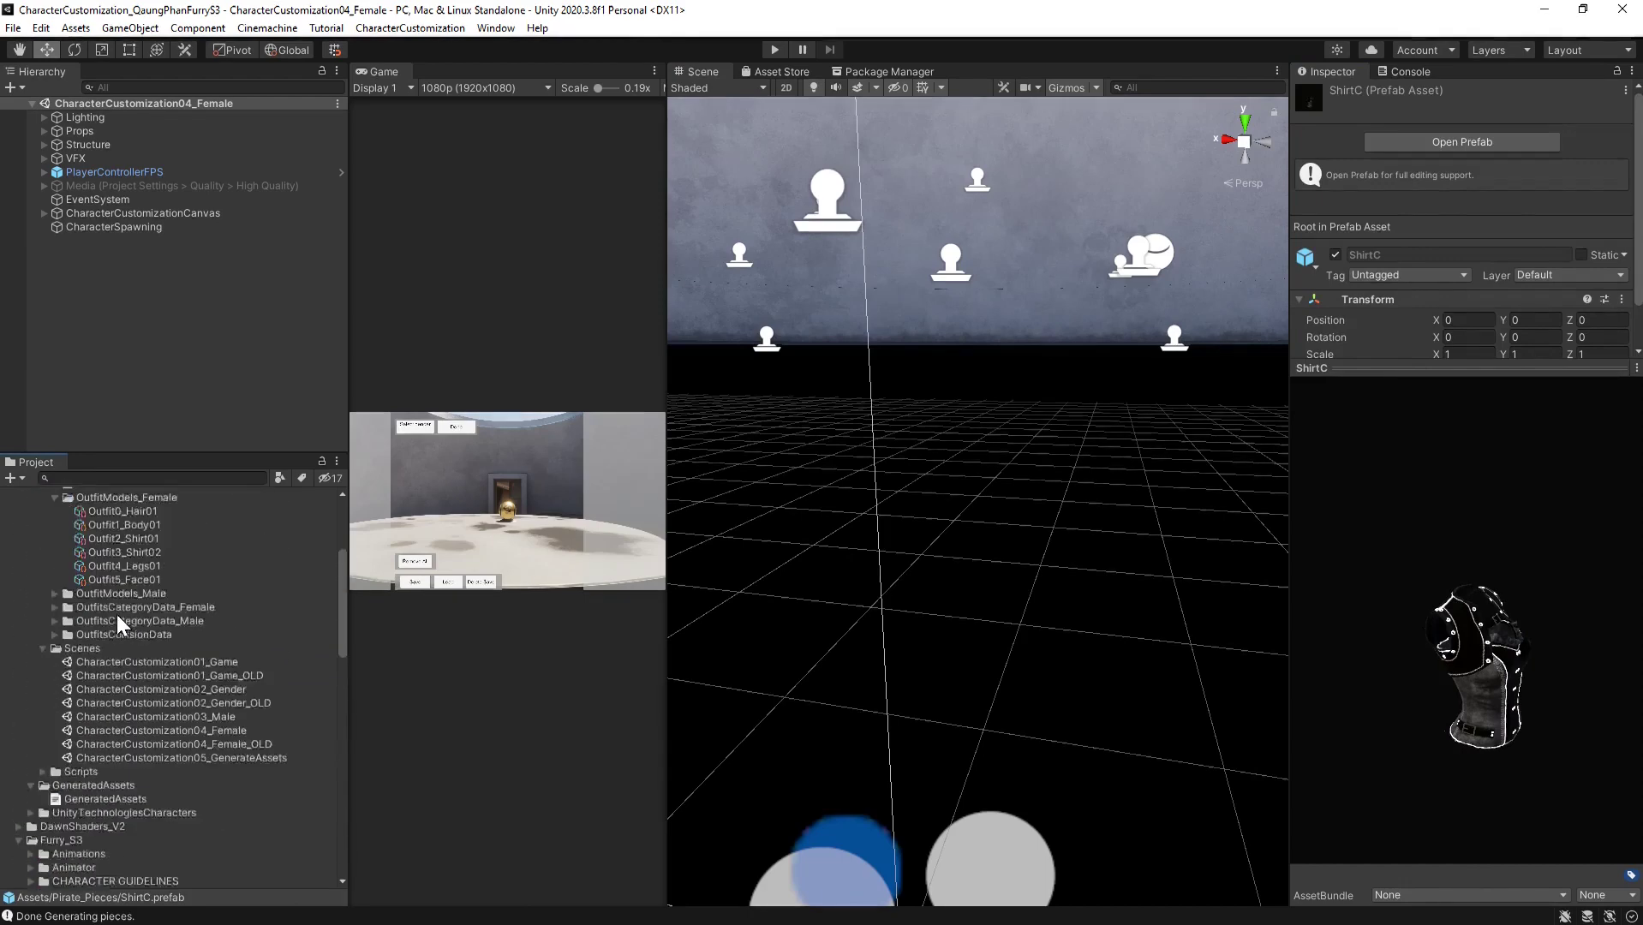
scroll(117, 613, "up", 8)
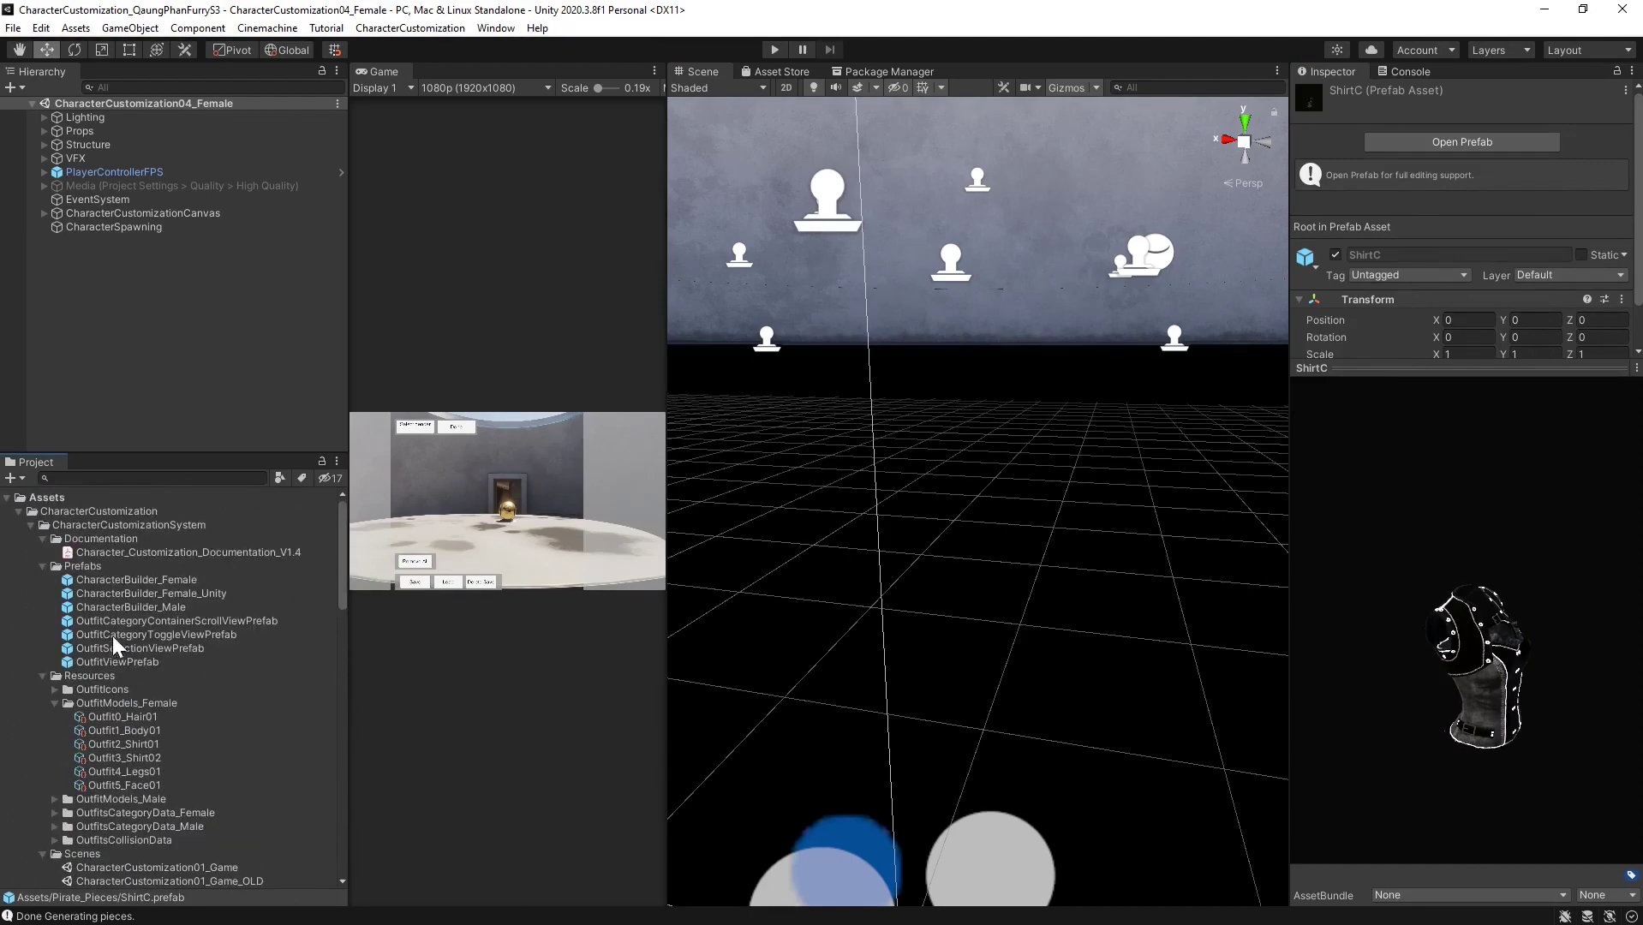
left_click(143, 772)
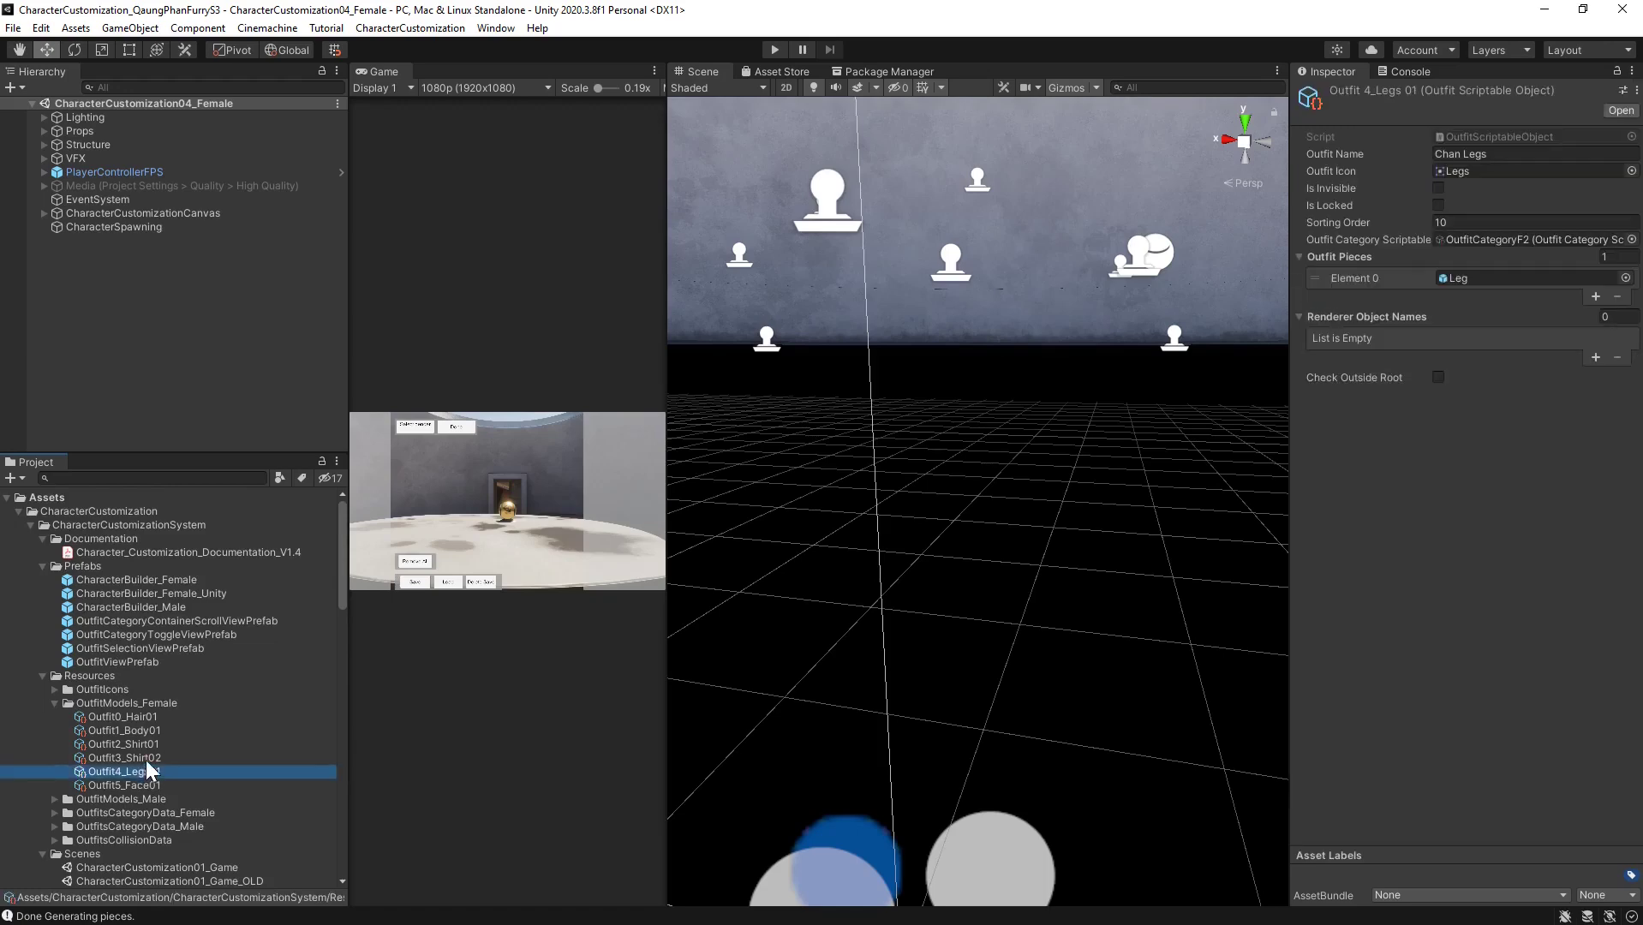
Preview the Pirate_Pieces prefabs one by one from UnderWear up to Pant, looking for a suitable leg piece
scroll(145, 759, "down", 15)
scroll(148, 743, "down", 6)
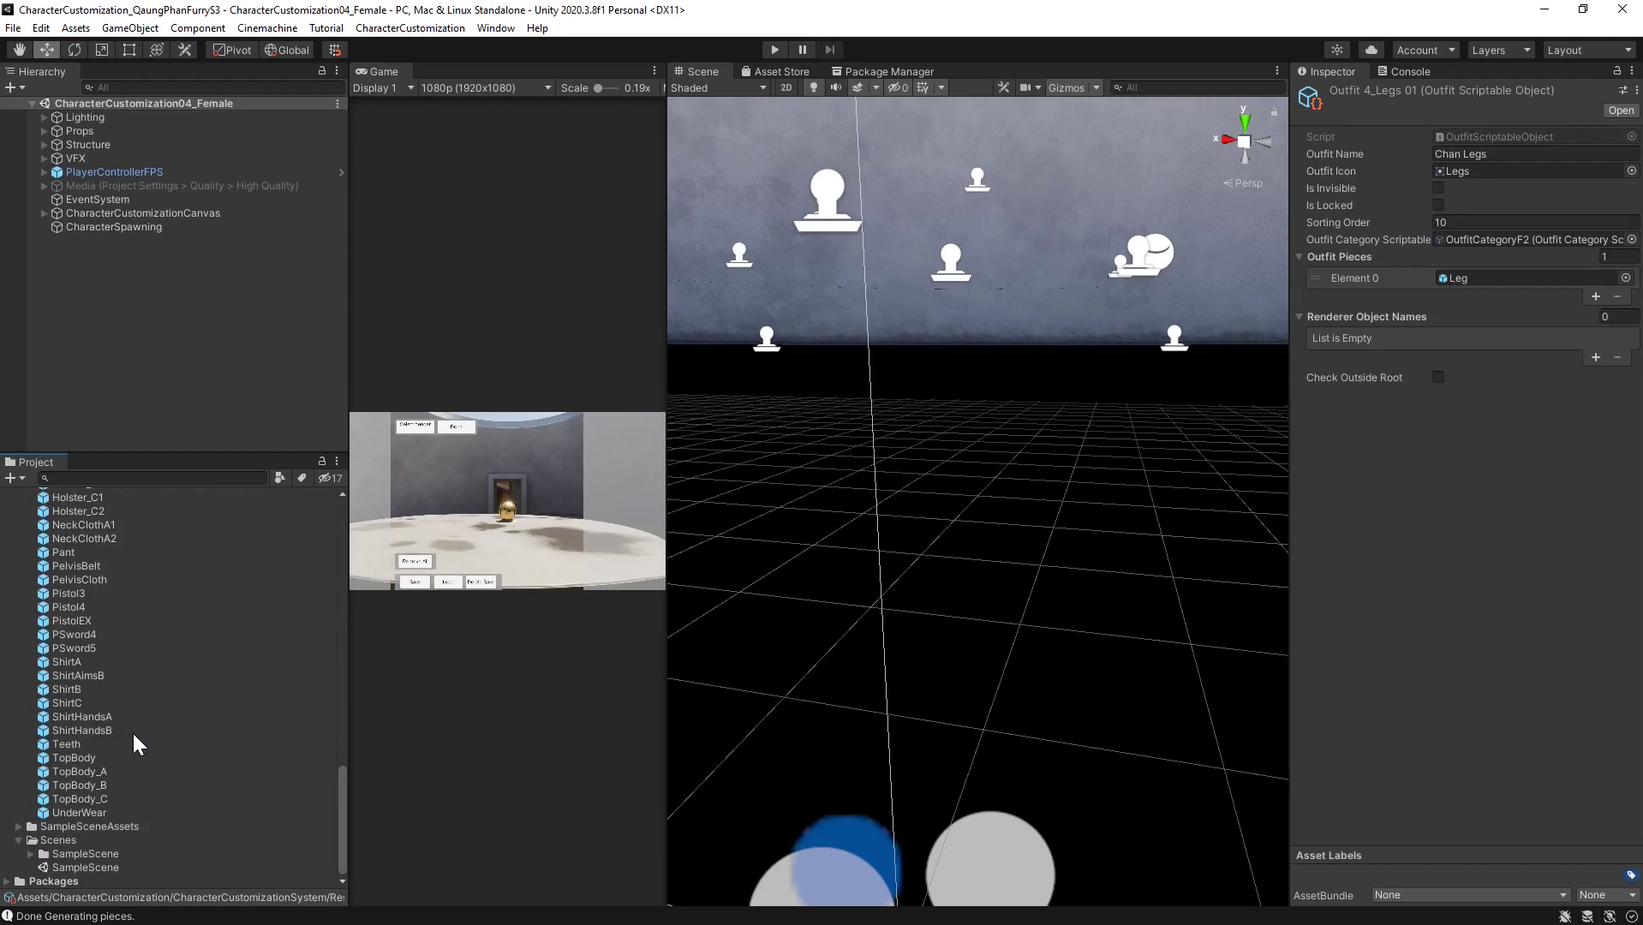
left_click(81, 810)
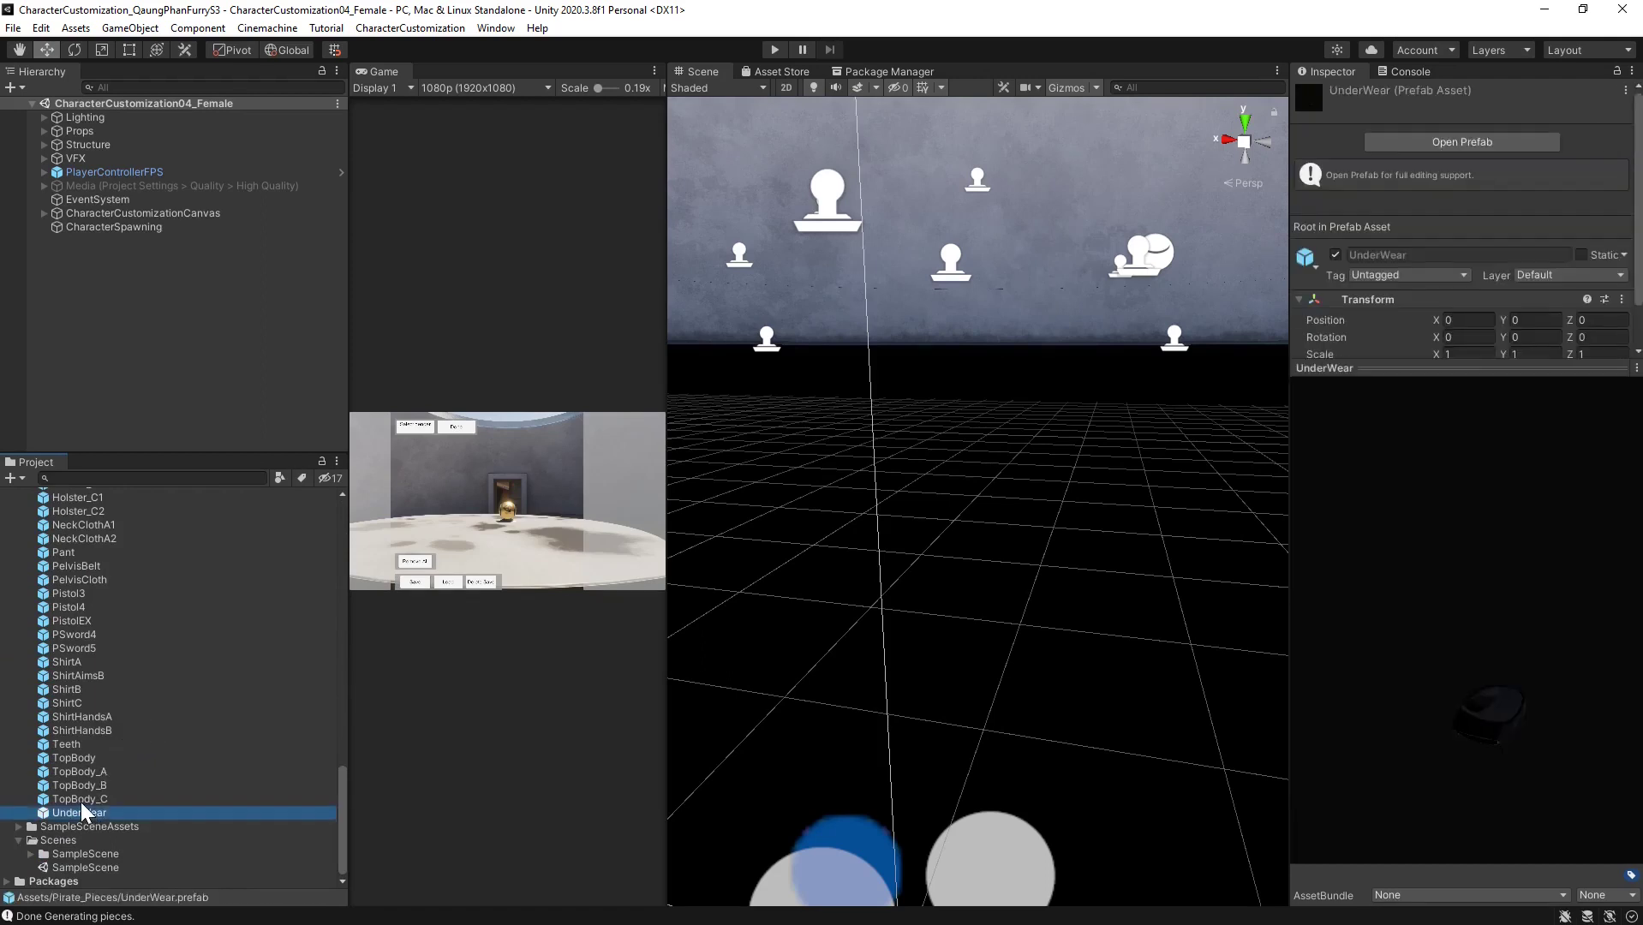
key("Up")
key("Up")
key("Up")
key("Up")
key("Up")
key("Up")
key("Up")
key("Up")
key("Up")
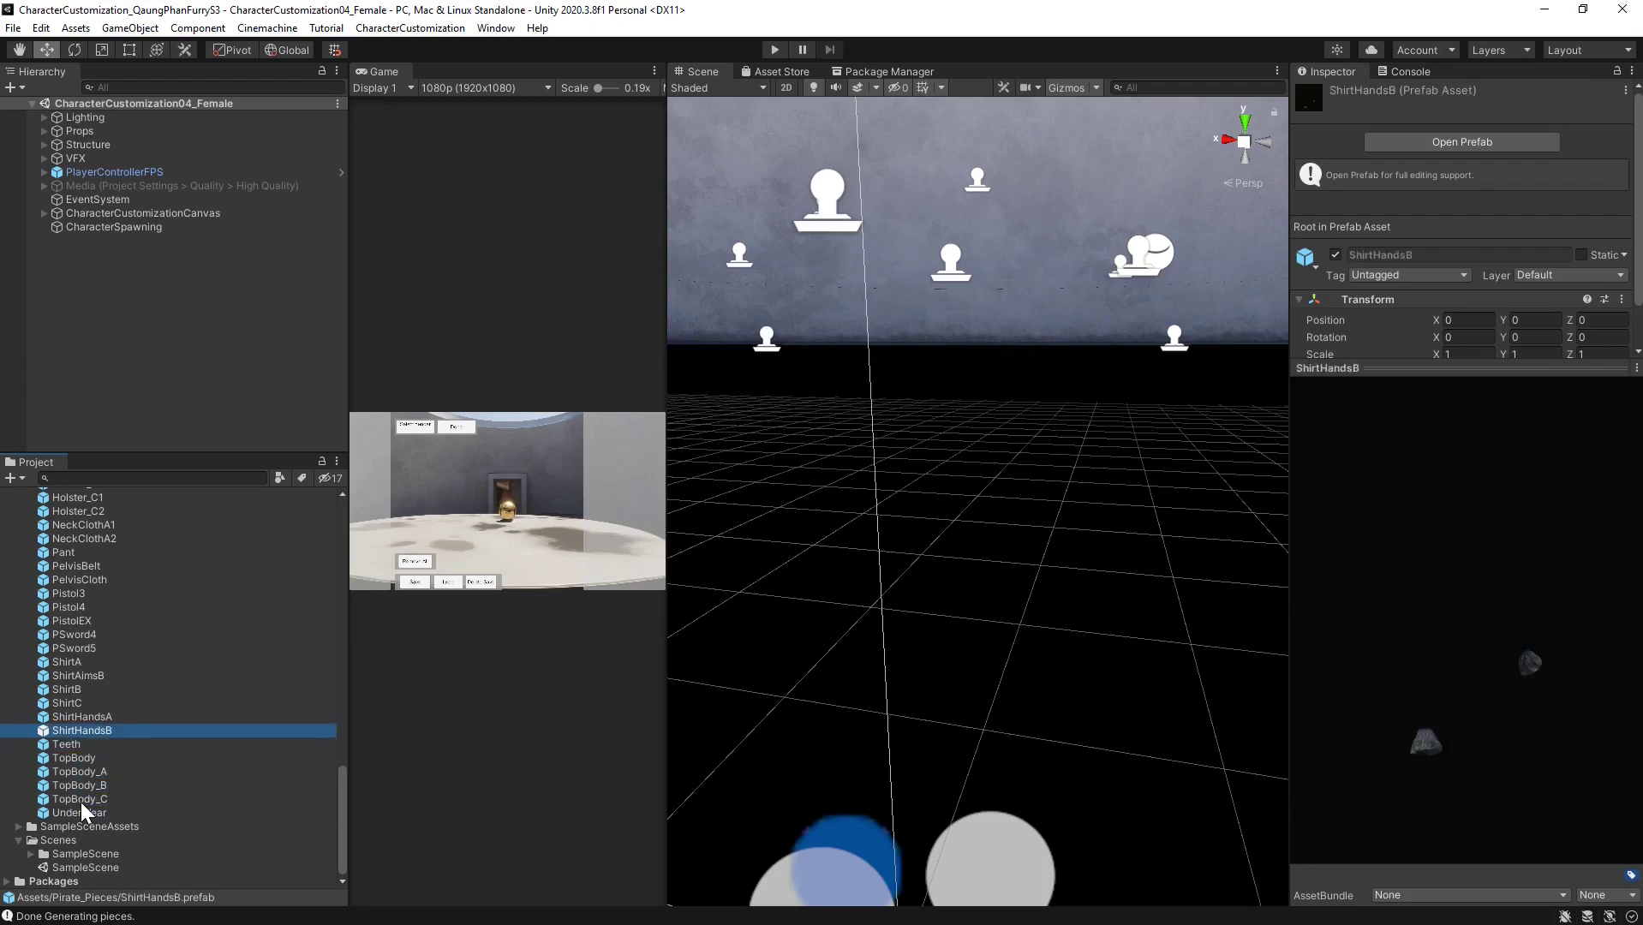
key("Up")
key("Up")
key("Up")
key("Up")
key("Up")
key("Up")
key("Up")
key("Up")
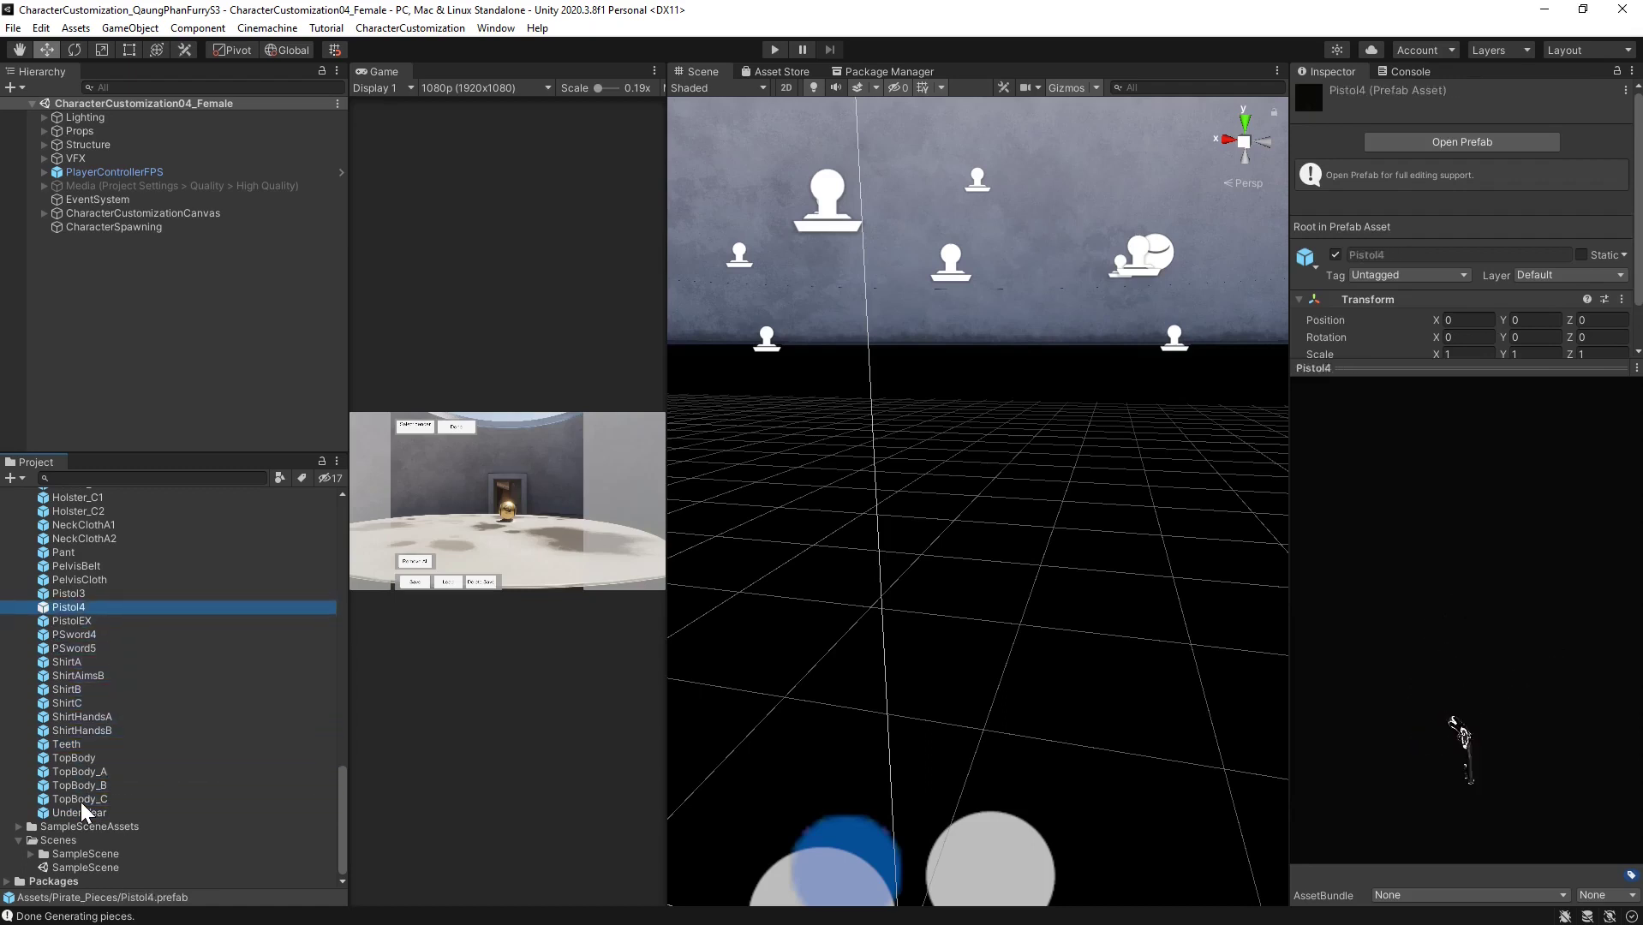
key("Up")
key("Up")
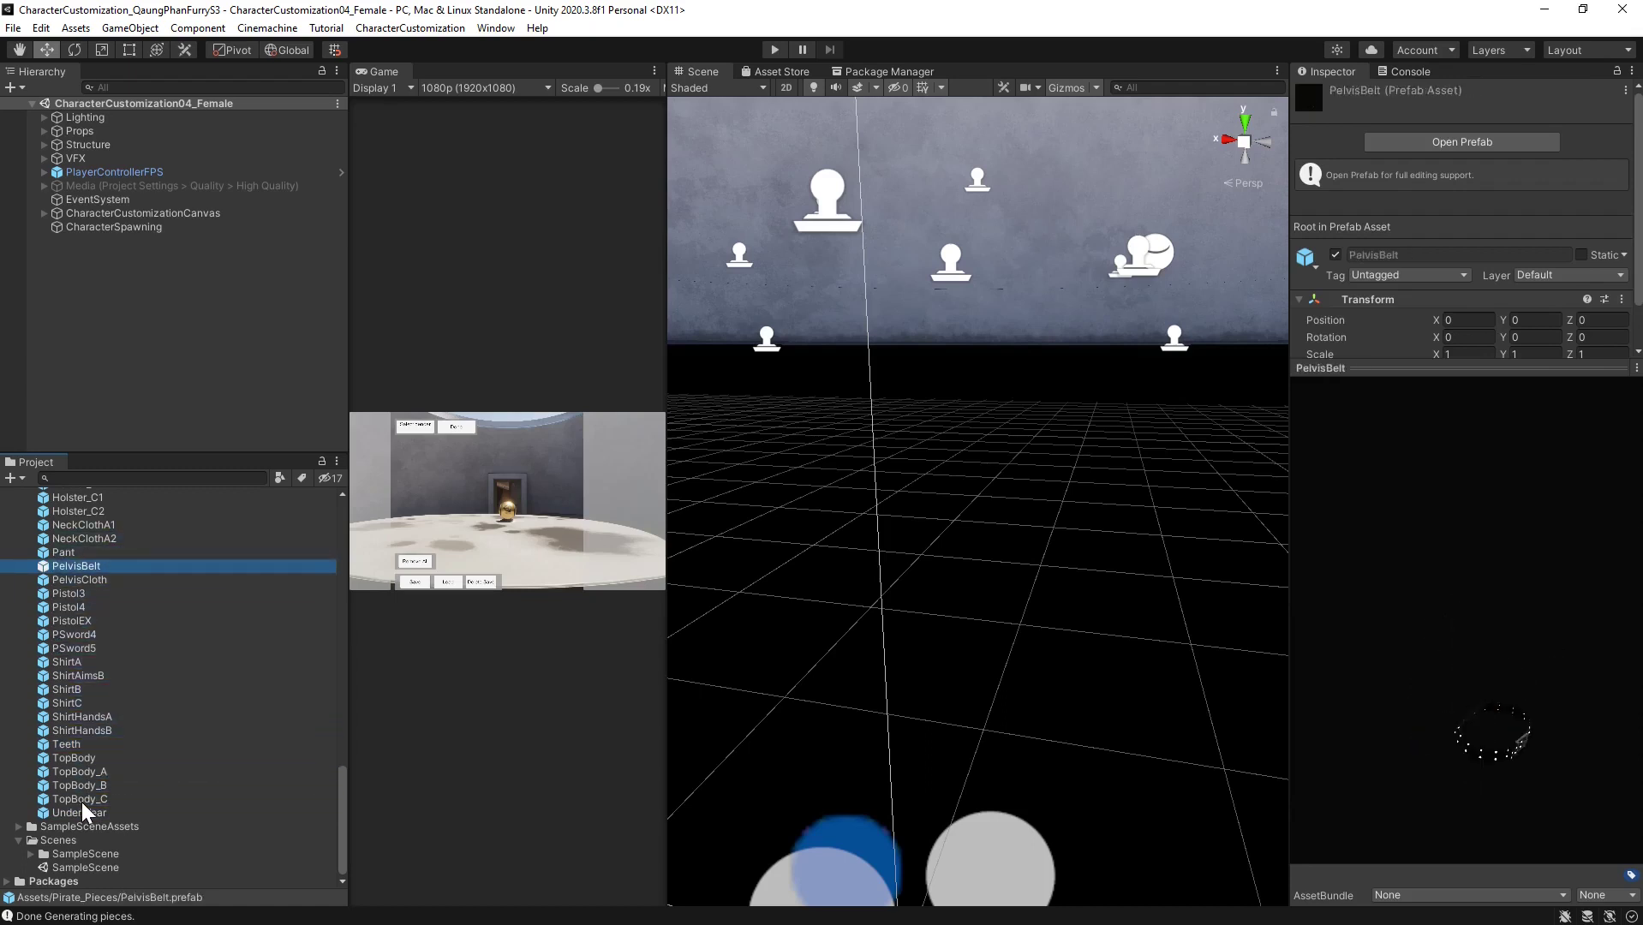
Assign the Pant prefab as the outfit piece of Outfit4_Legs01 and change the outfit name to Pants
scroll(210, 771, "up", 15)
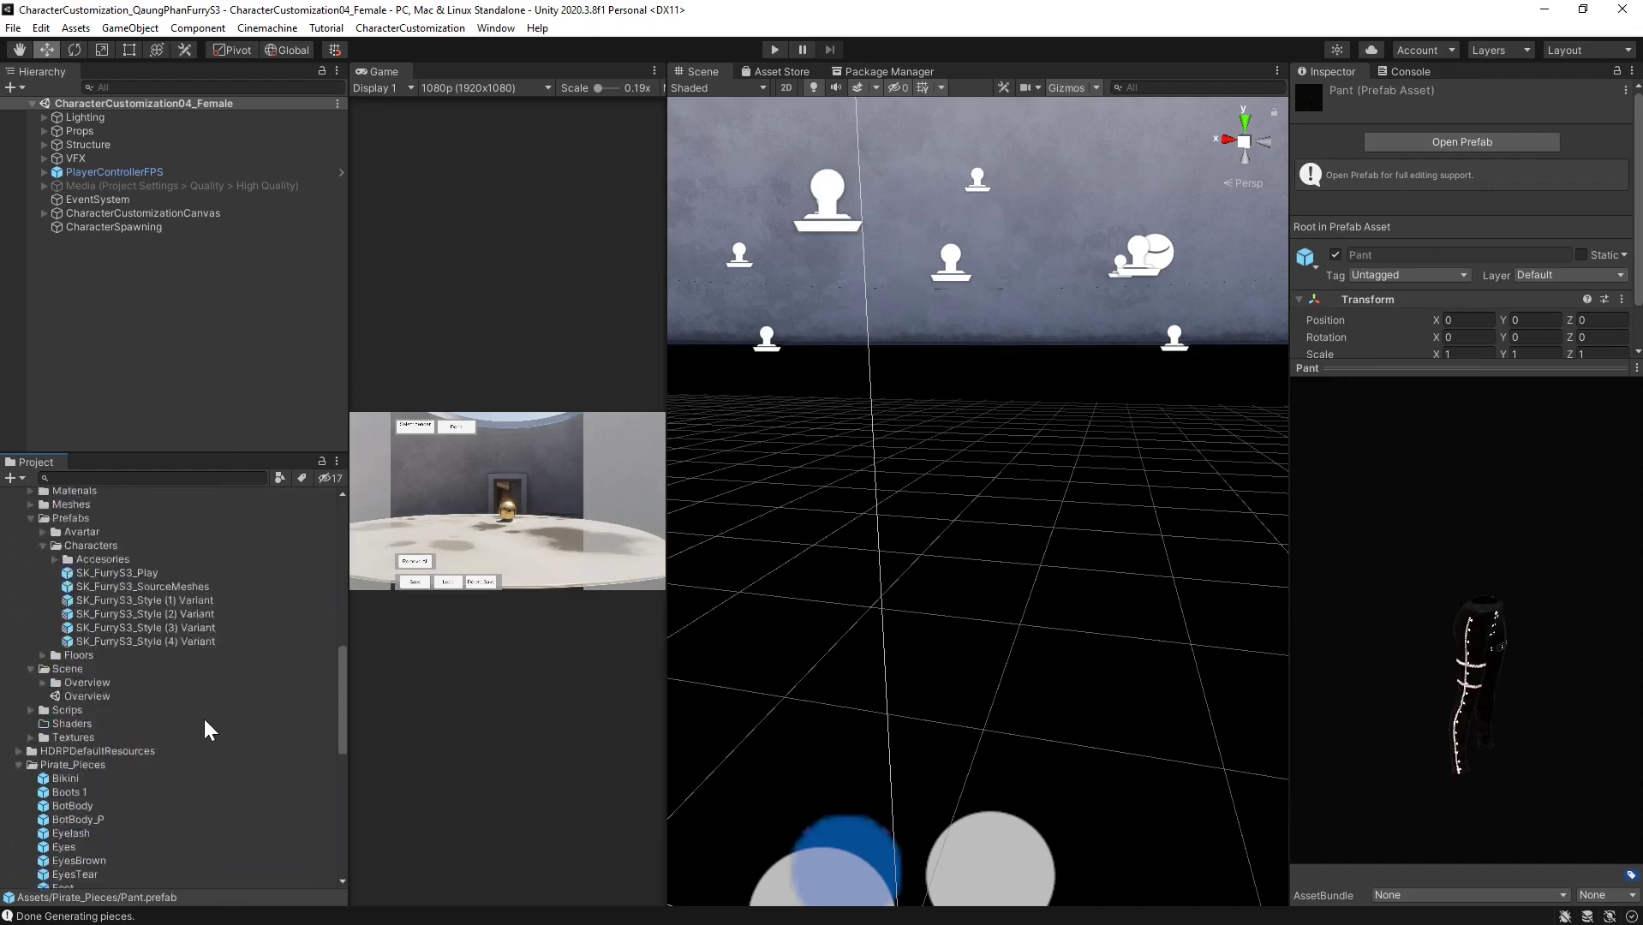
left_click(135, 764)
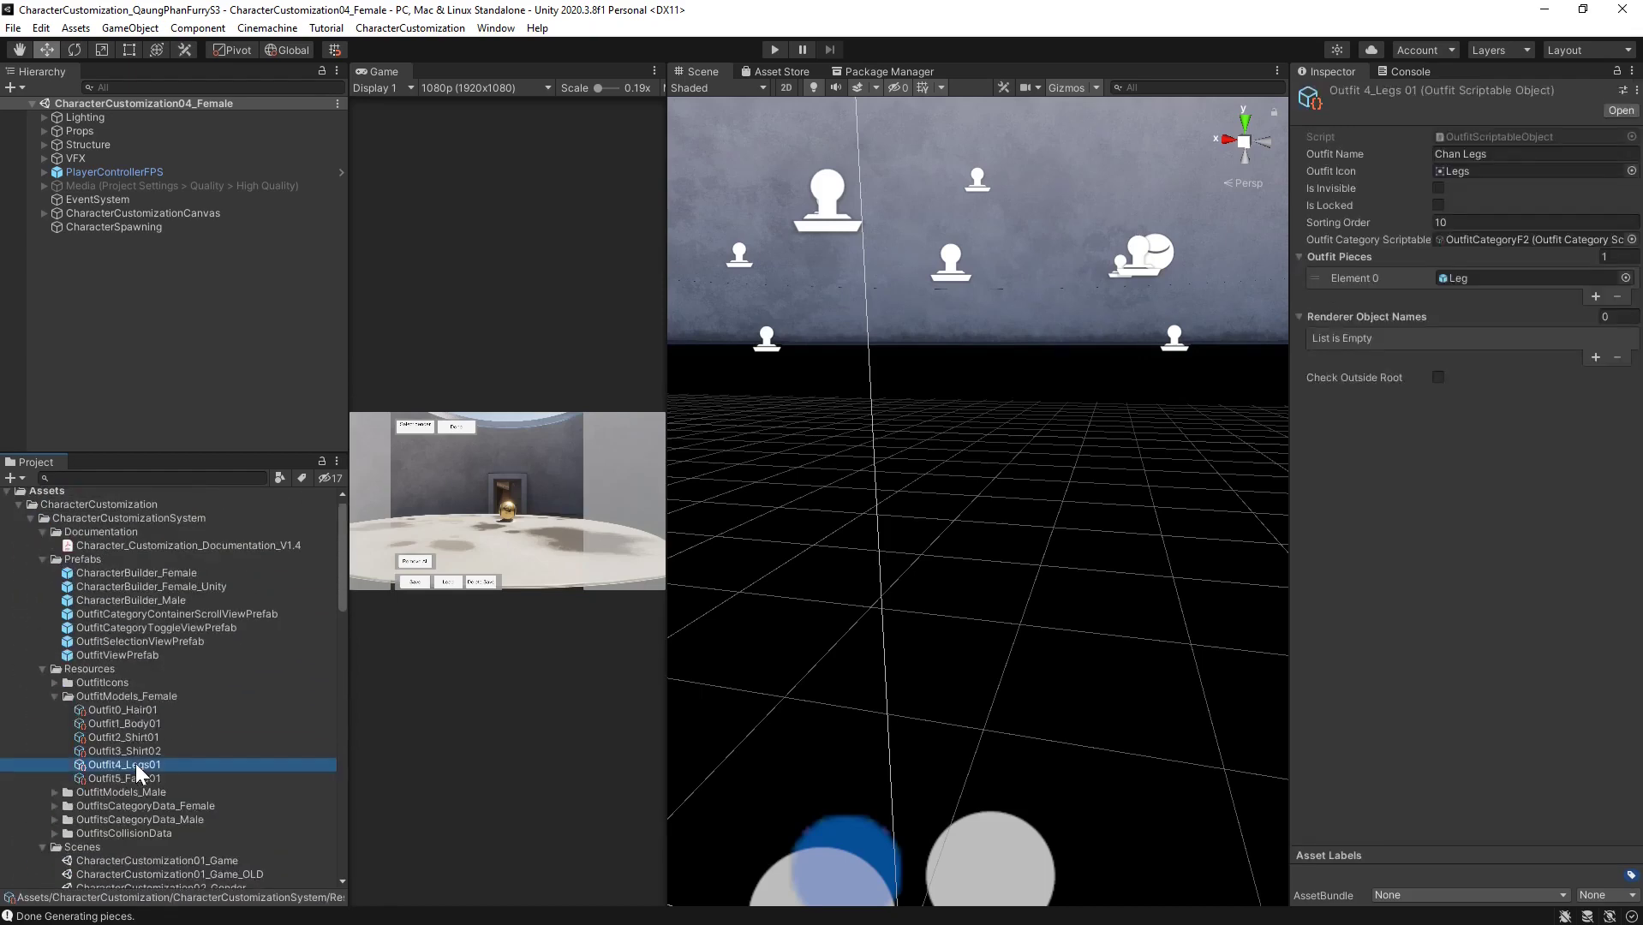
scroll(310, 700, "down", 15)
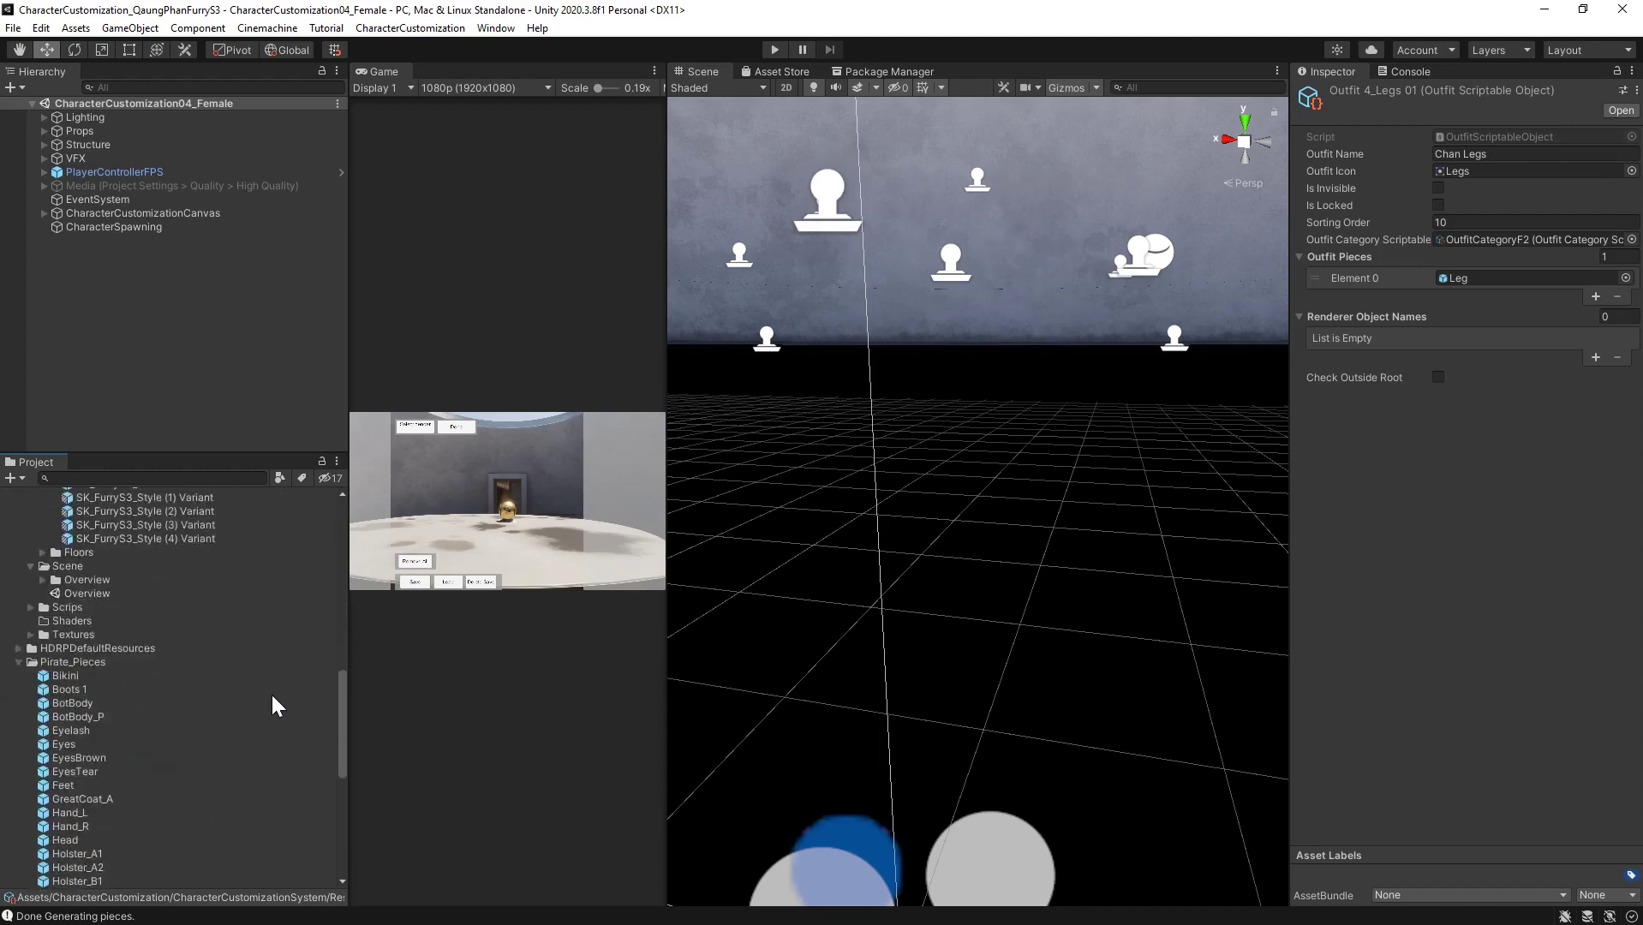
left_click_drag(67, 654, 1481, 280)
left_click(1481, 153)
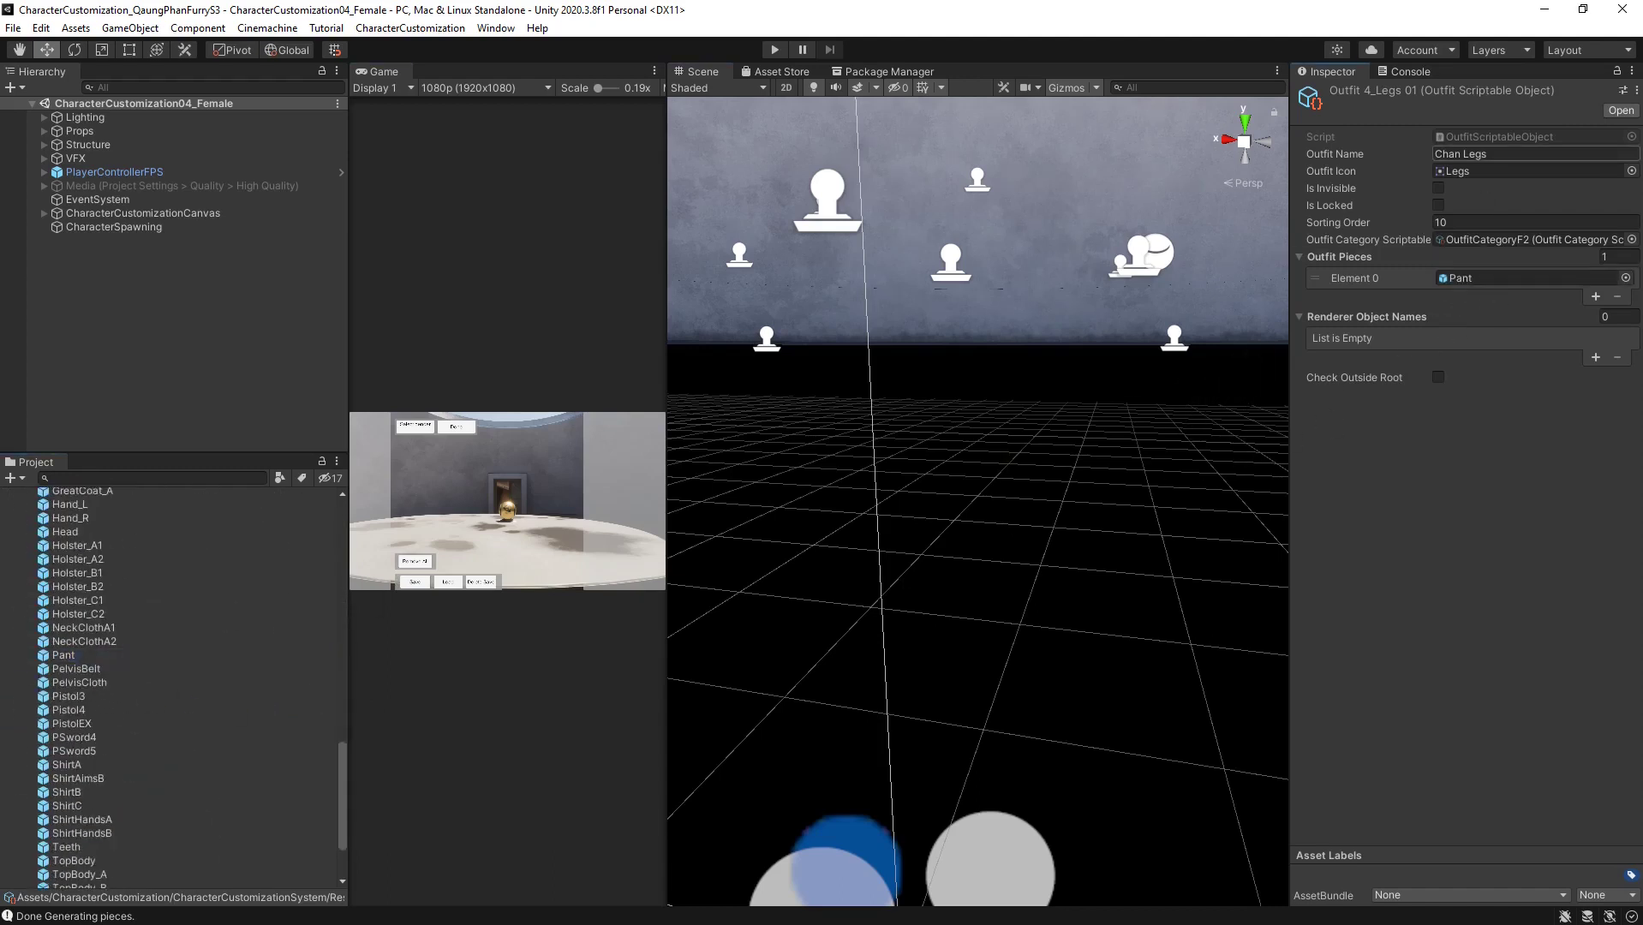
type("PaNTS")
key("BackSpace")
key("BackSpace")
key("BackSpace")
type("nts")
scroll(211, 656, "up", 10)
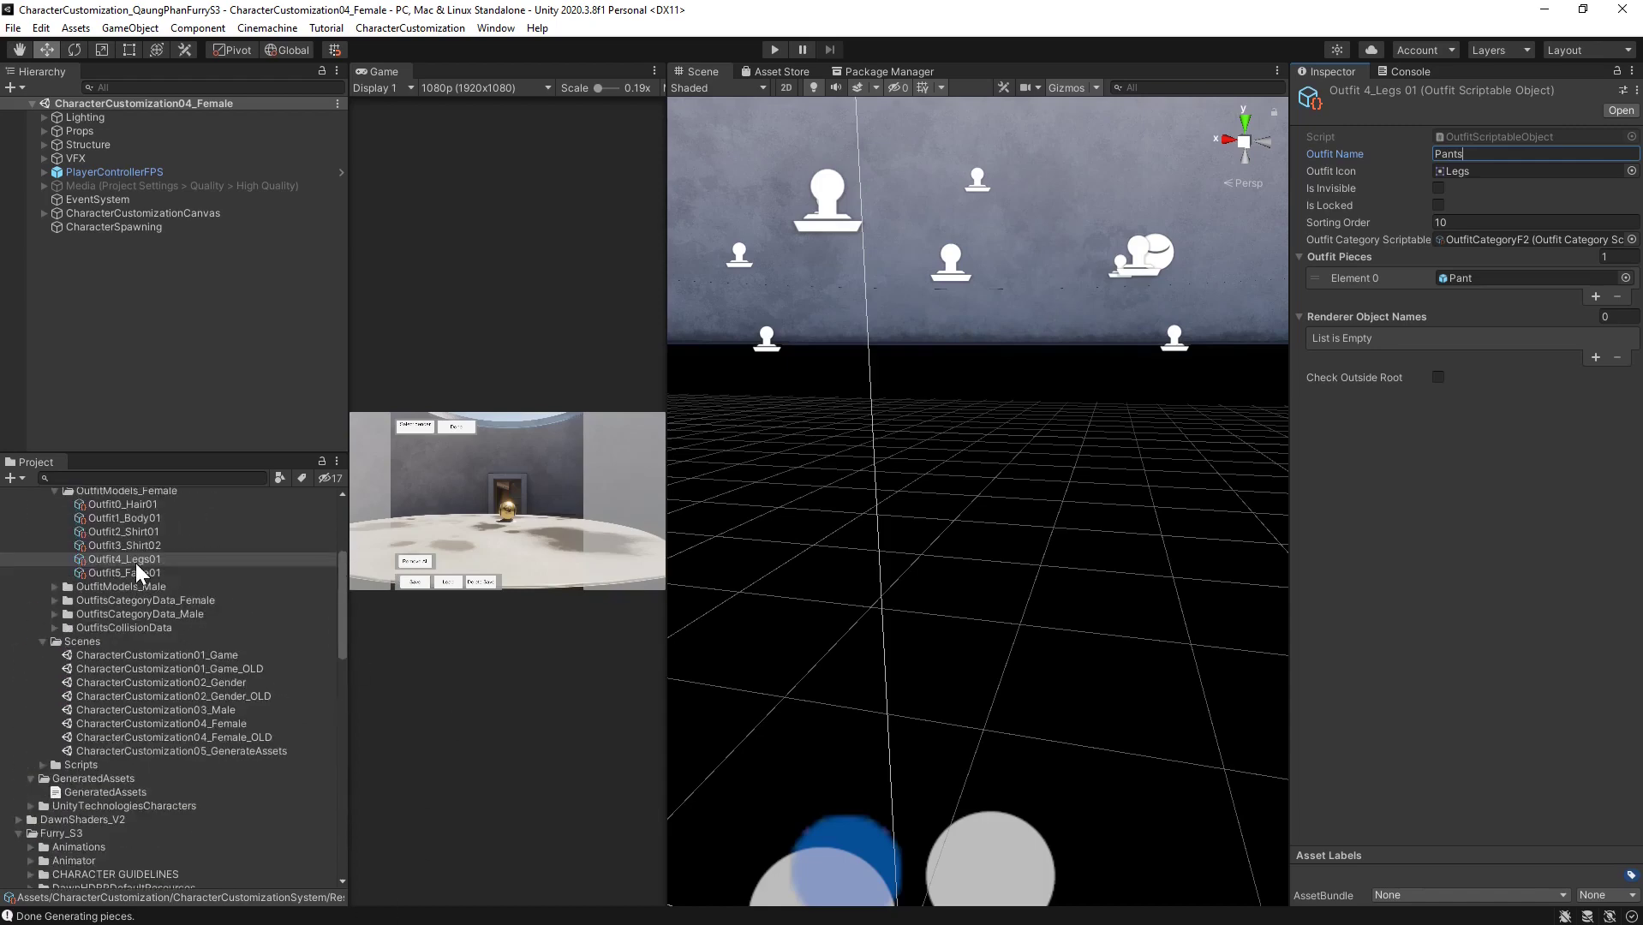
scroll(143, 565, "up", 3)
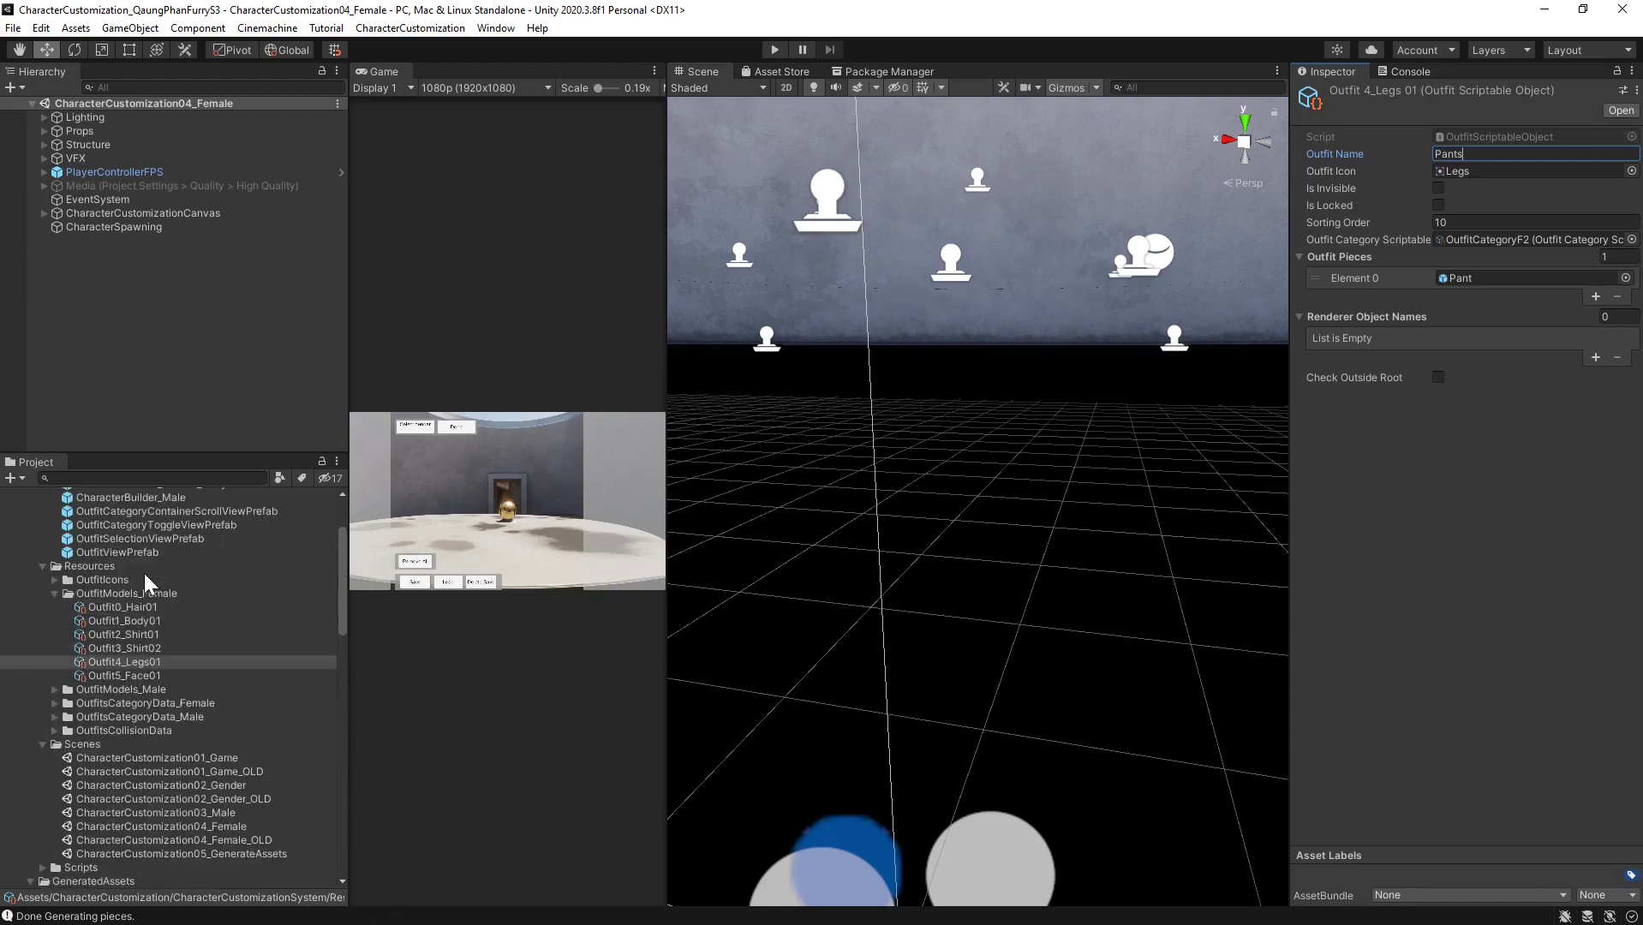
Open Outfit5_Face01 in the OutfitModels_Female folder, and preview the Pirate_Pieces prefabs from Bikini to ShirtB and back to find a face piece
left_click(137, 675)
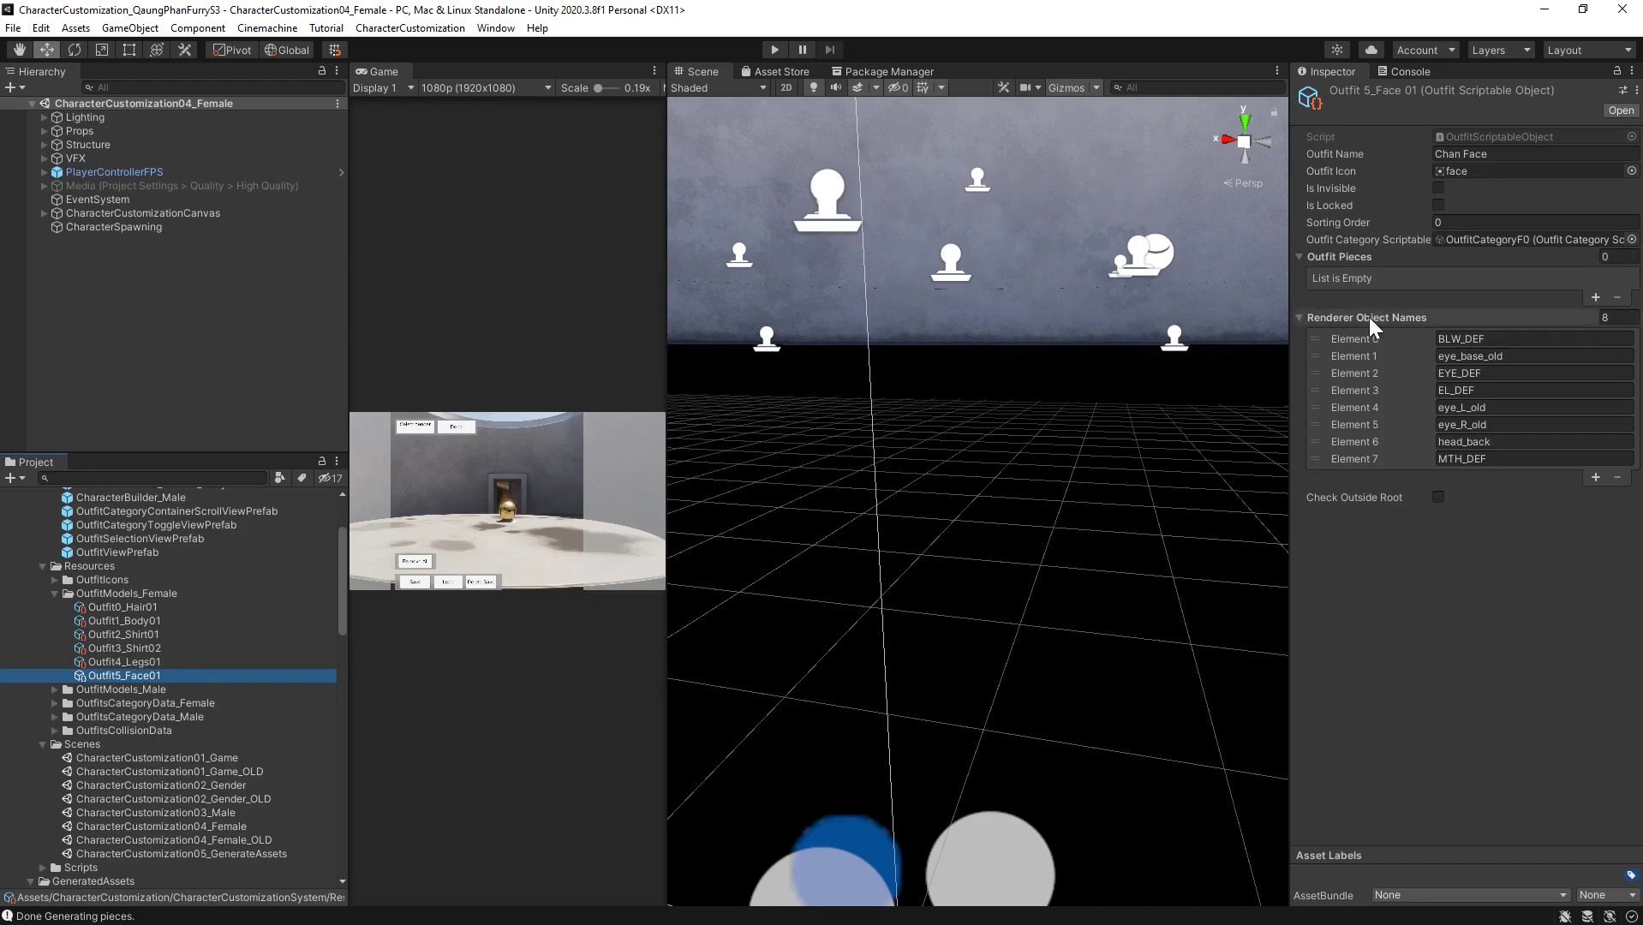
scroll(206, 687, "down", 15)
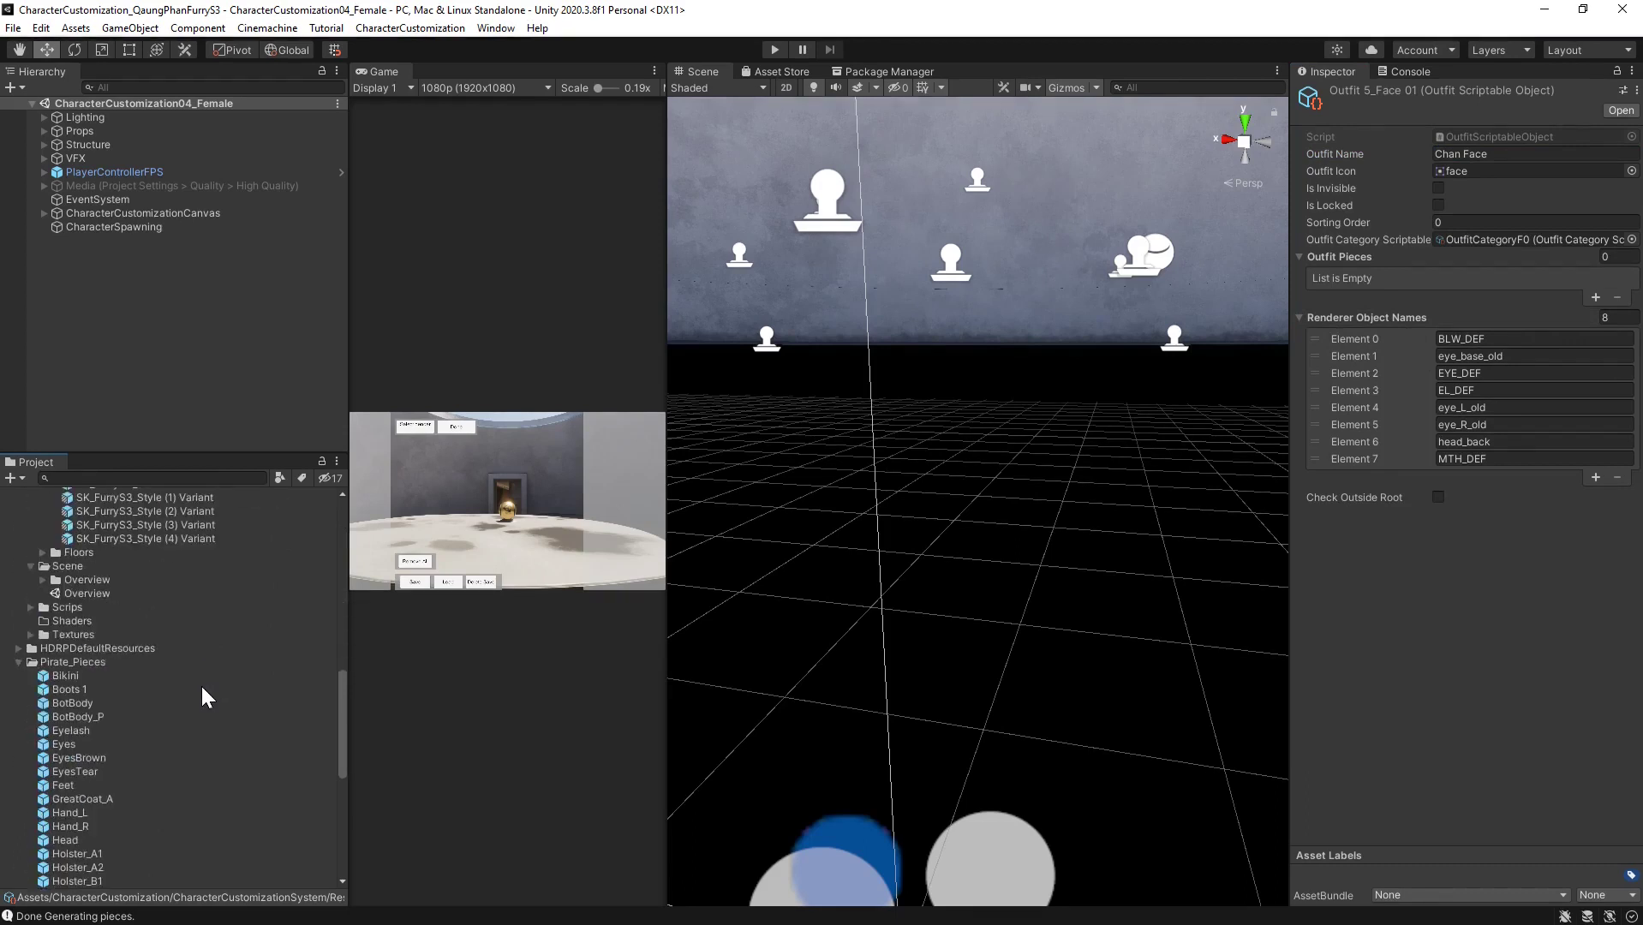
scroll(202, 687, "down", 3)
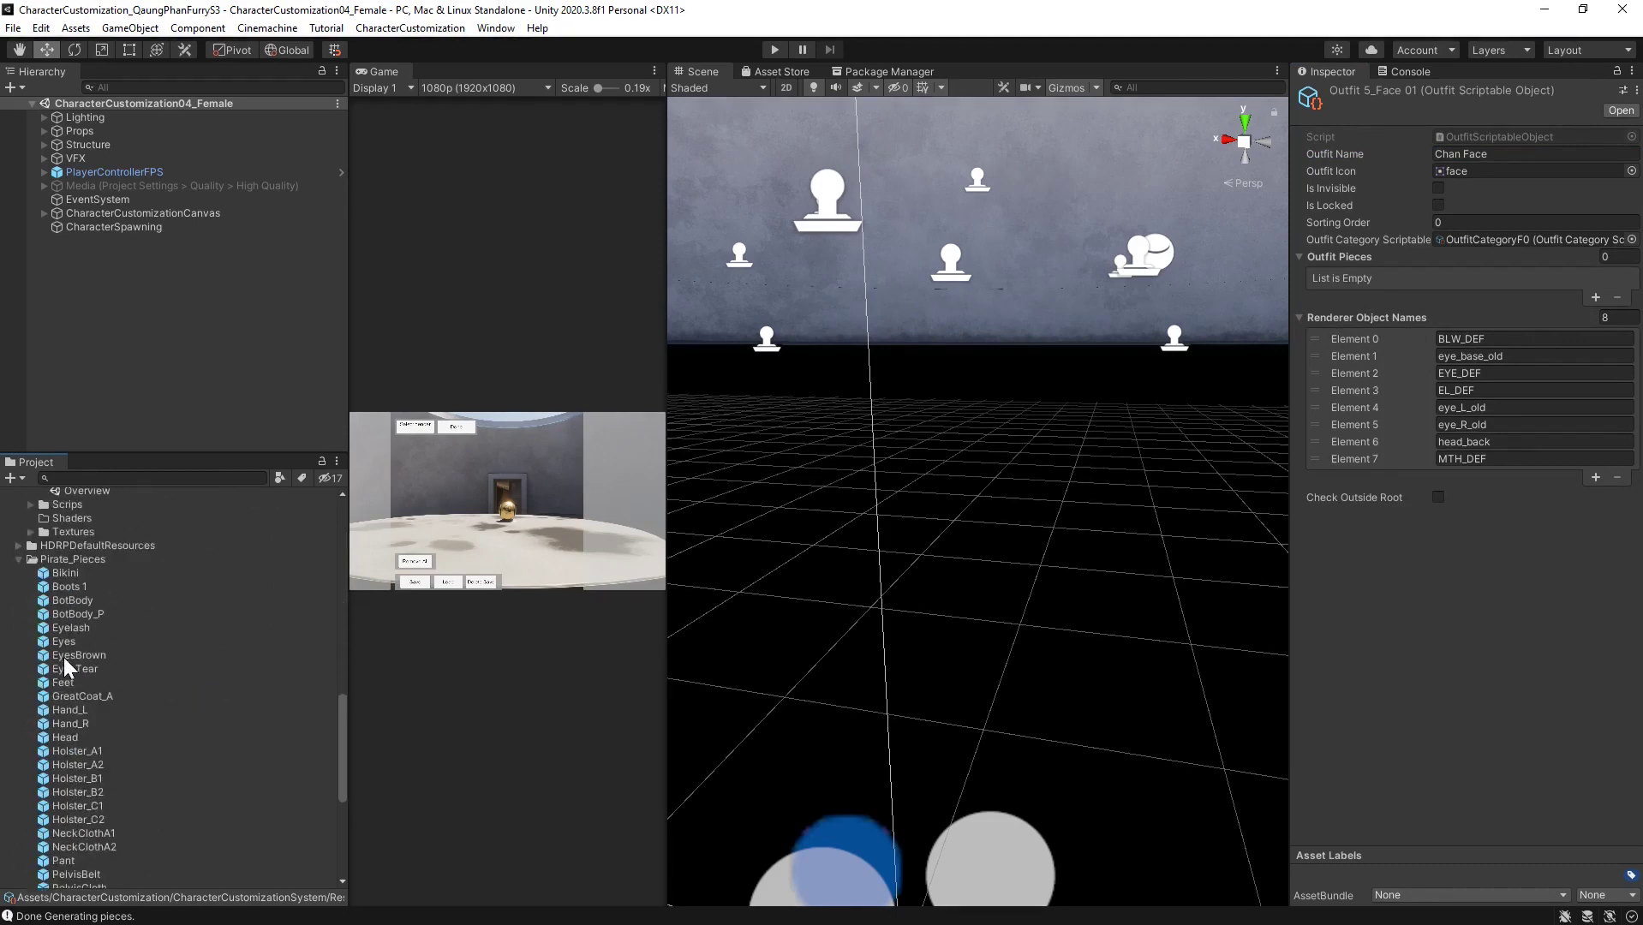
left_click(63, 570)
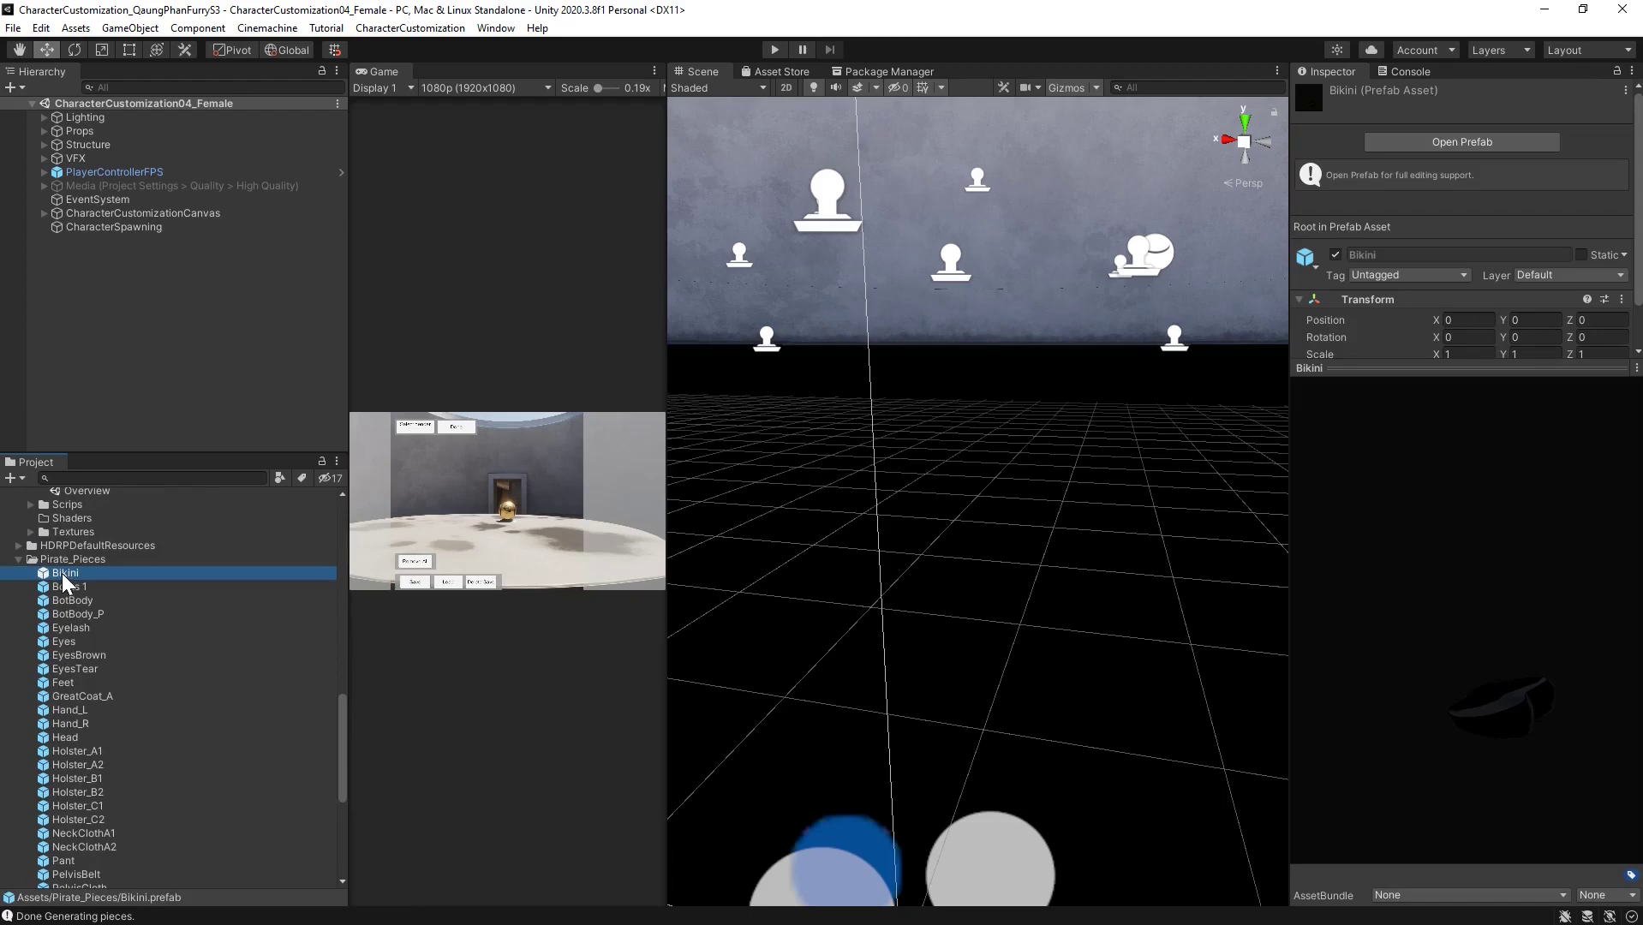
key("Down")
key("Down")
key("Down")
key("Down")
key("Down")
key("Down")
key("Down")
key("Down")
key("Down")
key("Down")
key("Down")
key("Down")
key("Down")
key("Down")
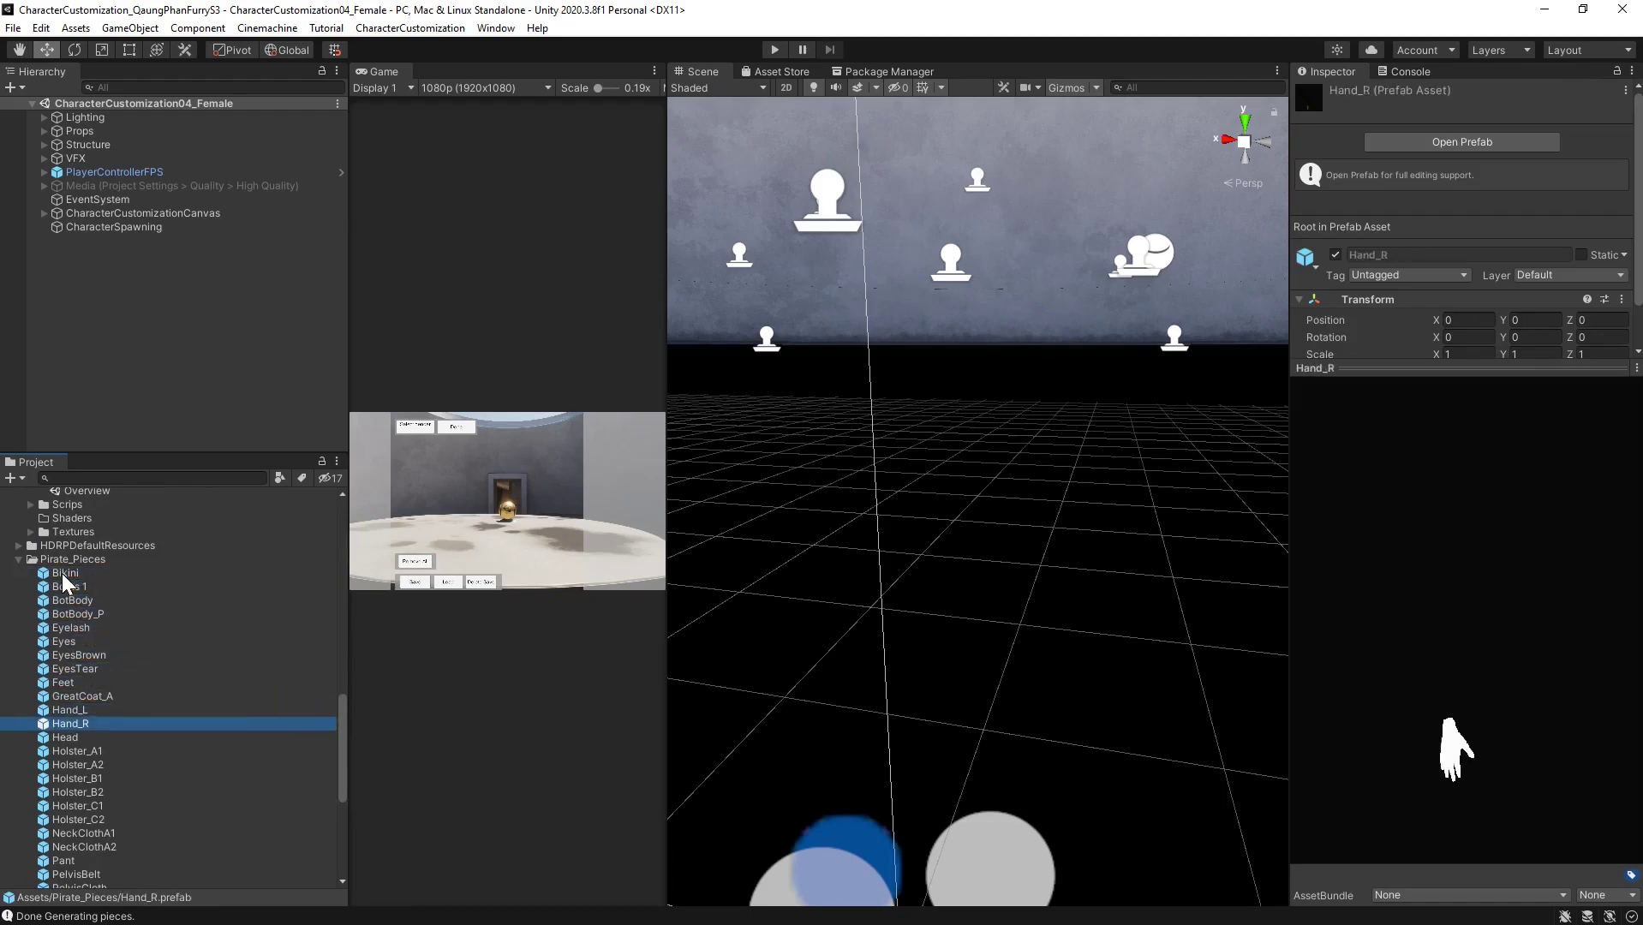
key("Up")
key("Up")
key("Up")
key("Down")
key("Down")
key("Down")
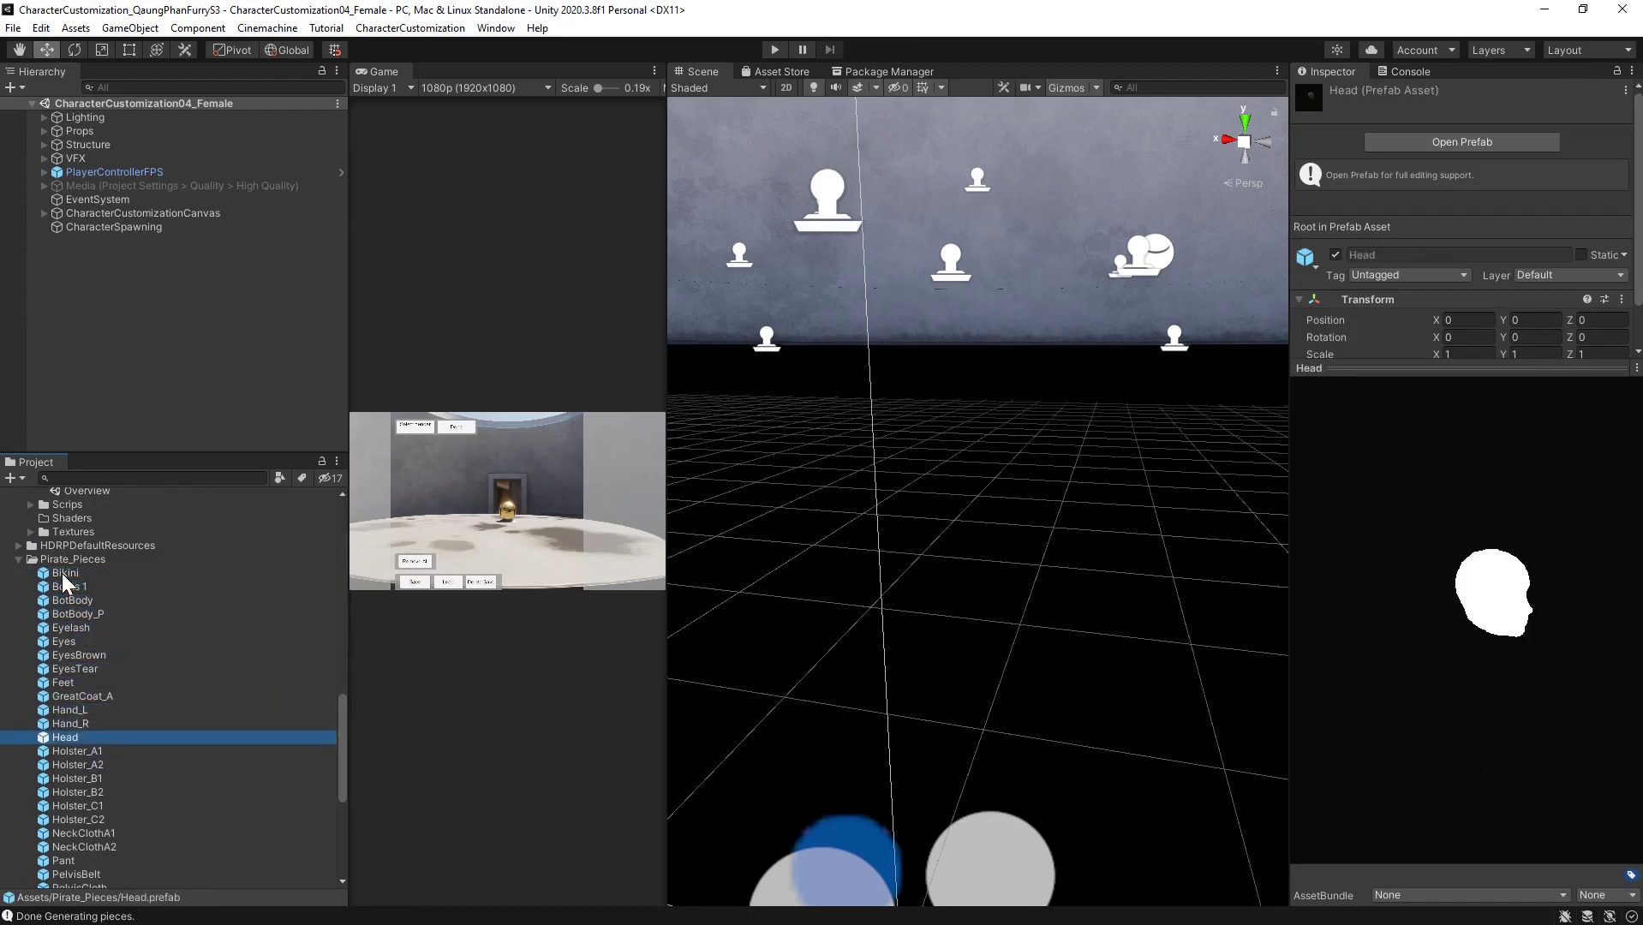
key("Down")
key("Down")
key("Down")
key("Down")
key("Down")
key("Down")
key("Down")
key("Down")
key("Down")
key("Down")
key("Down")
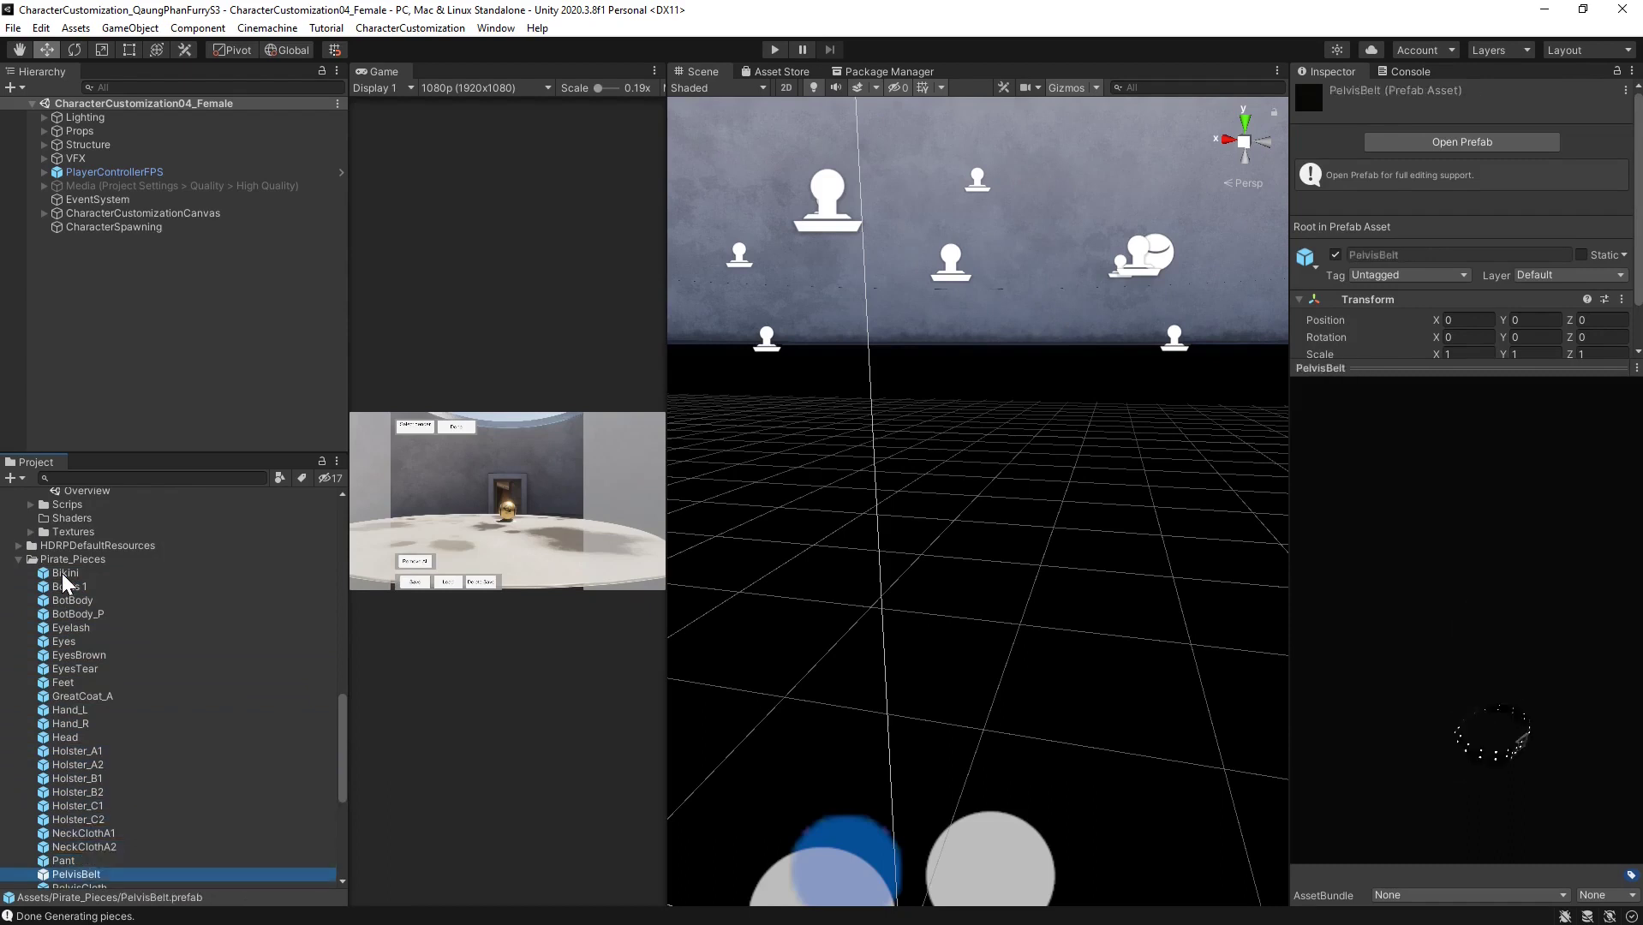
key("Down")
key("Down")
key("Down")
key("Down")
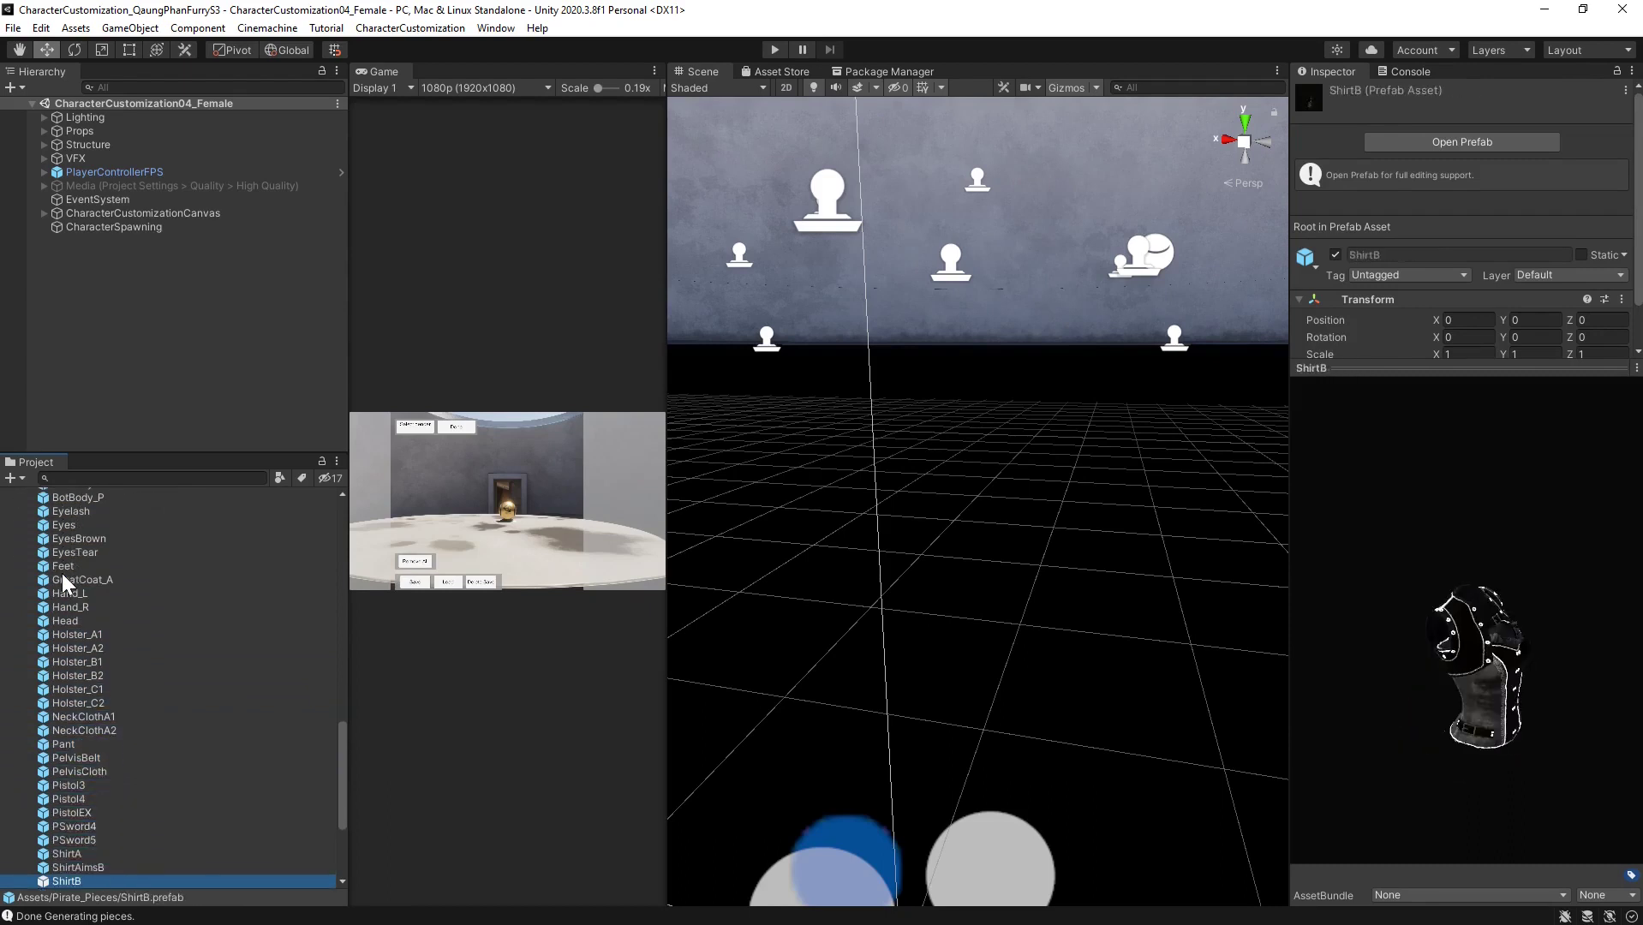
key("Up")
key("Up")
key("Up")
key("Up")
key("Up")
key("Up")
key("Up")
key("Up")
key("Up")
key("Up")
key("Up")
key("Up")
key("Up")
key("Up")
key("Up")
key("Up")
key("Up")
key("Up")
key("Up")
key("Up")
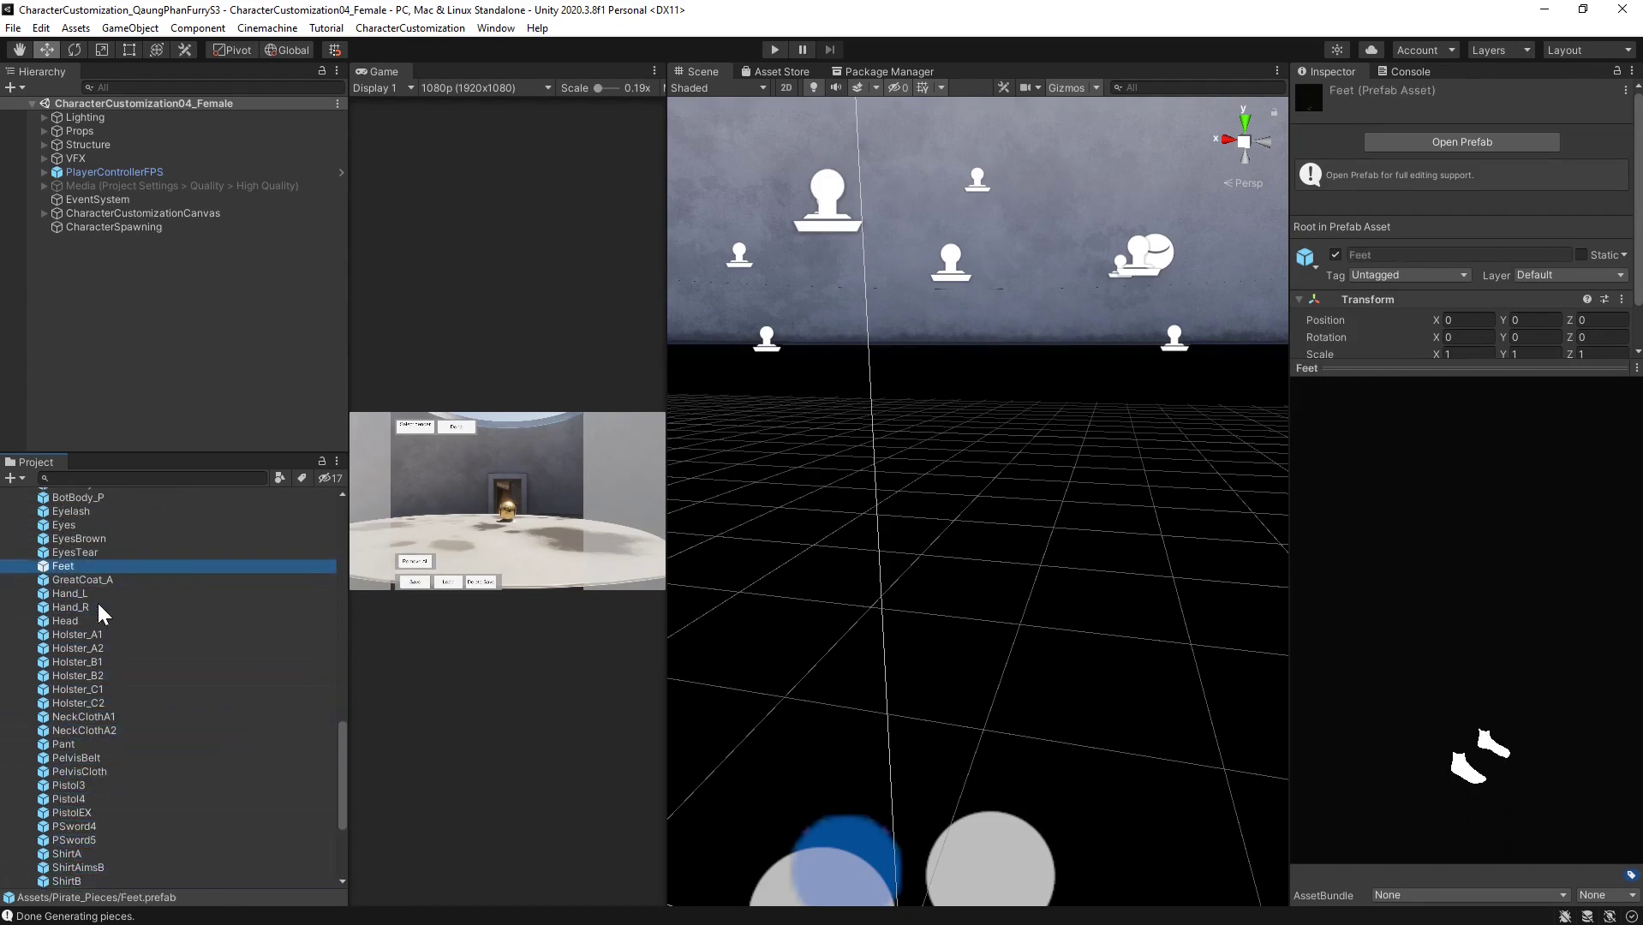
Set the Outfit Pieces count of Outfit5_Face01 to 1 and assign the Head prefab from Pirate_Pieces as its element
scroll(193, 597, "up", 10)
scroll(195, 603, "up", 5)
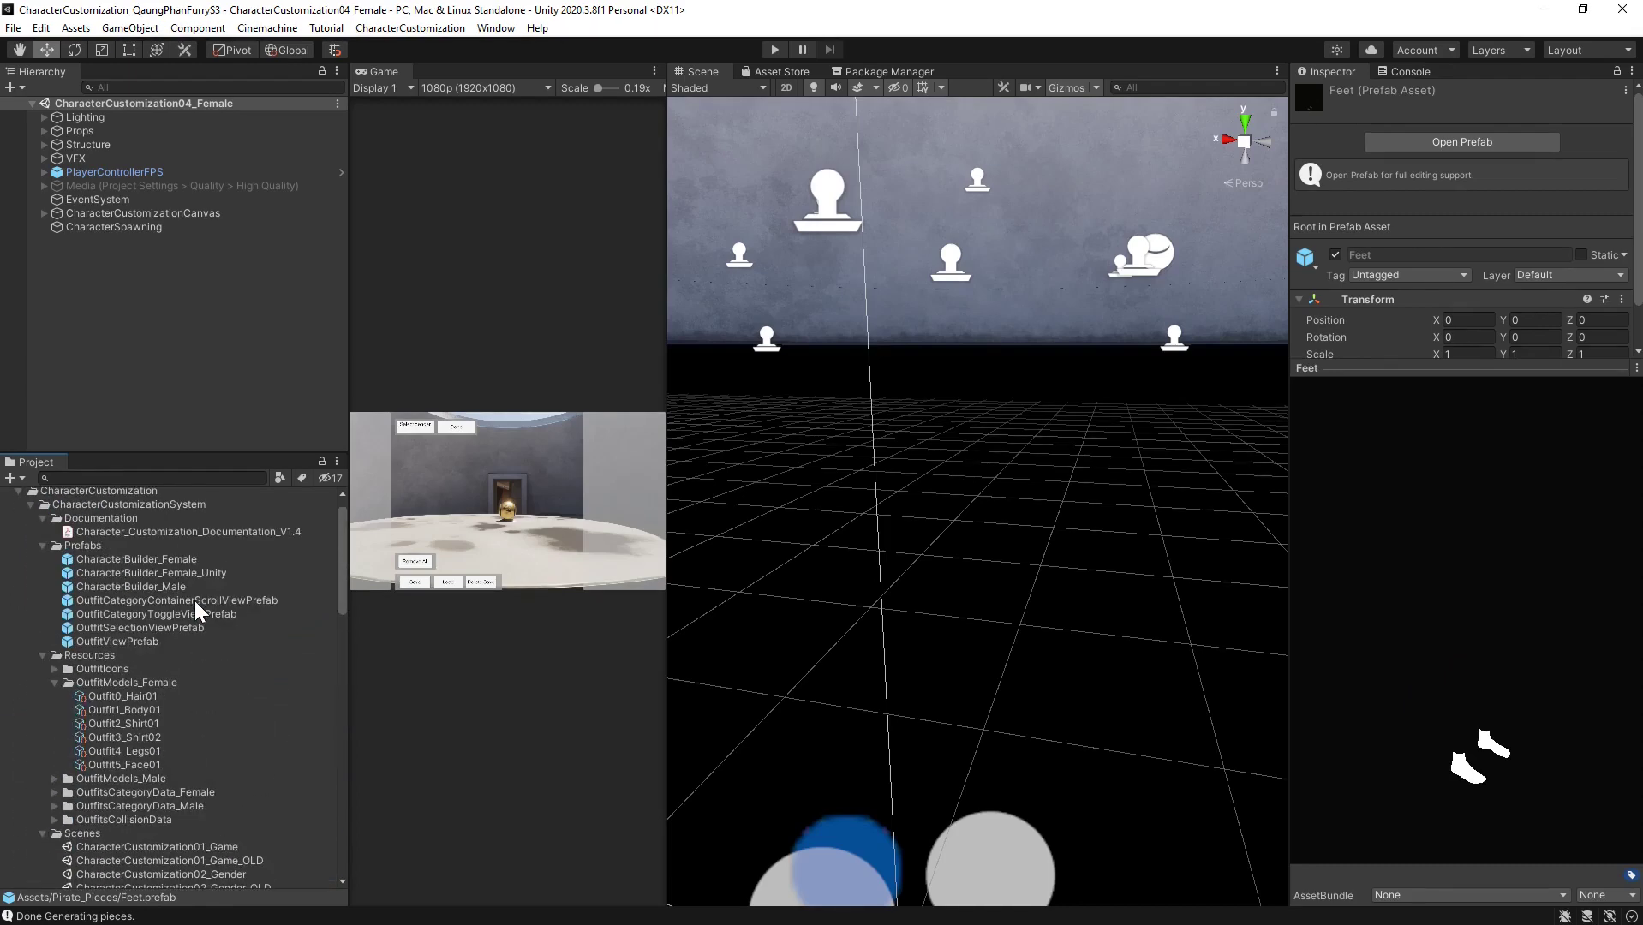
left_click(134, 761)
scroll(135, 754, "down", 6)
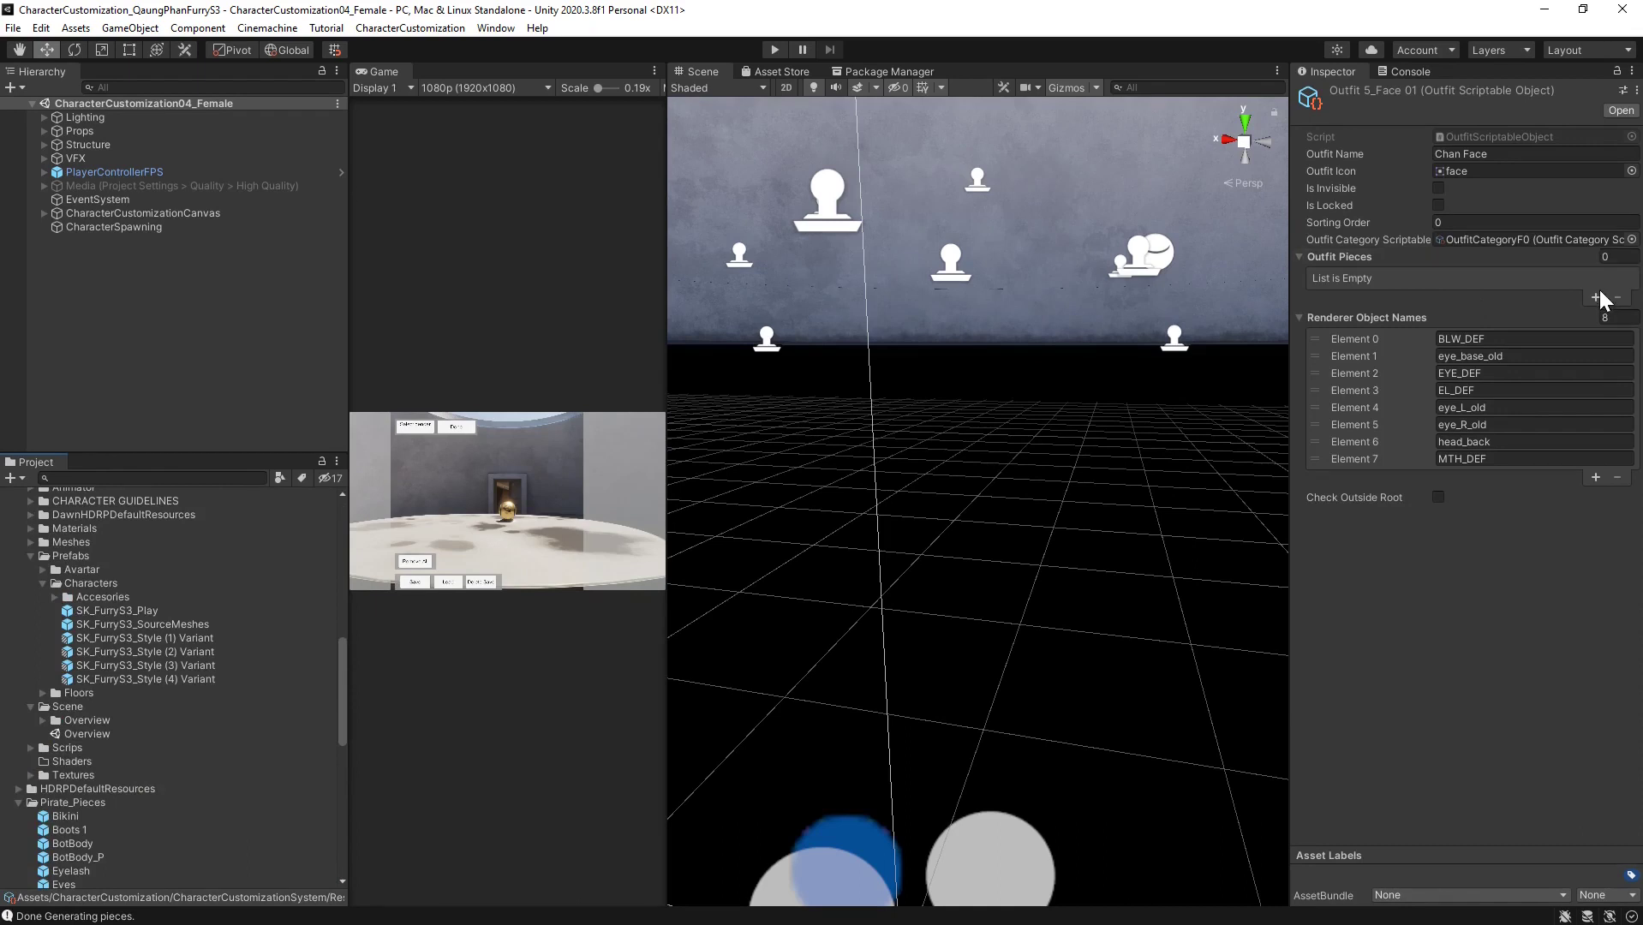
left_click(1617, 257)
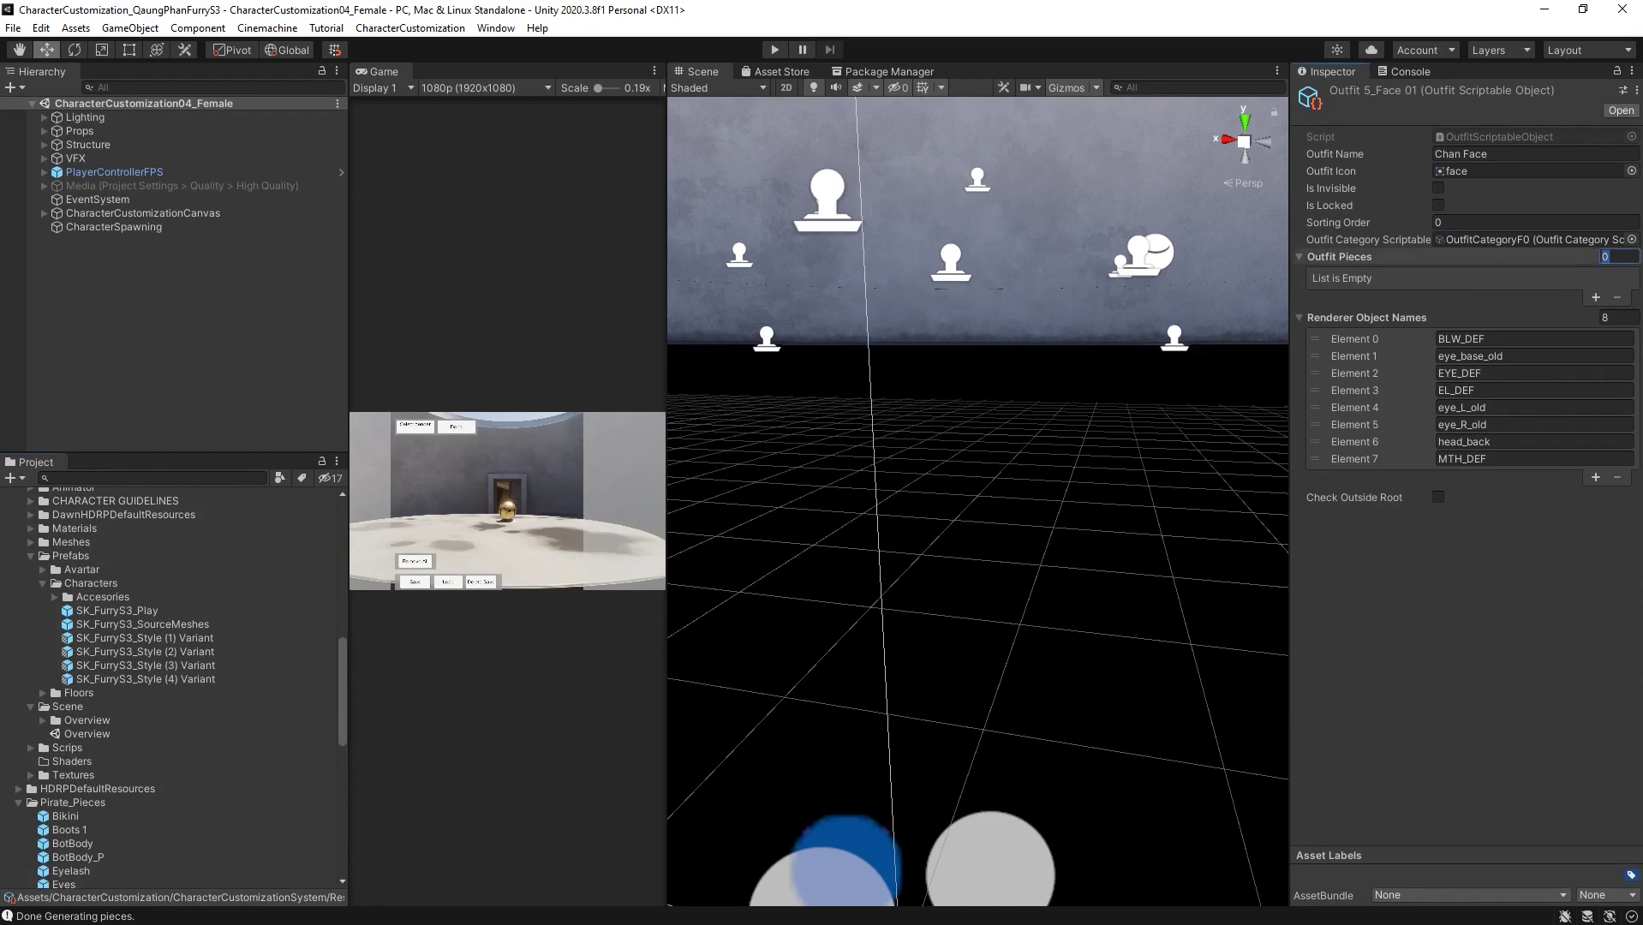
type("1")
key("Return")
scroll(231, 685, "down", 10)
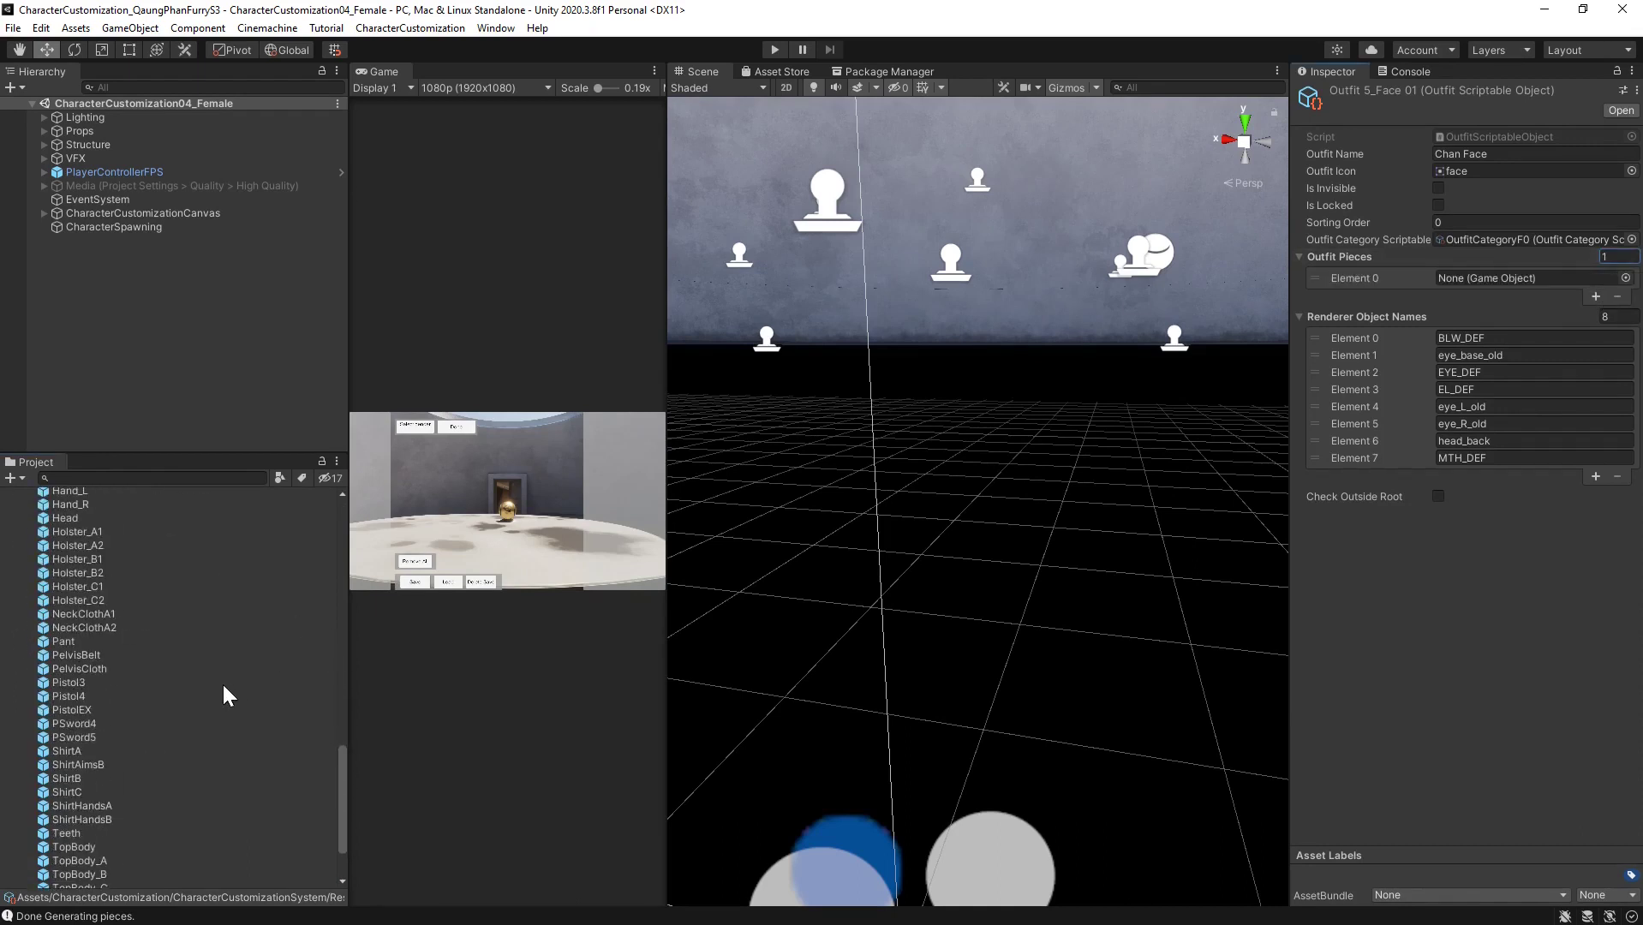
left_click_drag(68, 517, 1500, 275)
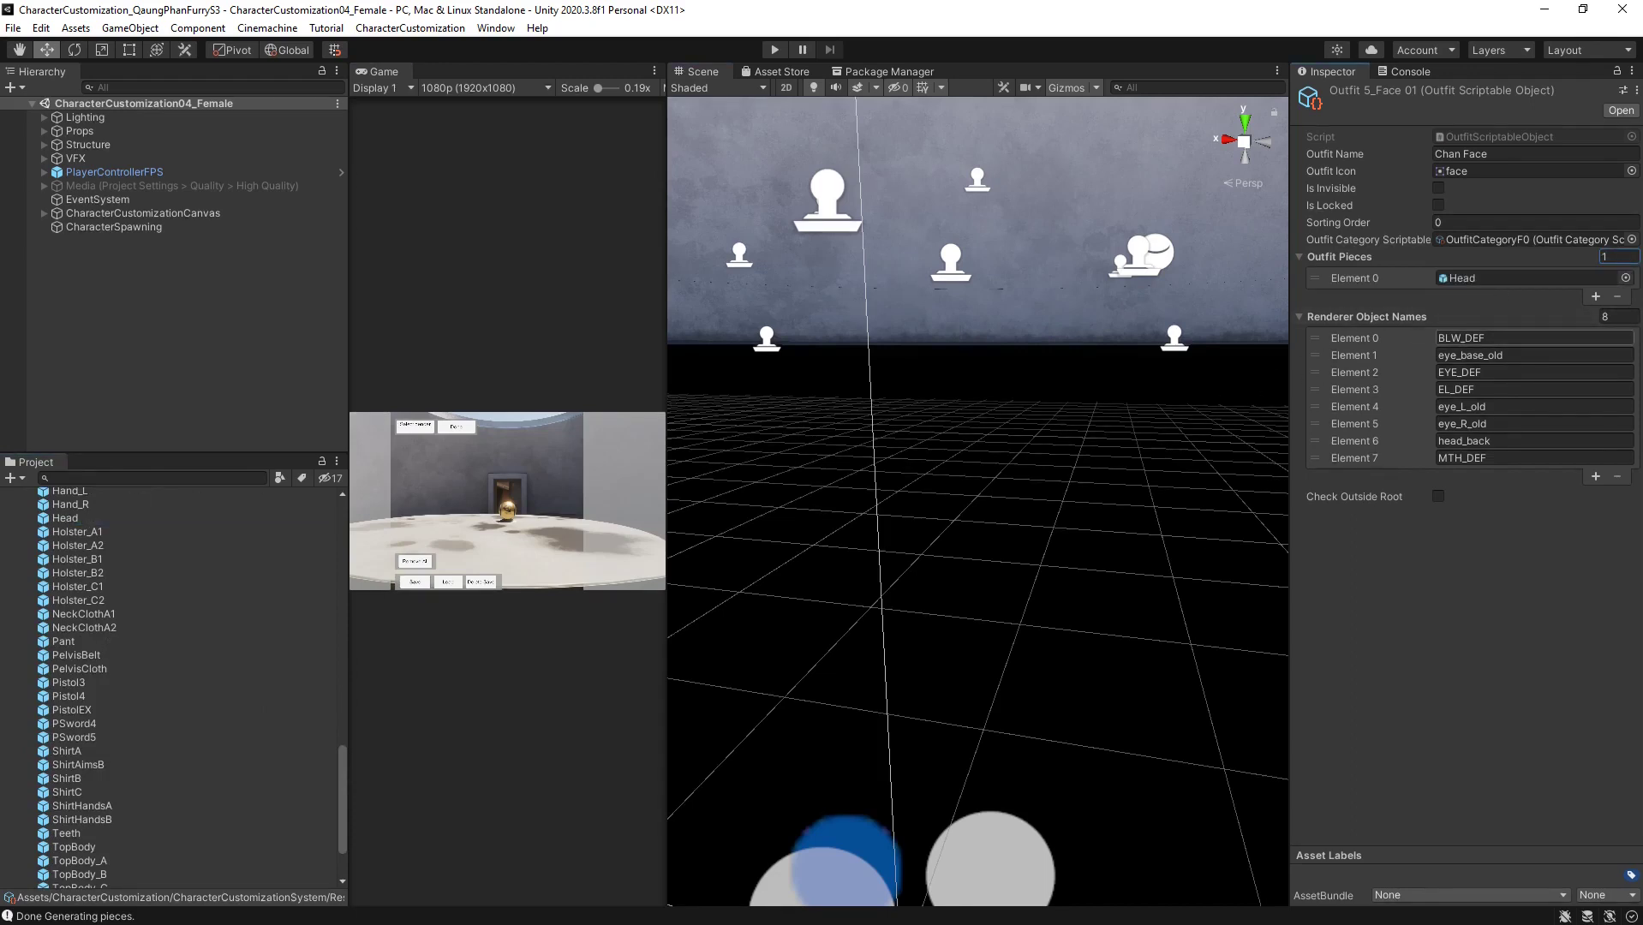
Clear the Renderer Object Names of Outfit5_Face01 by setting the count to 0, and change the outfit name to Head
left_click(1620, 317)
type("0")
key("Return")
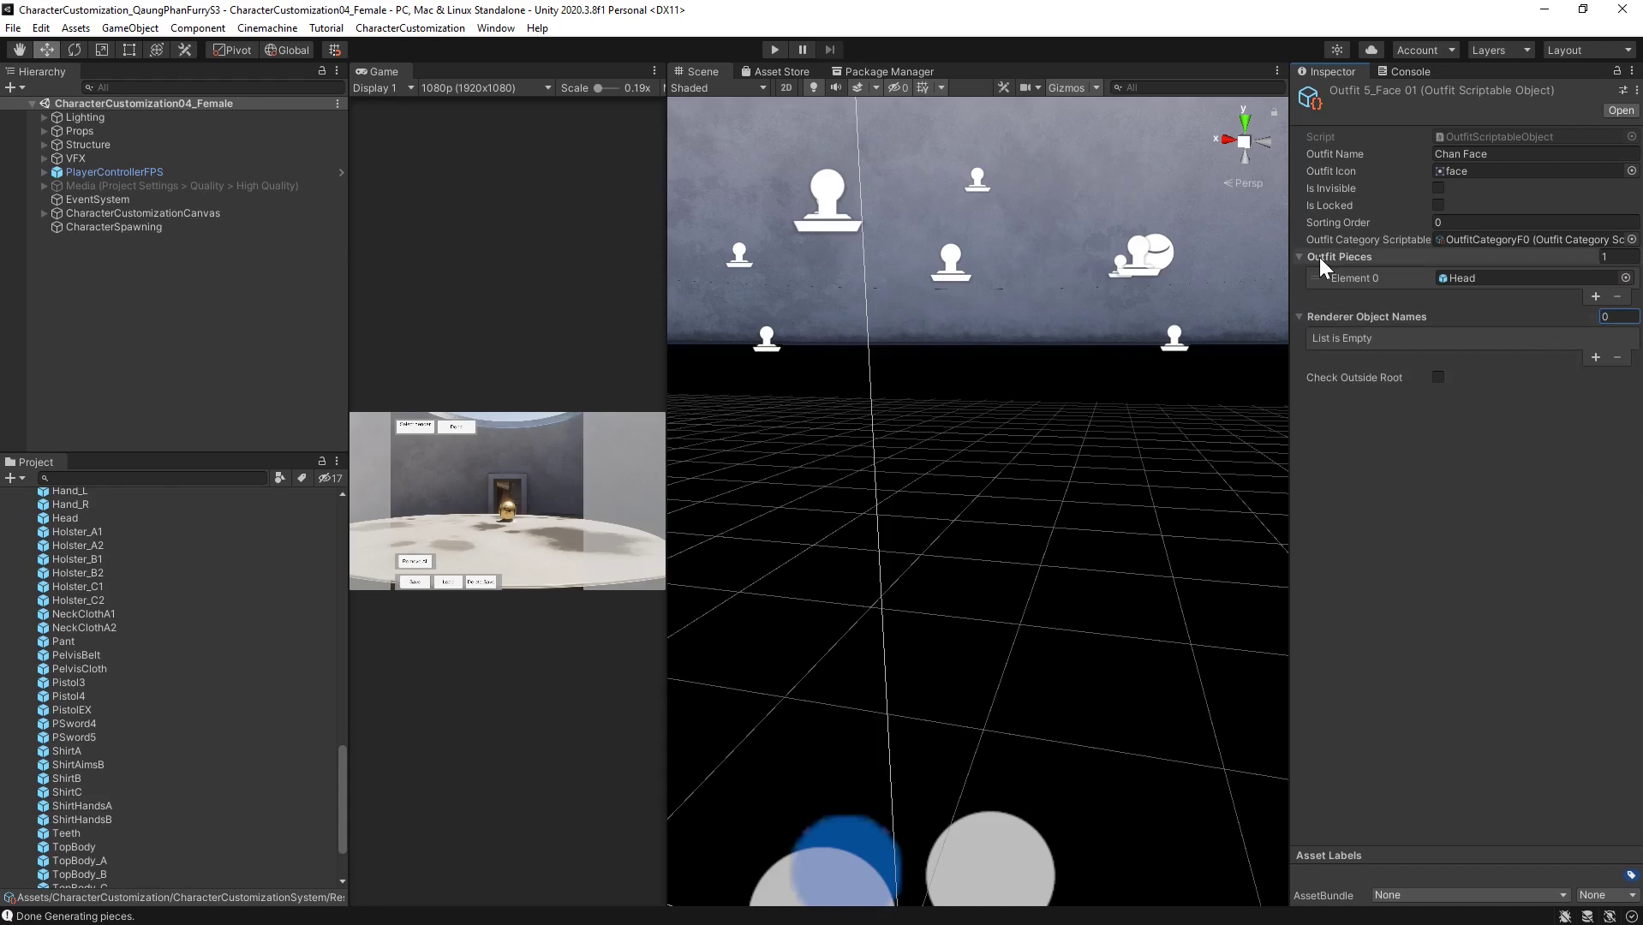
scroll(92, 725, "up", 6)
scroll(90, 720, "up", 10)
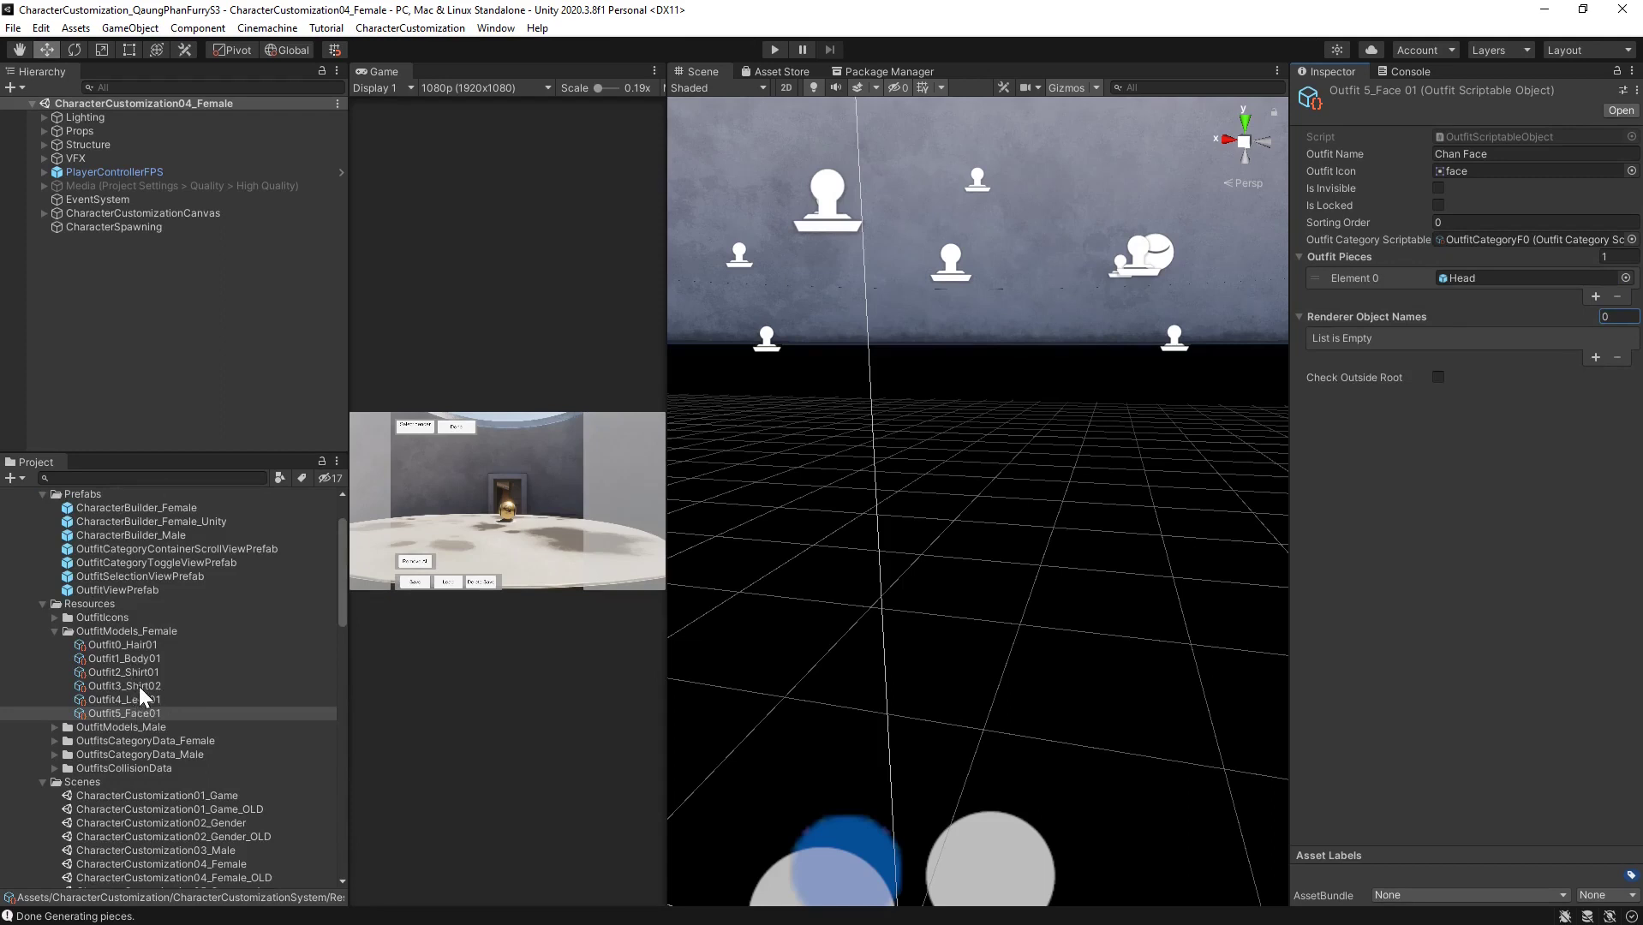
left_click(1496, 157)
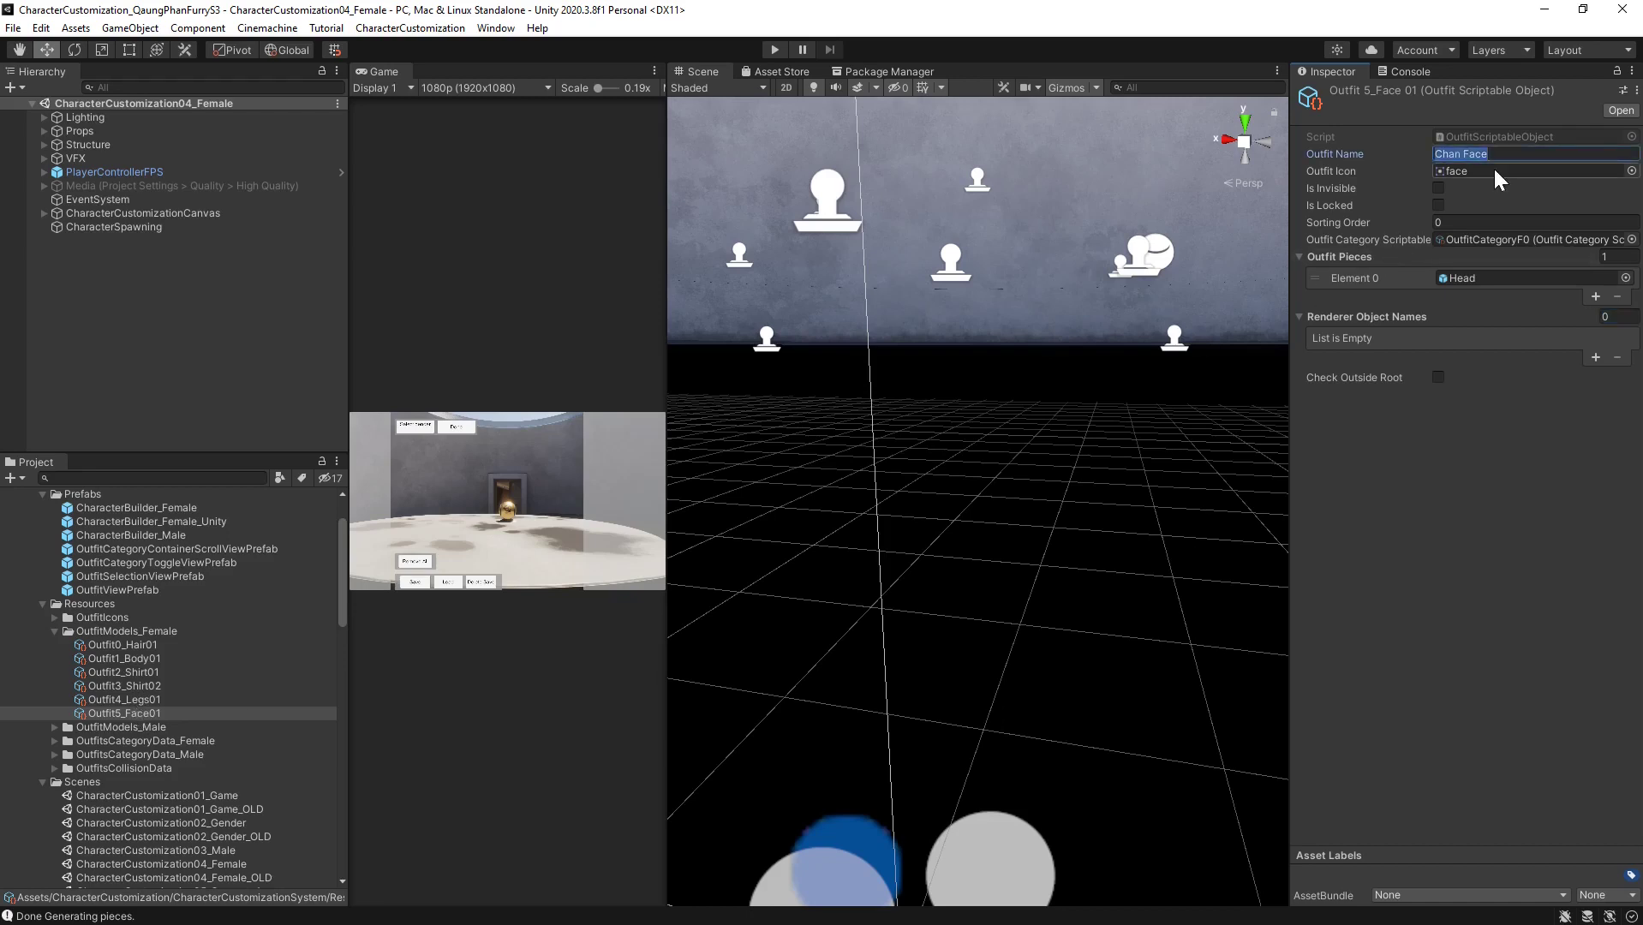
type("Head")
Check the Legs01, Shirt02 and Shirt01 outfit assets, and change the outfit name of Outfit1_Body01 to Body
left_click(139, 699)
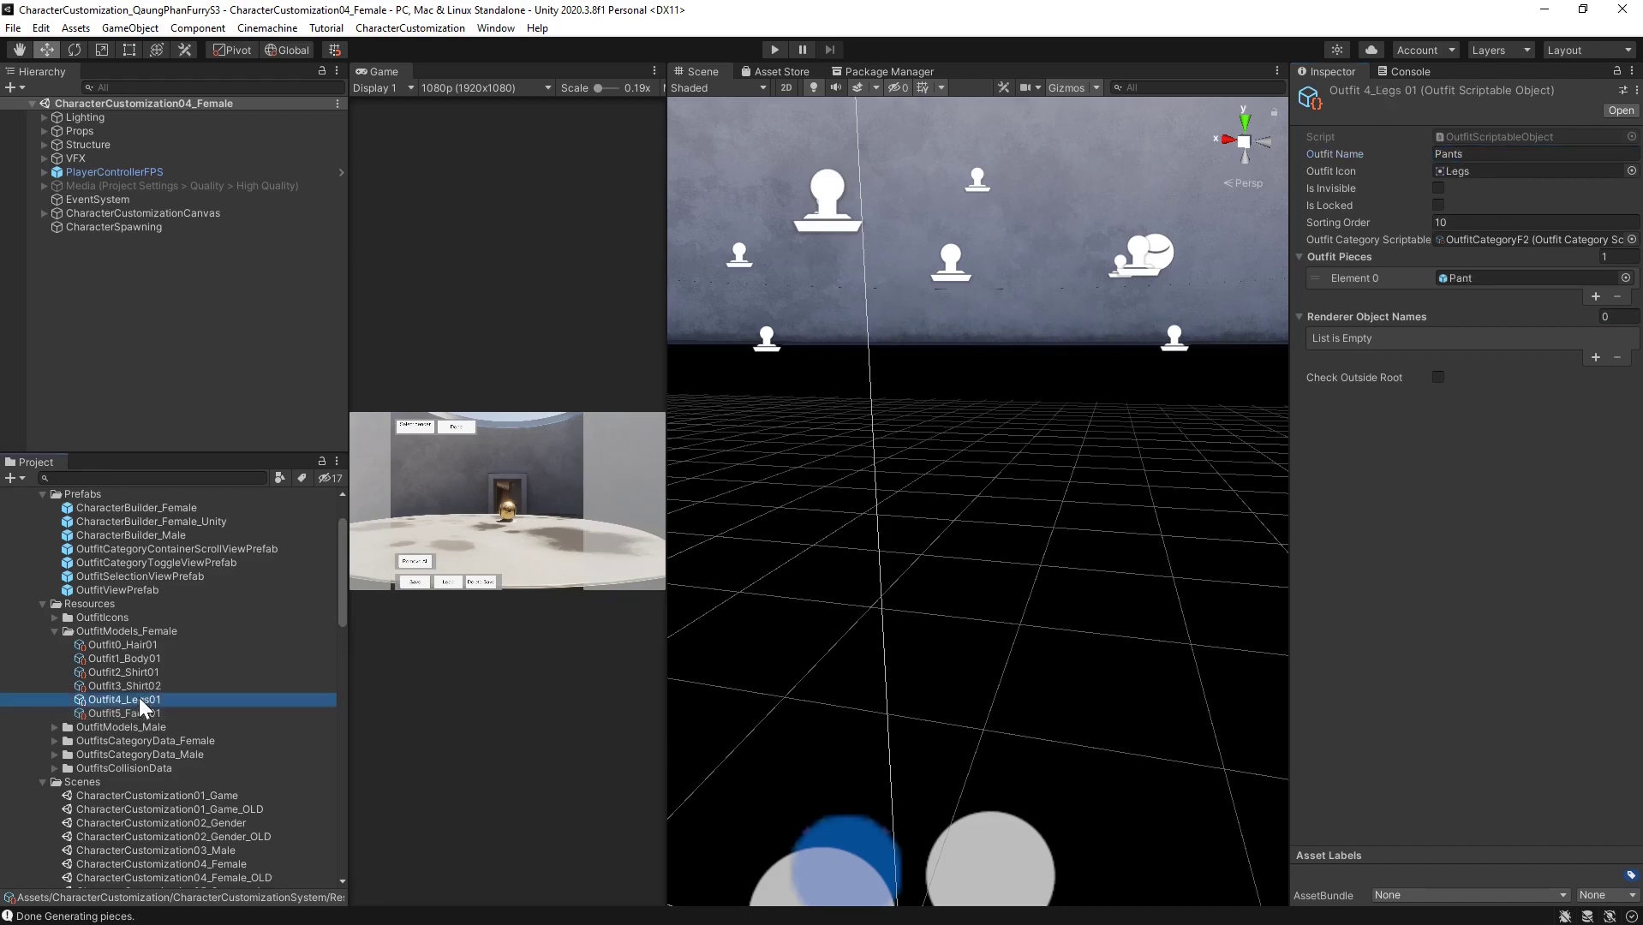
left_click(137, 685)
left_click(141, 673)
left_click(139, 660)
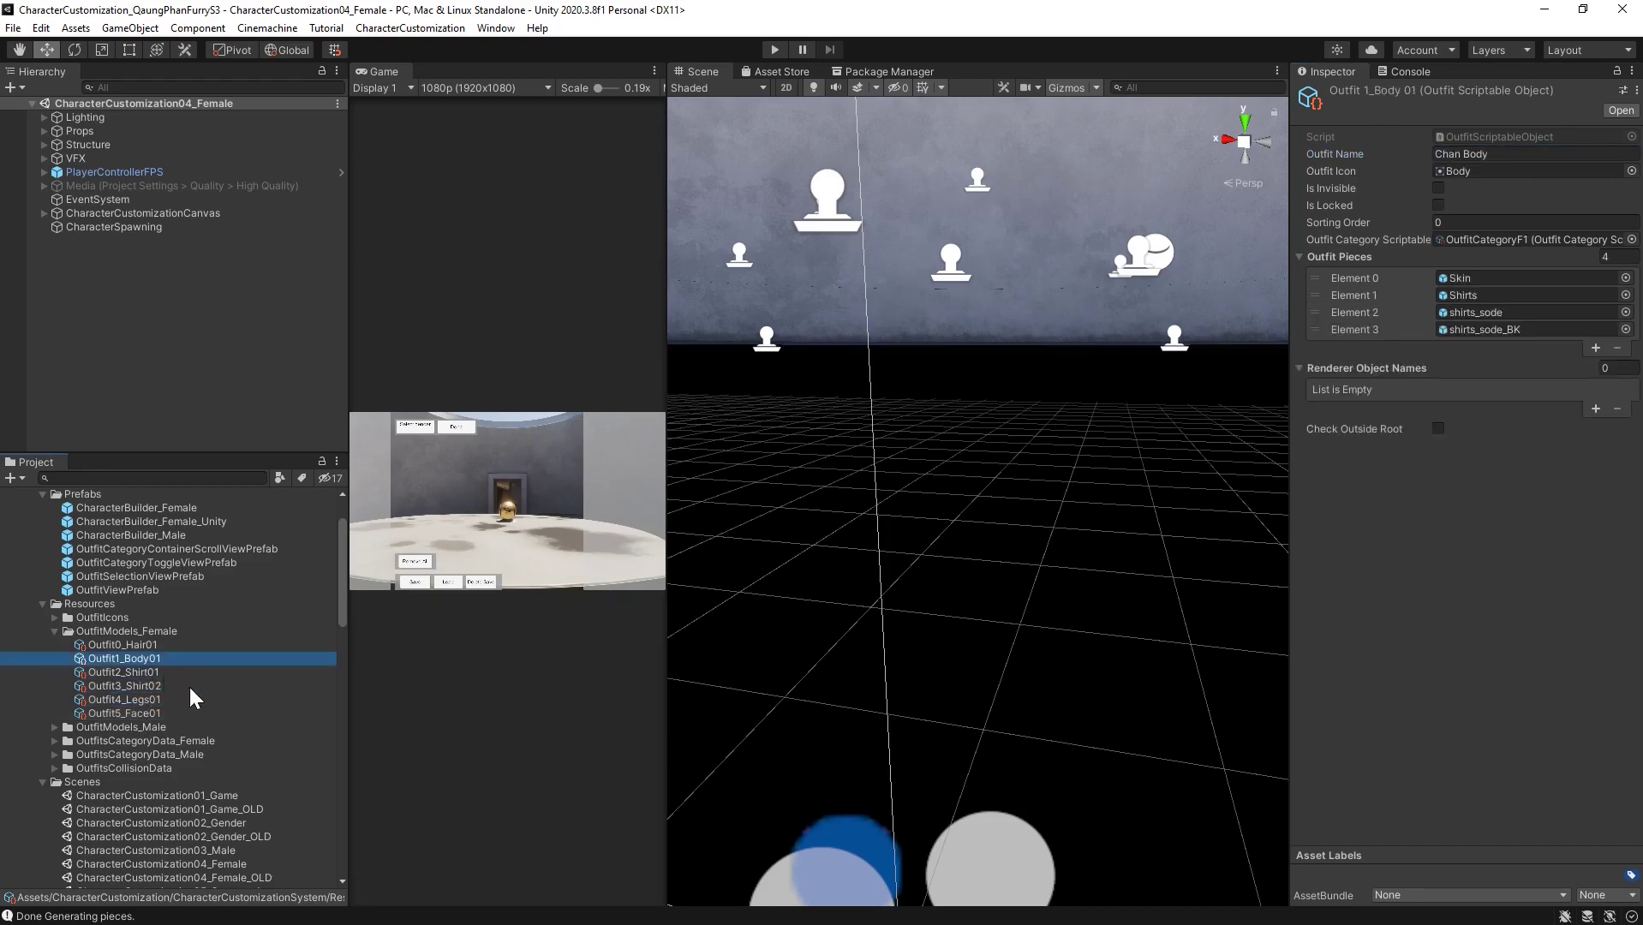
left_click(1463, 153)
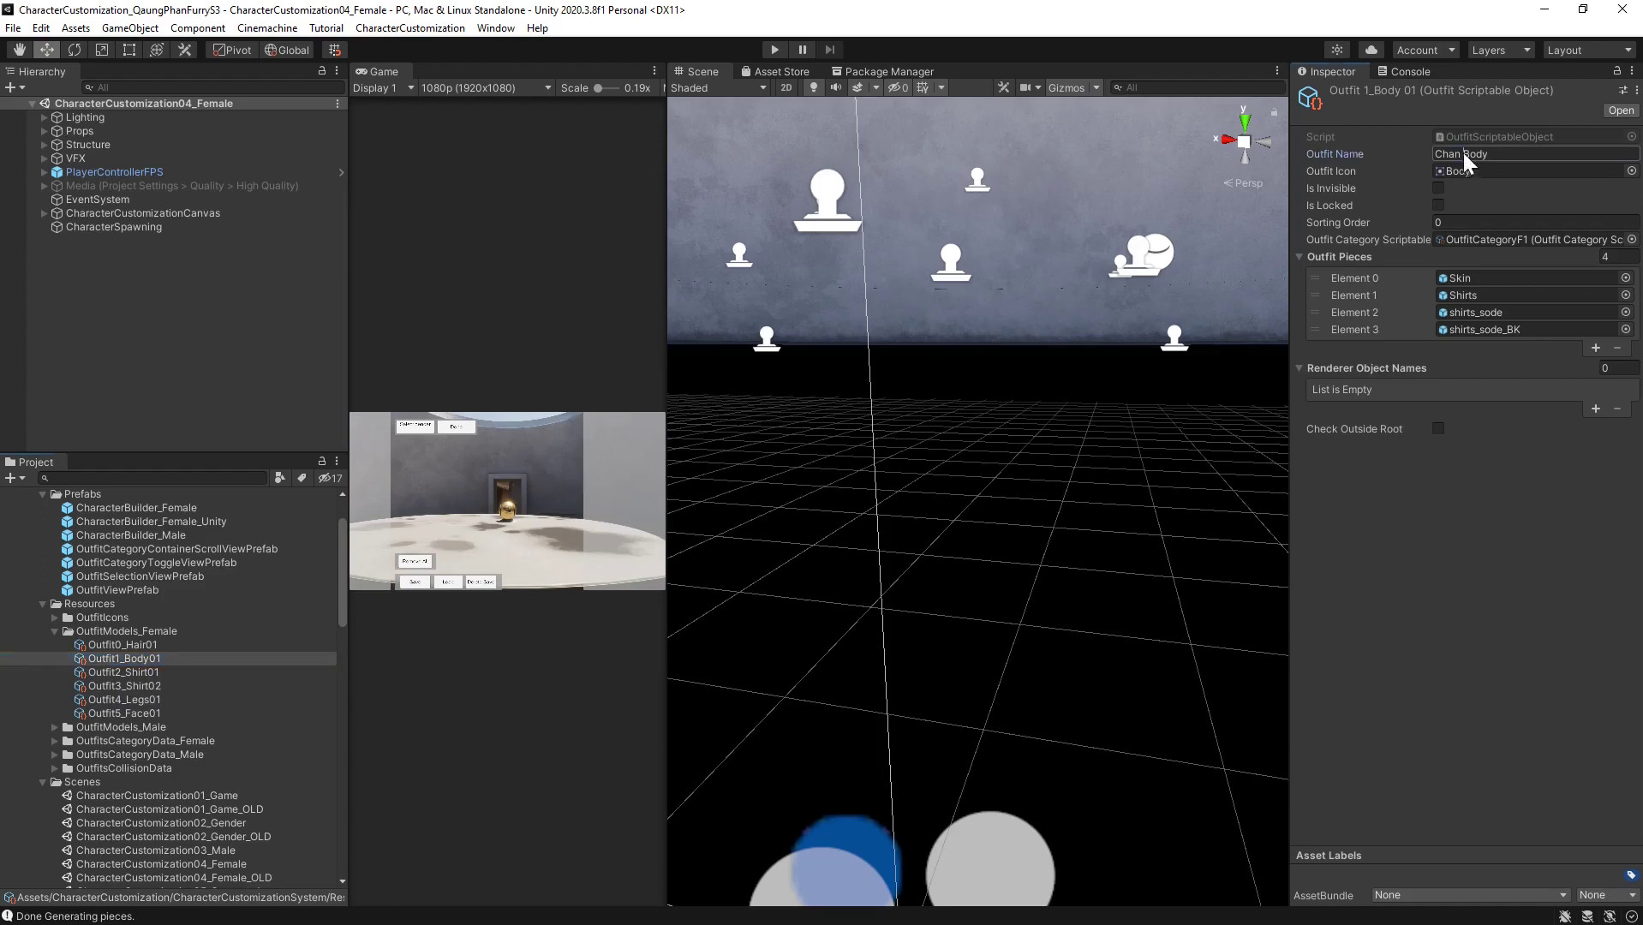
key("BackSpace")
Preview the BotBody, TopBody and UnderWear prefabs in Pirate_Pieces to find a suitable body piece
scroll(214, 672, "down", 5)
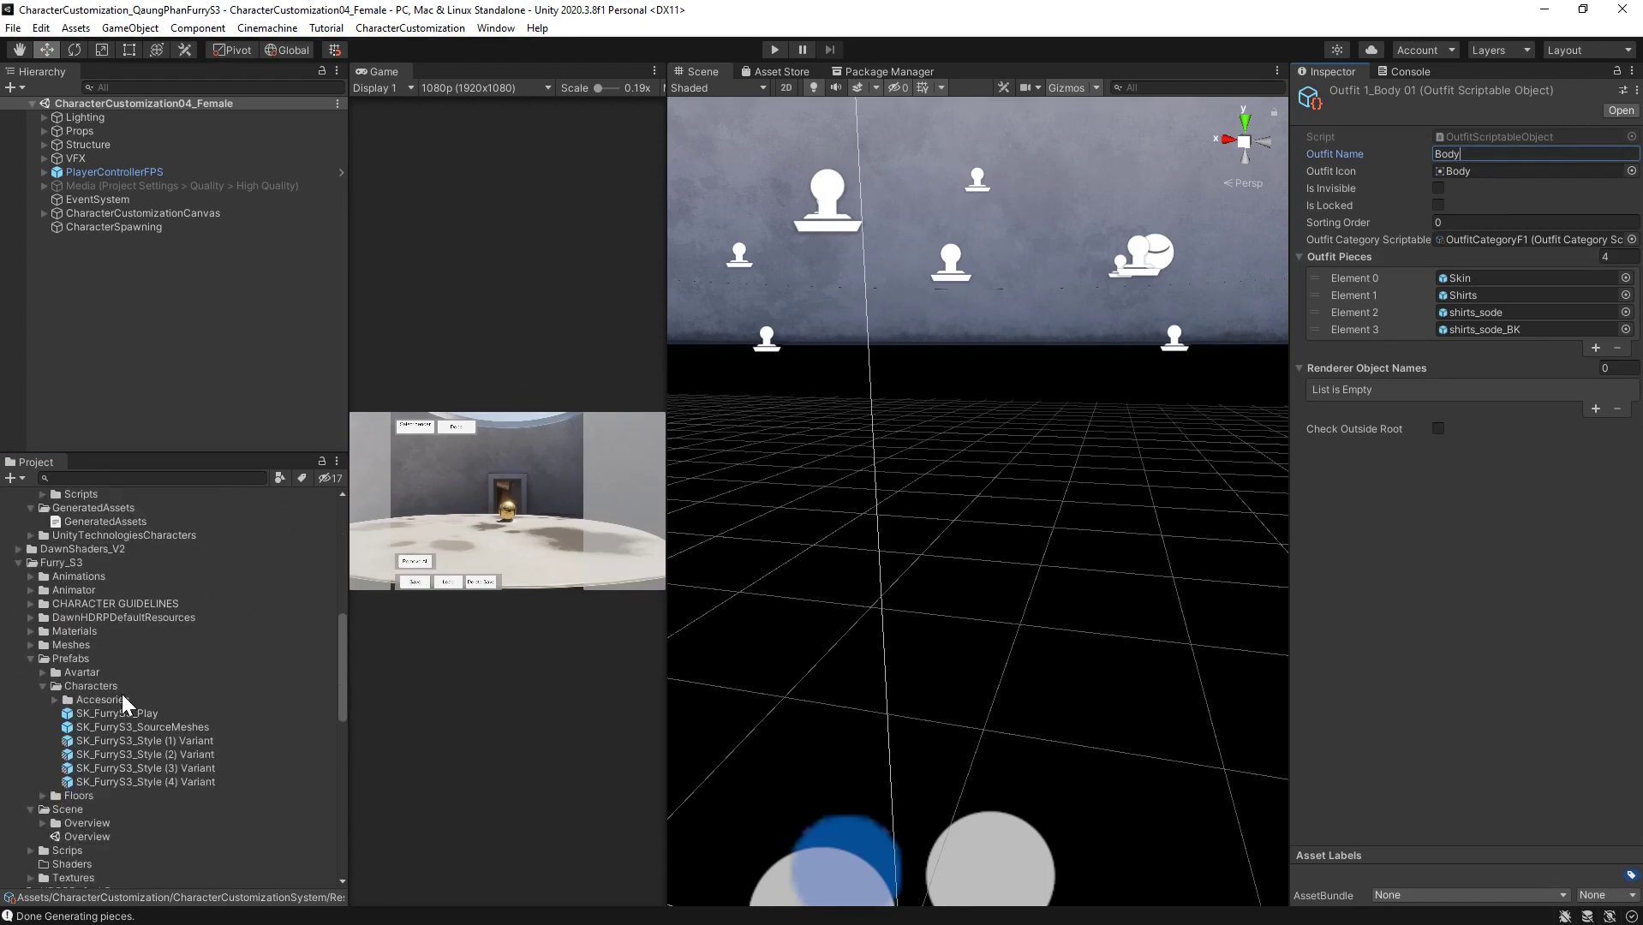
scroll(121, 694, "down", 10)
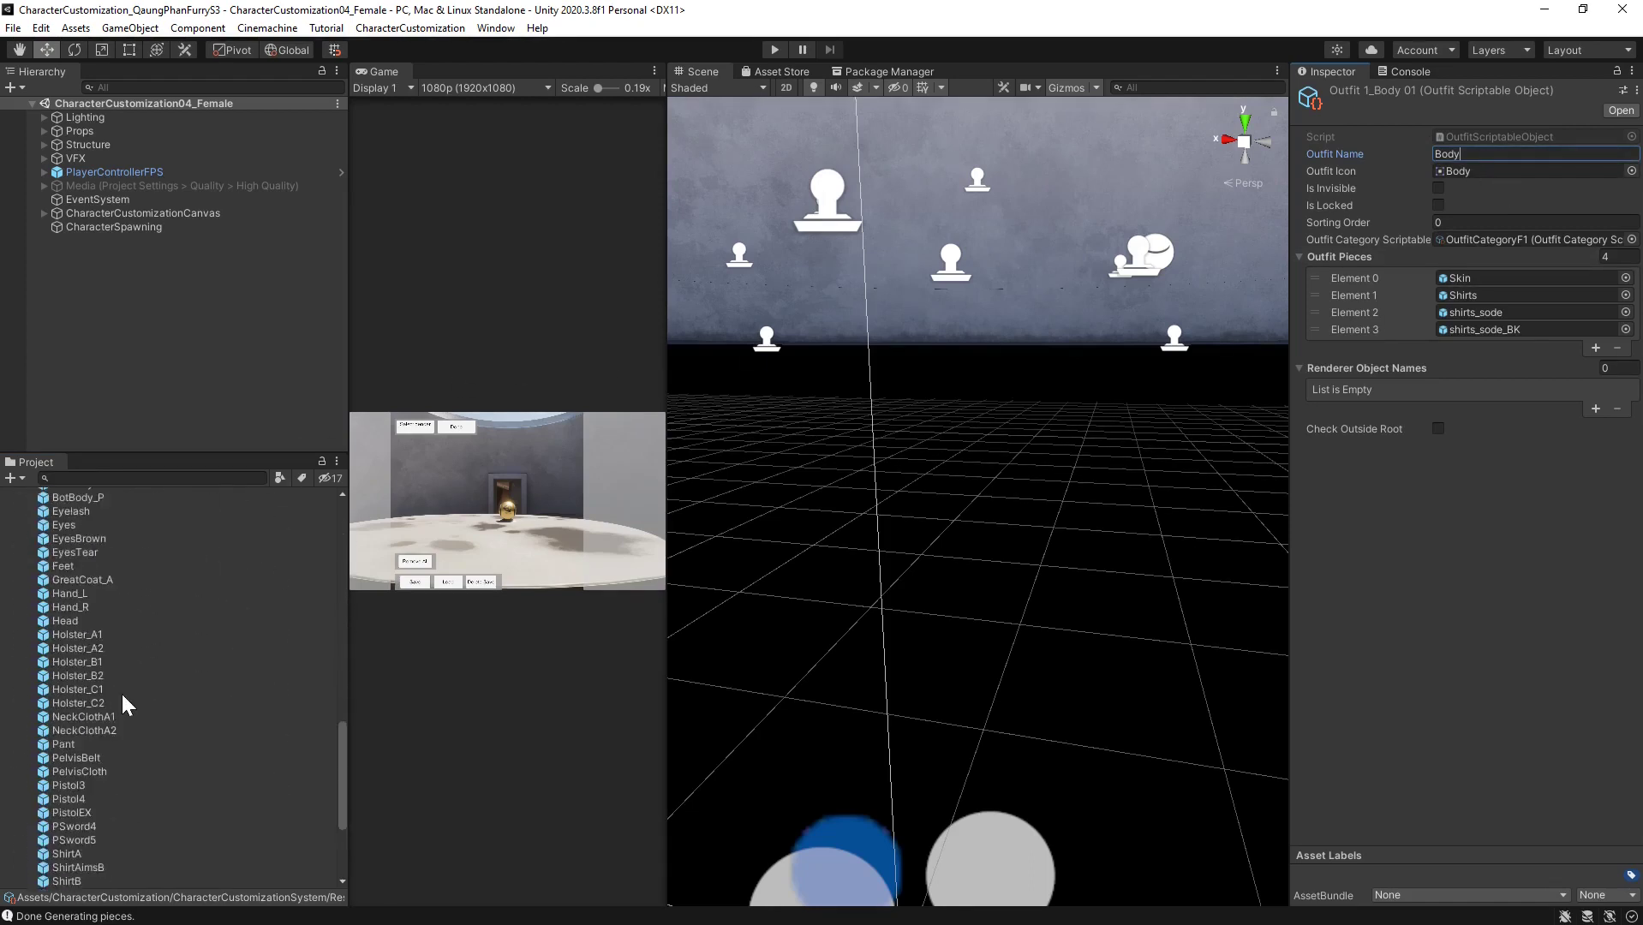
scroll(120, 682, "up", 2)
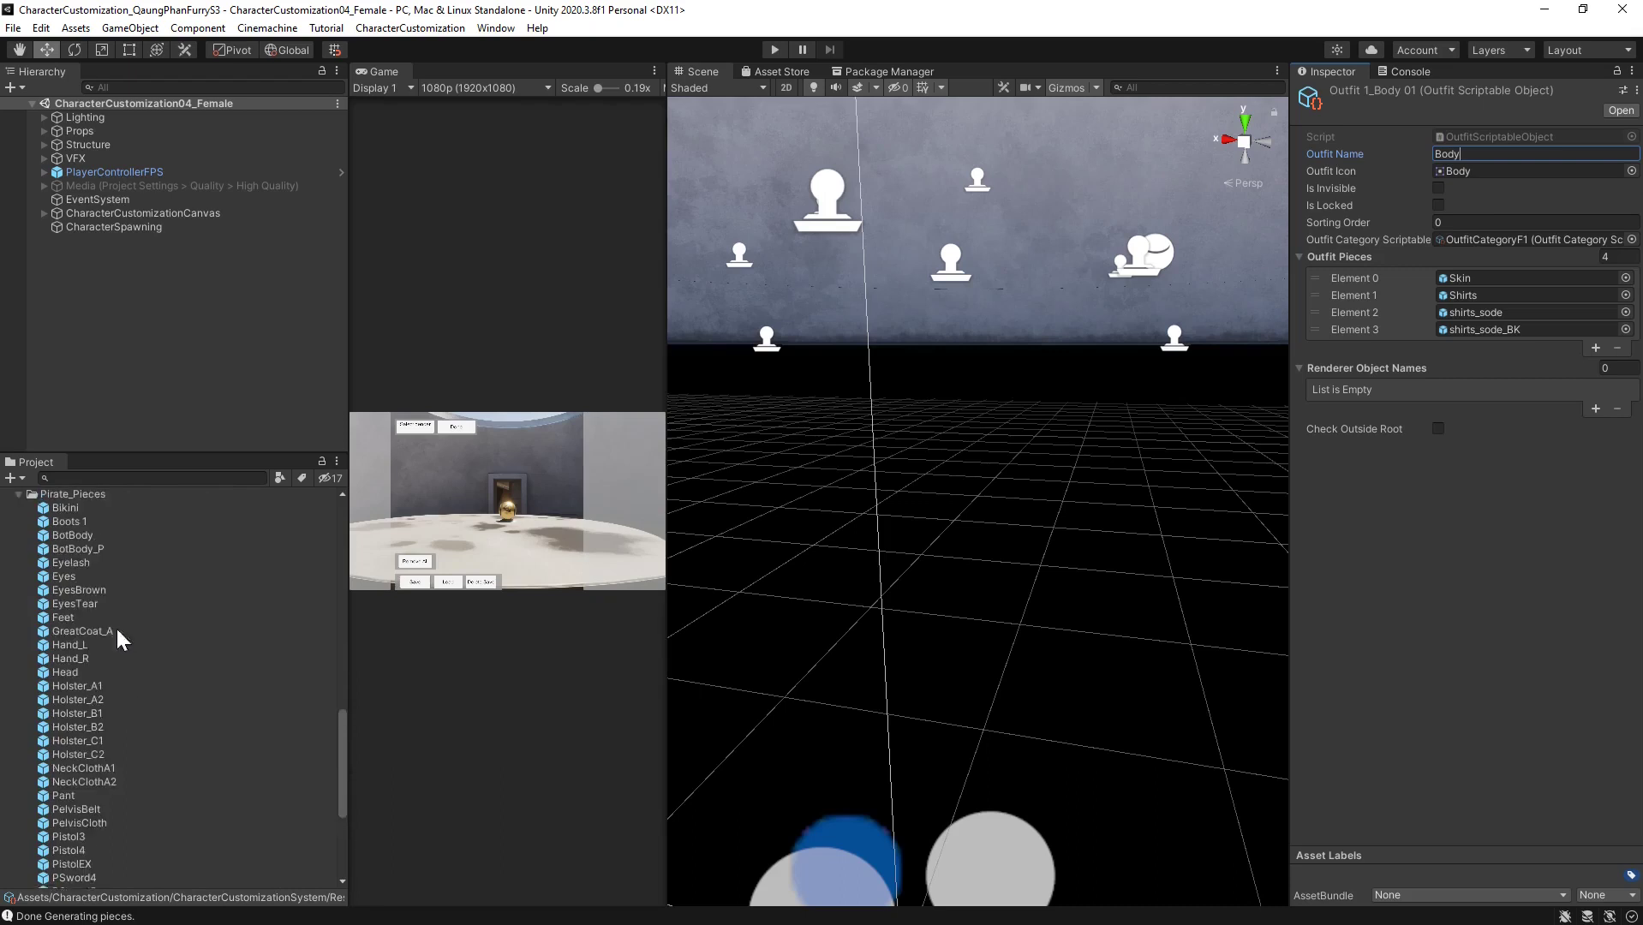
left_click(75, 534)
left_click(72, 547)
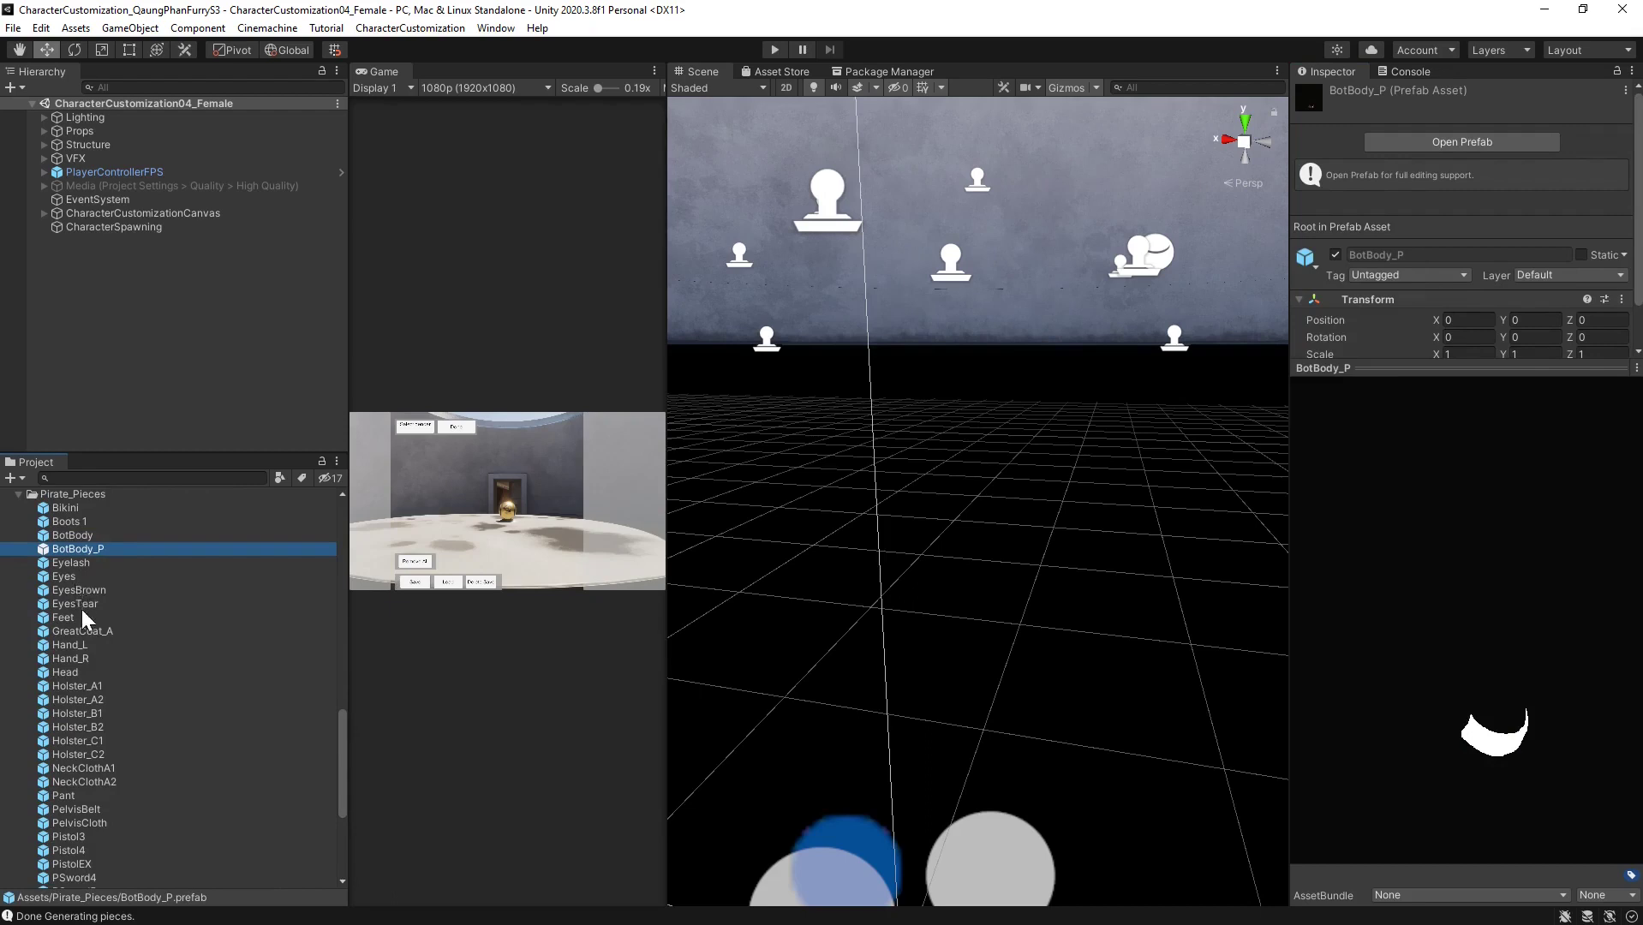
scroll(80, 639, "down", 6)
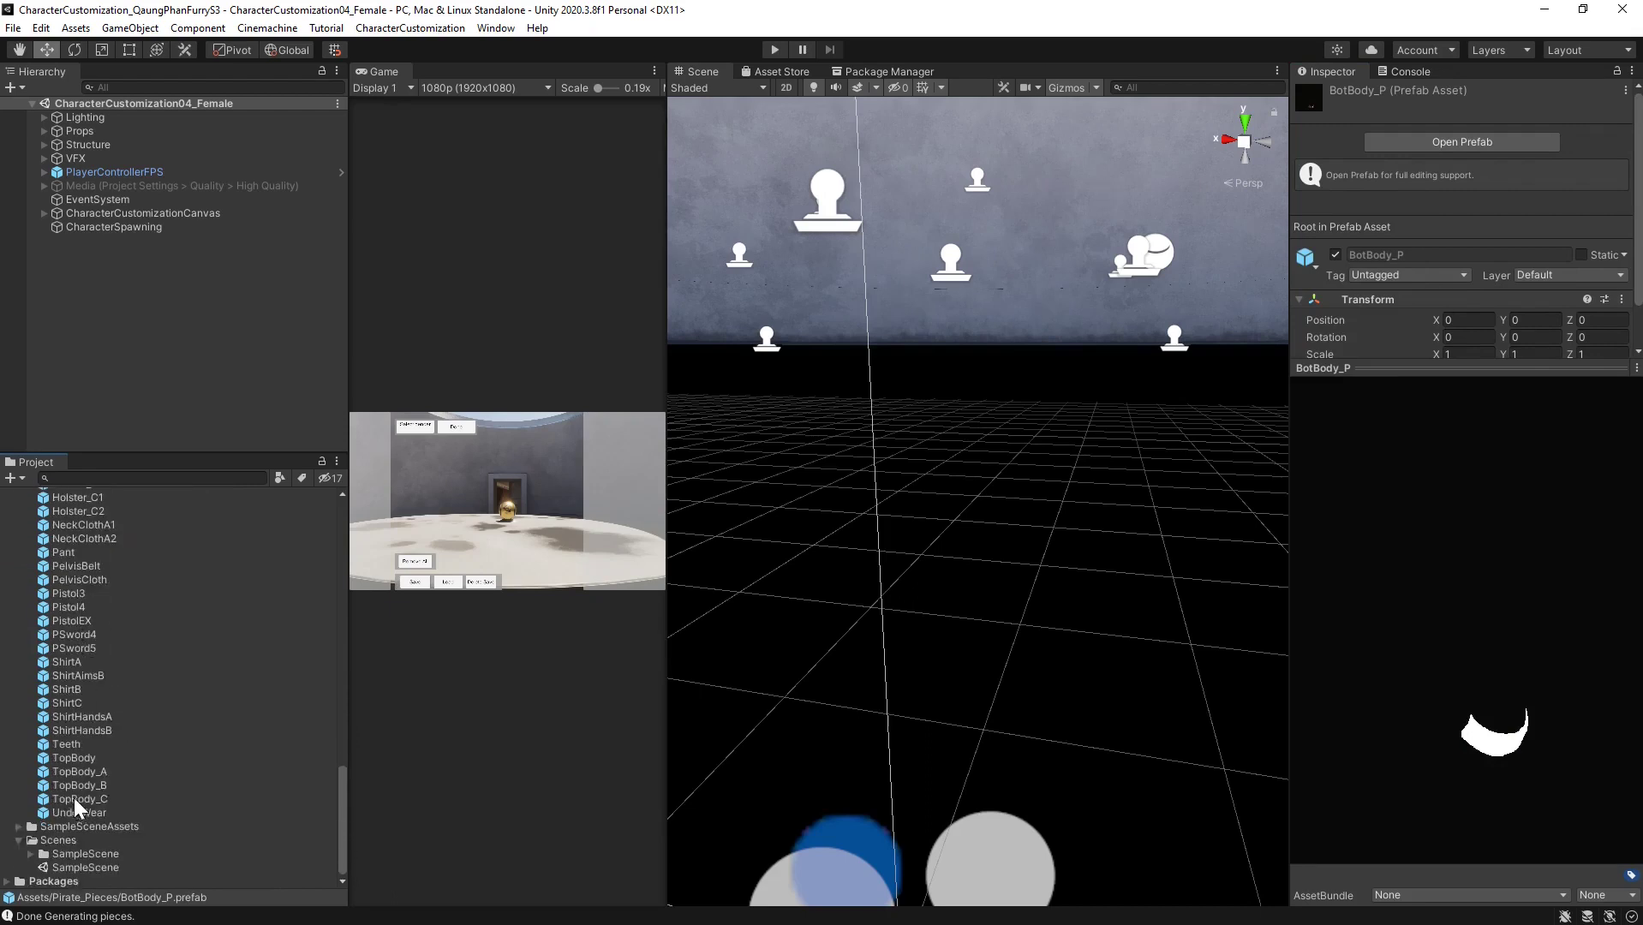
left_click(73, 760)
left_click(73, 771)
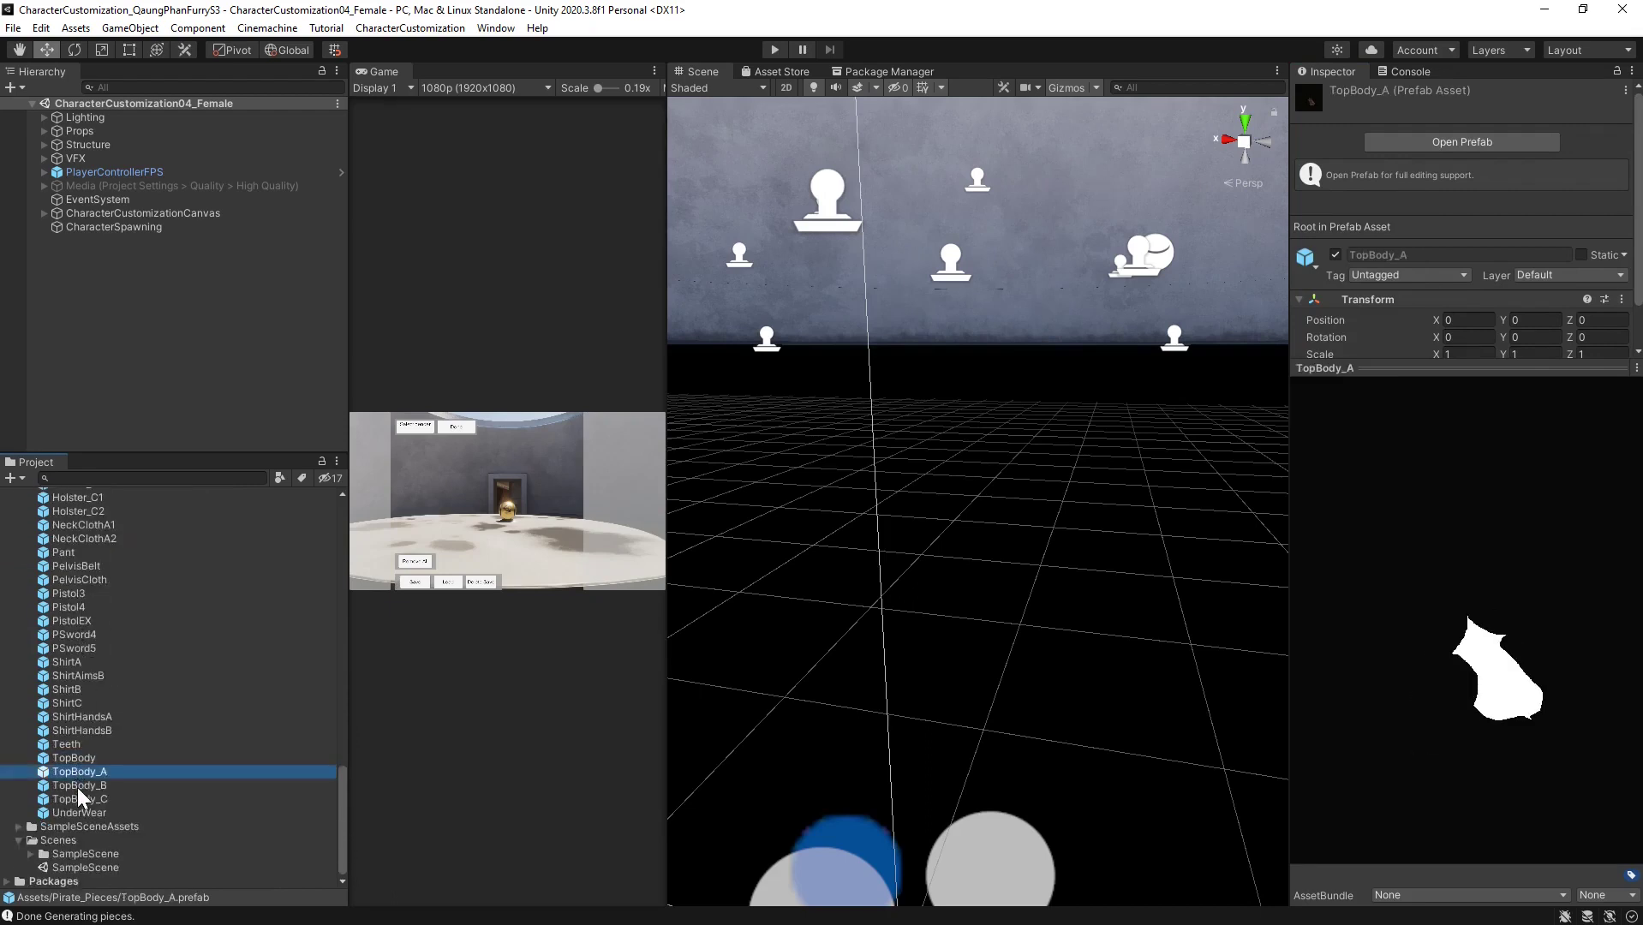
left_click(77, 786)
left_click(81, 800)
left_click(83, 810)
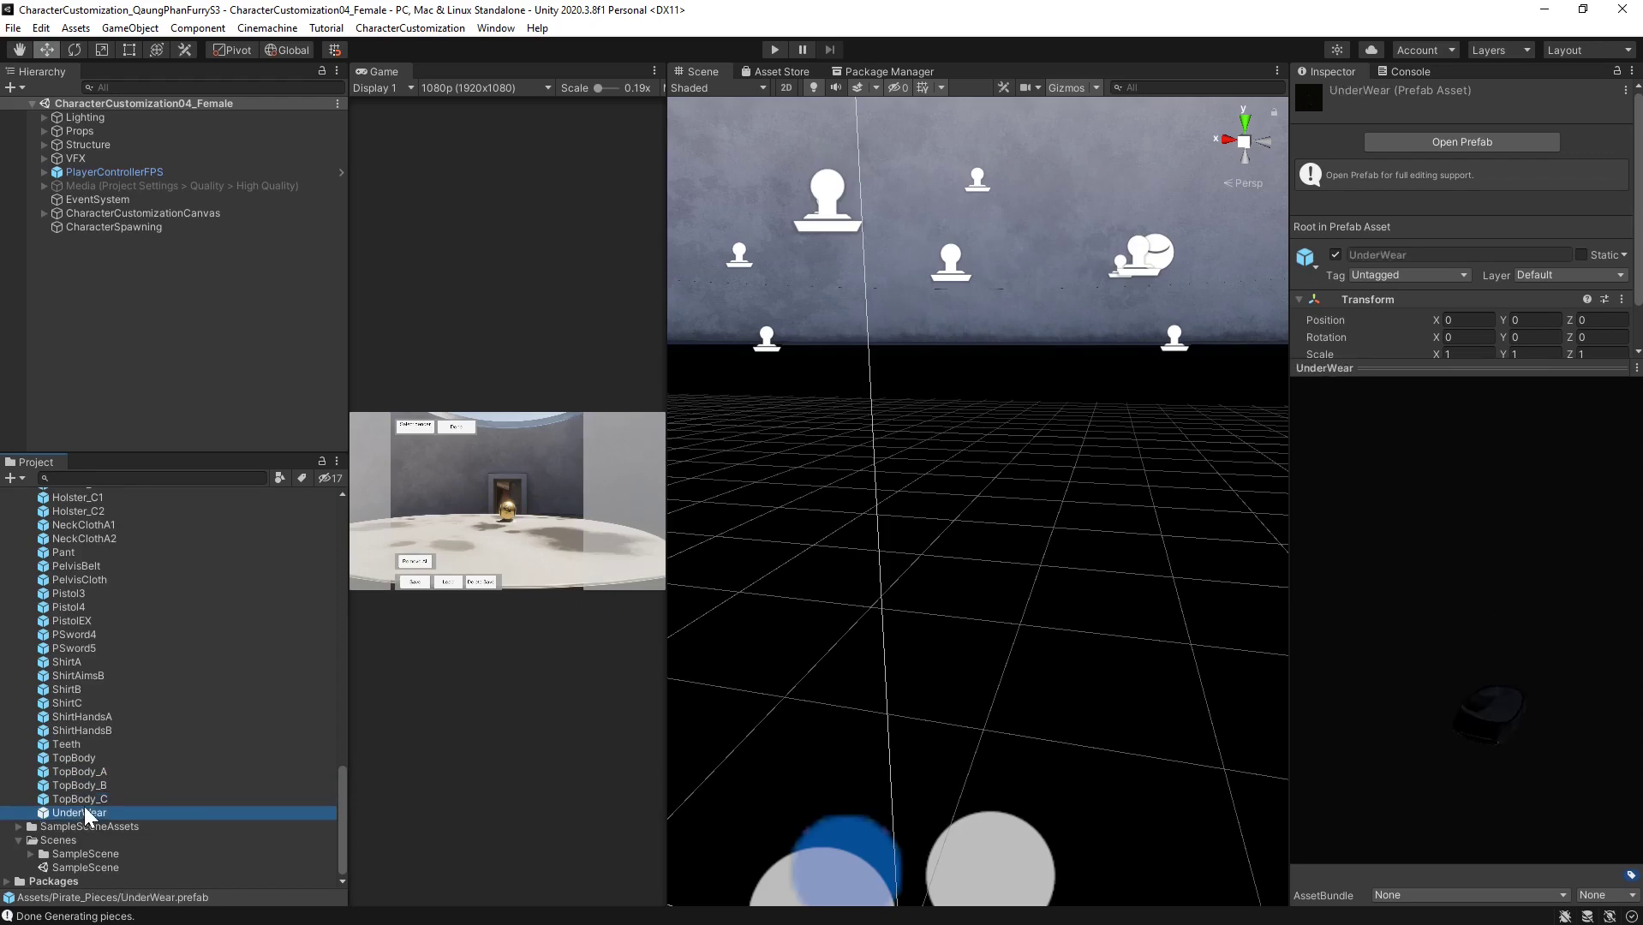
left_click(85, 756)
scroll(96, 749, "up", 15)
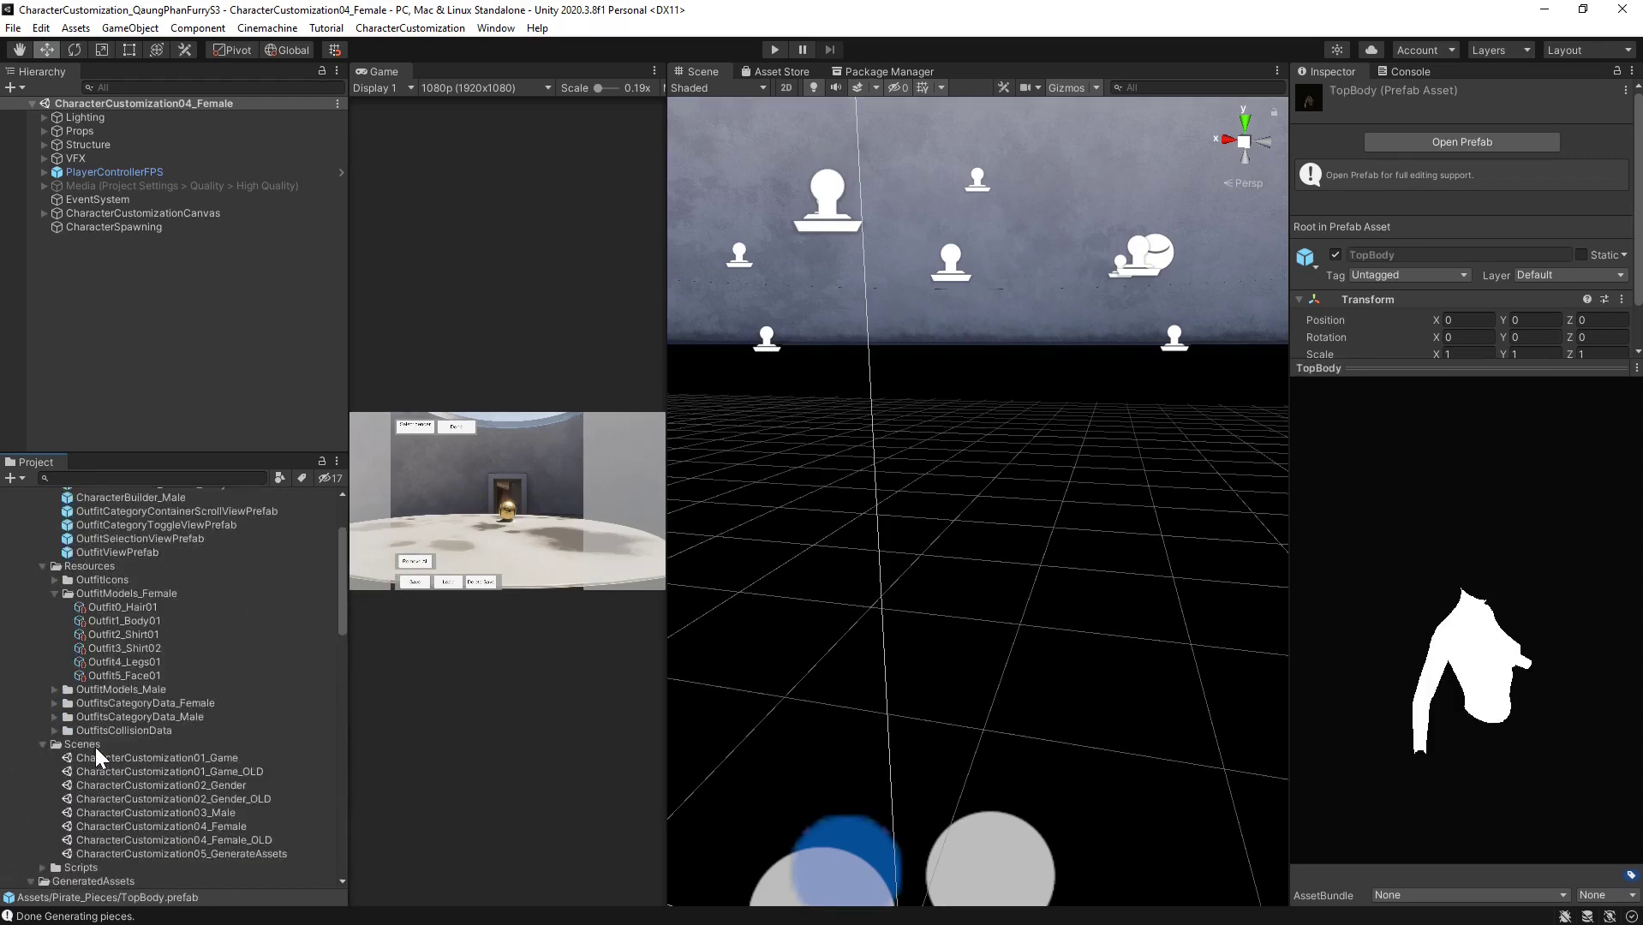
left_click(144, 608)
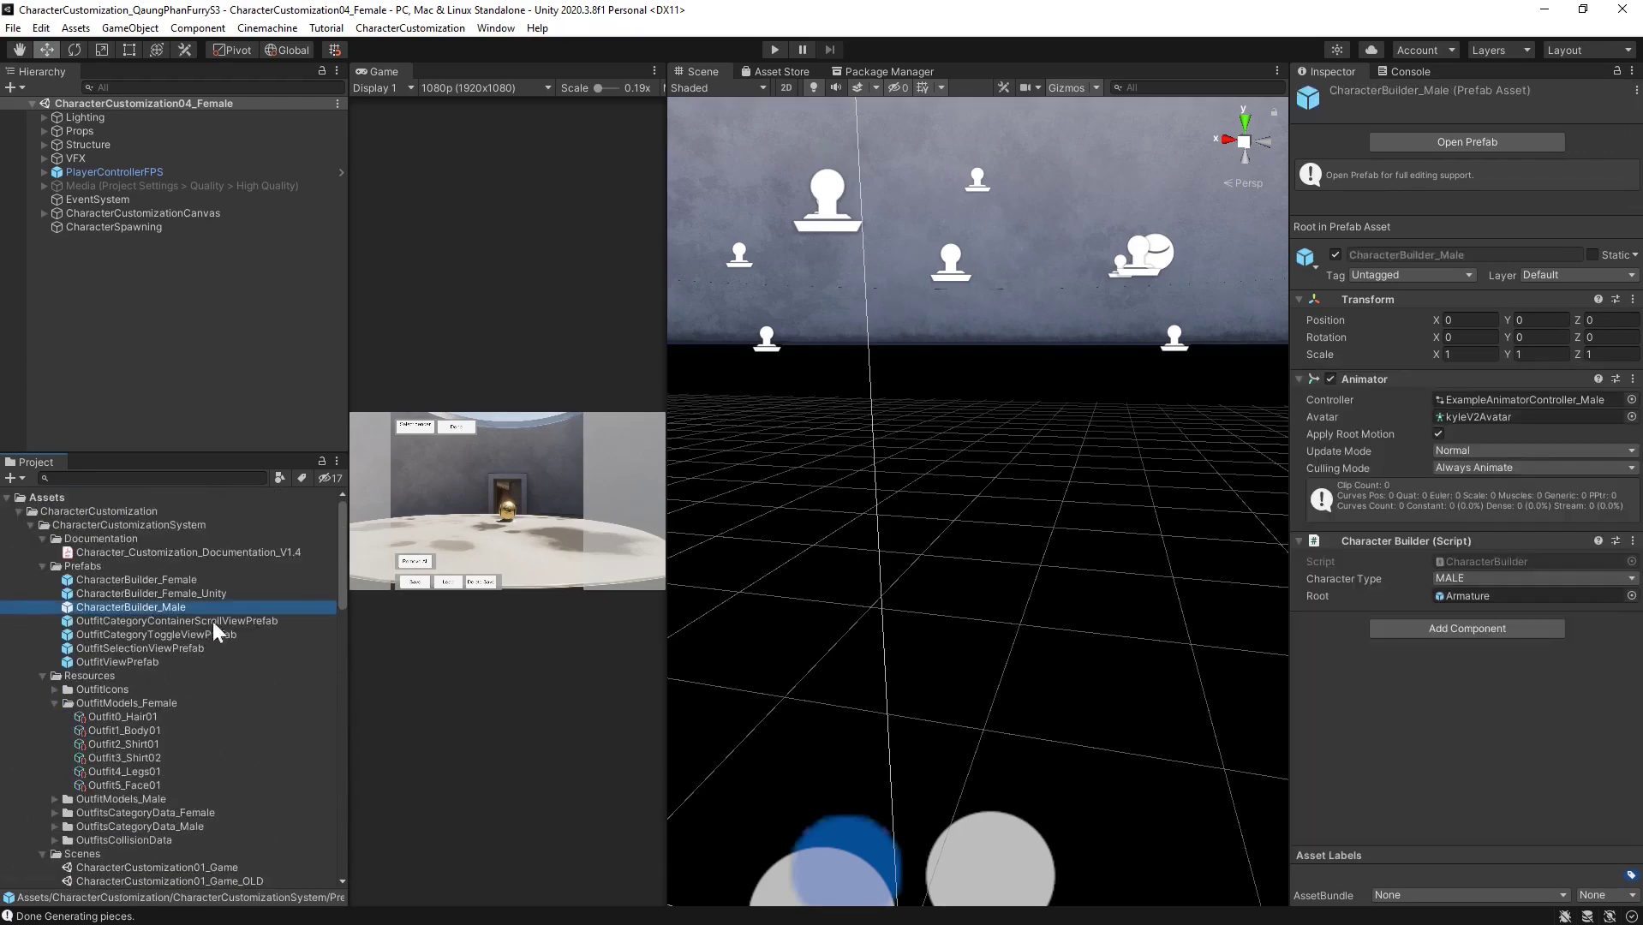
scroll(196, 656, "down", 15)
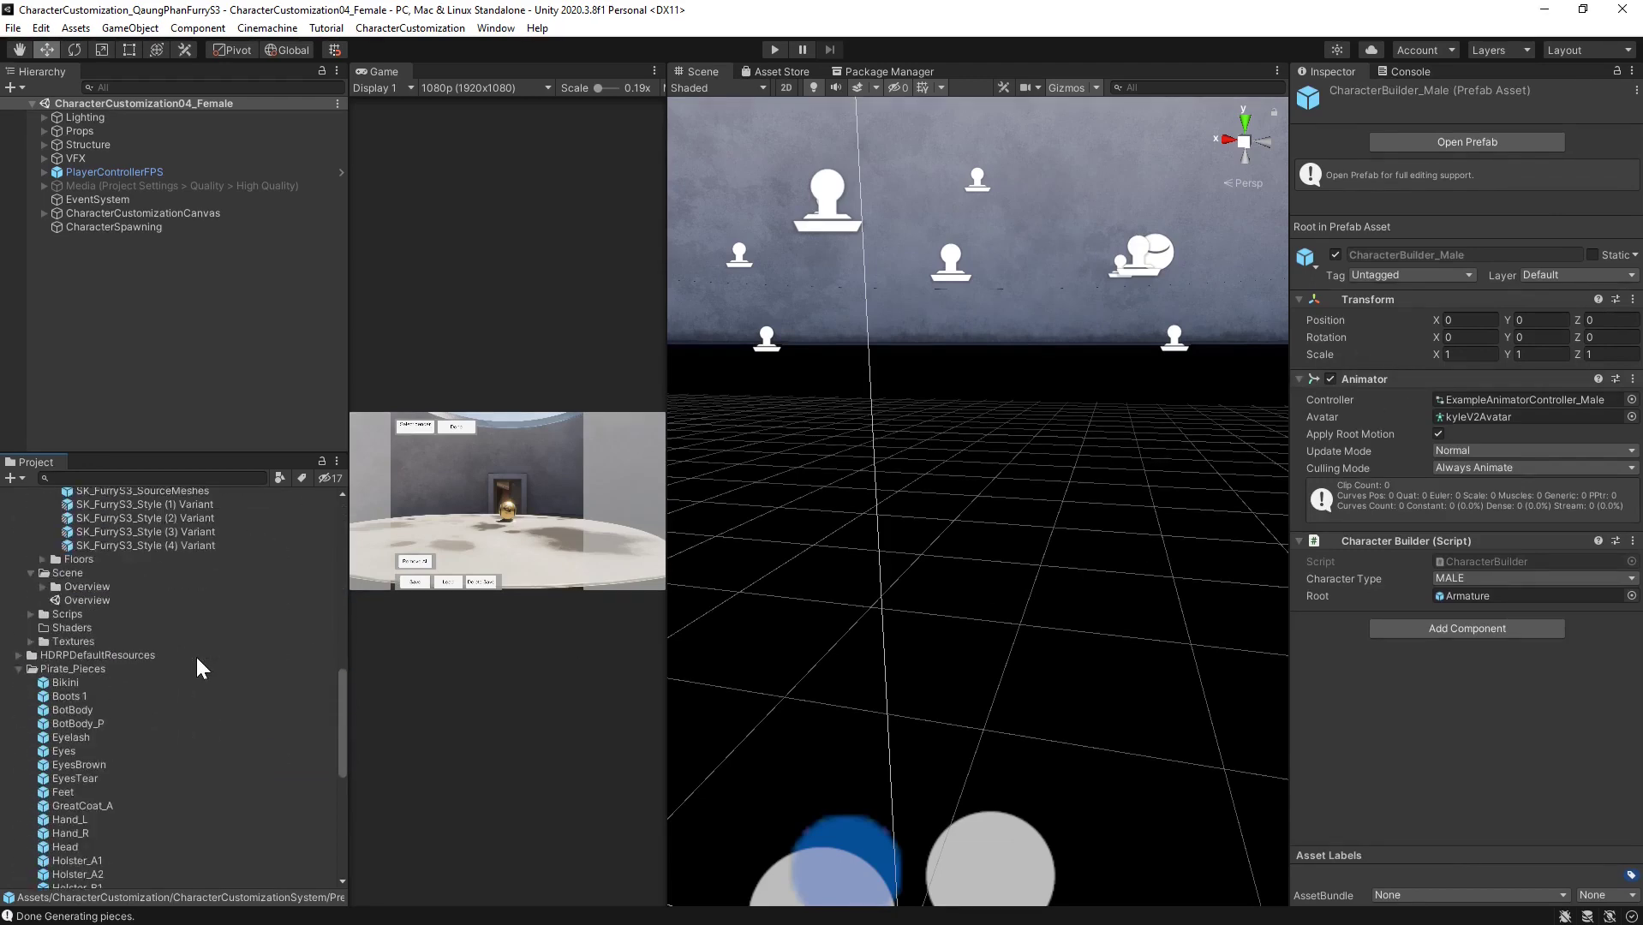
scroll(195, 658, "down", 3)
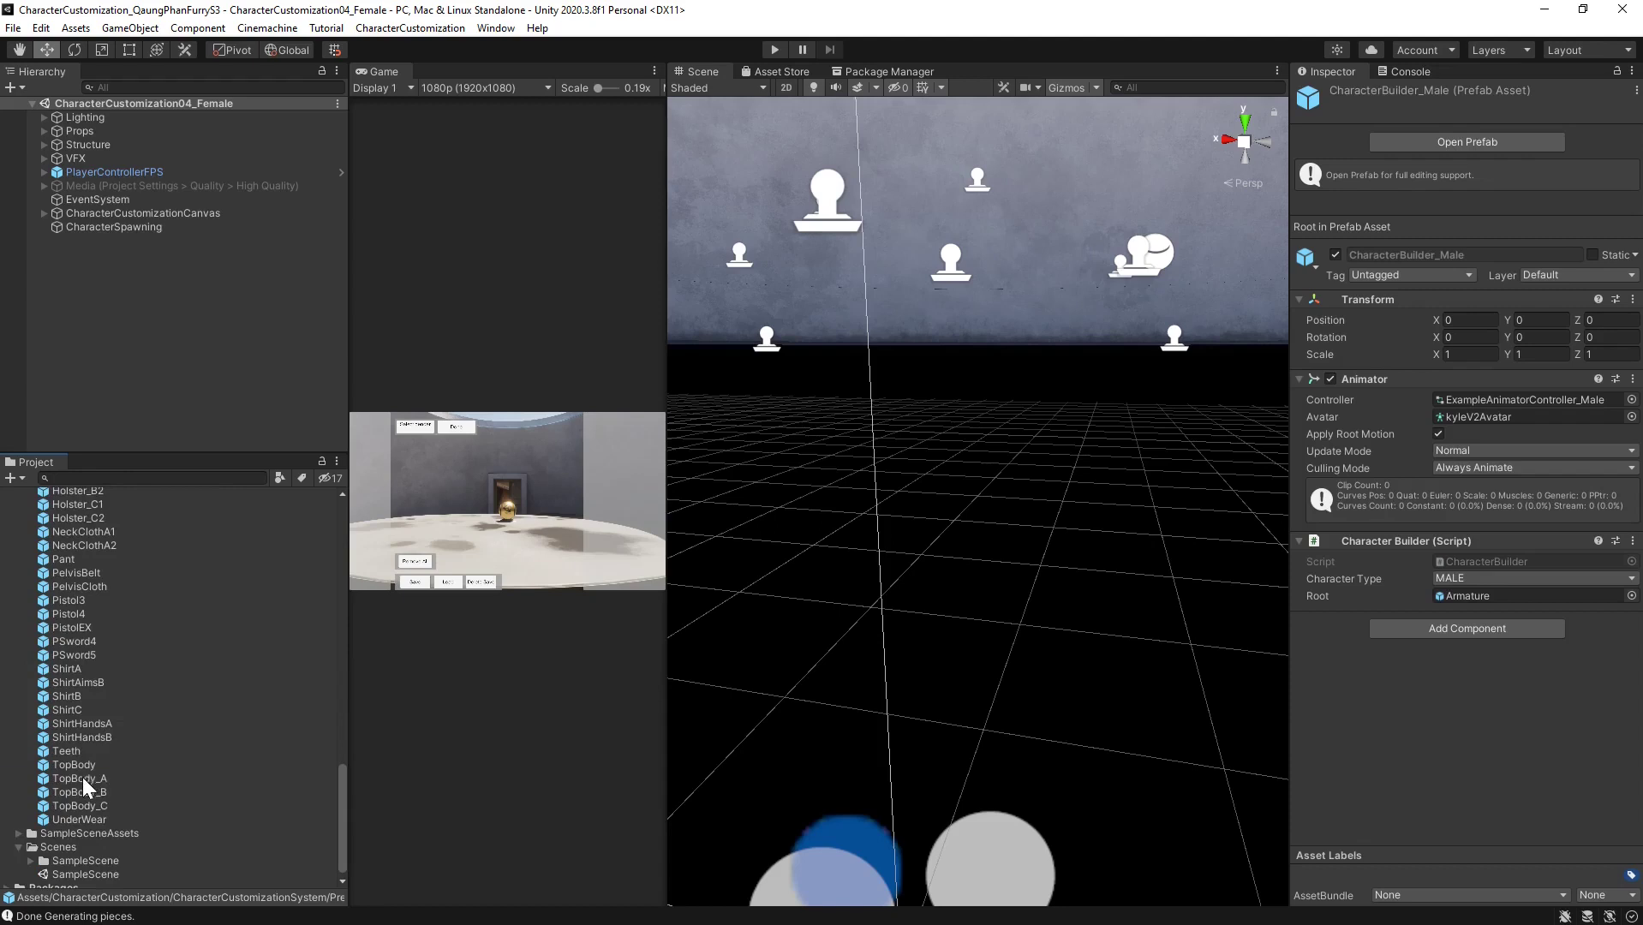
left_click_drag(82, 776, 1443, 734)
scroll(150, 663, "up", 10)
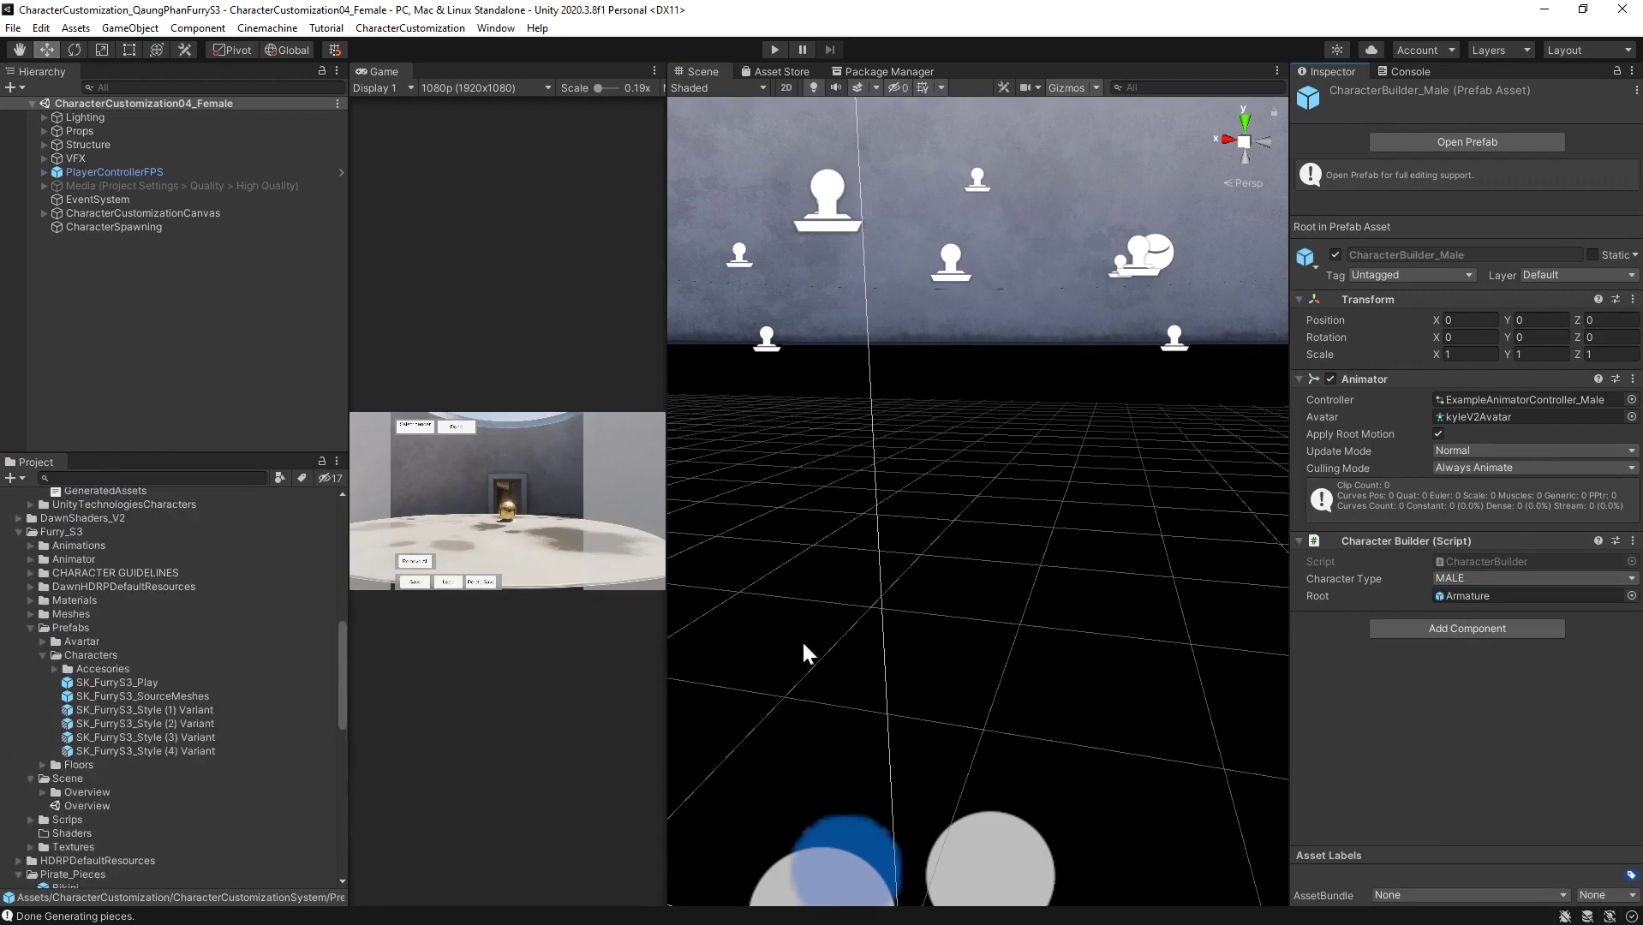
scroll(119, 676, "up", 10)
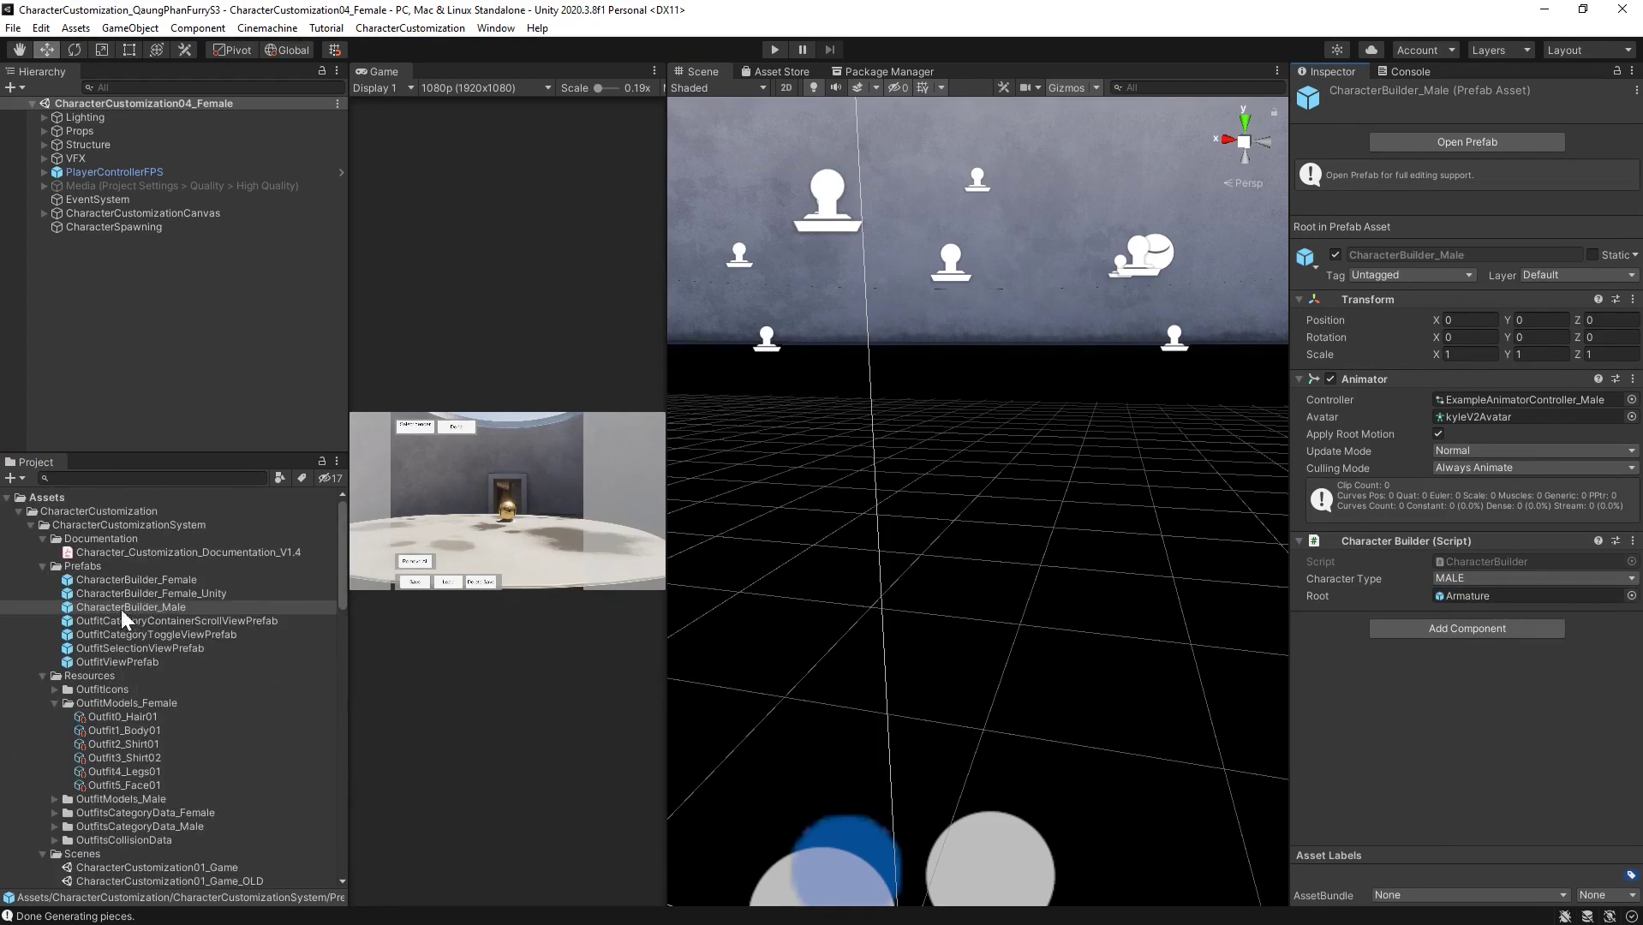
Set the Outfit Pieces count of Outfit1_Body01 to 1 and assign the TopBody prefab from Pirate_Pieces as its element
left_click(134, 730)
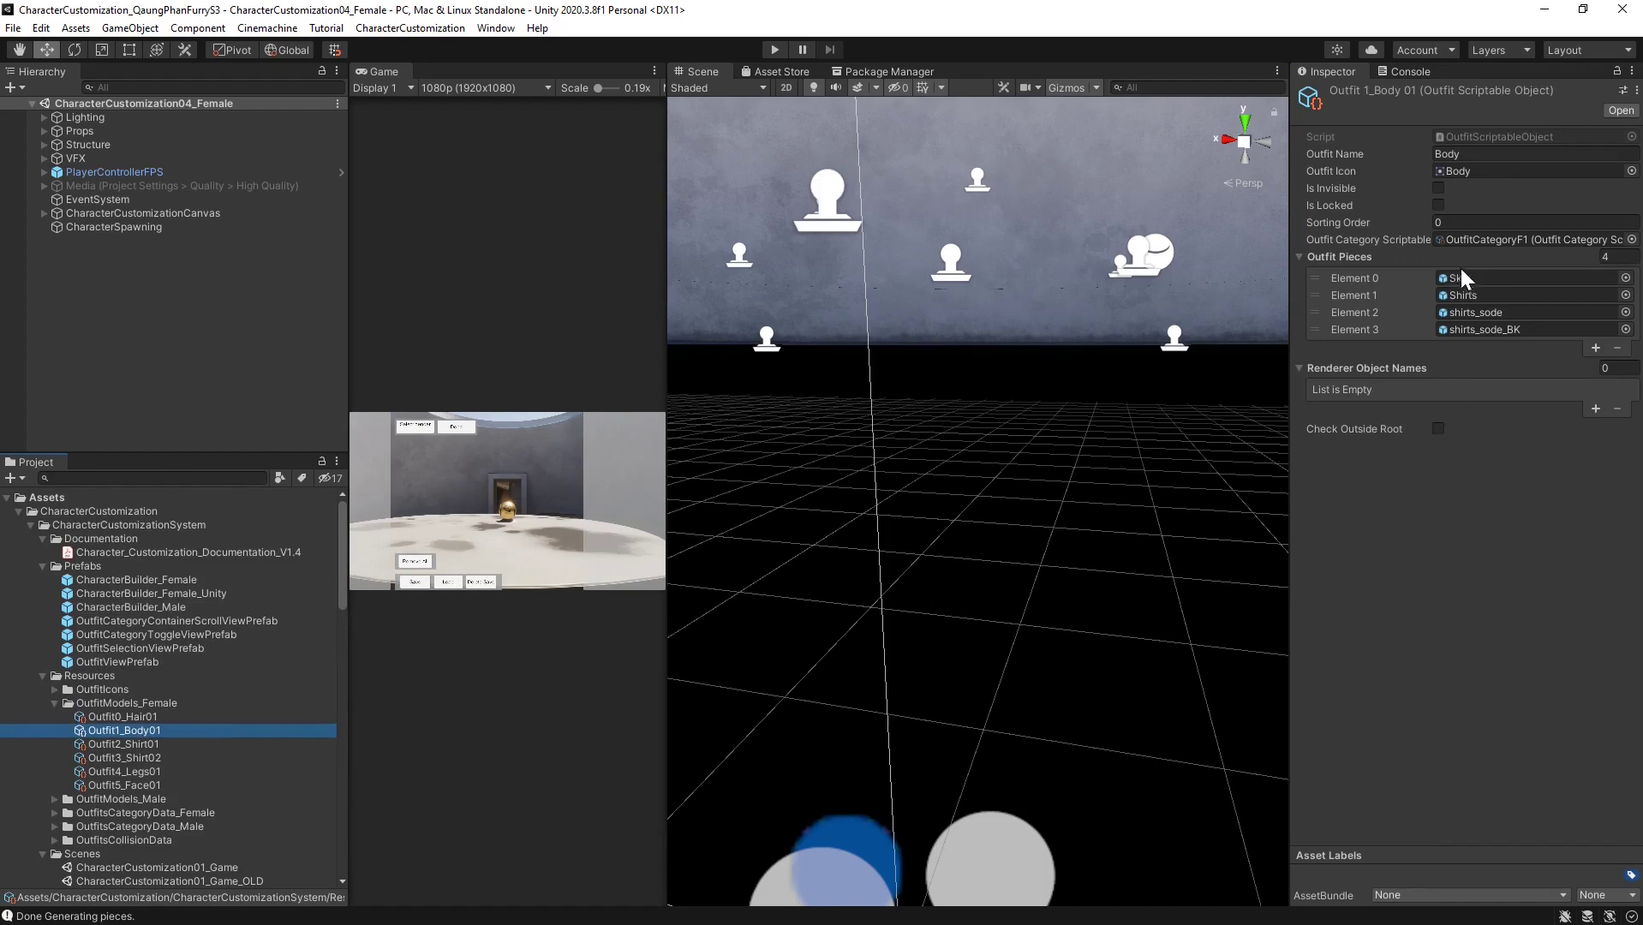
left_click(134, 742)
left_click(136, 727)
left_click(1610, 256)
type("1")
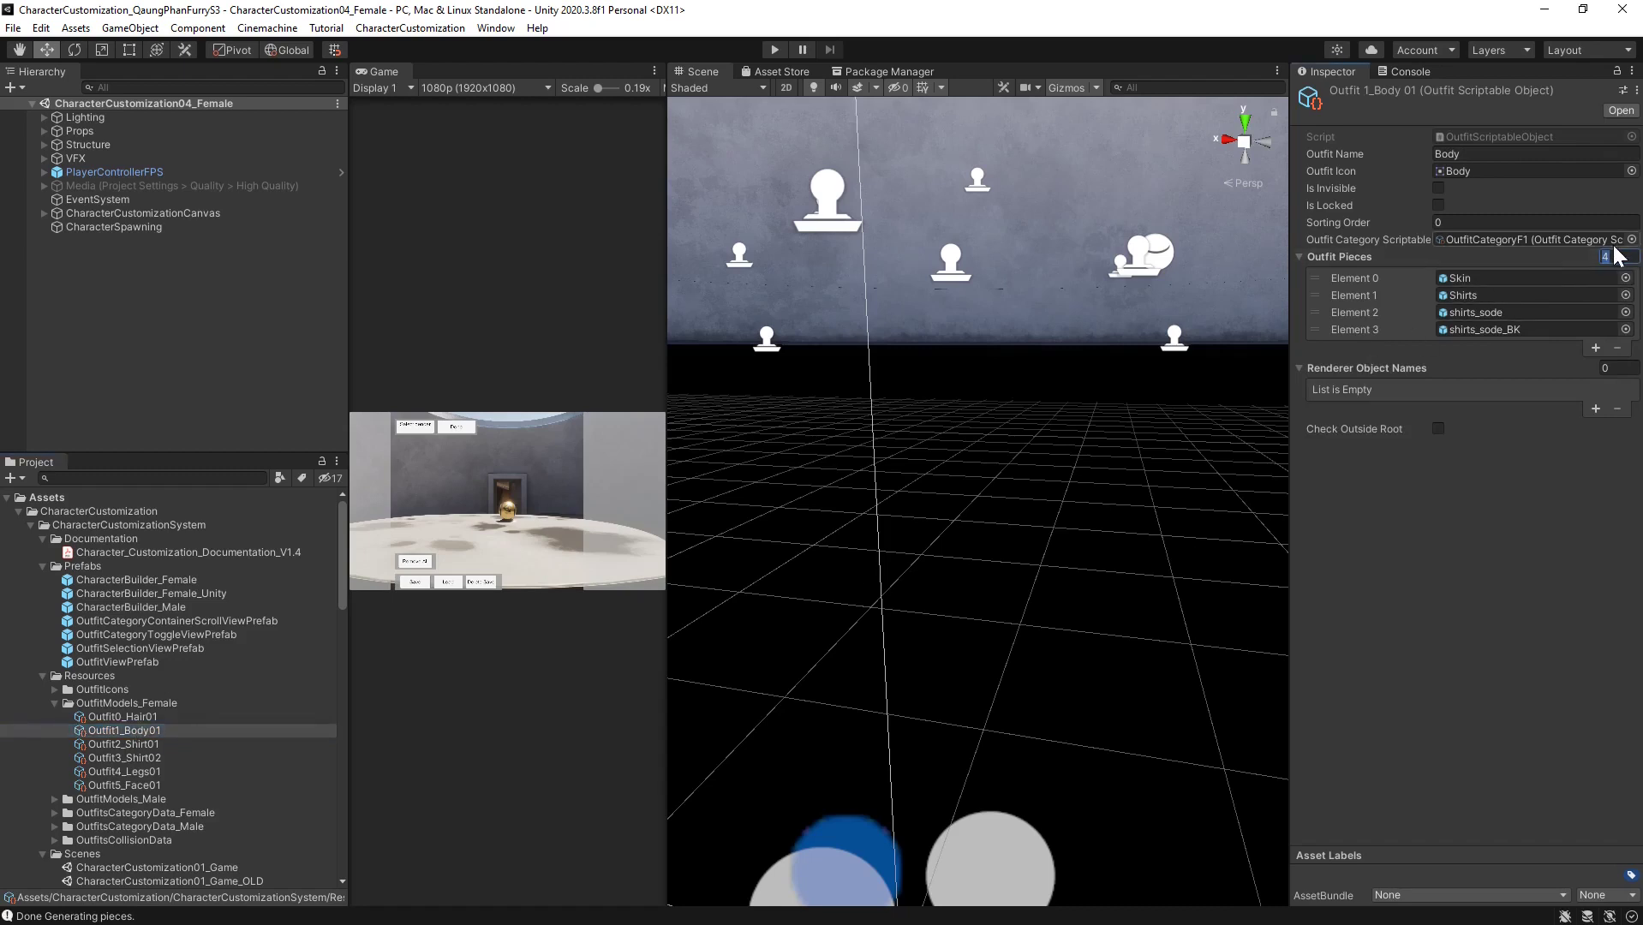
key("Return")
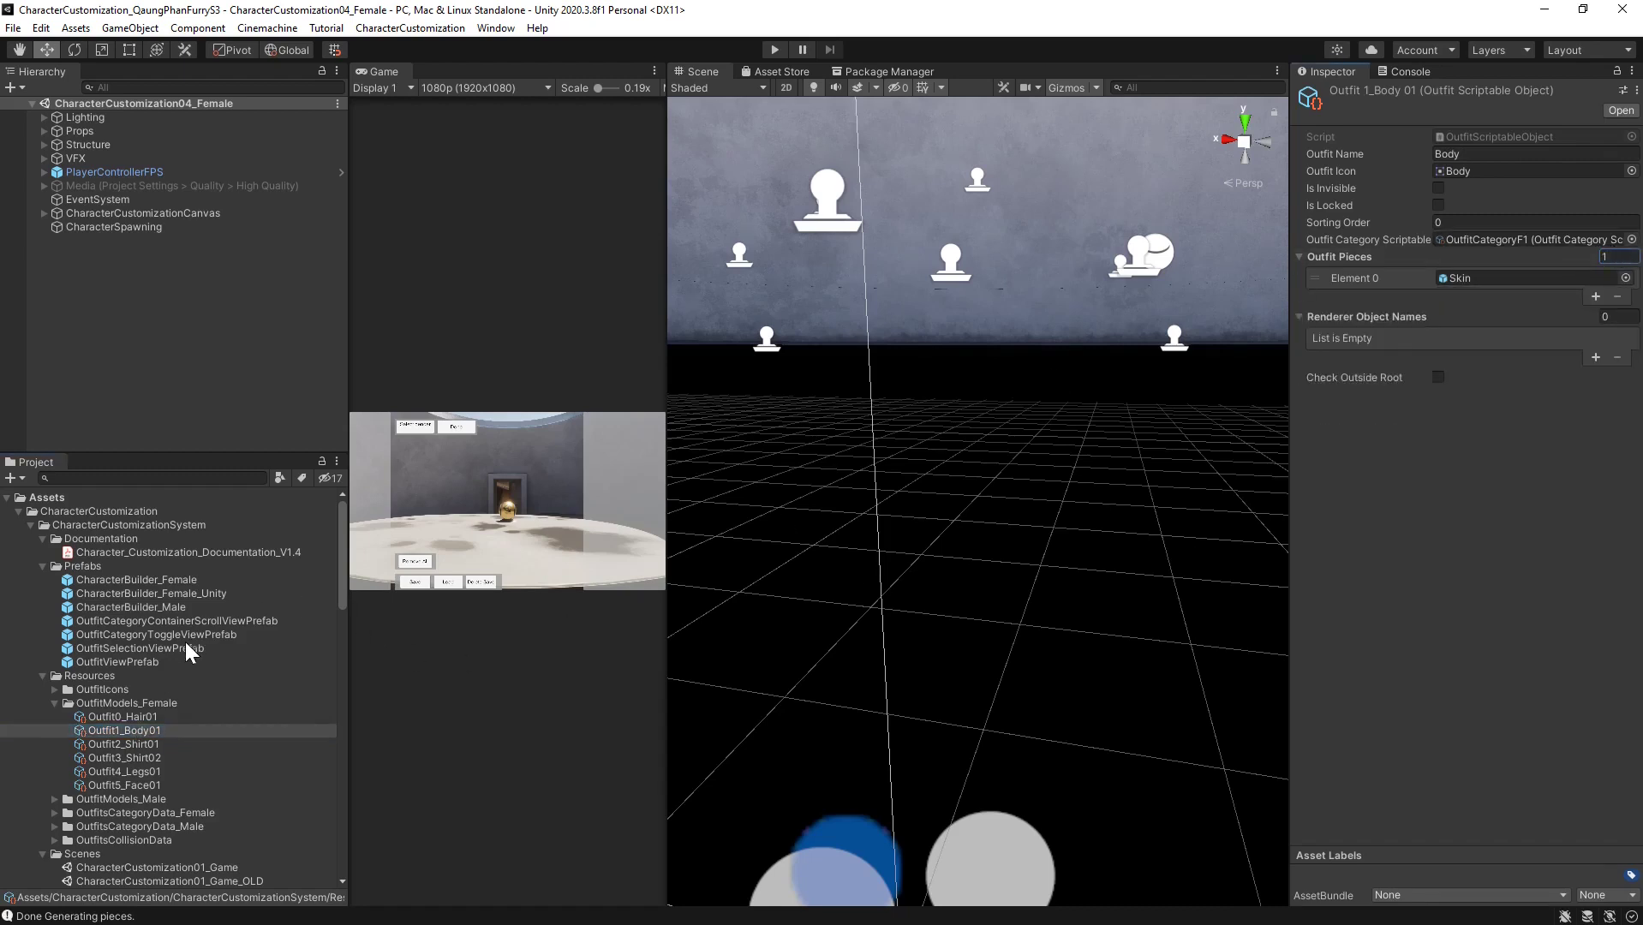
scroll(185, 642, "down", 15)
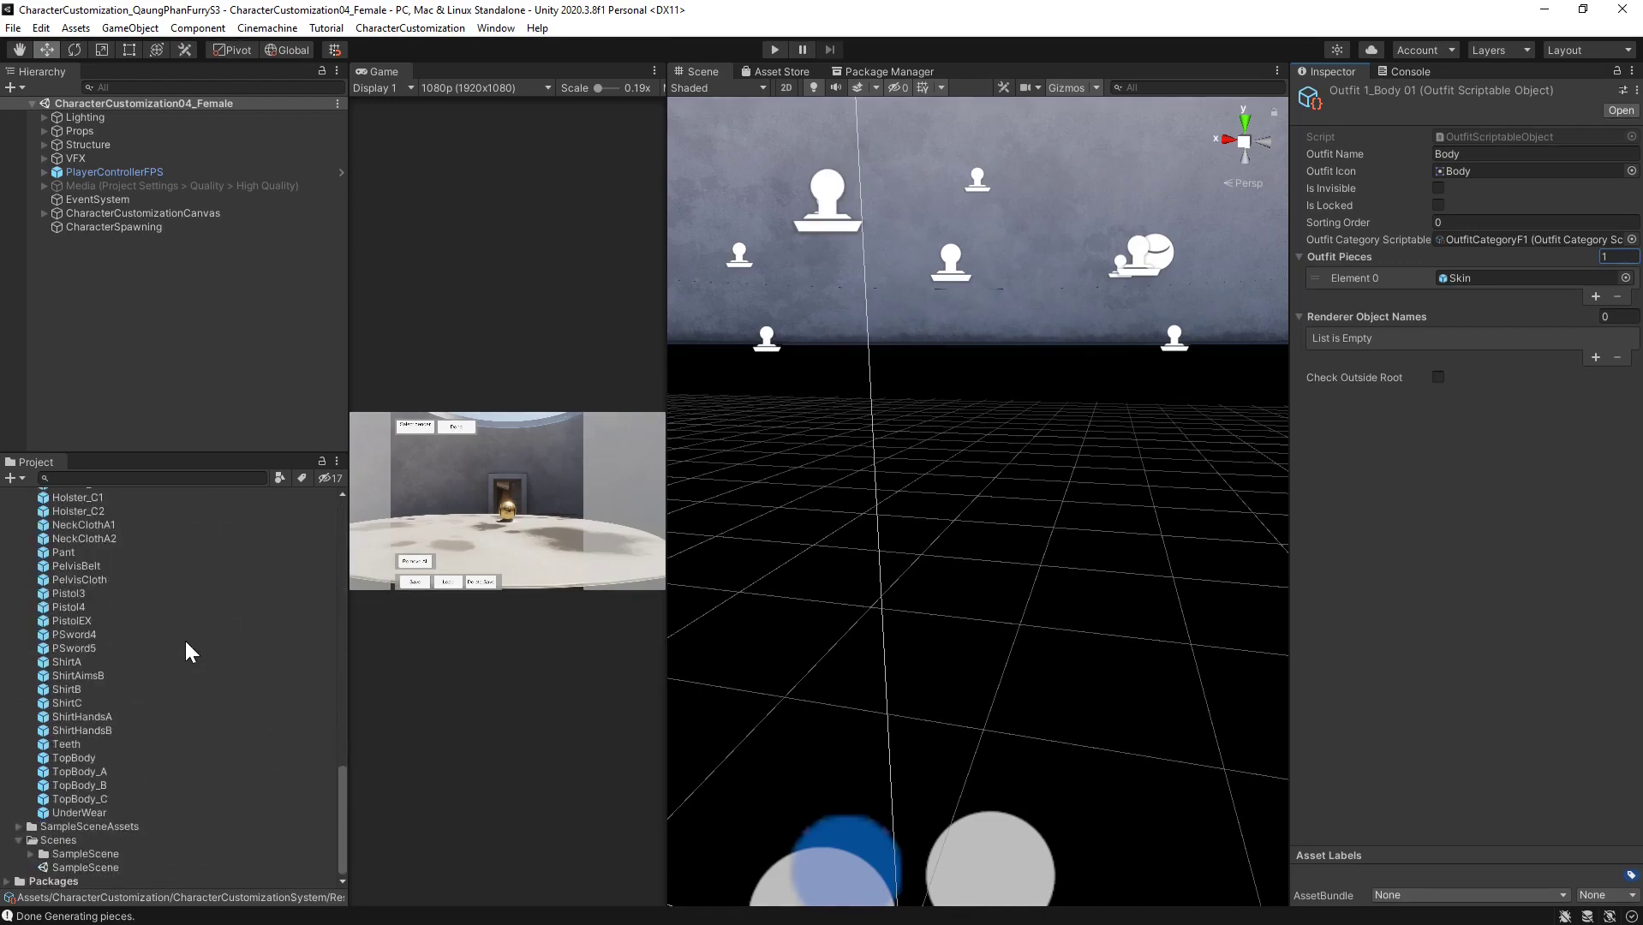
left_click_drag(80, 757, 1495, 280)
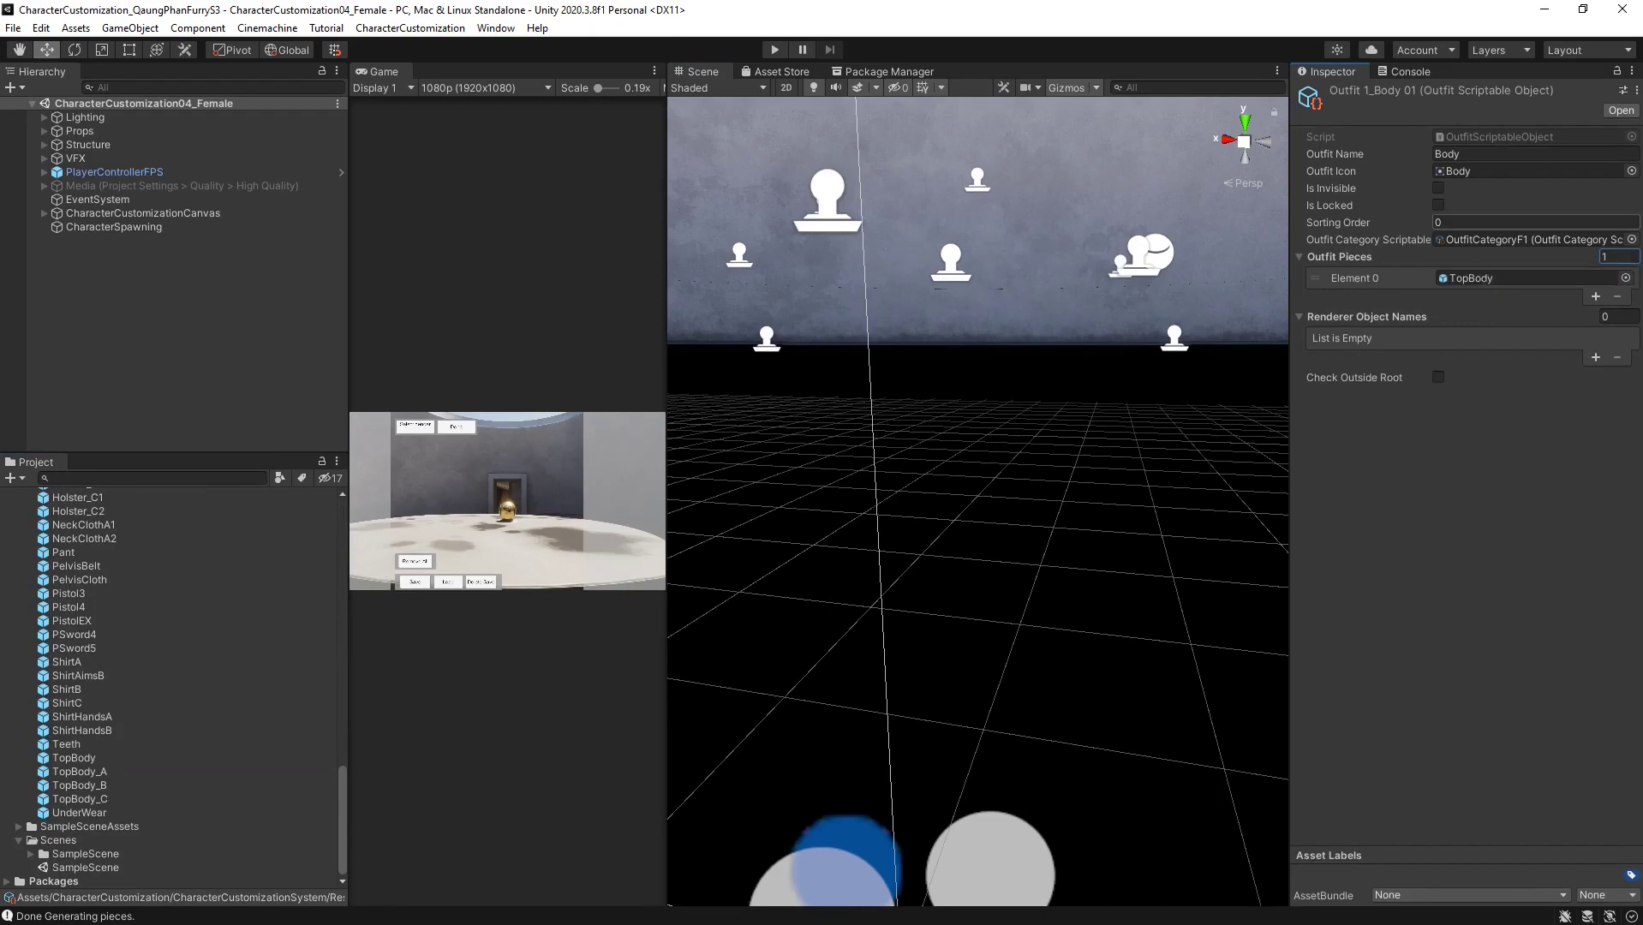
left_click(1472, 273)
left_click(61, 758)
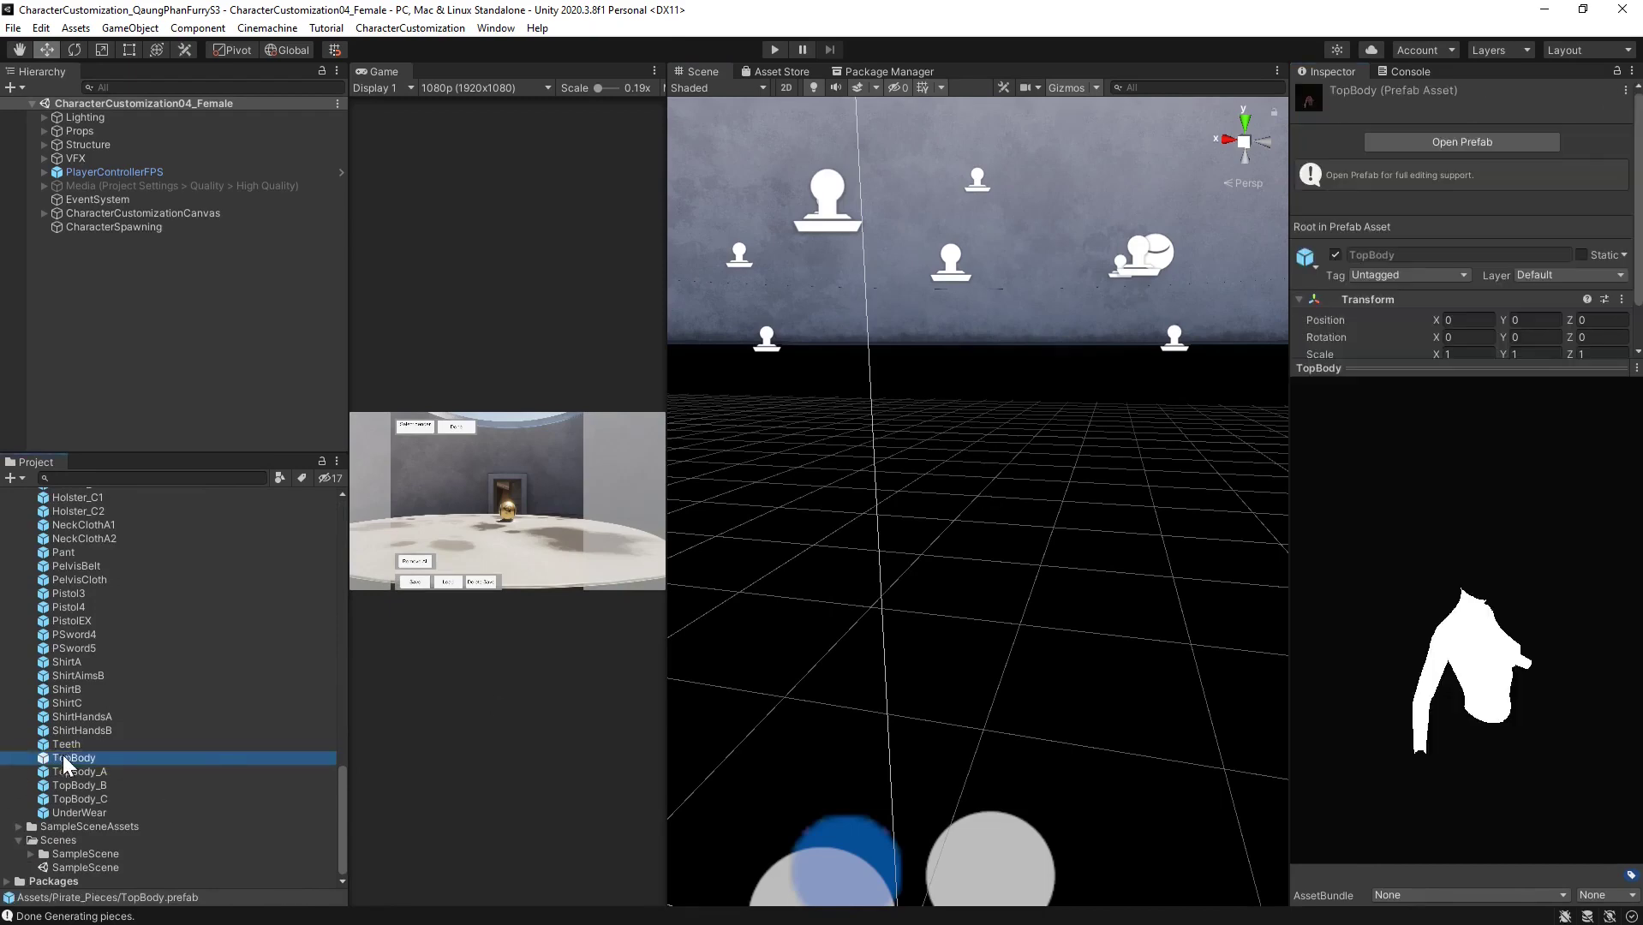
Clear the Outfit Pieces of Outfit0_Hair01 by setting the count to 0, and set its Renderer Object Names count to 1
scroll(213, 676, "up", 15)
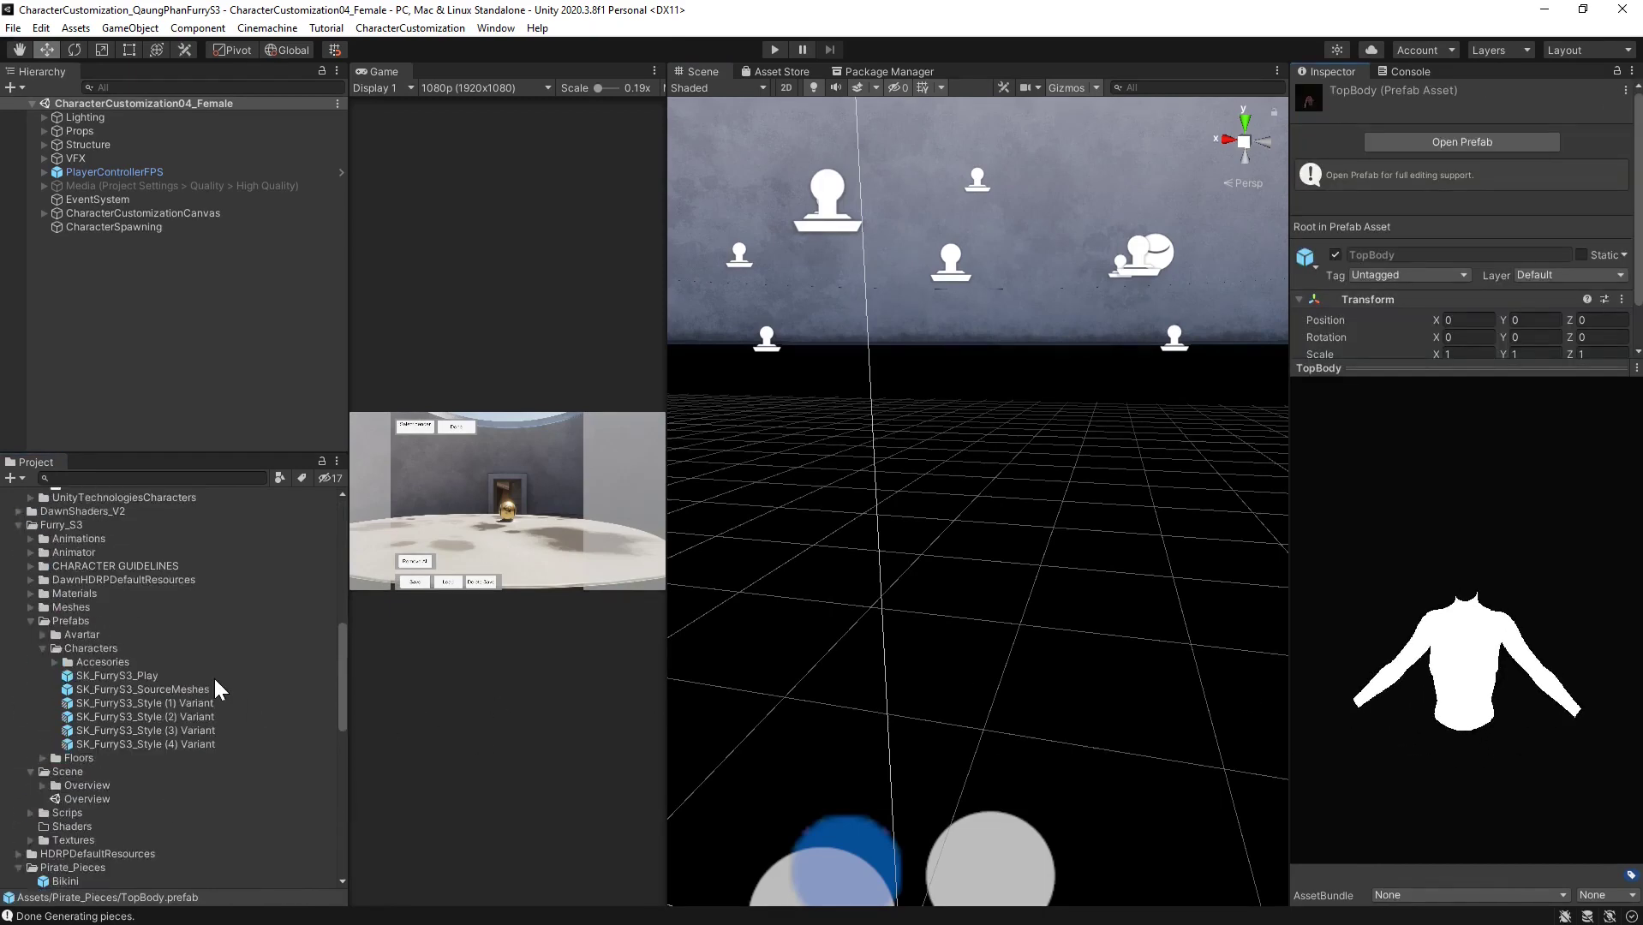
scroll(134, 671, "up", 10)
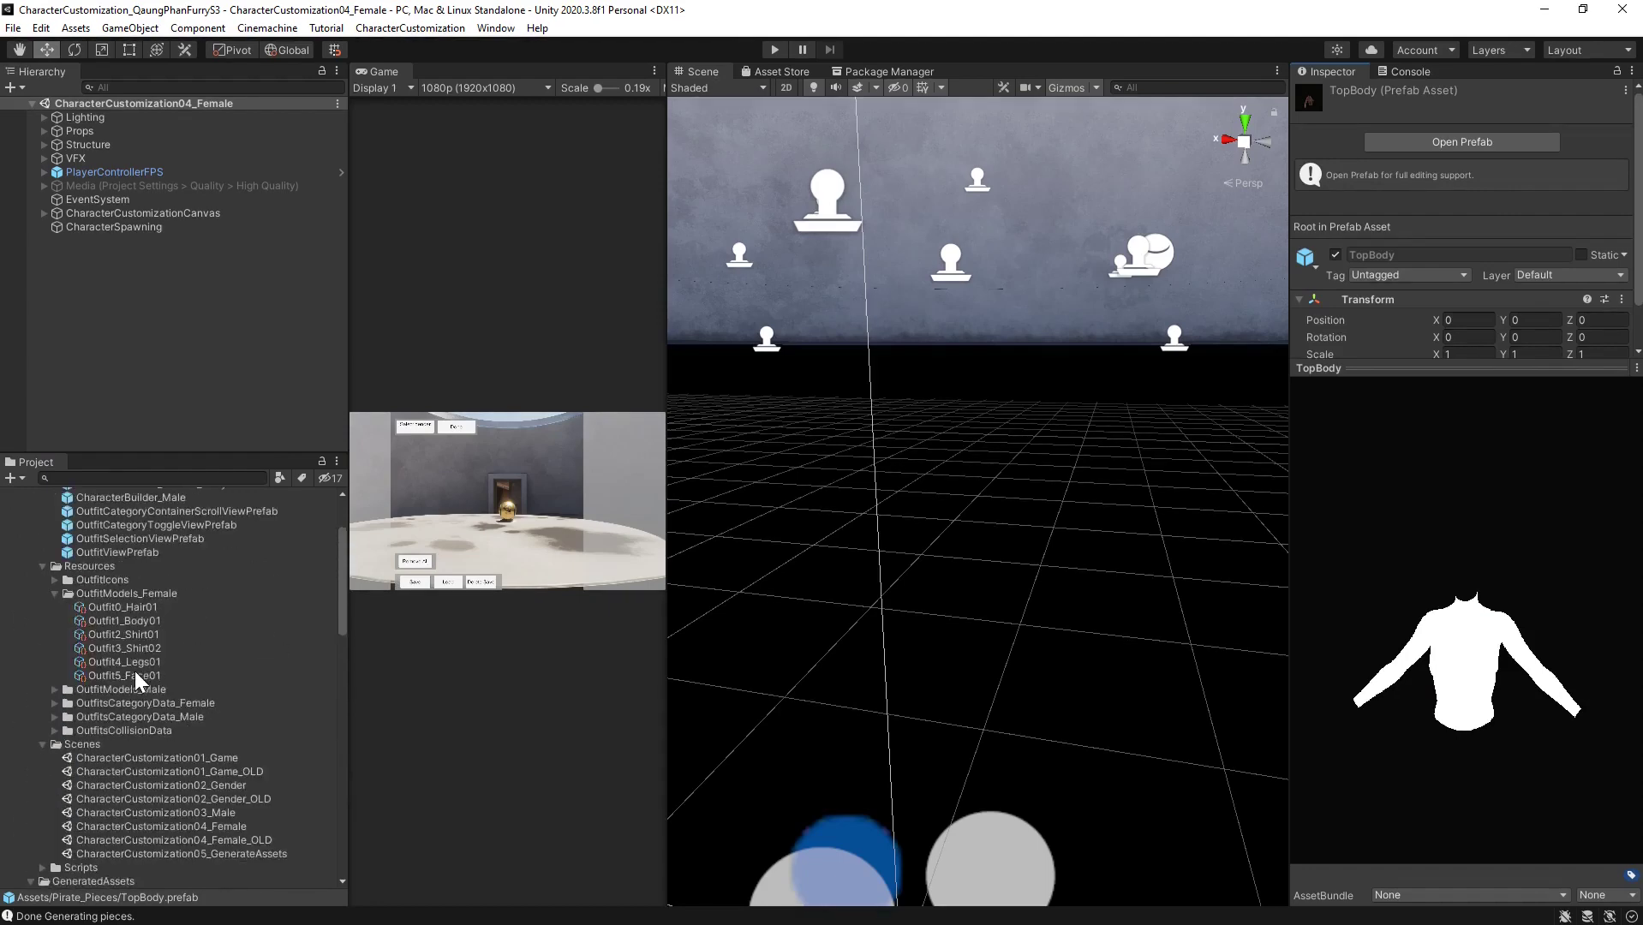
left_click(131, 717)
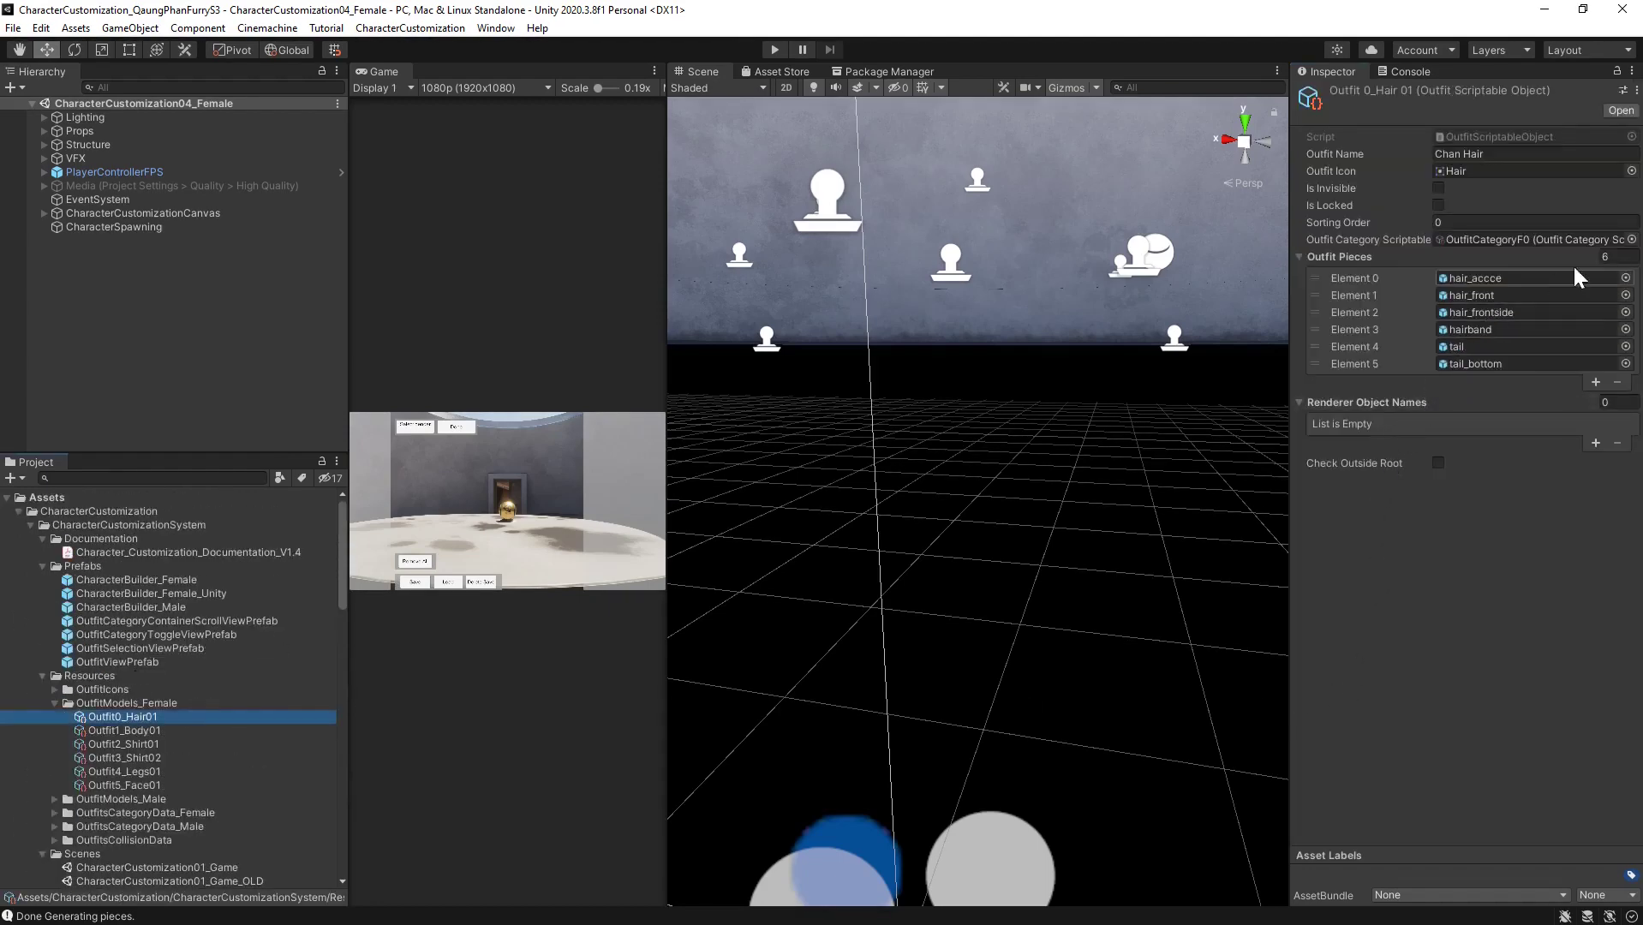
left_click(1612, 257)
type("0")
key("Return")
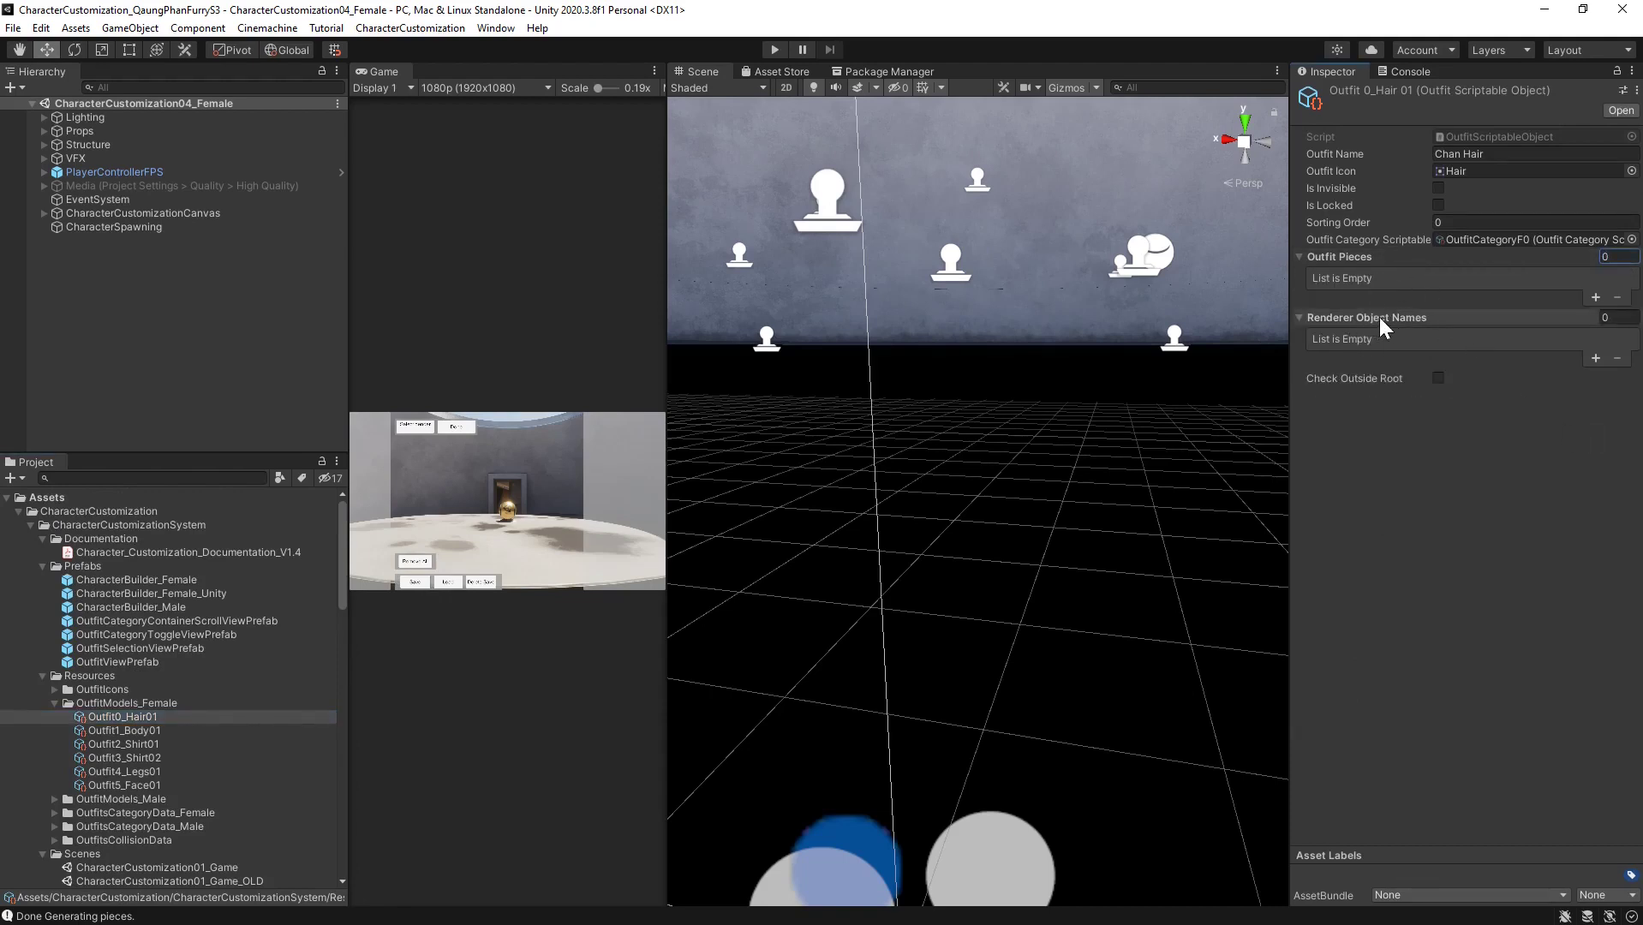
left_click(1610, 318)
type("1")
key("Return")
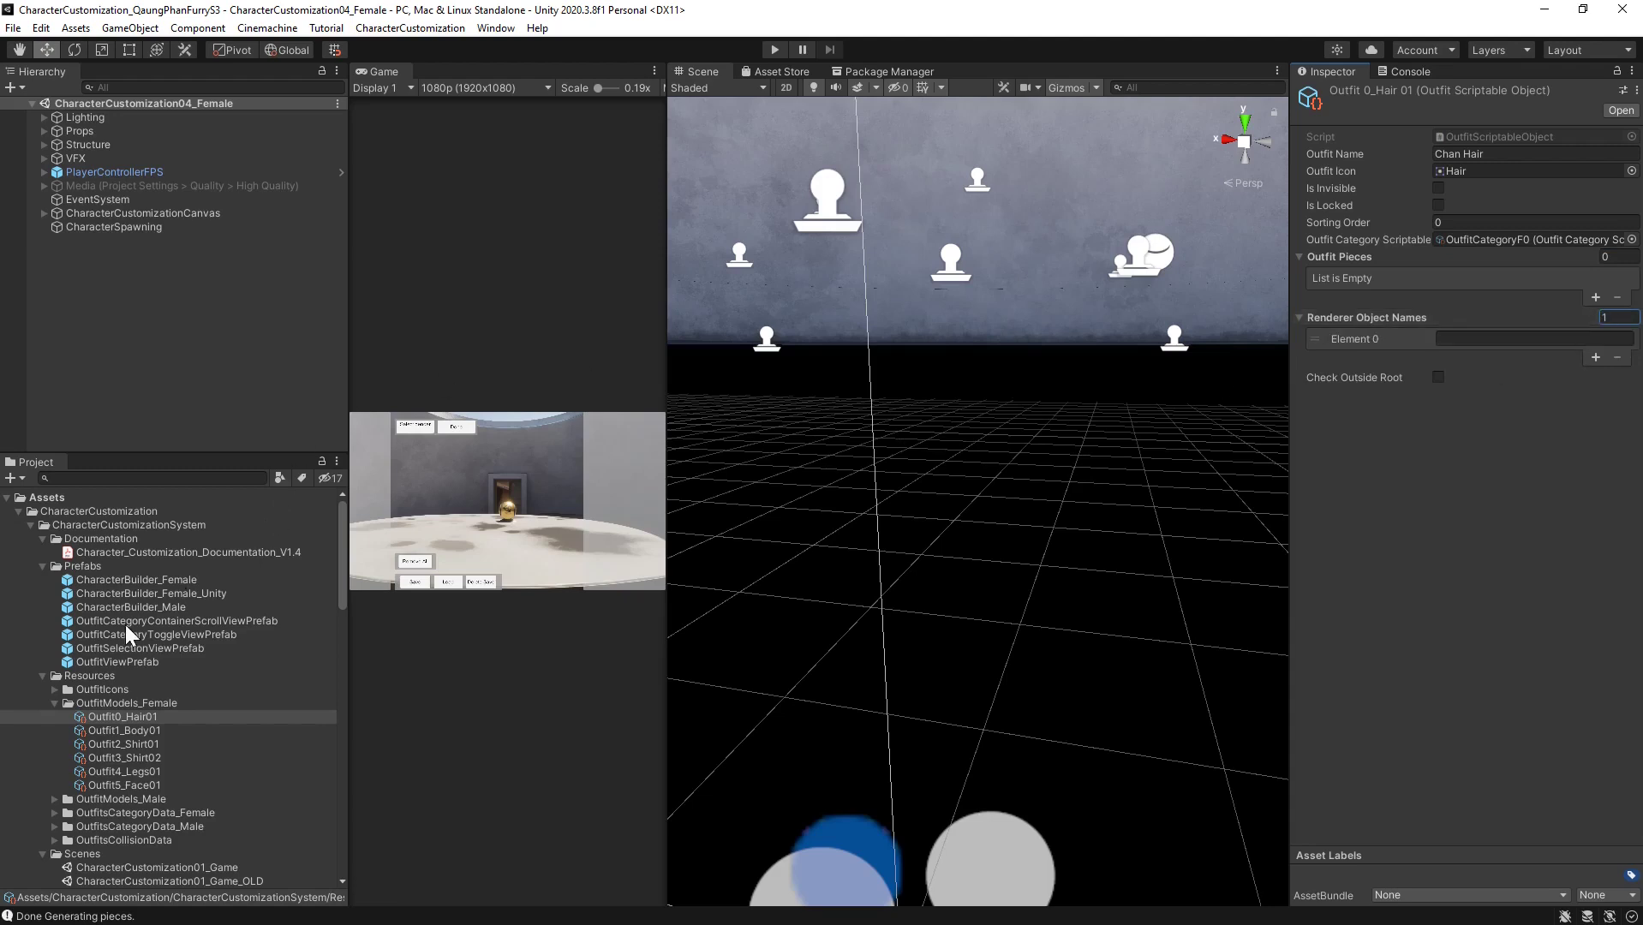
Open the CharacterBuilder_Female prefab and search its hierarchy for skinnedmeshrenderer to find the hair renderers
double_click(166, 577)
scroll(247, 314, "down", 5)
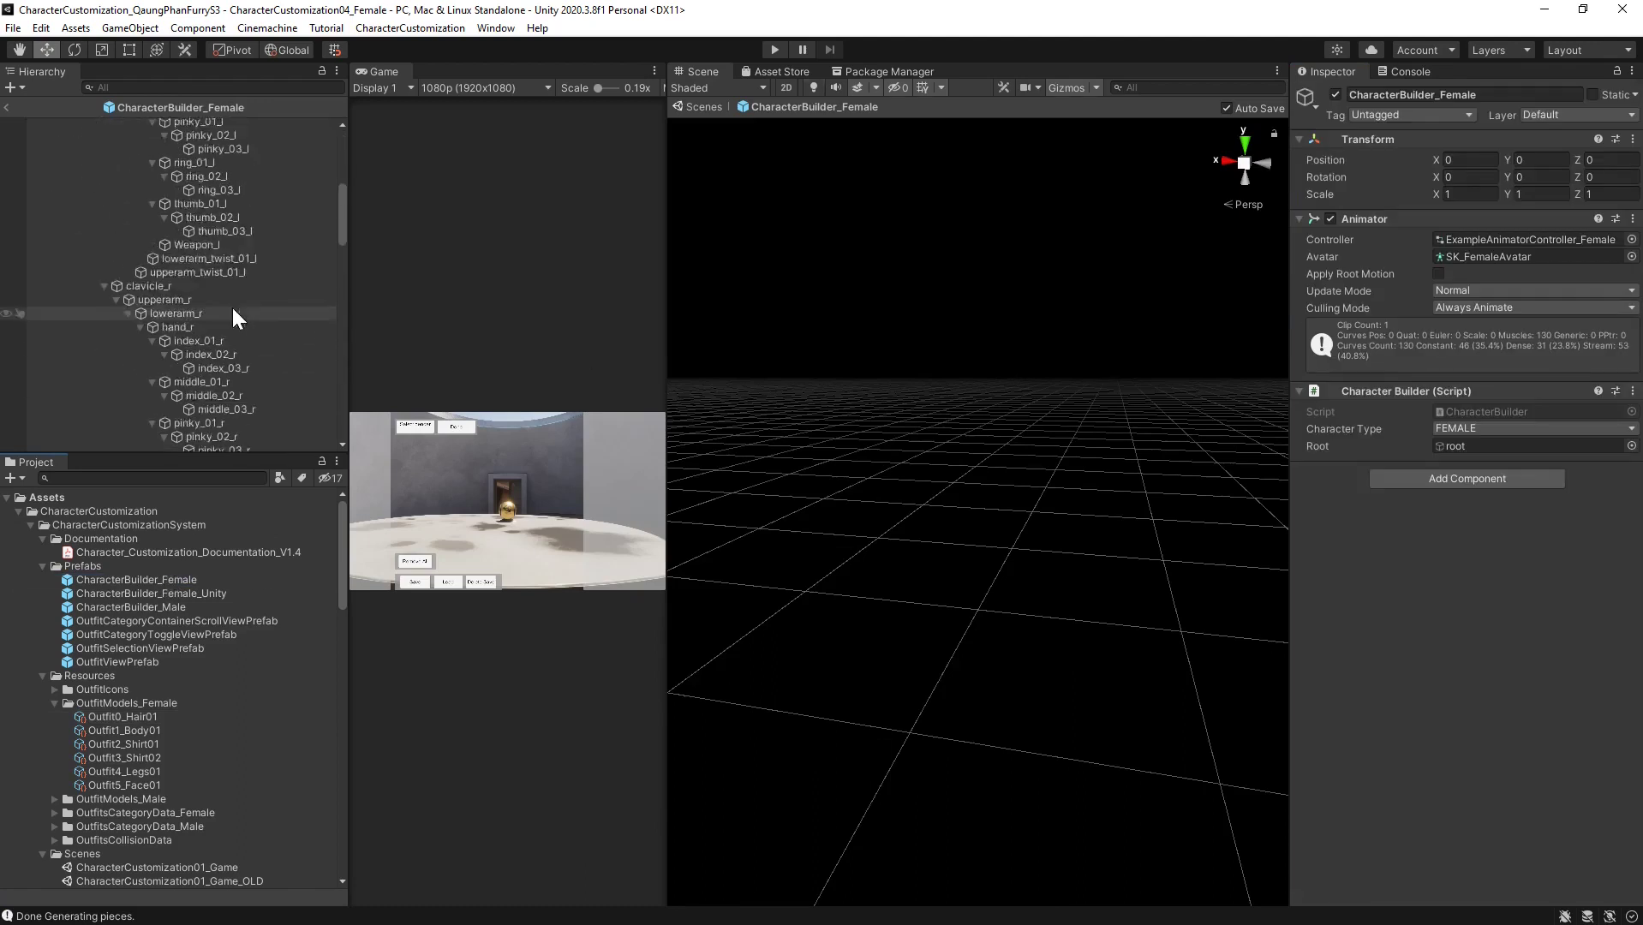
left_click(171, 88)
type("sk")
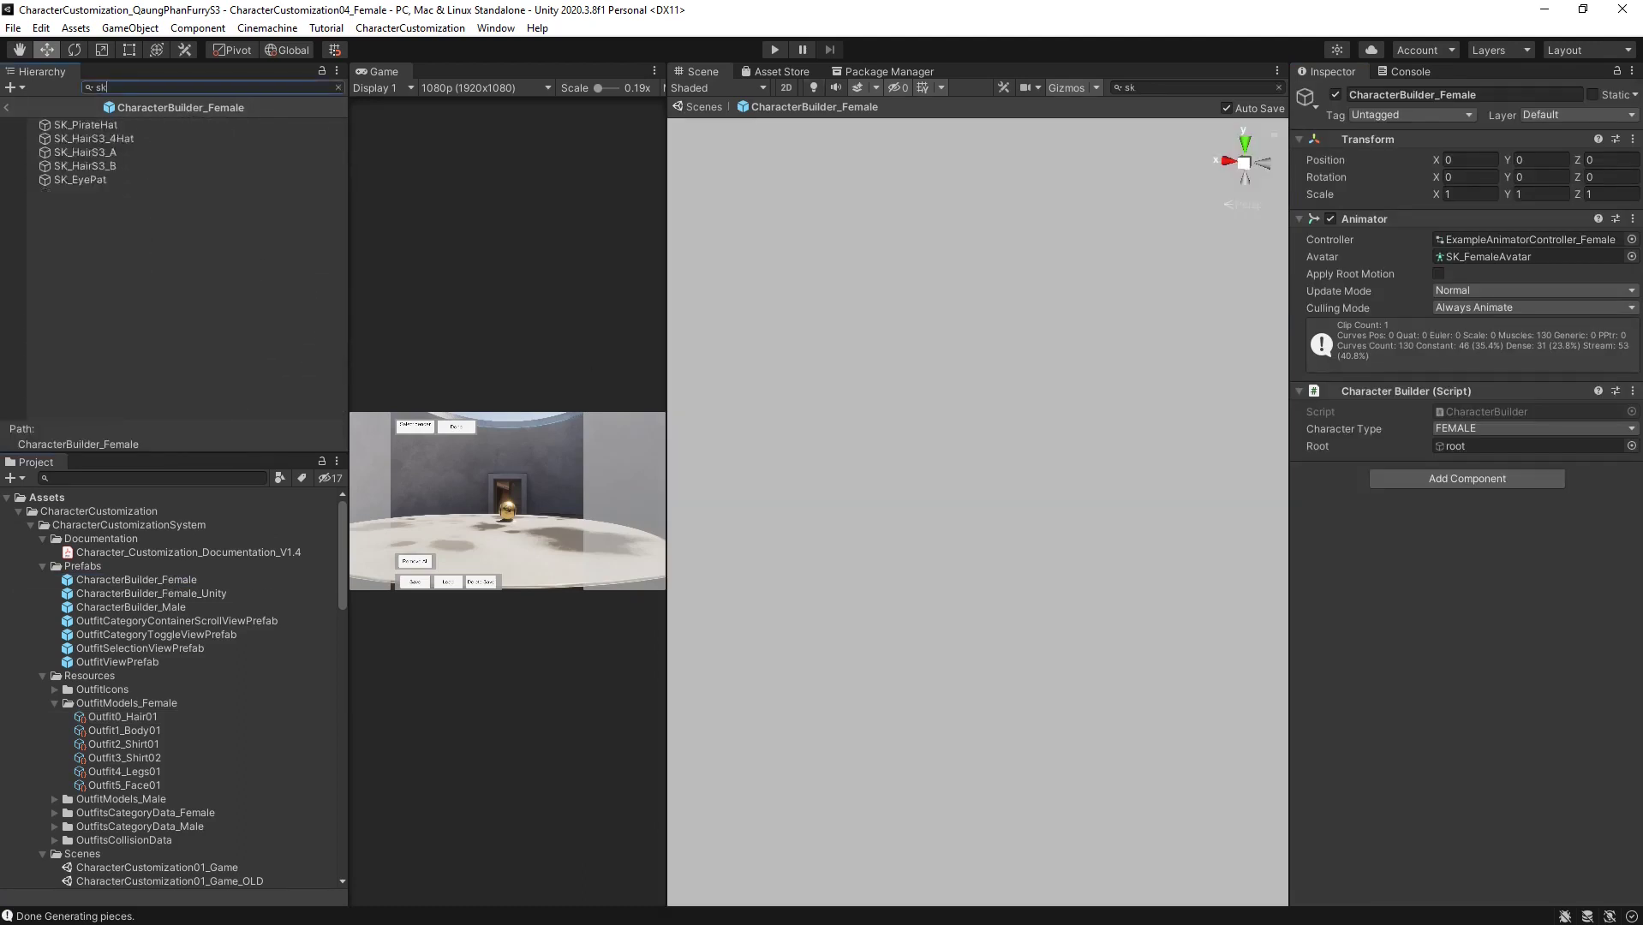
type("innedmesh")
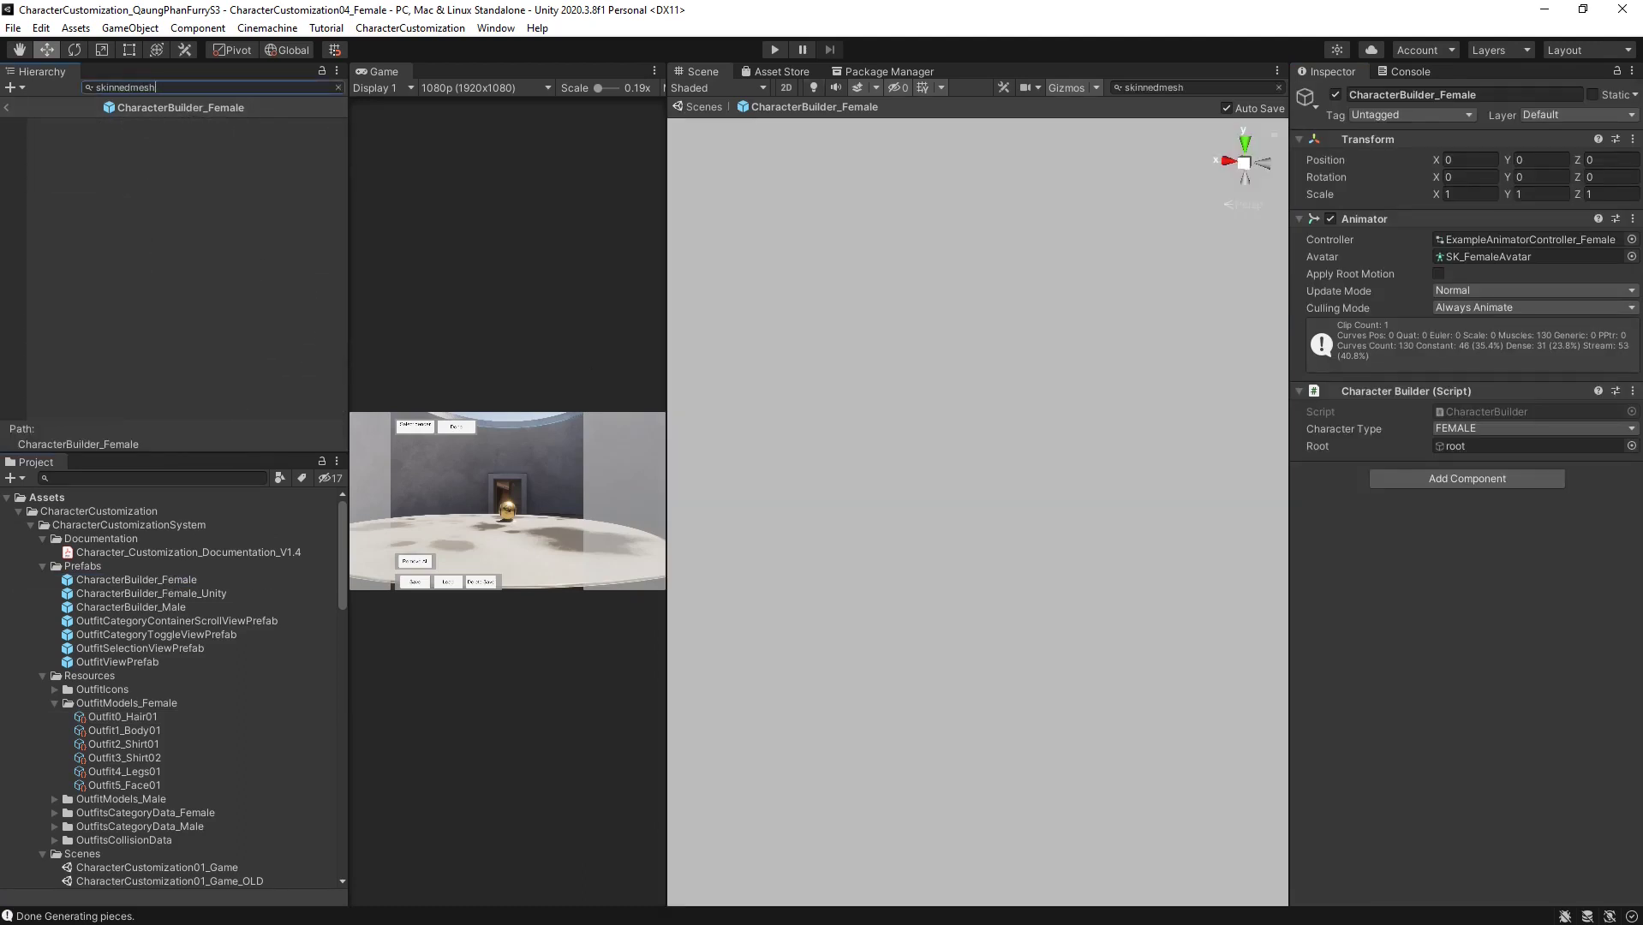
type("renderer")
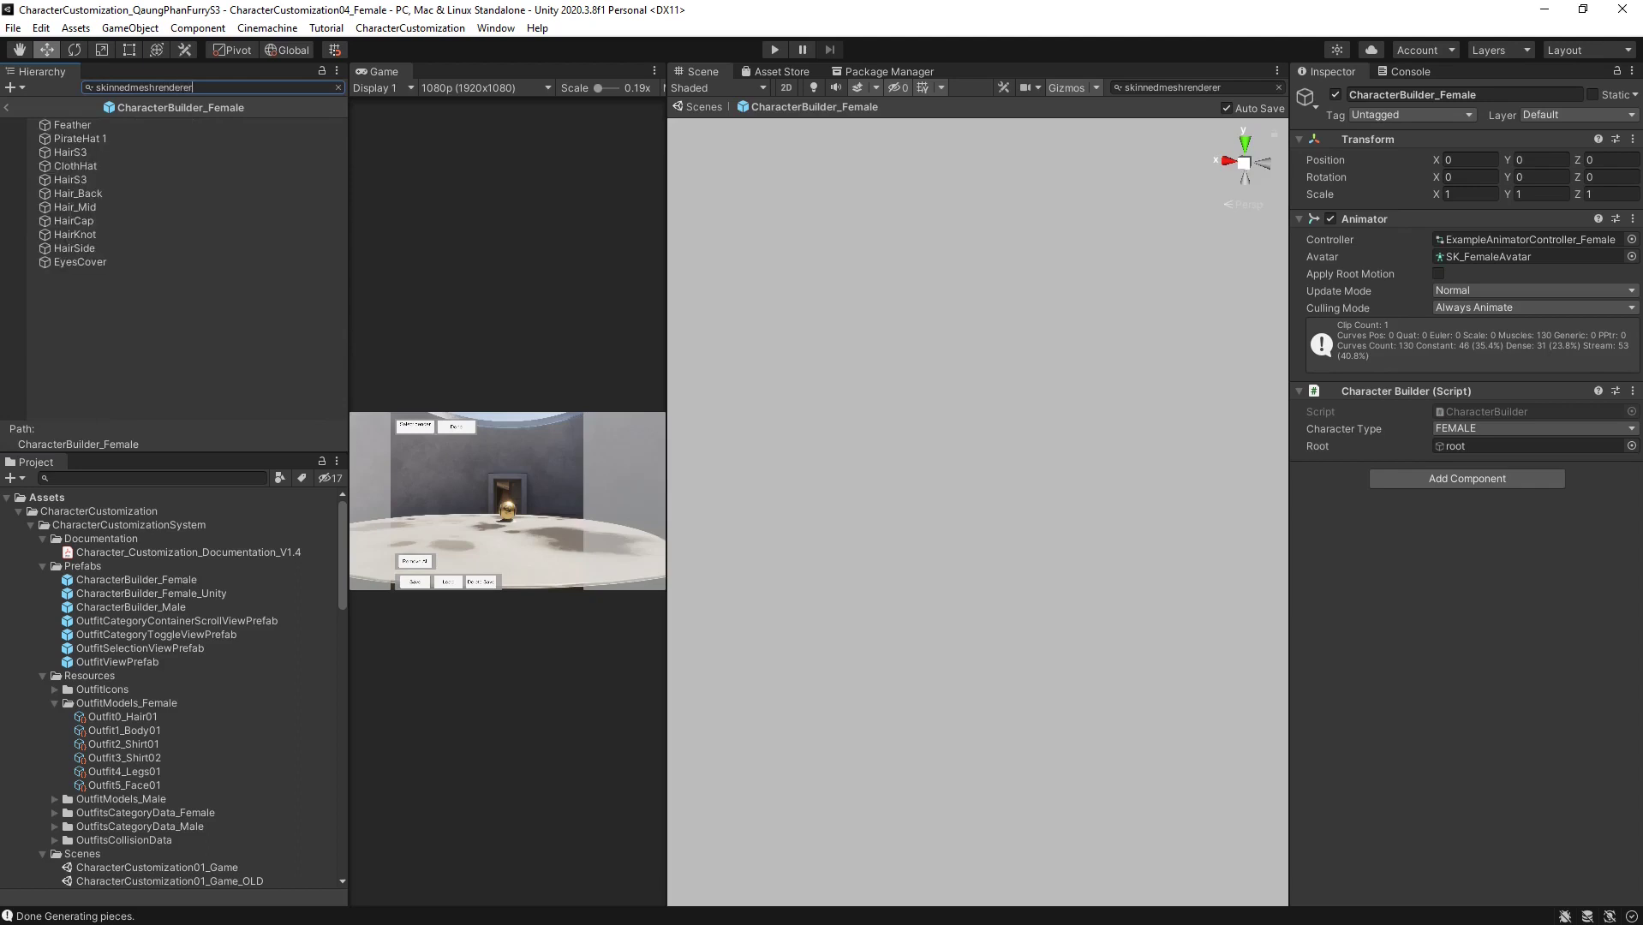
Enable the Skinned Mesh Renderer of the HairS3 object under SK_HairS3_4Hat, inspect the hair mesh, and leave the prefab
left_click(68, 151)
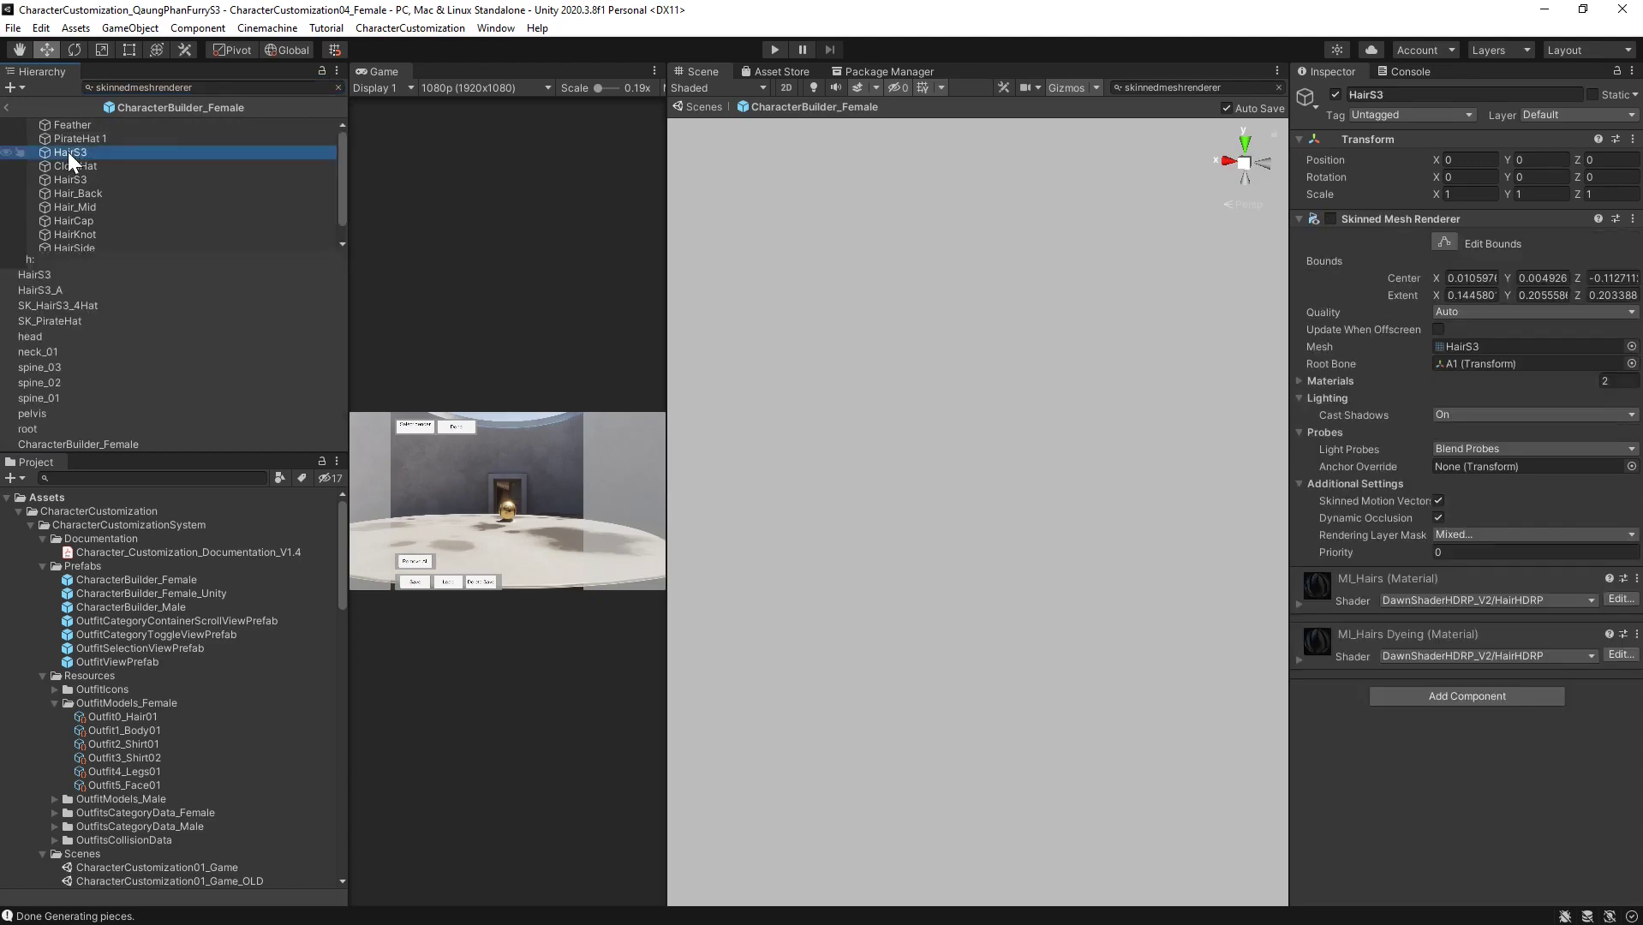
left_click_drag(221, 254, 222, 476)
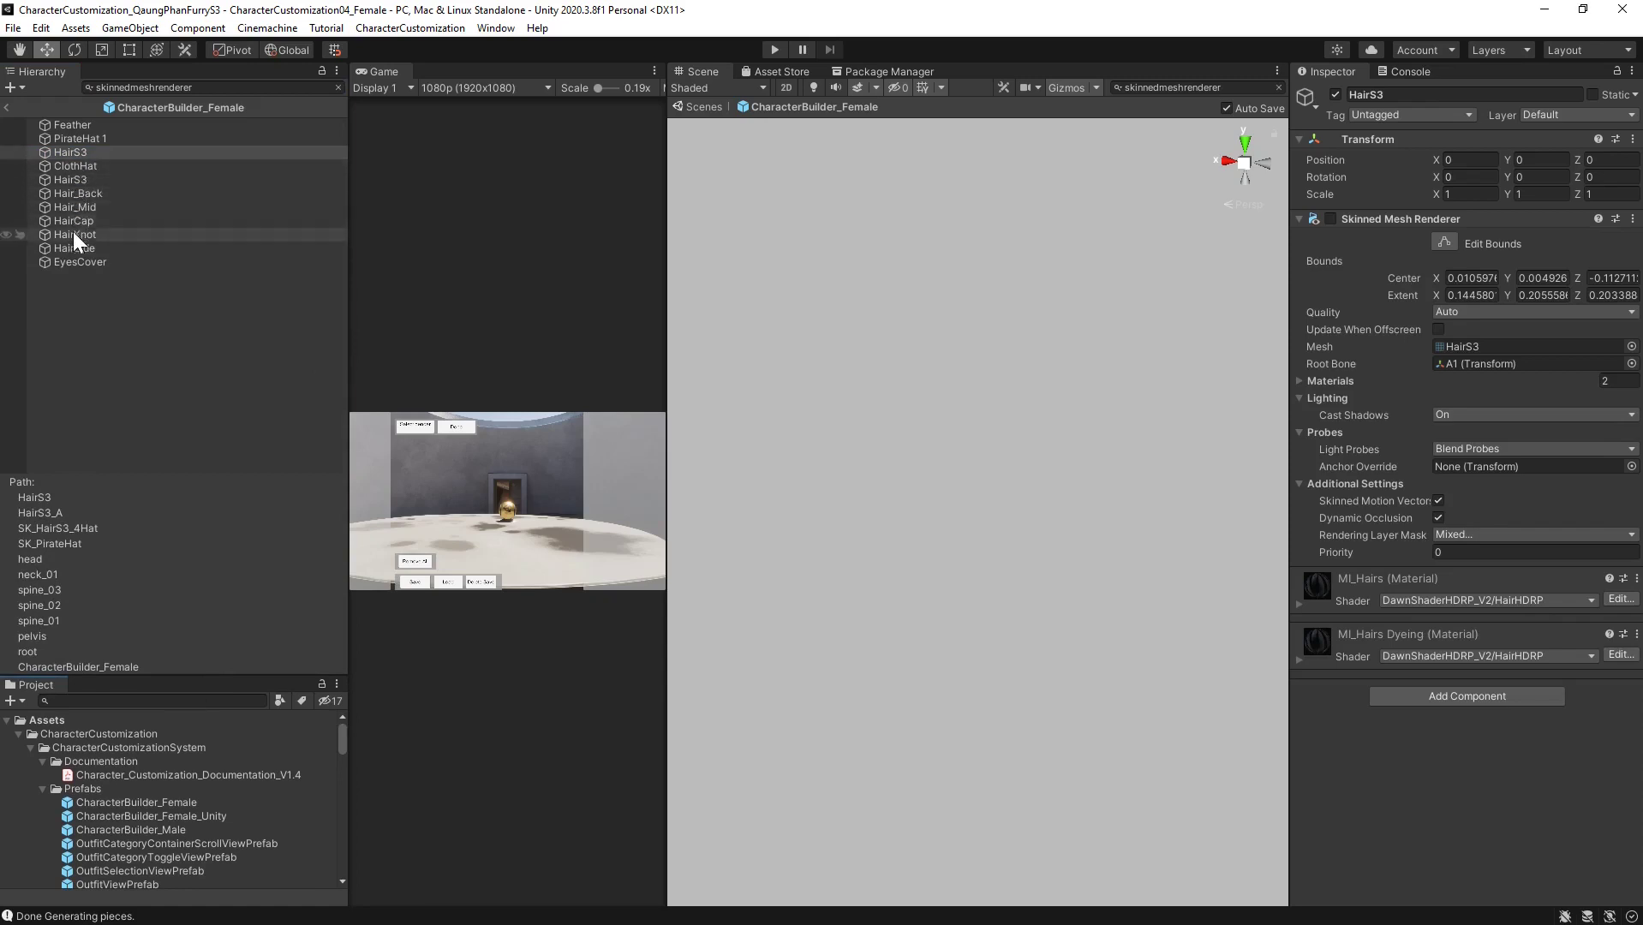
left_click(75, 153)
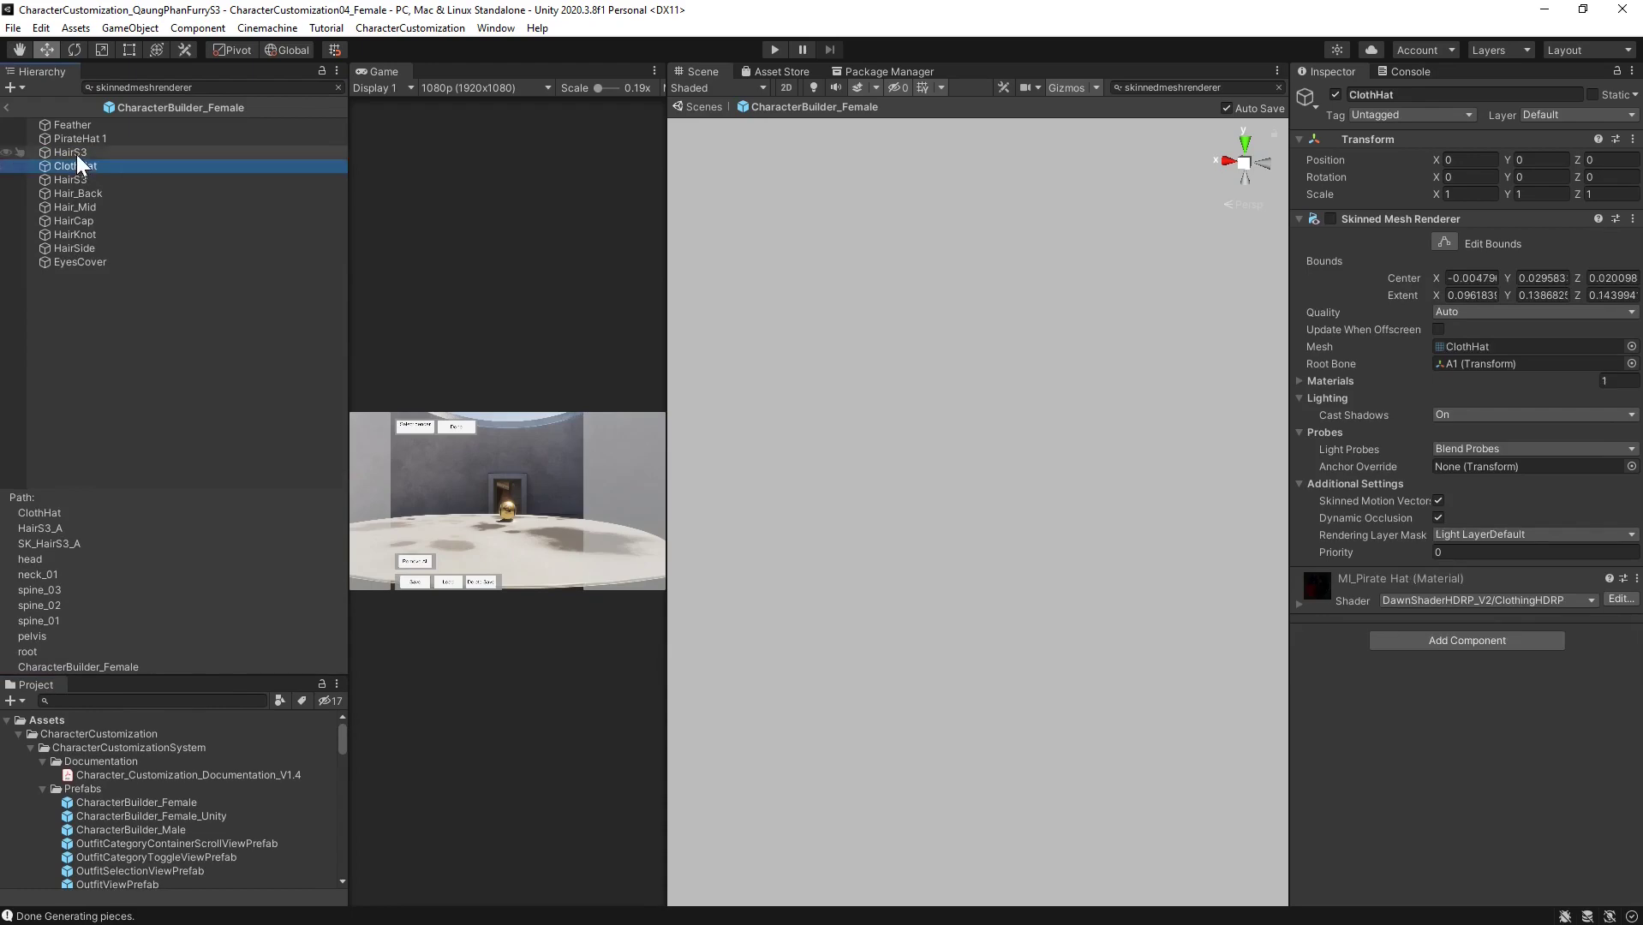
left_click(1330, 218)
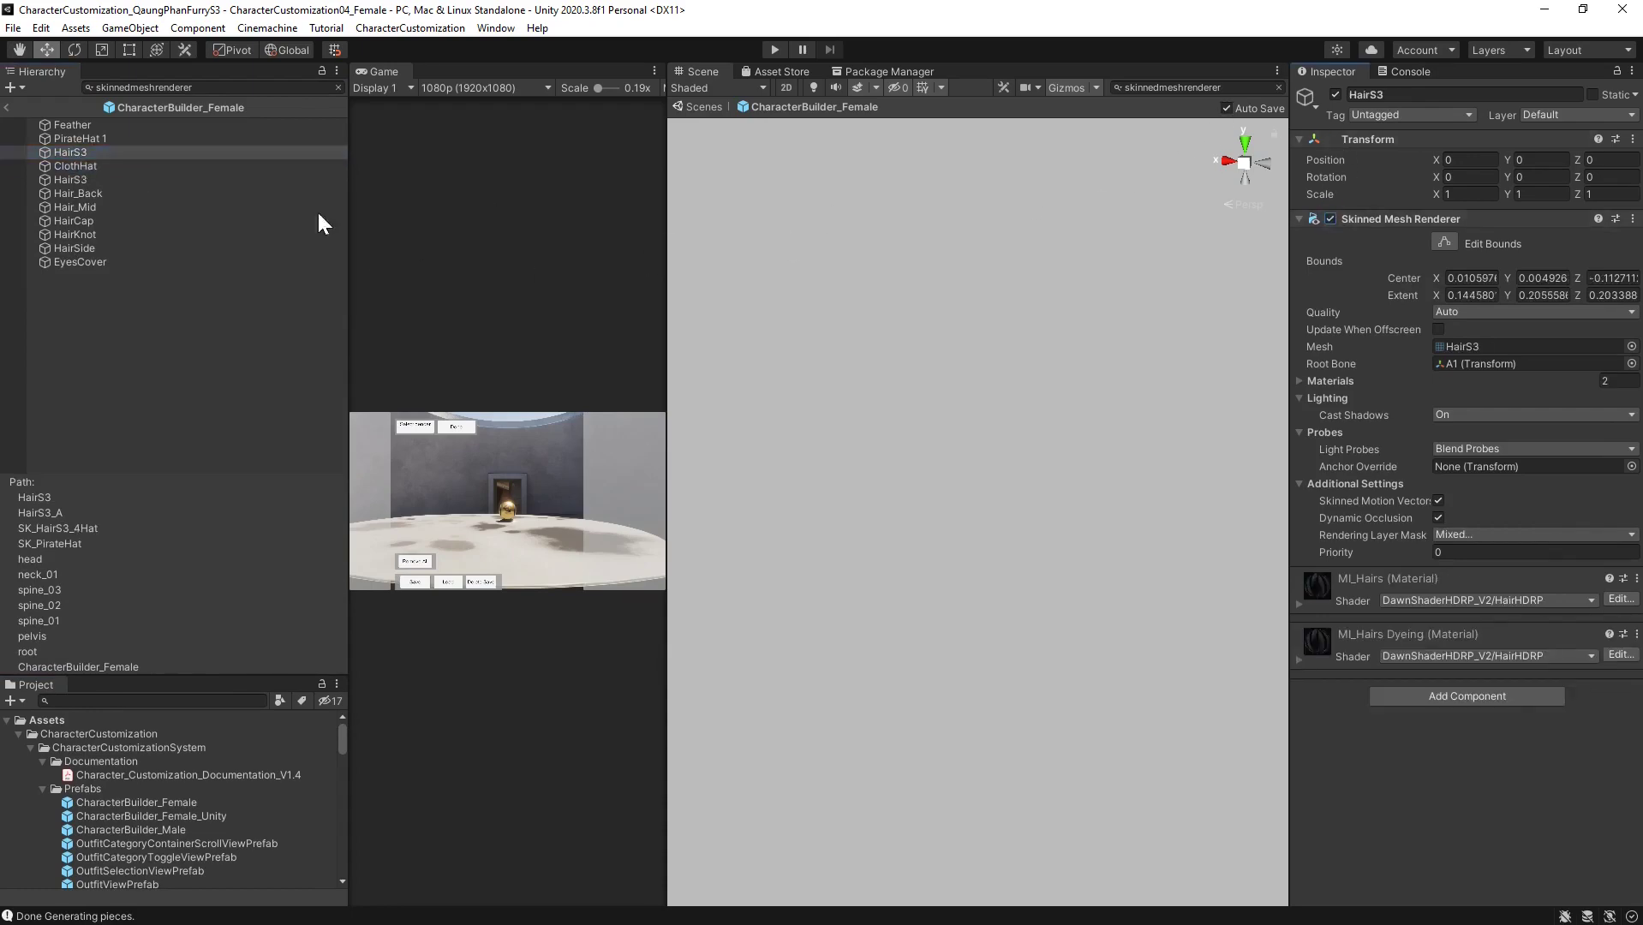
double_click(65, 152)
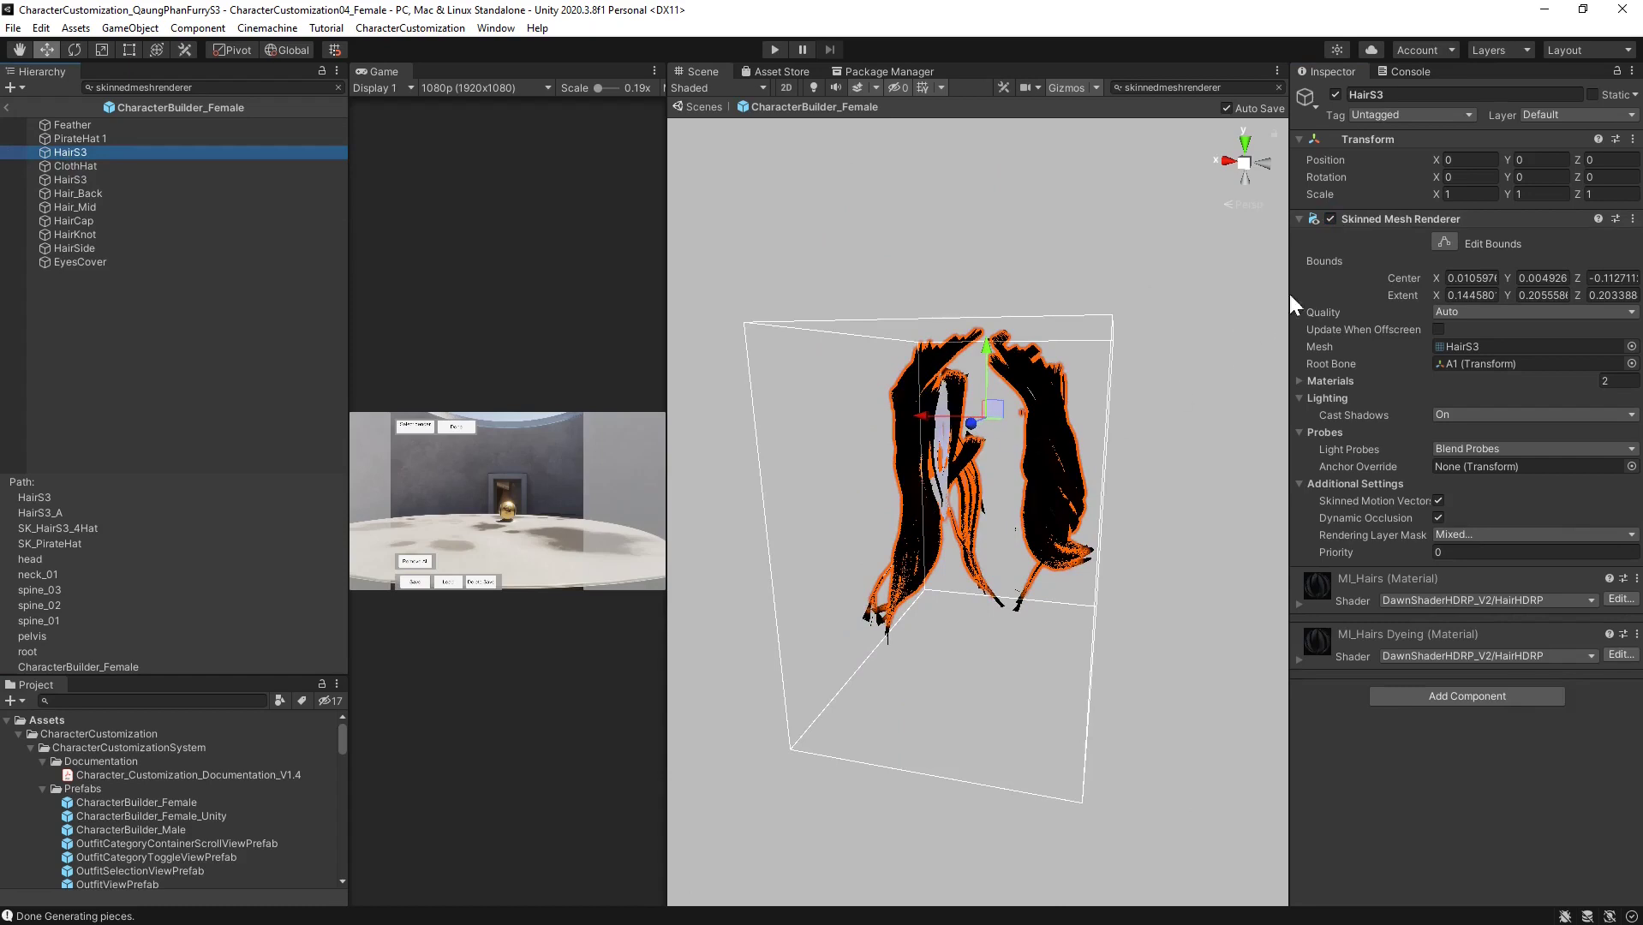
left_click(1331, 218)
left_click(1331, 217)
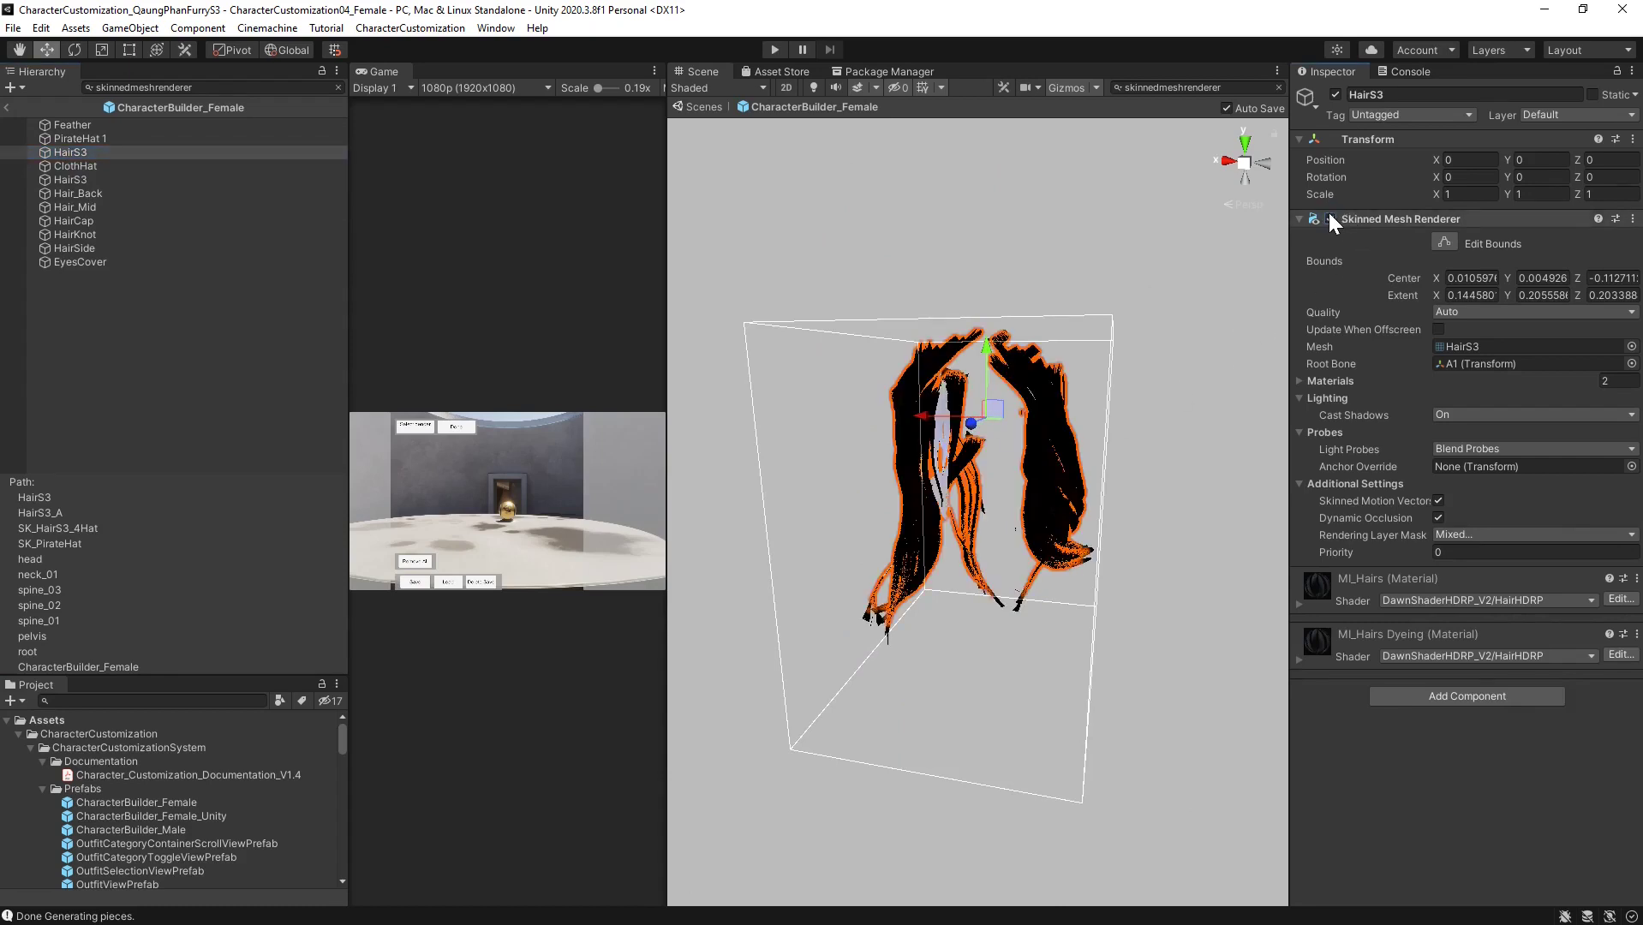
left_click(81, 151)
left_click(91, 152)
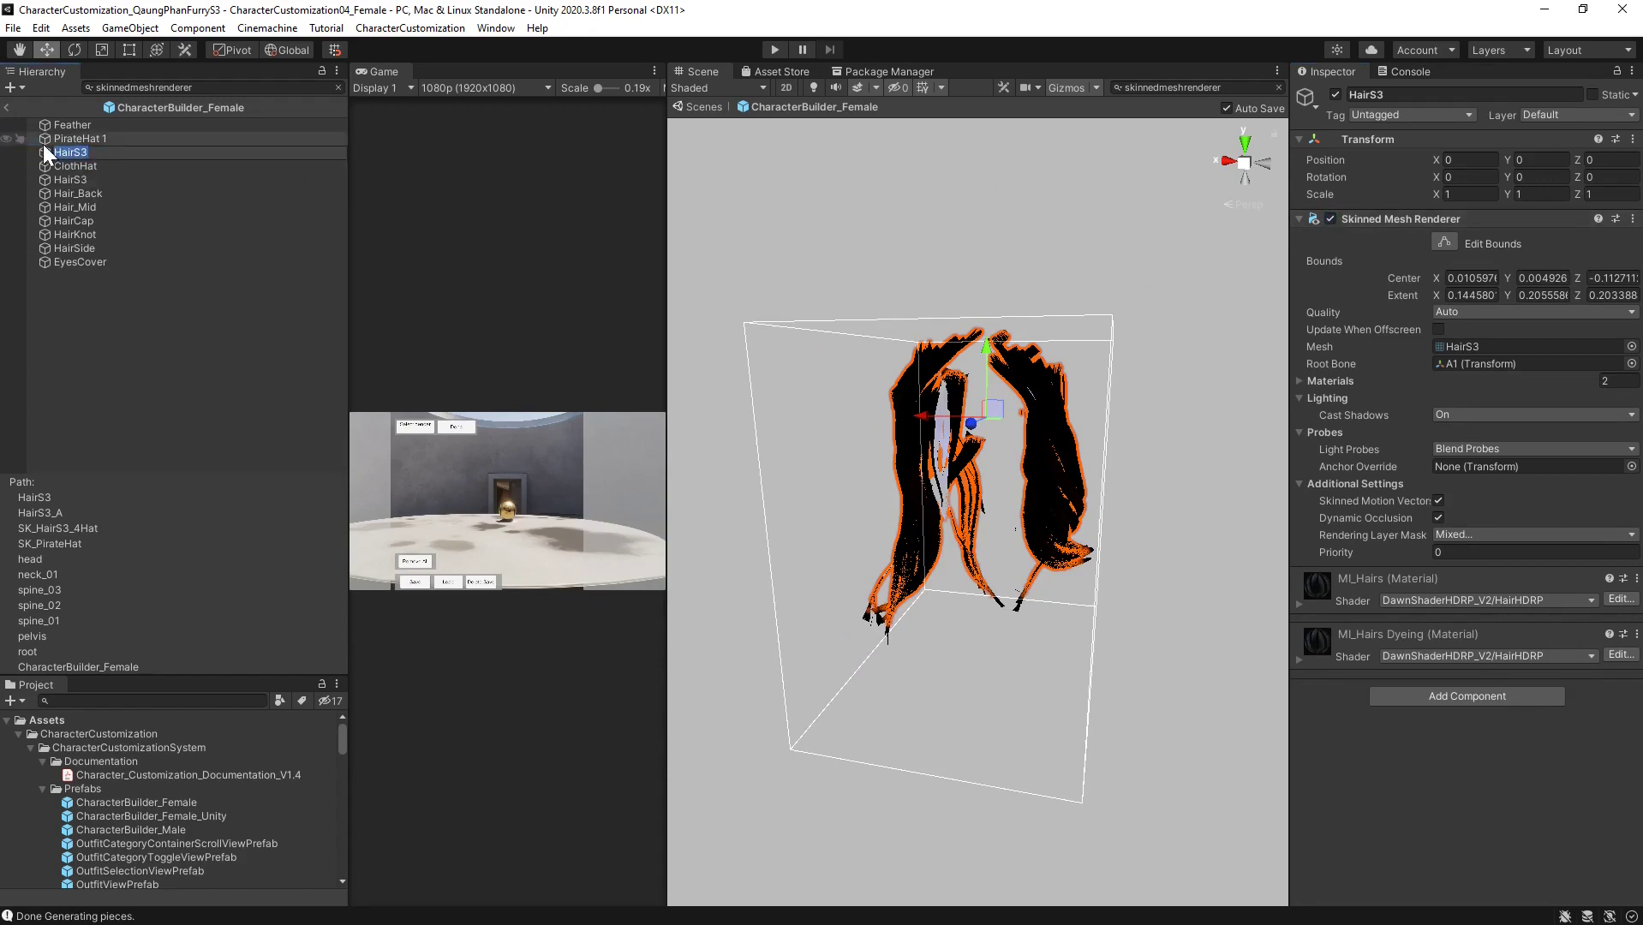
left_click(104, 275)
left_click(8, 108)
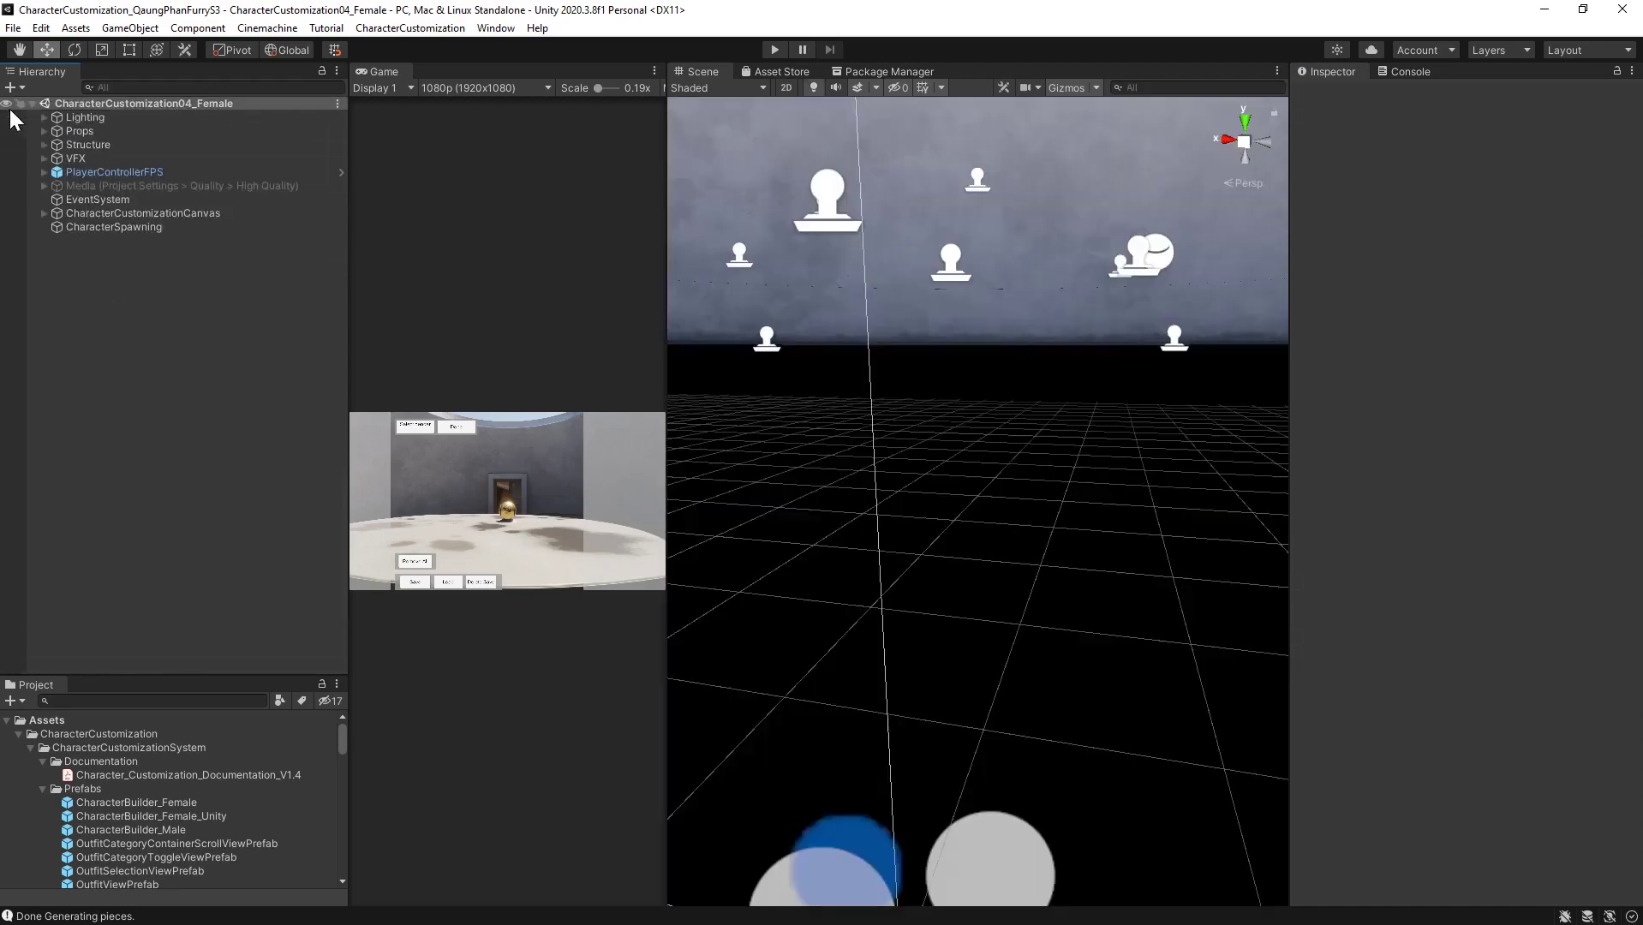
Reopen CharacterBuilder_Female, filter its hierarchy by skinnedmeshrenderer, and disable the Skinned Mesh Renderer of the HairS3 object under SK_HairS3_4Hat
left_click_drag(168, 675, 168, 516)
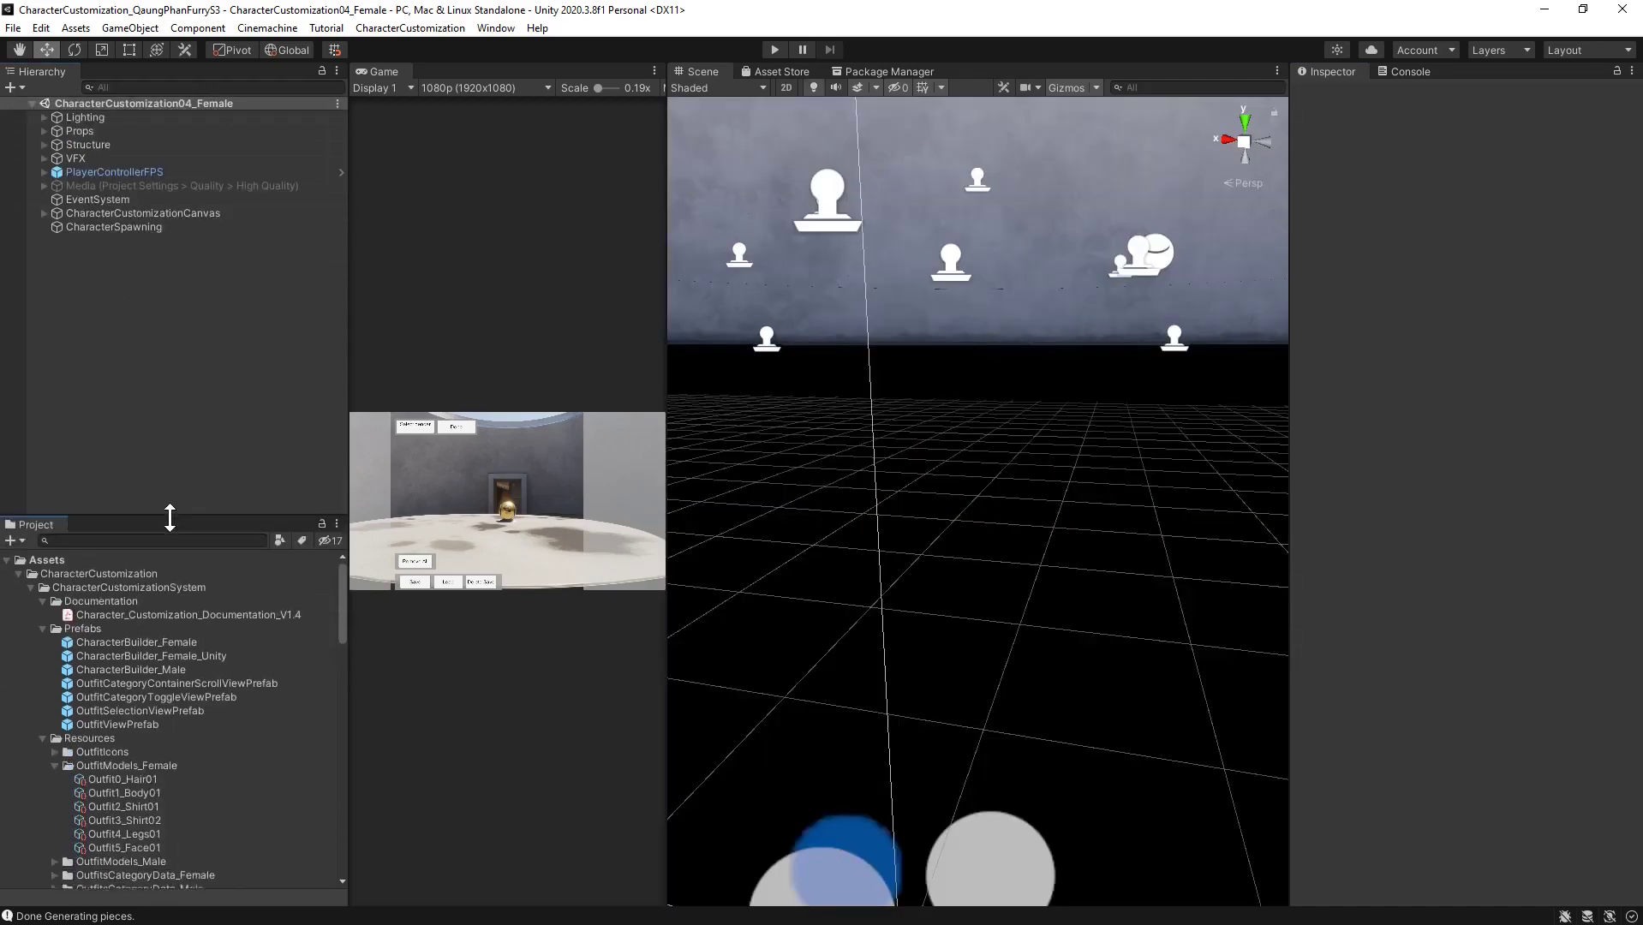
scroll(161, 751, "down", 8)
scroll(160, 745, "down", 12)
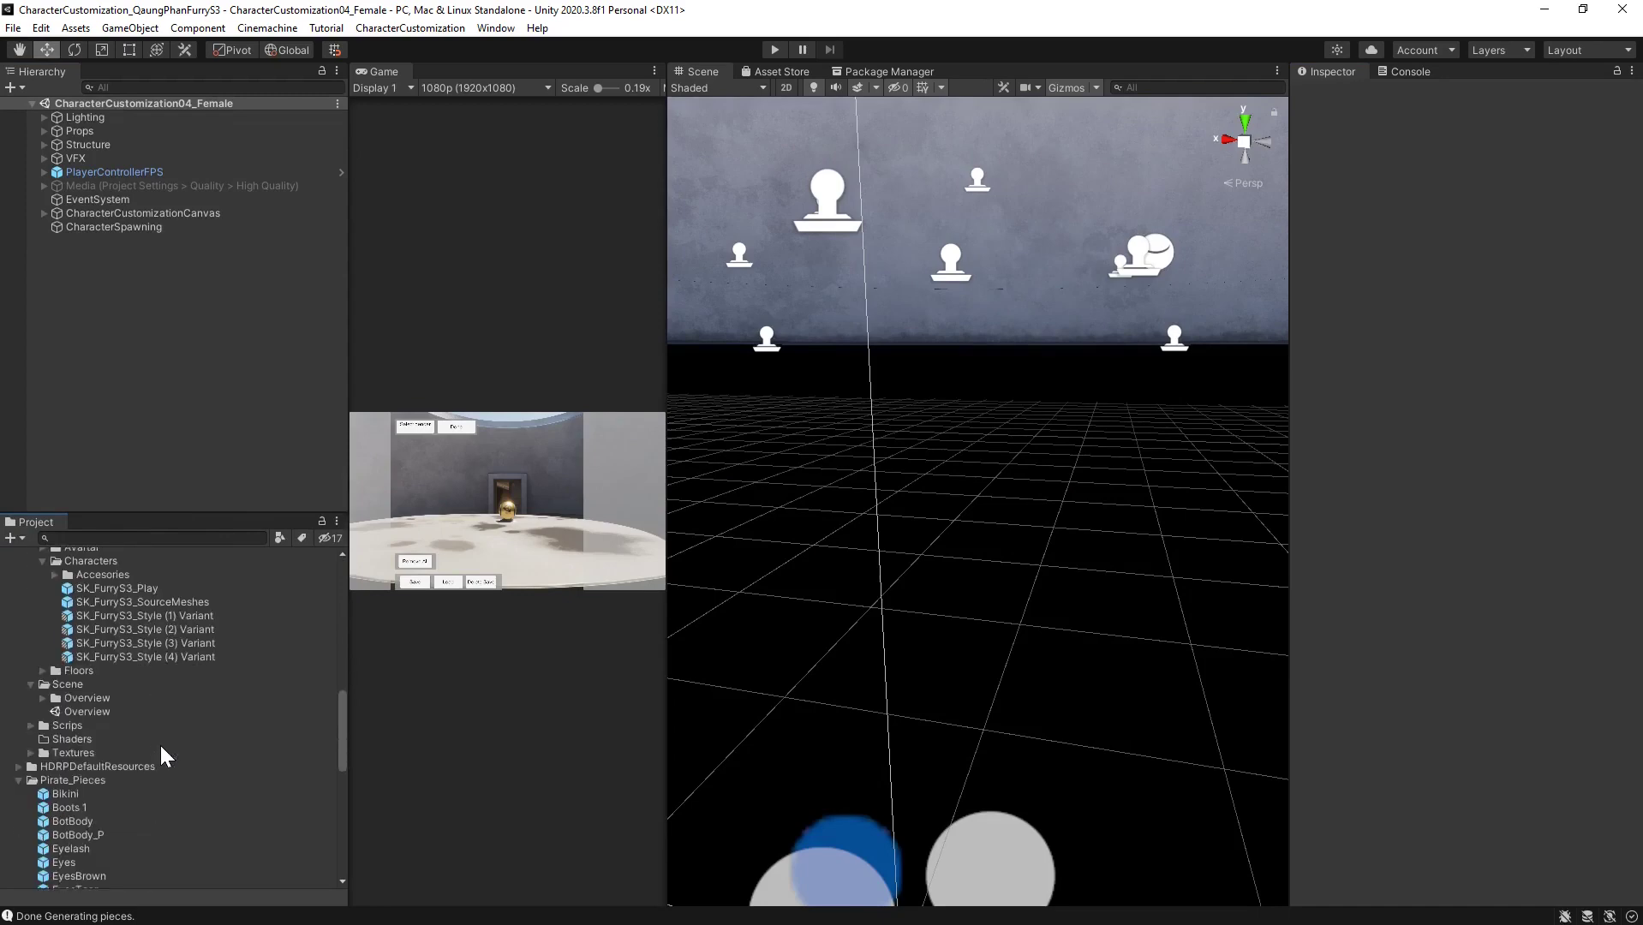
scroll(160, 746, "up", 15)
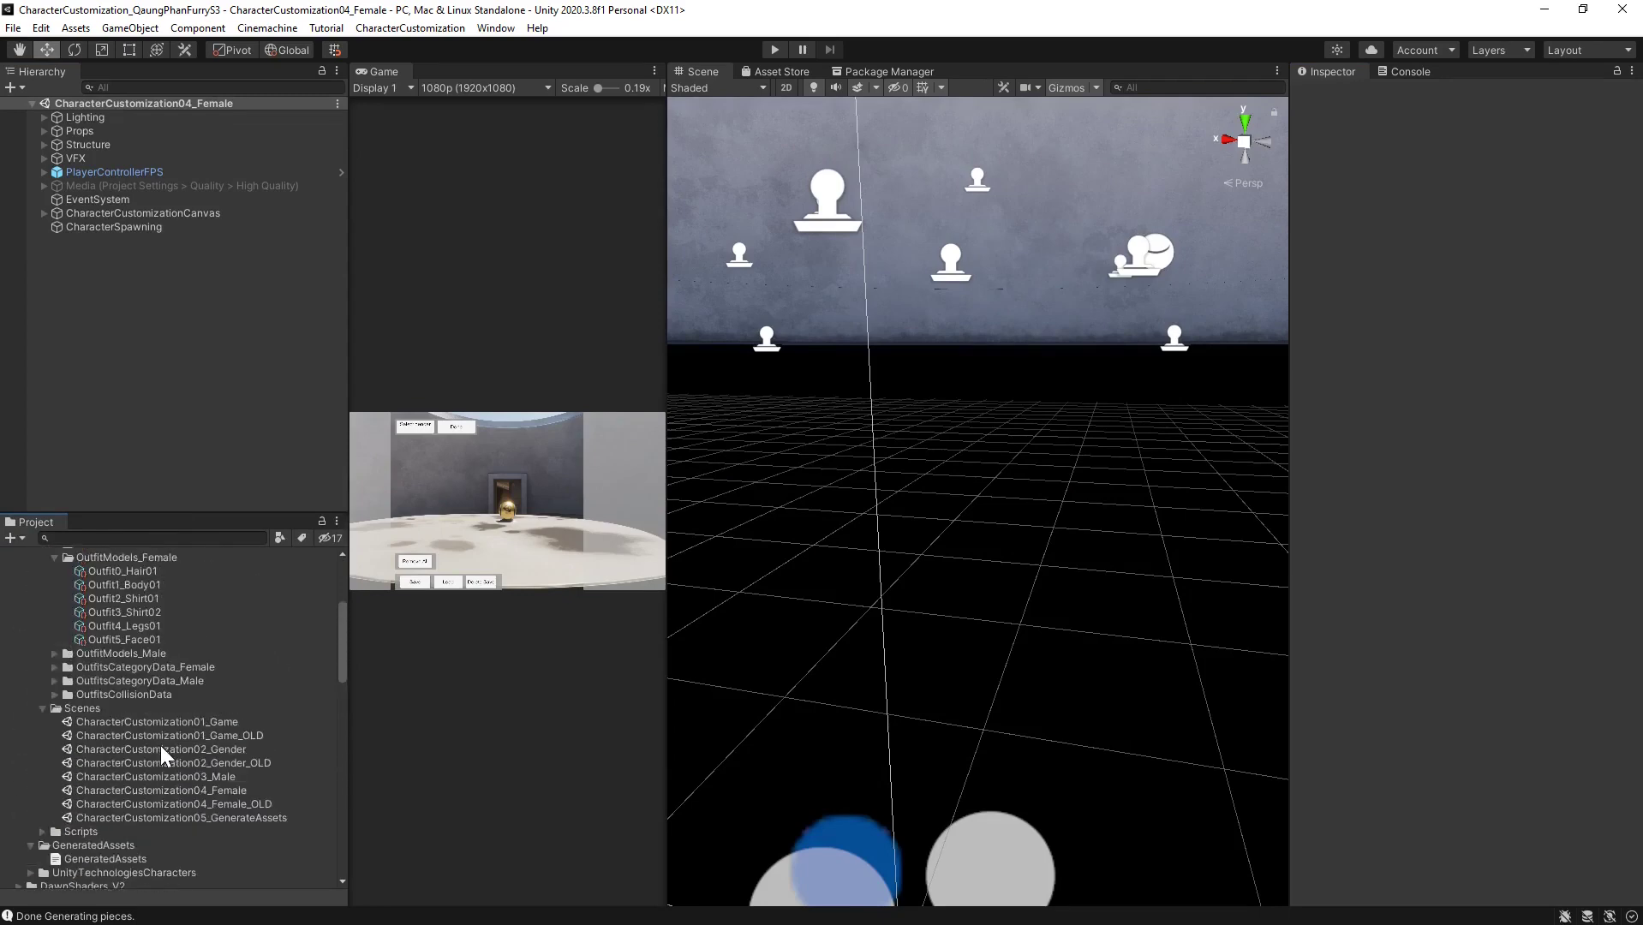
scroll(160, 746, "down", 3)
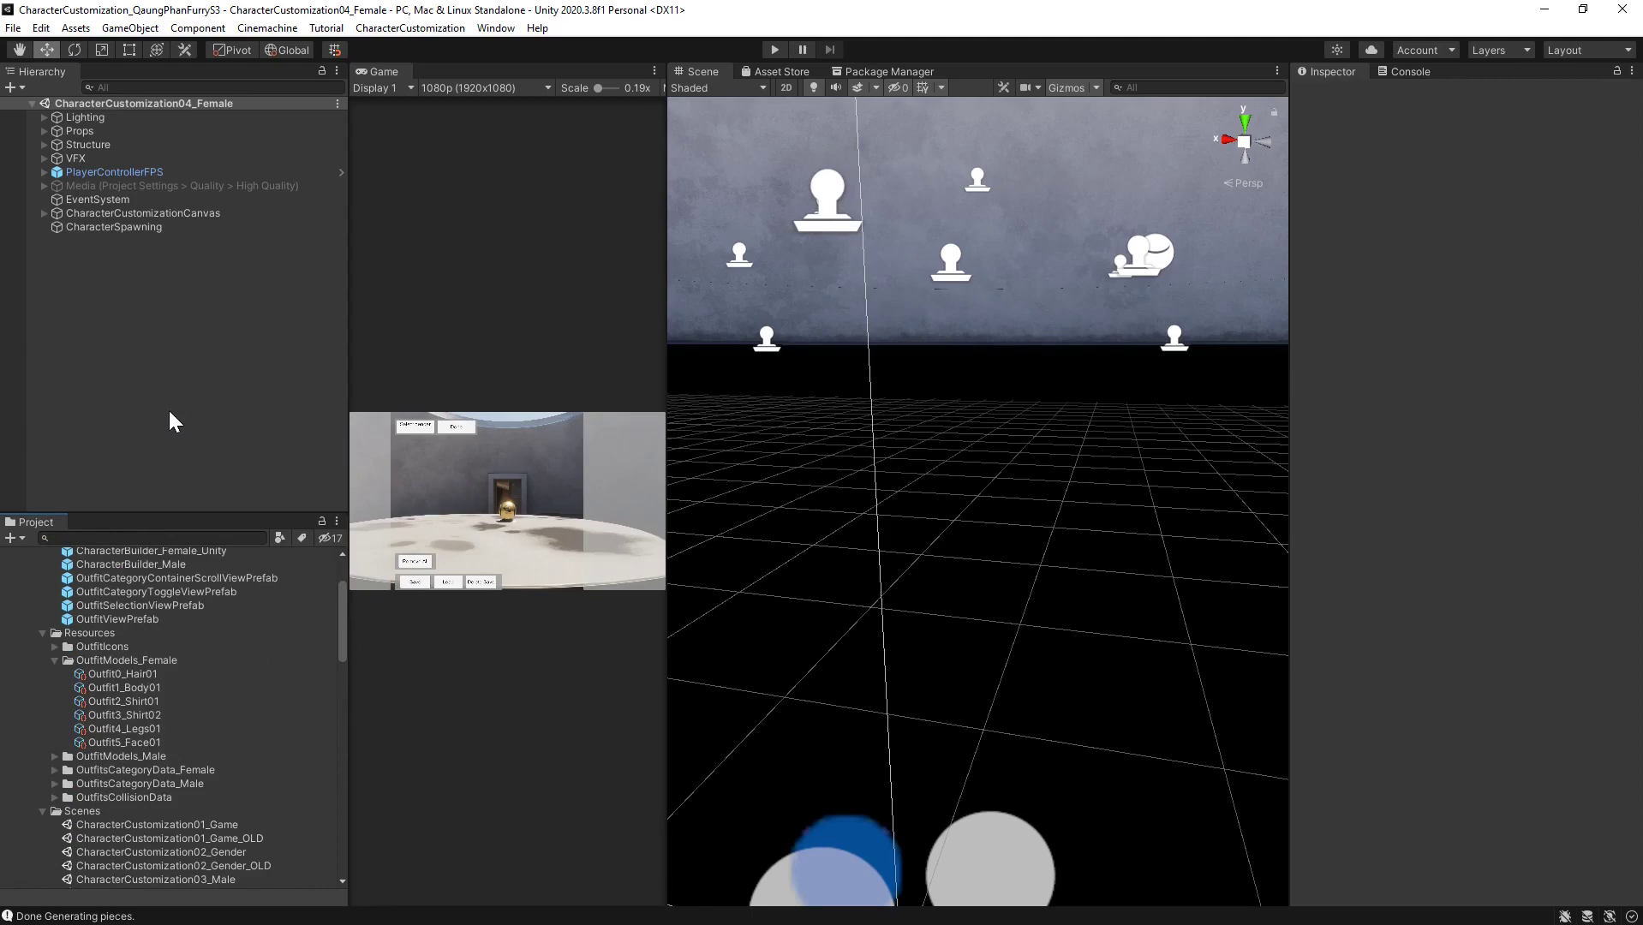
scroll(150, 665, "up", 3)
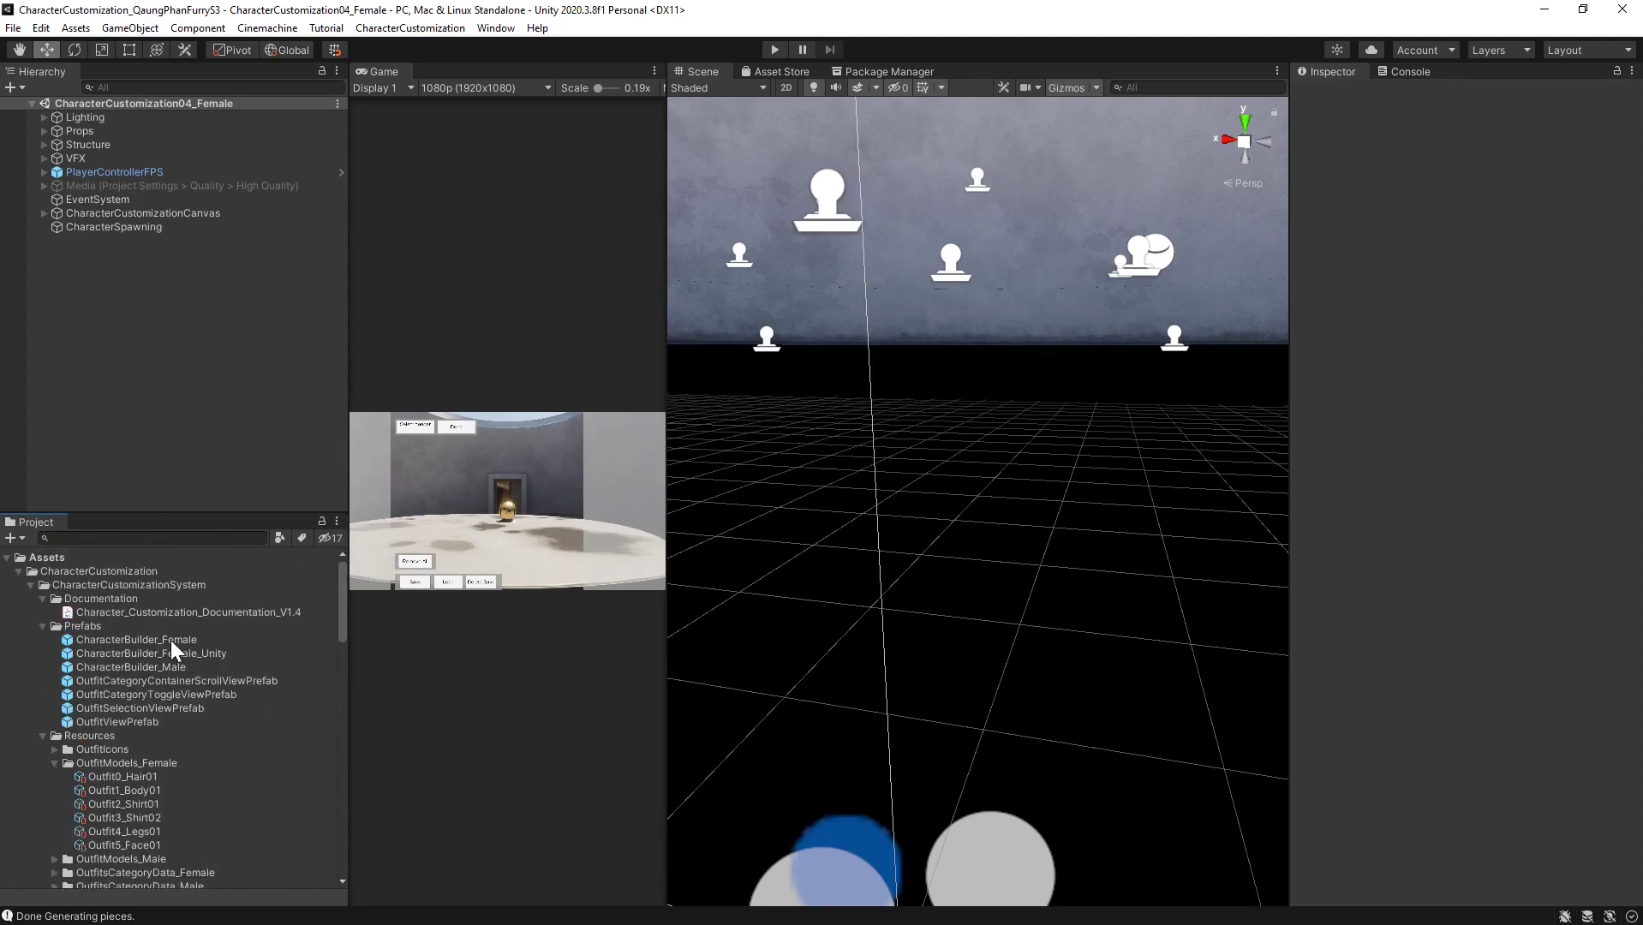
double_click(170, 640)
left_click(101, 86)
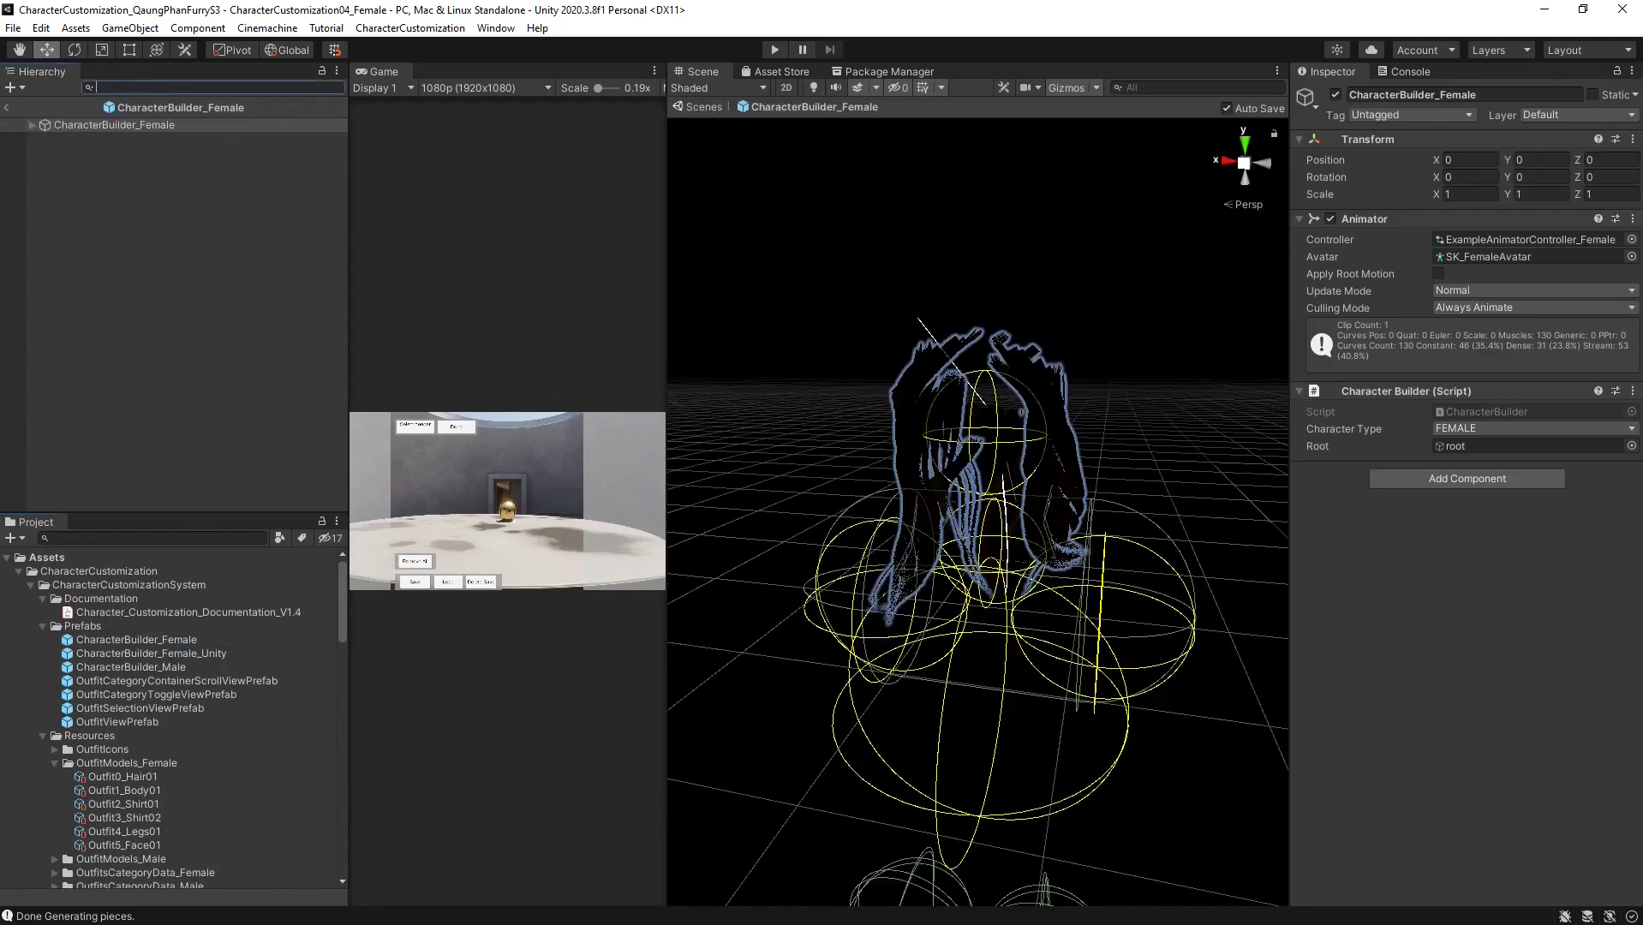
type("skinne")
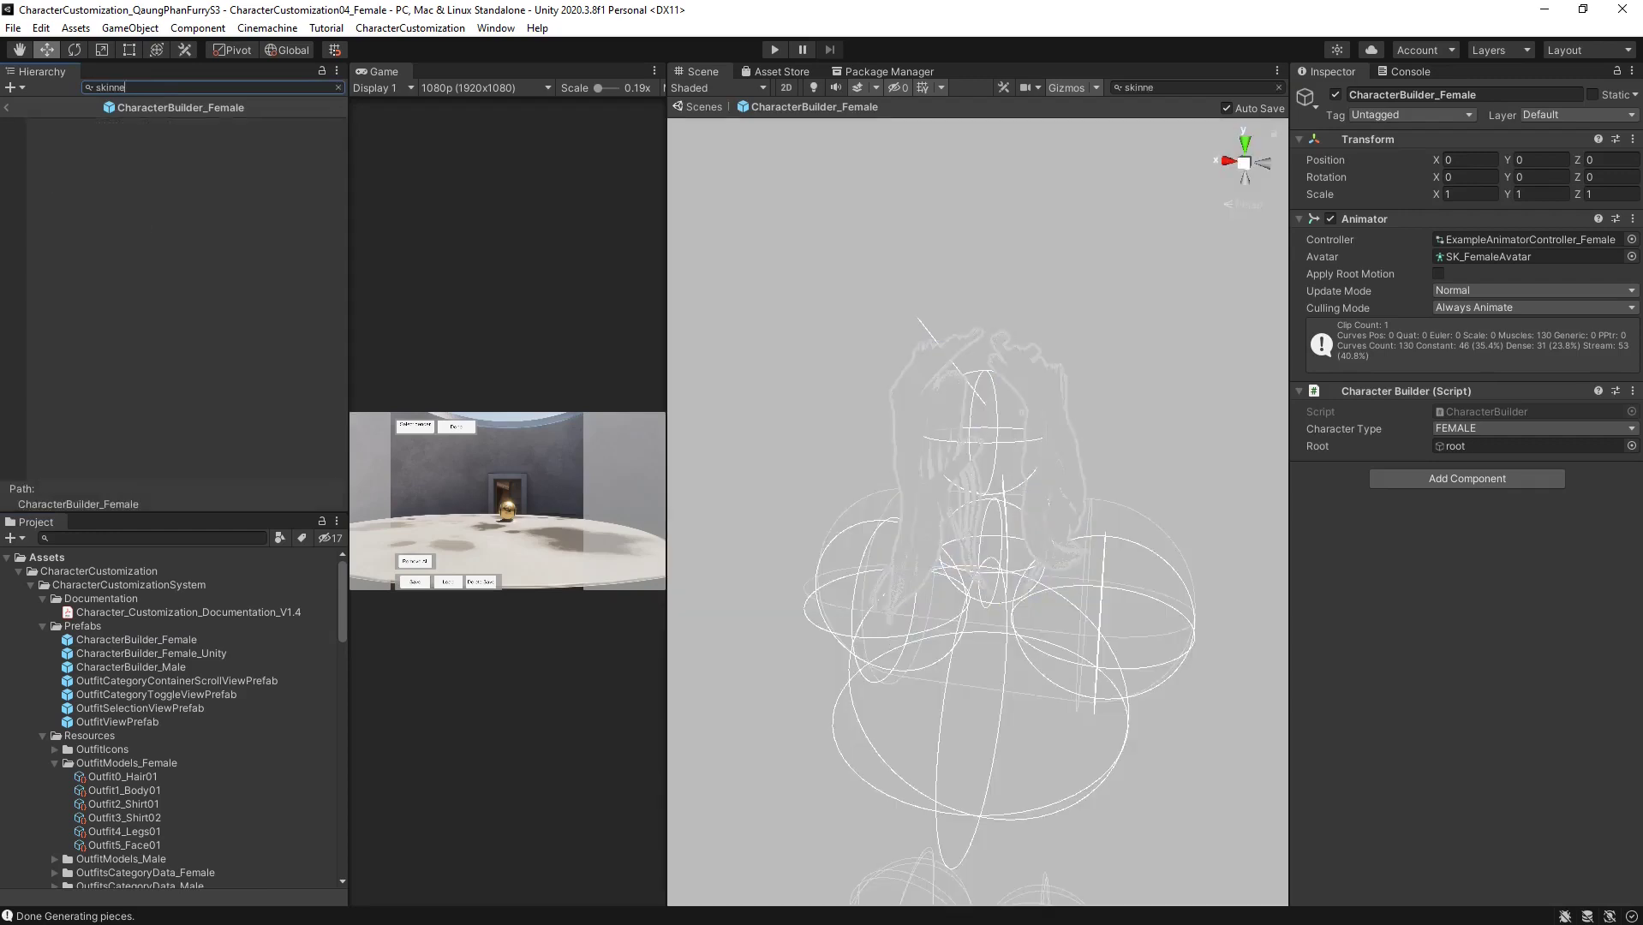
type("dmeshrenderer")
left_click(80, 149)
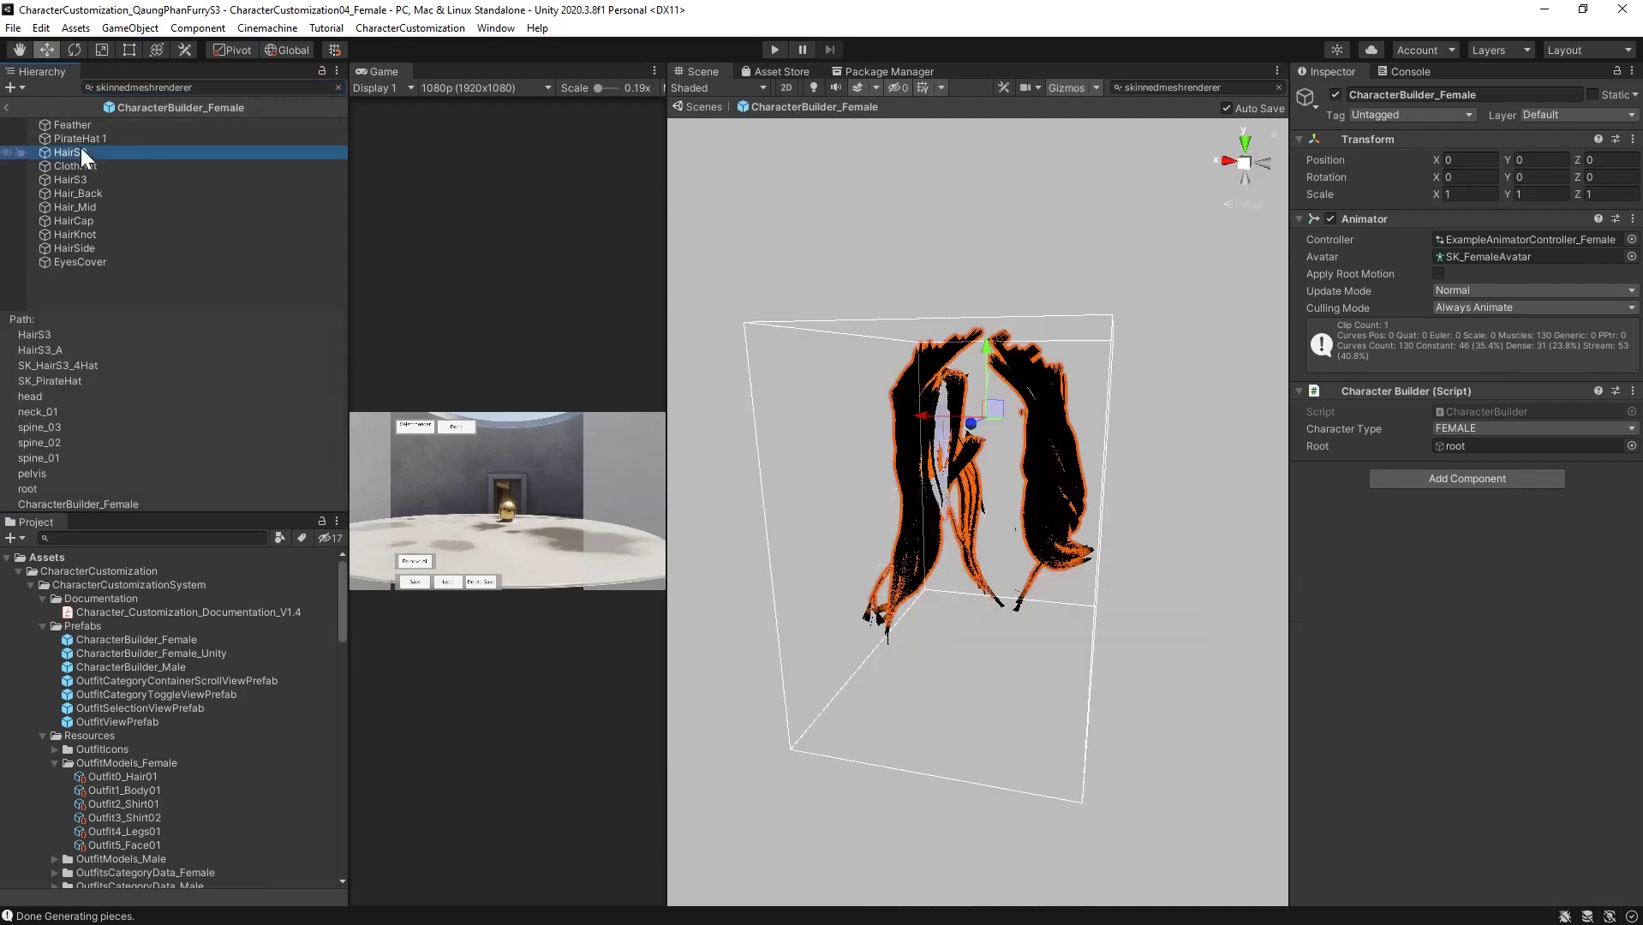
left_click(1330, 219)
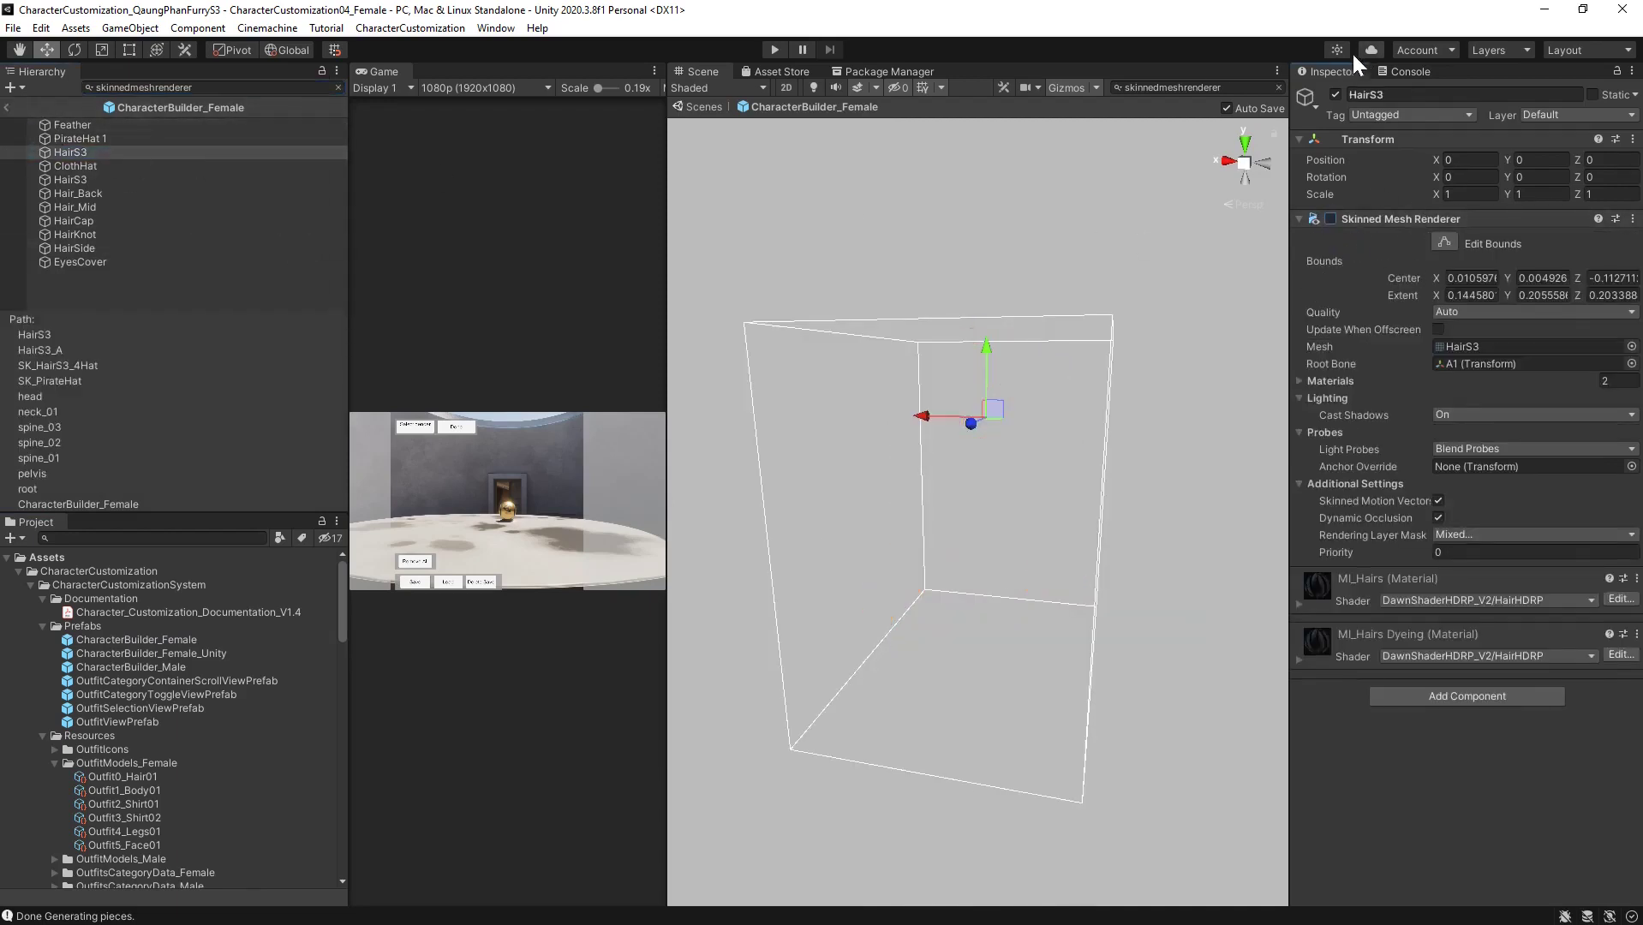
Copy the hair object's name from the prefab and enter HairS3 as Renderer Object Names Element 0 of Outfit0_Hair01
double_click(1365, 94)
key("ctrl+c")
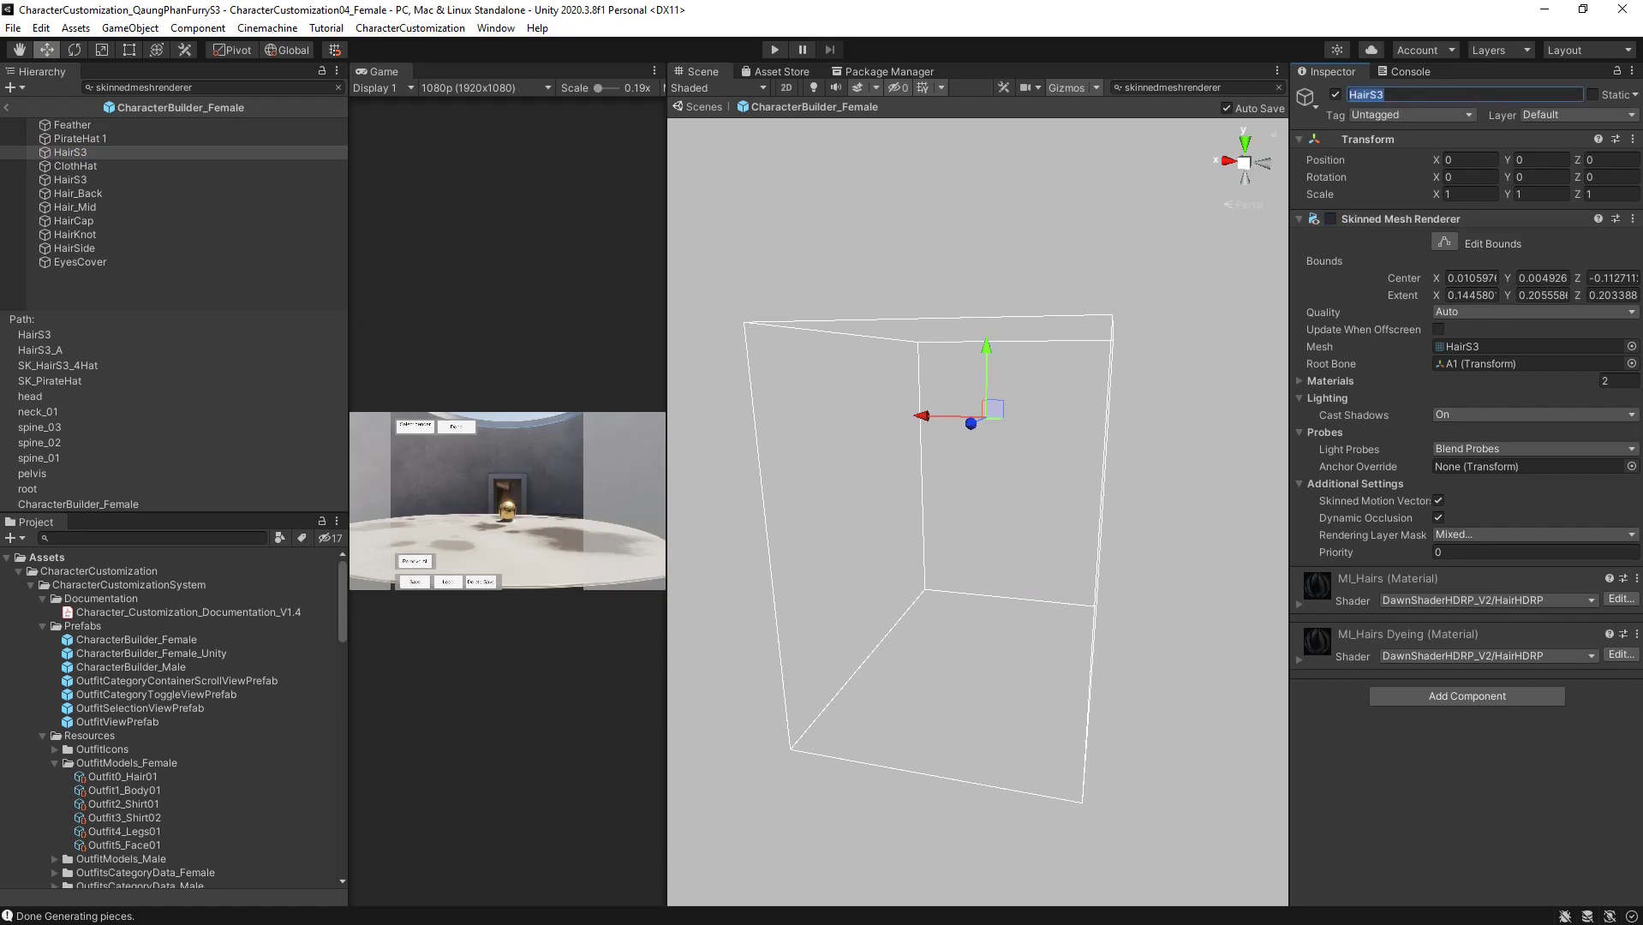
left_click(9, 105)
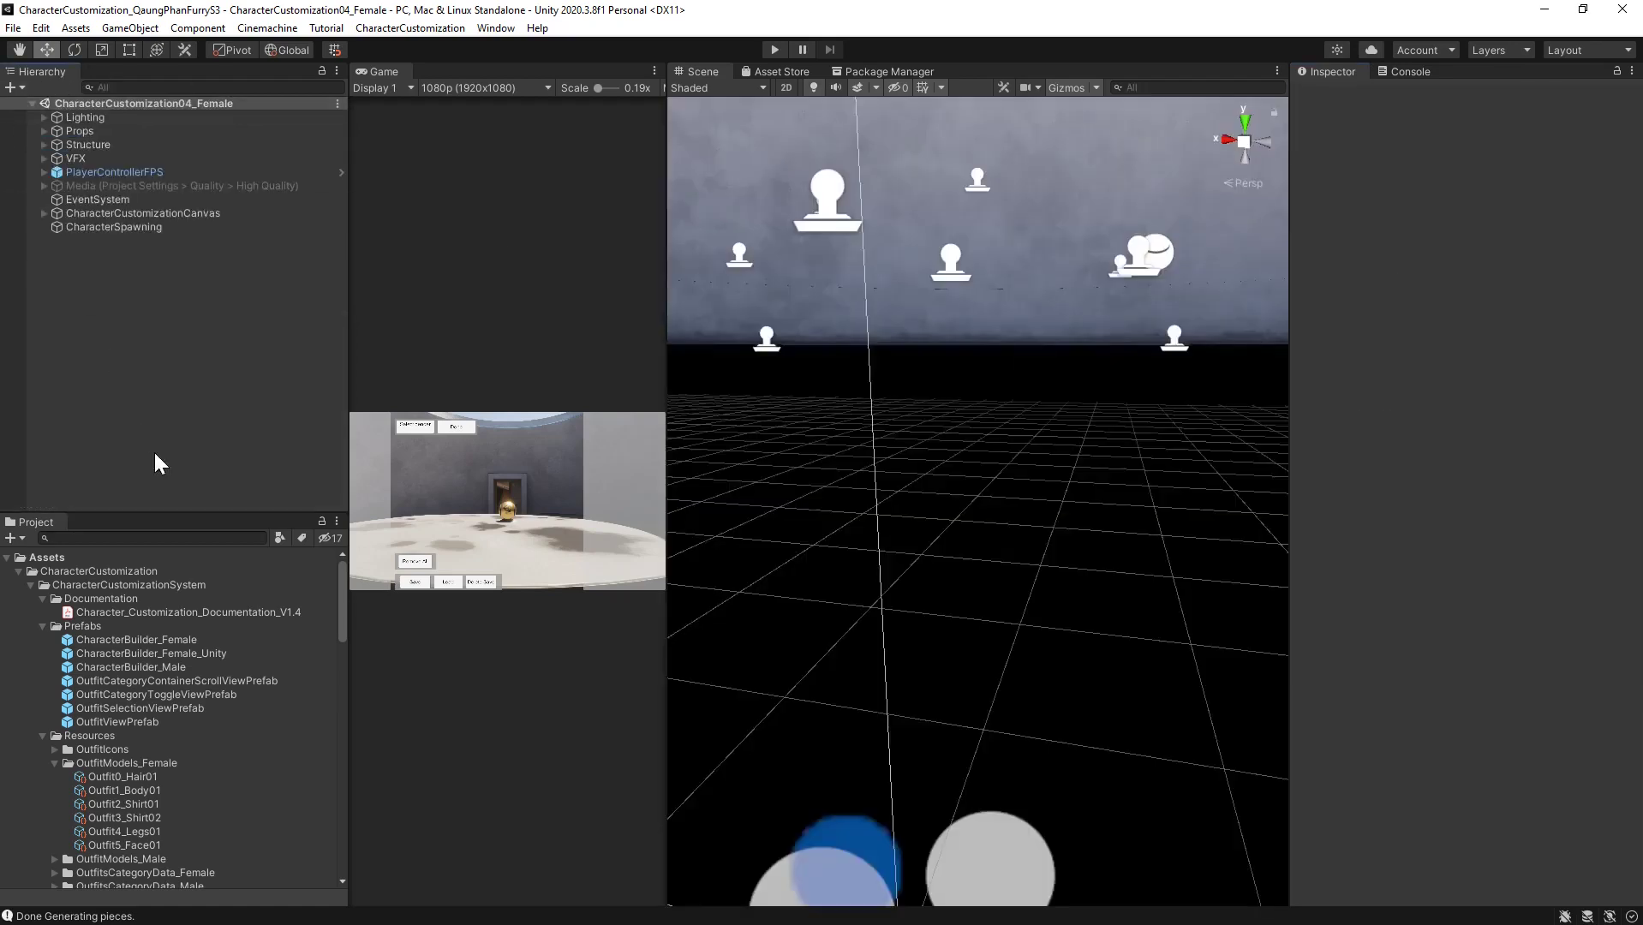
left_click(144, 777)
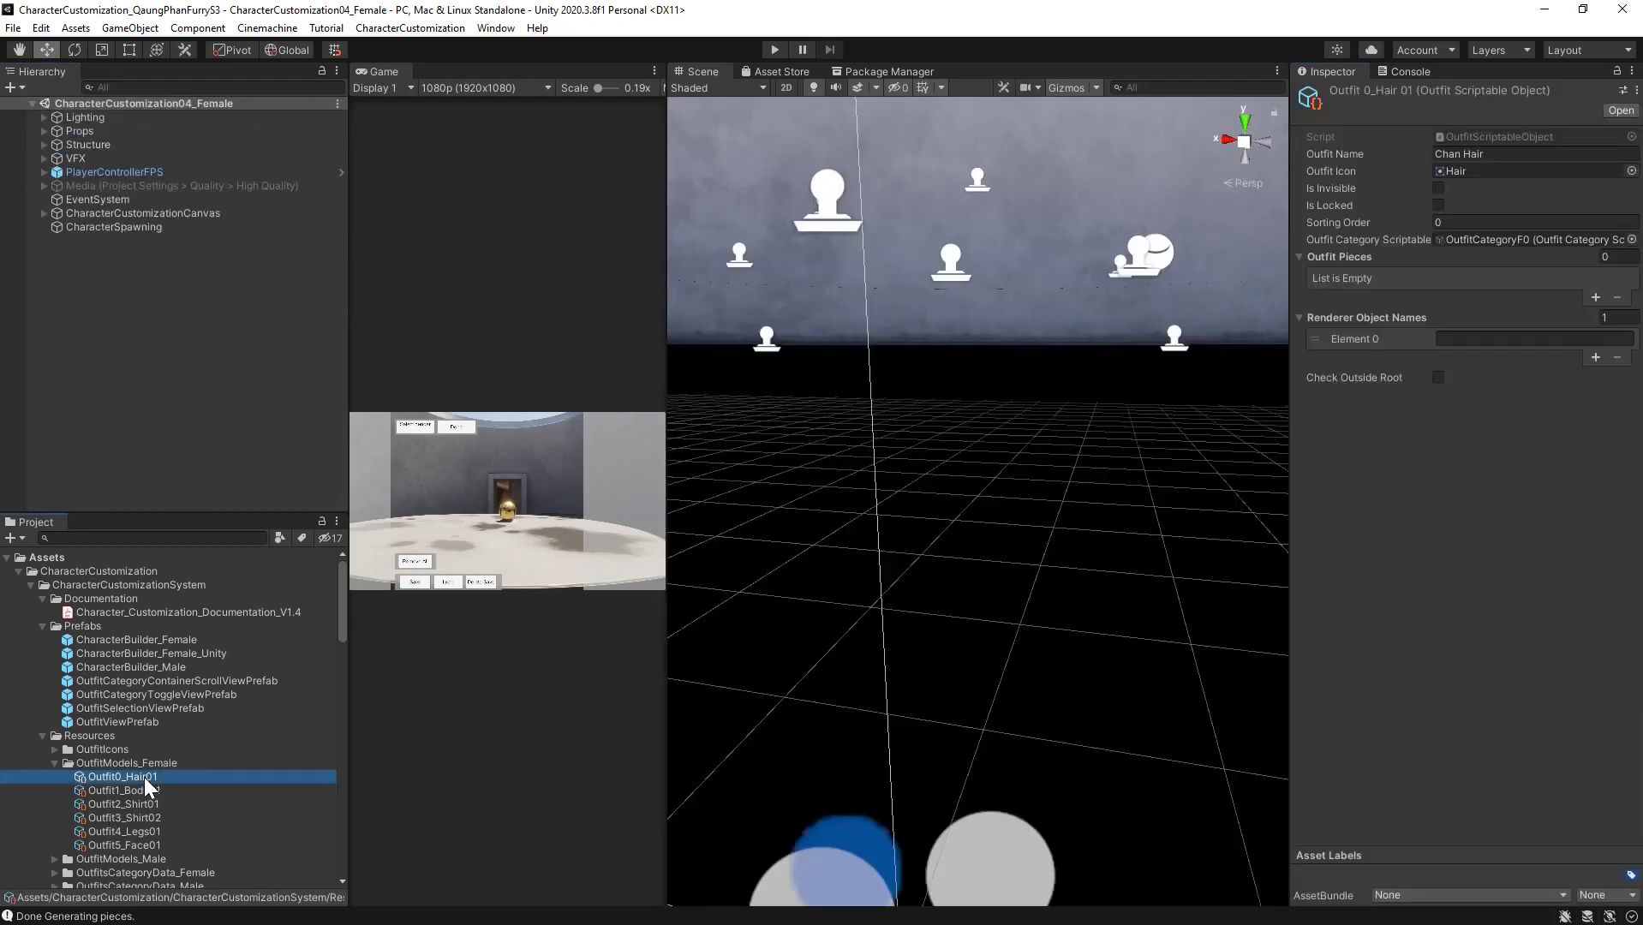
left_click(1533, 340)
key("ctrl+v")
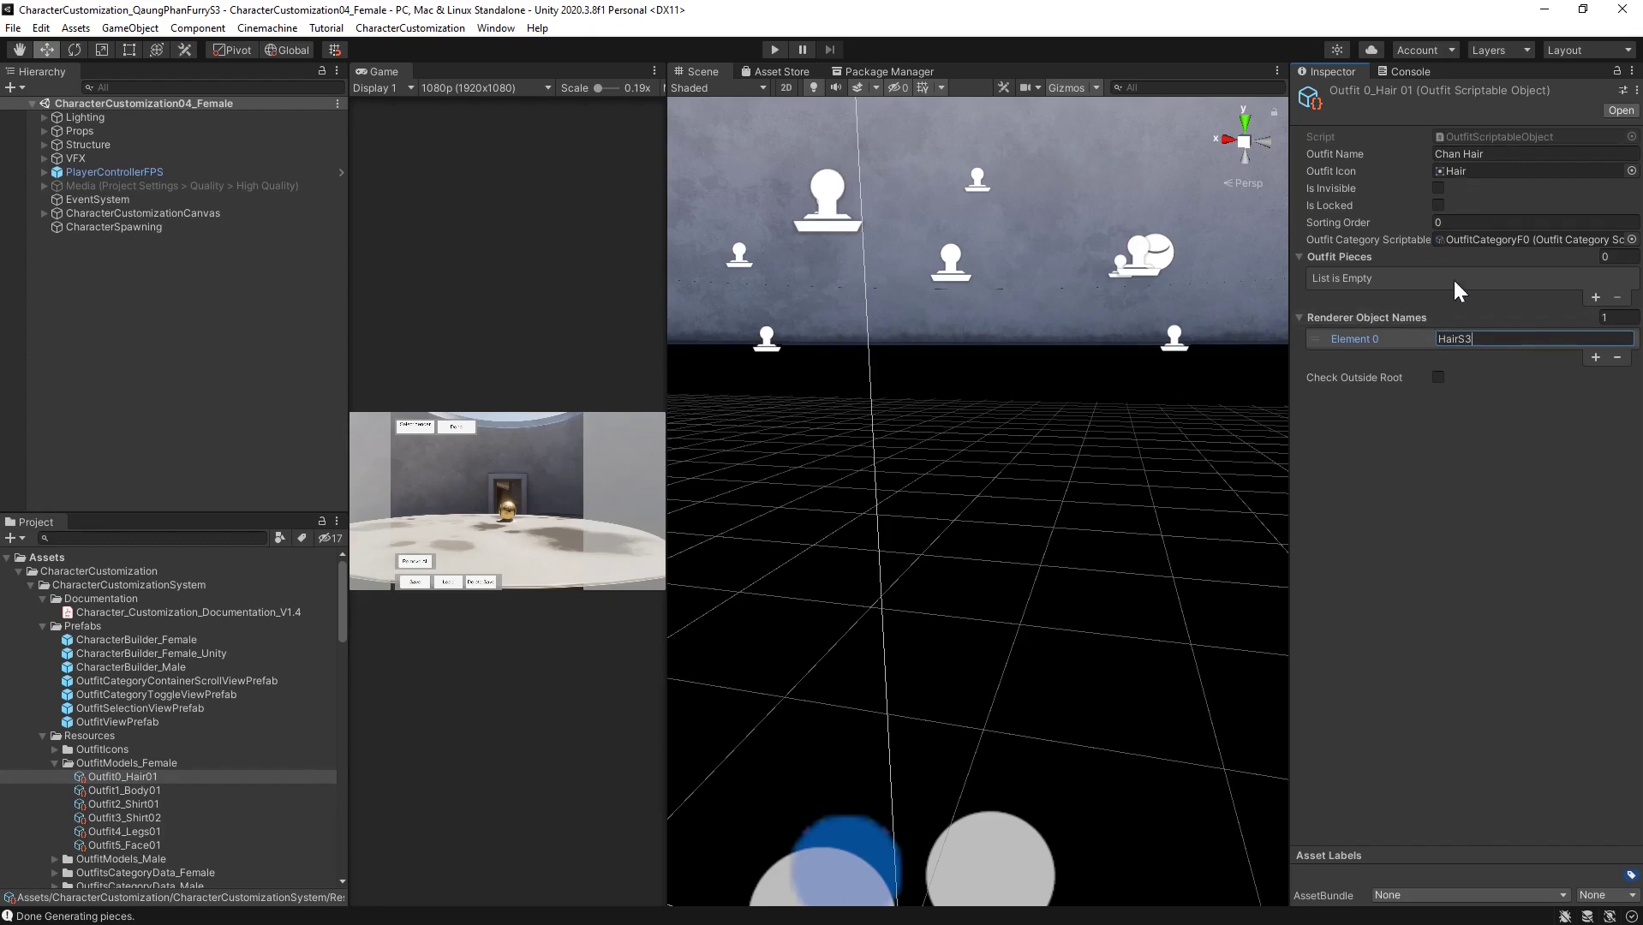
left_click(240, 377)
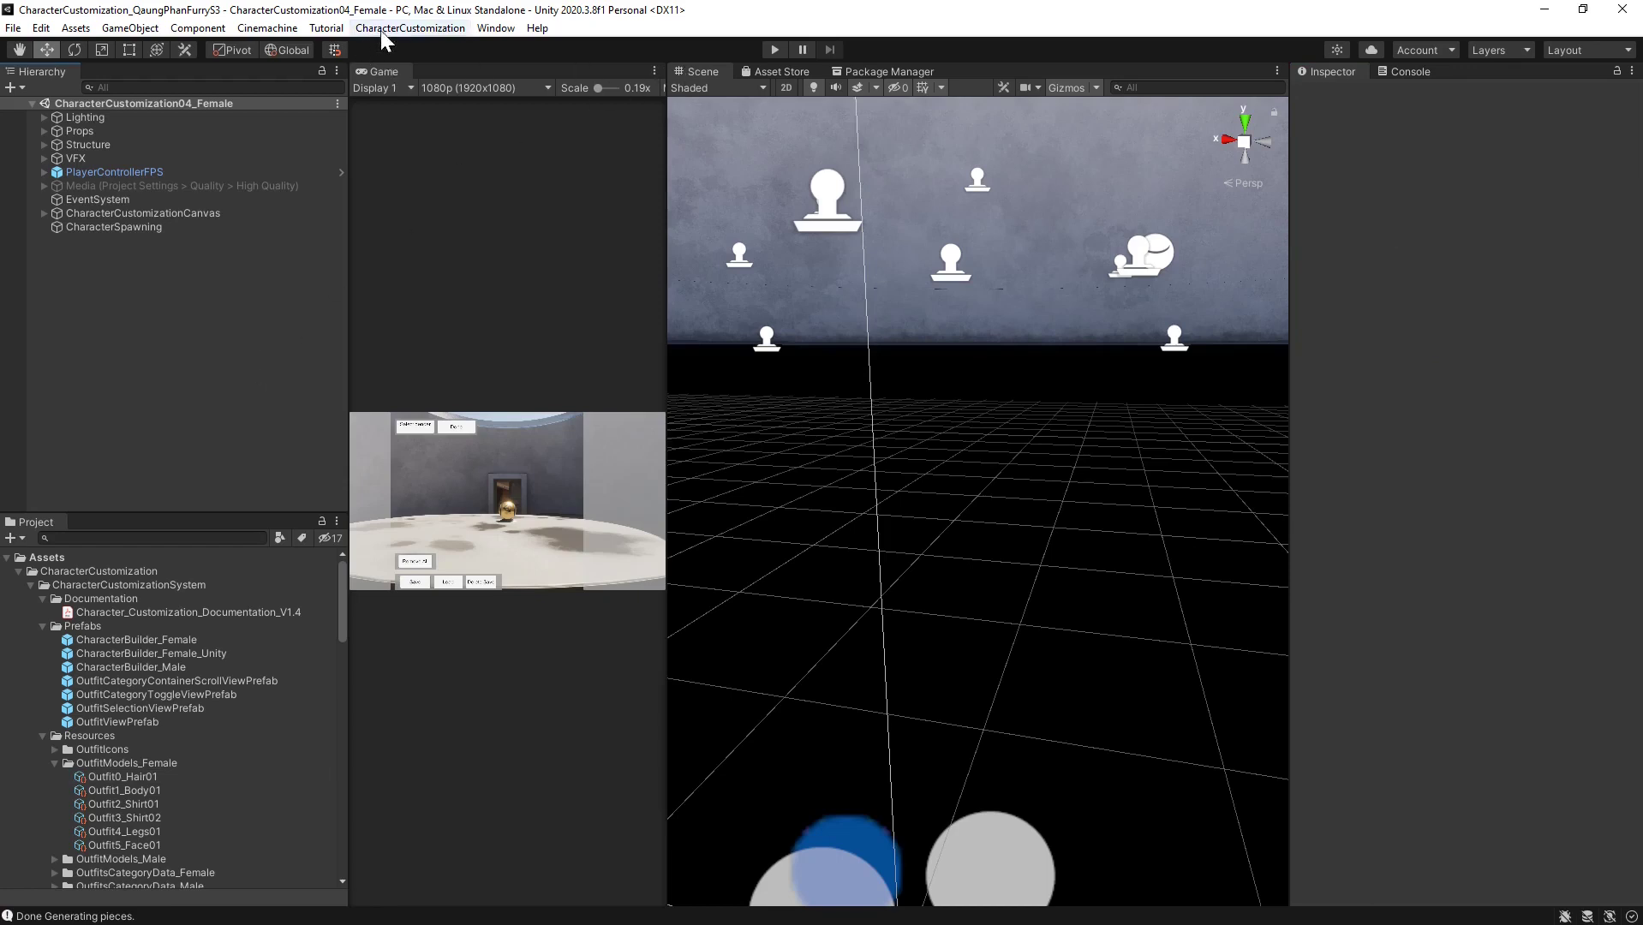
Open the FemaleCharacterMatrix window, check the outfit names and collision pairs, and close it
left_click(411, 27)
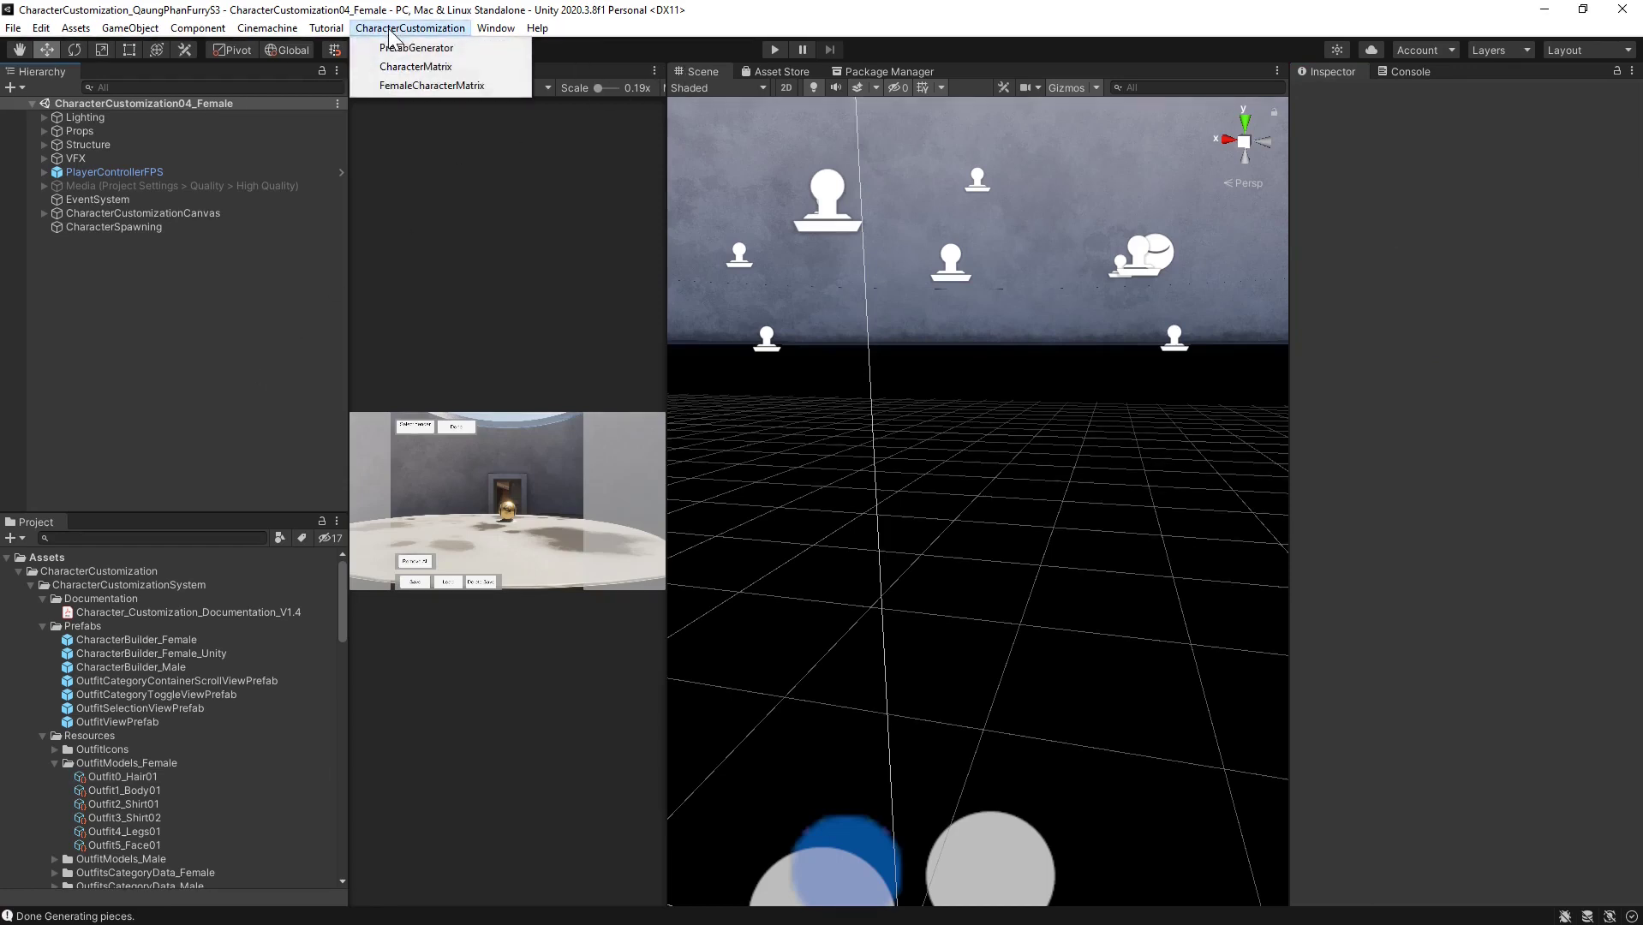
left_click(404, 83)
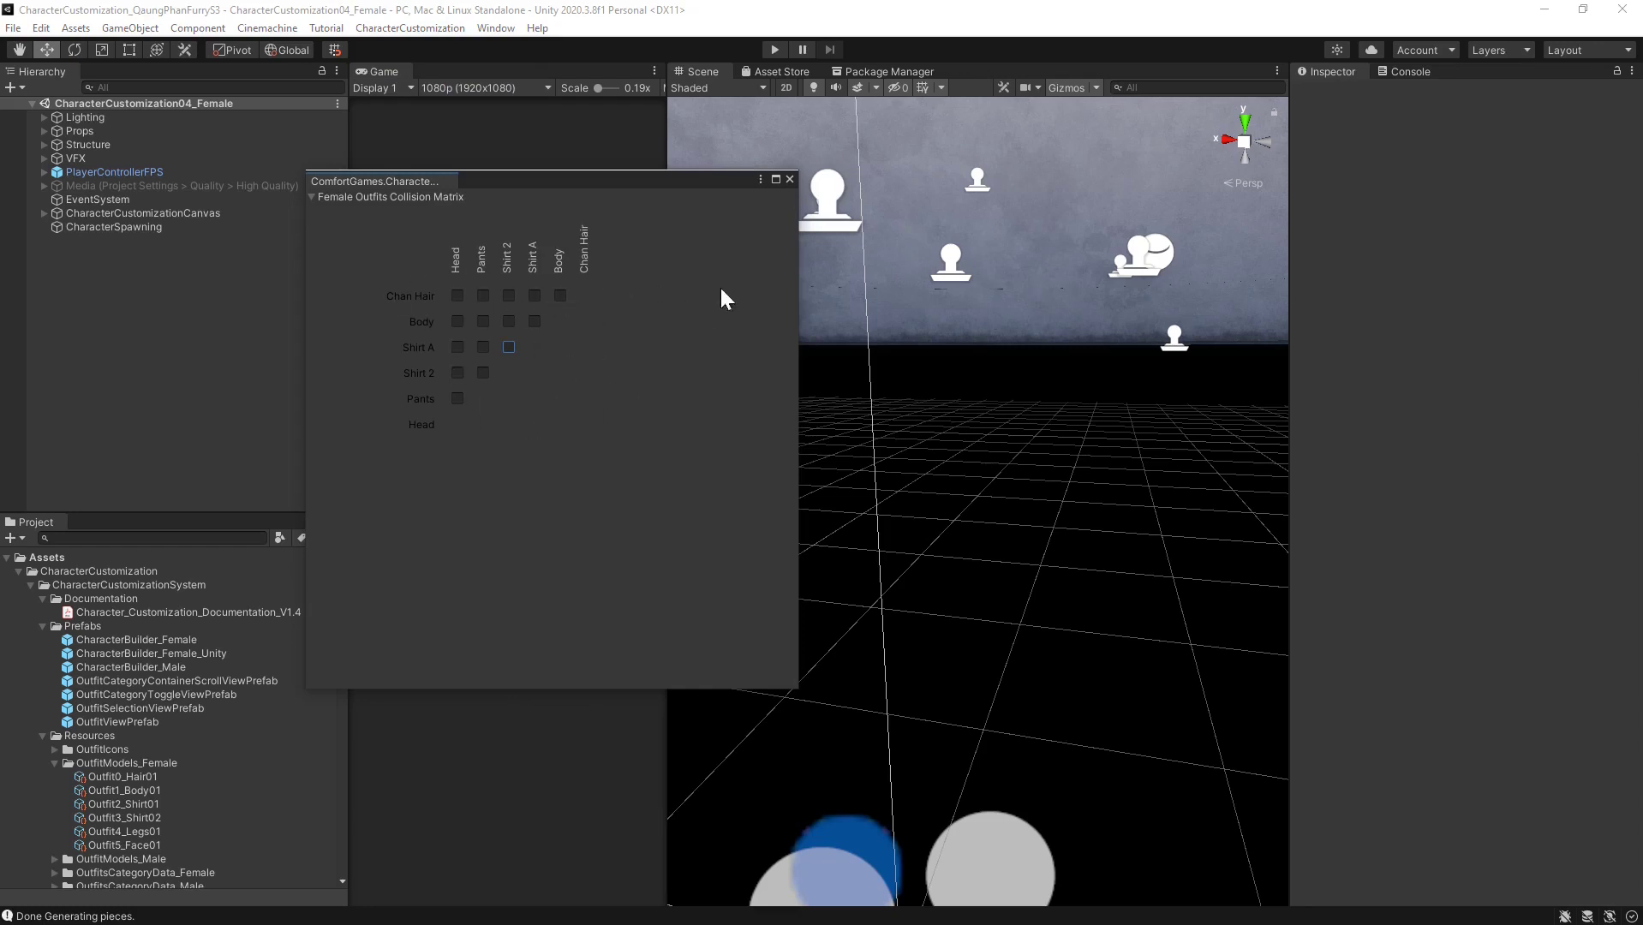
left_click(790, 180)
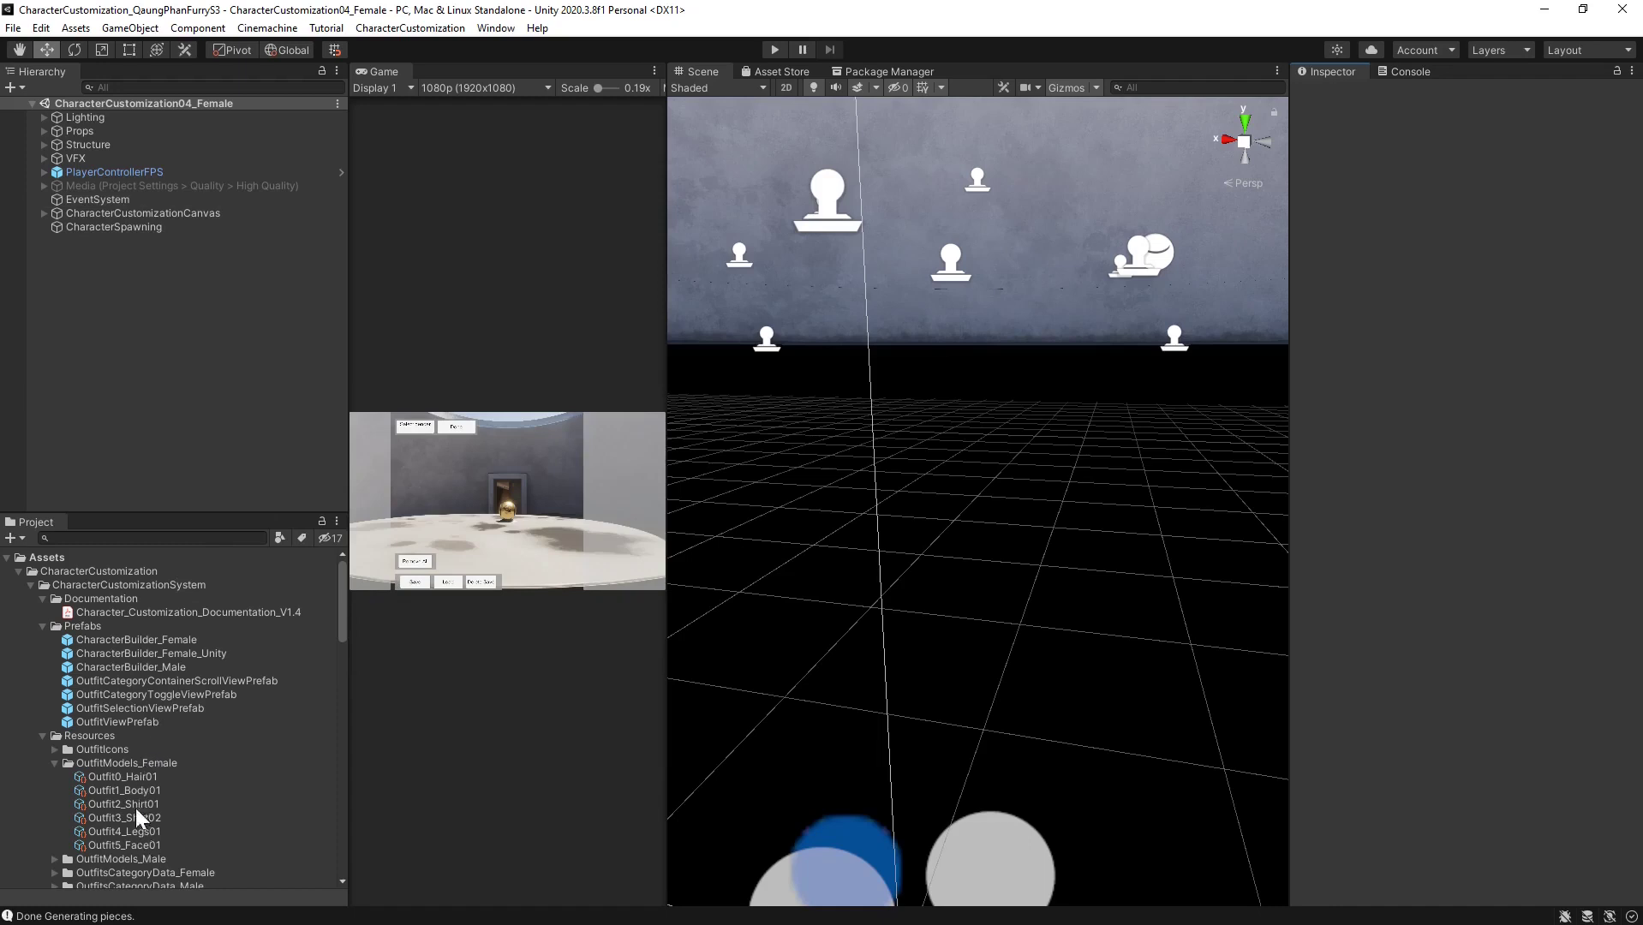
Set the Outfit Name of Outfit0_Hair01 to Hair and that of Outfit3_Shirt02 to Shirt B
left_click(134, 780)
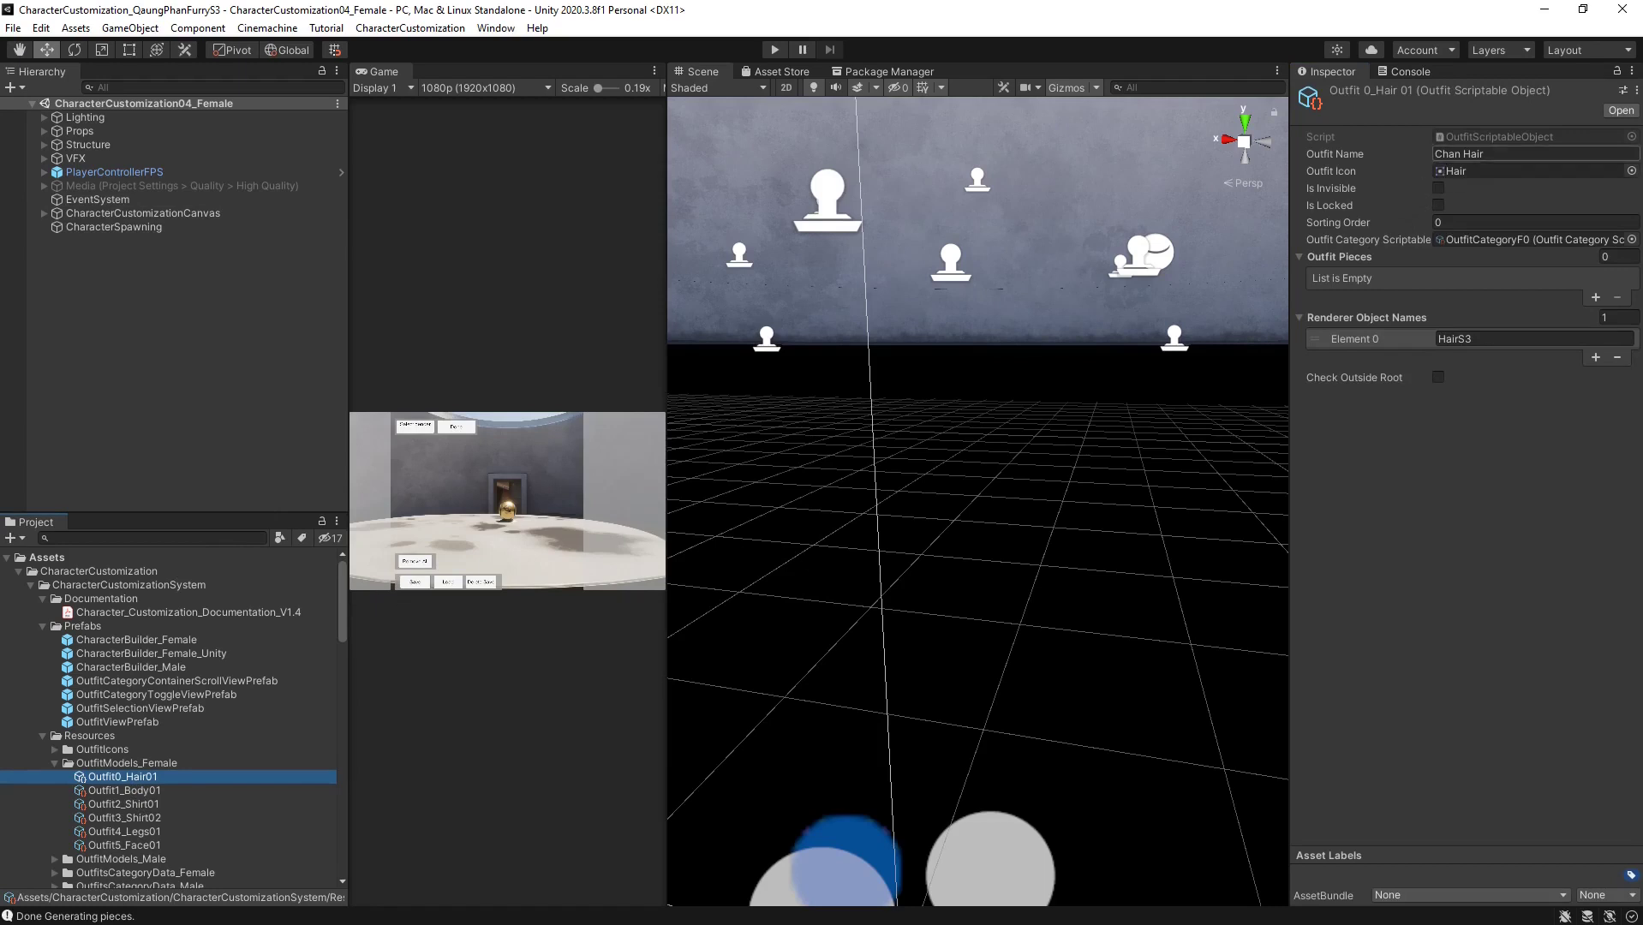
left_click(1463, 154)
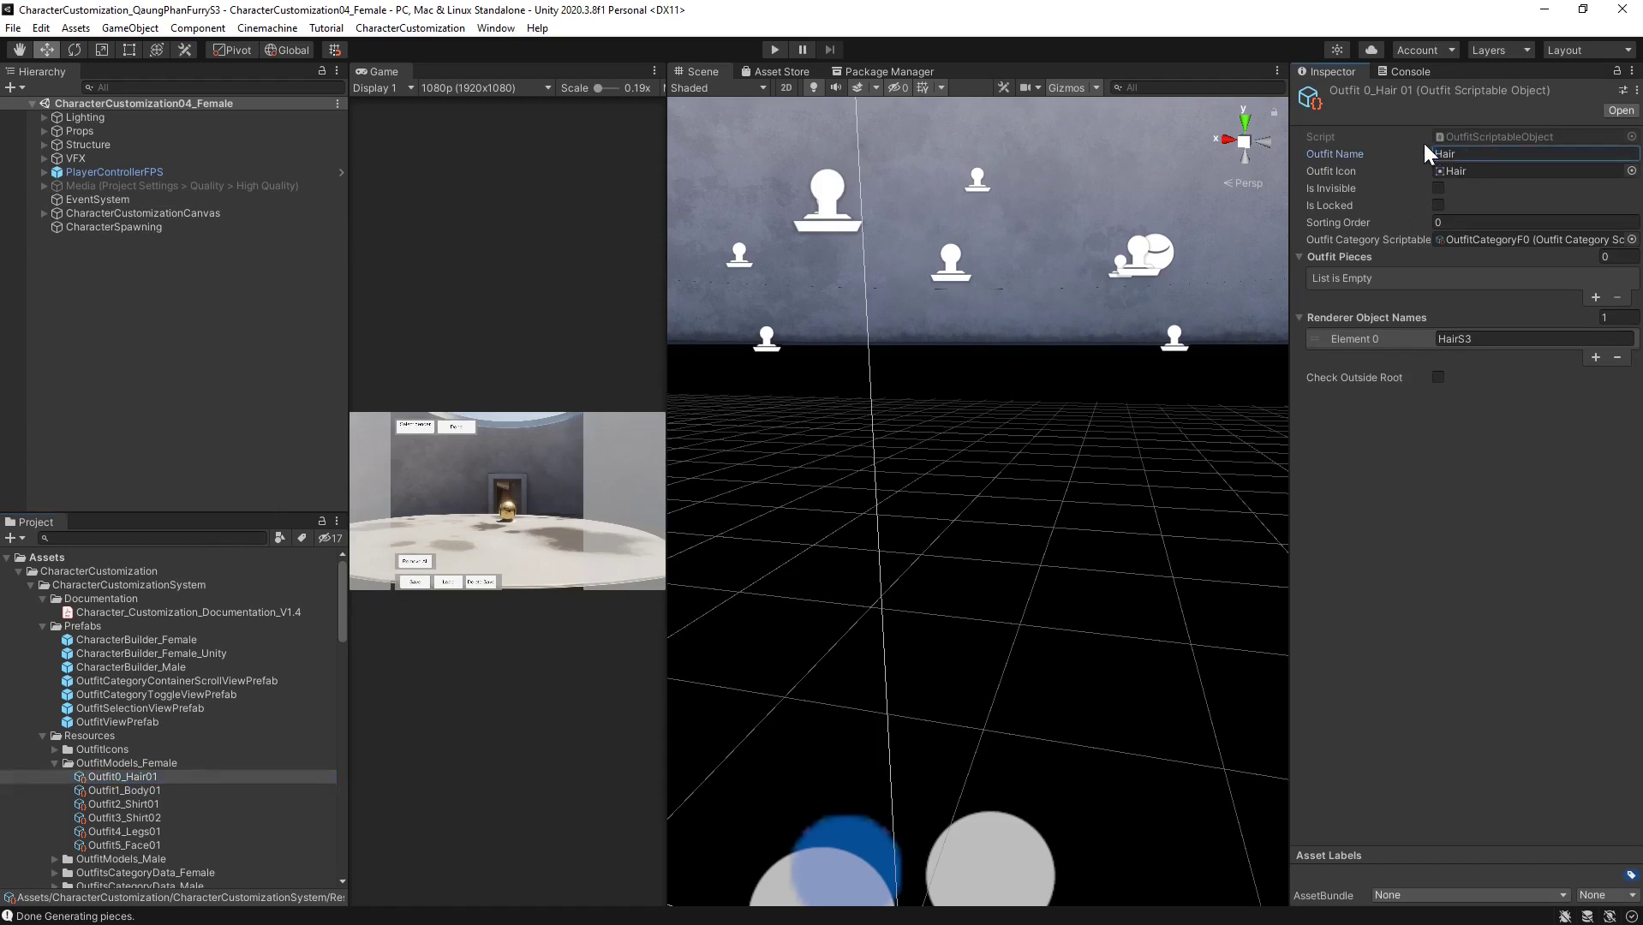
left_click(137, 793)
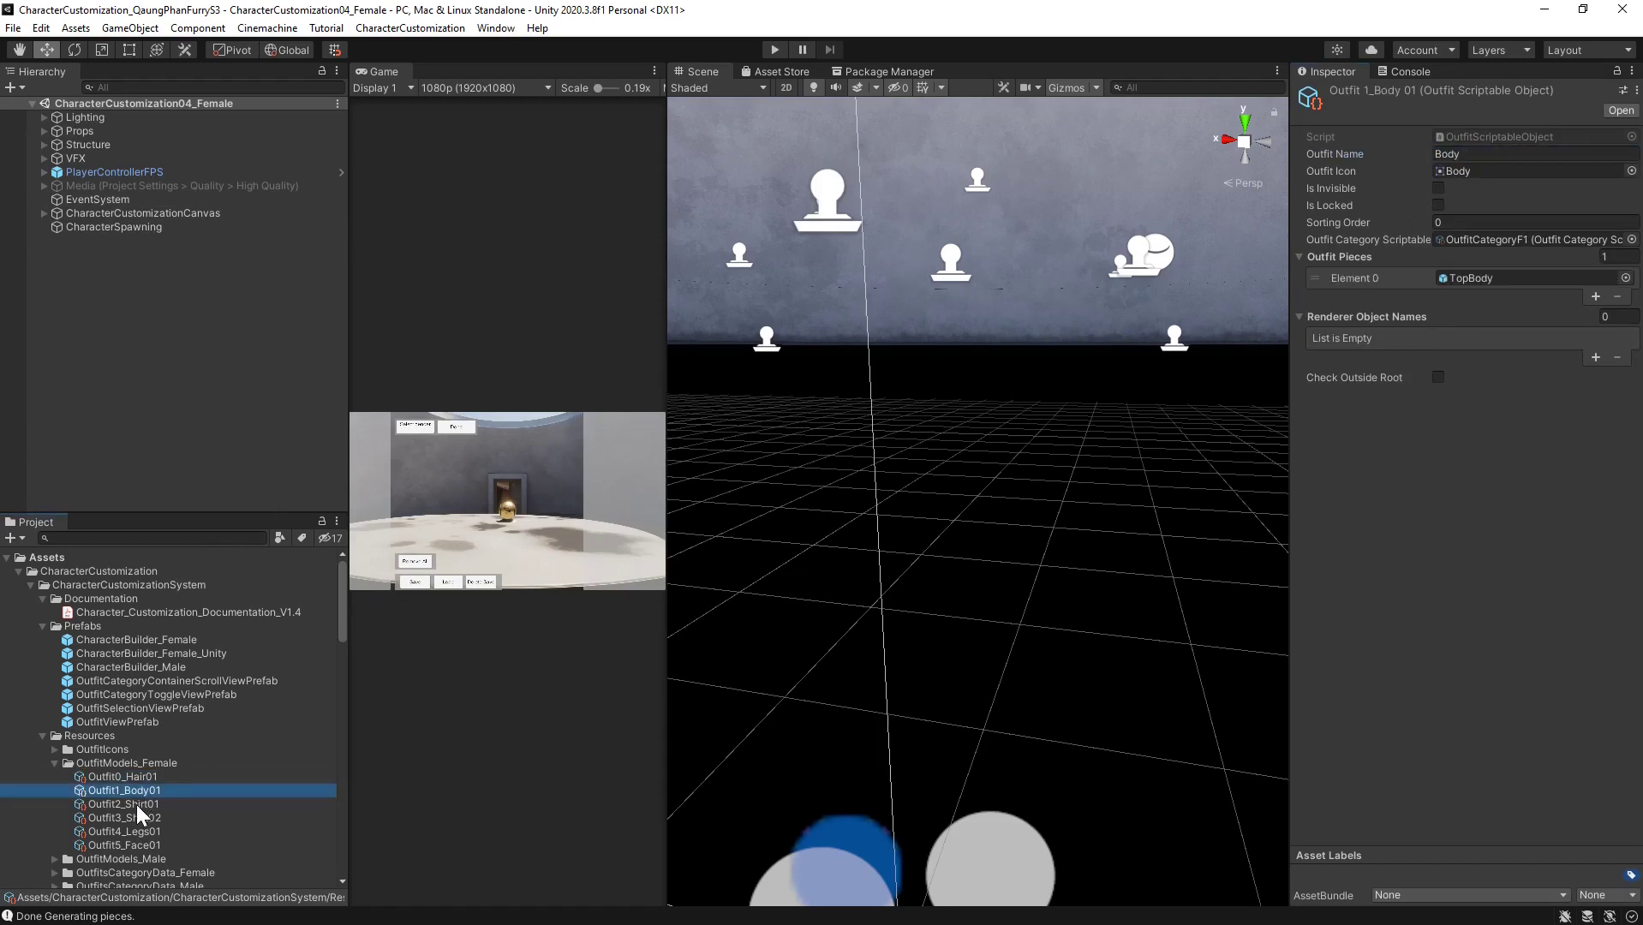
left_click(136, 805)
left_click(137, 818)
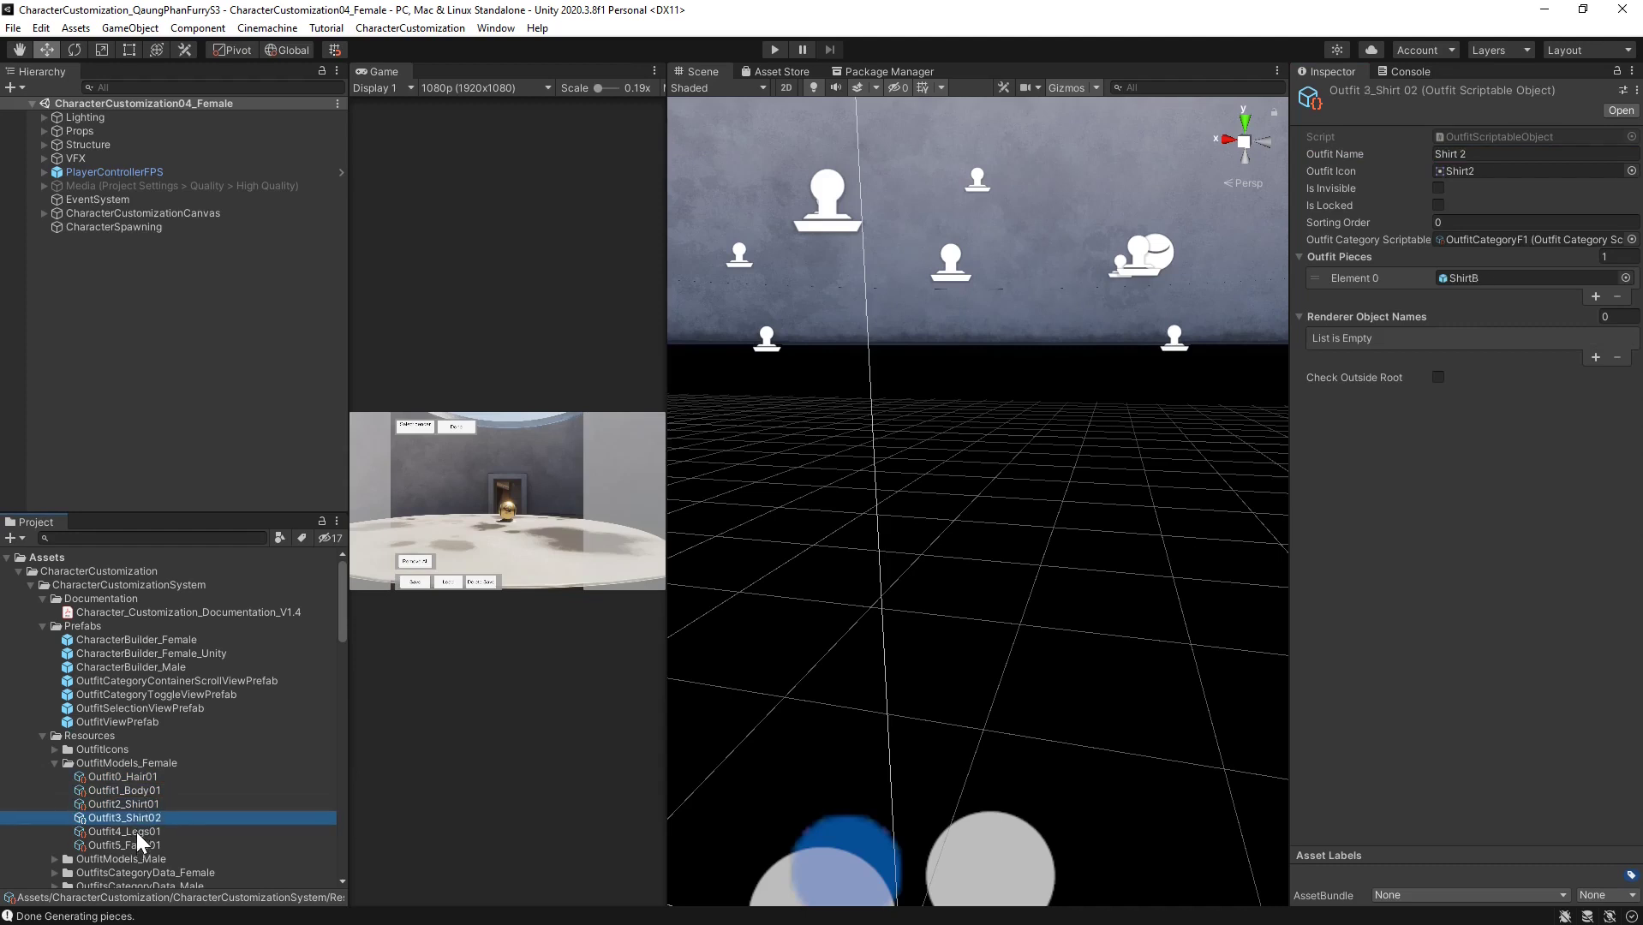
left_click_drag(1468, 154, 1459, 154)
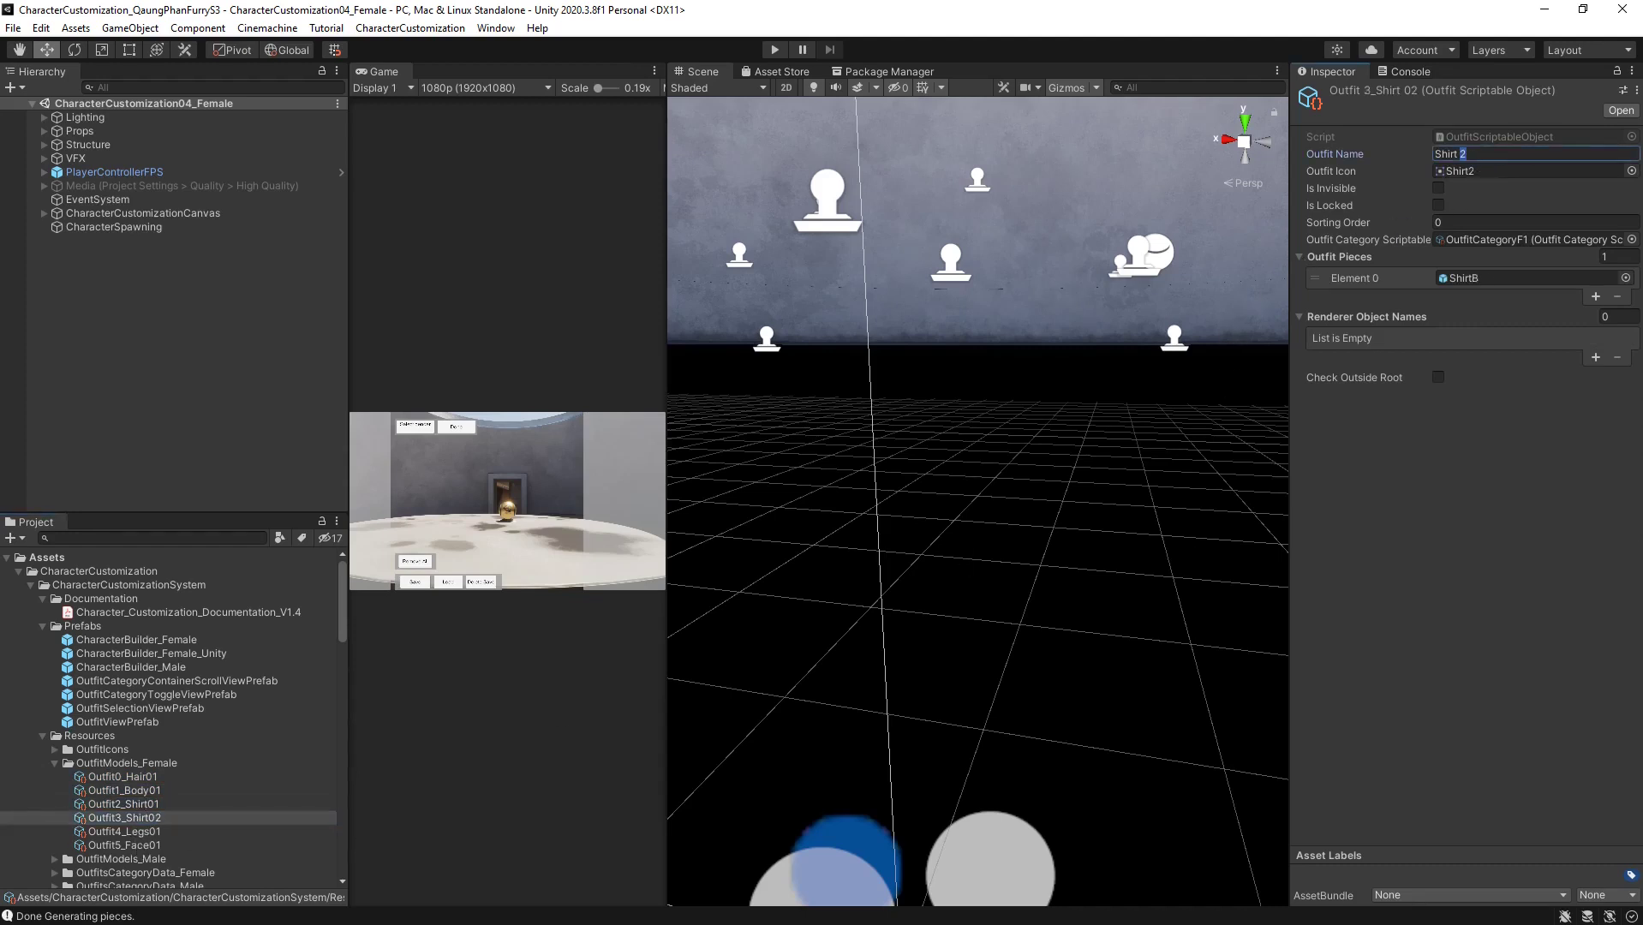
type("B")
Rename the Outfit5_Face01 asset to Outfit5_Head01
left_click(125, 832)
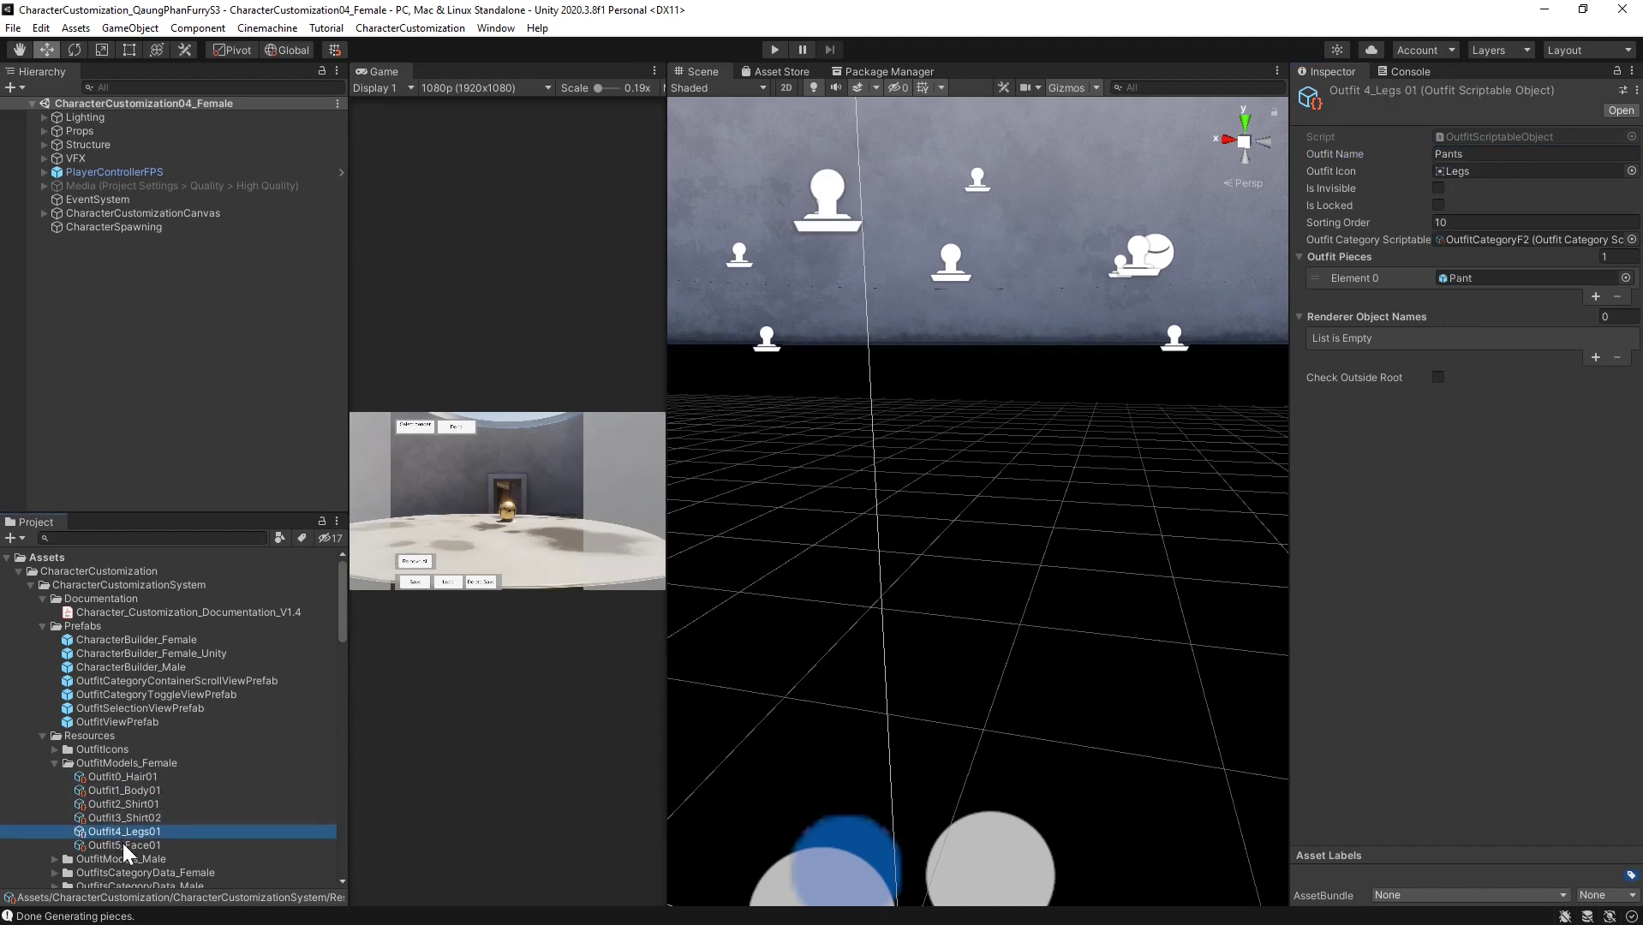
left_click(122, 844)
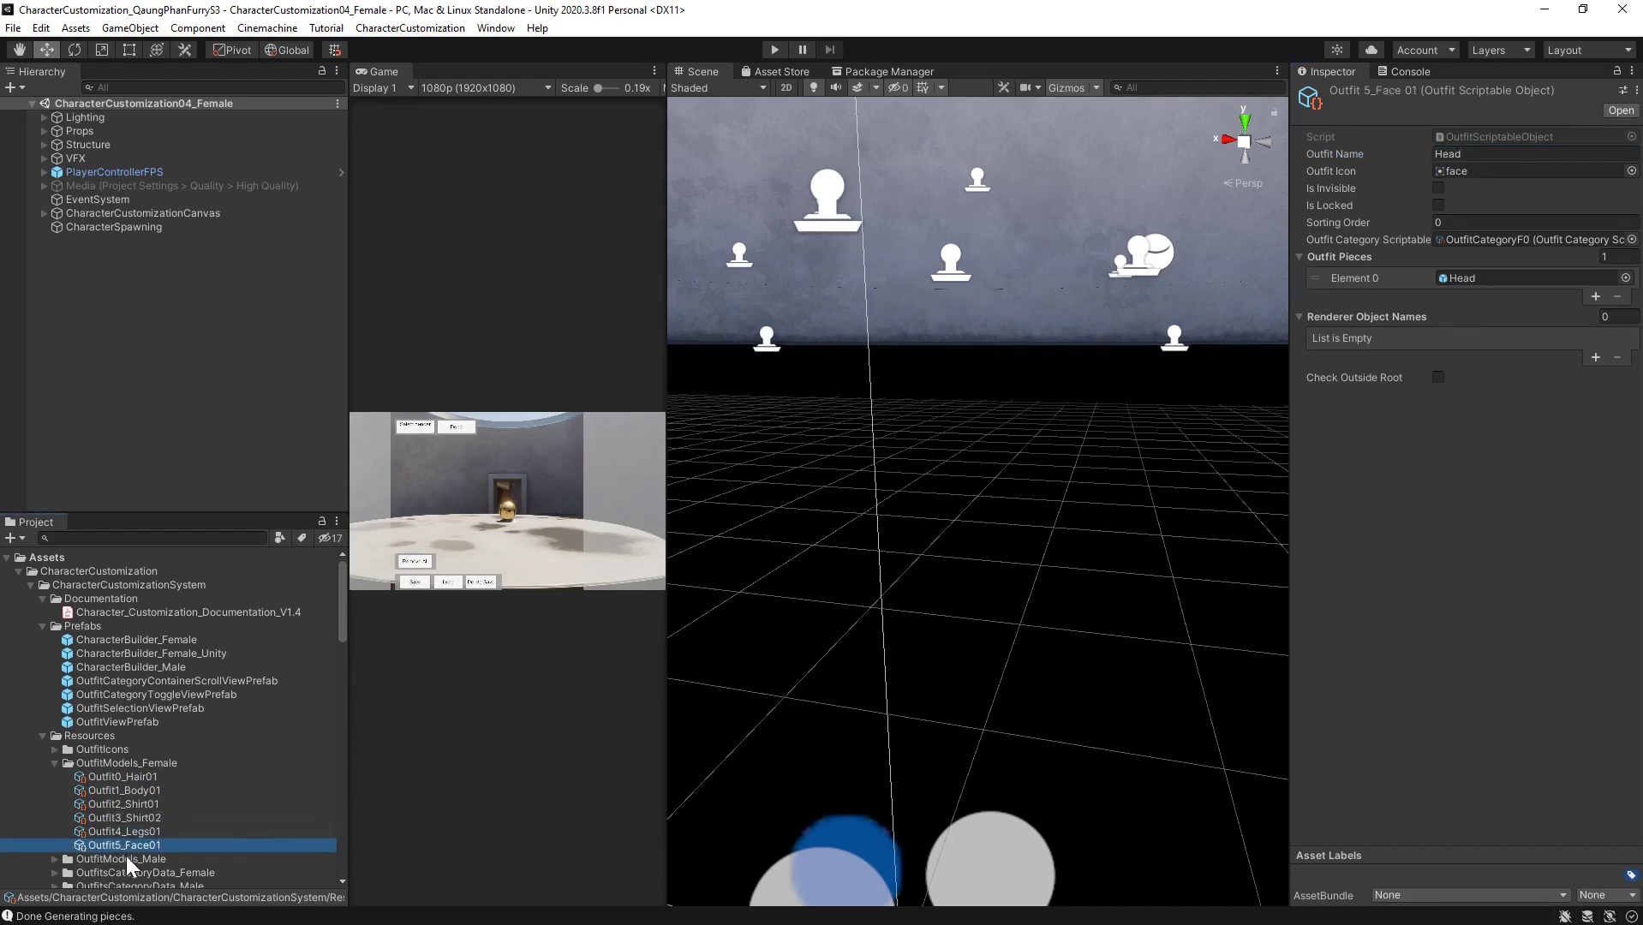
left_click(127, 848)
left_click_drag(125, 845, 147, 845)
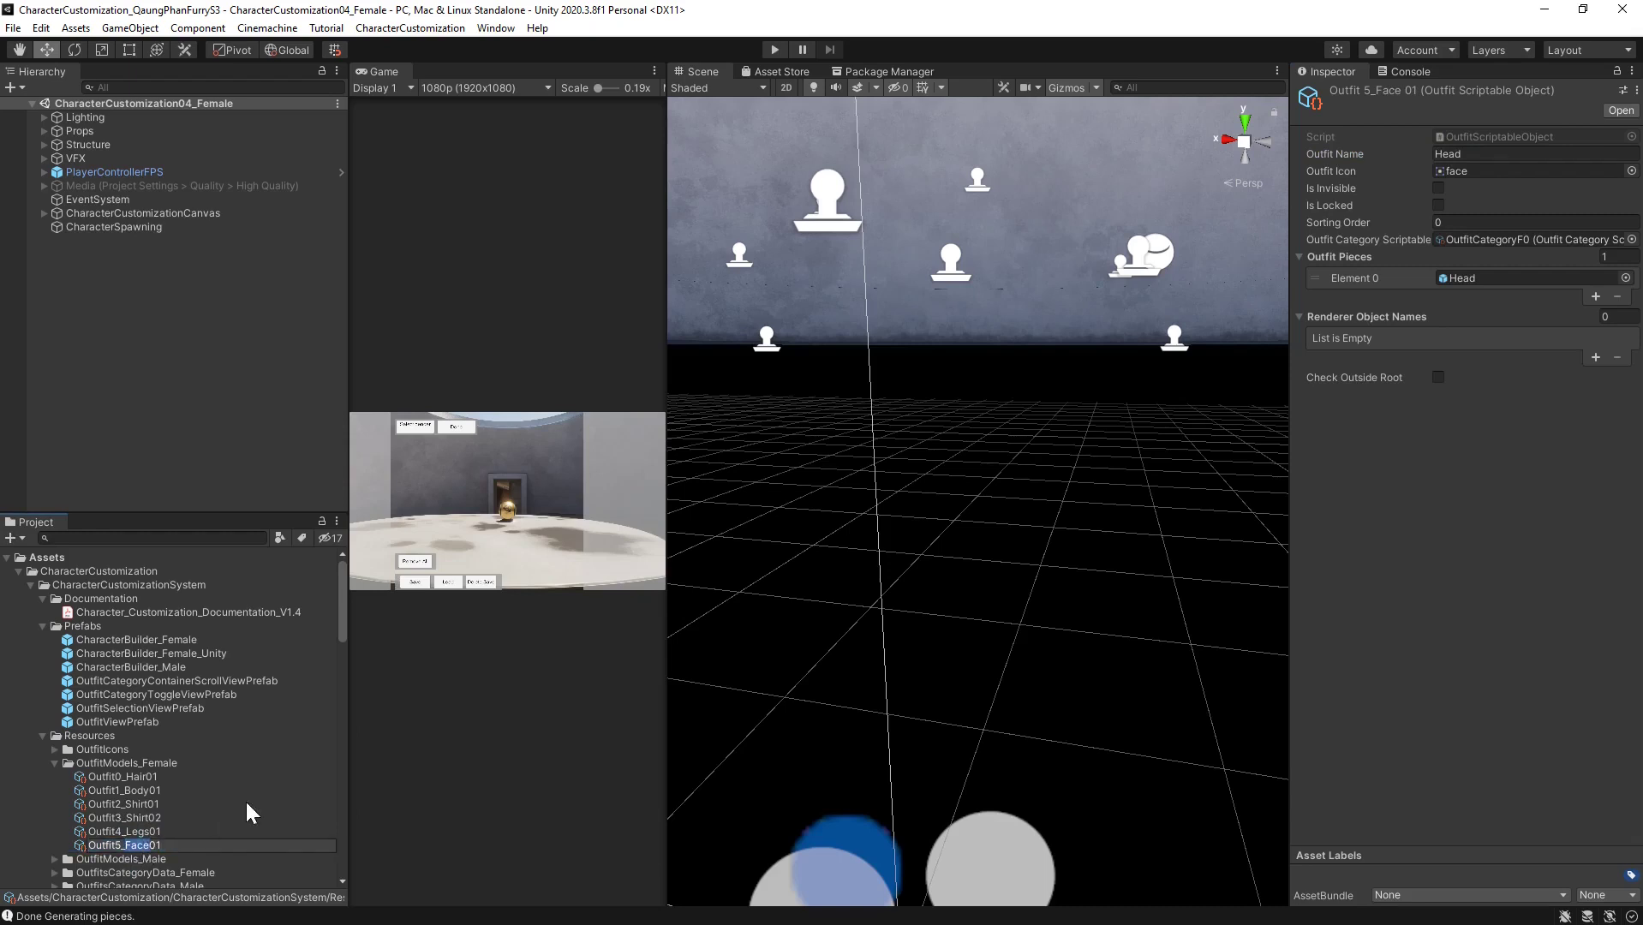
type("HEad")
key("Return")
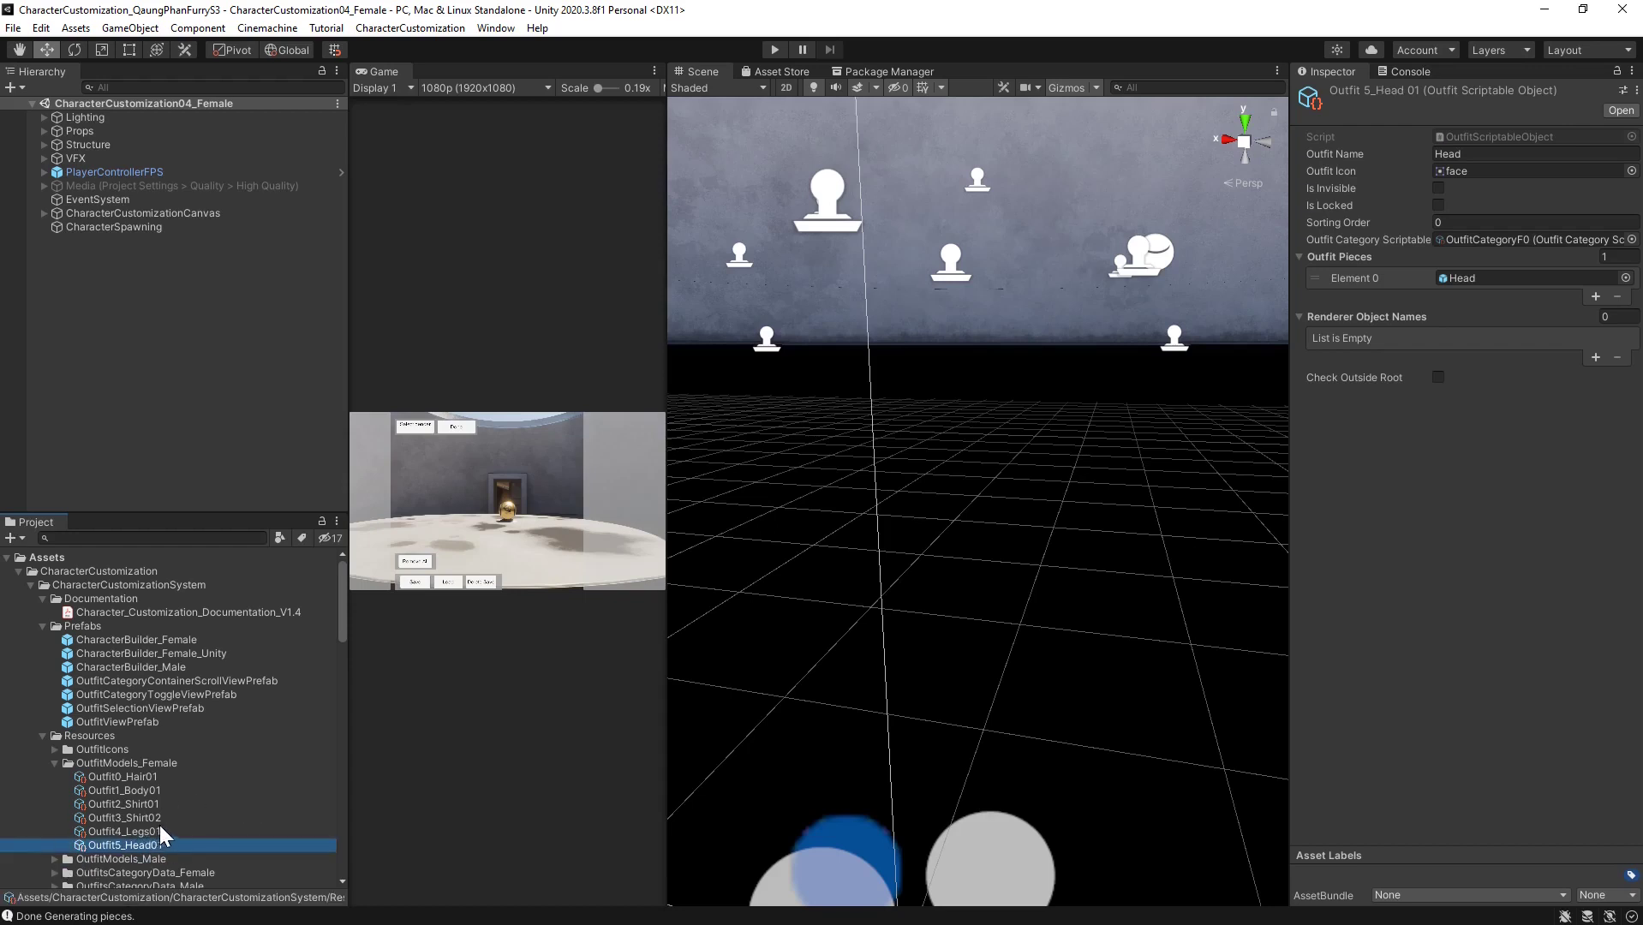
Review the edited outfit names in the Female Outfits Collision Matrix and close the window
left_click(135, 833)
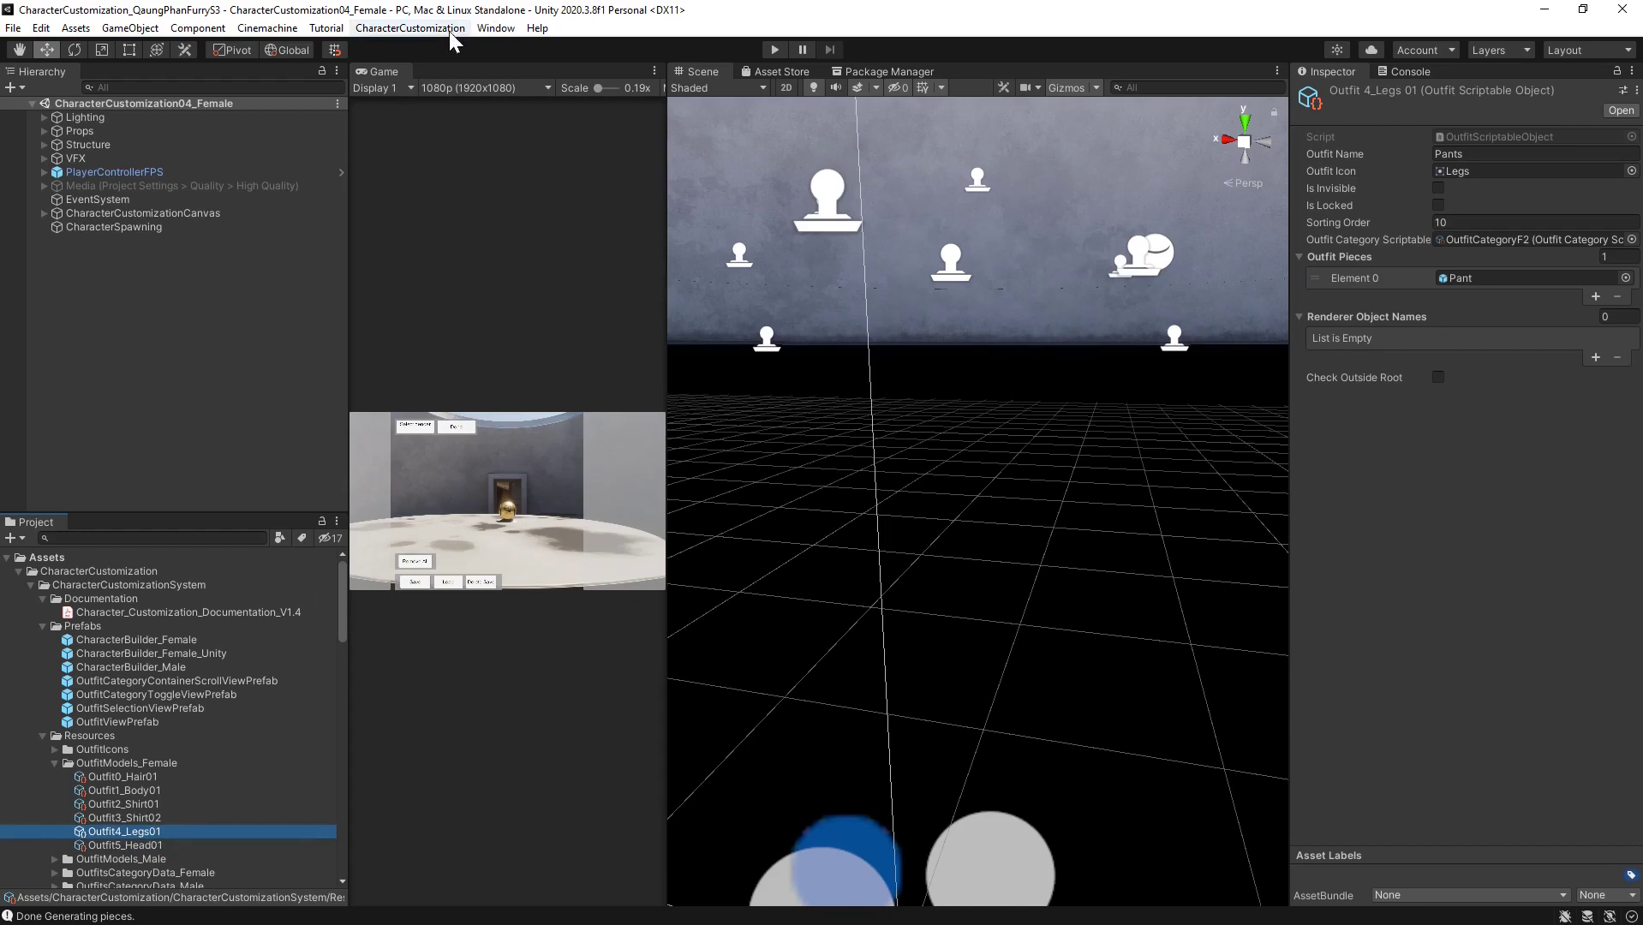
left_click(410, 27)
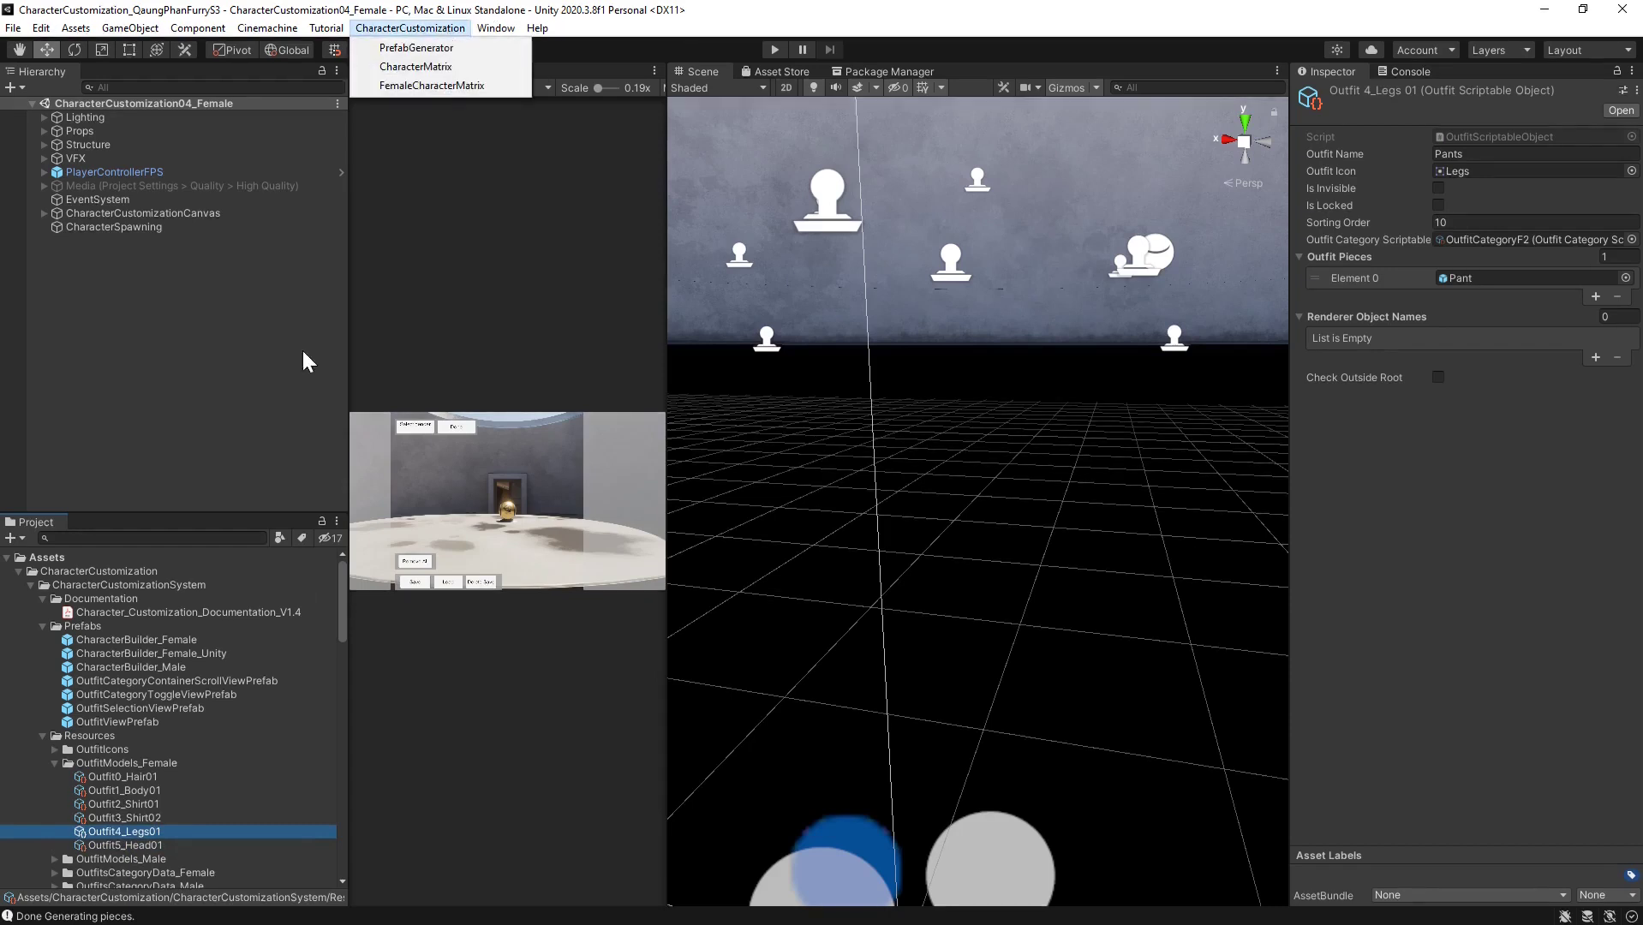
left_click(432, 85)
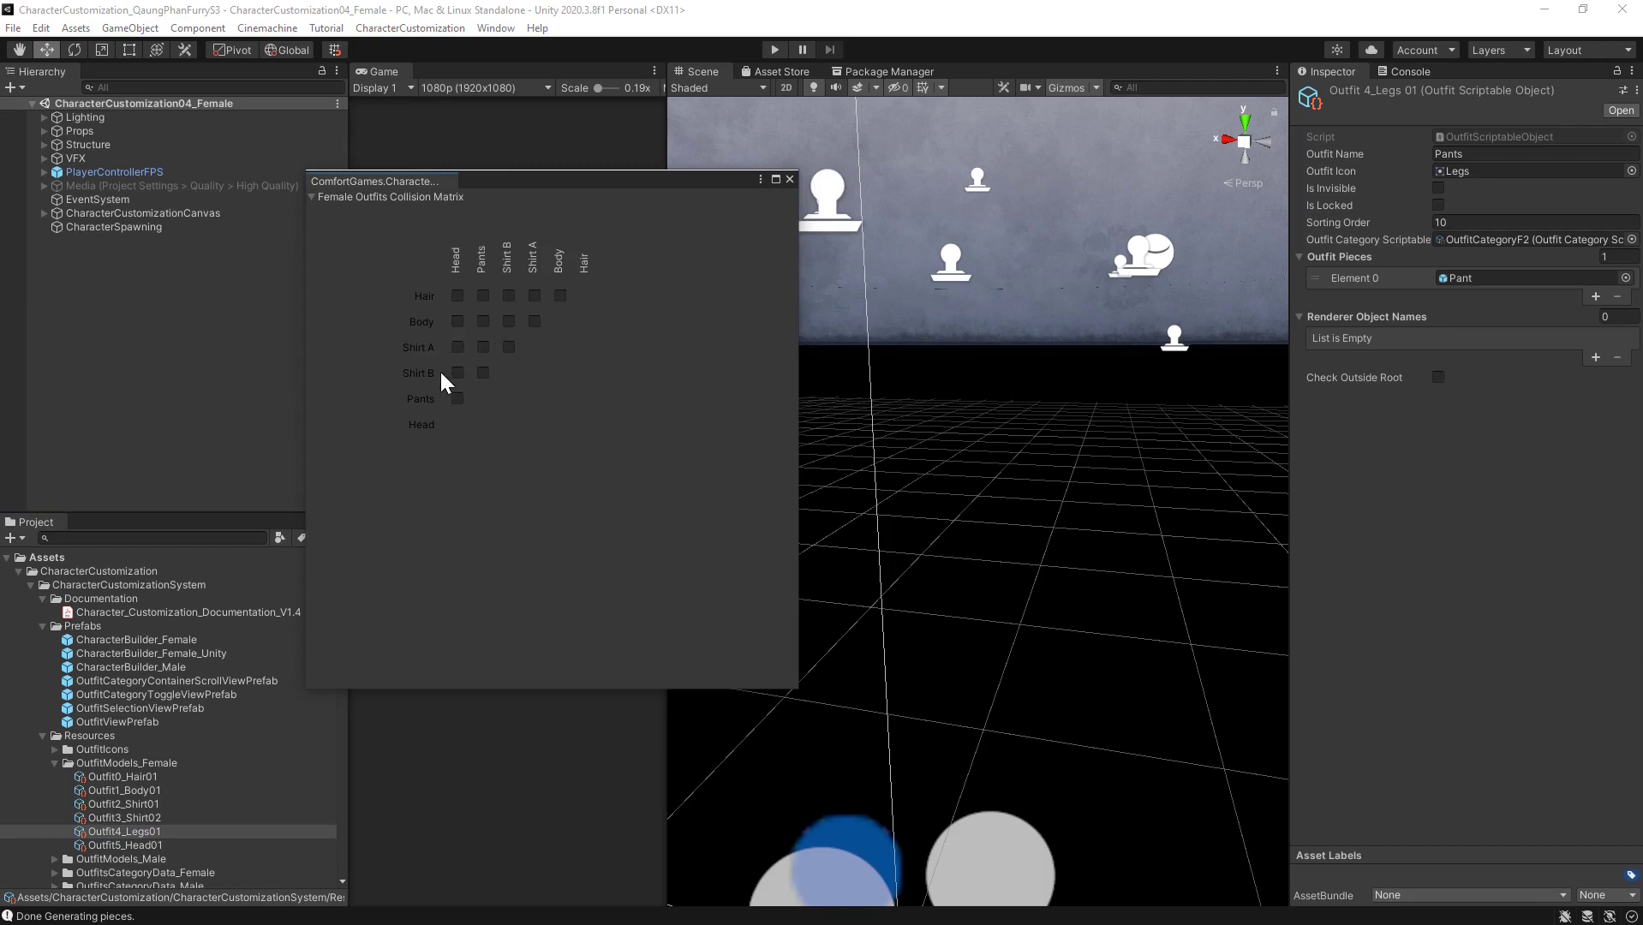
left_click(788, 179)
Open the CharacterCustomization01_Game scene, widen the Game view, and play-test the scene before stopping it
left_click(141, 789)
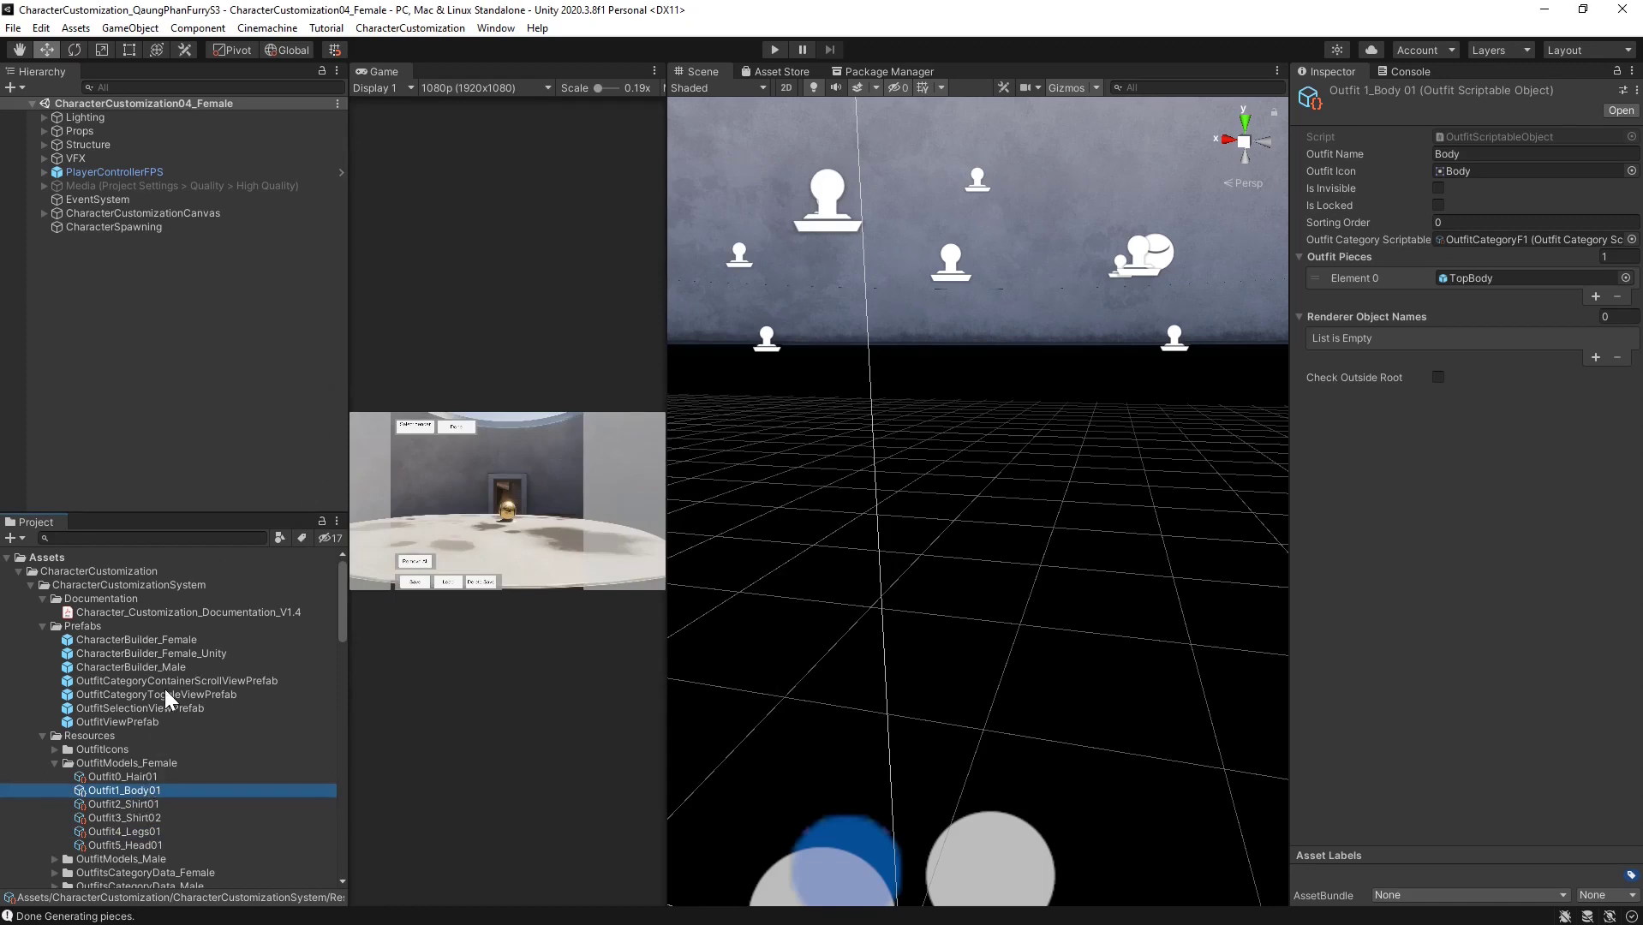
scroll(165, 689, "down", 5)
double_click(213, 722)
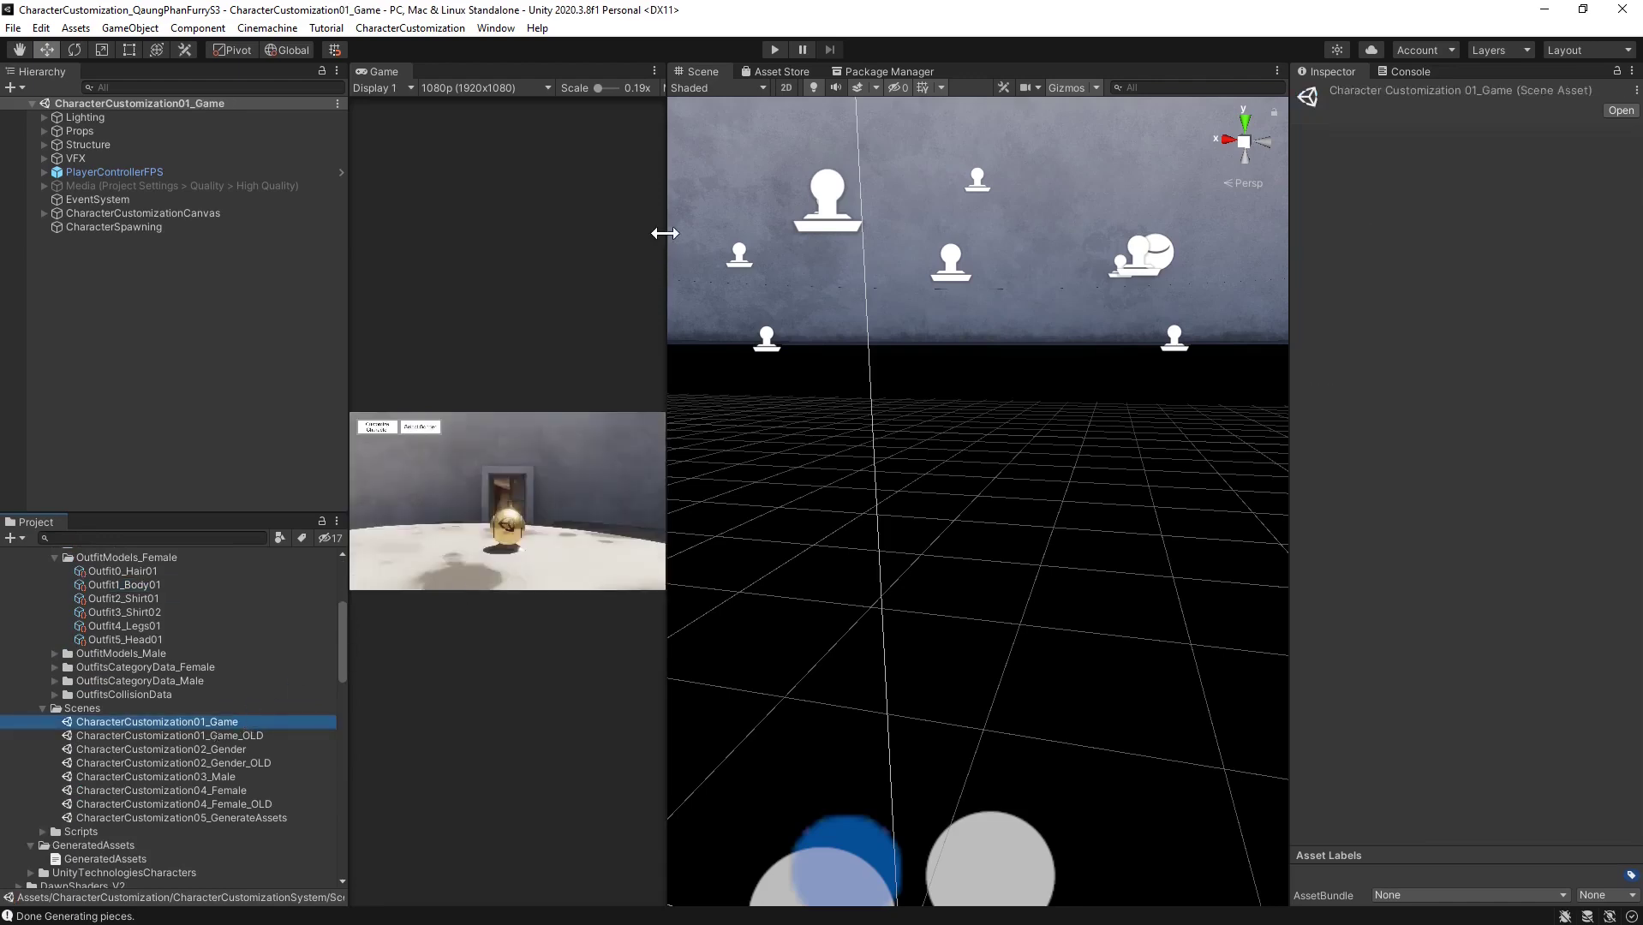
left_click_drag(664, 233, 838, 264)
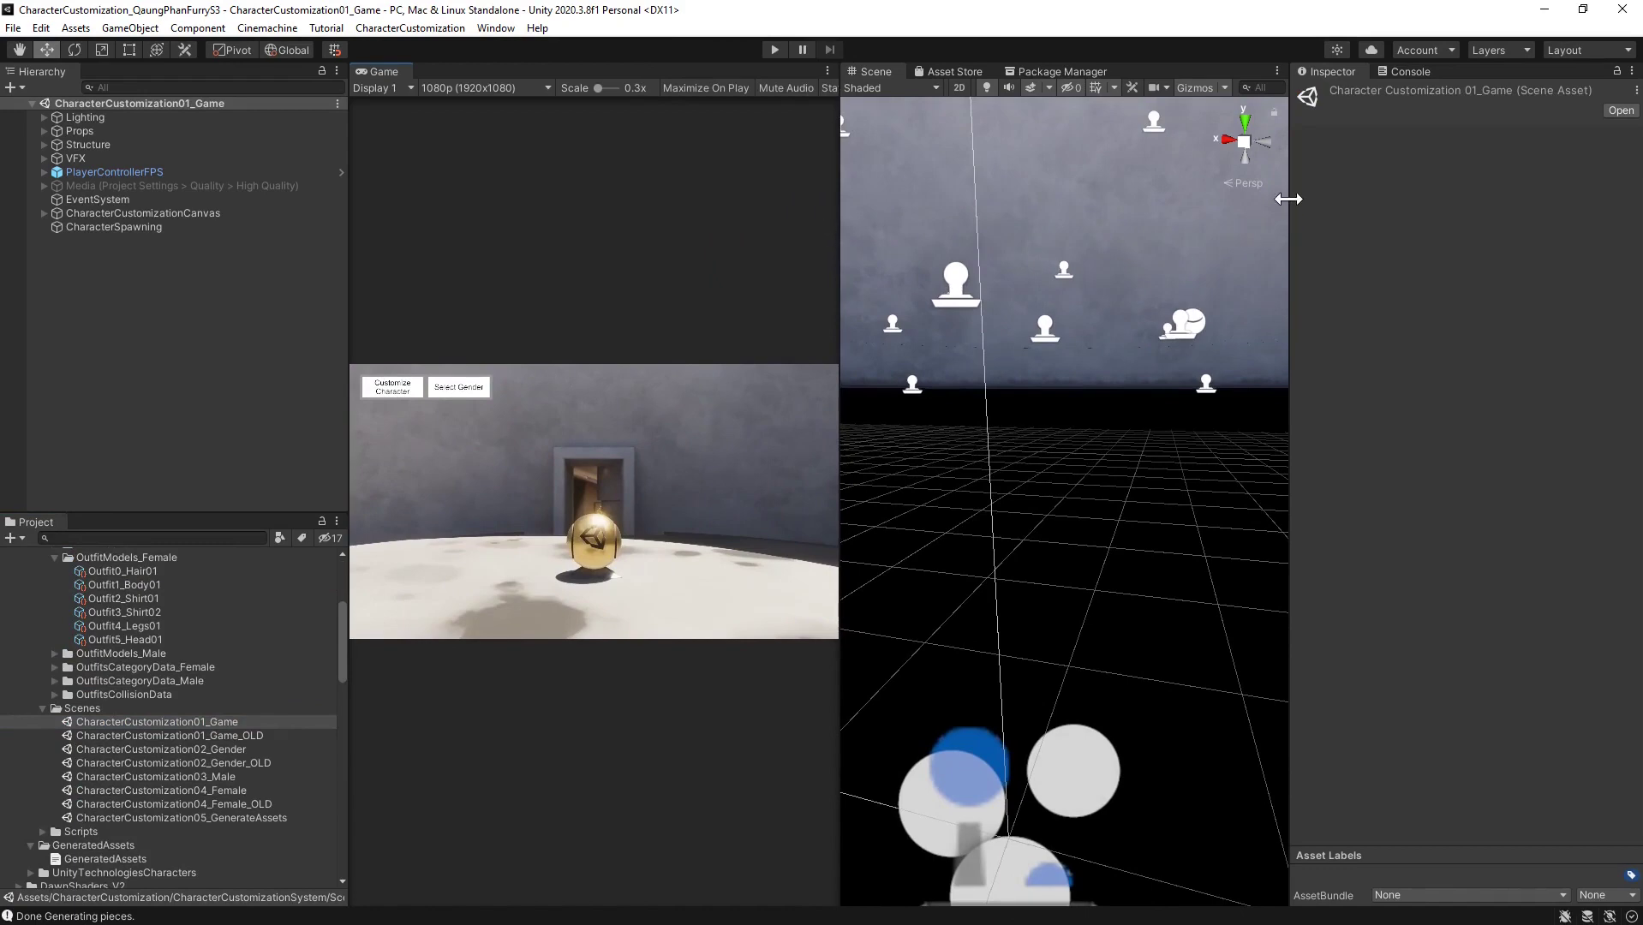
left_click_drag(1289, 202, 1354, 202)
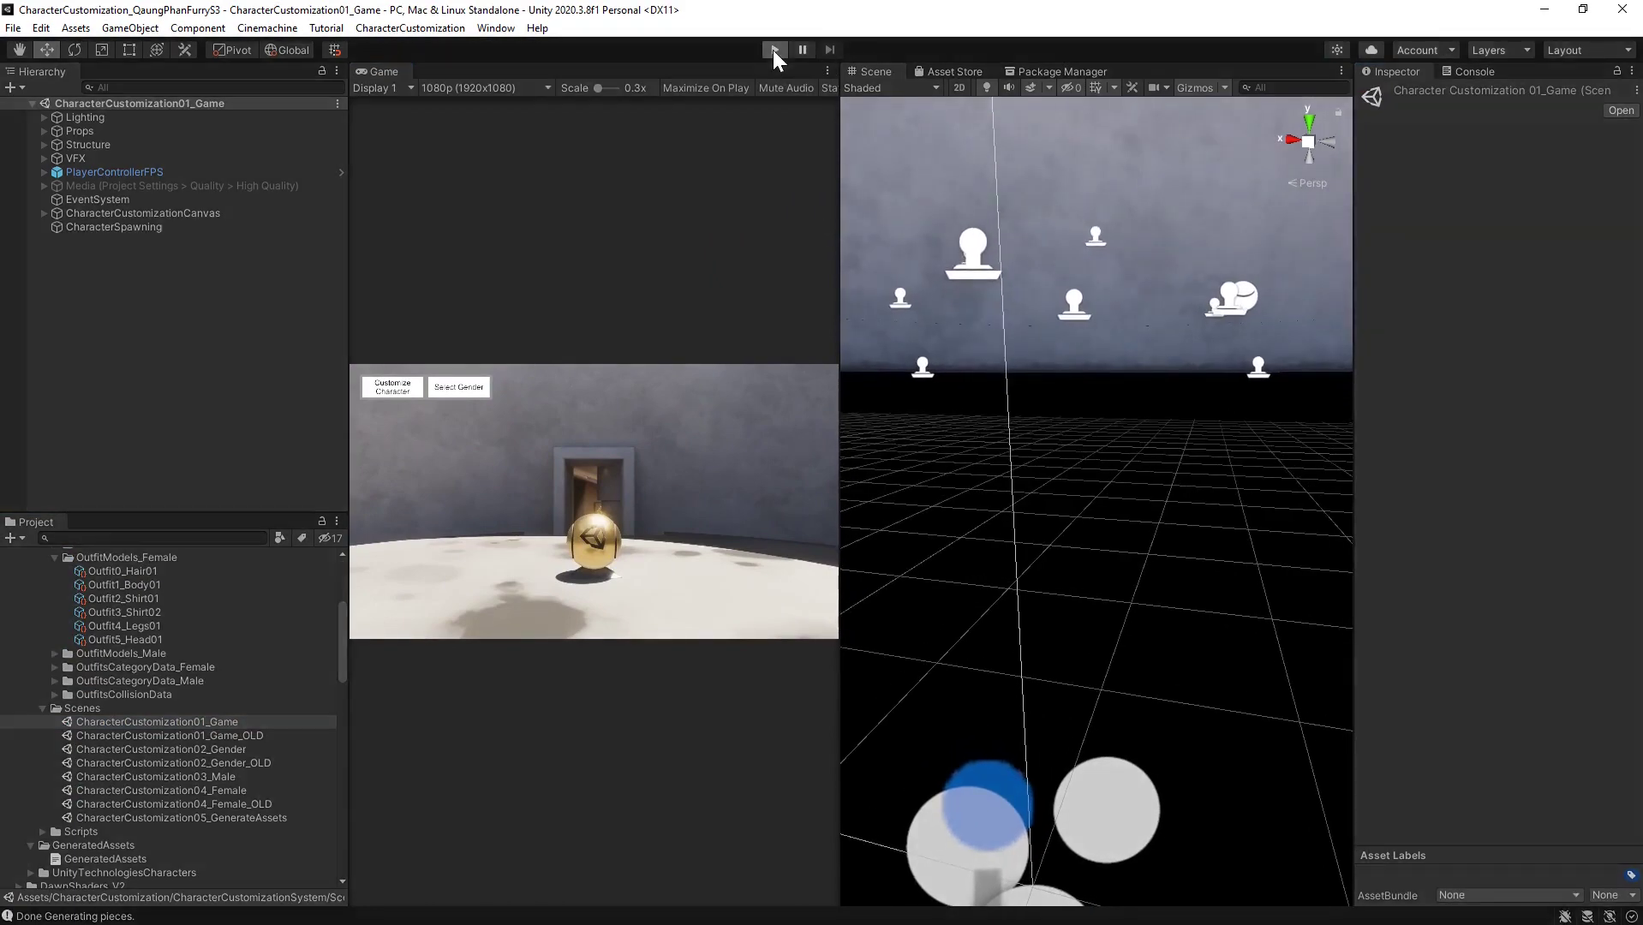
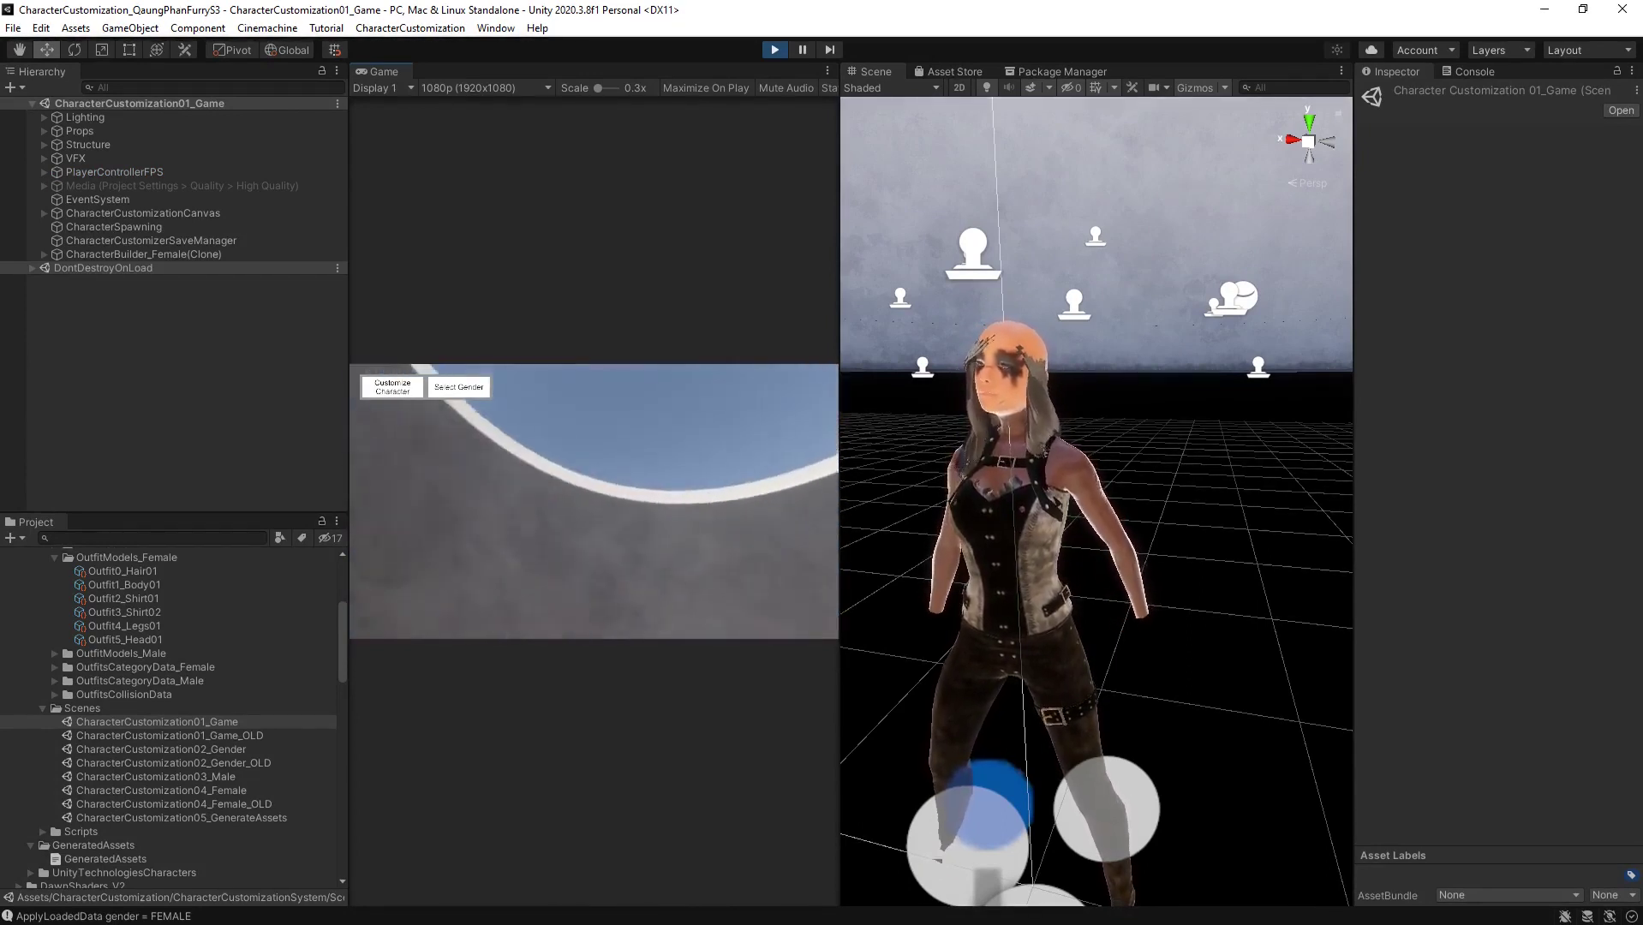
left_click(775, 49)
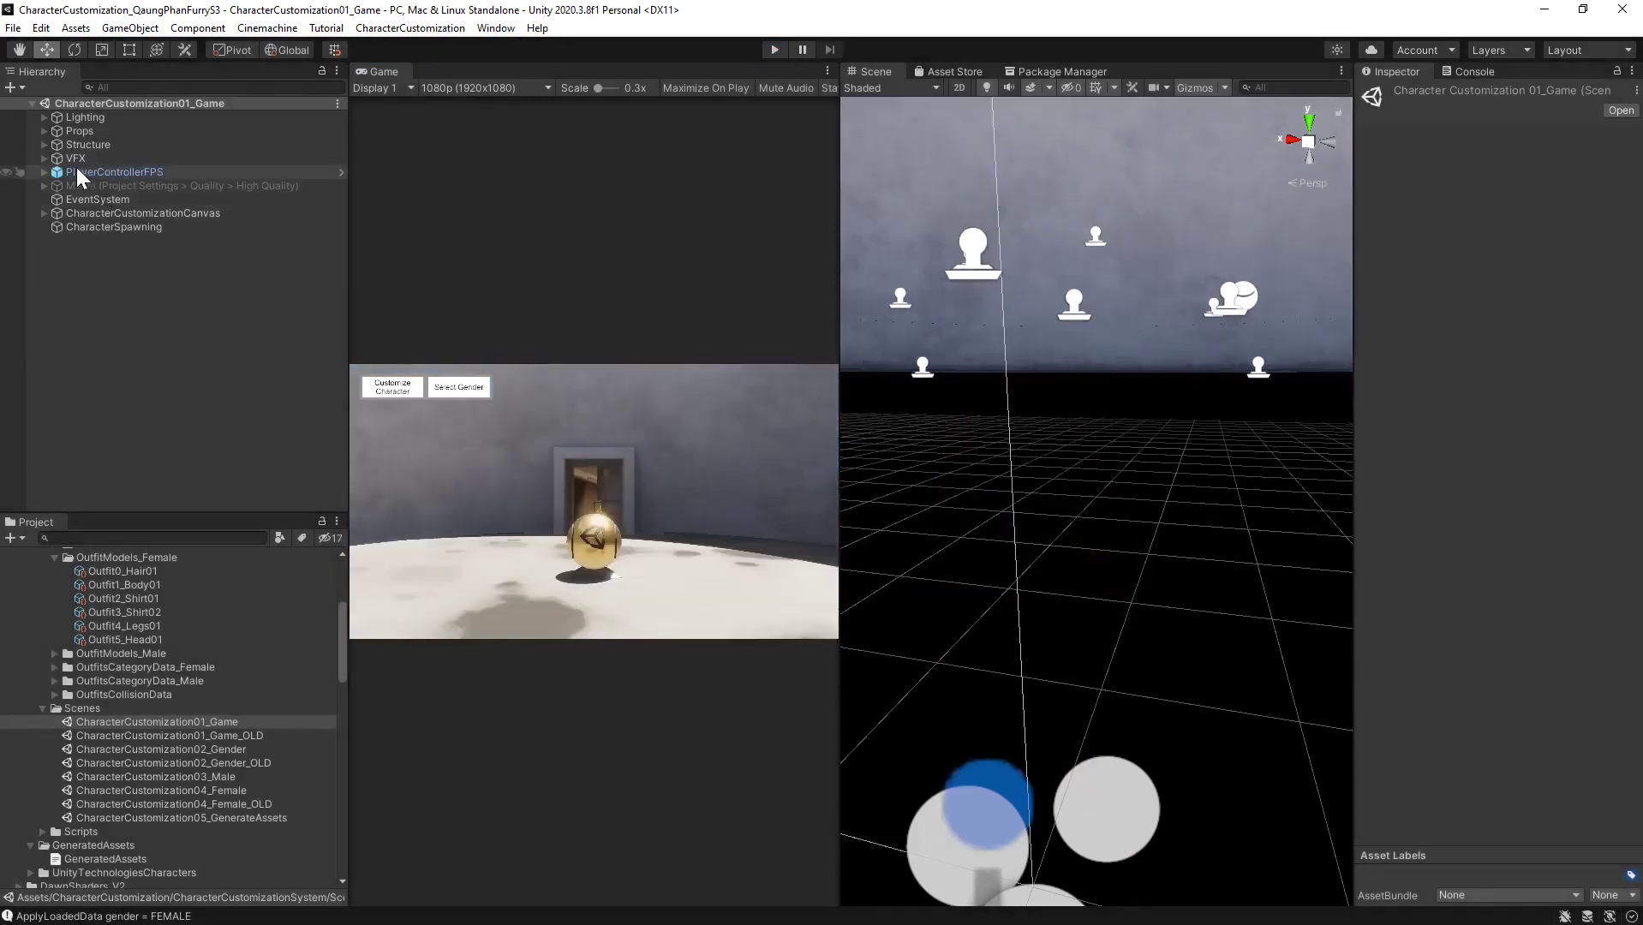
Search the hierarchy for camera, select Main Camera, and disable its Look With Mouse script
type("camera")
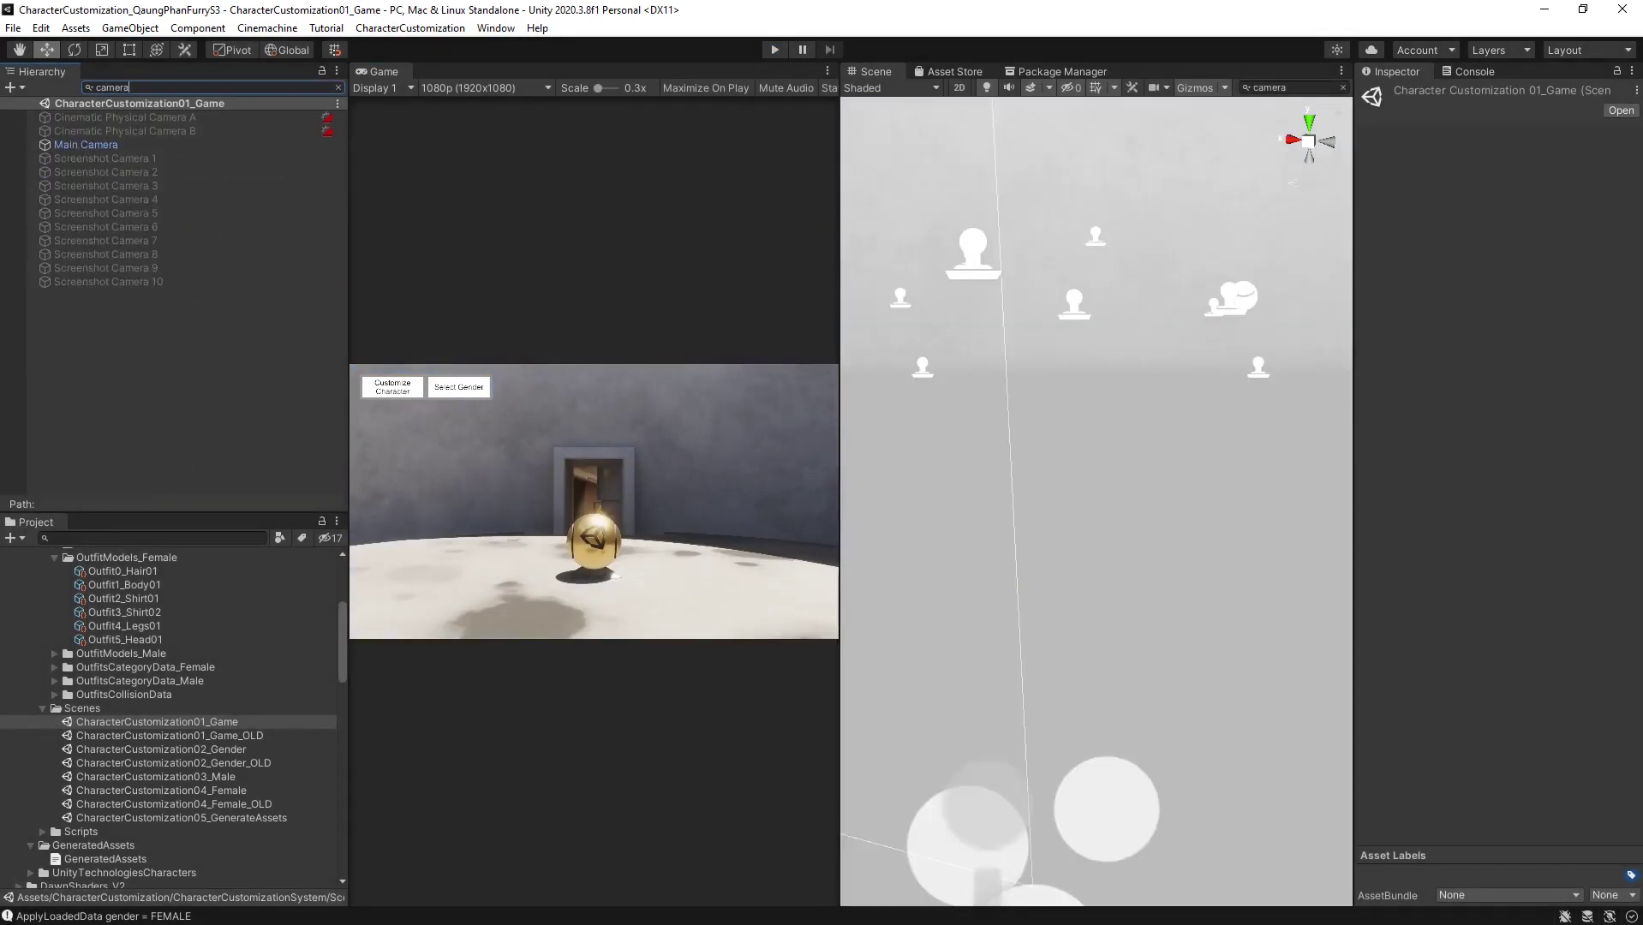
left_click(86, 144)
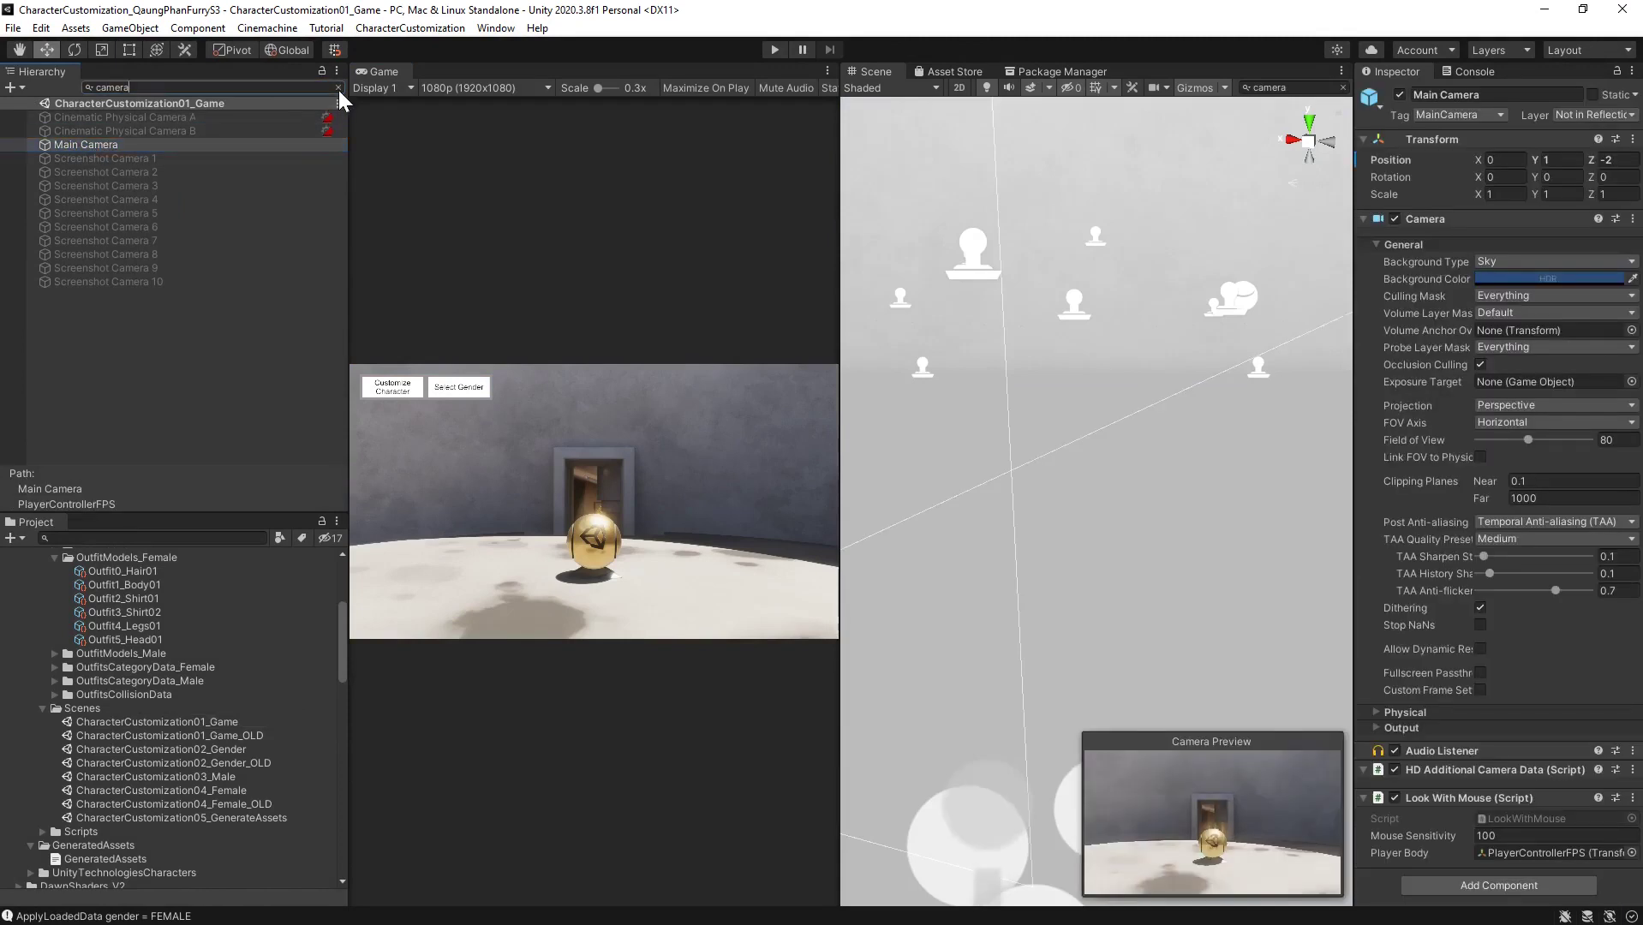
left_click(338, 88)
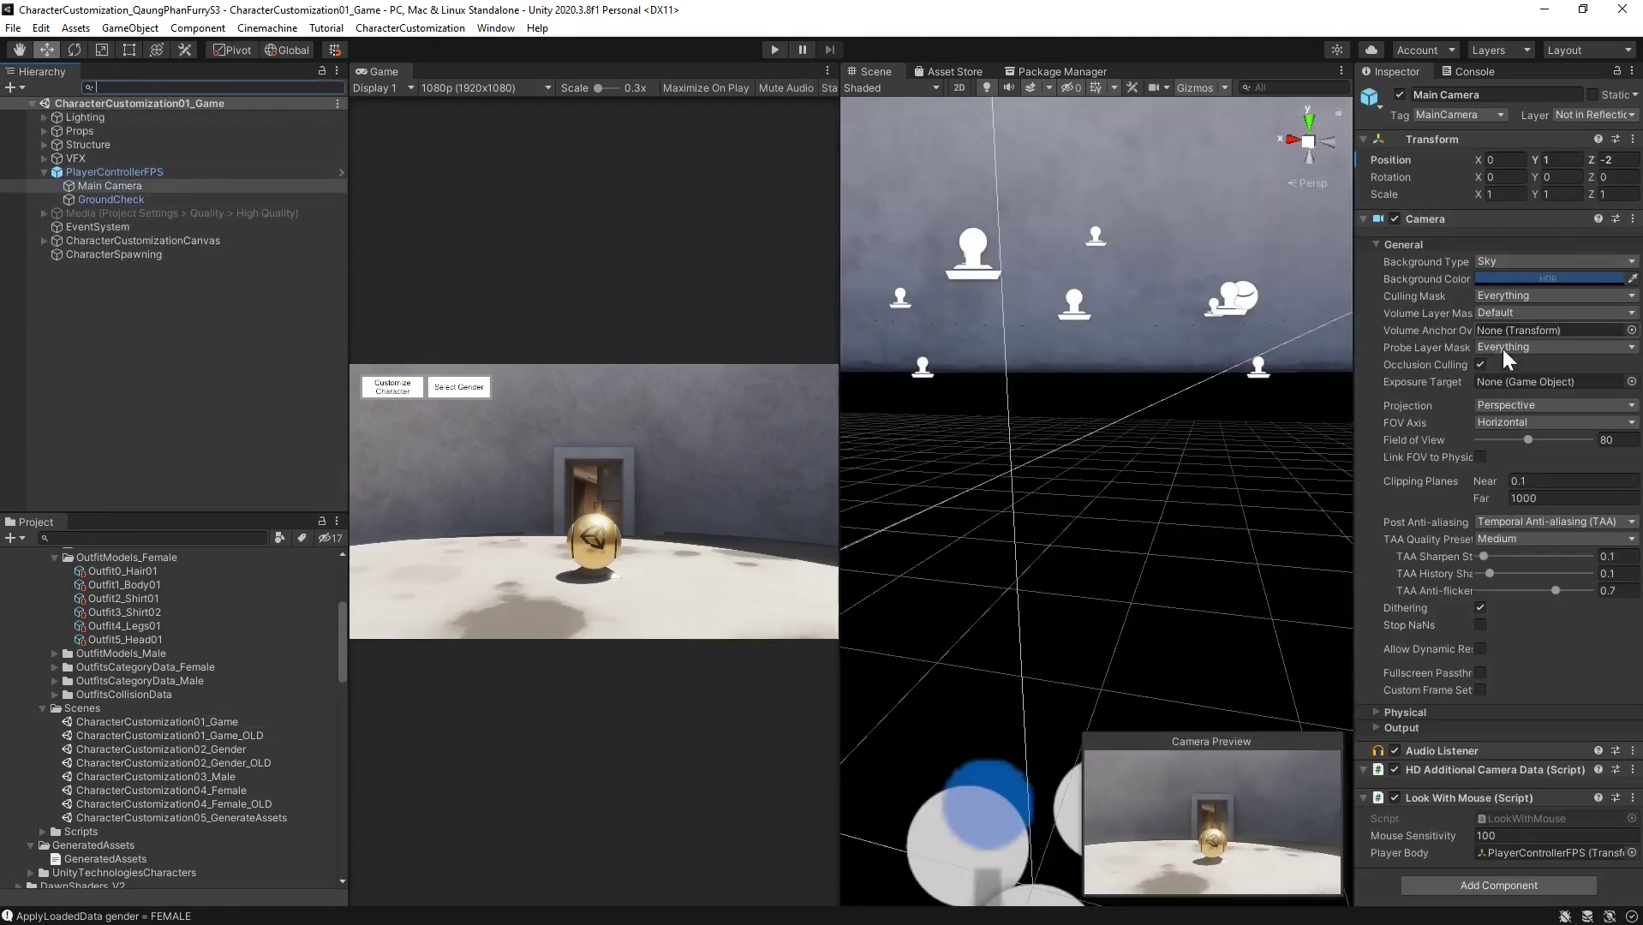
left_click(1394, 798)
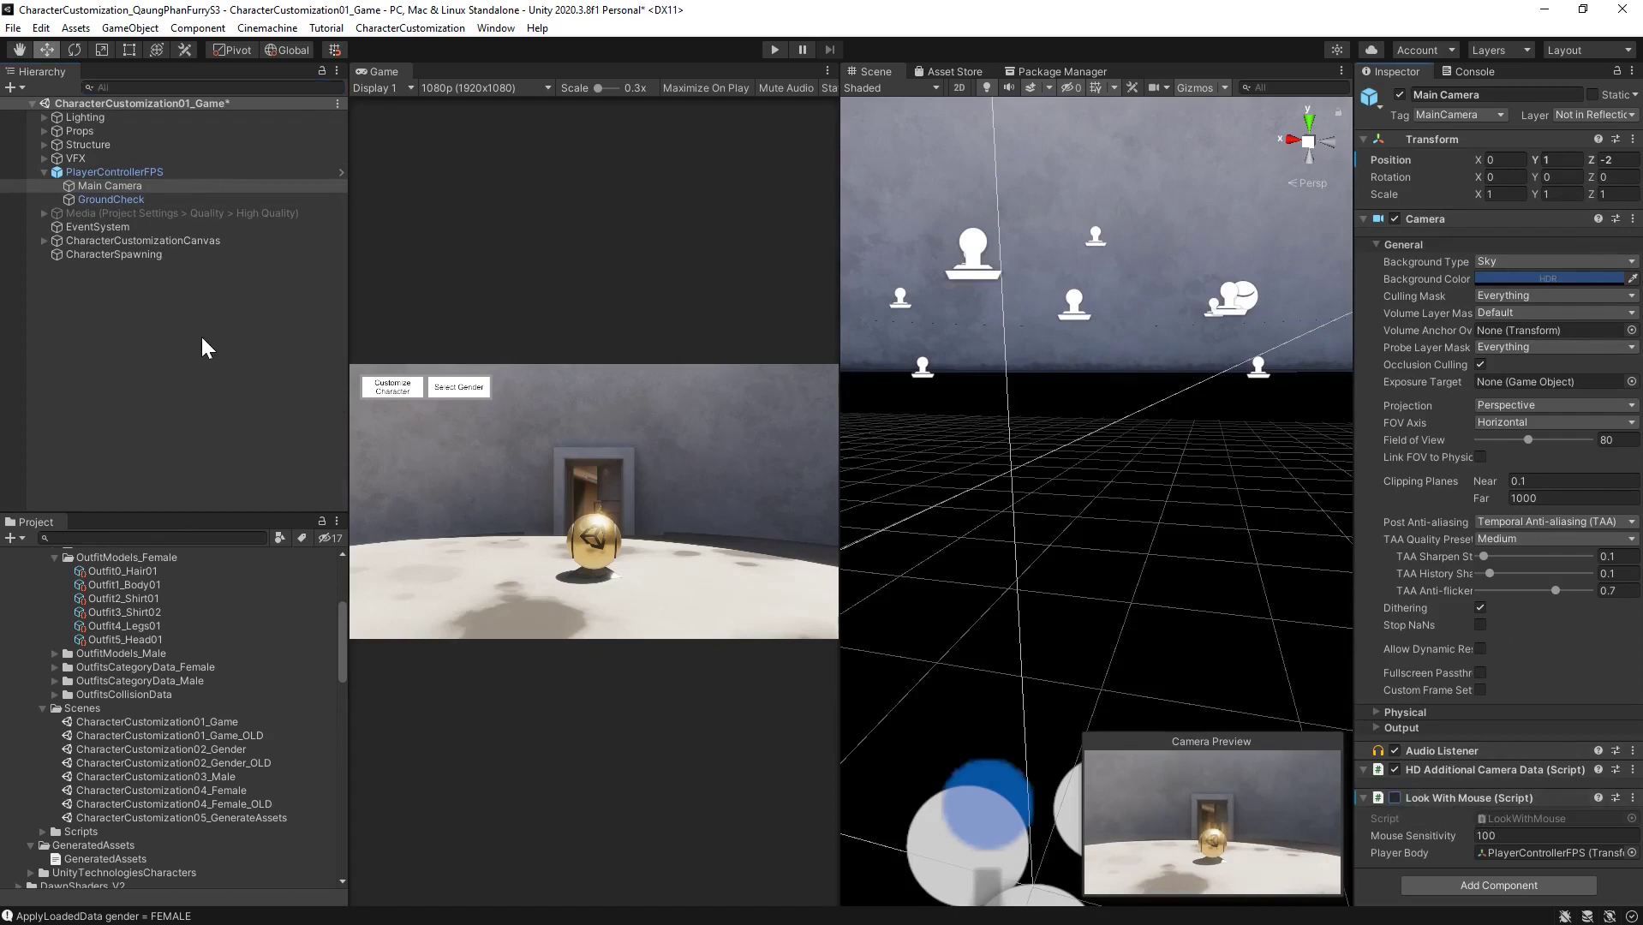
left_click(116, 174)
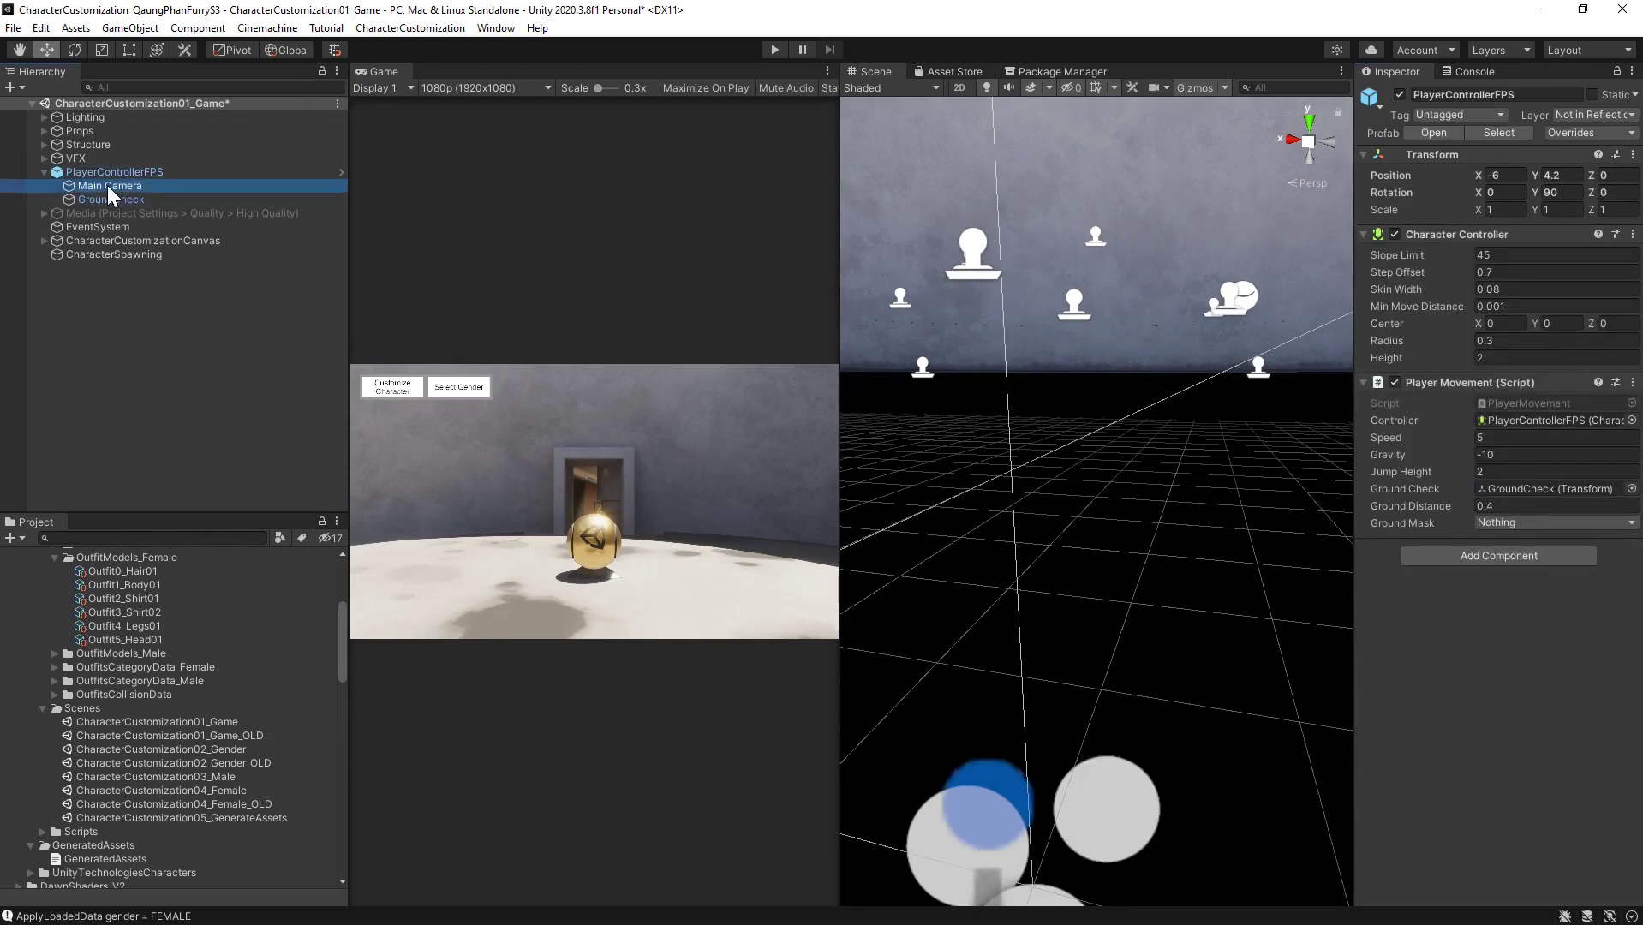
mouse_move(107, 185)
left_mouse_down()
mouse_move(64, 168)
mouse_move(75, 178)
left_mouse_up()
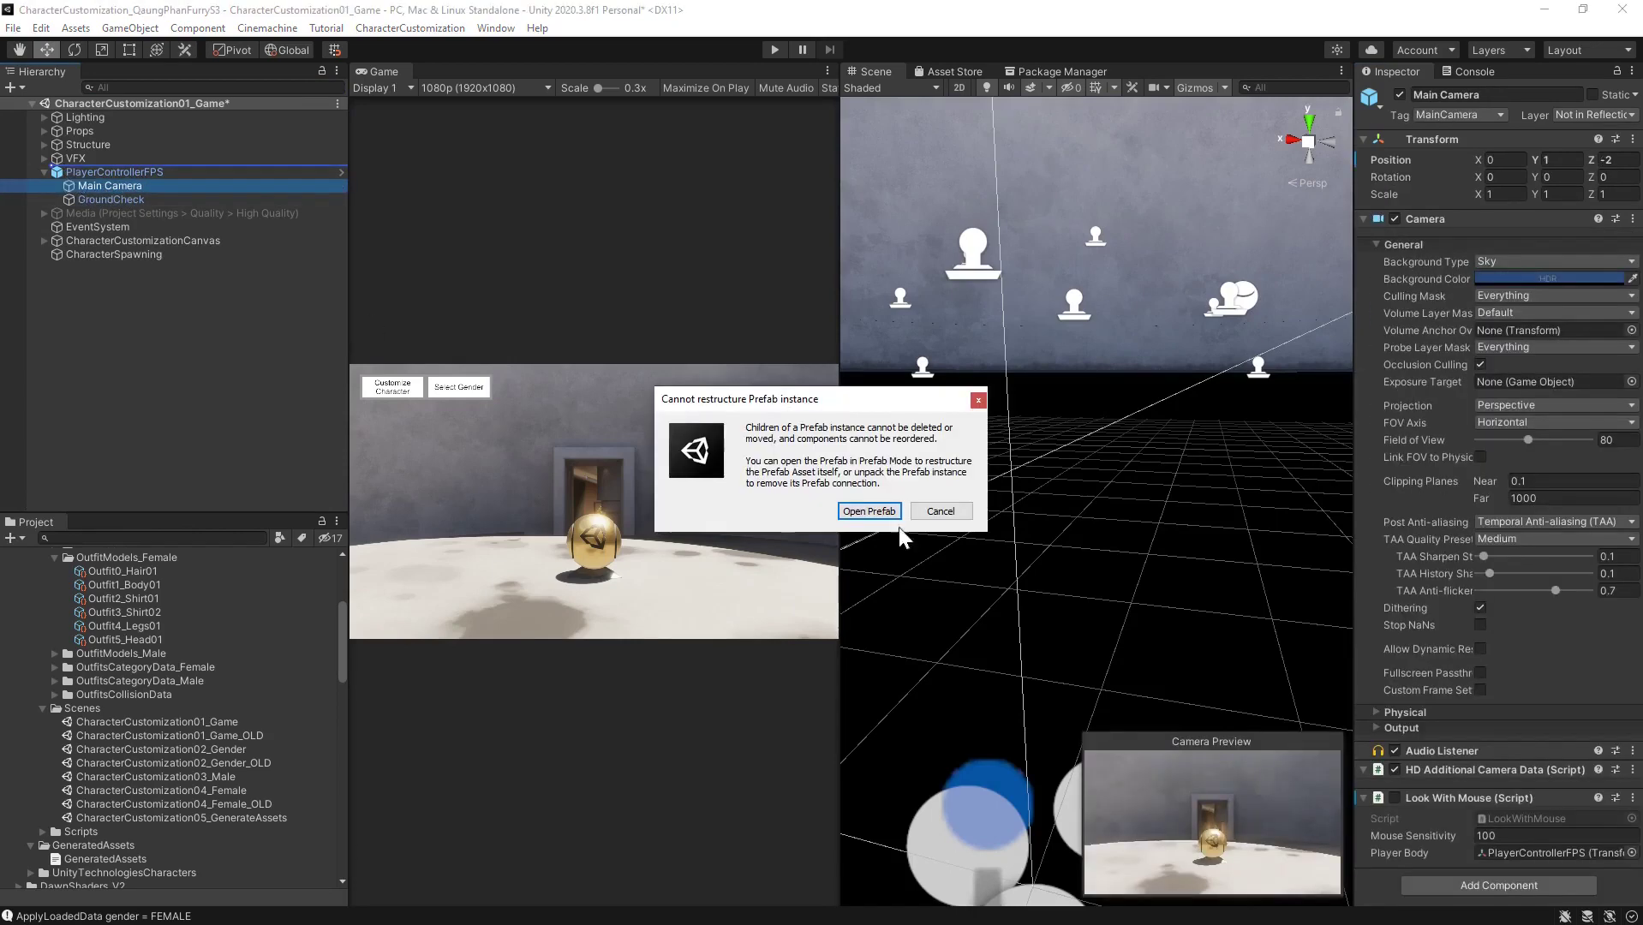
left_click(928, 511)
Unpack the PlayerControllerFPS prefab instance completely and move Main Camera out of it to the scene root
right_click(117, 174)
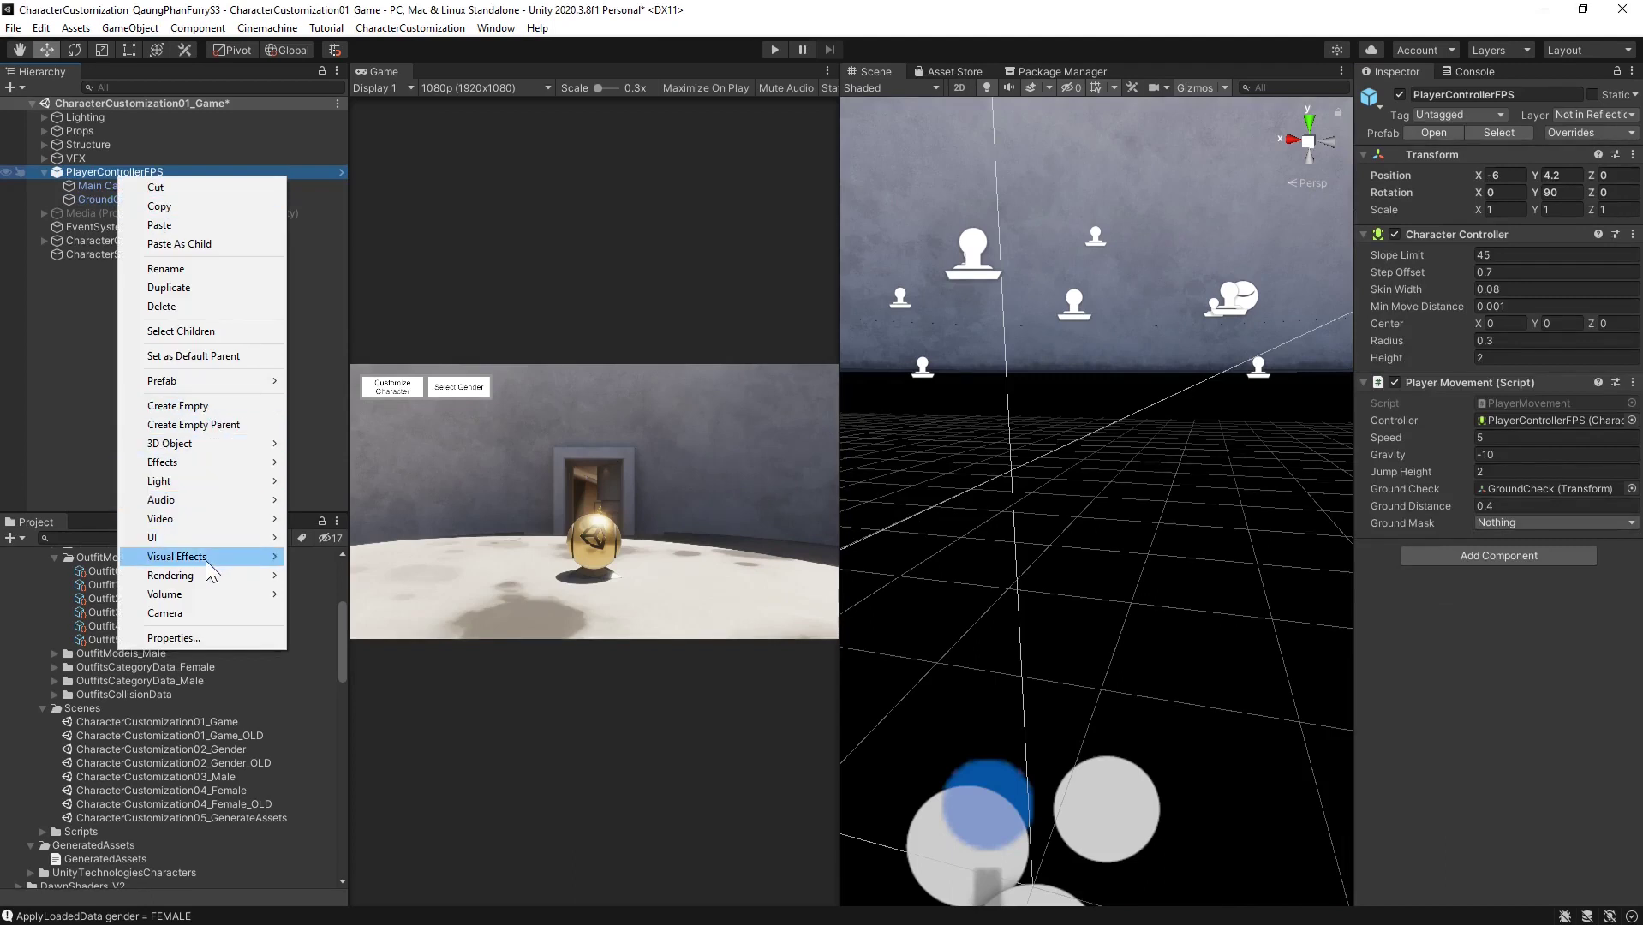
mouse_move(208, 379)
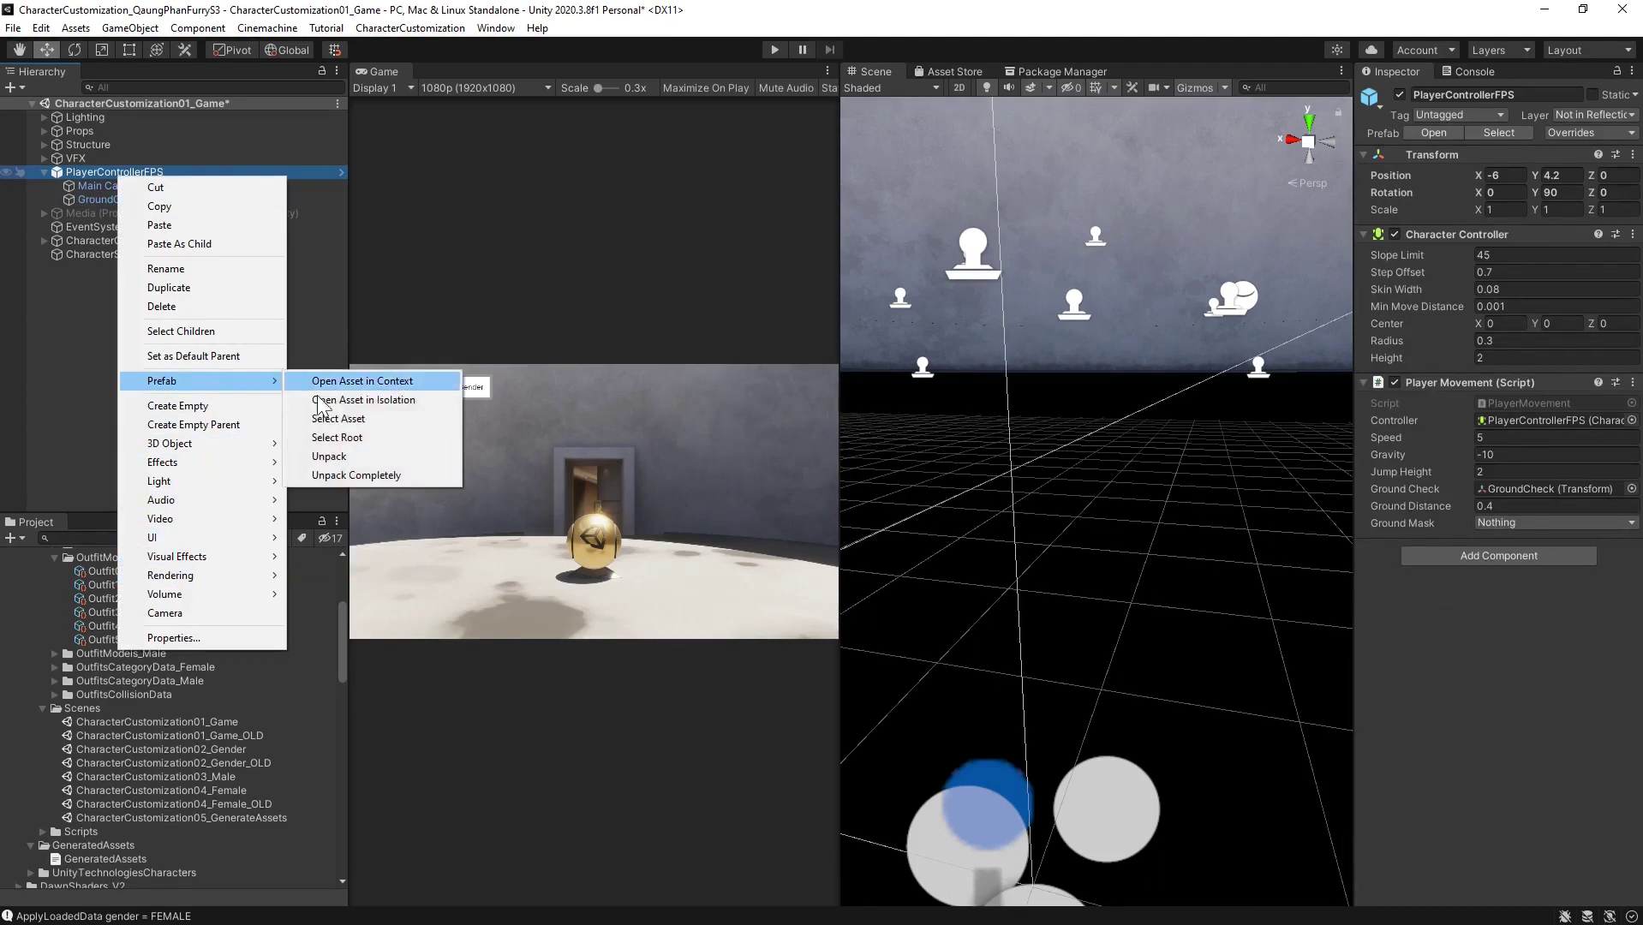
left_click(341, 475)
left_click_drag(101, 186, 81, 171)
left_click(96, 185)
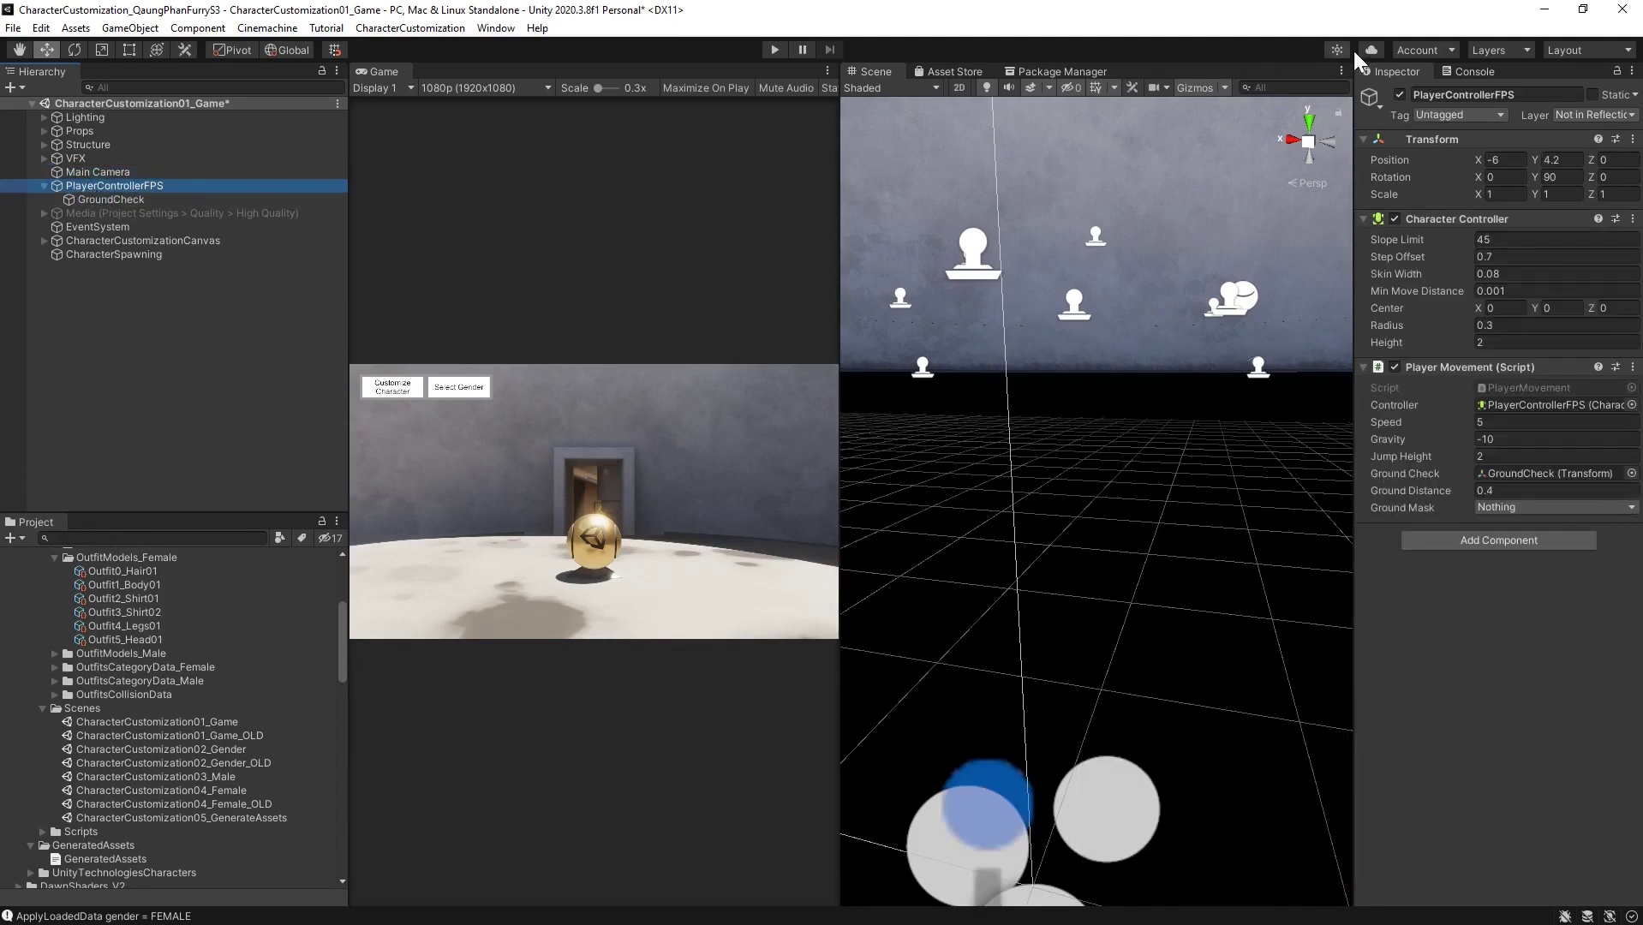
Deactivate the PlayerControllerFPS object in the CharacterCustomization01_Game scene, check Main Camera's components, and save the scene
left_click(1400, 91)
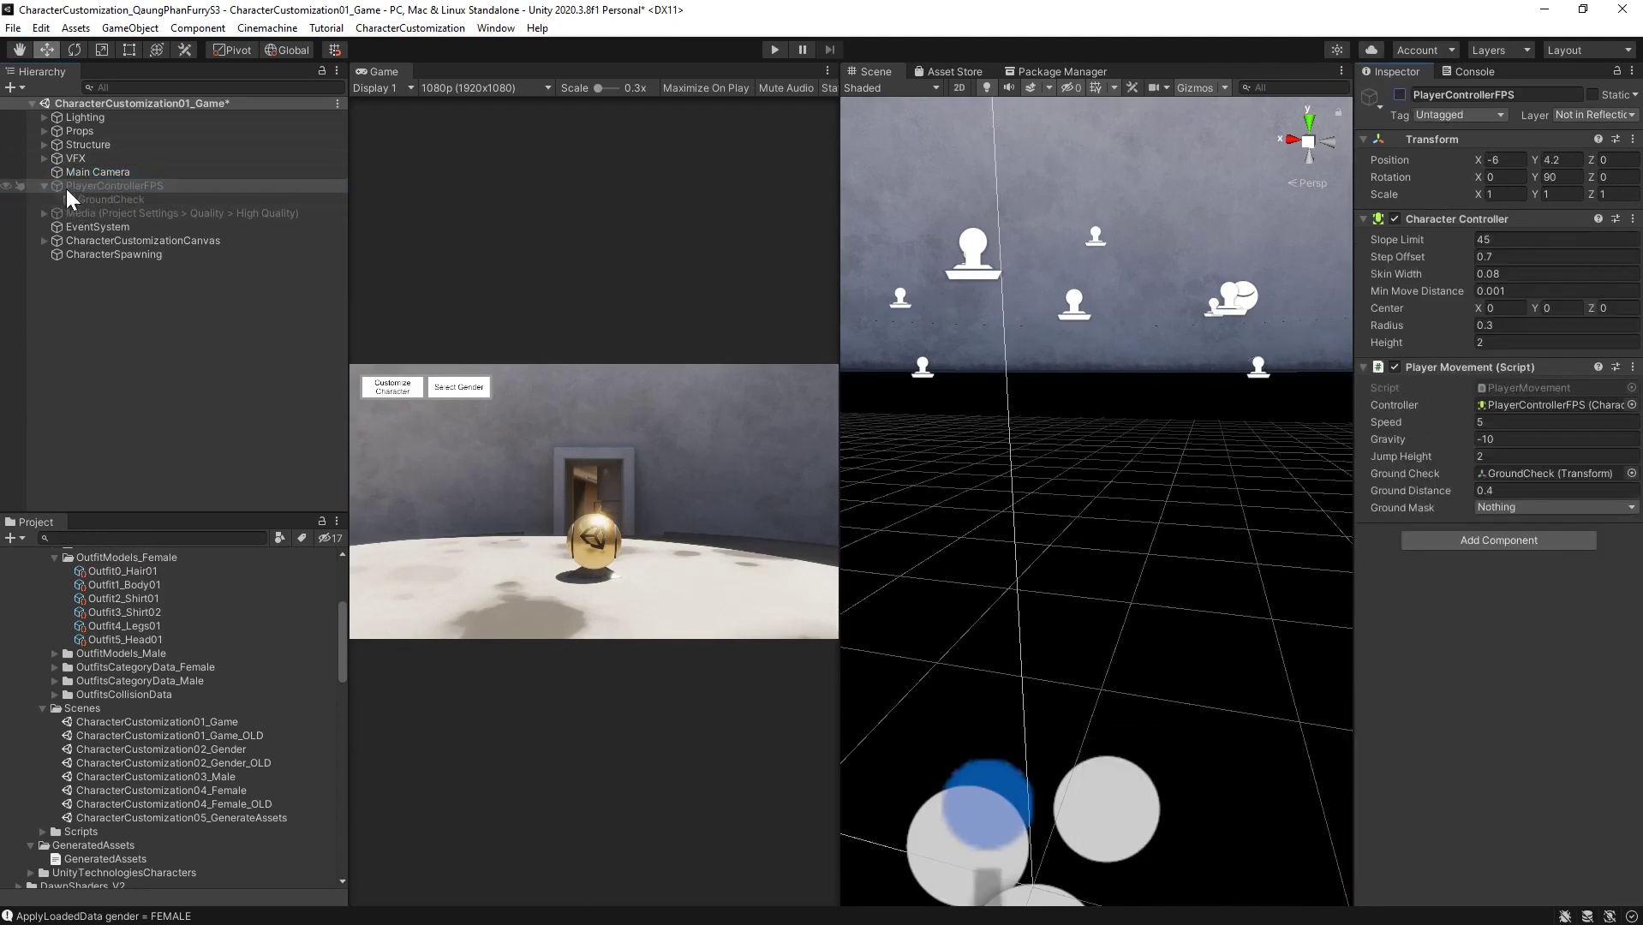
left_click(90, 173)
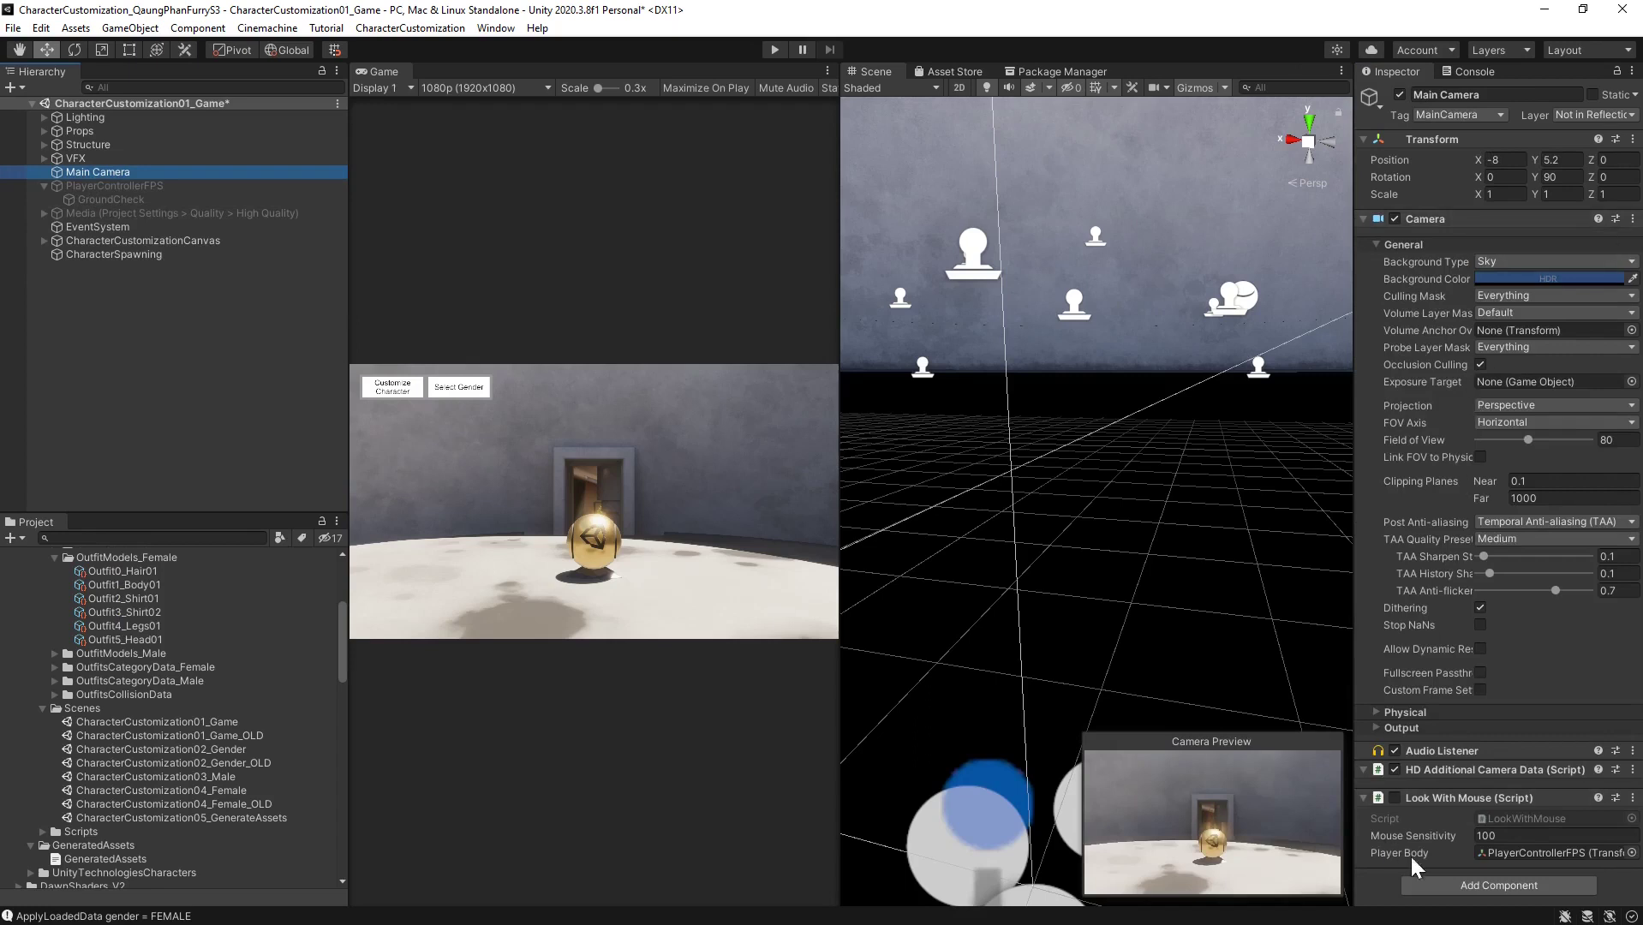
left_click(187, 336)
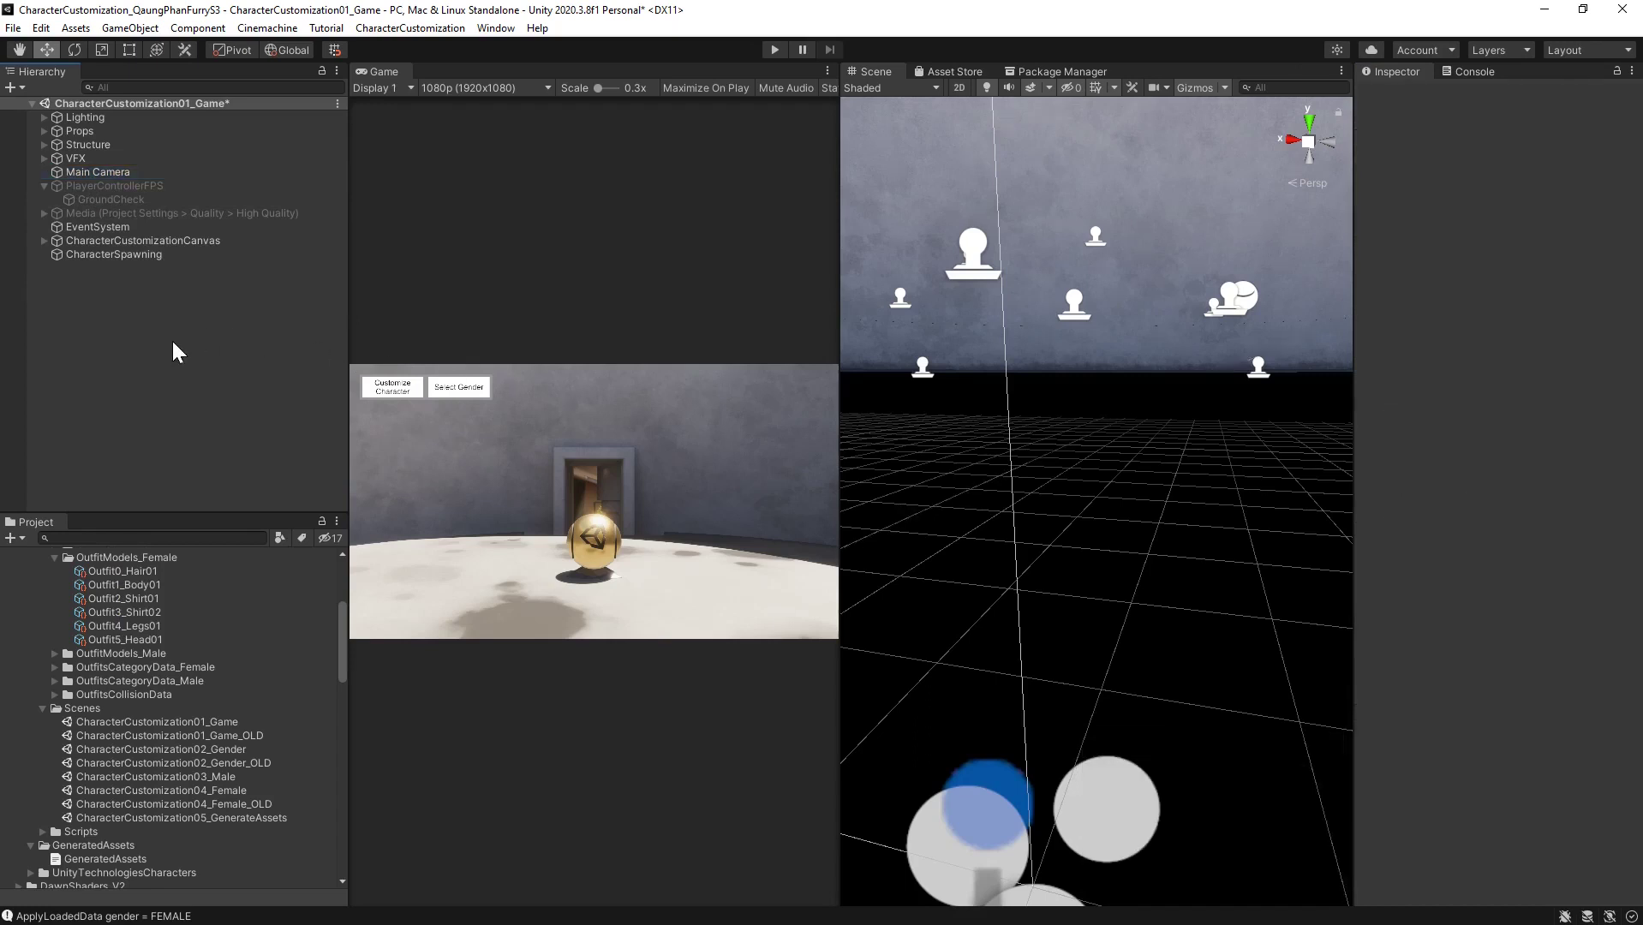
Open the CharacterCustomization04_Female scene, unpack its PlayerControllerFPS prefab completely, and move Main Camera out of it to the scene root
double_click(232, 792)
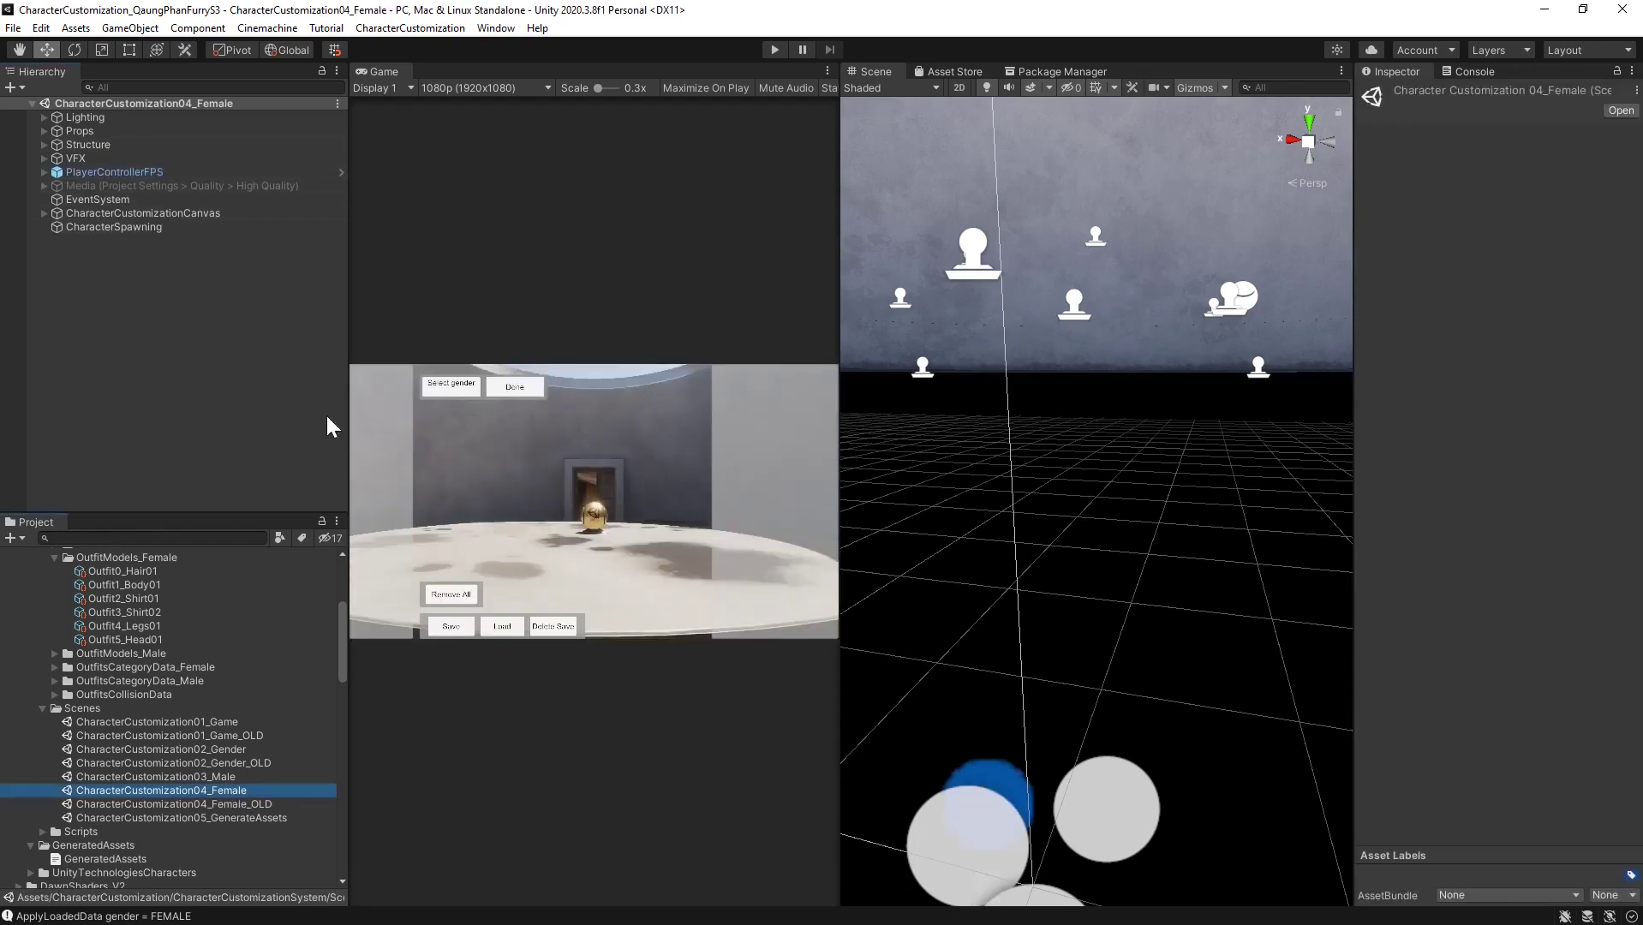
left_click(83, 171)
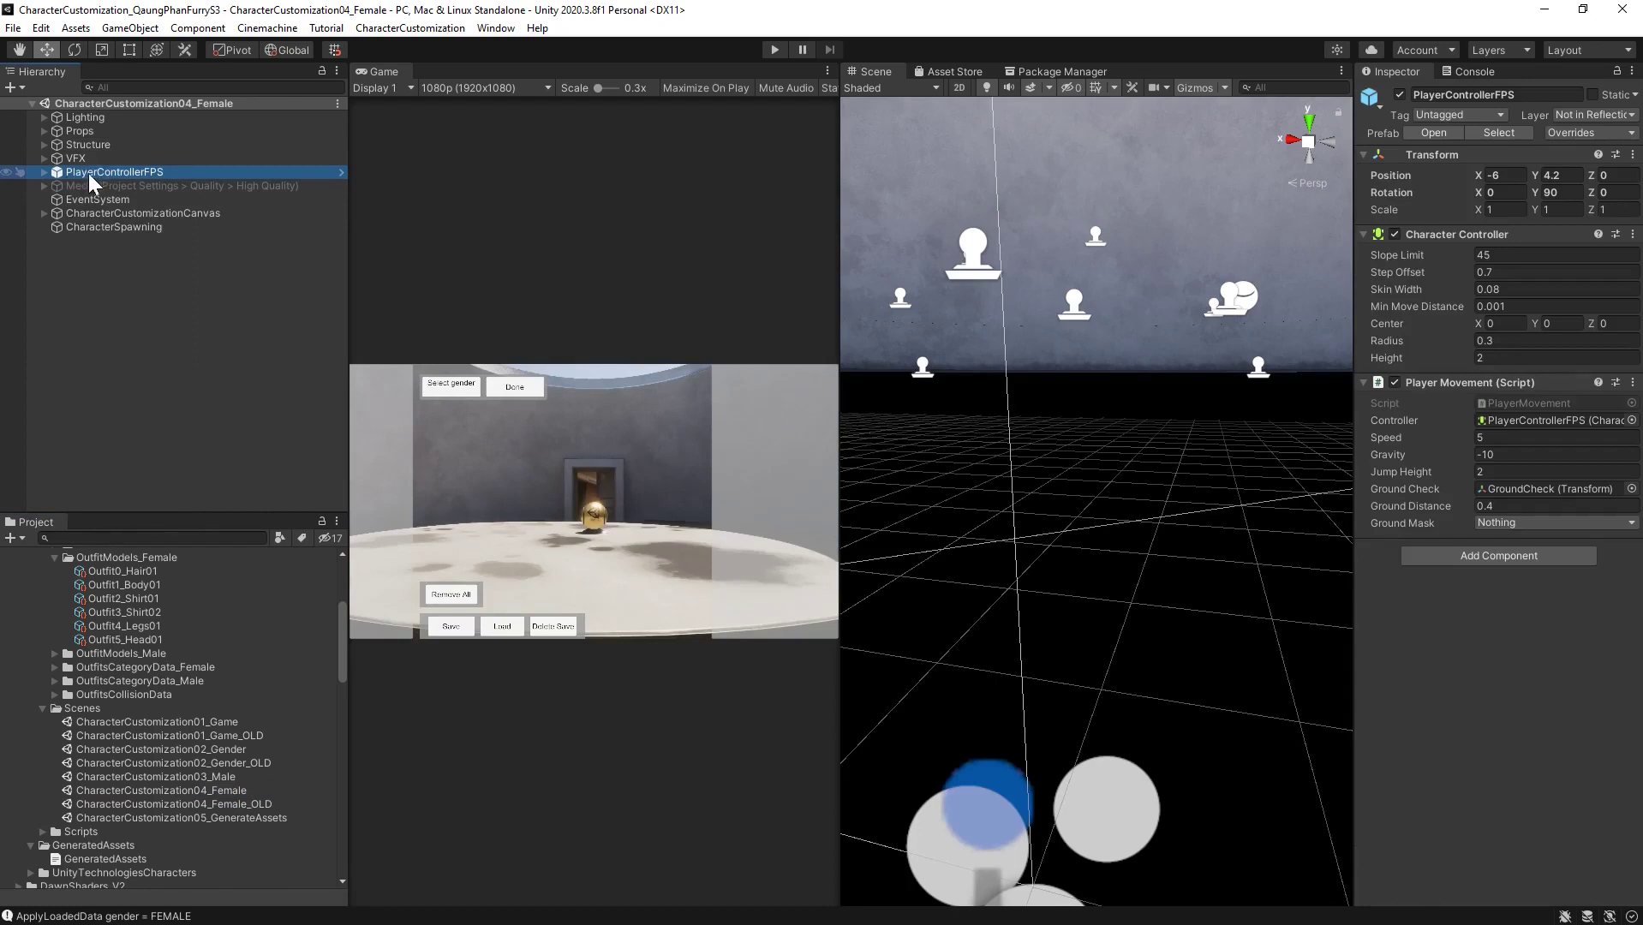
right_click(115, 171)
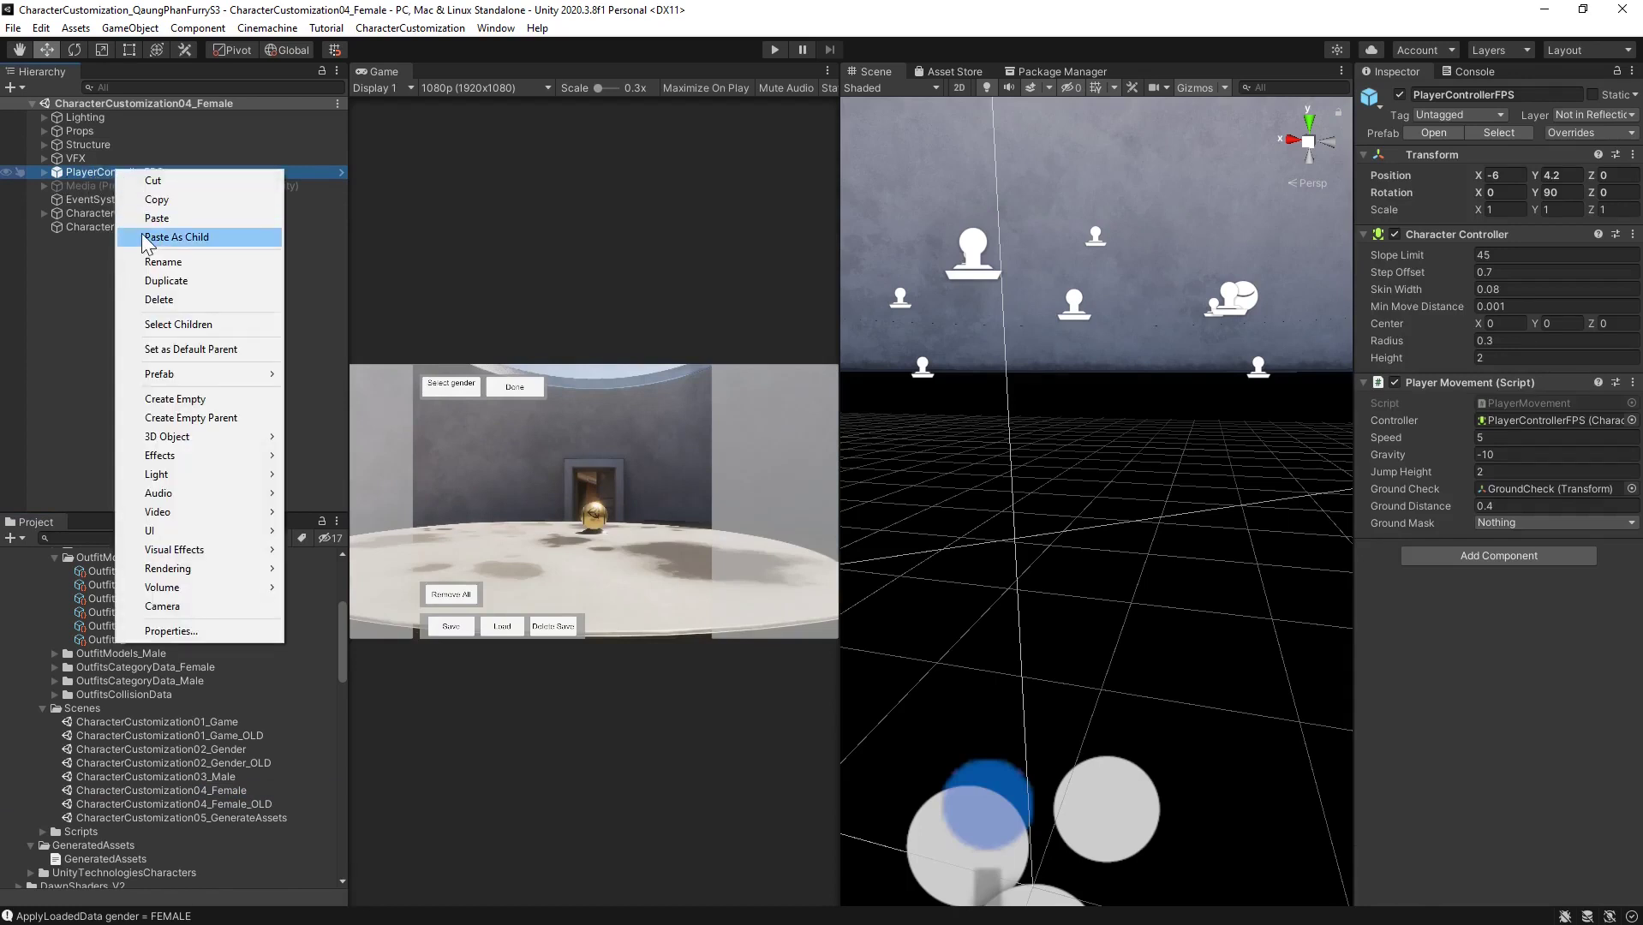
mouse_move(177, 374)
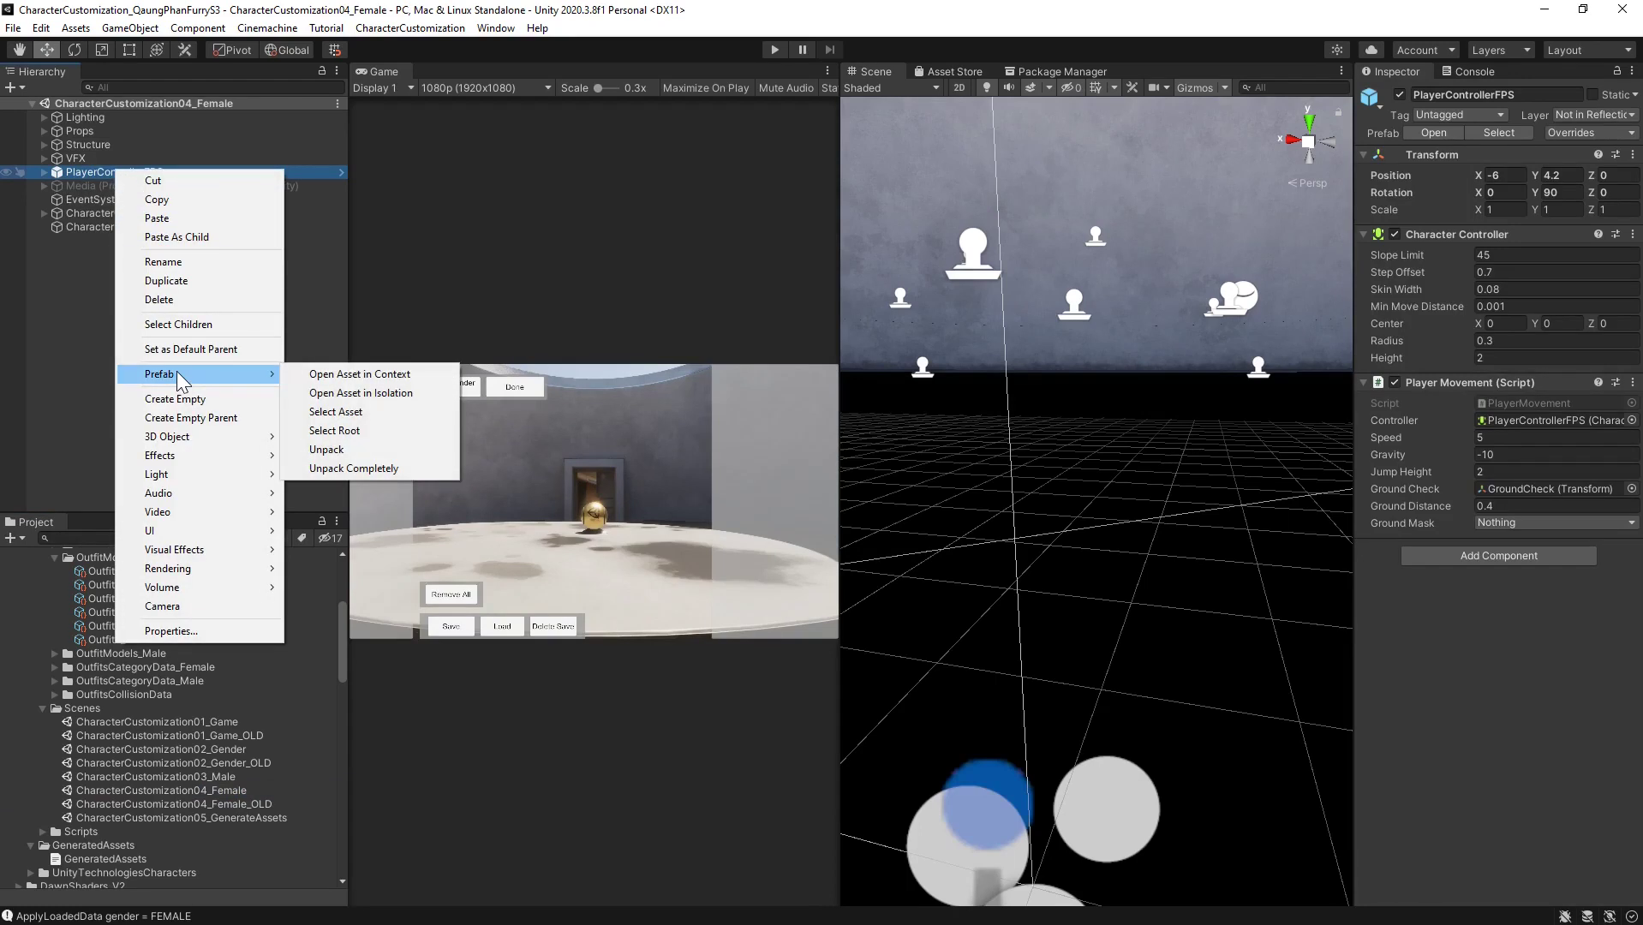
left_click(354, 463)
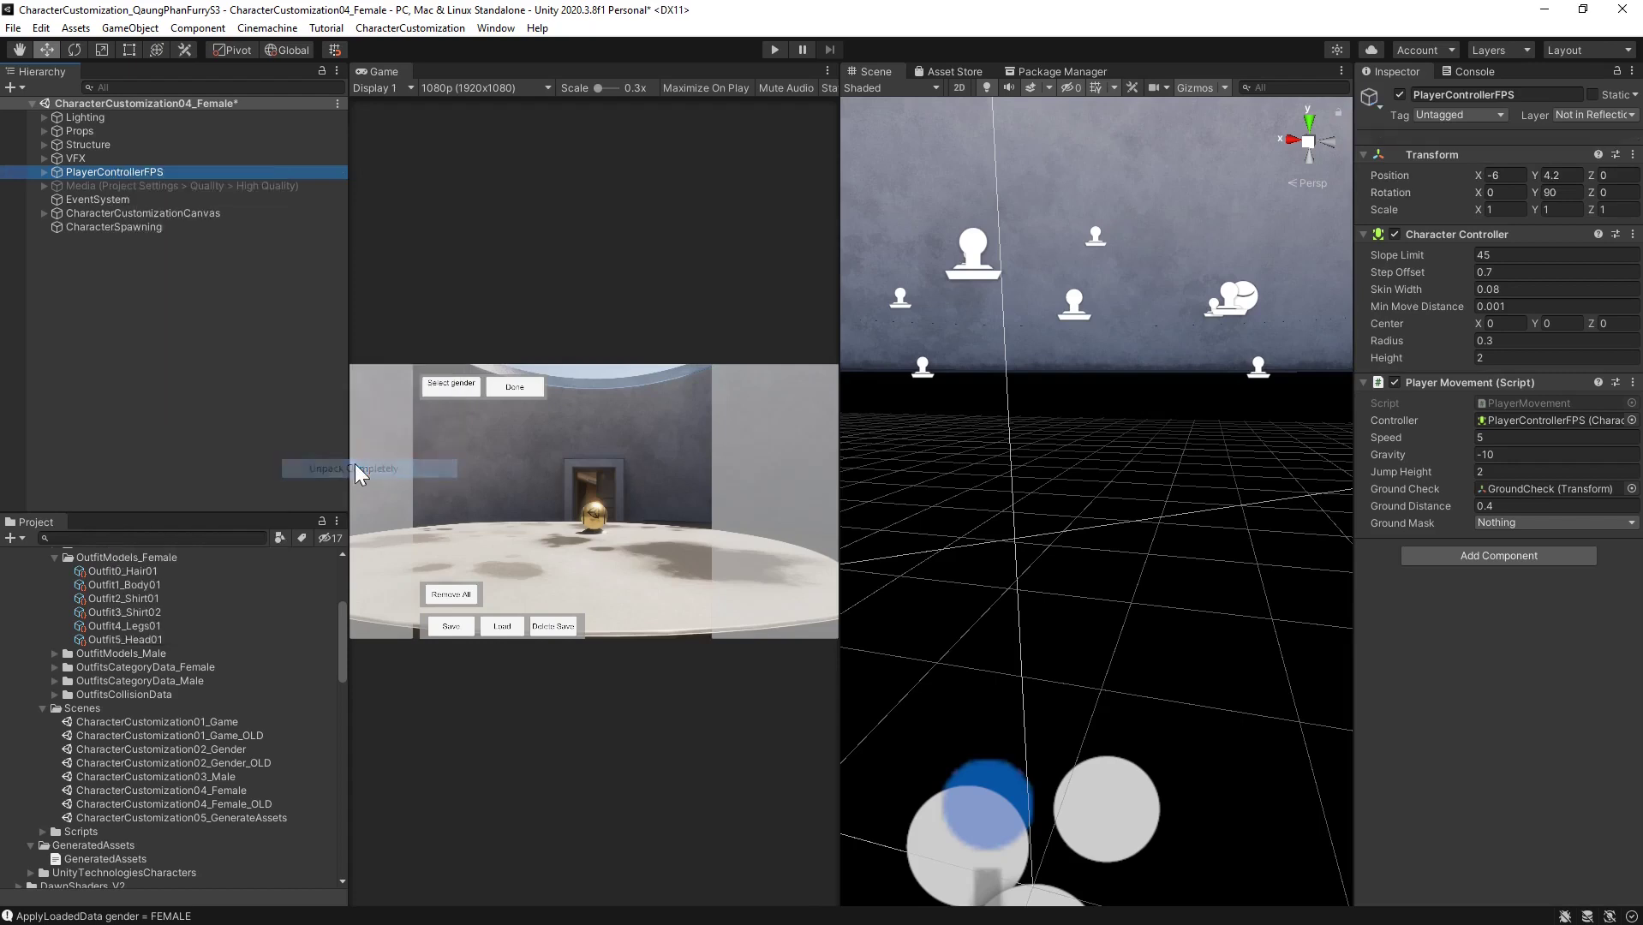
left_click(45, 172)
left_click(93, 186)
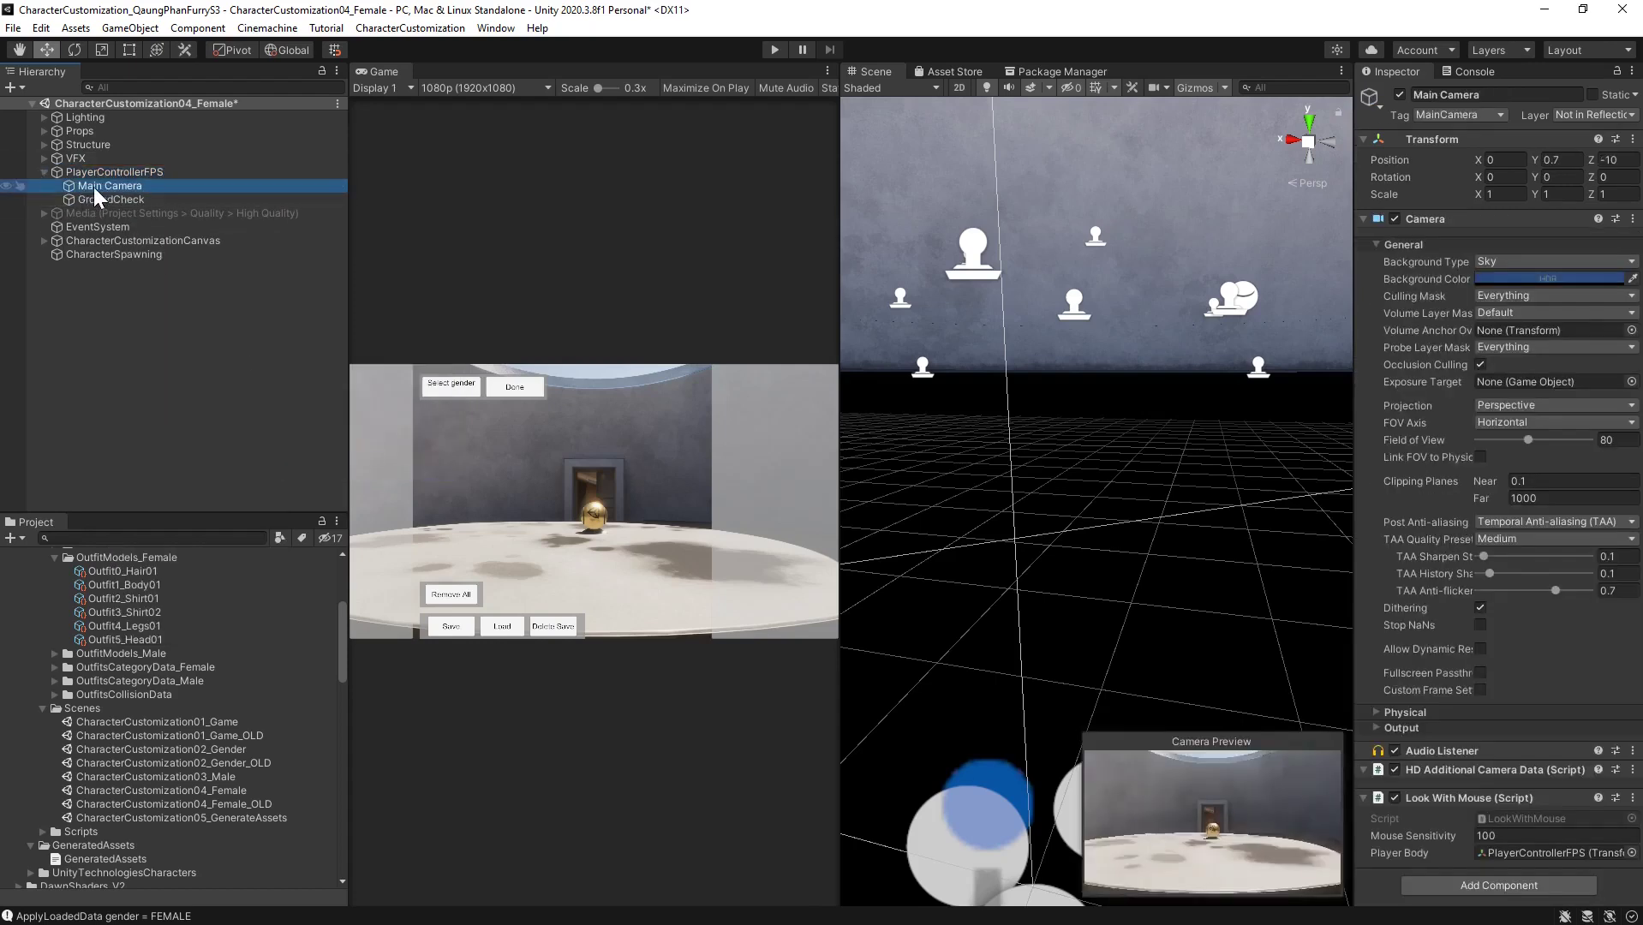
left_click_drag(93, 186, 68, 172)
Deactivate PlayerControllerFPS, disable Main Camera's Look With Mouse script, and save the female scene
left_click(114, 186)
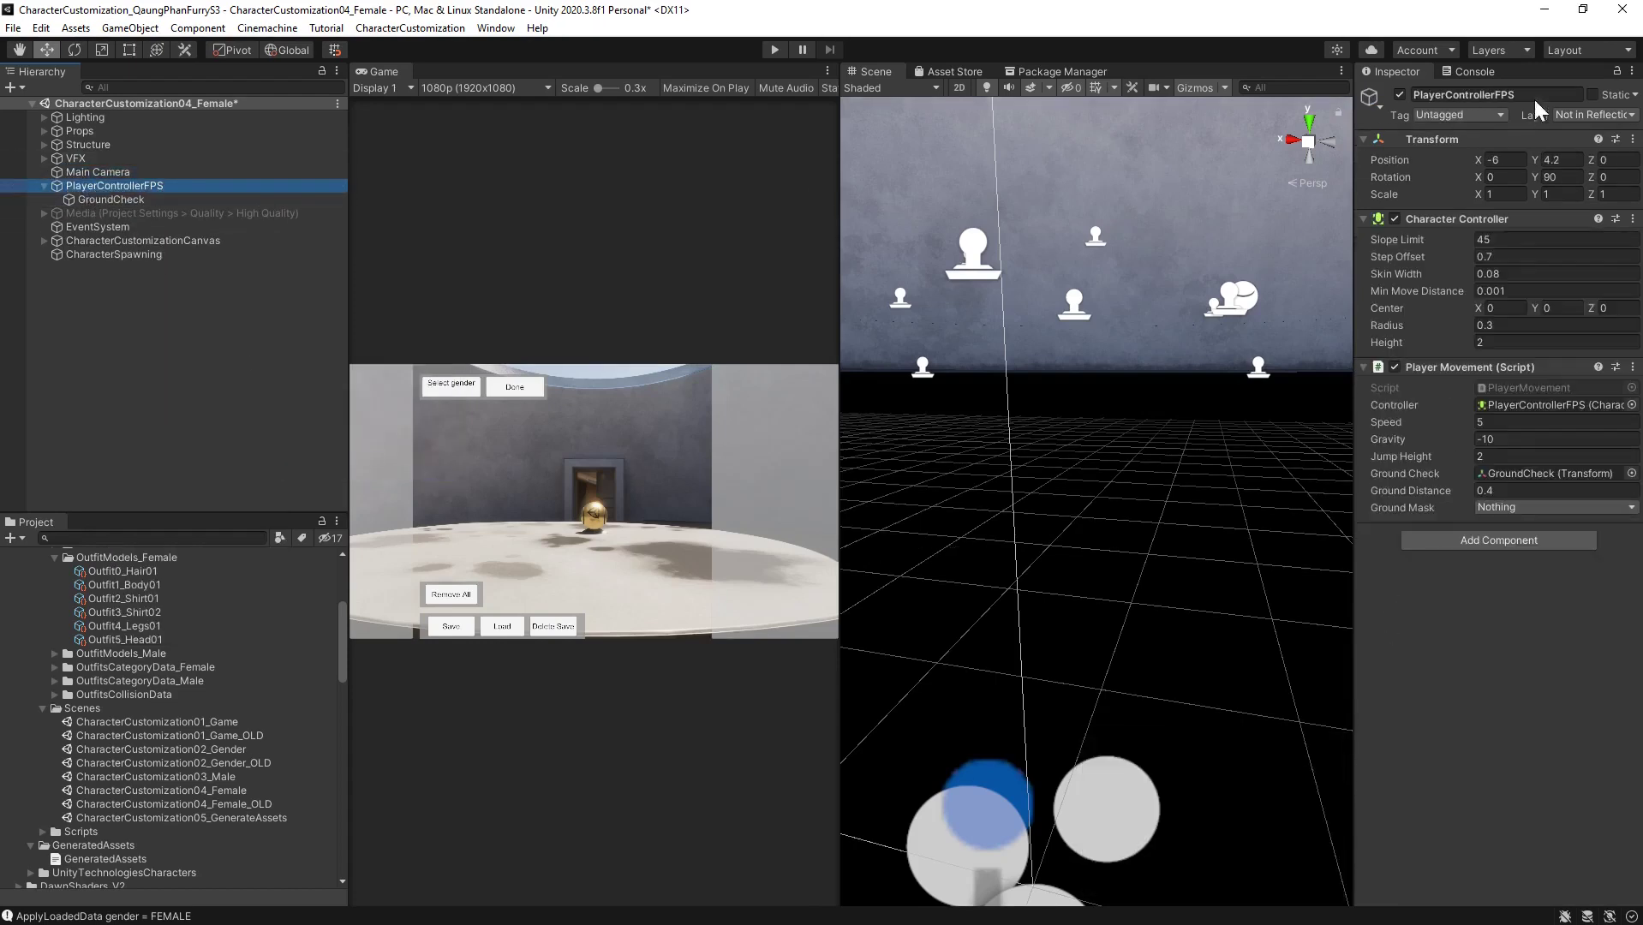
left_click(1398, 95)
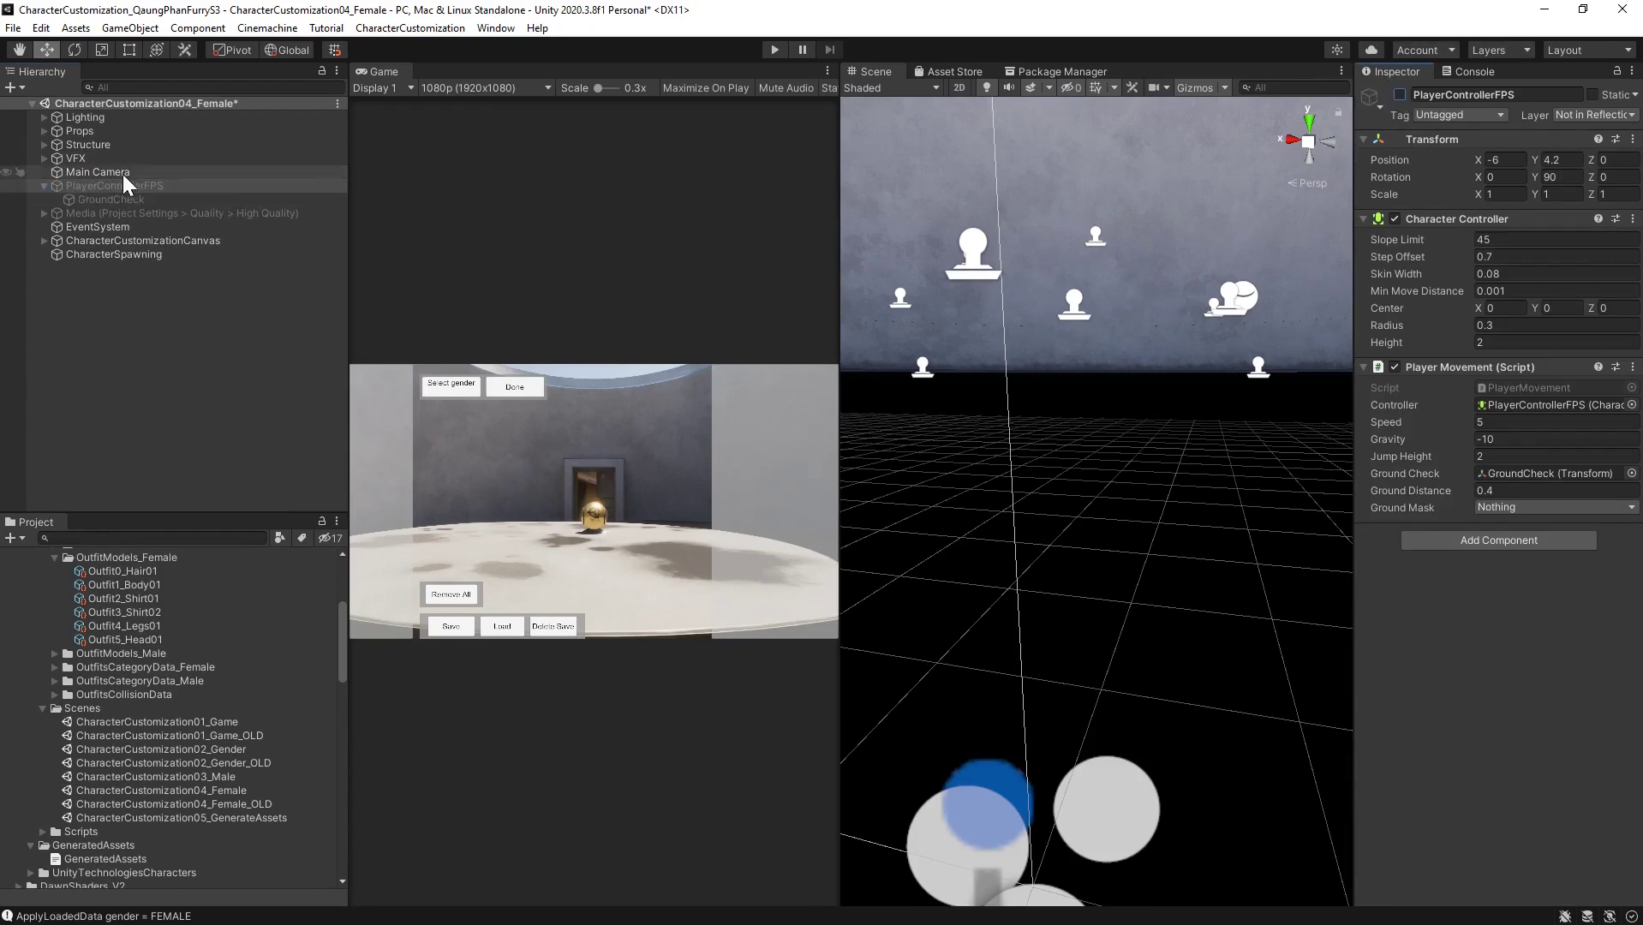
left_click(112, 172)
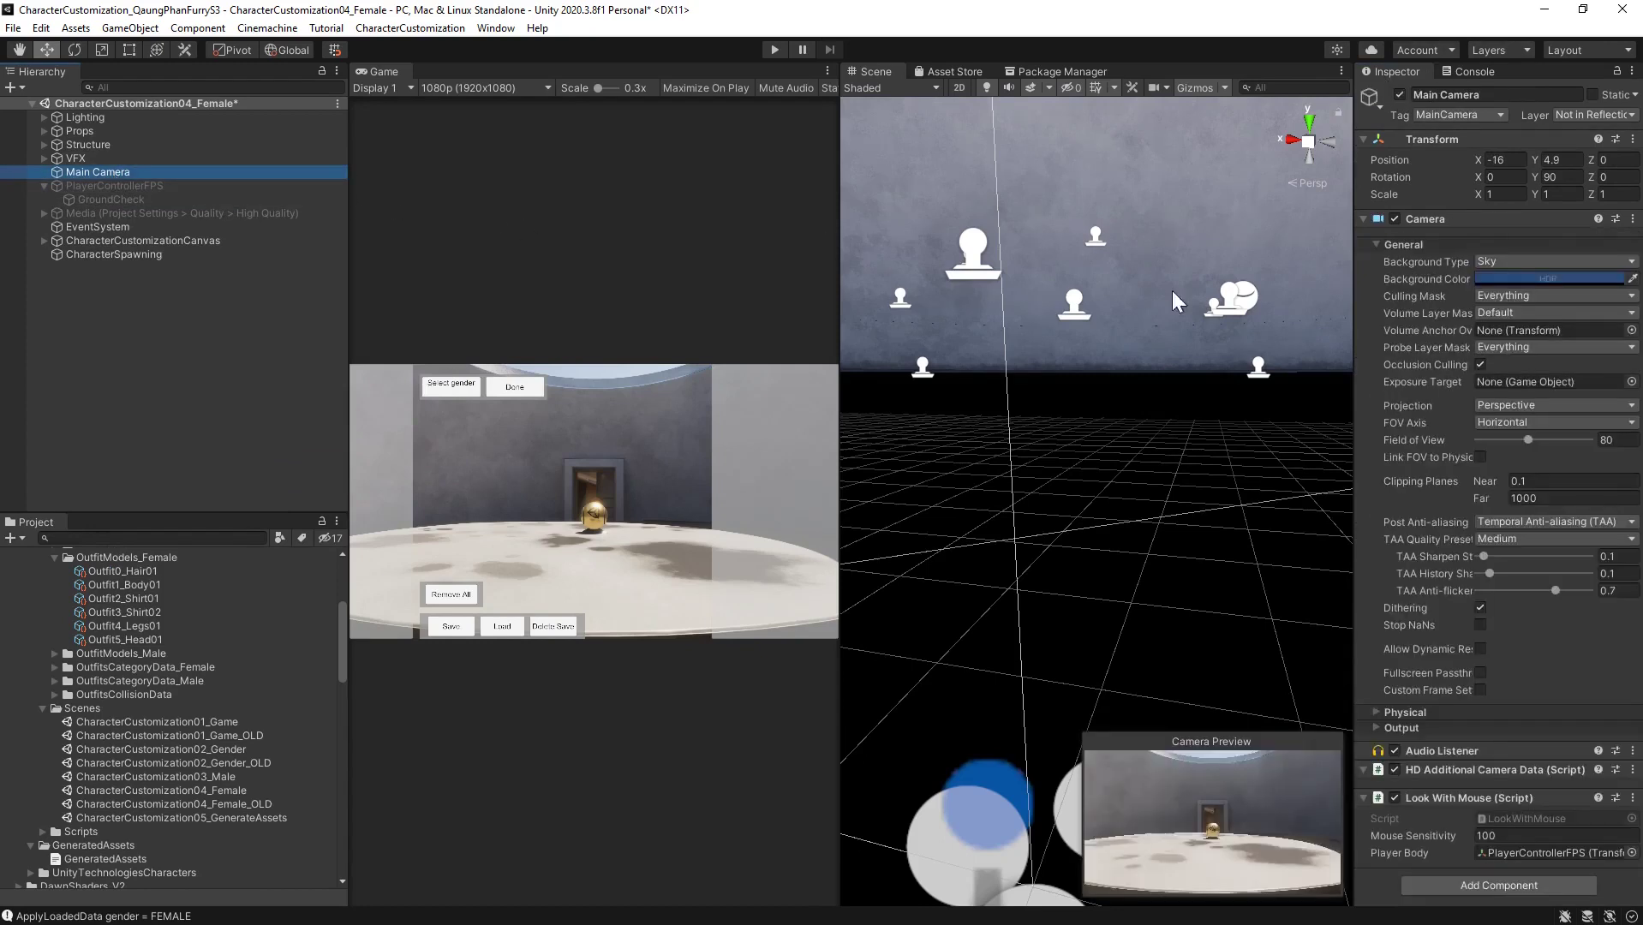
left_click(1393, 797)
left_click(125, 321)
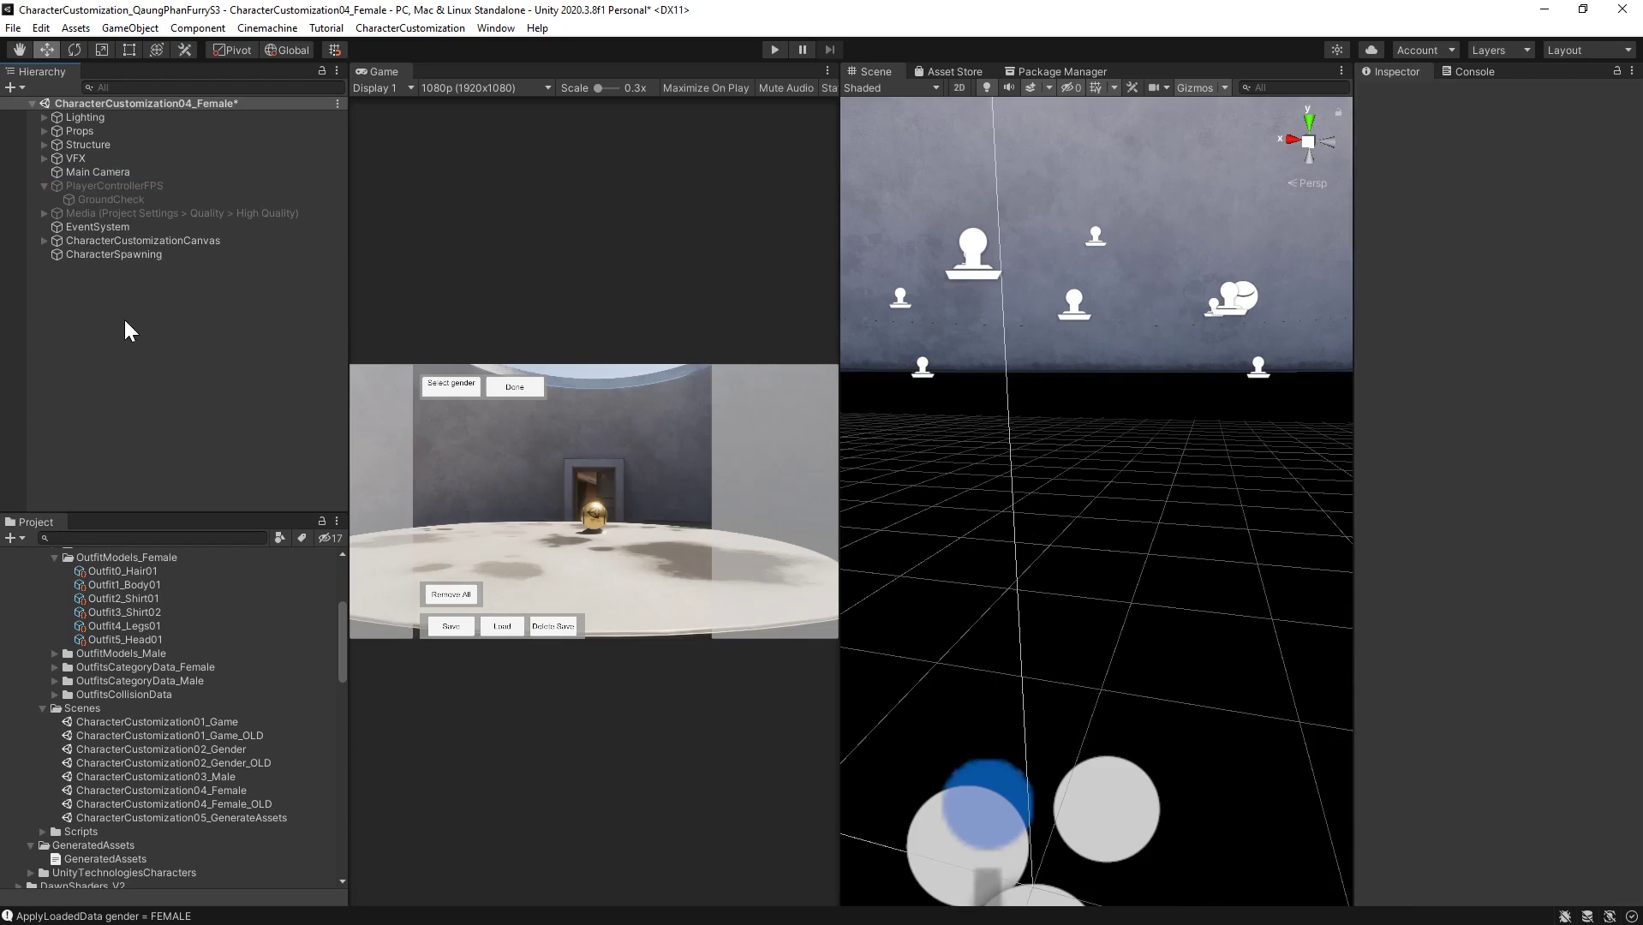
key("ctrl+s")
Reopen the CharacterCustomization01_Game scene, play-test its Customize Character option, and stop play mode
double_click(217, 734)
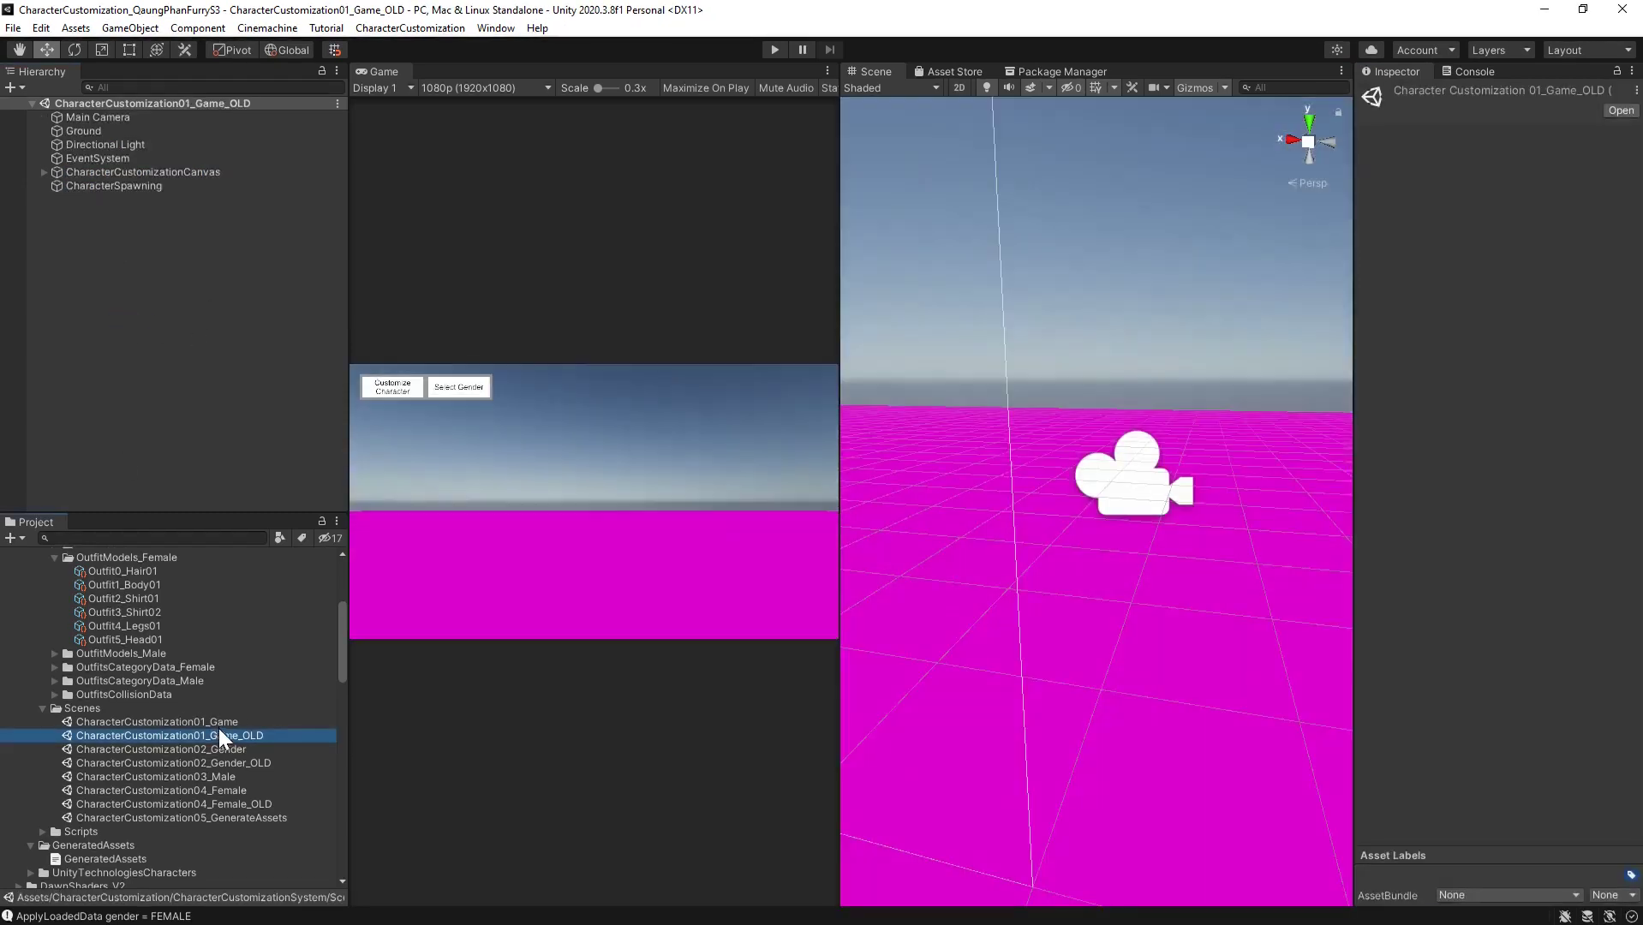
double_click(221, 723)
left_click(189, 435)
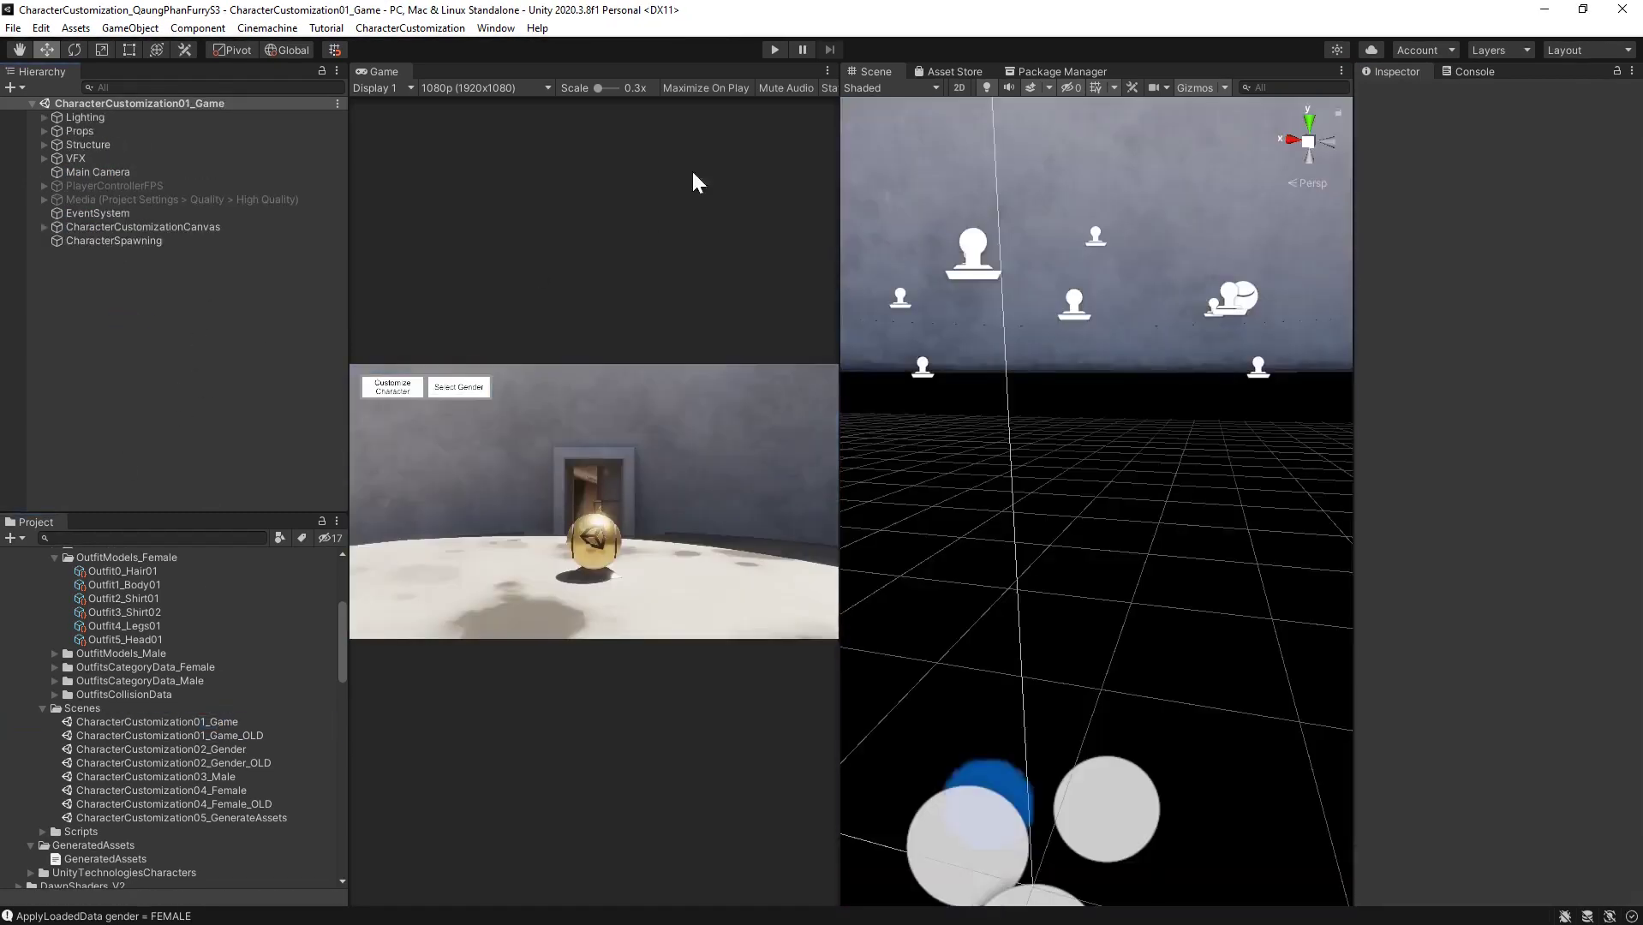
left_click(774, 50)
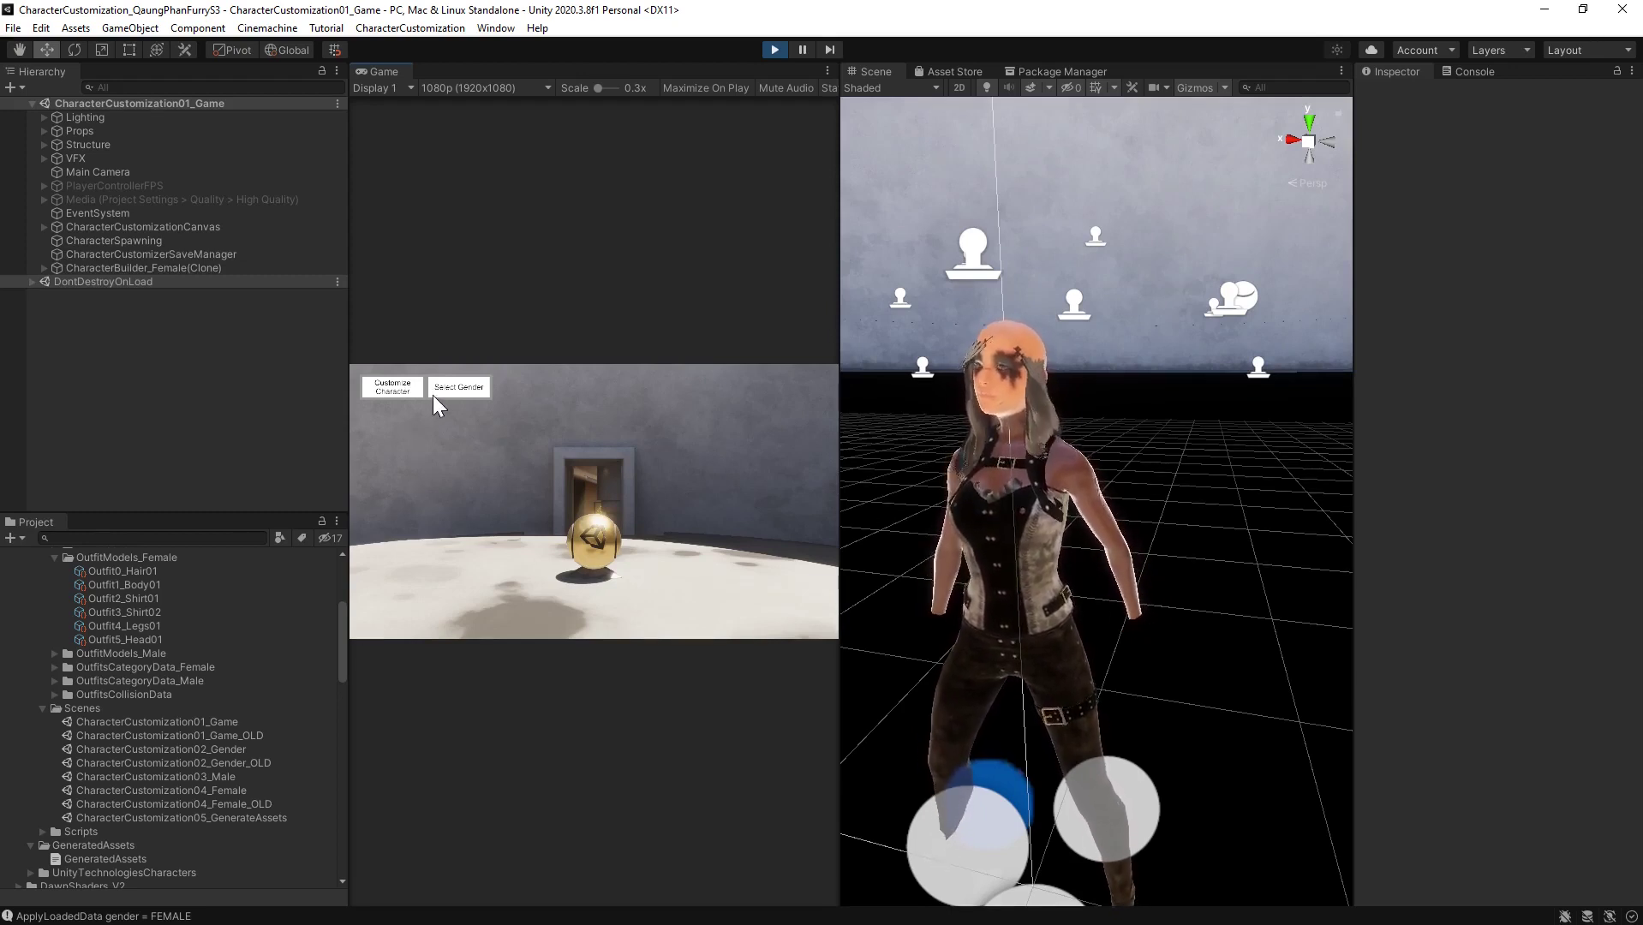
left_click(400, 387)
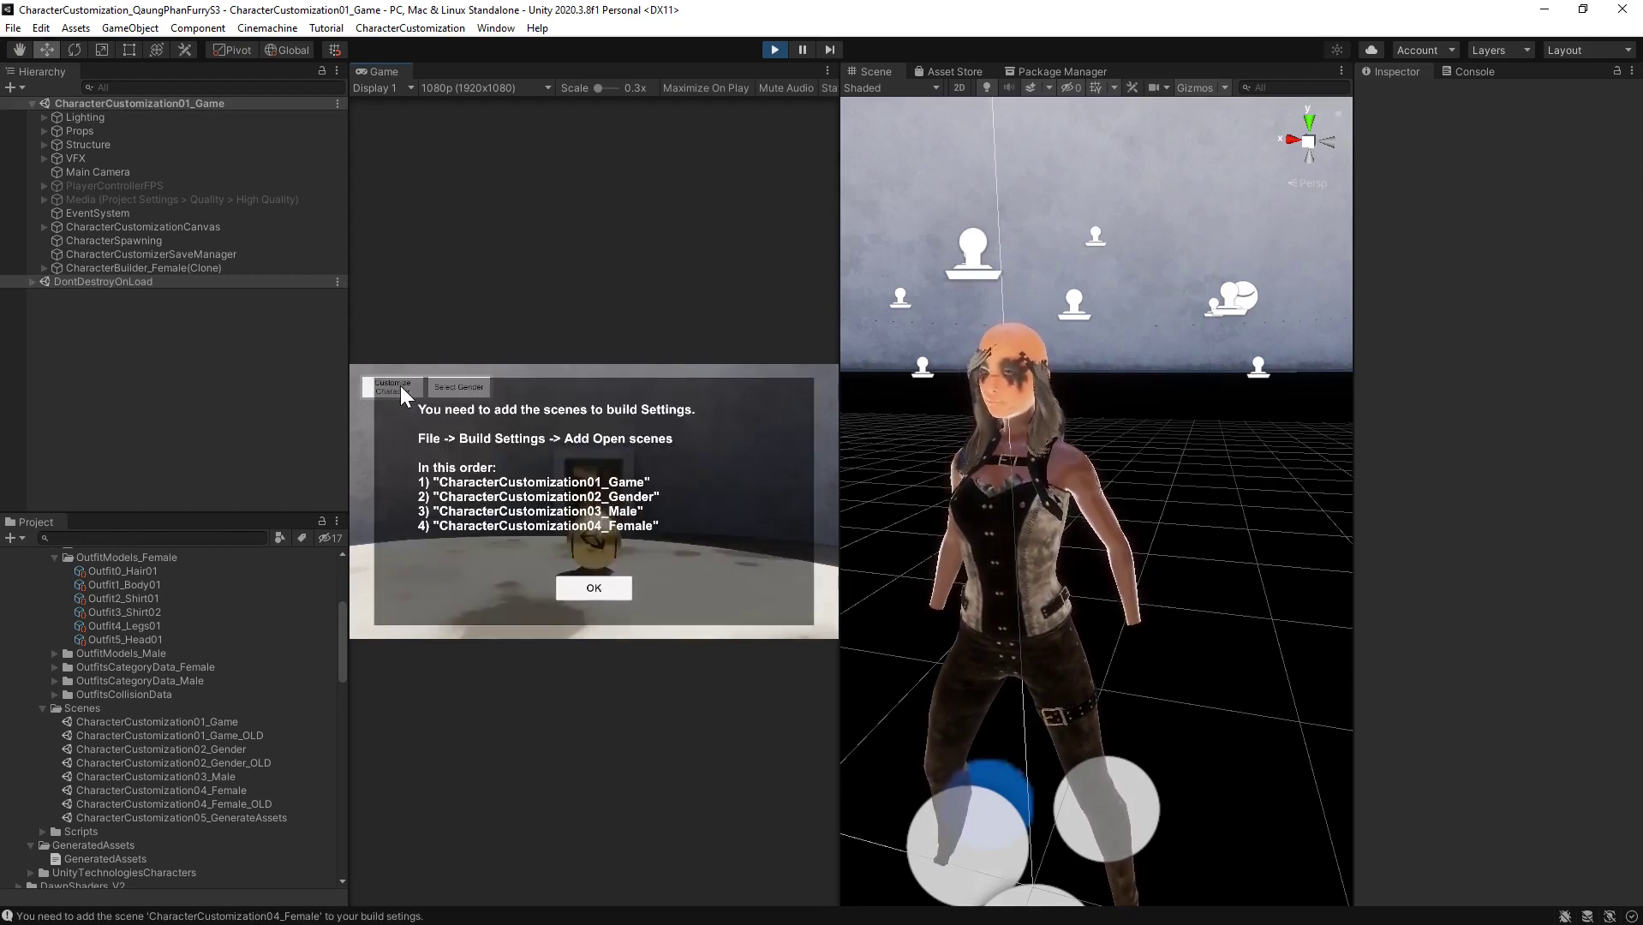
left_click(589, 590)
left_click(773, 50)
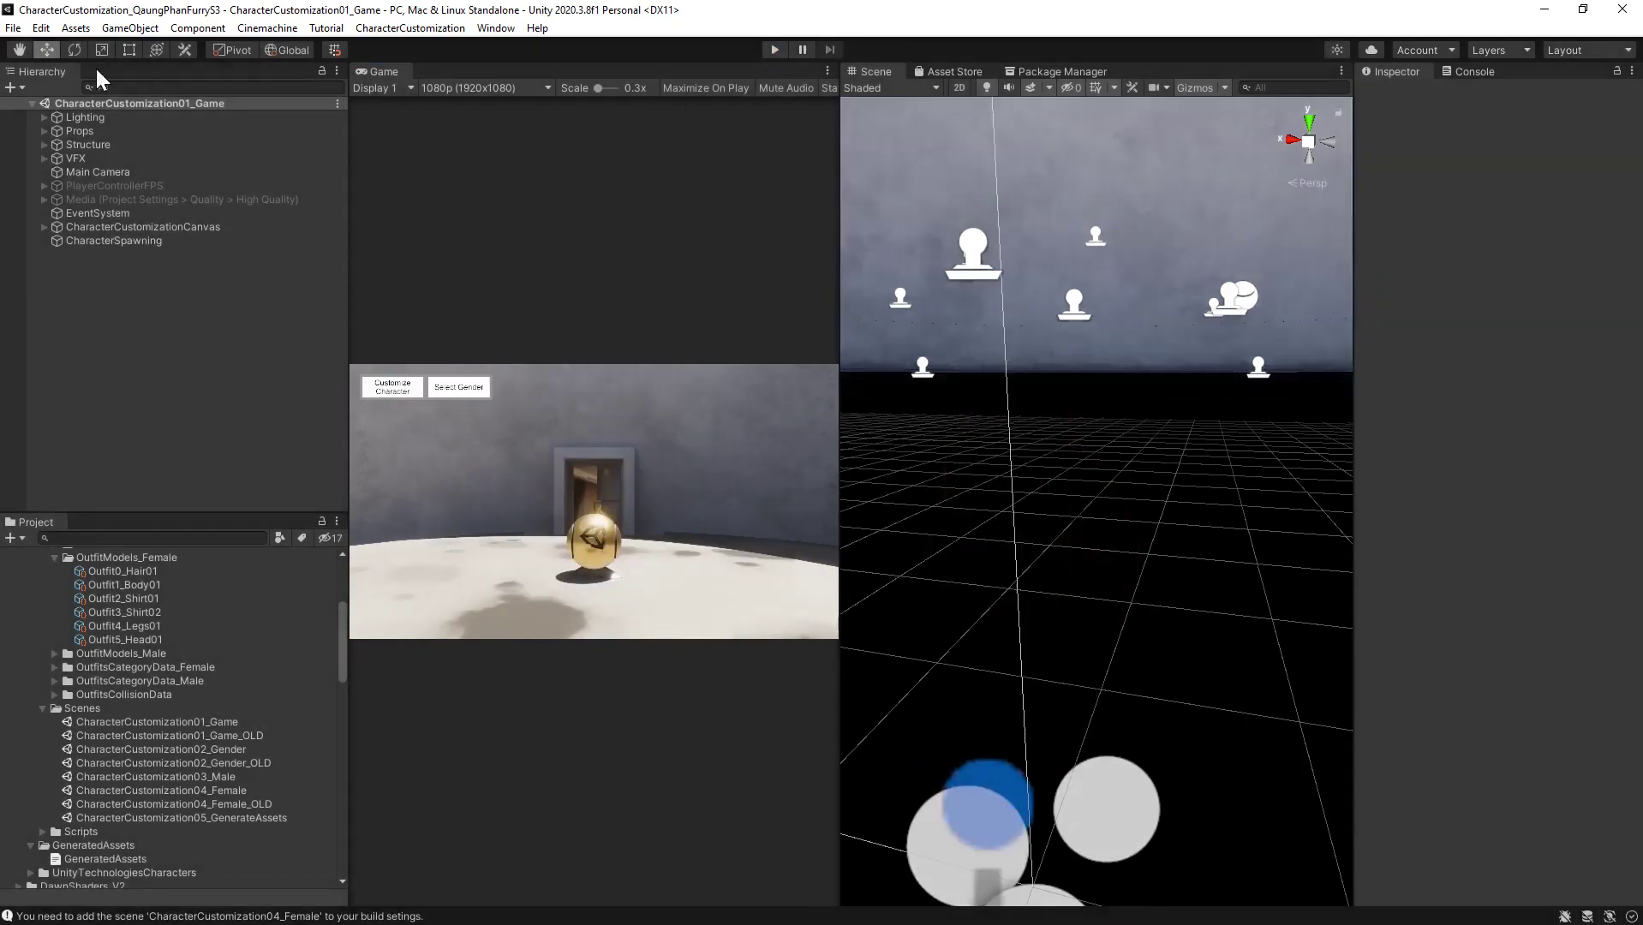
Open the Build Settings and remove all four scenes from the Scenes In Build list
left_click(13, 27)
left_click(221, 723)
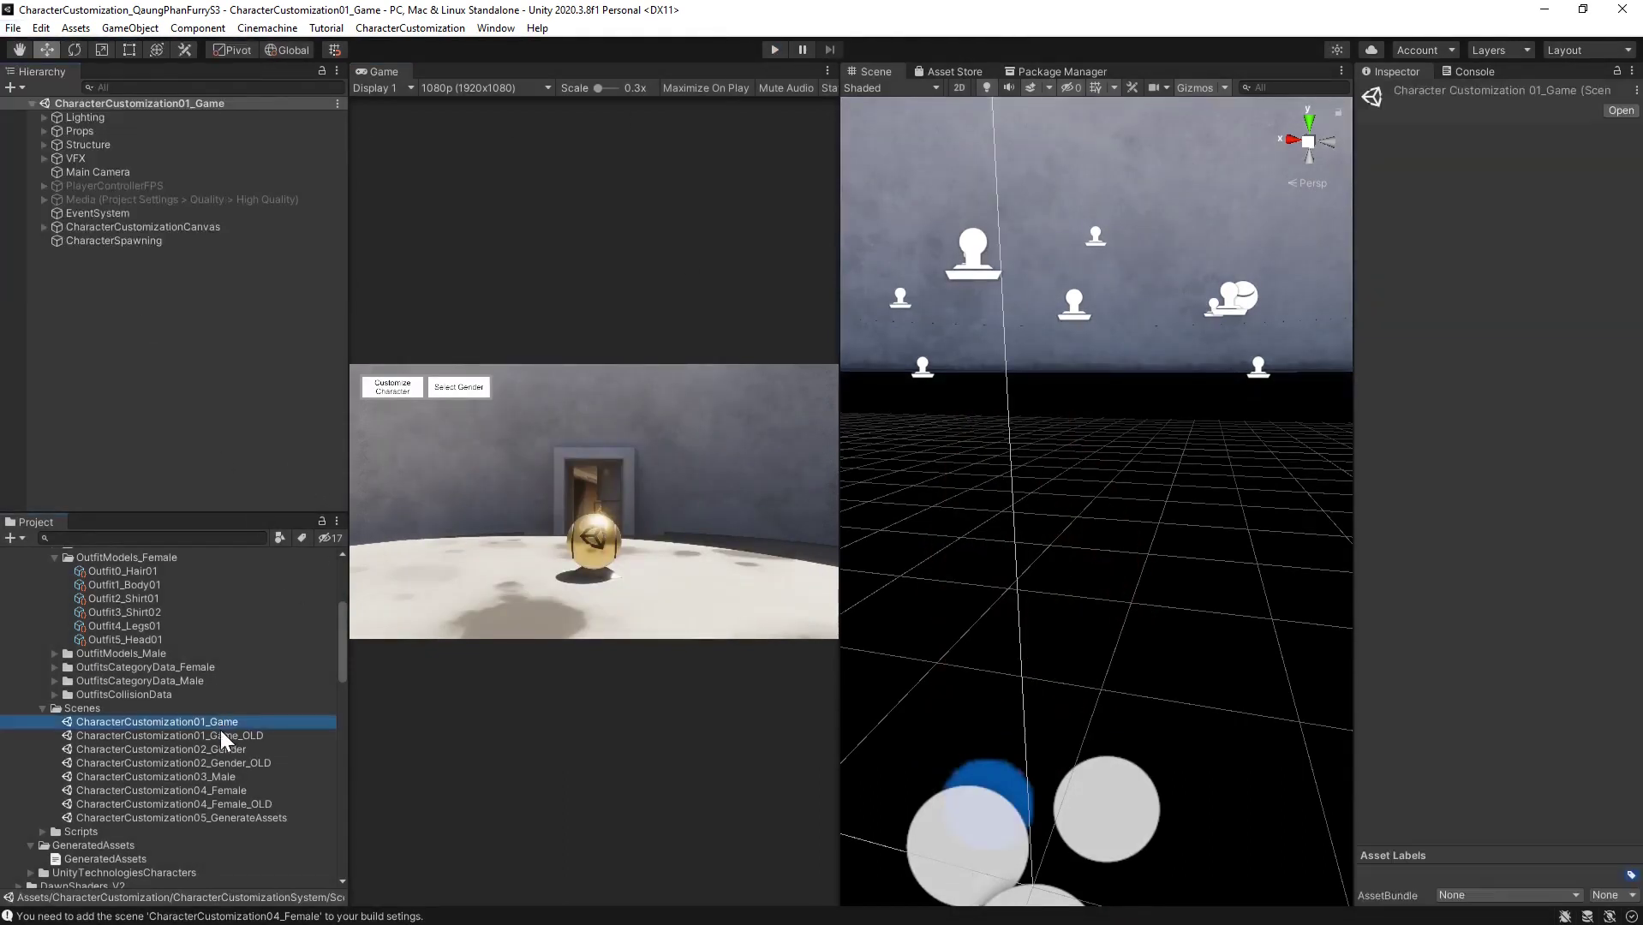
left_click(232, 750)
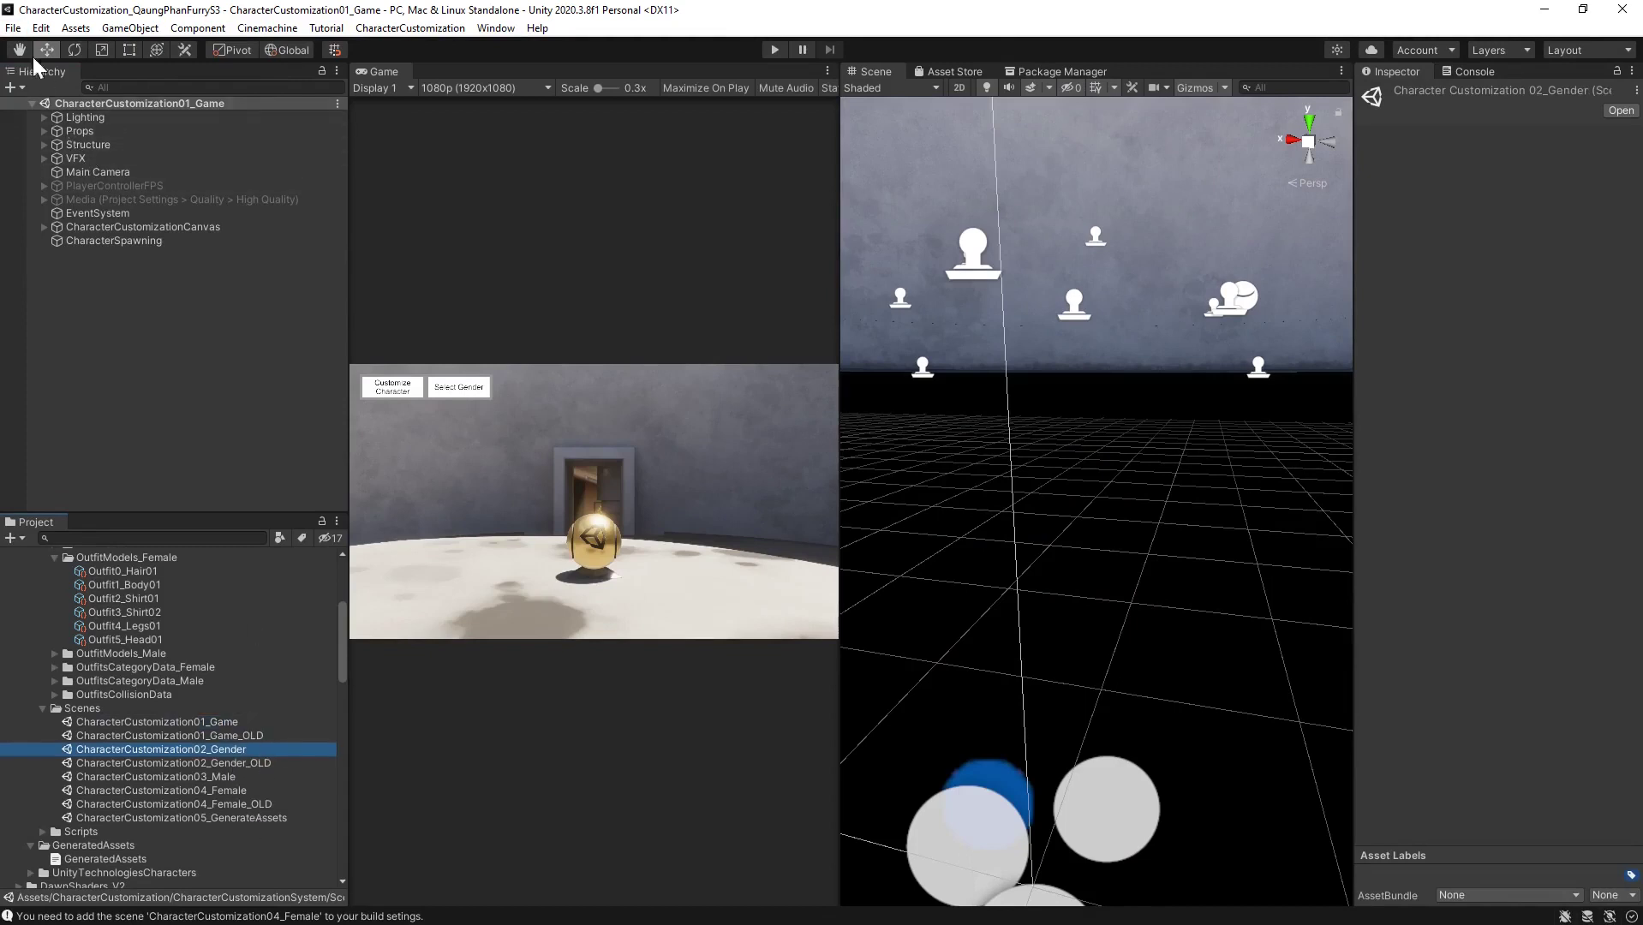
left_click(13, 28)
left_click(68, 236)
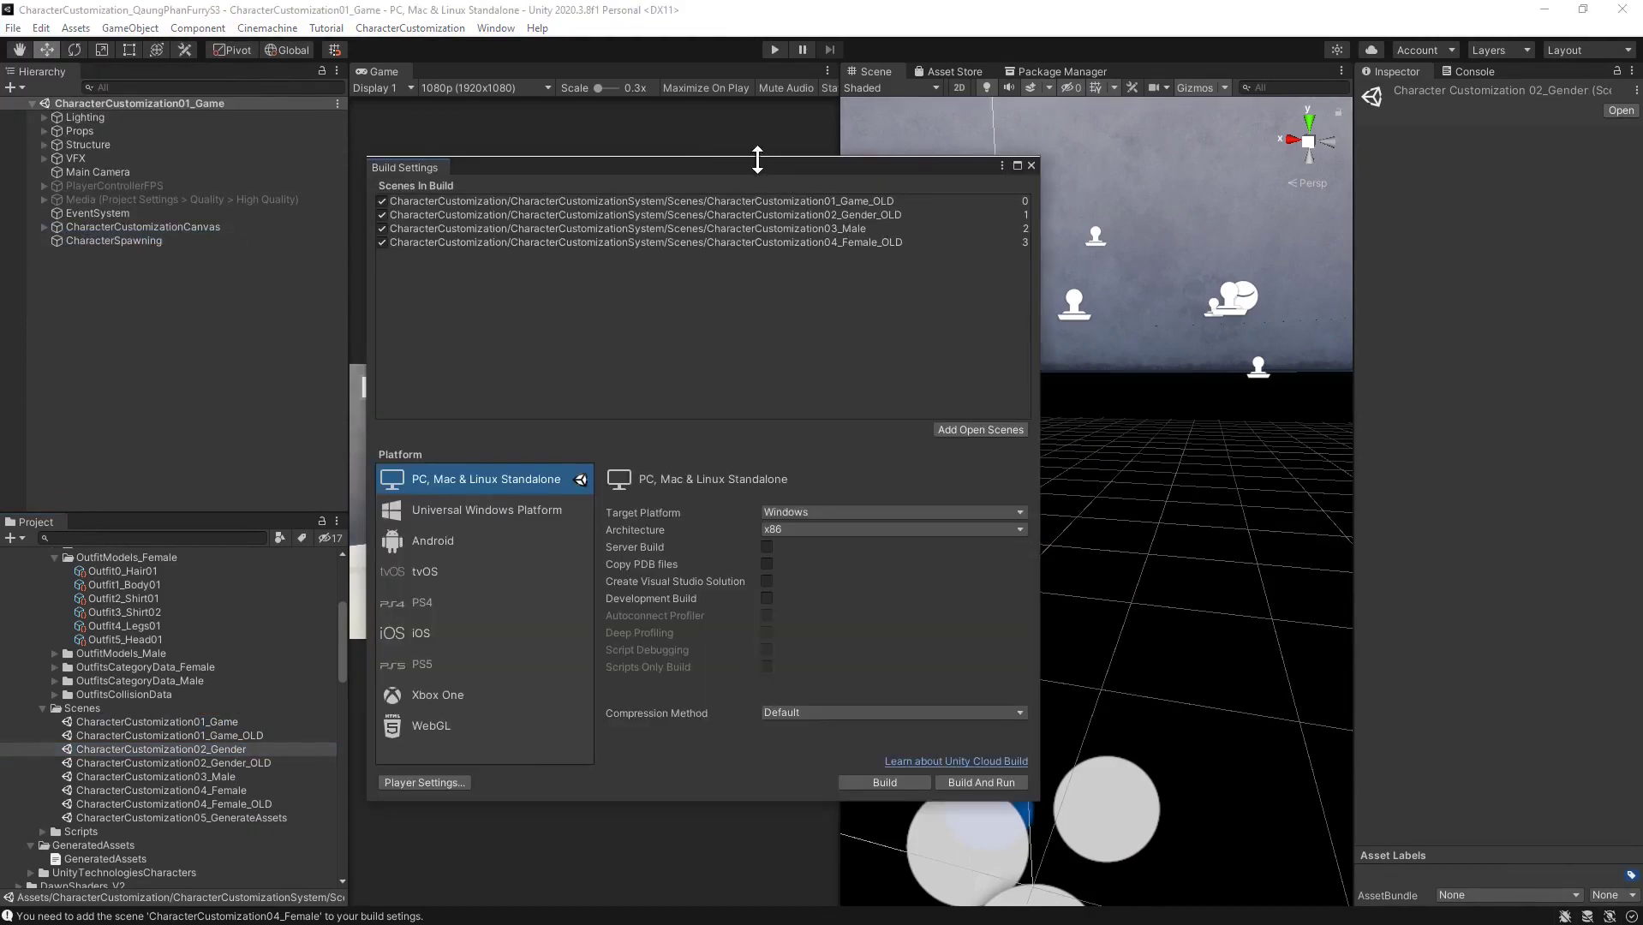
left_click(835, 244)
left_click(843, 206, "shift")
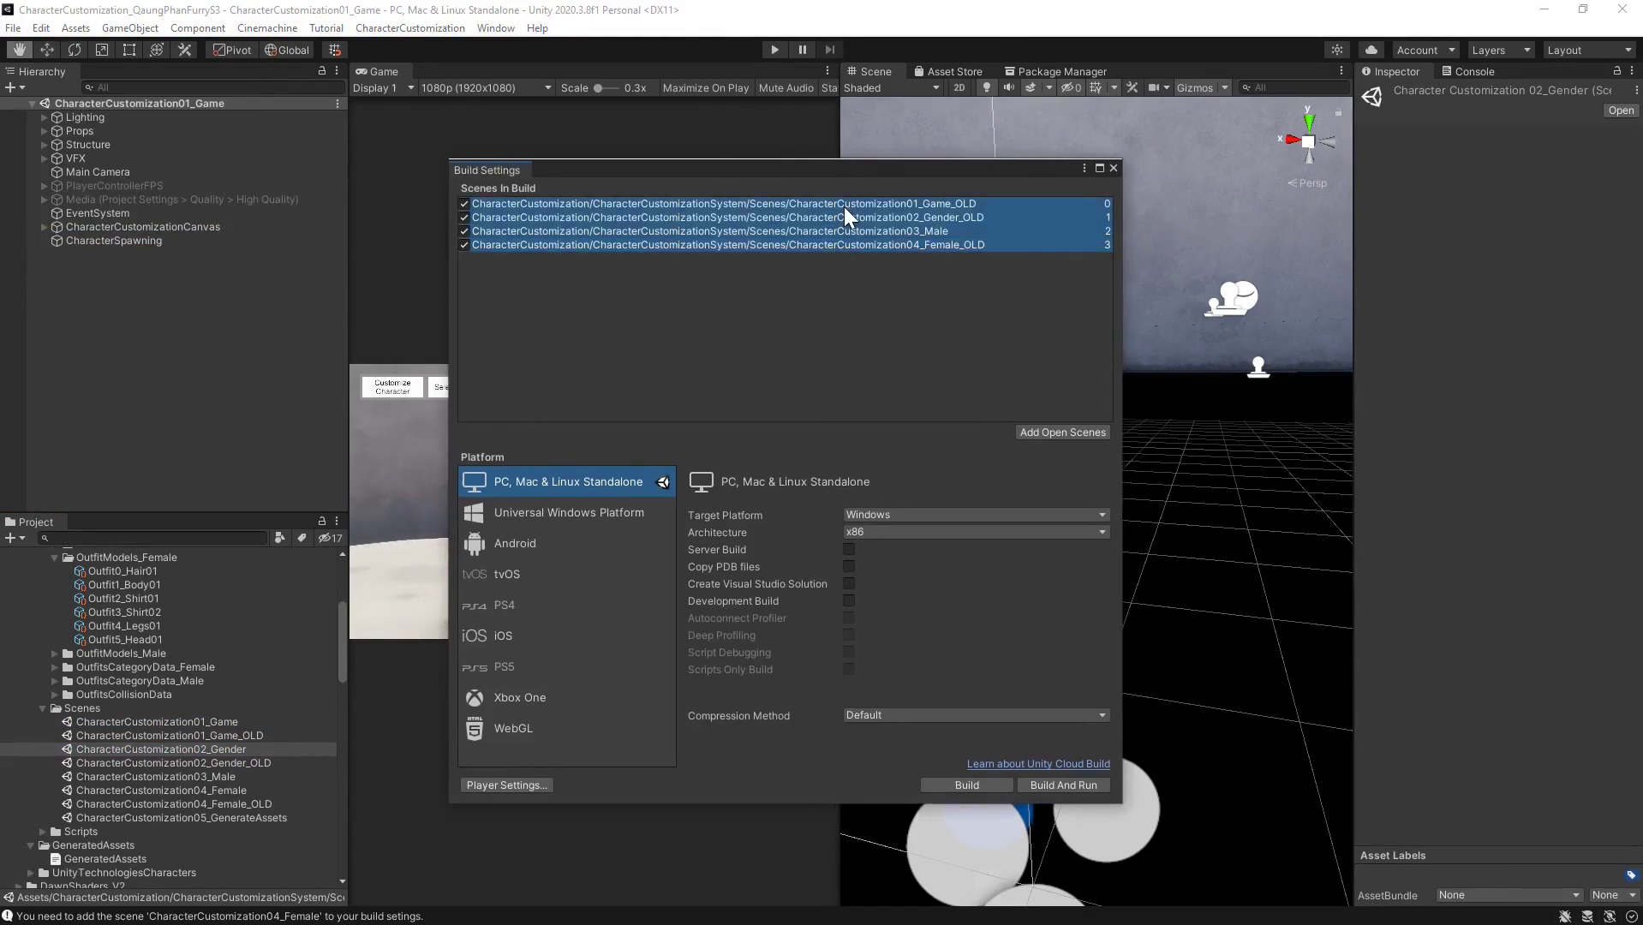
right_click(842, 206)
left_click(876, 221)
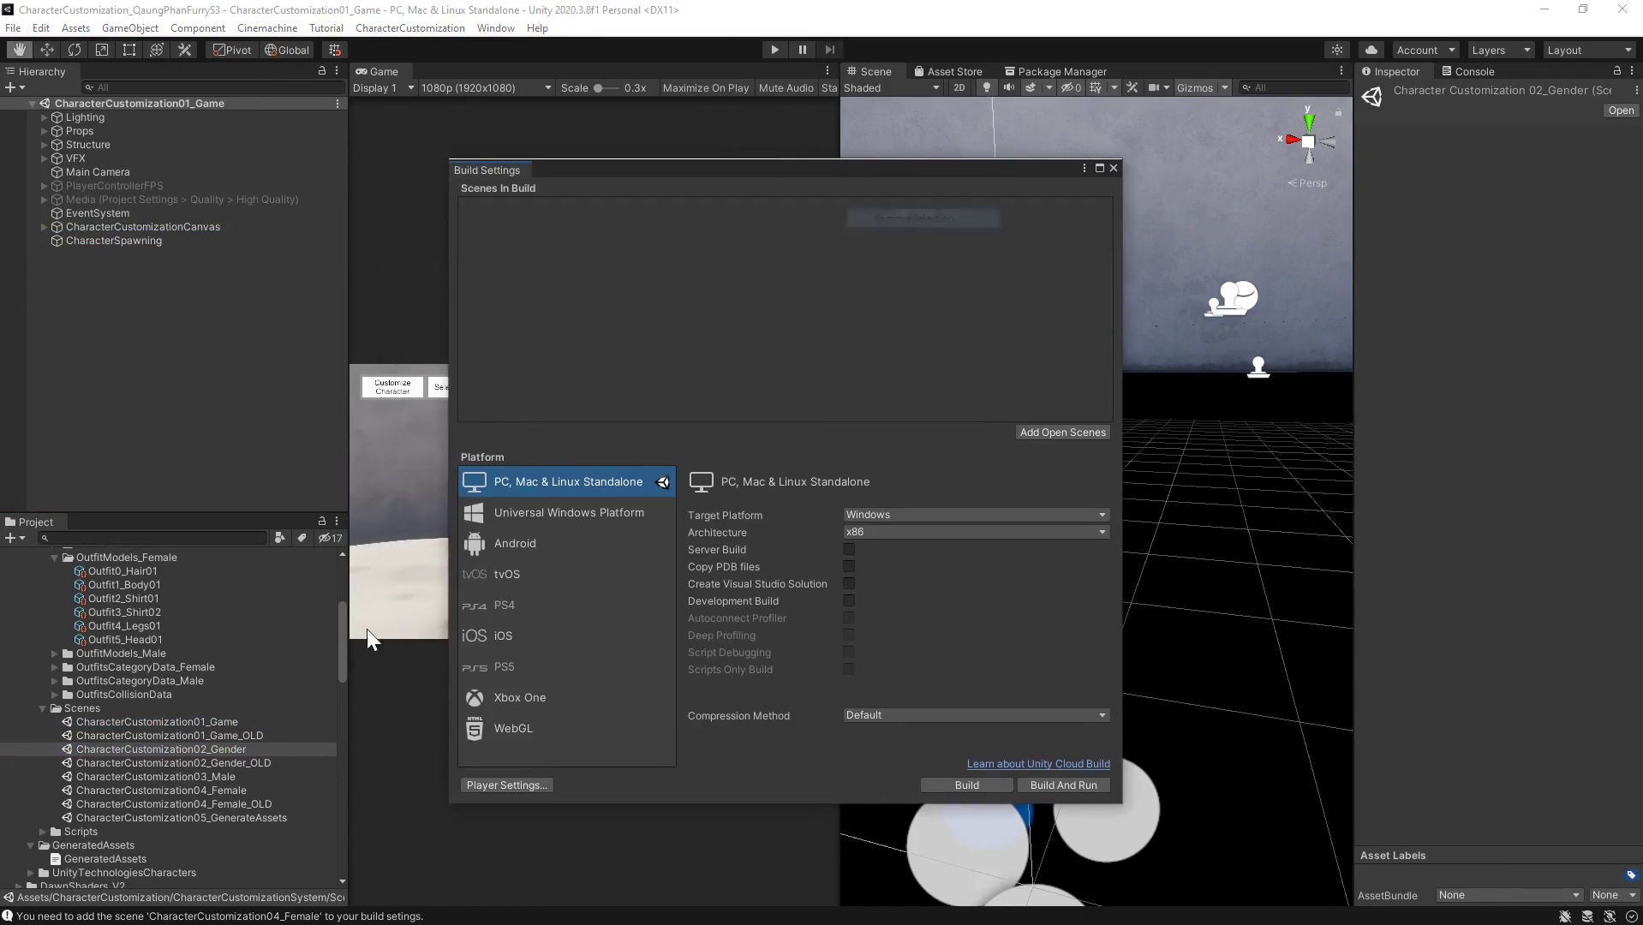
Add the CharacterCustomization01_Game, 02_Gender, 03_Male and 04_Female scenes to the build and close the Build Settings
left_click(212, 720)
left_click(226, 751, "ctrl")
left_click(226, 777, "ctrl")
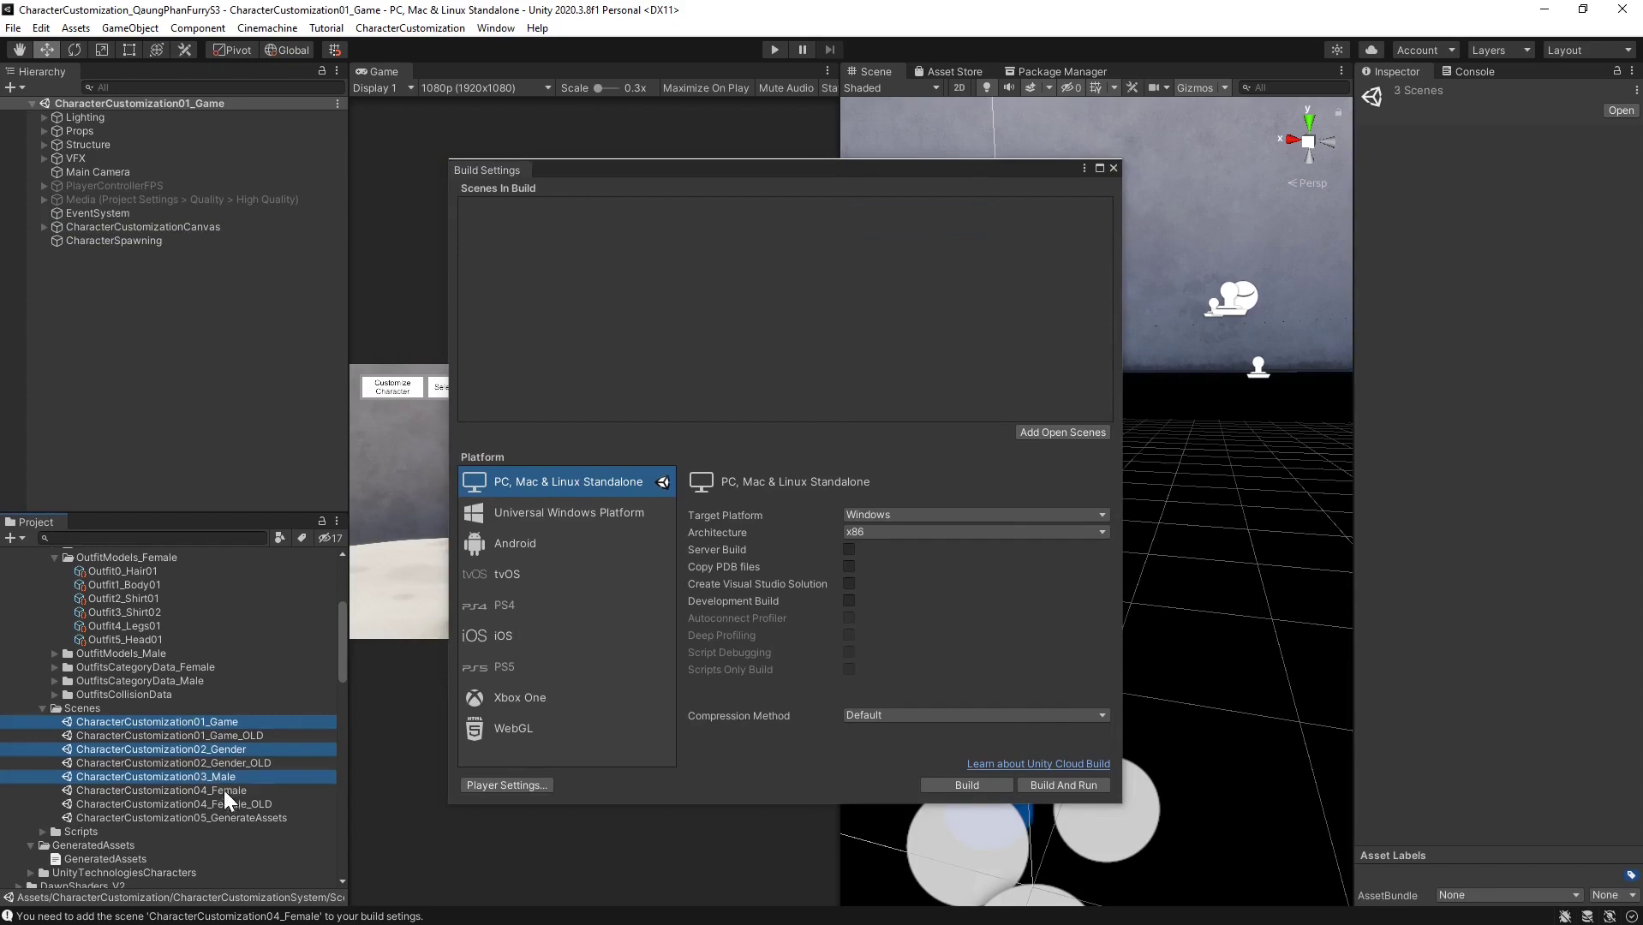
left_click(224, 790, "ctrl")
left_click_drag(218, 781, 953, 248)
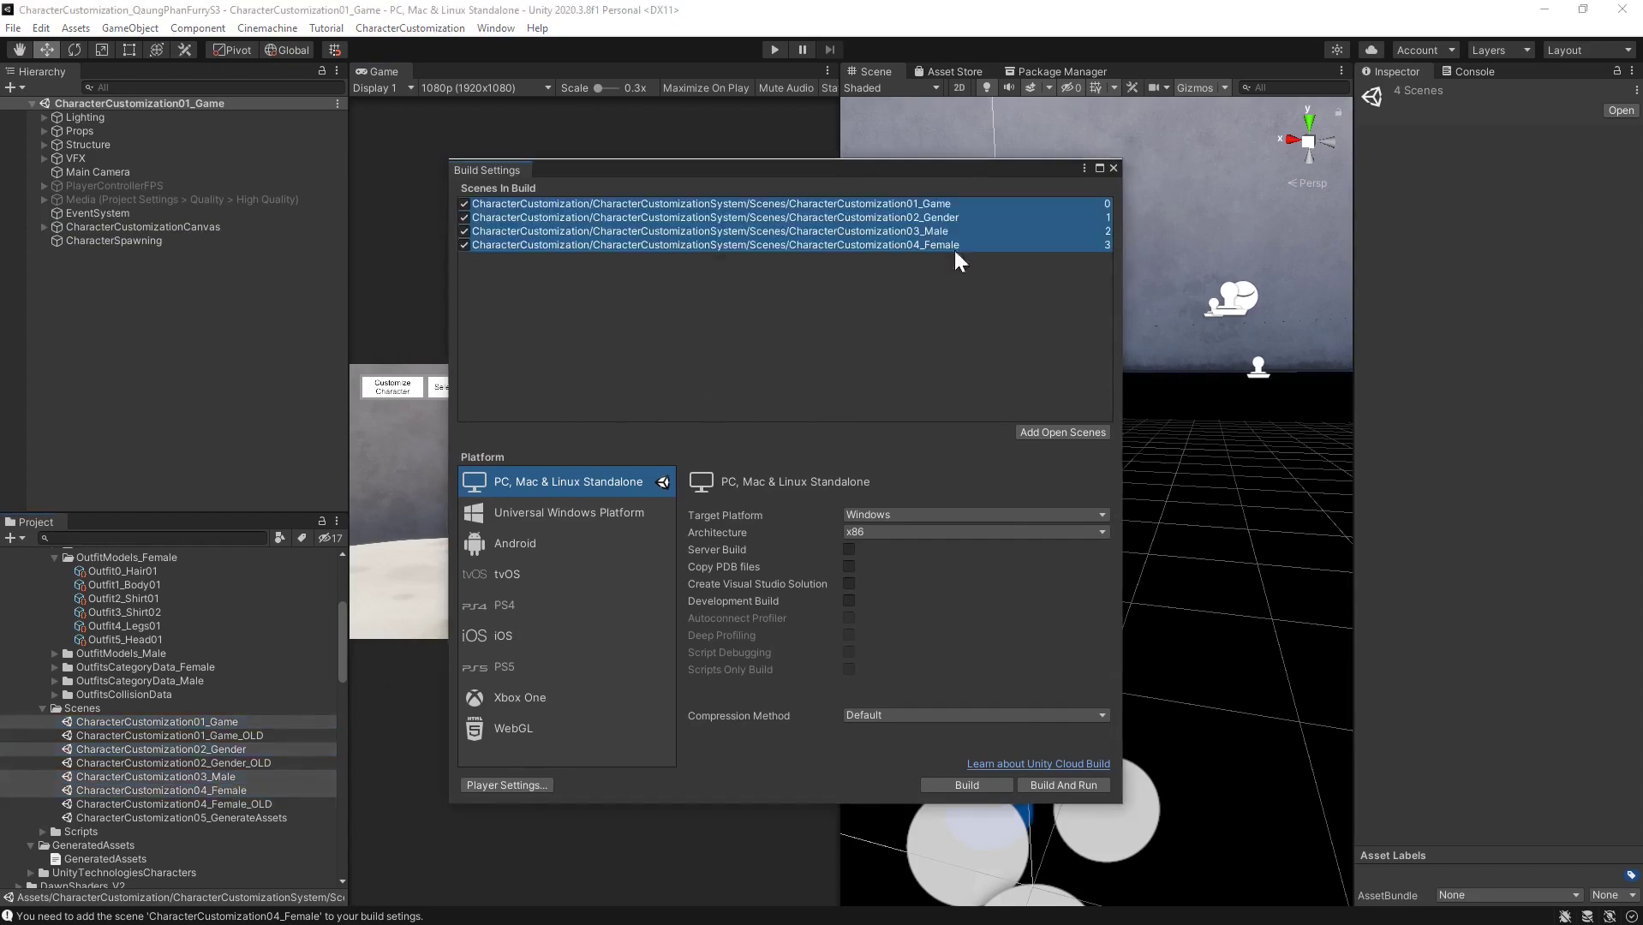
left_click(1113, 168)
left_click(263, 366)
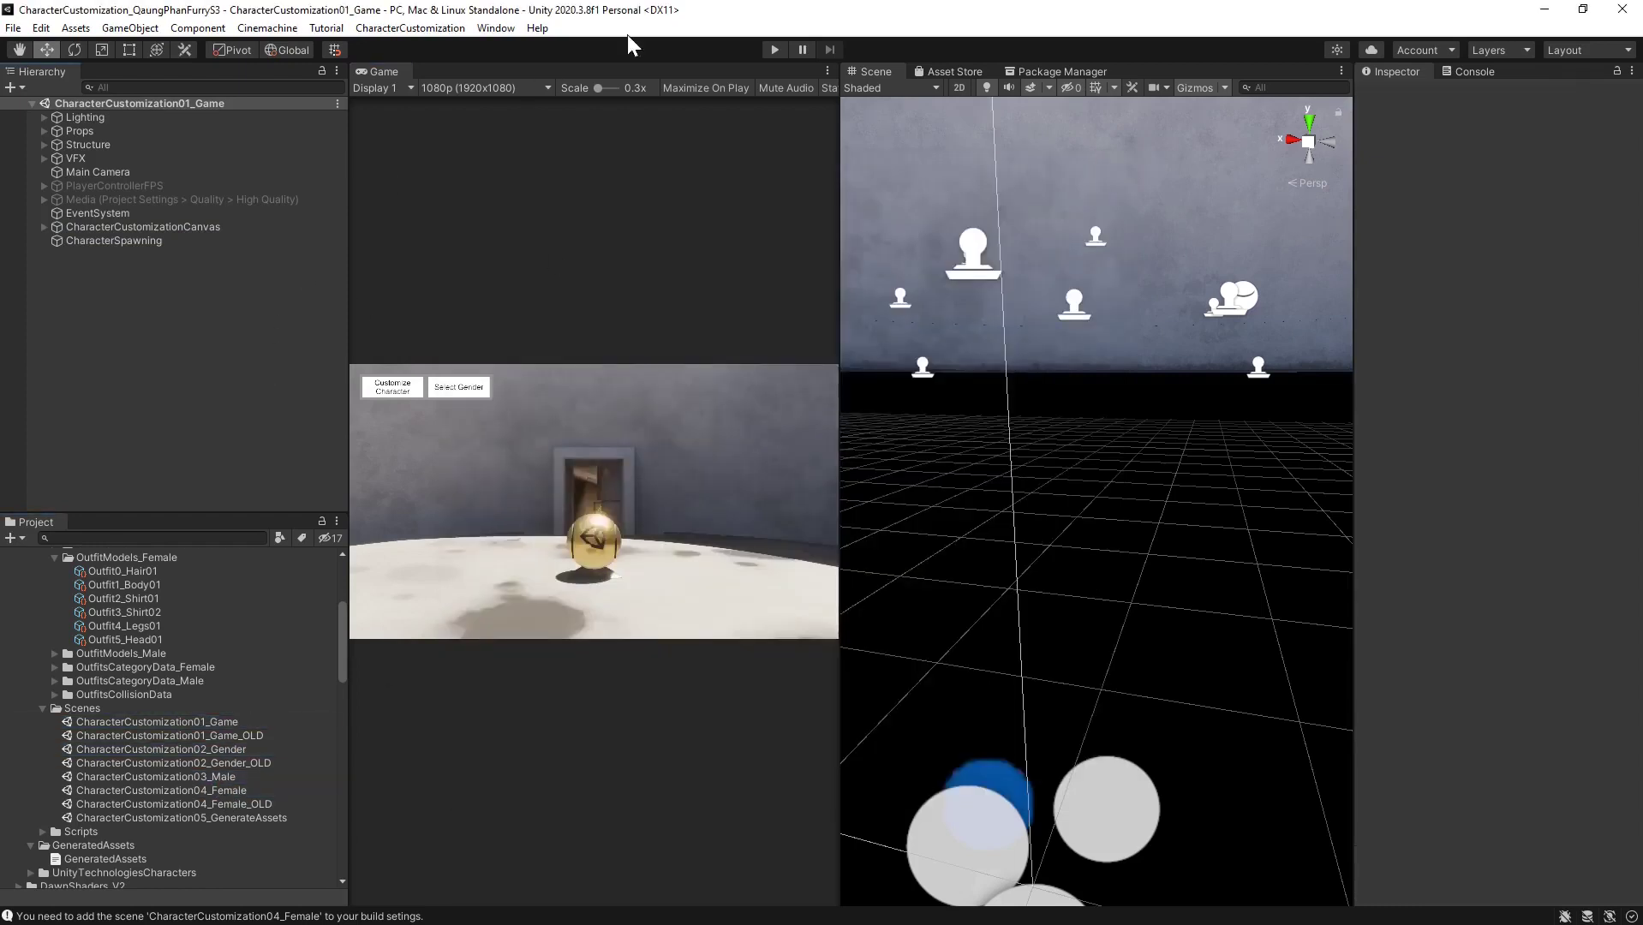
Play the scene, enter character customization, delete the saved character, return with Done, and stop play mode
left_click(776, 52)
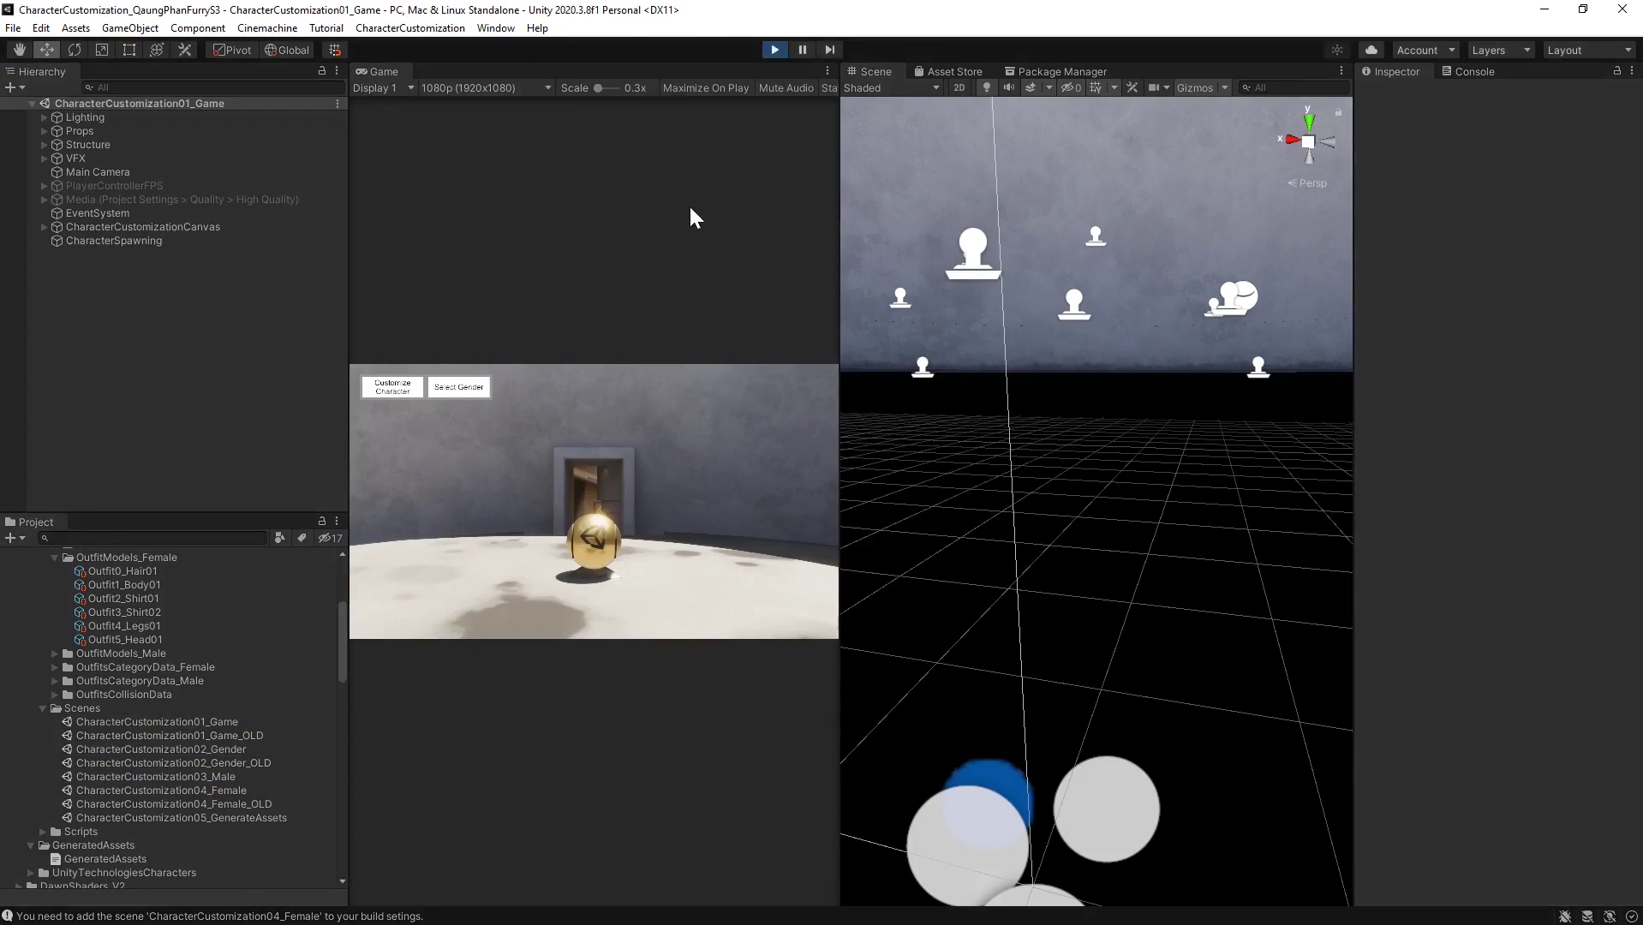
left_click(399, 390)
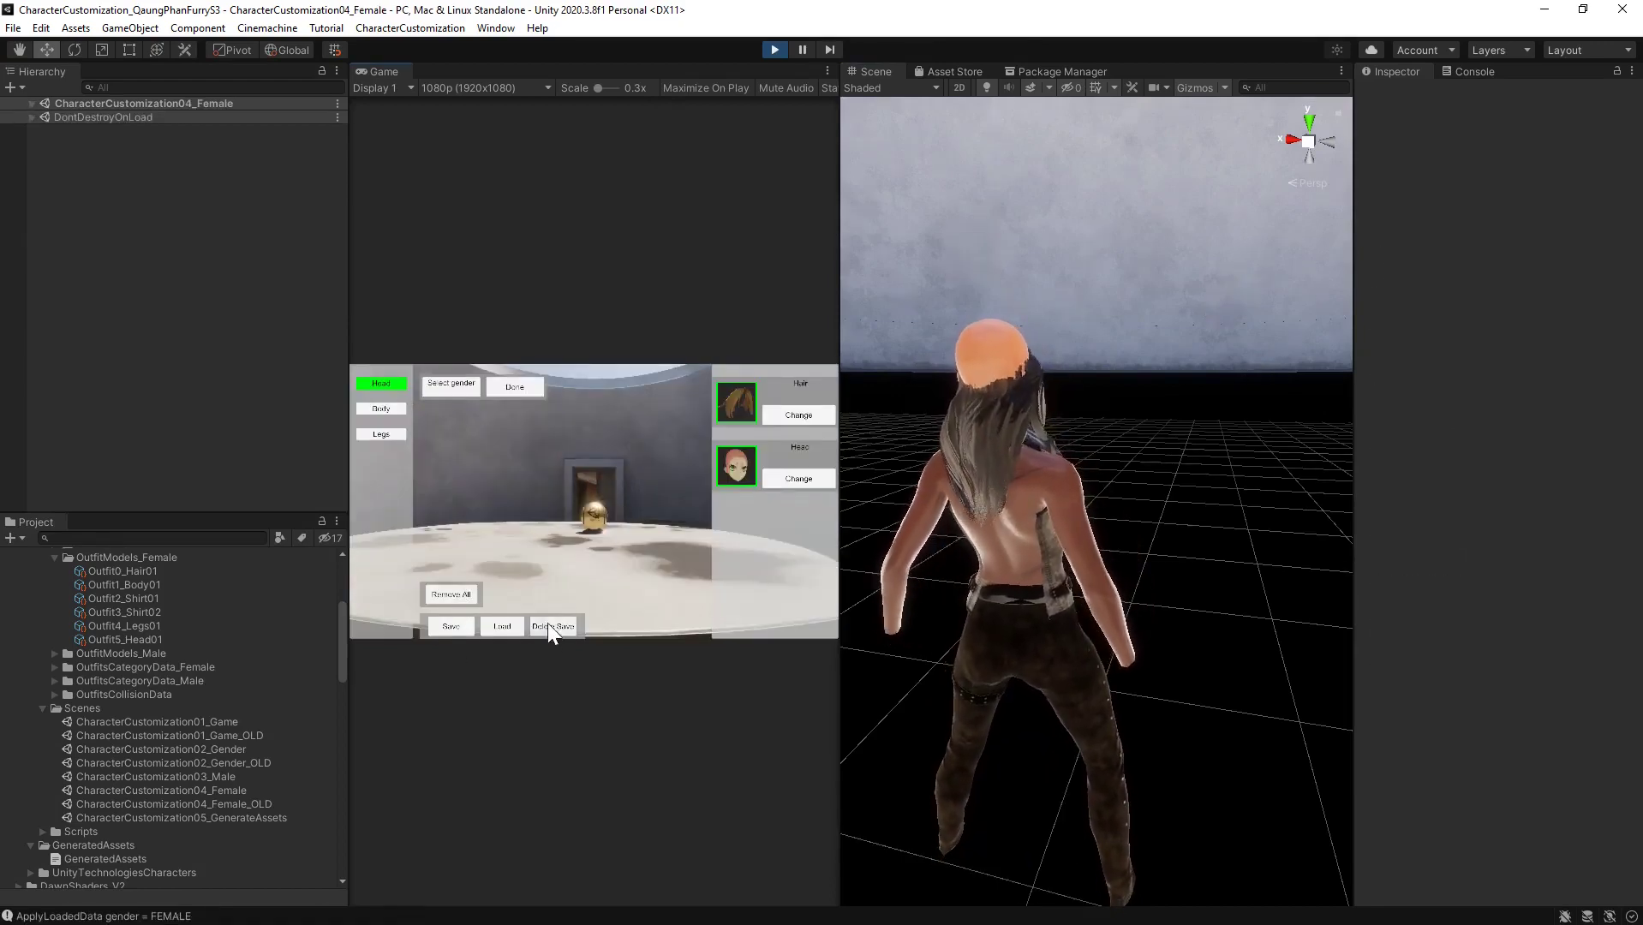
left_click(516, 391)
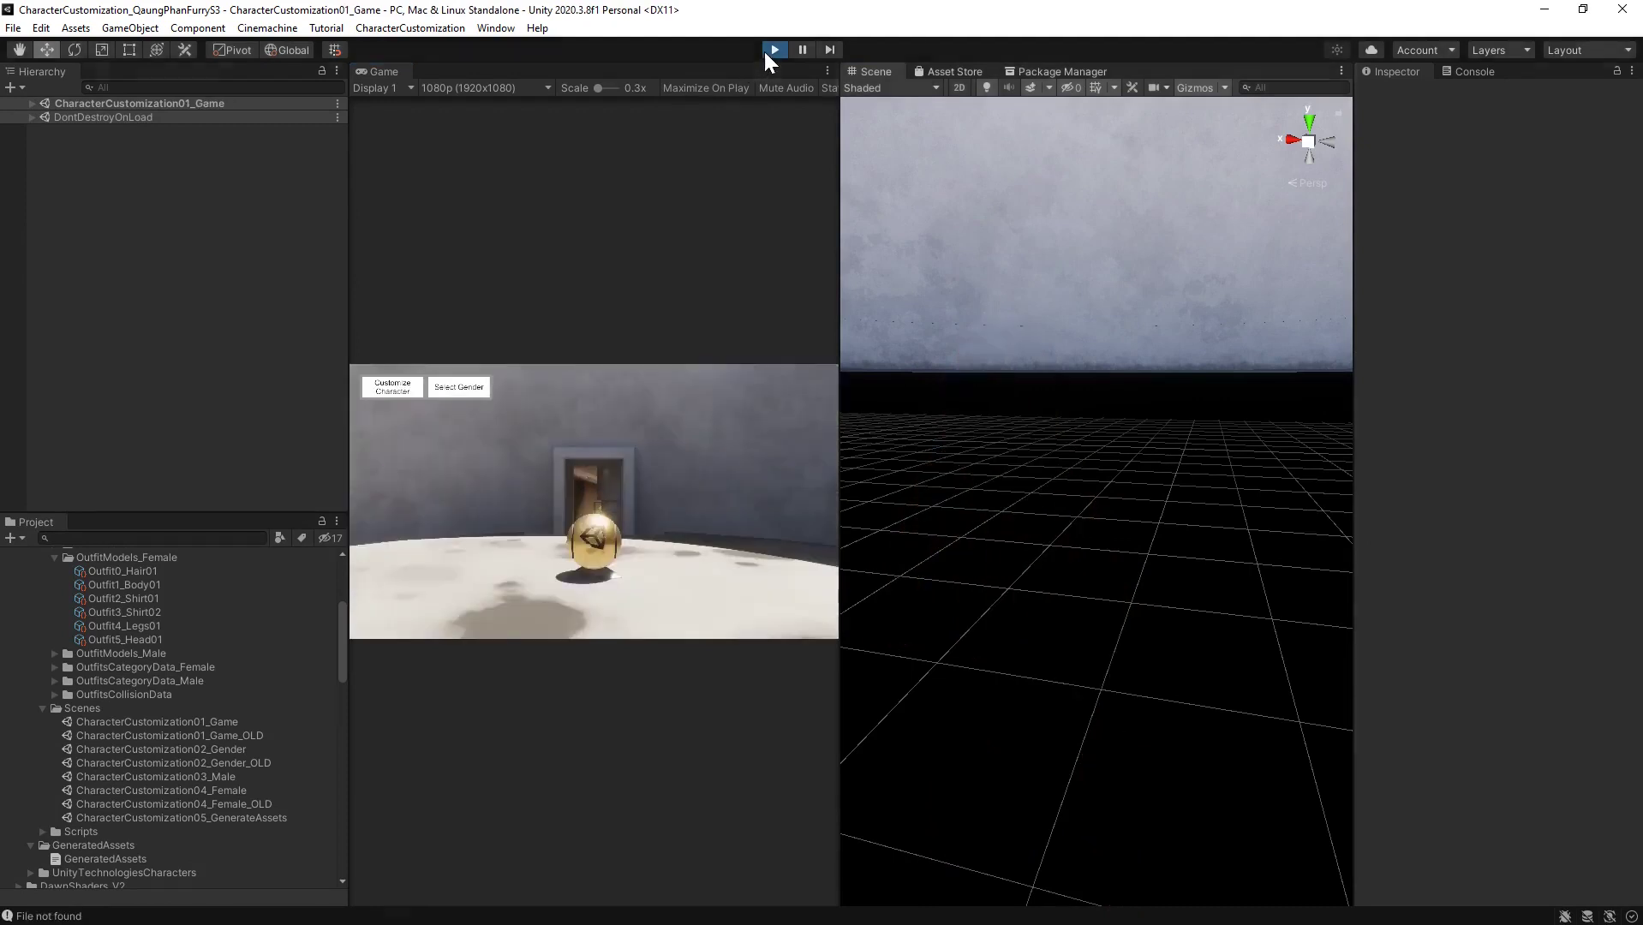
left_click(765, 50)
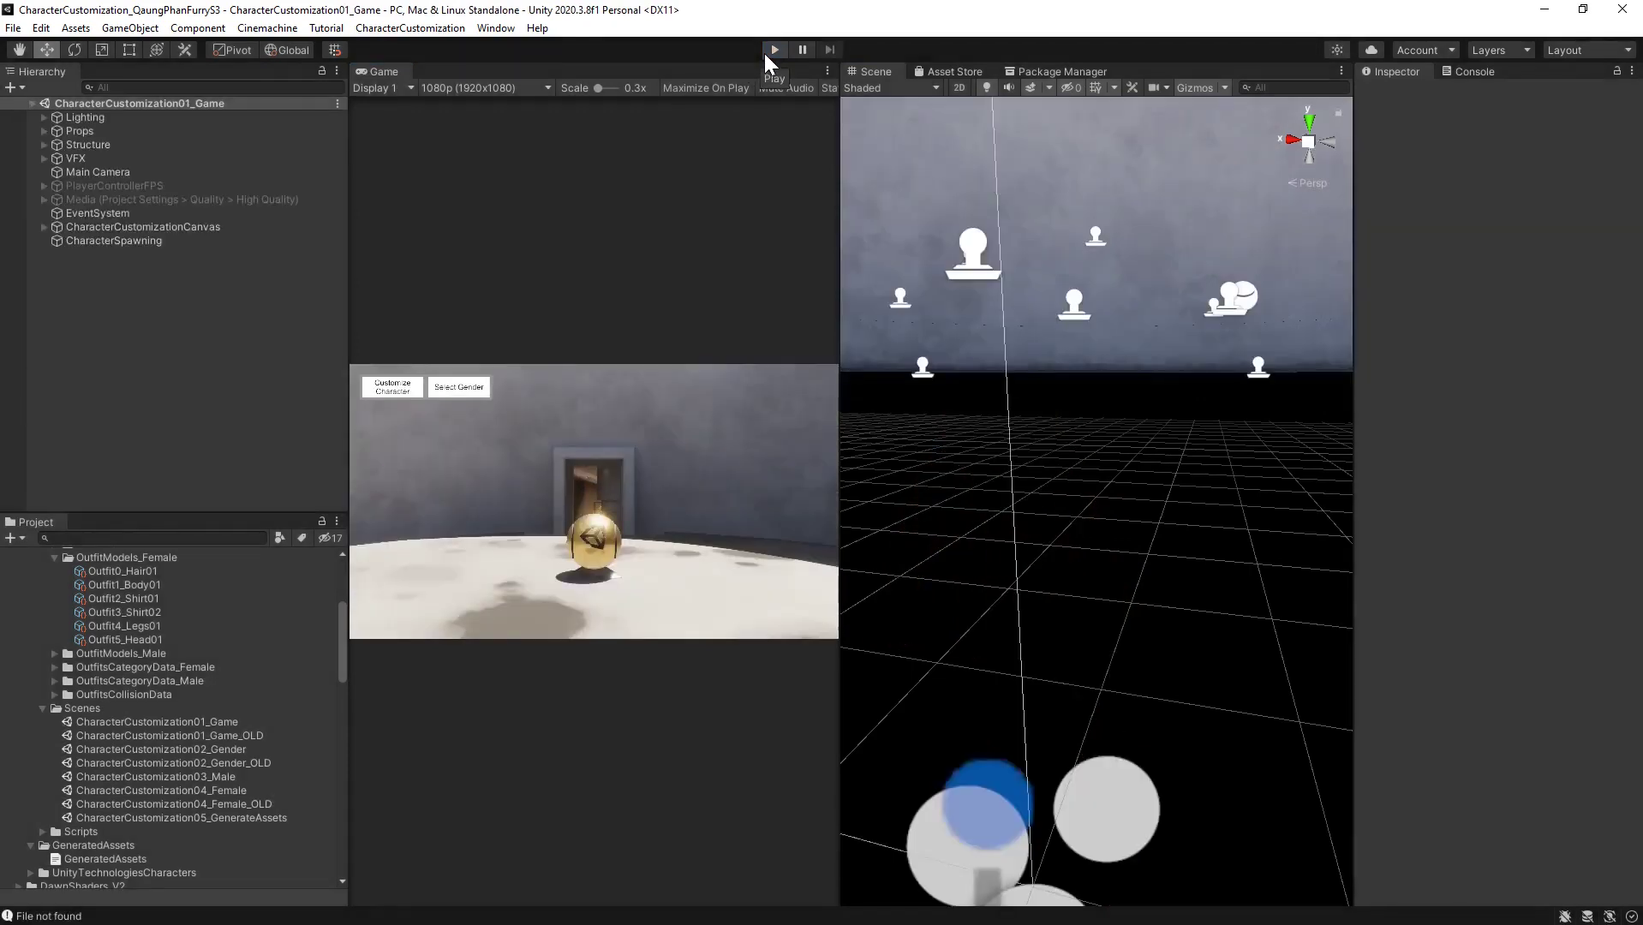
Play the Game scene again and choose Female on the gender selection screen
left_click(764, 51)
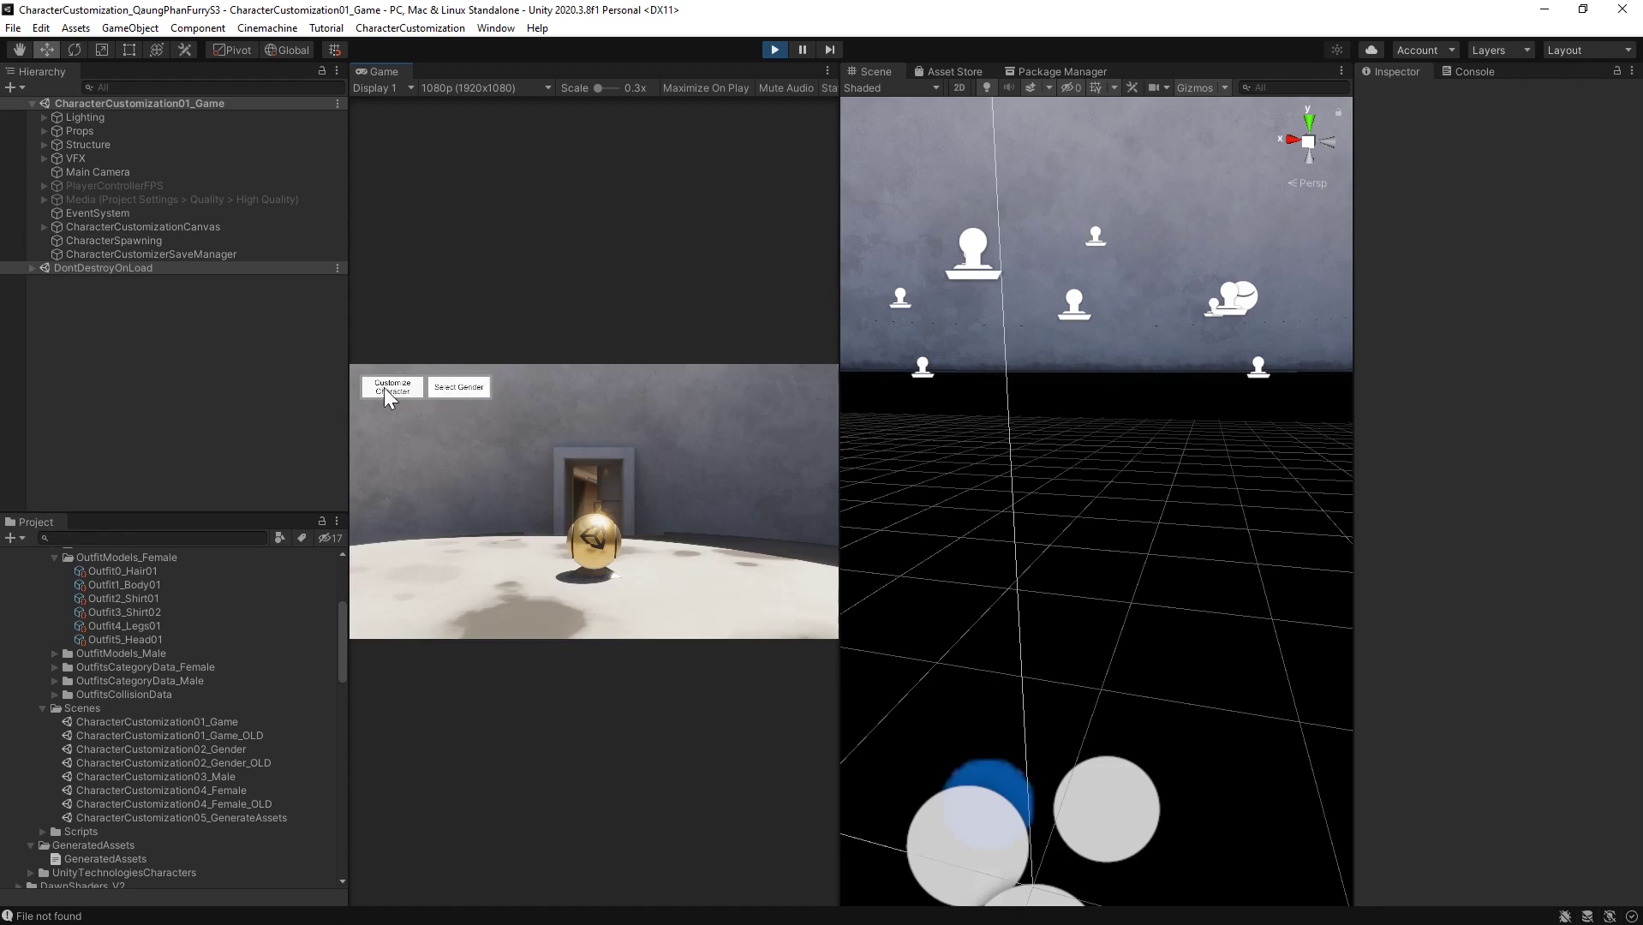
left_click(451, 392)
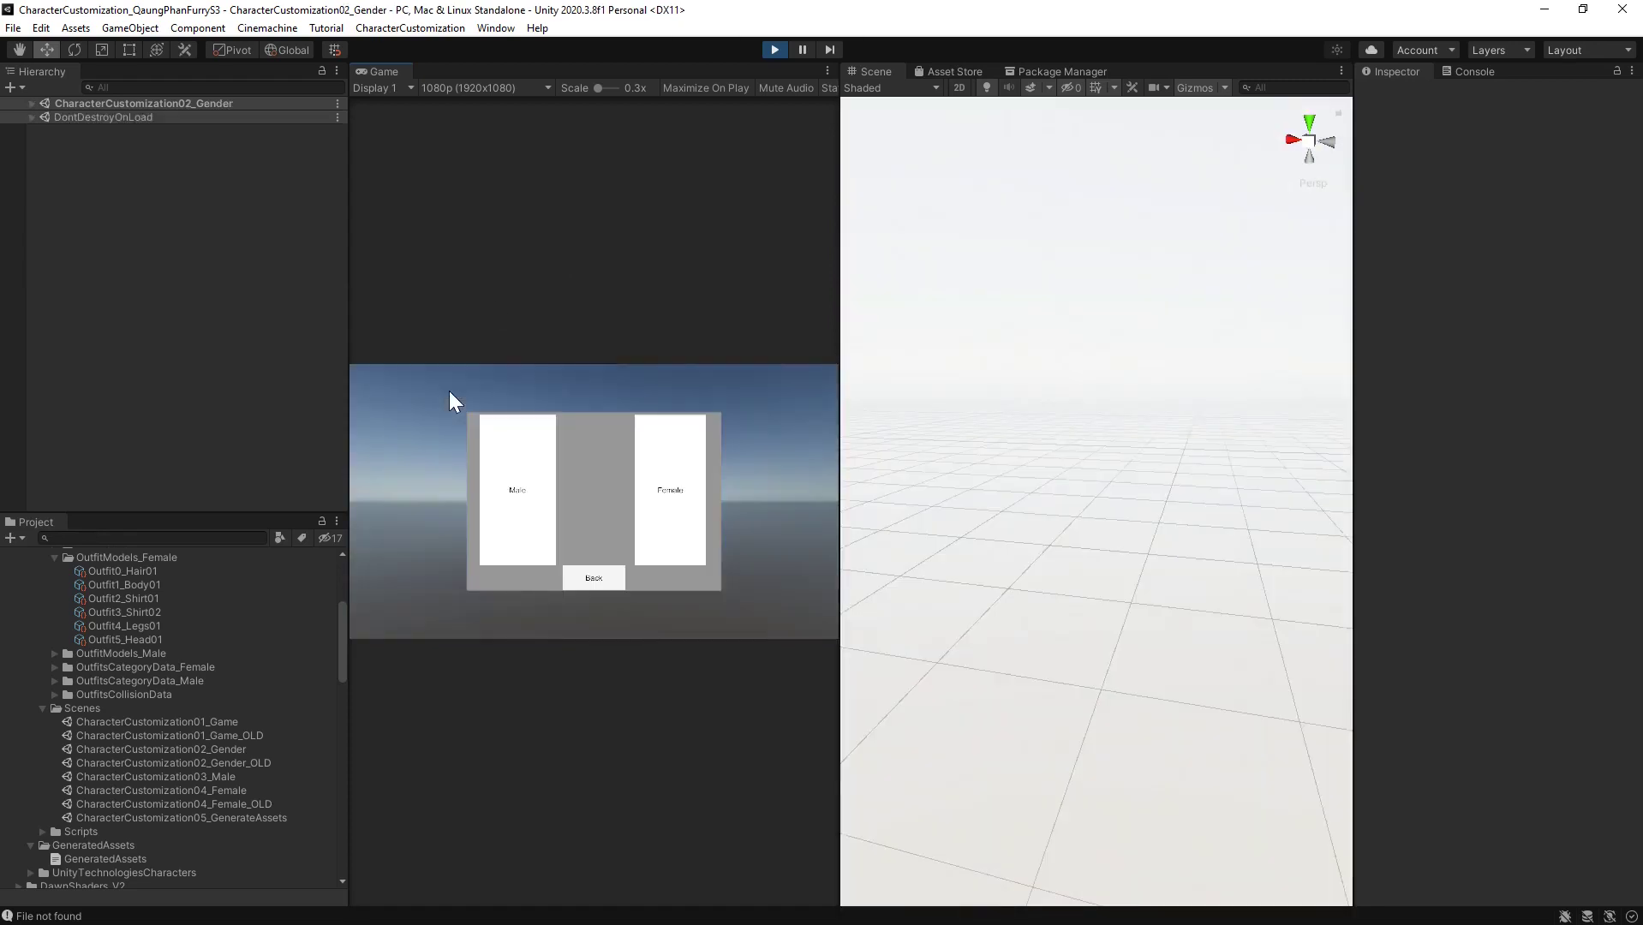
left_click(671, 461)
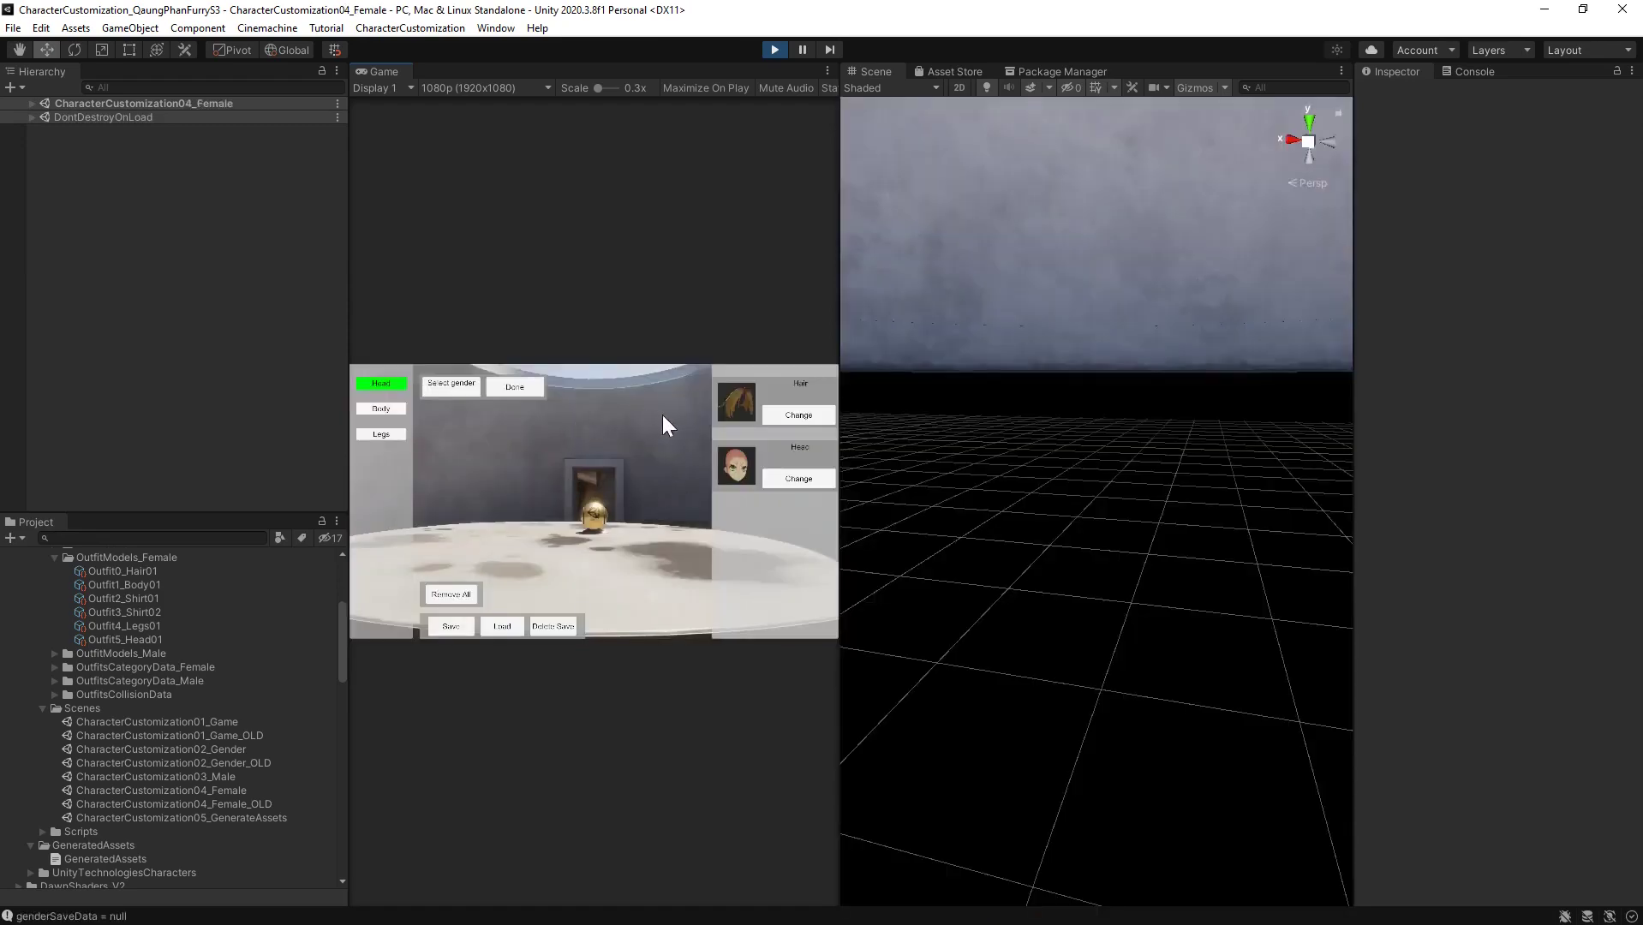
Enlarge the Game view and inspect the spawned CharacterBuilder_Female(Clone) and its root object in the hierarchy
left_click_drag(838, 239, 1028, 252)
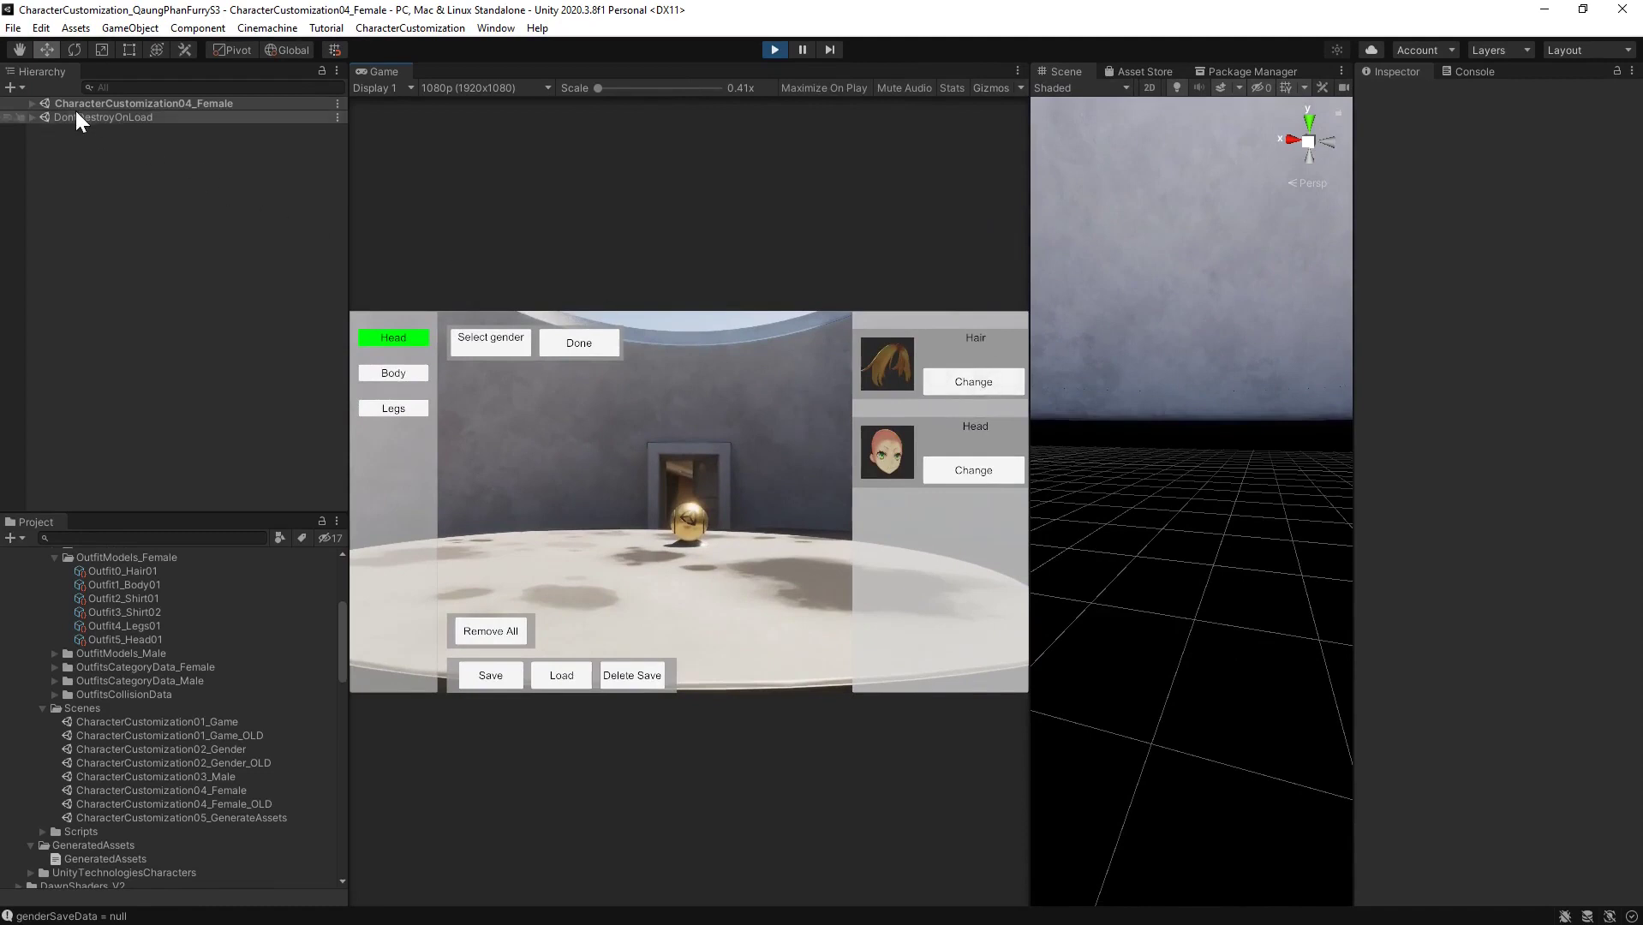
left_click(32, 102)
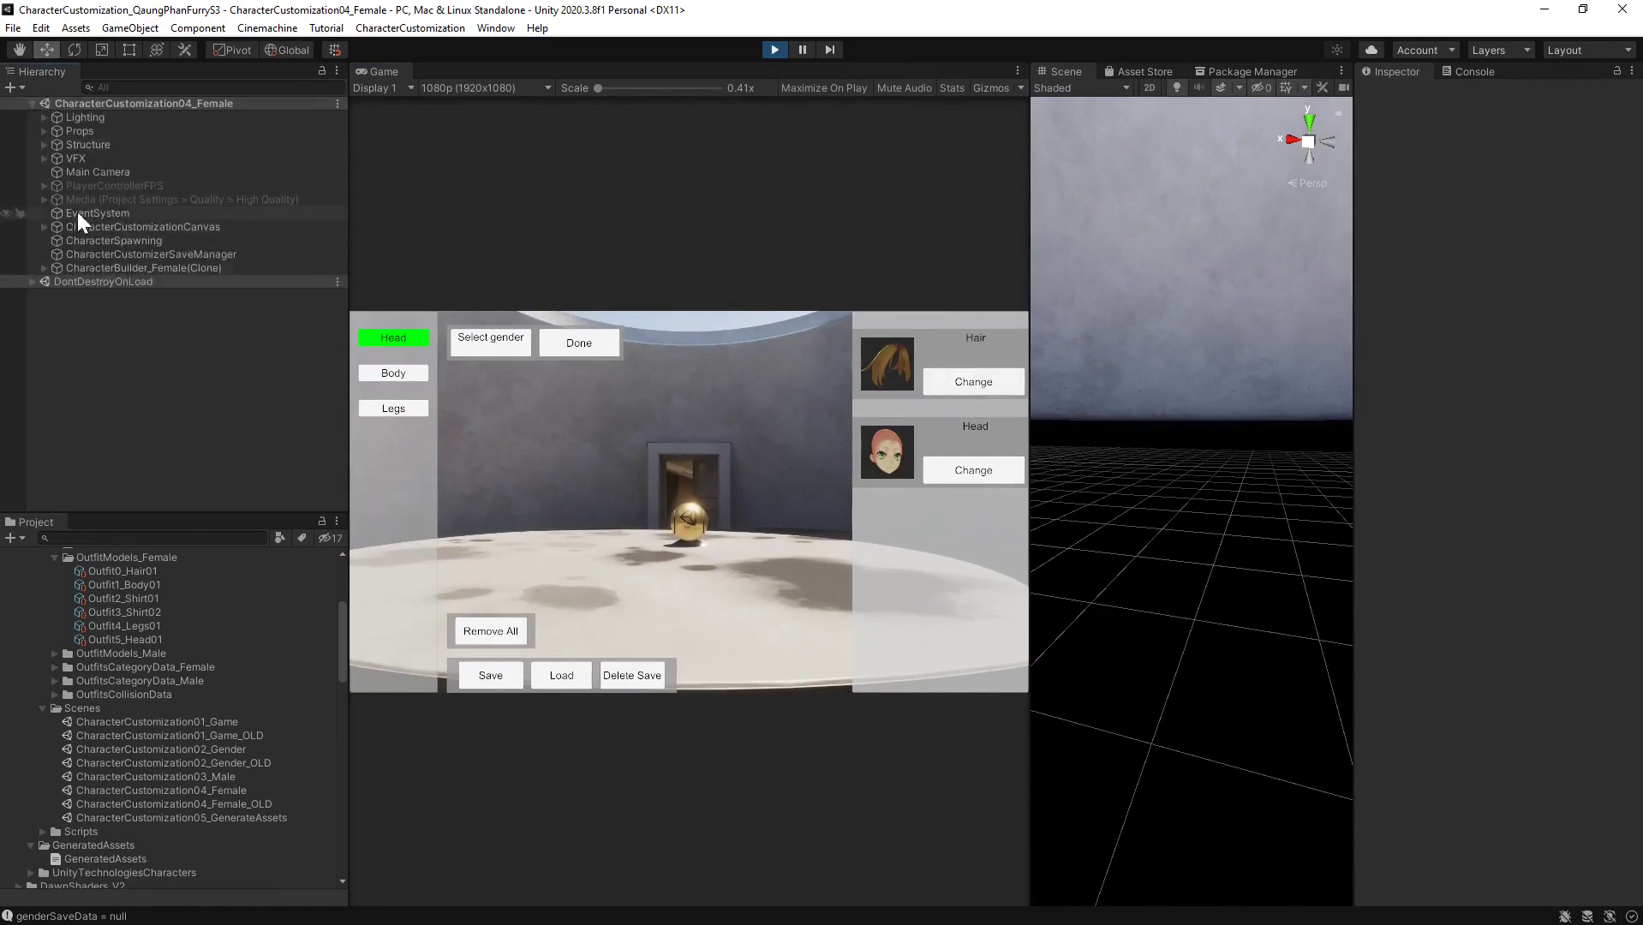
left_click(44, 267)
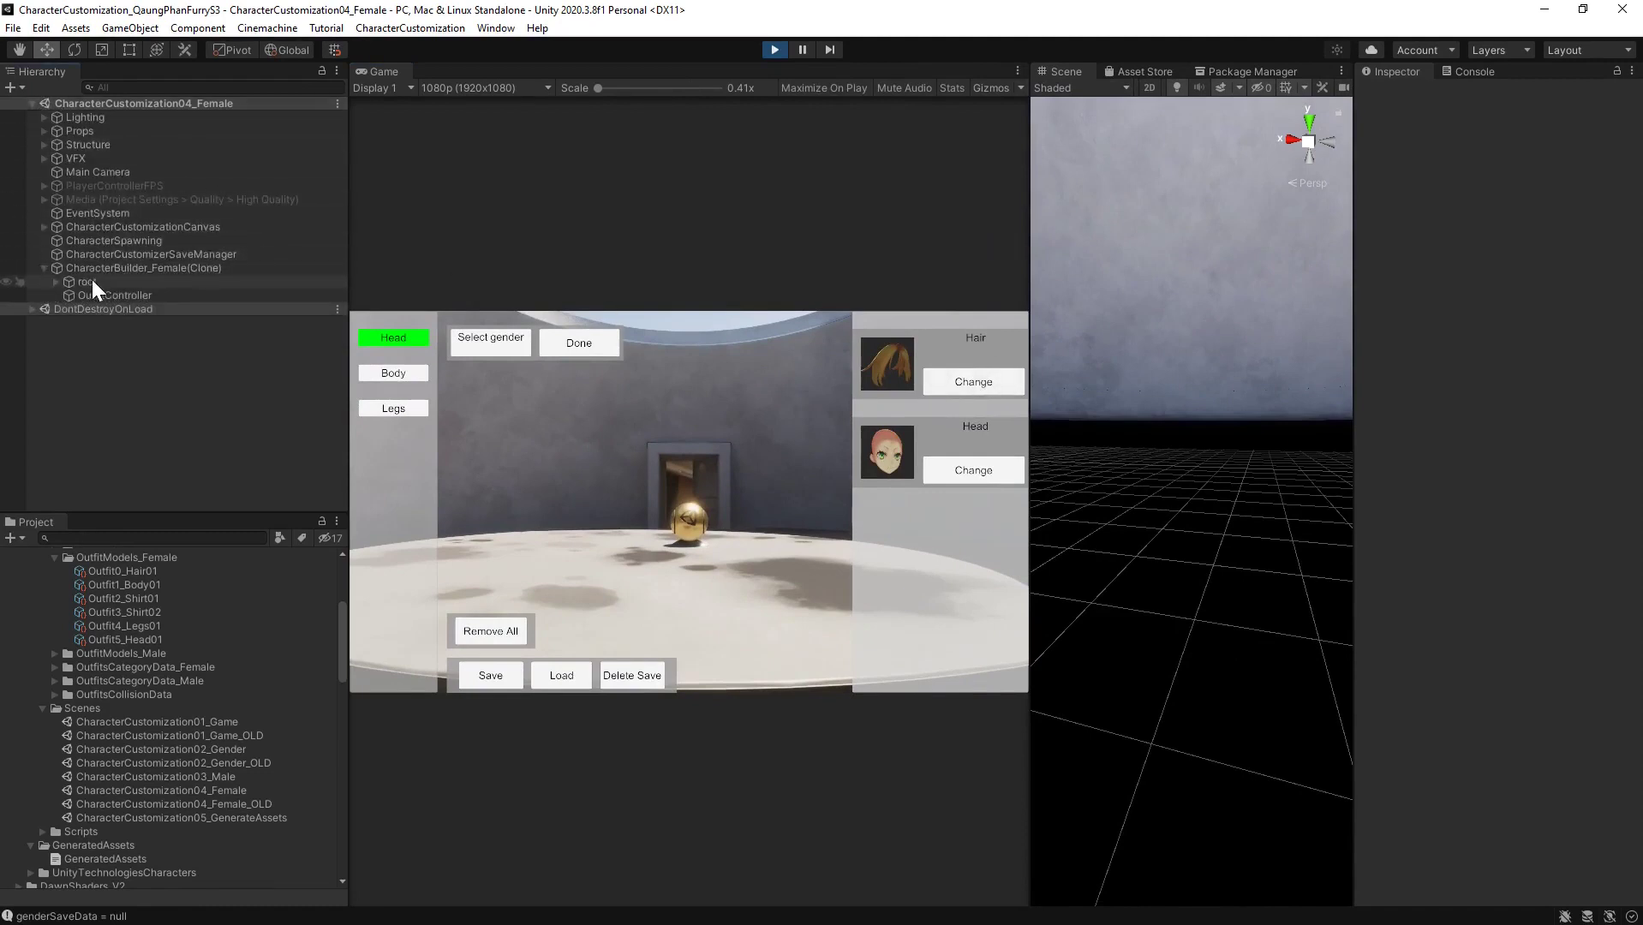
left_click(86, 281)
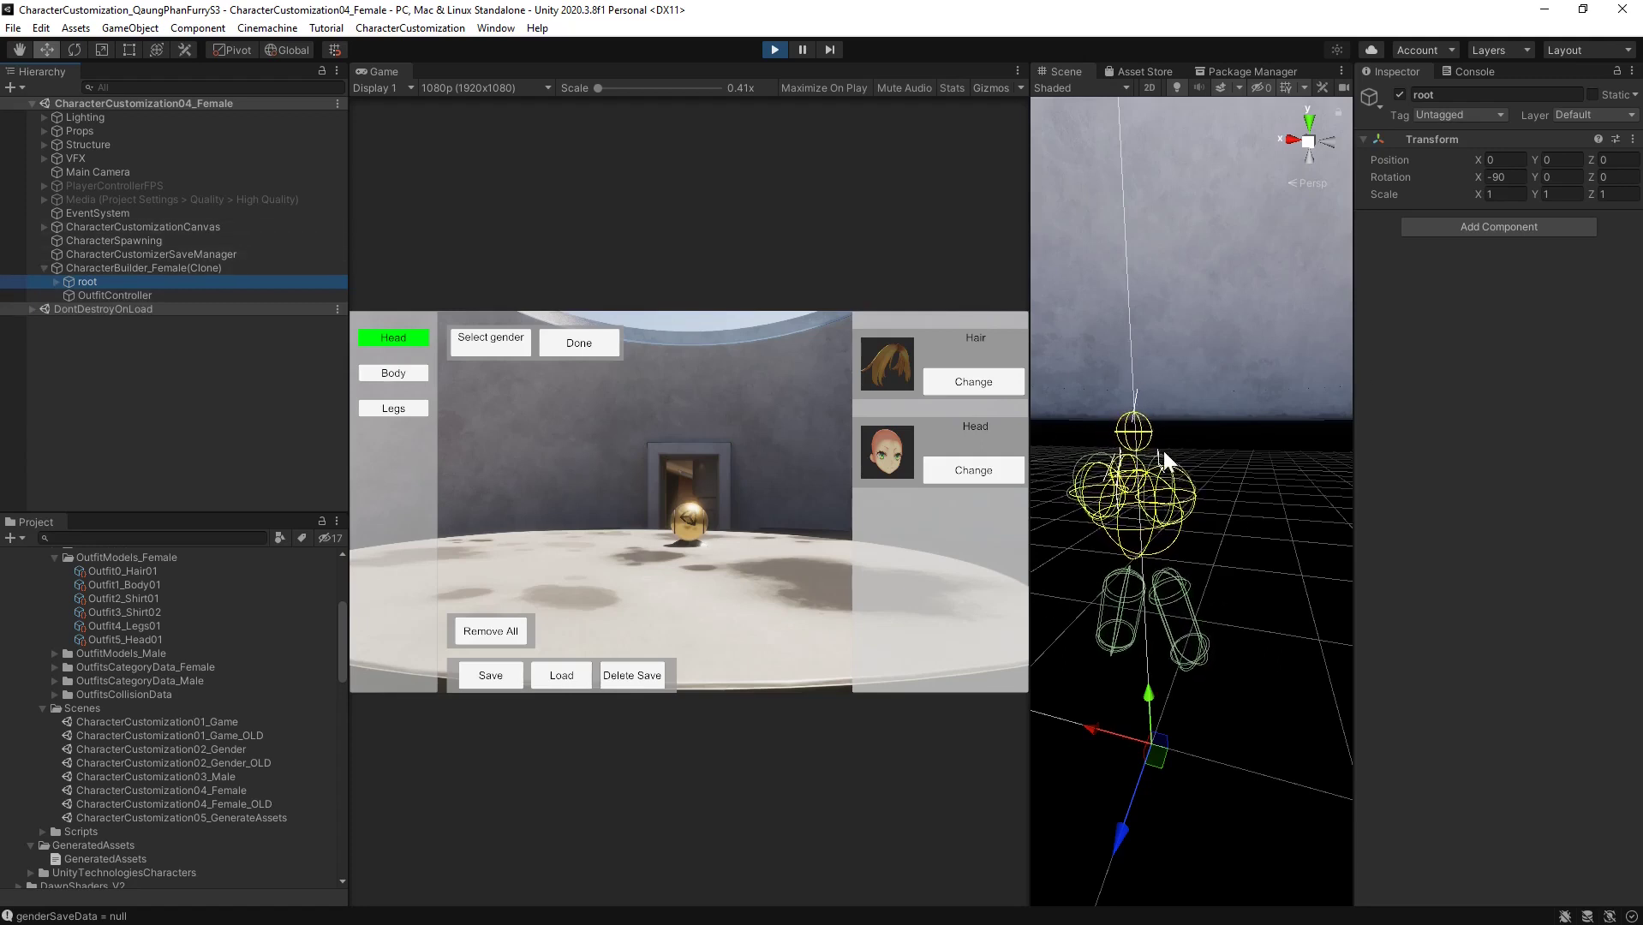
left_click(88, 267)
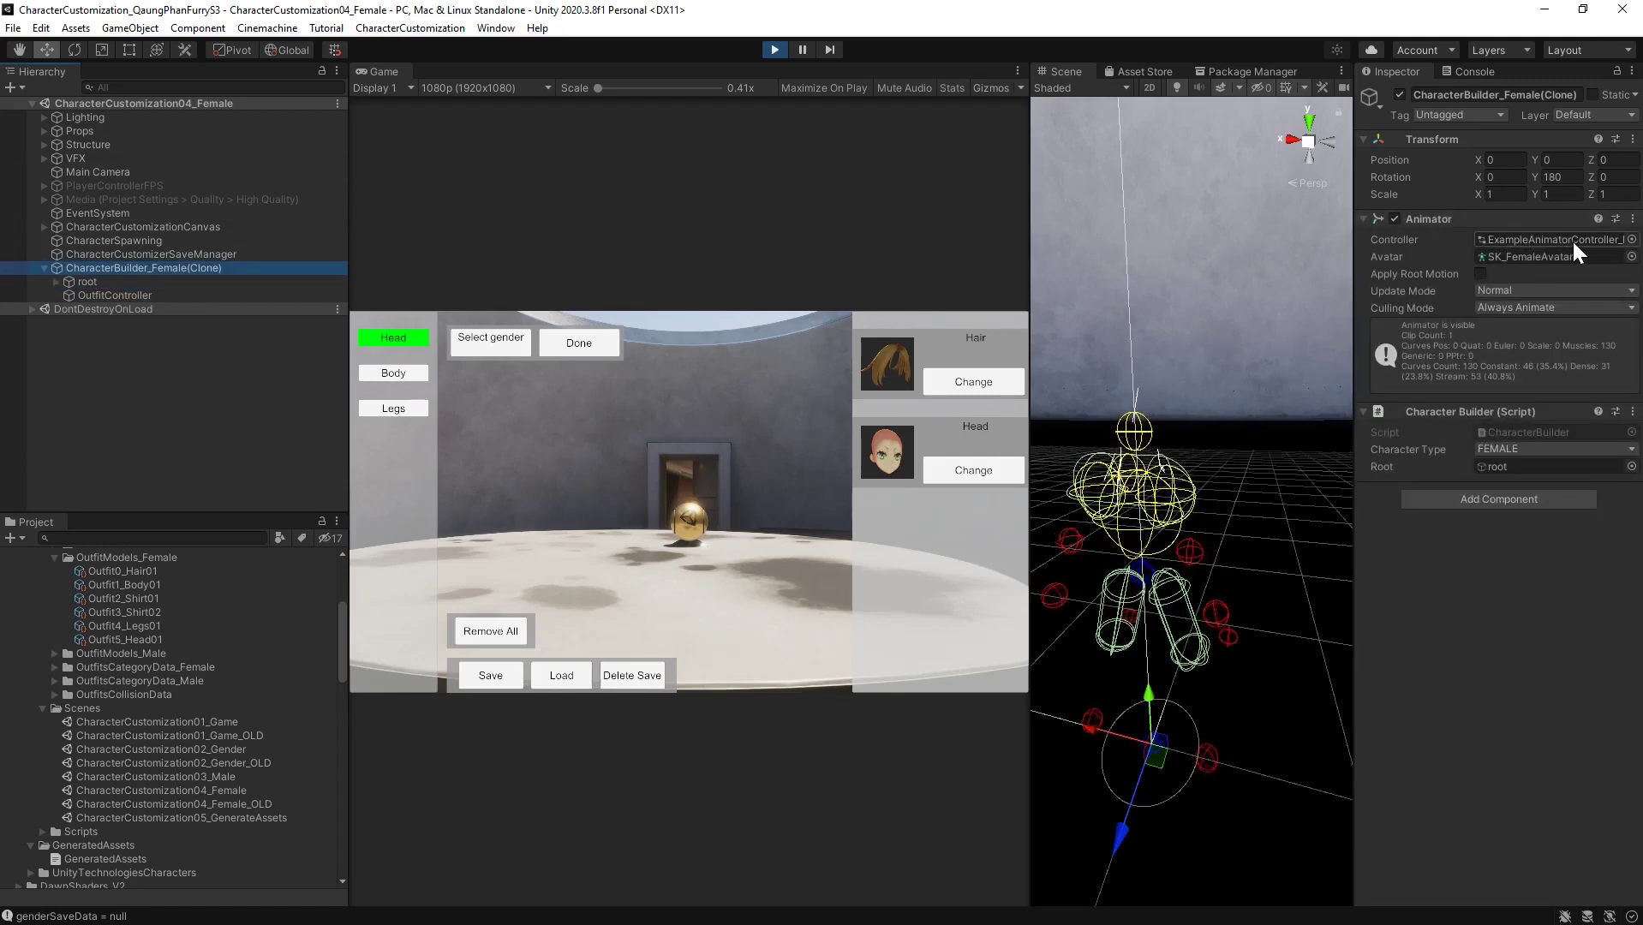
Equip the female character's Hair item and examine its placement relative to the floor in an enlarged Scene view
left_click(964, 380)
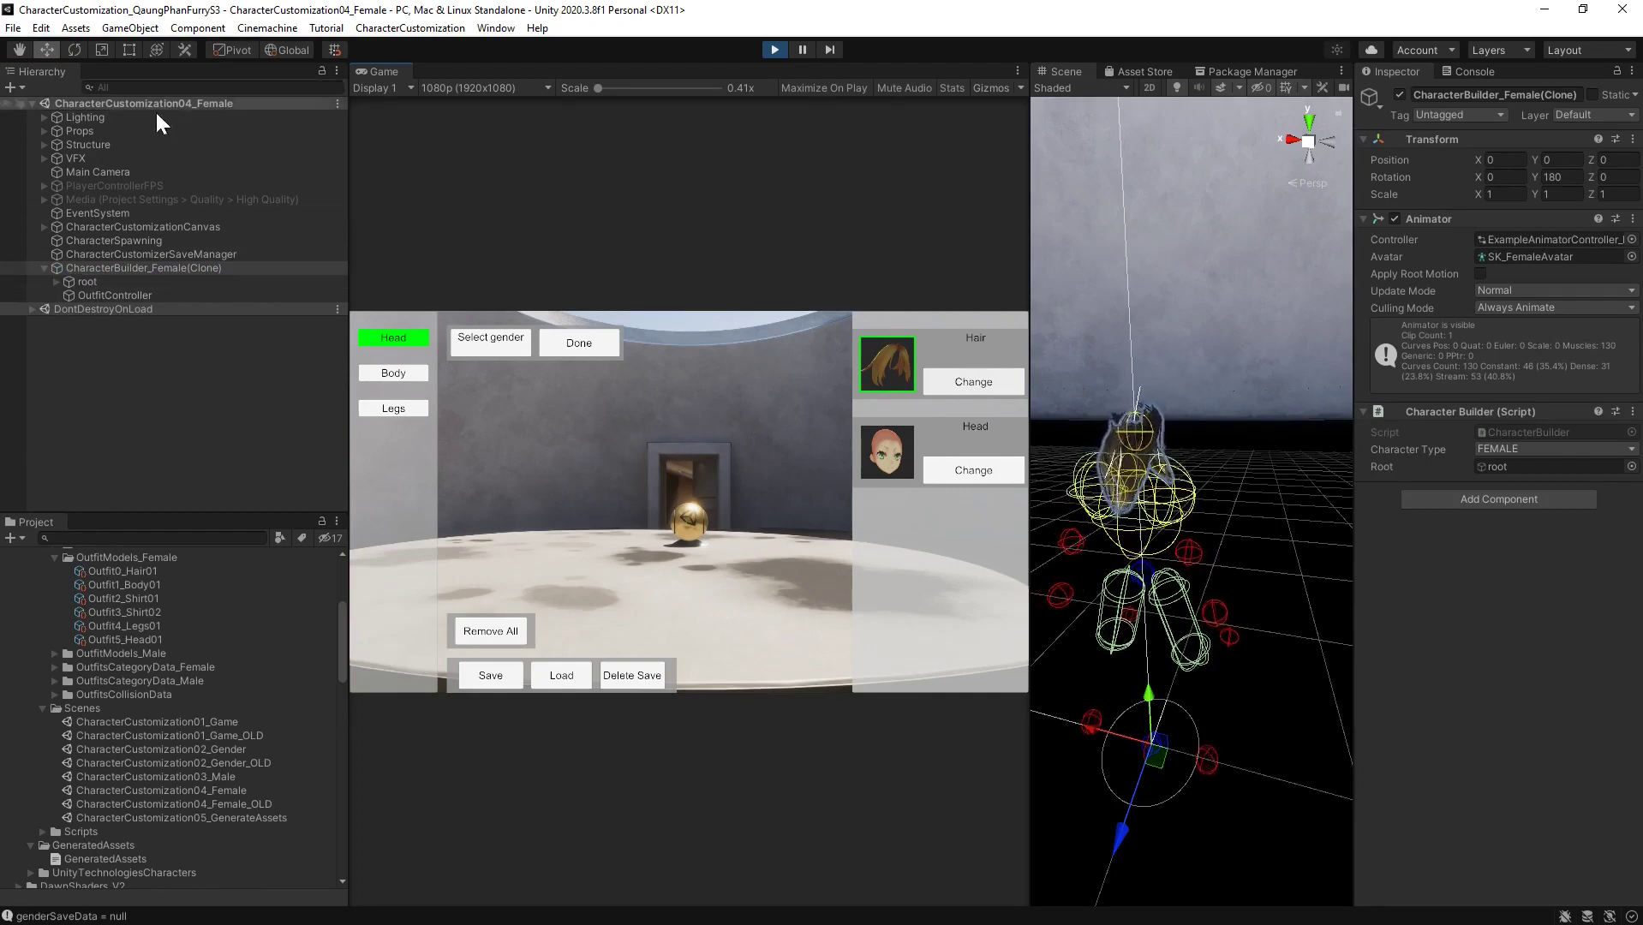
left_click_drag(1028, 149, 764, 175)
scroll(906, 401, "down", 5)
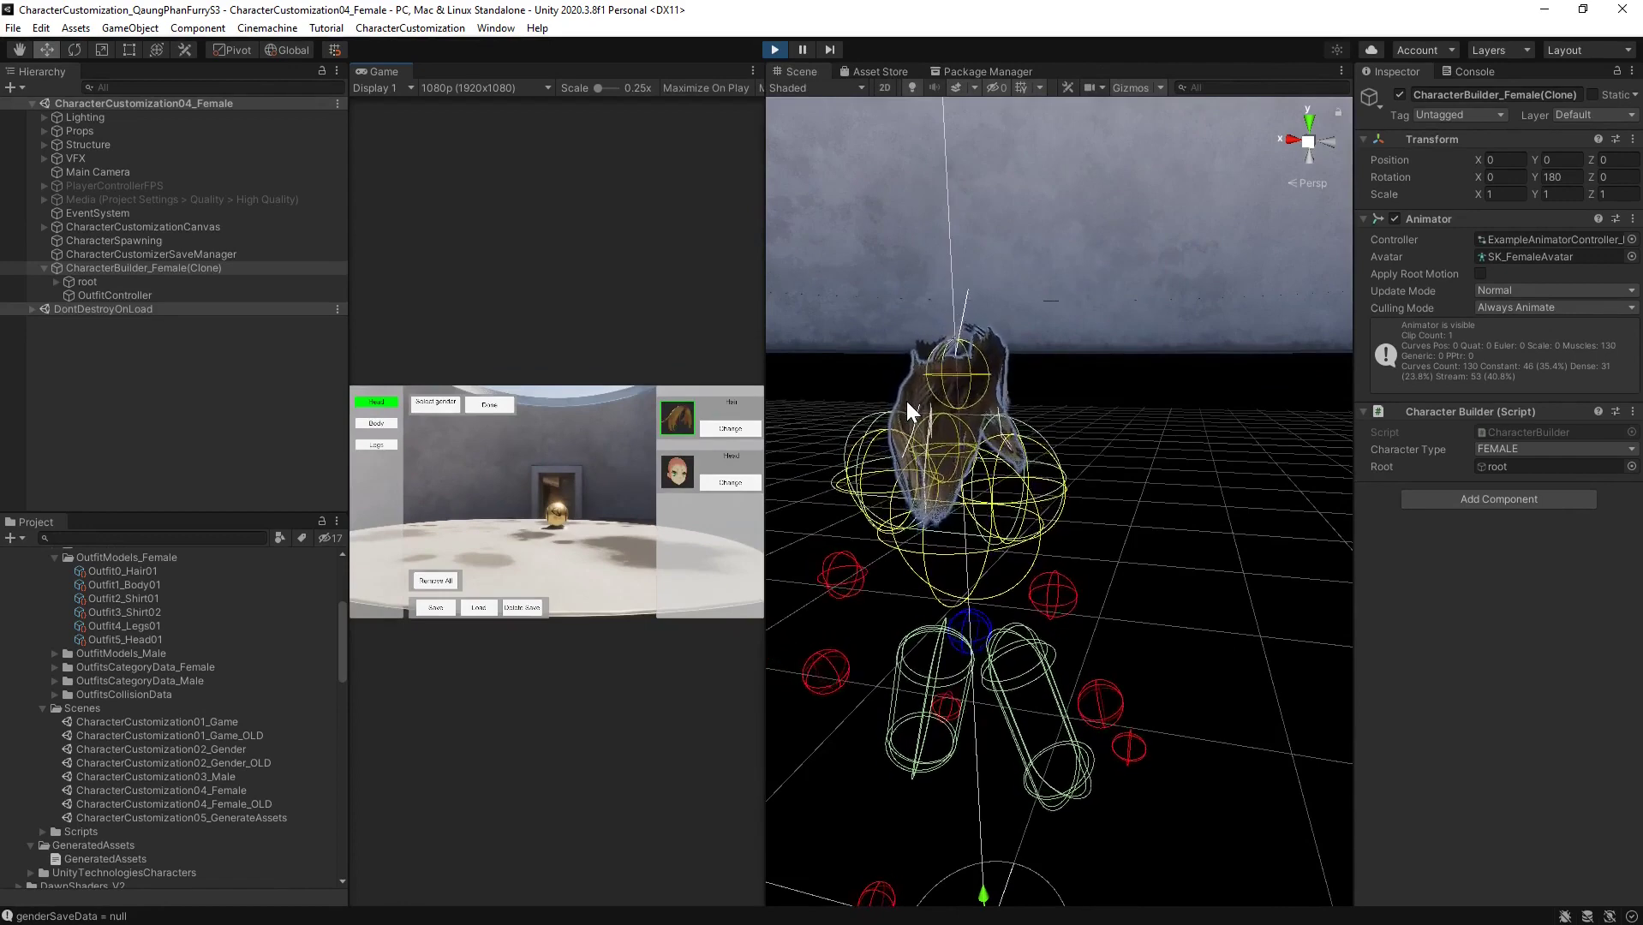
scroll(912, 409, "down", 5)
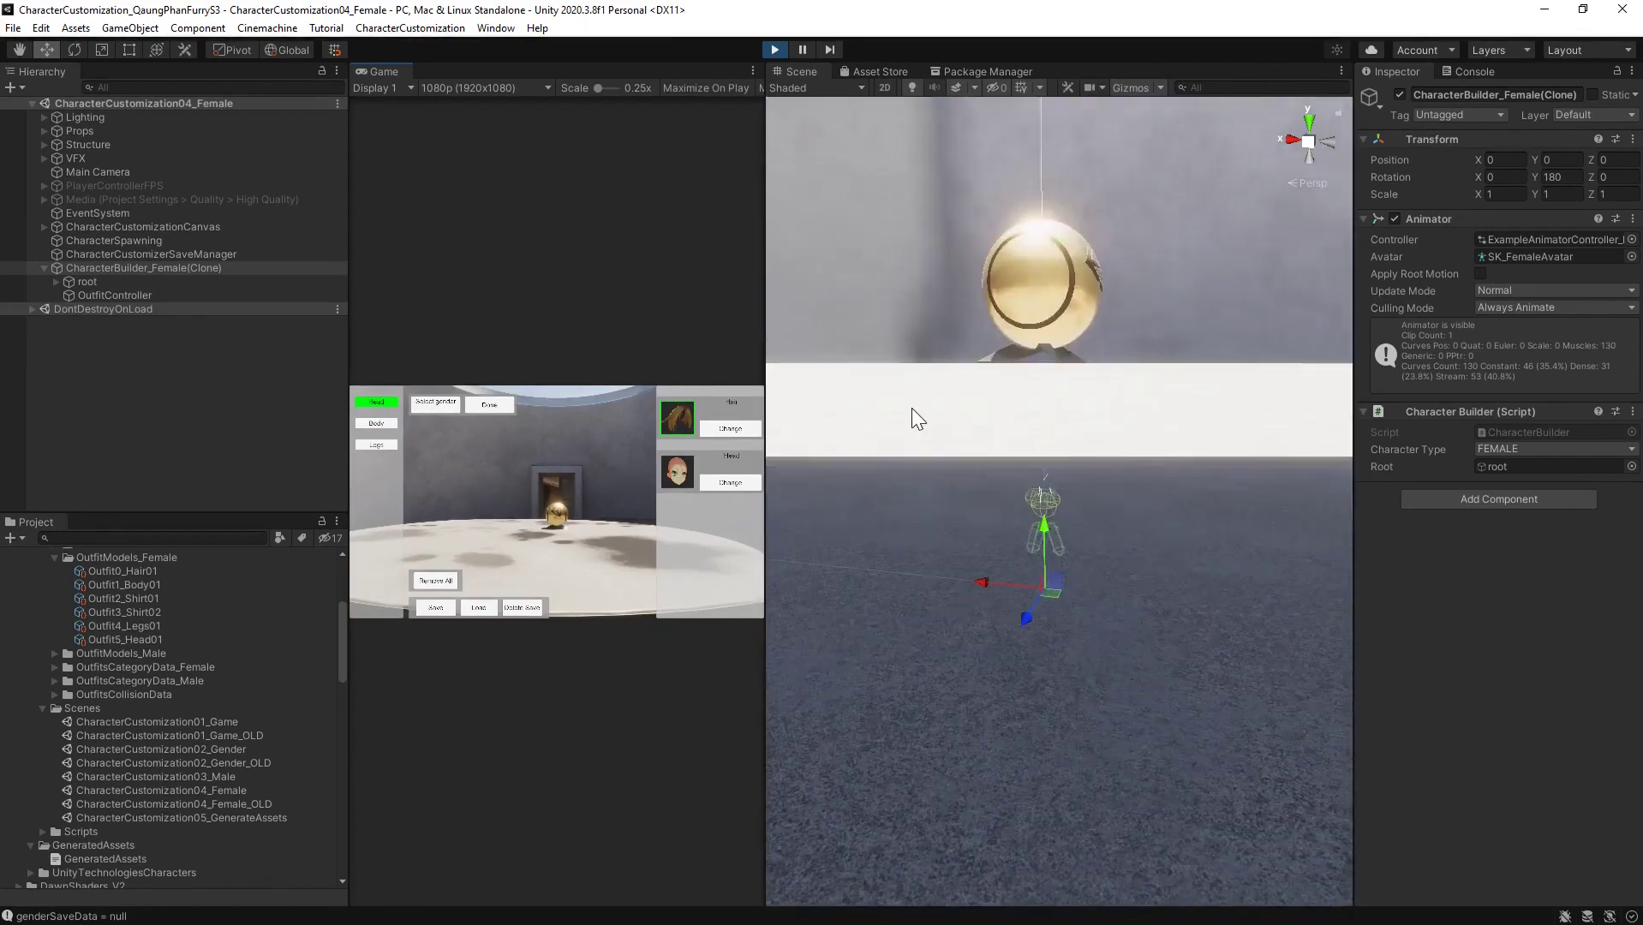
scroll(921, 419, "up", 5)
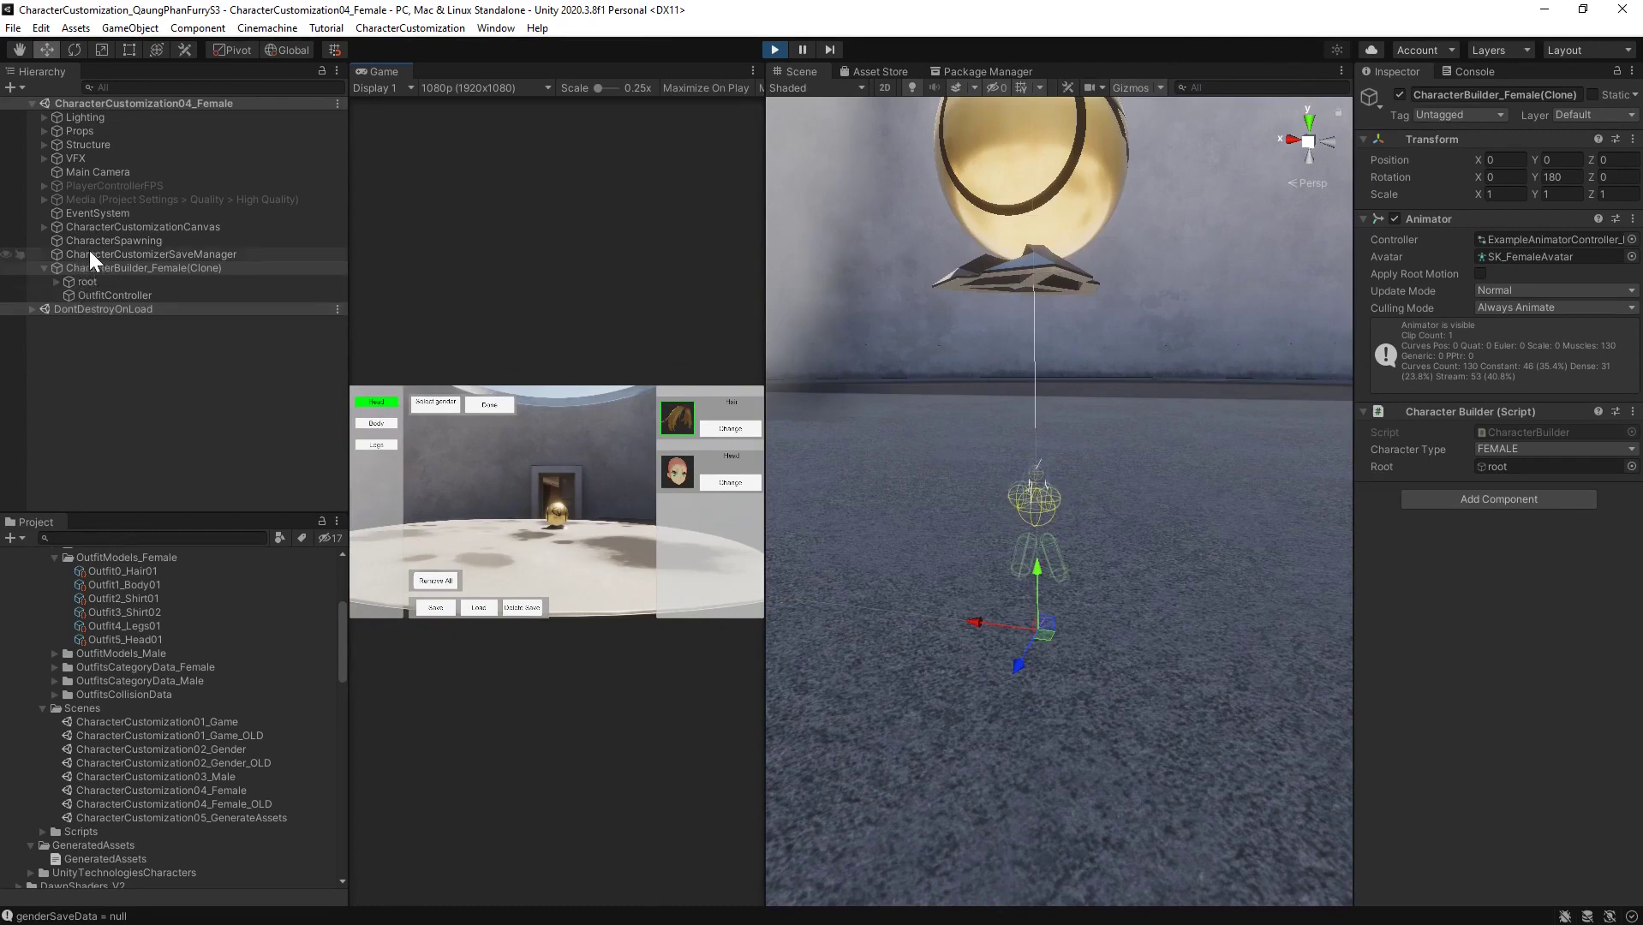
Raise CharacterBuilder_Female(Clone) above the floor to a Y position of about 3.79 while playing
left_click(111, 243)
left_click(107, 267)
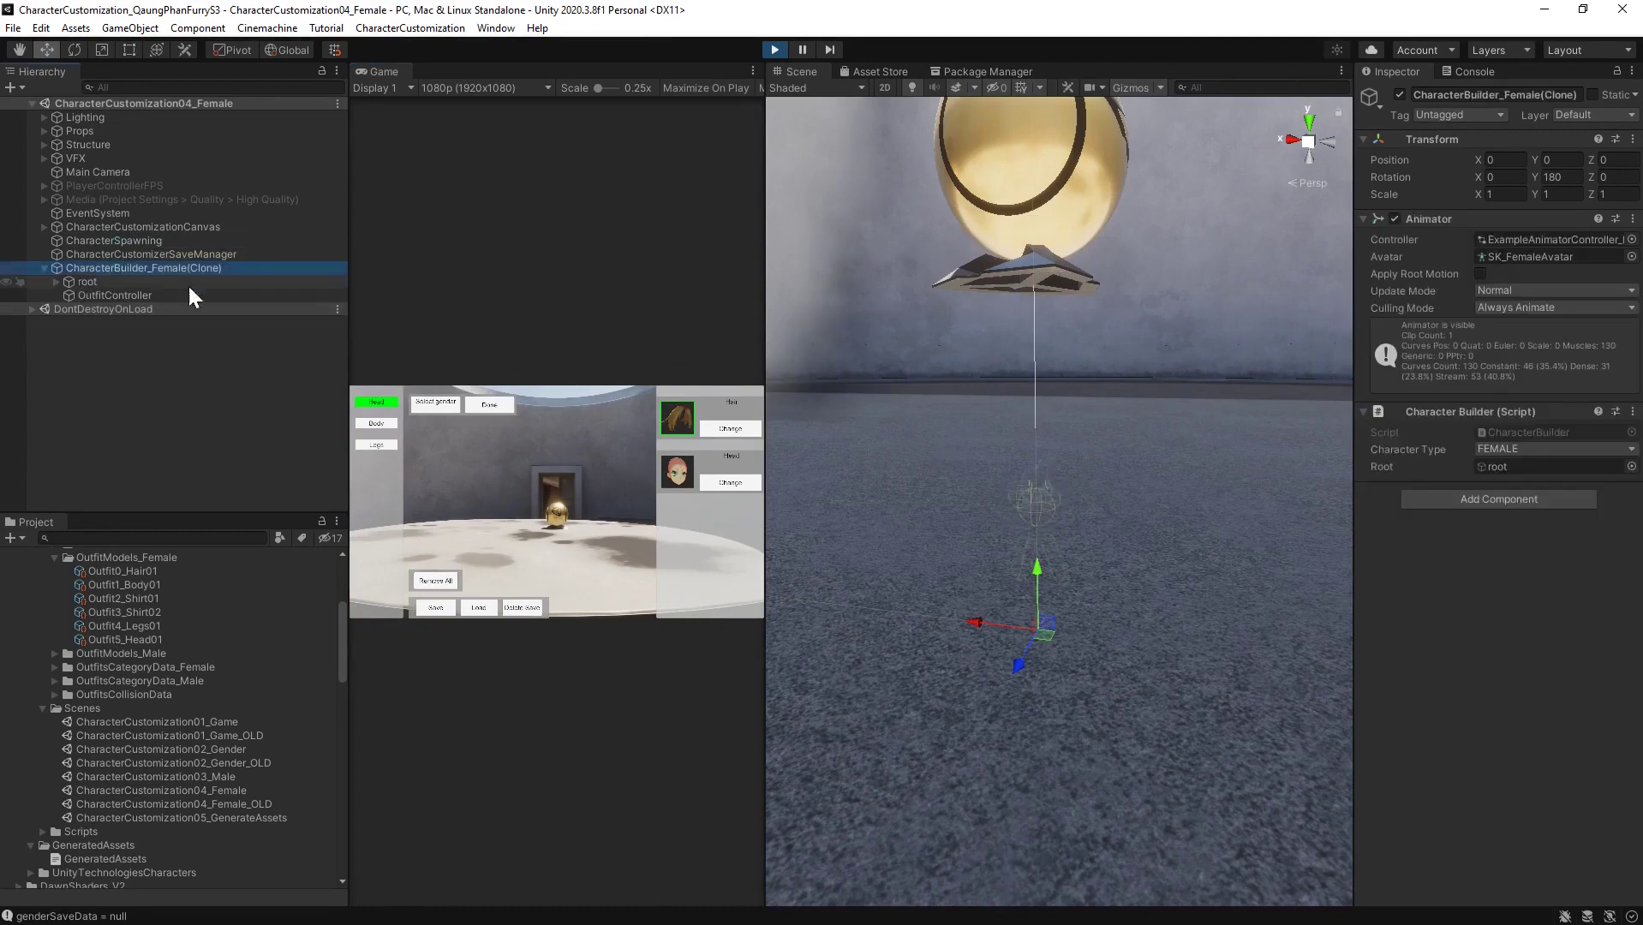
left_click_drag(1038, 561, 1048, 311)
left_click_drag(1037, 228, 1037, 223)
scroll(1006, 461, "down", 8)
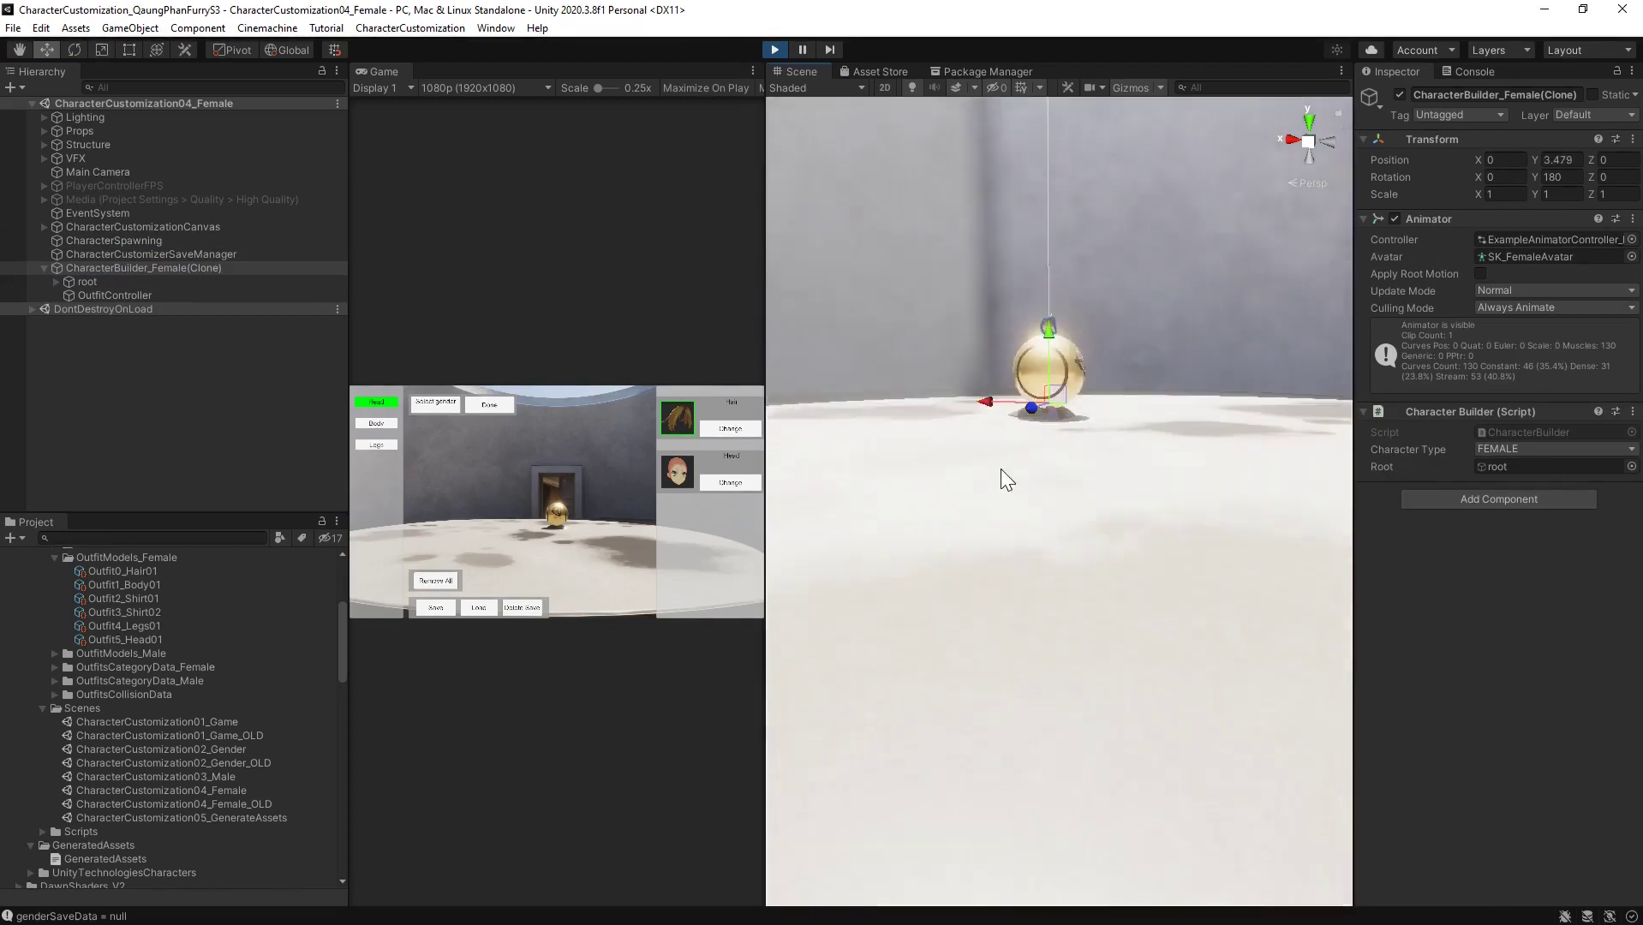
mouse_move(1050, 353)
left_mouse_down()
mouse_move(1043, 262)
mouse_move(1047, 341)
left_mouse_up()
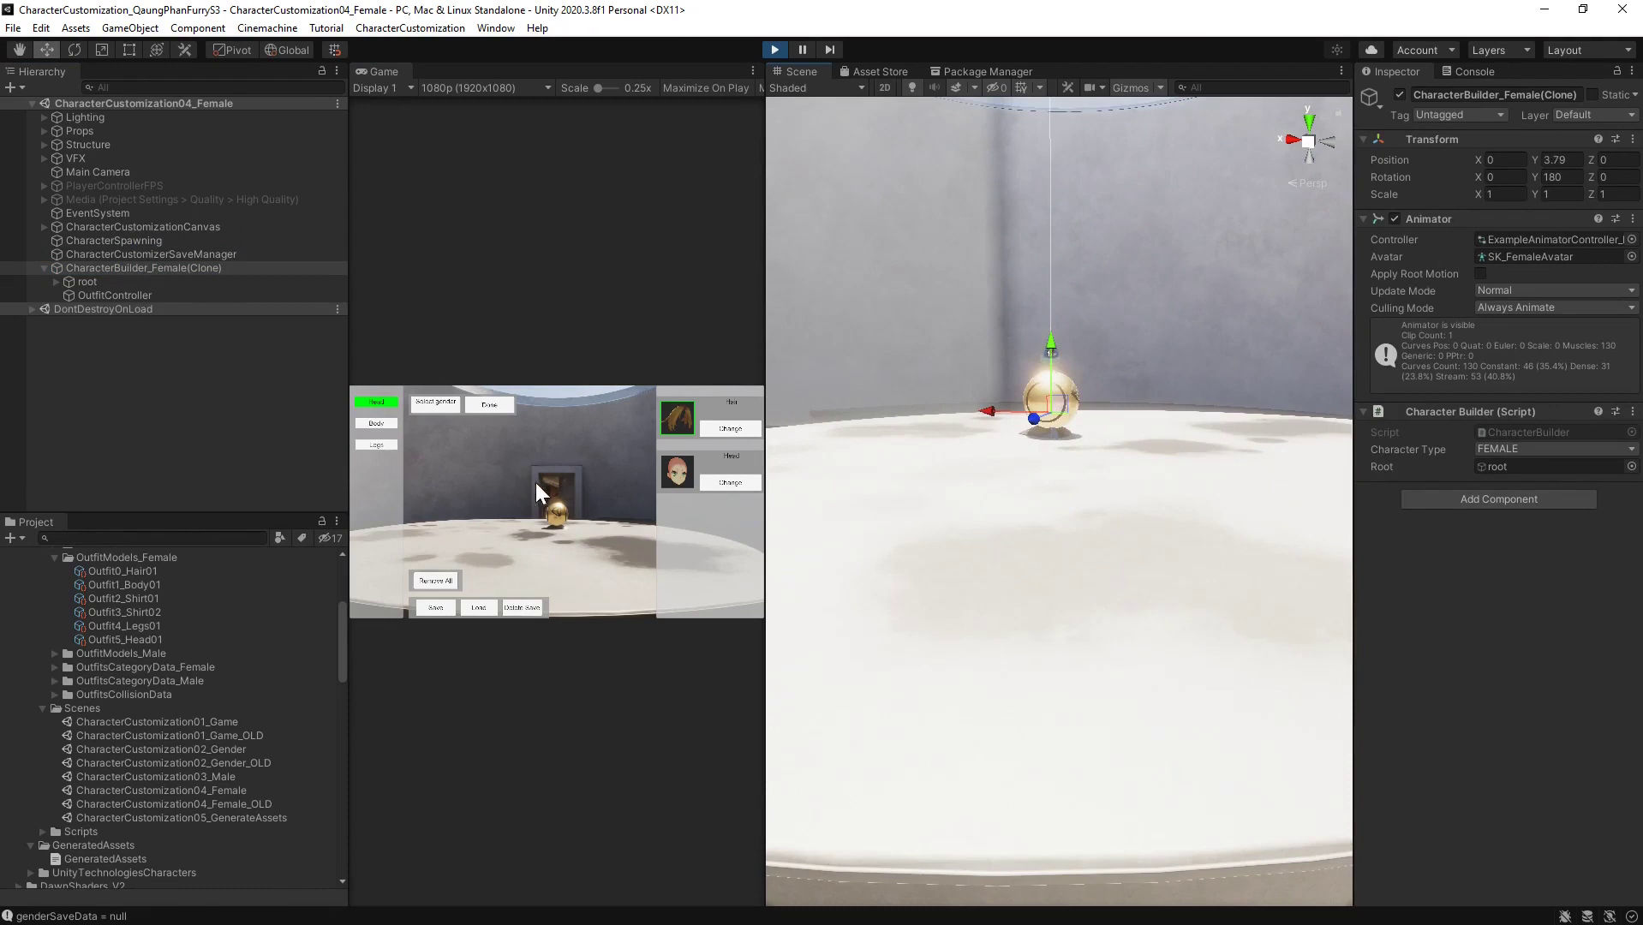
Frame the raised female character around the golden sphere in the Scene view, and stop play mode
double_click(114, 269)
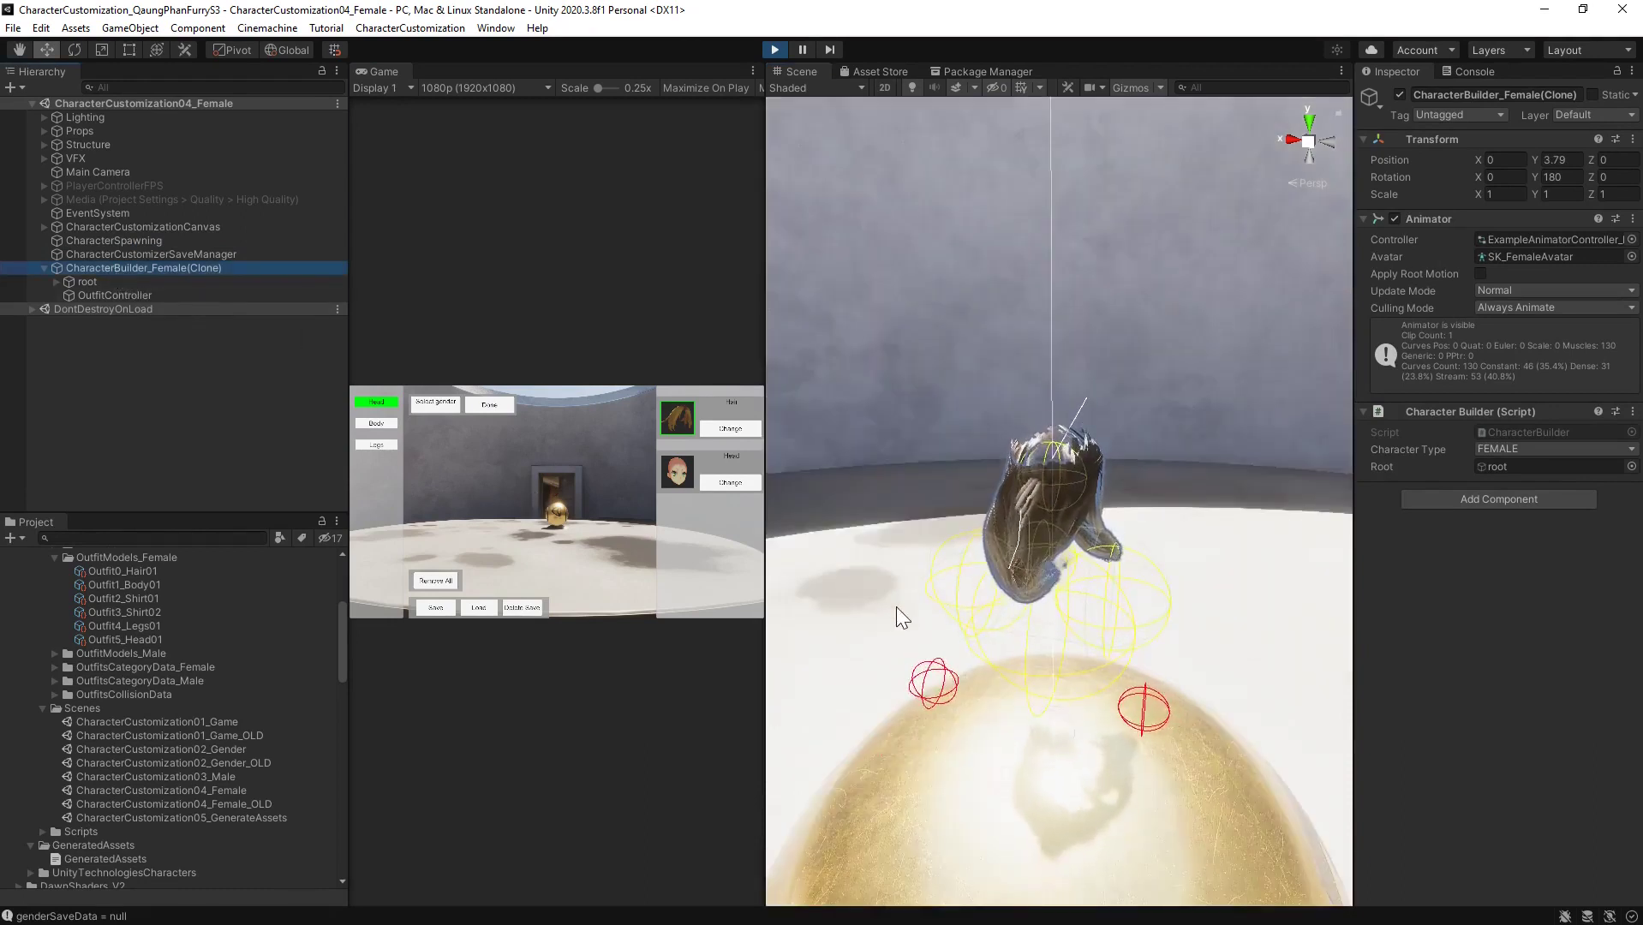
scroll(981, 662, "down", 5)
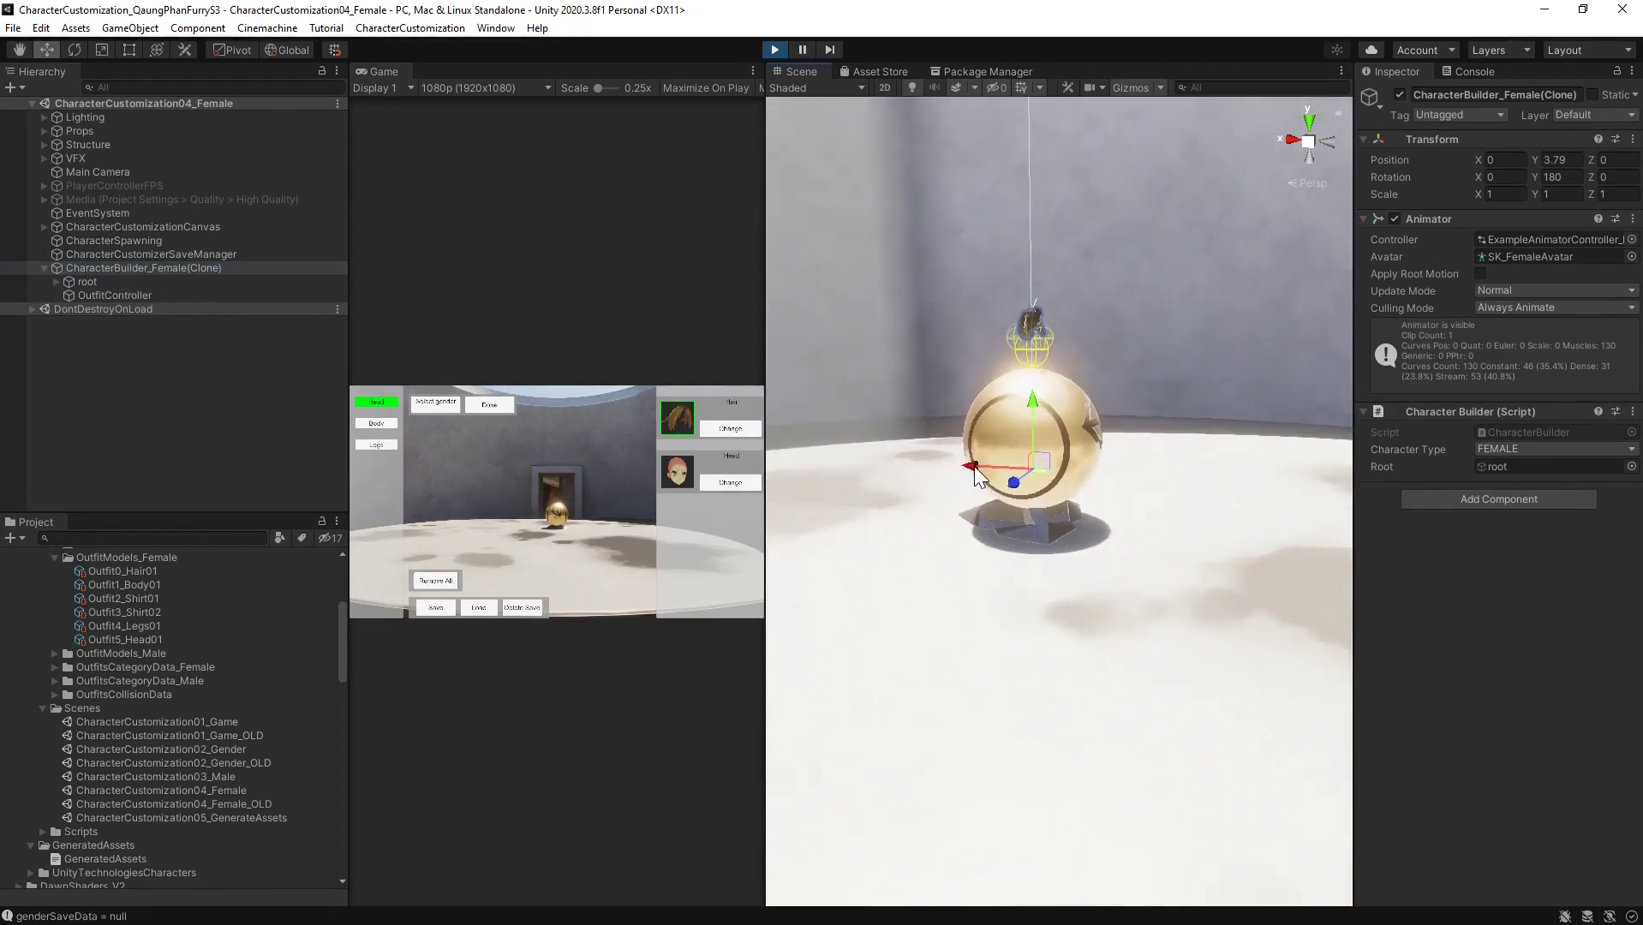
scroll(1019, 497, "up", 3)
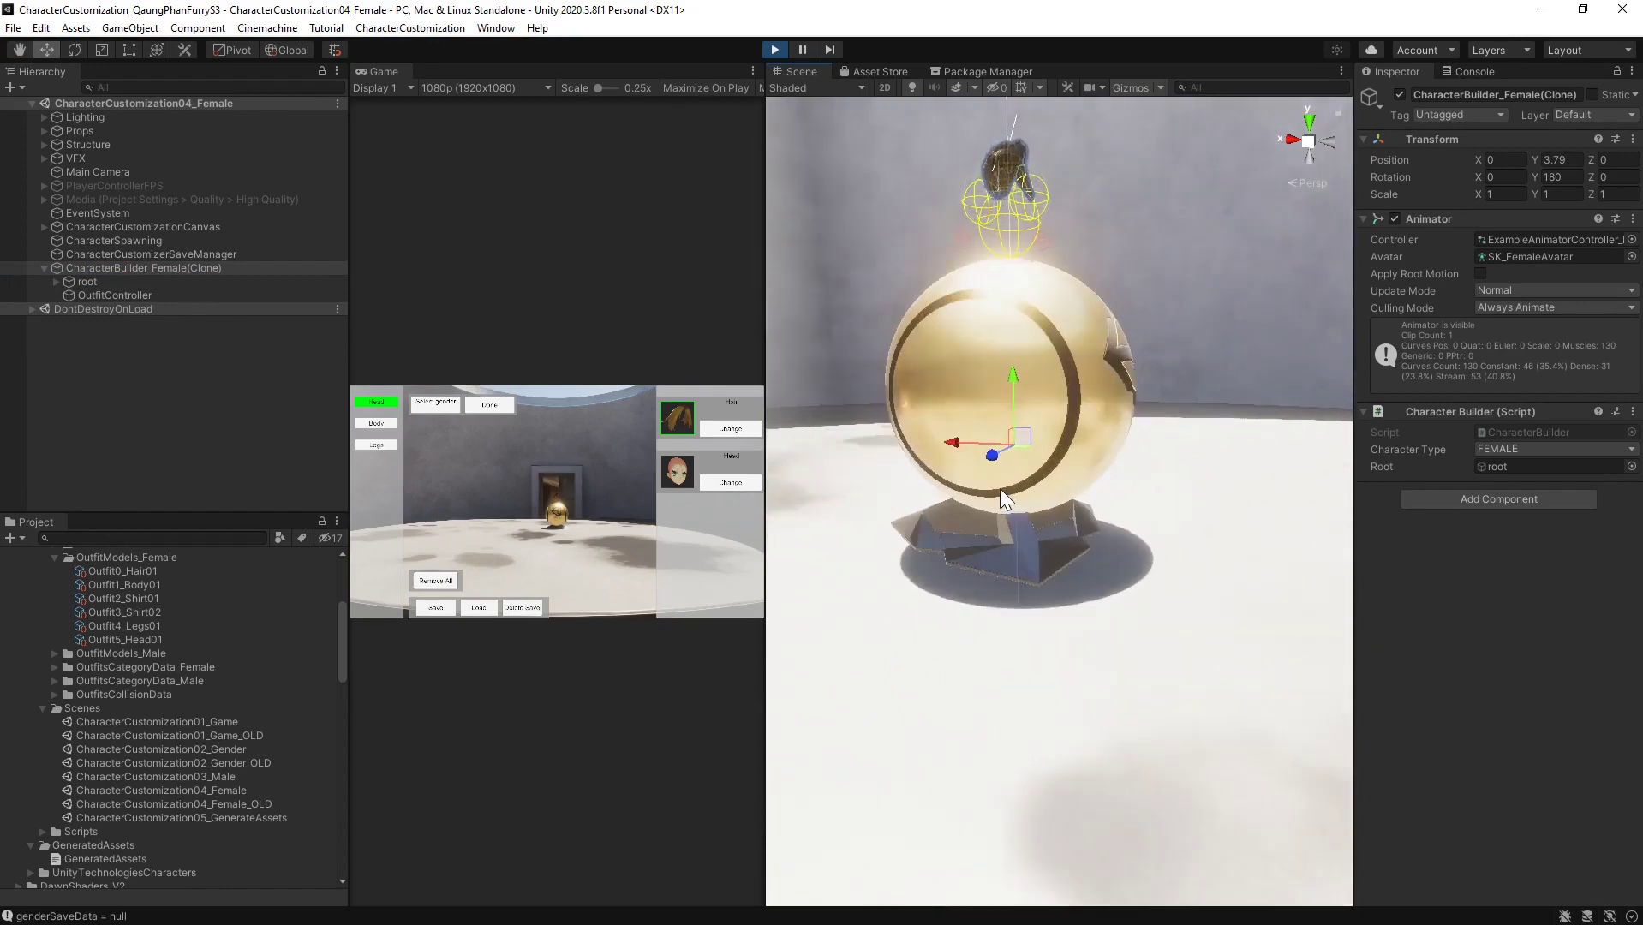
left_click(774, 50)
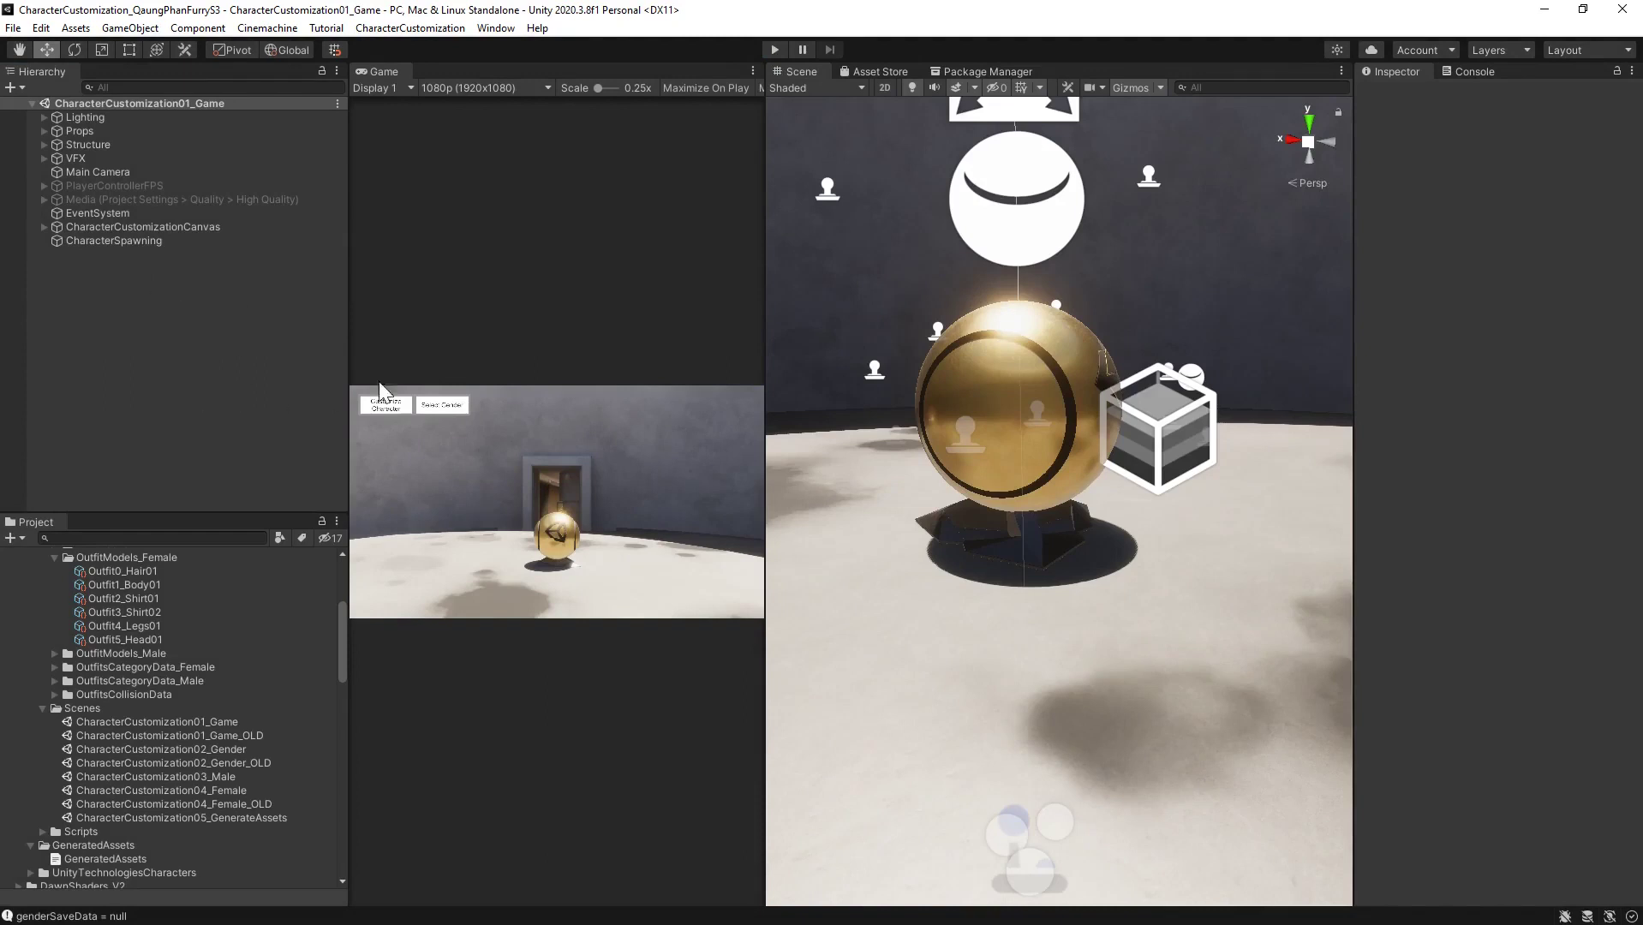
Deactivate Props in the Game scene, set CharacterSpawning's Y position to 5, and save the scene
left_click(83, 127)
left_click(1399, 94)
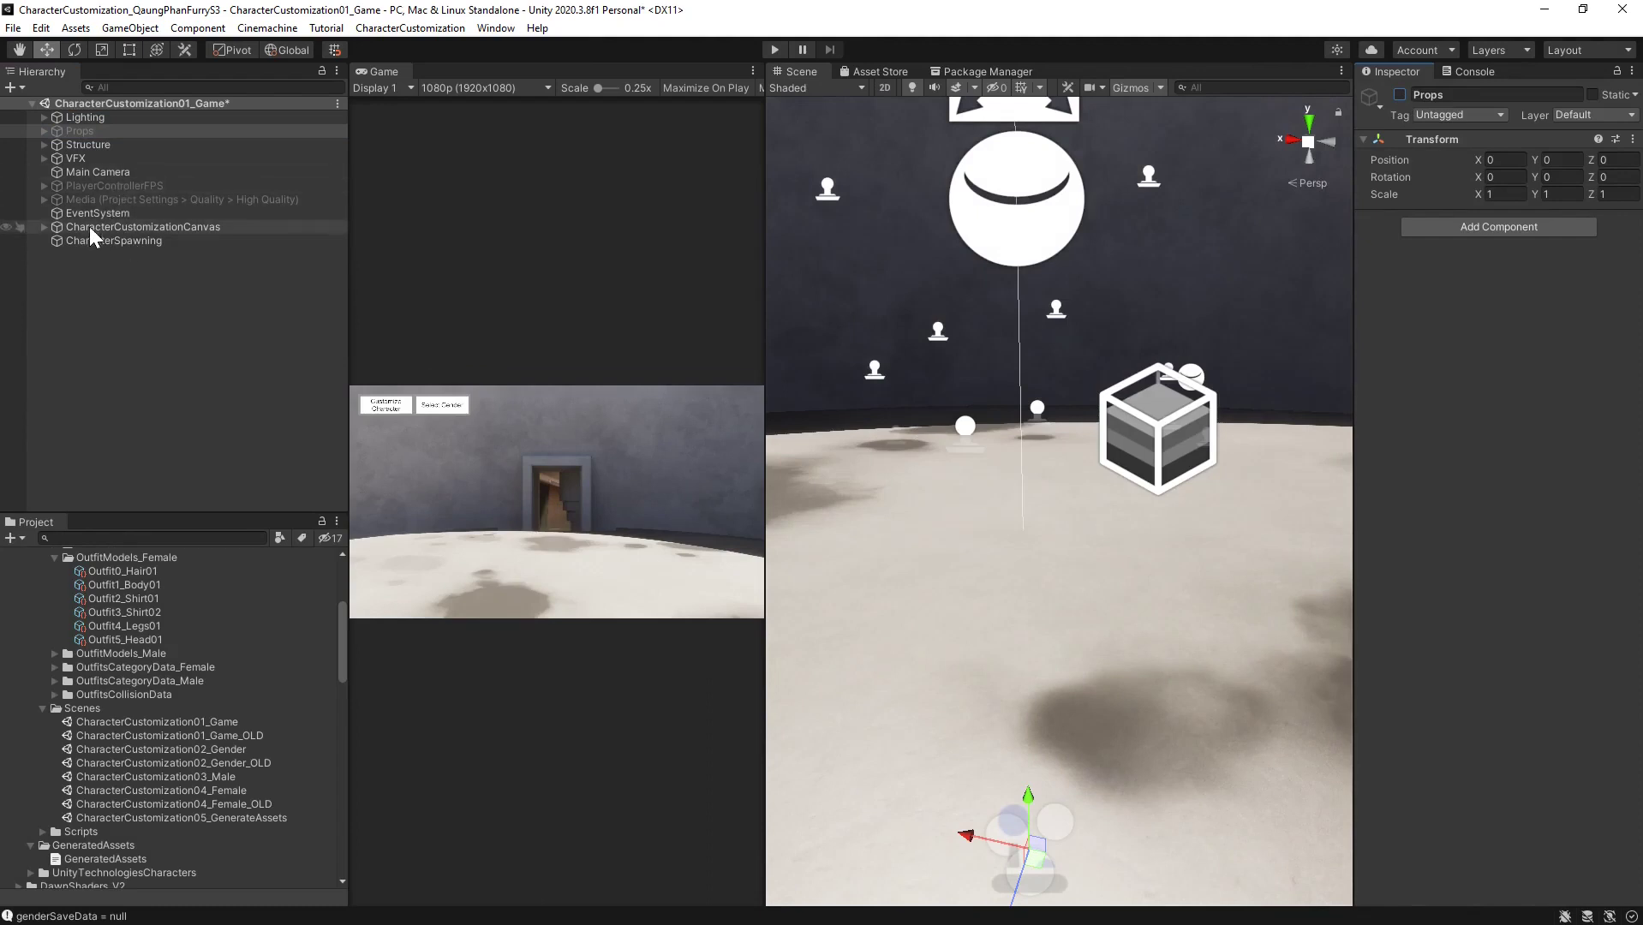
left_click(73, 241)
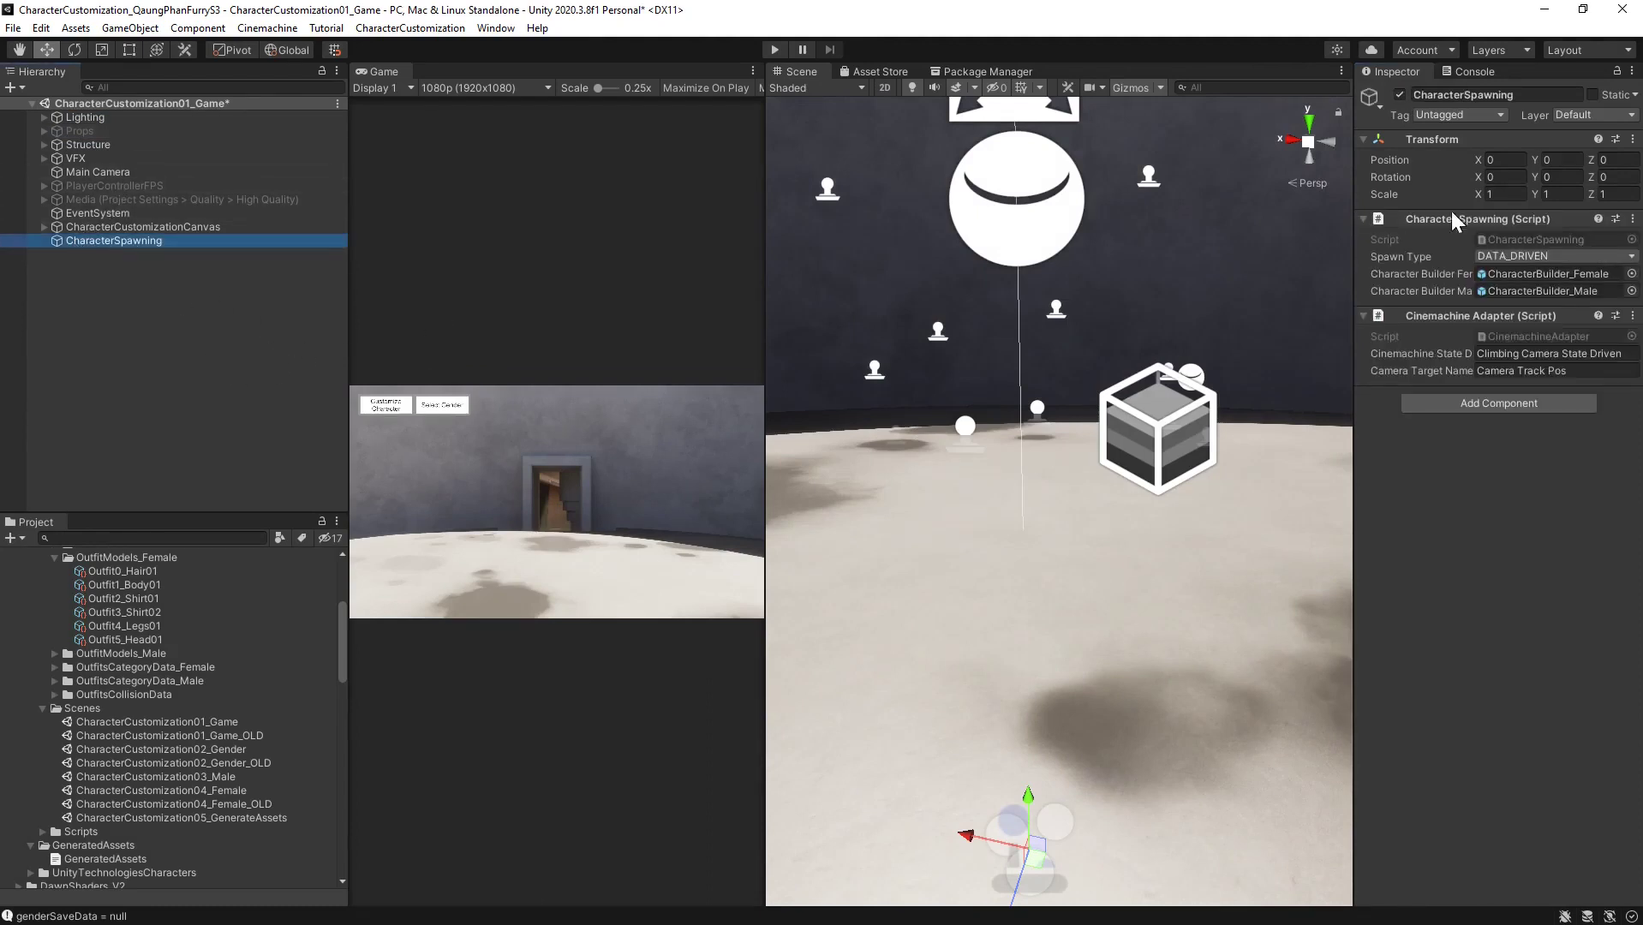
left_click(1548, 159)
type("5")
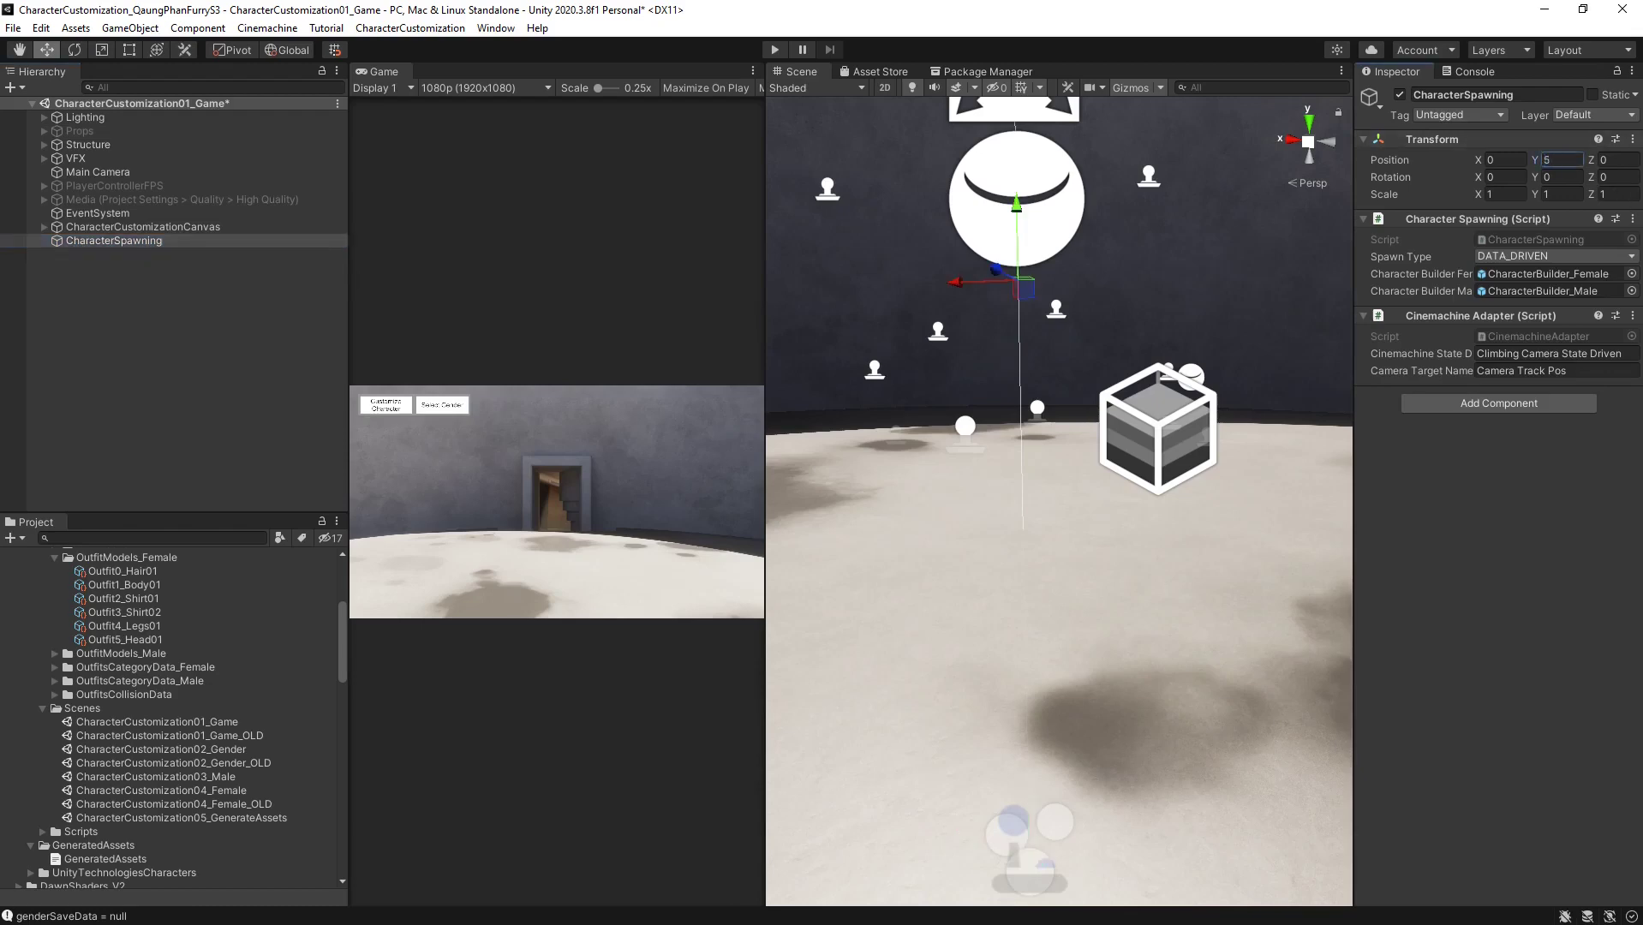
left_click(197, 340)
key("ctrl+s")
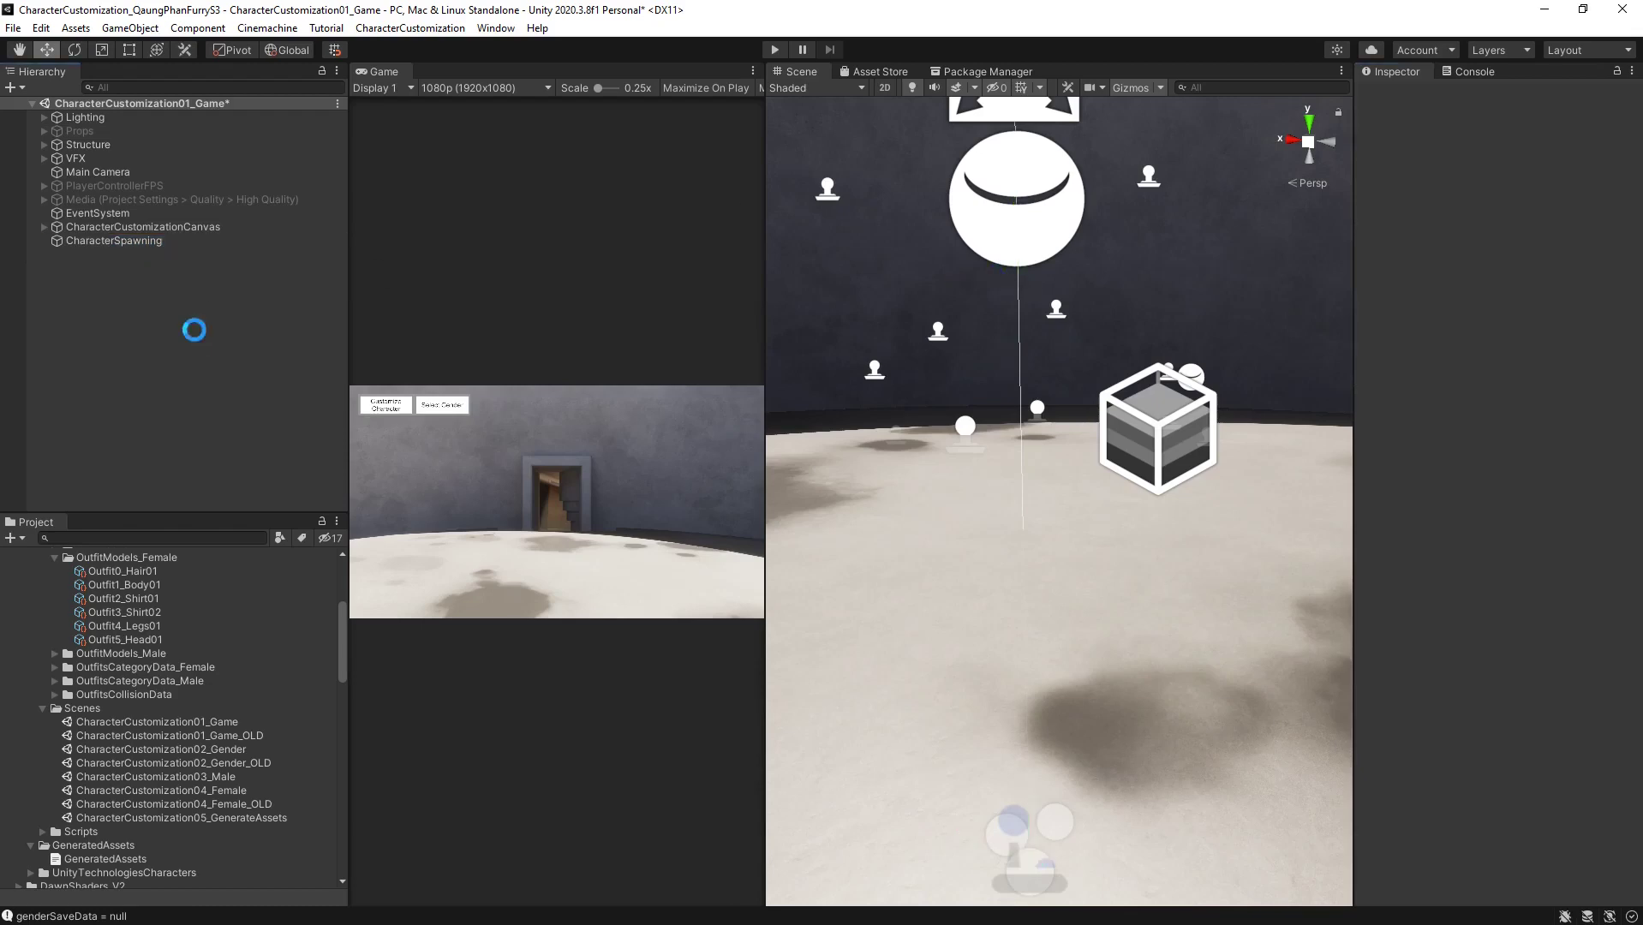
Open the CharacterCustomization04_Female scene and deactivate its Props object
left_click(238, 792)
double_click(236, 790)
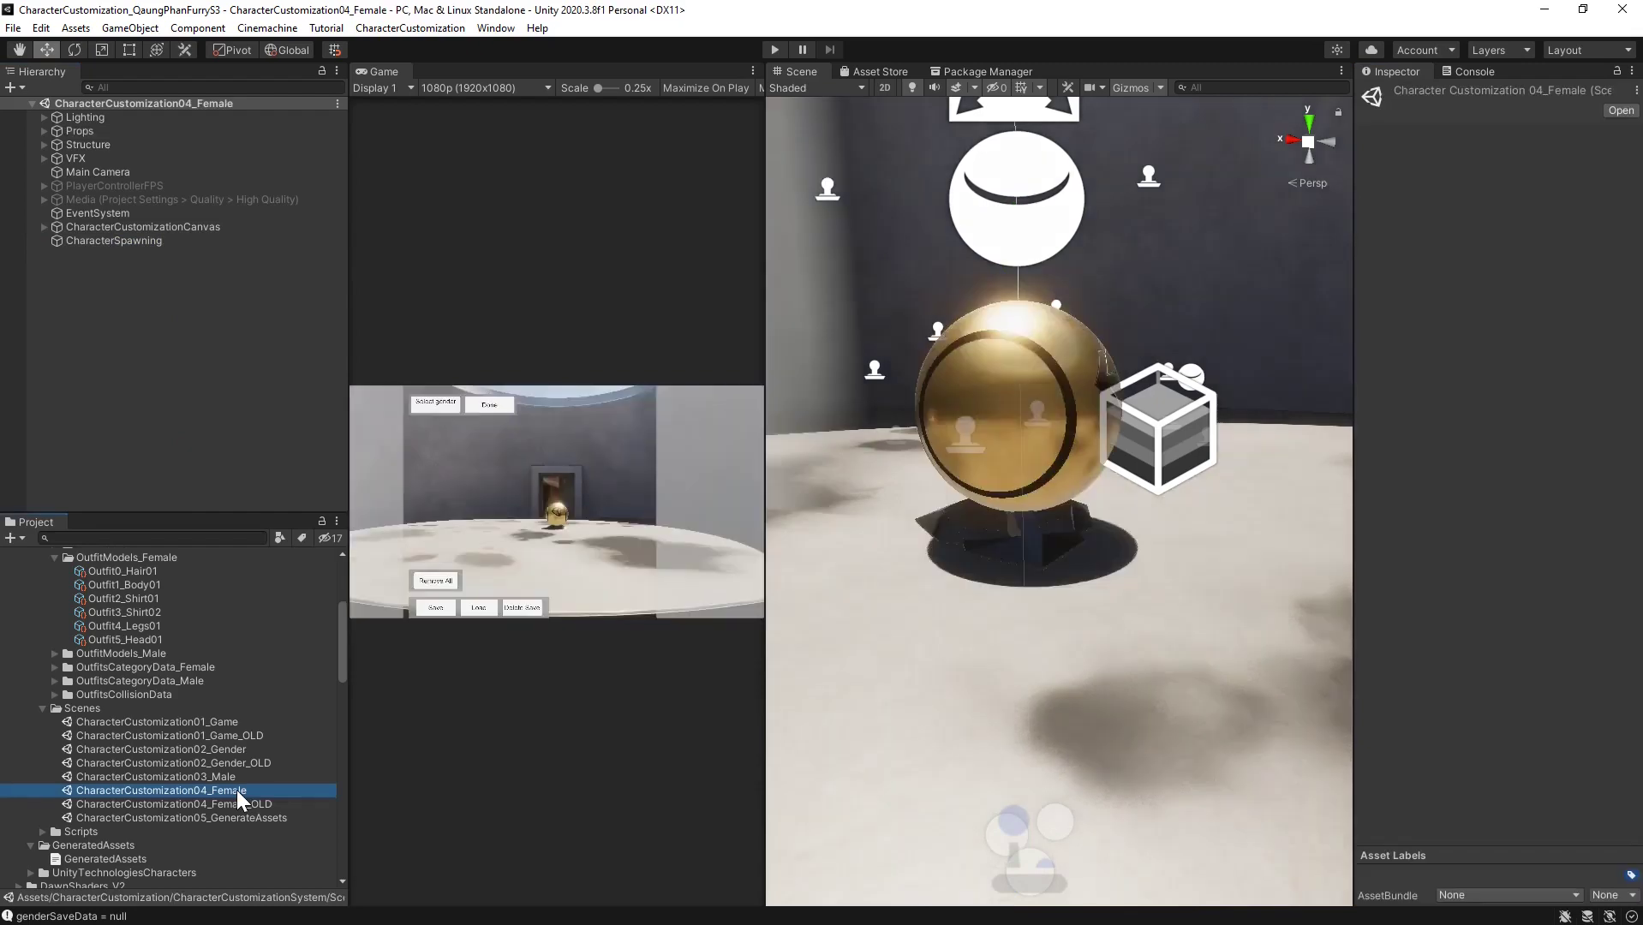
left_click(81, 130)
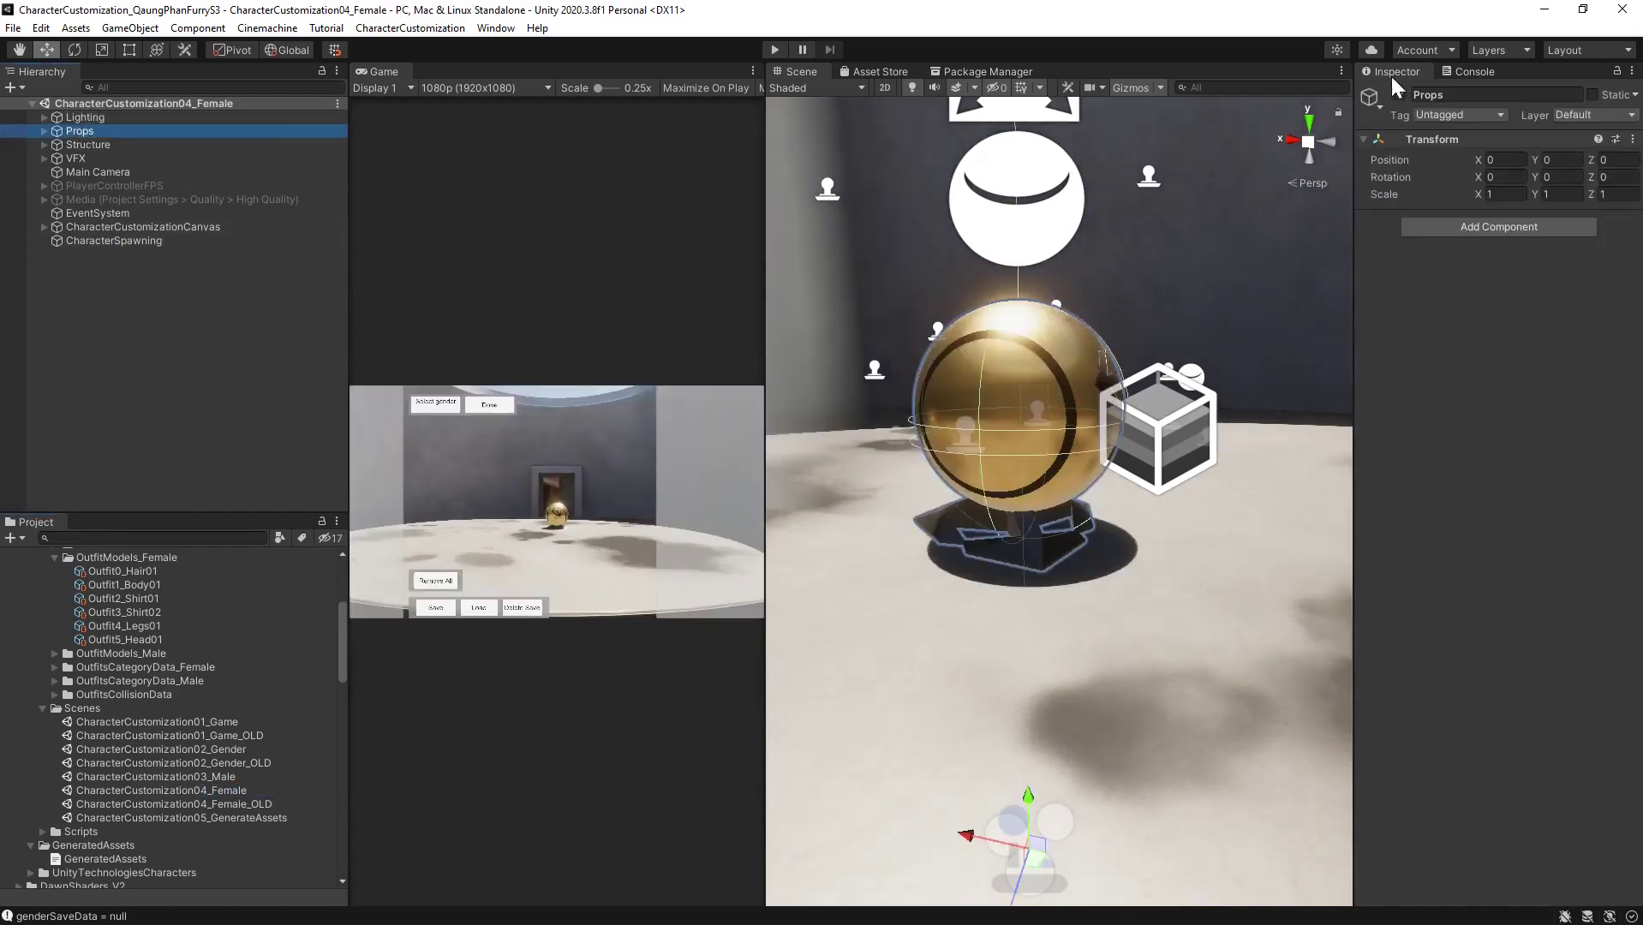
left_click(1399, 94)
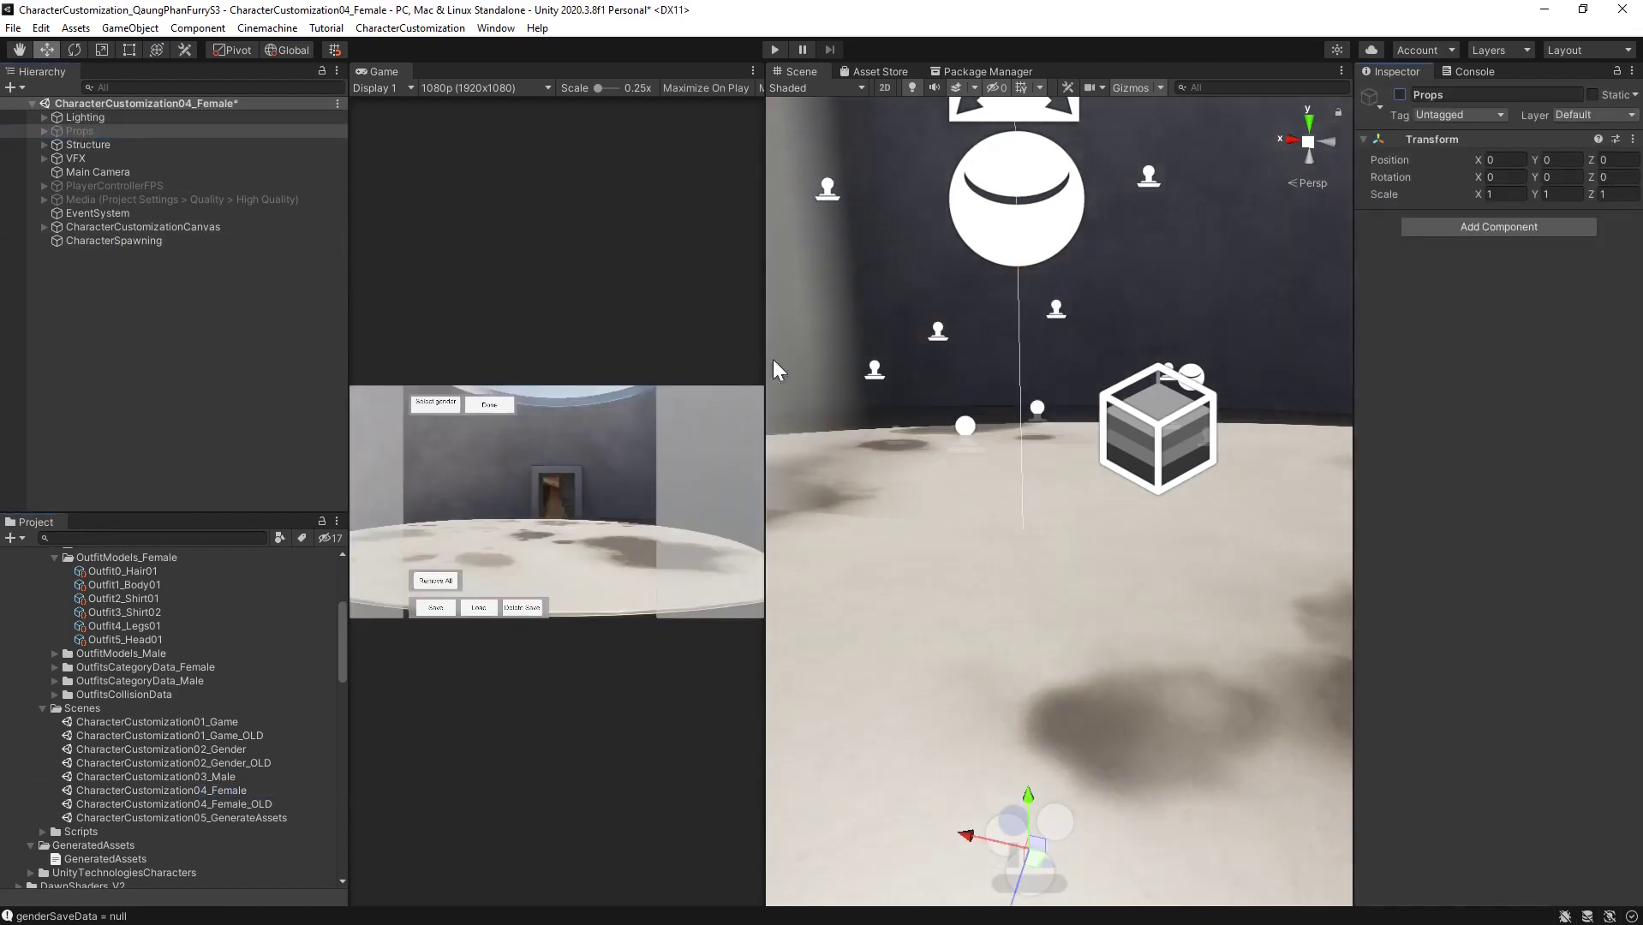
Set the EventSystem object's Y position to 5 in the Female scene and save the scene
left_click(101, 214)
left_click(1562, 161)
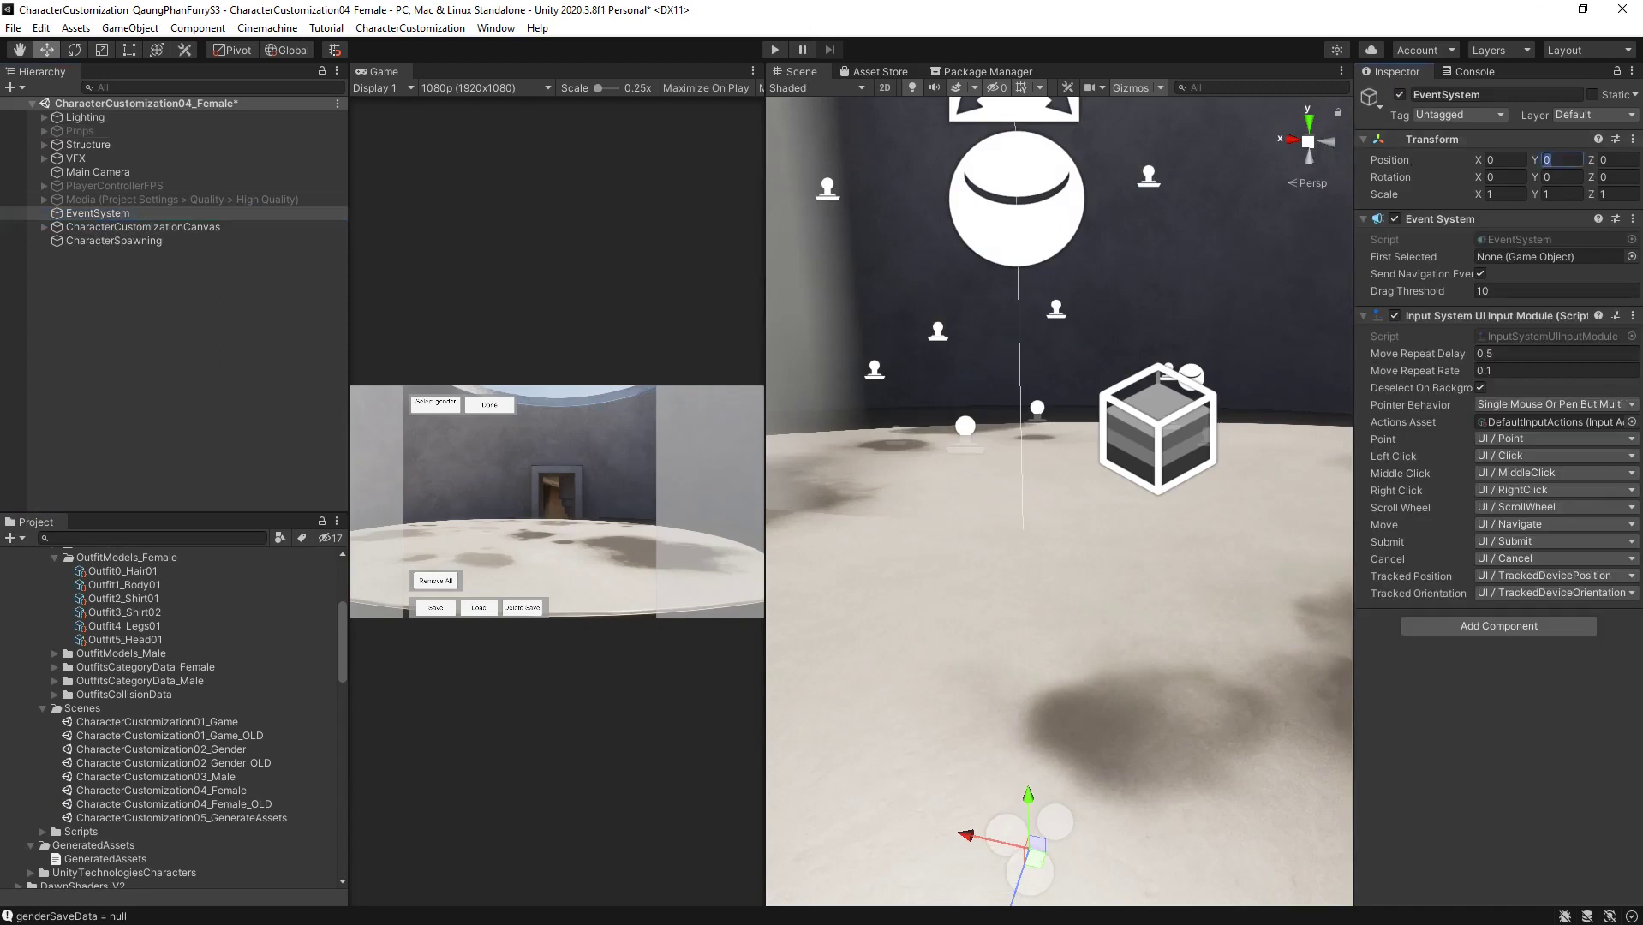
type("5")
left_click(215, 332)
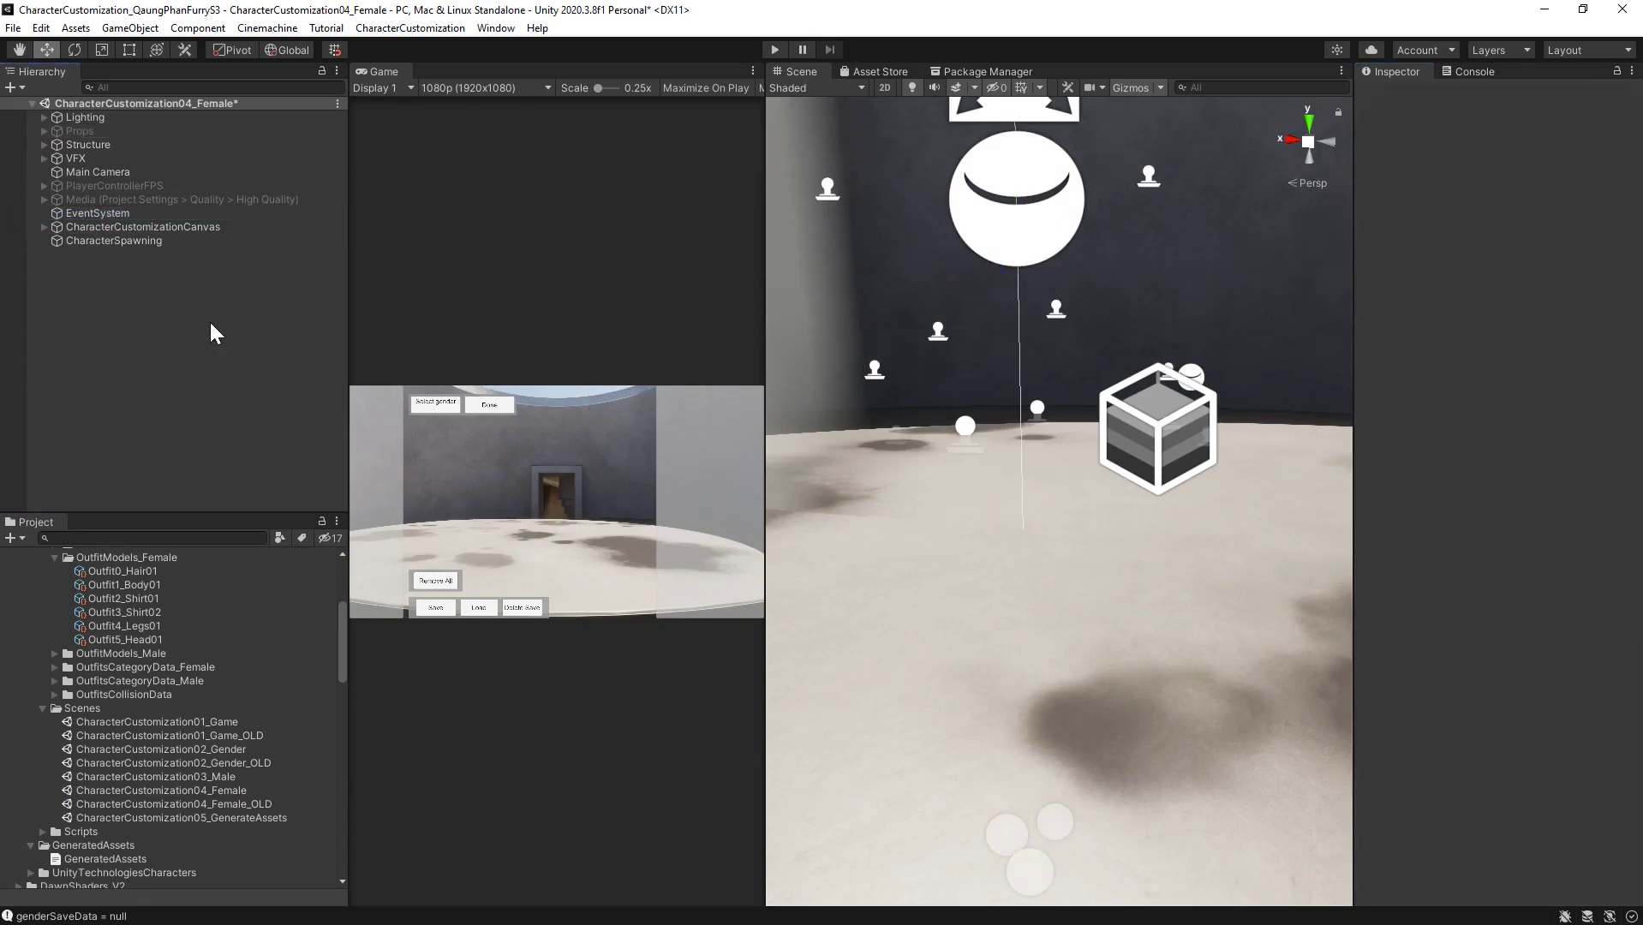
Open the CharacterCustomization01_Game scene, play it, and choose Female on the gender selection screen
double_click(208, 723)
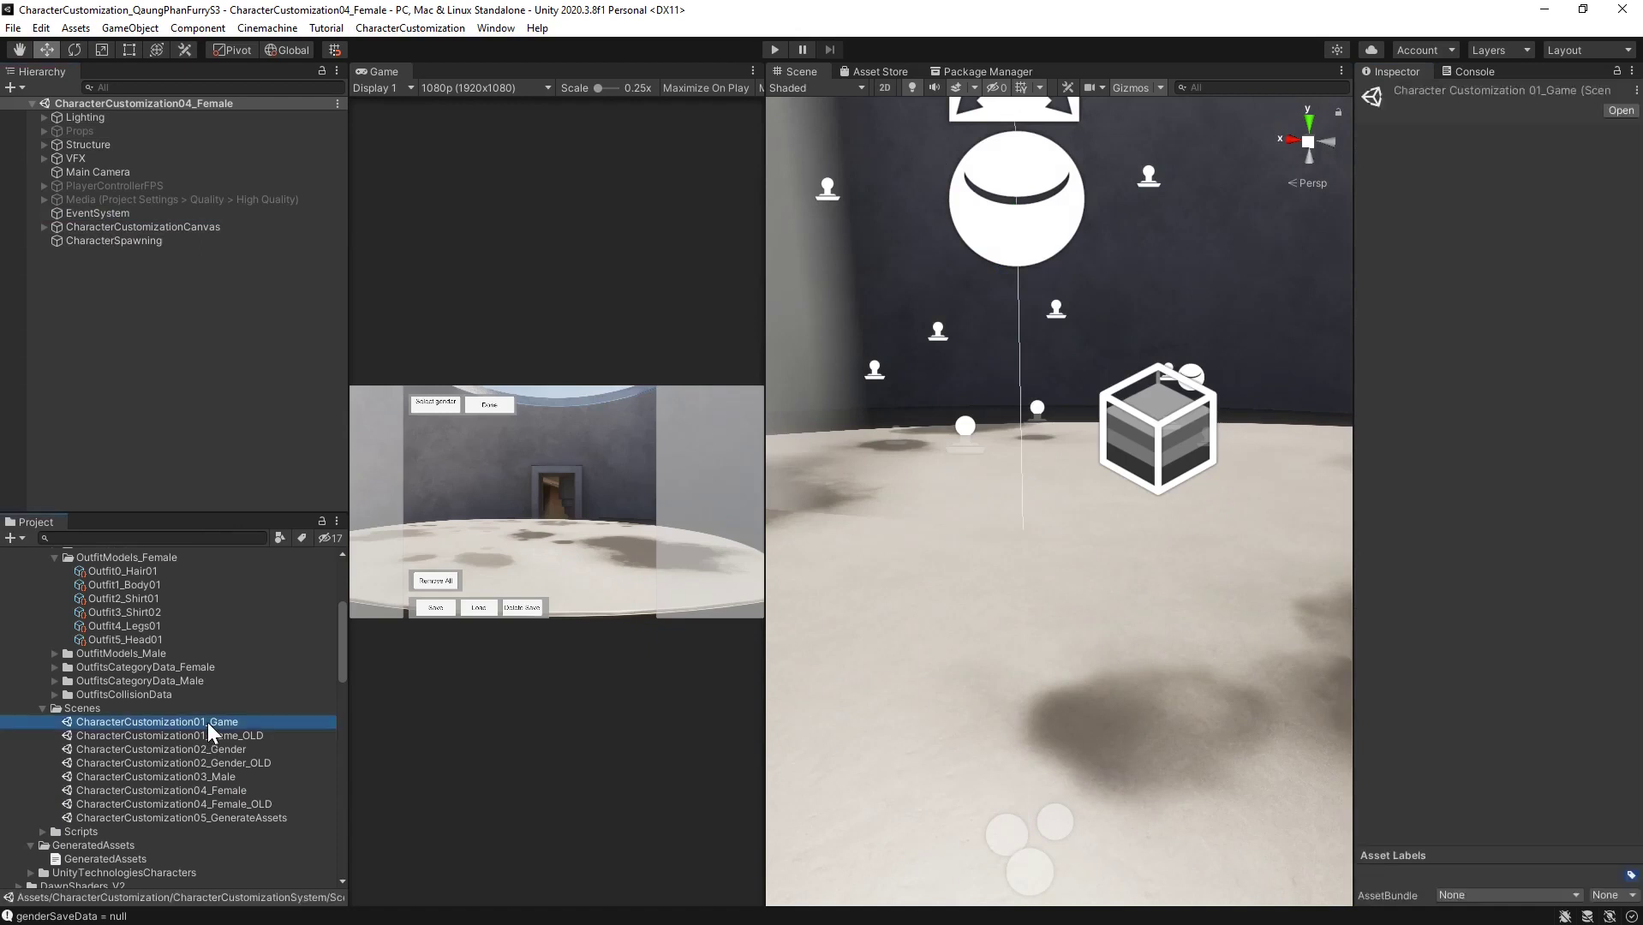
left_click(236, 338)
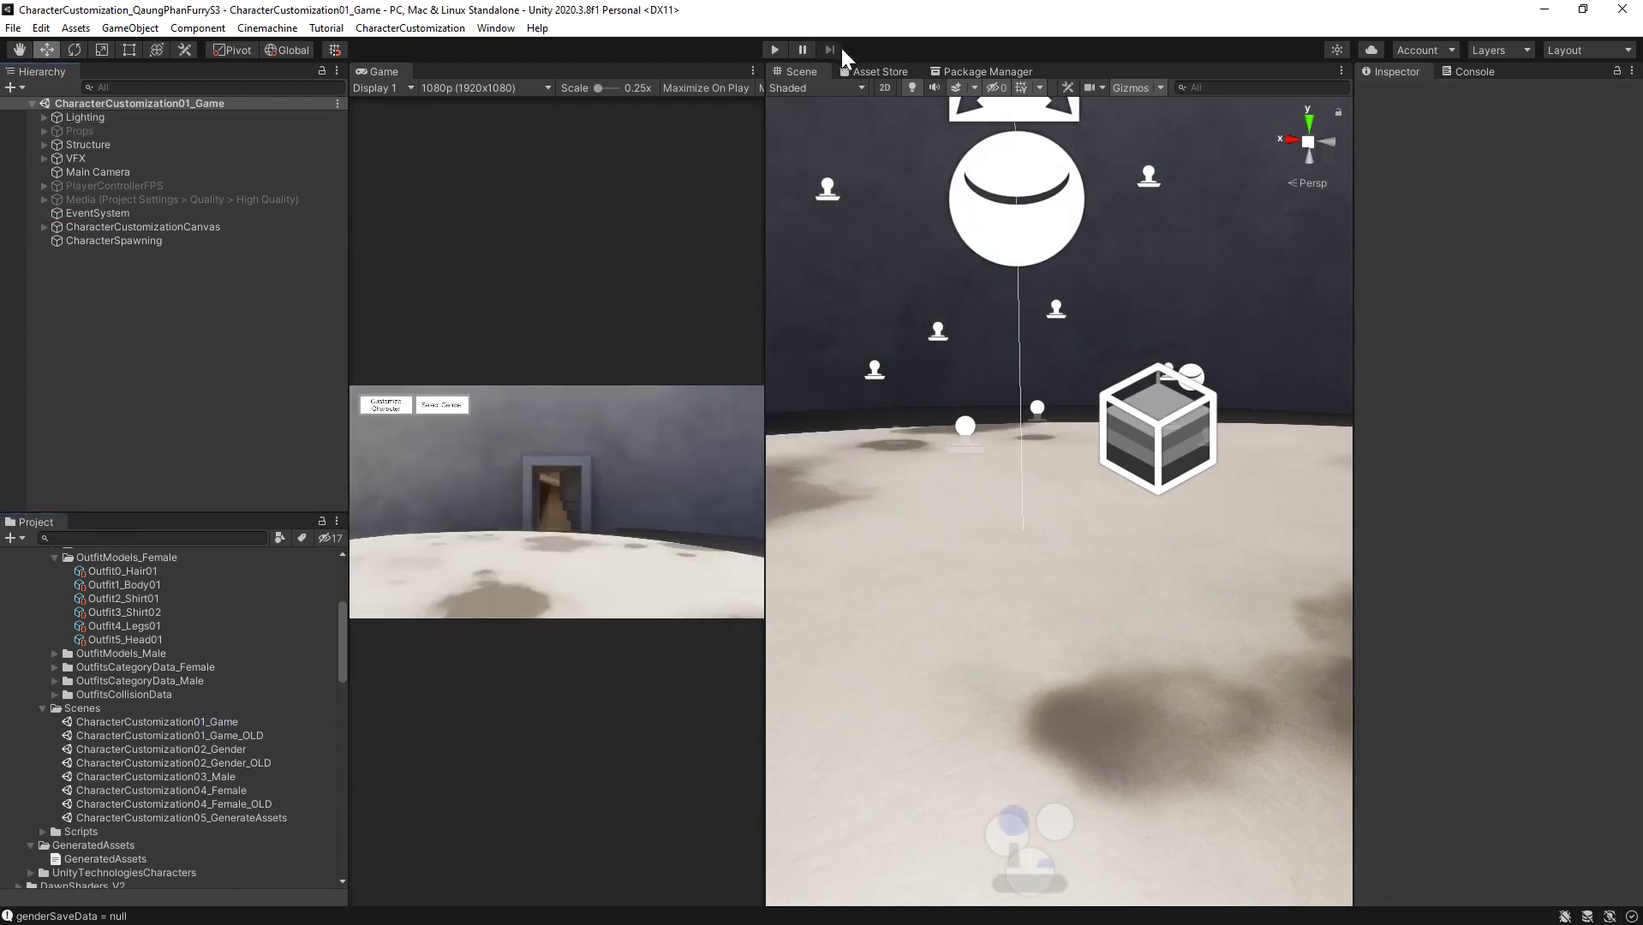
left_click(776, 50)
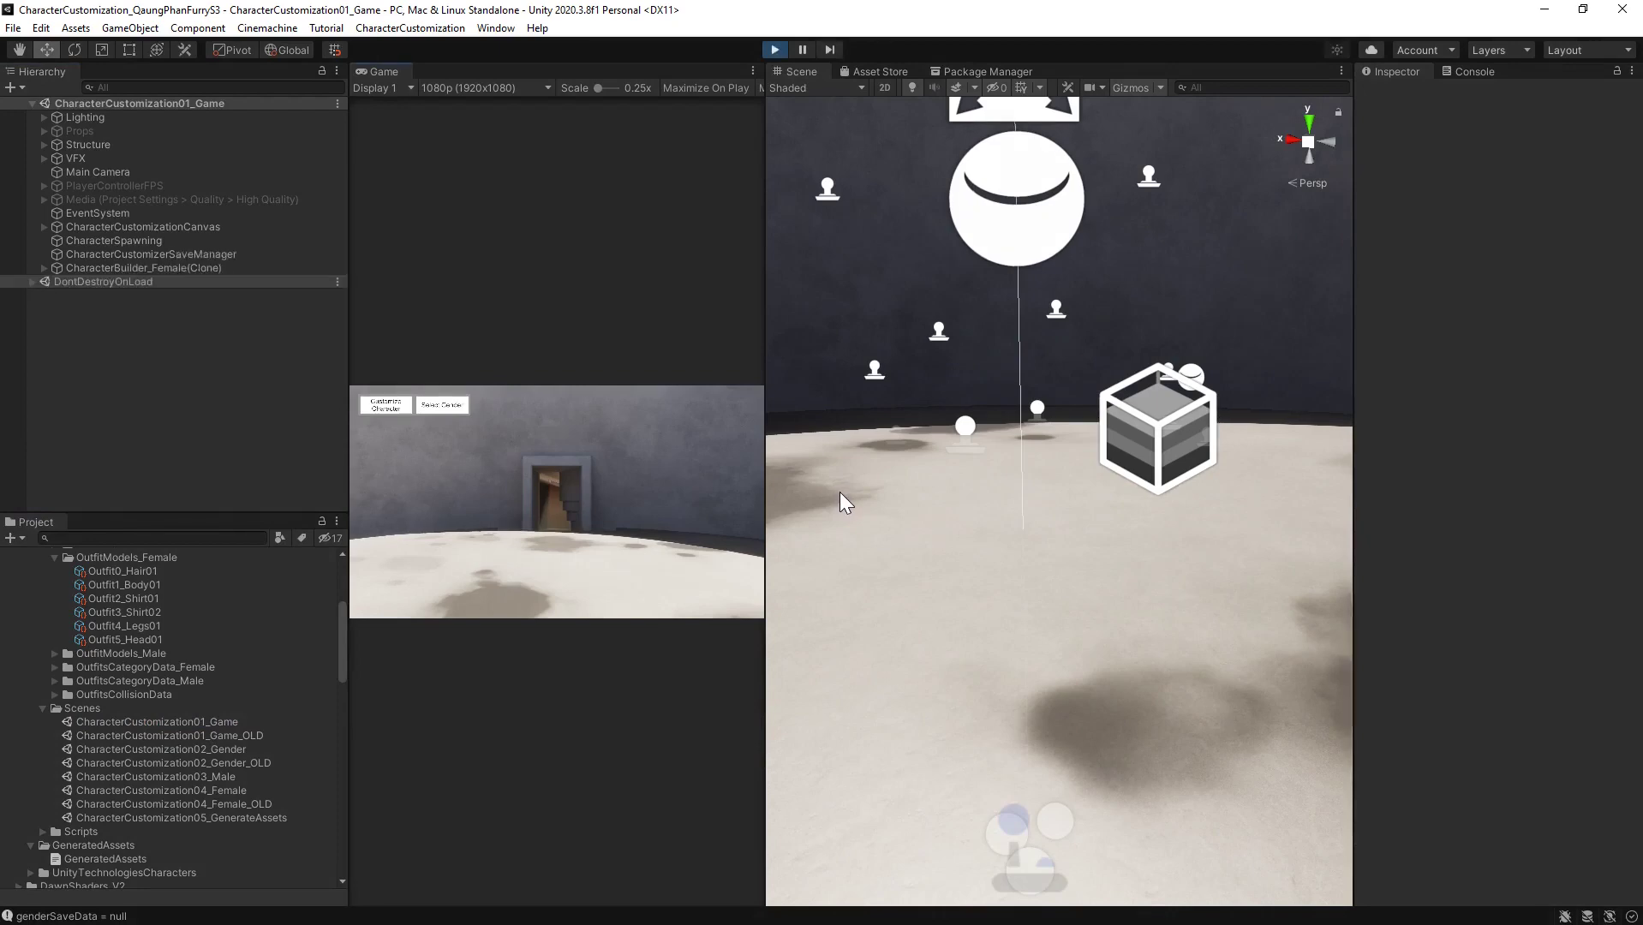
left_click(427, 402)
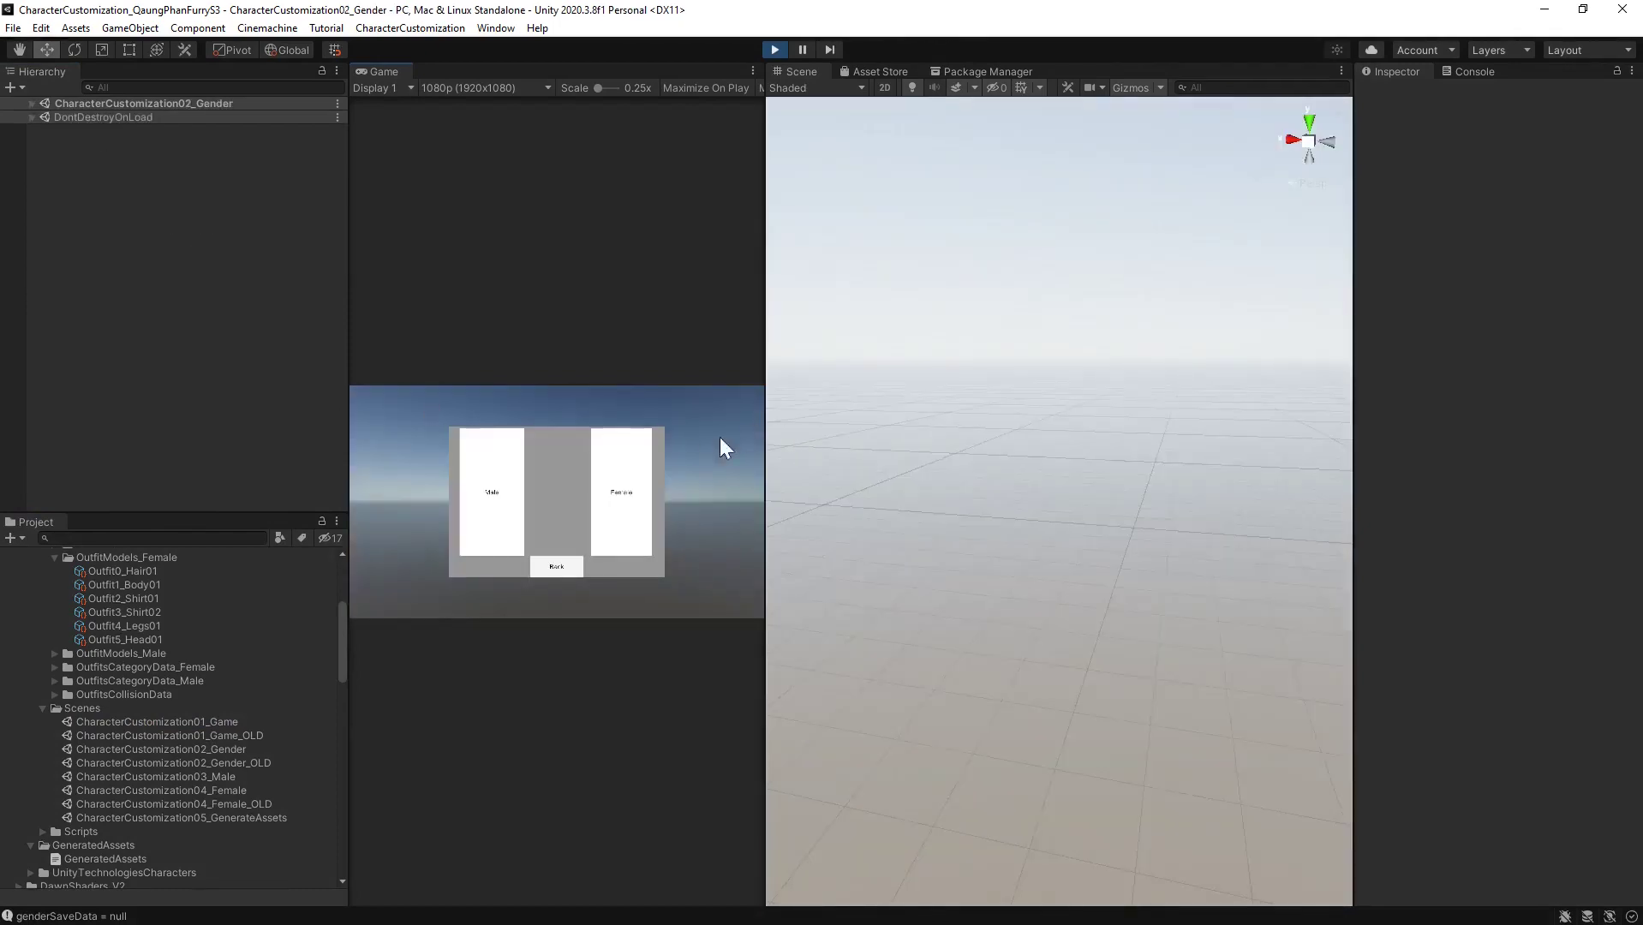
left_click(635, 472)
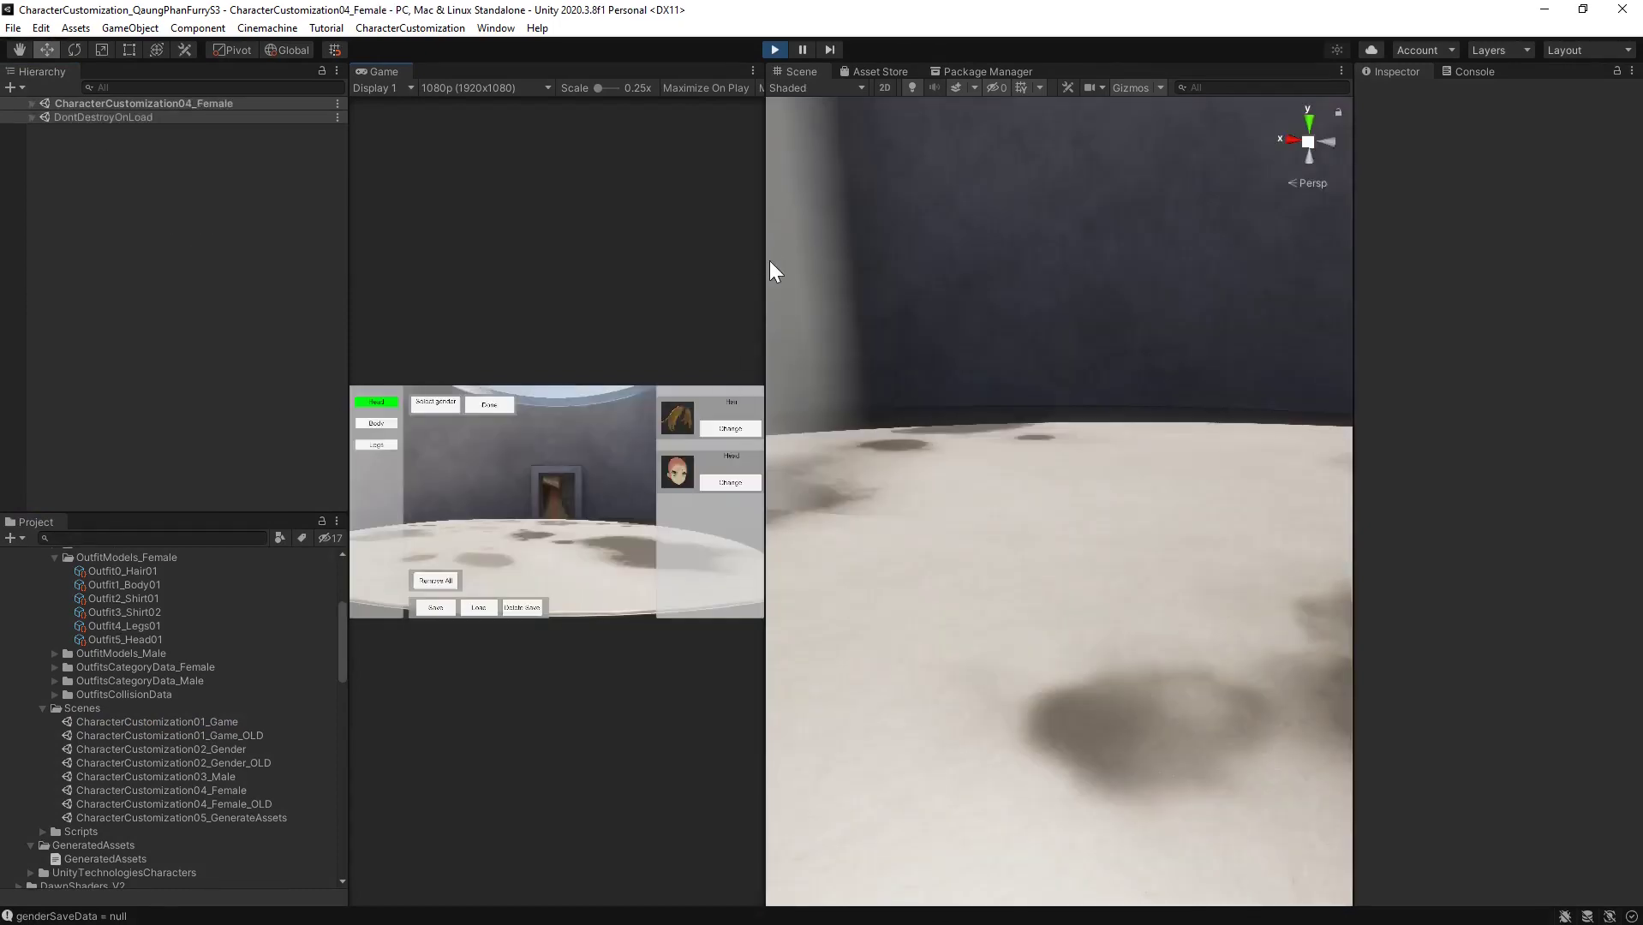
Equip the Hair item in an enlarged Game view and inspect where CharacterBuilder_Female(Clone) stands in the Scene view
left_click_drag(766, 267, 964, 283)
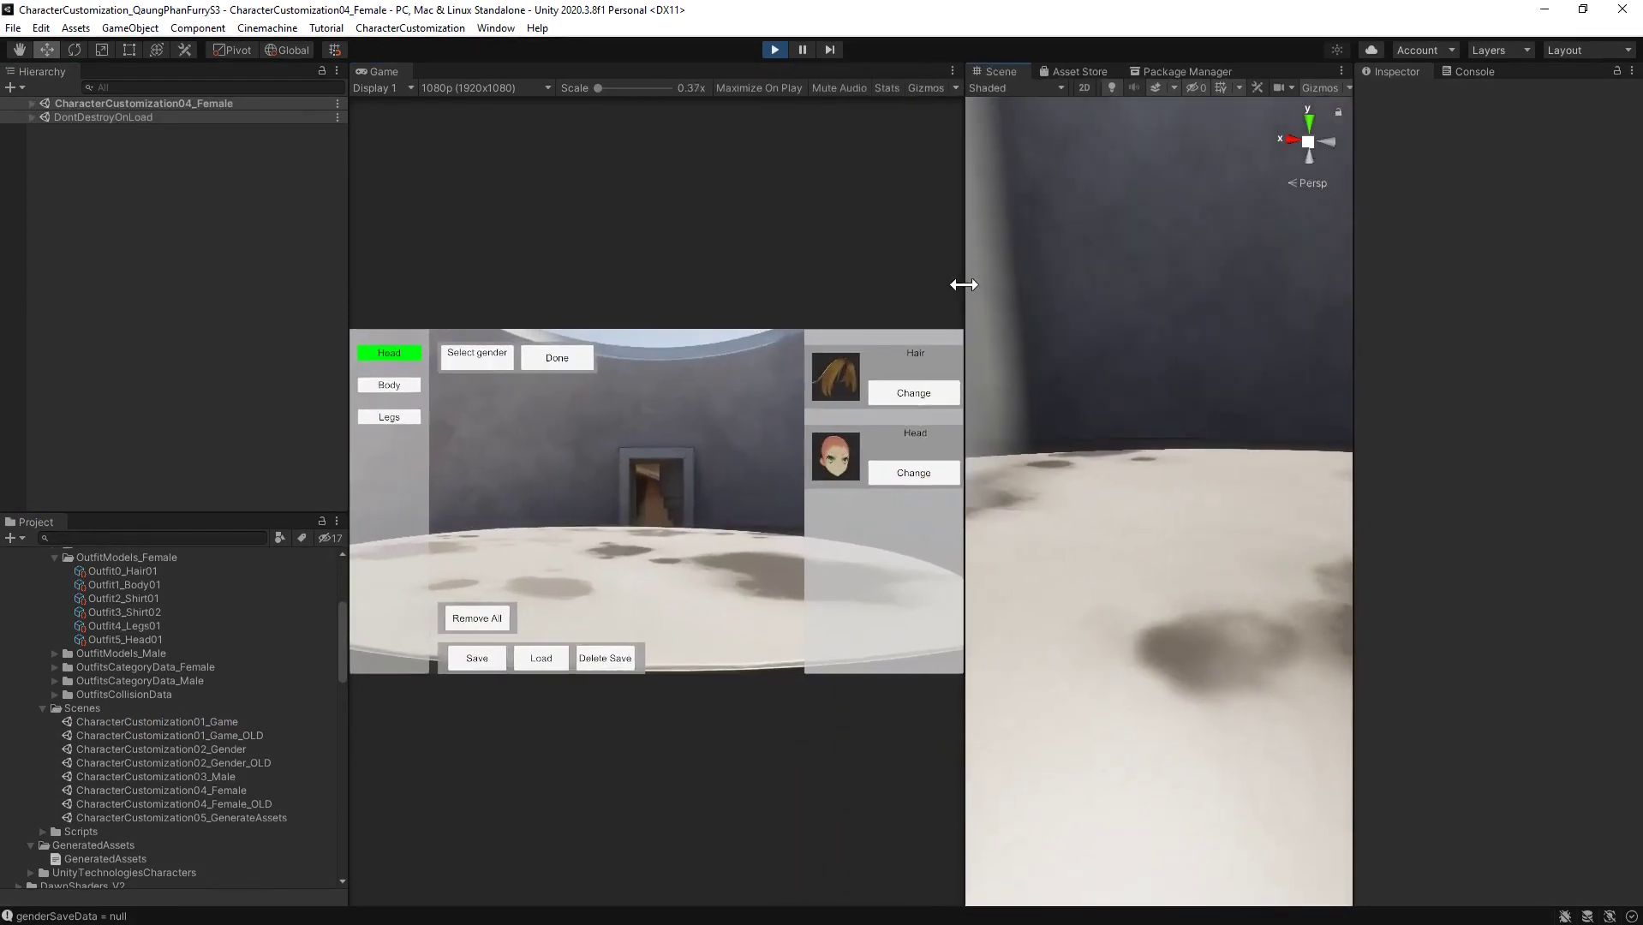
left_click(905, 394)
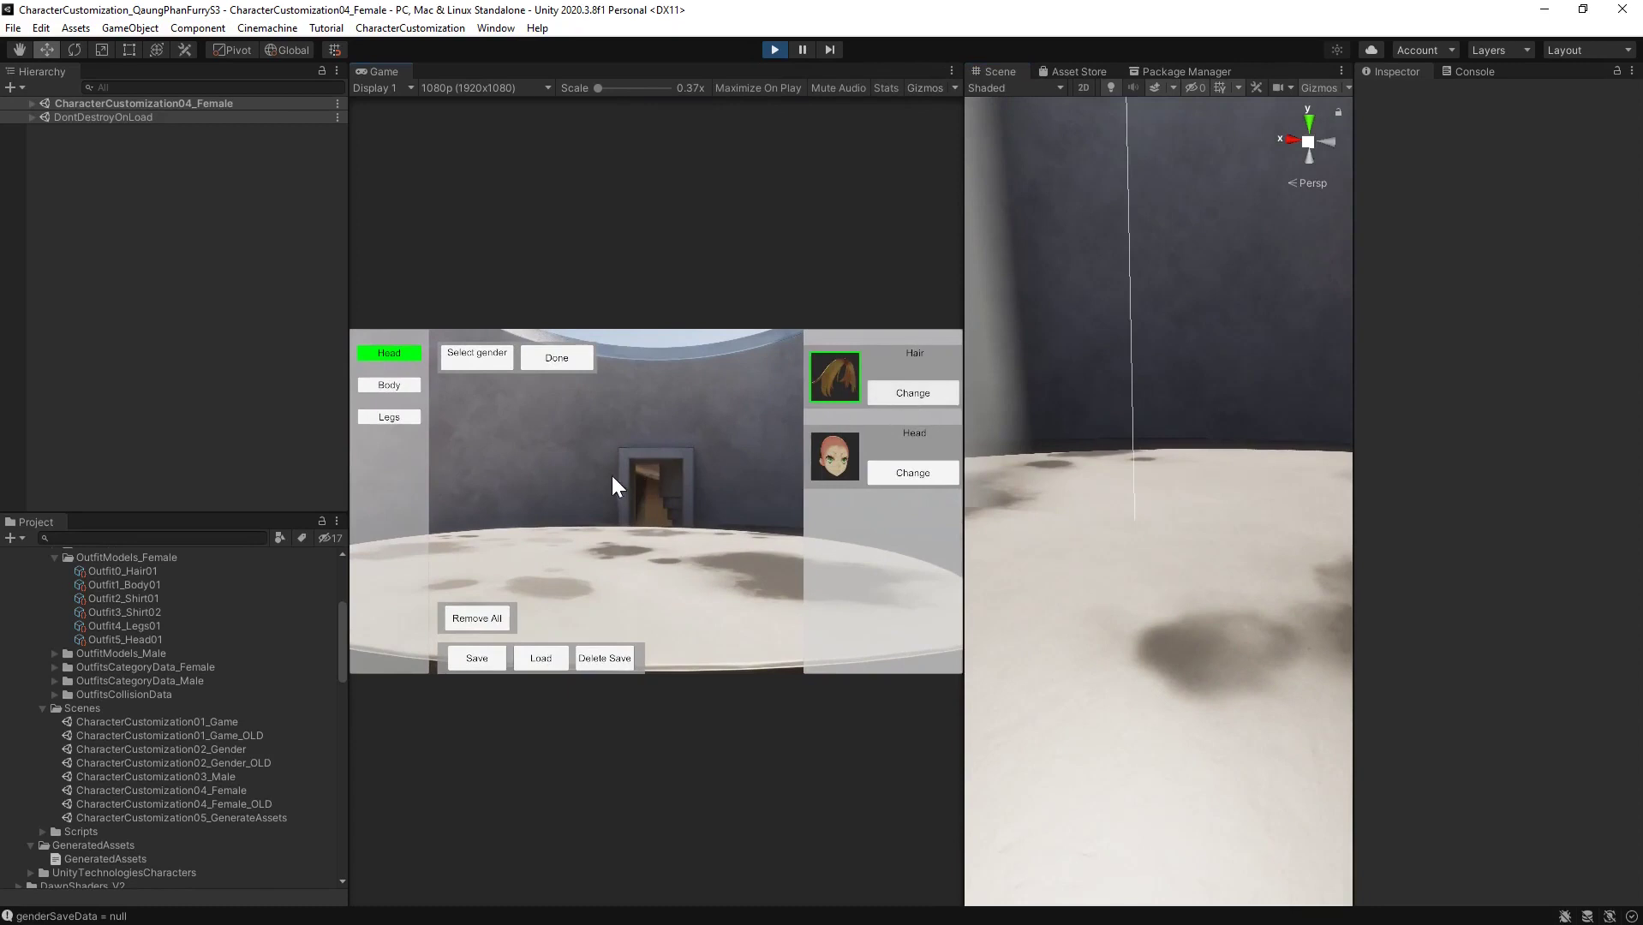
left_click(32, 102)
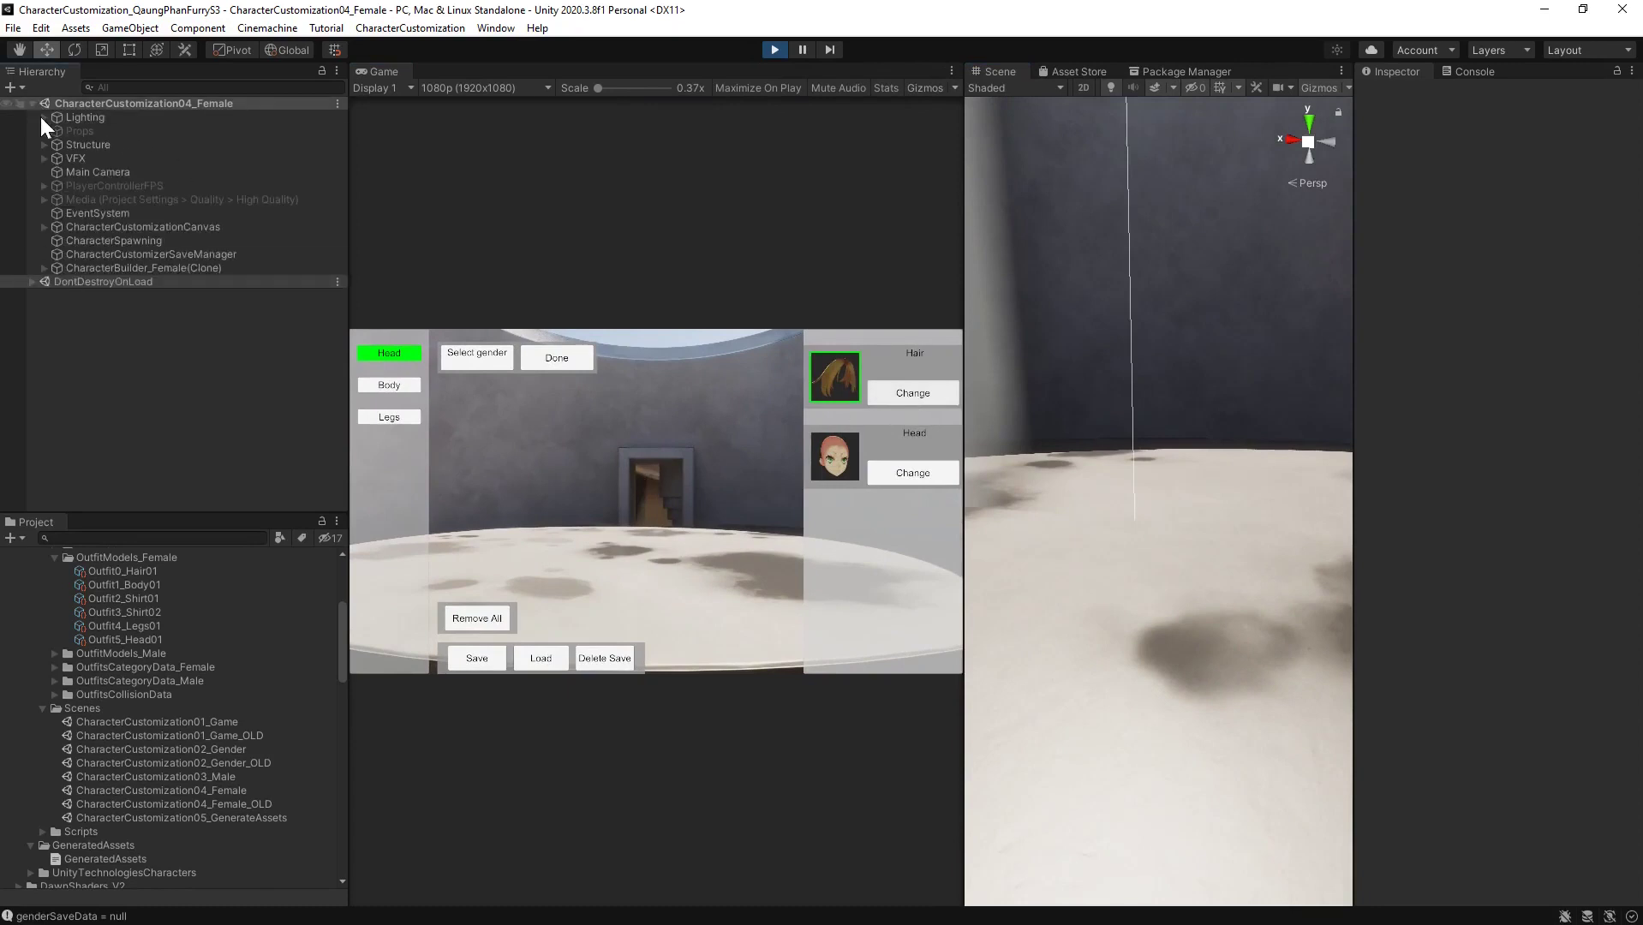
double_click(105, 267)
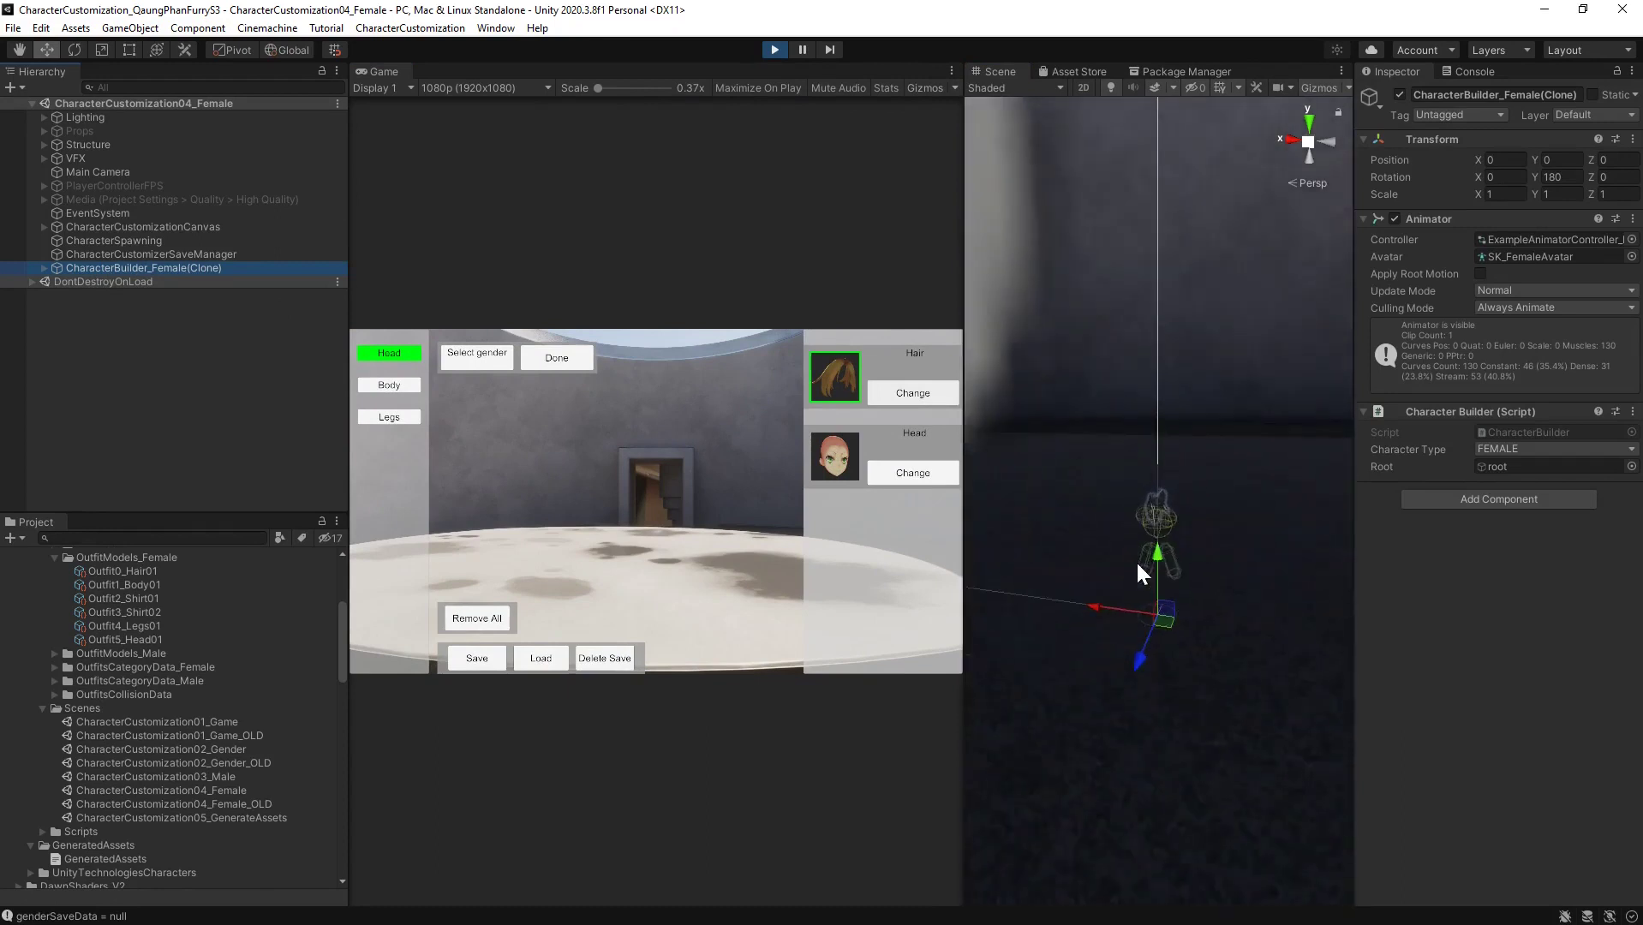
scroll(1137, 565, "down", 5)
right_click_drag(1151, 632, 1168, 602)
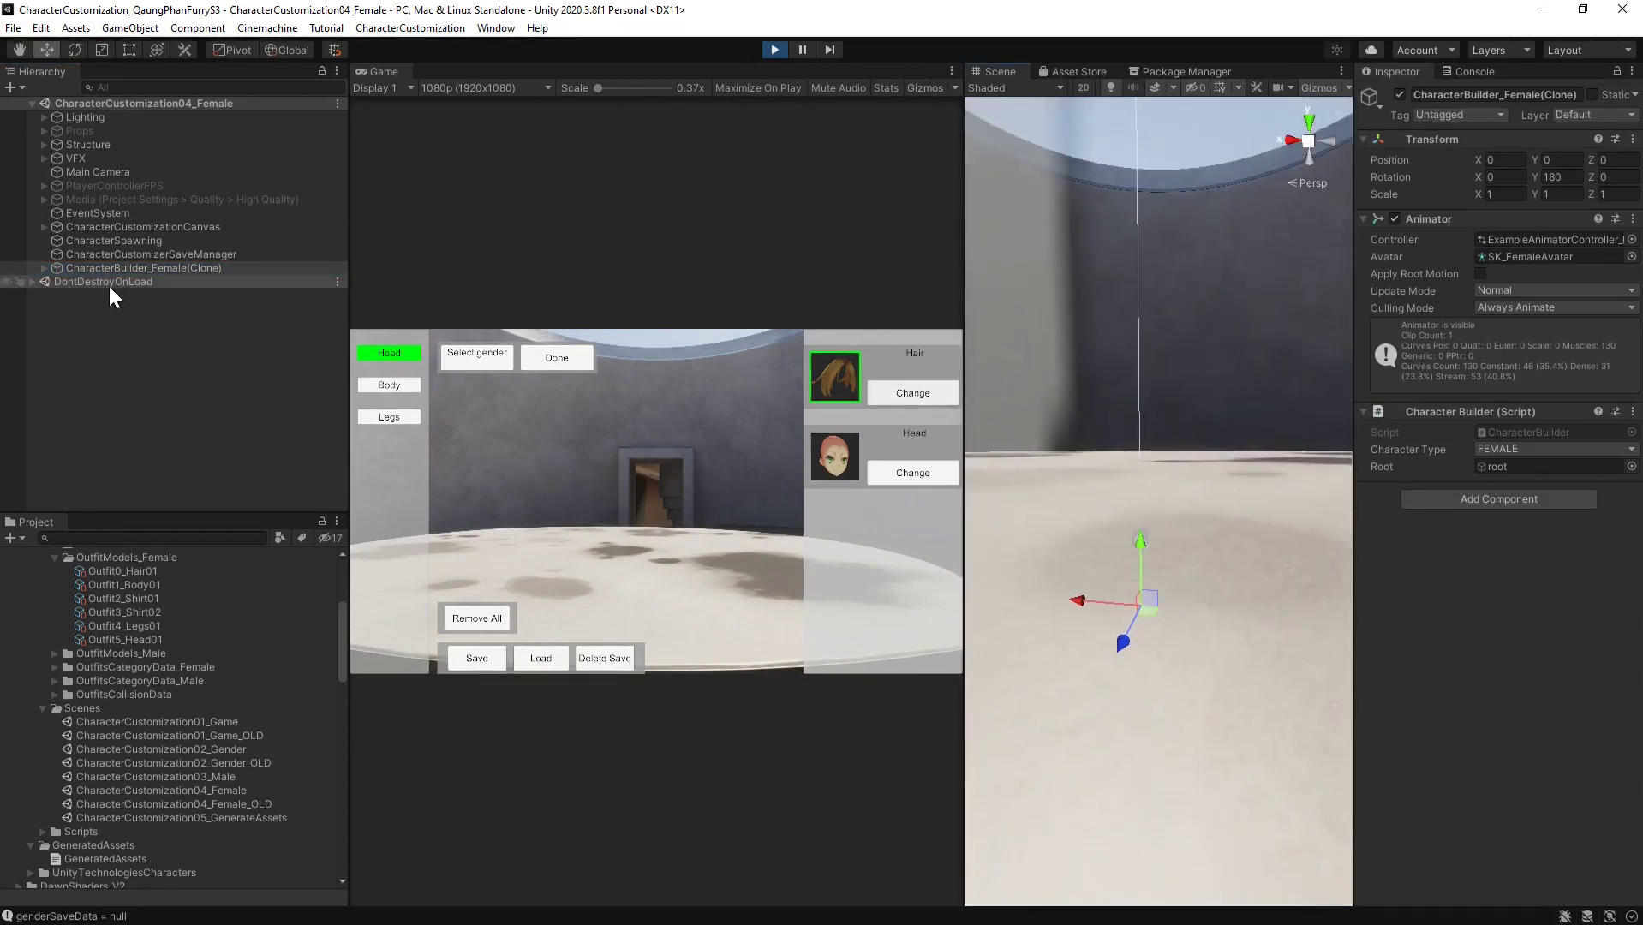
Check the transforms of CharacterCustomizerSaveManager and CharacterSpawning in the running Female scene, and stop play mode
left_click(133, 339)
left_click(136, 254)
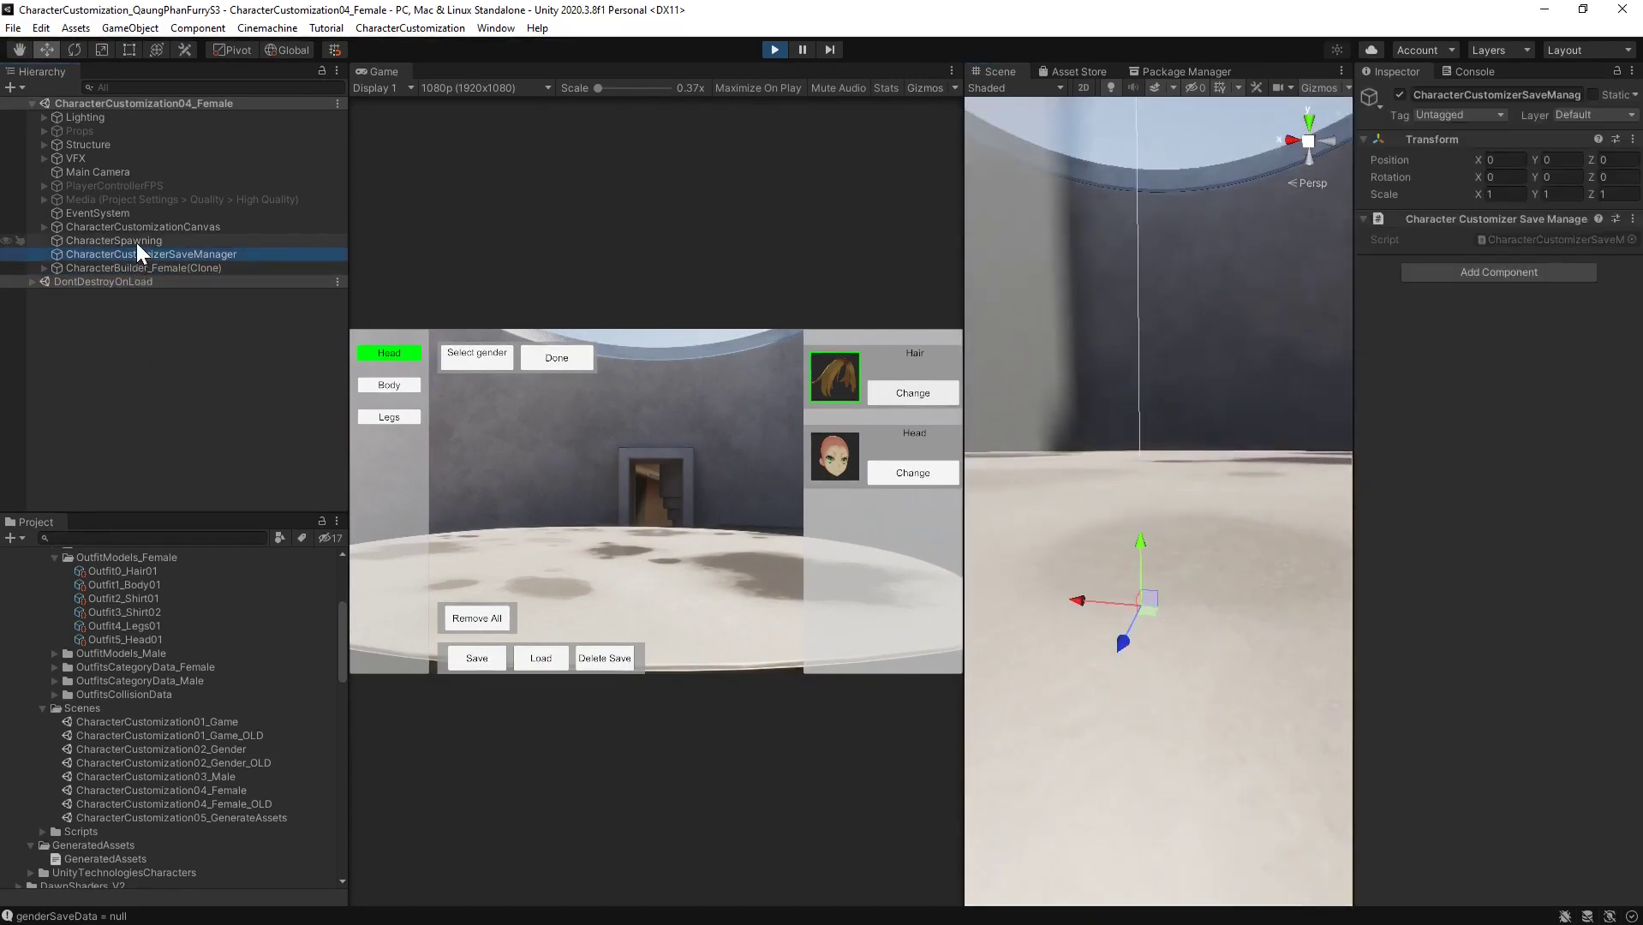
left_click(136, 240)
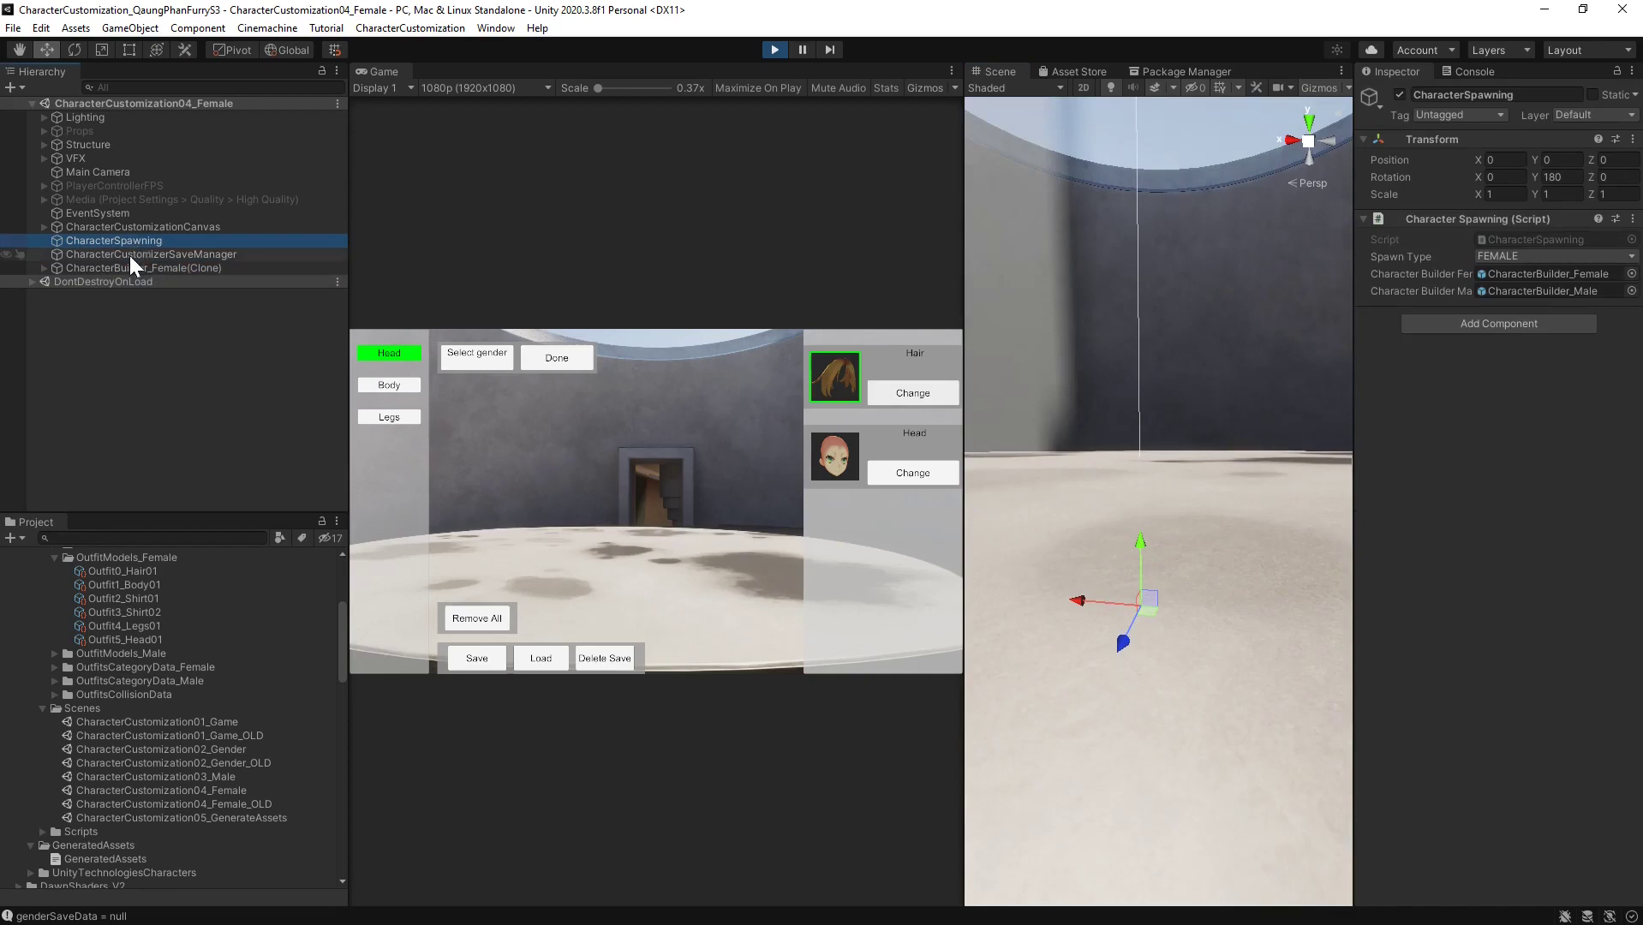
left_click(129, 254)
left_click(131, 242)
left_click(774, 49)
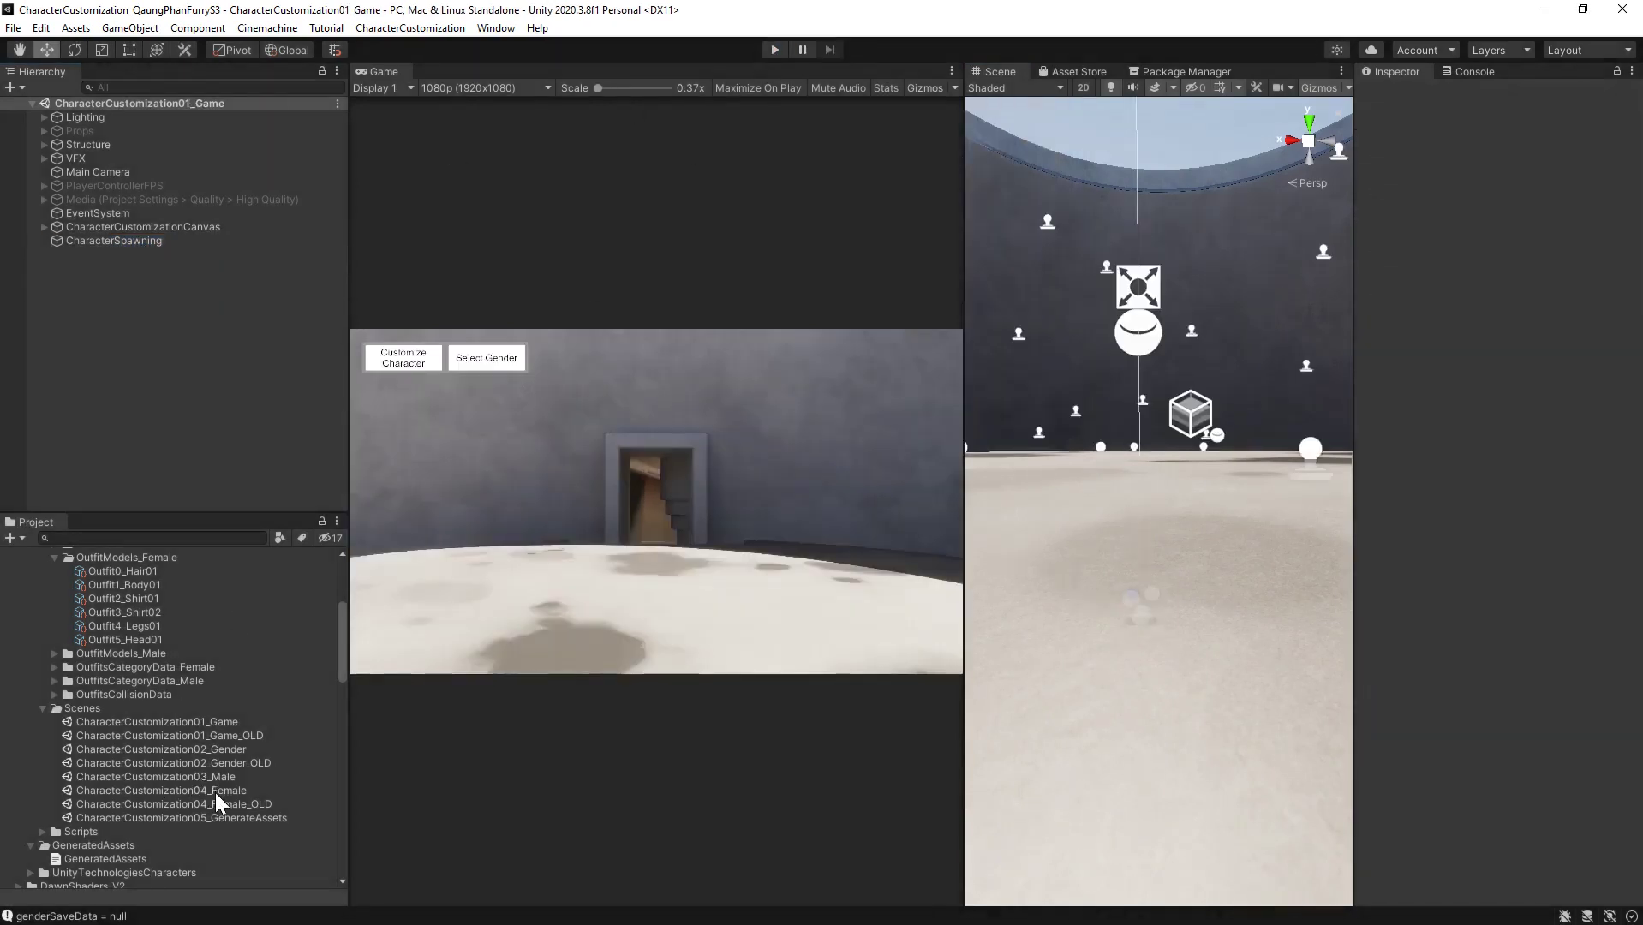
Compare the CharacterSpawning settings in the CharacterCustomization04_Female and CharacterCustomization04_Female_OLD scenes
left_click(215, 790)
left_click(142, 239)
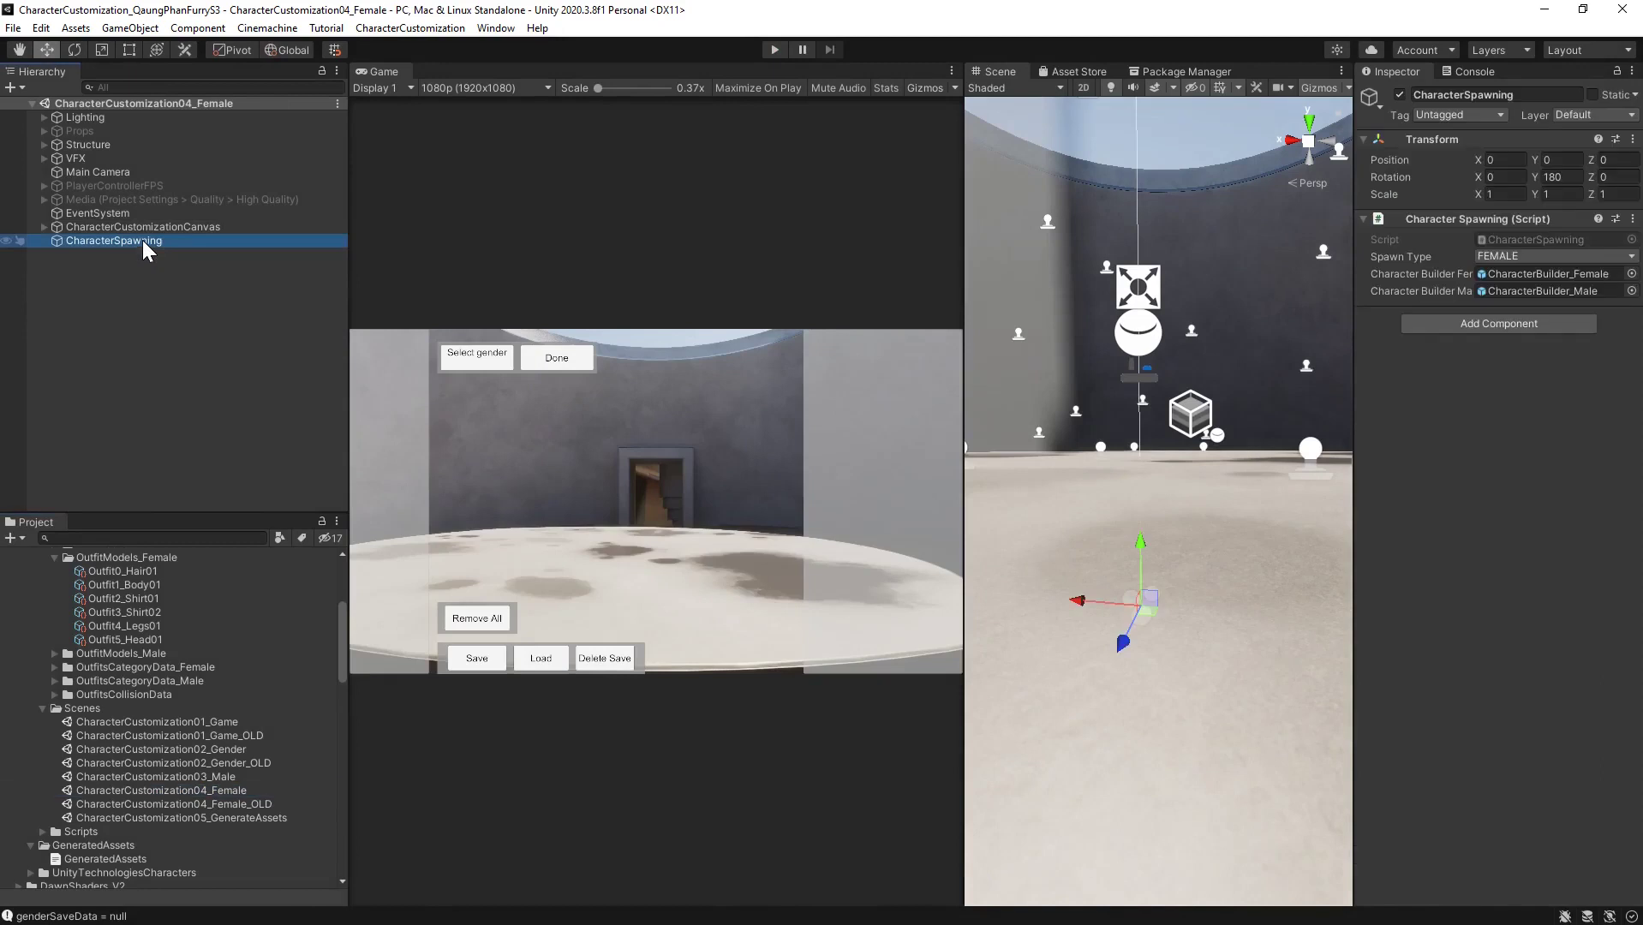
double_click(210, 774)
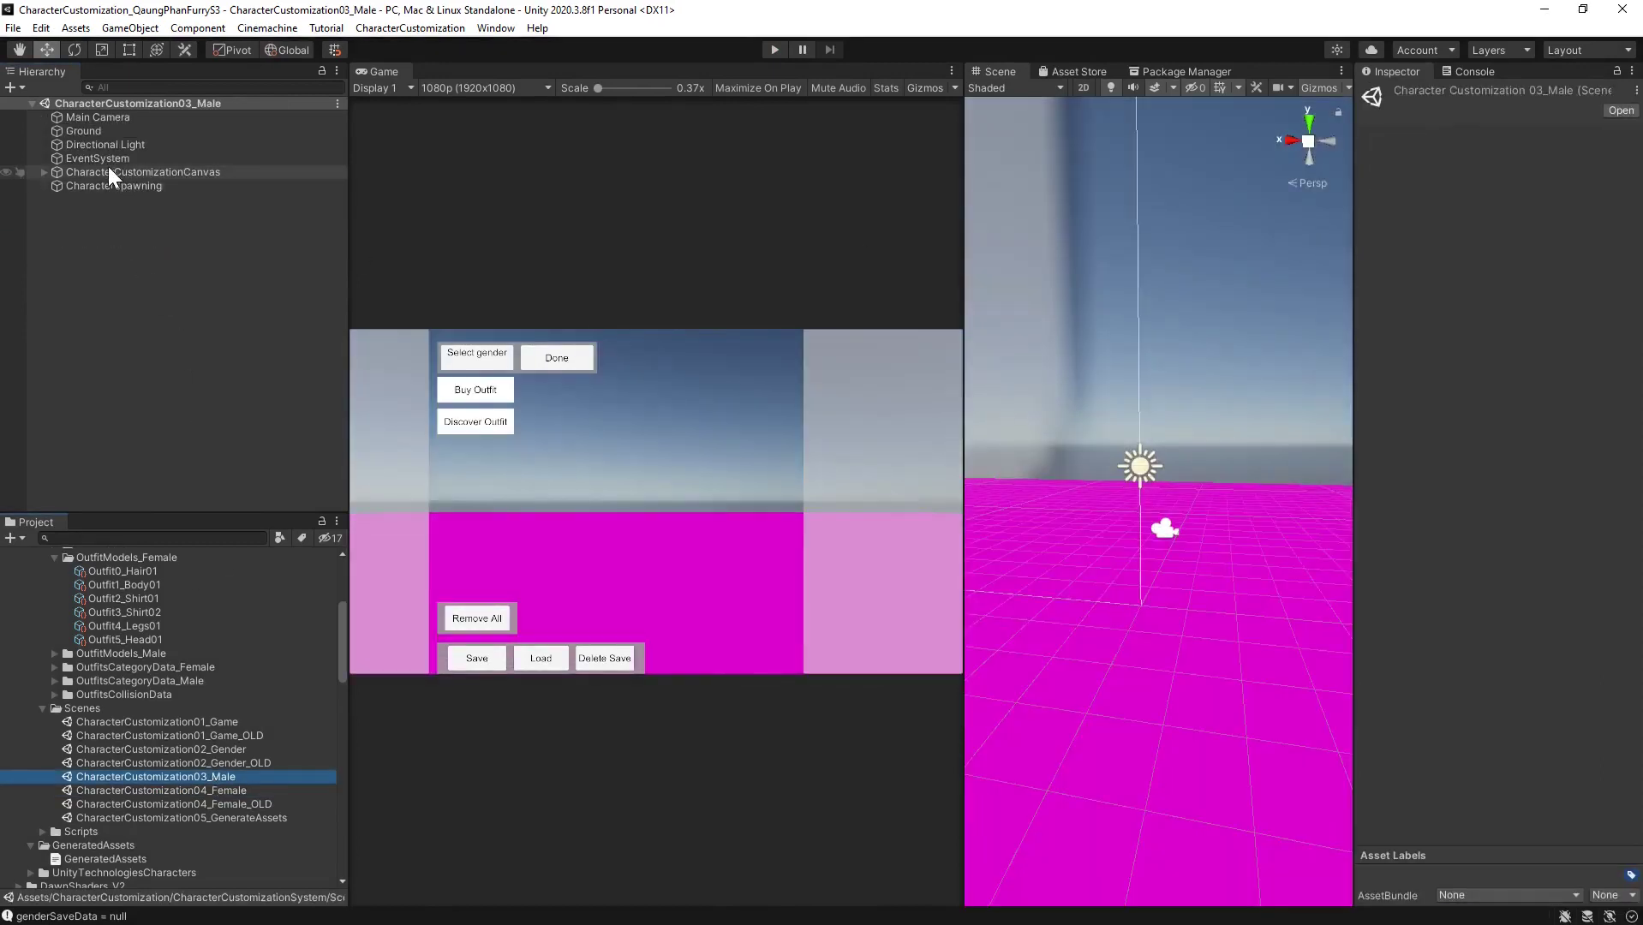
double_click(213, 805)
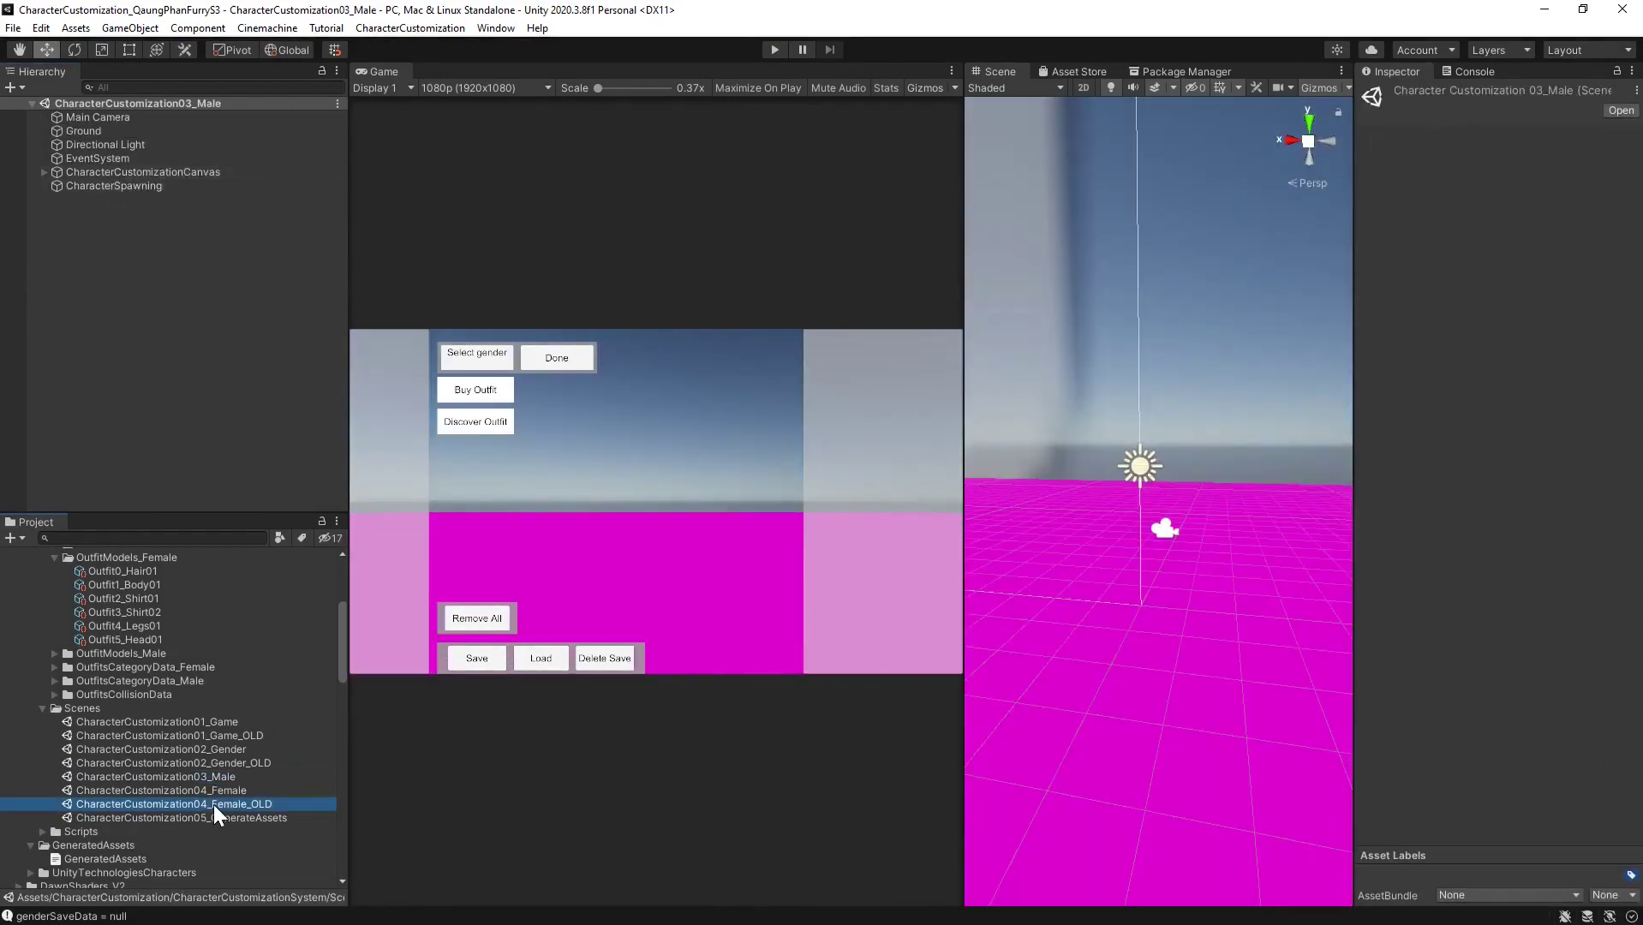
left_click(121, 183)
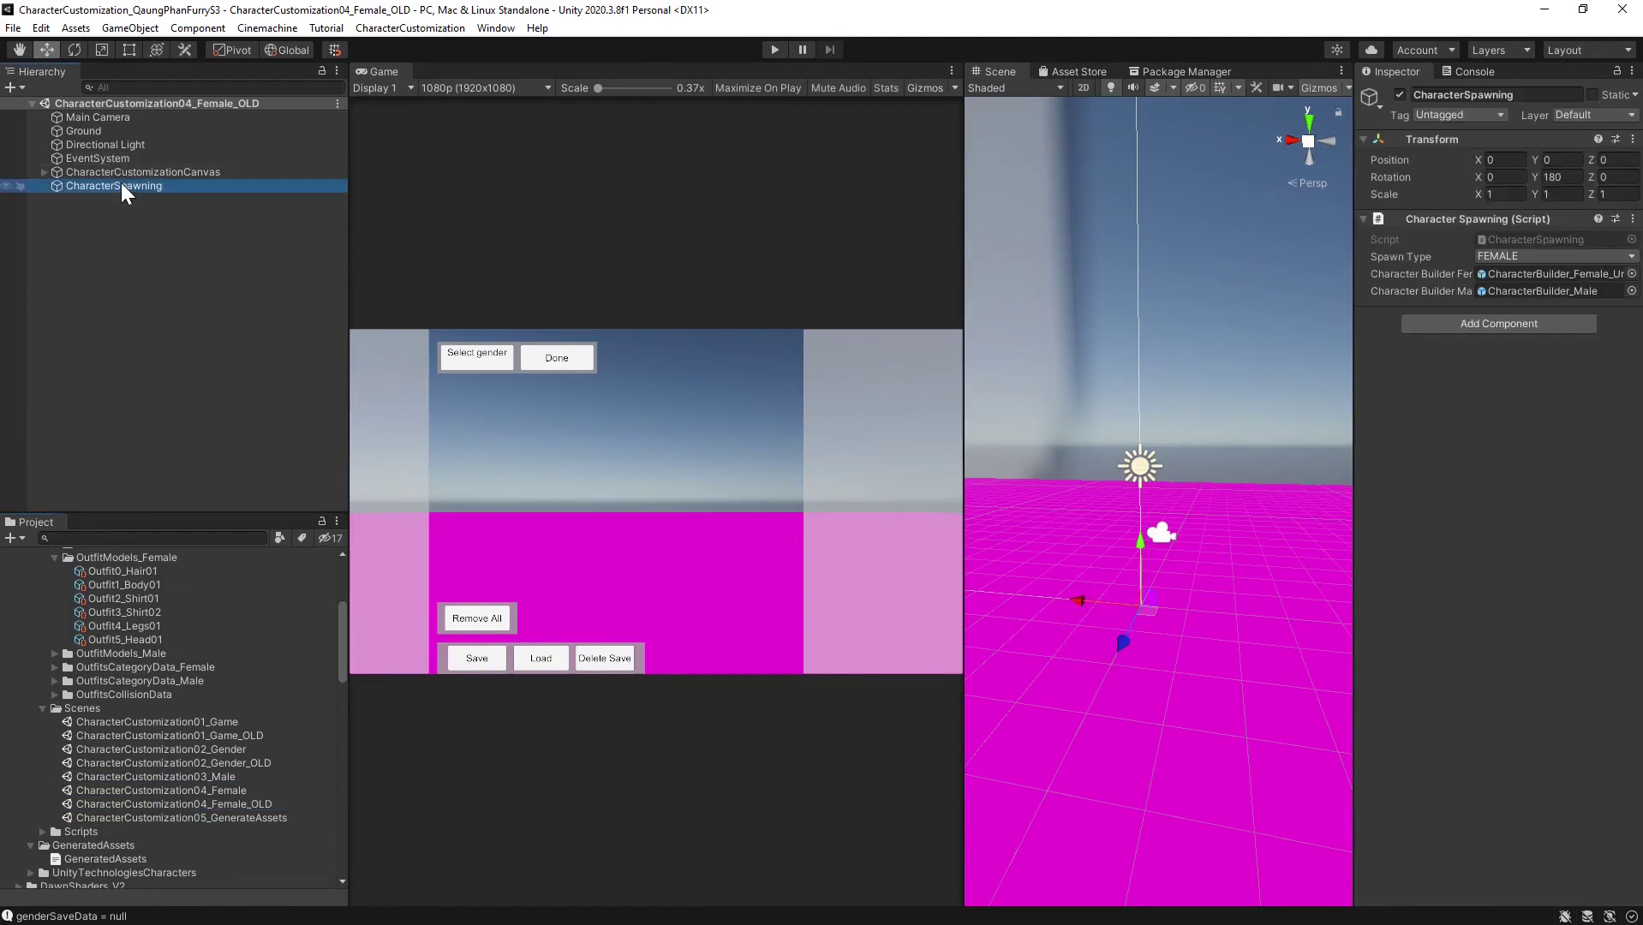
Set CharacterSpawning's Y position to 5 in the CharacterCustomization04_Female scene and save the scene
double_click(216, 791)
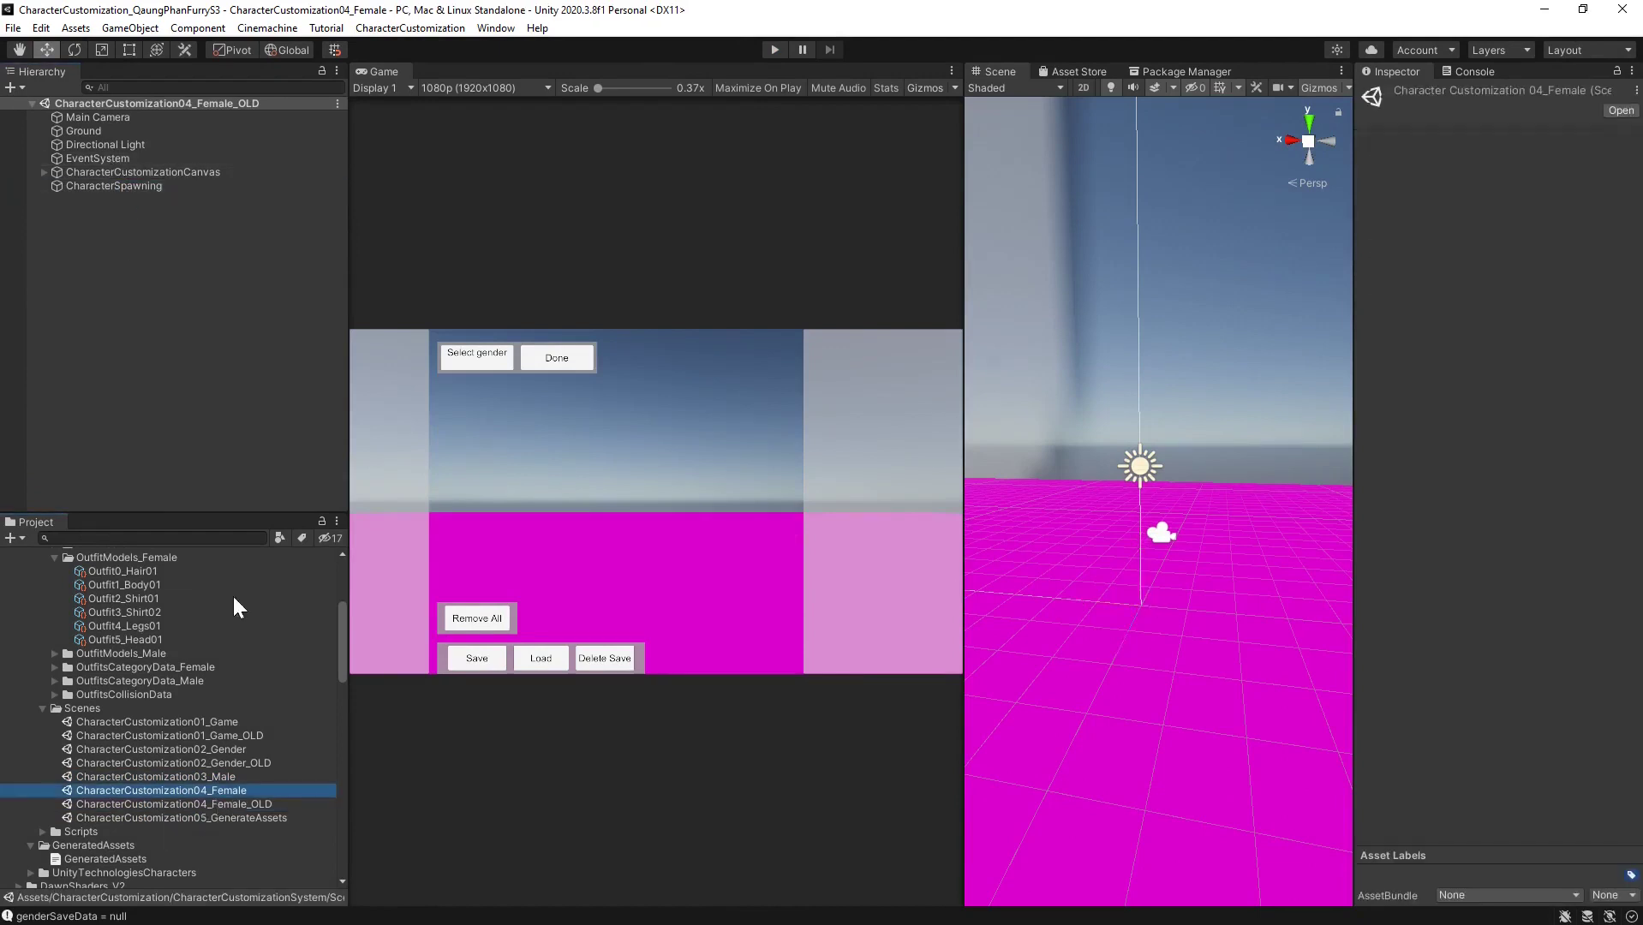
left_click(145, 240)
left_click(1554, 160)
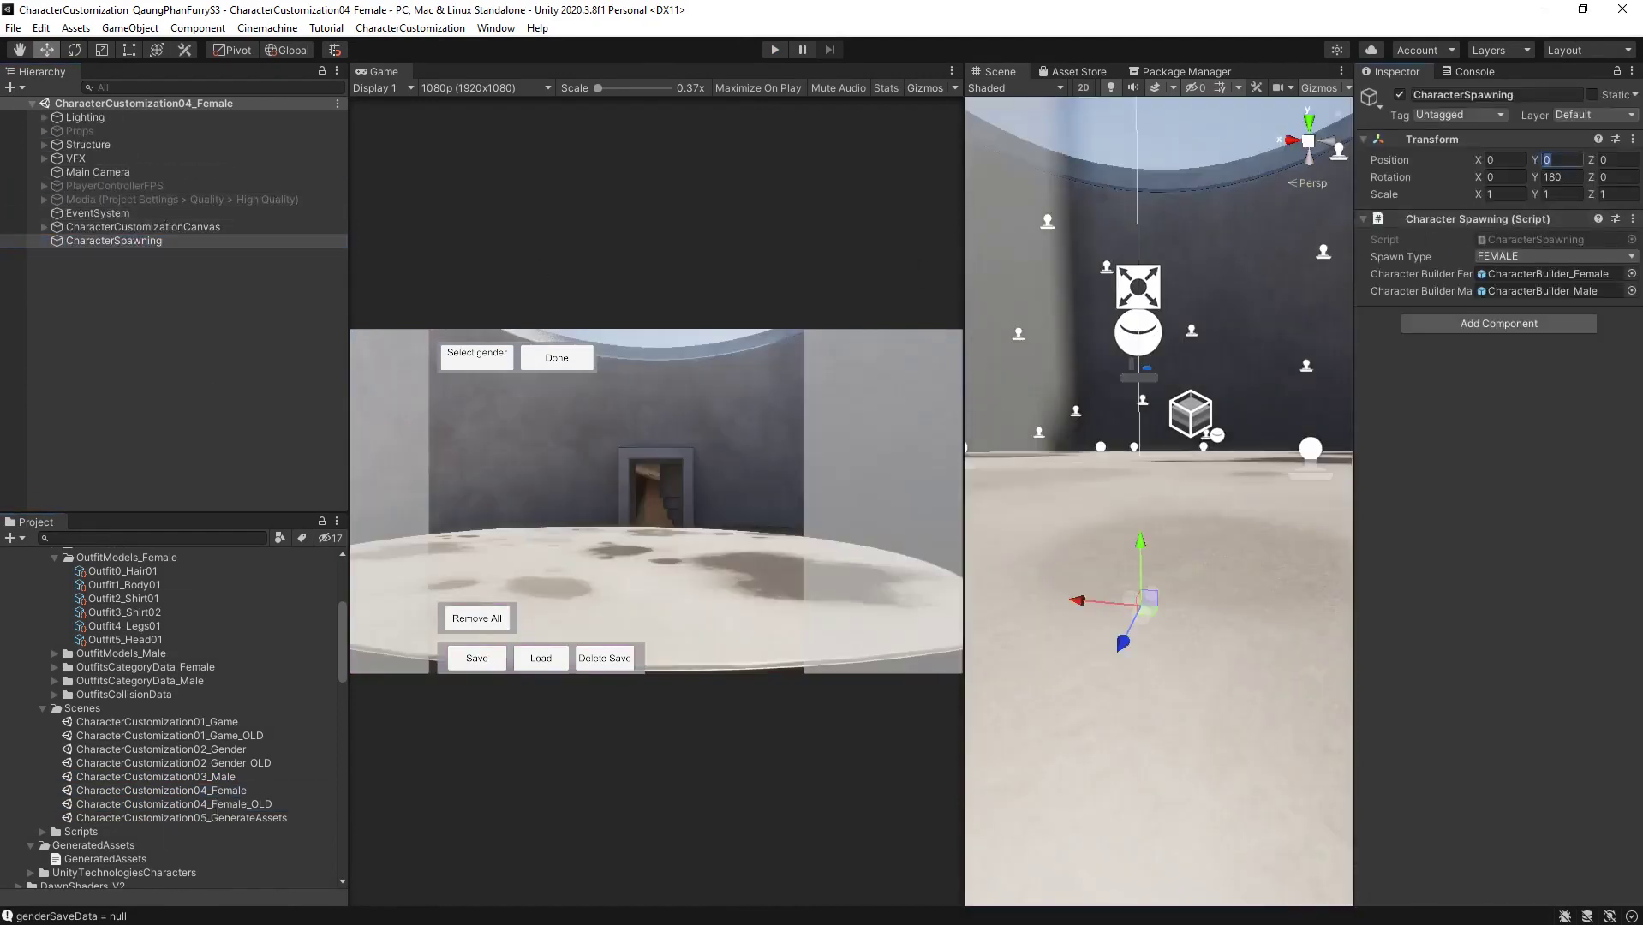
type("5")
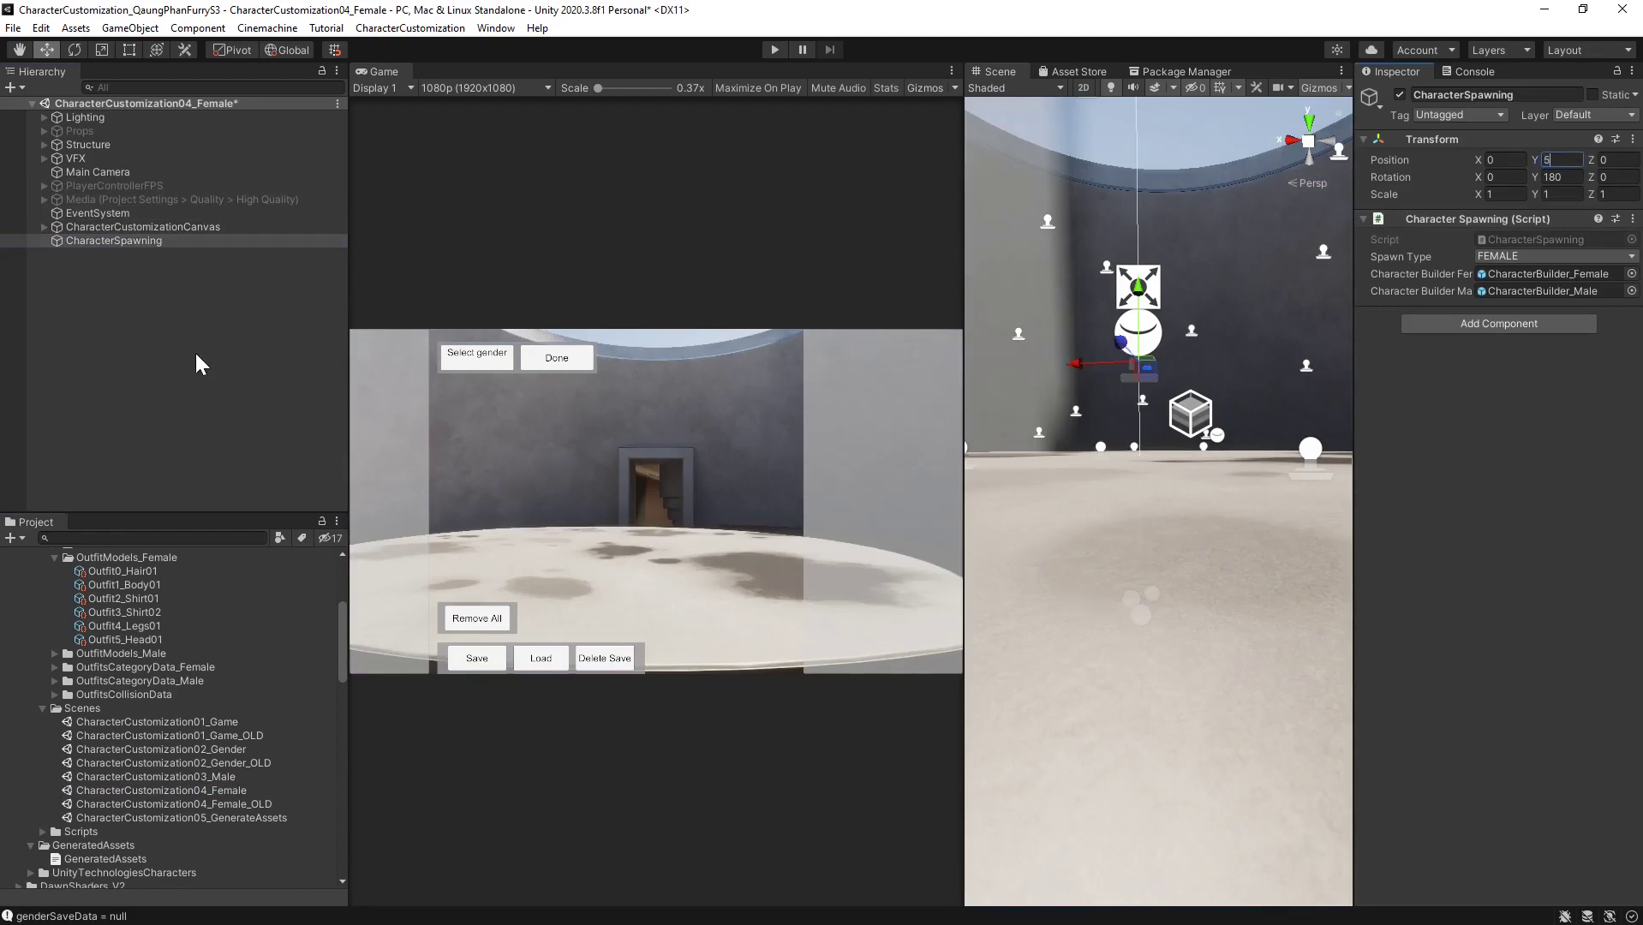
key("ctrl+s")
left_click(1554, 177)
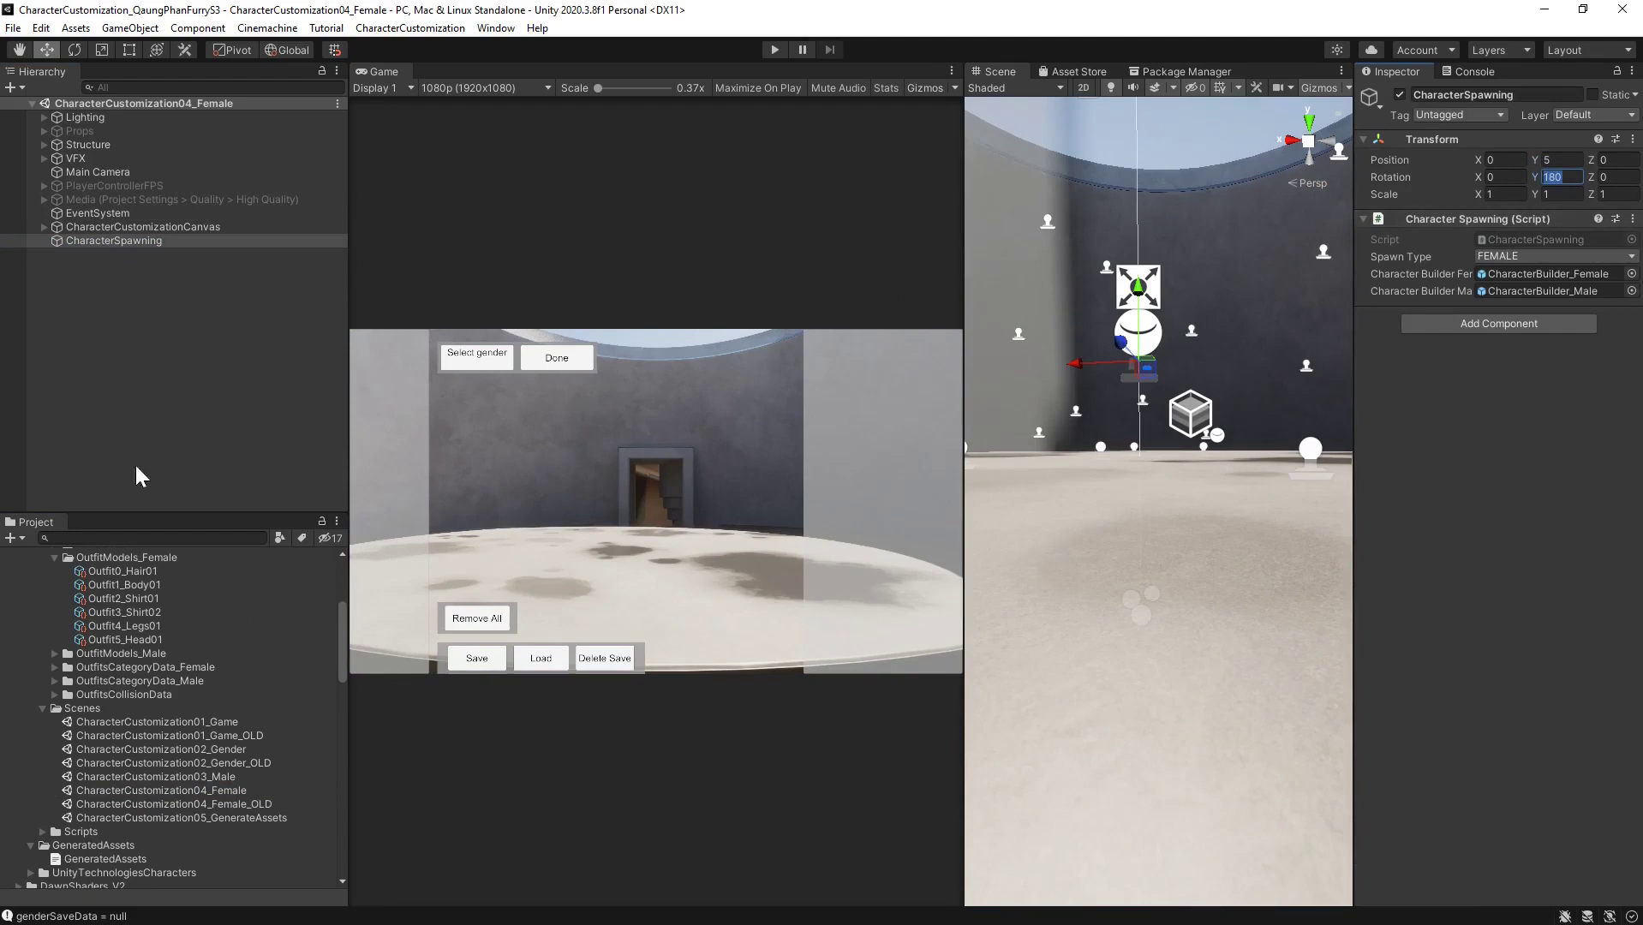
Compare the CharacterSpawning transform in the CharacterCustomization01_Game scene with the one in CharacterCustomization04_Female
double_click(232, 724)
left_click(147, 241)
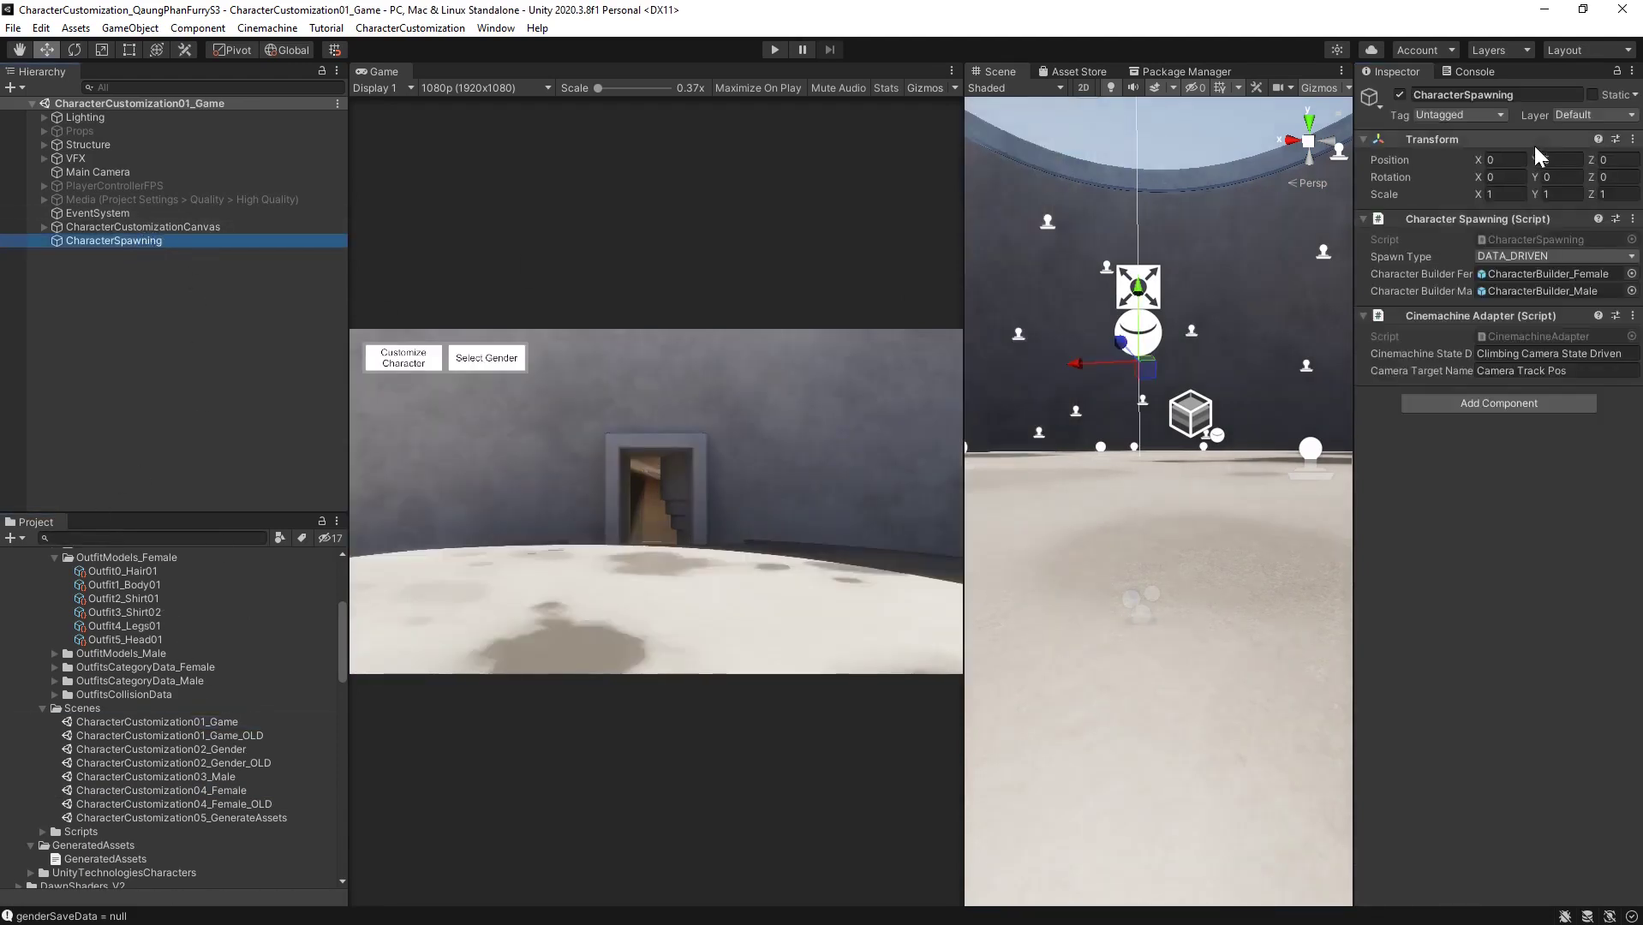
double_click(226, 793)
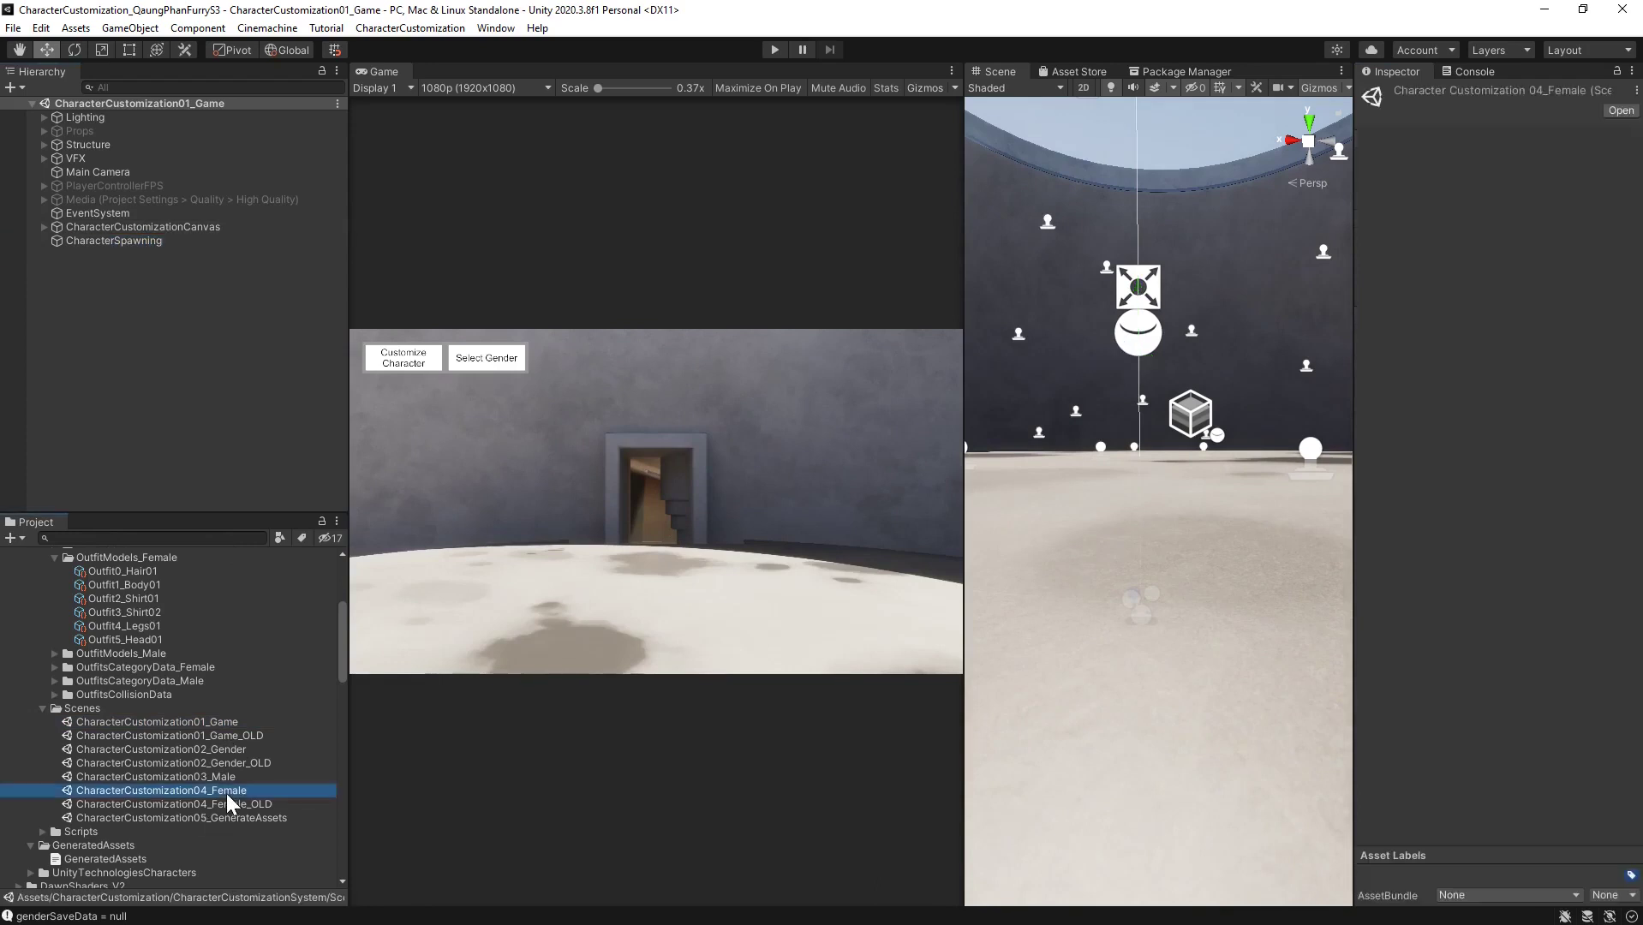
left_click(146, 242)
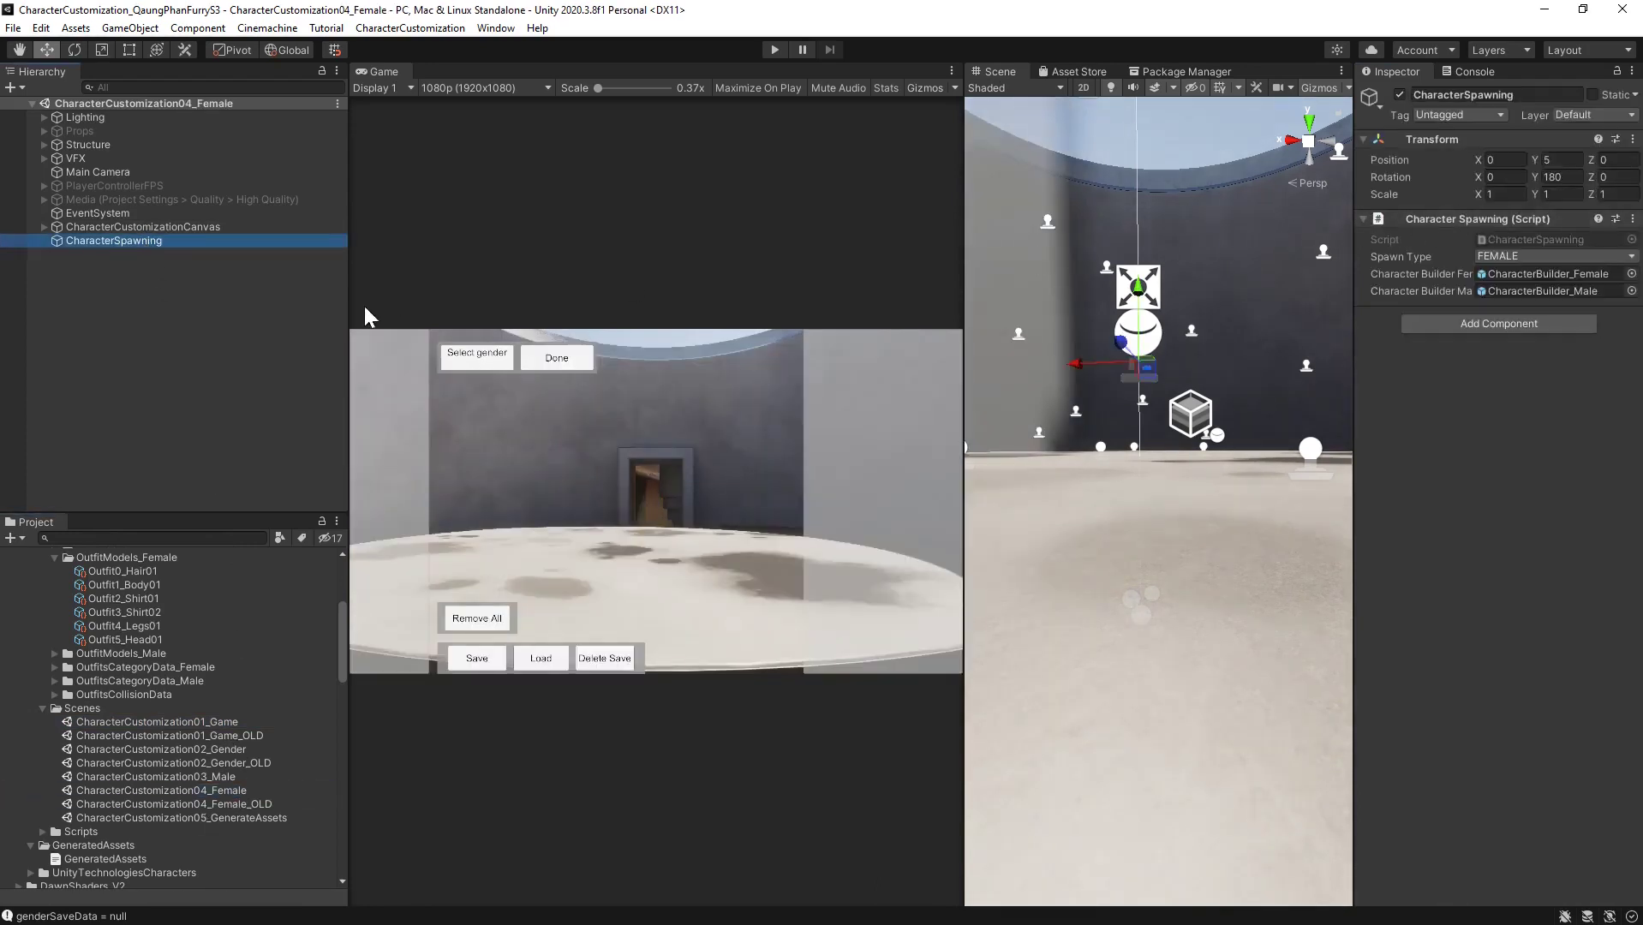
left_click(227, 351)
Play the CharacterCustomization01_Game scene, select the female gender, and equip the Hair item
double_click(222, 721)
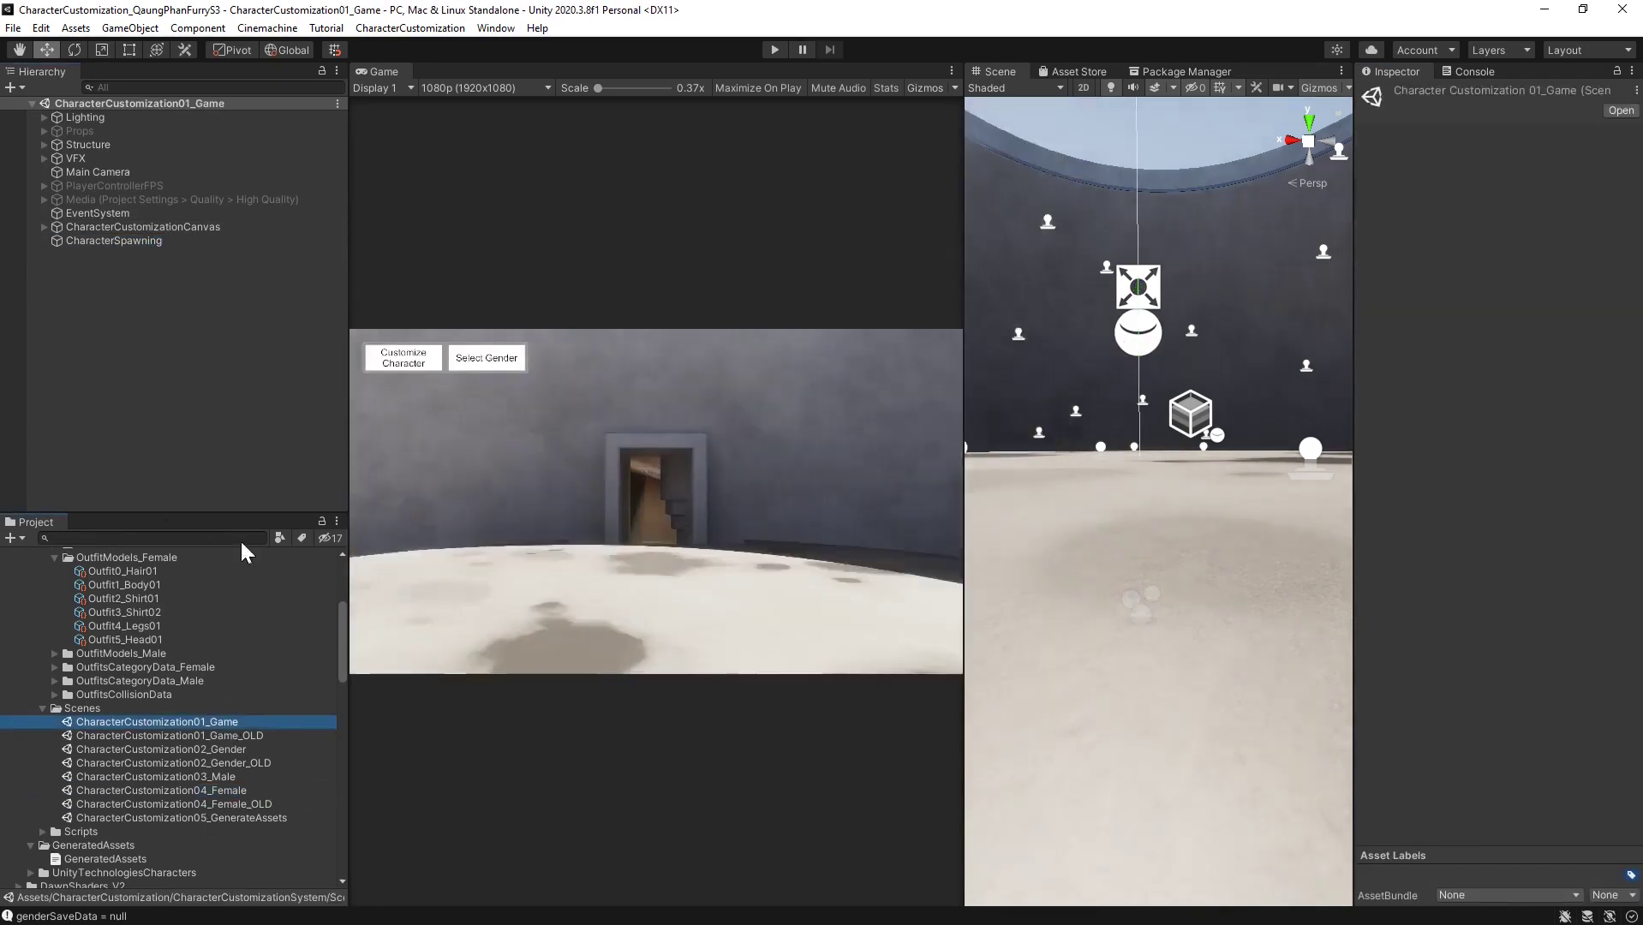
left_click(238, 339)
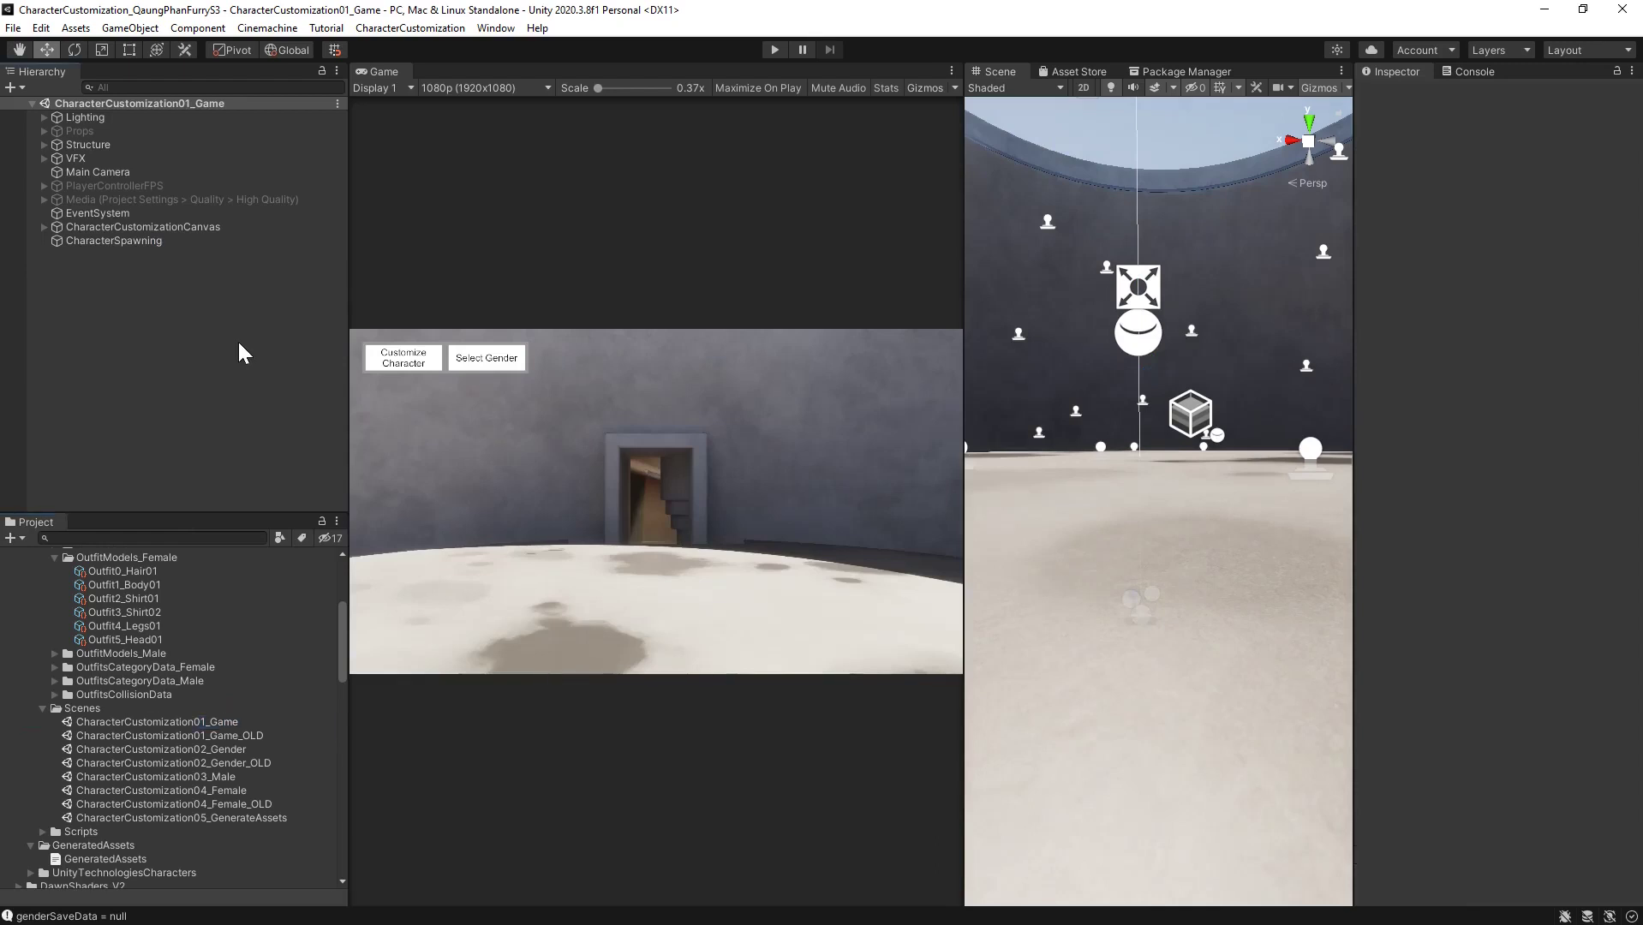
left_click(776, 50)
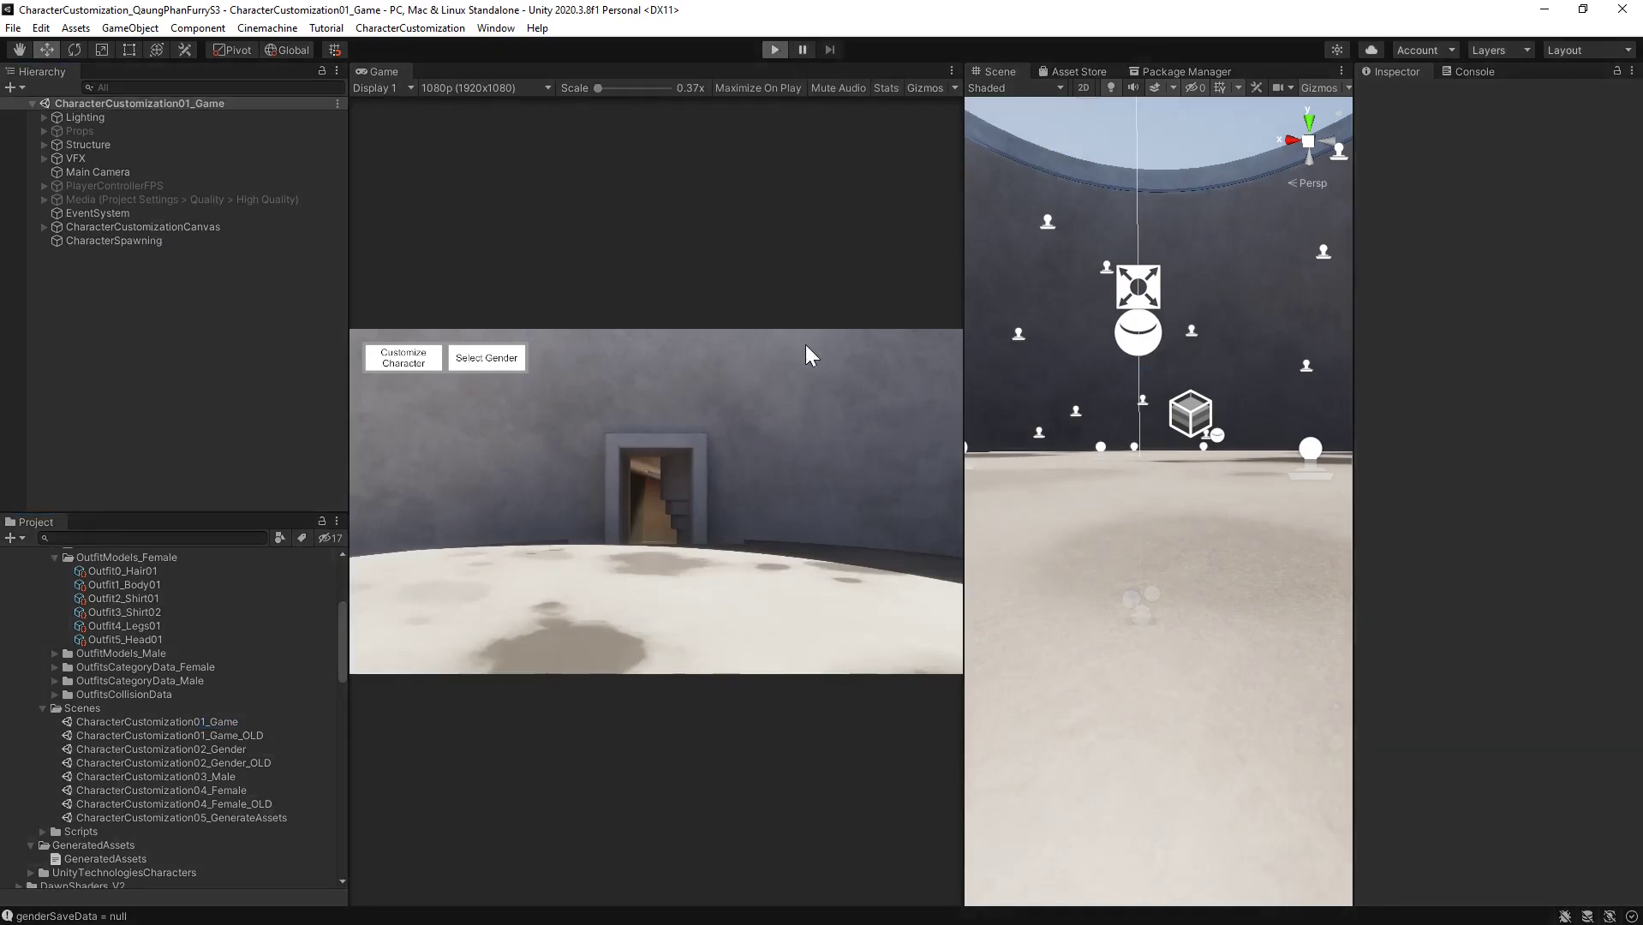
left_click(483, 358)
left_click(745, 450)
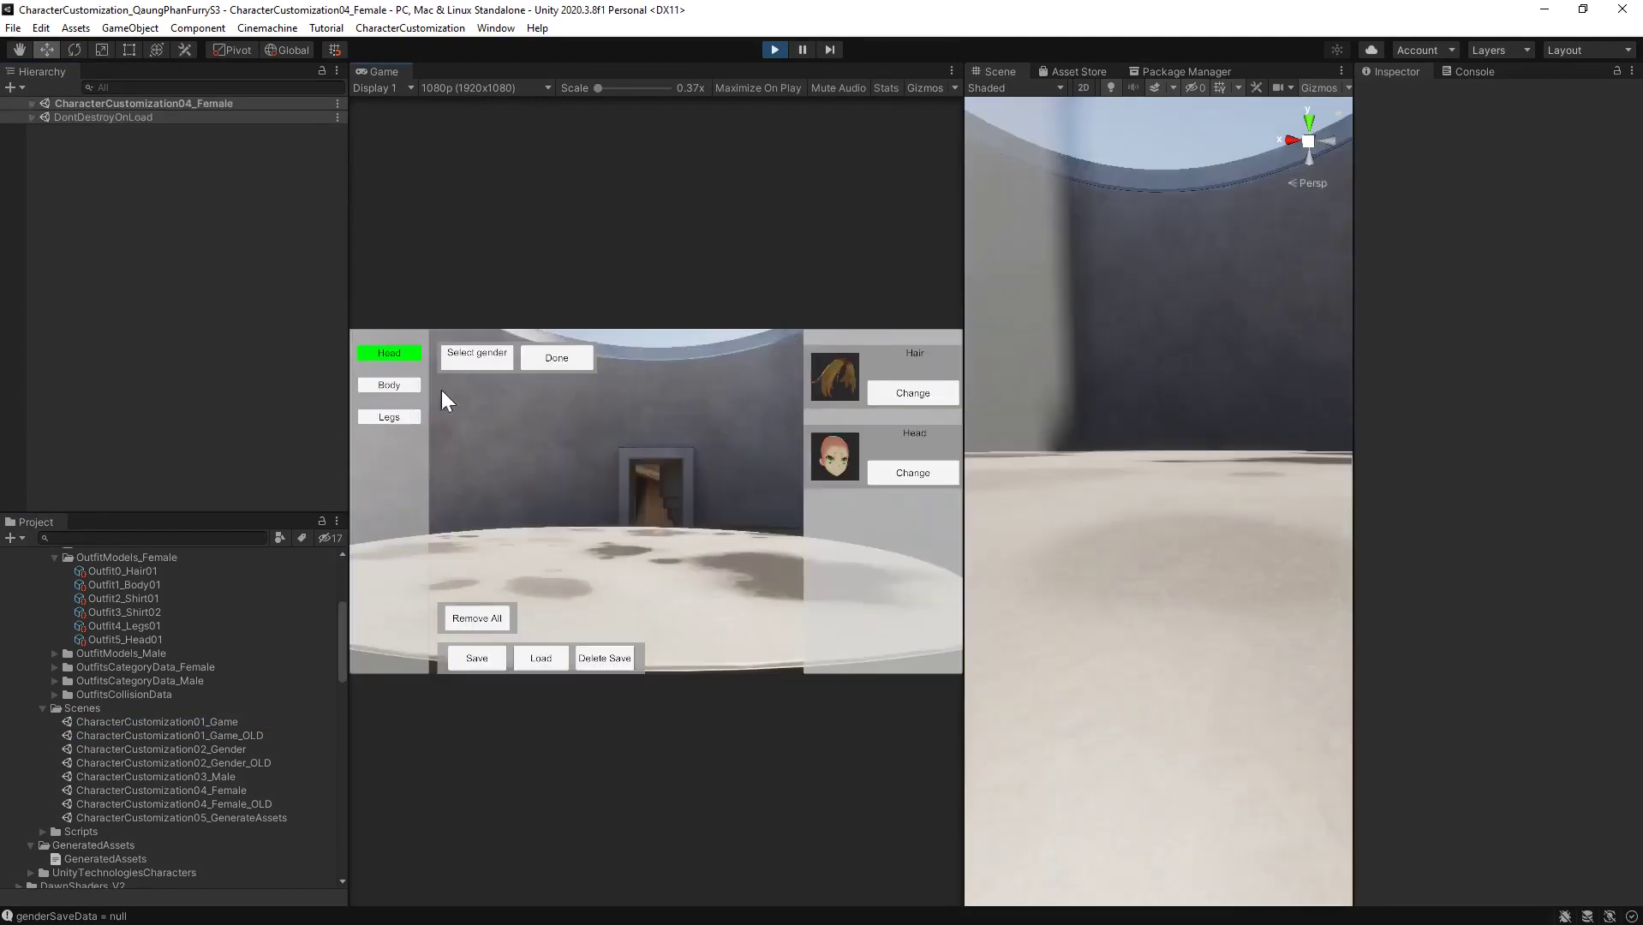
left_click(887, 395)
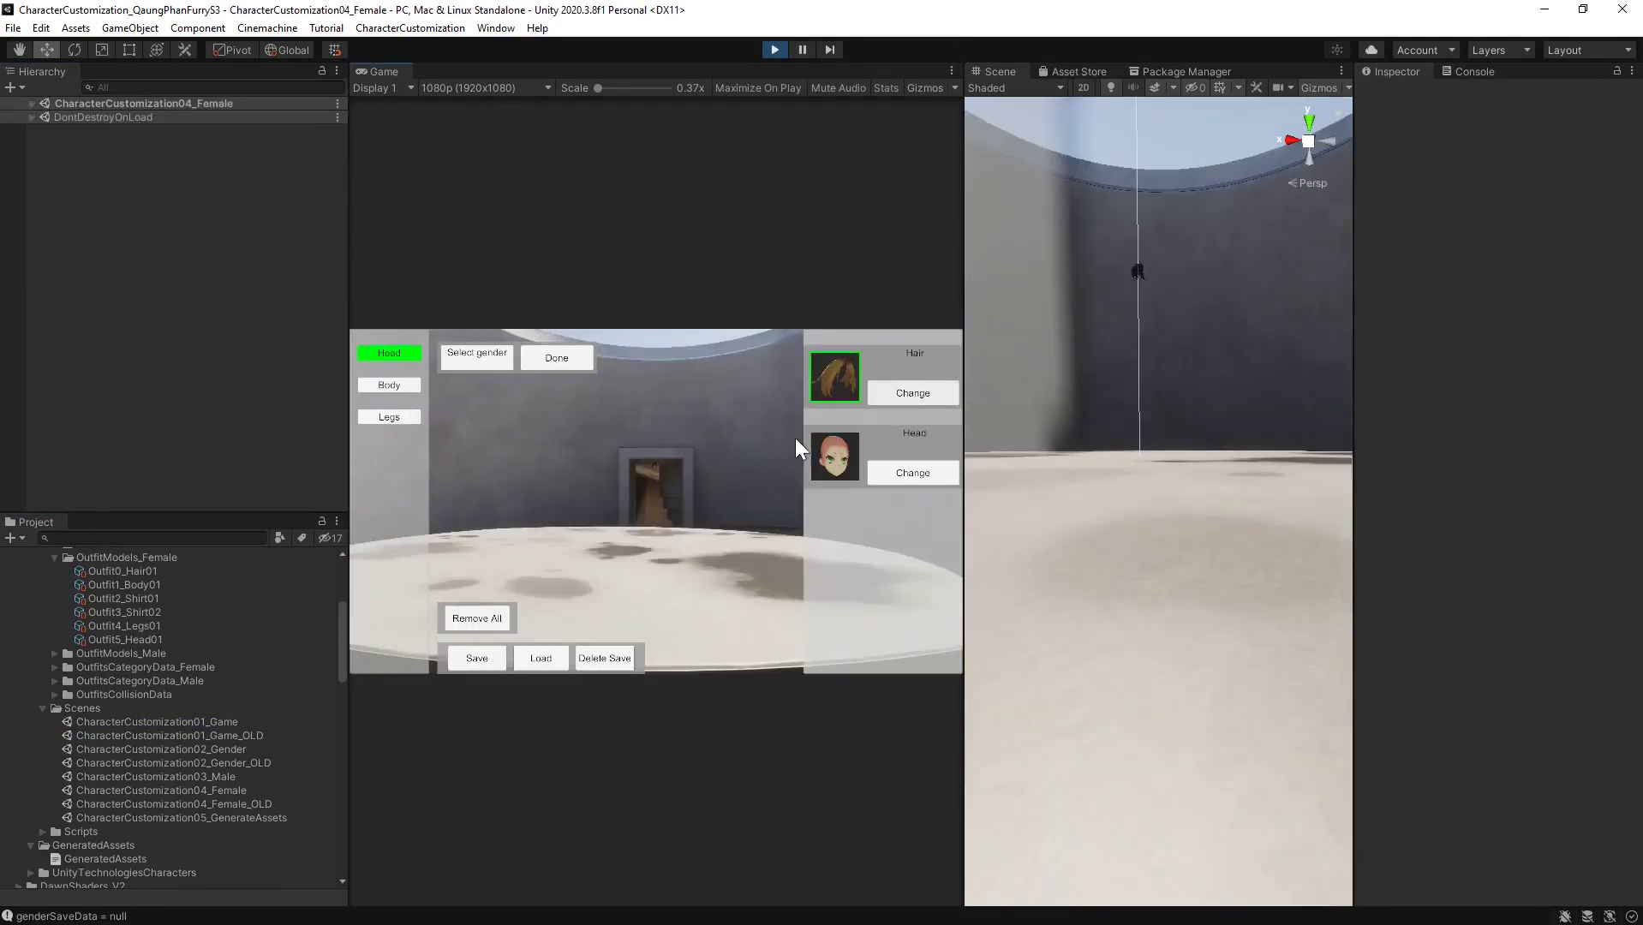
Try moving the Main Camera to 0, 0, -10 and raising it during play mode, and stop playing
left_click(31, 102)
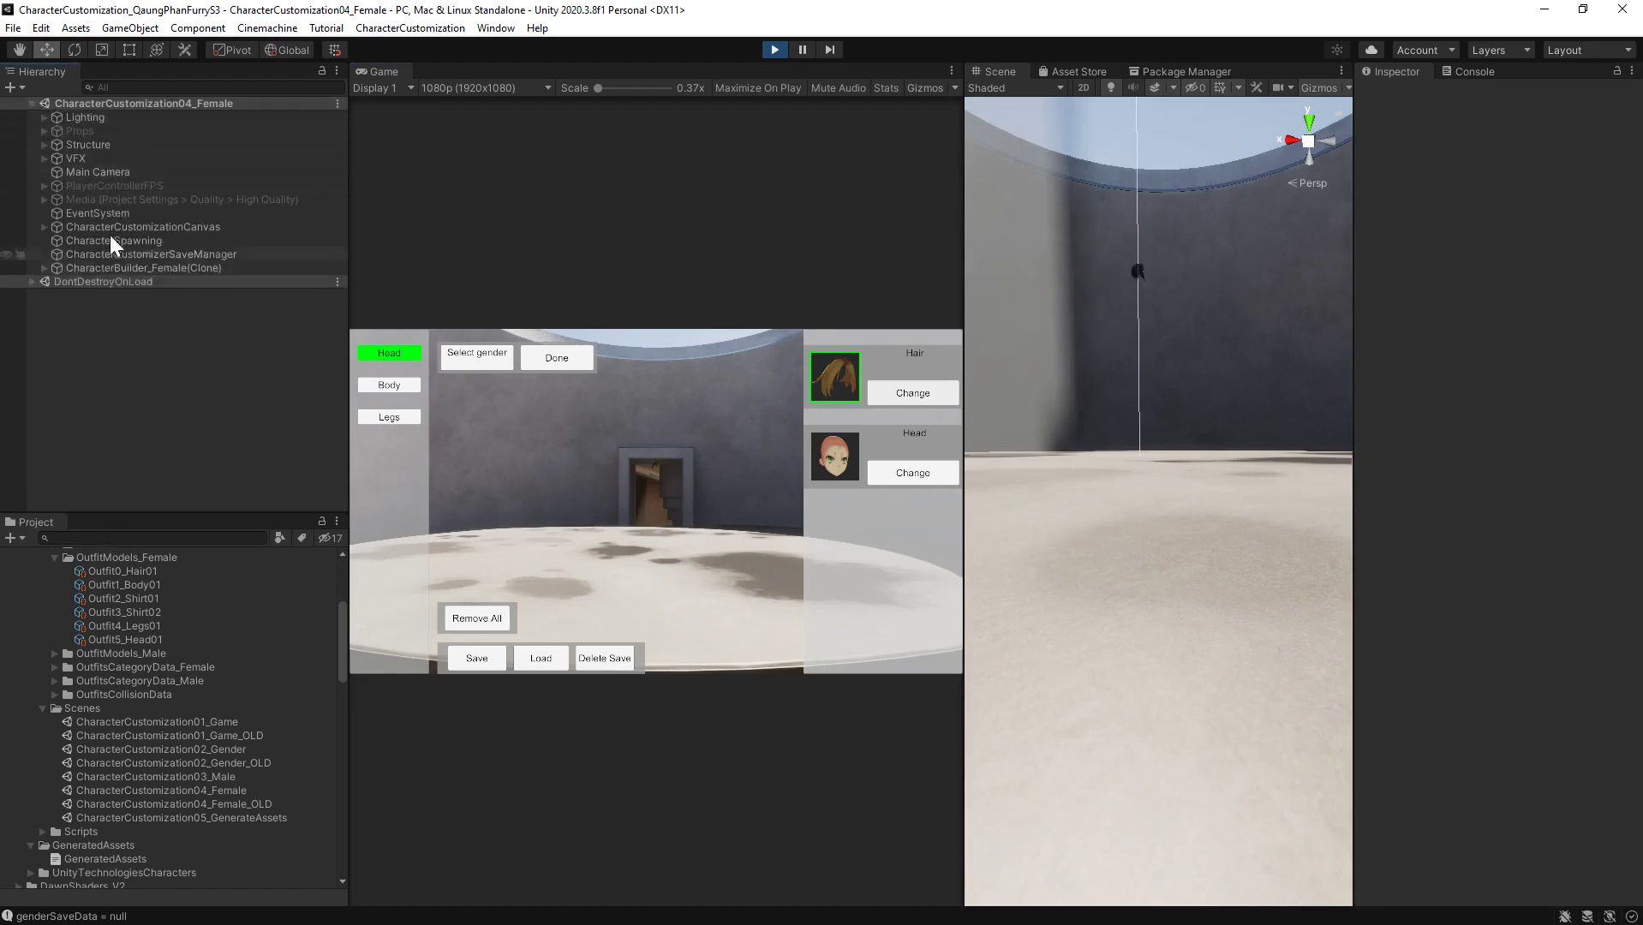
left_click(98, 173)
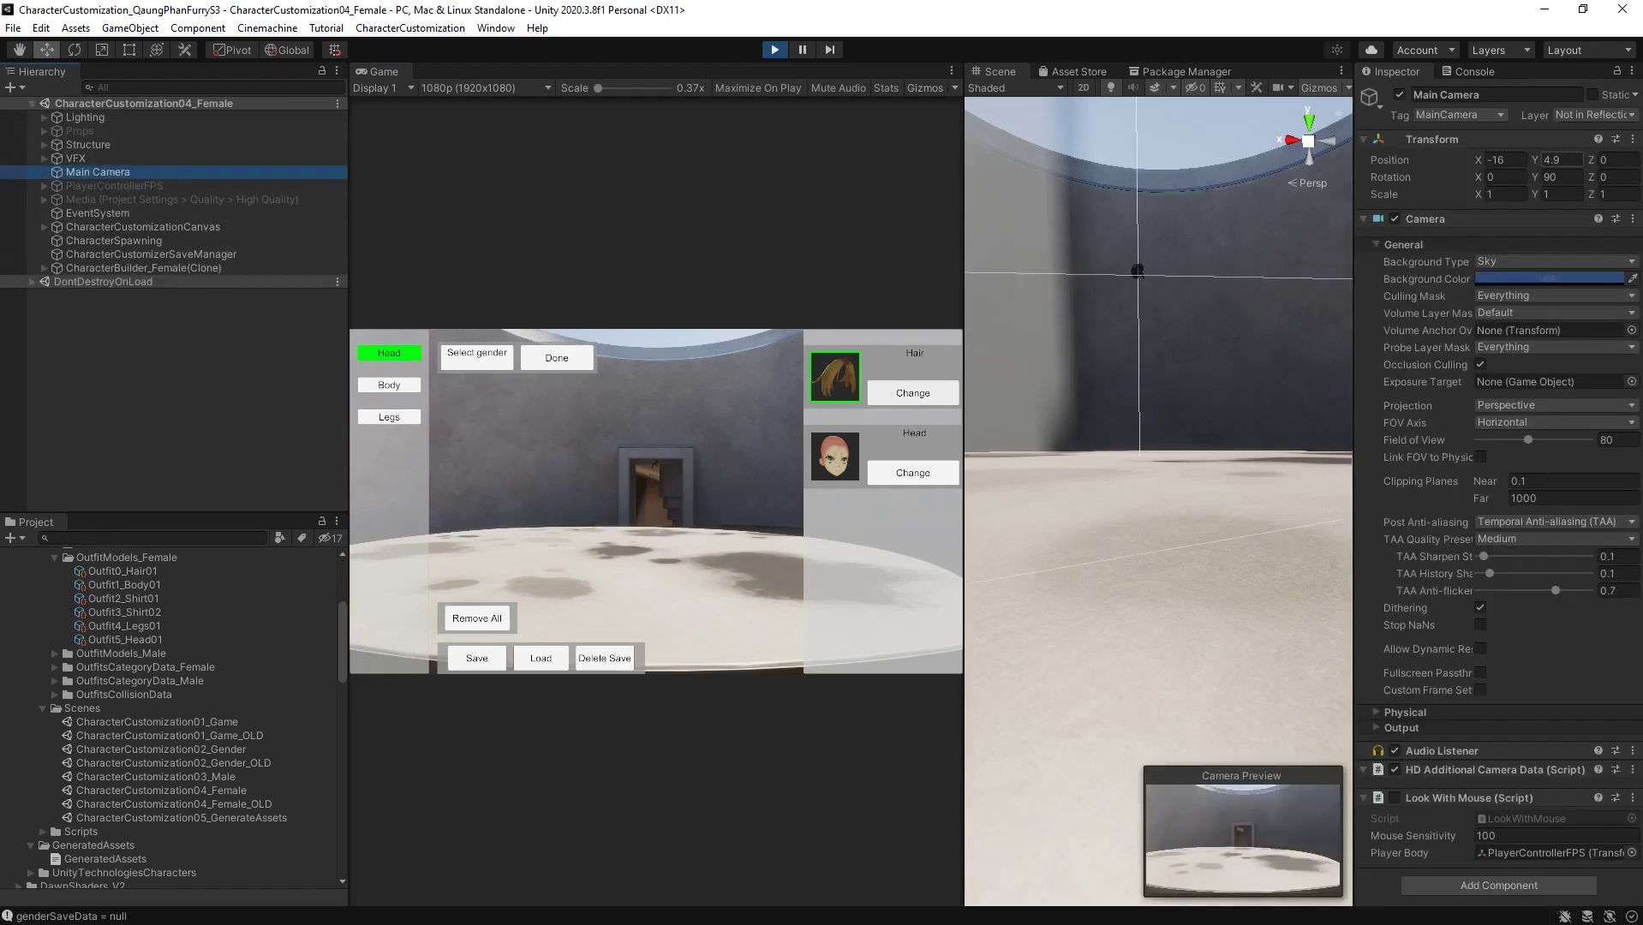
left_click(1505, 160)
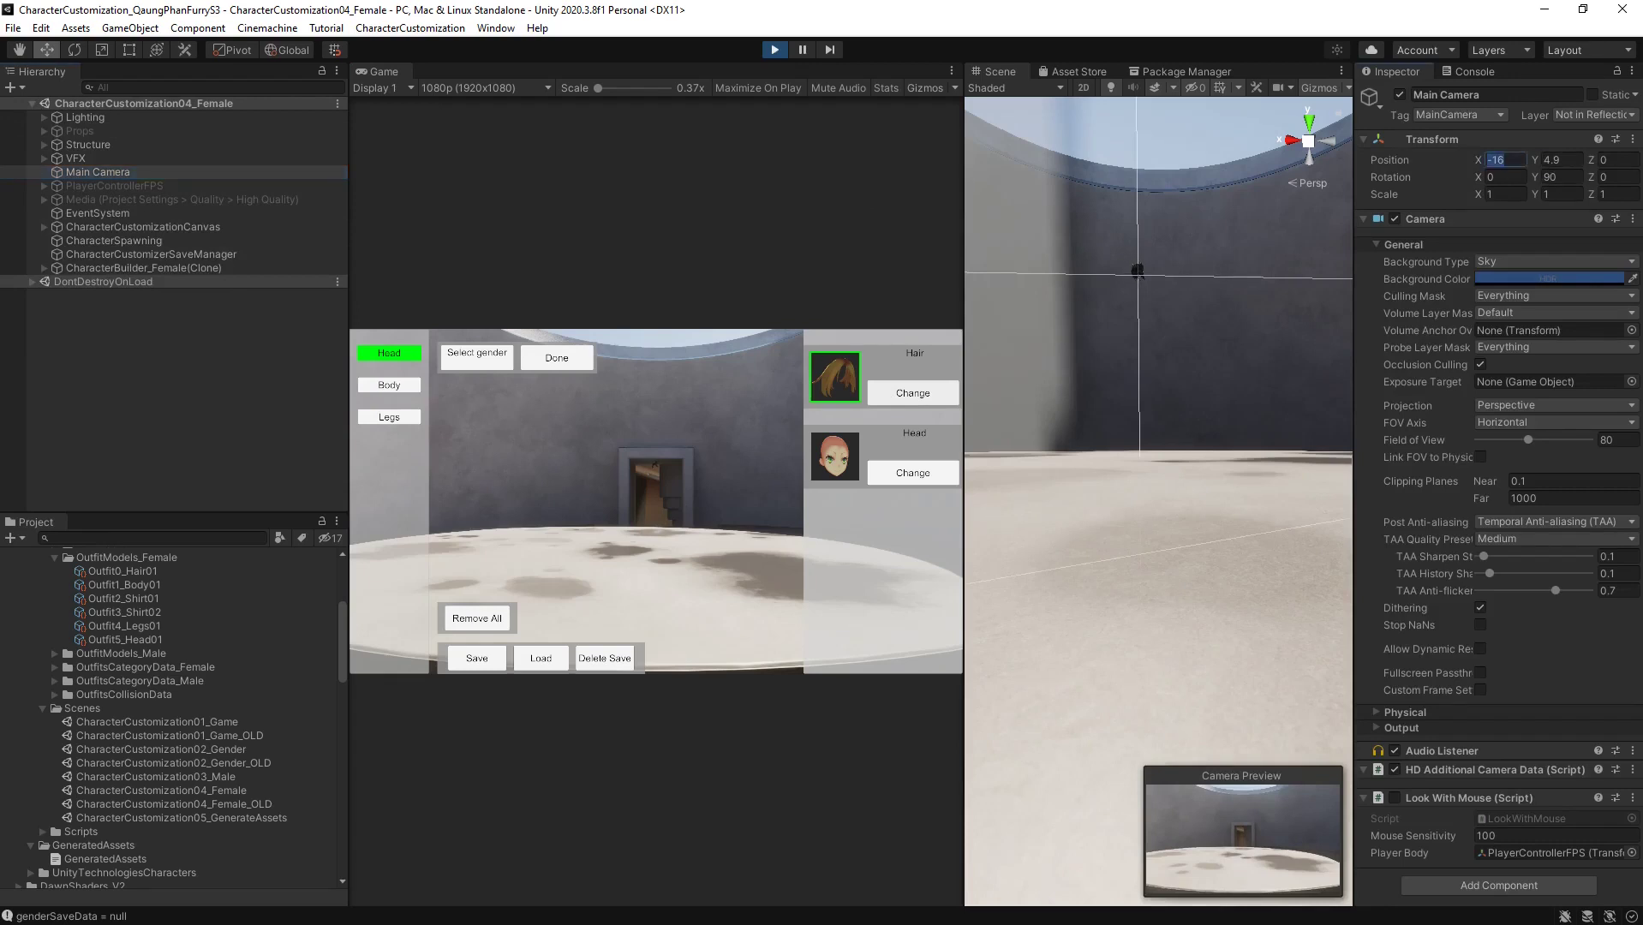
type("0")
key("Tab")
type("0")
key("Tab")
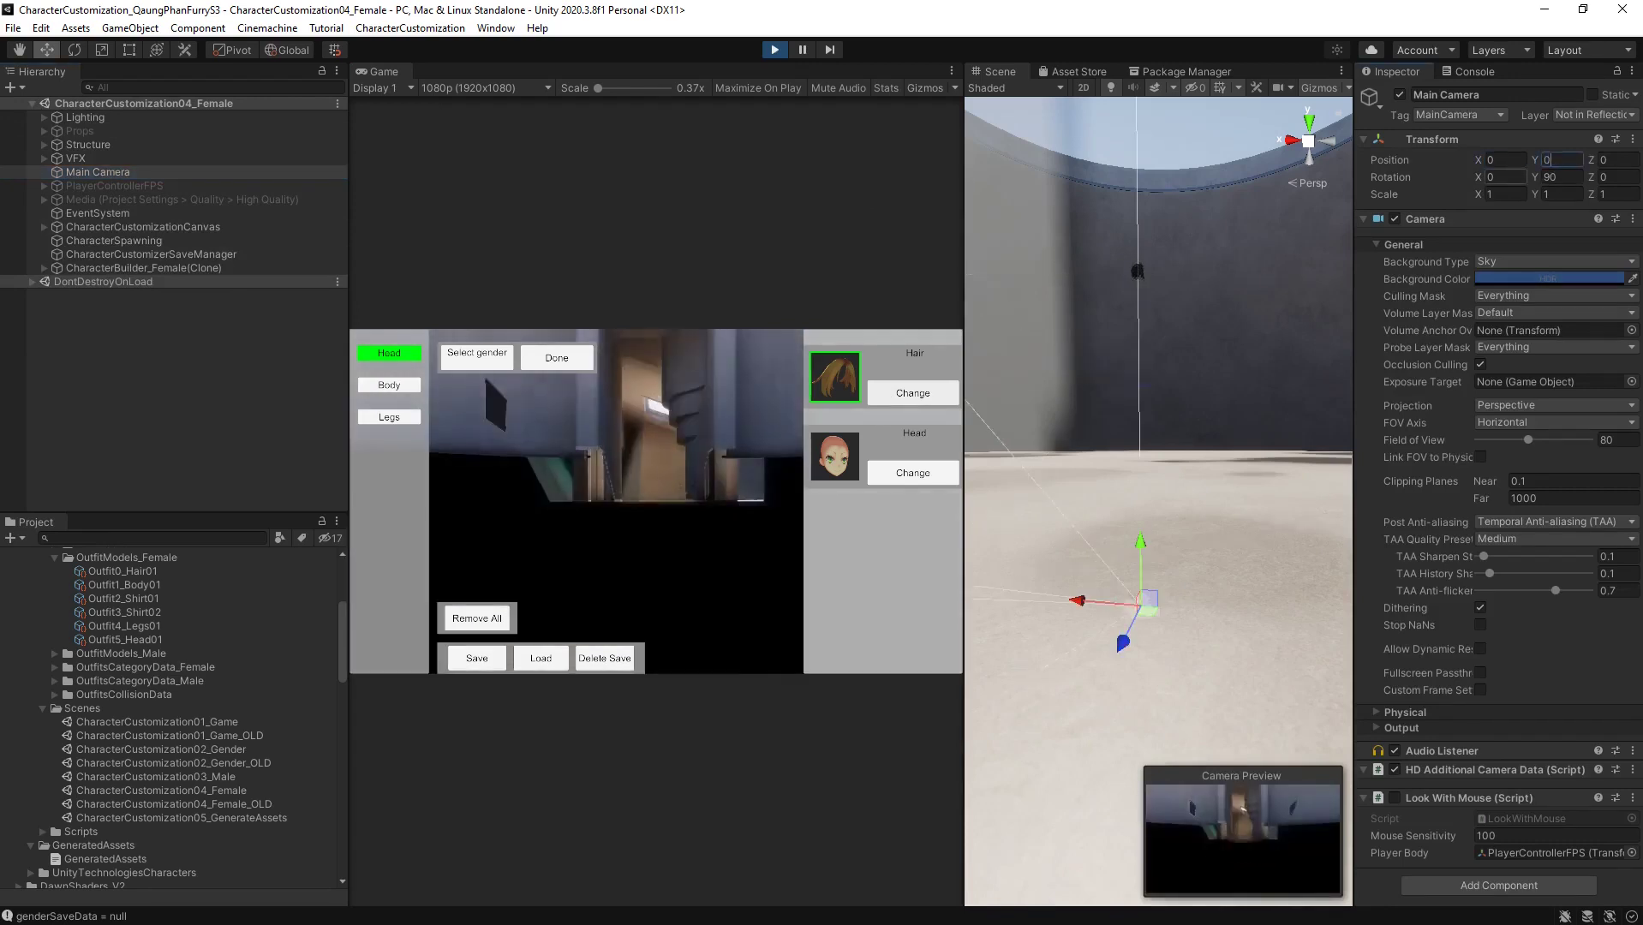
type("-10")
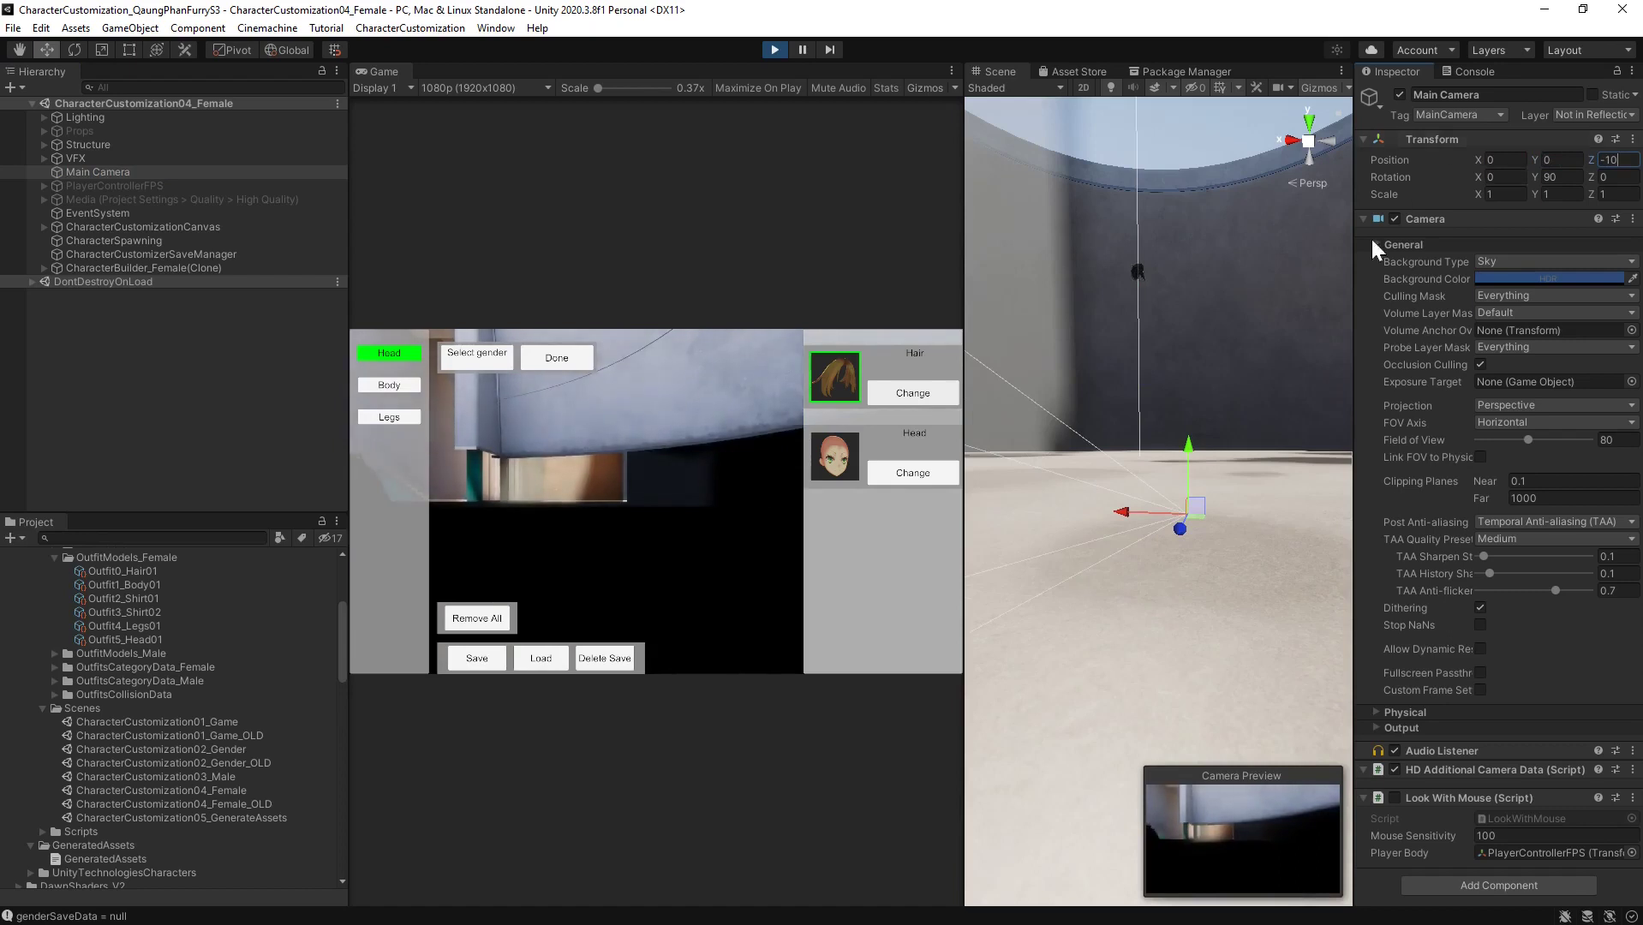
left_click_drag(1191, 444, 1196, 294)
left_click(775, 49)
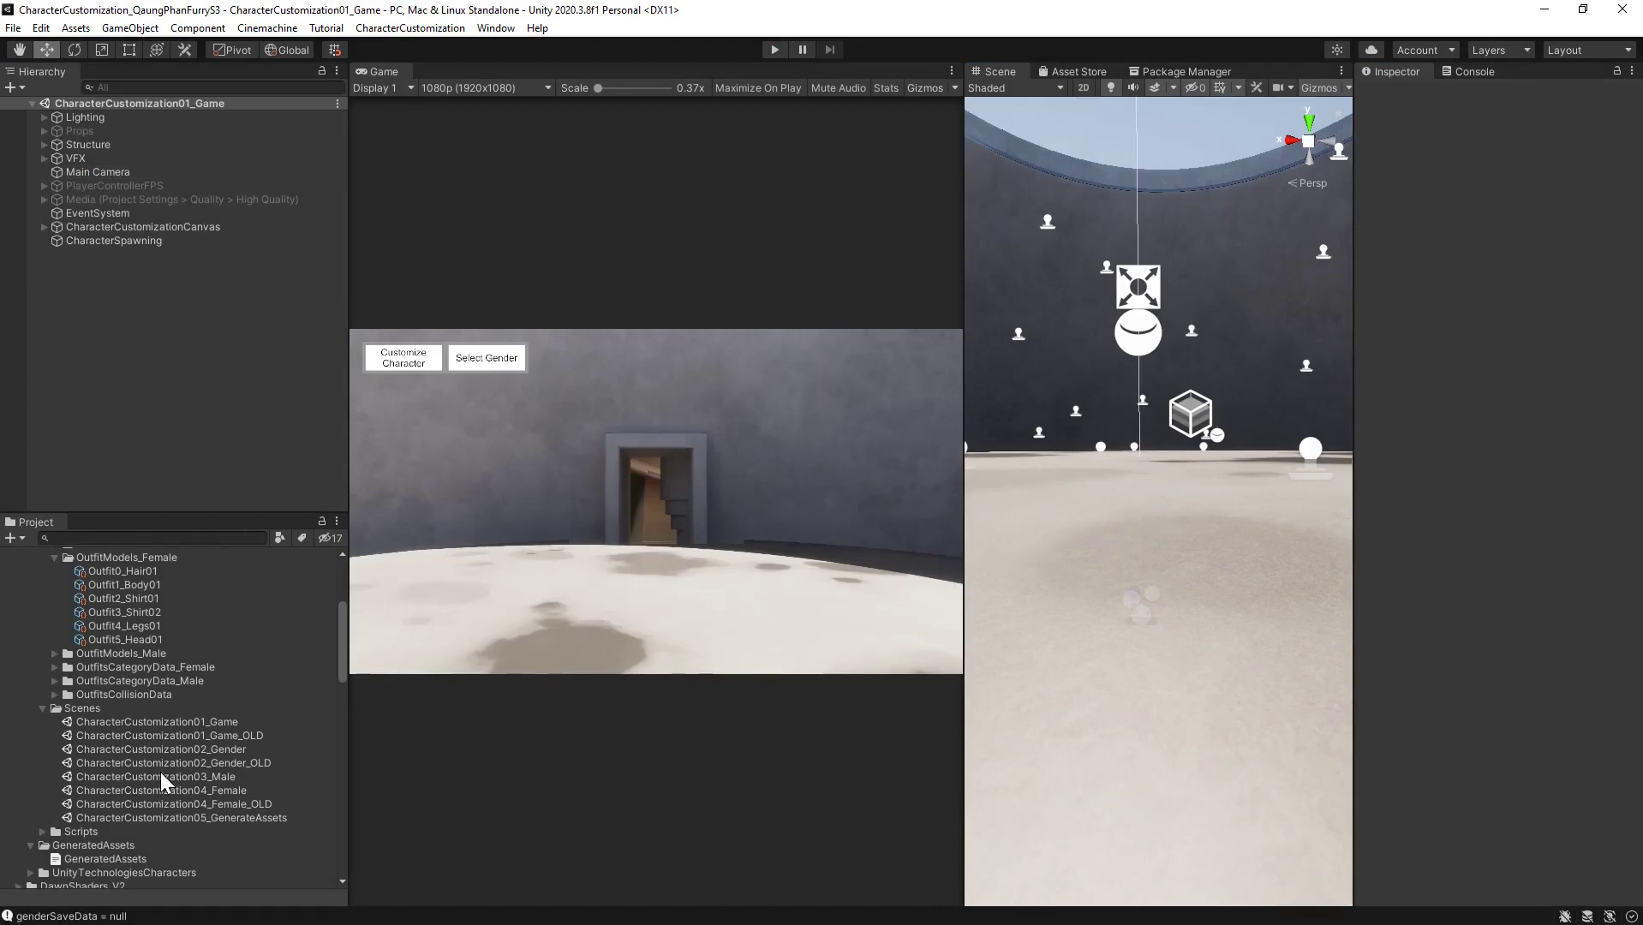
Copy the Main Camera's position from the CharacterCustomization04_Female_OLD scene
double_click(225, 803)
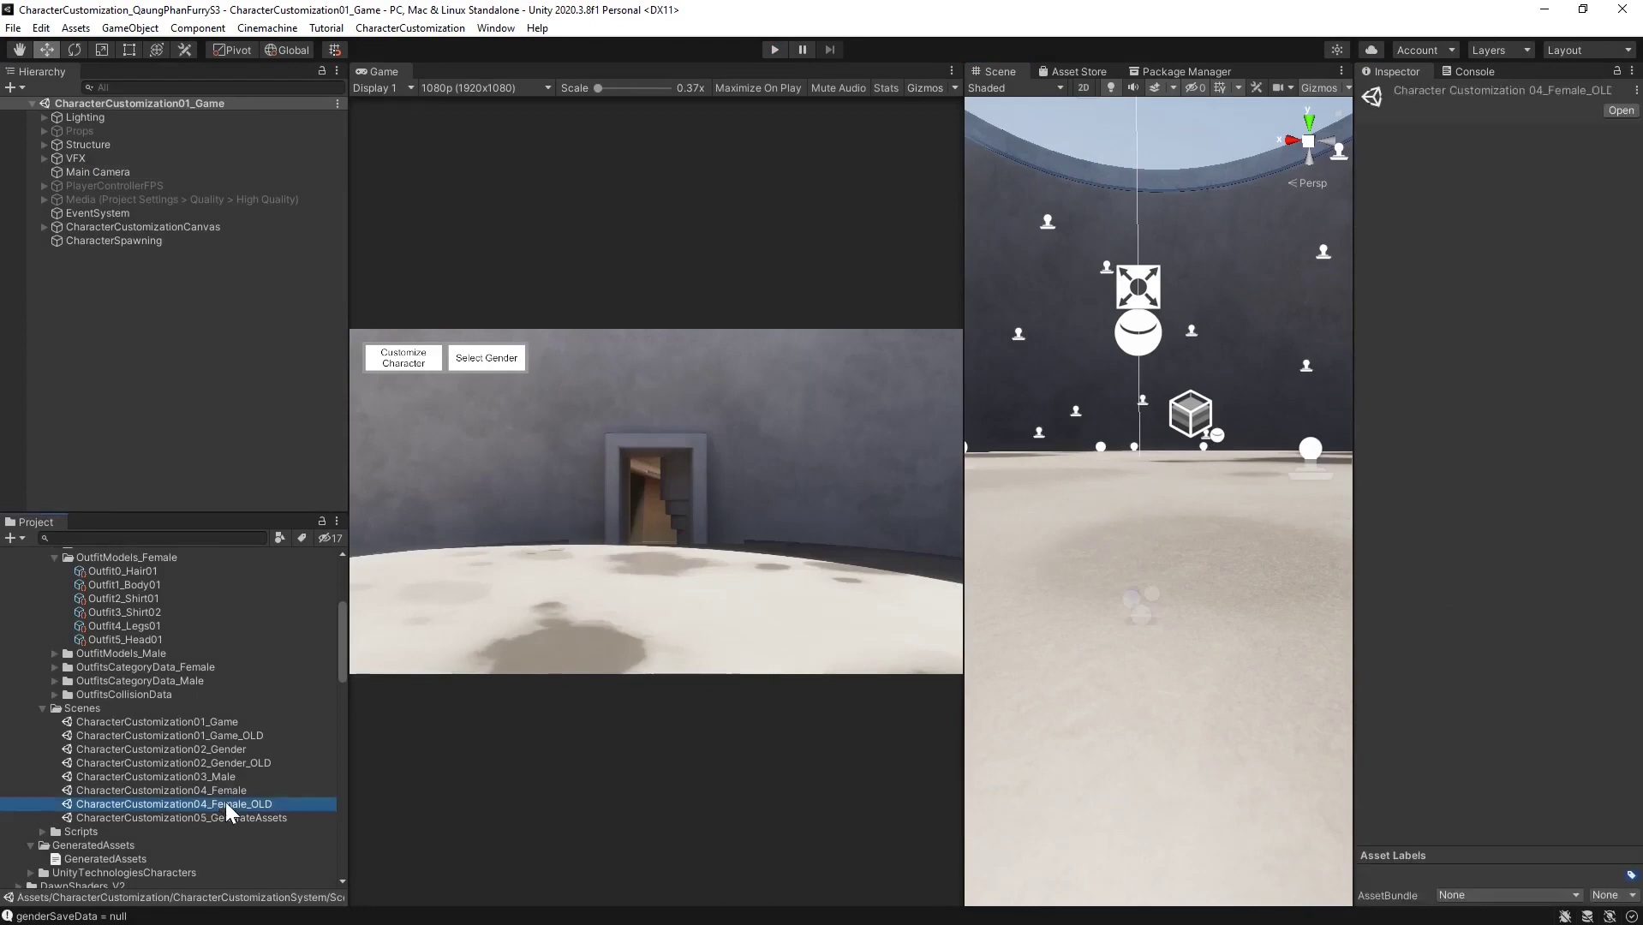
left_click(85, 117)
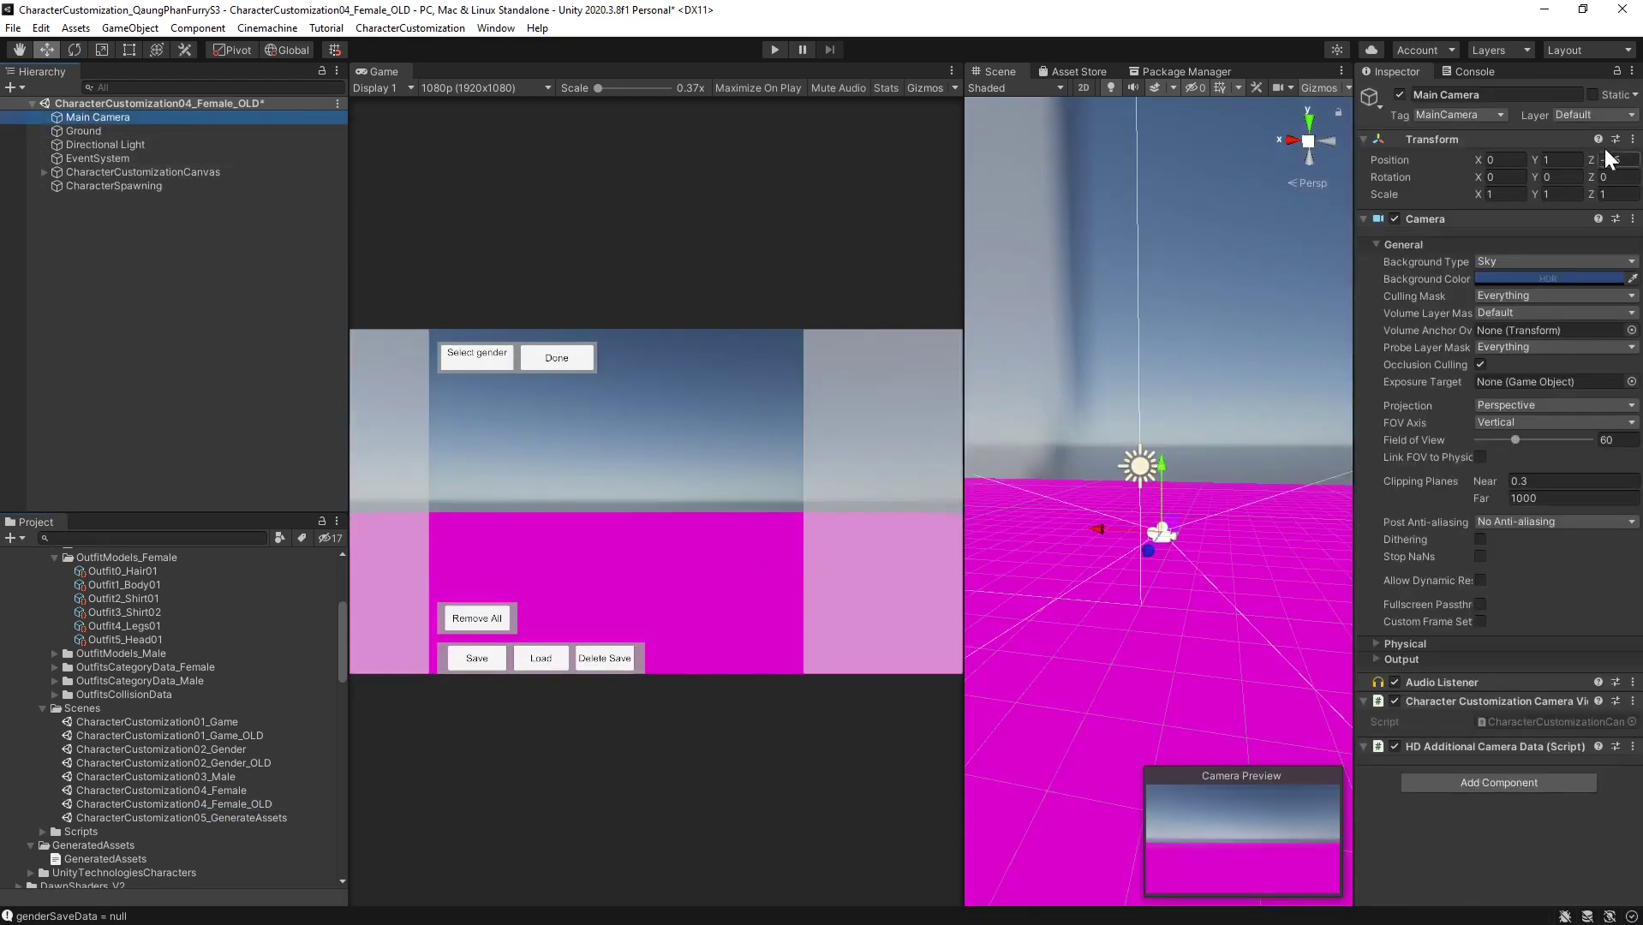
right_click(1416, 138)
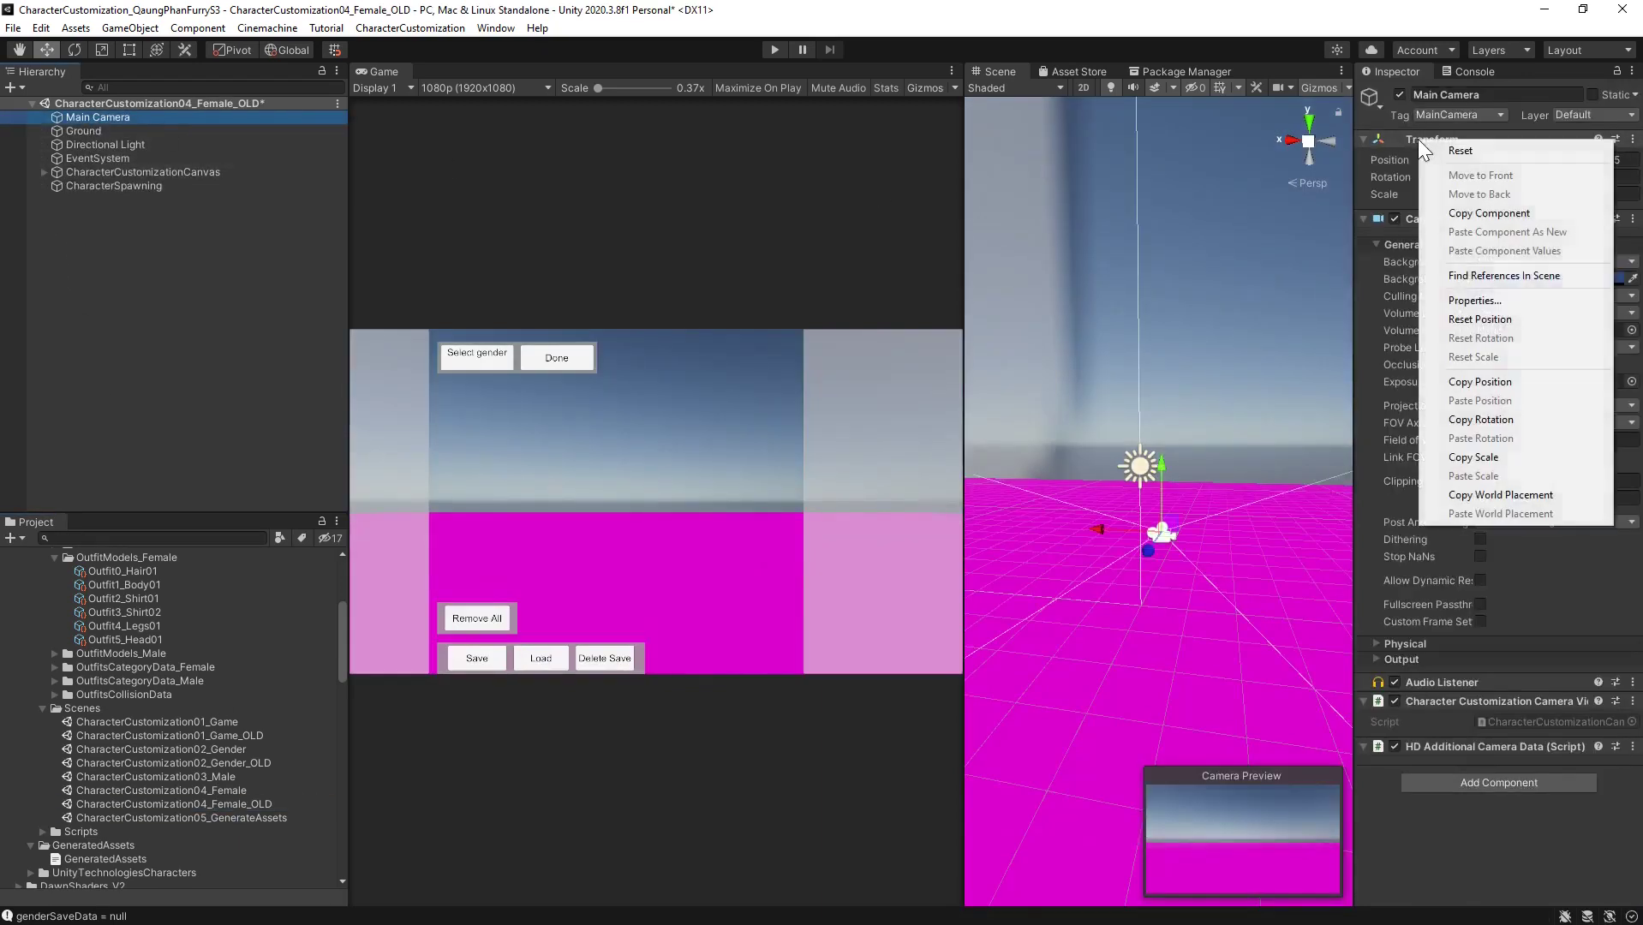
left_click(1478, 381)
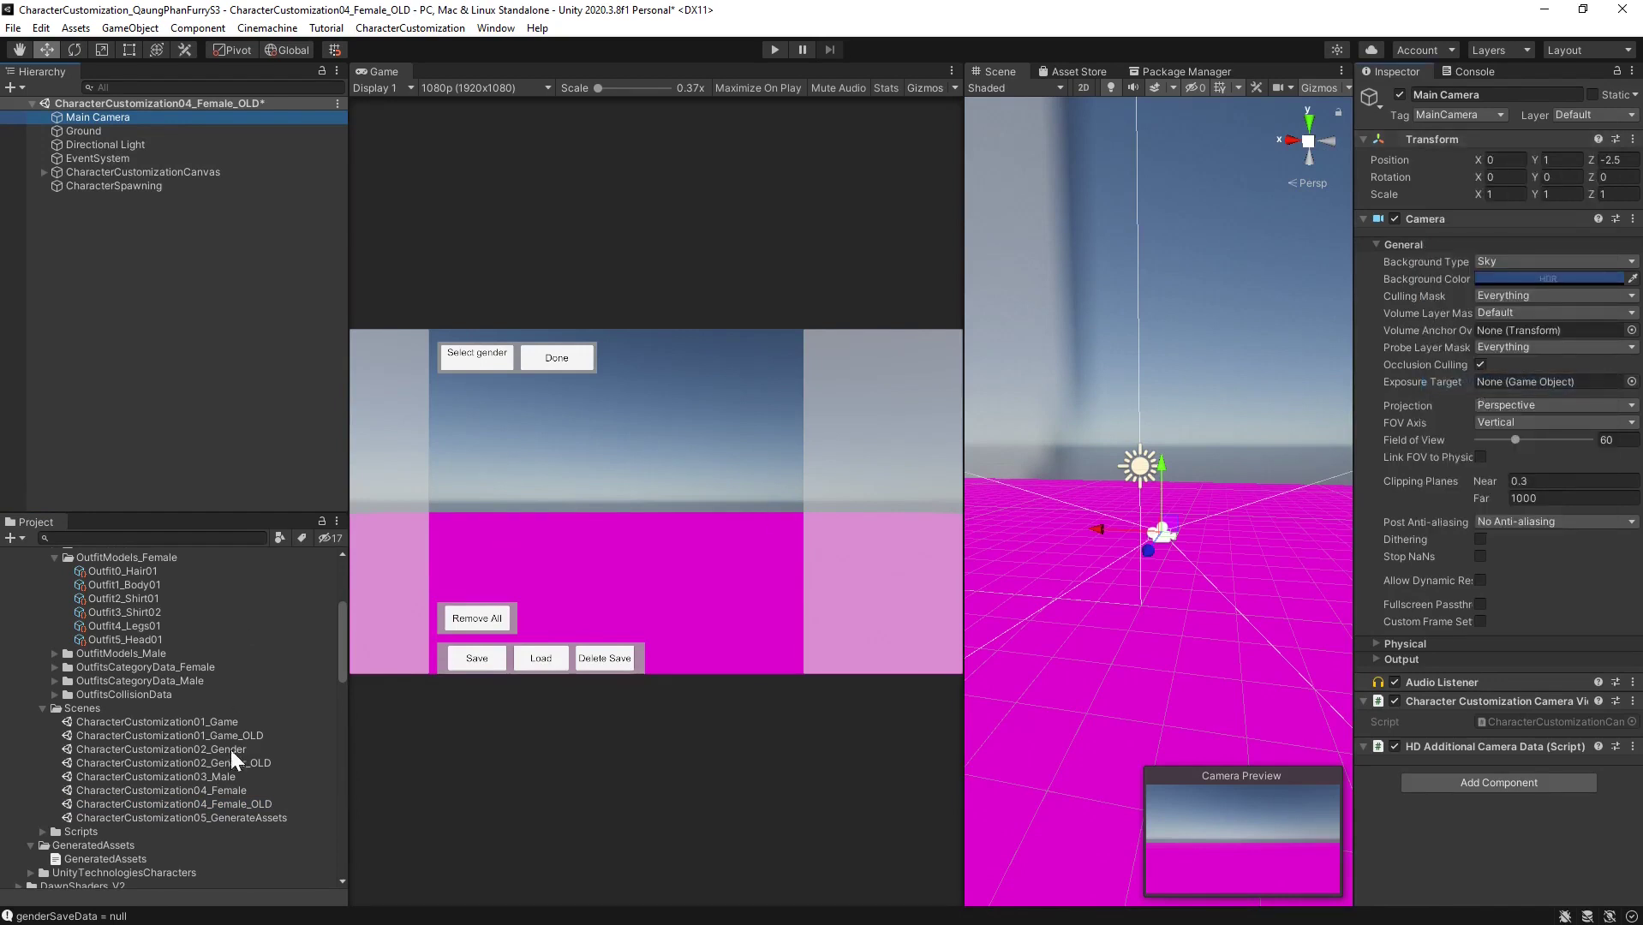
Open CharacterCustomization04_Female without saving the old scene, and paste the copied position onto its Main Camera
double_click(215, 789)
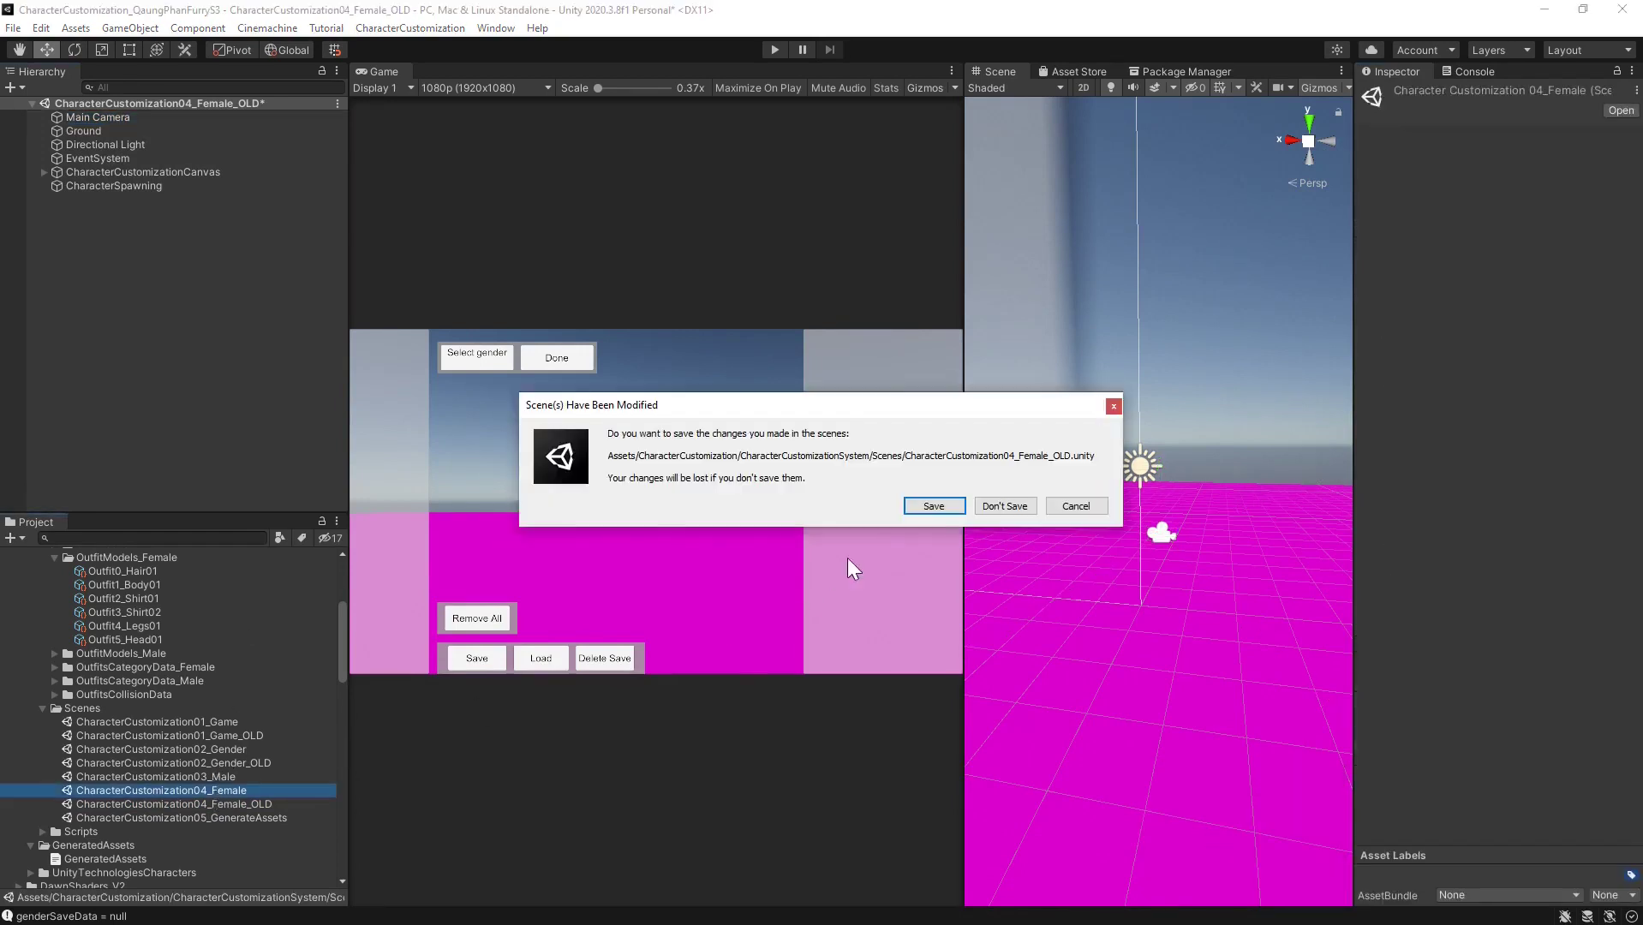
left_click(999, 505)
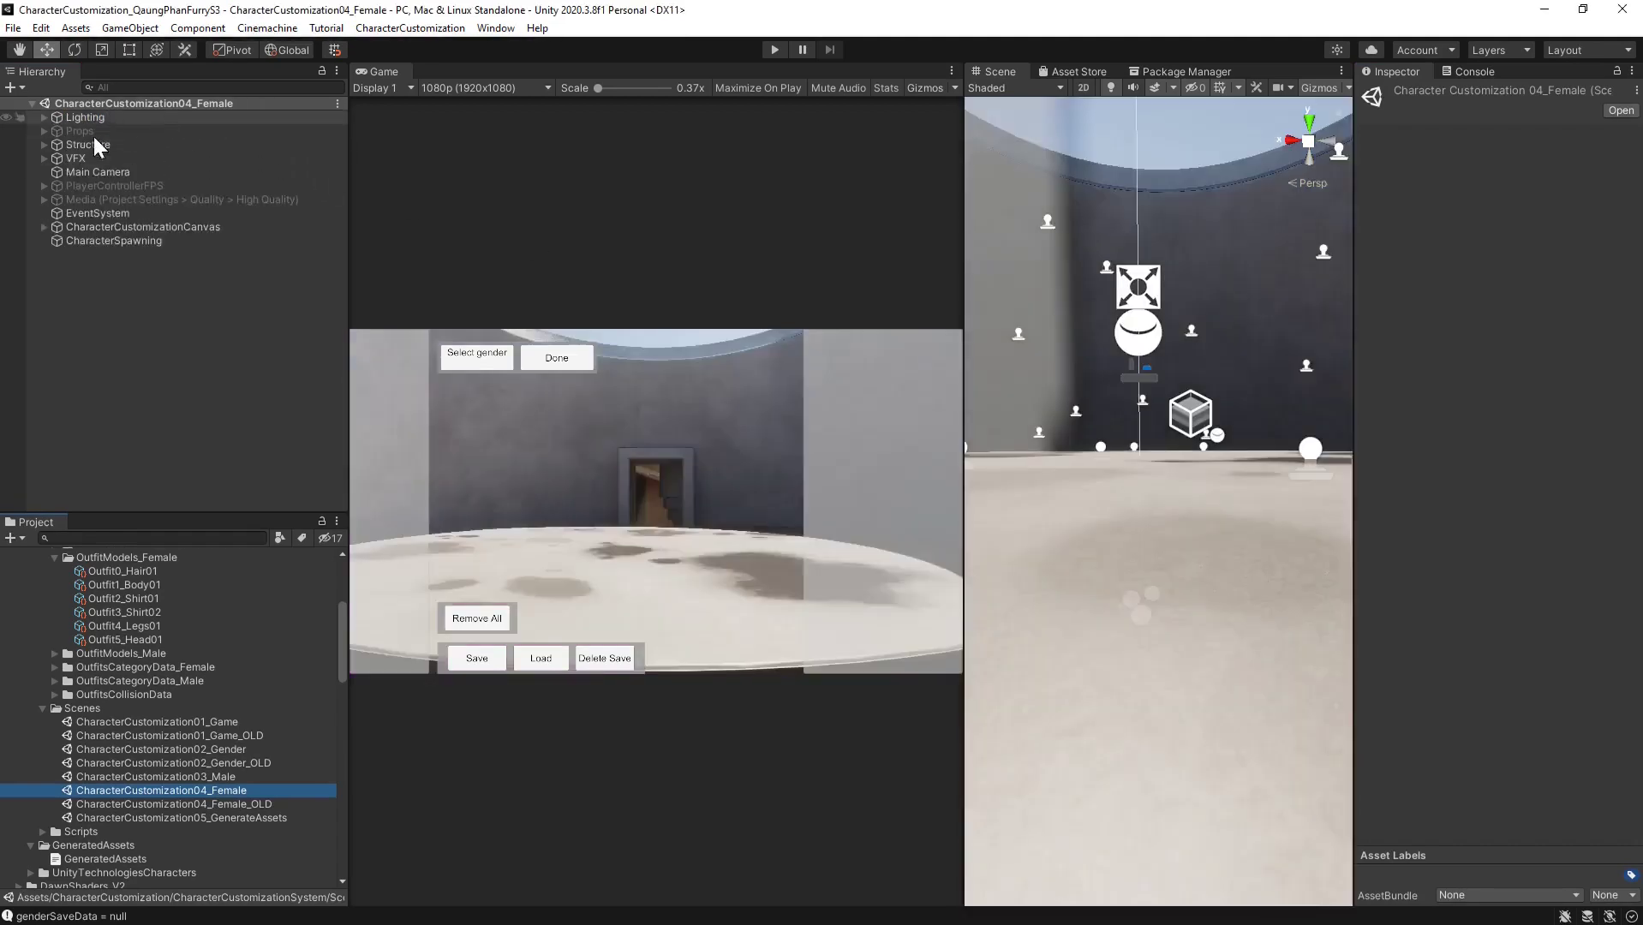
left_click(97, 171)
right_click(1432, 142)
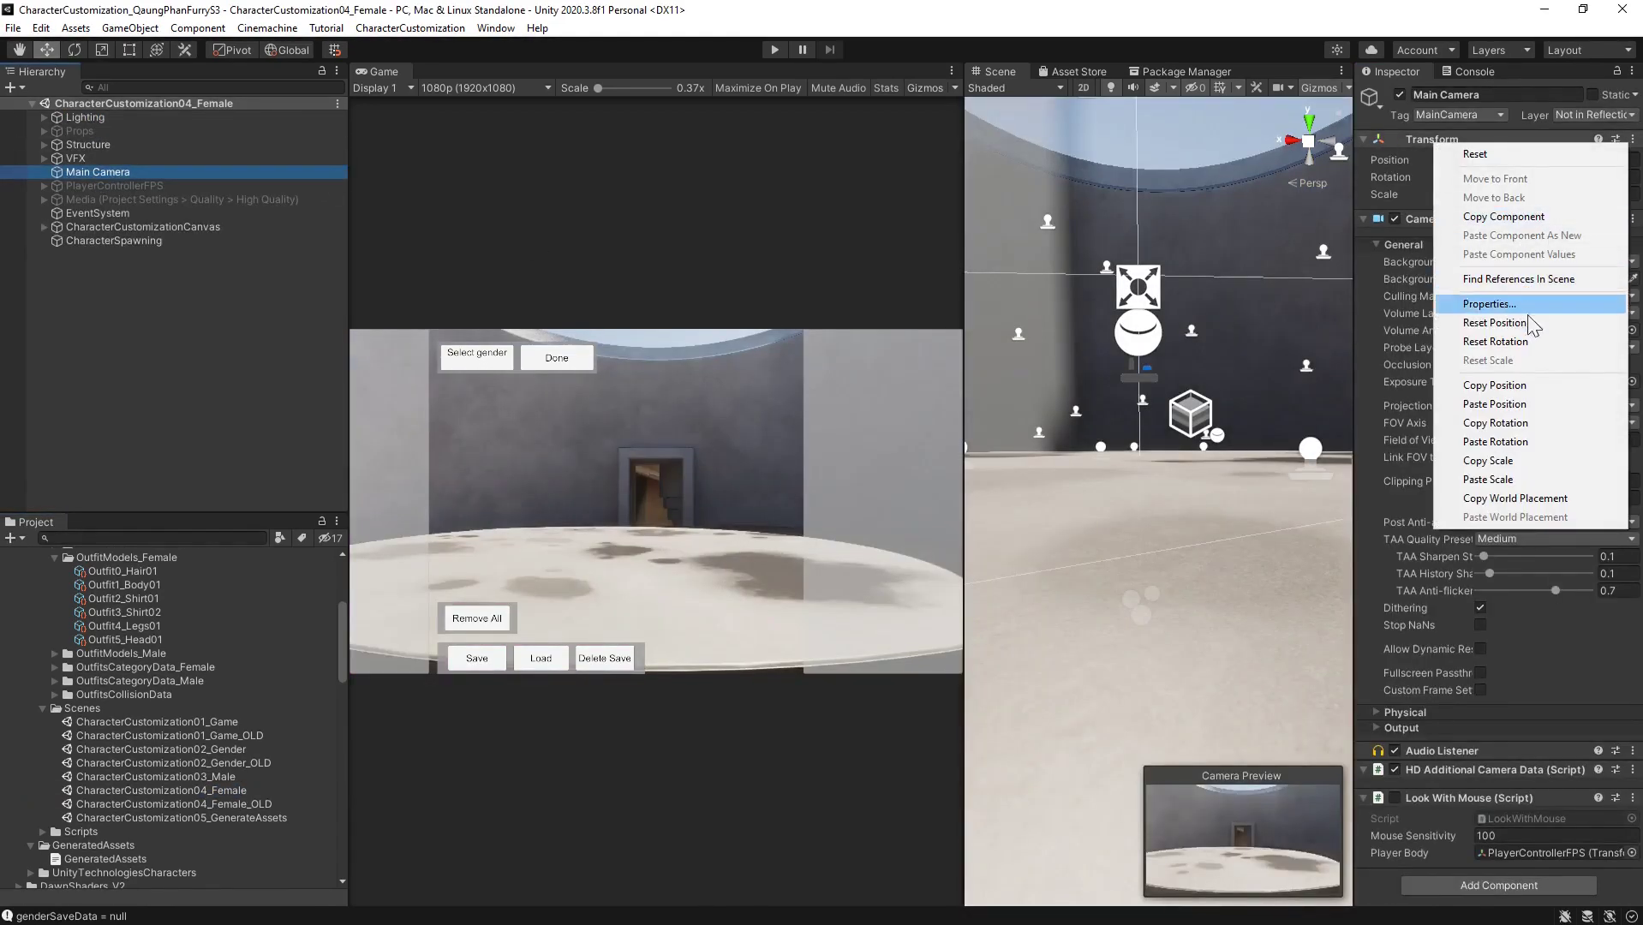
left_click(1505, 404)
left_click(256, 380)
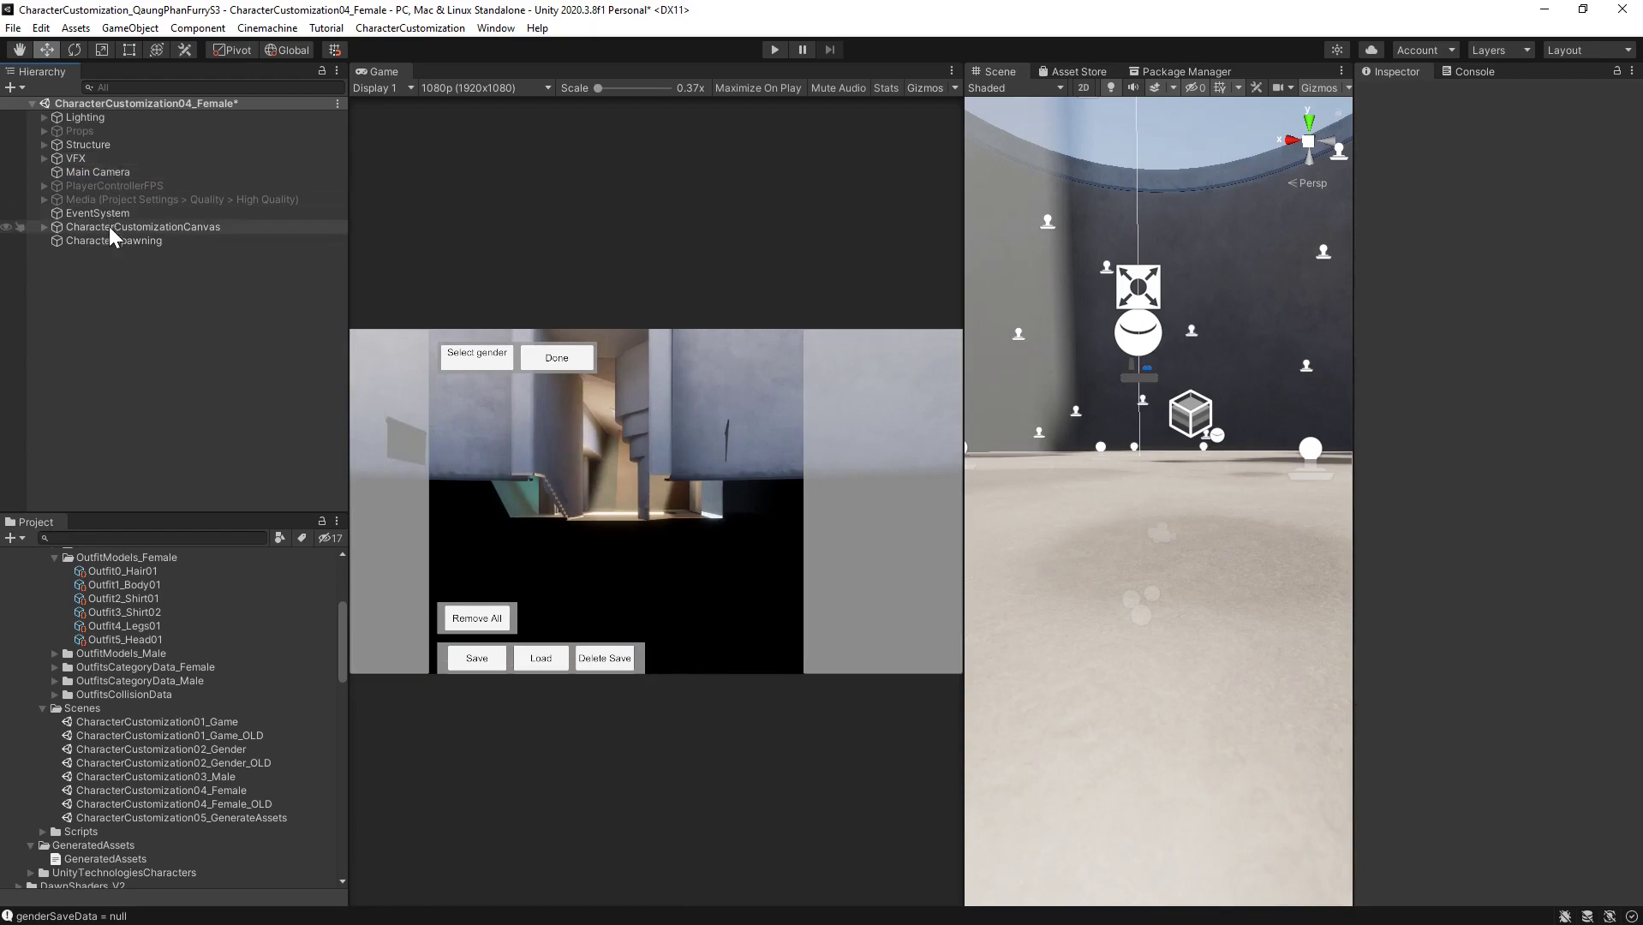
Raise the Main Camera in the Female scene to a Y position of 5
left_click(93, 170)
left_click_drag(1166, 447, 1139, 336)
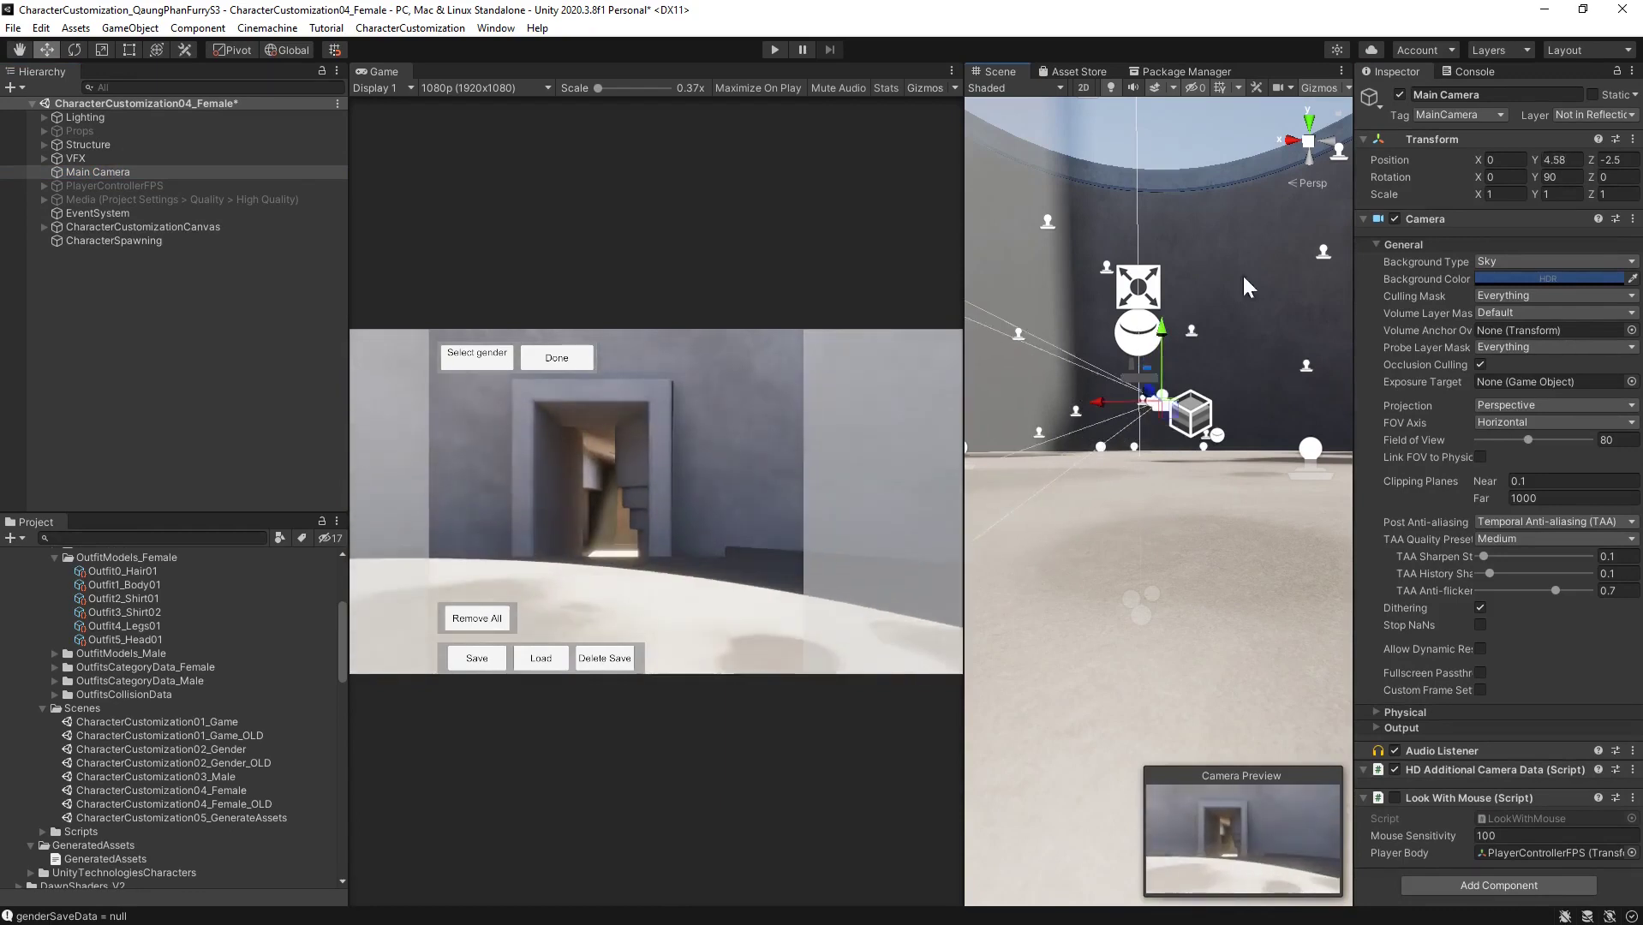
left_click(1561, 161)
type("5")
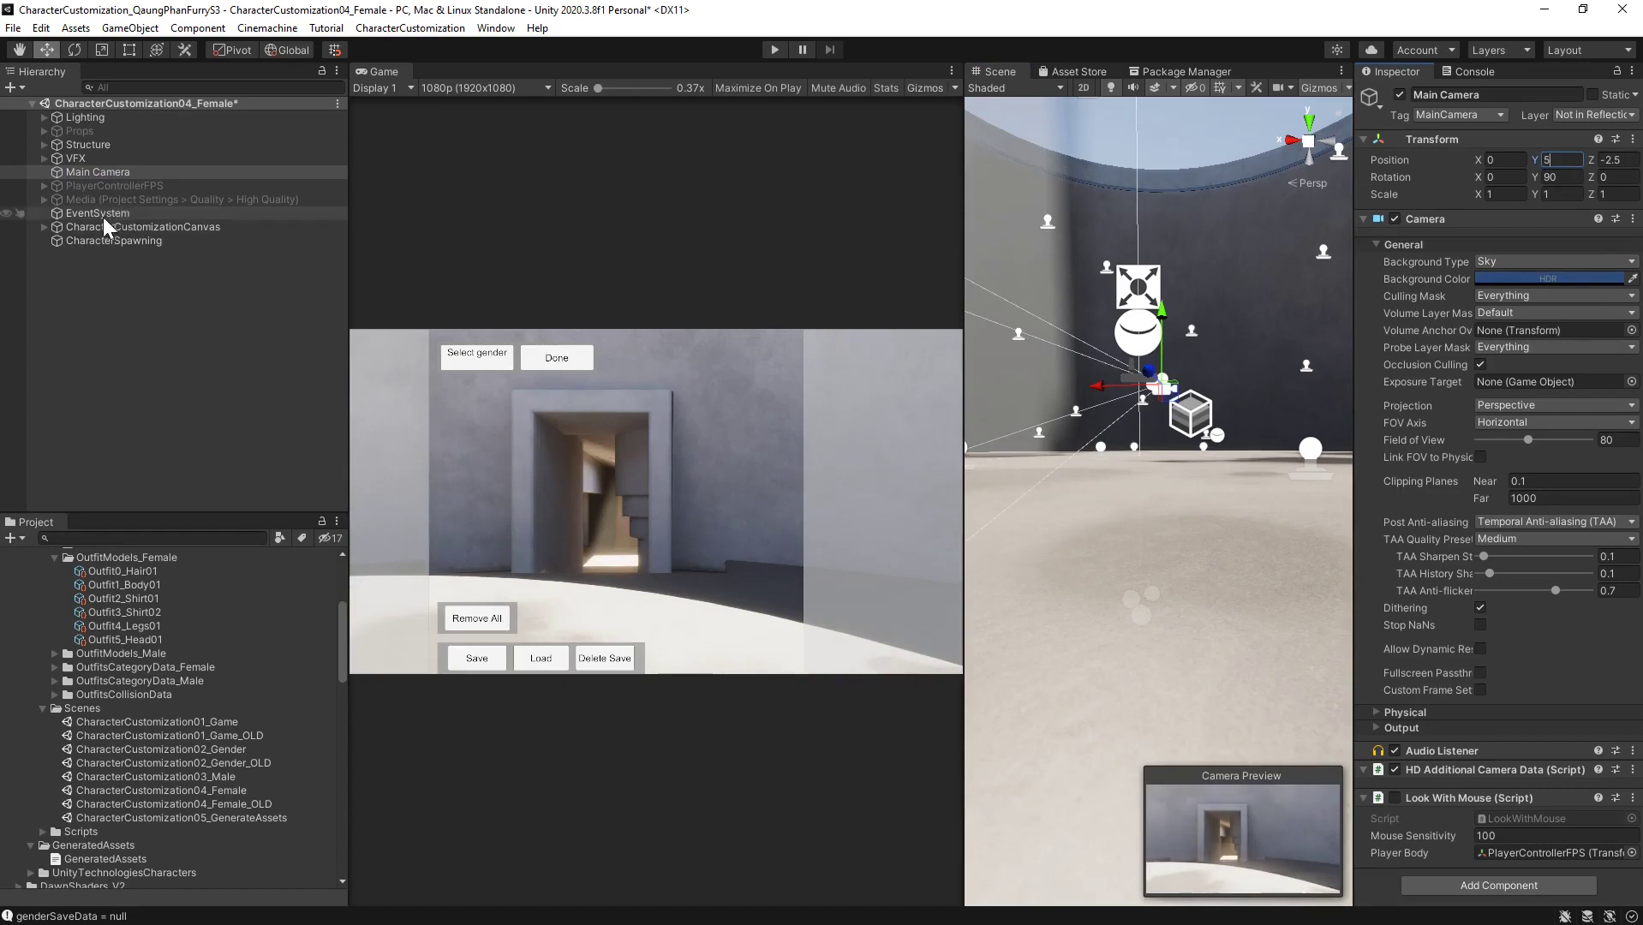
Set the Main Camera's Y rotation to 0 in the CharacterCustomization04_Female scene
right_click_drag(1156, 408, 1217, 466)
middle_click_drag(1141, 330, 1267, 519)
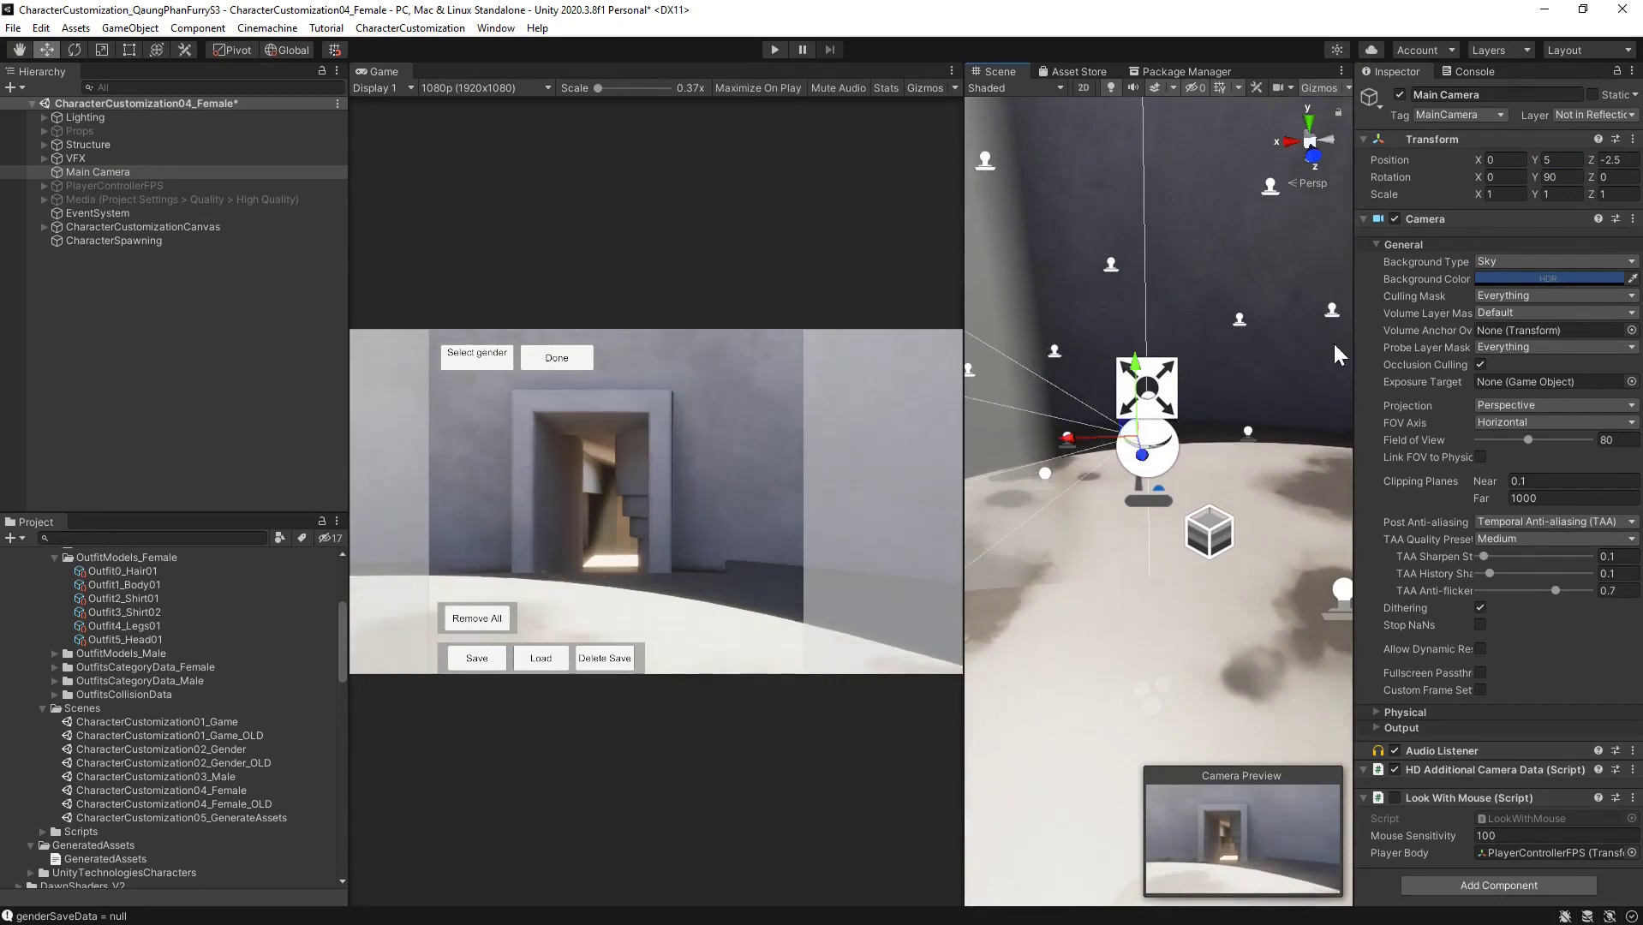
type("-5")
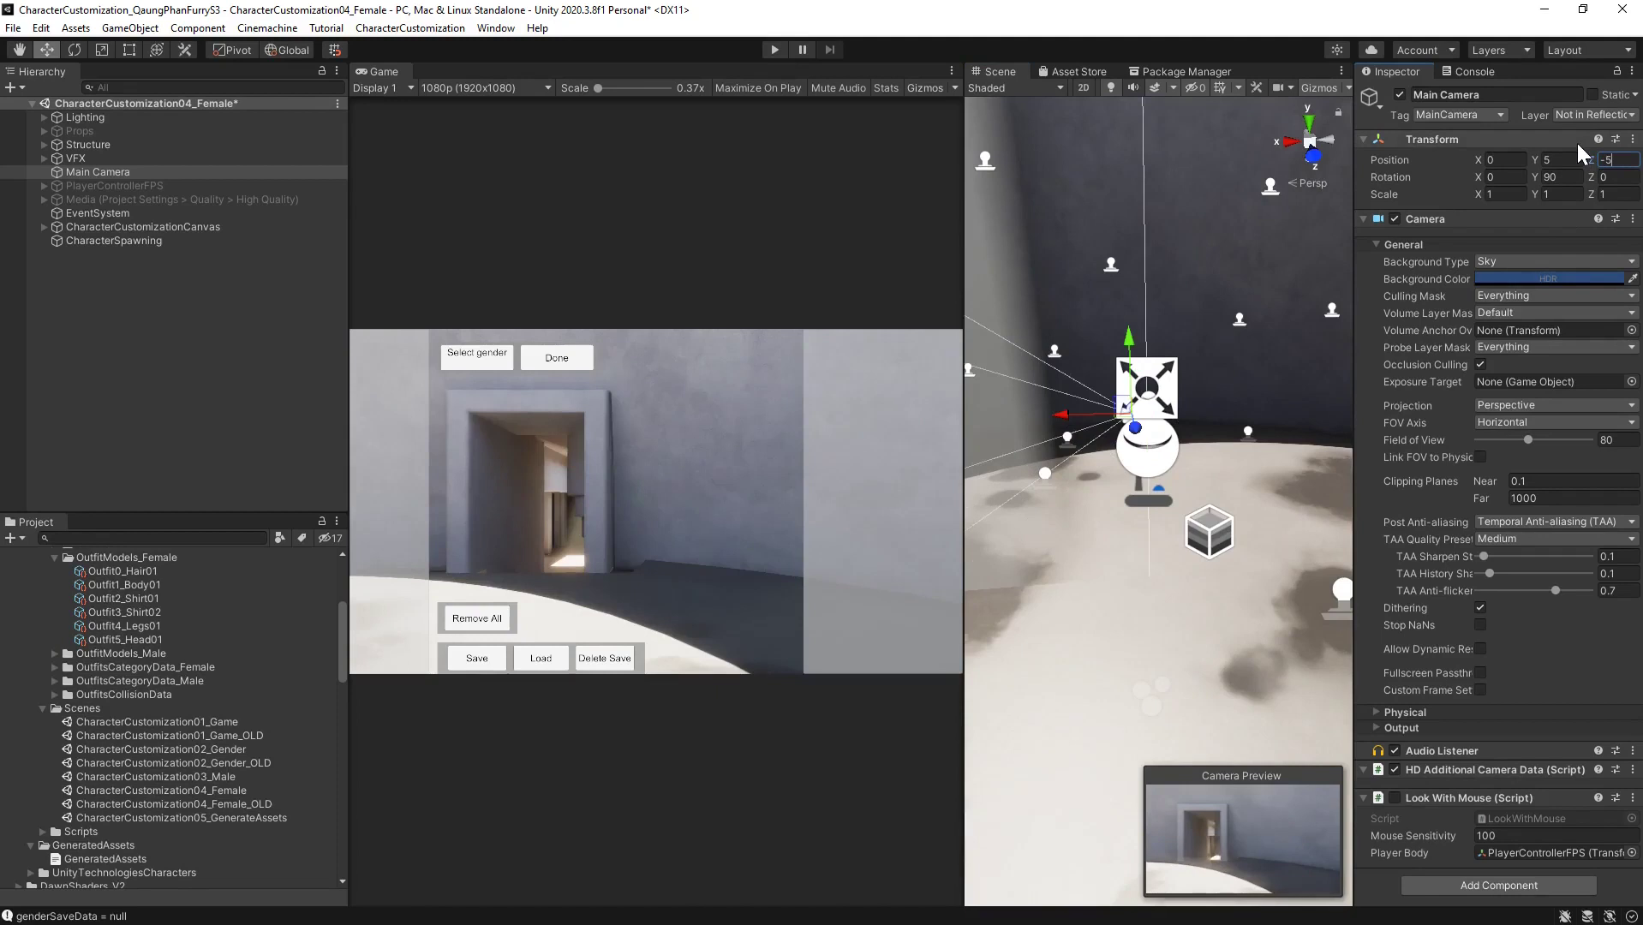
key("Escape")
left_click(1551, 176)
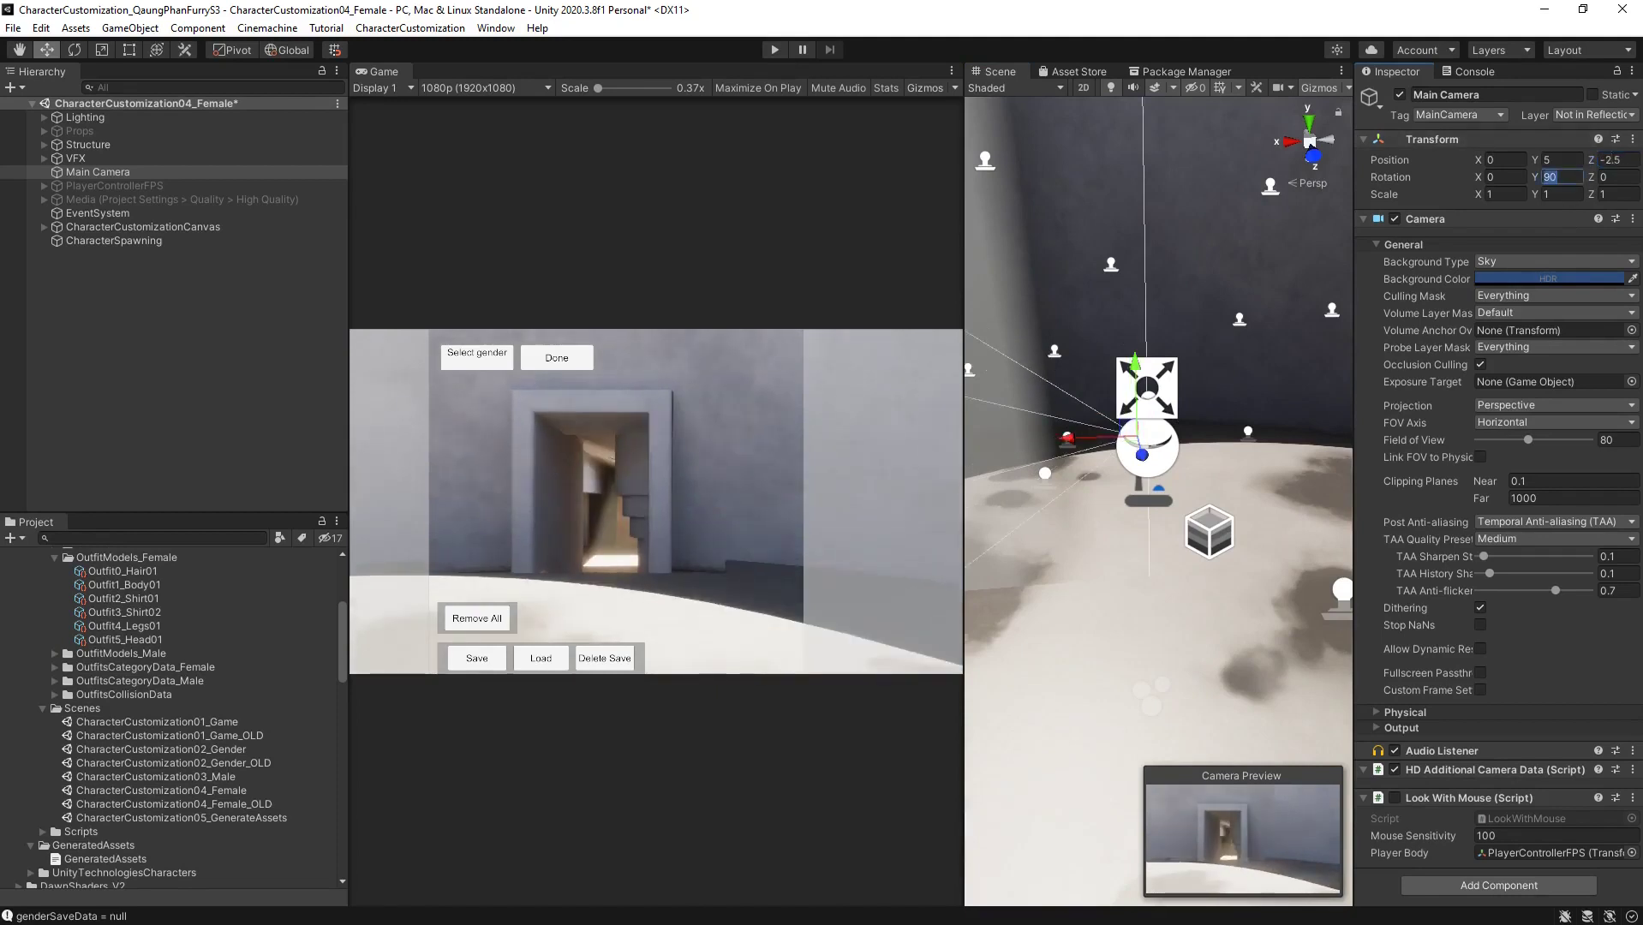
type("0")
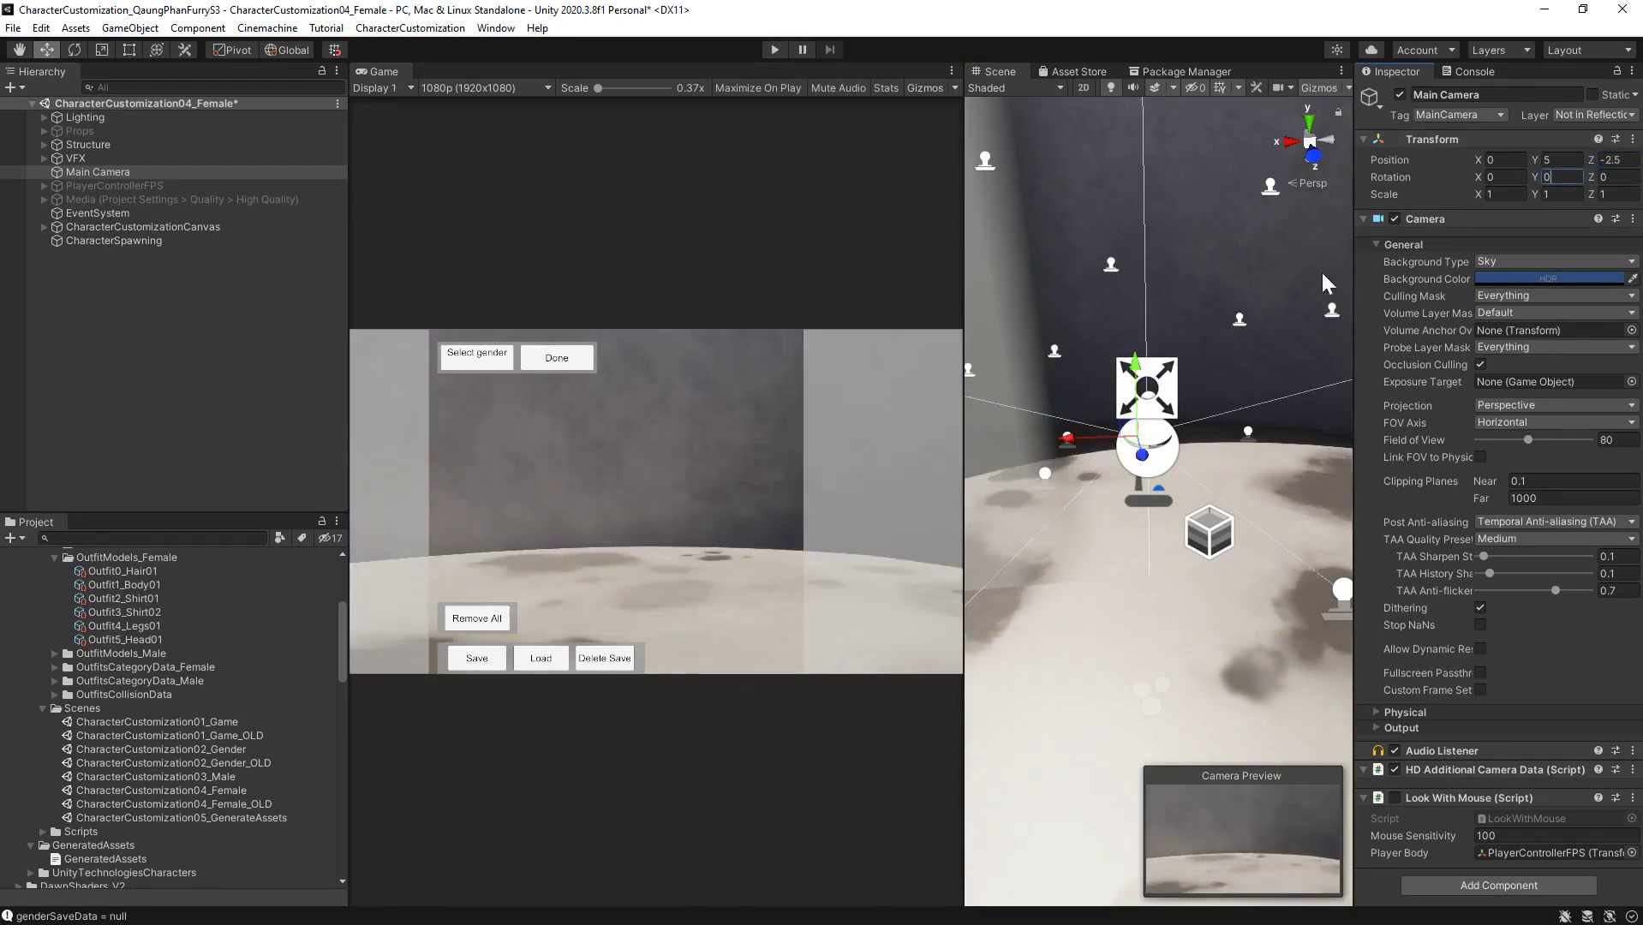
Save the Female scene, open CharacterCustomization04_Female_OLD, and check its Main Camera's transform
double_click(228, 802)
left_click(918, 507)
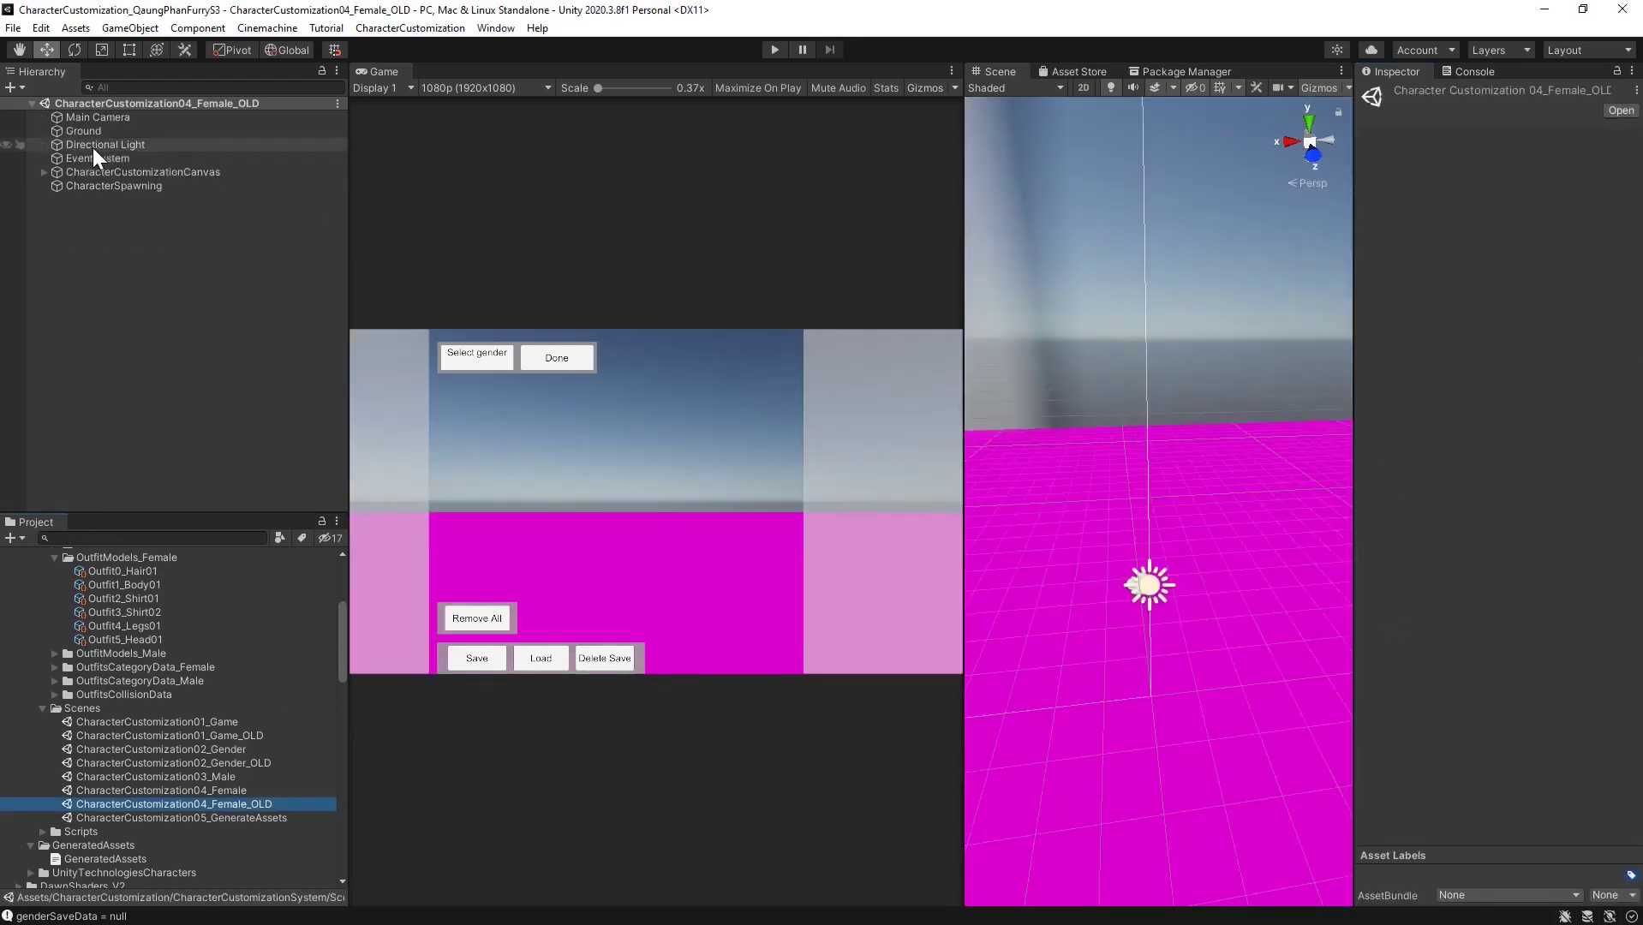
left_click(103, 121)
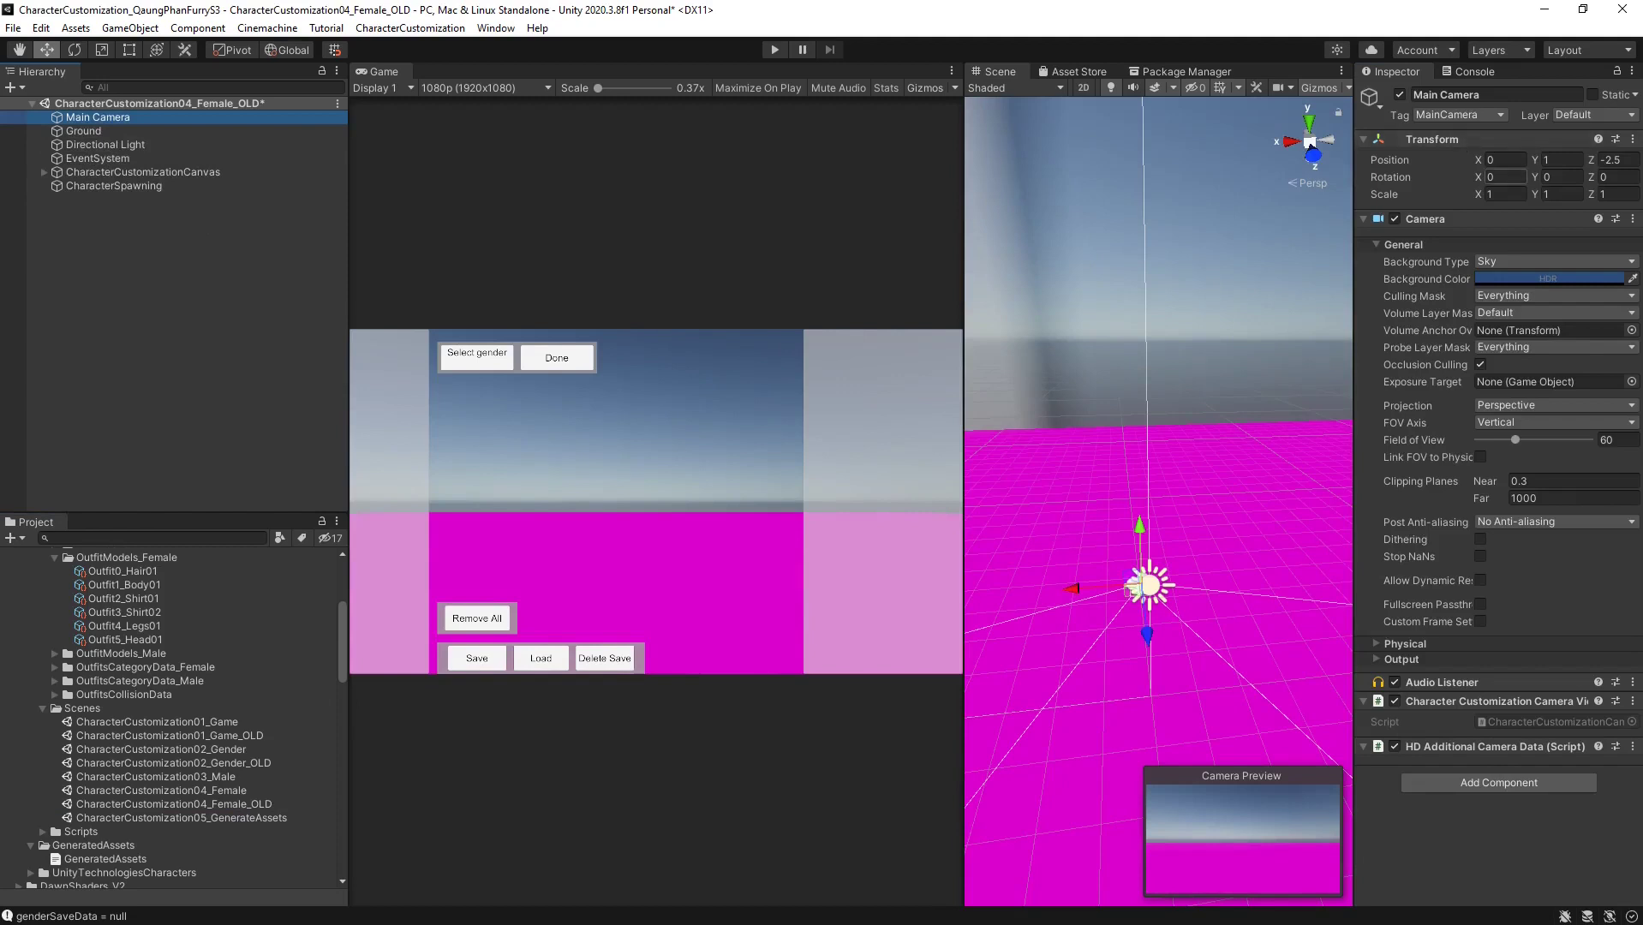
left_click(248, 377)
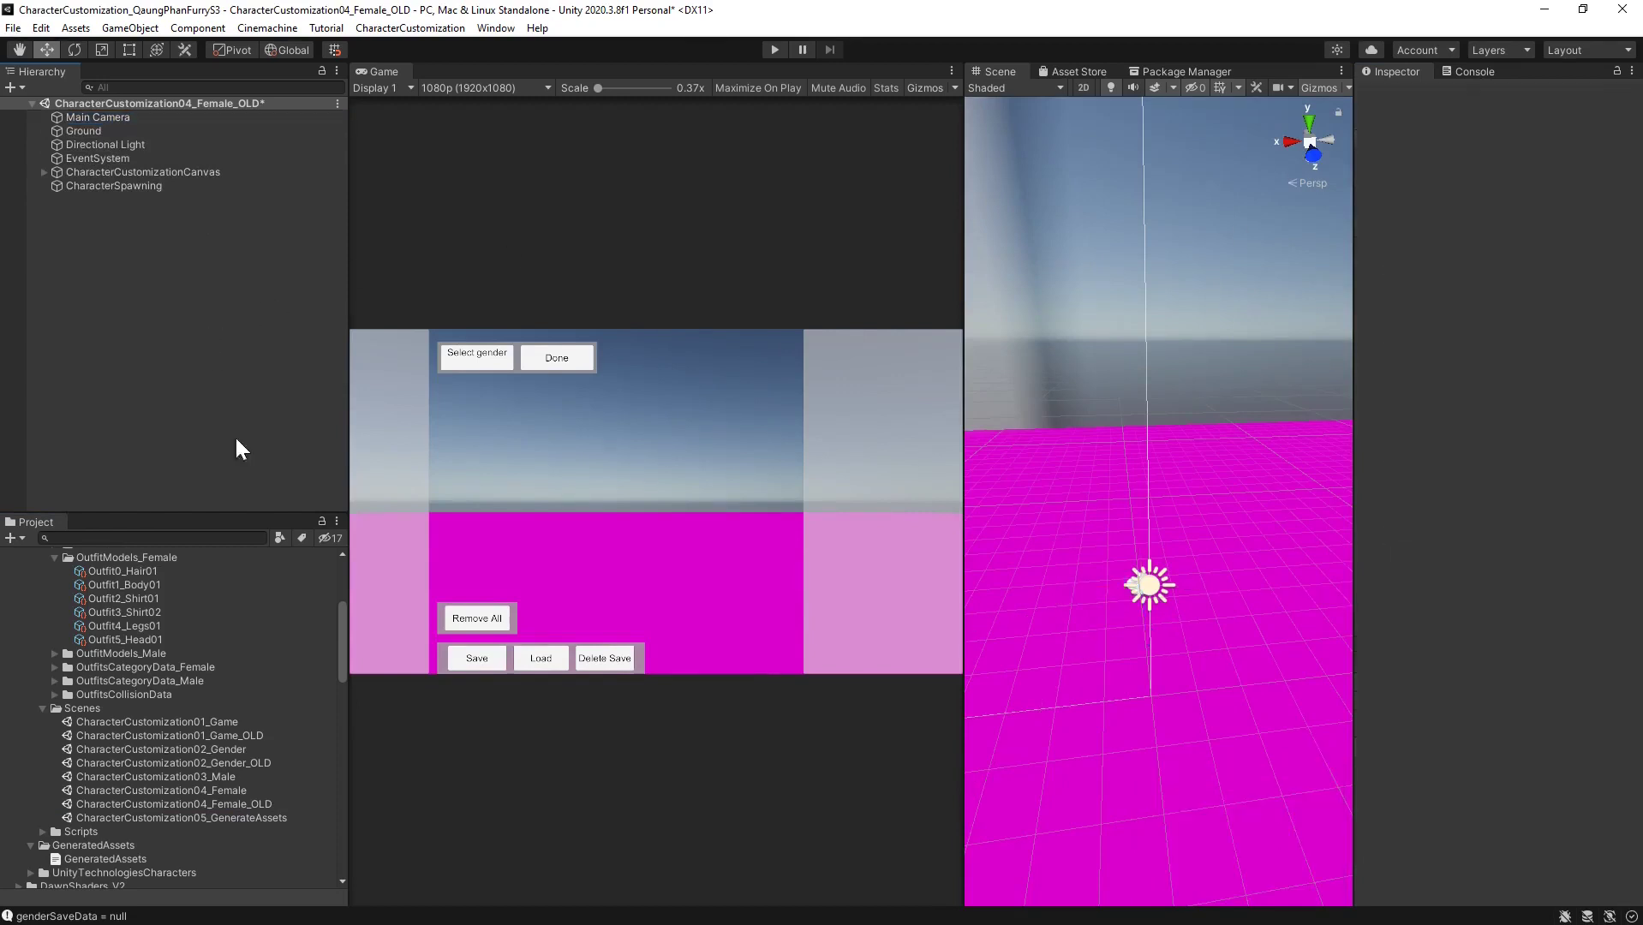
Open CharacterCustomization01_Game_OLD without saving the current scene, and copy its Main Camera's position
double_click(219, 734)
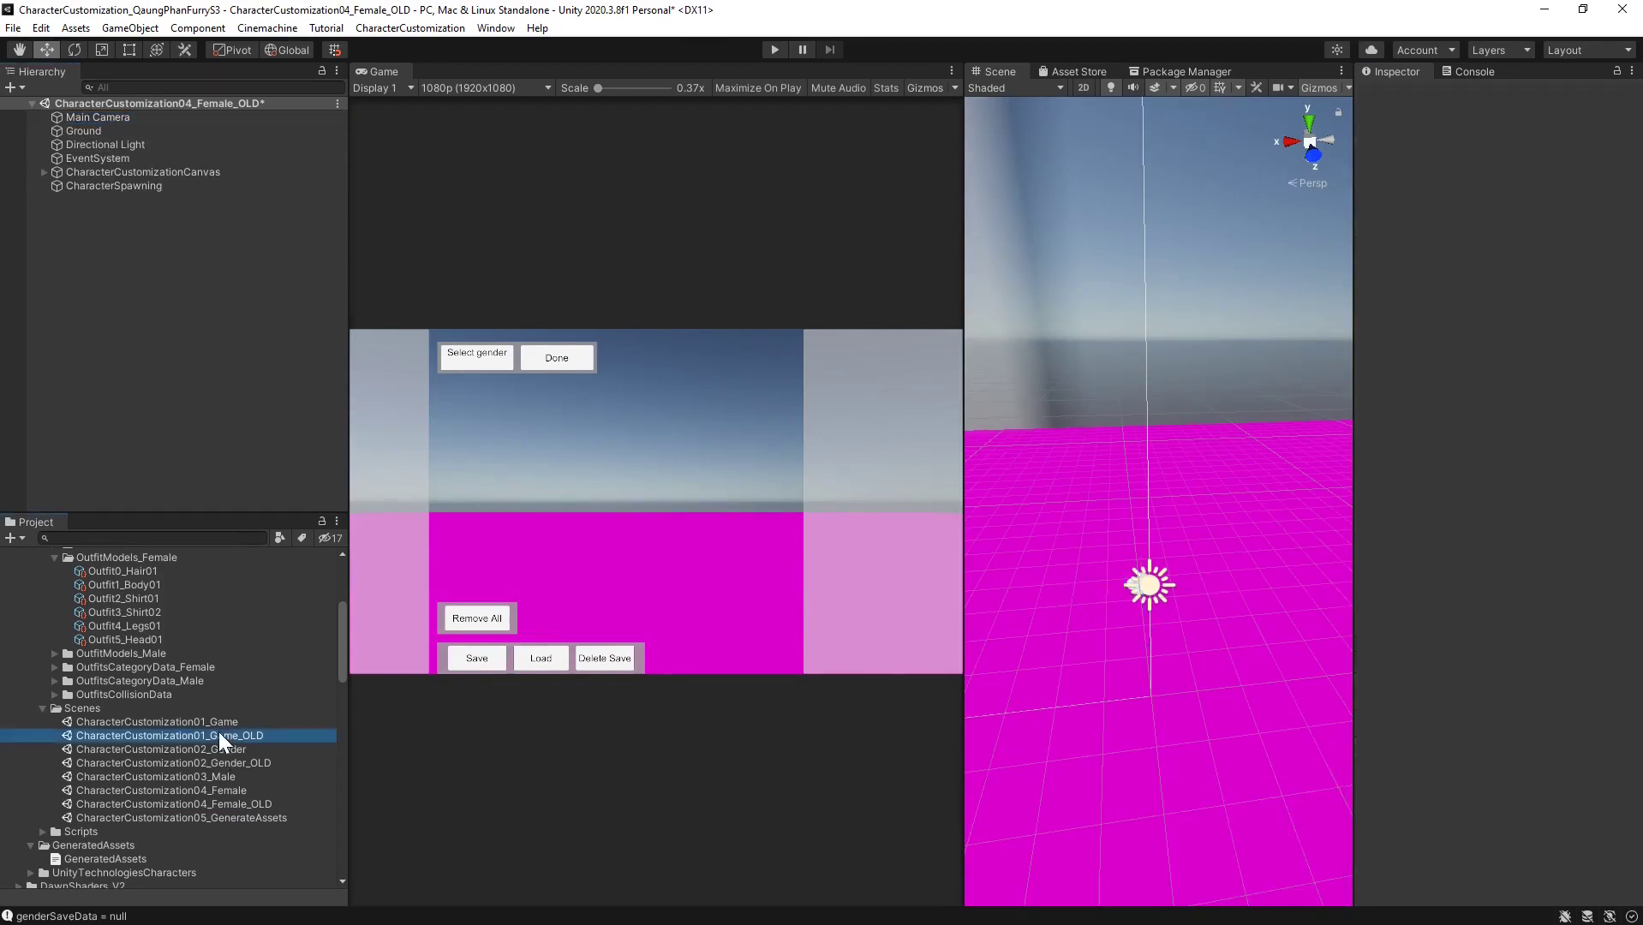
left_click(982, 507)
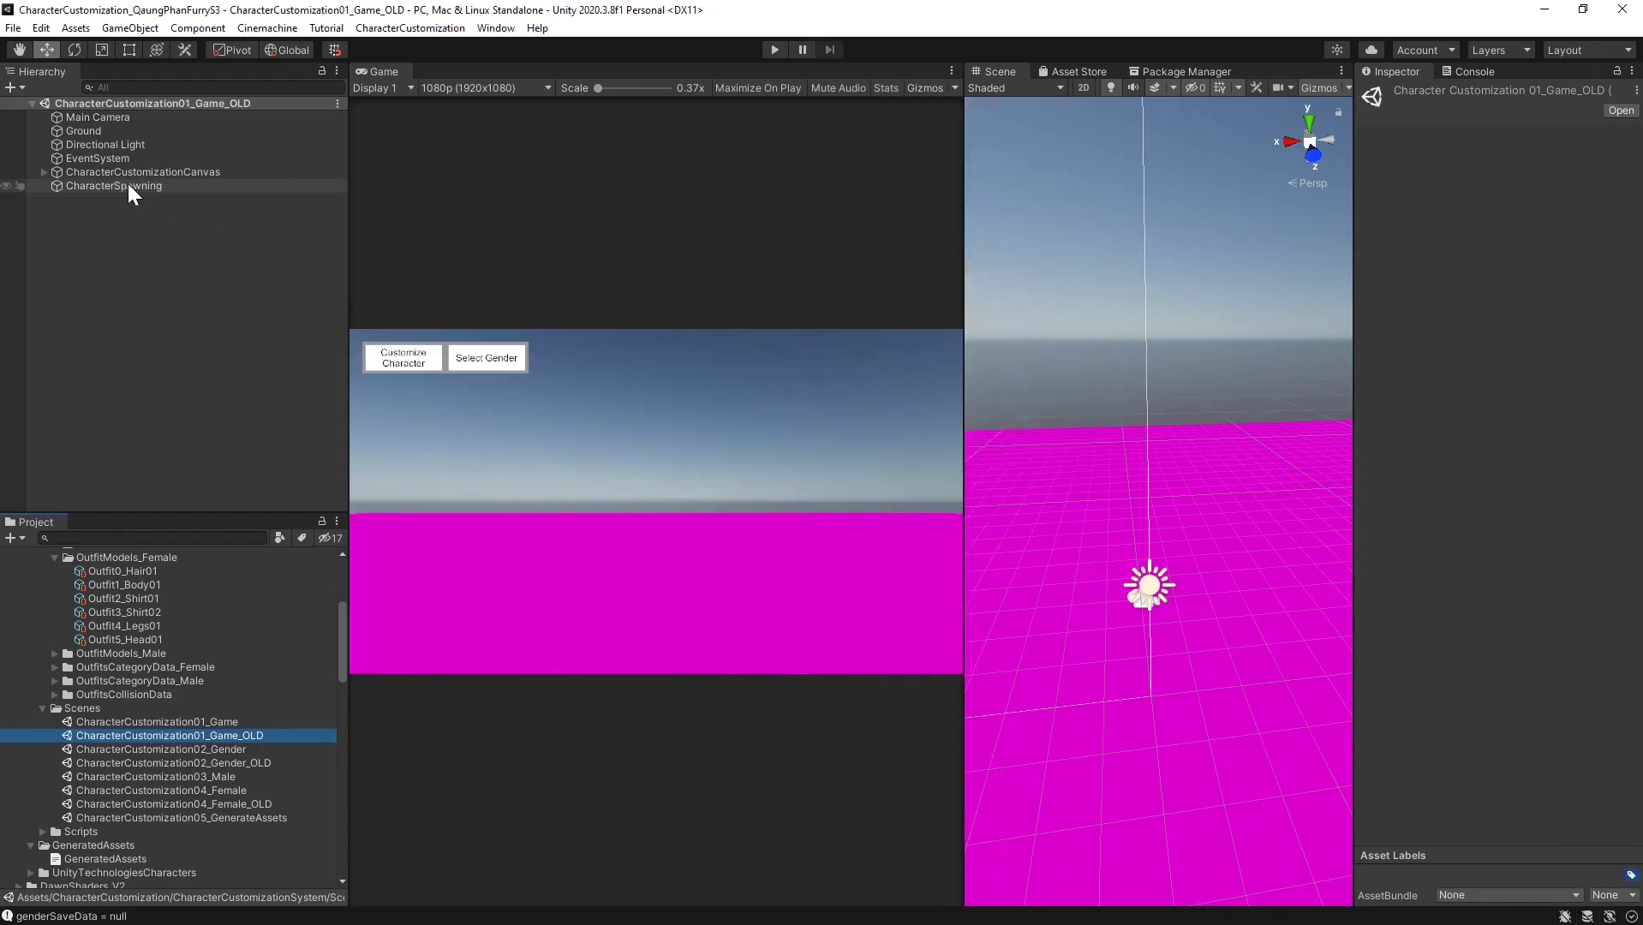
left_click(91, 118)
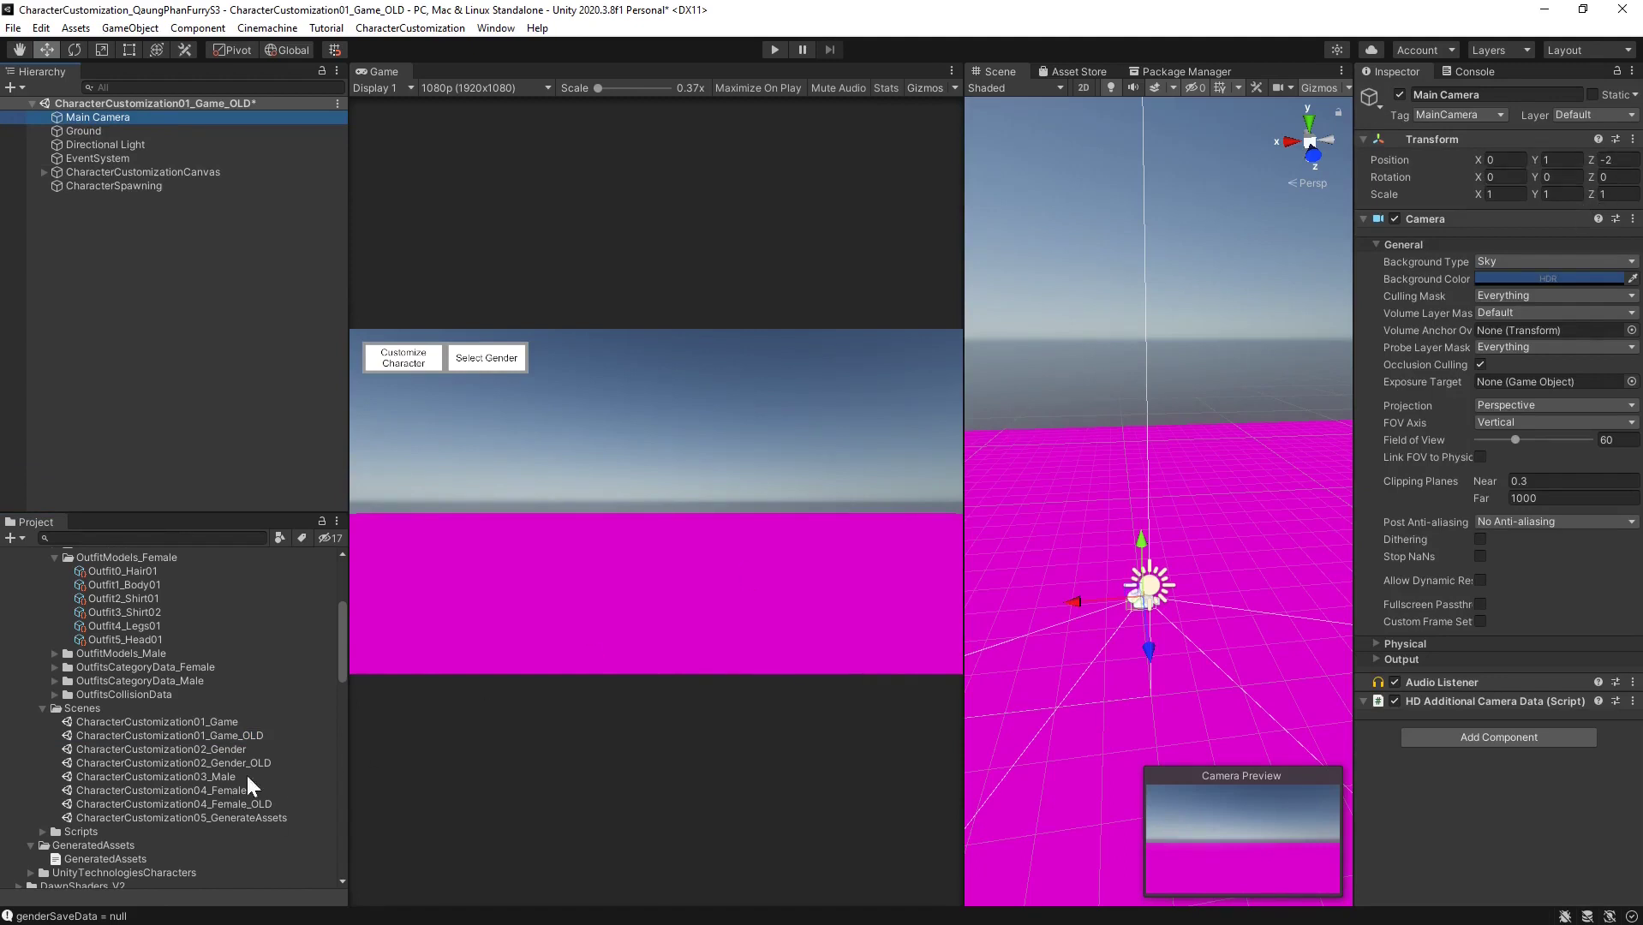
right_click(1451, 141)
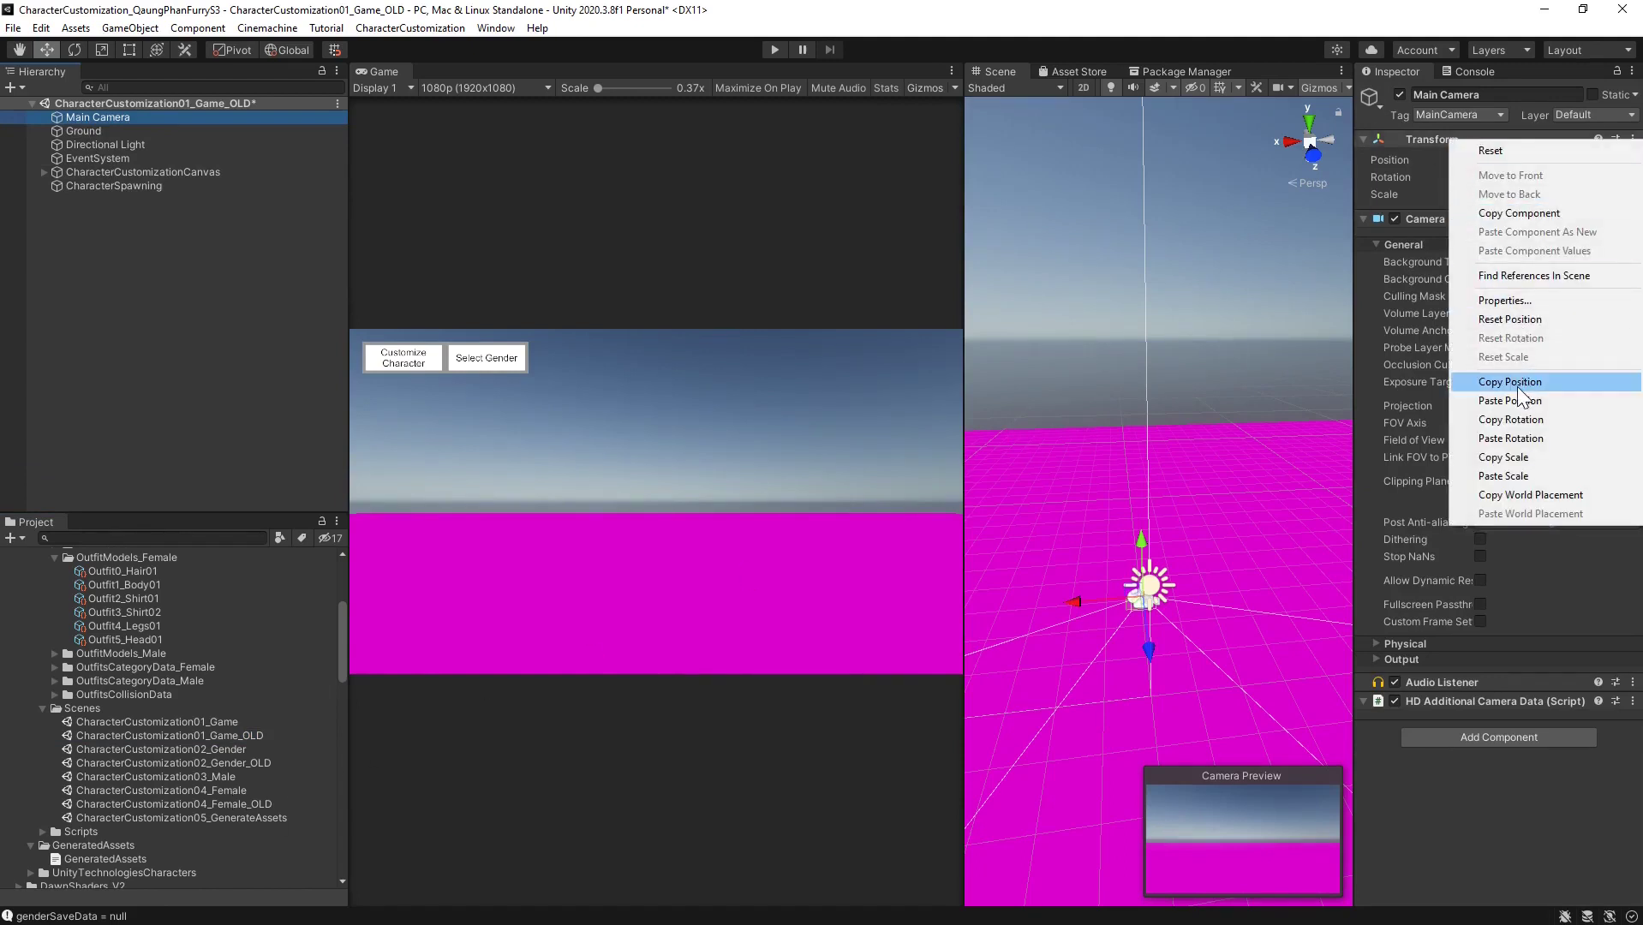
left_click(1518, 383)
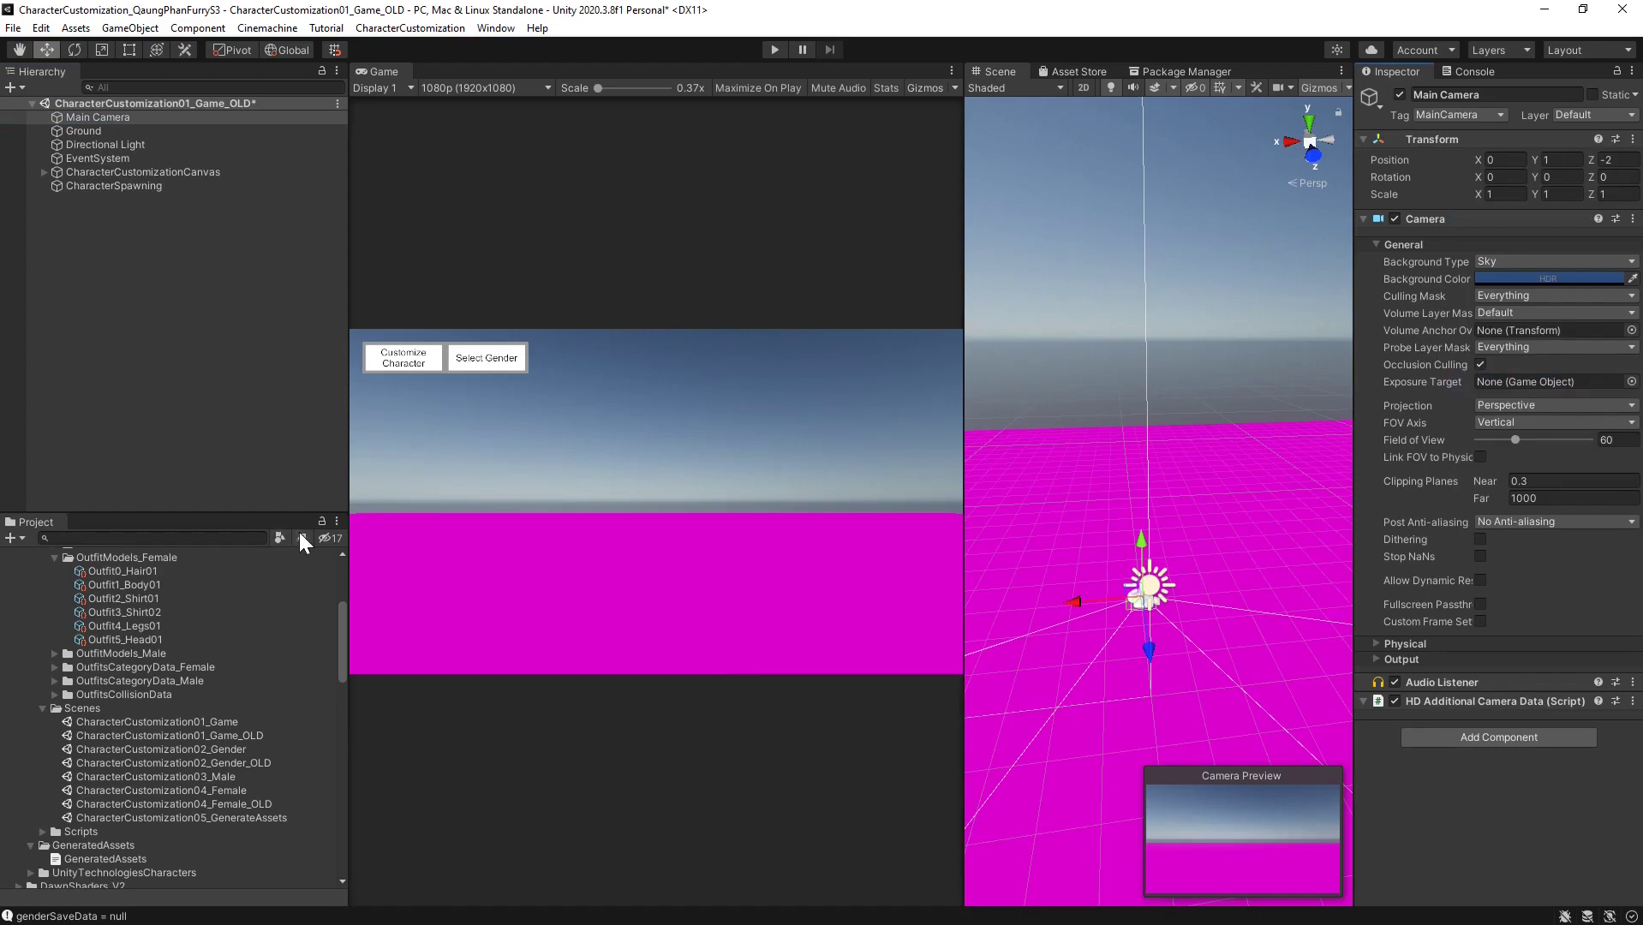
Open CharacterCustomization01_Game without saving the old scene, and paste the copied position onto its Main Camera
double_click(216, 721)
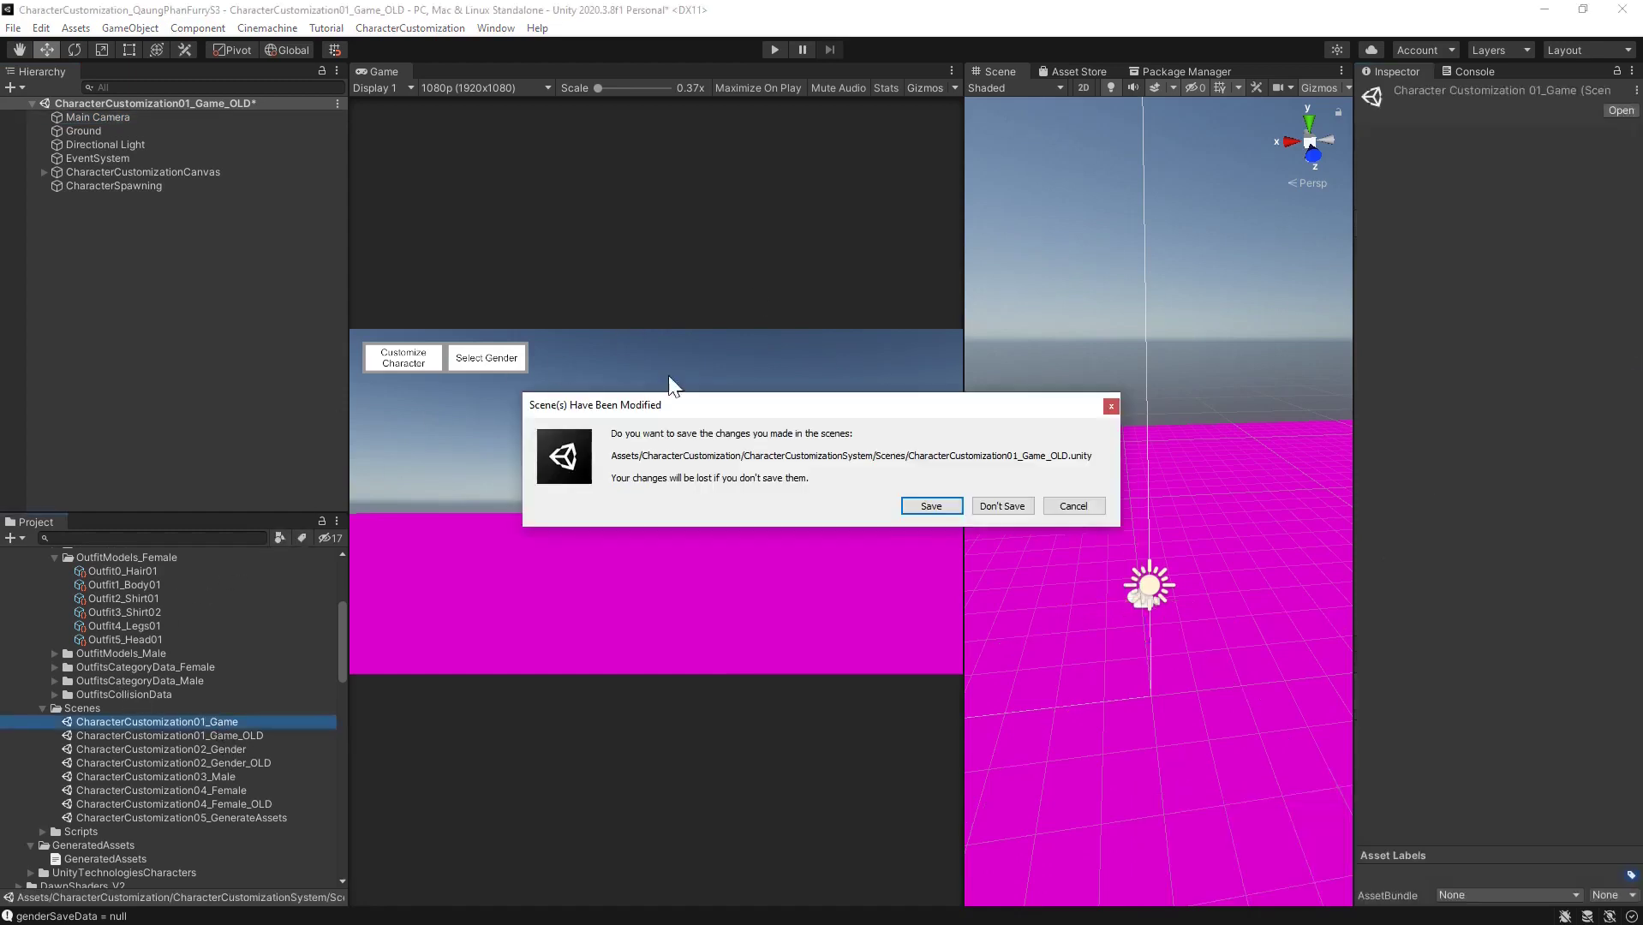
left_click(986, 506)
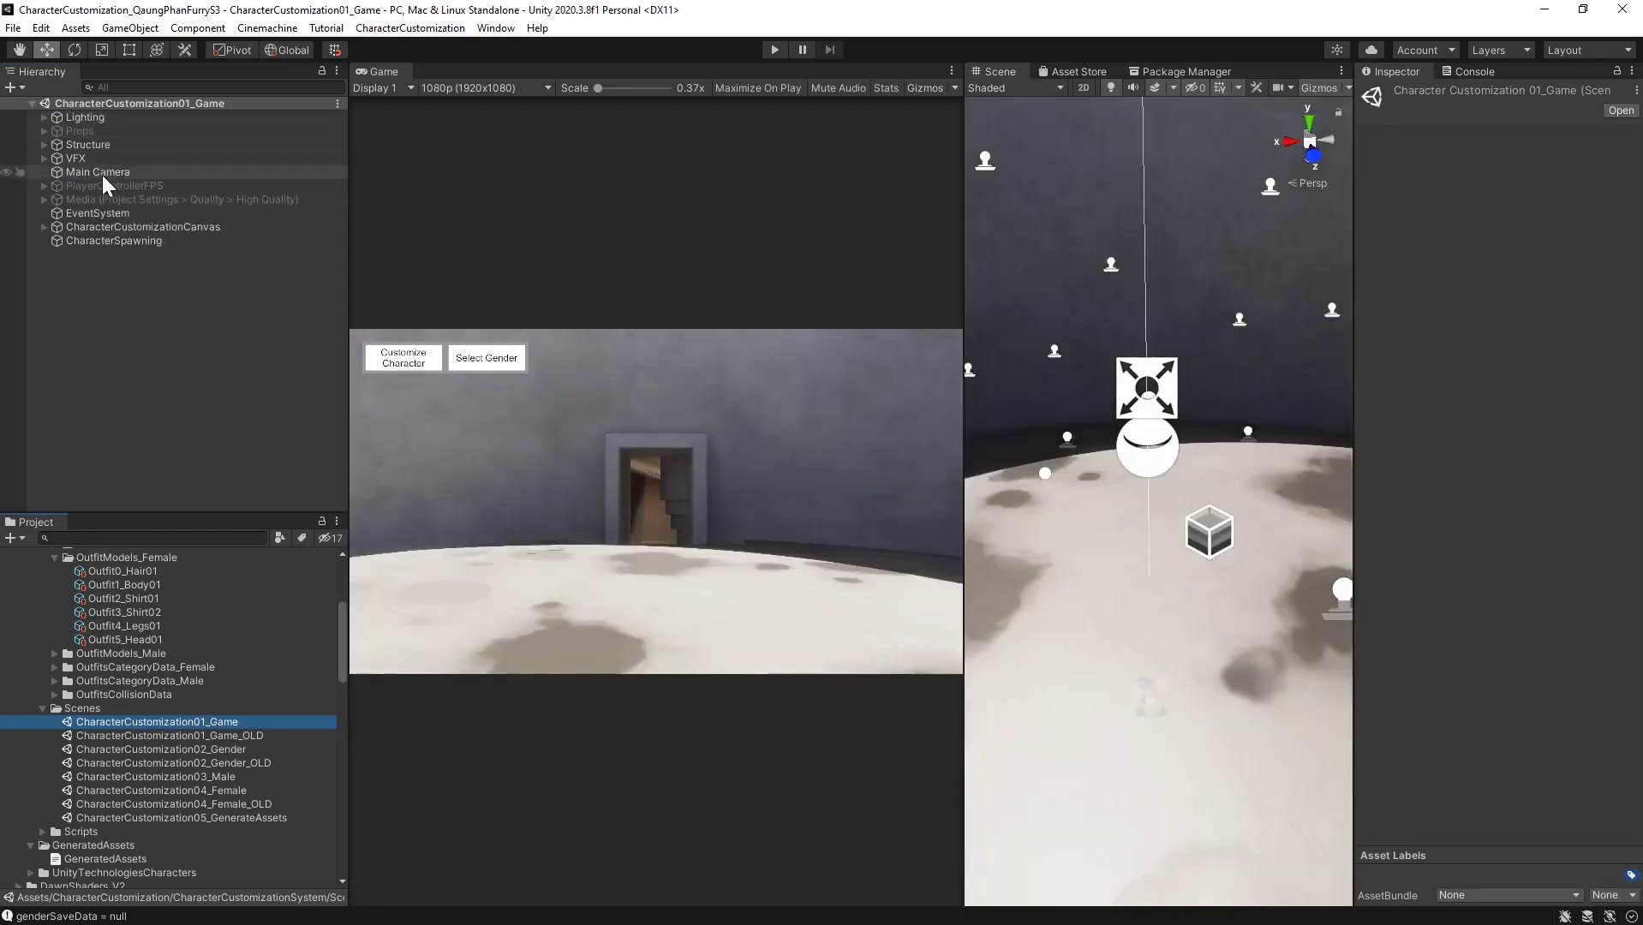
left_click(103, 173)
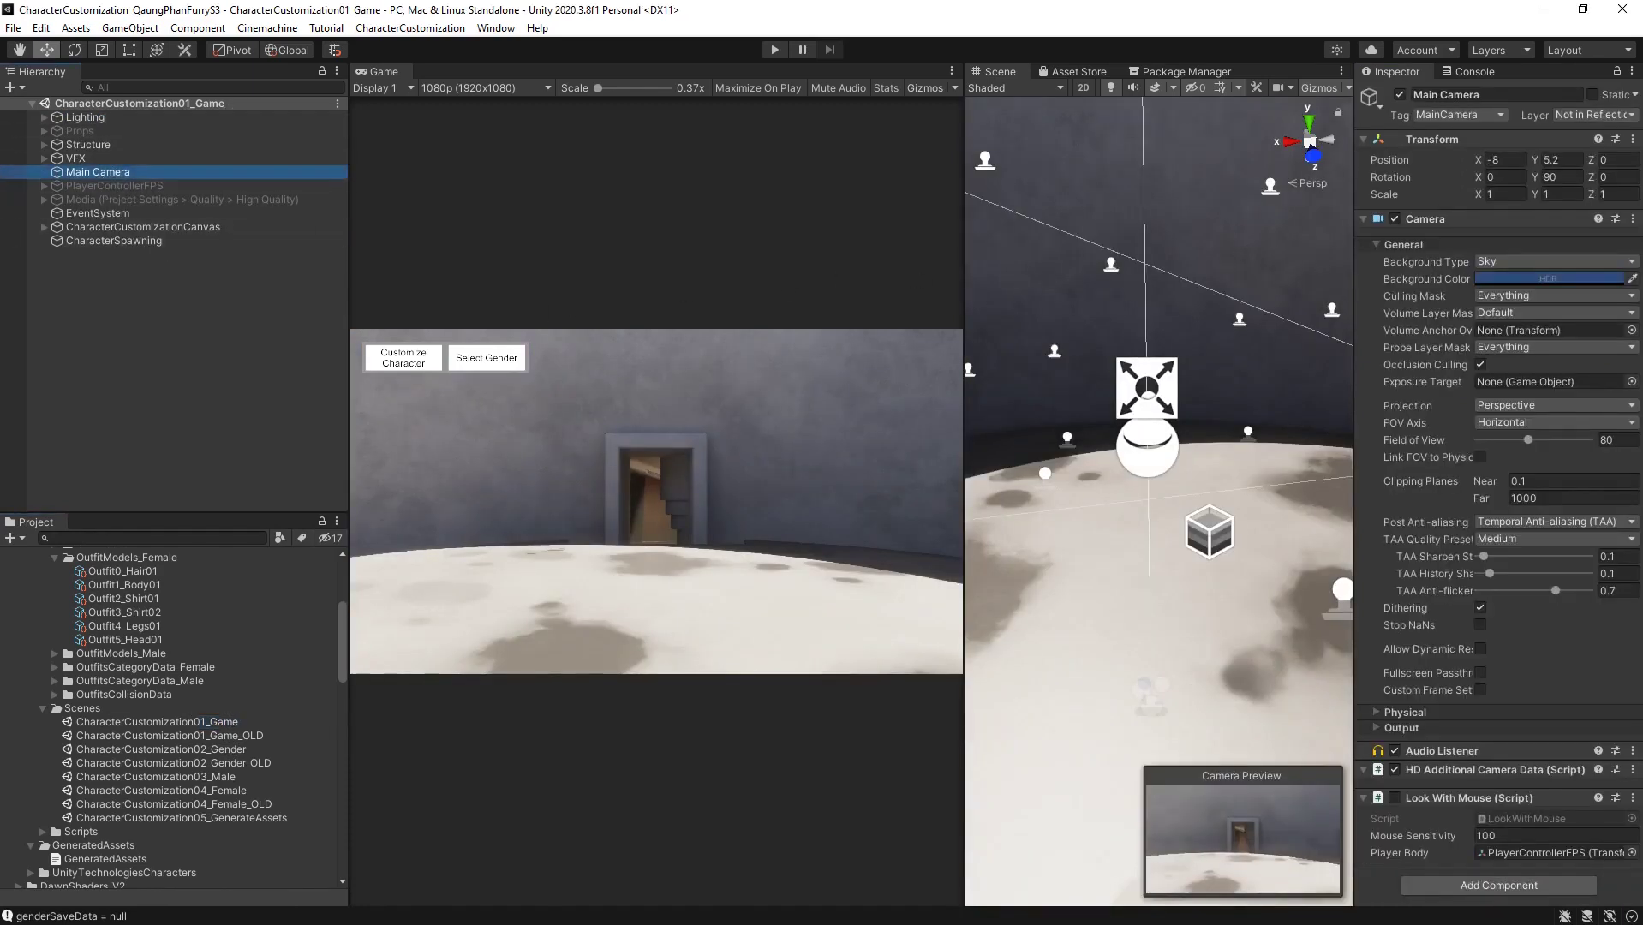
right_click(1413, 141)
left_click(1476, 397)
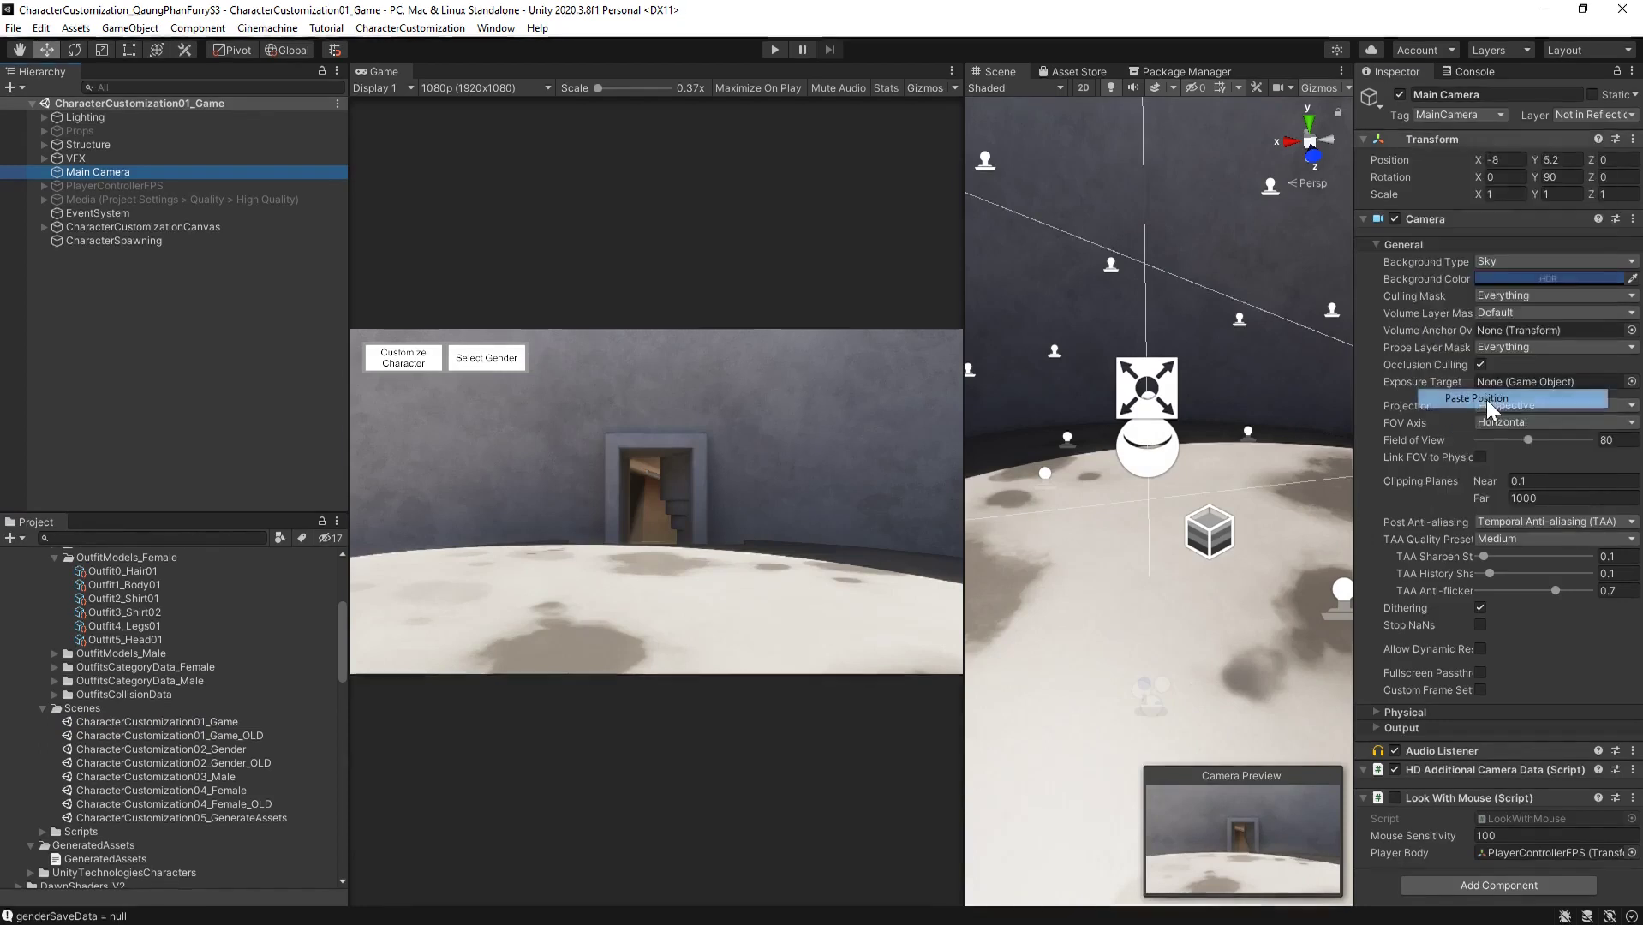
Set the Game scene's Main Camera to a Y rotation of 0 and a Y position of 5
type("0")
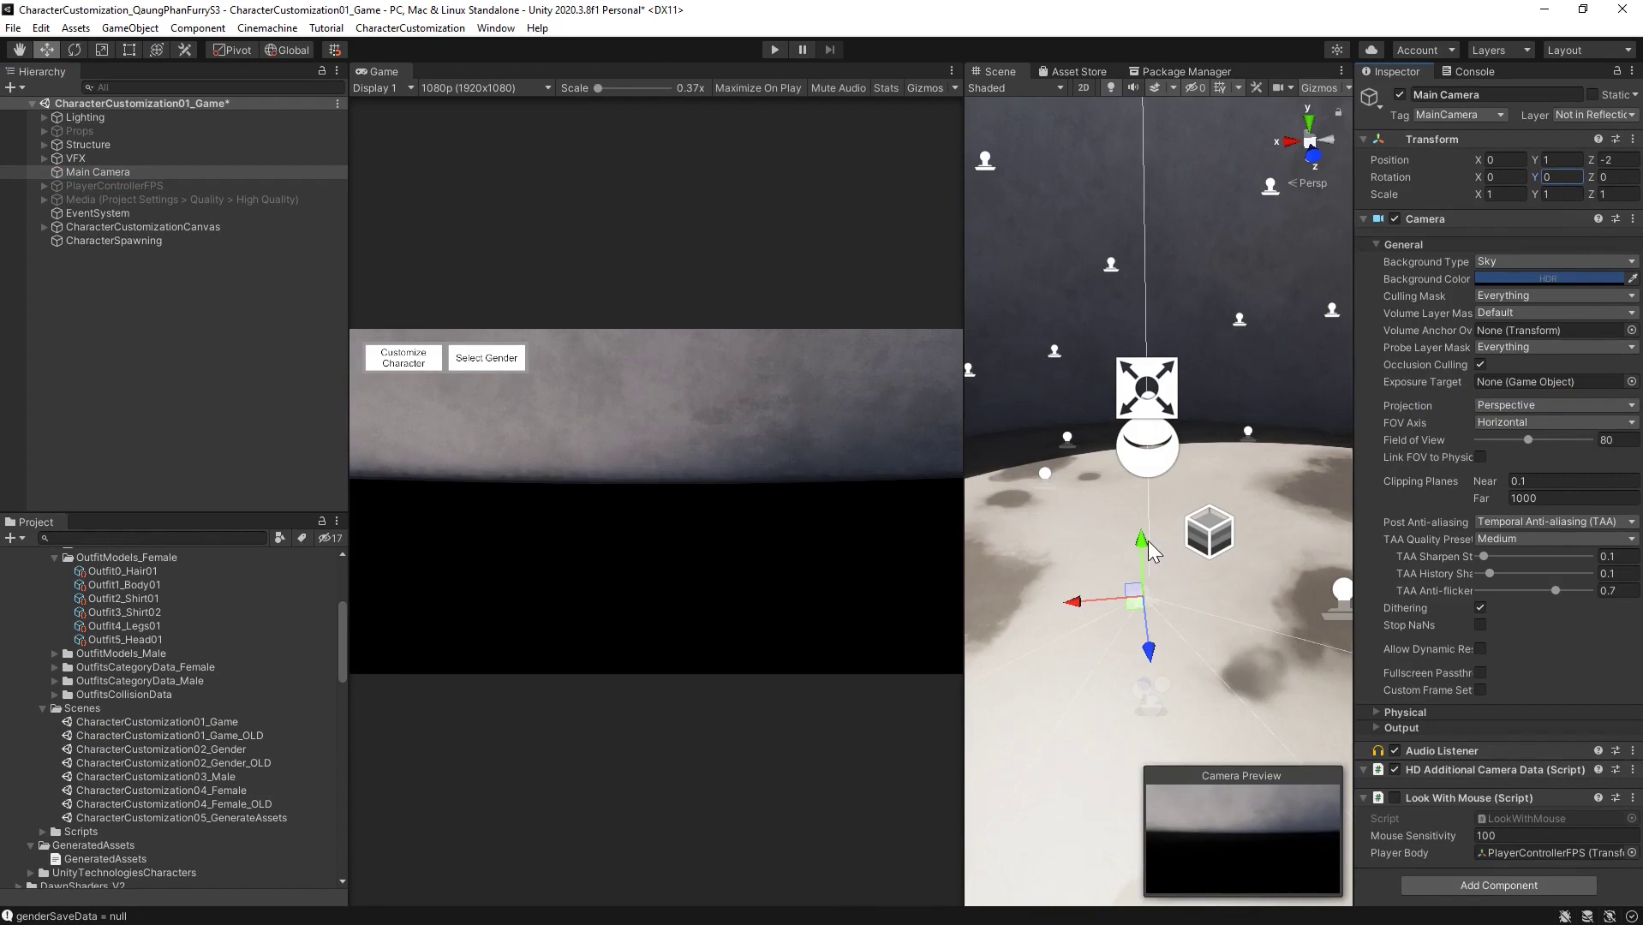
left_click_drag(1153, 550, 1136, 457)
type("5")
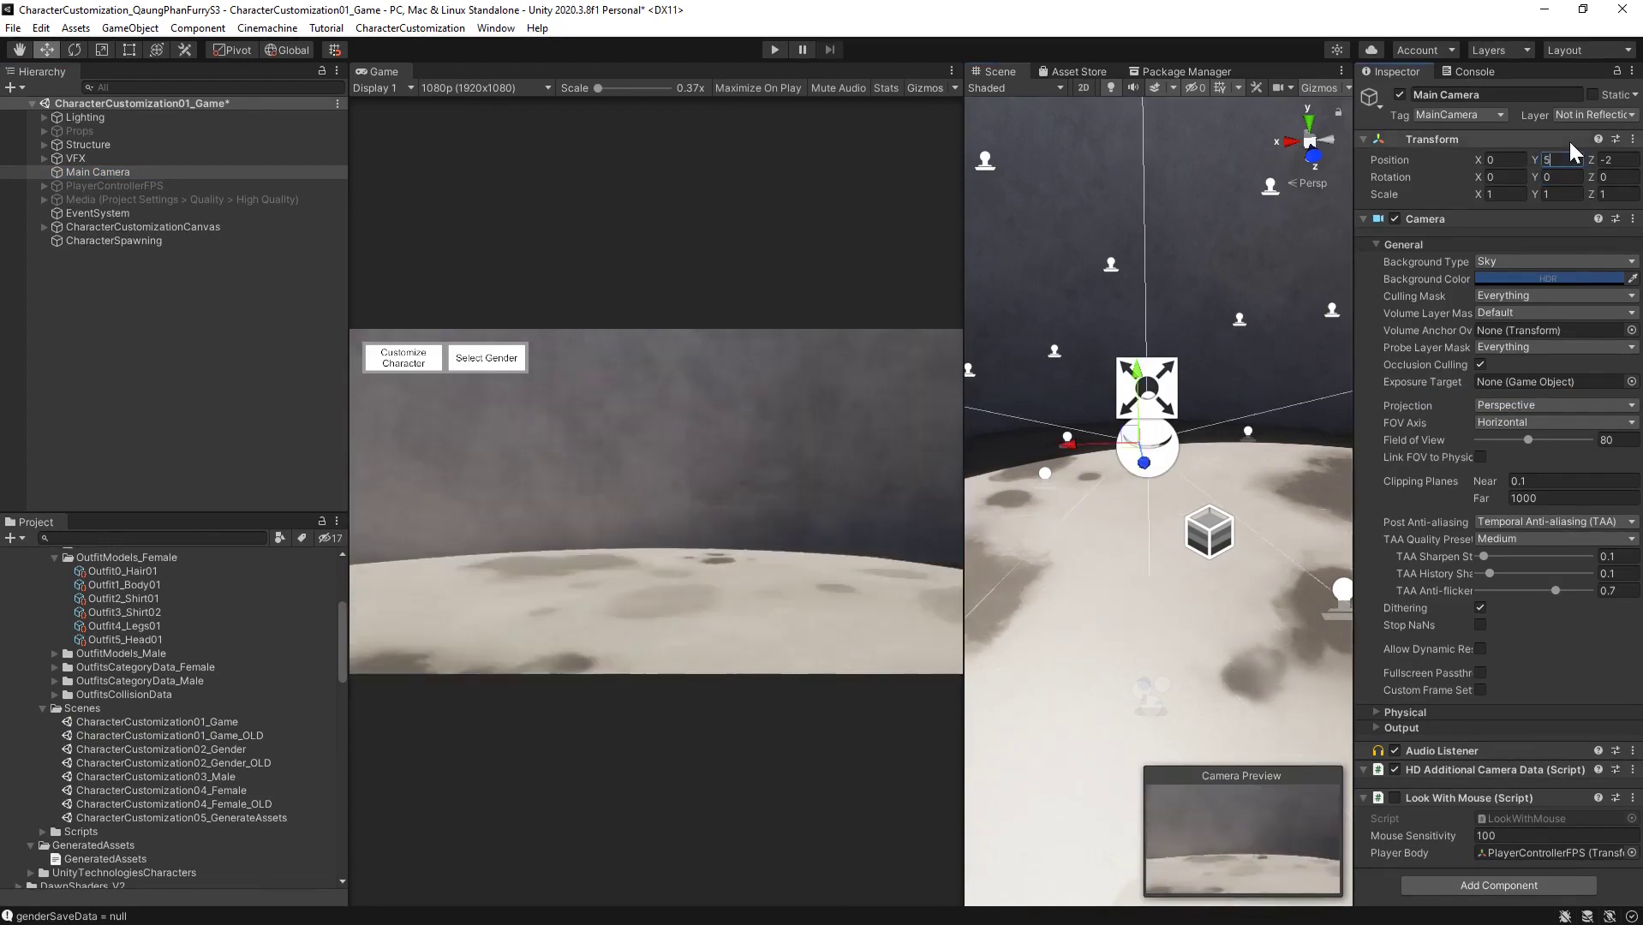
left_click(295, 391)
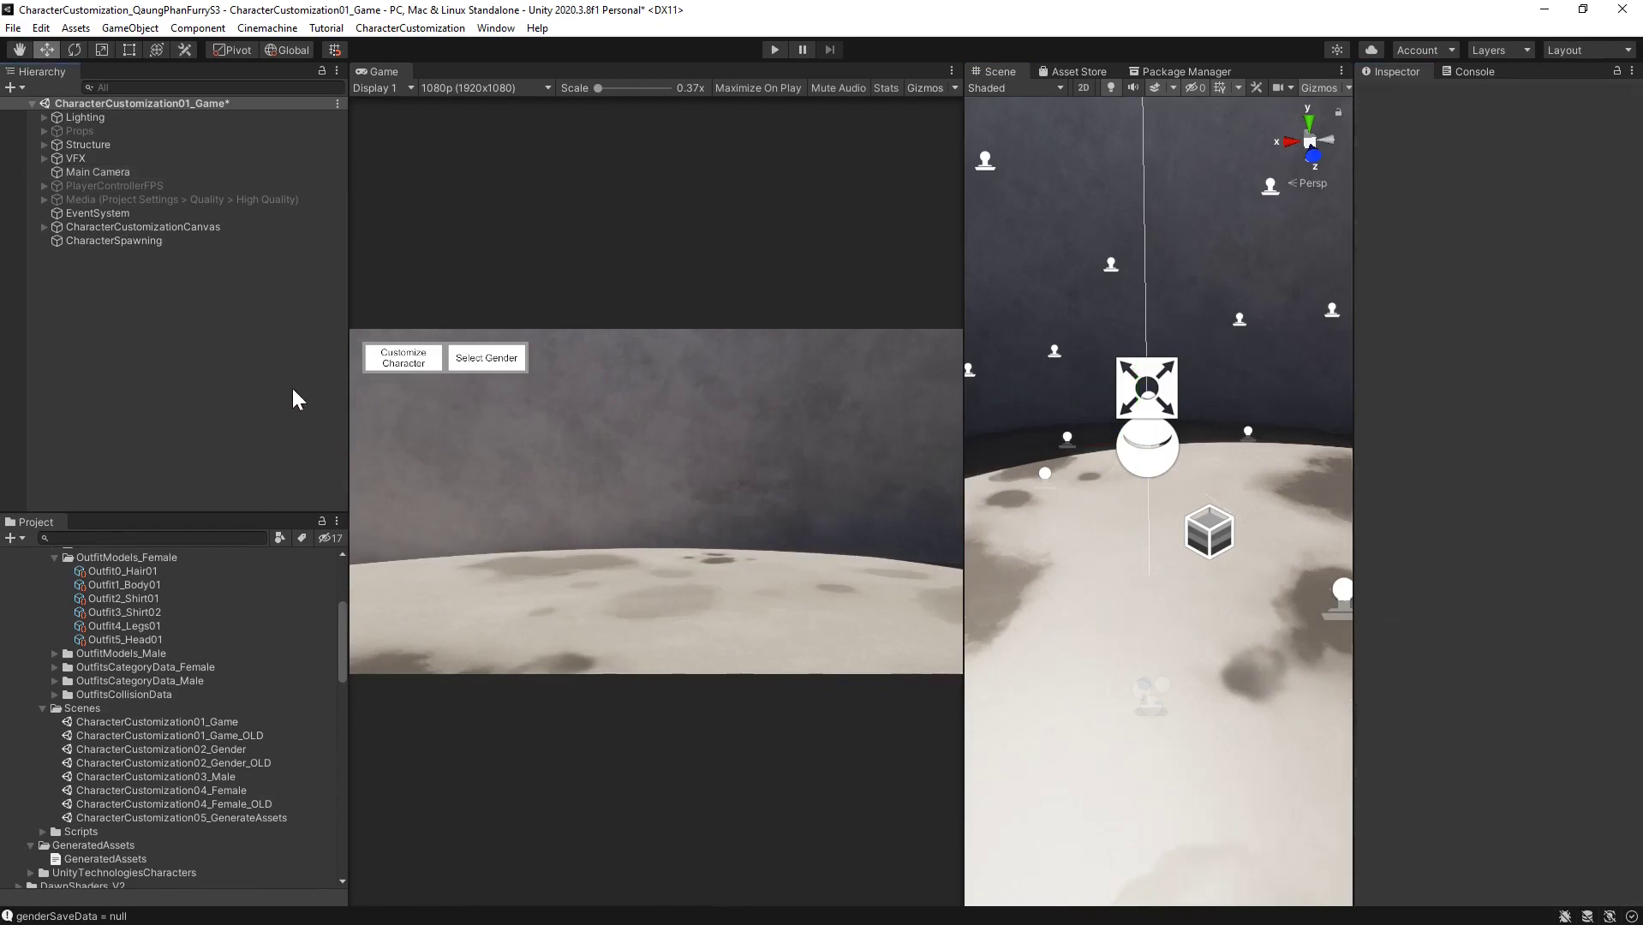
Play the Game scene, go through gender selection to the female customization scene, and change the character's hair
left_click(773, 49)
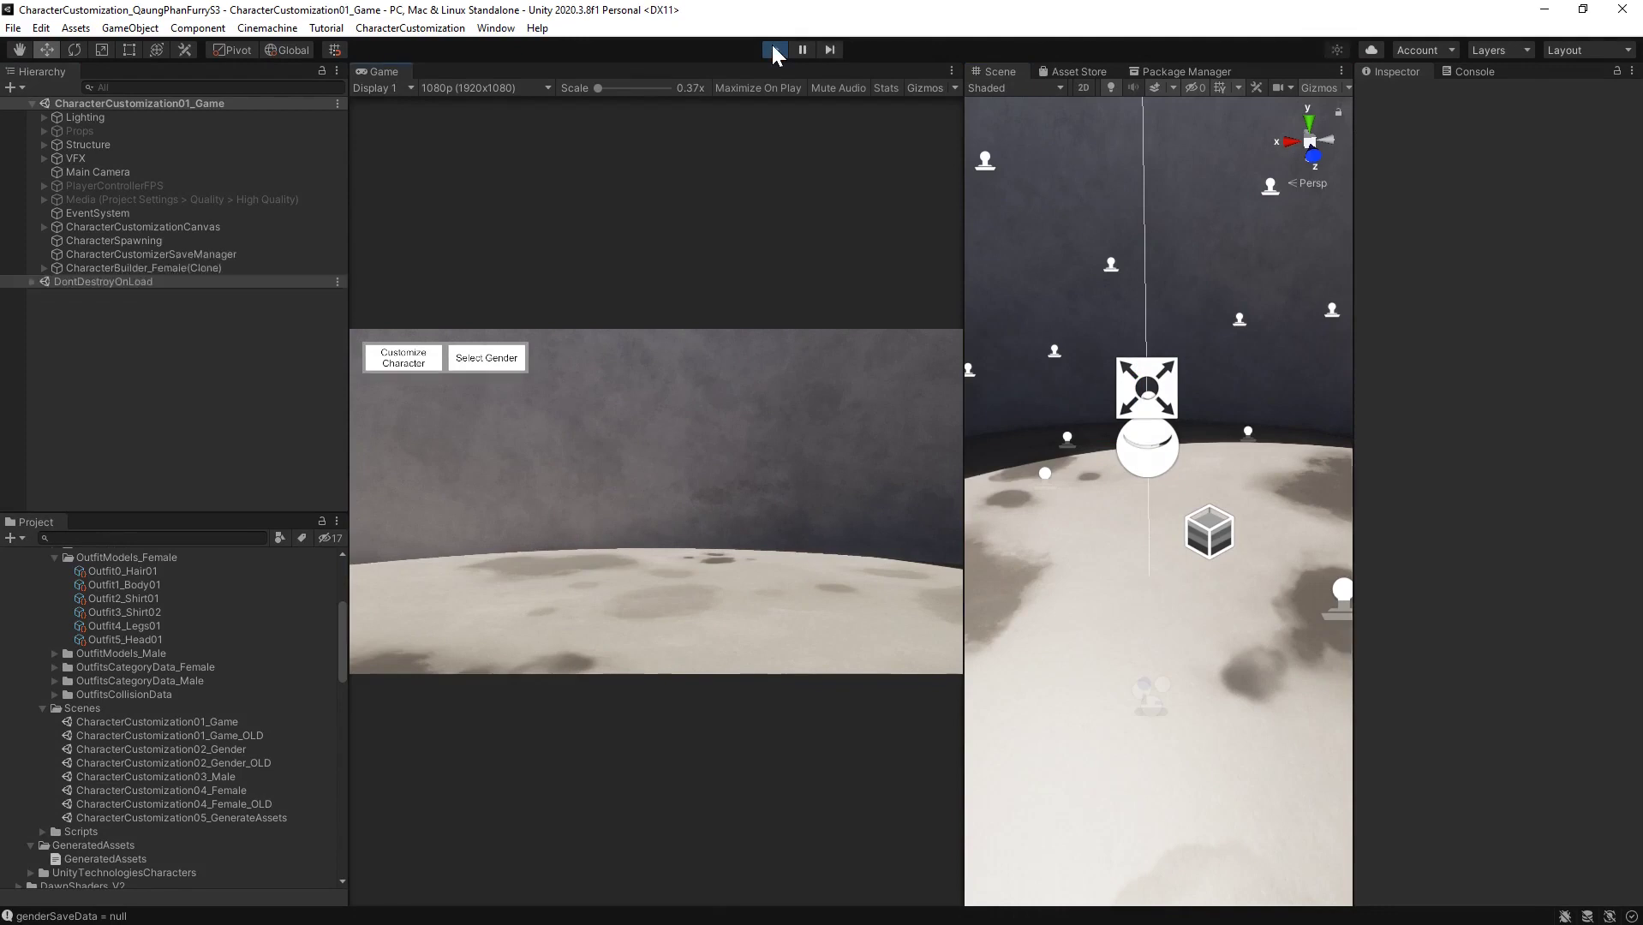
left_click(507, 364)
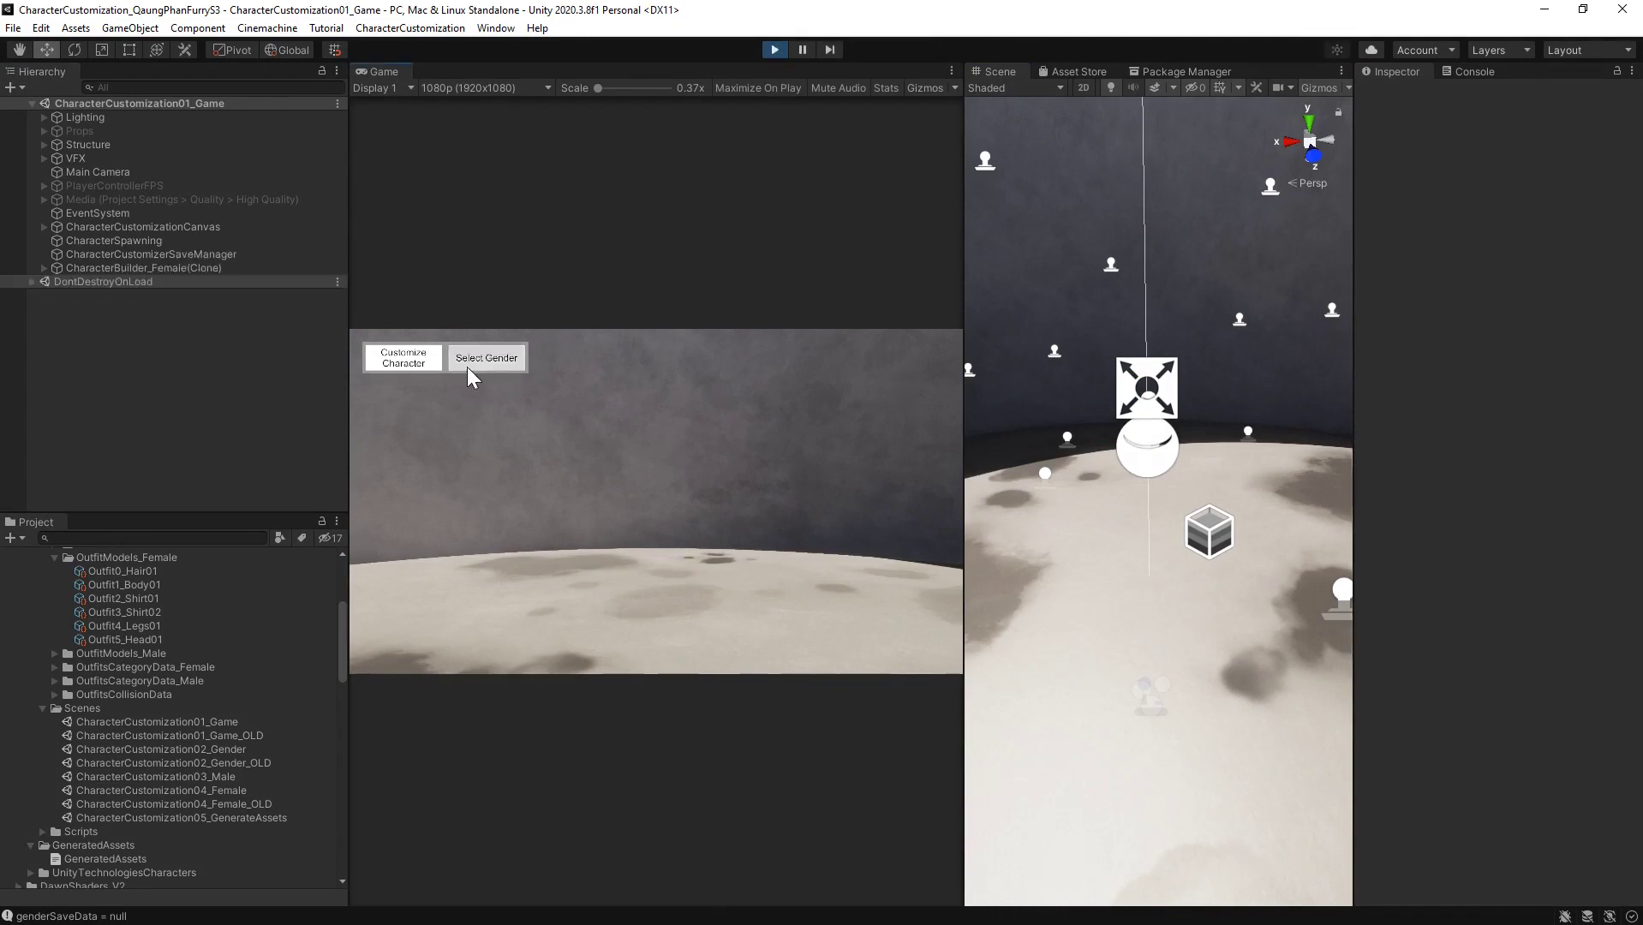
left_click(764, 451)
left_click(924, 391)
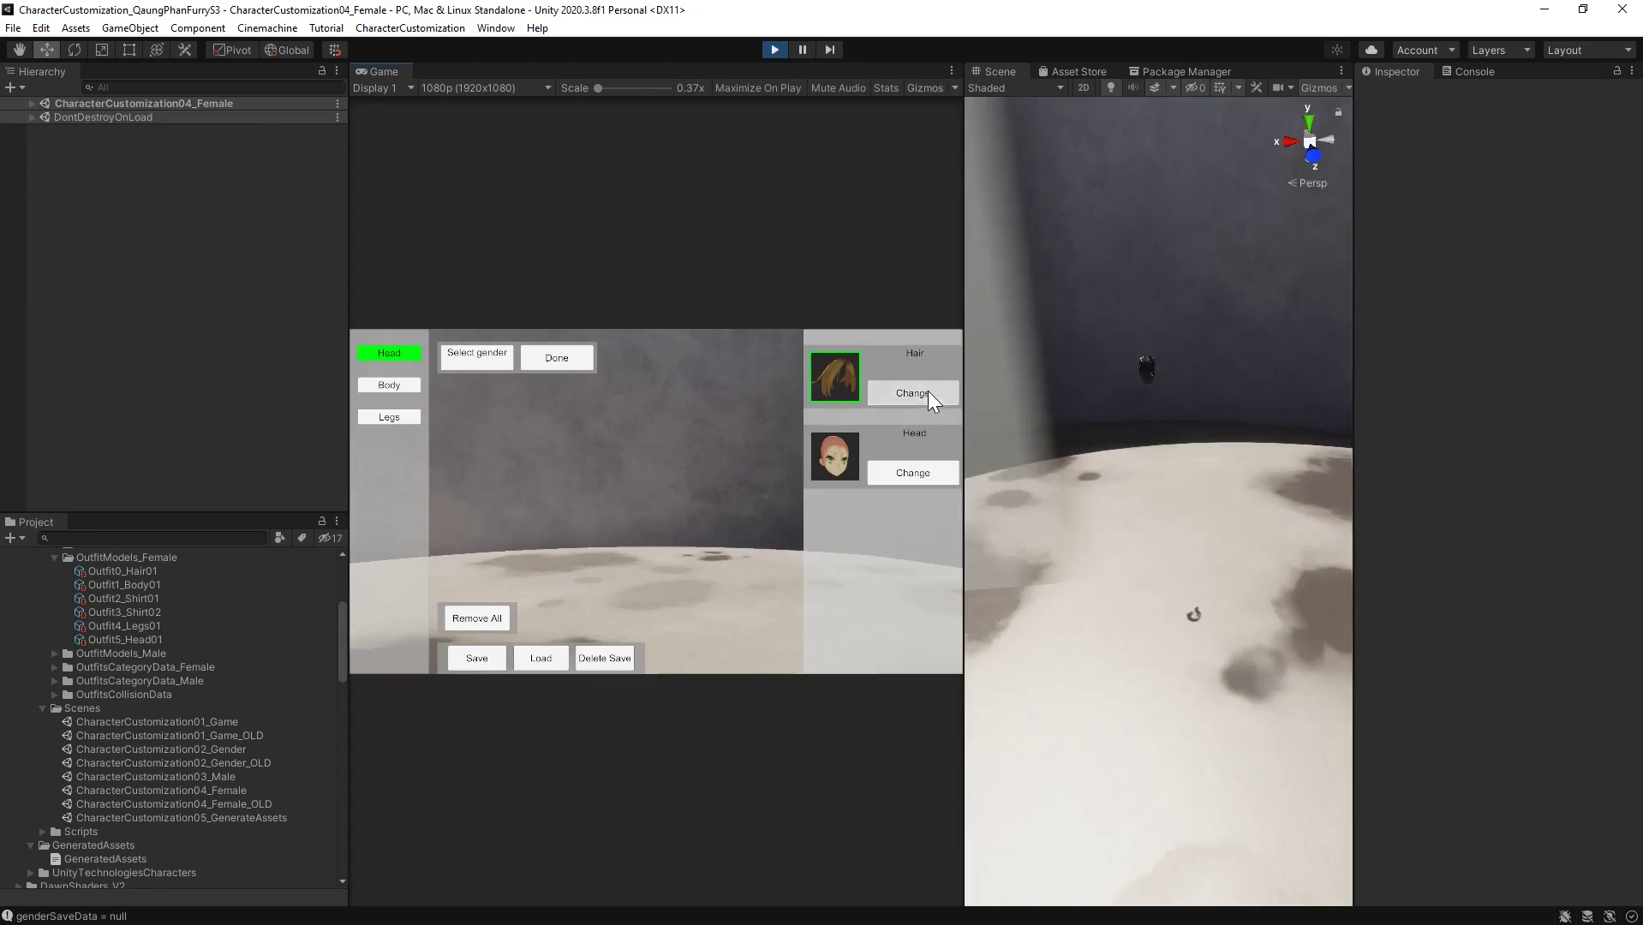
Examine the Main Camera's placement relative to the spawned female character in the running Female scene
left_click(32, 104)
left_click(63, 171)
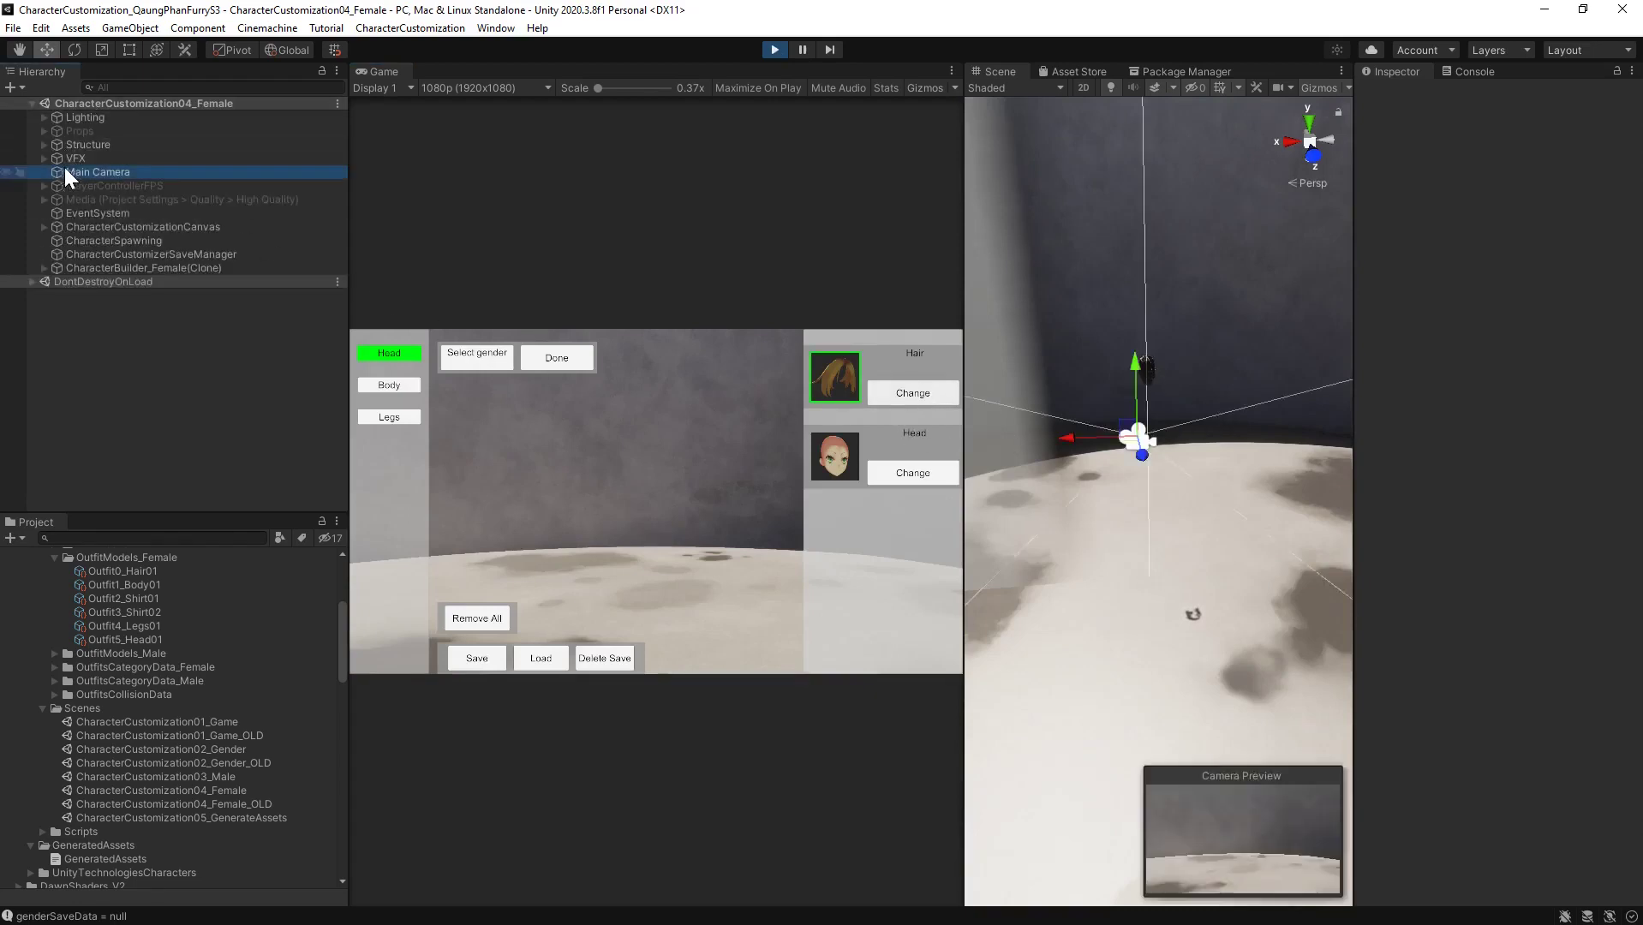
right_click_drag(1171, 515, 1140, 459)
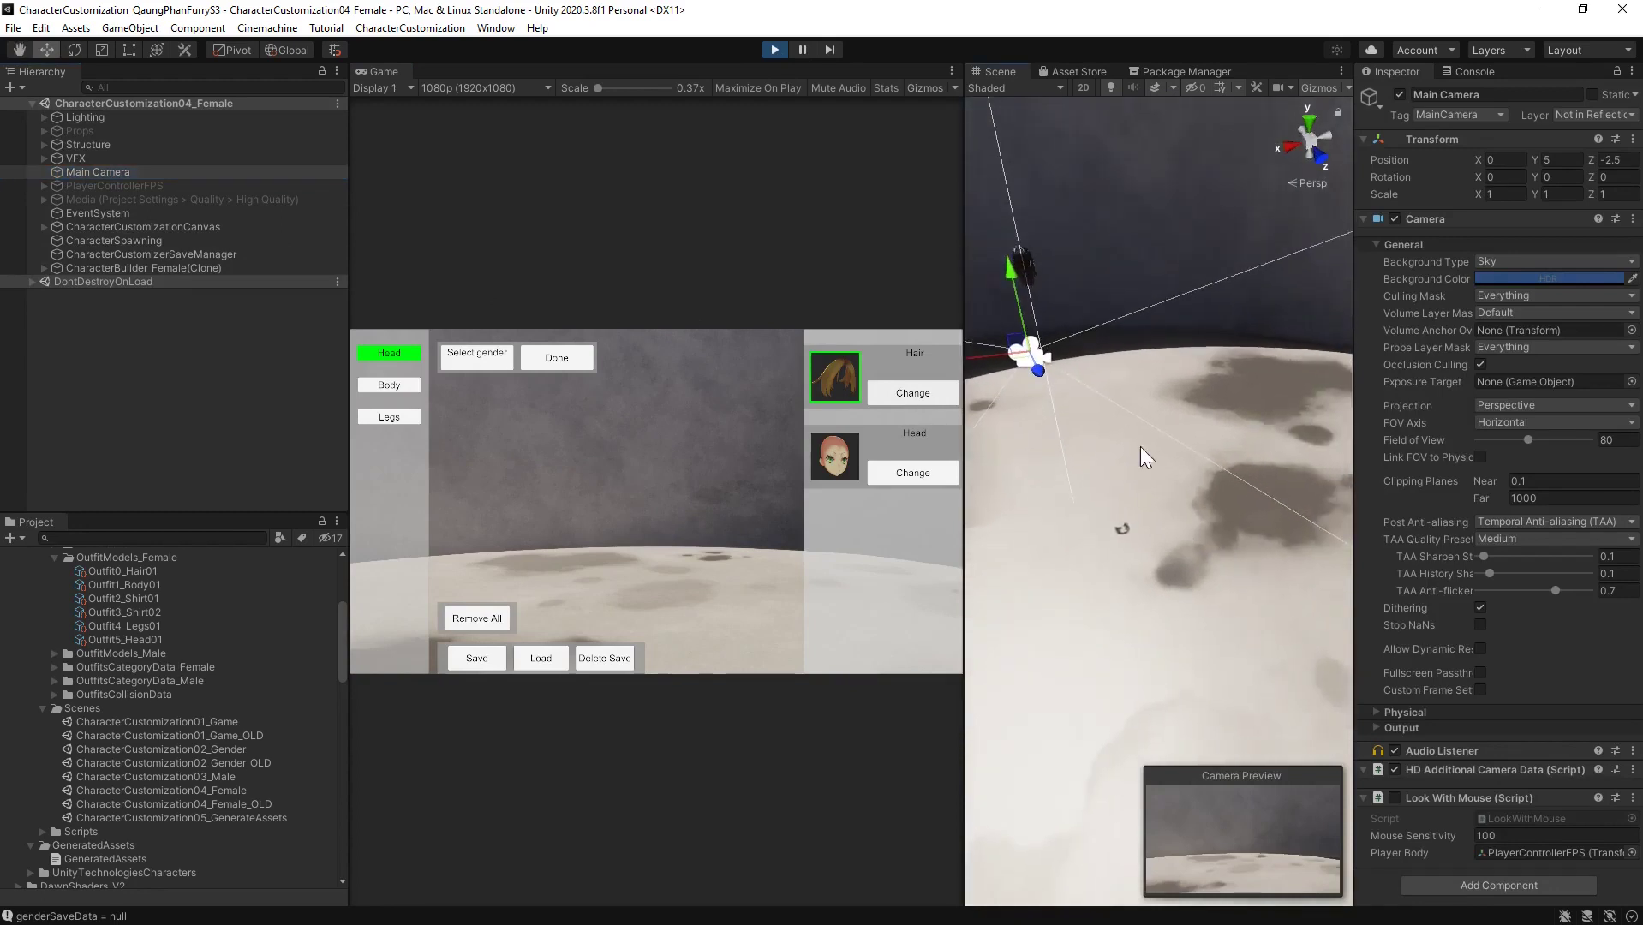
middle_click_drag(1140, 458, 1339, 462)
right_click_drag(1338, 461, 1170, 386)
middle_click_drag(1170, 386, 1327, 325)
Try lowering the spawned CharacterBuilder_Female clone to a Y position of 4 during play mode, and stop playing
left_click(110, 240)
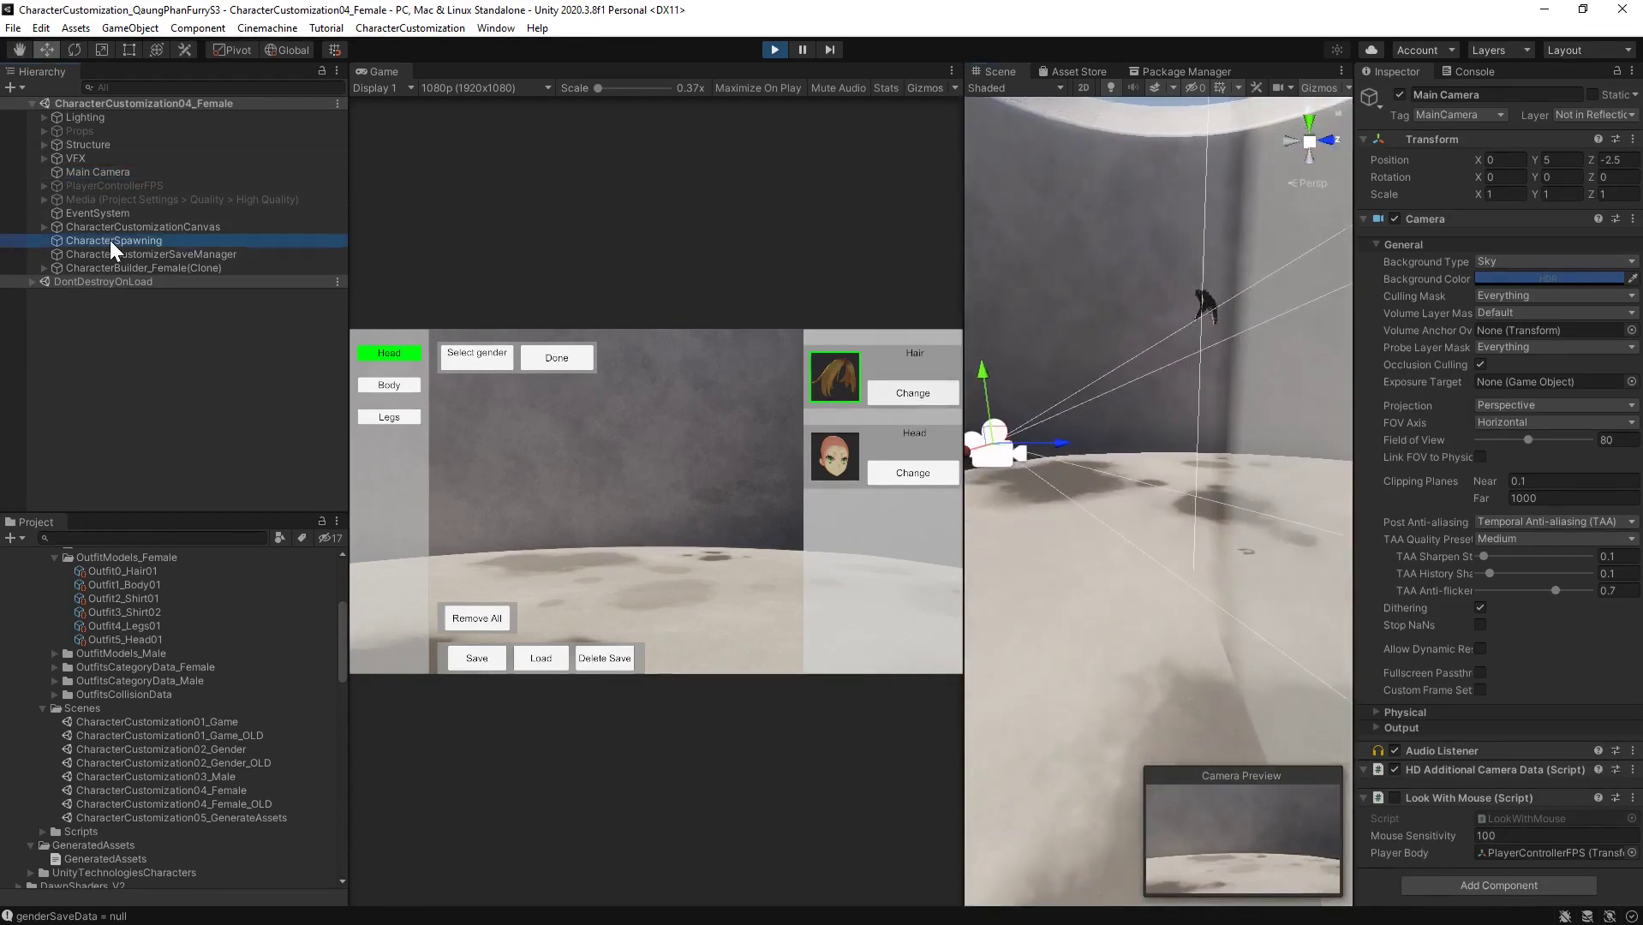
mouse_move(1532, 152)
left_mouse_down()
mouse_move(1617, 169)
mouse_move(1522, 158)
left_mouse_up()
left_click(145, 268)
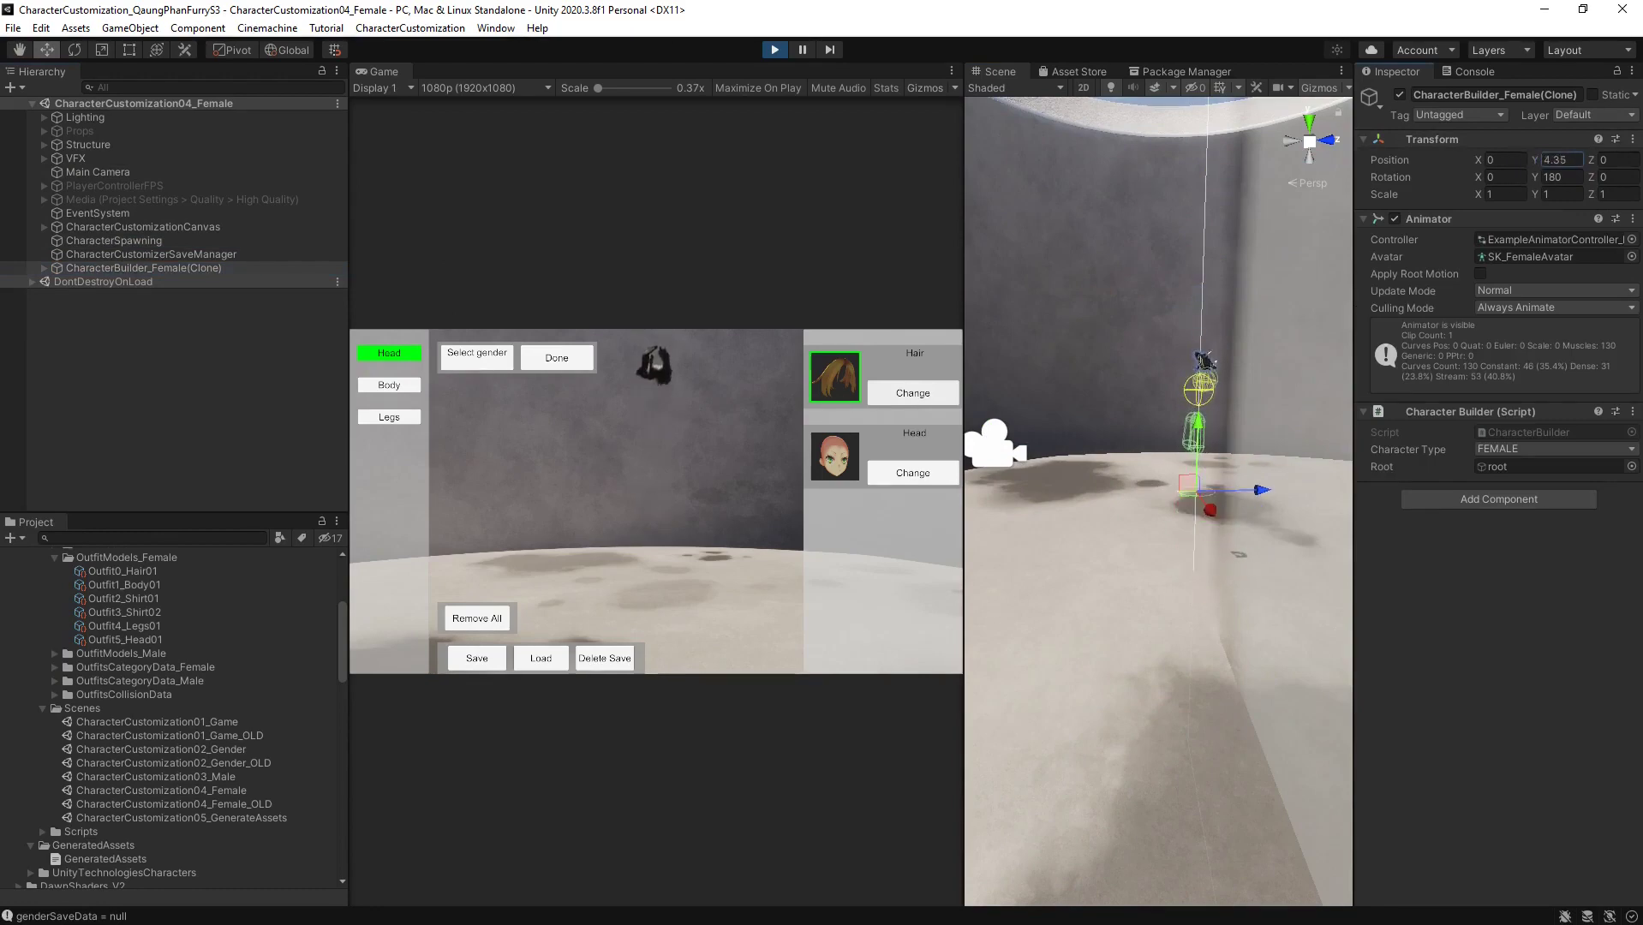
left_click(1563, 159)
type("4")
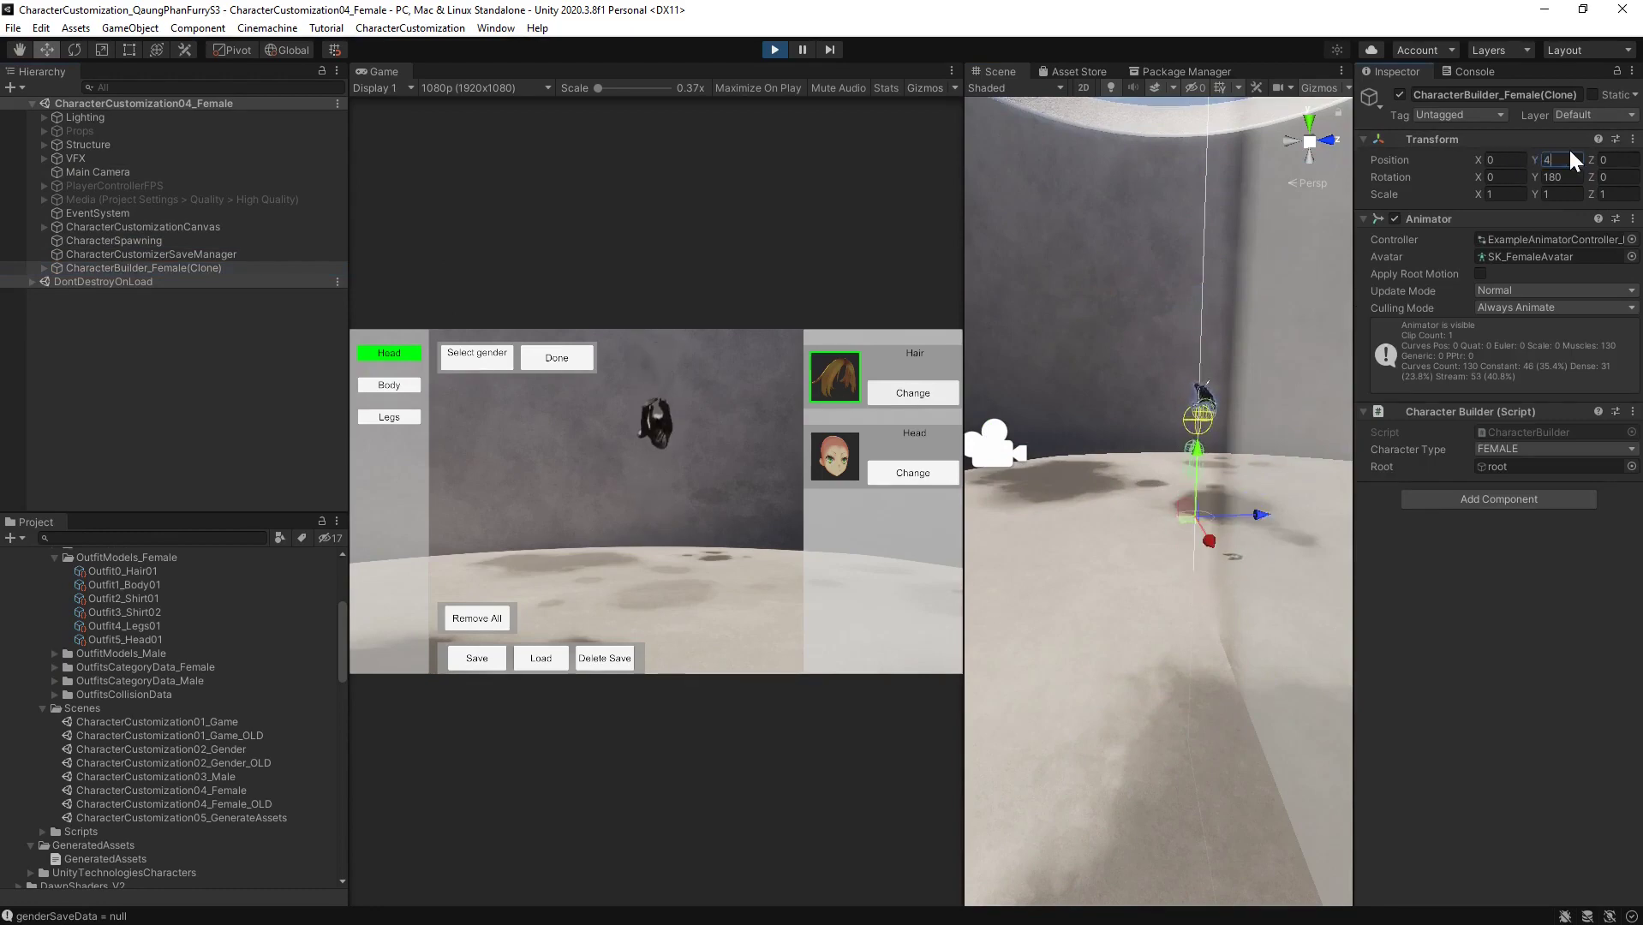
left_click(776, 50)
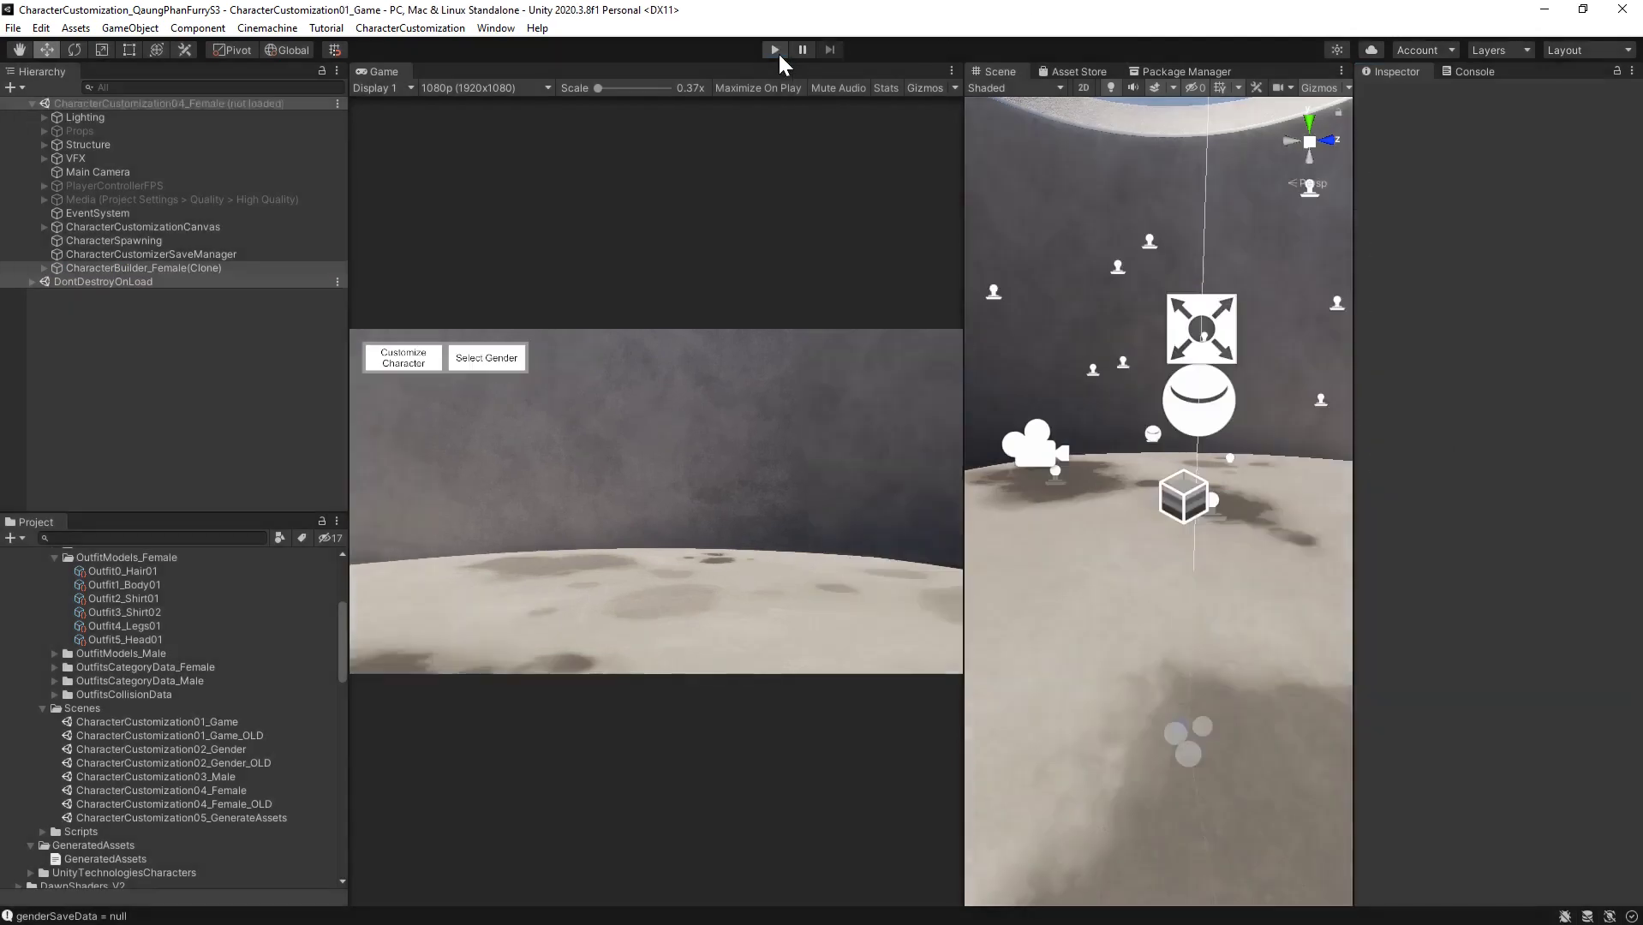
Set CharacterSpawning's Y position to 4 in the Game scene, and save it while opening CharacterCustomization04_Female
left_click(124, 241)
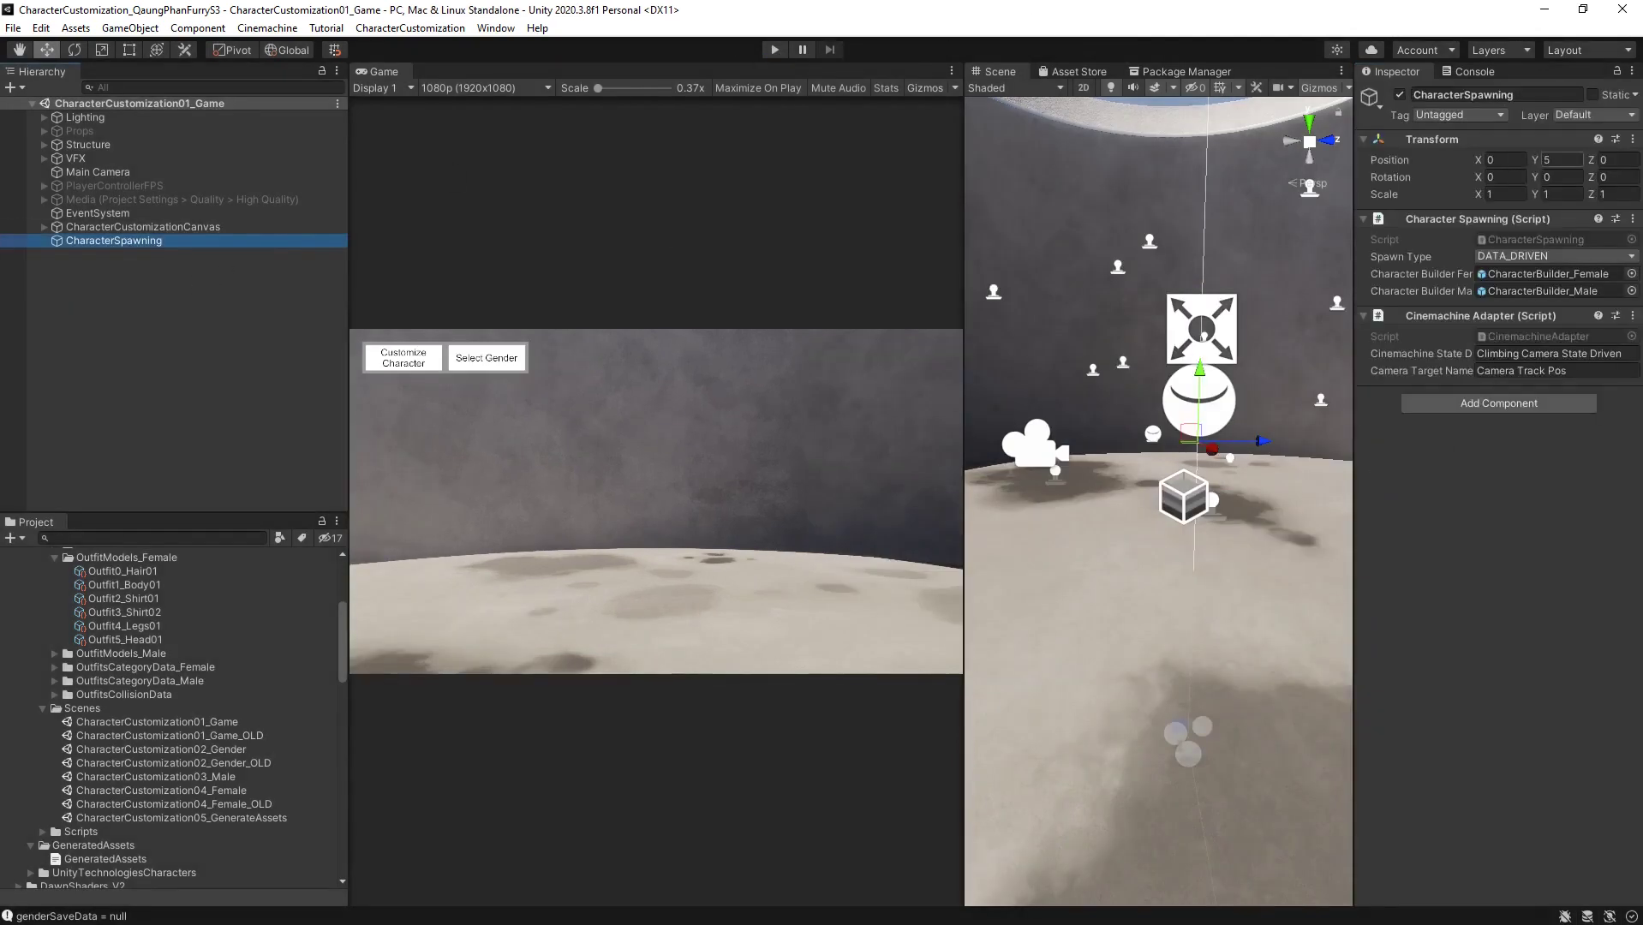
left_click(1562, 161)
type("4")
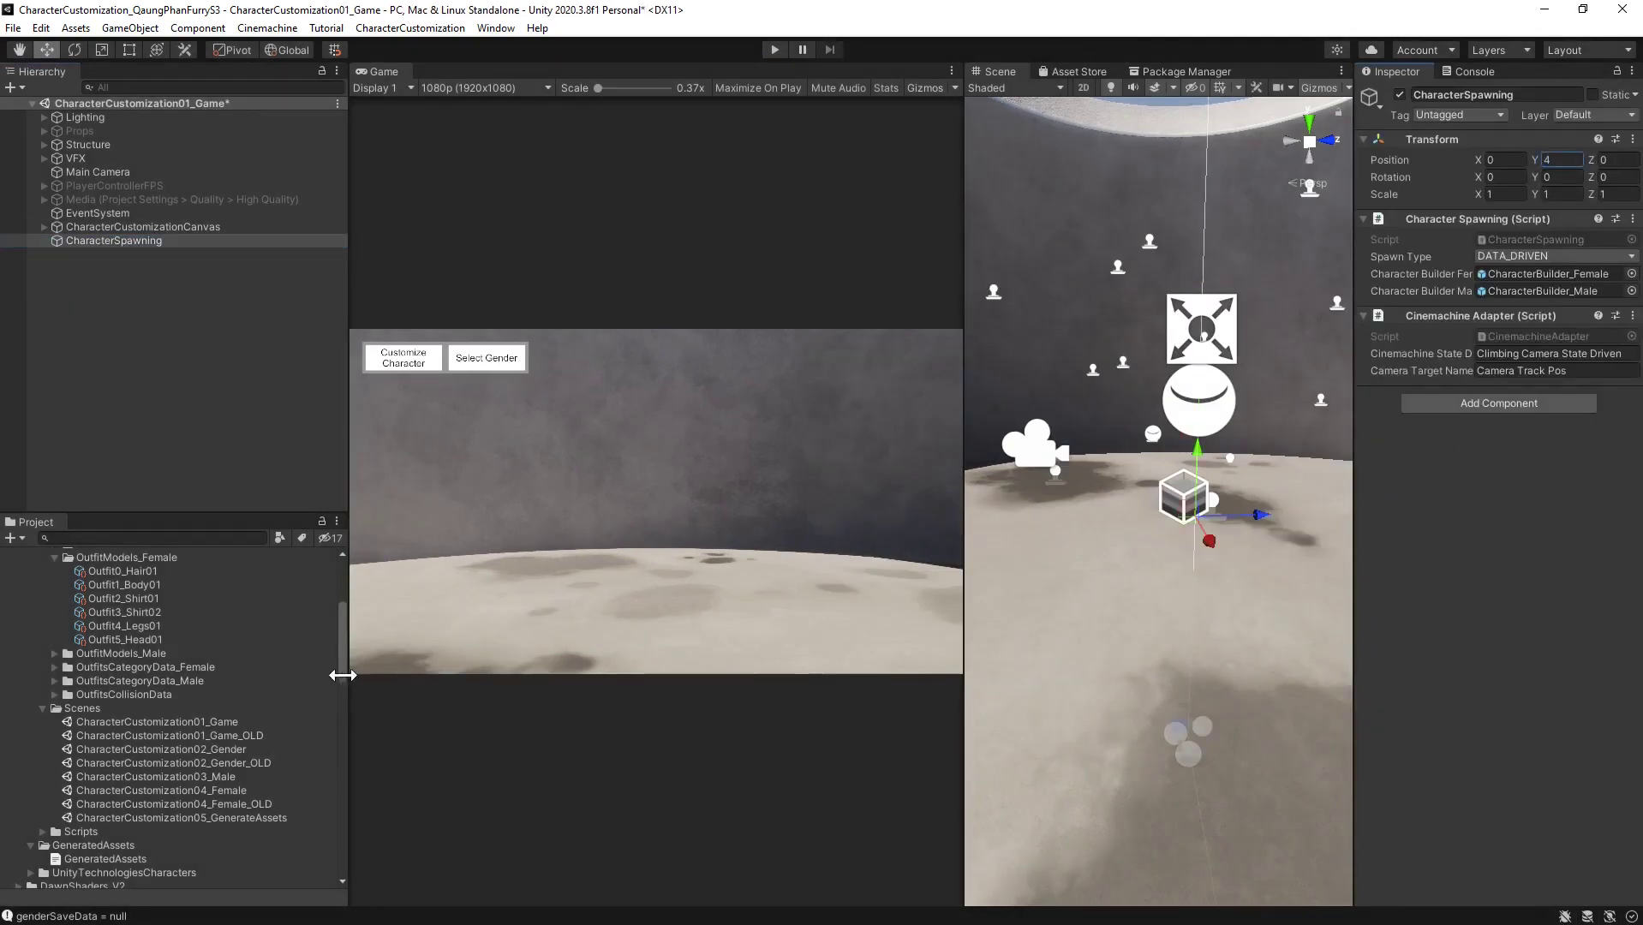
double_click(216, 792)
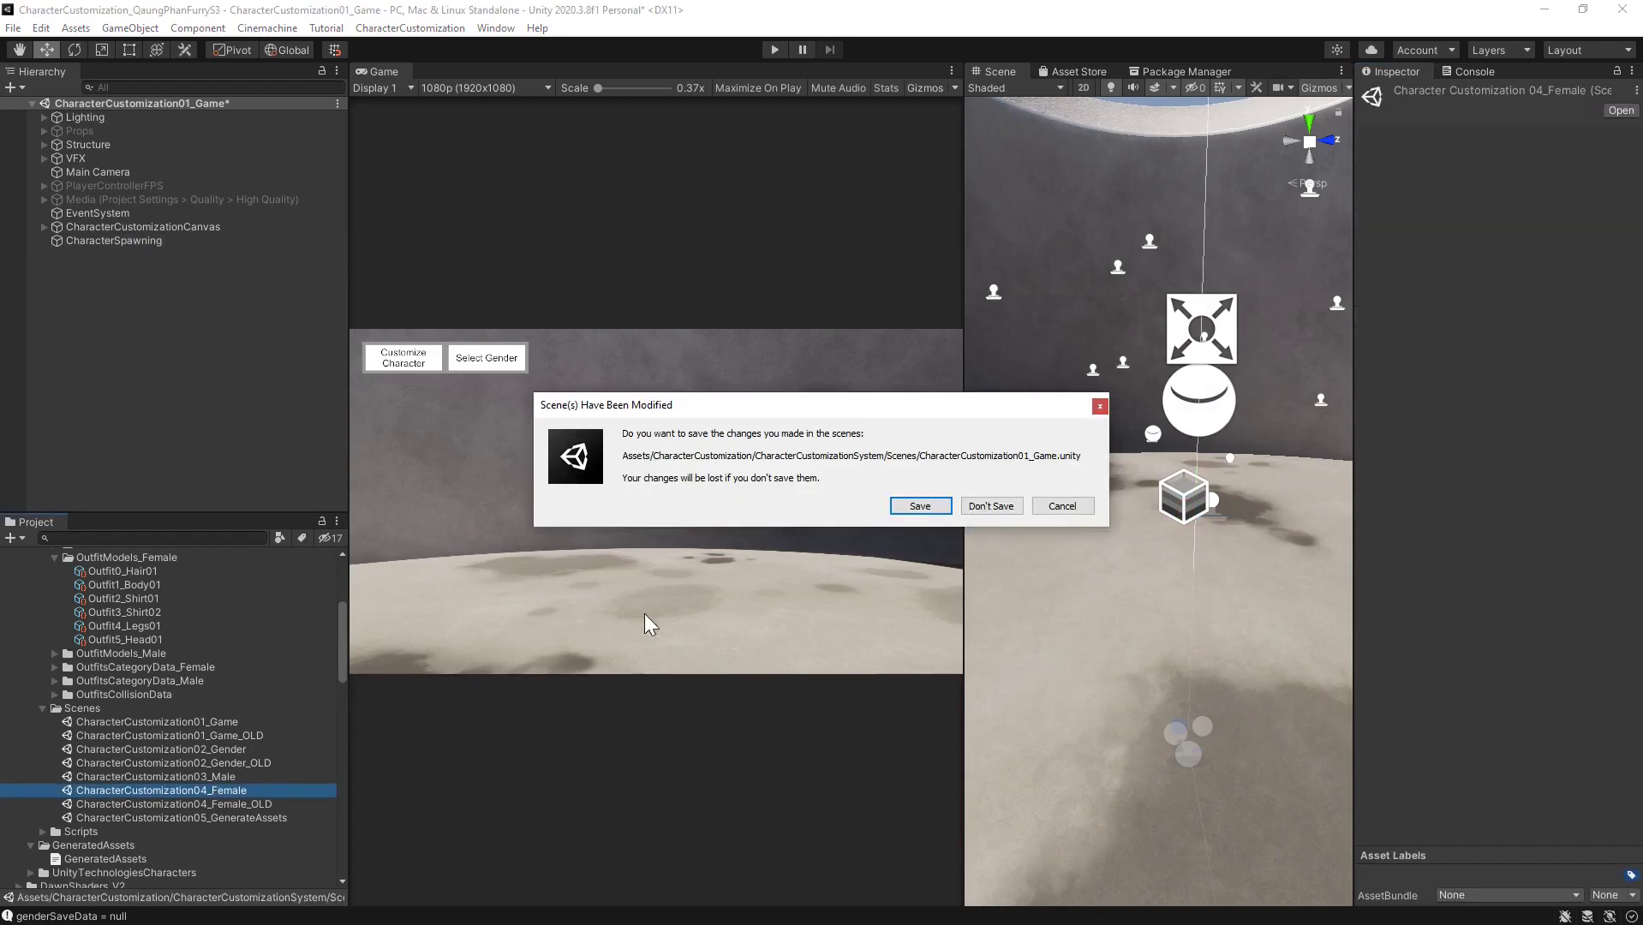
left_click(919, 507)
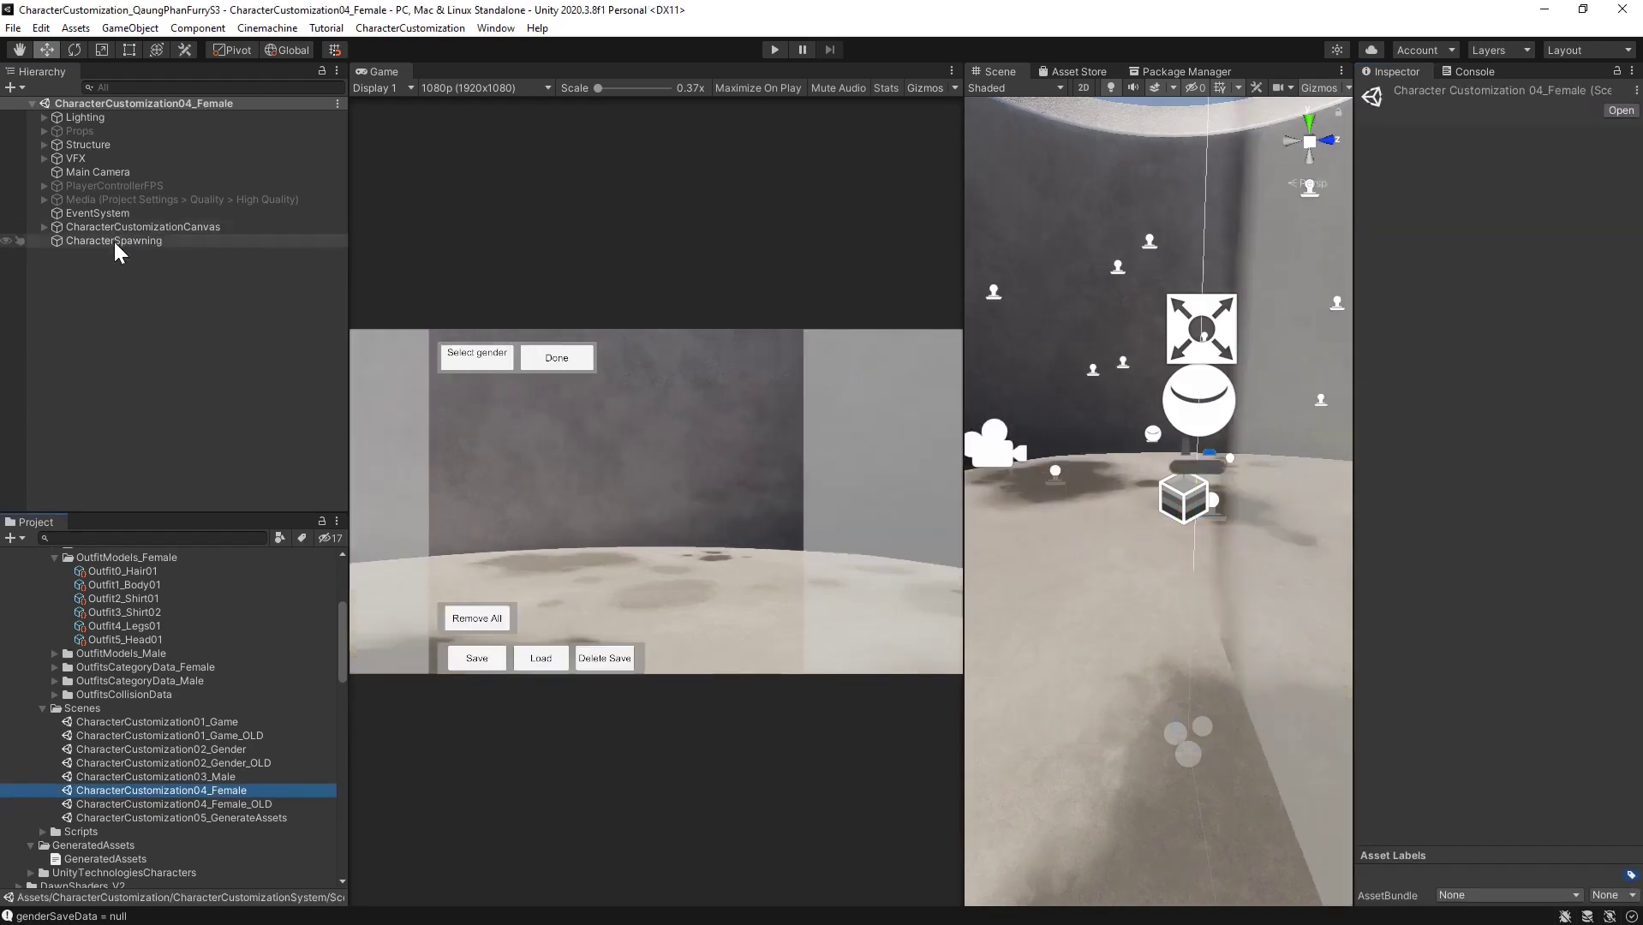
Set CharacterSpawning's Y position to 4 in the Female scene, and reopen CharacterCustomization01_Game
left_click(116, 243)
left_click(1560, 160)
type("4")
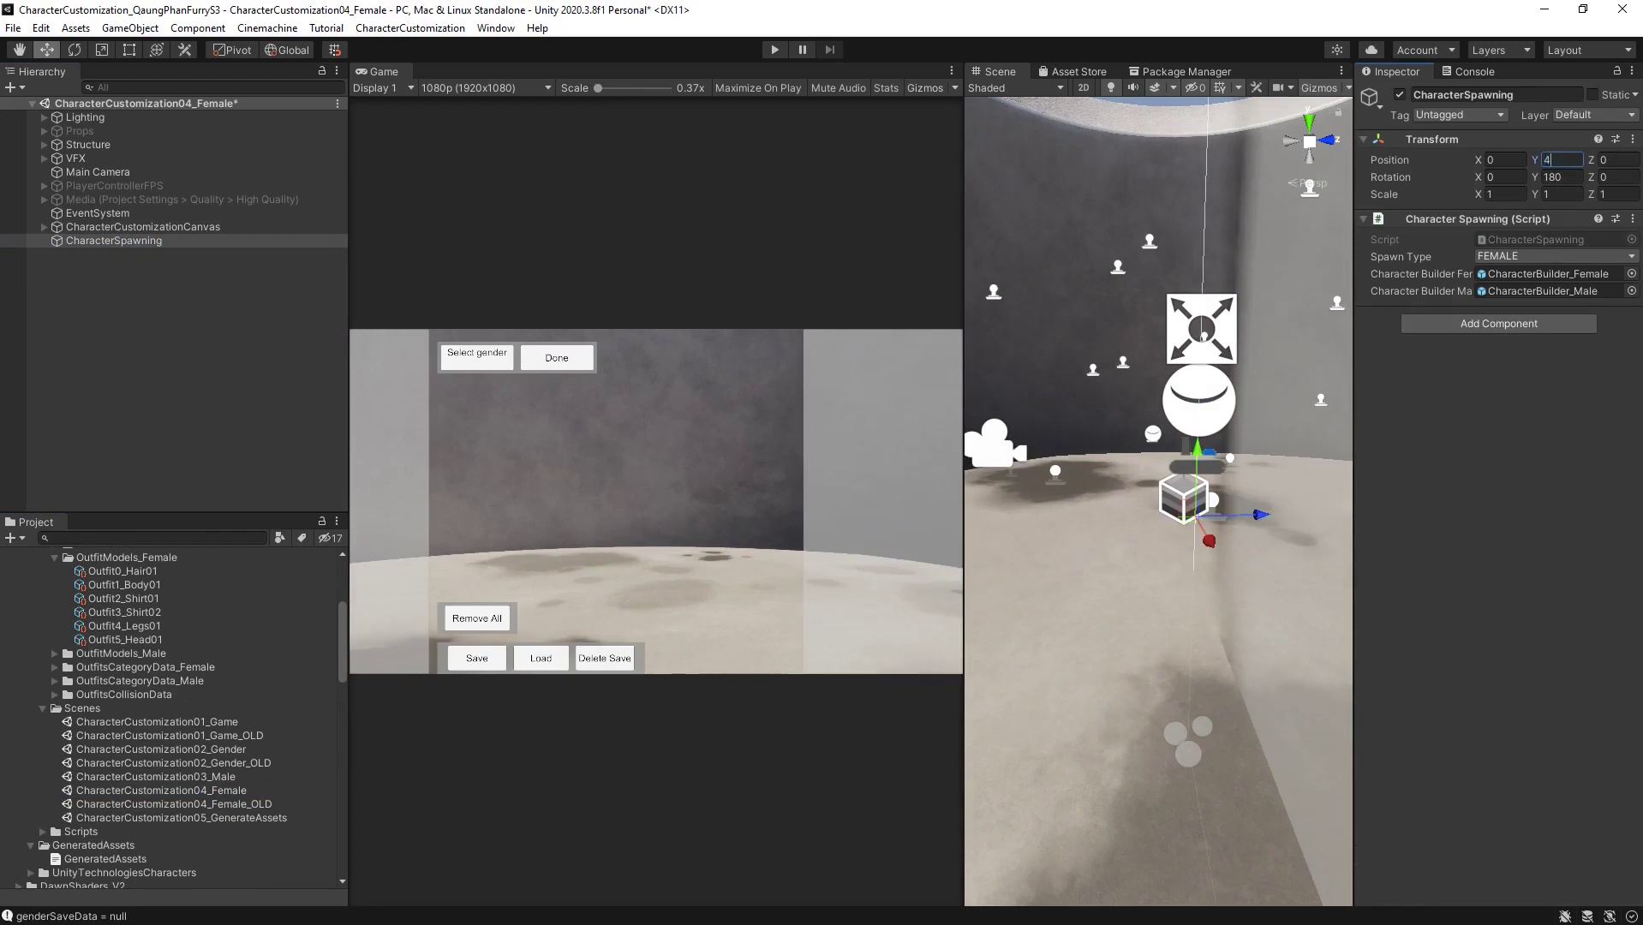
left_click(193, 325)
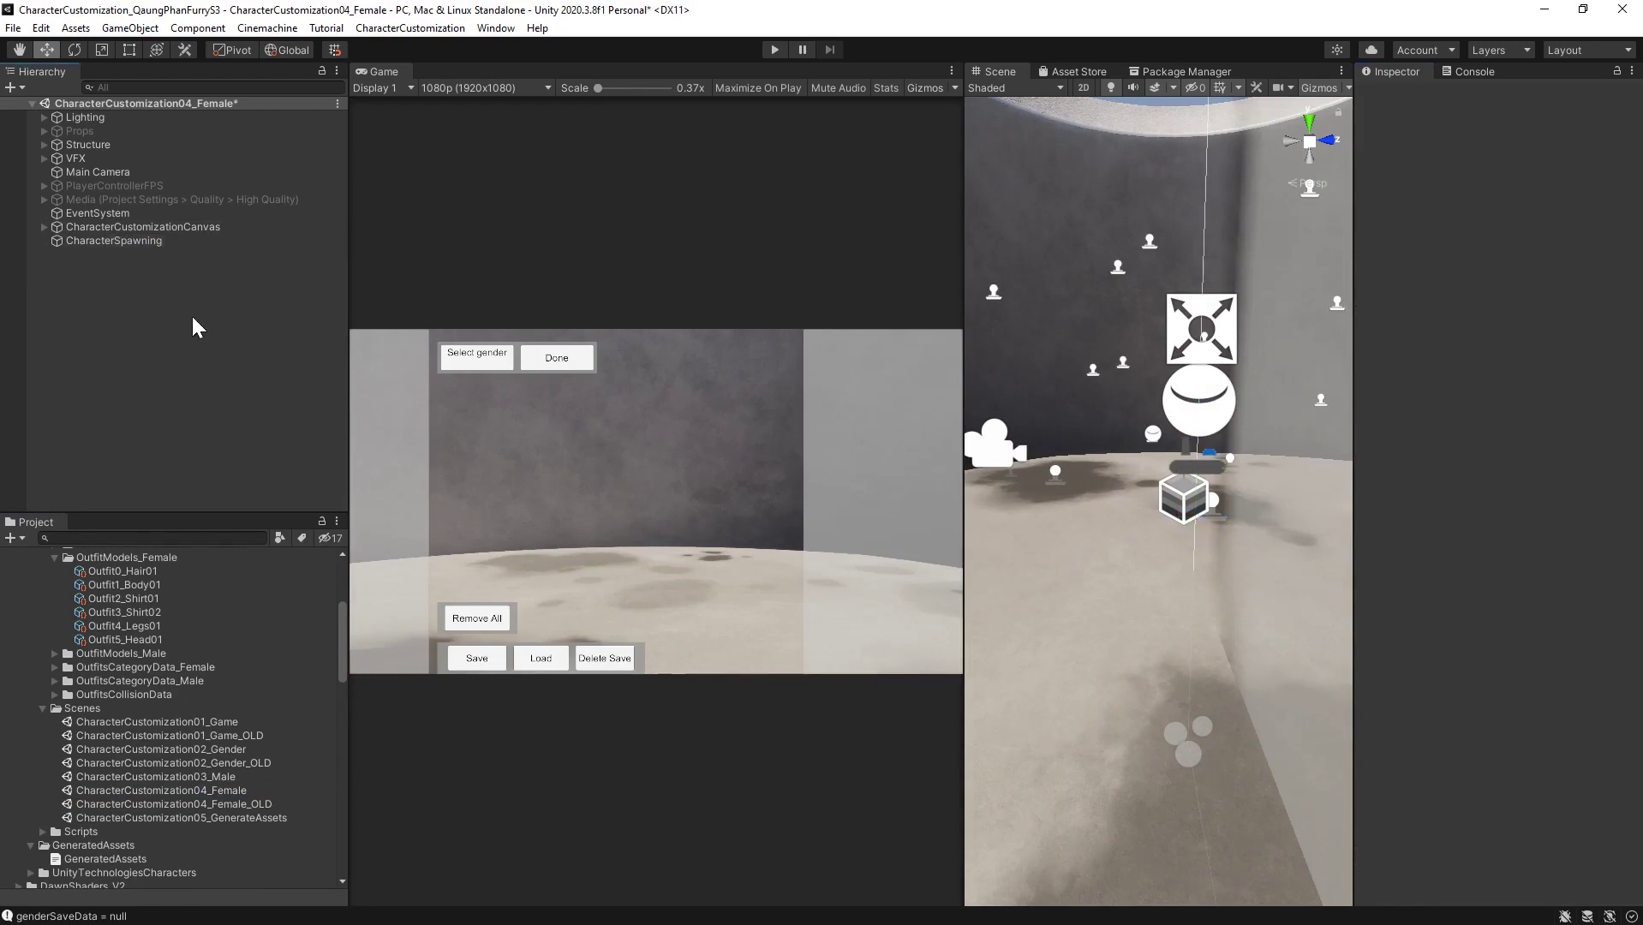
double_click(193, 723)
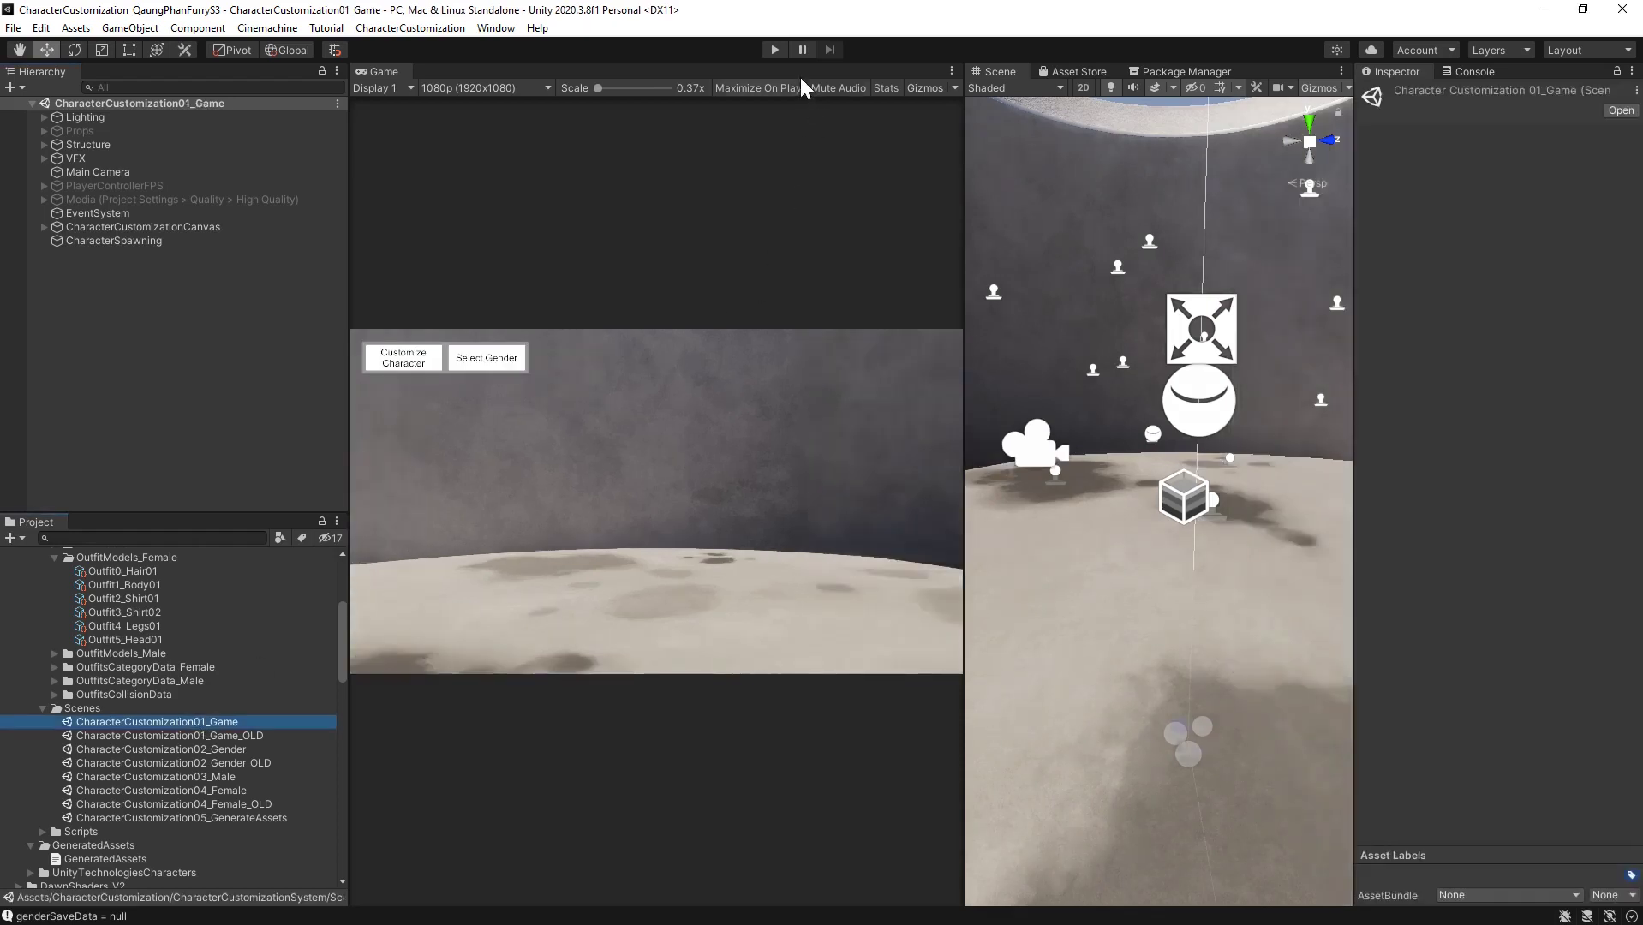
Run the Game scene, choose the Female gender, and equip the hair on the spawned character
left_click(774, 49)
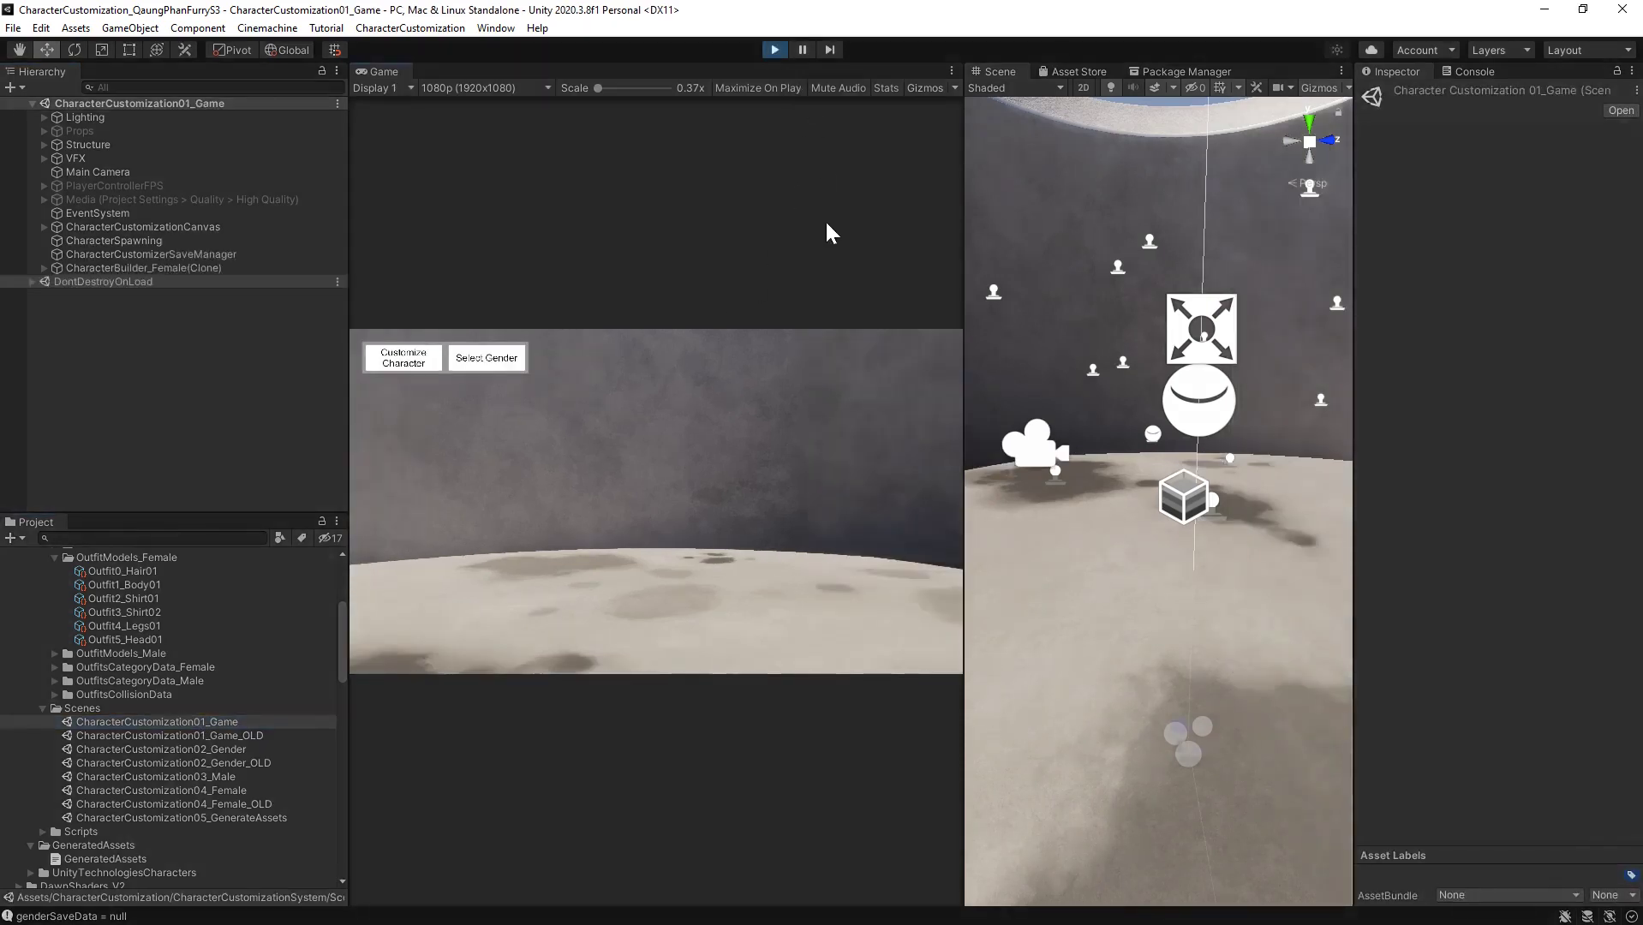
left_click(513, 360)
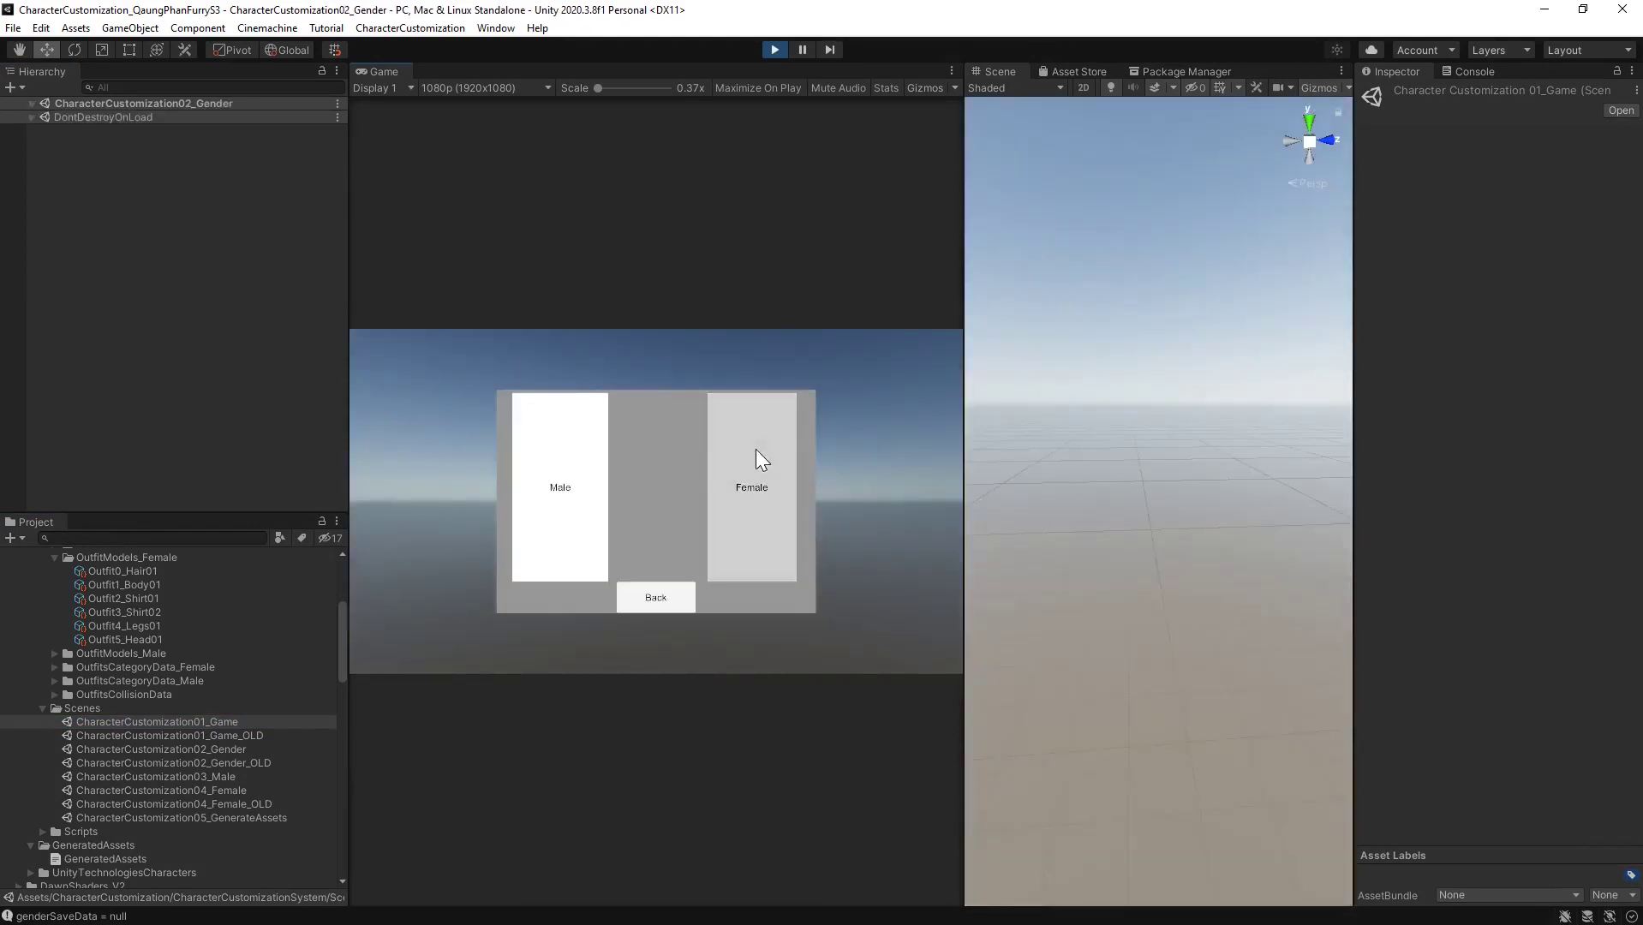
left_click(756, 449)
left_click(901, 392)
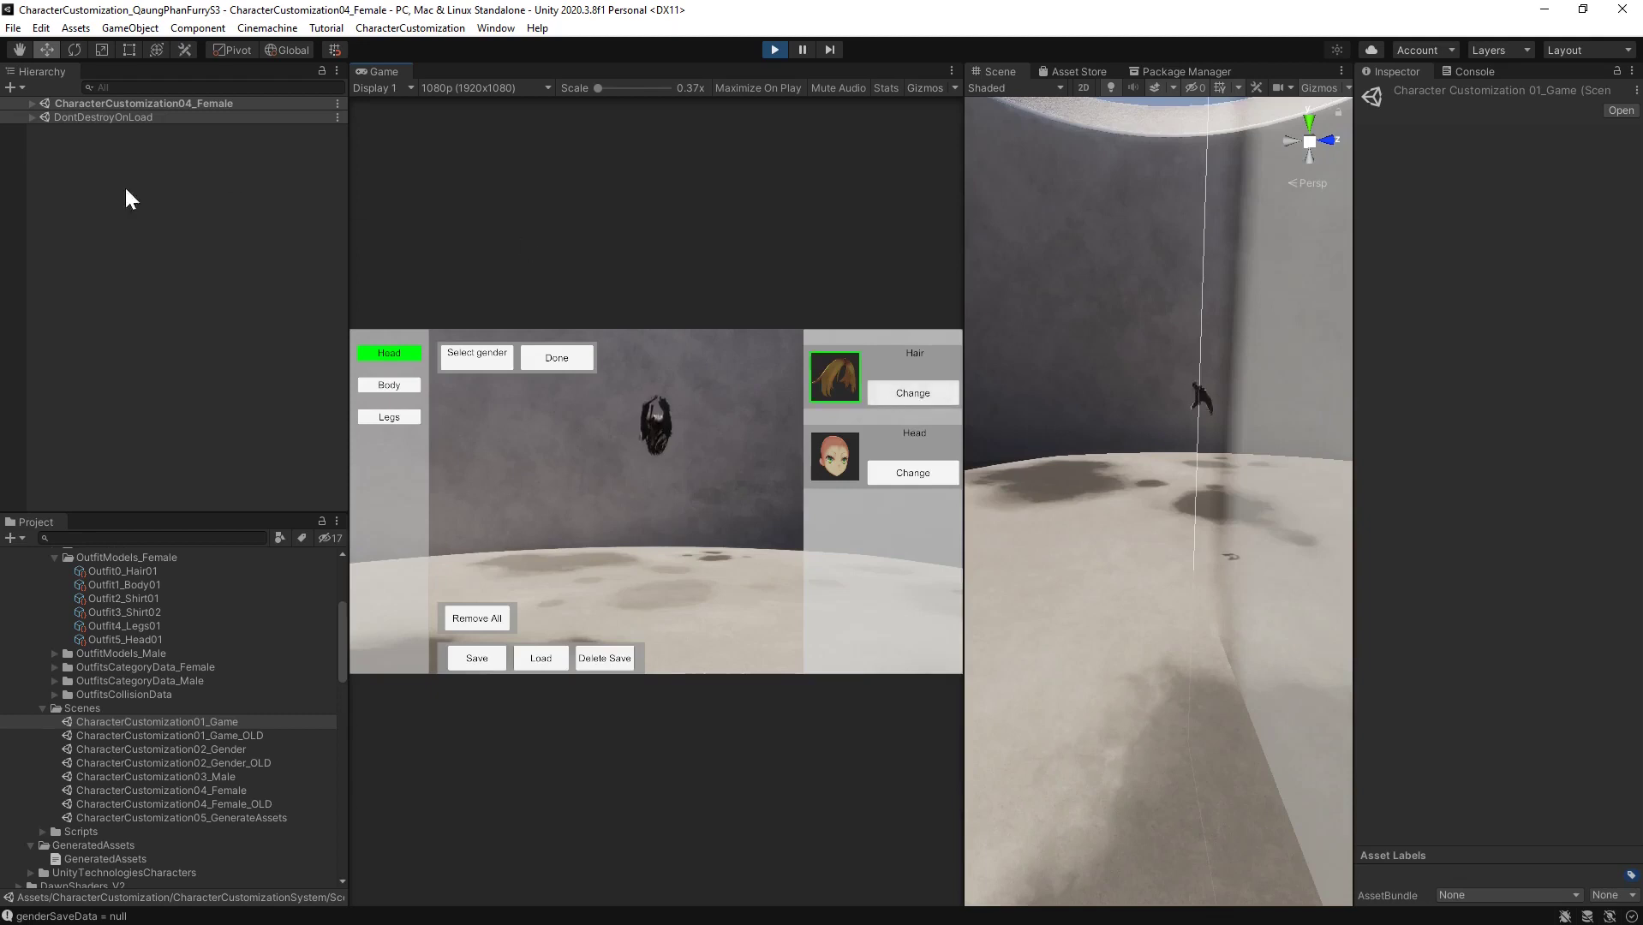
Expand the running Female scene's hierarchy to show the bones under the CharacterBuilder_Female clone's root
left_click(33, 103)
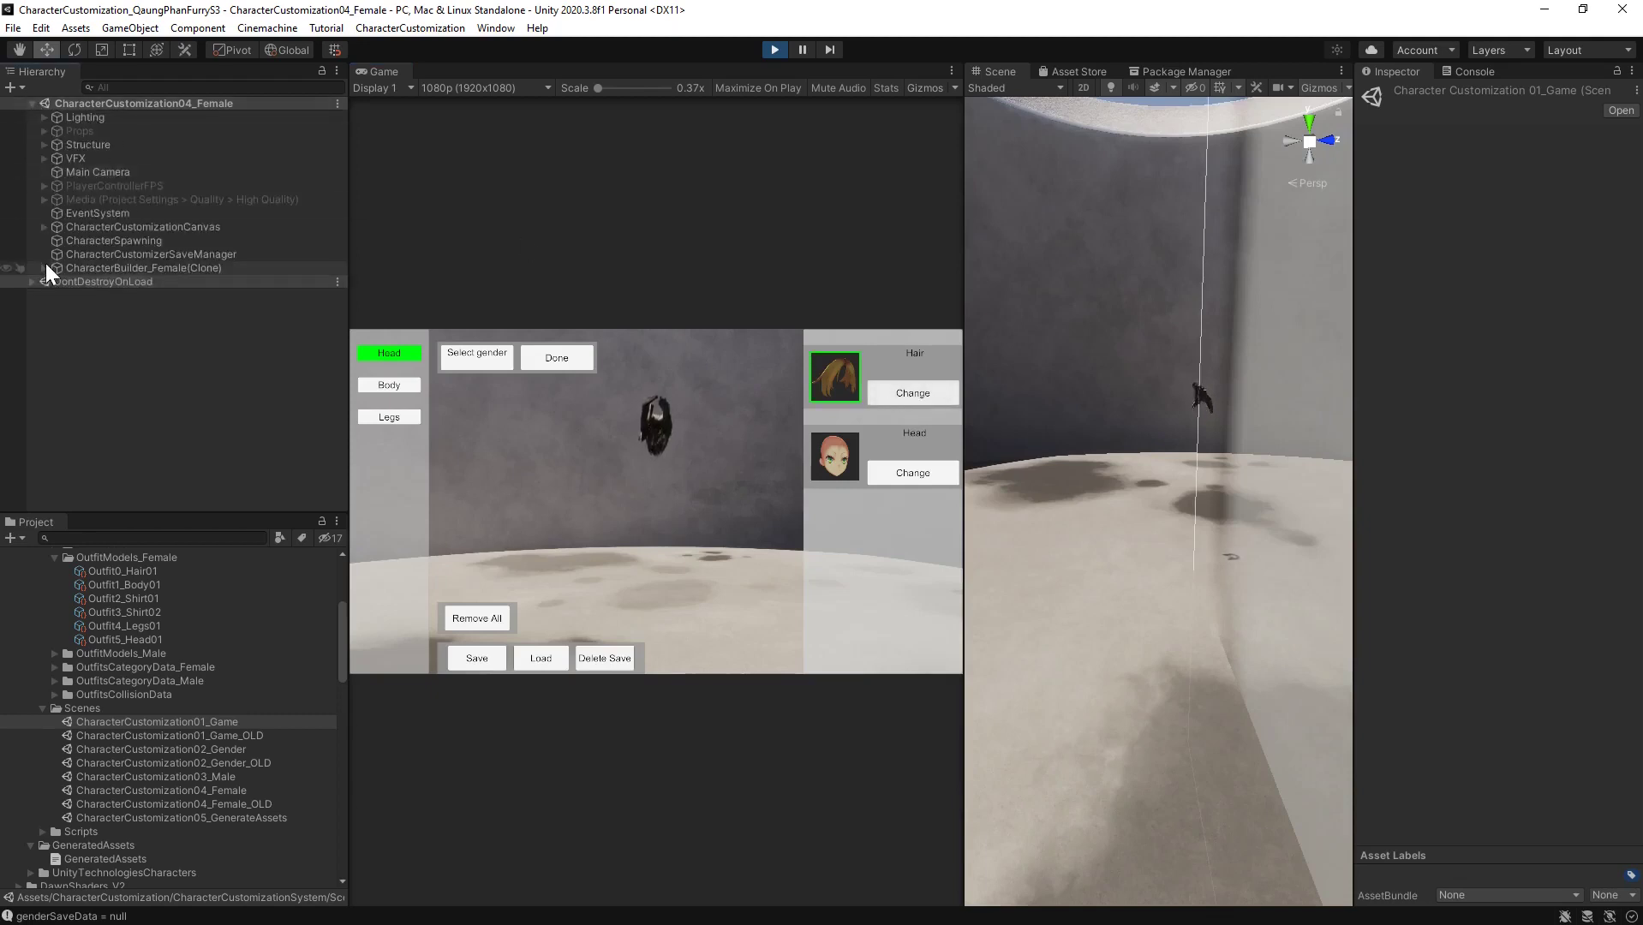
left_click(43, 268)
left_click(56, 281)
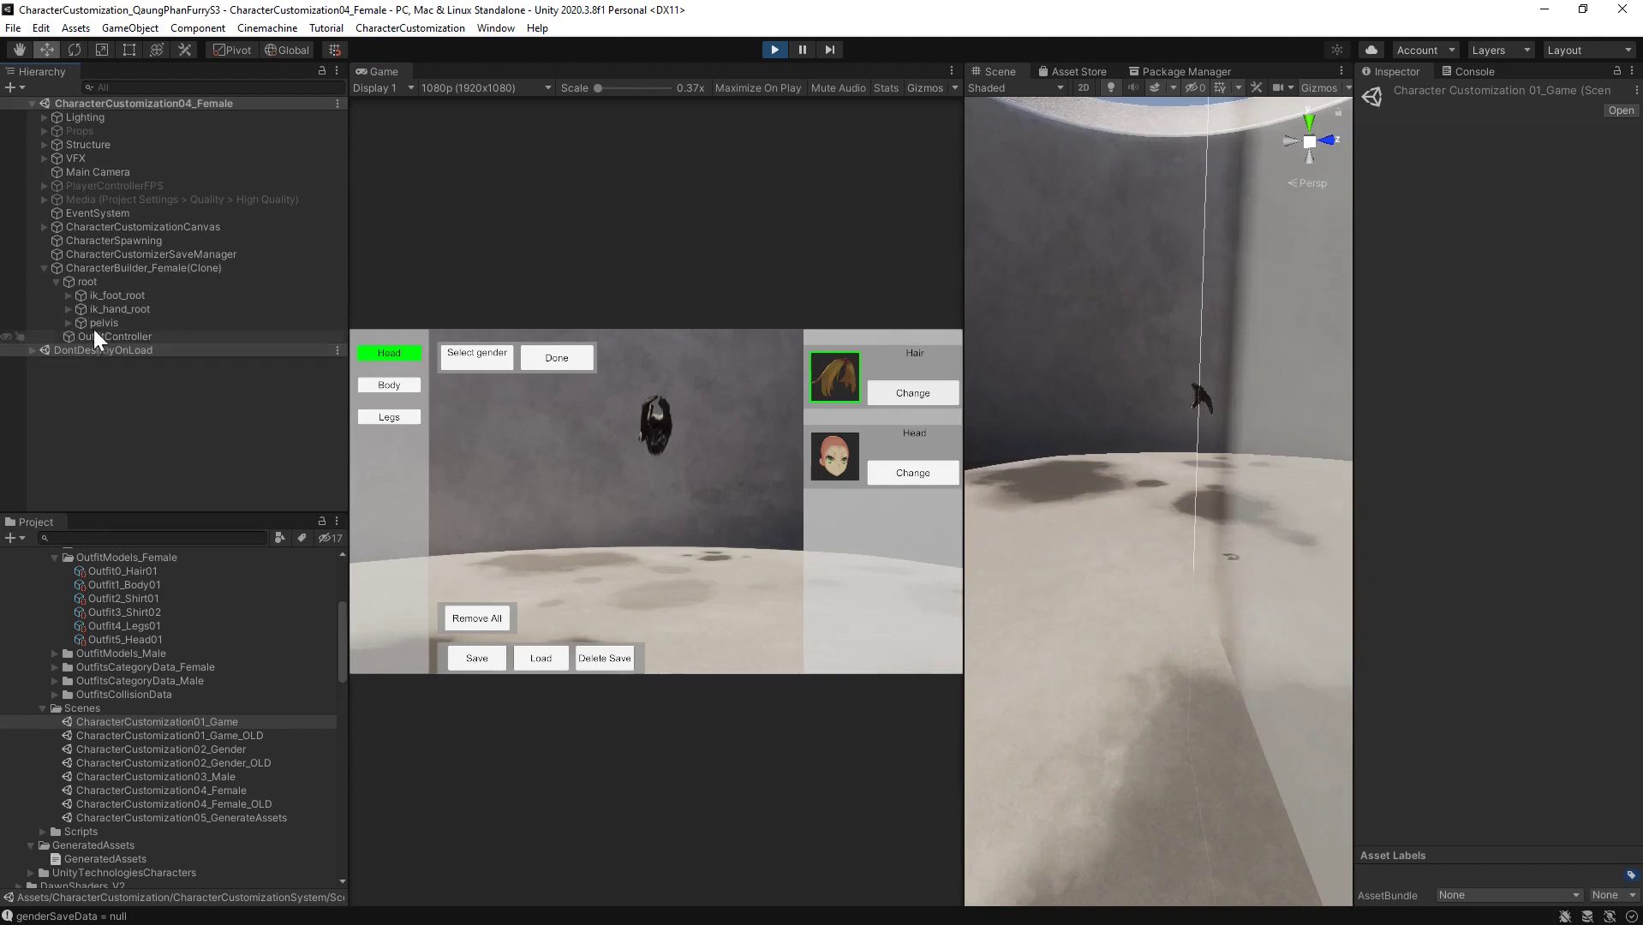
Toggle the character's hair off and on repeatedly to test the outfit change, leaving it equipped
left_click(910, 396)
left_click(909, 396)
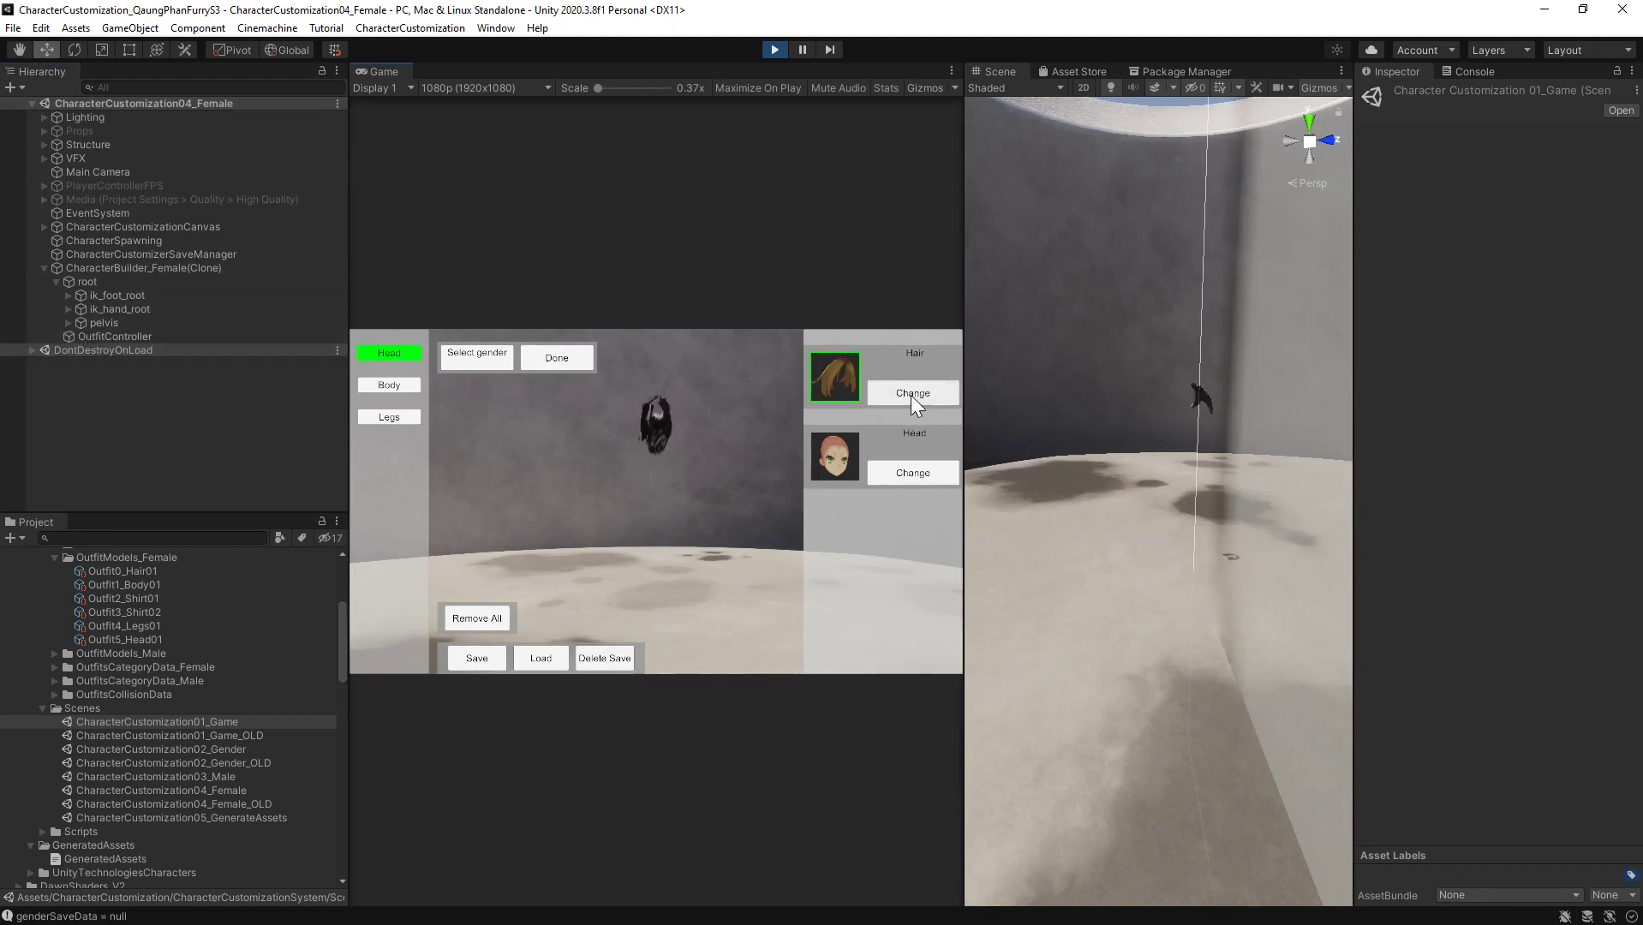
left_click(910, 396)
left_click(909, 396)
left_click(893, 391)
left_click(893, 391)
left_click(888, 393)
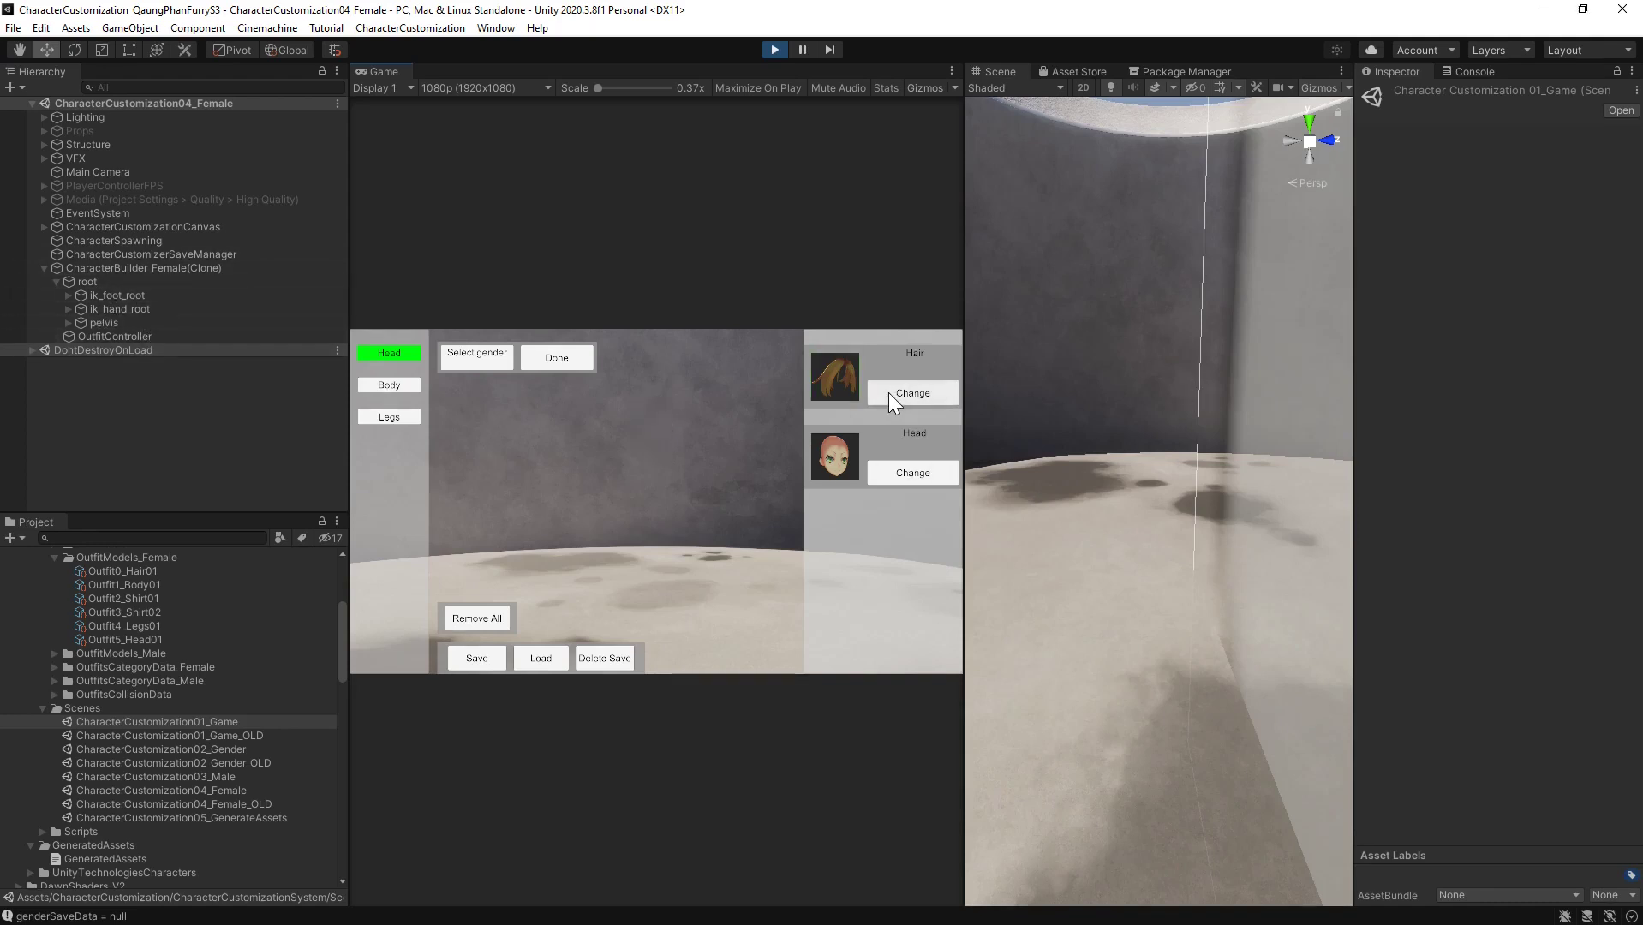
left_click(888, 393)
Expand the female skeleton from pelvis through spine_01, spine_02, spine_03 and neck_01 down to the head bone
left_click(68, 322)
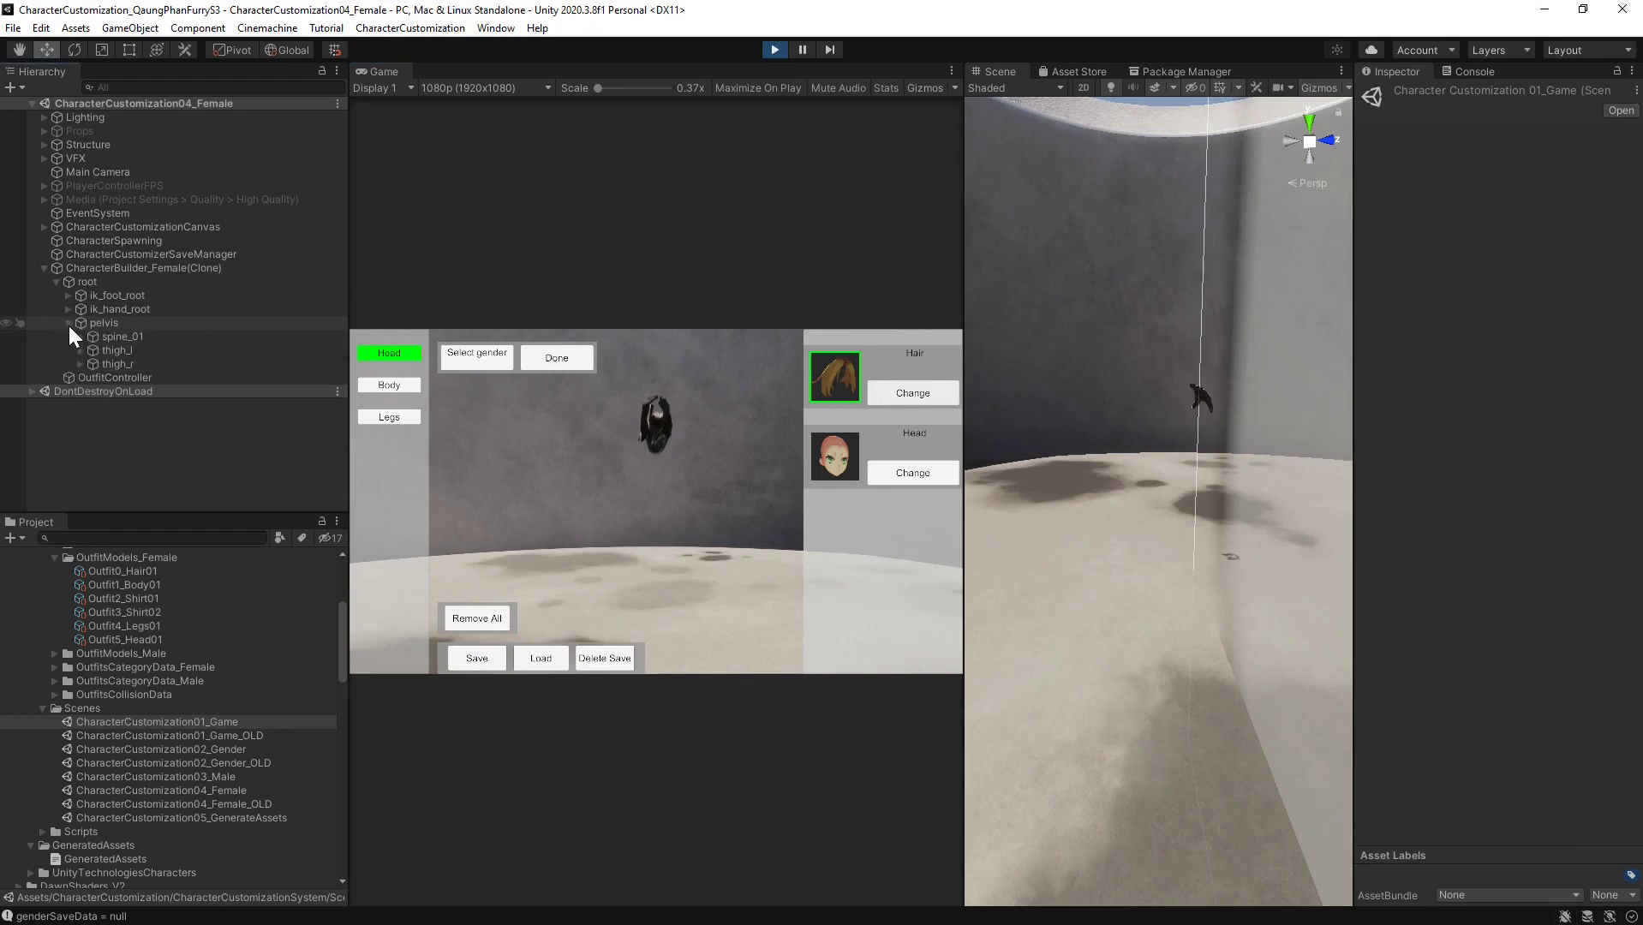
left_click(81, 336)
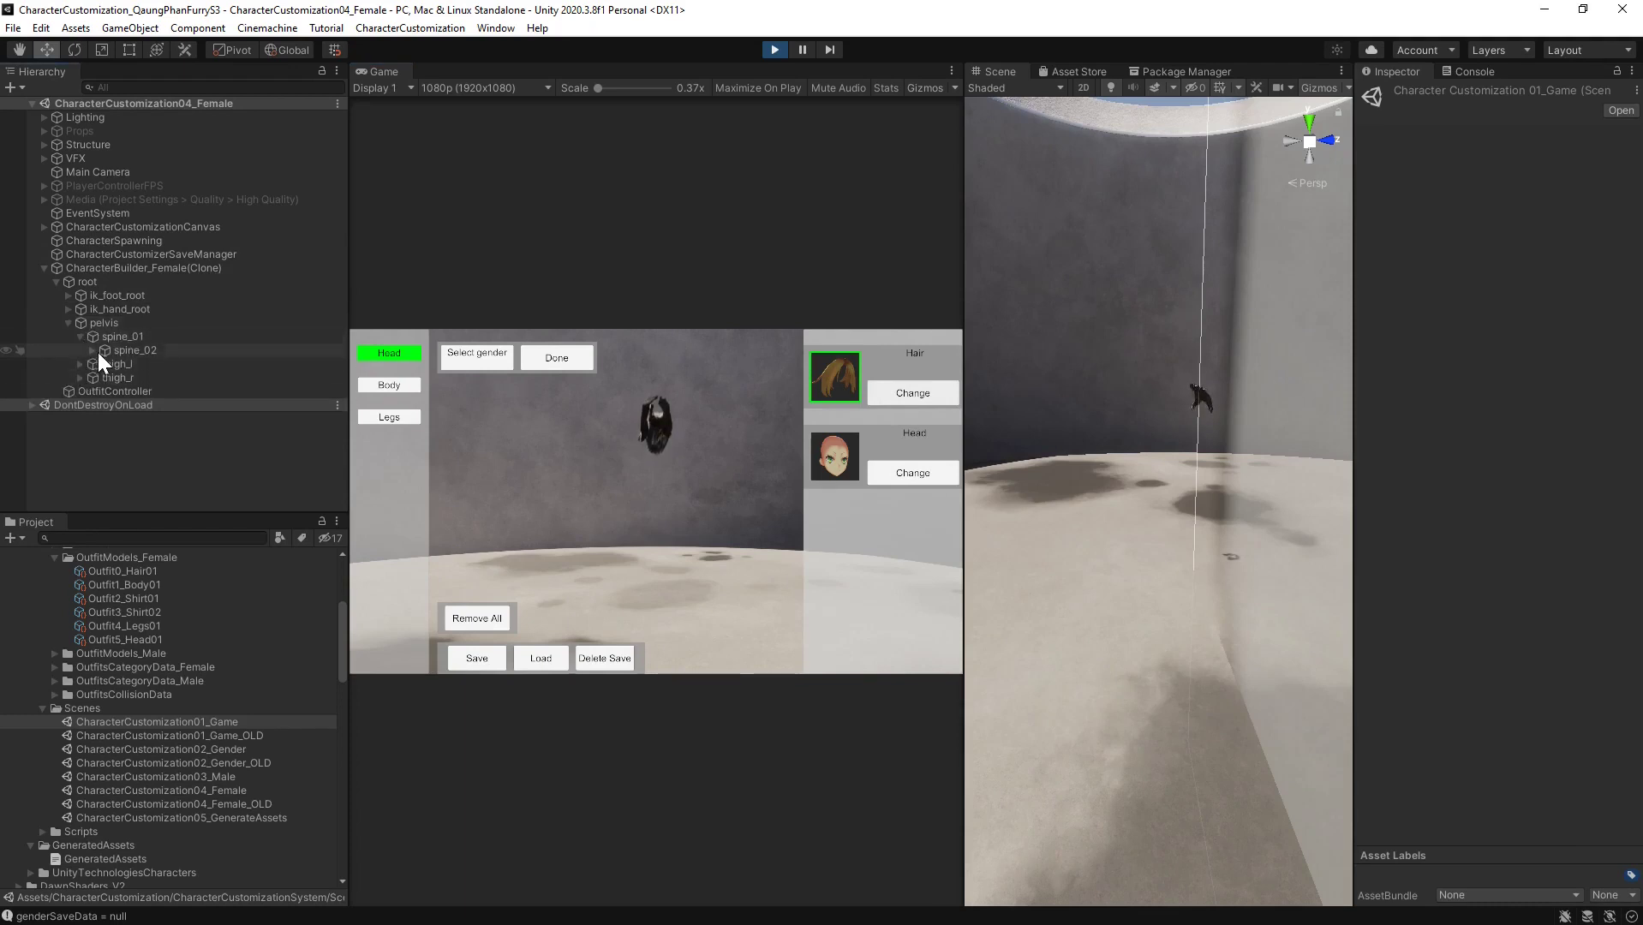
left_click(92, 351)
left_click(104, 364)
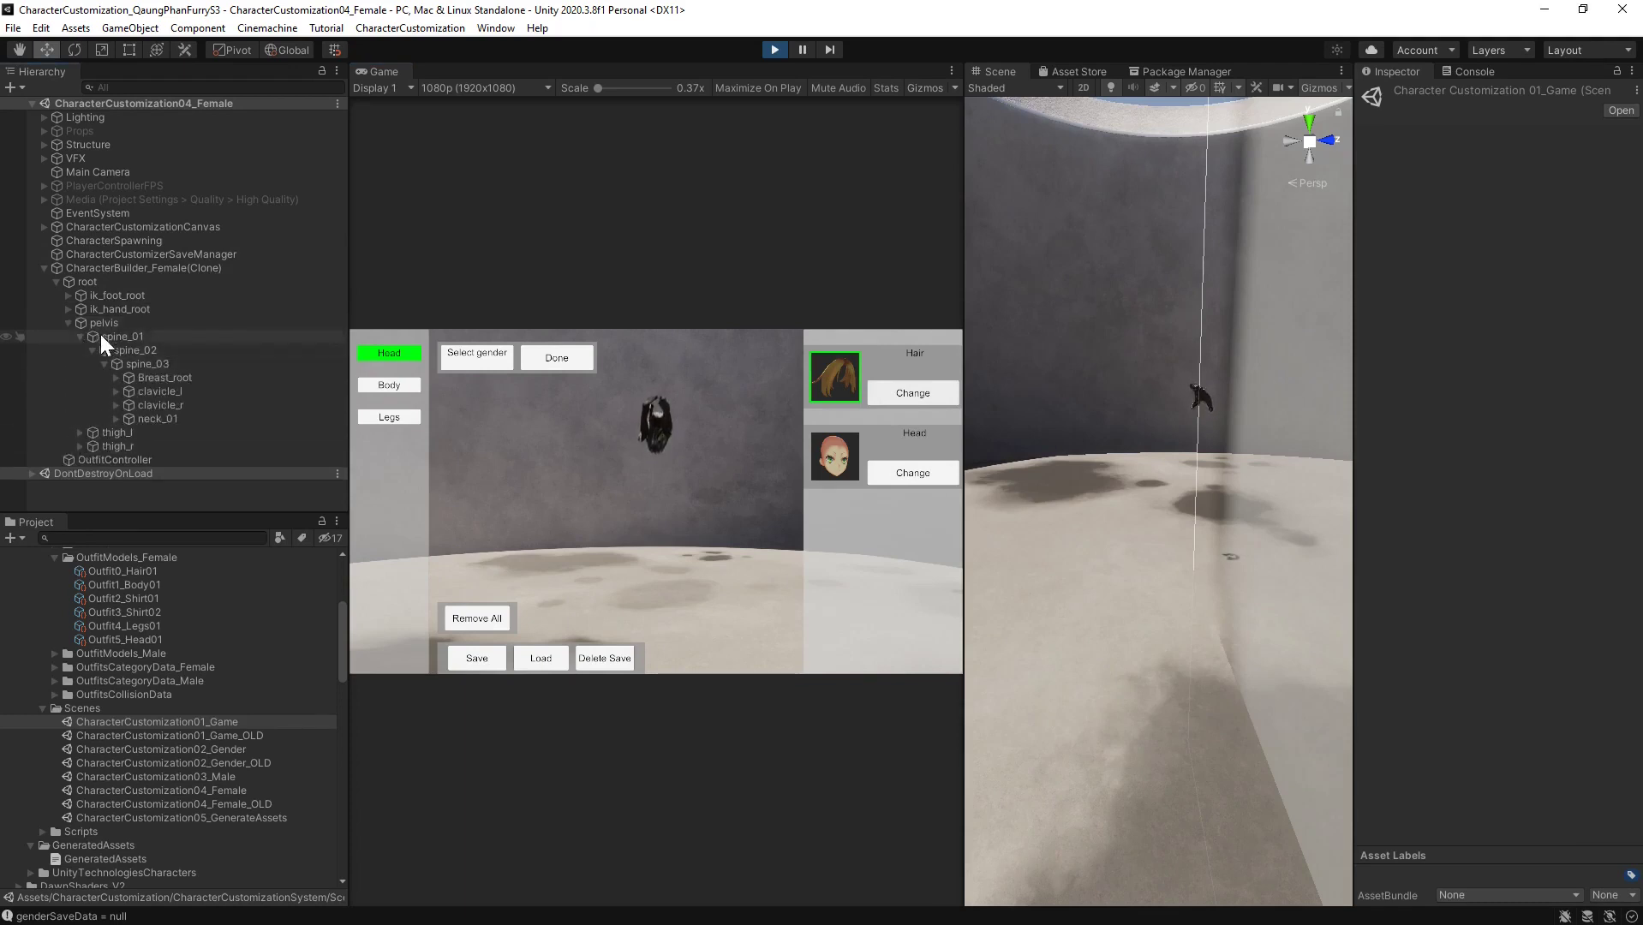
left_click(116, 418)
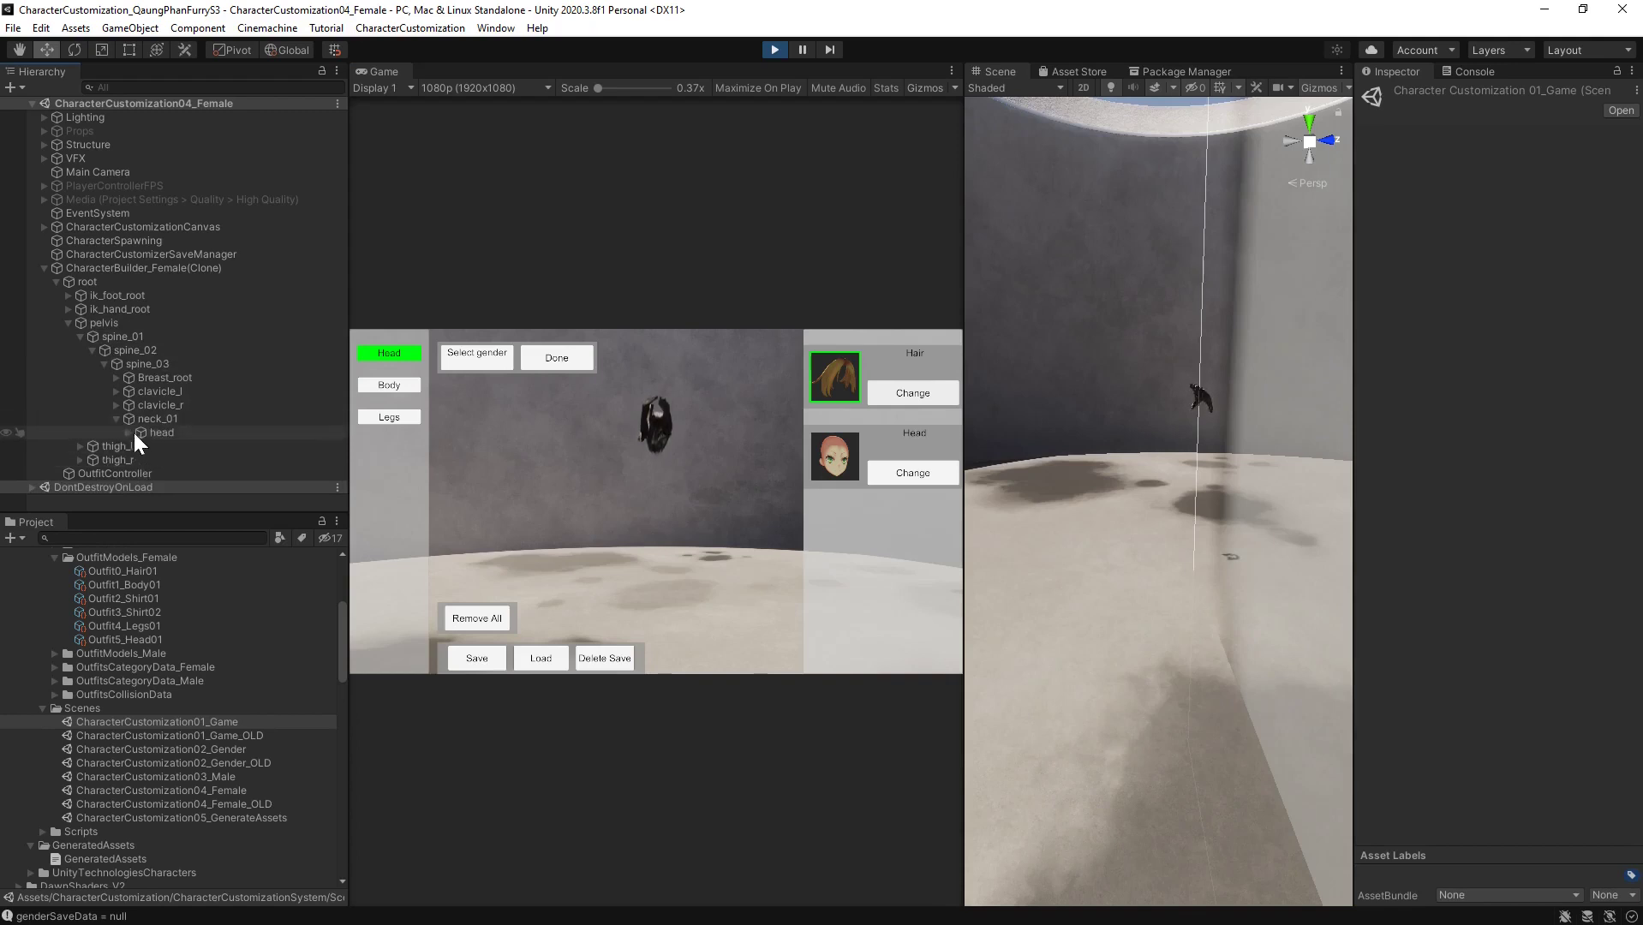
Filter the hierarchy for skinnedmeshrenderer, select the HairS3 mesh under SK_HairS3_4Hat, and reveal it in the full hierarchy
left_click(129, 432)
scroll(146, 428, "down", 2)
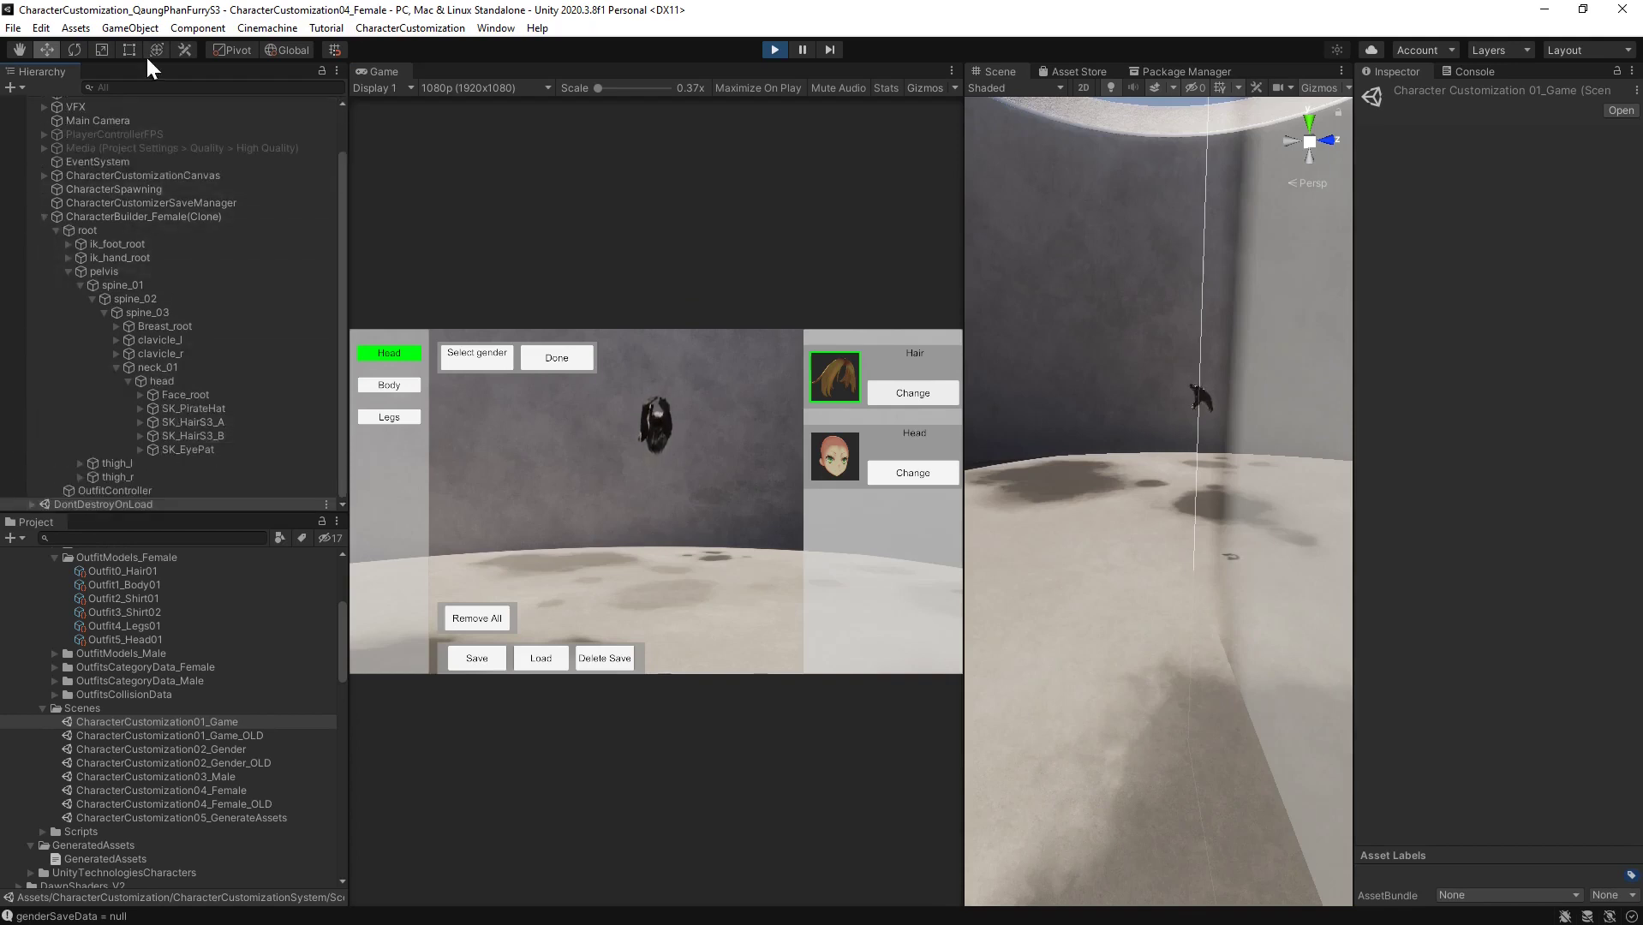
left_click(137, 87)
type("skinn")
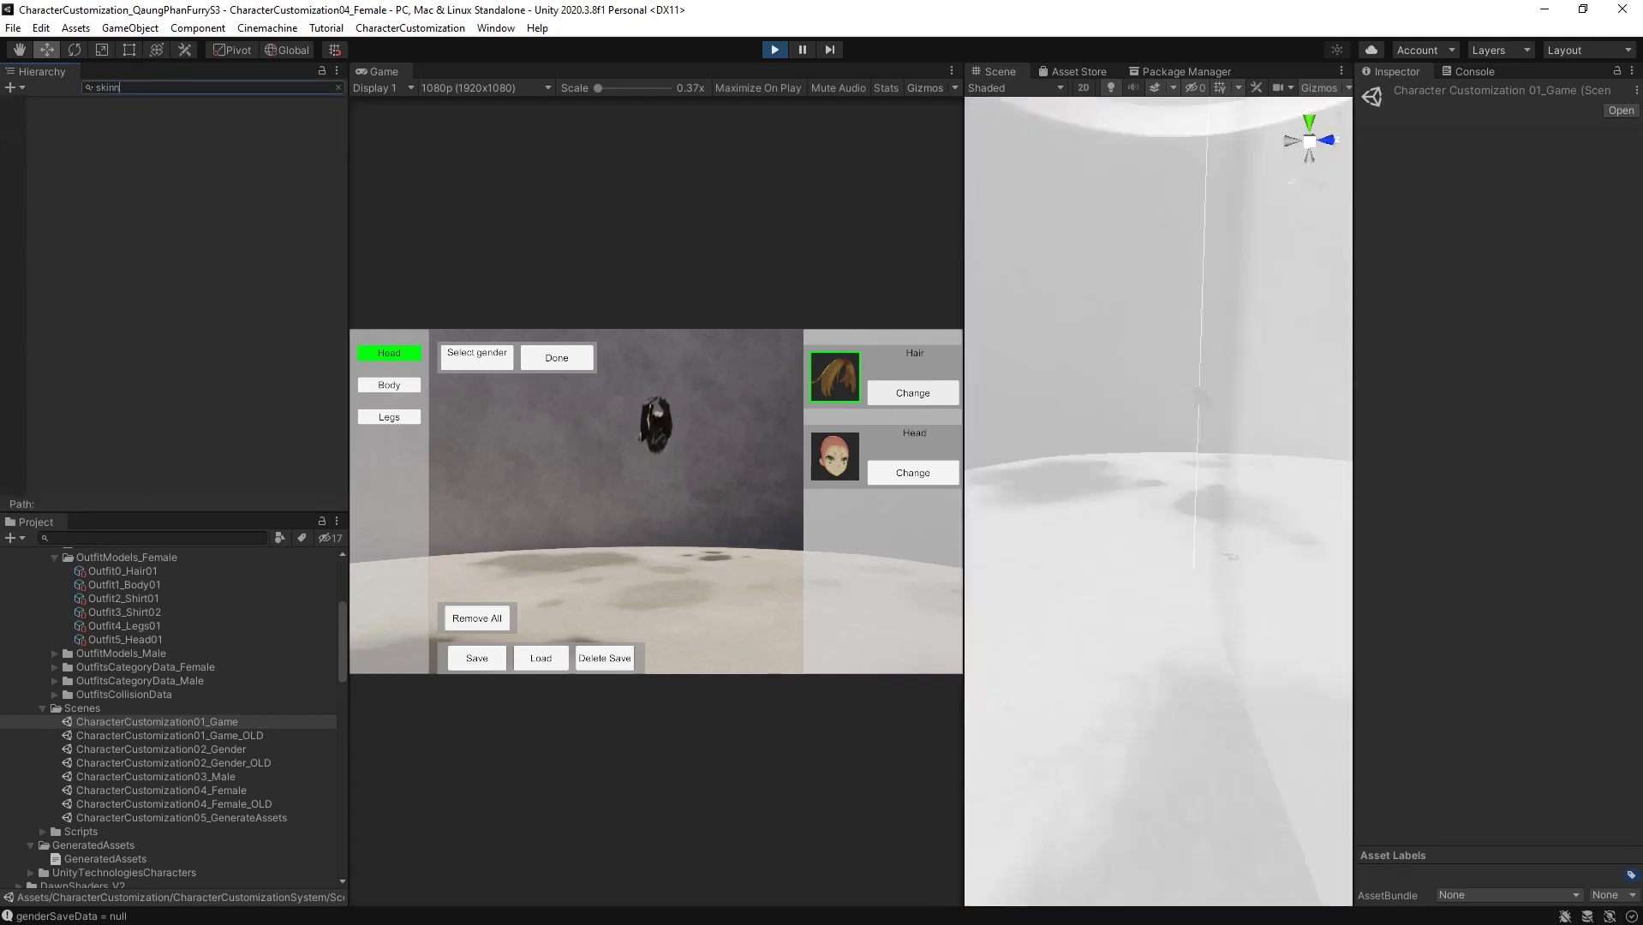
type("edmeshrenderer")
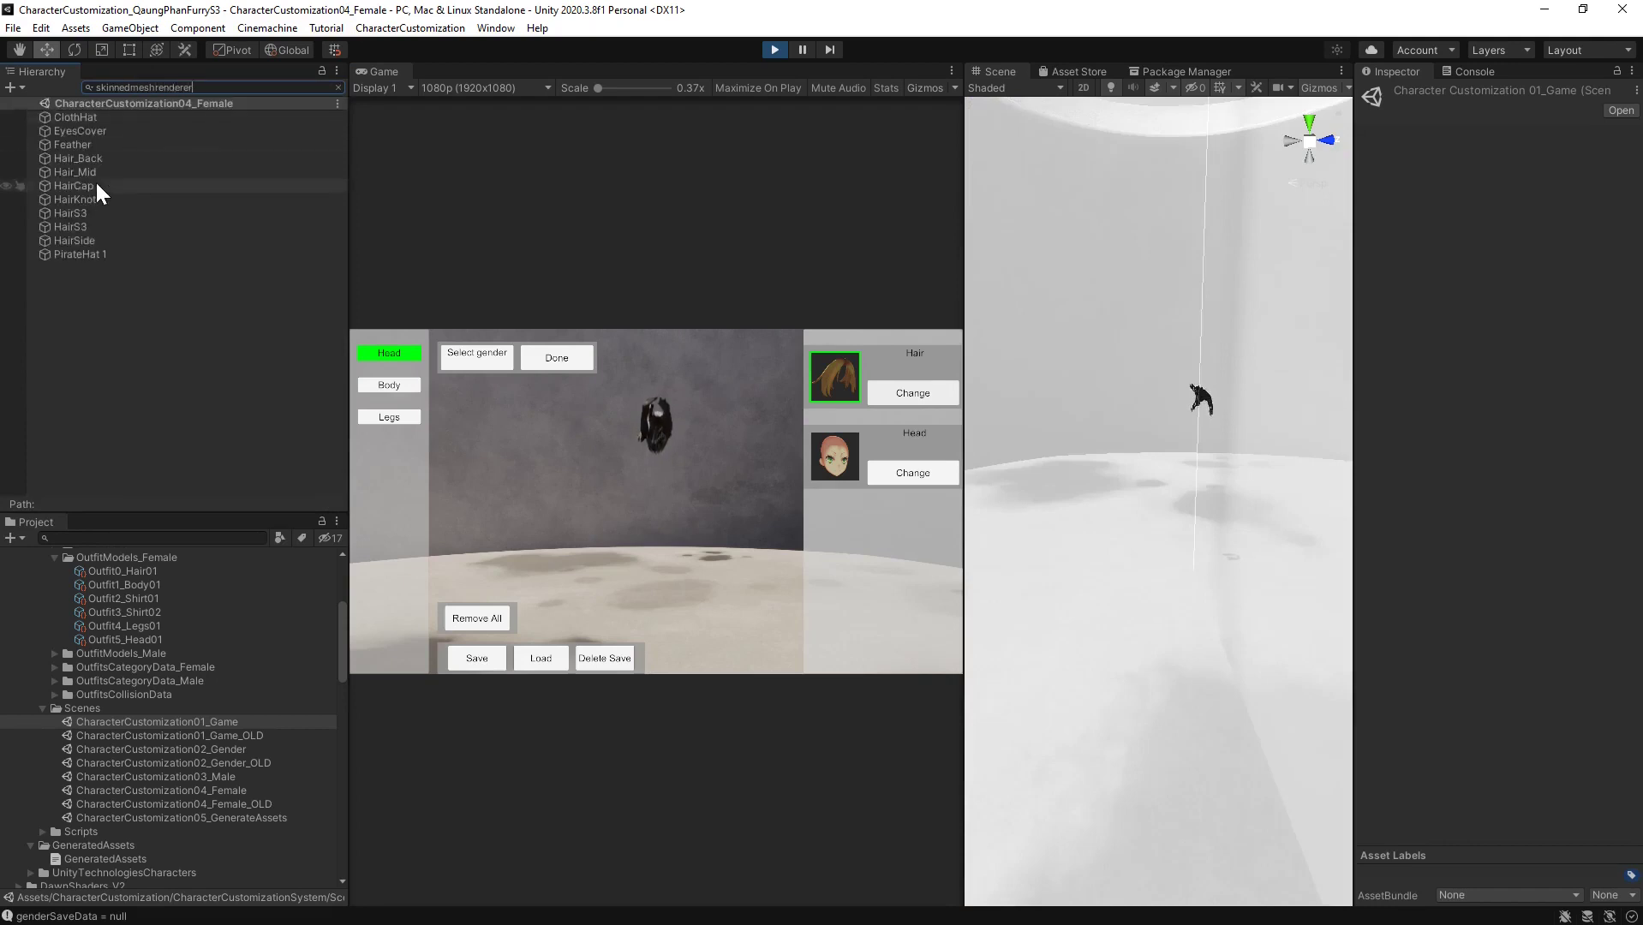
left_click(80, 211)
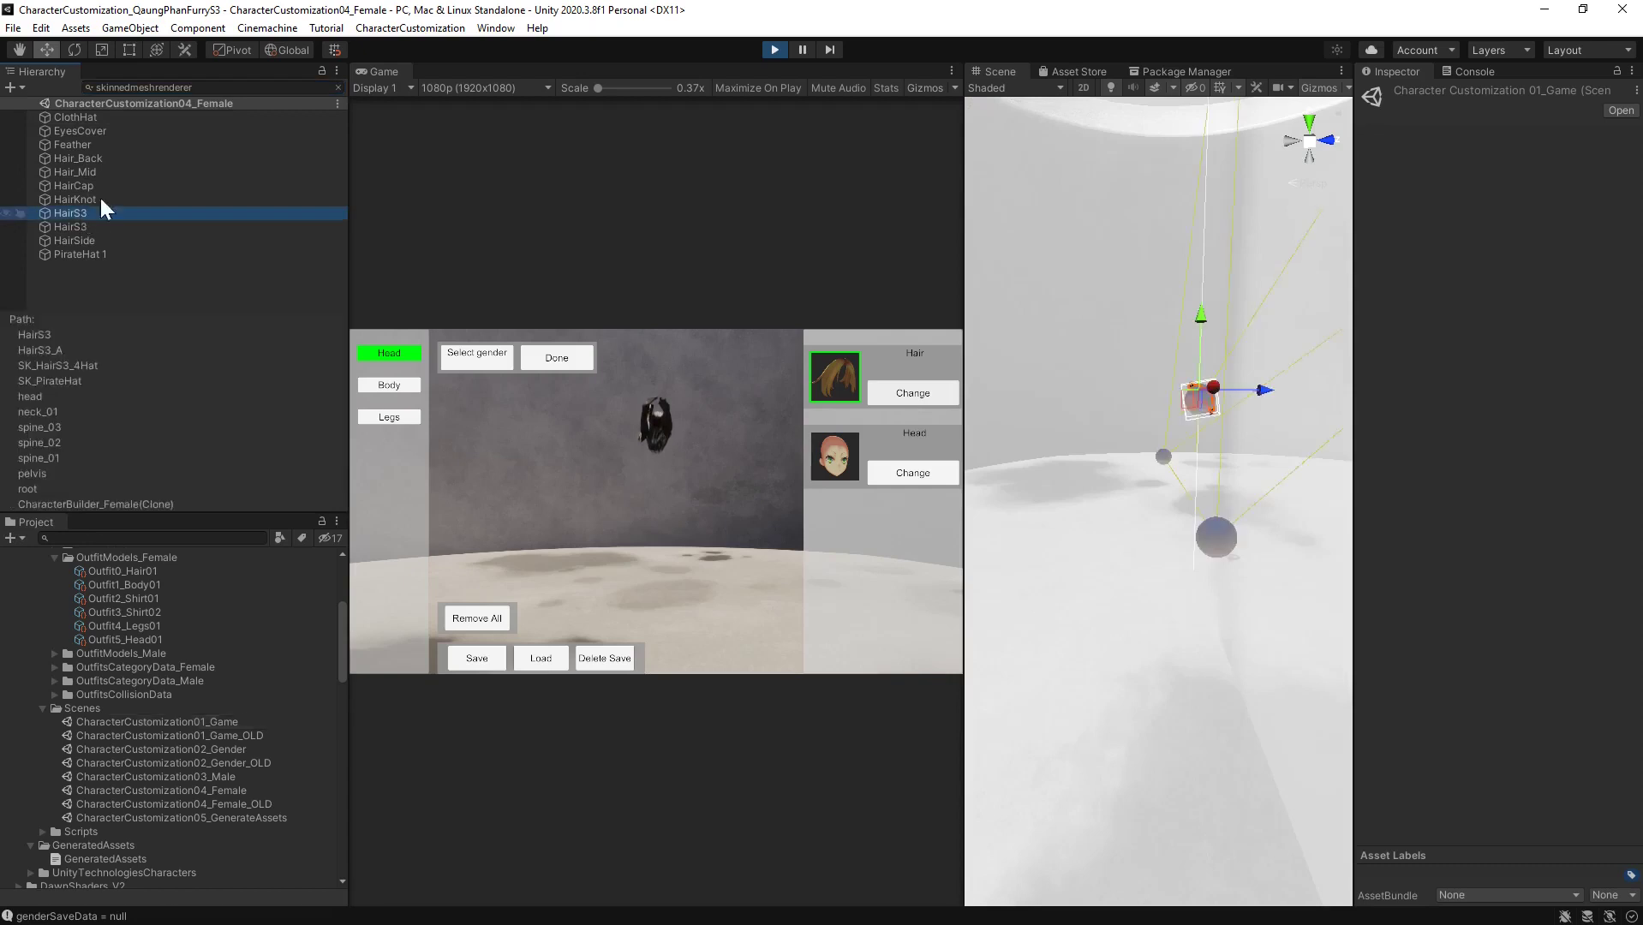
left_click(338, 87)
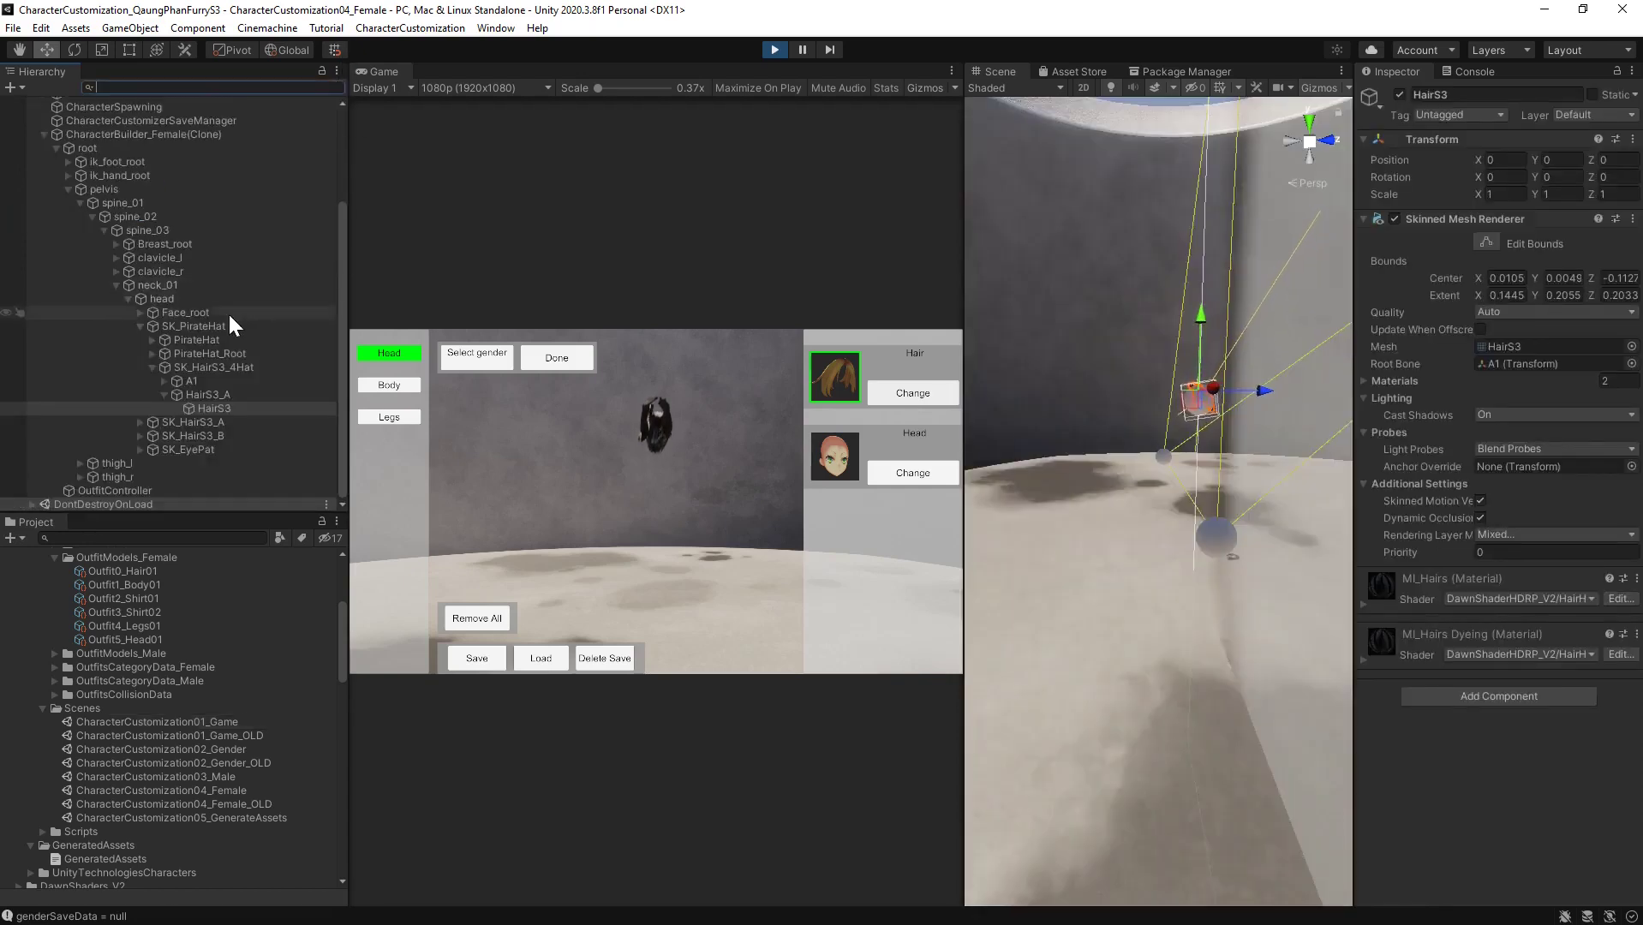
Toggle the character's Hair outfit off and on in the running game, and equip the Head outfit
left_click(913, 393)
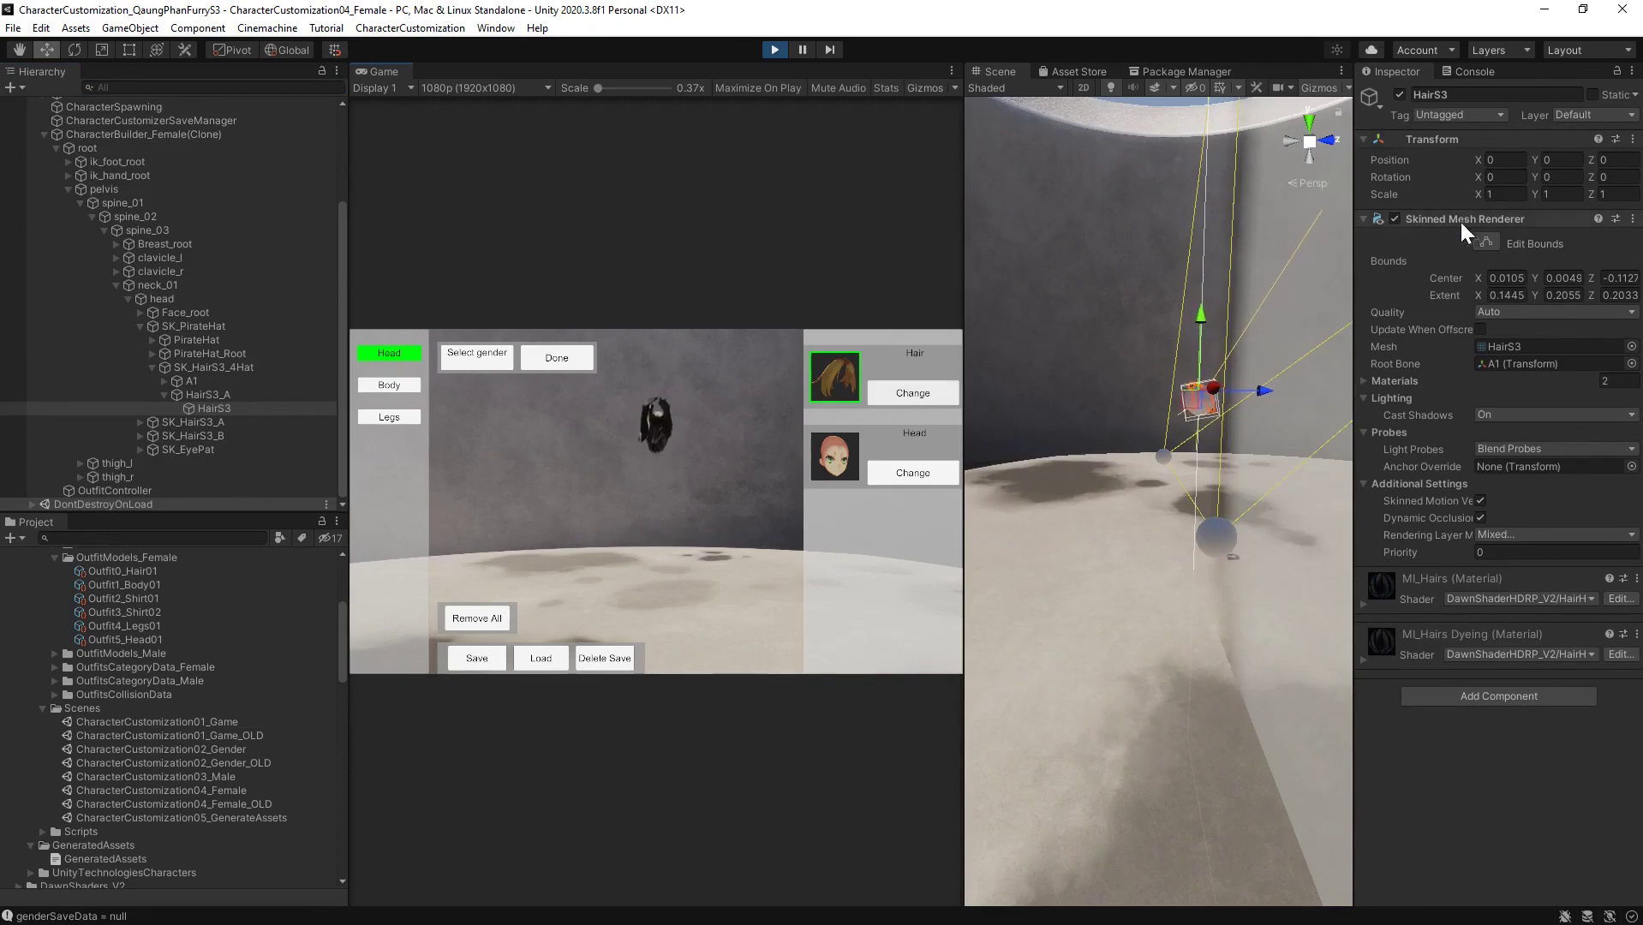
left_click(917, 397)
left_click(915, 395)
left_click(907, 478)
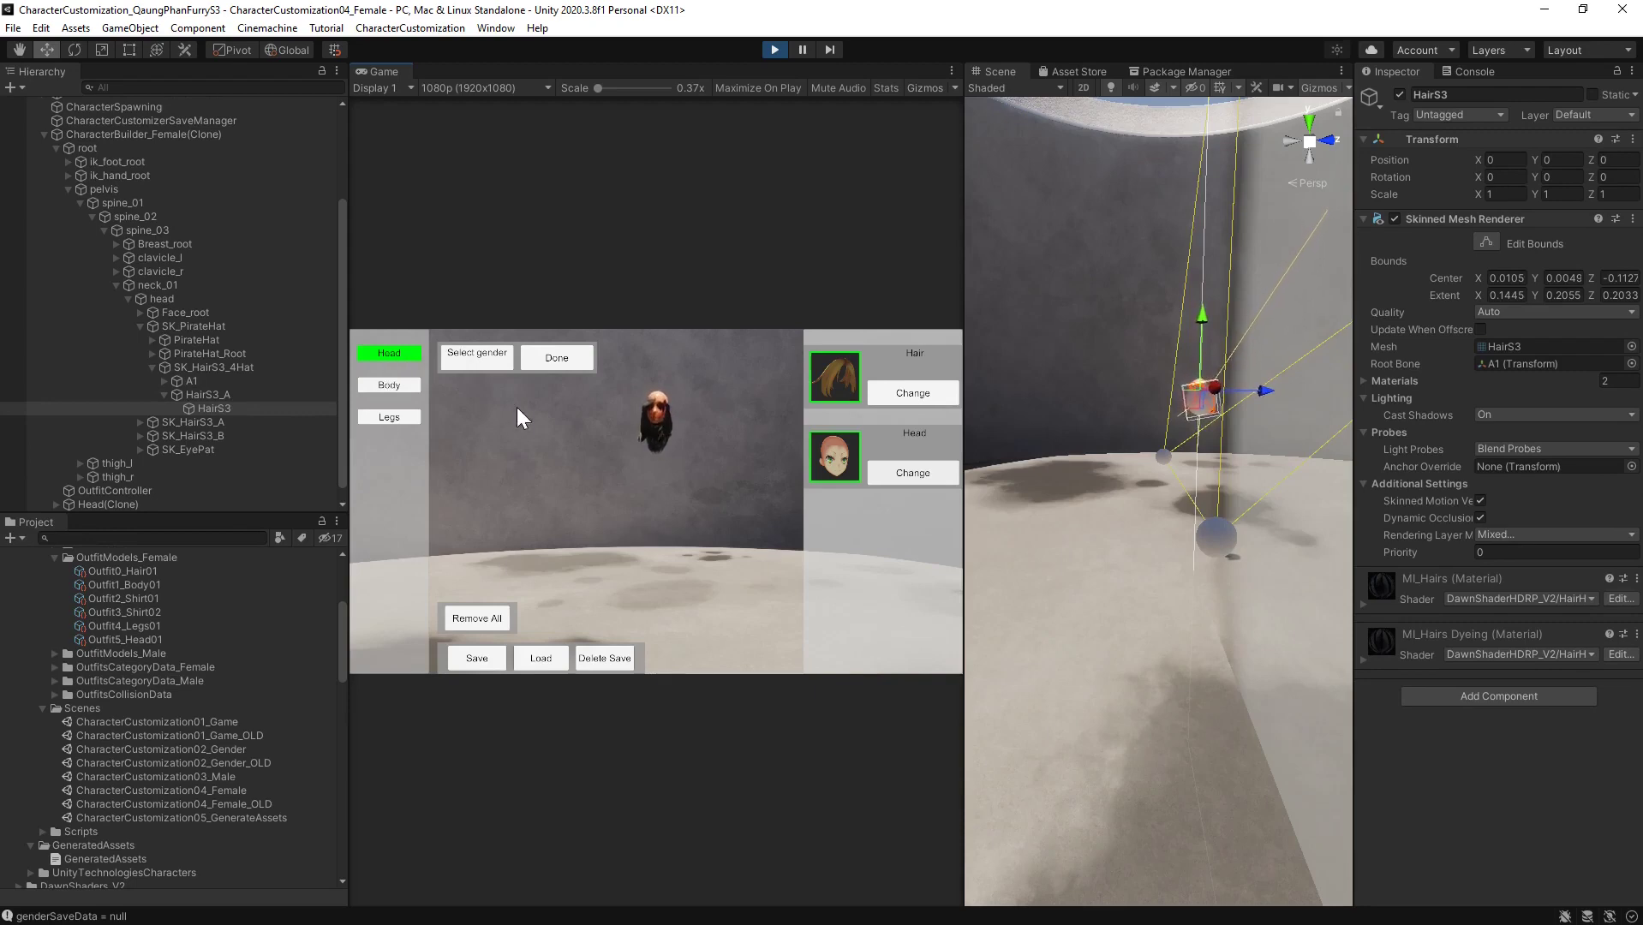
Examine how the hair and head meshes fit together from the front and side in the Scene view
scroll(1161, 386, "up", 3)
right_click_drag(1161, 386, 1067, 304)
middle_click_drag(1068, 304, 1249, 387)
right_click_drag(1249, 387, 1108, 451)
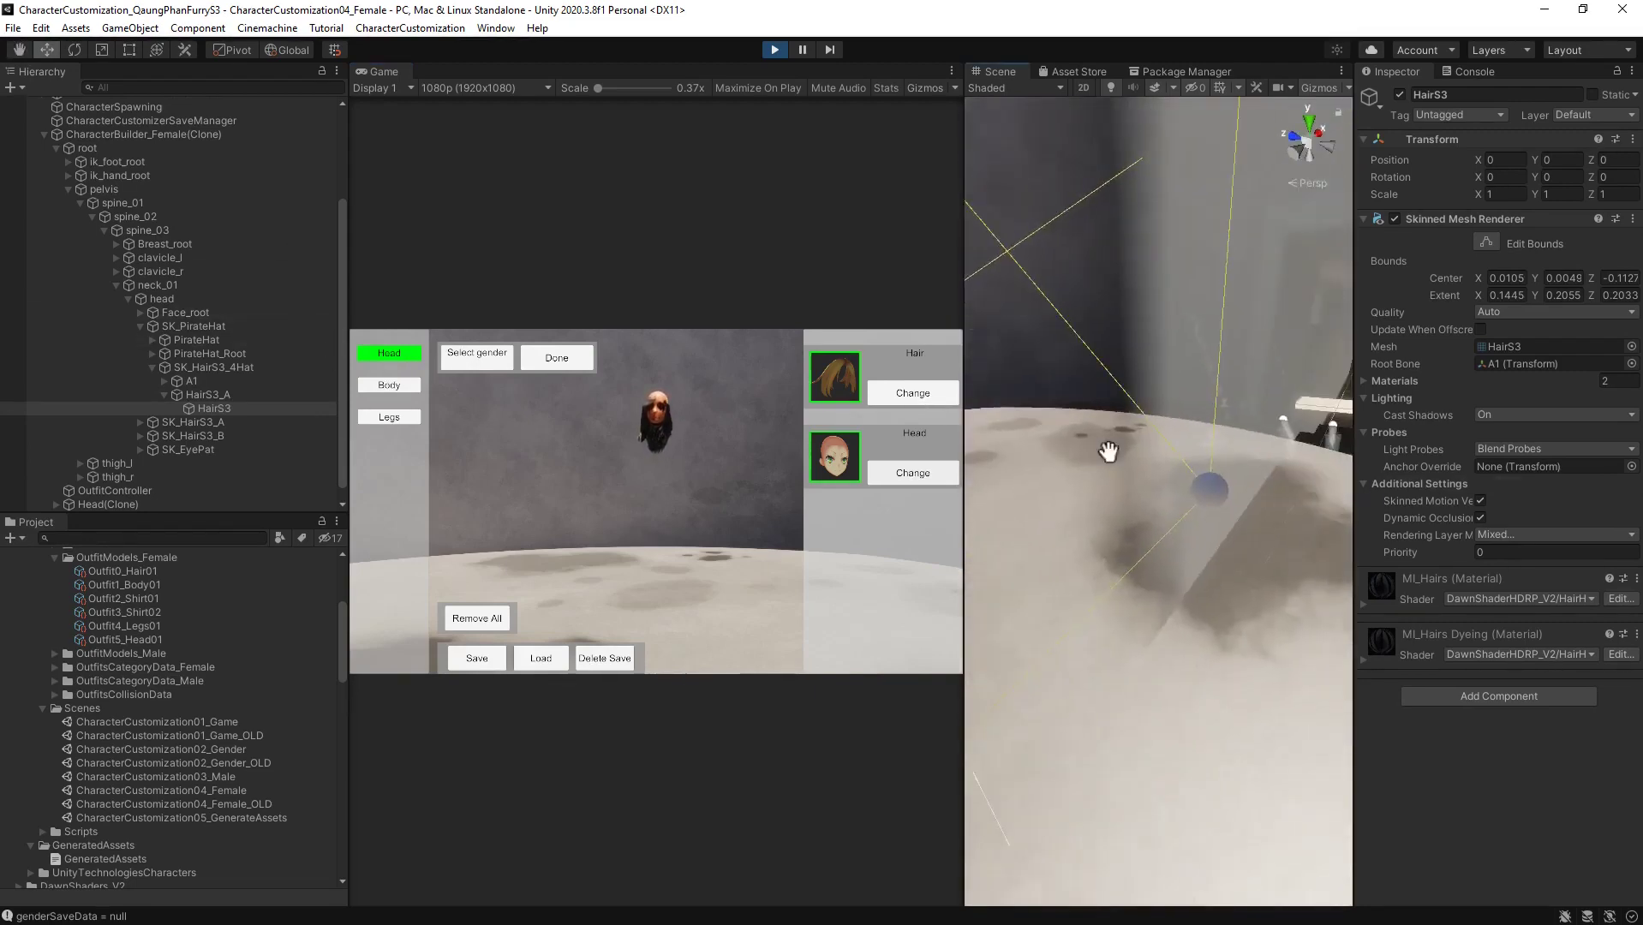
middle_click_drag(1107, 451, 1251, 455)
right_click_drag(1250, 455, 1209, 492)
key("f")
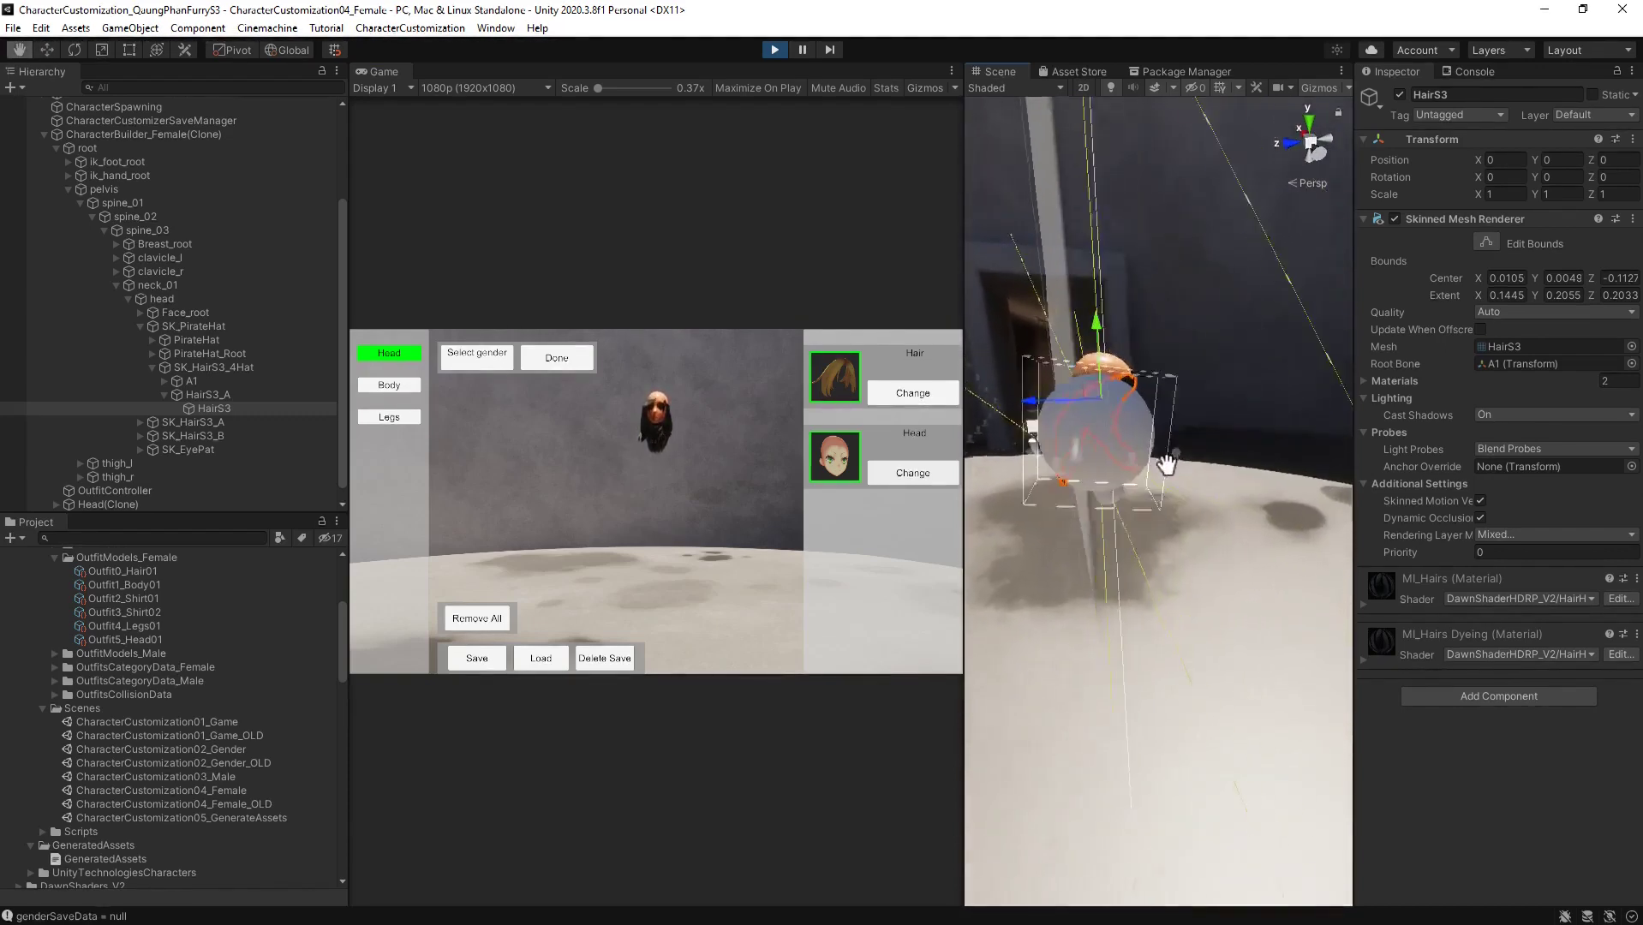
left_click(1247, 456)
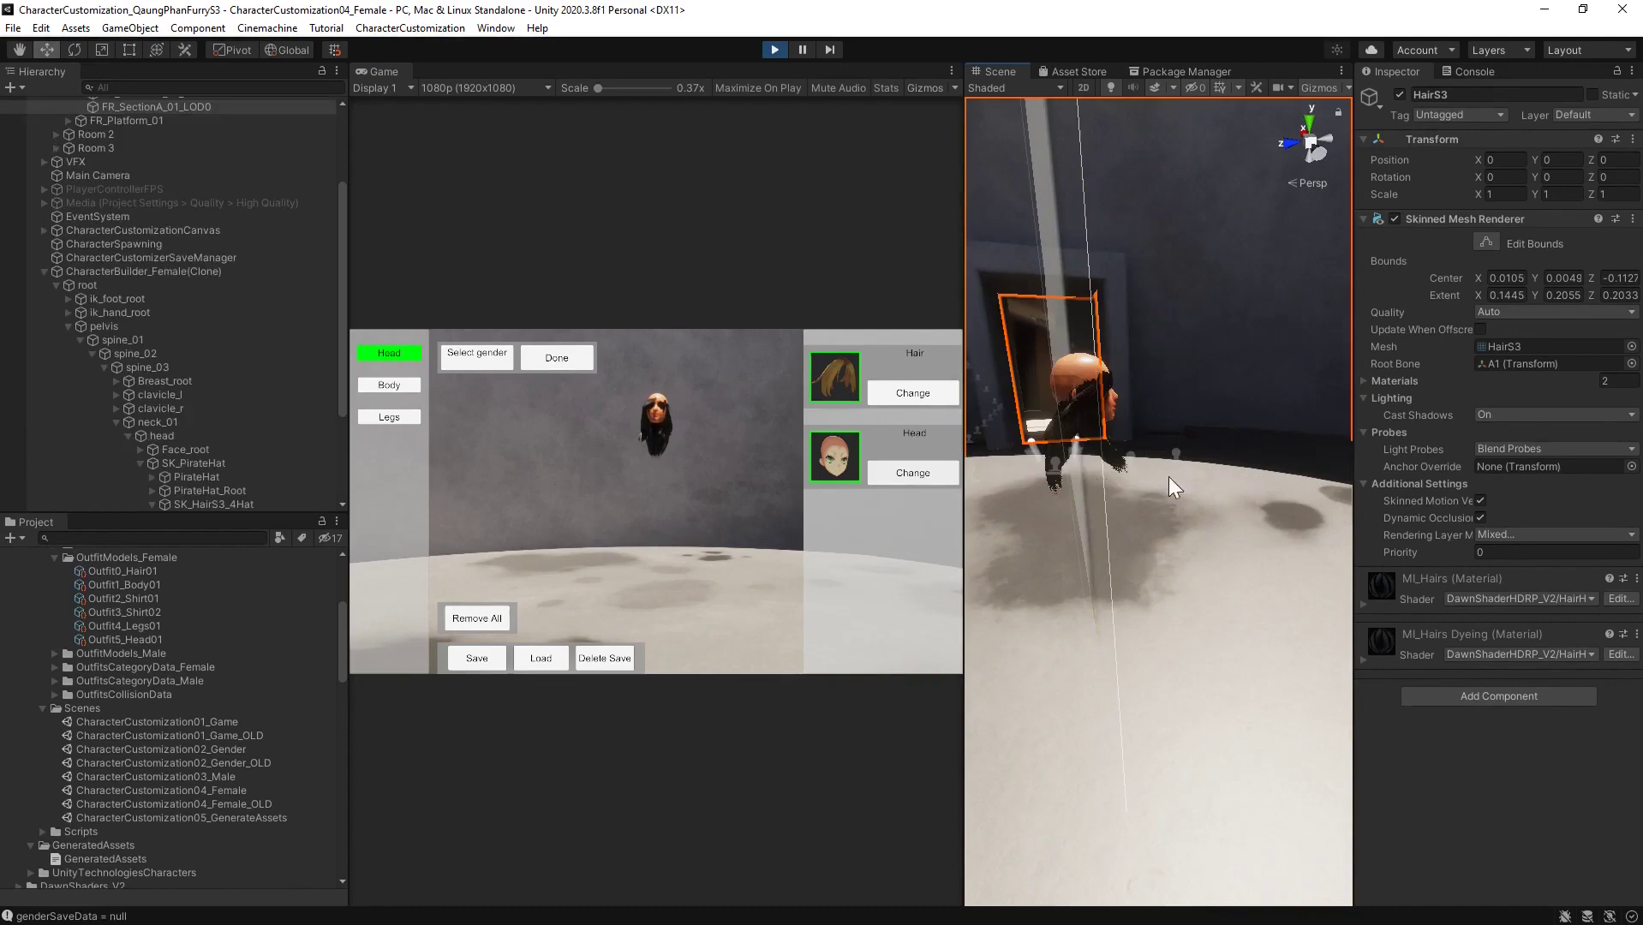
right_click_drag(1035, 482, 1191, 501)
scroll(1208, 447, "up", 5)
middle_click_drag(1203, 440, 1183, 435)
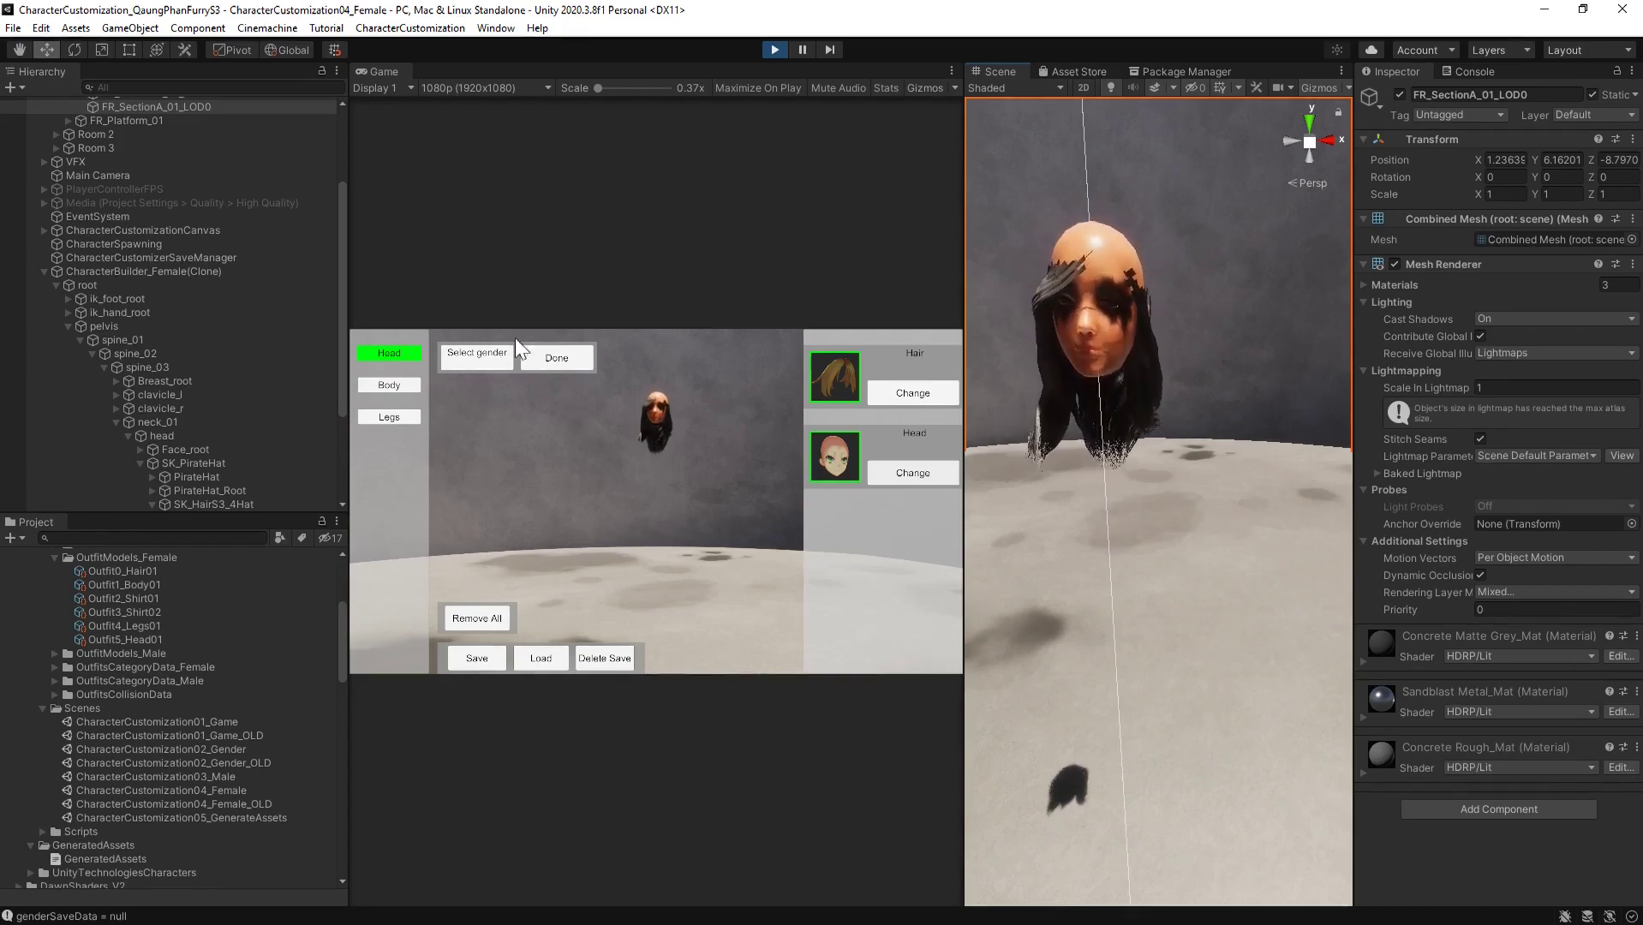
Test the body piece in the Body category, and equip Shirt A together with the body
left_click(412, 390)
left_click(925, 389)
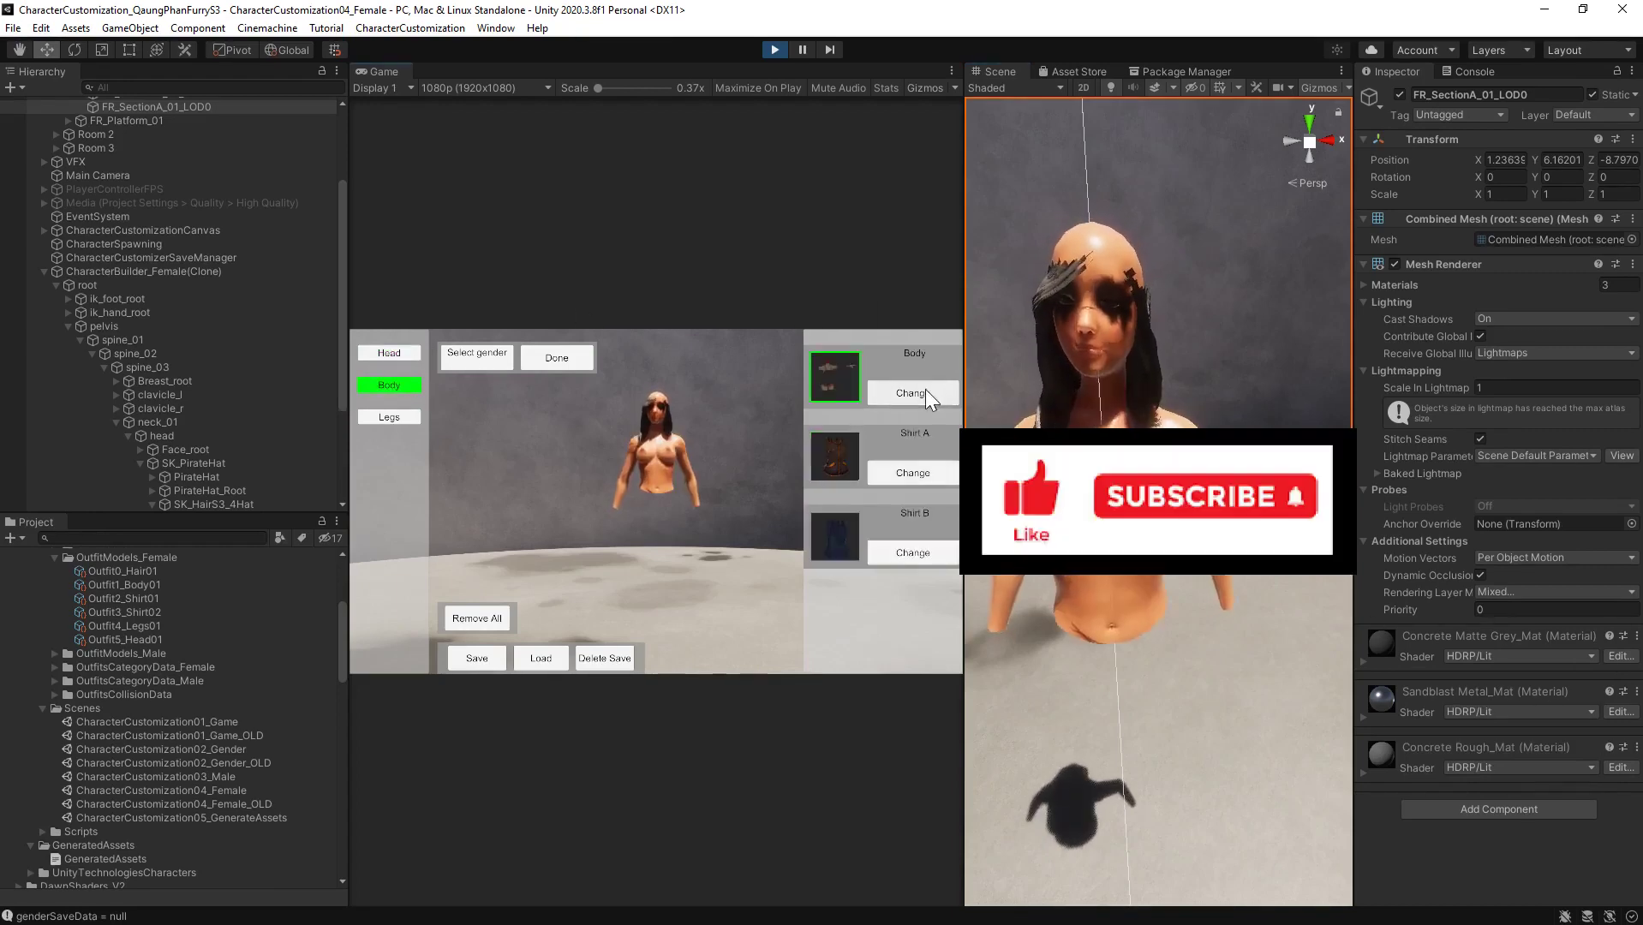
left_click(922, 396)
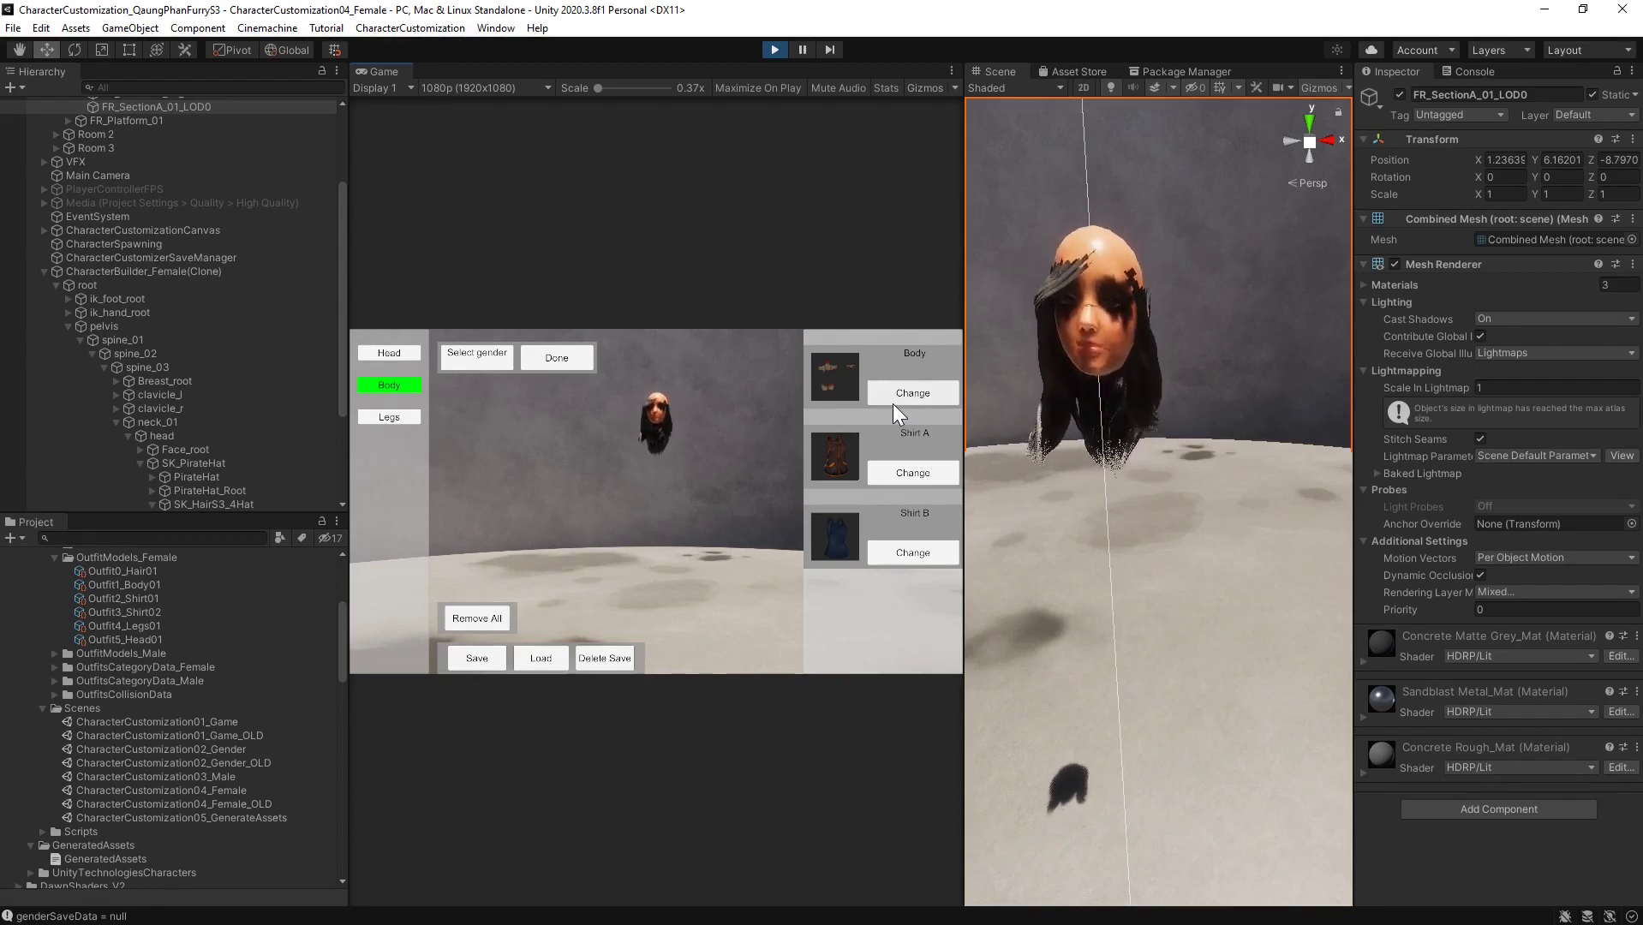
left_click(916, 470)
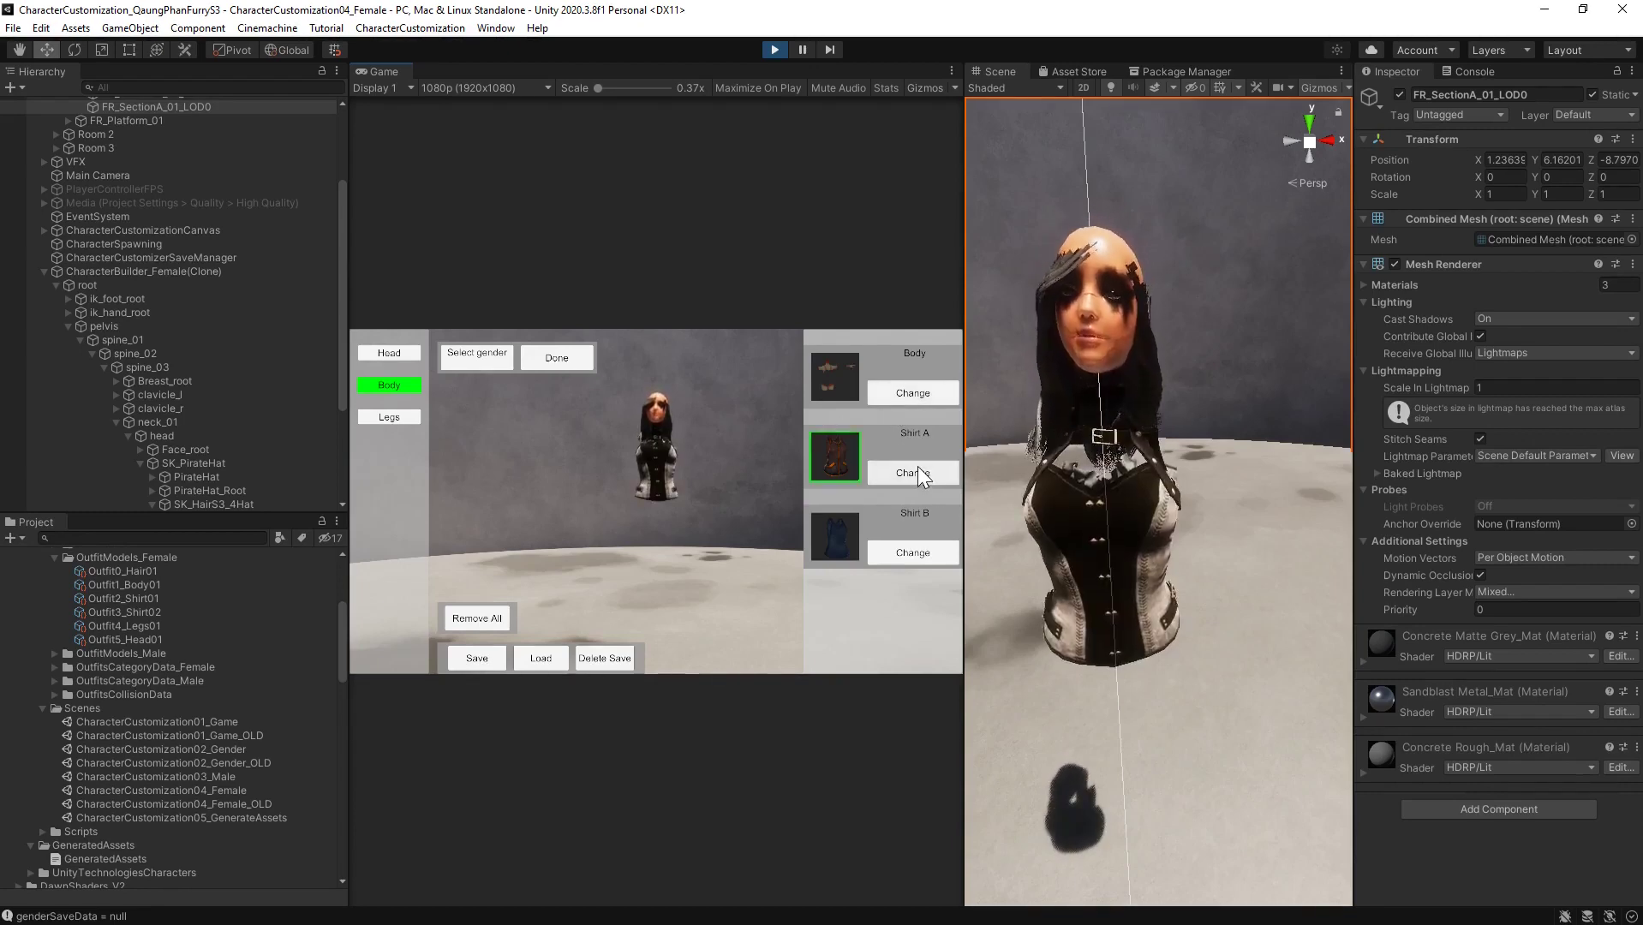
left_click(905, 393)
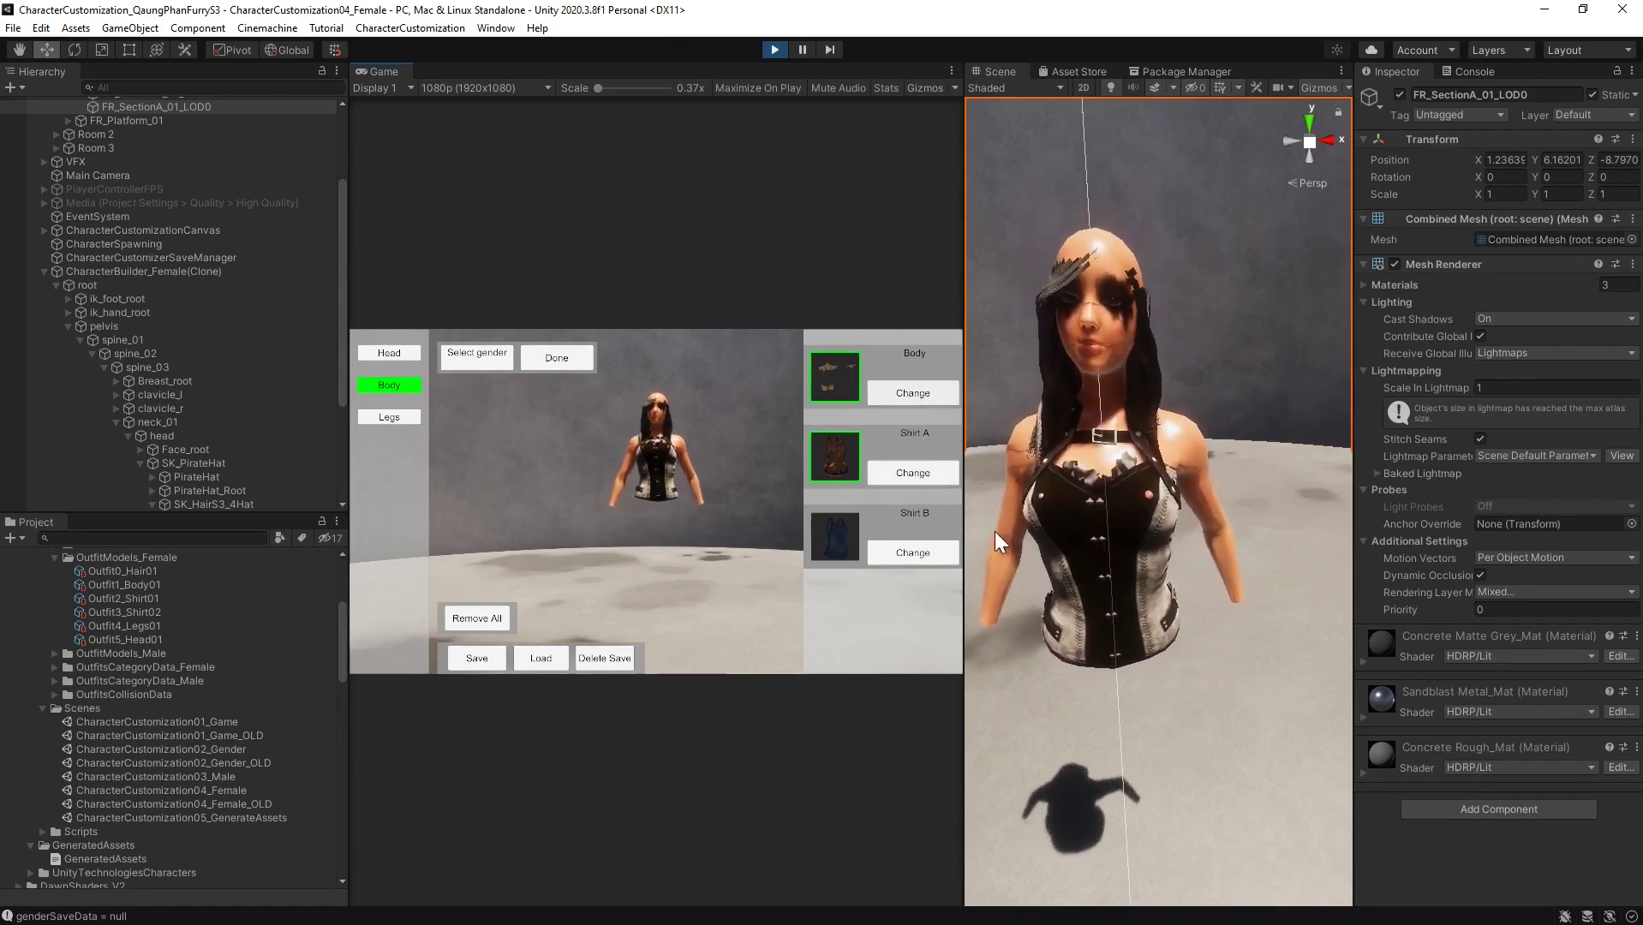
Test Shirt B in combination with Shirt A and the body, and unequip all three pieces
left_click(939, 555)
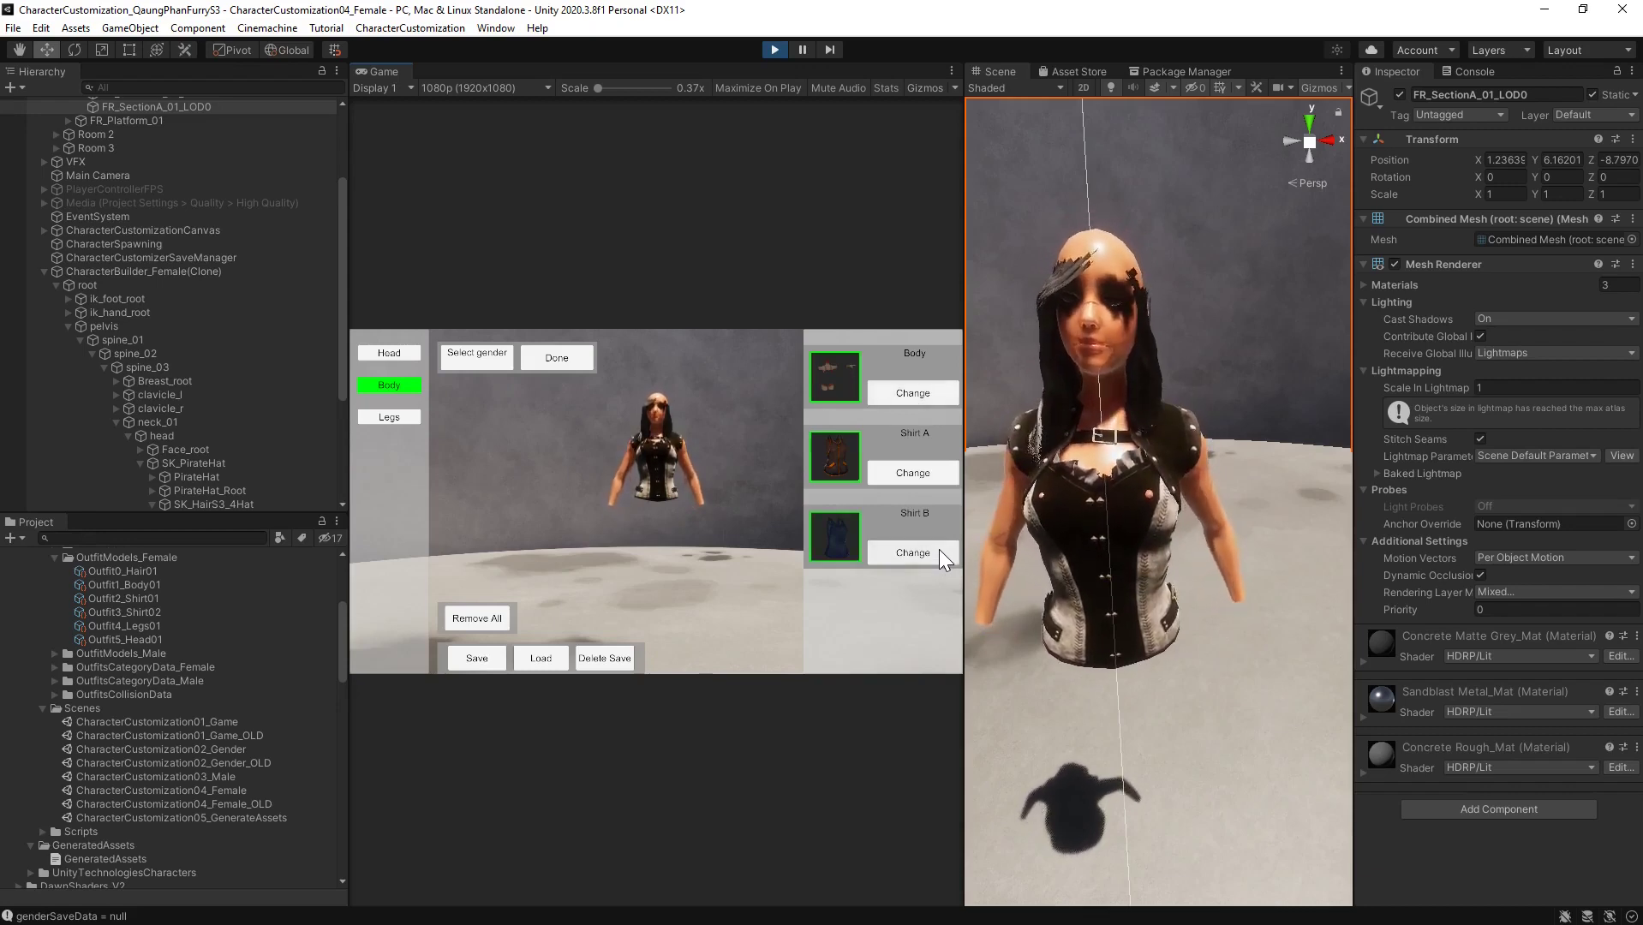
left_click(935, 474)
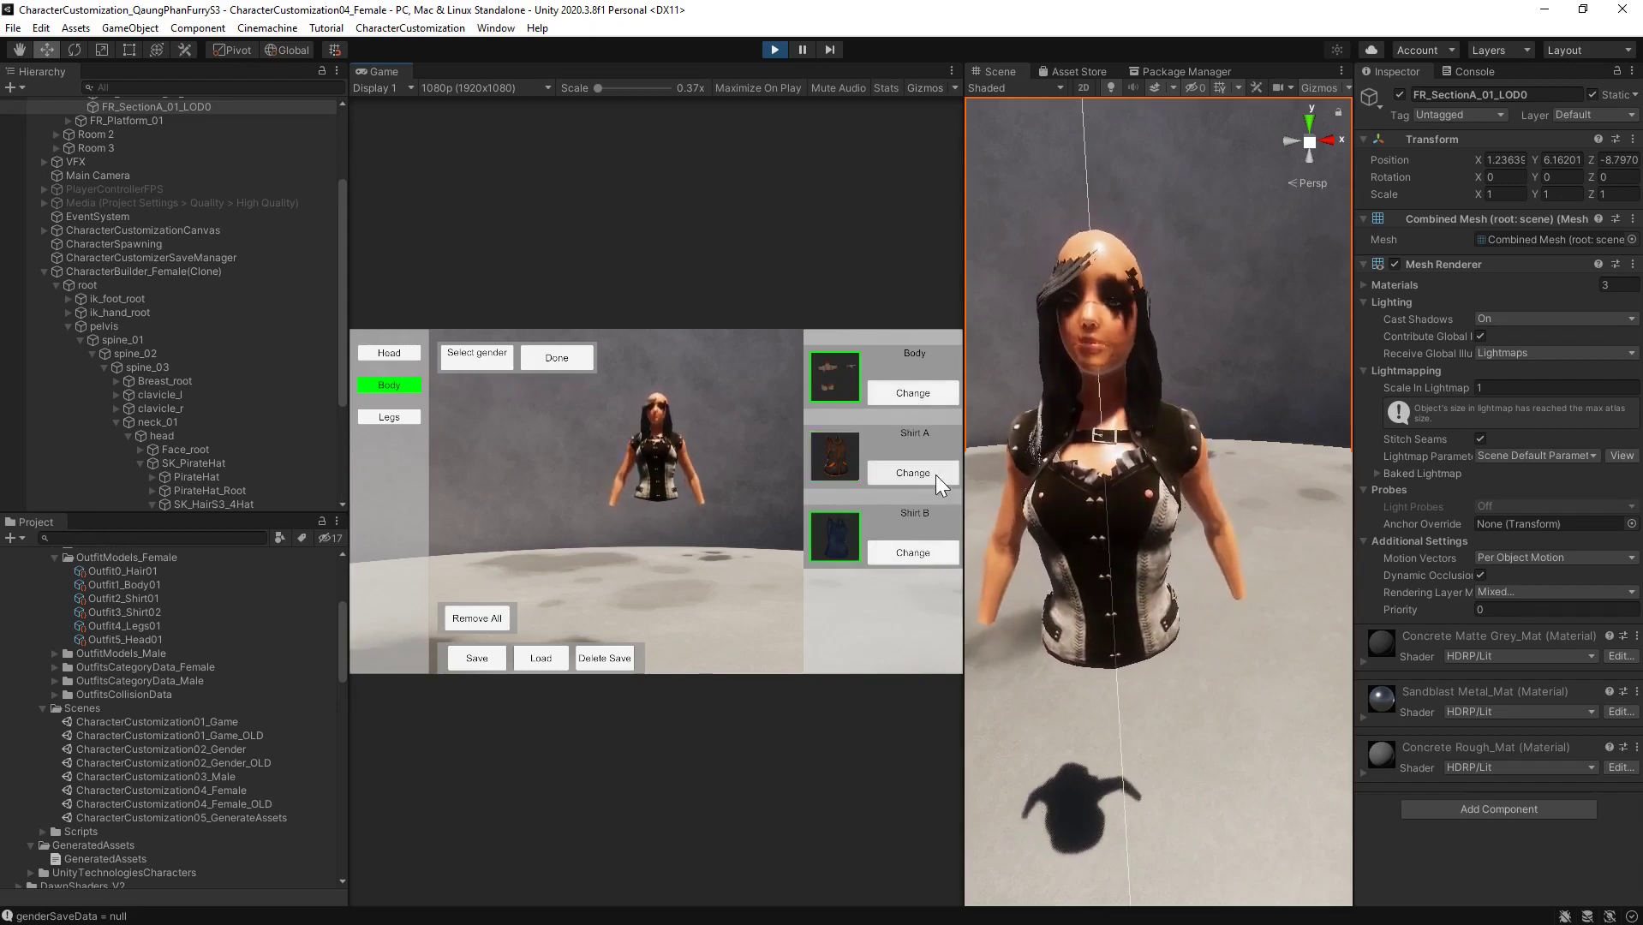
left_click(935, 474)
left_click(918, 399)
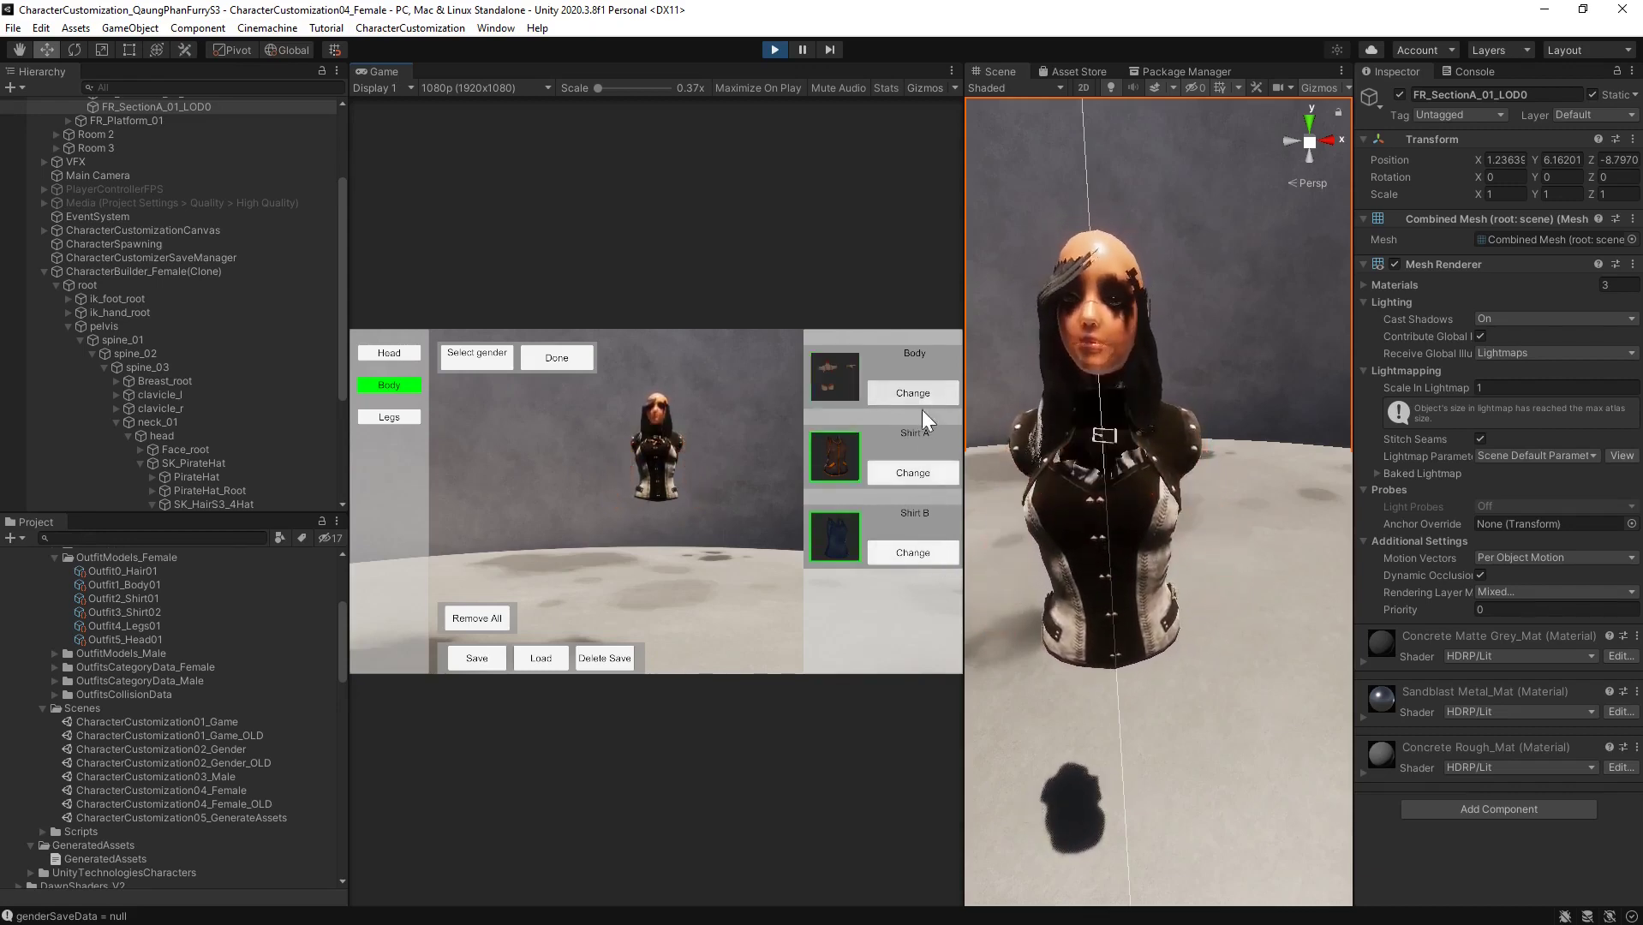
left_click(923, 472)
left_click(926, 555)
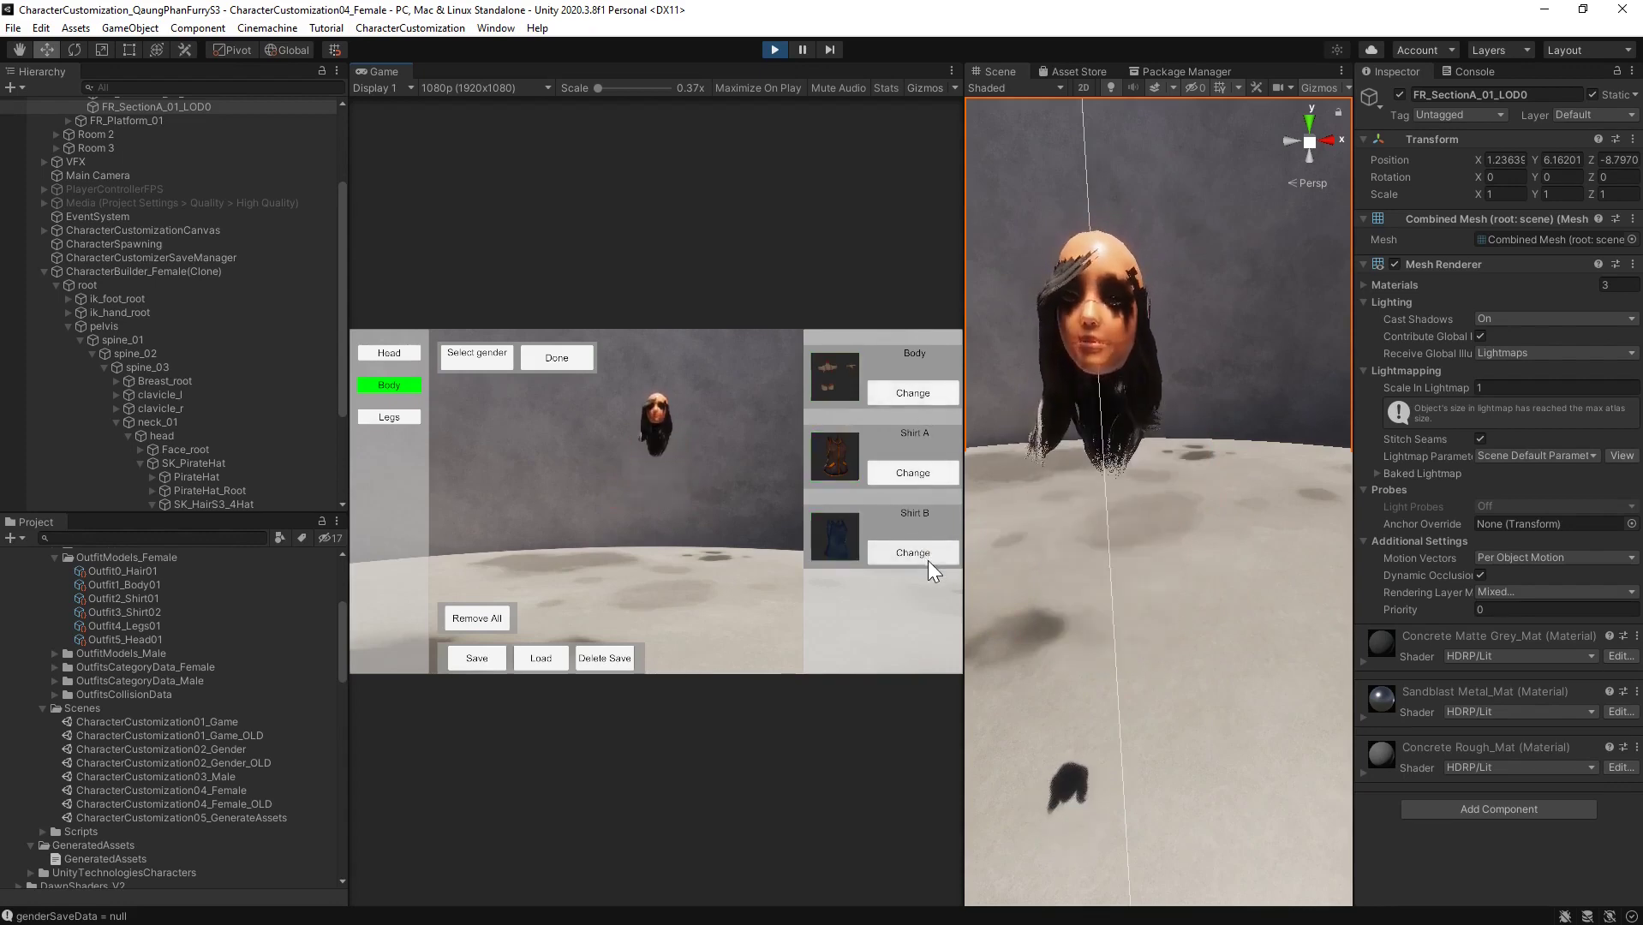
left_click(927, 559)
left_click(929, 559)
Toggle Shirt A and Shirt B on and off separately on the bodiless character
left_click(930, 475)
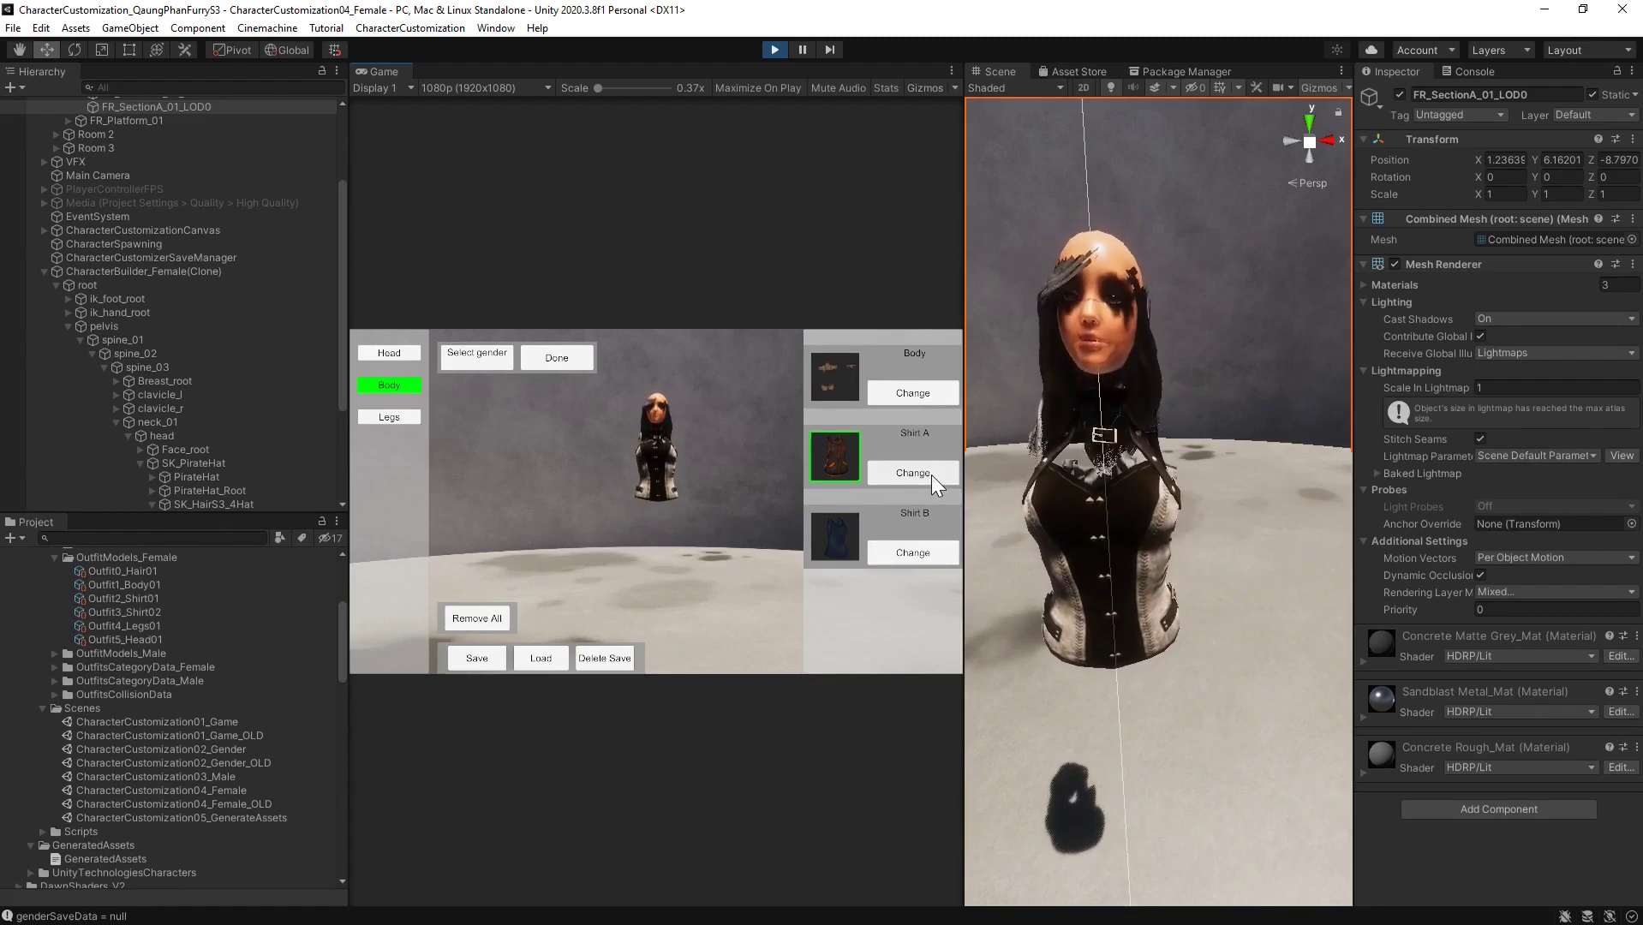
left_click(930, 474)
left_click(930, 474)
left_click(929, 474)
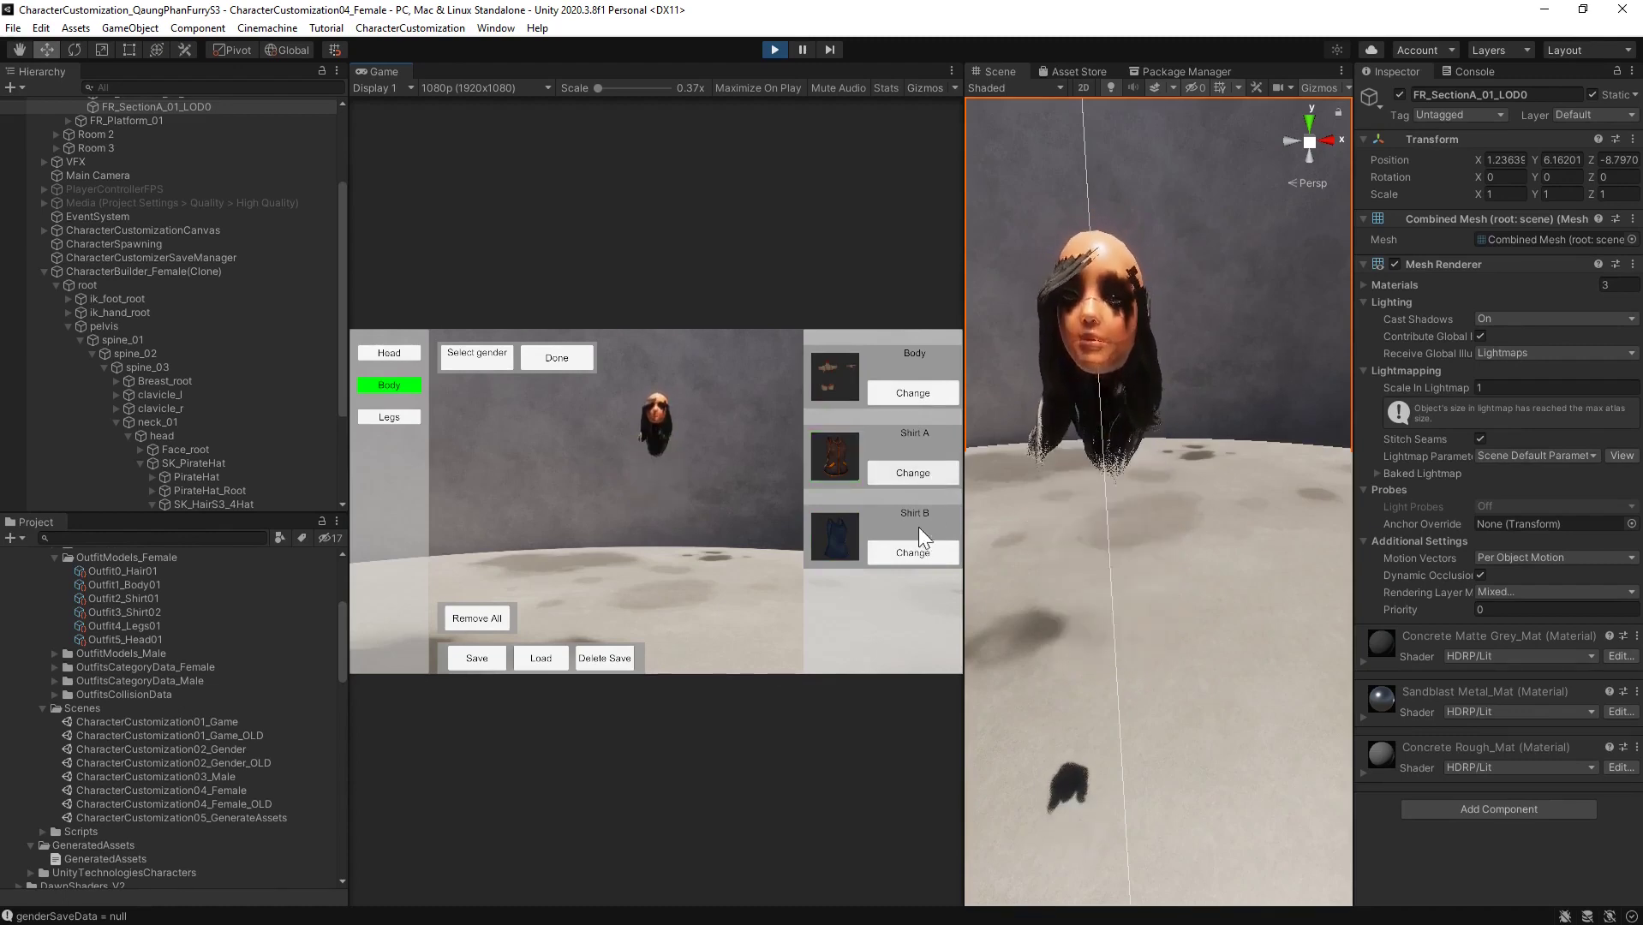
left_click(919, 553)
left_click(919, 553)
Equip Shirt A once more and add the body beneath it
left_click(923, 475)
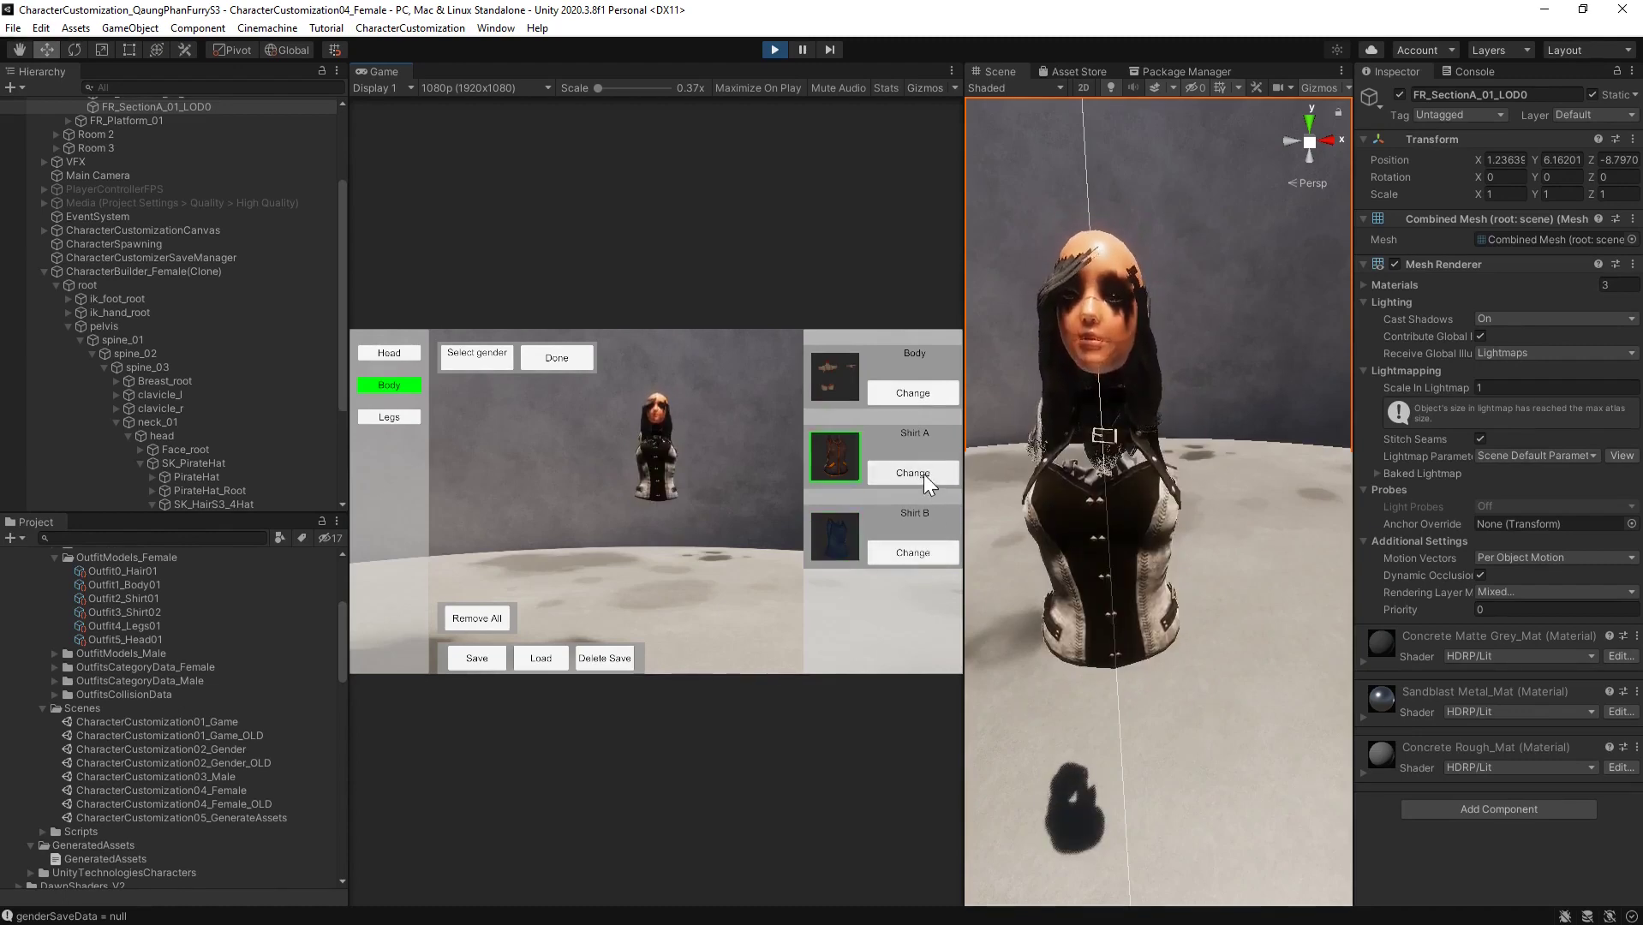
left_click(923, 473)
left_click(922, 473)
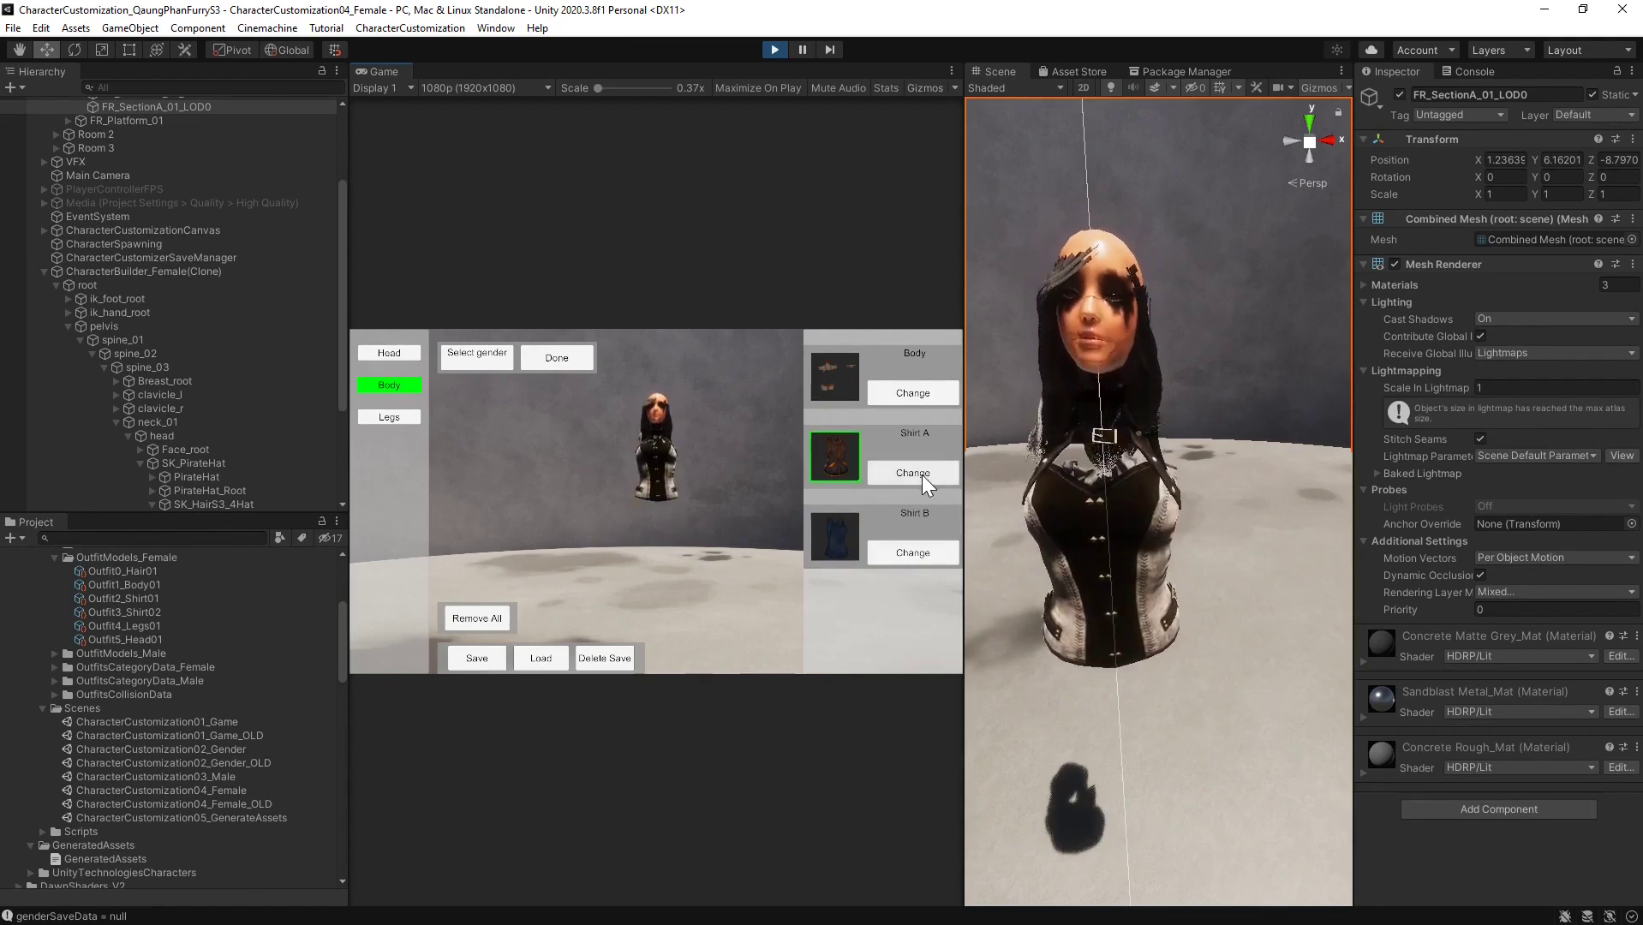
left_click(917, 395)
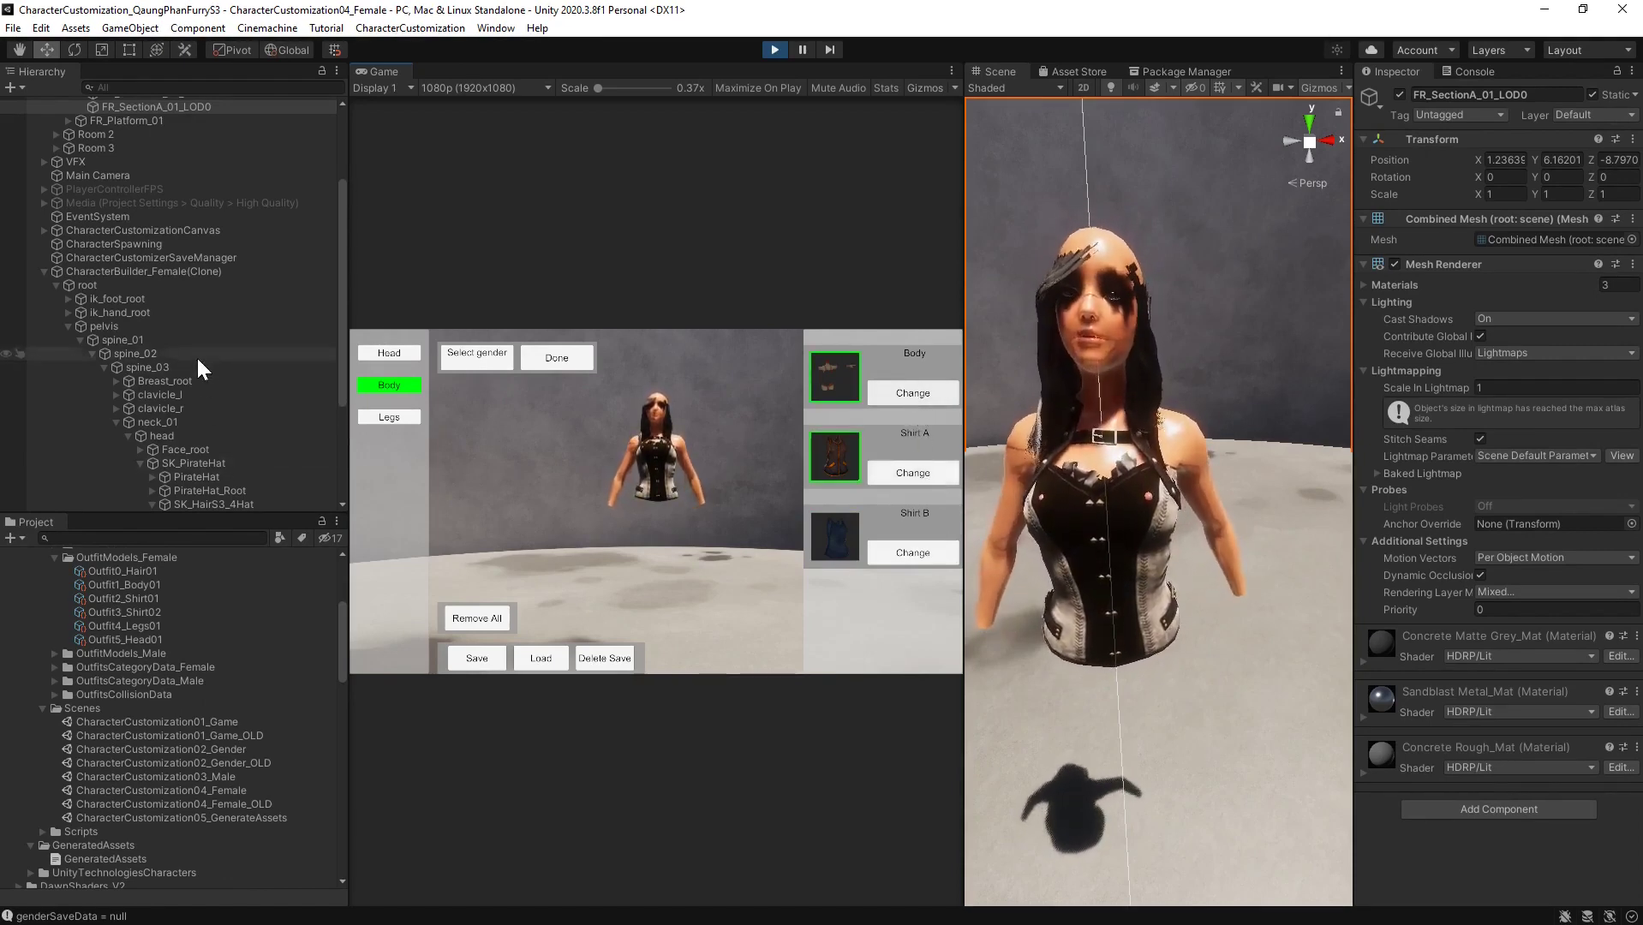
Equip the Pants outfit in the Legs category and examine the complete character in the Scene view
left_click(406, 417)
left_click(912, 393)
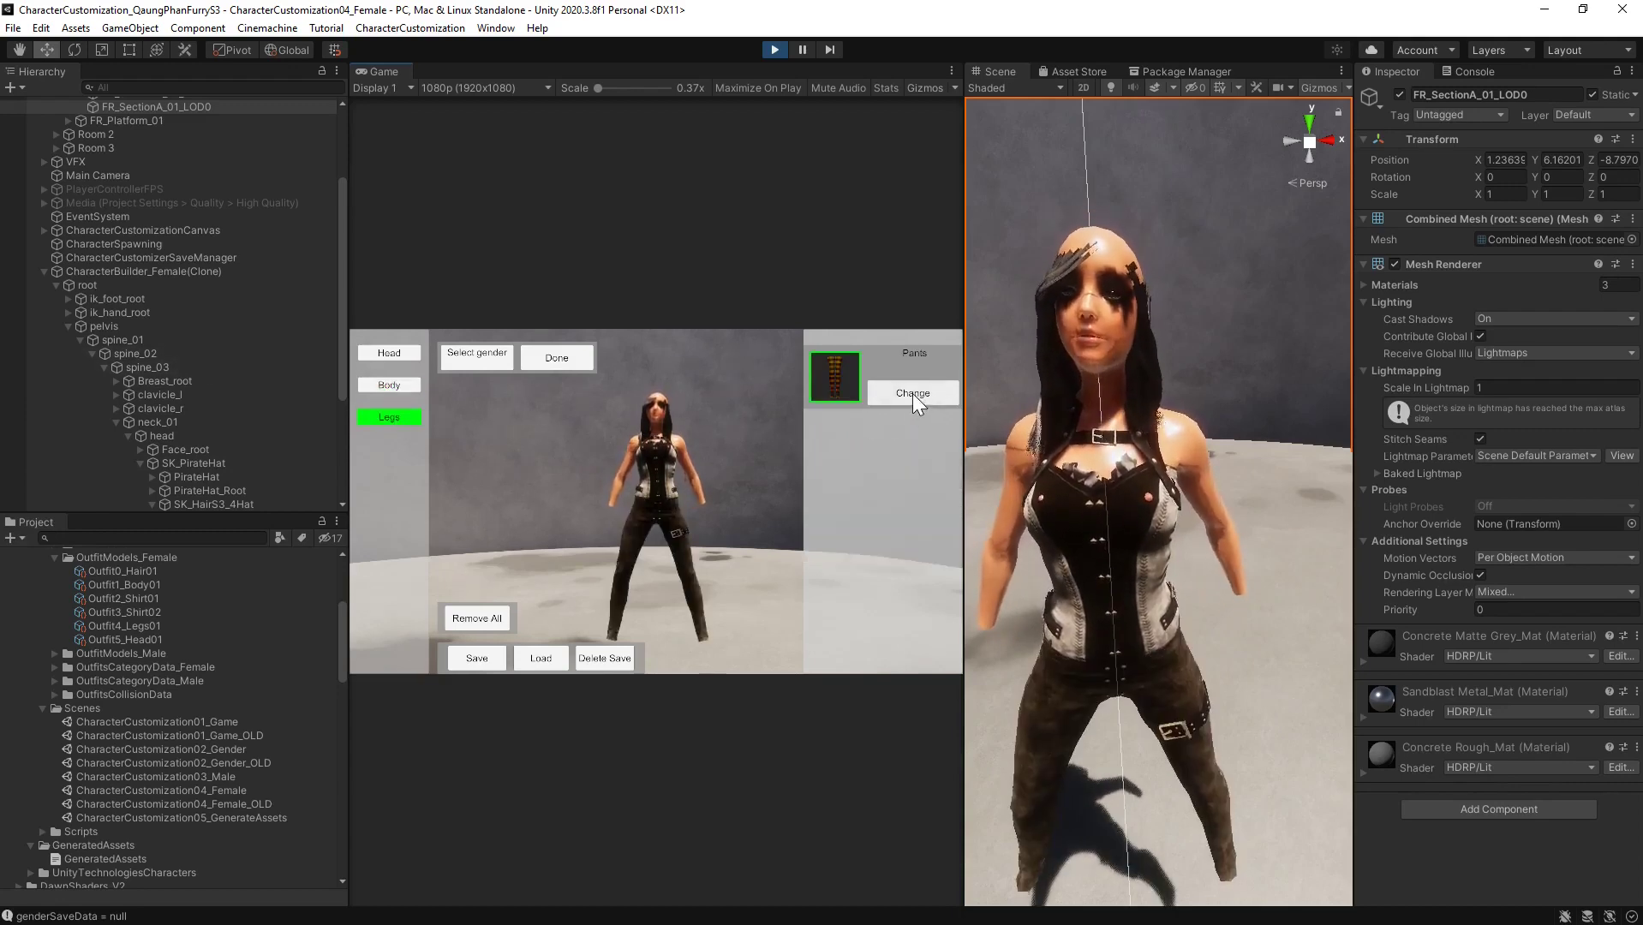
scroll(1124, 562, "down", 5)
scroll(1131, 565, "up", 3)
middle_click_drag(1130, 565, 1129, 510)
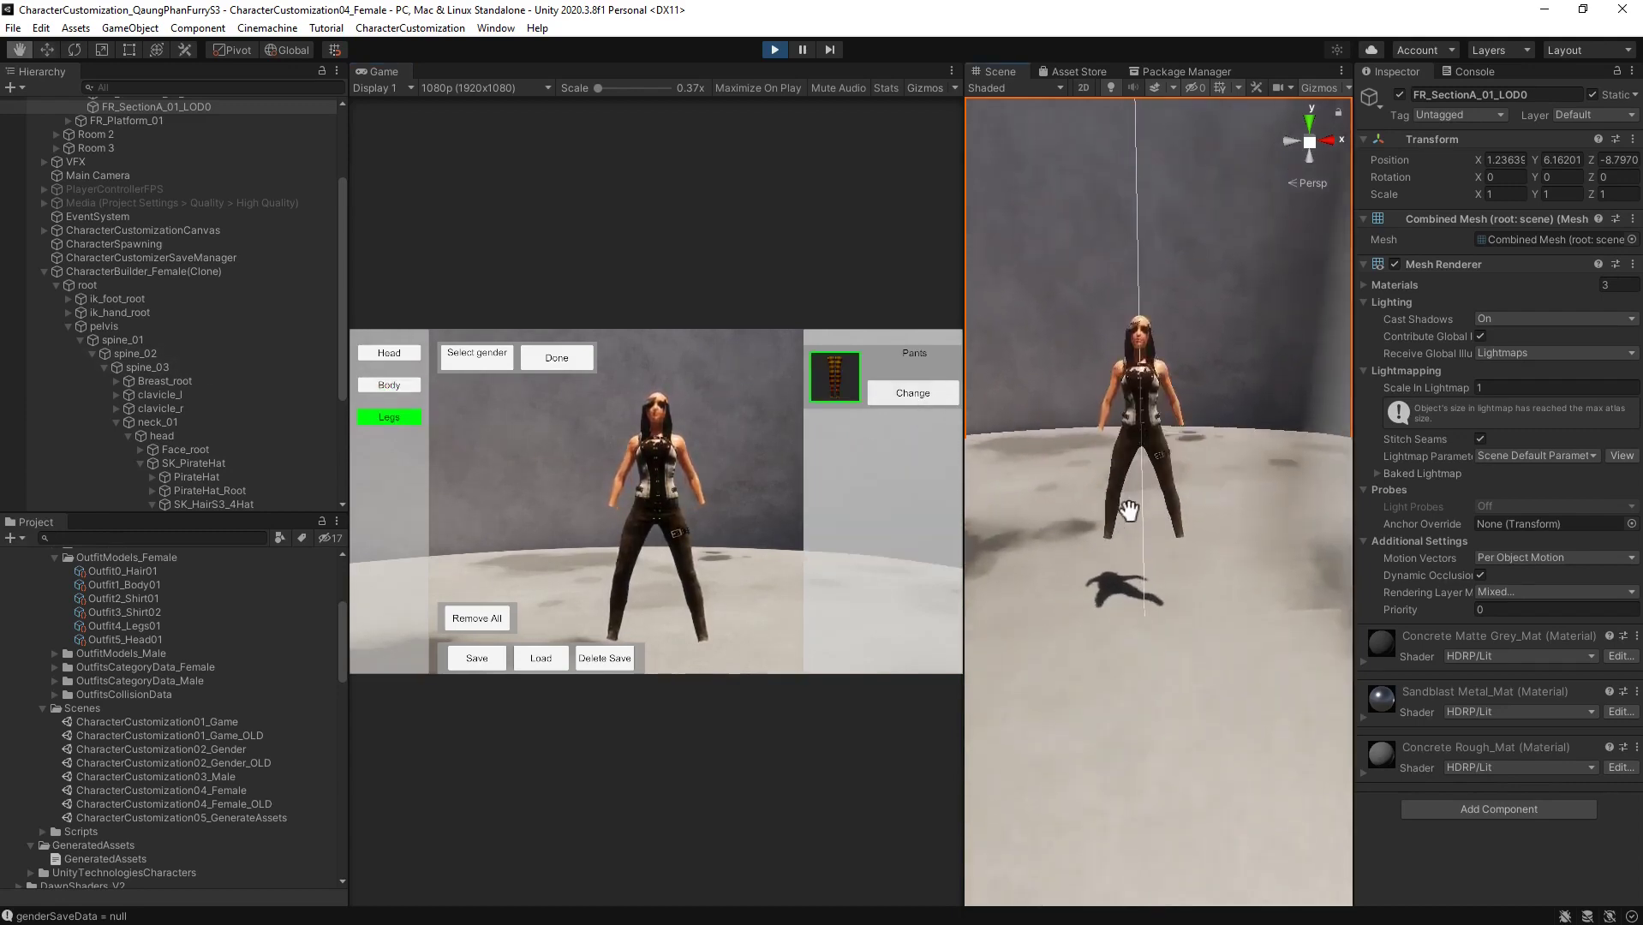
scroll(1135, 482, "up", 5)
middle_click_drag(1148, 399, 1150, 427)
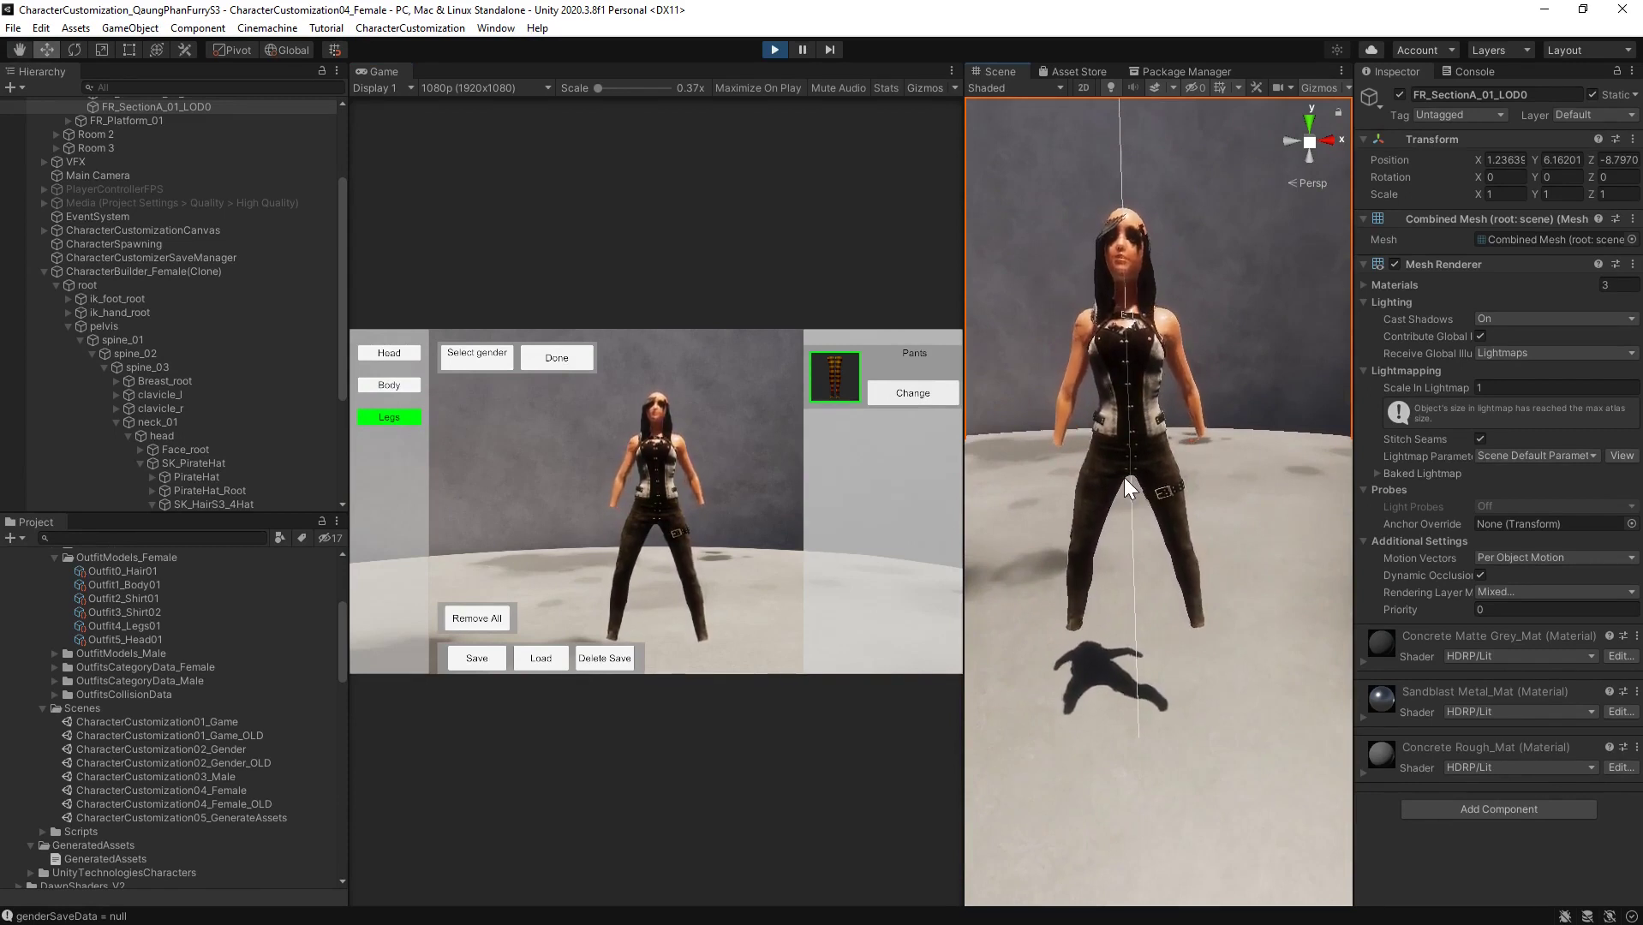
Save the customized female character, finish customization to load the game scene, and stop play mode
left_click(471, 659)
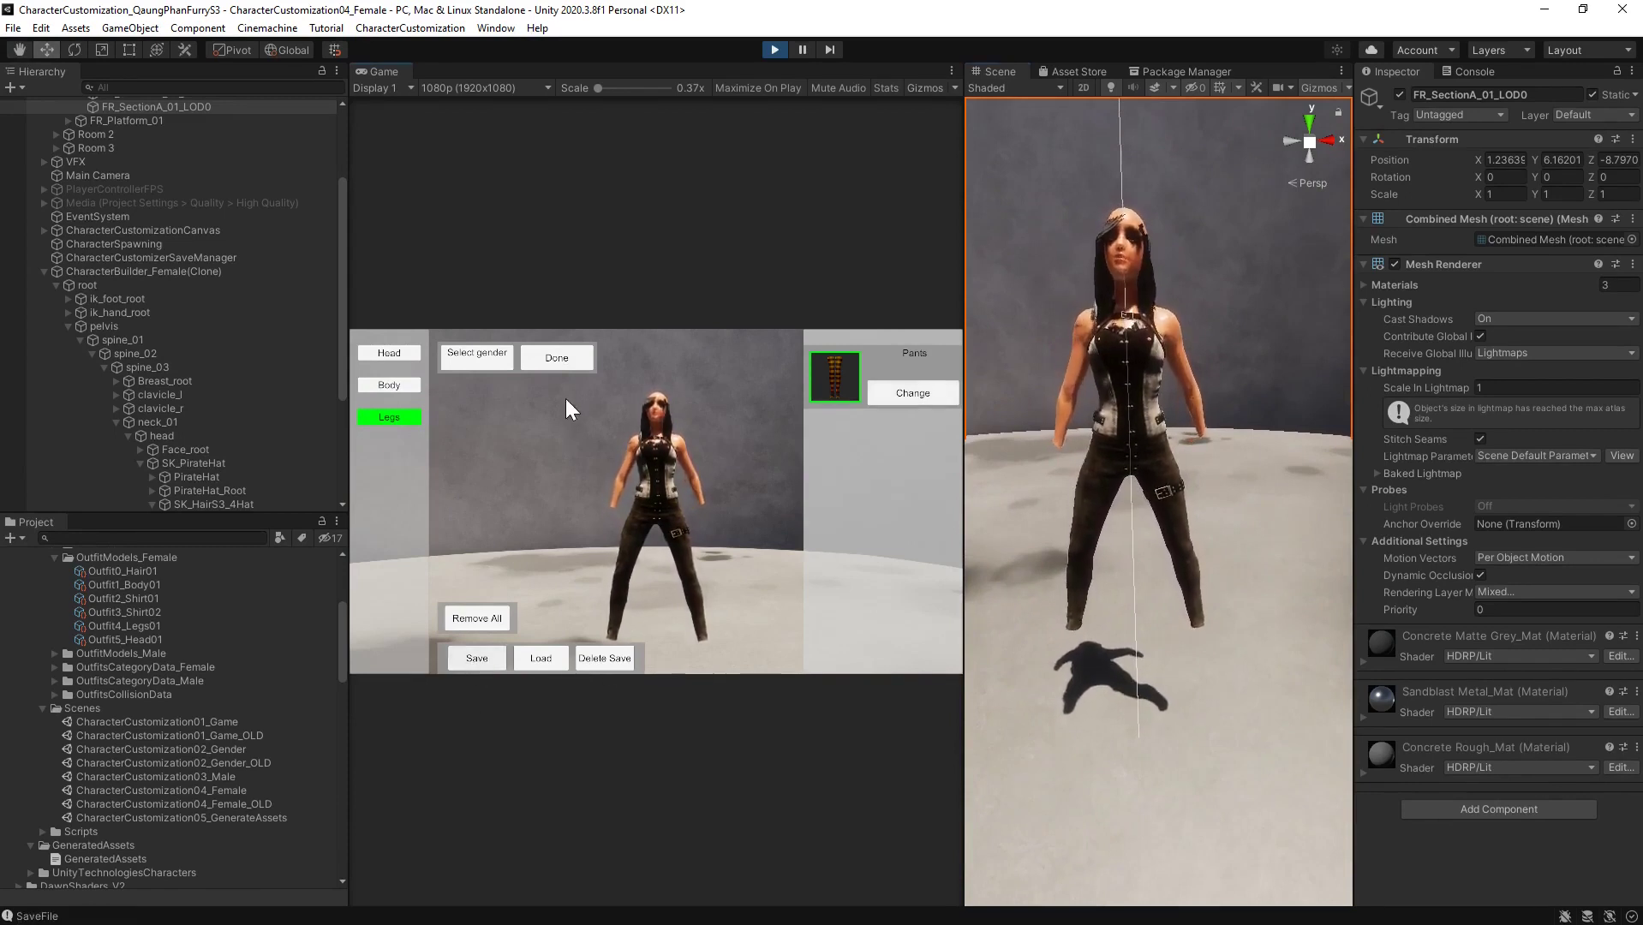
left_click(557, 358)
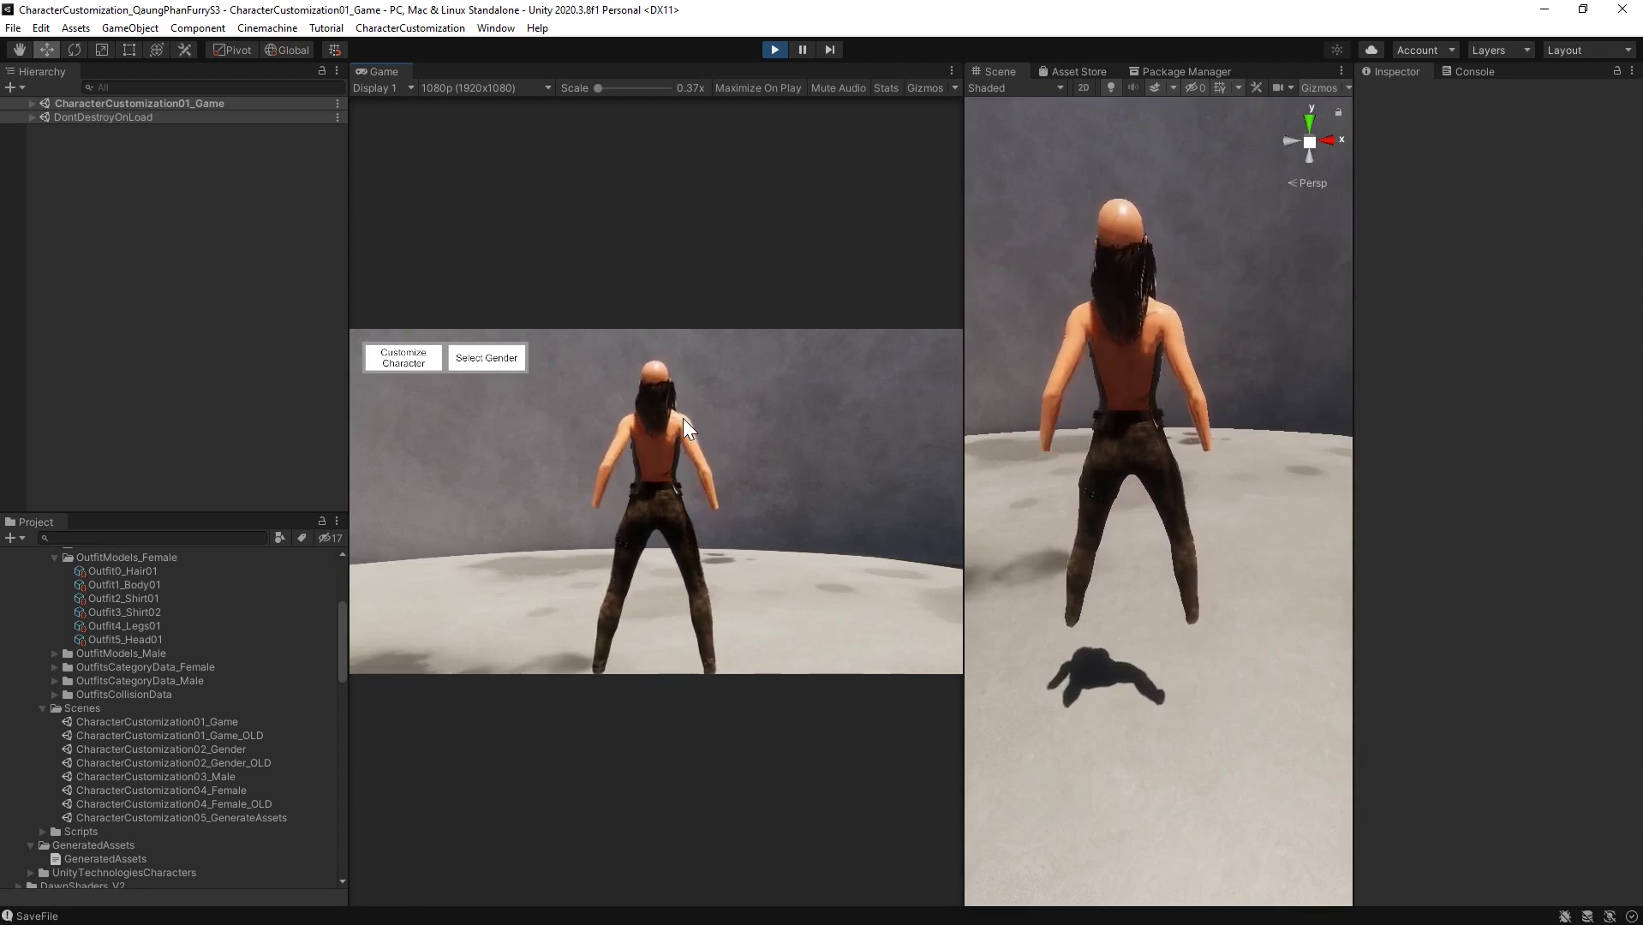
left_click(770, 50)
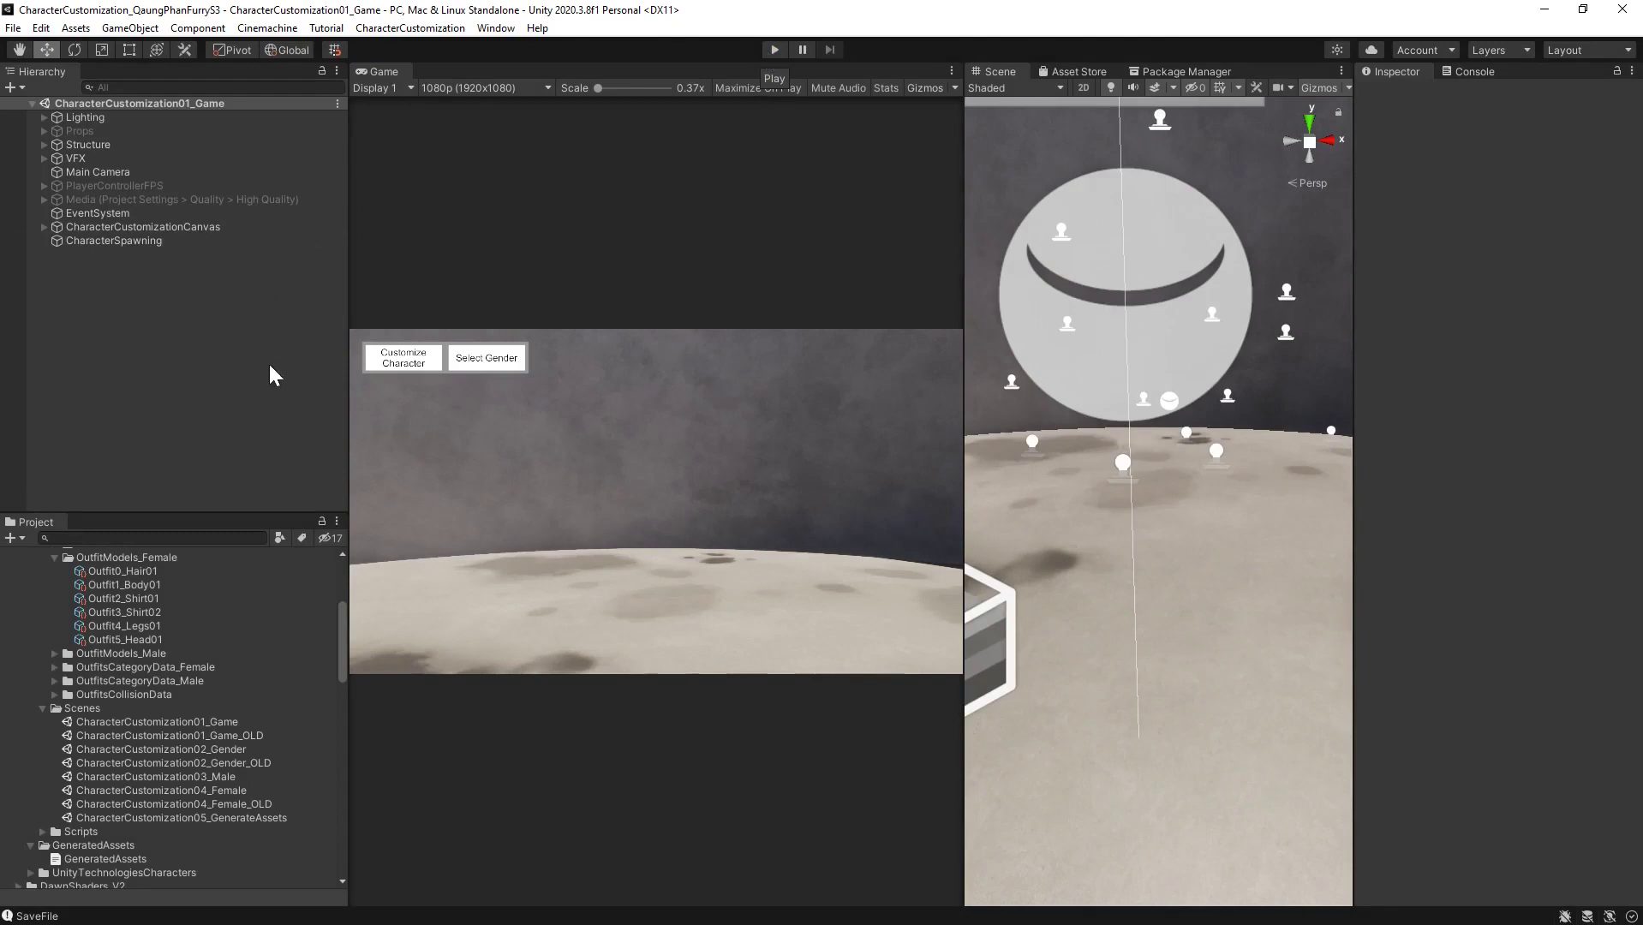
Create an OutfitScriptableObject asset named Outfit6_Hat in the OutfitModels_Female folder
left_click_drag(204, 512, 227, 354)
scroll(230, 543, "up", 5)
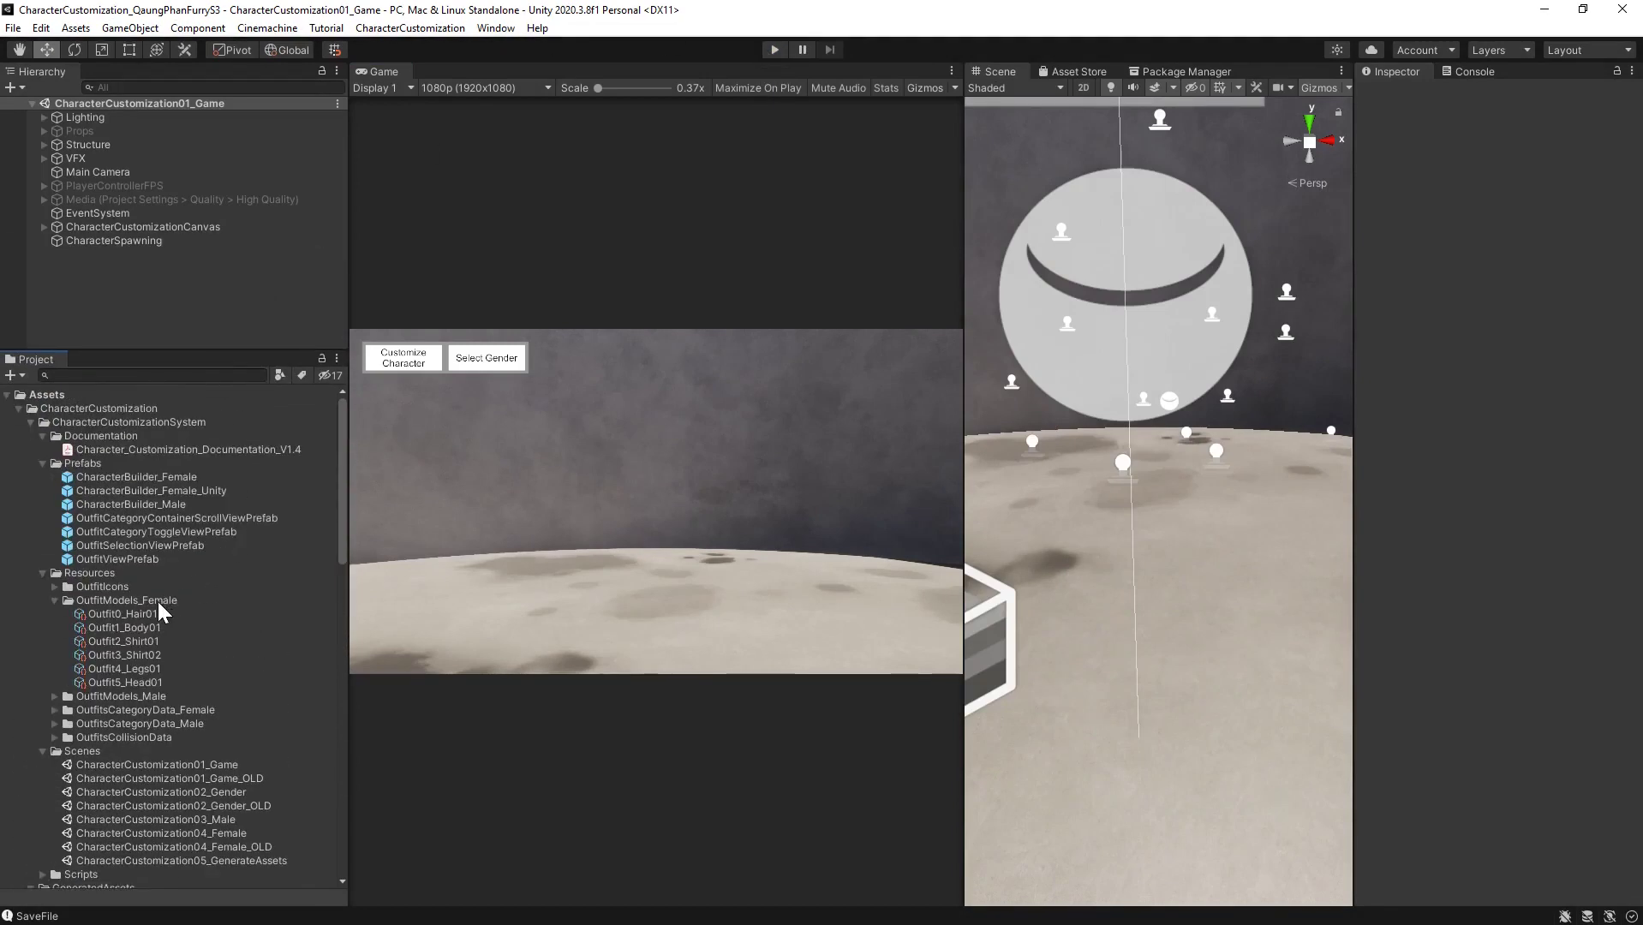
left_click(128, 600)
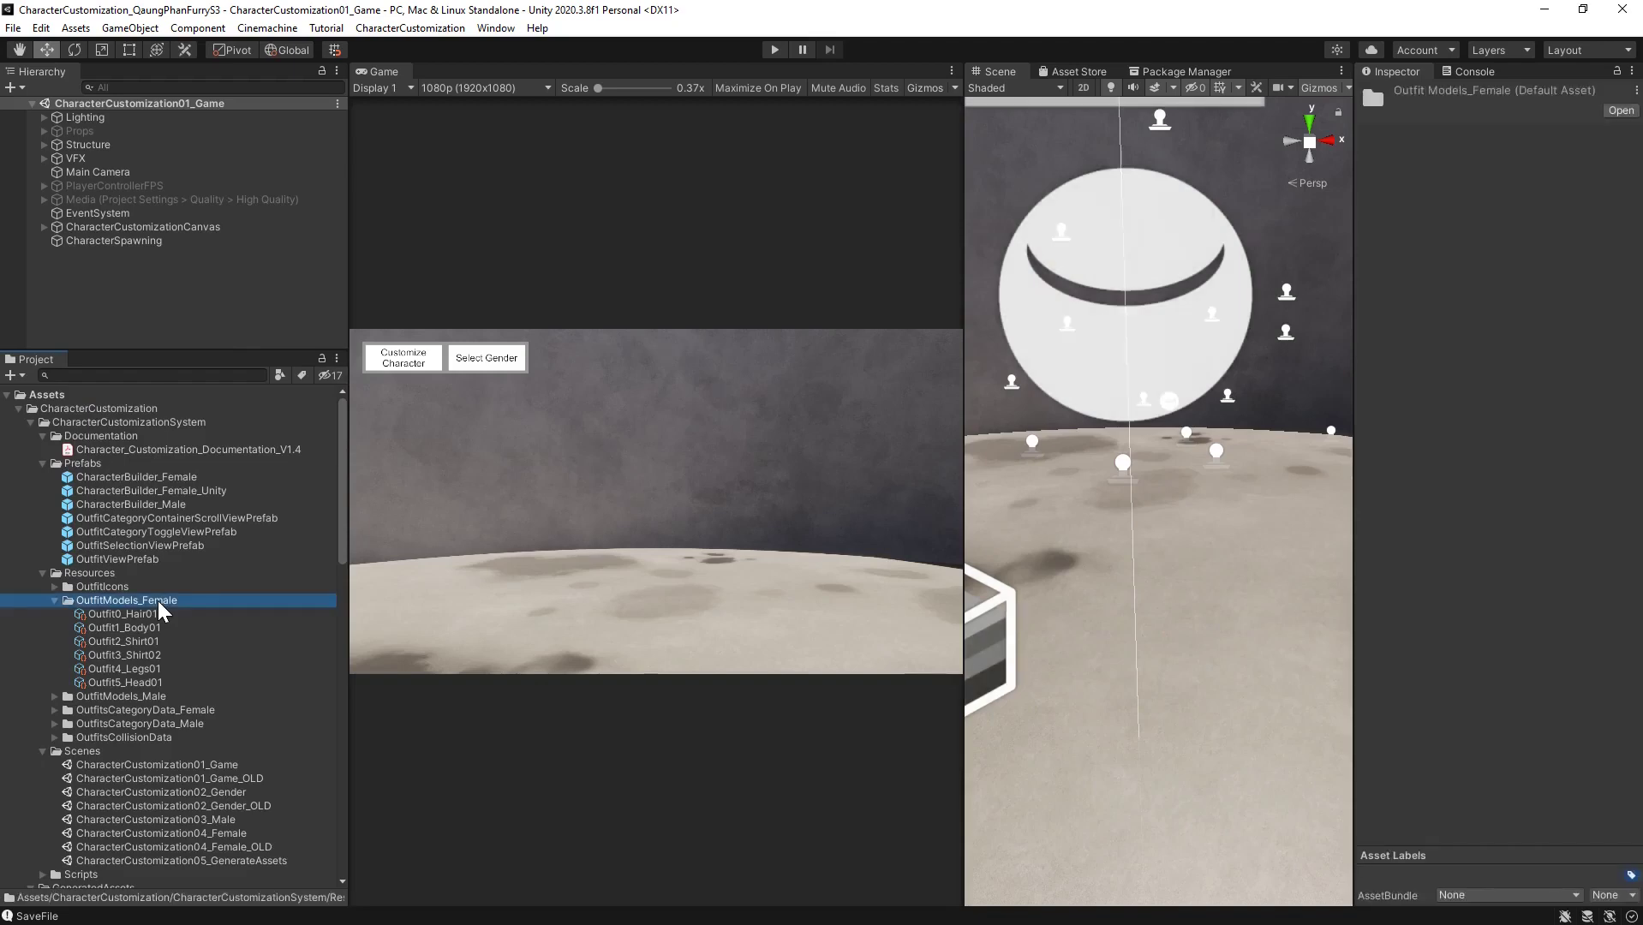
right_click(160, 608)
mouse_move(283, 154)
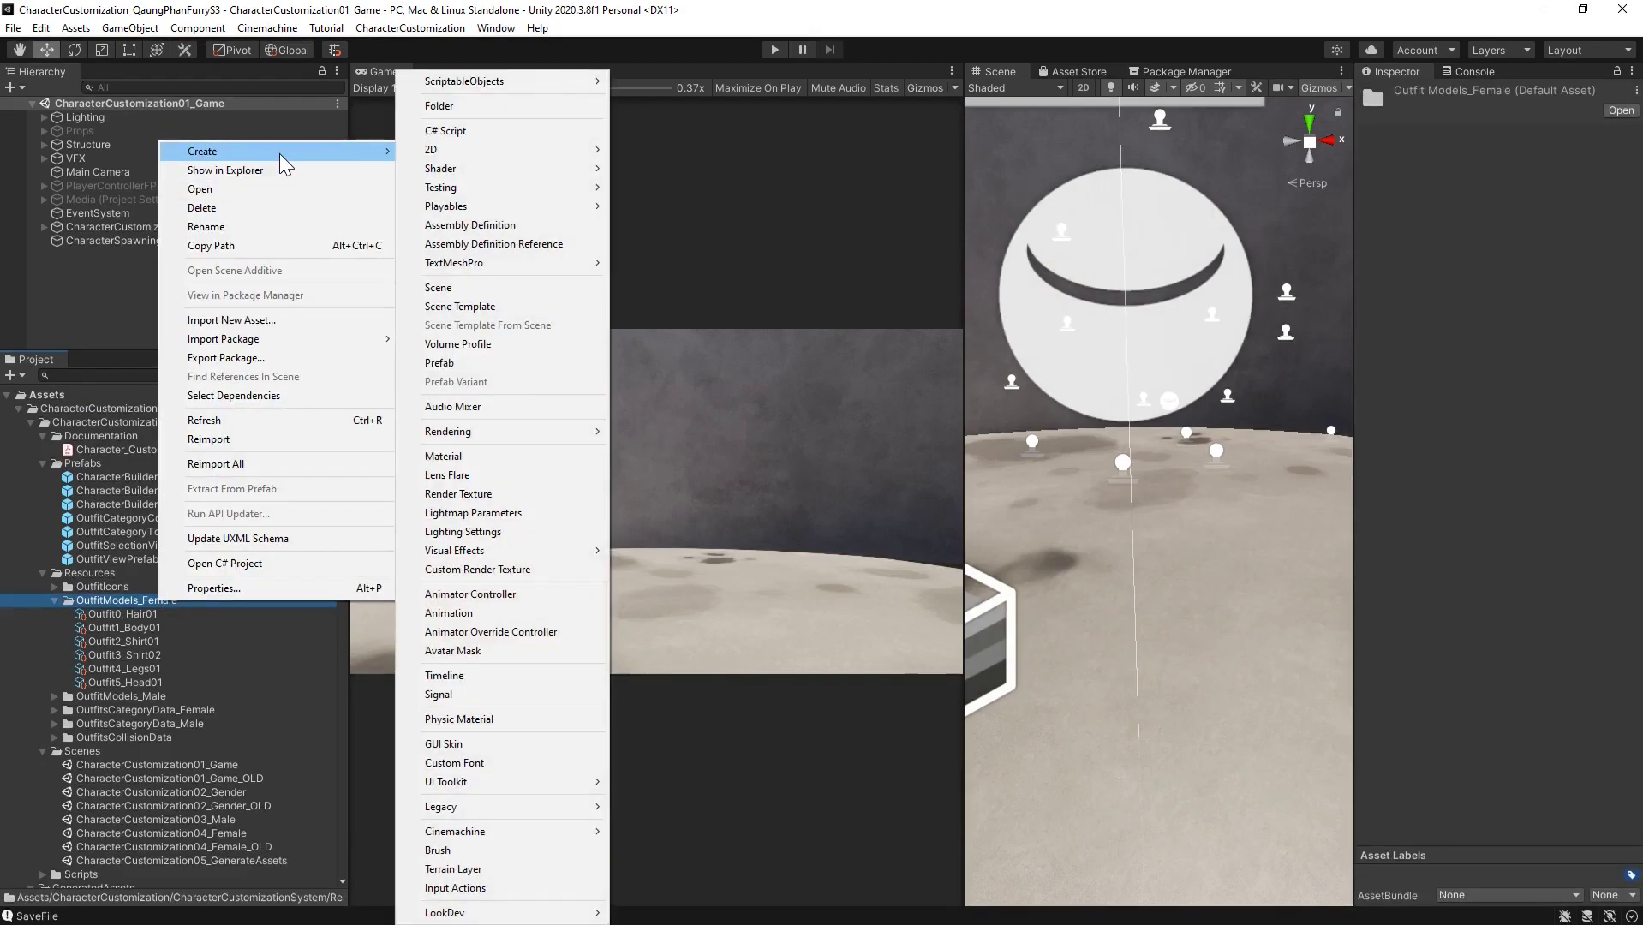
mouse_move(486, 83)
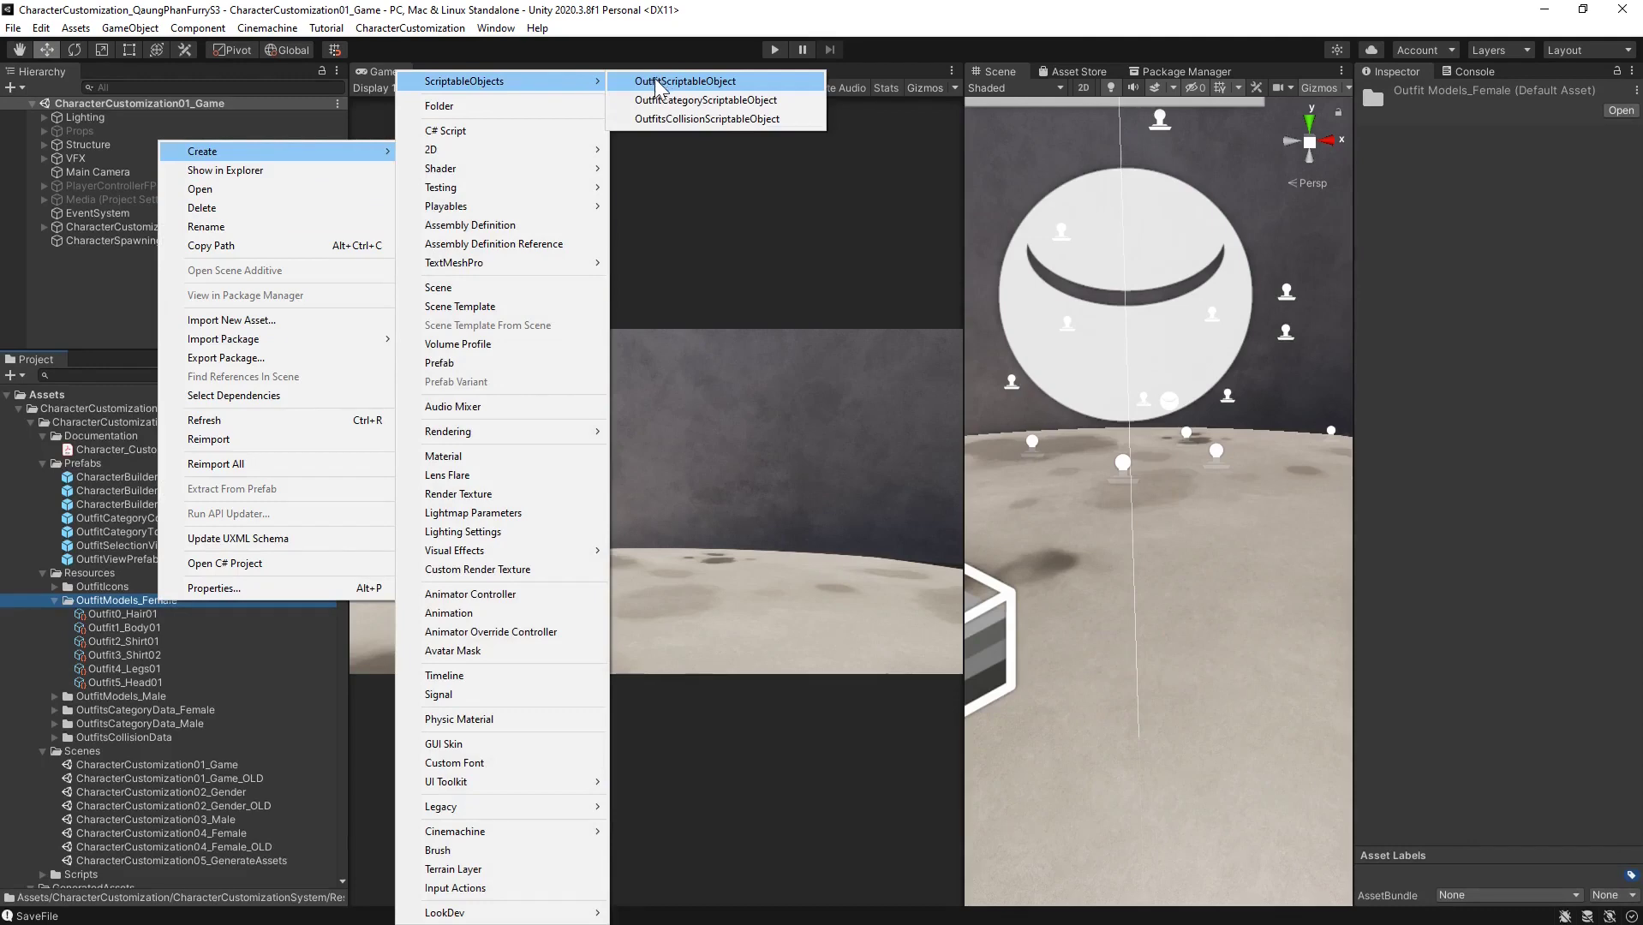
left_click(678, 86)
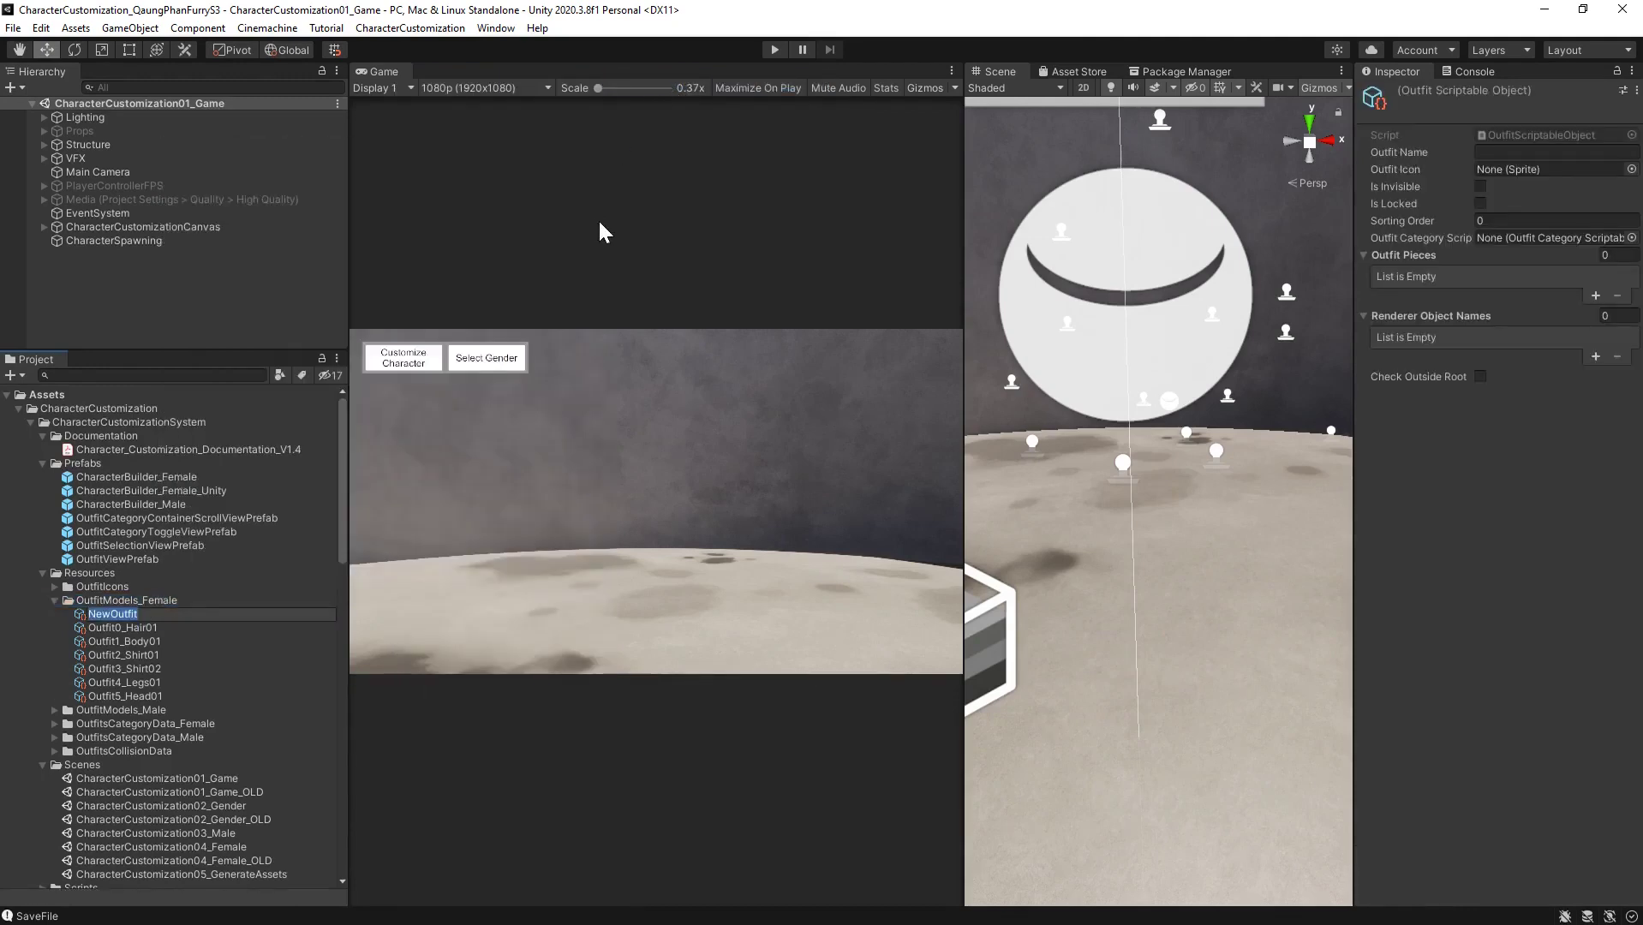
type("Outfit6_Hat")
key("Return")
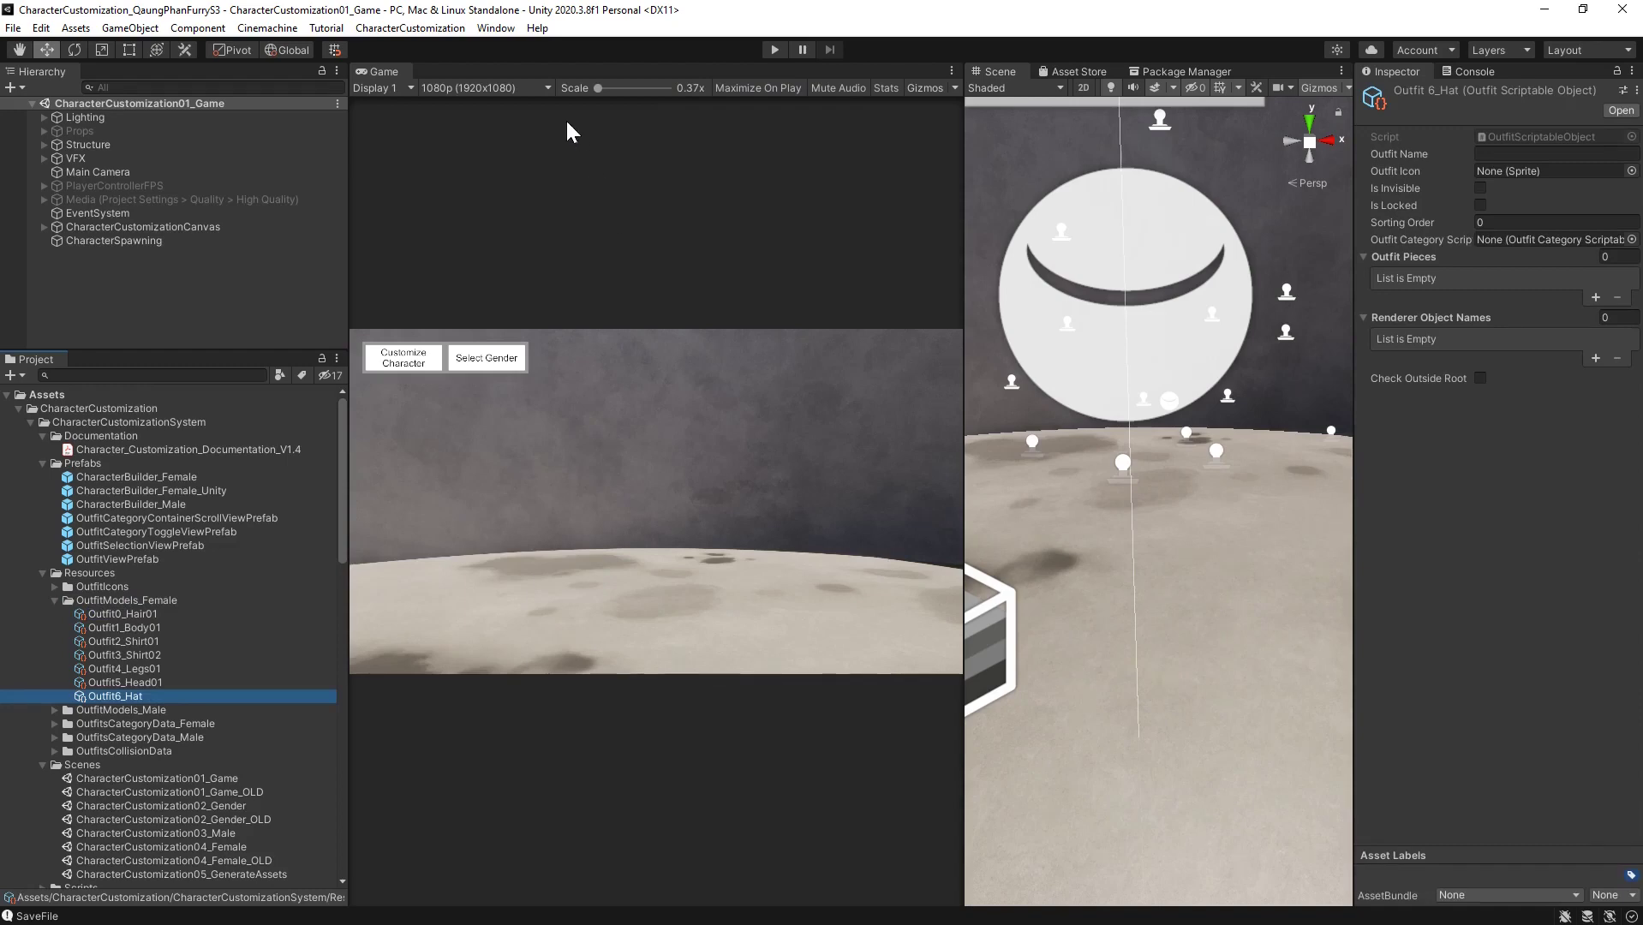
Search the CharacterBuilder_Female prefab for SkinnedMeshRenderer, get the exact name of the PirateHat 1 object, and return to the scene
double_click(148, 479)
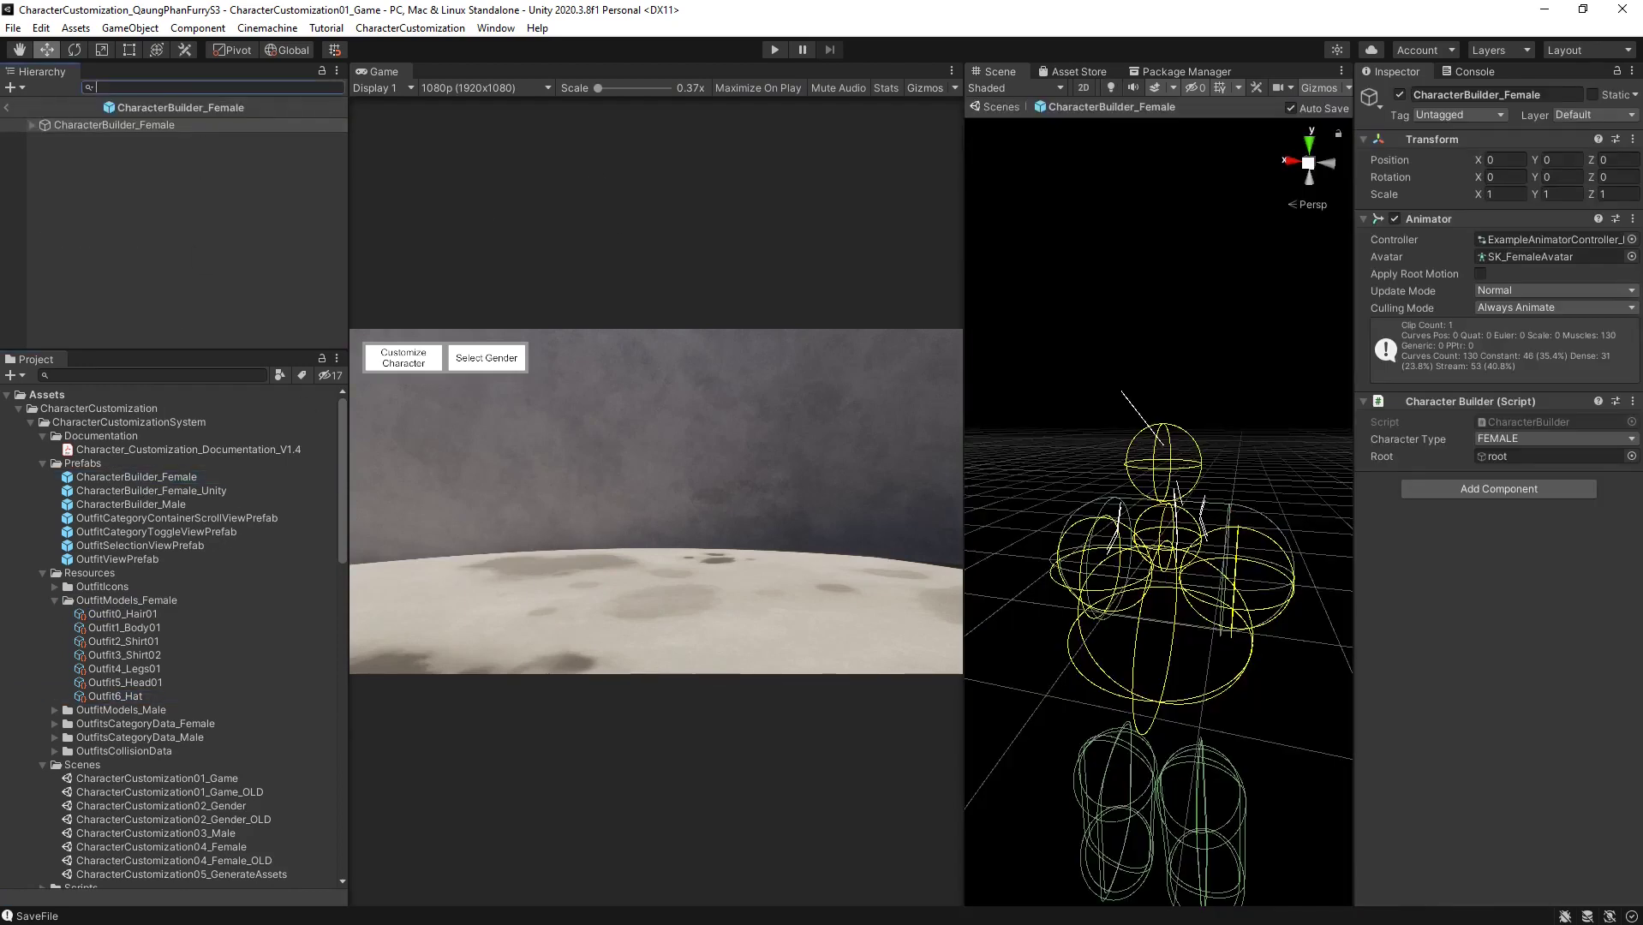
type("SkinnedMes")
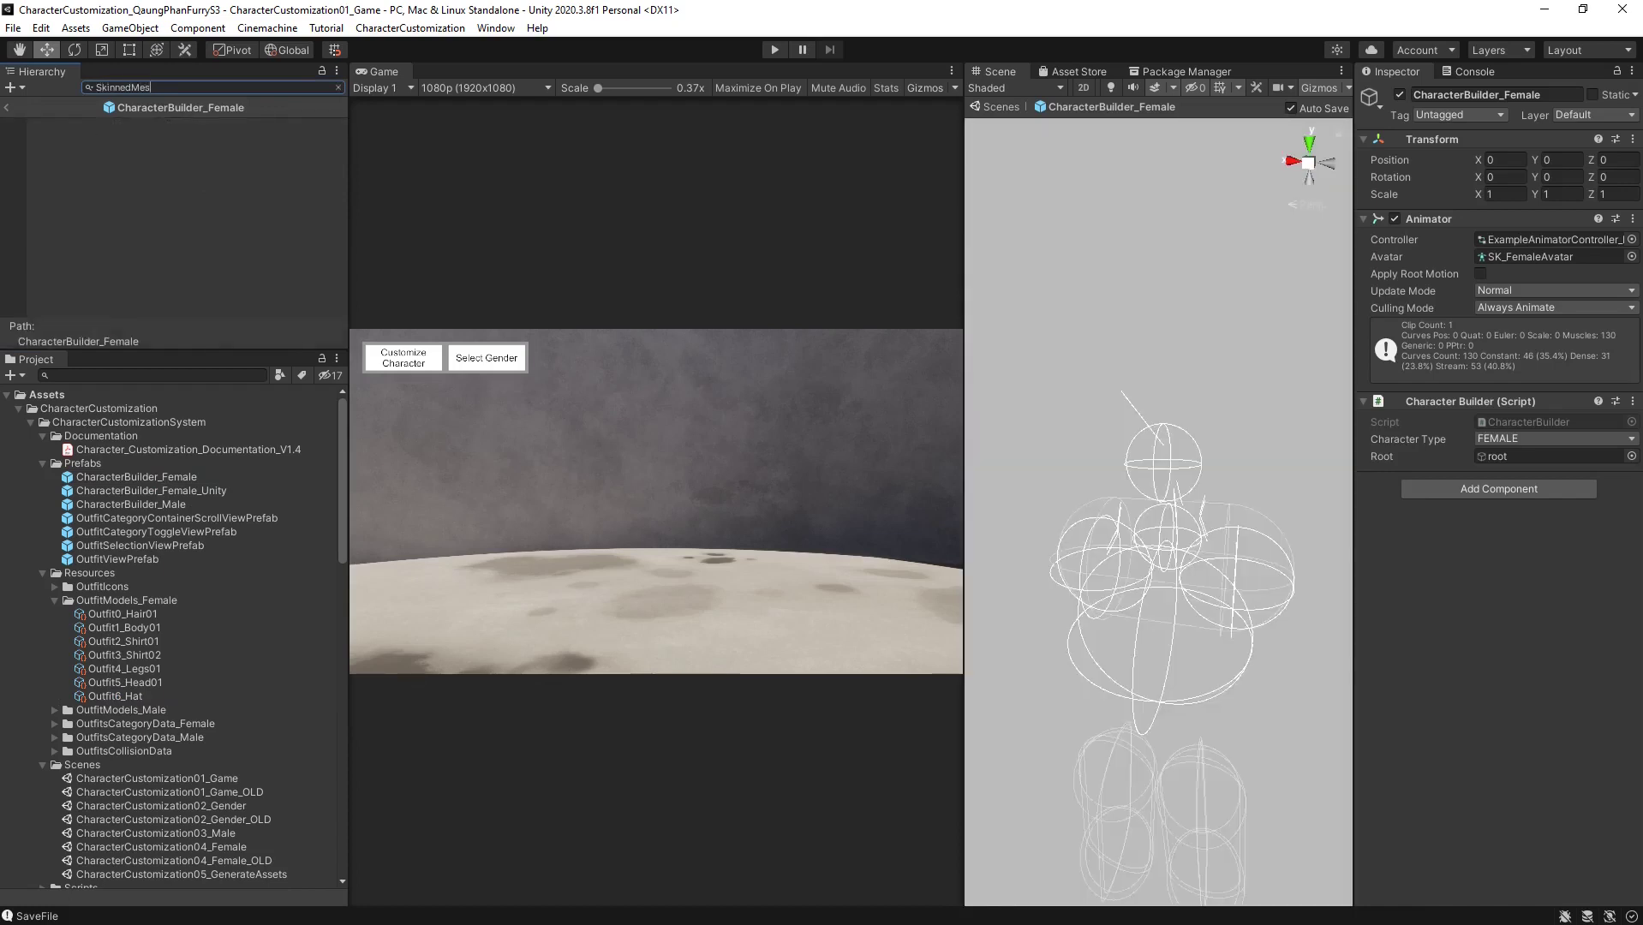
type("hRenderer")
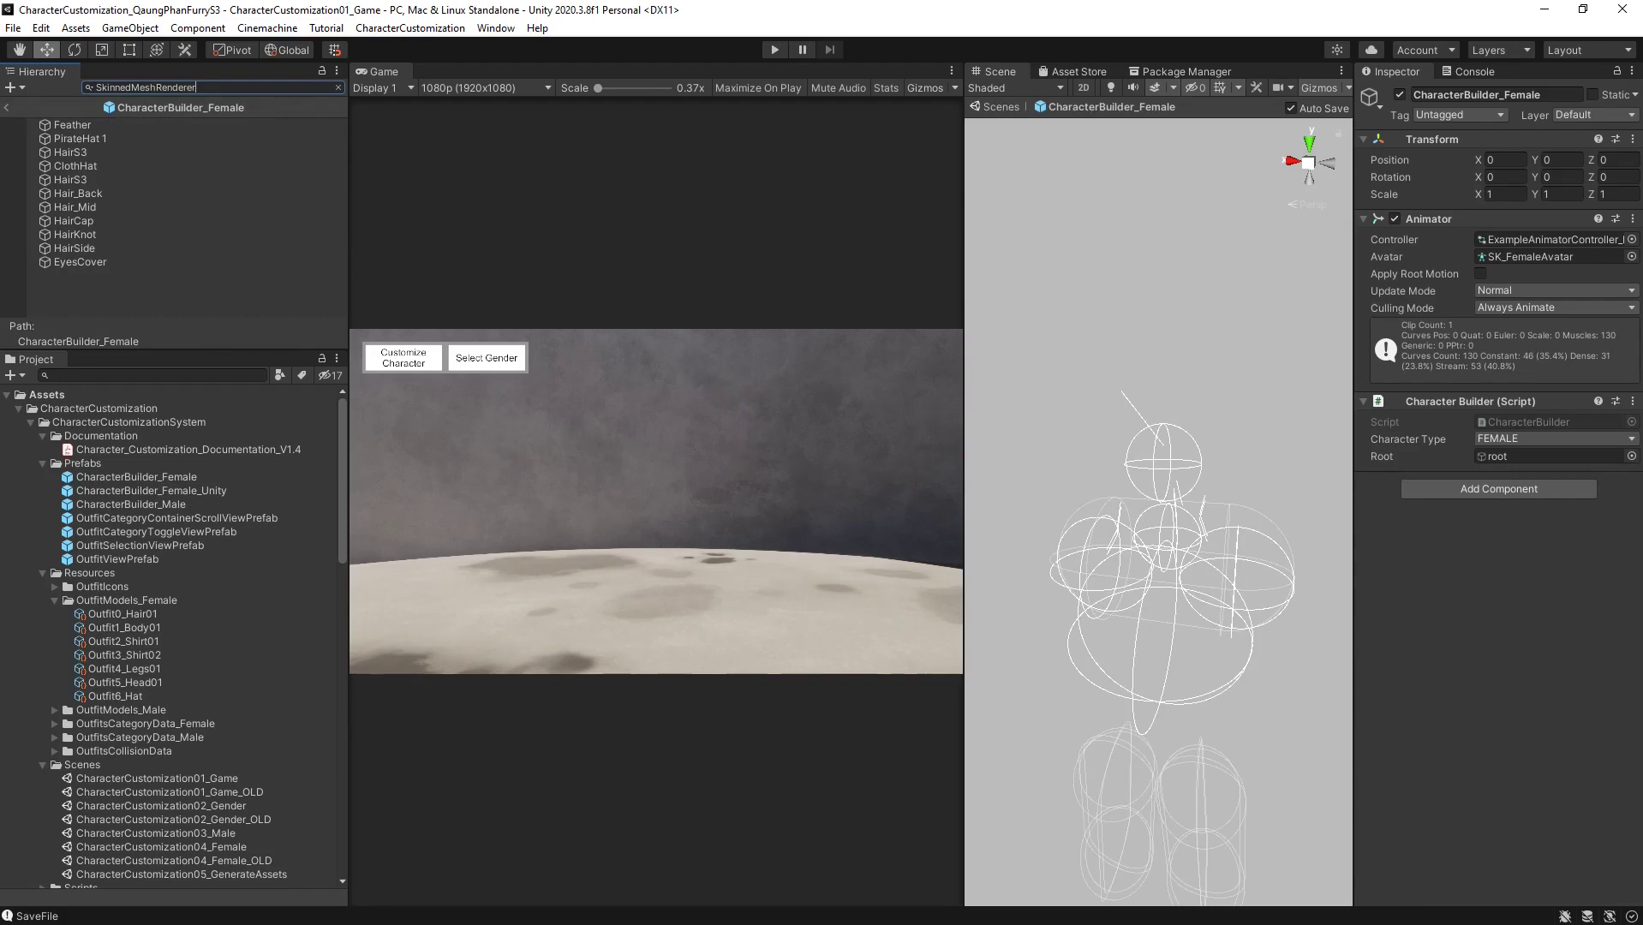
left_click(75, 139)
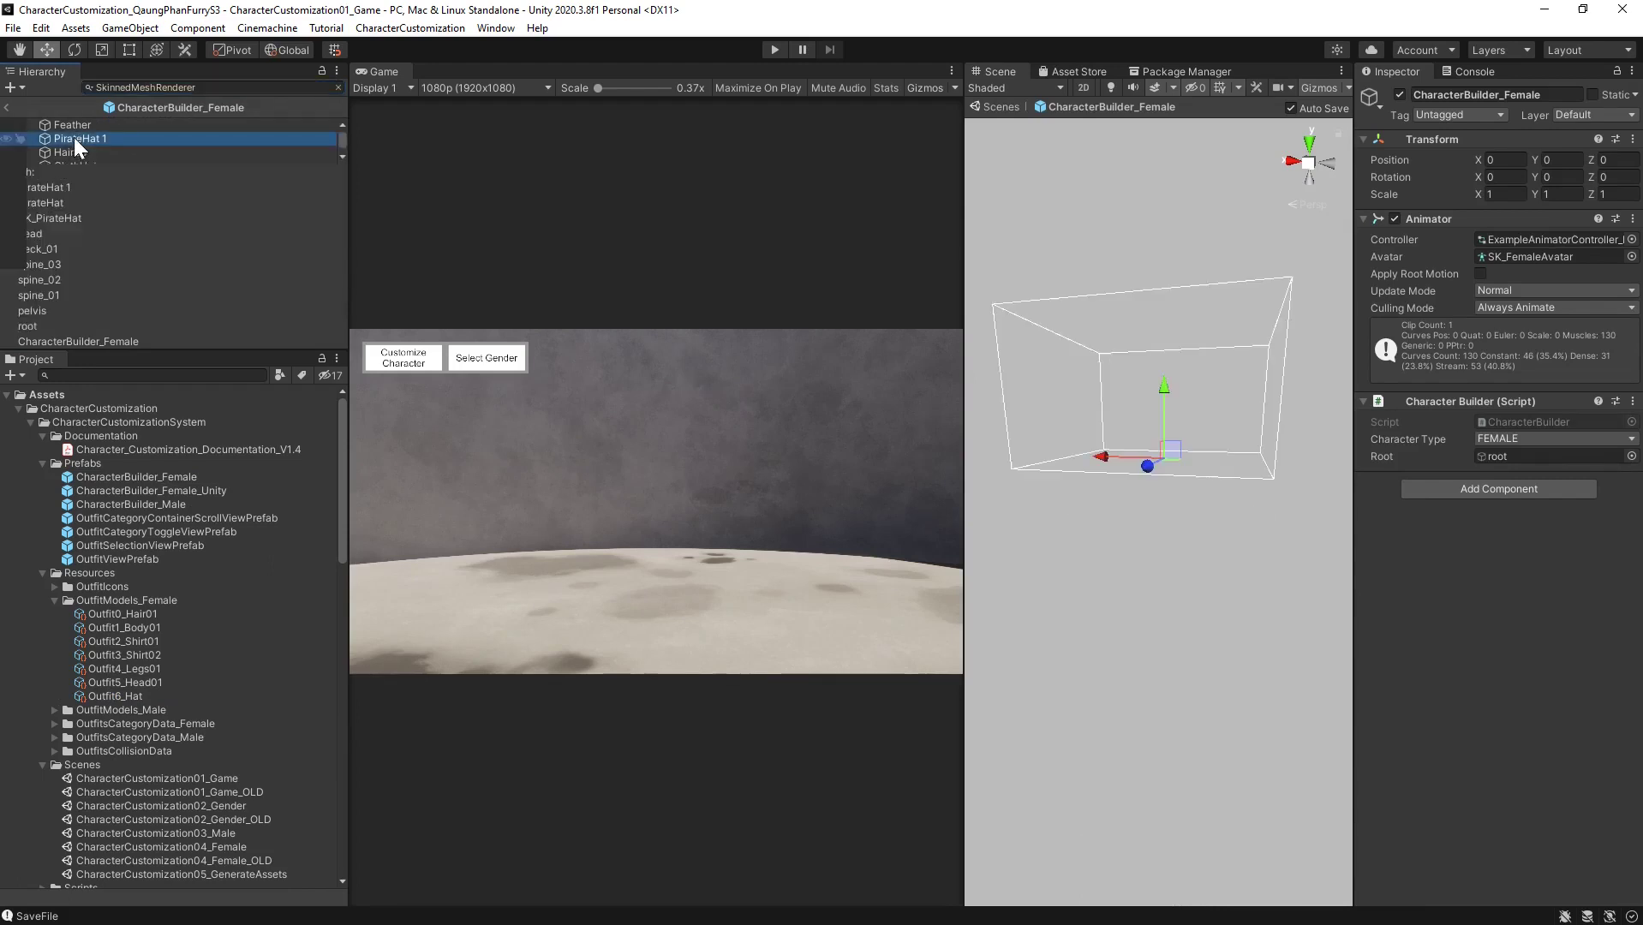
left_click(78, 140)
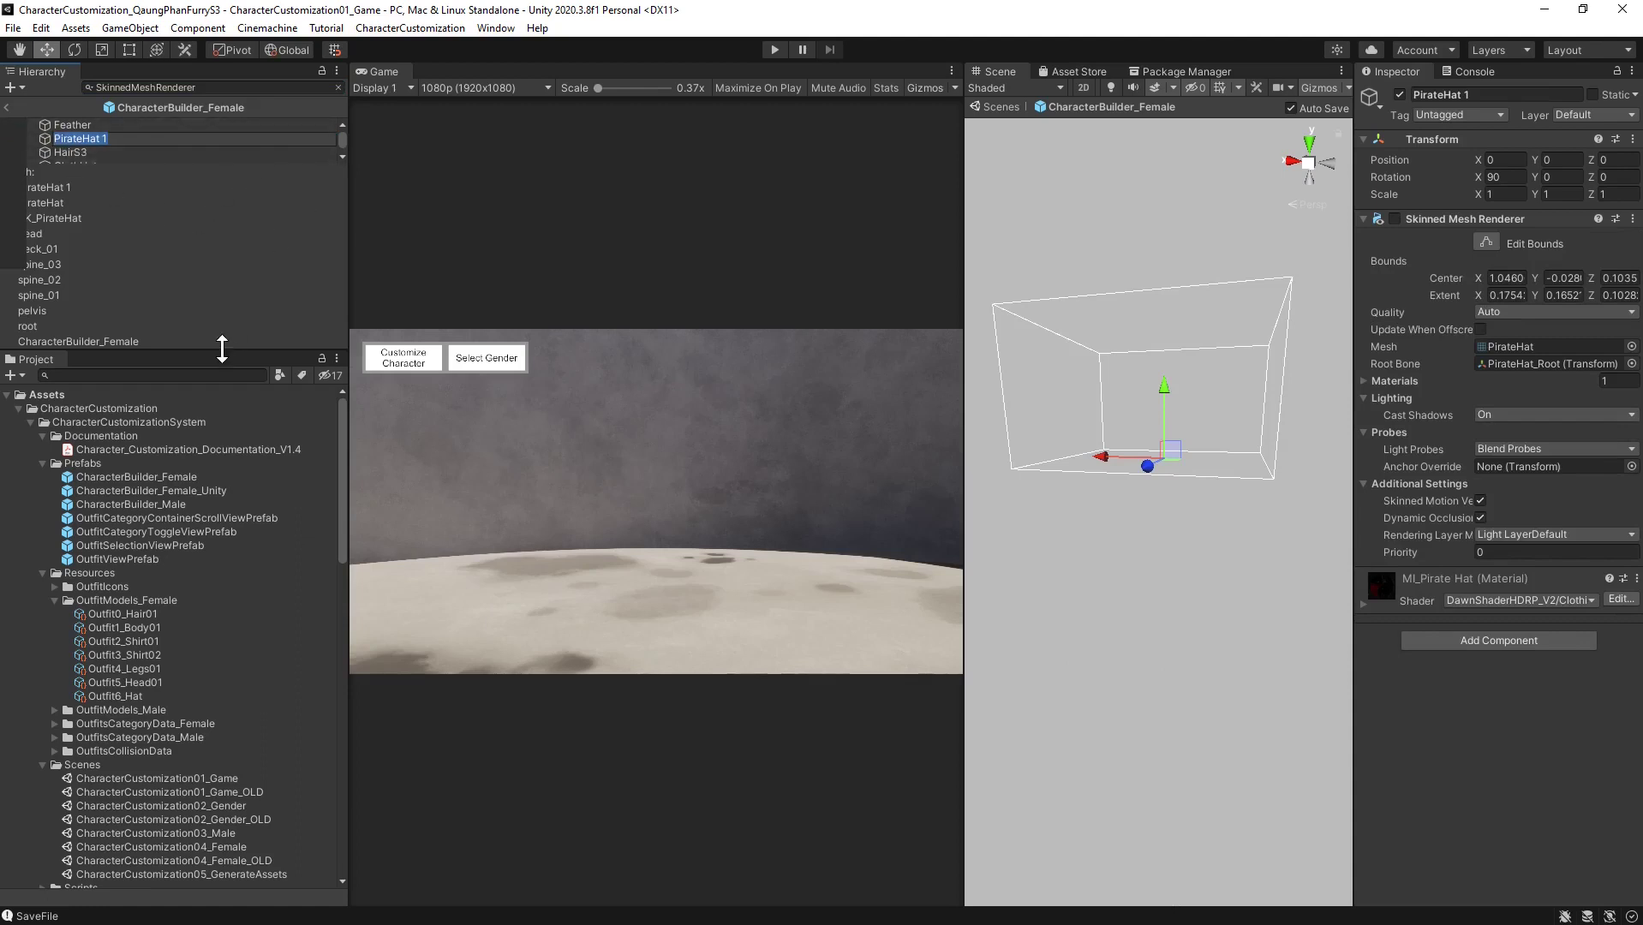
left_click_drag(222, 349, 236, 503)
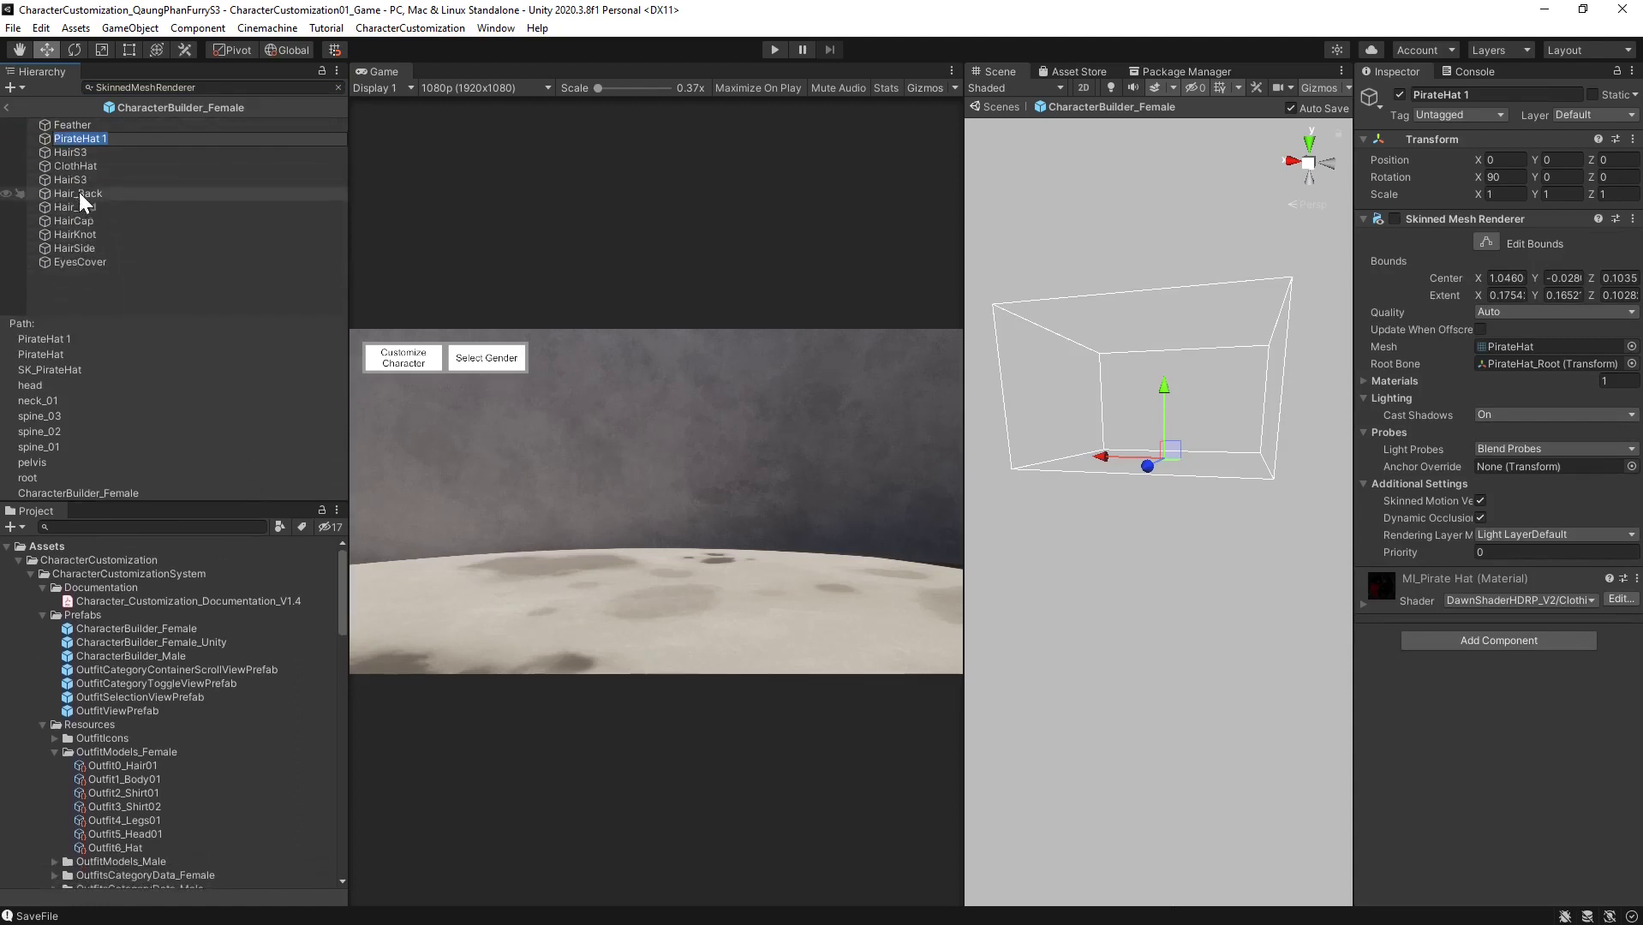
left_click(7, 107)
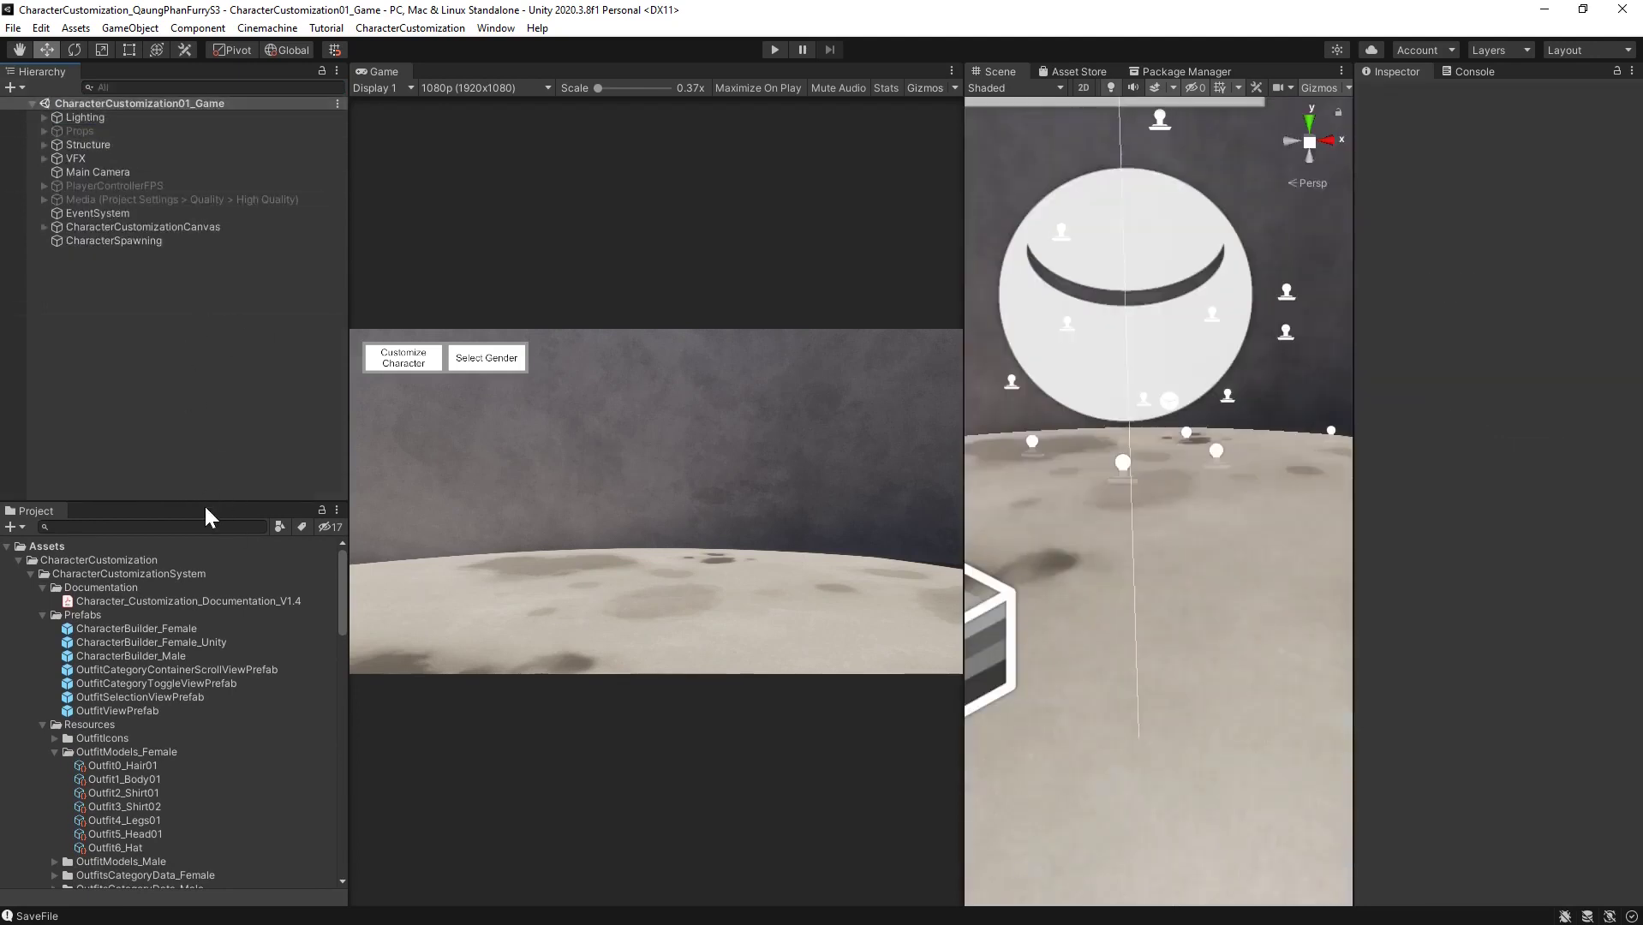
Set the Outfit6_Hat asset's outfit name to Hat and its icon to the 01Head sprite
left_click(135, 847)
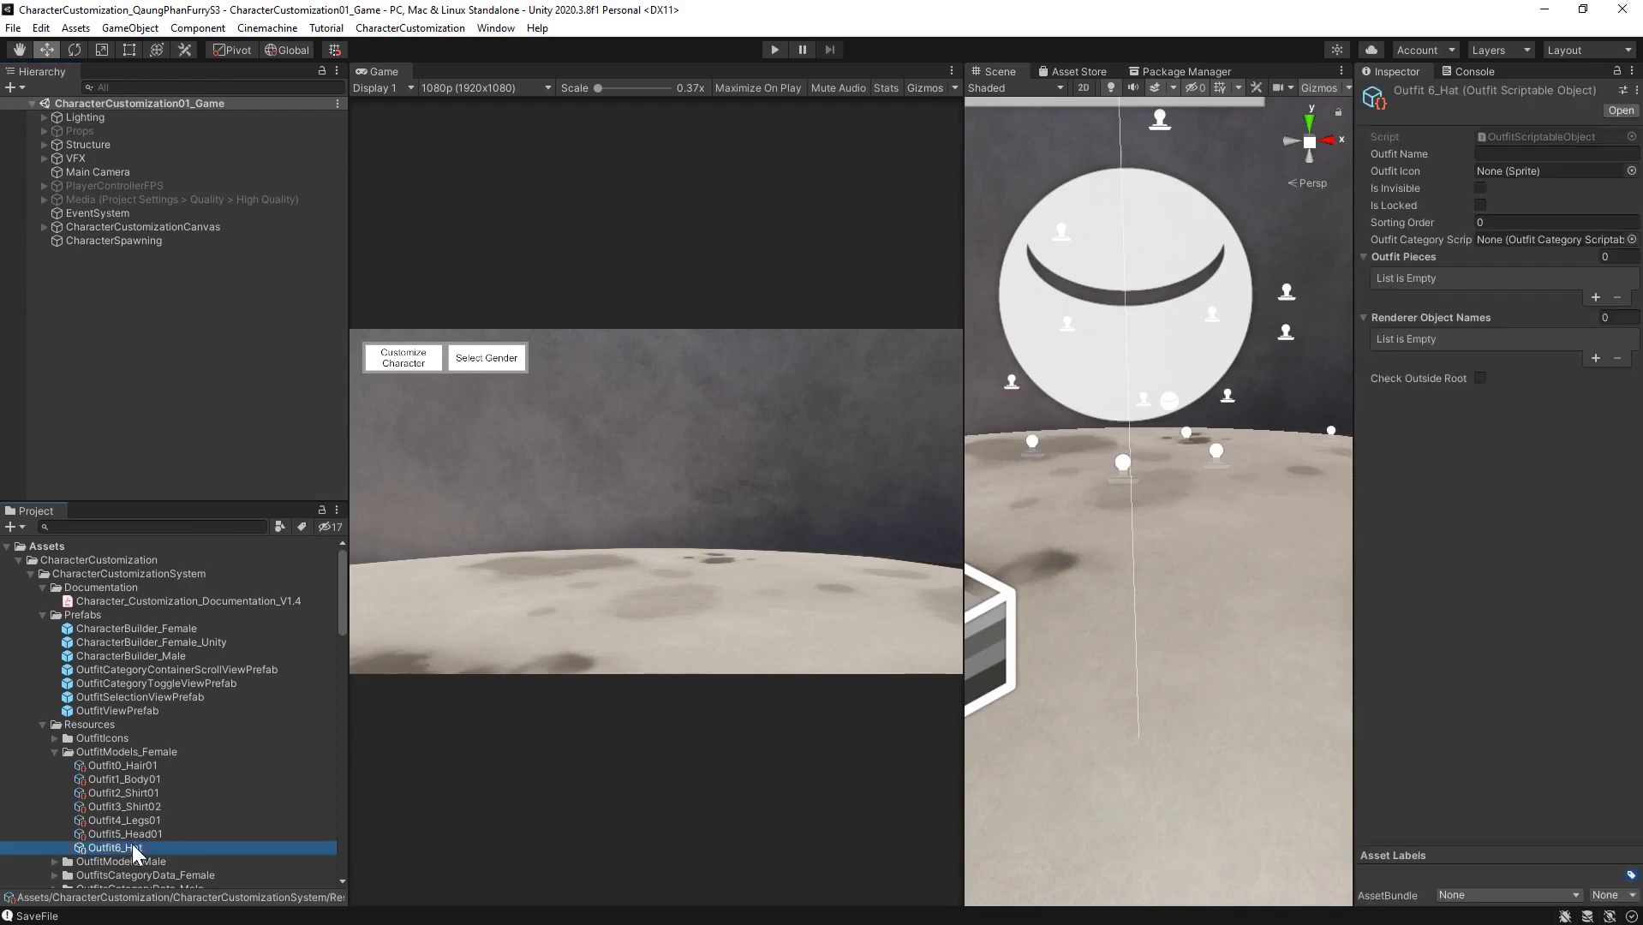
left_click(1540, 154)
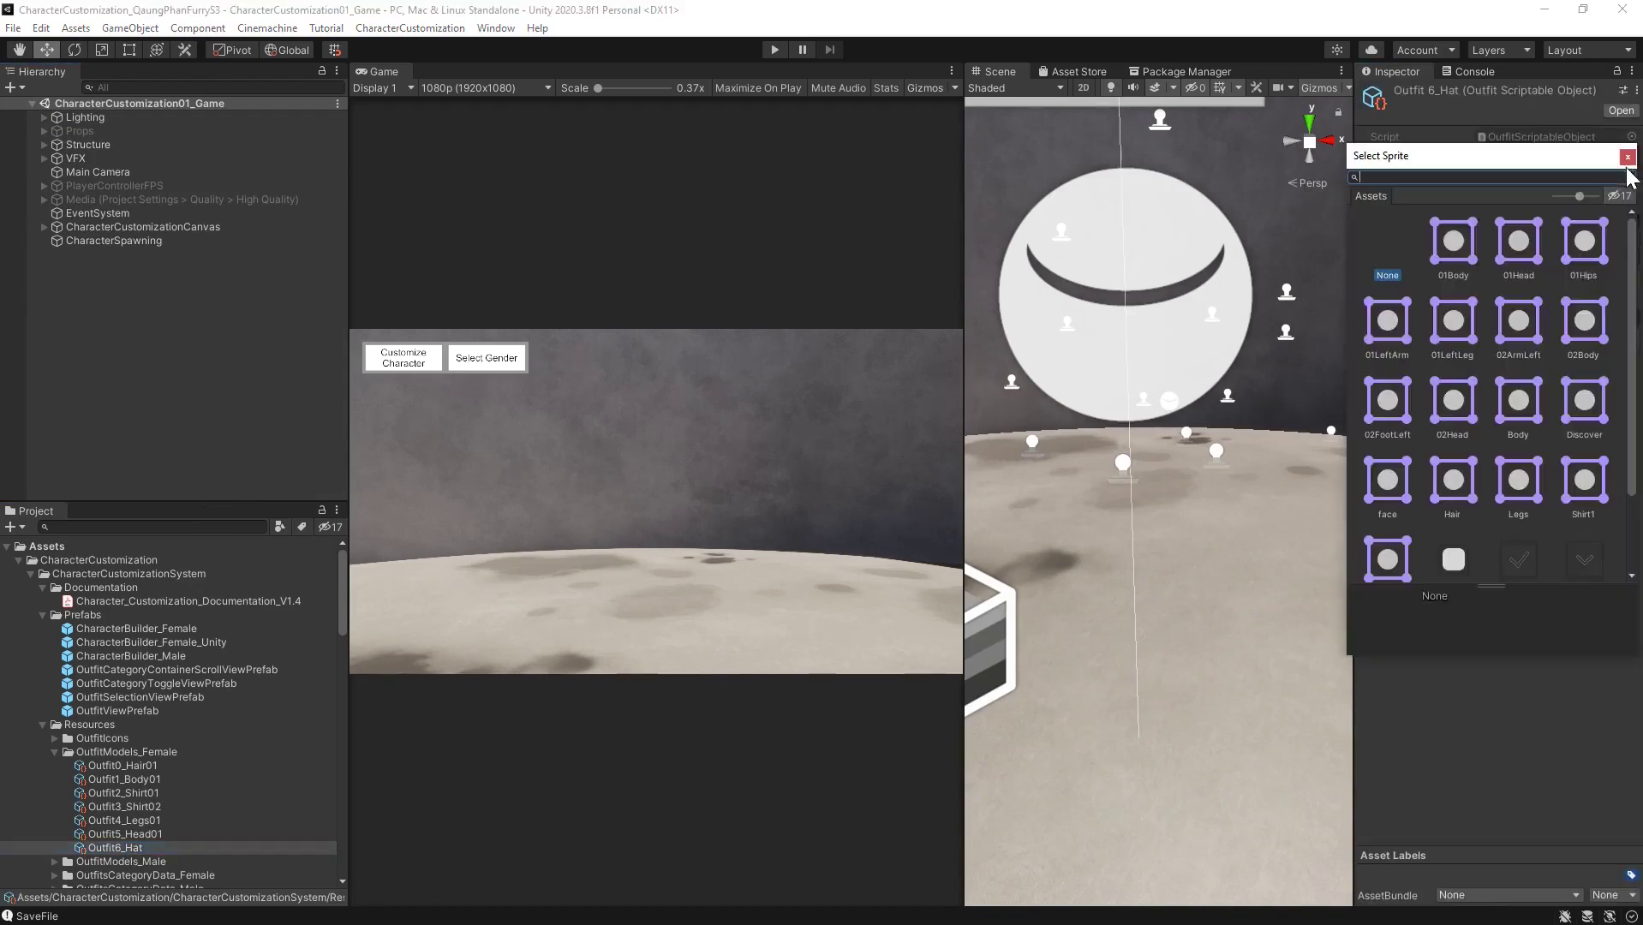
left_click(1631, 171)
scroll(1544, 343, "down", 2)
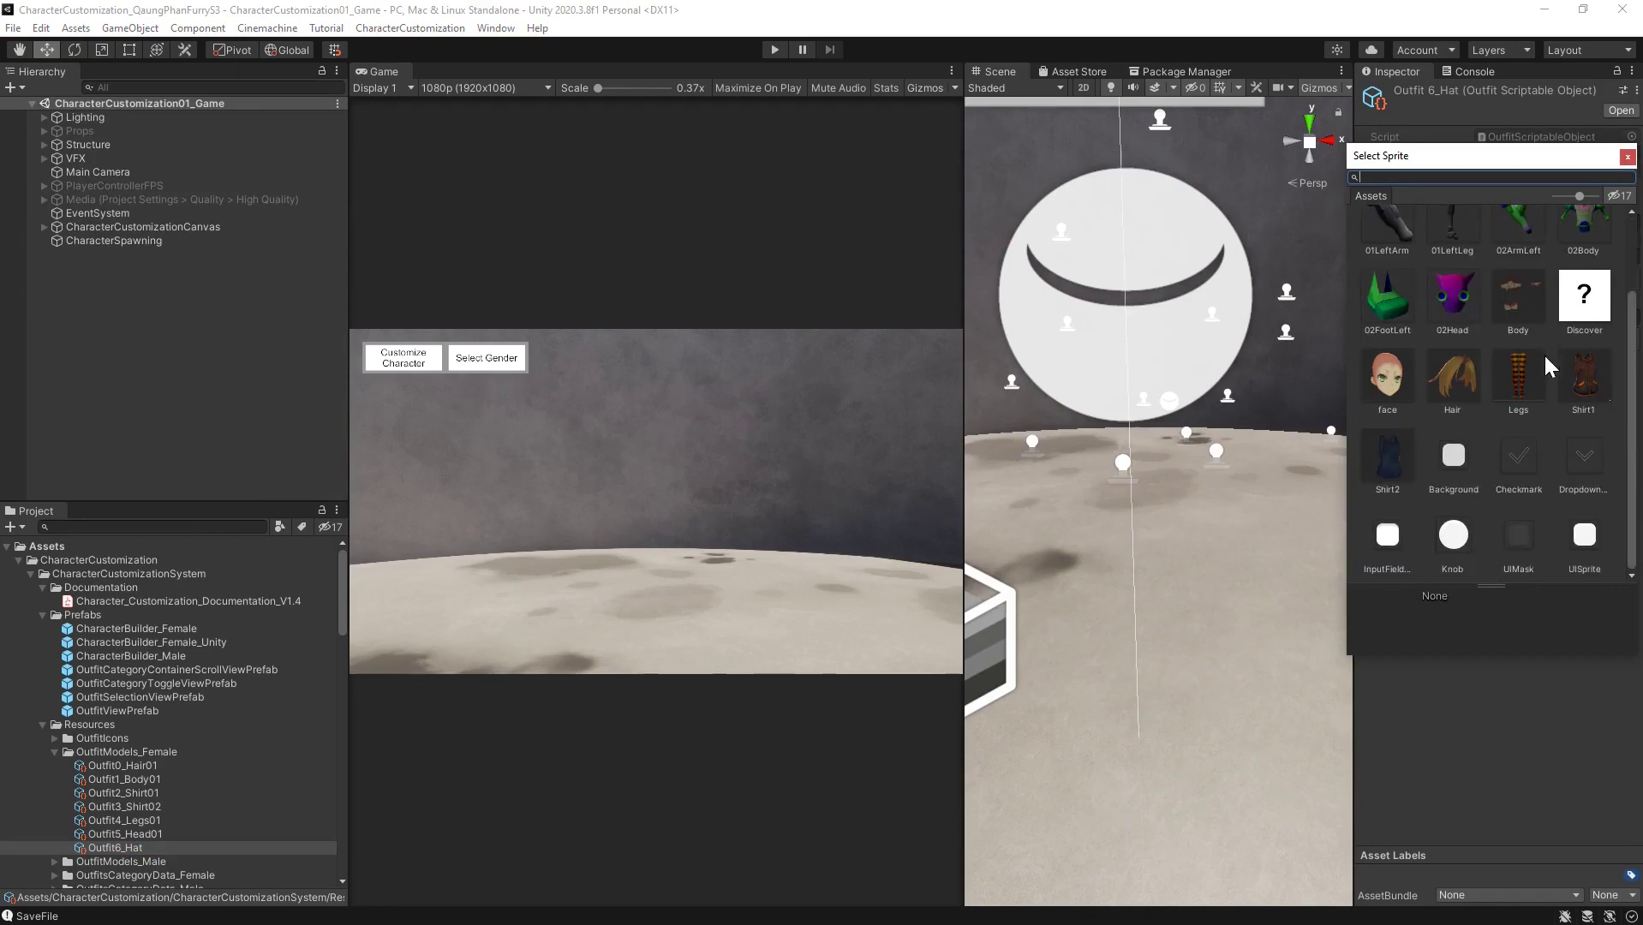
scroll(1542, 364, "up", 2)
left_click(1514, 235)
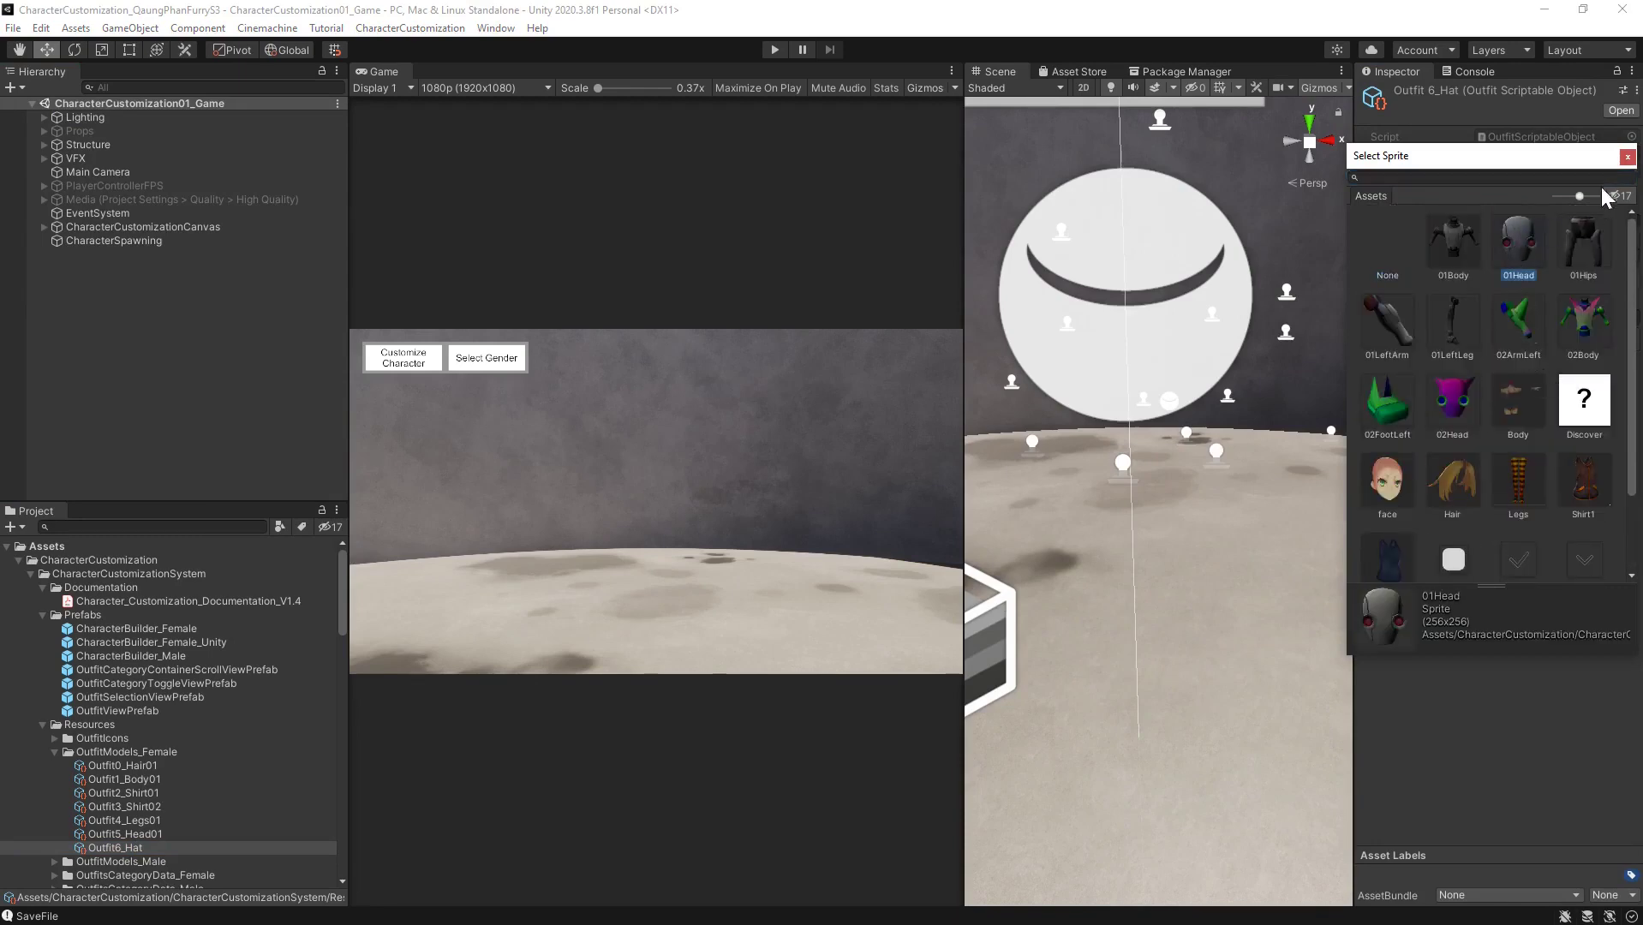
left_click(1627, 156)
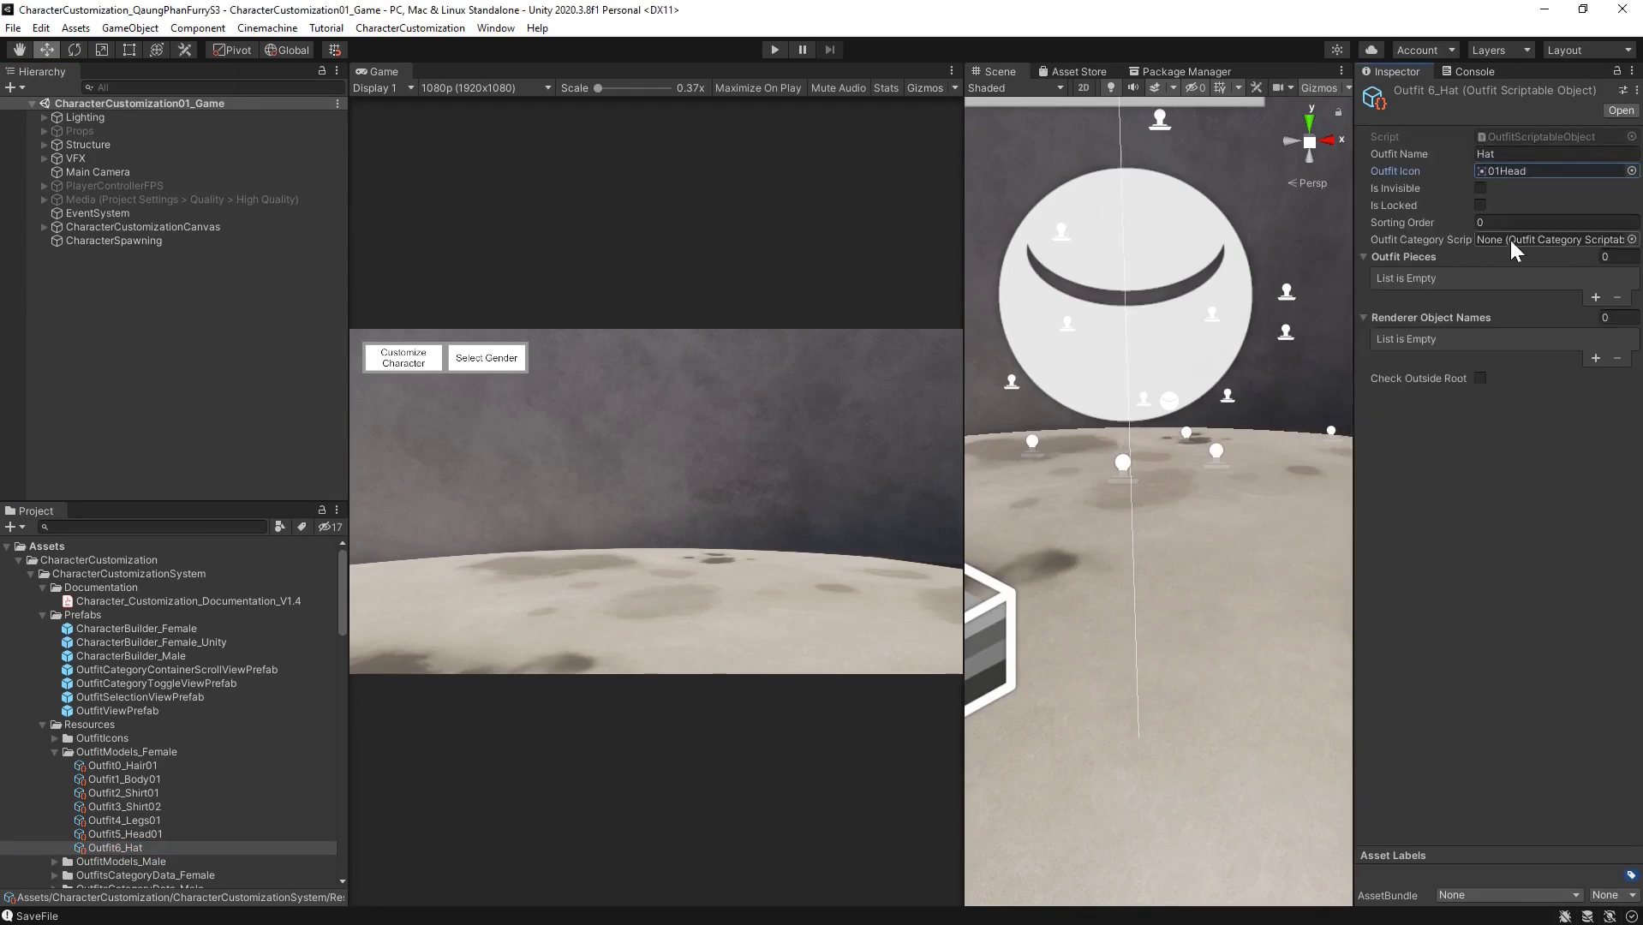
Assign OutfitCategoryF0 as the hat's outfit category and inspect that category's settings
left_click(1622, 238)
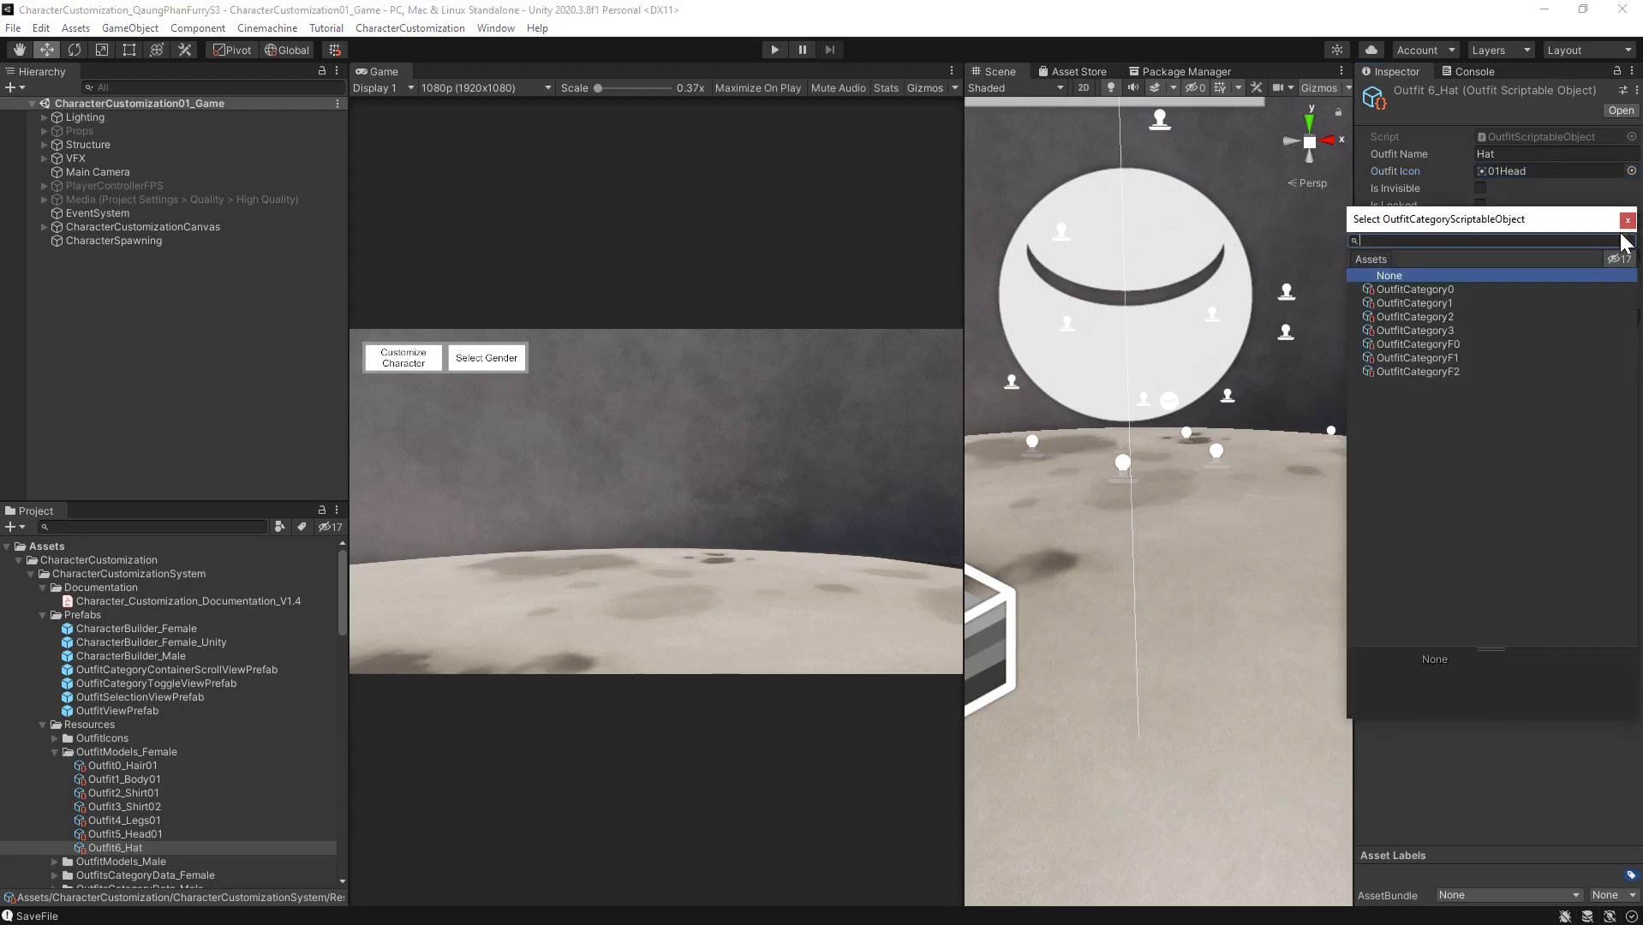
left_click(1423, 346)
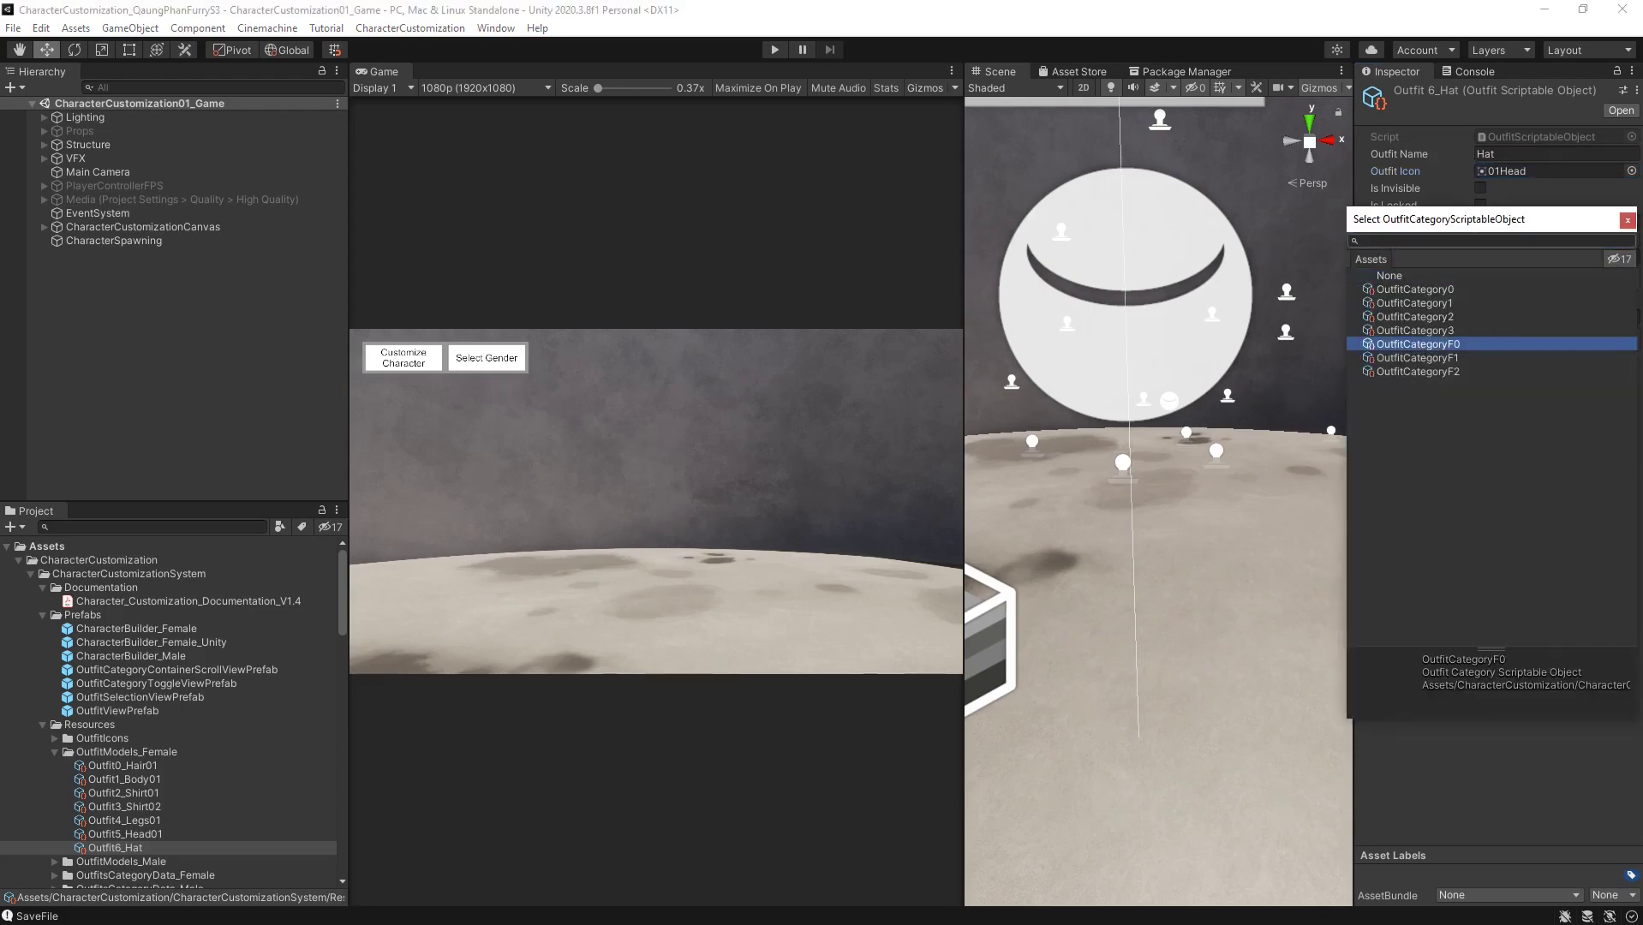
left_click(1626, 219)
scroll(165, 752, "down", 4)
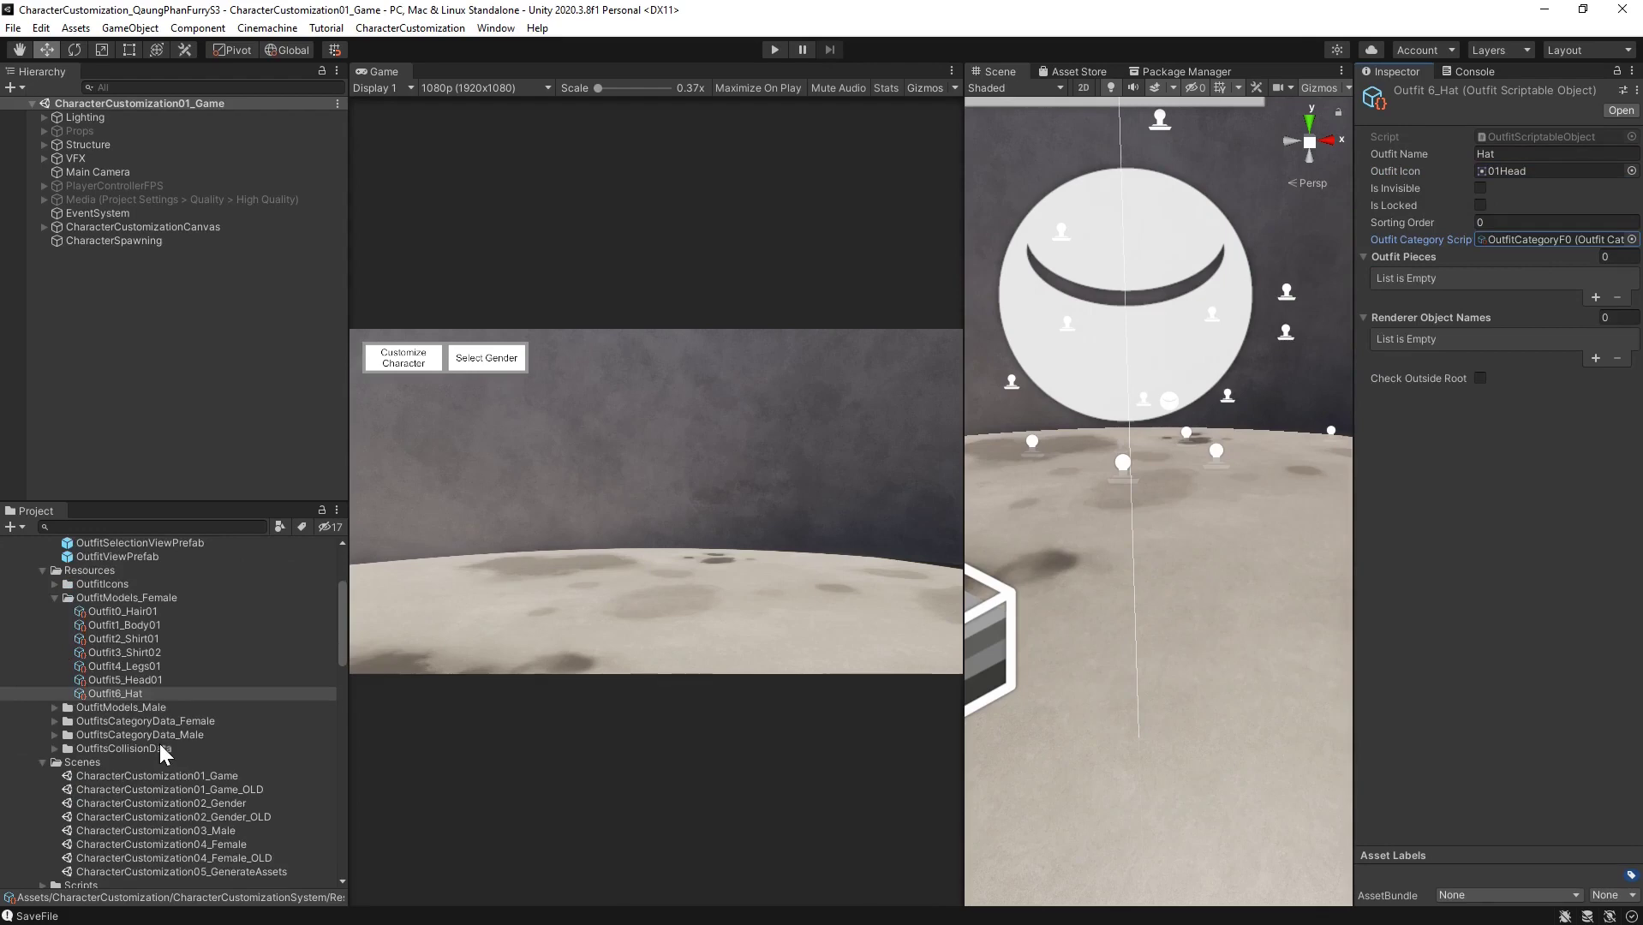
left_click(54, 722)
left_click(152, 736)
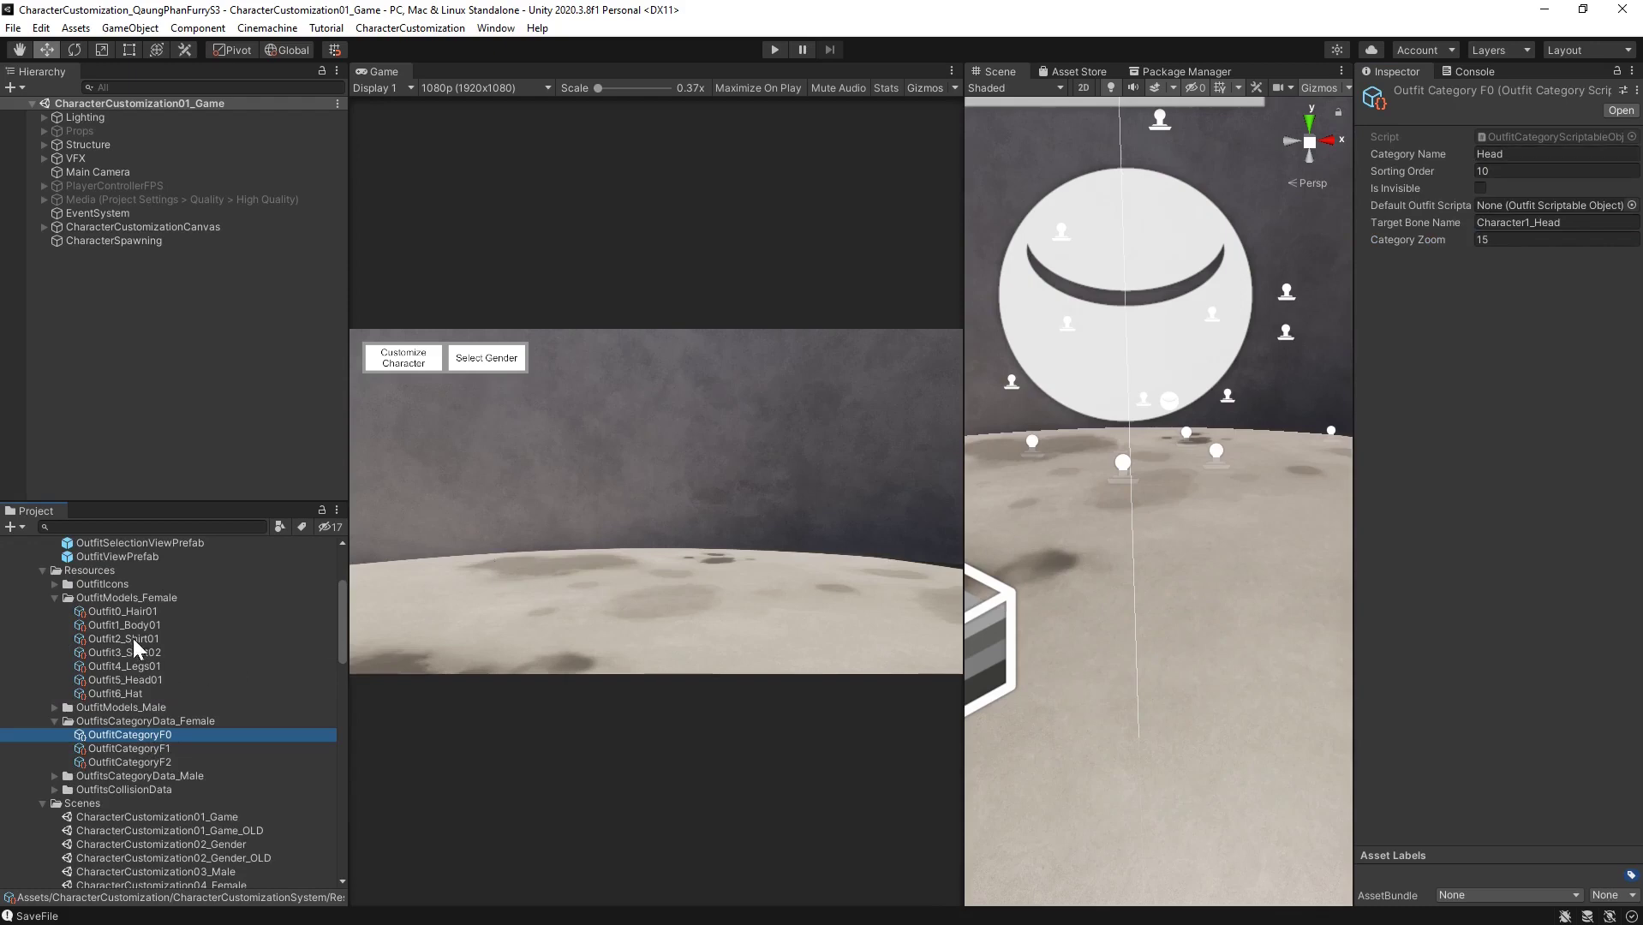
Add one renderer object name, PirateHat 1, to the Outfit6_Hat asset
left_click(129, 694)
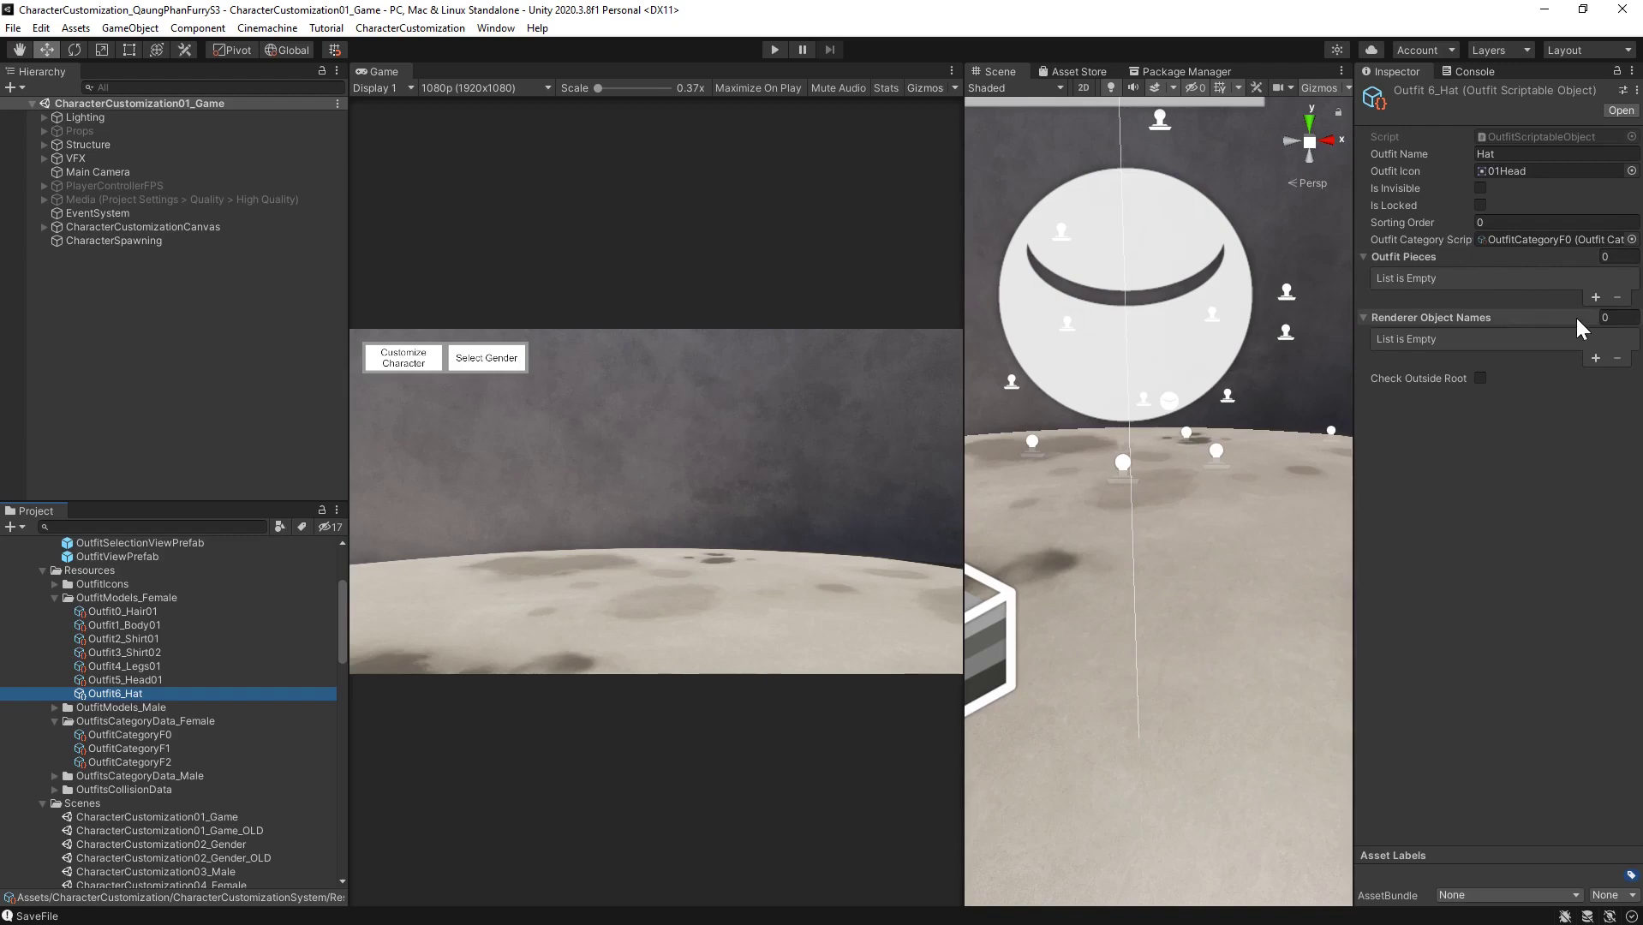
left_click(1617, 318)
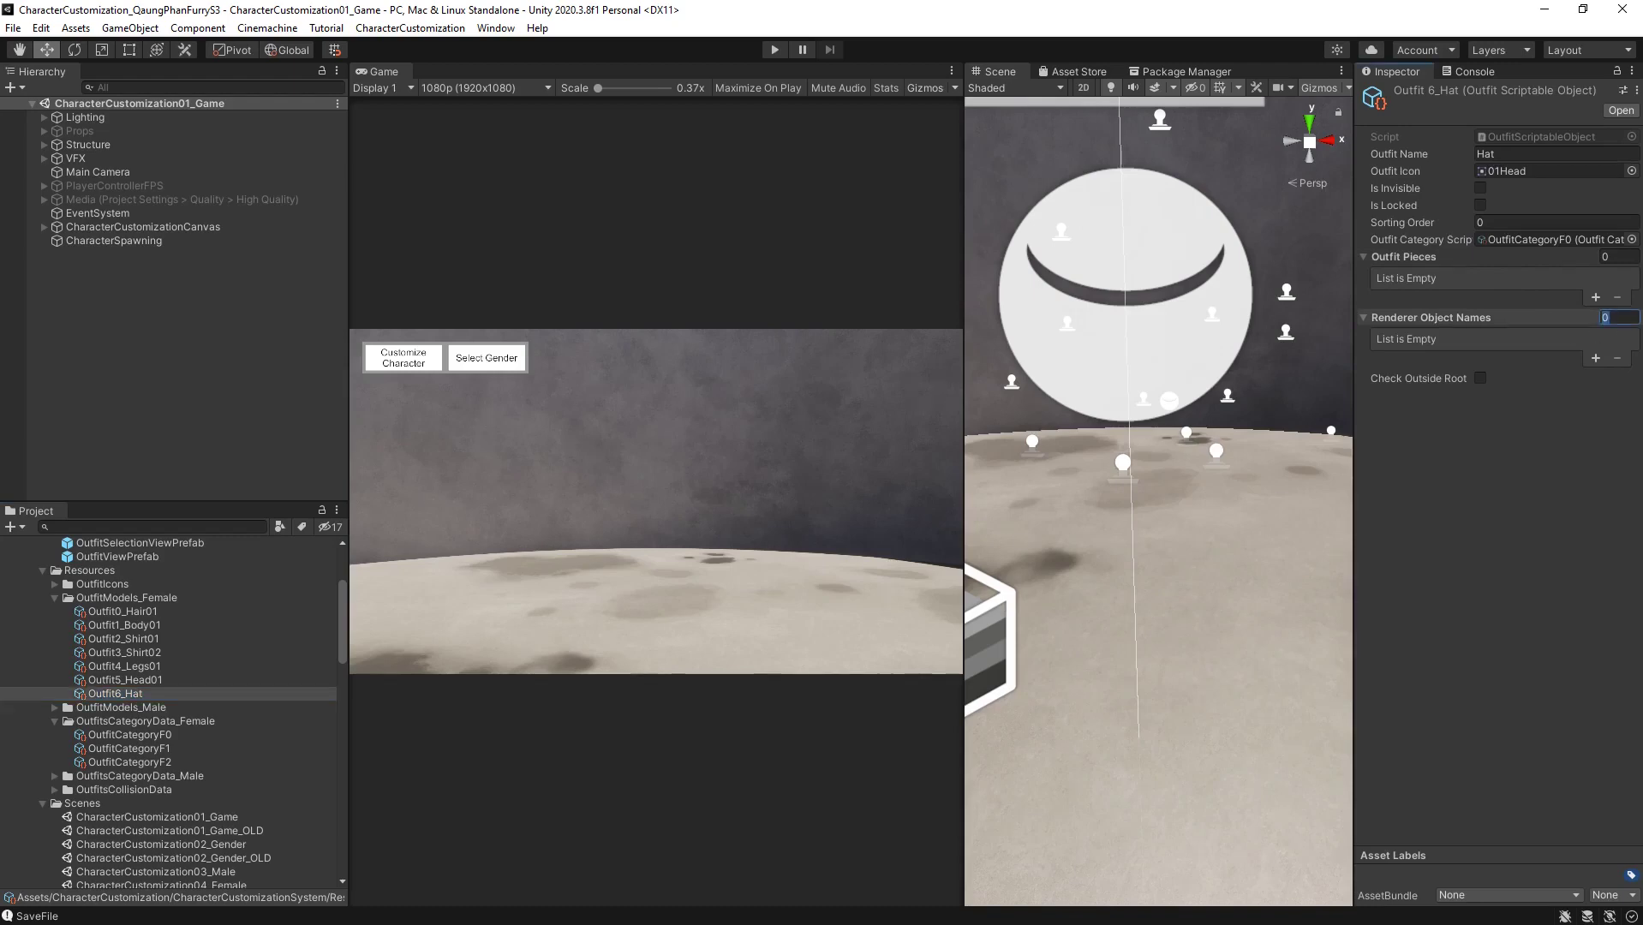
type("1")
key("Return")
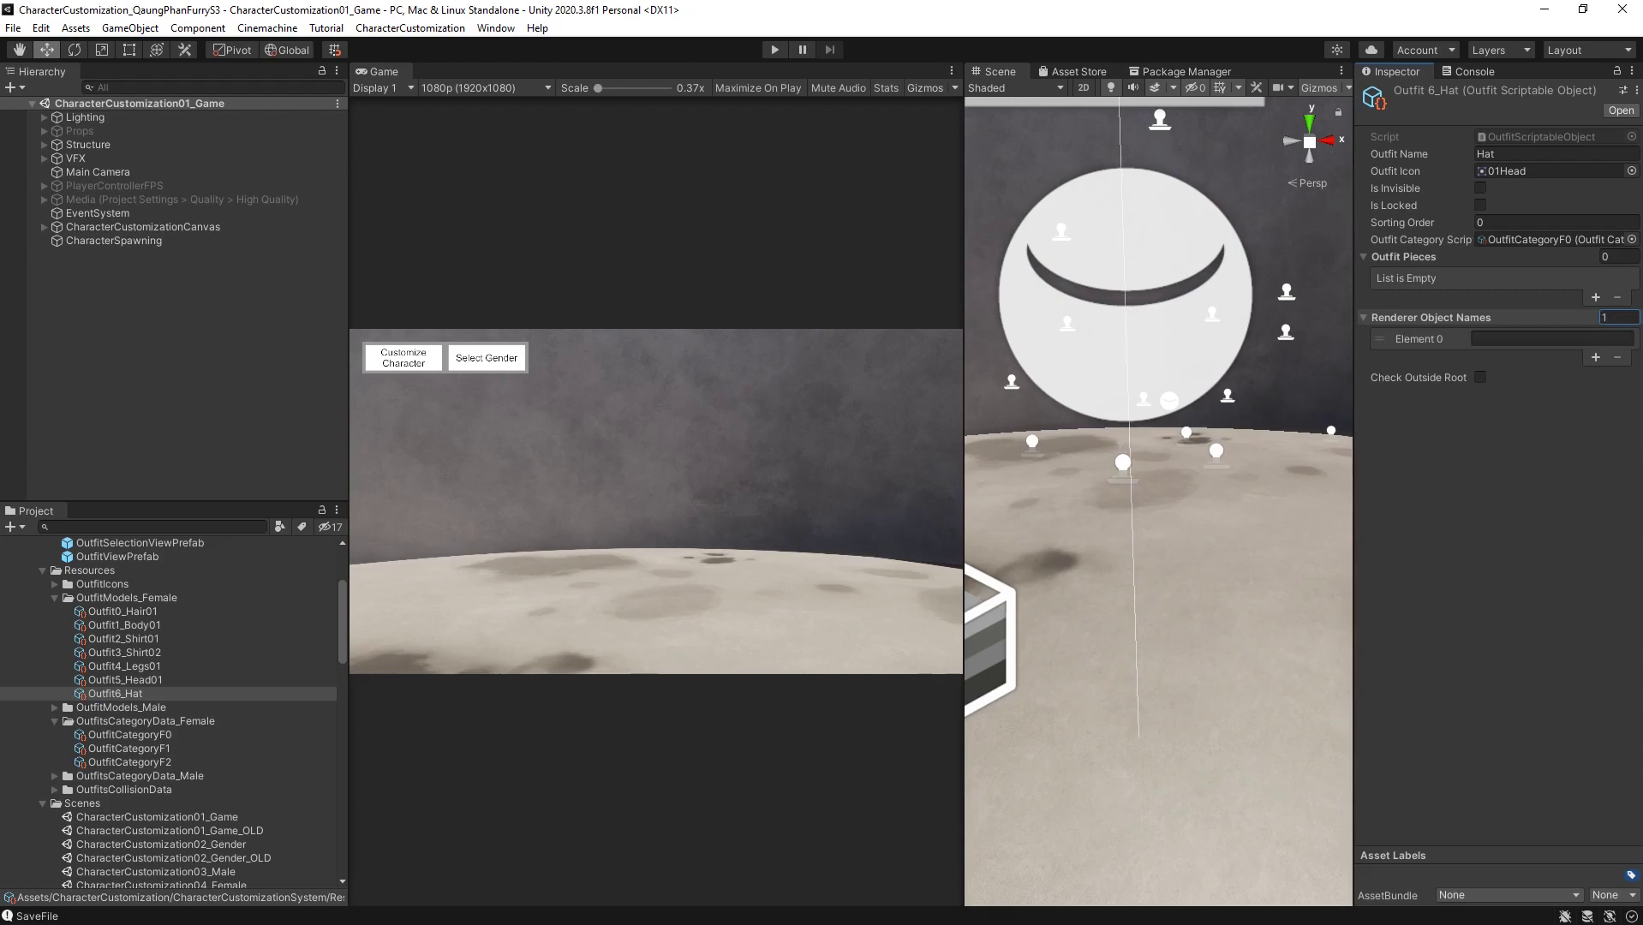
left_click(1473, 339)
type("PirateHat 1")
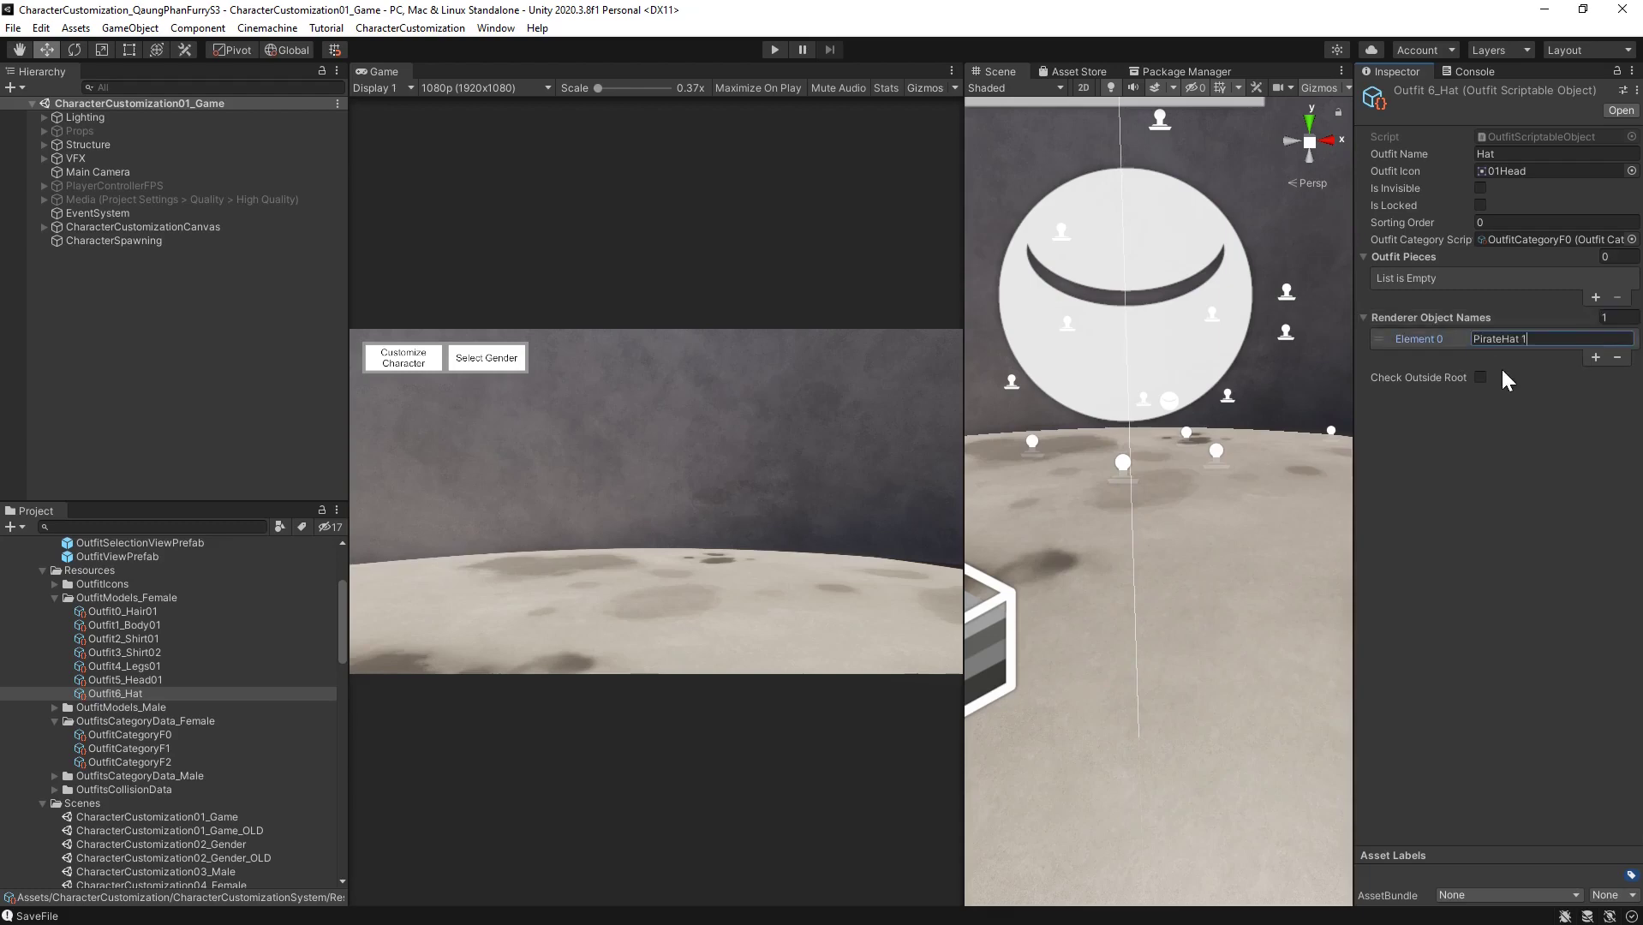
left_click(250, 364)
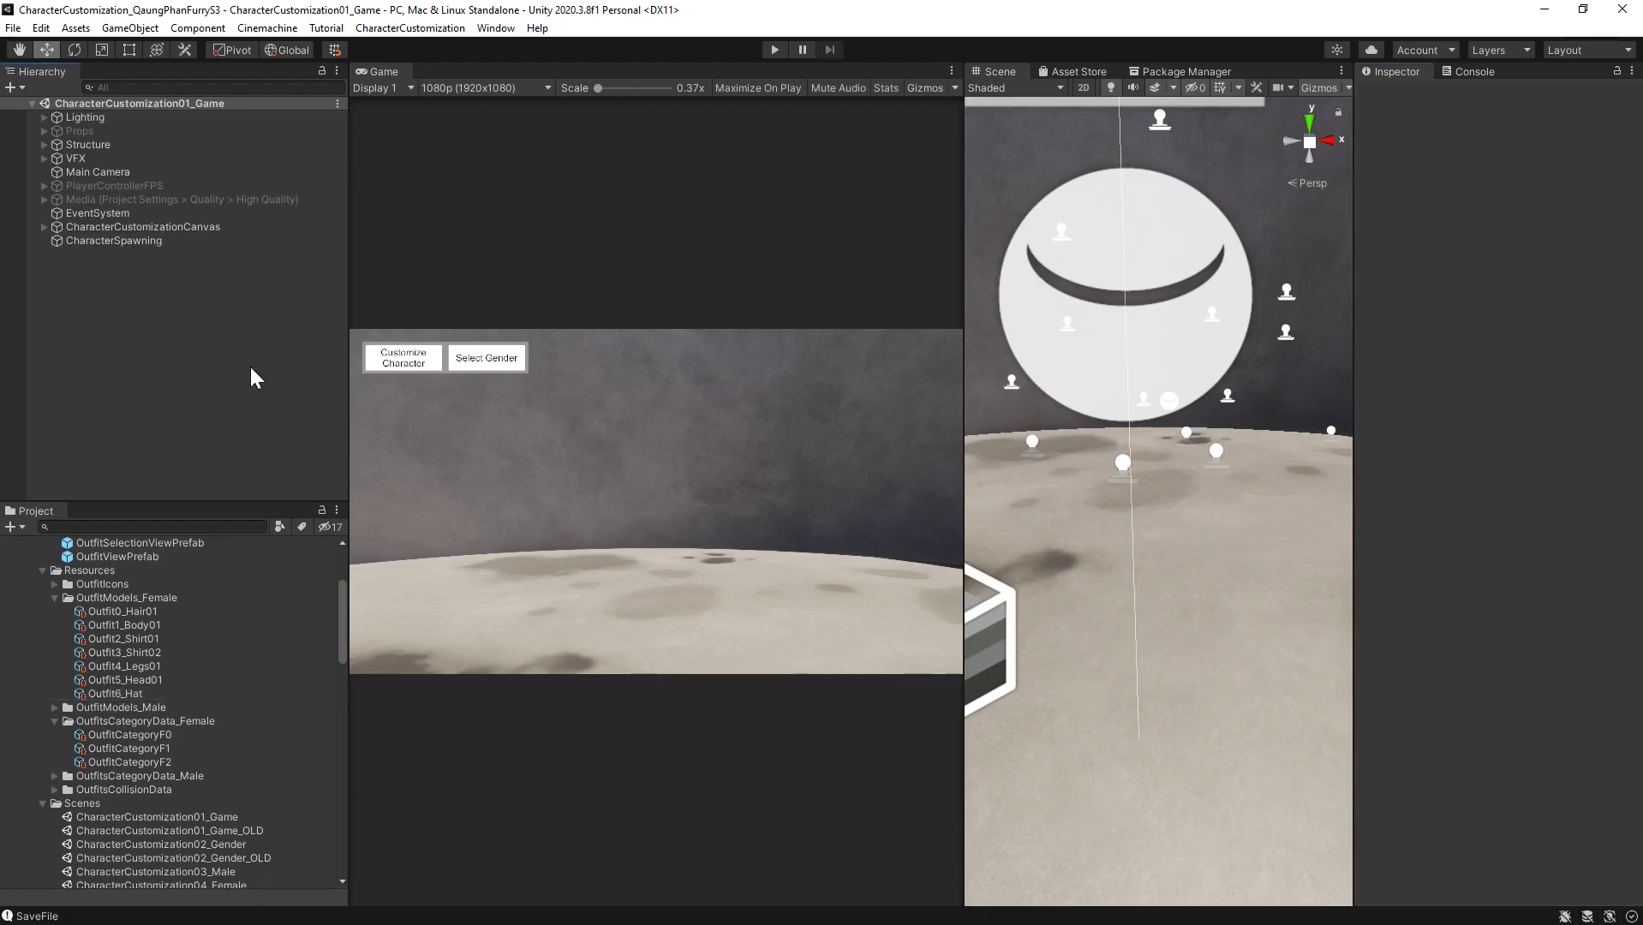
Create another OutfitScriptableObject in the OutfitModels_Female folder and name it Outfit7_Coat01
left_click(155, 599)
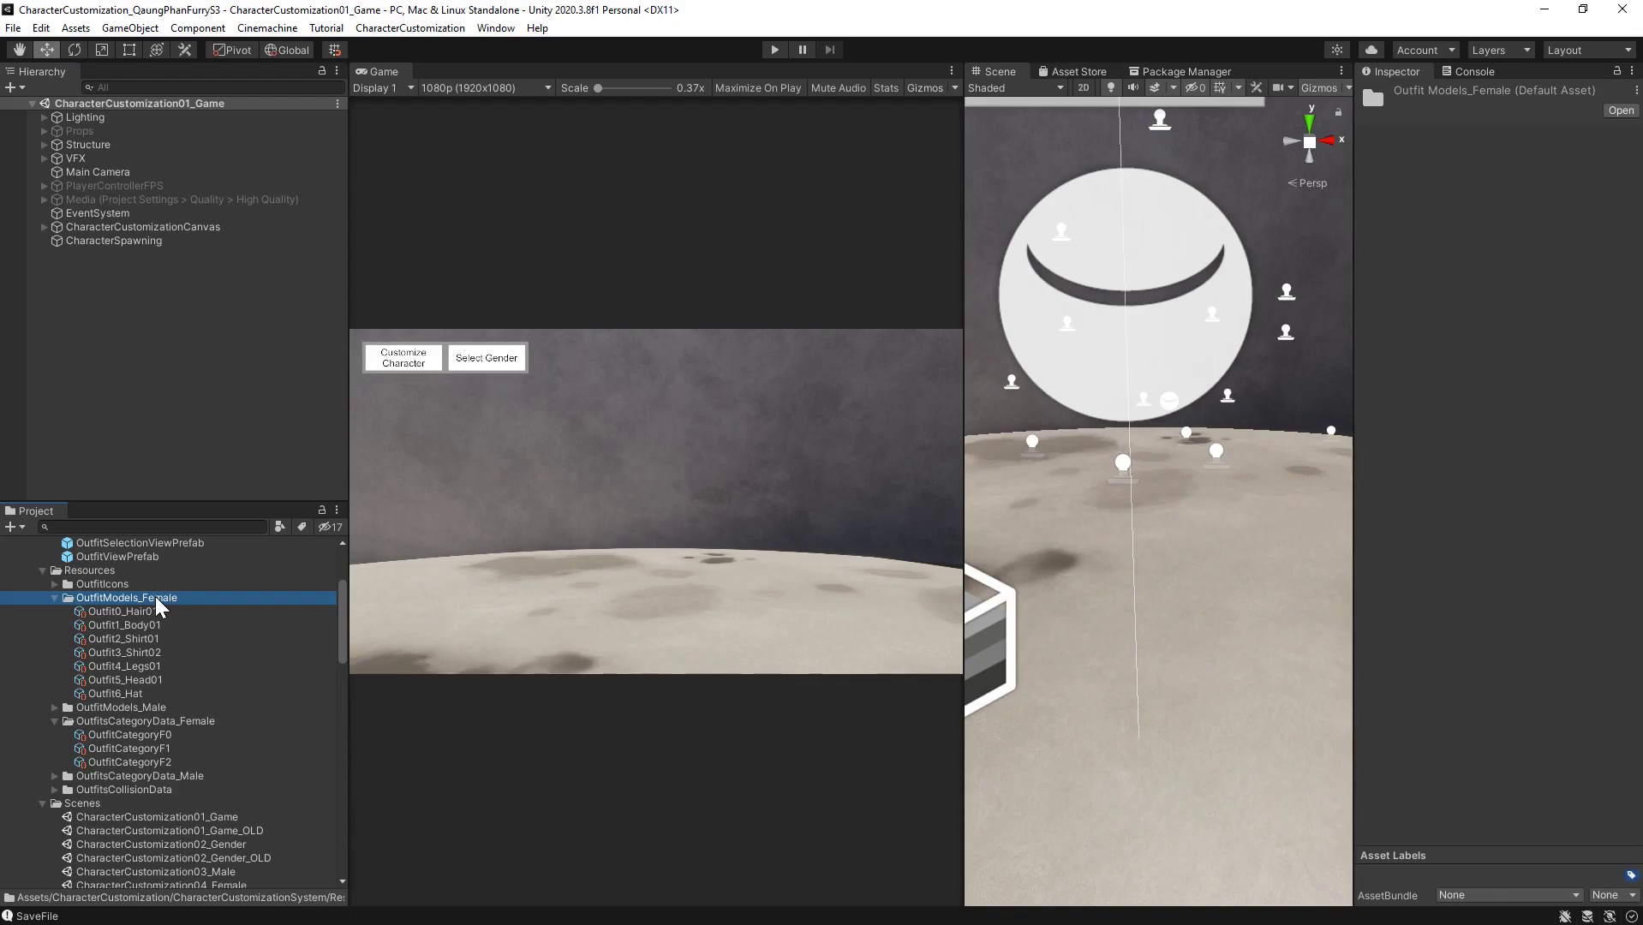
right_click(155, 595)
mouse_move(224, 156)
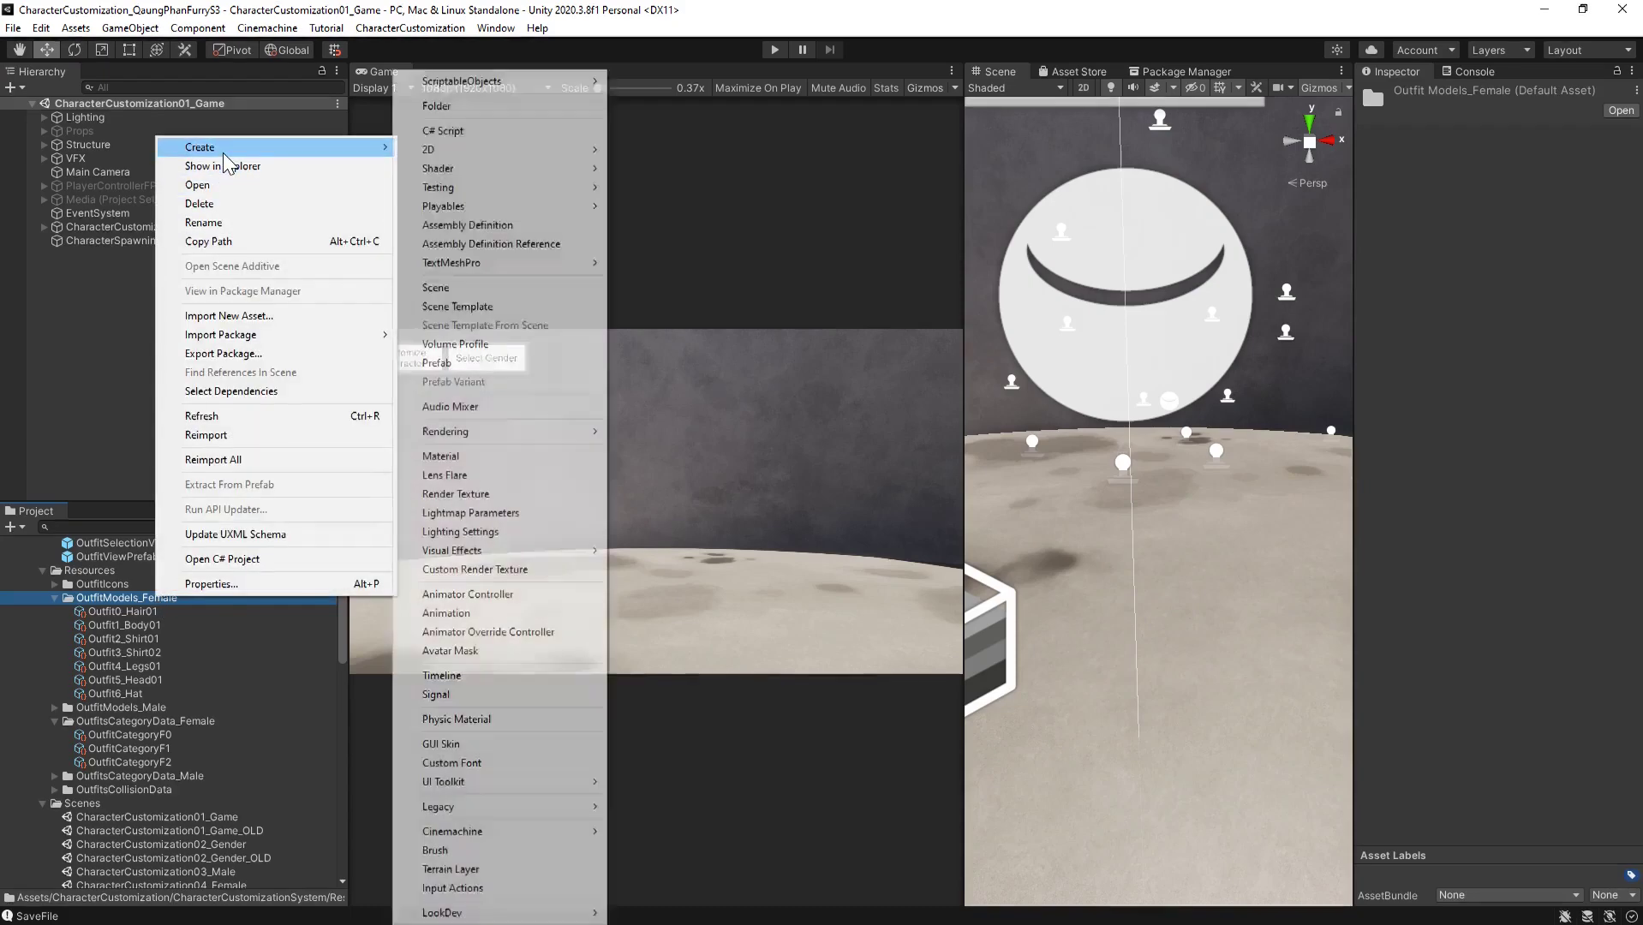
mouse_move(499, 80)
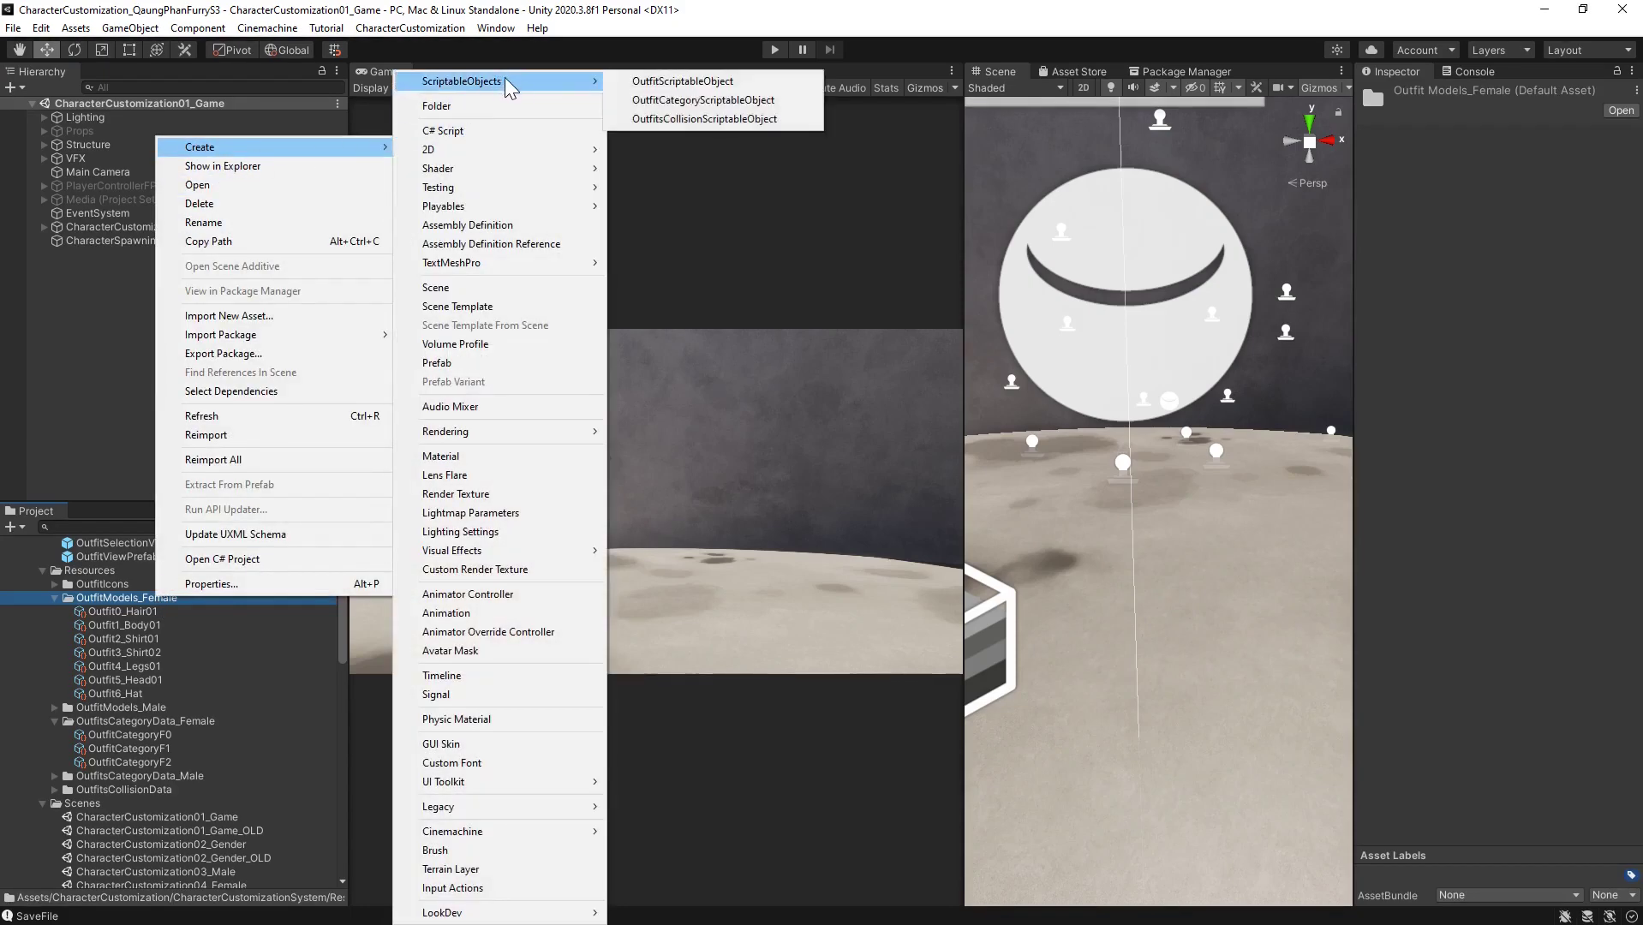
left_click(674, 82)
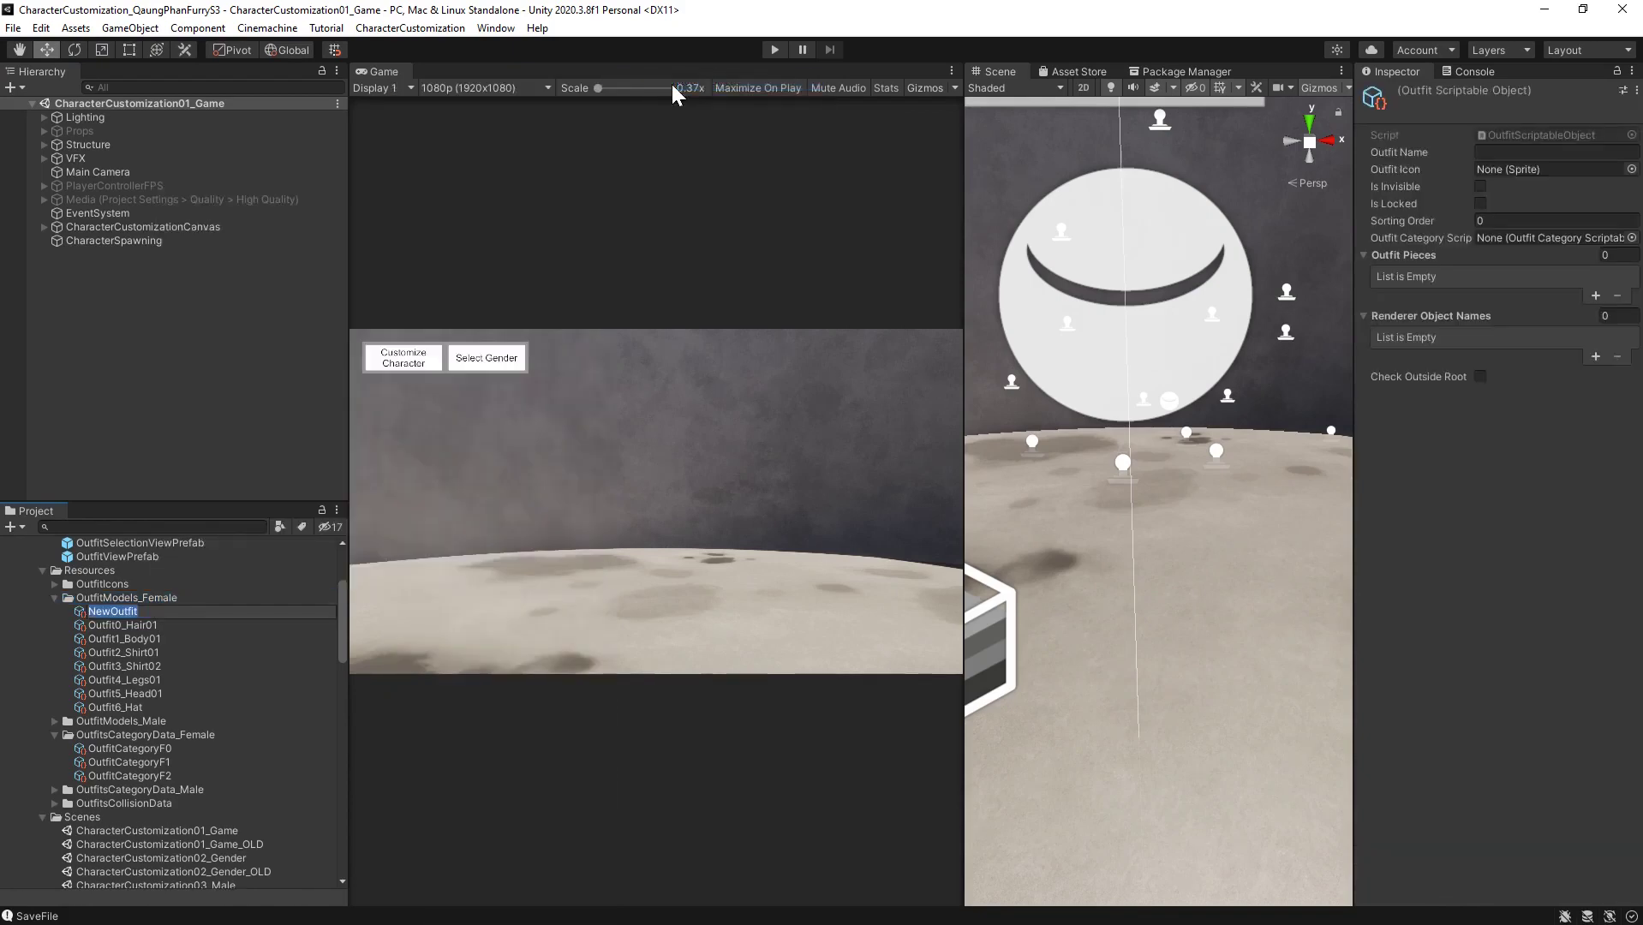
type("O")
key("Return")
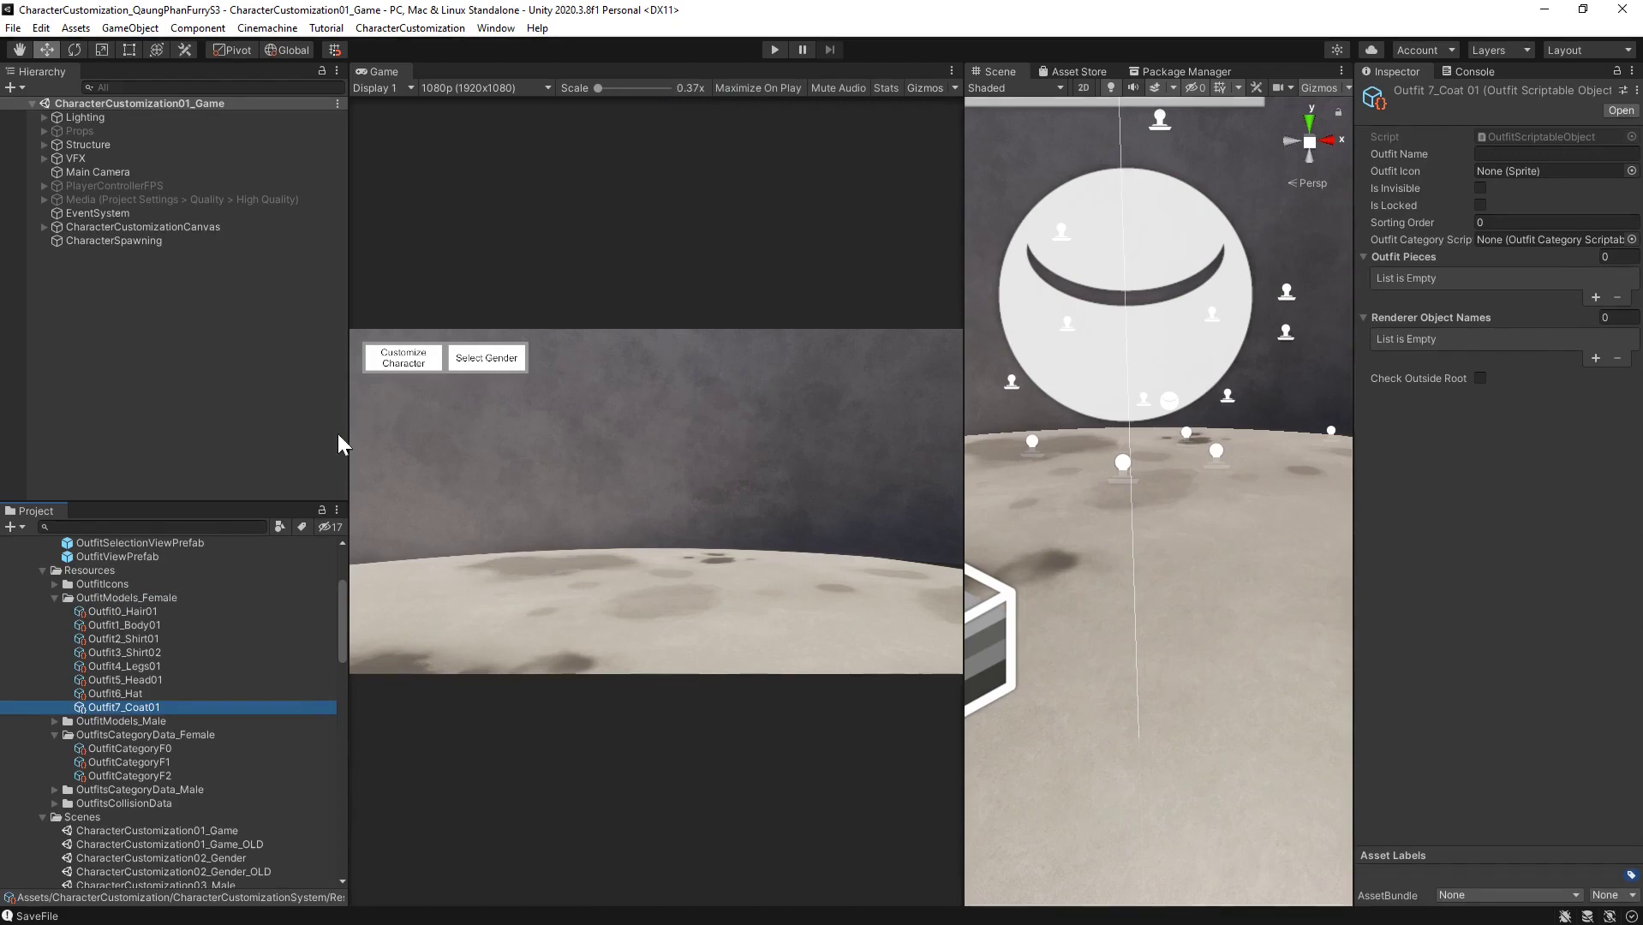
Rename the Outfit6_Hat asset to Outfit6_Hat01
left_click(129, 693)
right_click(142, 691)
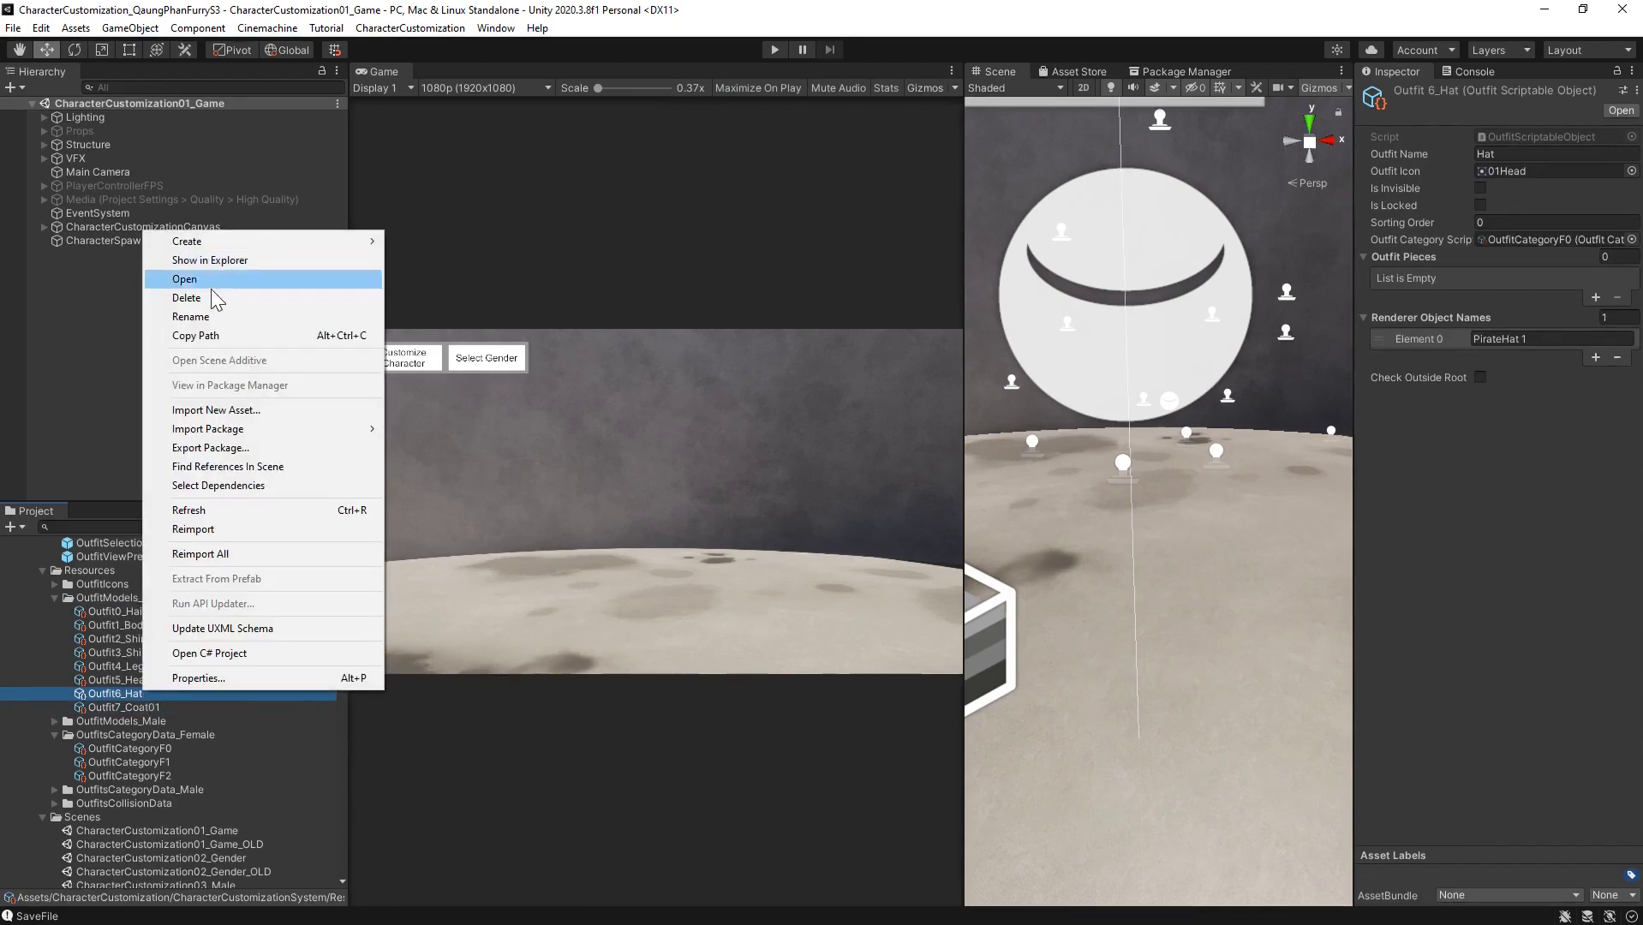
left_click(212, 316)
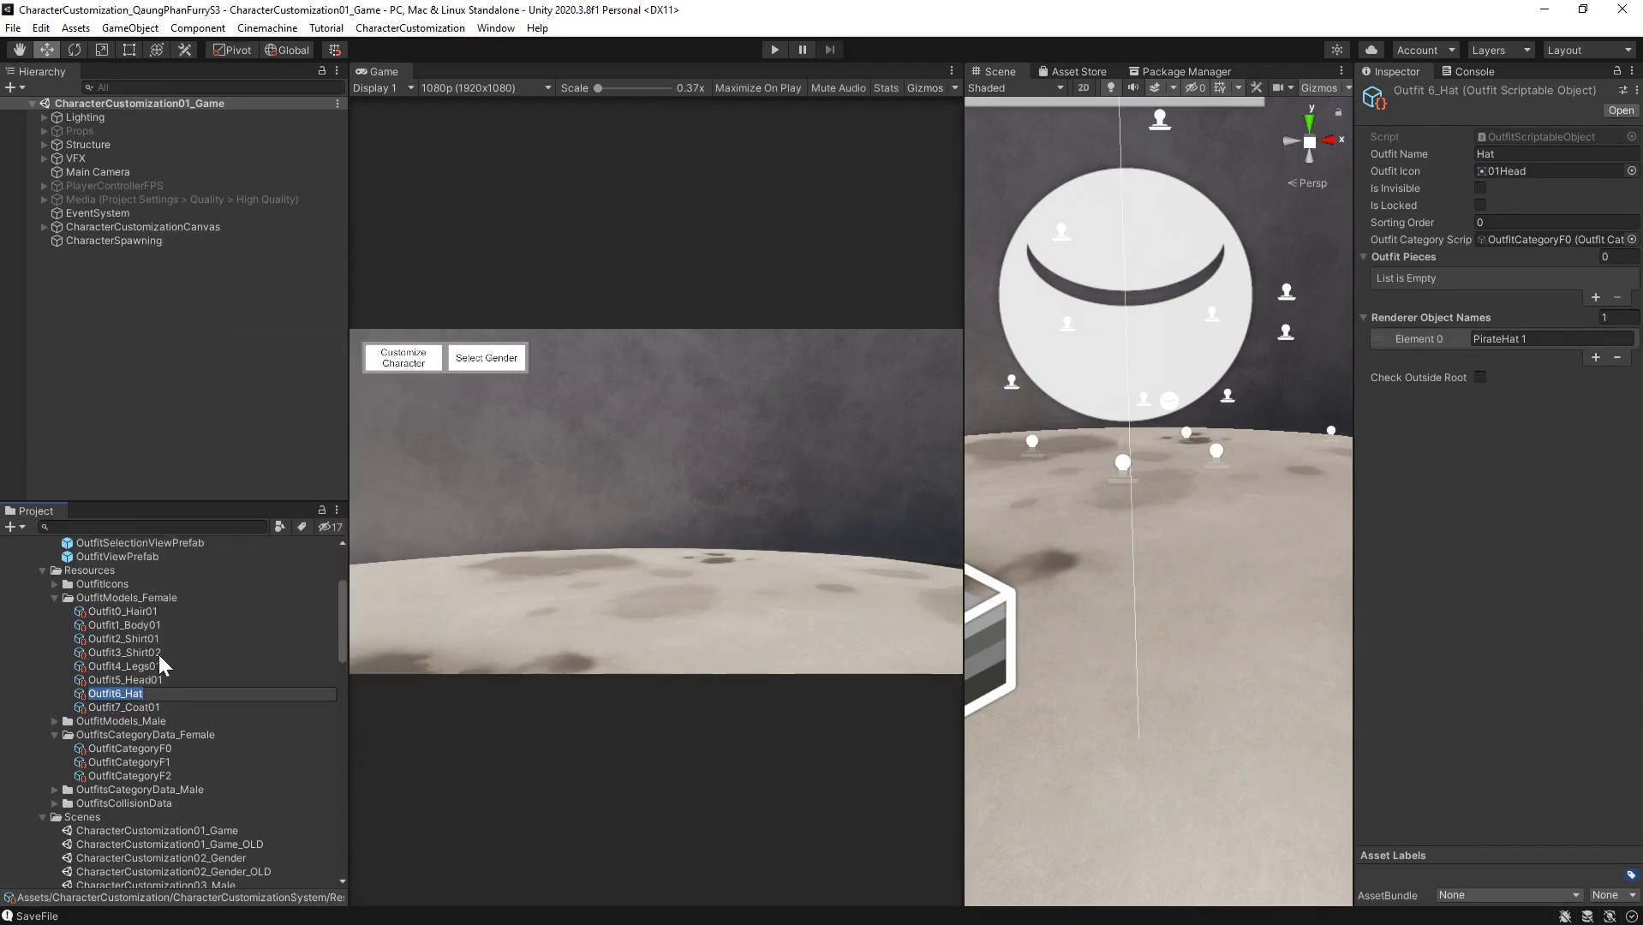
key("End")
type("01")
key("Return")
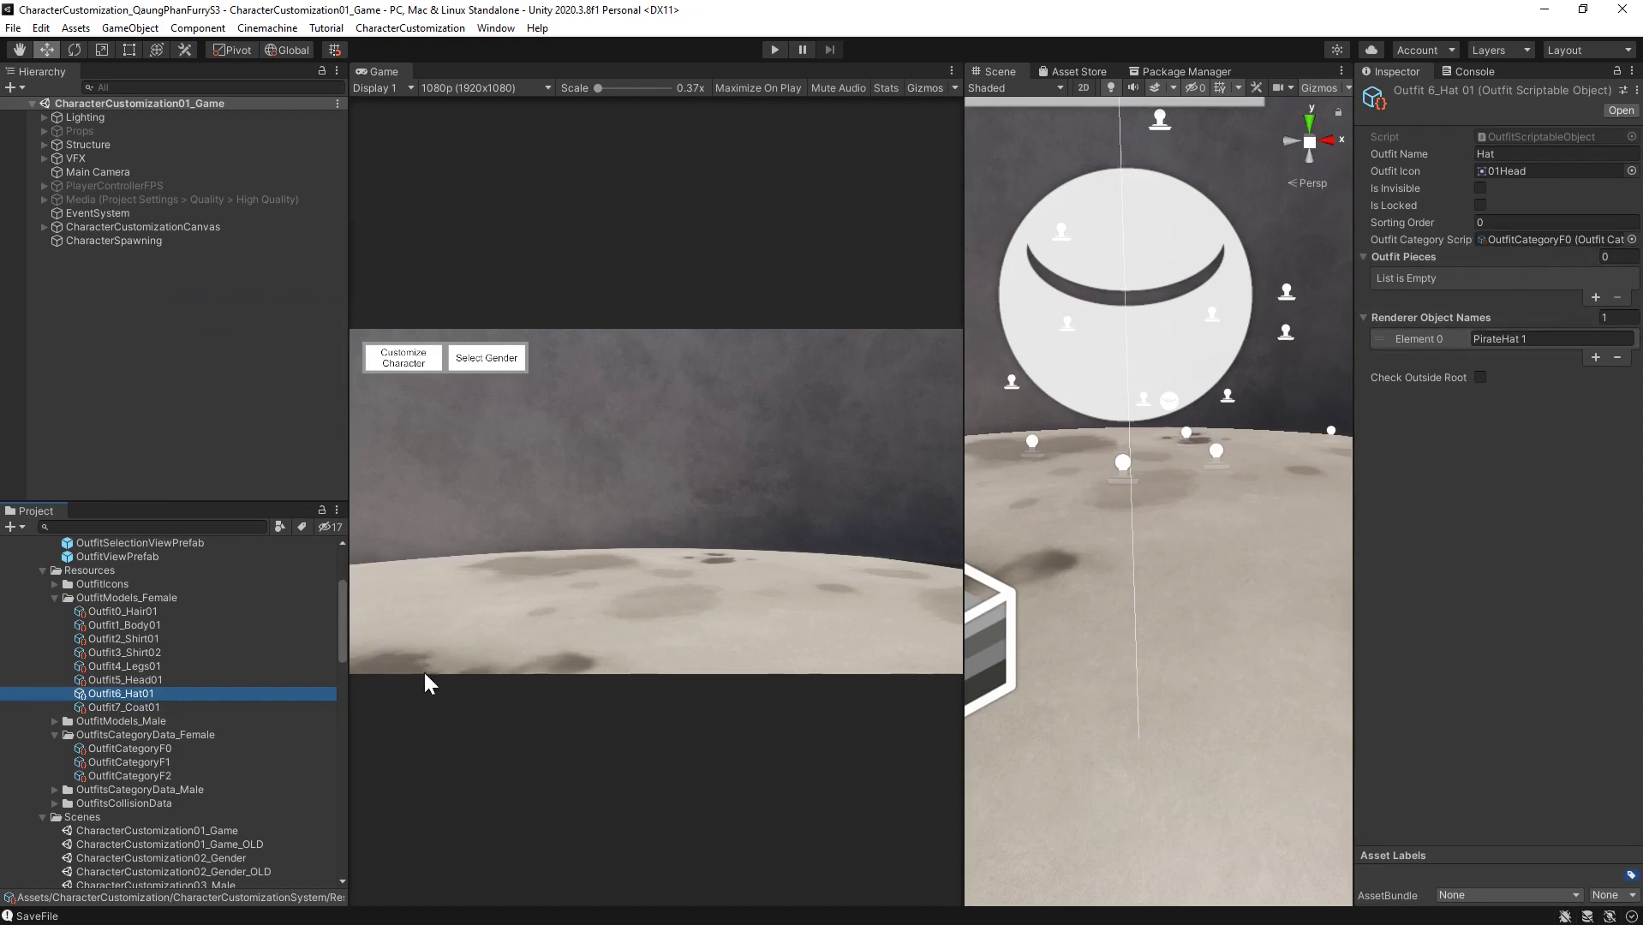
Set the outfit name of Outfit7_Coat01 to Coat and its outfit icon to the 02Body sprite
left_click(129, 708)
left_click(1555, 154)
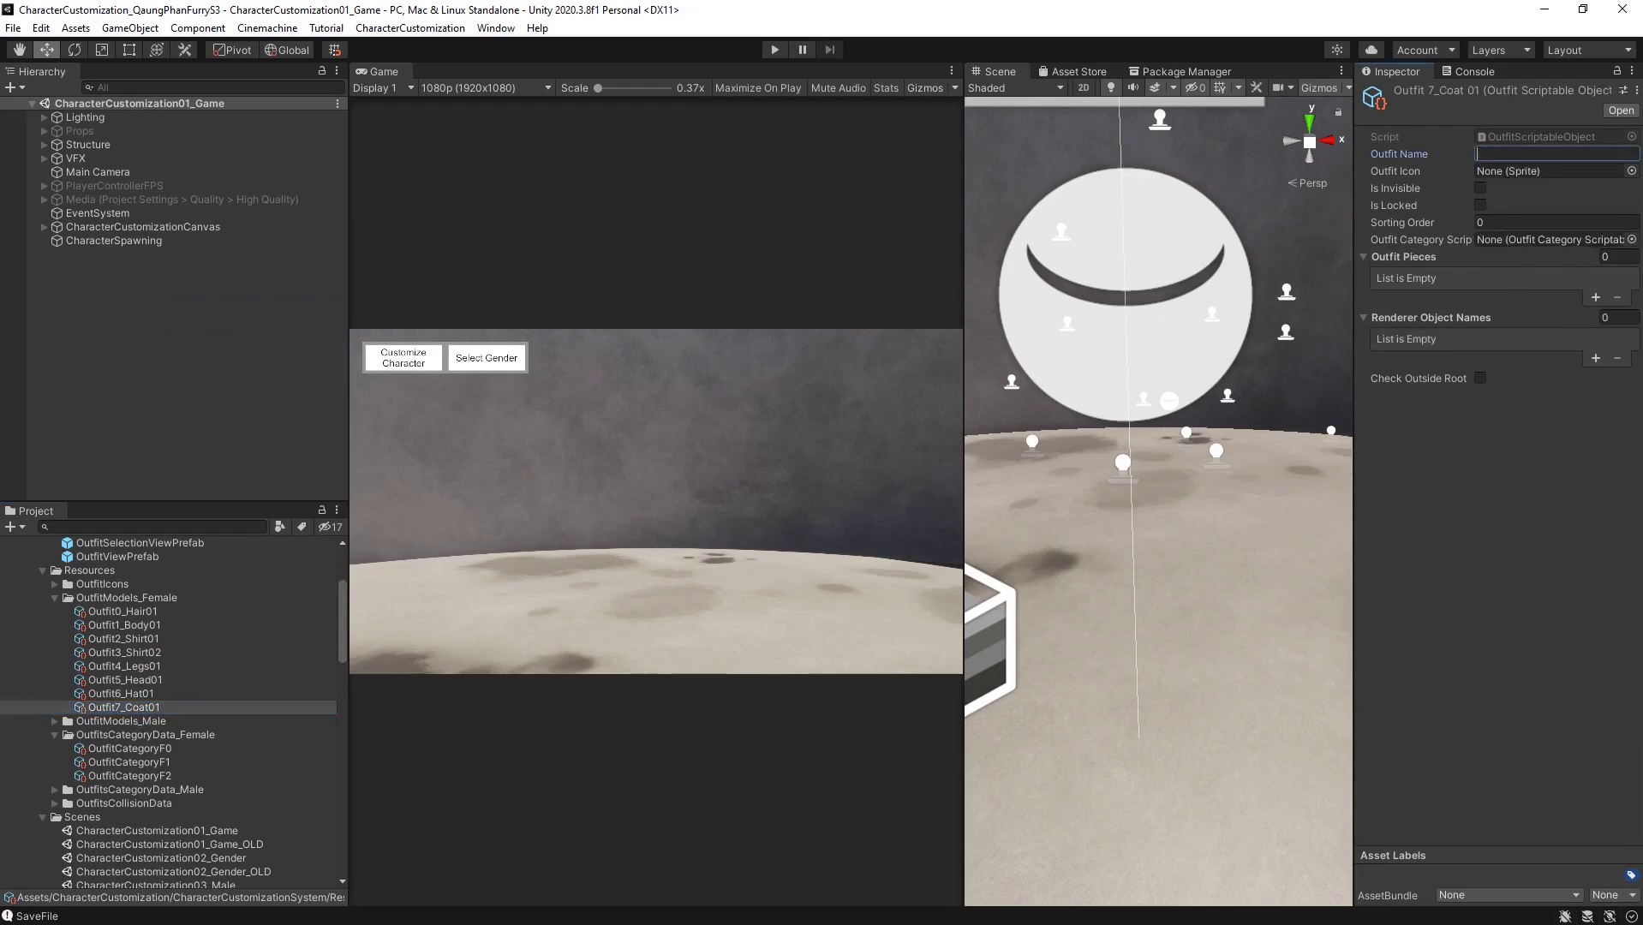
left_click(1630, 170)
left_click(1586, 324)
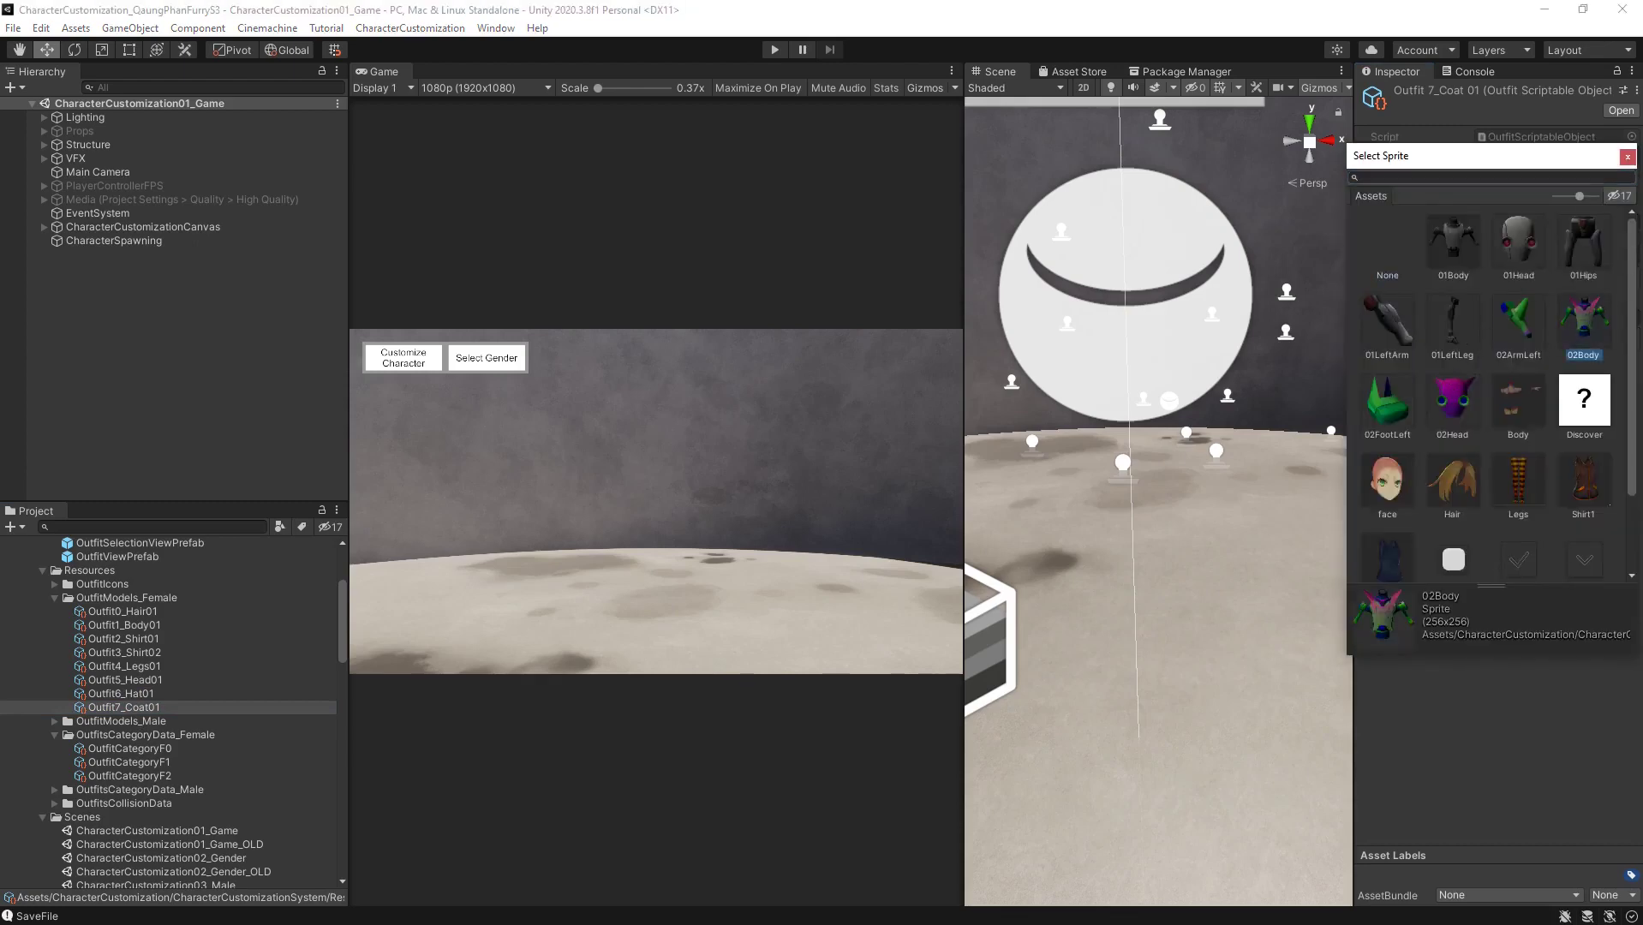
left_click(1627, 156)
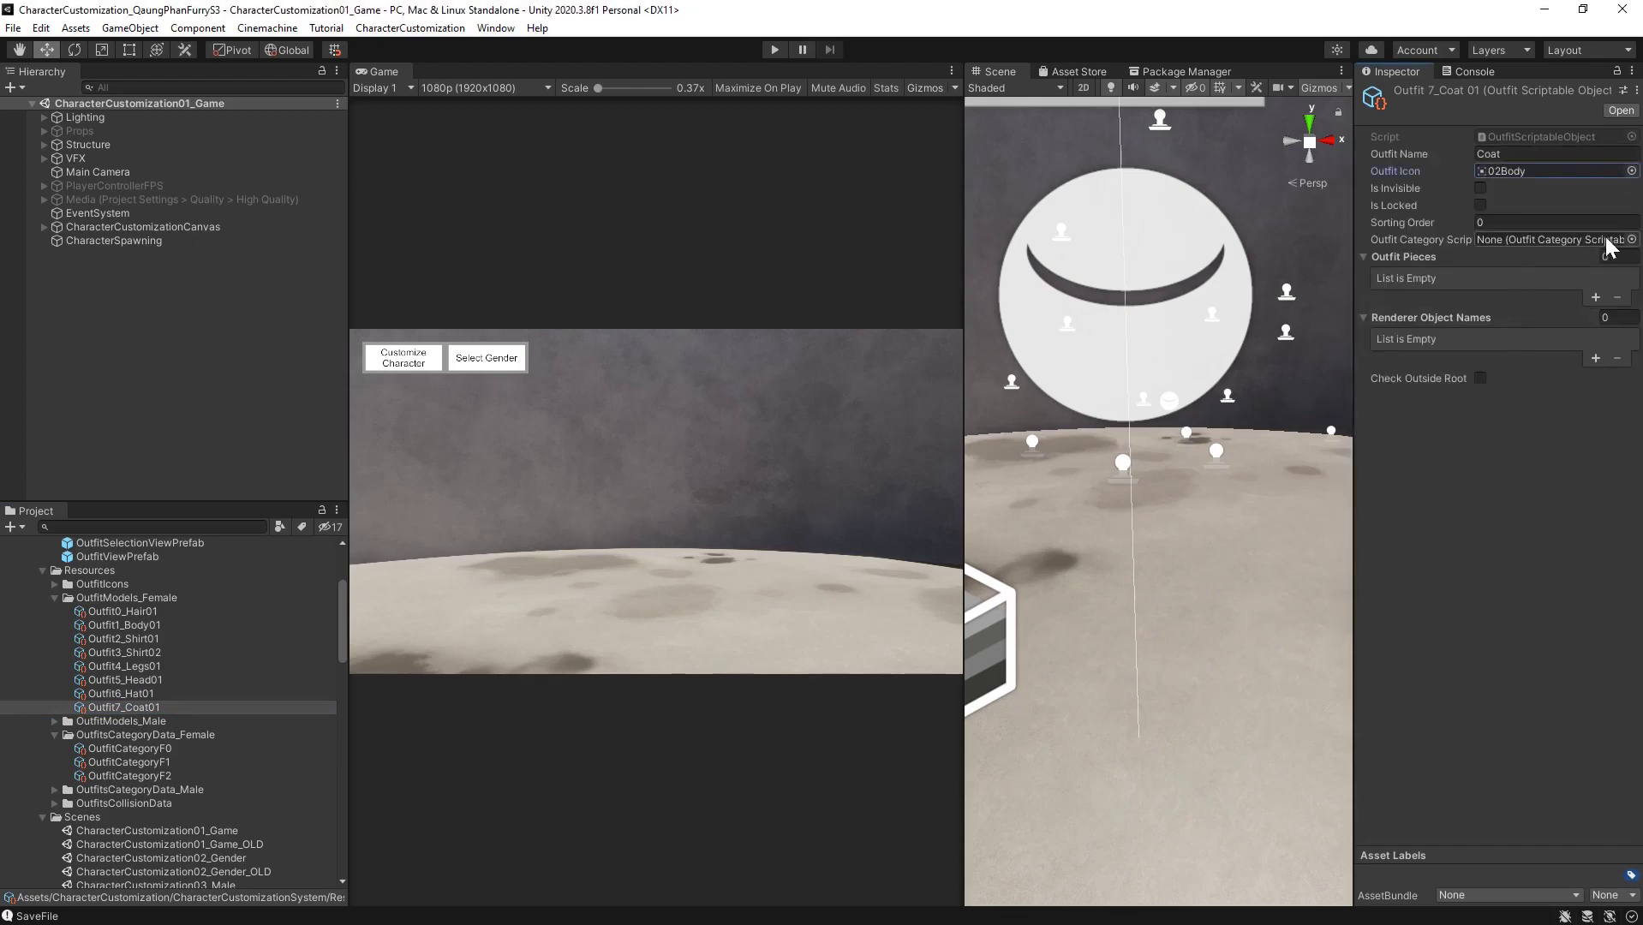
Inspect the settings of OutfitCategoryF1 and assign it as the outfit category of Outfit7_Coat01
left_click(1630, 239)
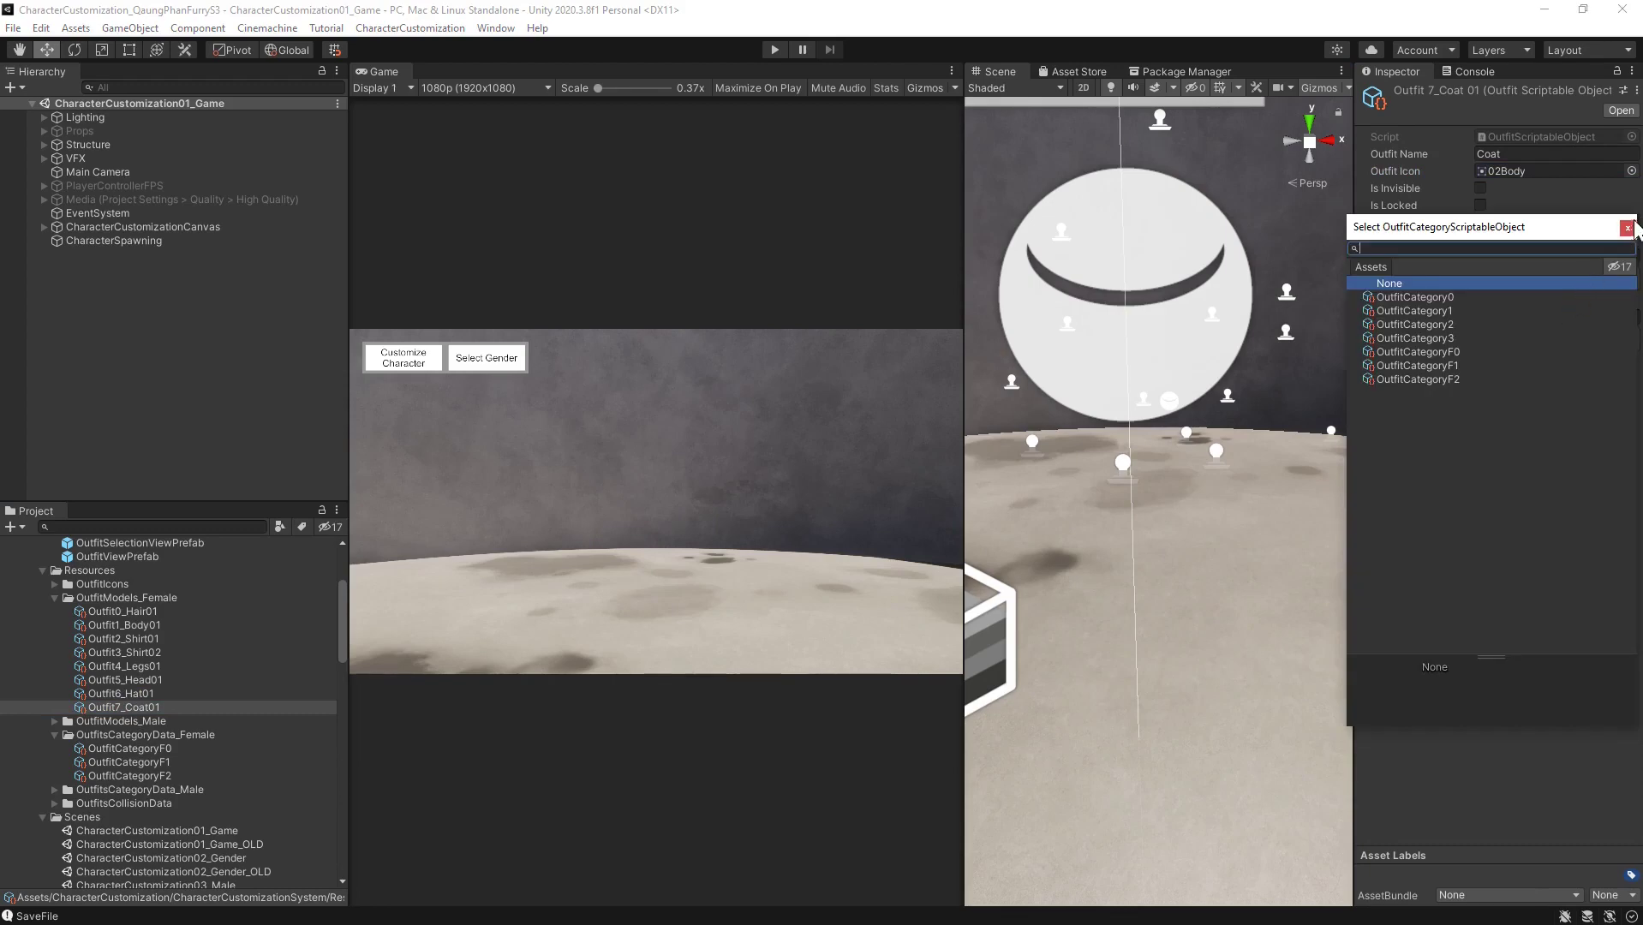
left_click(1627, 227)
scroll(296, 724, "down", 3)
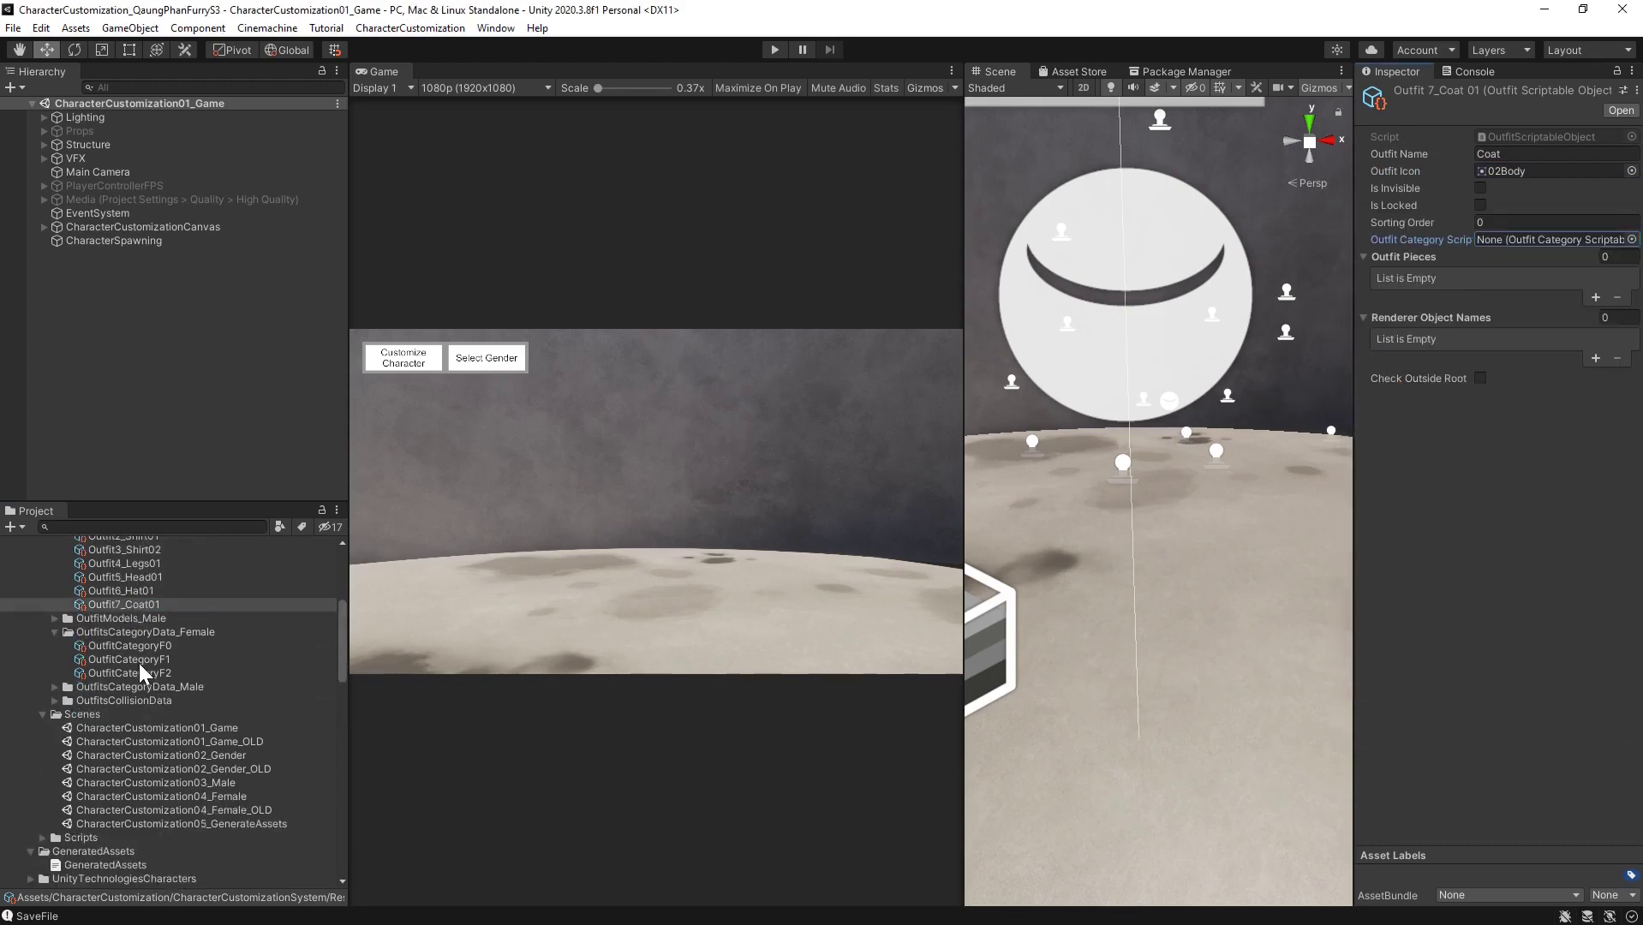
left_click(128, 659)
scroll(143, 674, "up", 2)
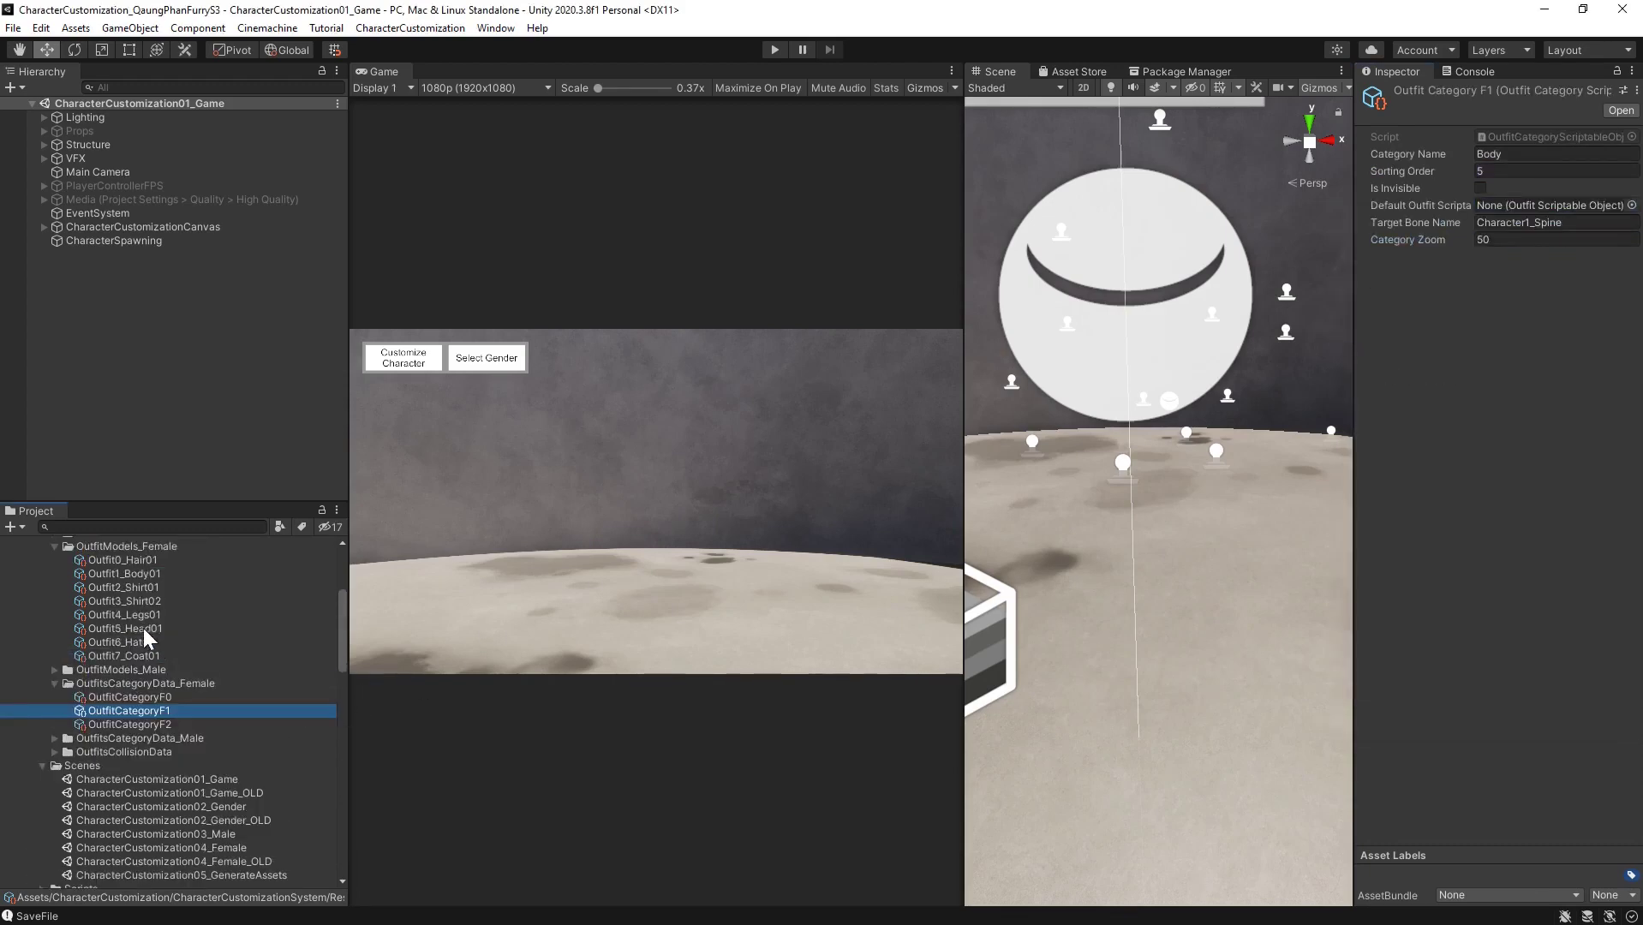
left_click(136, 656)
left_click(1631, 239)
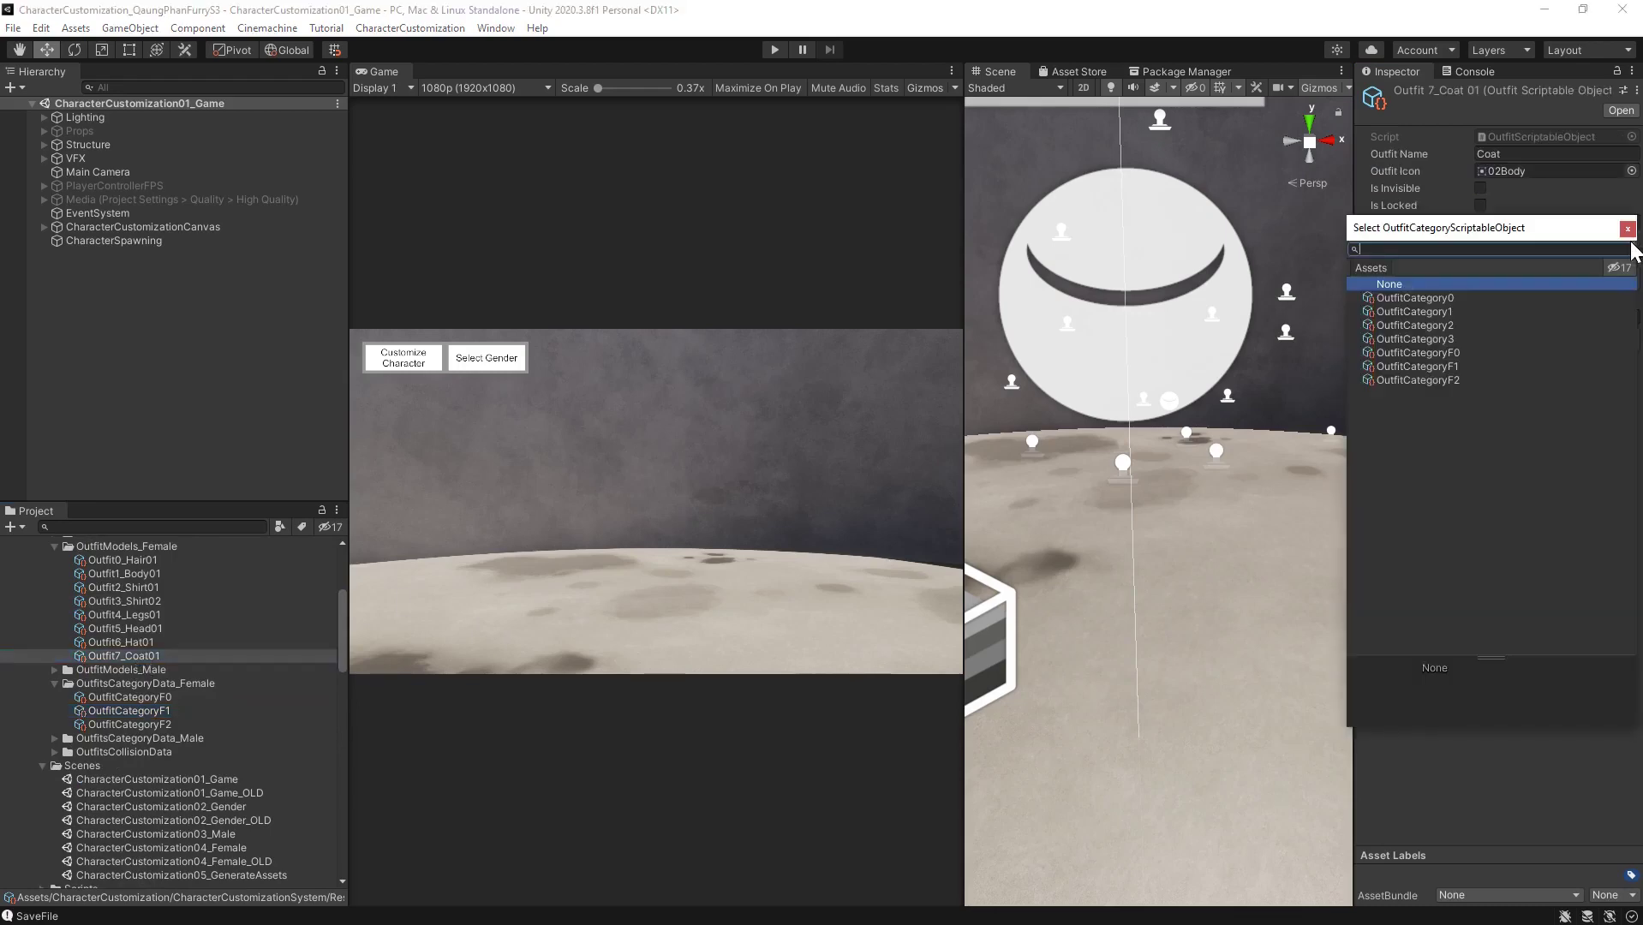
left_click(1426, 368)
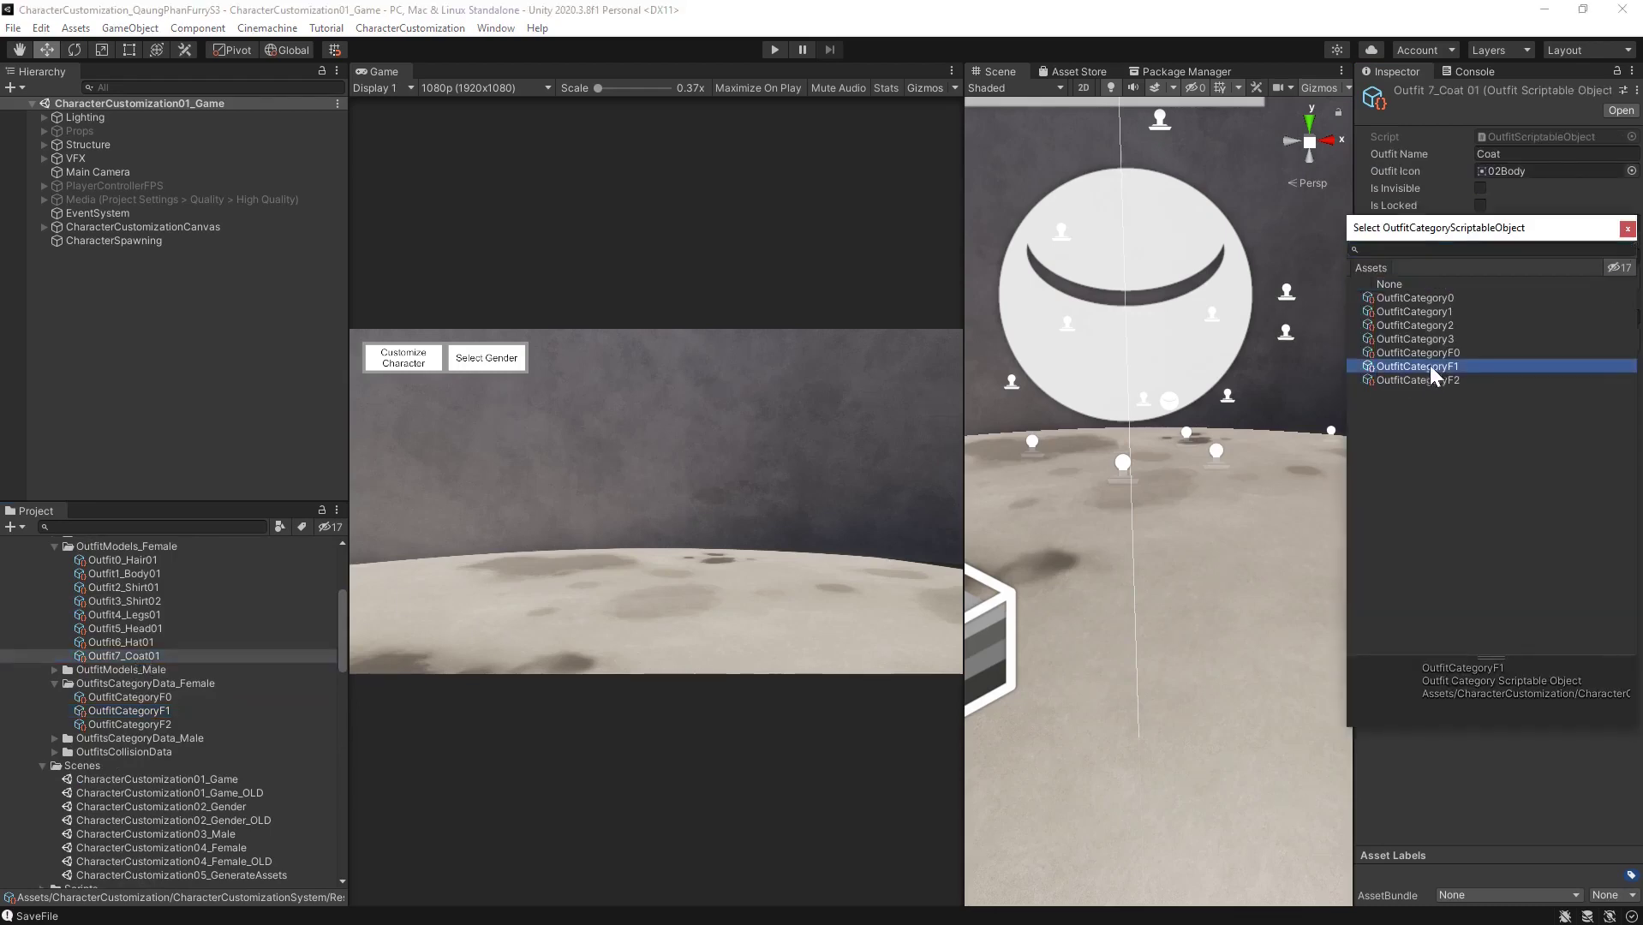
left_click(1626, 228)
left_click(157, 712)
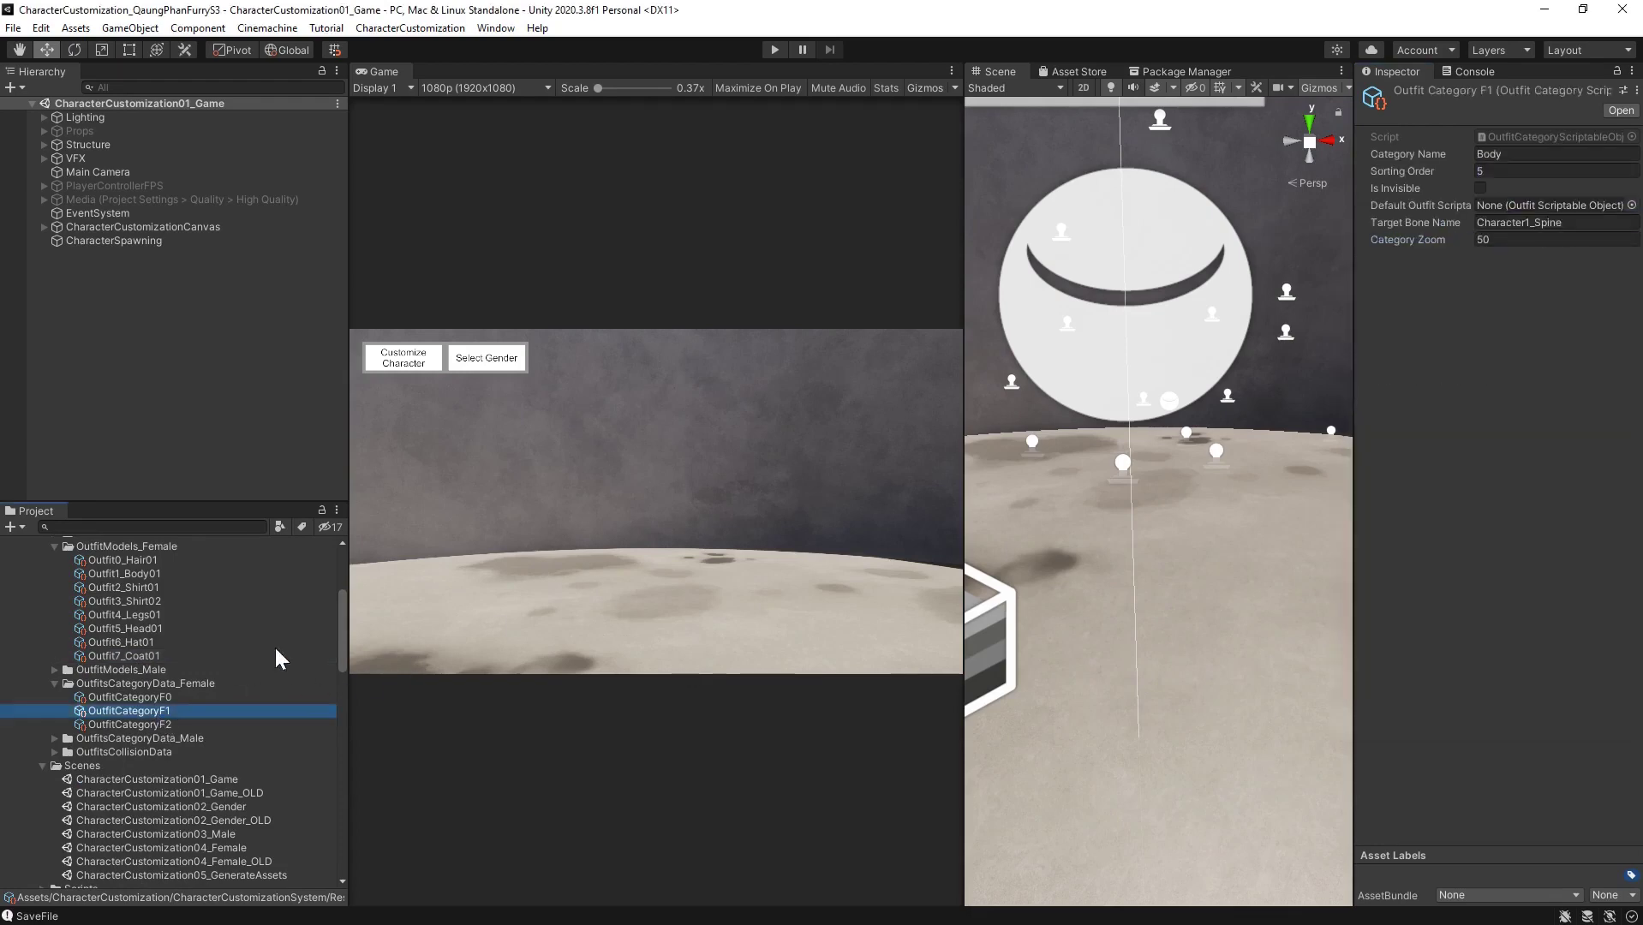
left_click(129, 656)
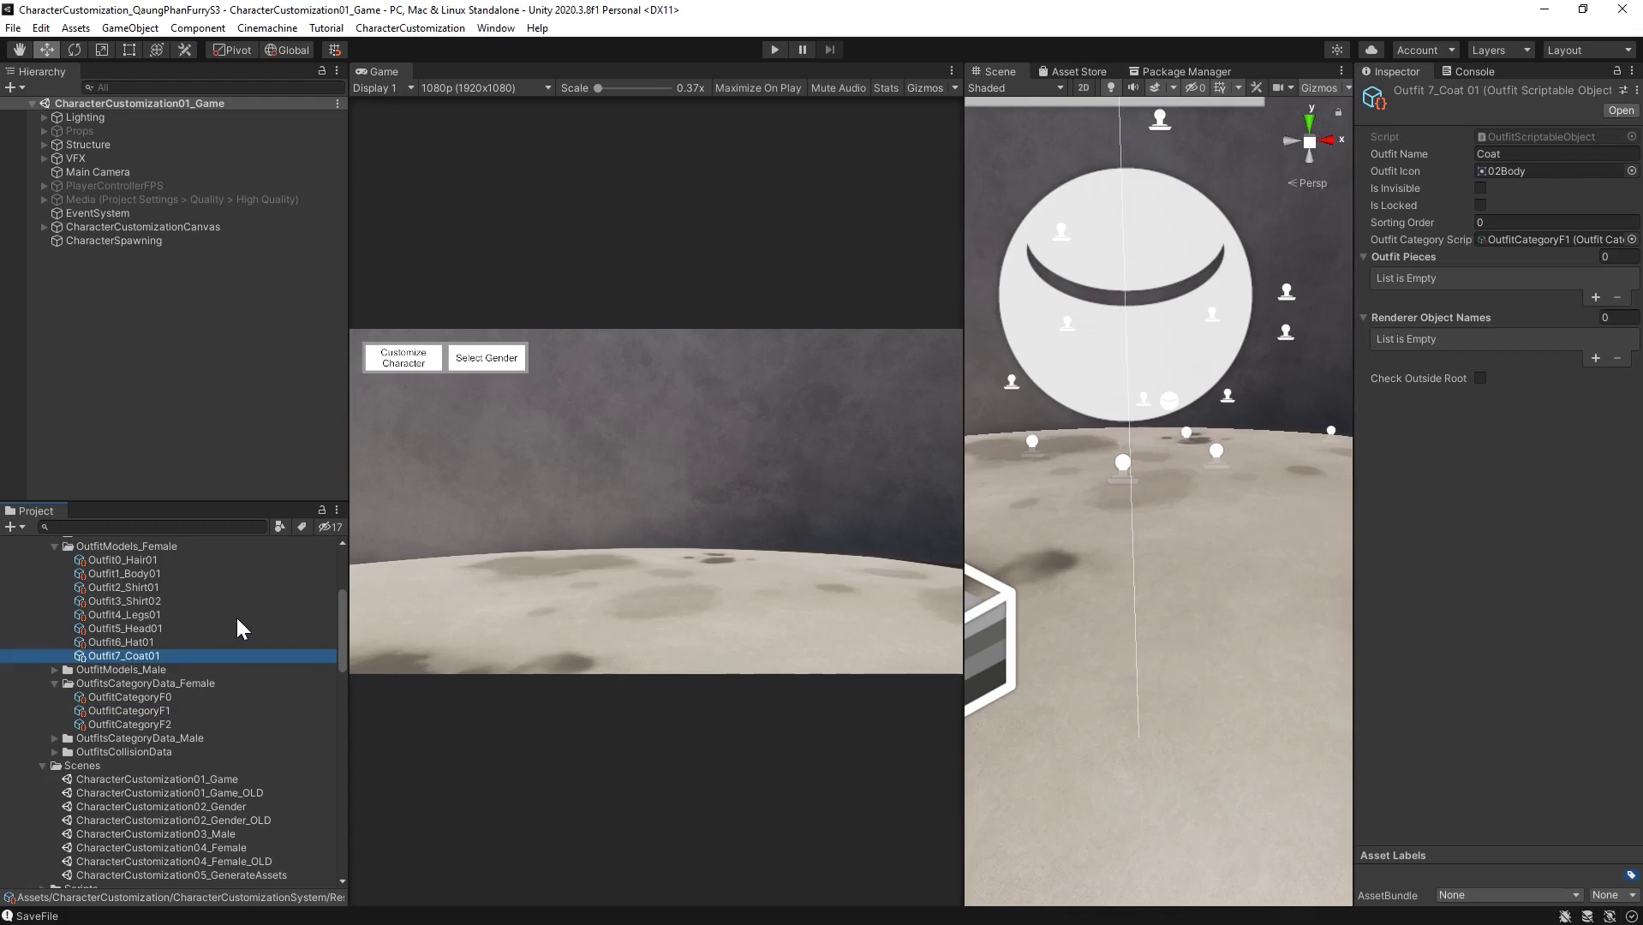
Add one outfit piece to Outfit7_Coat01 and assign it the GreatCoat_A prefab from the Pirate_Pieces folder
left_click(1617, 257)
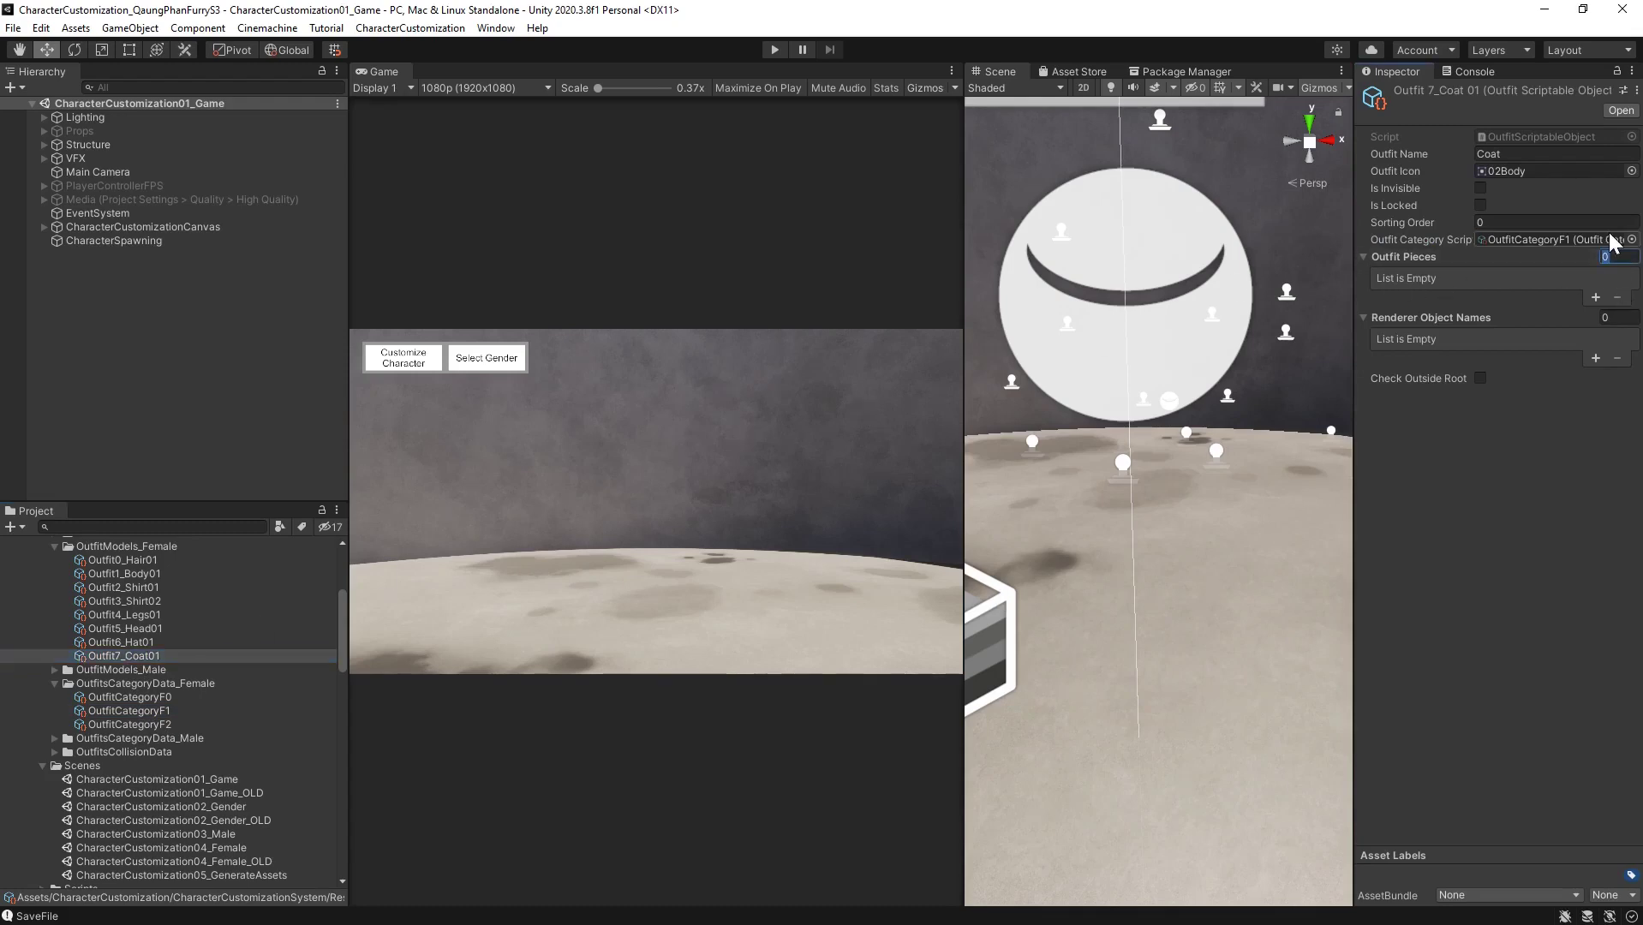
type("1")
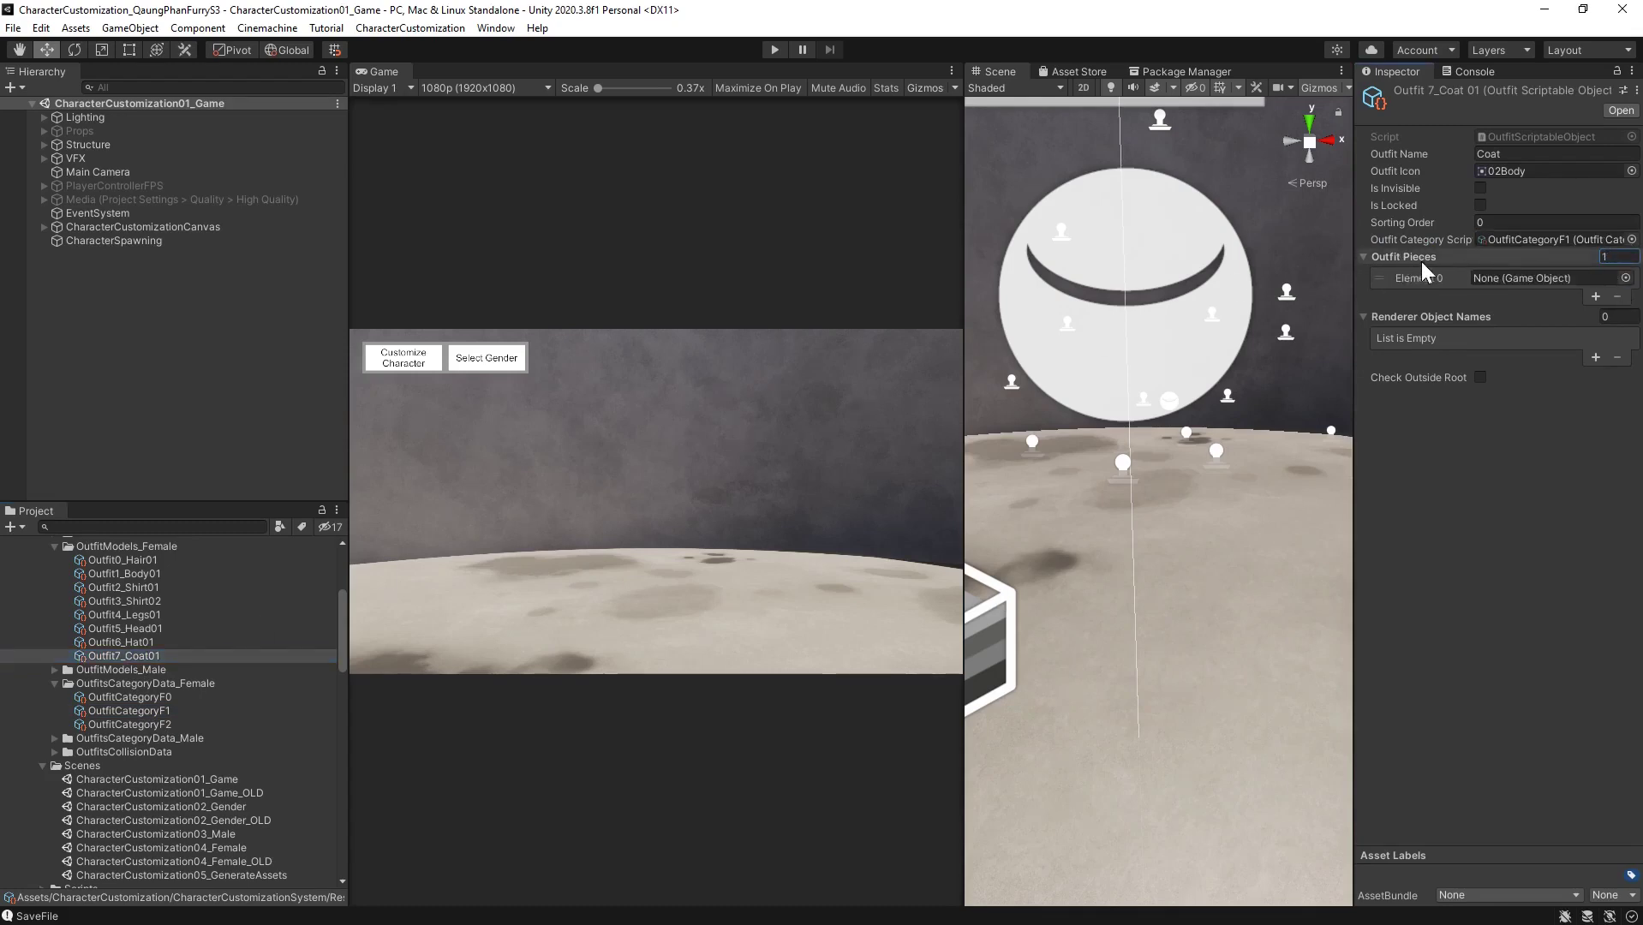
key("Return")
scroll(263, 728, "down", 15)
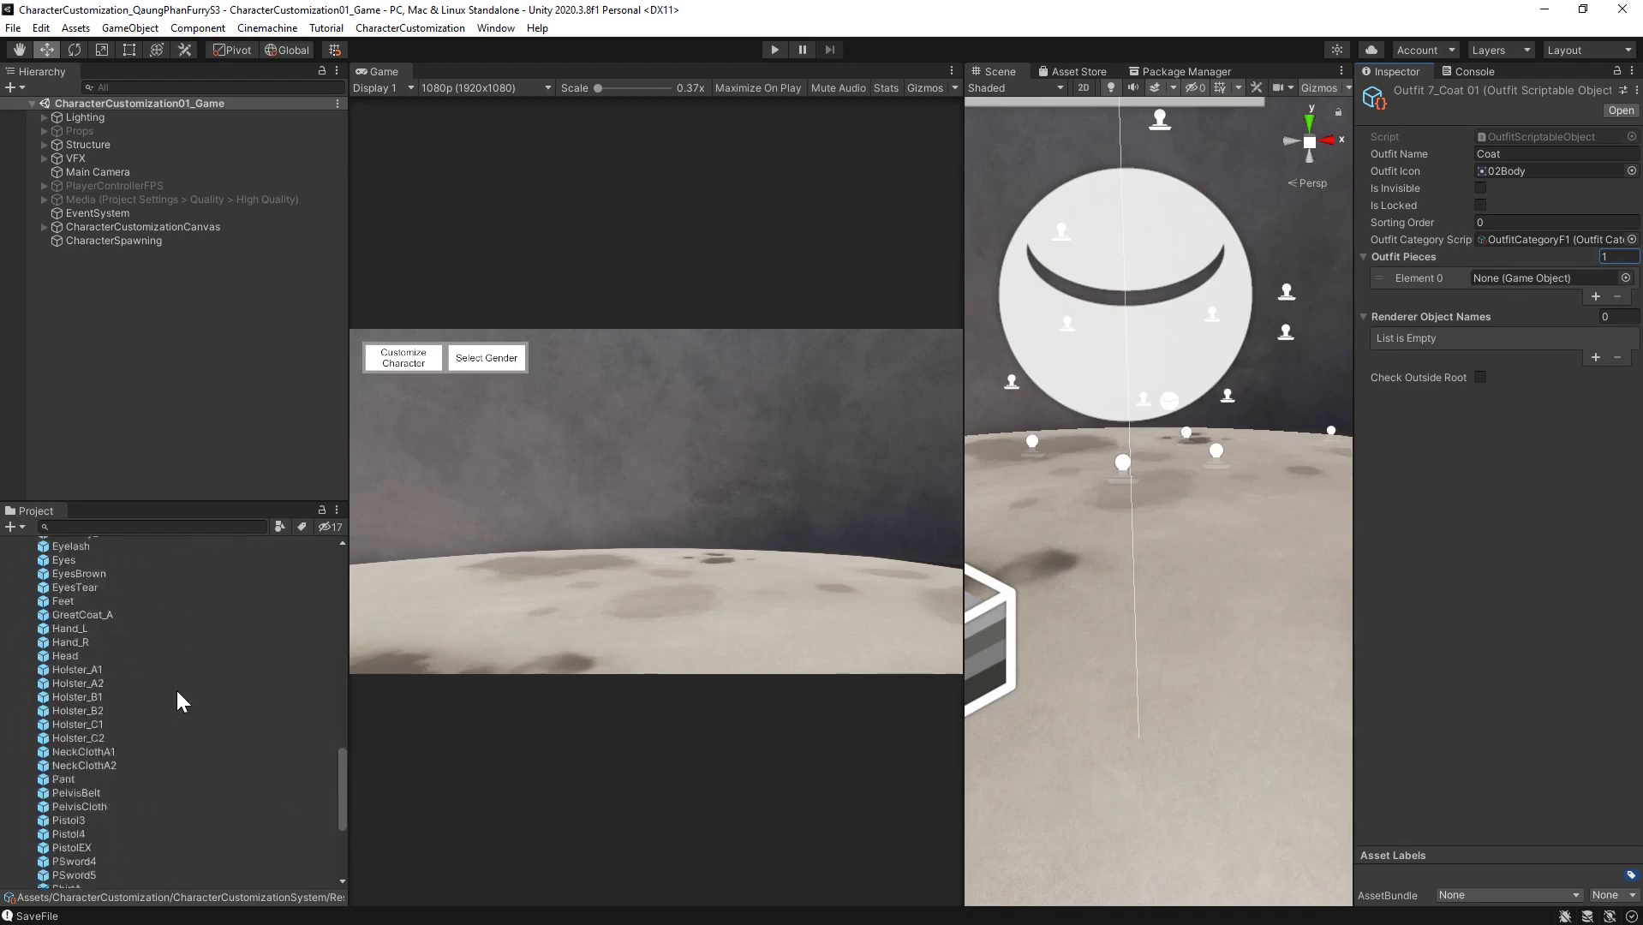
scroll(171, 688, "up", 8)
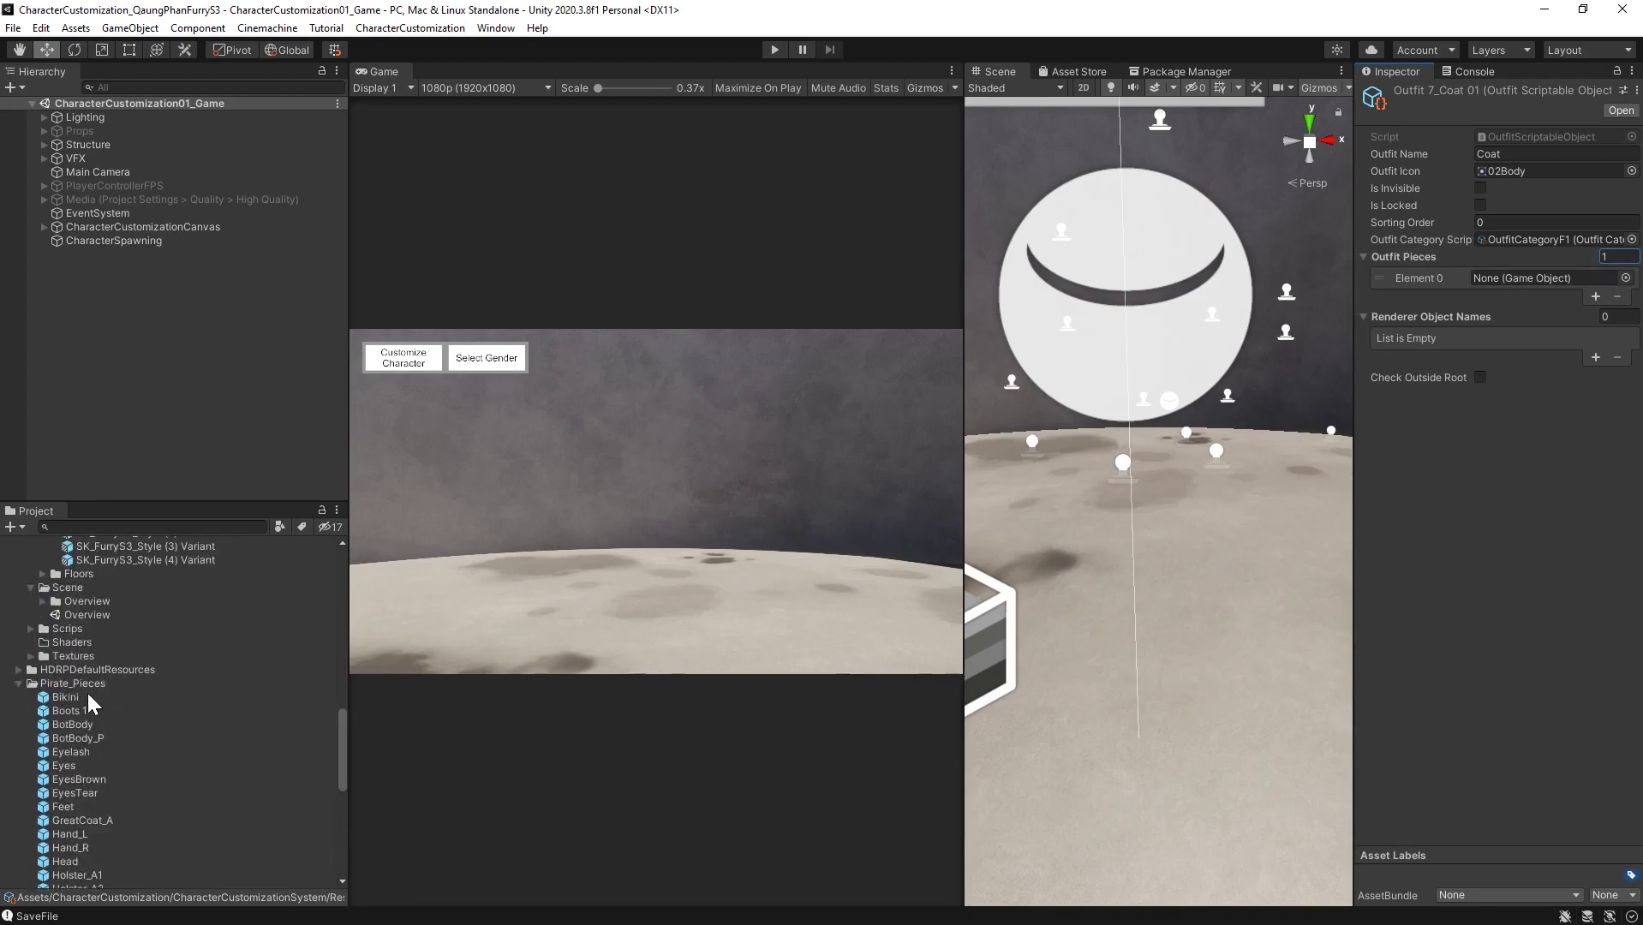
scroll(89, 702, "down", 4)
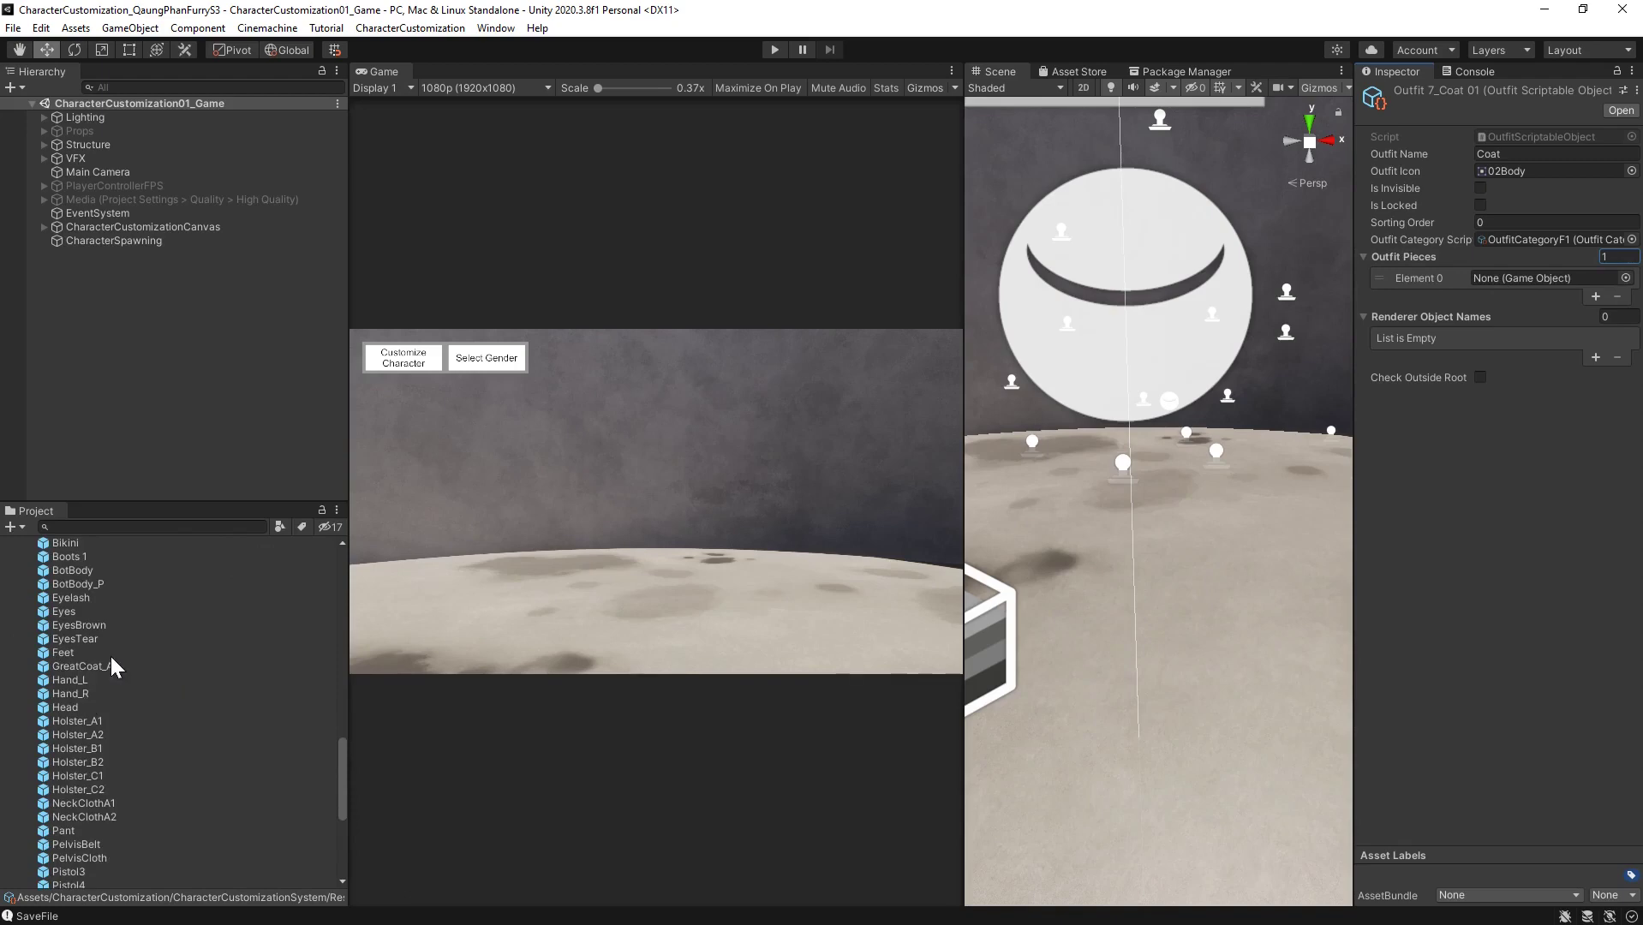
left_click_drag(342, 751, 342, 746)
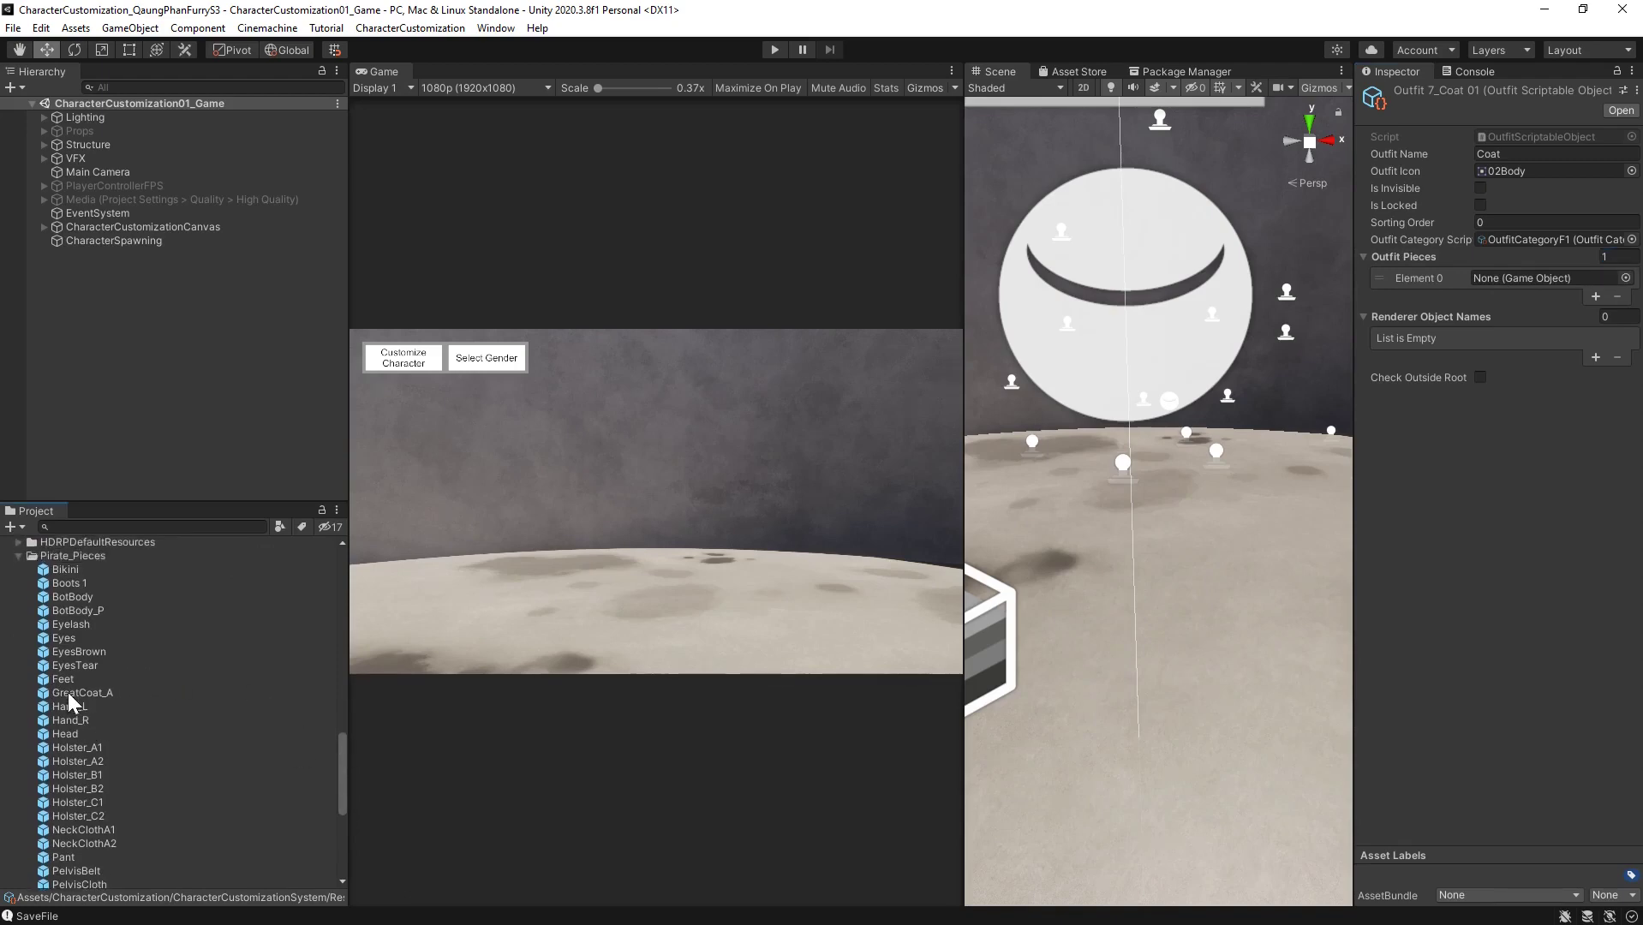
left_click_drag(67, 692, 1521, 285)
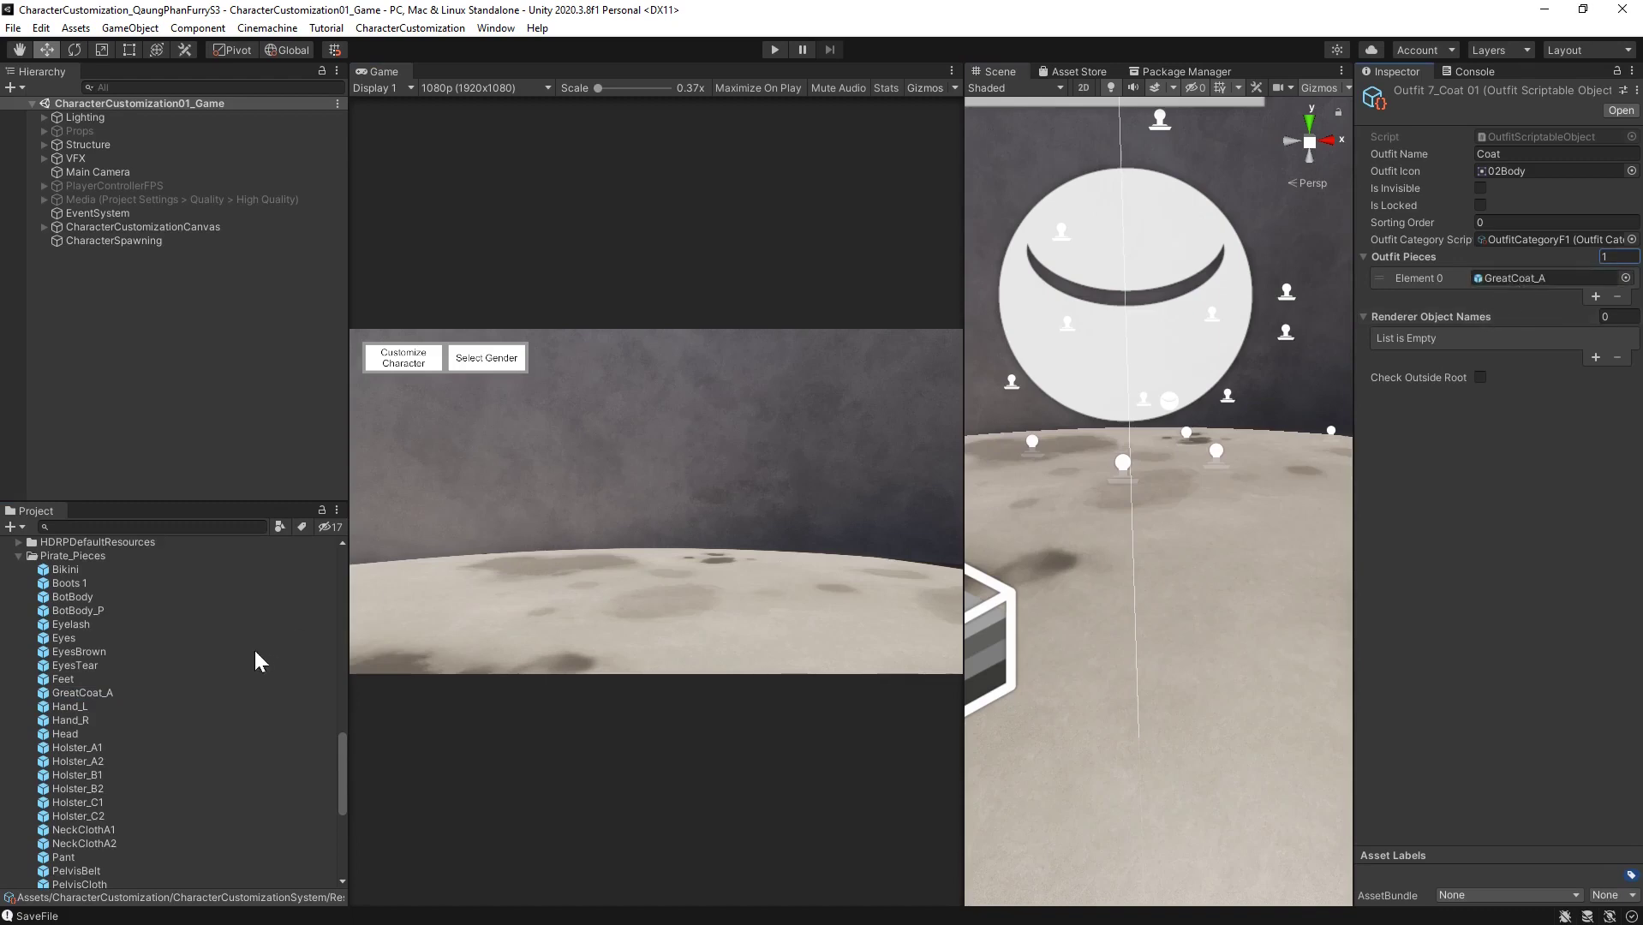
Create another OutfitScriptableObject in the OutfitModels_Female folder and name it Outfit8_Shoes01
scroll(235, 654, "up", 15)
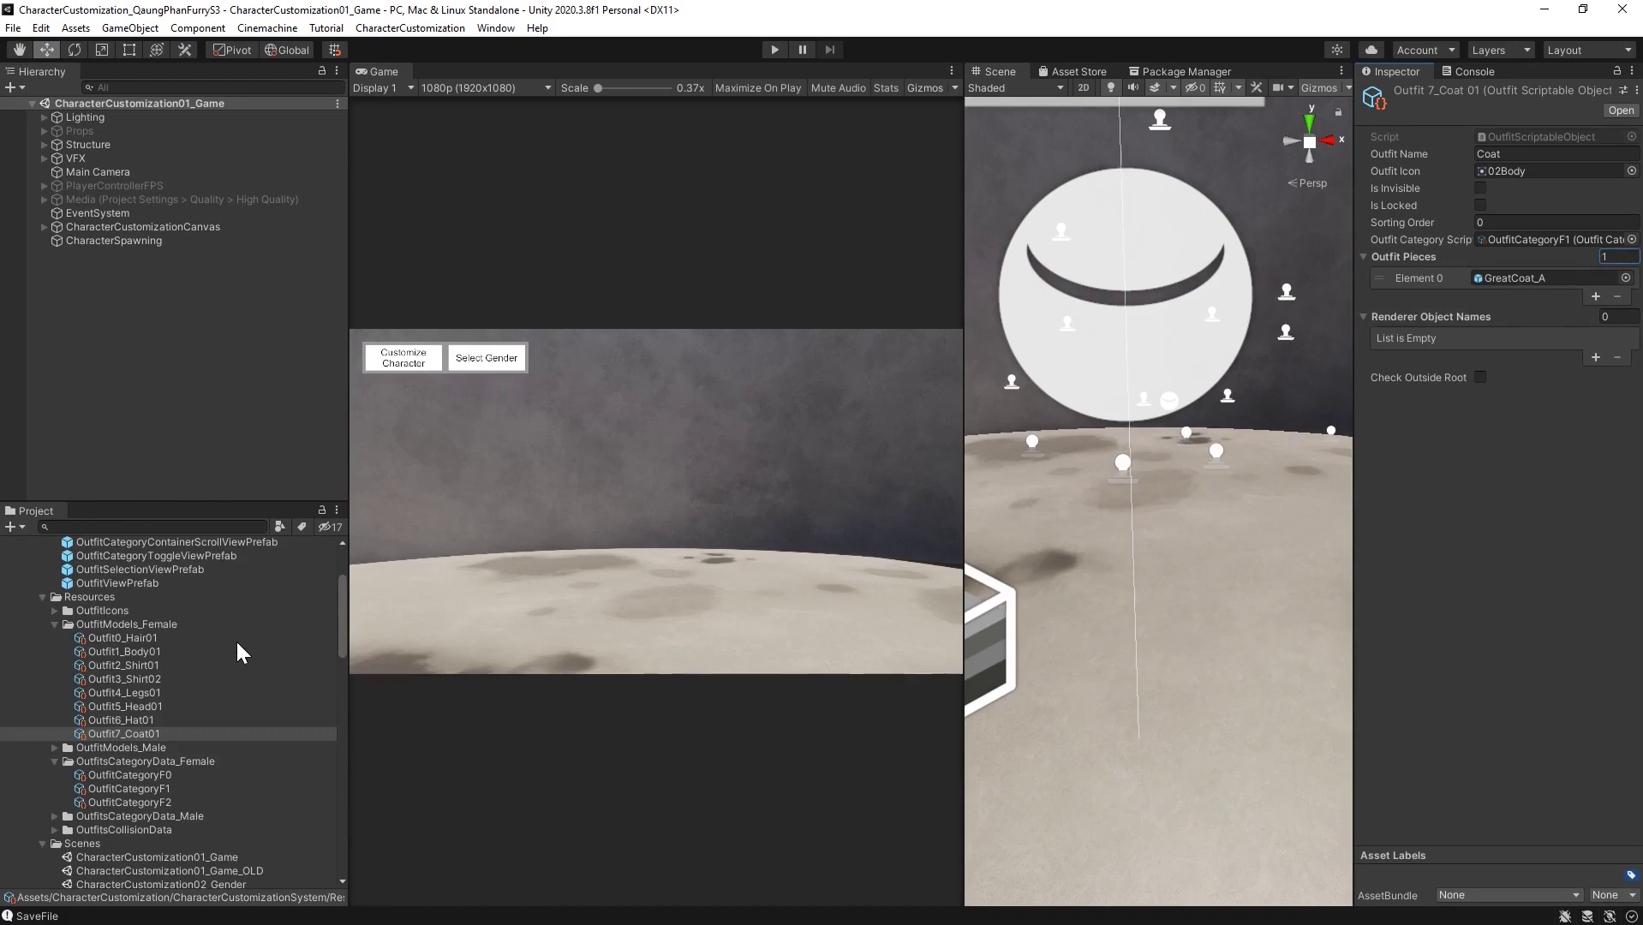
right_click(157, 625)
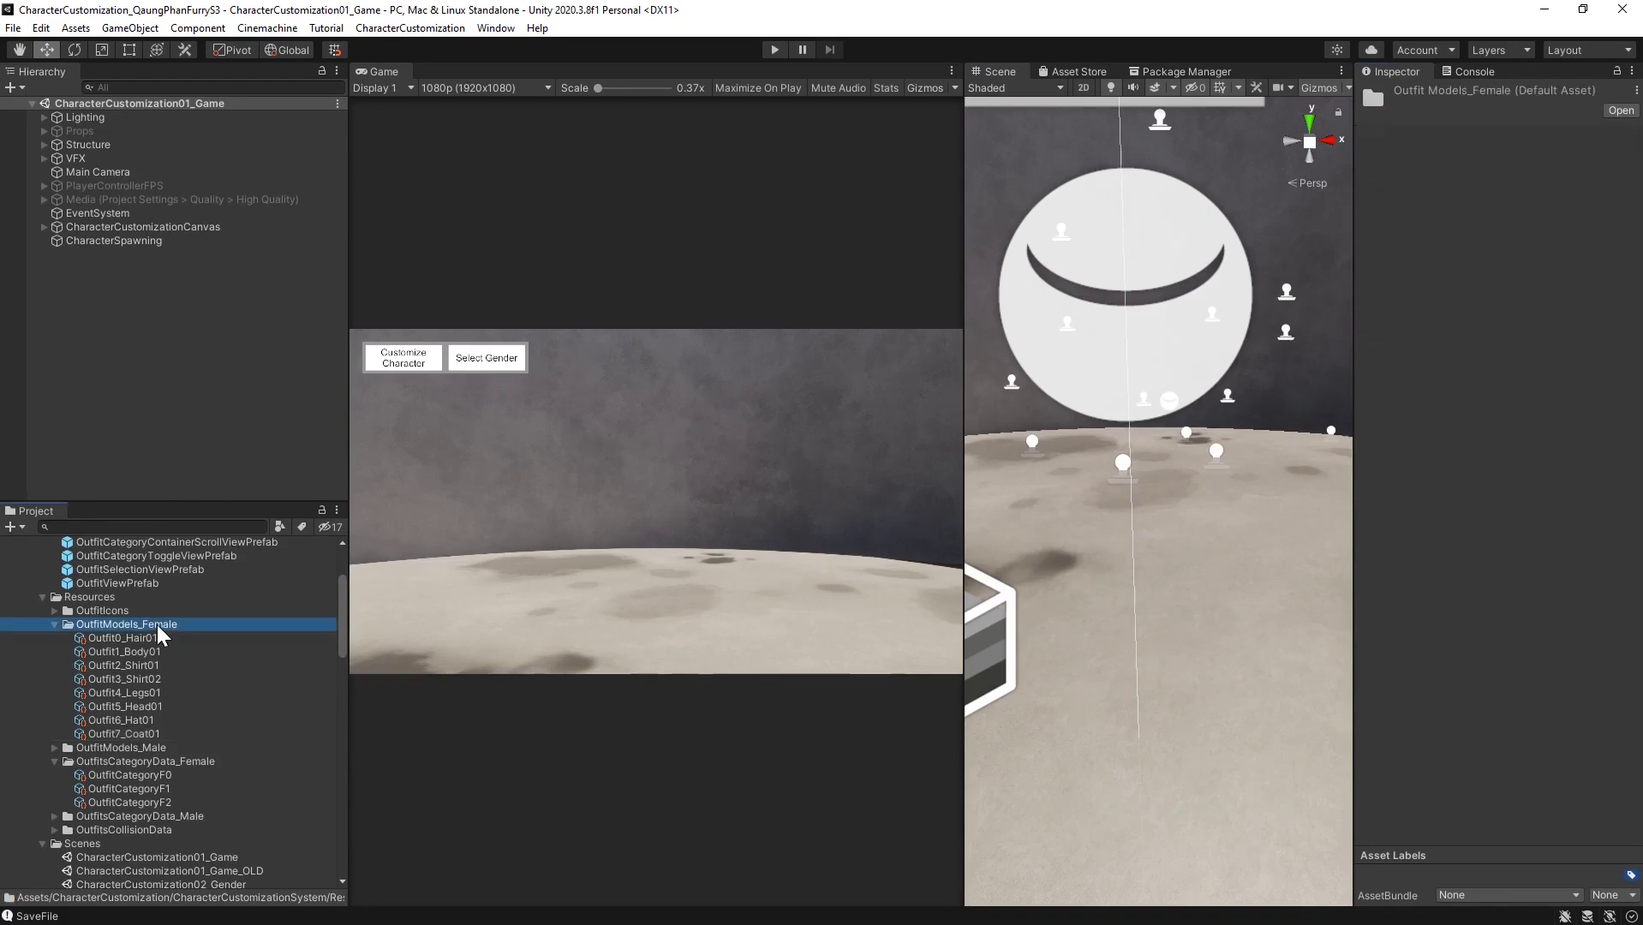
mouse_move(288, 179)
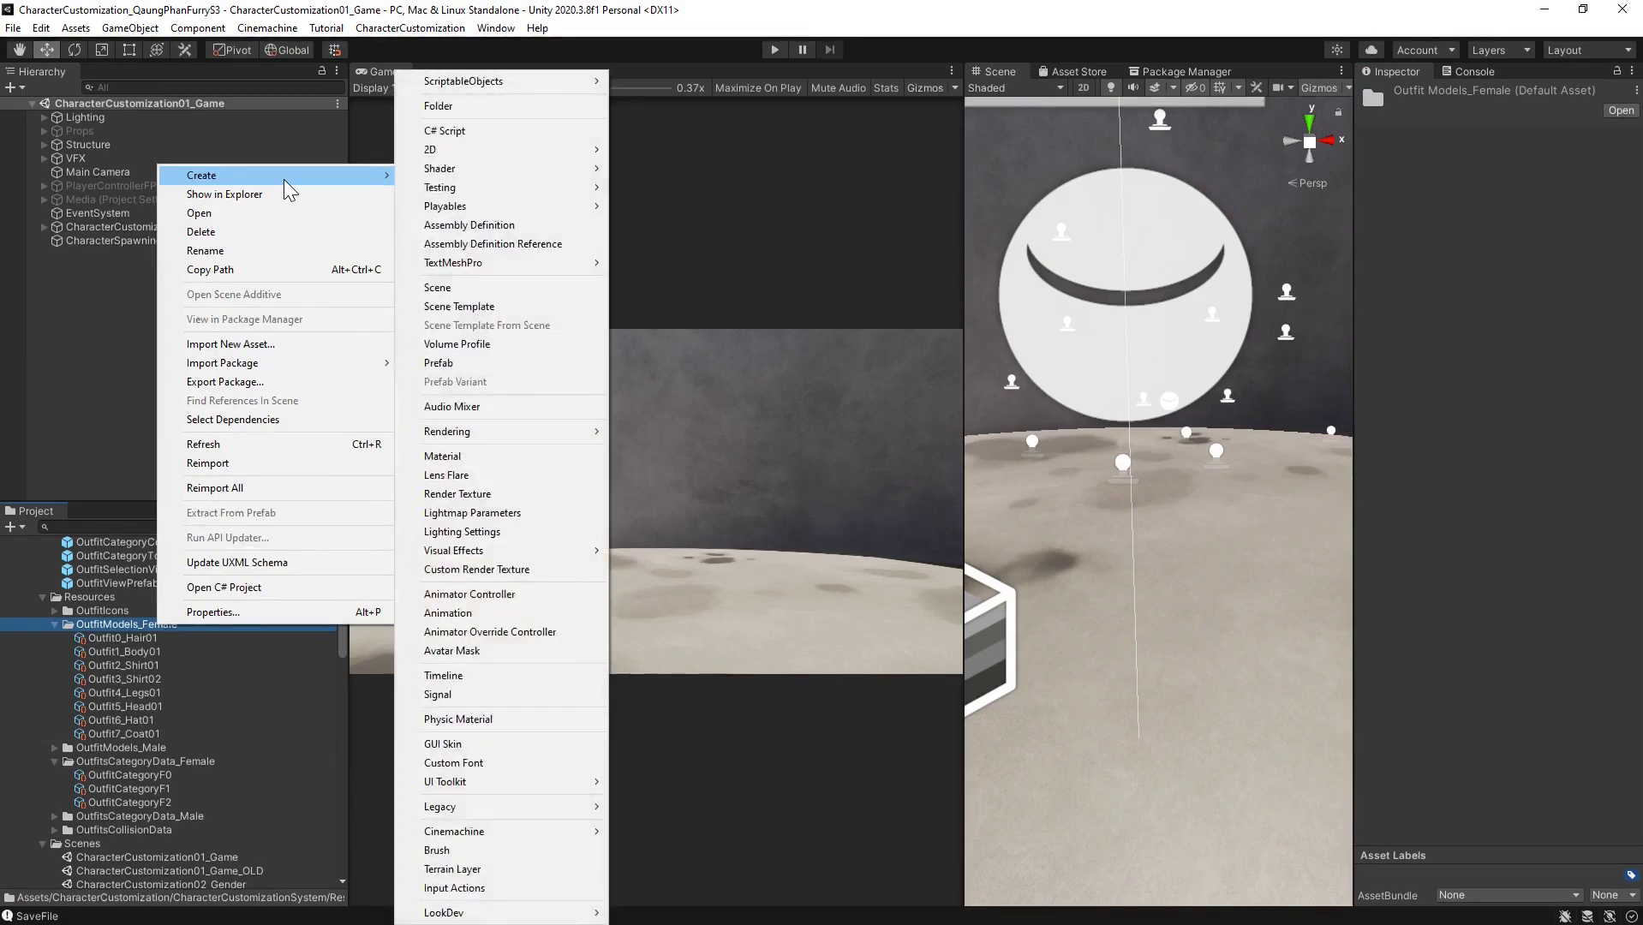
mouse_move(502, 84)
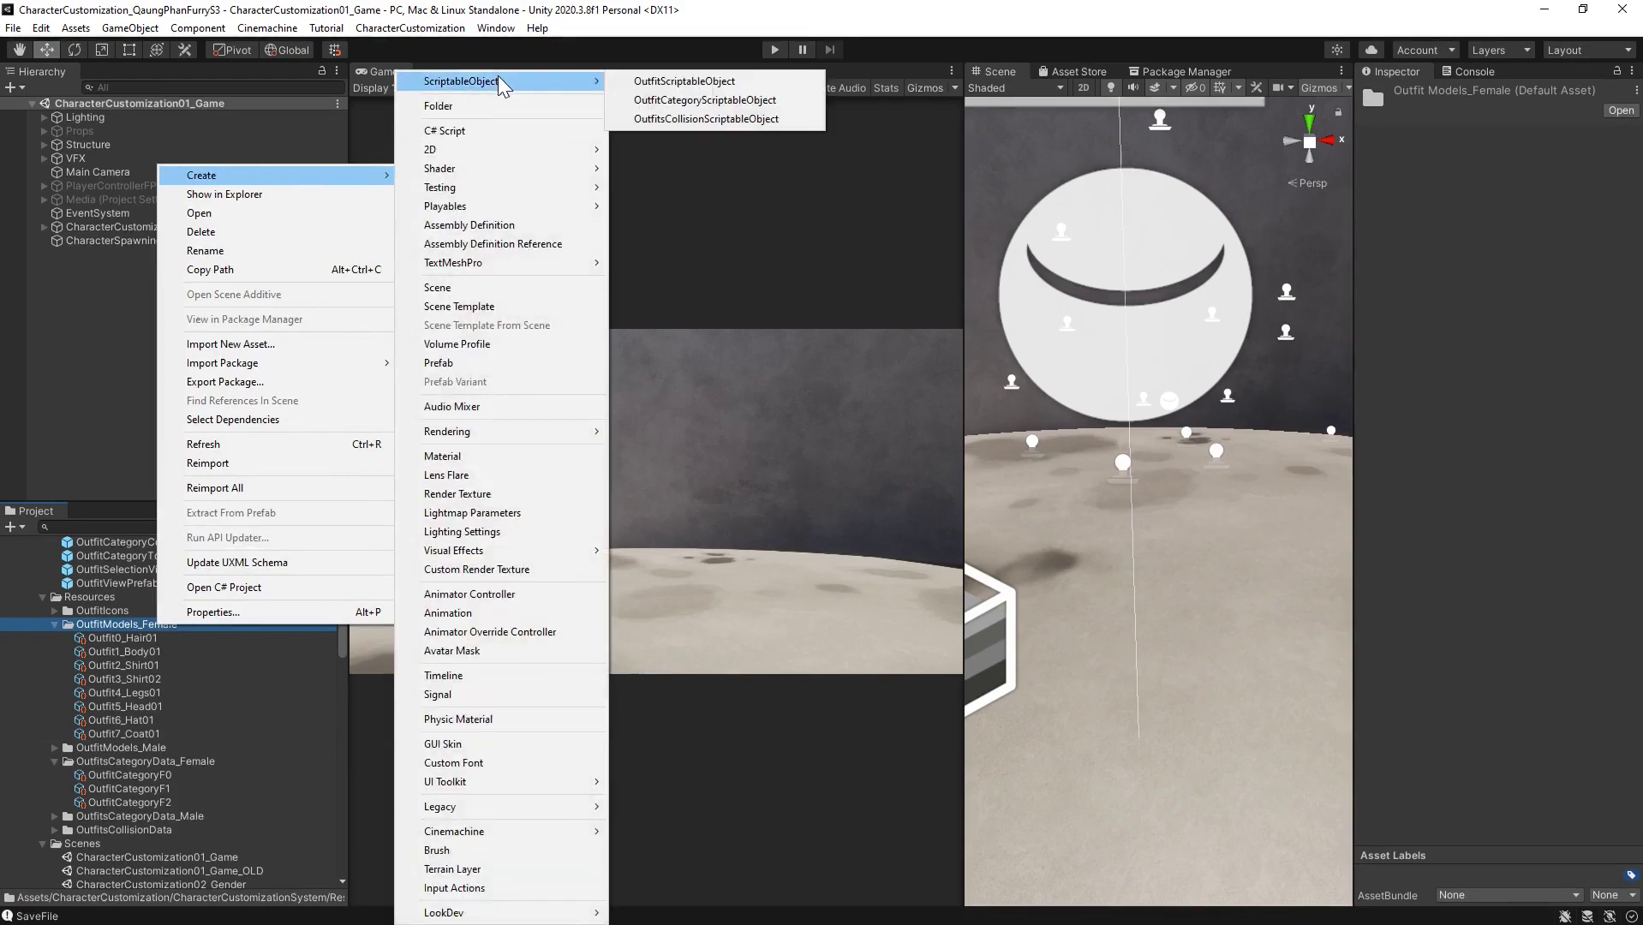
left_click(648, 81)
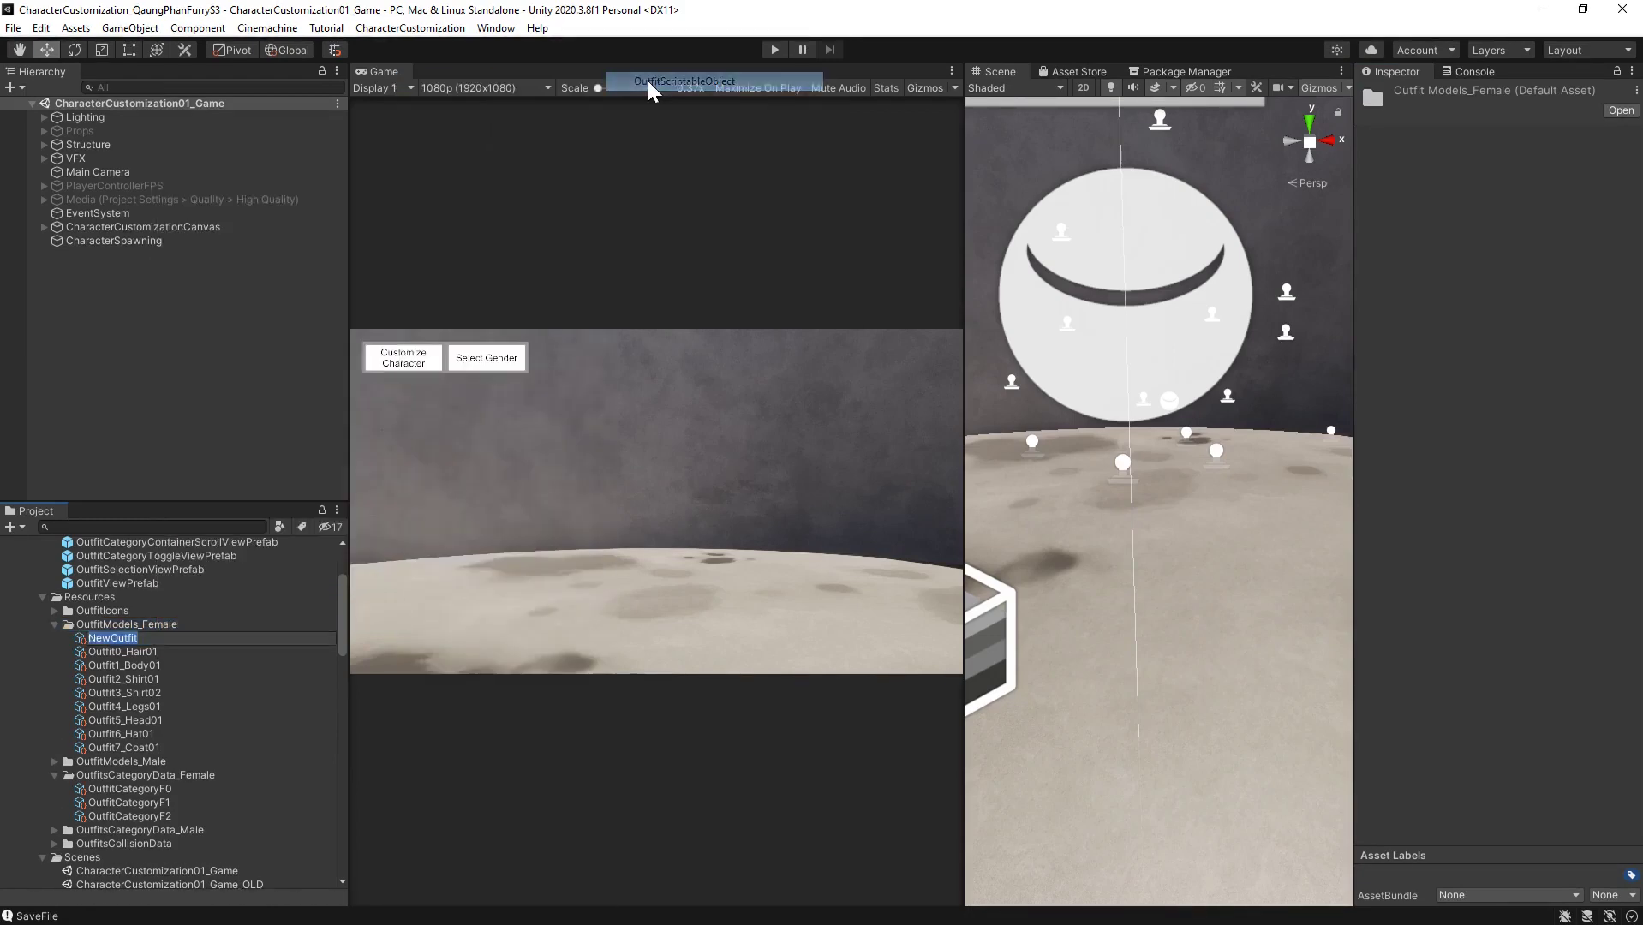
type("O")
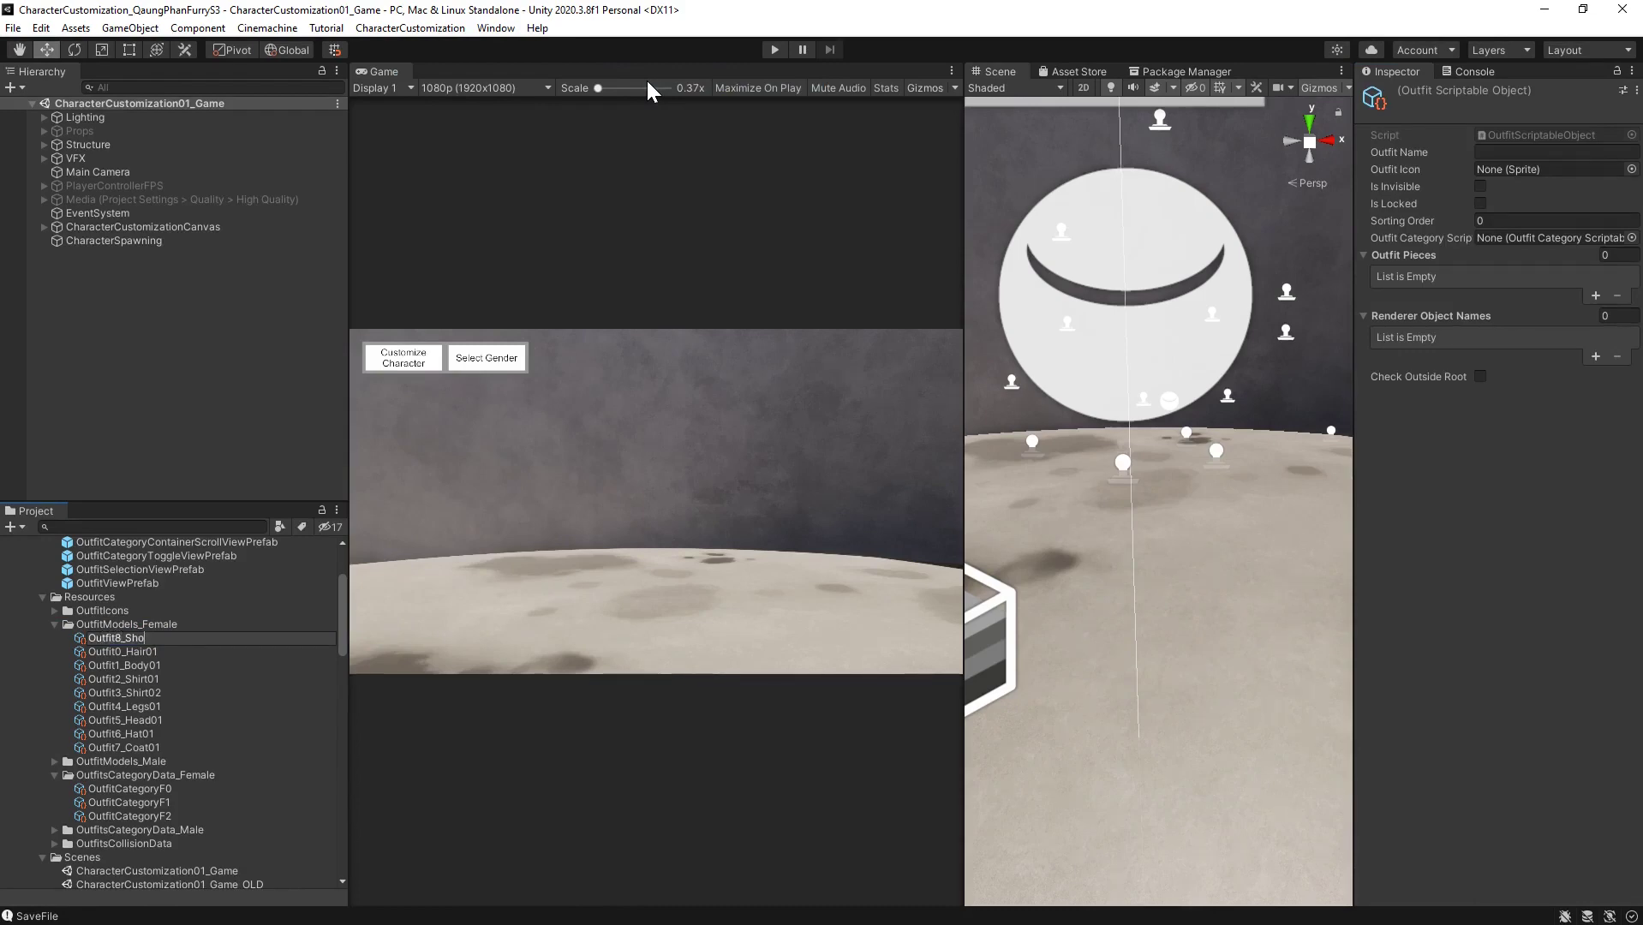
key("Return")
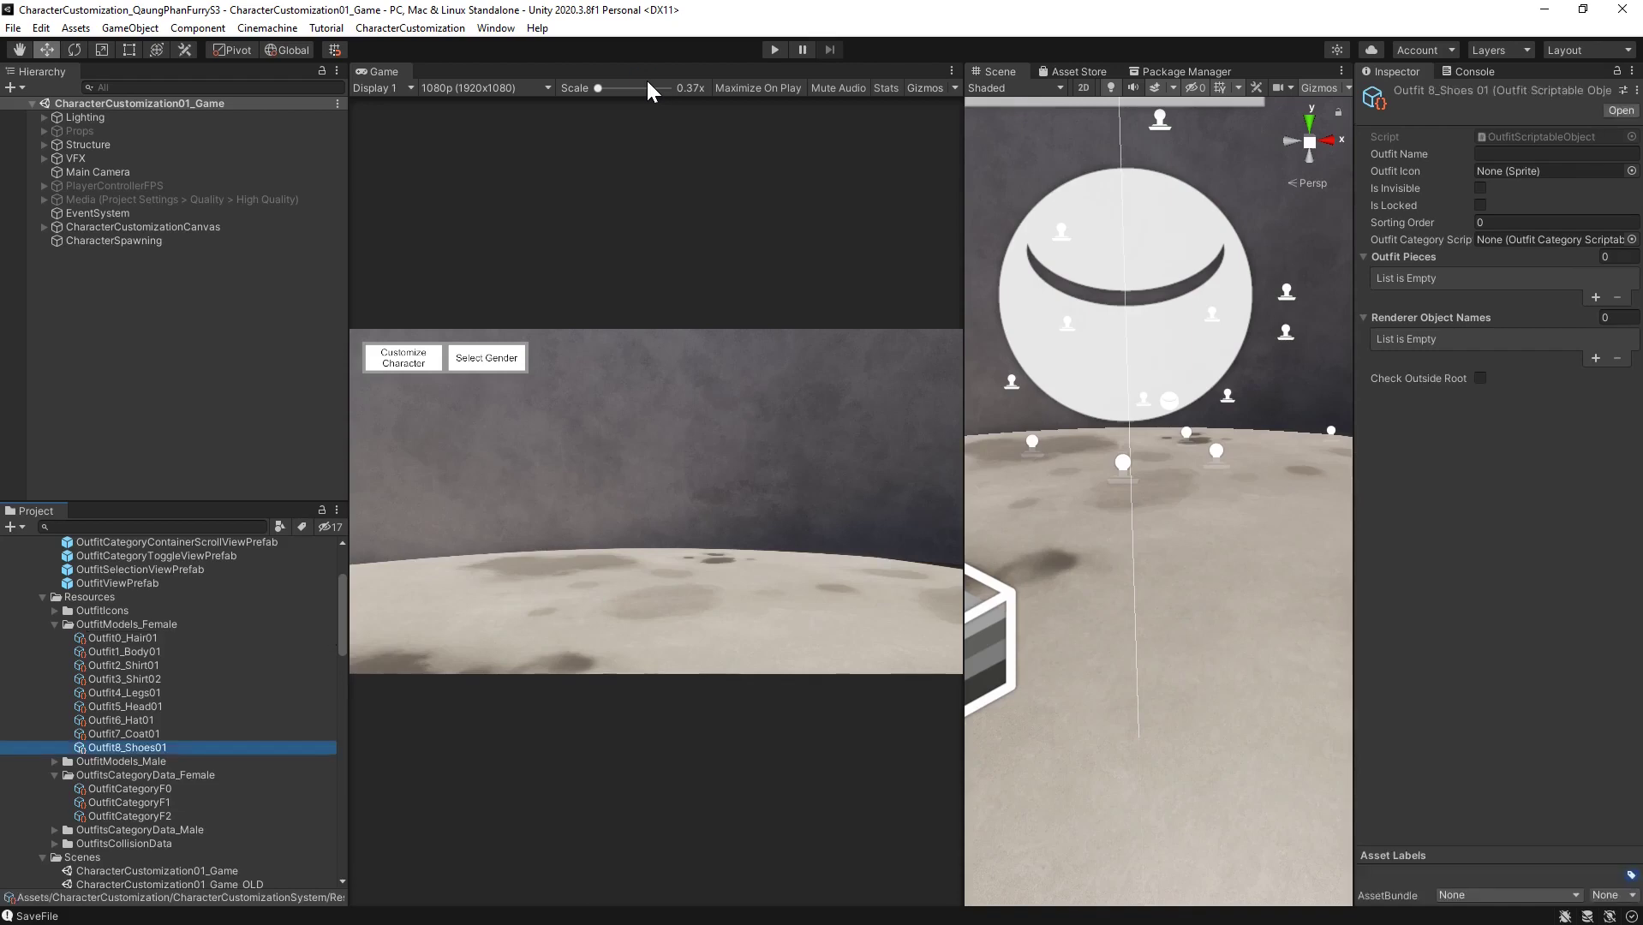
Set the outfit name of Outfit8_Shoes01 to Boots and its outfit icon to the 02FootLeft sprite
left_click(1525, 153)
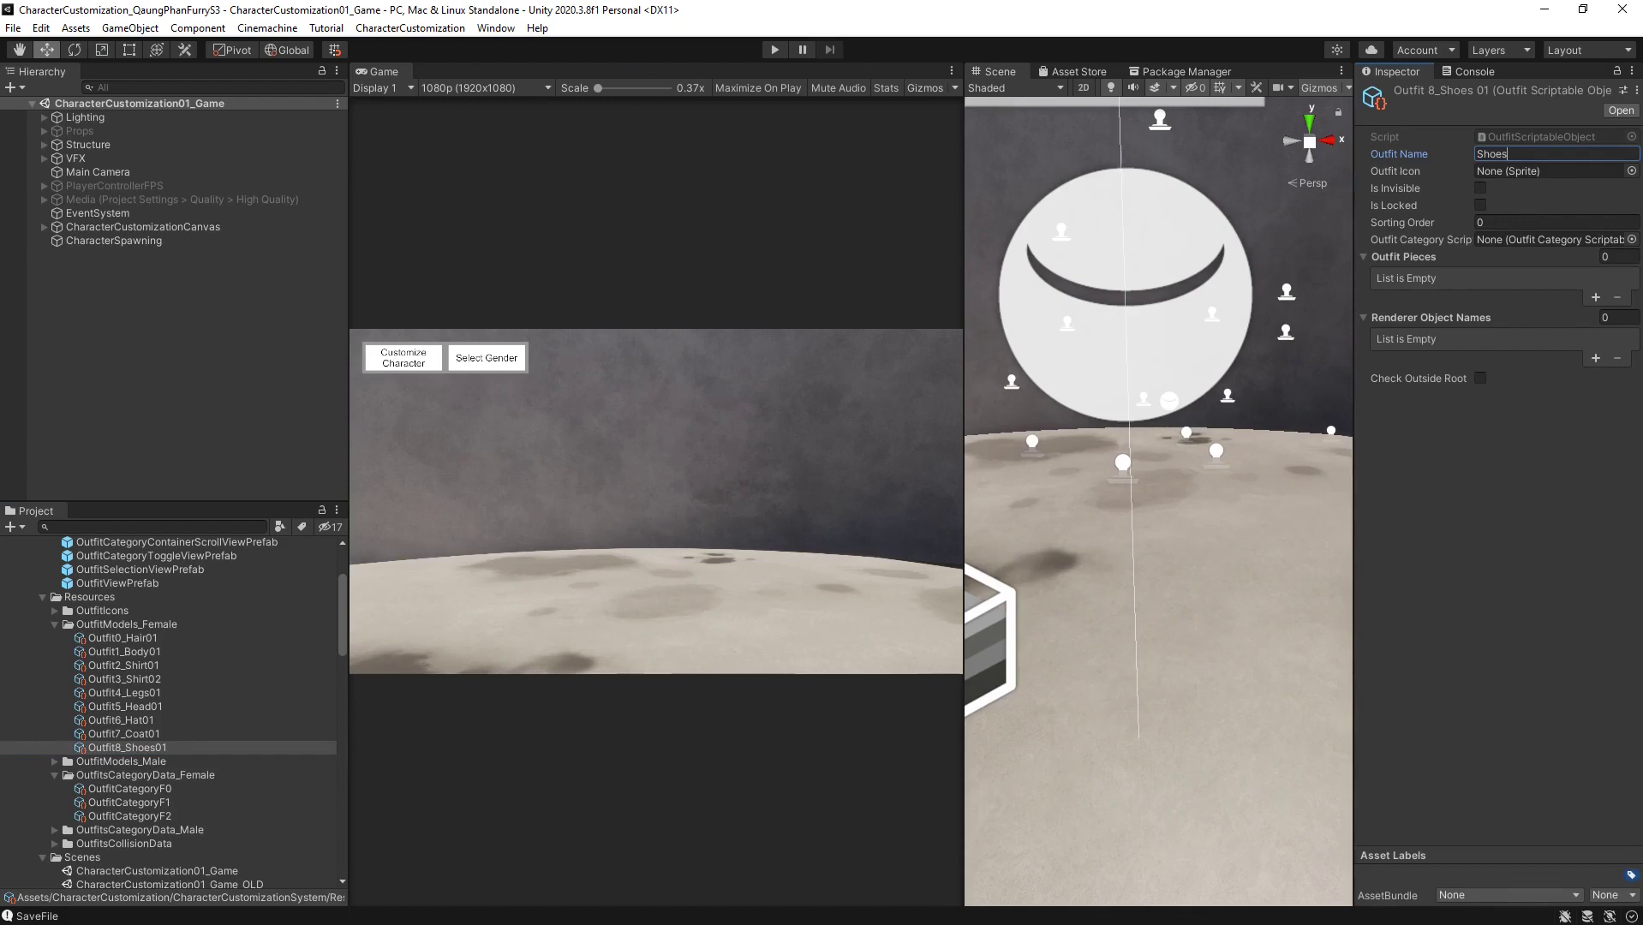
key("ctrl+a")
type("Bo")
left_click(1631, 170)
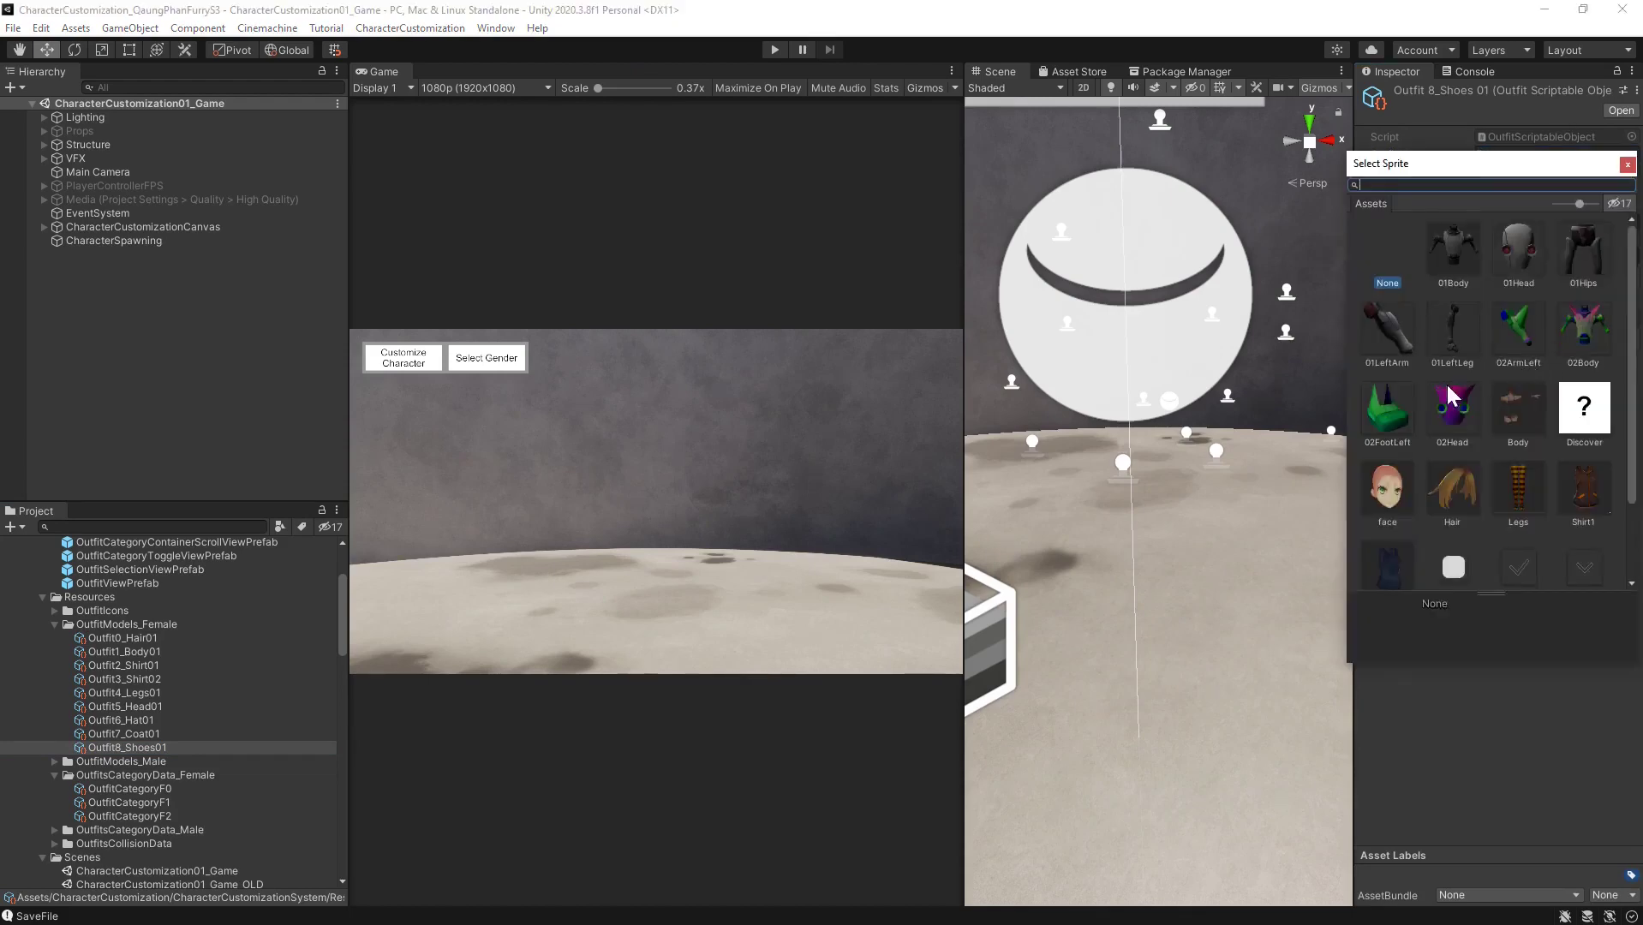
left_click(1388, 417)
left_click(1627, 166)
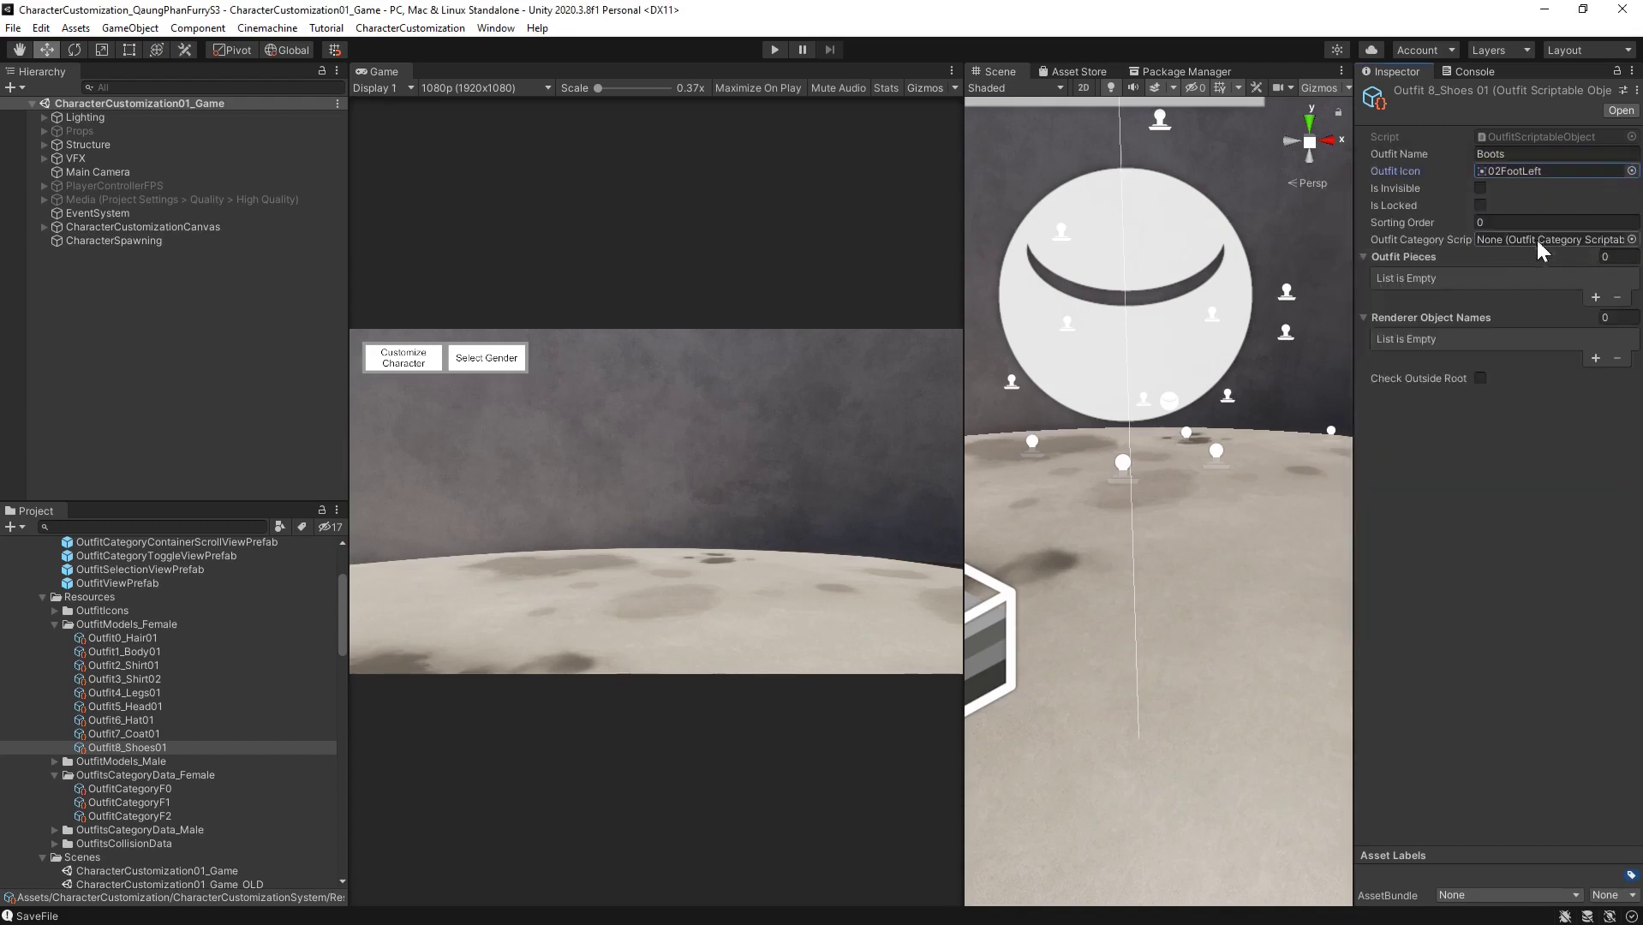
Assign OutfitCategoryF2 as the outfit category of Outfit8_Shoes01
left_click(1631, 240)
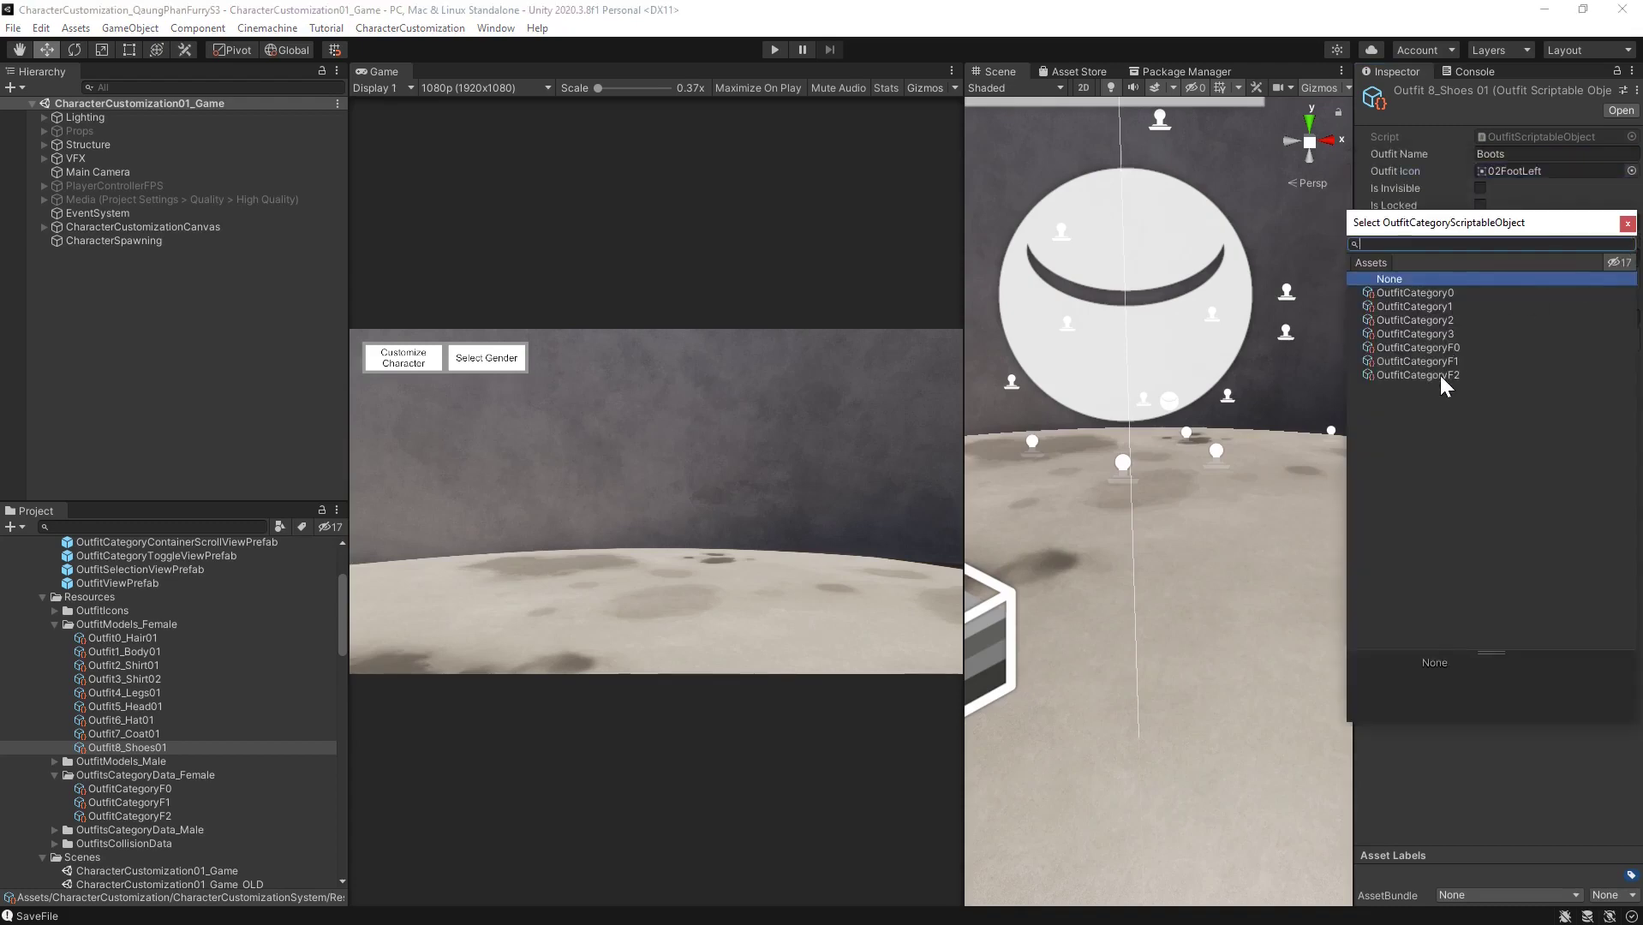
left_click(1417, 375)
left_click(1627, 224)
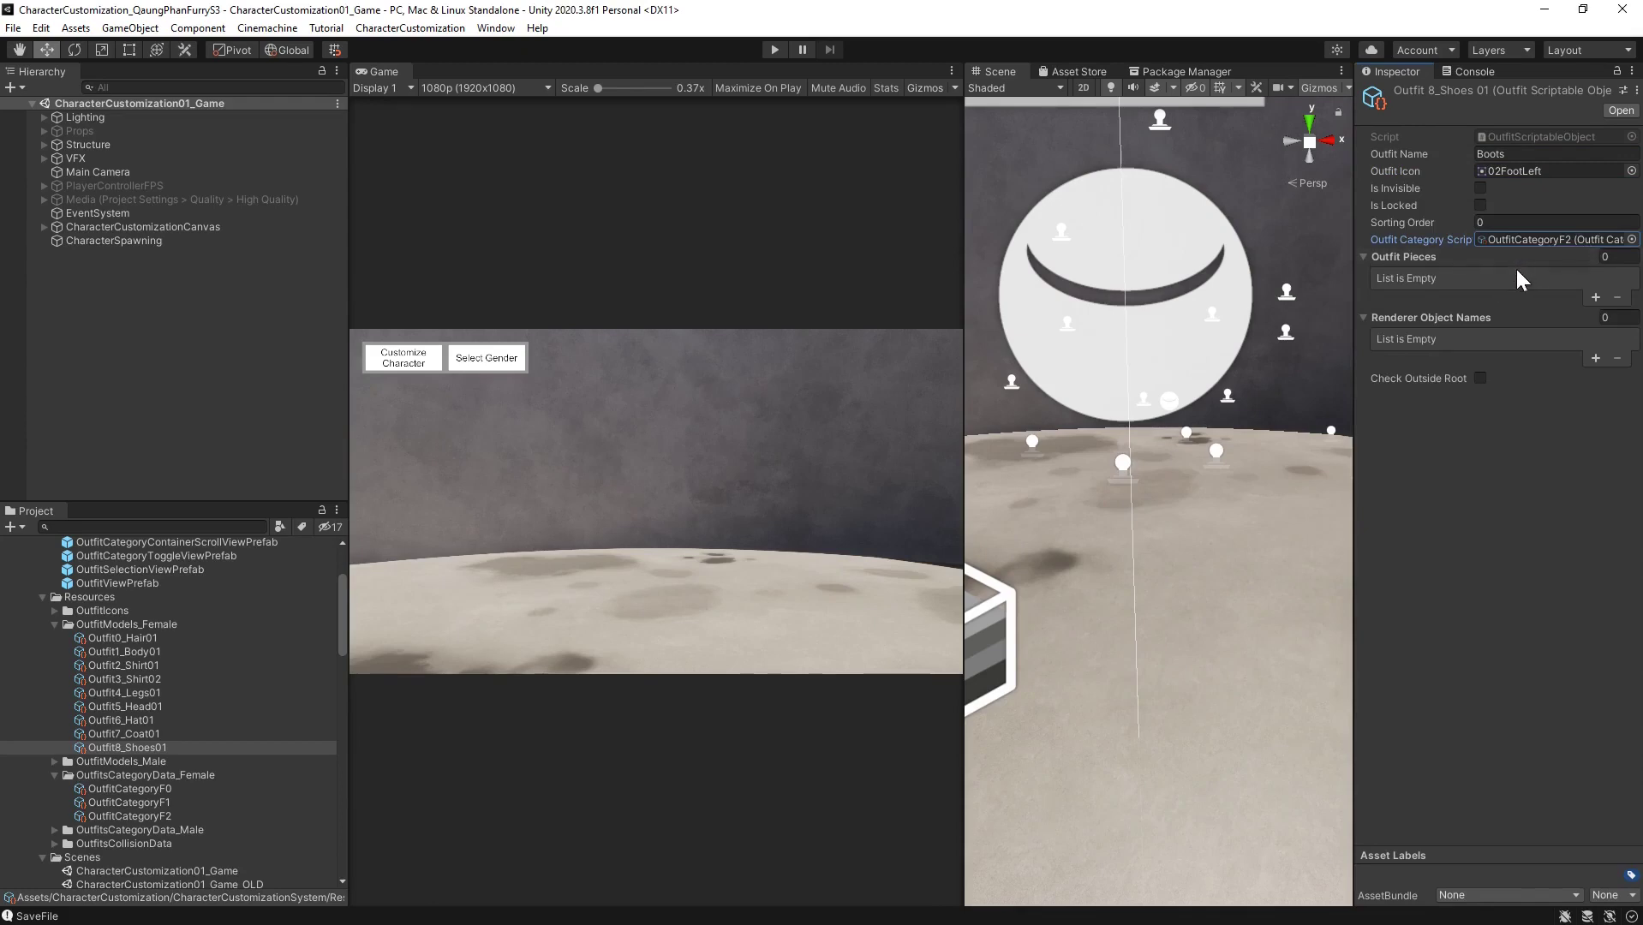
Add one outfit piece to Outfit8_Shoes01 and assign it the Boots 1 prefab from the Pirate_Pieces folder
left_click(1610, 257)
type("1")
key("Return")
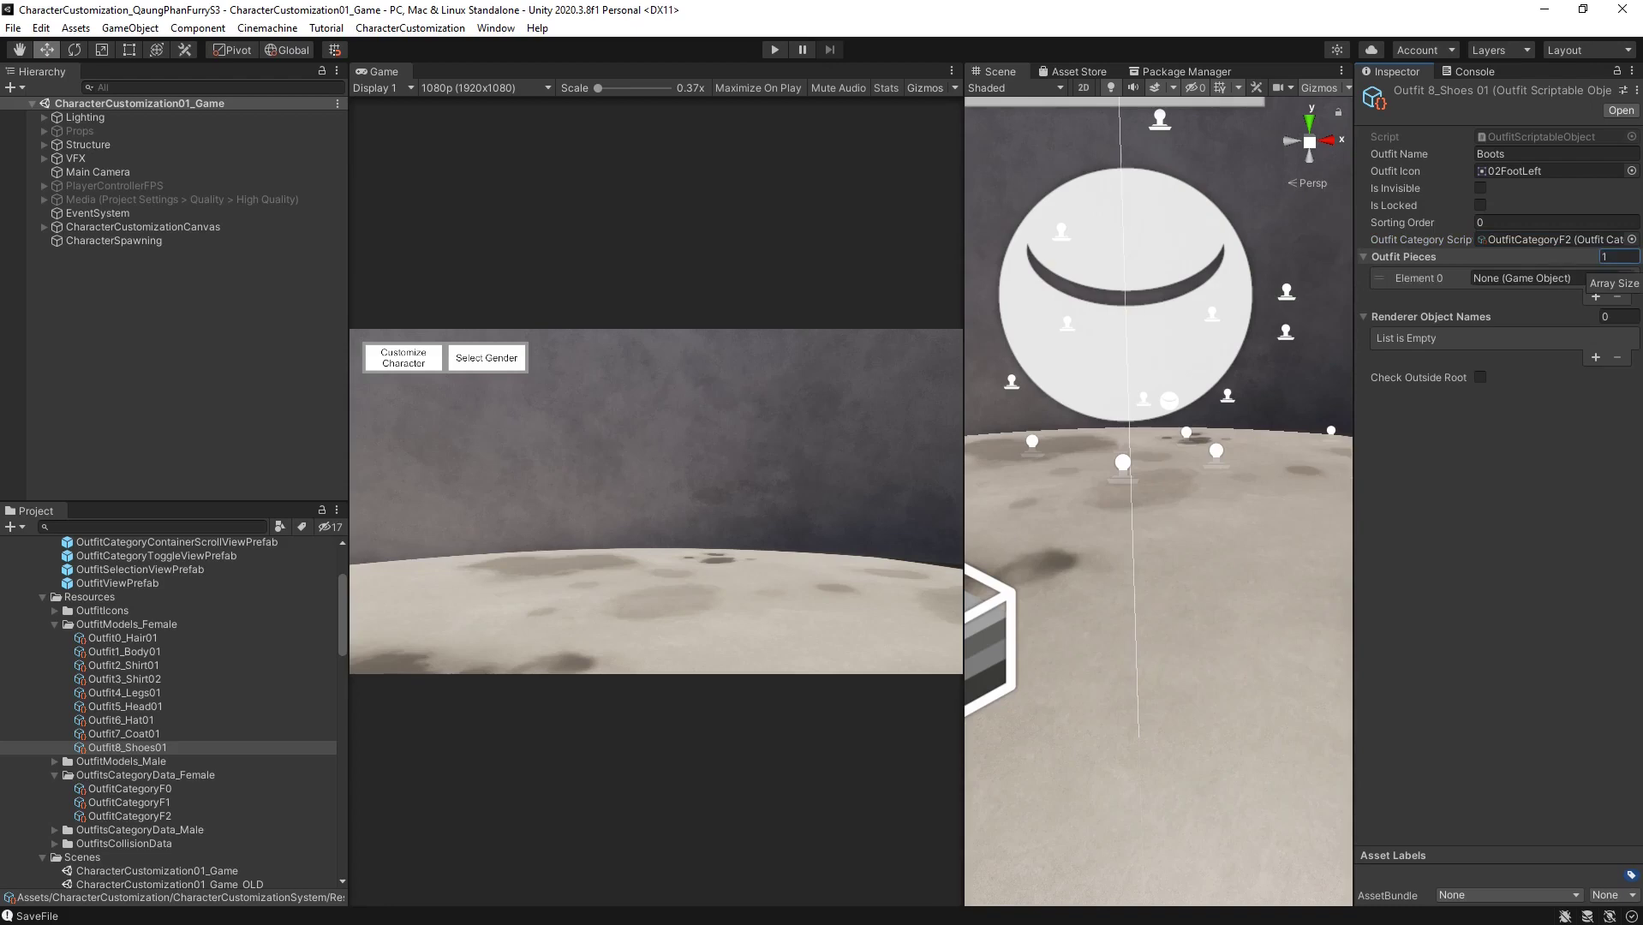
scroll(132, 742, "down", 15)
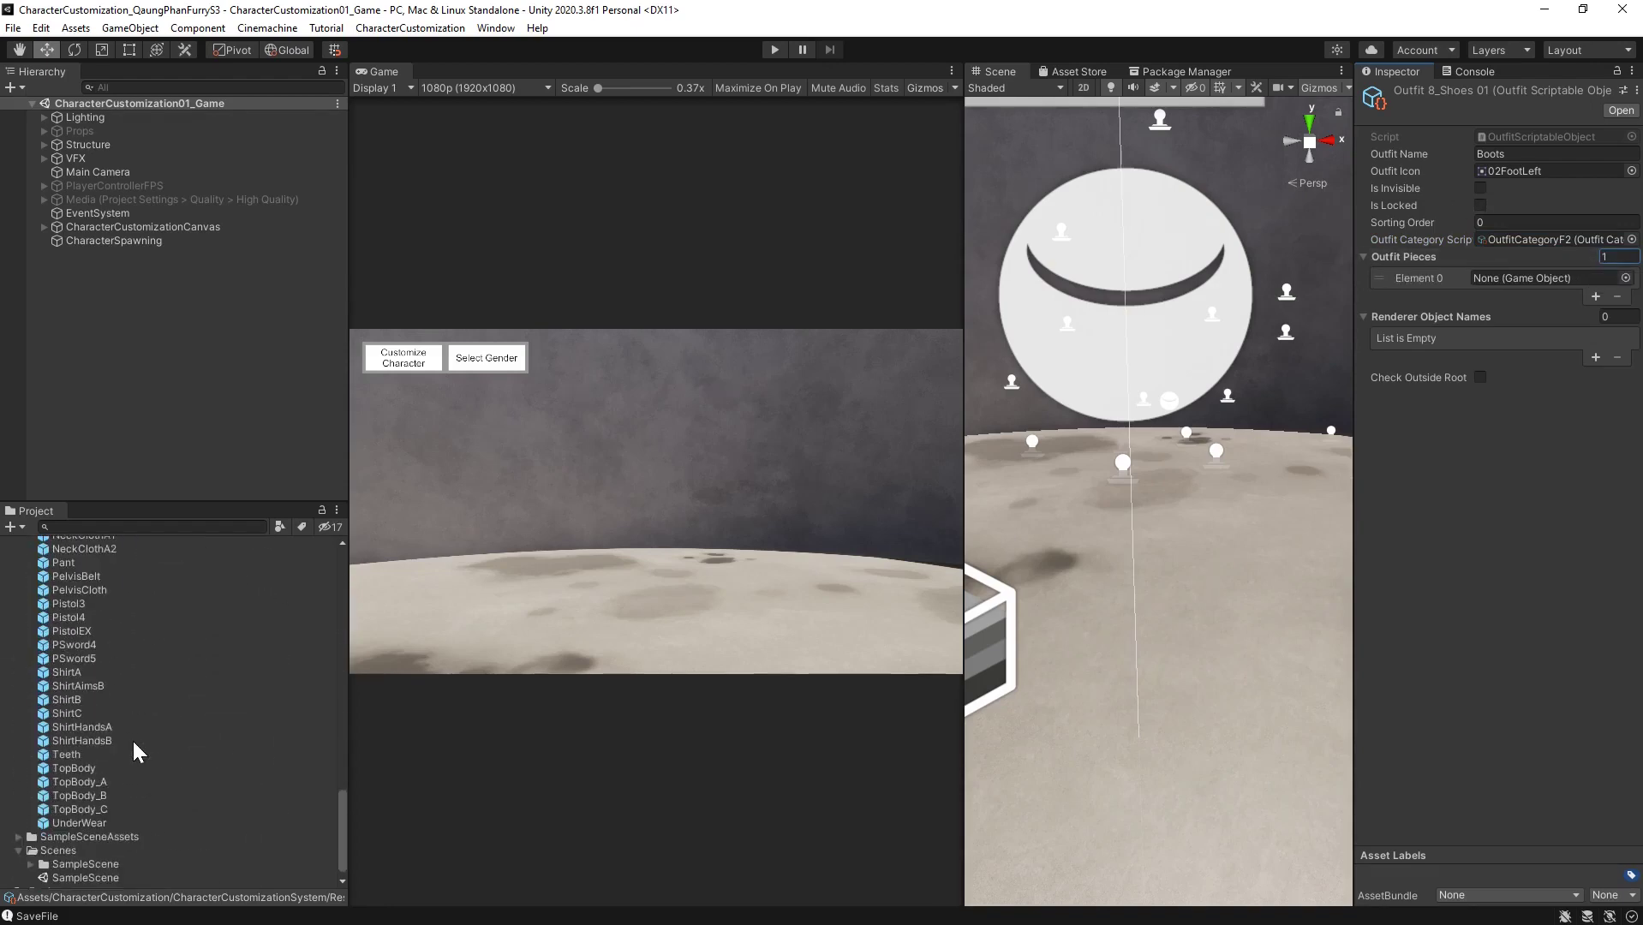
scroll(131, 741, "up", 4)
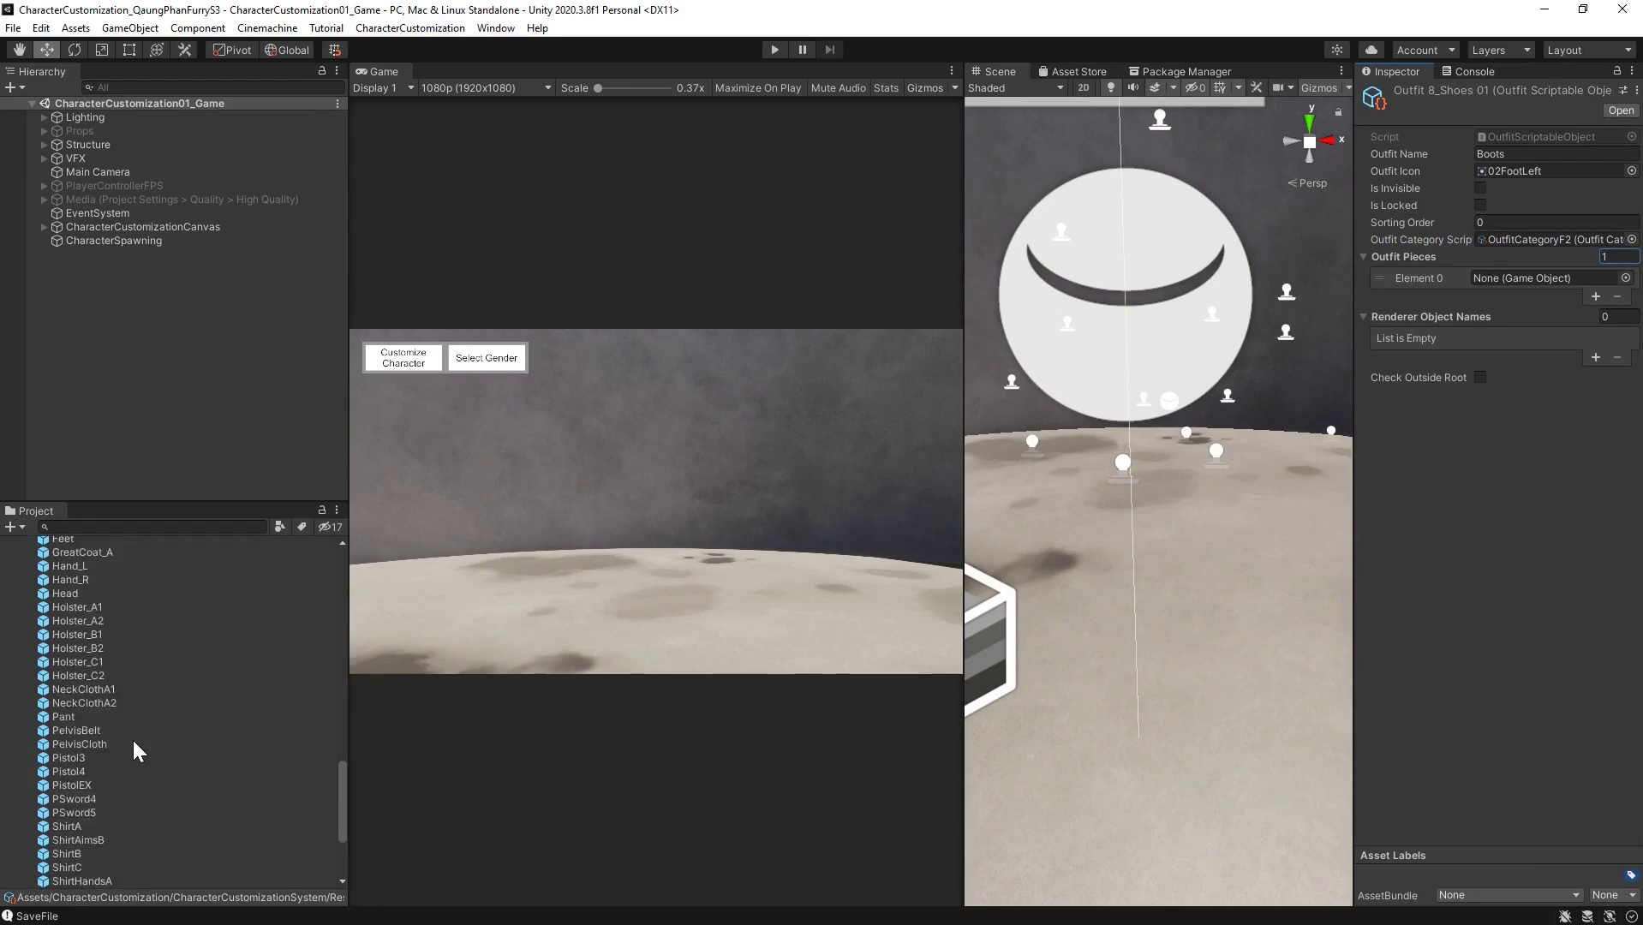
left_click_drag(344, 797, 352, 768)
left_click_drag(69, 584, 1543, 293)
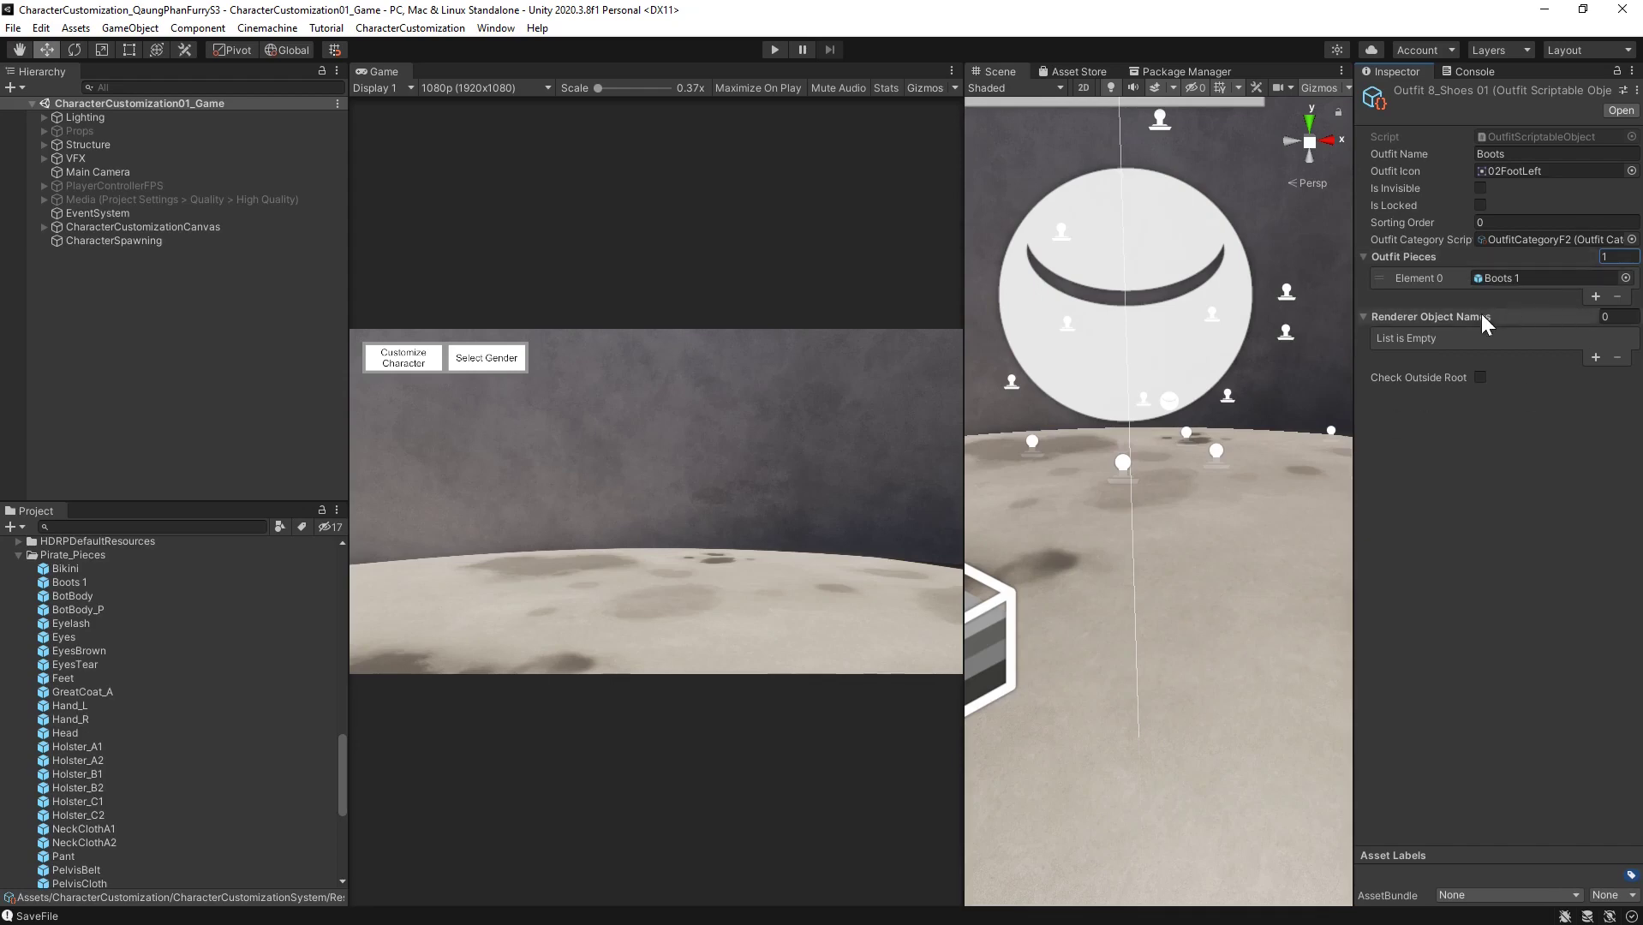
Clear the current selection and widen the Scene view at the expense of the Game view
left_click(125, 306)
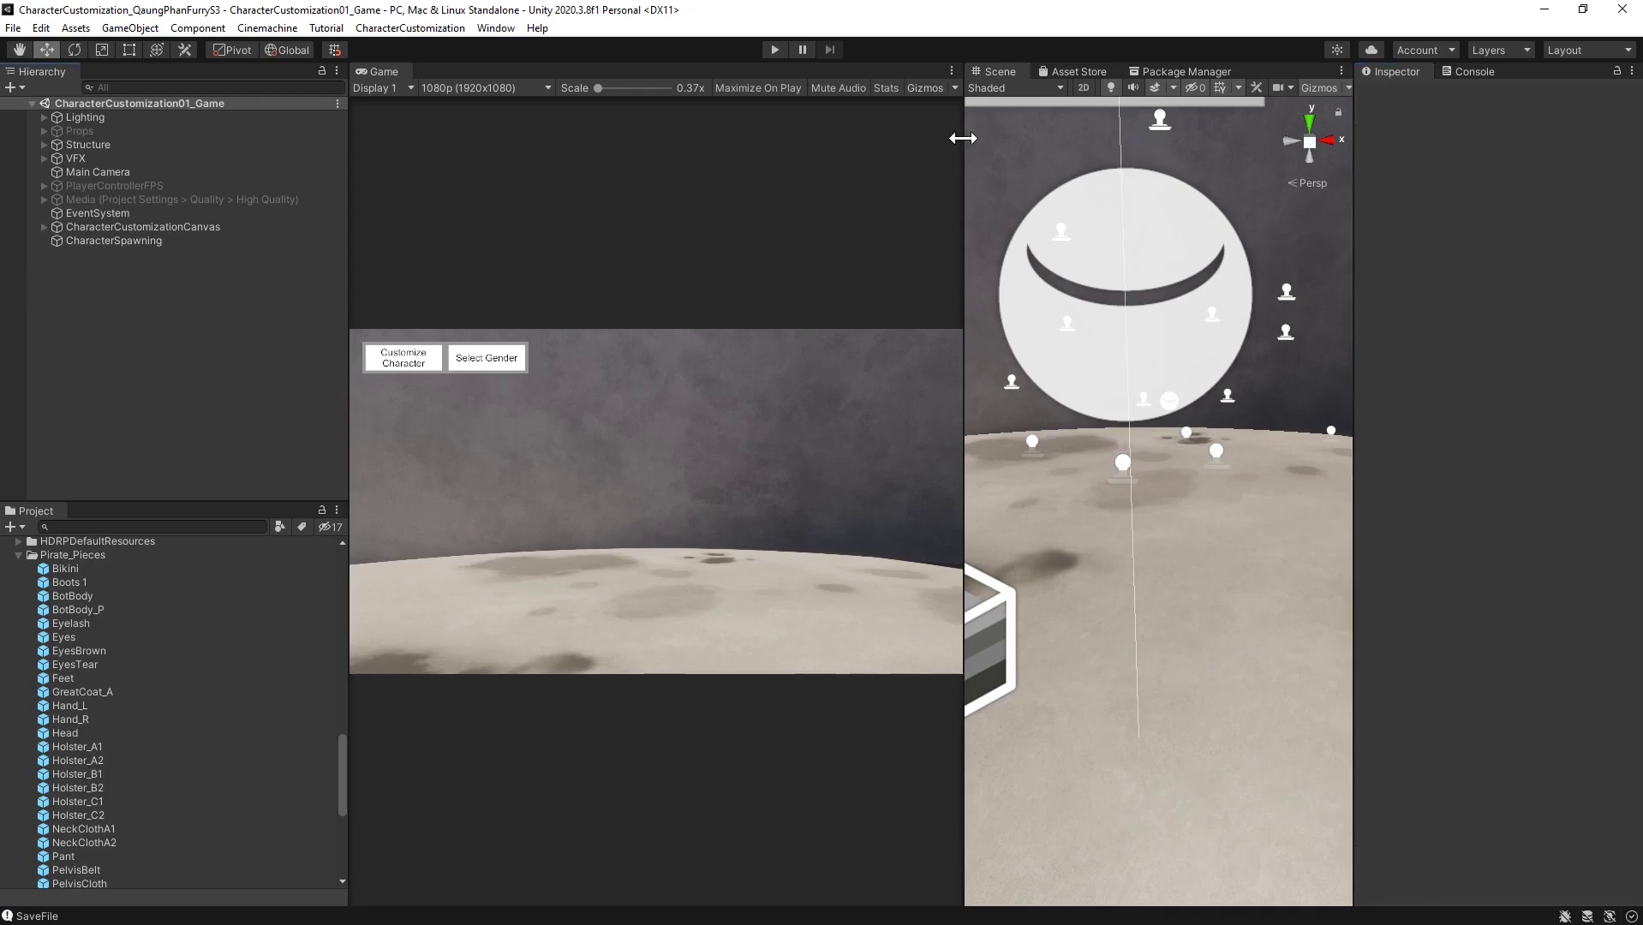
left_click_drag(962, 137, 904, 141)
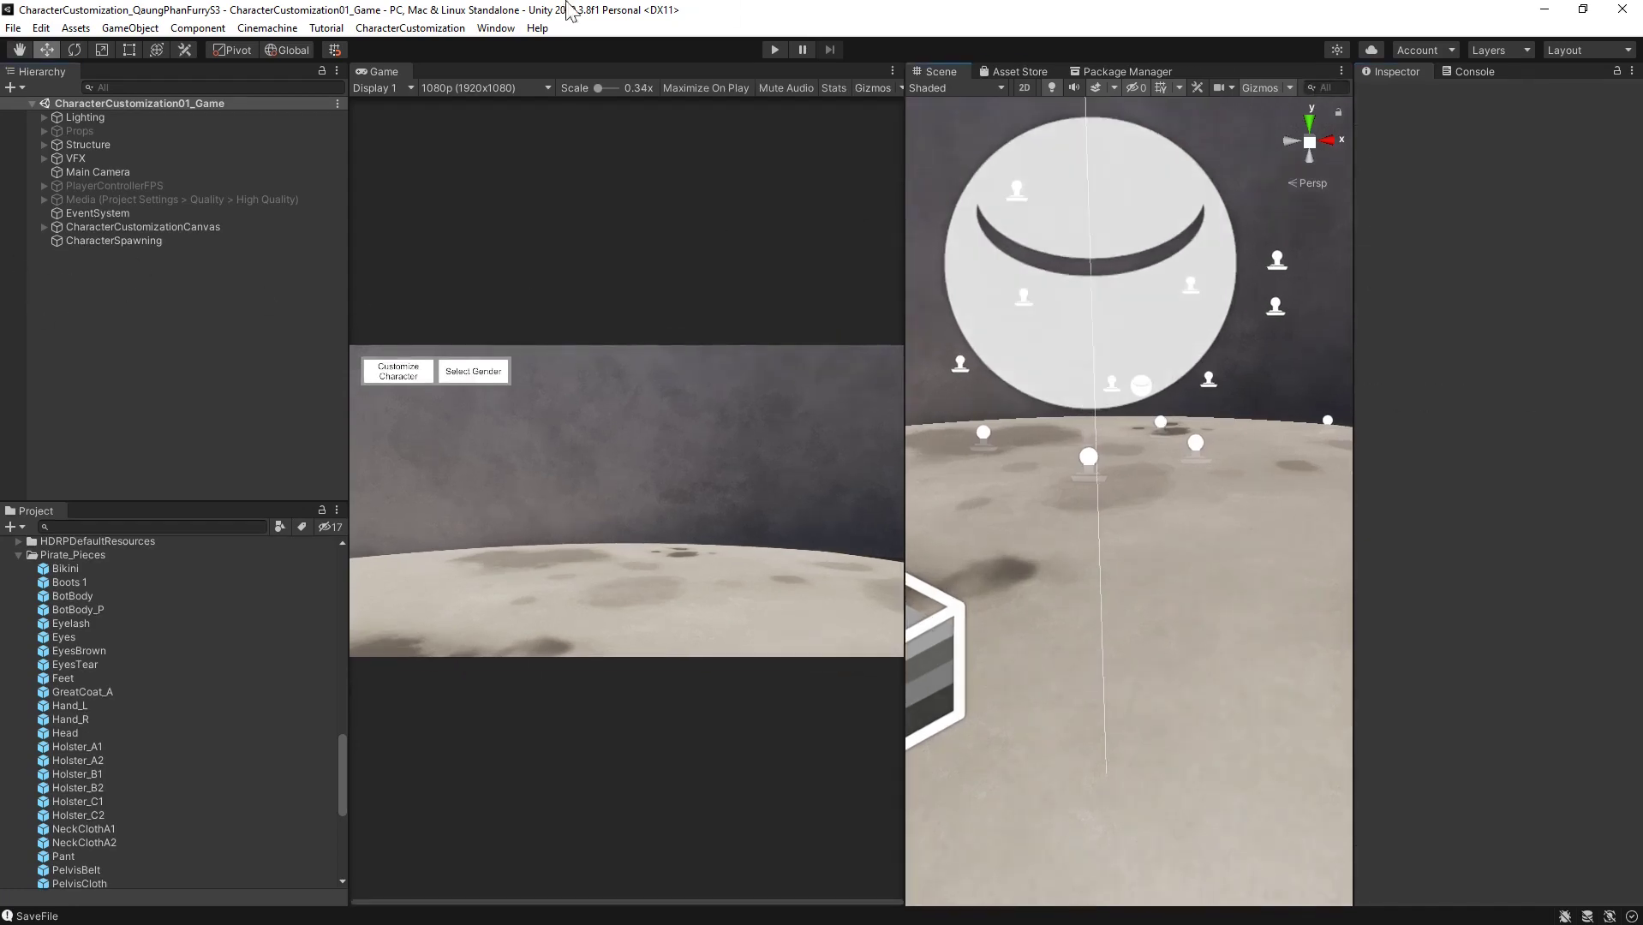
Check the Female Outfits Collision Matrix for the hat, coat and boots entries and close it
left_click(409, 27)
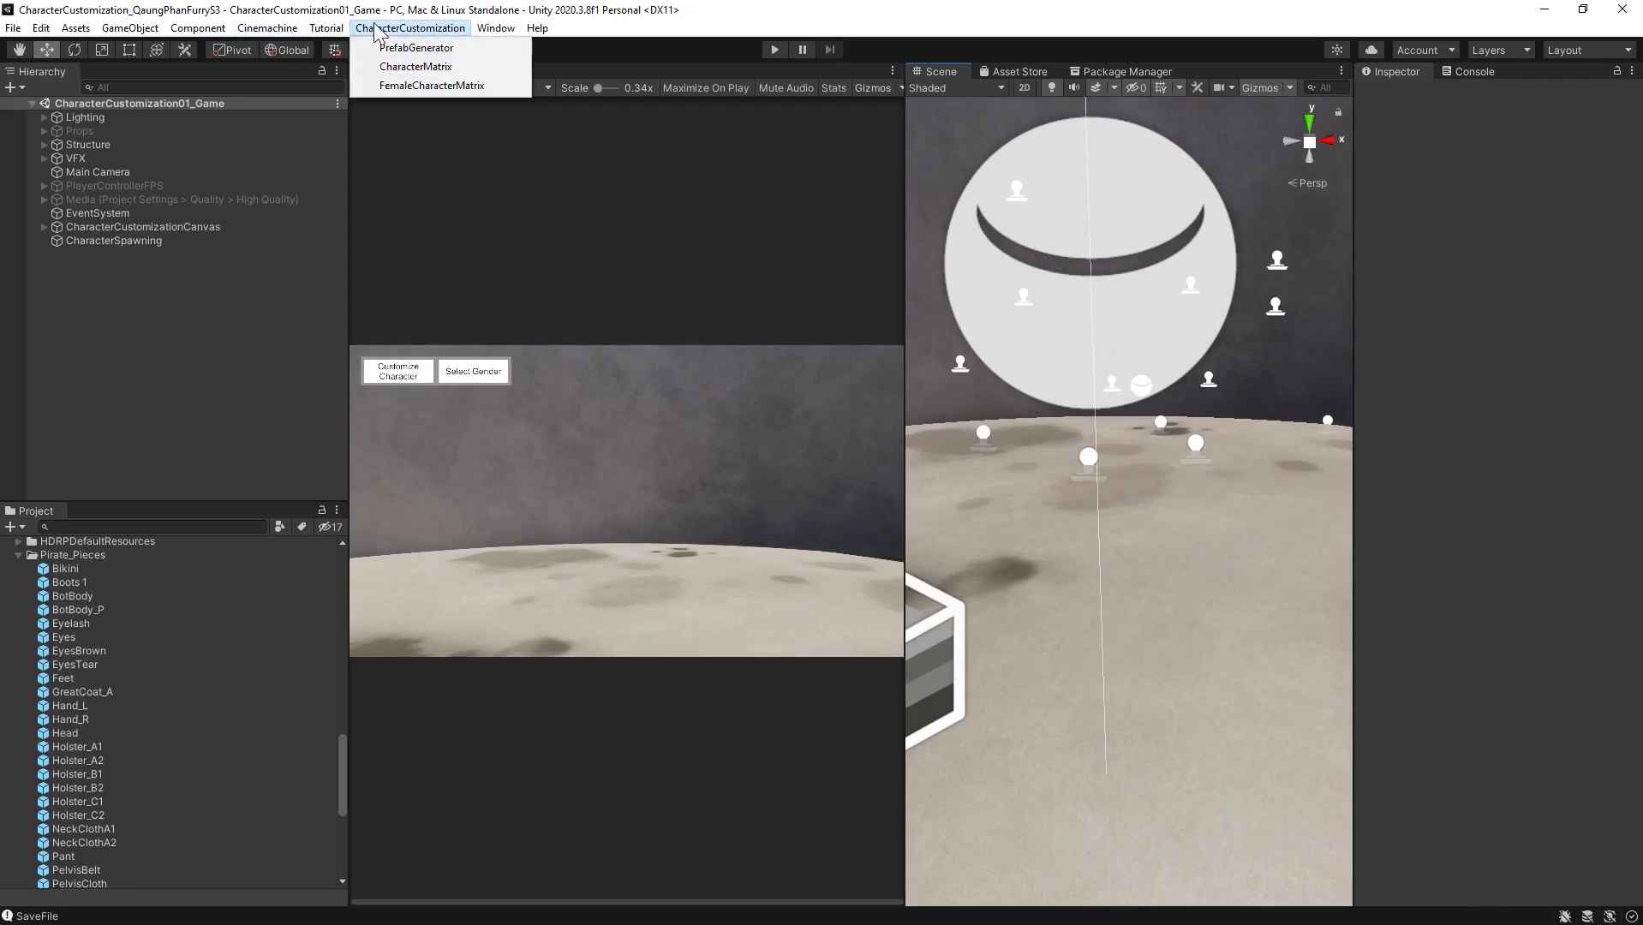
left_click(395, 87)
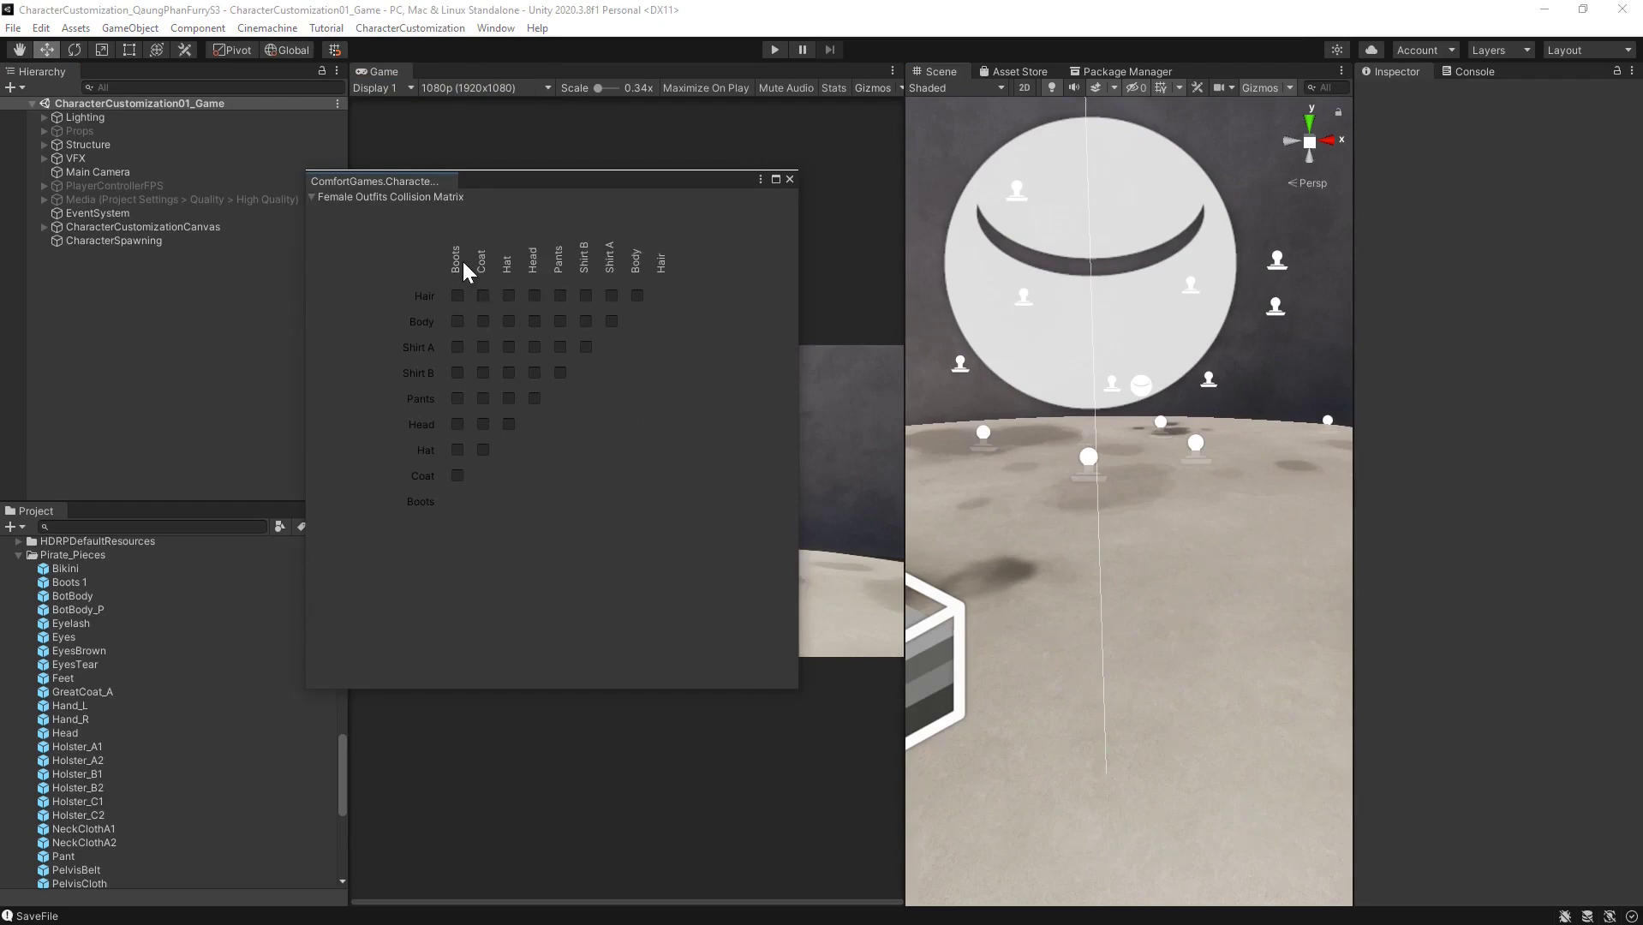
left_click(788, 179)
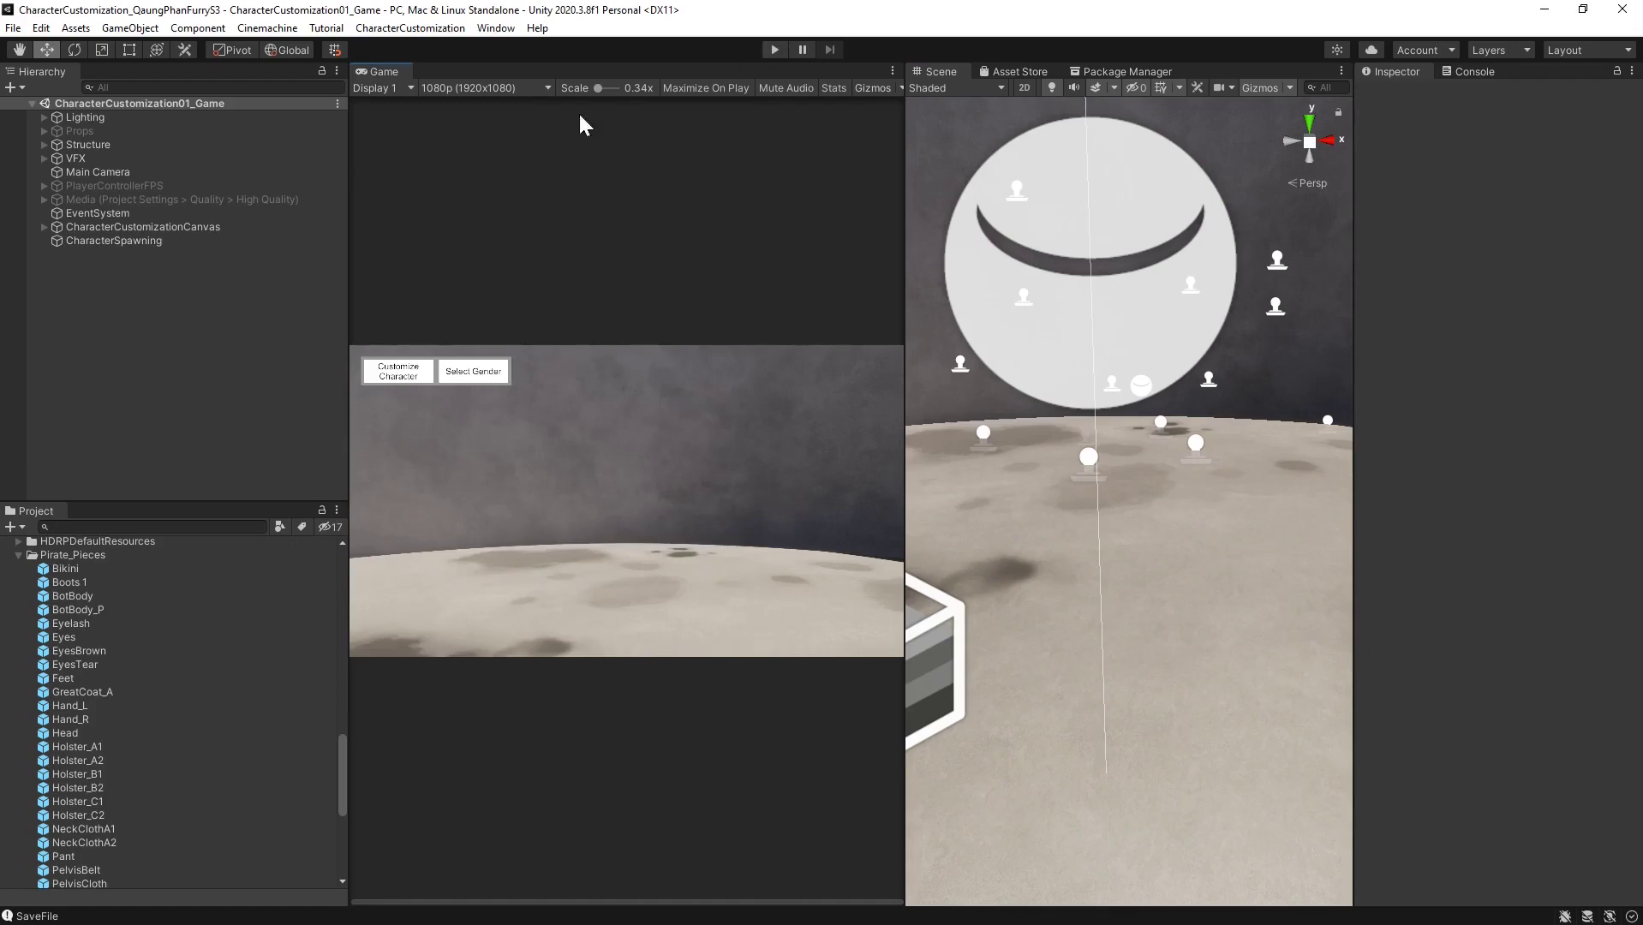
Run the game, open the female character customization, and test the hat by putting it on, taking it off and re-equipping it
left_click(782, 49)
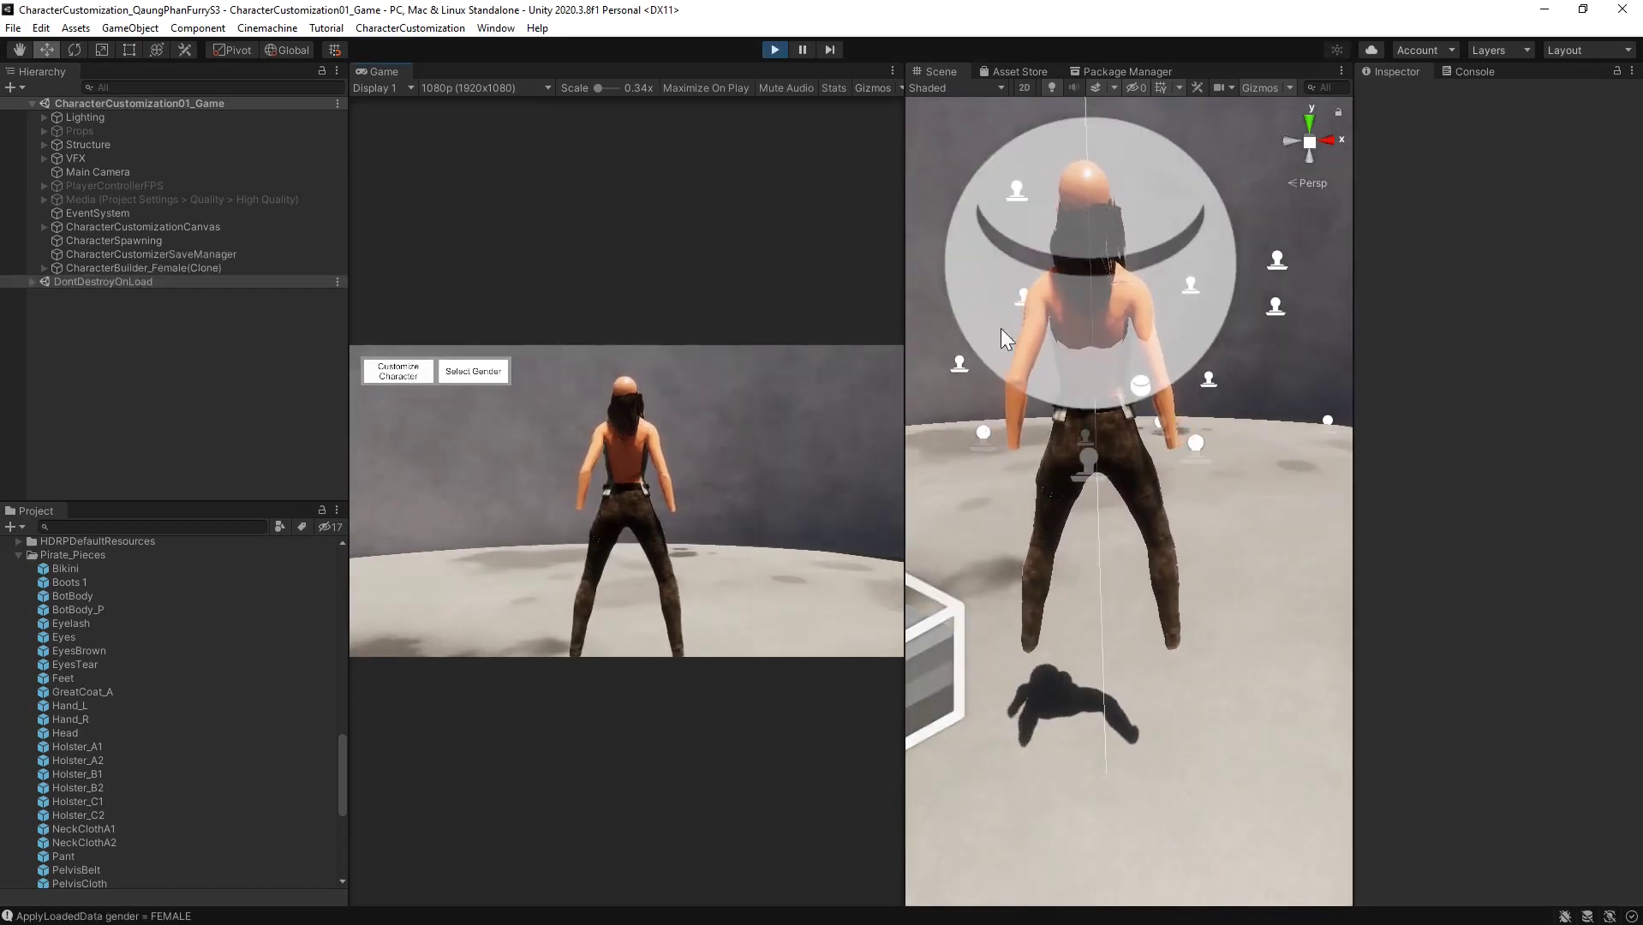
left_click(409, 371)
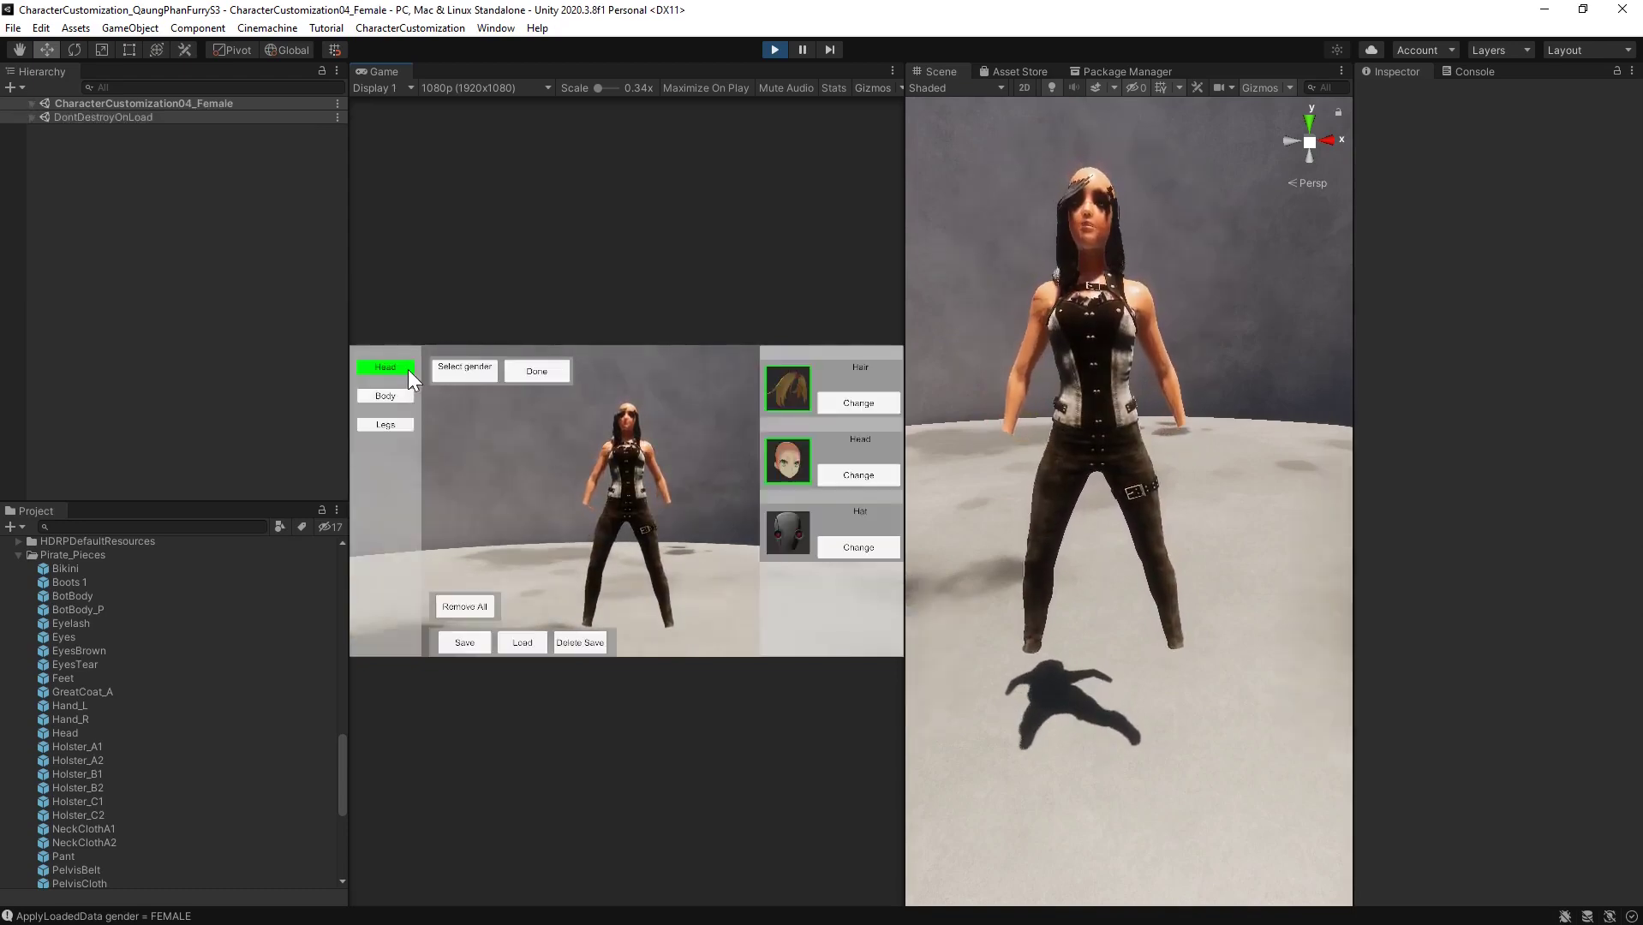
left_click(855, 546)
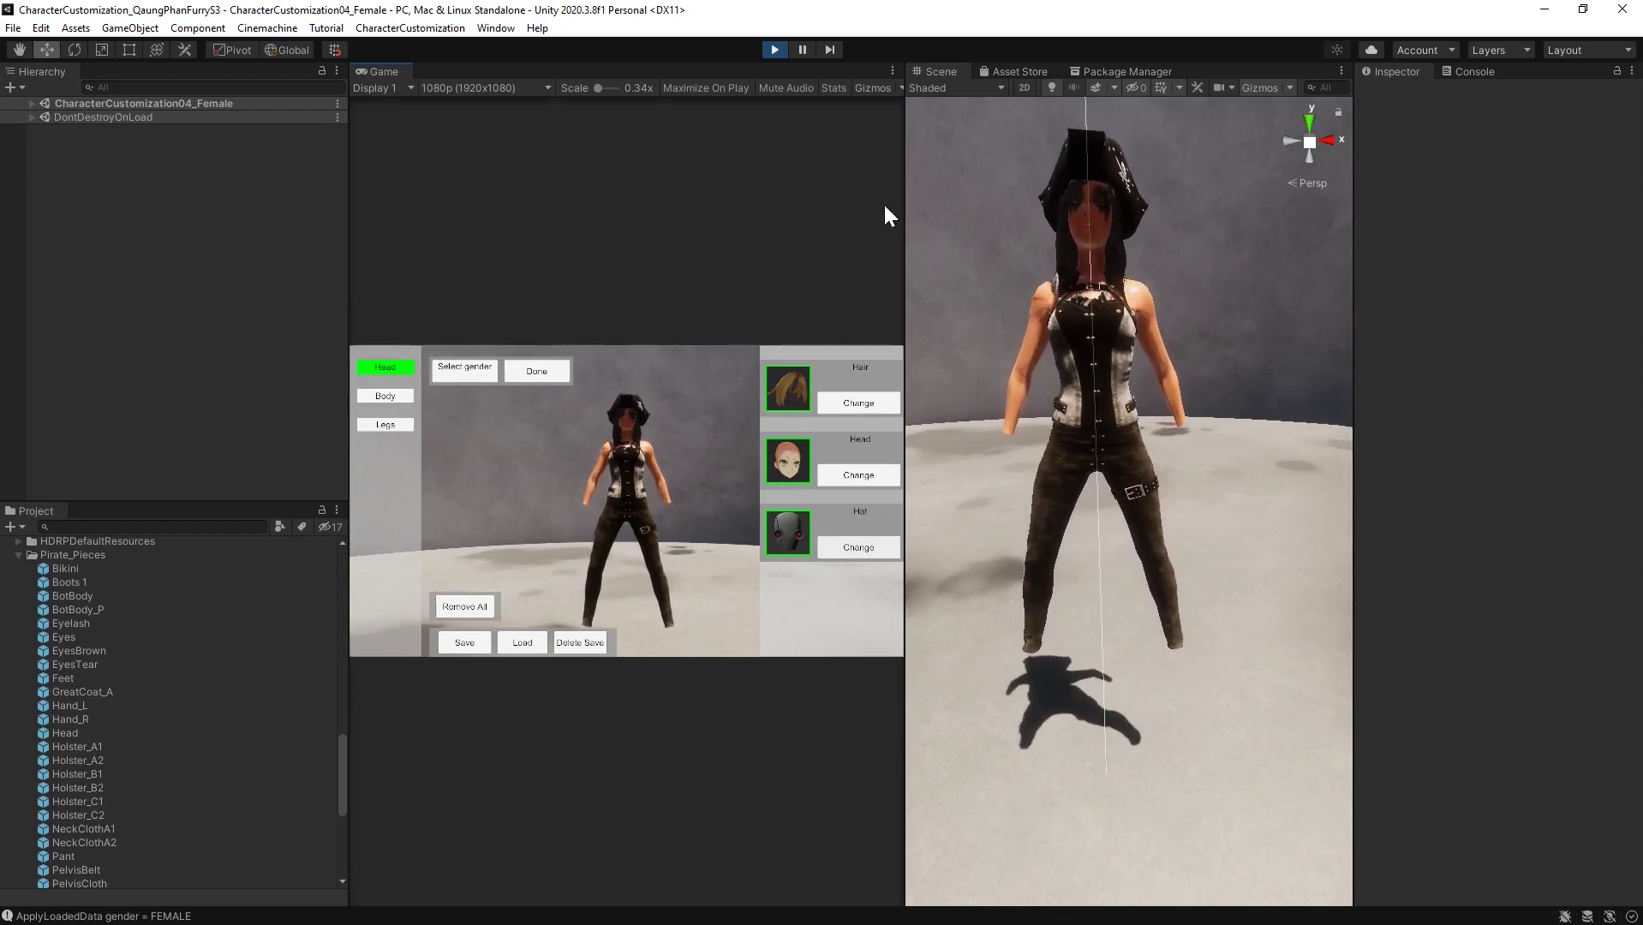
scroll(1079, 256, "up", 5)
scroll(1088, 249, "down", 2)
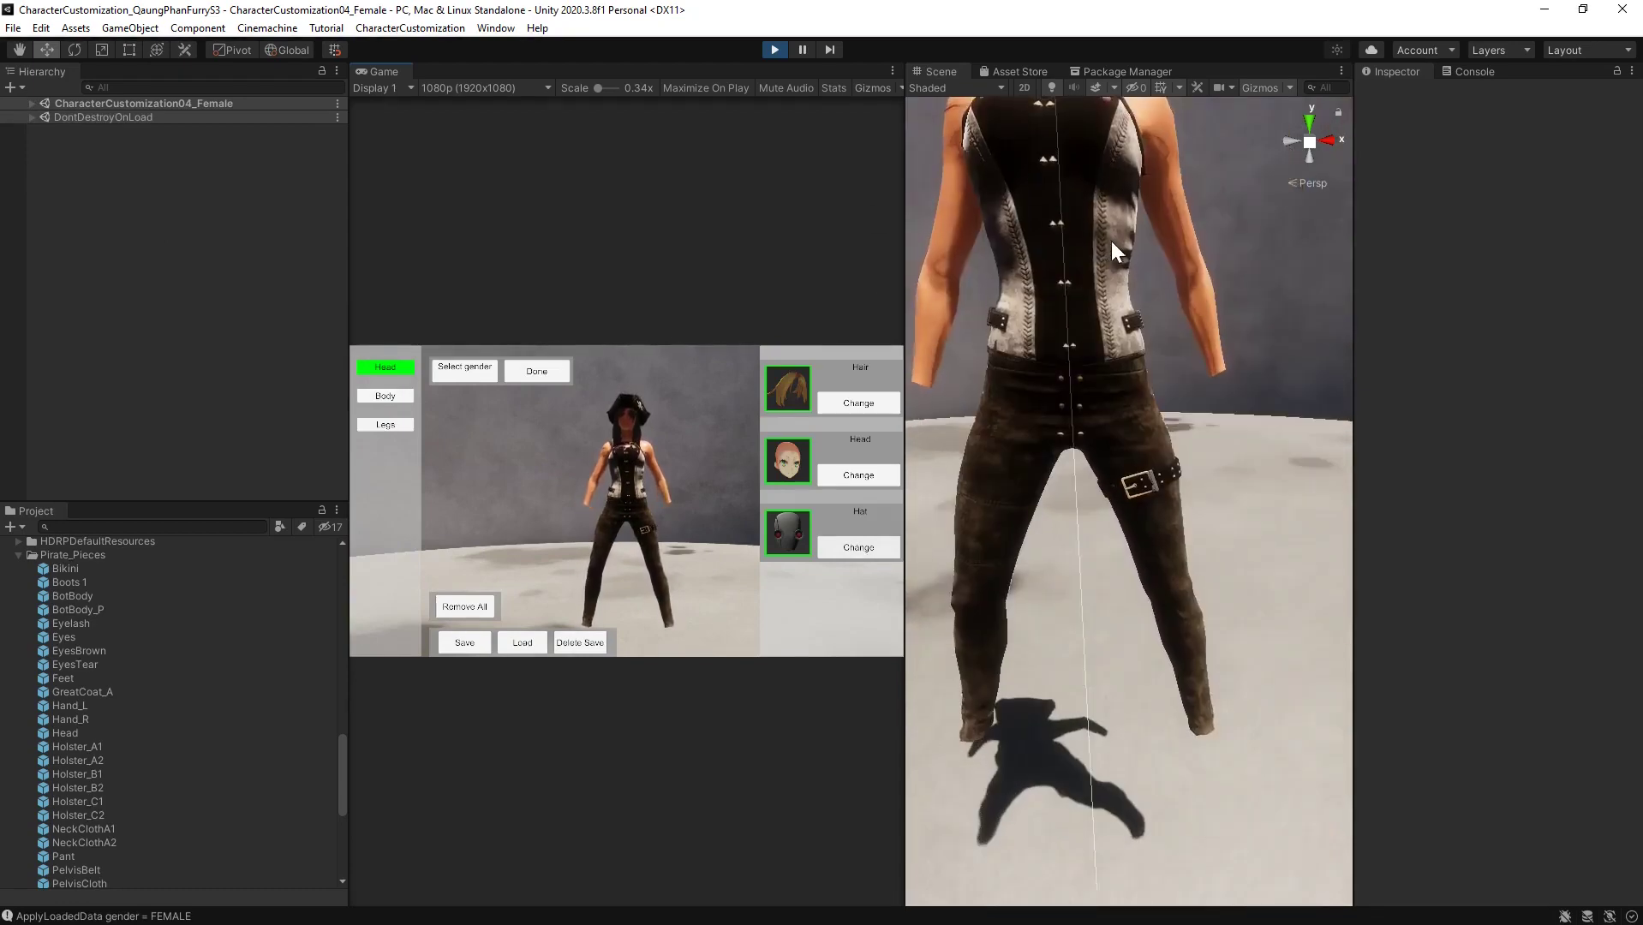
scroll(1111, 241, "down", 2)
middle_click_drag(1113, 249, 1190, 329)
scroll(1154, 208, "up", 2)
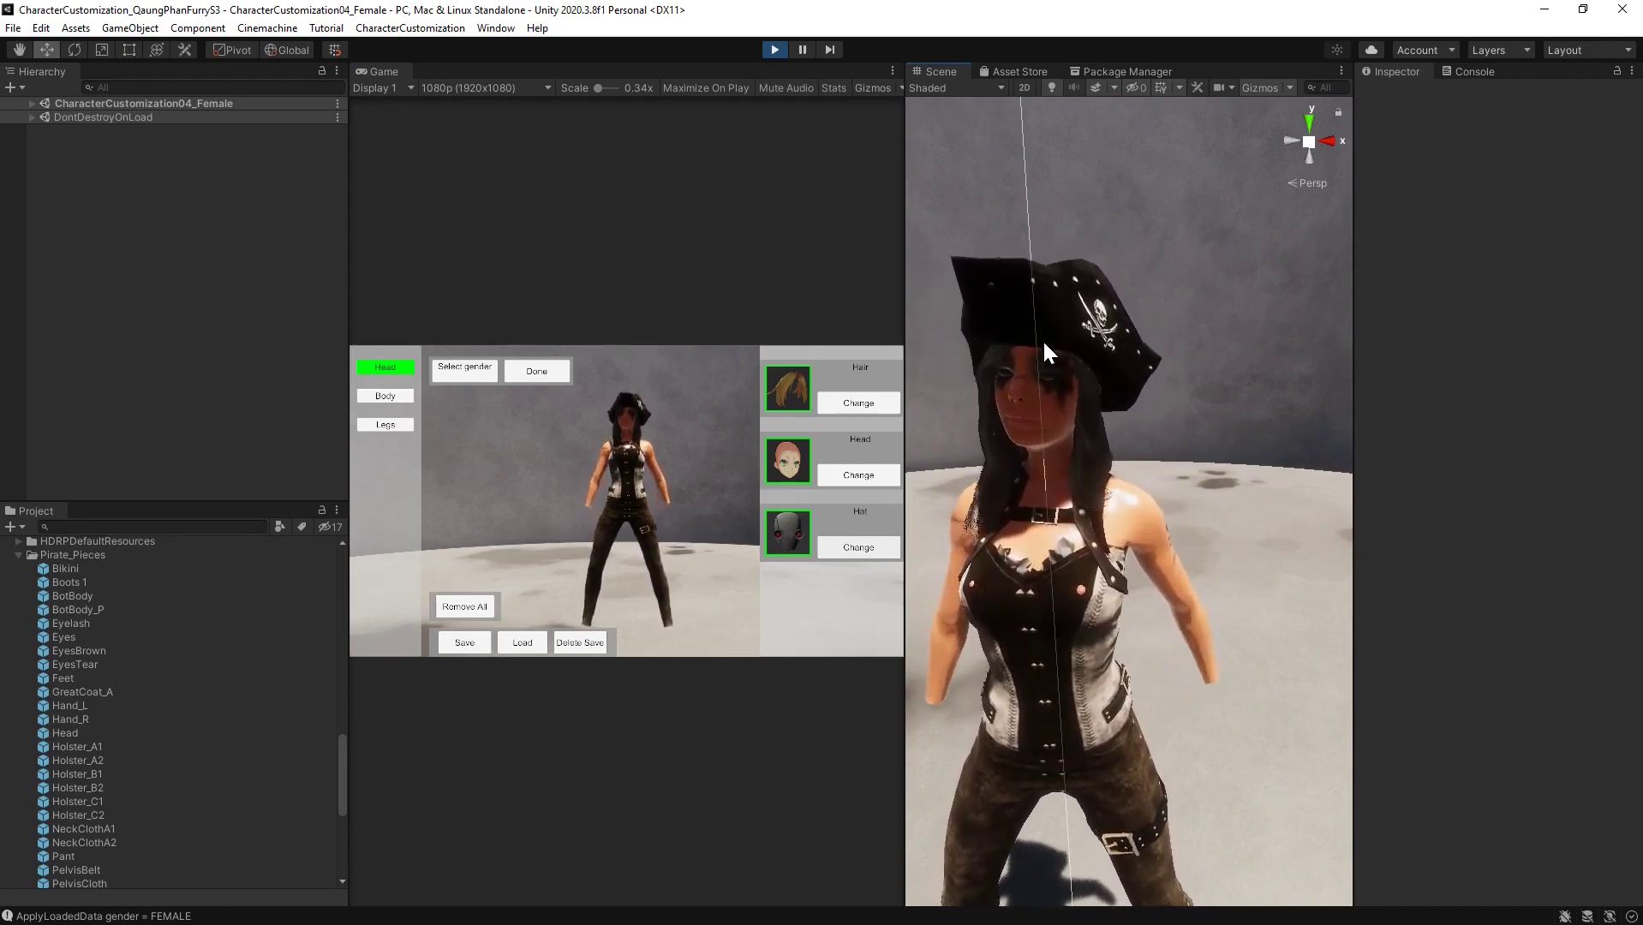
left_click(871, 548)
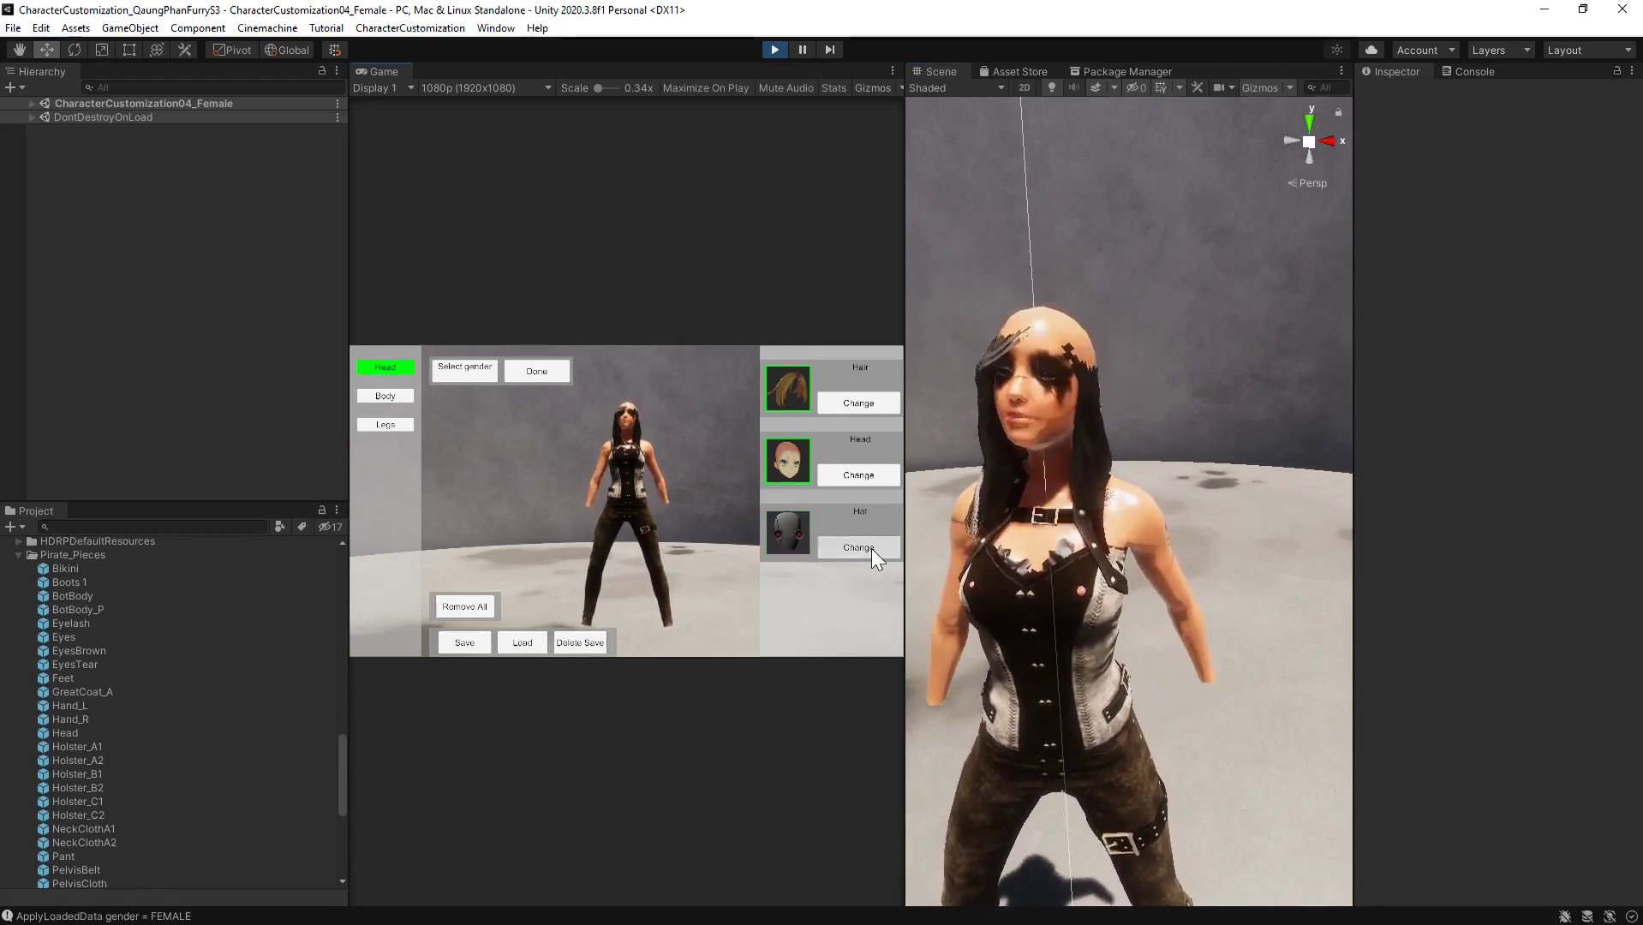
left_click(871, 548)
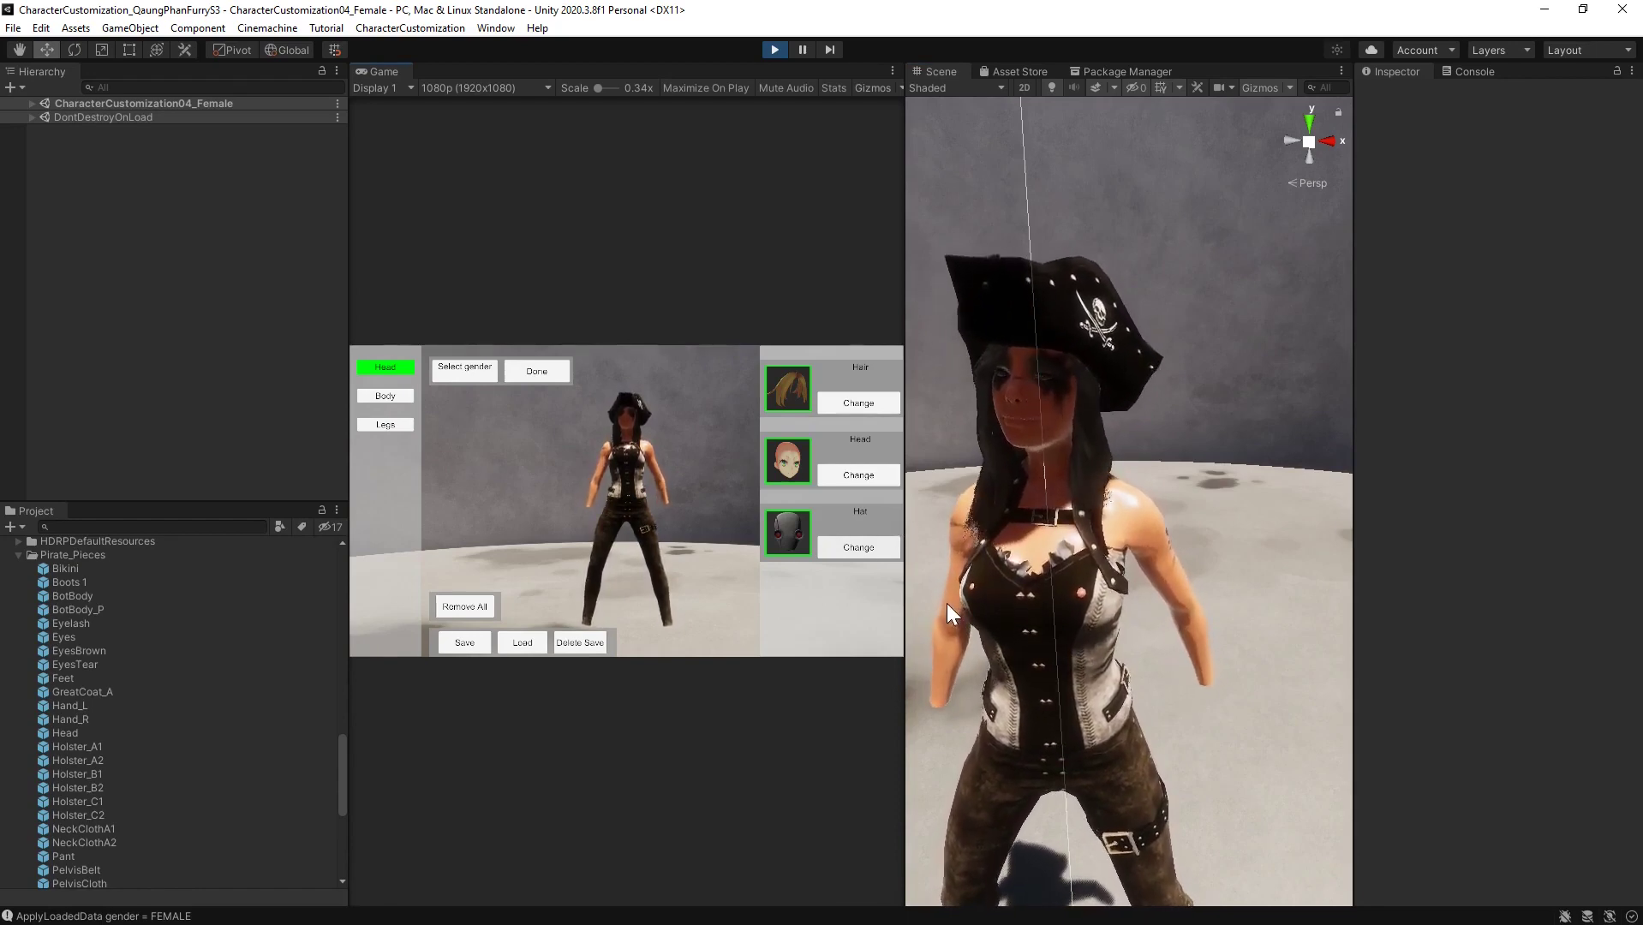
In the Body category, toggle Shirt B on and off and put the coat on the character
left_click(387, 395)
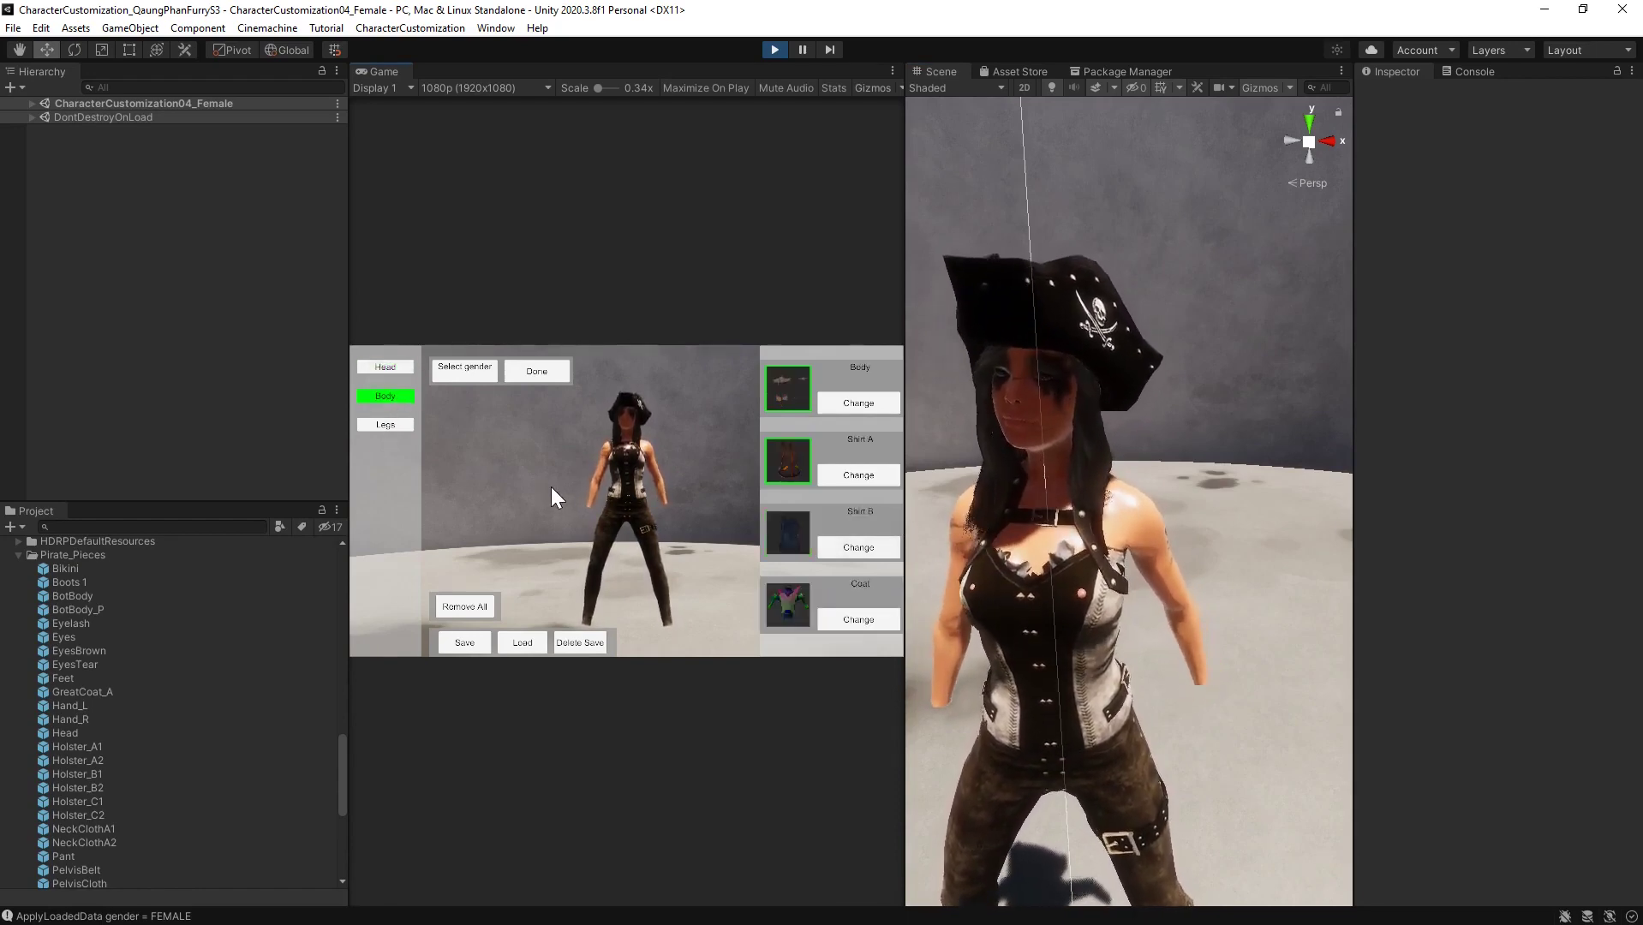
left_click(845, 546)
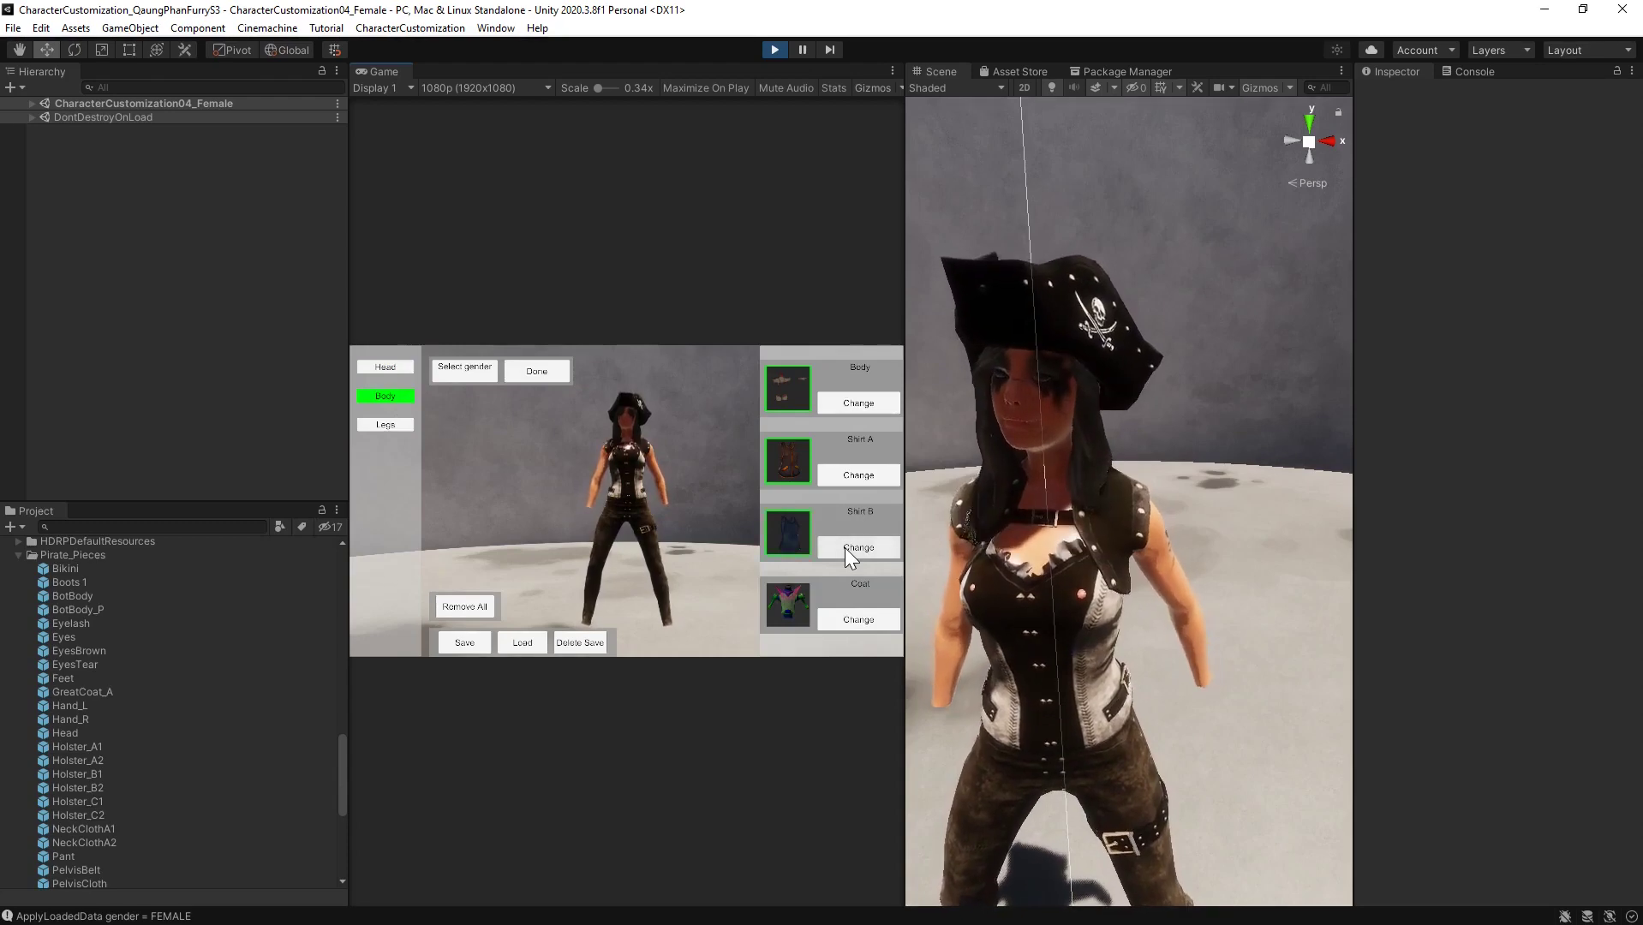
left_click(845, 546)
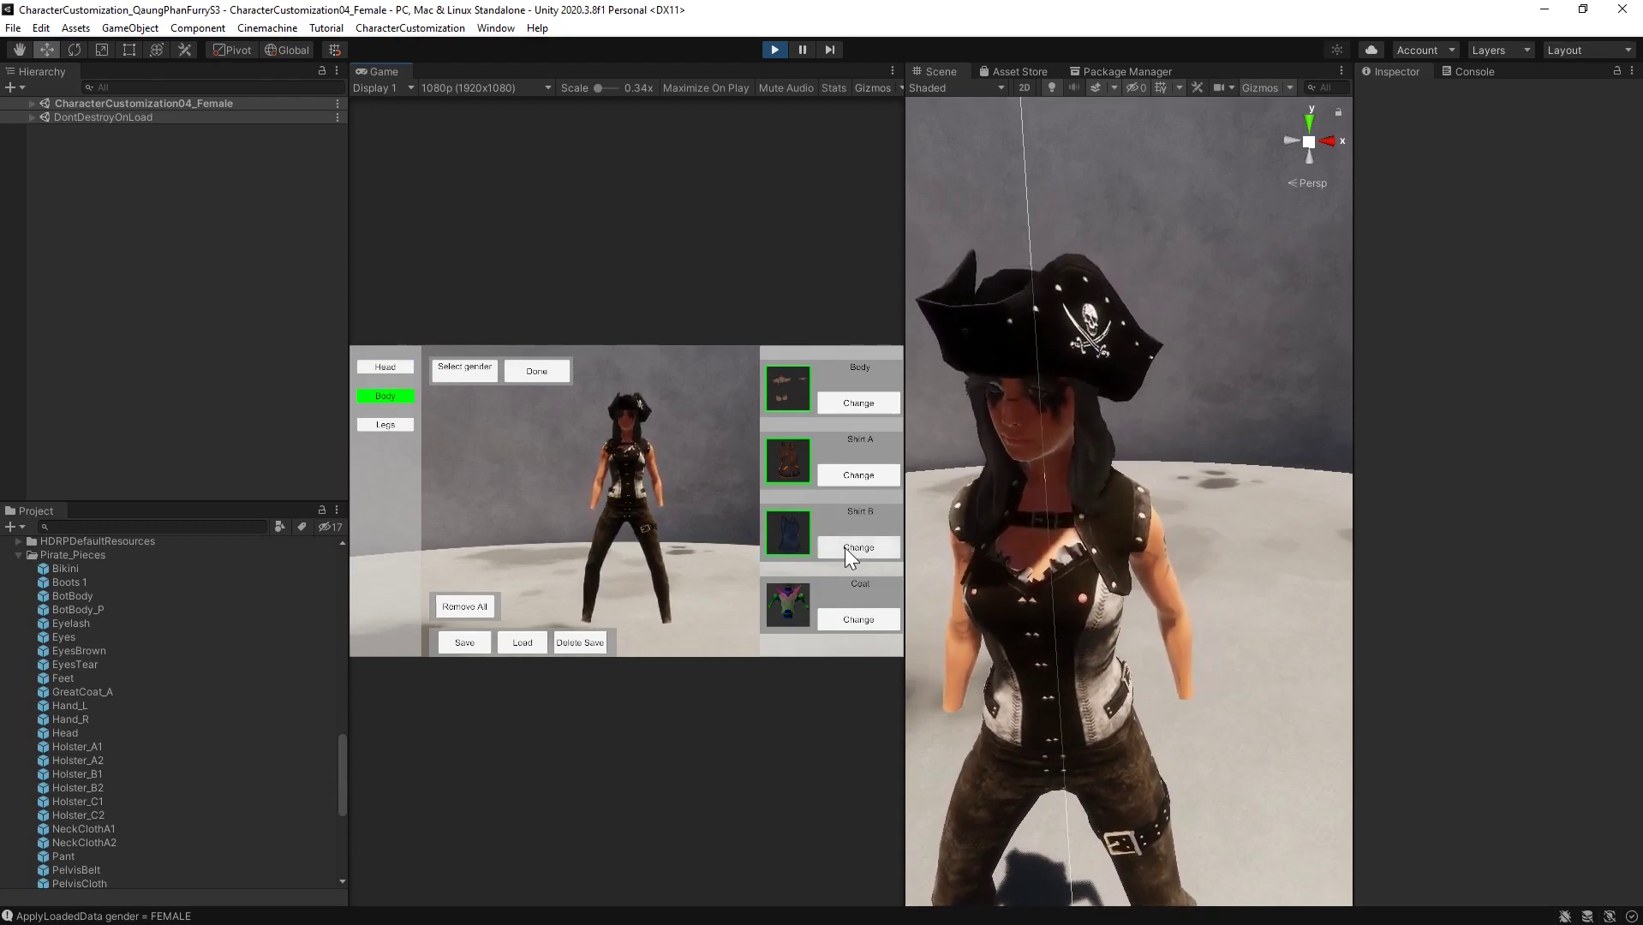
left_click(858, 616)
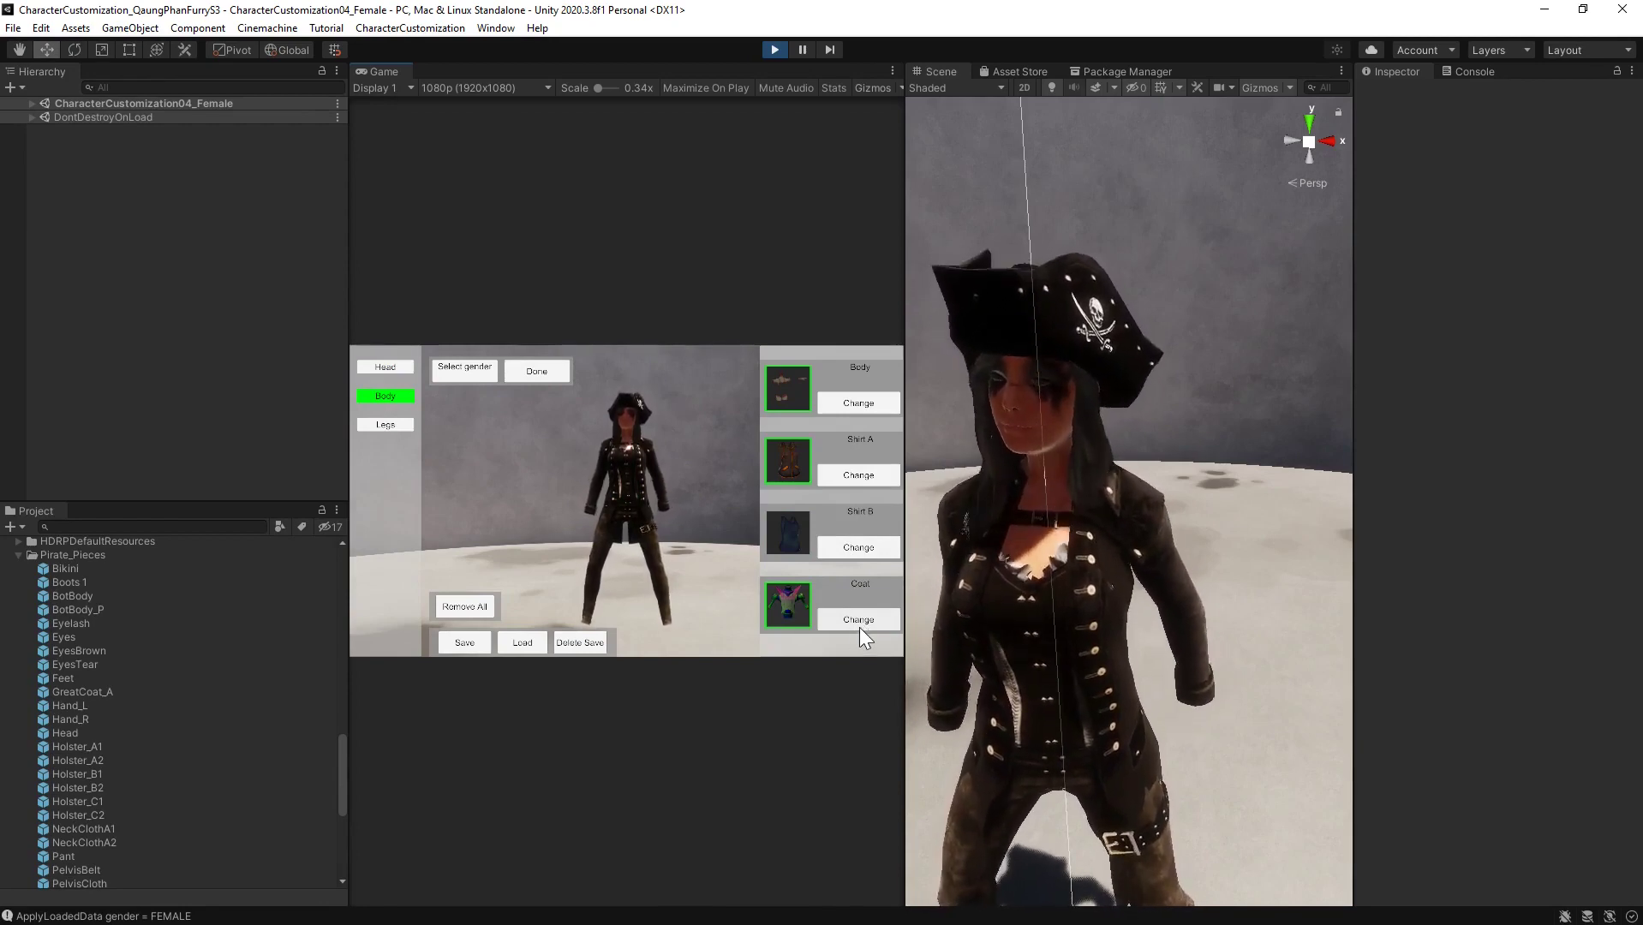
Equip the boots in the Legs category, save the customization and end the play test from the game scene
left_click(385, 425)
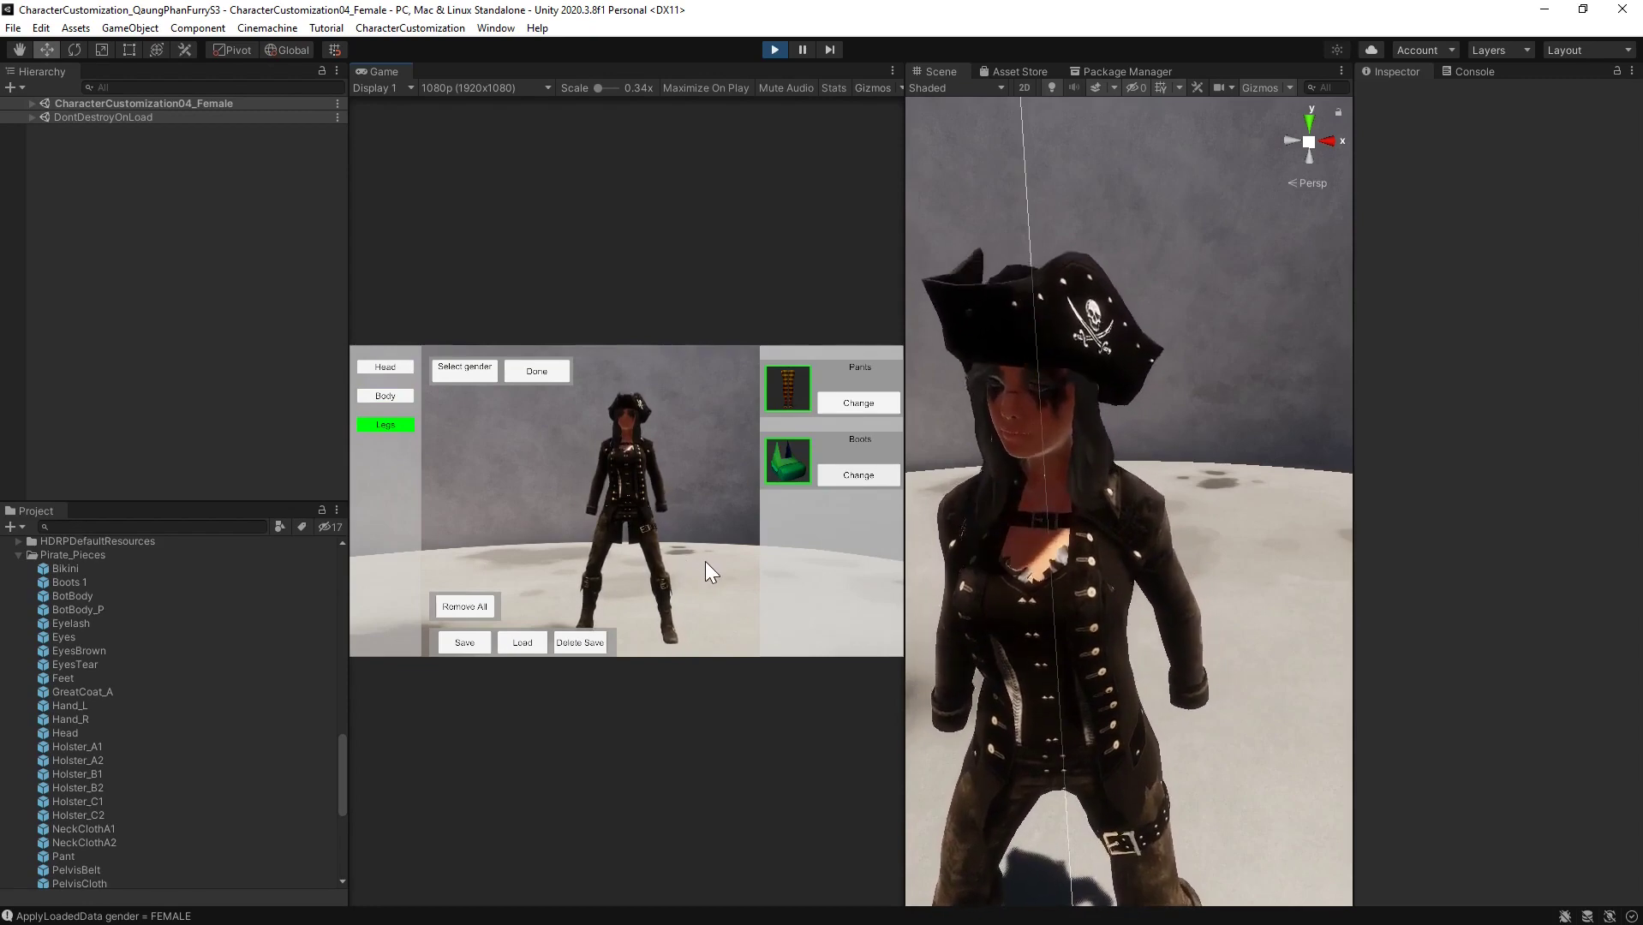
left_click(471, 639)
left_click(551, 373)
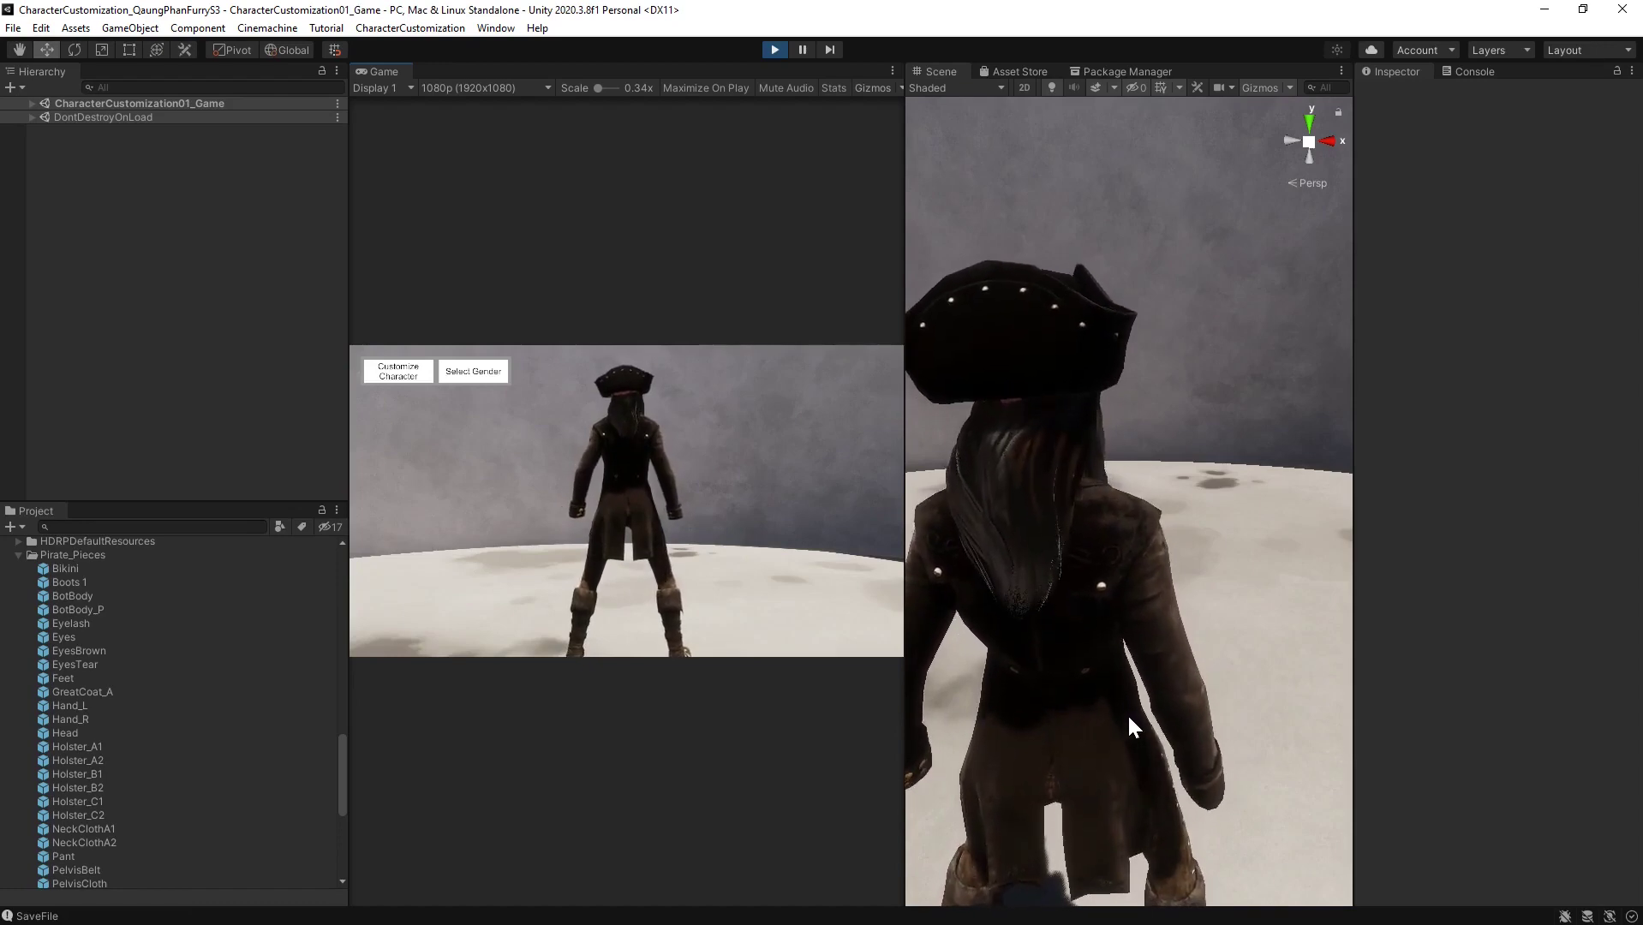
left_click(776, 49)
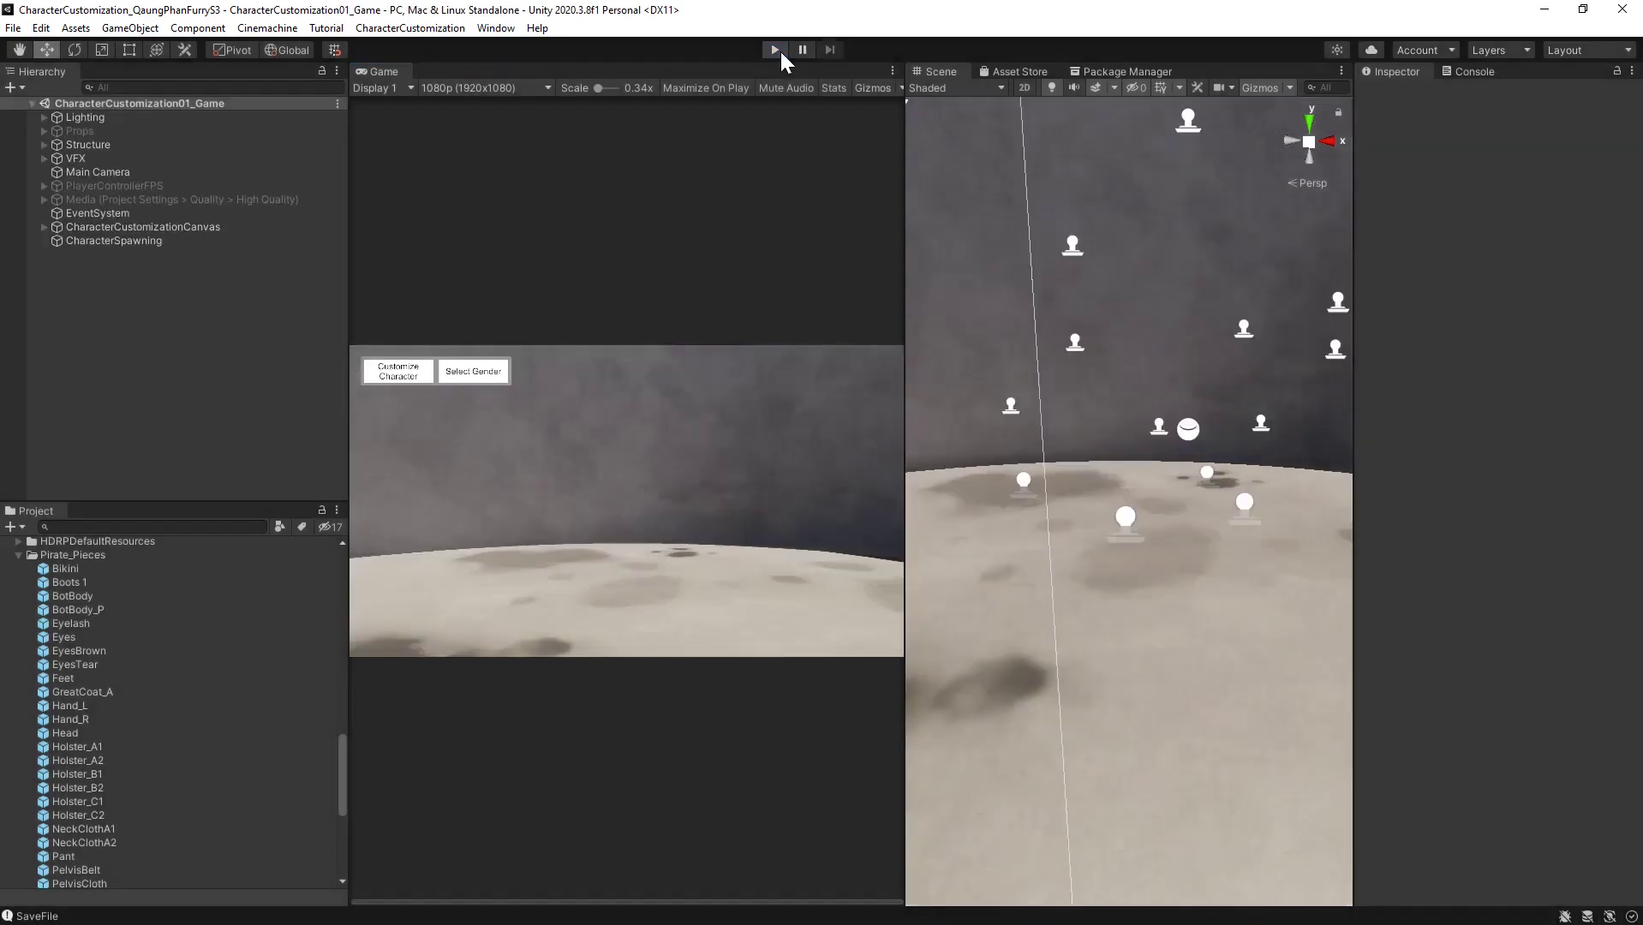
Create an OutfitScriptableObject named Outfit9_Hands01 in the OutfitModels_Female folder
scroll(182, 702, "up", 15)
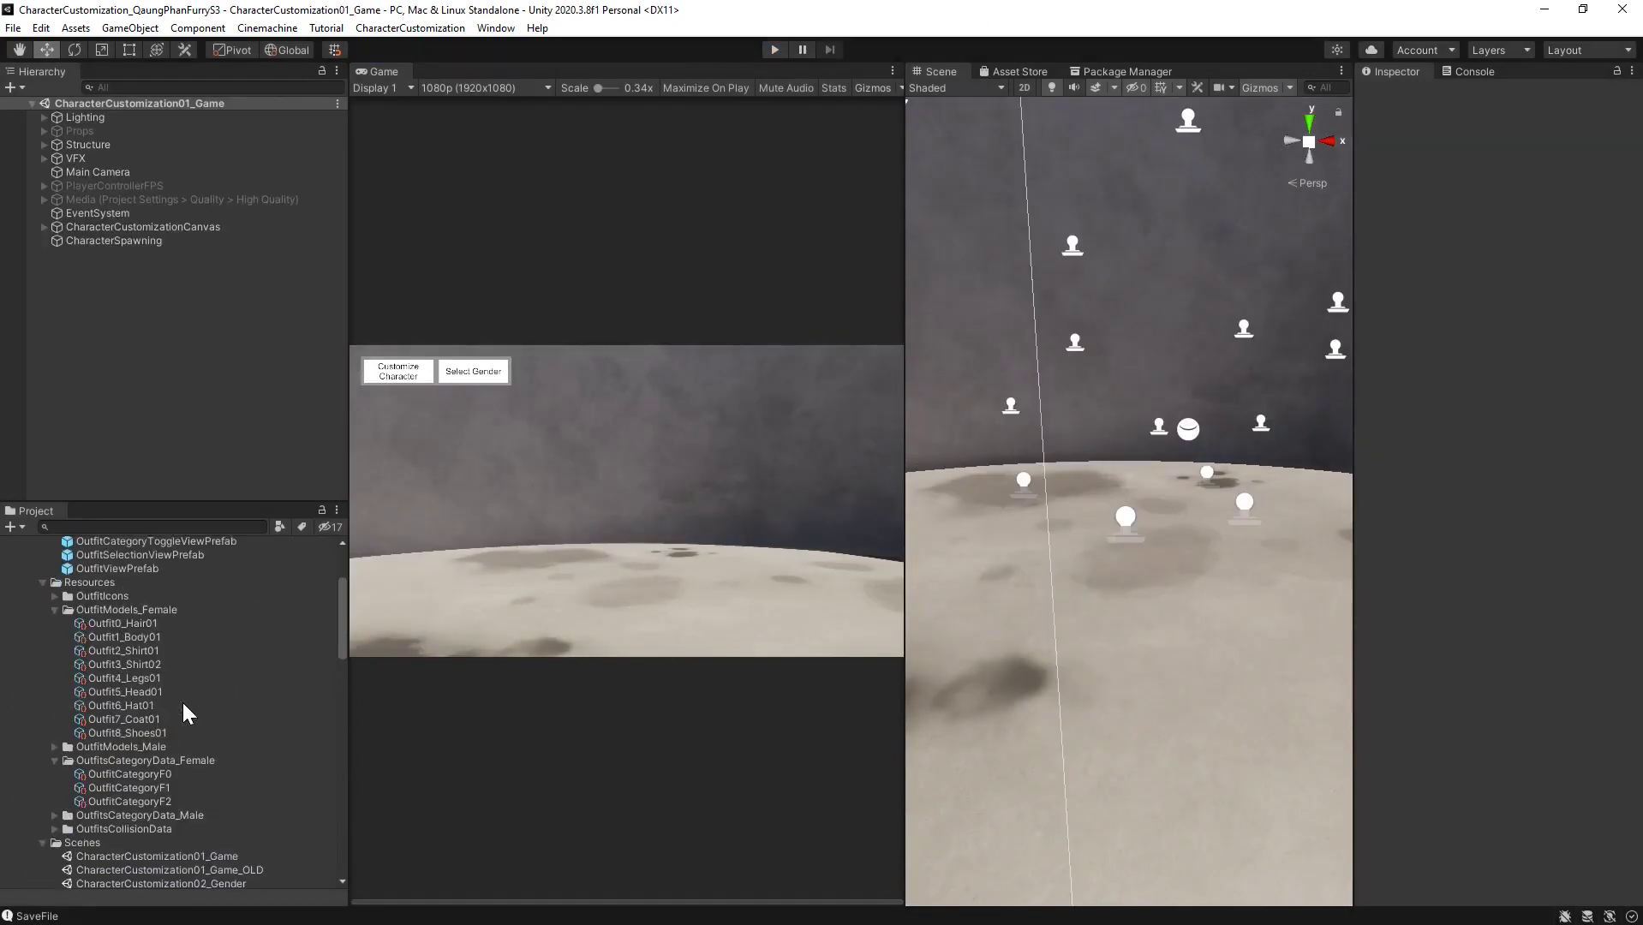
scroll(182, 703, "down", 3)
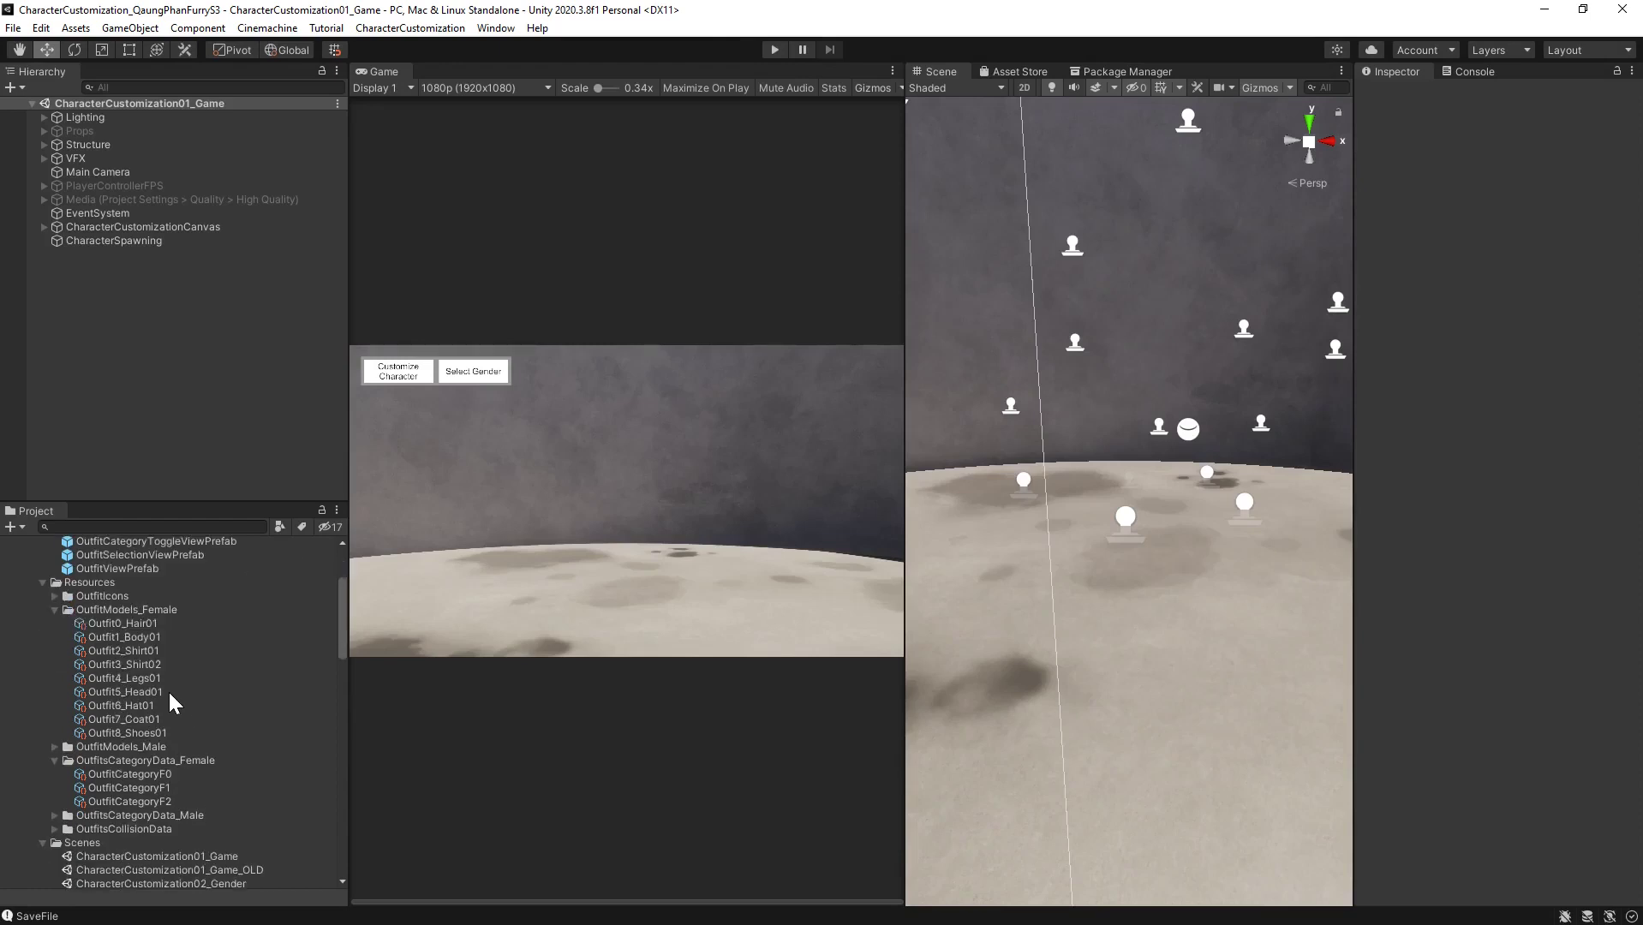
right_click(127, 613)
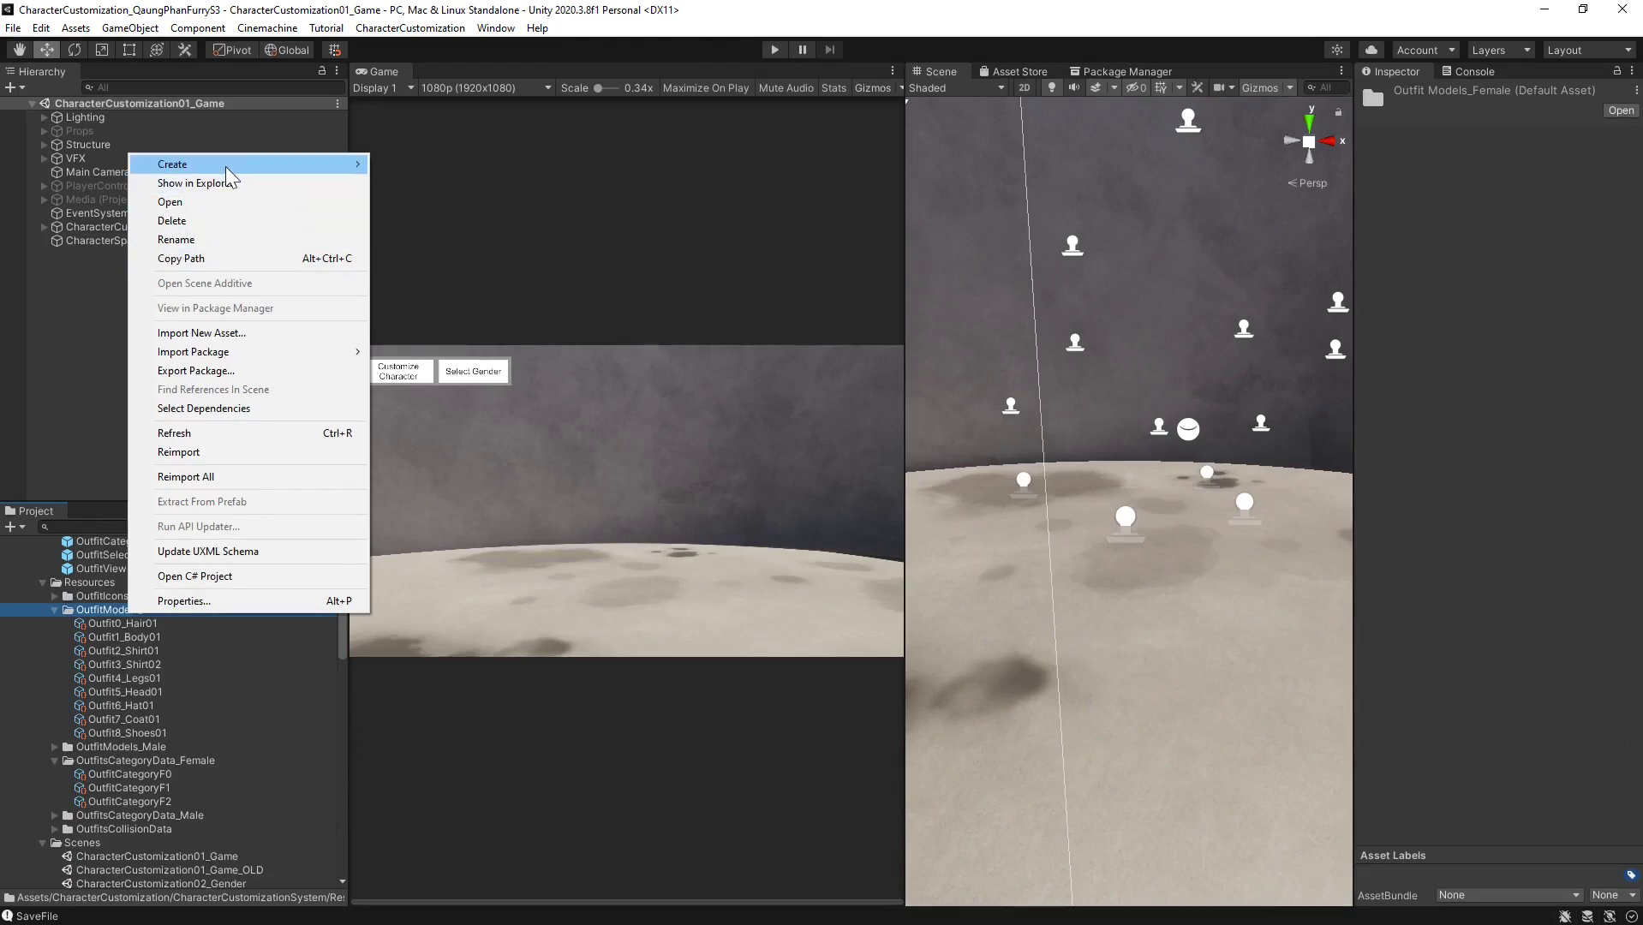
mouse_move(229, 172)
mouse_move(465, 83)
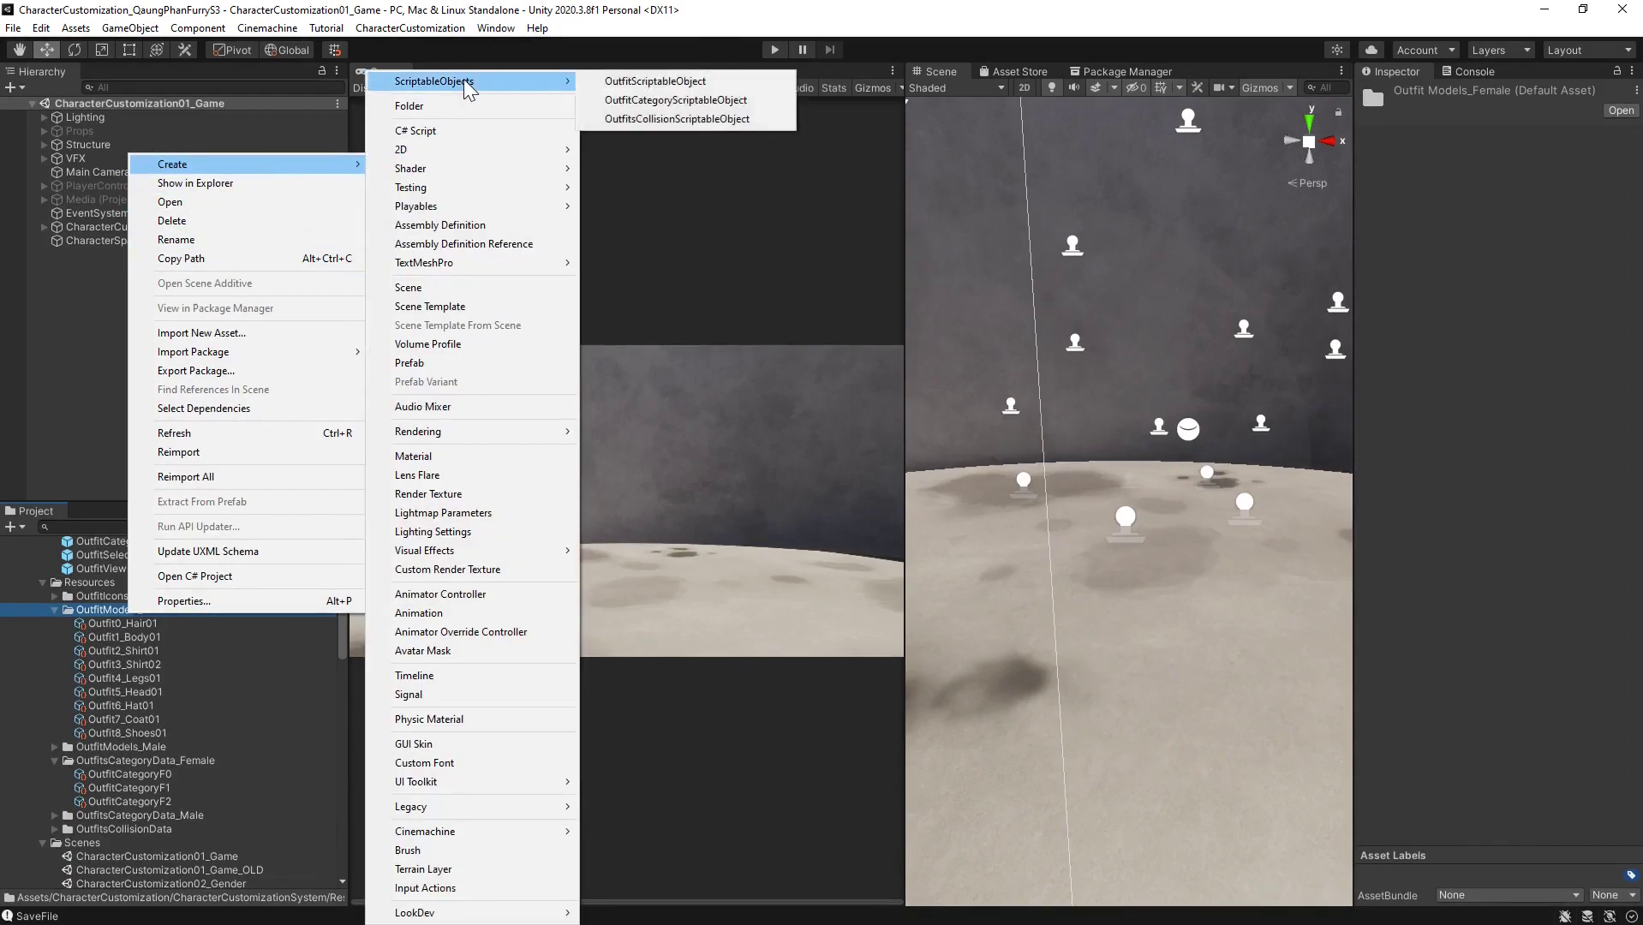
left_click(612, 83)
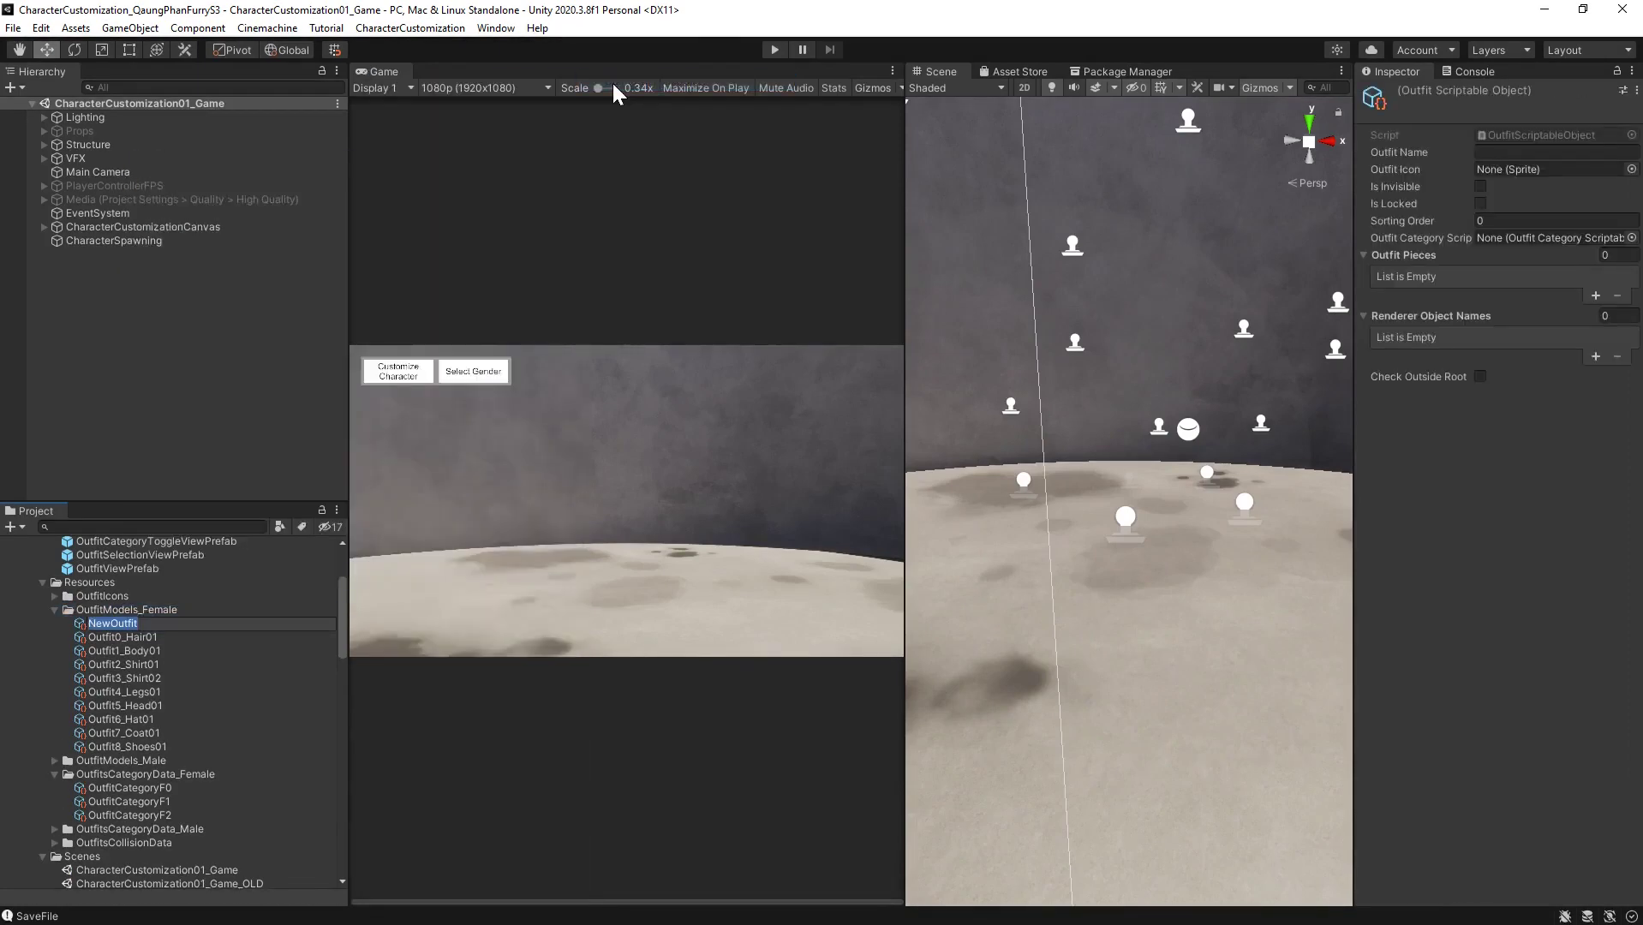
type("O")
Set the outfit name of Outfit9_Hands01 to Hands and its outfit icon to the 01LeftArm sprite
left_click(1476, 154)
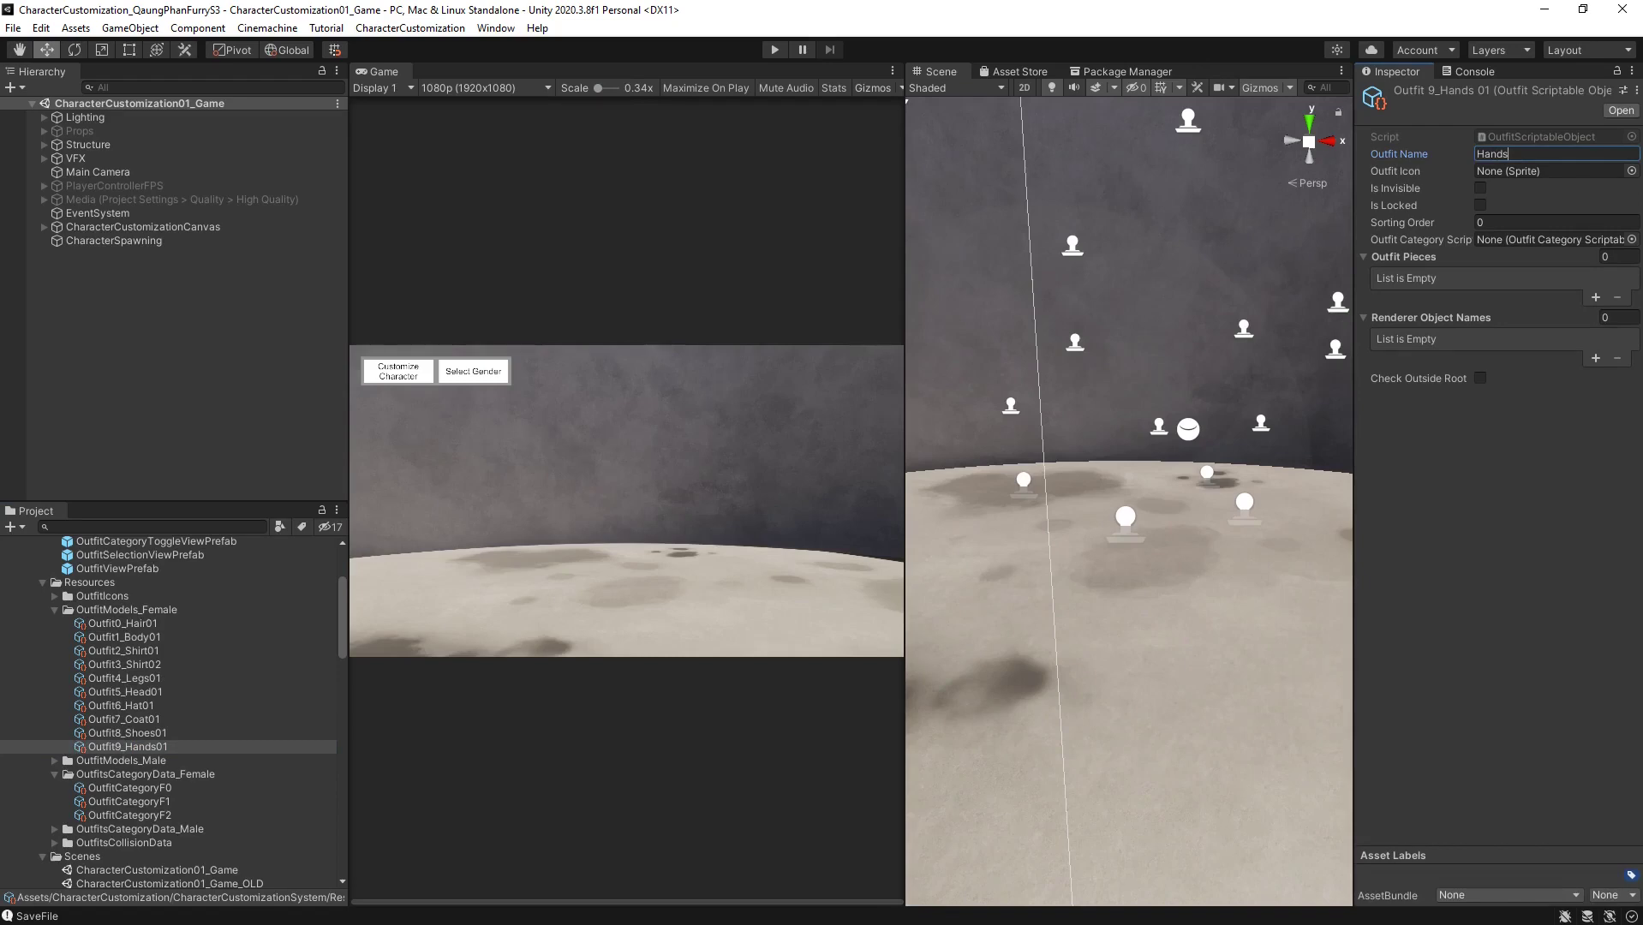
left_click(1630, 170)
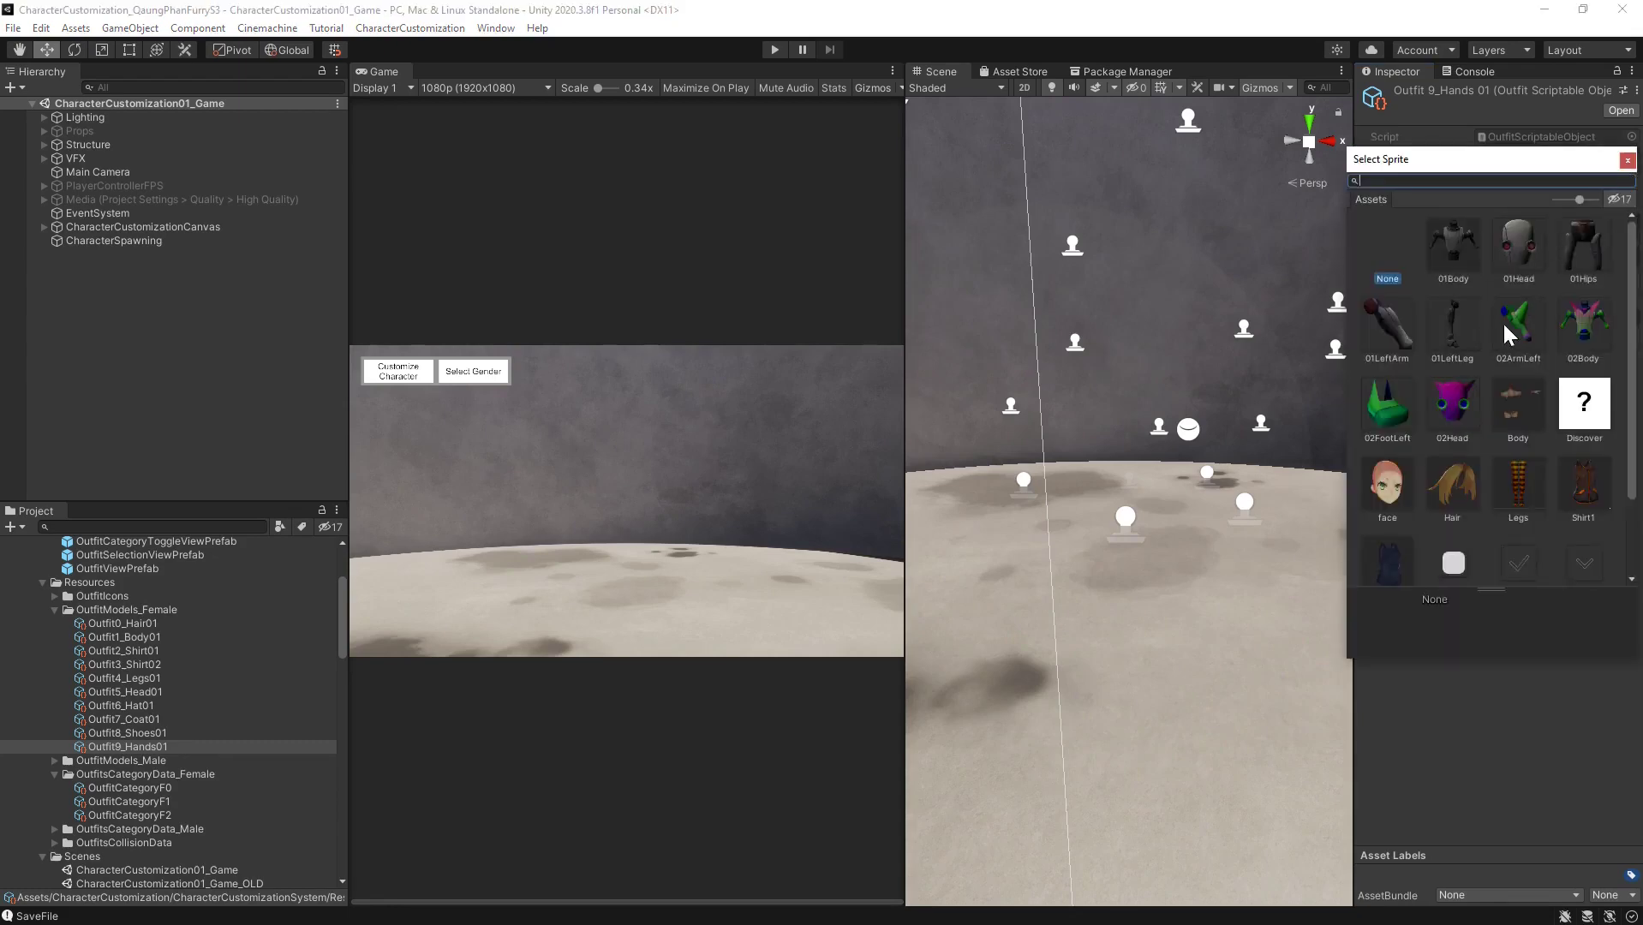
left_click(1393, 325)
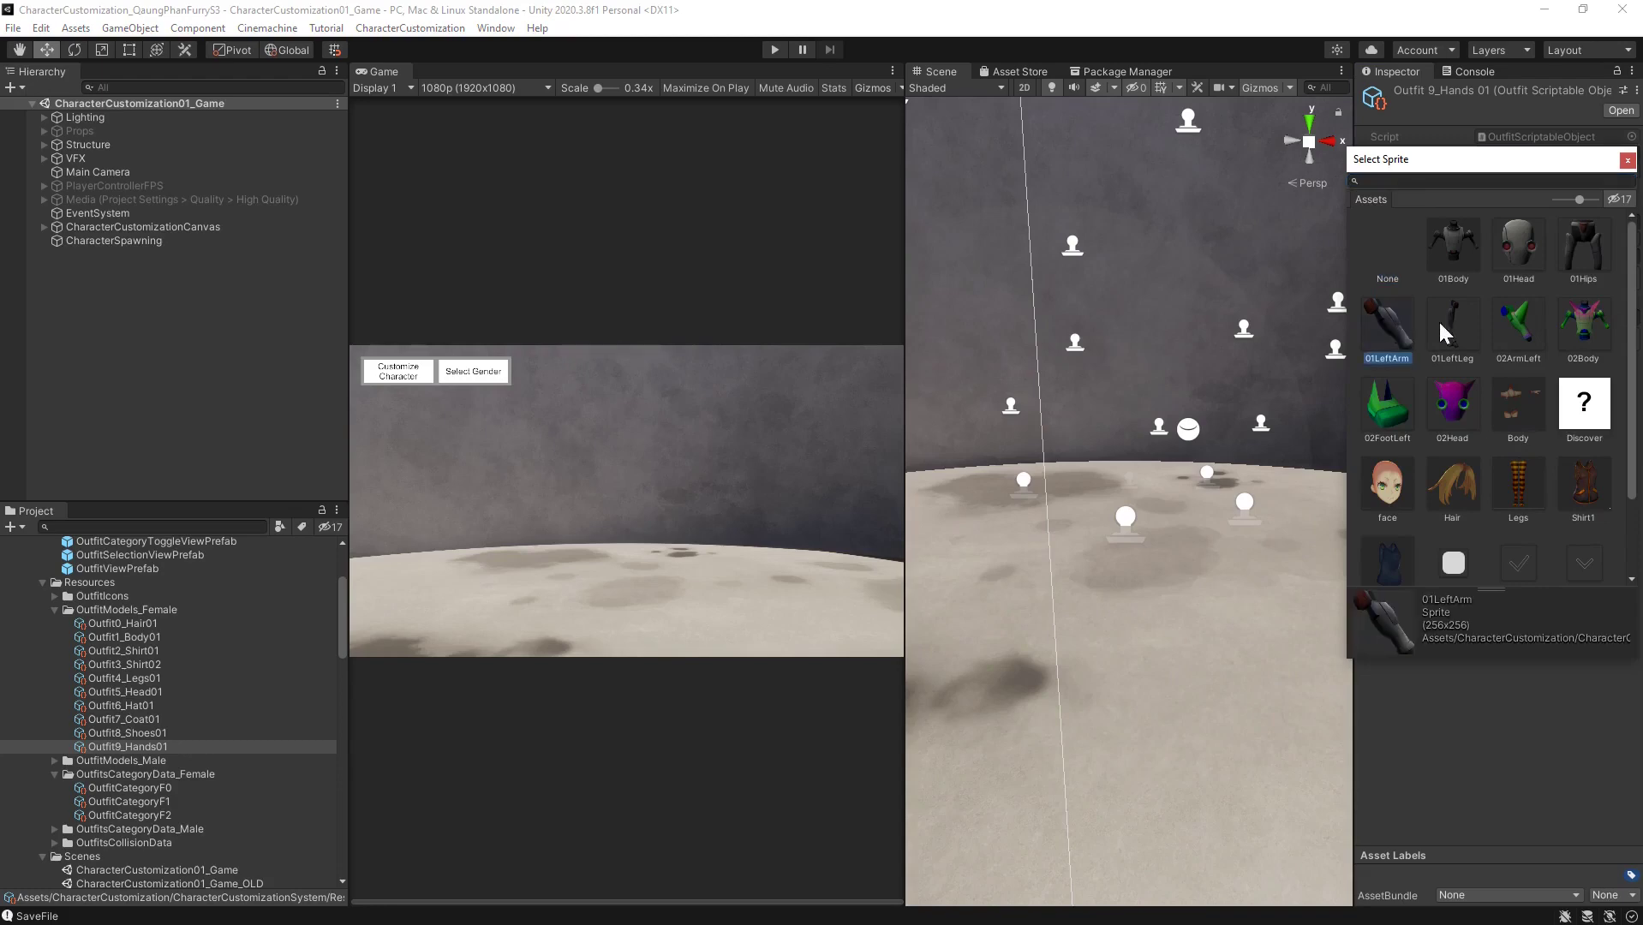
left_click(1627, 161)
Assign OutfitCategoryF1 as the outfit category of Outfit9_Hands01
left_click(1631, 239)
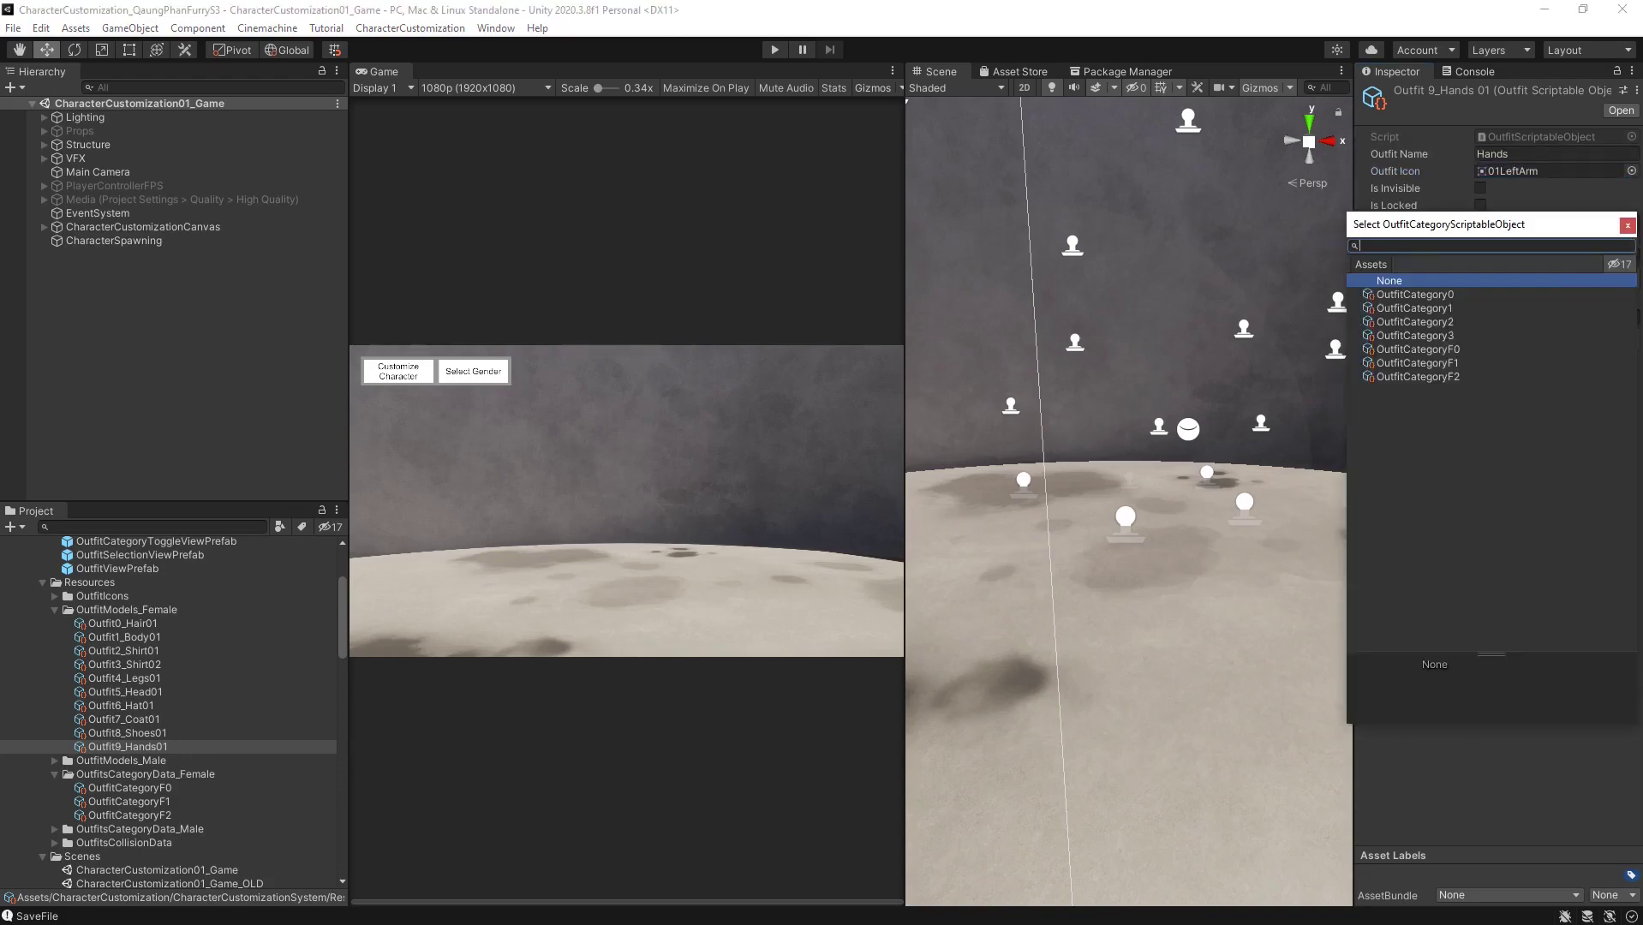
left_click(1449, 363)
left_click(1627, 224)
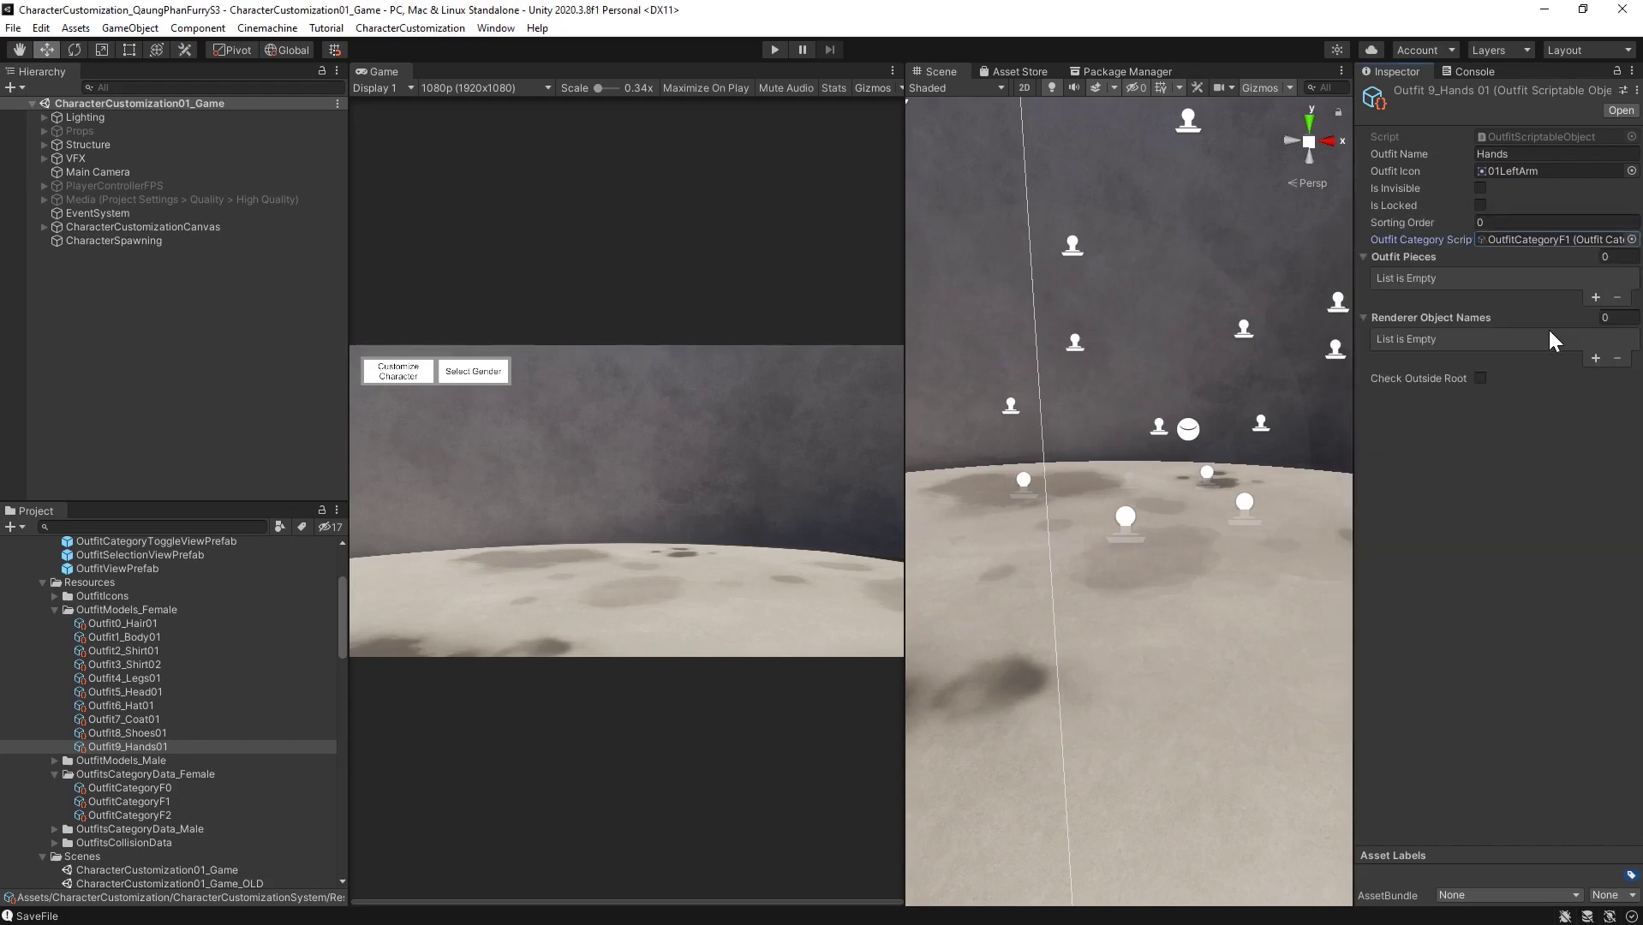
Add two outfit pieces to Outfit9_Hands01, assign them the Hand_L and Hand_R prefabs from Pirate_Pieces, and clear the selection
left_click(1610, 257)
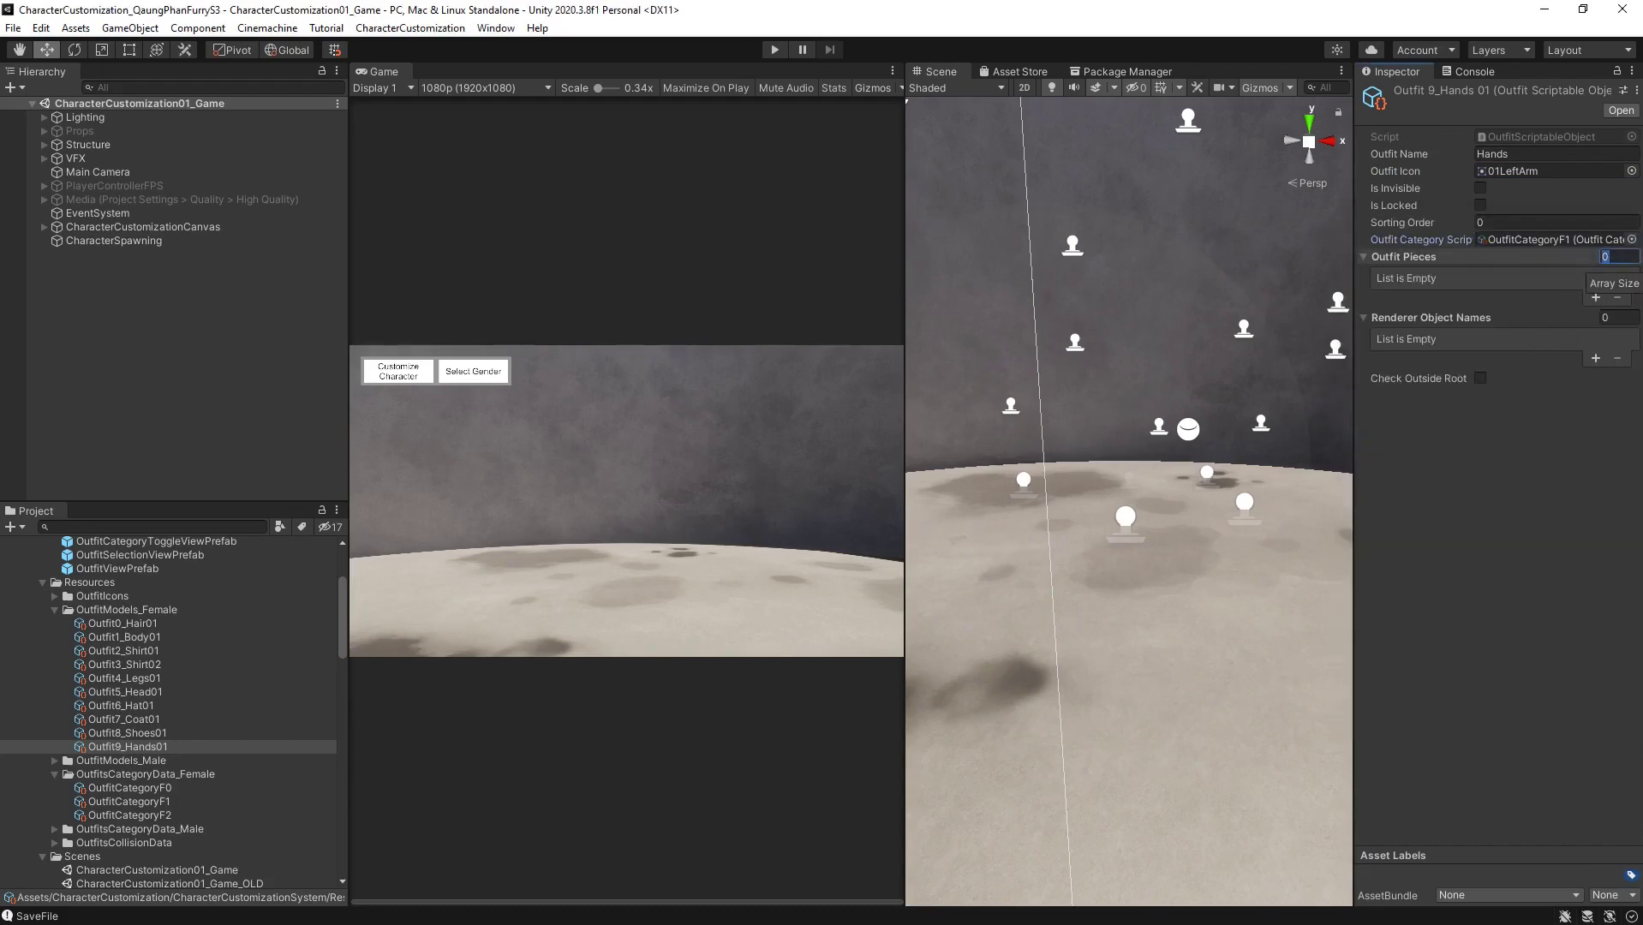
type("2")
key("Return")
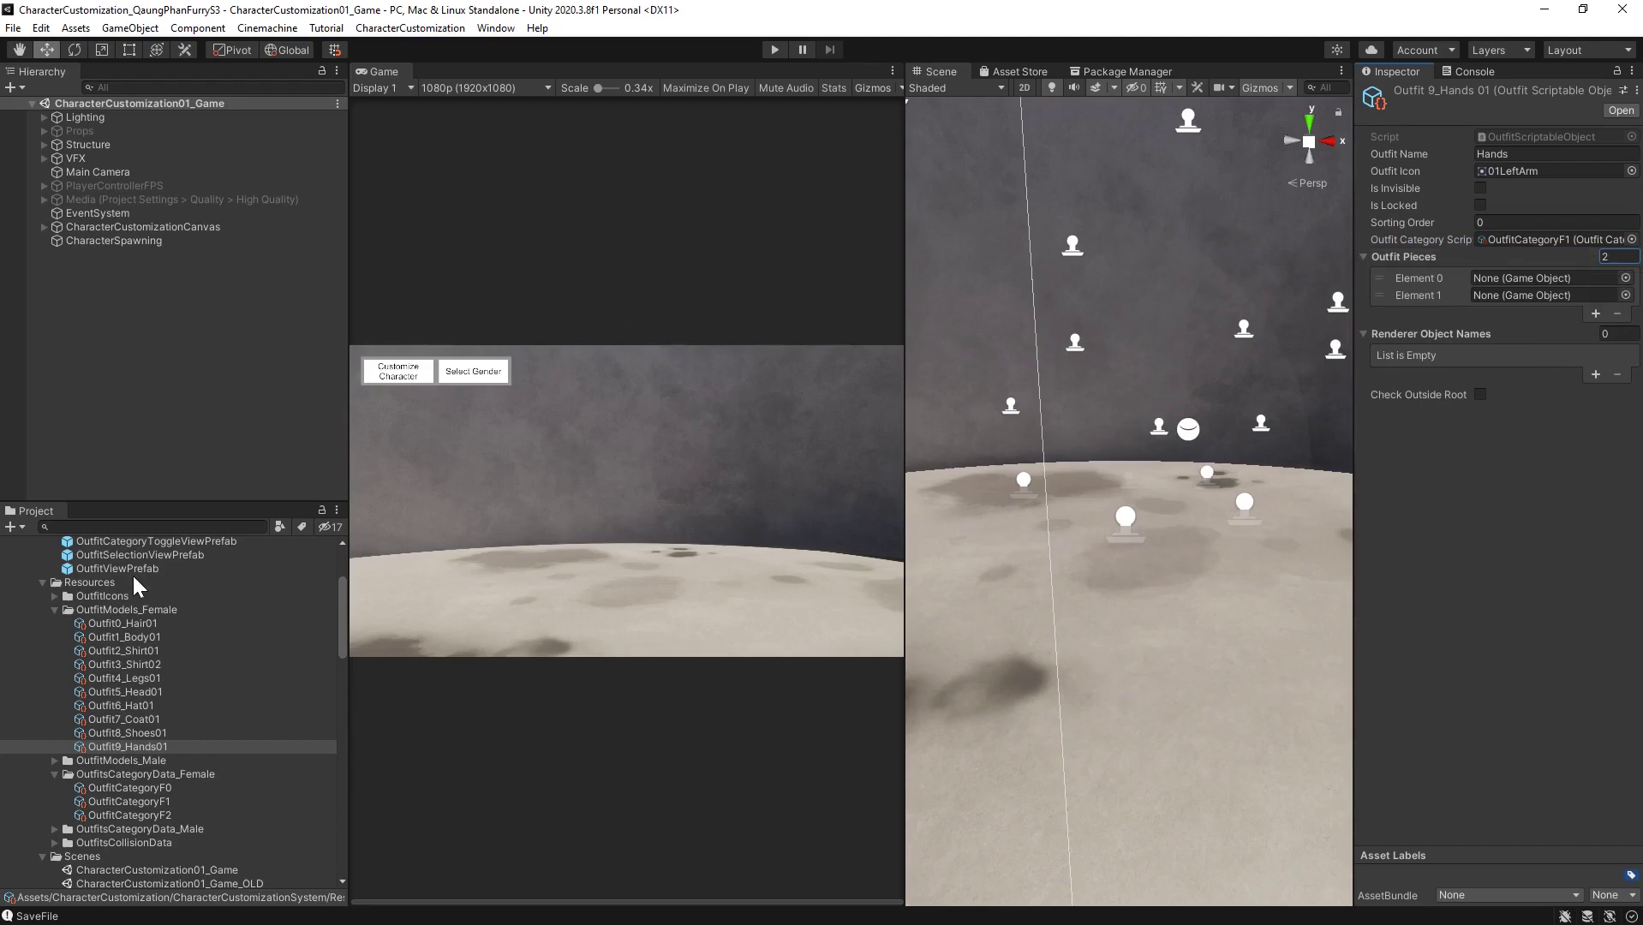
scroll(159, 630, "down", 5)
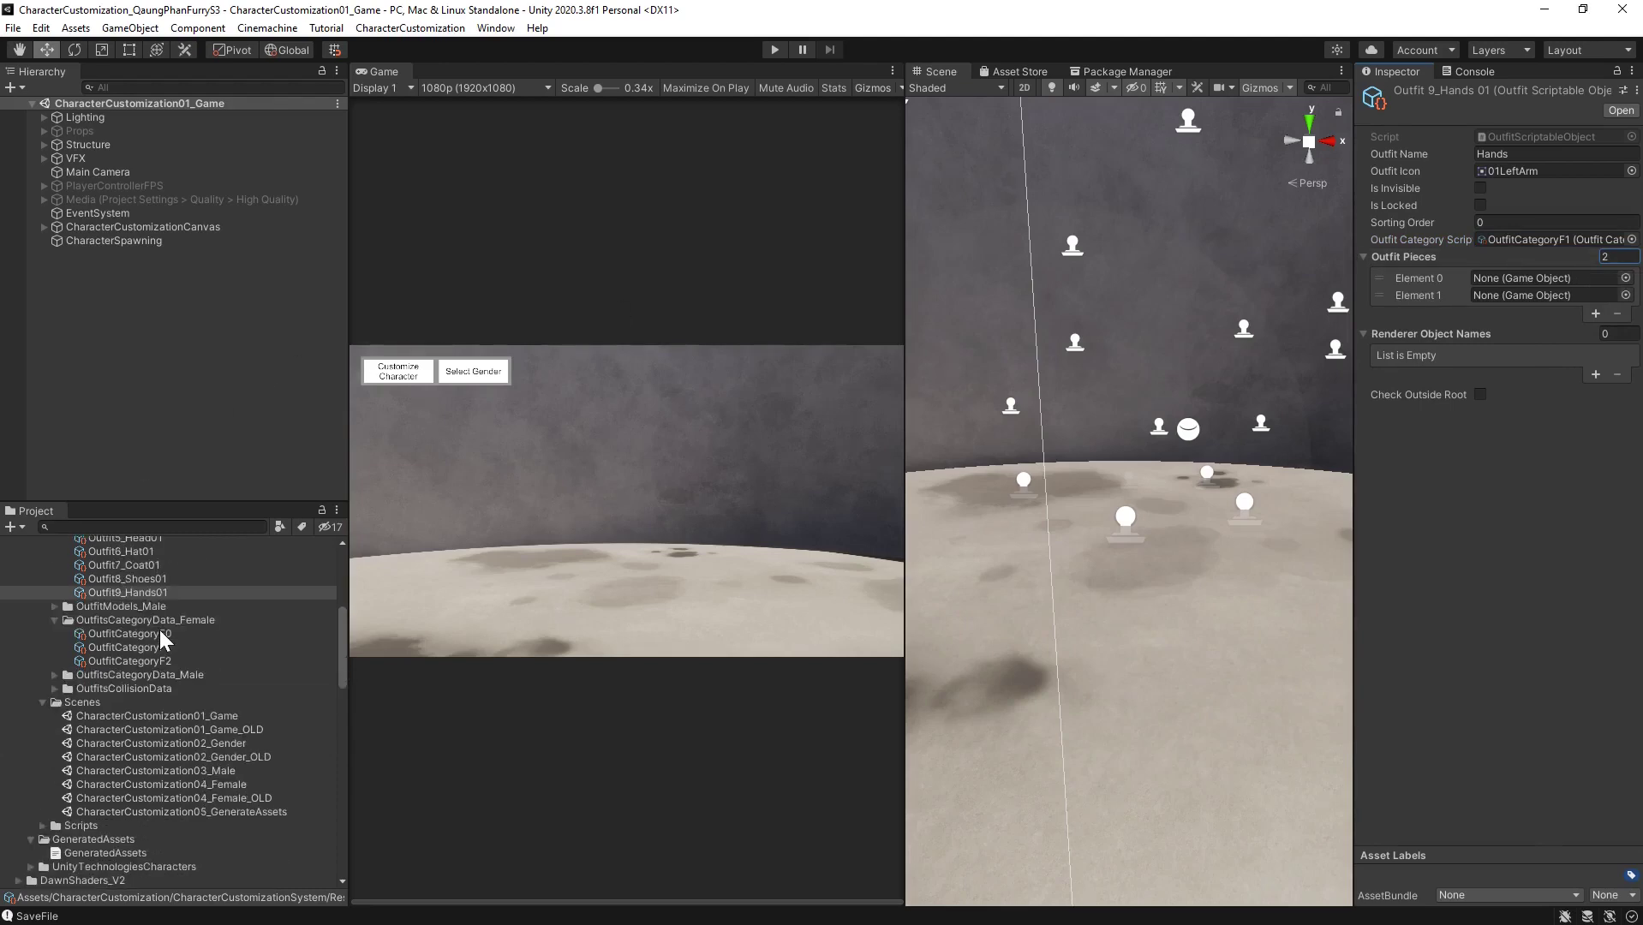
scroll(160, 636, "down", 15)
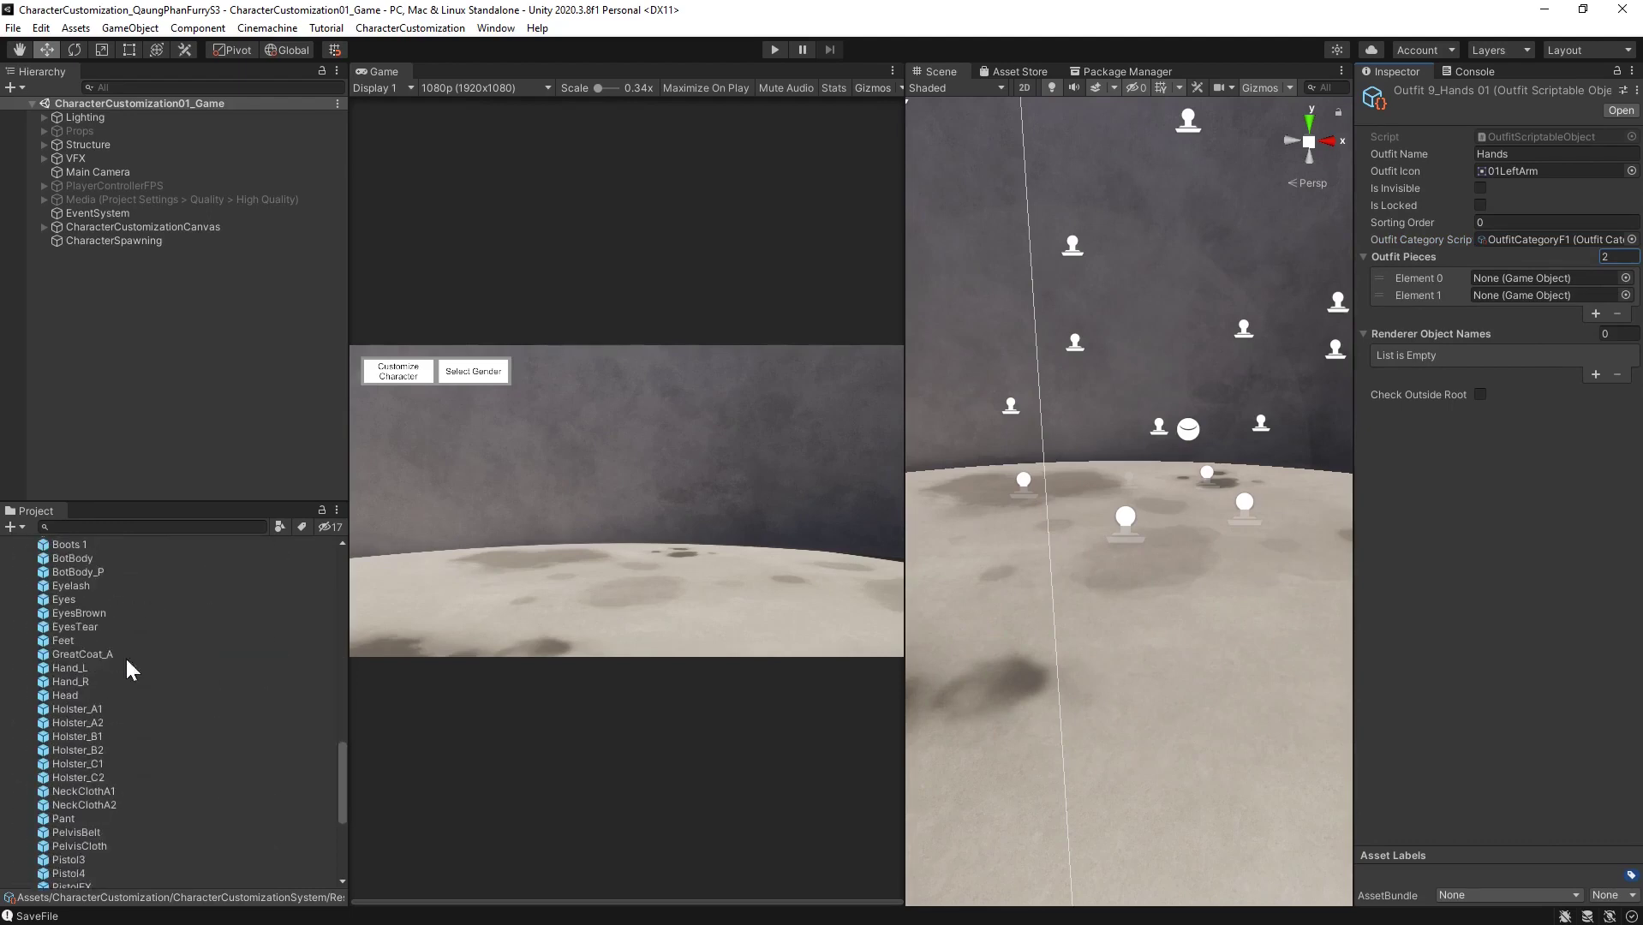
left_click_drag(71, 671, 1485, 286)
left_click_drag(74, 681, 1493, 292)
left_click(173, 433)
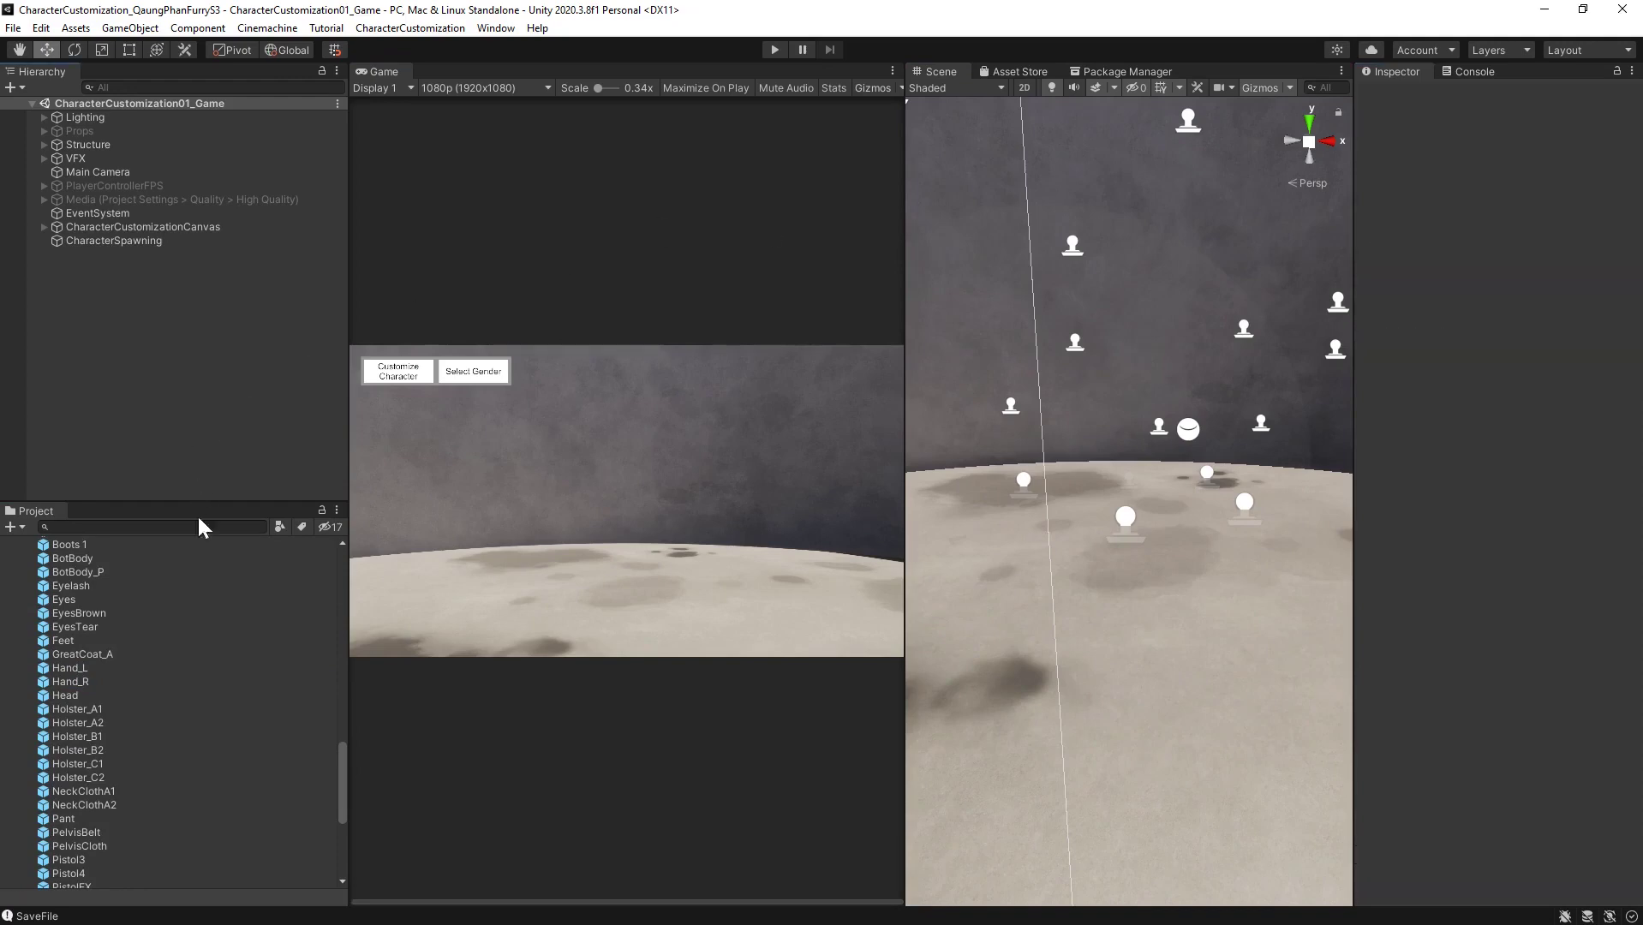
Create an OutfitScriptableObject named Outfit10_Weapon01 in the OutfitModels_Female folder
scroll(179, 639, "up", 7)
scroll(180, 639, "down", 10)
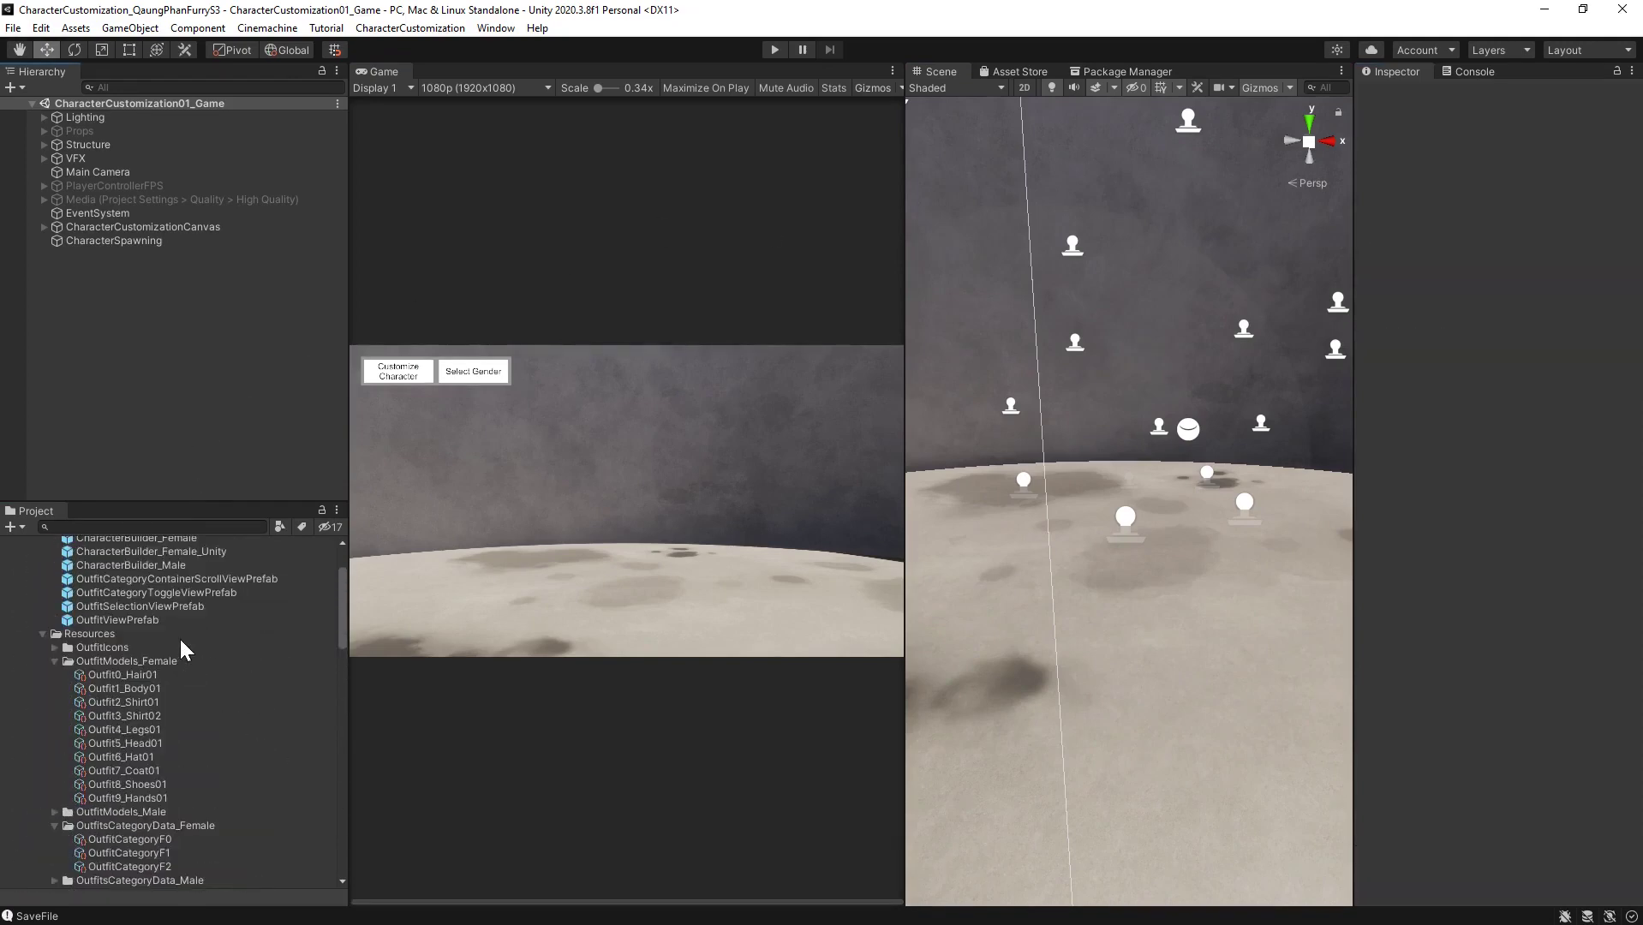
scroll(180, 648, "down", 2)
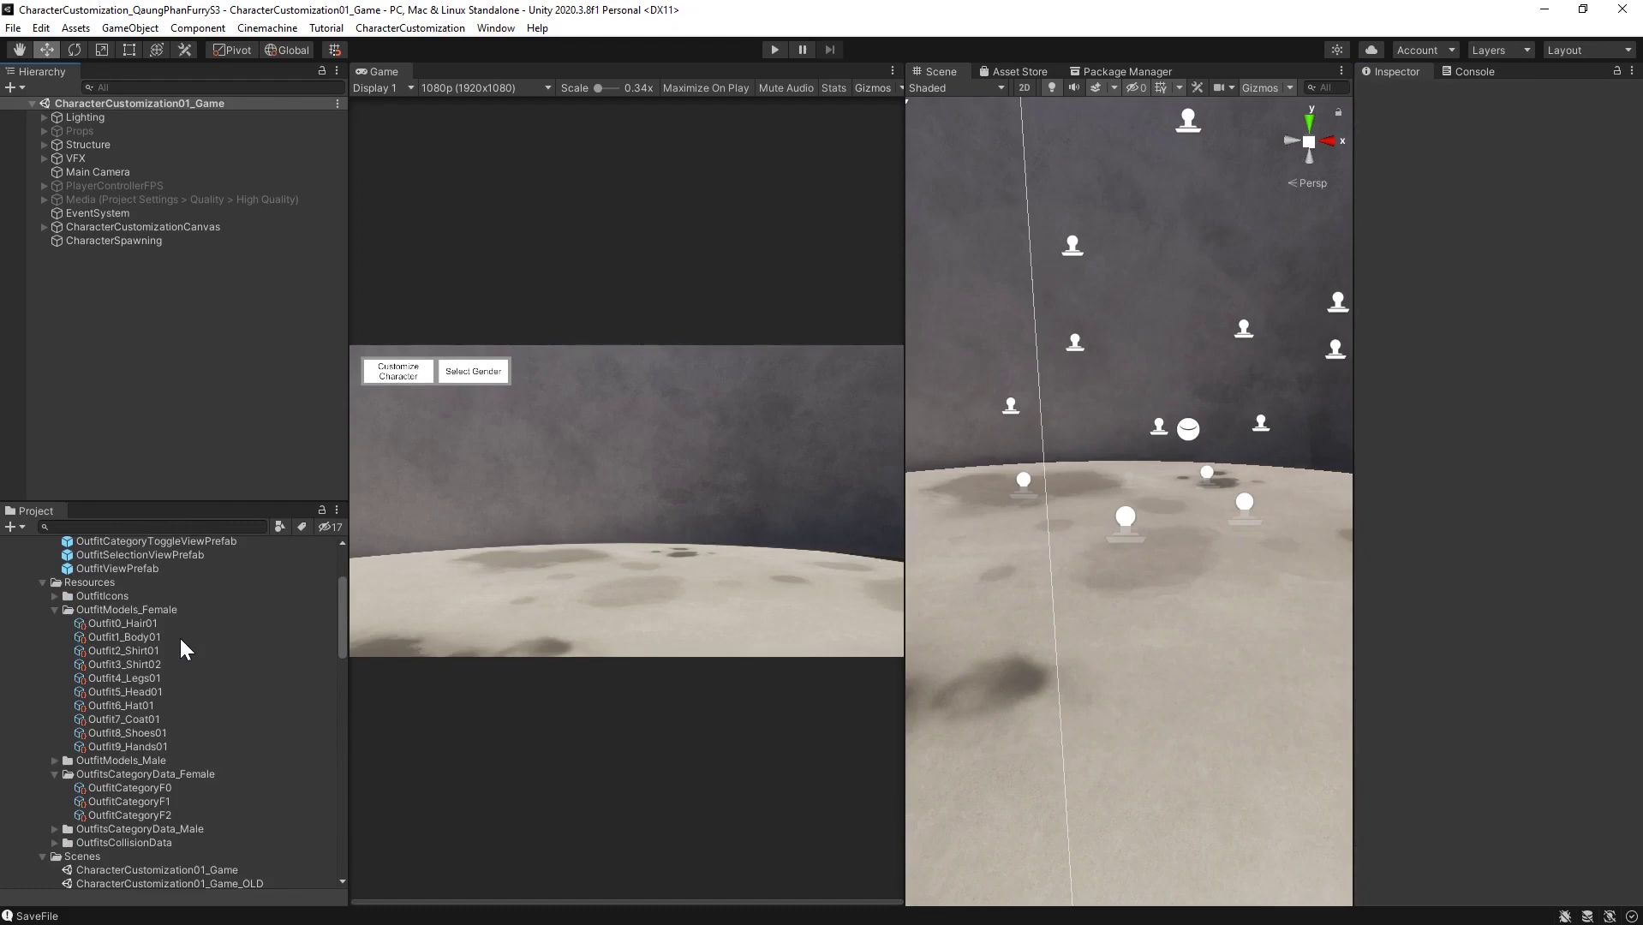
left_click(129, 608)
right_click(129, 608)
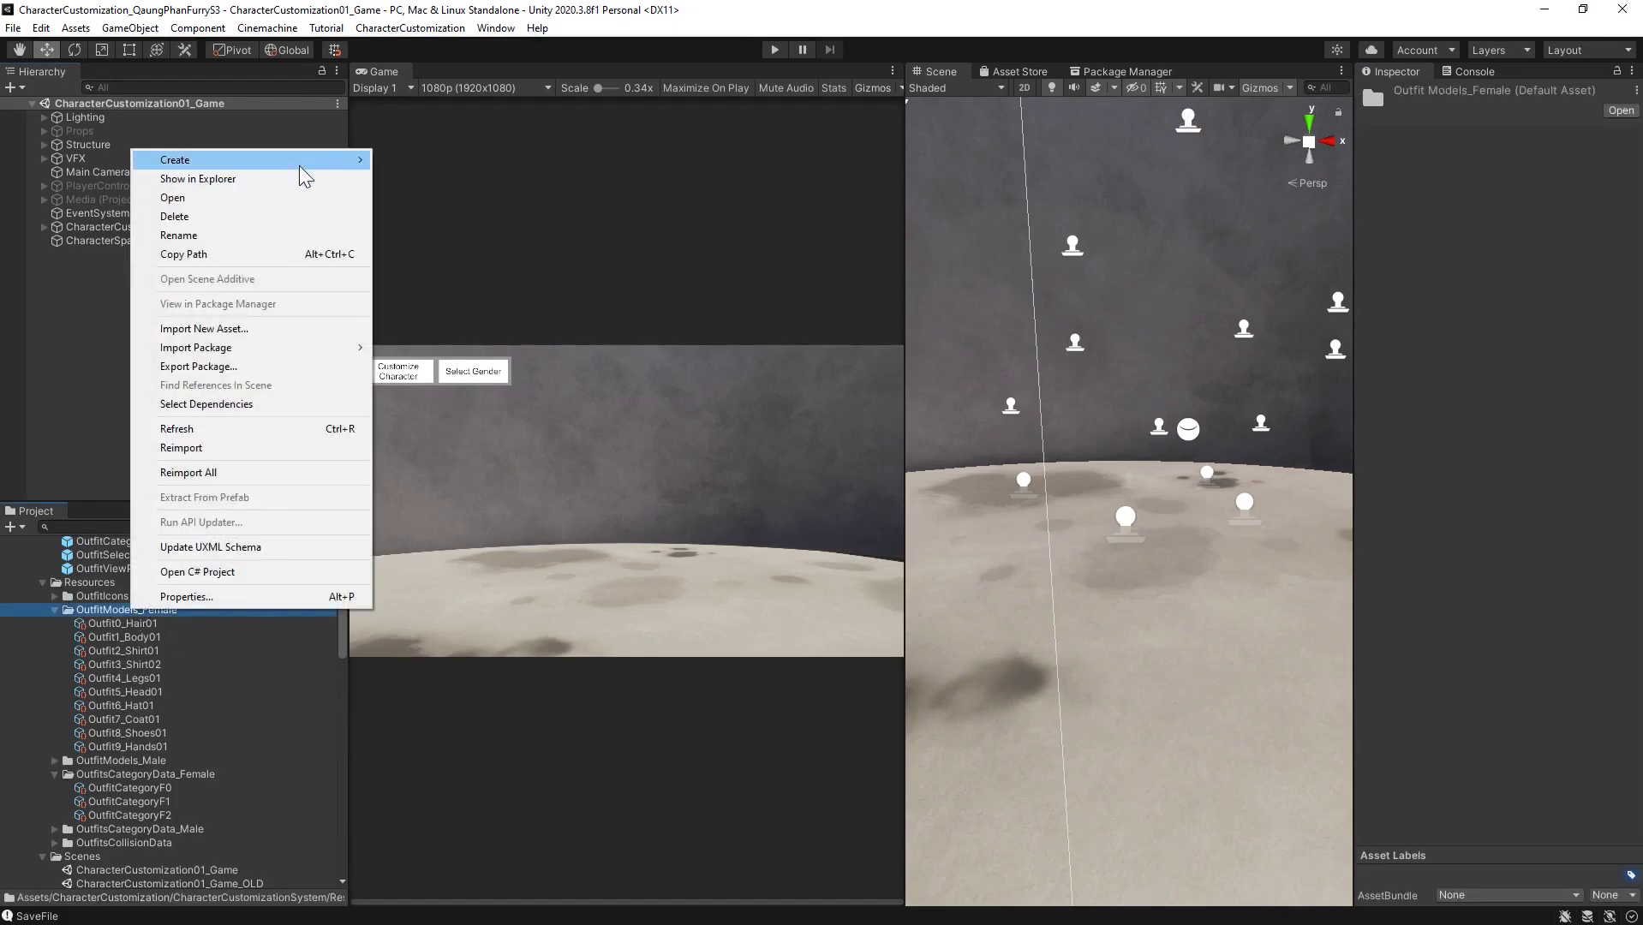
mouse_move(299, 160)
mouse_move(458, 81)
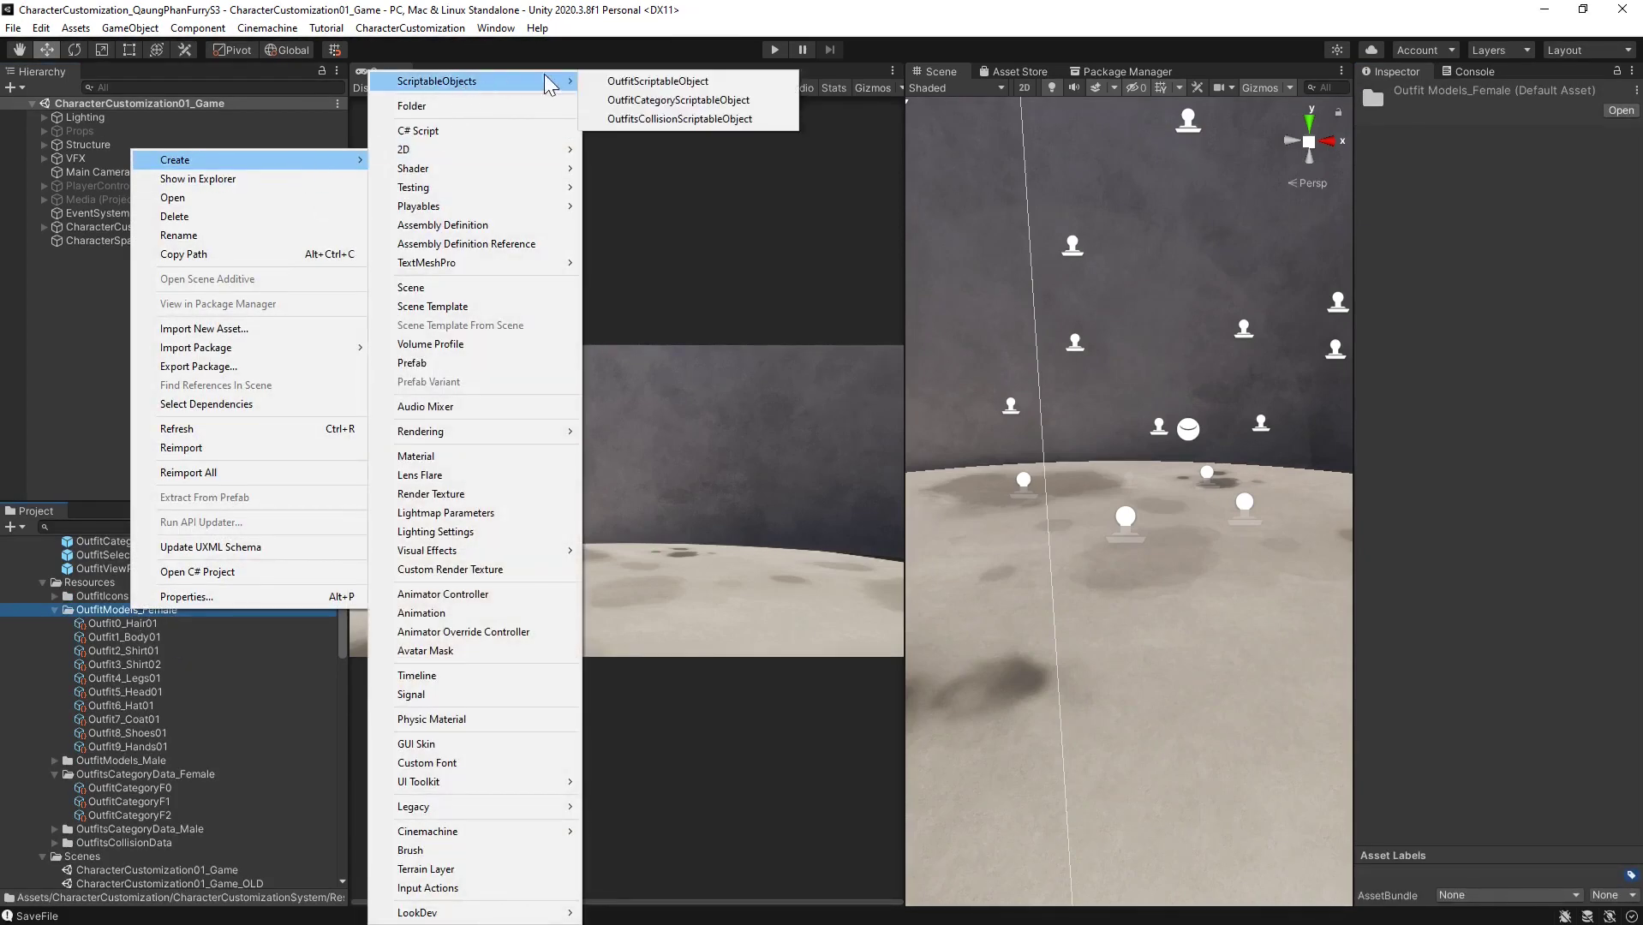
left_click(626, 80)
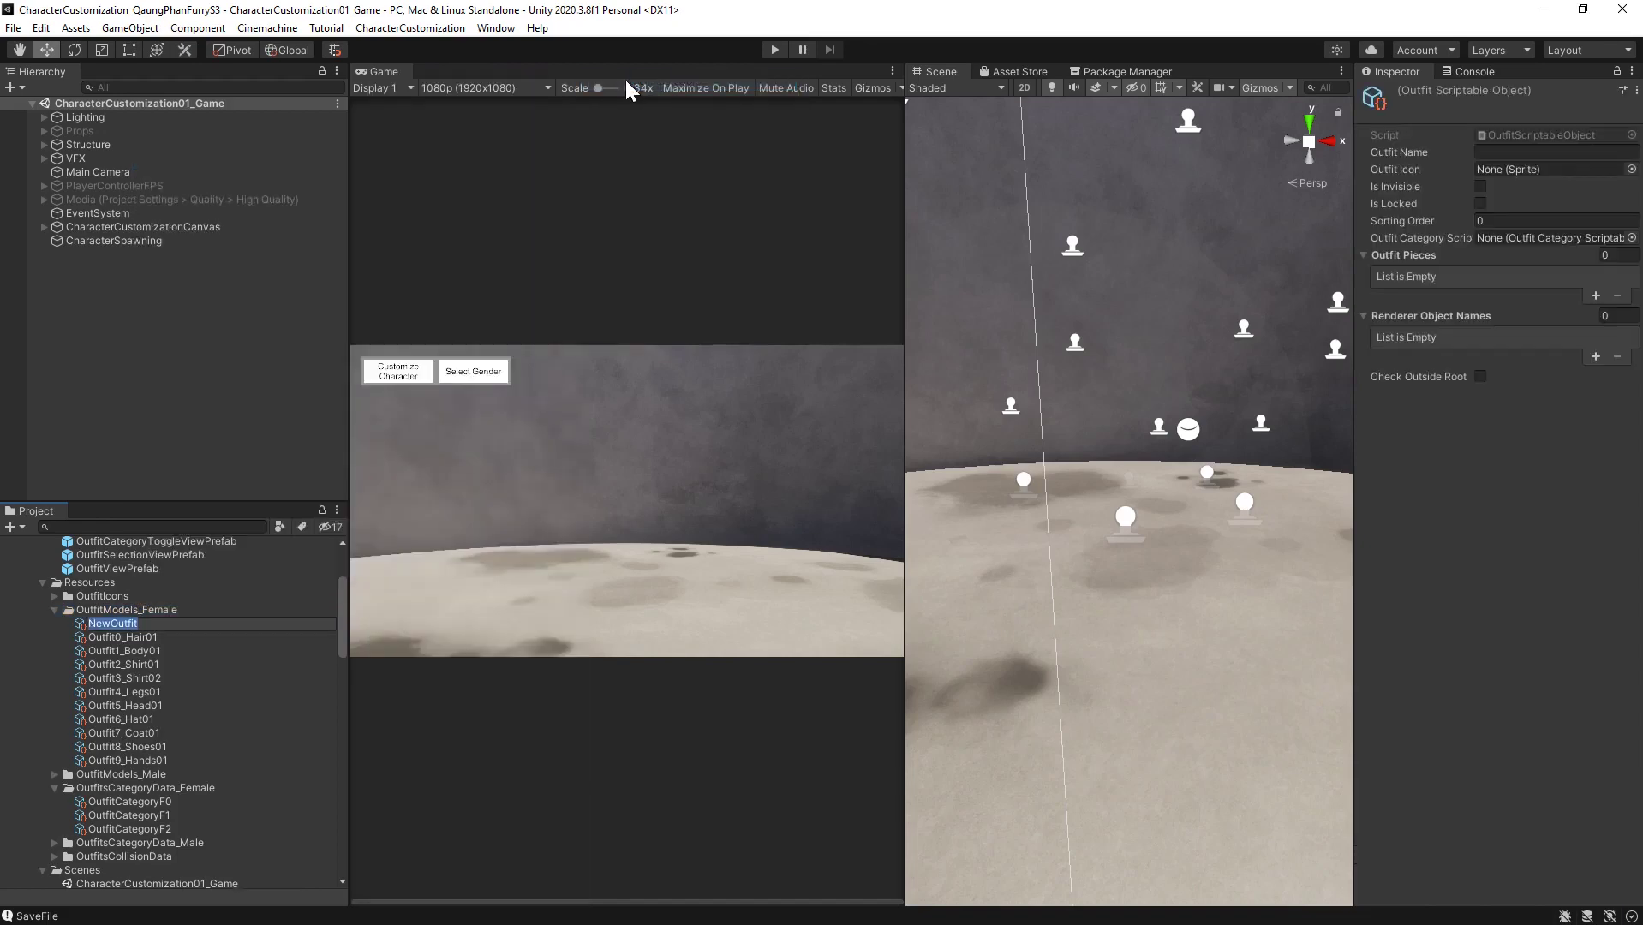
type("Outfit10_Weapon01")
key("Return")
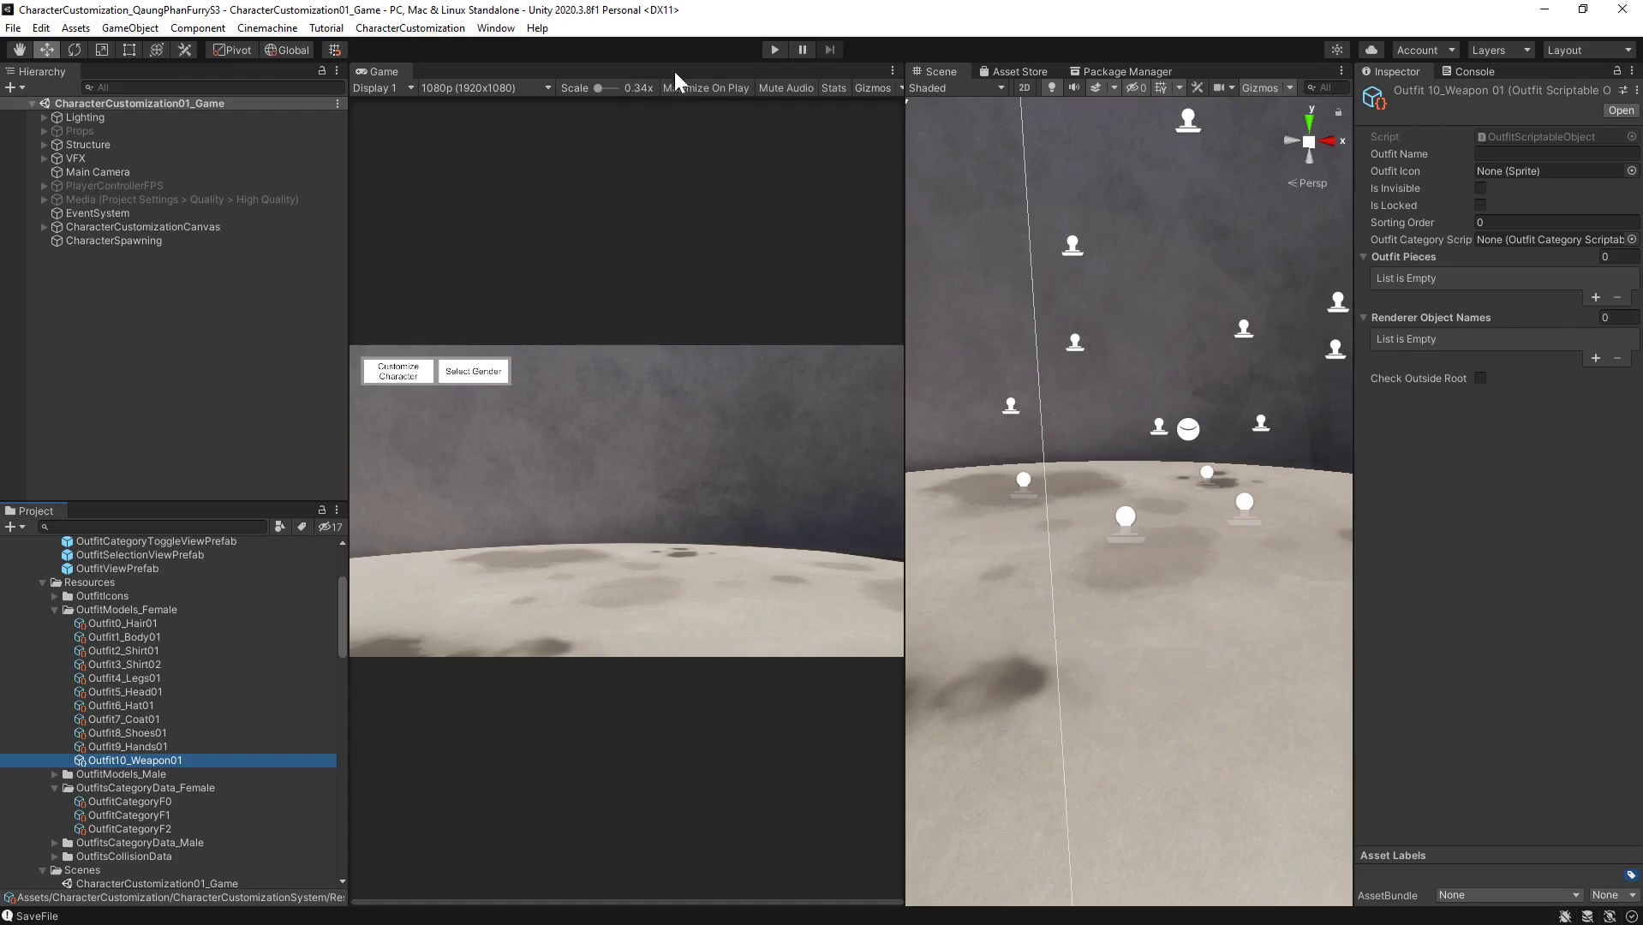
Set the outfit name of Outfit10_Weapon01 to Gun and its outfit icon to the 02ArmLeft sprite
left_click(1542, 154)
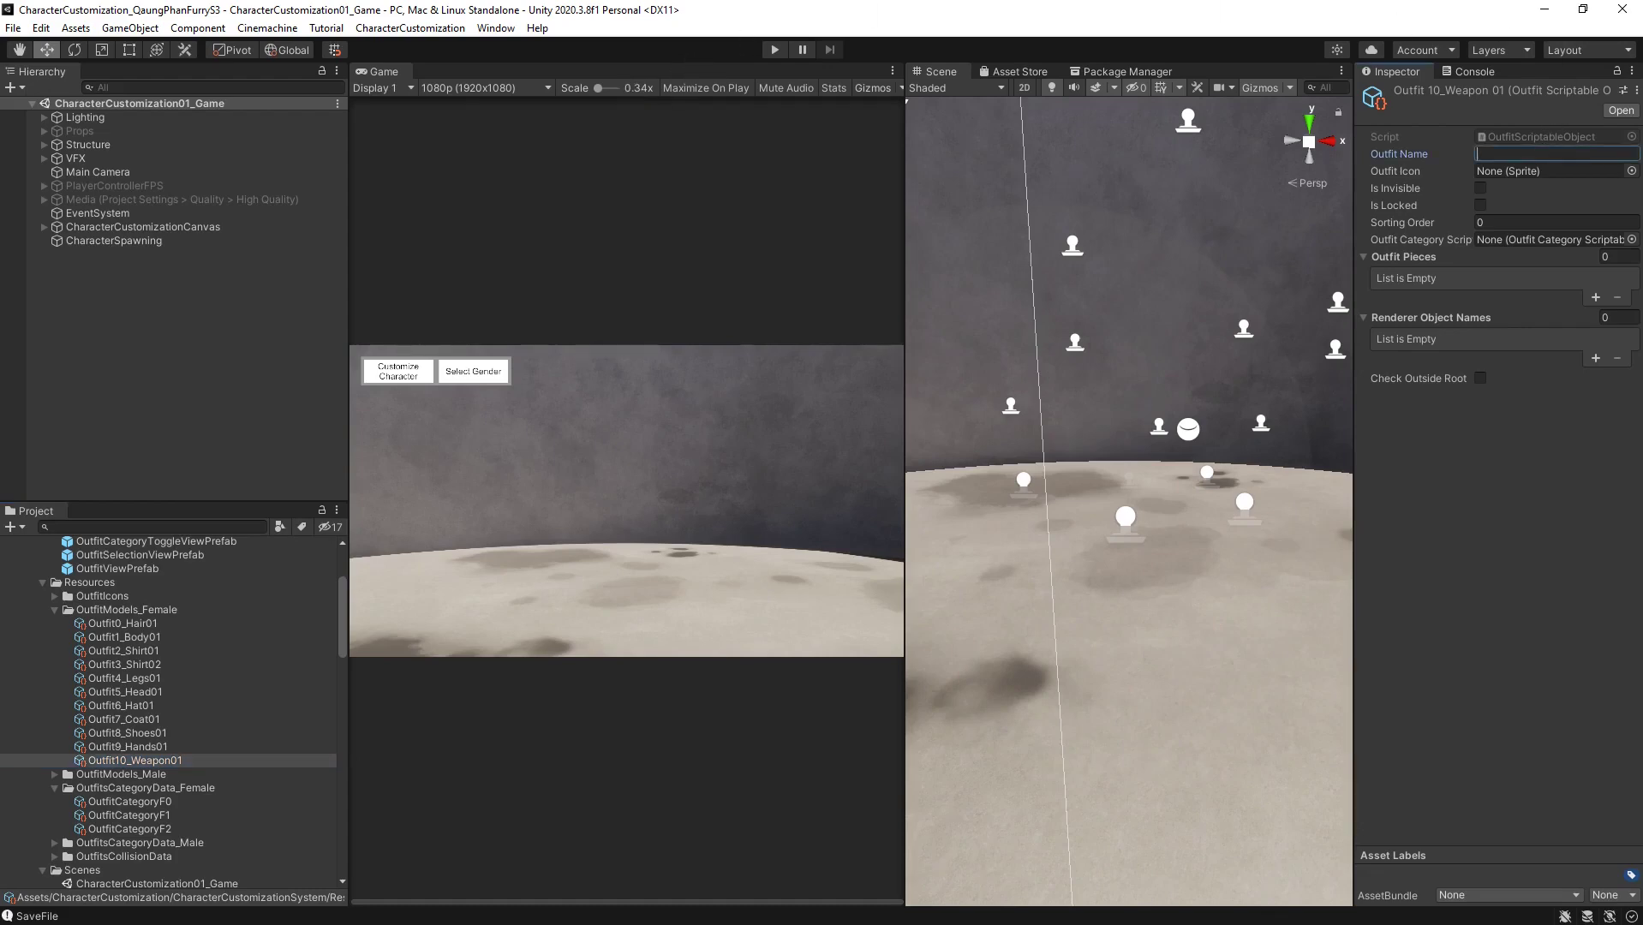
type("Gun")
left_click(1631, 171)
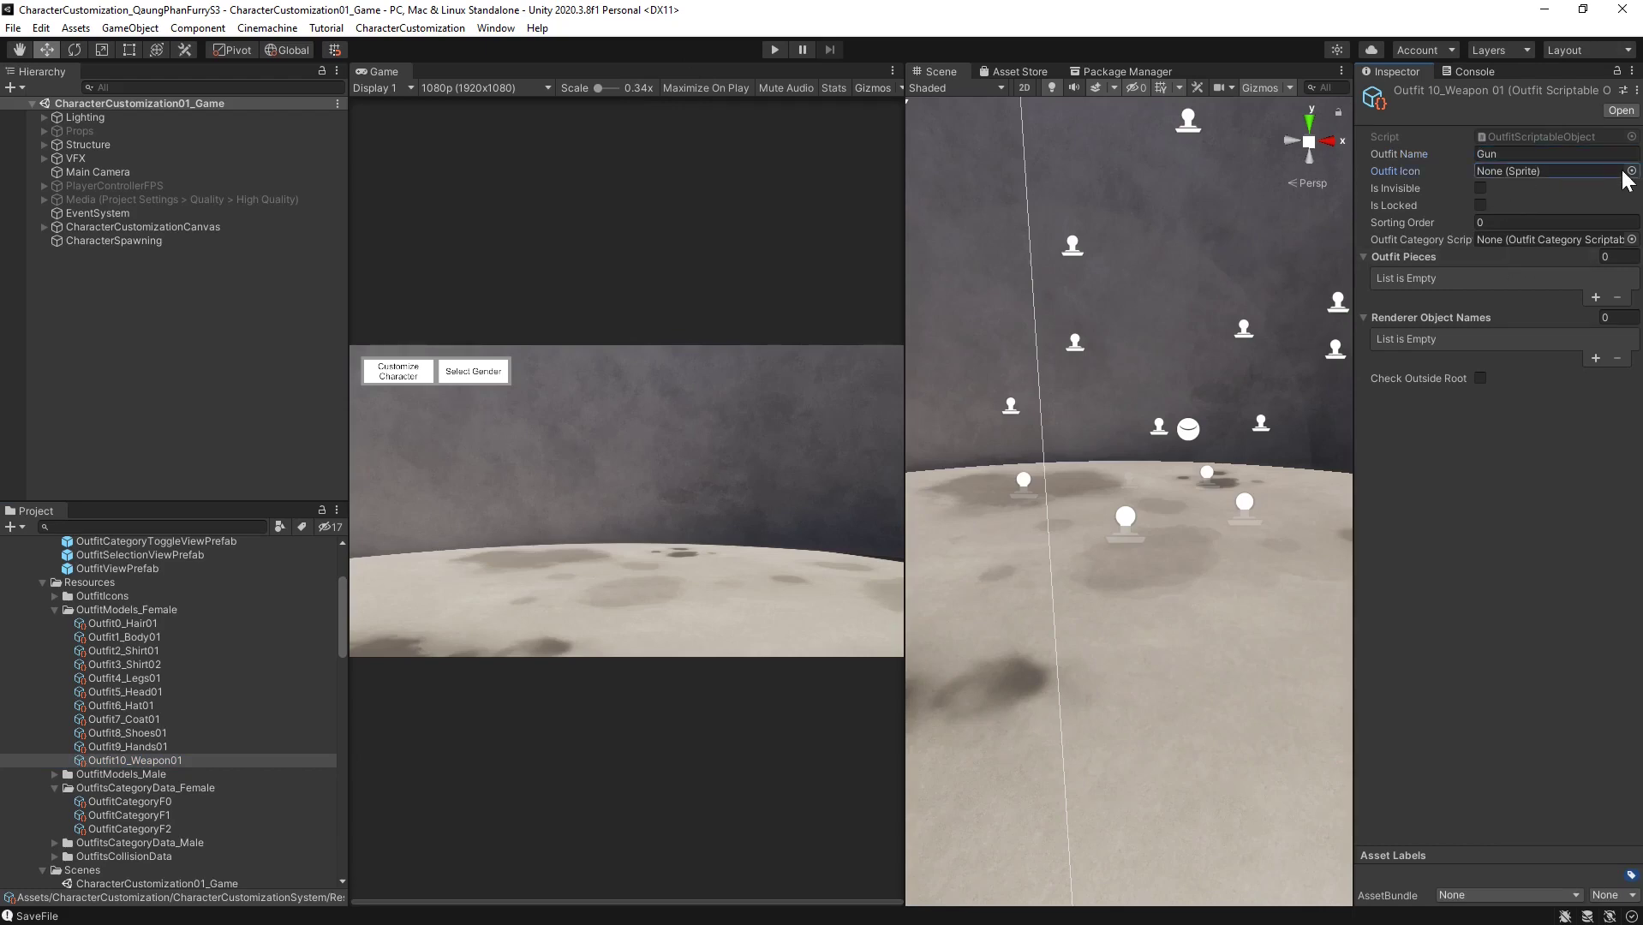
scroll(1602, 334, "down", 2)
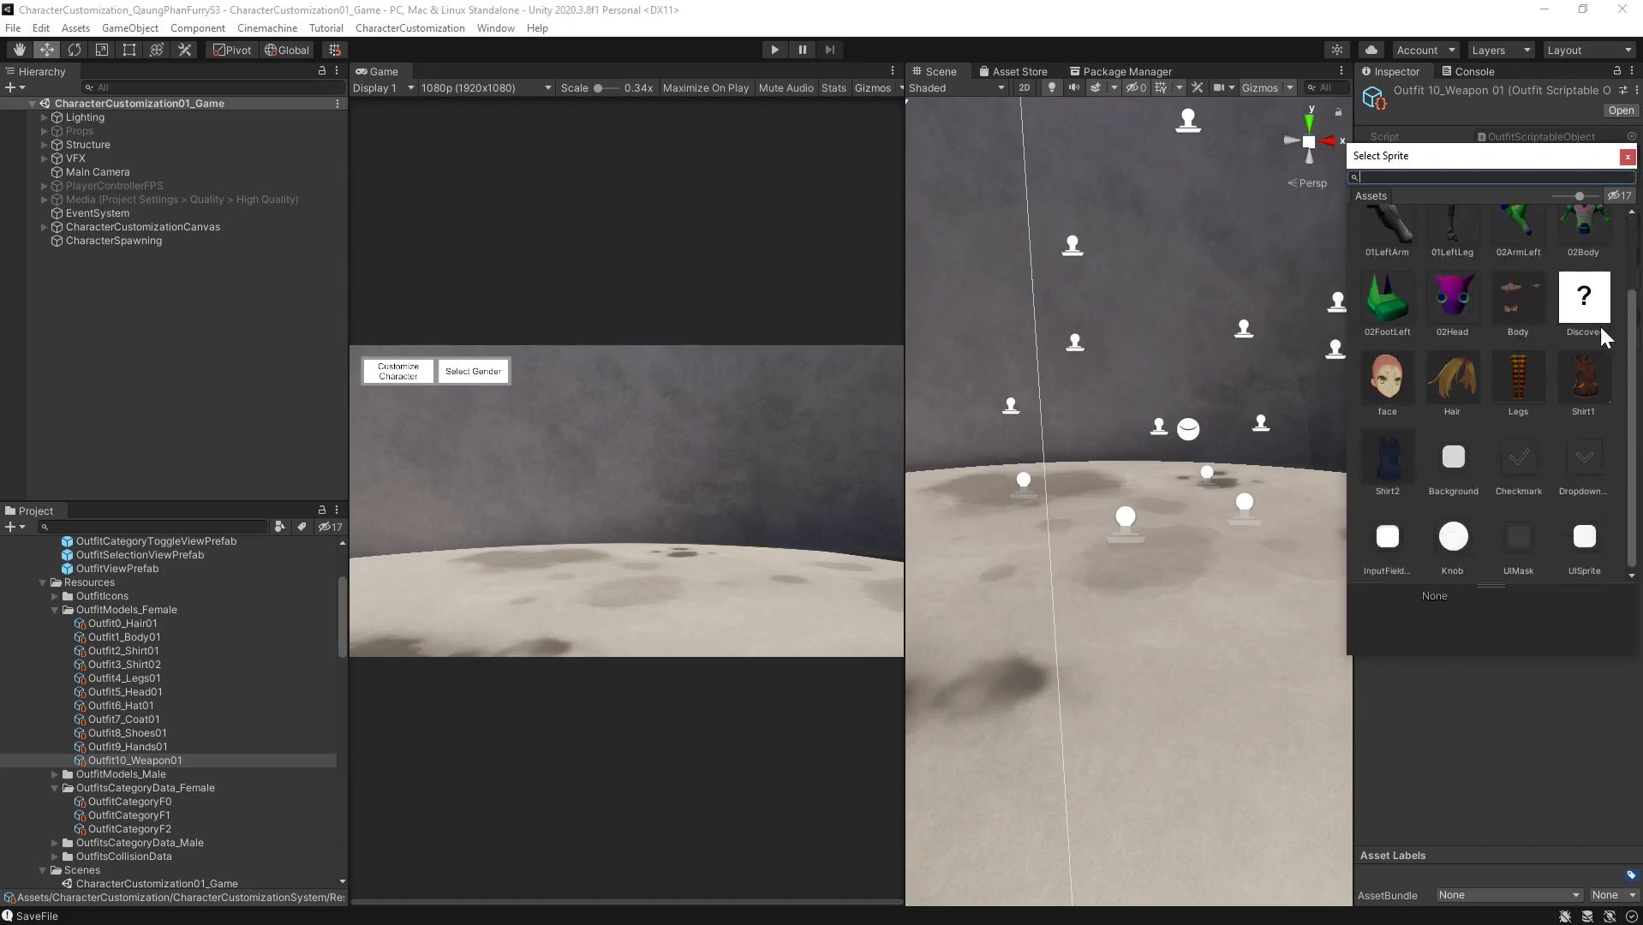
scroll(1603, 335, "up", 2)
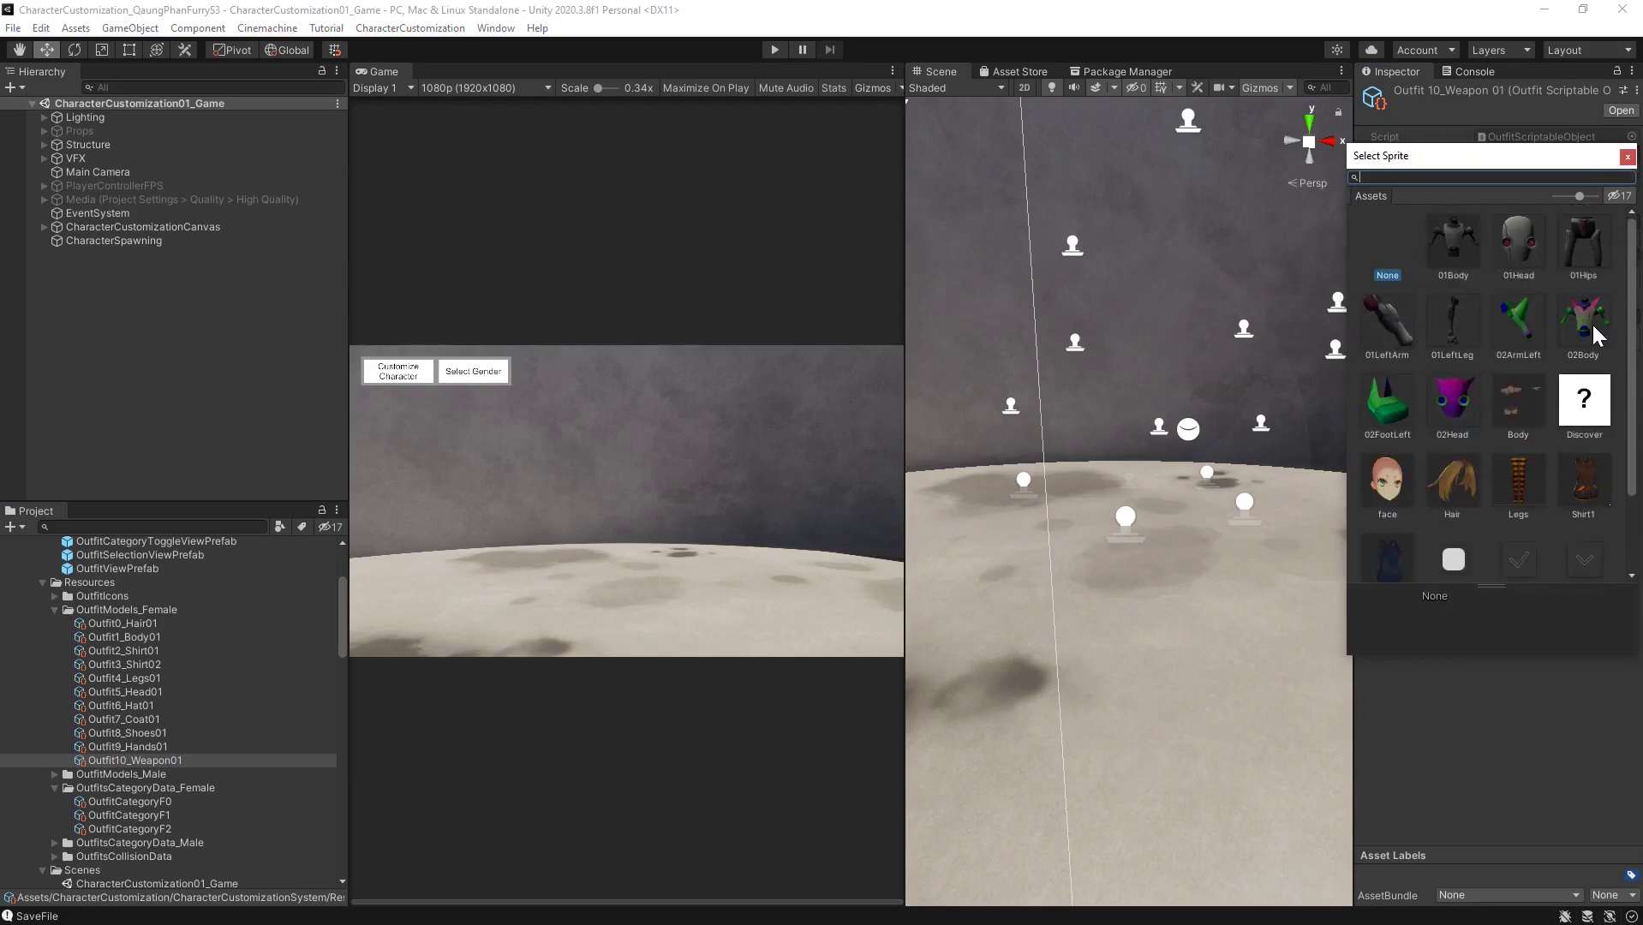
left_click(1518, 321)
left_click(1626, 156)
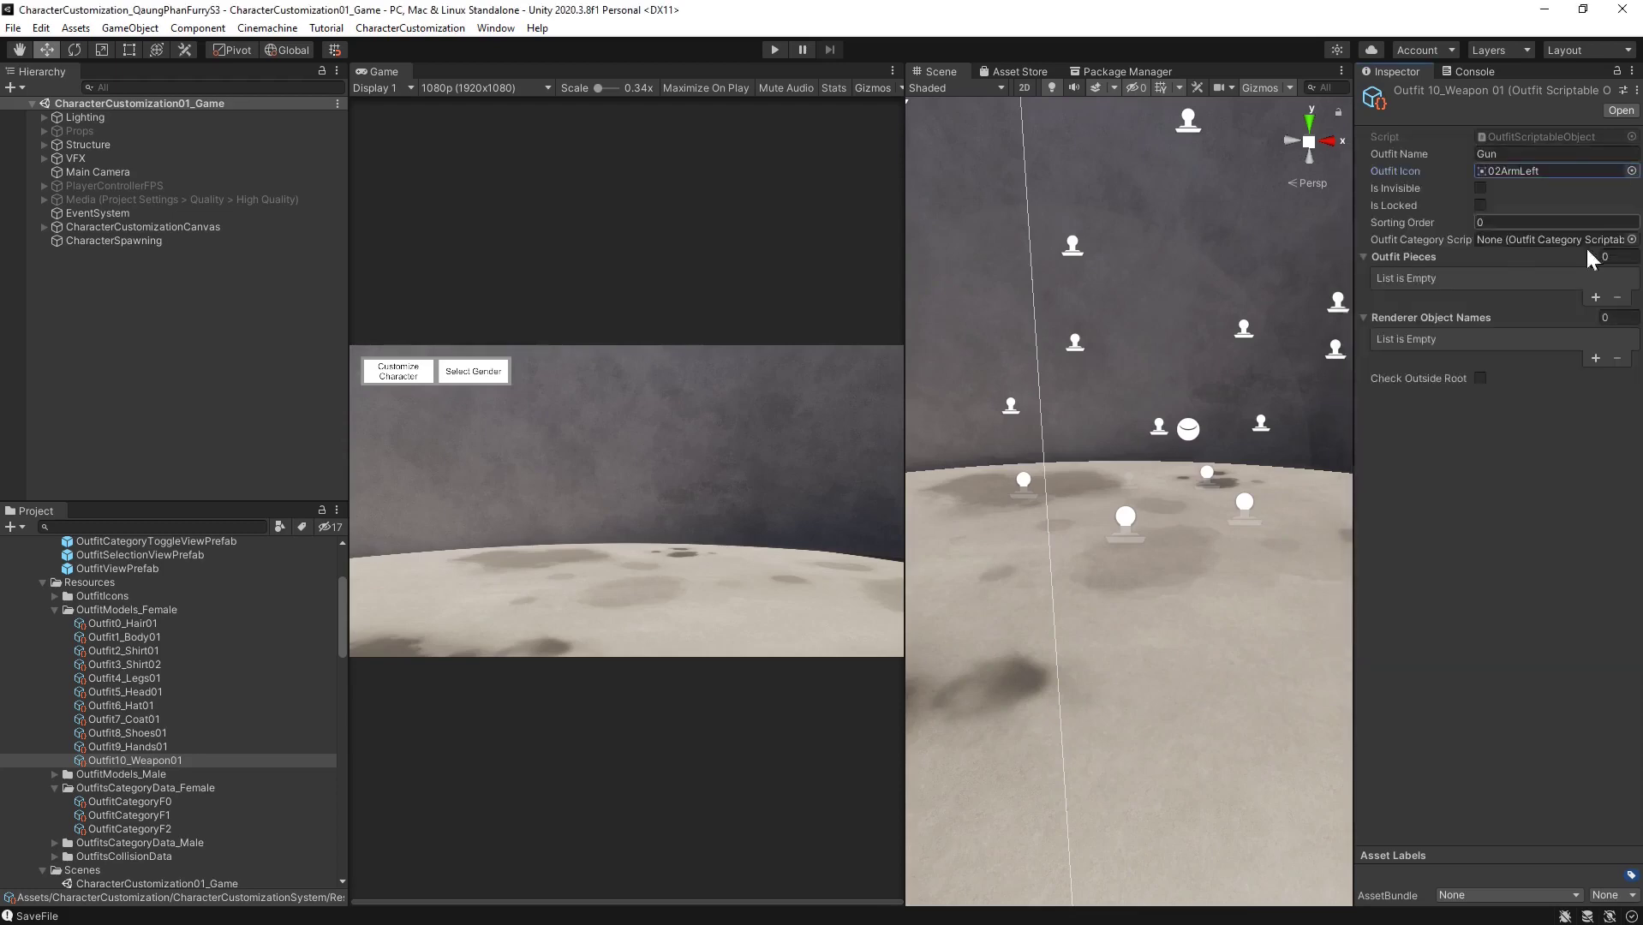
Assign OutfitCategoryF1 as the outfit category of Outfit10_Weapon01
left_click(1630, 239)
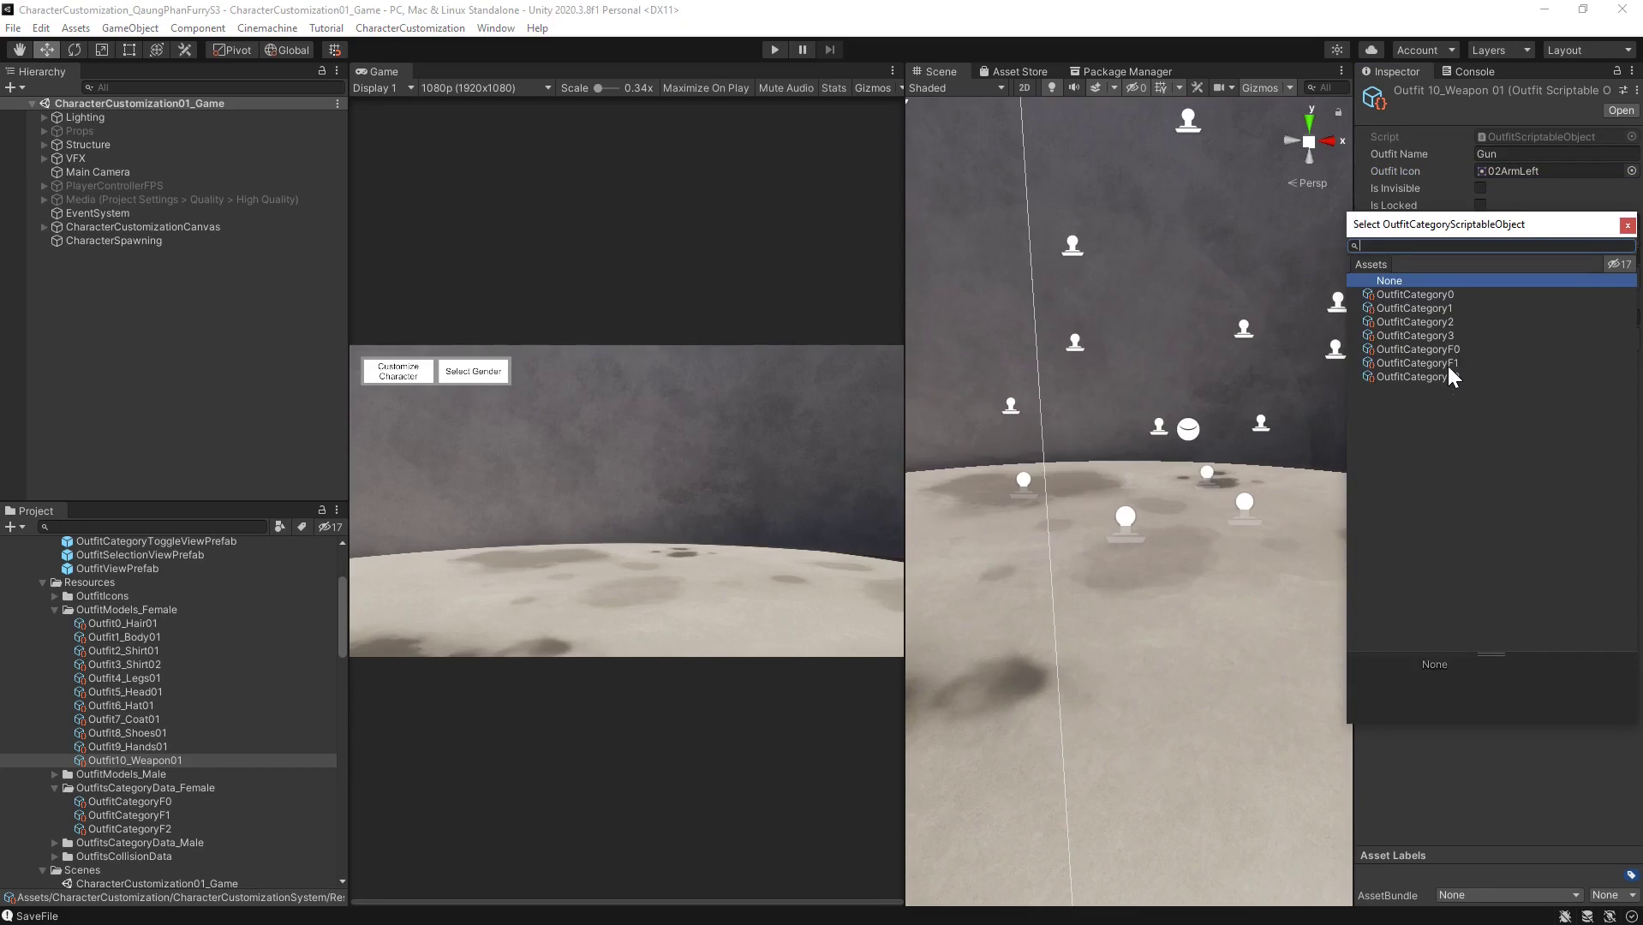
left_click(1444, 362)
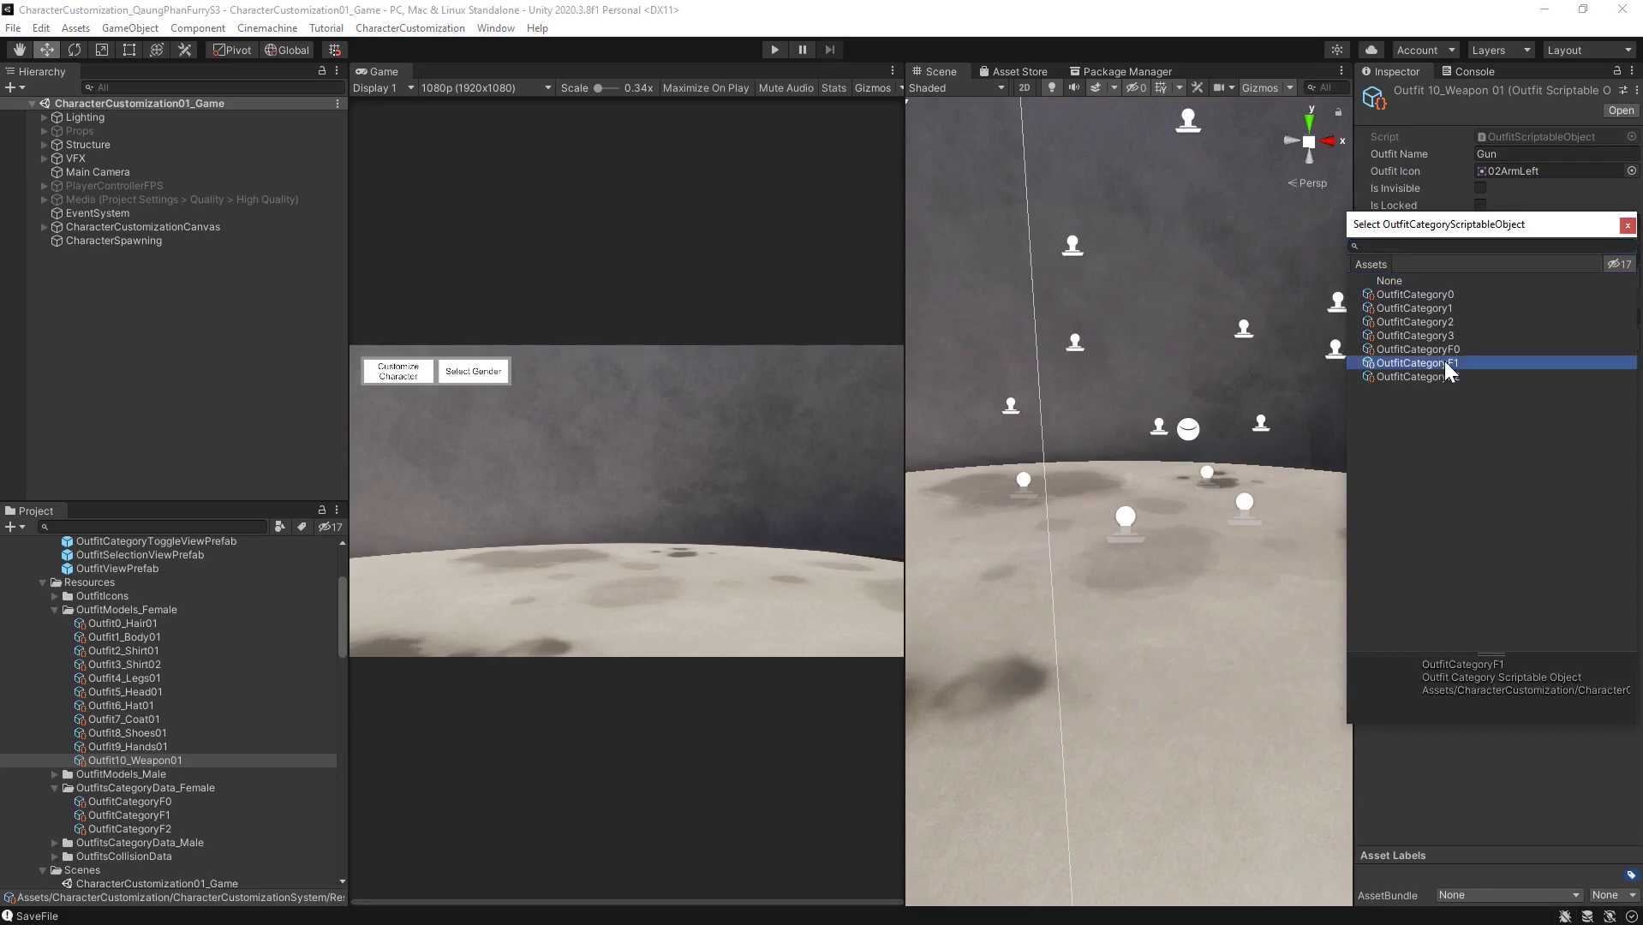
double_click(1444, 363)
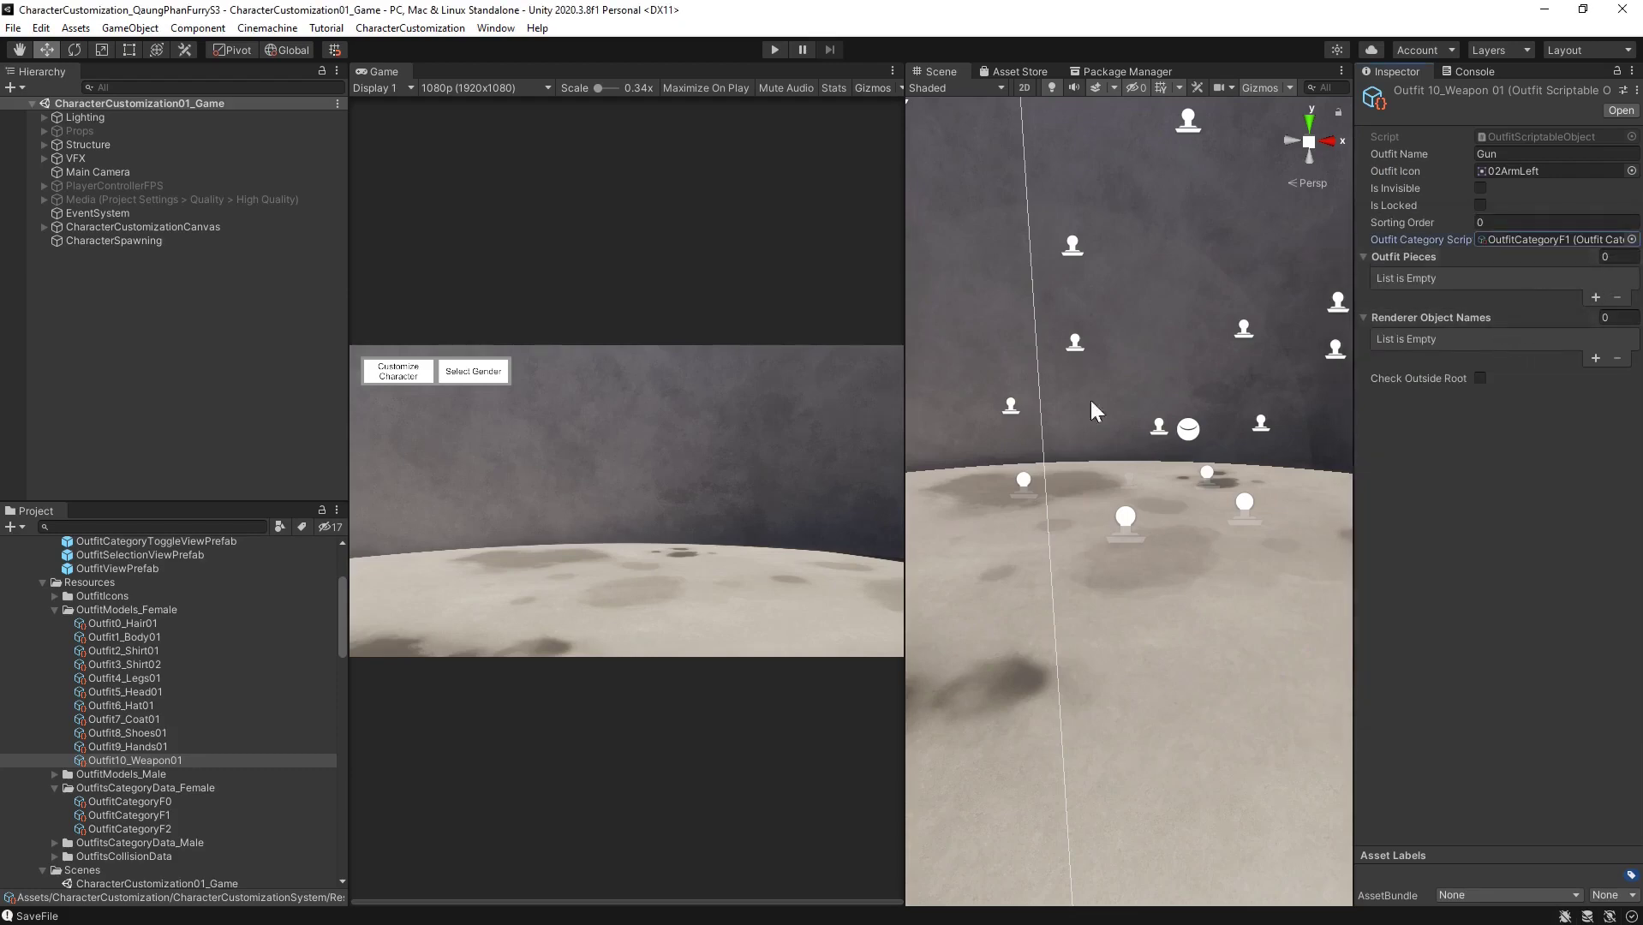
Create an OutfitCategoryScriptableObject named OutfitCategoryF3 in the OutfitsCategoryData_Female folder and set its category name to Accessories
scroll(172, 735, "down", 3)
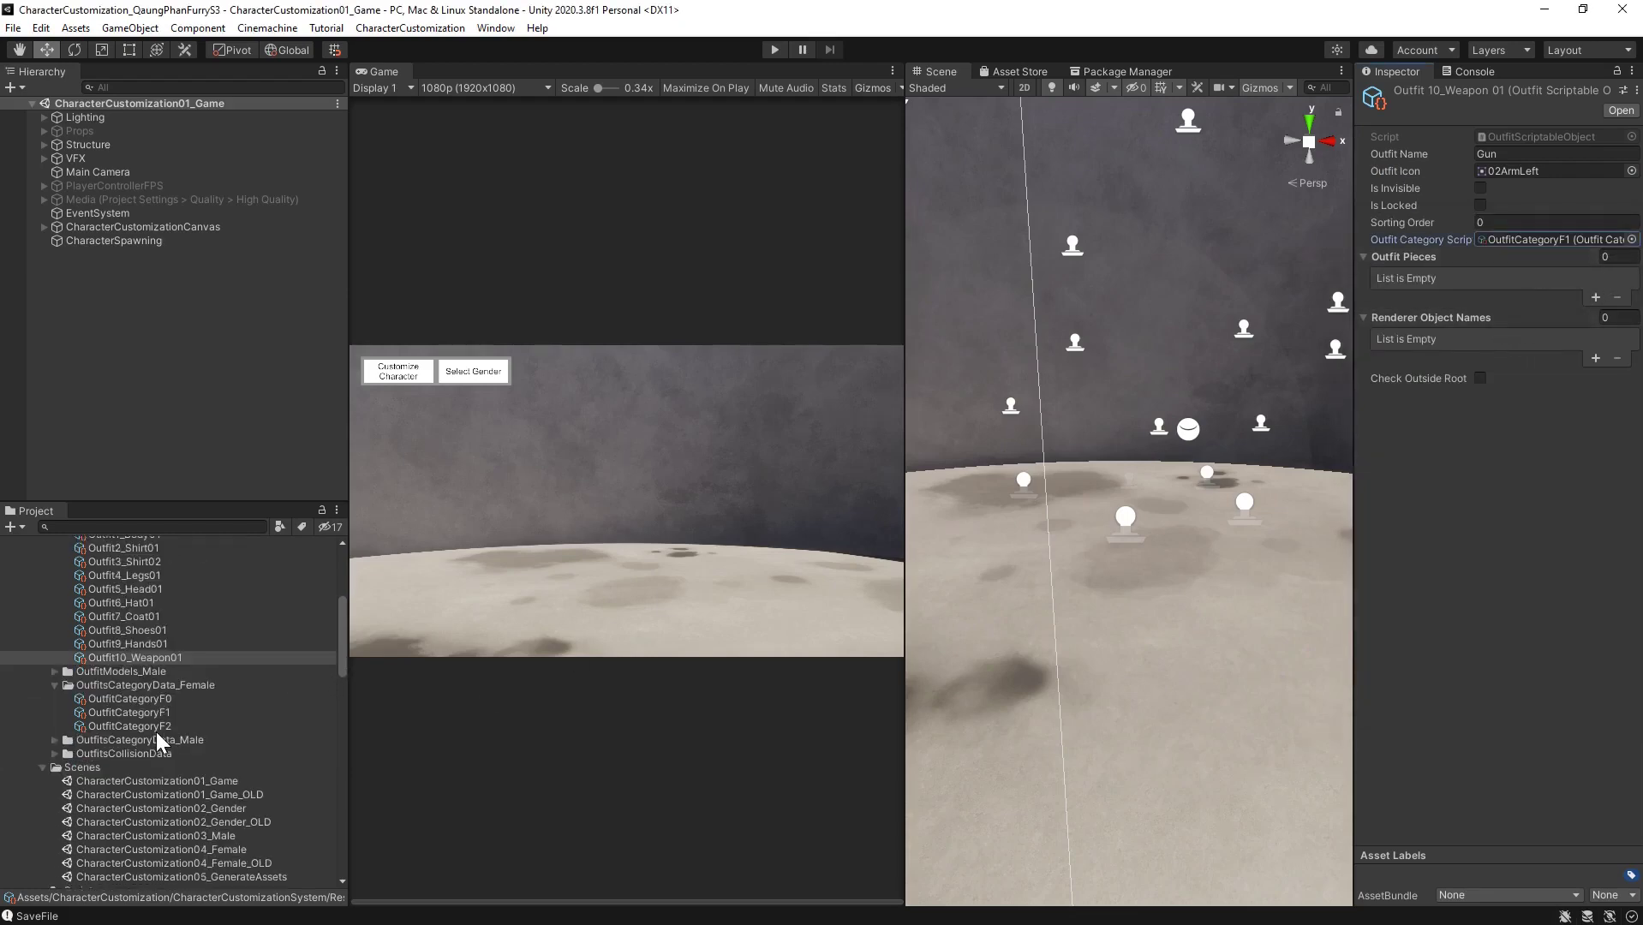
left_click(144, 685)
right_click(144, 686)
mouse_move(240, 244)
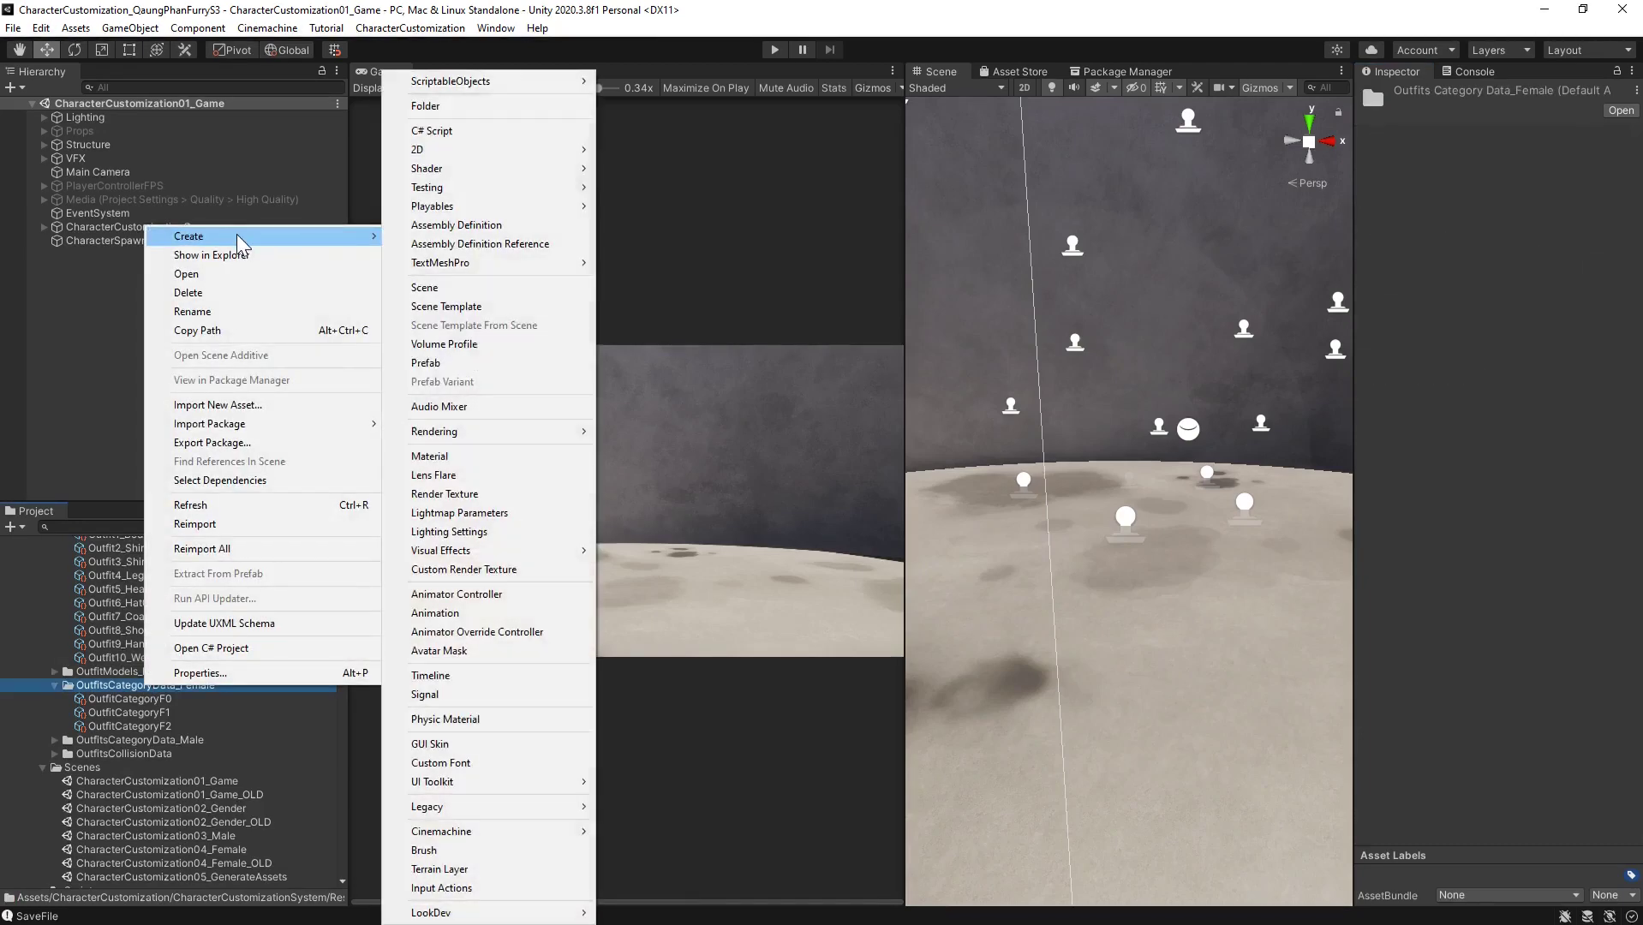
mouse_move(518, 81)
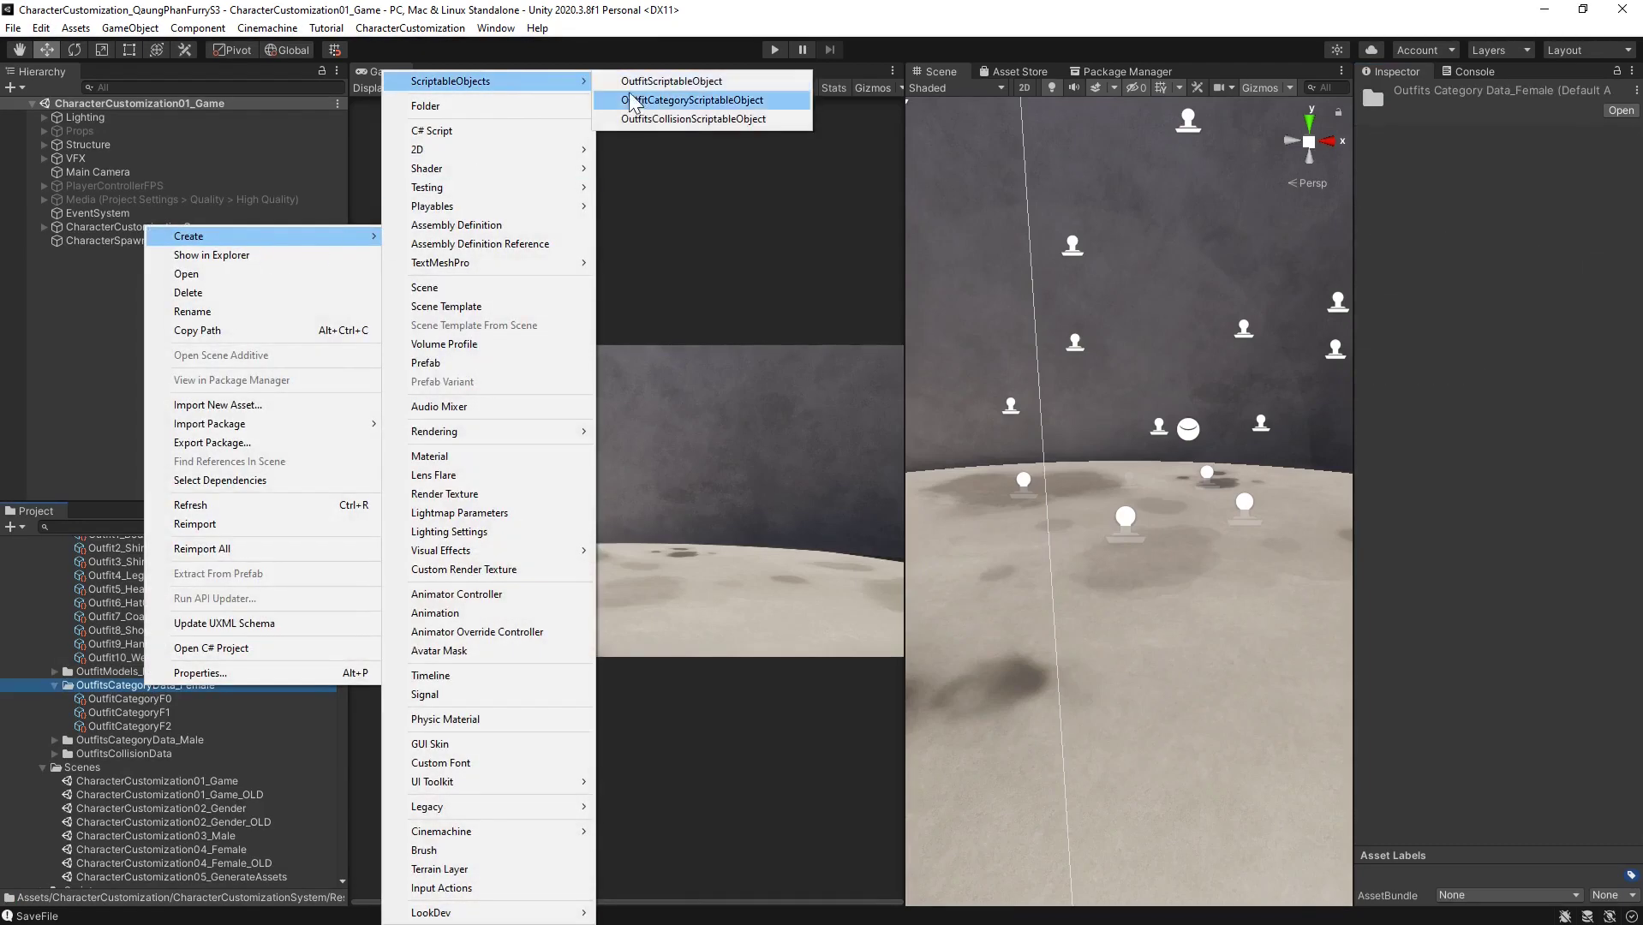
left_click(658, 102)
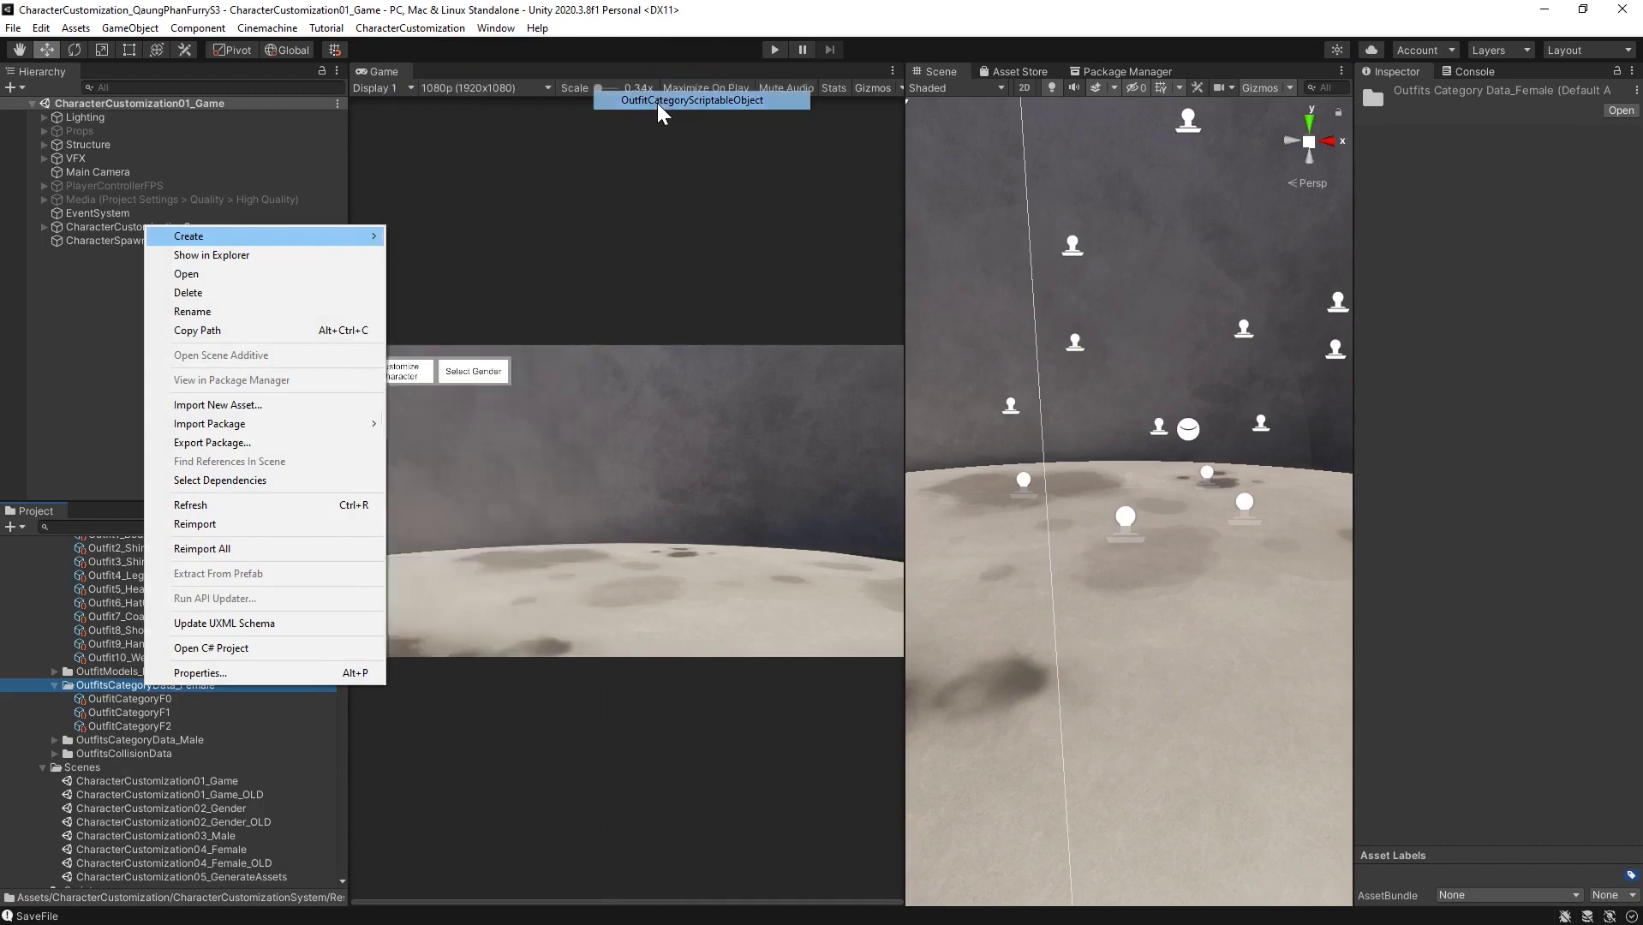
type("O")
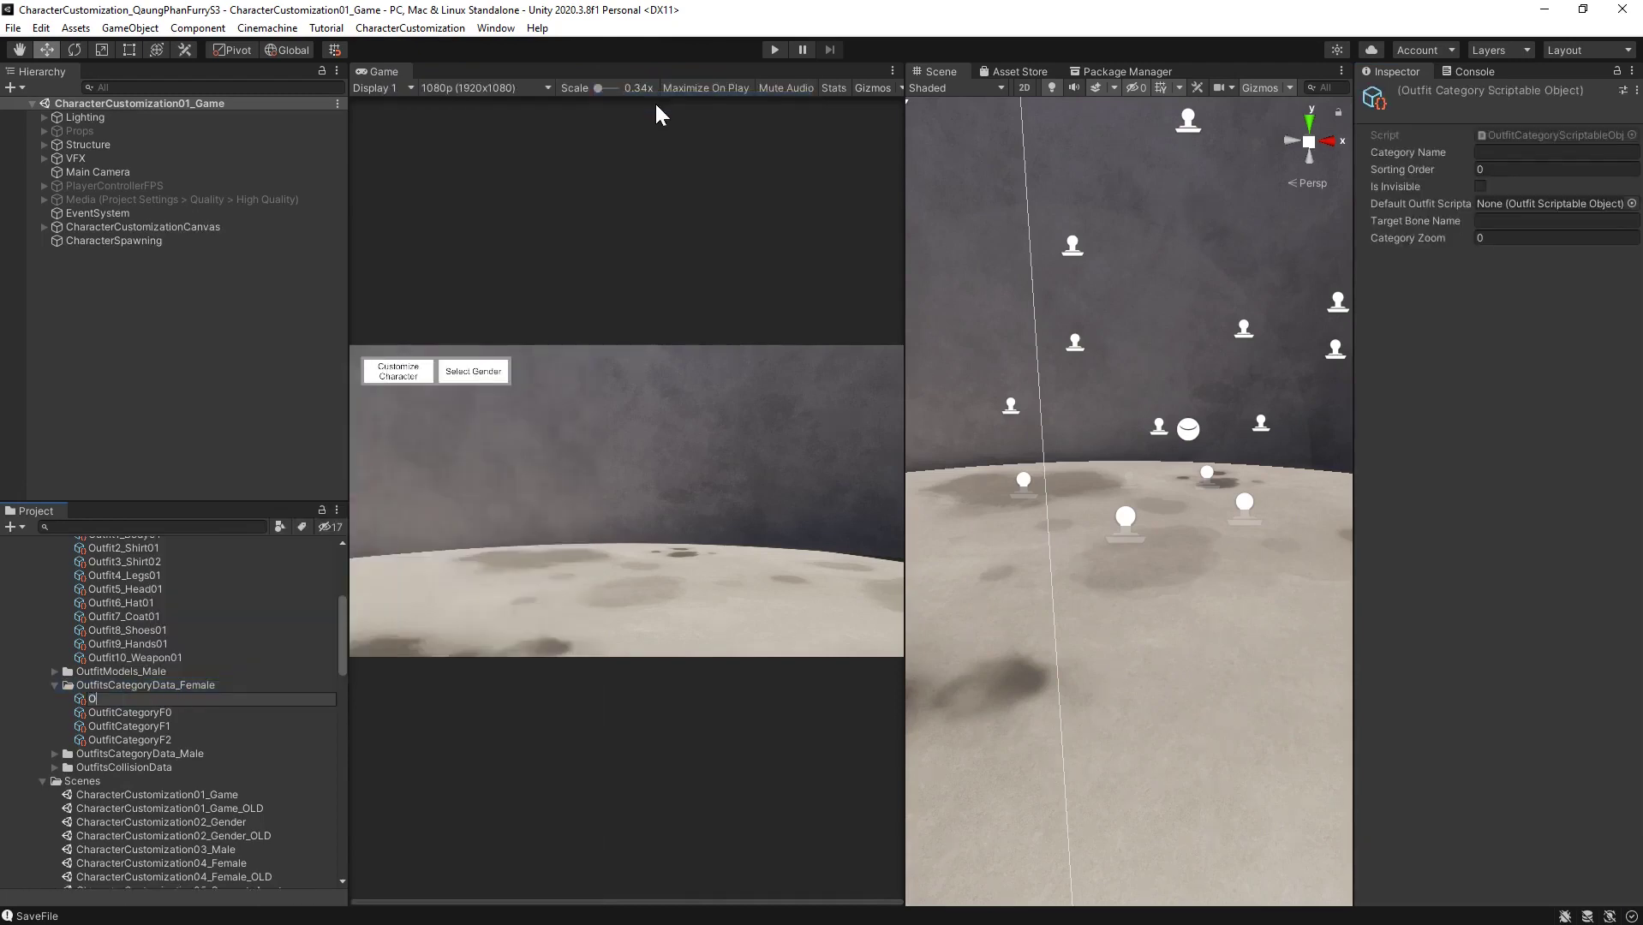
type("utfitCategoryF3")
key("Return")
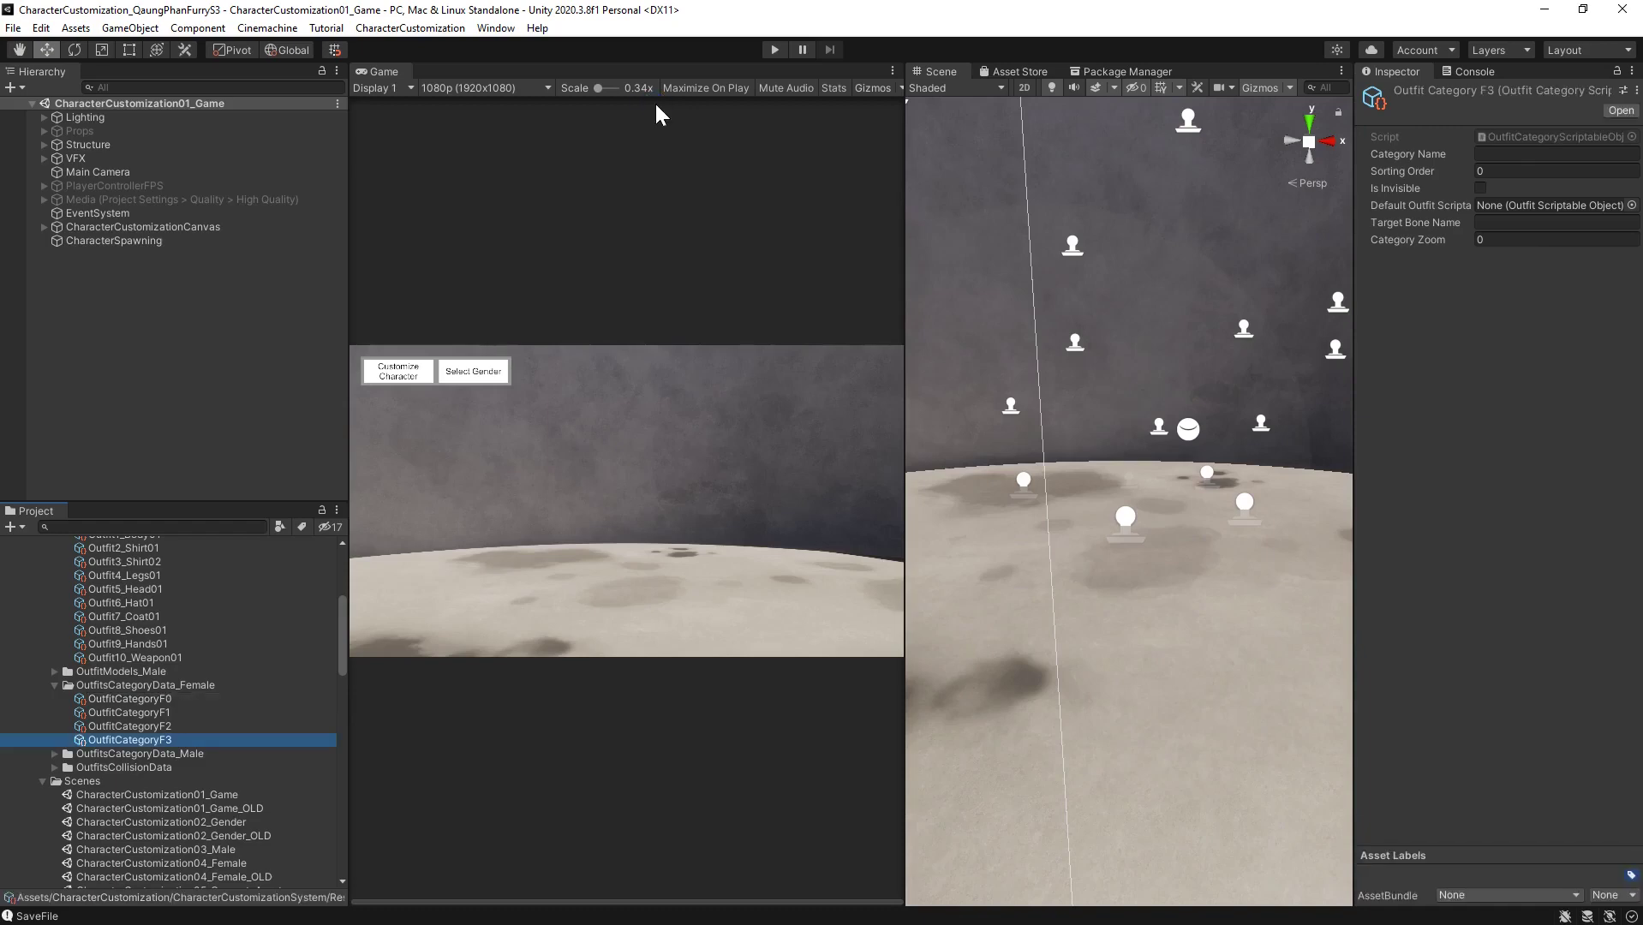
left_click(1523, 154)
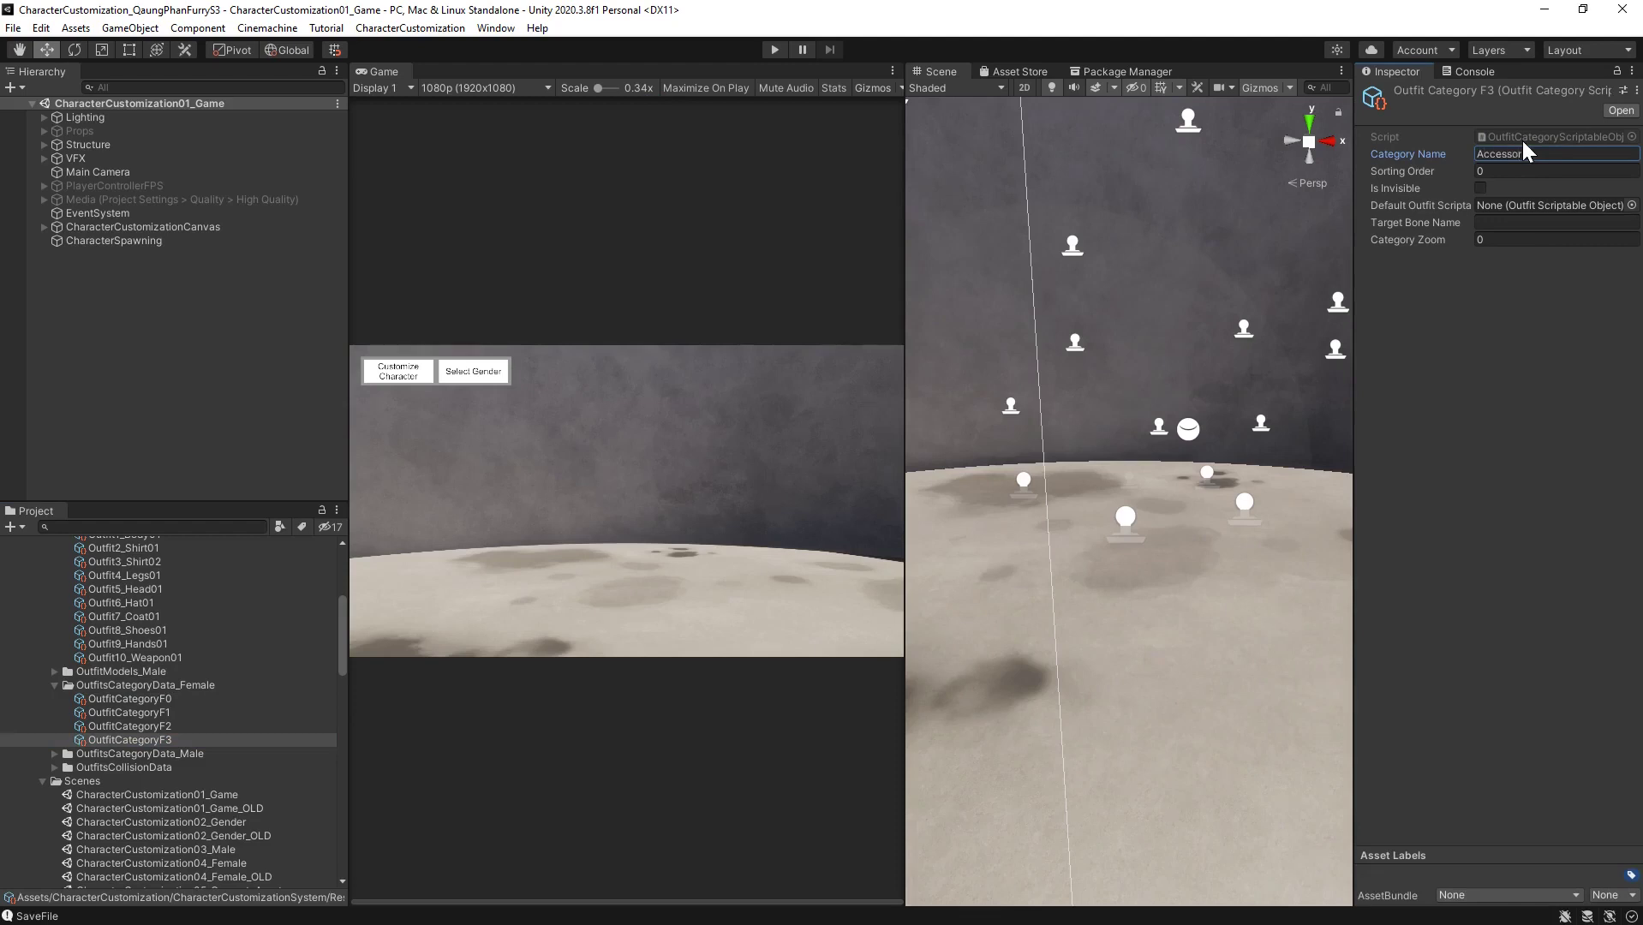
type("Accessories")
Compare the sorting order, target bone name and category zoom of the female outfit categories F0 to F3
left_click(132, 727)
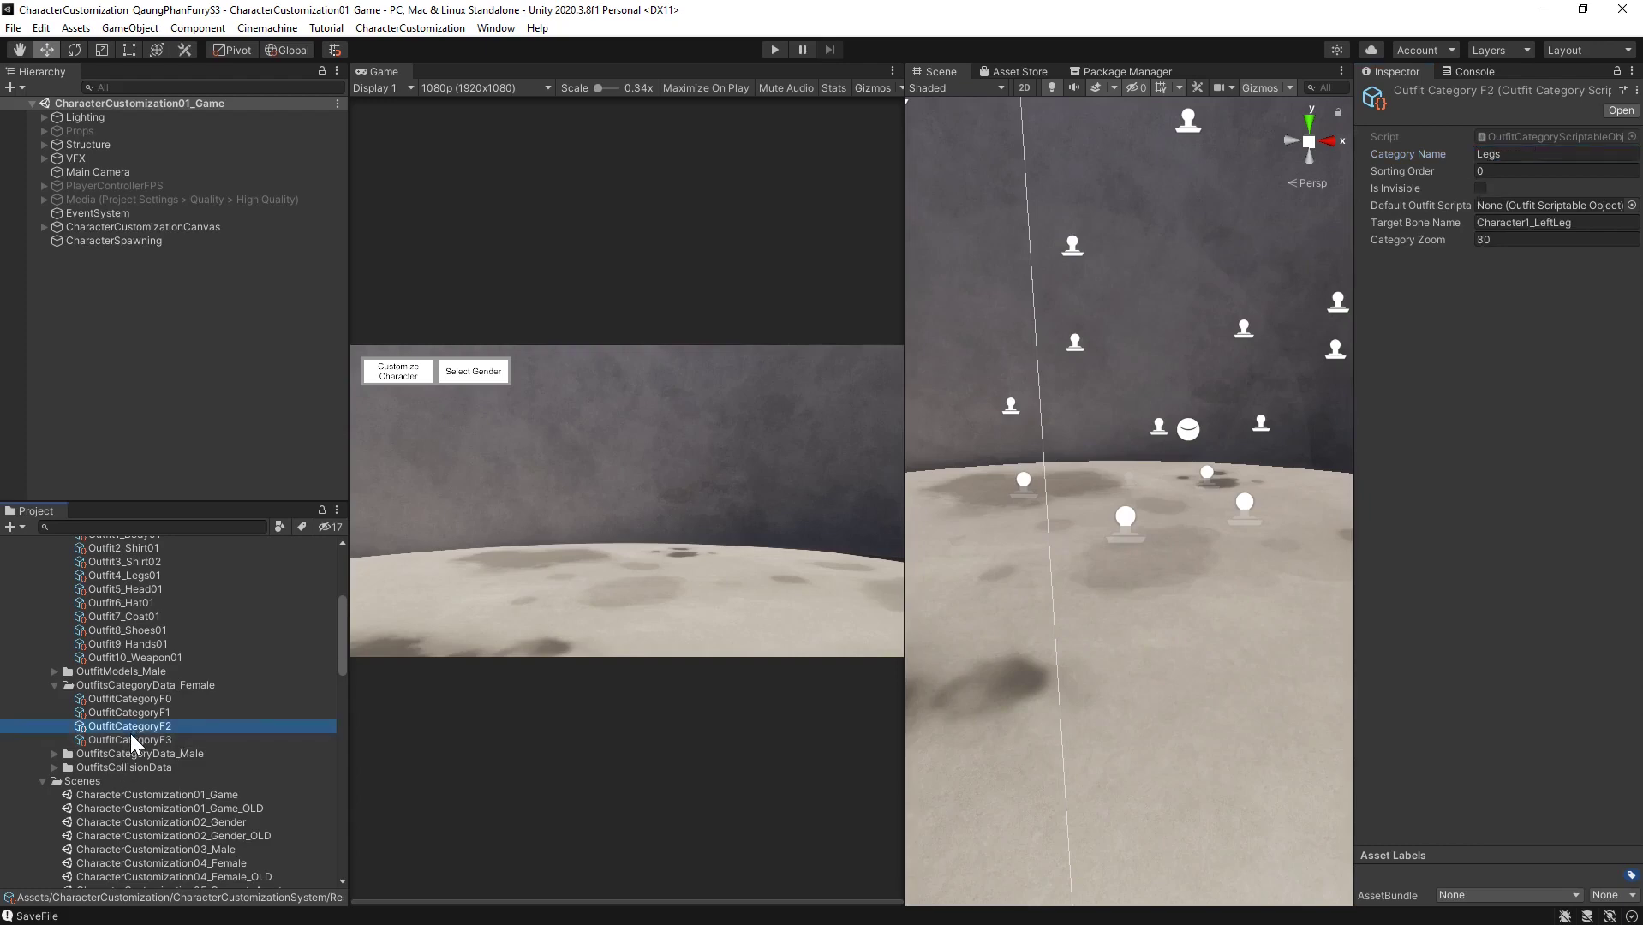
left_click(132, 735)
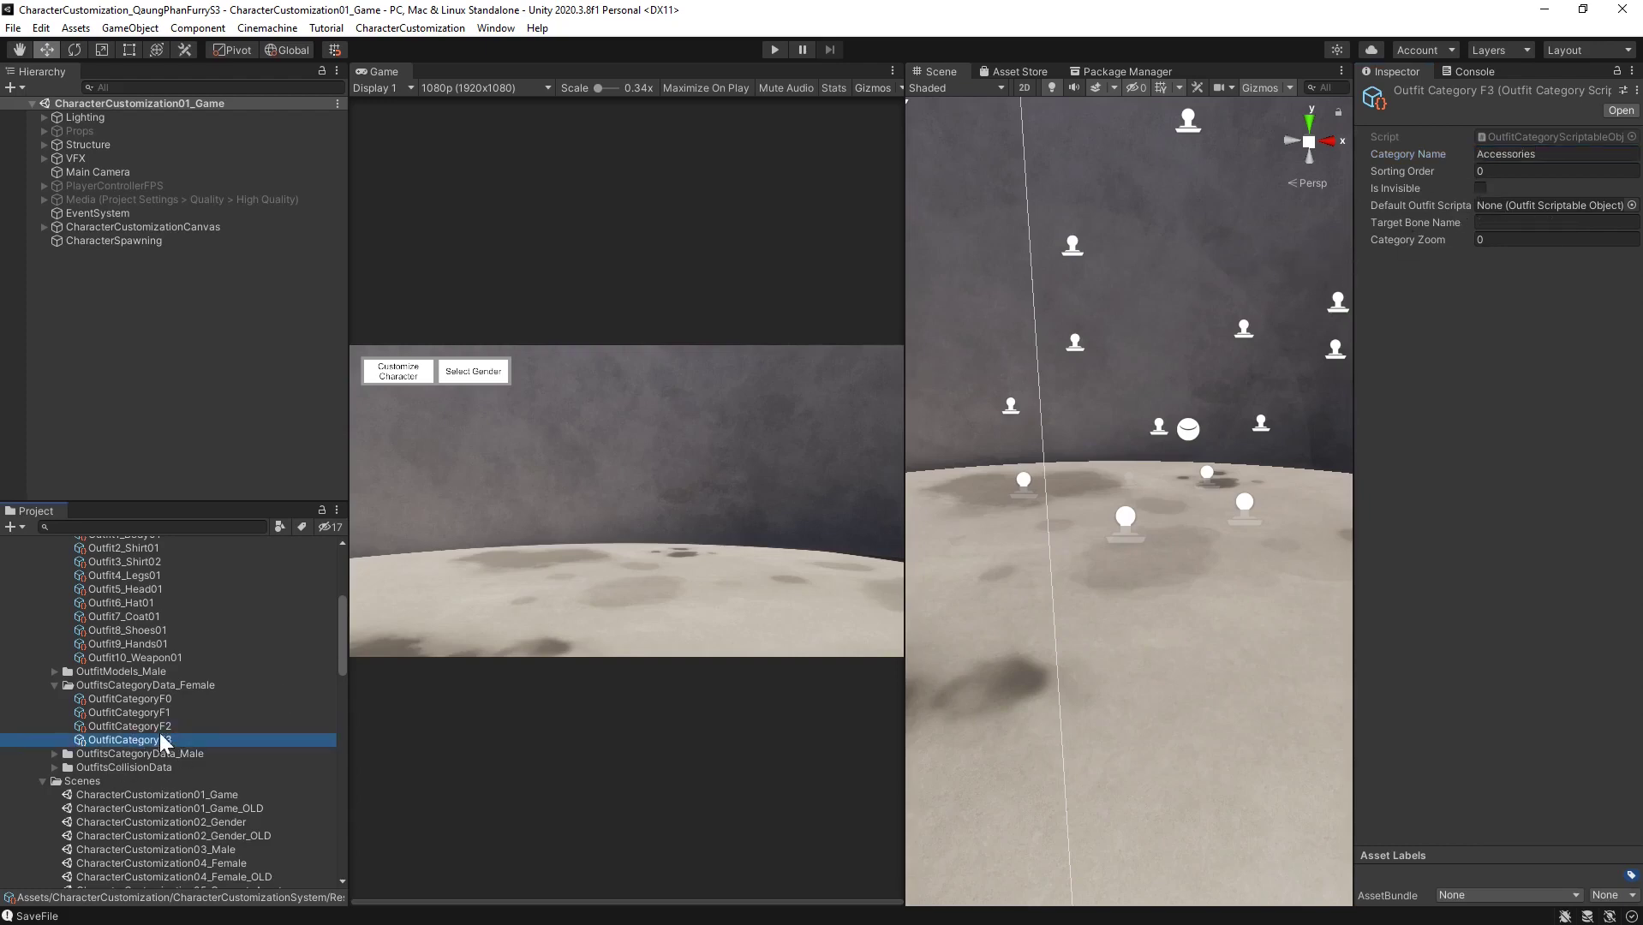
left_click(155, 700)
left_click(148, 713)
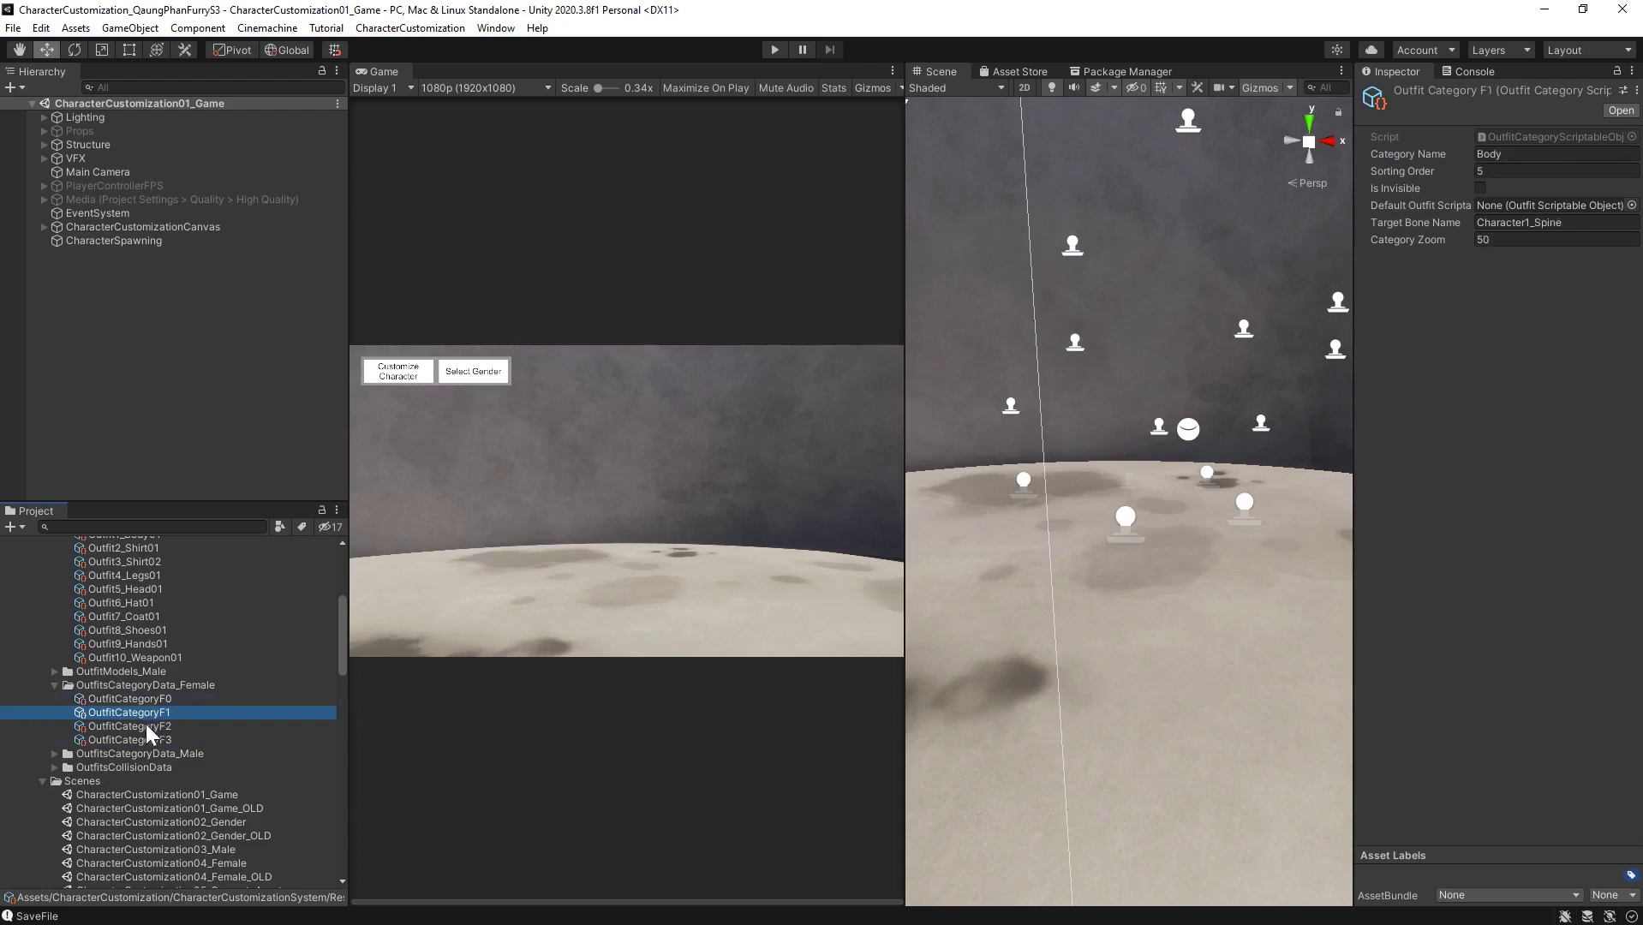
left_click(145, 727)
left_click(148, 740)
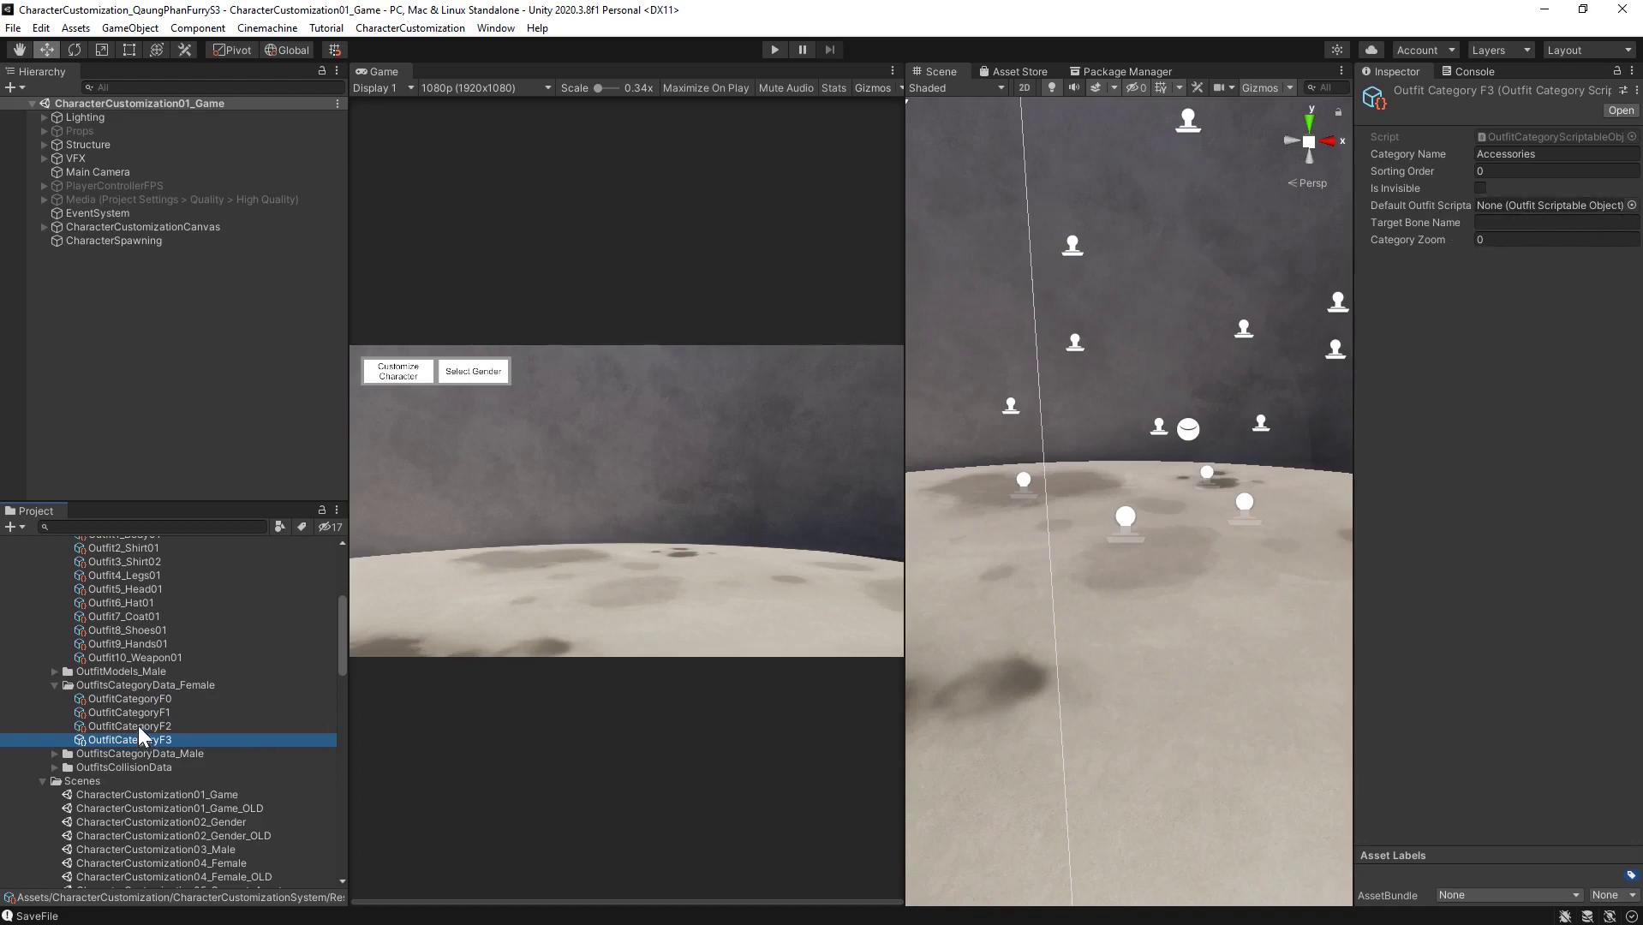
left_click(141, 727)
left_click(142, 698)
left_click(144, 713)
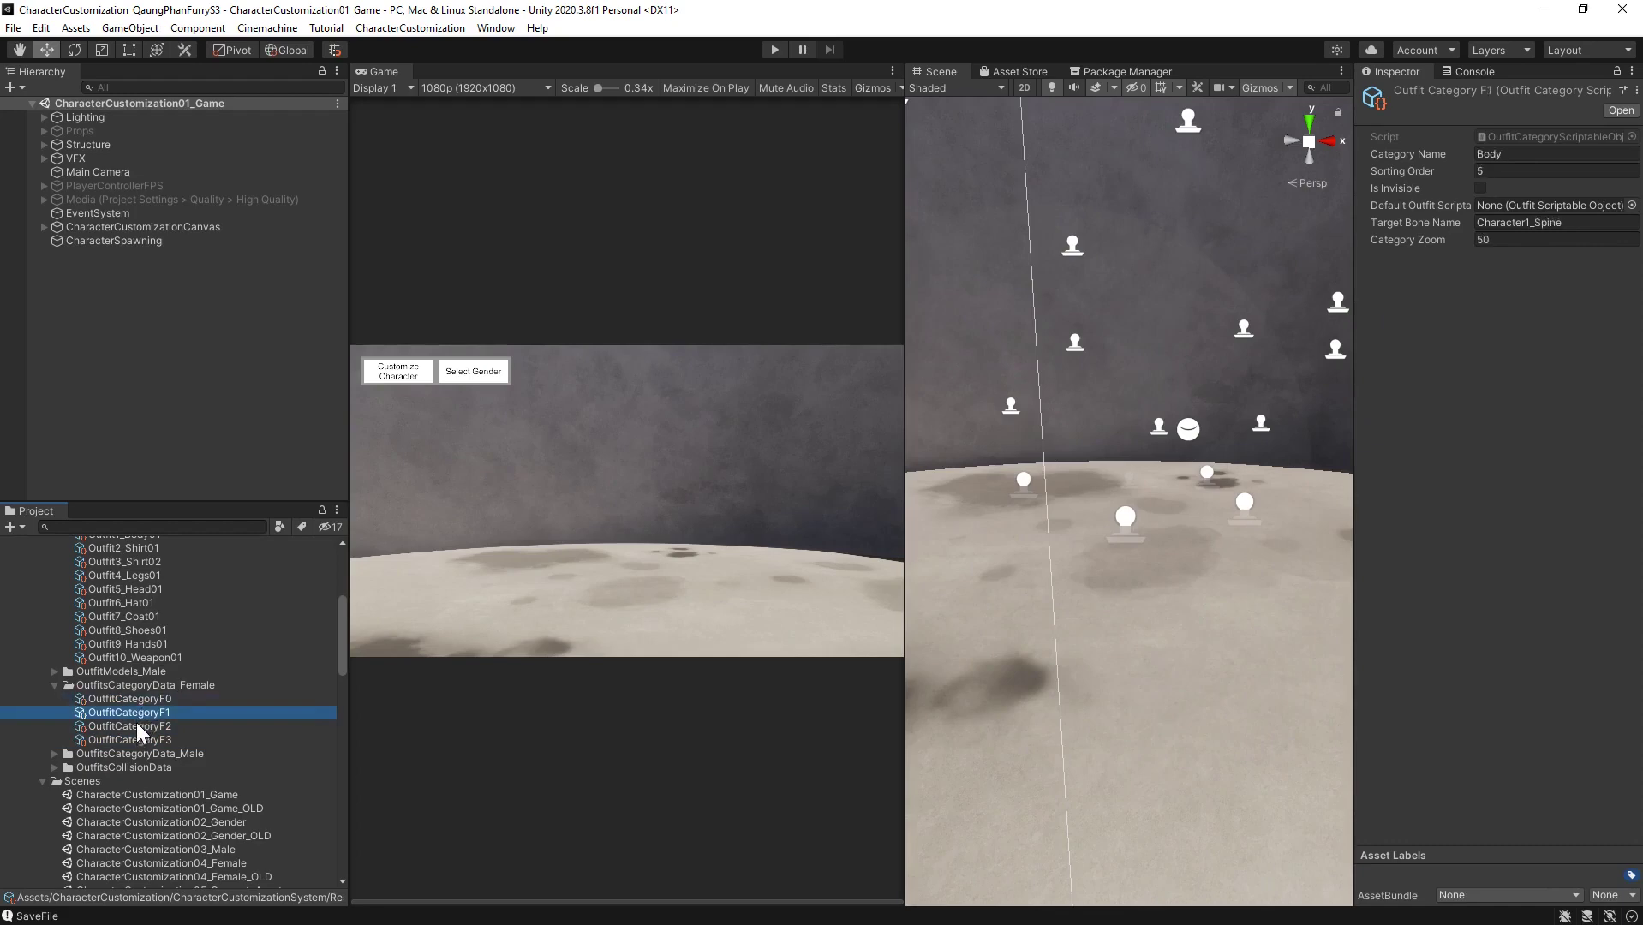
left_click(143, 702)
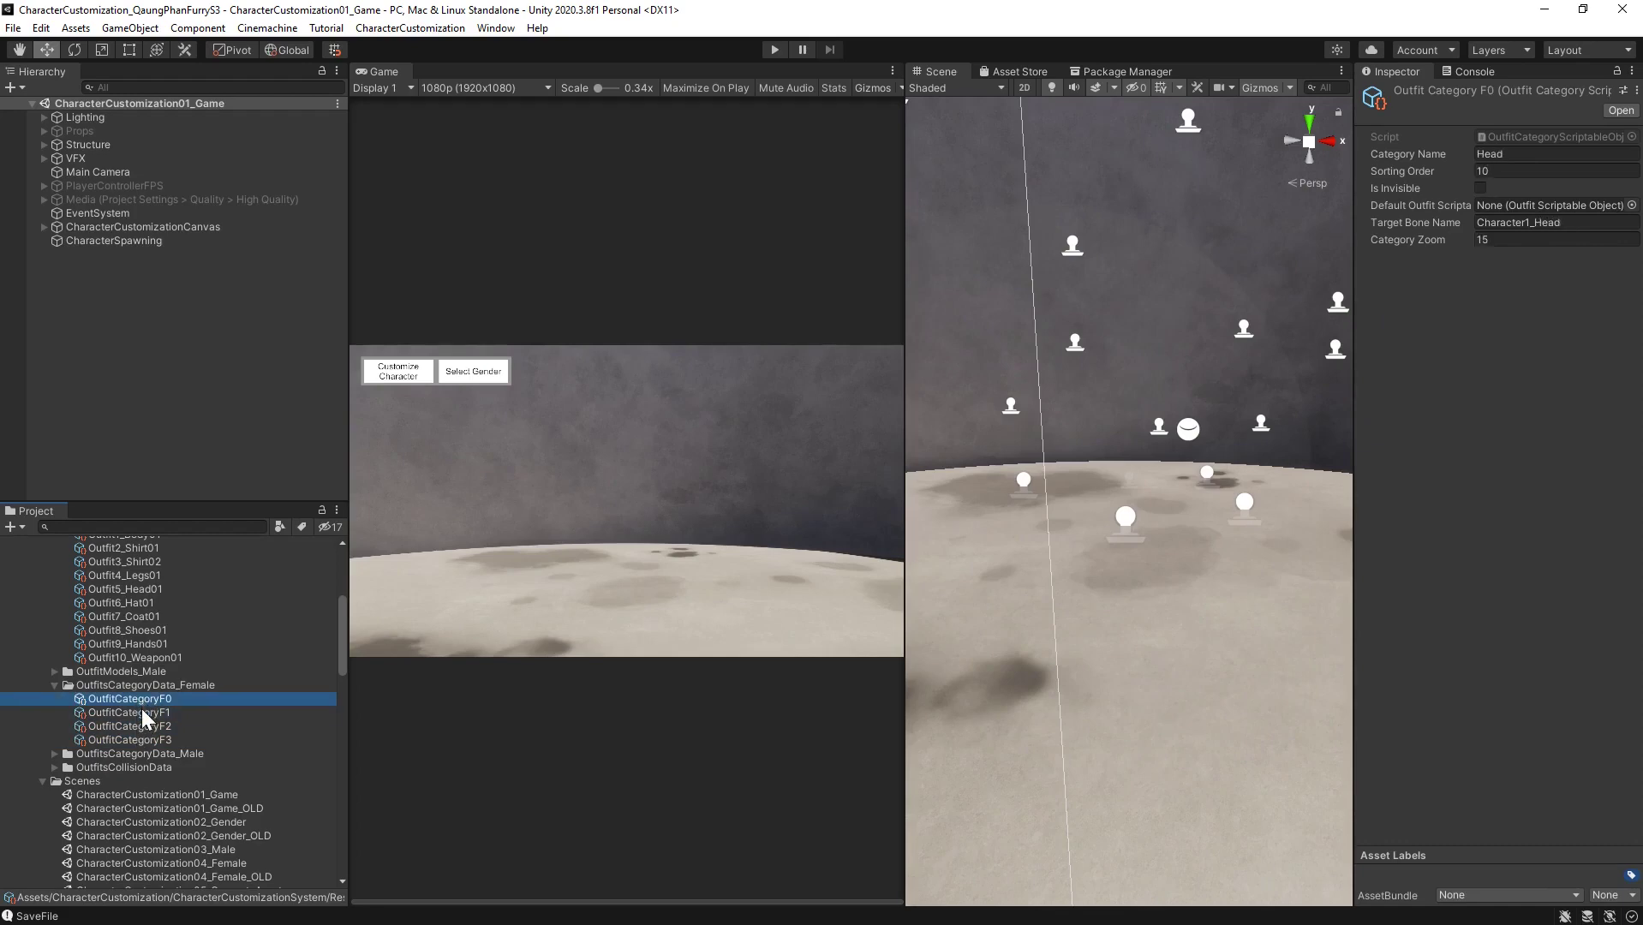
Copy the target bone name Character1_Spine from OutfitCategoryF1 into OutfitCategoryF3
left_click(144, 713)
left_click(1551, 223)
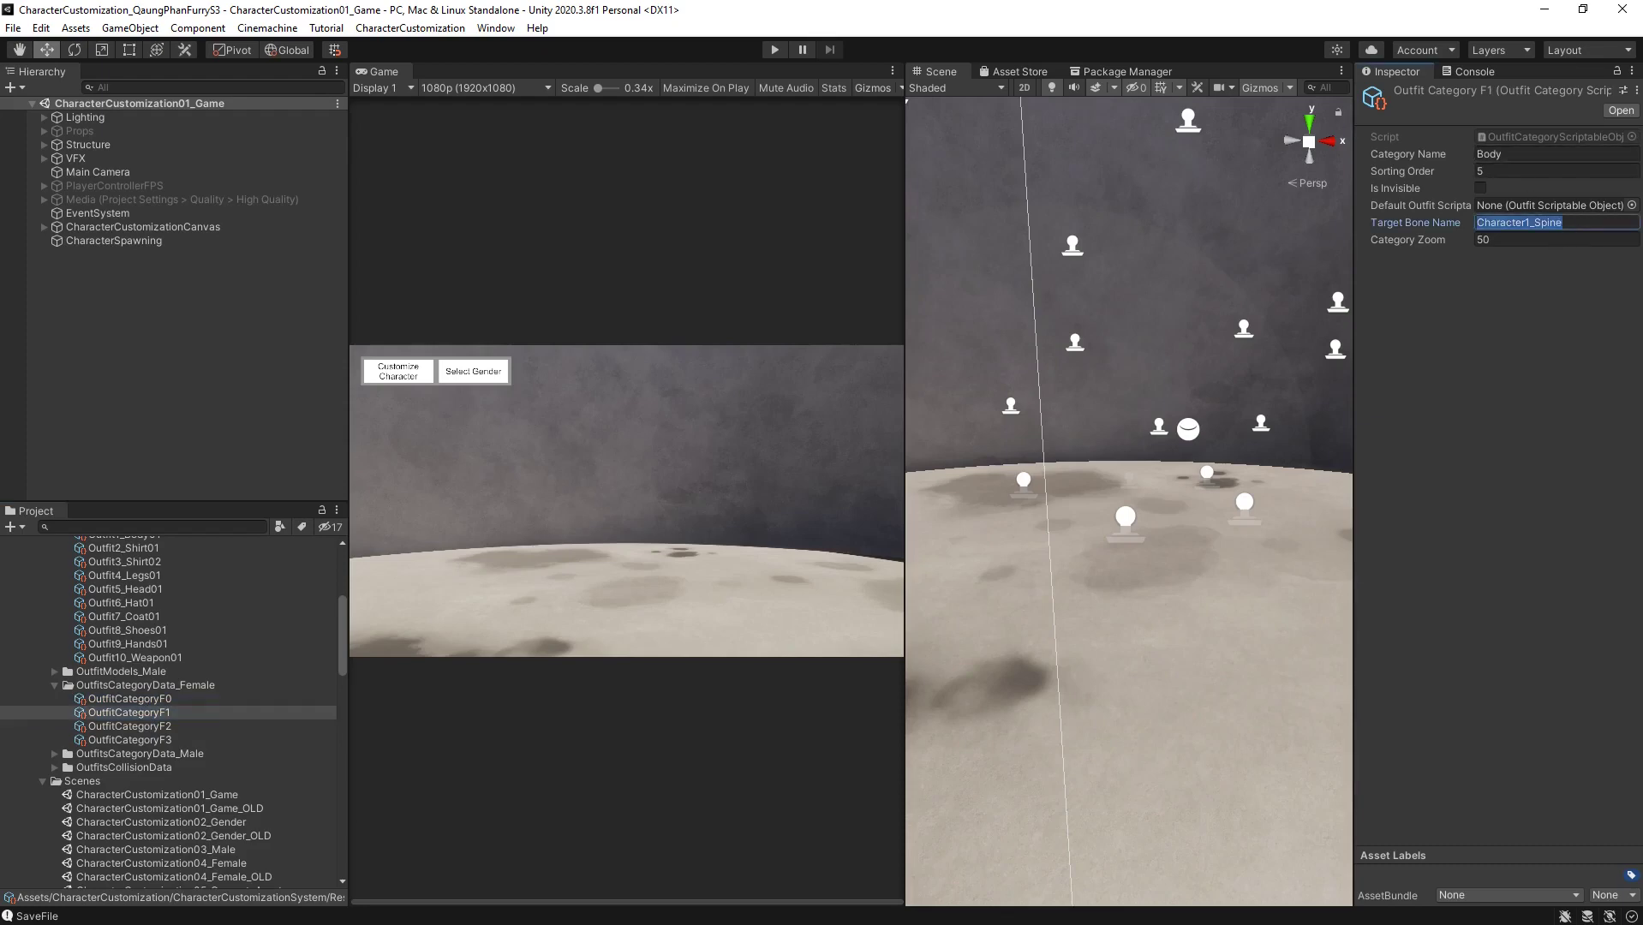
left_click(153, 741)
left_click(1532, 222)
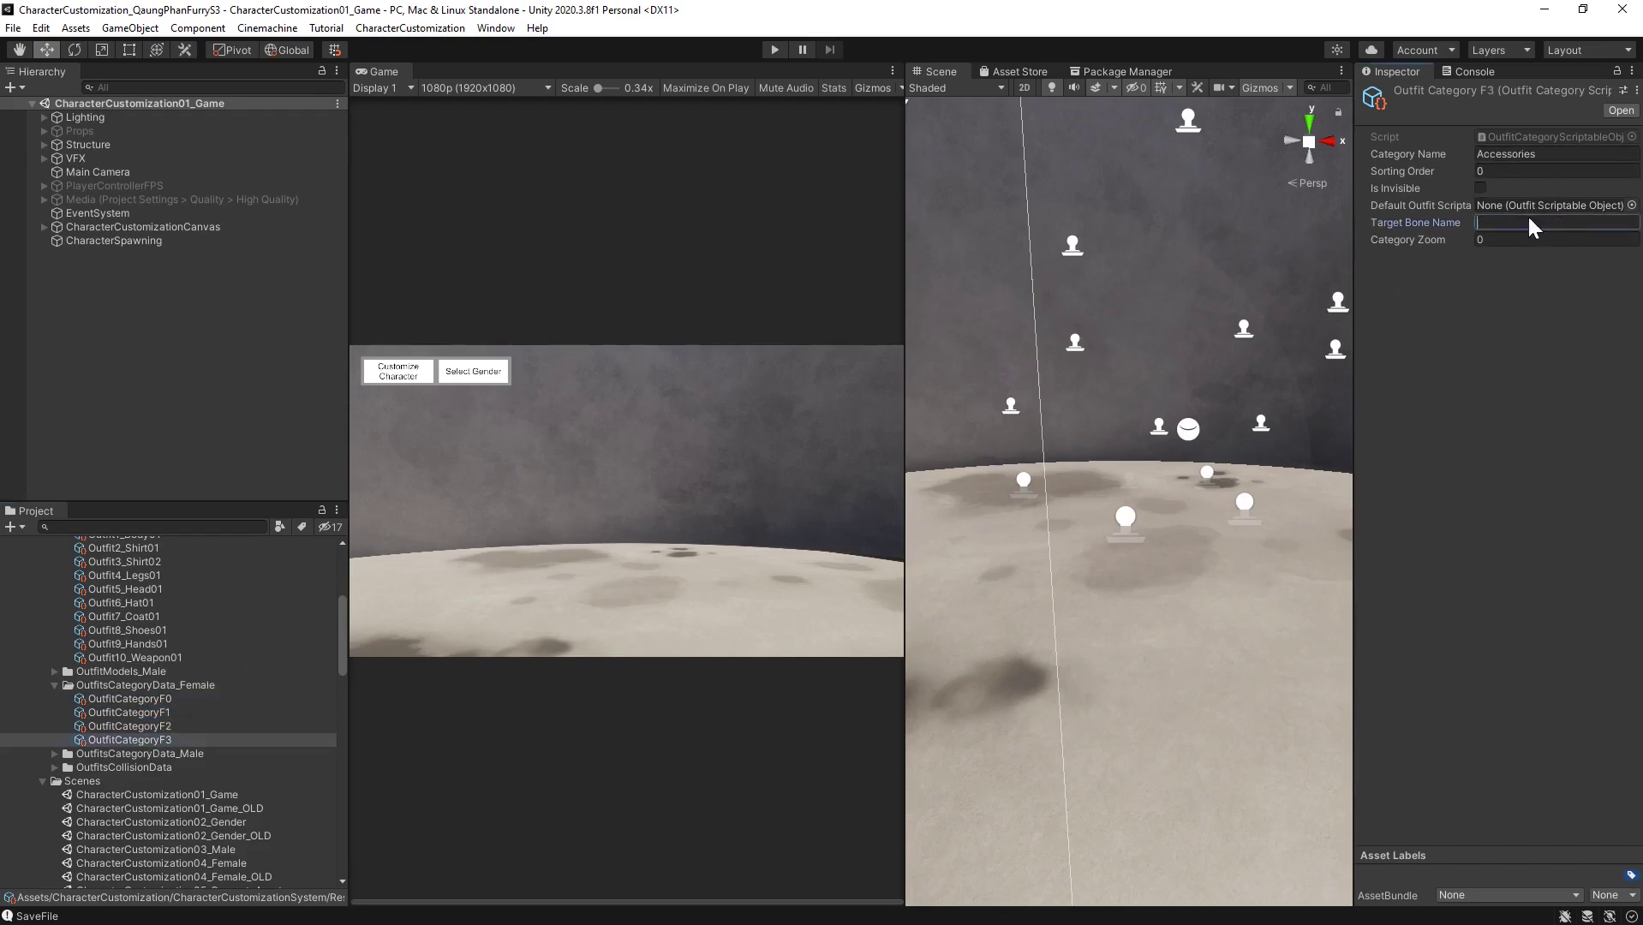
Set the category zoom of OutfitCategoryF3 to 50 and check its settings against OutfitCategoryF1
left_click(160, 724)
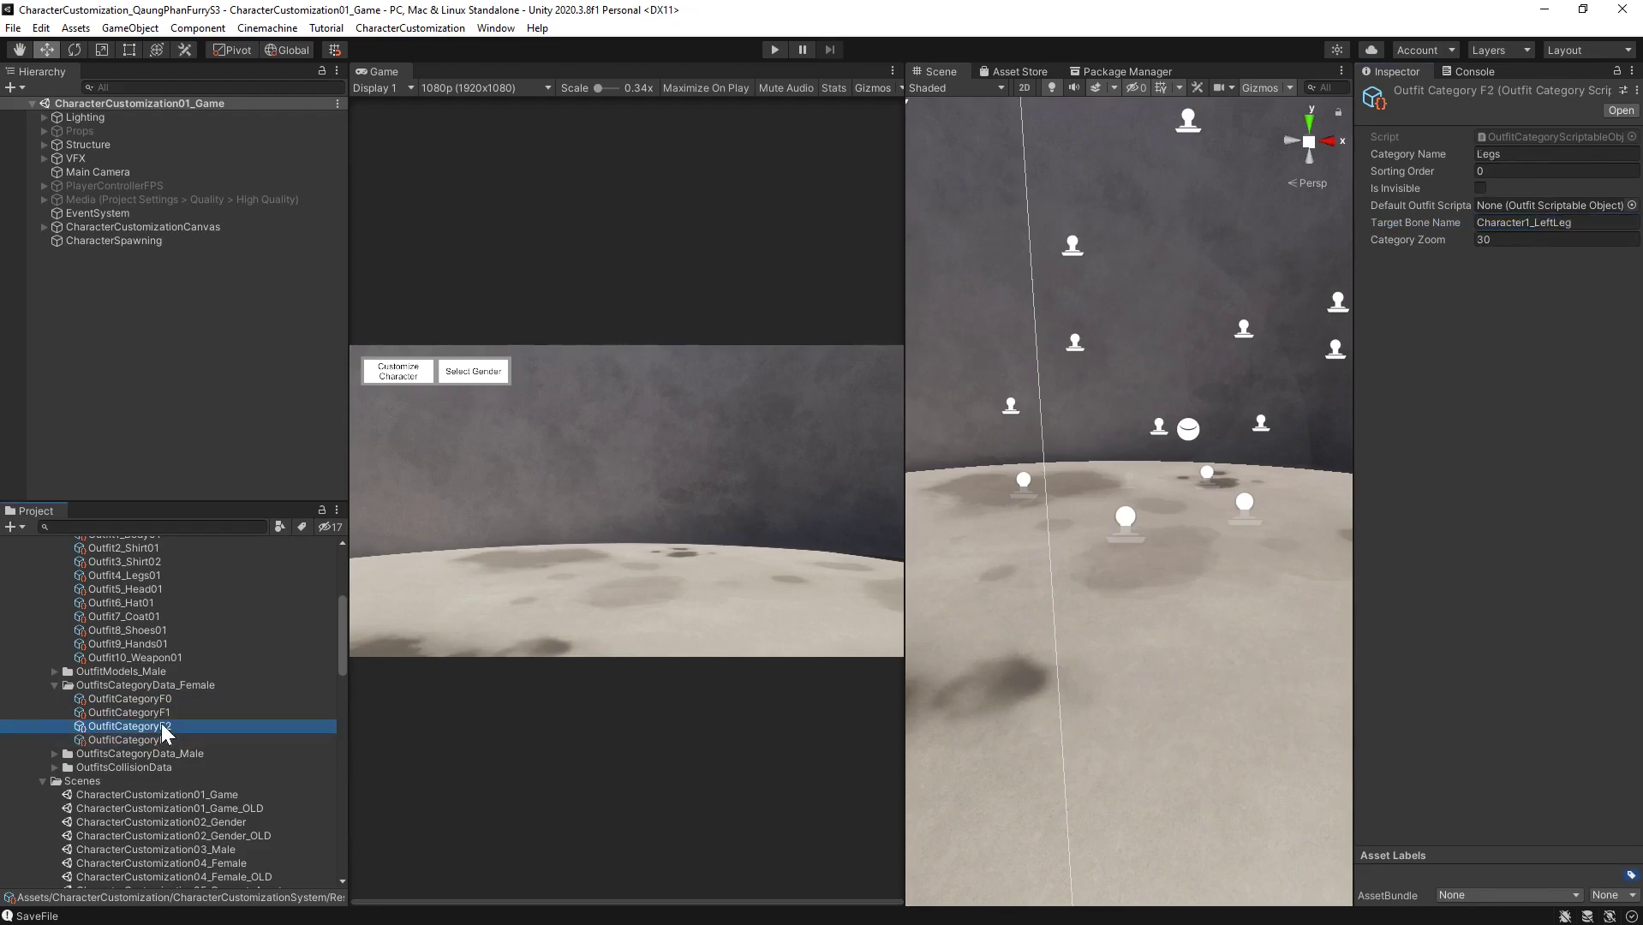
left_click(155, 713)
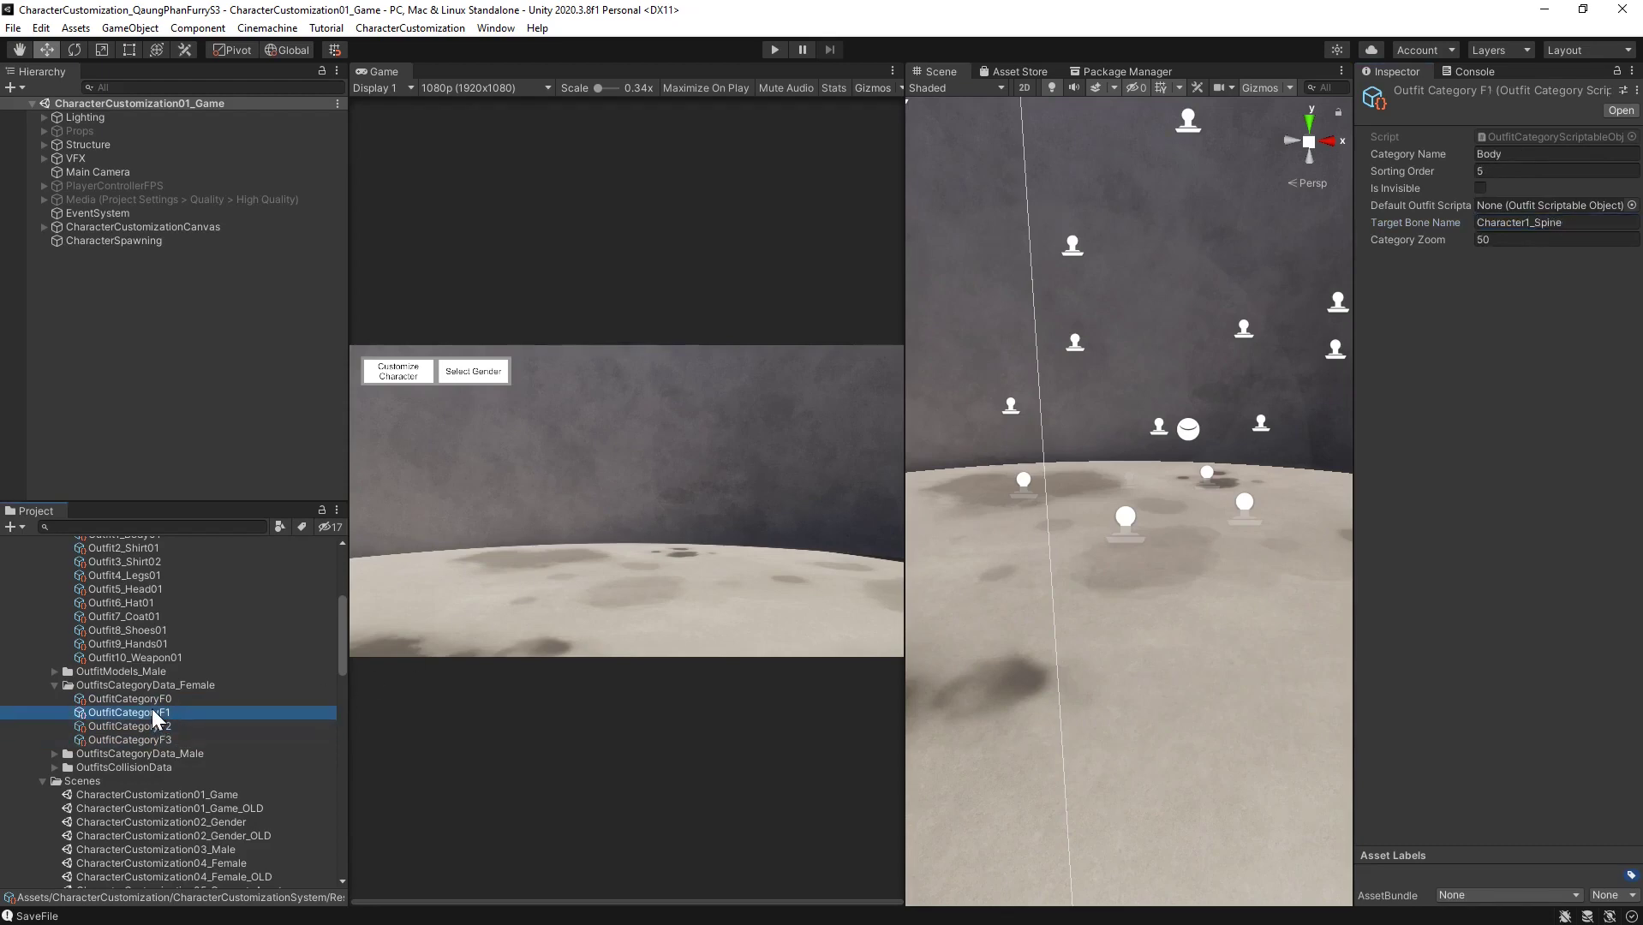
left_click(148, 738)
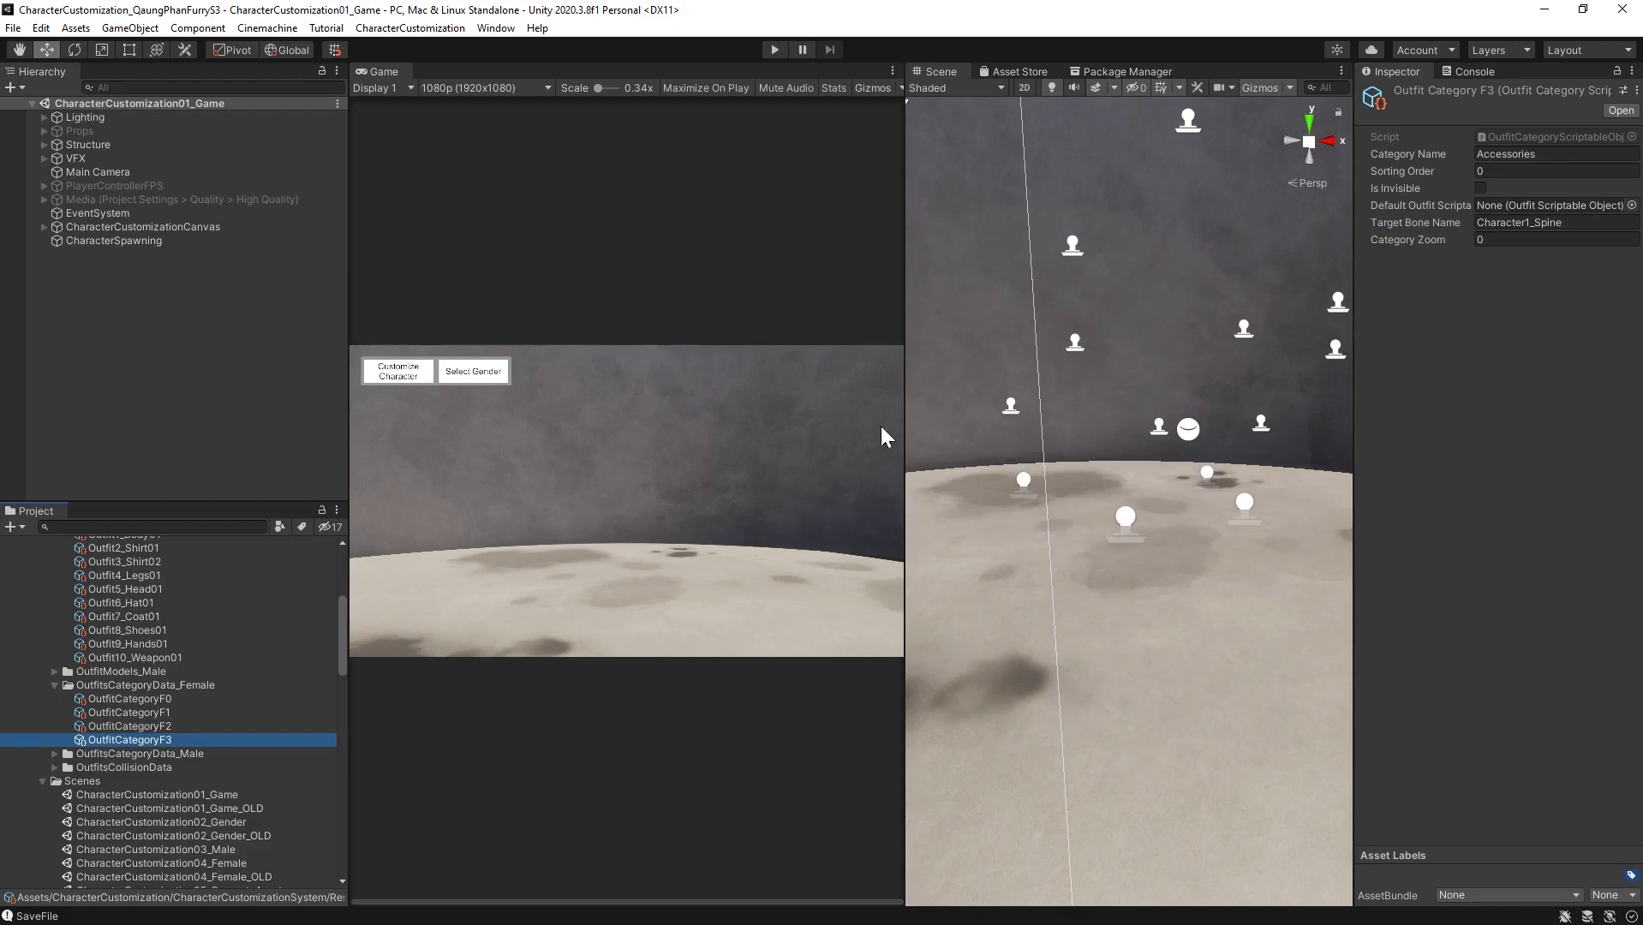
left_click(1486, 241)
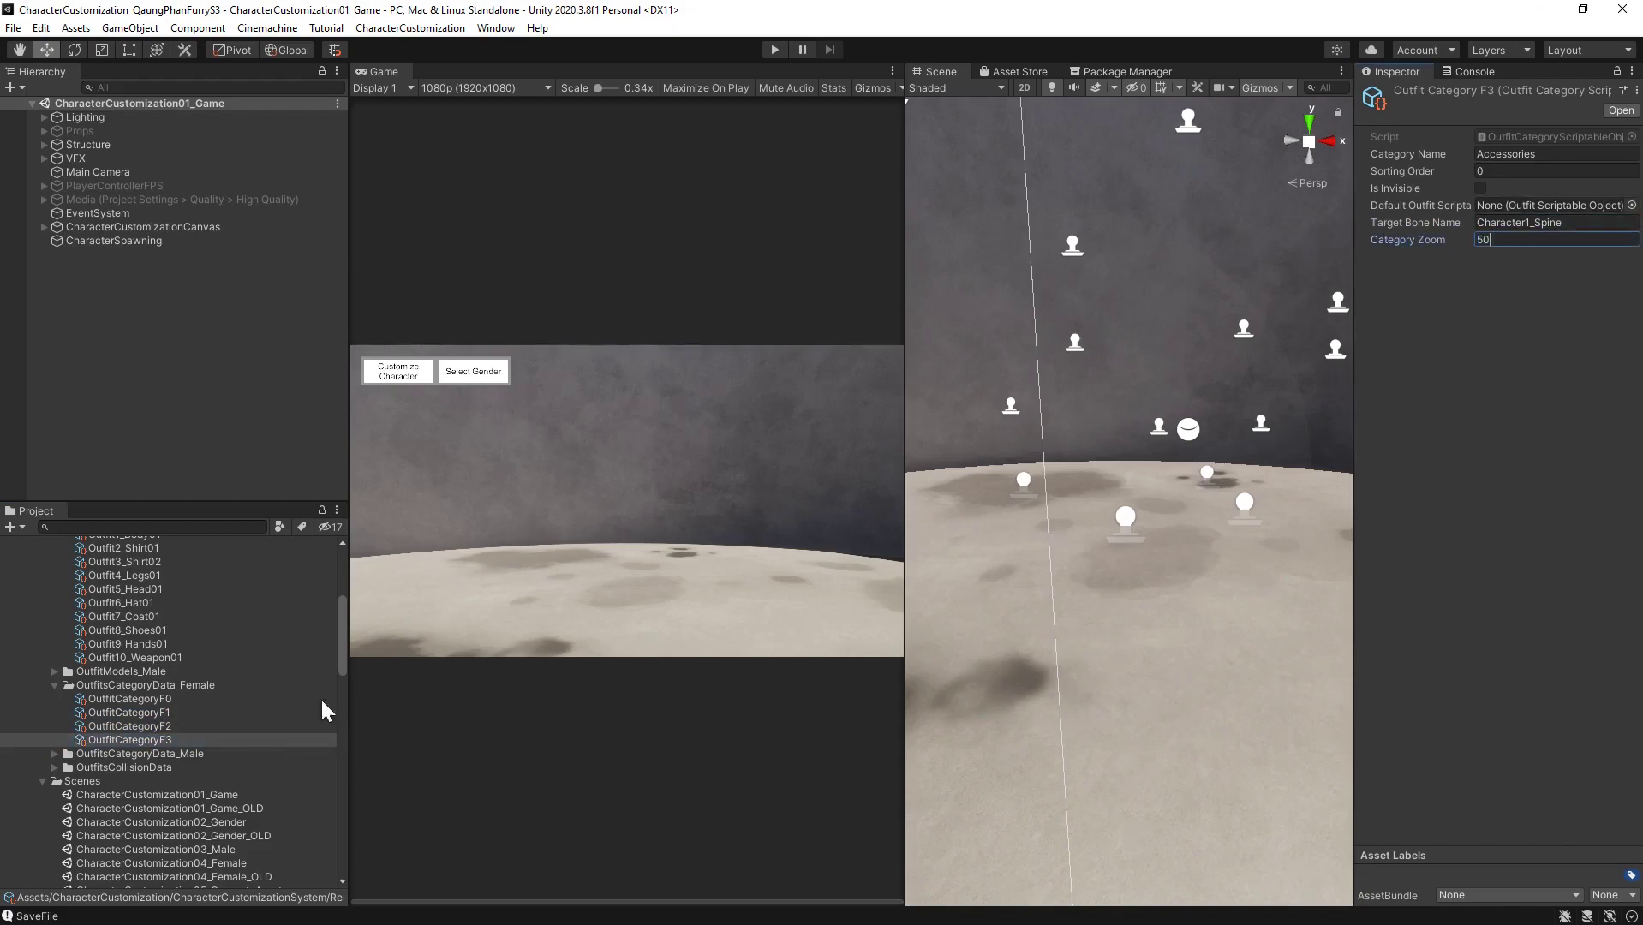
left_click(157, 712)
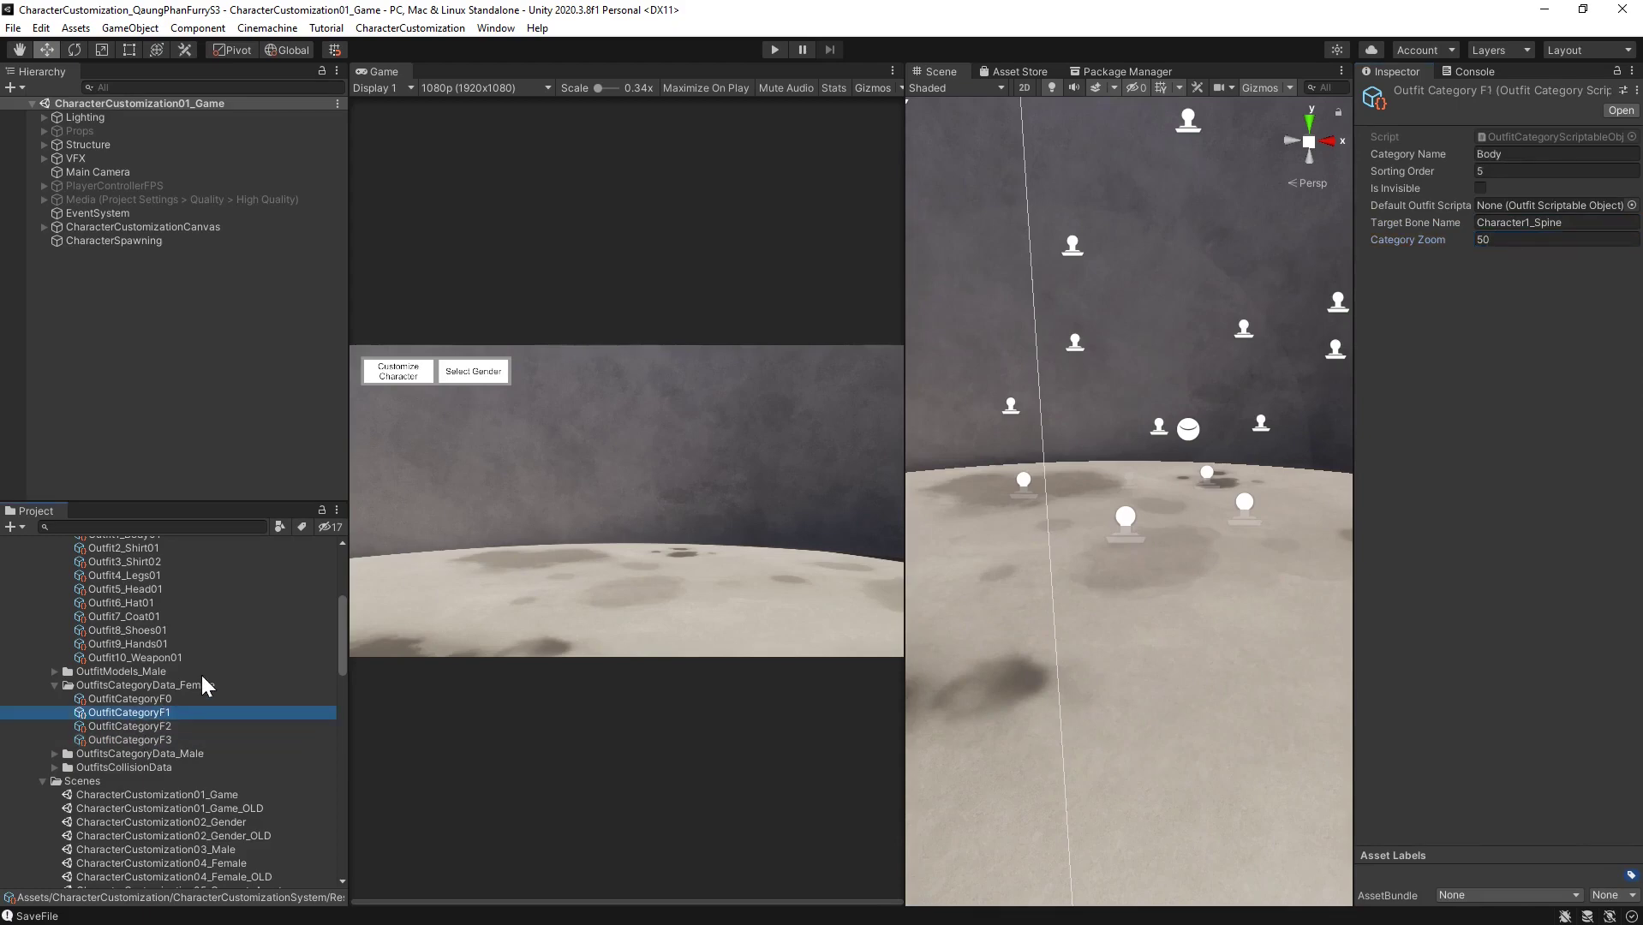
left_click(129, 739)
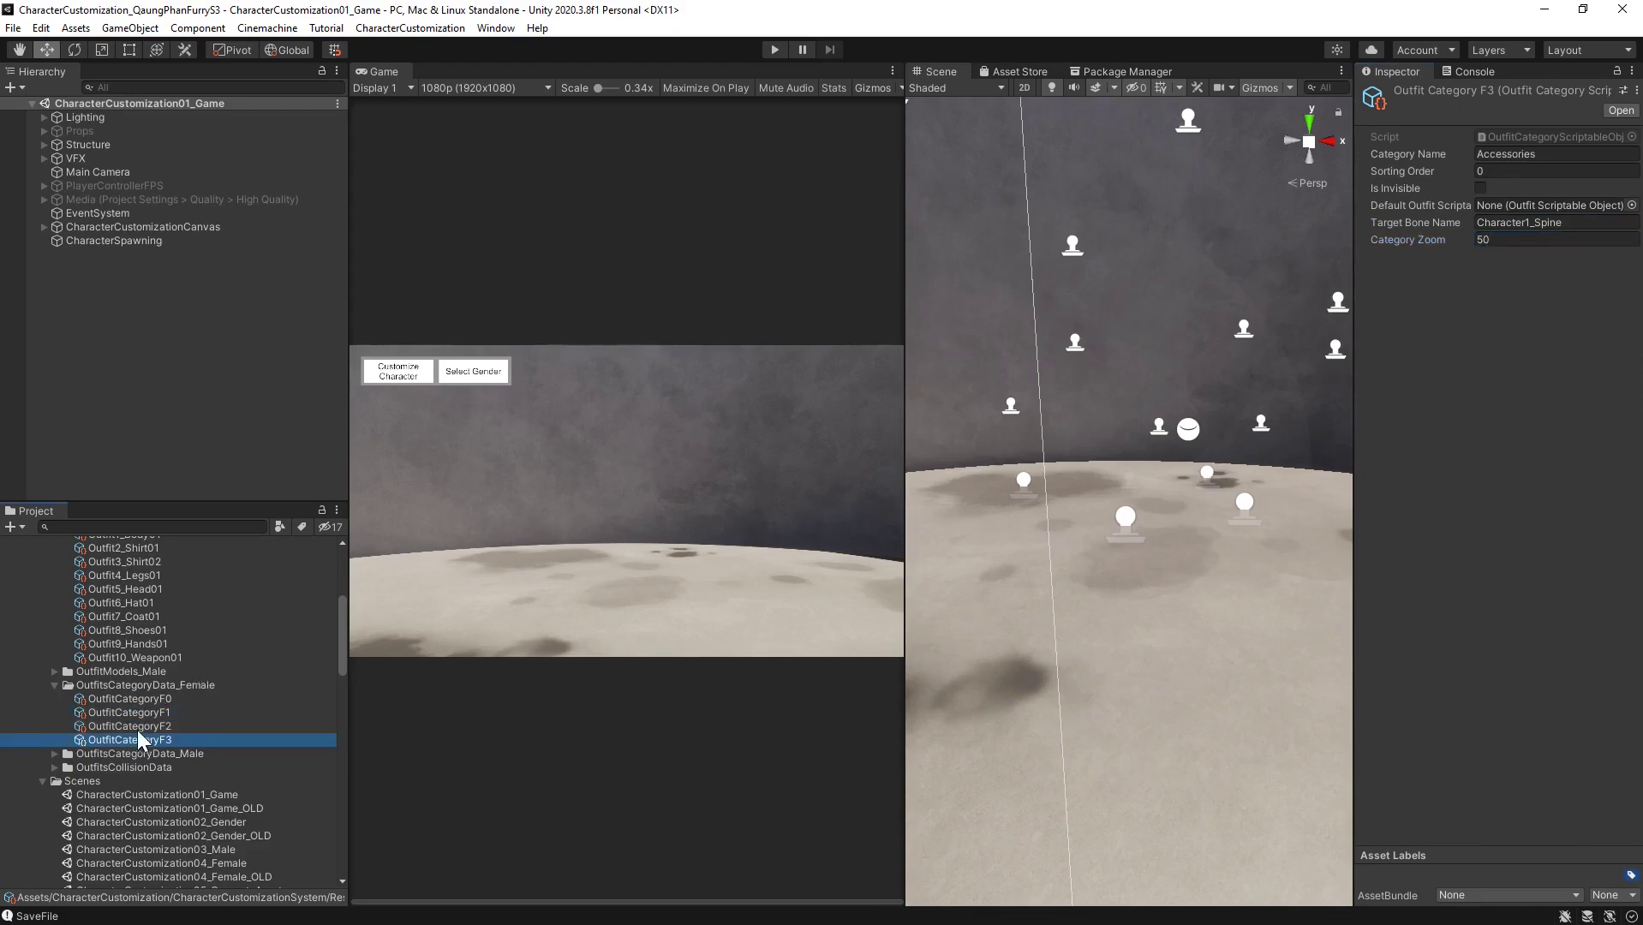
Set the sorting order of OutfitCategoryF2 to 2 and check the settings of OutfitCategoryF3
left_click(156, 725)
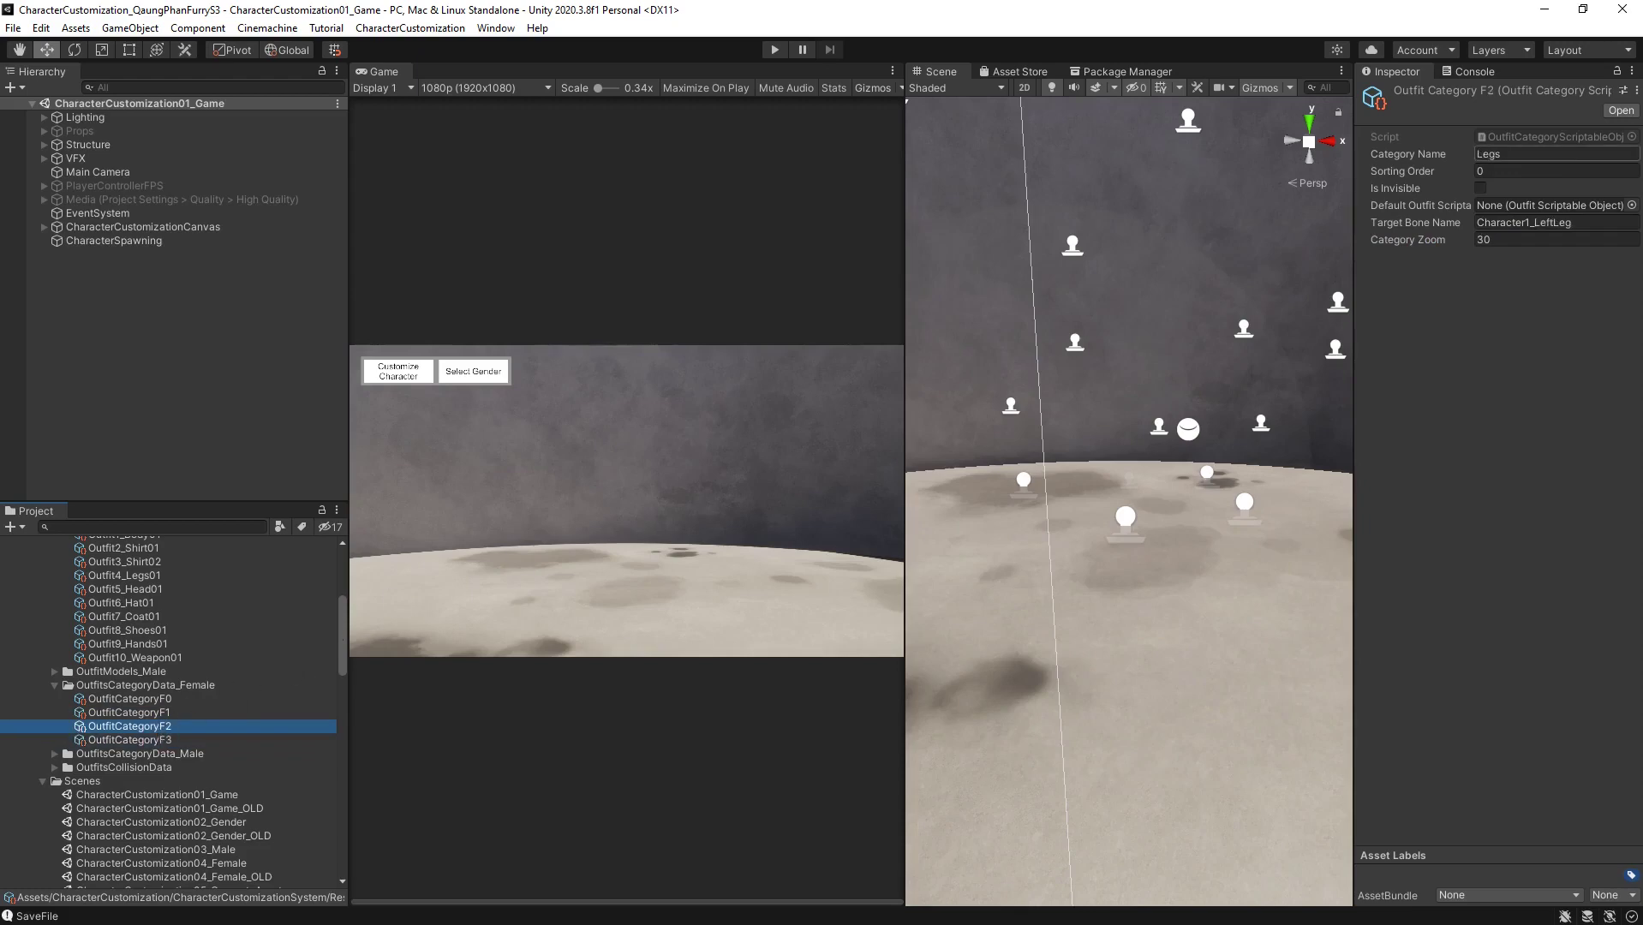
key("Tab")
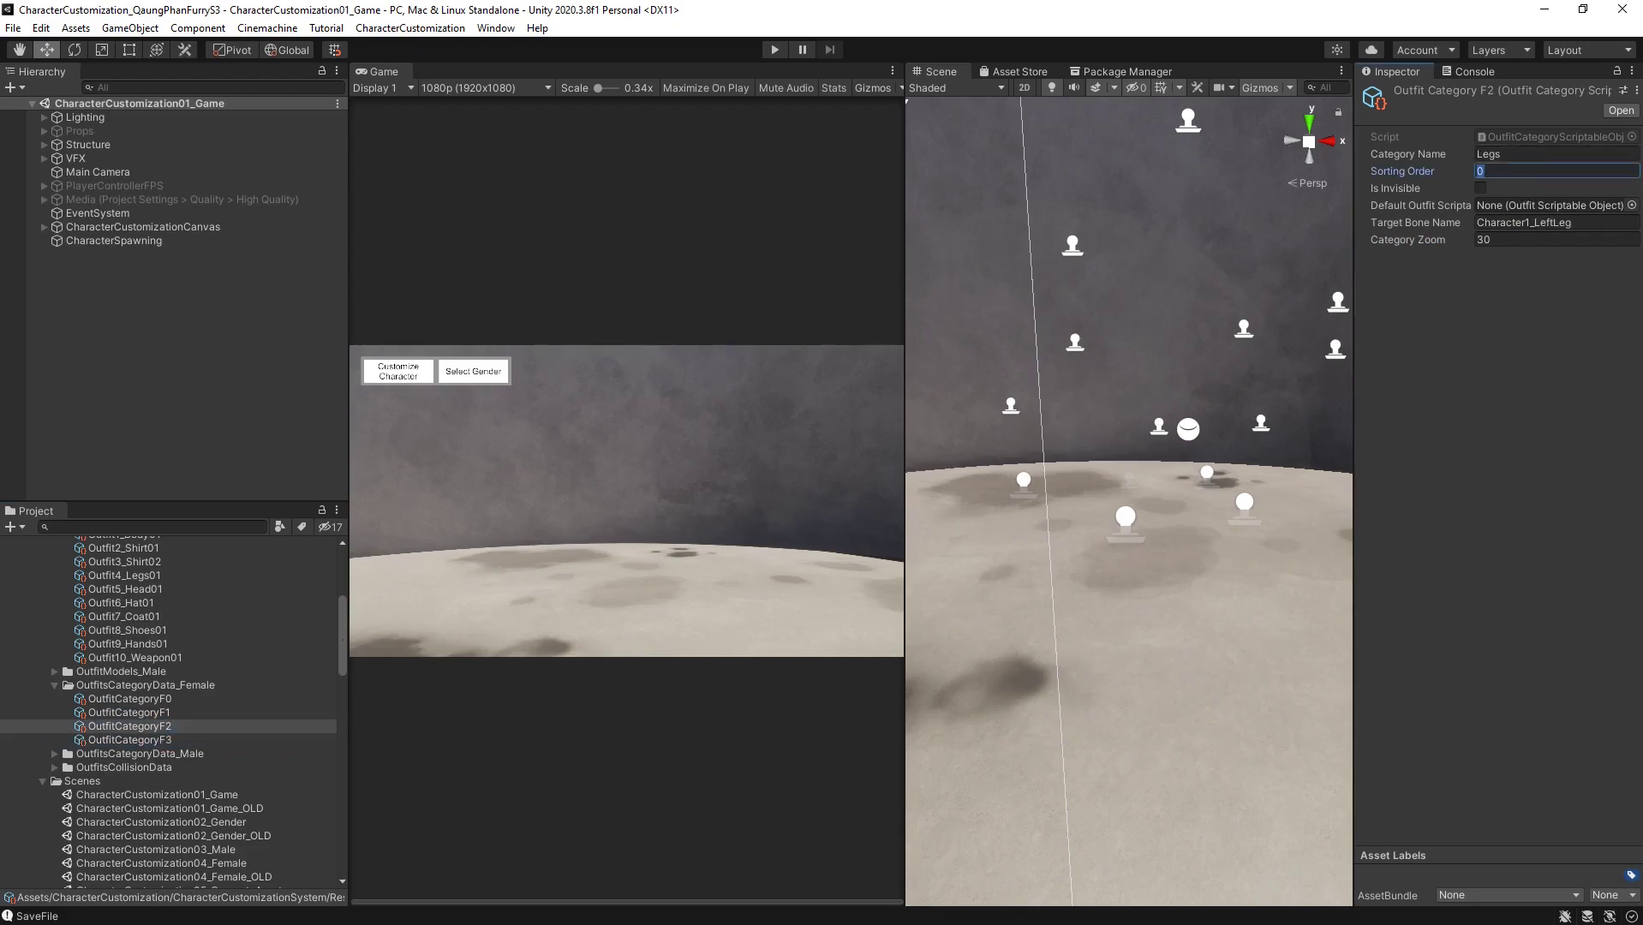
type("2")
left_click(126, 742)
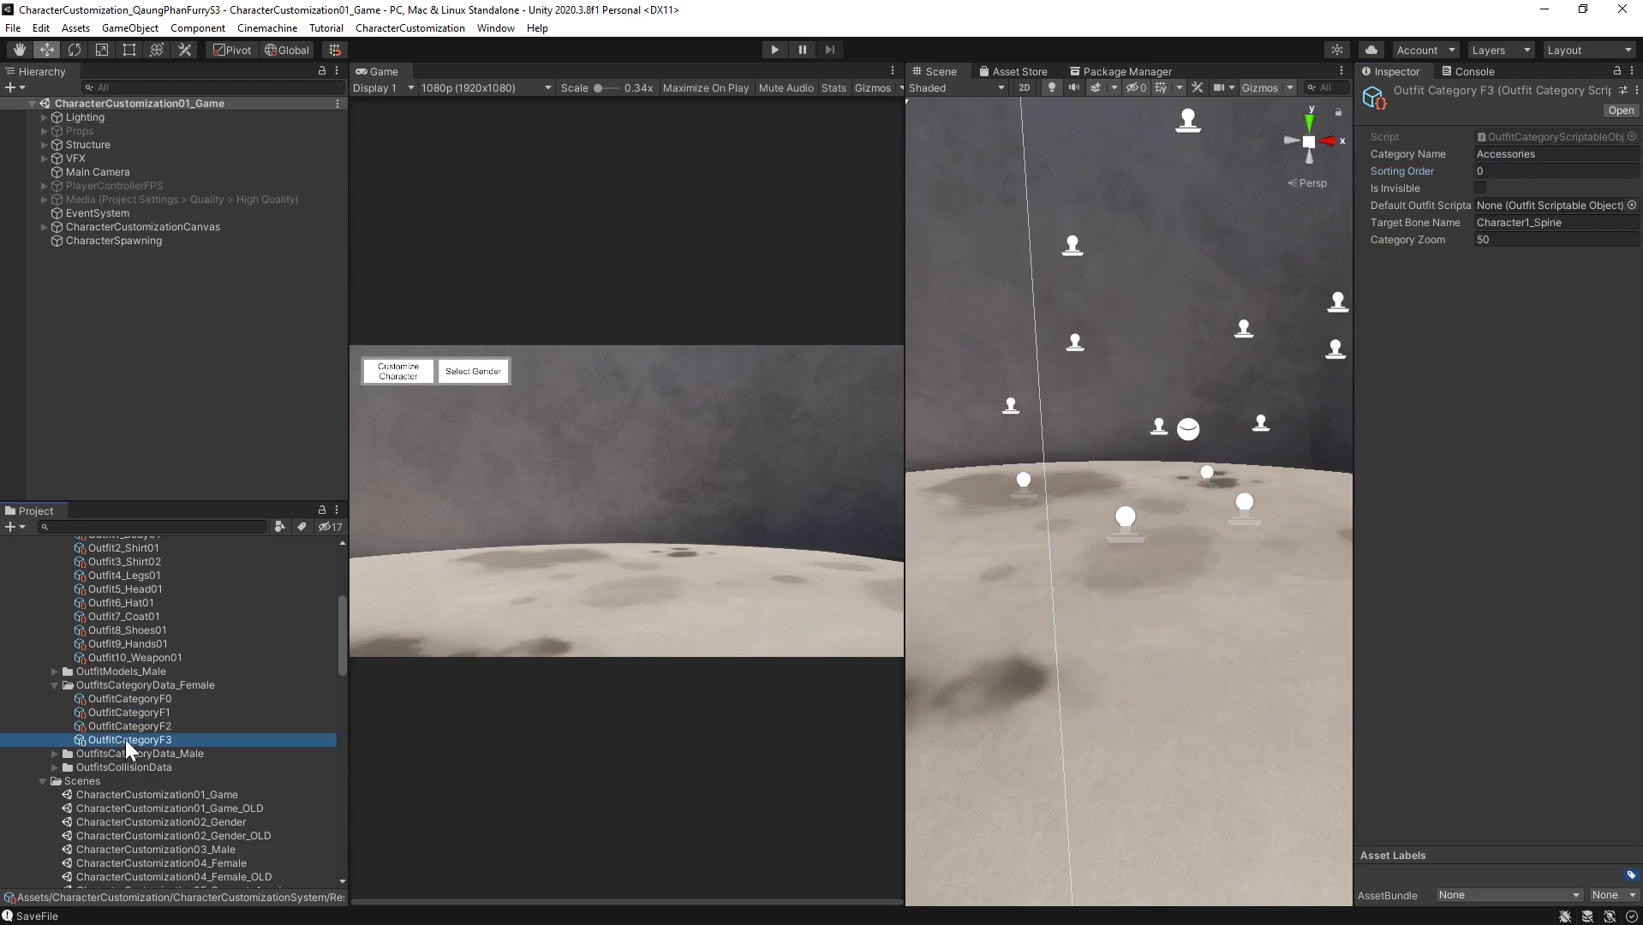
Assign OutfitCategoryF3 as the category of Outfit10_Weapon01 and set its outfit pieces list size to 1
left_click(138, 658)
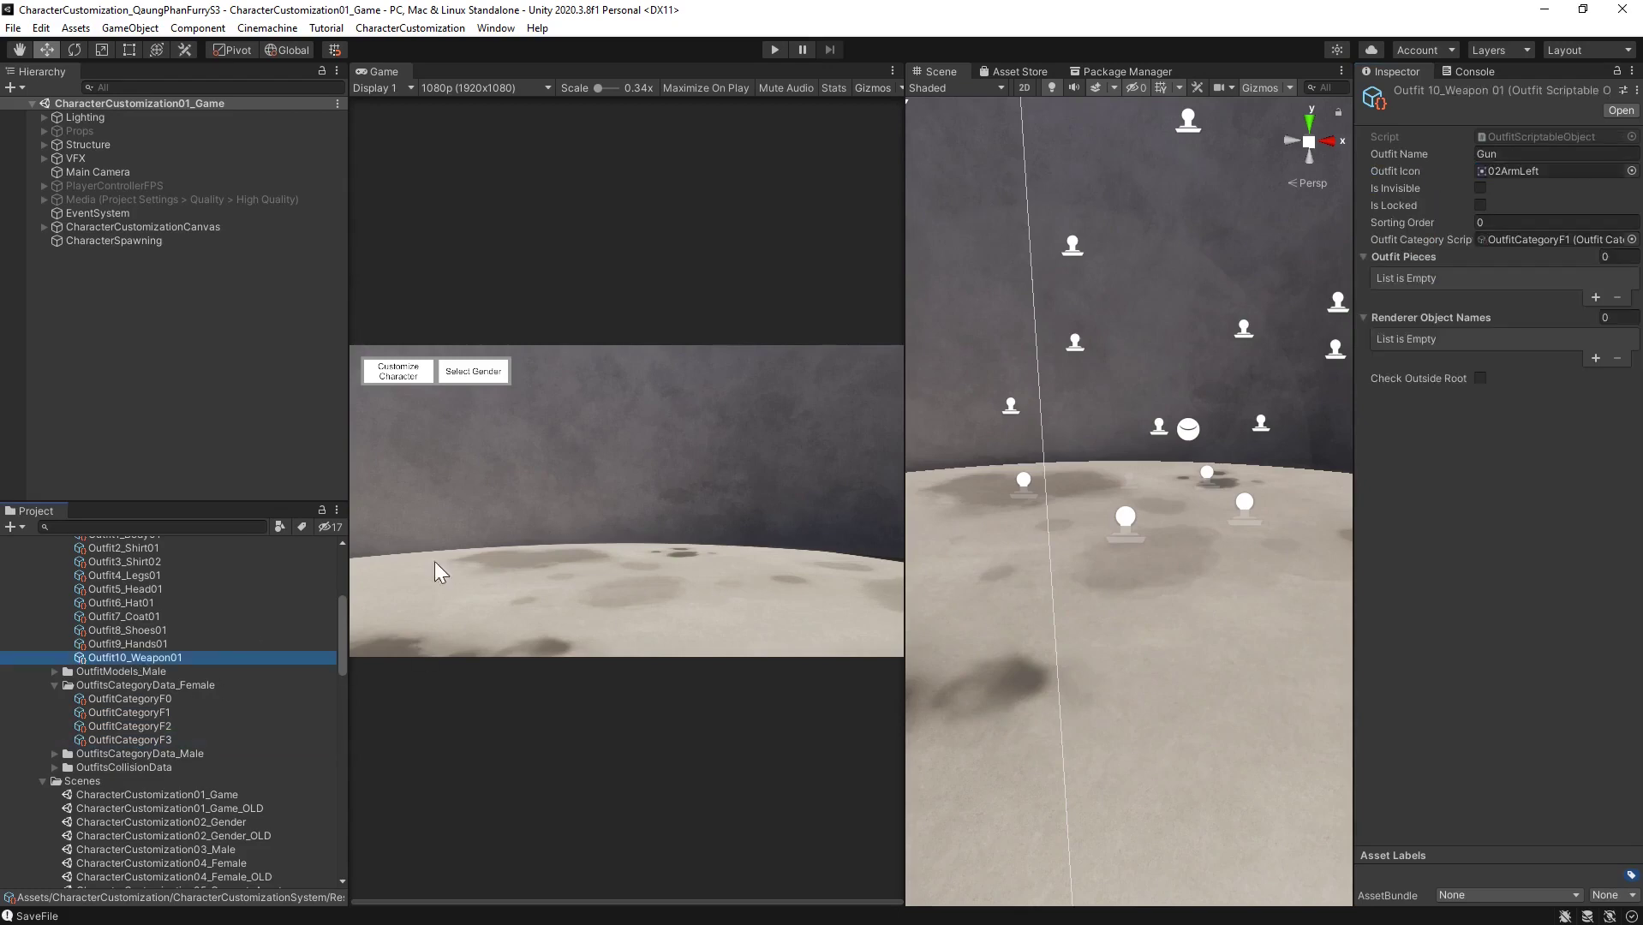
left_click(1631, 238)
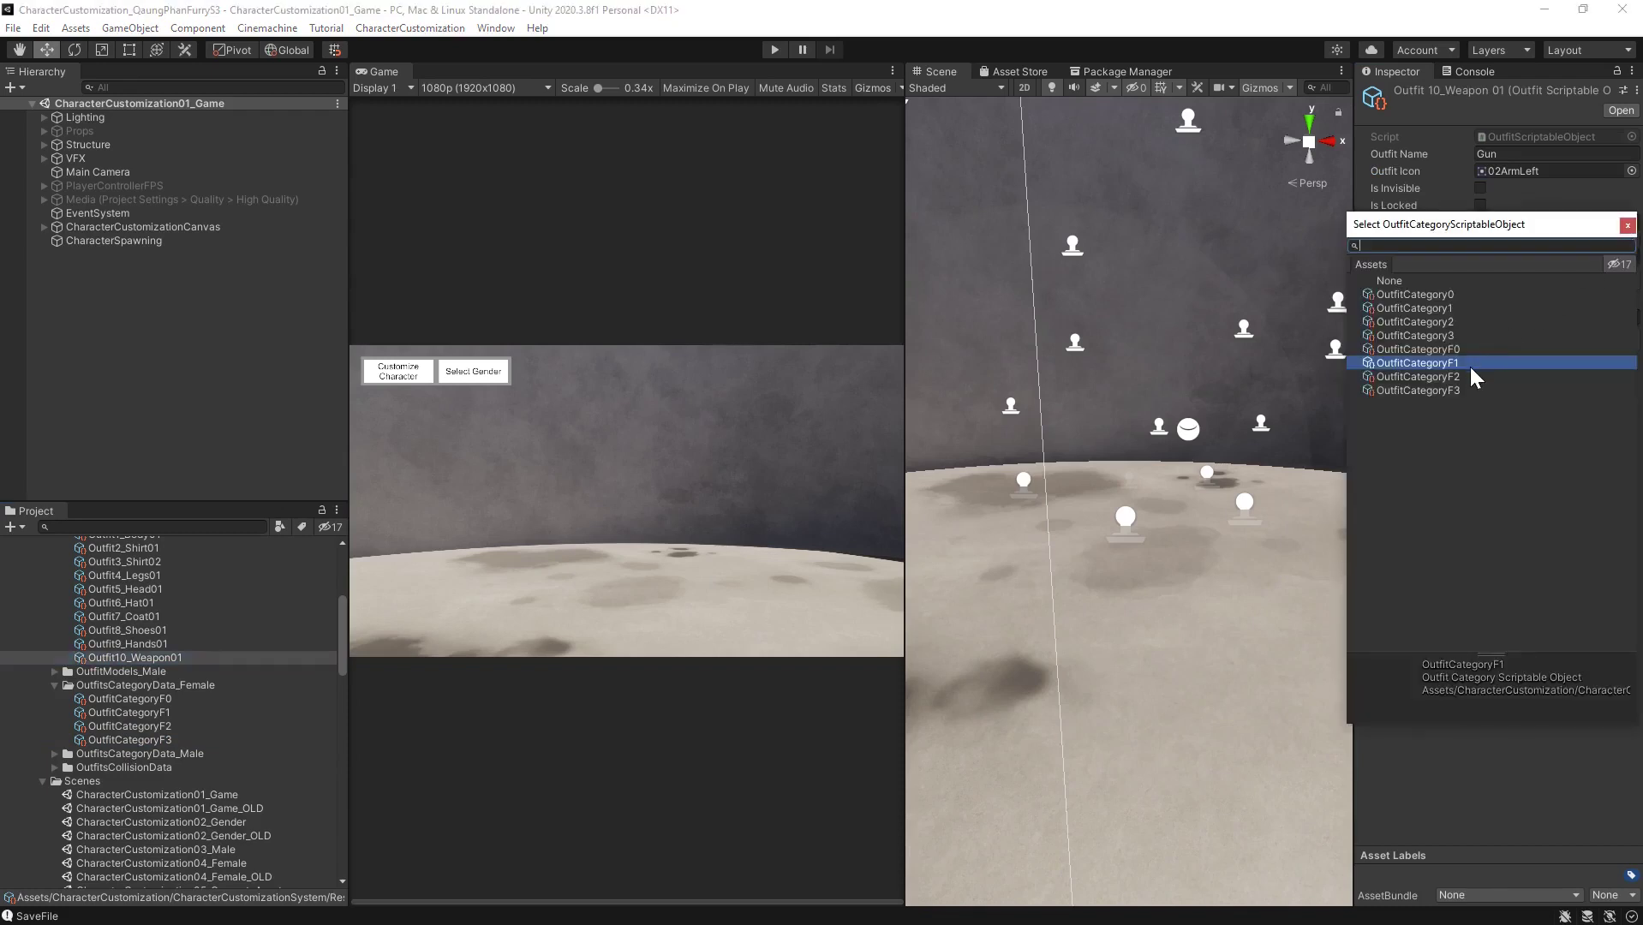
left_click(1449, 389)
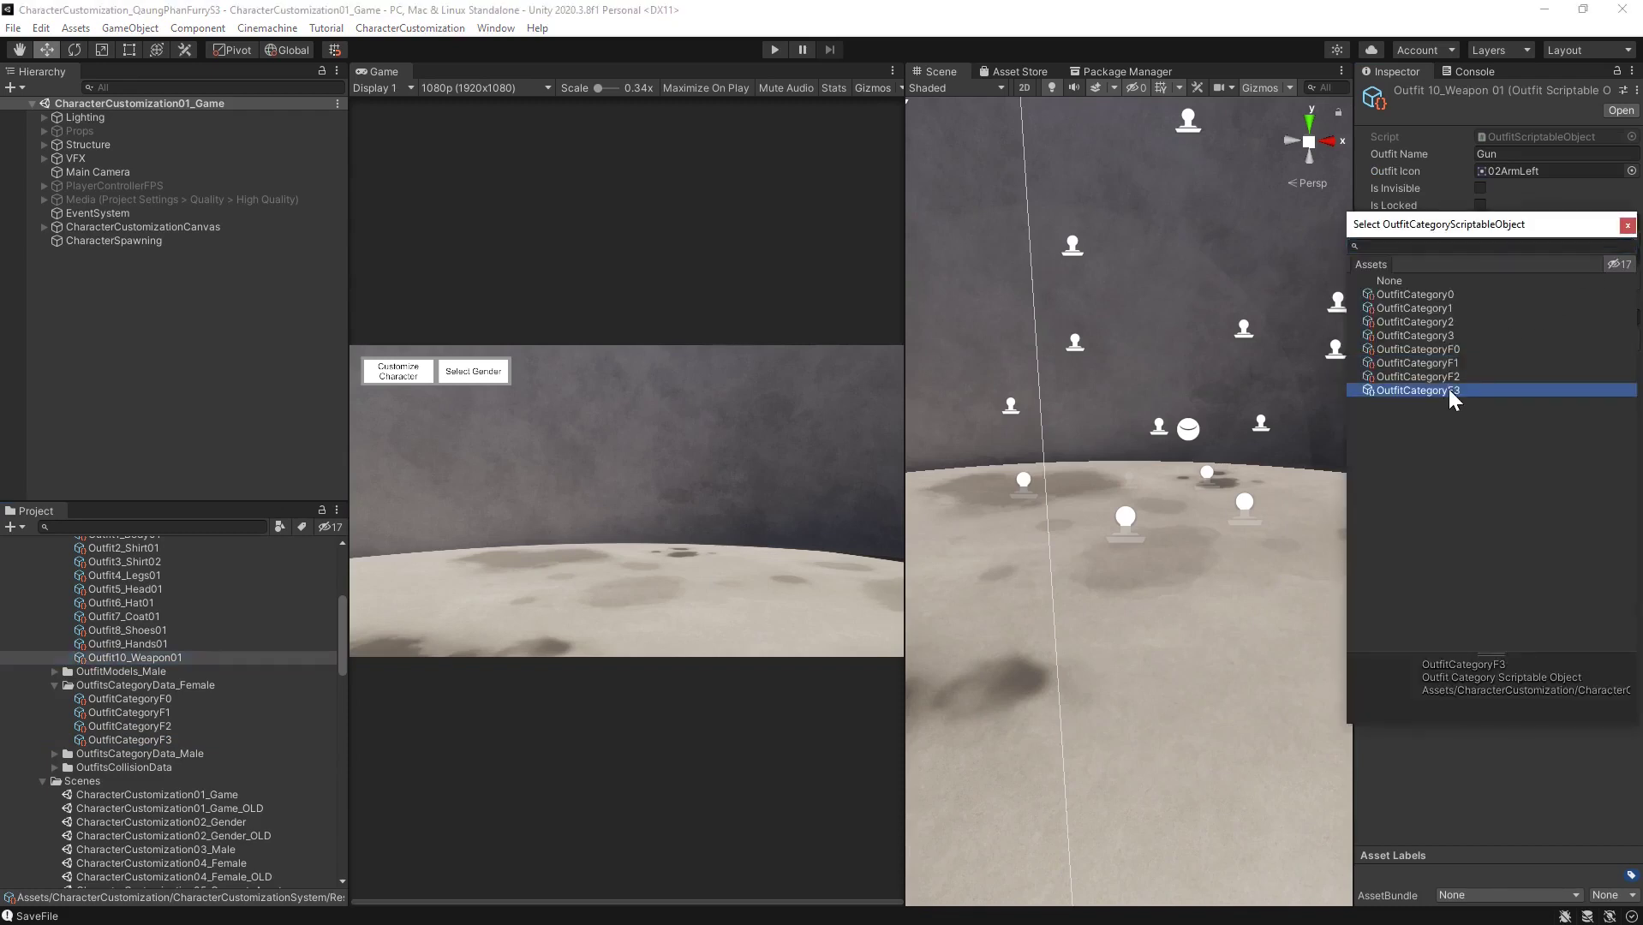
left_click(1627, 226)
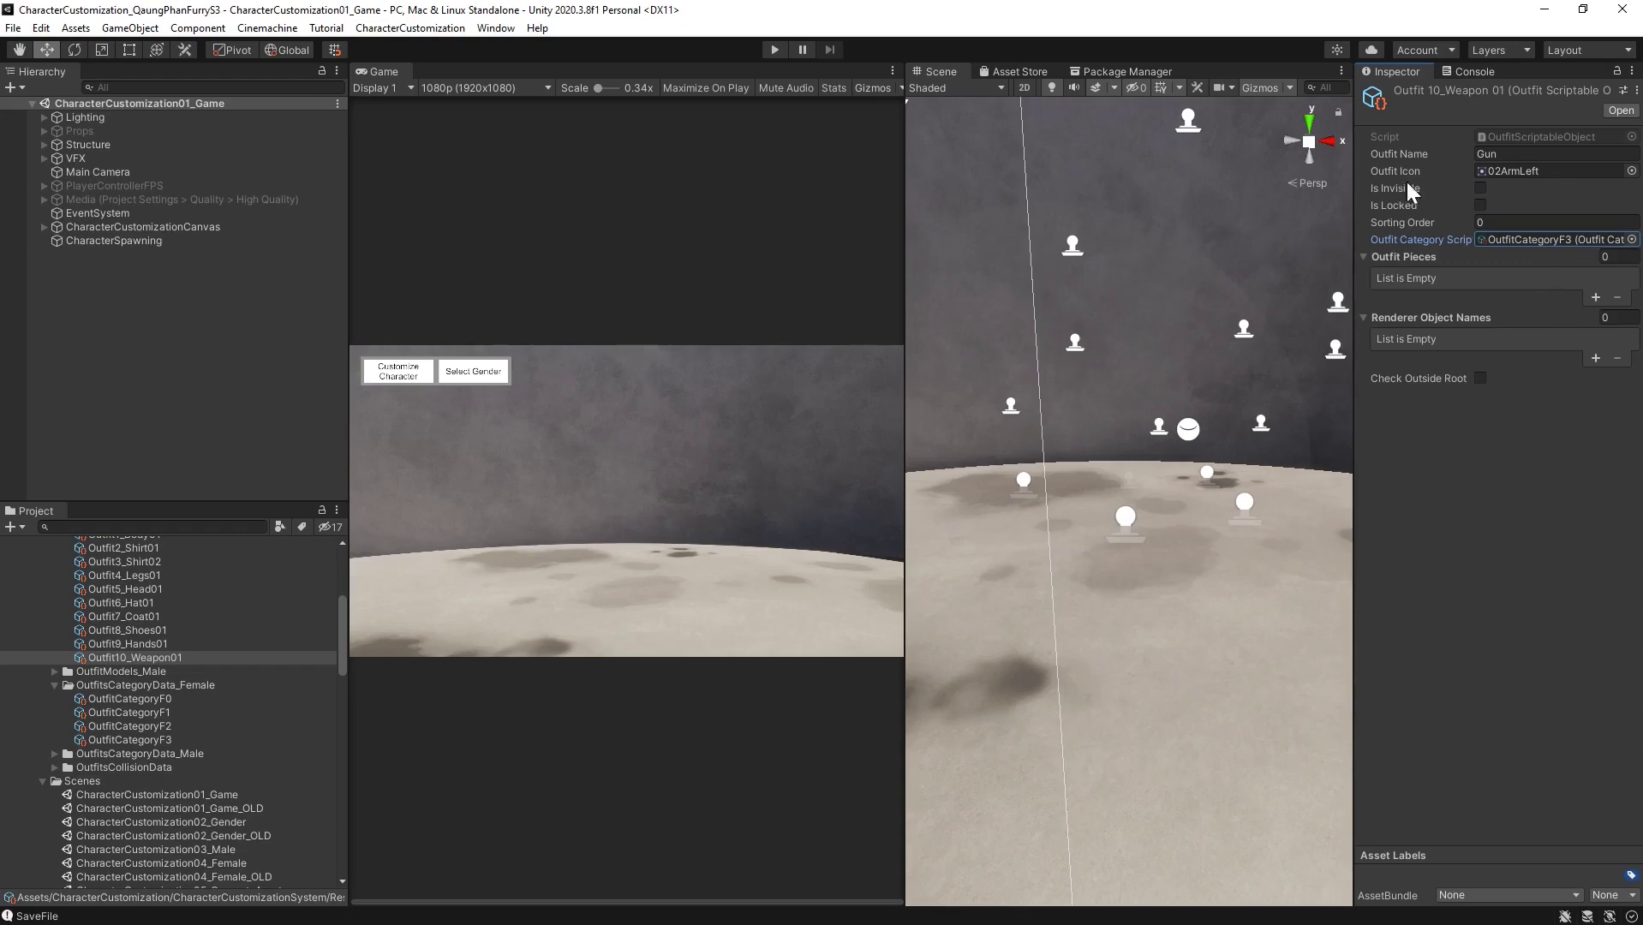
left_click(1615, 256)
type("1")
key("Return")
Preview the Pirate_Pieces prefabs from Holster_A1 through PSword5 to find a suitable weapon piece
scroll(206, 721, "down", 3)
scroll(205, 719, "down", 10)
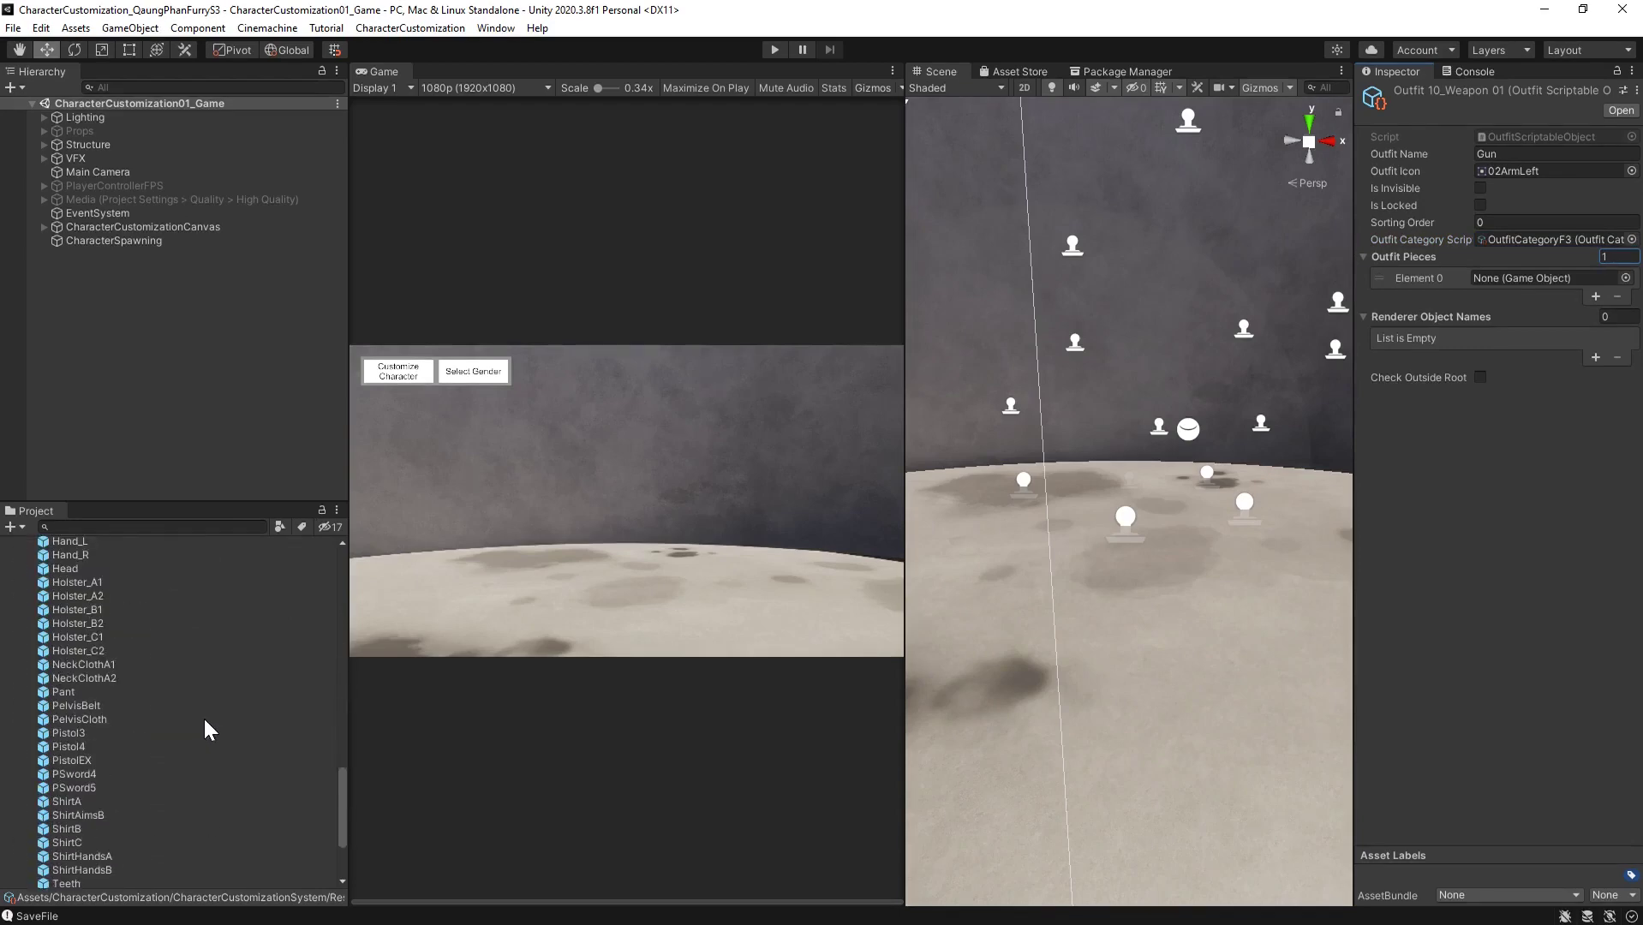
left_click(81, 587)
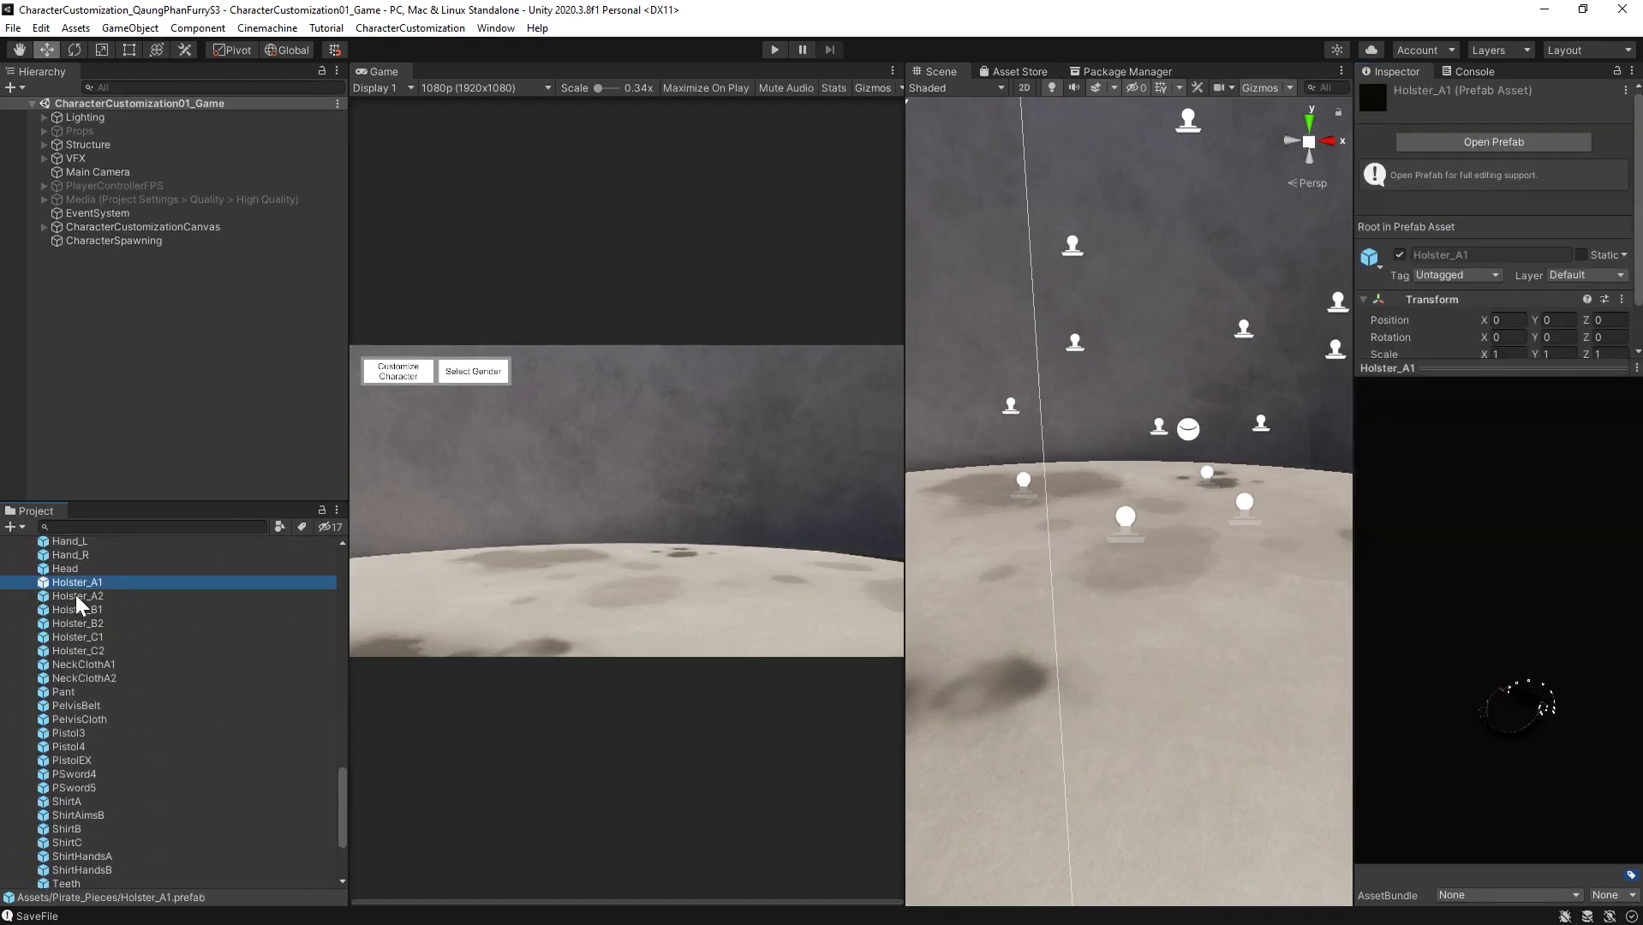
key("Down")
key("Down")
key("Down")
key("Down")
key("Down")
key("Down")
key("Down")
key("Down")
key("Down")
key("Down")
key("Down")
key("Down")
key("Down")
key("Down")
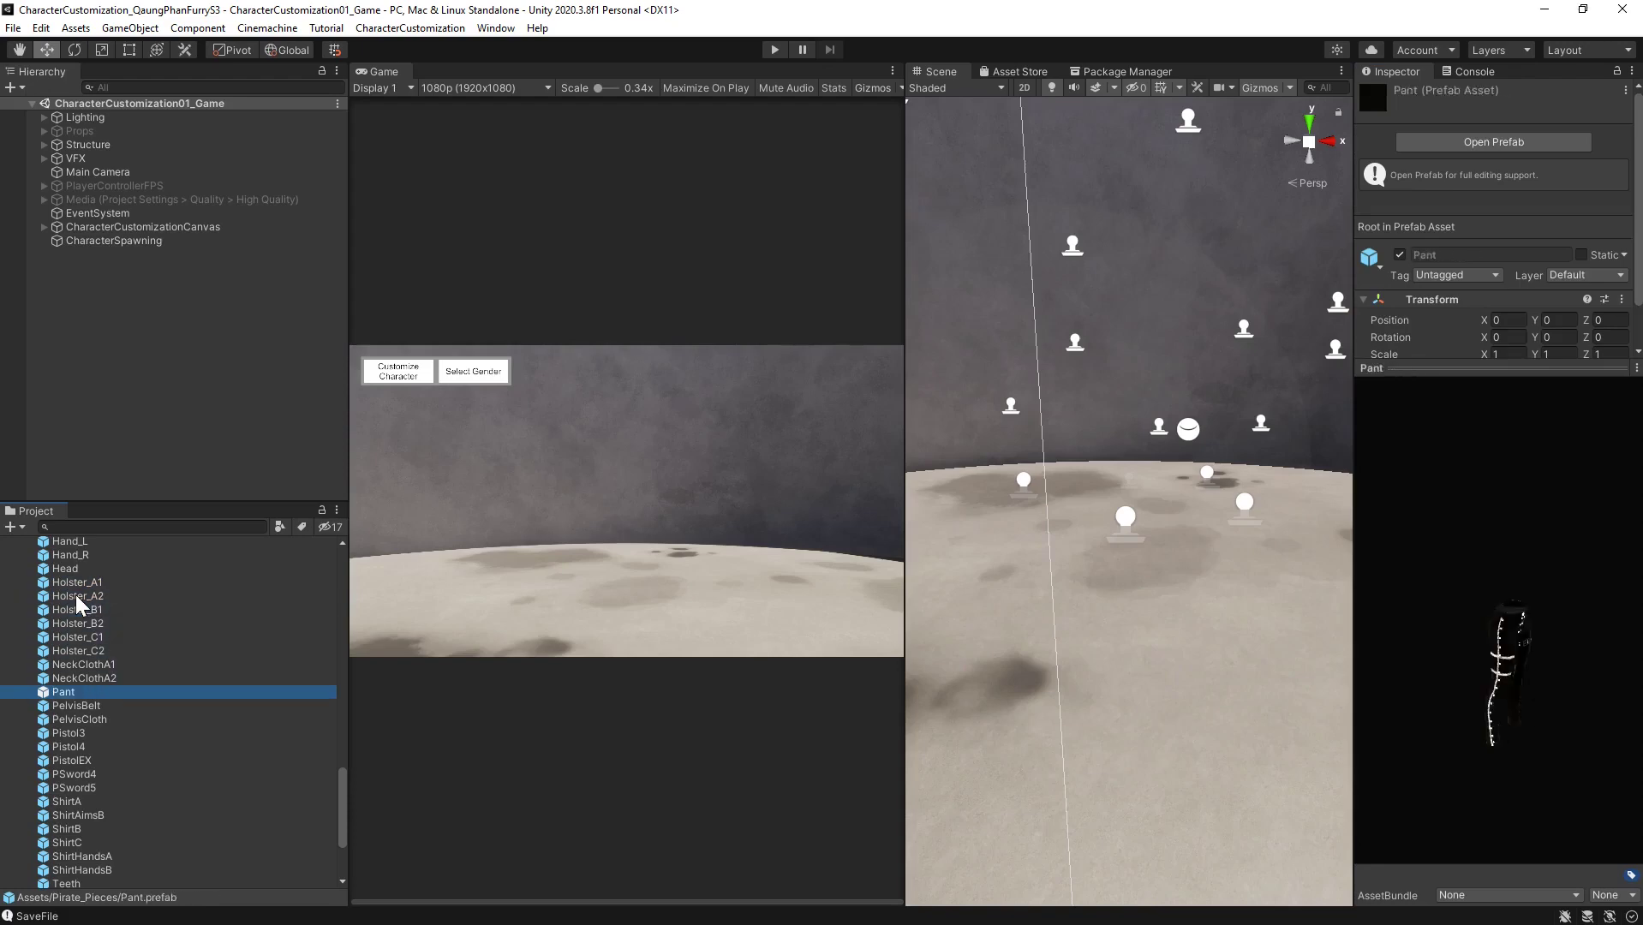
key("Up")
key("Up")
key("Down")
key("Down")
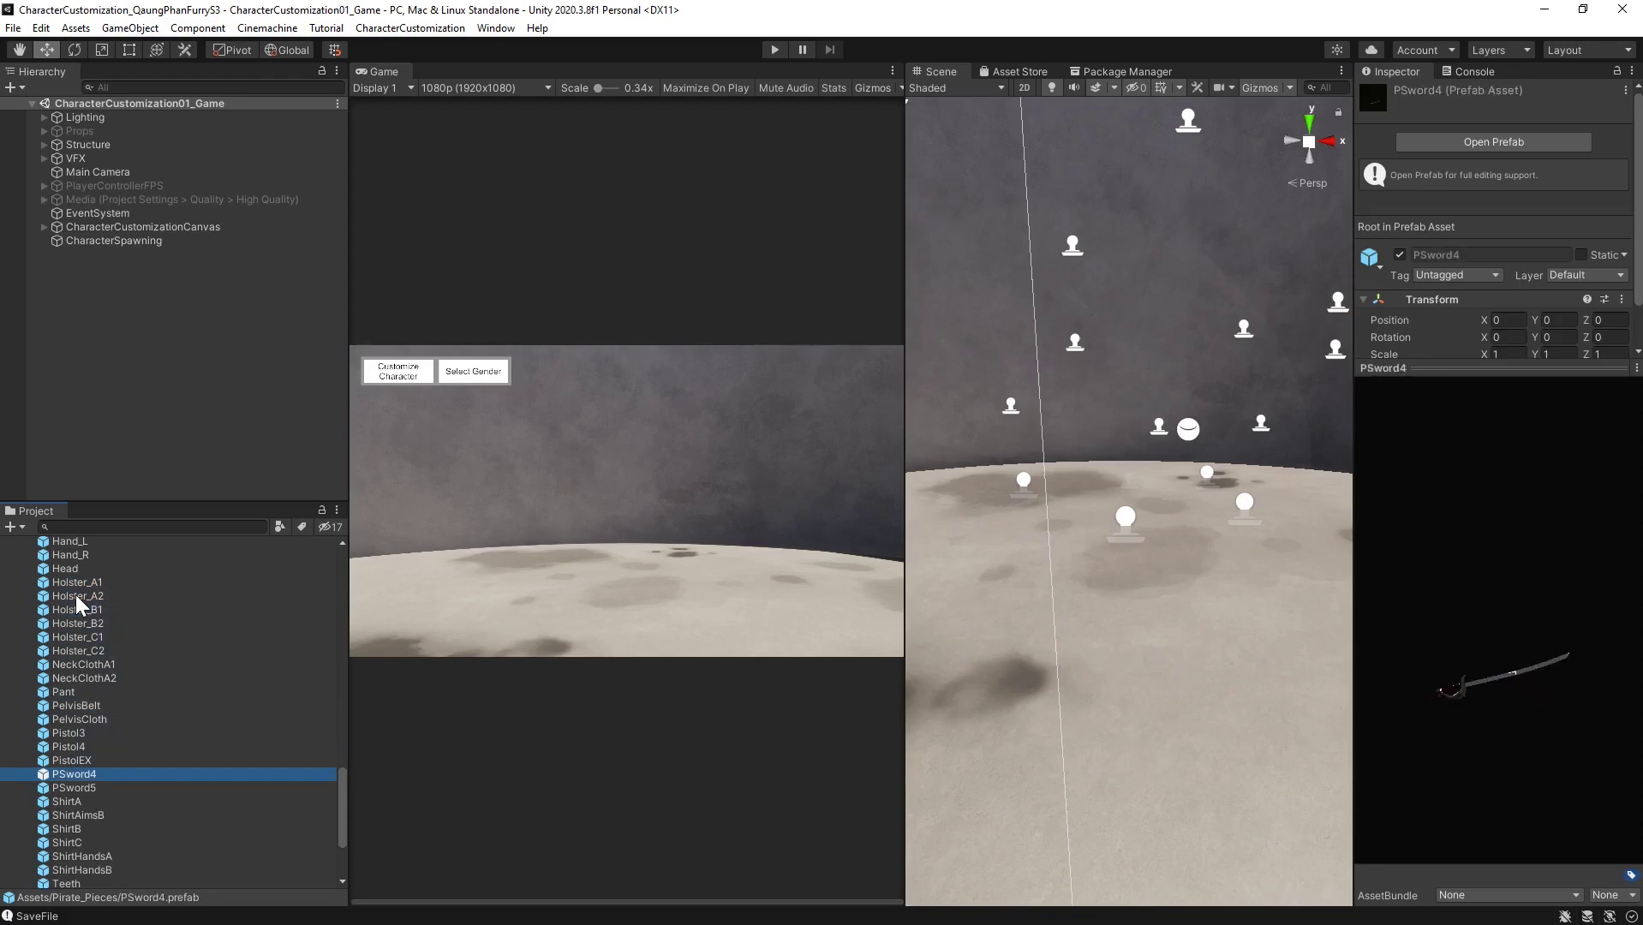
left_click_drag(1518, 674, 1552, 662)
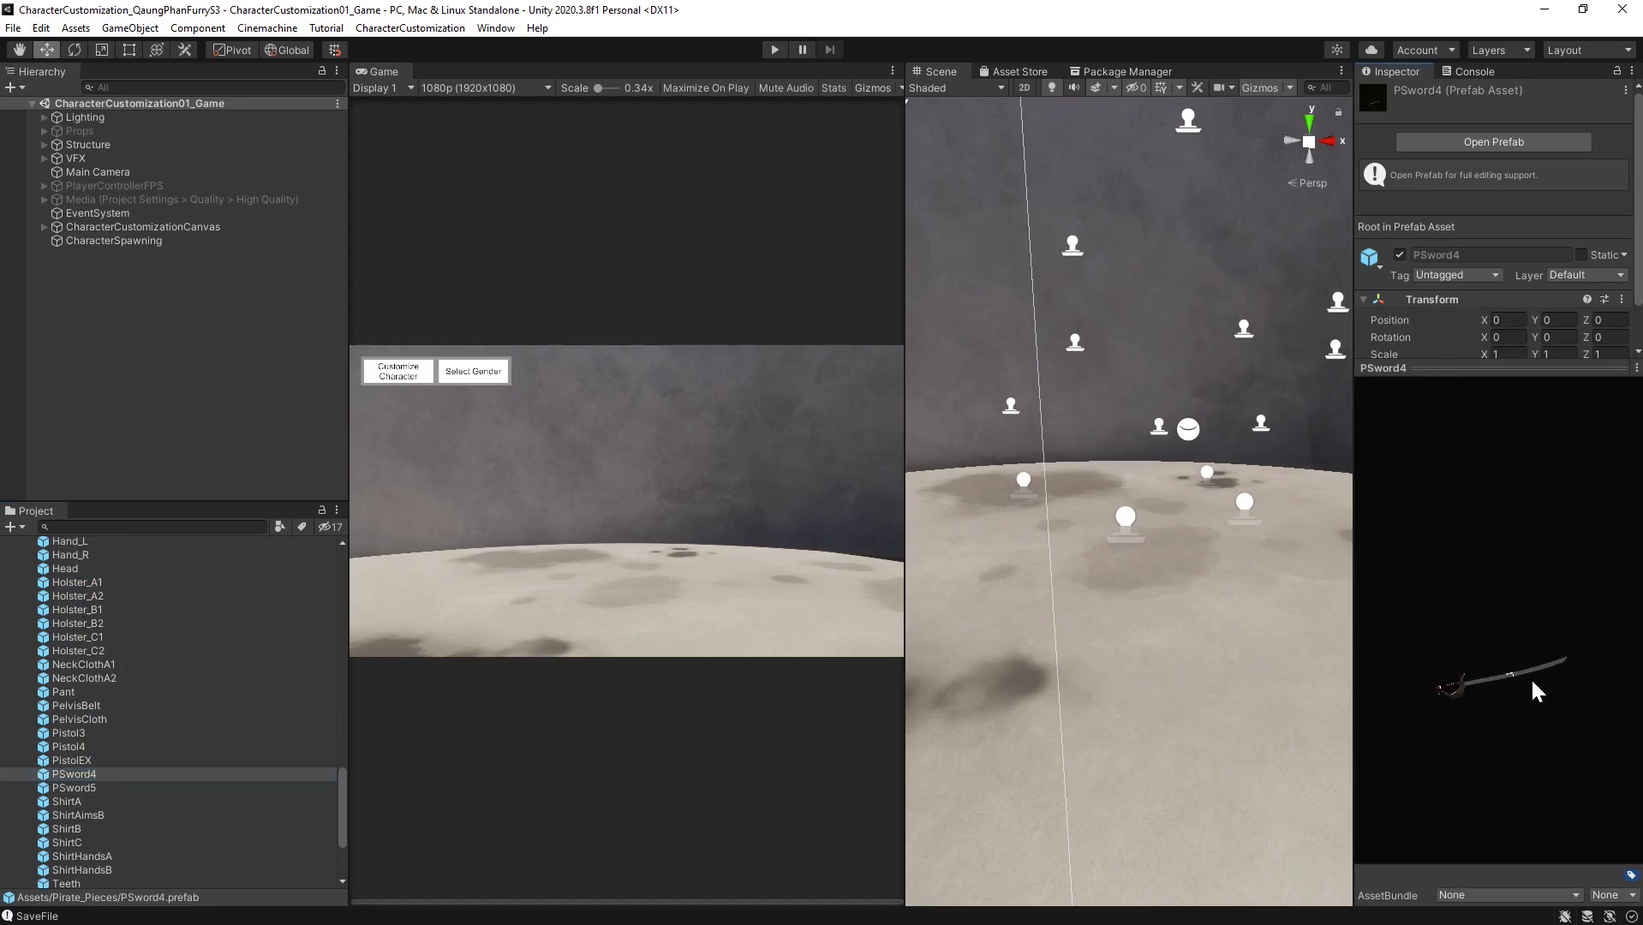
left_click(75, 787)
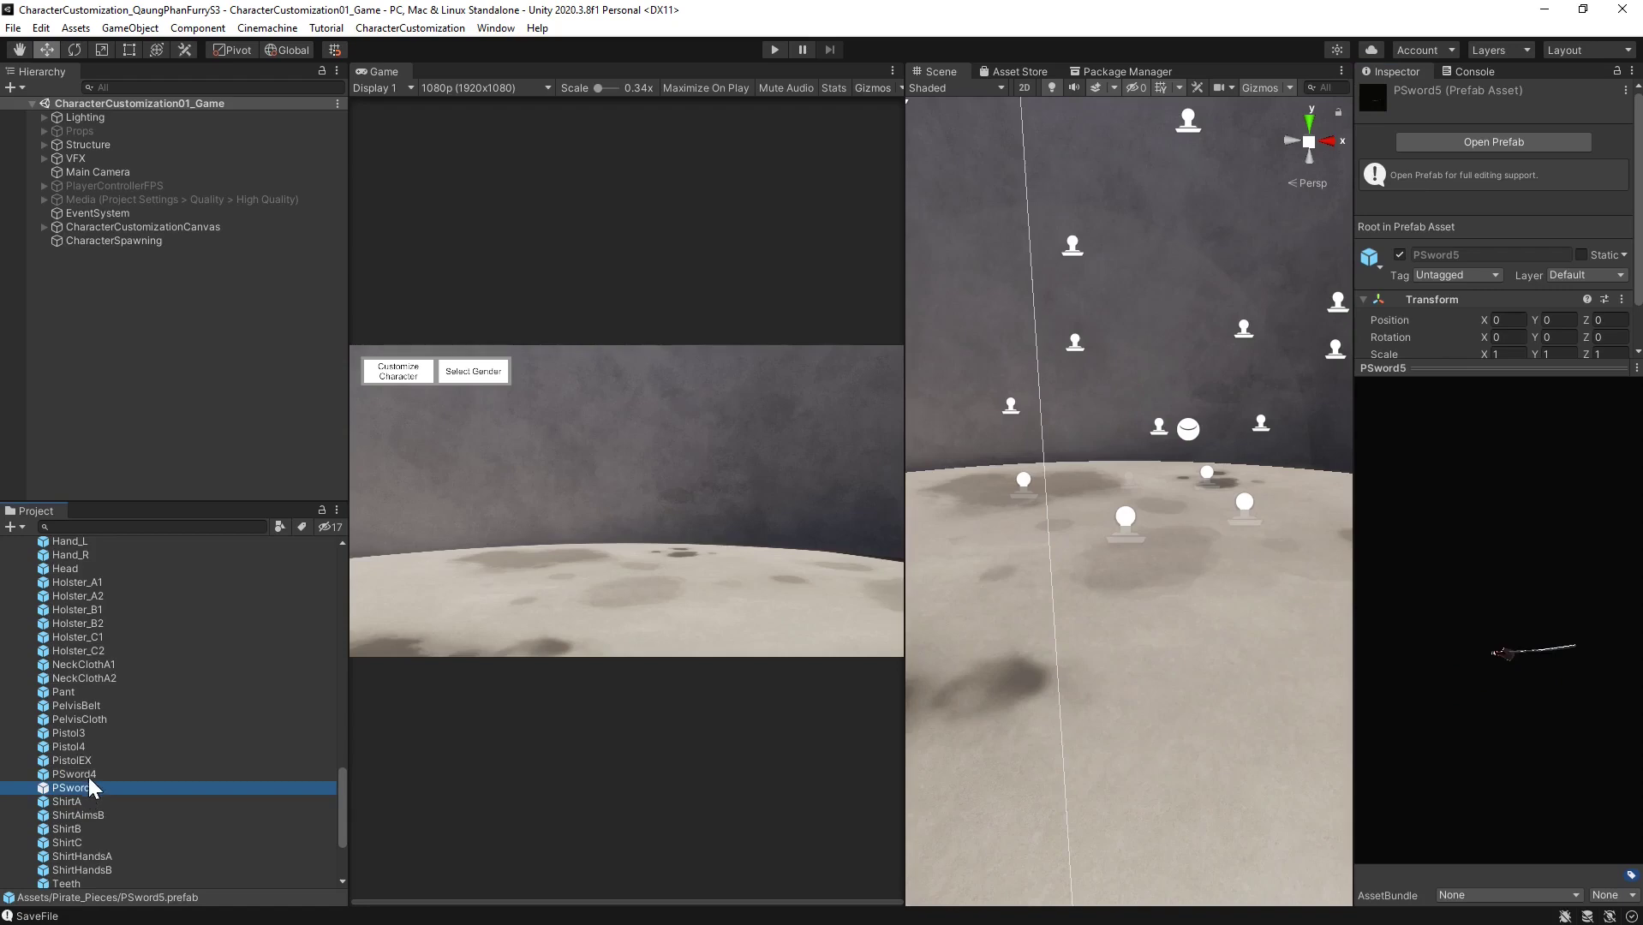
left_click(77, 773)
Assign the PSword4 prefab to Element 0 of the outfit pieces in Outfit10_Weapon01
scroll(103, 775, "up", 10)
scroll(121, 765, "up", 10)
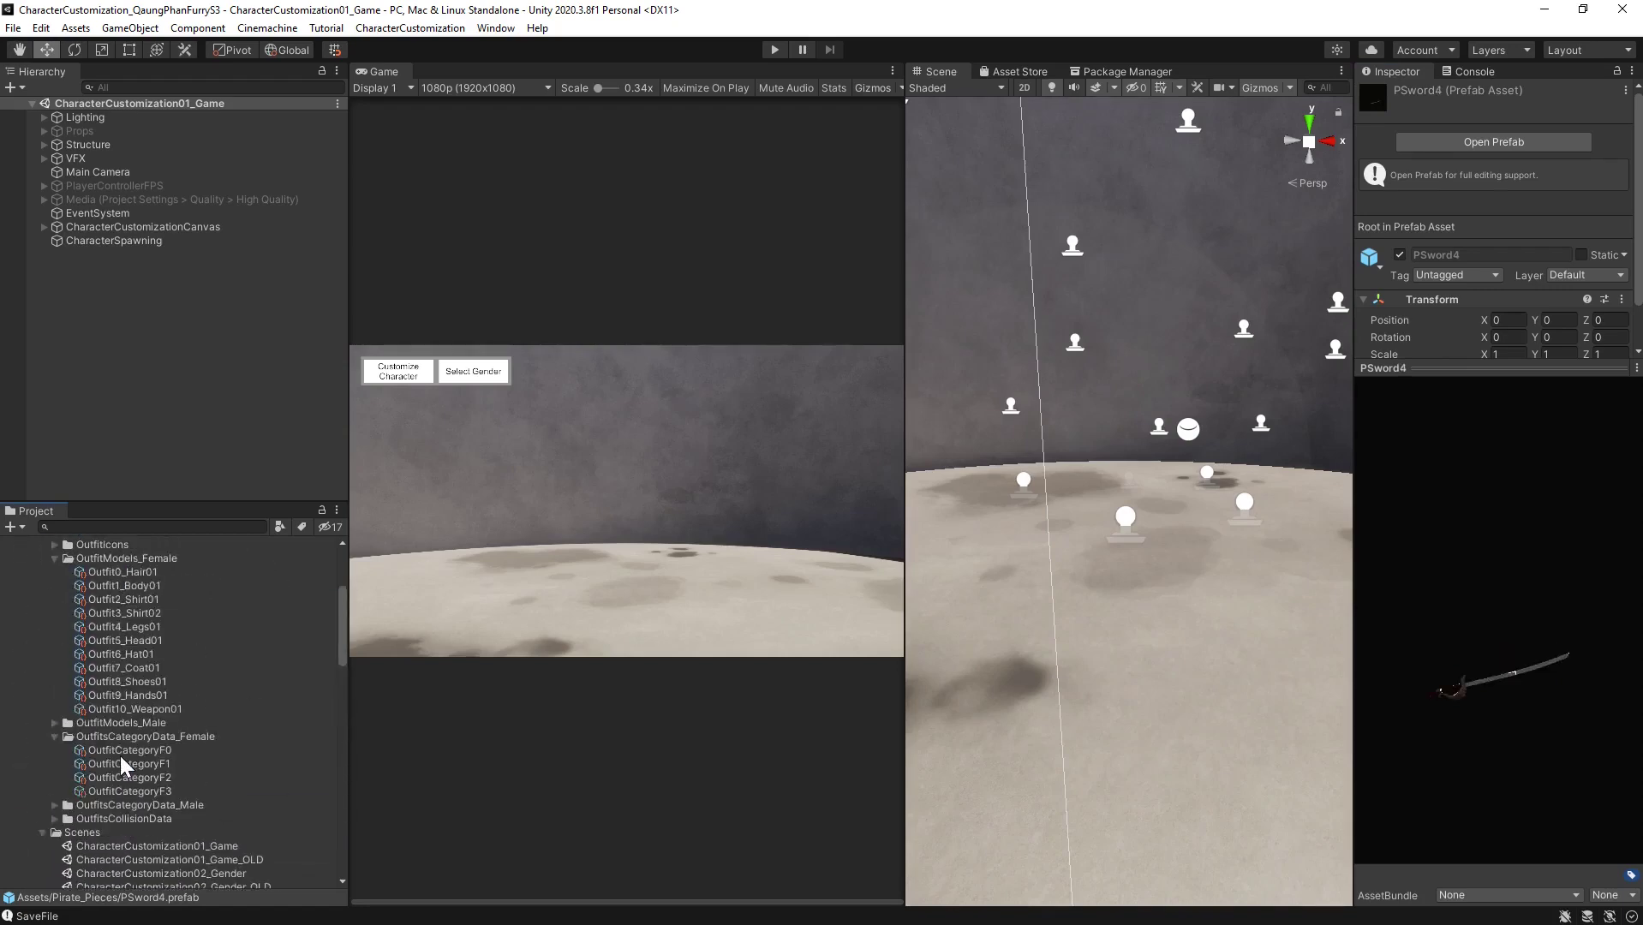
left_click(151, 688)
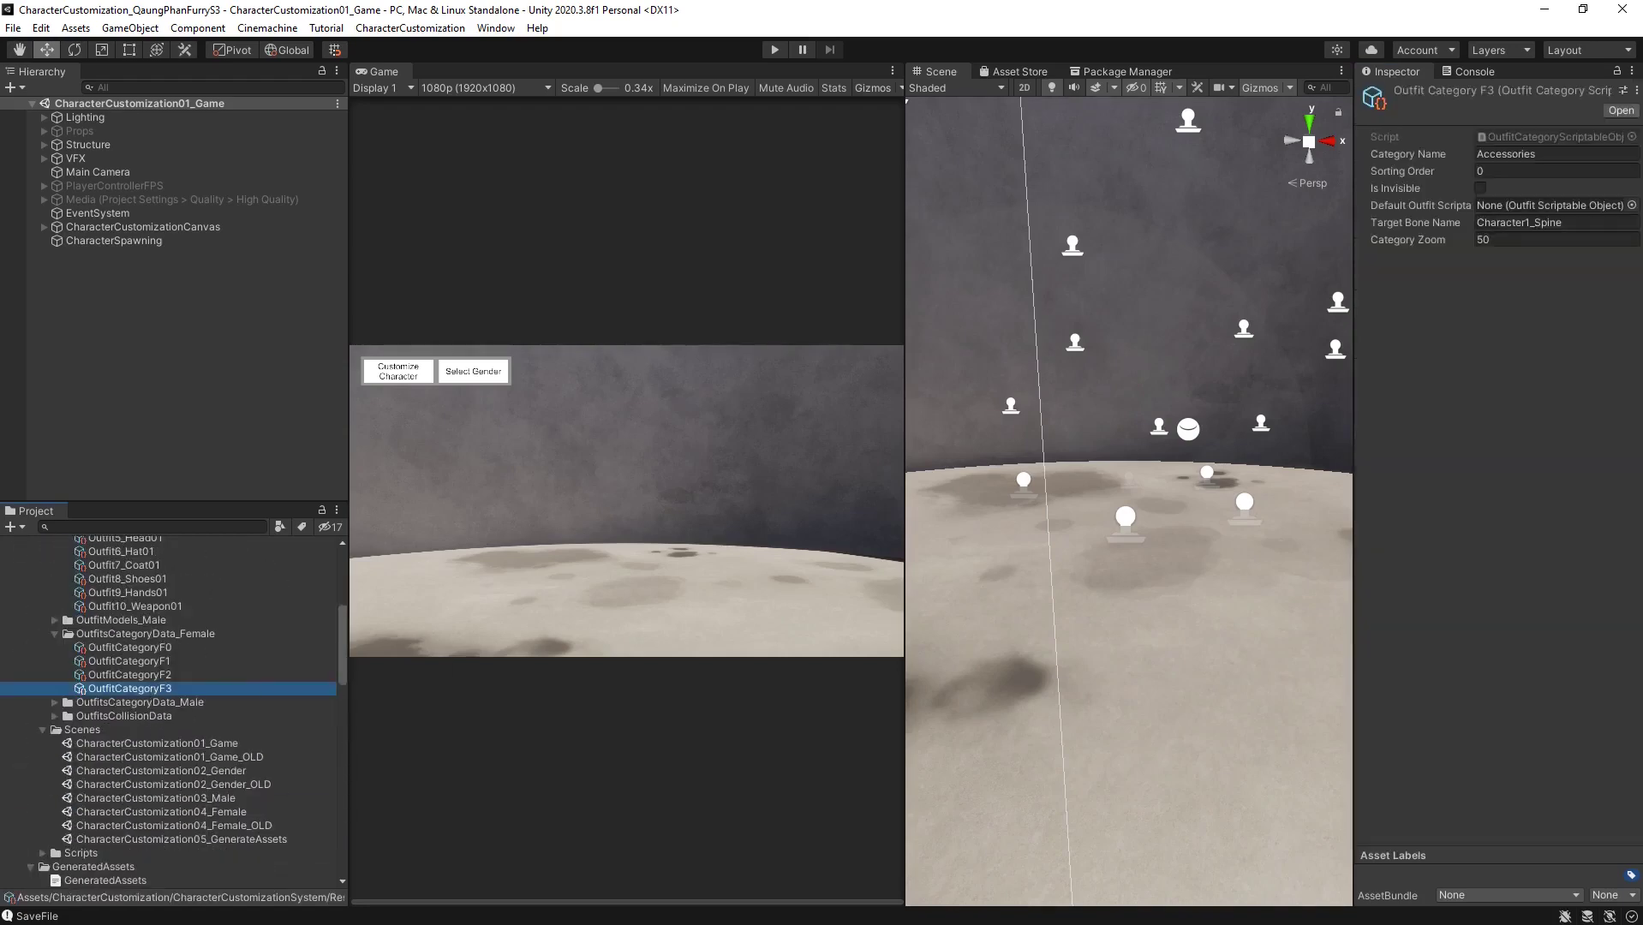
scroll(220, 602, "up", 2)
left_click(148, 658)
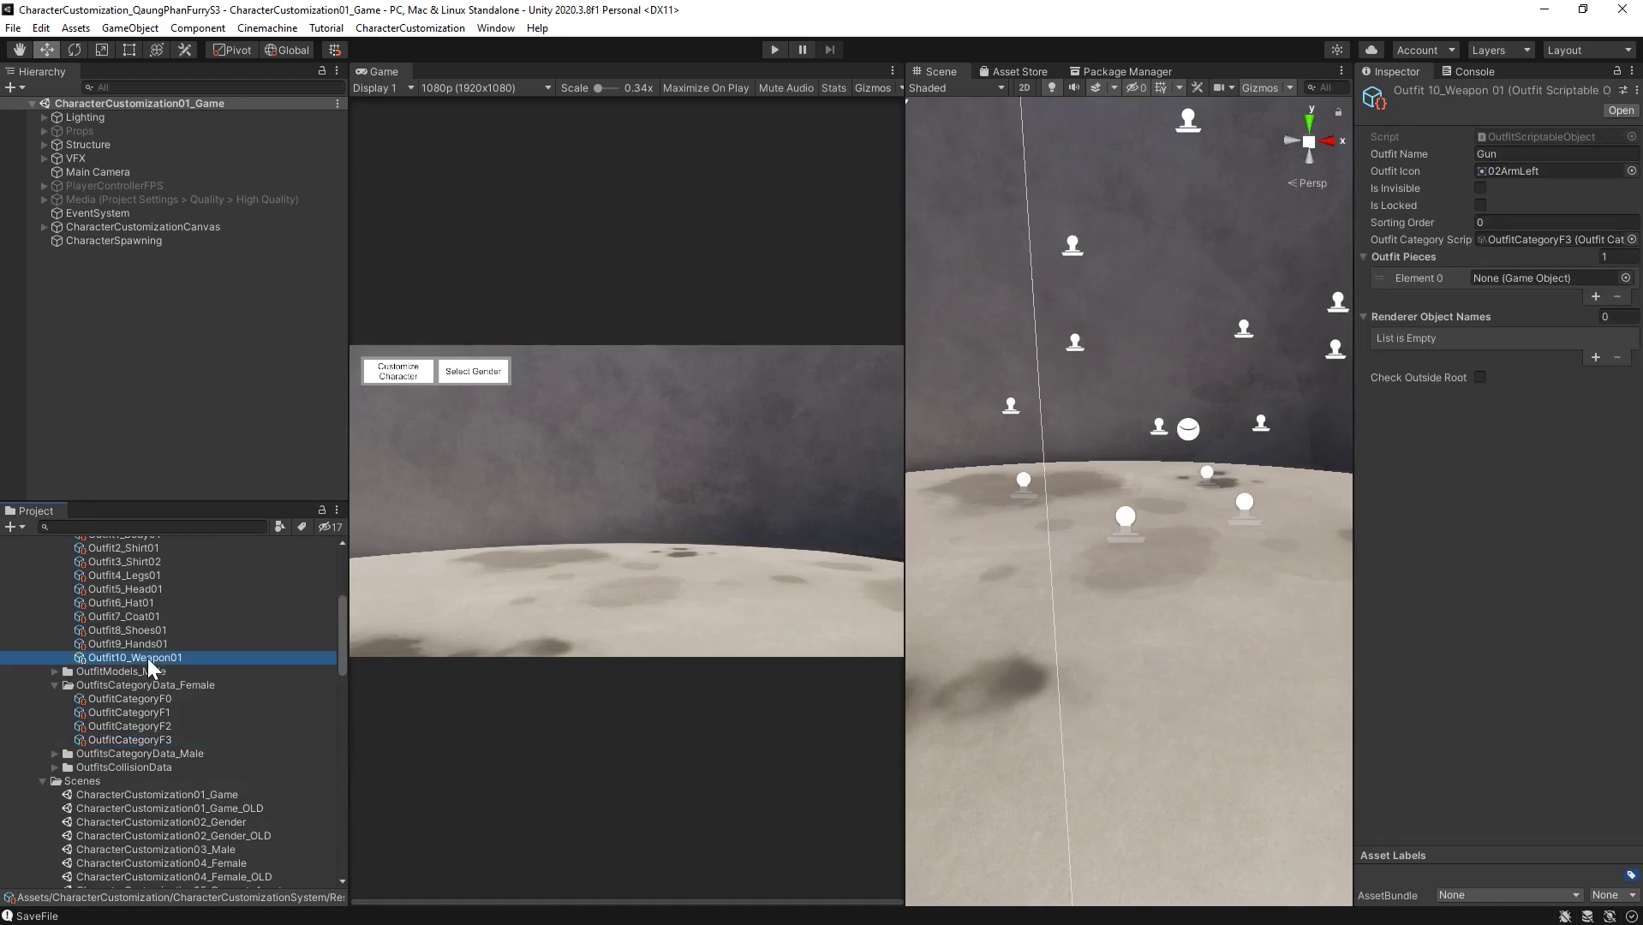
scroll(199, 667, "down", 15)
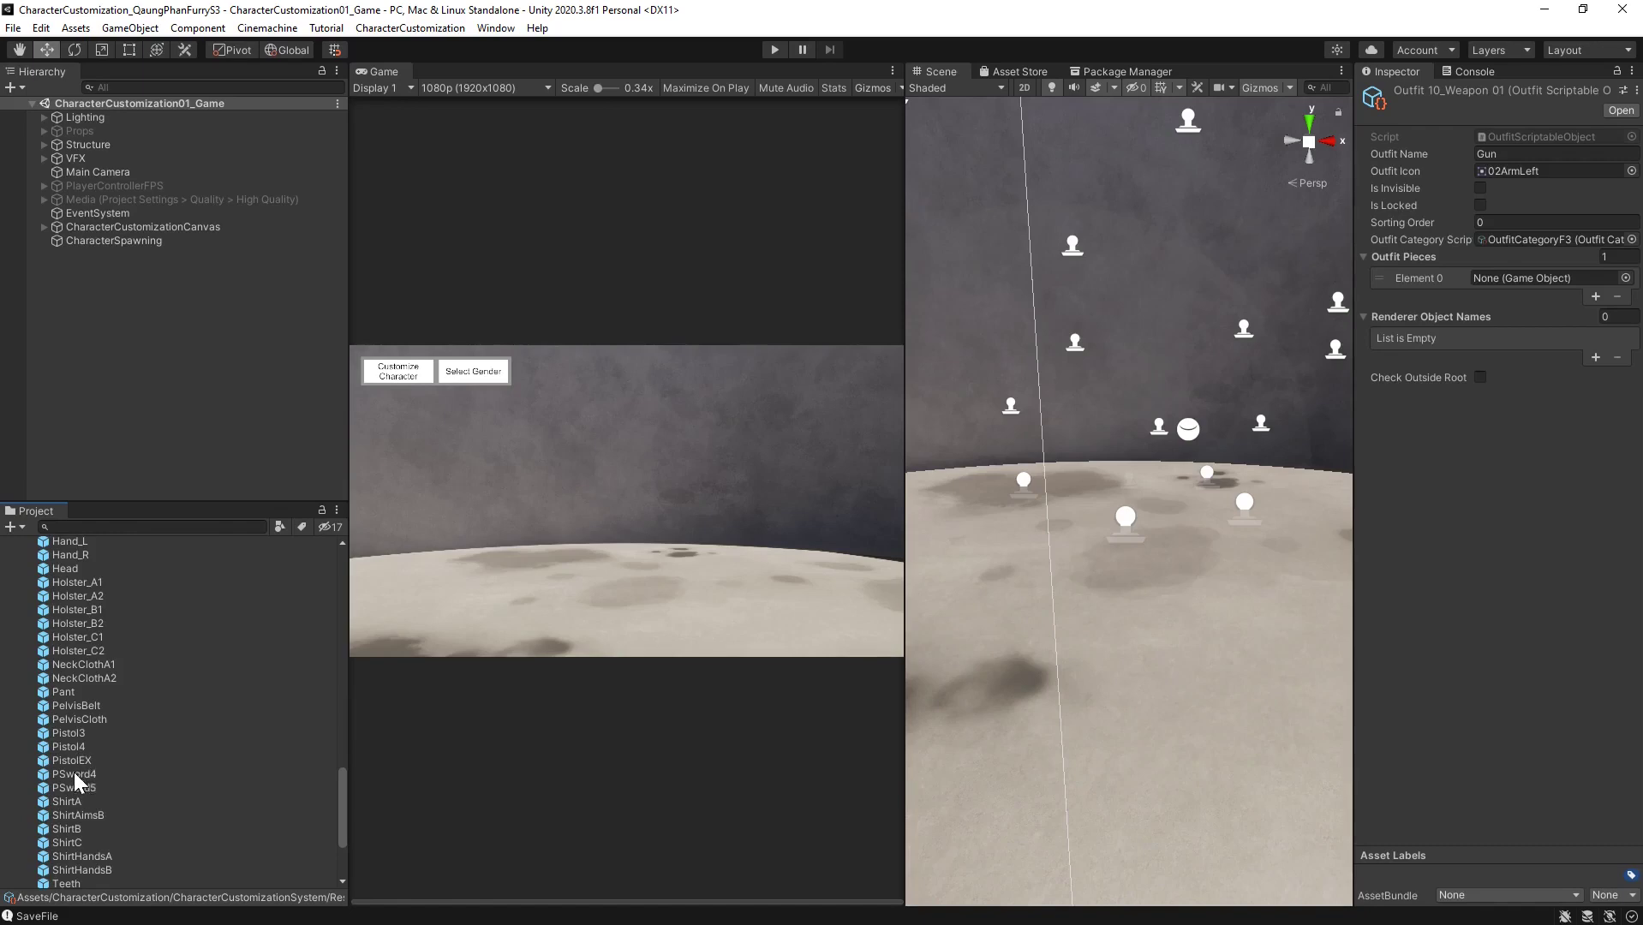
left_click_drag(73, 772, 1513, 278)
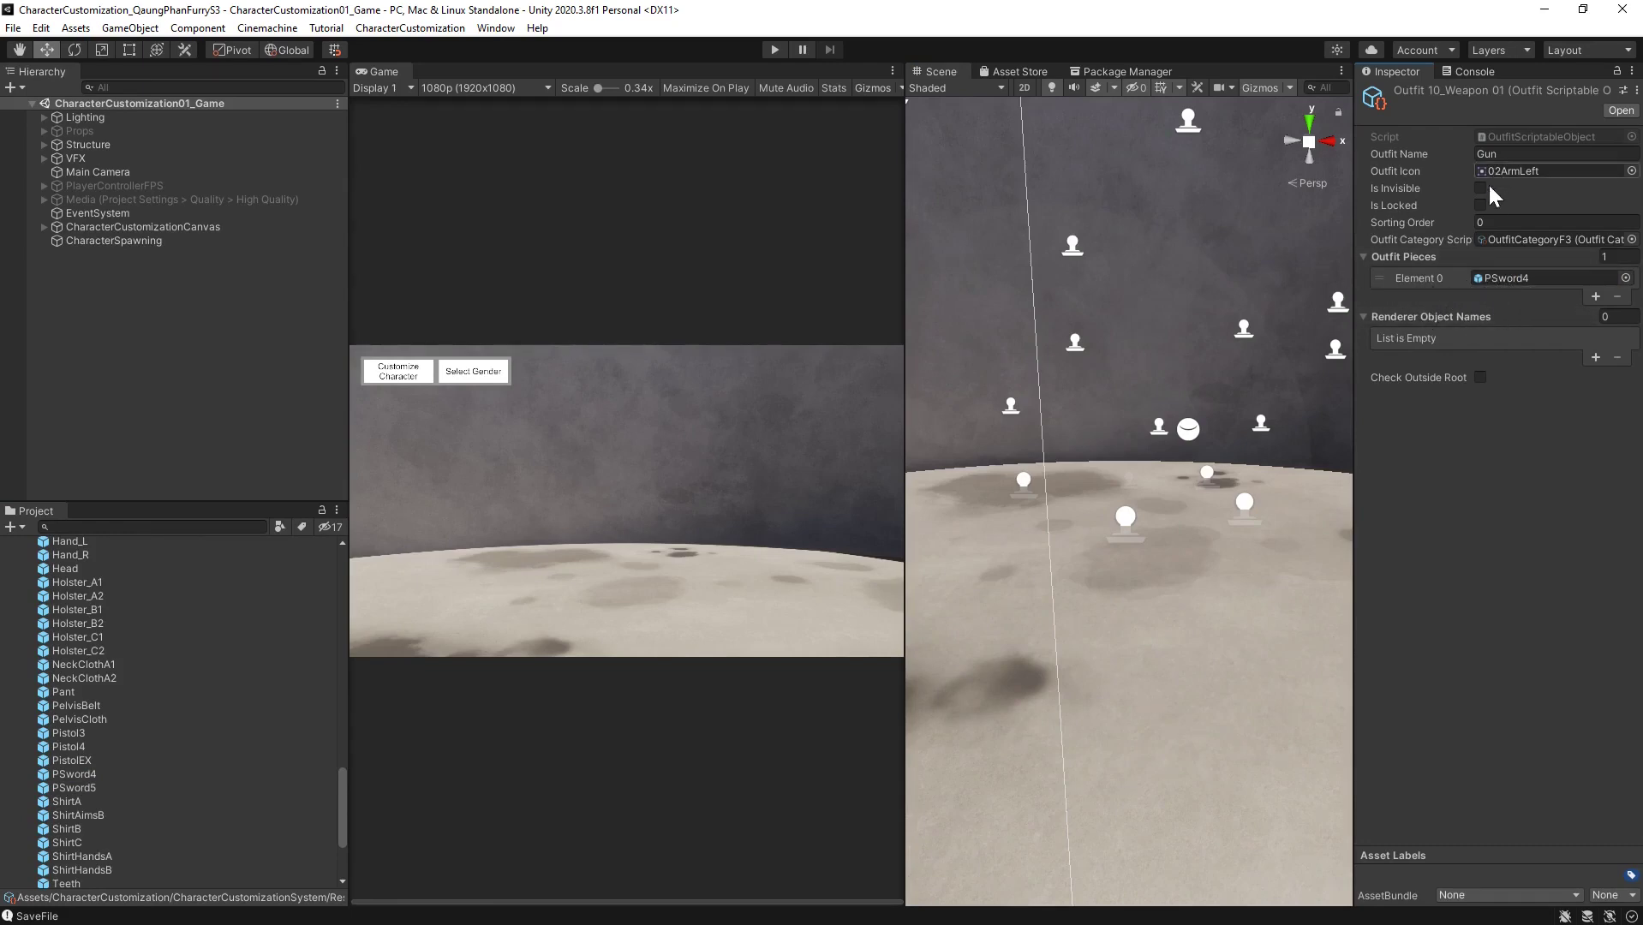
Change the outfit name of Outfit10_Weapon01 to Sword
left_click(1523, 151)
type("S")
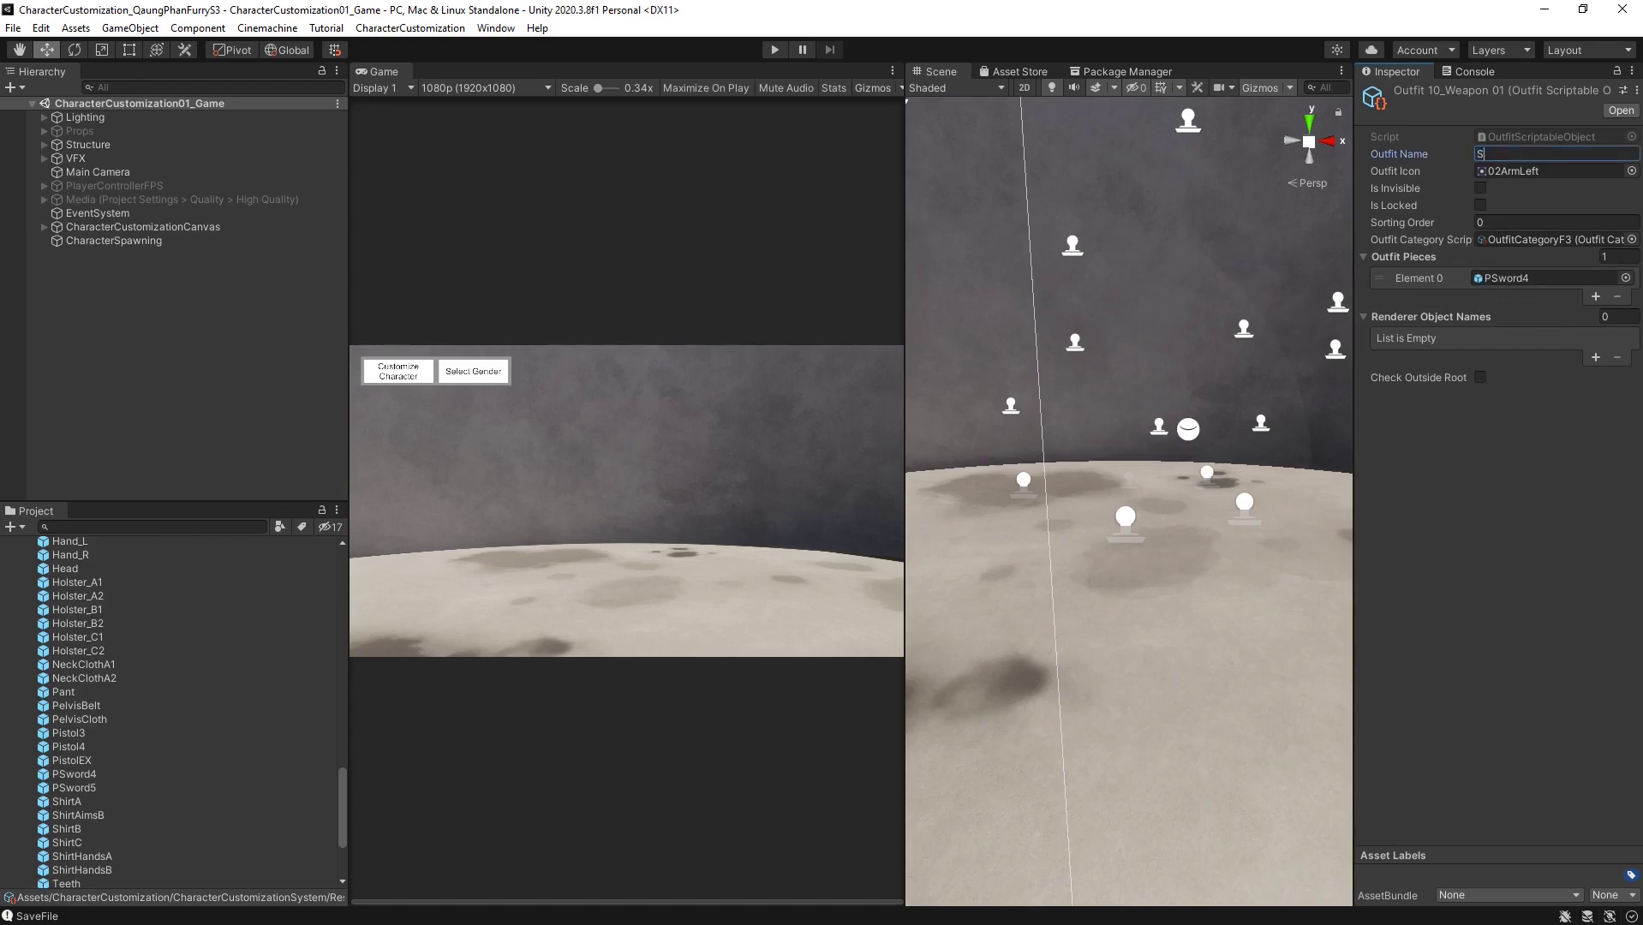
type("word")
left_click(114, 419)
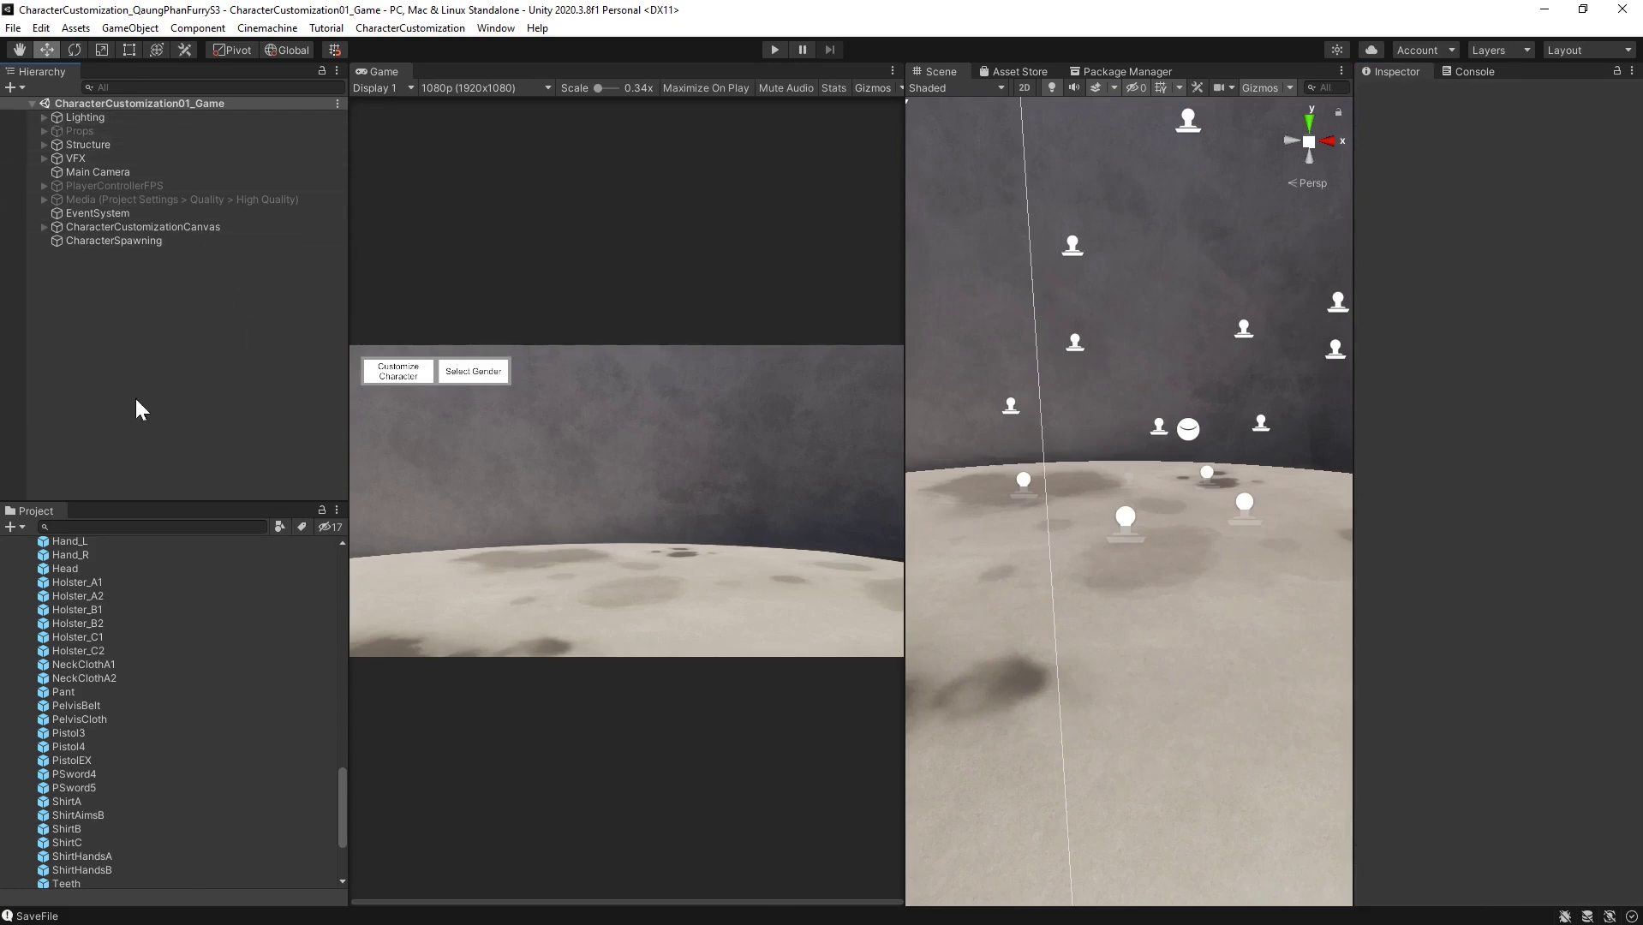
Resize the editor layout slightly so the Project list is taller and the Scene view is wider
left_click_drag(191, 504, 193, 492)
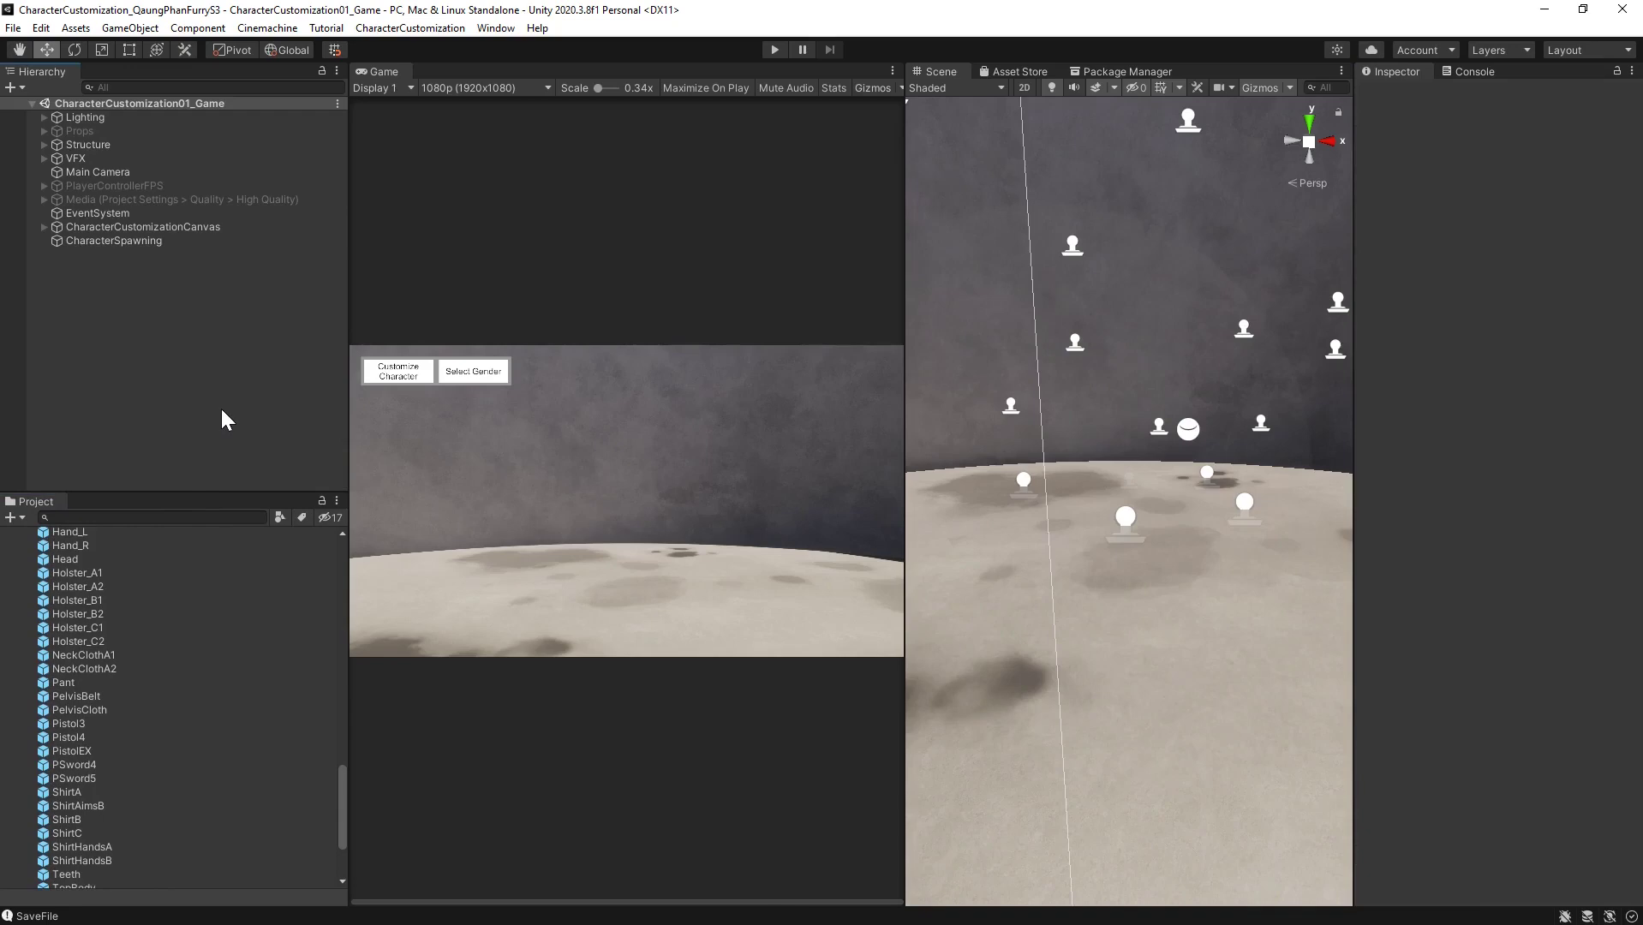
left_click_drag(351, 159, 341, 159)
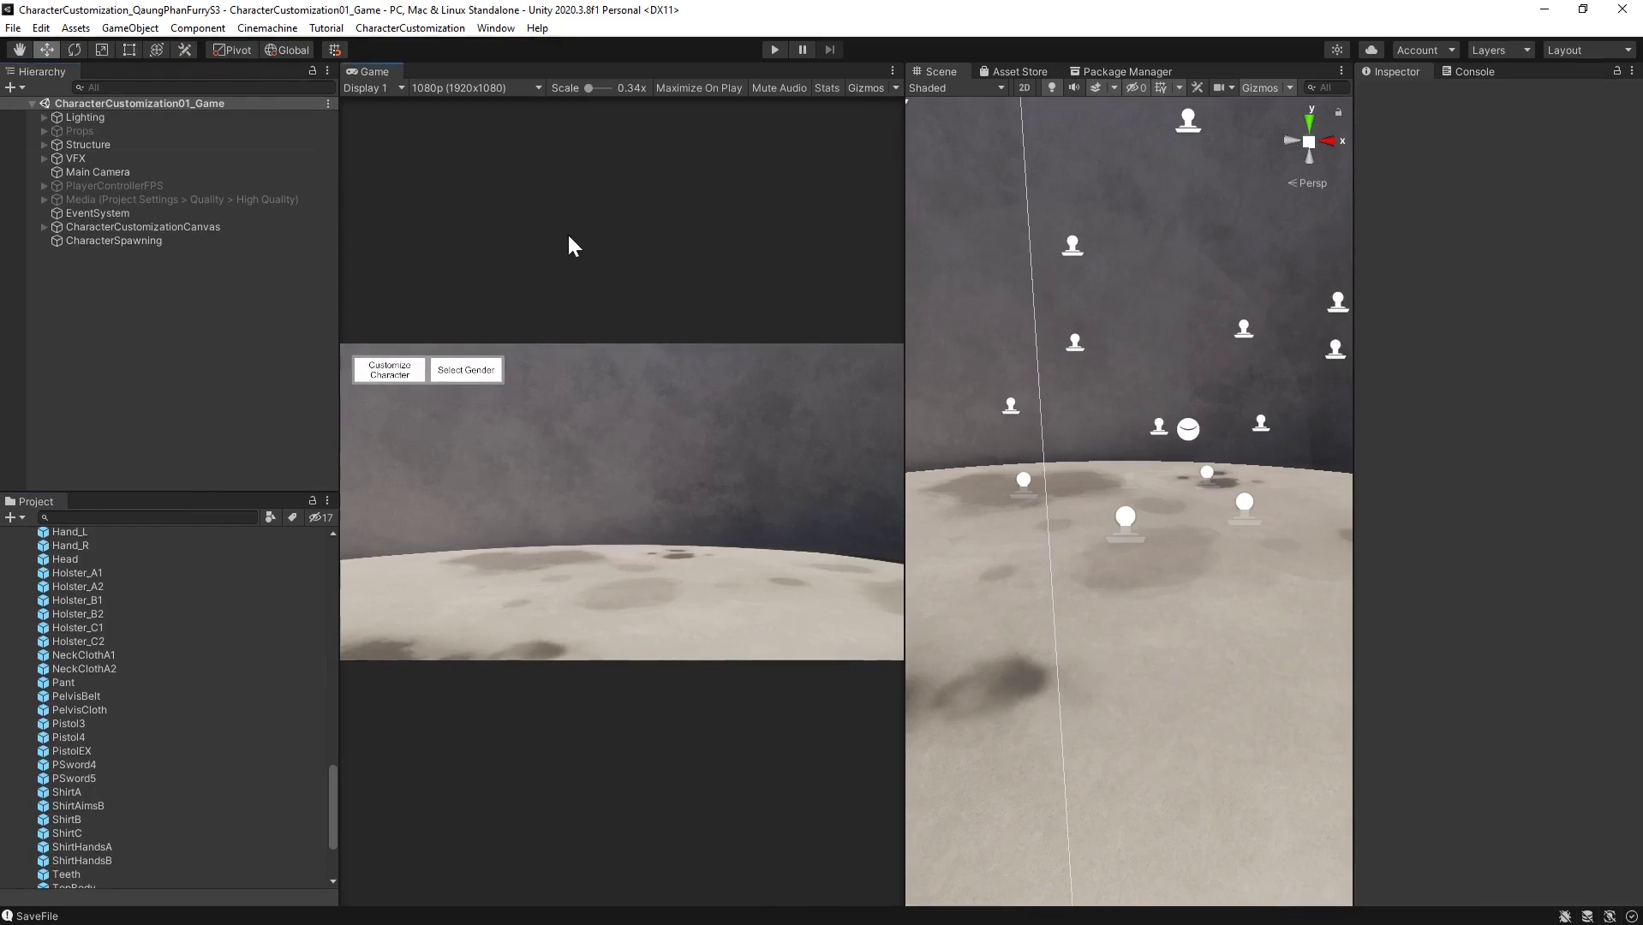
left_click_drag(903, 204, 876, 207)
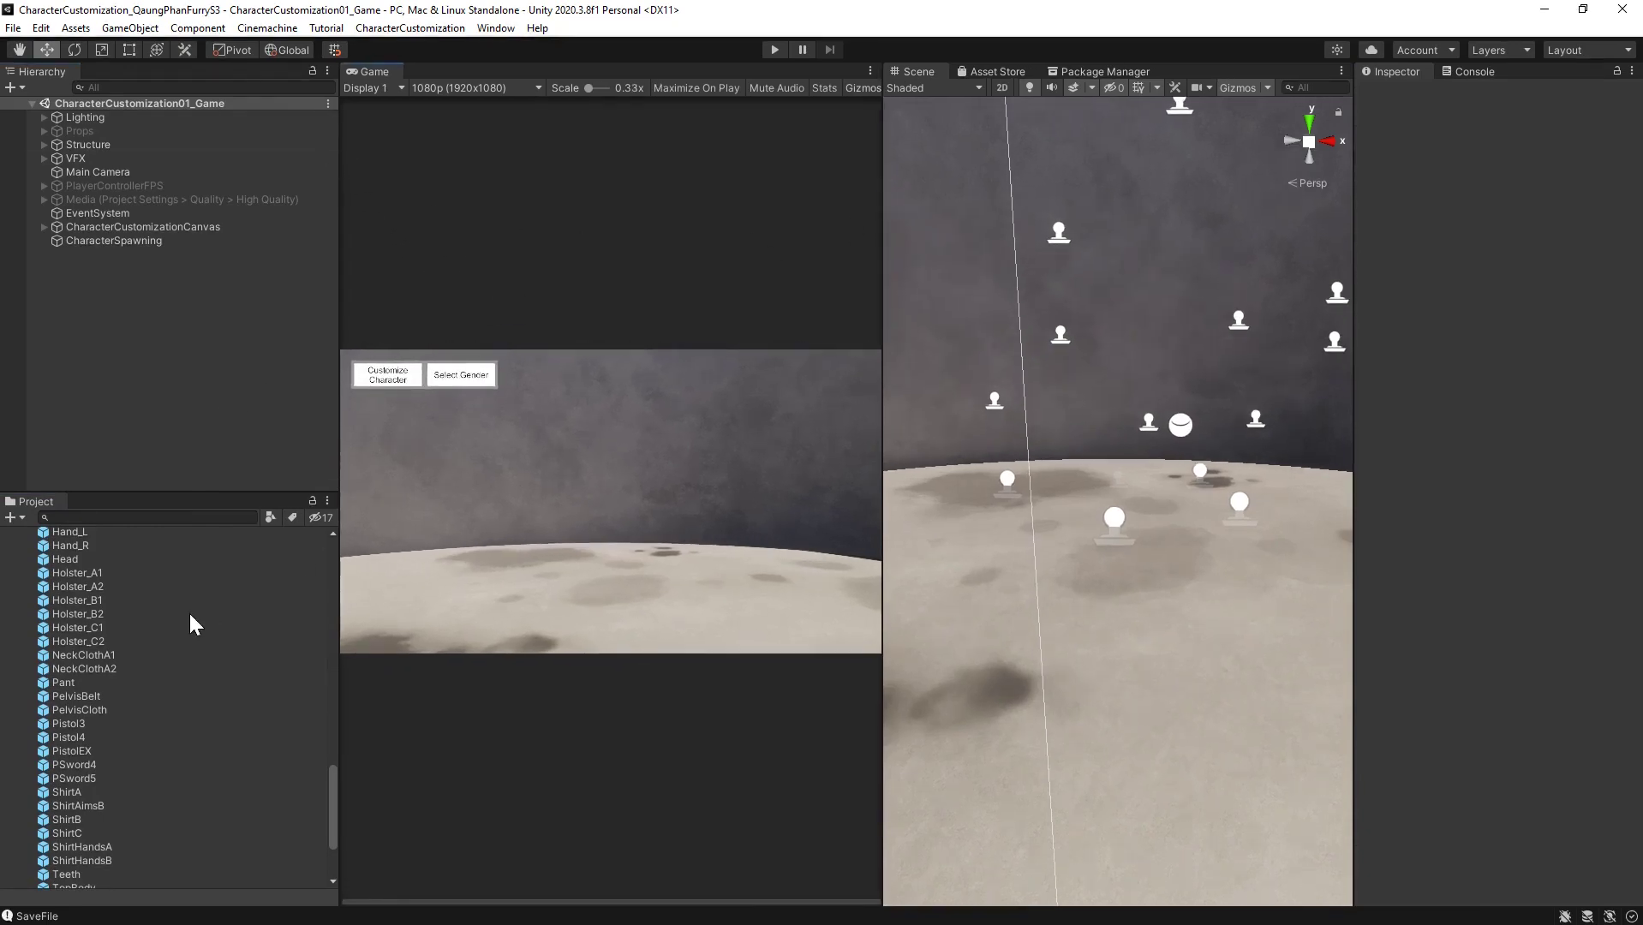
Check the outfit name, category and outfit pieces of Outfit10_Weapon01
scroll(128, 660, "up", 10)
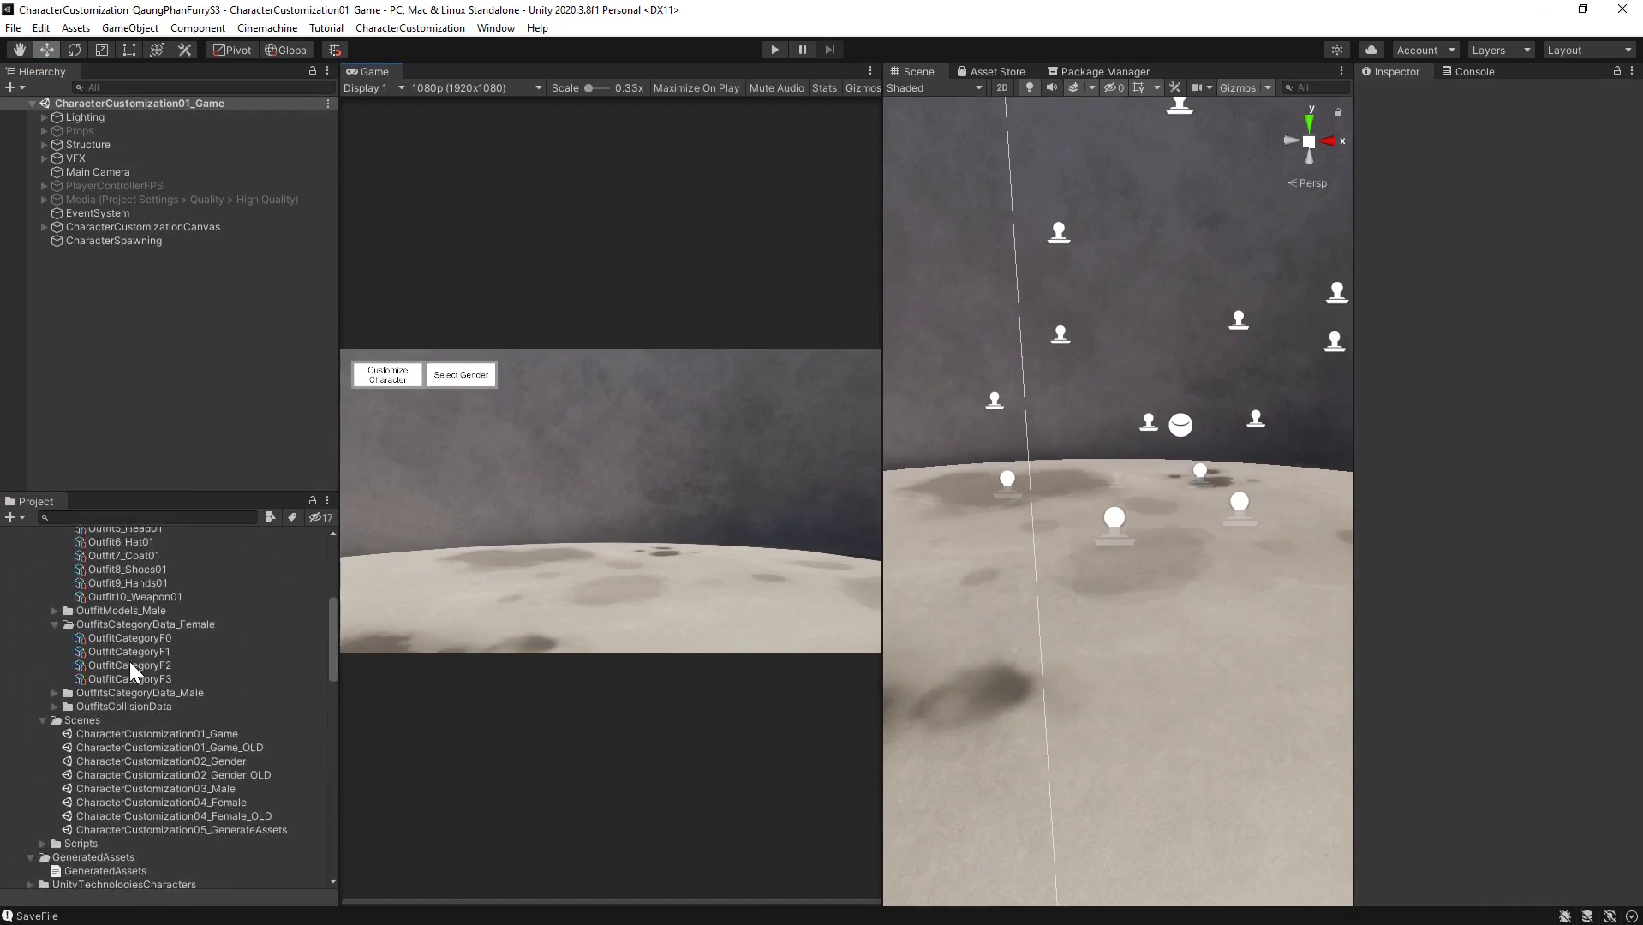
left_click(137, 649)
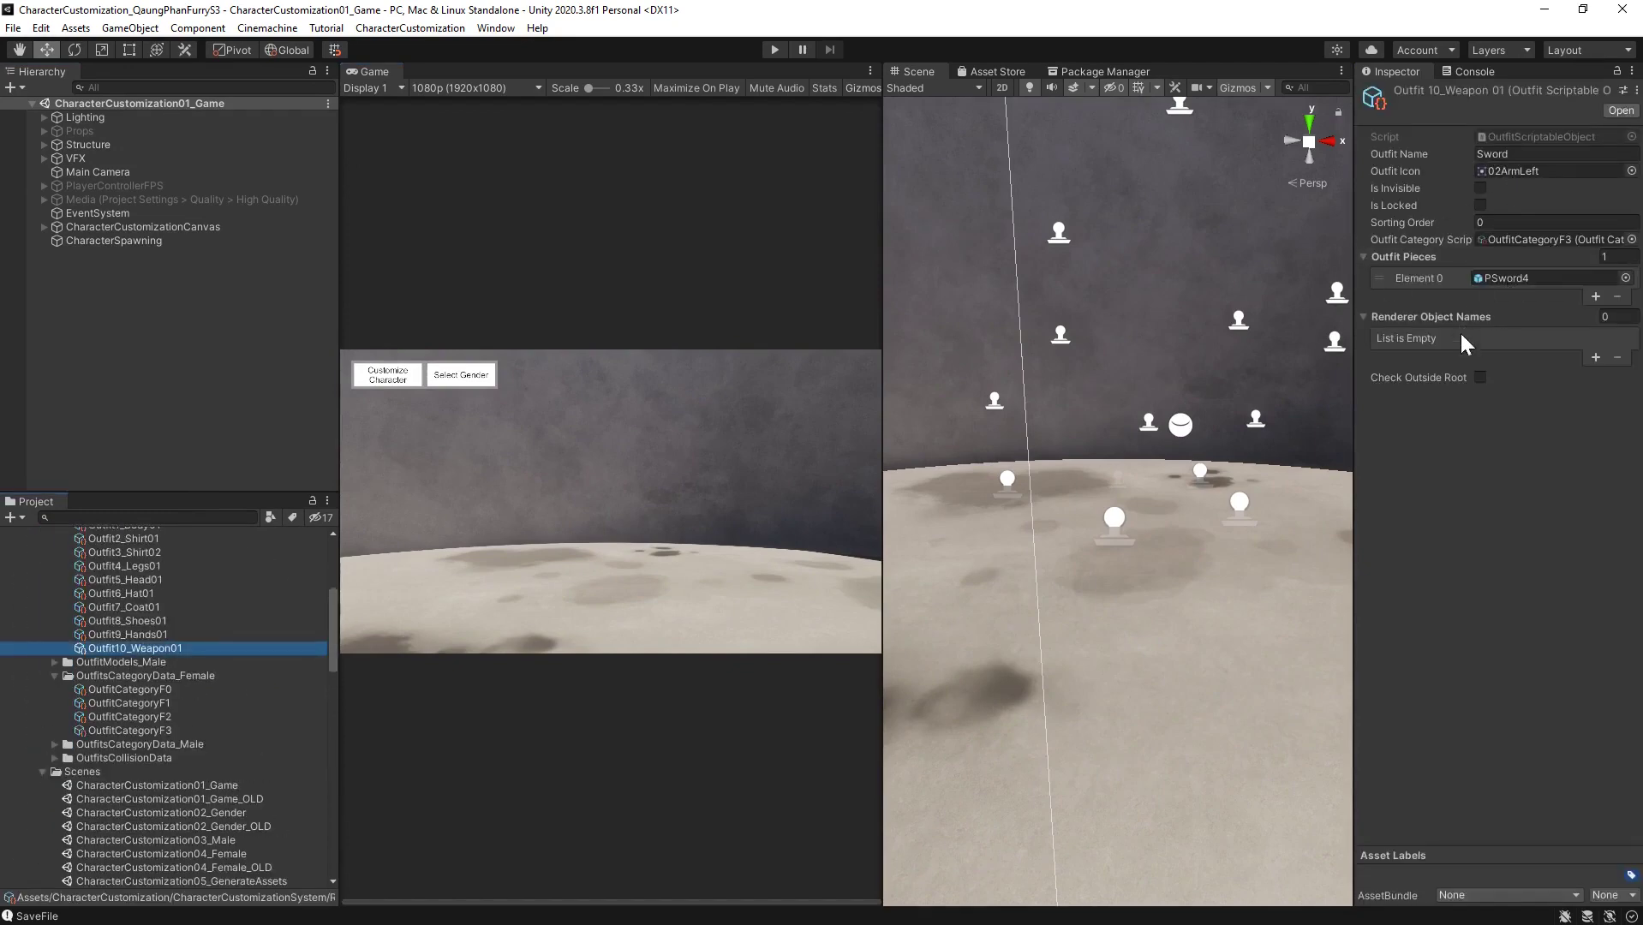
left_click(893, 200)
Run the game, delete the saved data from the female character customization, and stop play mode
left_click(774, 49)
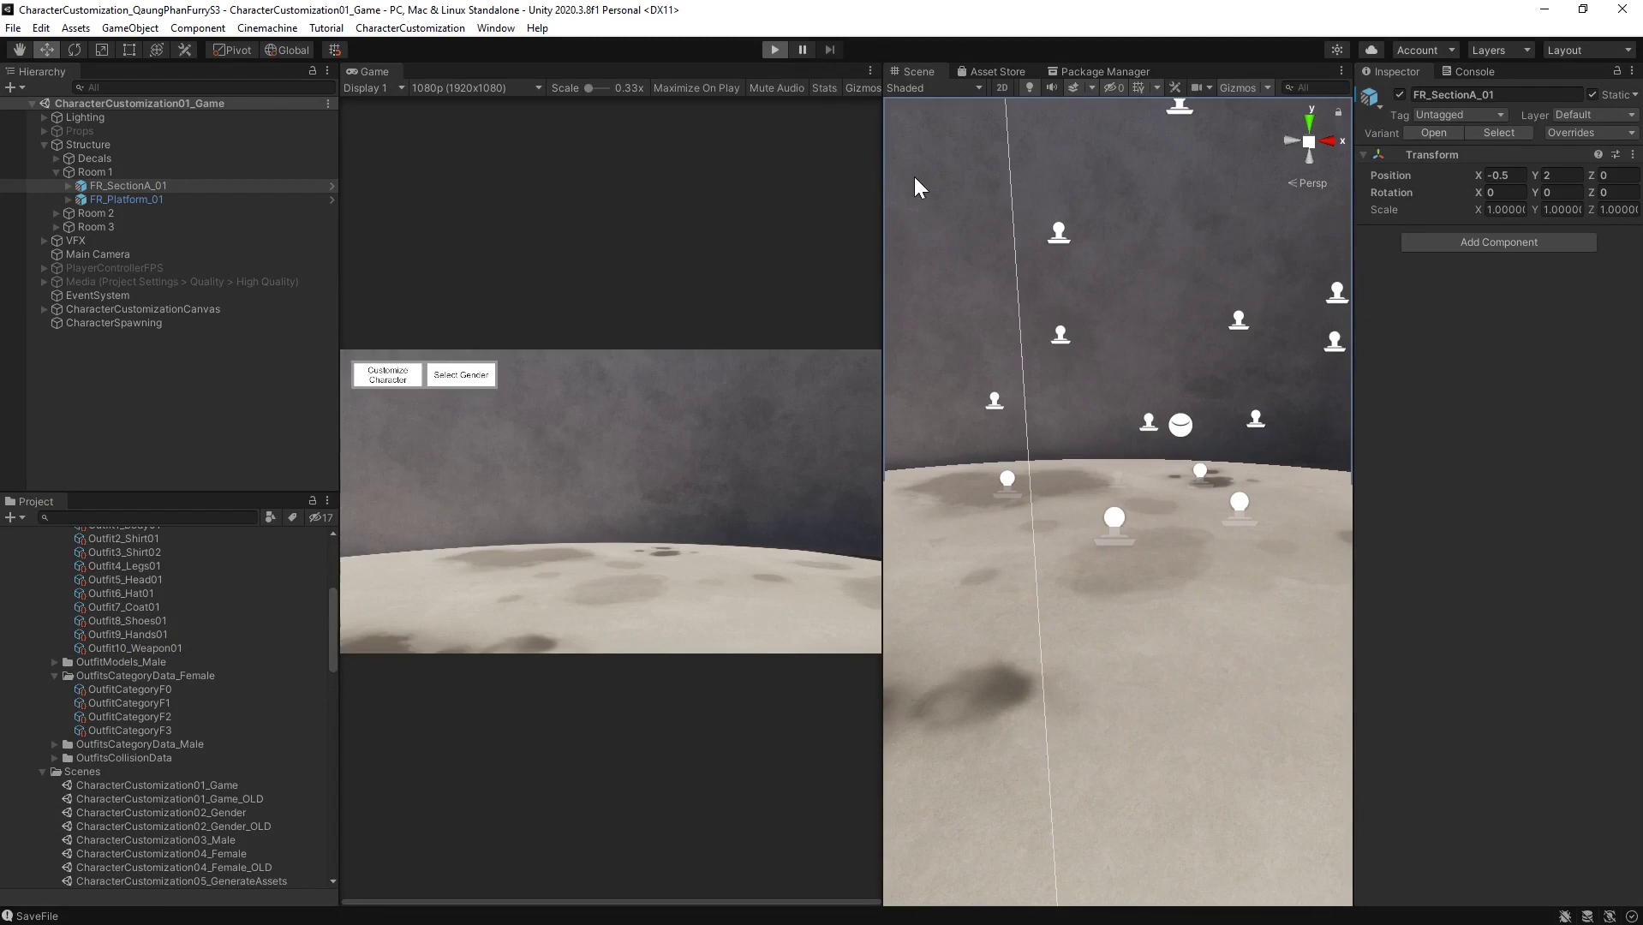
left_click(913, 178)
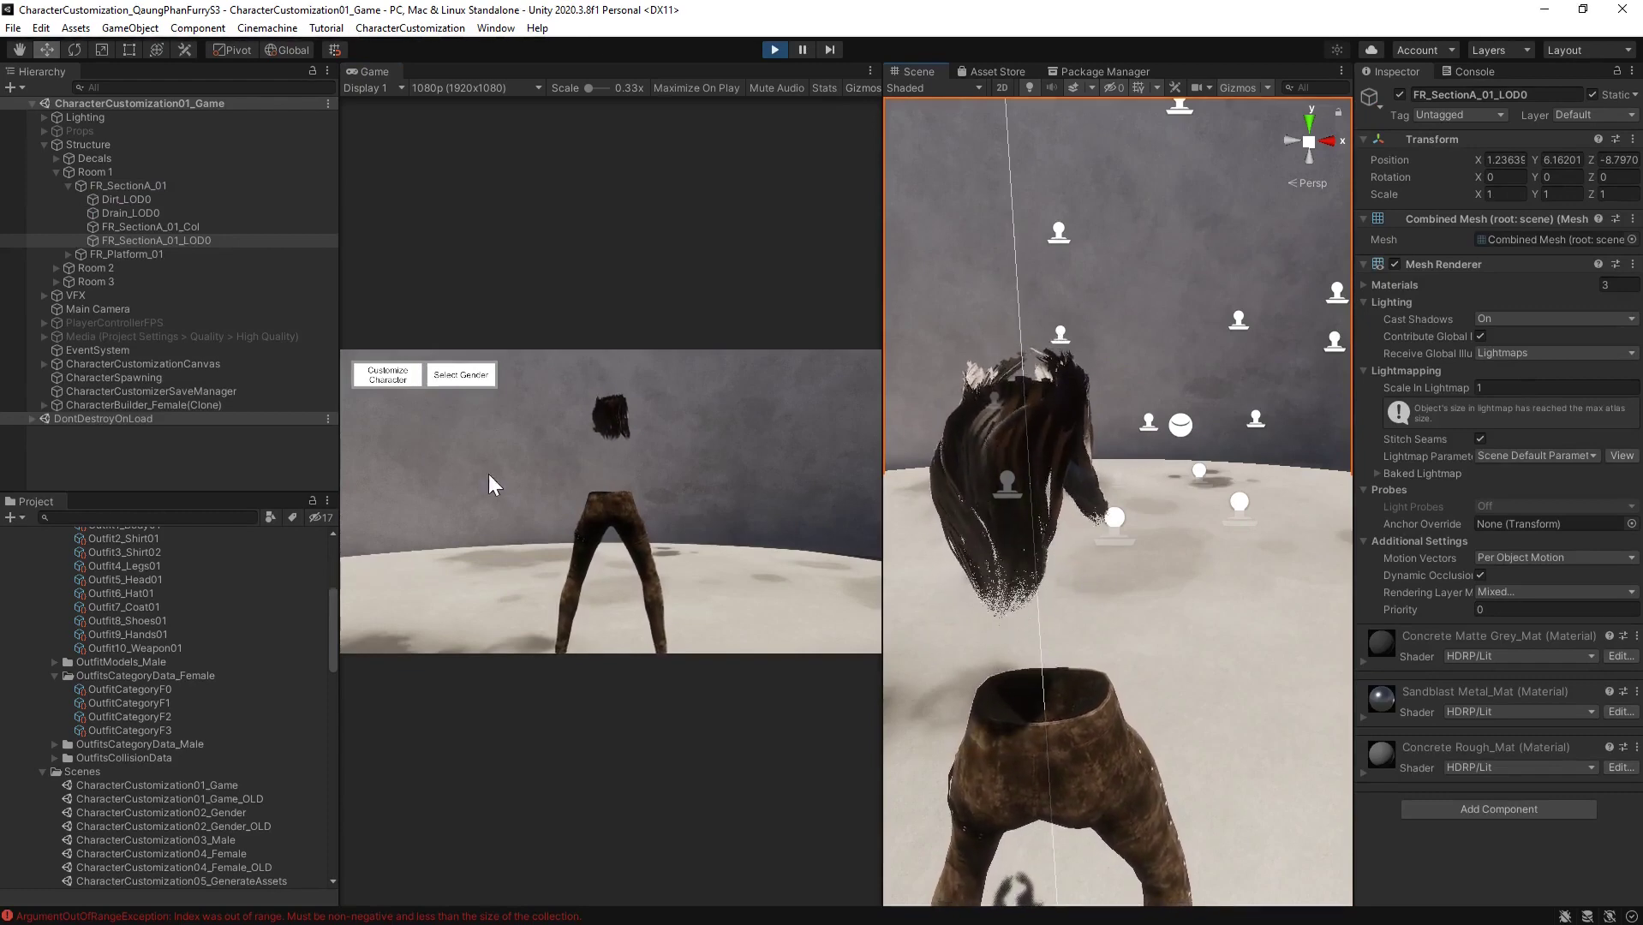
right_click_drag(1155, 642, 1066, 655)
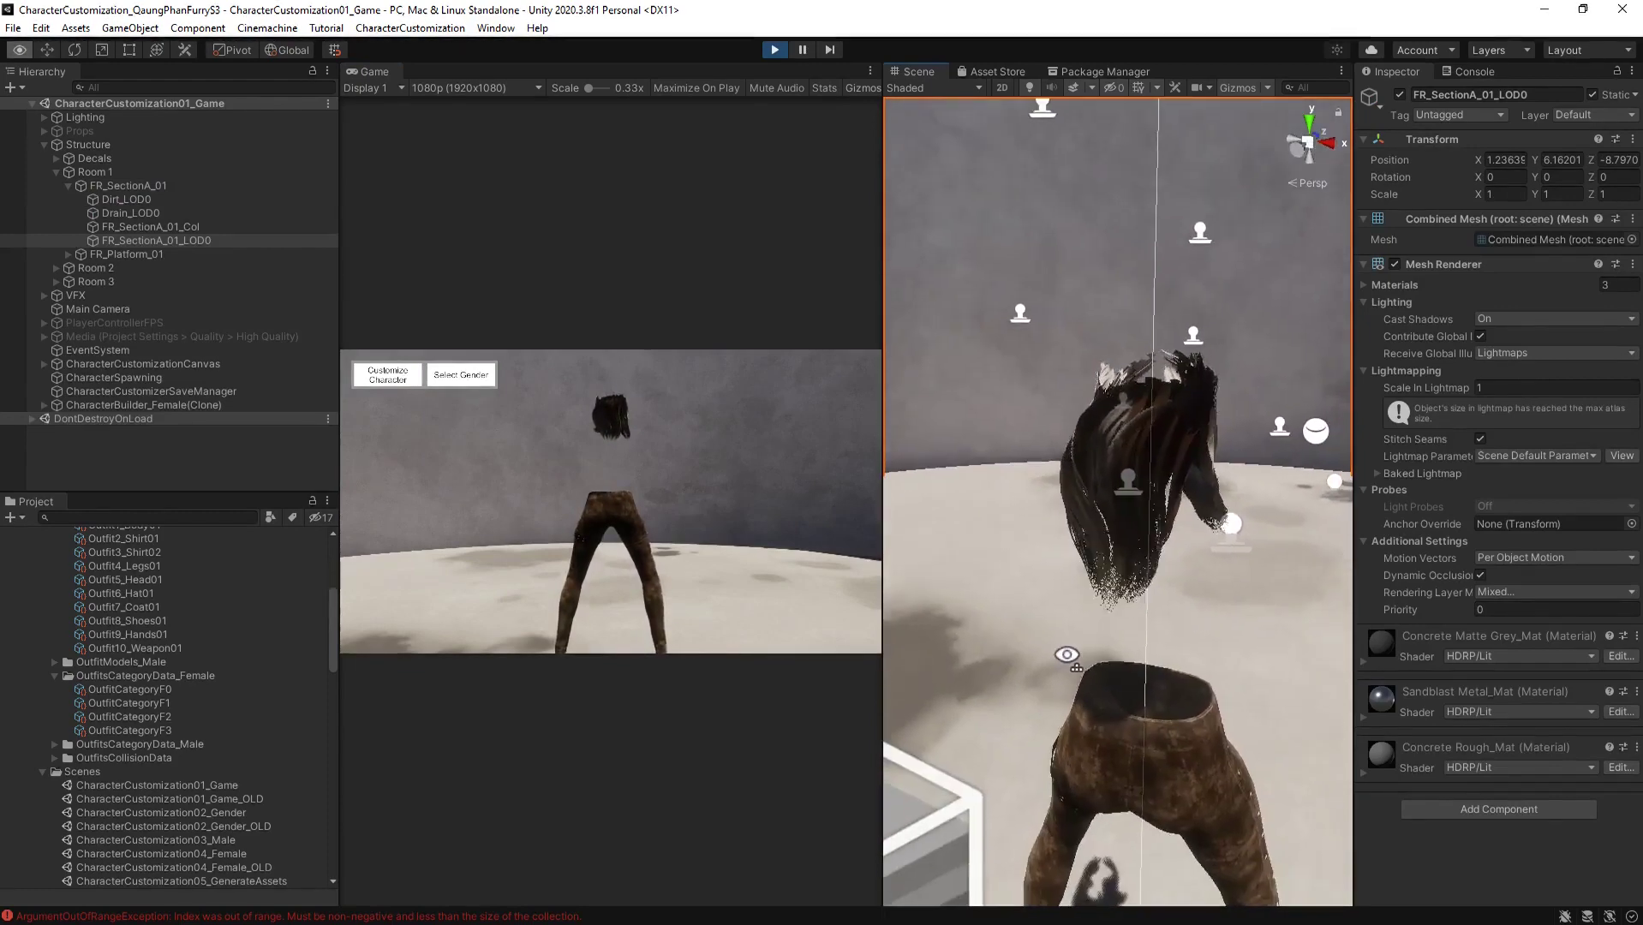
left_click(412, 379)
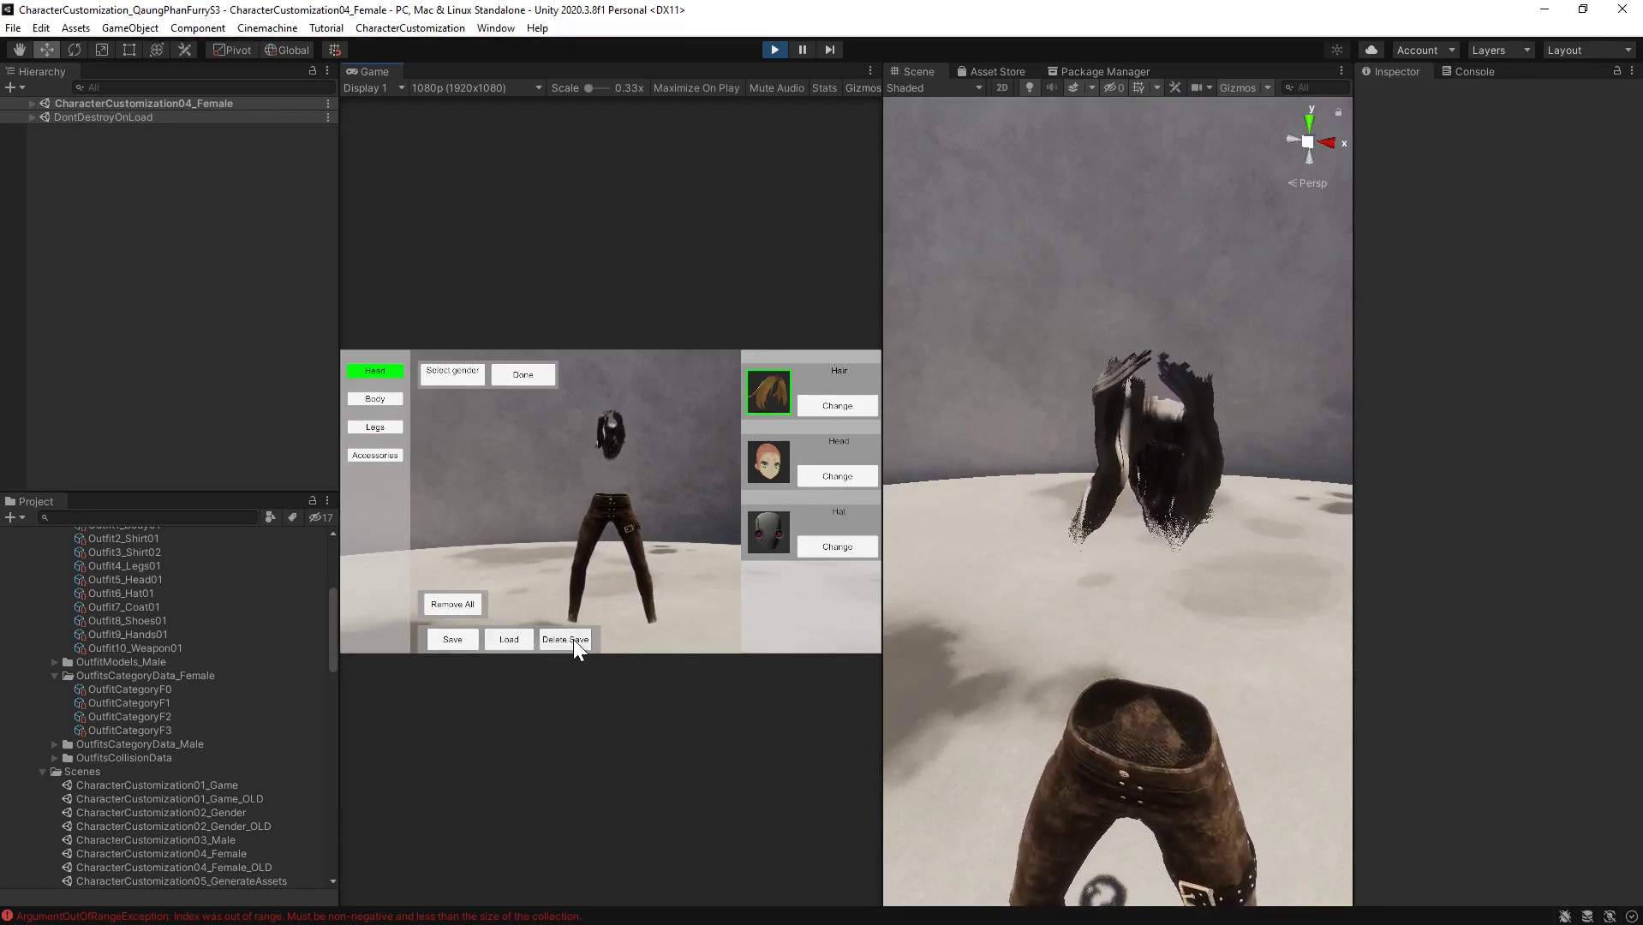
left_click(775, 49)
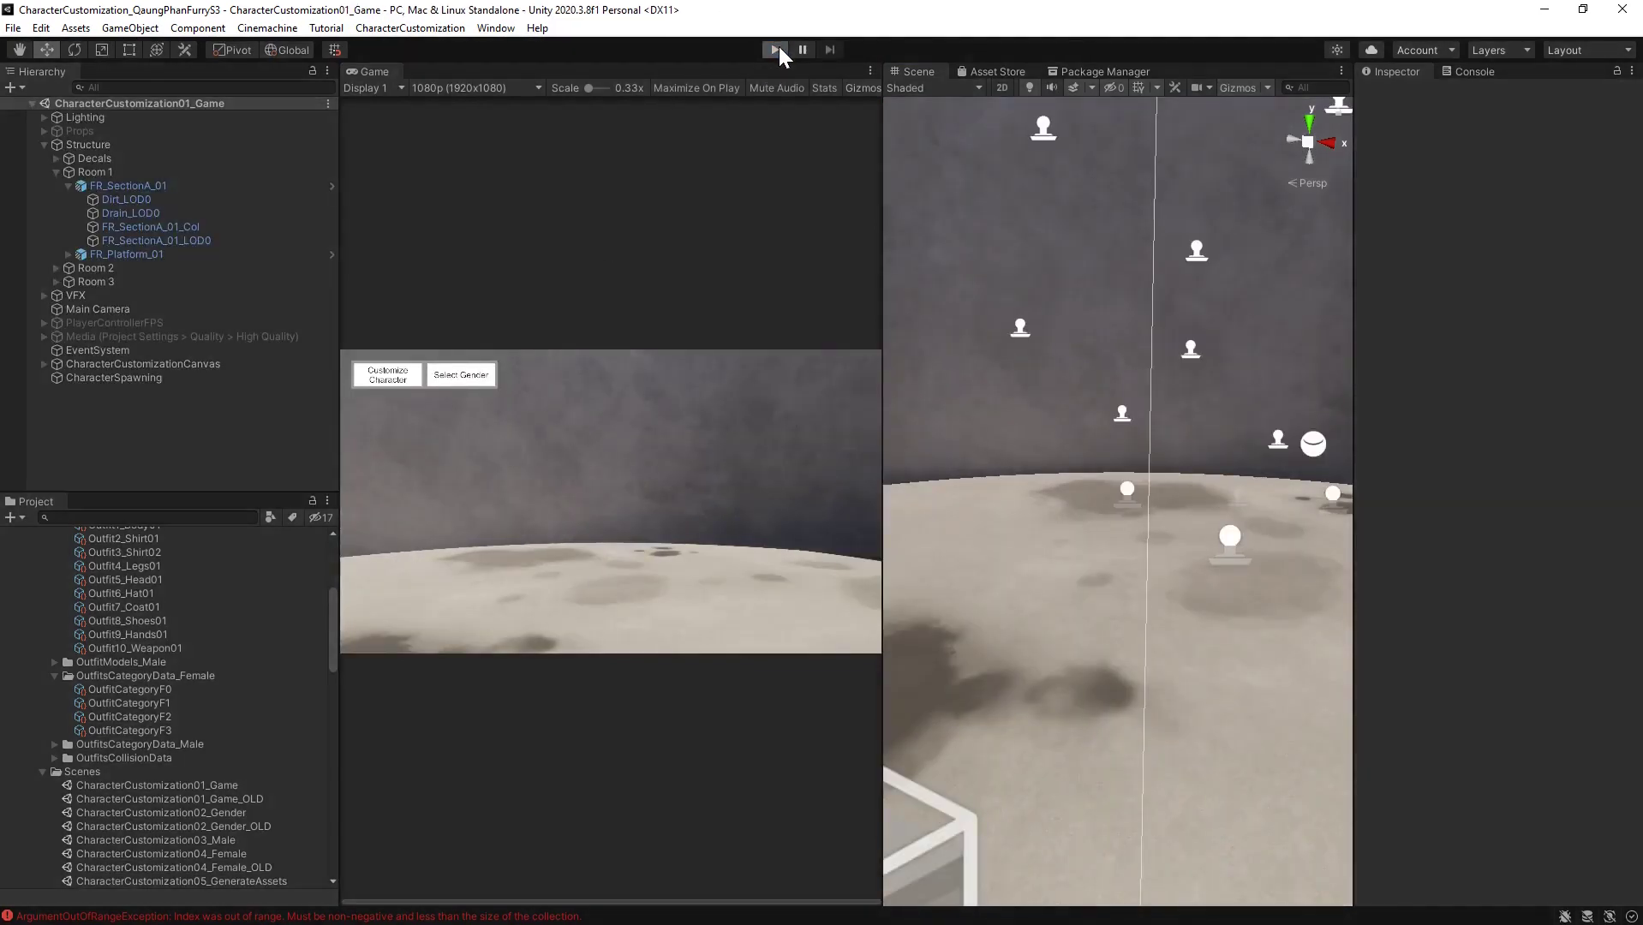
Run the game again and start customizing a new female character
left_click(779, 48)
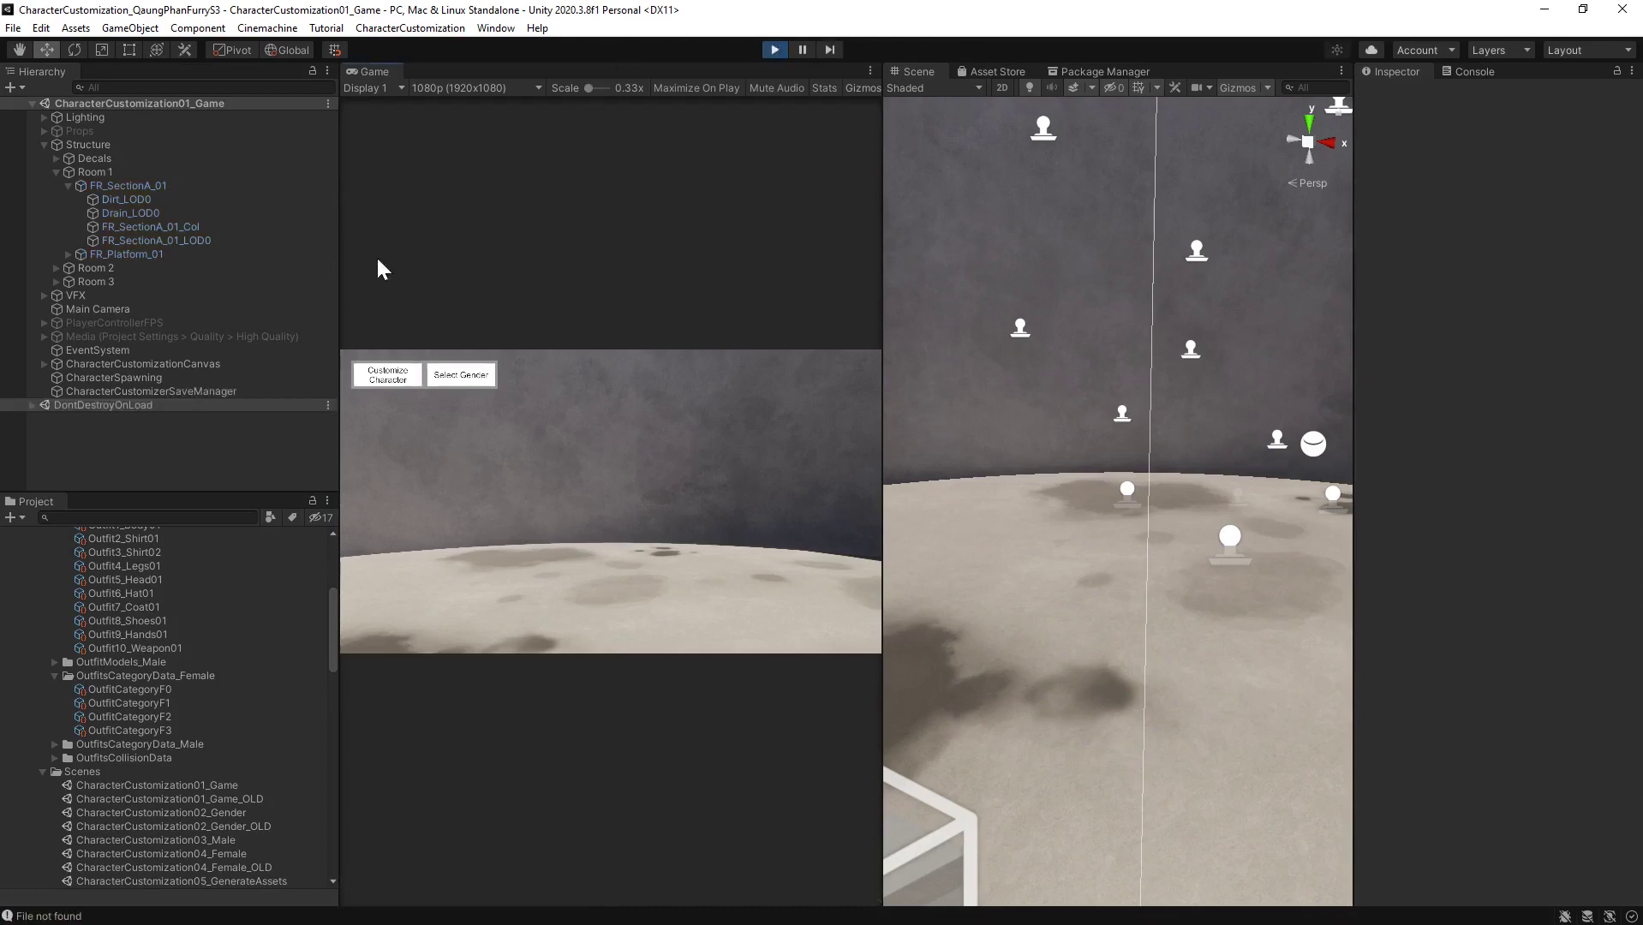
left_click(388, 374)
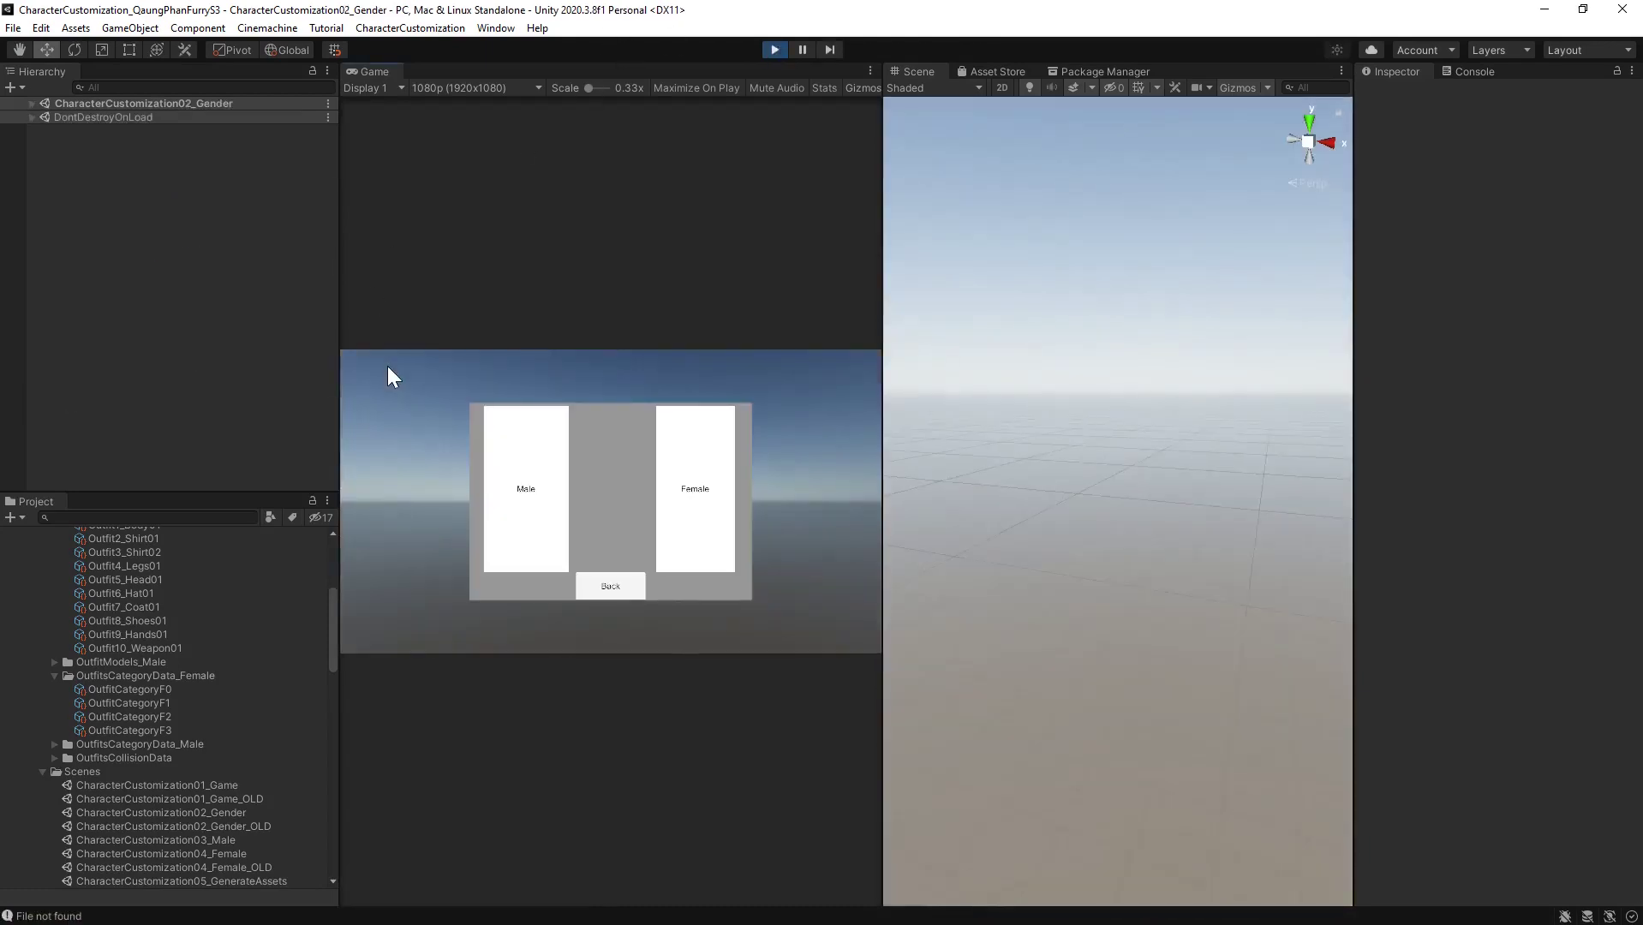
left_click(715, 441)
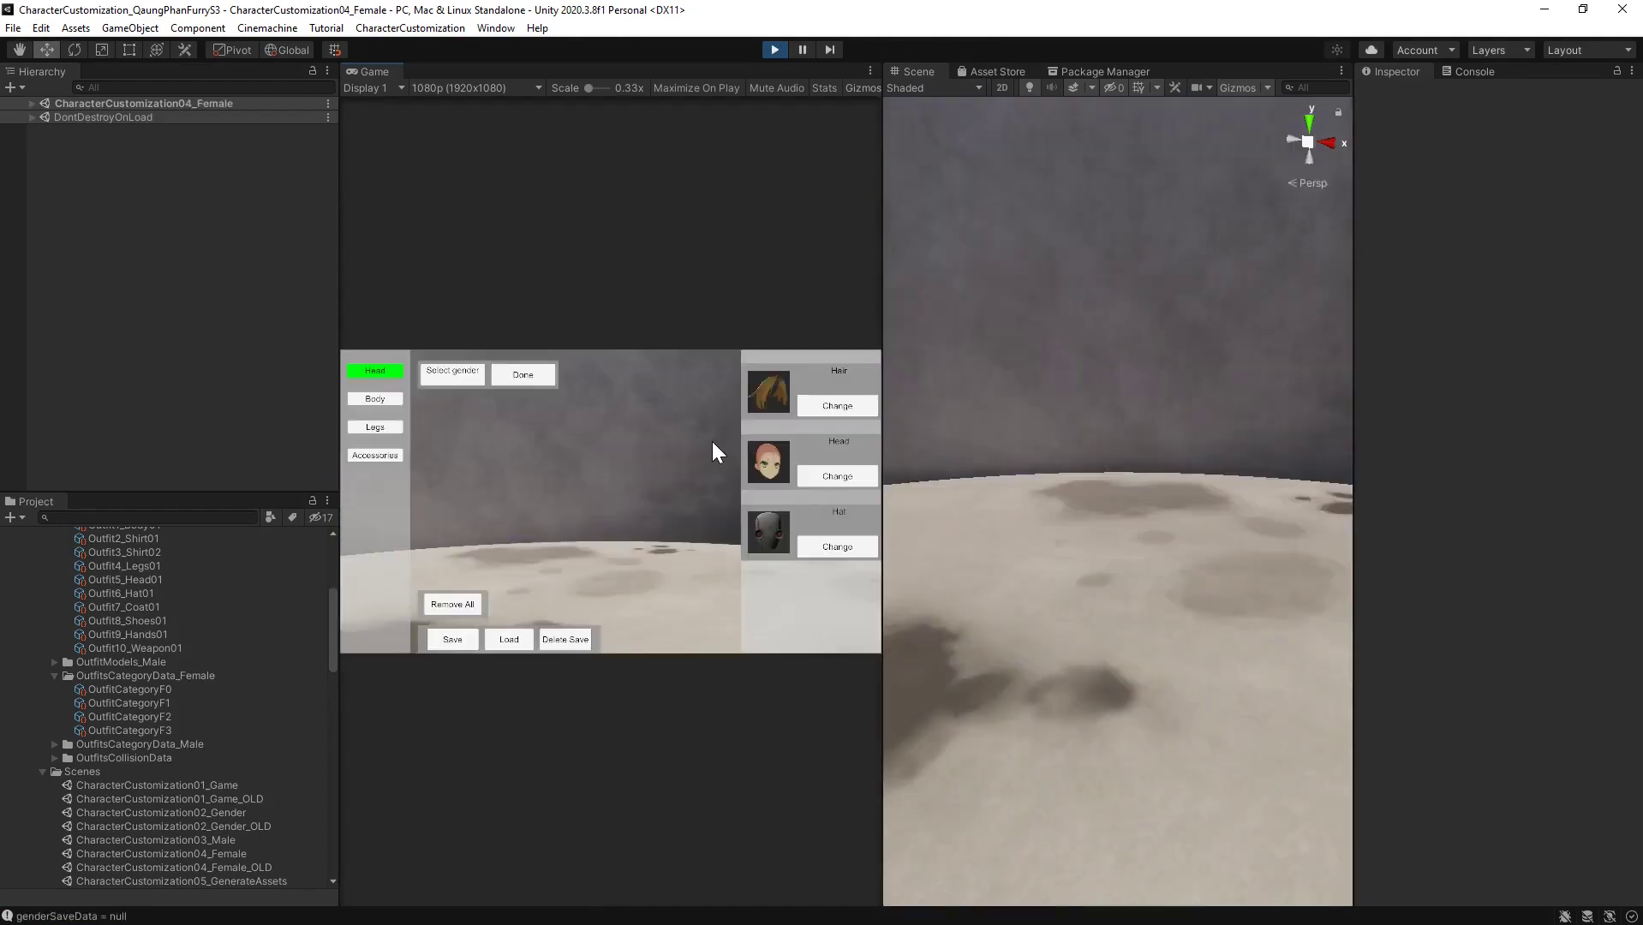
Equip the female character with the hair, head and hat pieces of the Head category
left_click(824, 406)
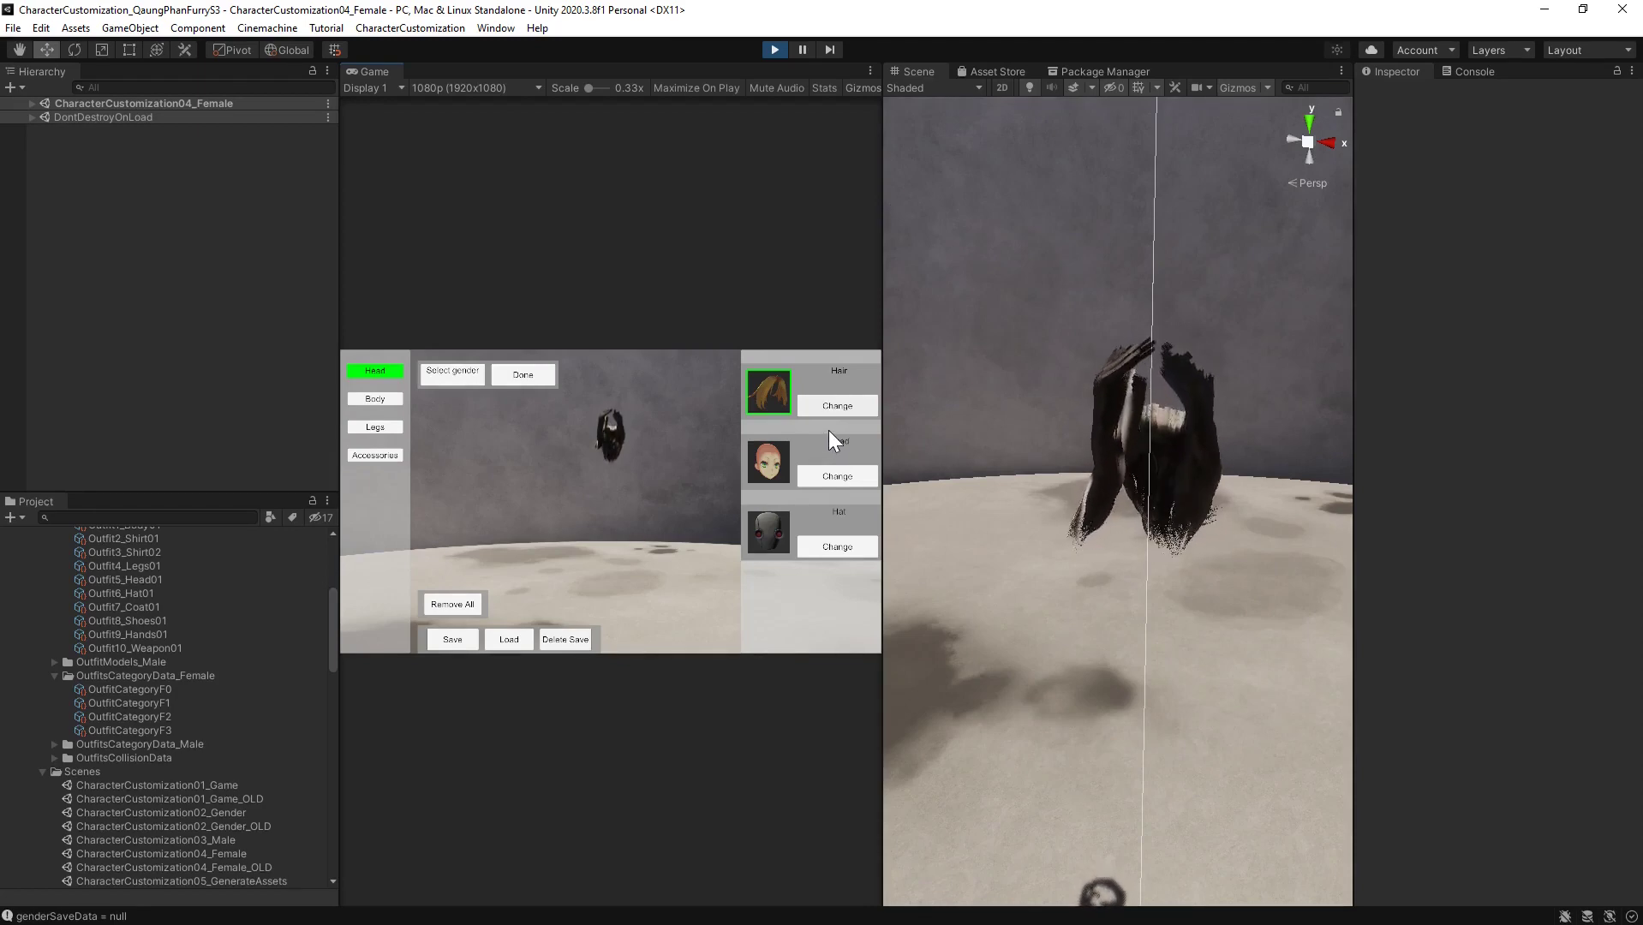
left_click(818, 479)
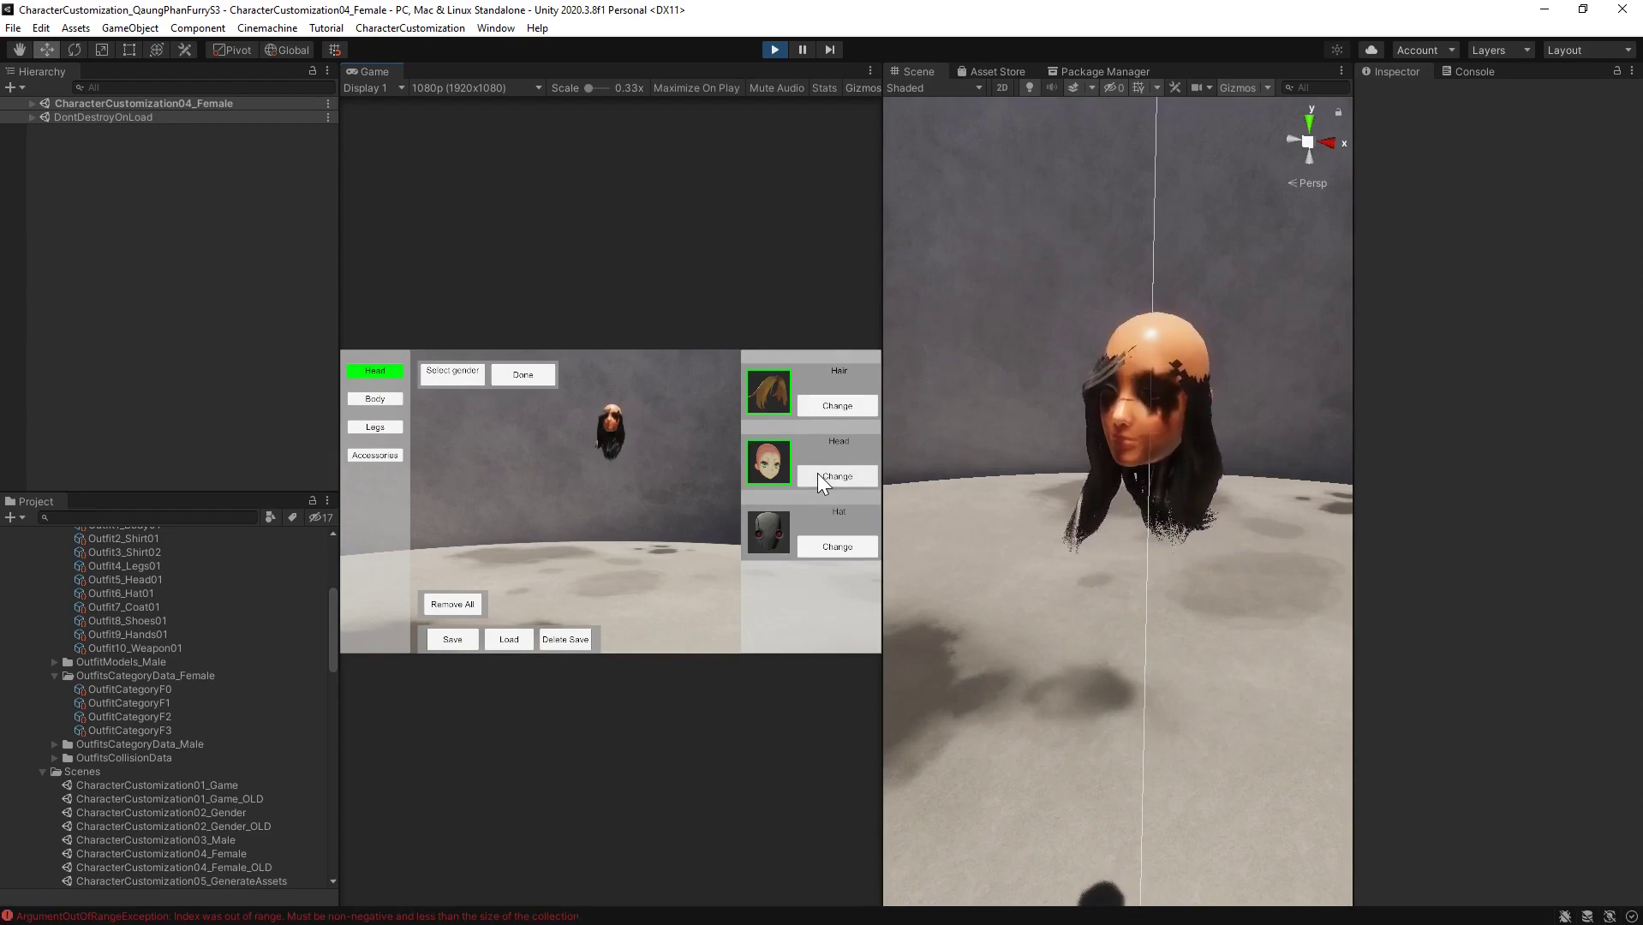
left_click(823, 542)
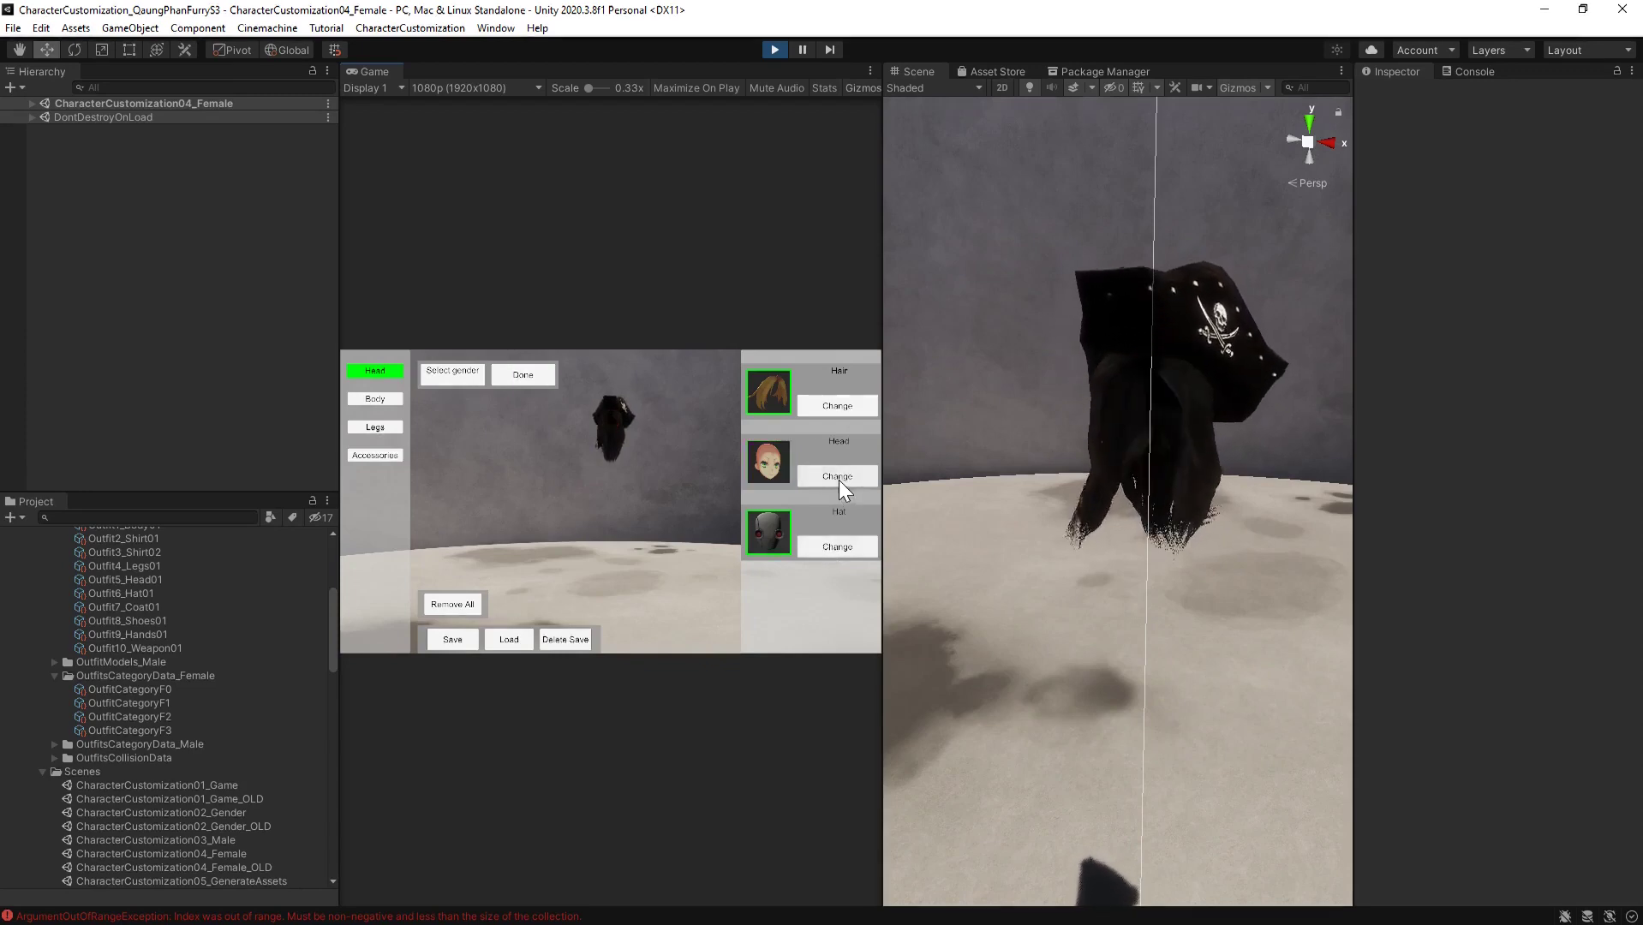
left_click(846, 413)
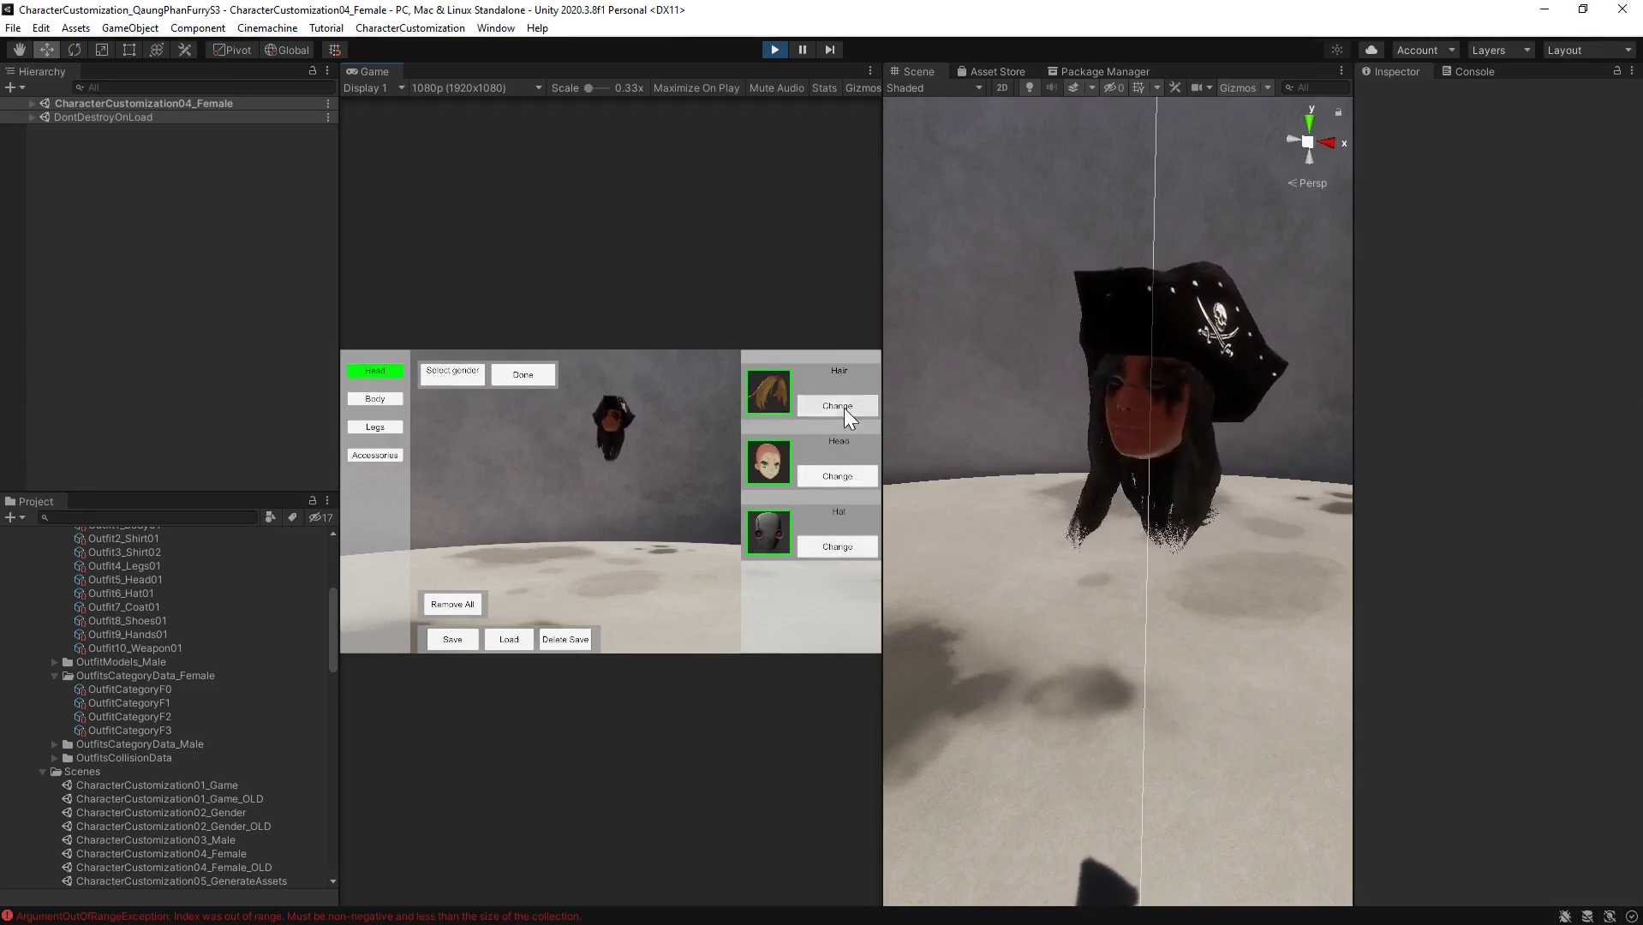
left_click(843, 409)
Equip the Body, Shirt B, Coat and Hands pieces from the Body category
left_click(372, 399)
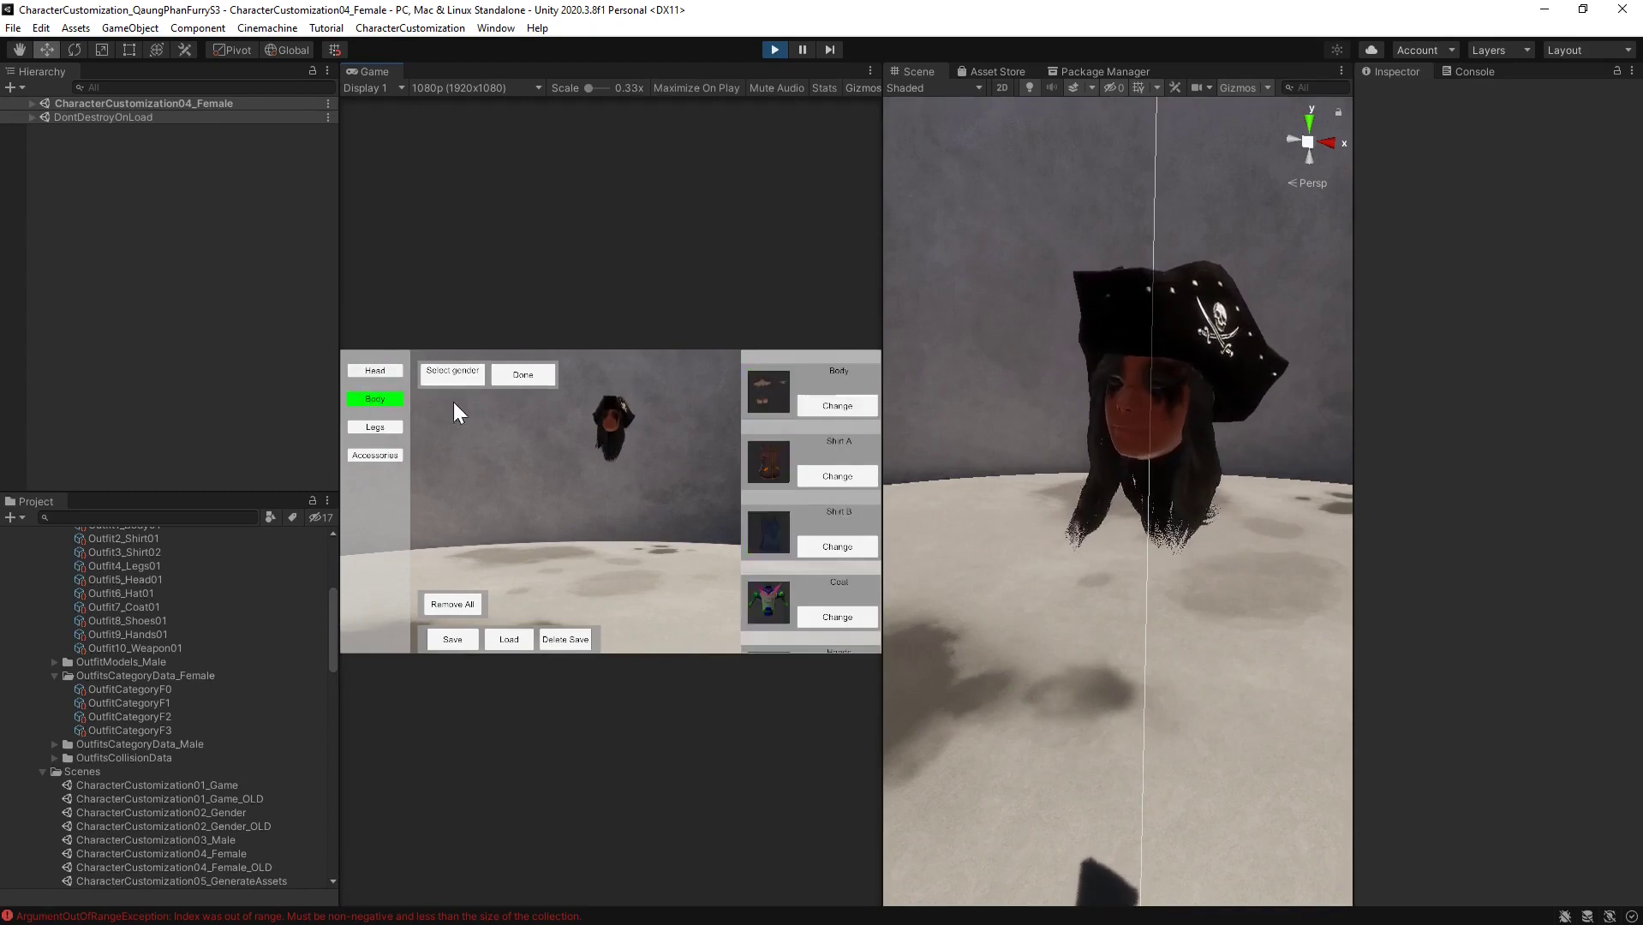
left_click(828, 408)
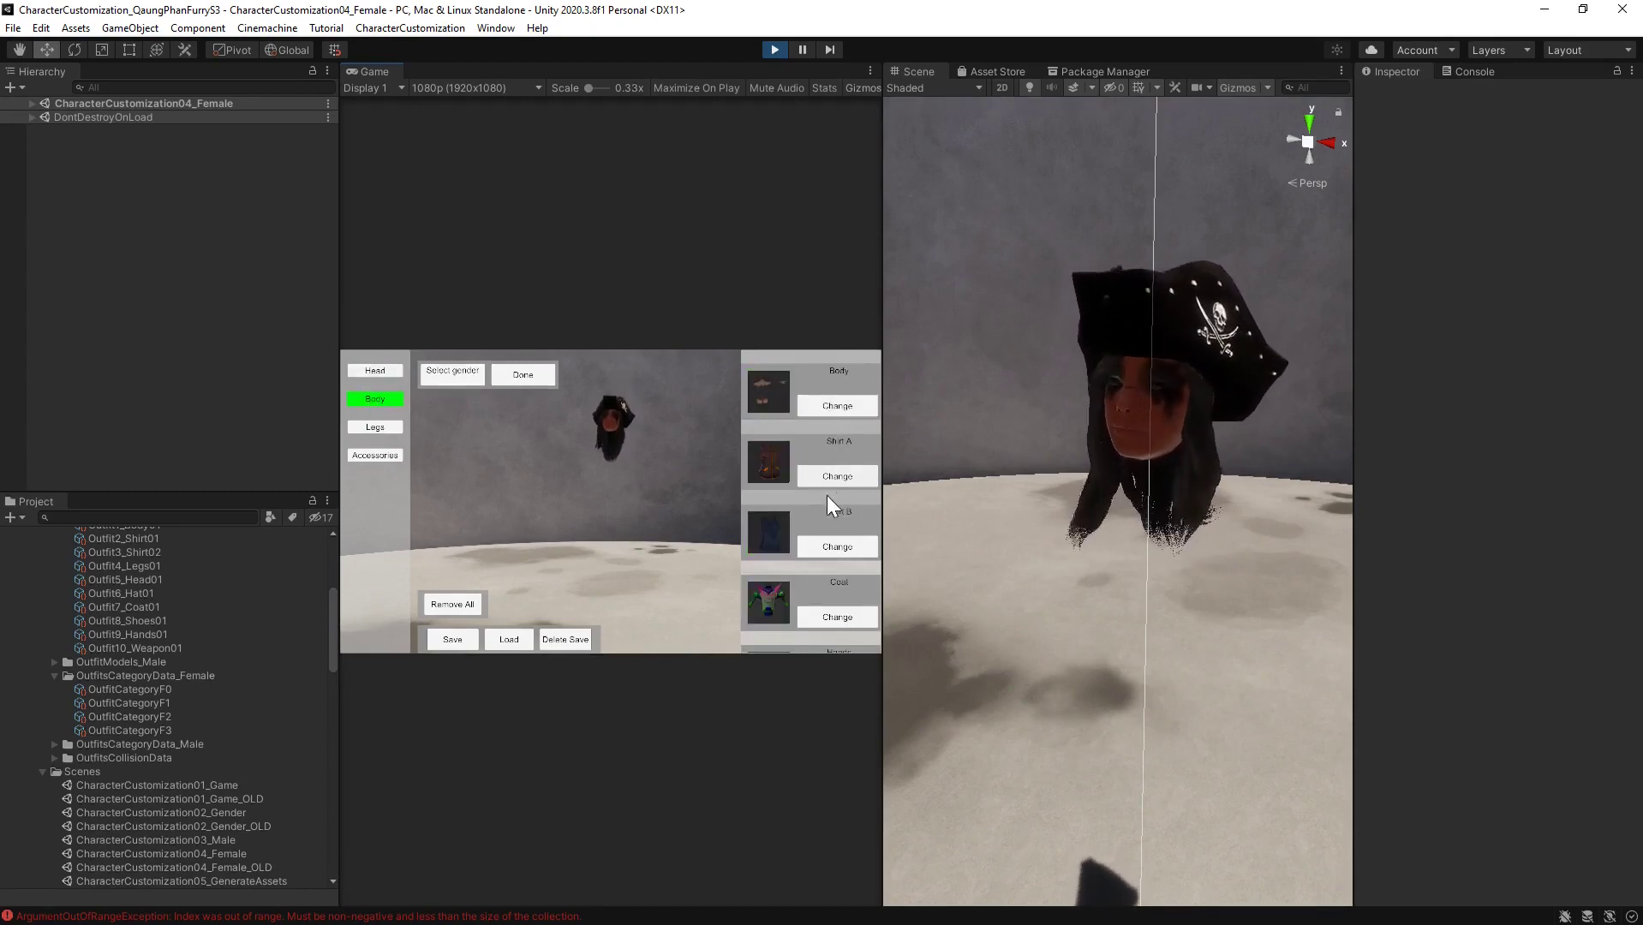
left_click(827, 547)
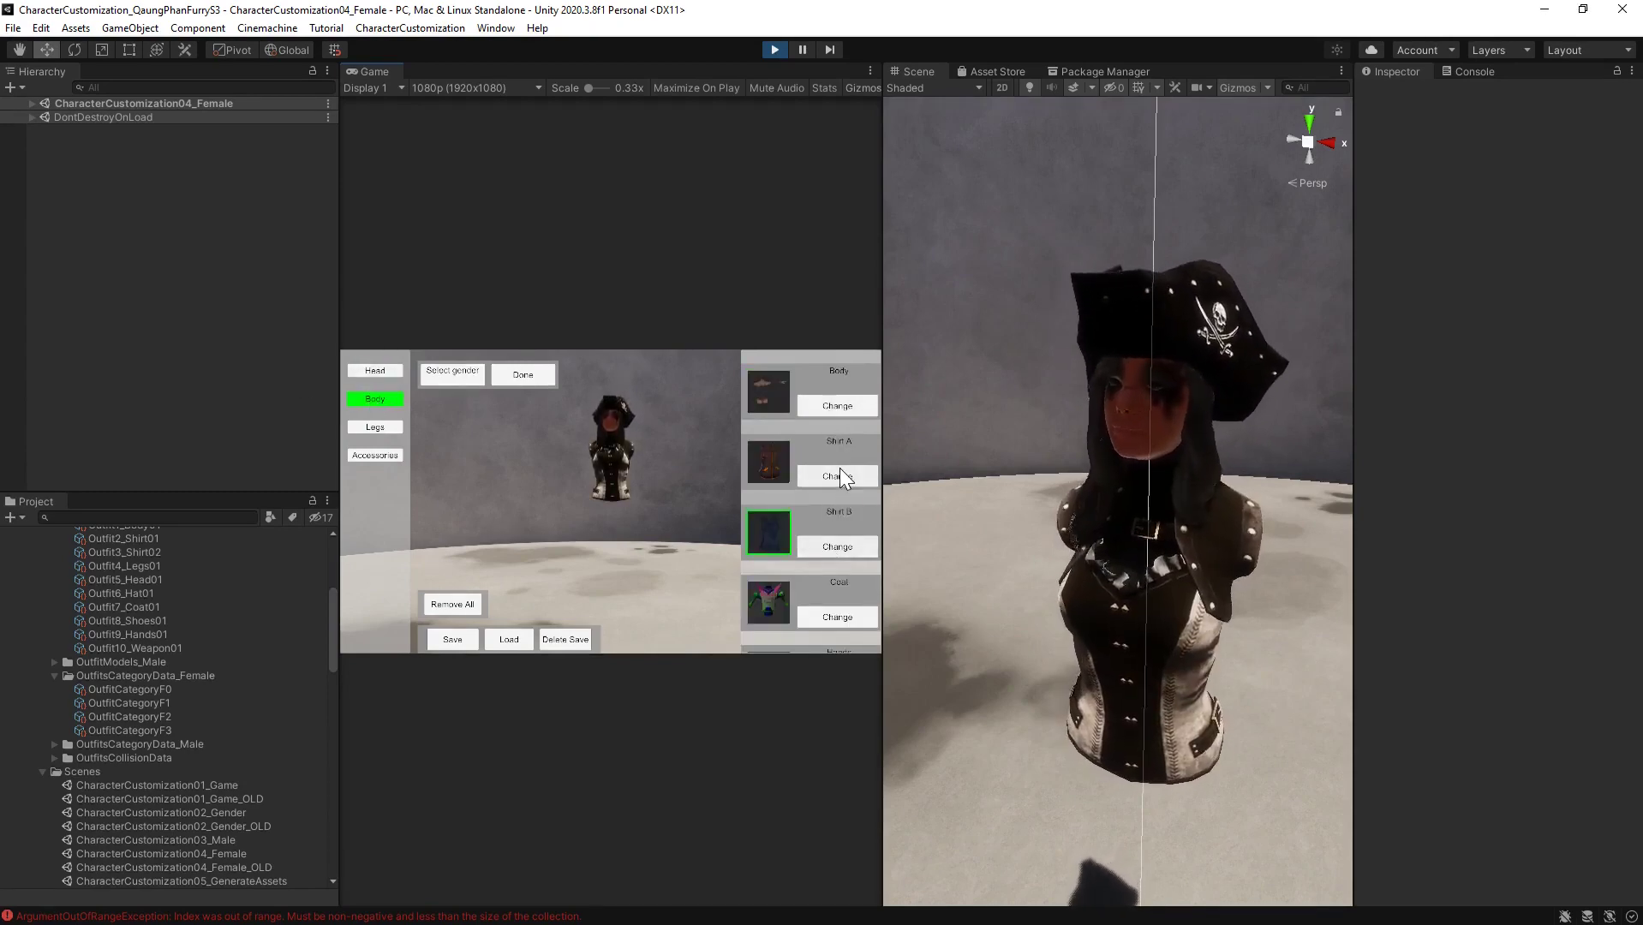
left_click(830, 411)
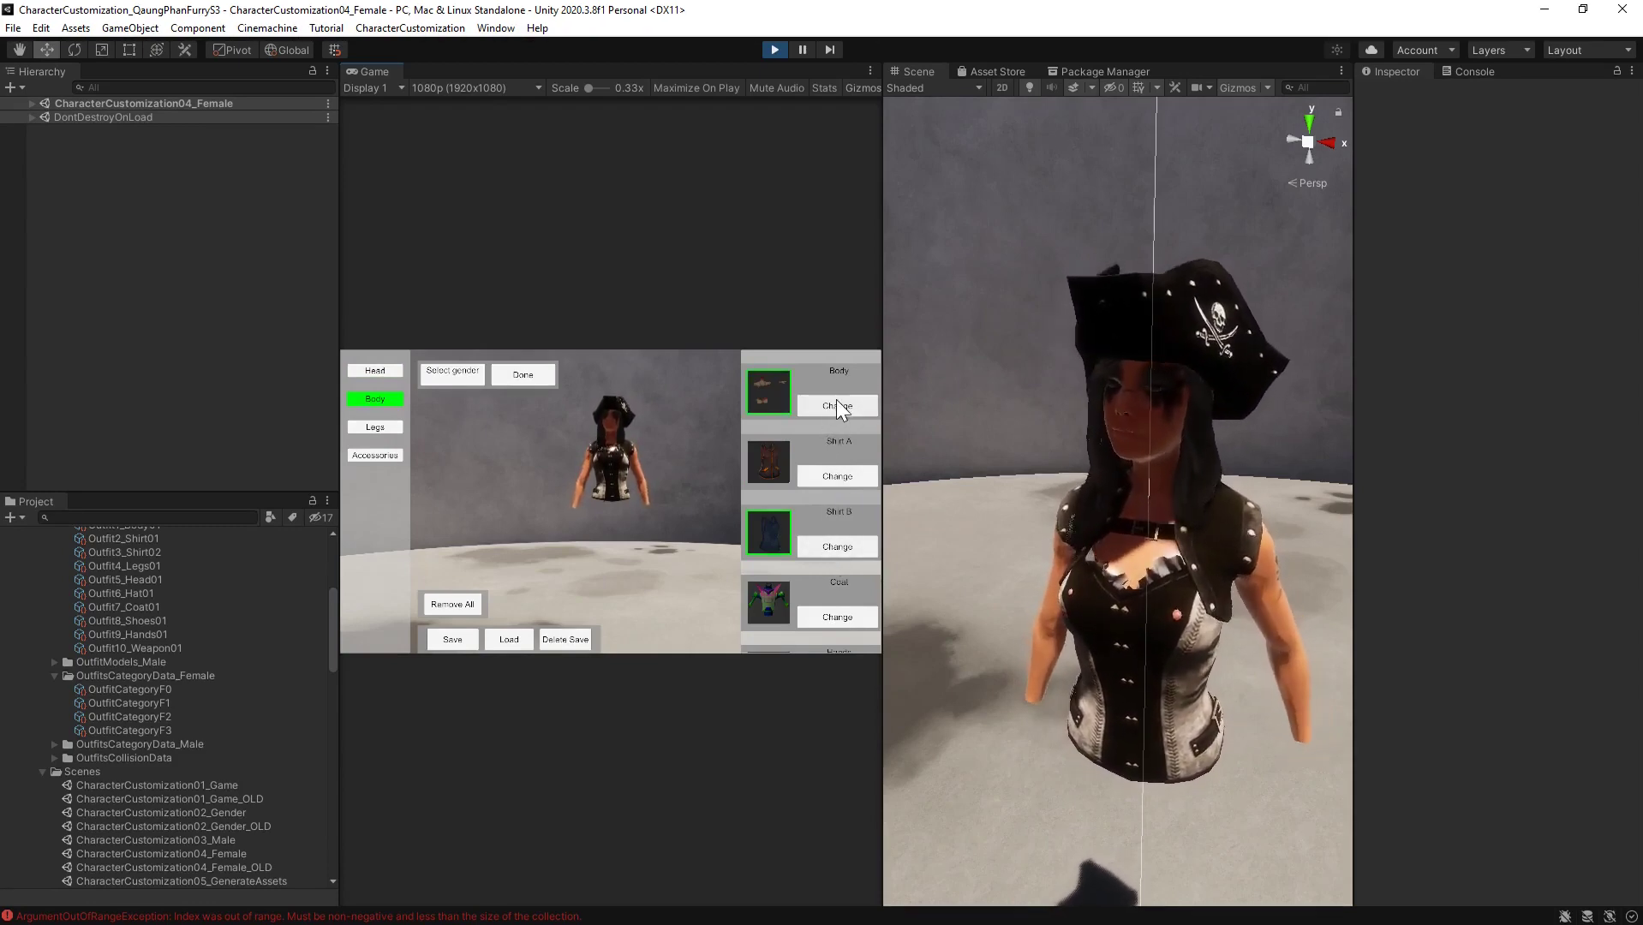
left_click_drag(795, 600, 810, 541)
left_click(815, 548)
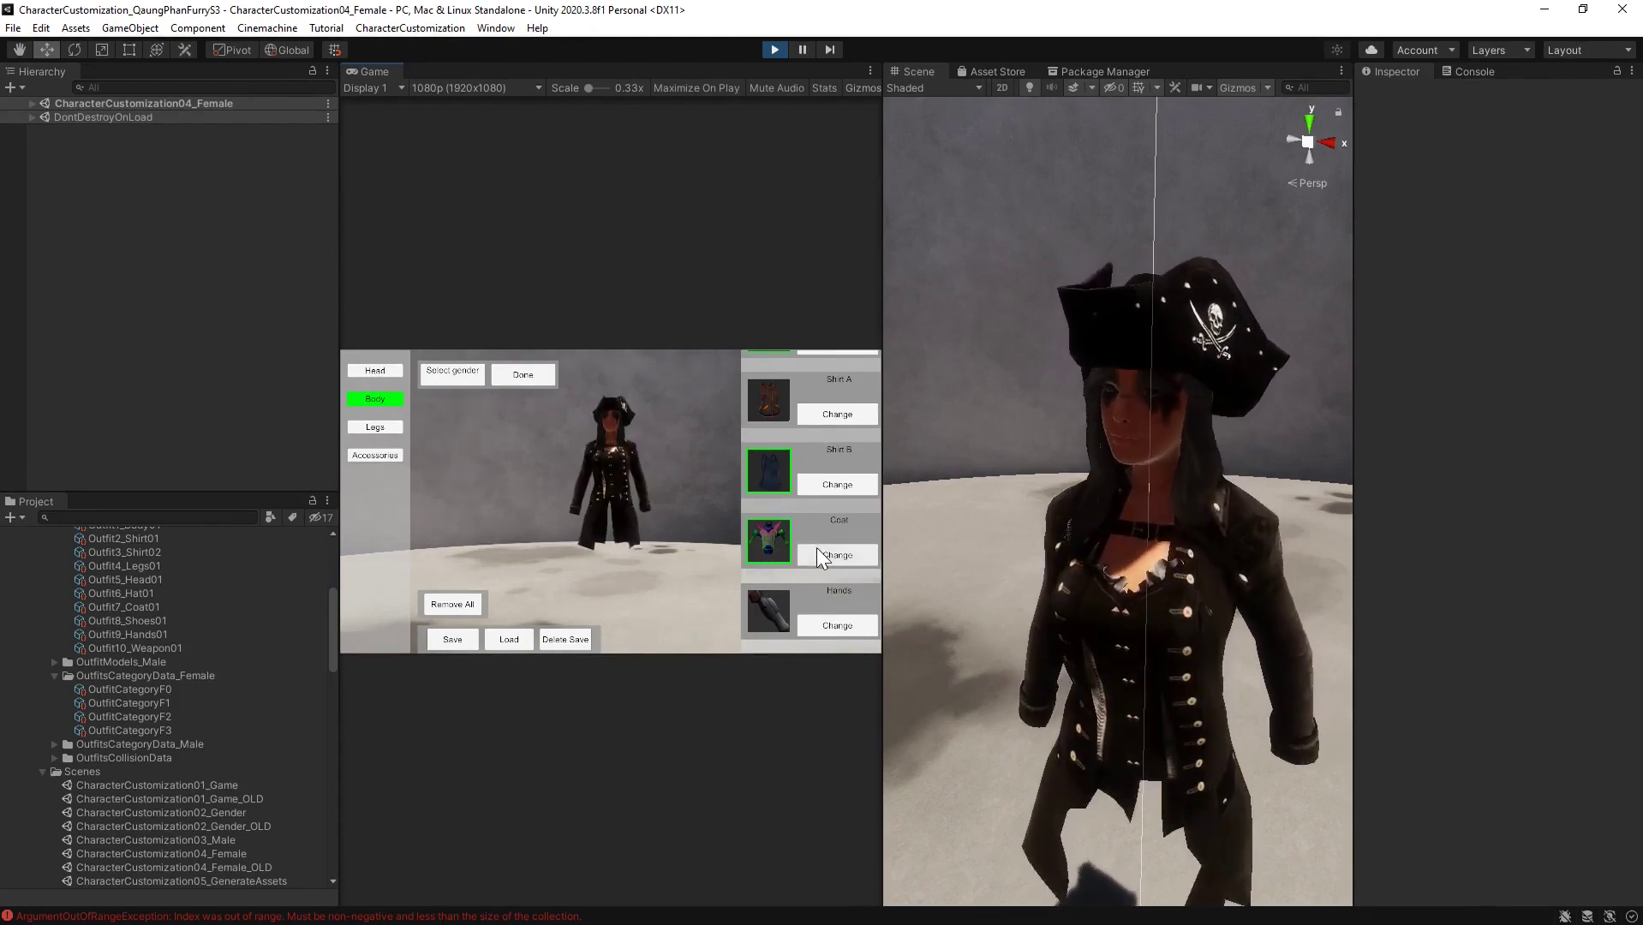
left_click(821, 554)
left_click(820, 552)
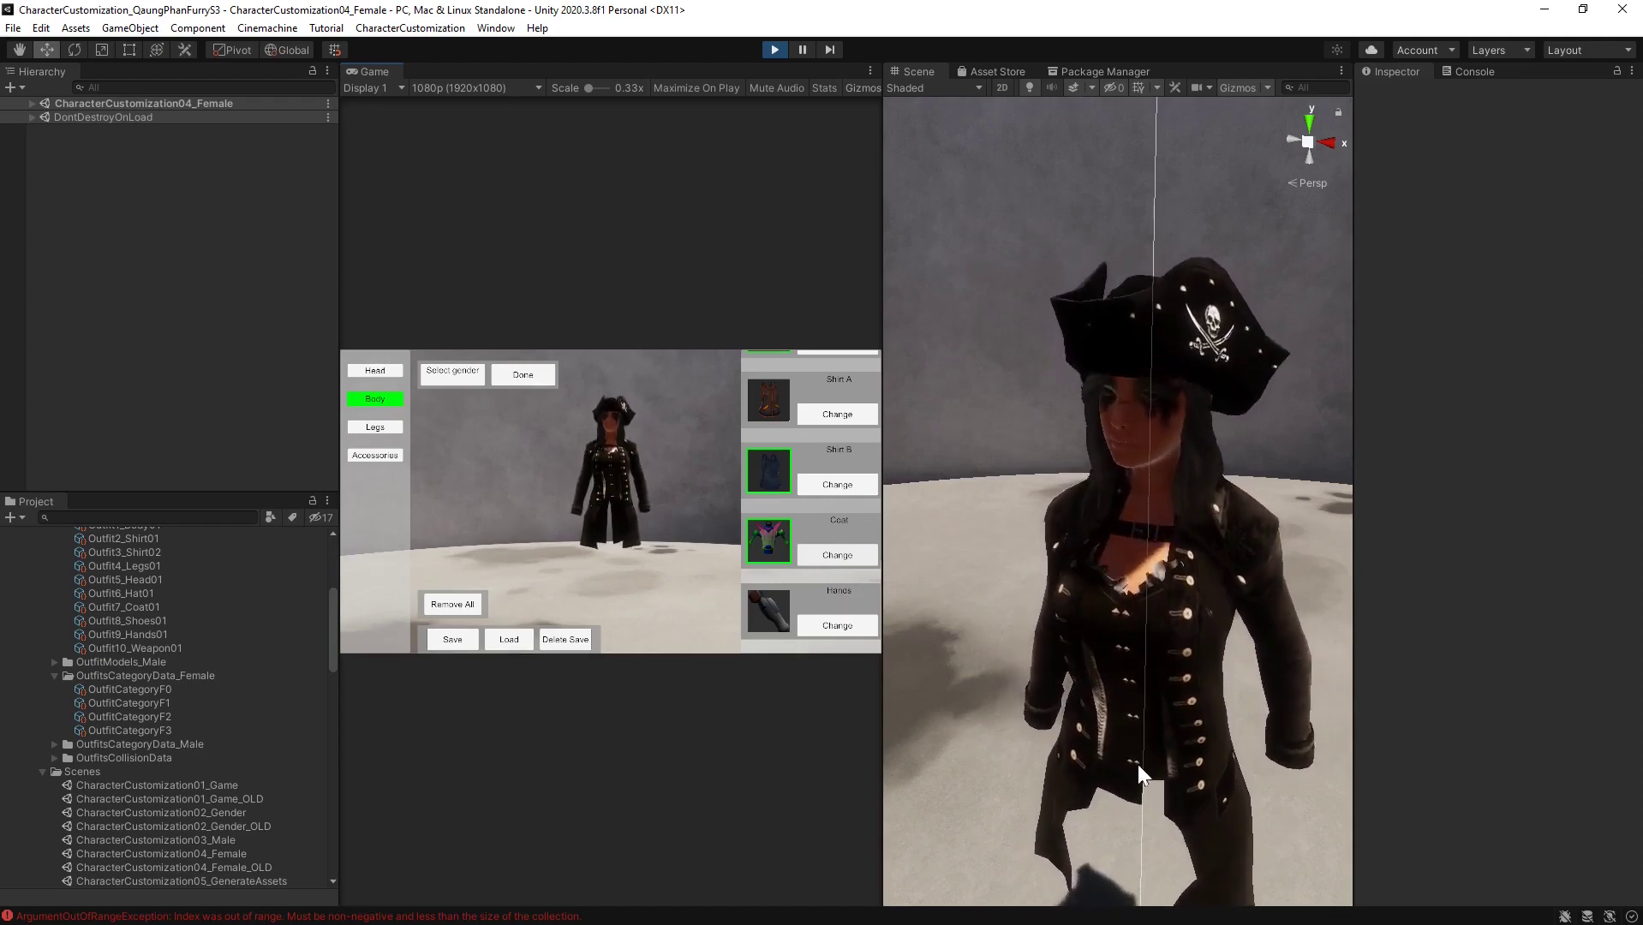
left_click(827, 623)
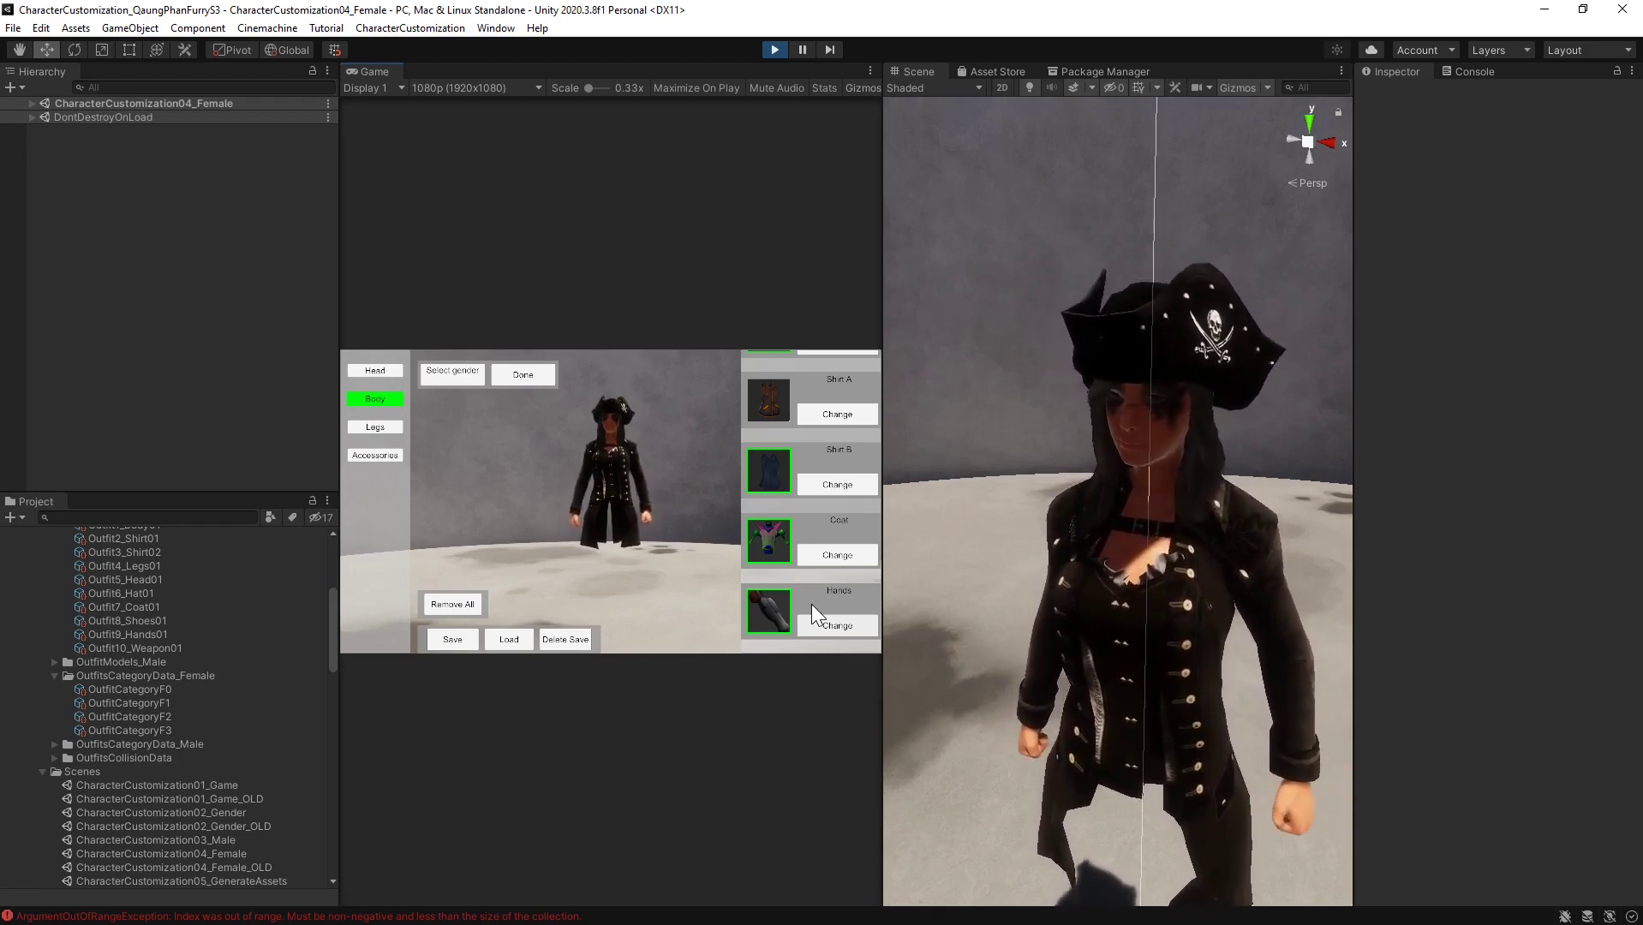
Equip the pants and boots from the Legs category
left_click(386, 428)
left_click(838, 406)
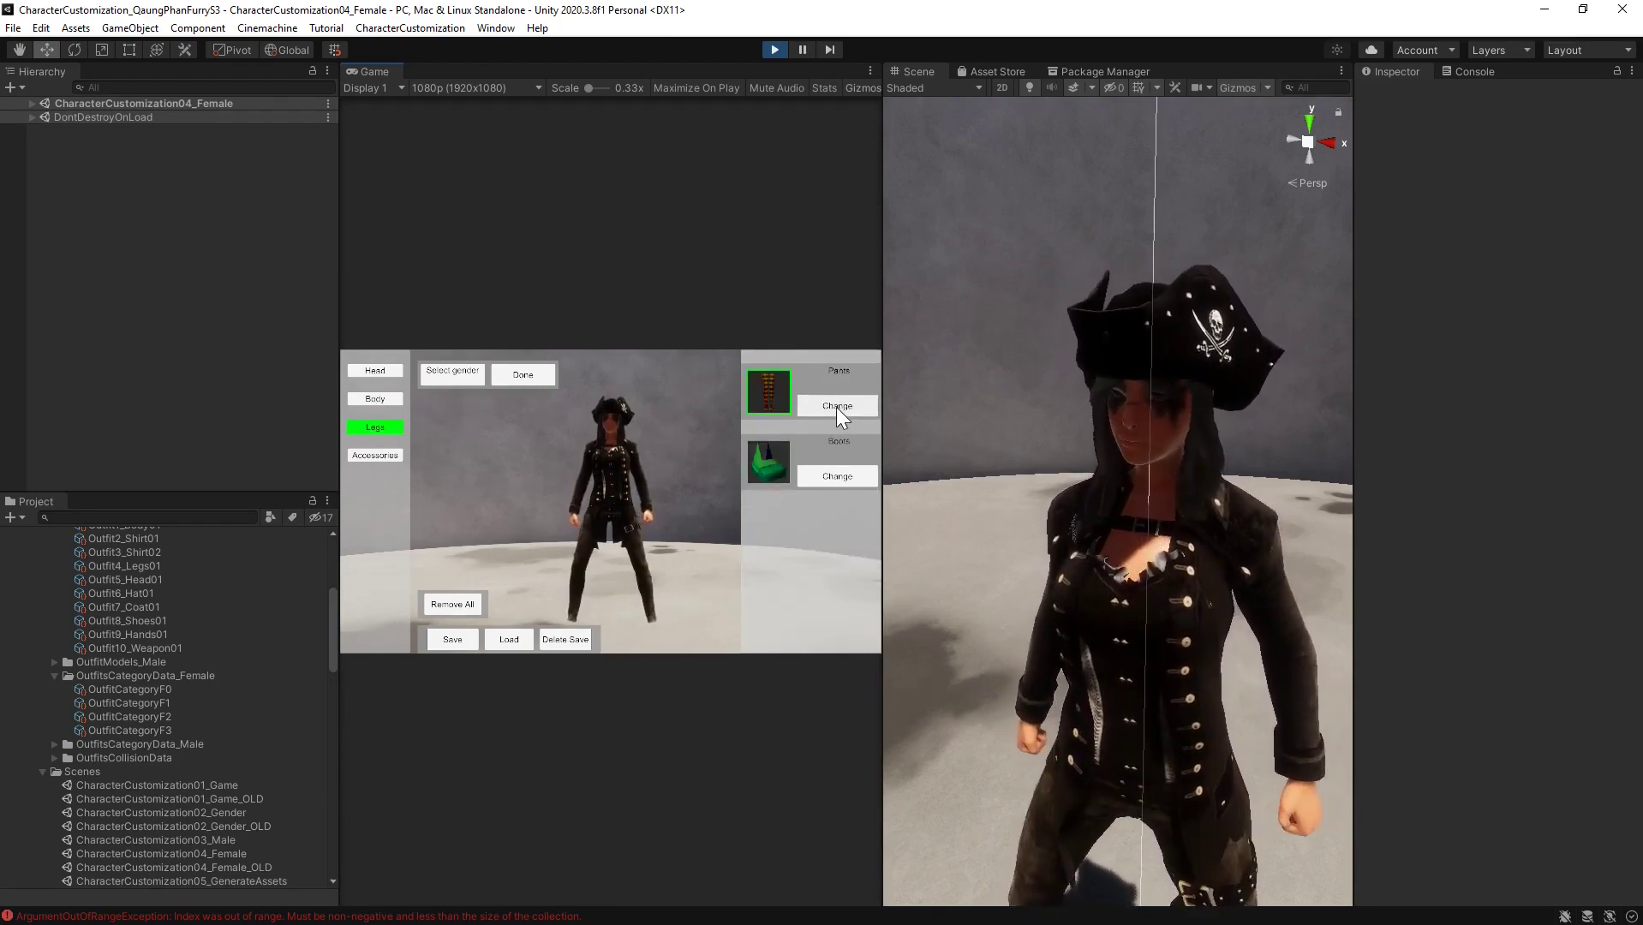
left_click(837, 477)
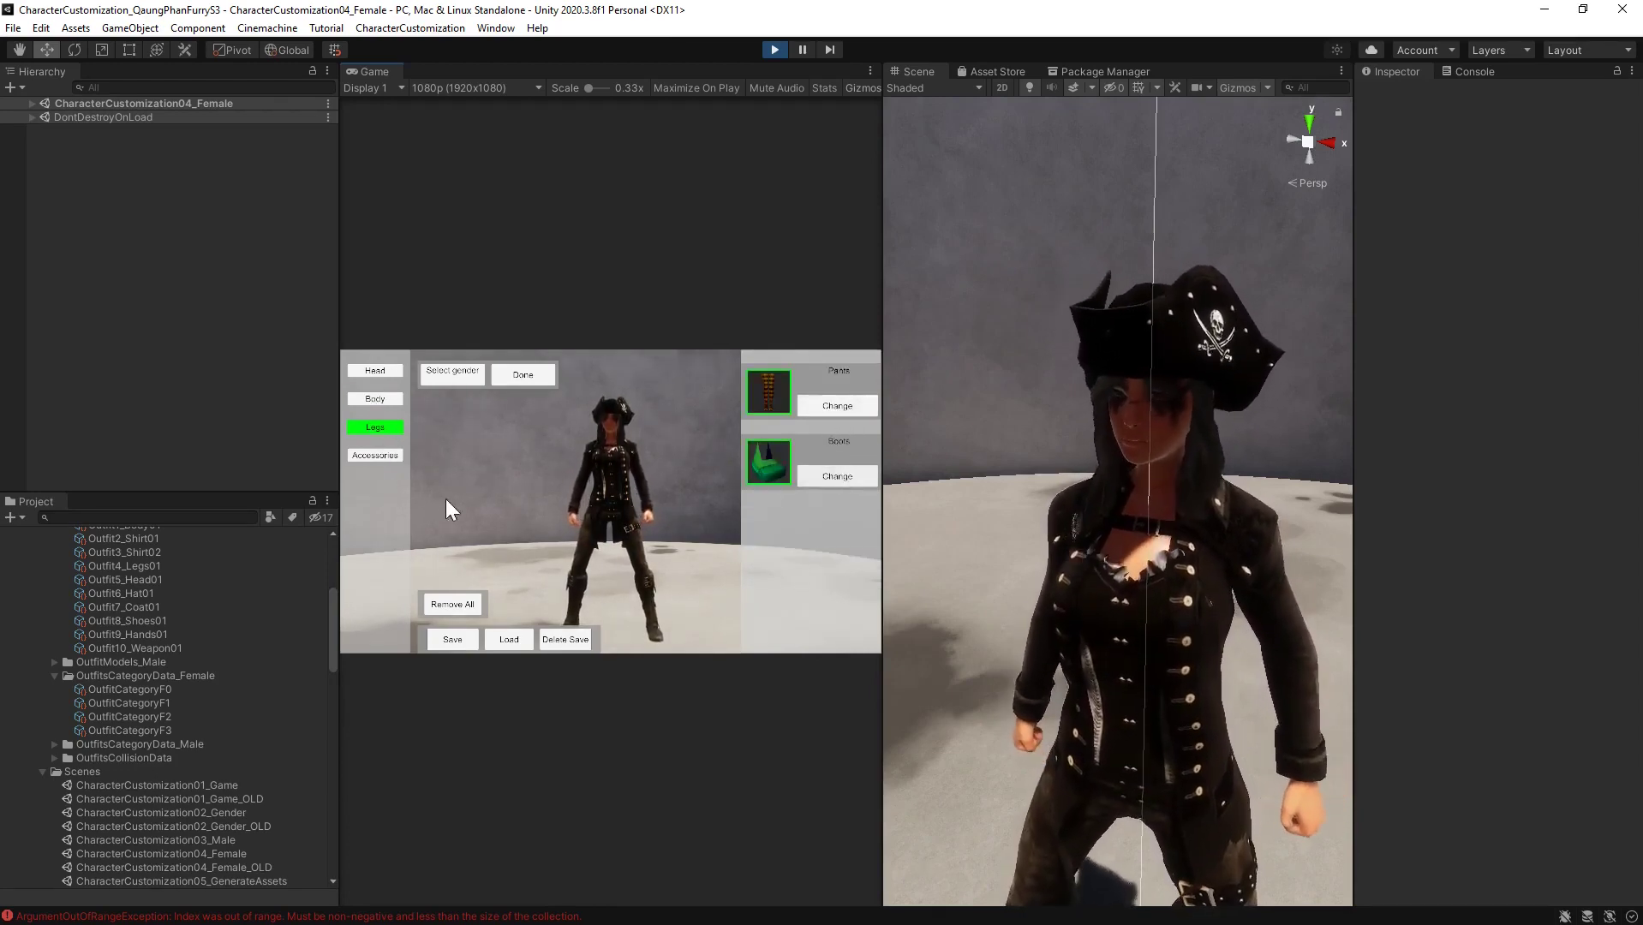
Equip the sword from the Accessories category, then save the outfit and finish customizing
left_click(378, 456)
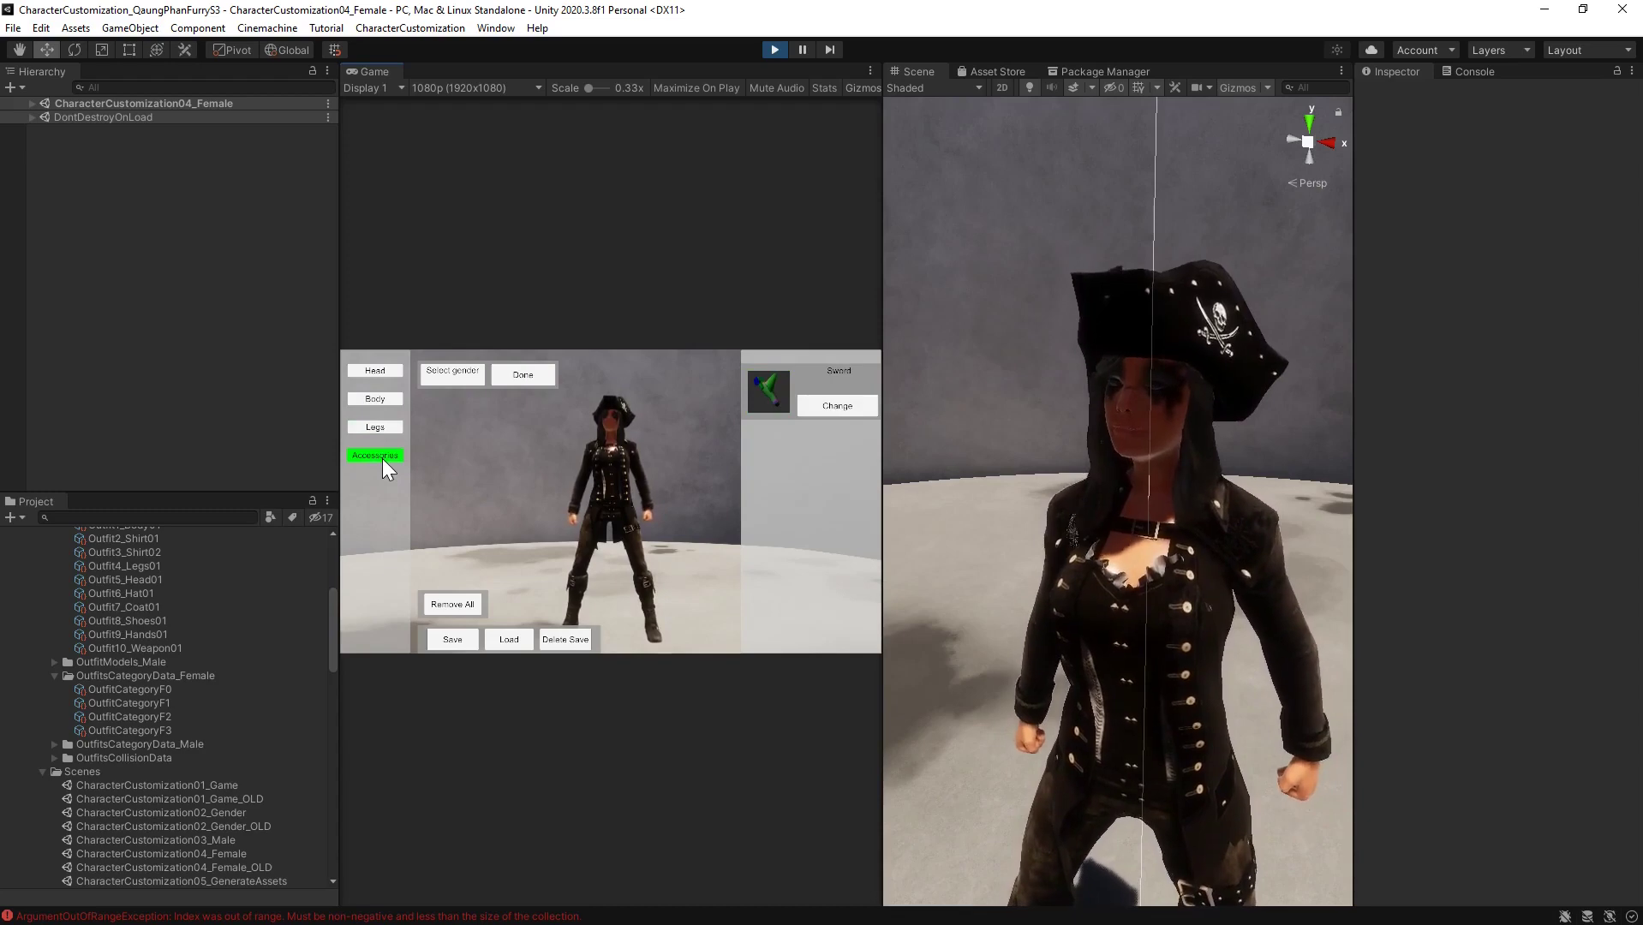
left_click(838, 405)
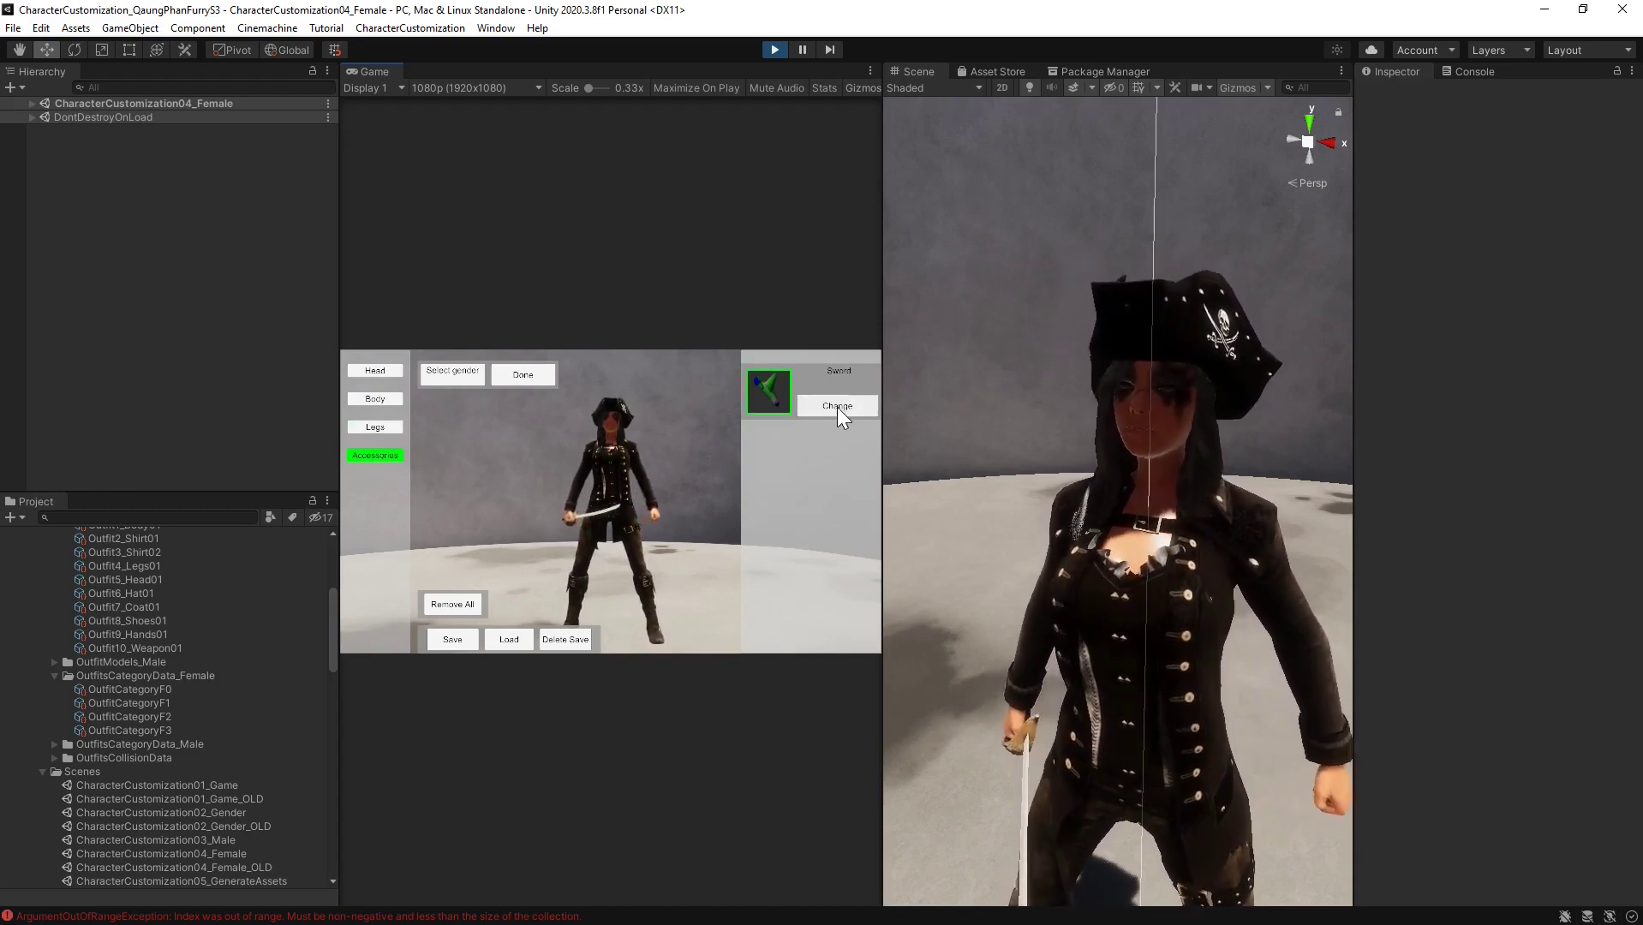
left_click(448, 633)
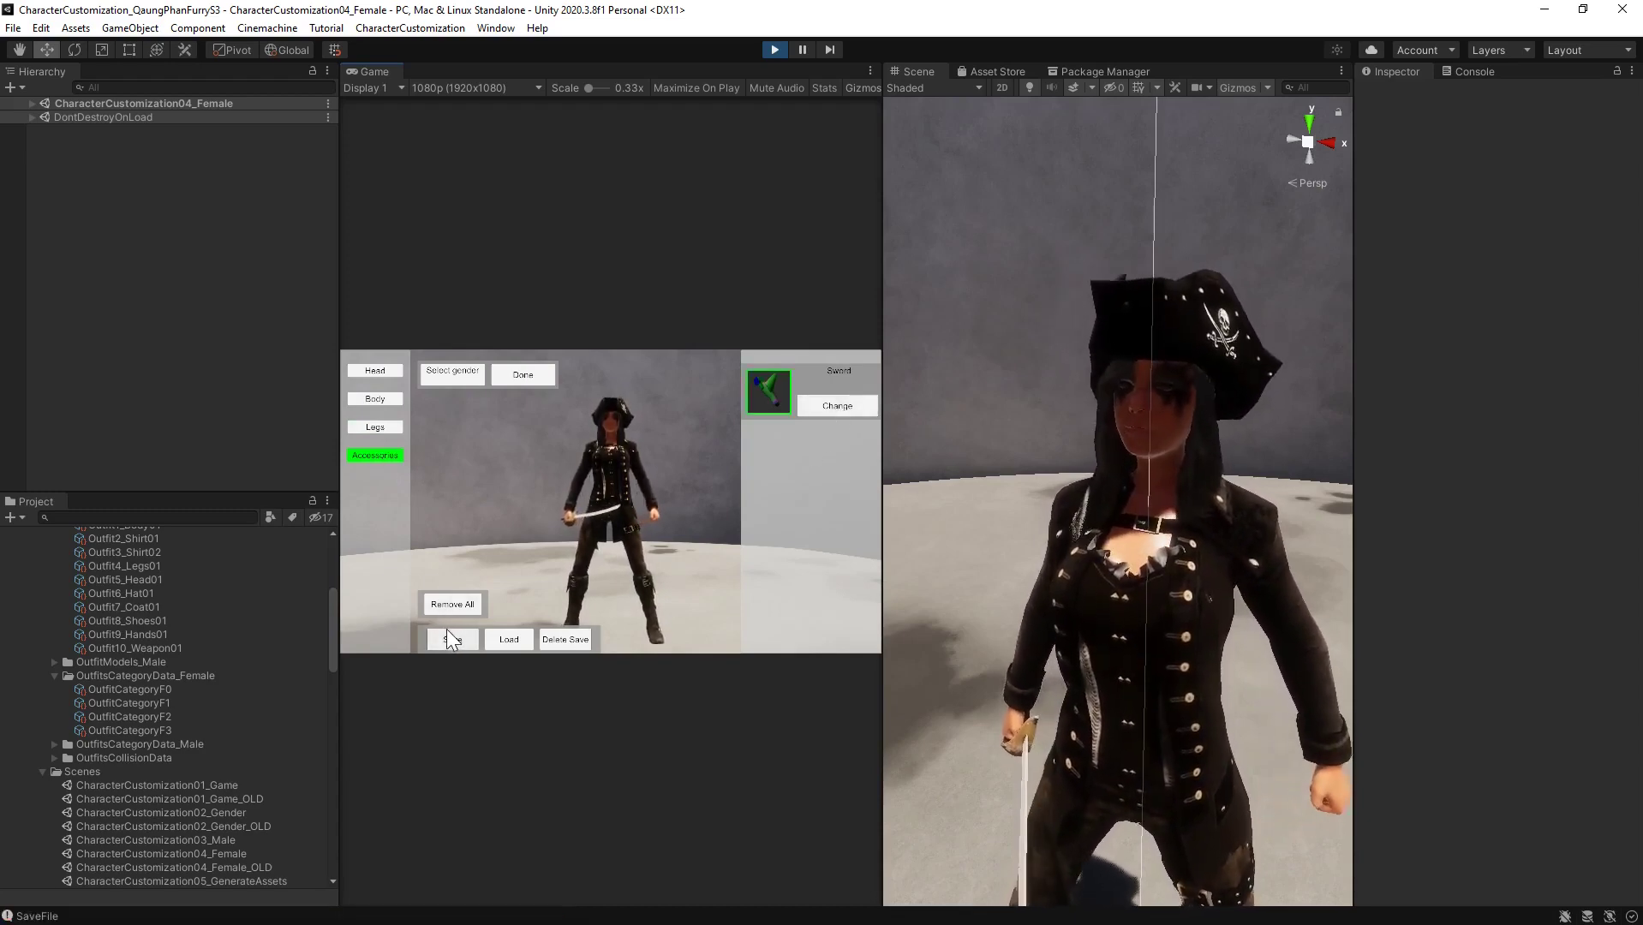
left_click(531, 373)
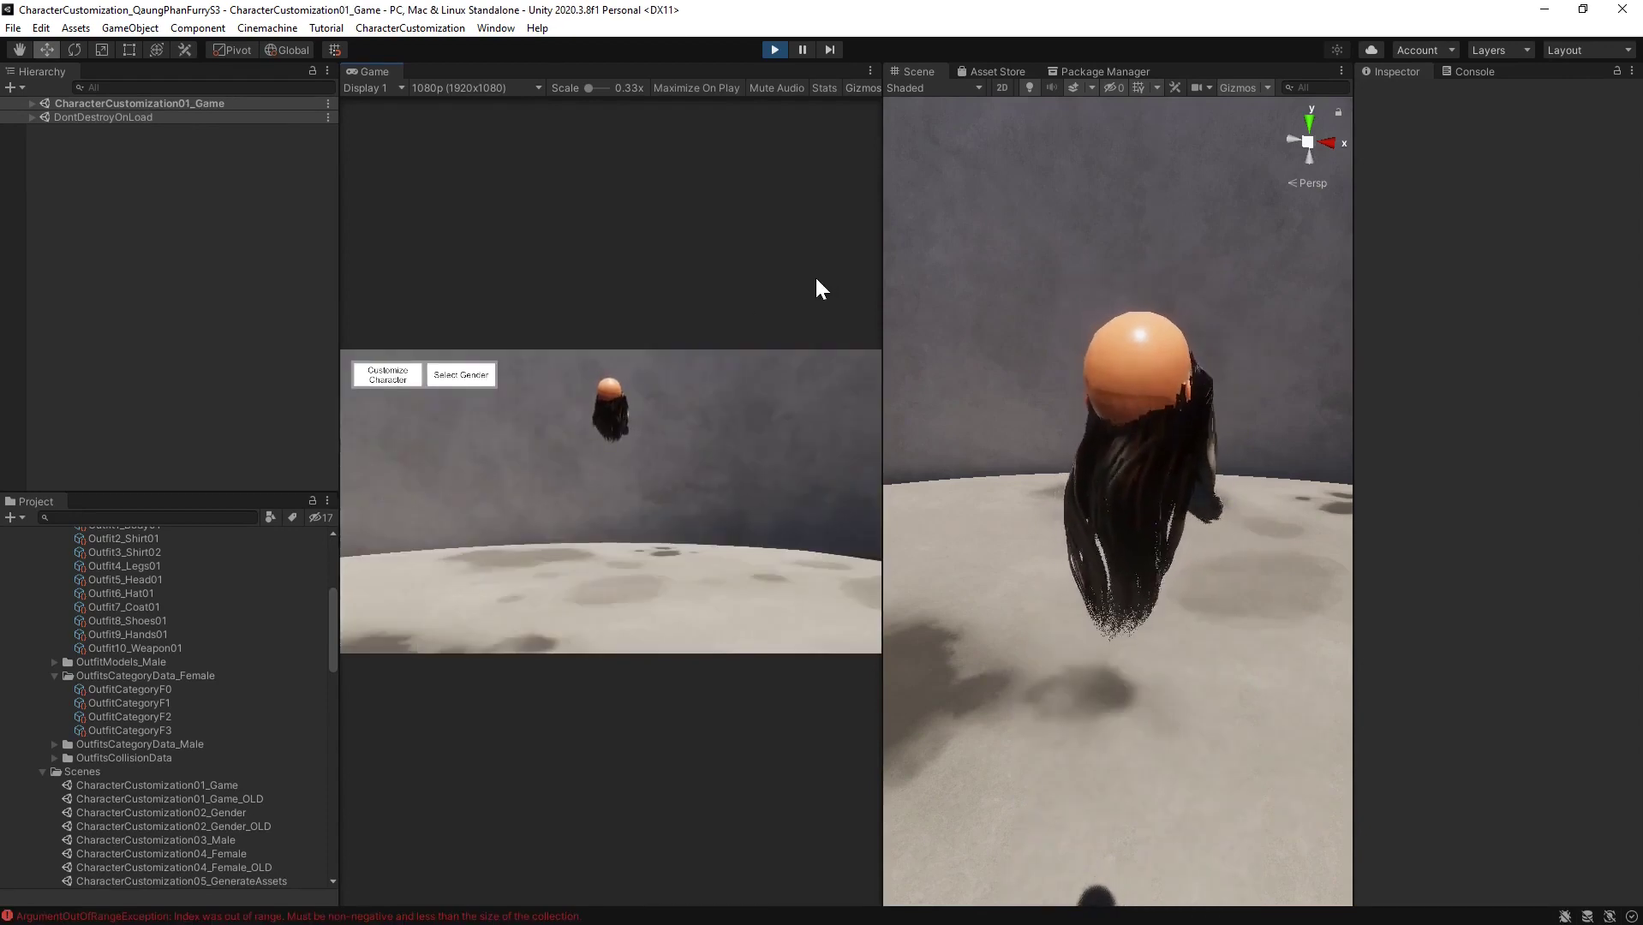
Show the Console and make the Project list taller around the female outfit and category assets
left_click(1470, 71)
left_click(1436, 417)
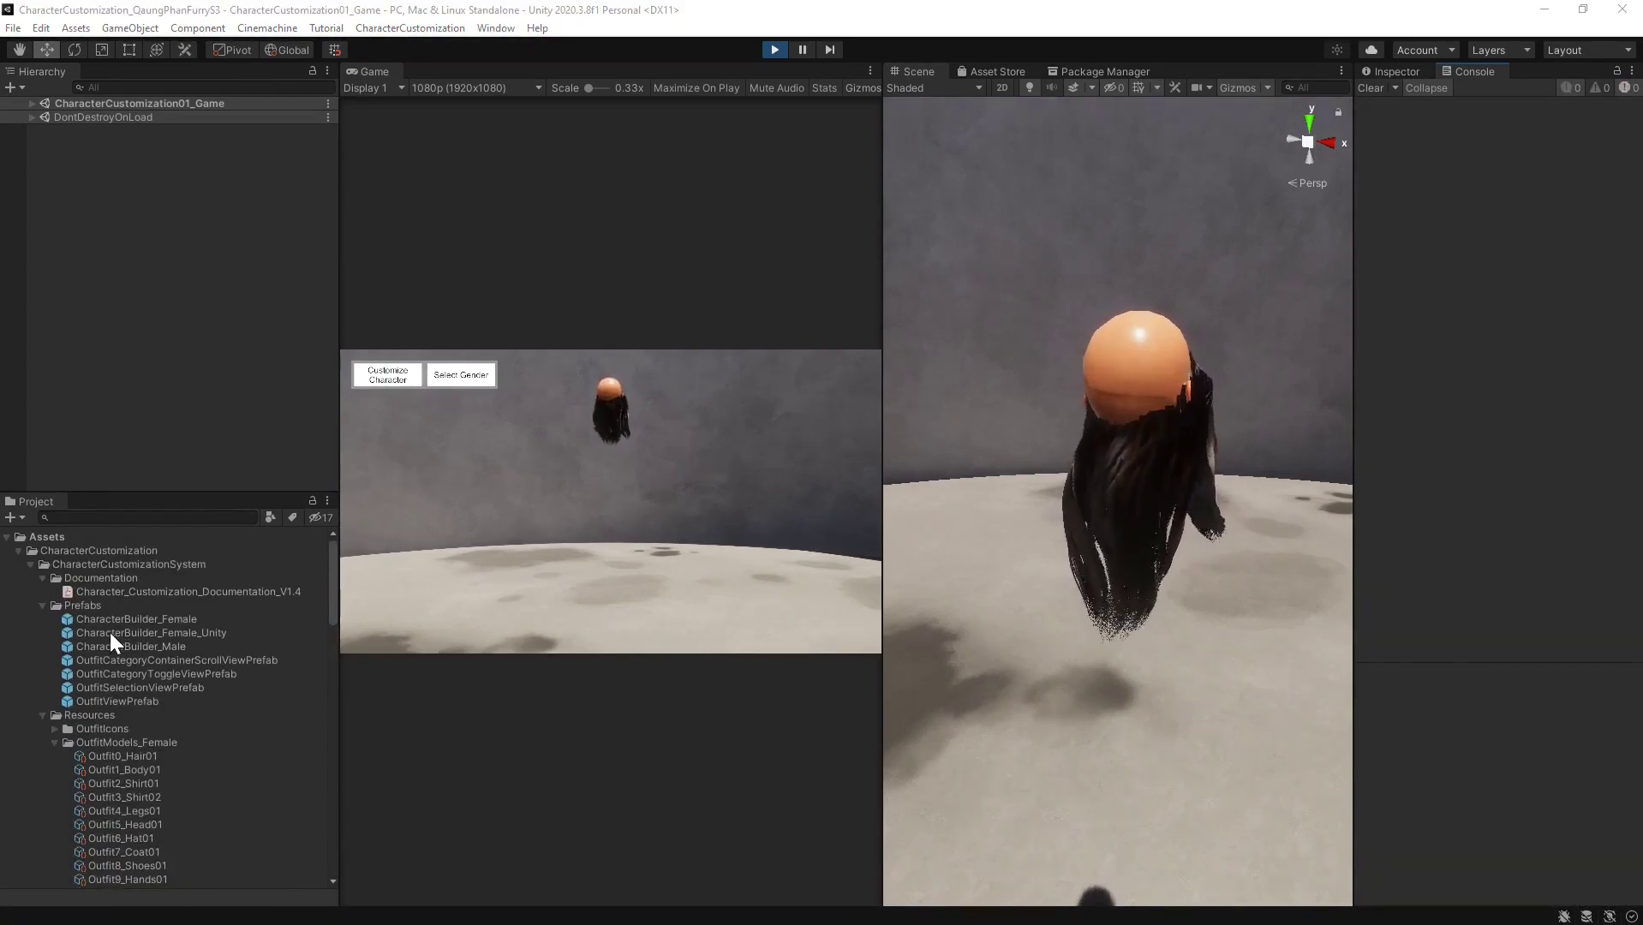
scroll(185, 680, "down", 3)
scroll(185, 681, "down", 4)
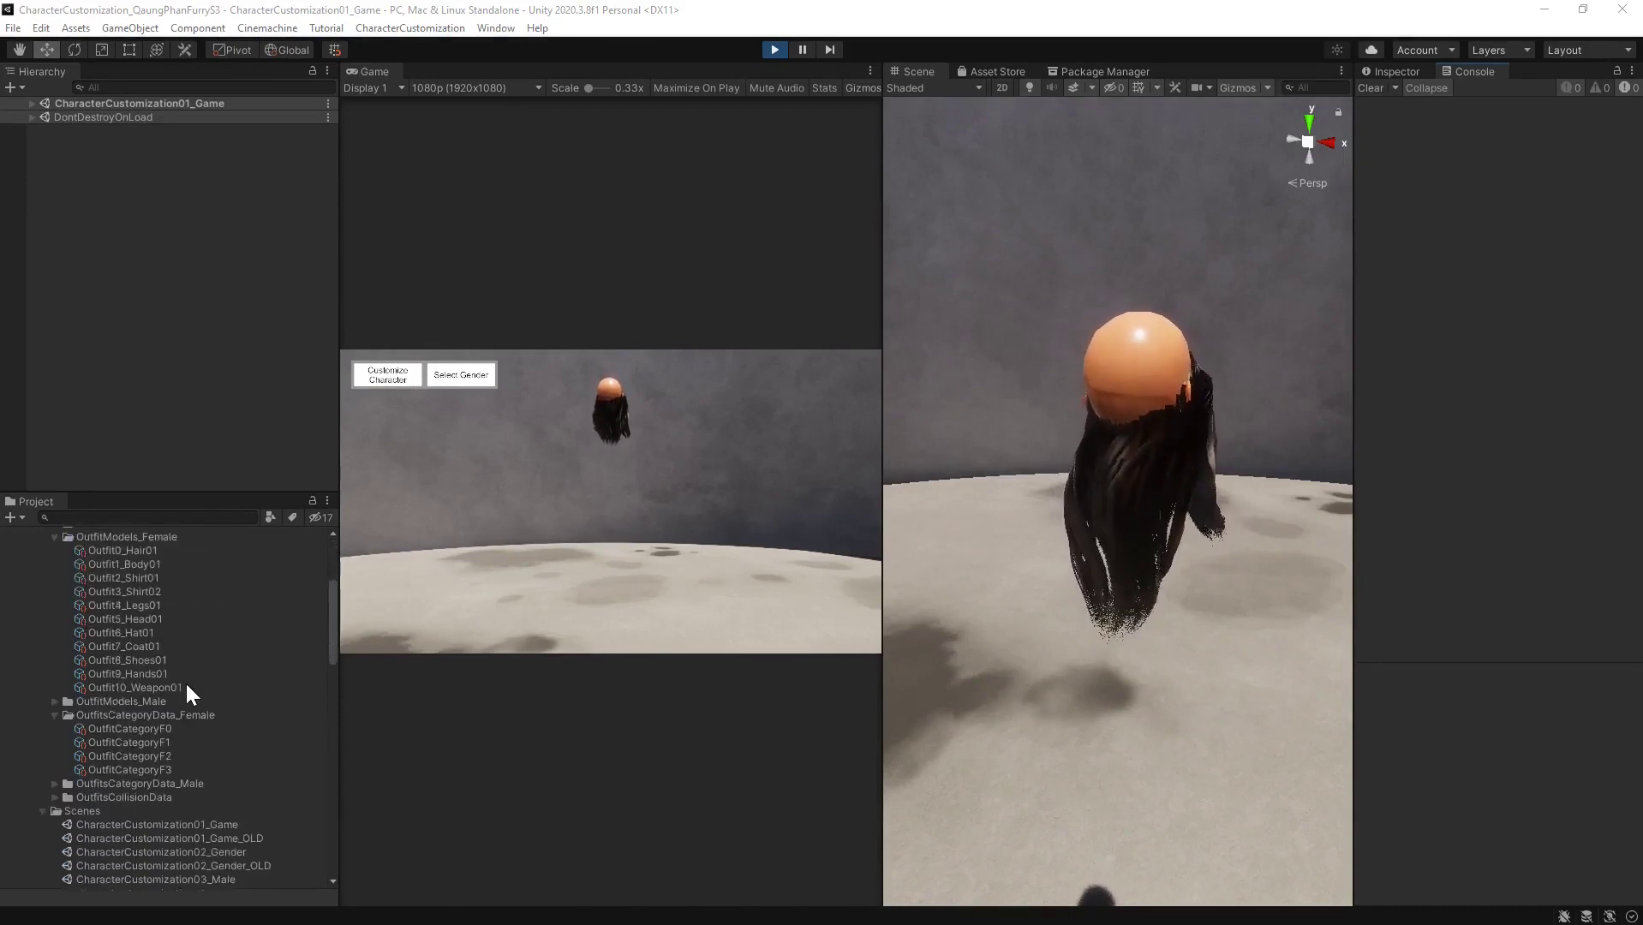
left_click_drag(216, 491, 245, 352)
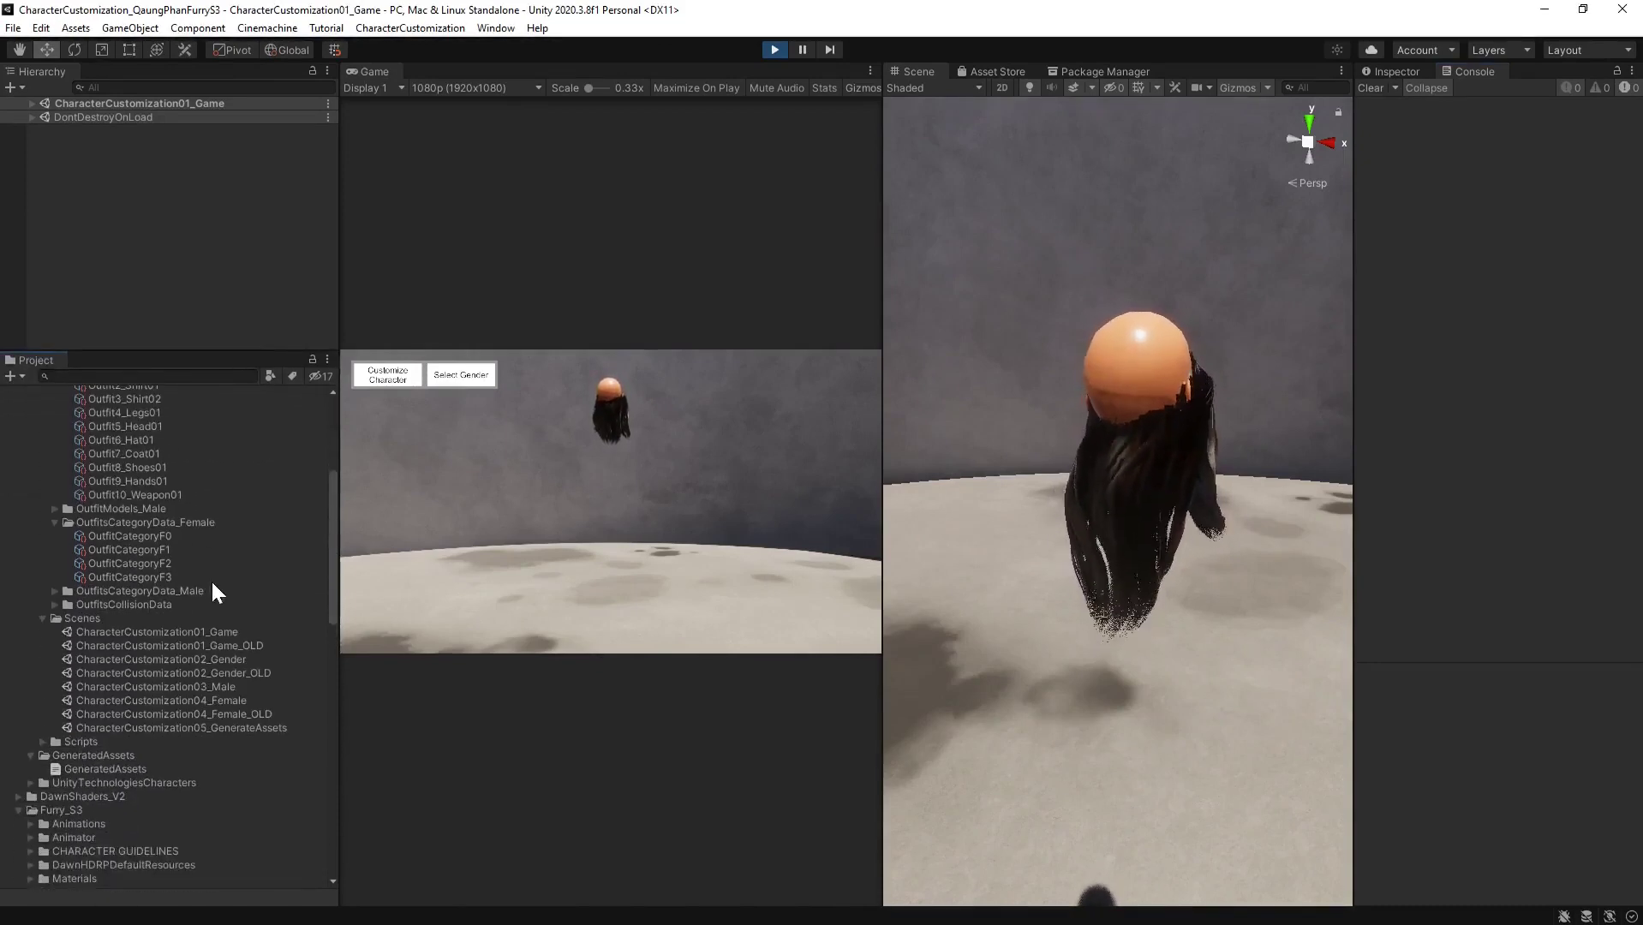
Check the collision settings between outfit categories in the Female Outfits Collision Matrix
left_click(411, 28)
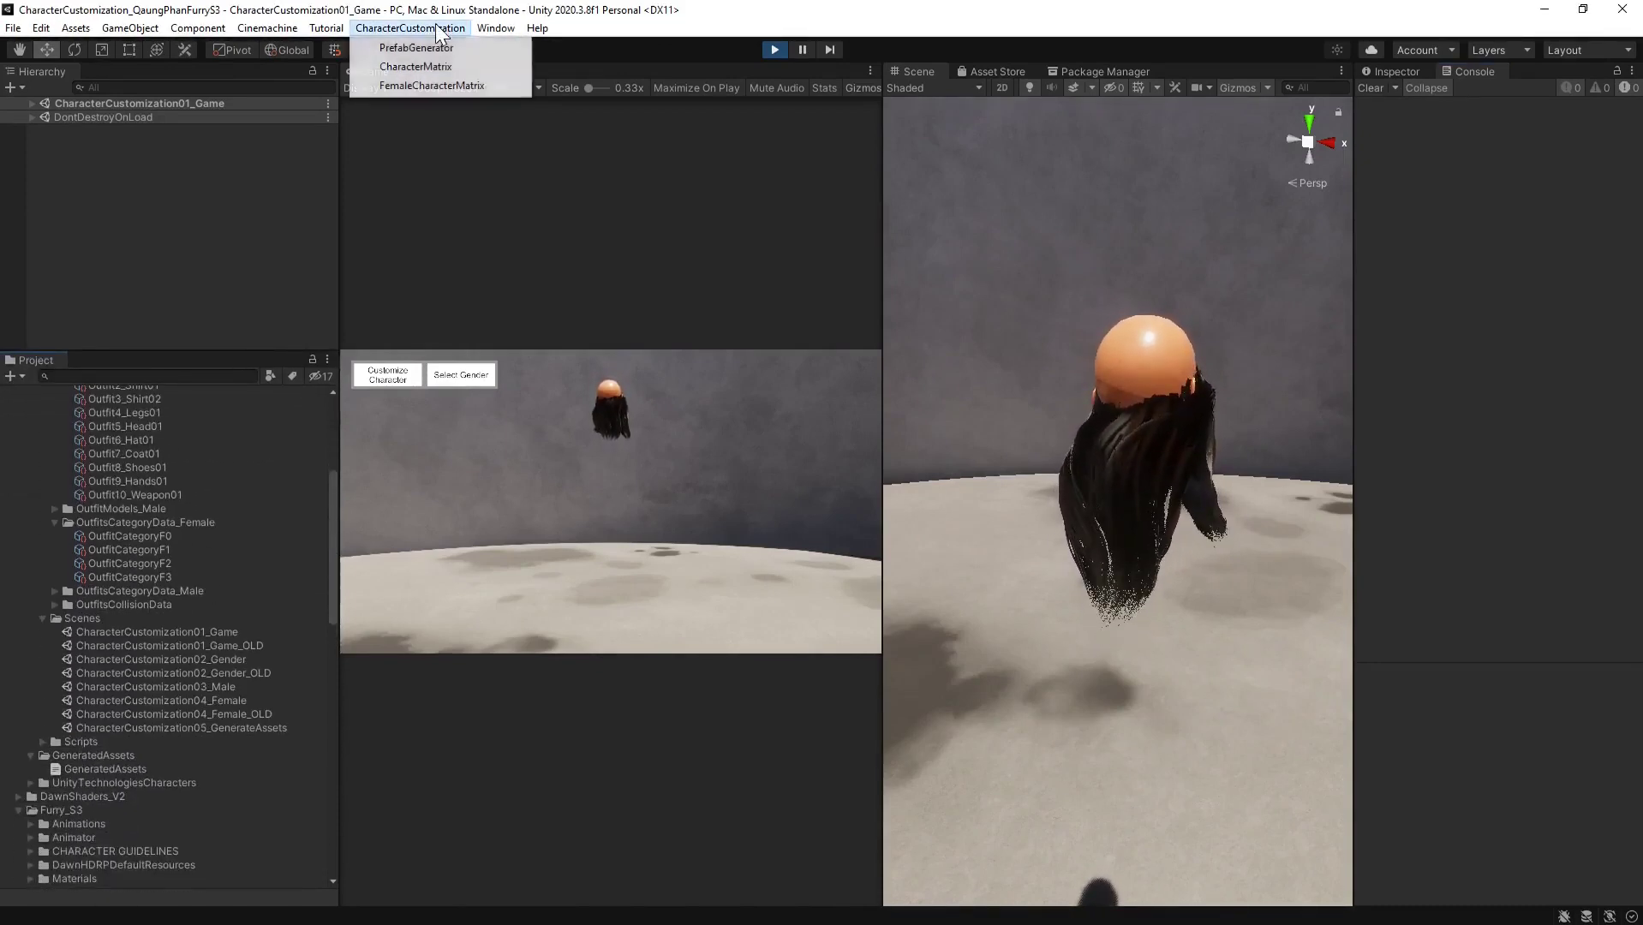
left_click(428, 85)
left_click_drag(597, 180, 688, 189)
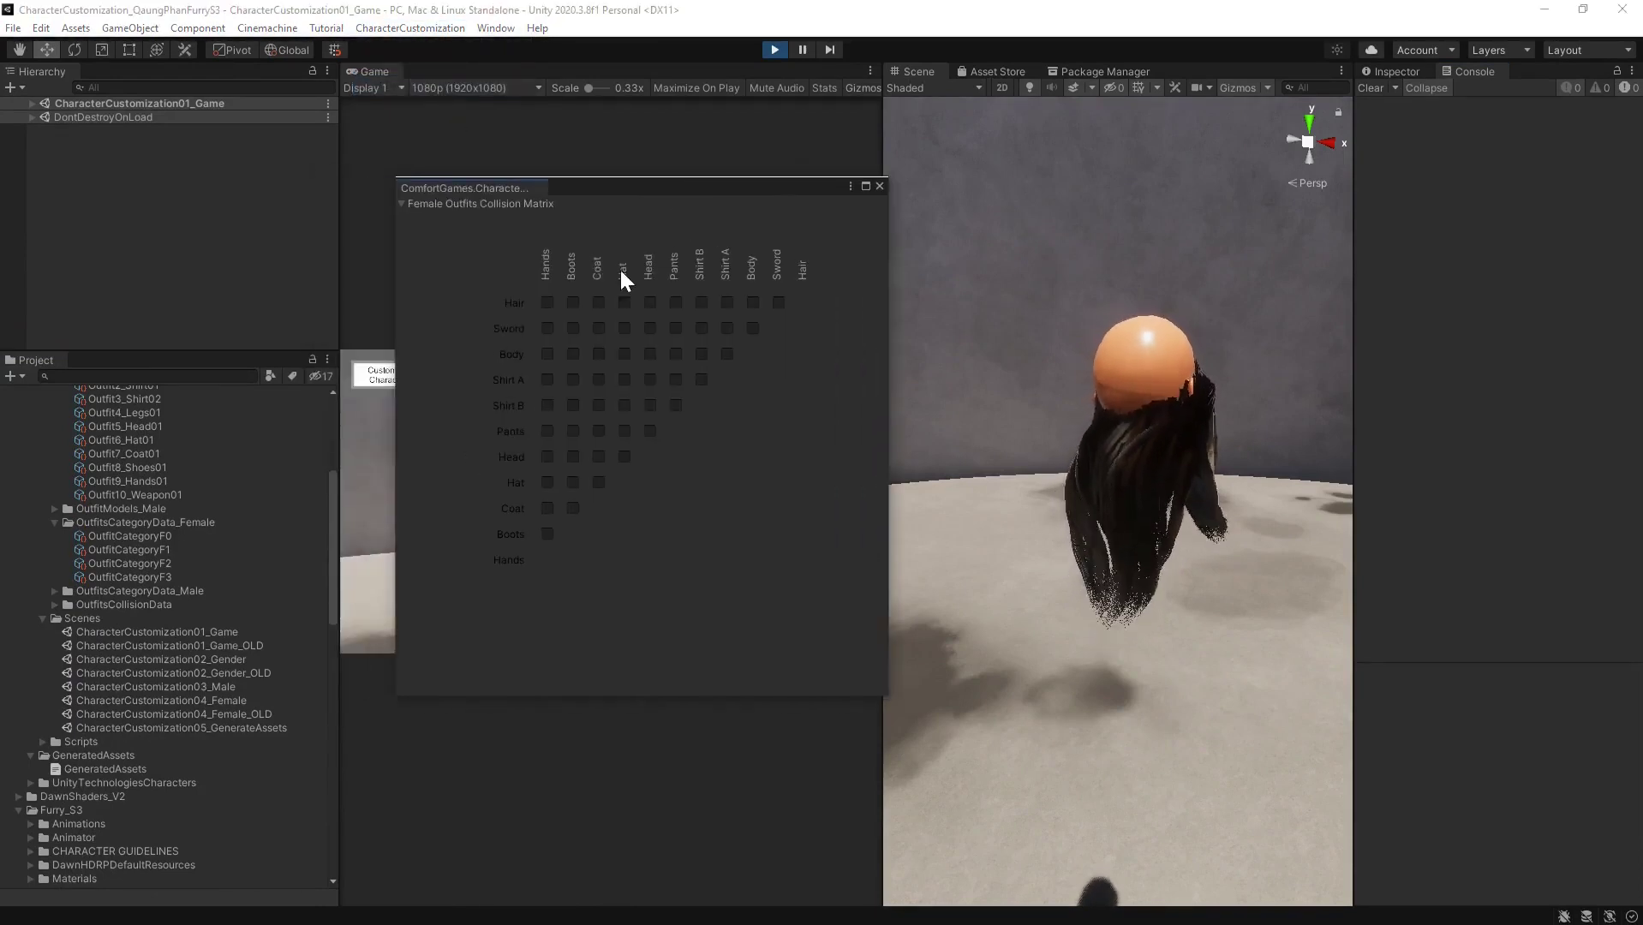
left_click(878, 185)
scroll(131, 554, "up", 3)
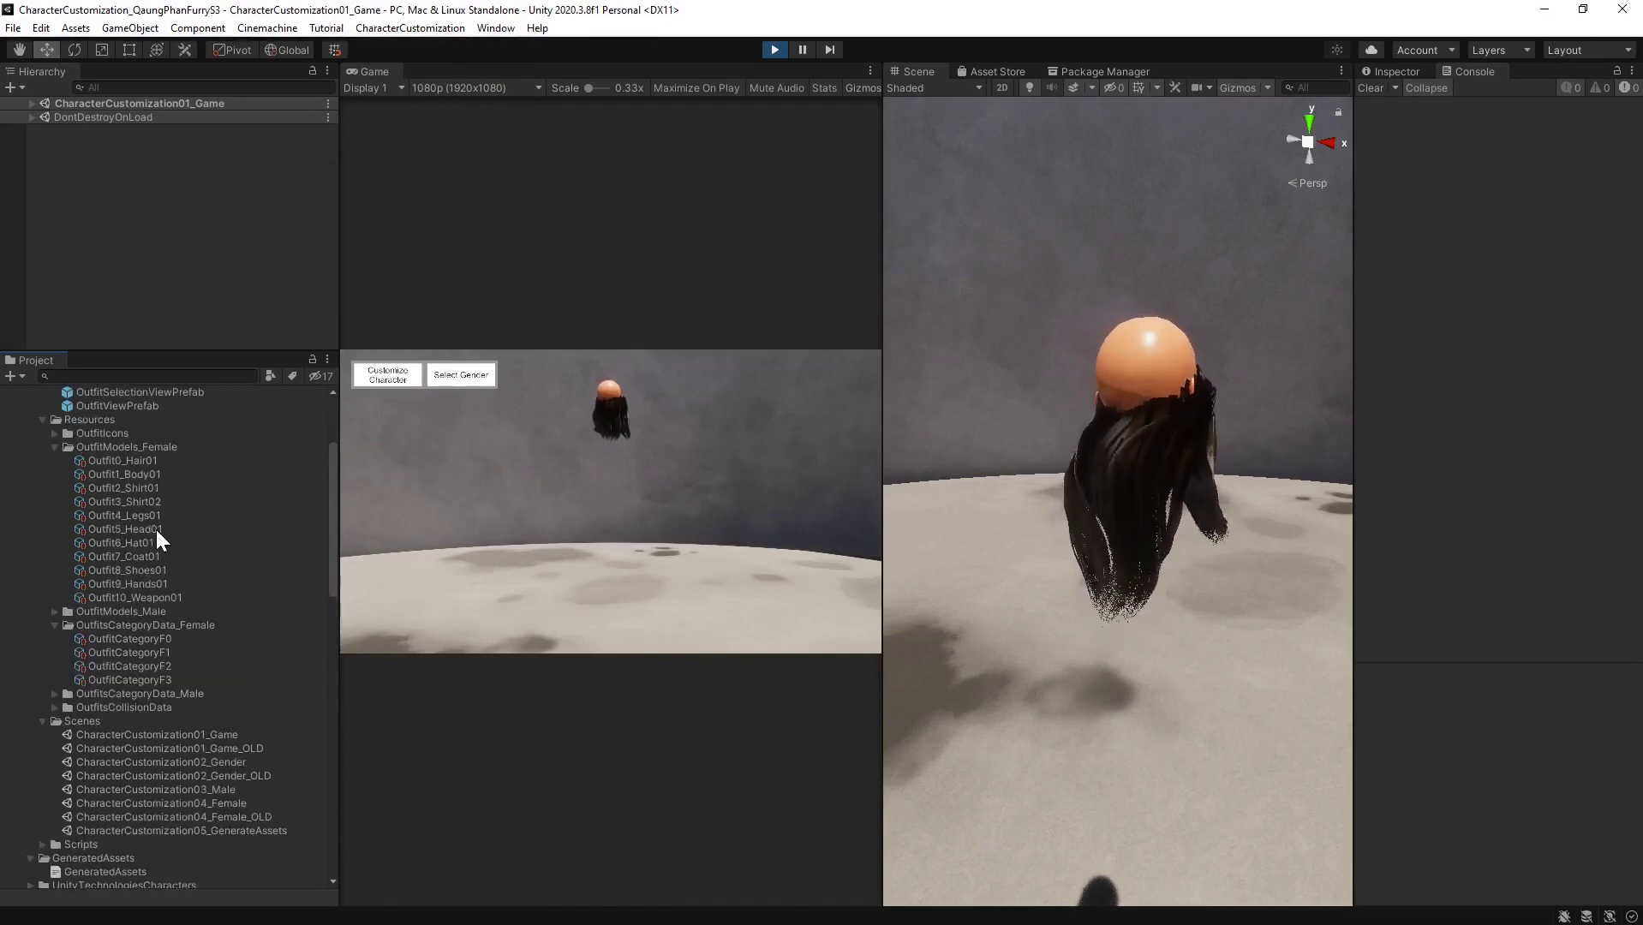
Reopen the character customization, remove all outfit pieces and save the empty character
left_click(391, 378)
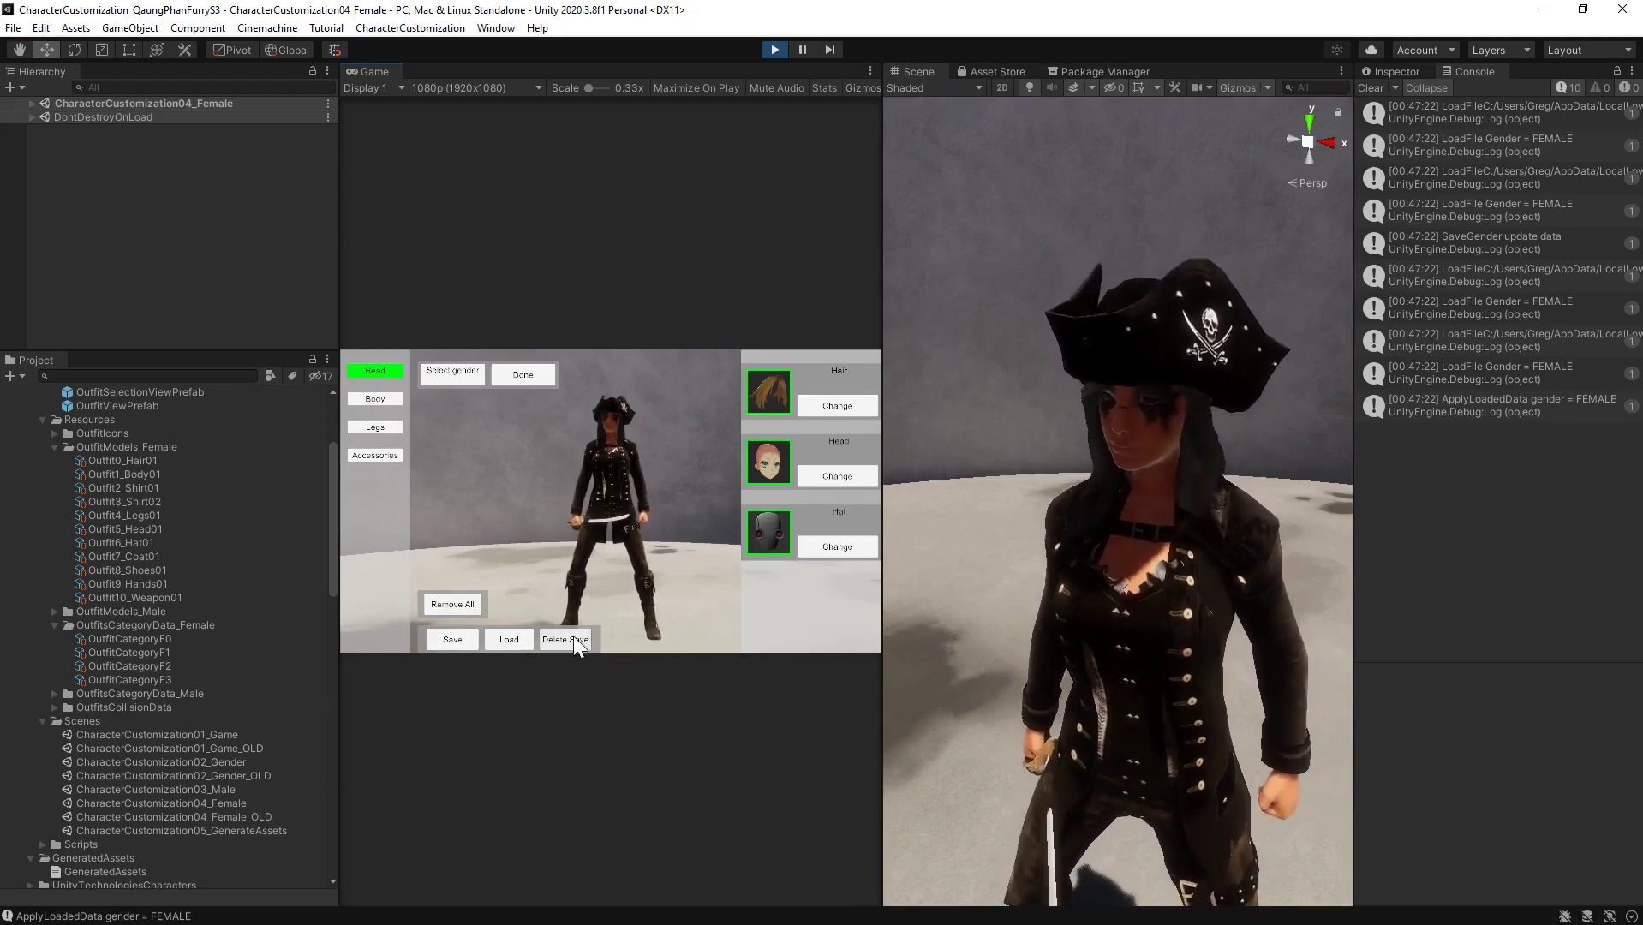
left_click(447, 606)
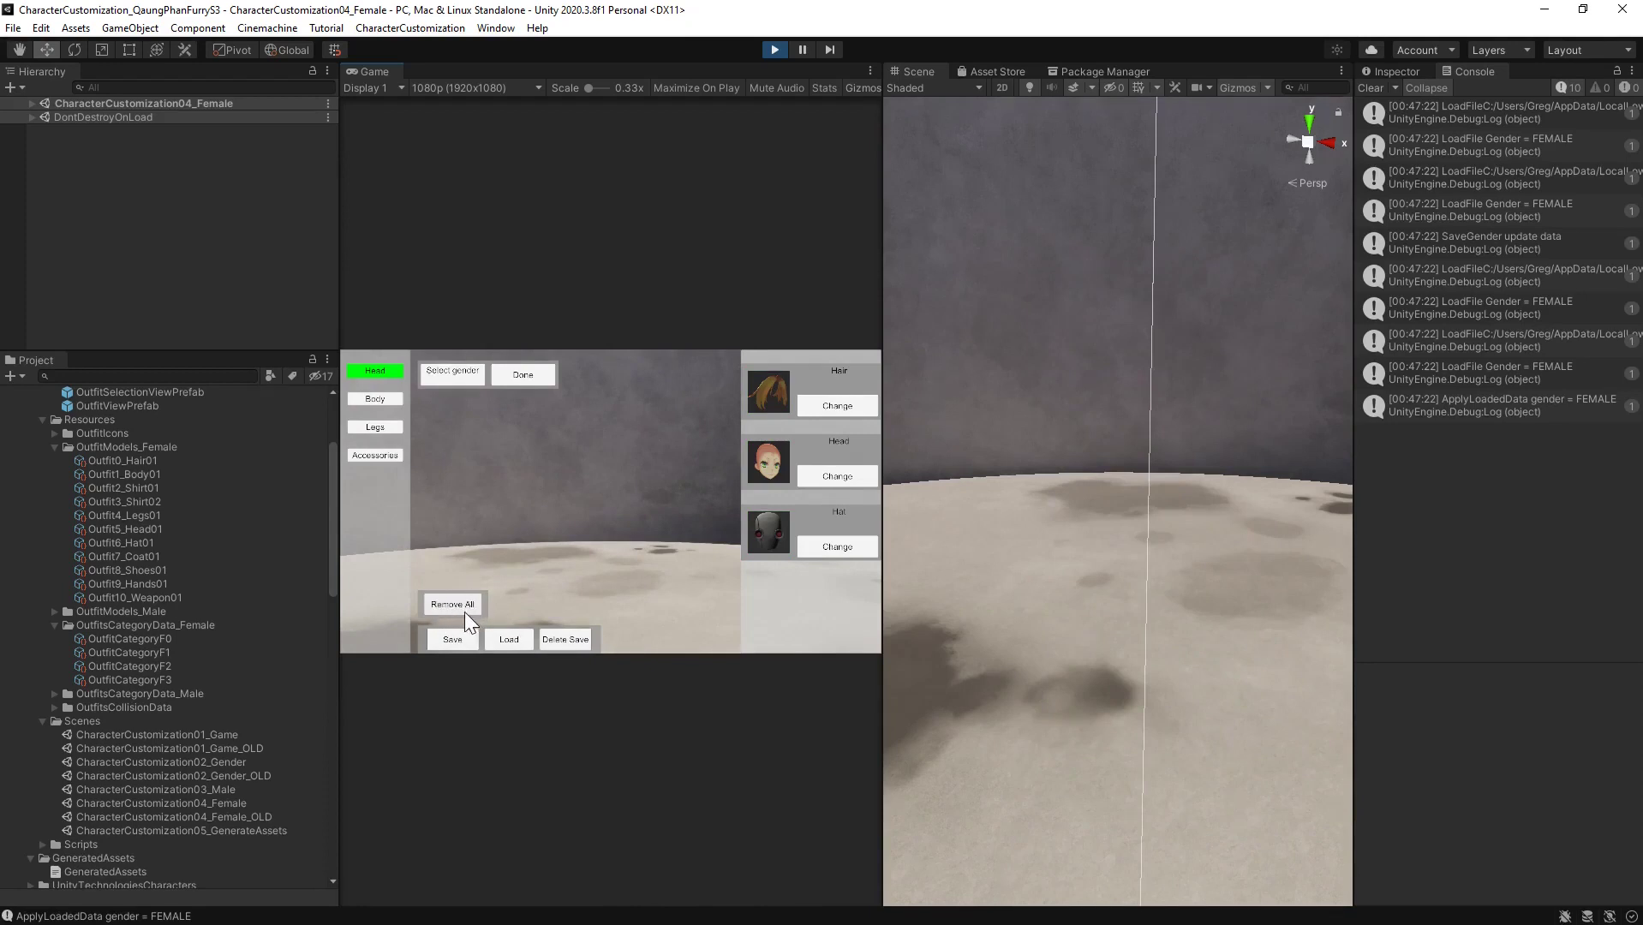
left_click(460, 643)
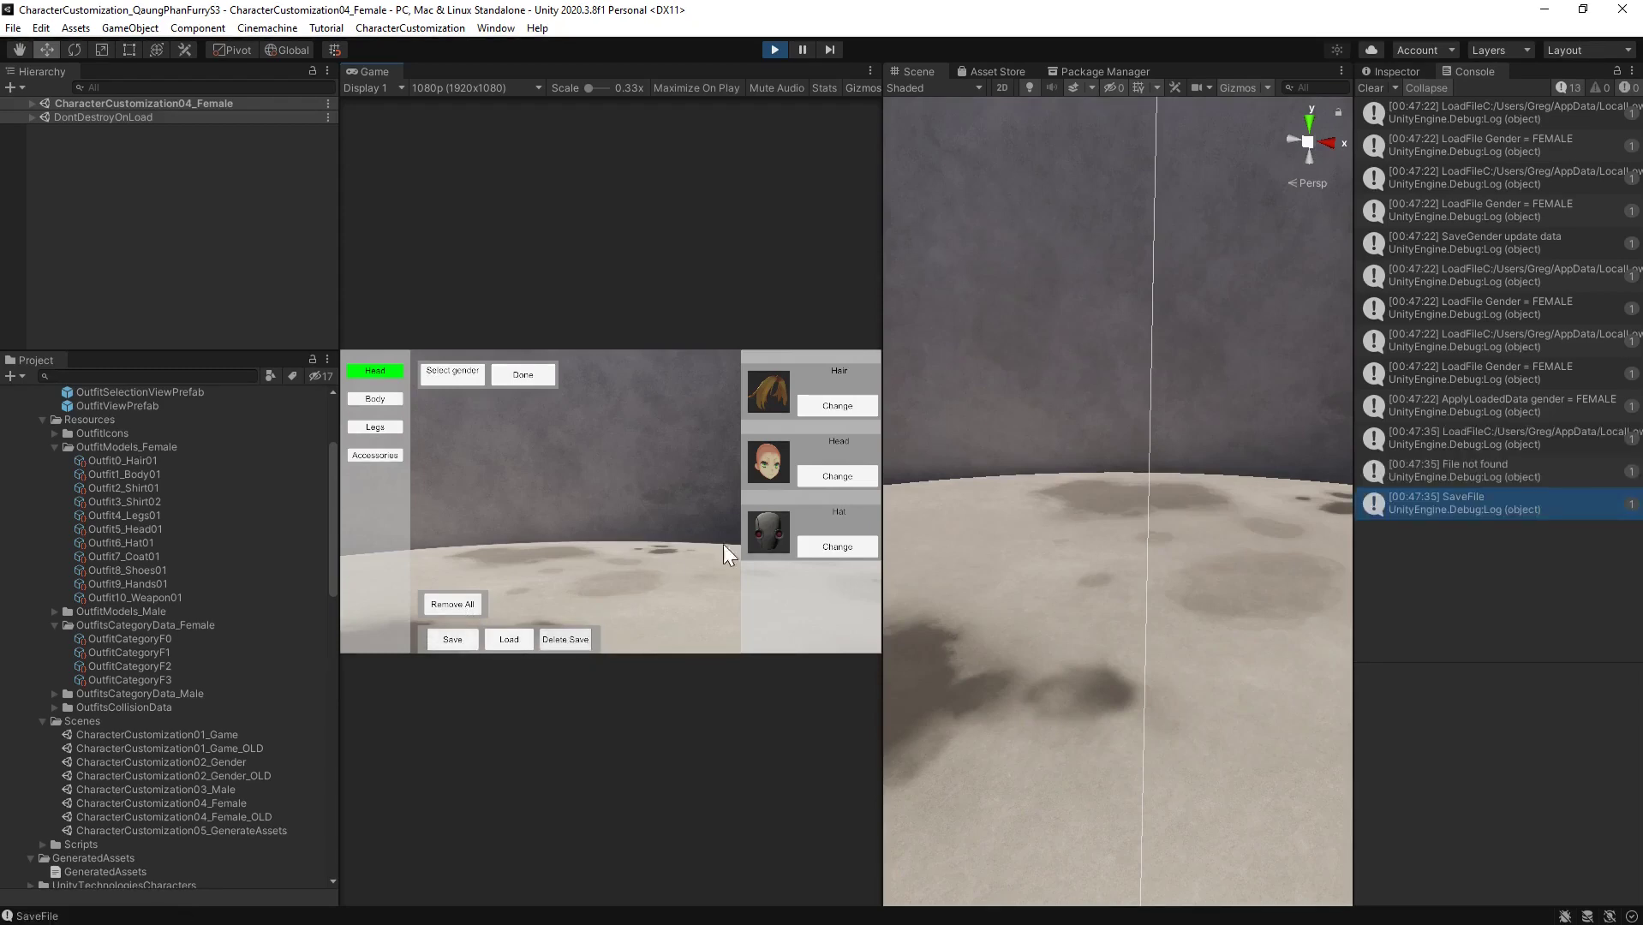
Clear the console log, equip only the sword from Accessories, and save it before finishing customization
left_click(376, 455)
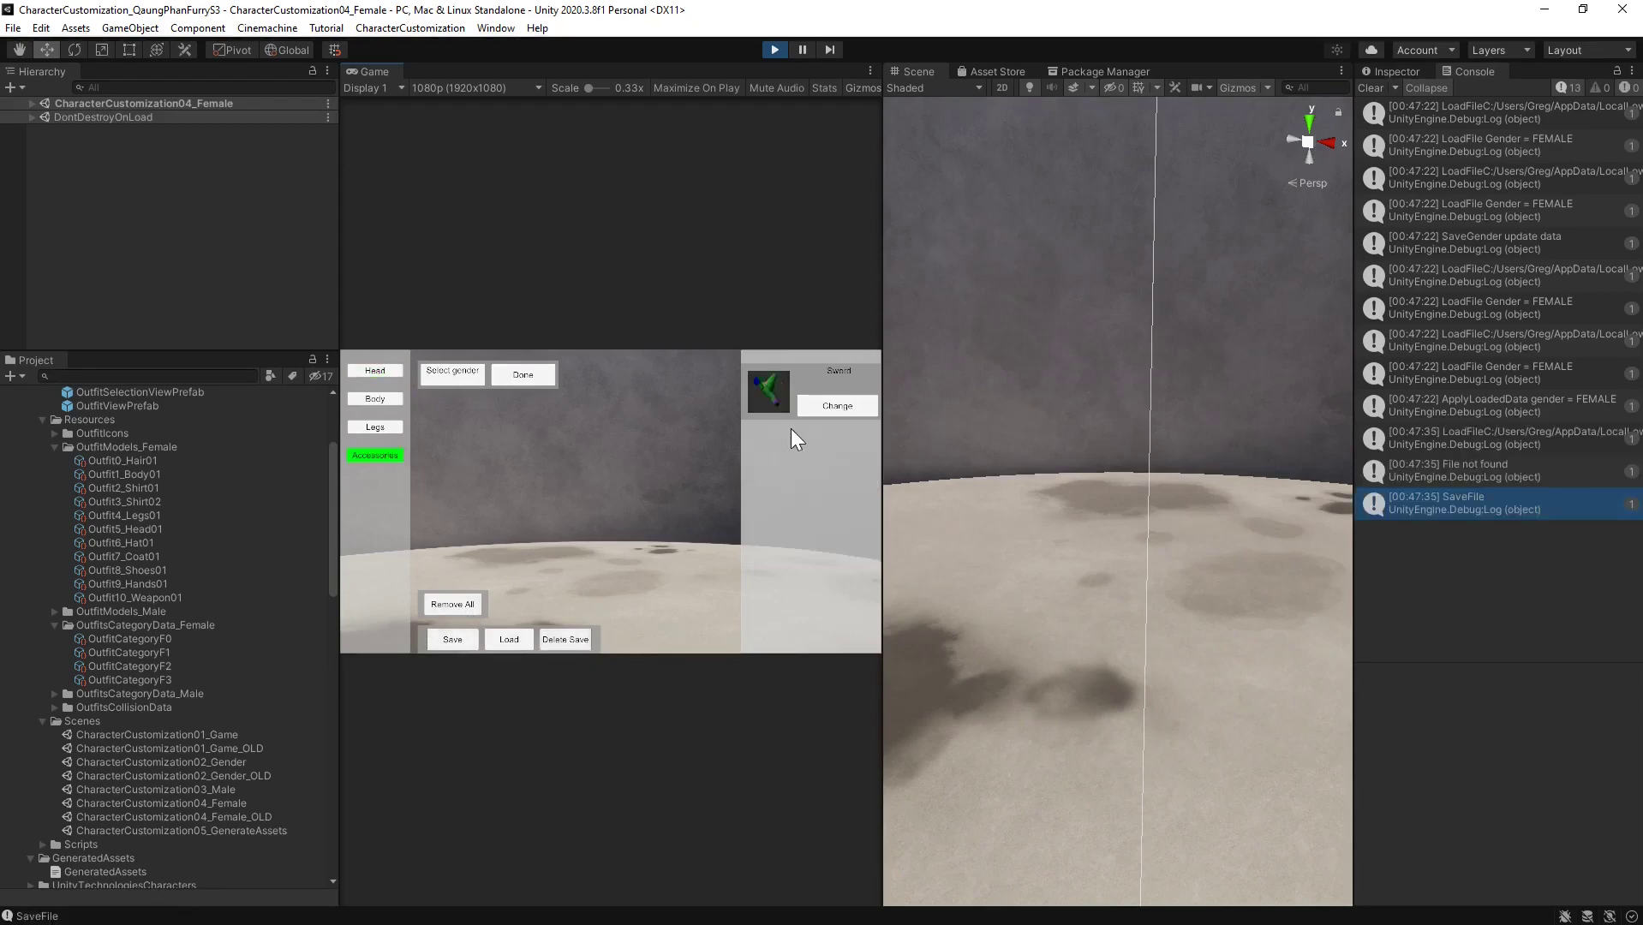
left_click(1370, 88)
left_click(843, 404)
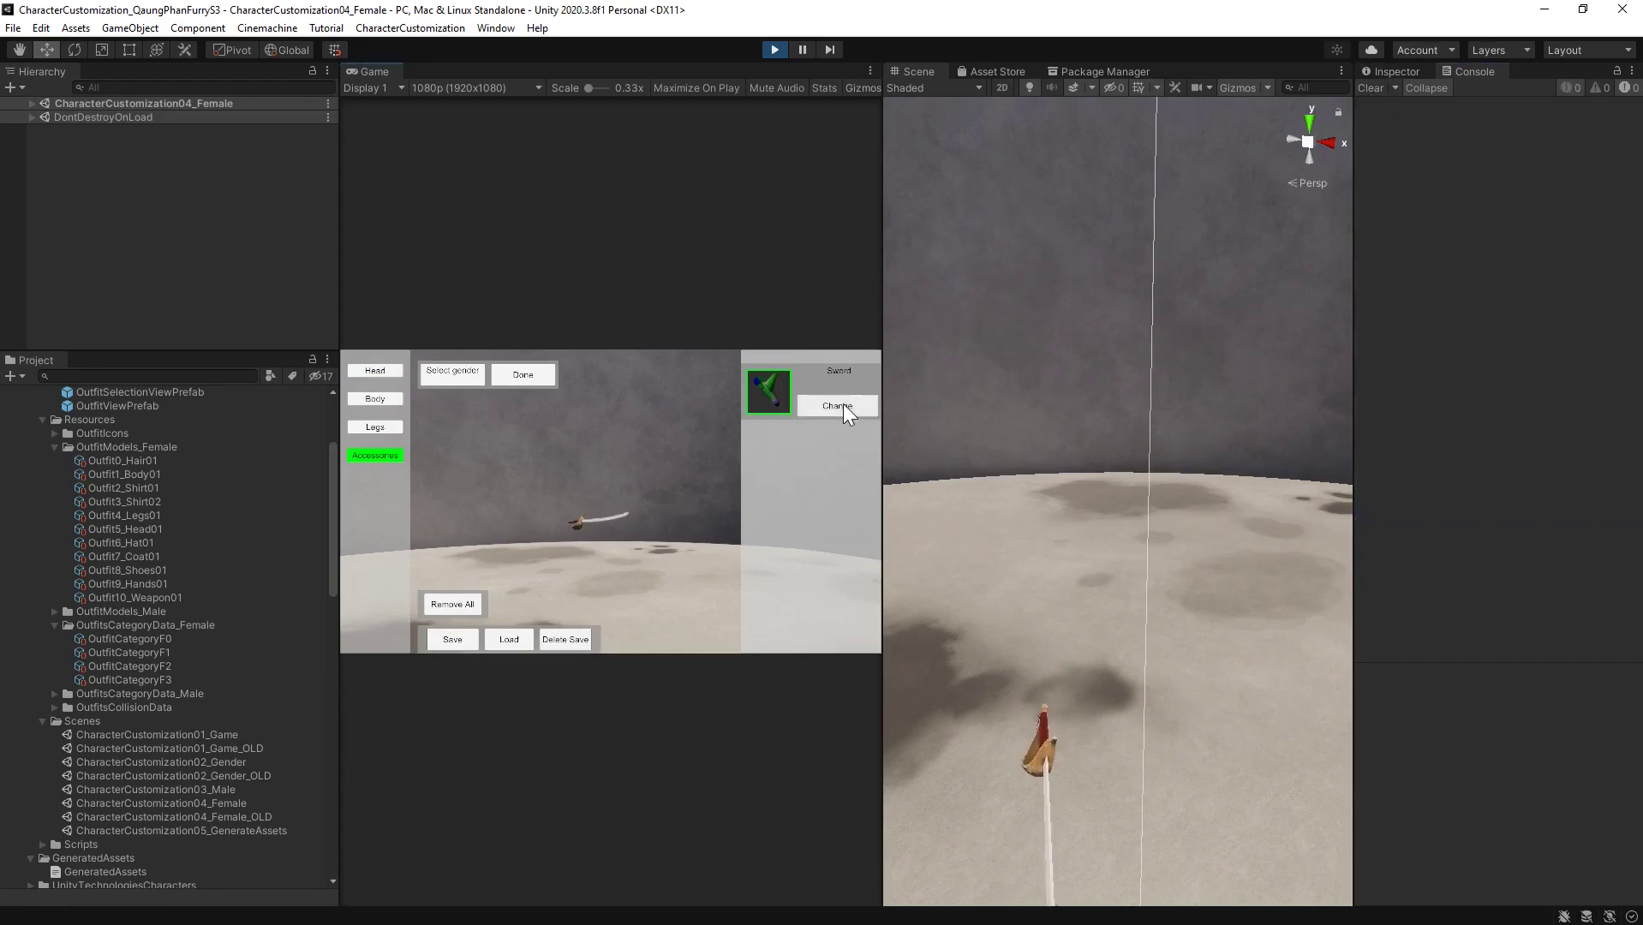
left_click(437, 638)
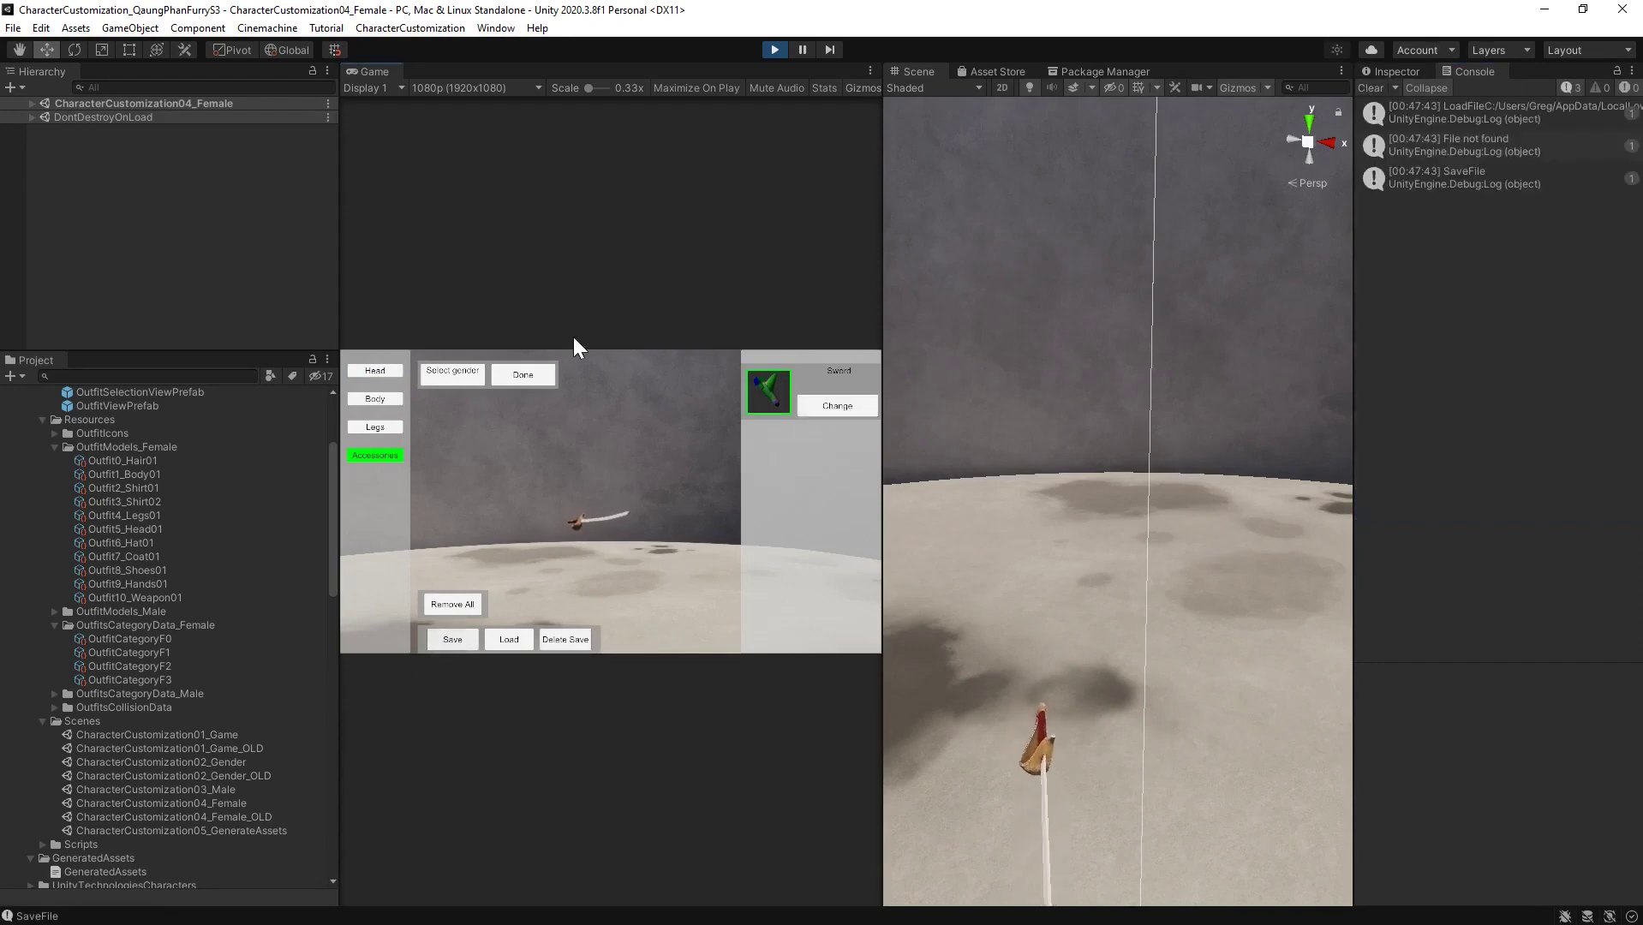
left_click(553, 374)
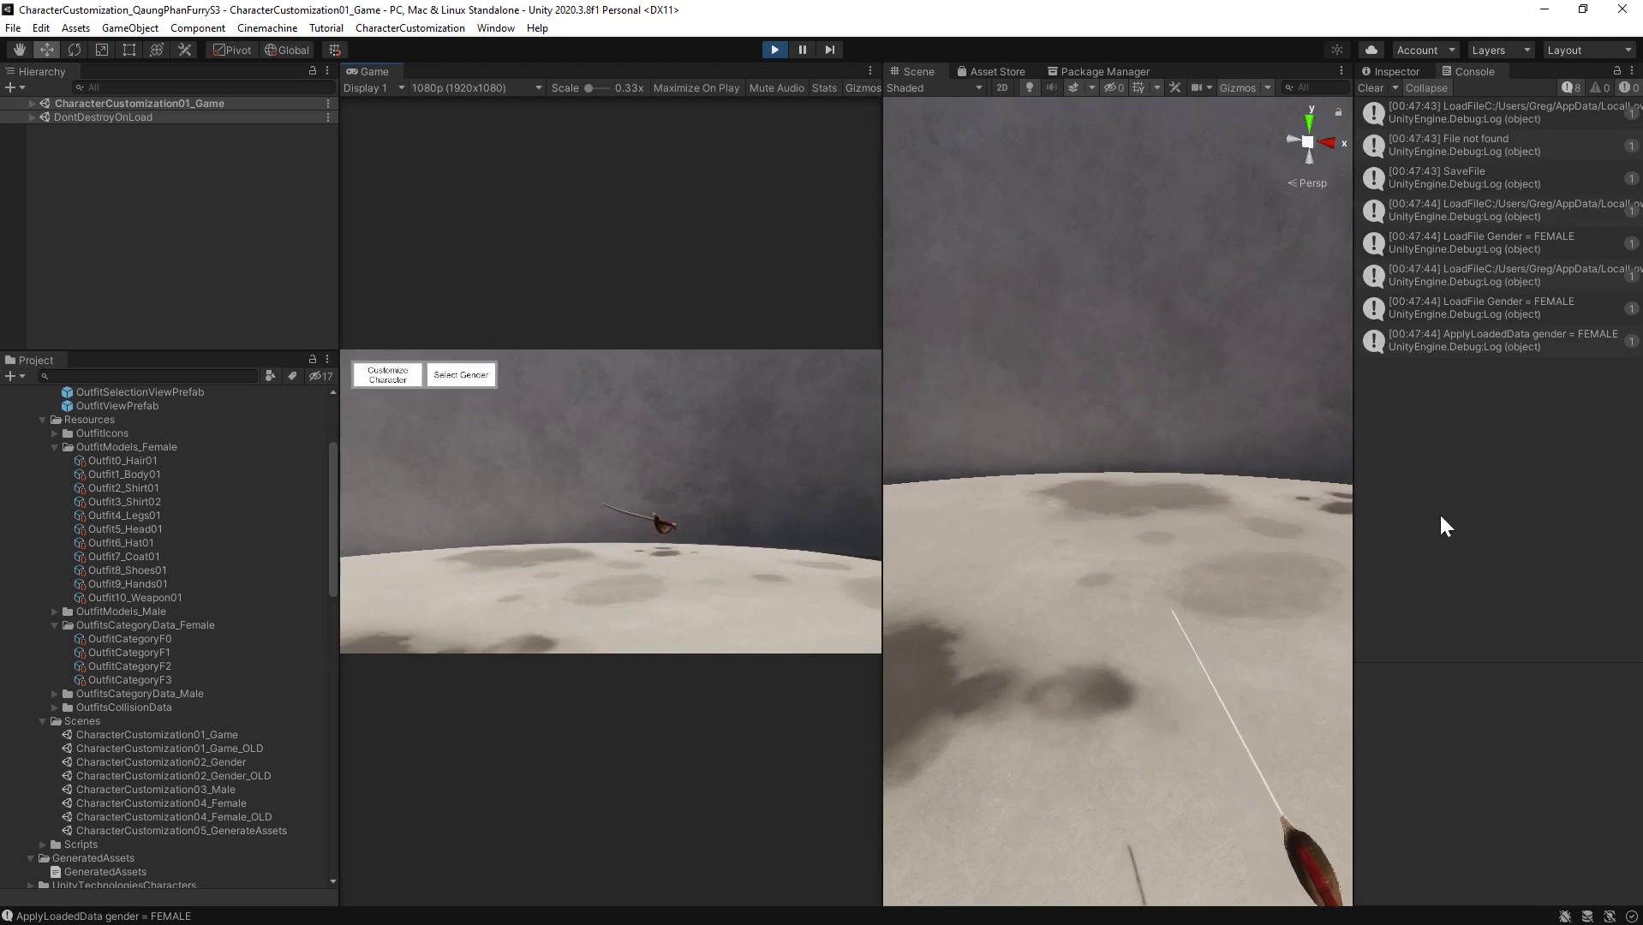
Reopen the character customization and equip the Head piece on the female character
left_click(388, 371)
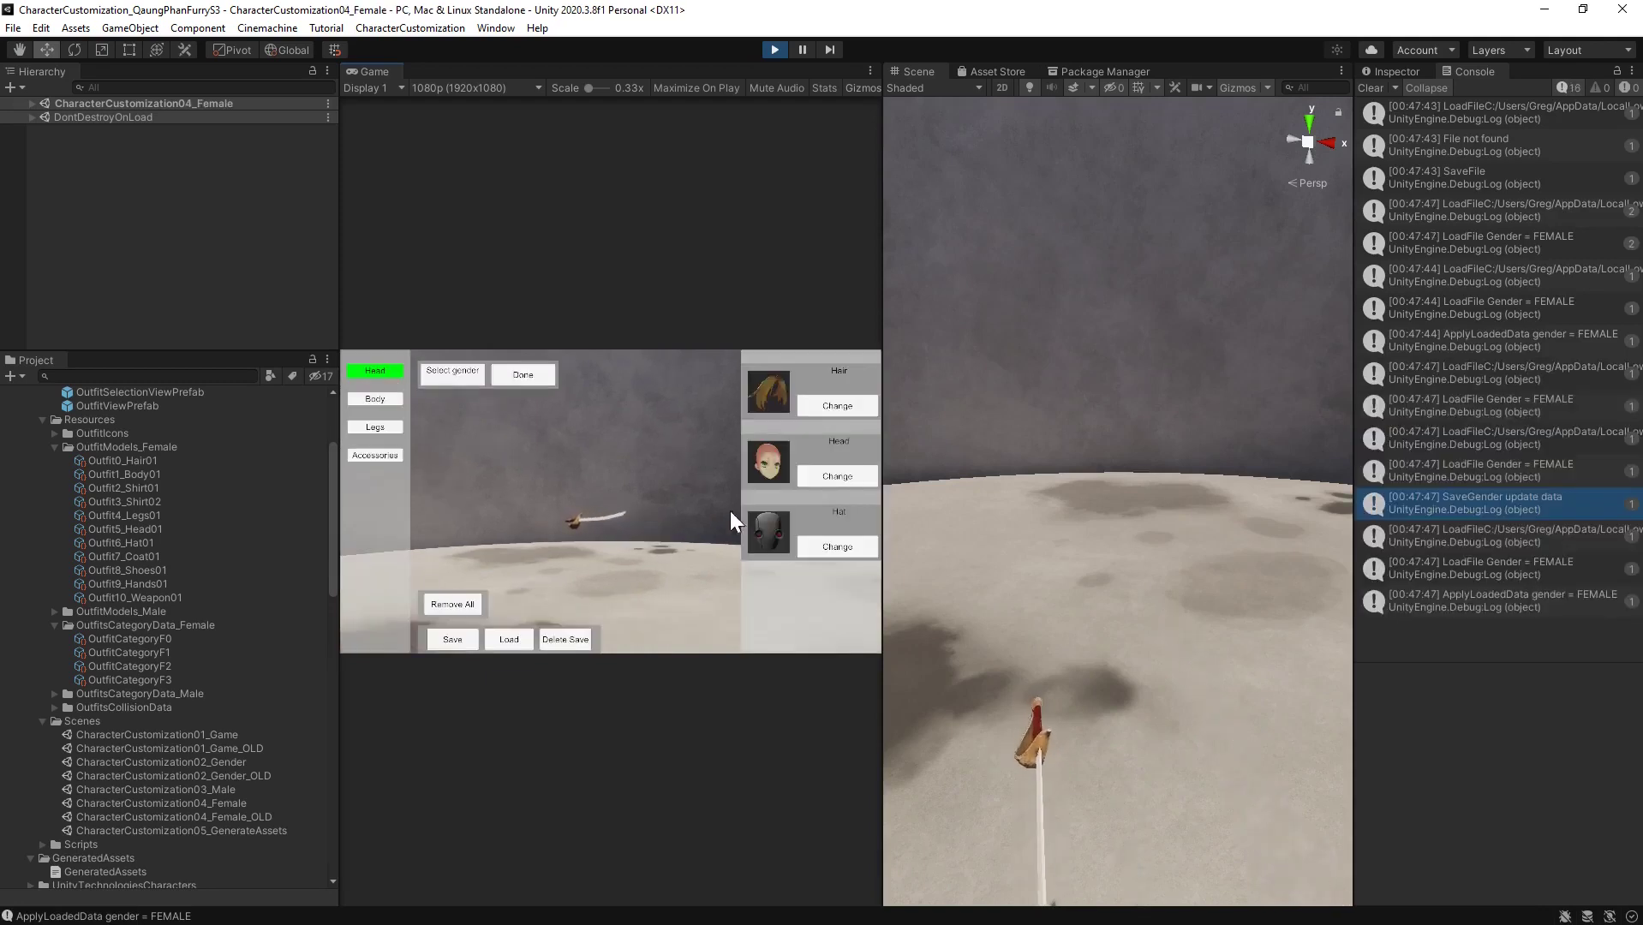
left_click(386, 428)
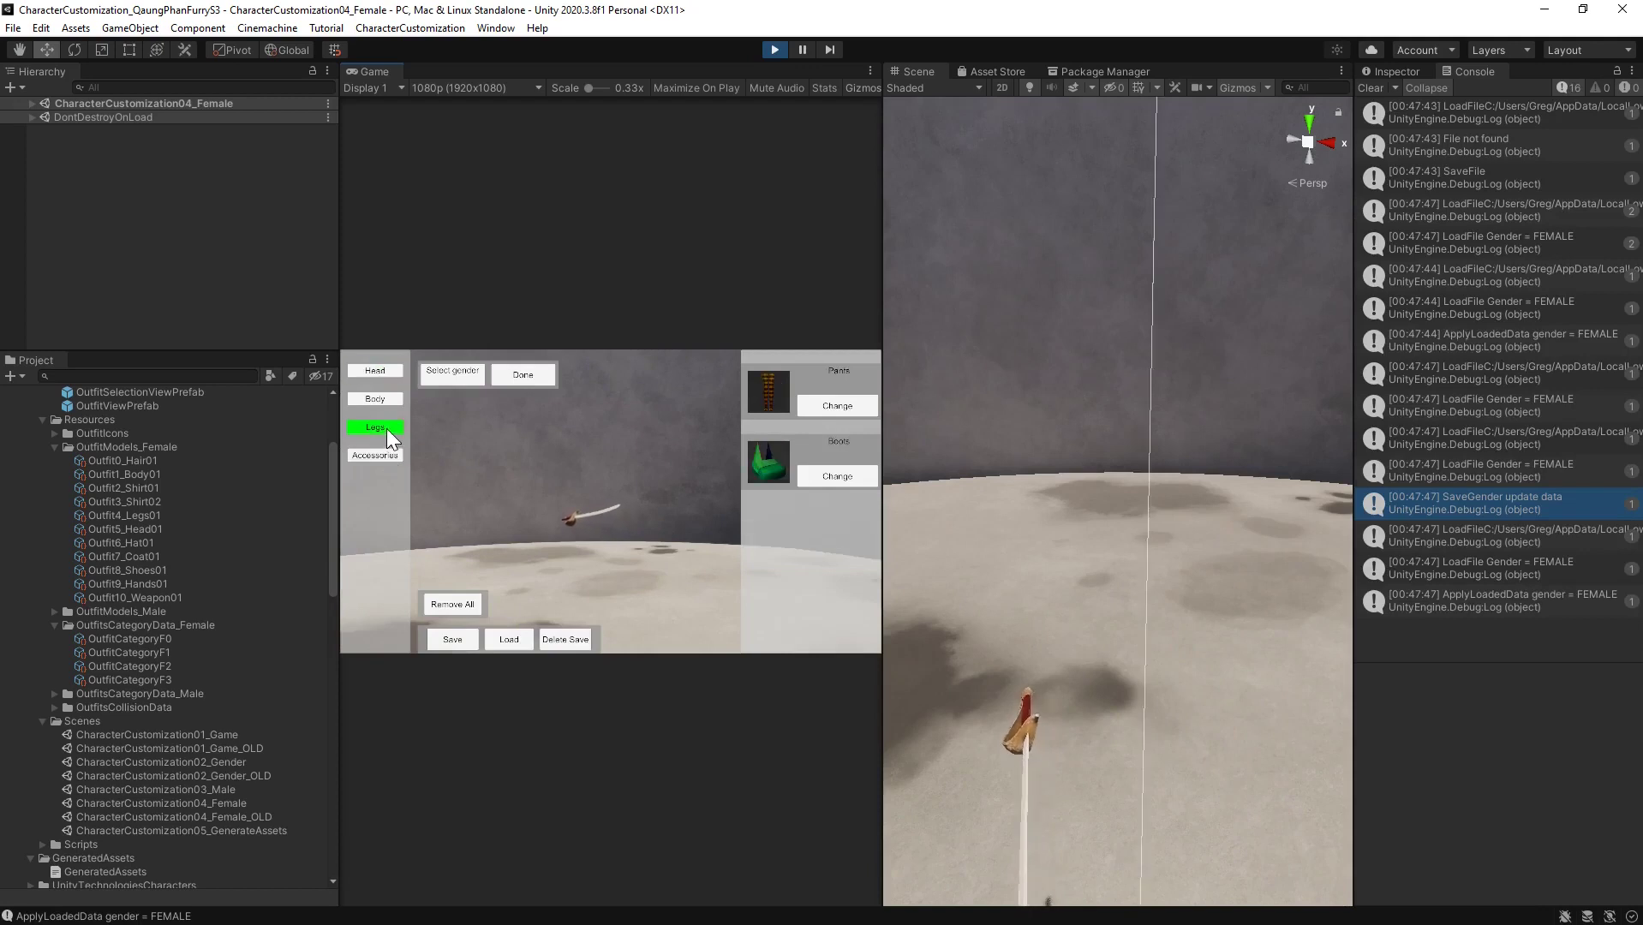
left_click(384, 367)
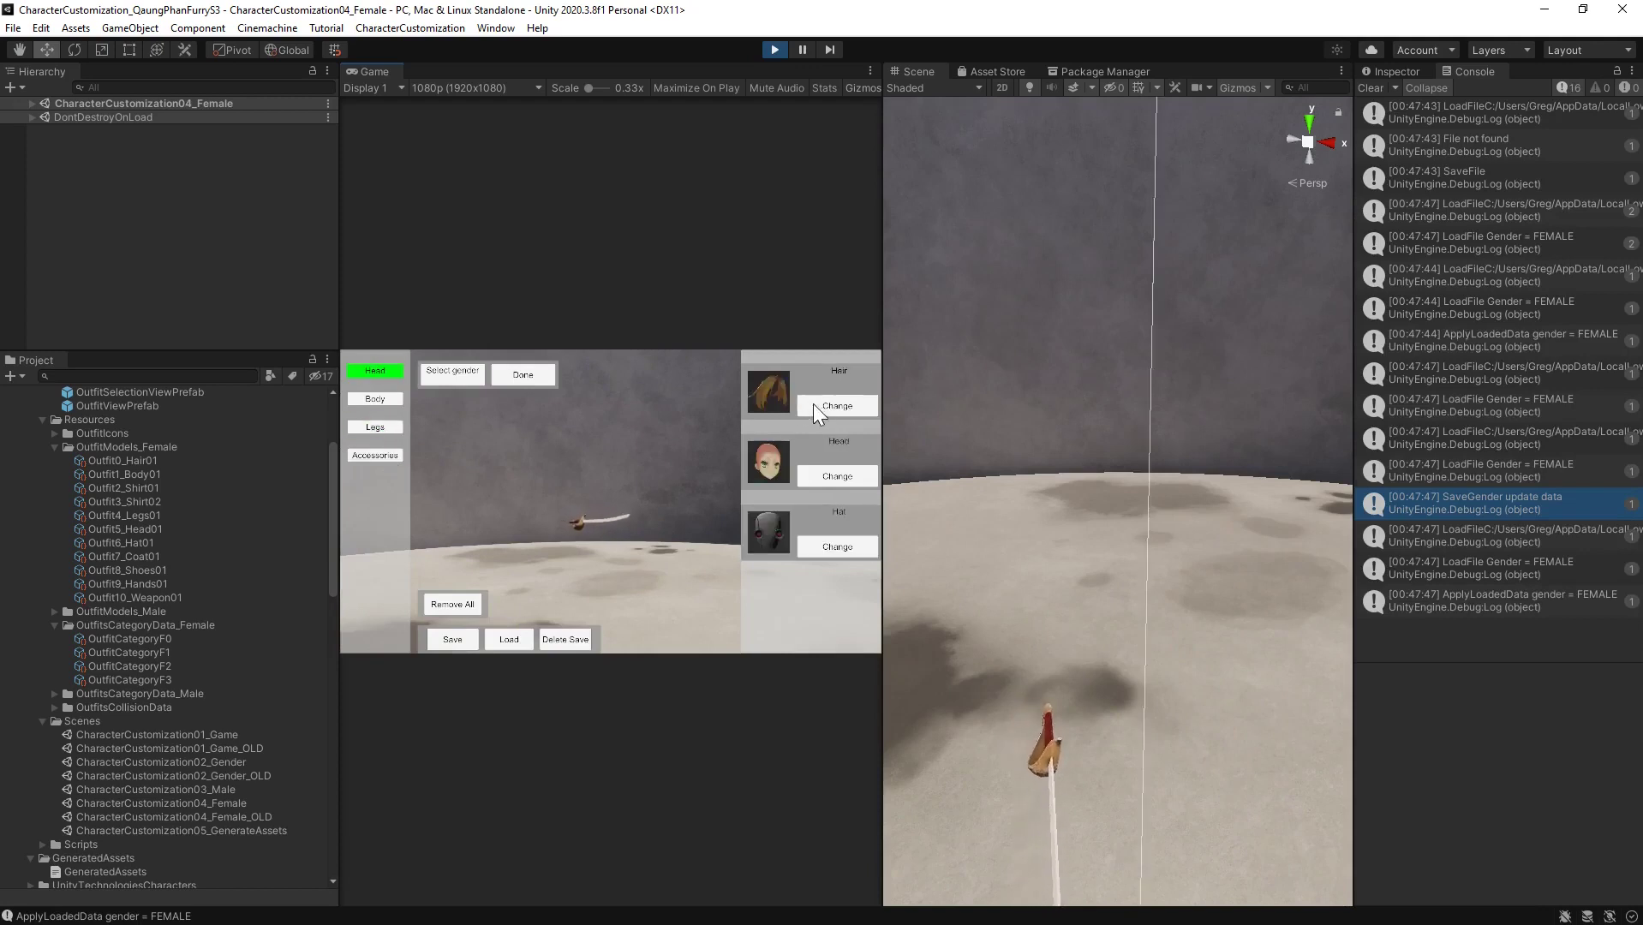
left_click(838, 473)
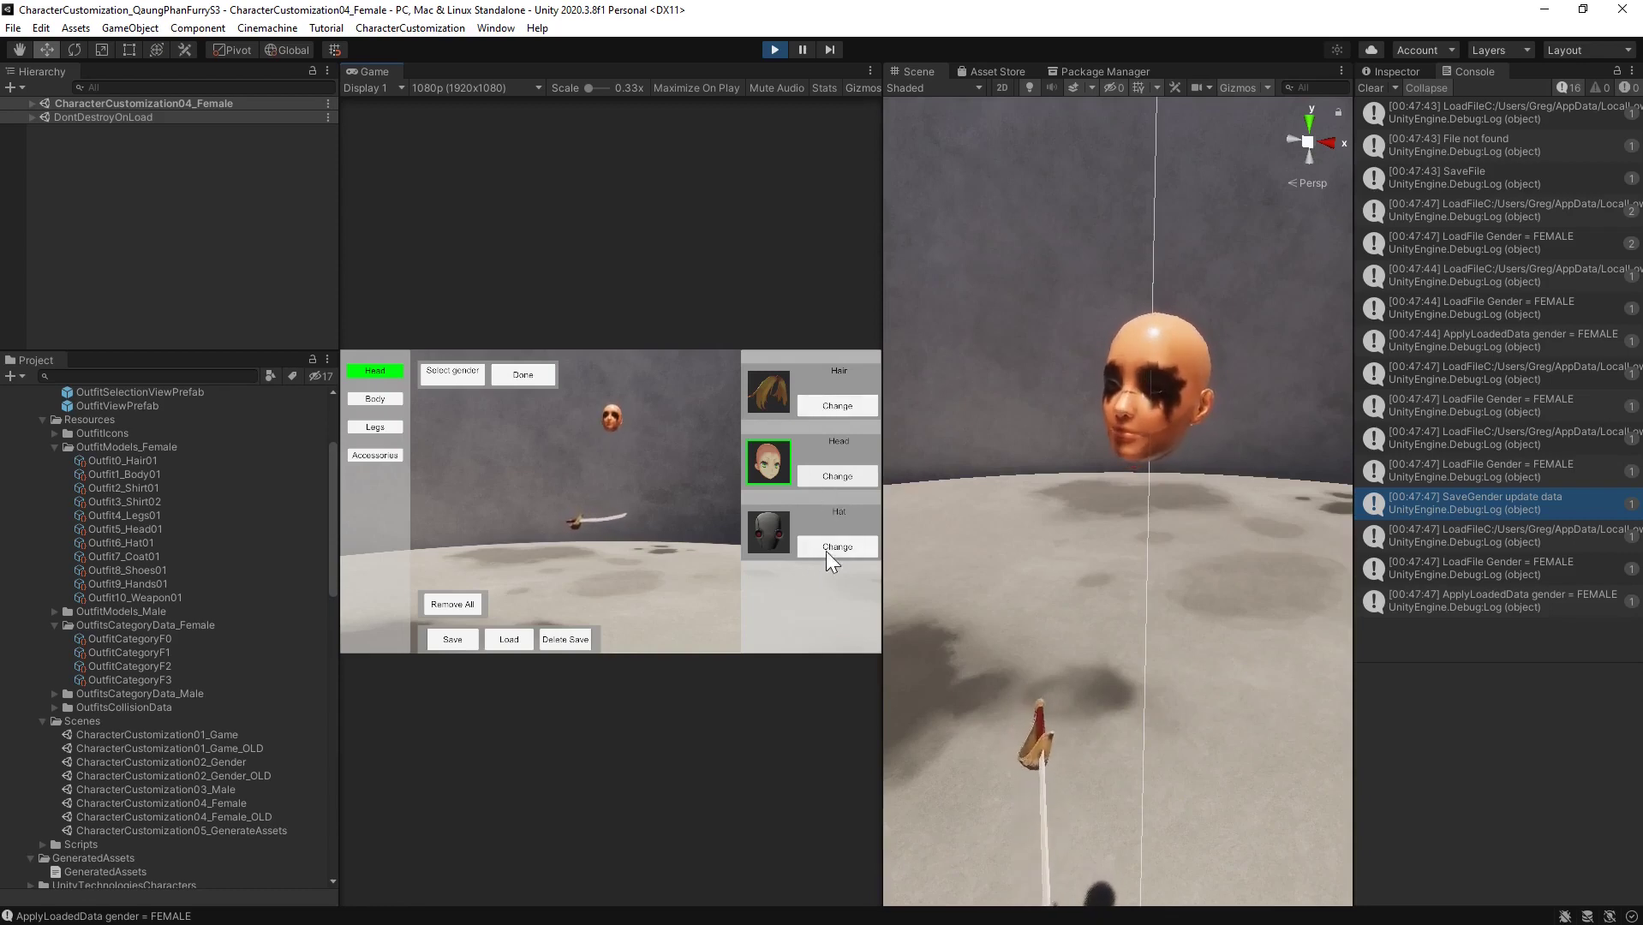
Equip the Body and Shirt B pieces from the Body category, and toggle the Coat on and off
left_click(376, 400)
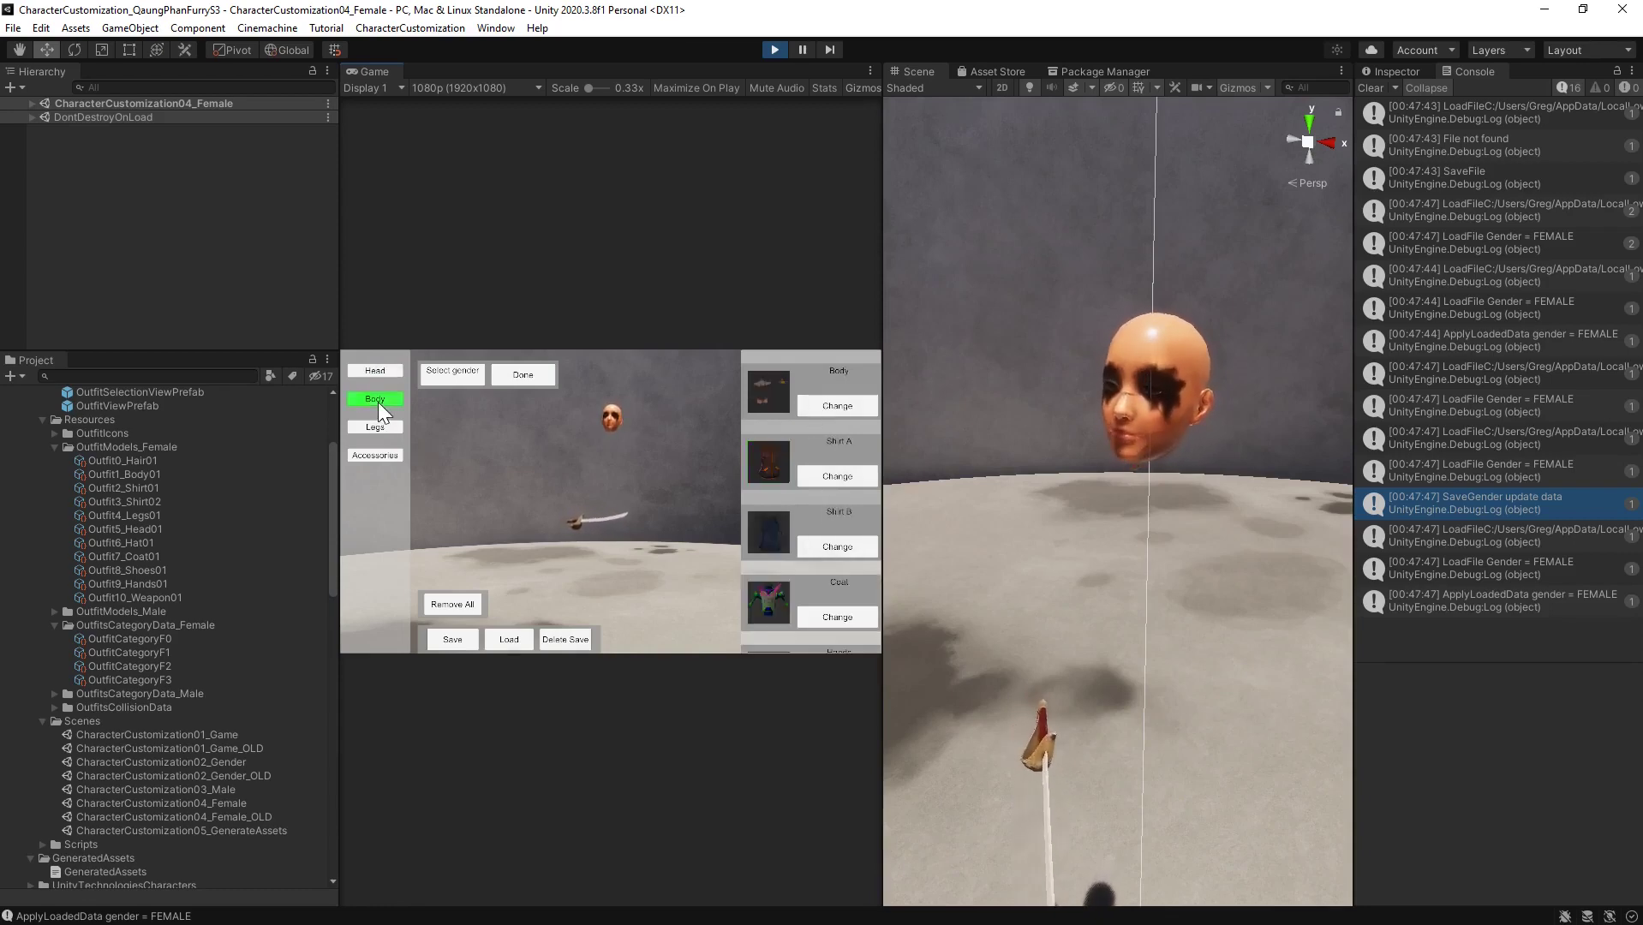
left_click(822, 548)
left_click(833, 403)
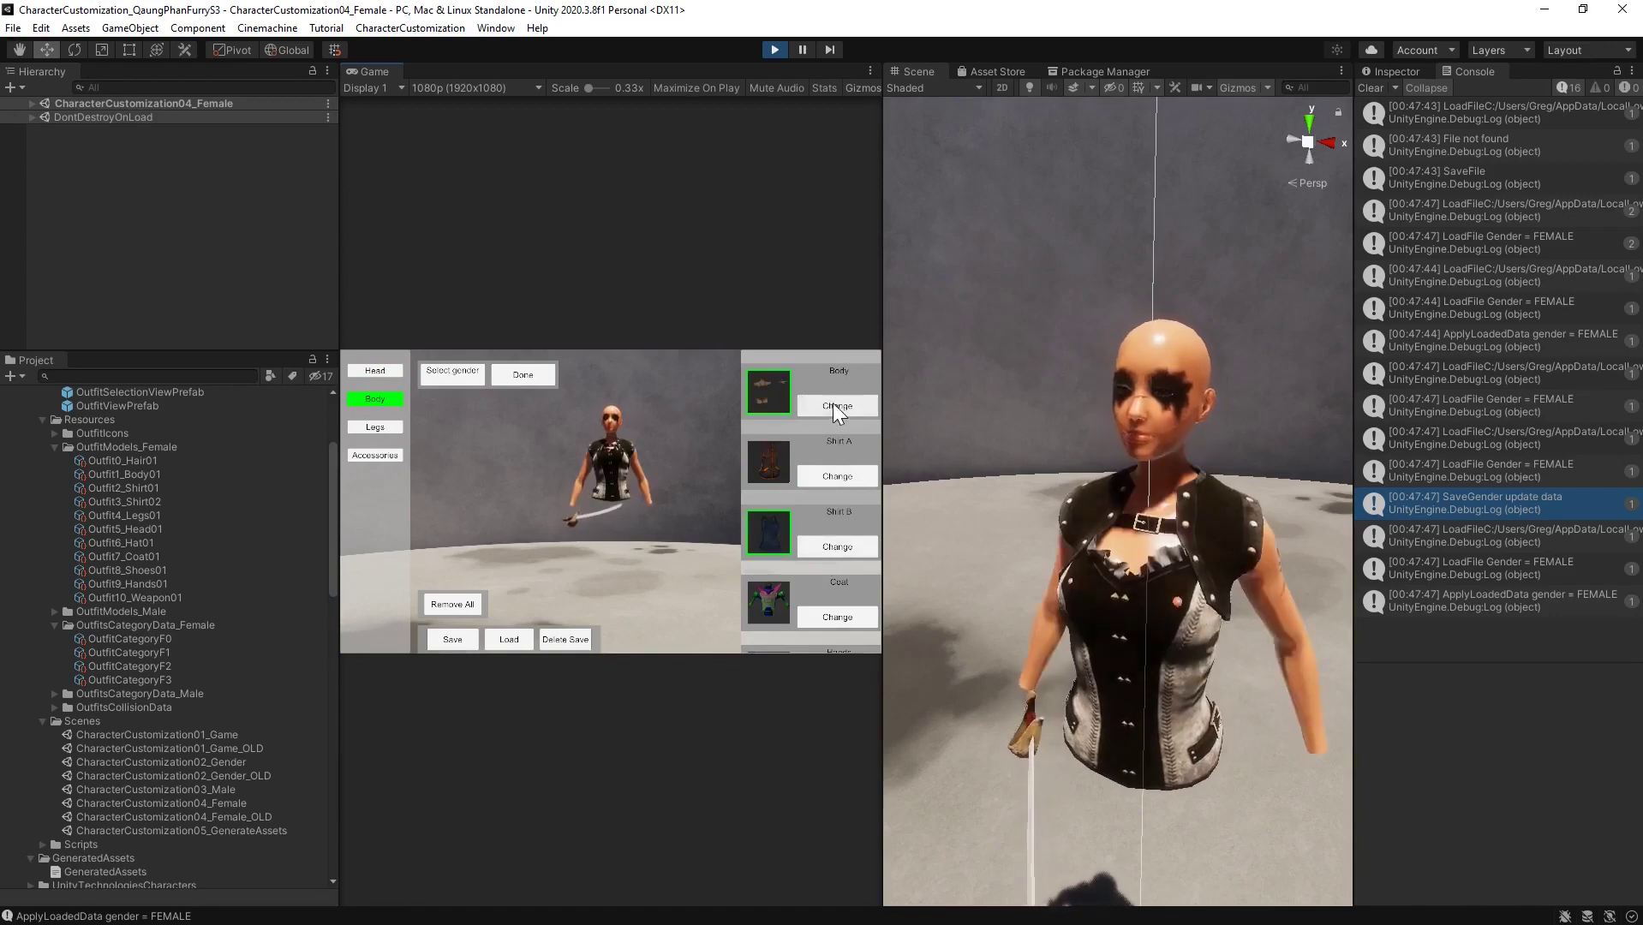
left_click(840, 618)
left_click(839, 618)
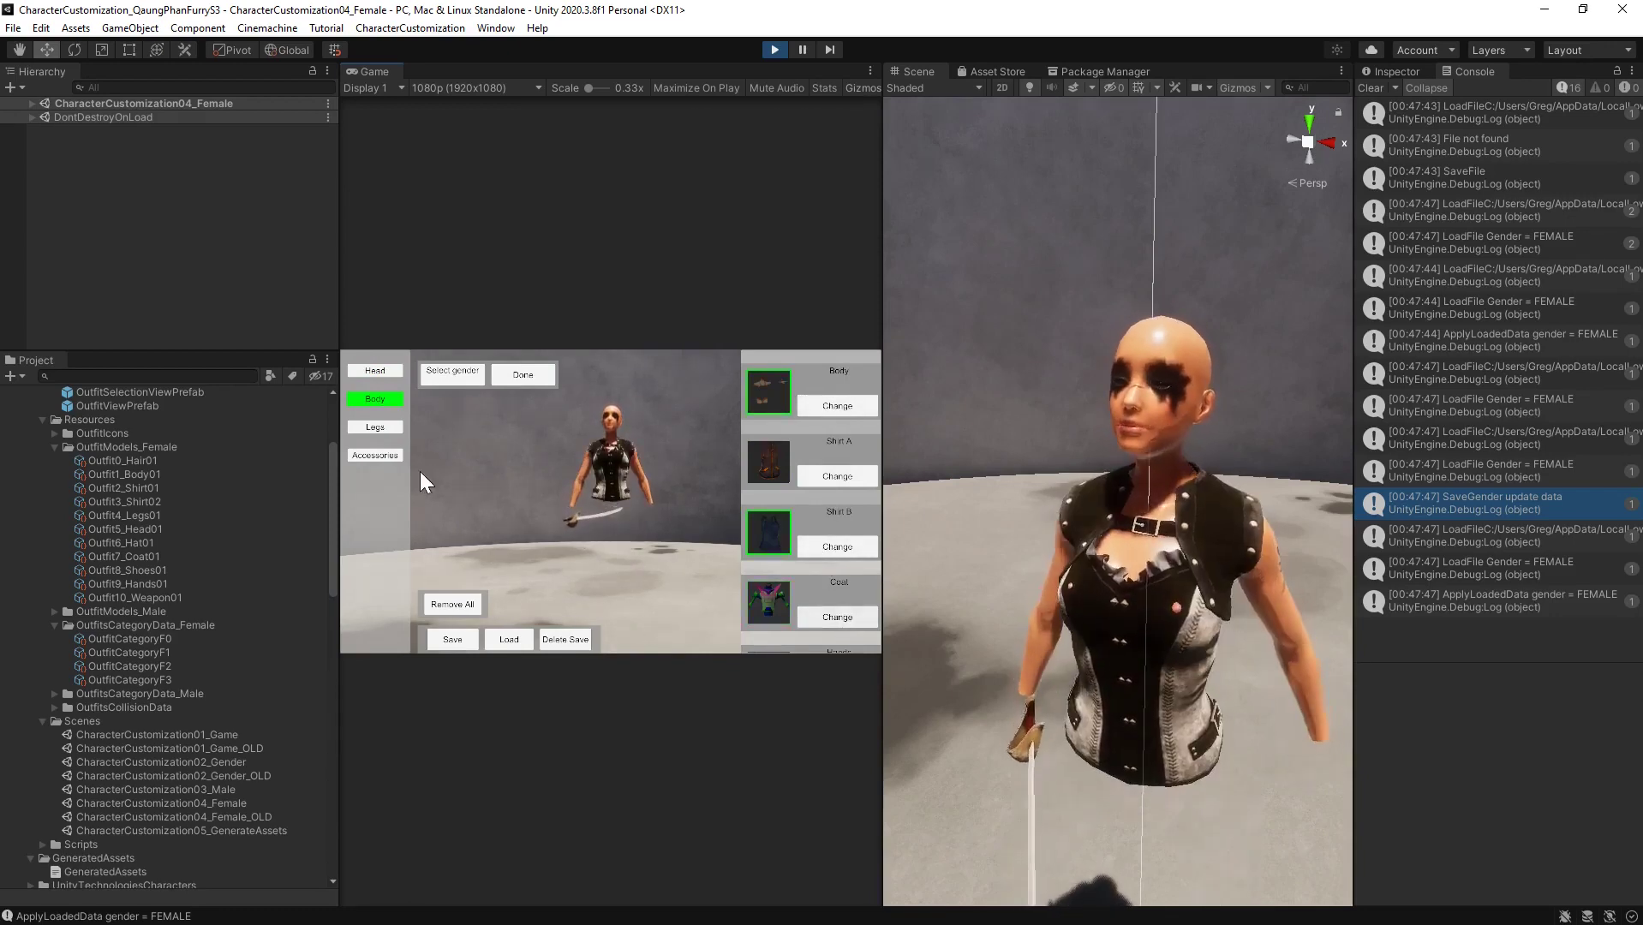
Equip the pants and boots from the Legs category, and check the sword under Accessories
left_click(385, 427)
left_click(831, 414)
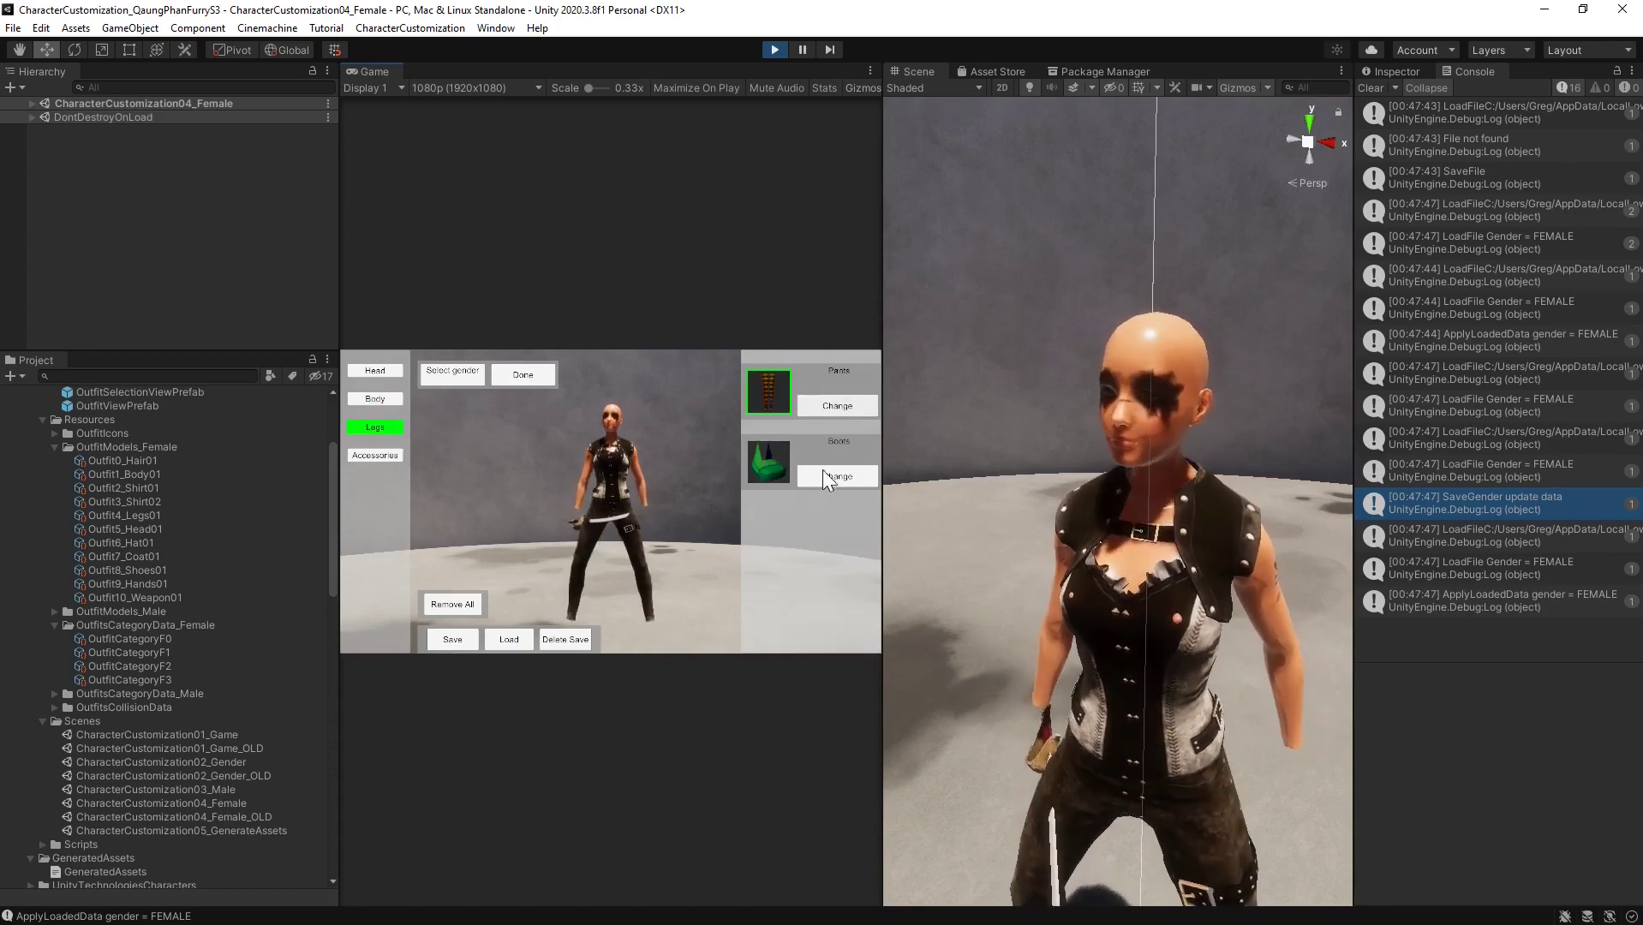
left_click(823, 477)
left_click(363, 455)
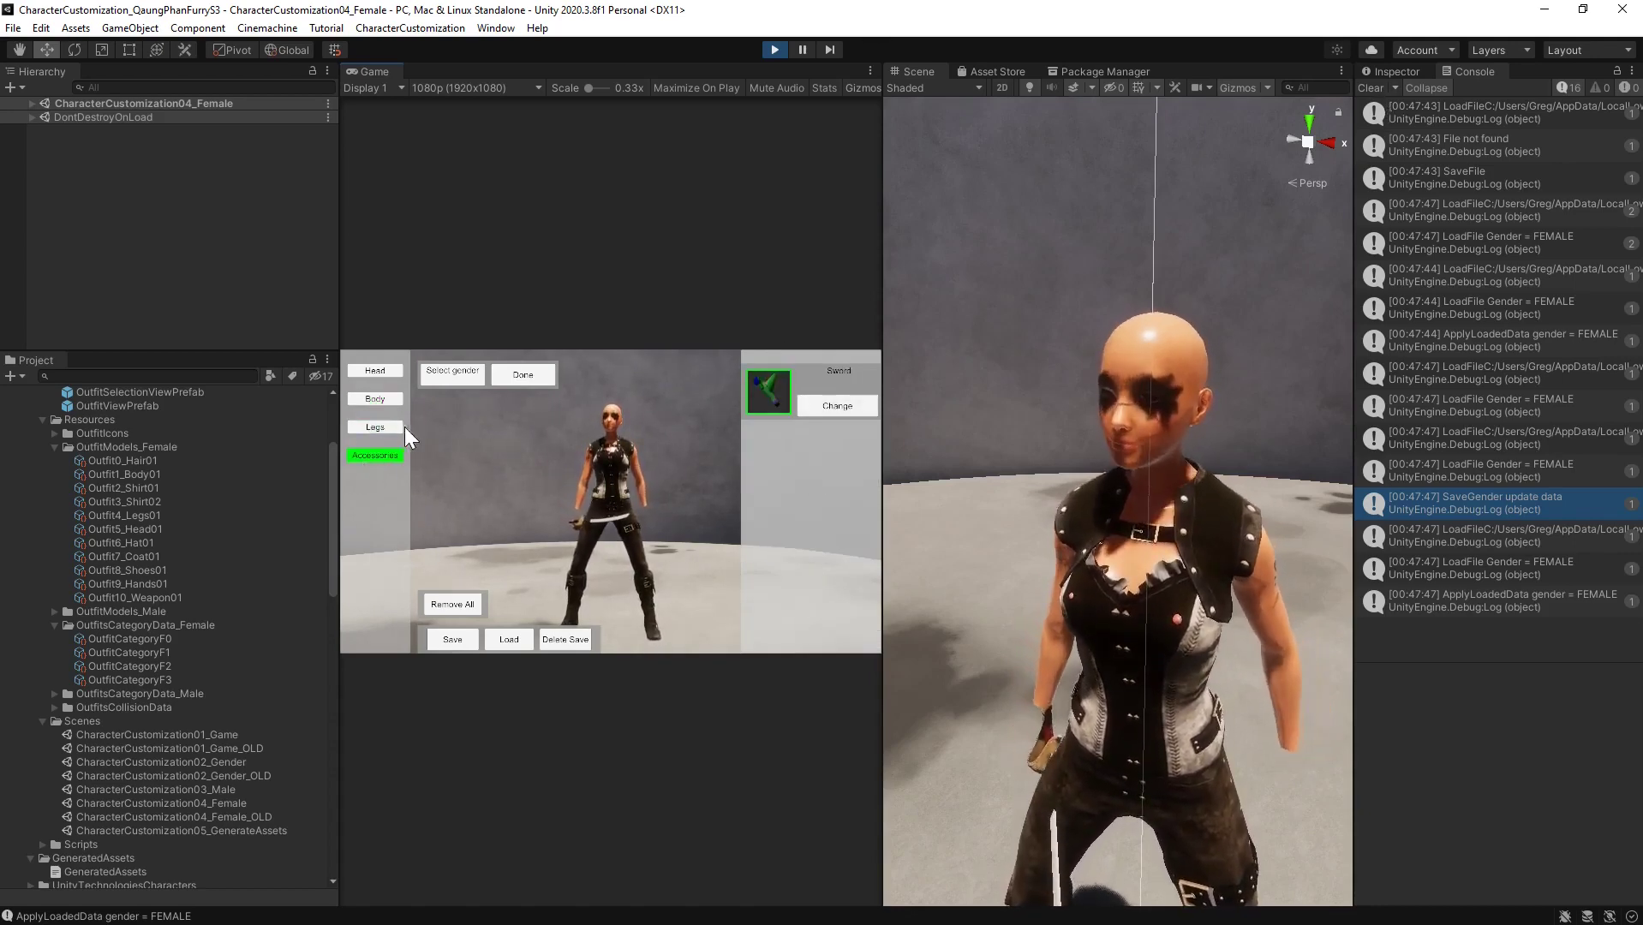
Equip the Hands piece, save the character, clear the console log and finish customization
left_click(375, 400)
scroll(843, 517, "down", 2)
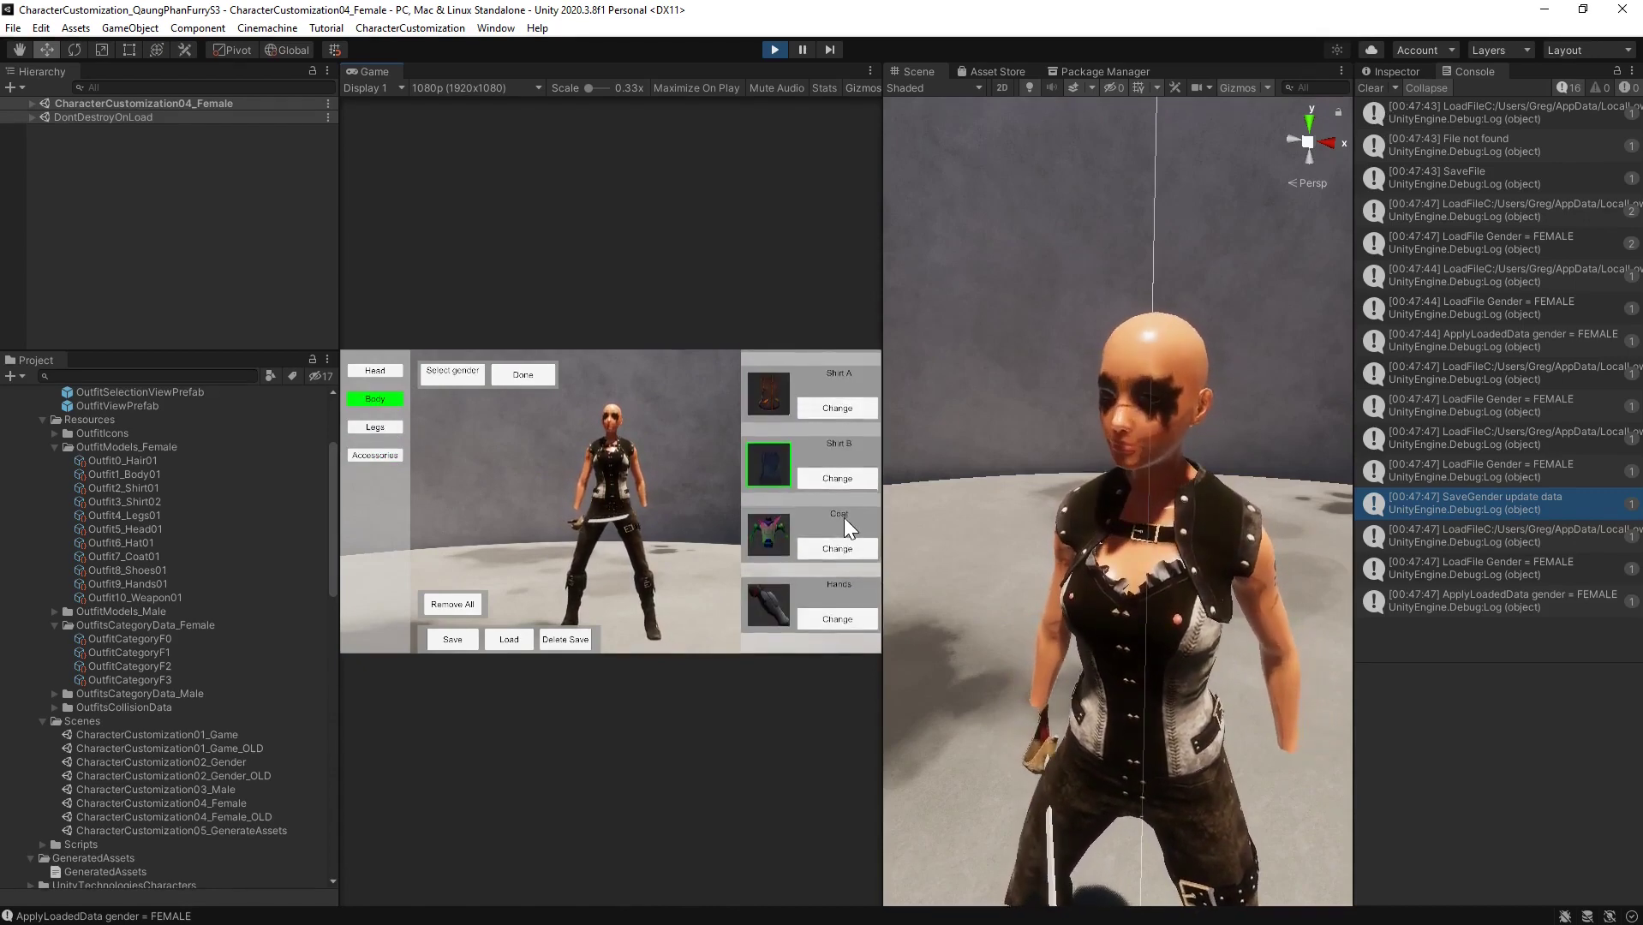
left_click(446, 640)
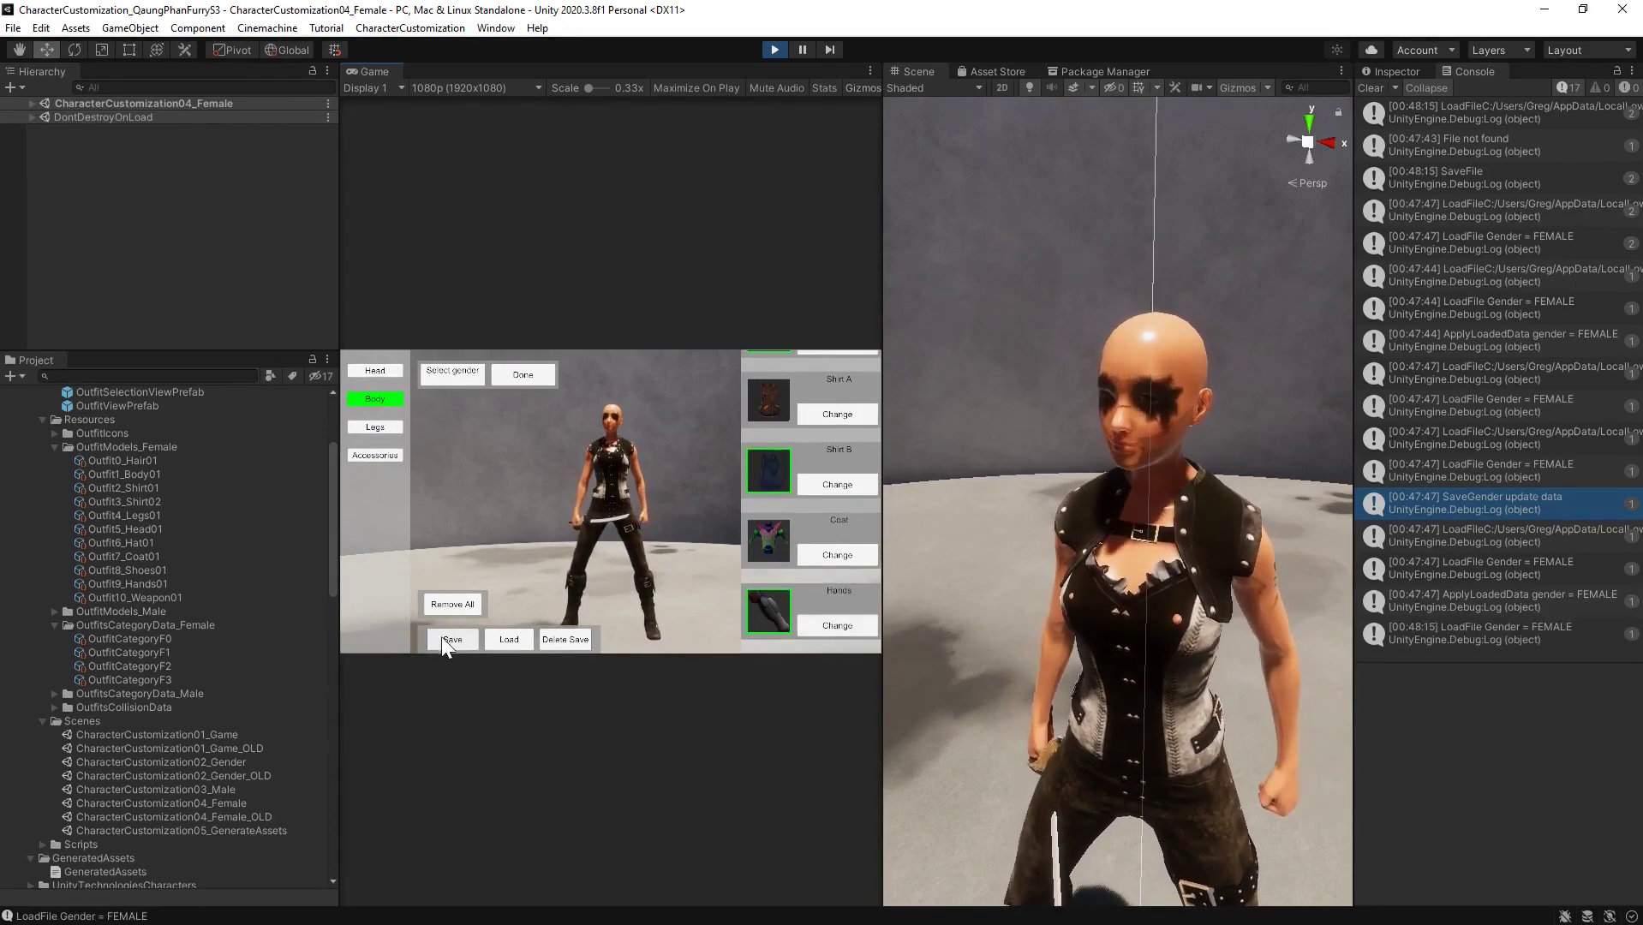
left_click(1368, 92)
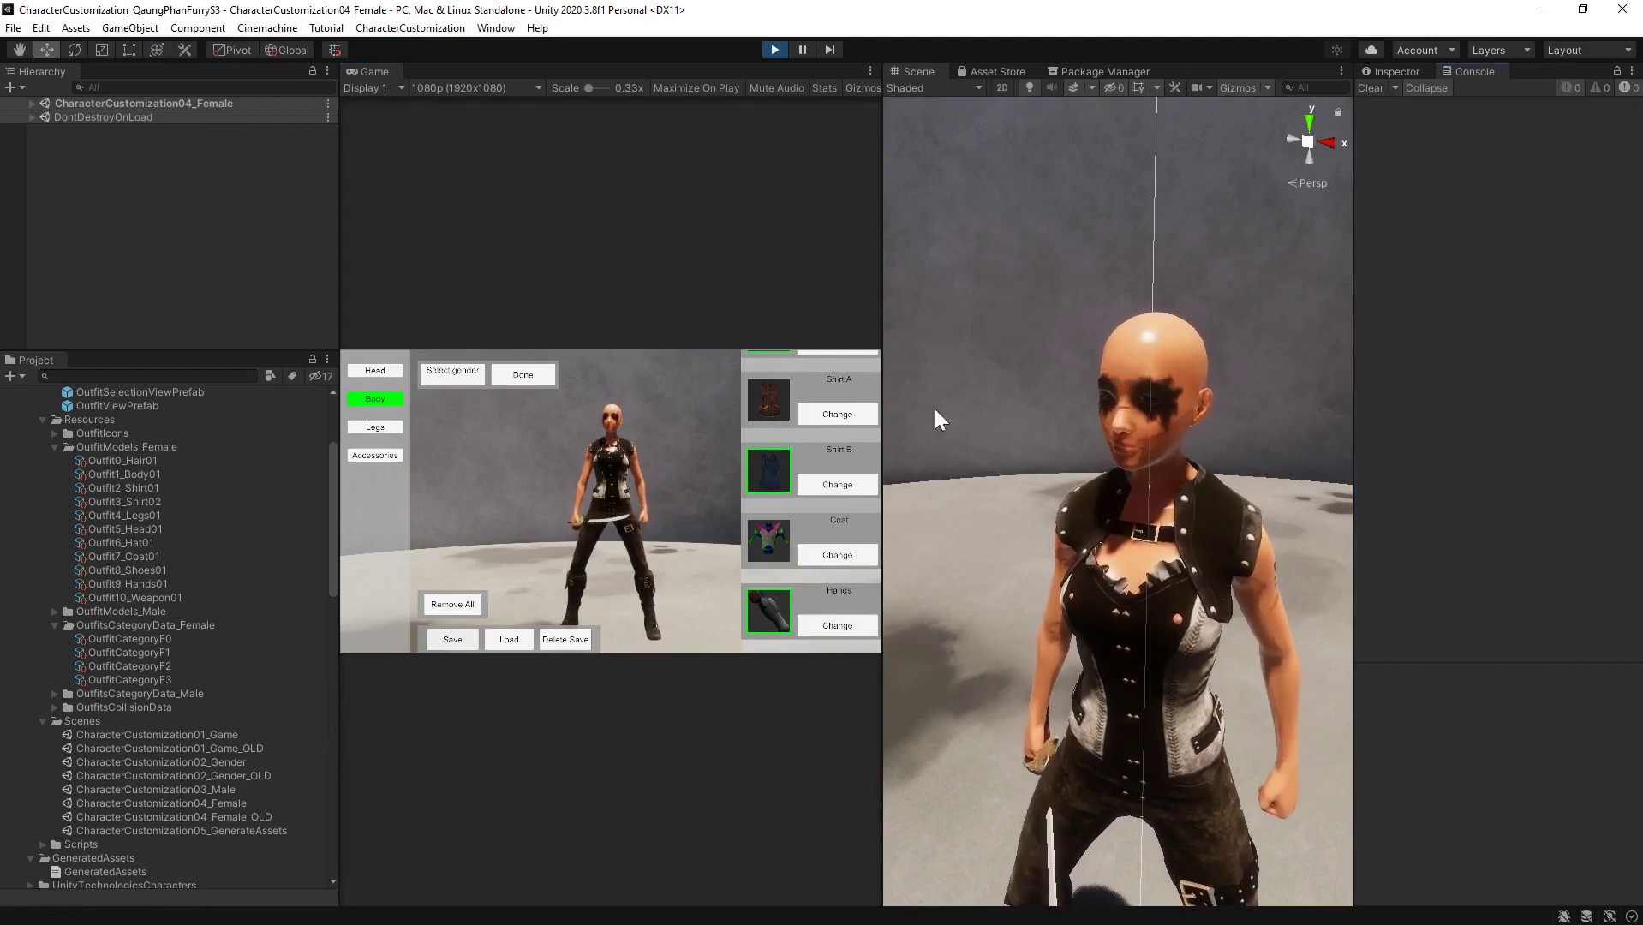
left_click(535, 380)
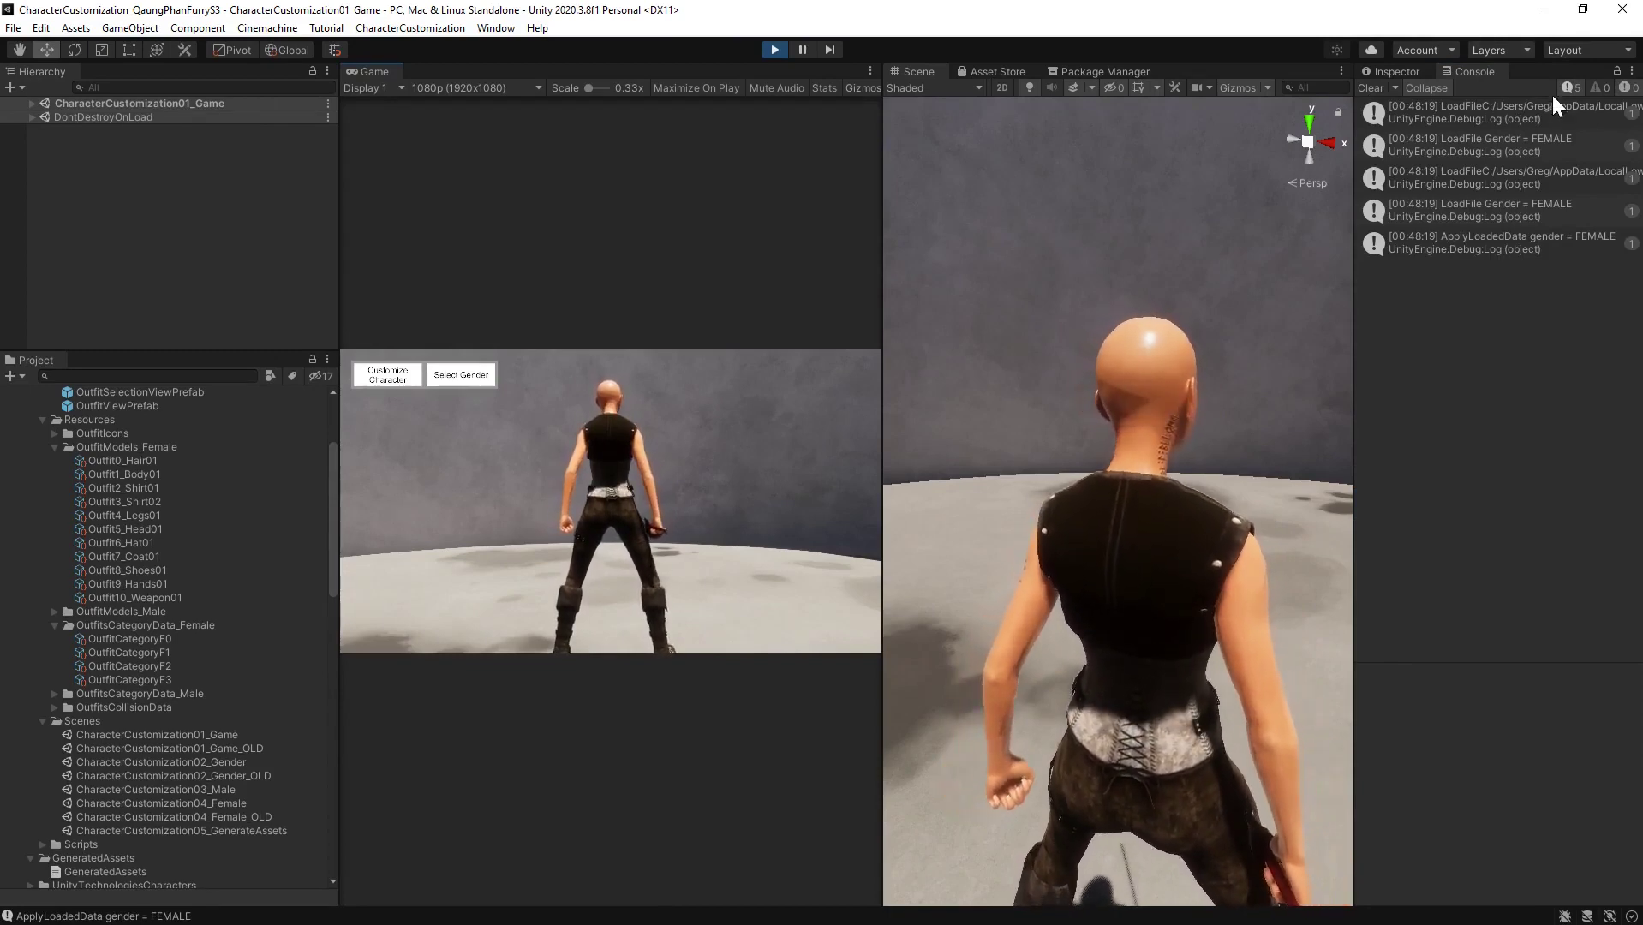
Reopen the customization, equip the Coat and save it with a cleared console log before finishing
left_click(393, 375)
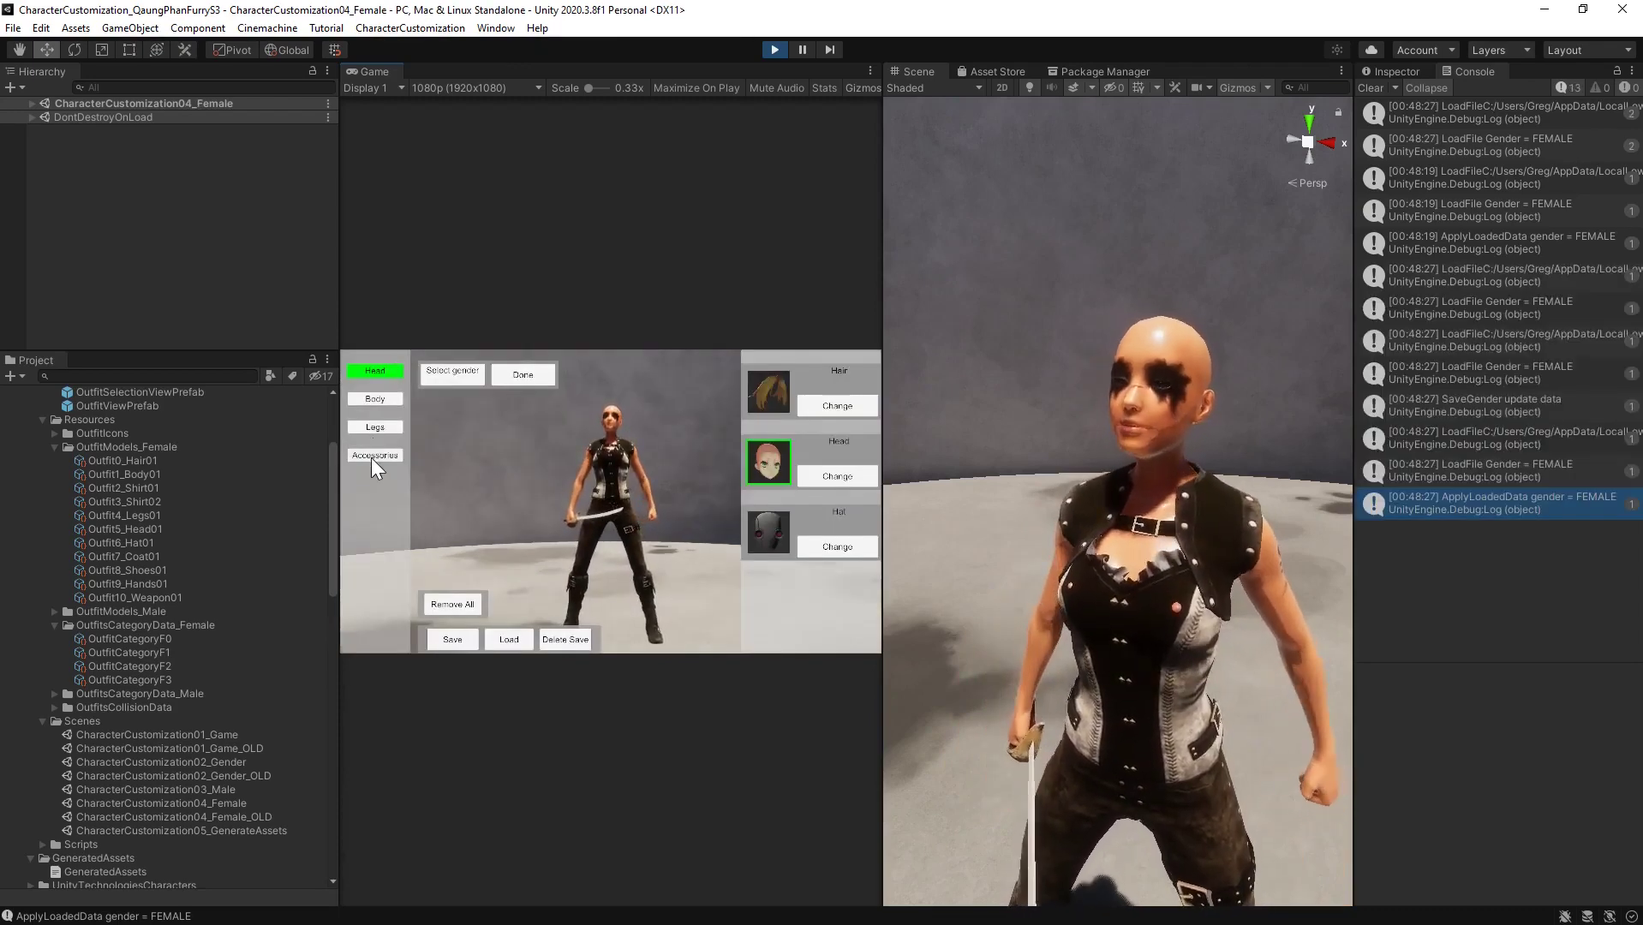
left_click(379, 403)
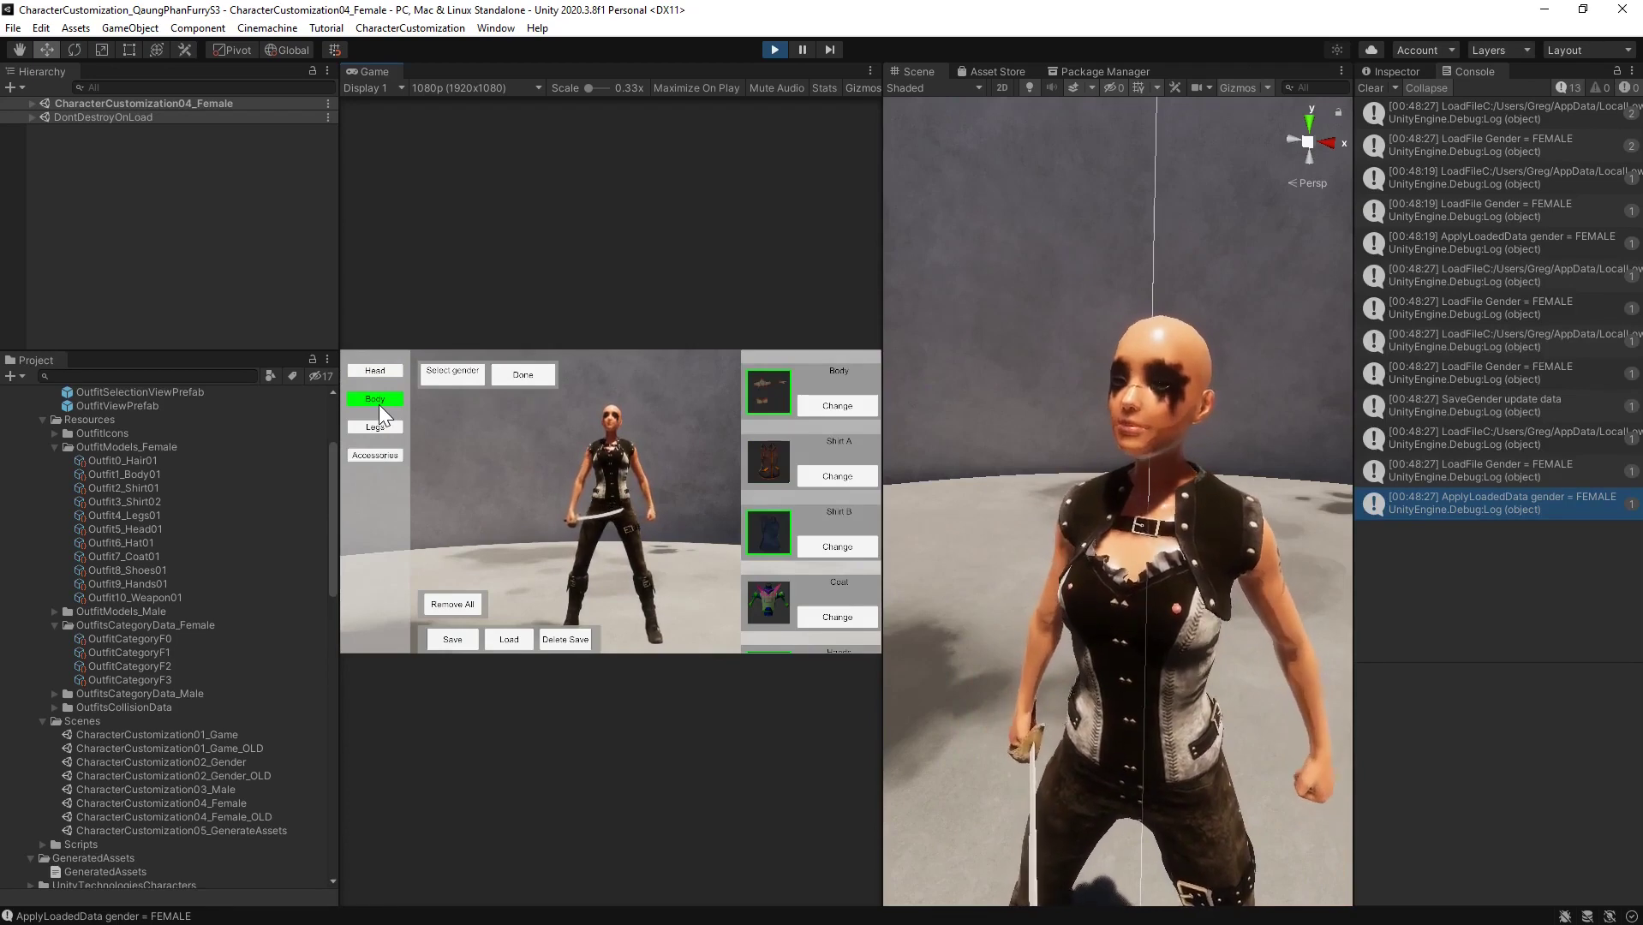
left_click(829, 608)
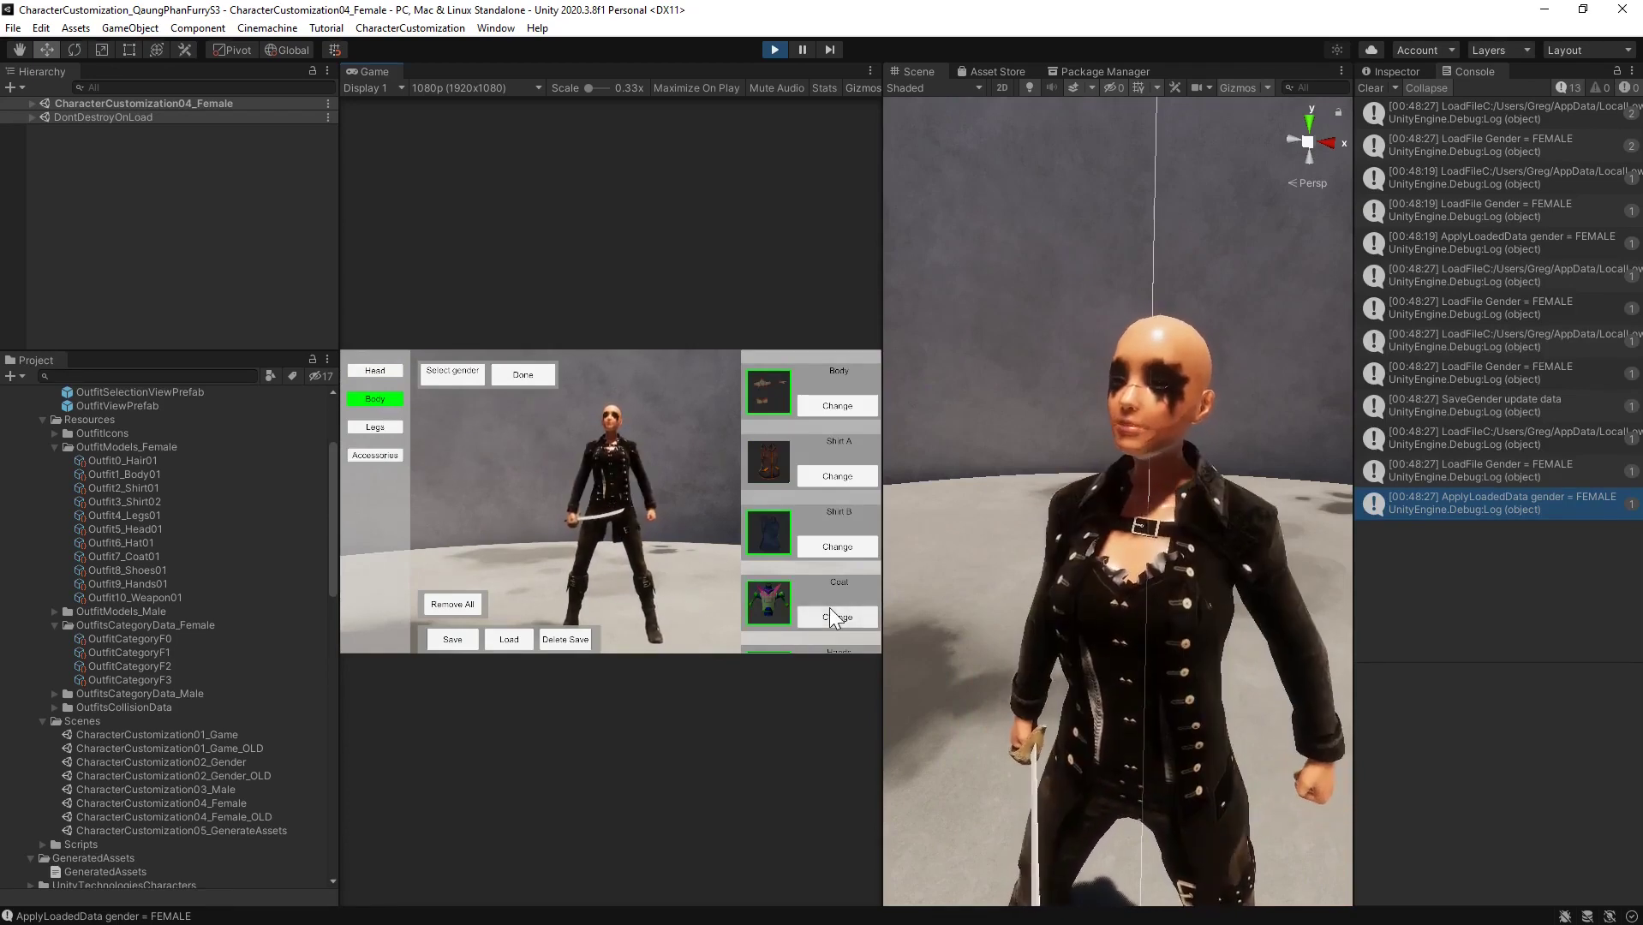
left_click(1369, 89)
left_click(459, 635)
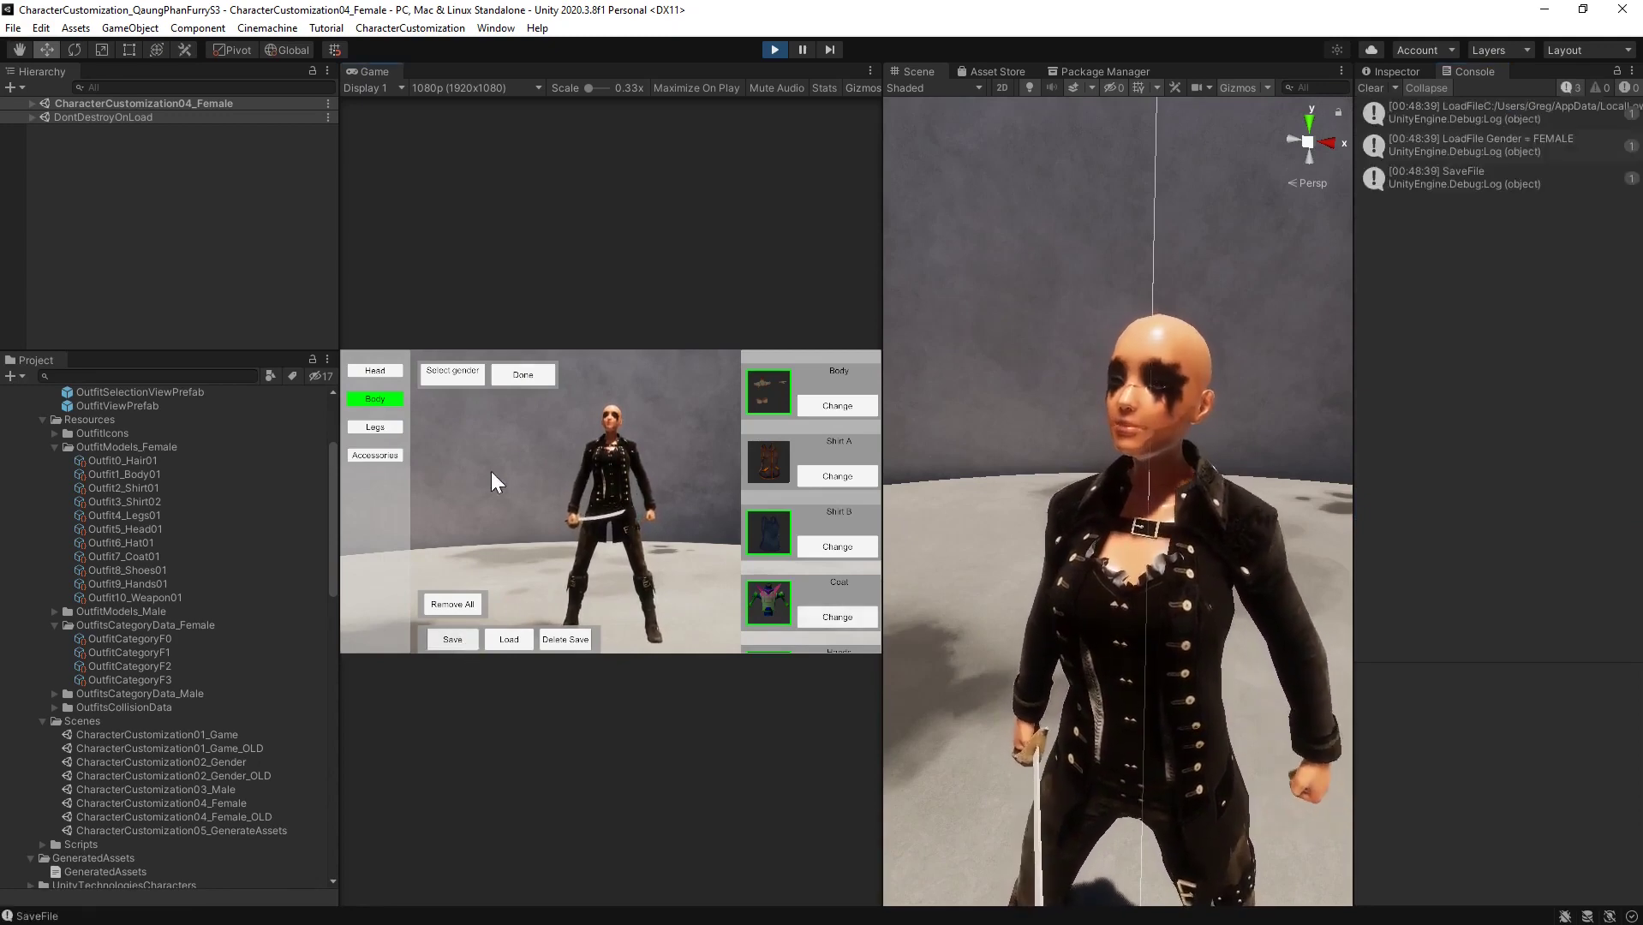
left_click(528, 377)
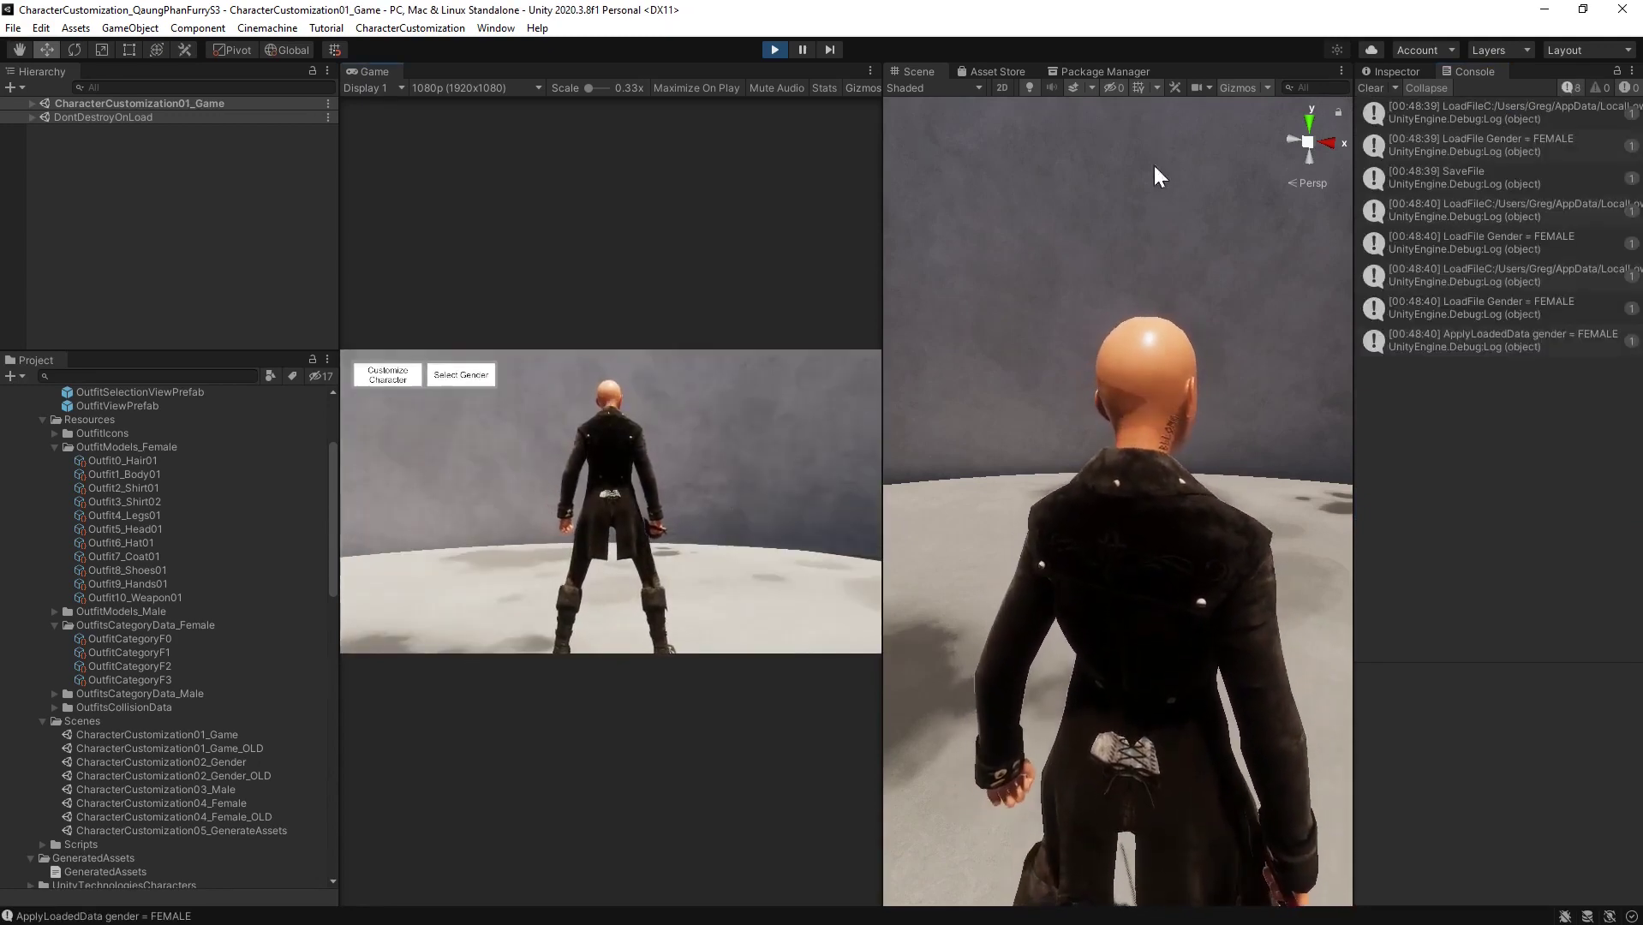
Reopen the customization, equip the Hat, clear the console log and save before returning to the game scene
left_click(395, 375)
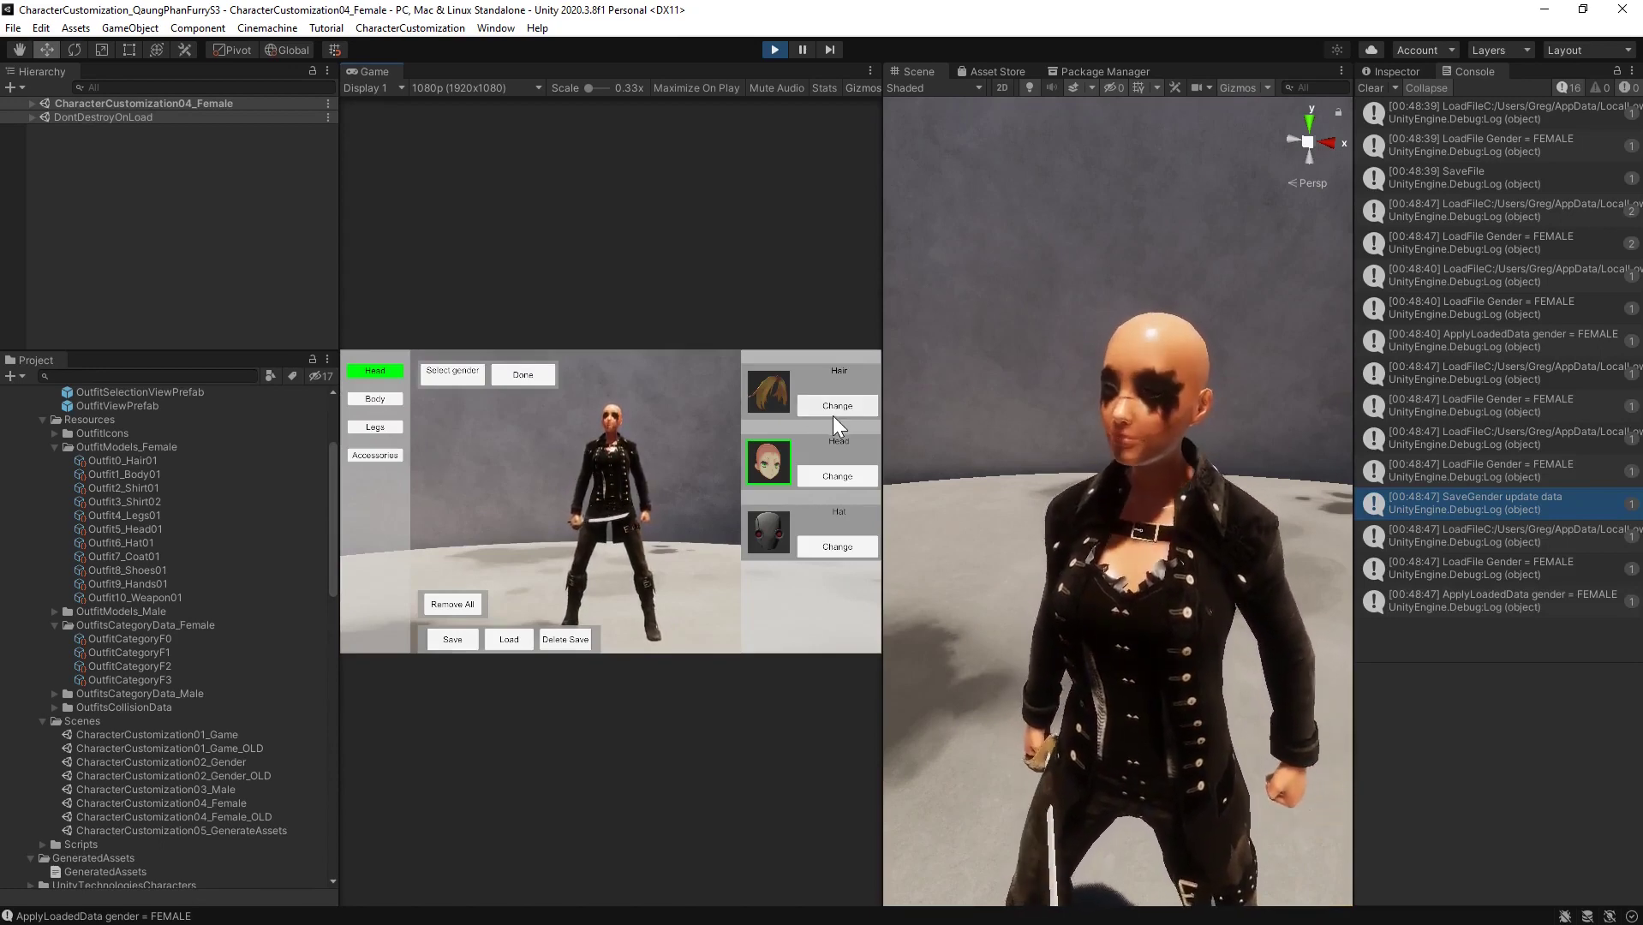
left_click(832, 544)
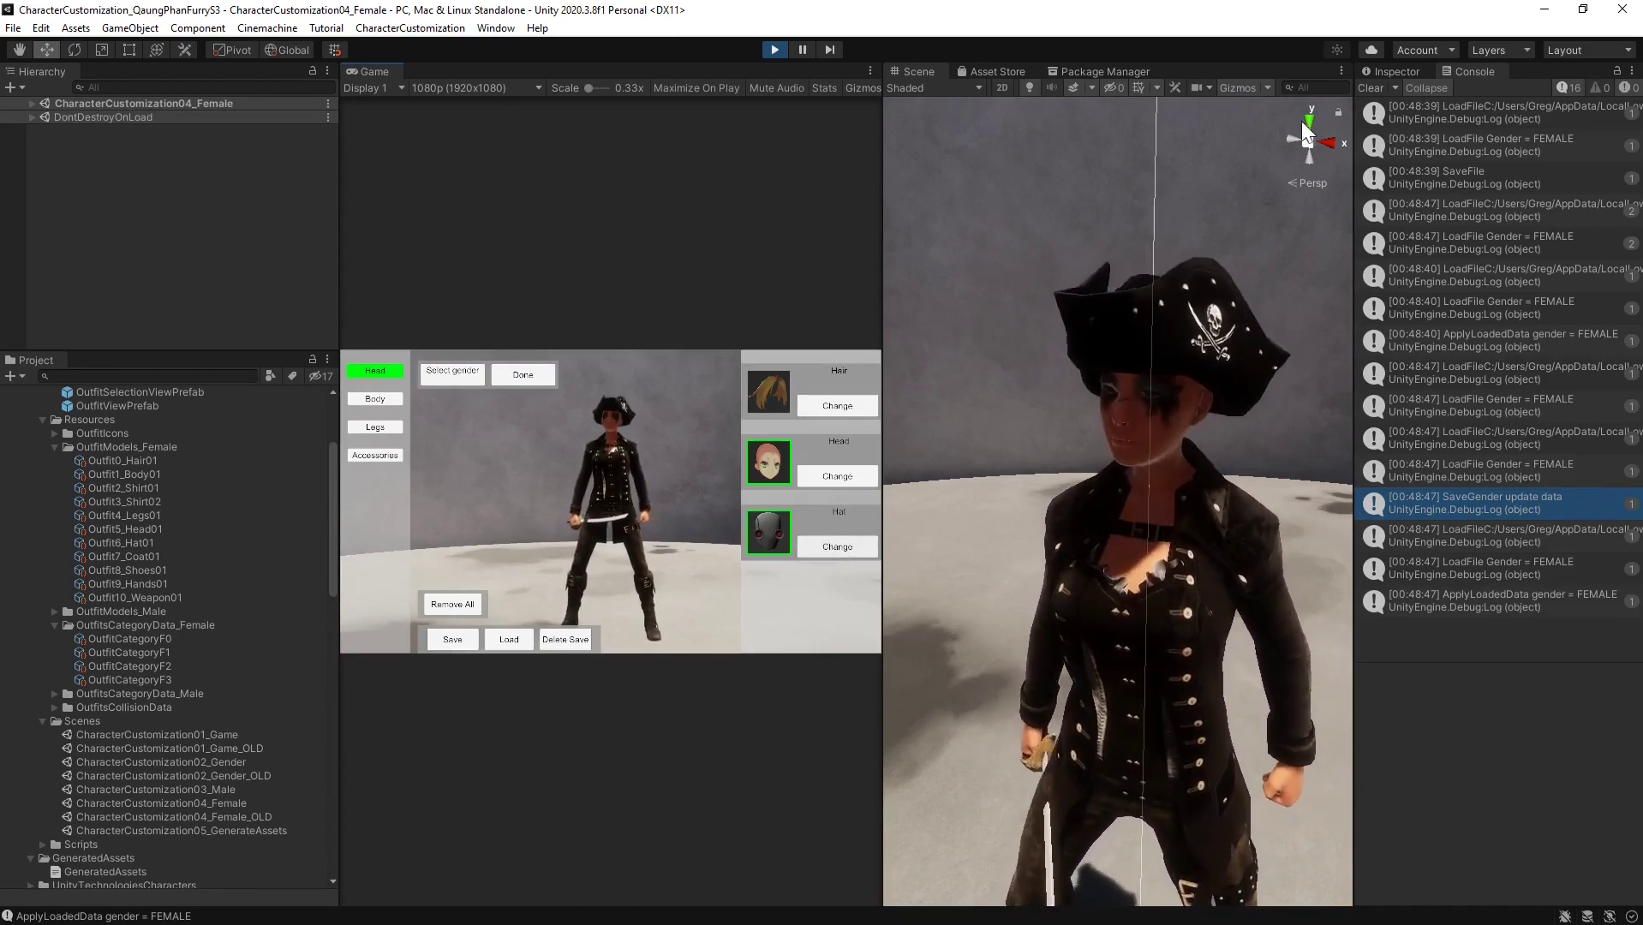
left_click(1370, 87)
left_click(463, 643)
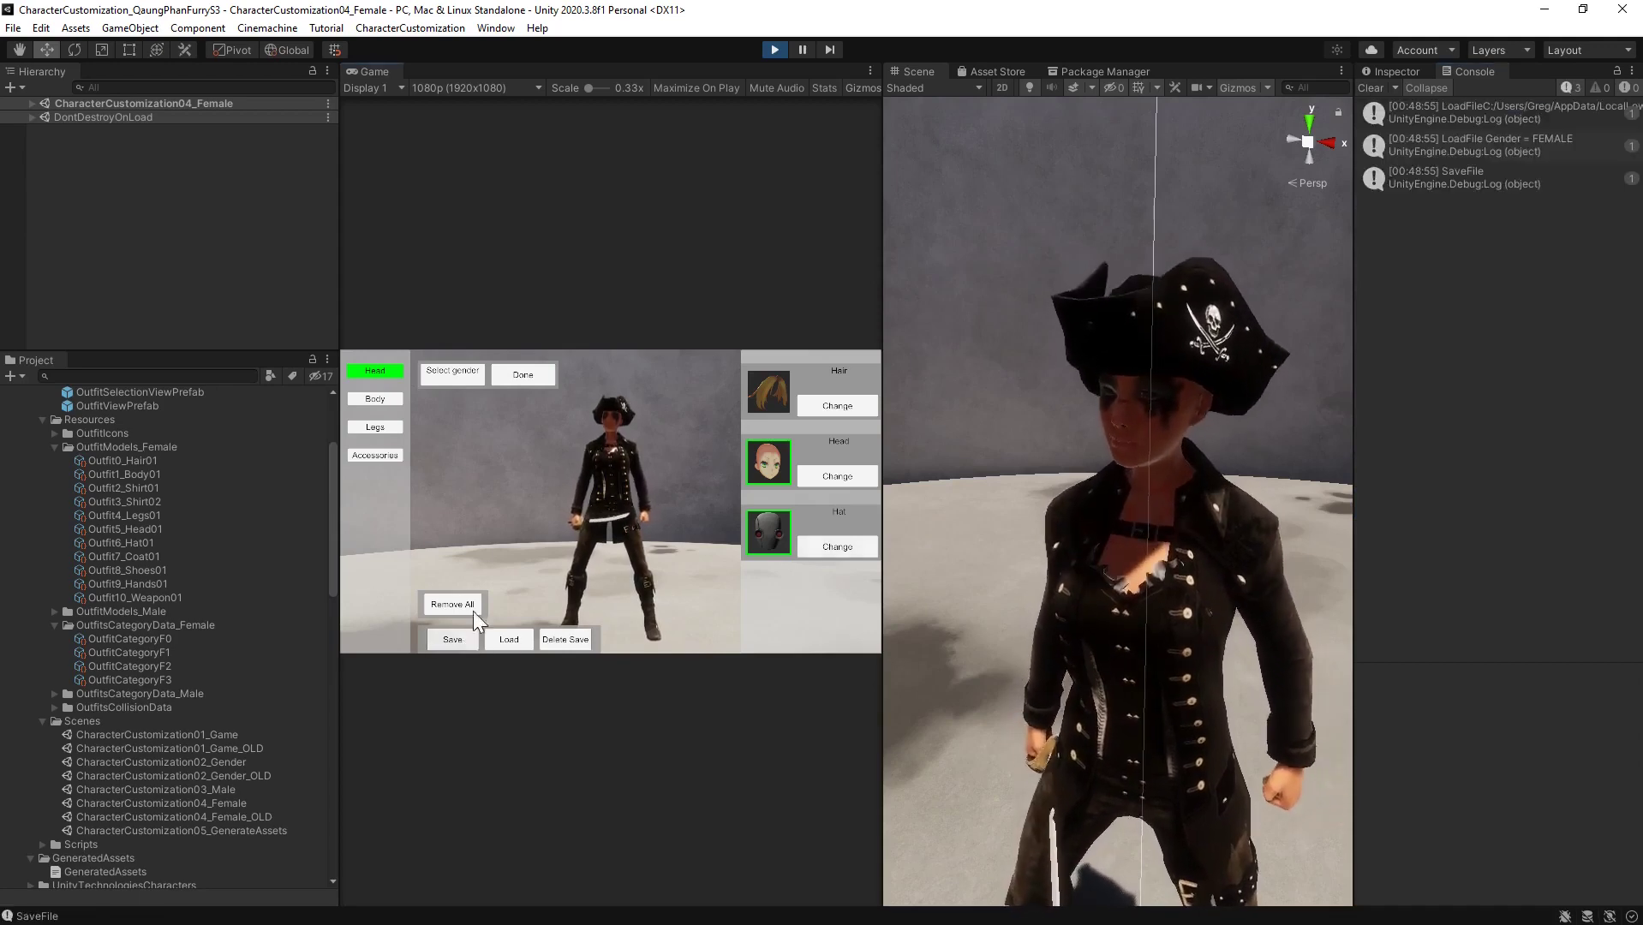
left_click(523, 378)
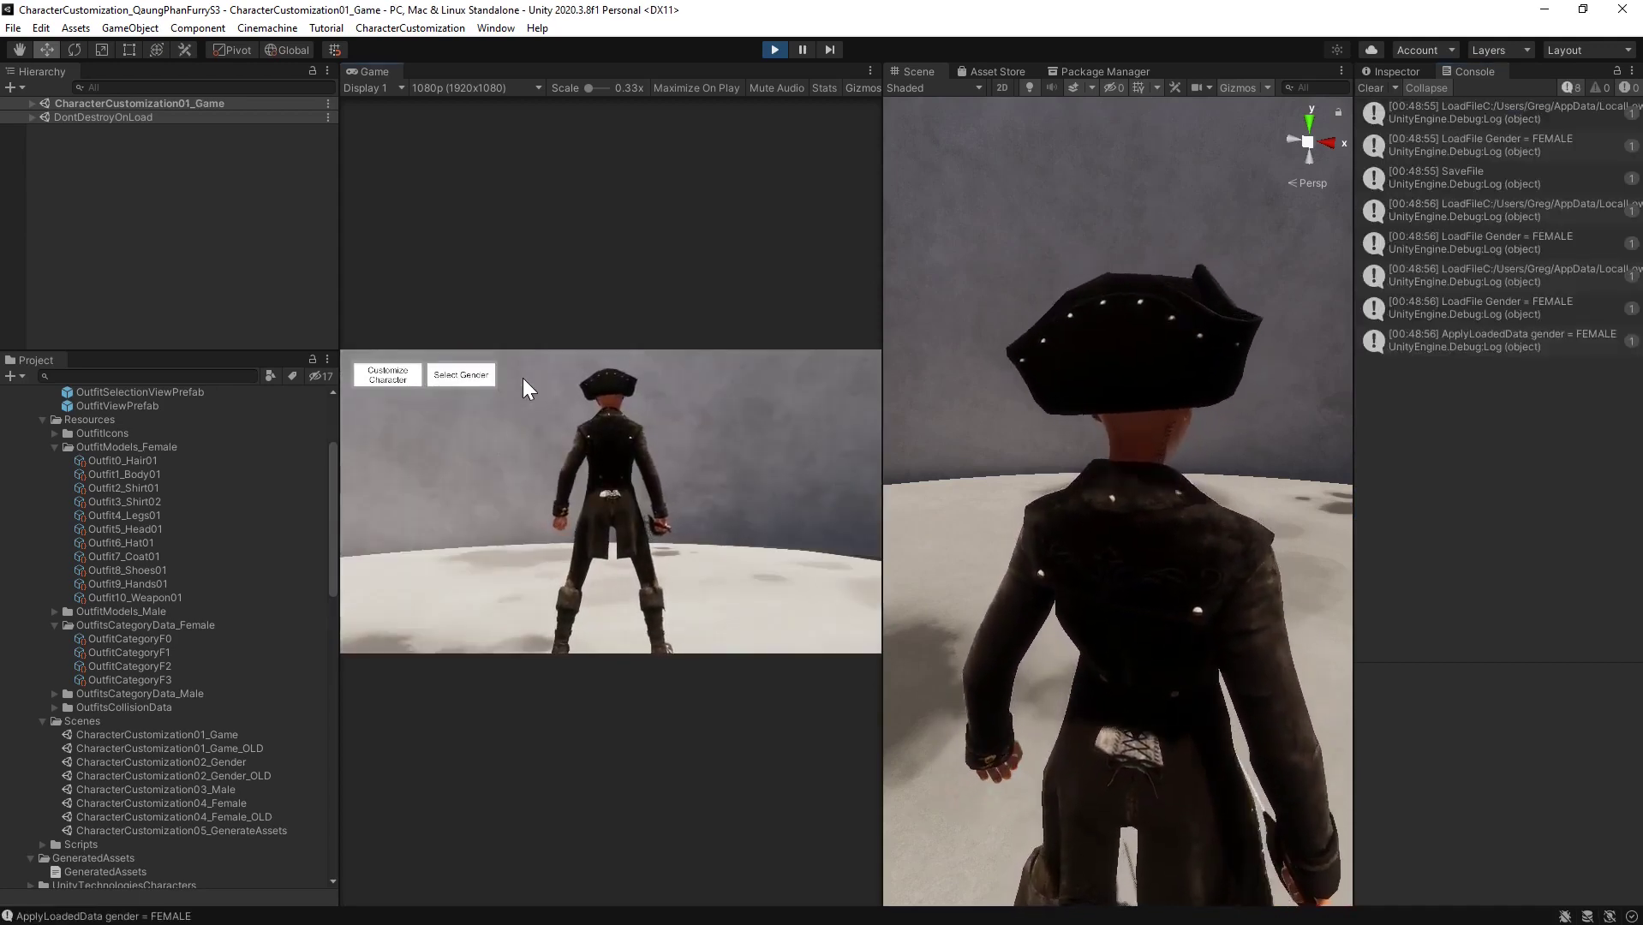
Reopen the customization, equip the Hair, save the character and finish customization
left_click(392, 376)
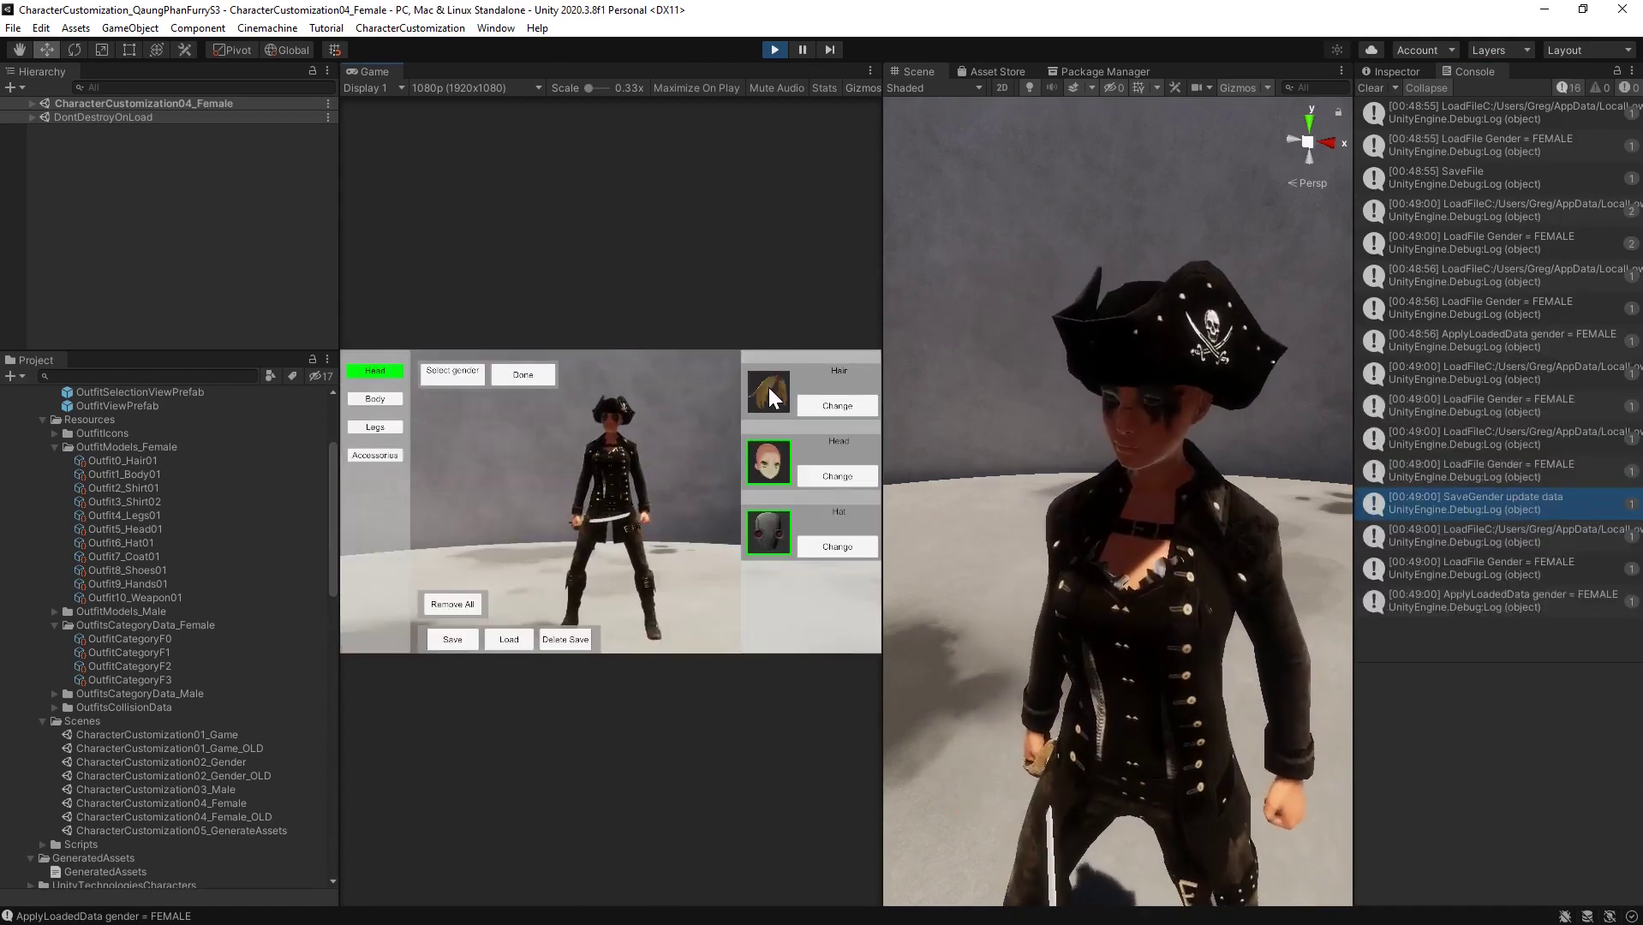
left_click(811, 405)
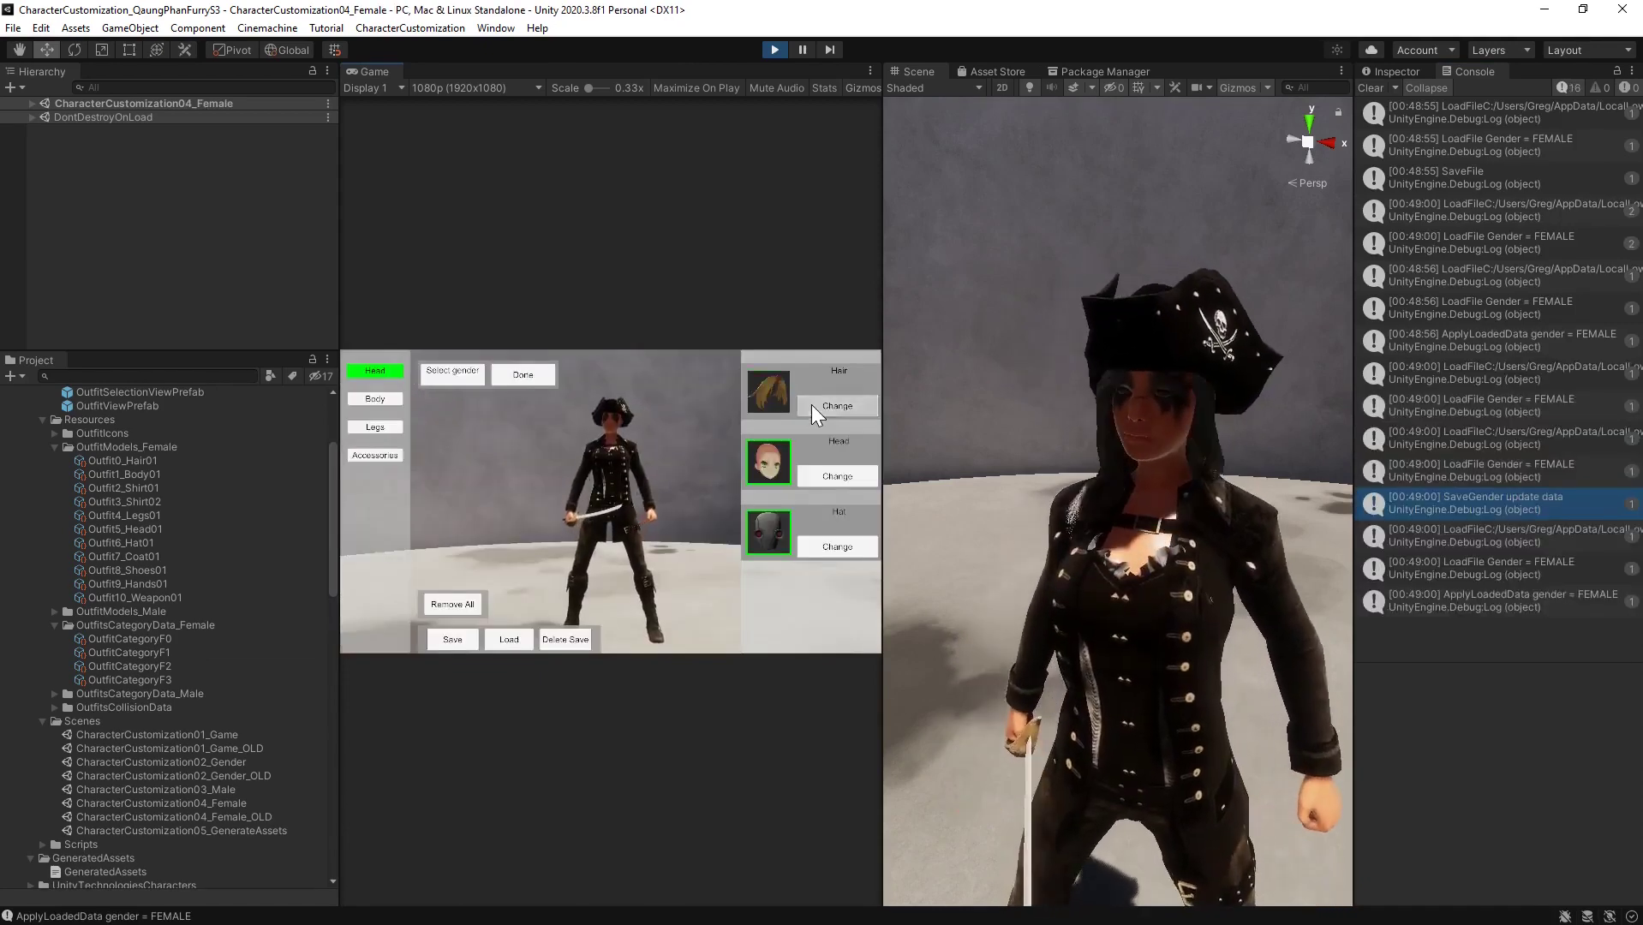
left_click(454, 638)
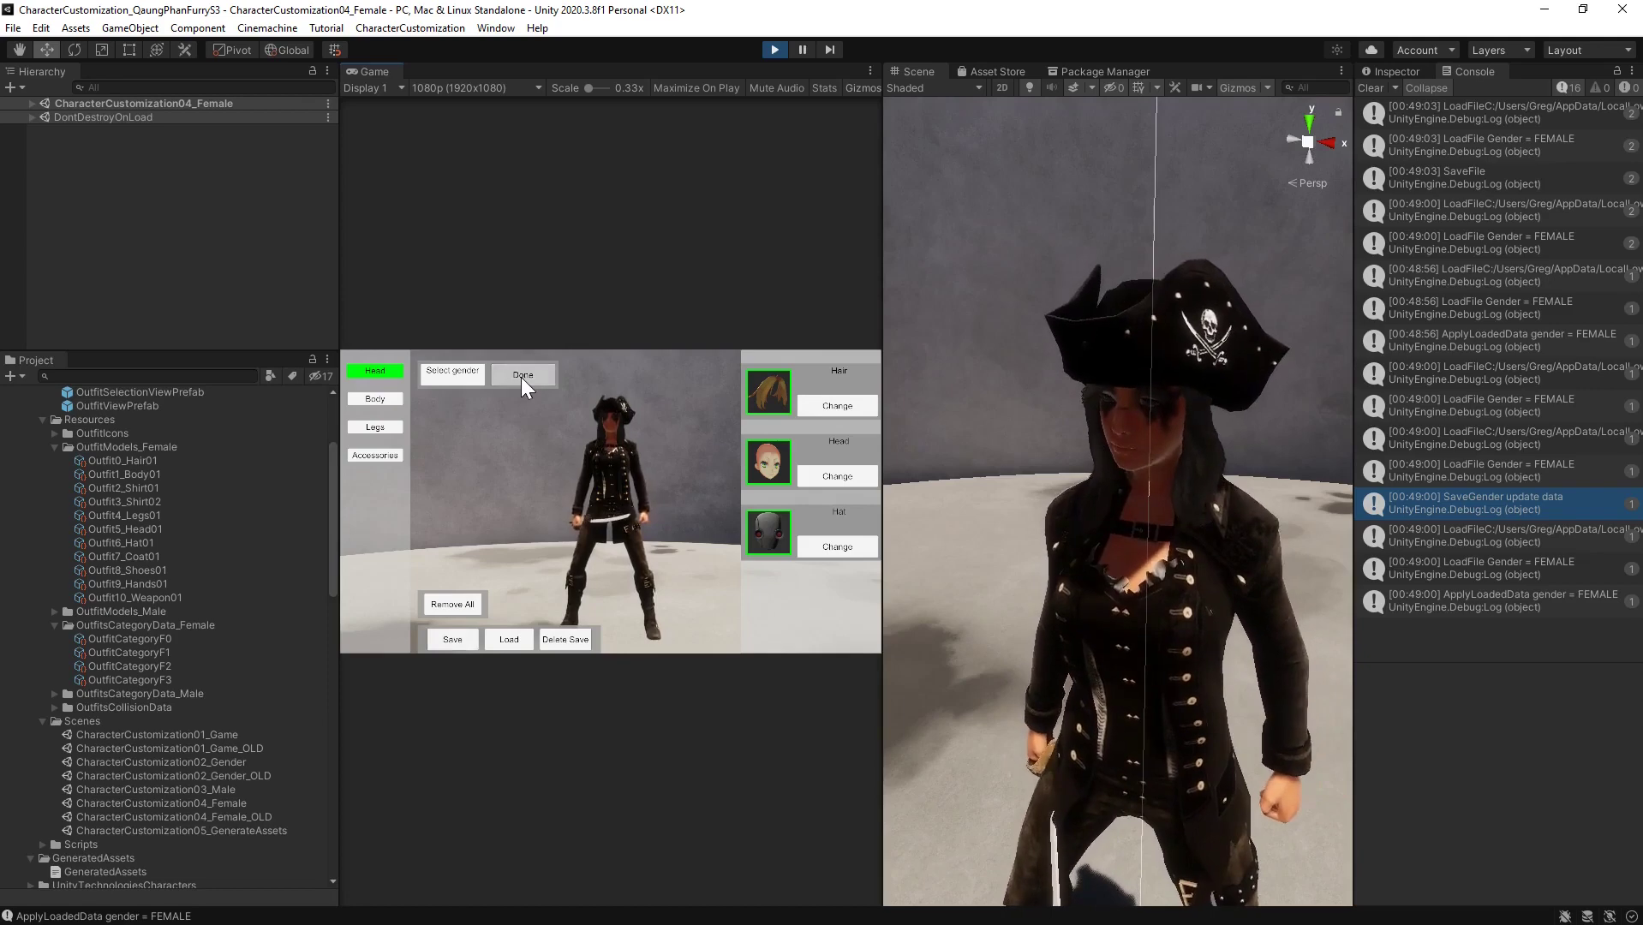
left_click(521, 378)
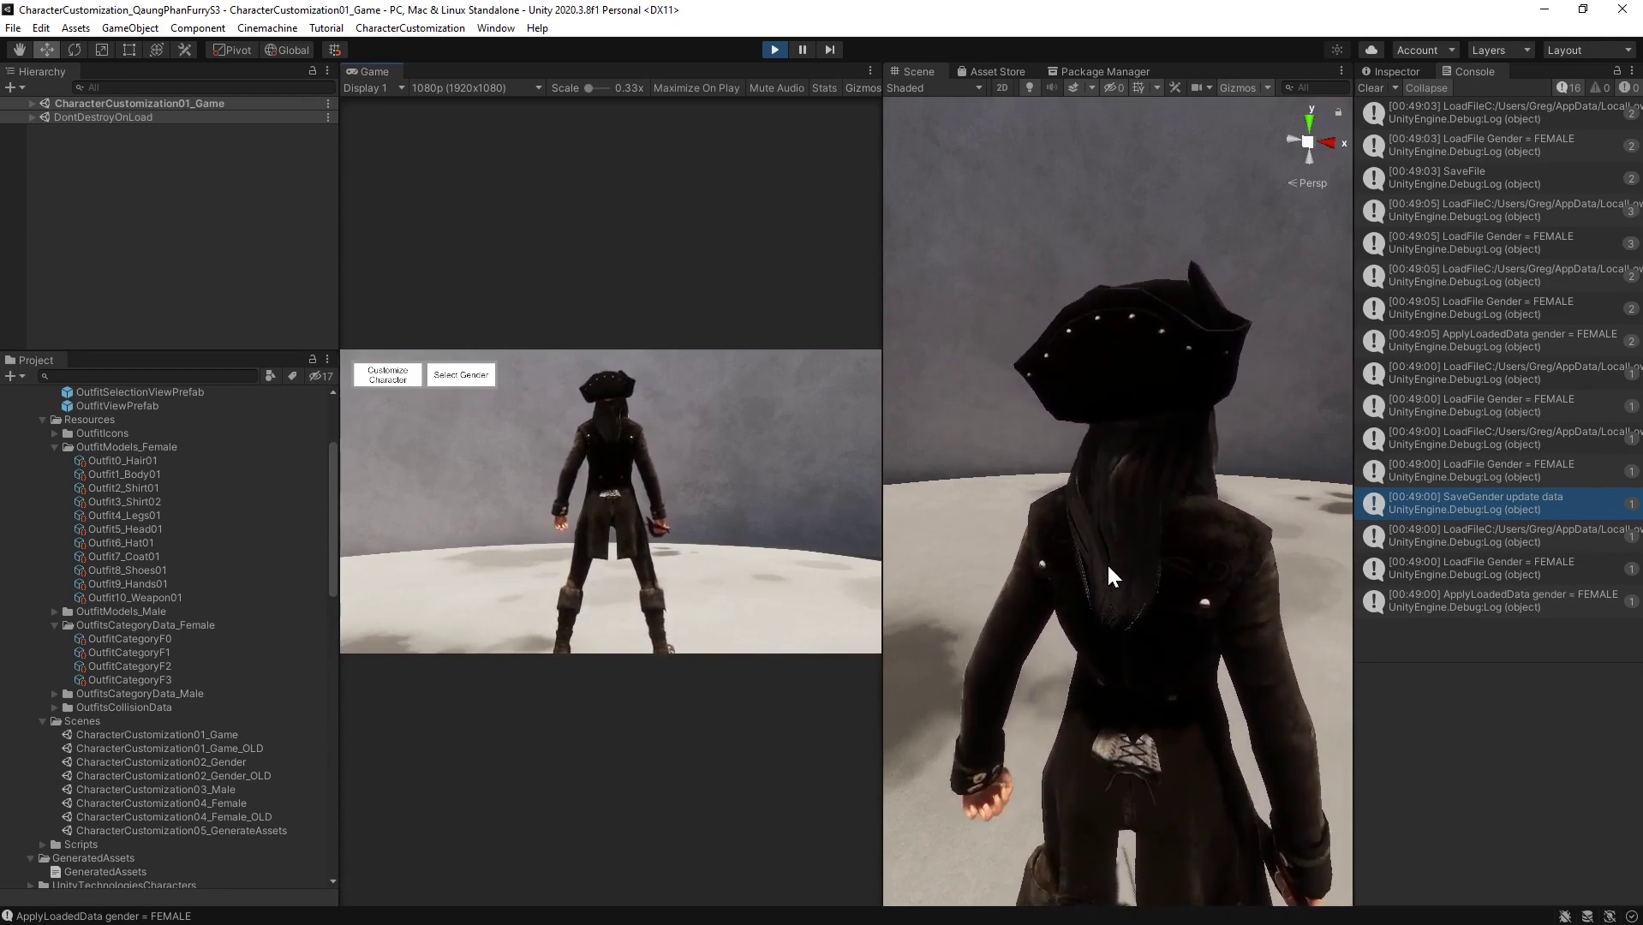
Stop play mode, clear the console log and run the game scene again to load the saved outfit
left_click(776, 49)
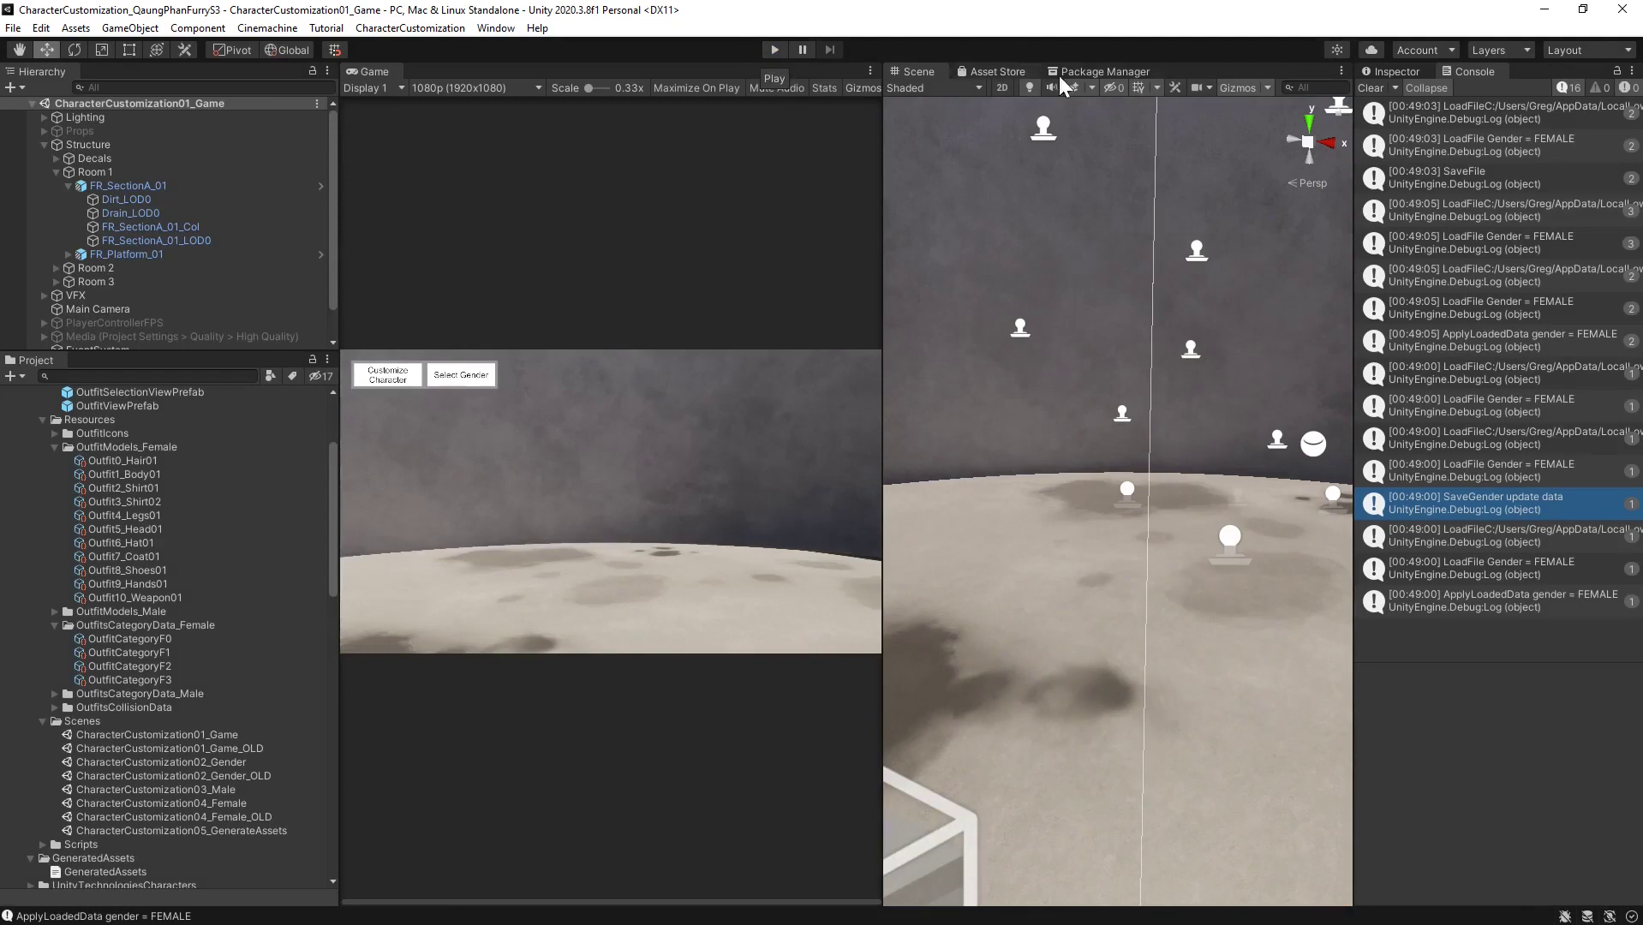
left_click(1371, 87)
left_click(773, 50)
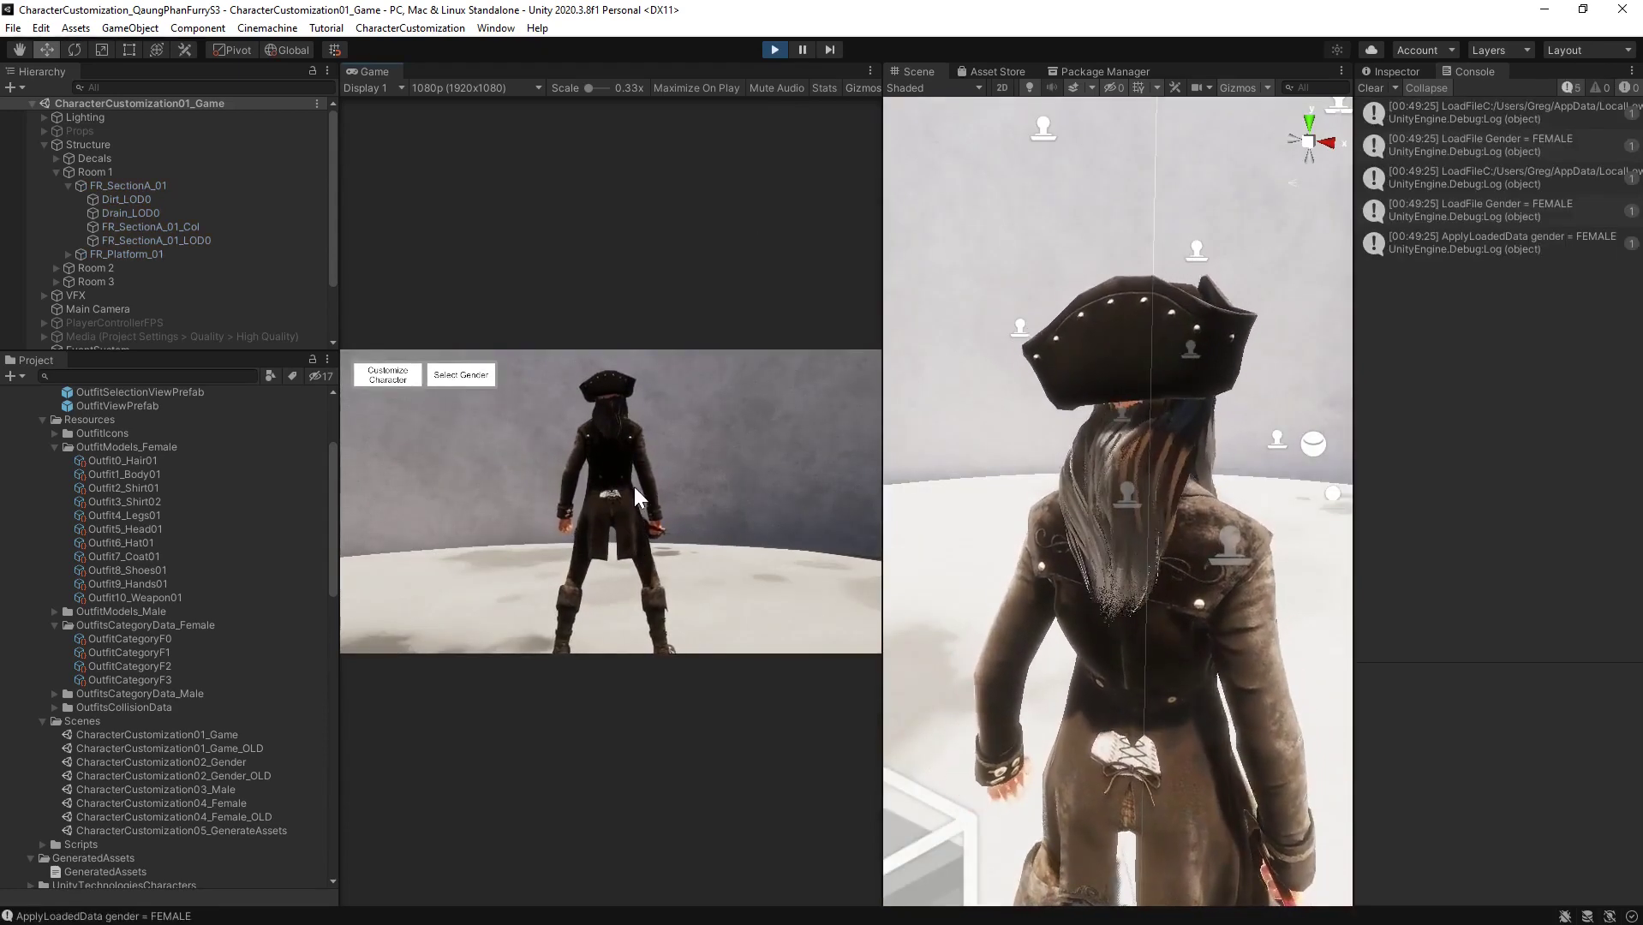
Examine the loaded outfit from the front in the Scene view, both in the game and in the reopened character customization
right_click_drag(968, 411, 1275, 375)
scroll(1257, 393, "down", 5)
middle_click_drag(1257, 393, 1193, 420)
scroll(1194, 420, "down", 3)
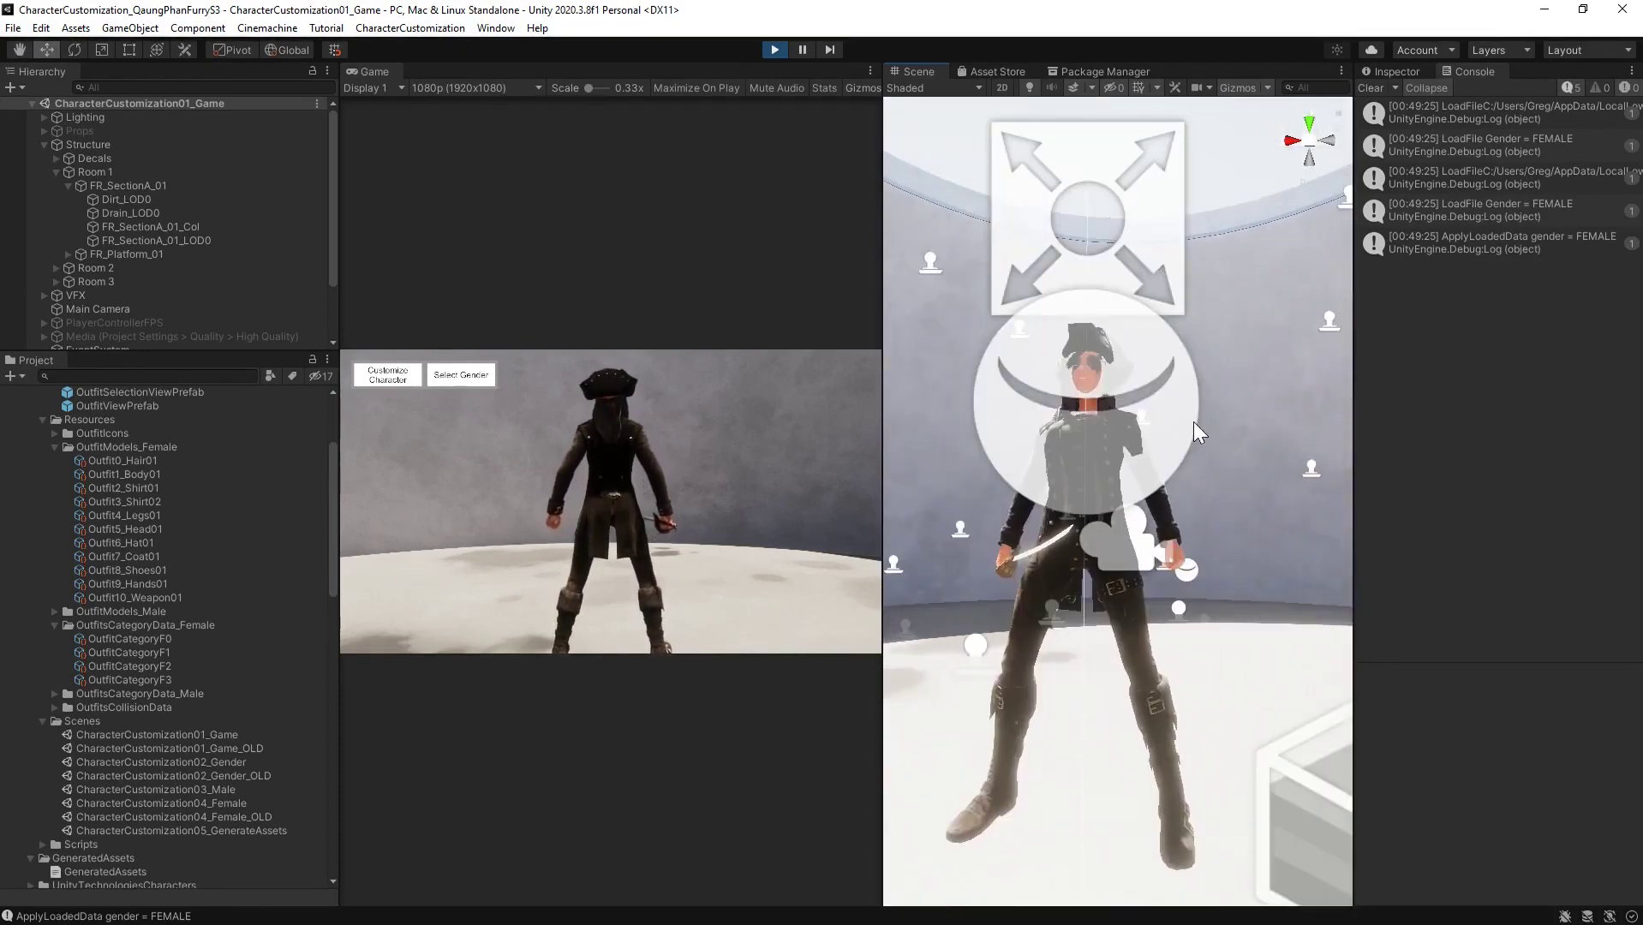
left_click(404, 379)
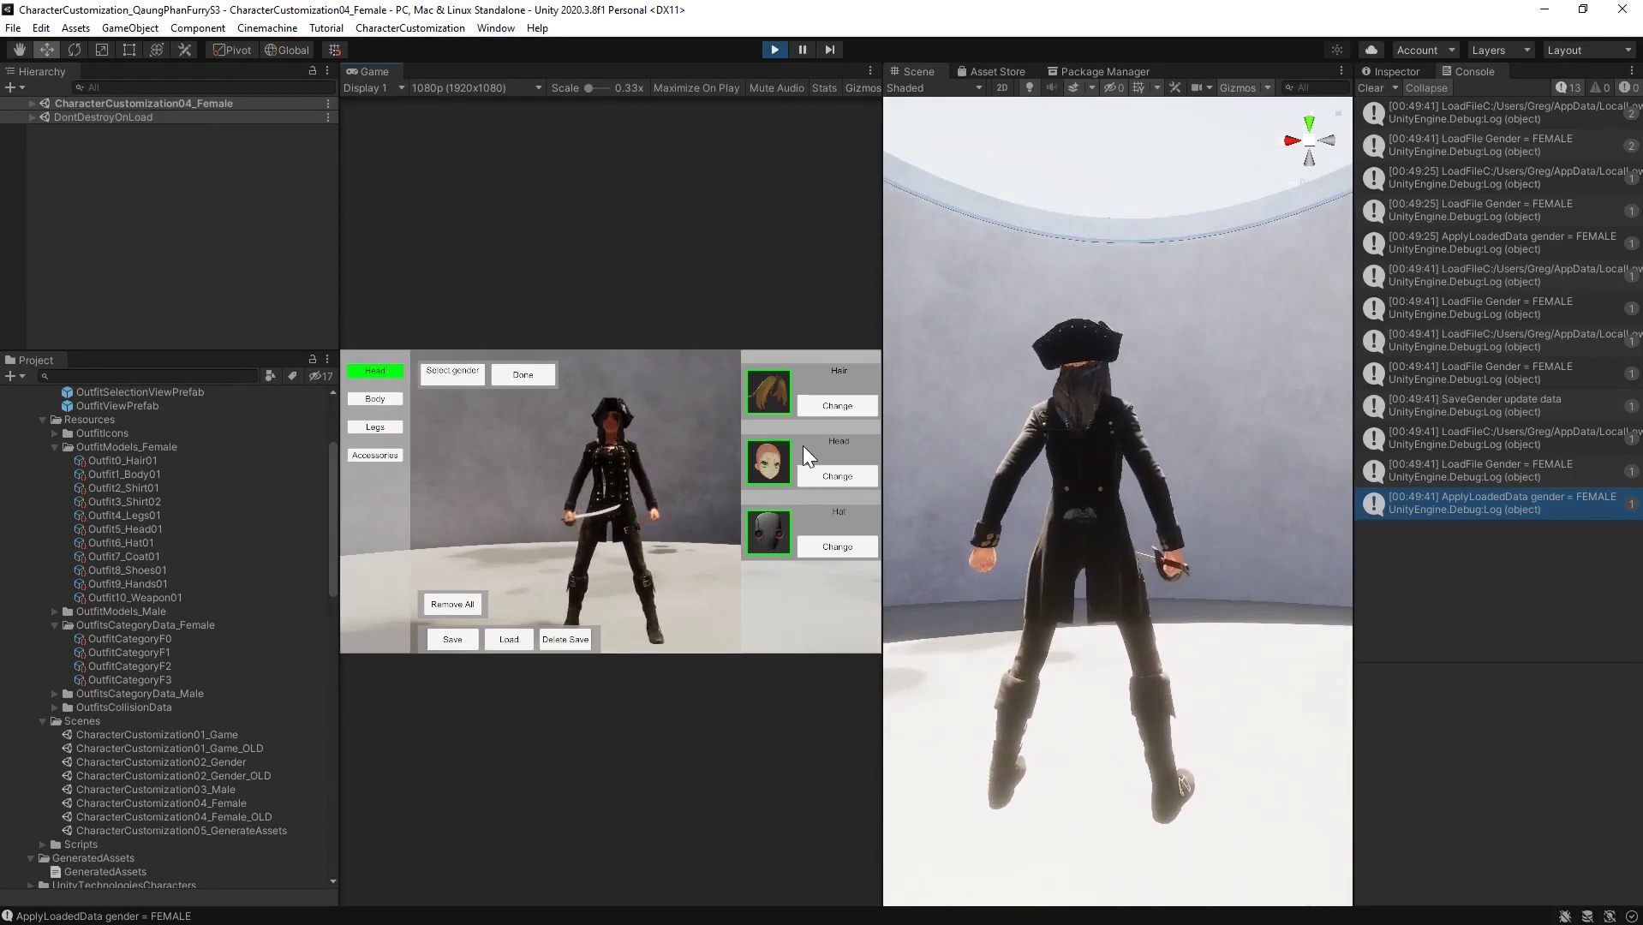
right_click_drag(1132, 554, 1111, 597)
middle_click_drag(1111, 598, 1098, 558)
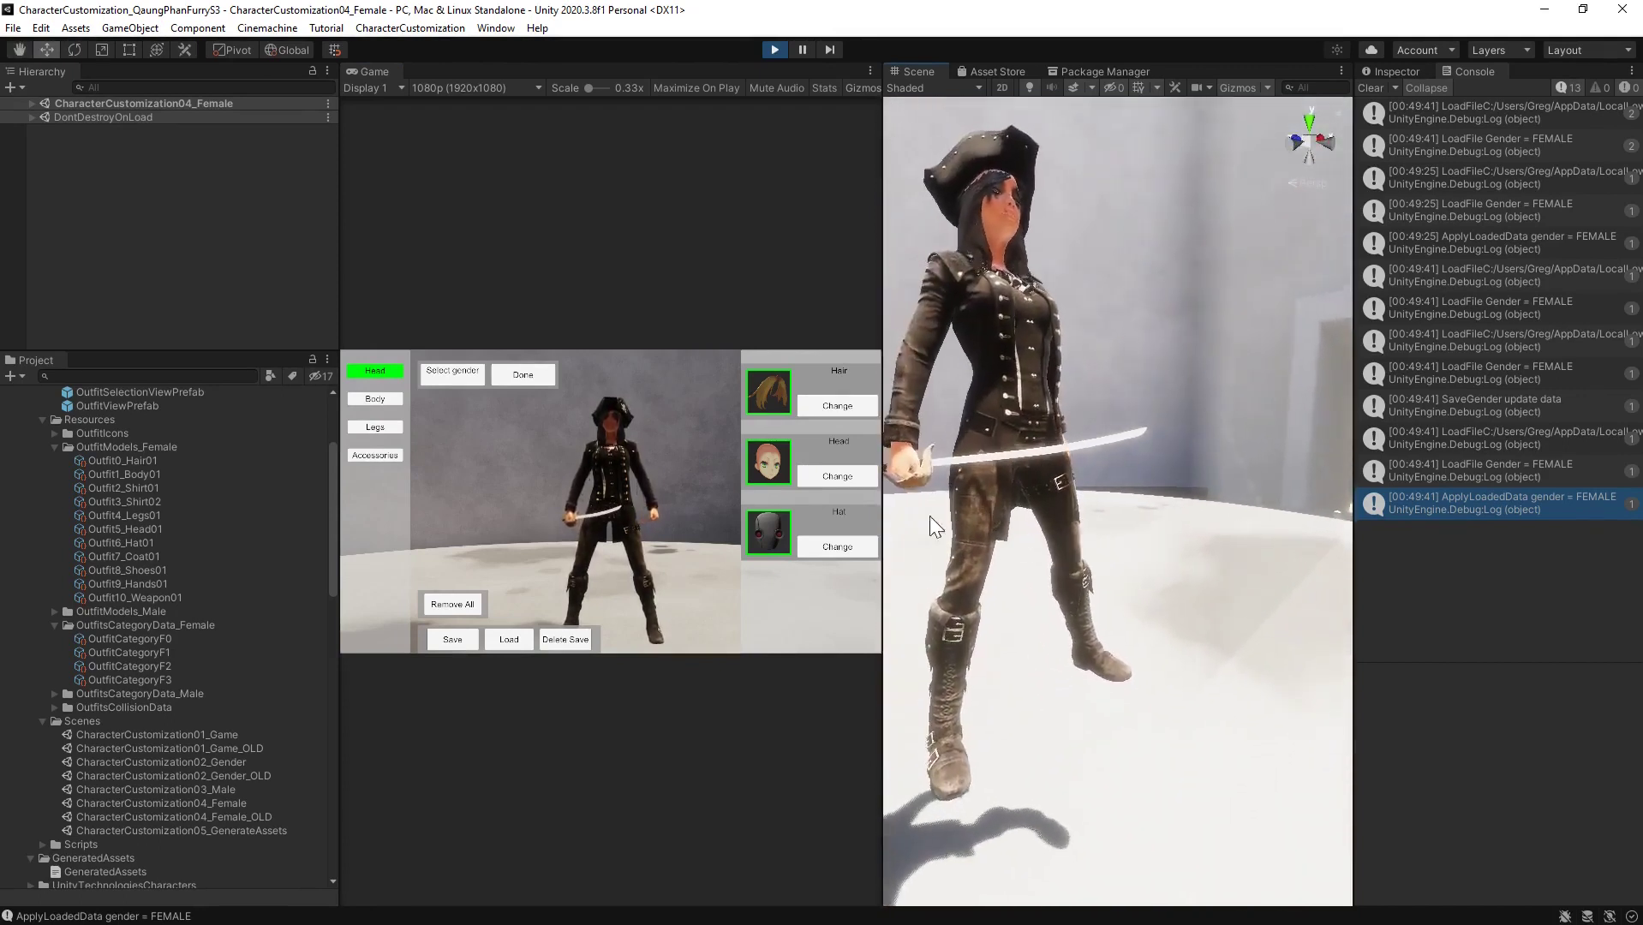
Remove the Coat, save the character, finish customization and stop play mode
left_click(376, 399)
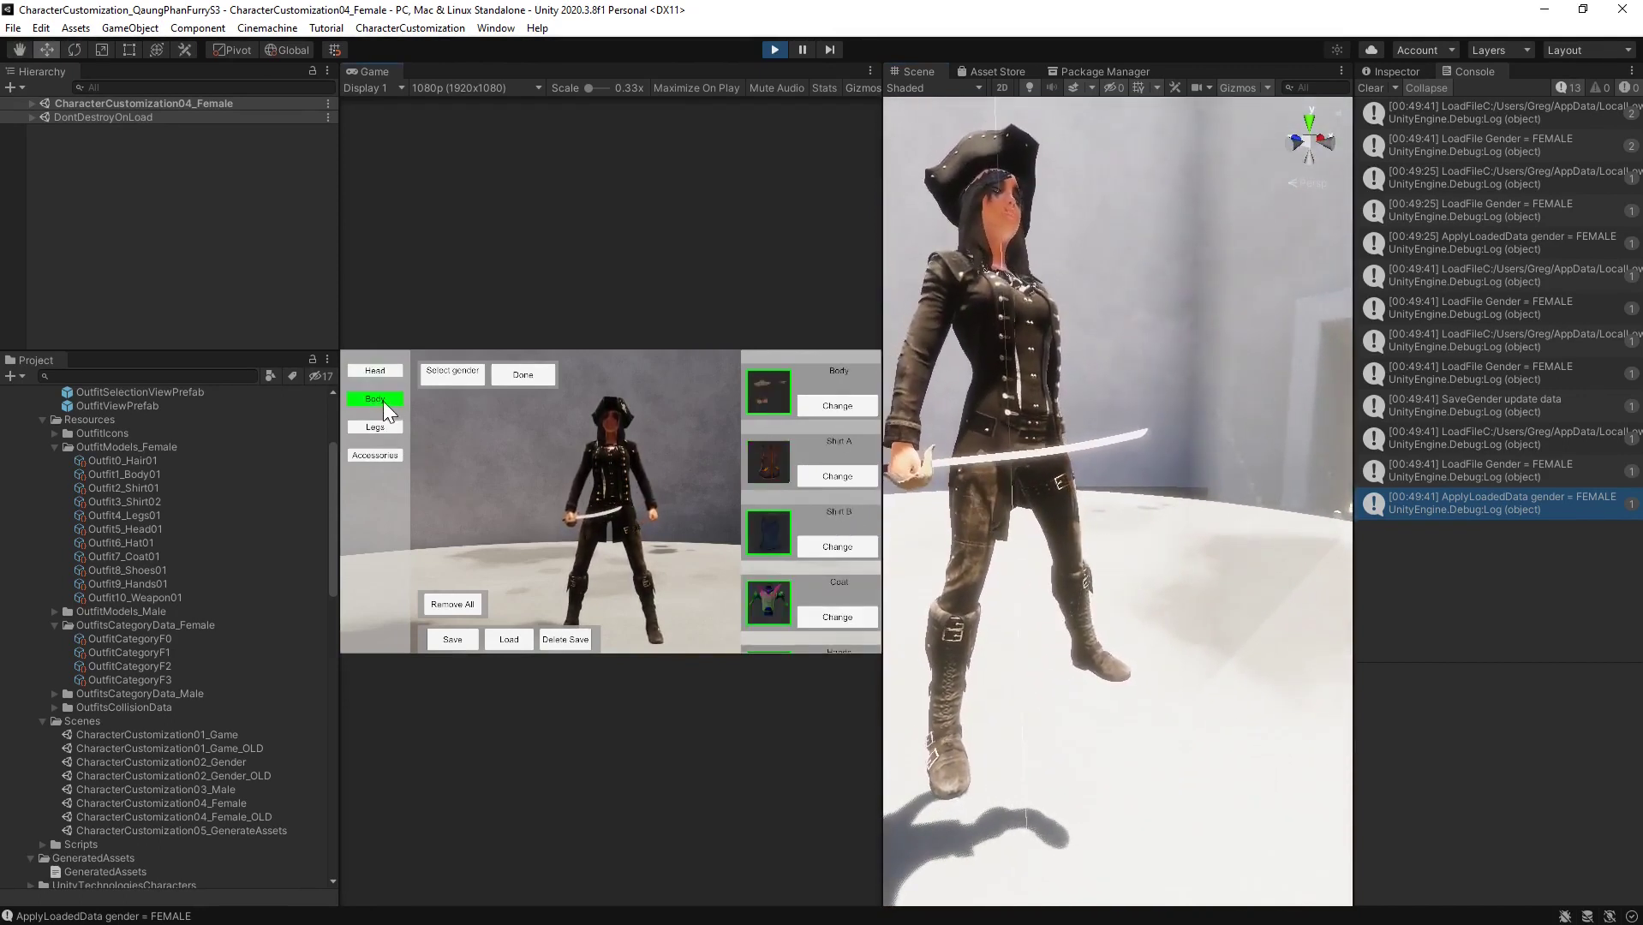
left_click(825, 612)
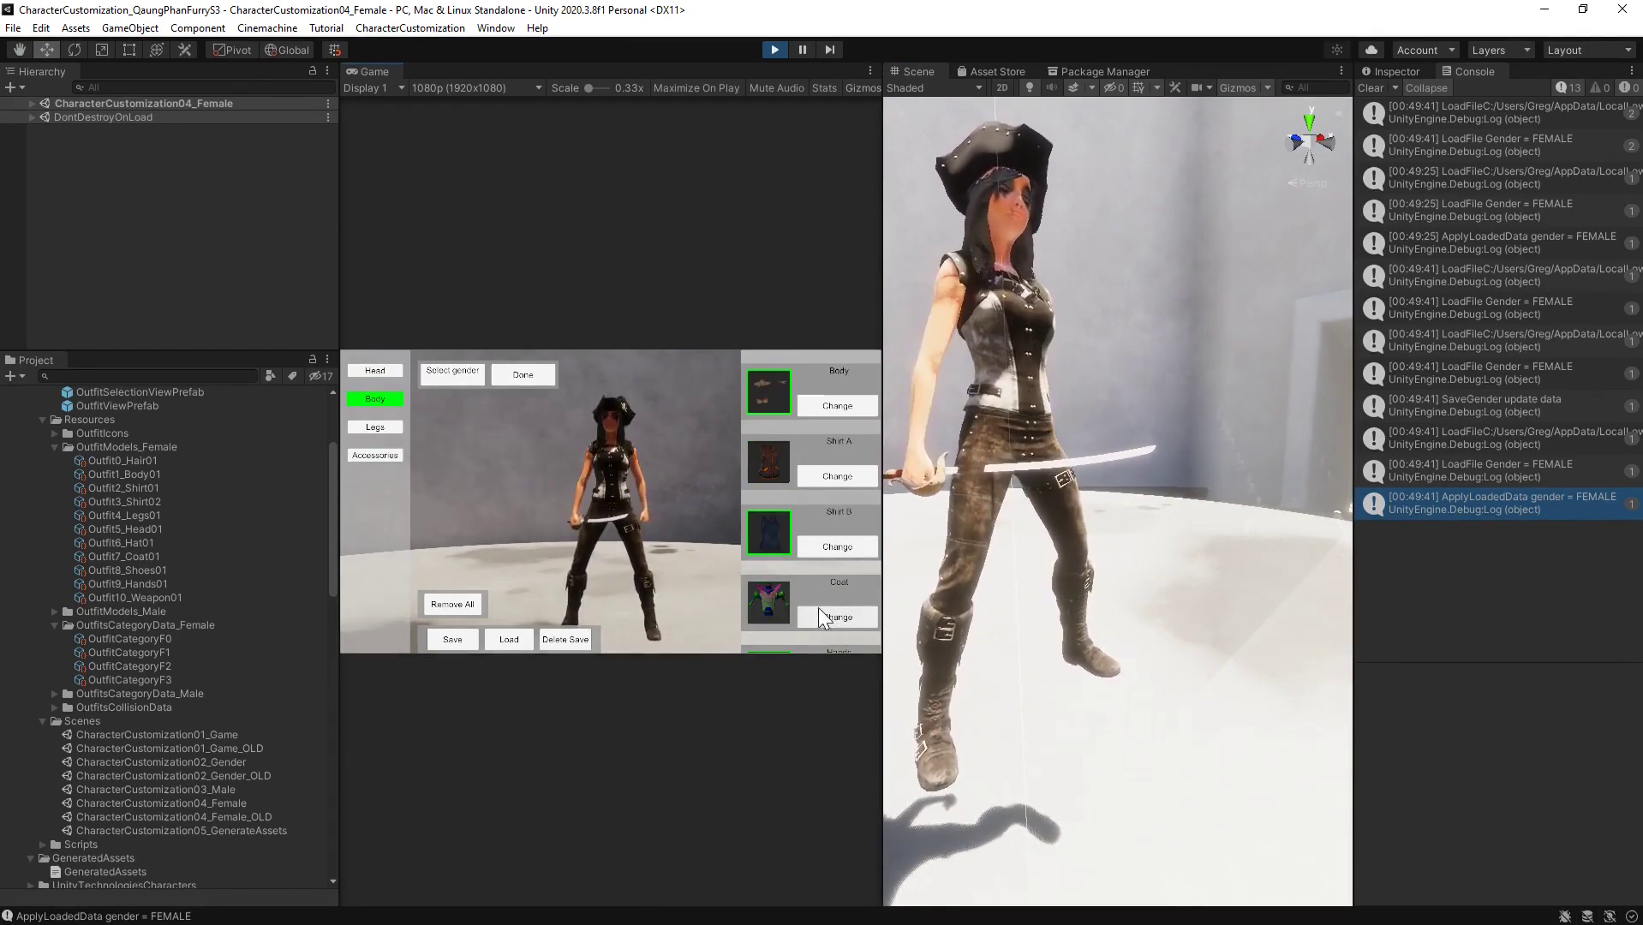
left_click(532, 373)
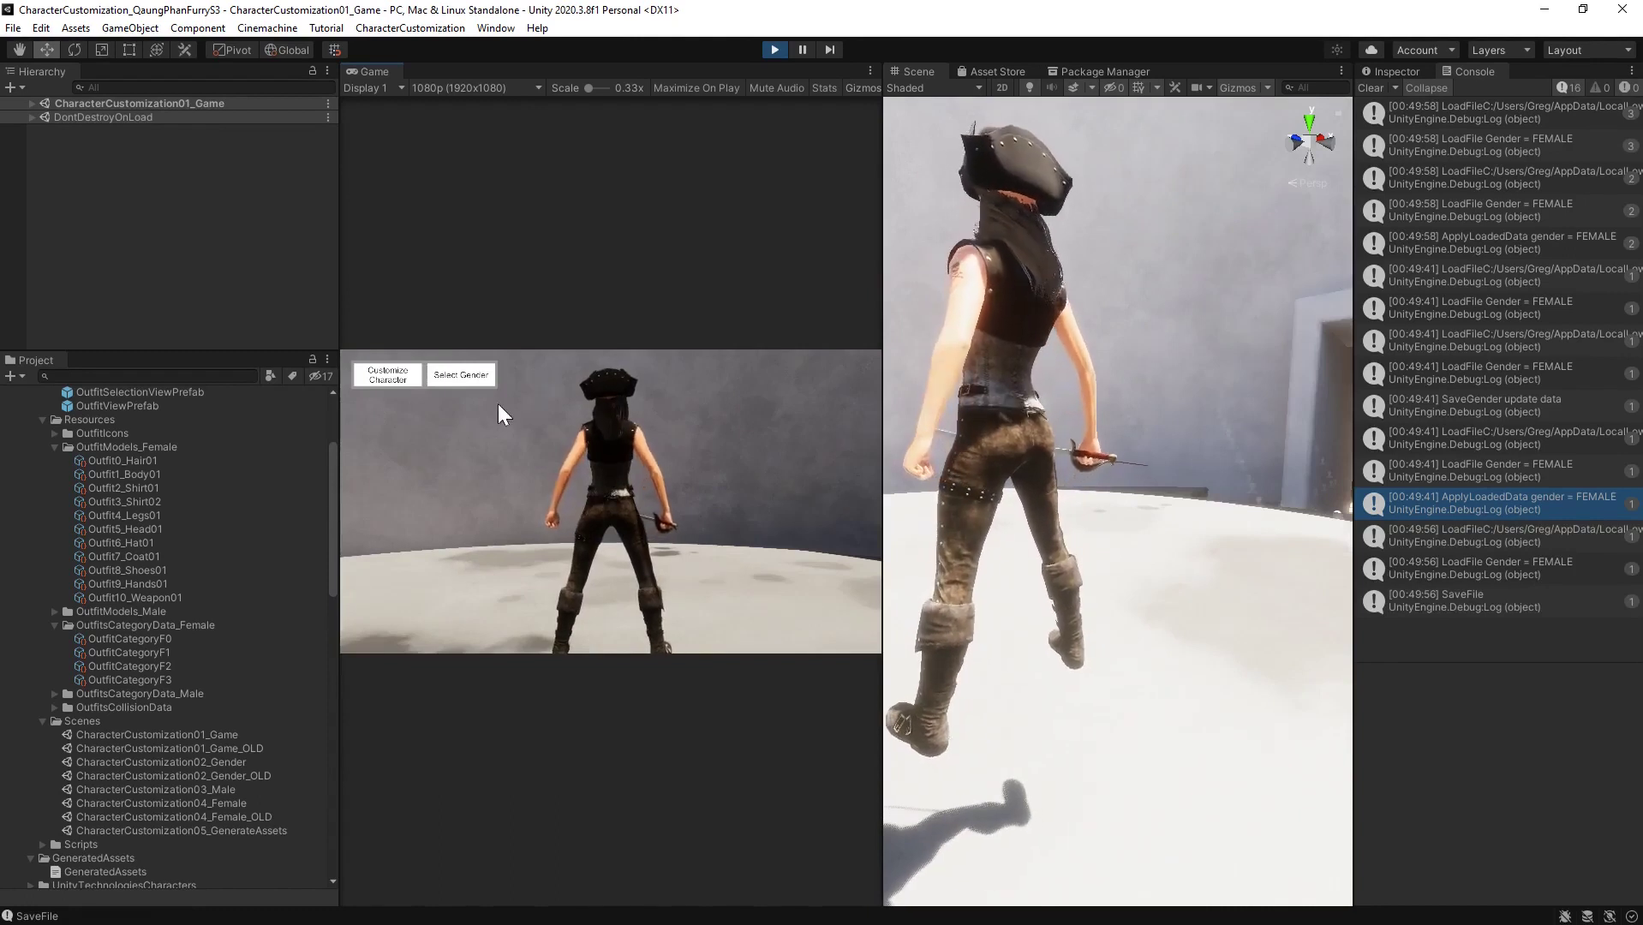
left_click(774, 52)
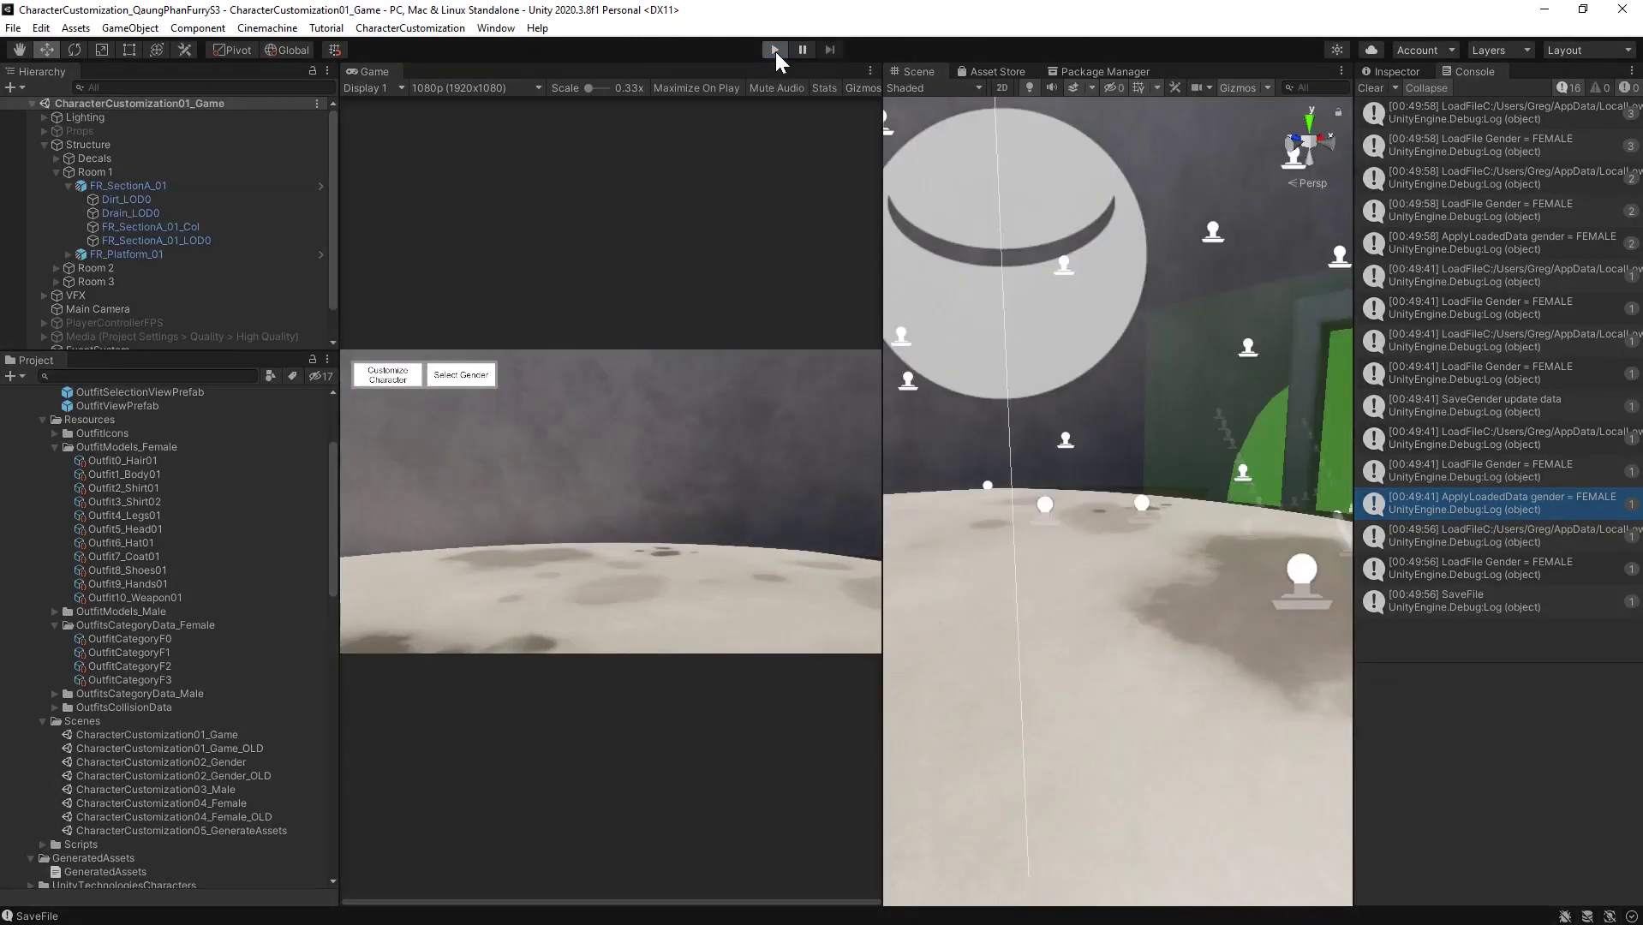
Run the game scene, open the character customization and equip the Coat from the Body category
left_click(774, 50)
left_click(393, 381)
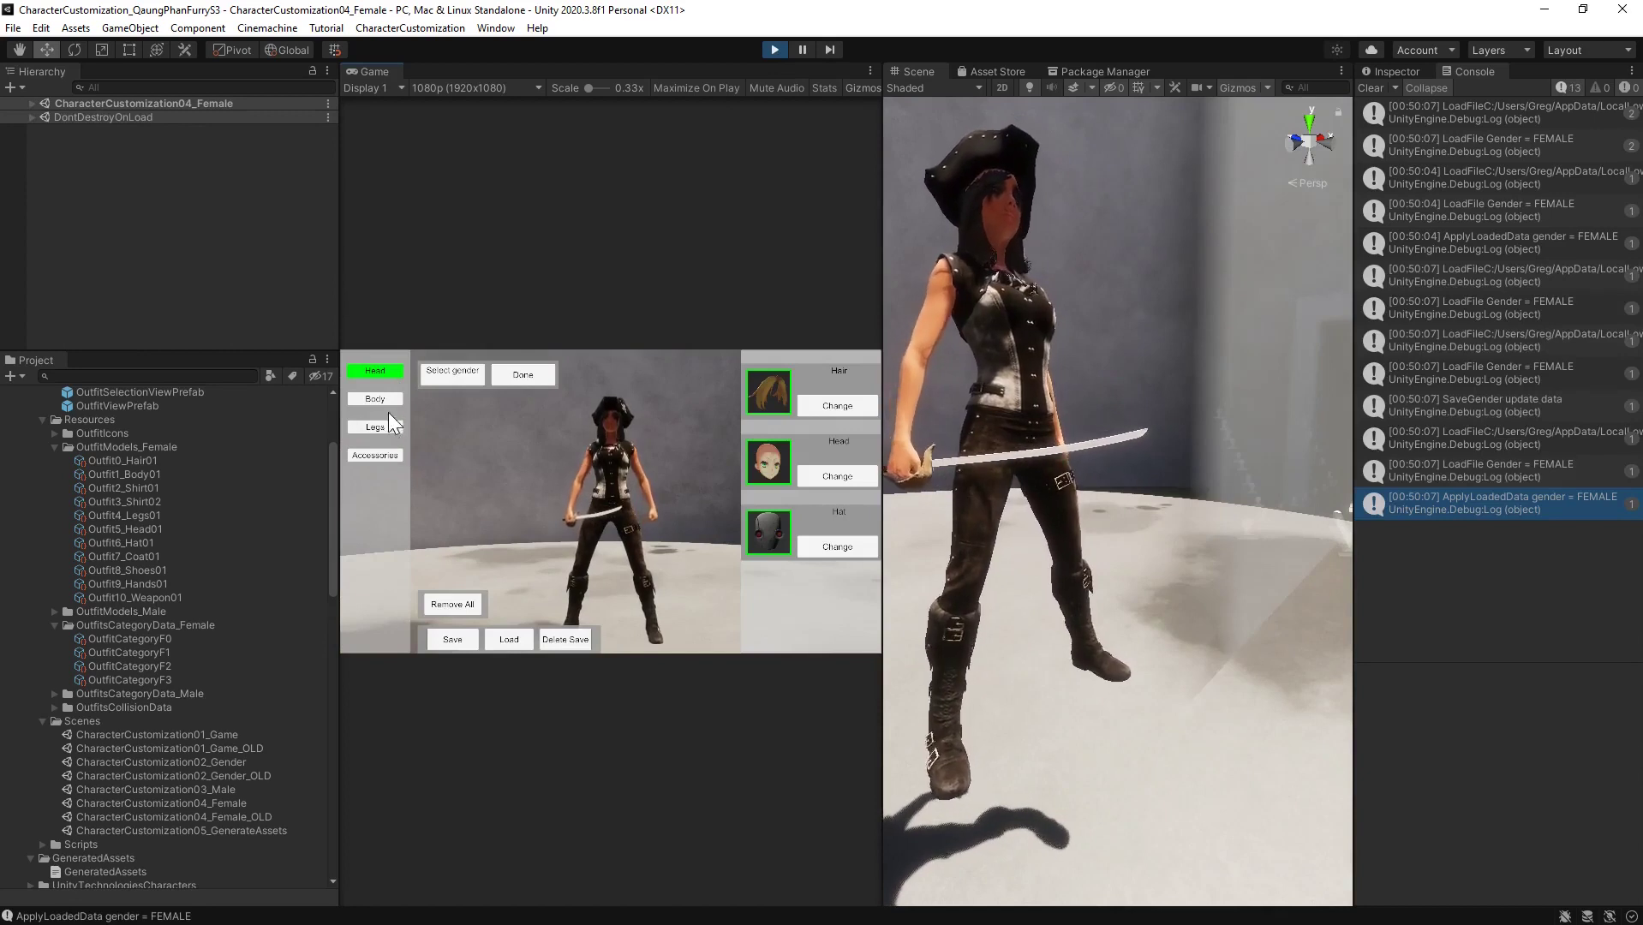
left_click(388, 400)
left_click(835, 615)
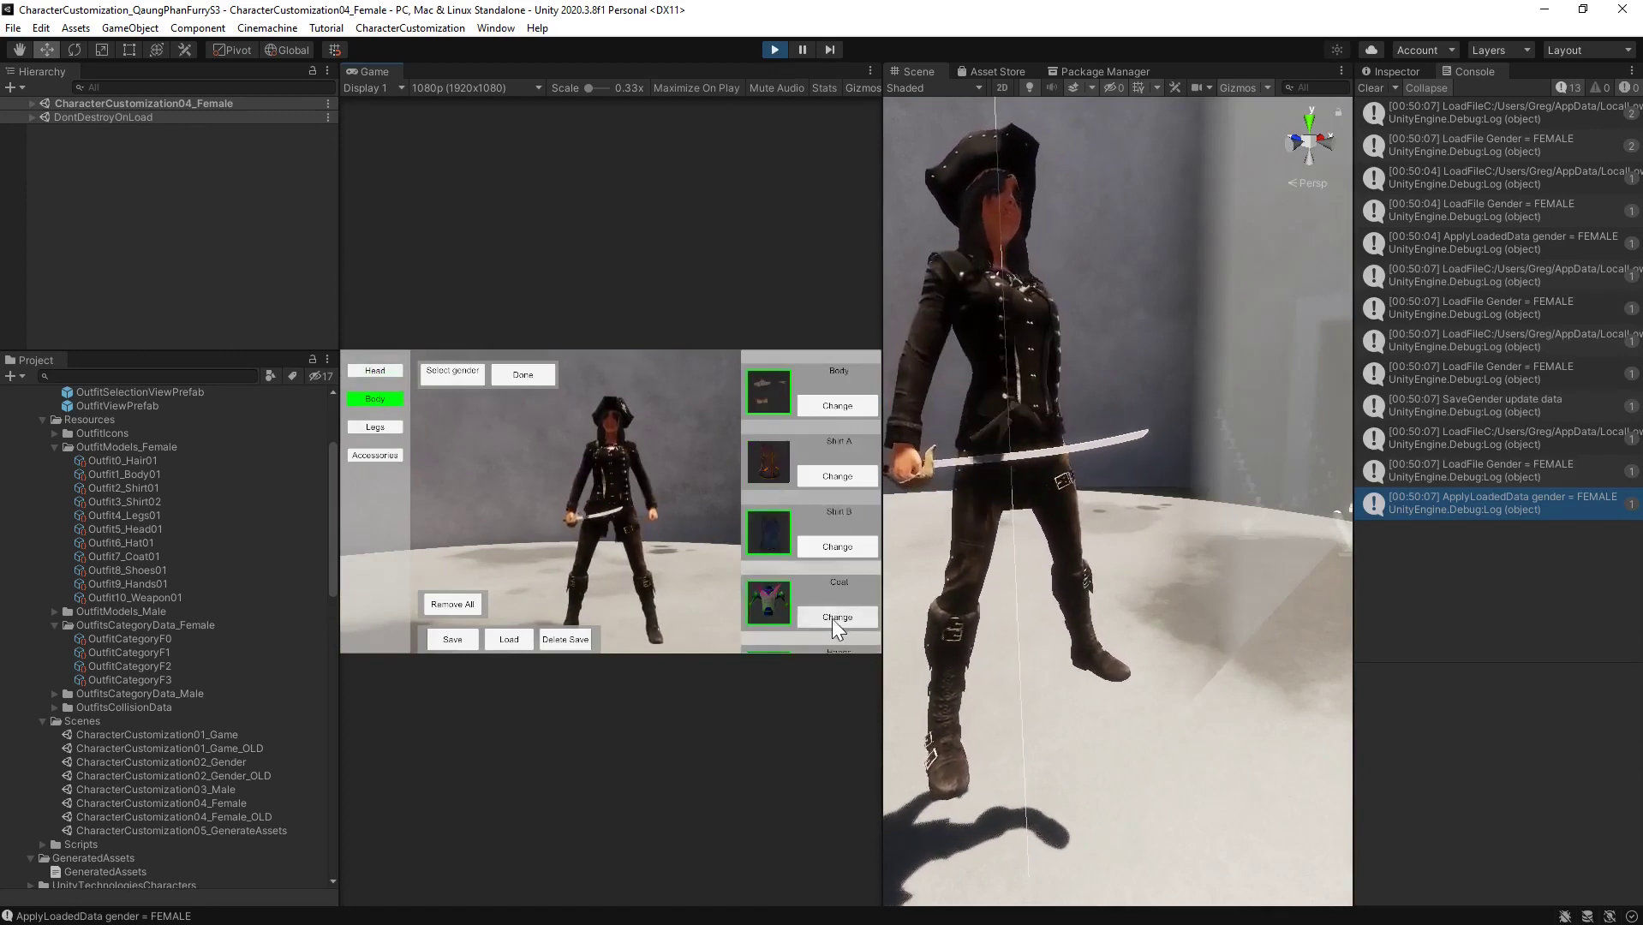
Finish the customization to return to the game scene and stop play mode
left_click(524, 367)
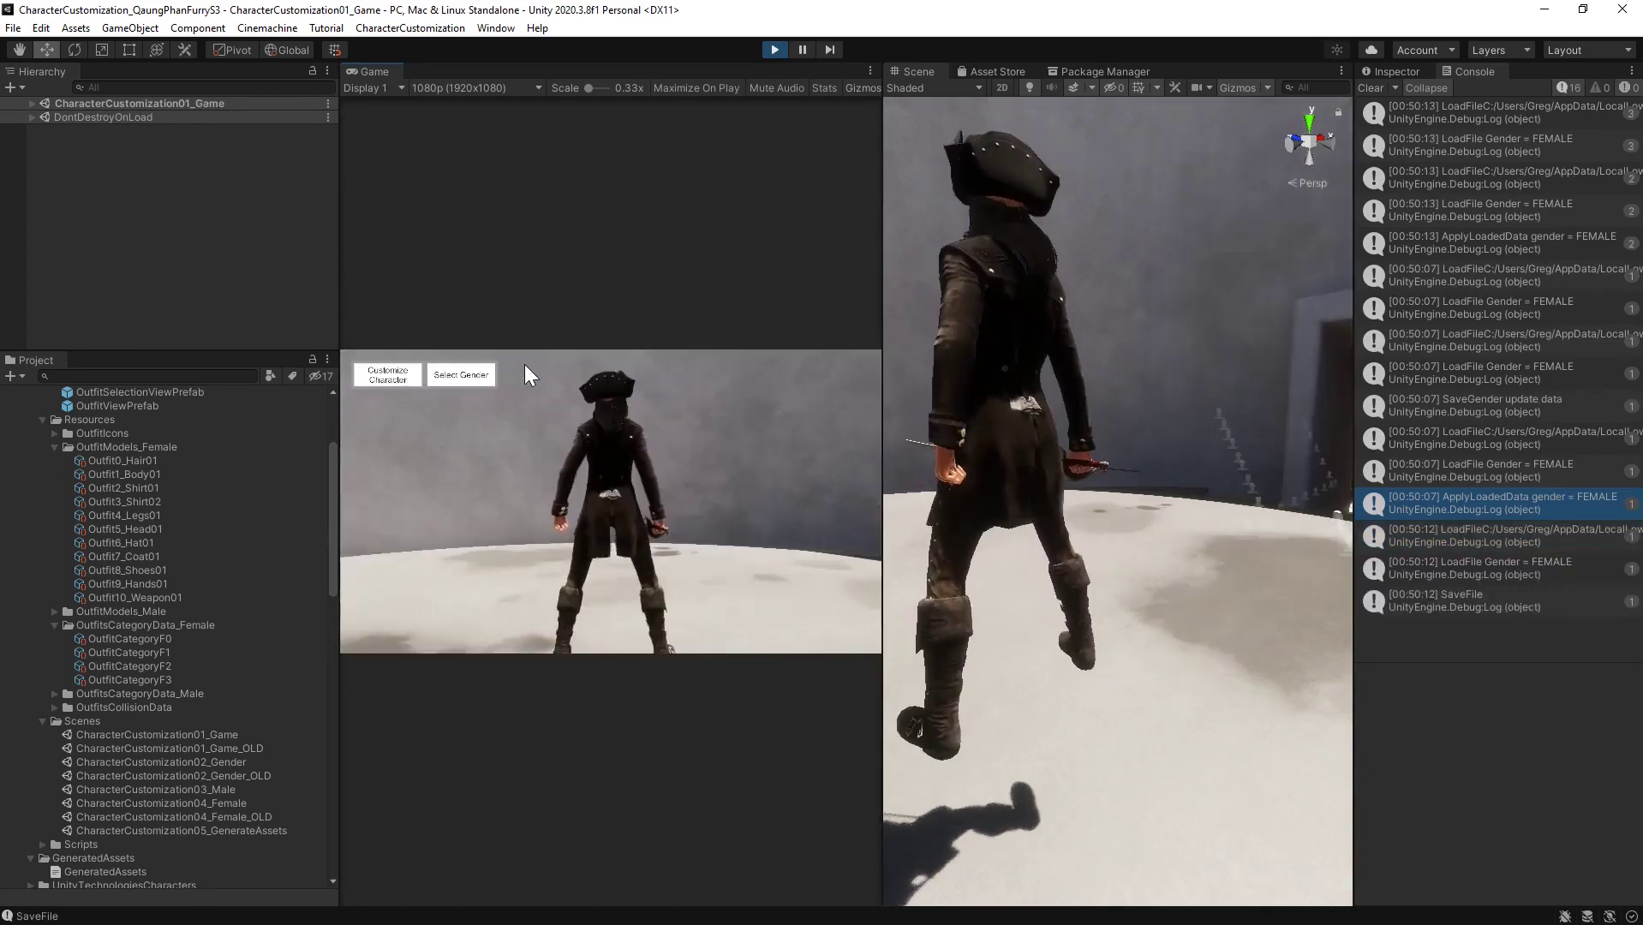
left_click(776, 50)
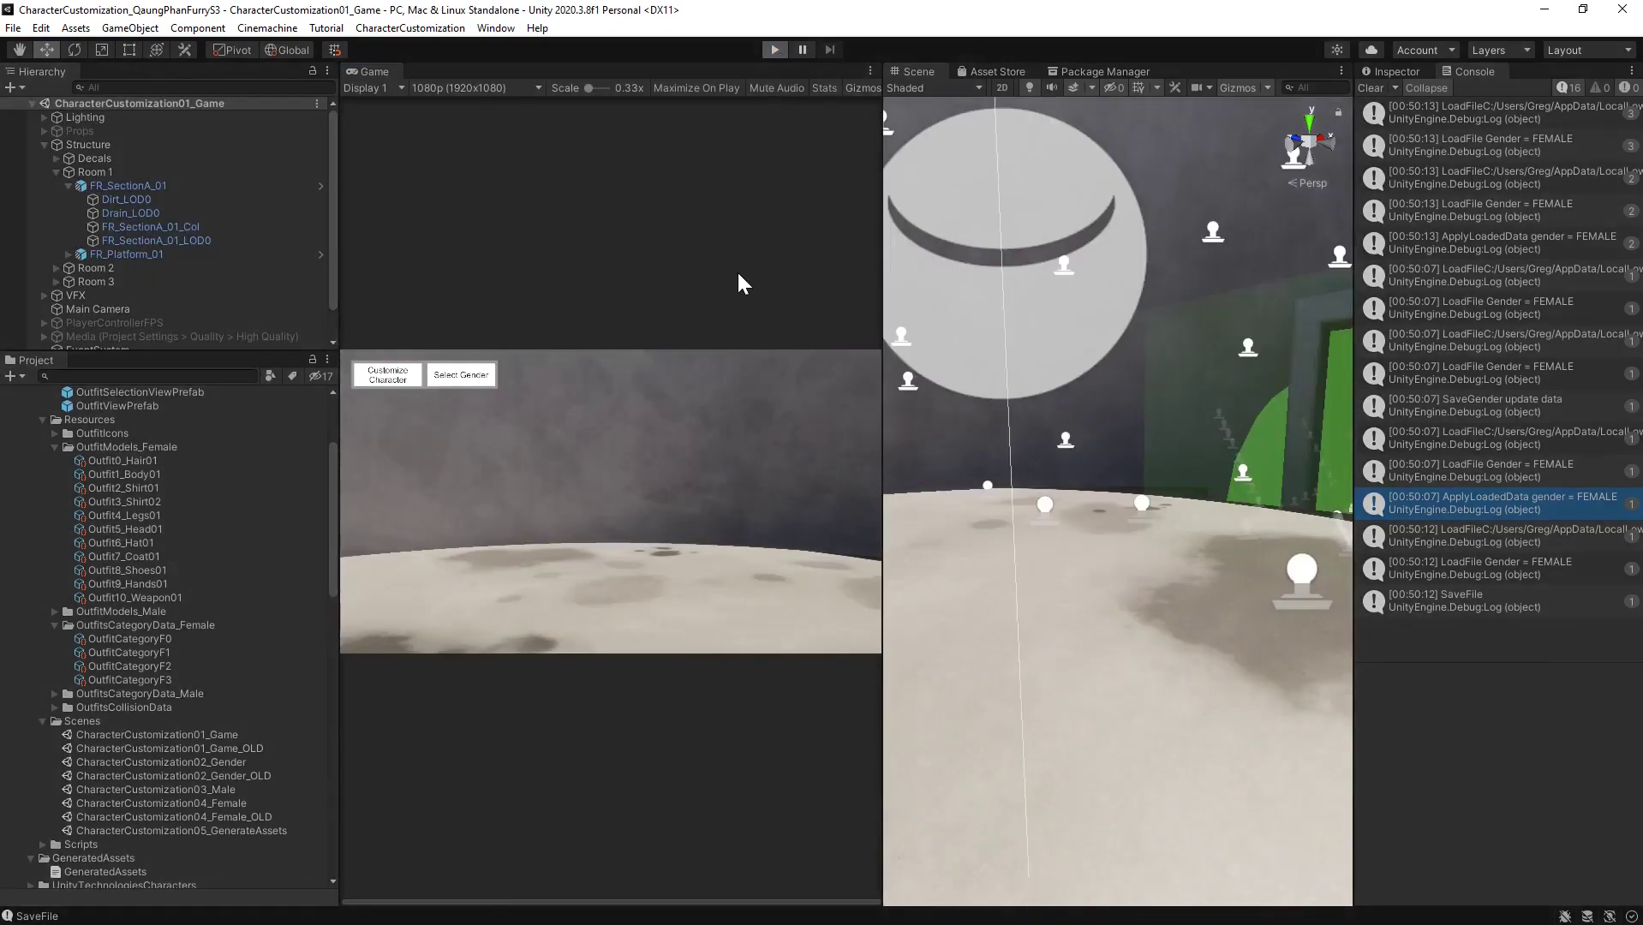
key("ctrl+p")
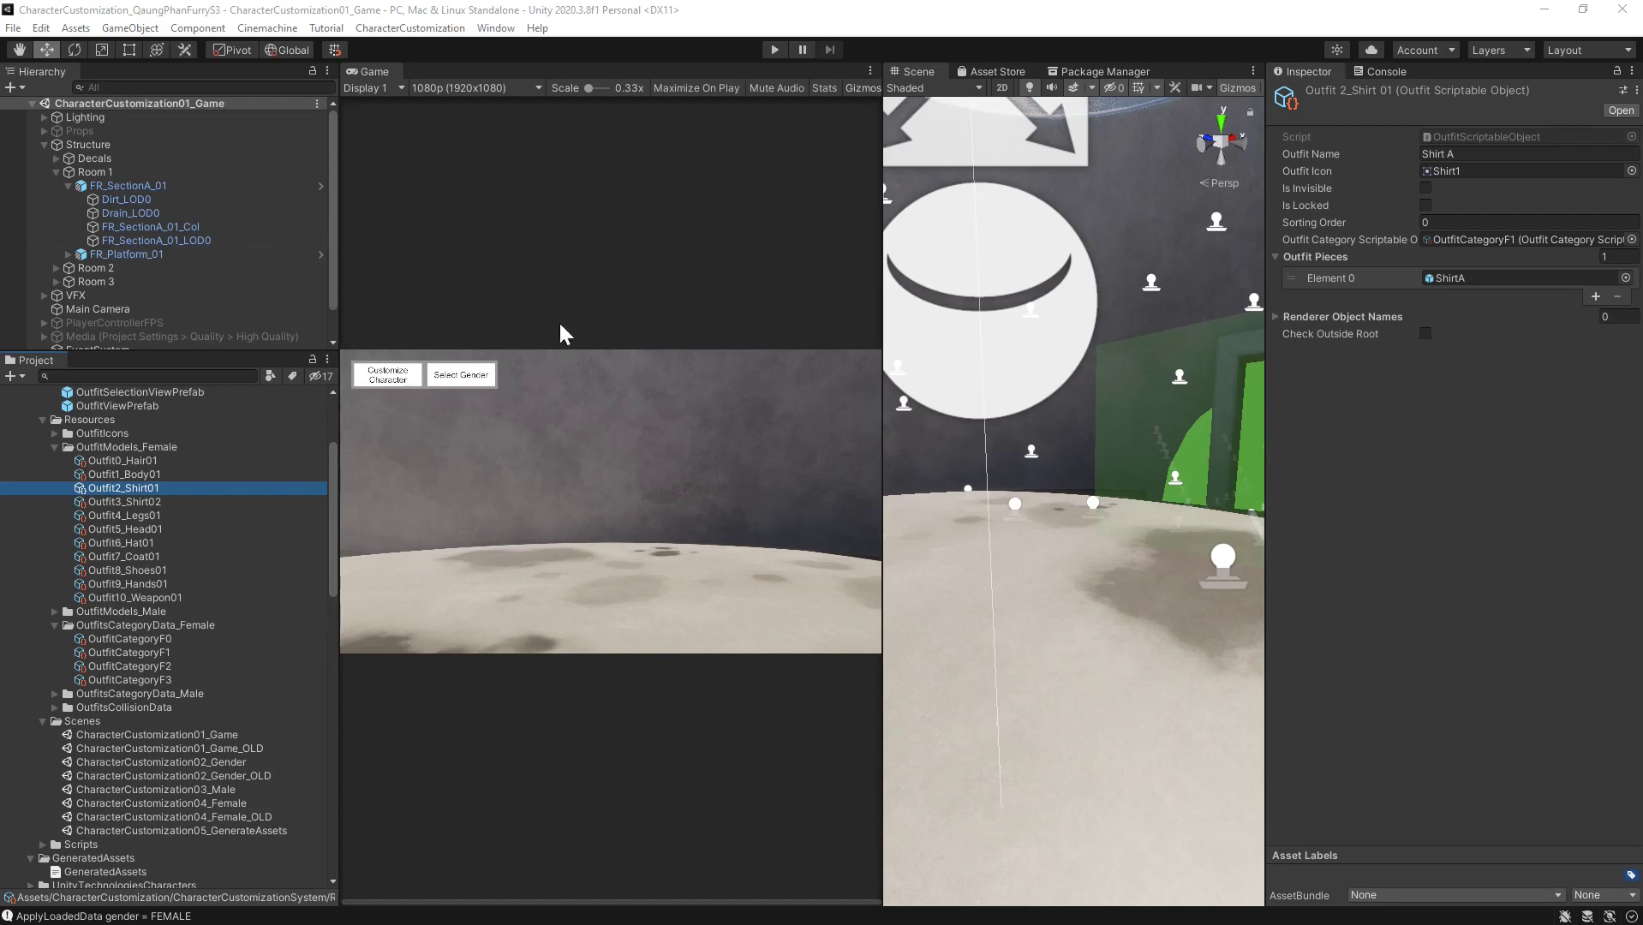
Run the game, open the character customization and shift the spawned CharacterBuilder_Female(Clone) object to X position 0.03
left_click(773, 50)
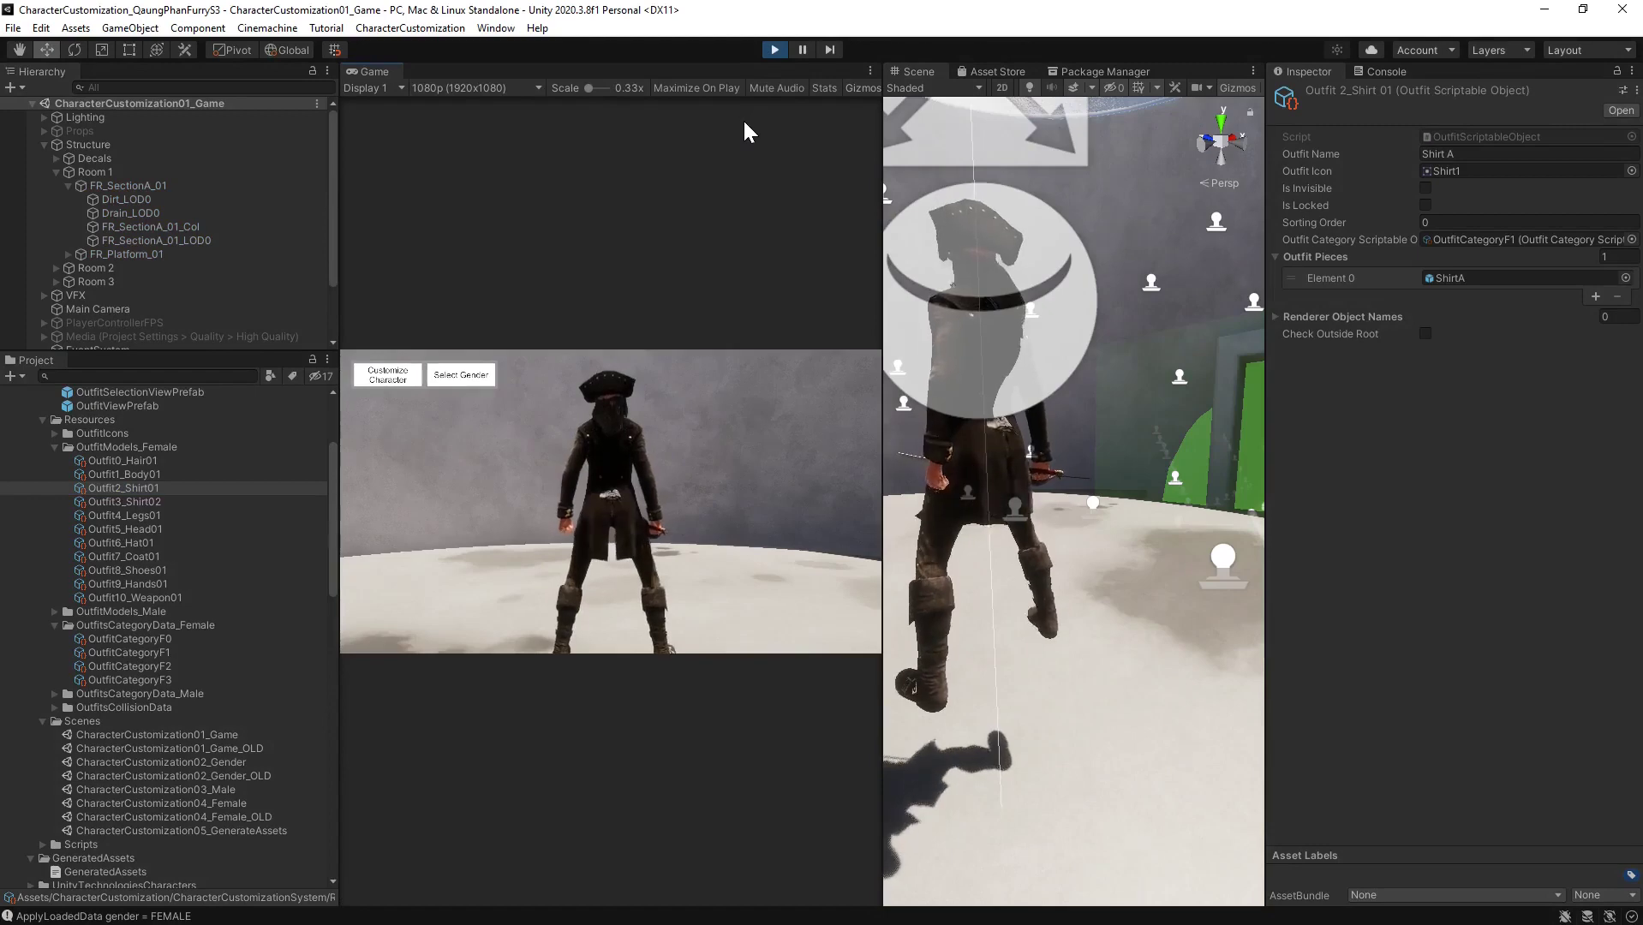
left_click(399, 374)
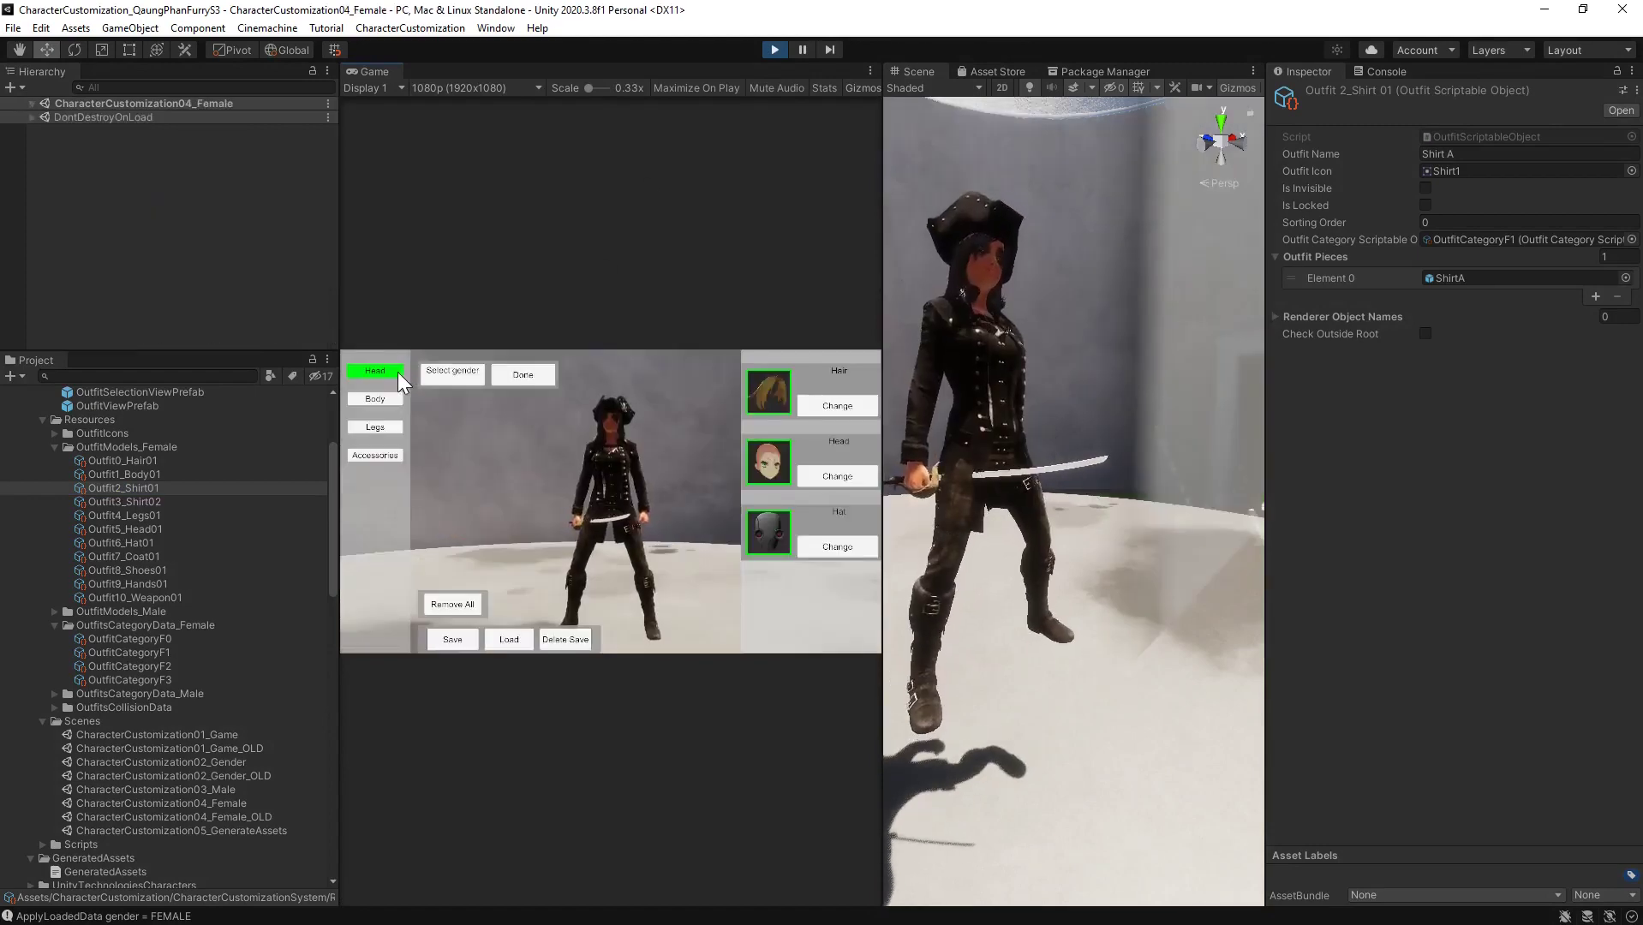
left_click(32, 102)
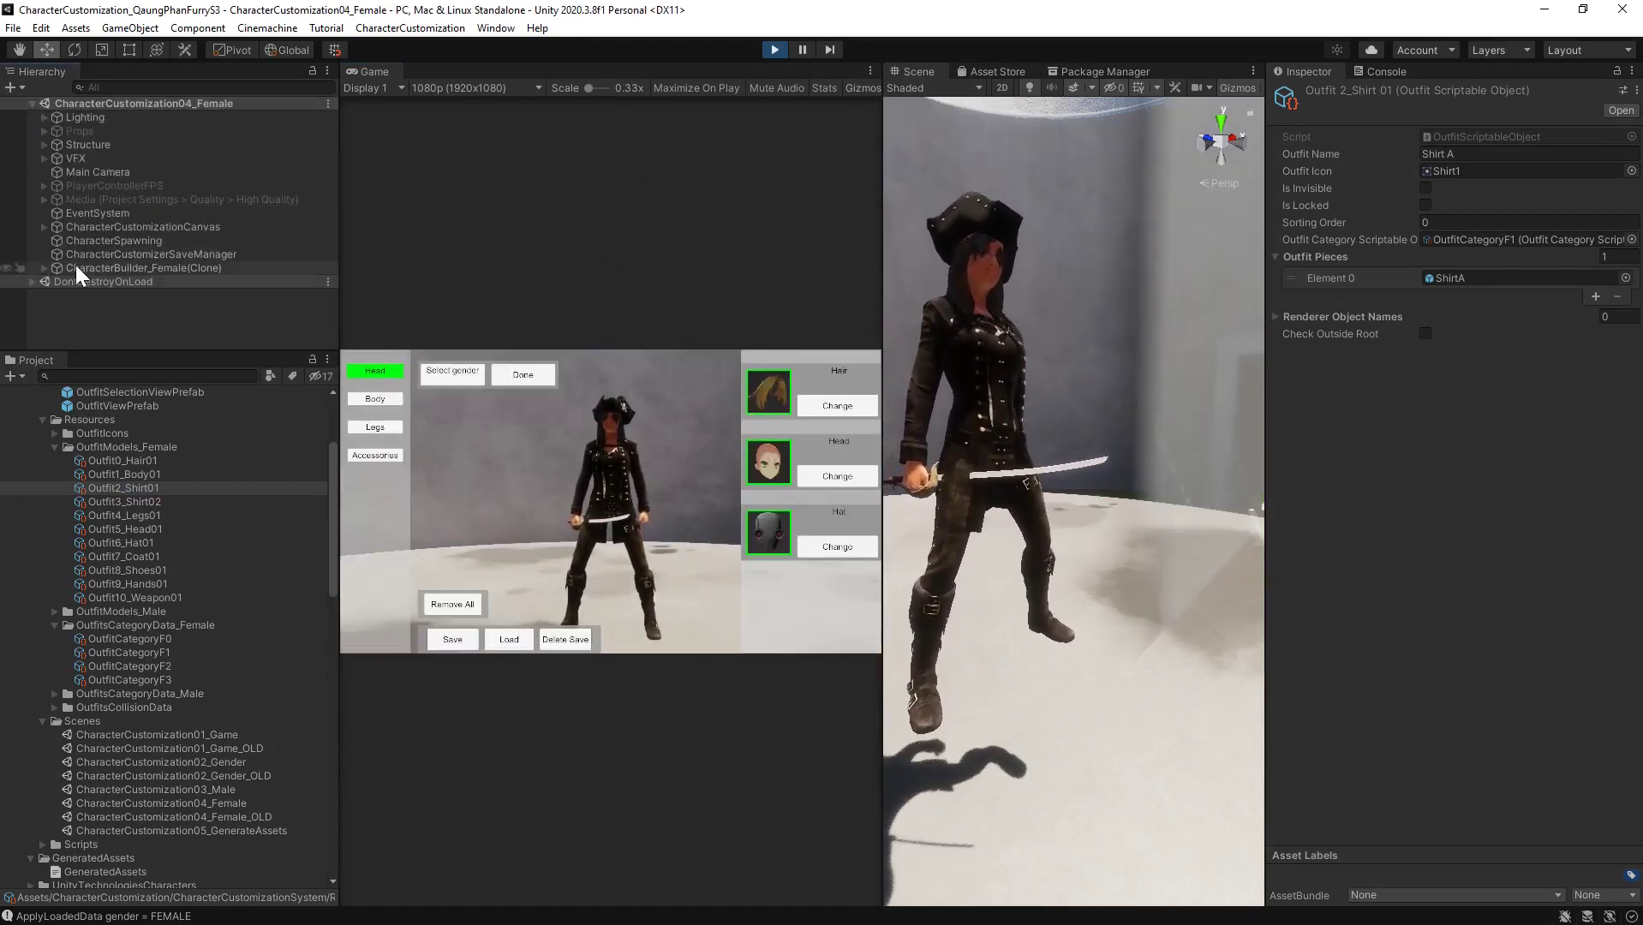
left_click(104, 268)
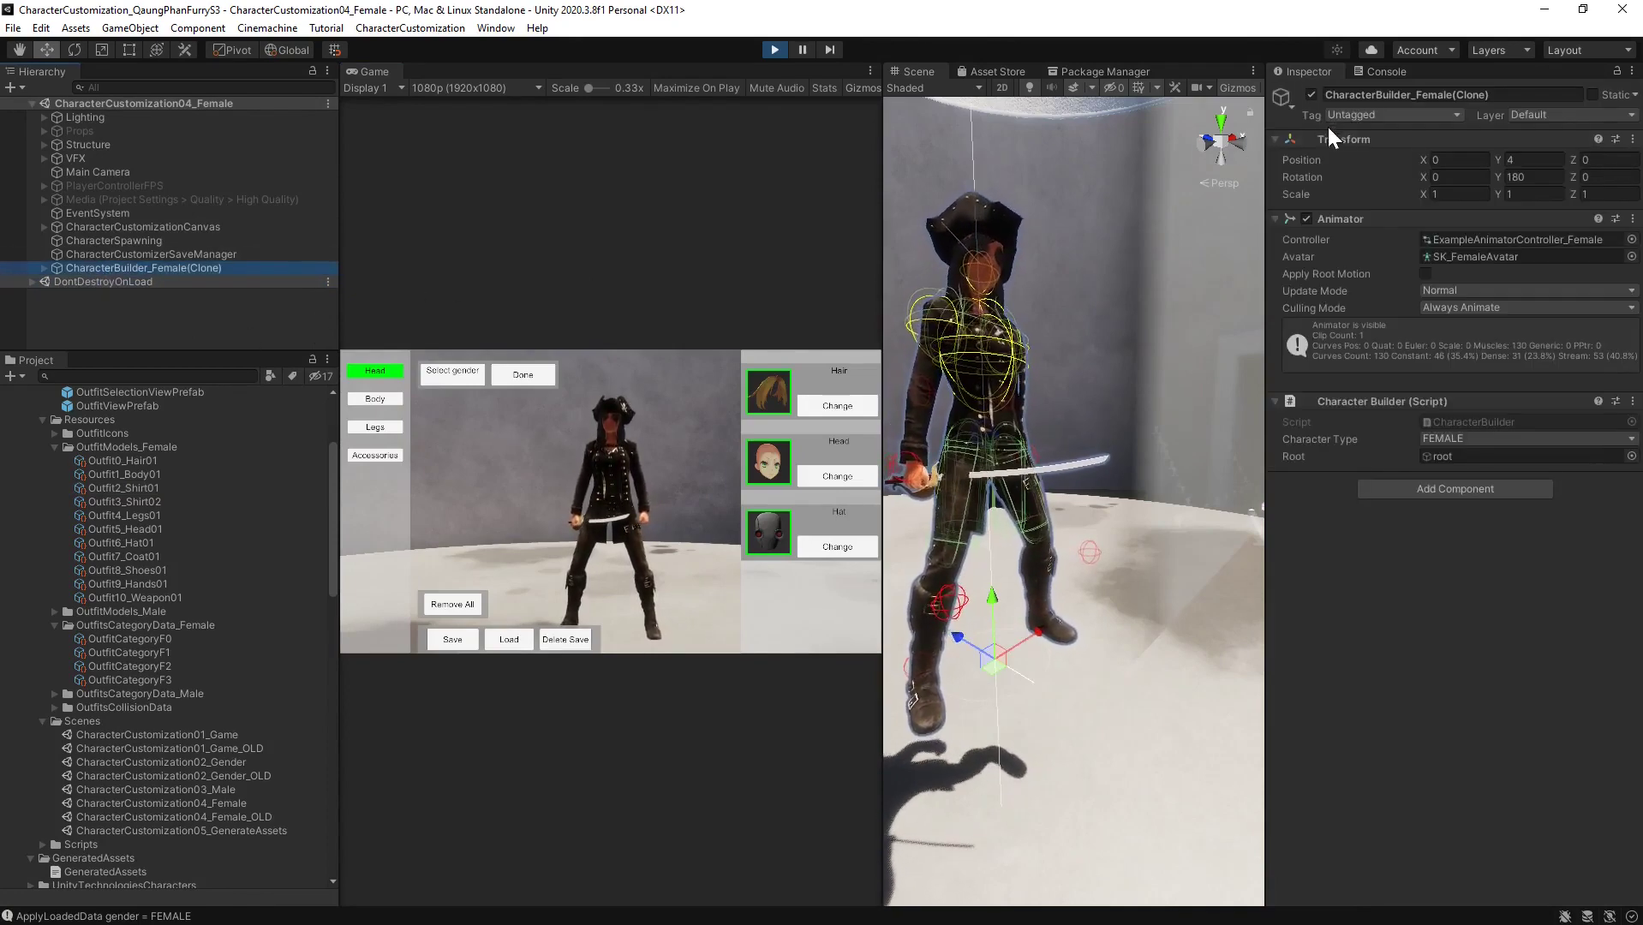
mouse_move(1420, 159)
left_mouse_down()
mouse_move(1458, 158)
mouse_move(1424, 162)
left_mouse_up()
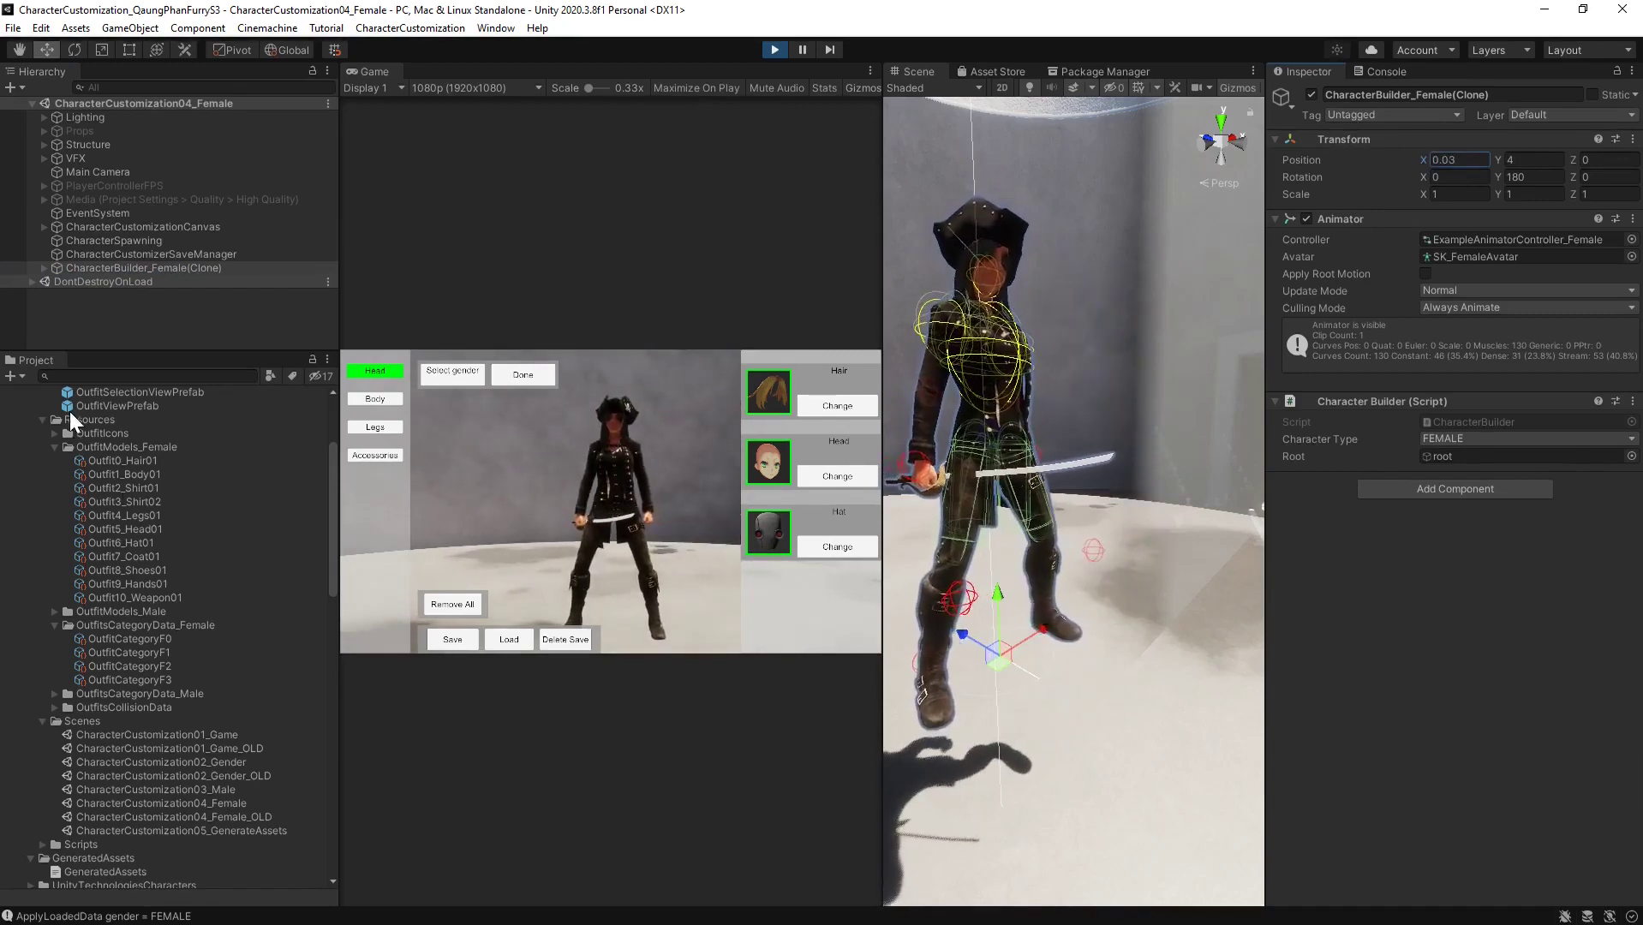
Rename the spawned female clone as CharacterBuilder_Female_NPC_A and save it as a prefab in the CharacterCustomization folder
scroll(191, 526, "up", 5)
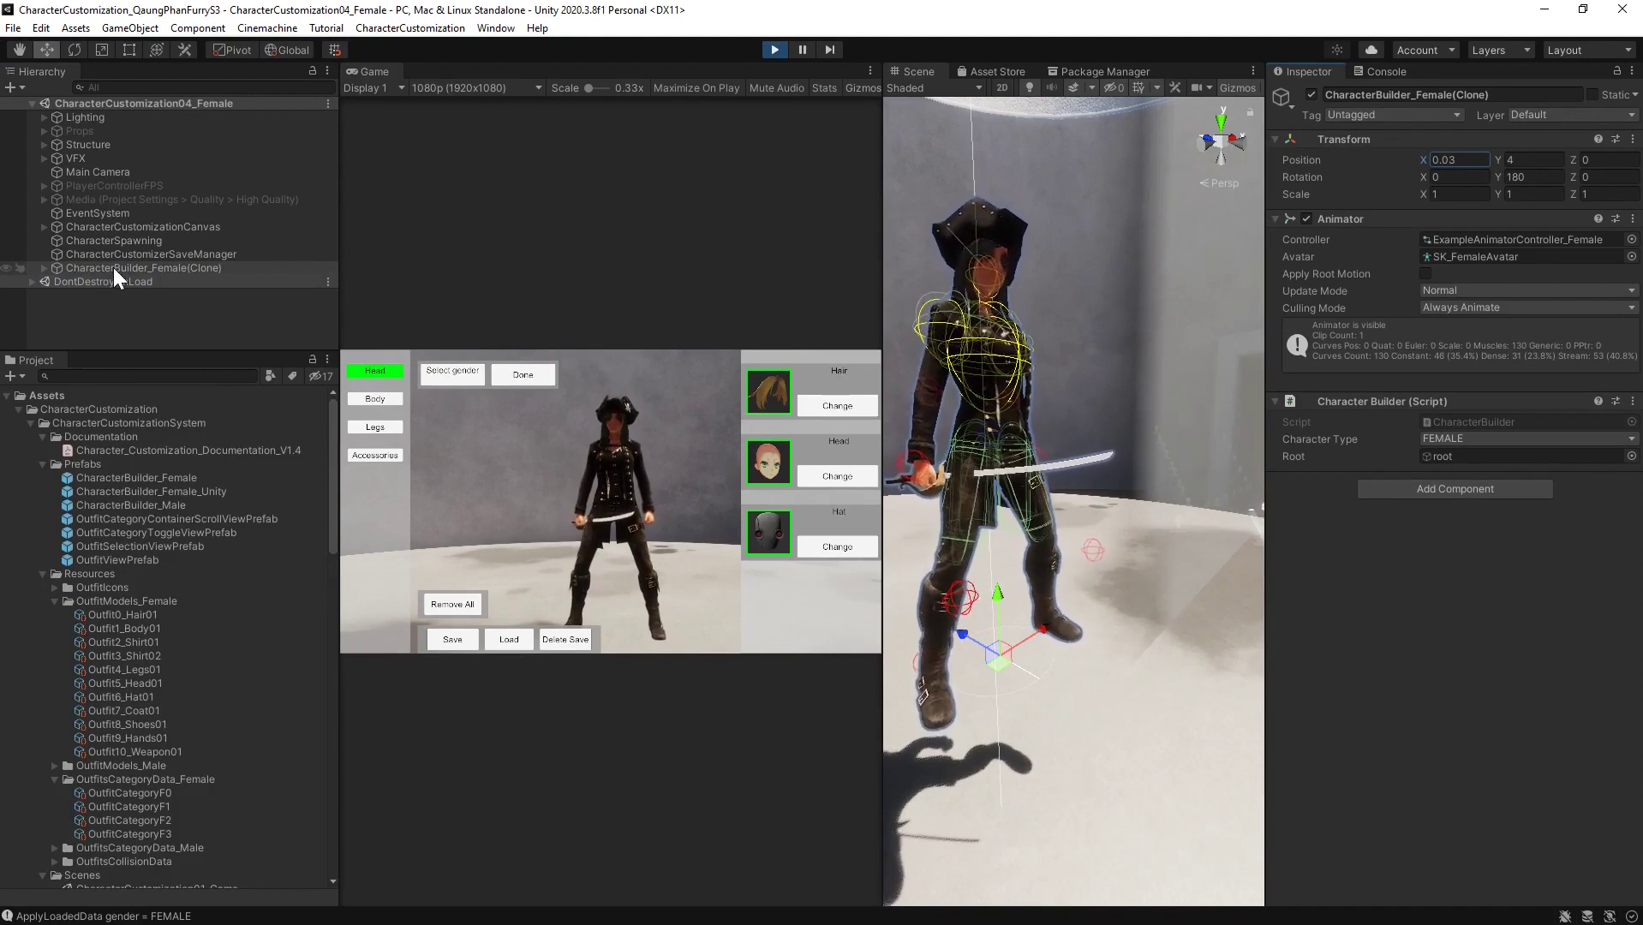
left_click(196, 268)
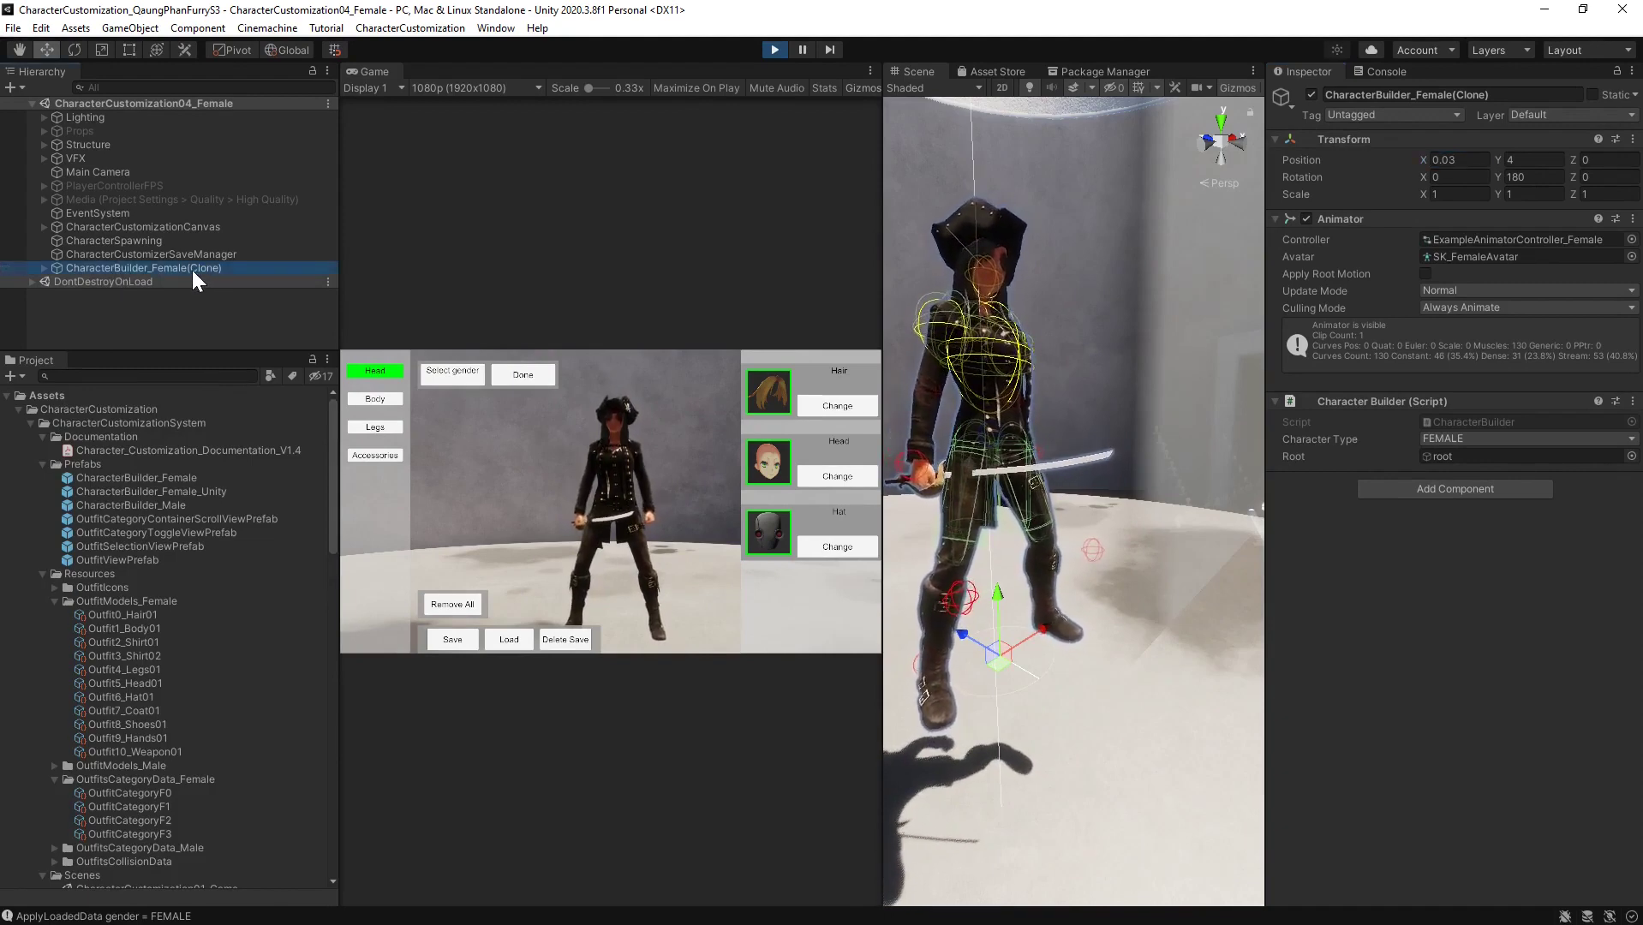
left_click_drag(186, 268, 251, 273)
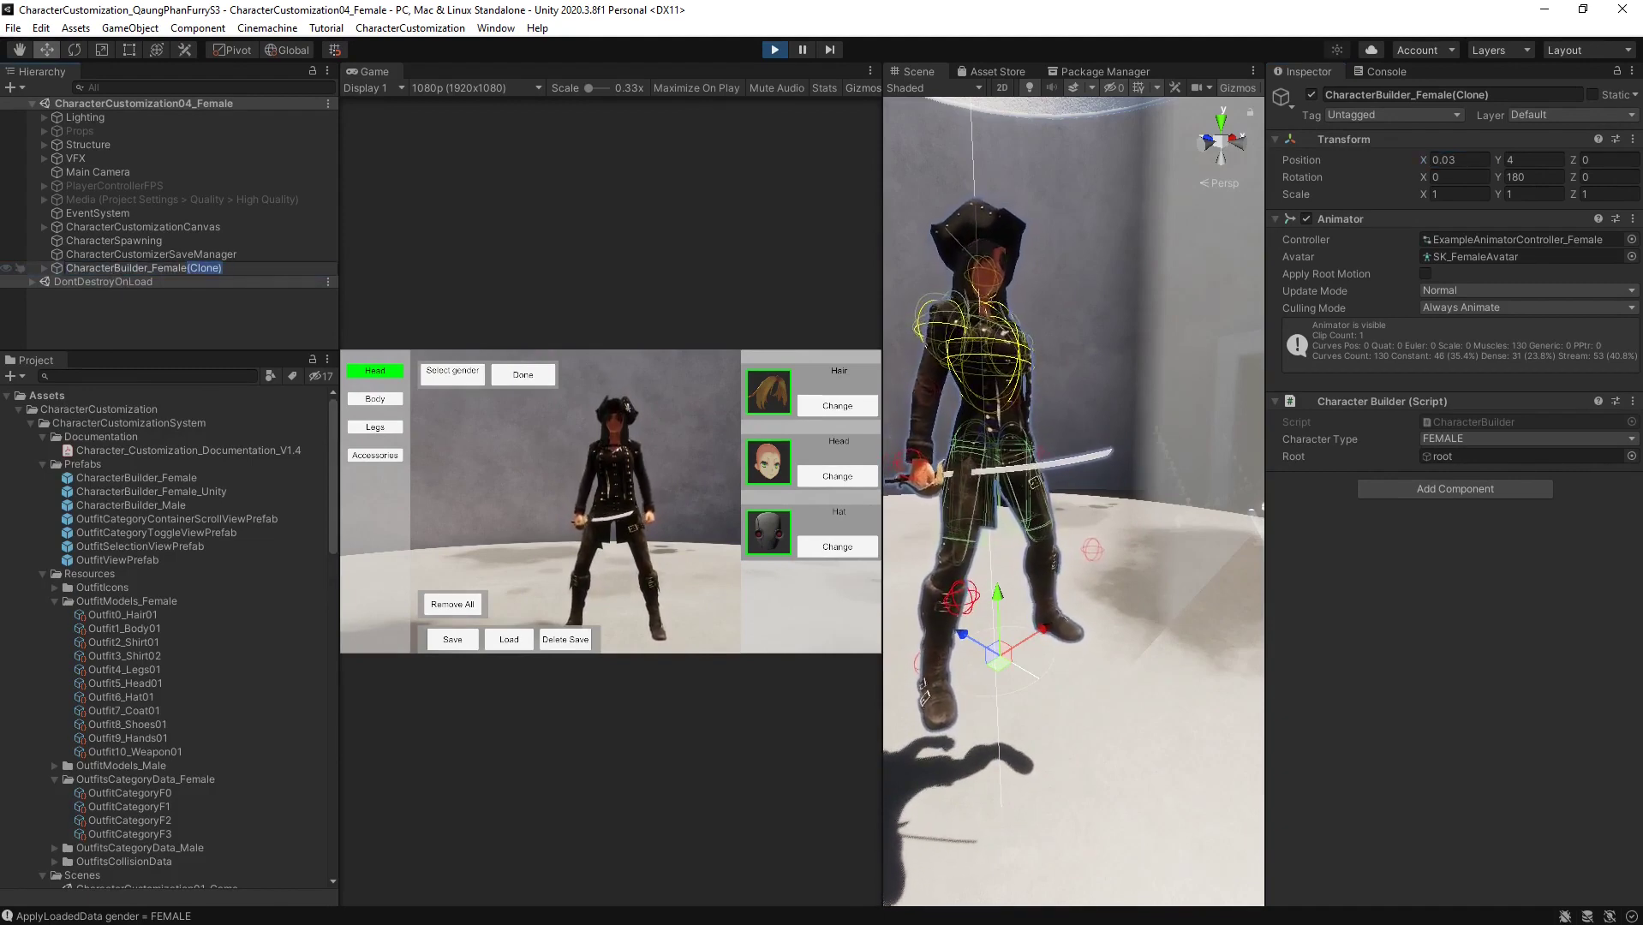
type("_NPC")
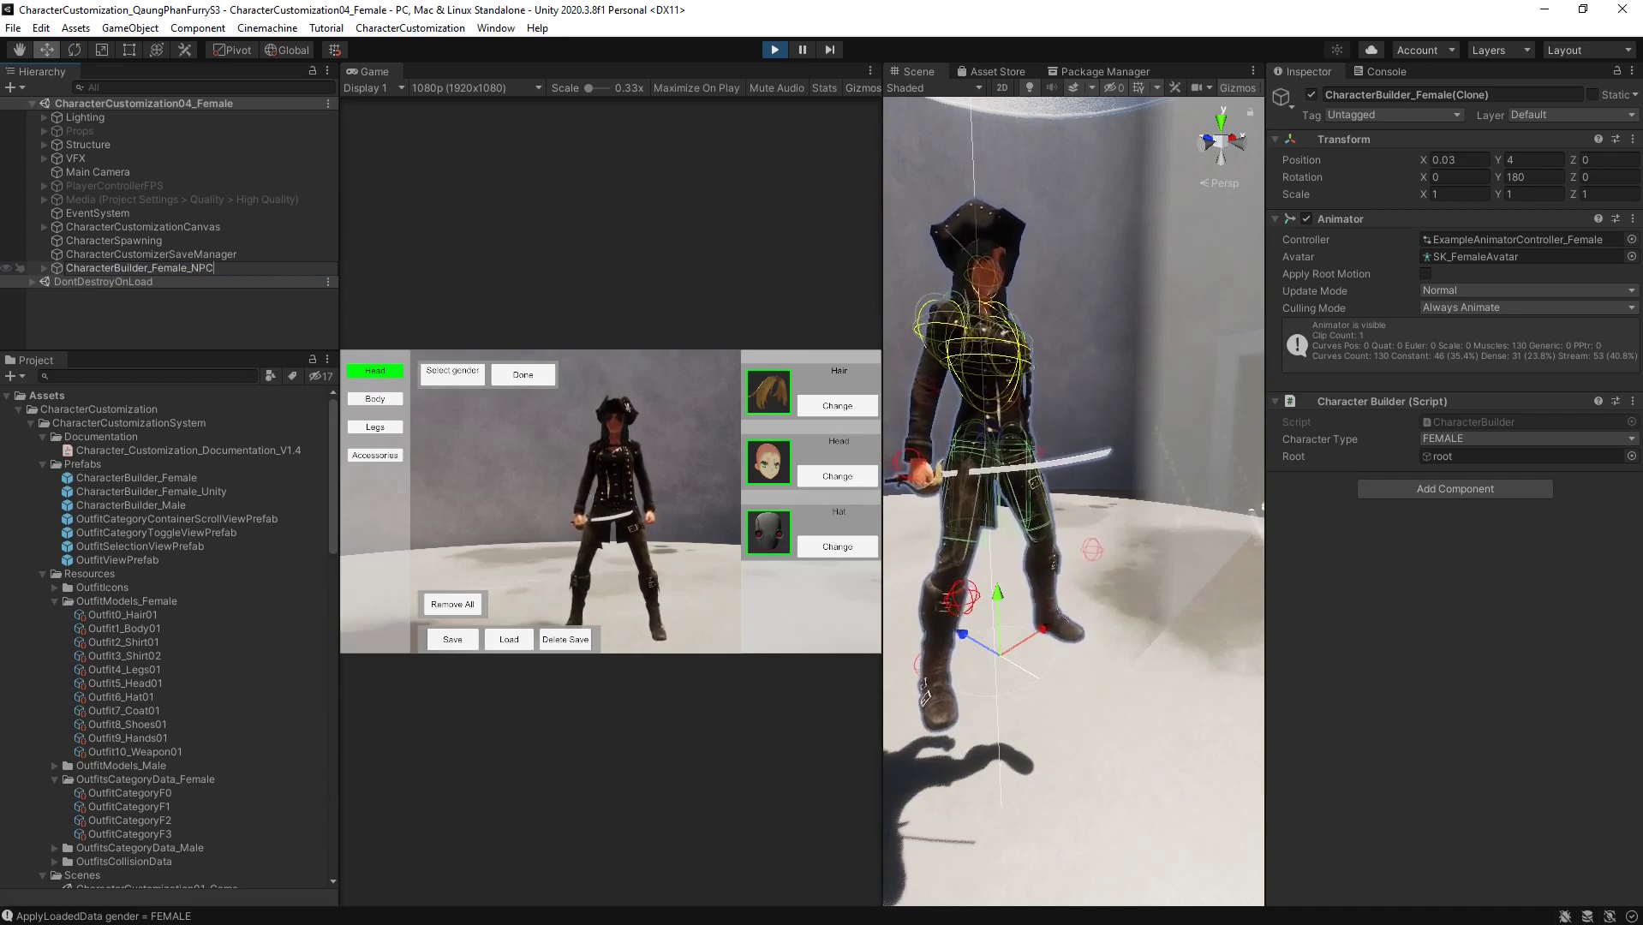
type("_A")
key("Return")
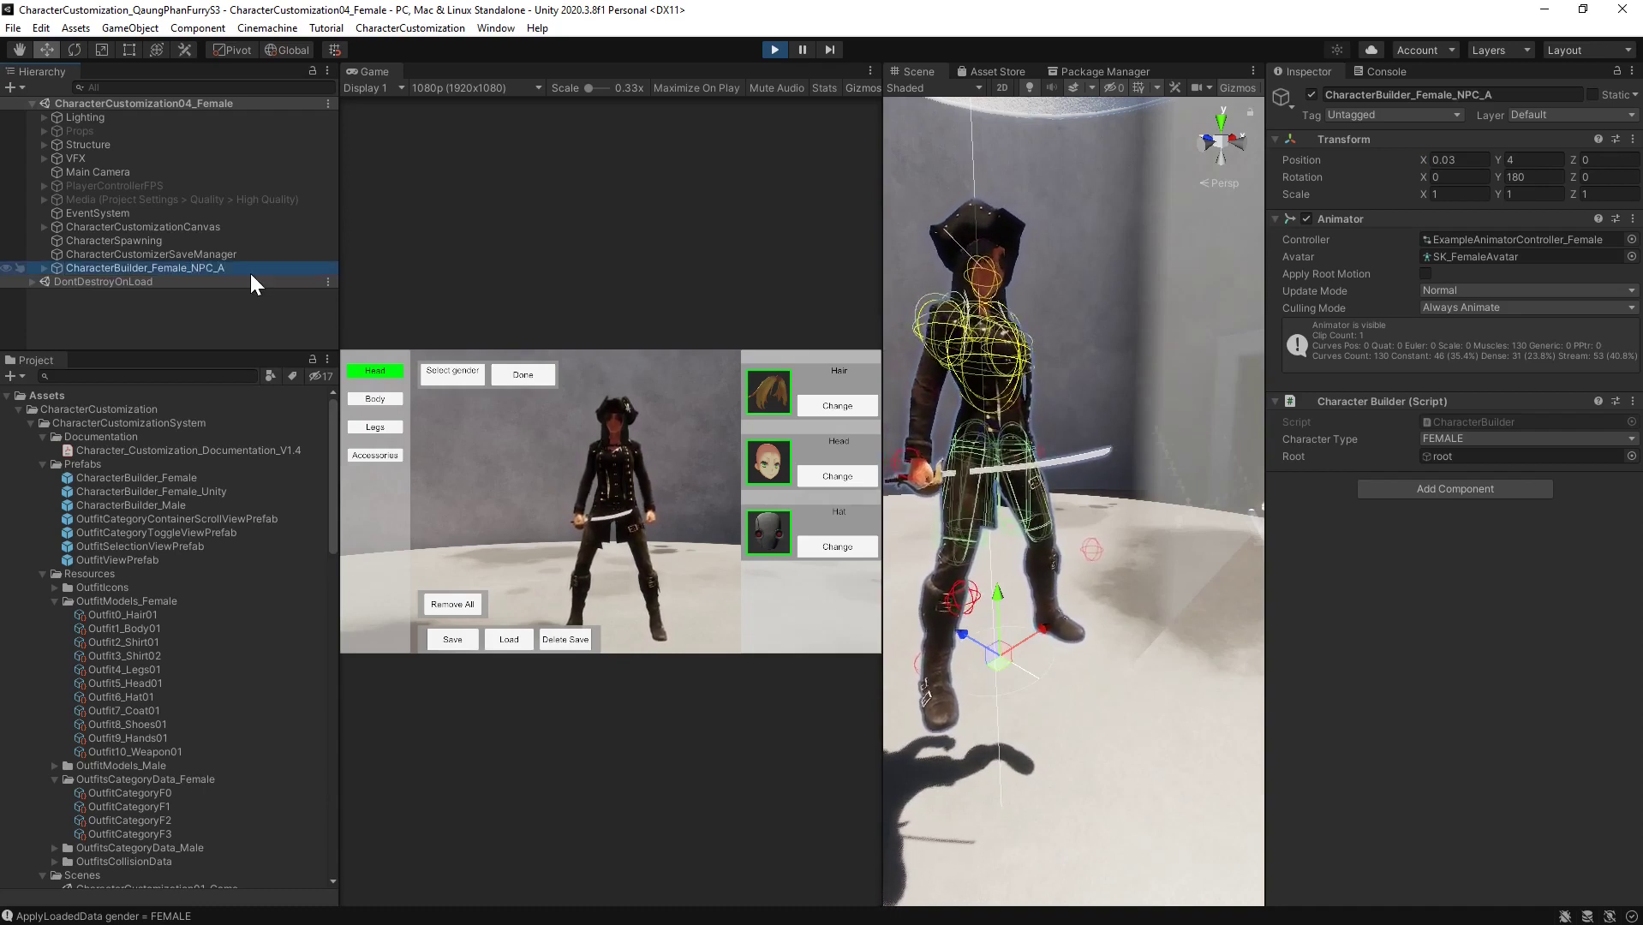
left_click_drag(250, 273, 81, 406)
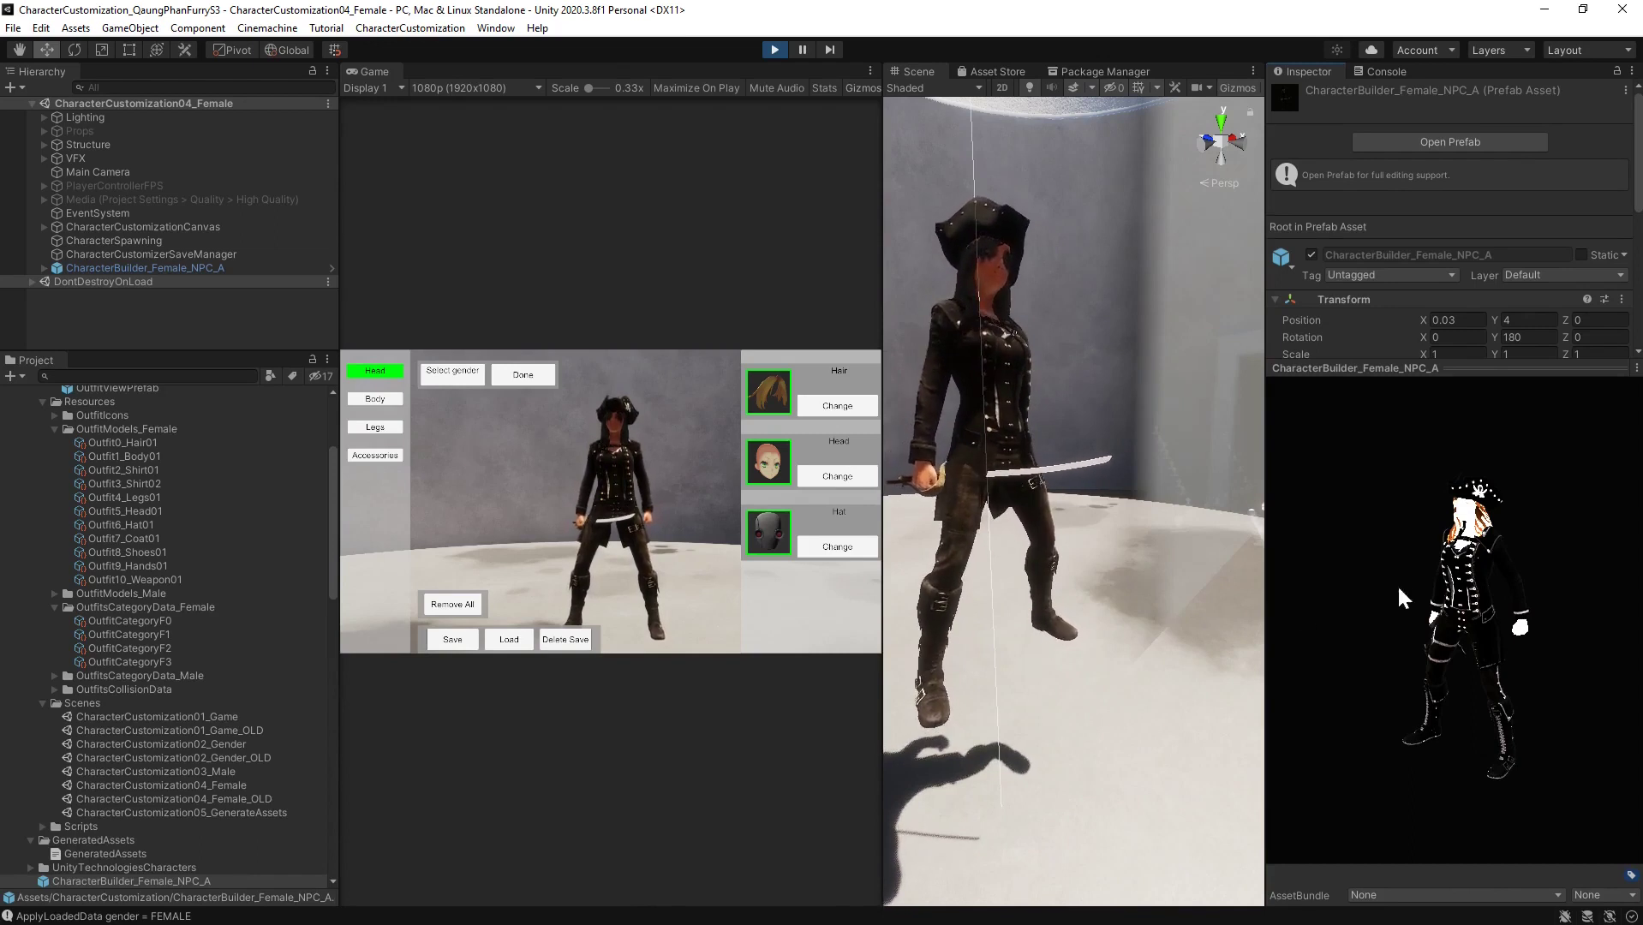
Examine the CharacterBuilder_Female_NPC_A prefab's preview from different angles and its components, both before and after stopping play mode
left_click_drag(1415, 556, 1531, 593)
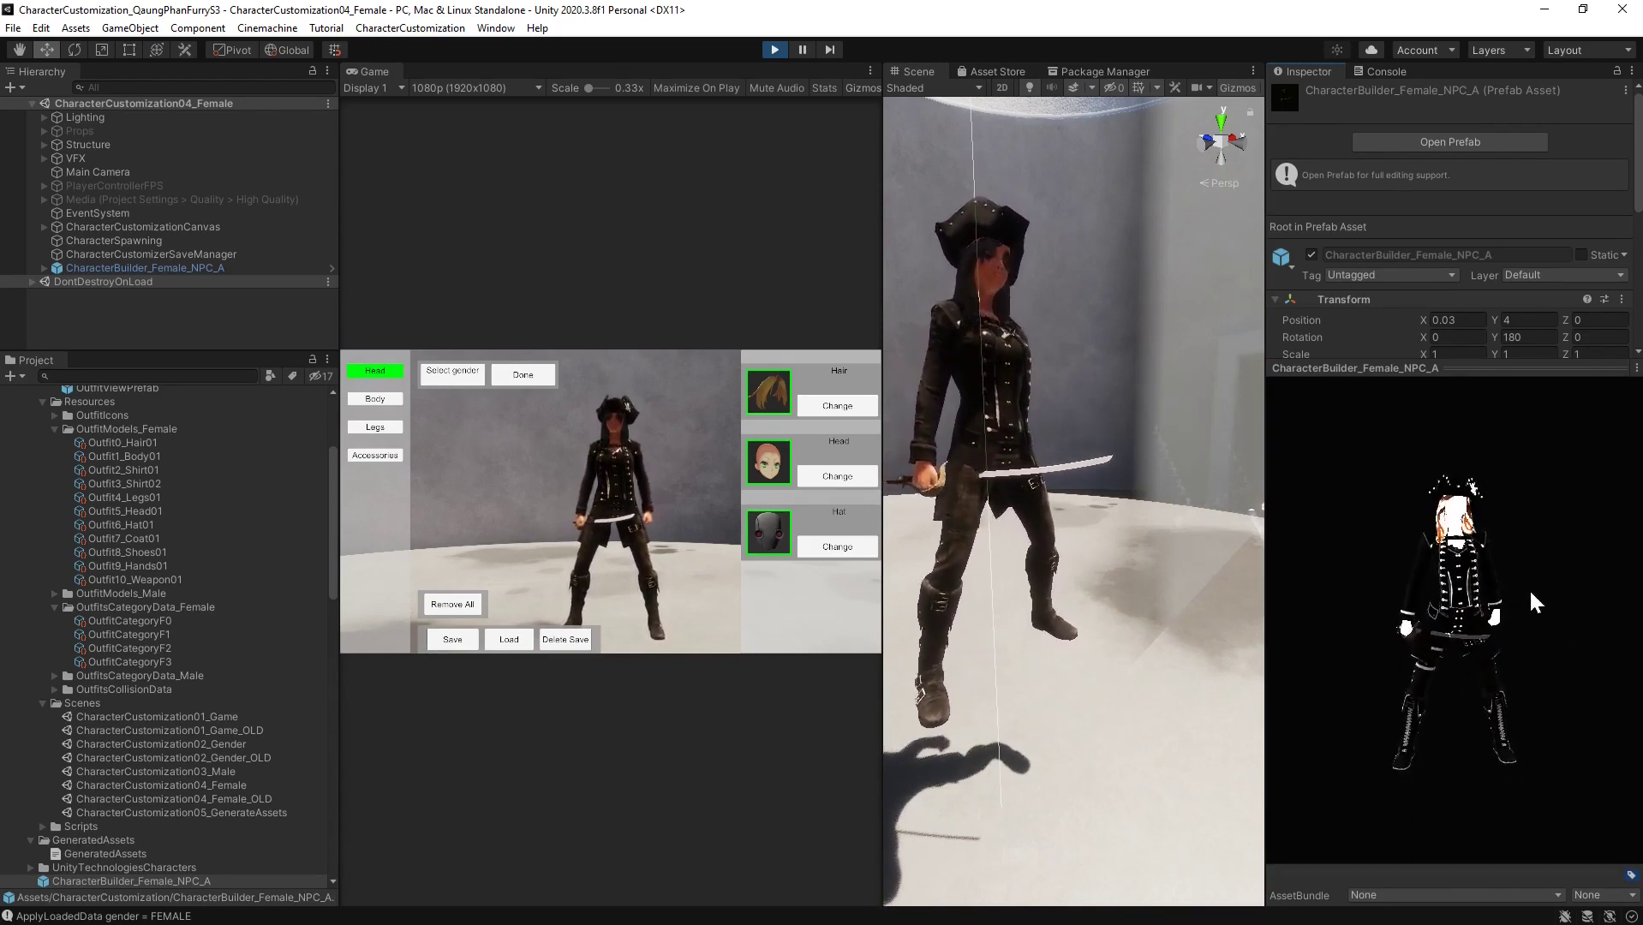
scroll(130, 848, "down", 2)
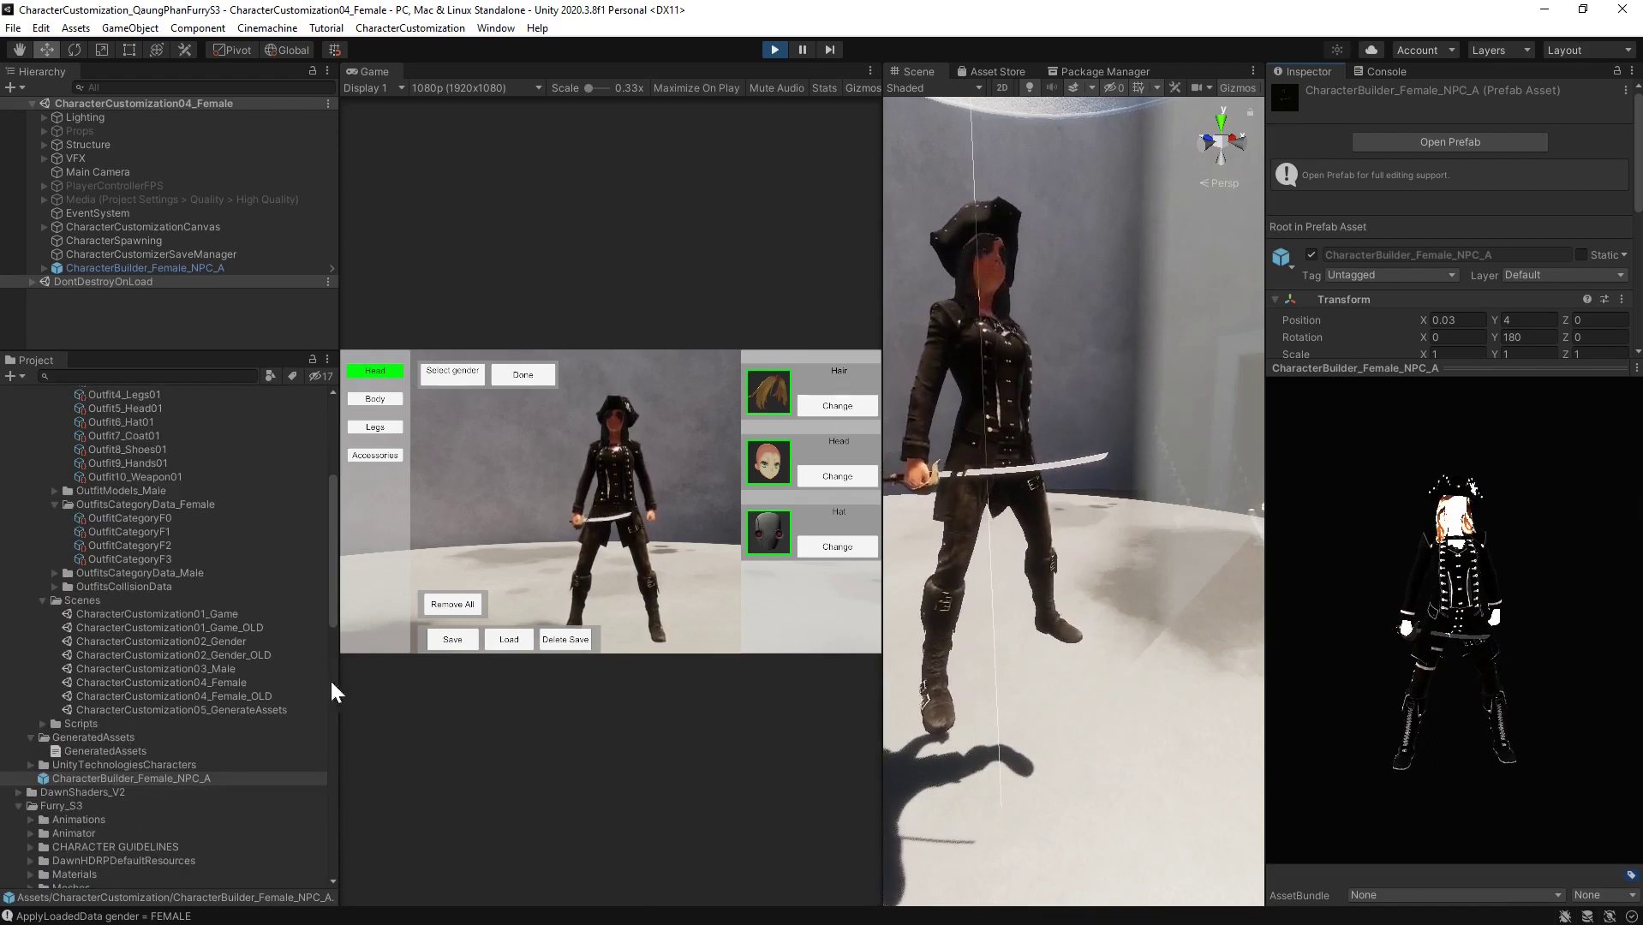
left_click(775, 48)
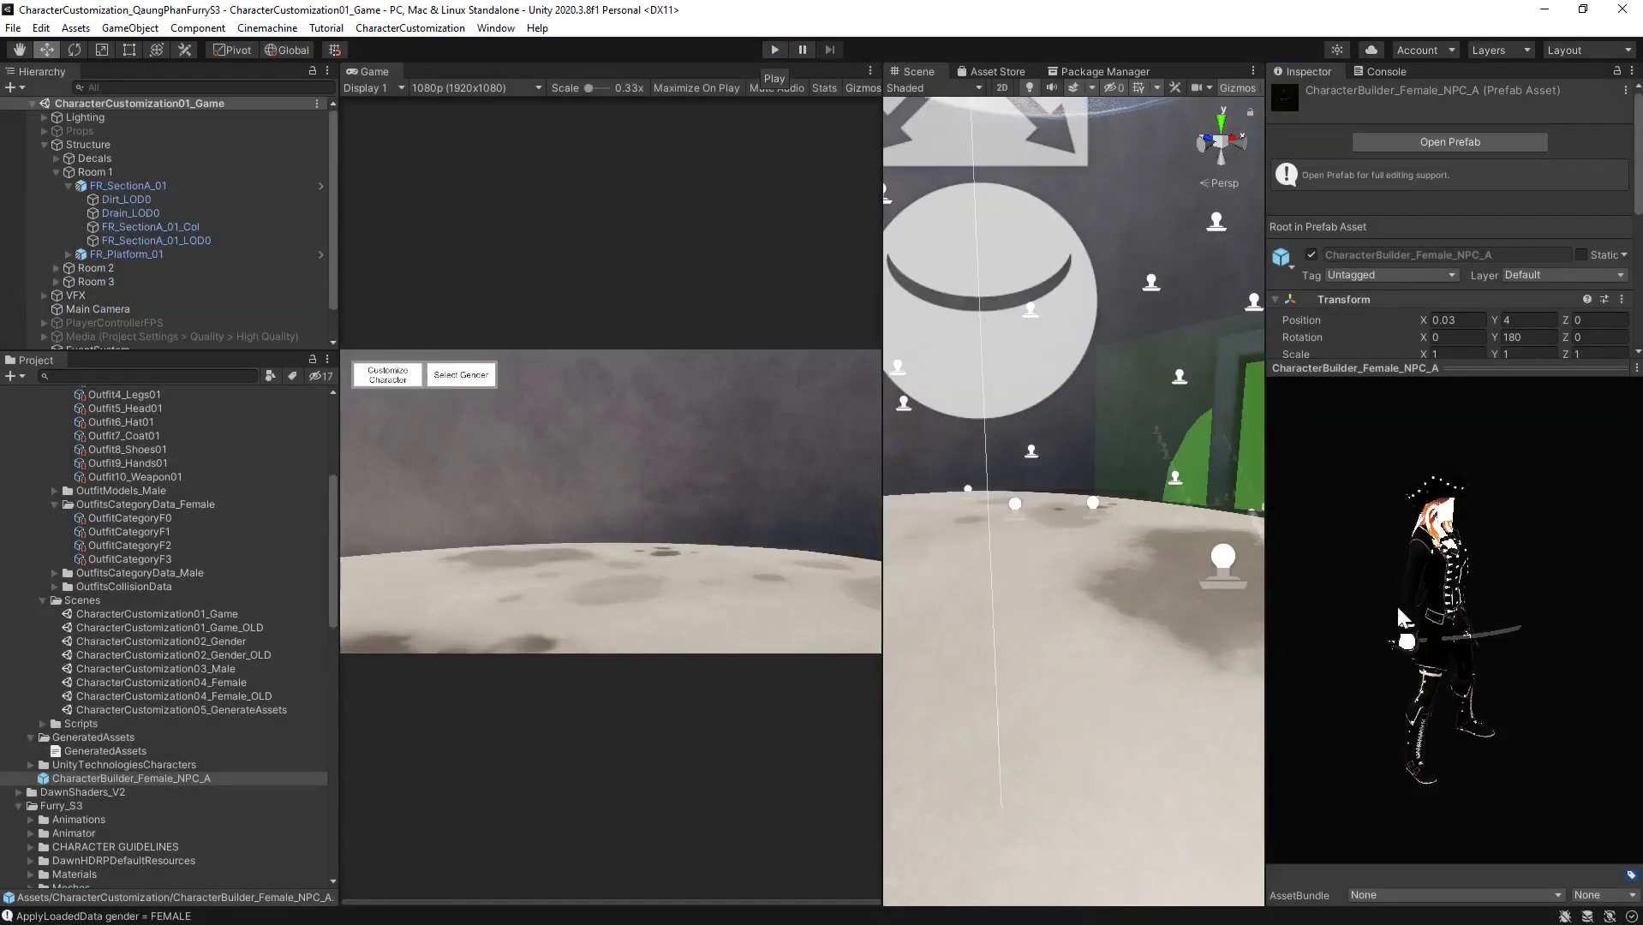
left_click_drag(1396, 605, 1306, 590)
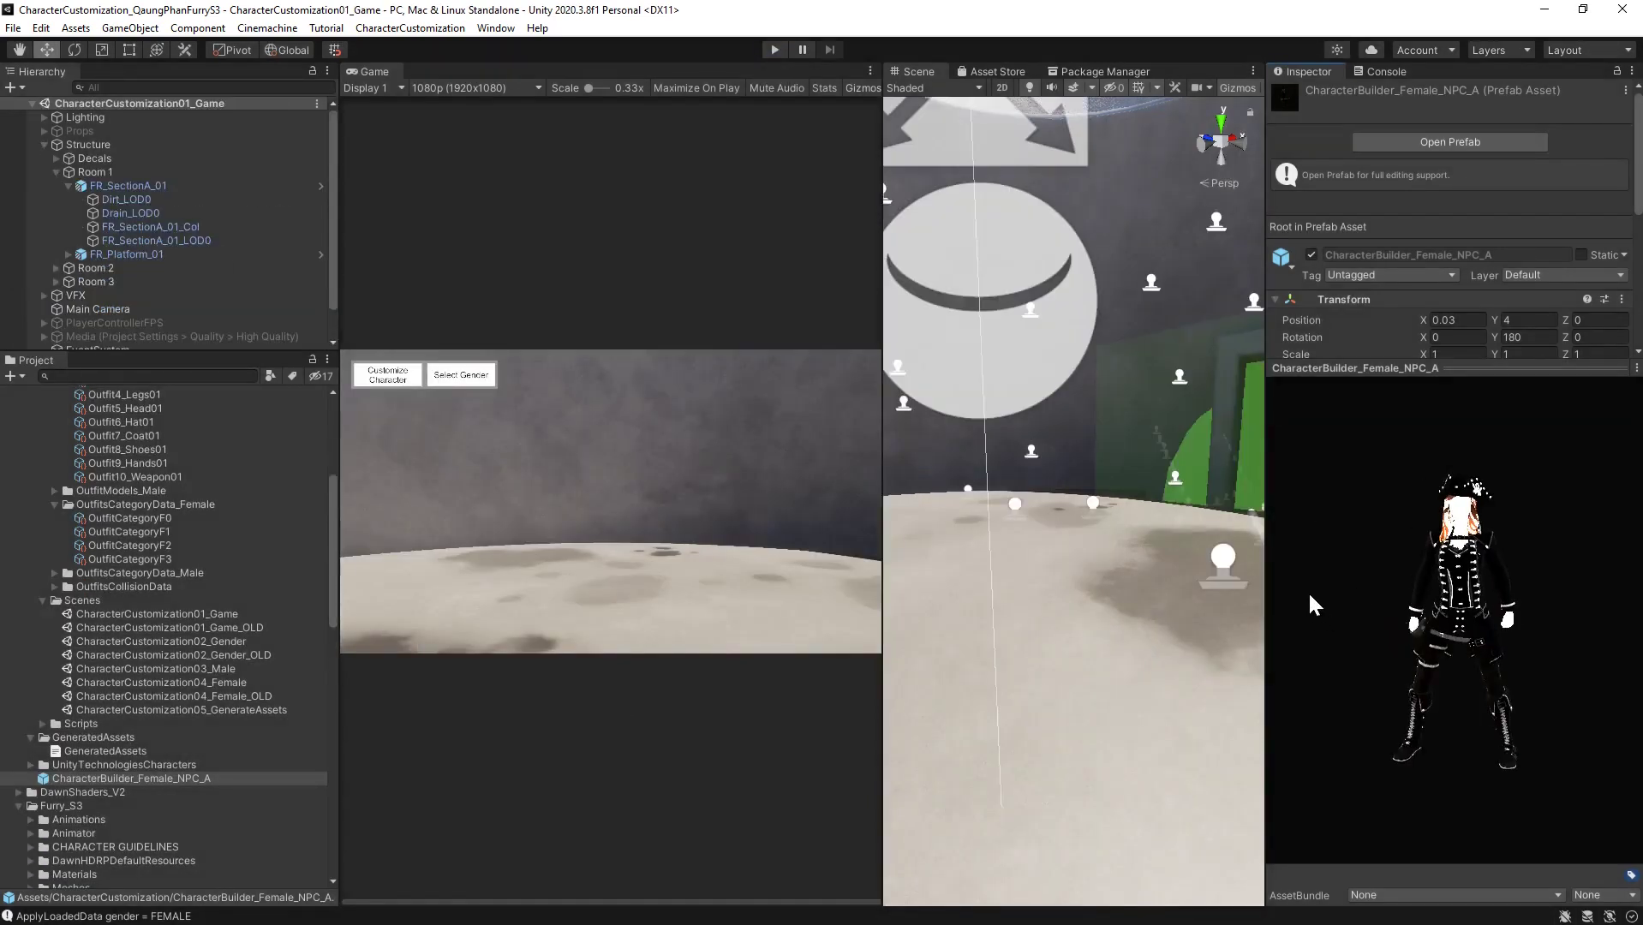
scroll(1354, 272, "down", 5)
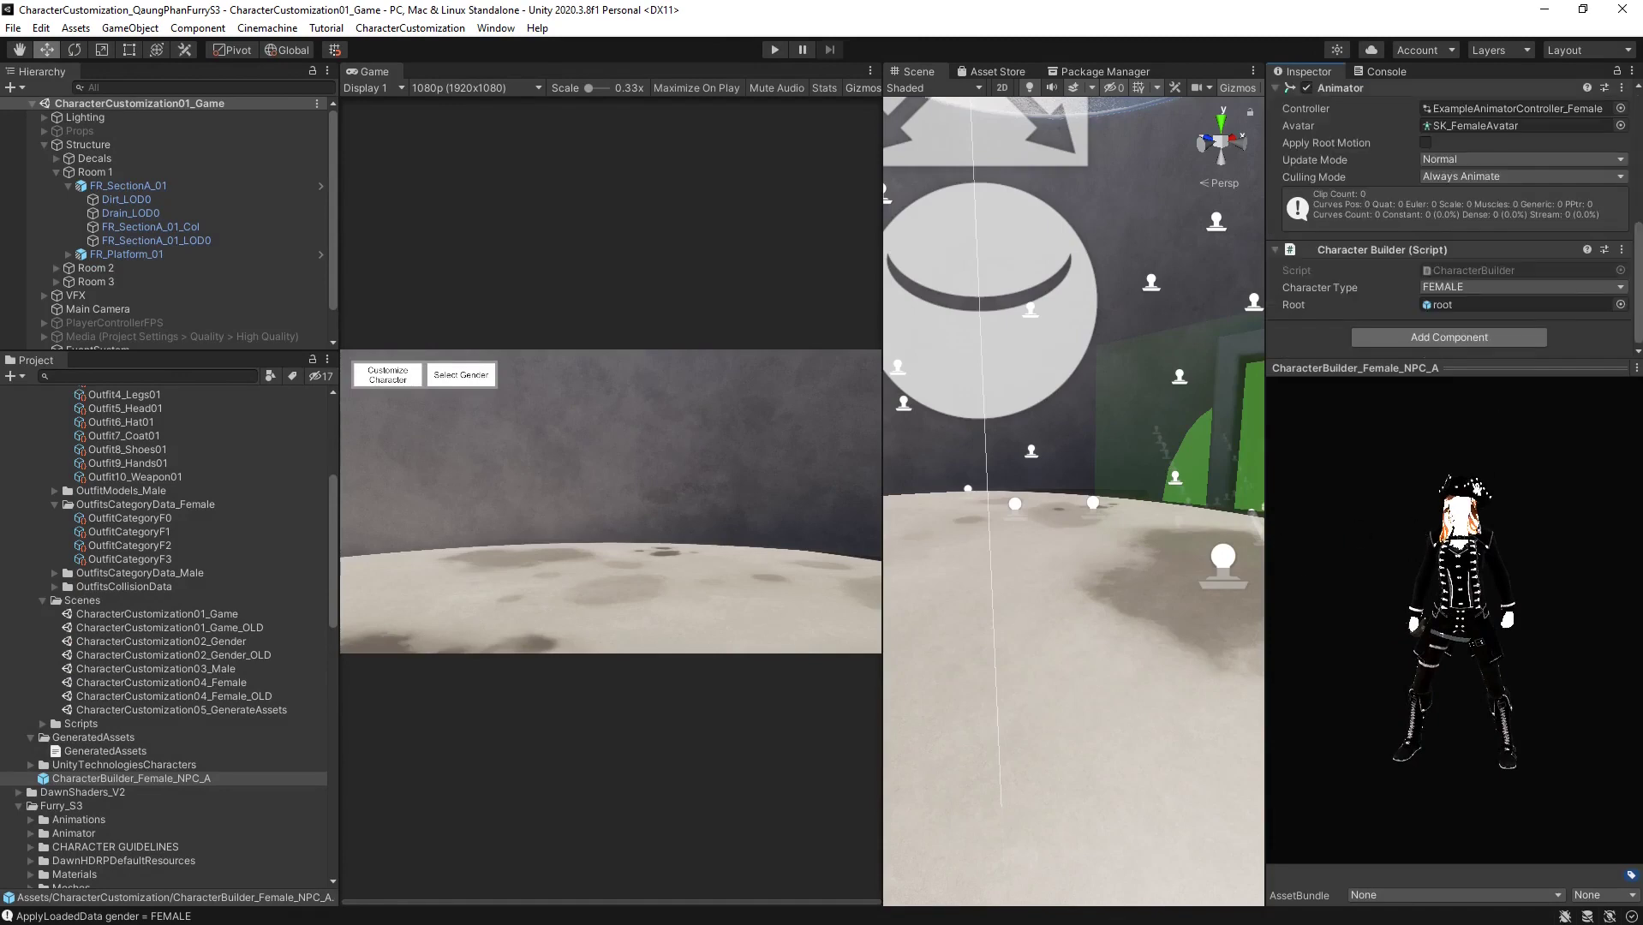
scroll(1373, 254, "up", 5)
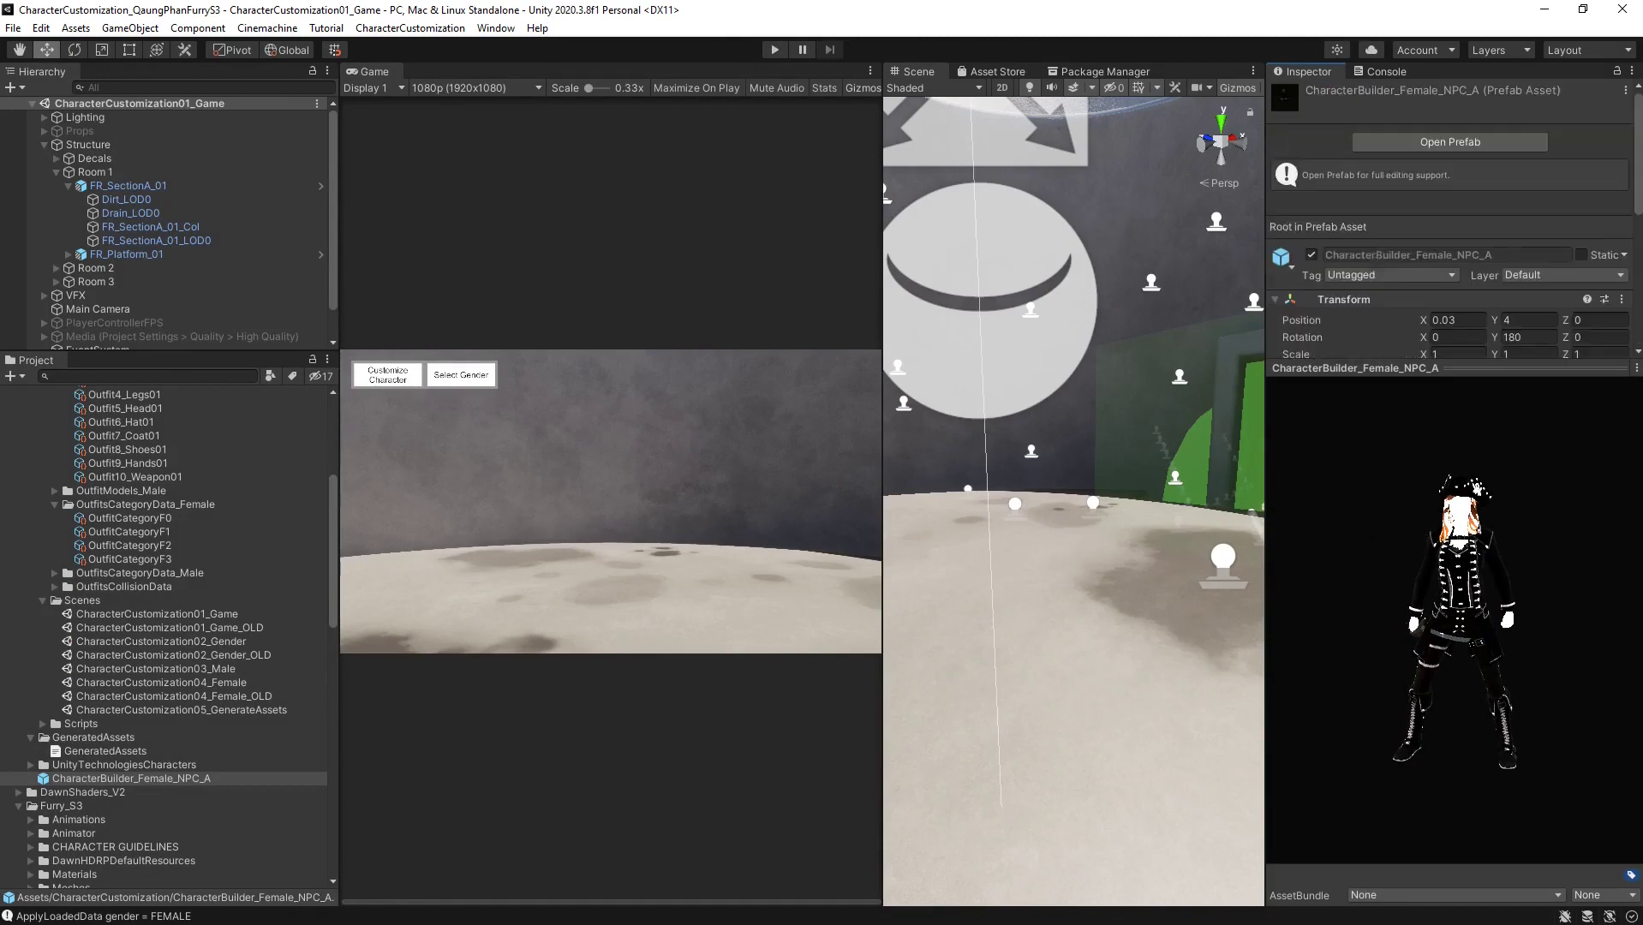
scroll(1370, 259, "down", 5)
scroll(1370, 260, "up", 3)
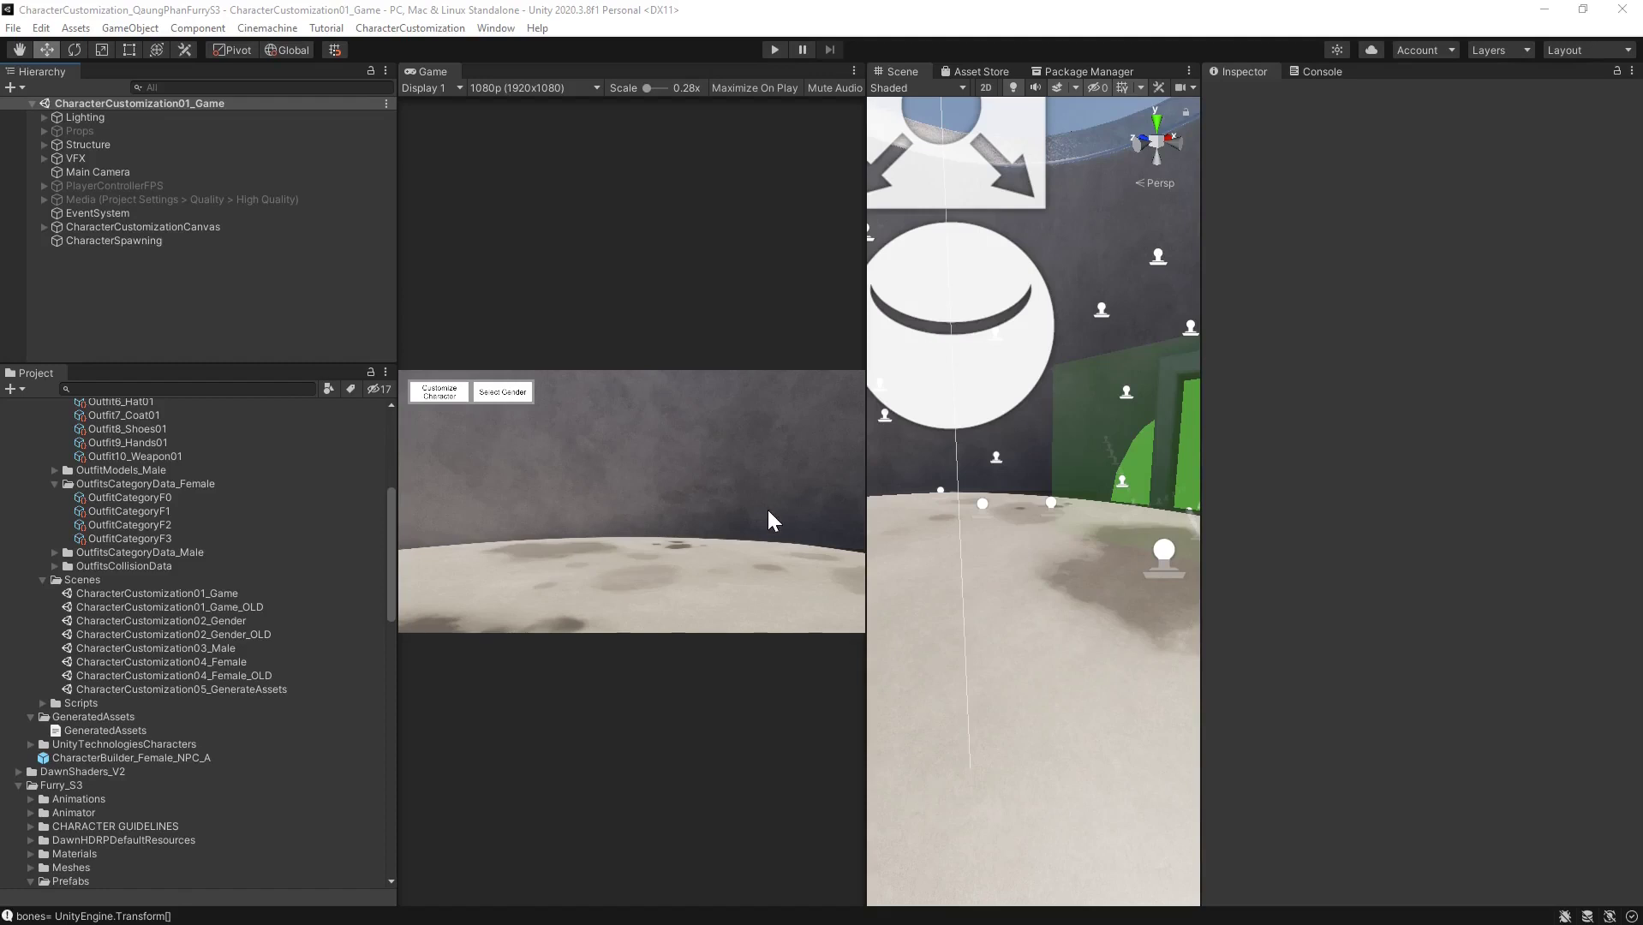
Run the game, check how the camera frames the character in the Body and Legs customization categories, and stop play mode
left_click(778, 50)
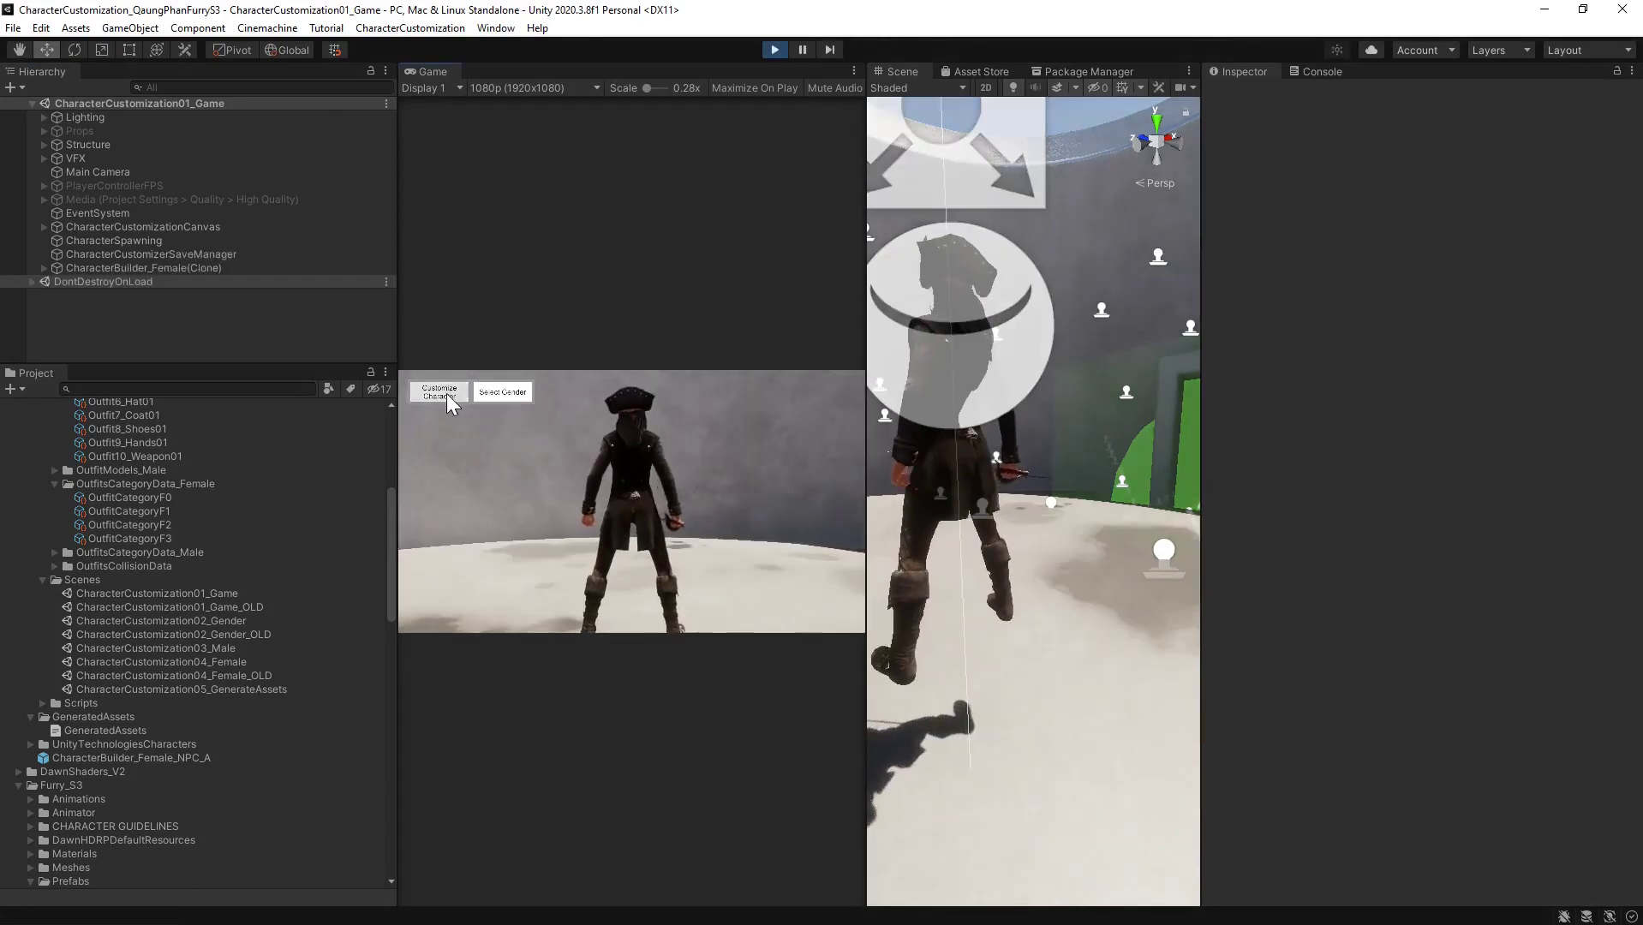
left_click(447, 393)
left_click(426, 414)
left_click(428, 437)
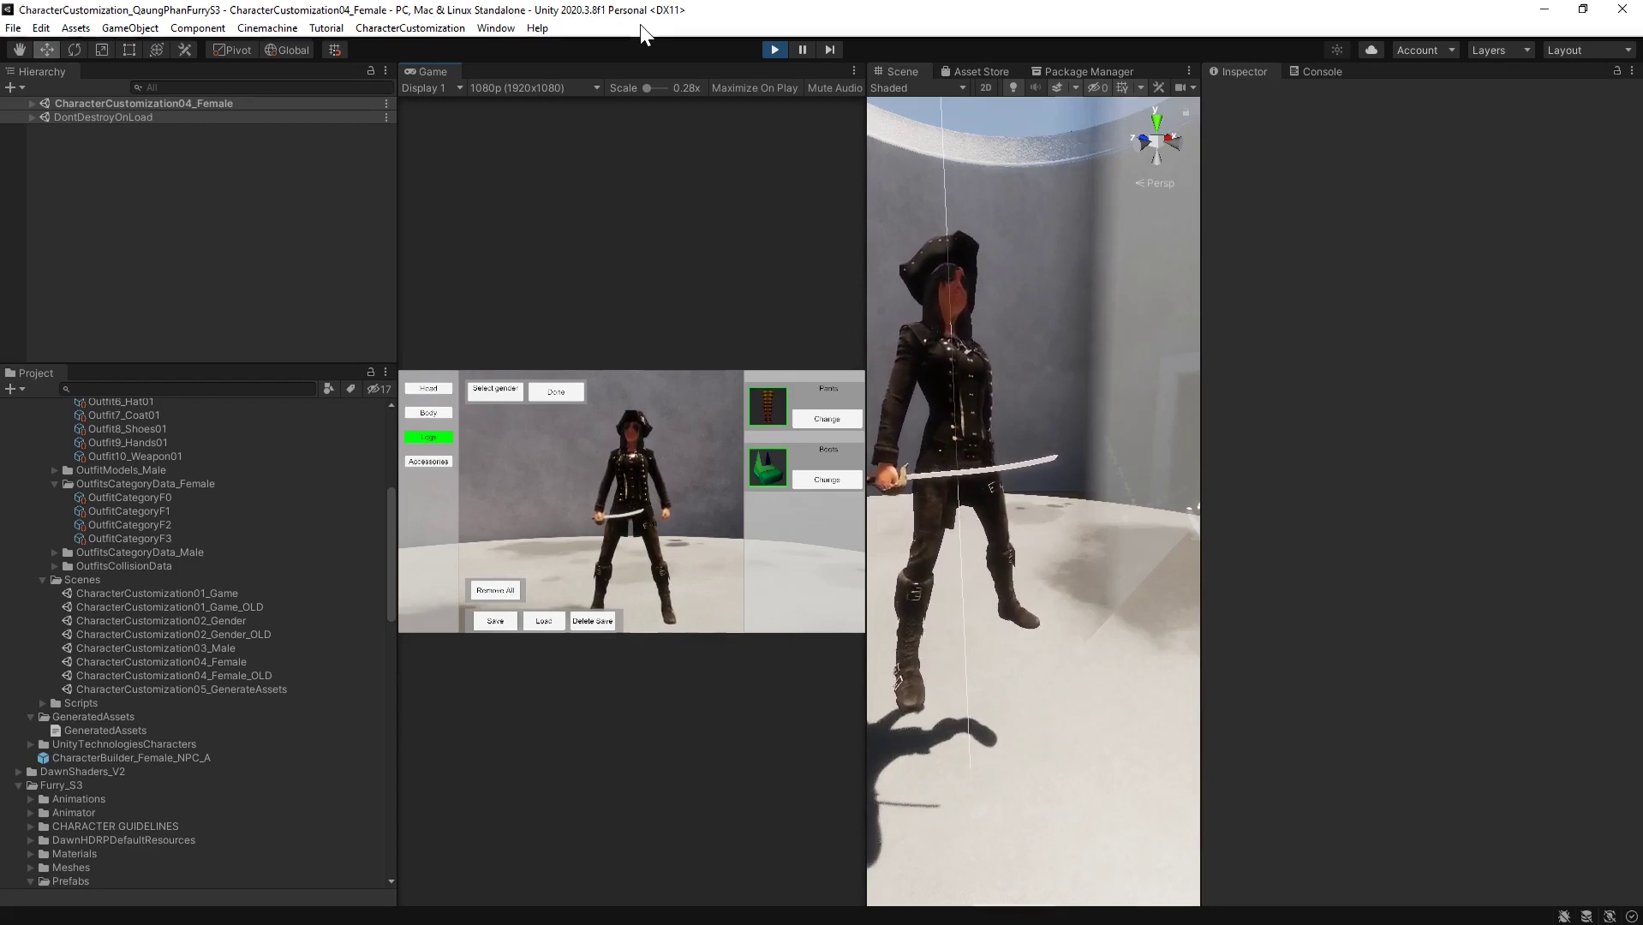
left_click(774, 47)
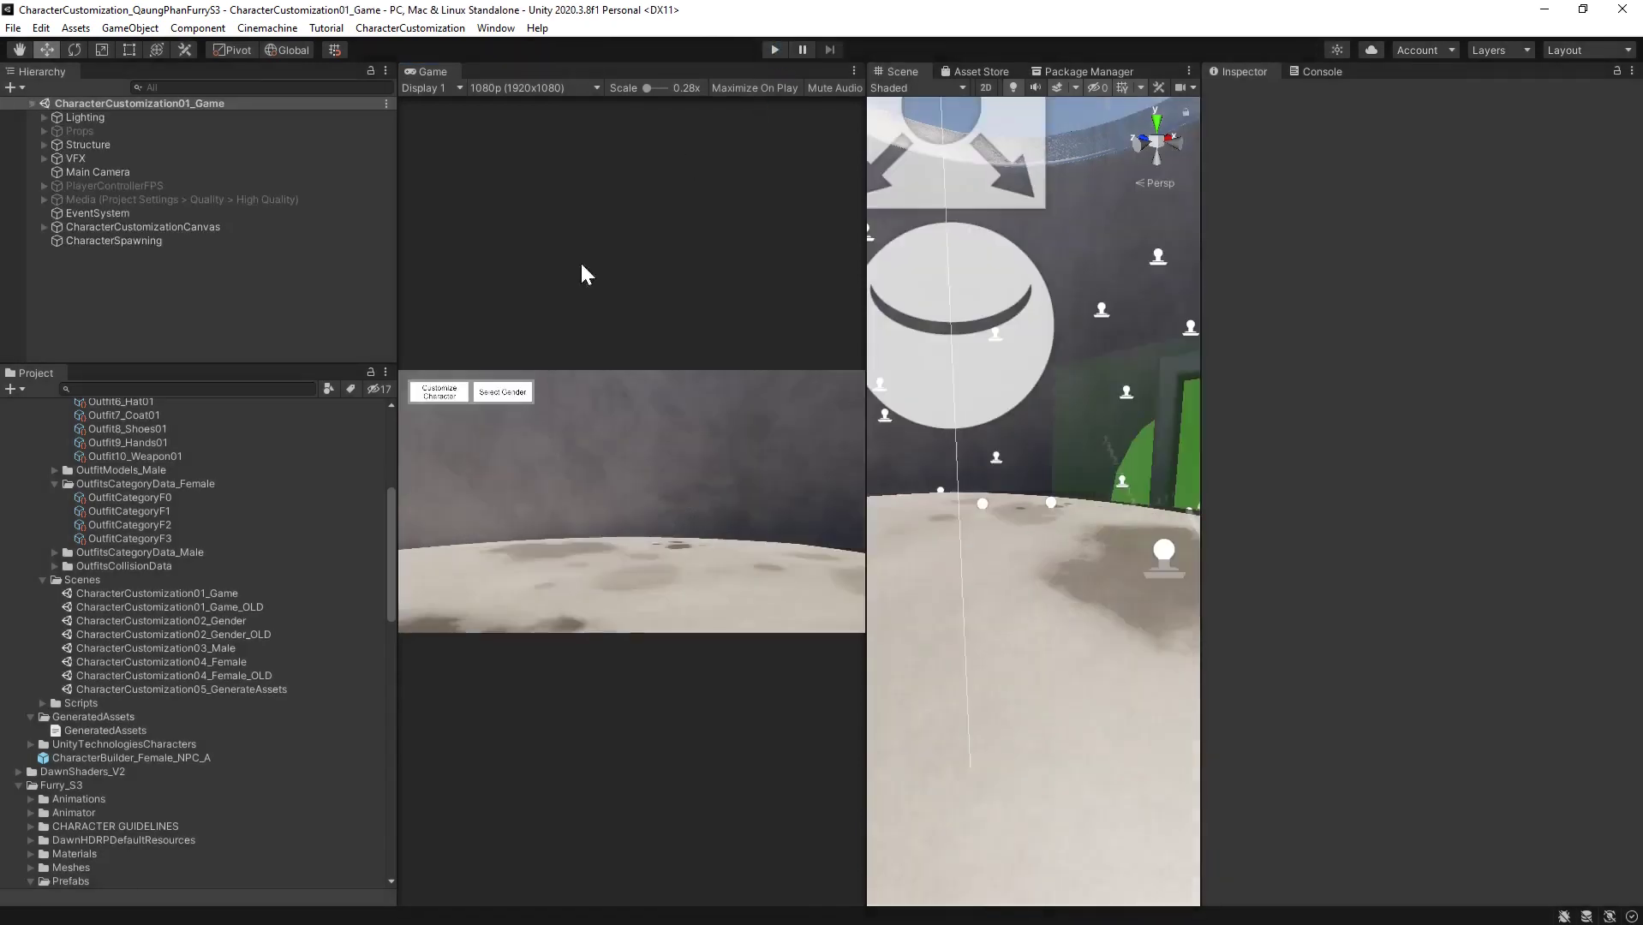
Open the CharacterCustomization04_Female_OLD scene and copy the Character Customization Camera View component from its Main Camera
double_click(237, 674)
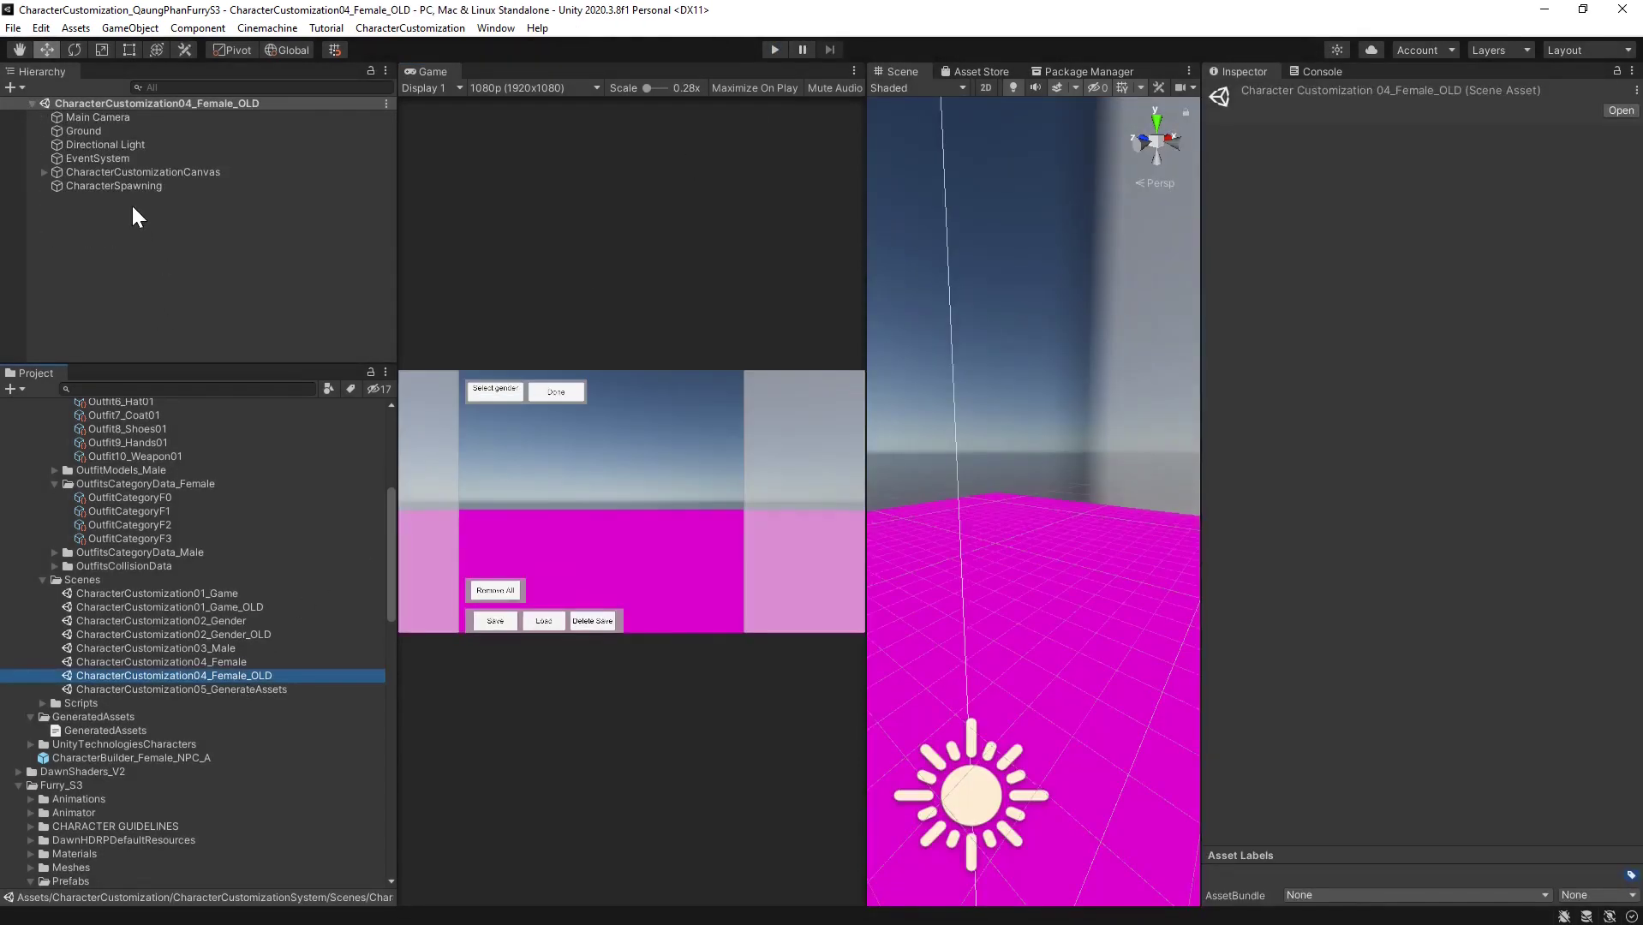
left_click(101, 119)
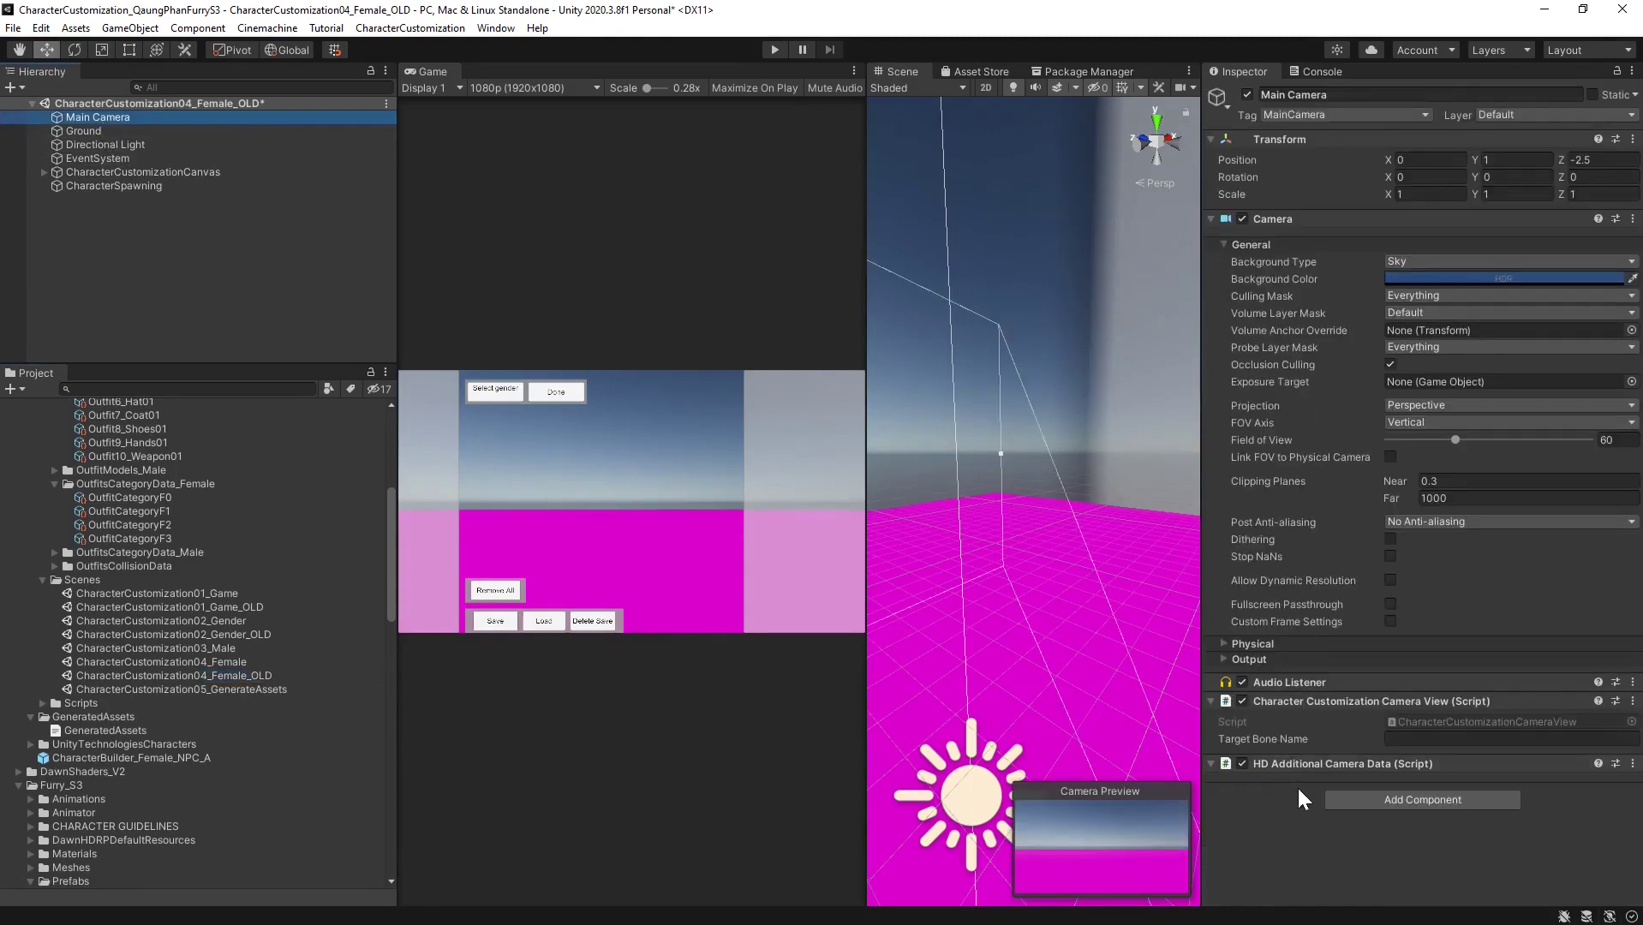
right_click(1331, 705)
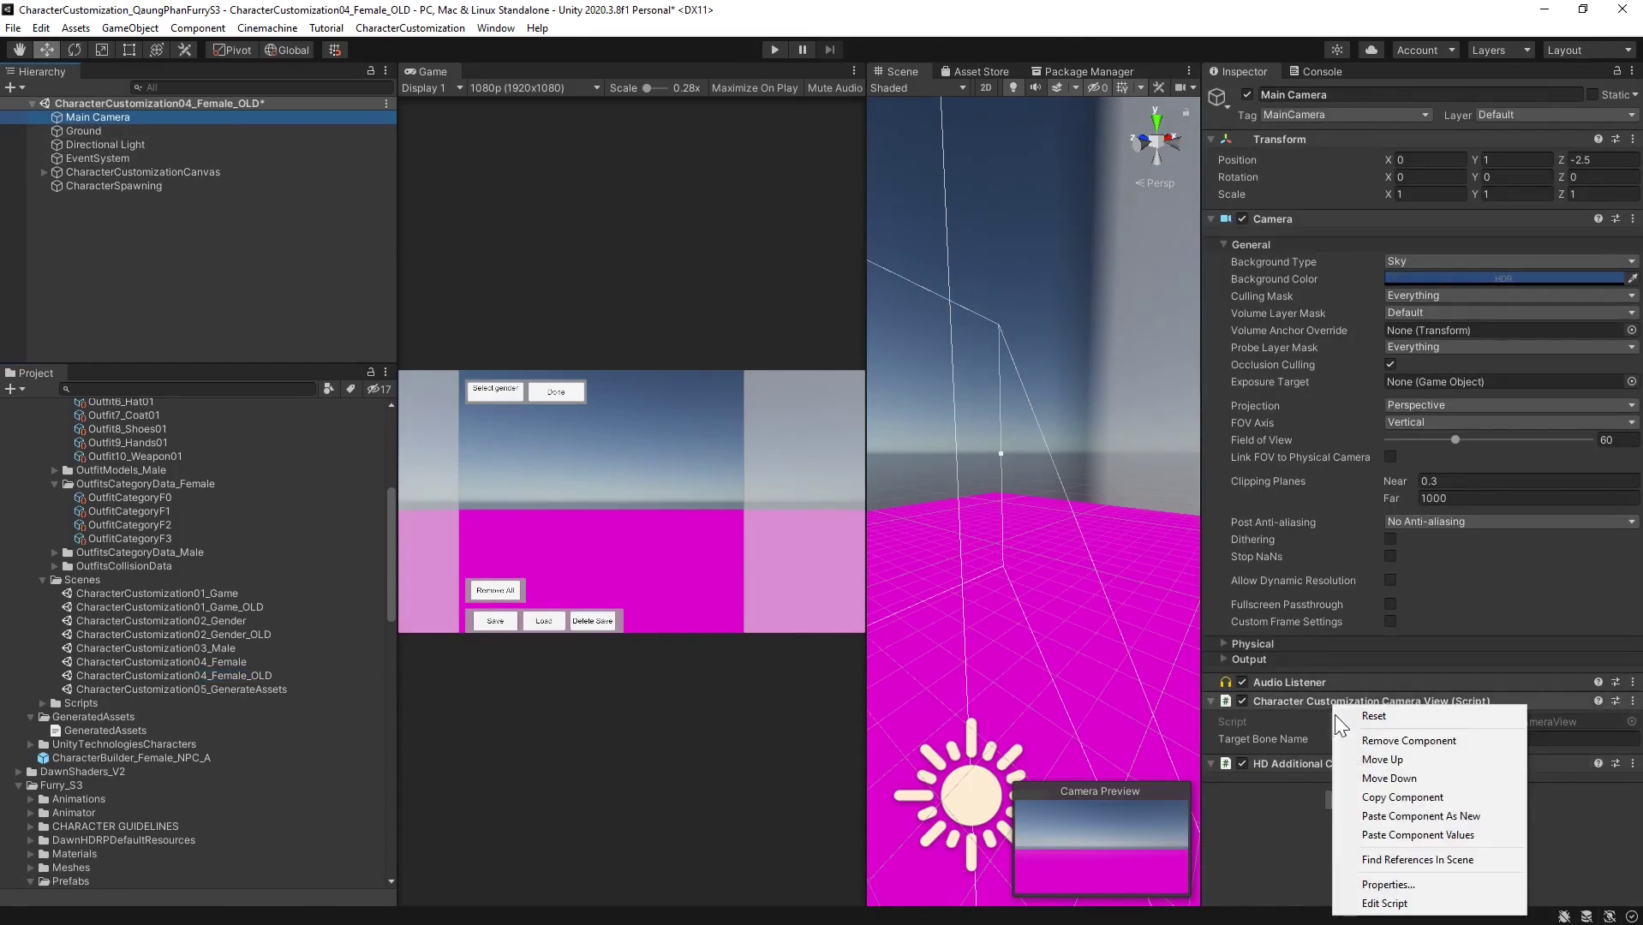
left_click(1405, 796)
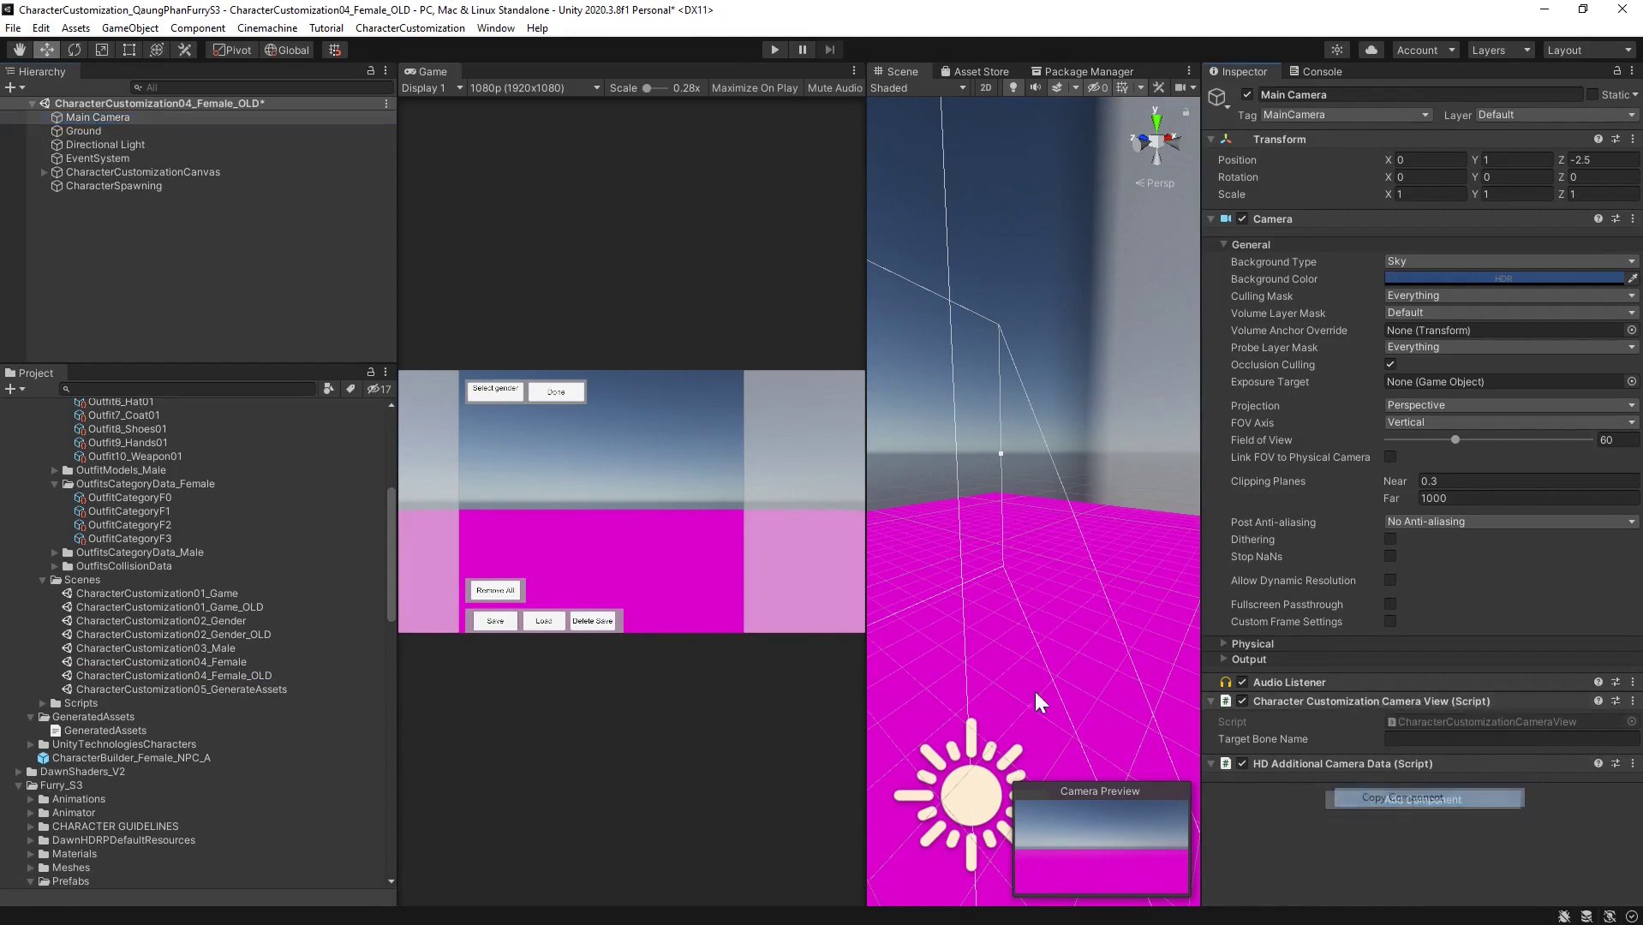
Open the CharacterCustomization04_Female scene without saving the old one, and paste the copied component as new onto its Main Camera
double_click(215, 663)
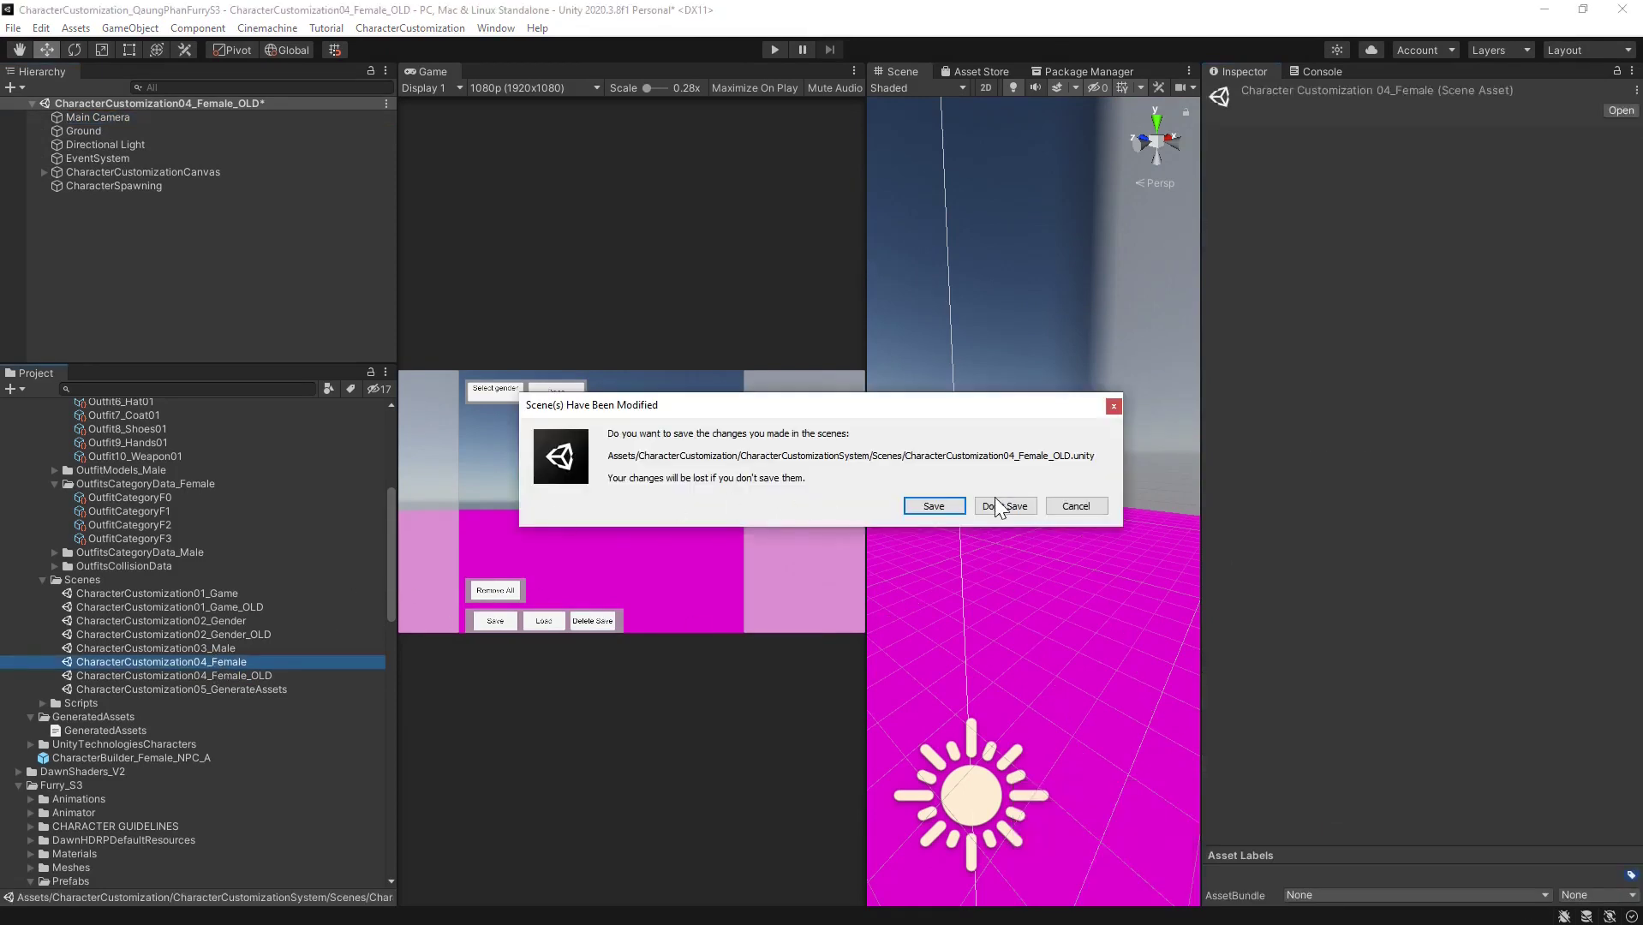
left_click(999, 507)
left_click(114, 172)
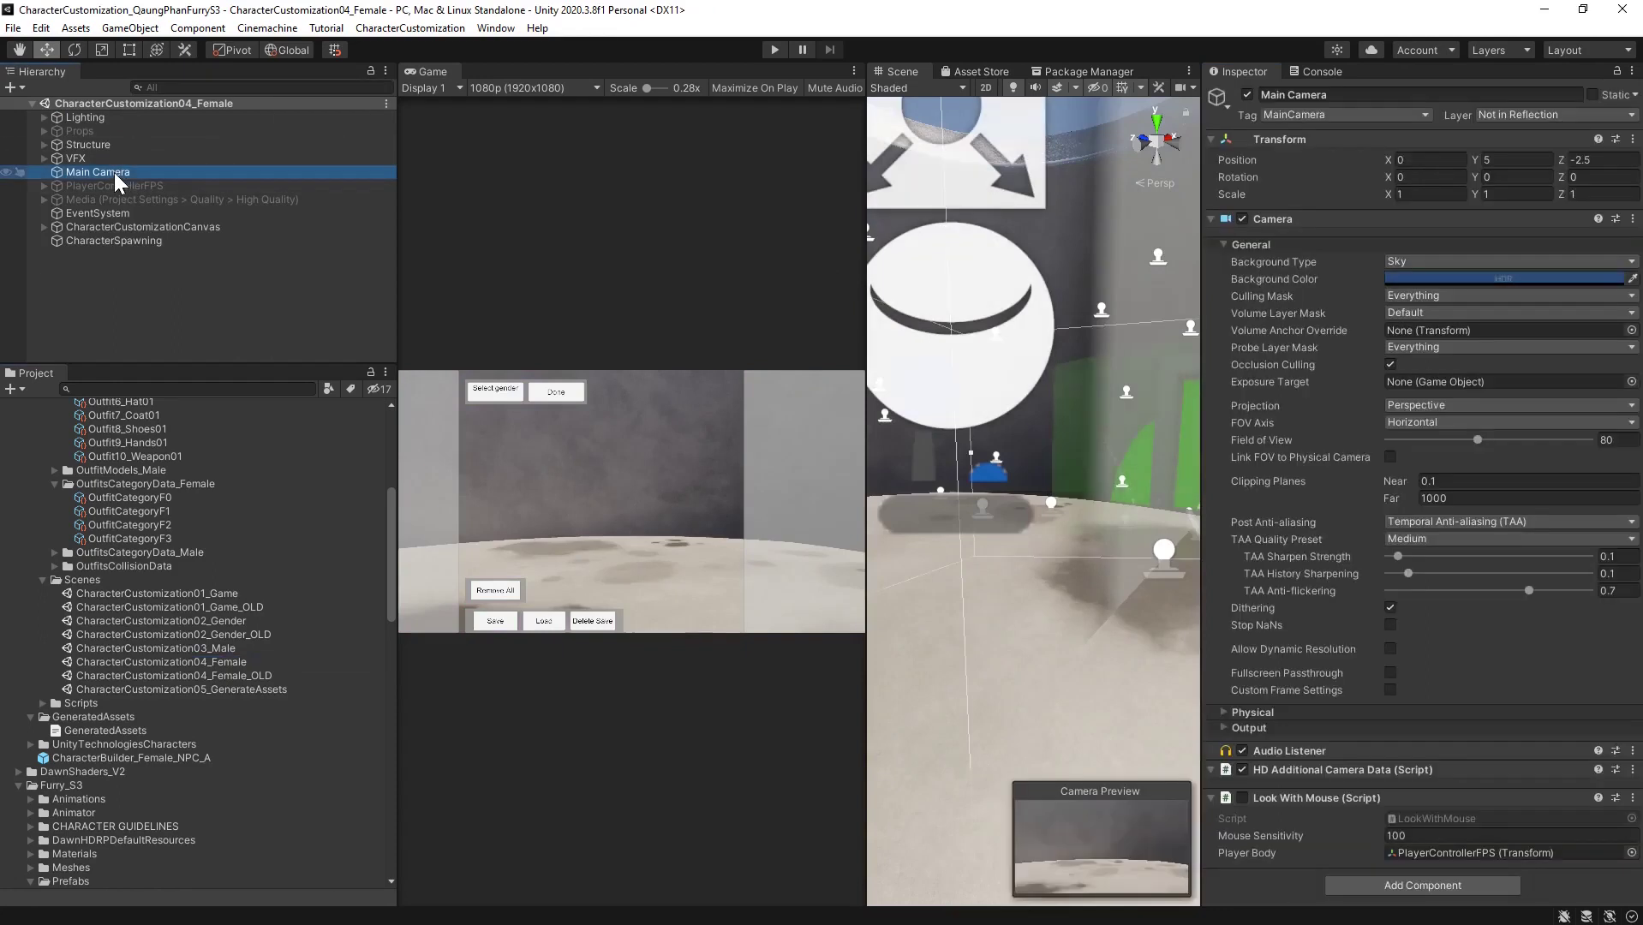
right_click(1342, 805)
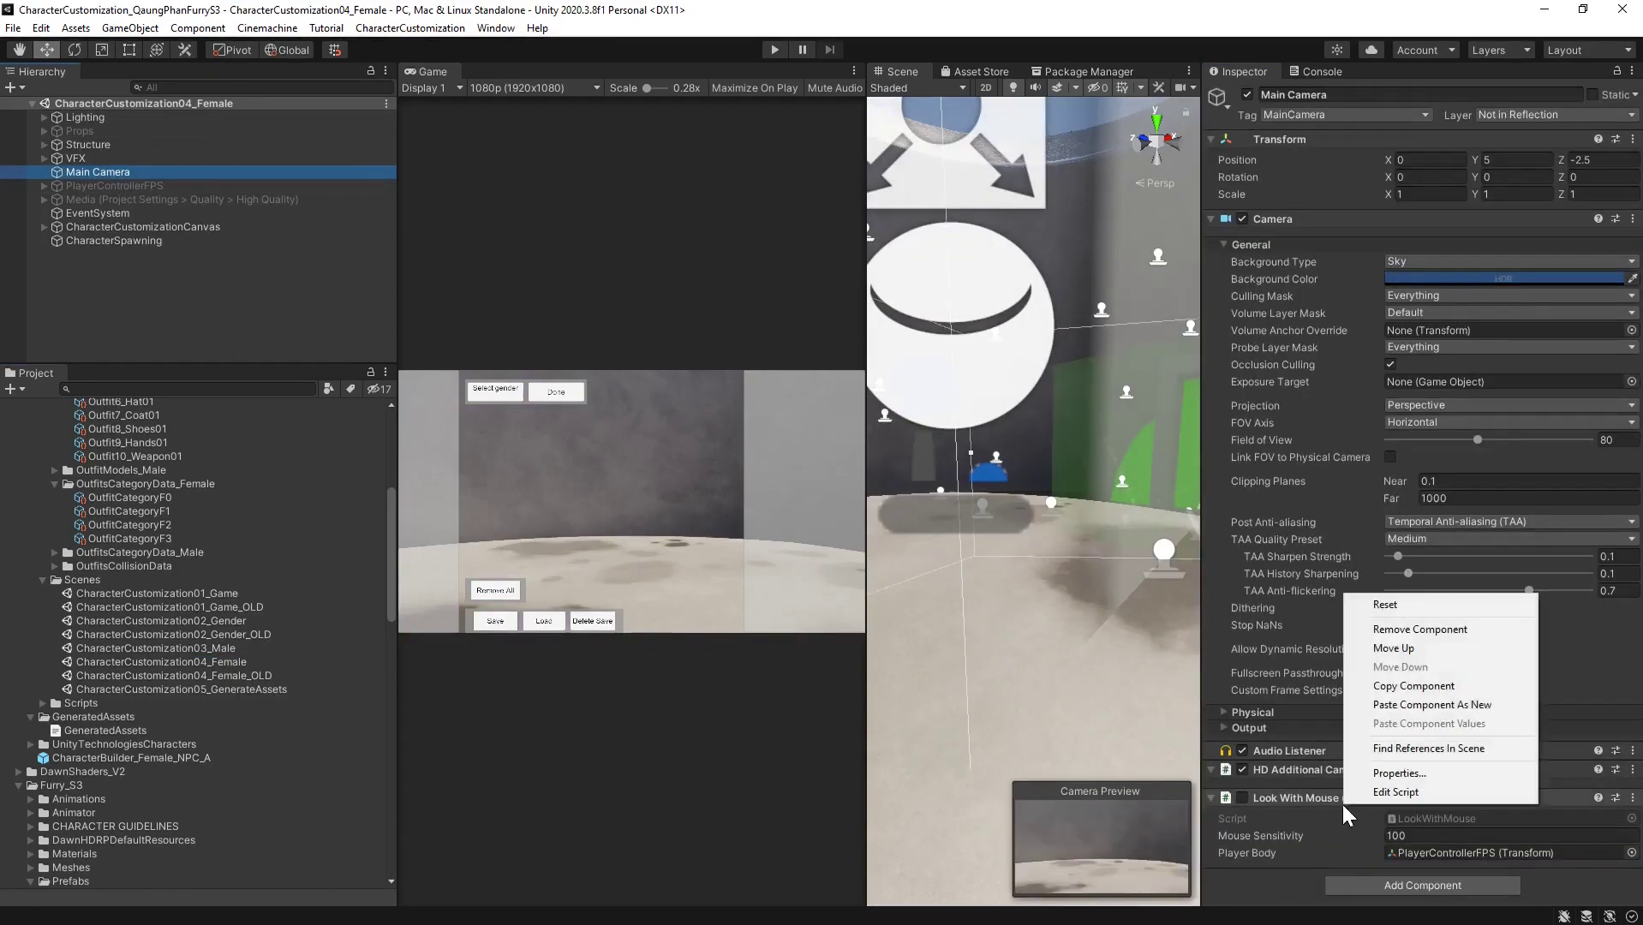
left_click(1419, 705)
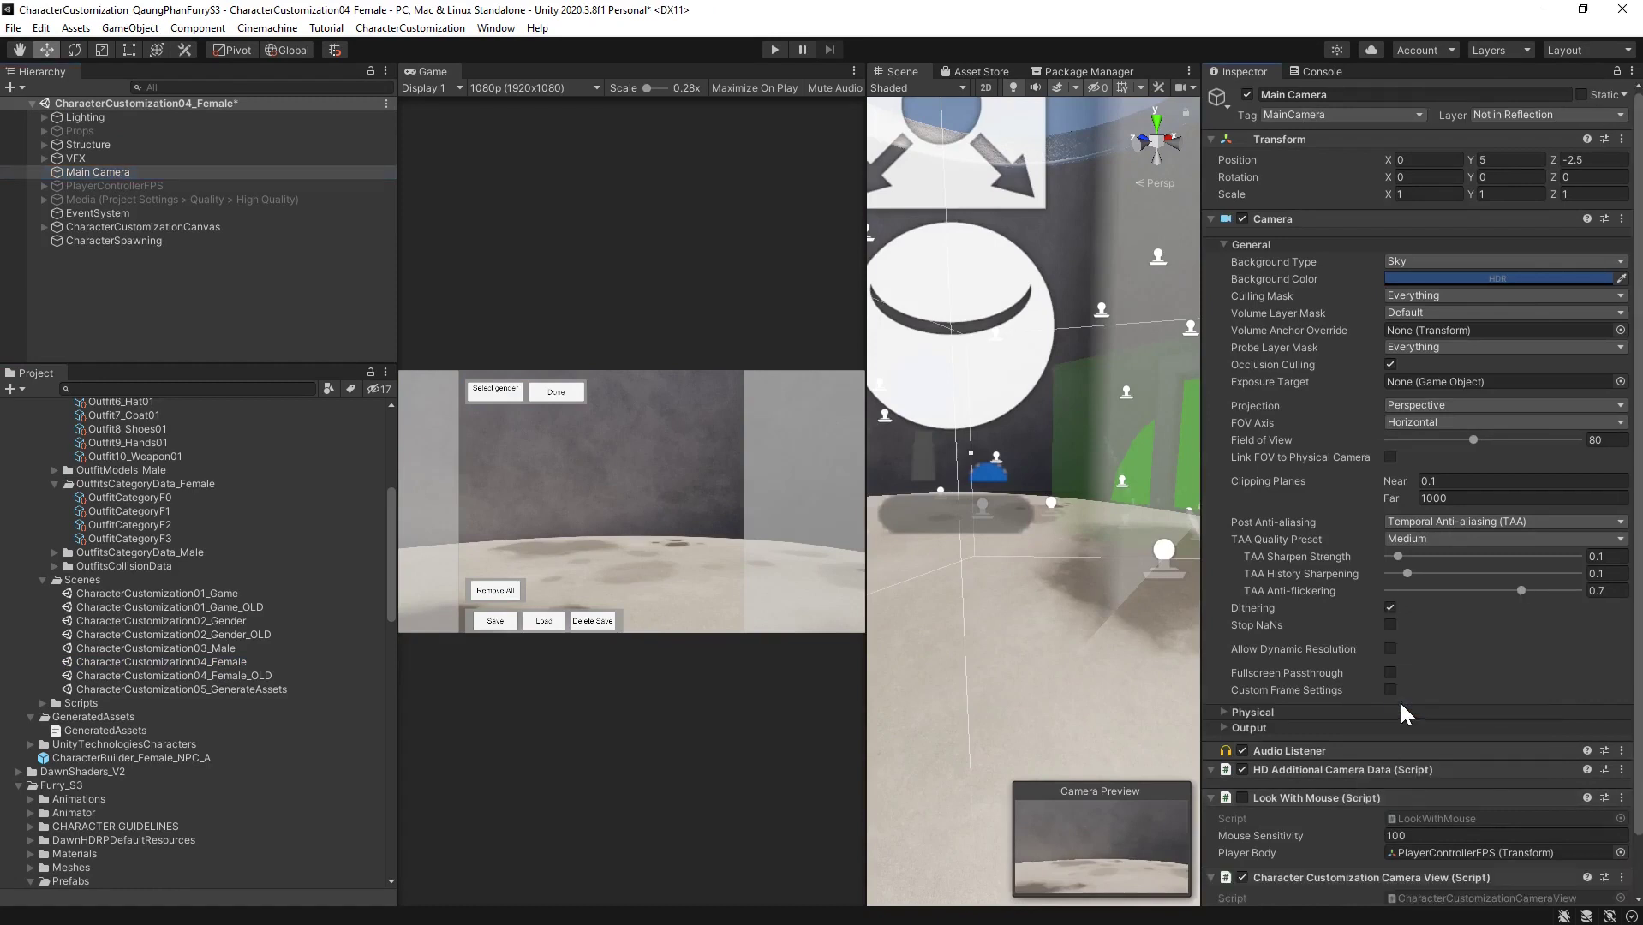
scroll(1371, 762, "down", 2)
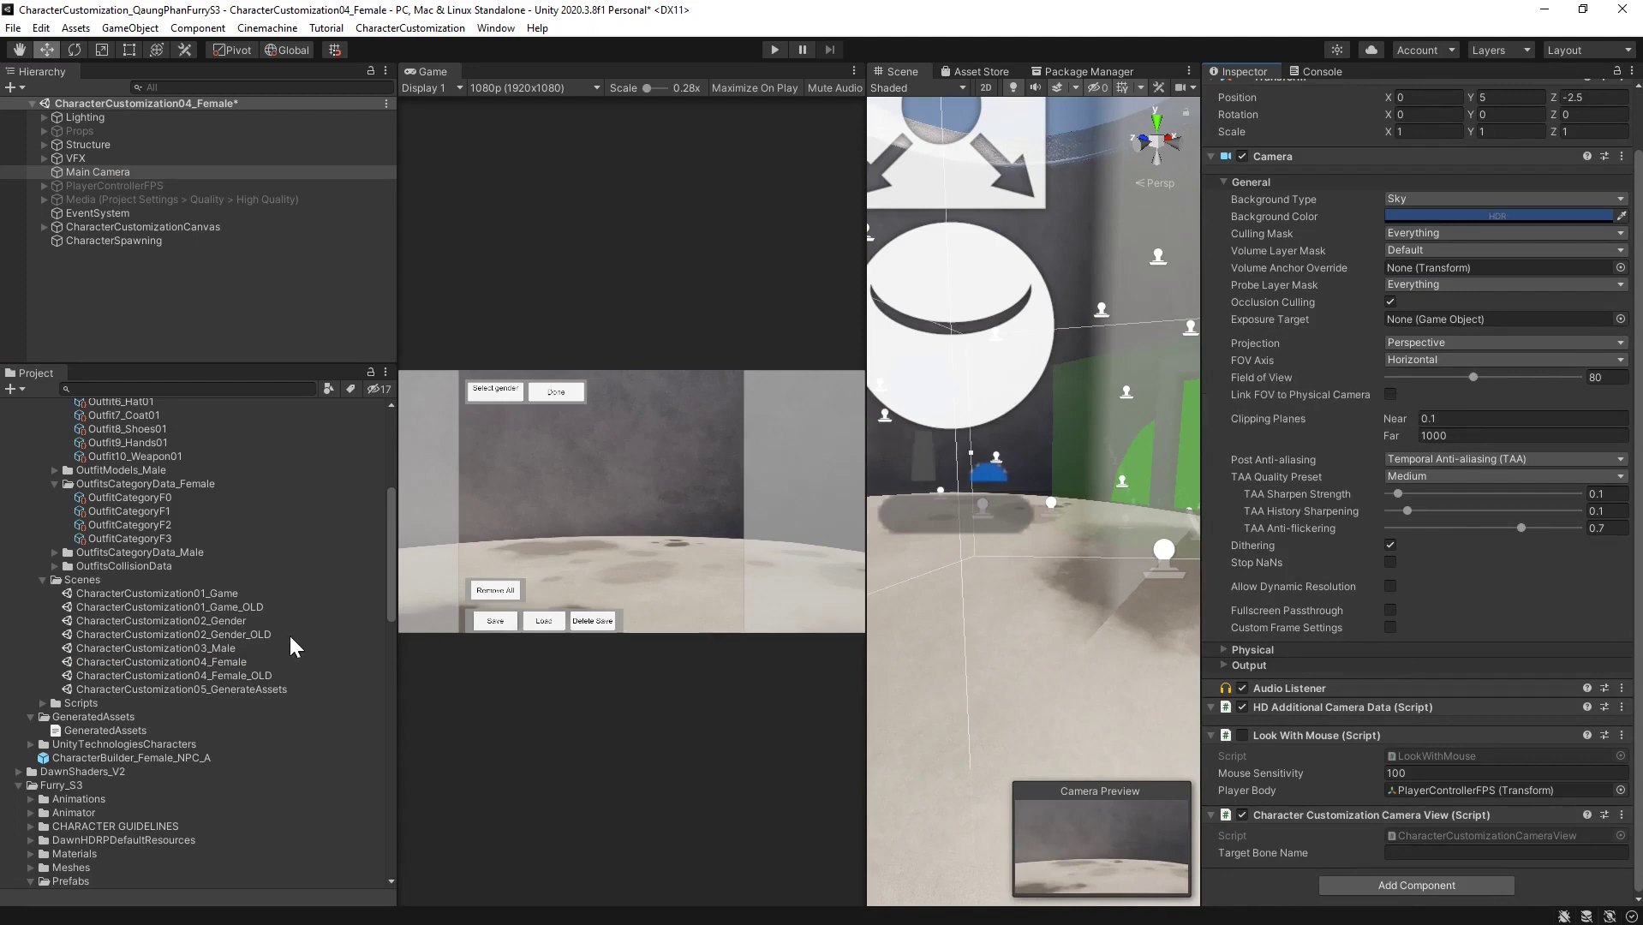
Open the OutfitCategoryF0 asset in OutfitsCategoryData_Female and copy its Target Bone Name value
scroll(290, 638, "up", 5)
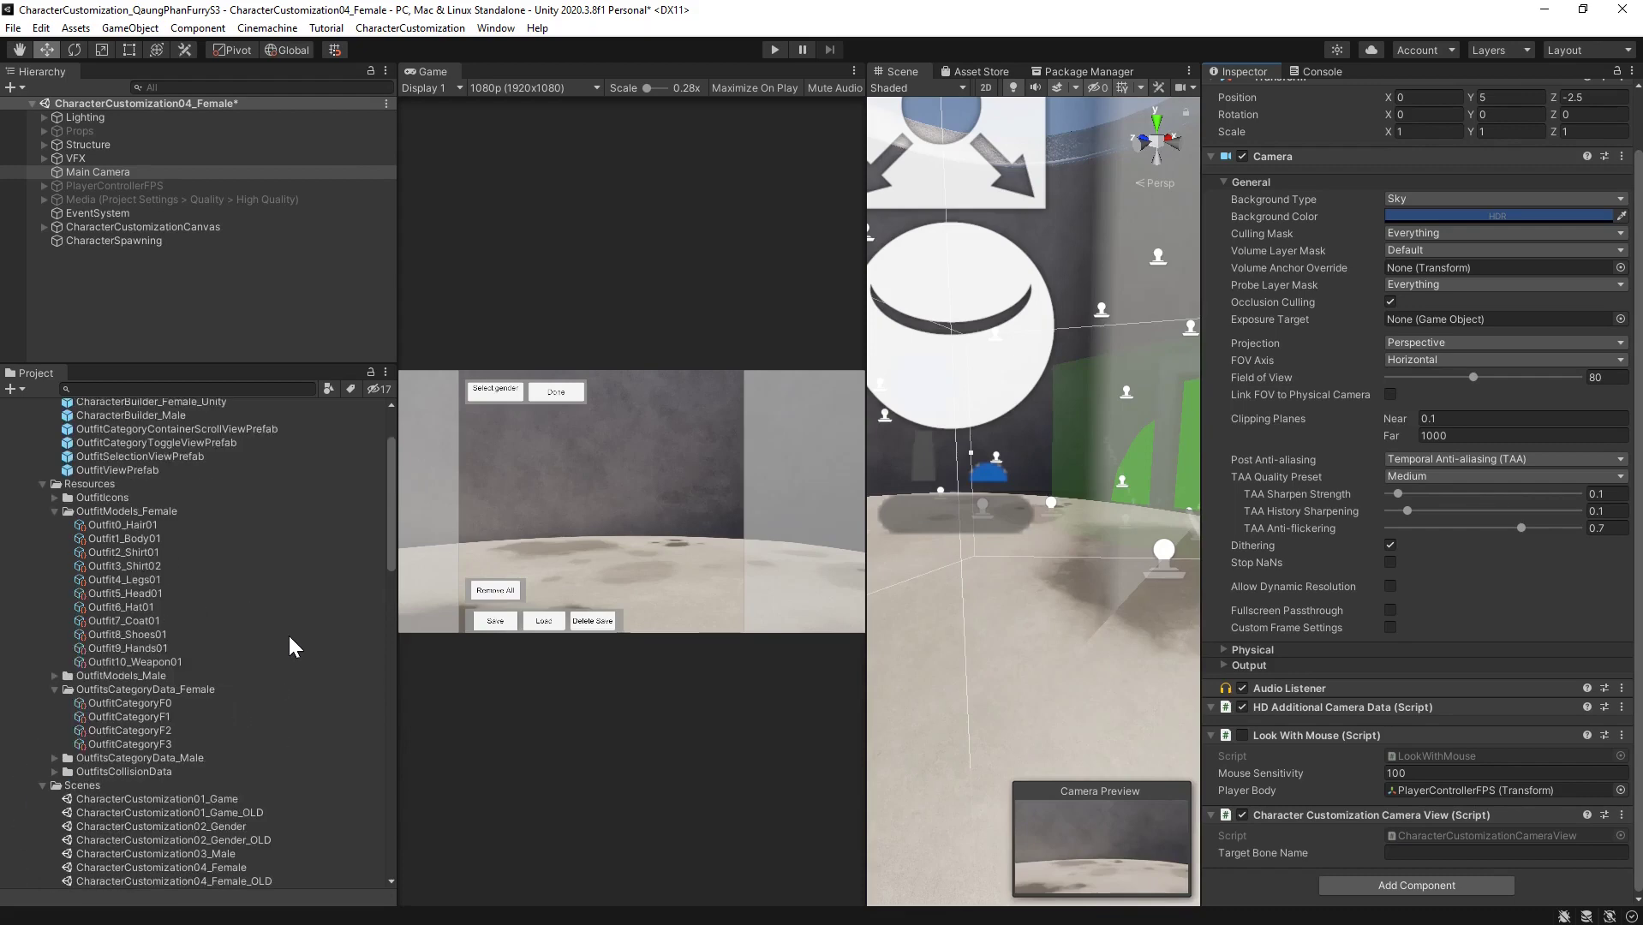
scroll(289, 645, "up", 3)
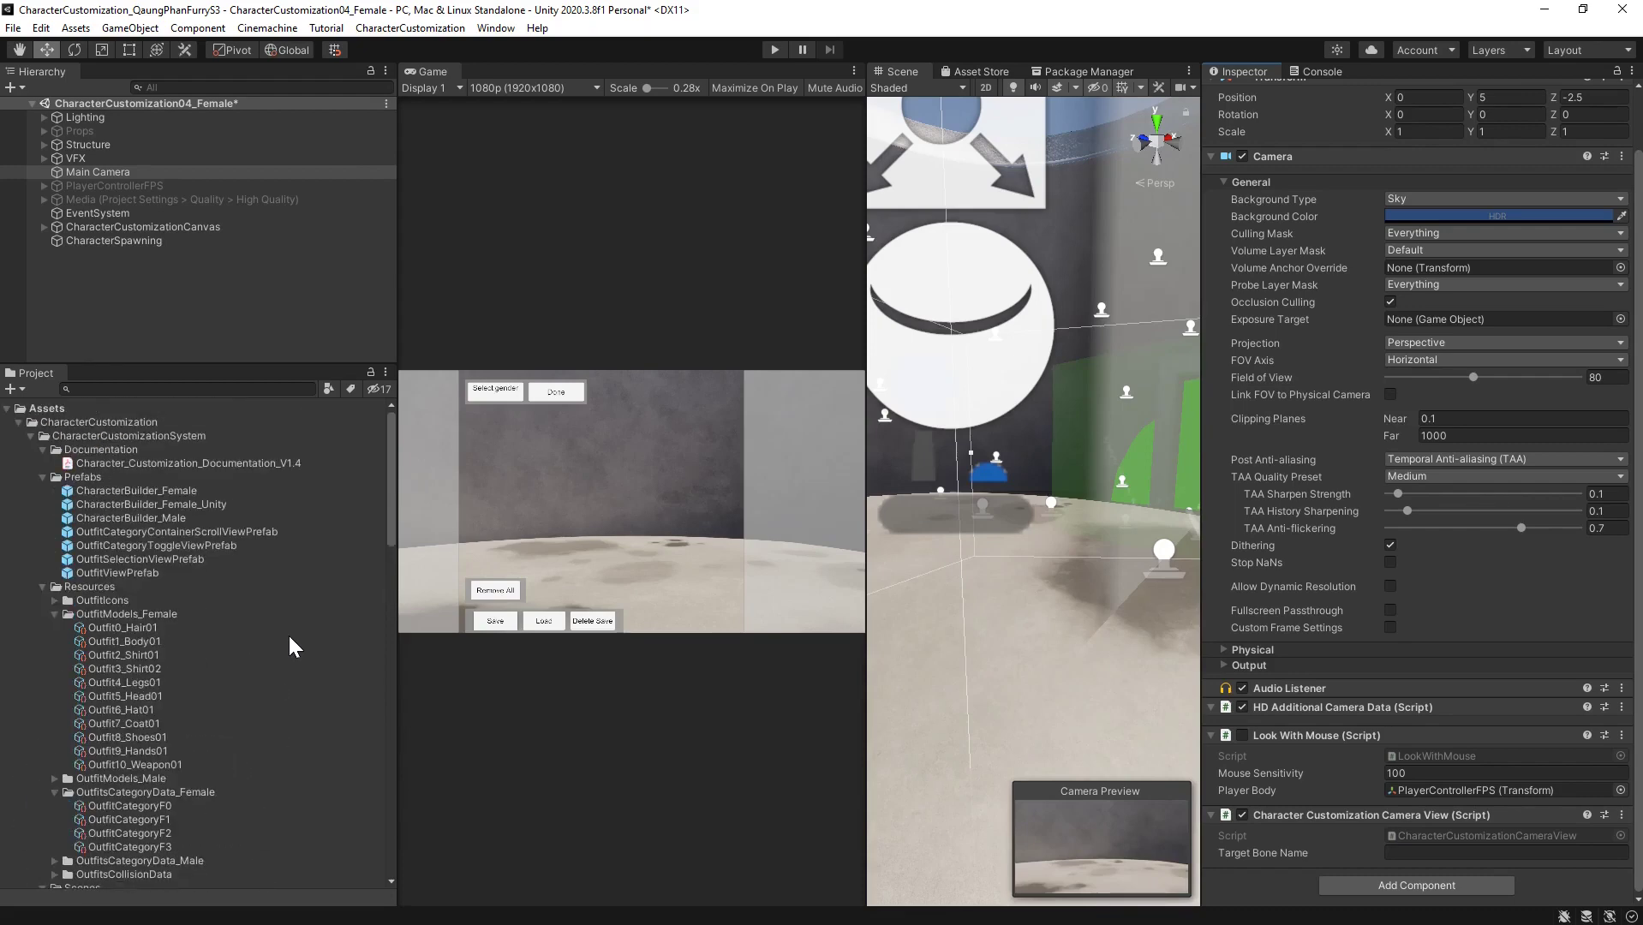
scroll(180, 687, "down", 3)
left_click(175, 689)
left_click(156, 702)
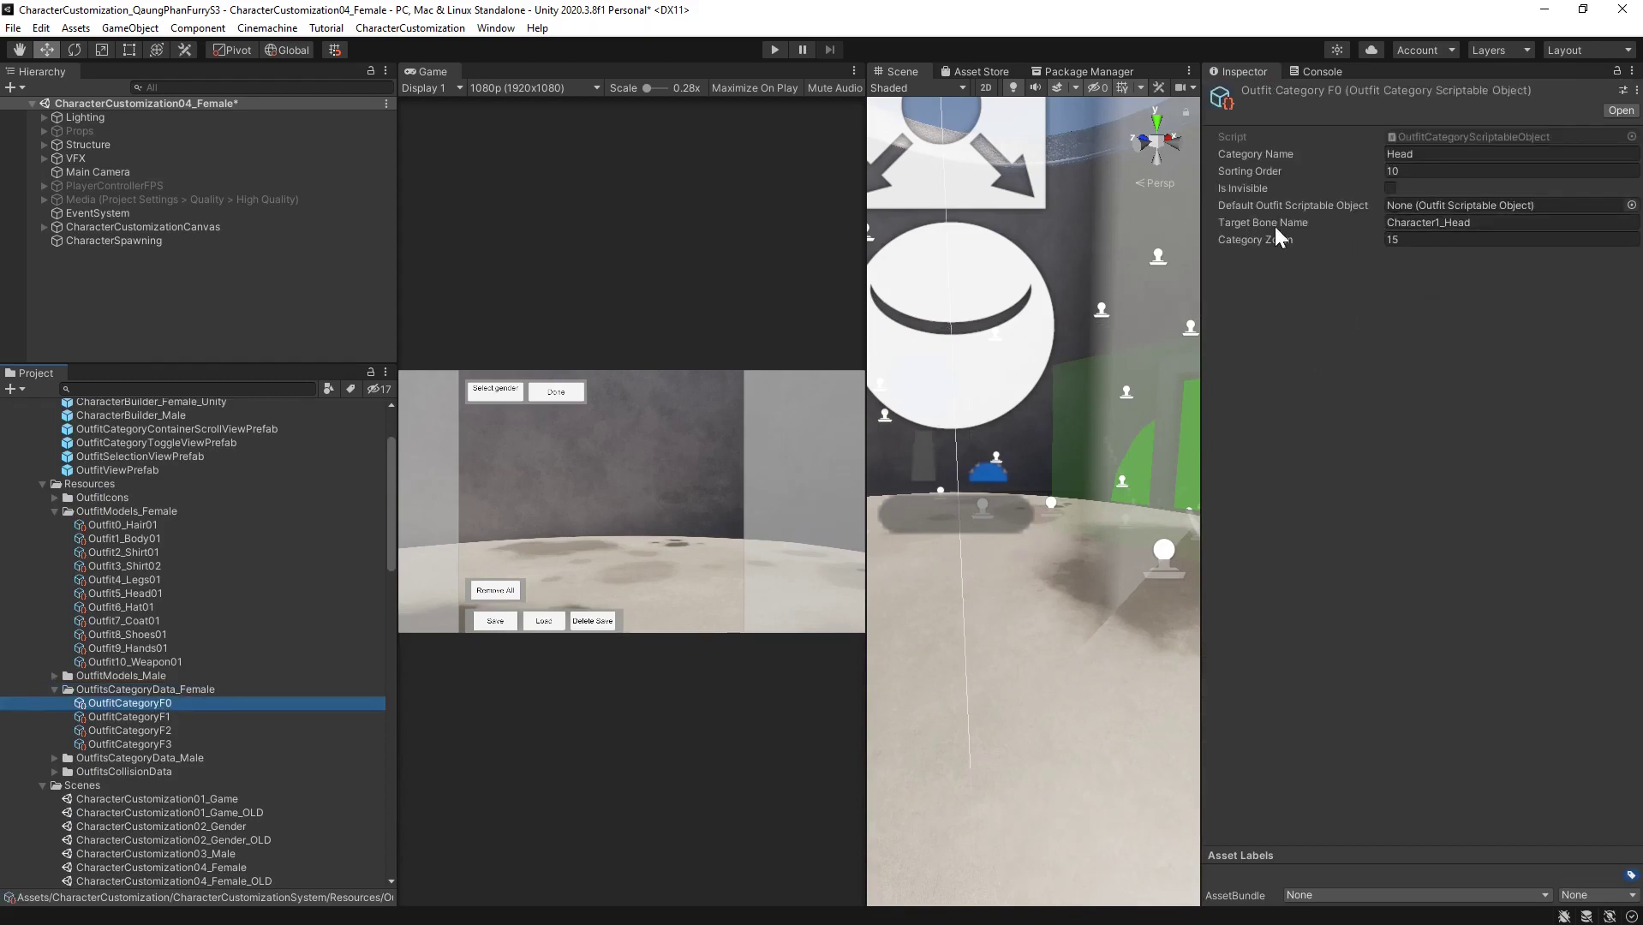
left_click(1426, 225)
key("ctrl+c")
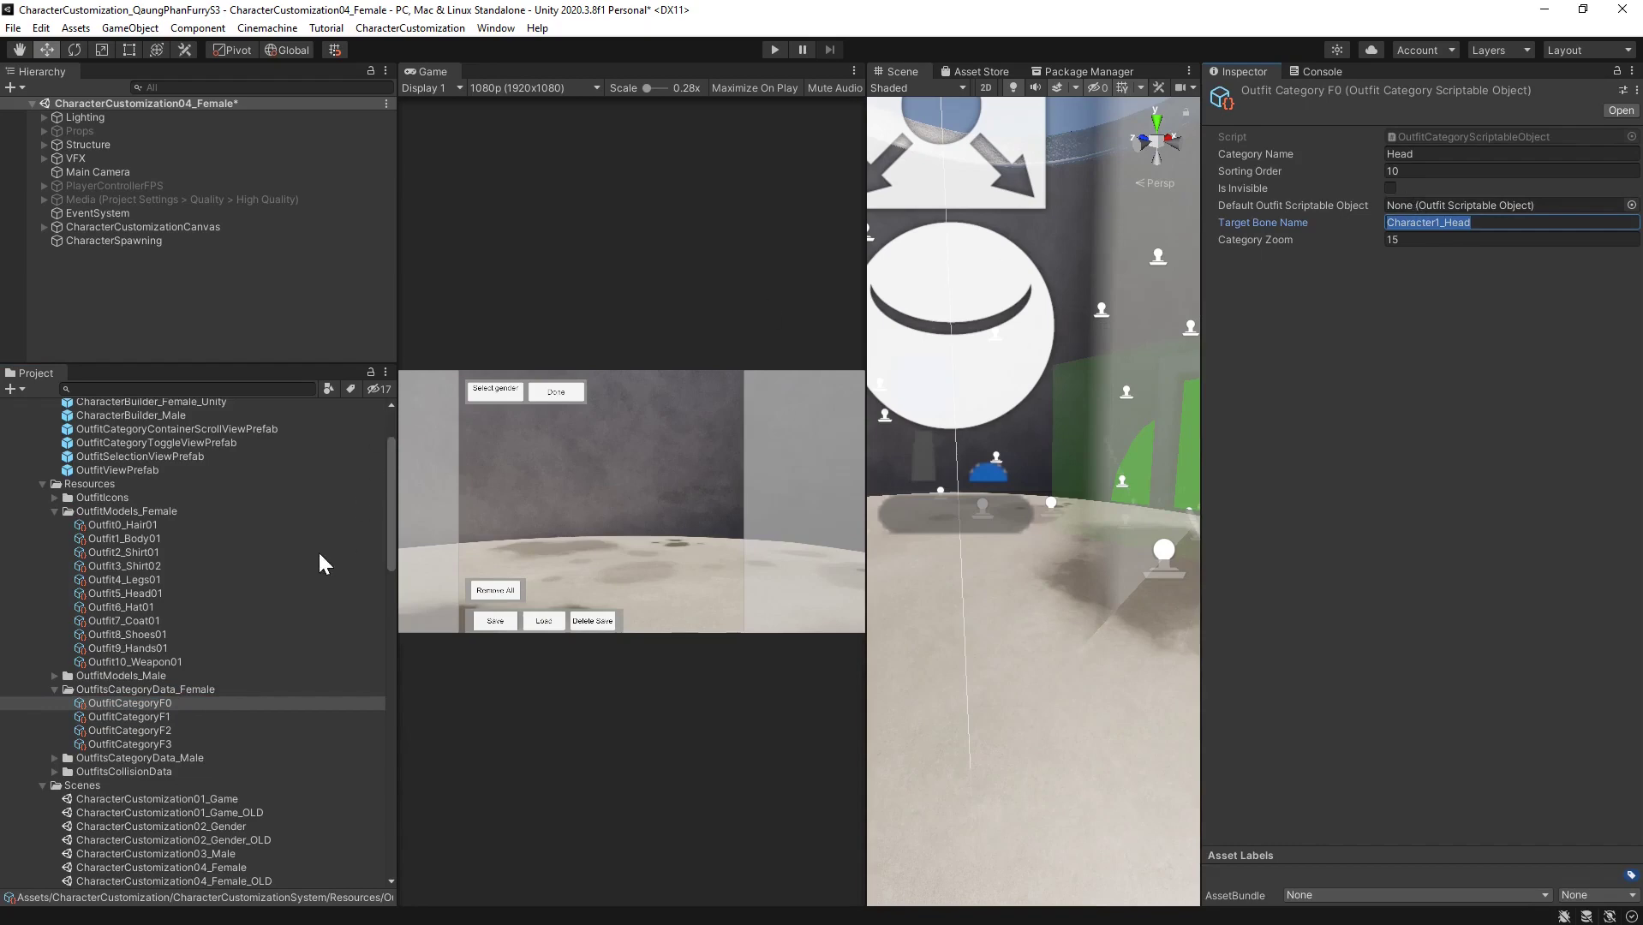
Open the CharacterBuilder_Female_Unity prefab and search its hierarchy for the Character1_Head bone, clearing the search when done
scroll(160, 555, "up", 3)
double_click(172, 503)
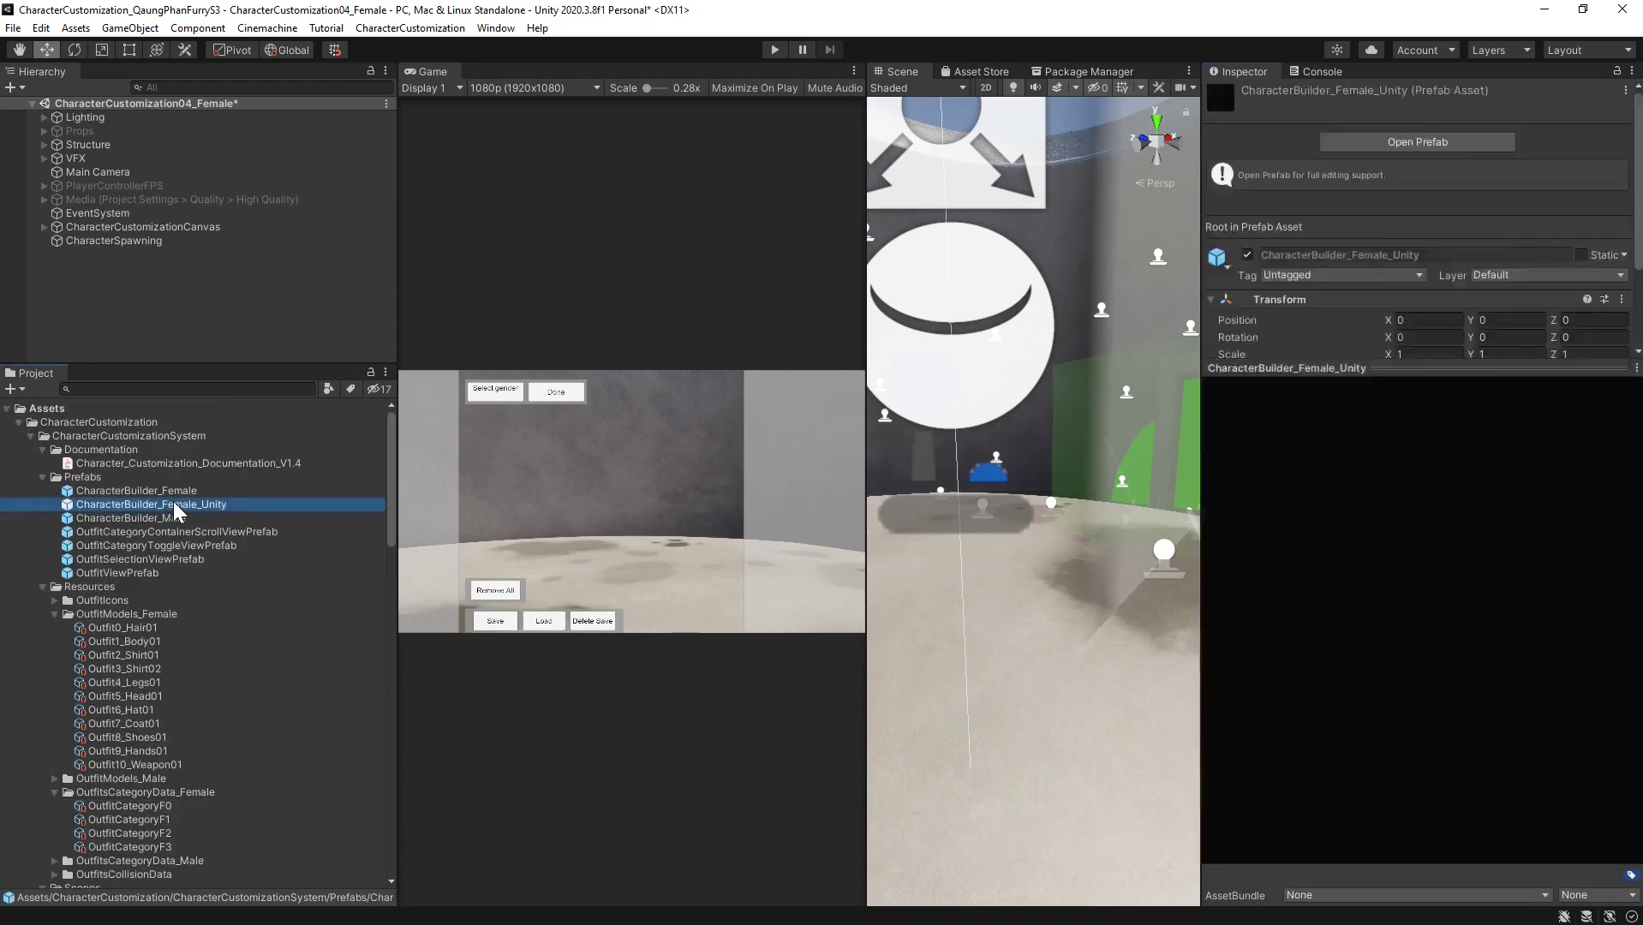
key("ctrl+v")
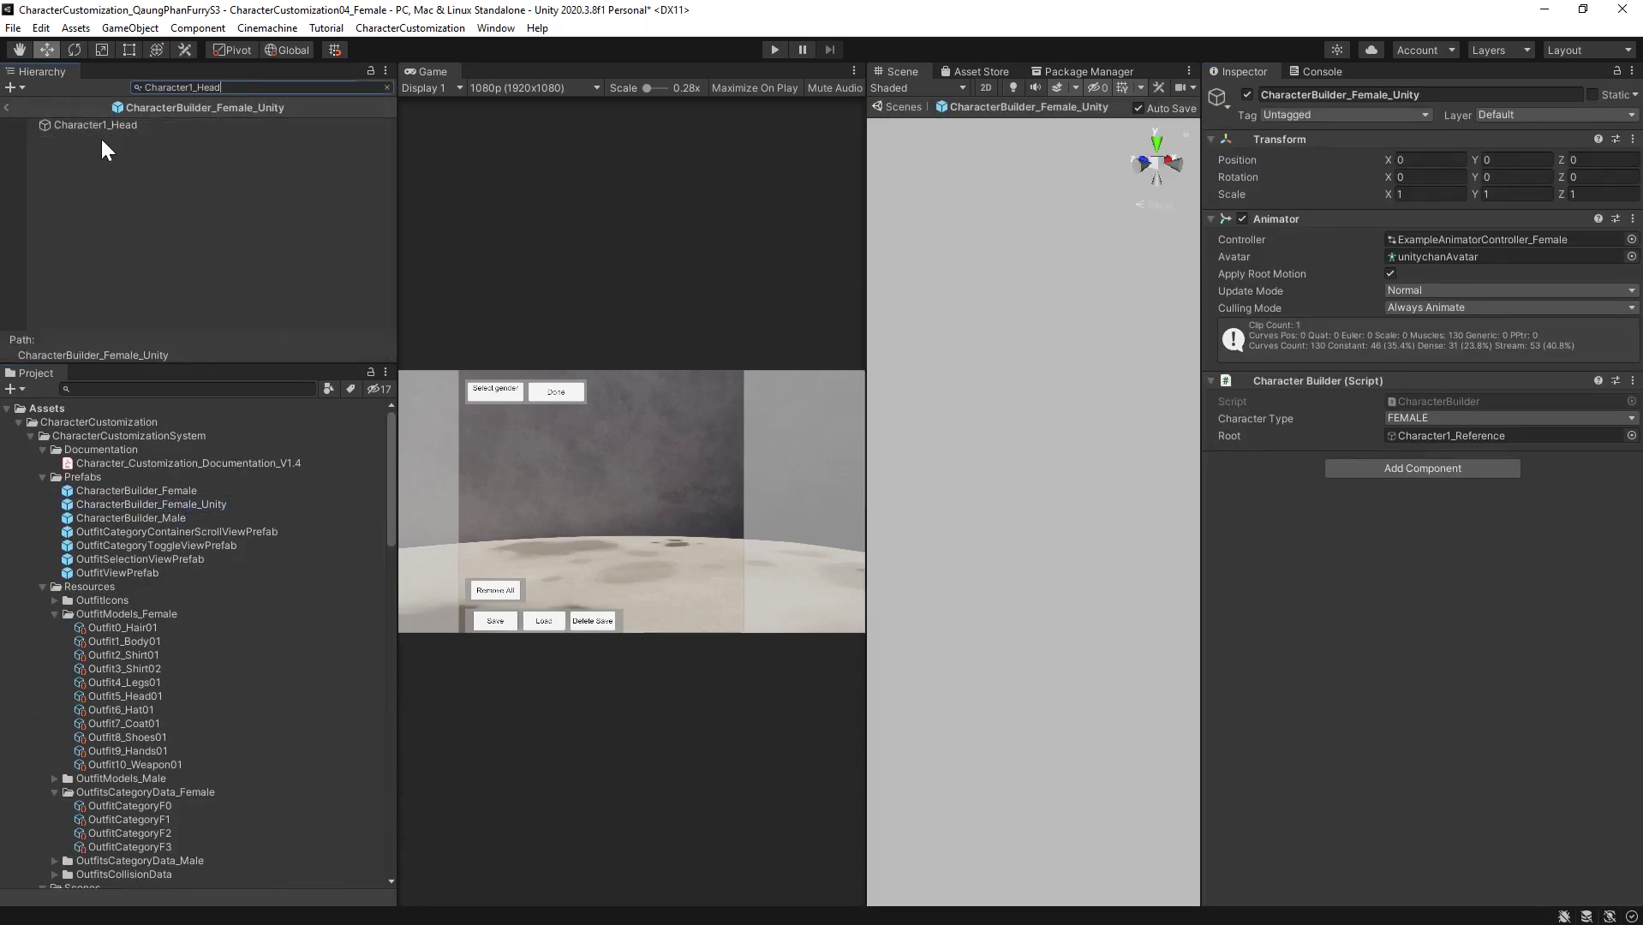
left_click(386, 87)
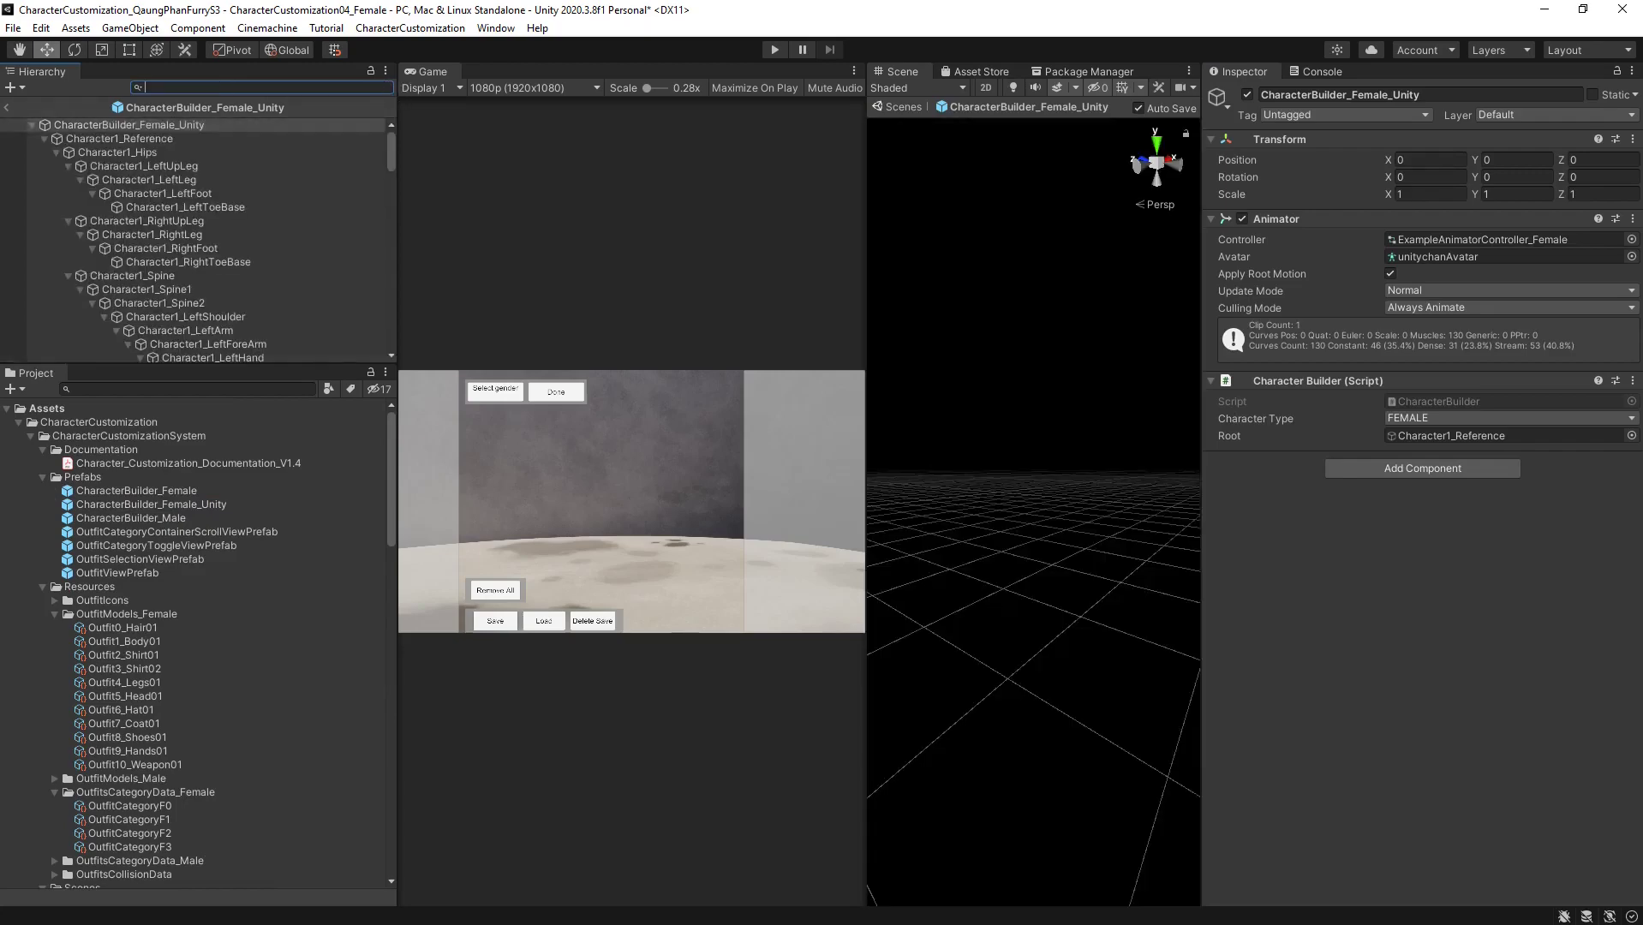
Open the CharacterBuilder_Female prefab and search its hierarchy for Character1_Head, clearing the search when done
double_click(183, 490)
left_click(253, 88)
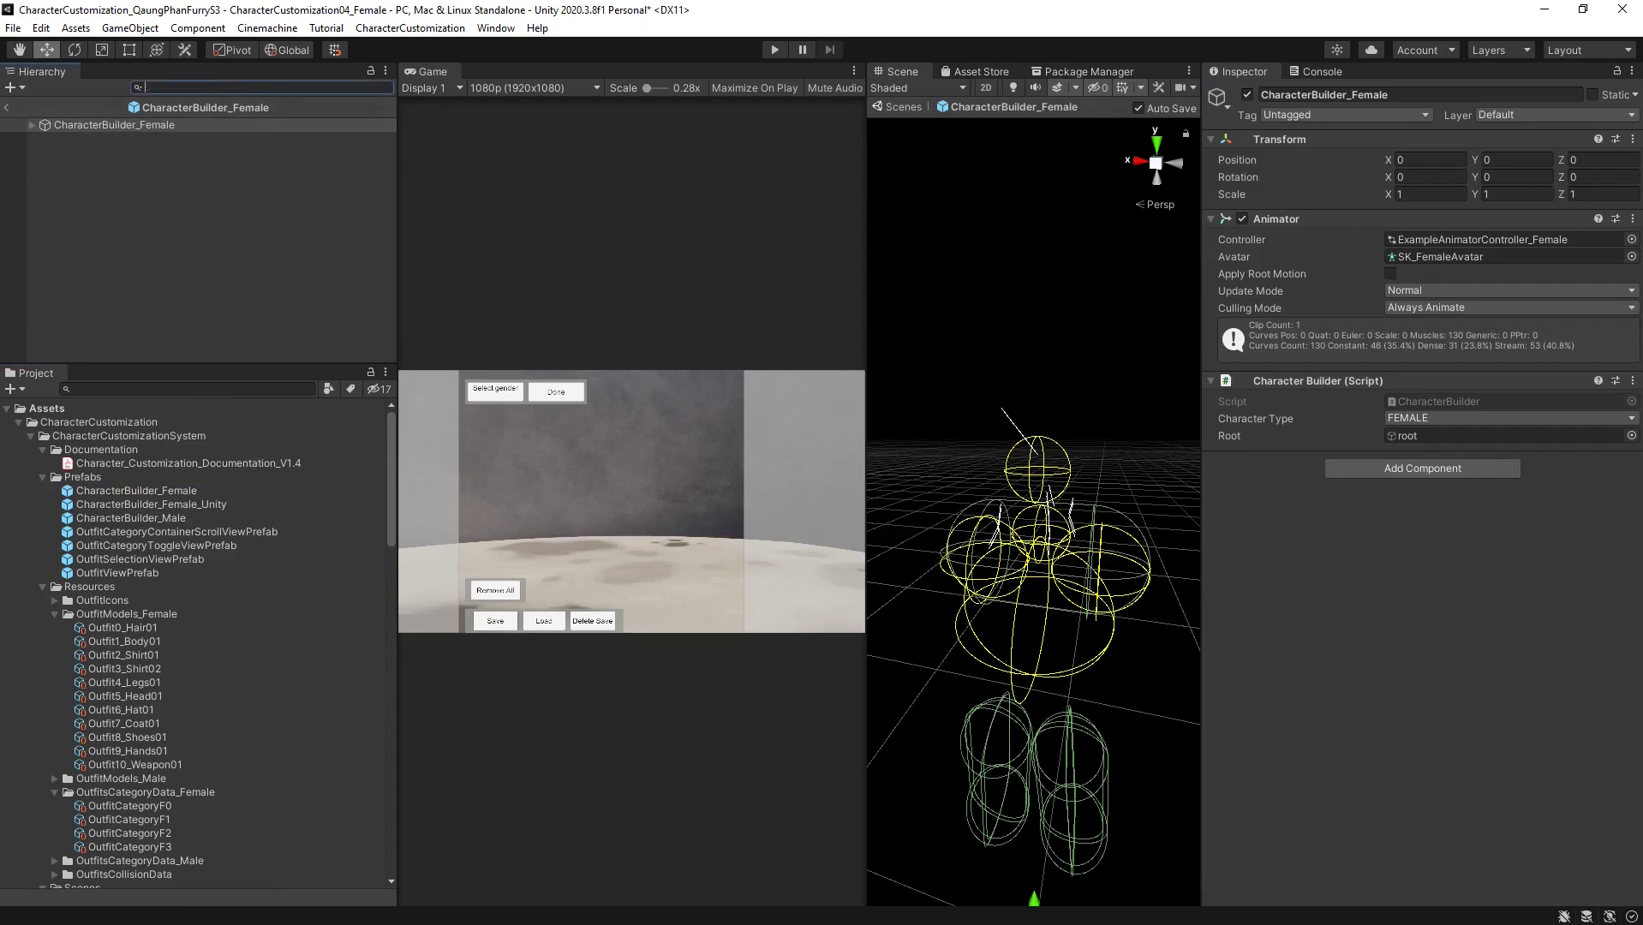
key("ctrl+v")
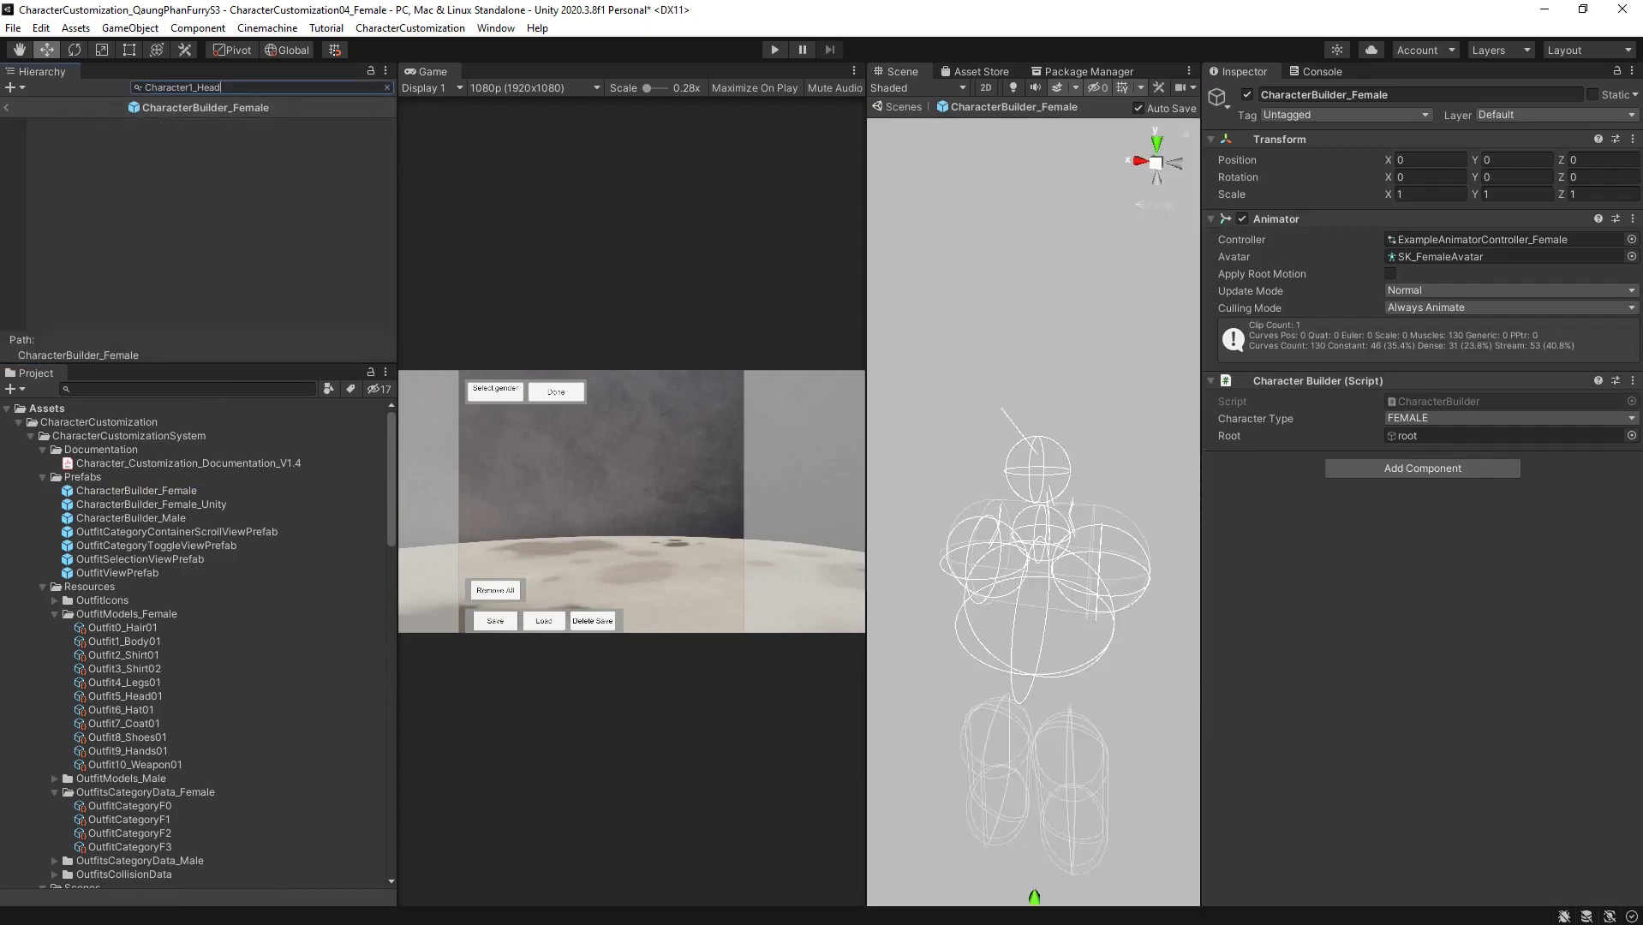
left_click(387, 88)
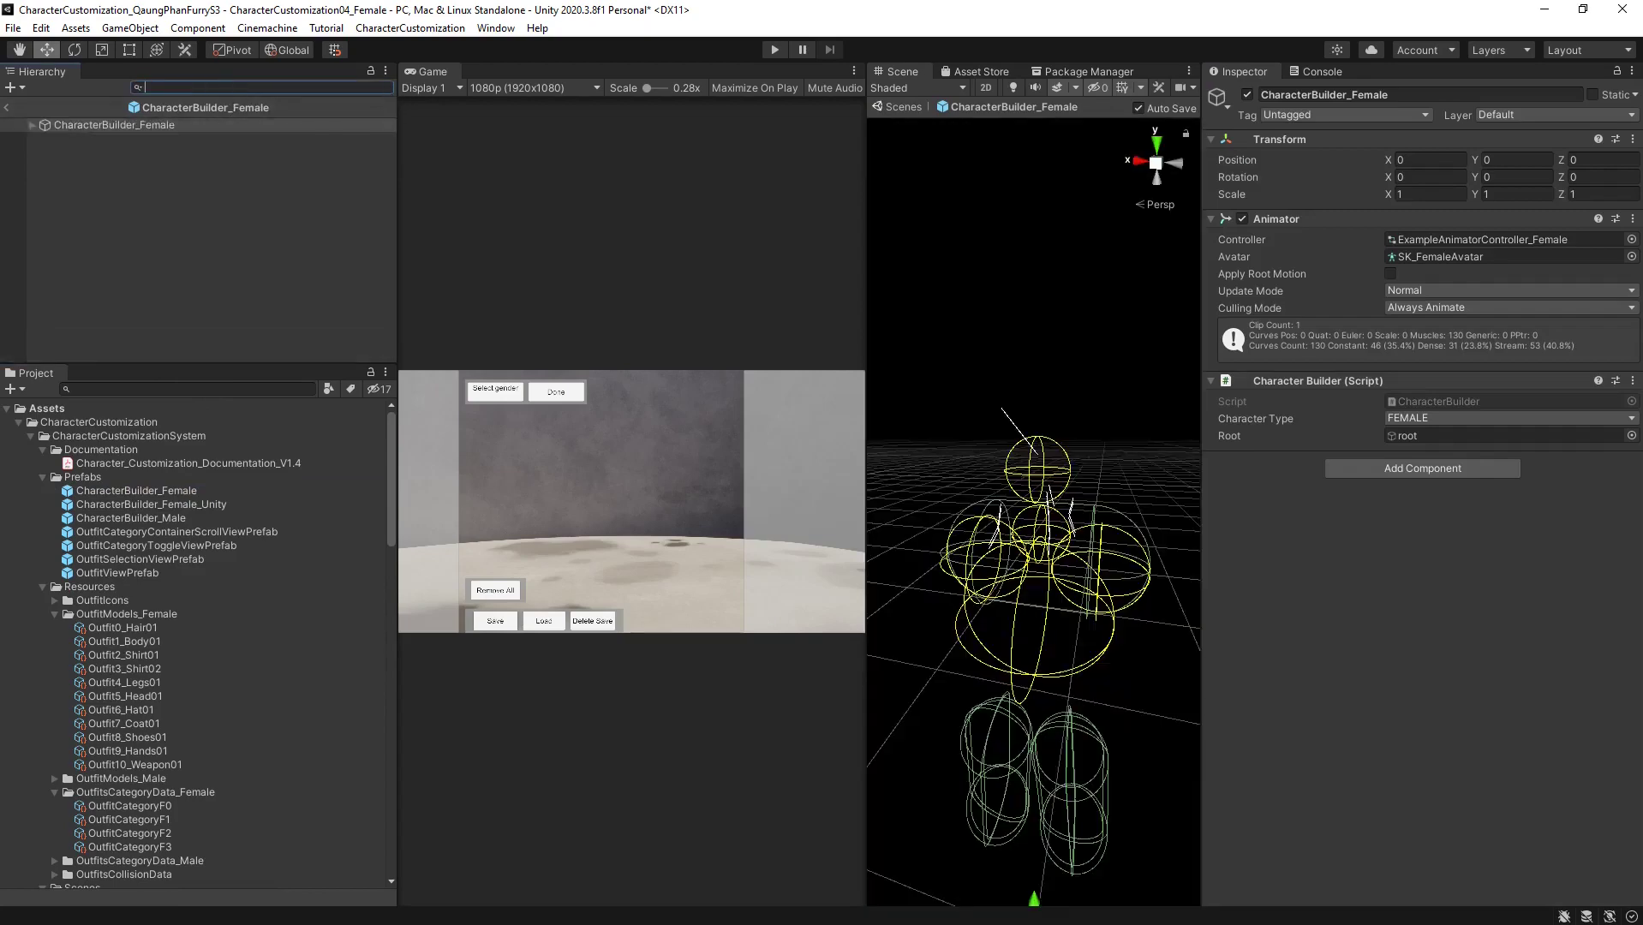
Expand CharacterBuilder_Female's skeleton from root through pelvis, the spine bones and neck_01, and select the head bone
left_click(33, 126)
left_click(44, 138)
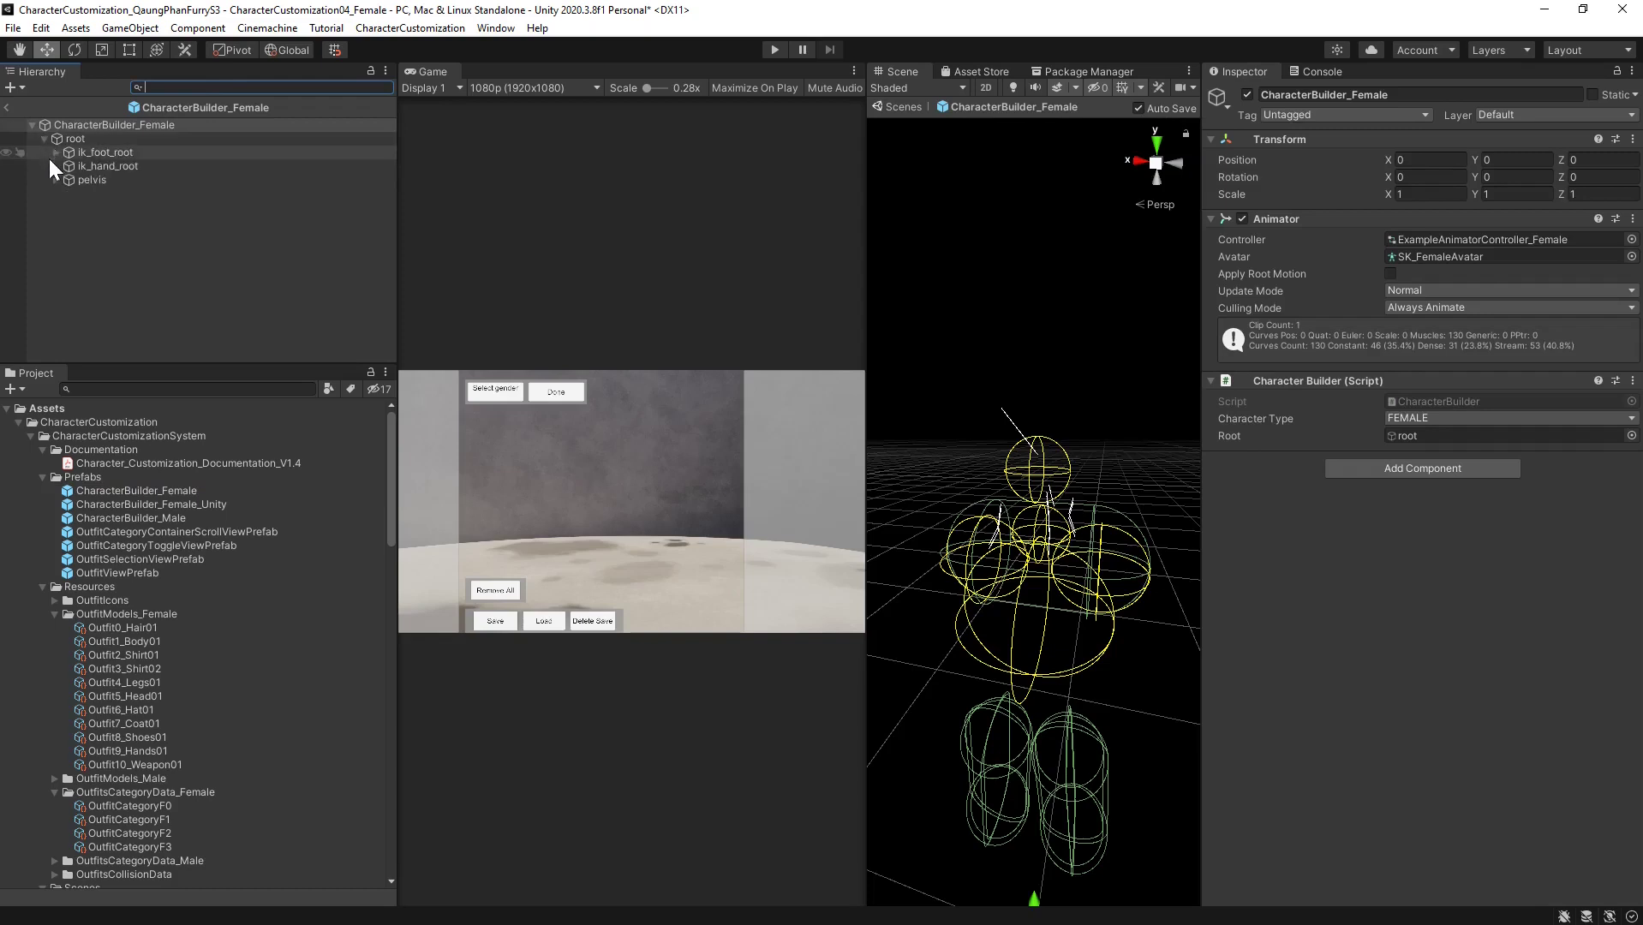
left_click(56, 179)
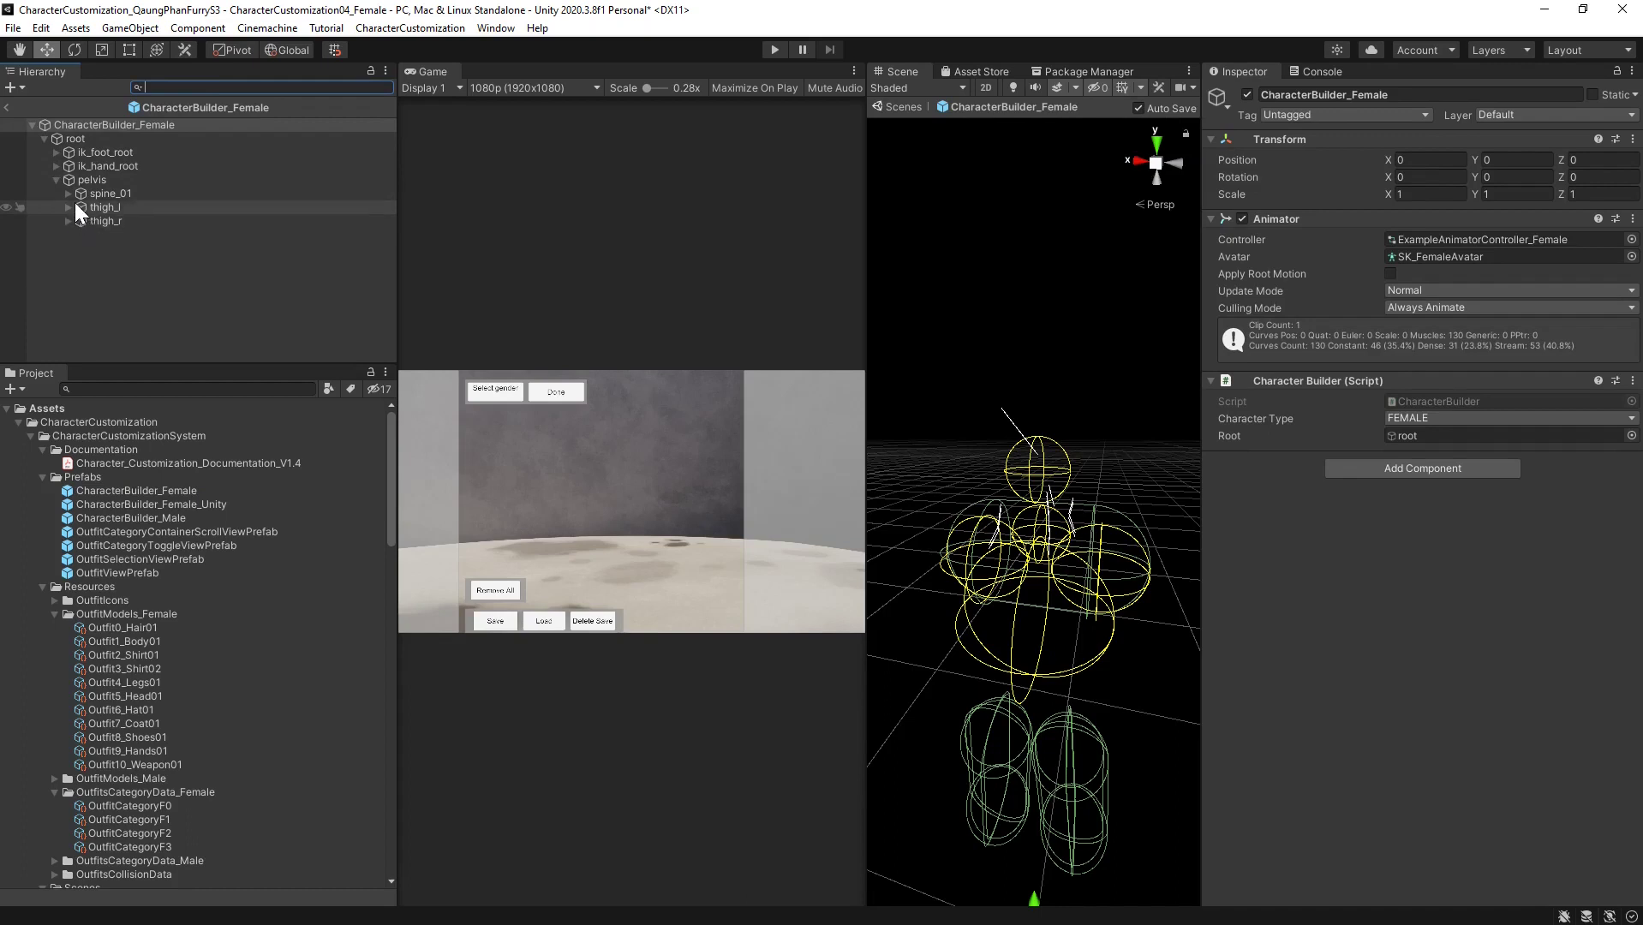
left_click(72, 193)
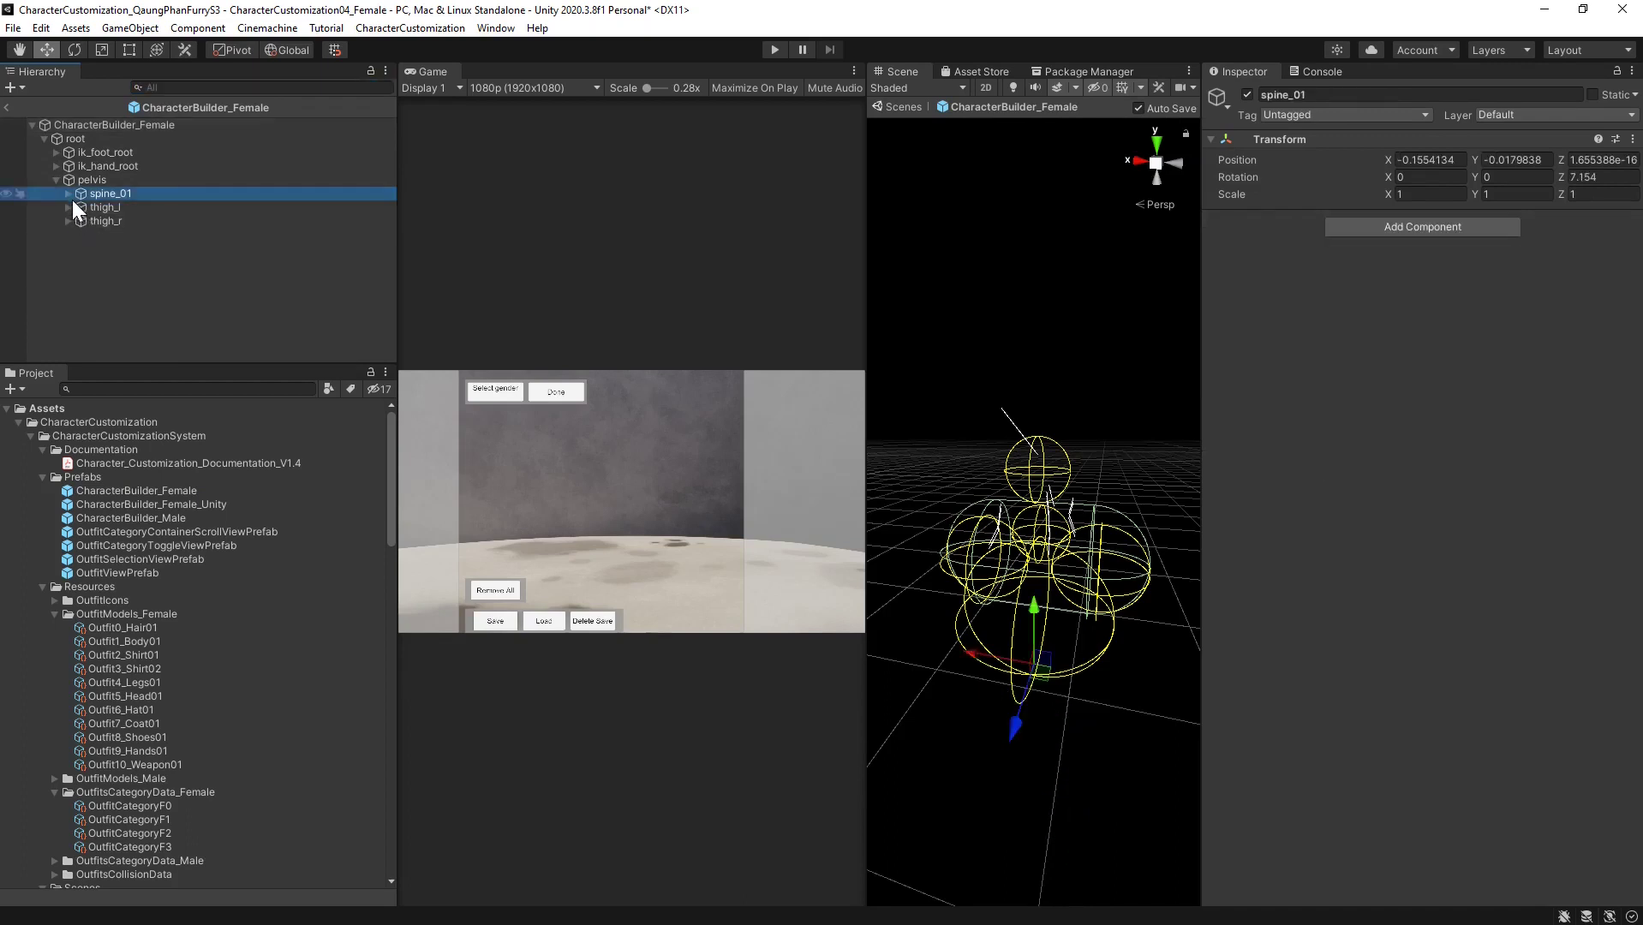
left_click(69, 193)
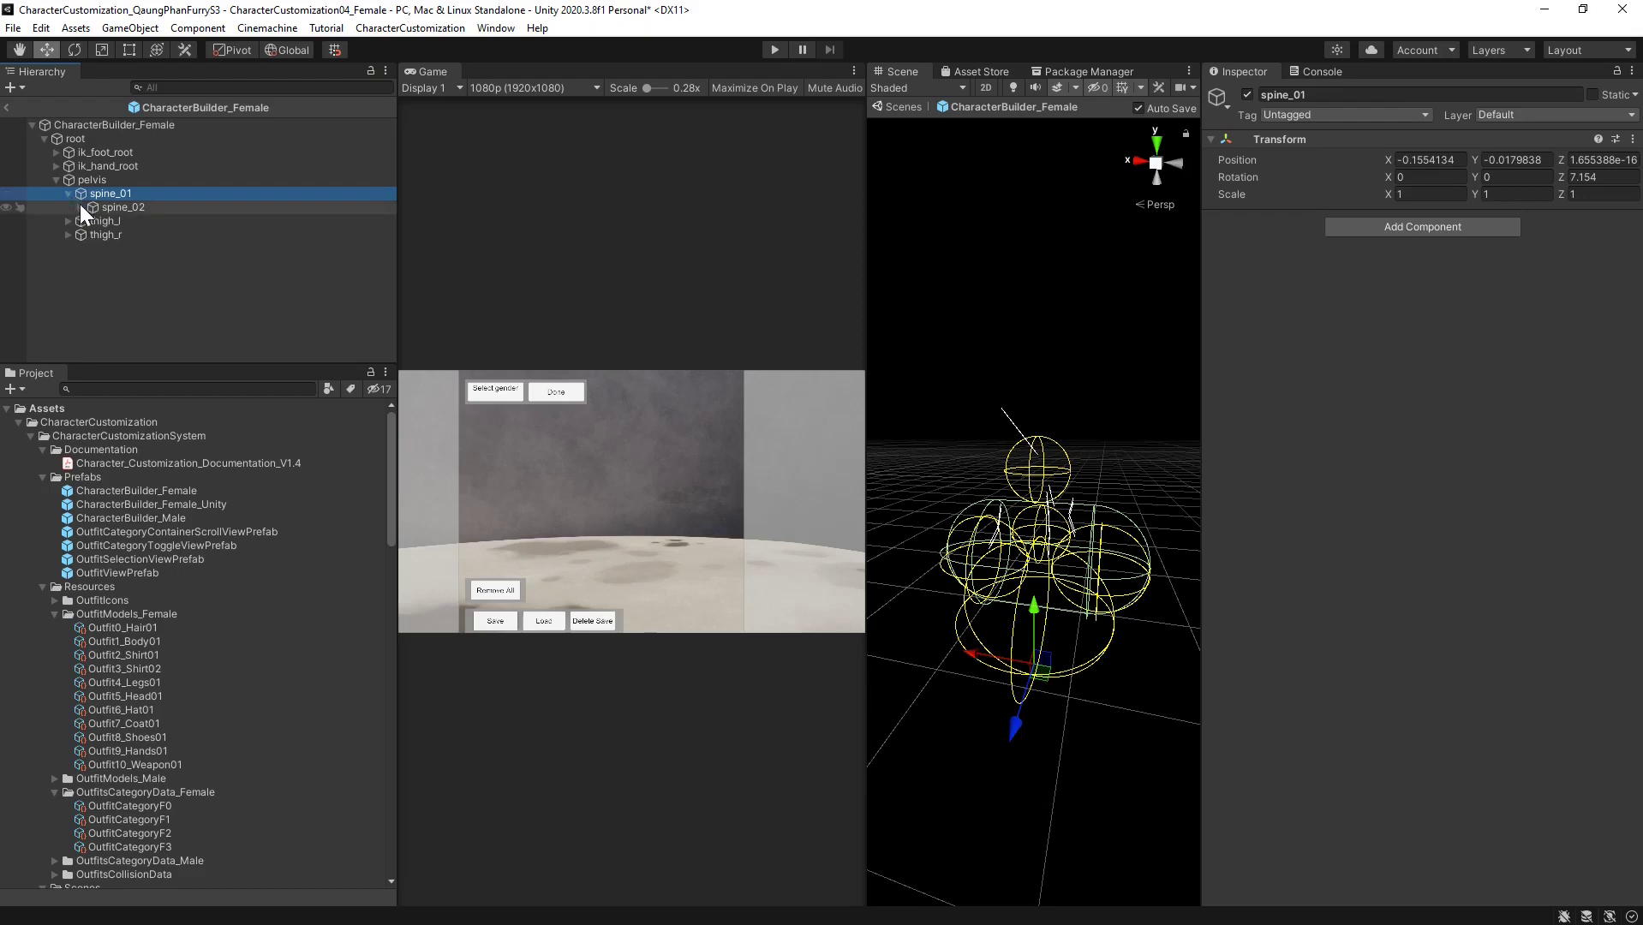
left_click(81, 208)
left_click(92, 221)
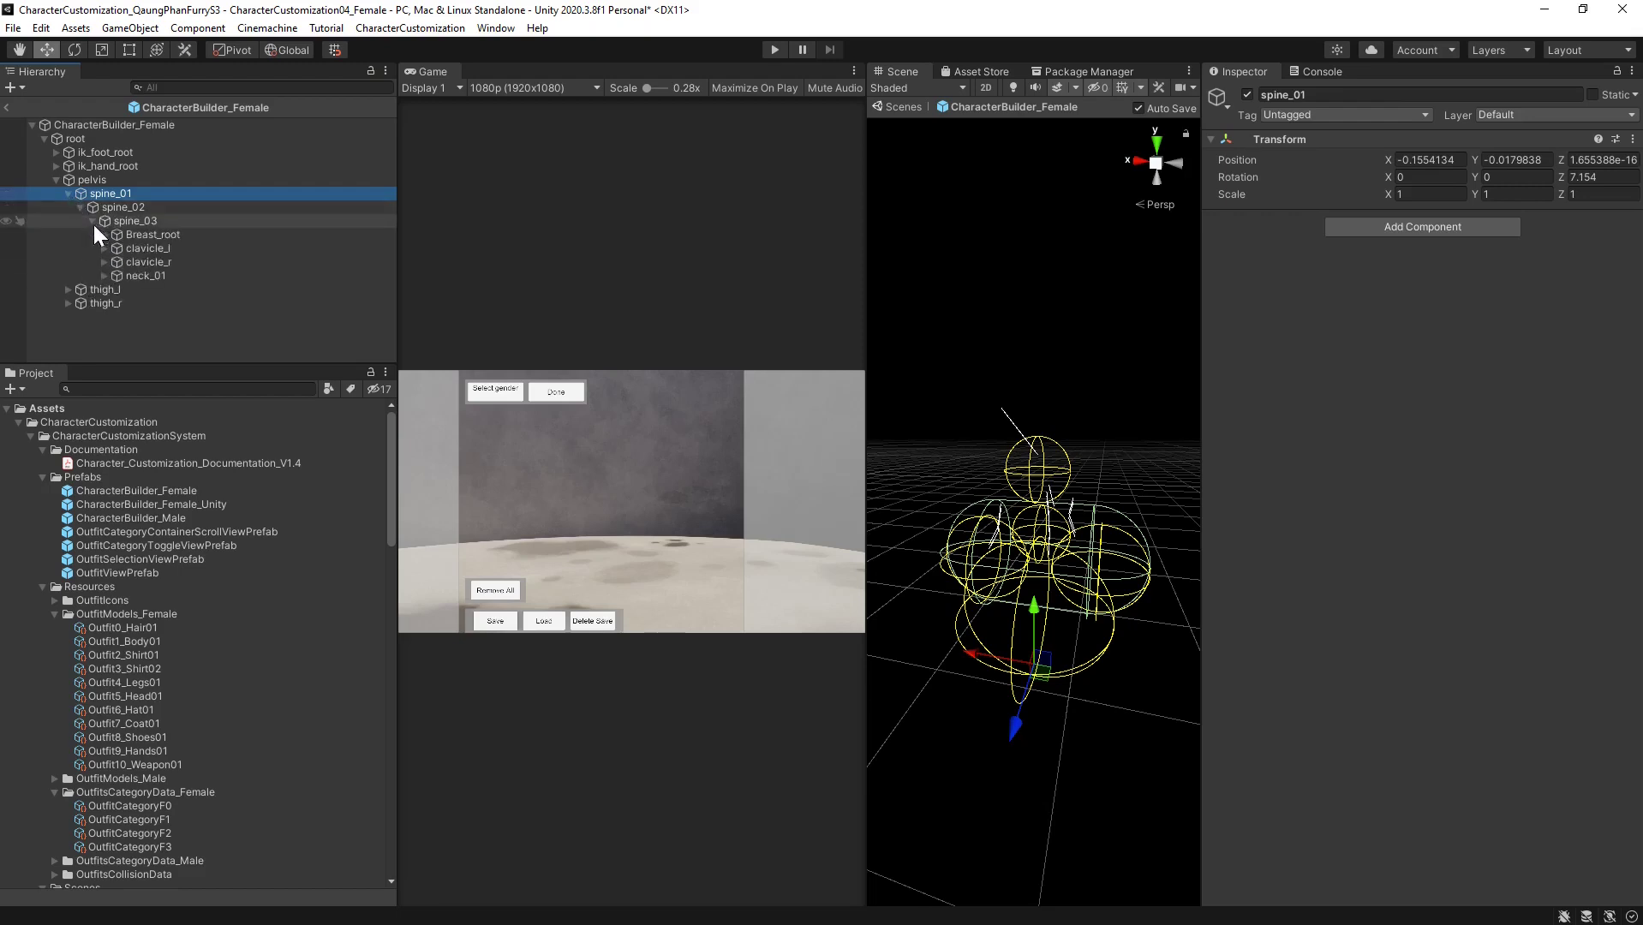
left_click(104, 275)
left_click(142, 289)
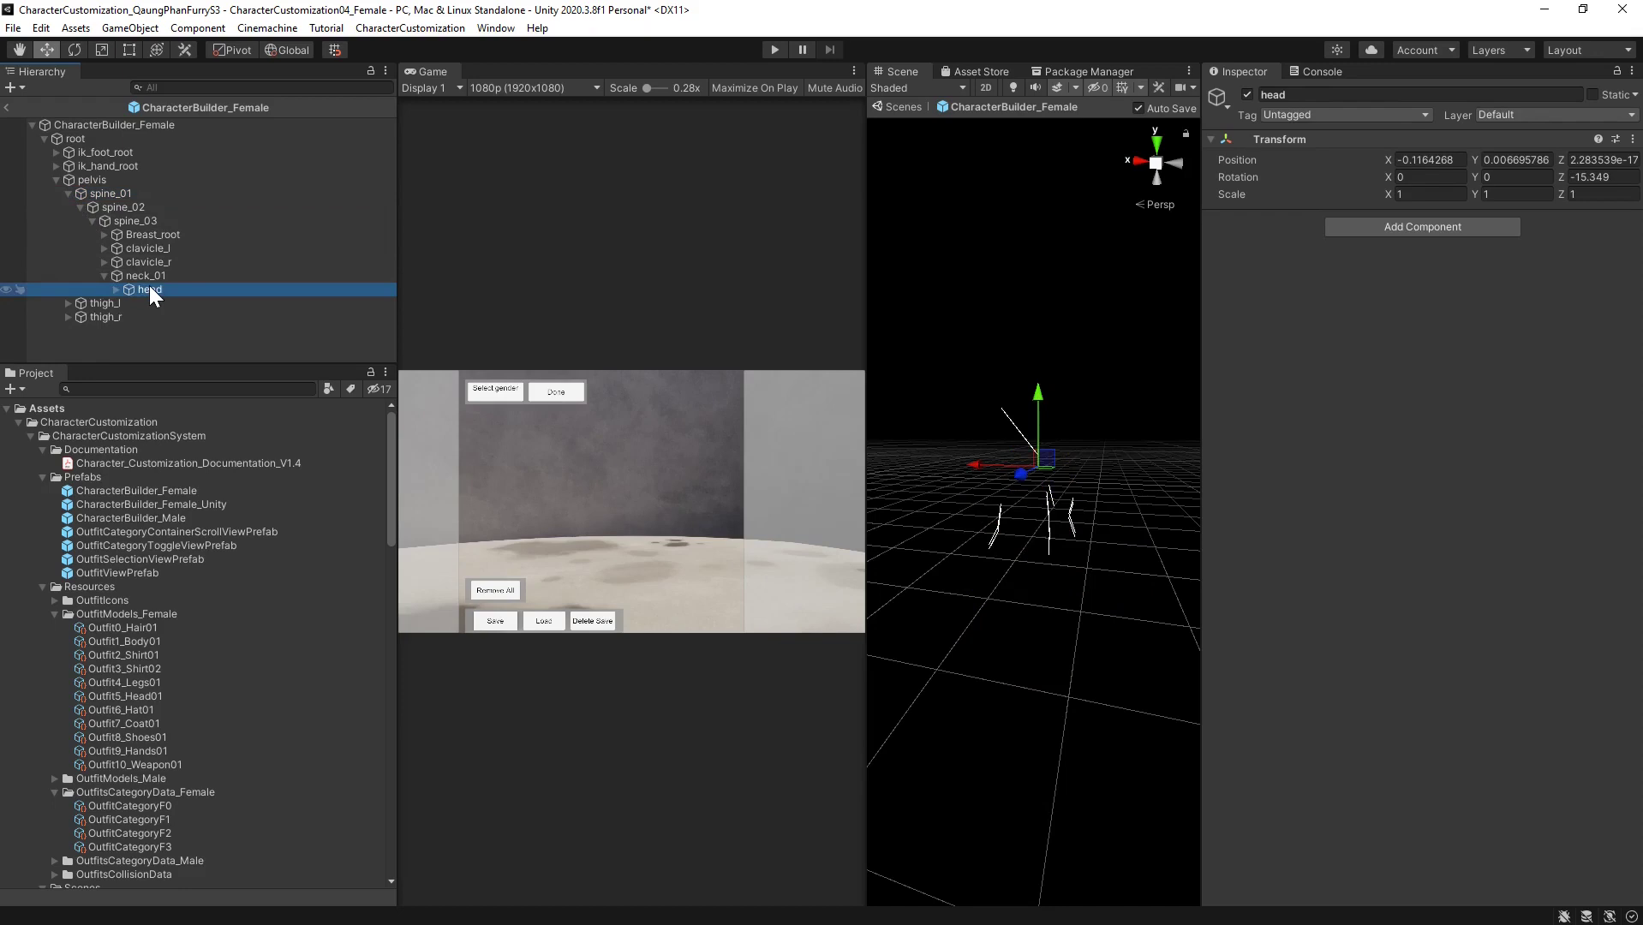
Search the prefab's hierarchy for "head", set OutfitCategoryF0's Target Bone Name to head, and clear the search
left_click(149, 289)
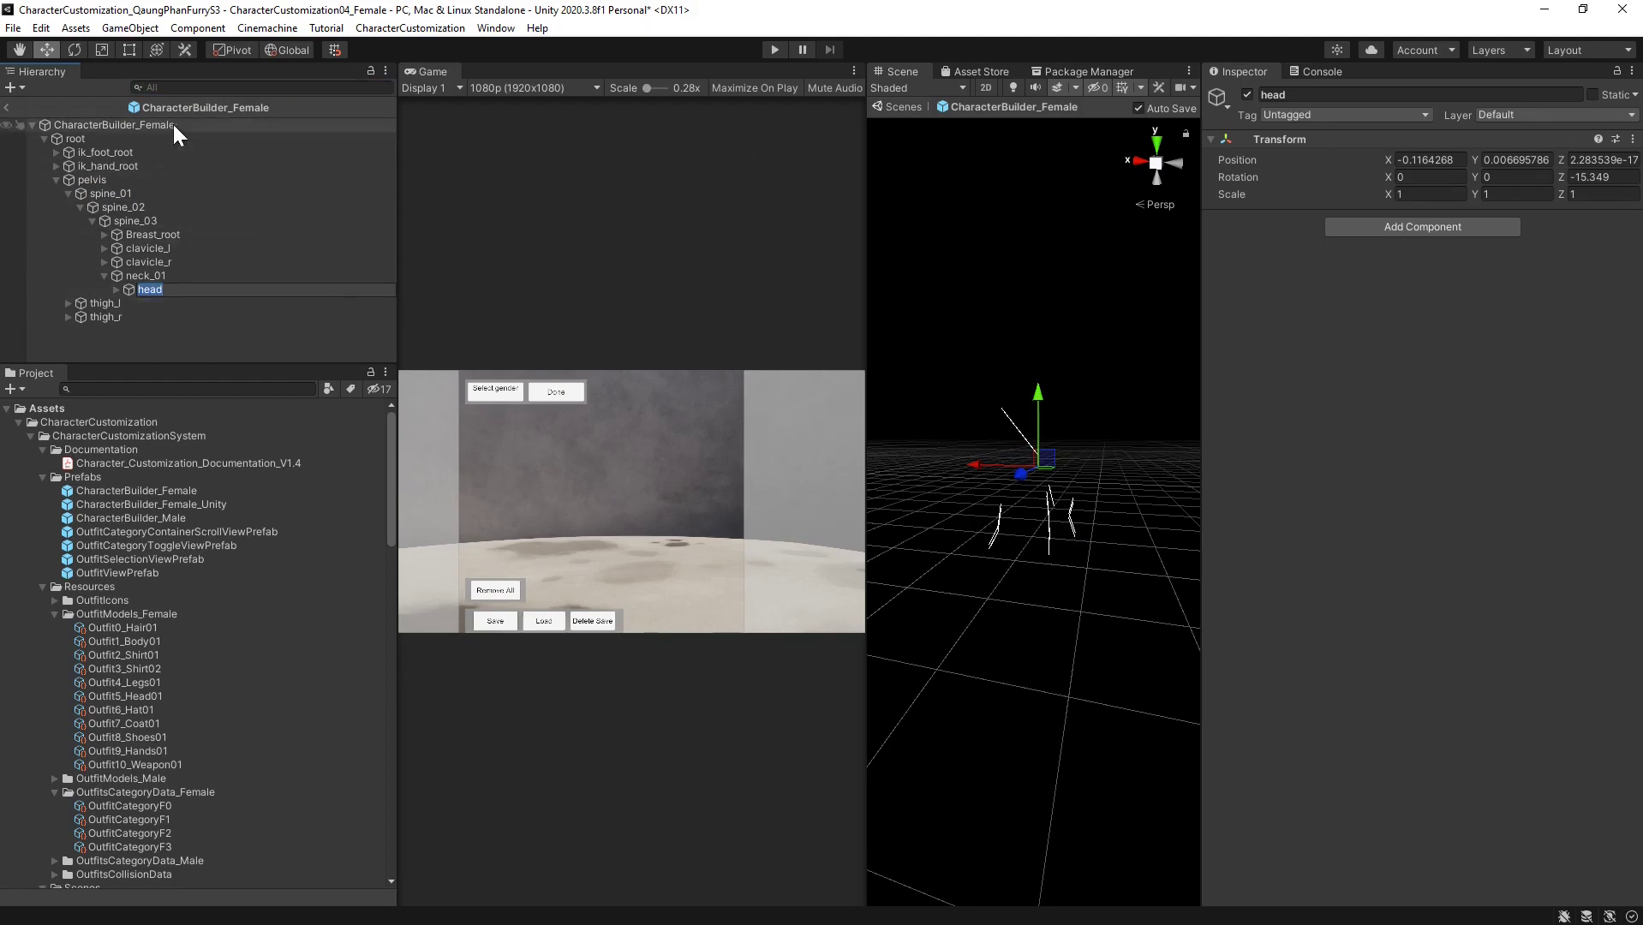
left_click(130, 289)
left_click(176, 87)
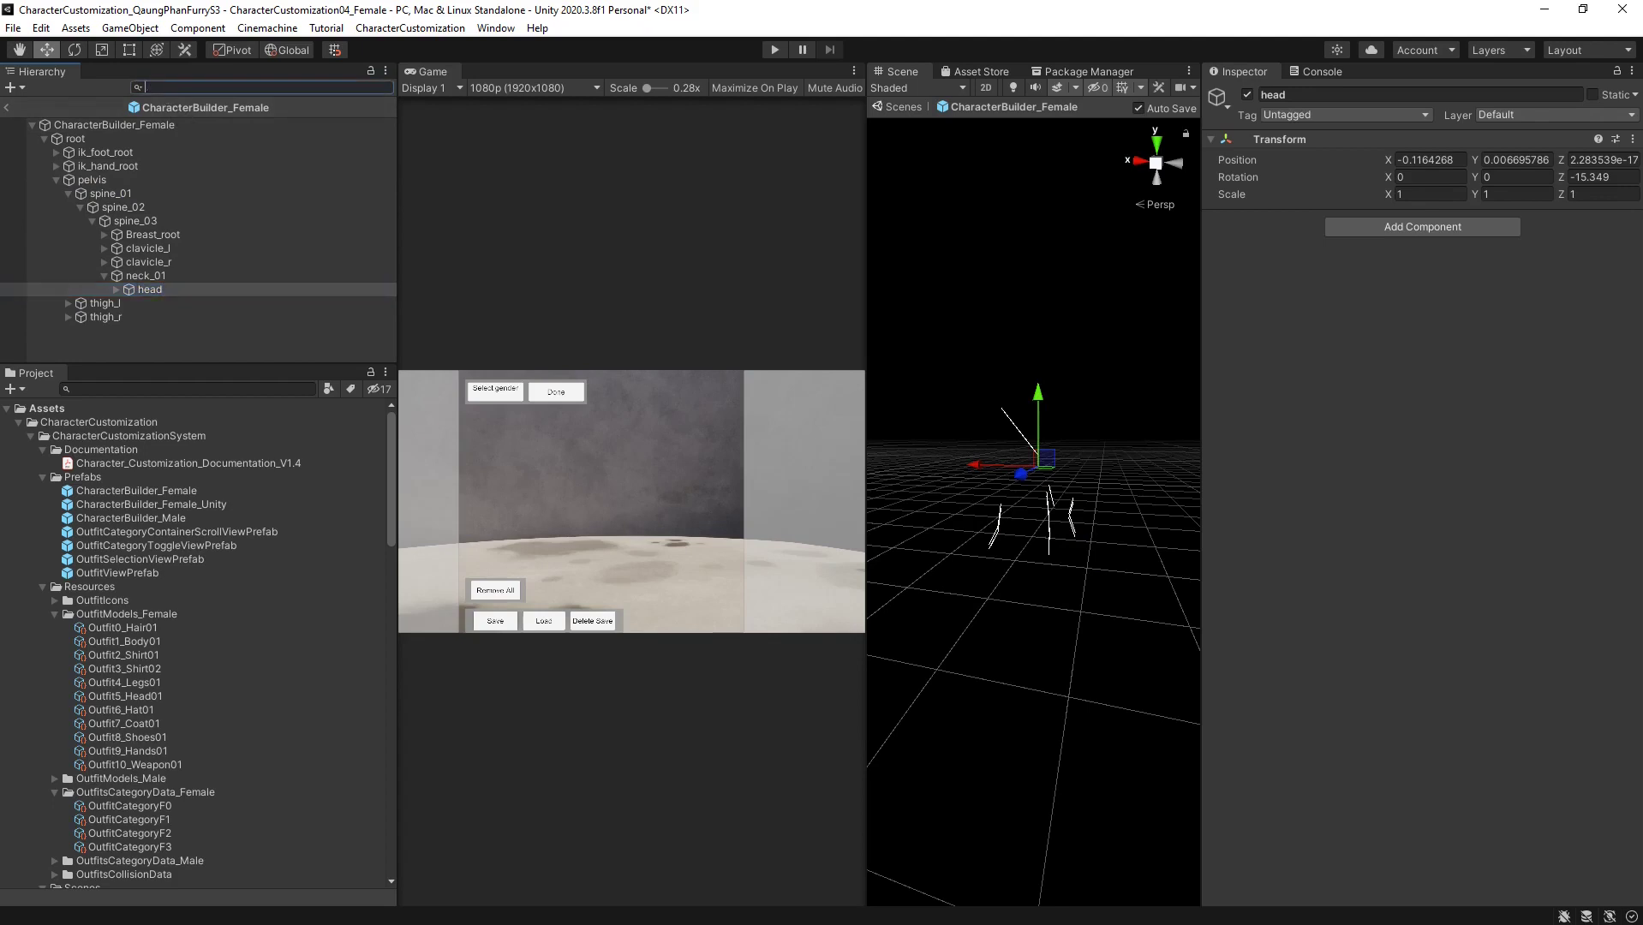
type("head")
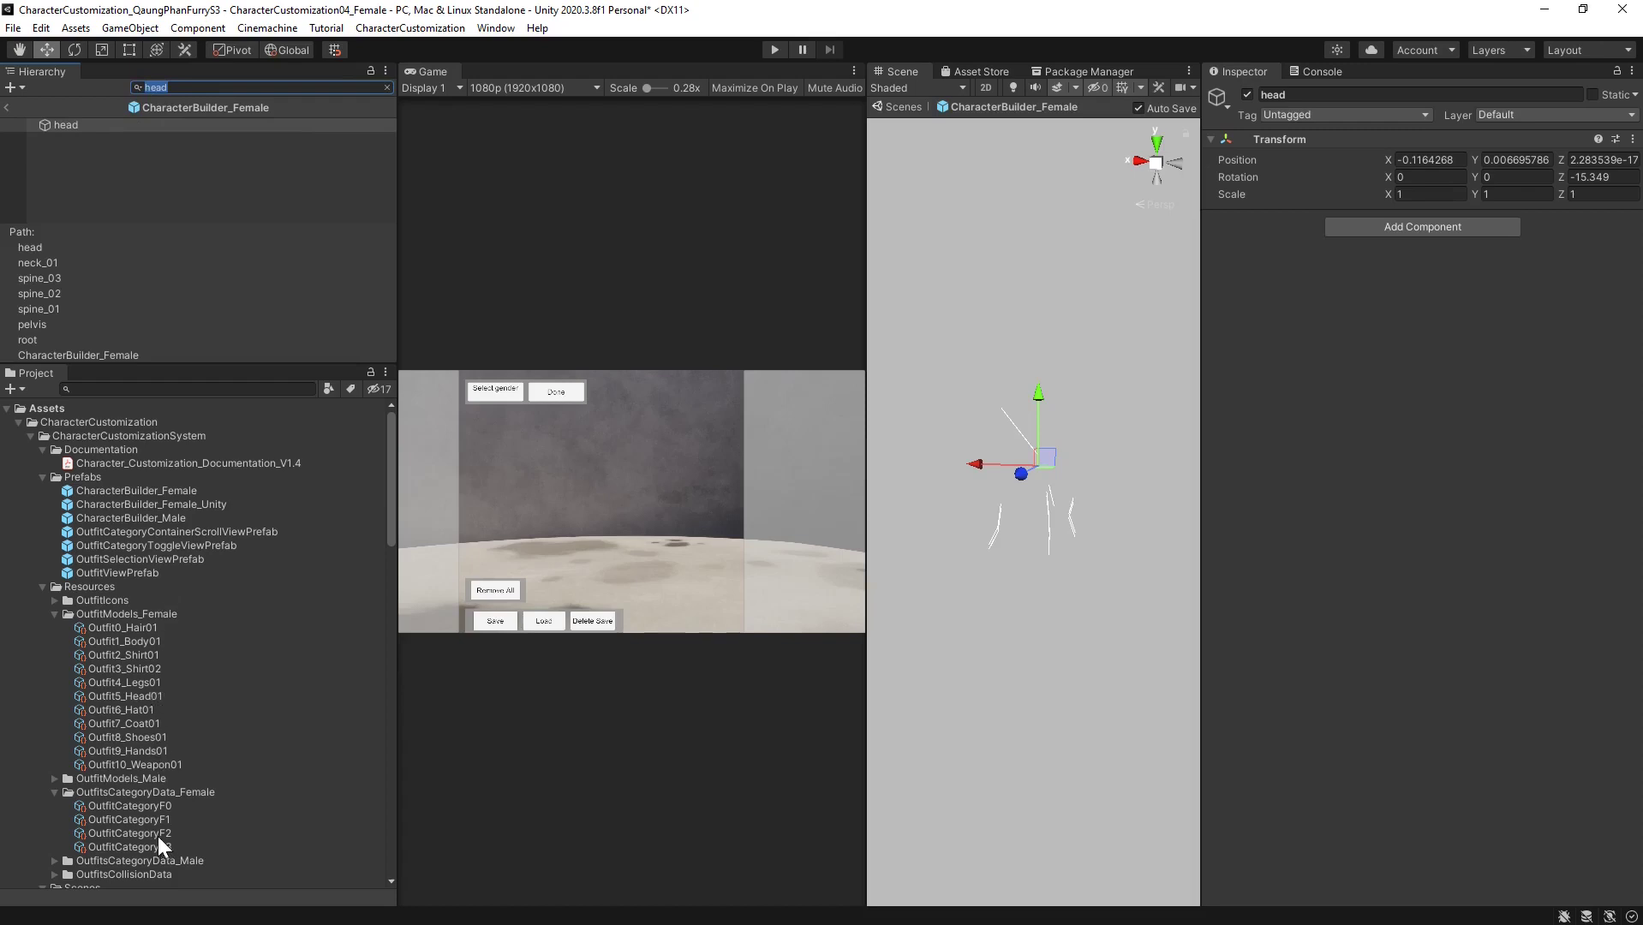
left_click(147, 805)
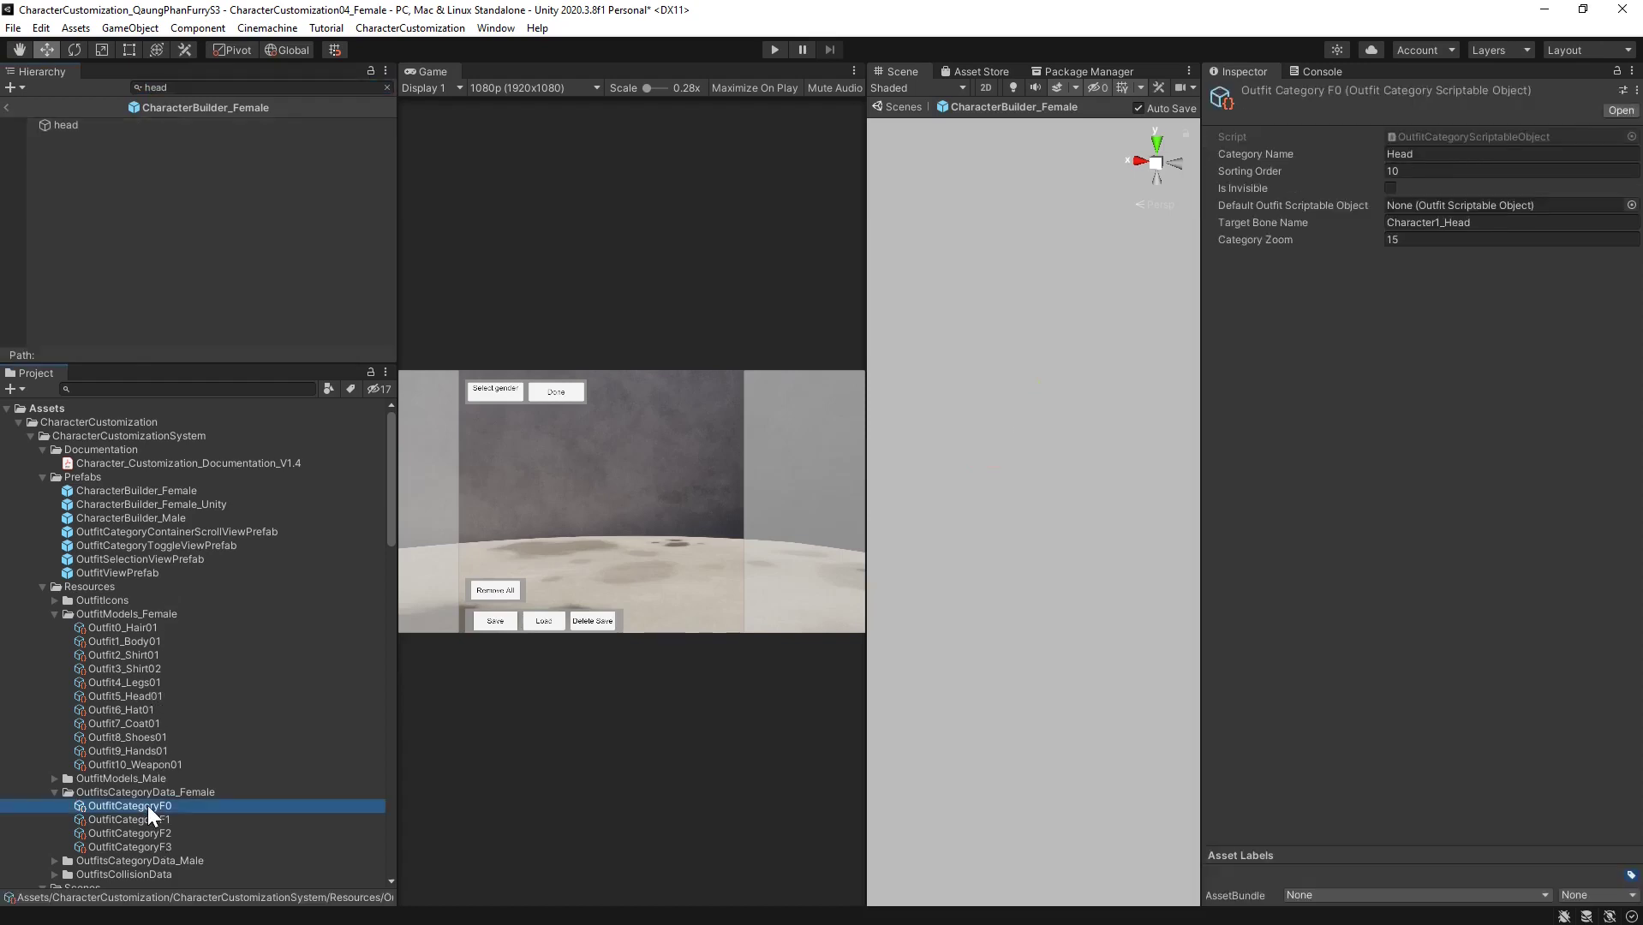
left_click(1435, 223)
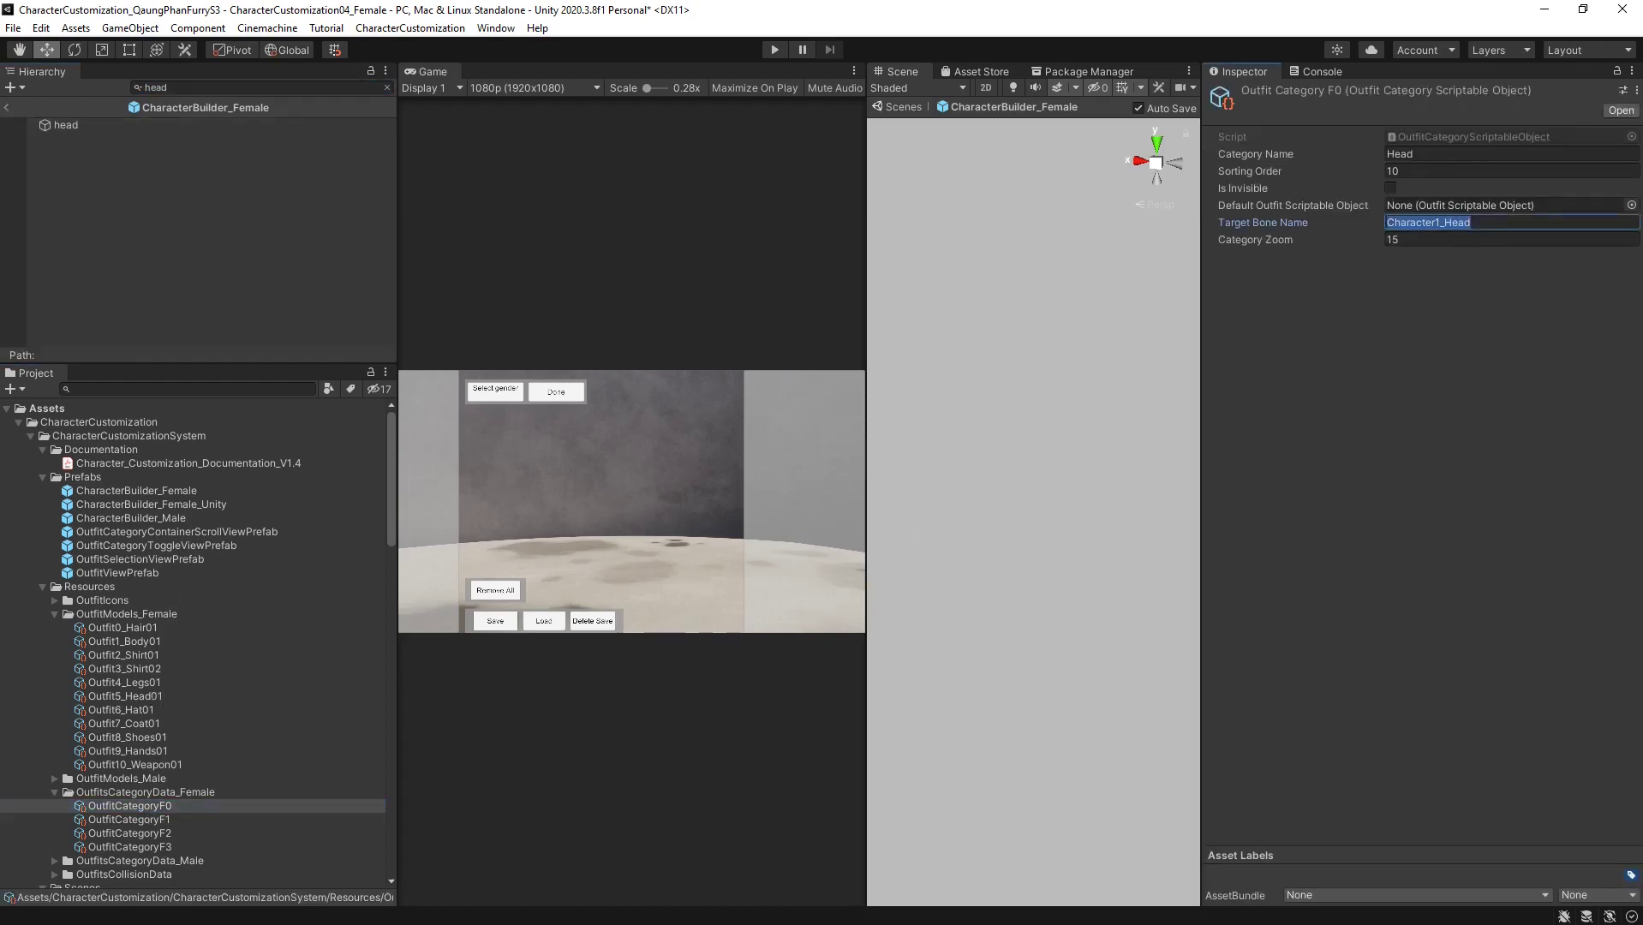
type("head")
left_click(69, 124)
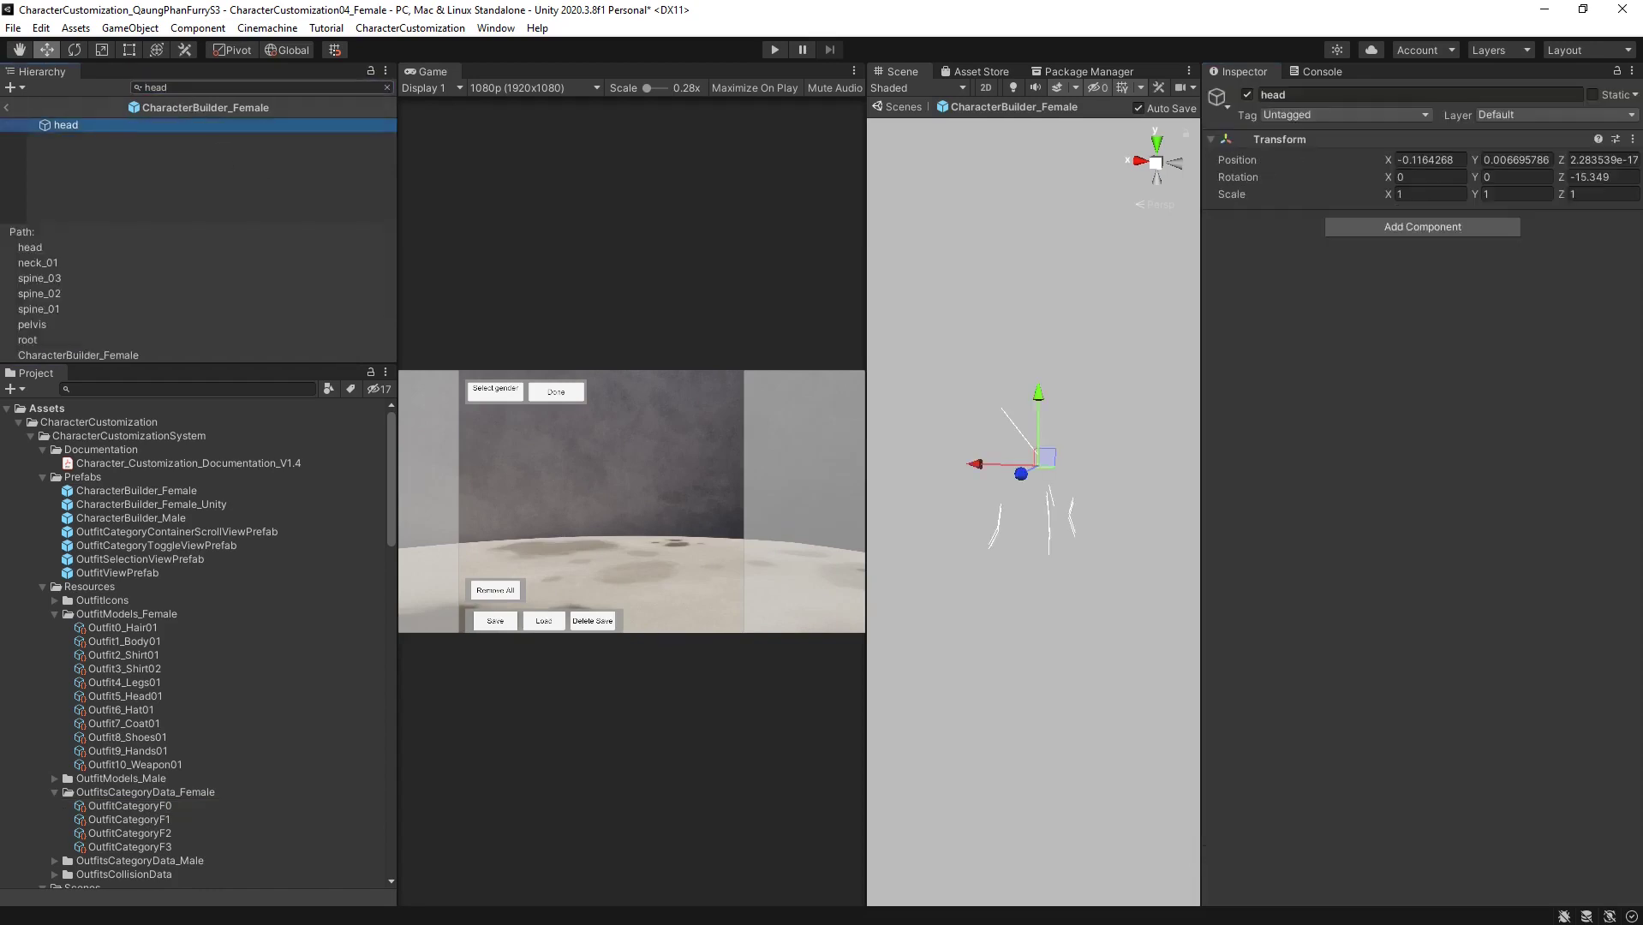
left_click(388, 84)
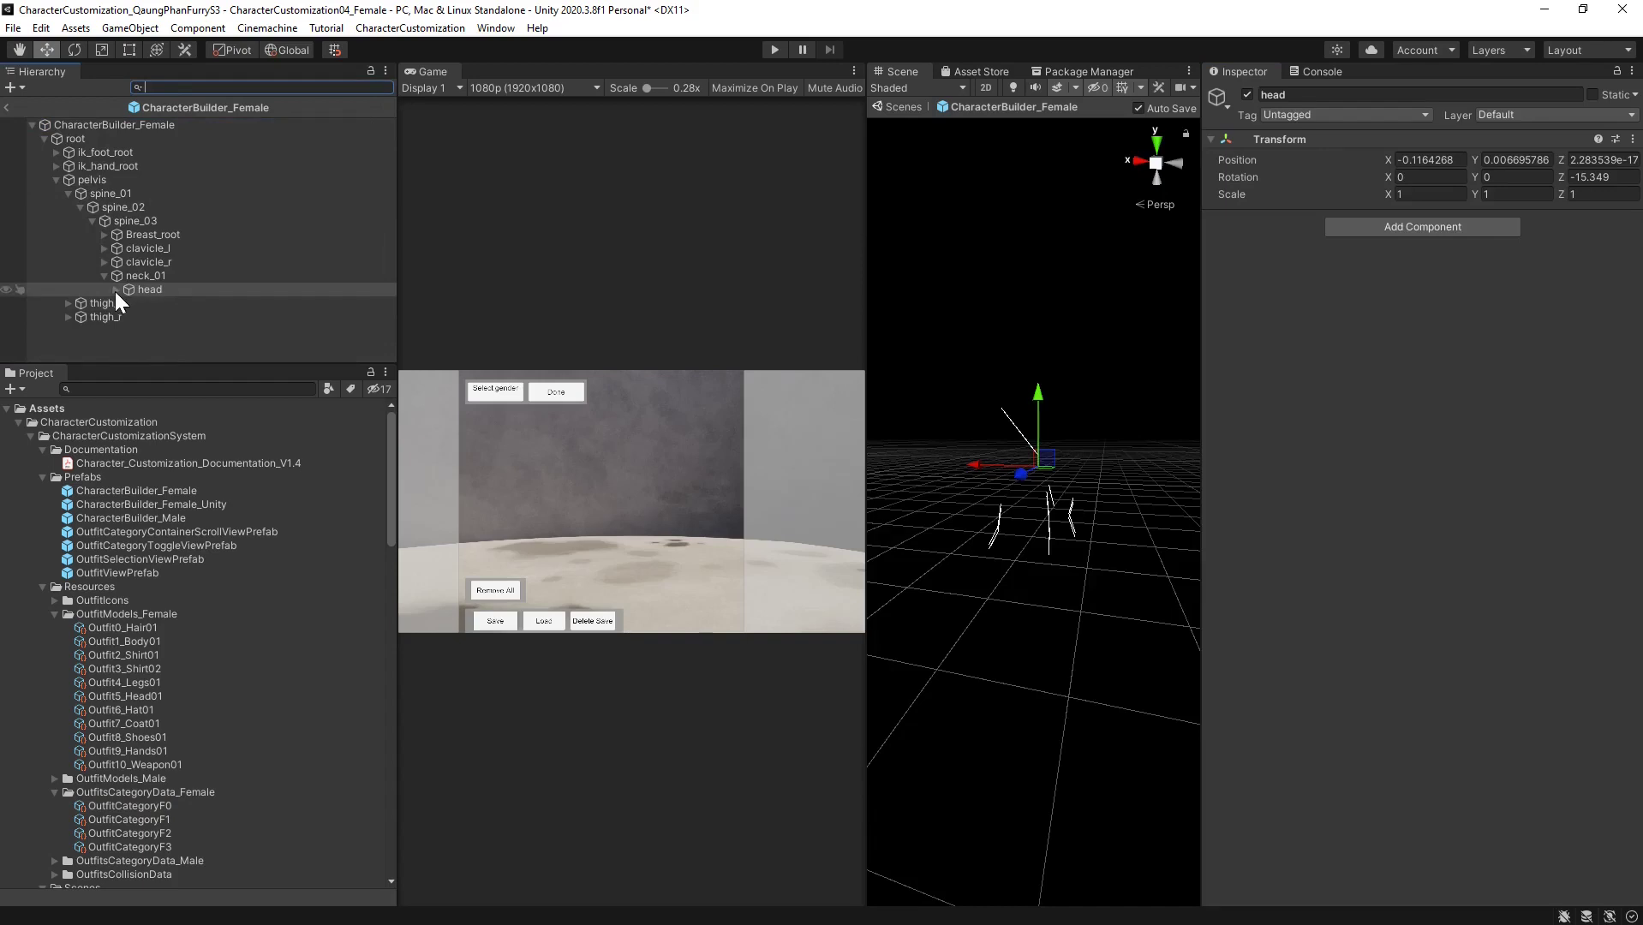
Check OutfitCategoryF1's target bone, search the CharacterBuilder_Female hierarchy for "spine", and copy the spine_01 bone's name
left_click(163, 819)
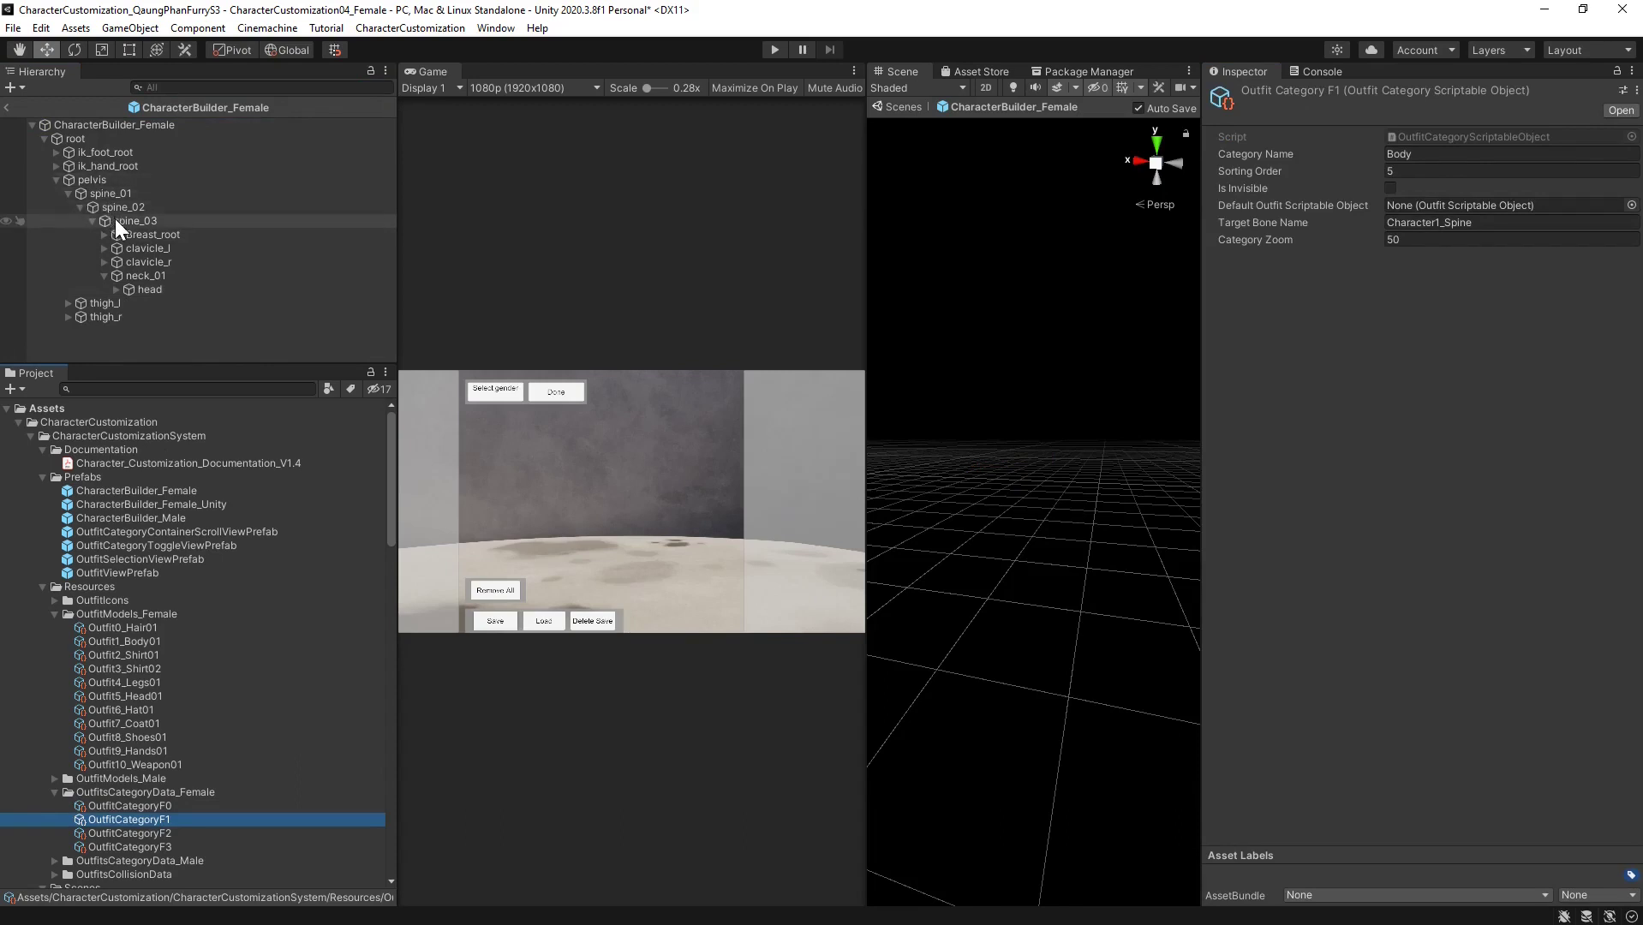
left_click(103, 192)
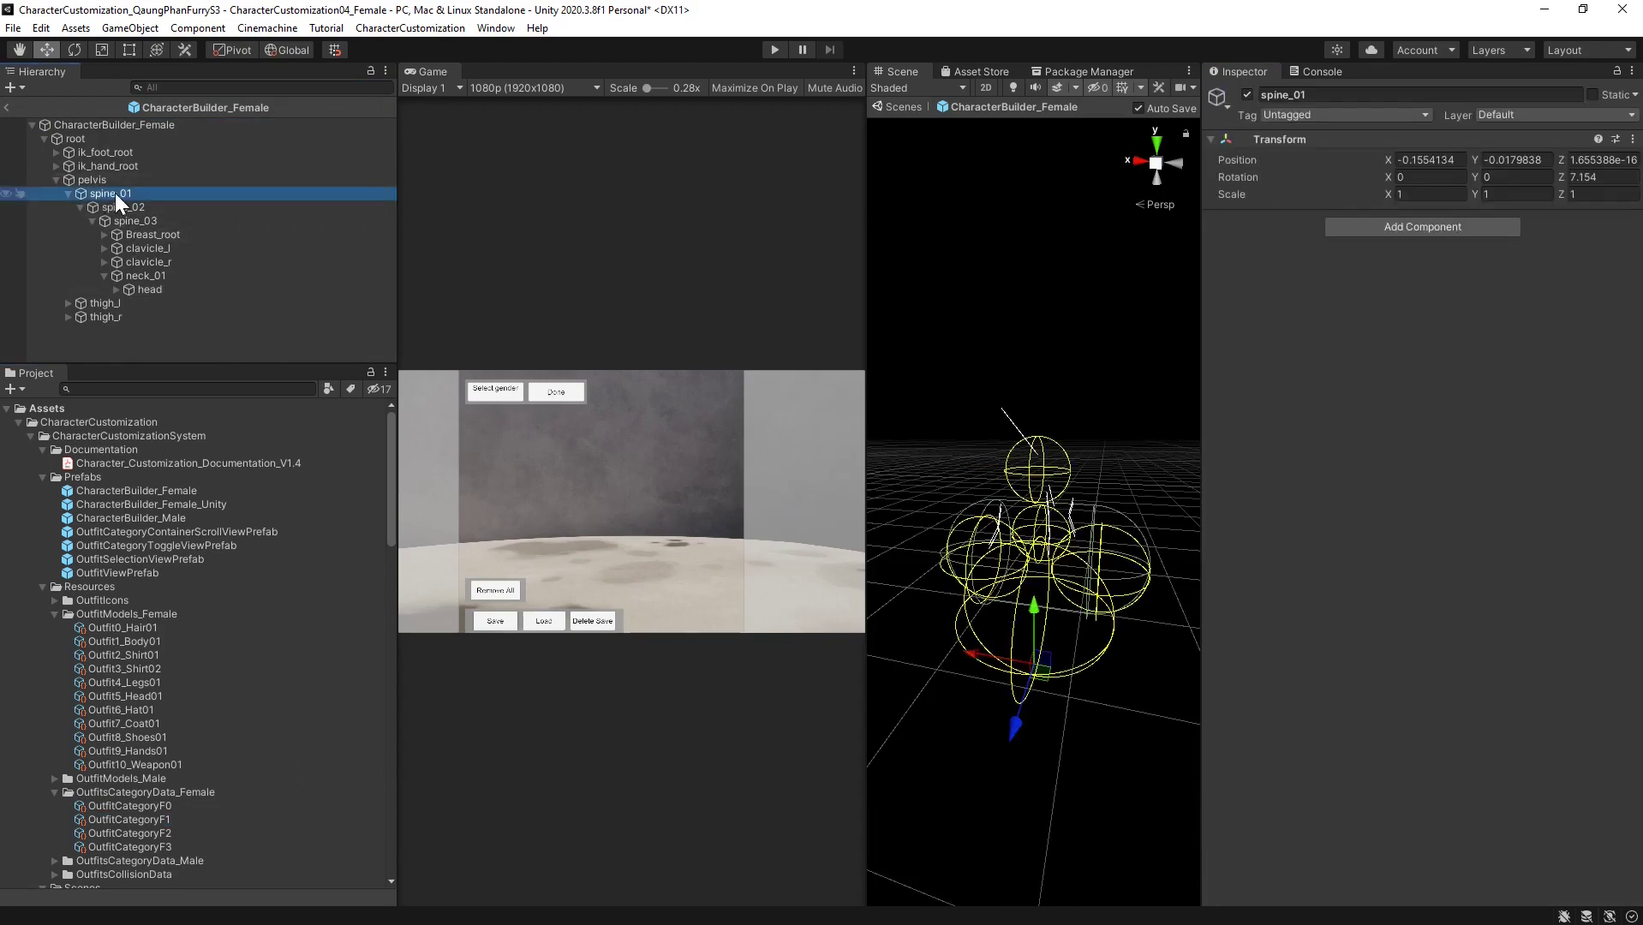
left_click(114, 193)
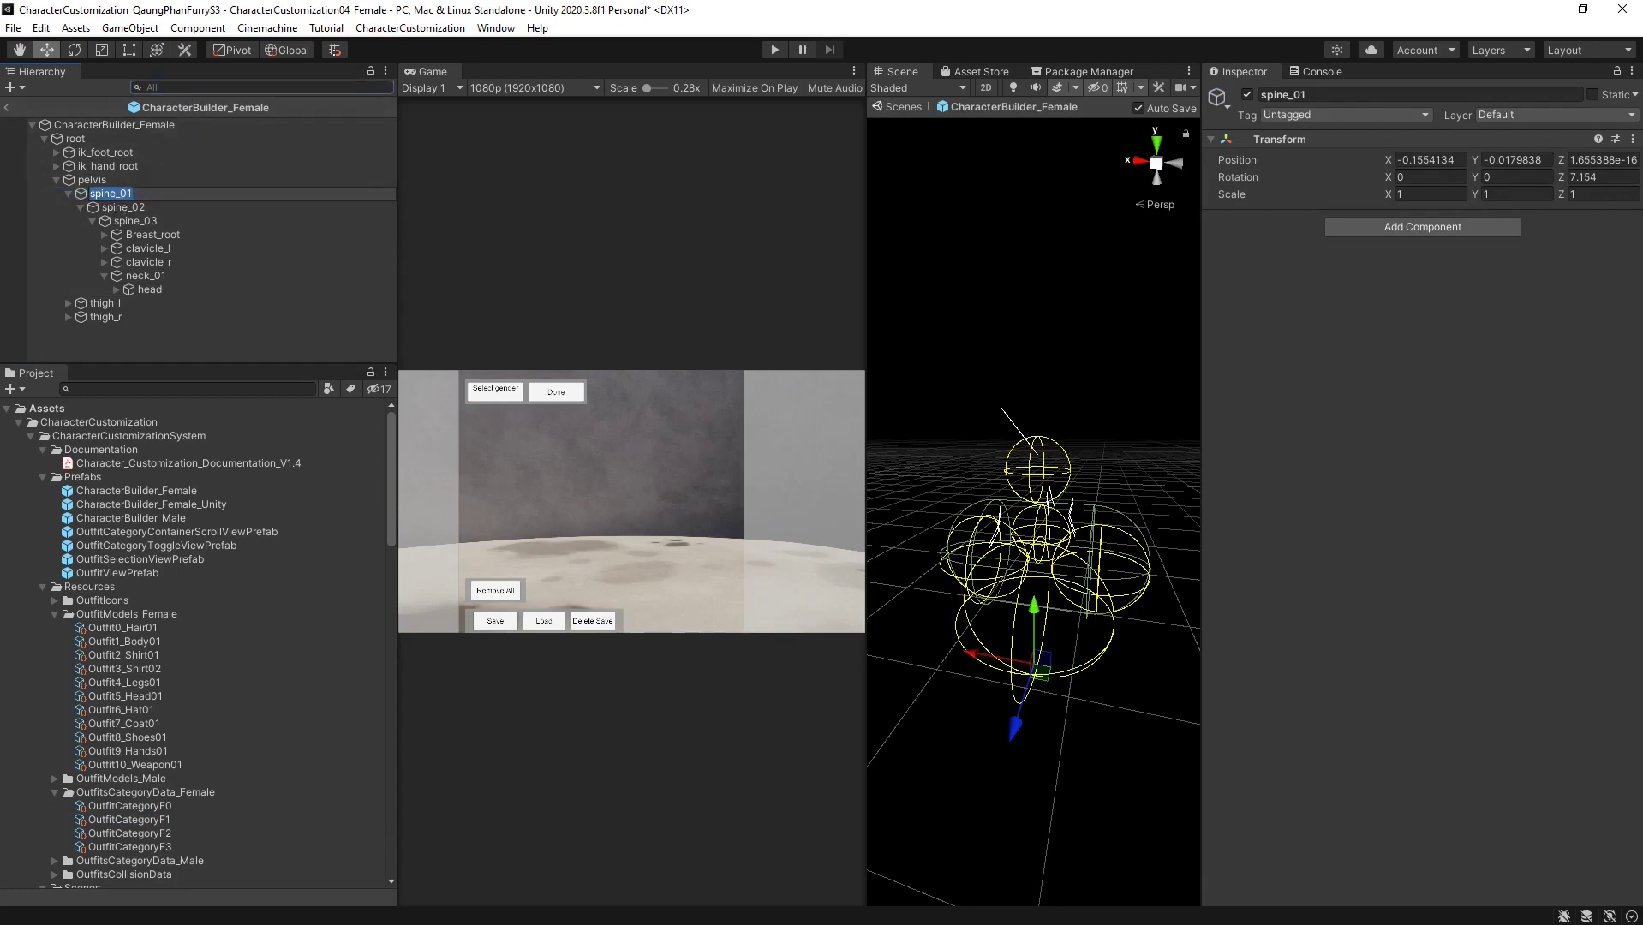
left_click(171, 86)
type("spine")
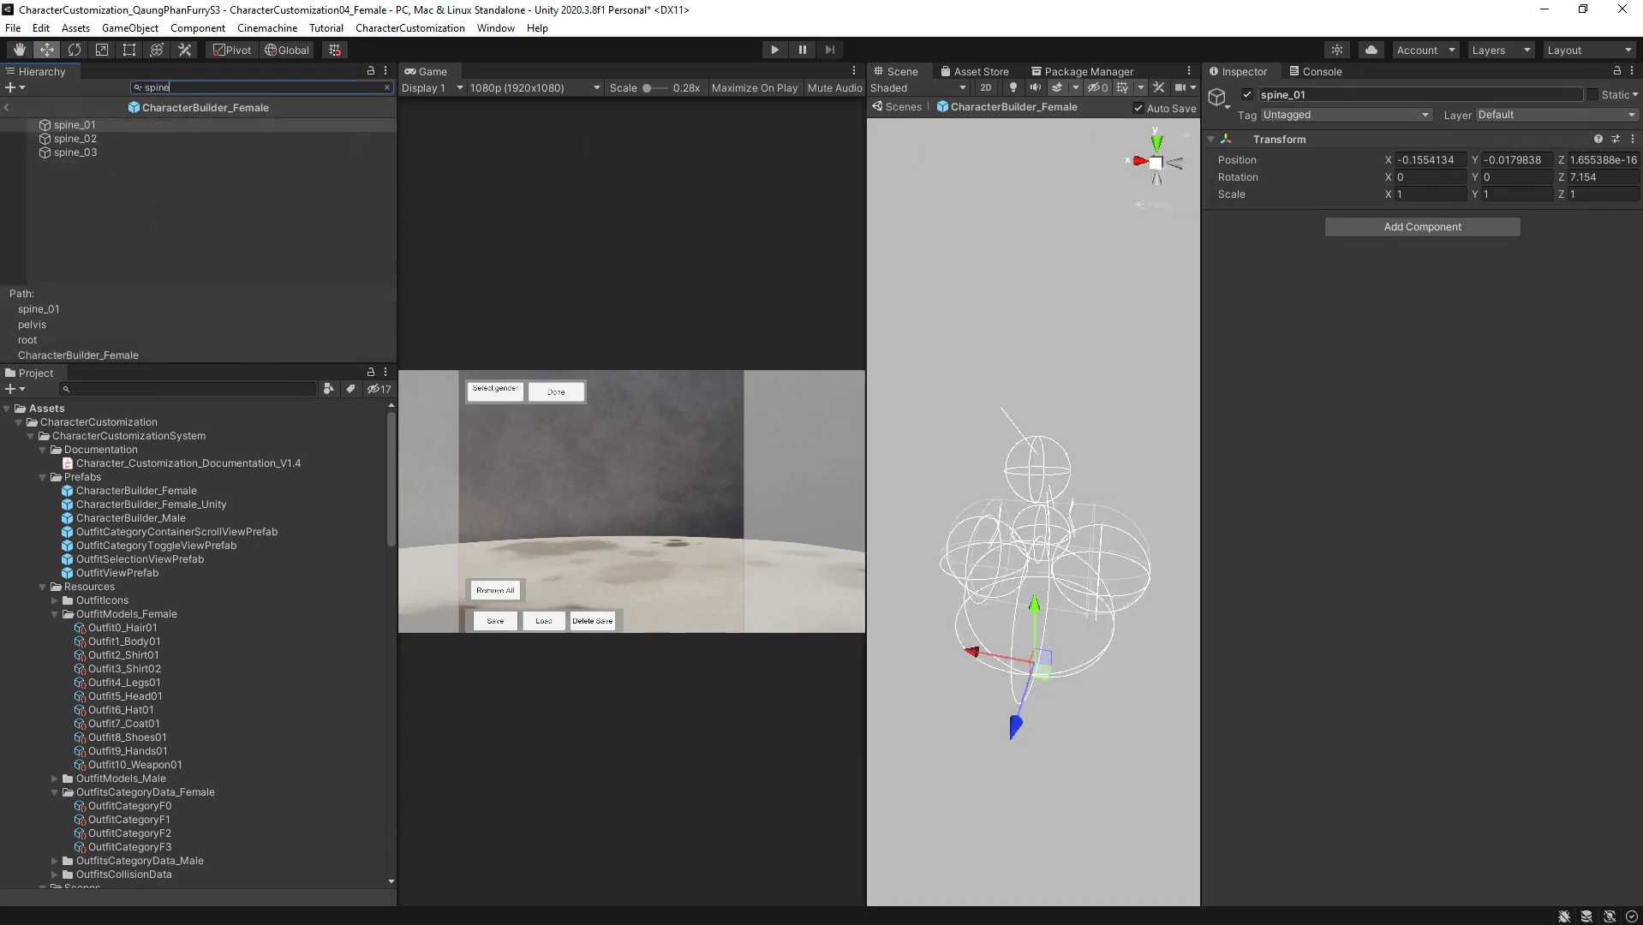
left_click(1358, 94)
key("ctrl+c")
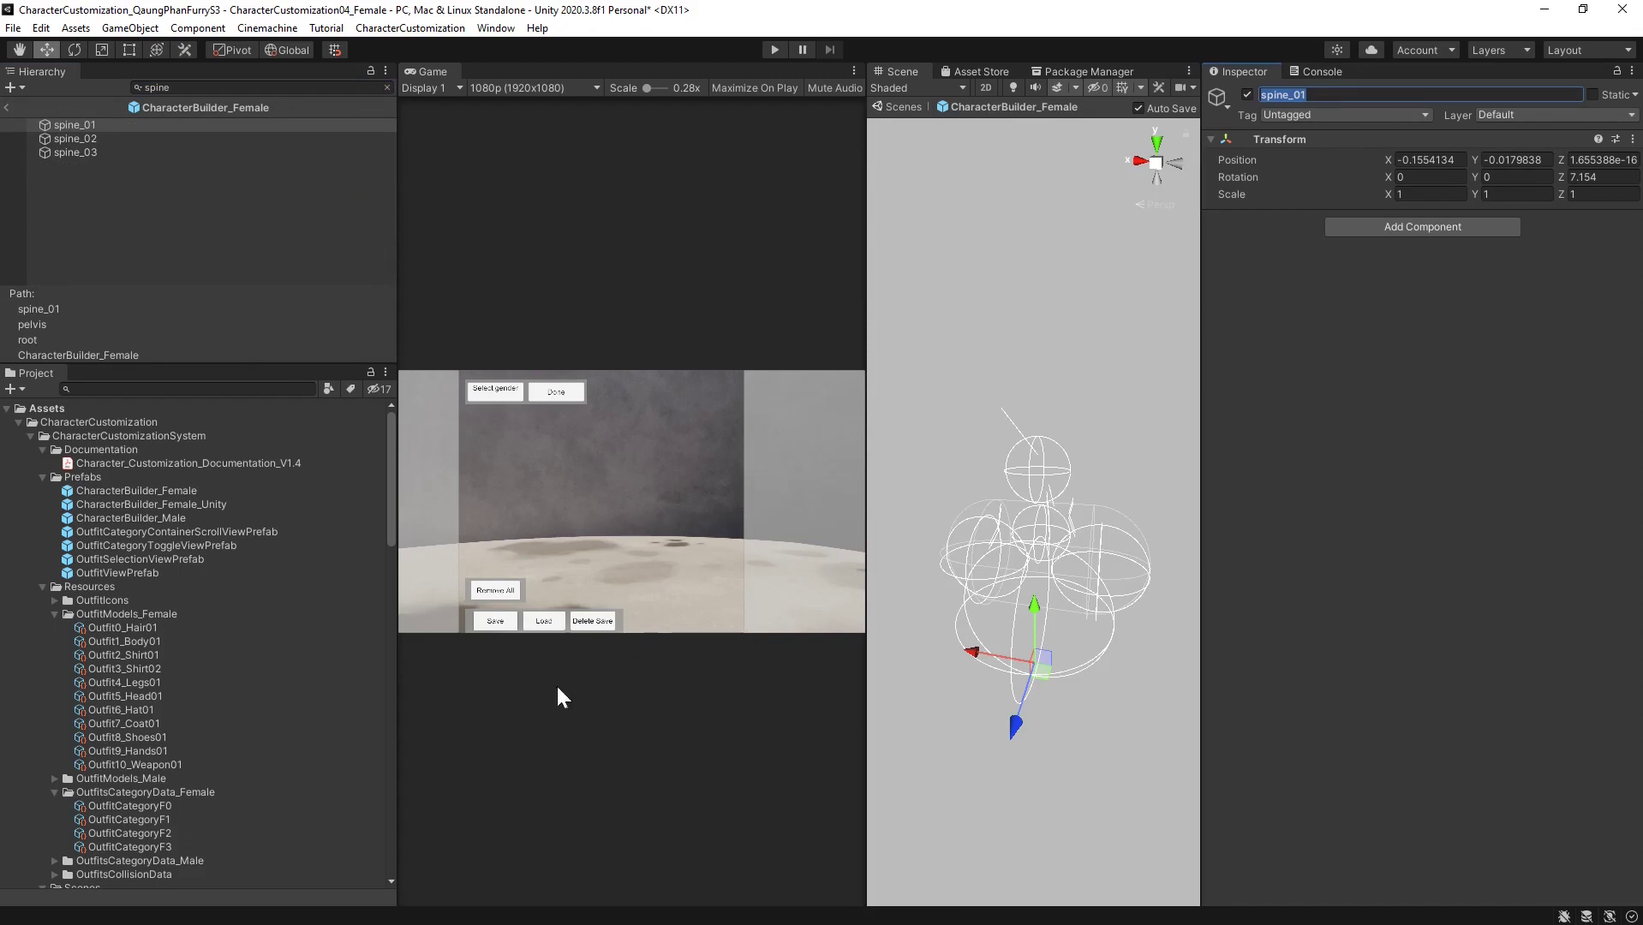
Set the Target Bone Name of OutfitCategoryF1 to spine_01
left_click(158, 822)
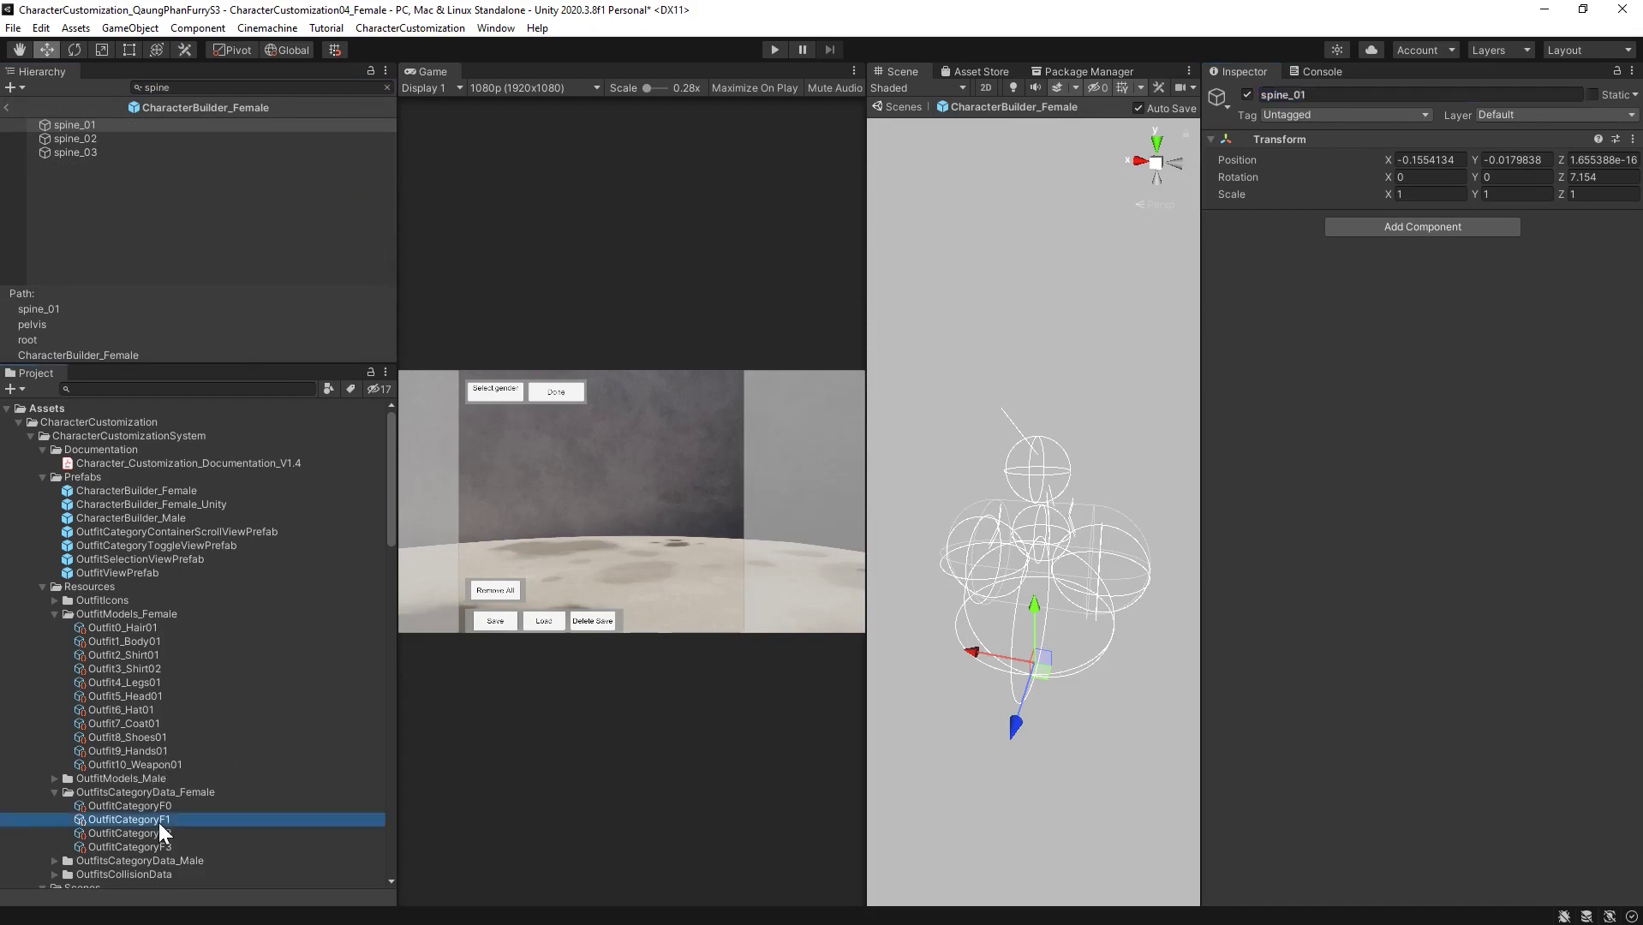
left_click(1490, 223)
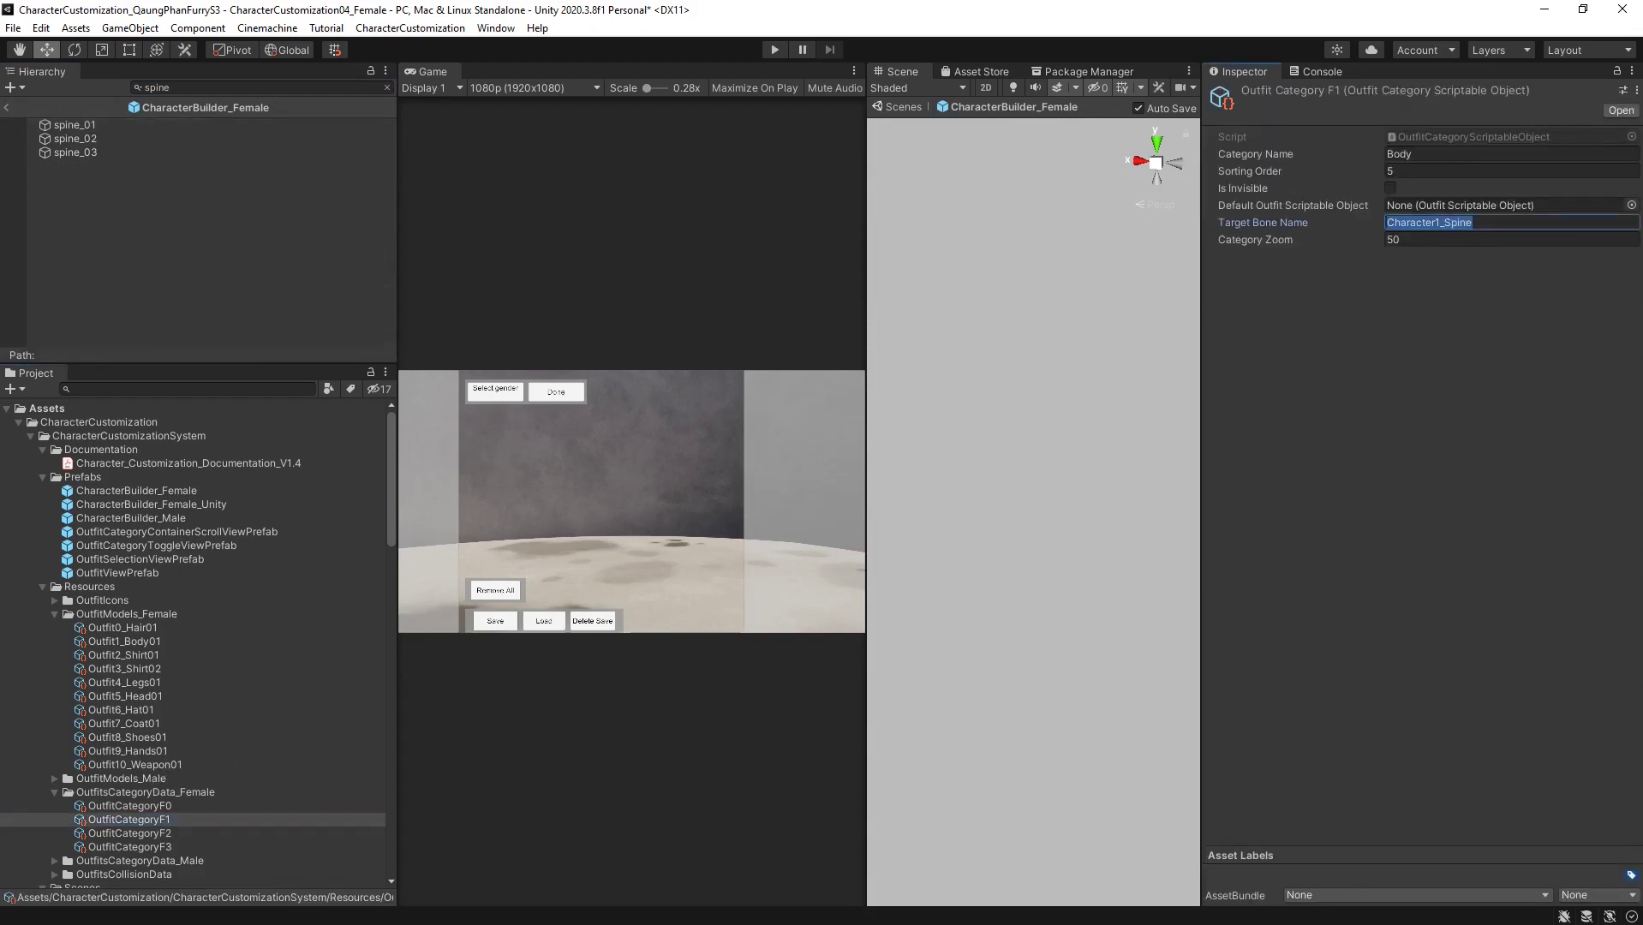
key("ctrl+v")
Check OutfitCategoryF2's target bone, expand ik_foot_root in the full CharacterBuilder_Female hierarchy, and copy the ik_foot_root bone's name
left_click(154, 832)
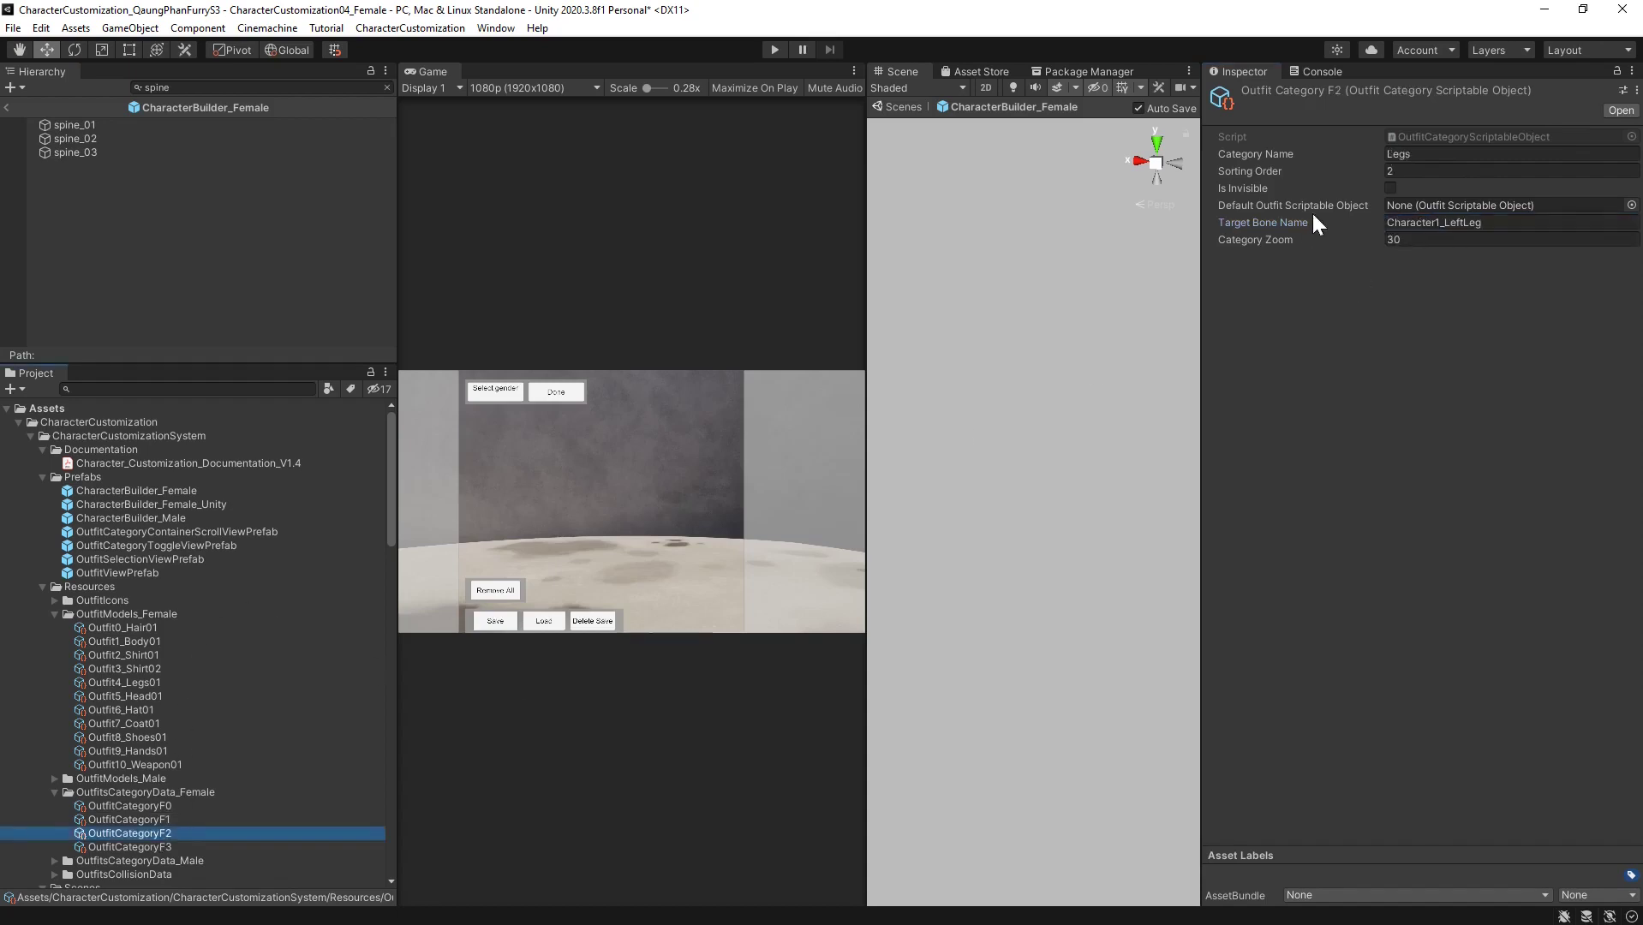
left_click(80, 128)
left_click(386, 86)
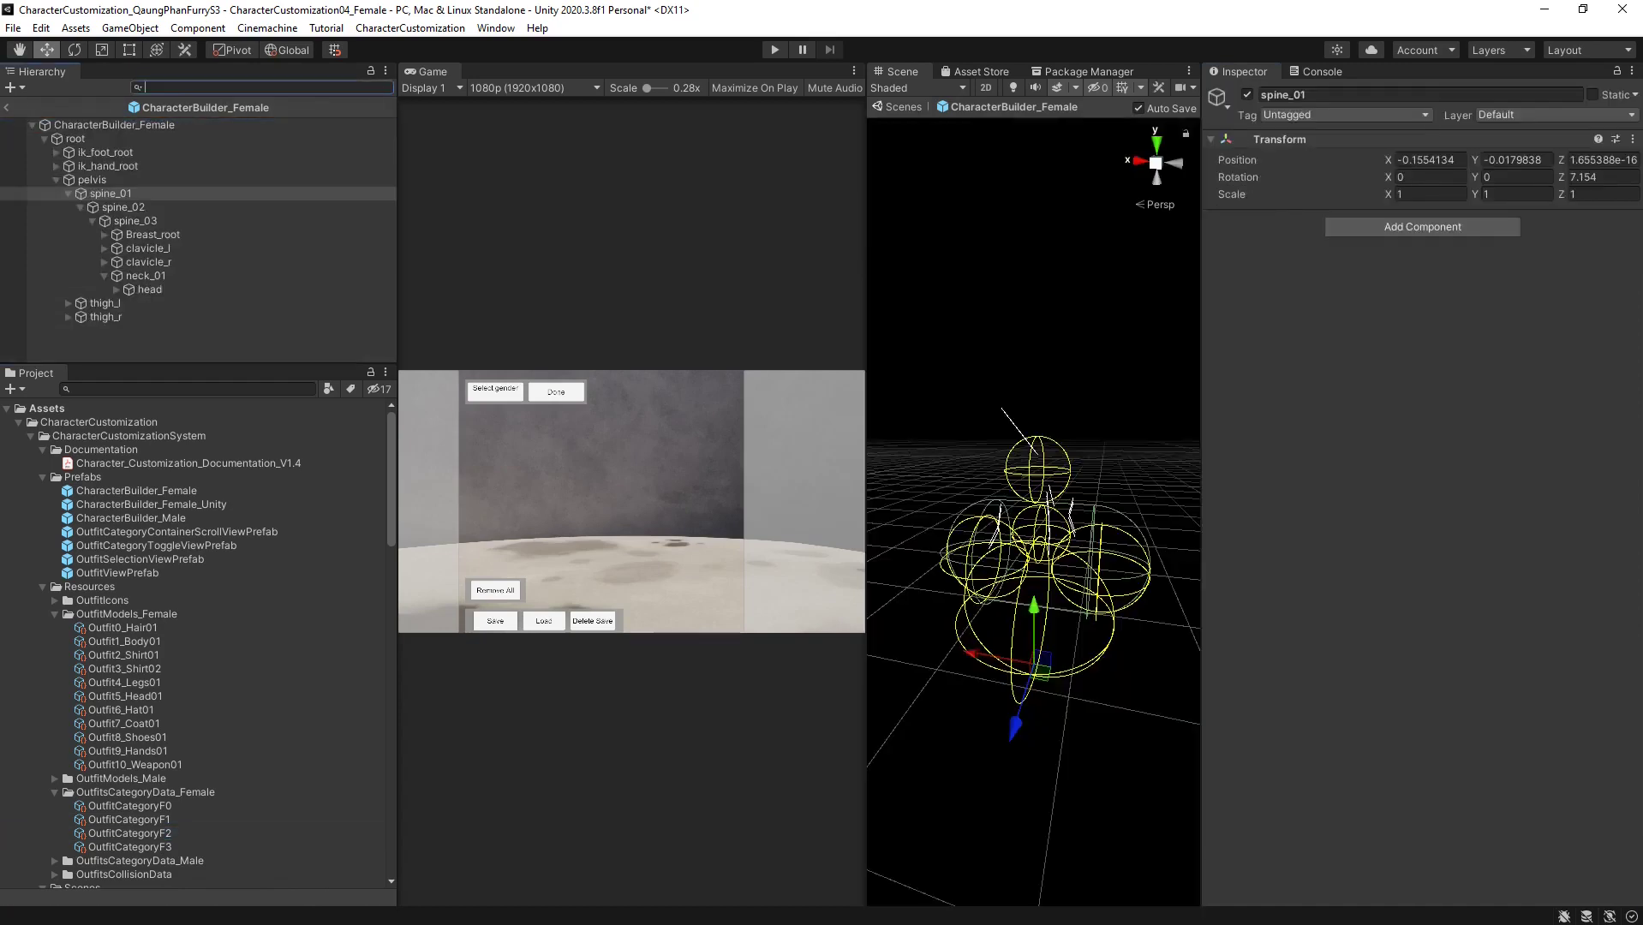
left_click(55, 152)
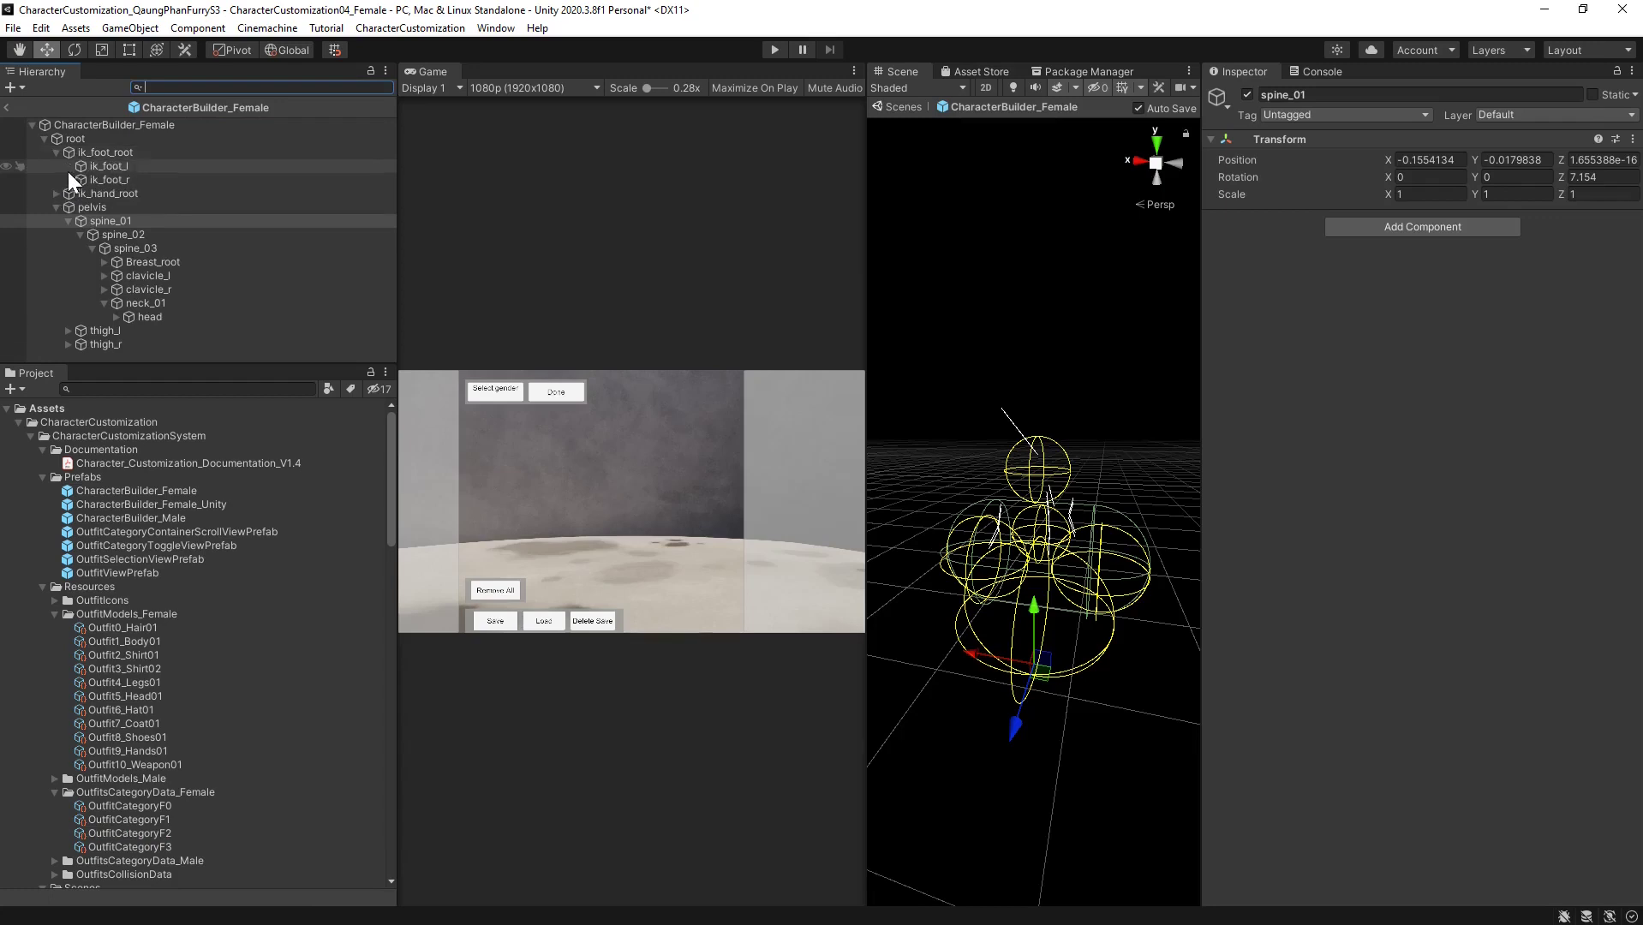
left_click(101, 153)
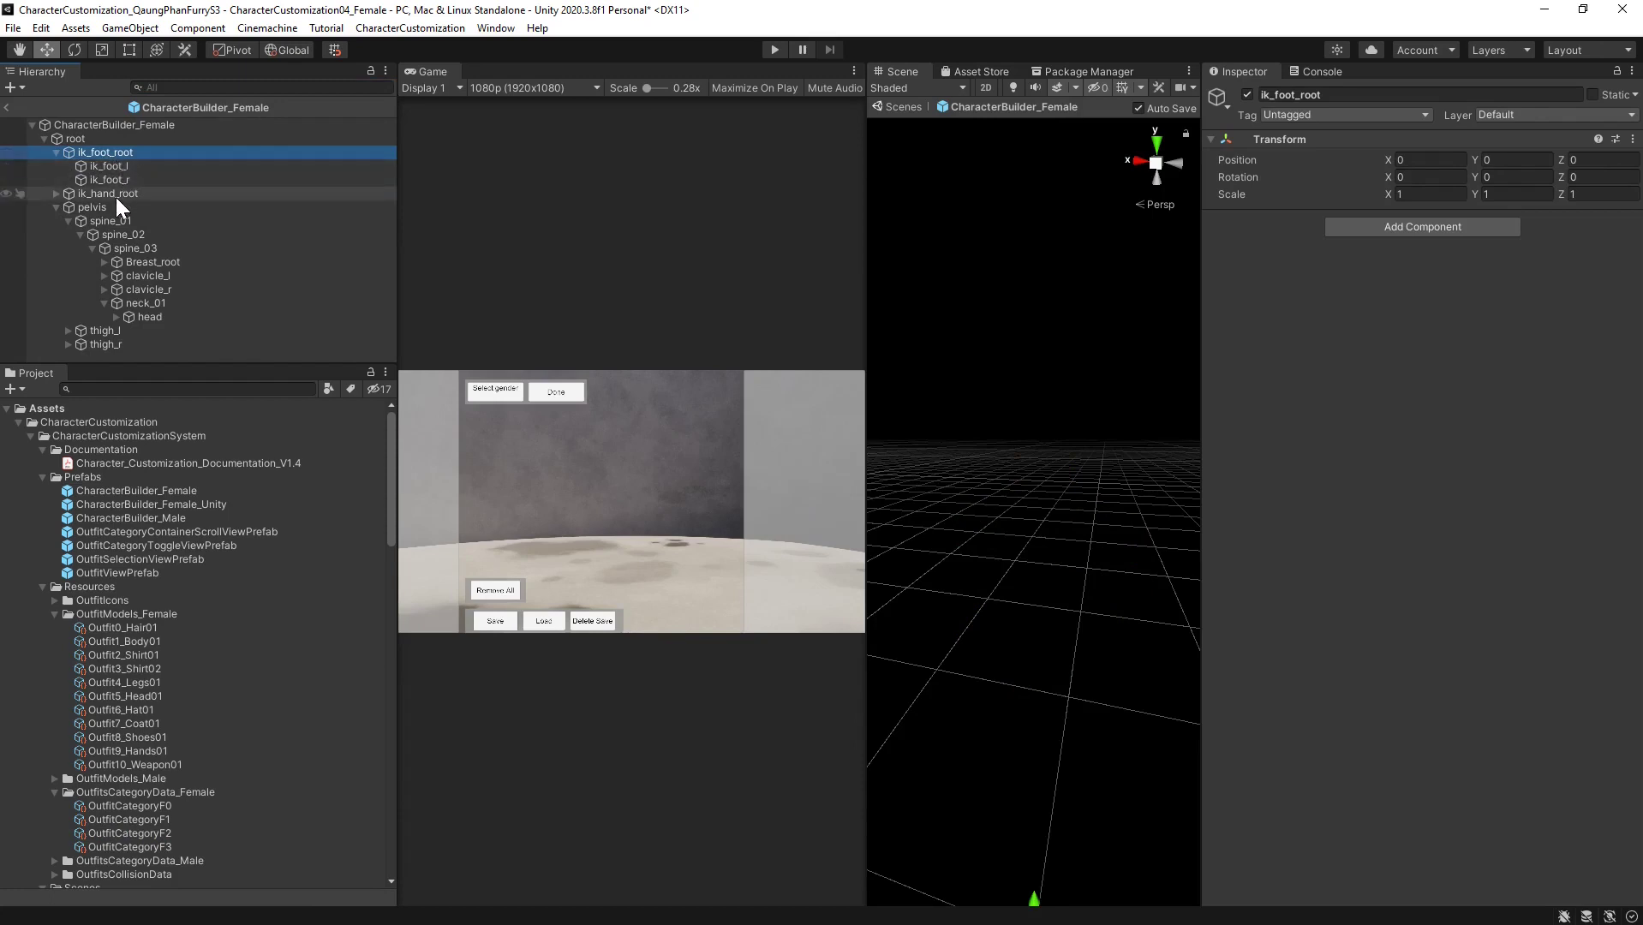
left_click(106, 153)
key("ctrl+c")
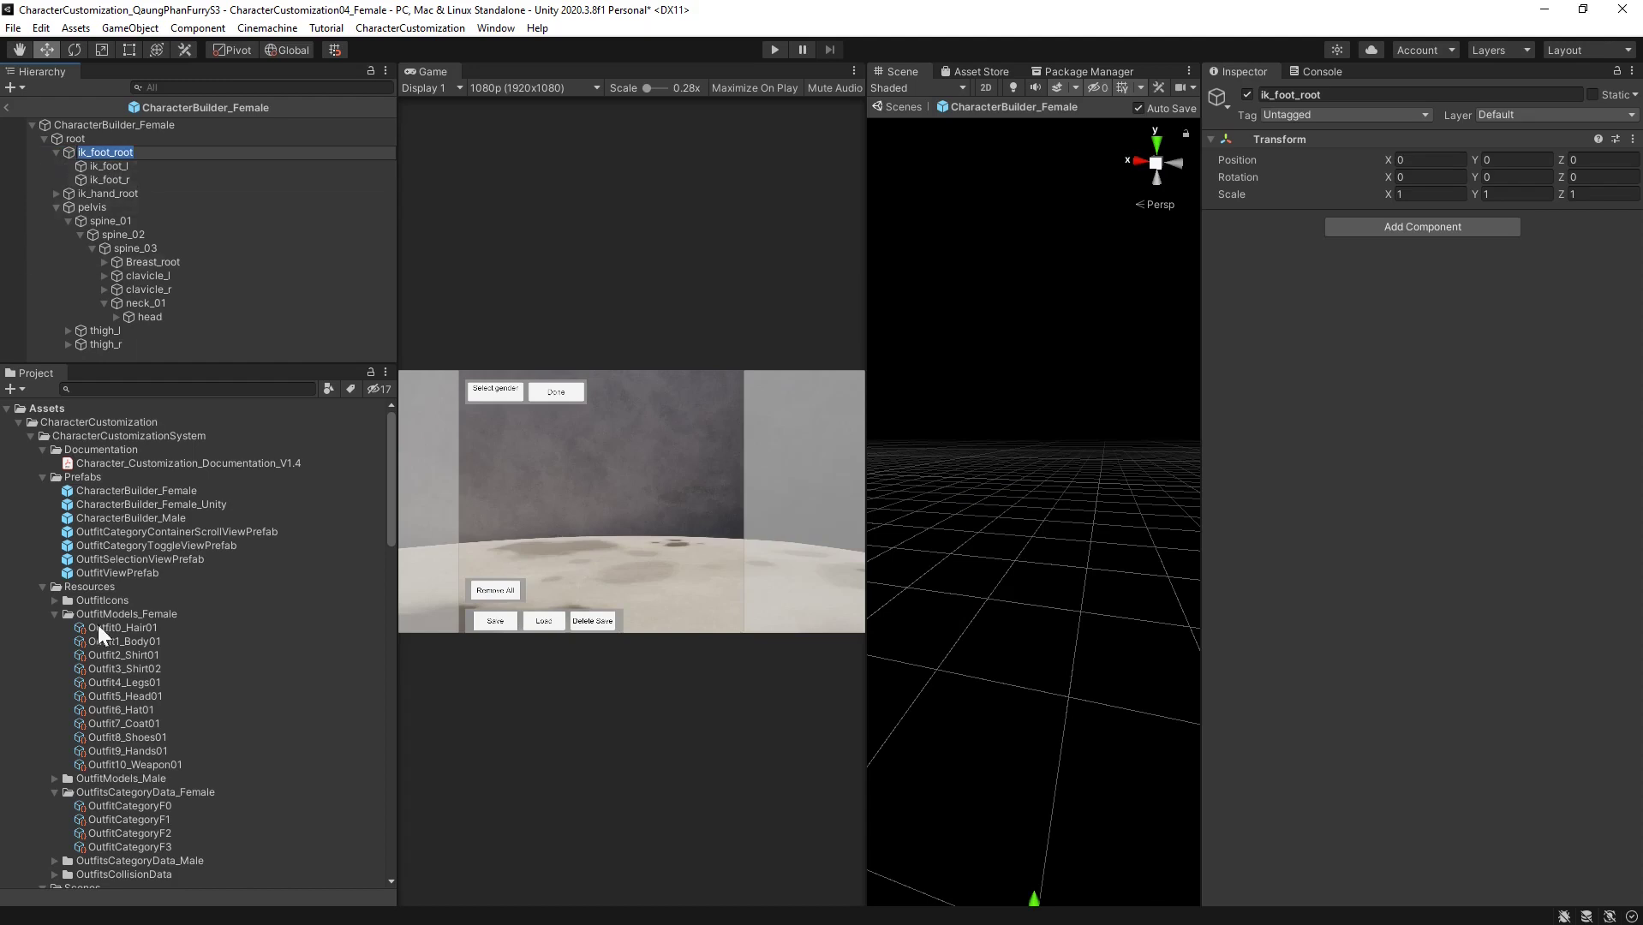
Set the Target Bone Name of OutfitCategoryF2 to ik_foot_root
left_click(139, 828)
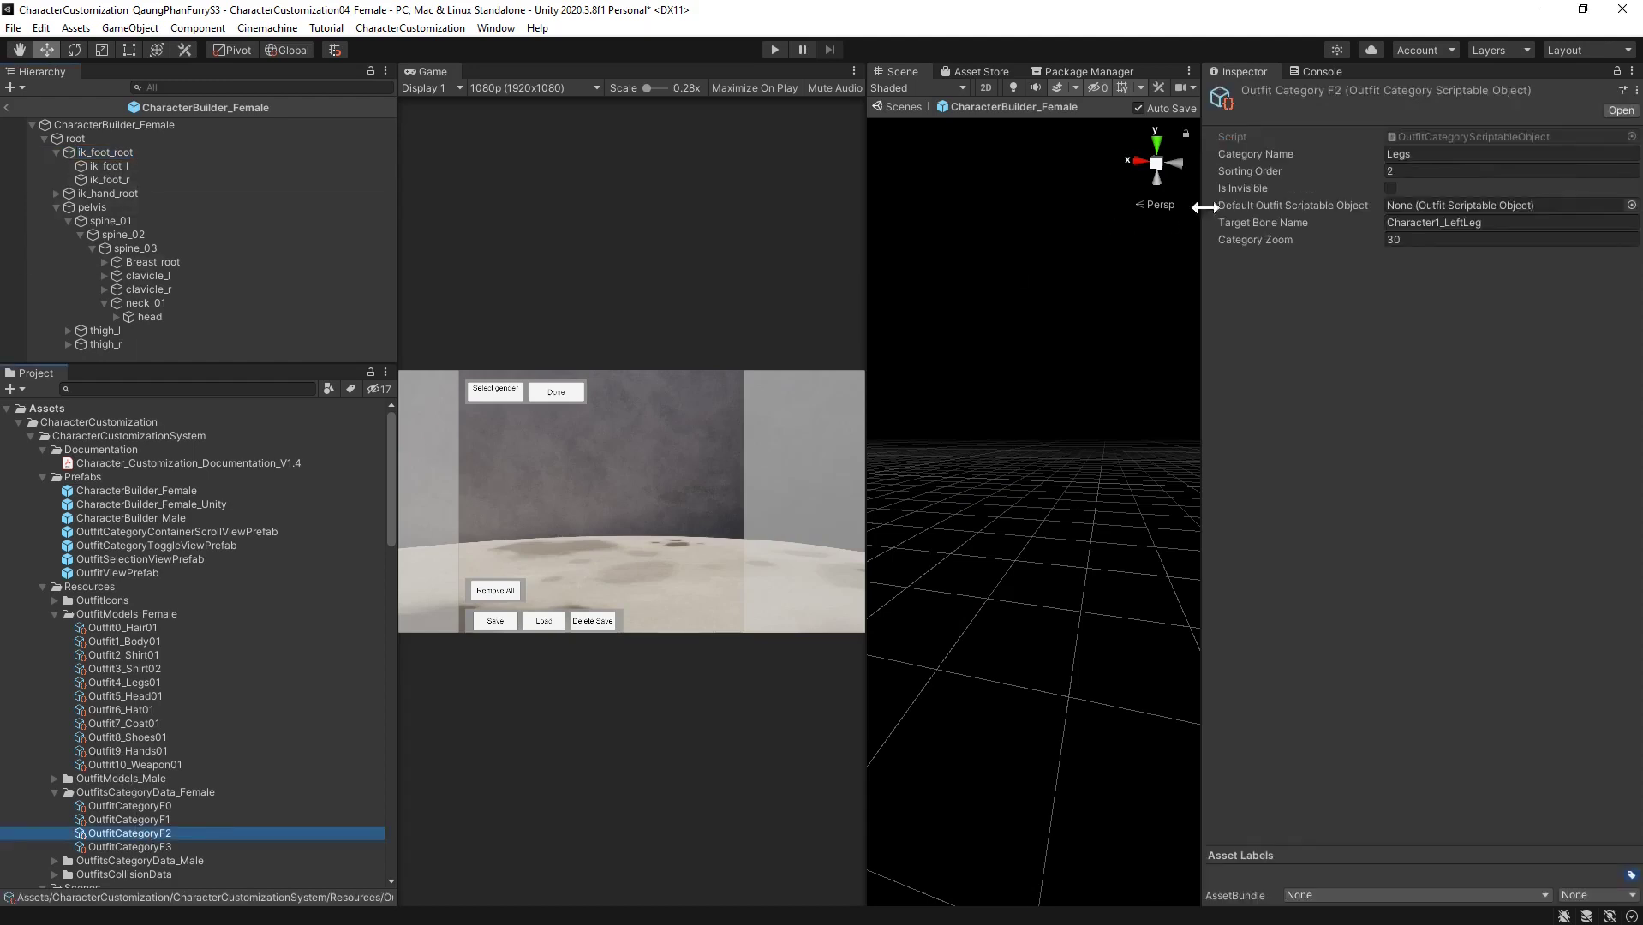
left_click(1456, 222)
key("ctrl+v")
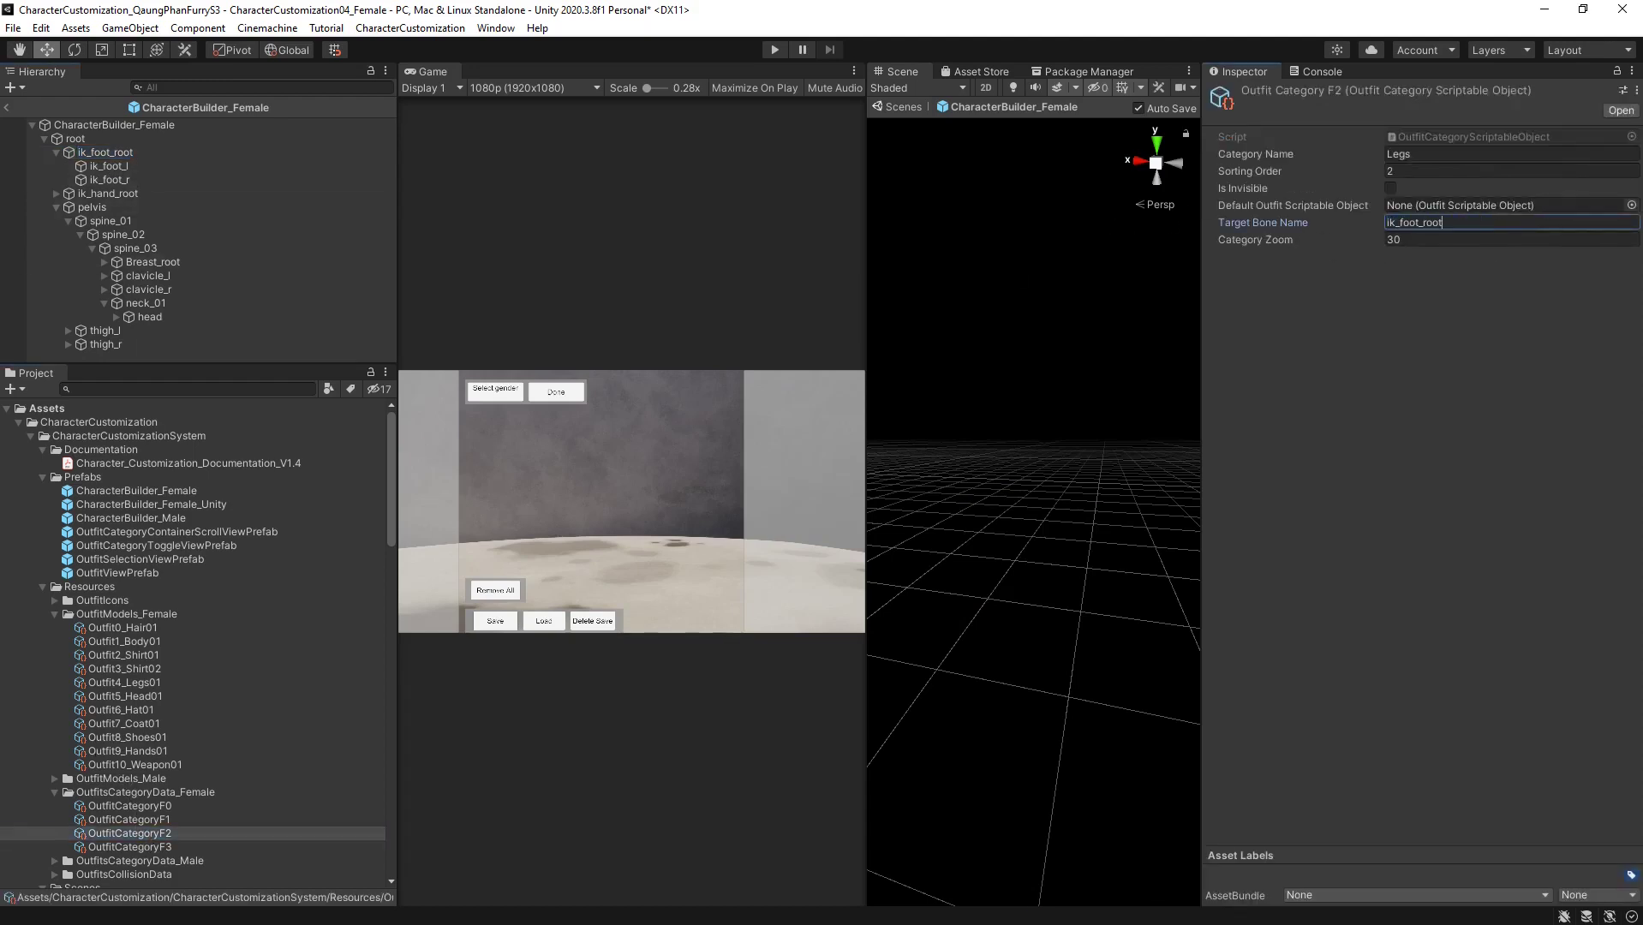
Copy the target bone name from OutfitCategoryF1 and set OutfitCategoryF3's Target Bone Name to spine_01
left_click(145, 847)
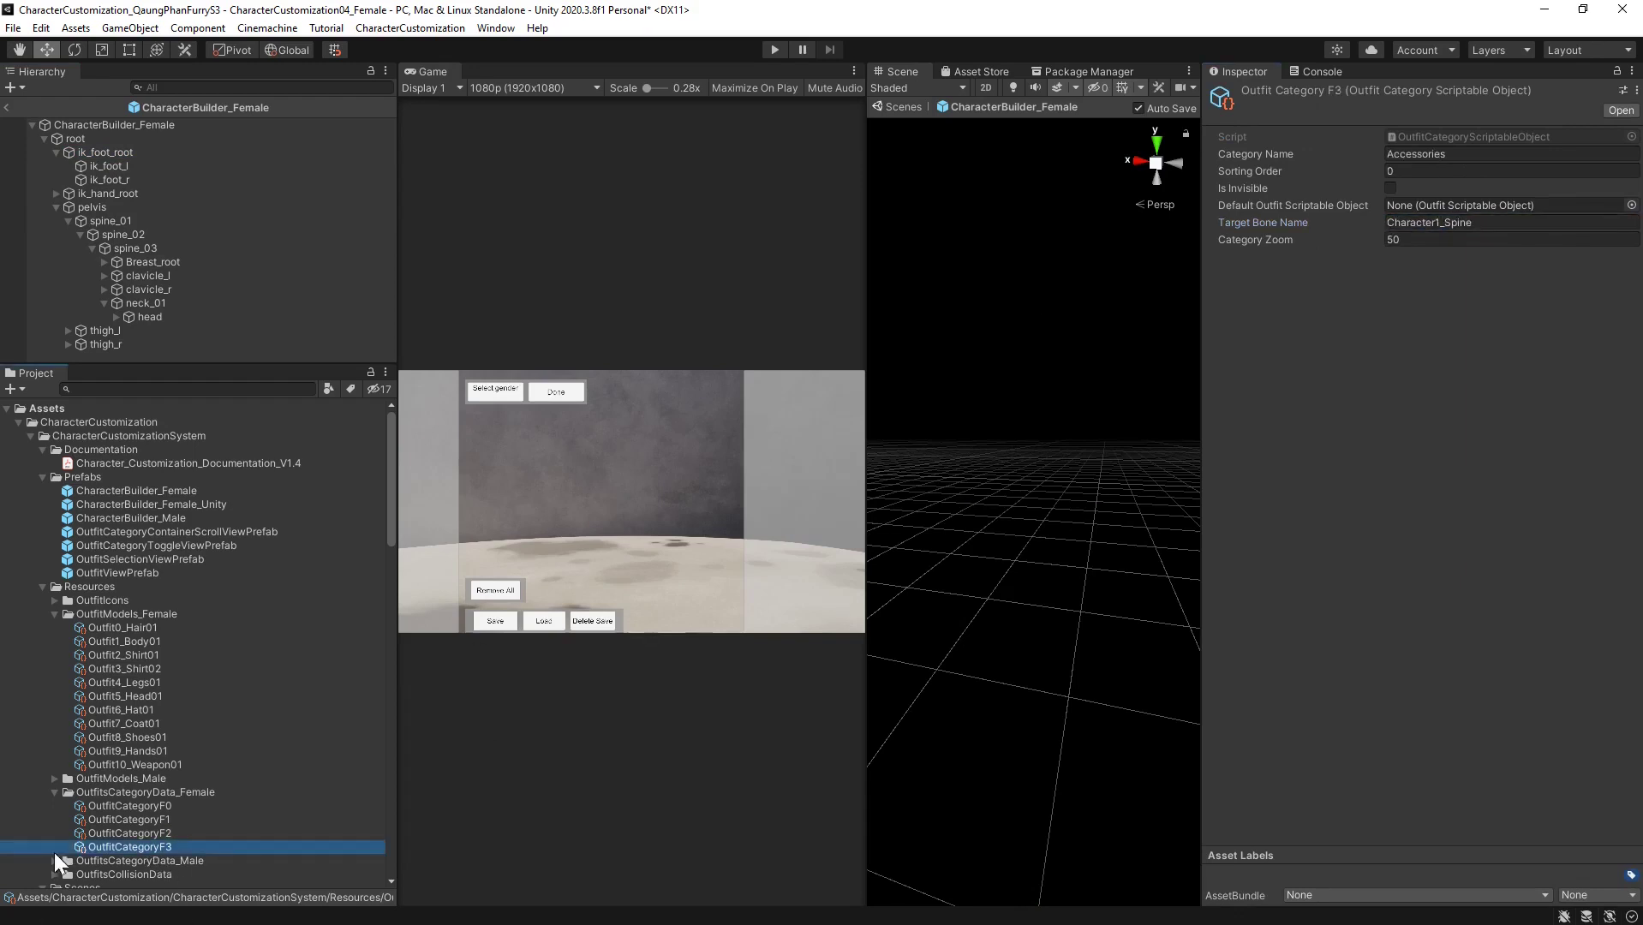
left_click(129, 820)
left_click(1455, 224)
key("ctrl+c")
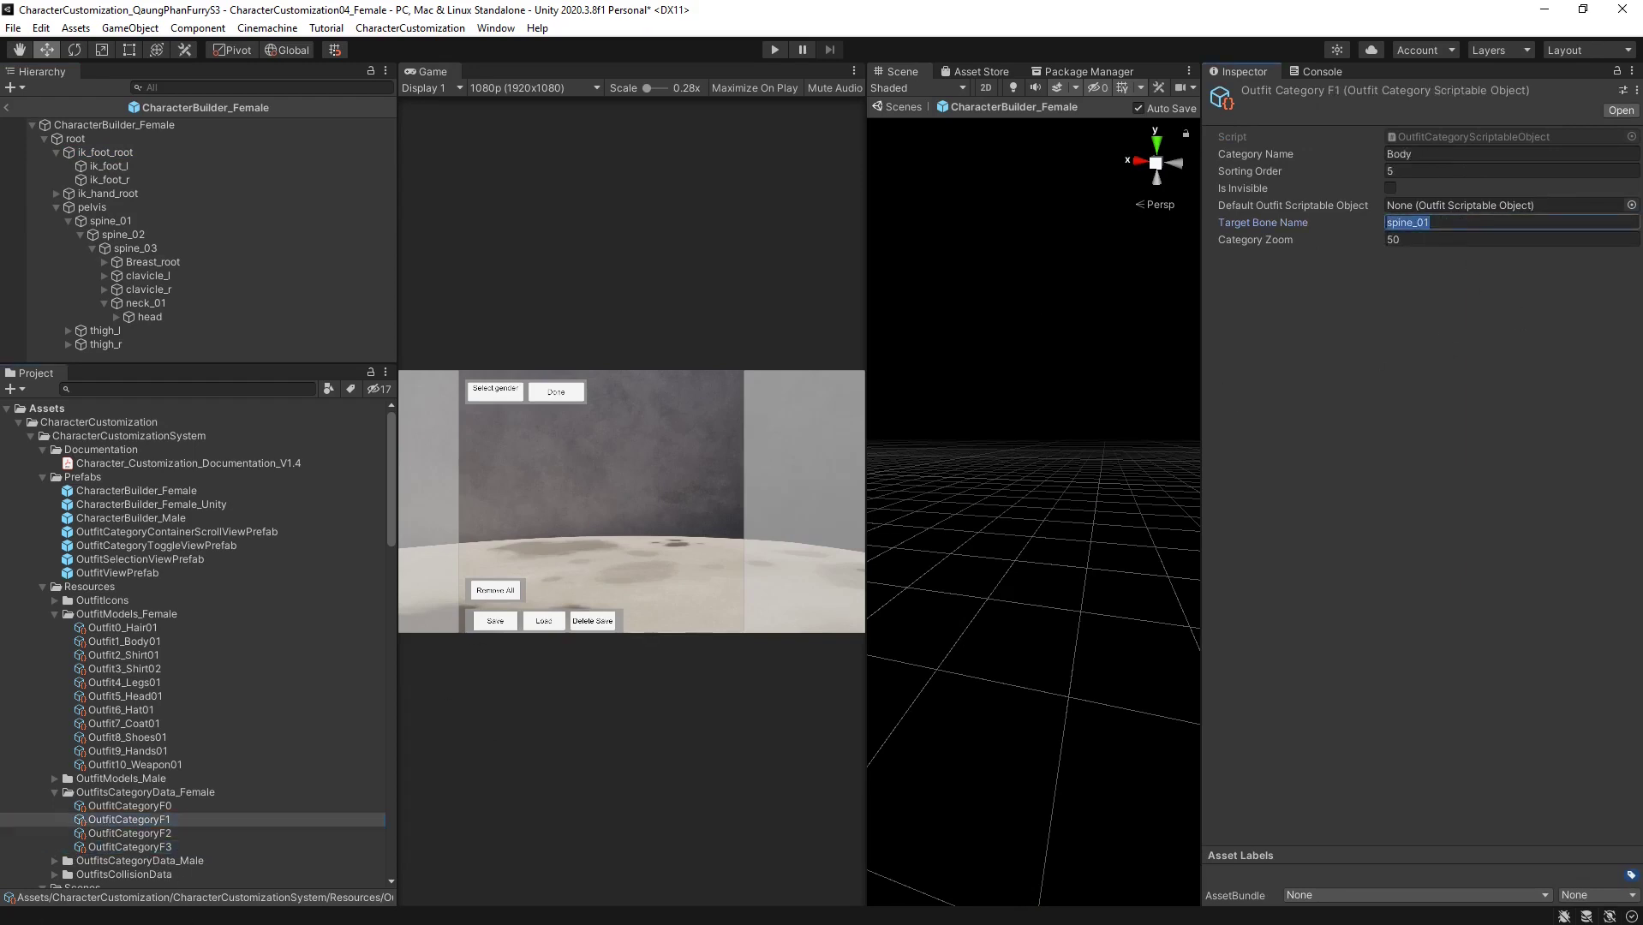
left_click(116, 847)
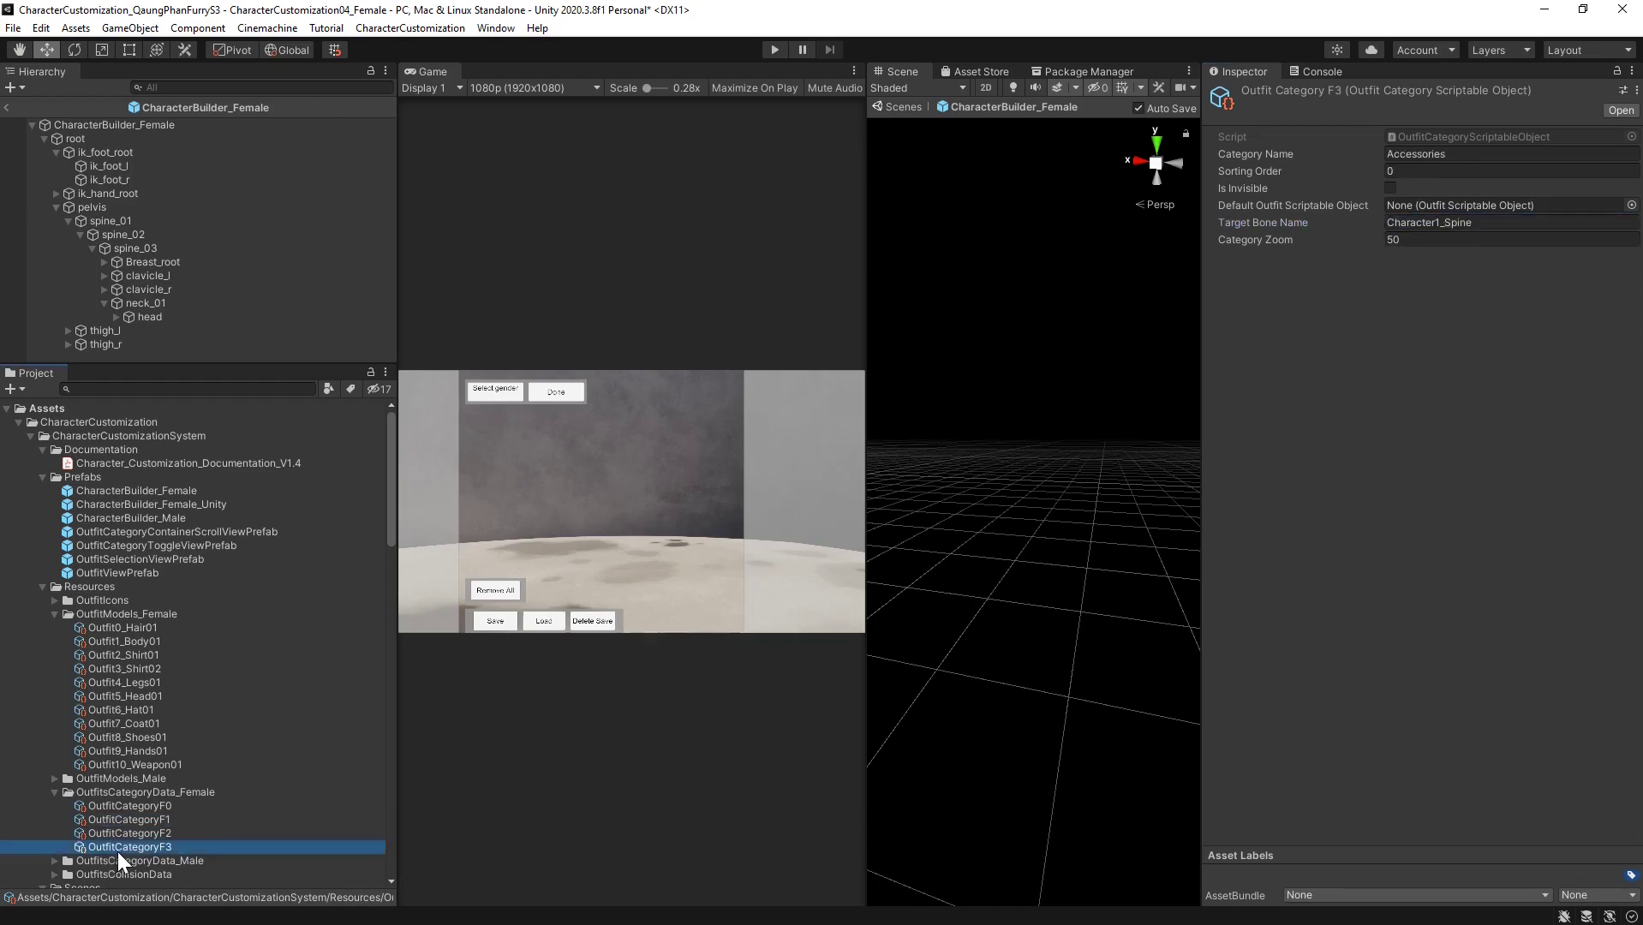
left_click(1475, 223)
key("ctrl+v")
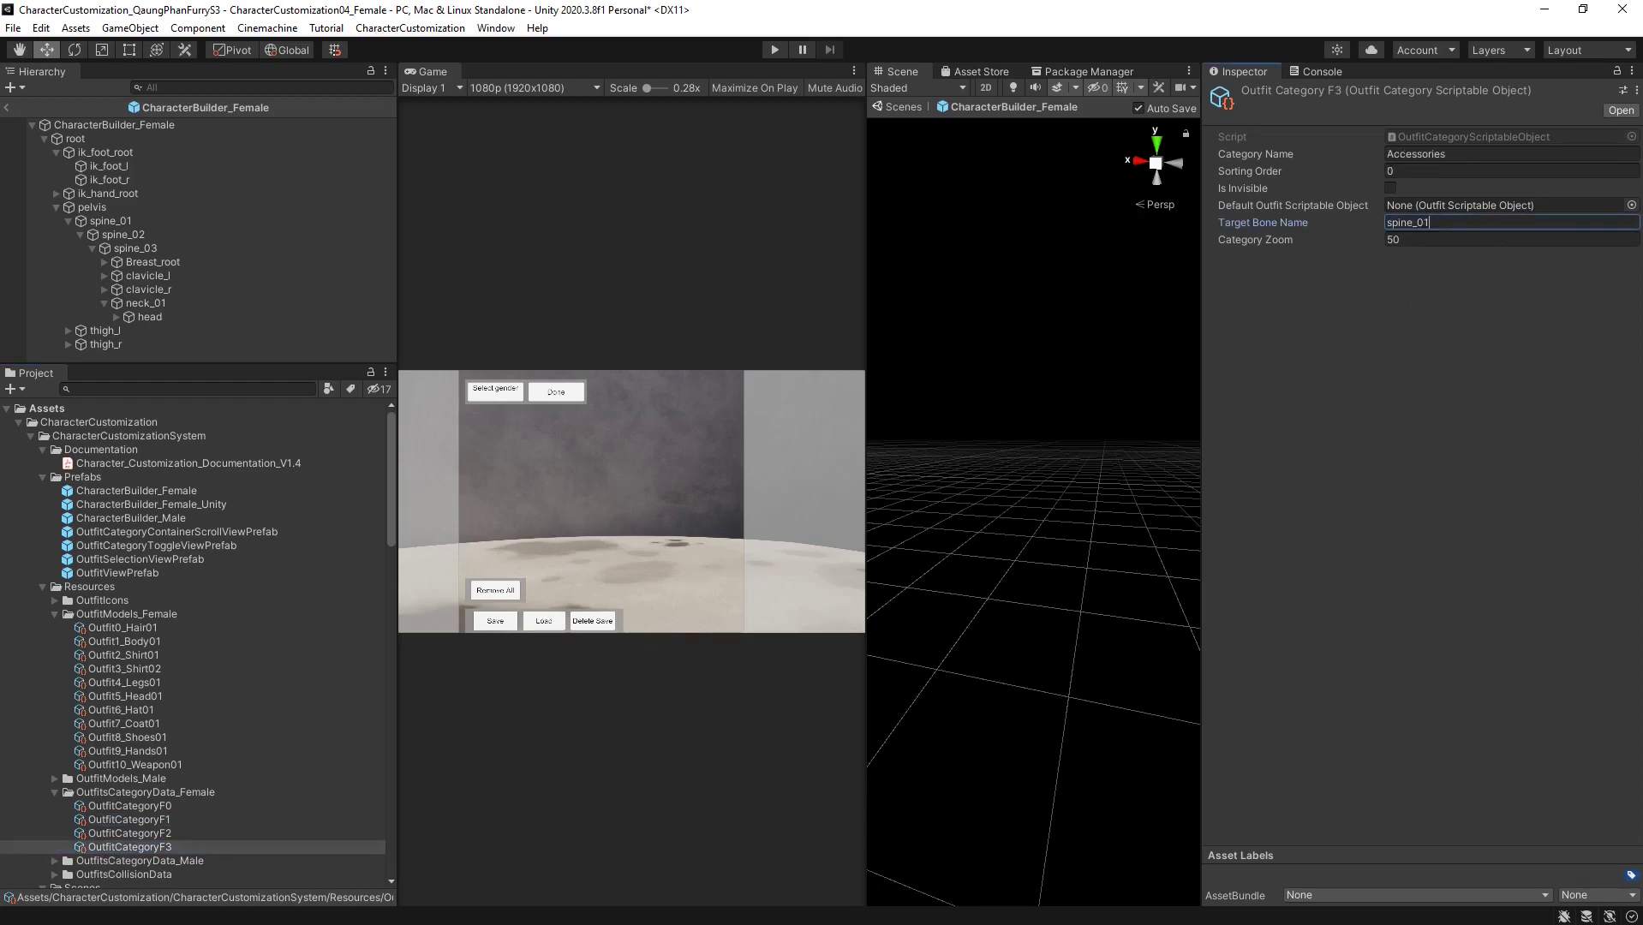
Leave the CharacterBuilder_Female prefab and save the CharacterCustomization04_Female scene
left_click(109, 643)
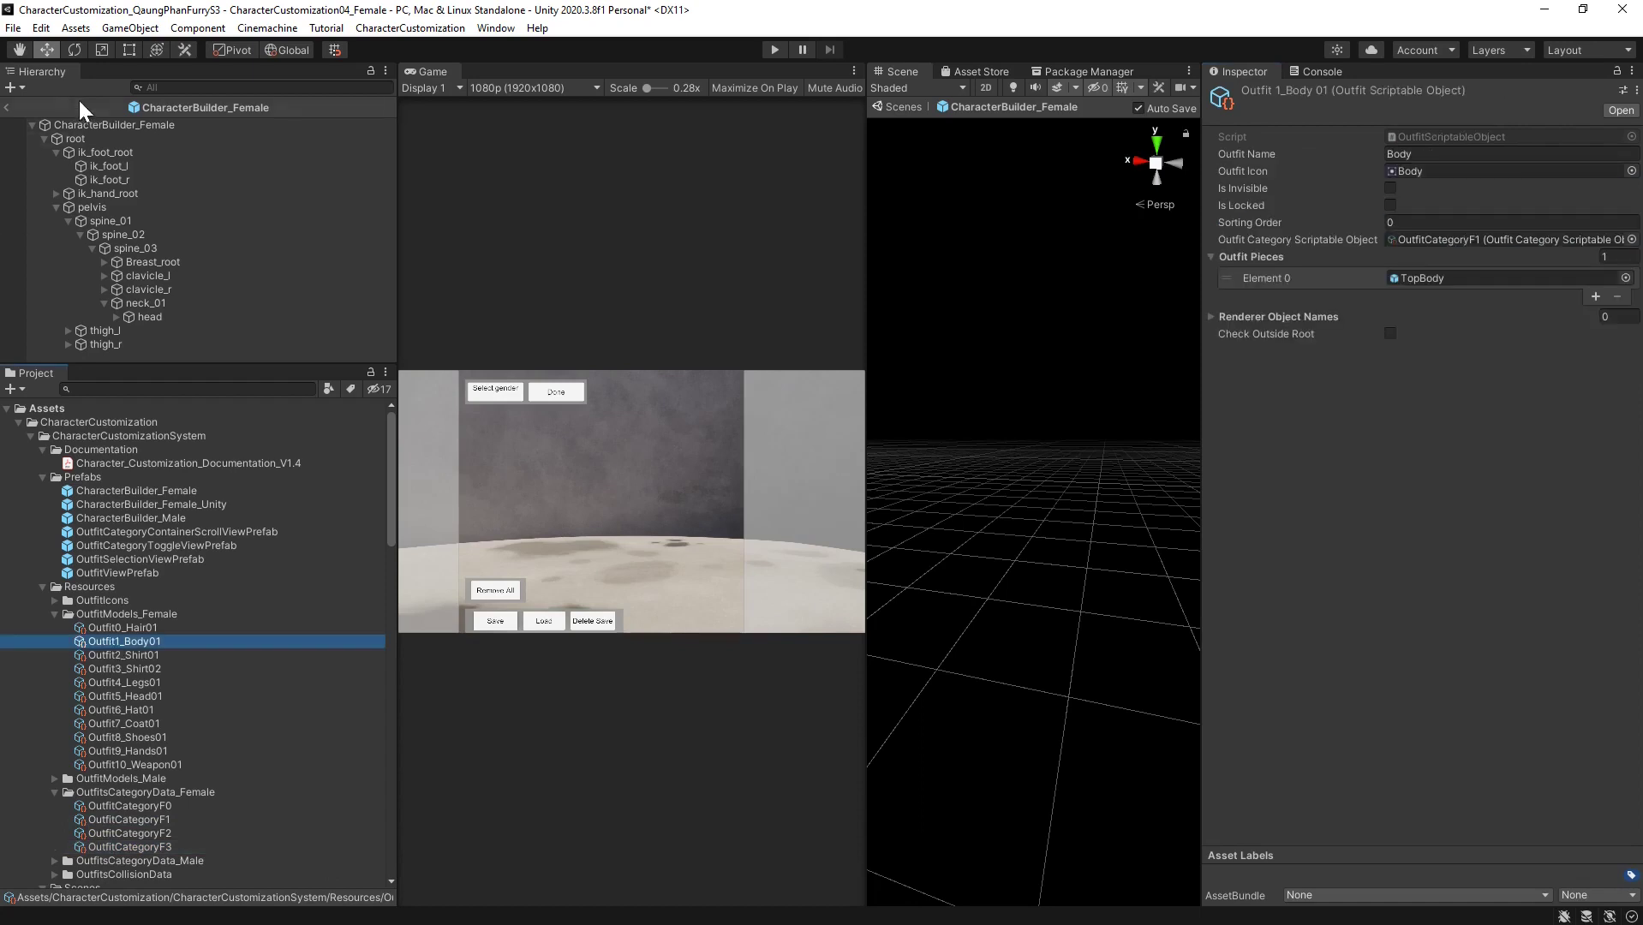
left_click(9, 108)
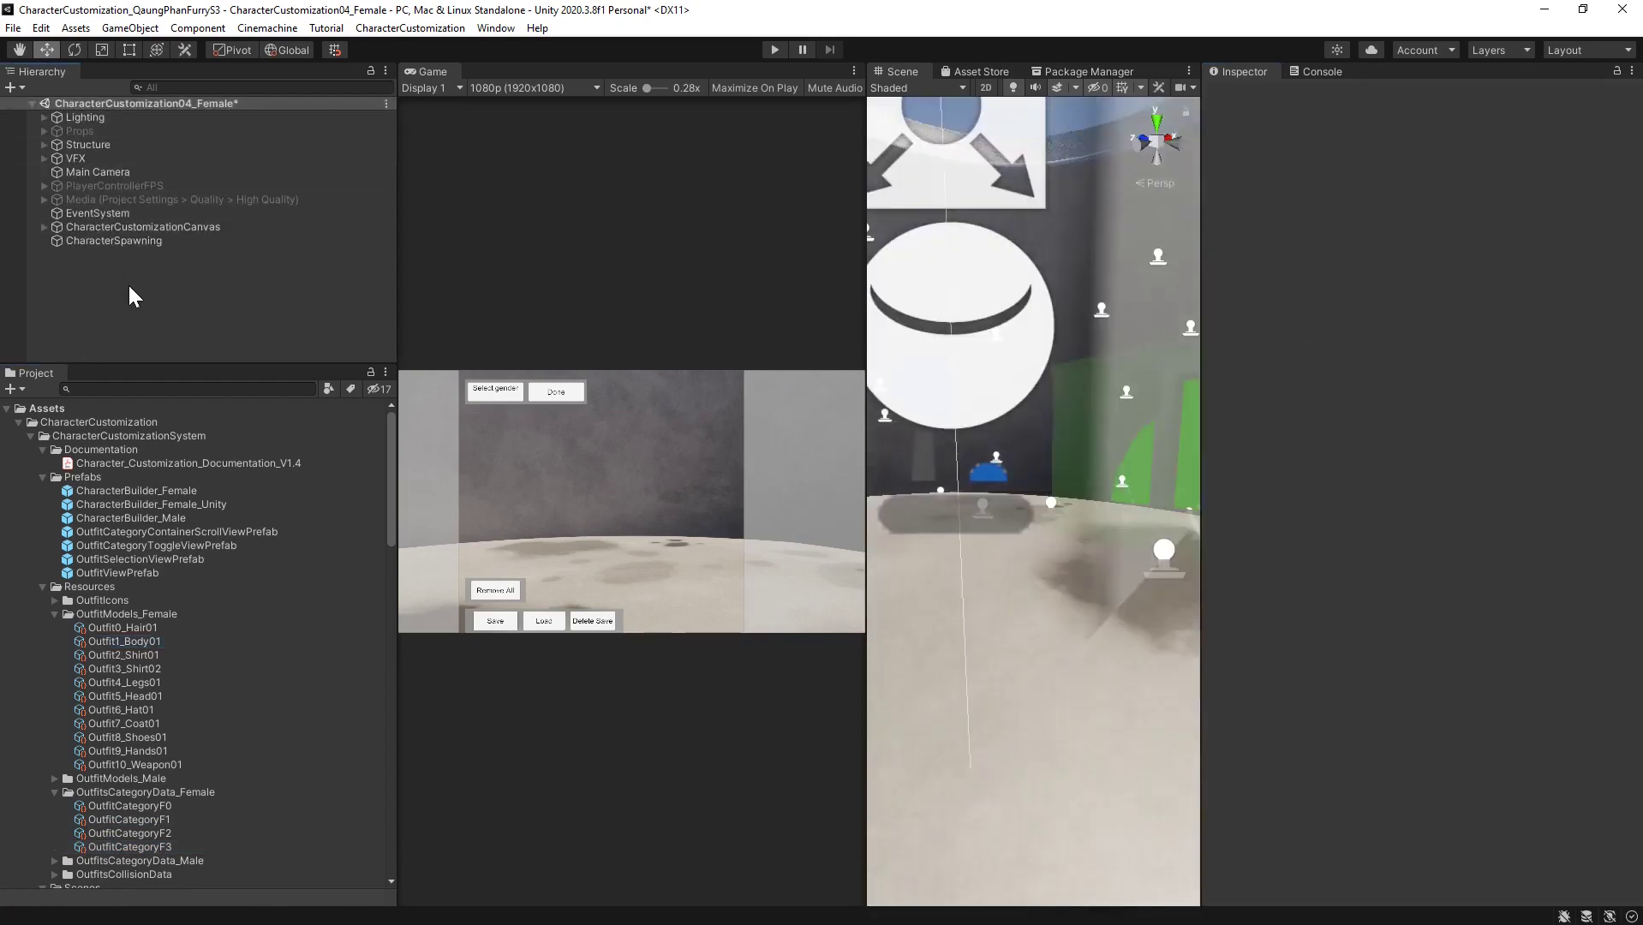
key("ctrl+s")
Open the CharacterCustomization01_Game scene, run it in Play mode, and enter the character customization view
scroll(170, 681, "down", 3)
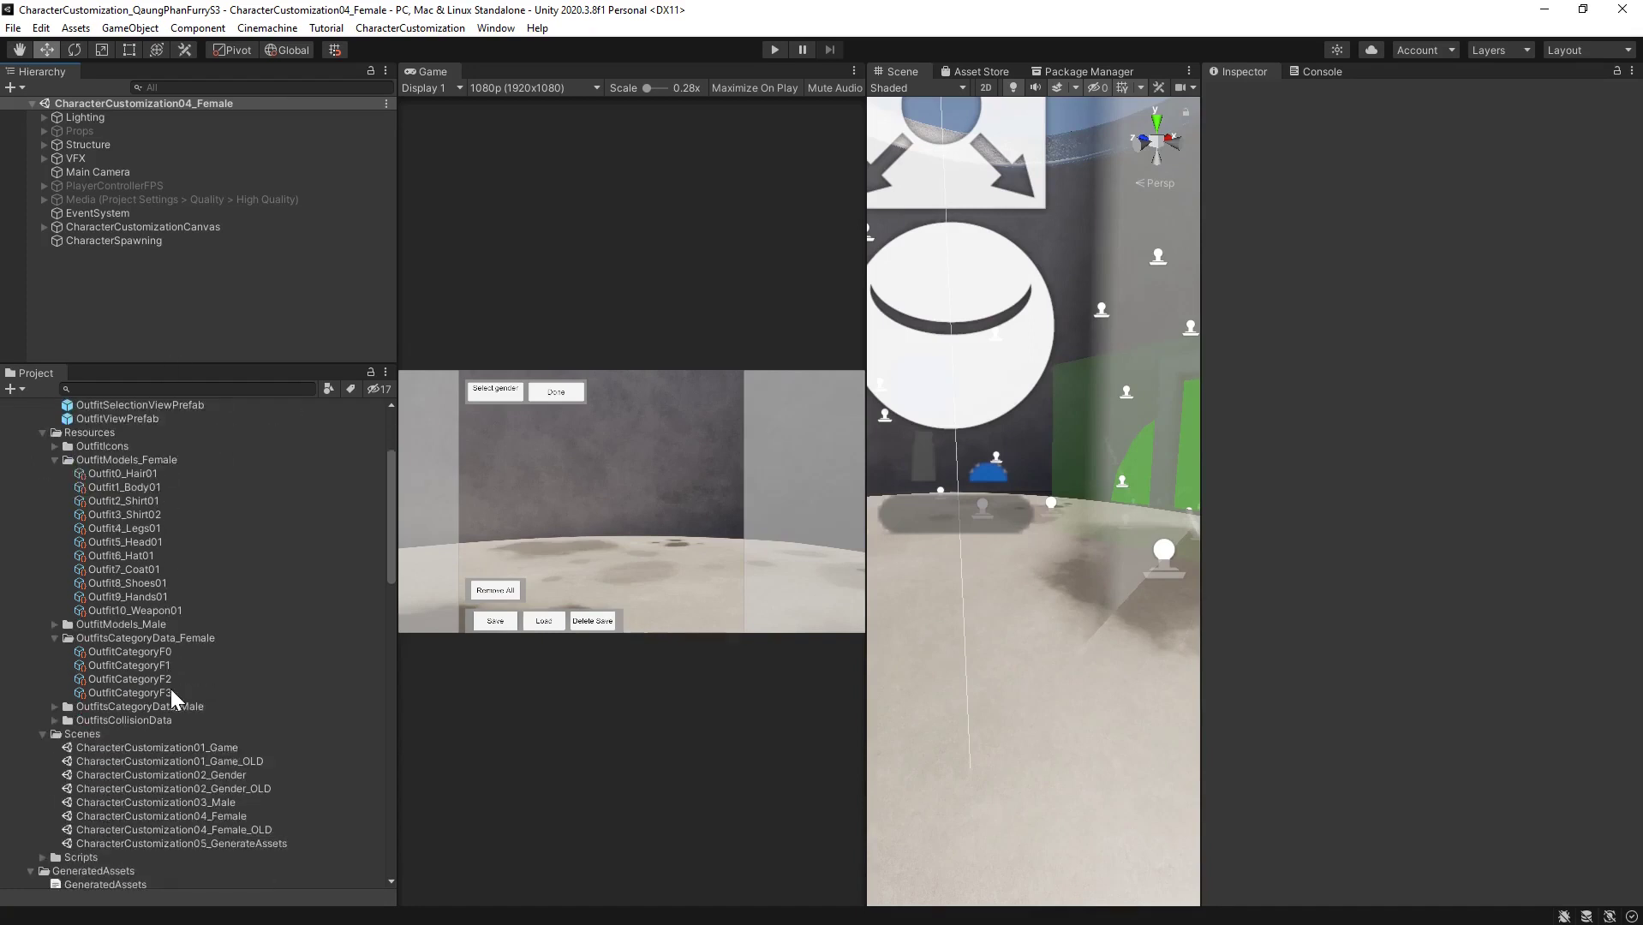
scroll(170, 689, "down", 9)
double_click(194, 695)
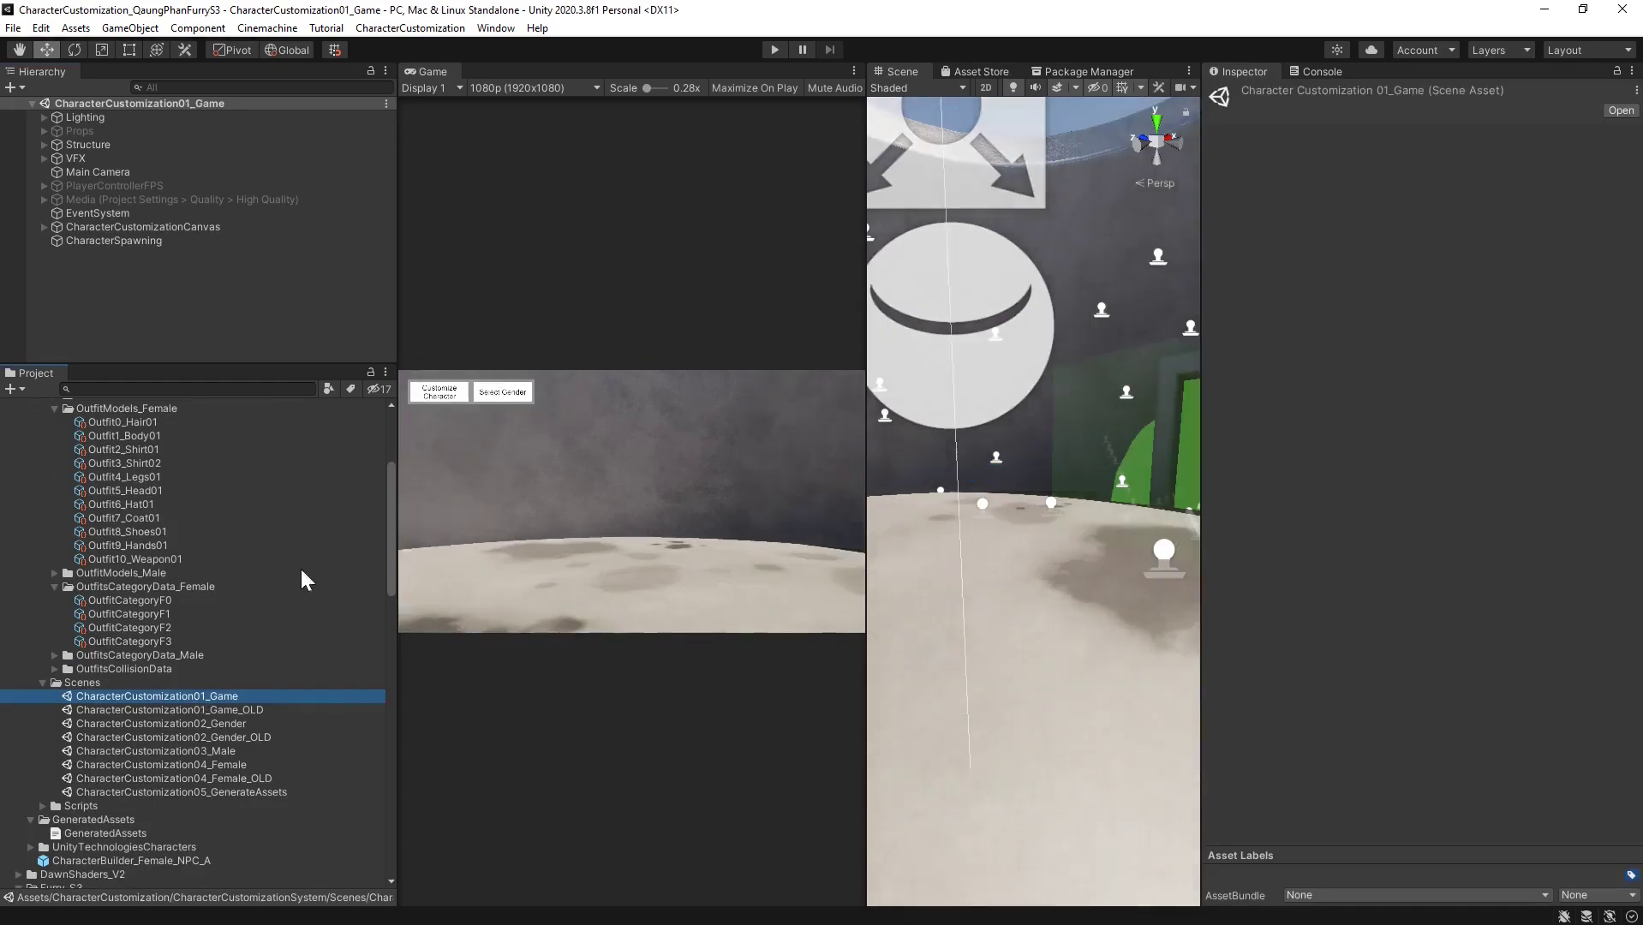
left_click(775, 50)
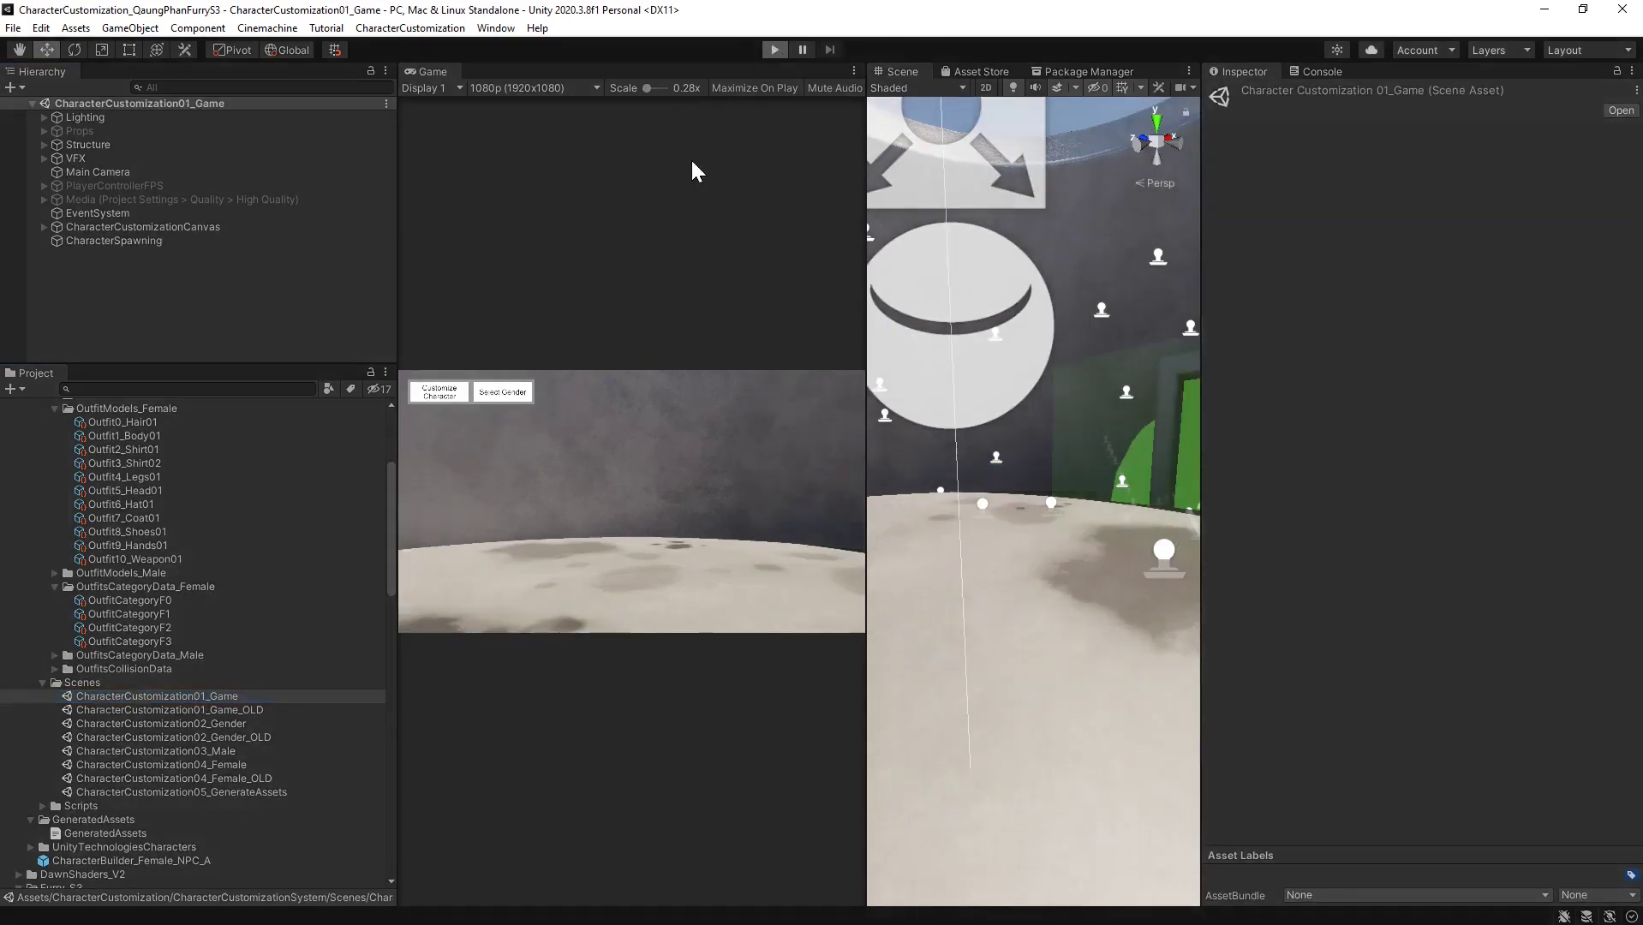
left_click(443, 392)
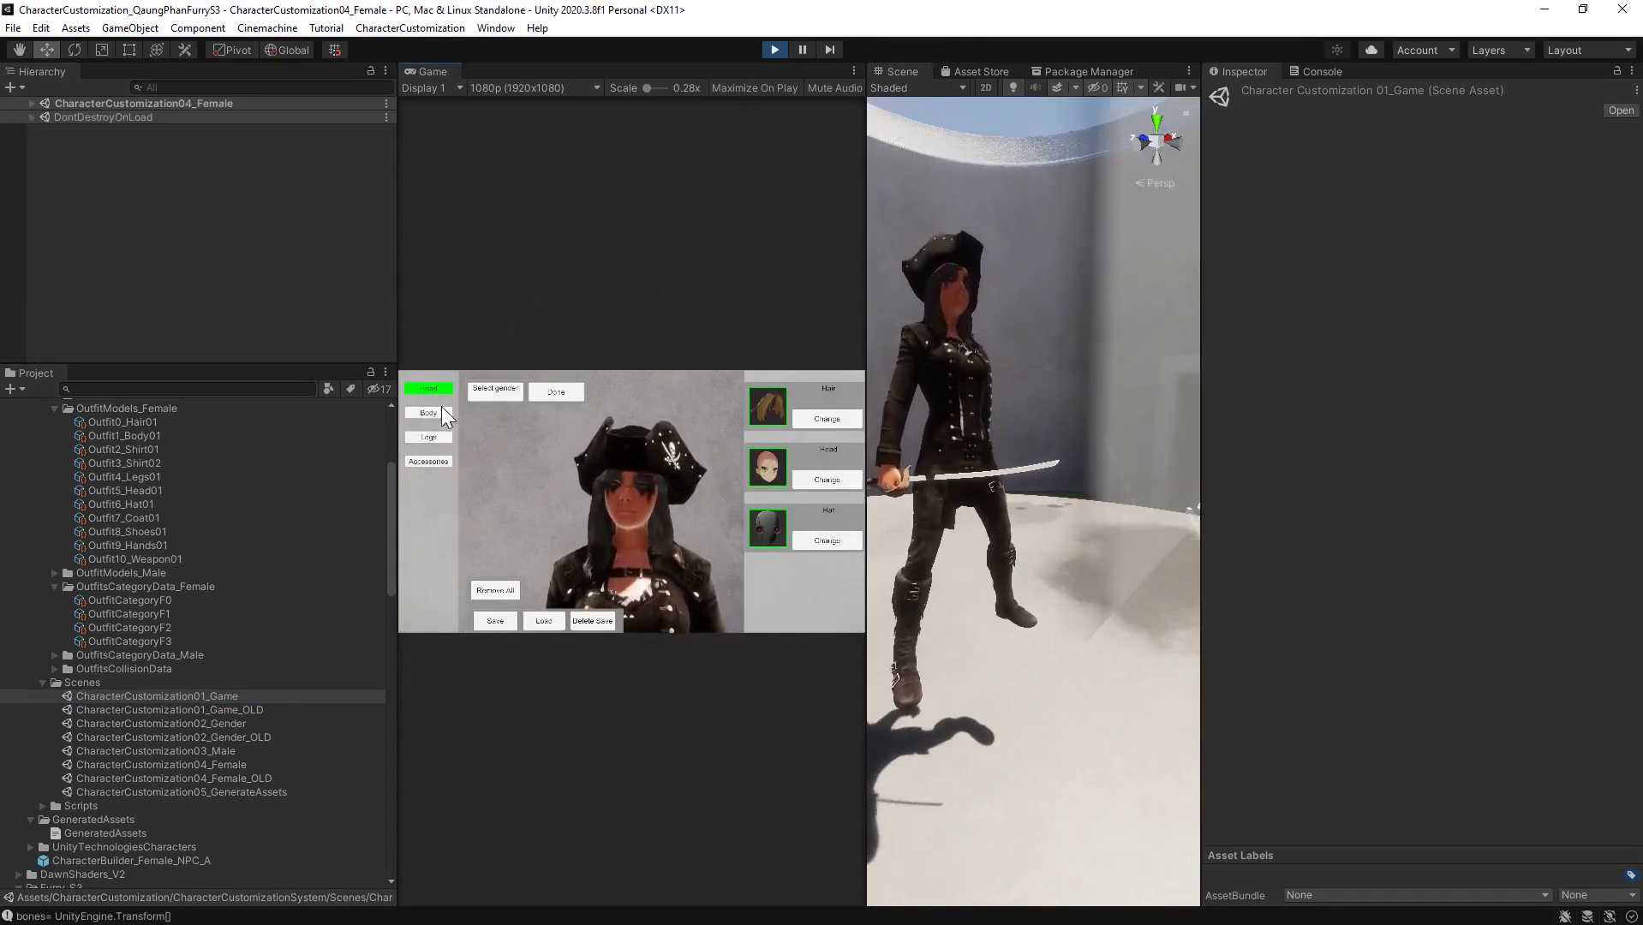
Switch between the Body, Legs, Accessories and Head categories to examine how the camera frames the female character in each
left_click(435, 412)
left_click(428, 435)
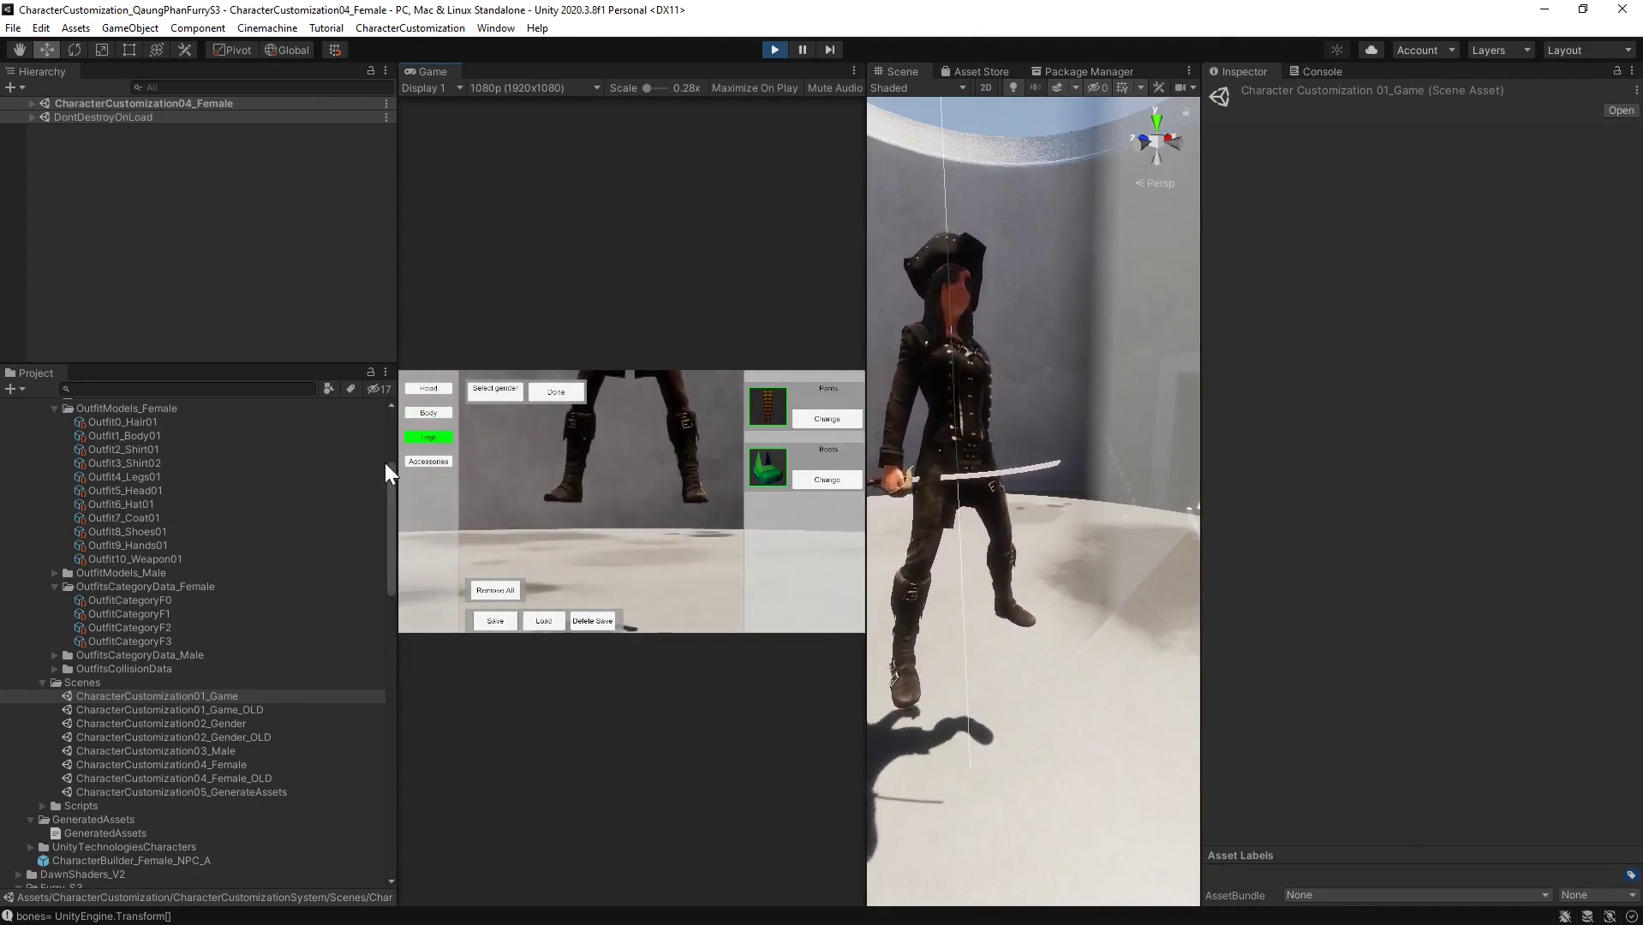
left_click(418, 461)
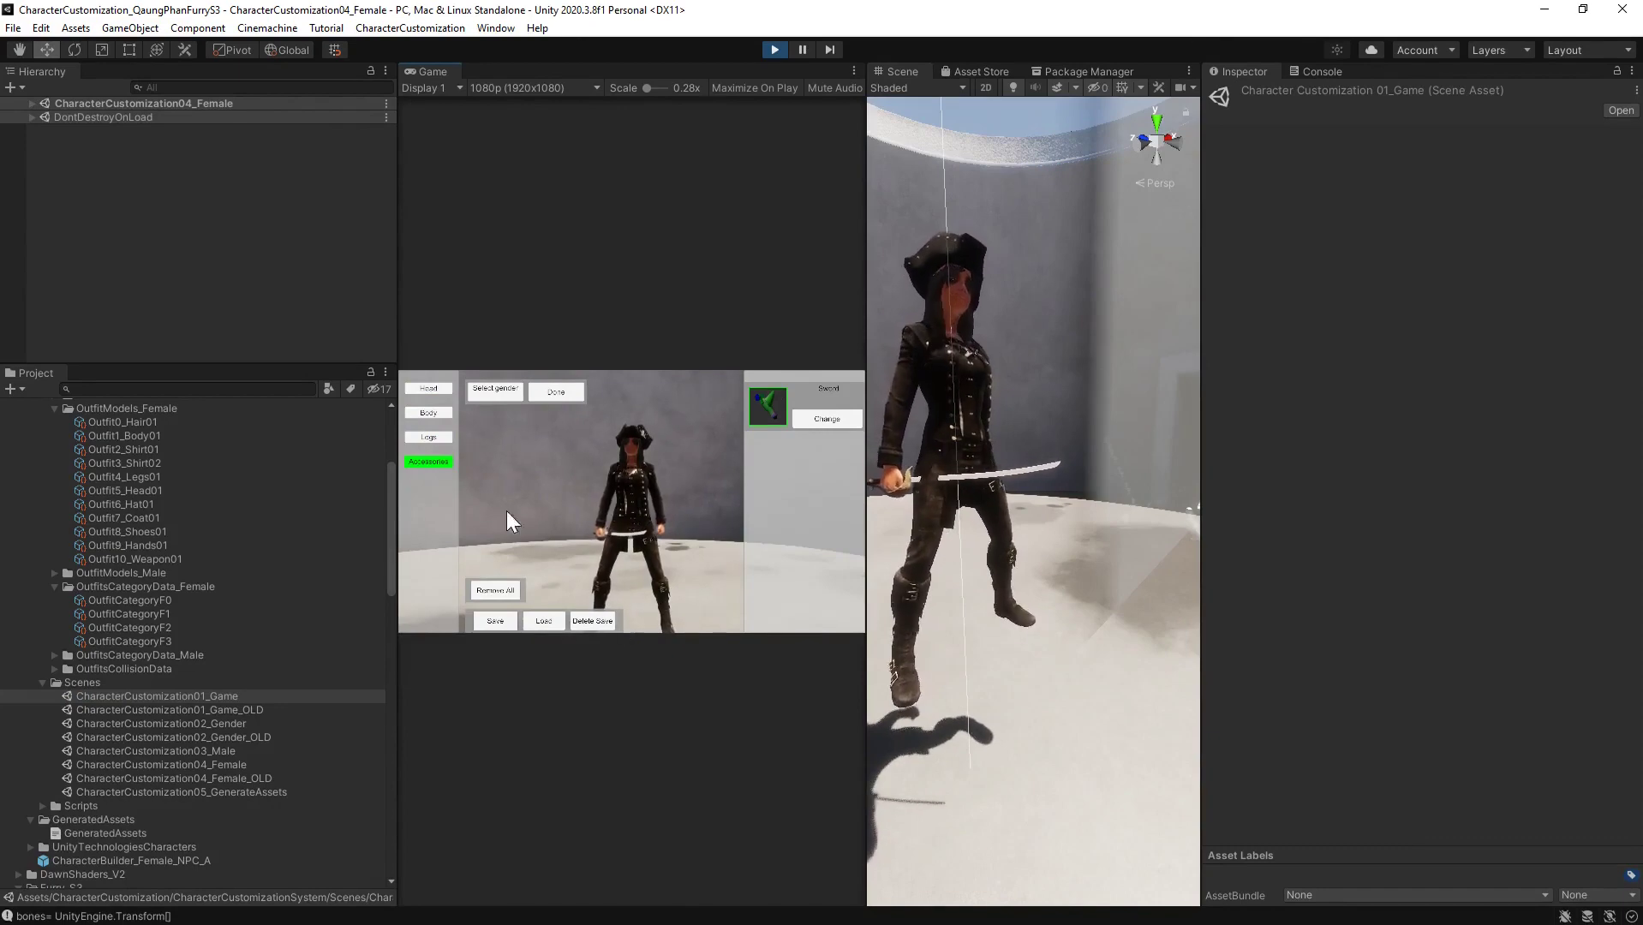
left_click(444, 412)
left_click(434, 462)
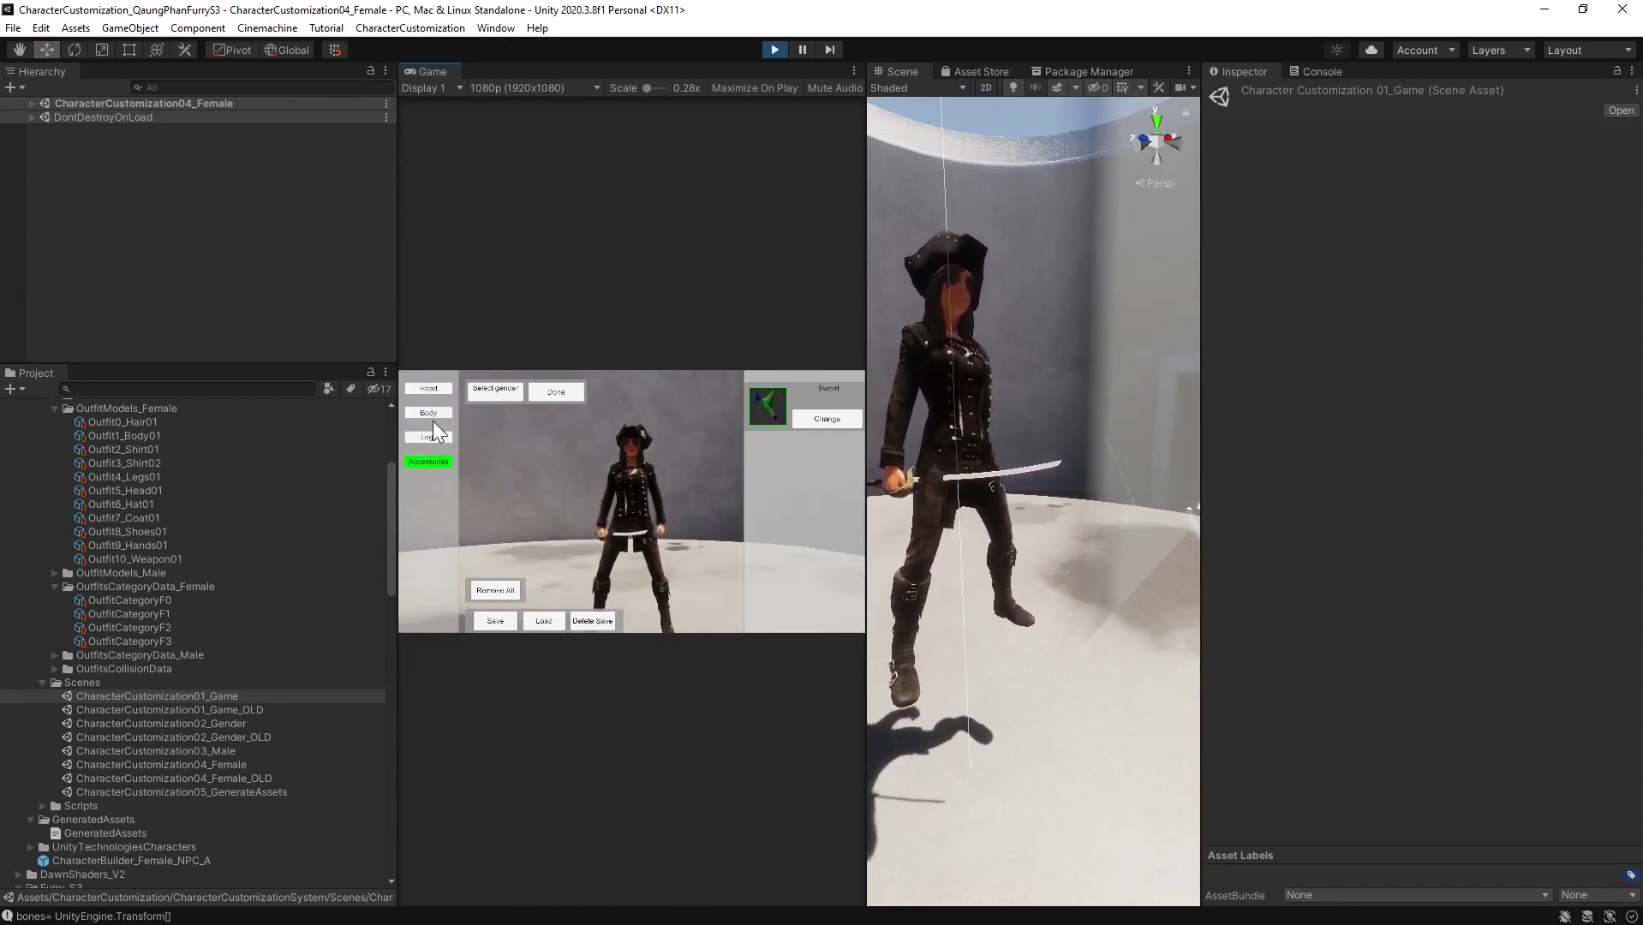
left_click(433, 416)
left_click(435, 386)
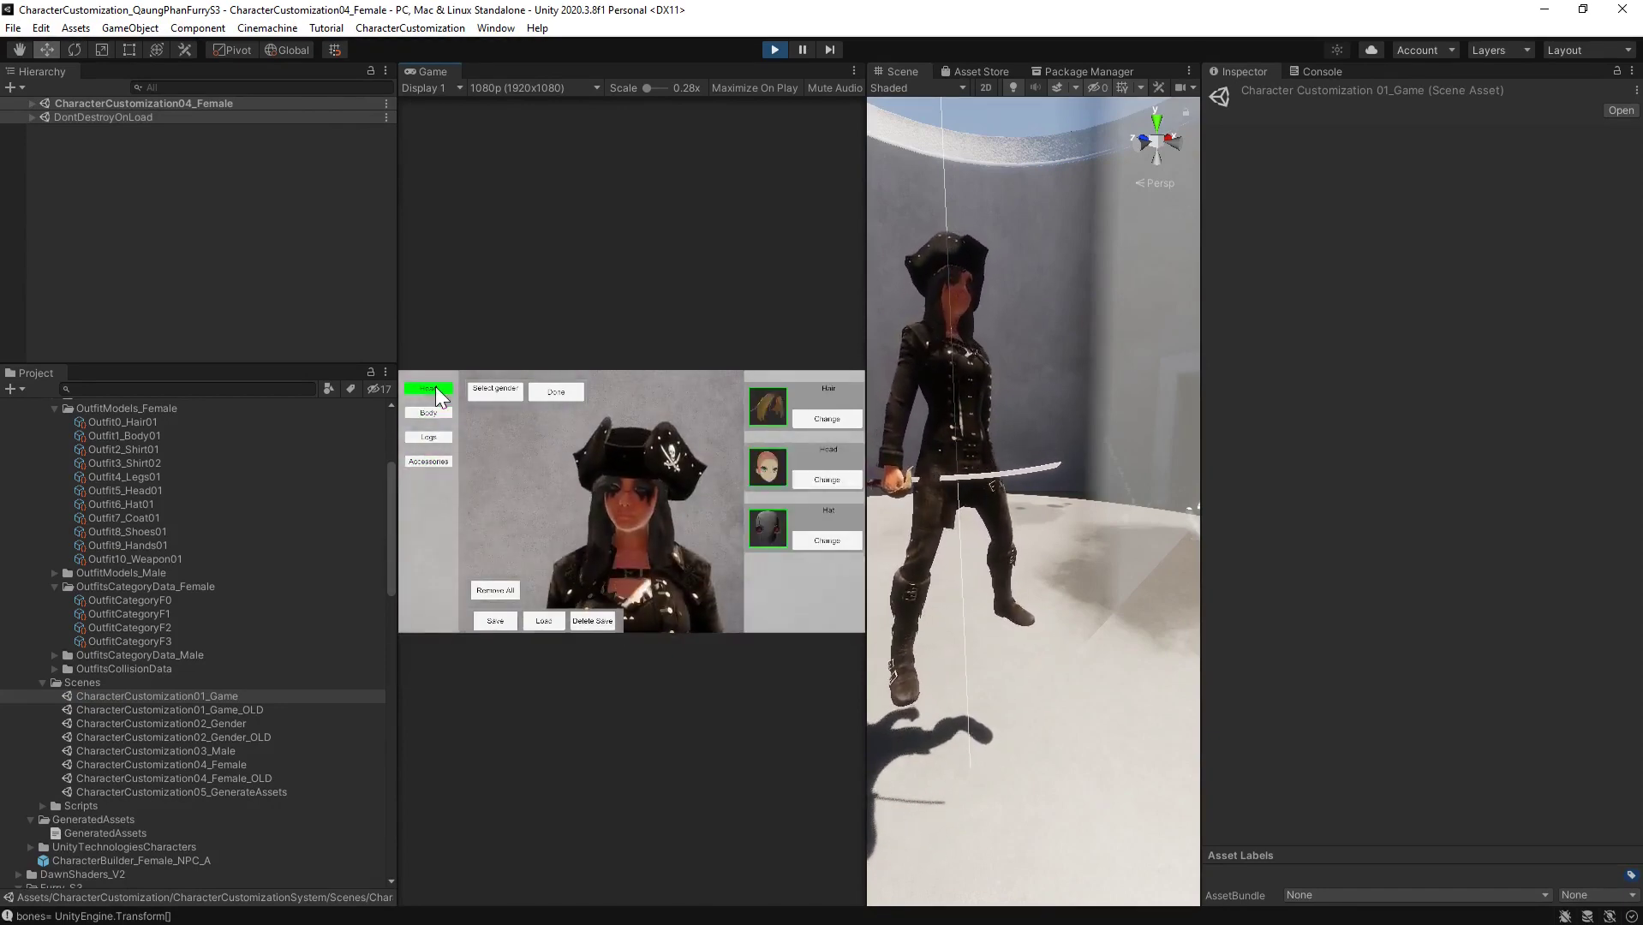